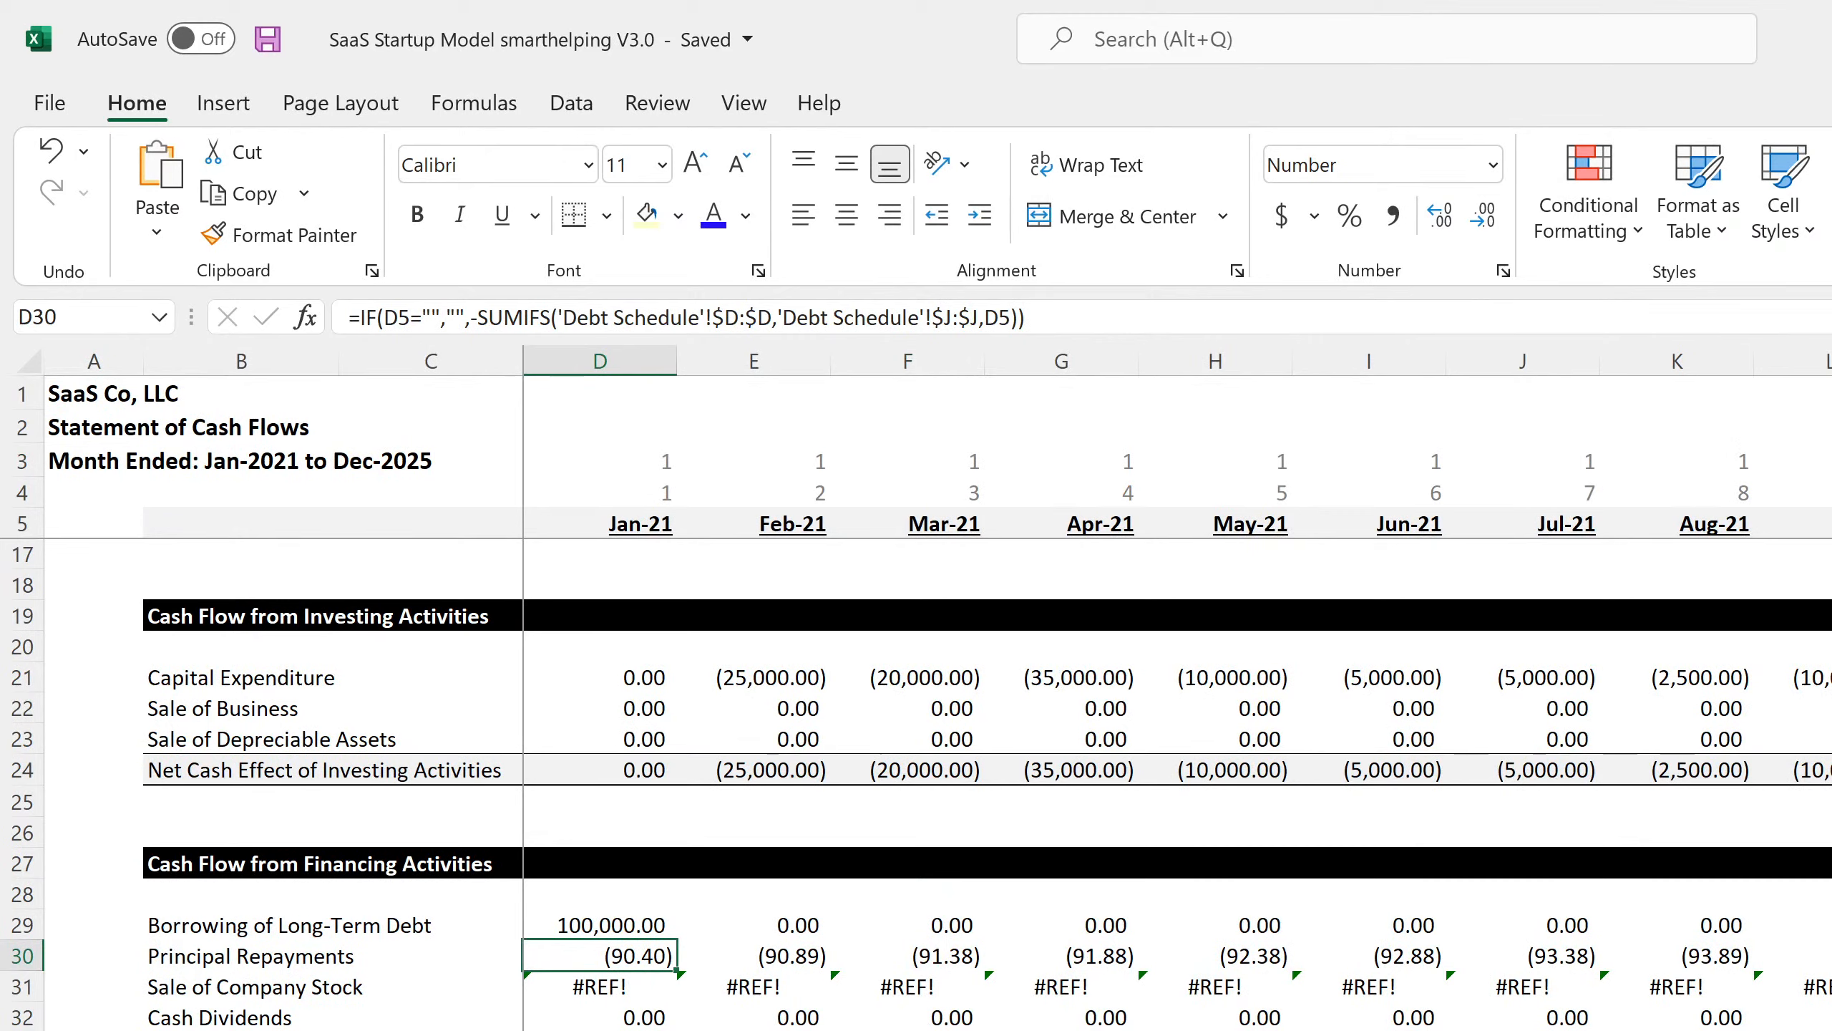
Review the Principal Repayments and Borrowing of Long-Term Debt formulas across the months.
key(Right)
key(Right)
key(Right)
key(Right)
key(Right)
key(Right)
key(Right)
key(Right)
key(Right)
key(Right)
key(Right)
key(Right)
key(Right)
key(Right)
key(Right)
key(Right)
key(Right)
key(Right)
key(Right)
key(Right)
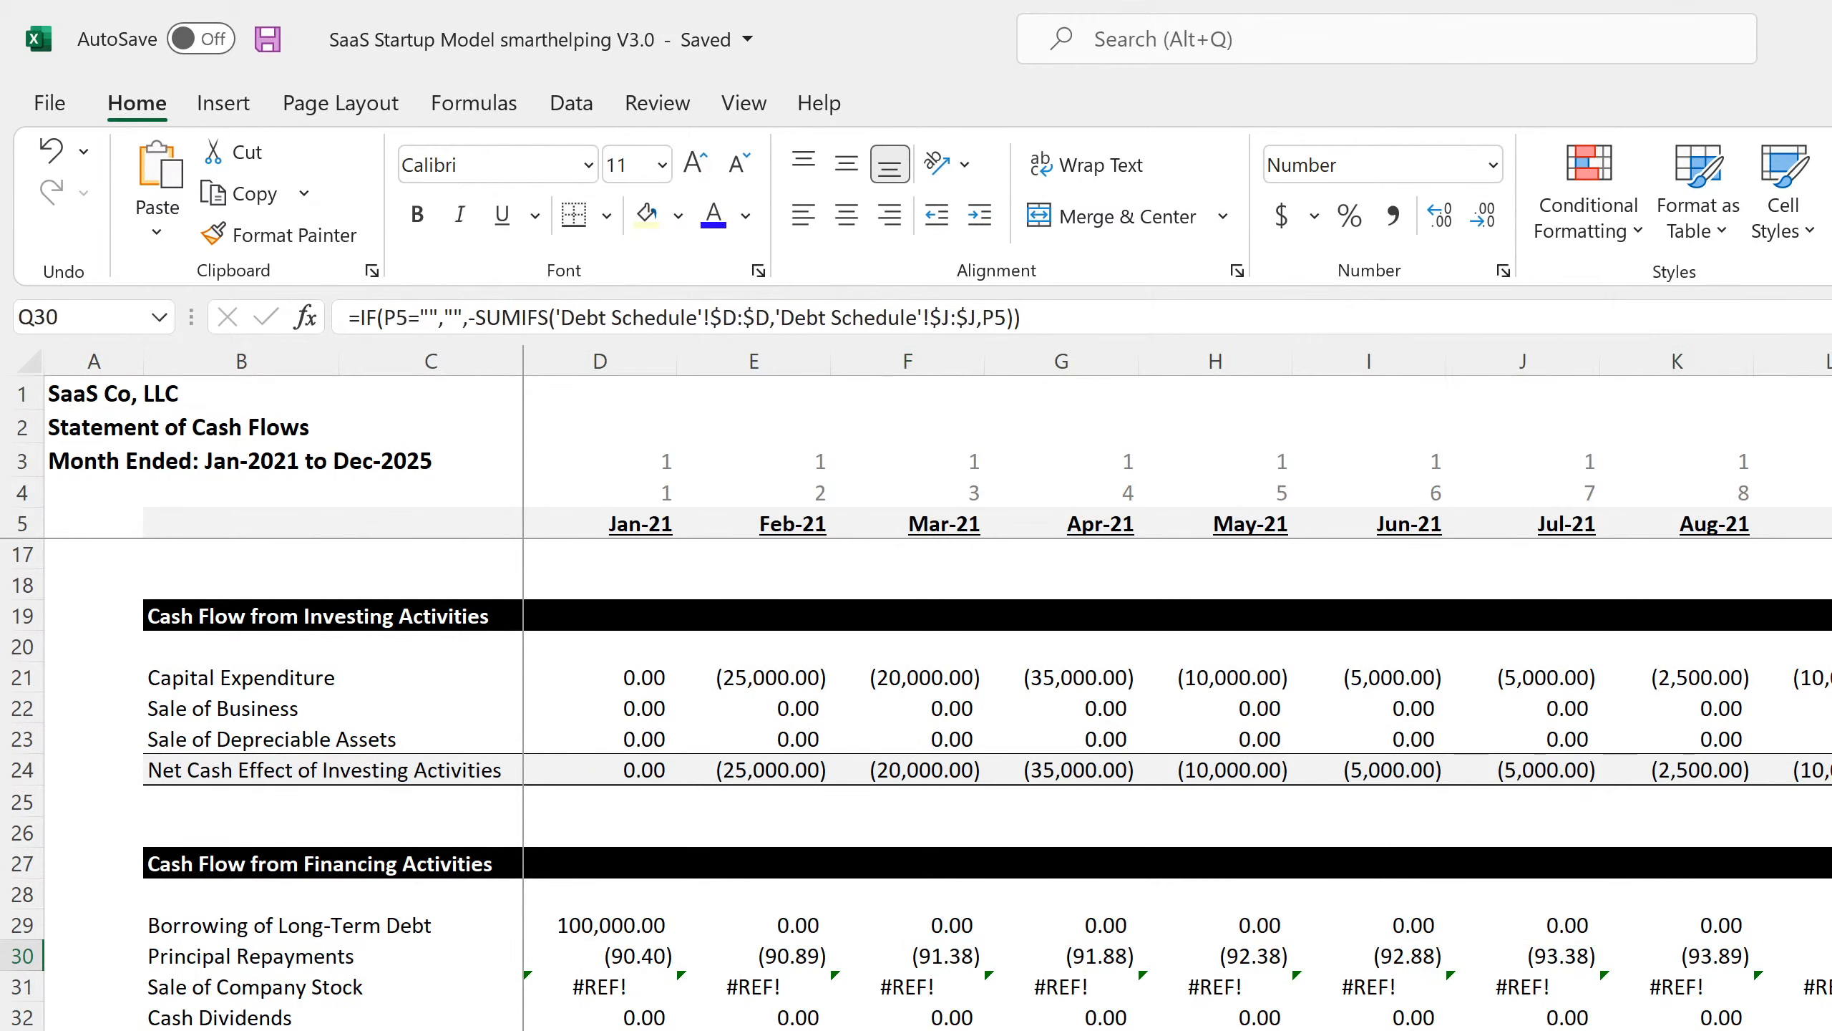
key(Right)
key(Right)
key(Right)
key(Right)
key(Right)
key(Right)
key(Right)
key(Right)
key(Right)
key(Right)
key(Right)
key(Right)
key(Right)
key(Right)
key(Right)
key(Right)
key(Right)
key(Right)
key(Right)
key(Right)
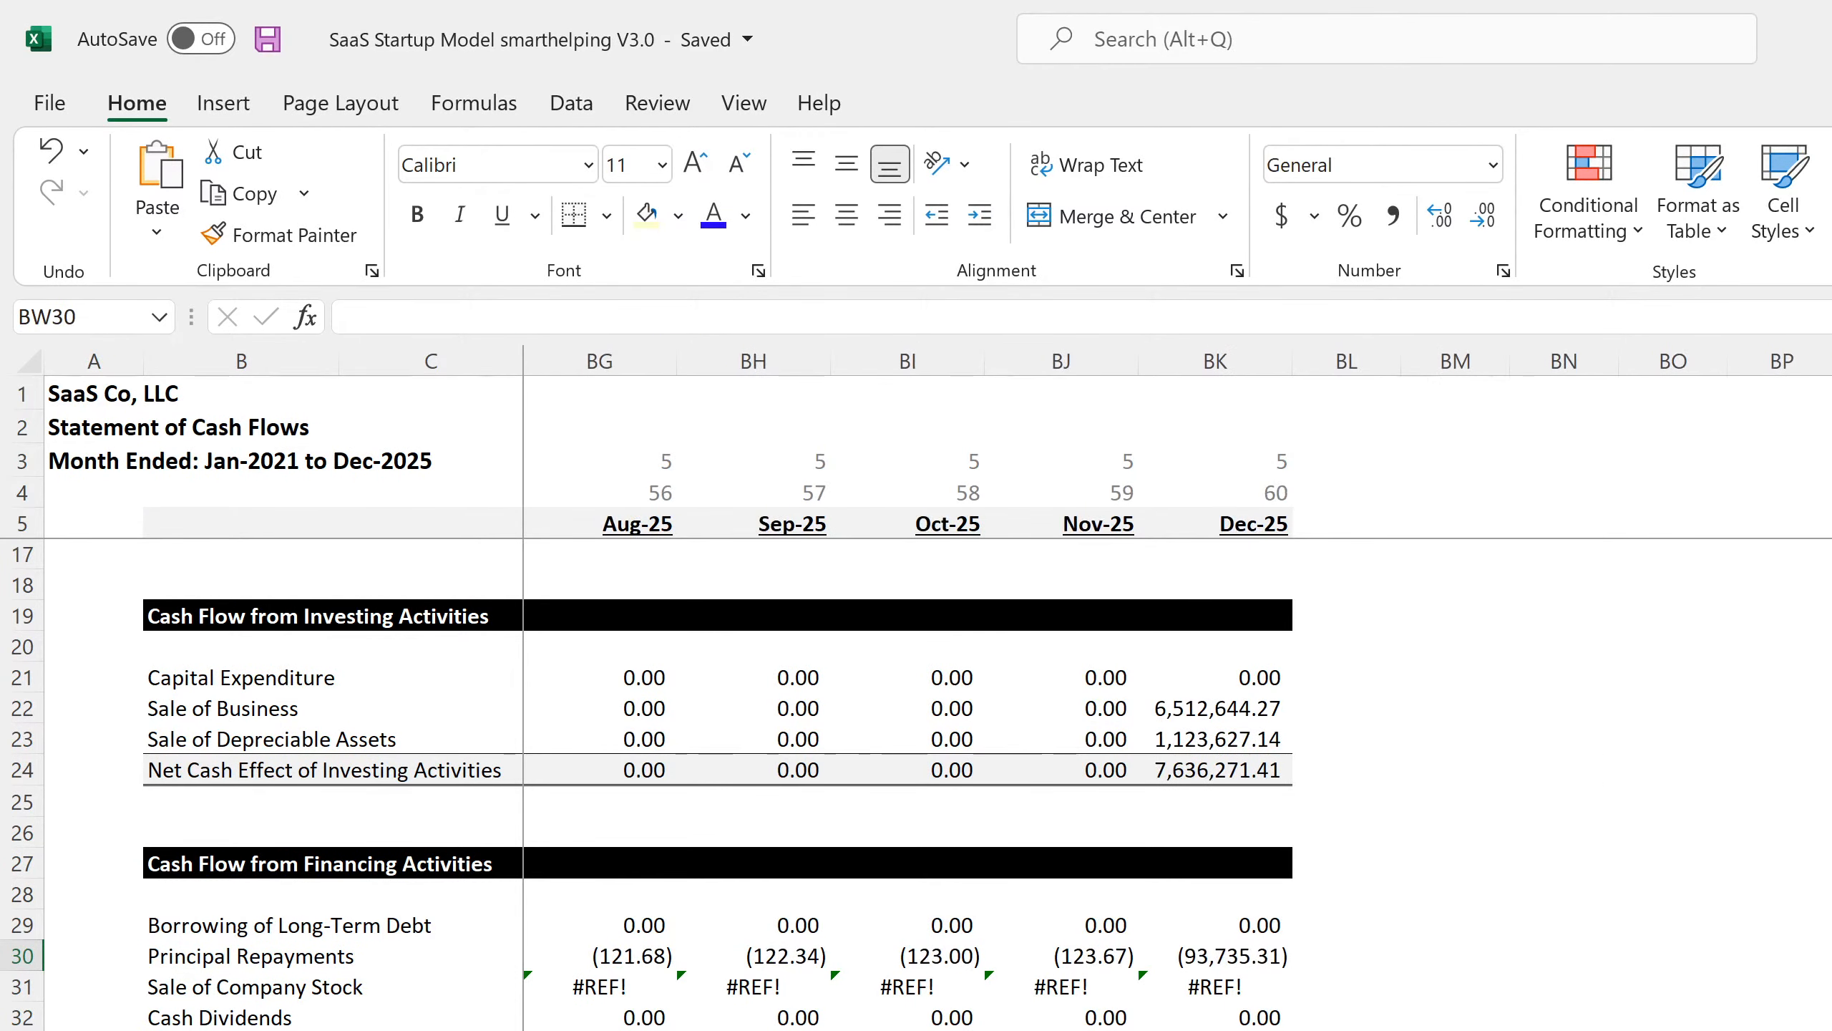
key(ctrl+Left)
key(ctrl+Left)
key(ctrl+Left)
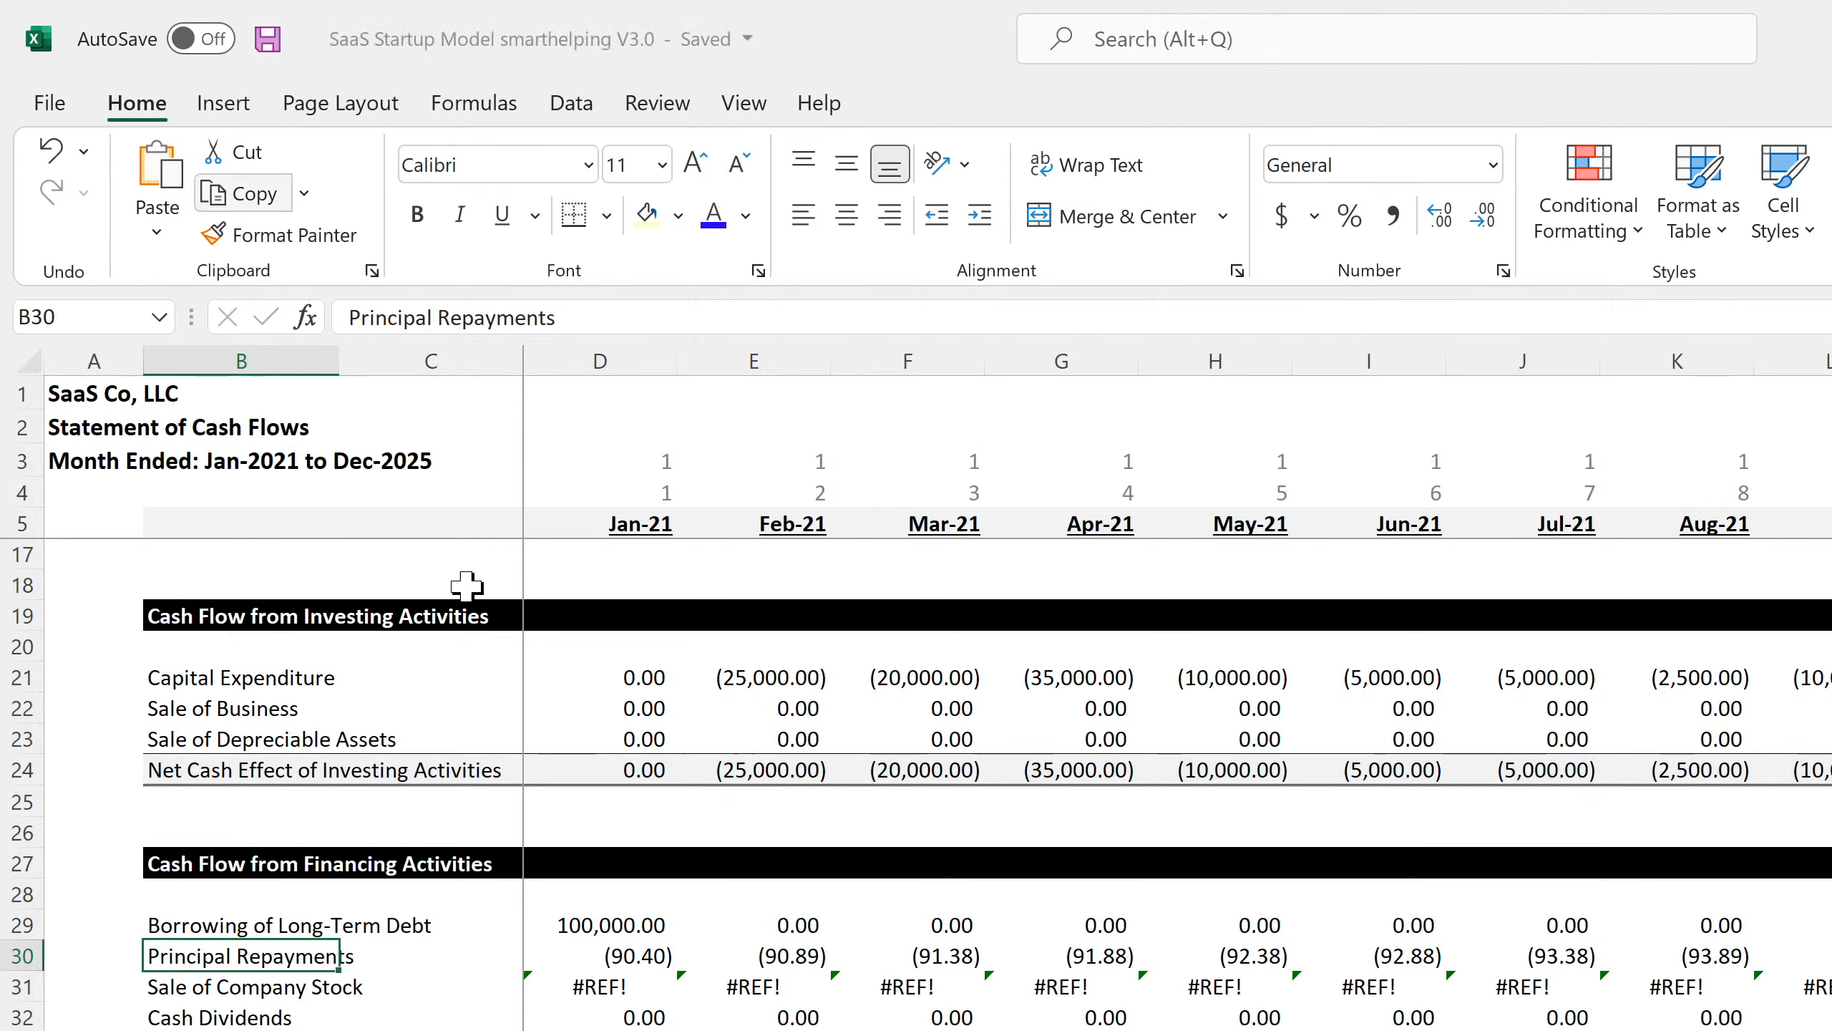
click(628, 957)
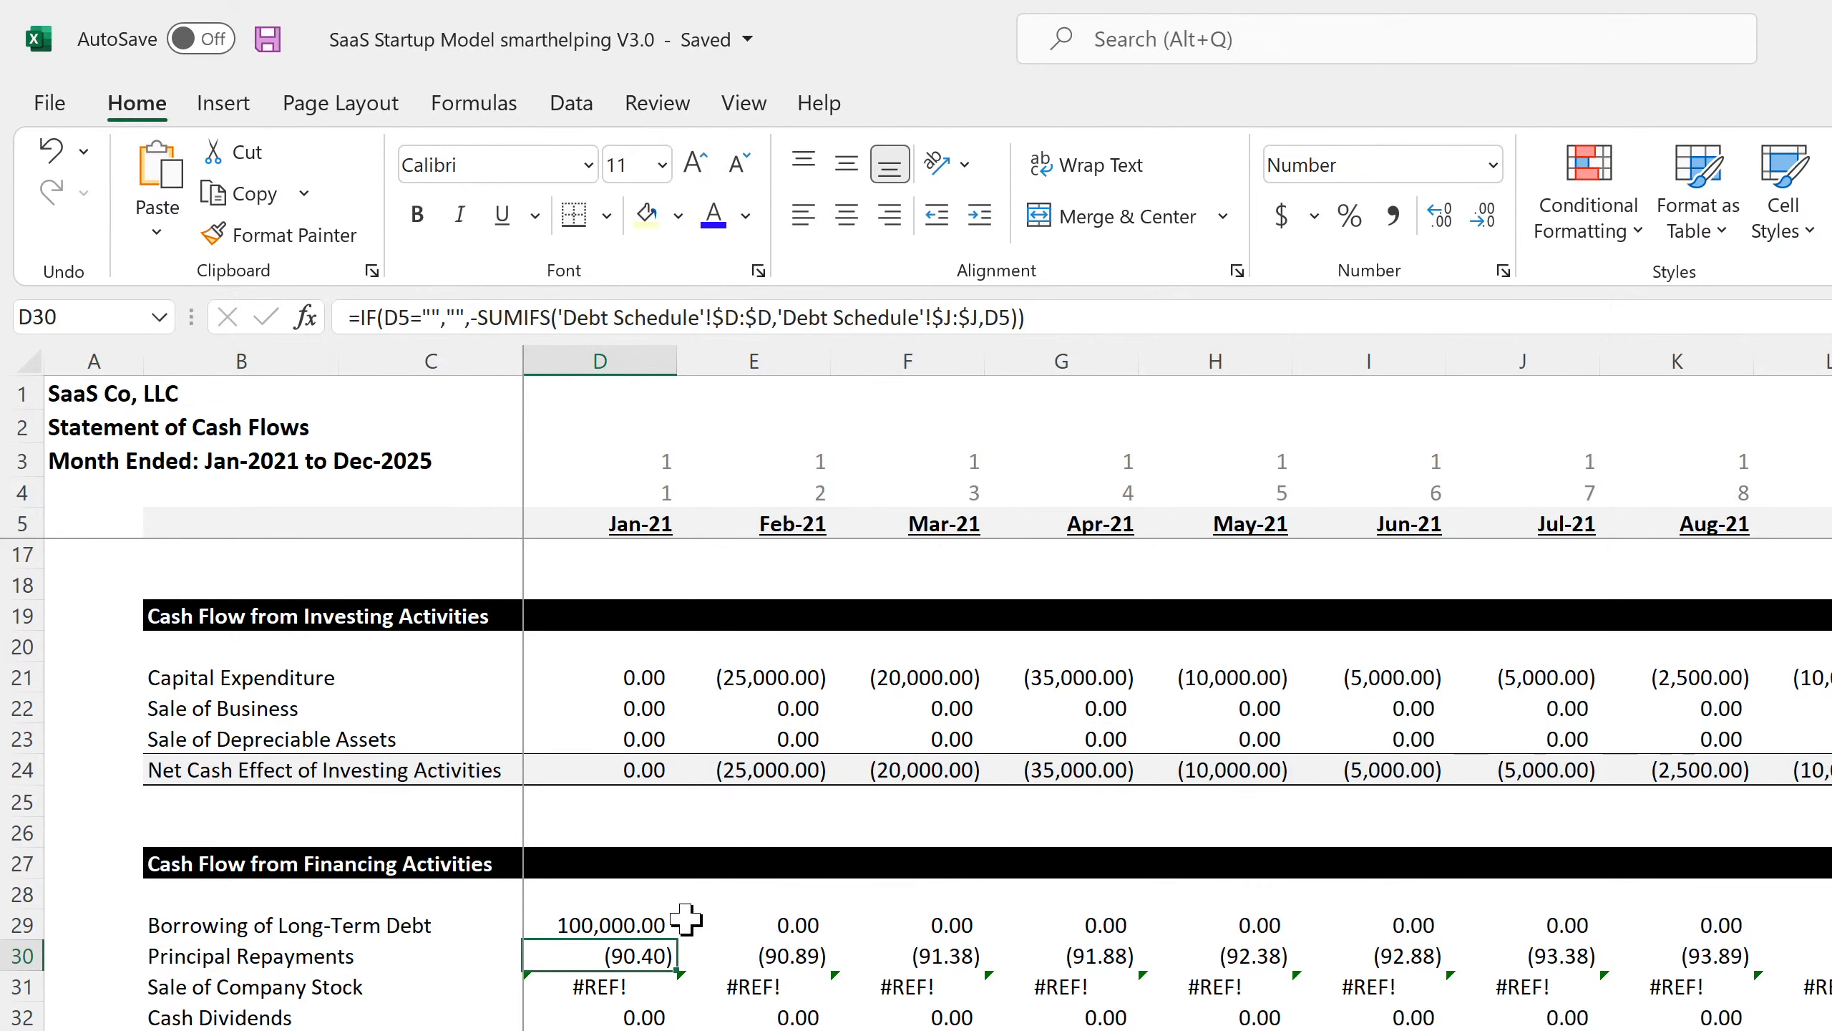
click(617, 924)
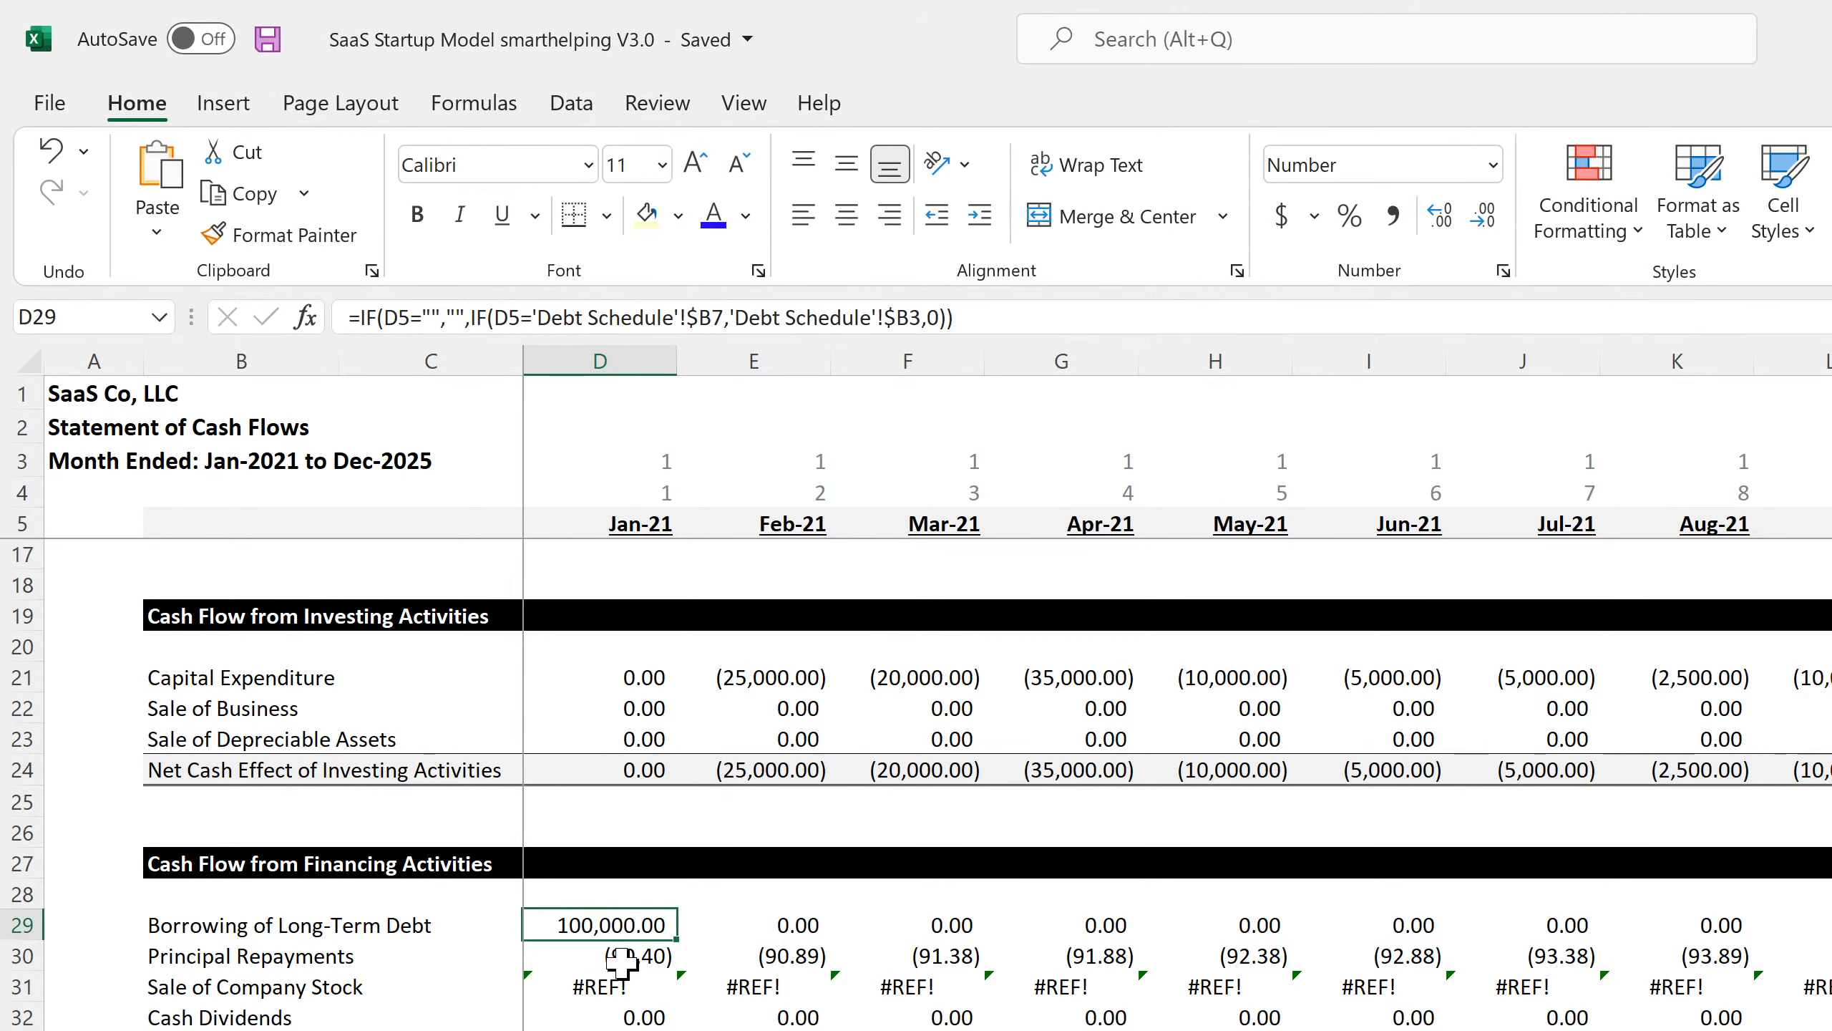
click(619, 958)
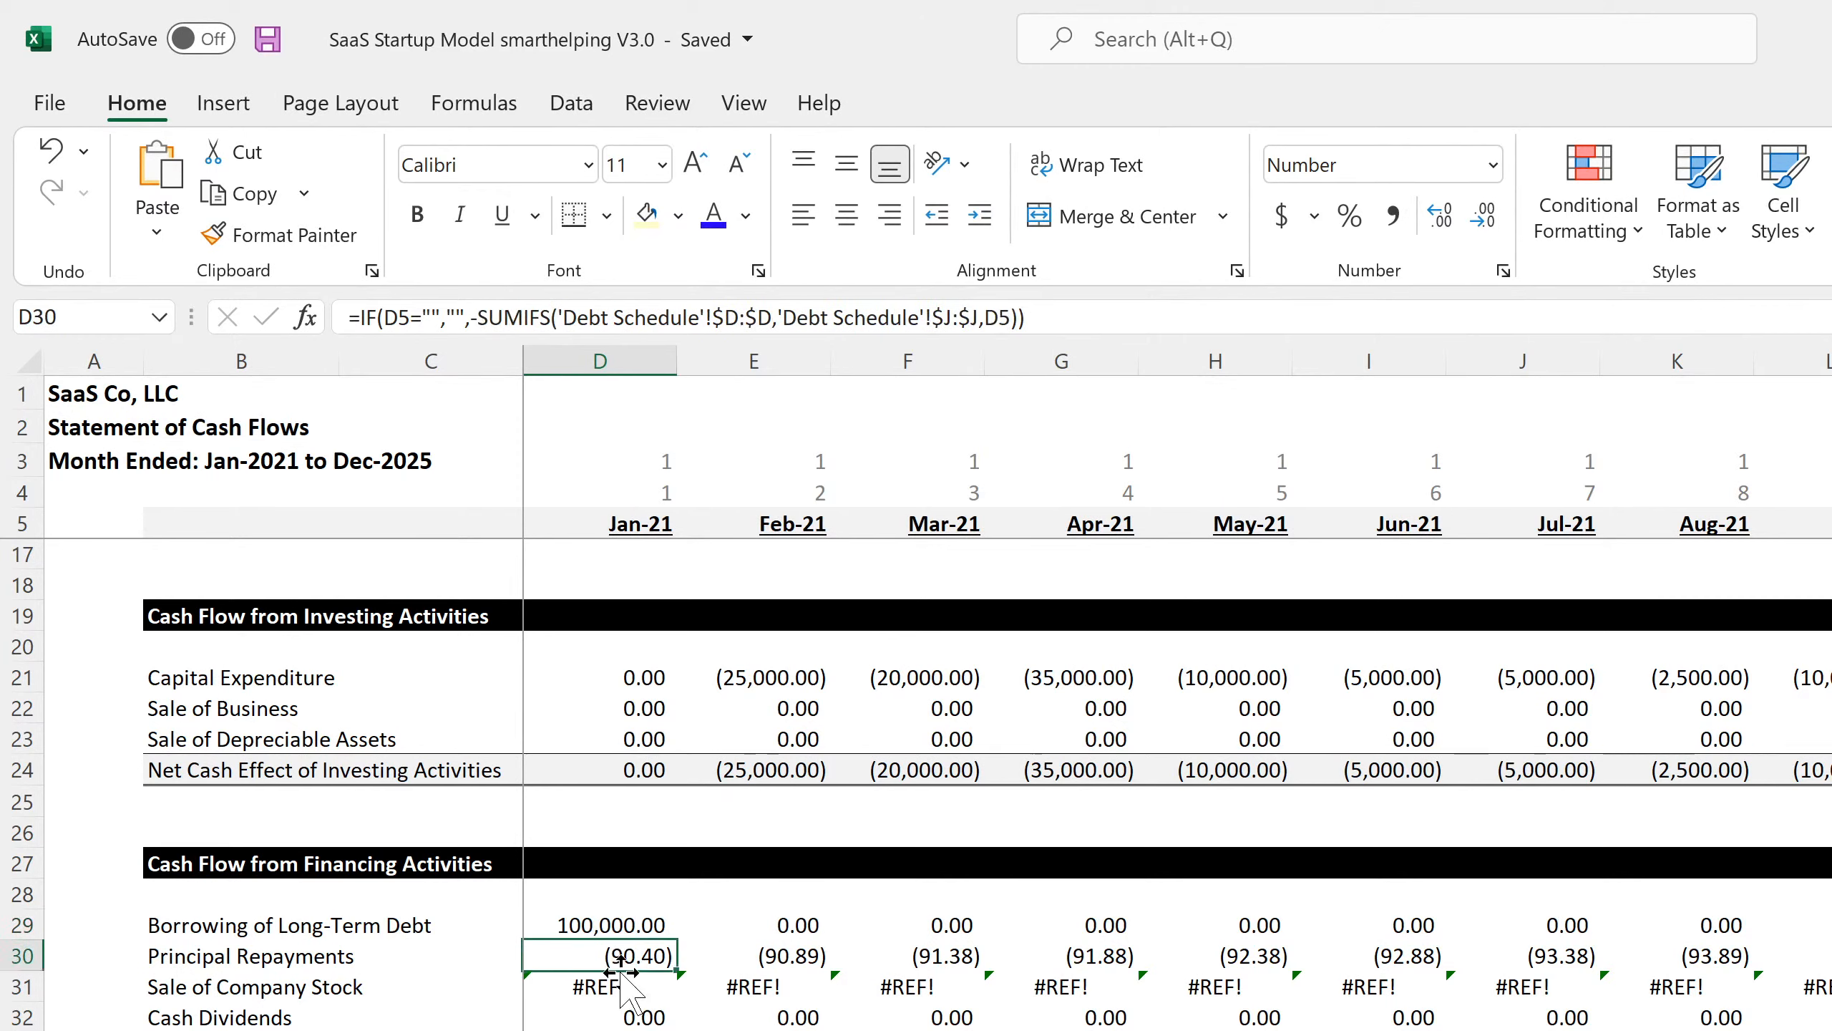
Clear the #REF! Sale of Company Stock and Cash Dividends rows 31–32.
click(605, 996)
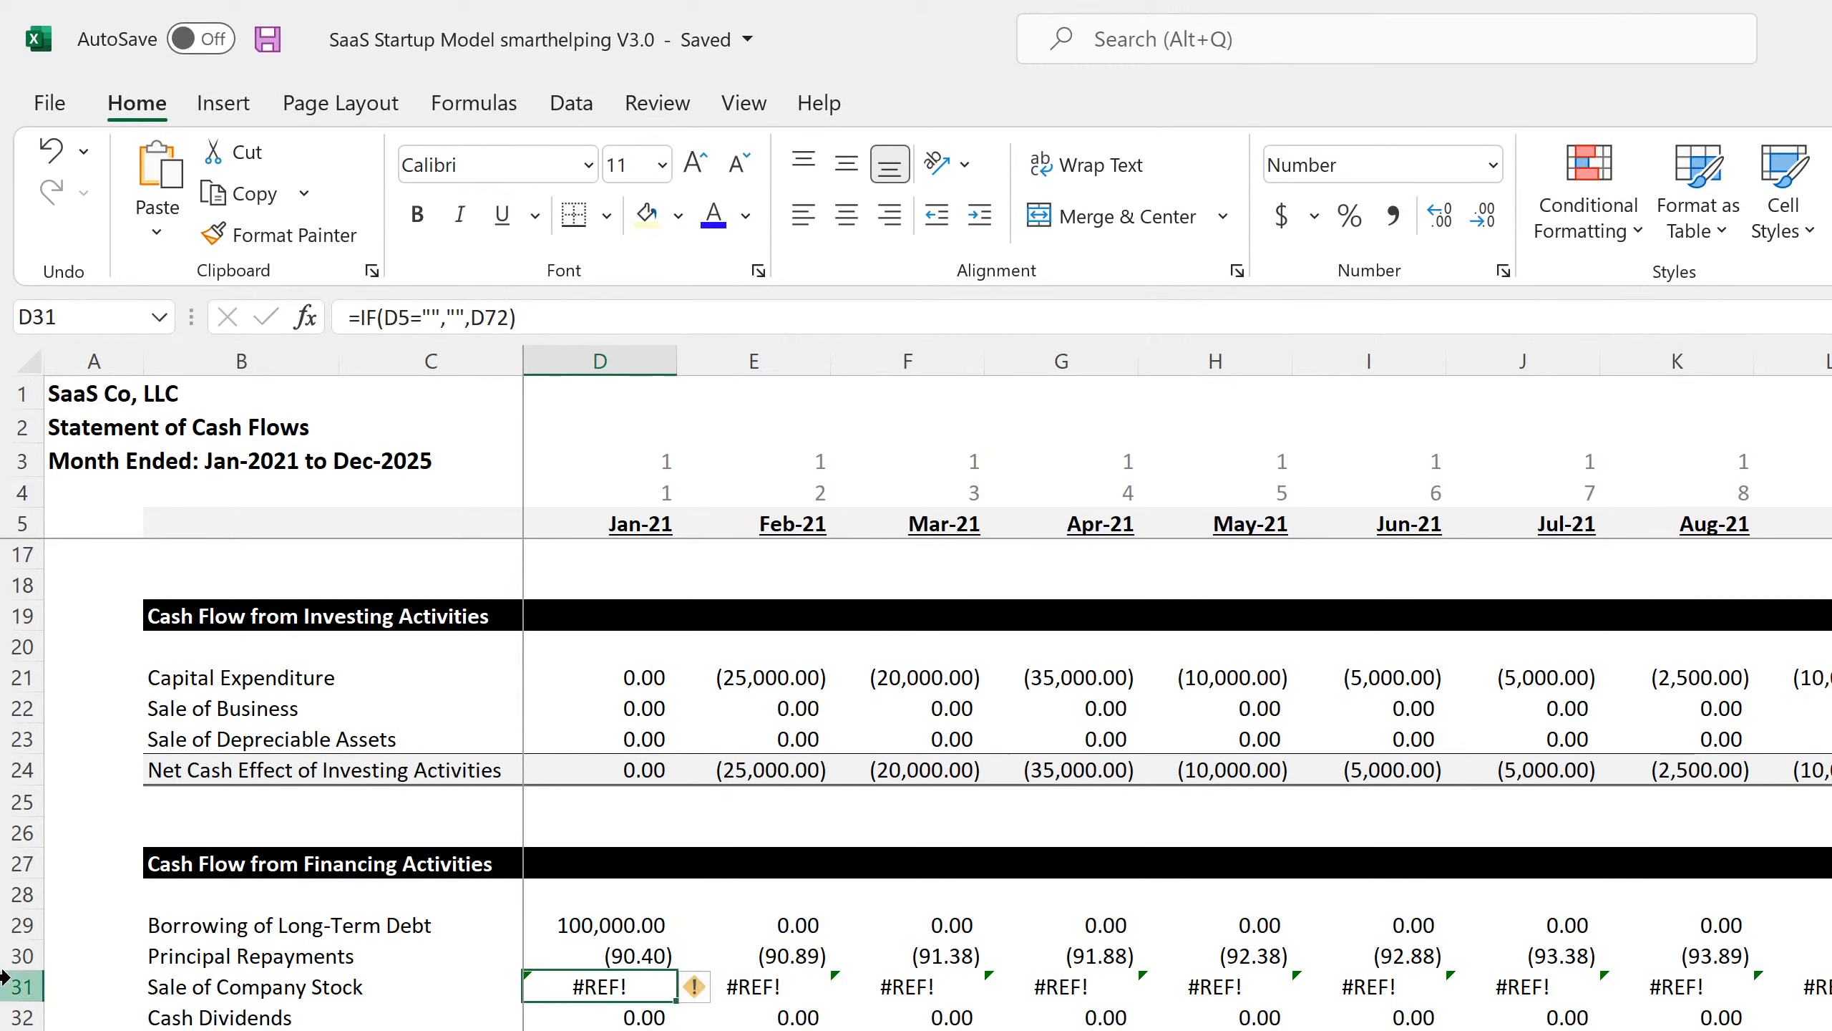
drag(15, 986, 16, 1028)
key(Delete)
click(431, 832)
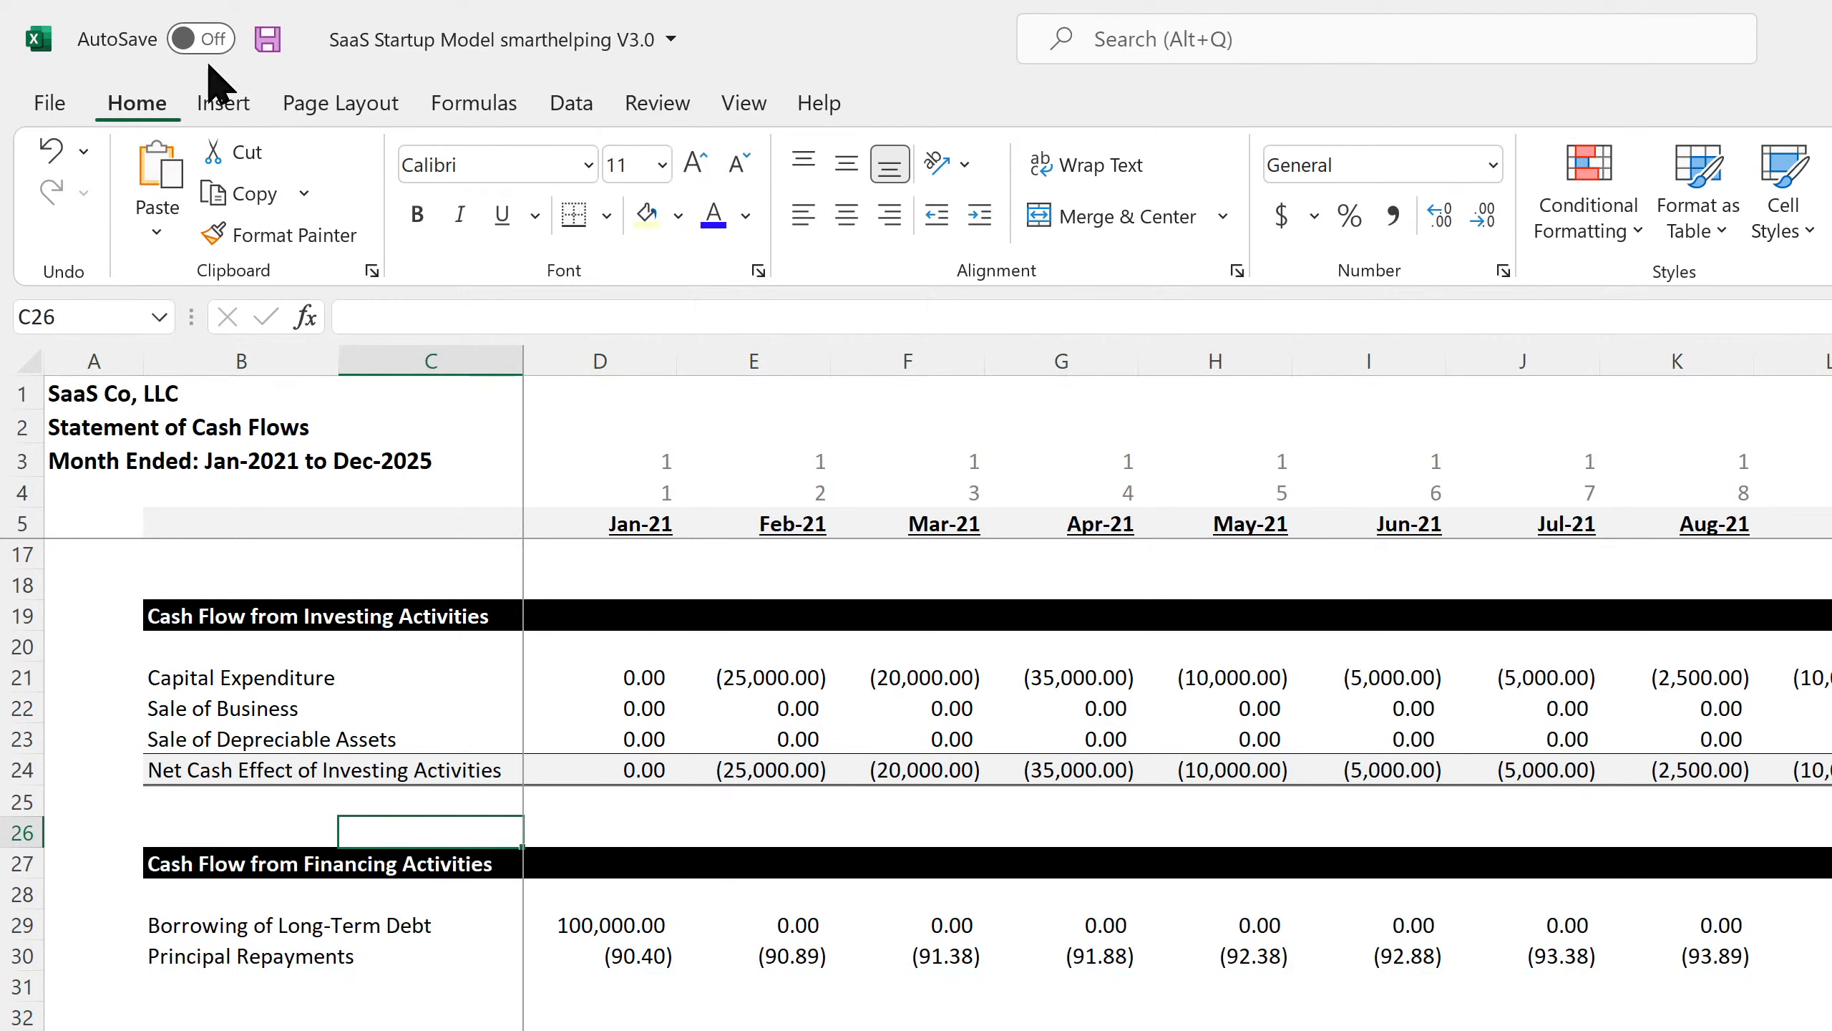
Save the workbook and review the investing, financing and Net Change in Cash formulas.
click(267, 39)
click(241, 647)
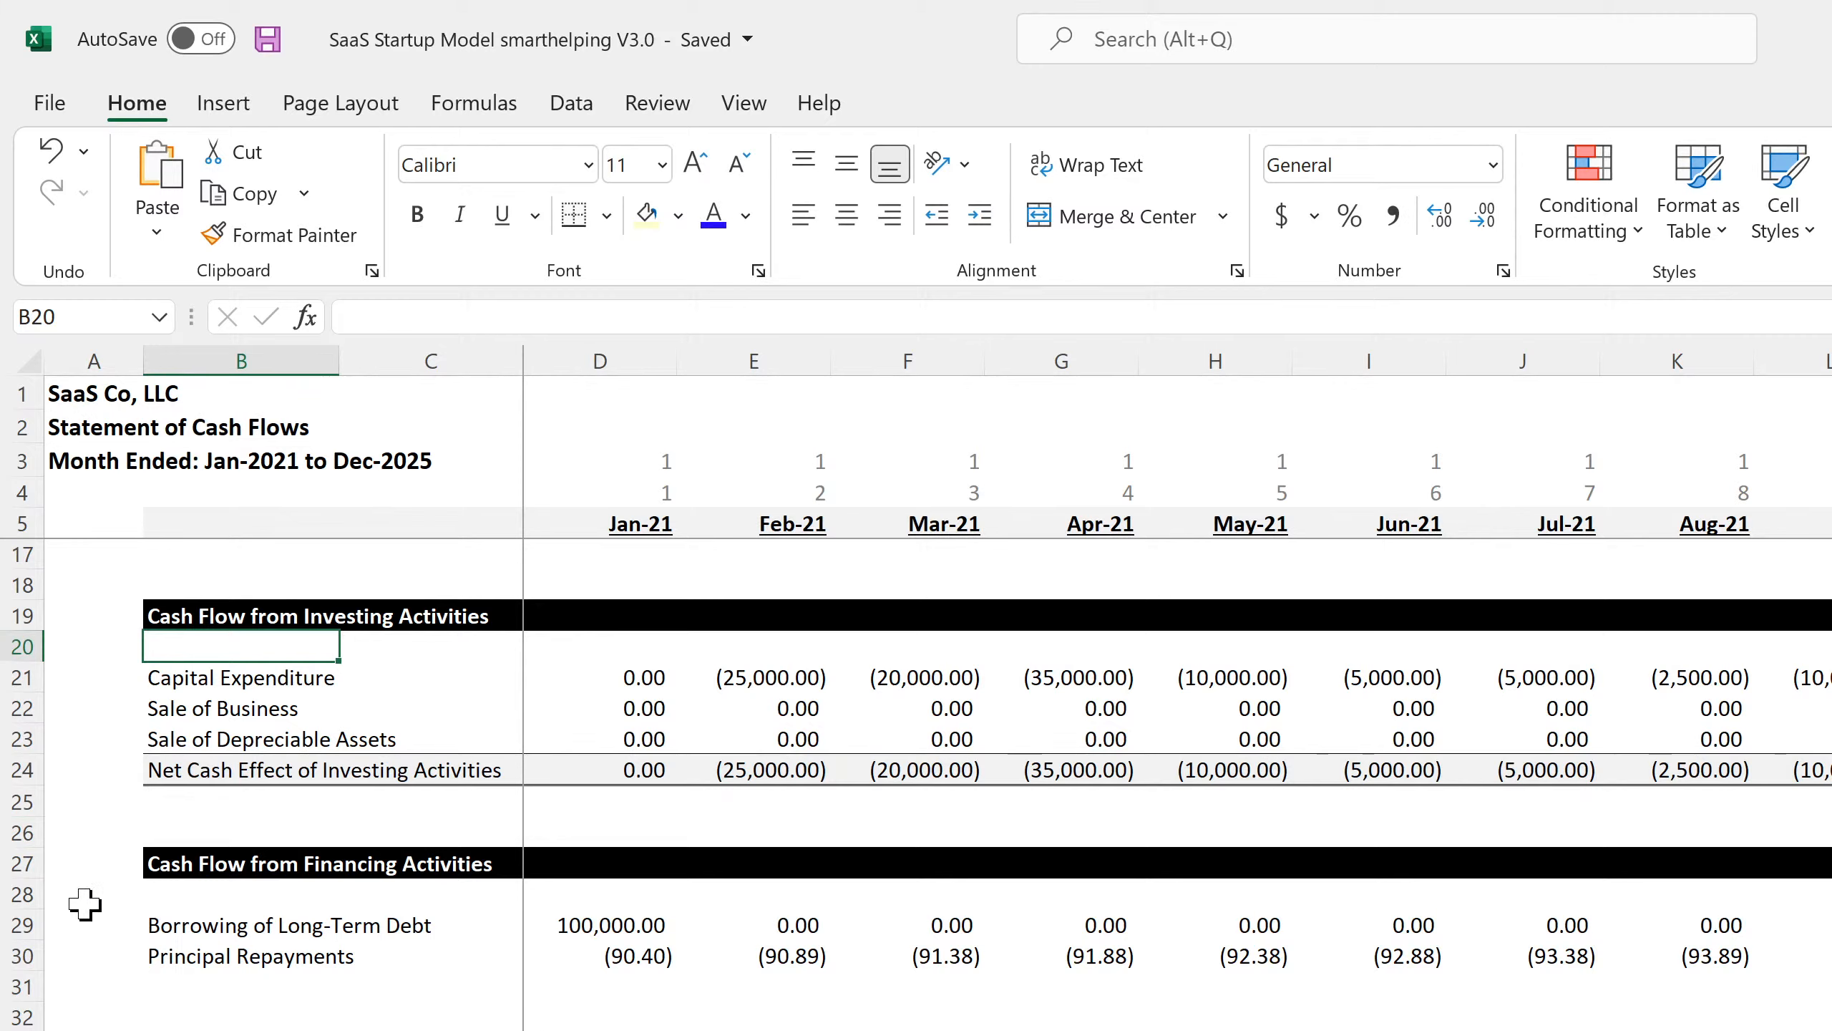
click(251, 930)
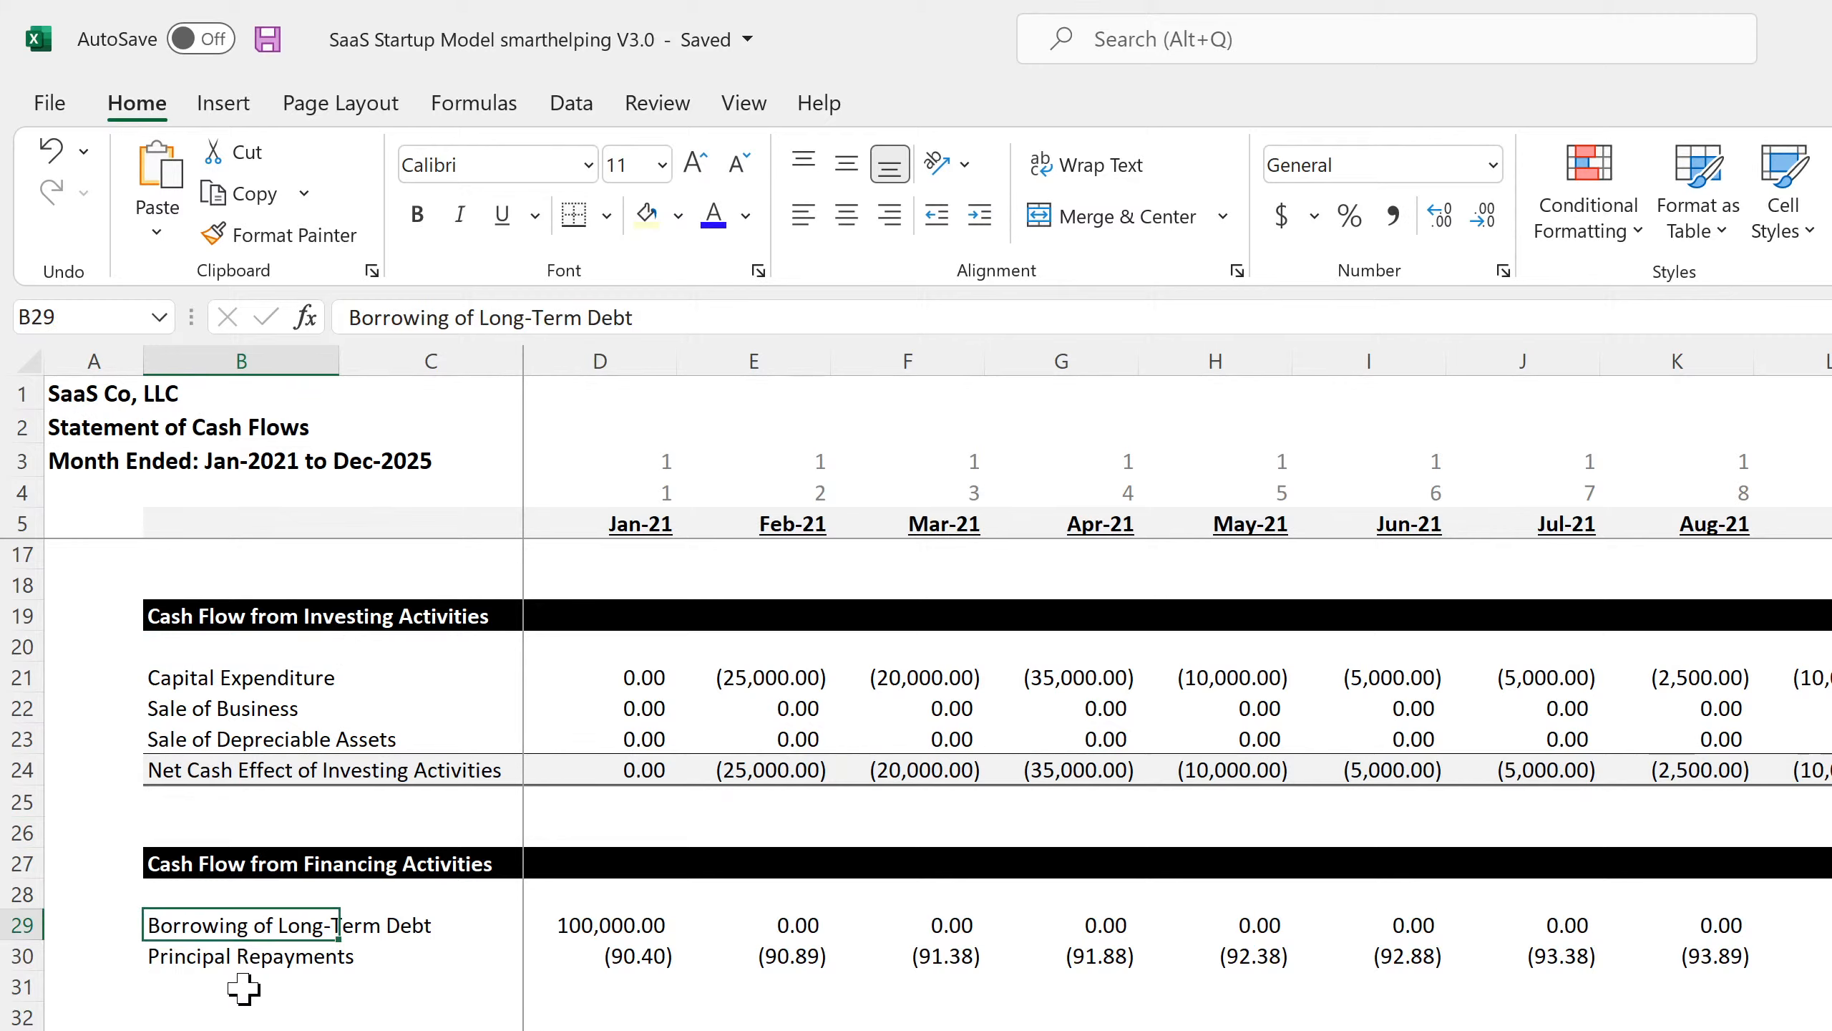
click(244, 987)
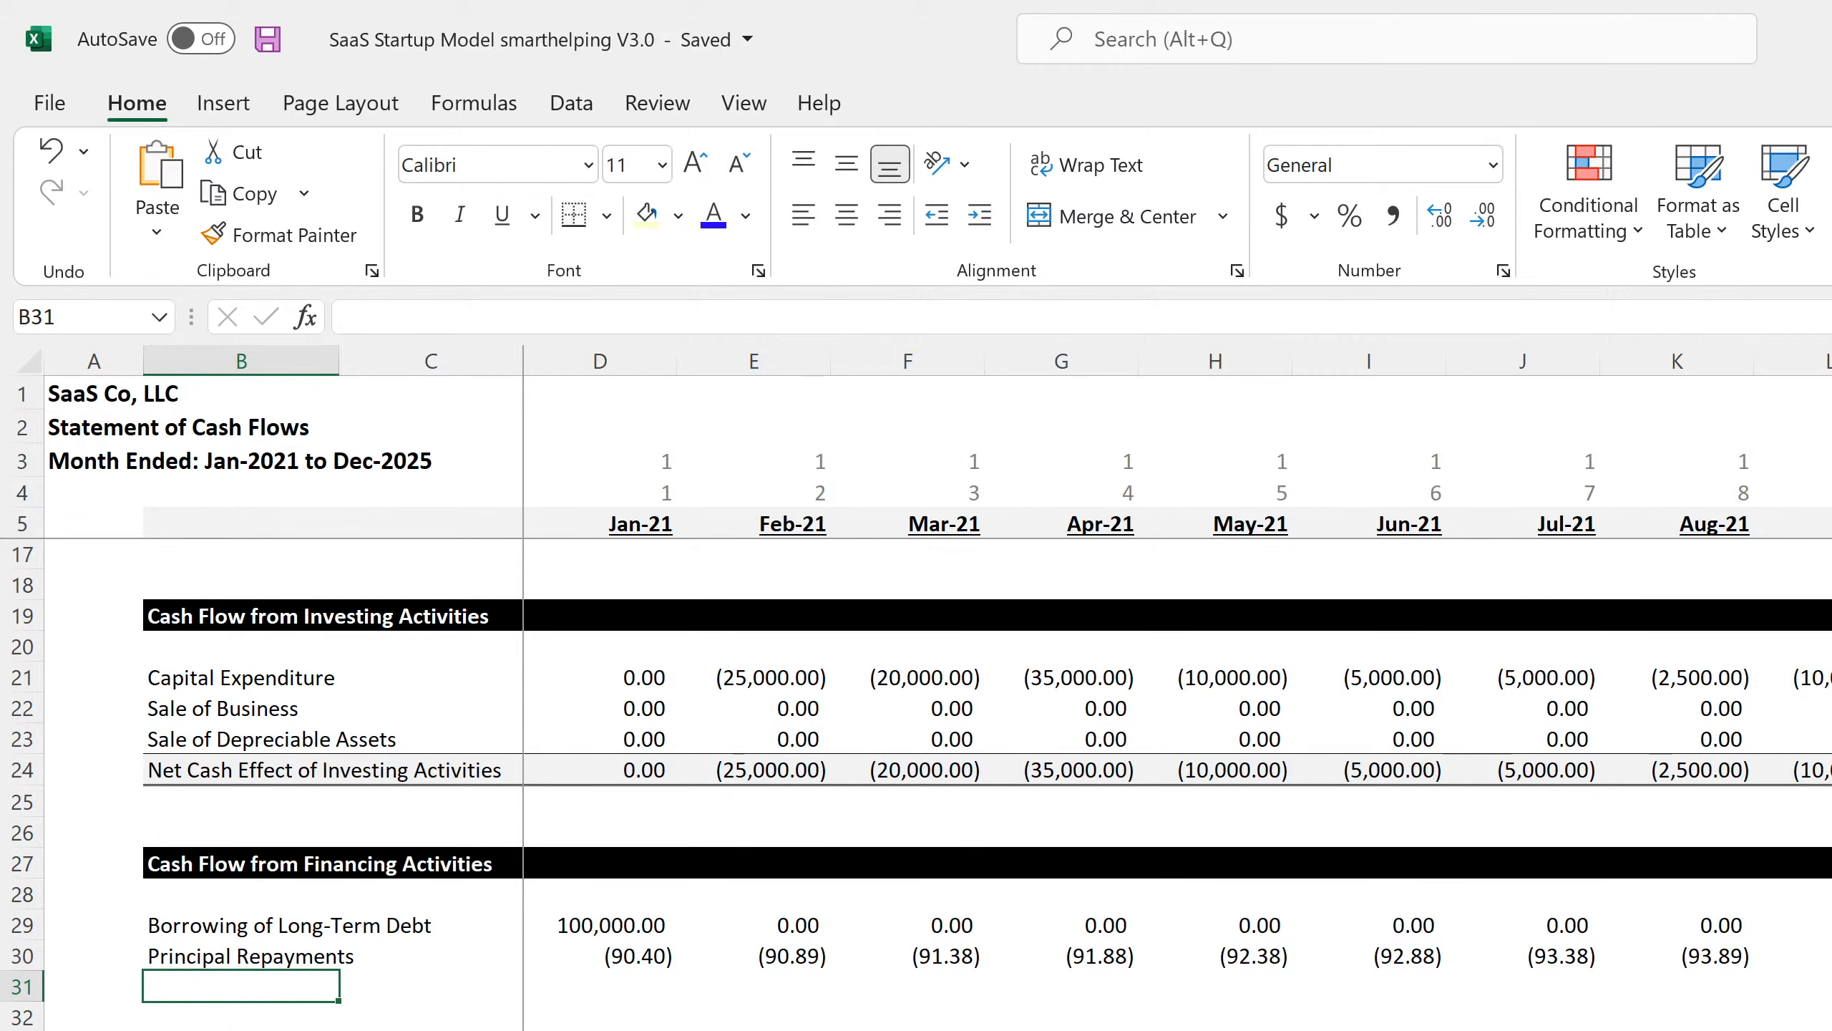
click(600, 1030)
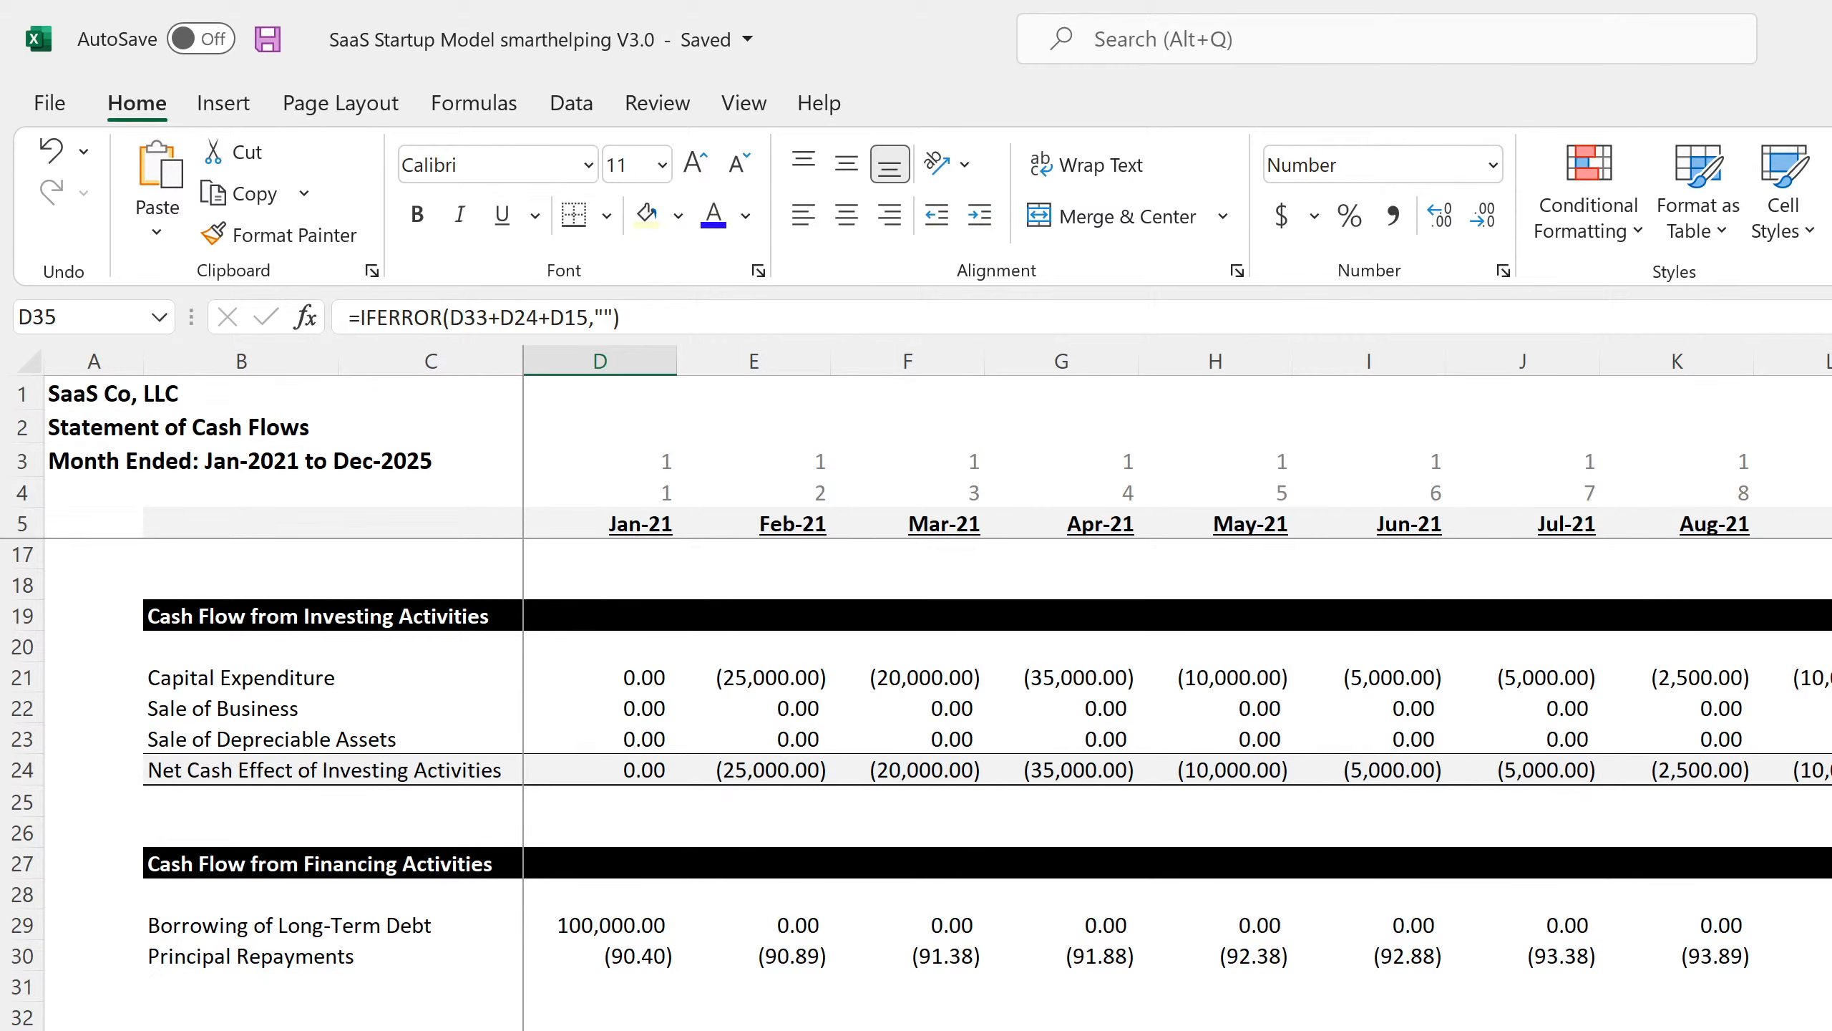
Delete the #REF! schedule rows from row 40 down and save the workbook.
drag(22, 1030, 22, 1030)
key(ctrl+minus)
click(1062, 1030)
scroll(1062, 1030, up, 8)
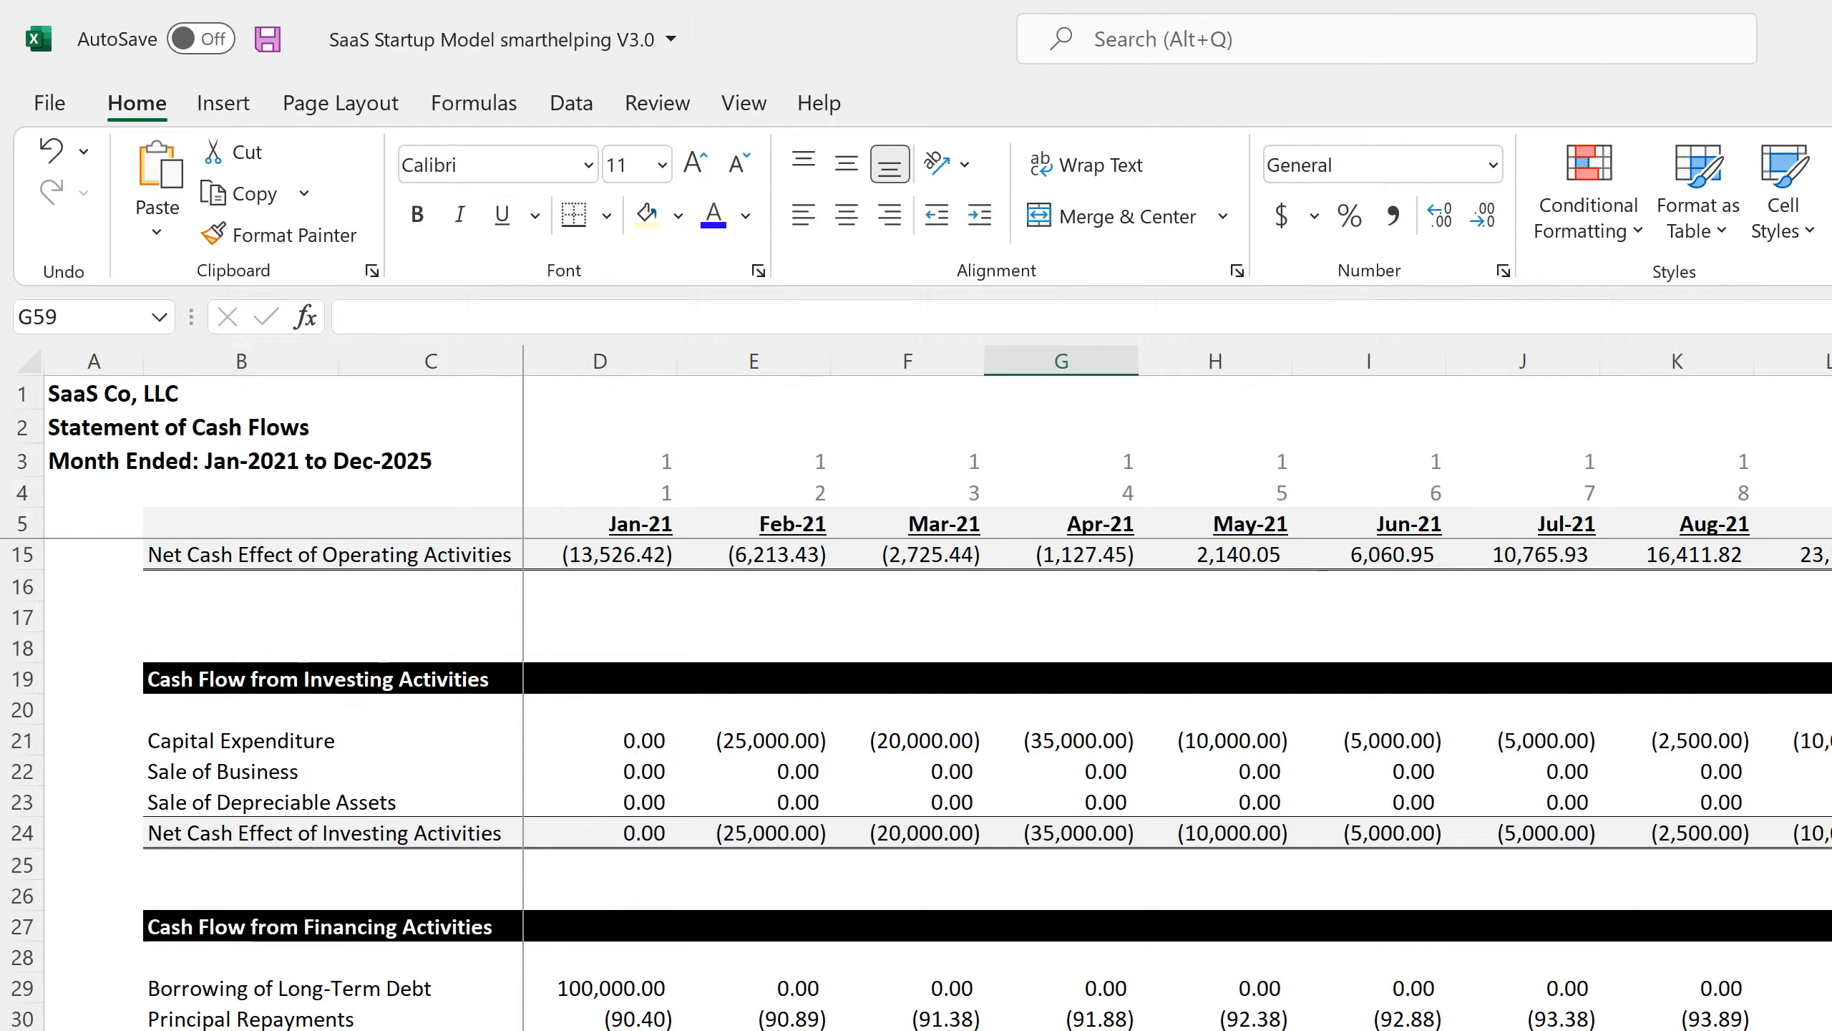
click(267, 38)
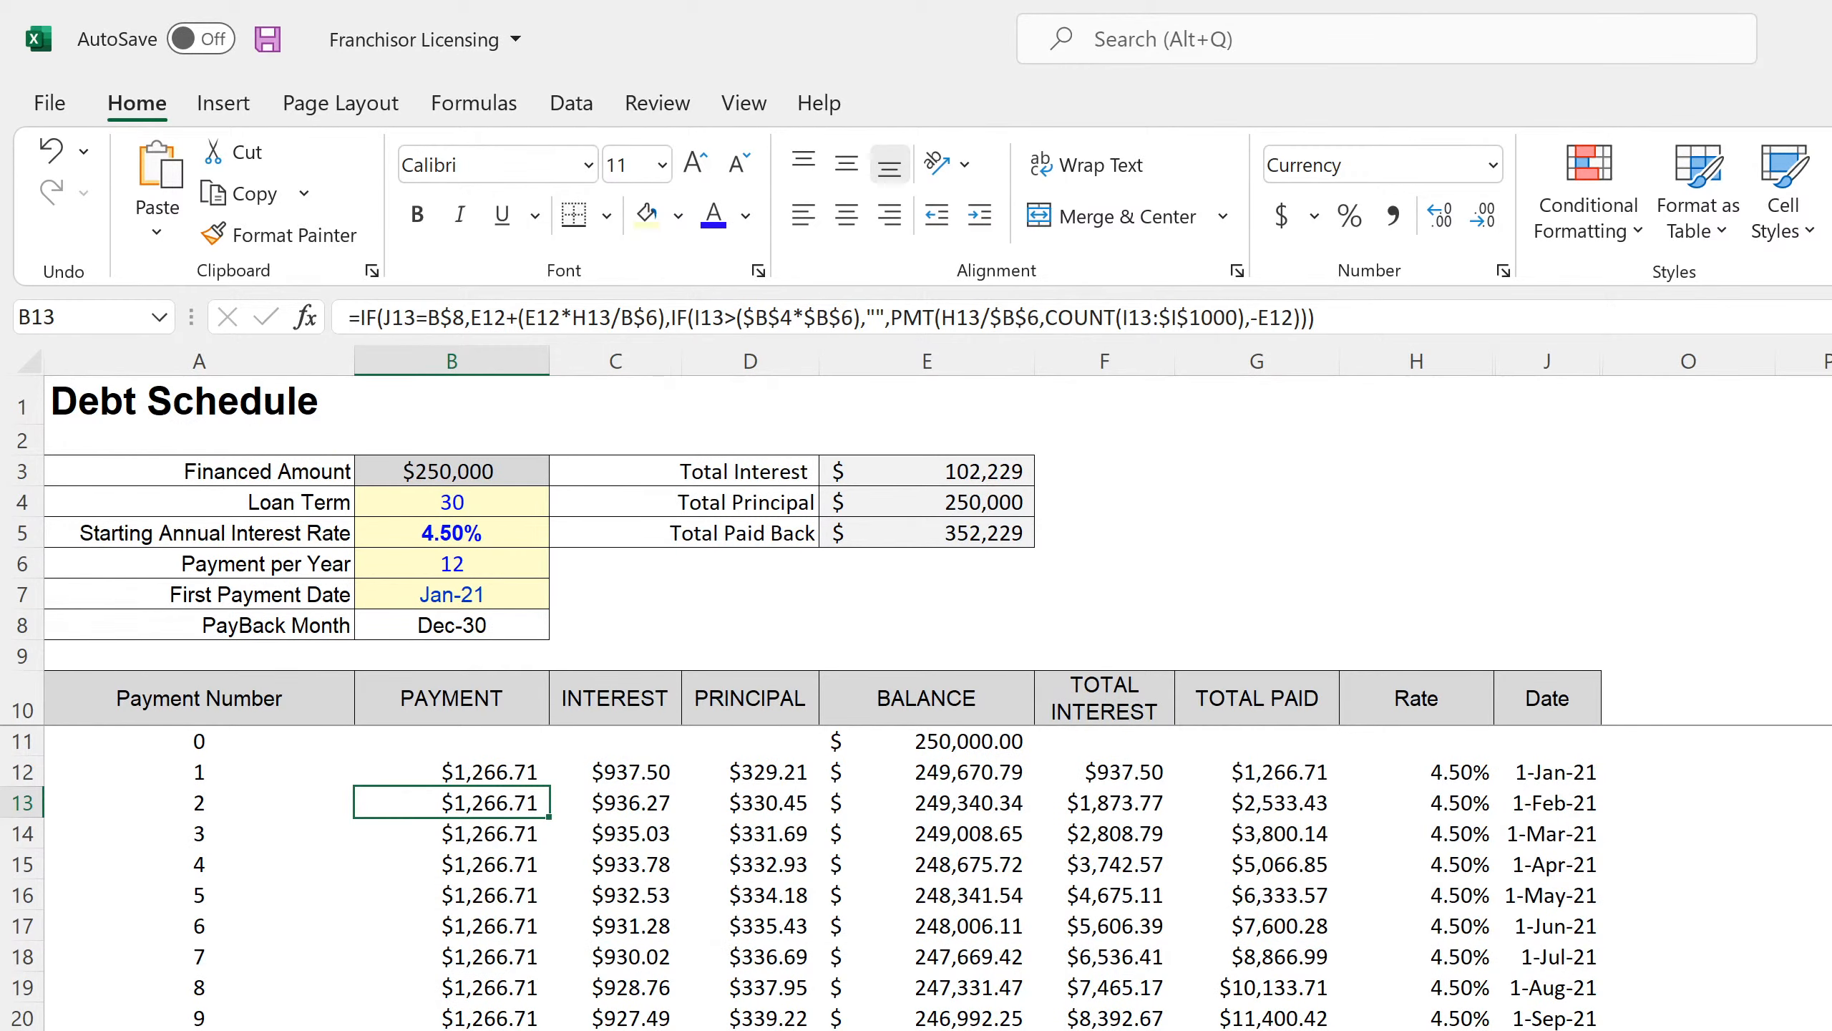
key(ctrl+Page_Up)
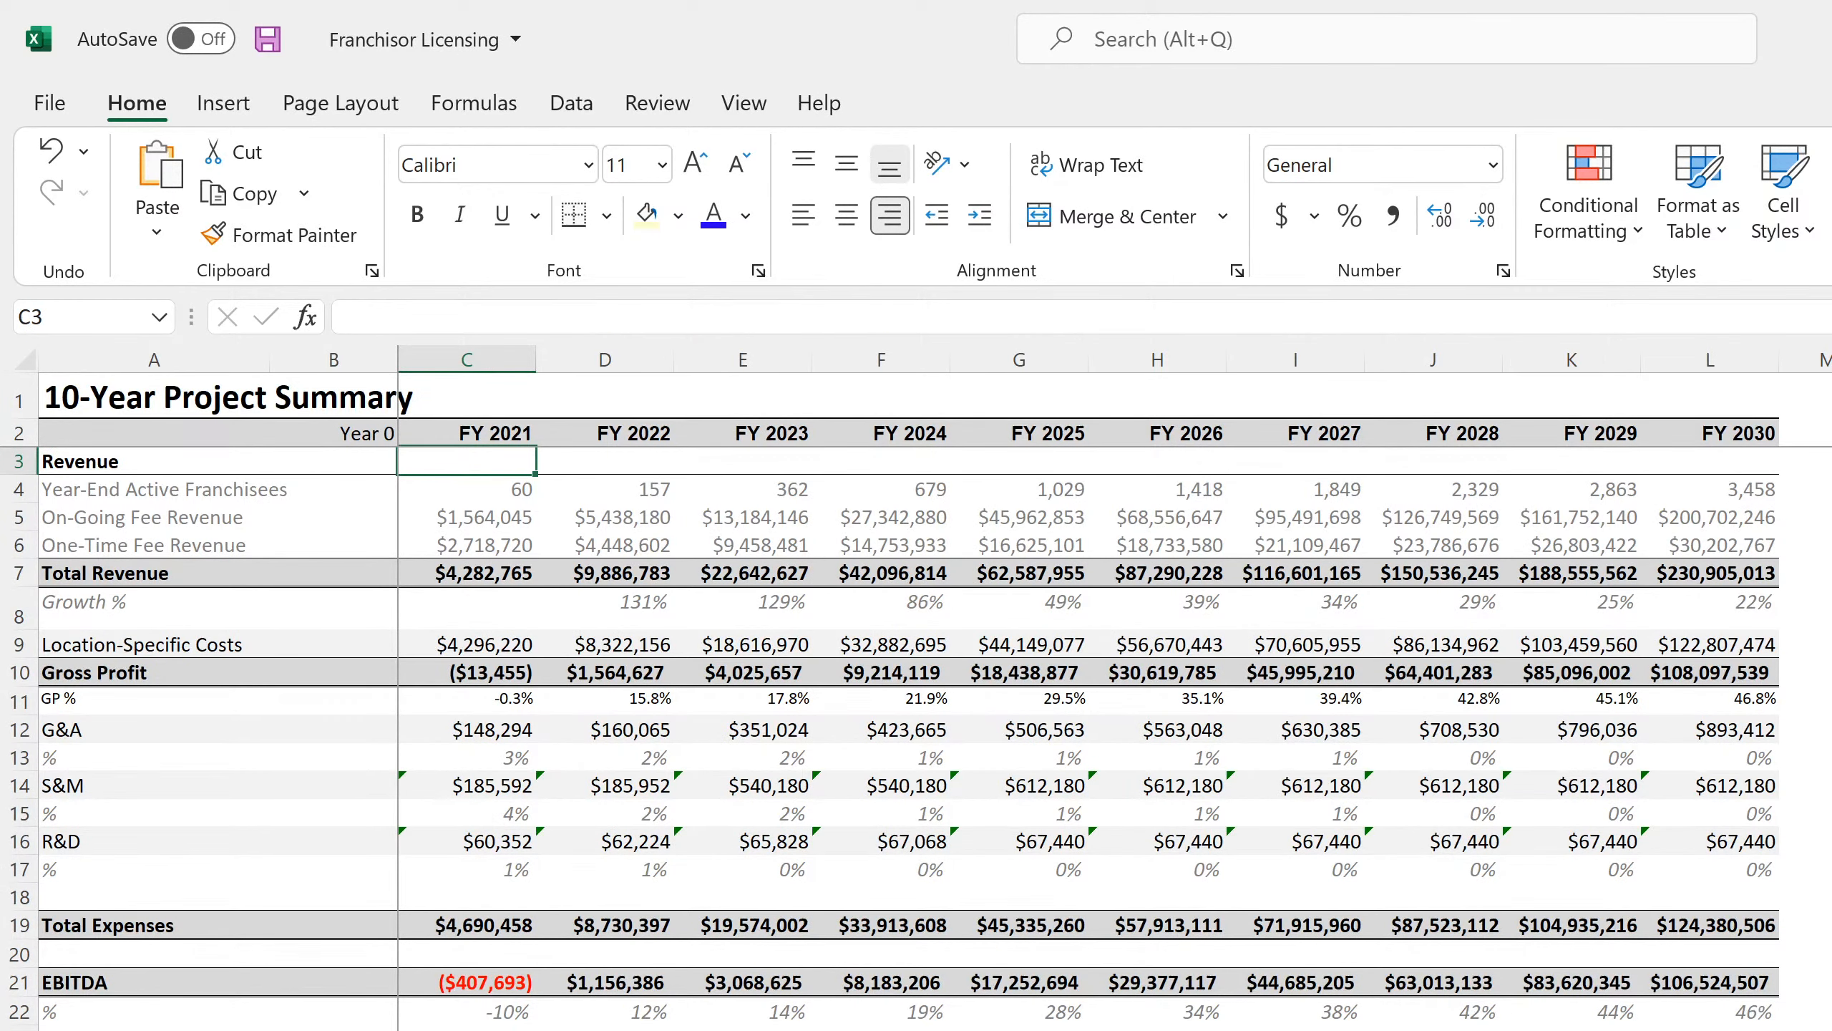
key(ctrl+Page_Up)
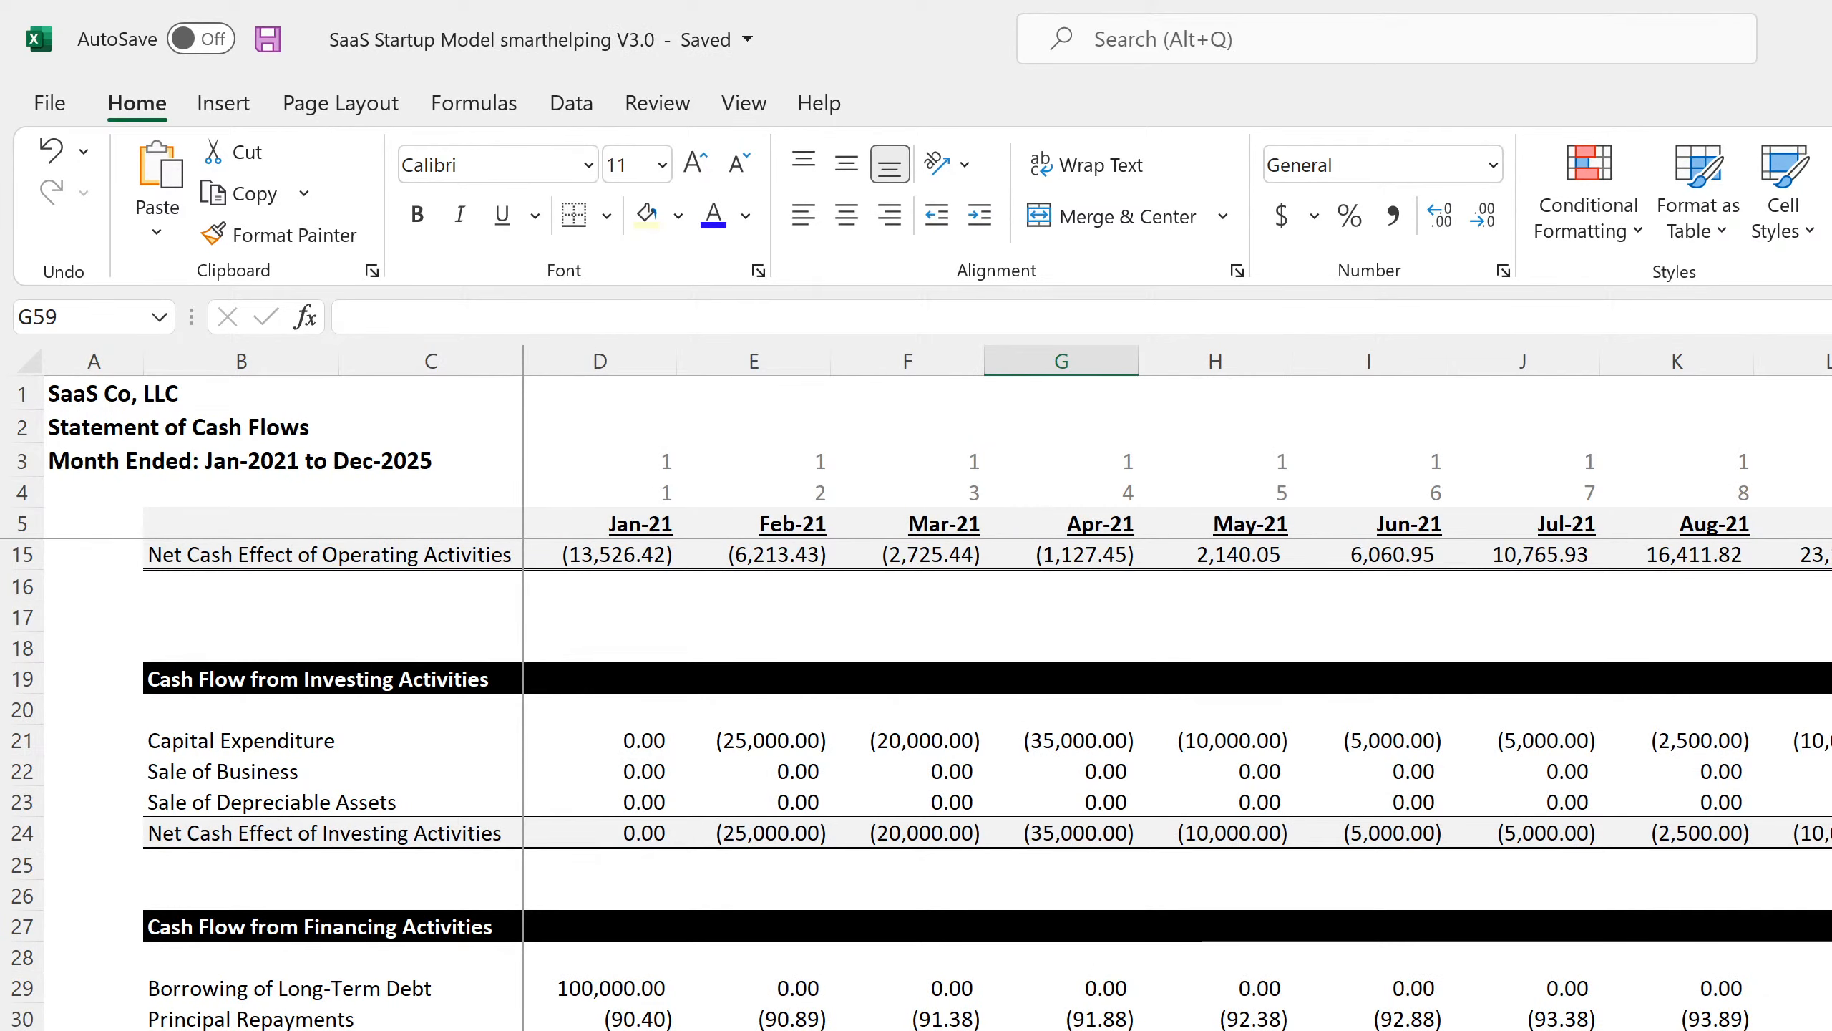
Save the workbook and check the Jan-21 to Mar-21 date header formulas.
scroll(937, 721, down, 4)
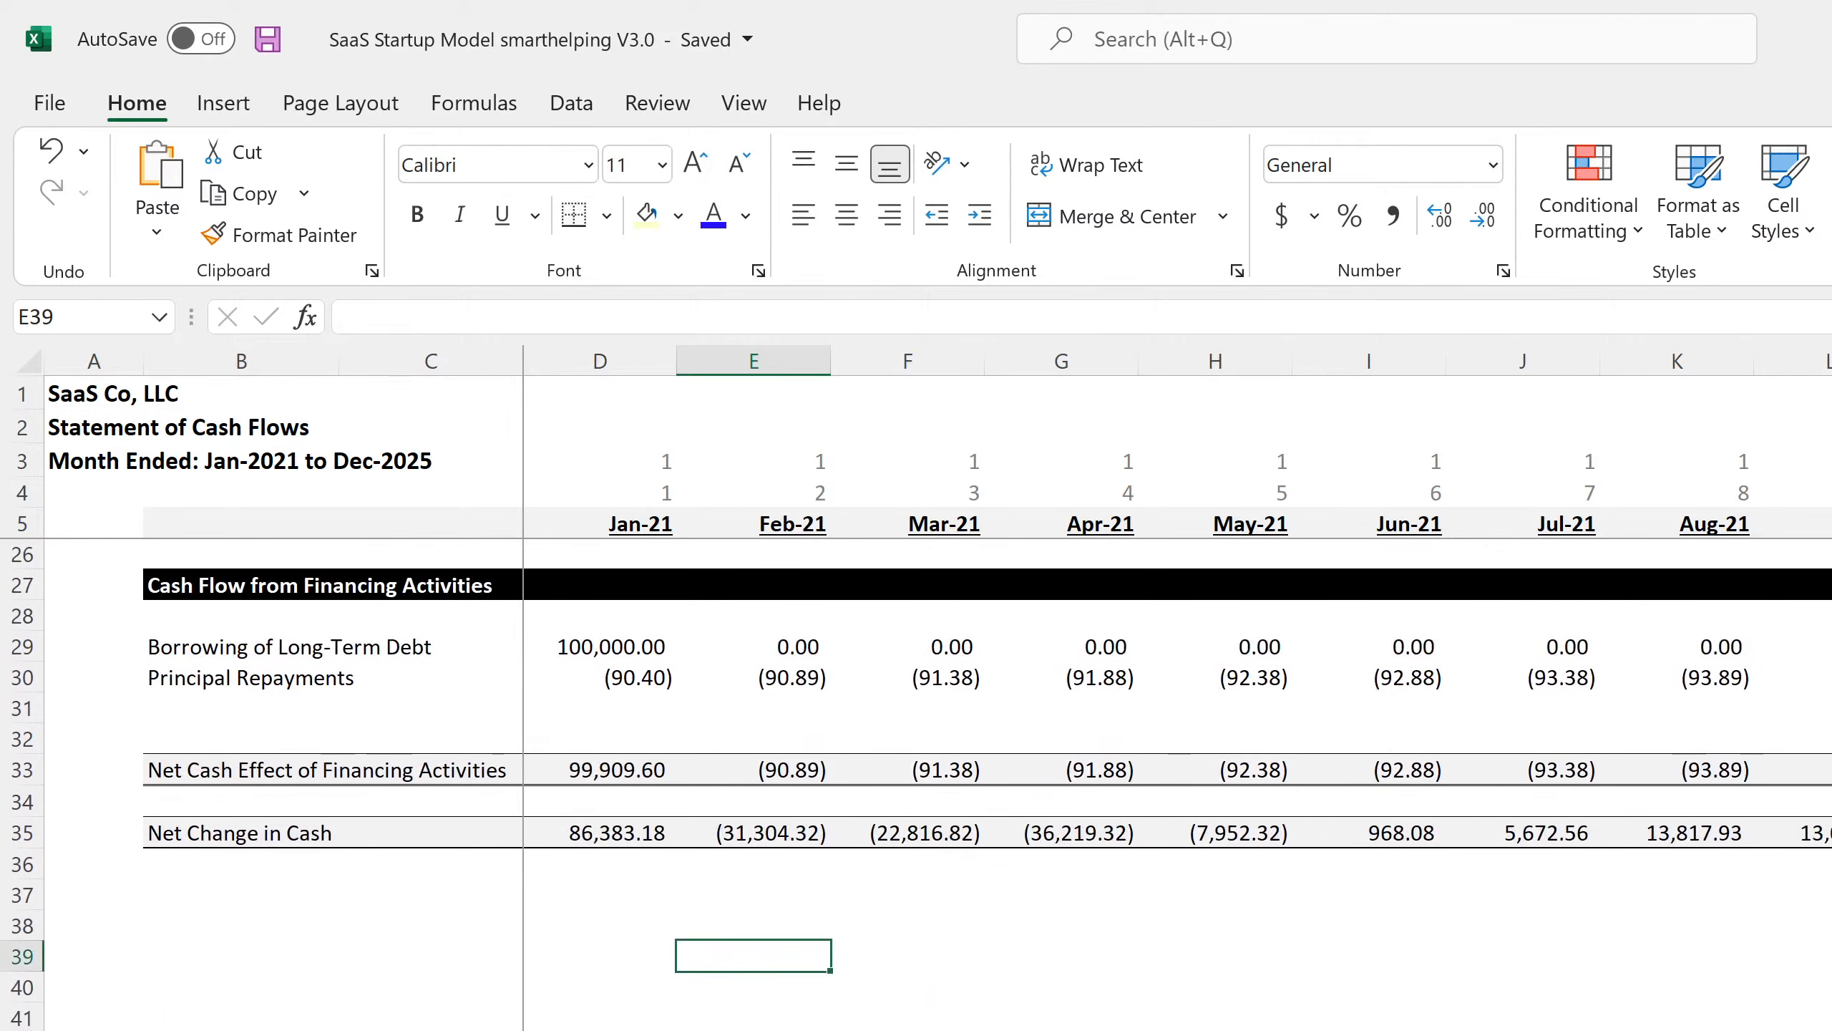
scroll(938, 721, up, 4)
scroll(937, 722, up, 3)
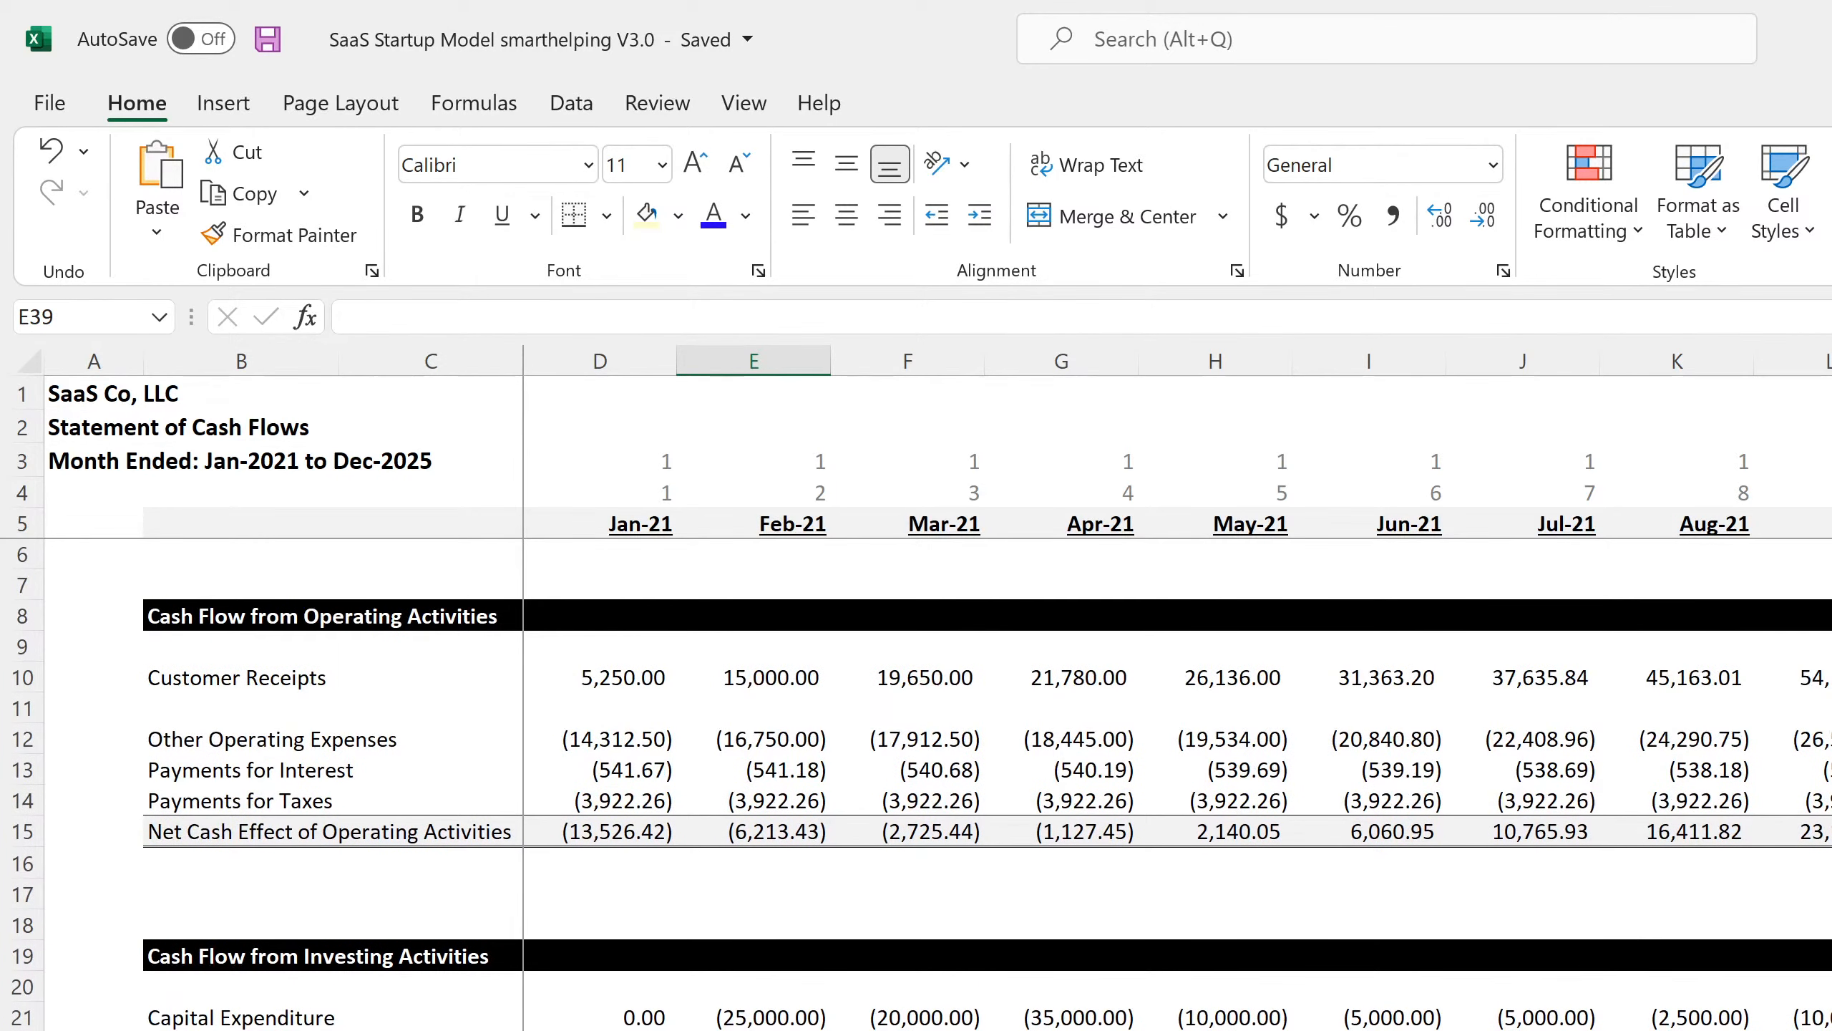
click(267, 38)
click(635, 526)
click(794, 524)
click(945, 524)
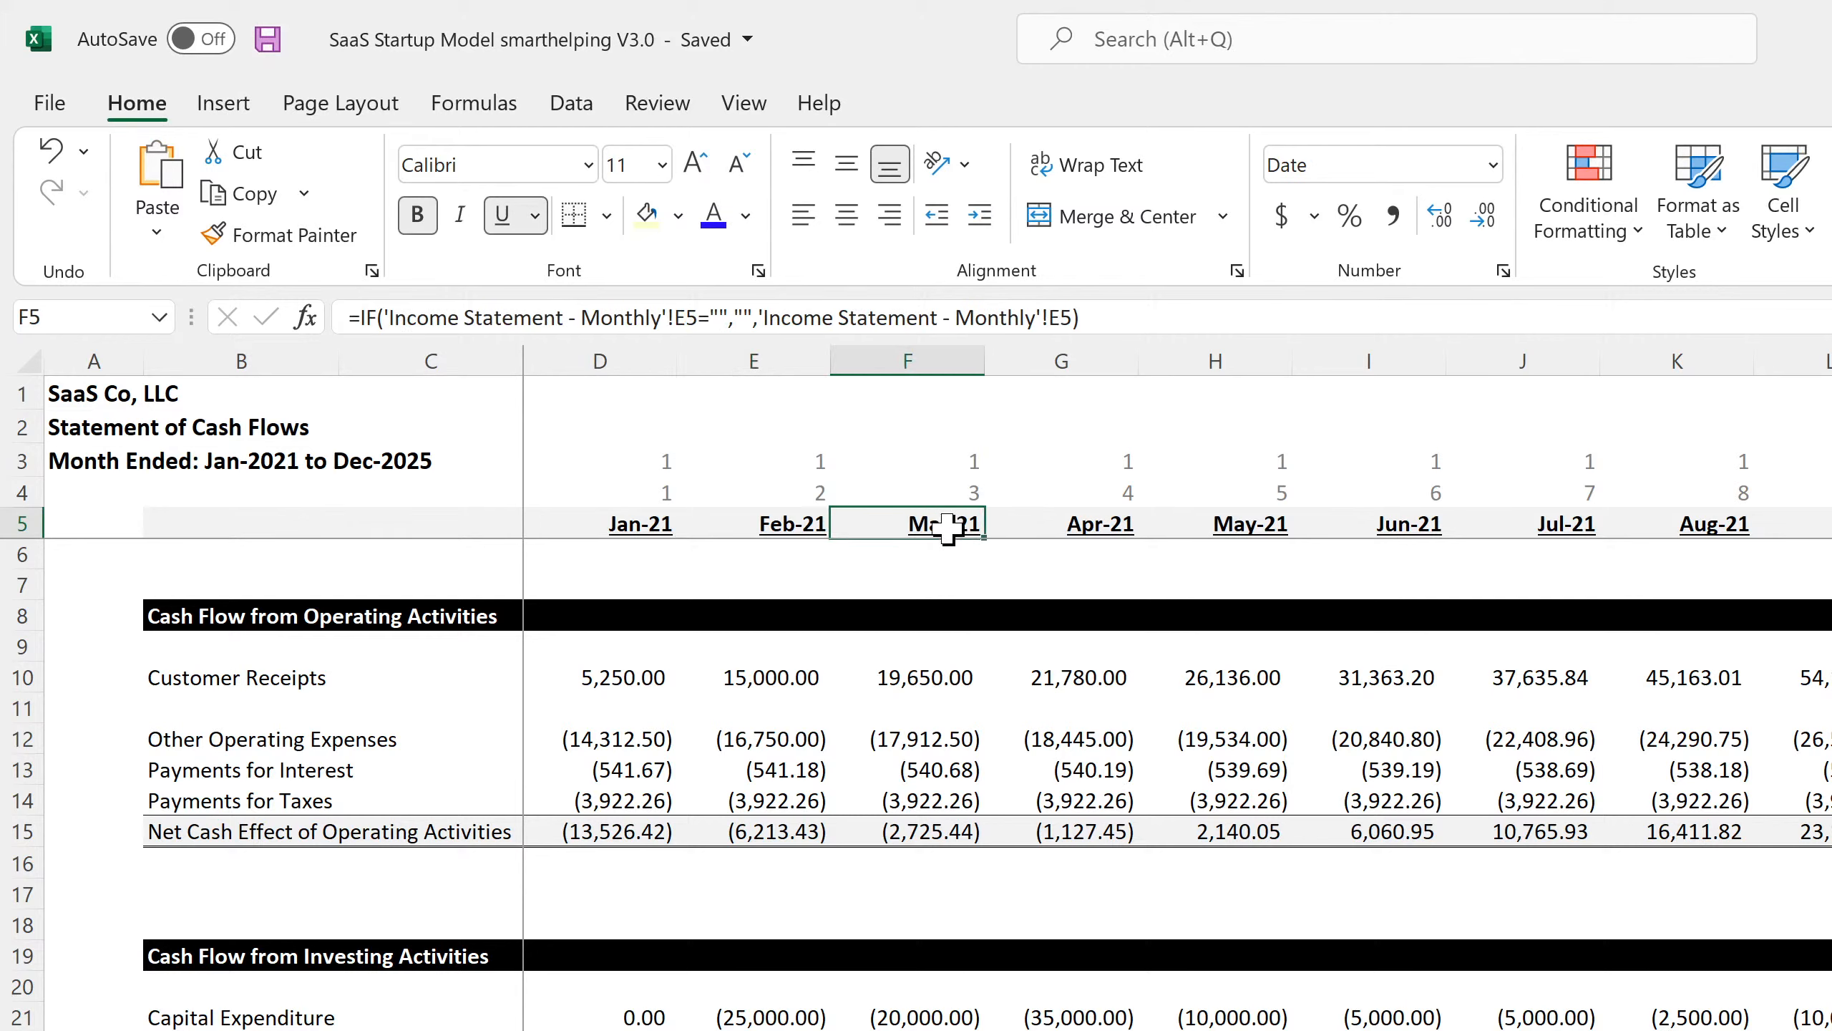
Move to the Balance Sheet, briefly checking the livestream dashboard in the browser.
scroll(633, 714, down, 4)
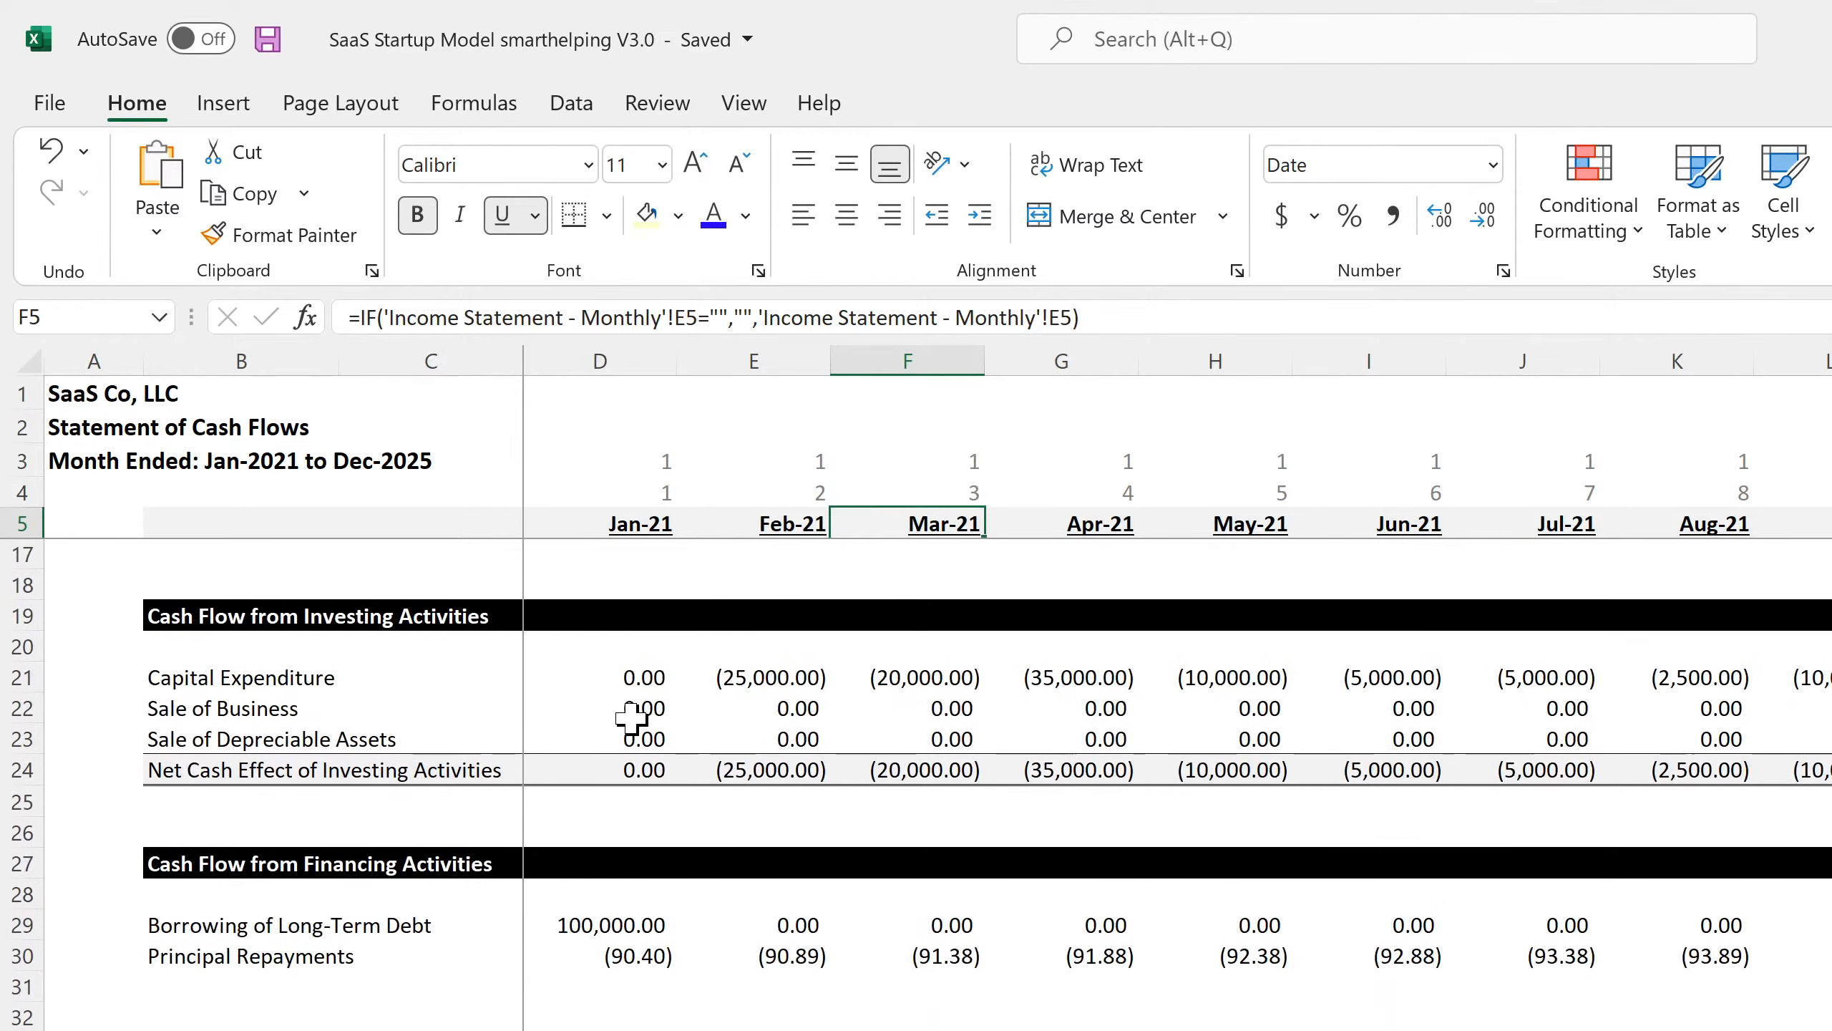
scroll(628, 721, up, 4)
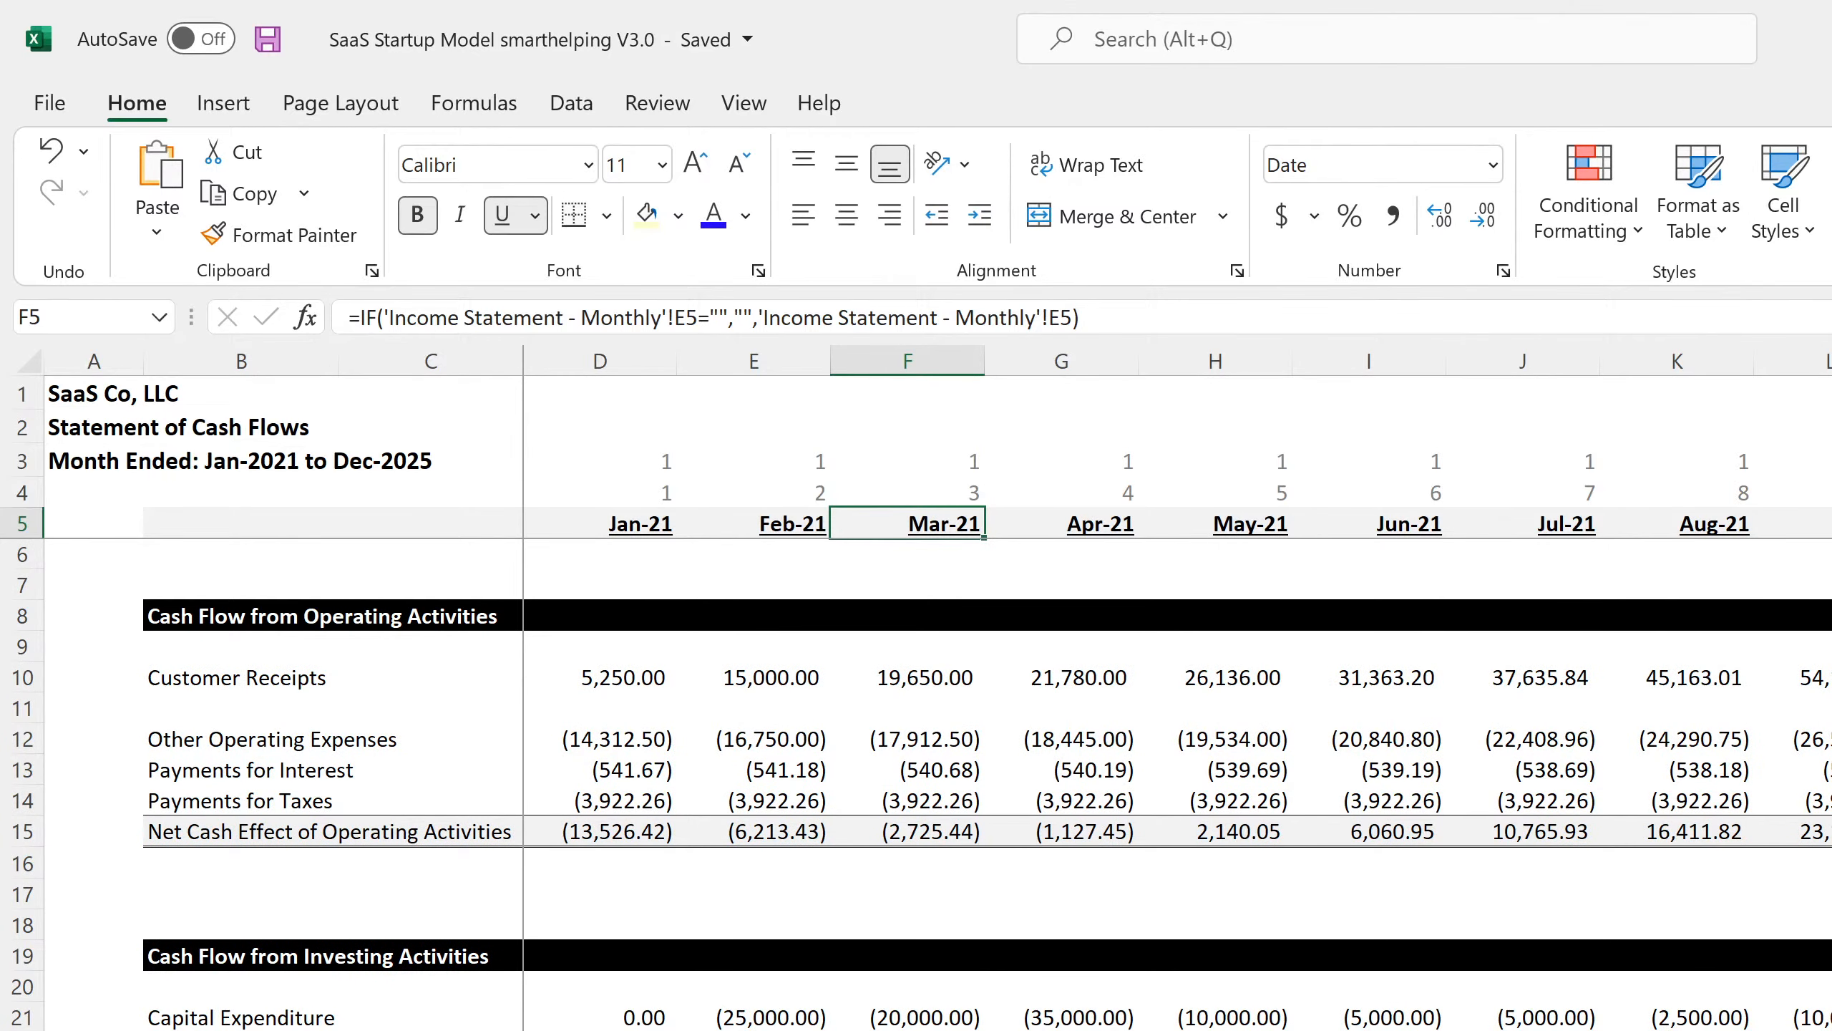
key(ctrl+Page_Down)
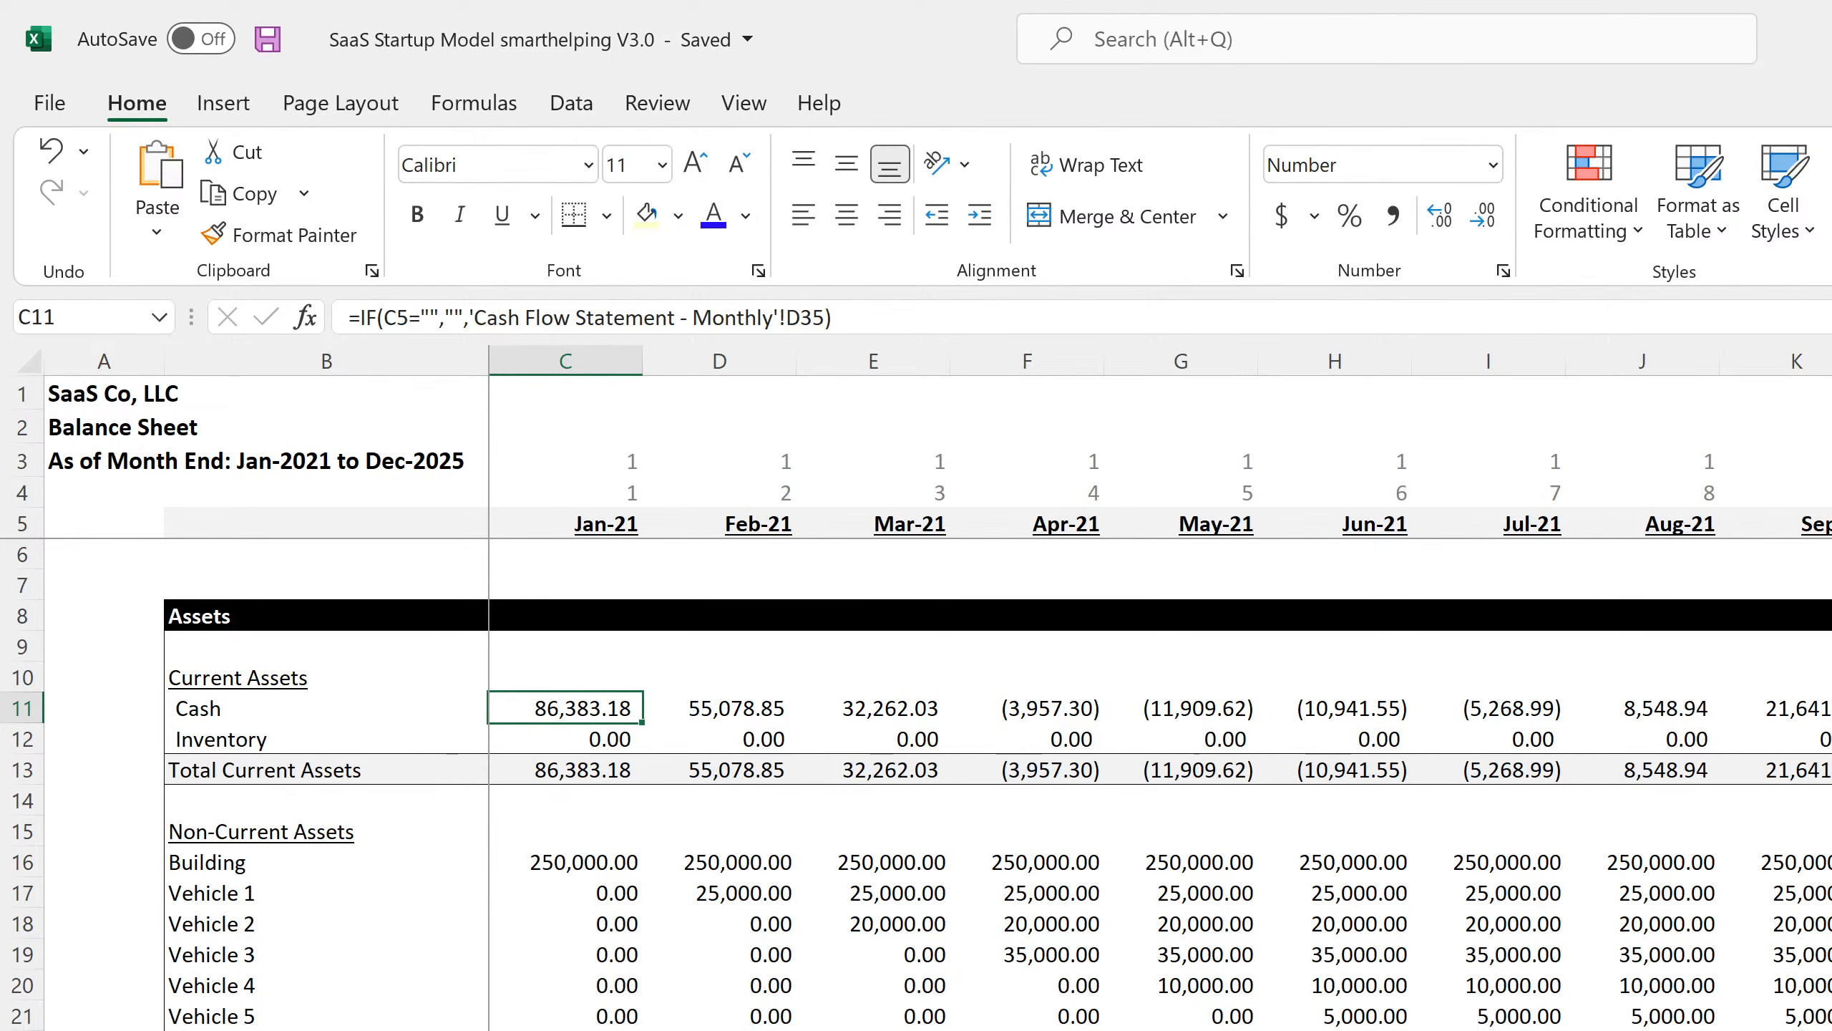
key(alt+Tab)
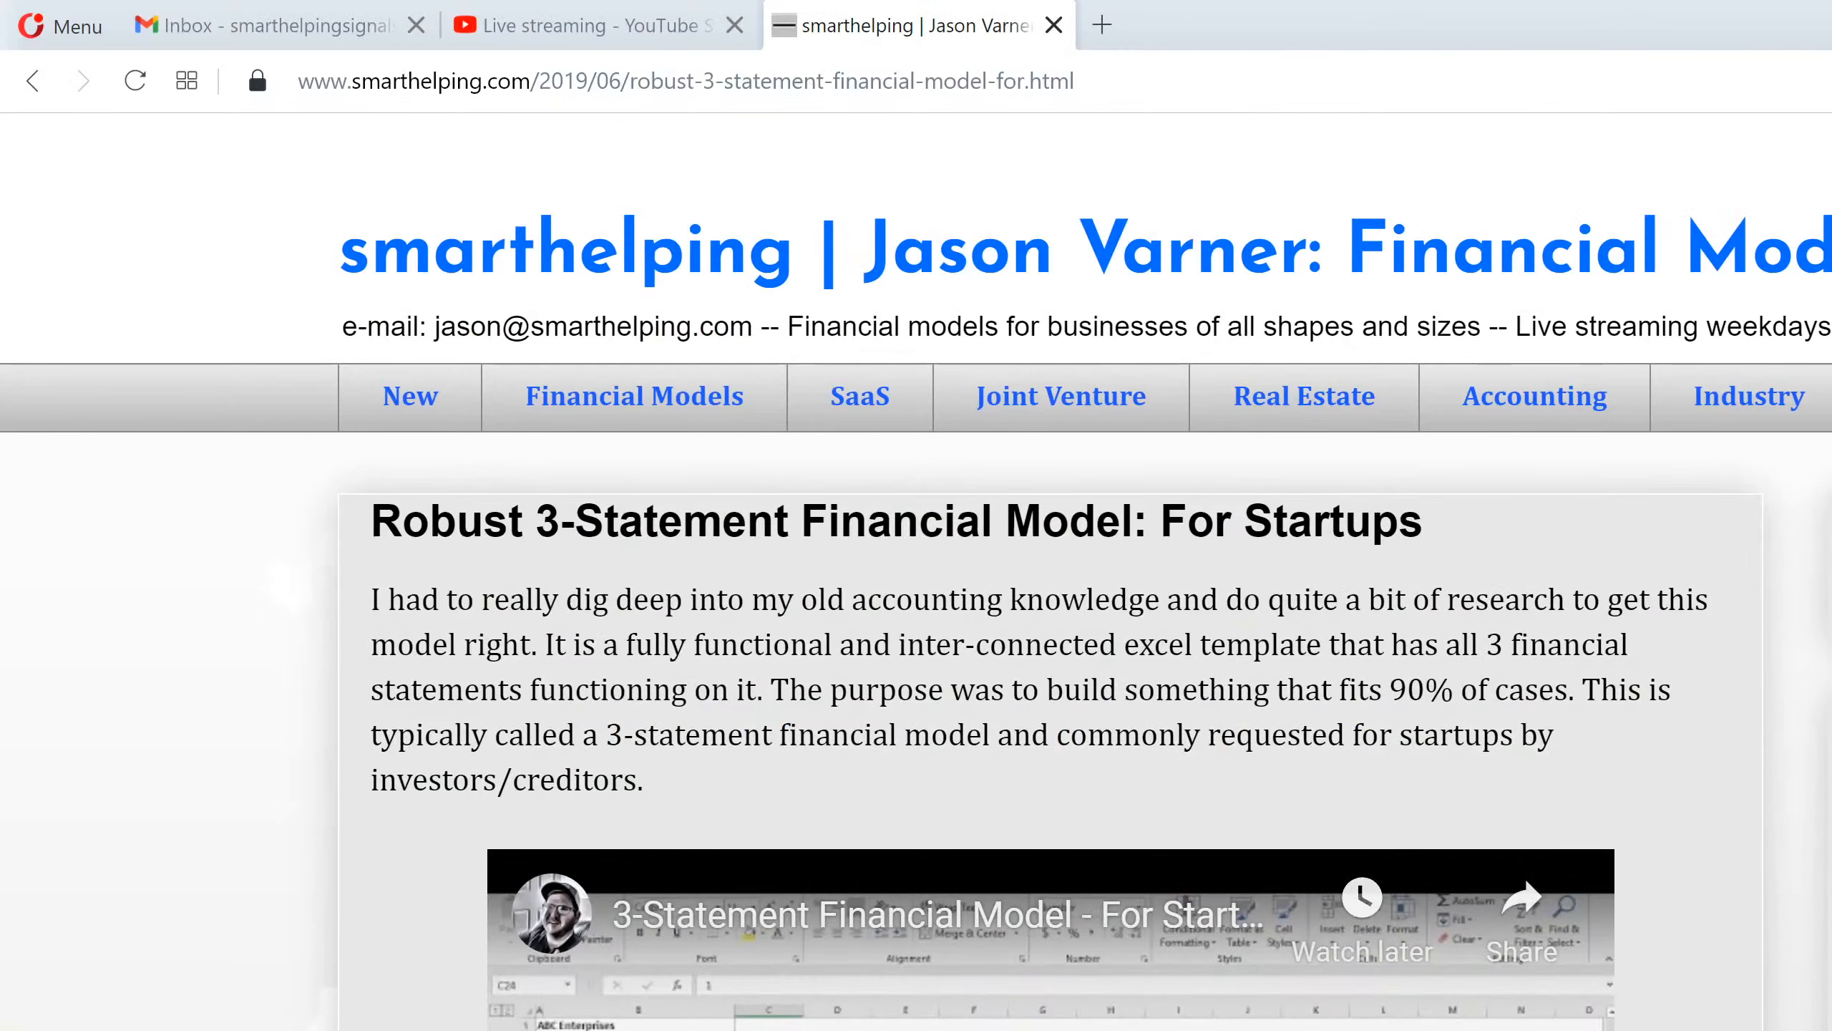
click(642, 28)
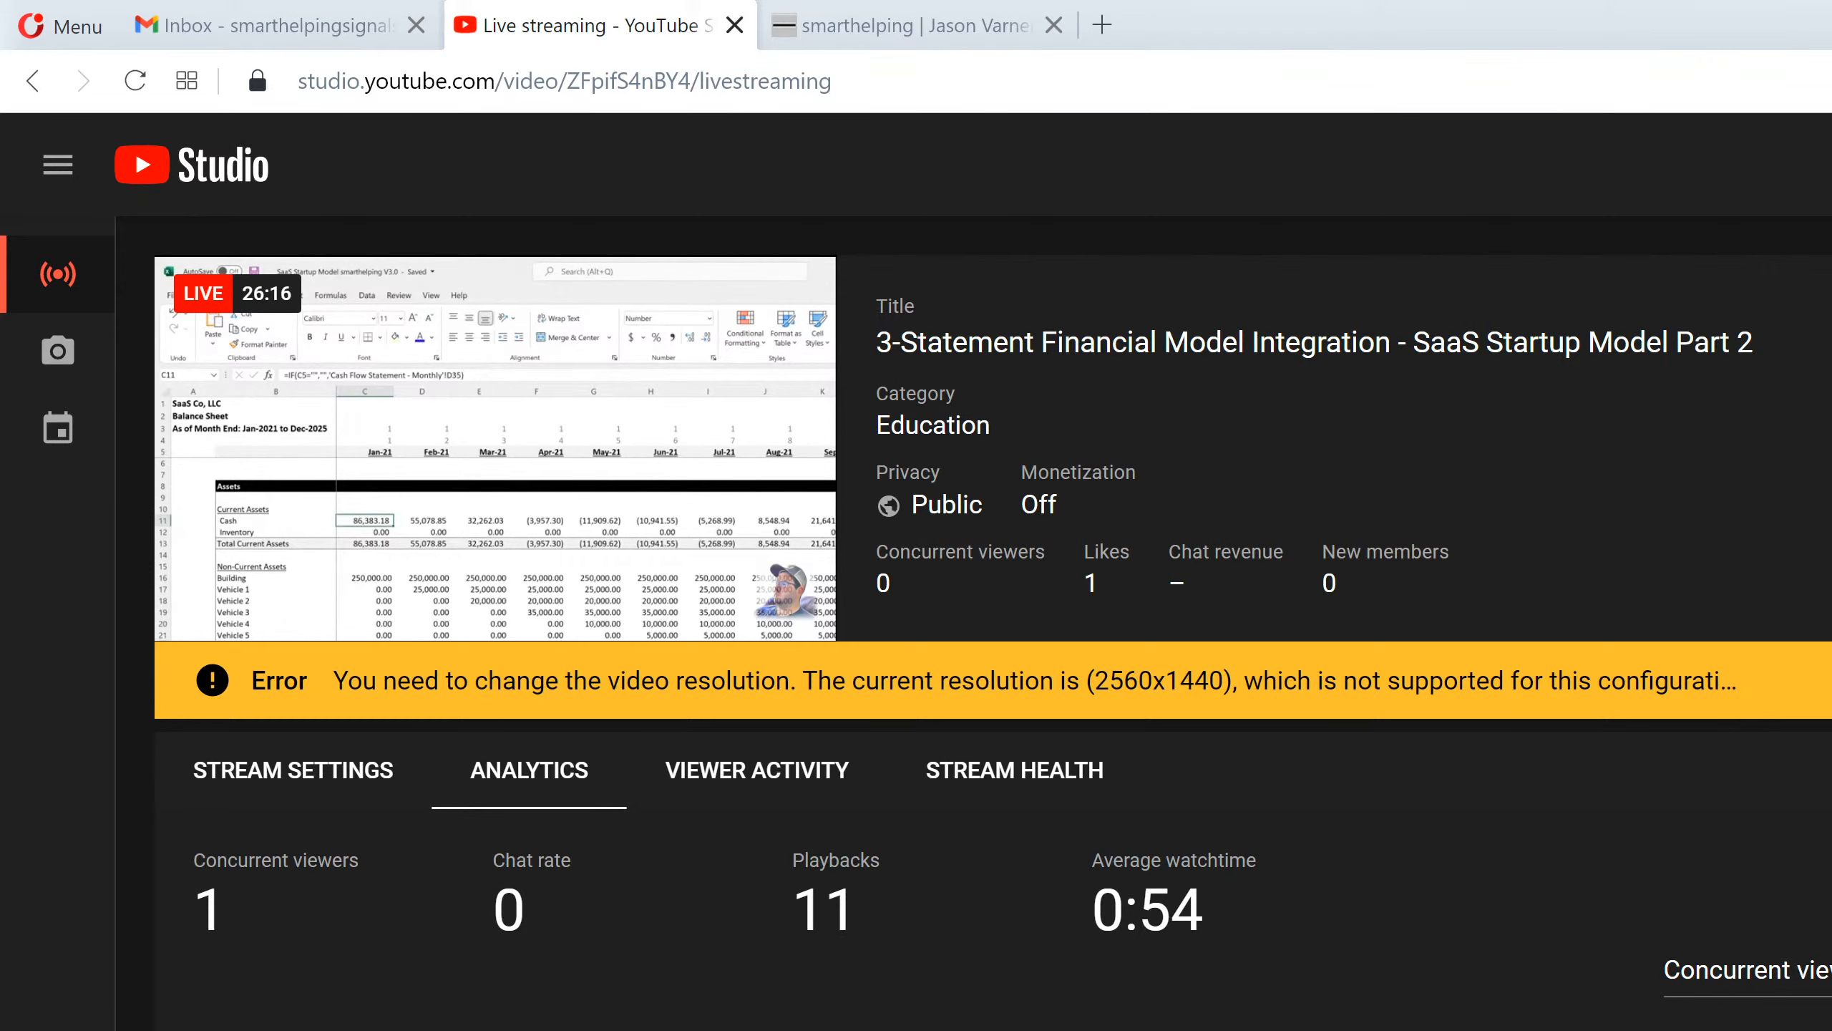
key(alt+Tab)
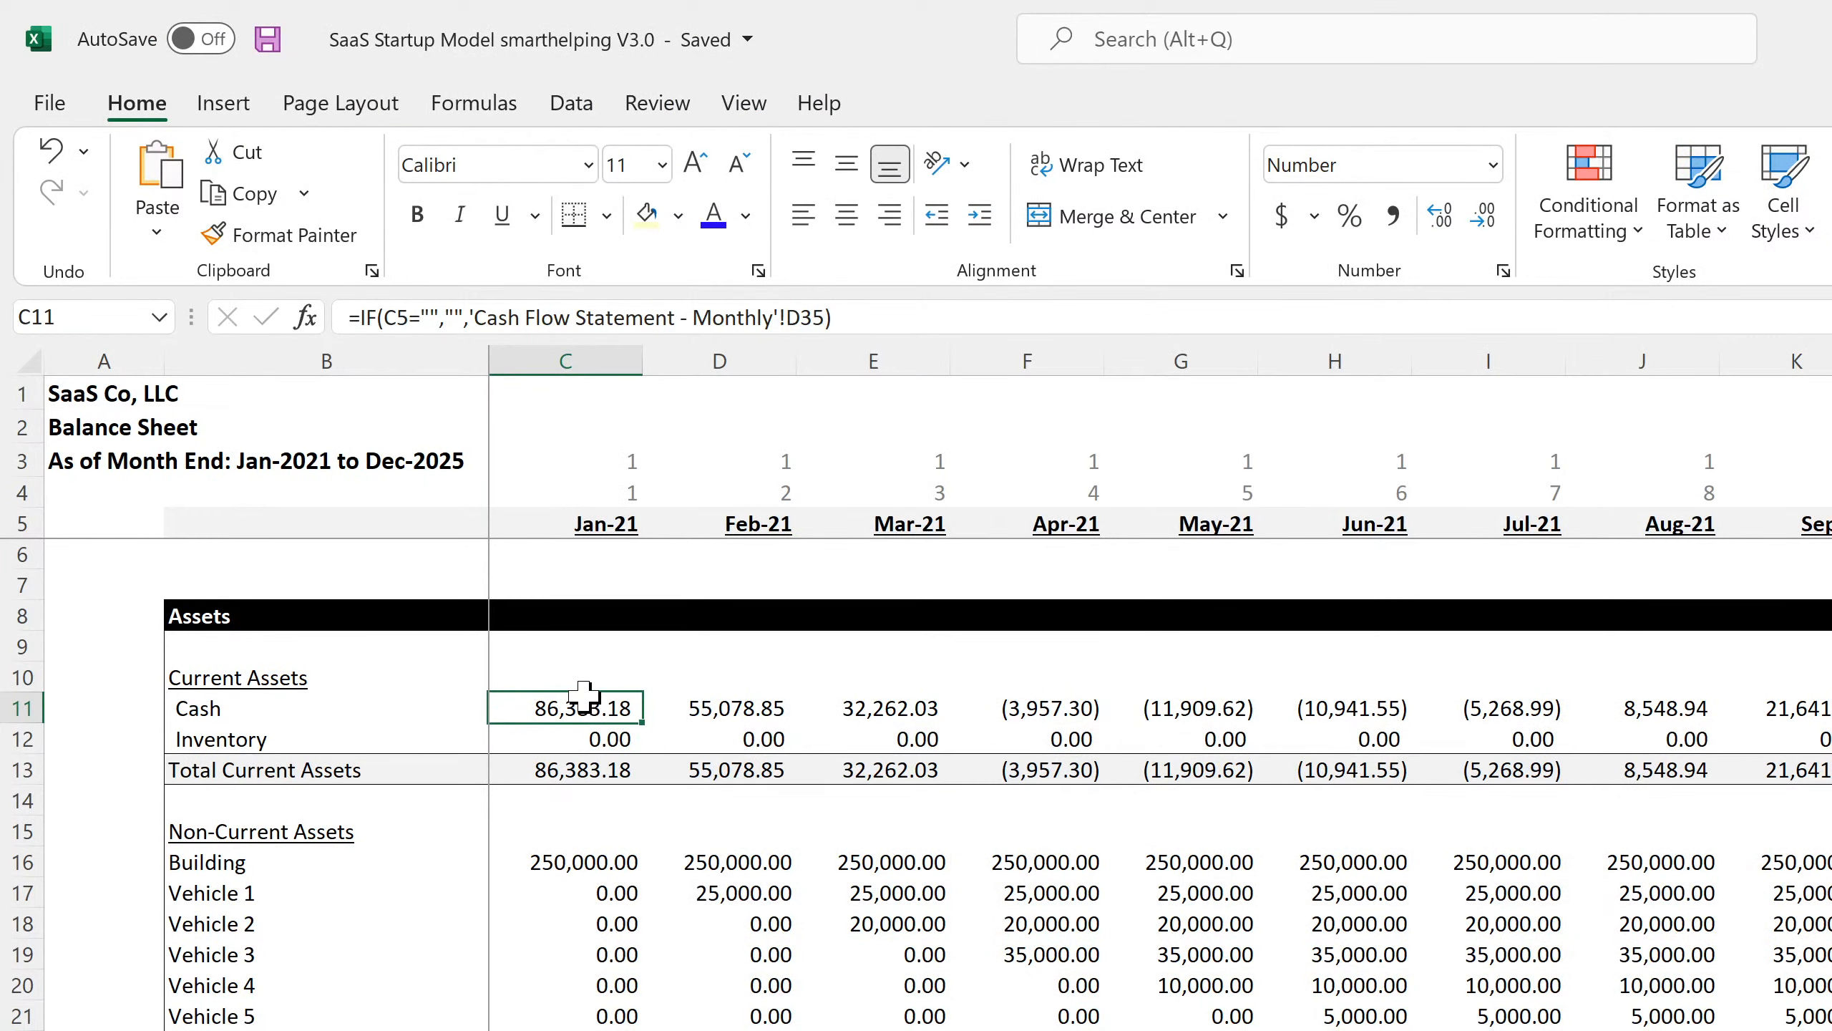
Check the Balance Sheet Cash formulas from Jan-21 to Jul-21, then return to the cash flow sheet.
key(Down)
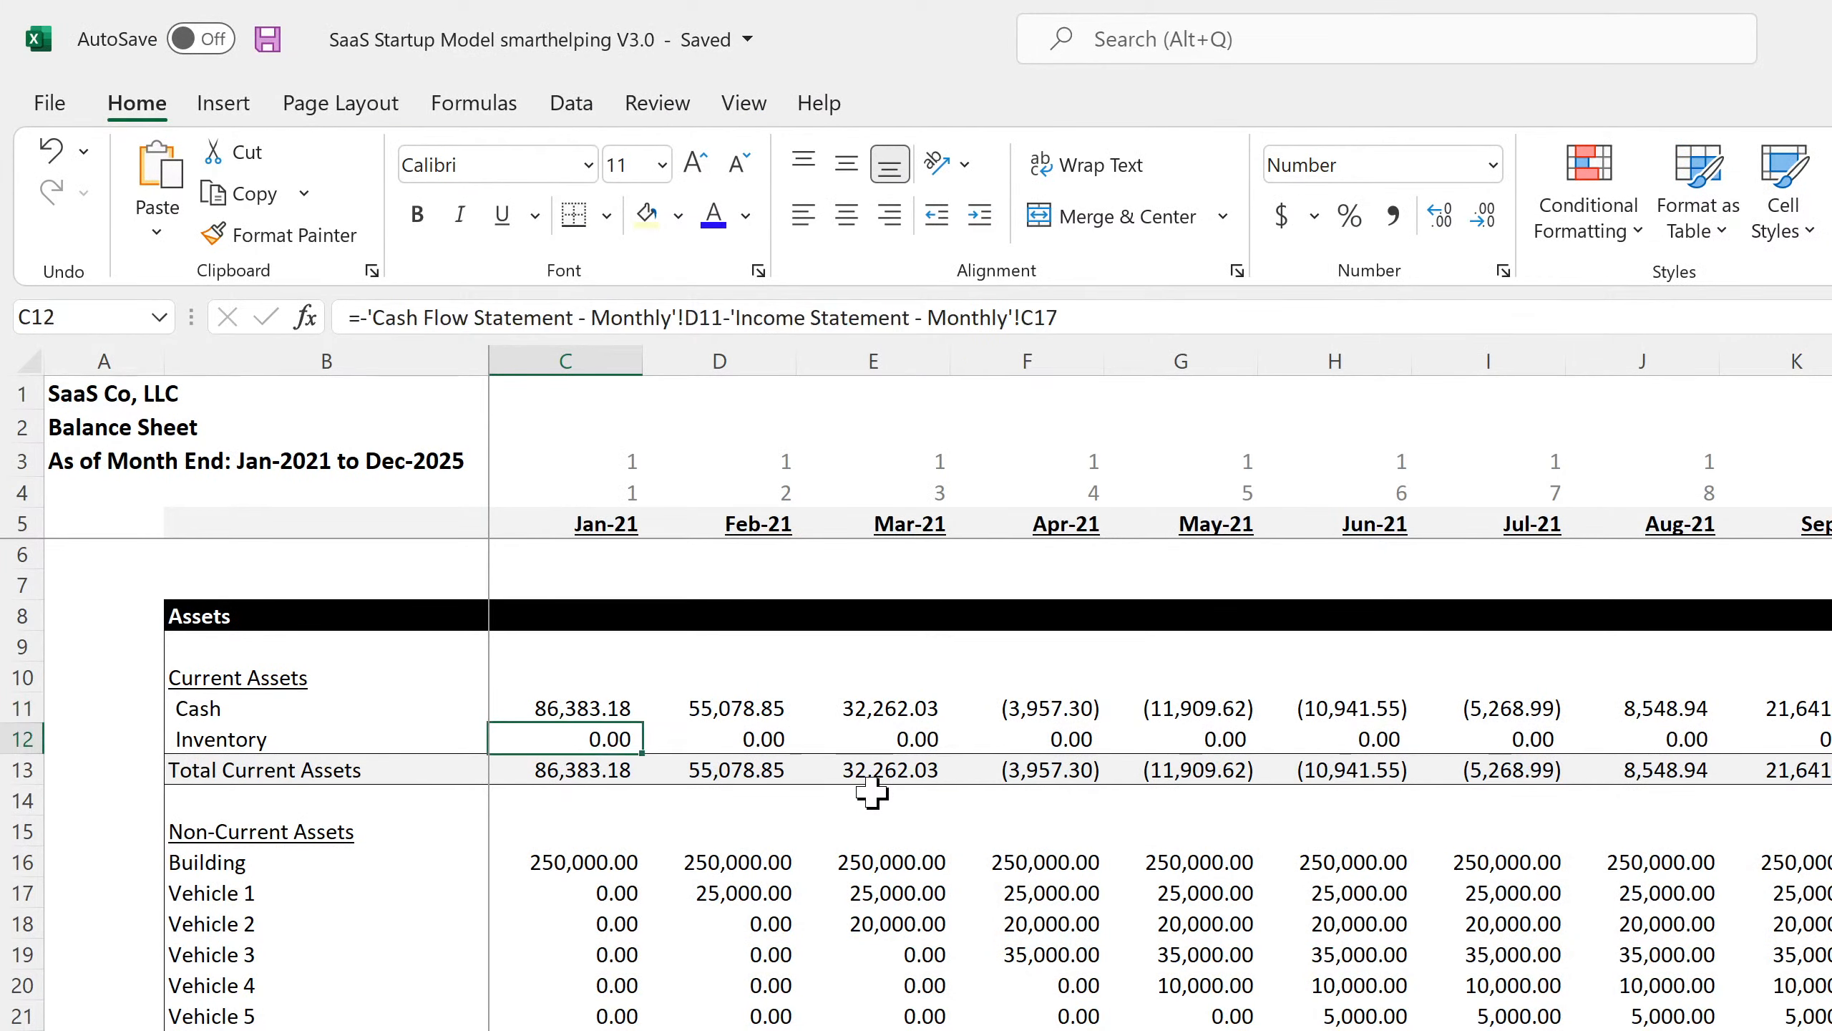
key(Up)
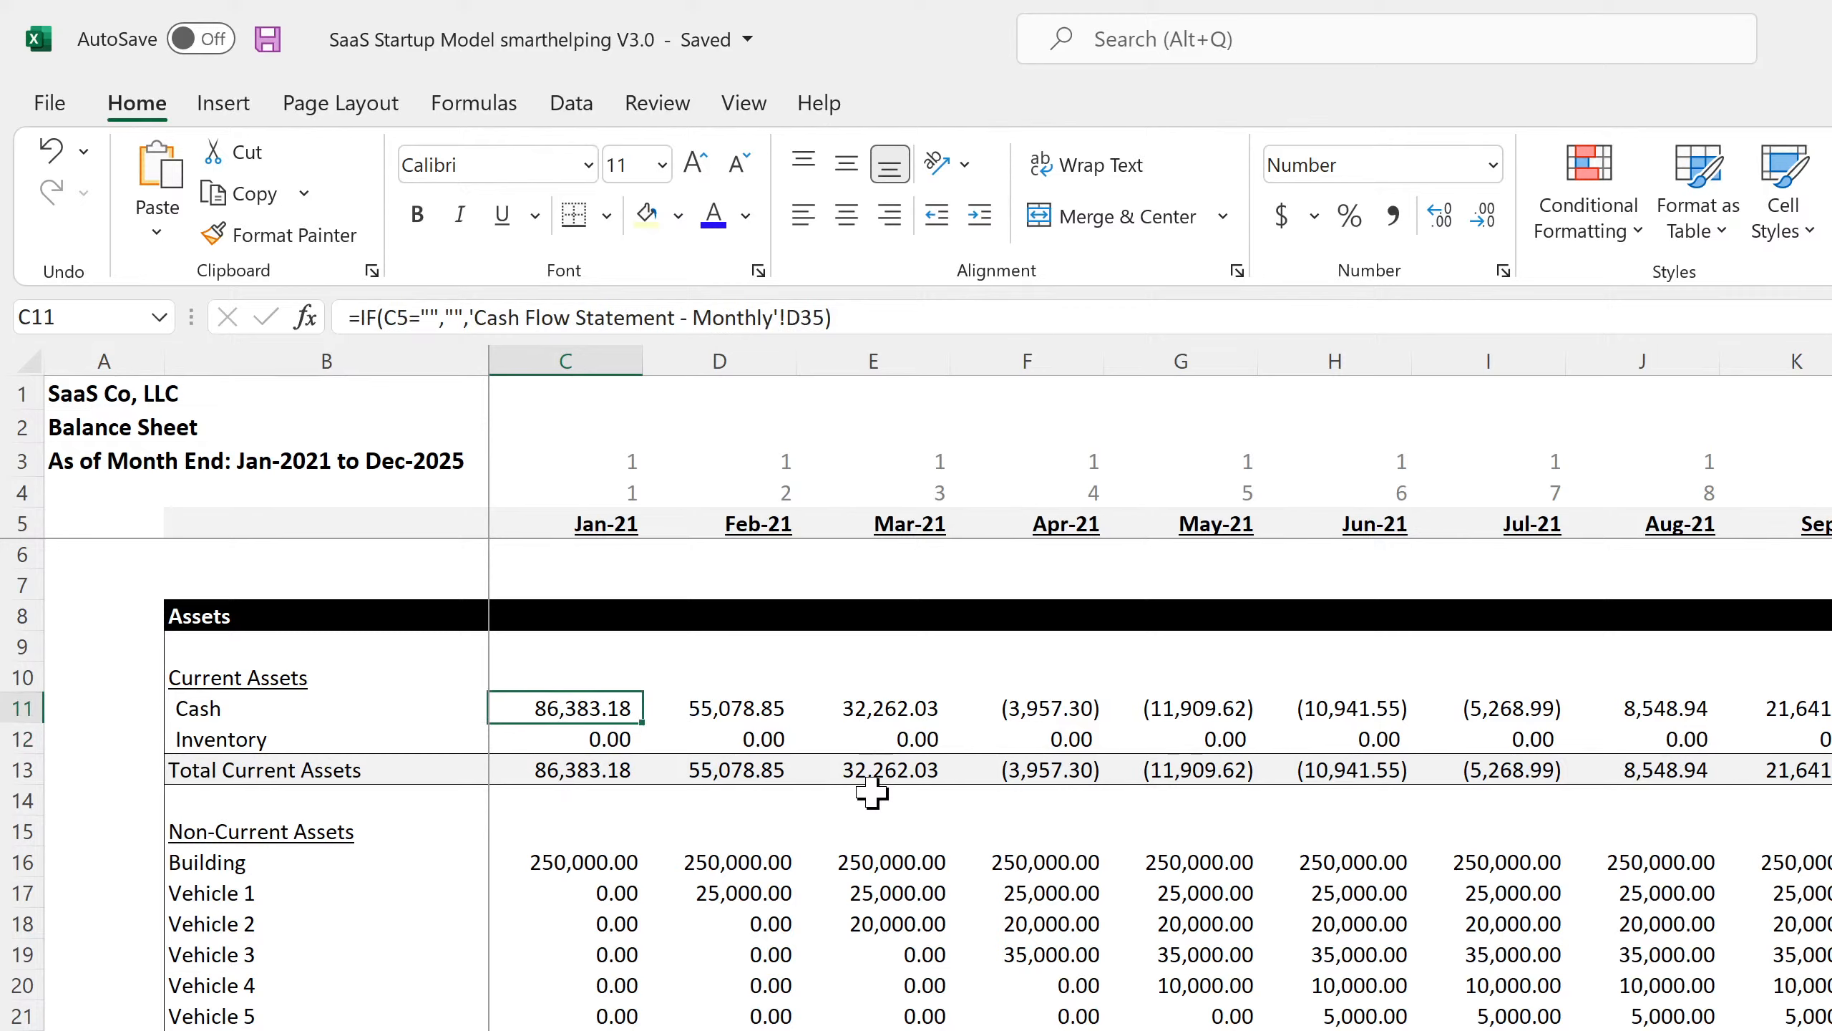
key(Right)
key(Left)
key(Left)
key(Right)
key(Right)
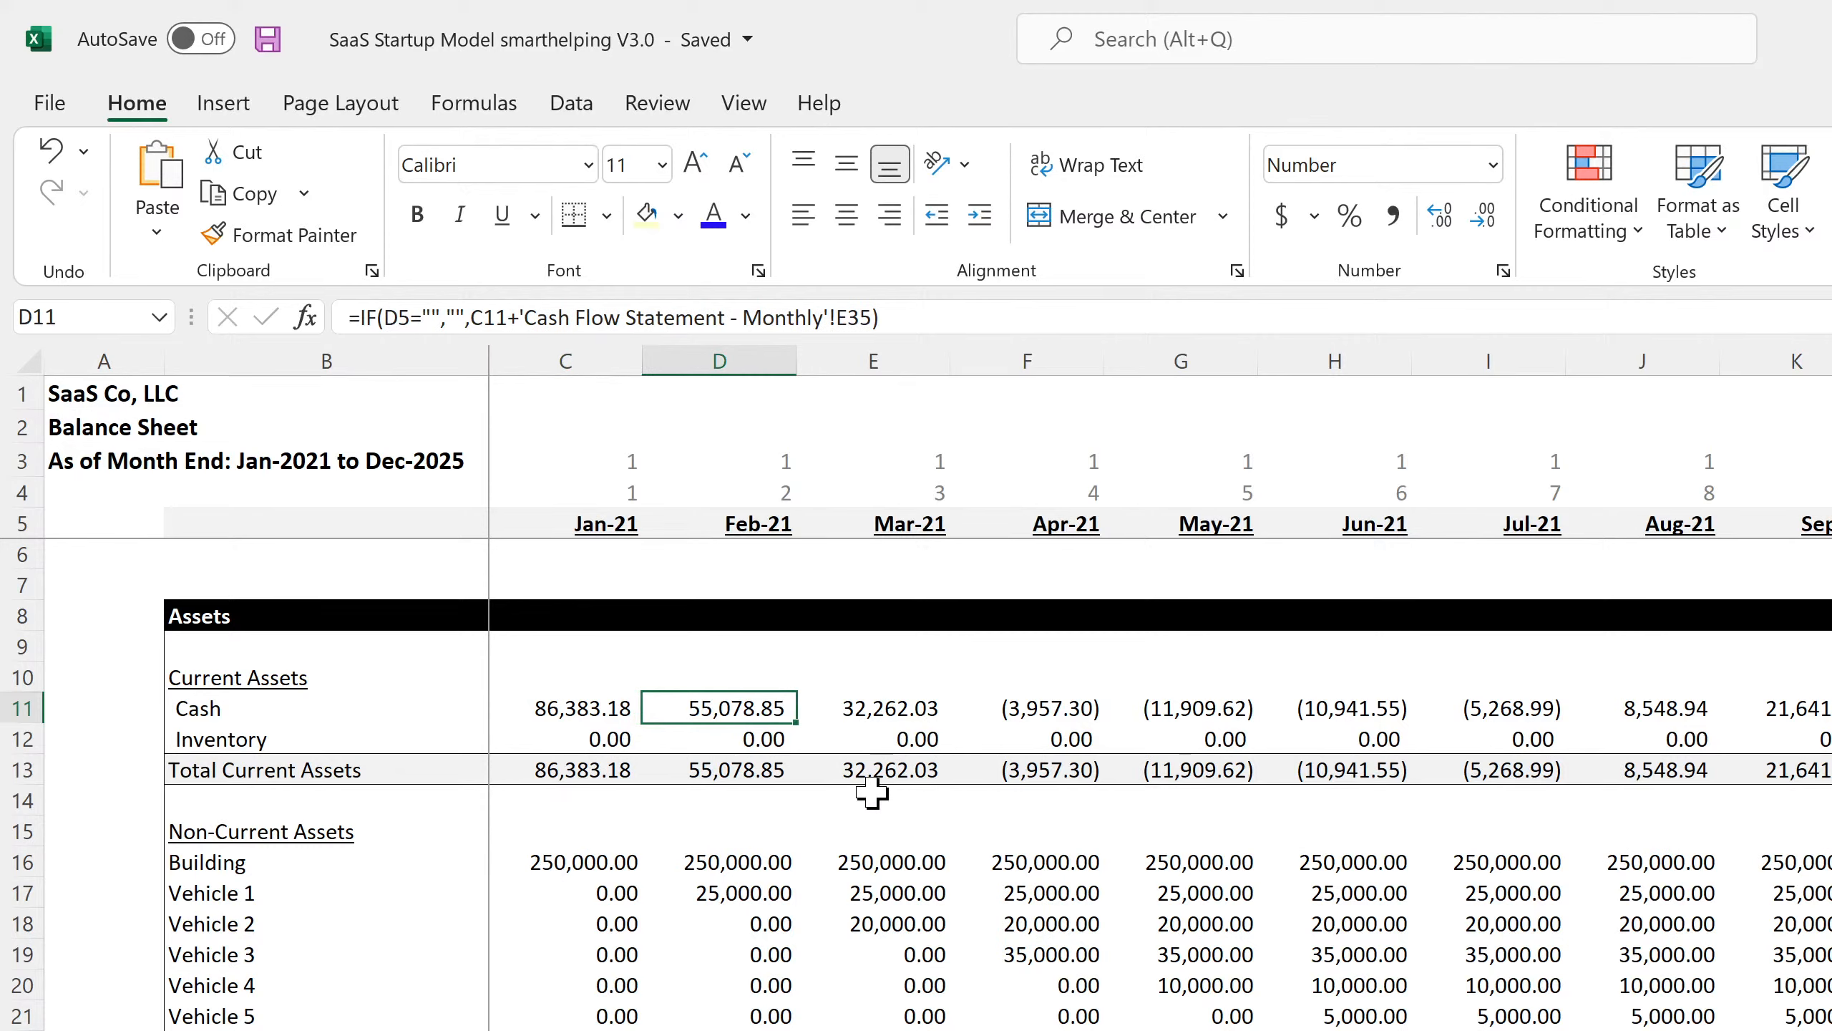
key(Left)
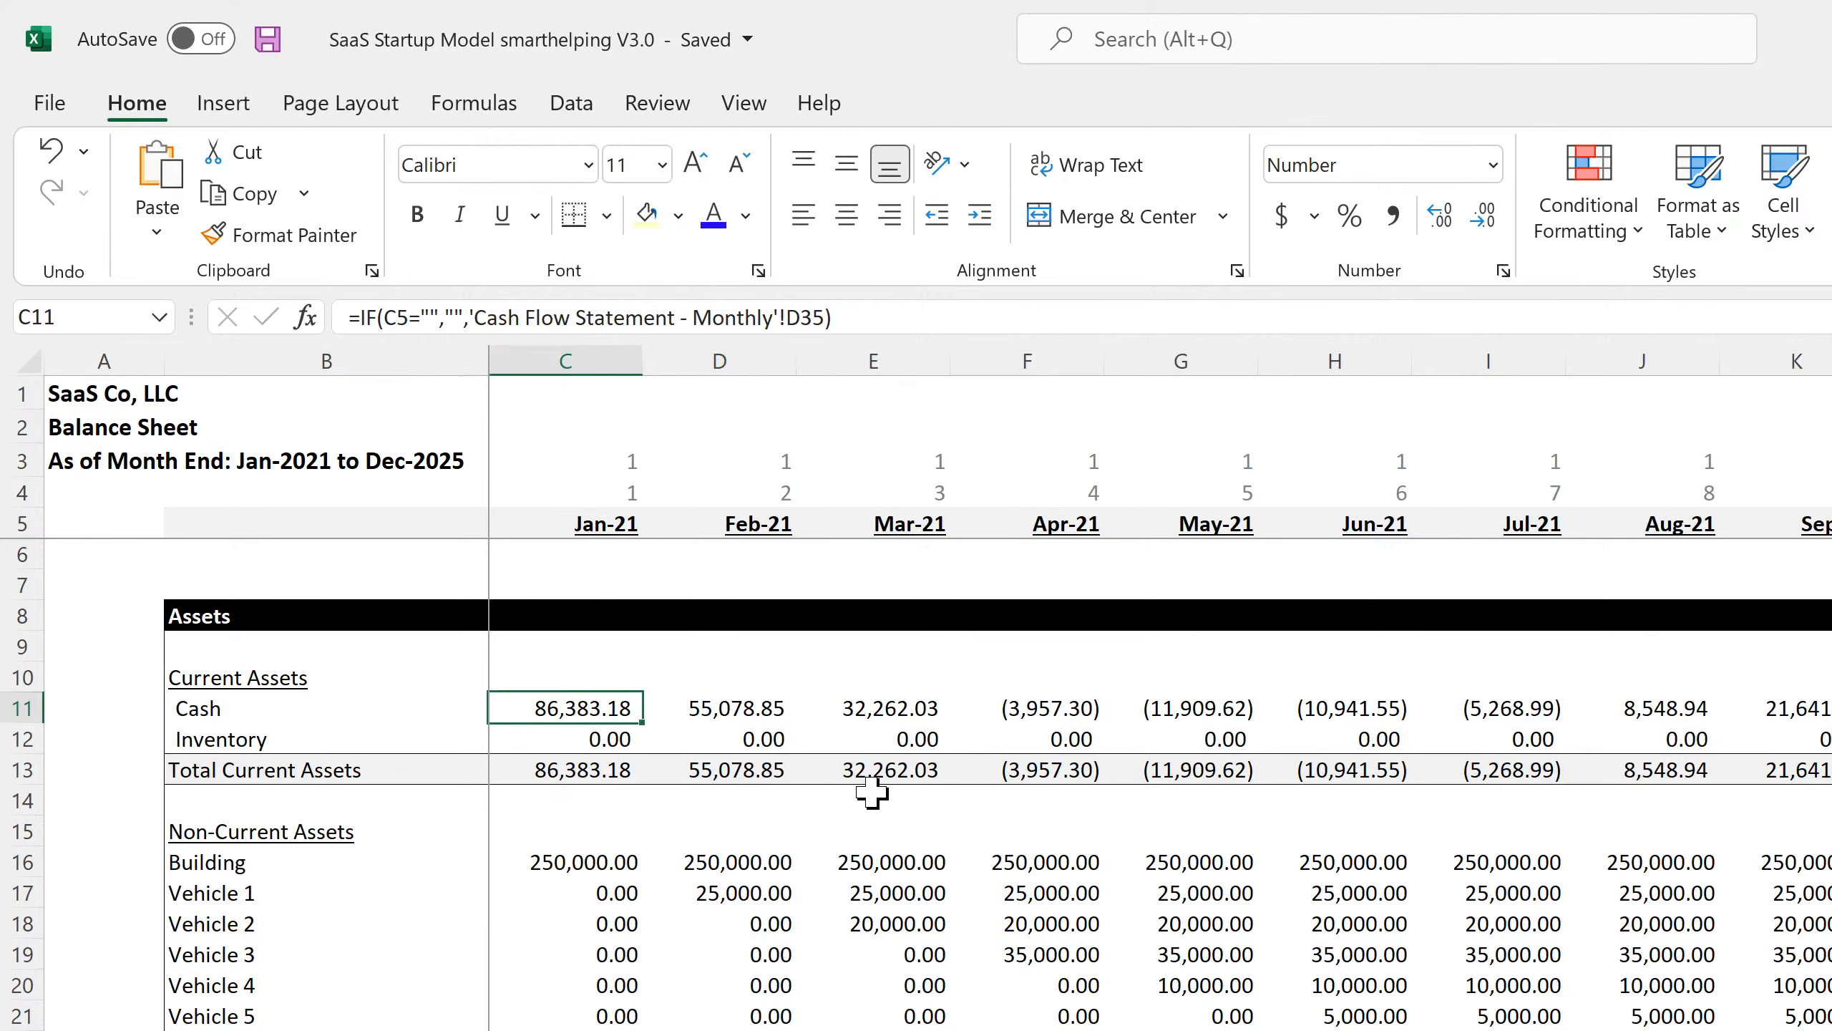
key(Right)
key(Right)
key(Right)
key(Right)
key(Right)
key(Right)
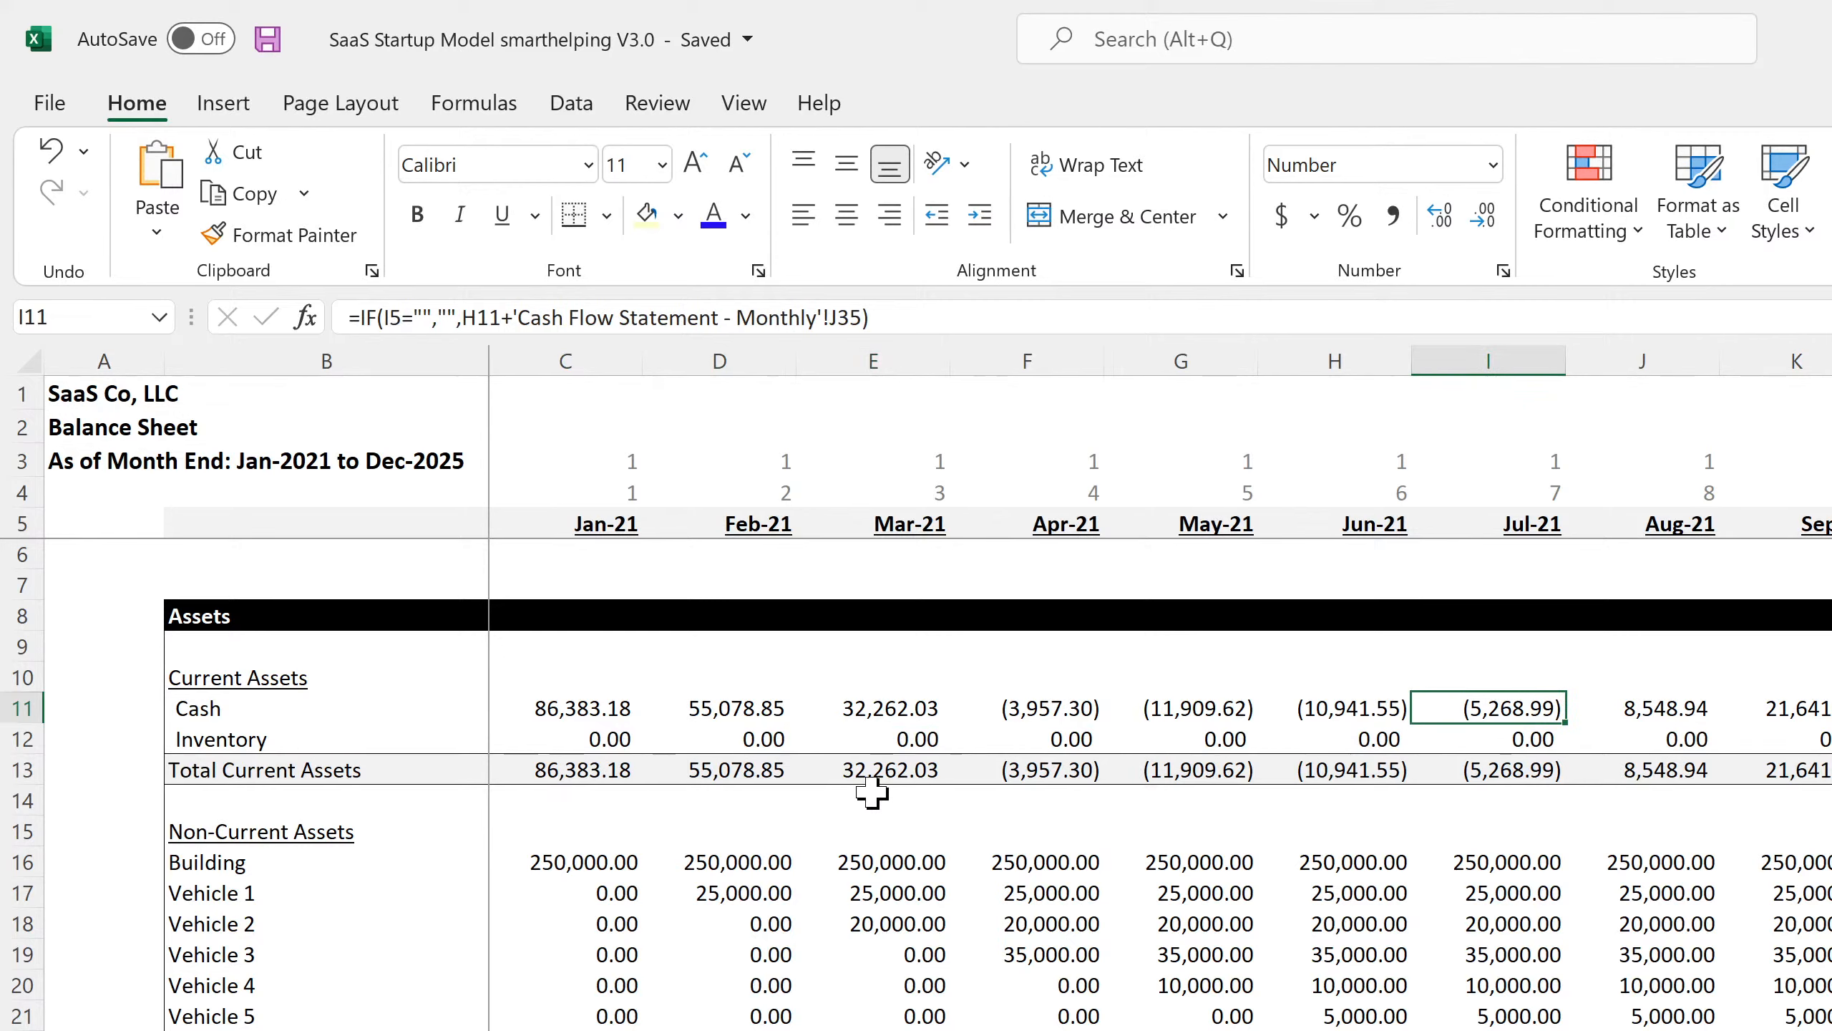
key(Left)
key(Left)
key(Left)
key(Right)
key(Right)
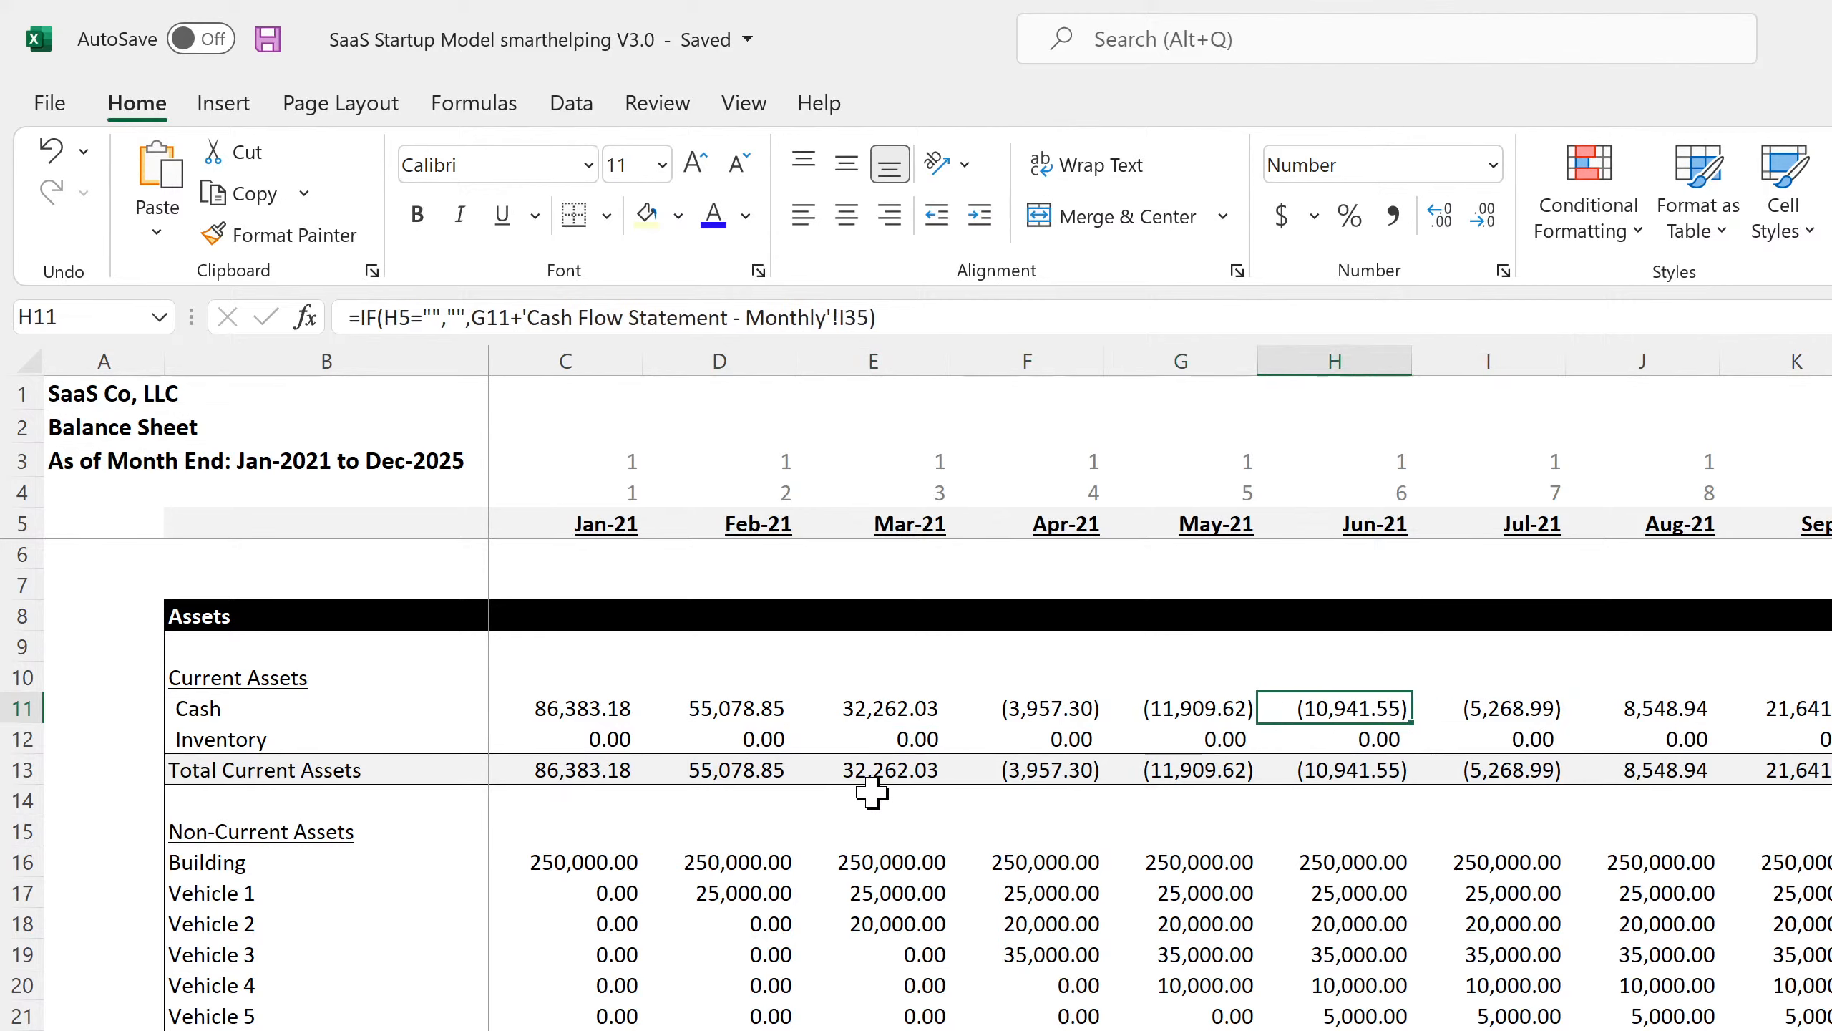
key(Left)
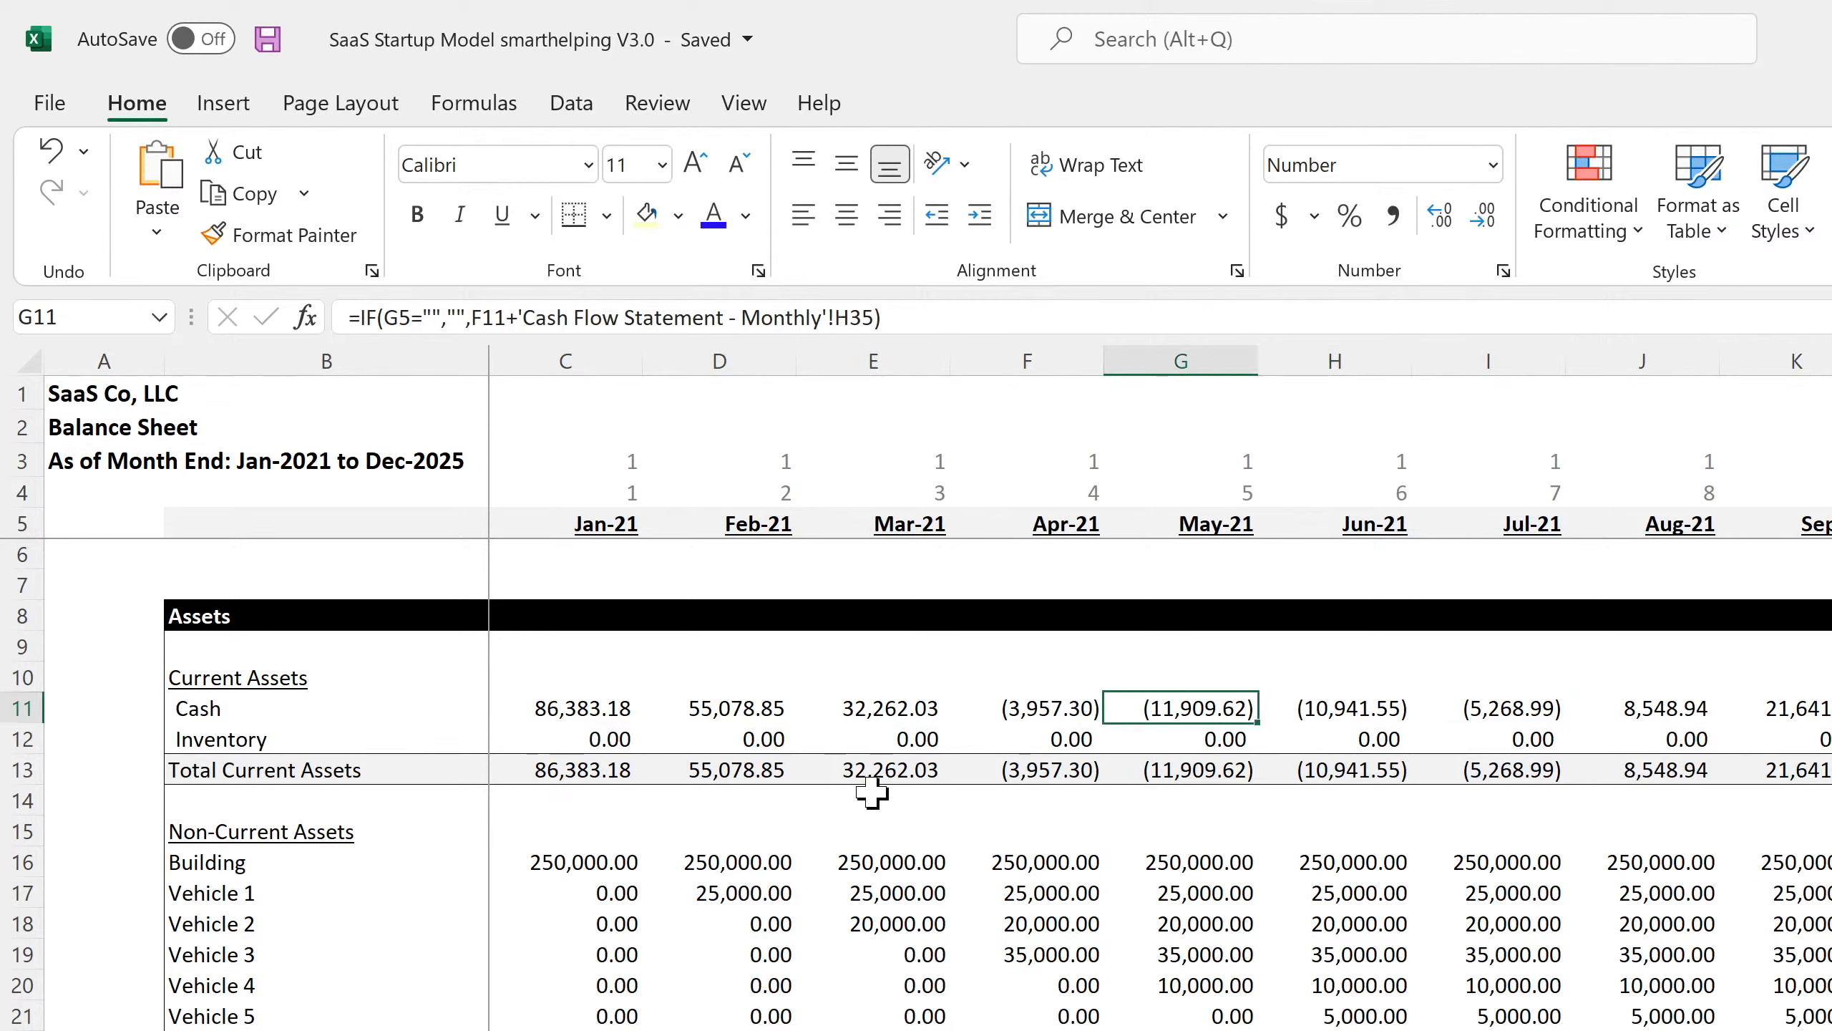
key(Left)
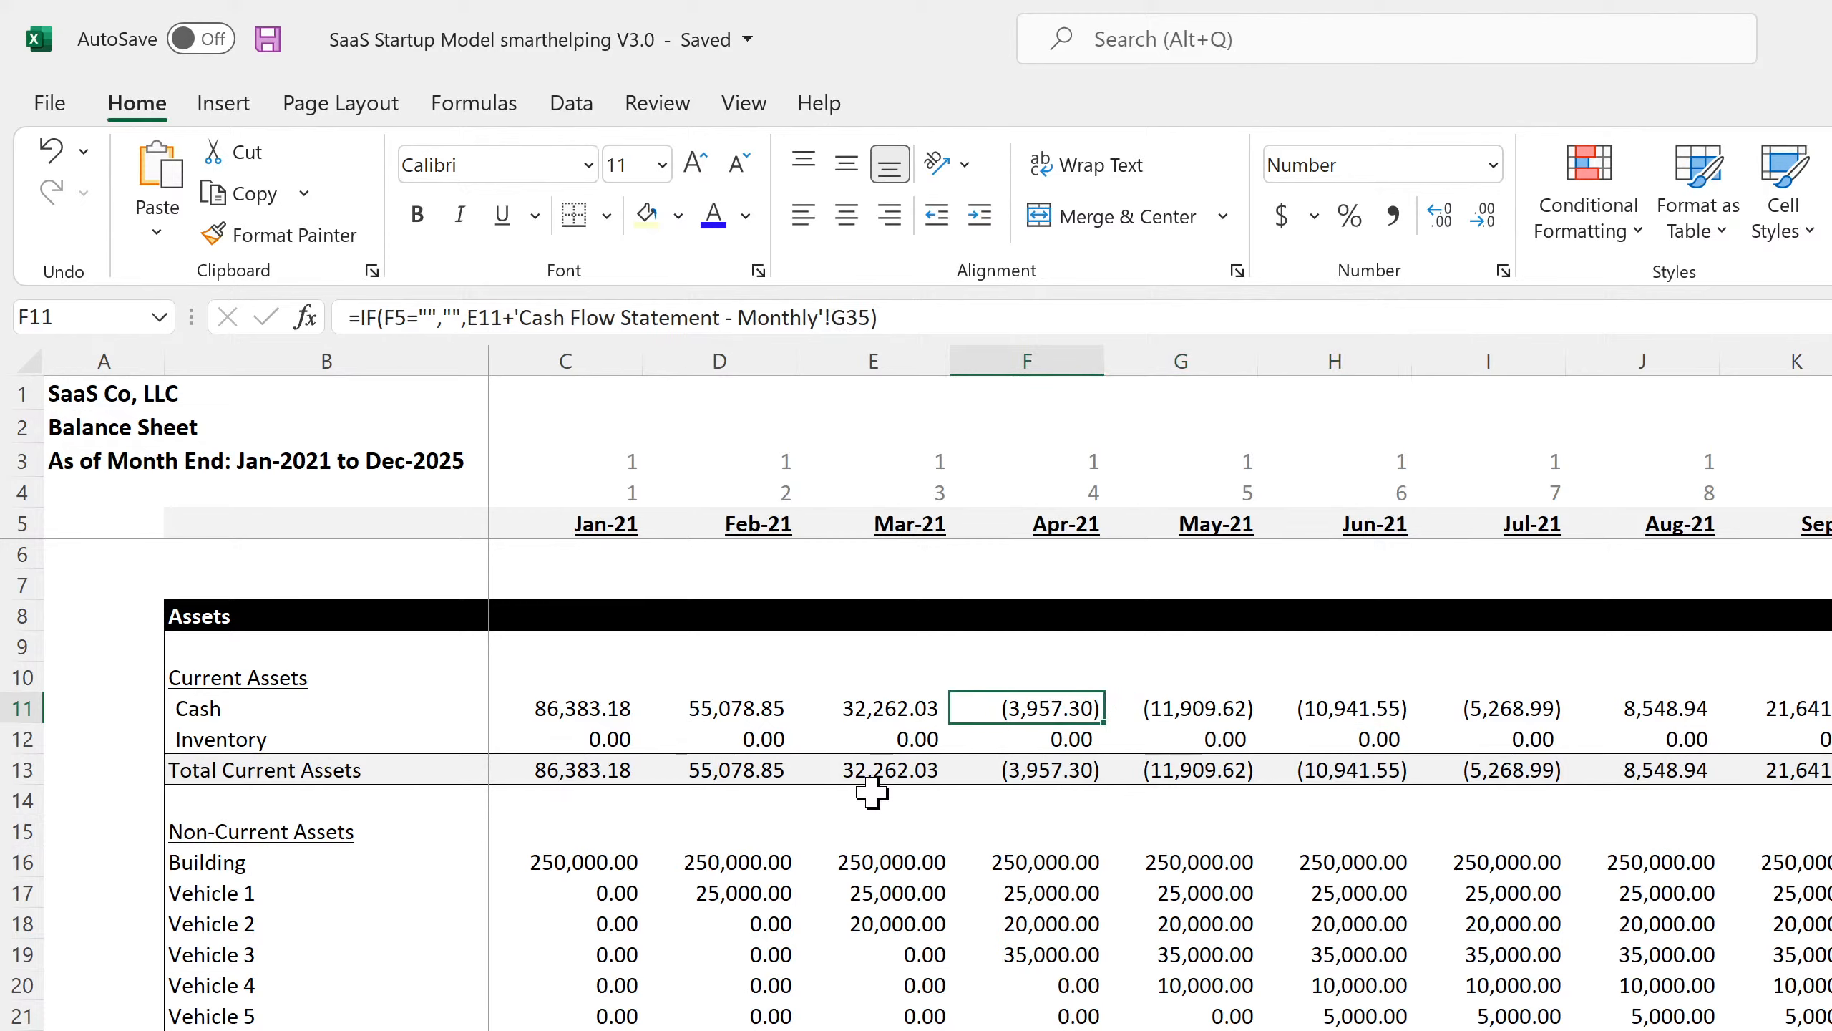
key(Right)
key(Right)
key(Right)
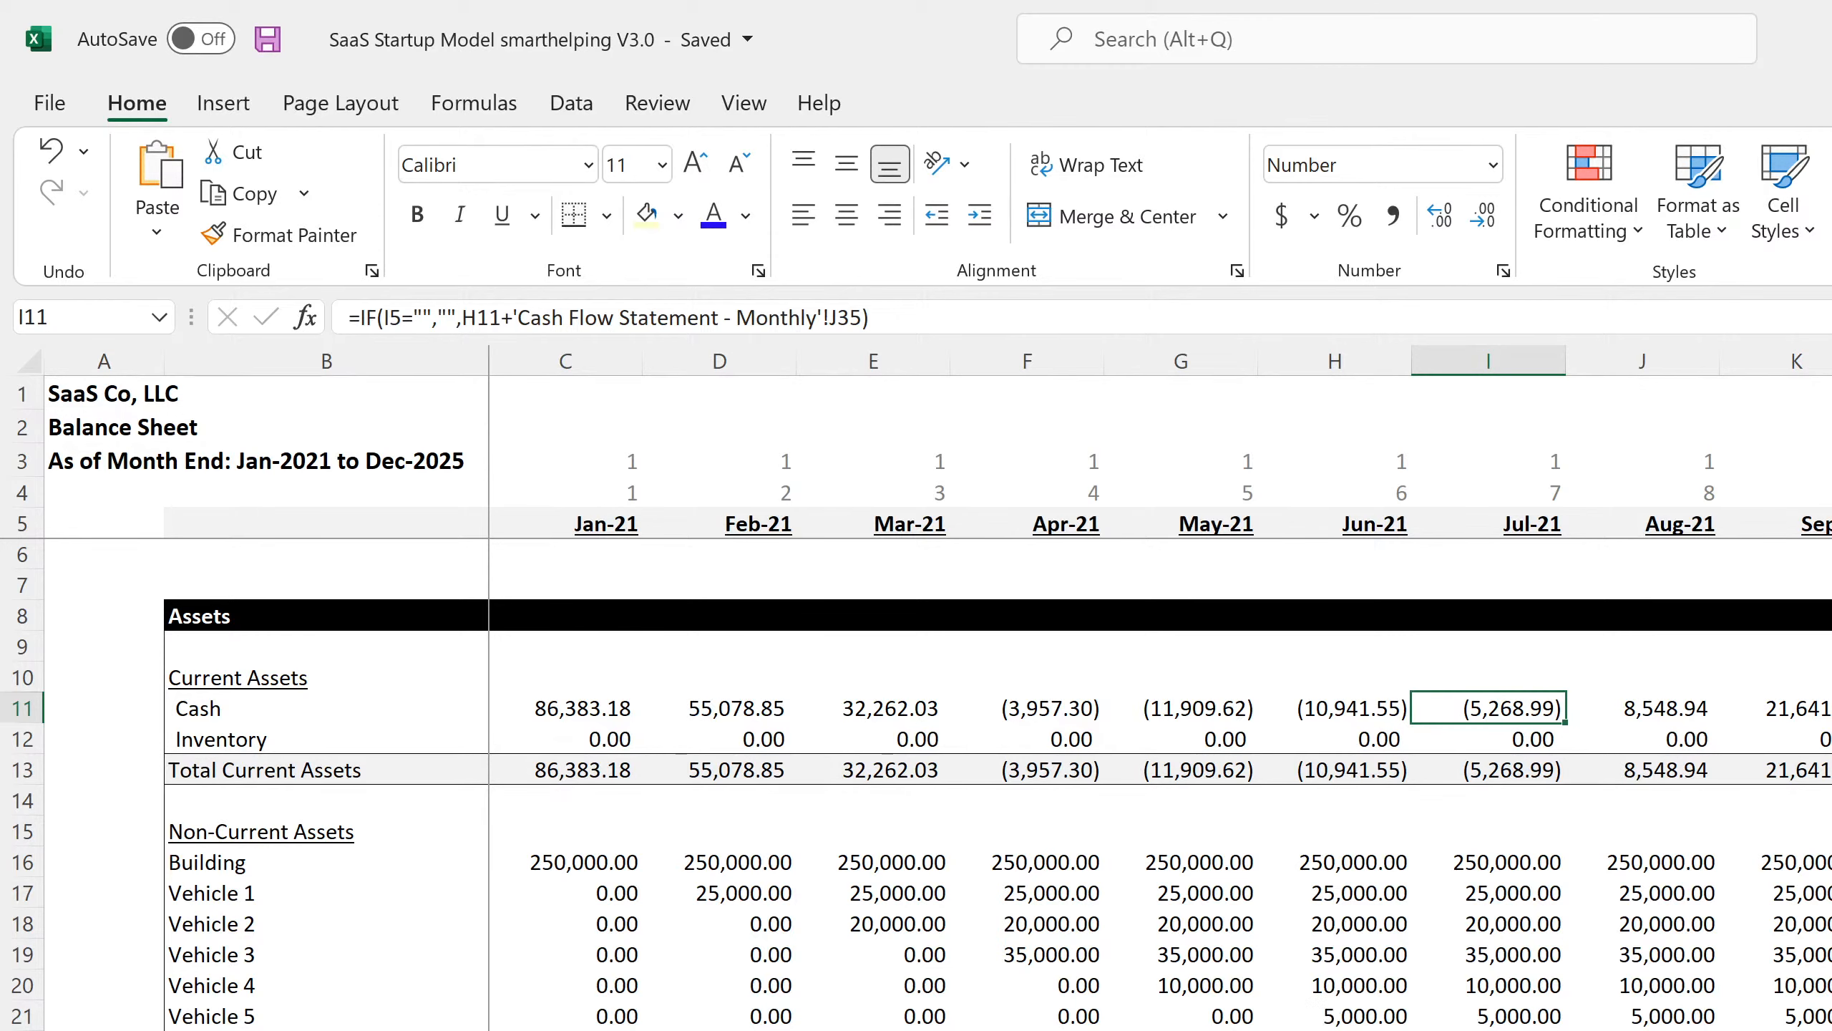
key(ctrl+Page_Up)
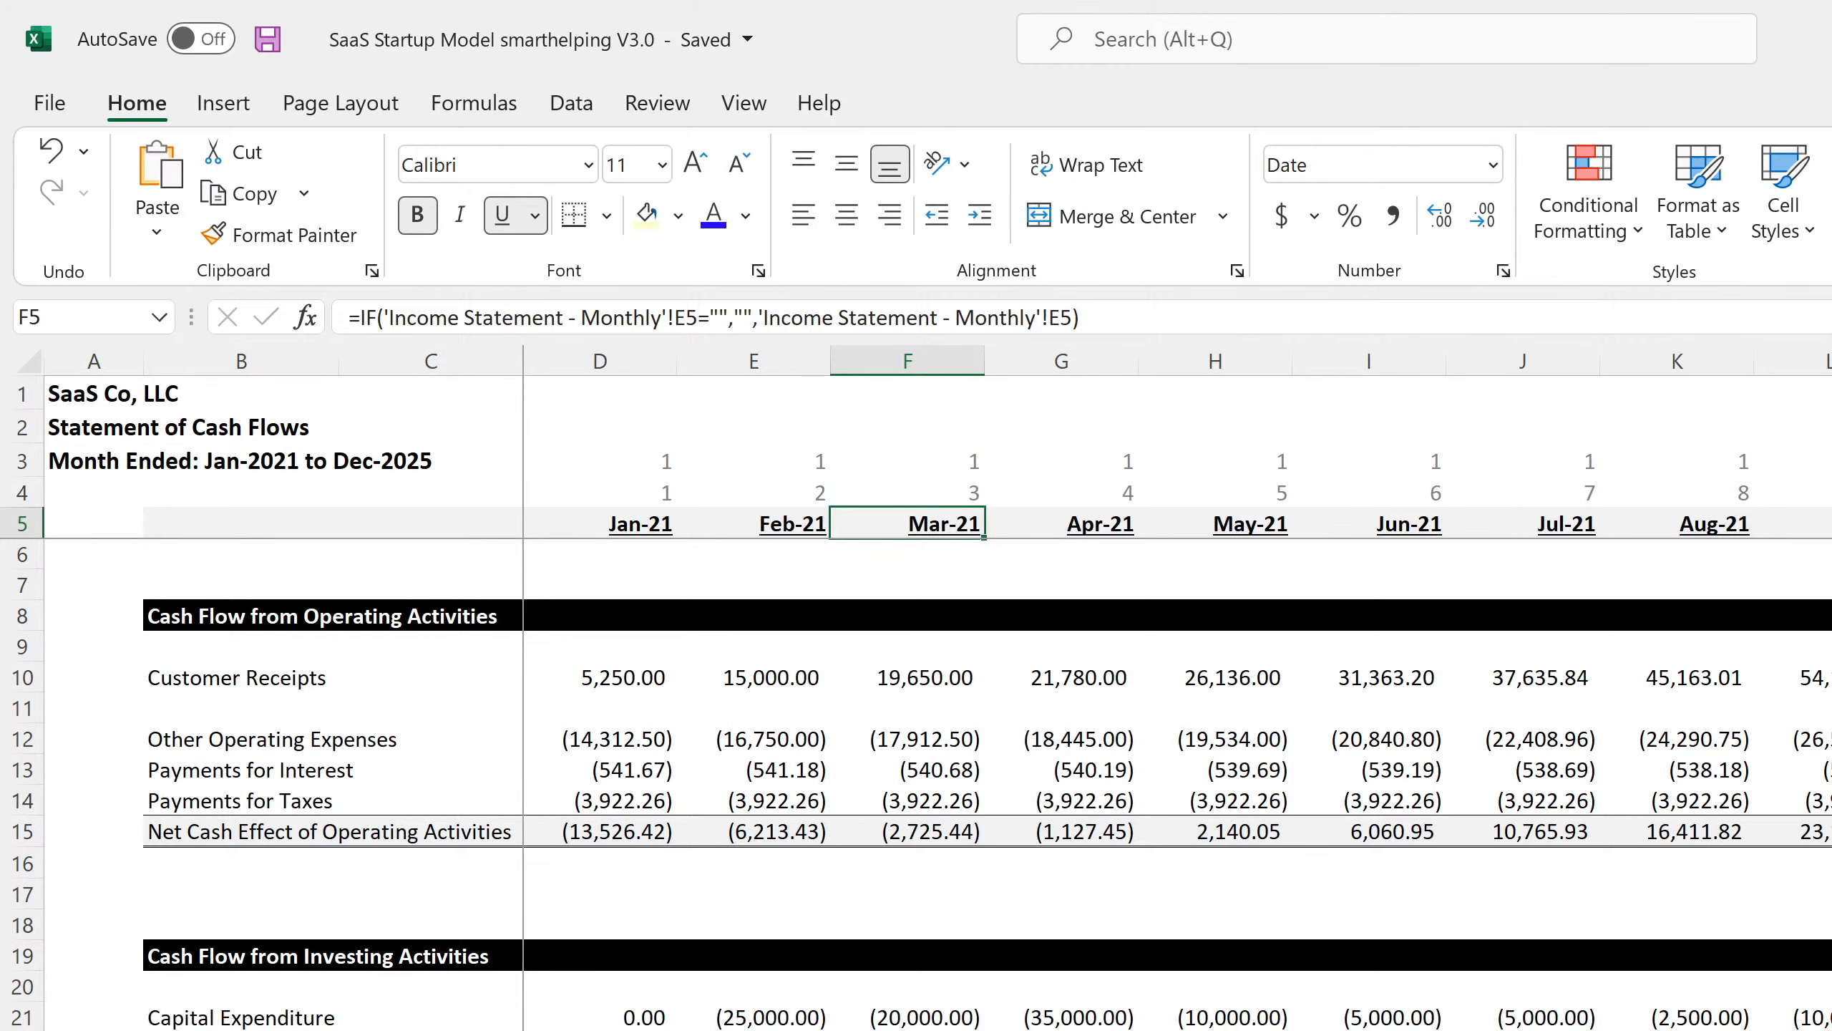
Undo twice to restore the Sale of Company Stock and Cash Dividends rows.
scroll(339, 1003, down, 4)
click(274, 987)
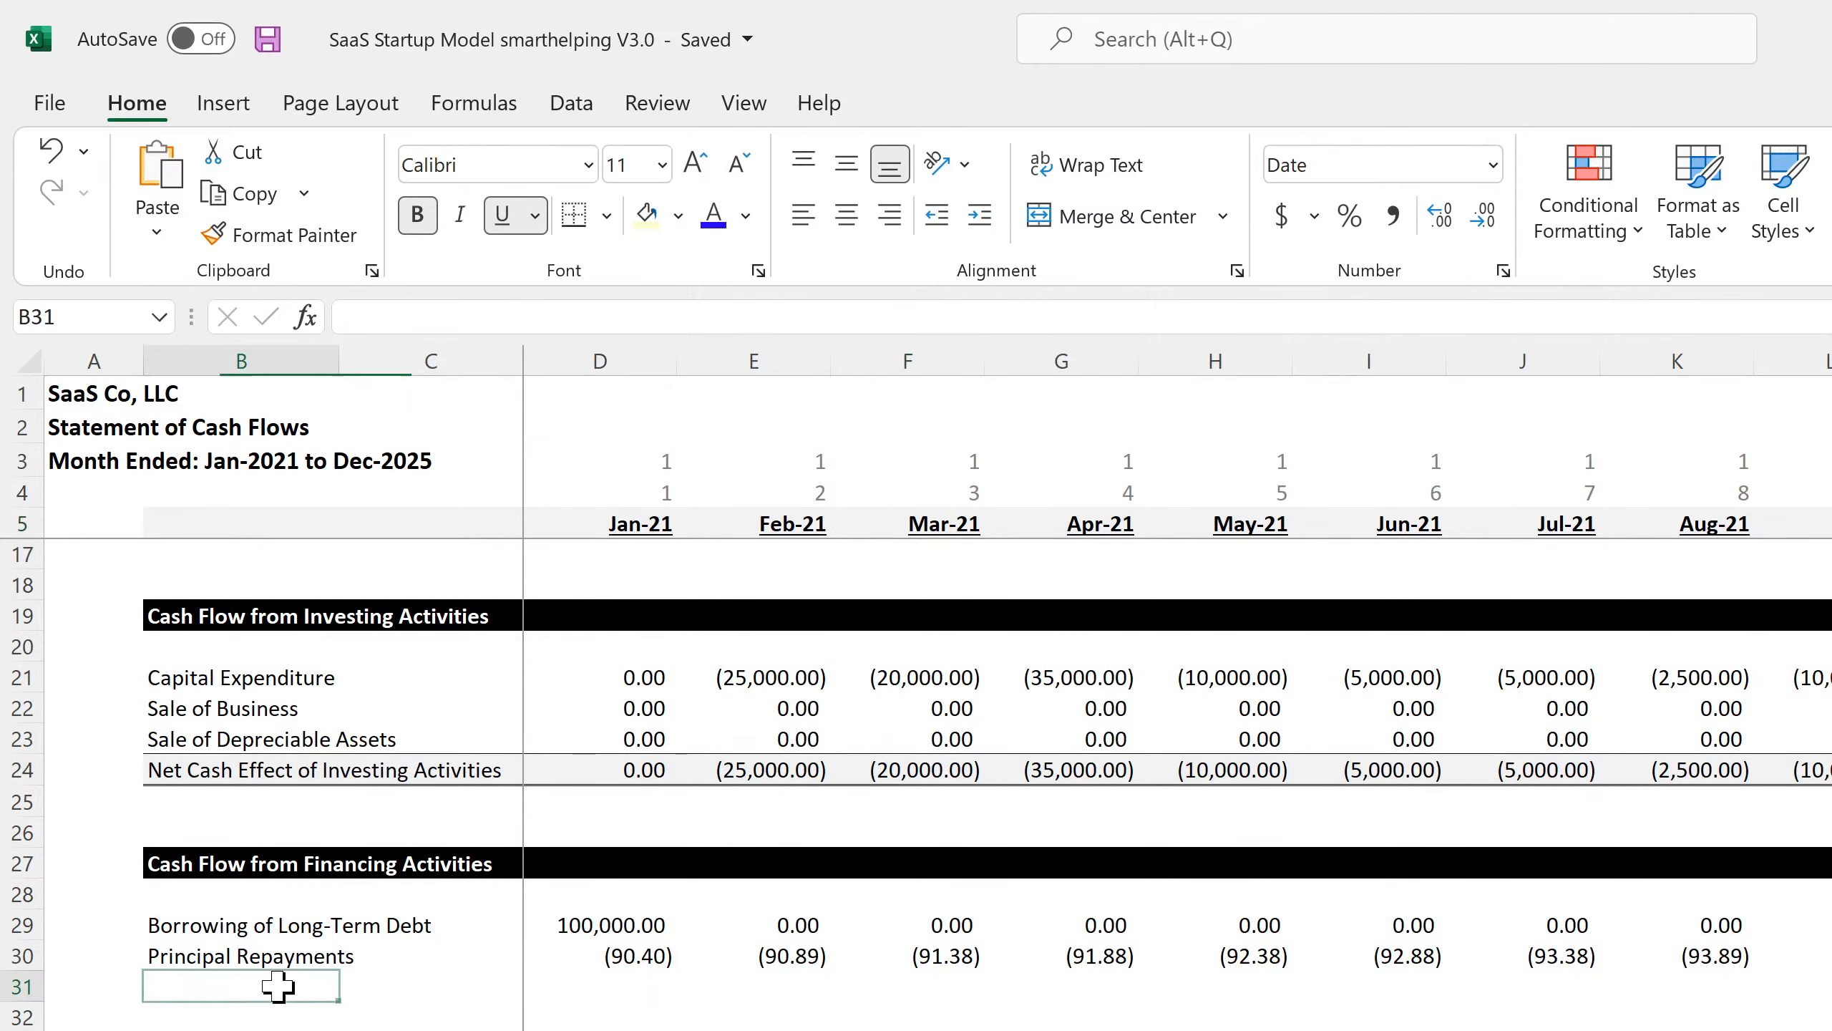
click(40, 149)
click(44, 155)
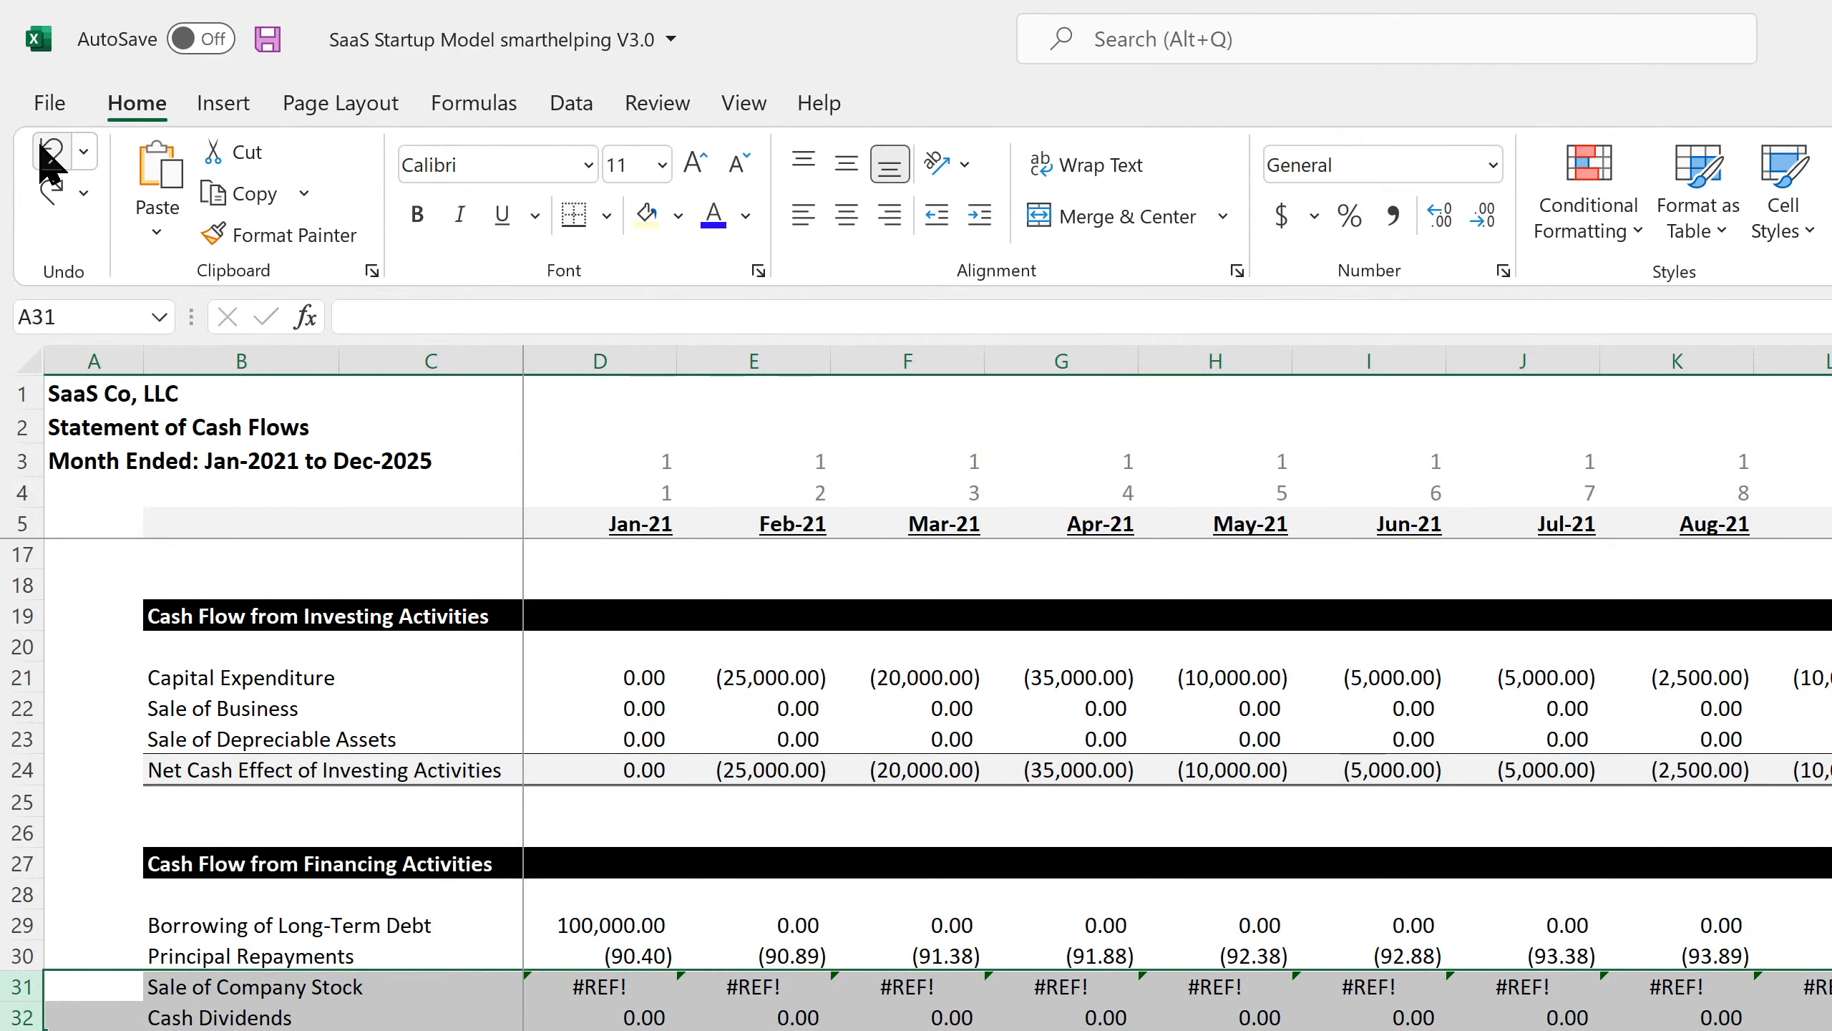
Clear the contents of the Cash Dividends row 32.
click(187, 991)
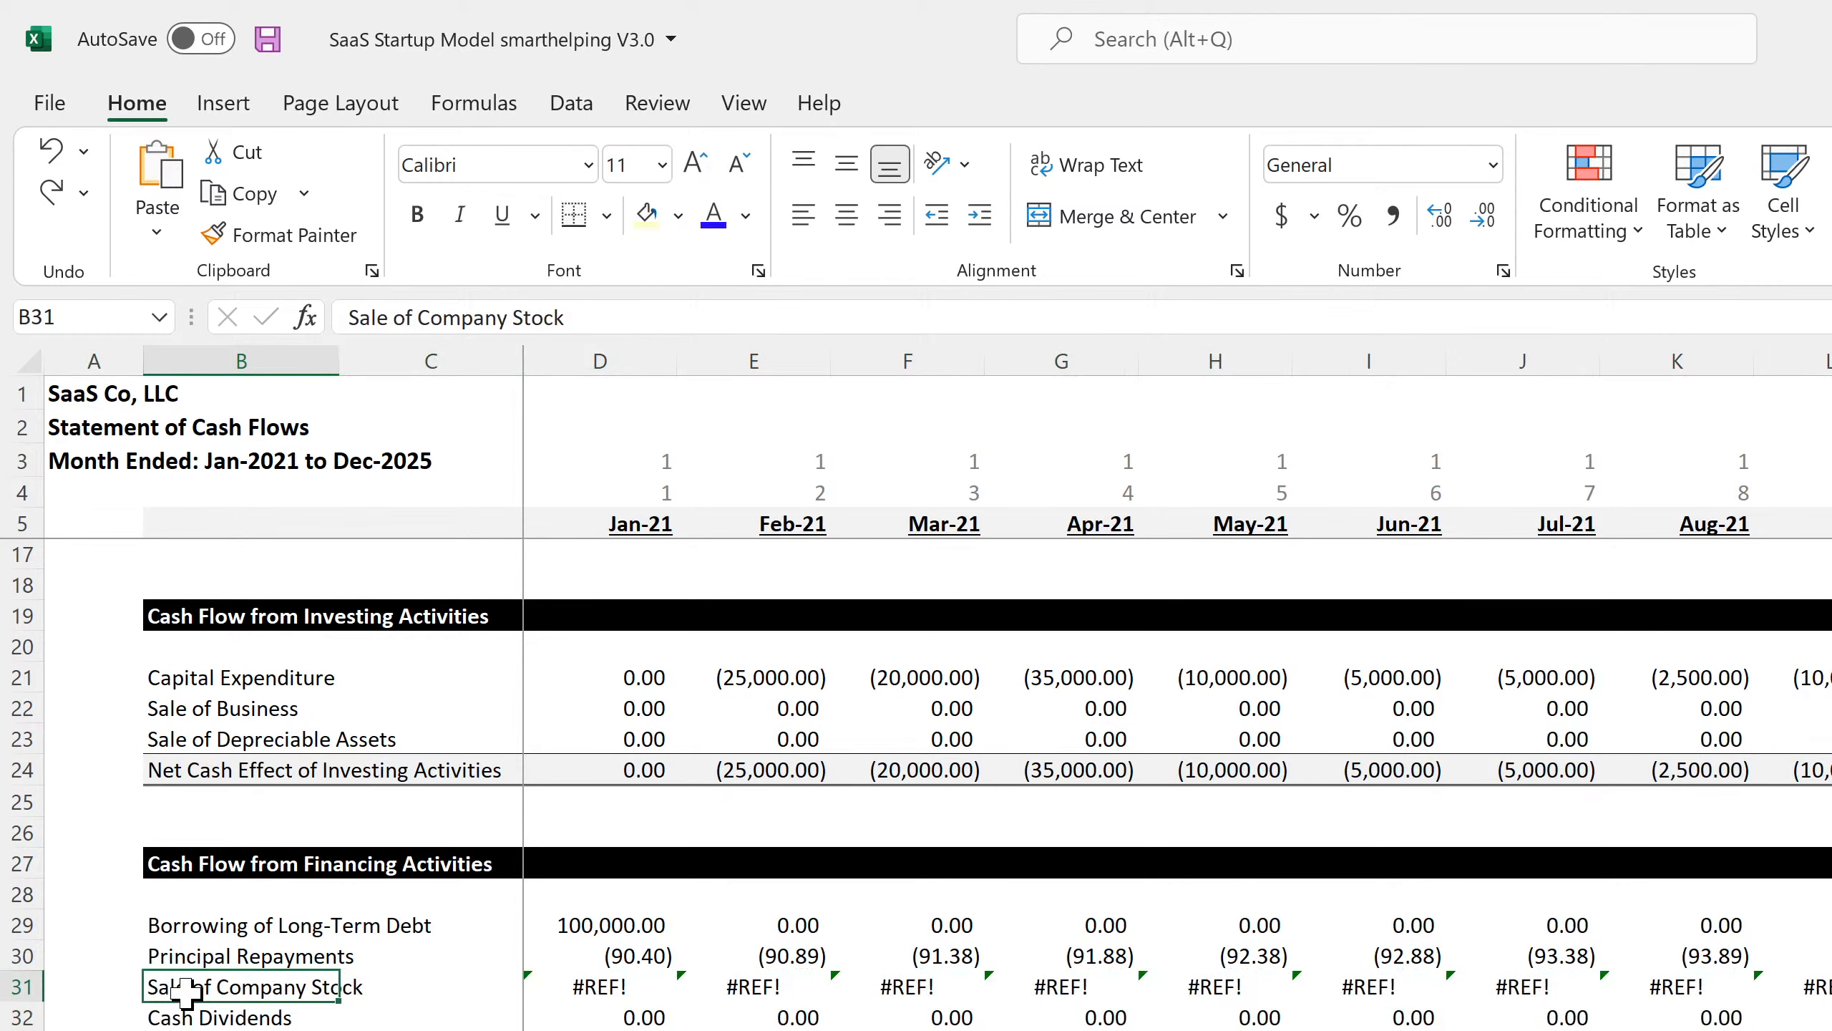
click(9, 1020)
right_click(9, 1019)
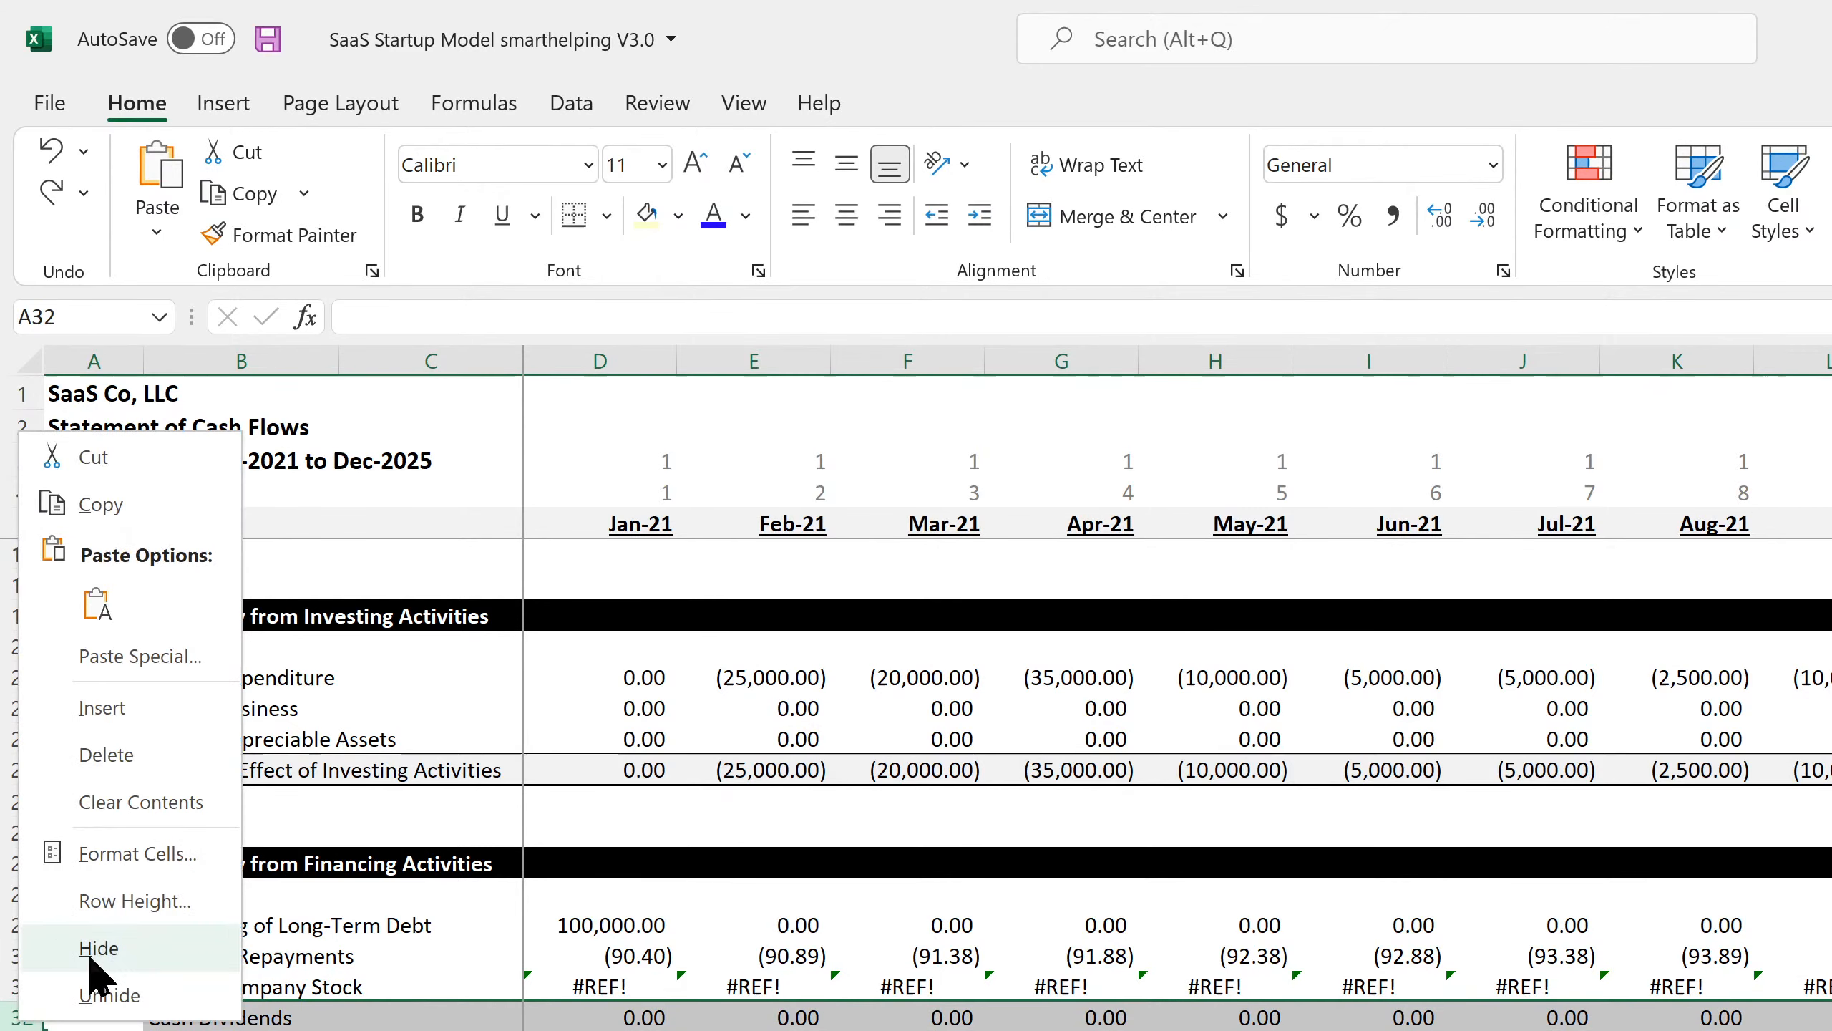
click(153, 801)
Open the Jan-21 Sale of Company Stock #REF! formula in D31 for inspection.
click(239, 987)
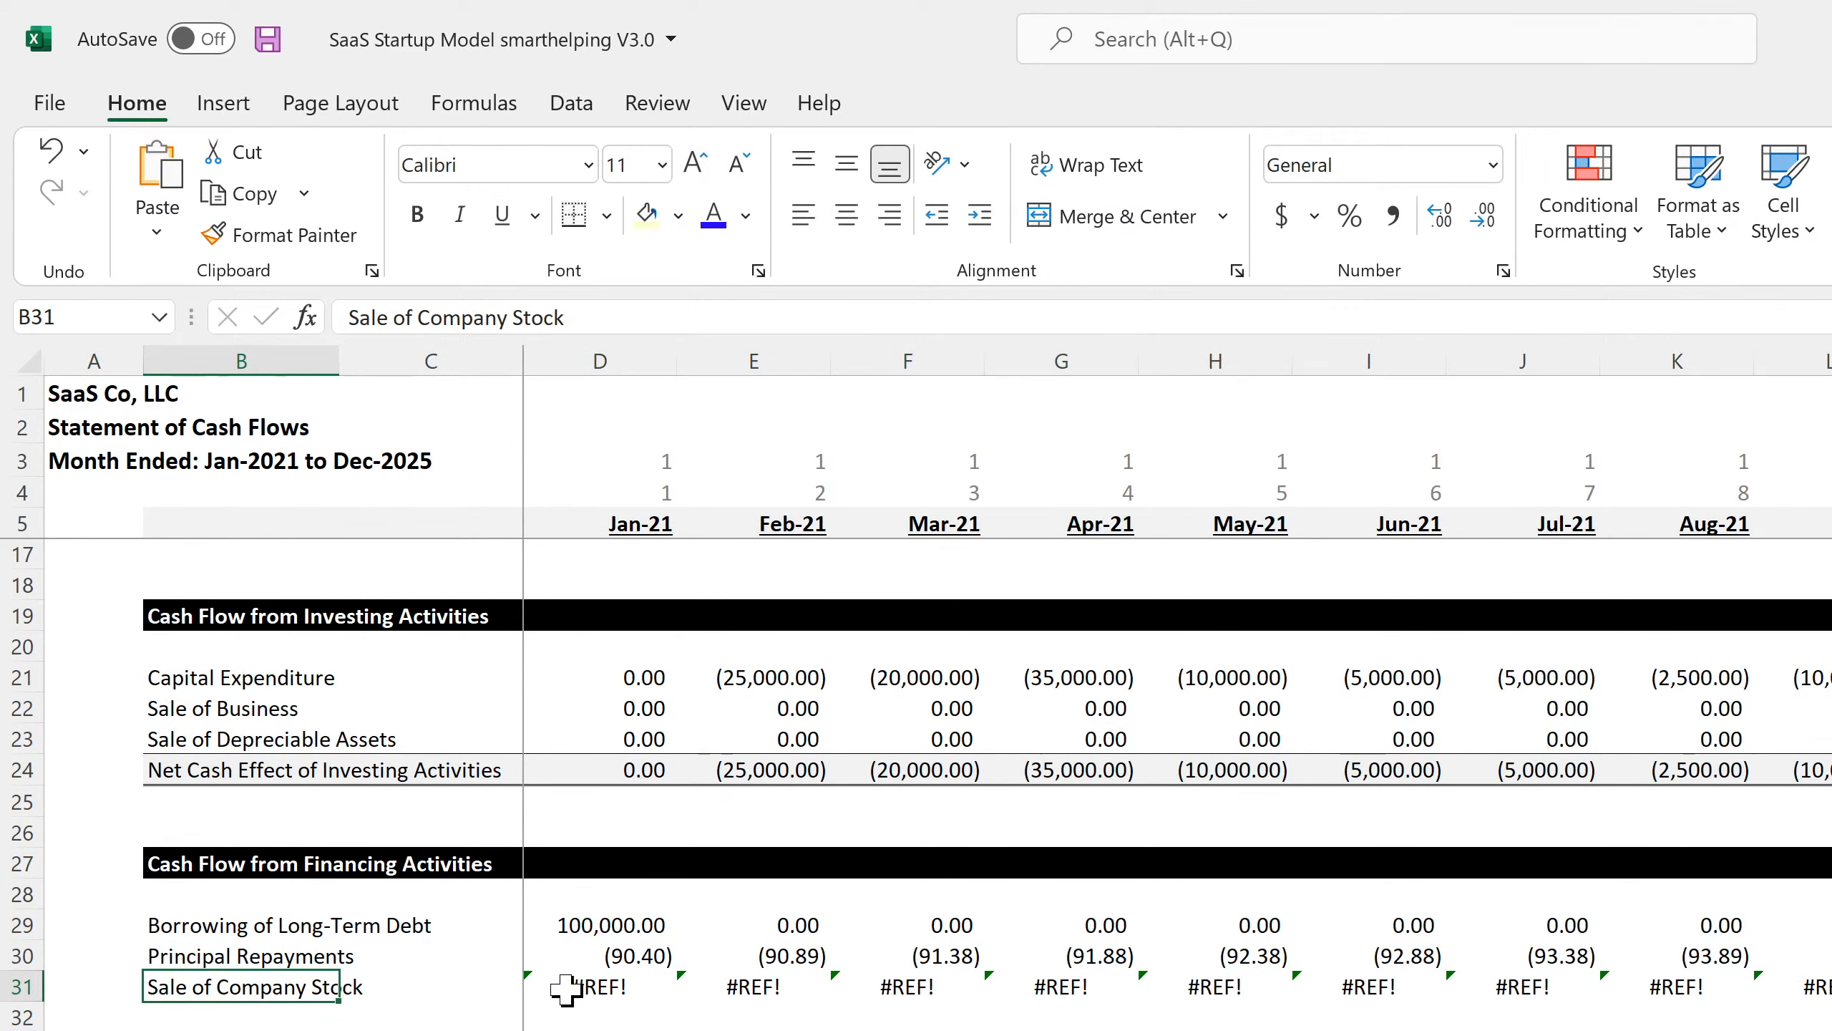
click(595, 985)
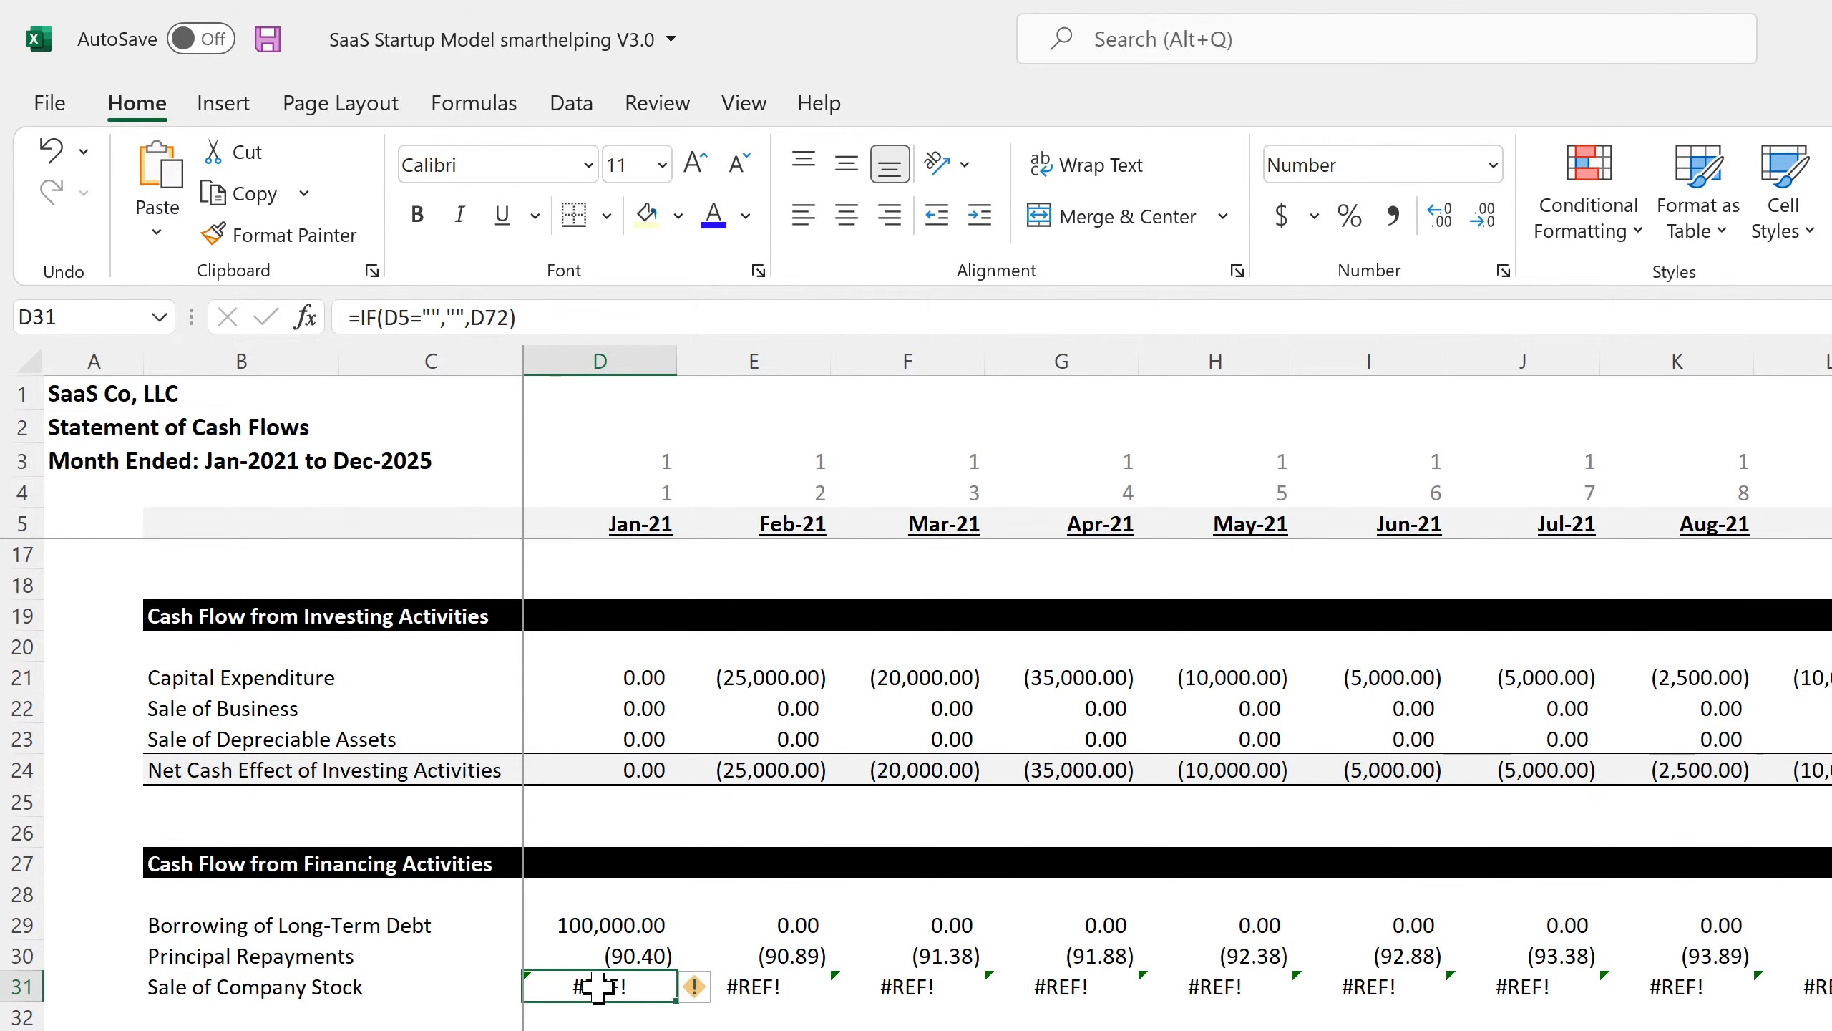
double_click(598, 986)
scroll(598, 986, down, 15)
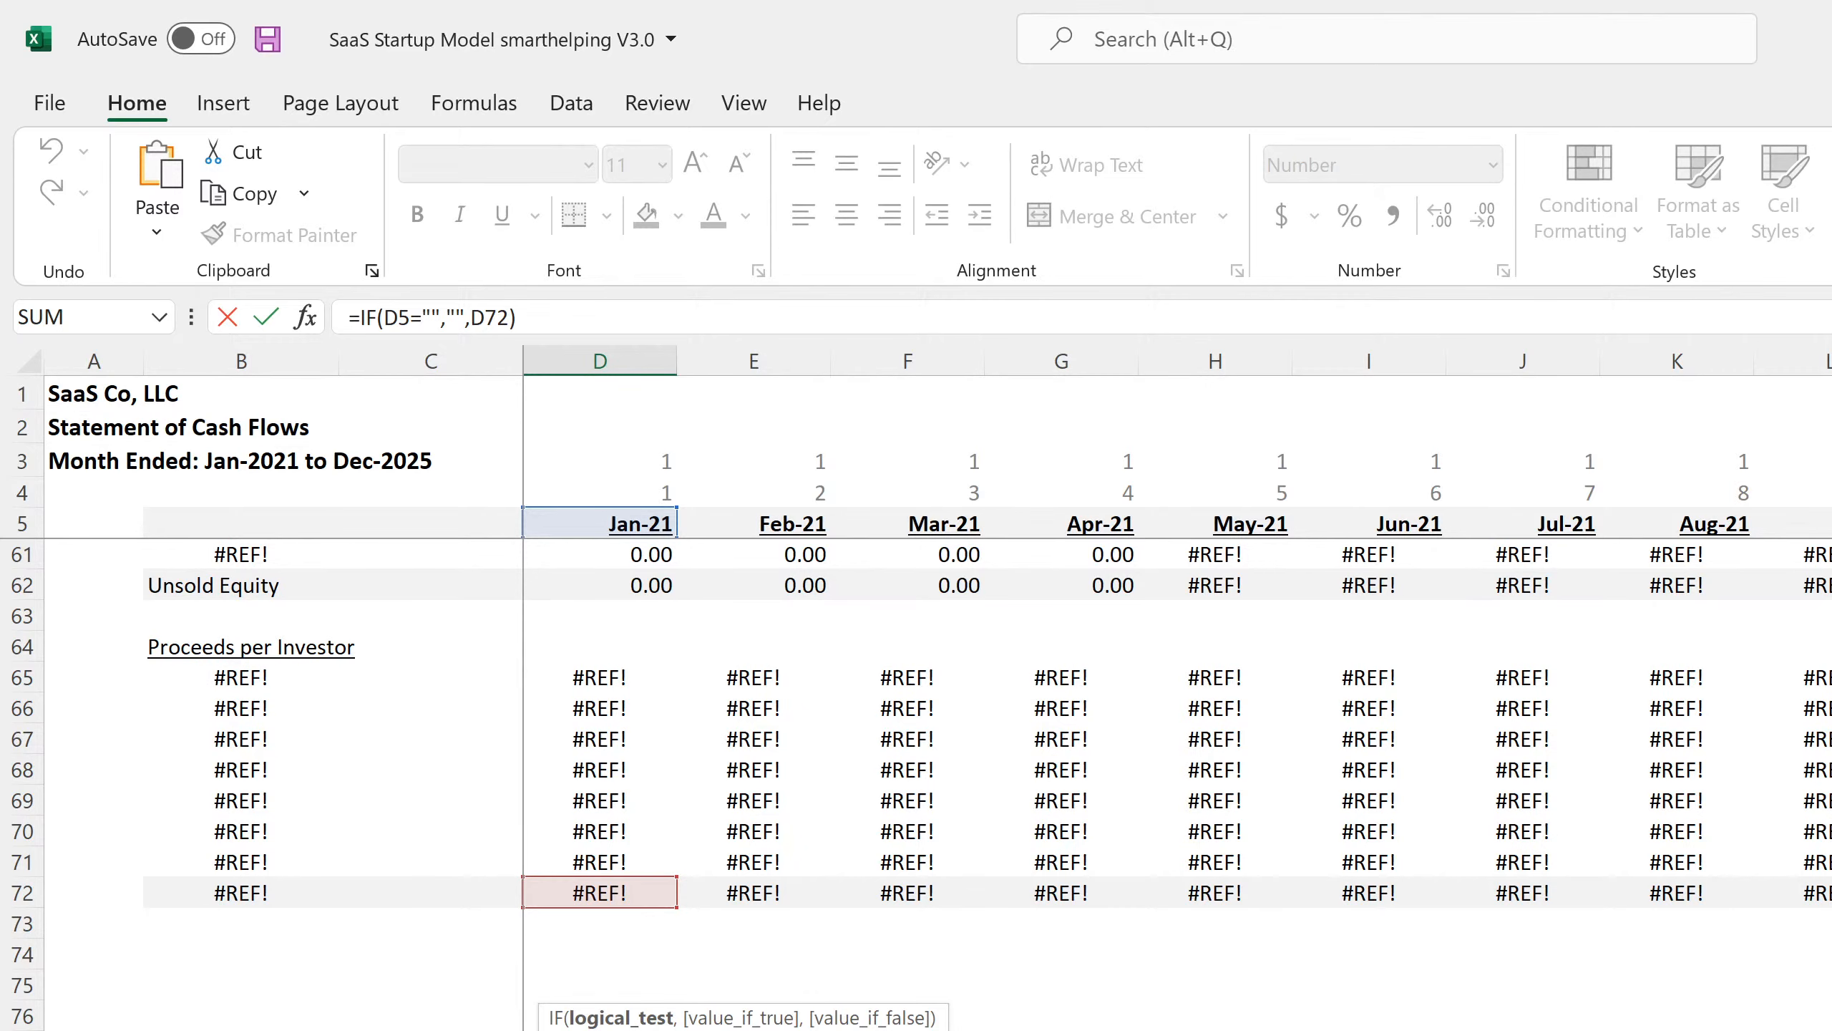
Leave D31's old formula unchanged, then start a new formula with = in Jan-21 Sale of Company Stock.
key(Return)
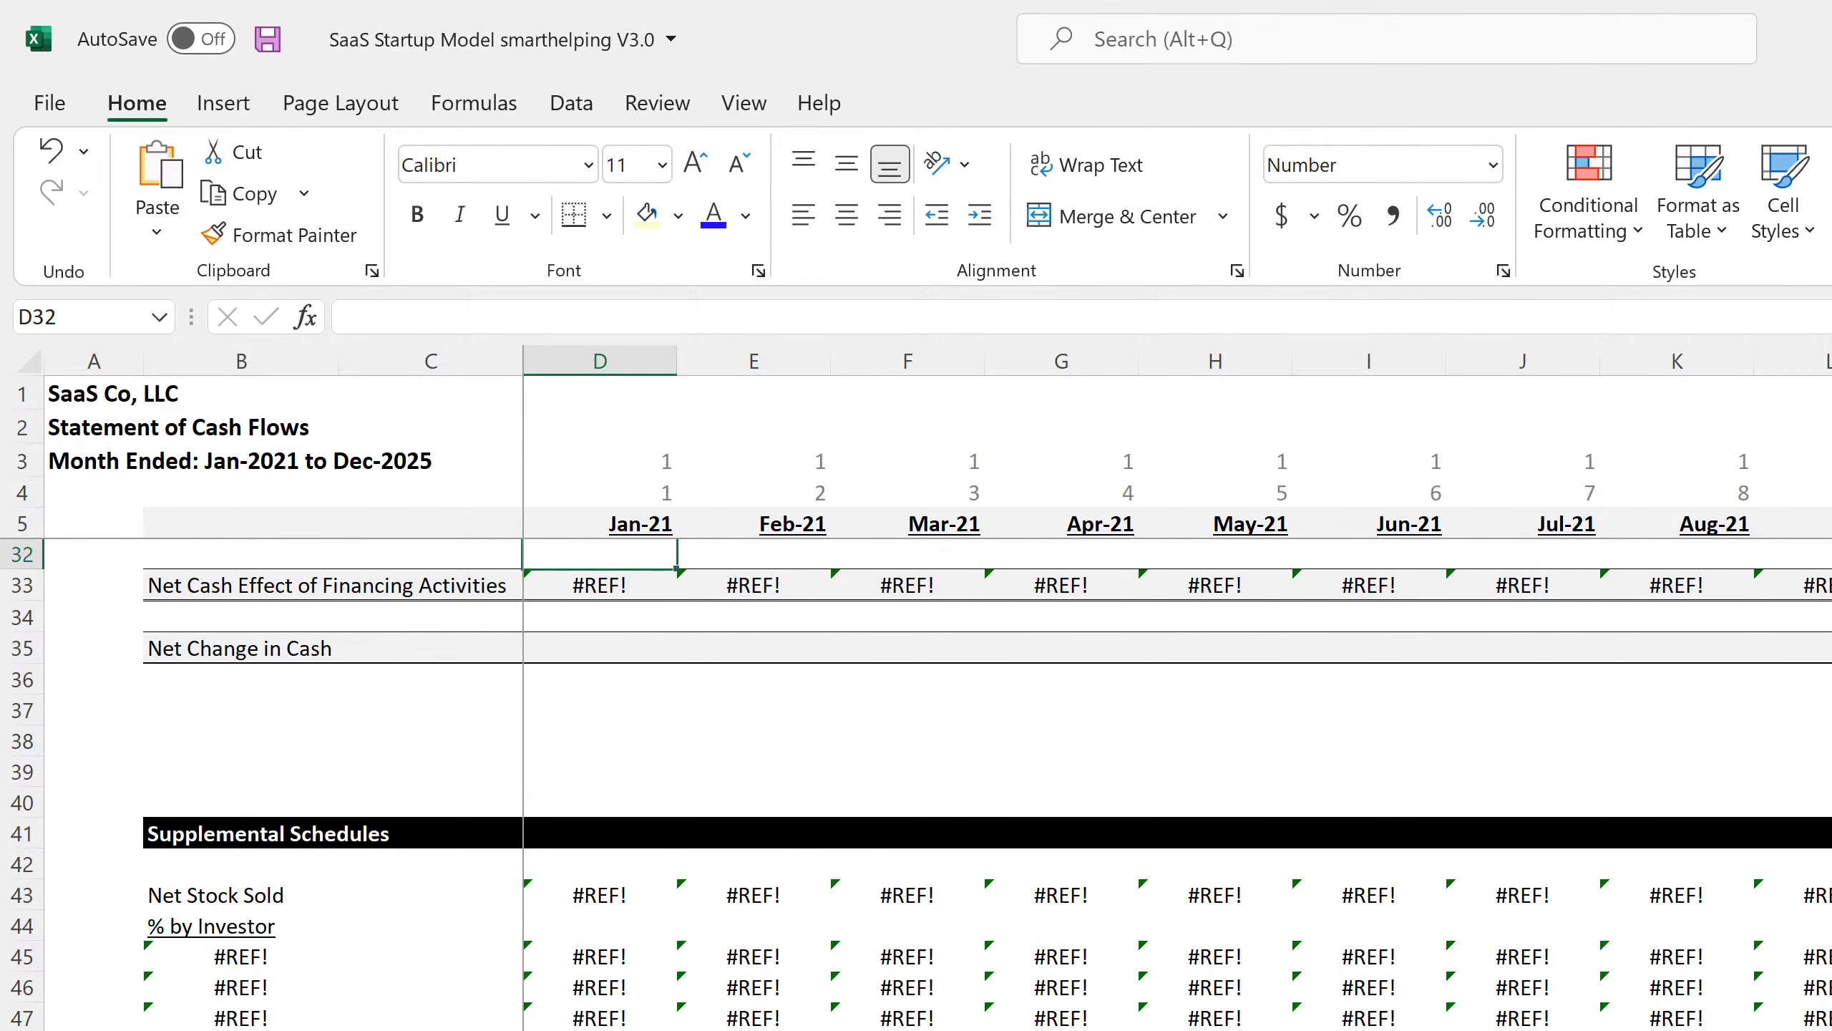
scroll(628, 866, up, 4)
click(622, 861)
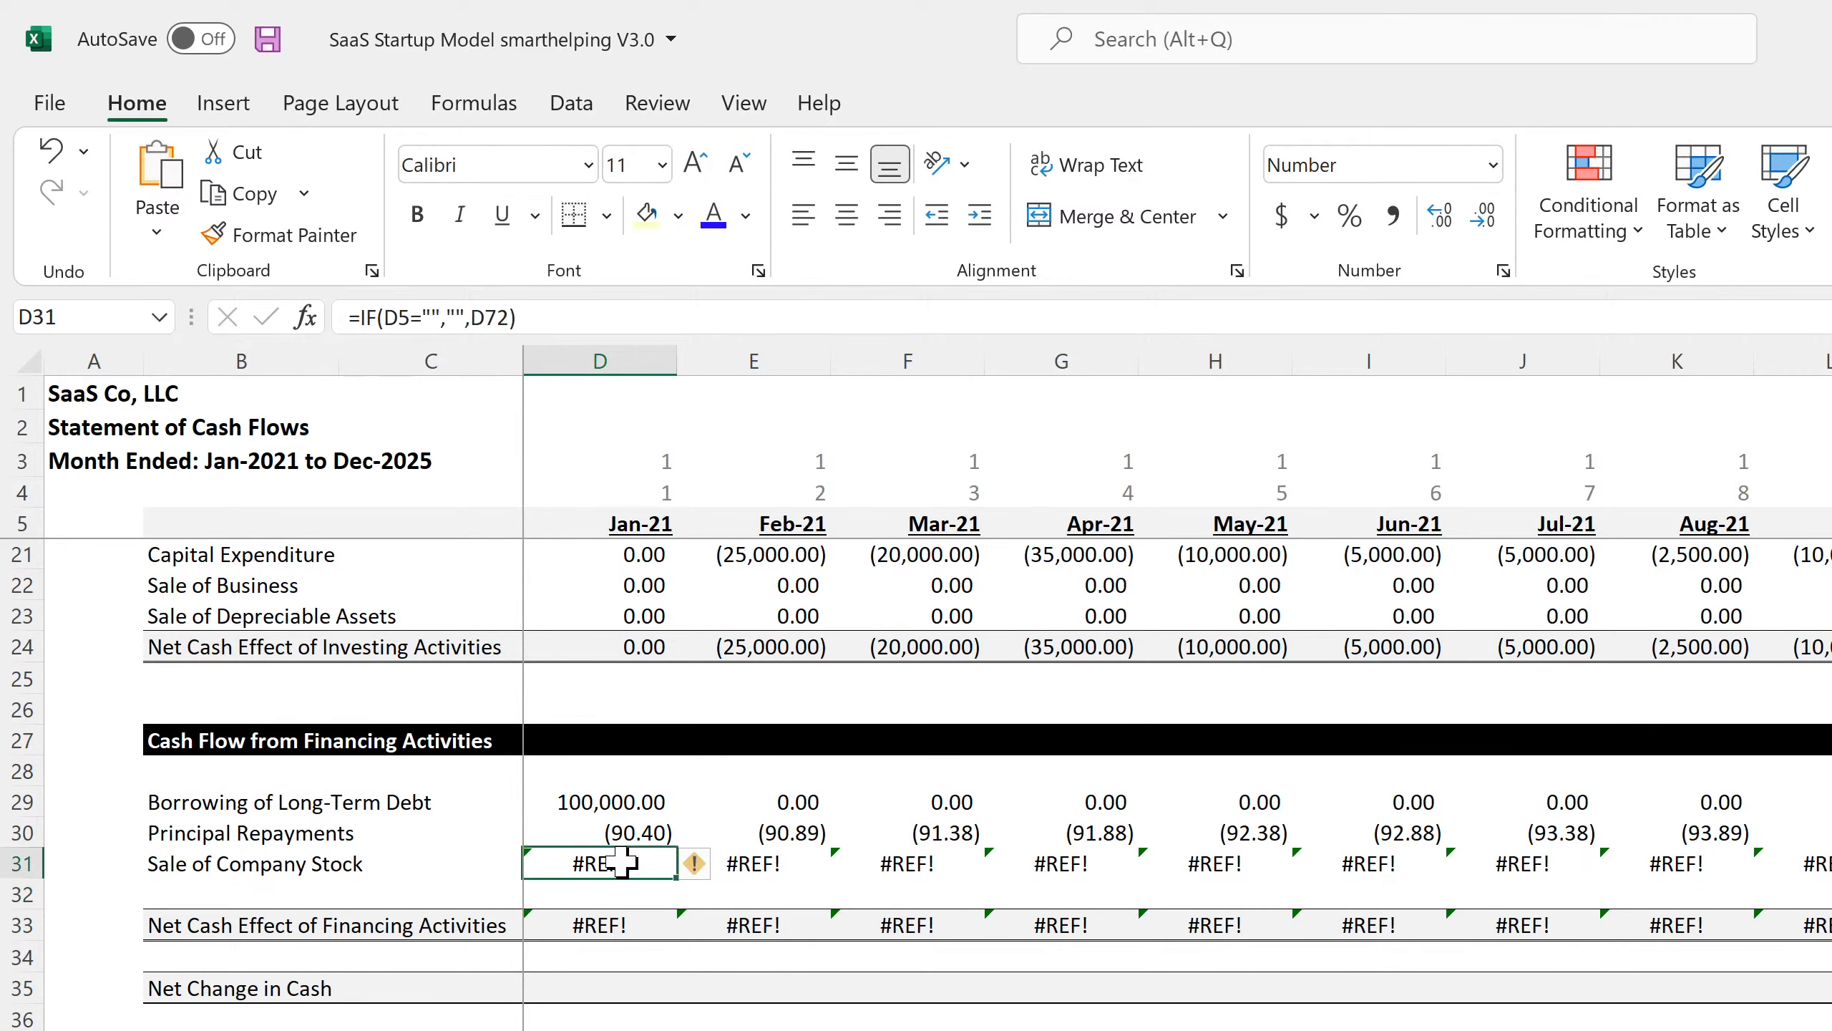
text(=)
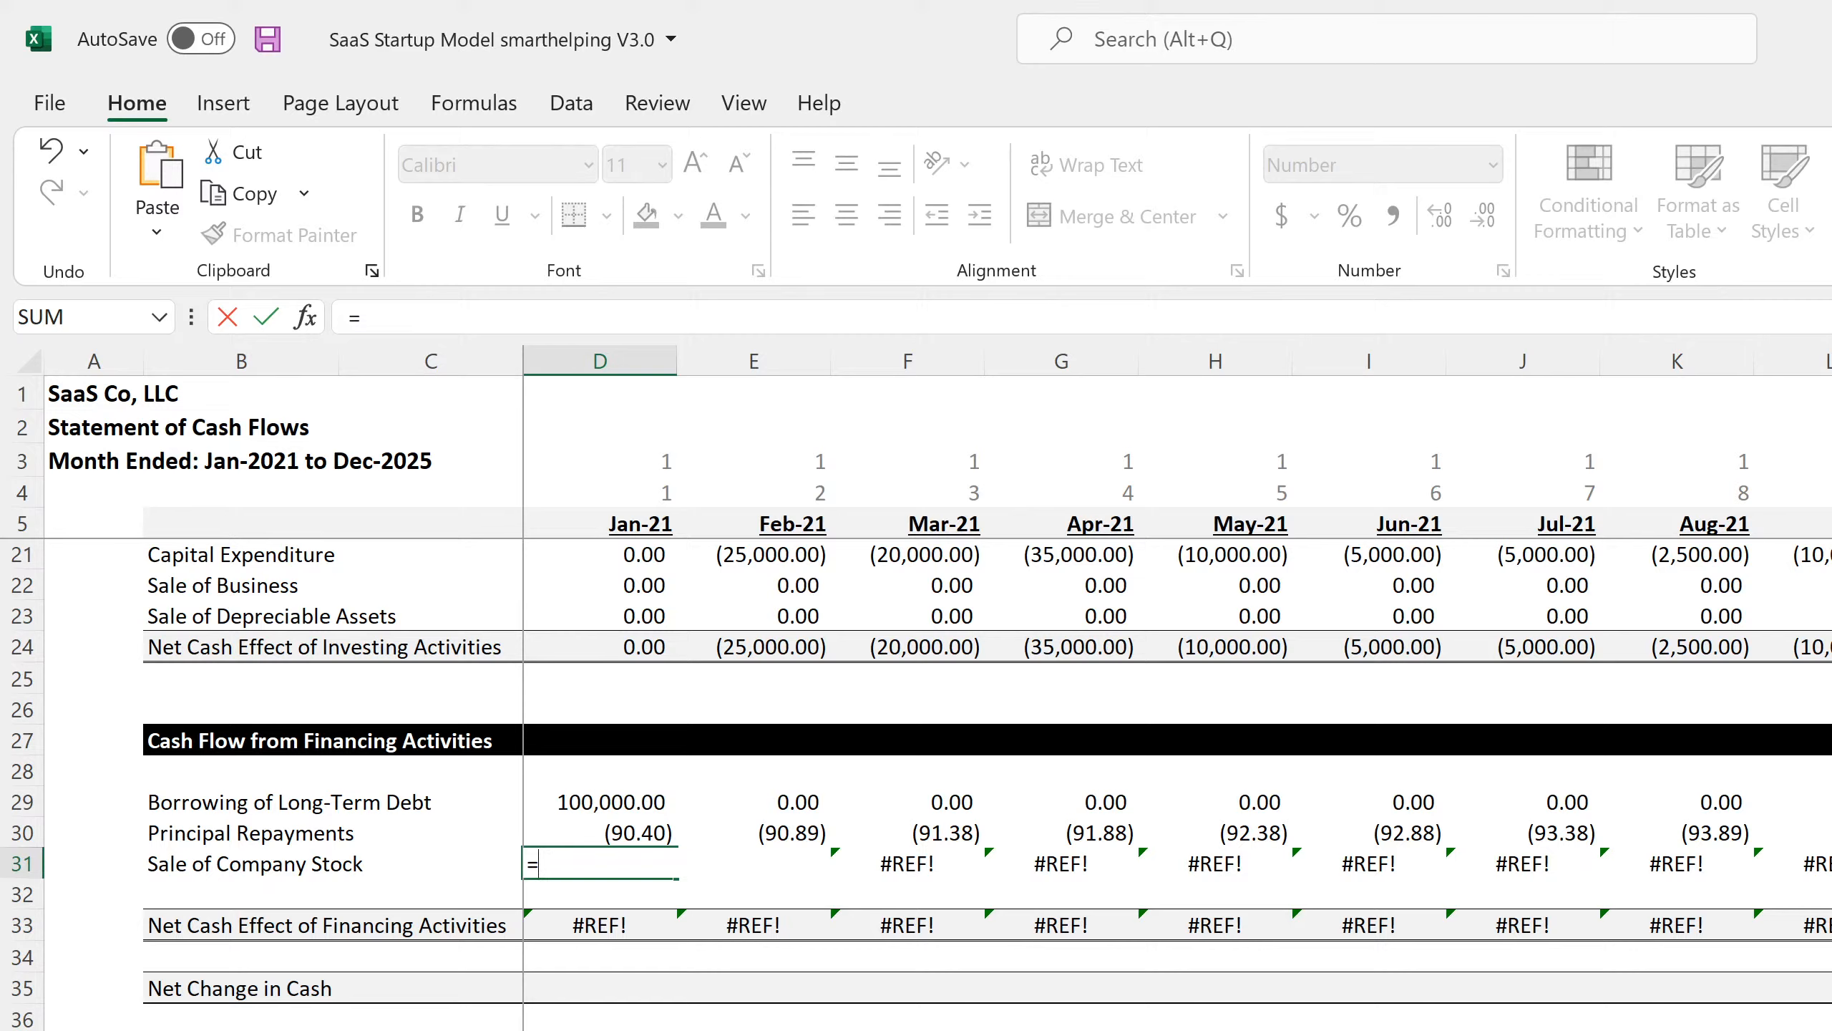
Link Jan-21 Sale of Company Stock to 'Cap Table'!C31, giving 1,592,687.64.
key(ctrl+Page_Down)
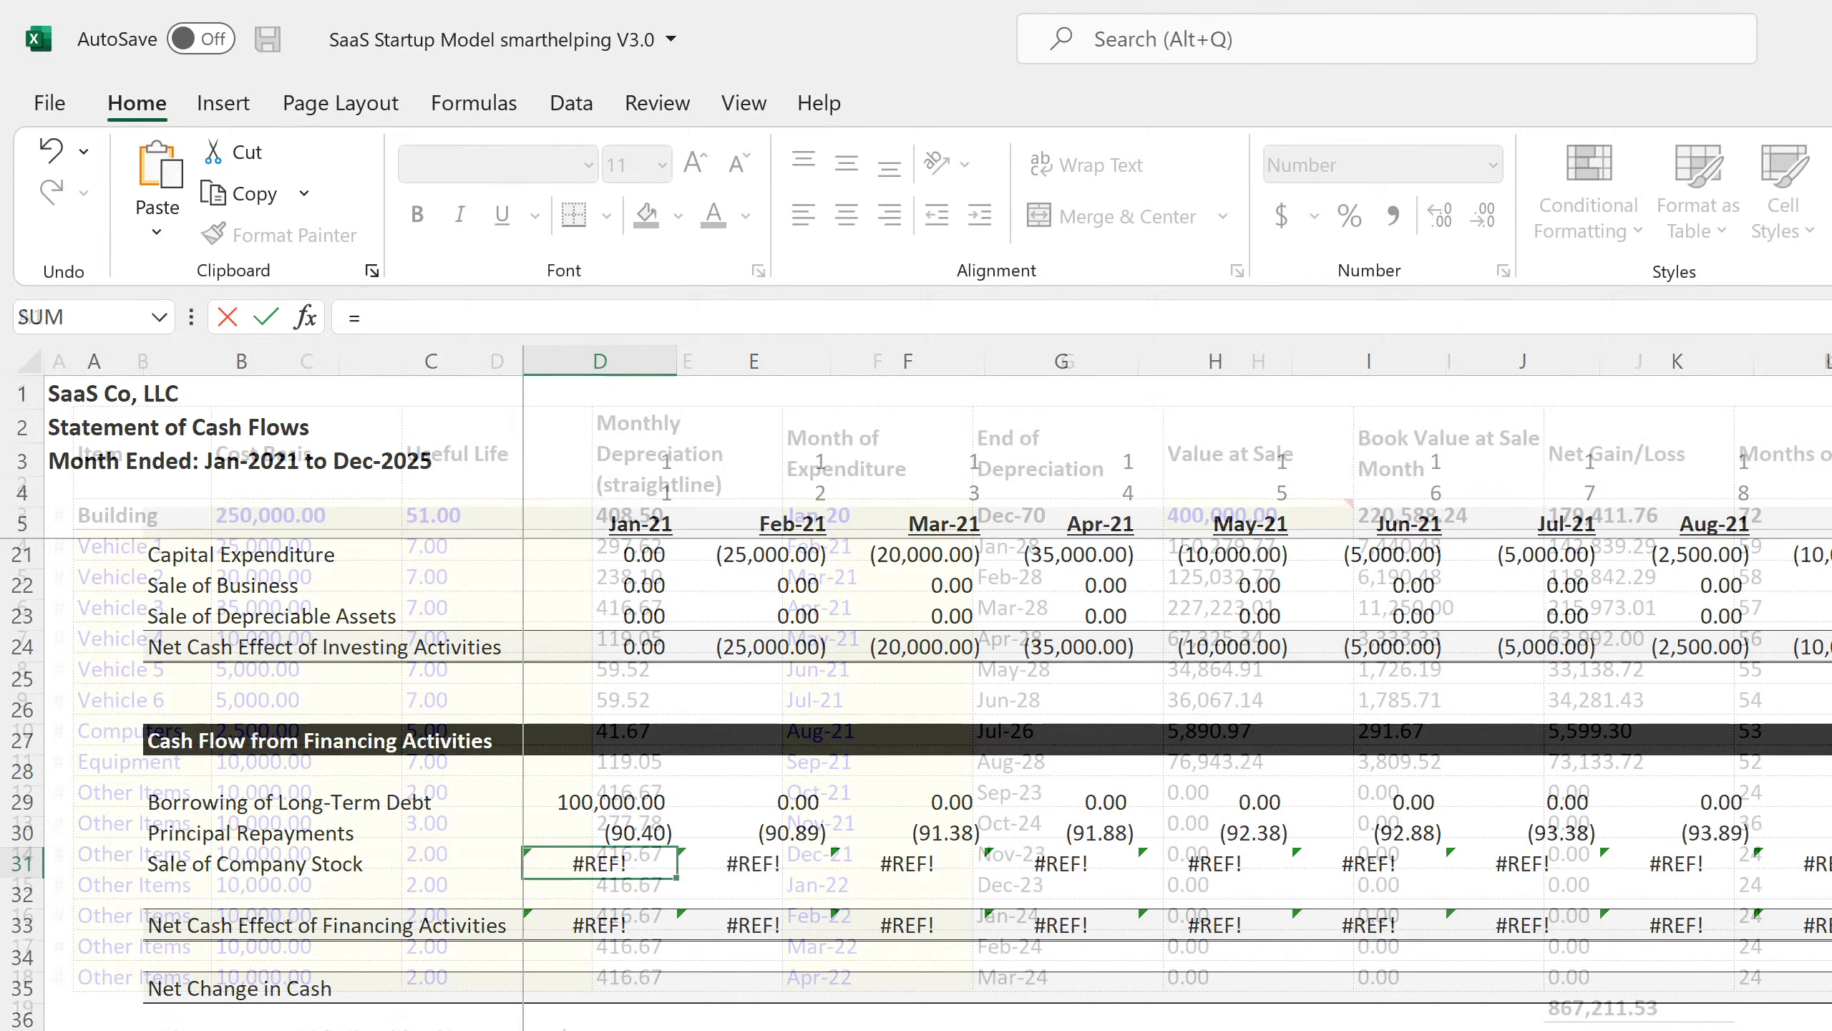
key(ctrl+Page_Down)
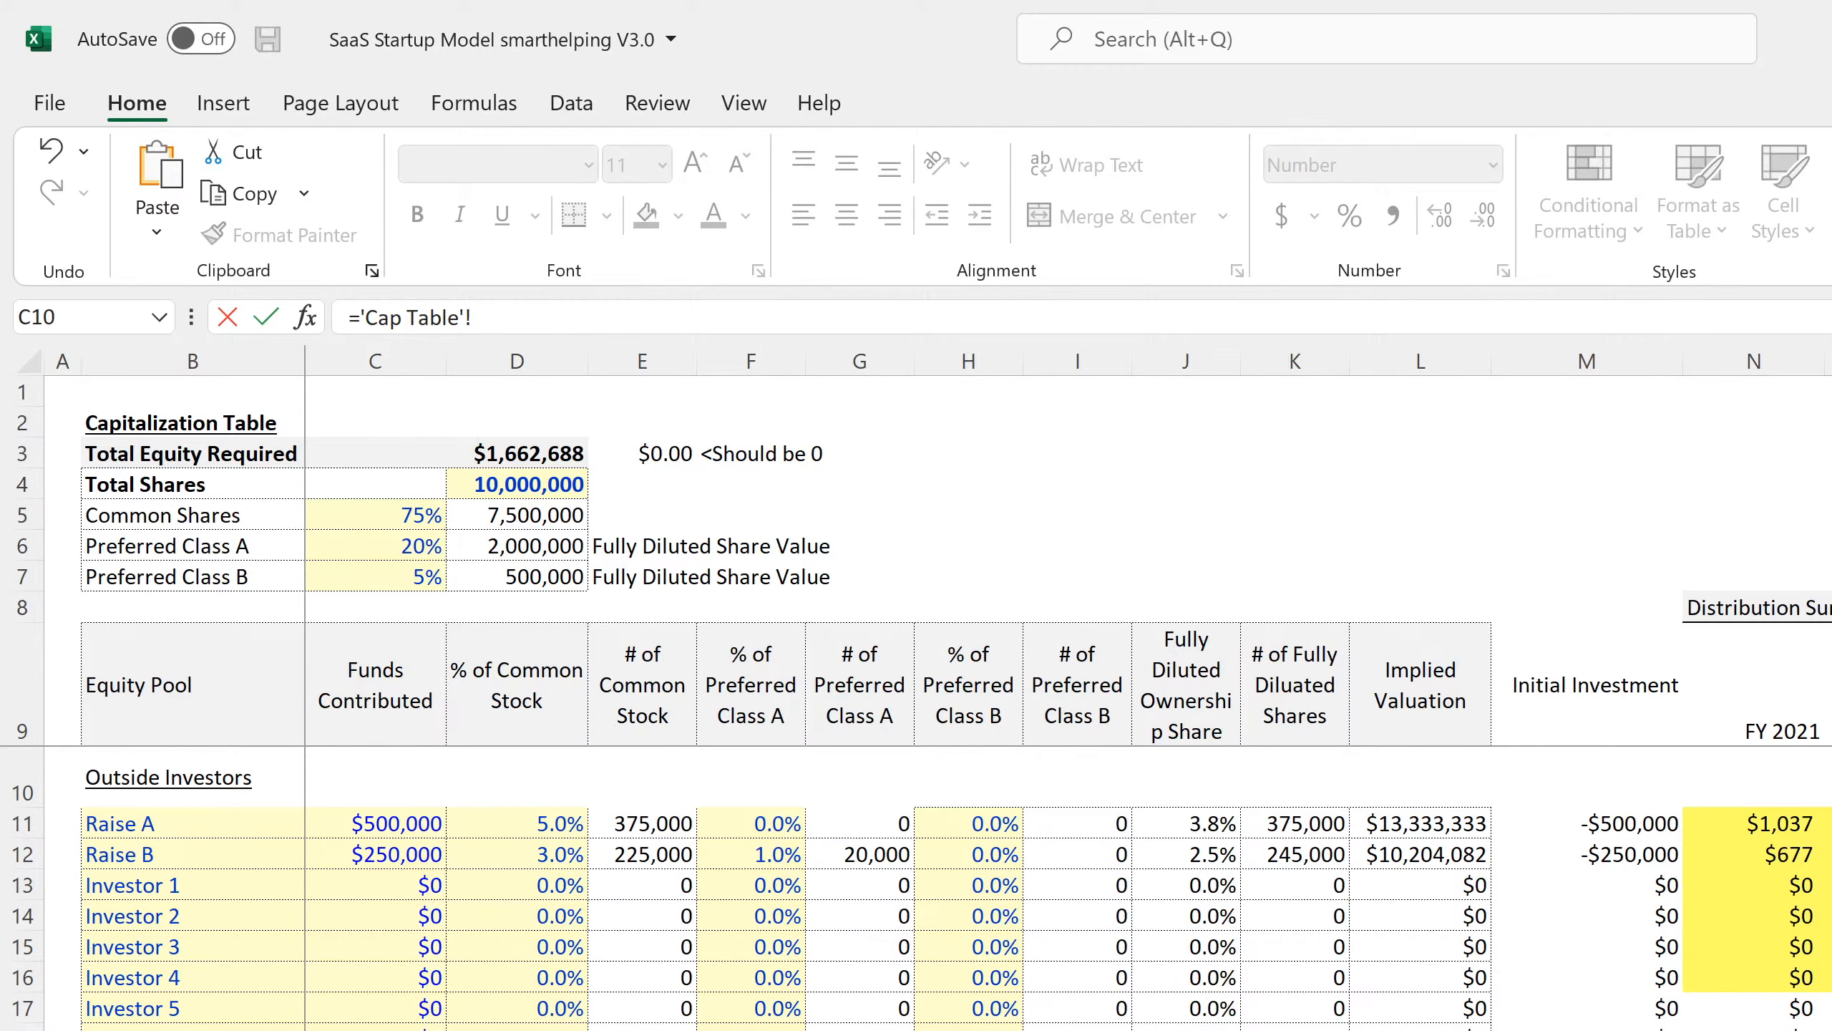
scroll(866, 888, down, 4)
scroll(209, 830, up, 4)
scroll(209, 830, down, 7)
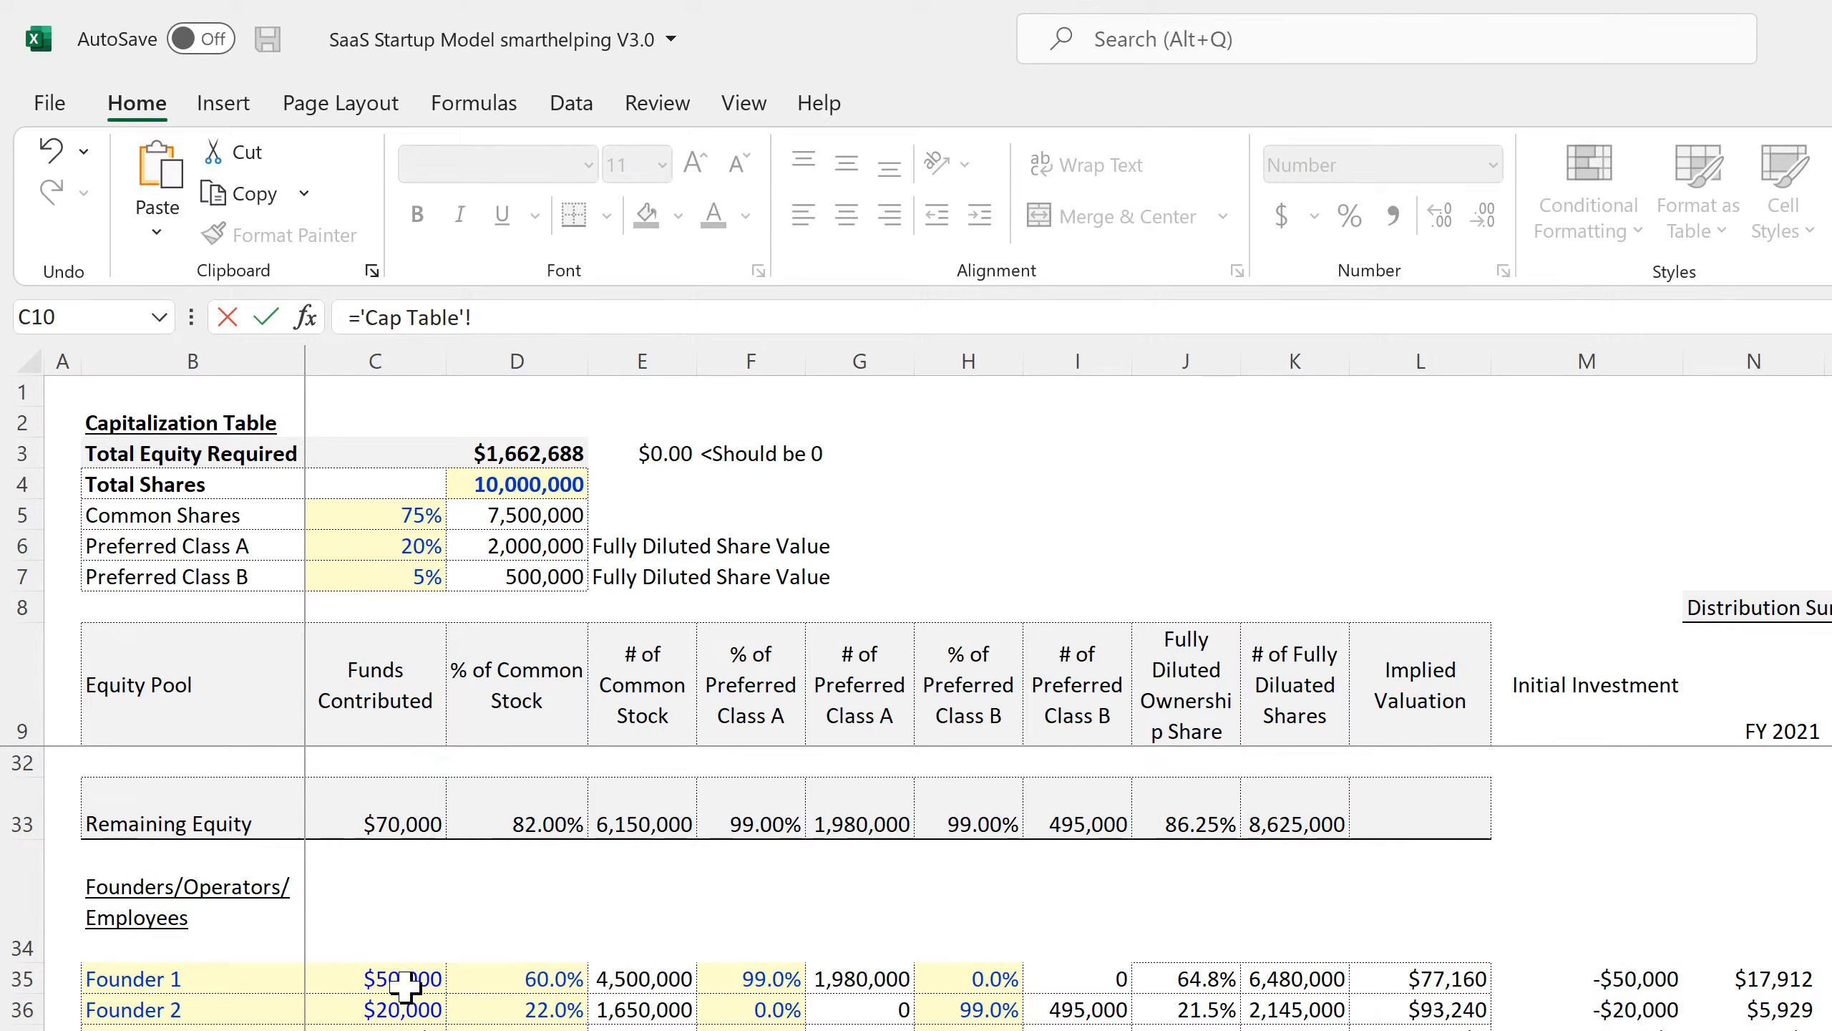
scroll(403, 985, up, 4)
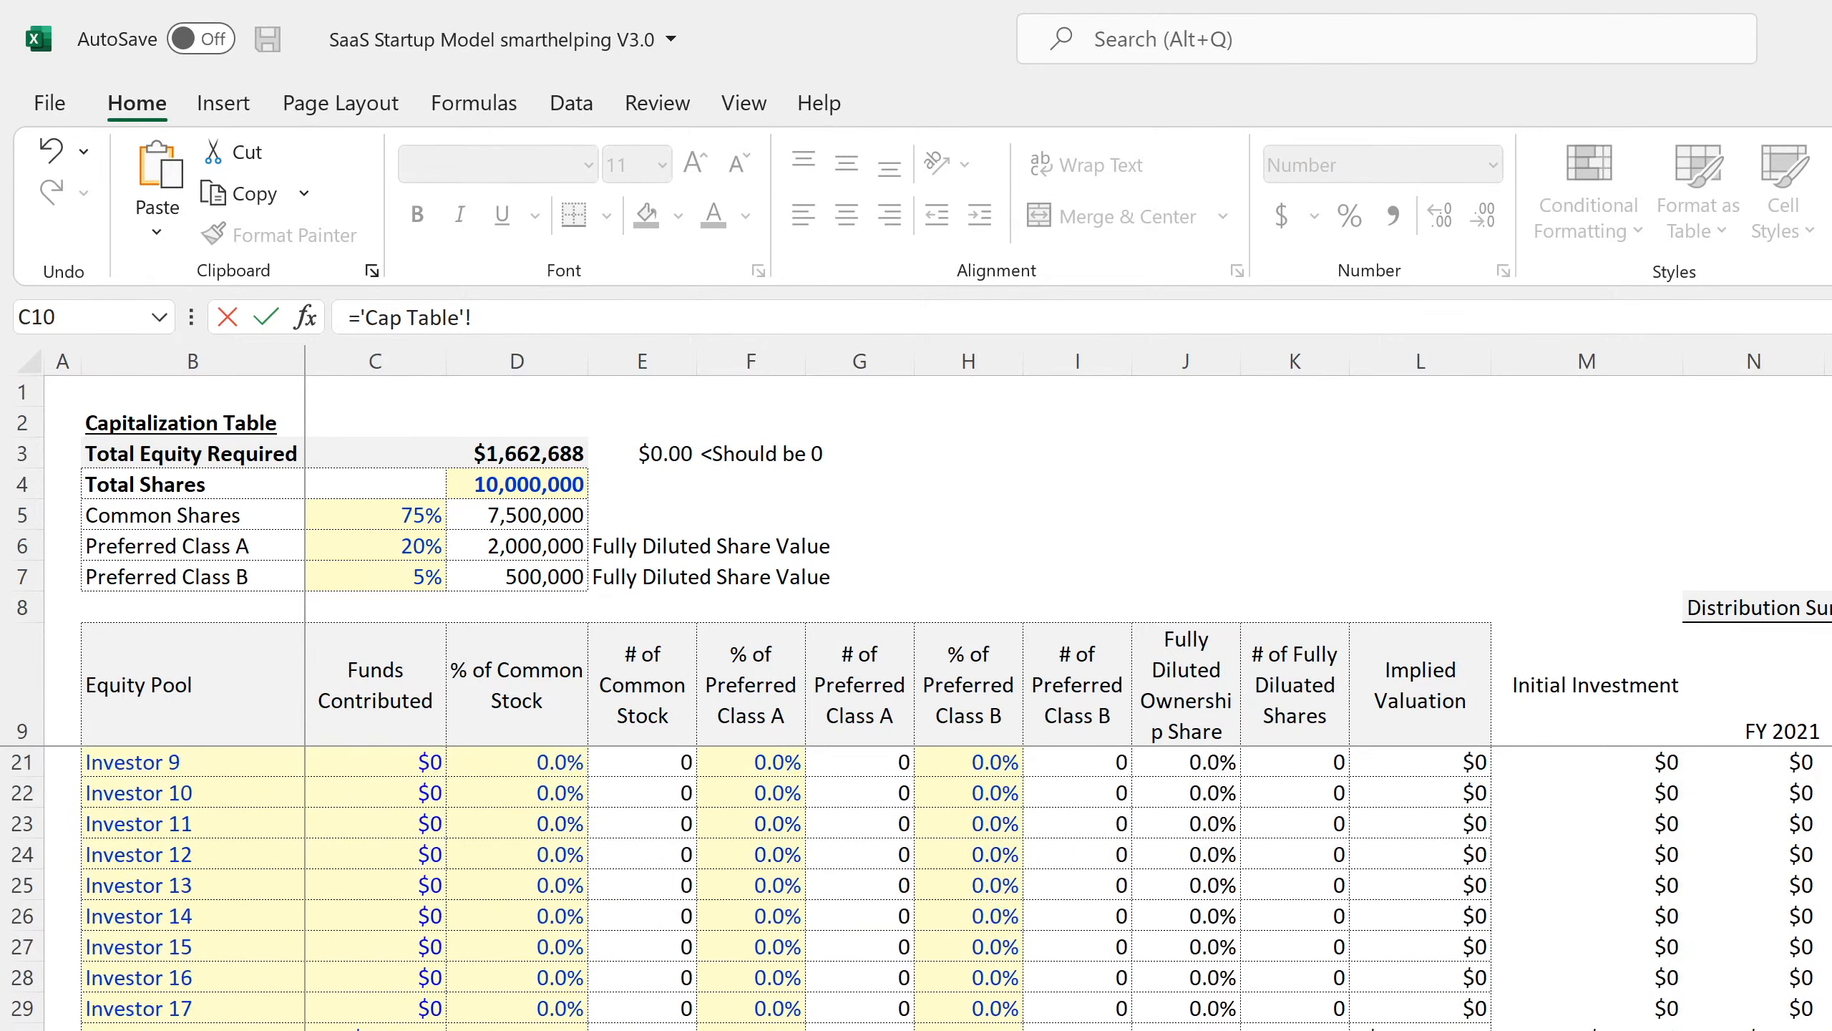
scroll(315, 996, up, 4)
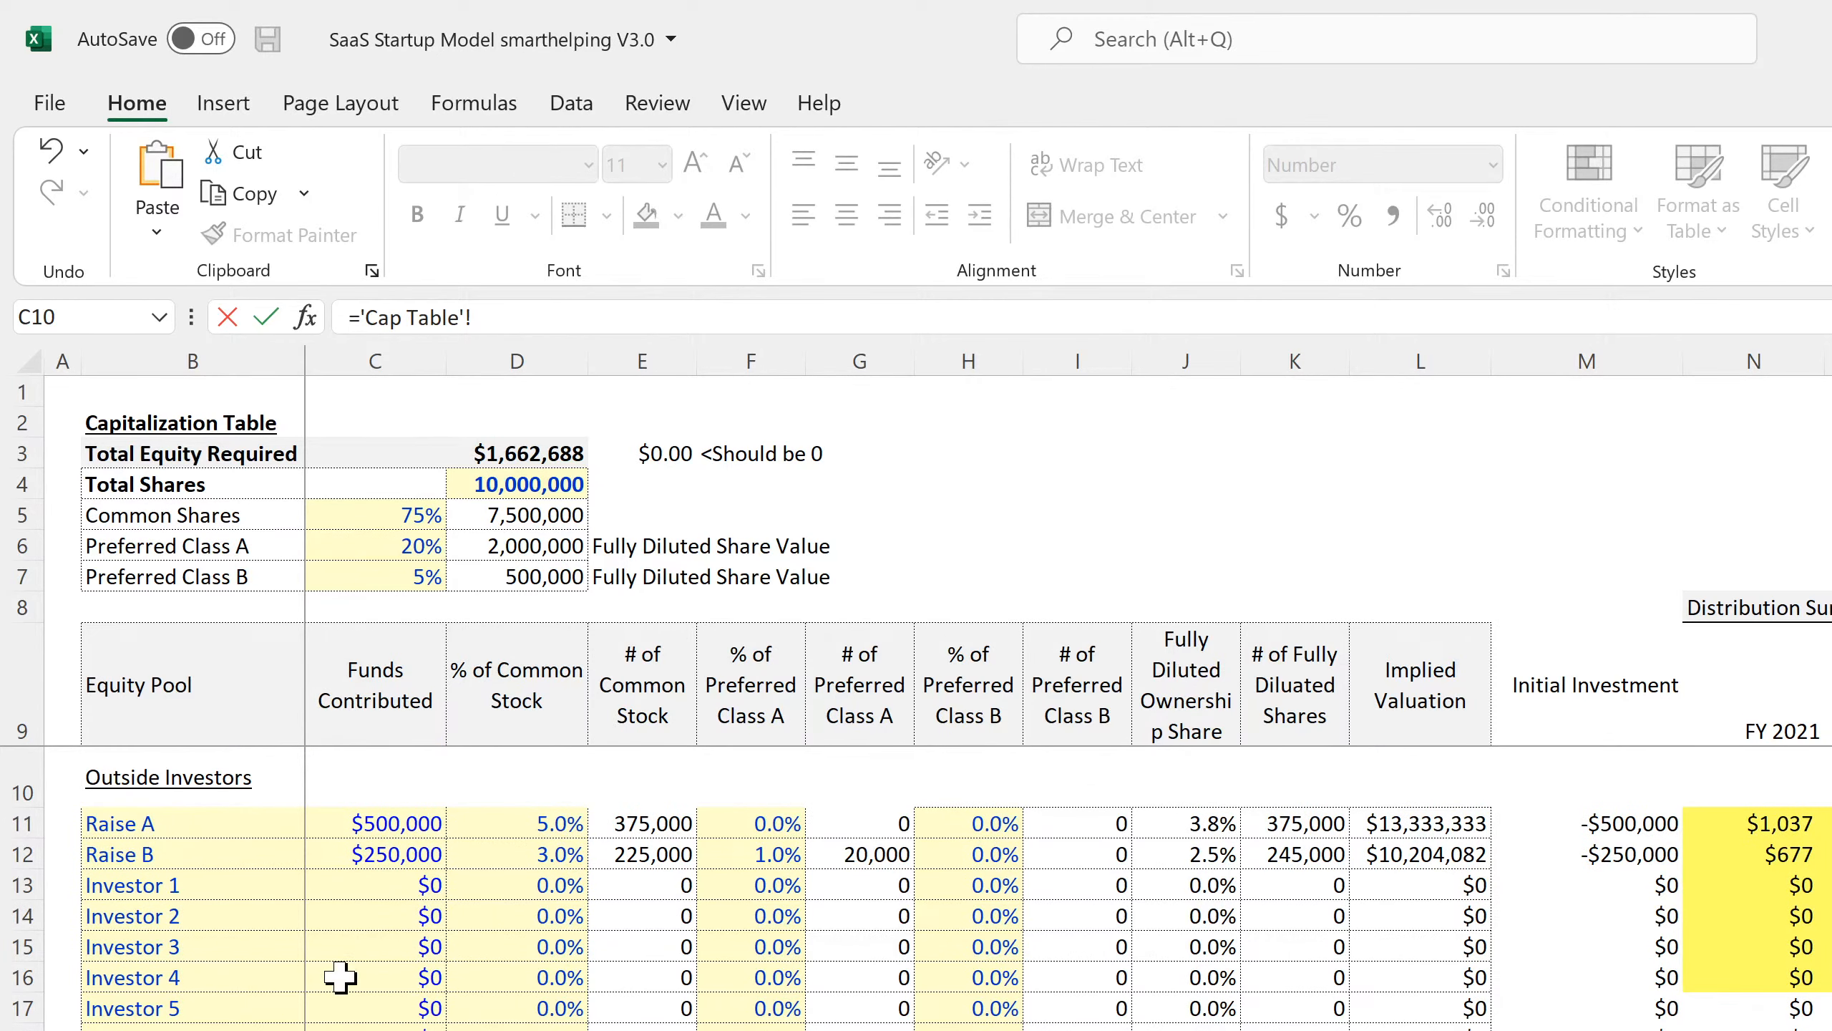
scroll(339, 977, down, 4)
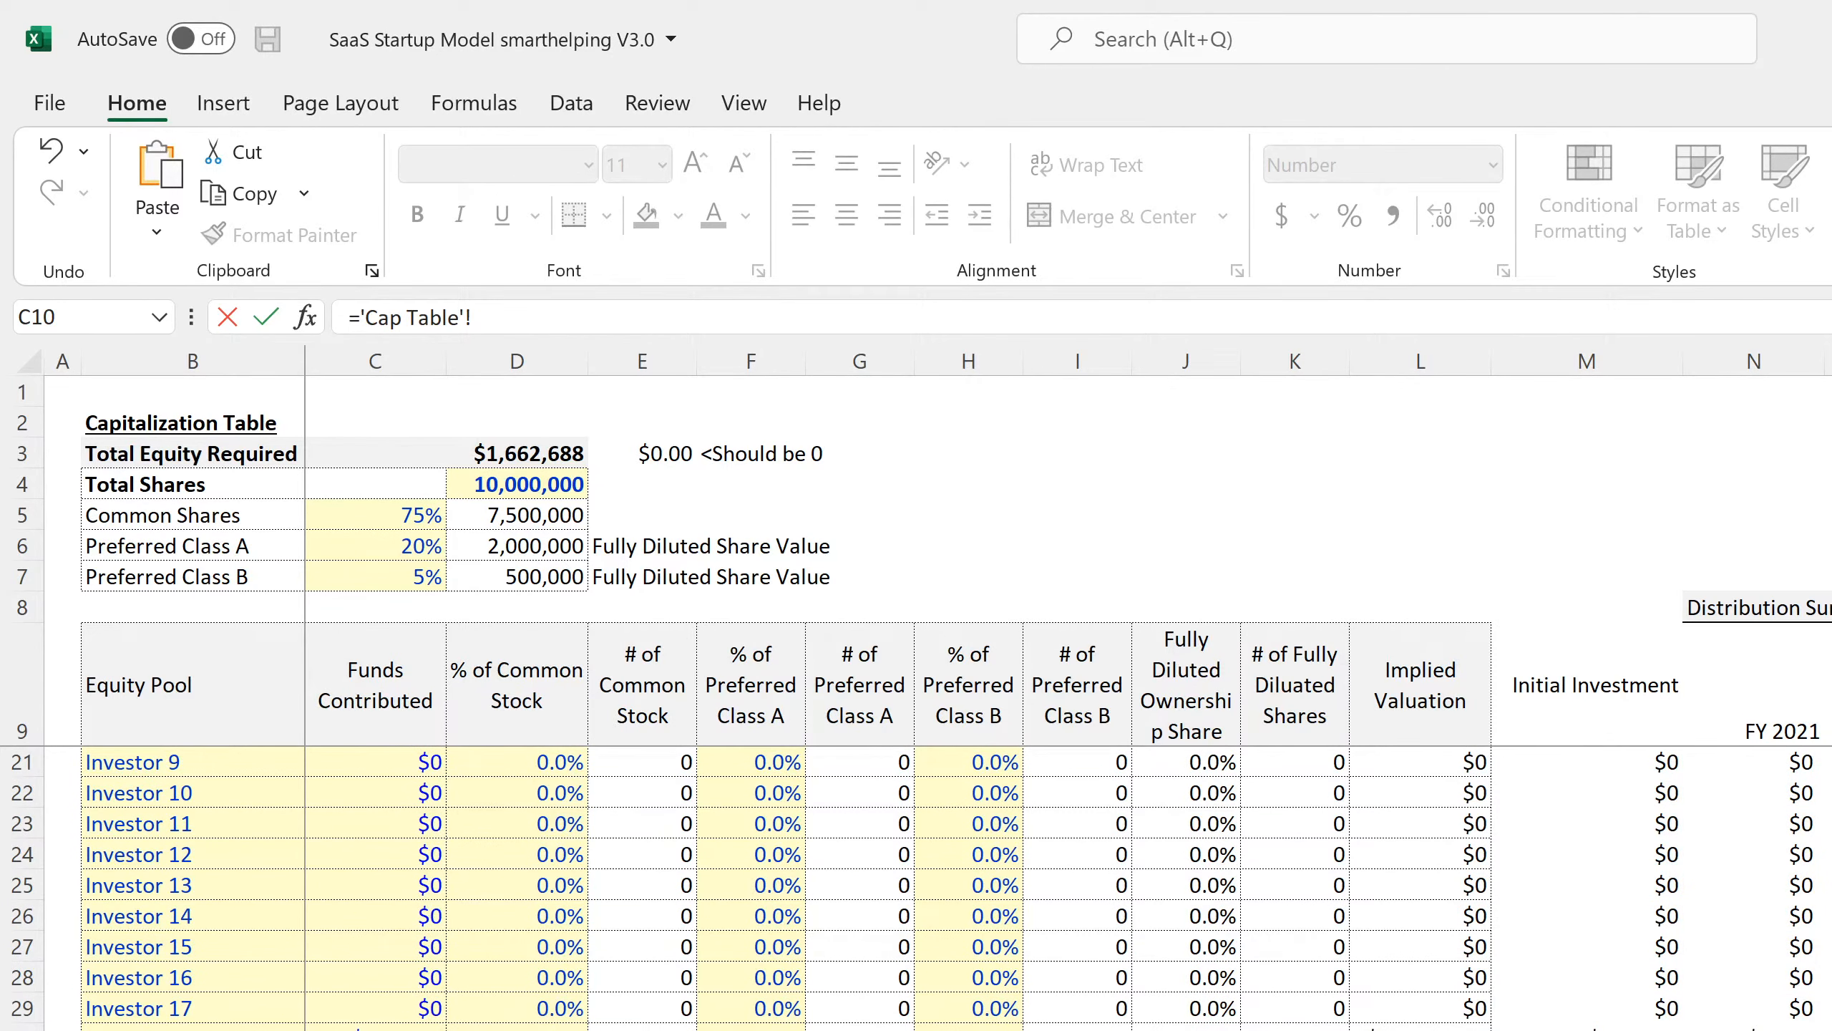
click(376, 1030)
key(Return)
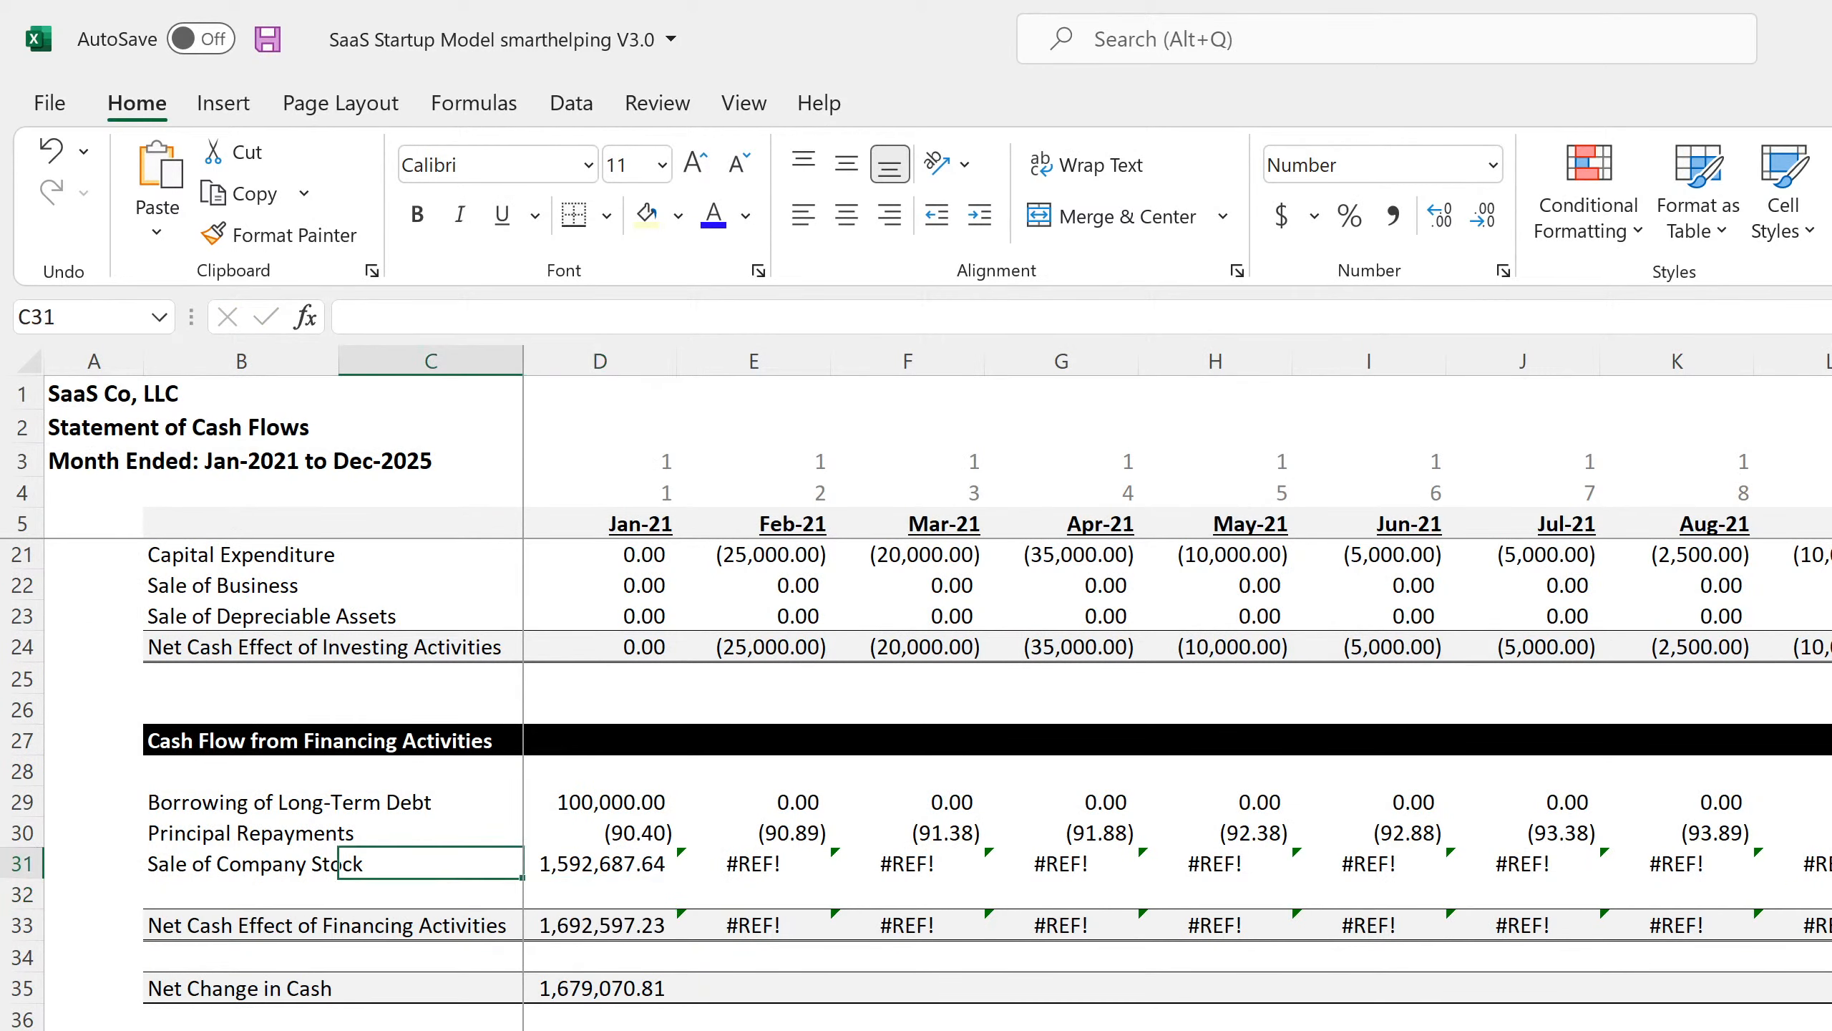
click(340, 863)
click(337, 863)
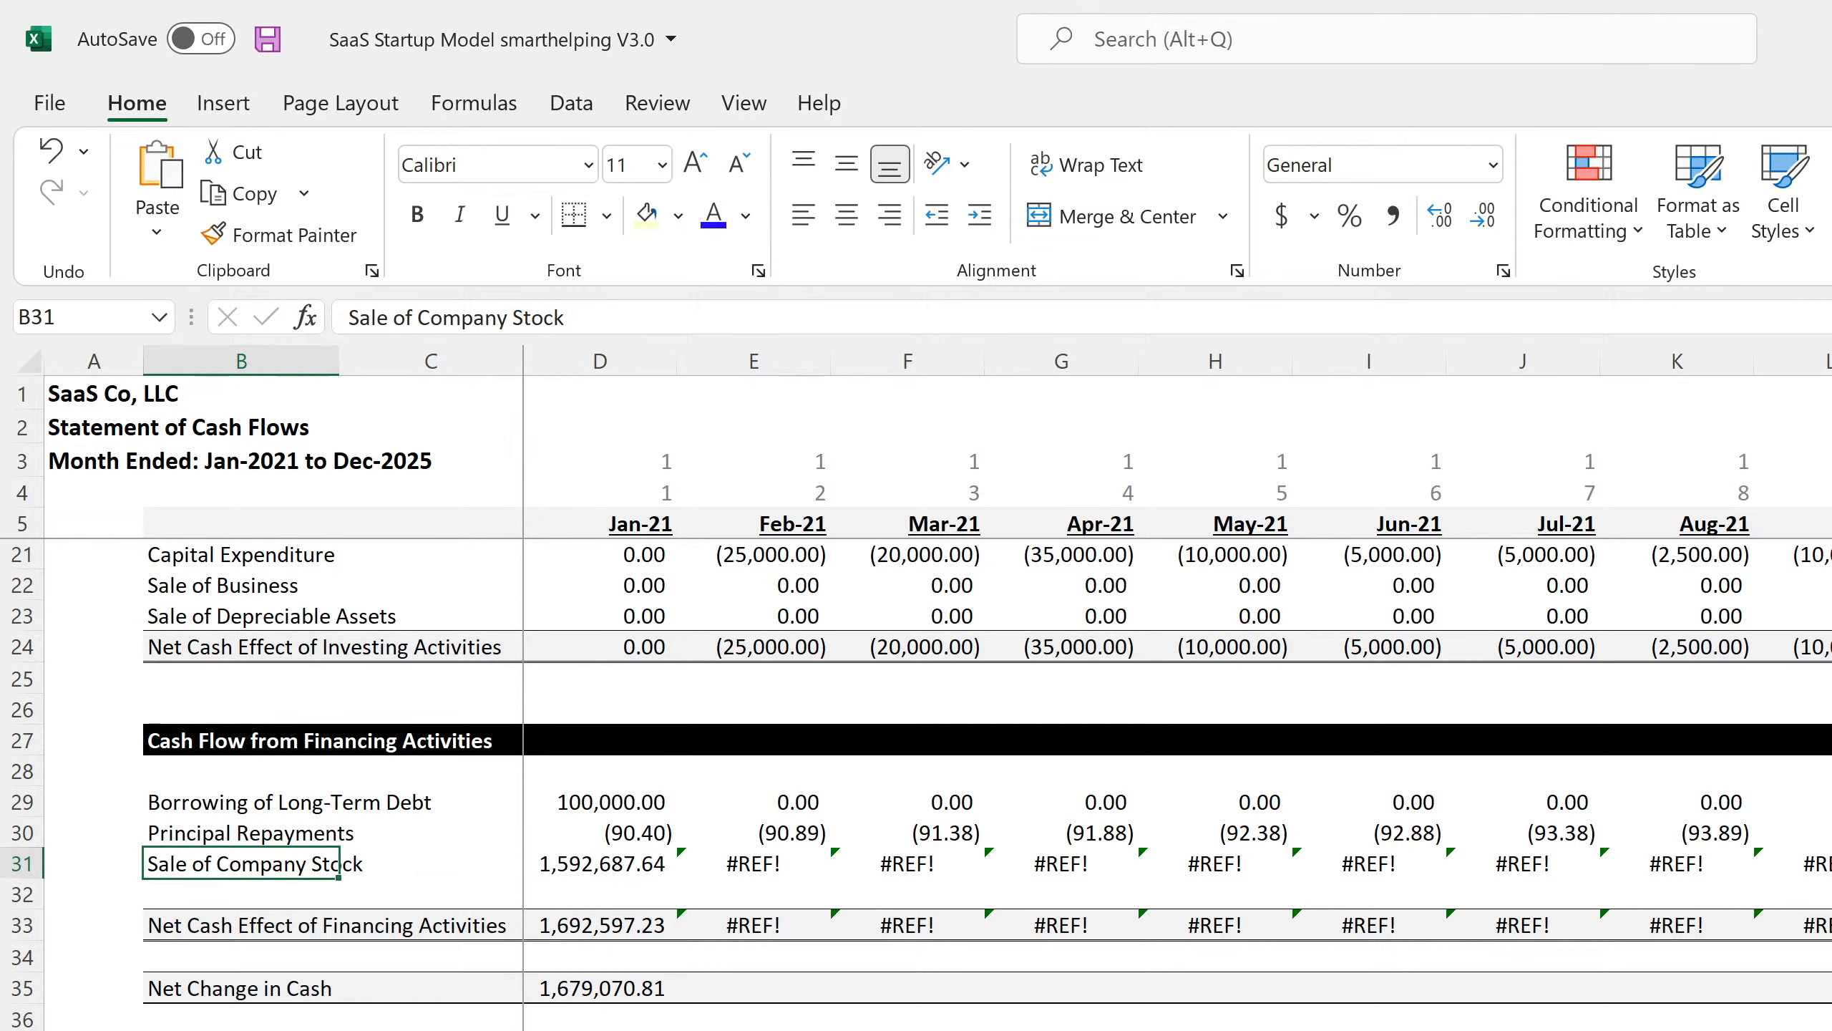
key(alt+Tab)
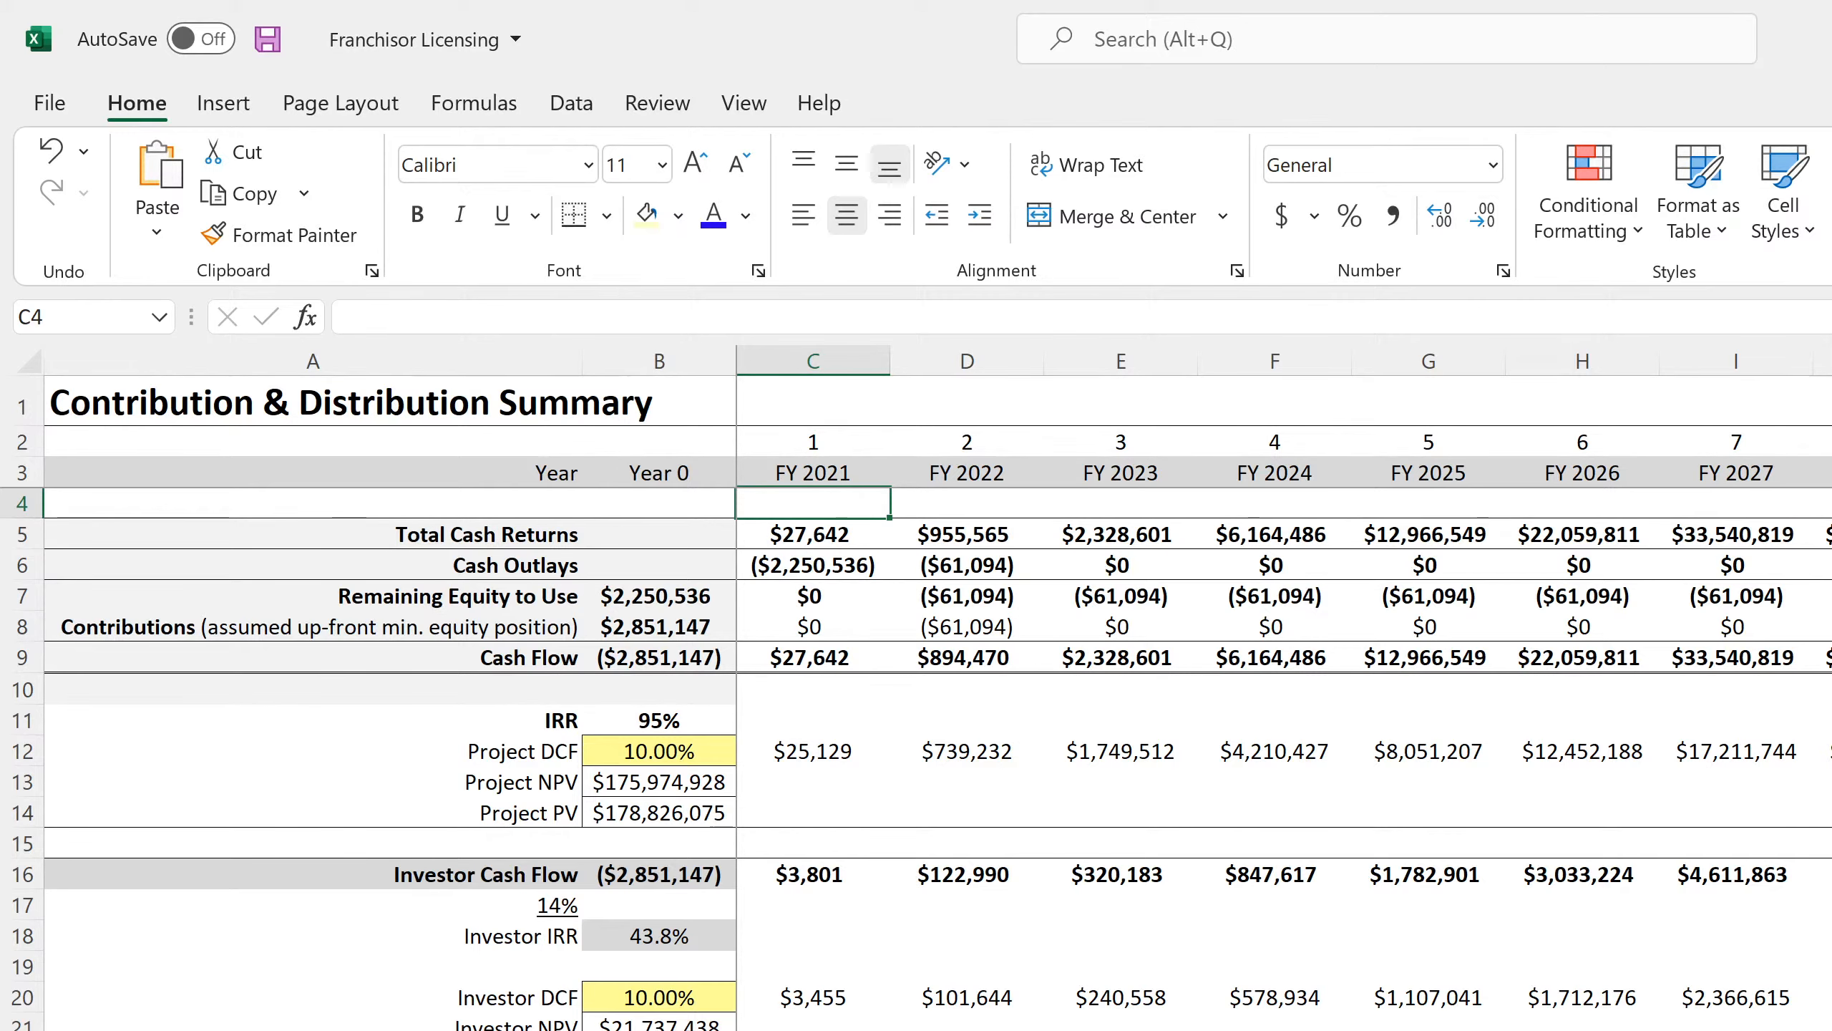
key(ctrl+Page_Up)
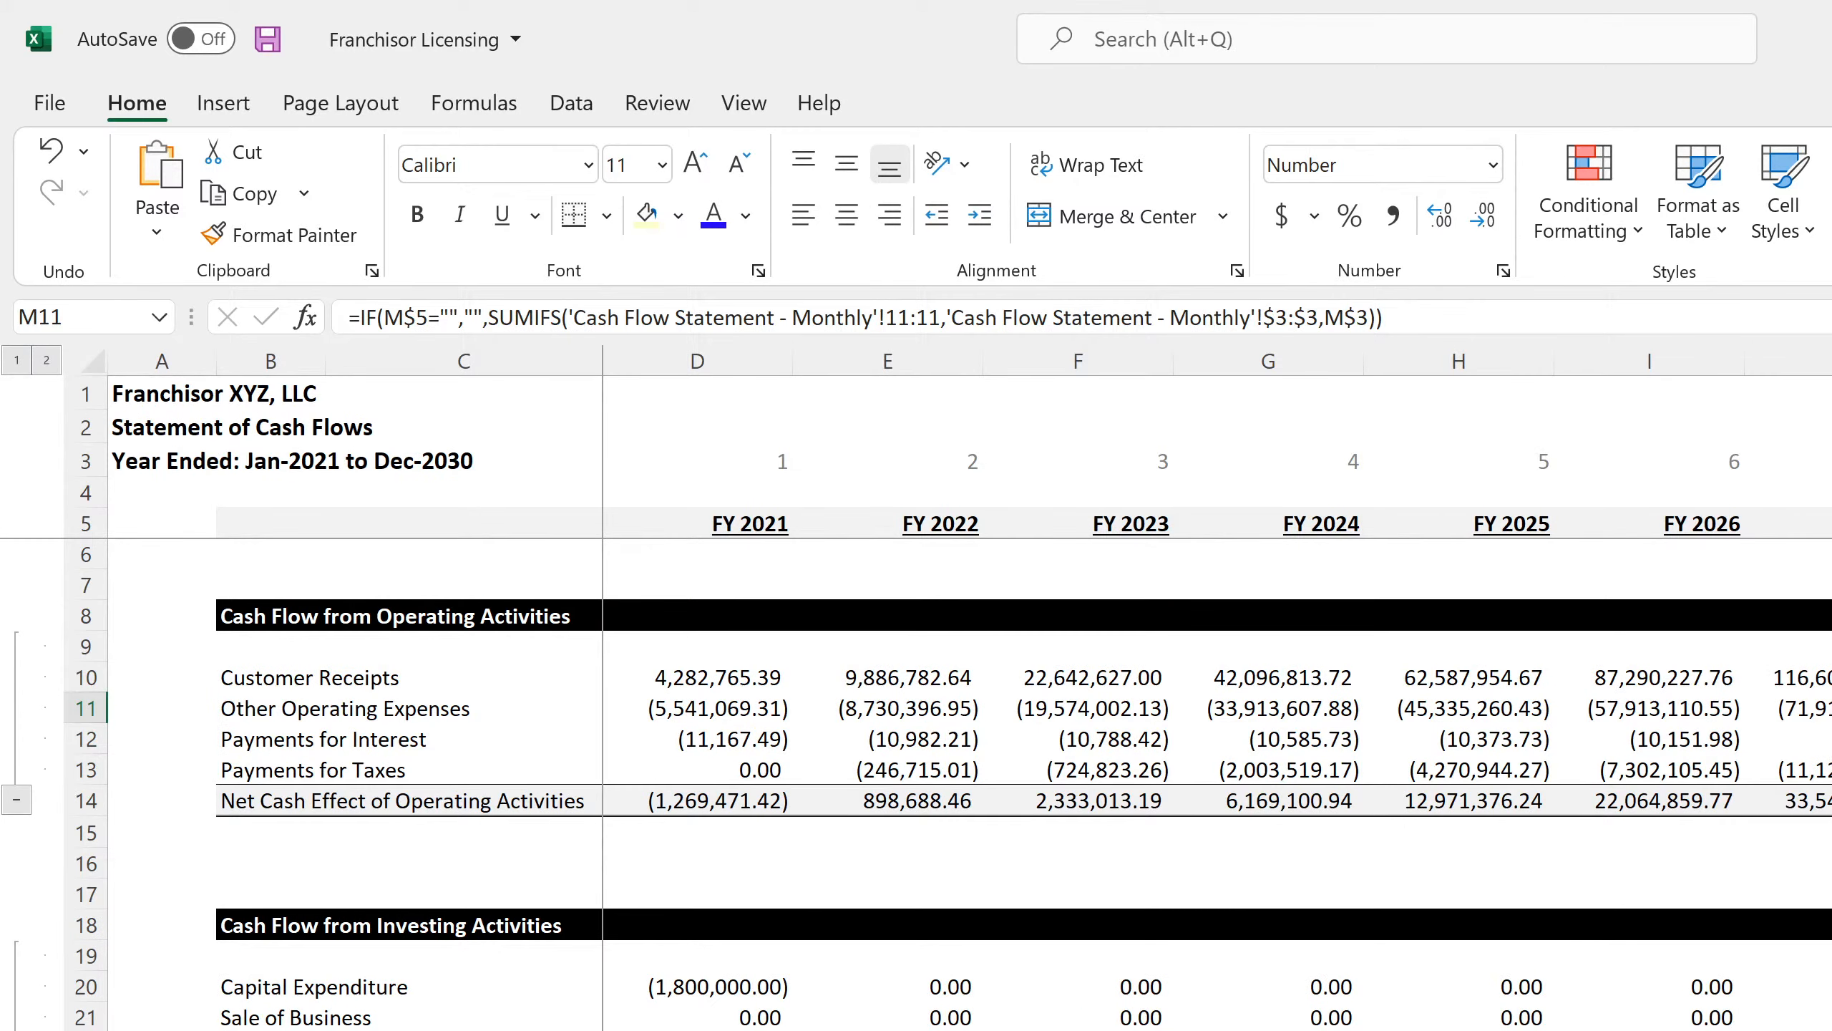
key(ctrl+Page_Up)
key(ctrl+Page_Up)
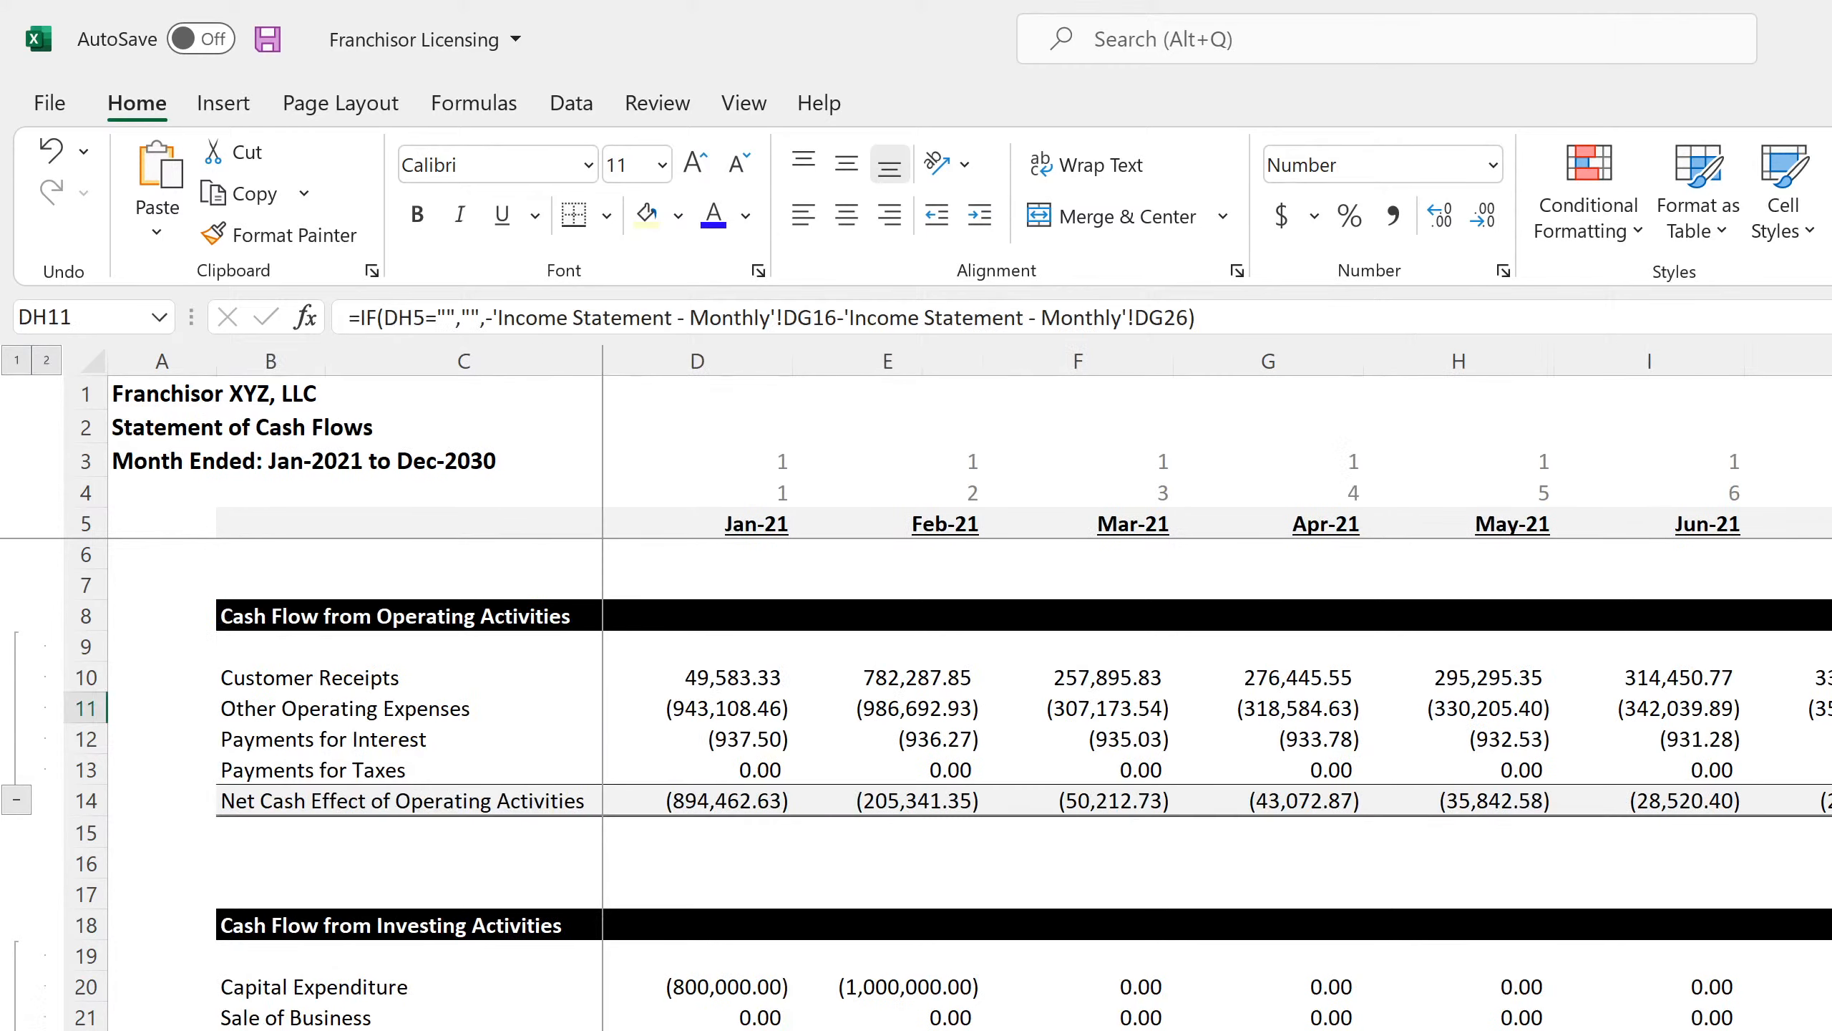
scroll(349, 1018, down, 4)
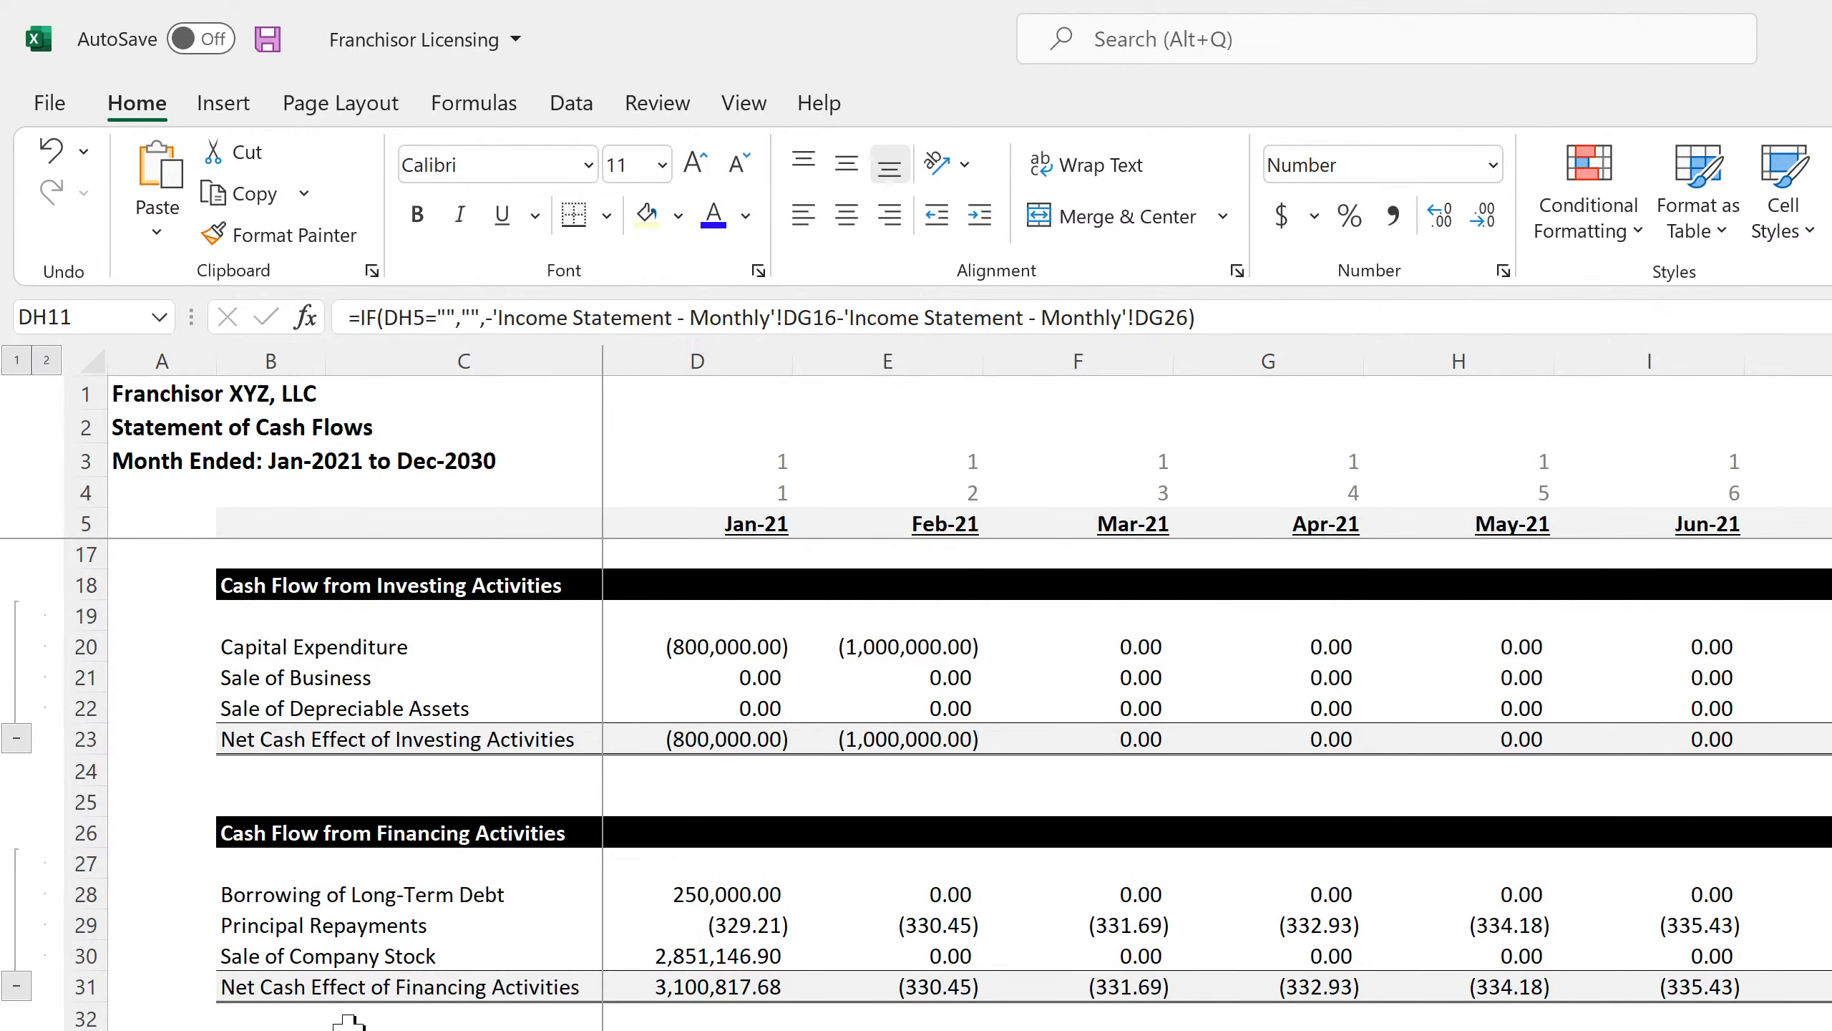
click(726, 957)
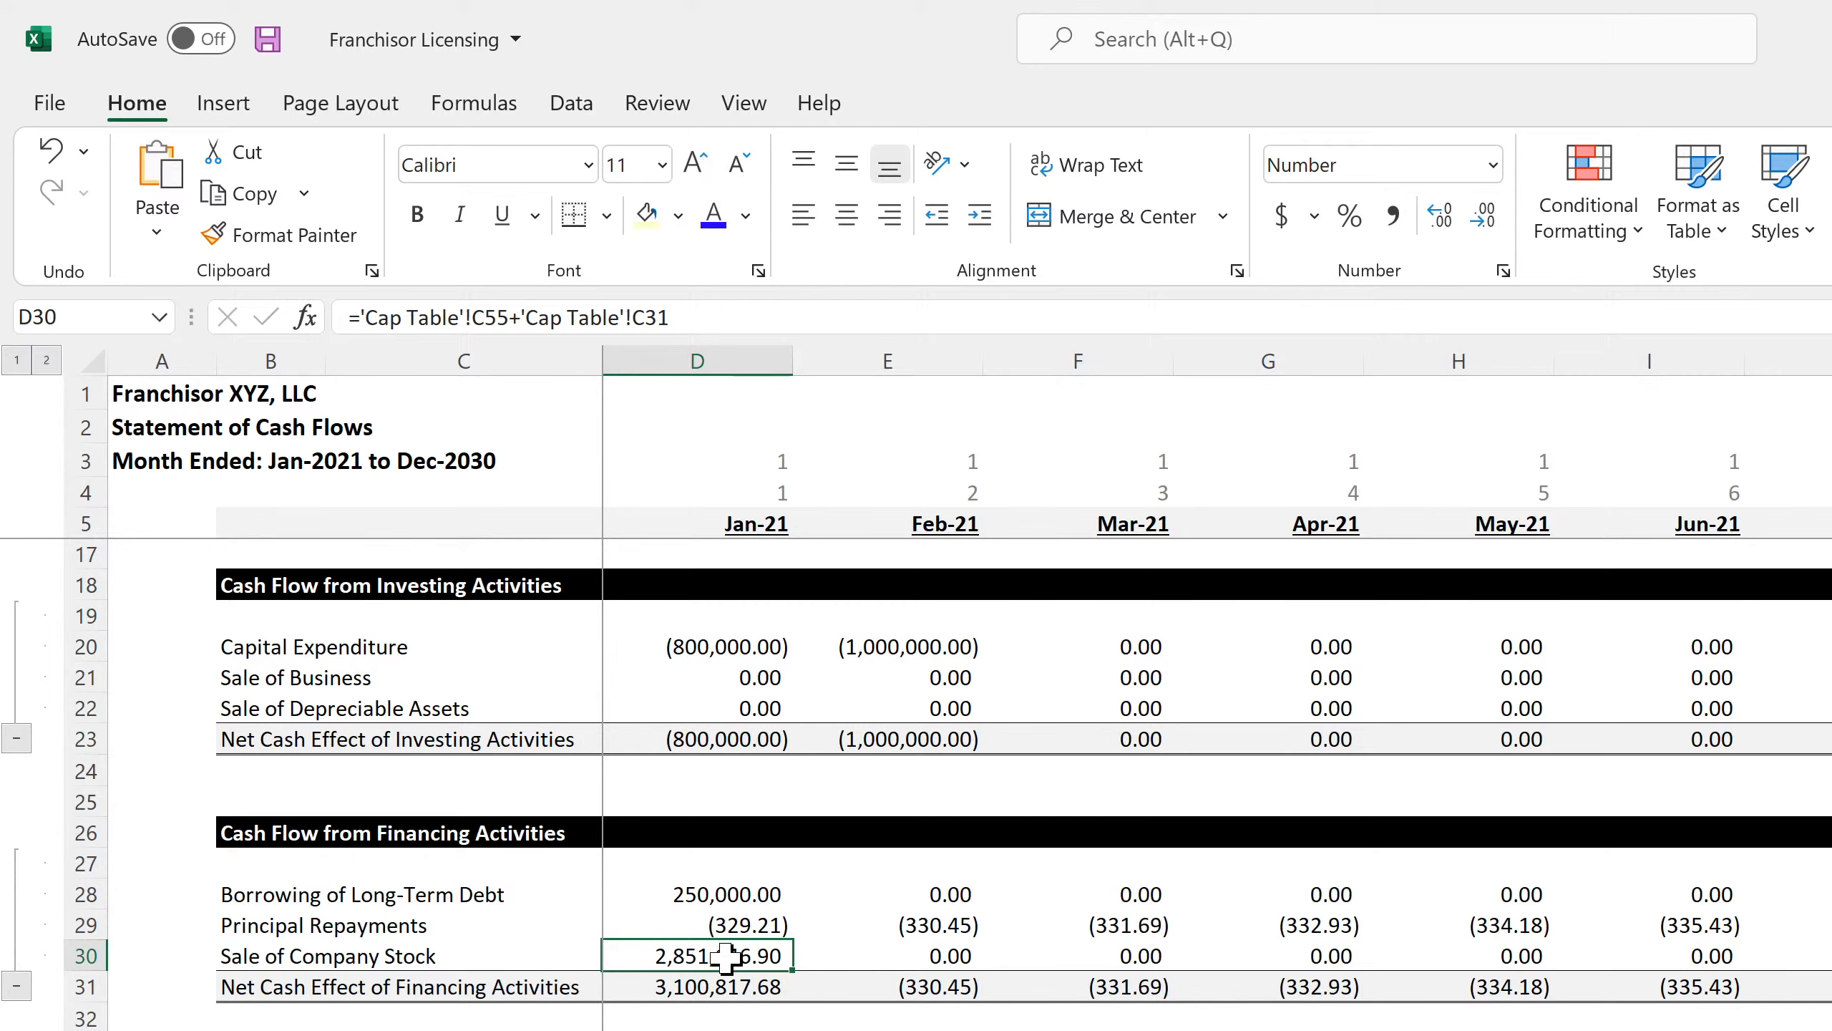
click(863, 954)
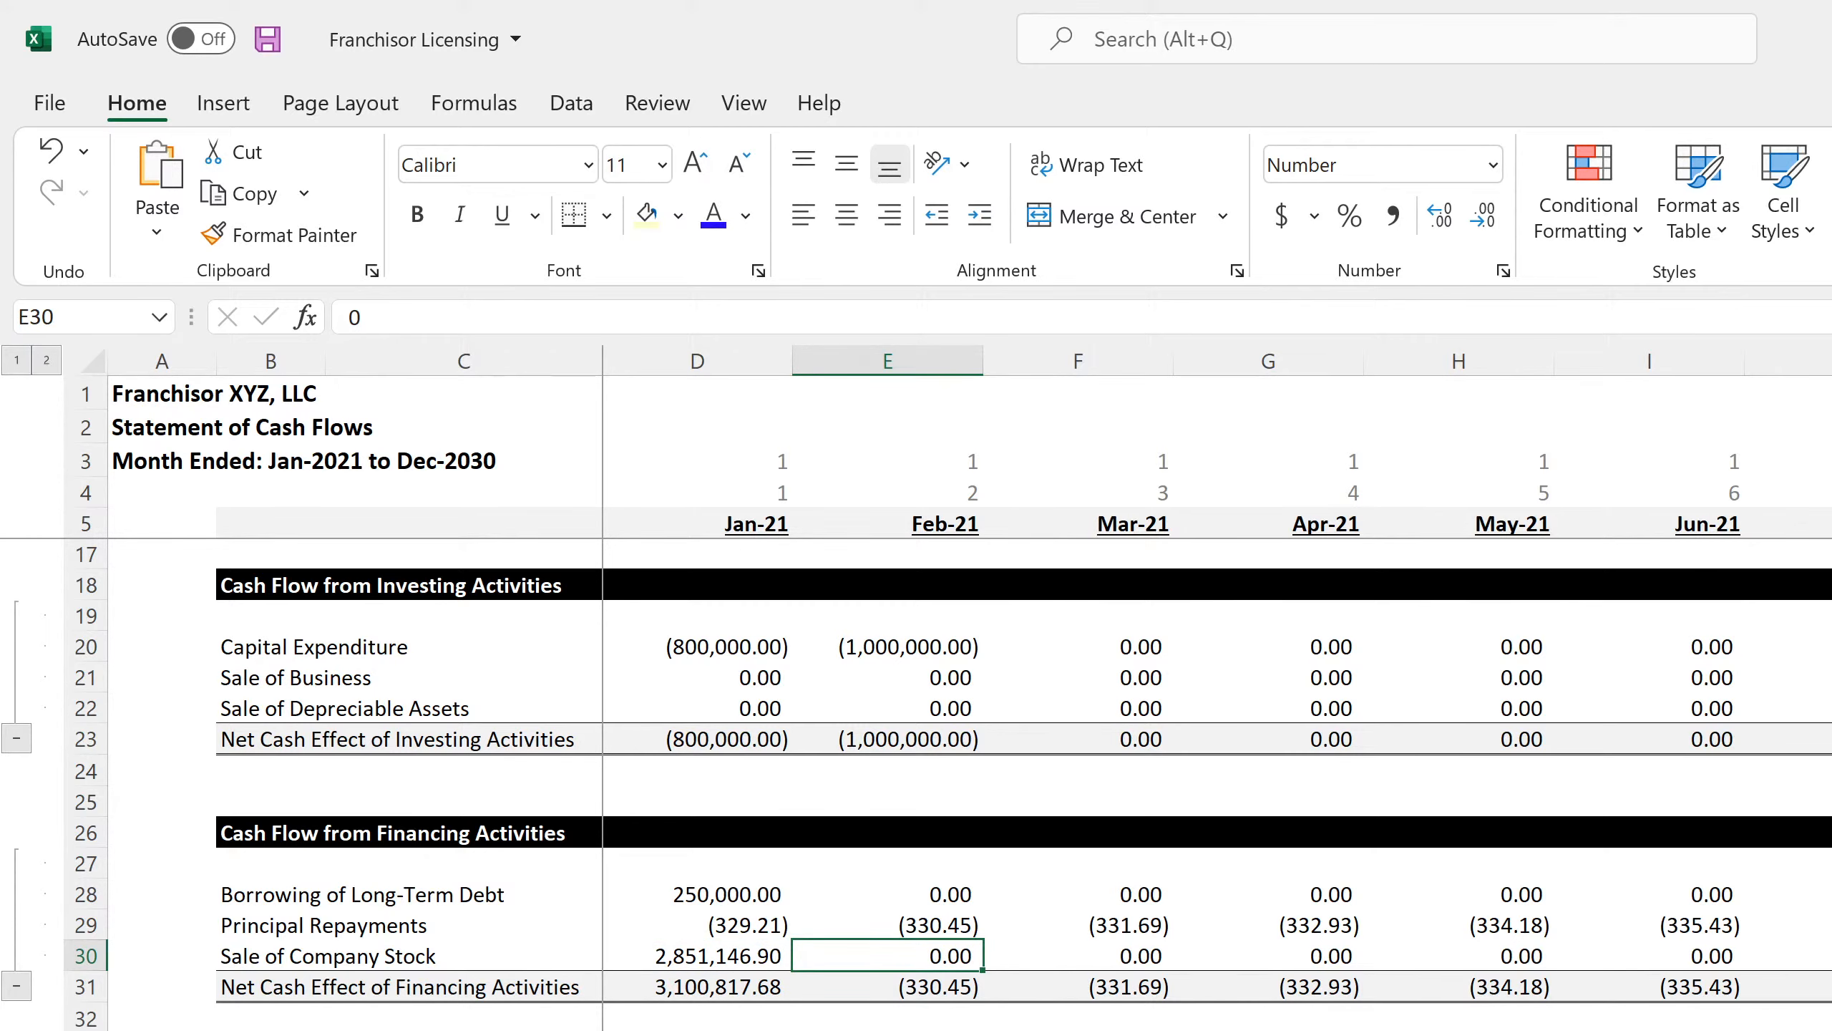
key(ctrl+Page_Up)
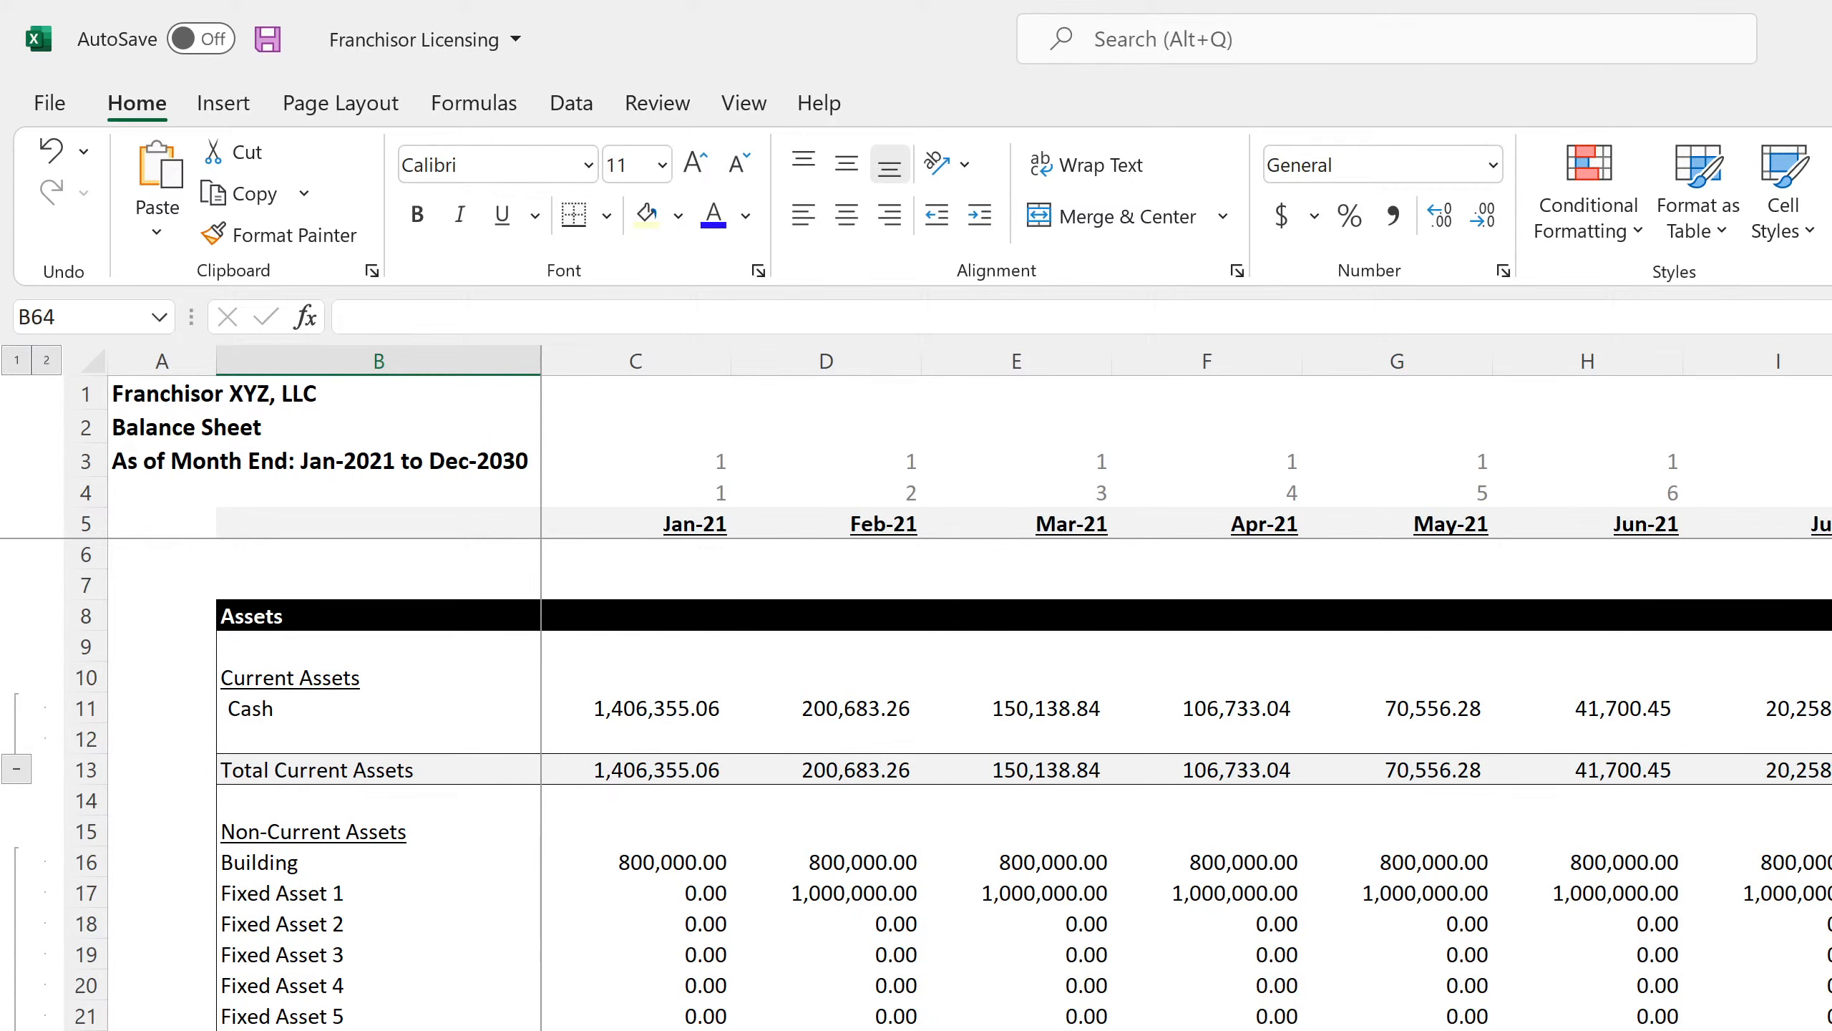
scroll(1010, 787, down, 7)
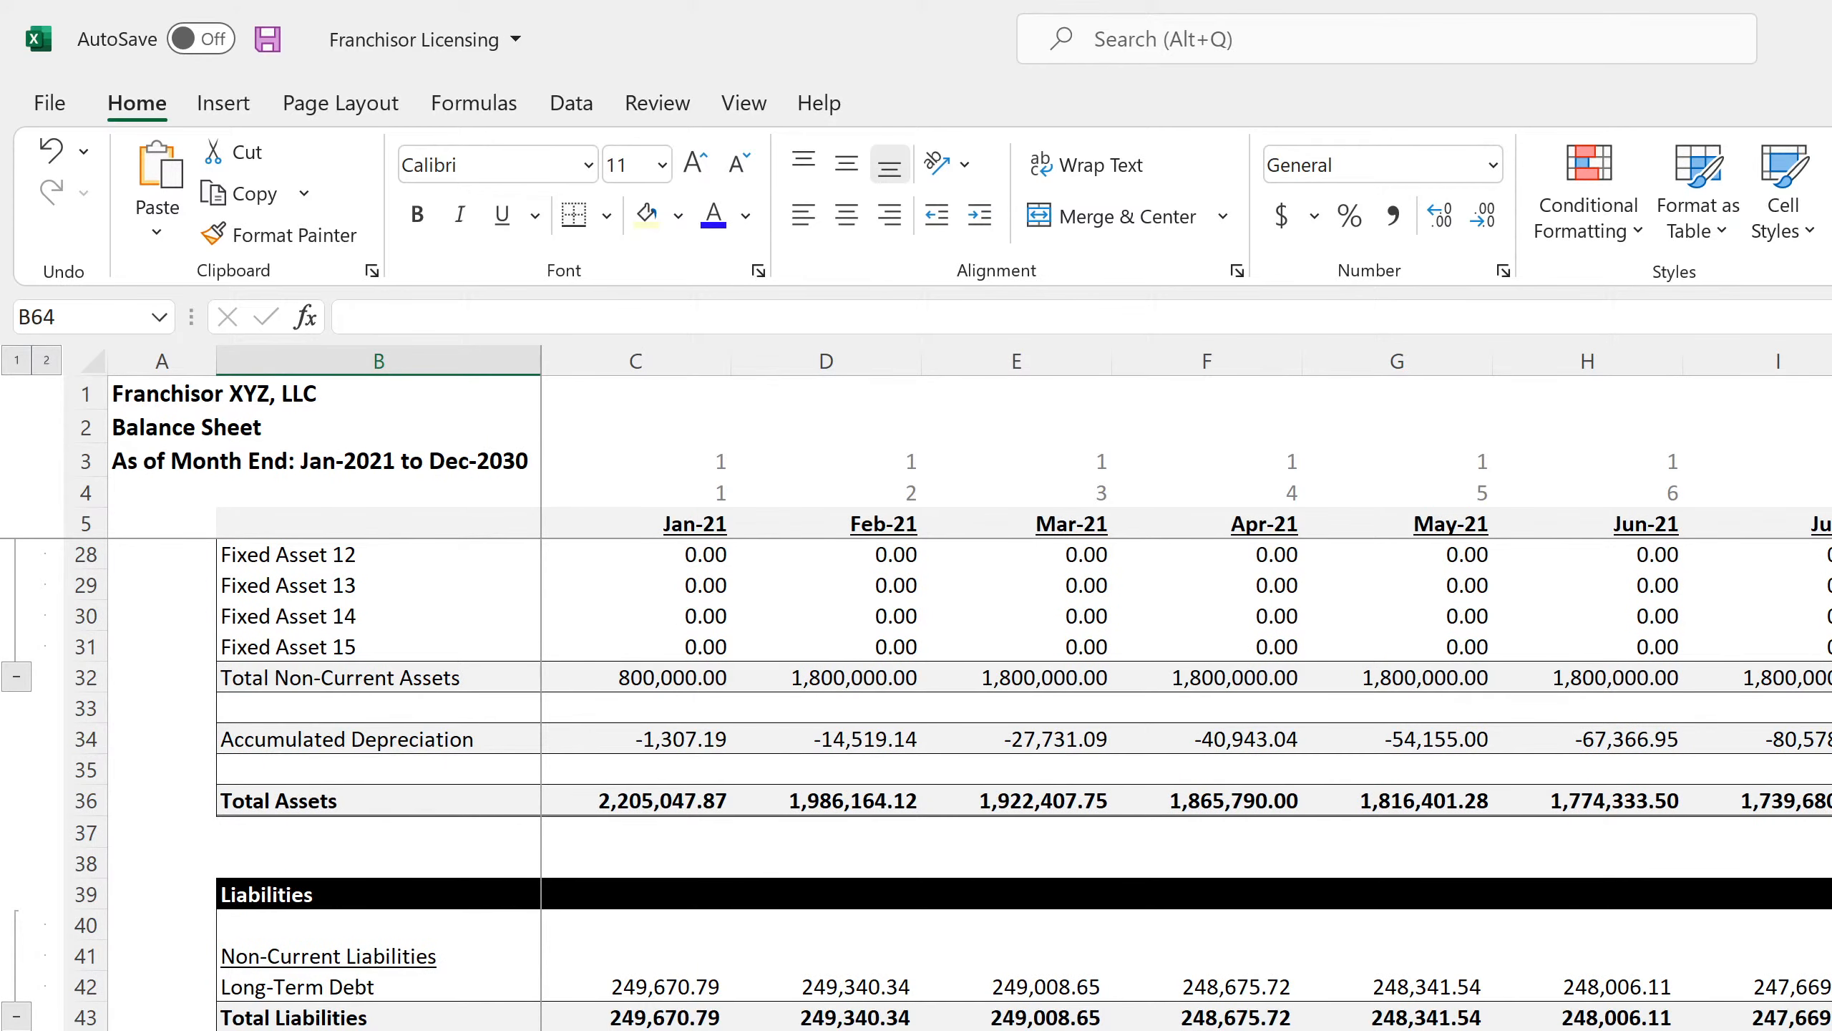
click(379, 1030)
key(Up)
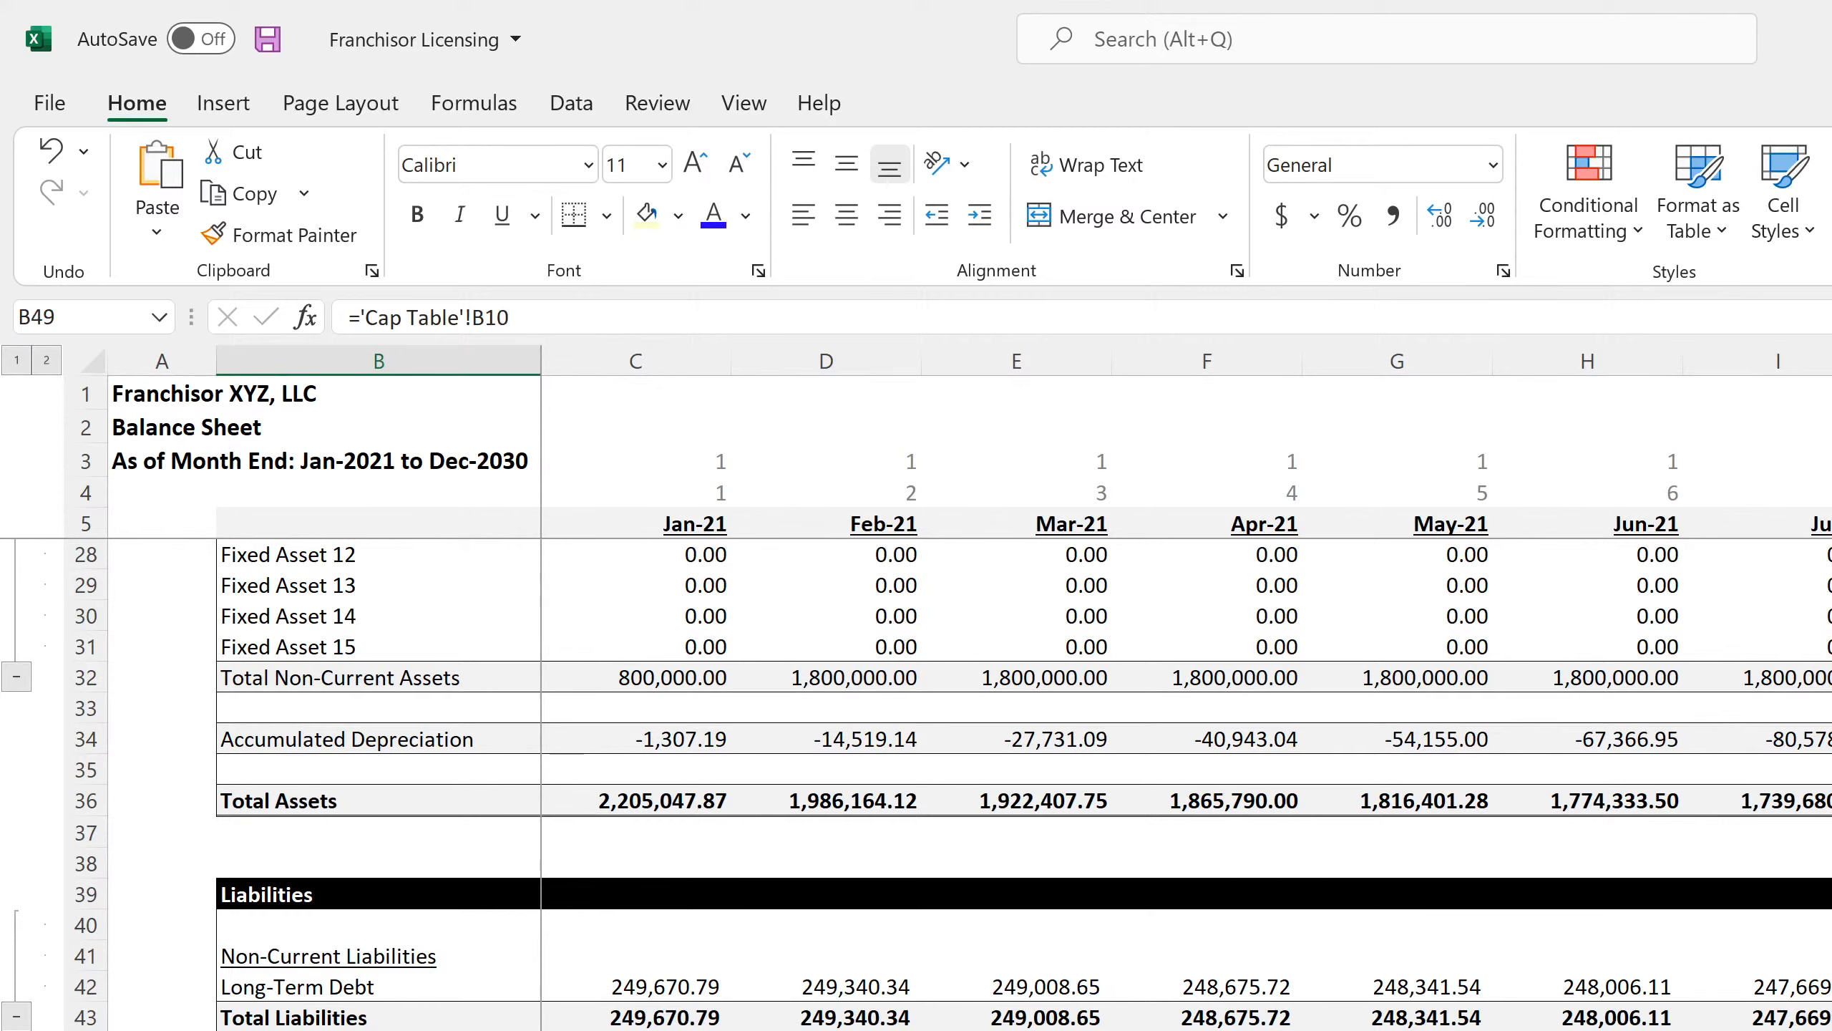
key(Down)
key(Up)
key(alt+Tab)
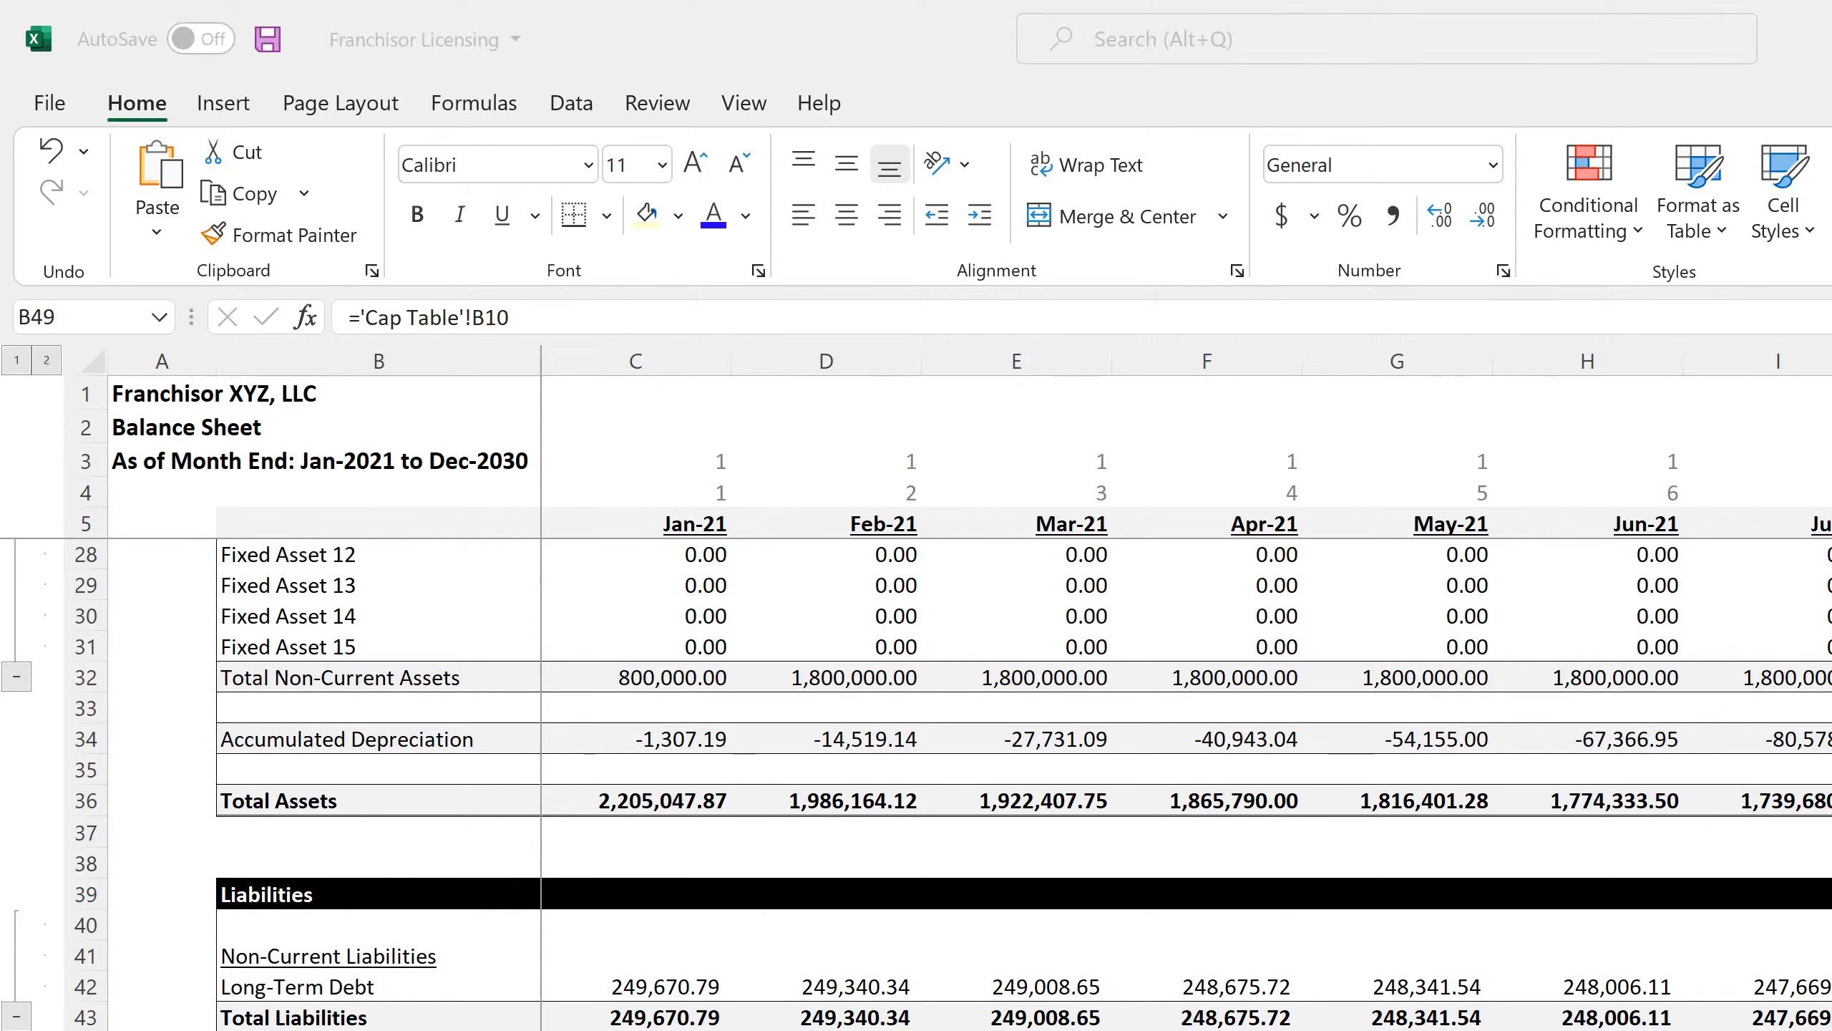
key(alt+Tab)
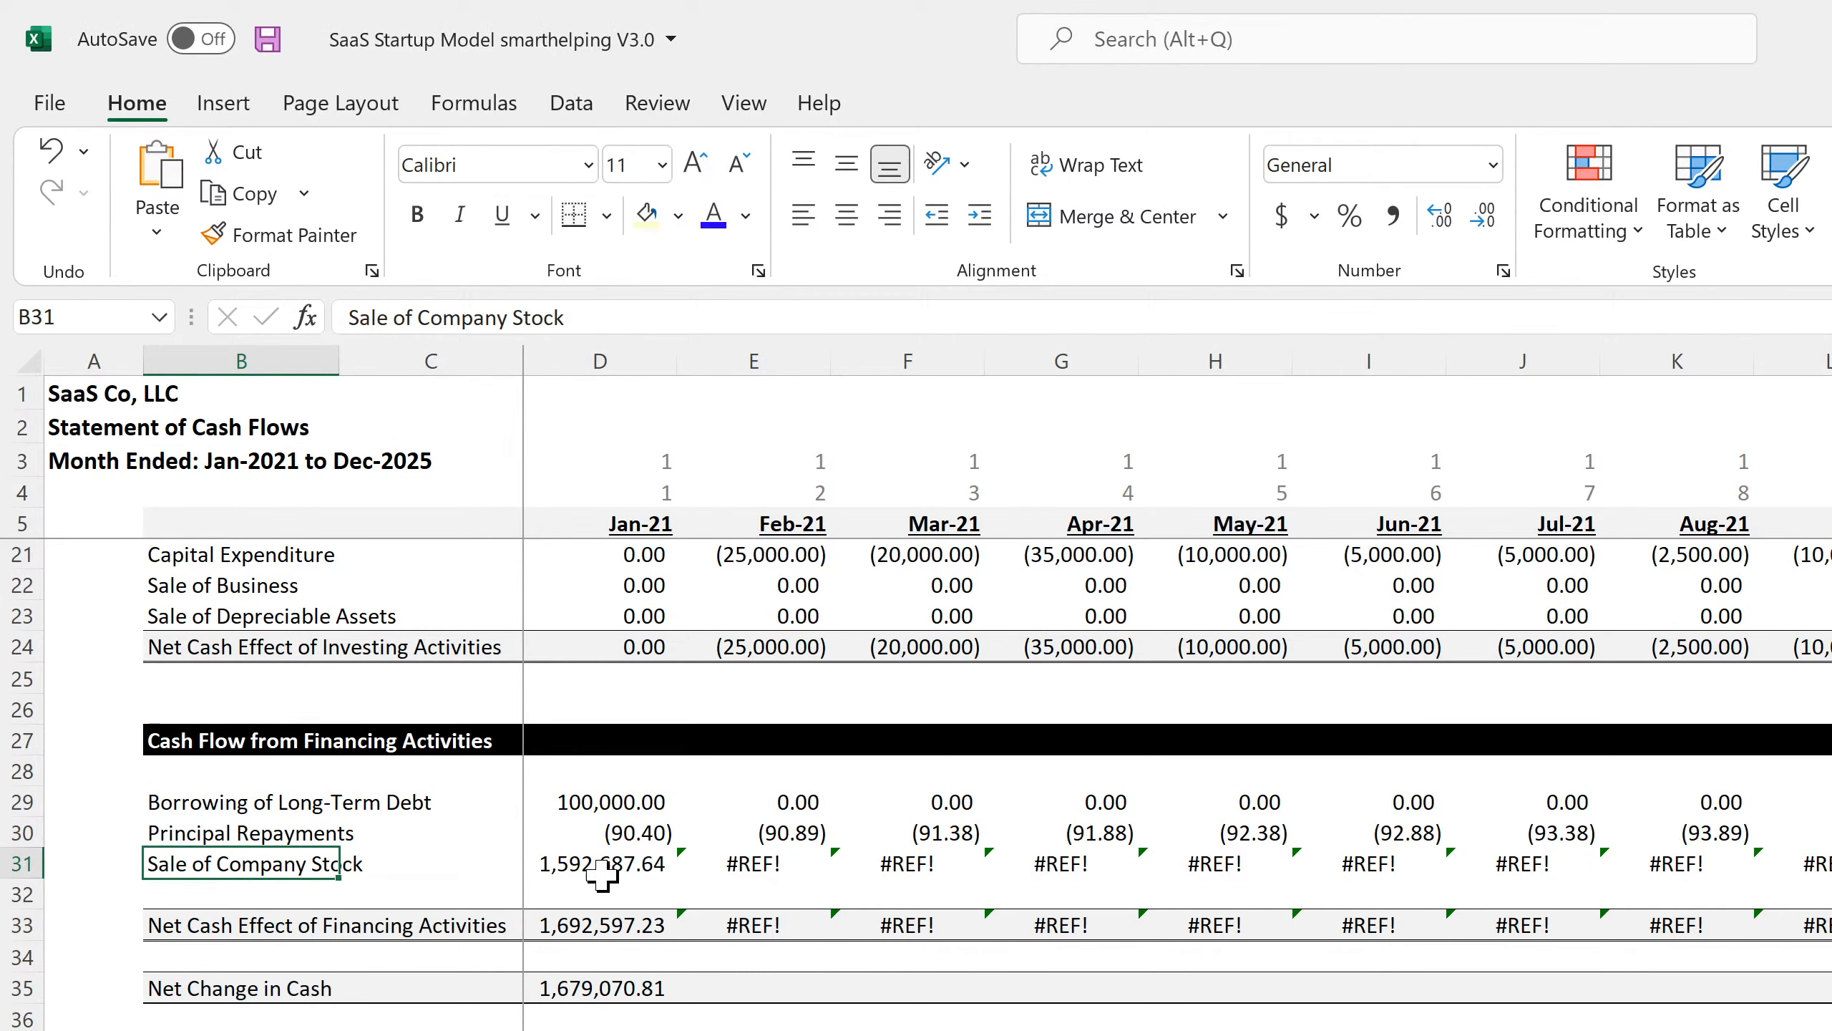
Extend the Jan-21 stock sale formula to add 'Cap Table'!C55, giving 1,662,687.64.
click(547, 872)
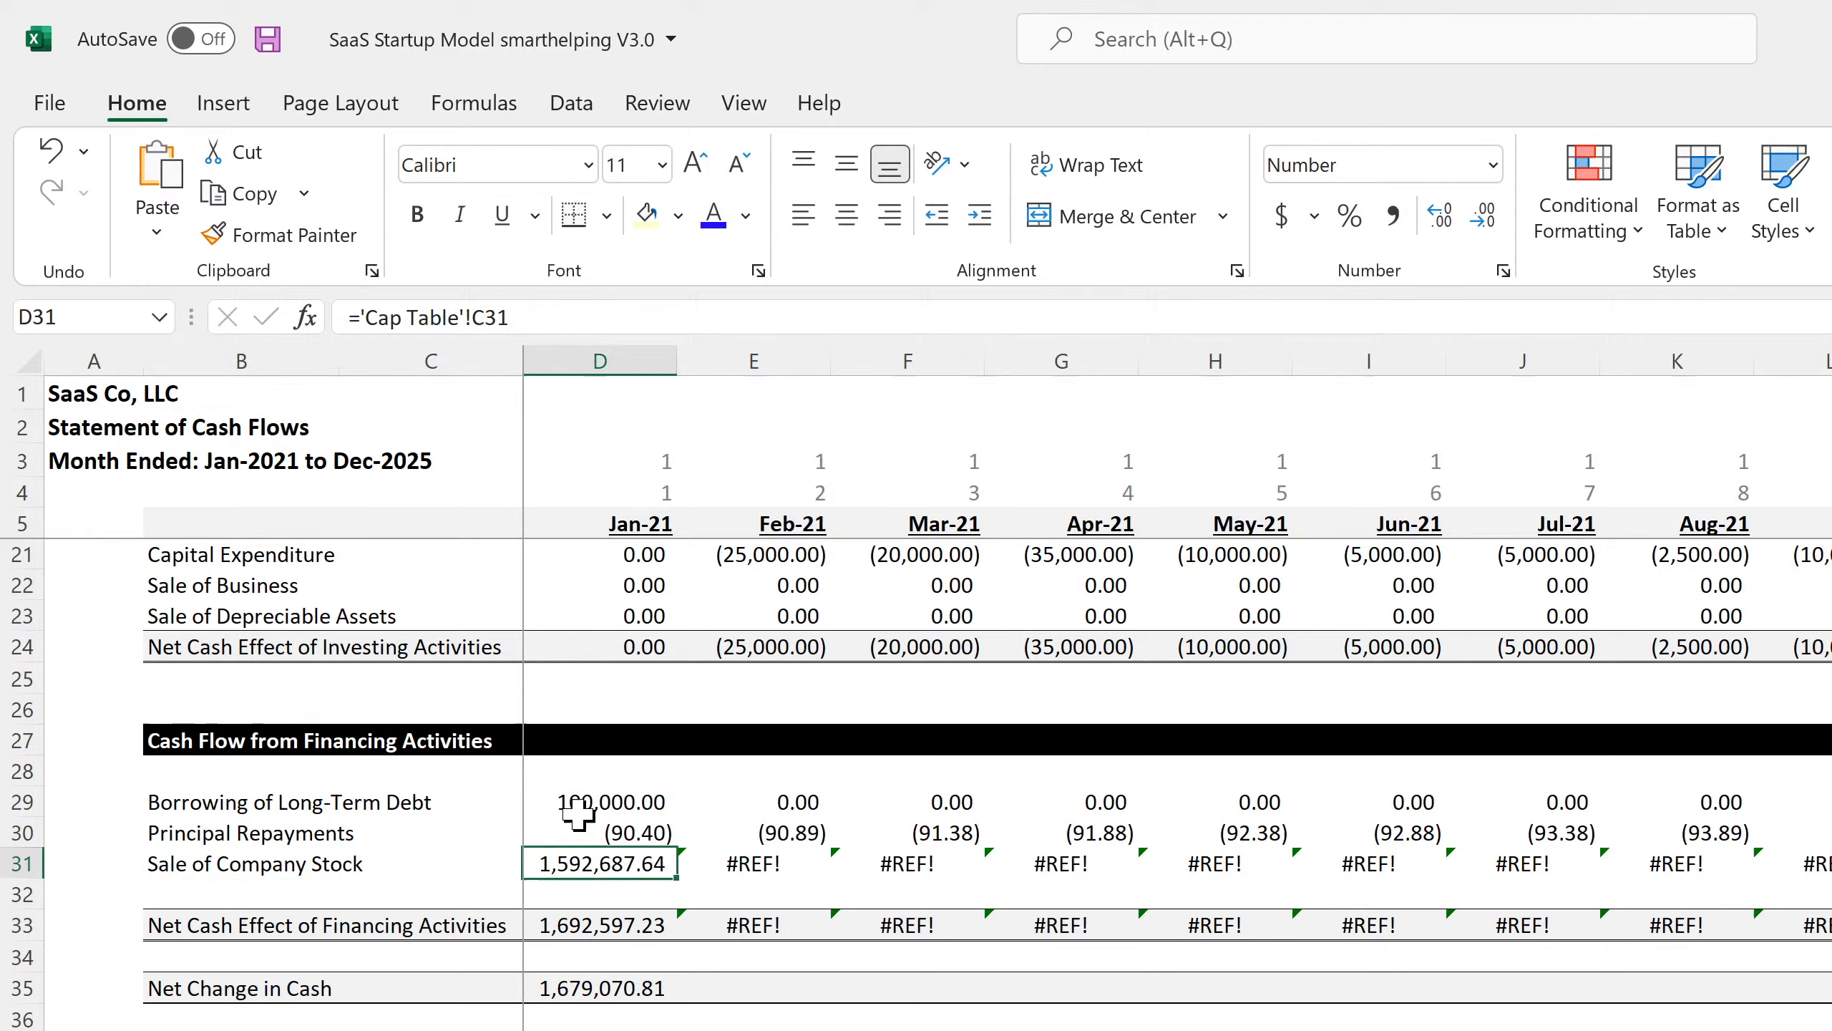
click(592, 317)
text(+)
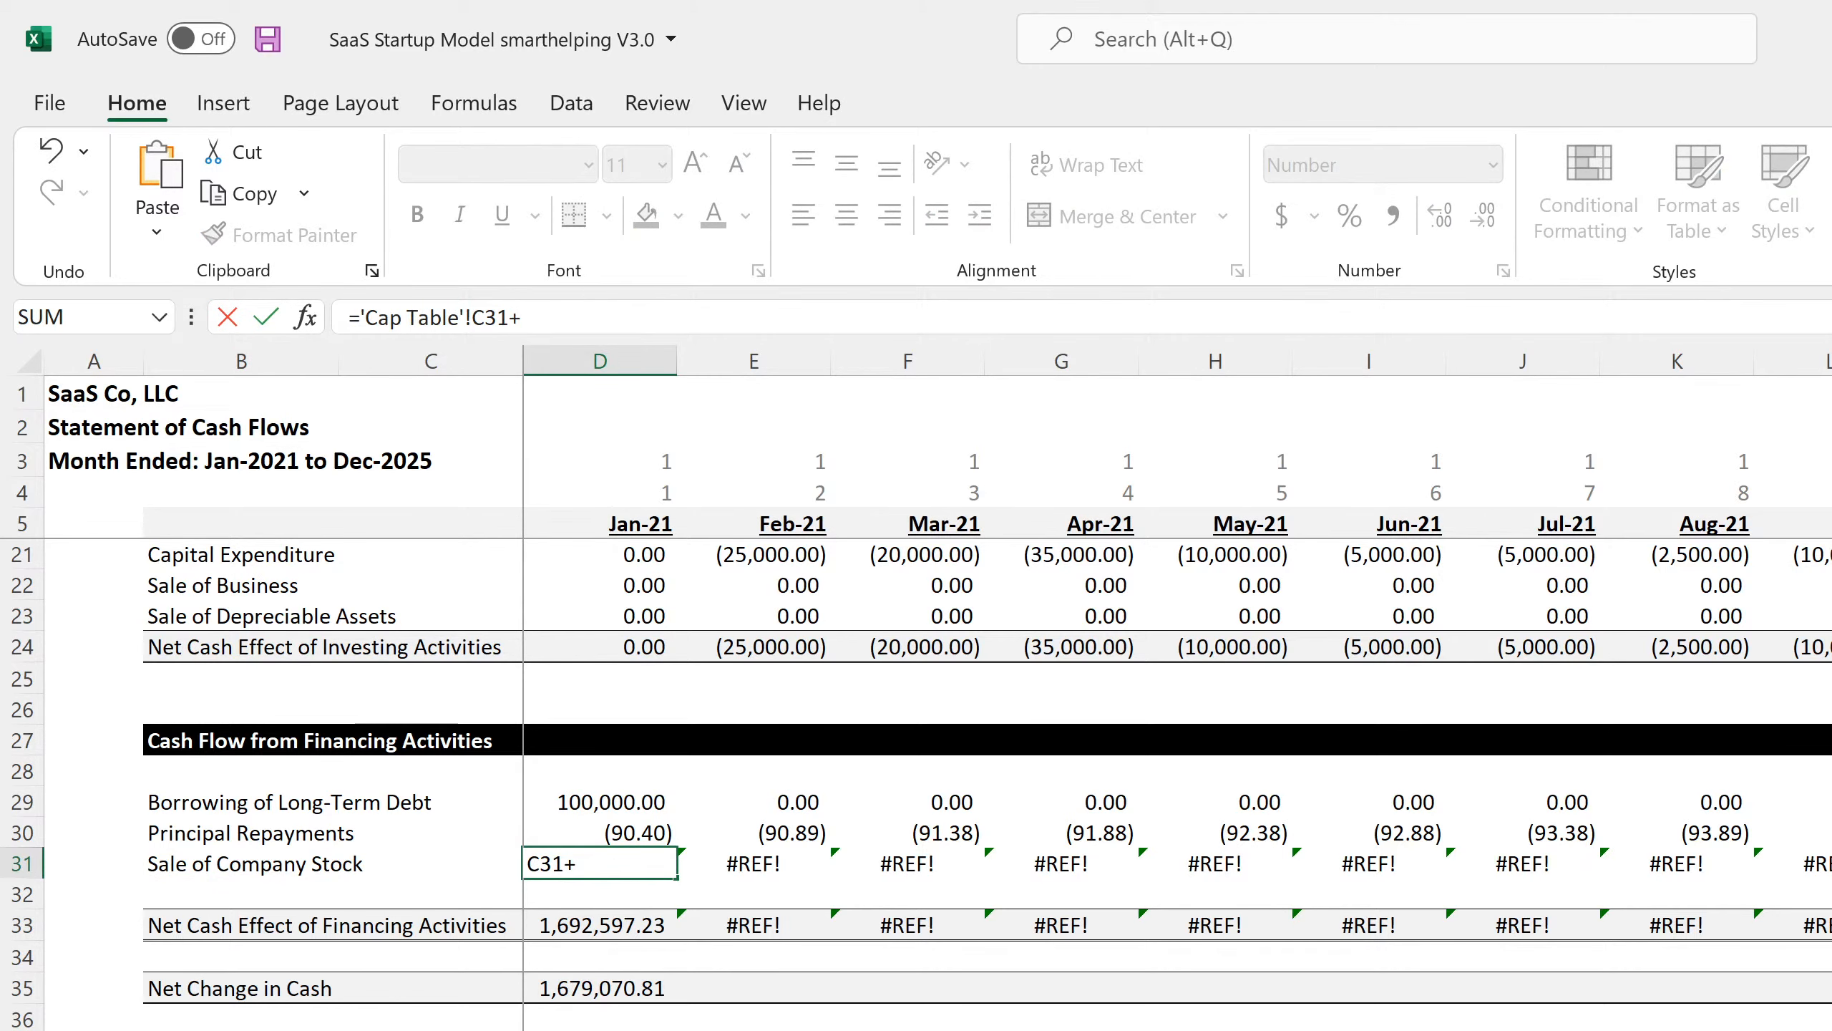
key(ctrl+Page_Down)
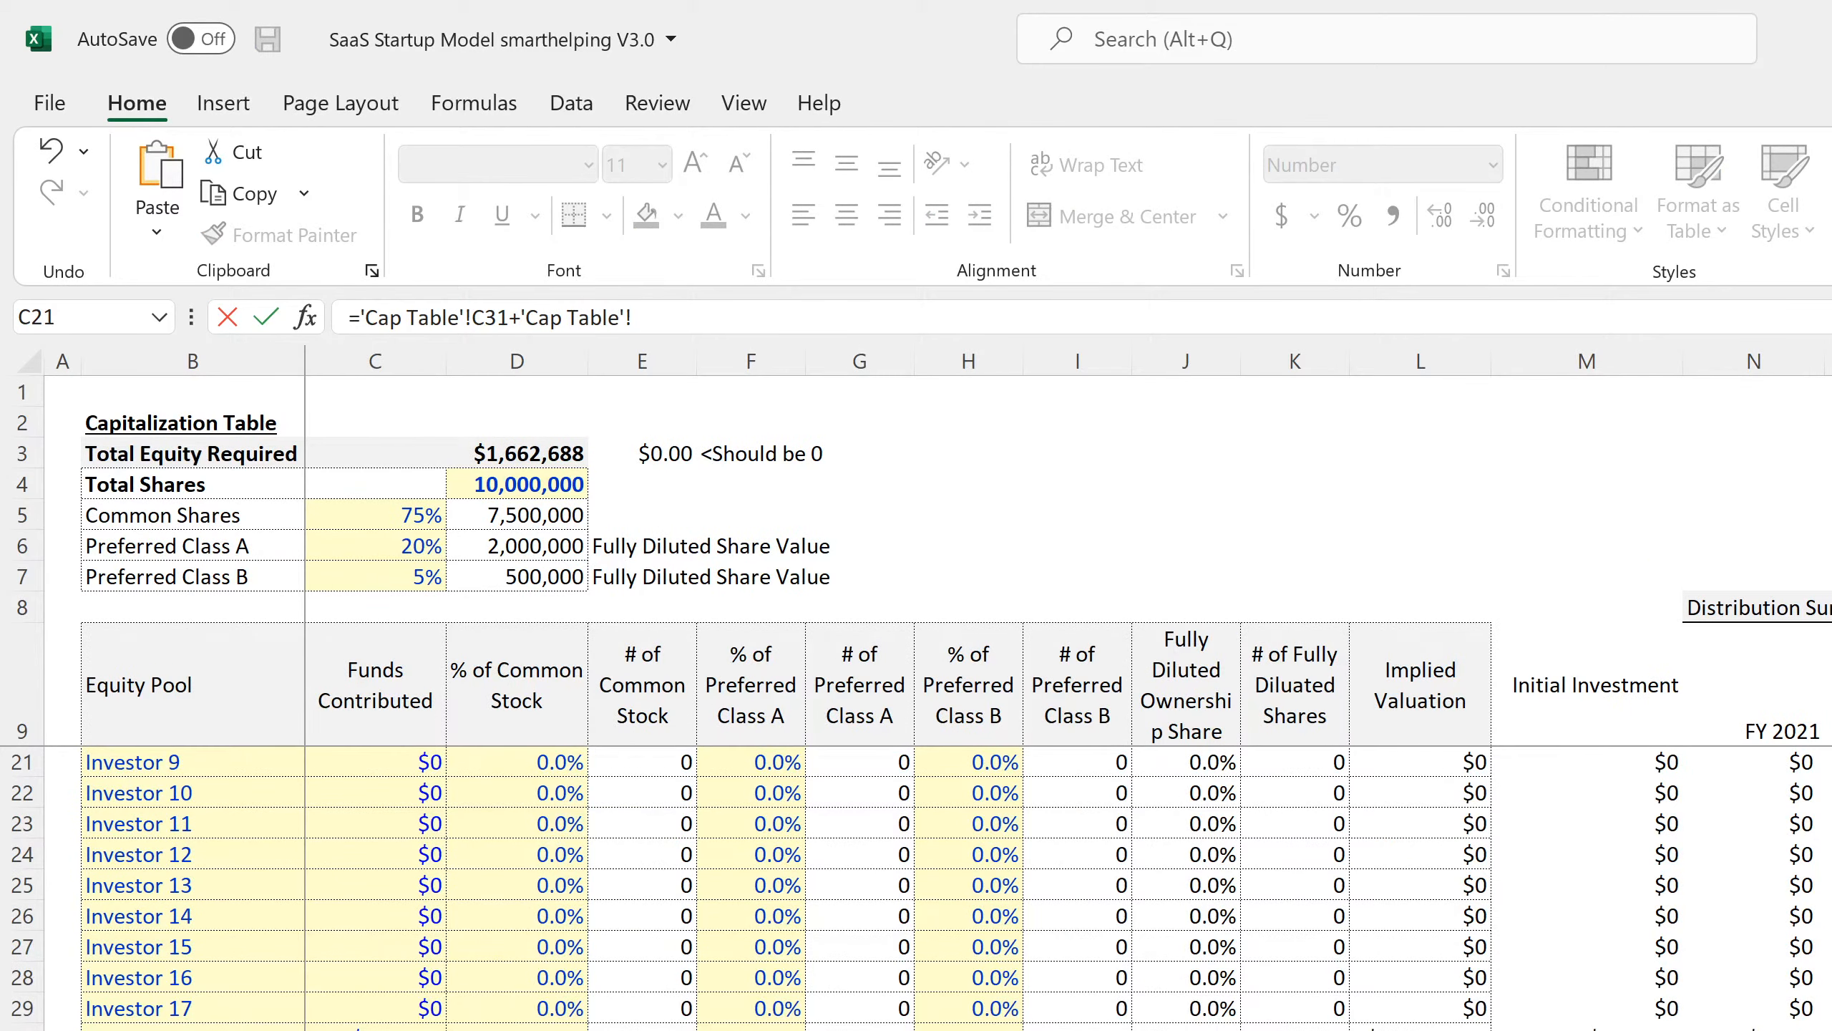
scroll(916, 888, down, 7)
click(375, 1030)
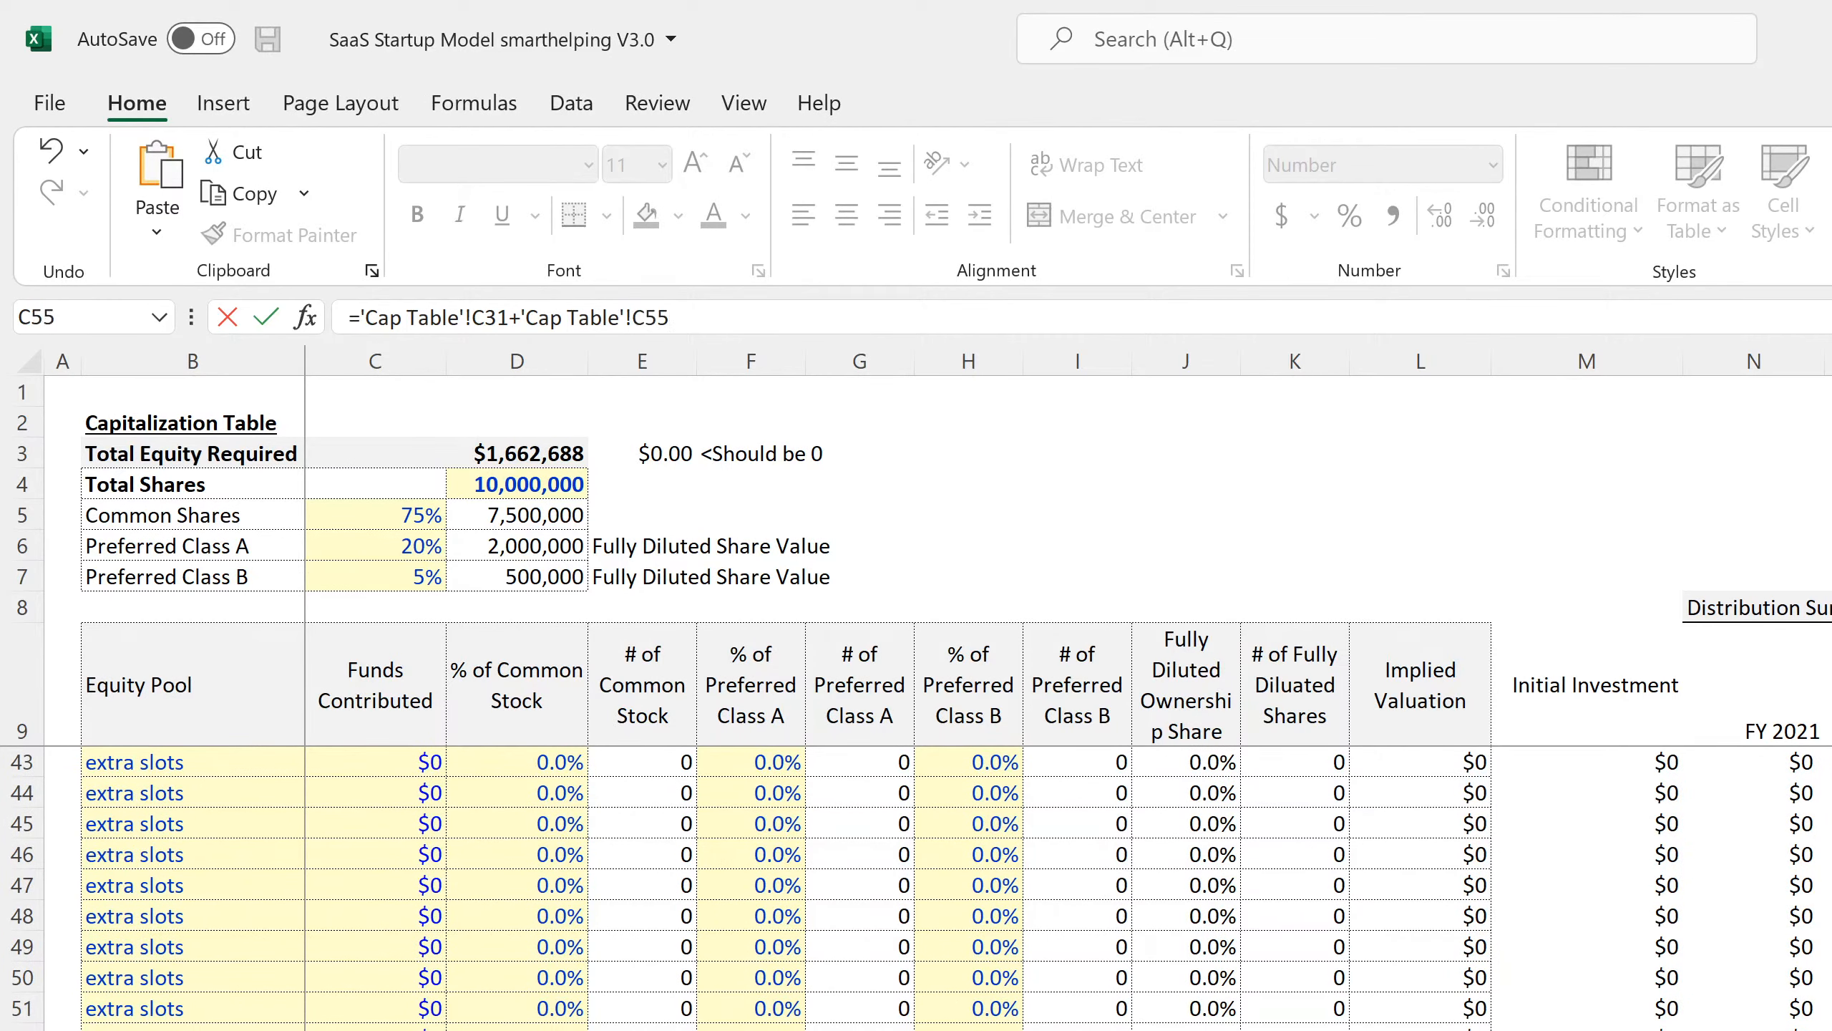
scroll(677, 978, up, 11)
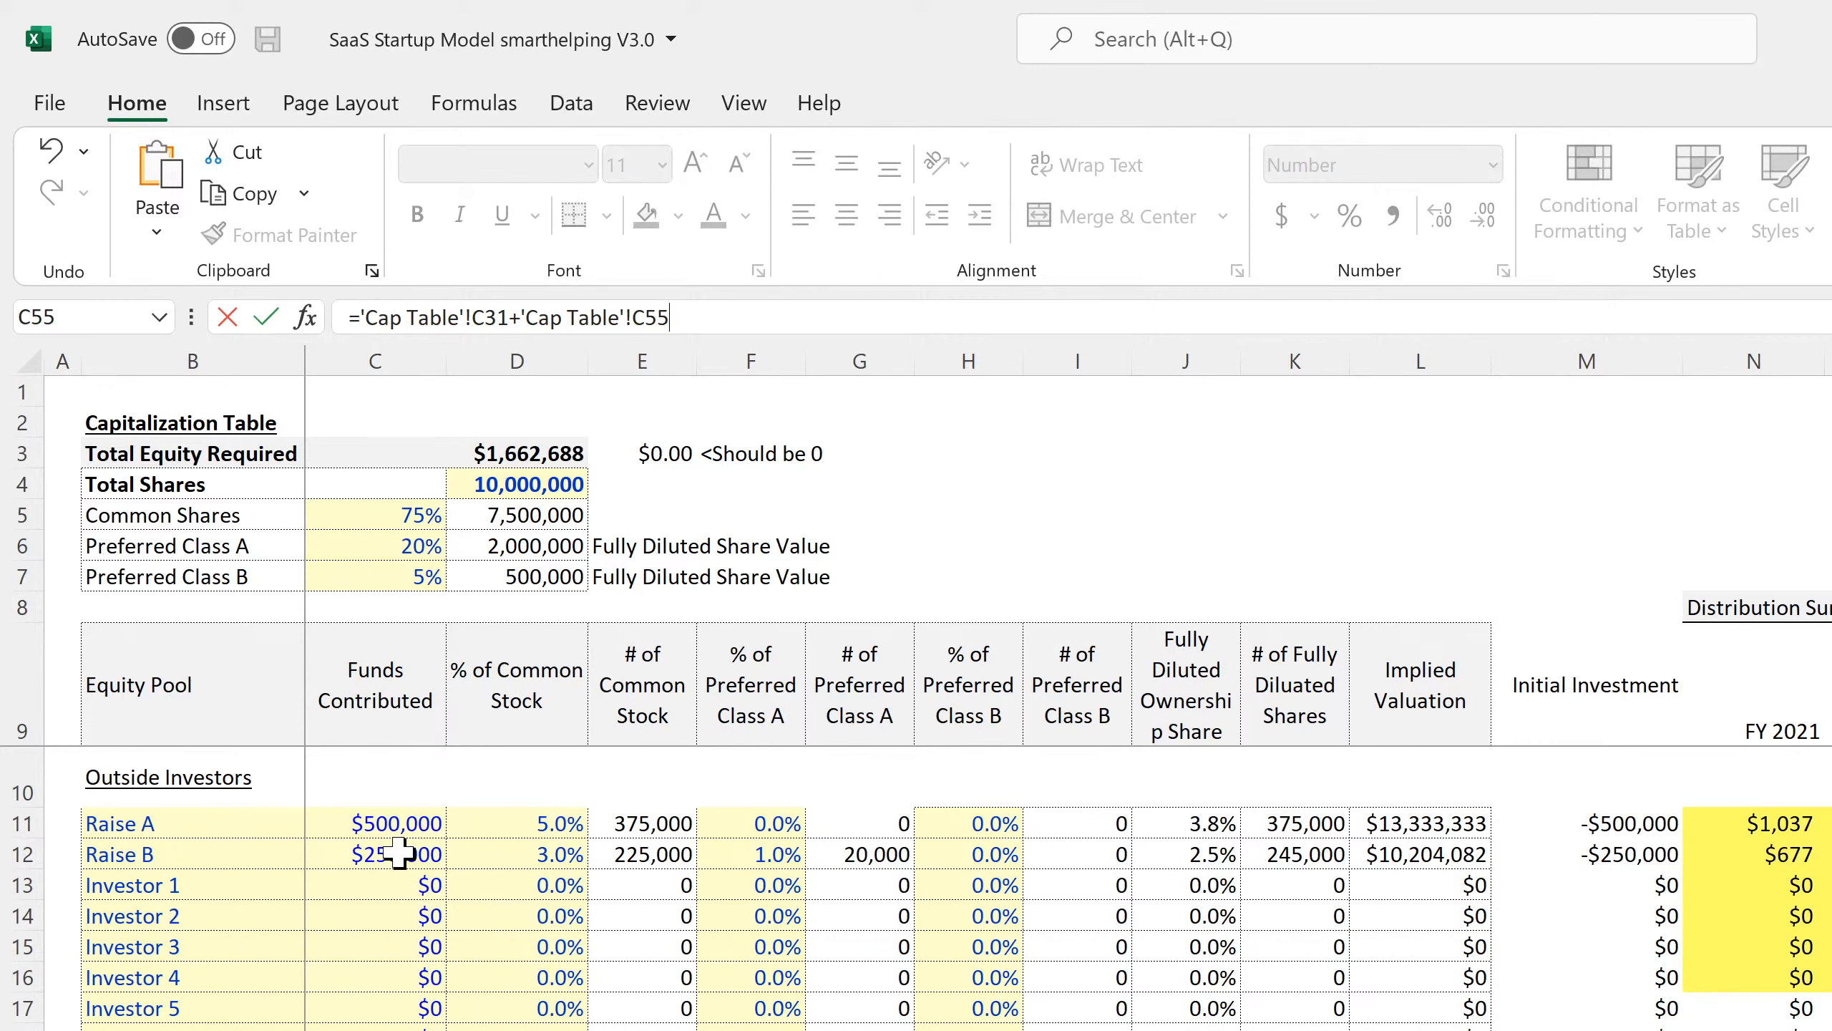
key(Return)
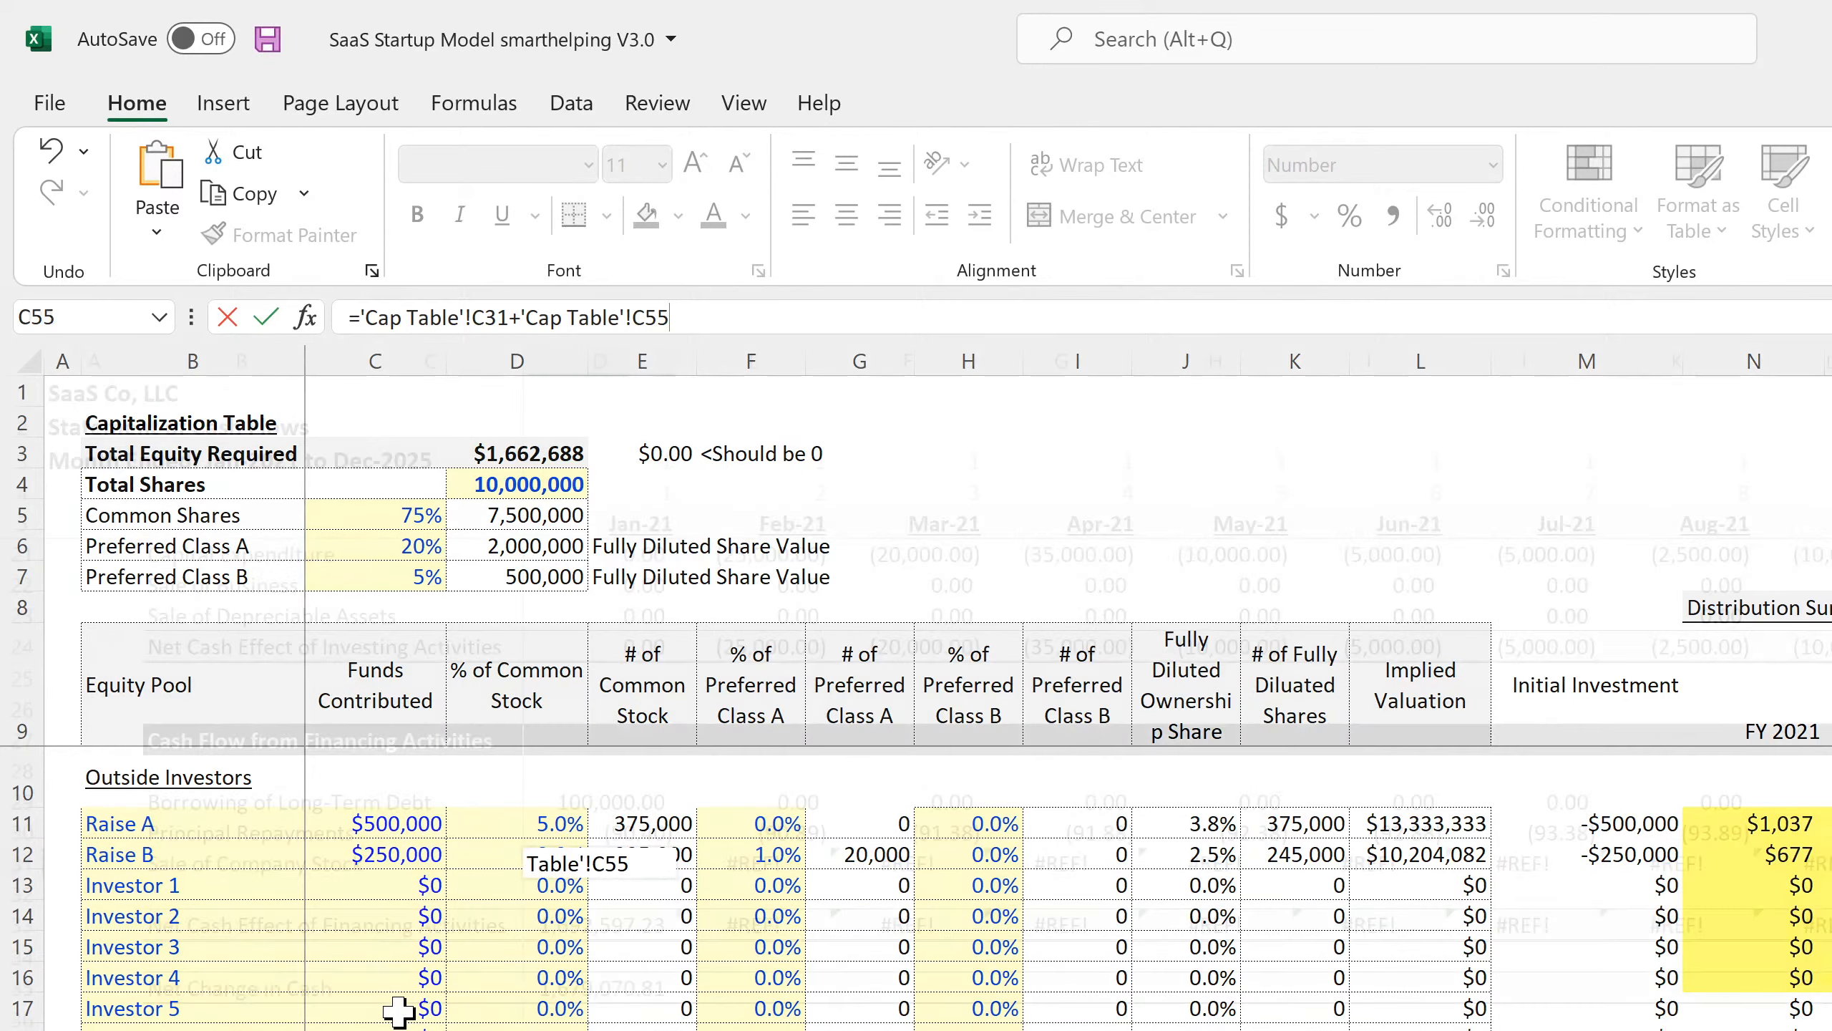
Enter 0 for Feb-21 Sale of Company Stock in place of #REF!
click(639, 859)
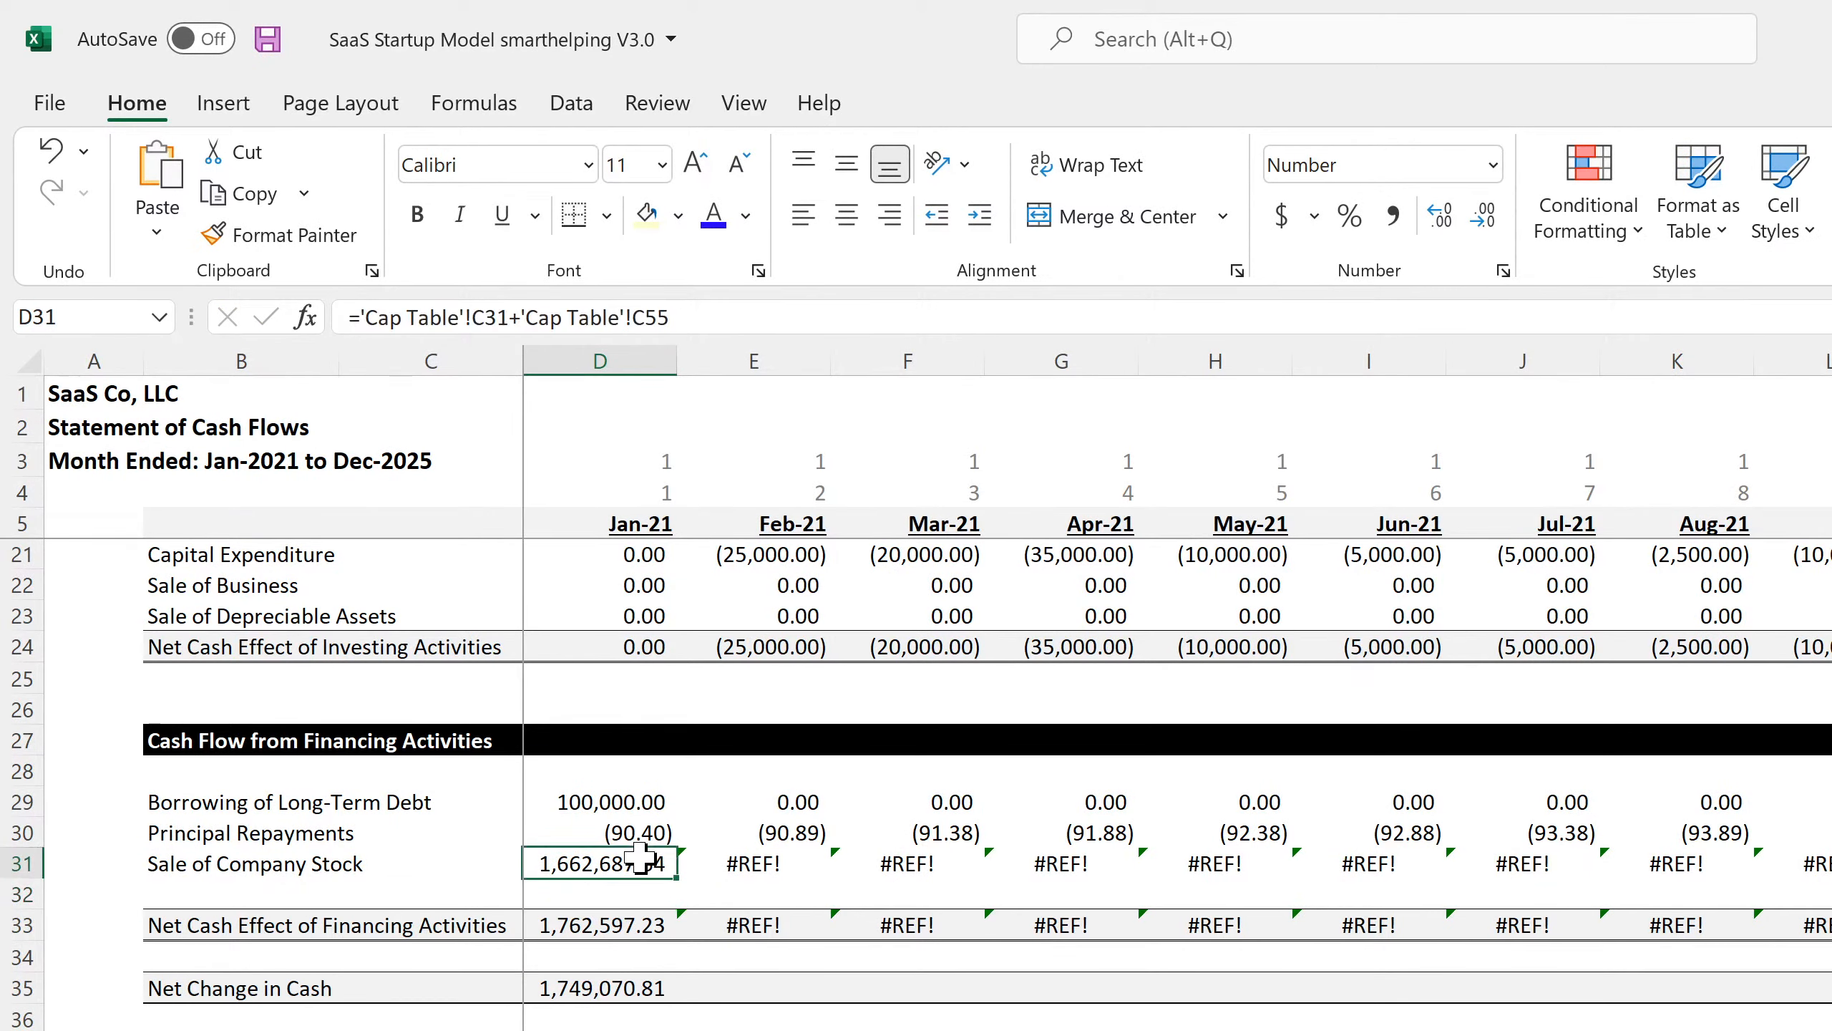
click(775, 862)
text(0)
key(Return)
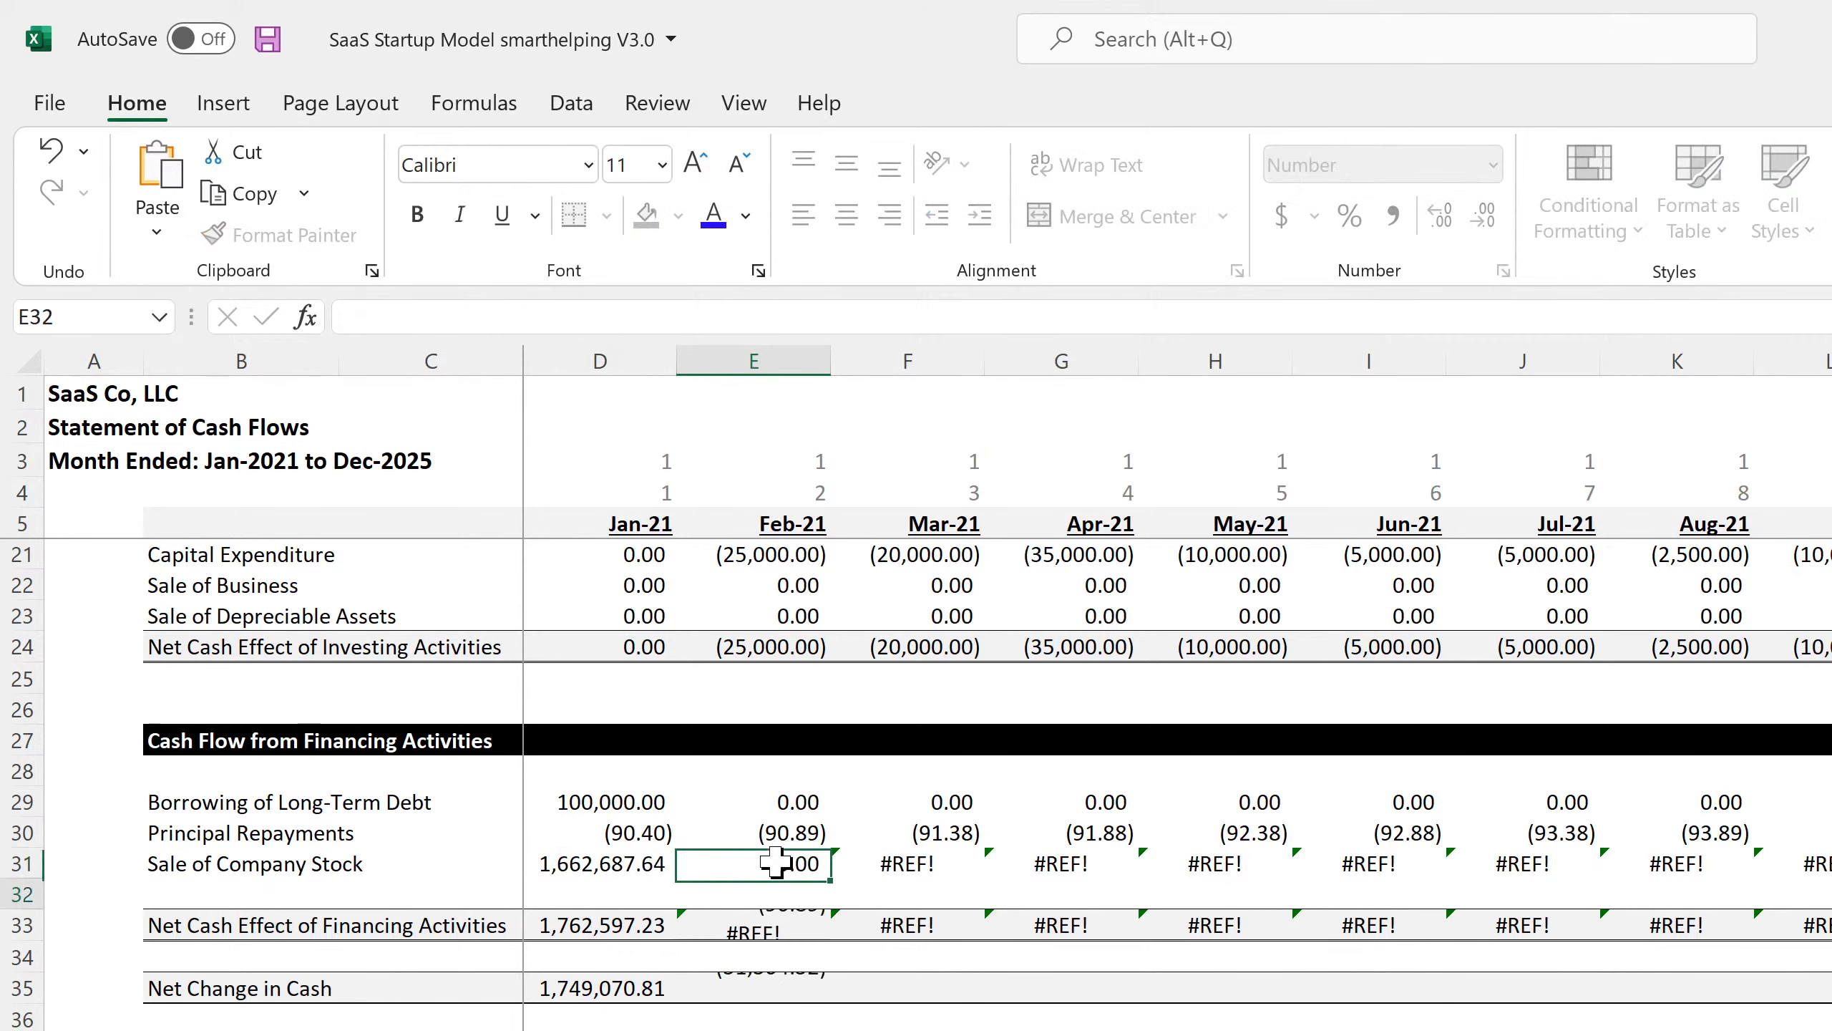
Clear the #REF! supplemental schedule rows 41–66 below the statement.
right_click(22, 893)
key(Escape)
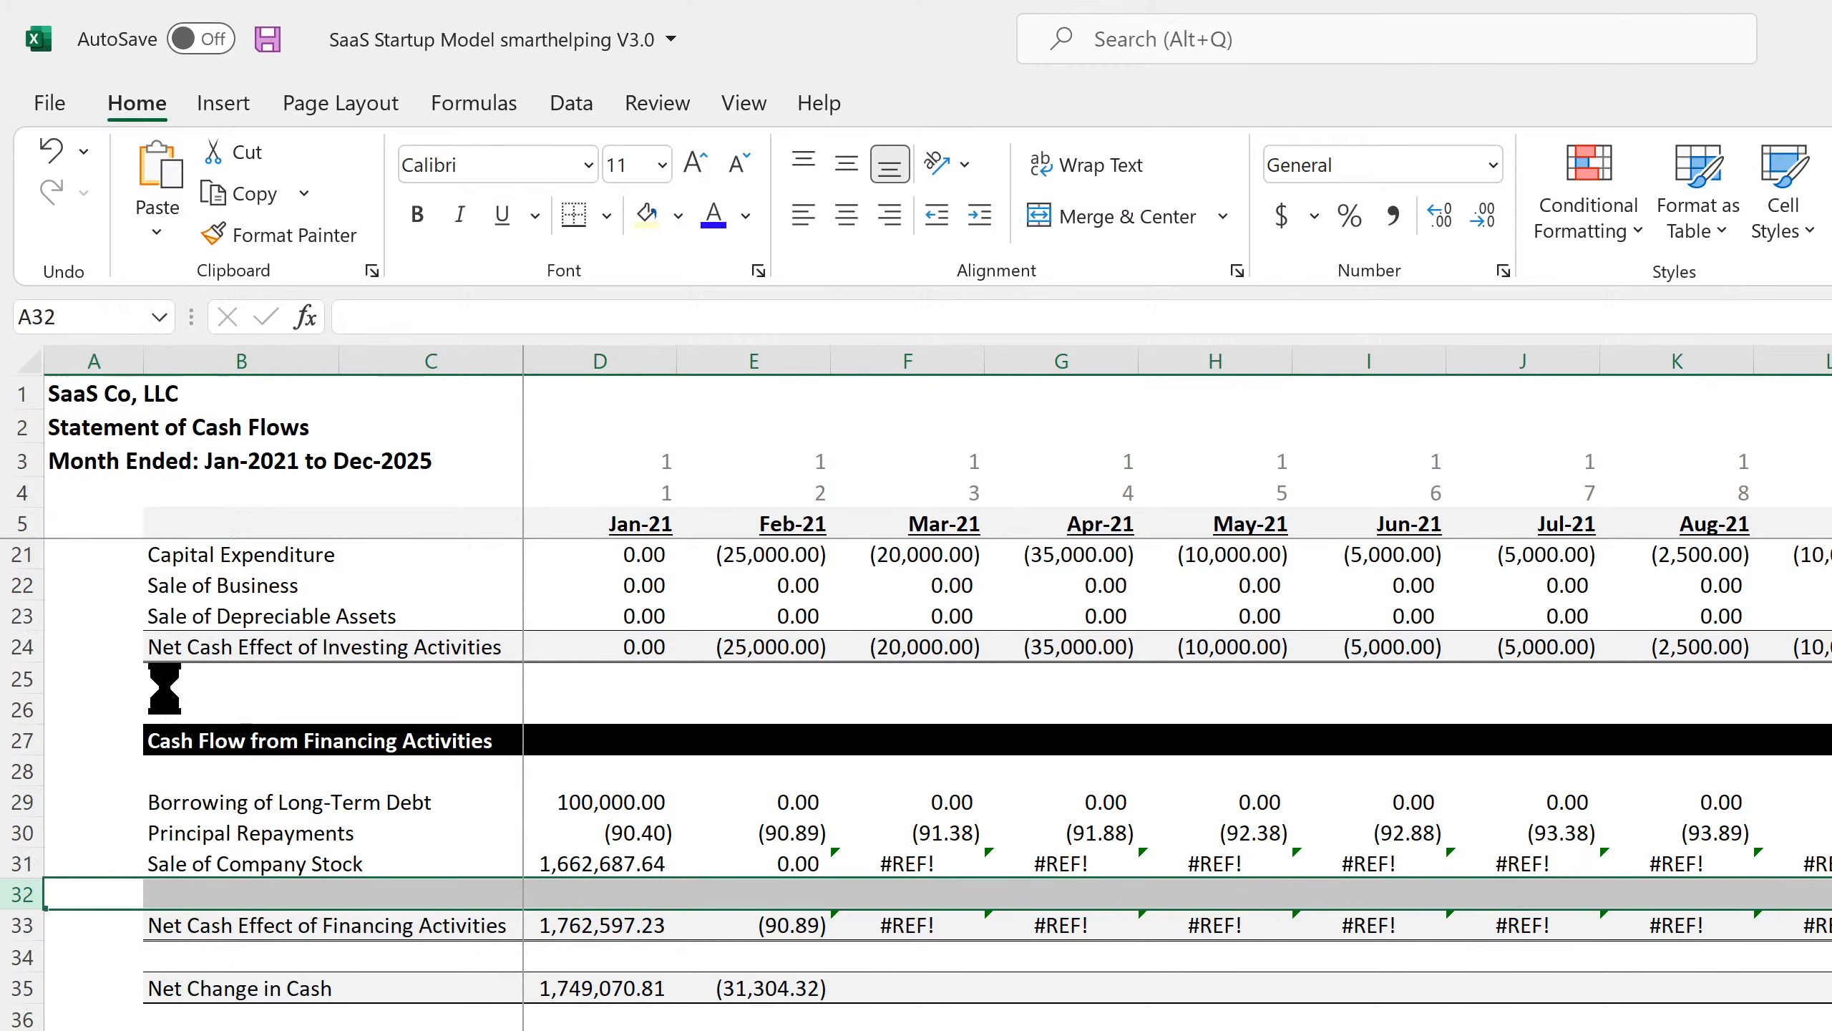
scroll(246, 880, down, 7)
scroll(244, 877, up, 3)
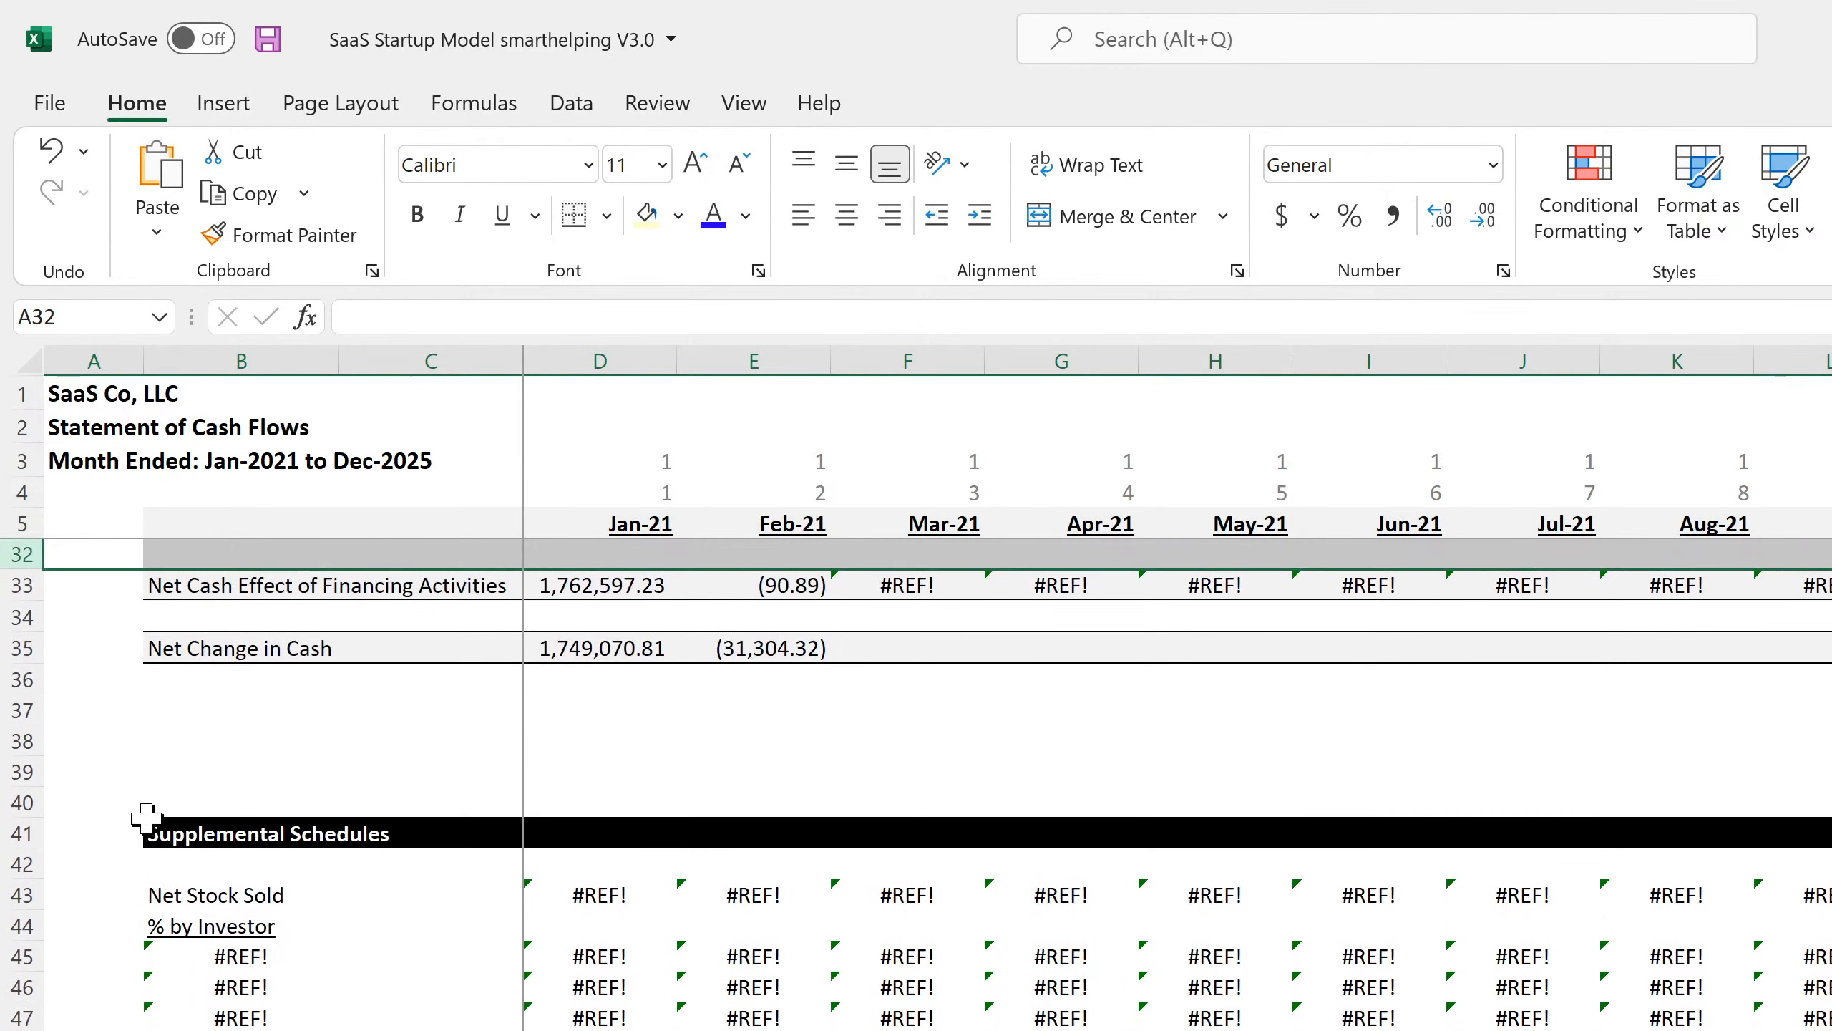
drag(21, 831, 21, 1025)
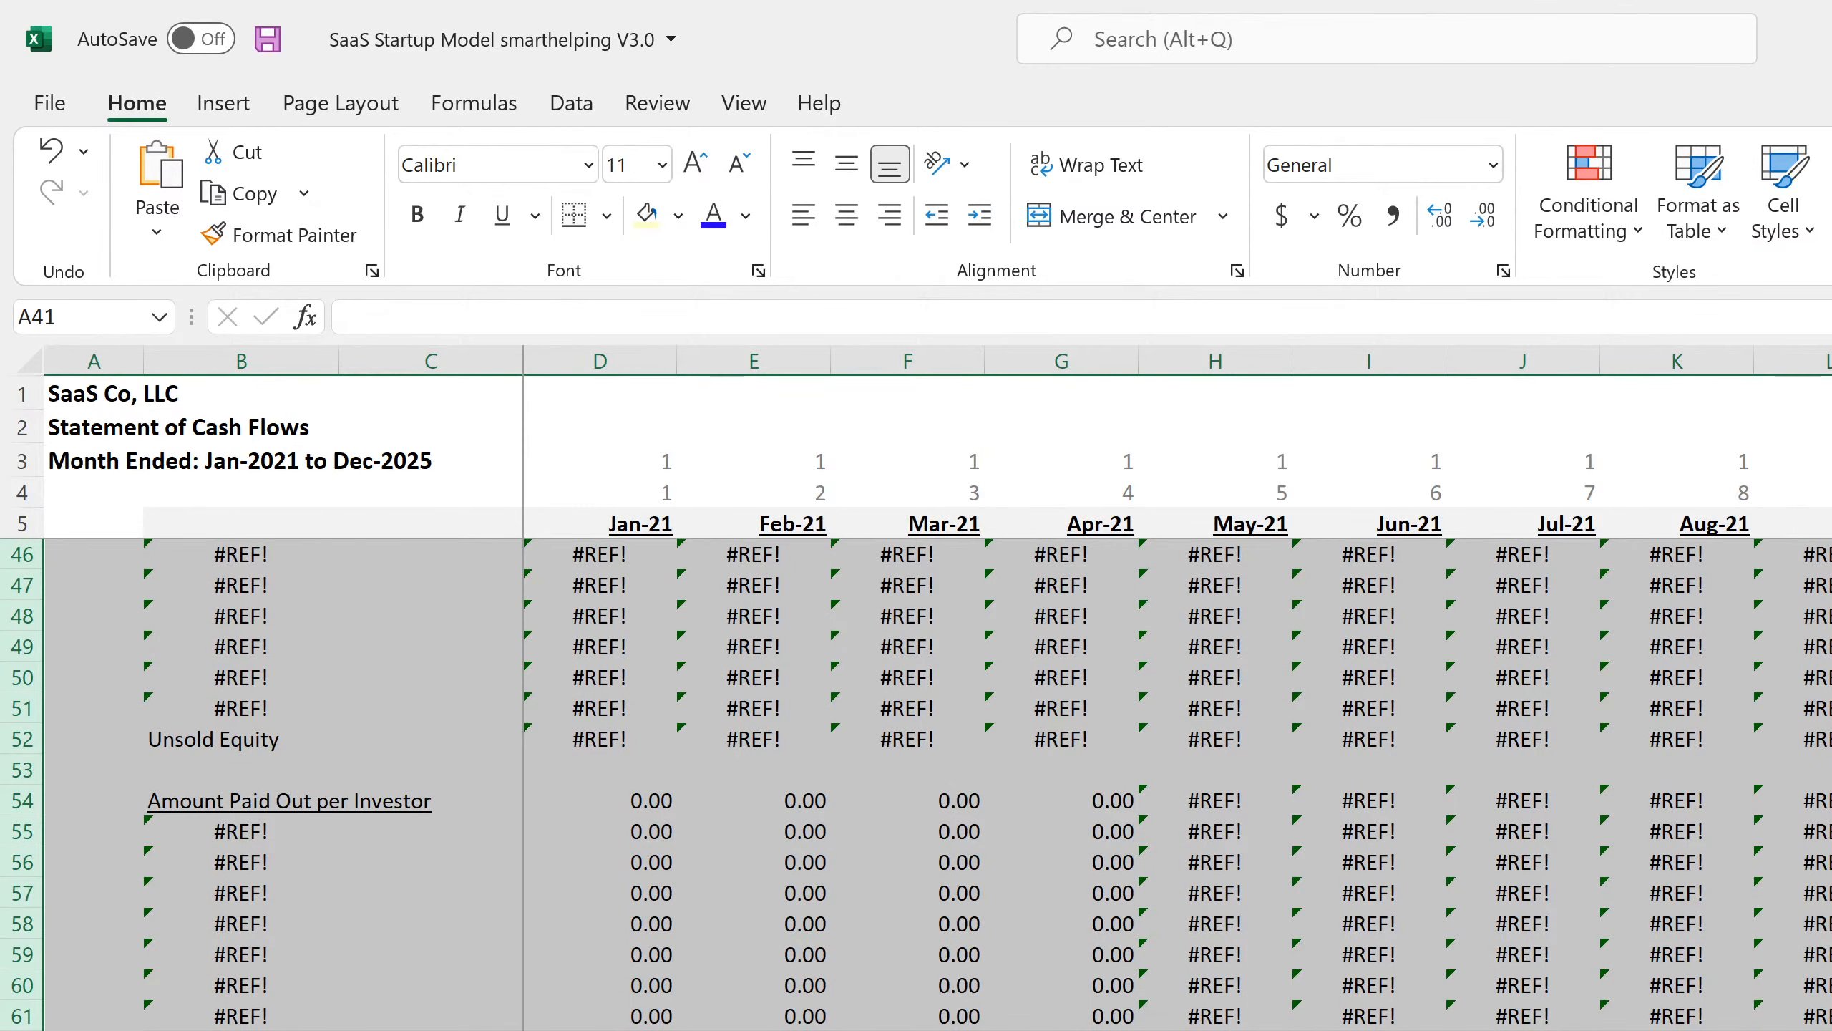
key(Delete)
scroll(830, 863, up, 11)
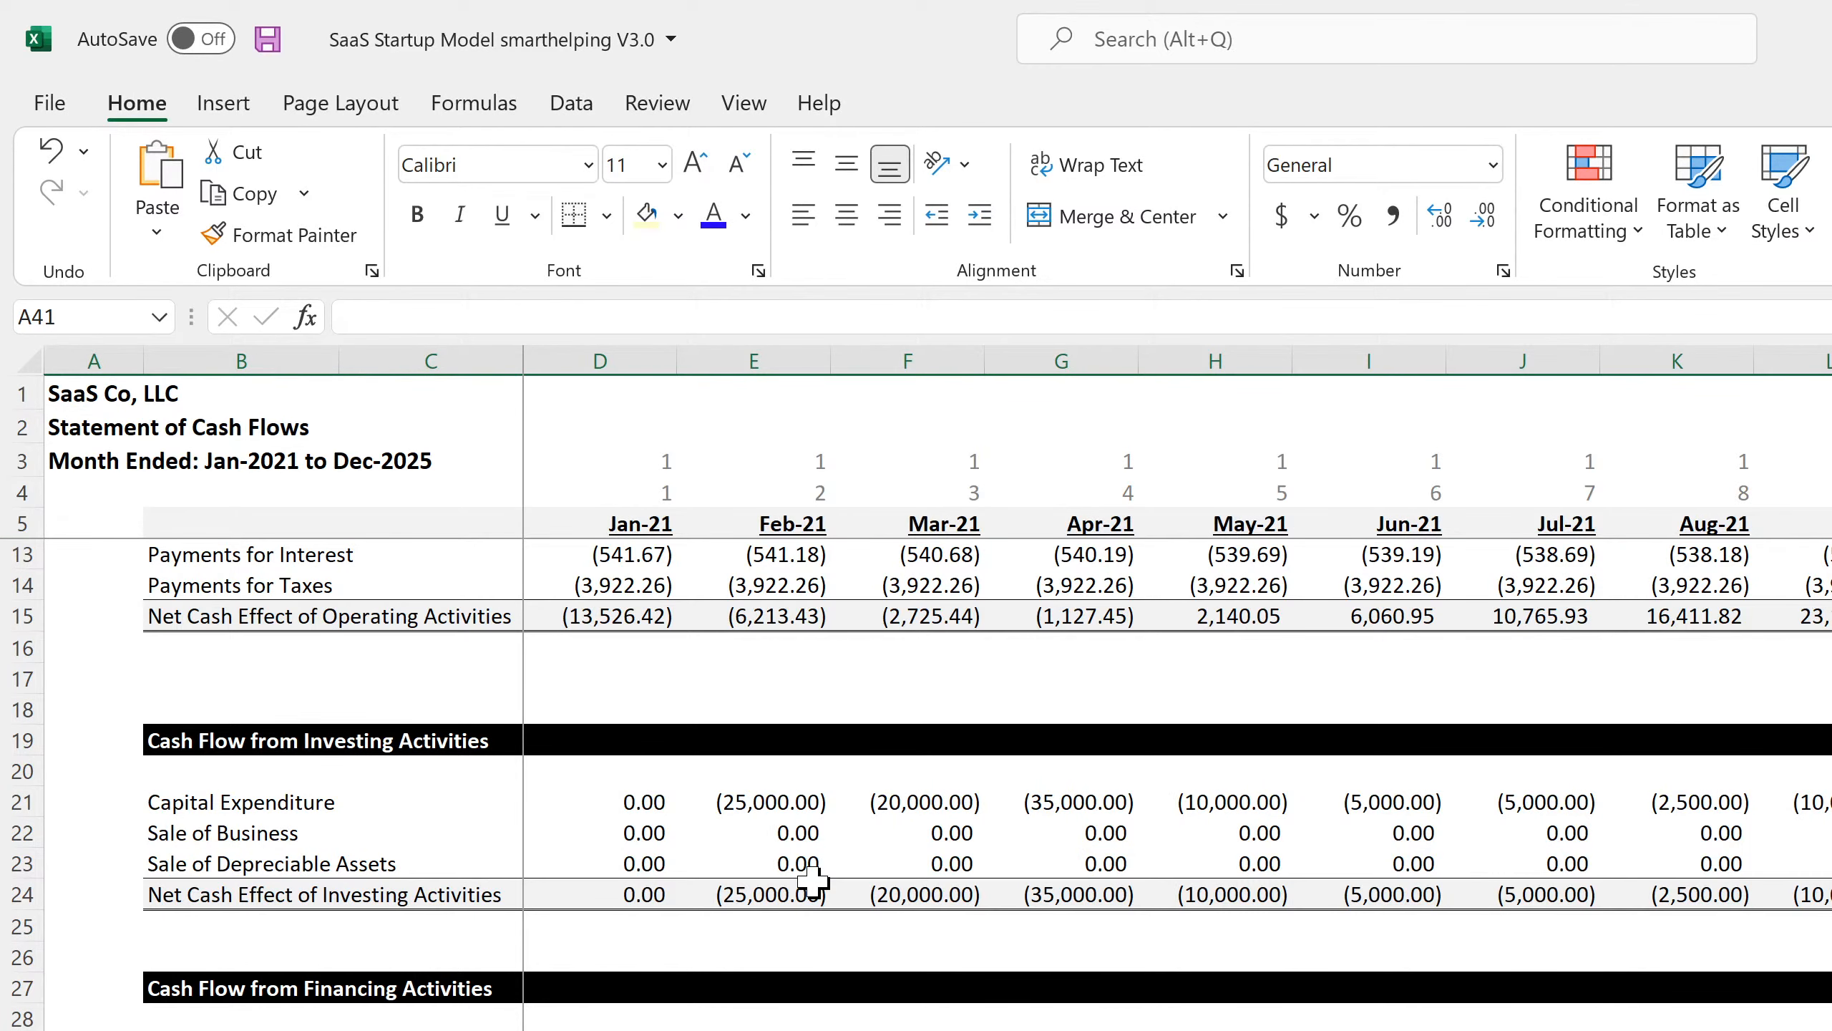
Recheck the Jan-21 and Feb-21 stock sale cells and save the workbook.
click(588, 1030)
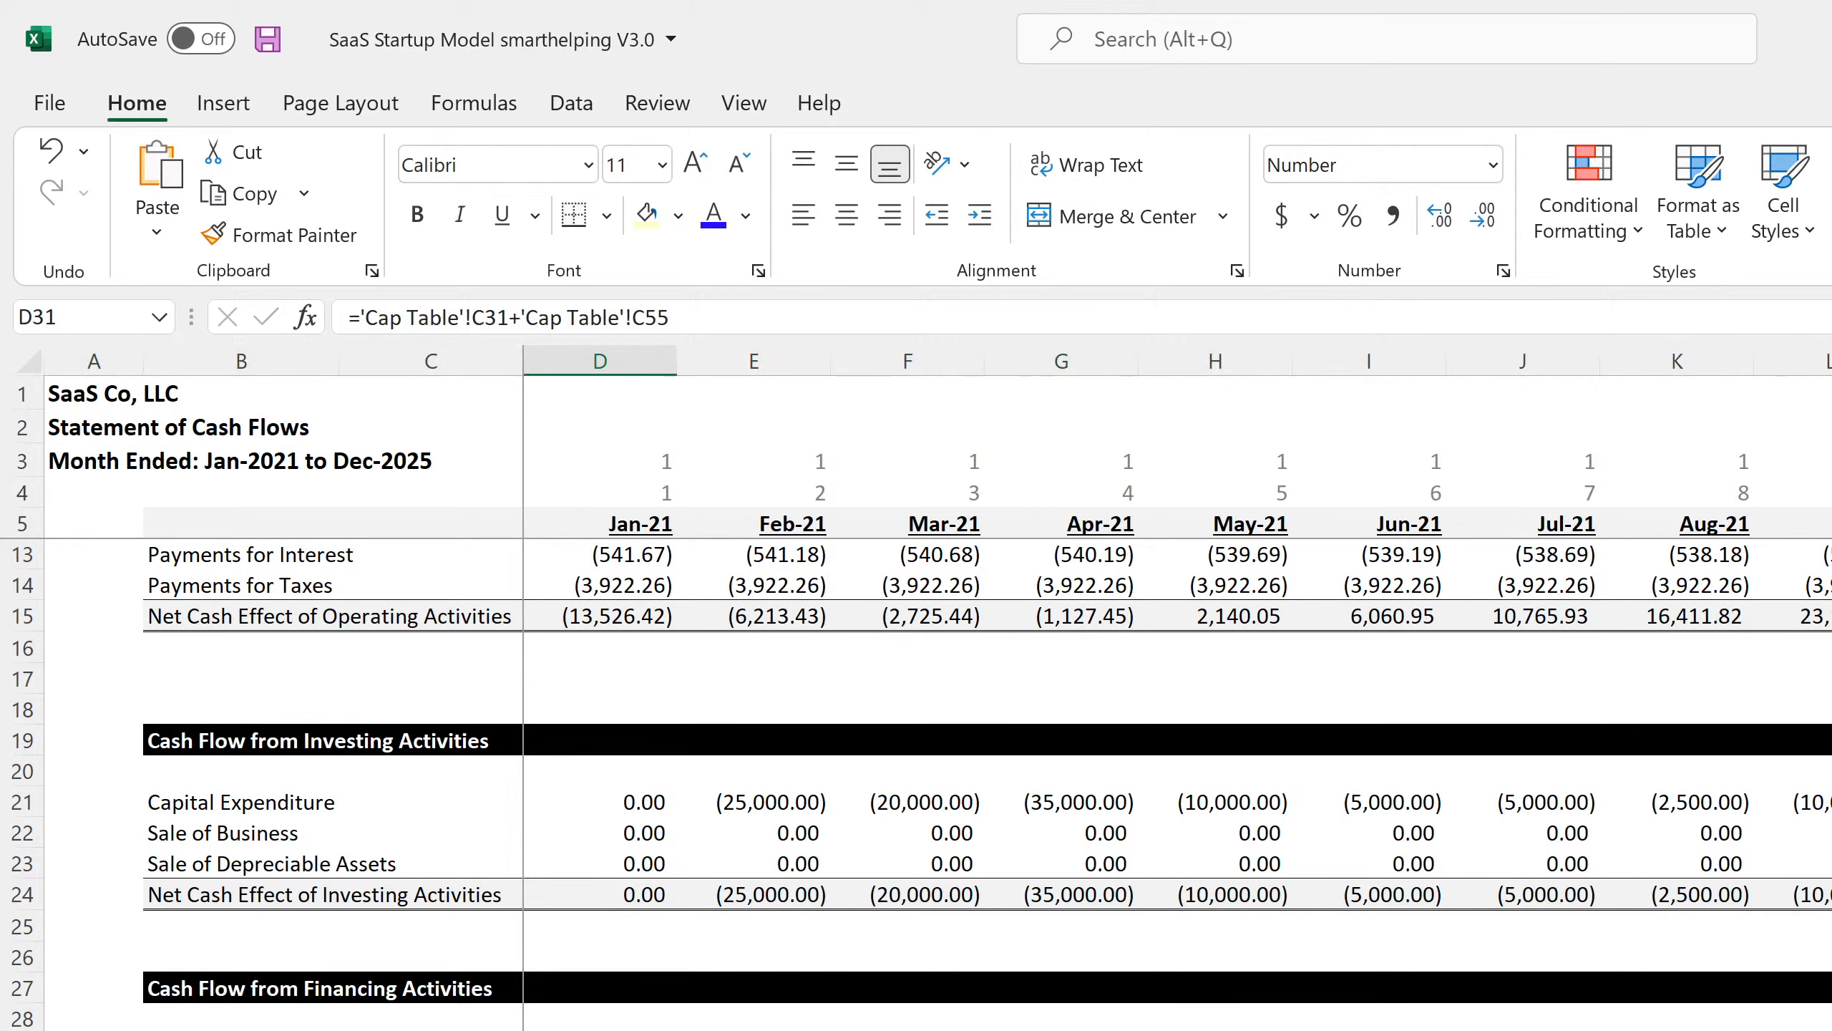
key(Right)
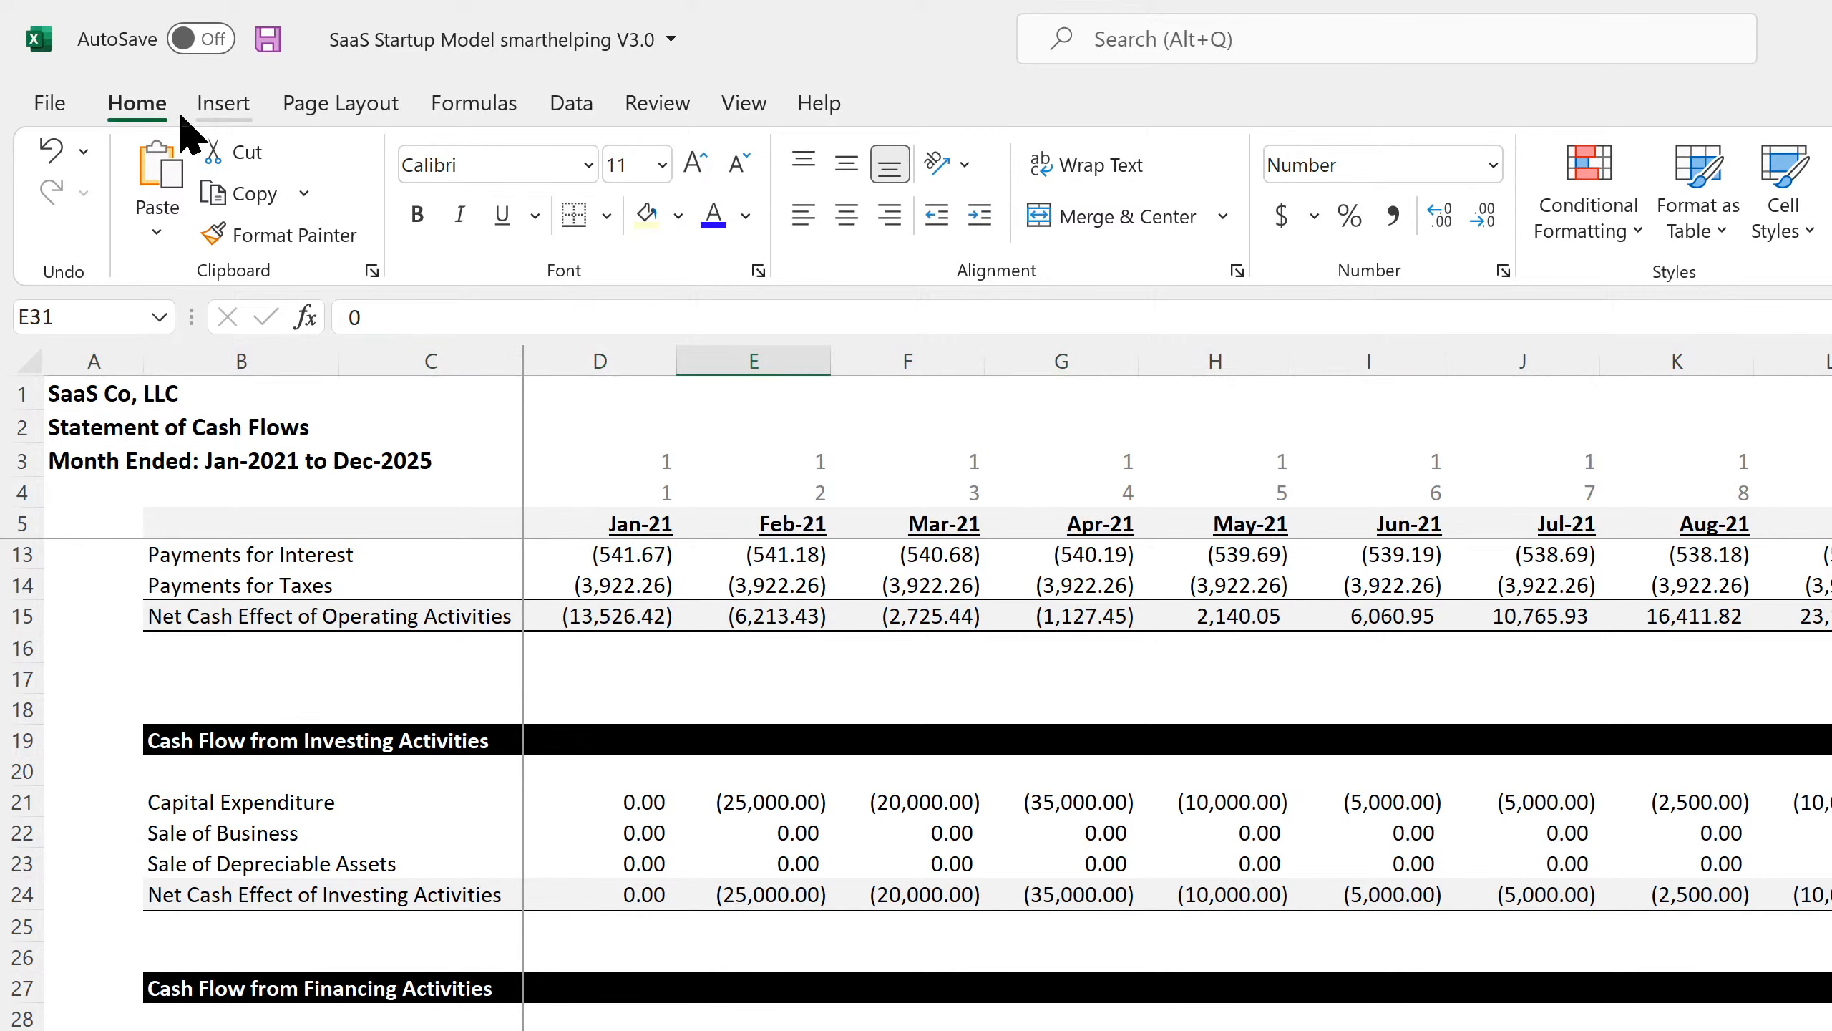
click(268, 39)
Verify the stock sale, financing total and principal repayment formulas for Jan-21 to Mar-21.
key(Left)
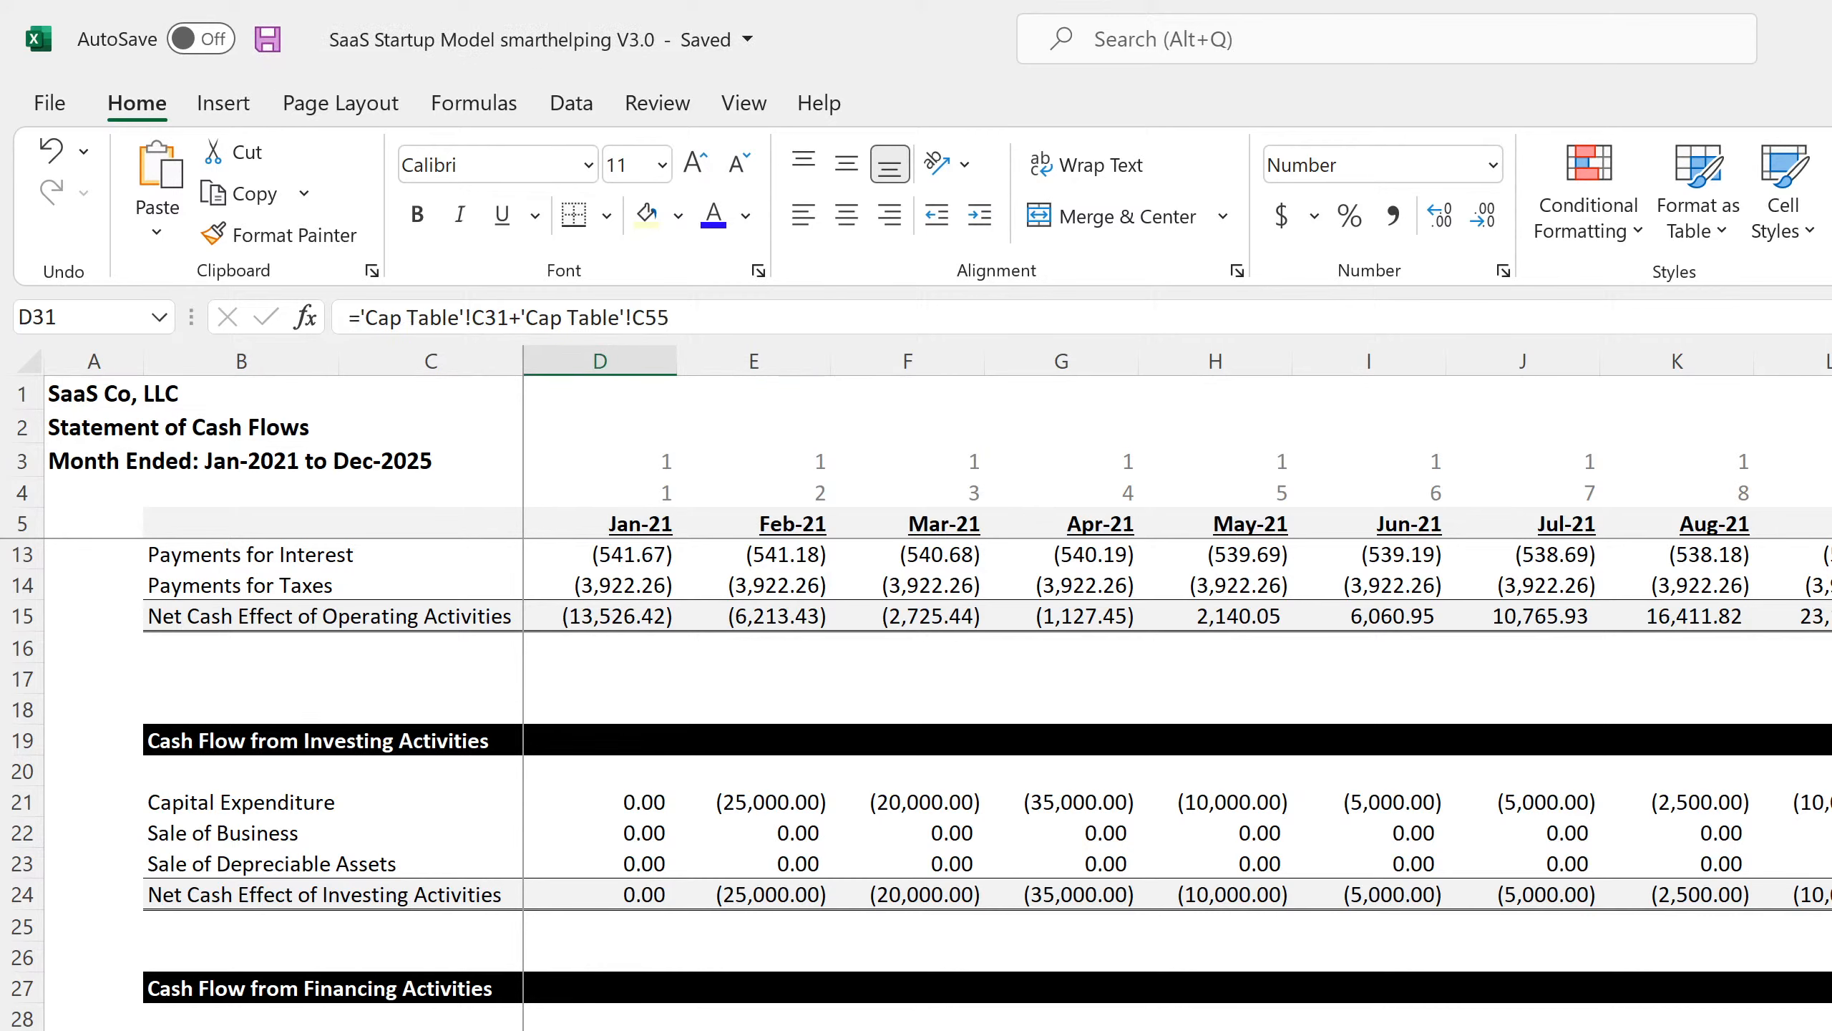
key(Down)
key(Down)
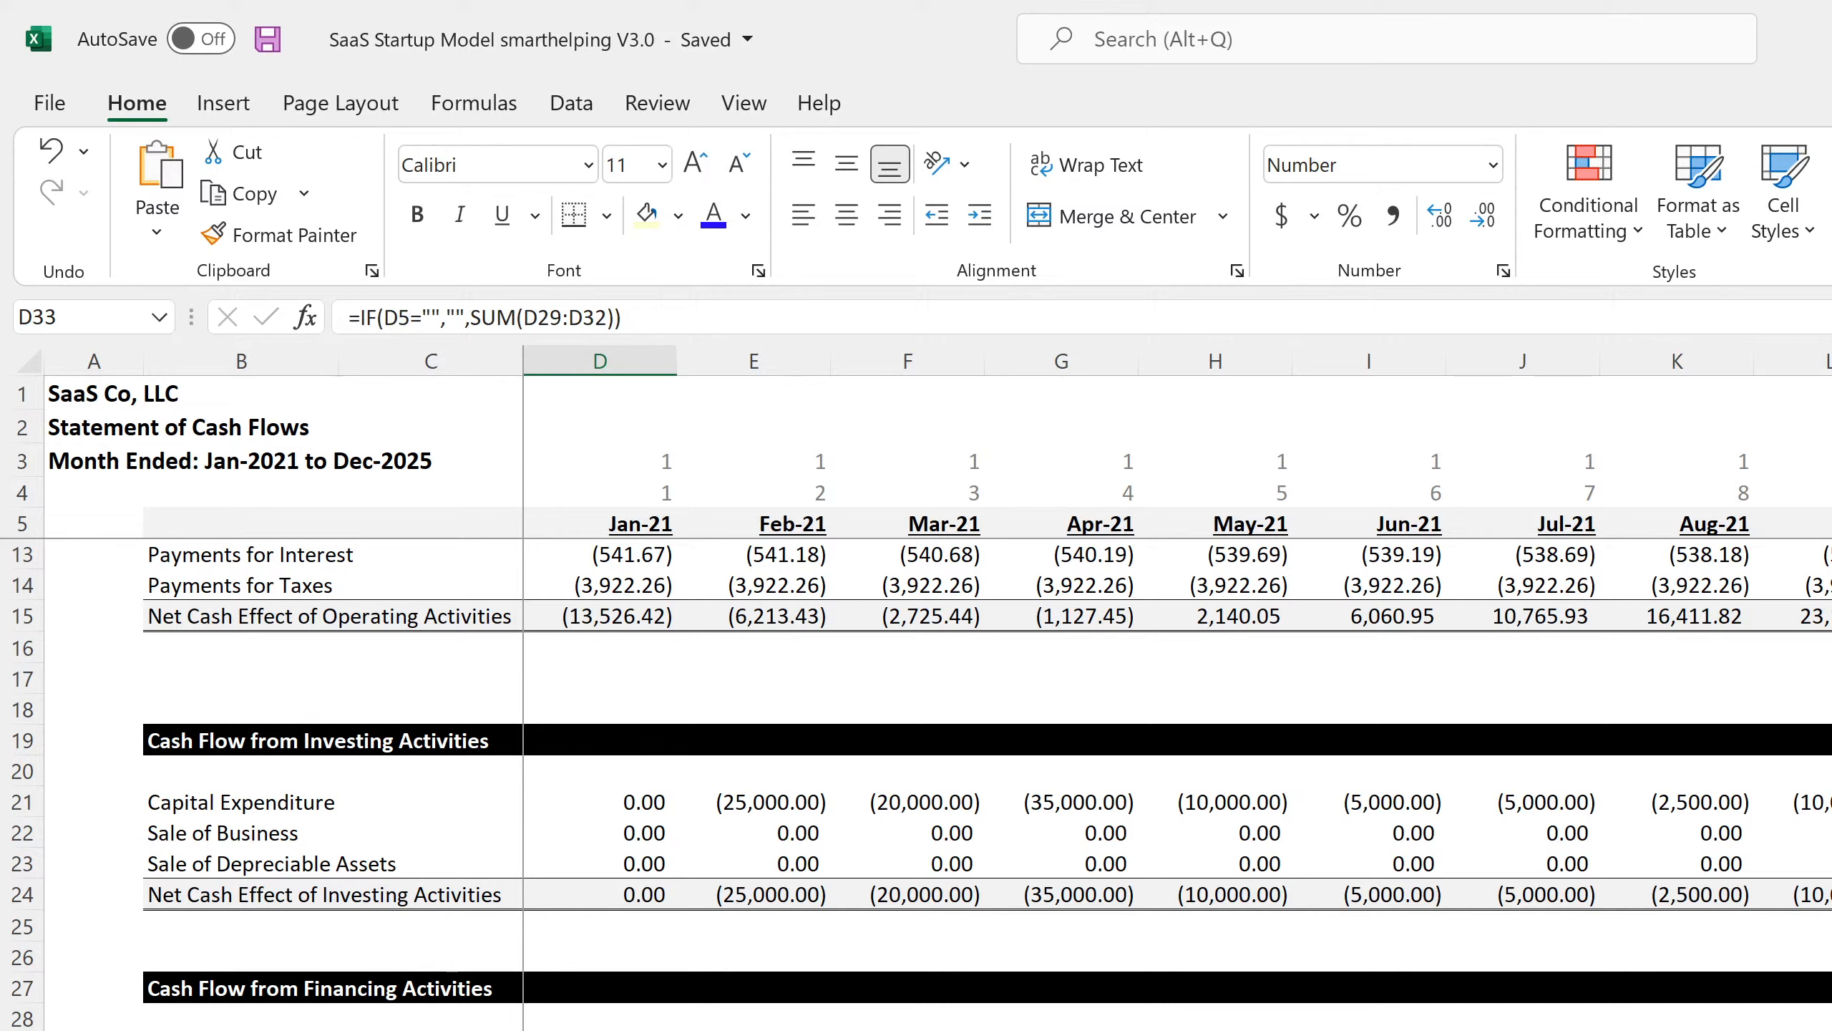
key(Right)
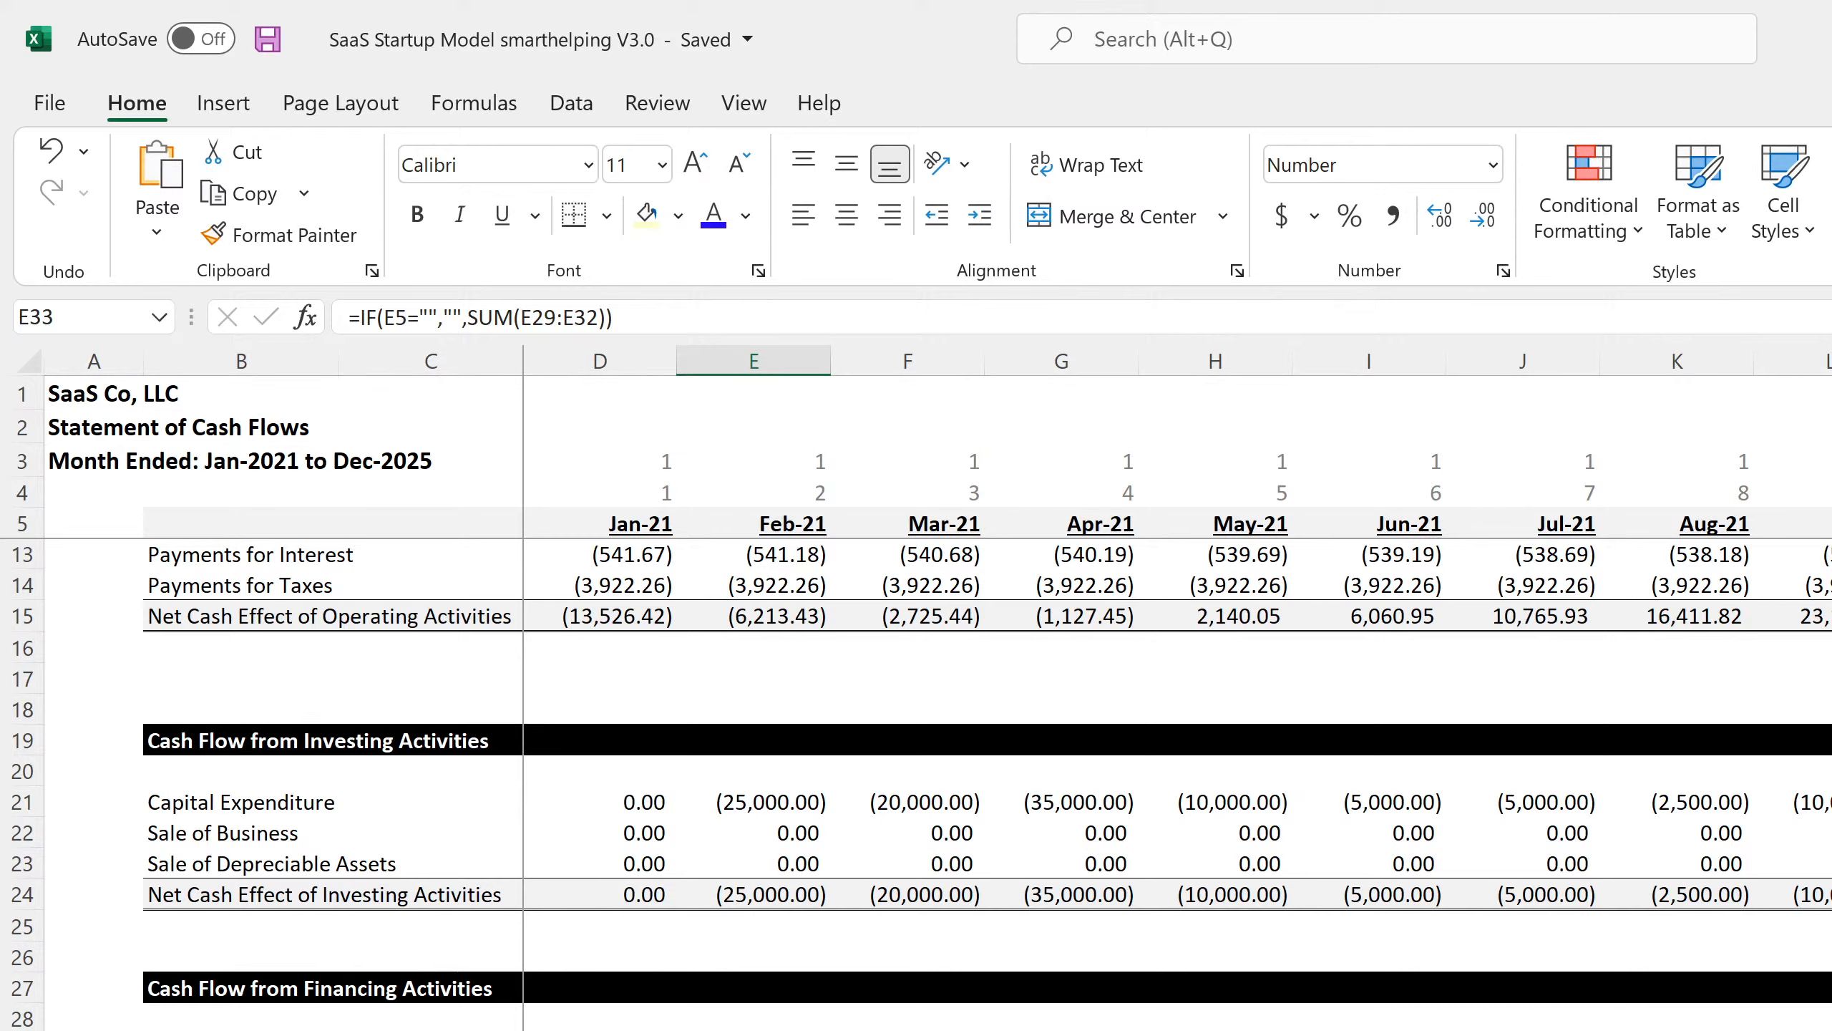
key(Right)
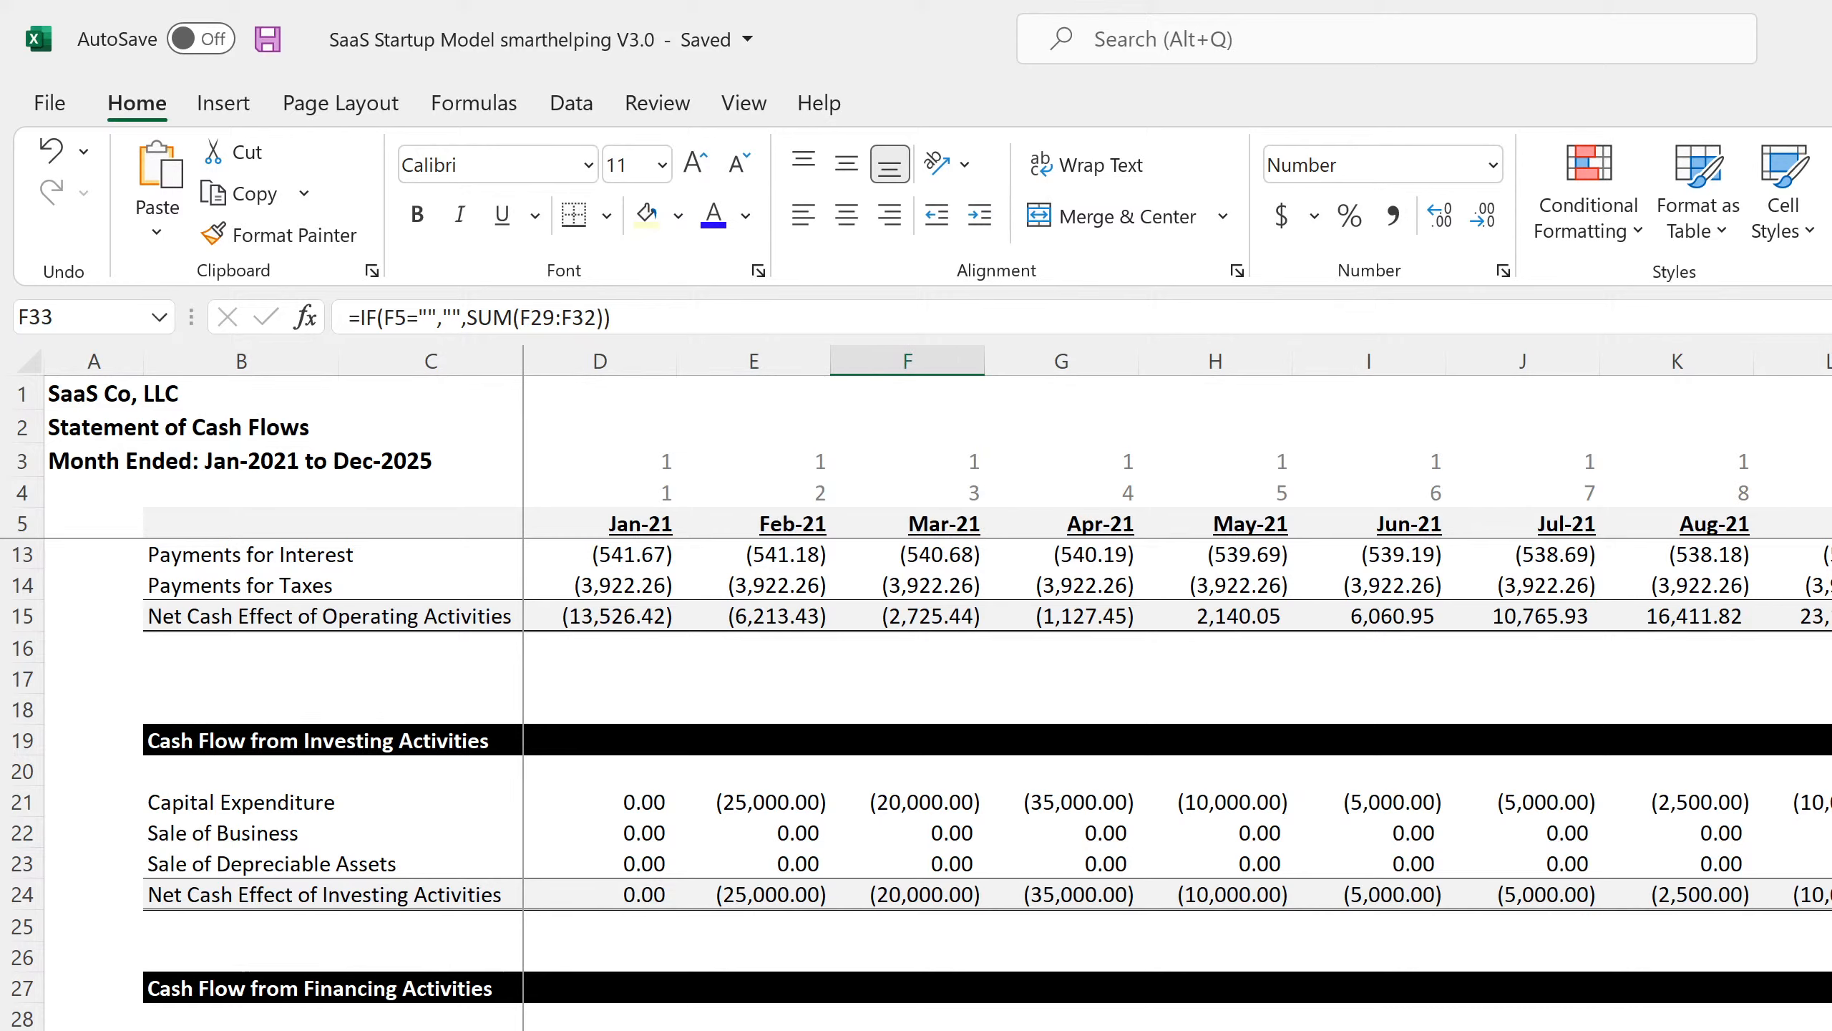
key(Left)
key(Up)
key(Up)
key(Up)
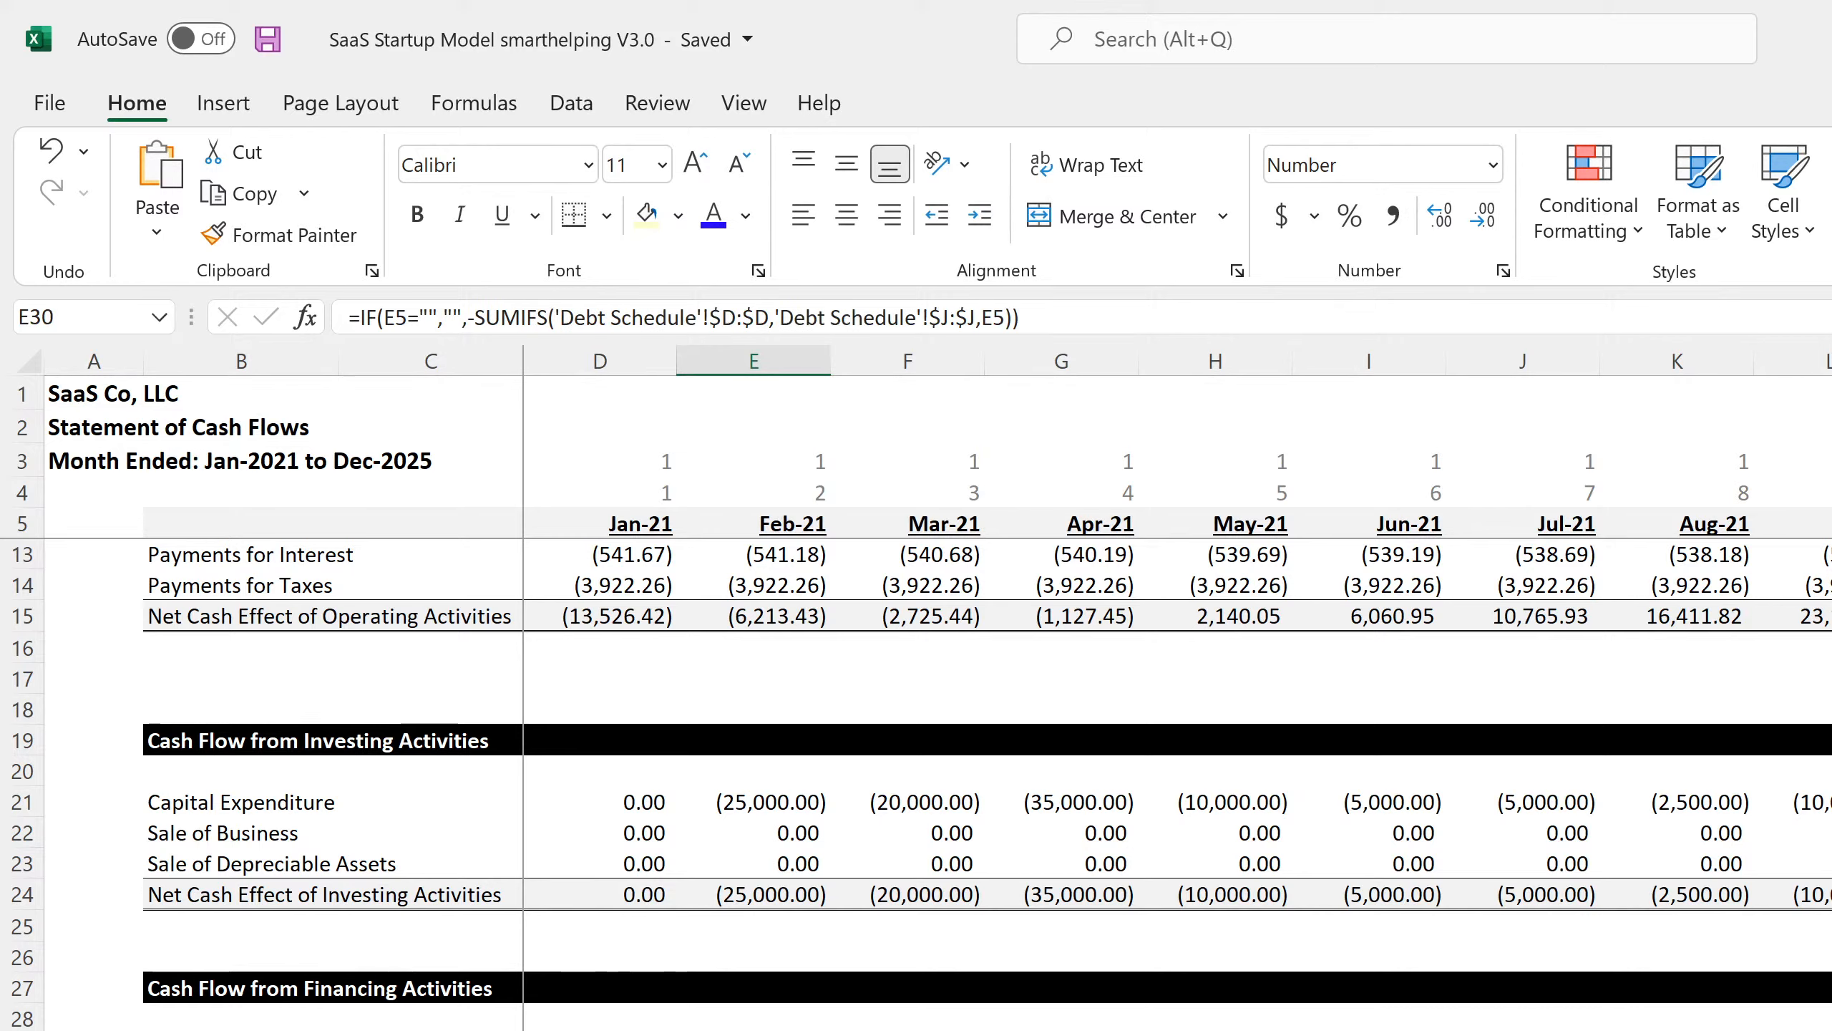
key(ctrl+Page_Up)
Review the Balance Sheet Cash row from Jan-21's 1,749,070.81 through the Dec-25 balances.
key(Right)
key(Right)
key(Right)
key(Right)
key(Right)
key(Right)
key(Right)
key(Right)
key(Right)
key(Right)
key(Right)
key(Right)
key(Right)
key(Right)
key(Right)
key(Right)
key(Right)
key(Right)
key(Right)
key(Right)
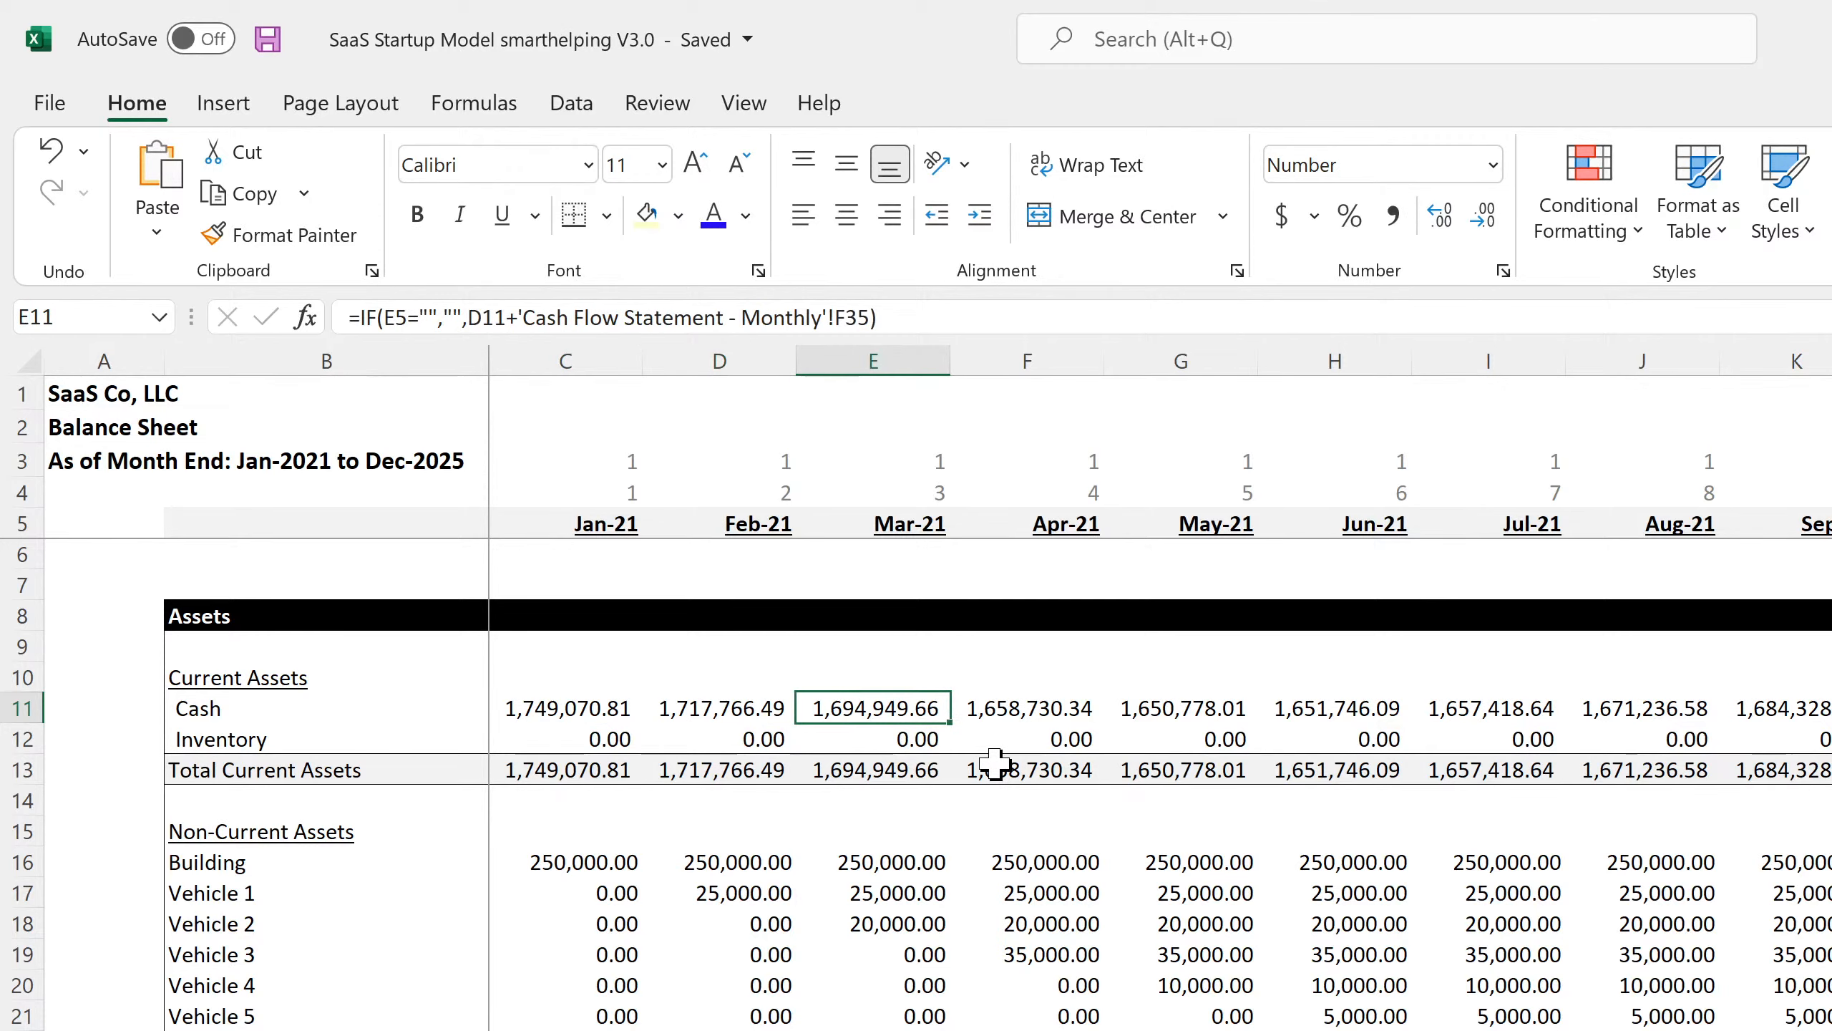
key(Right)
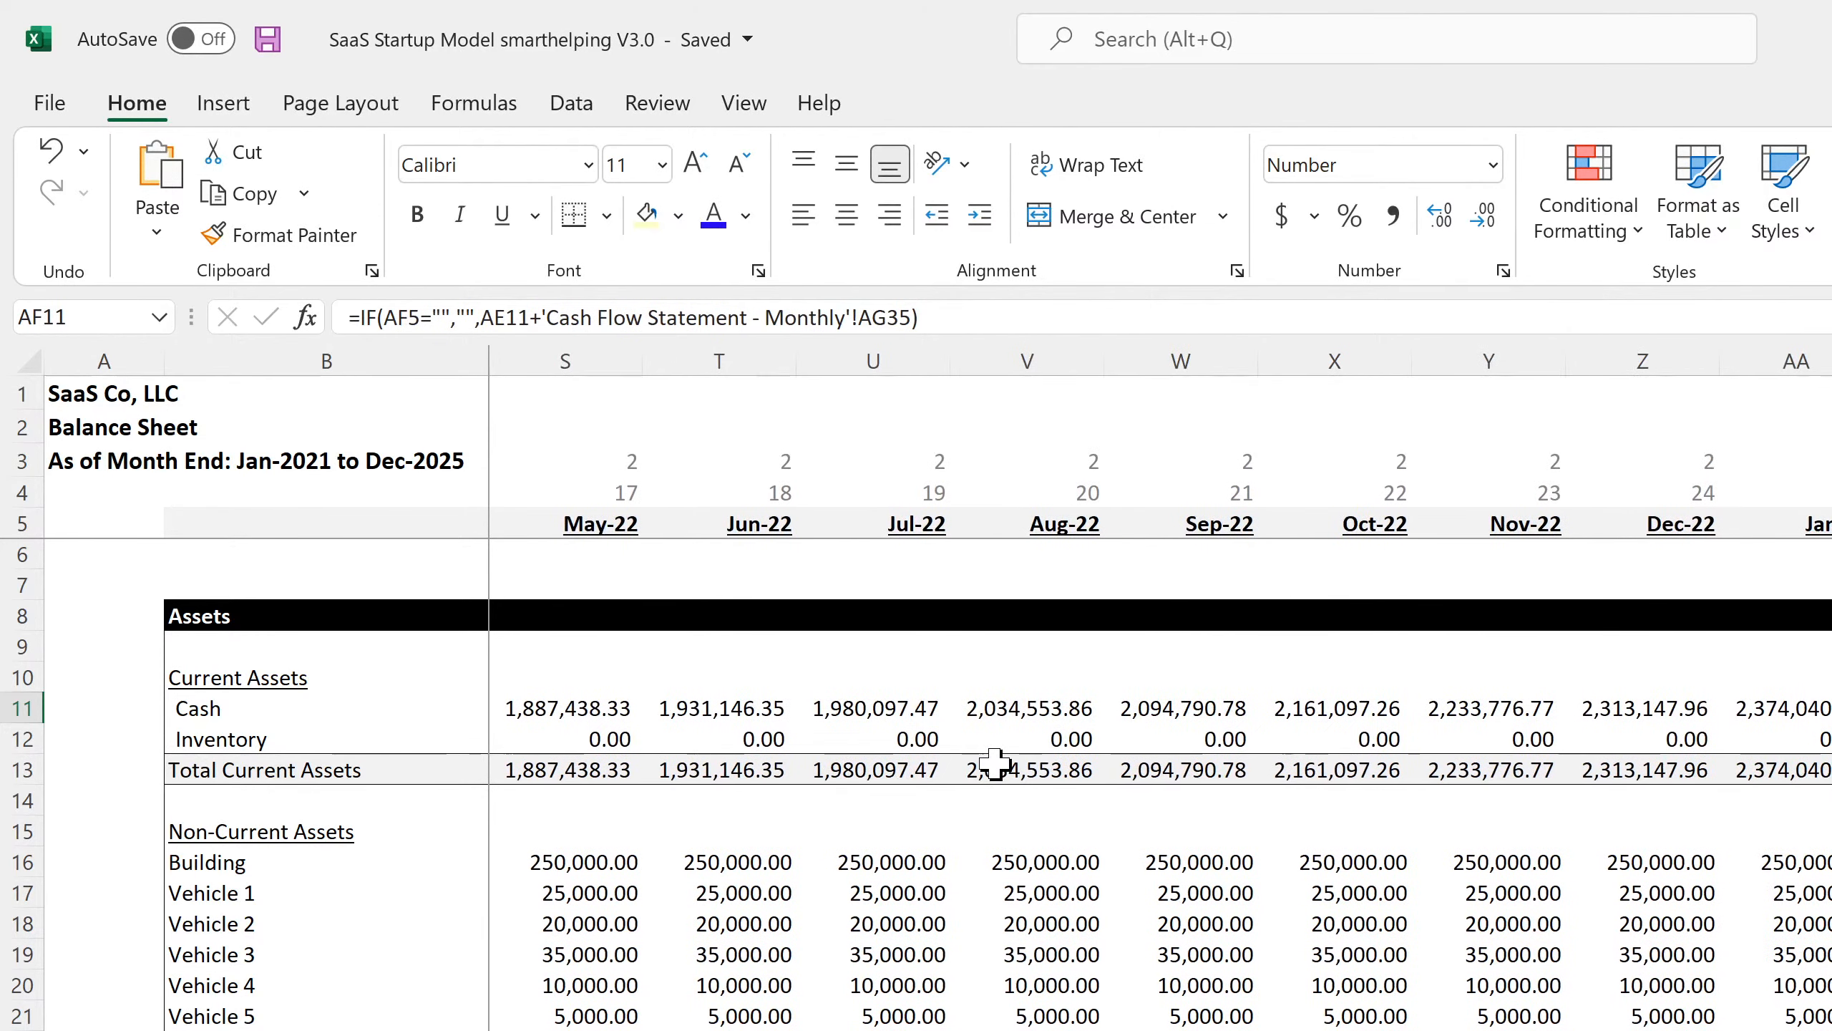
key(Right)
key(Right)
key(Right)
key(Right)
key(Right)
key(Right)
key(Right)
key(Right)
key(Right)
key(Right)
key(Right)
key(Right)
key(Right)
key(Right)
key(Right)
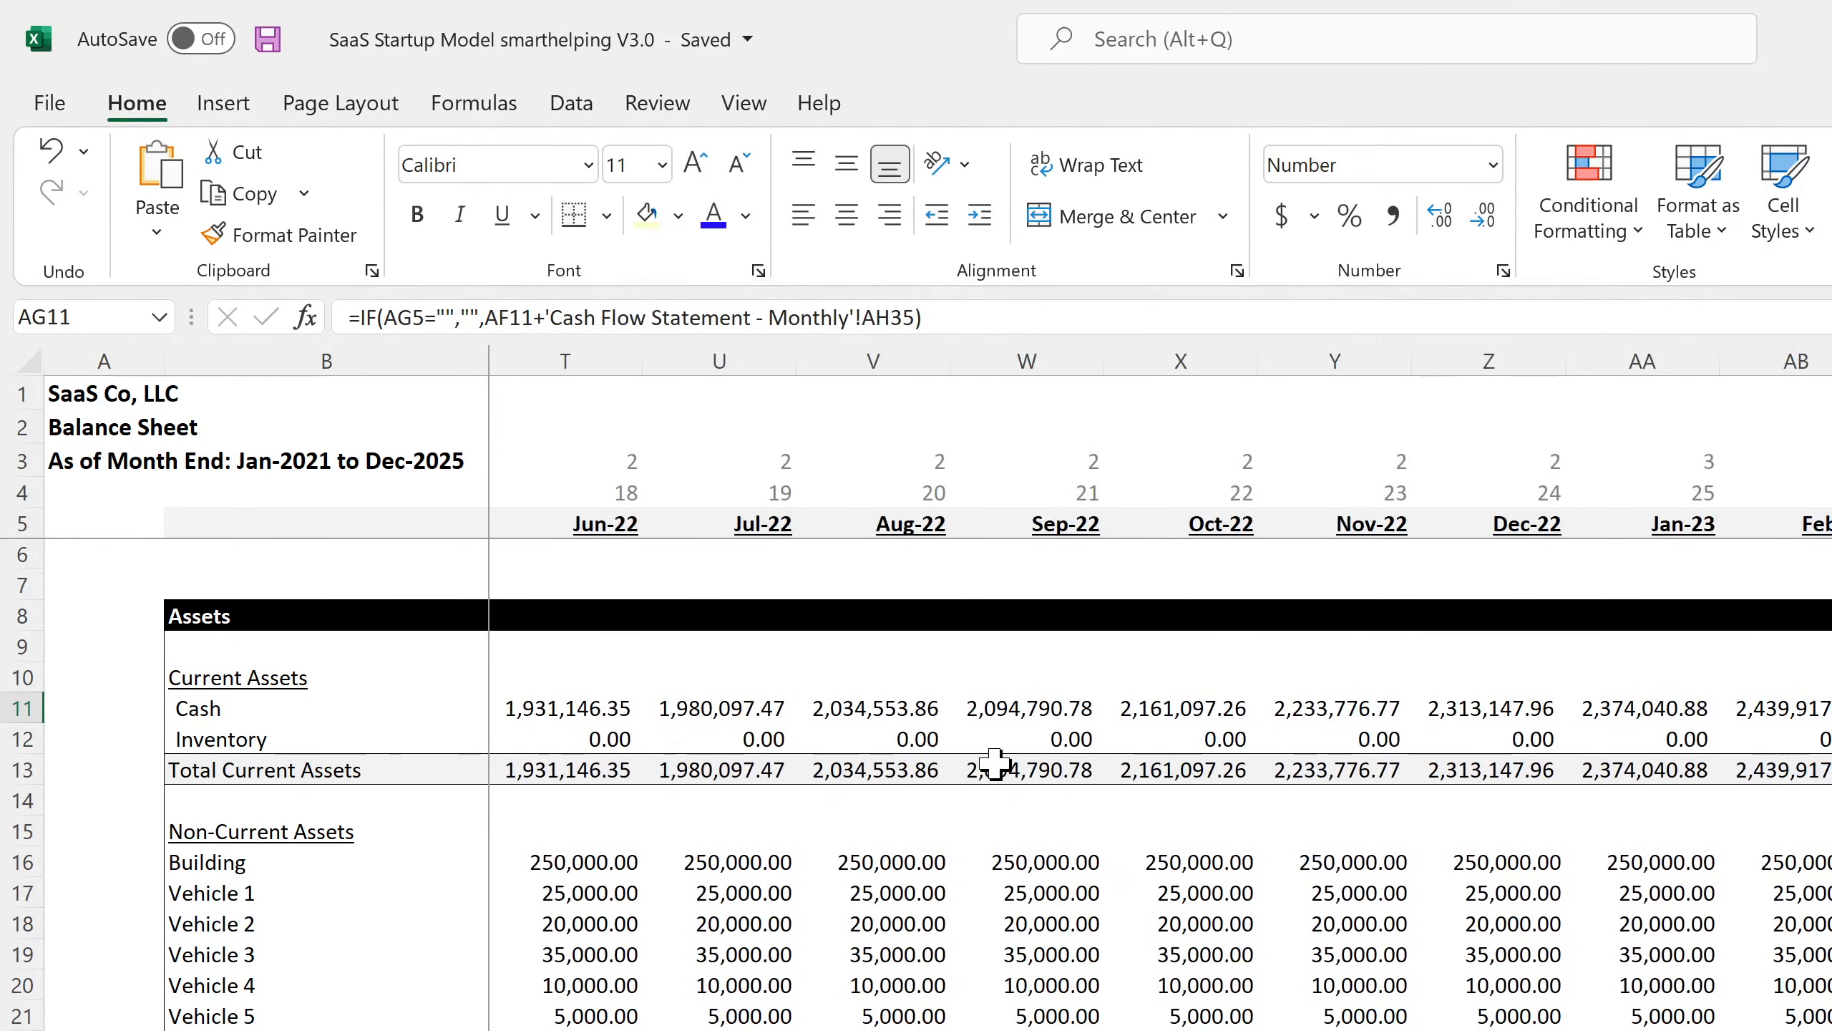
key(Right)
key(Right)
key(Right)
key(Right)
key(Right)
key(Right)
key(Right)
key(Right)
key(Right)
key(Right)
key(Right)
key(Right)
key(Right)
key(Right)
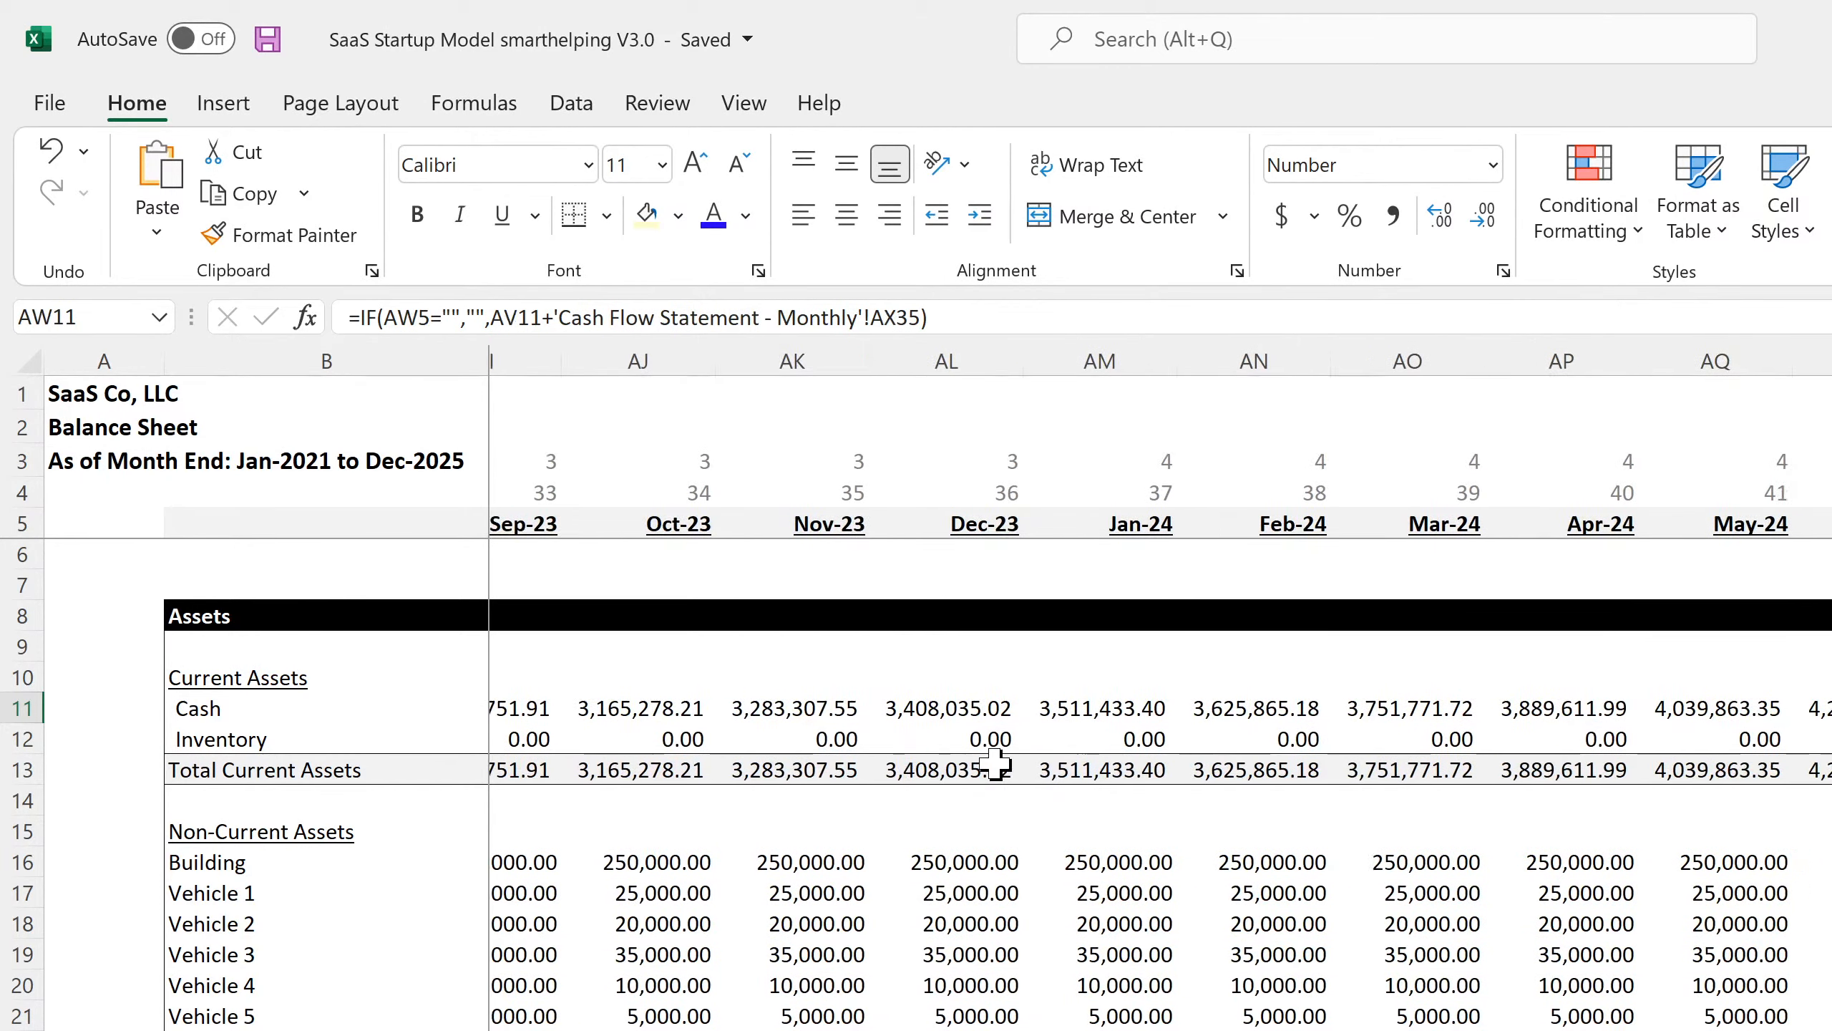
key(Left)
key(Left)
key(Left)
key(Left)
key(Left)
key(Left)
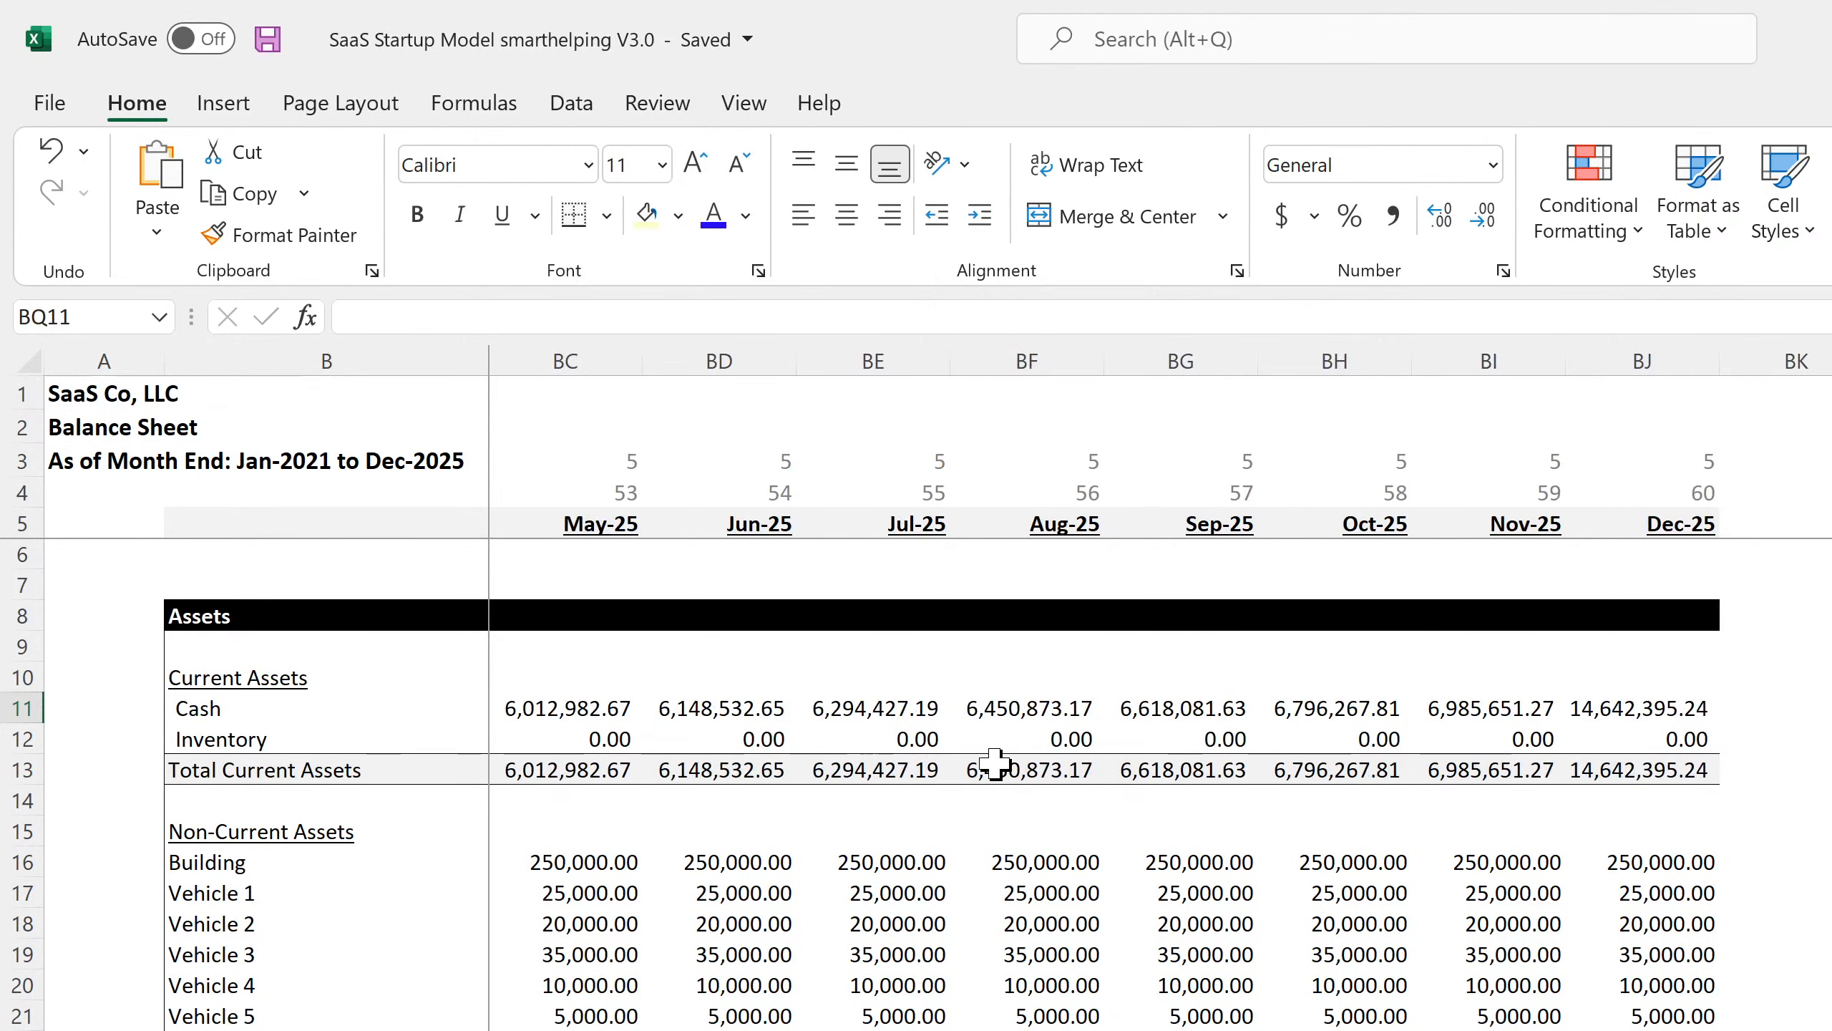
key(Left)
key(Left)
key(Left)
key(Left)
key(Left)
key(Left)
key(Left)
key(Left)
key(Left)
key(Left)
key(Left)
key(Left)
key(Left)
key(Left)
key(Left)
key(Left)
key(Left)
key(Left)
key(Left)
key(Left)
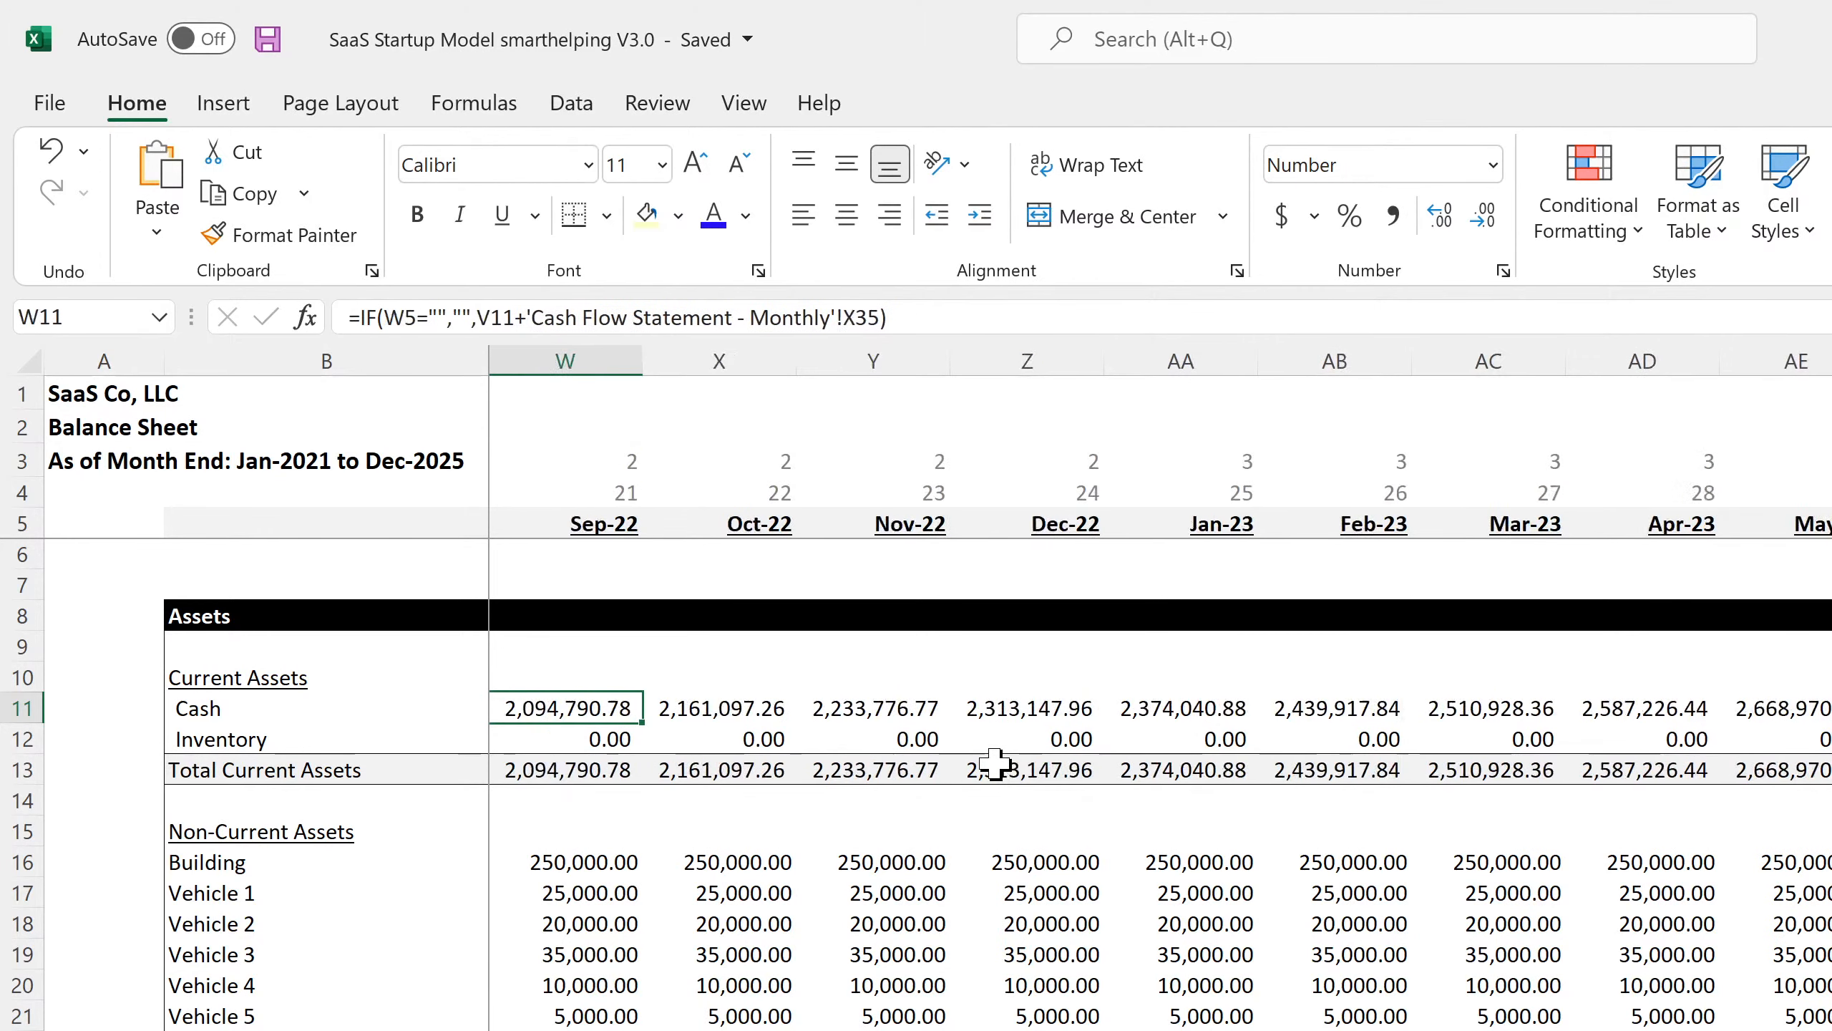
key(Right)
key(Right)
key(Right)
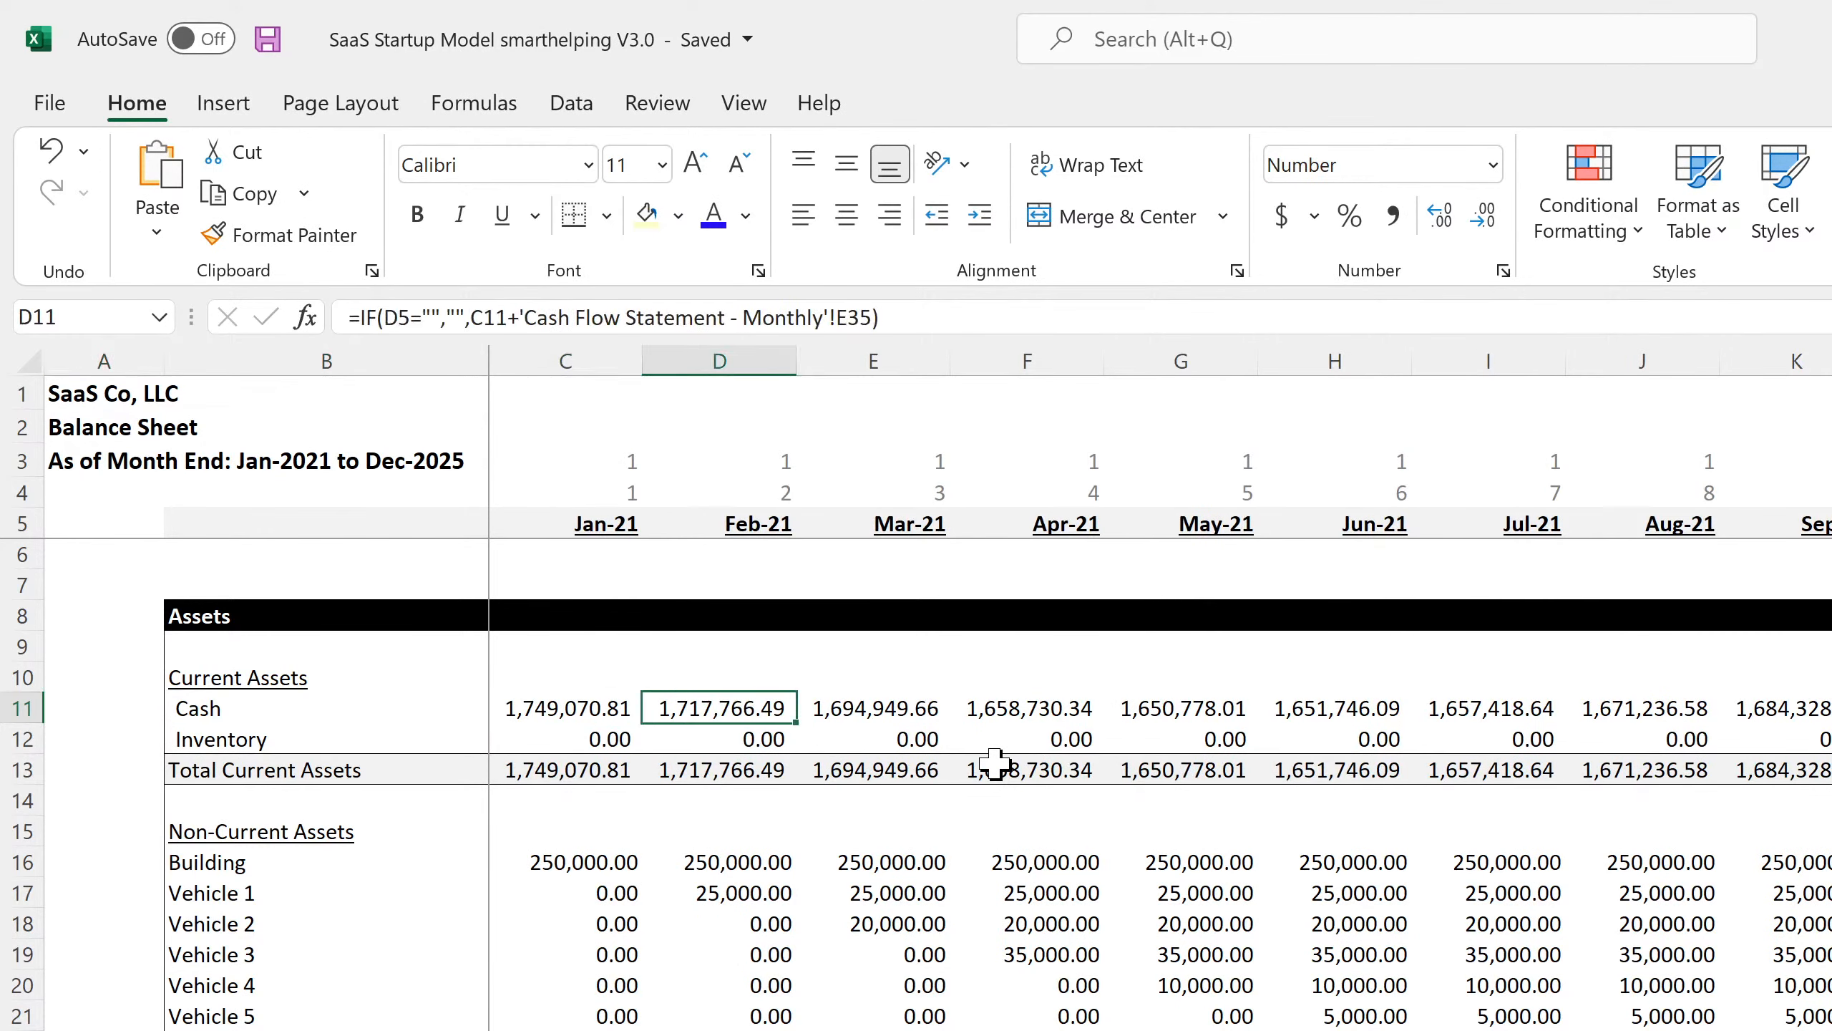
key(Left)
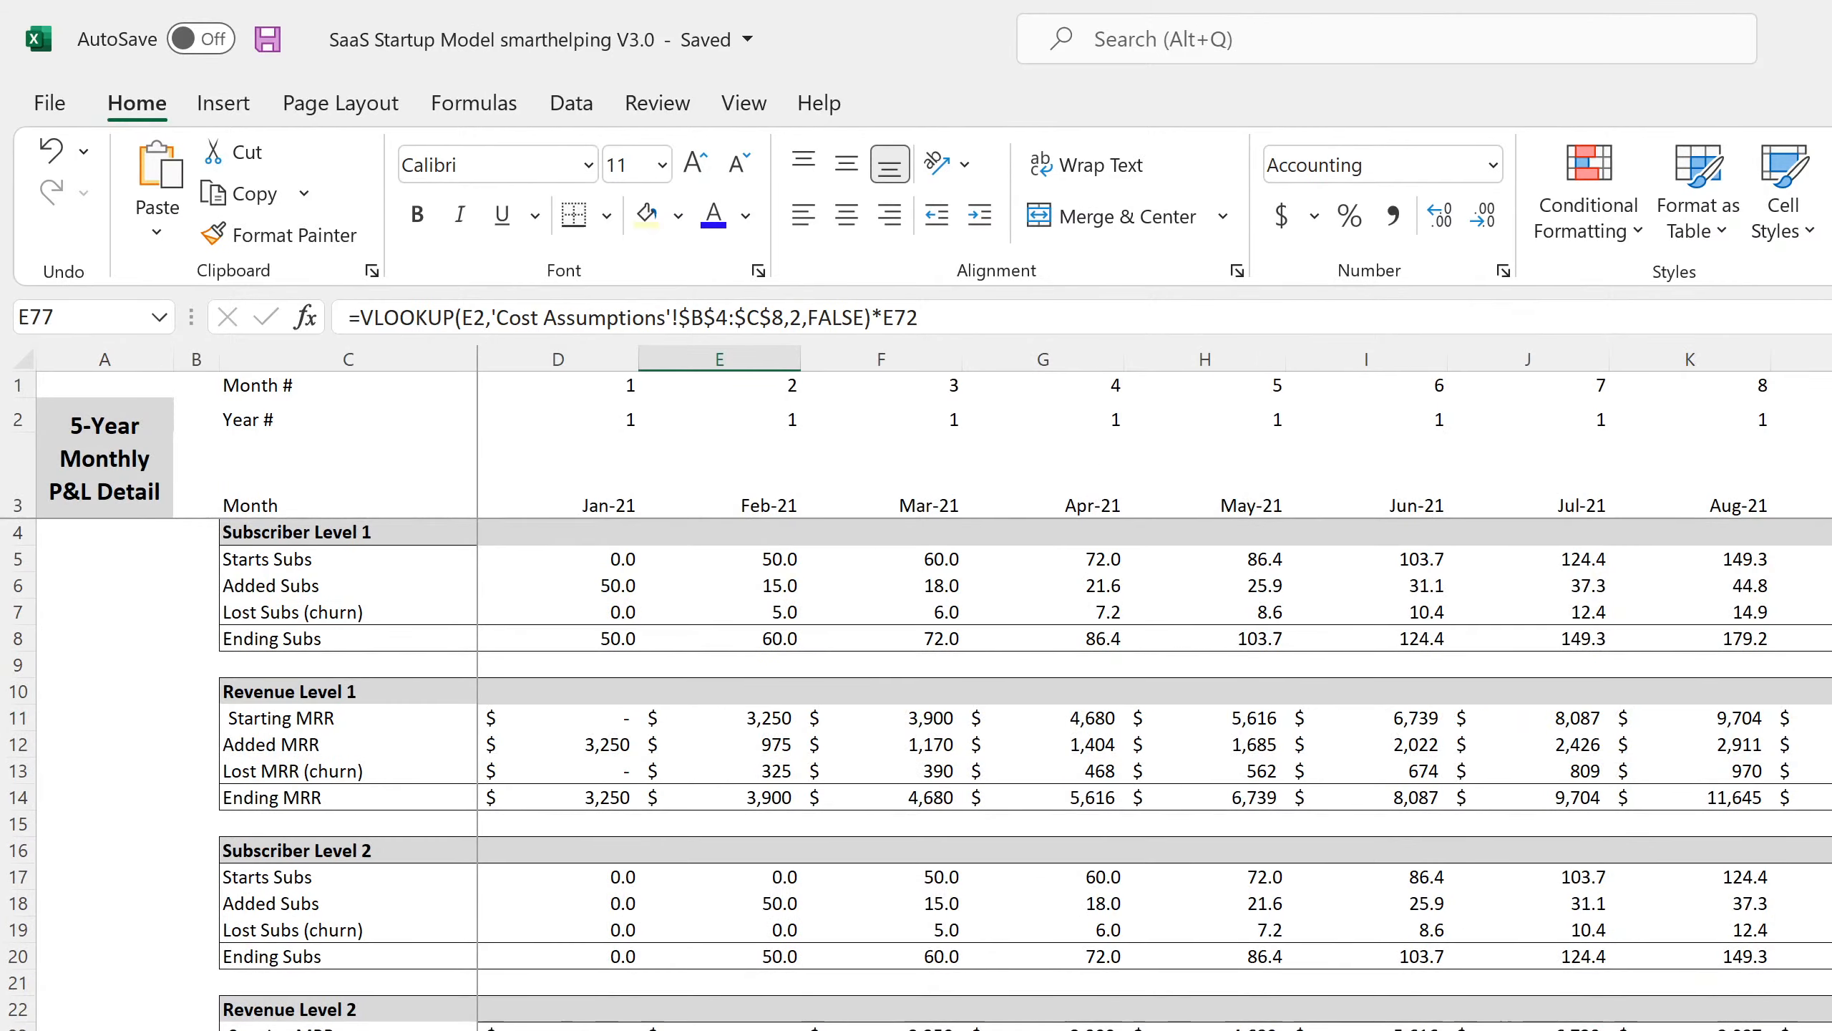
Review the Cash Flow formulas for Startup Costs, Jan-21 Net Cash In and later months' ending cash.
scroll(916, 772, down, 20)
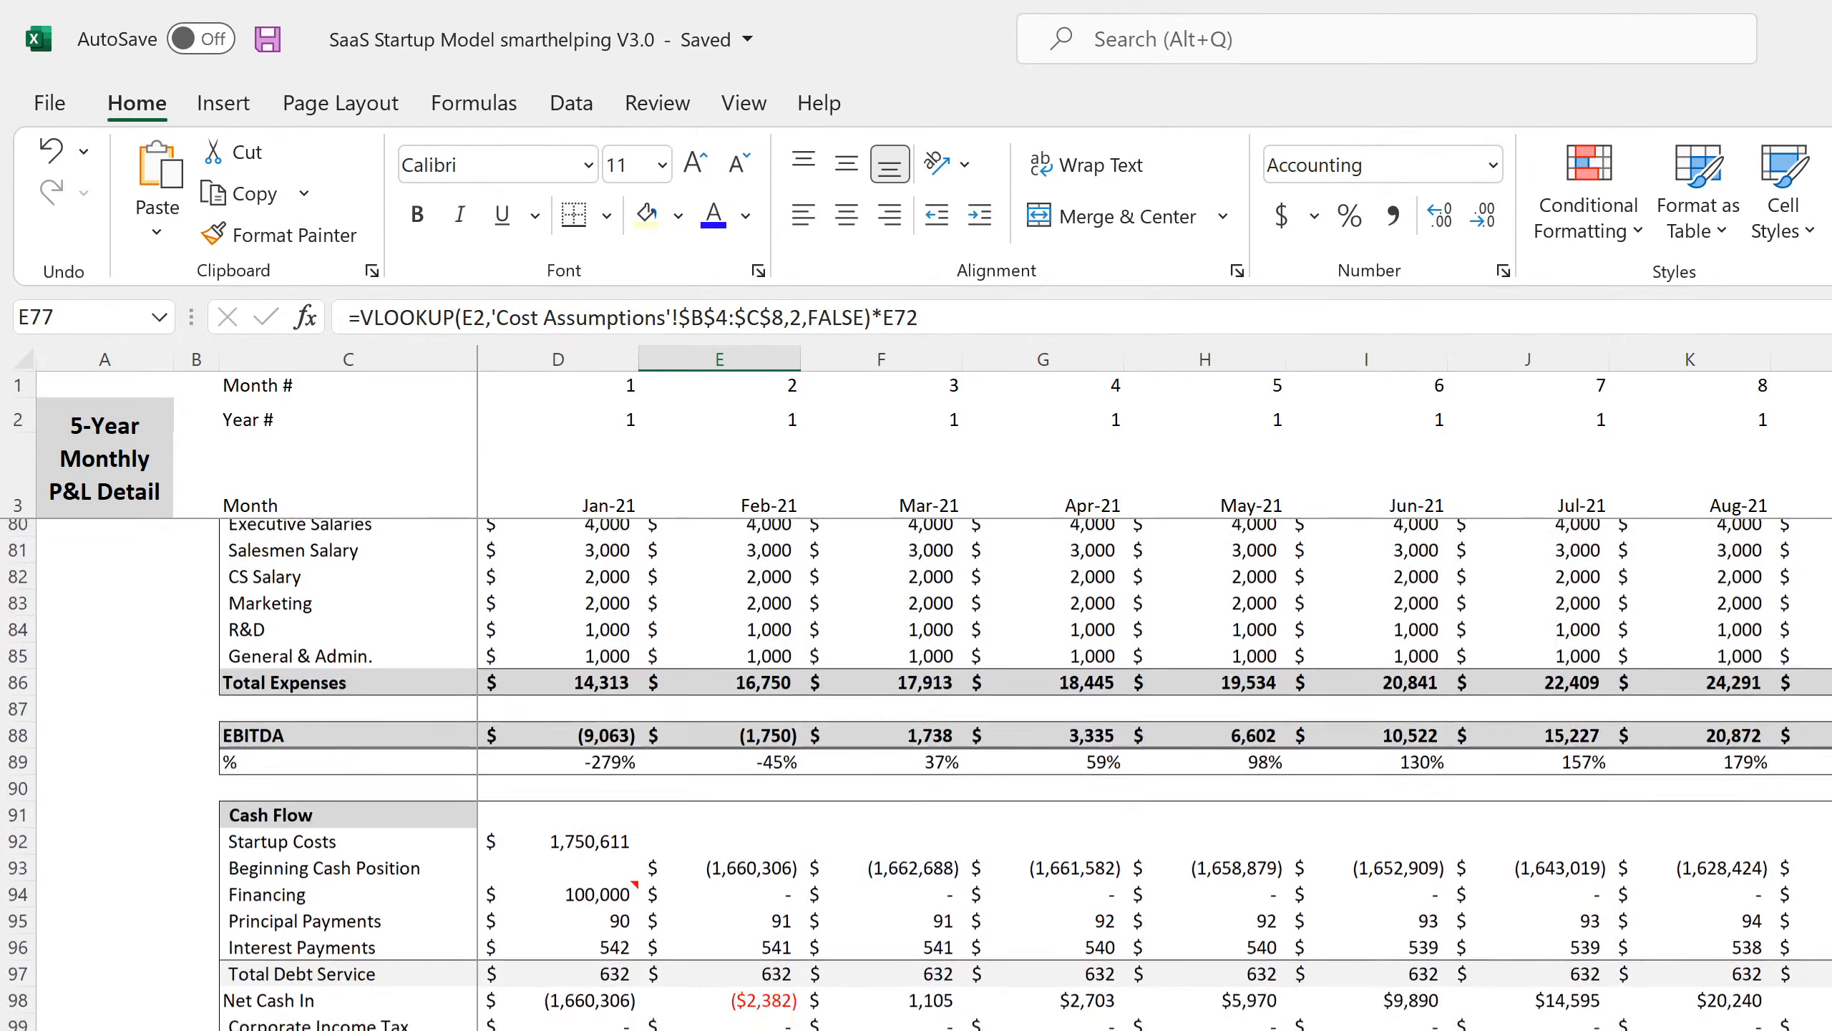
scroll(916, 772, down, 4)
scroll(916, 772, up, 4)
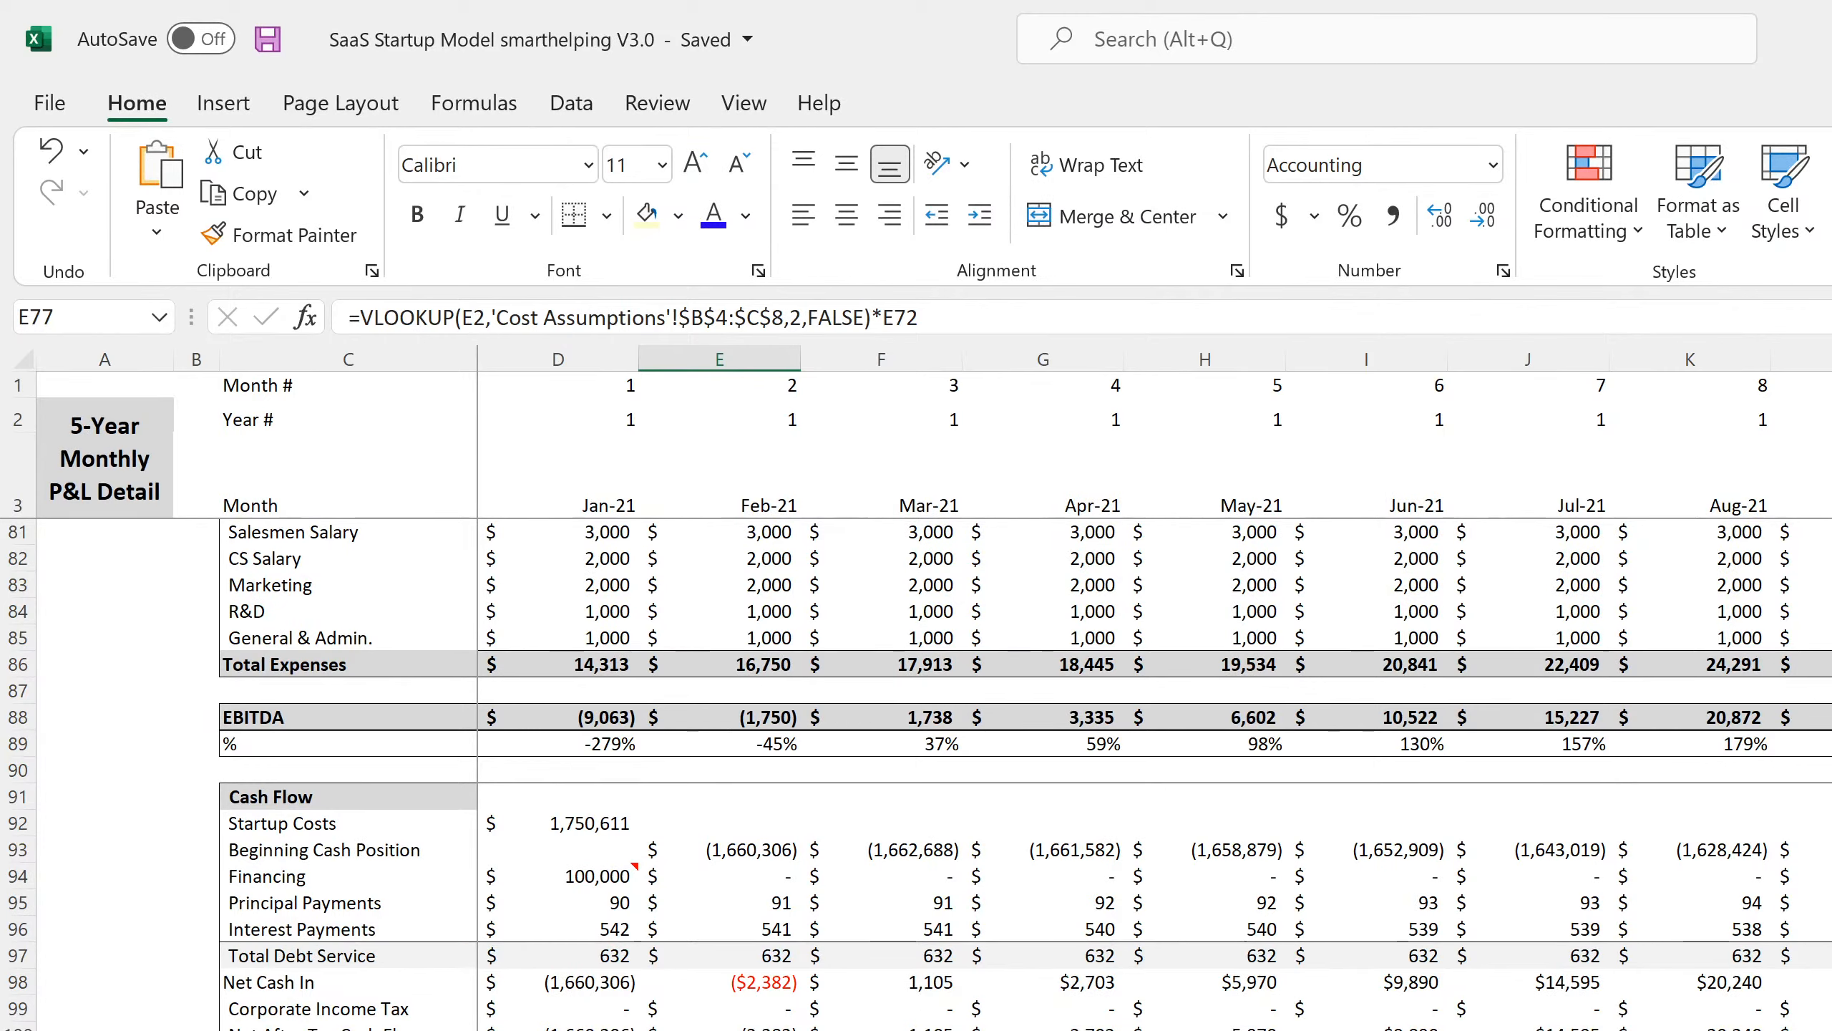
click(604, 825)
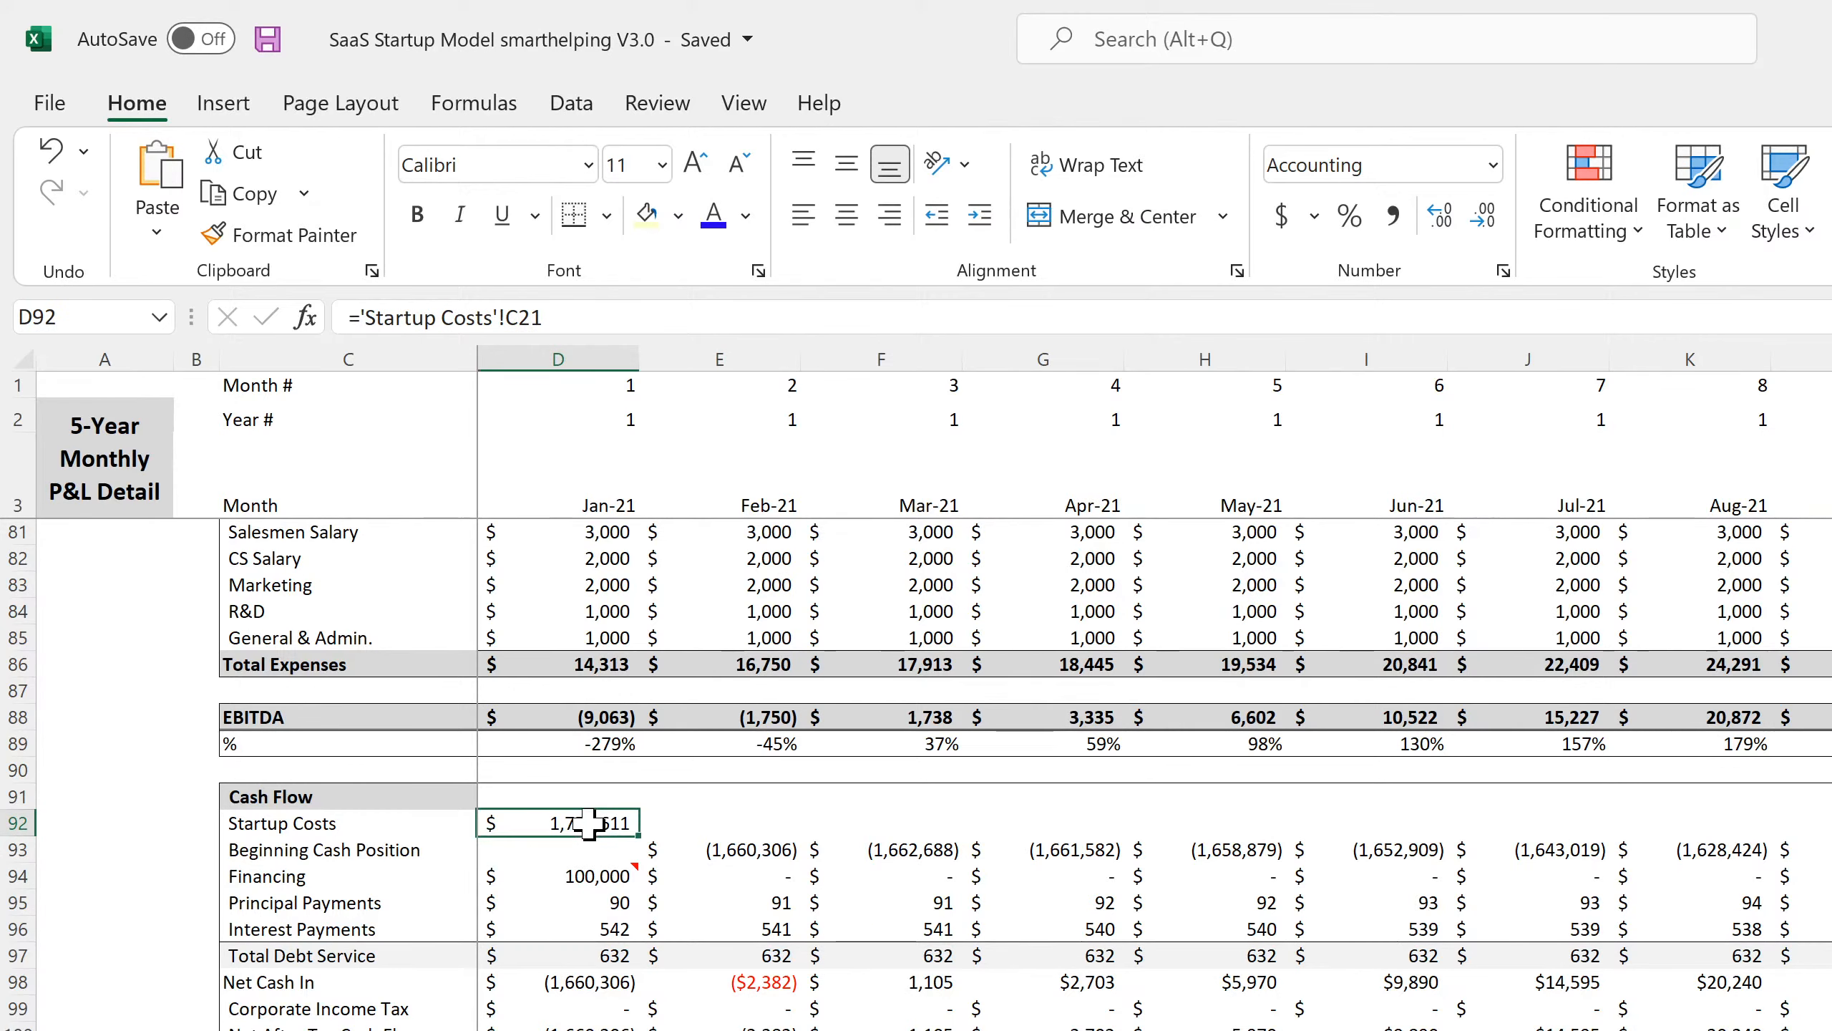
click(593, 983)
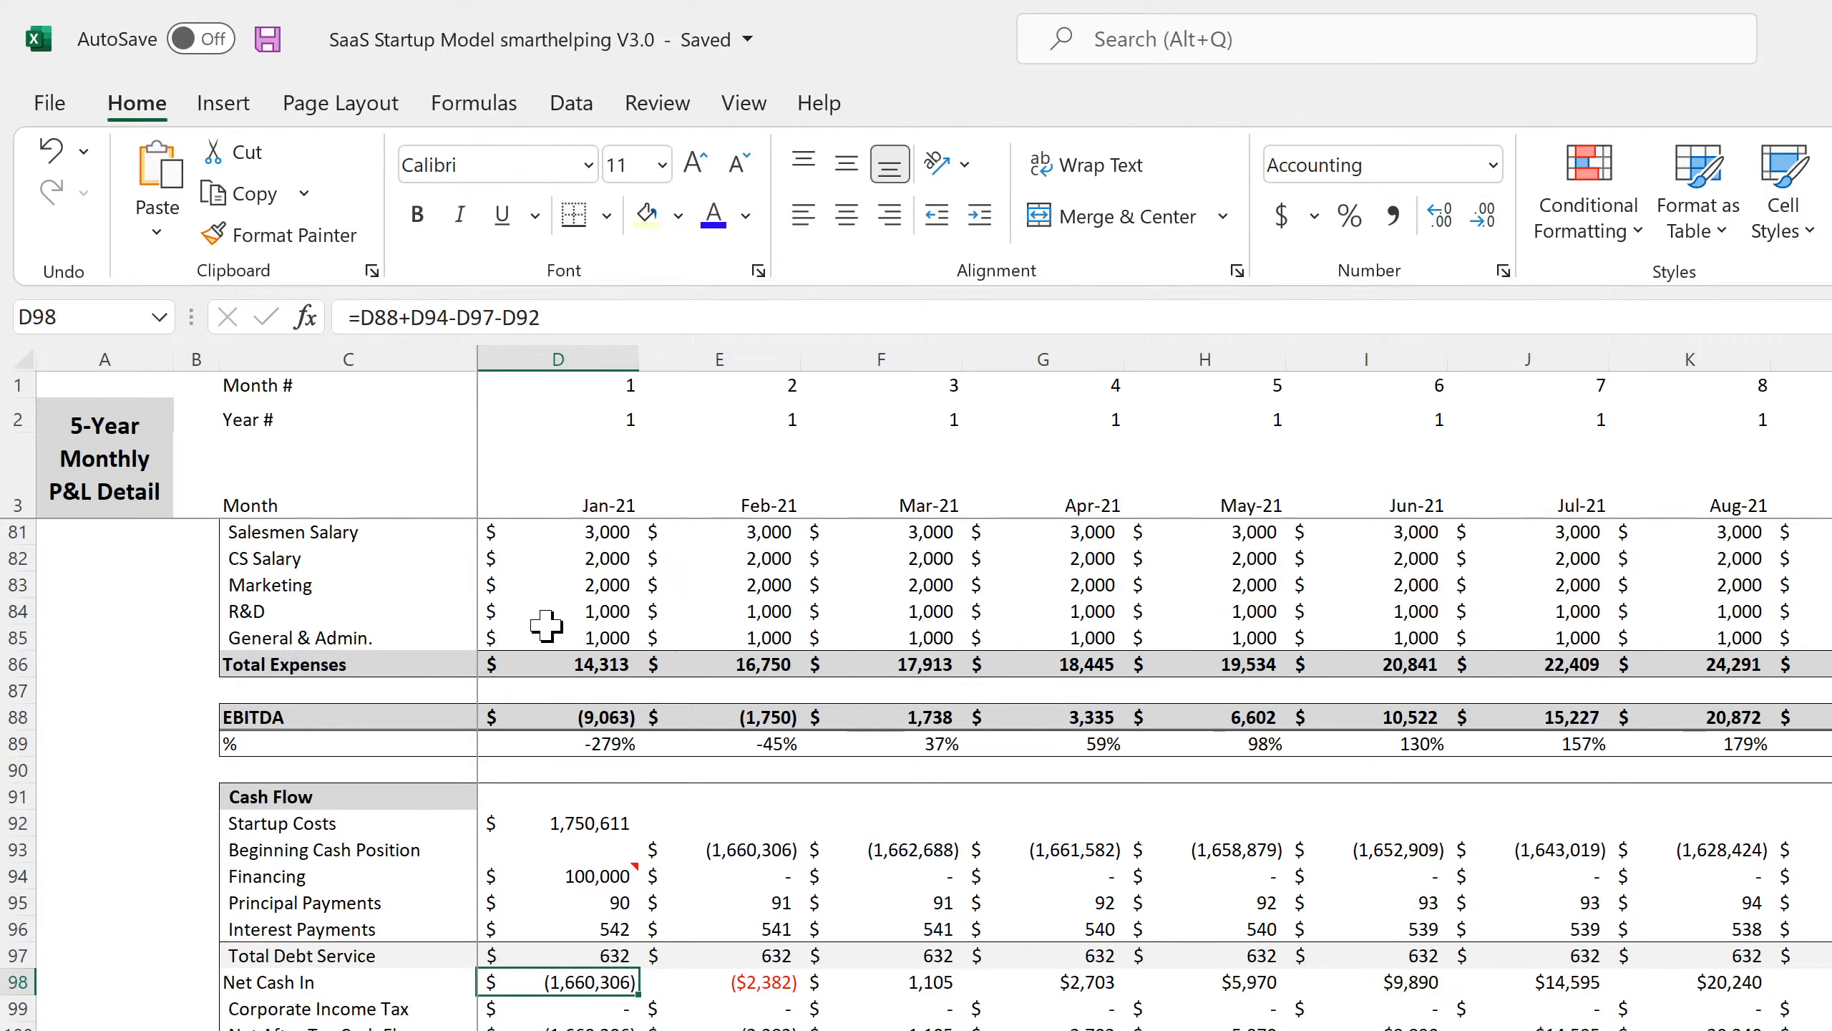
key(Down)
key(Down)
key(Down)
key(Right)
key(Right)
key(Right)
key(Right)
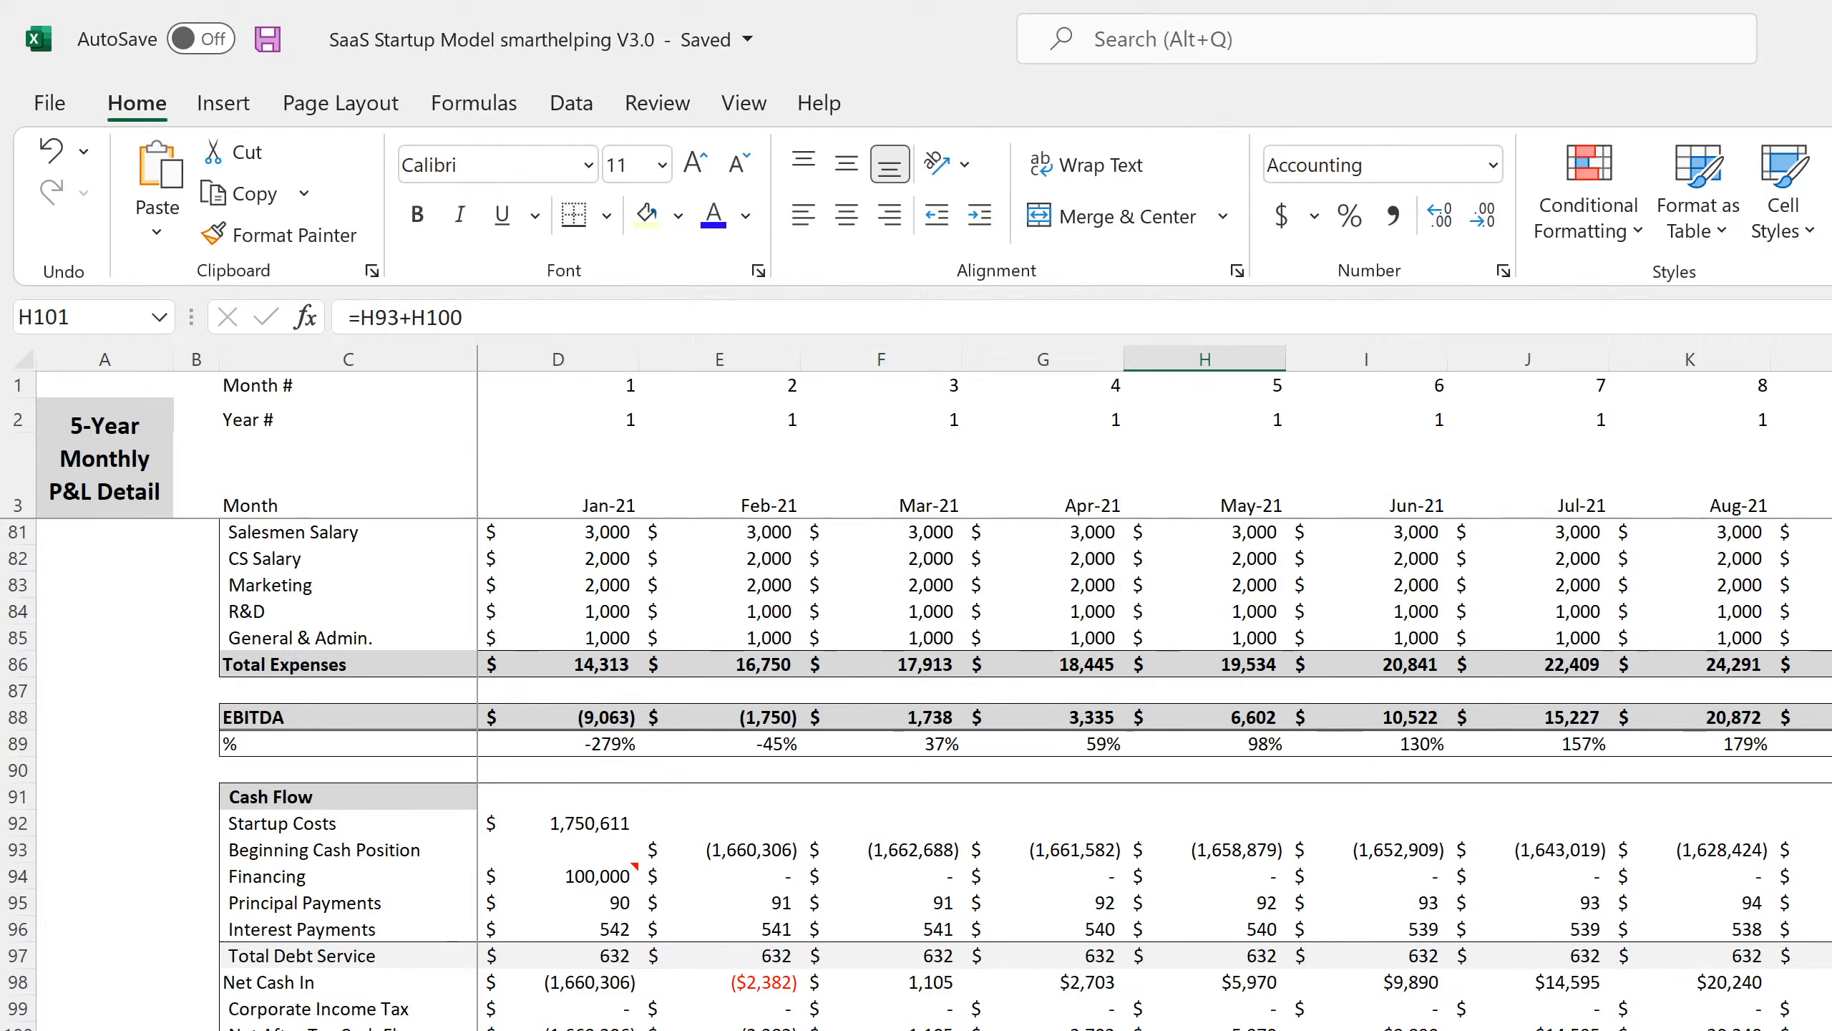
key(Right)
key(Right)
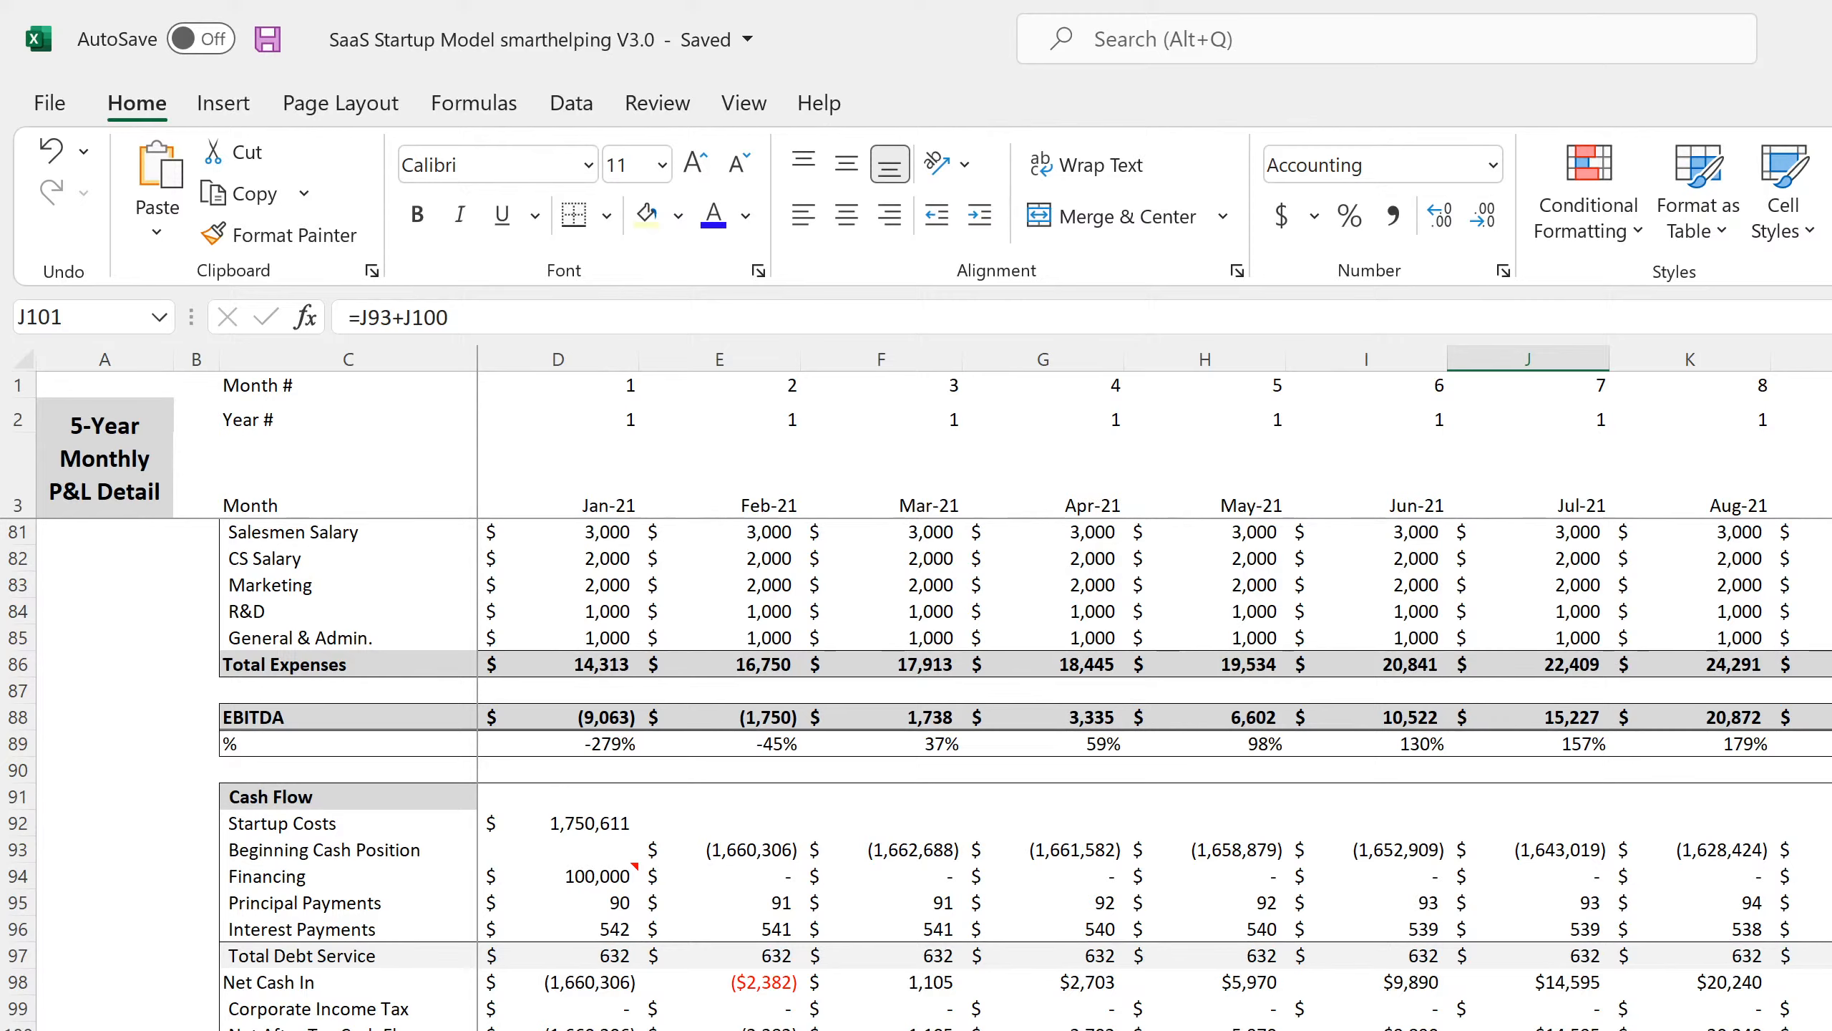
On the Capitalization Table, trace Total Equity Required ($1,662,688), the funds-contributed total and the funding-gap formula.
key(ctrl+Page_Down)
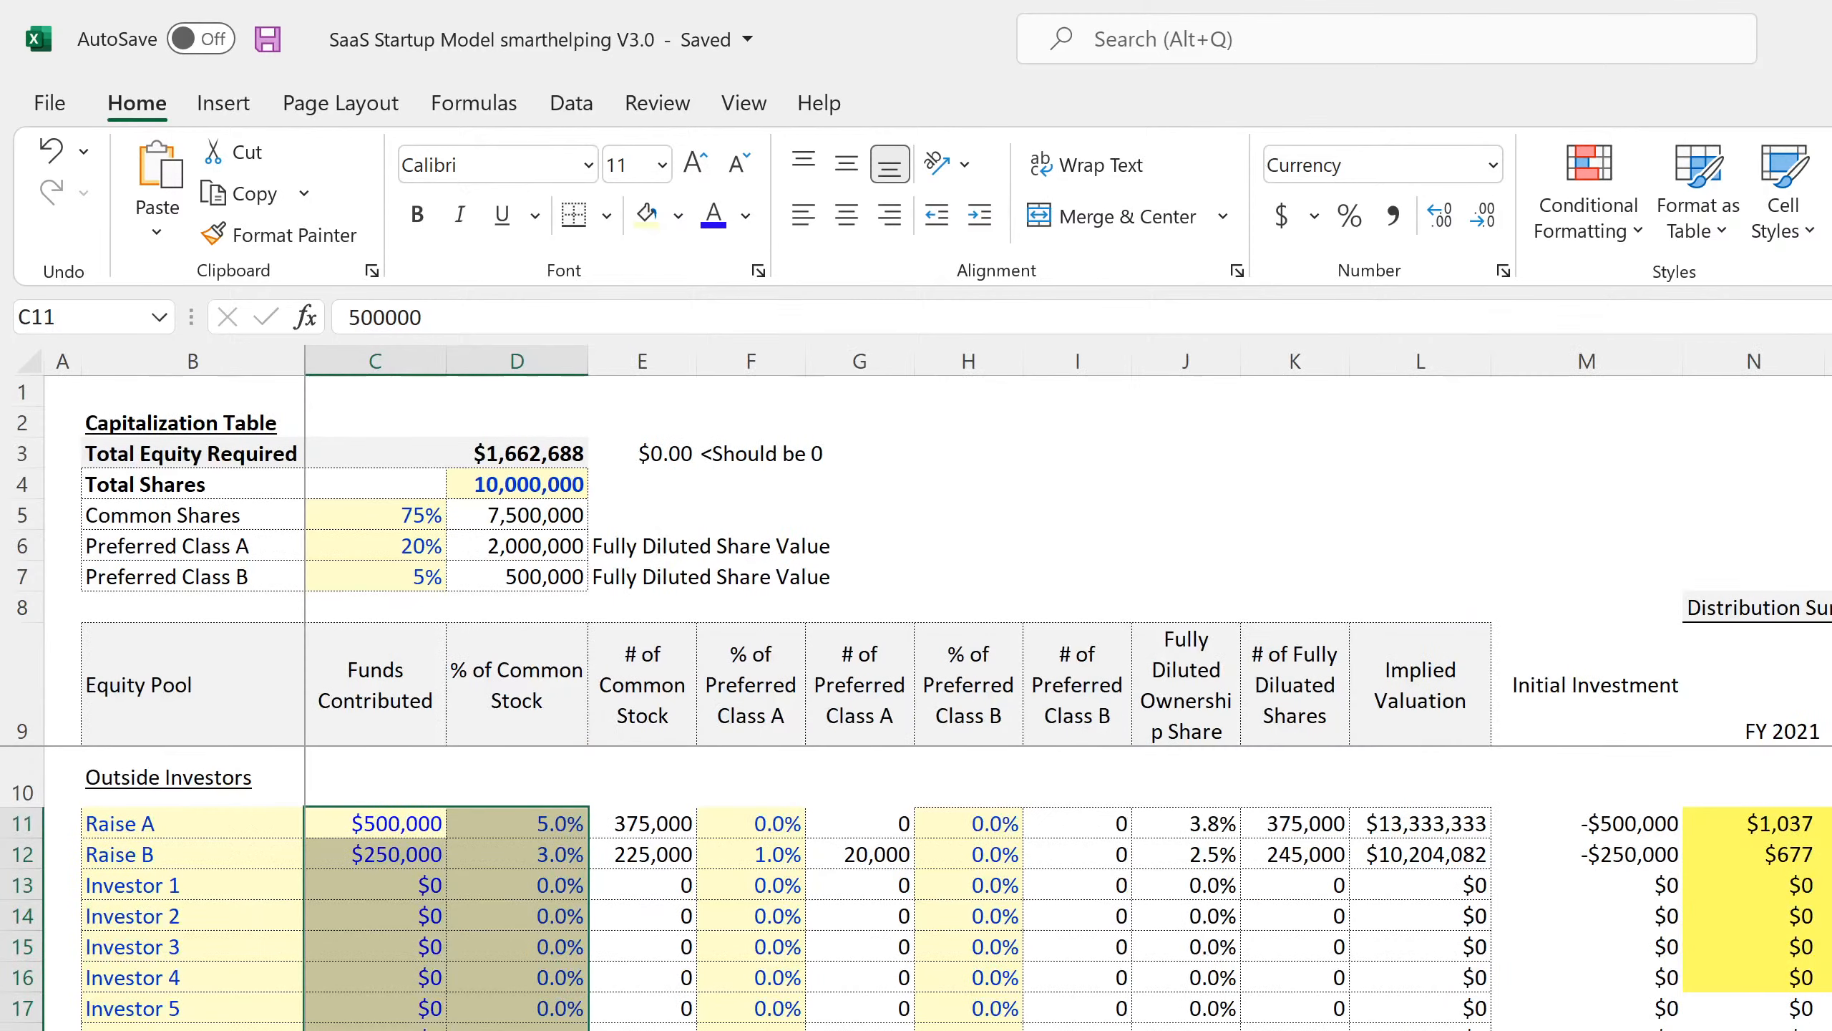
click(516, 451)
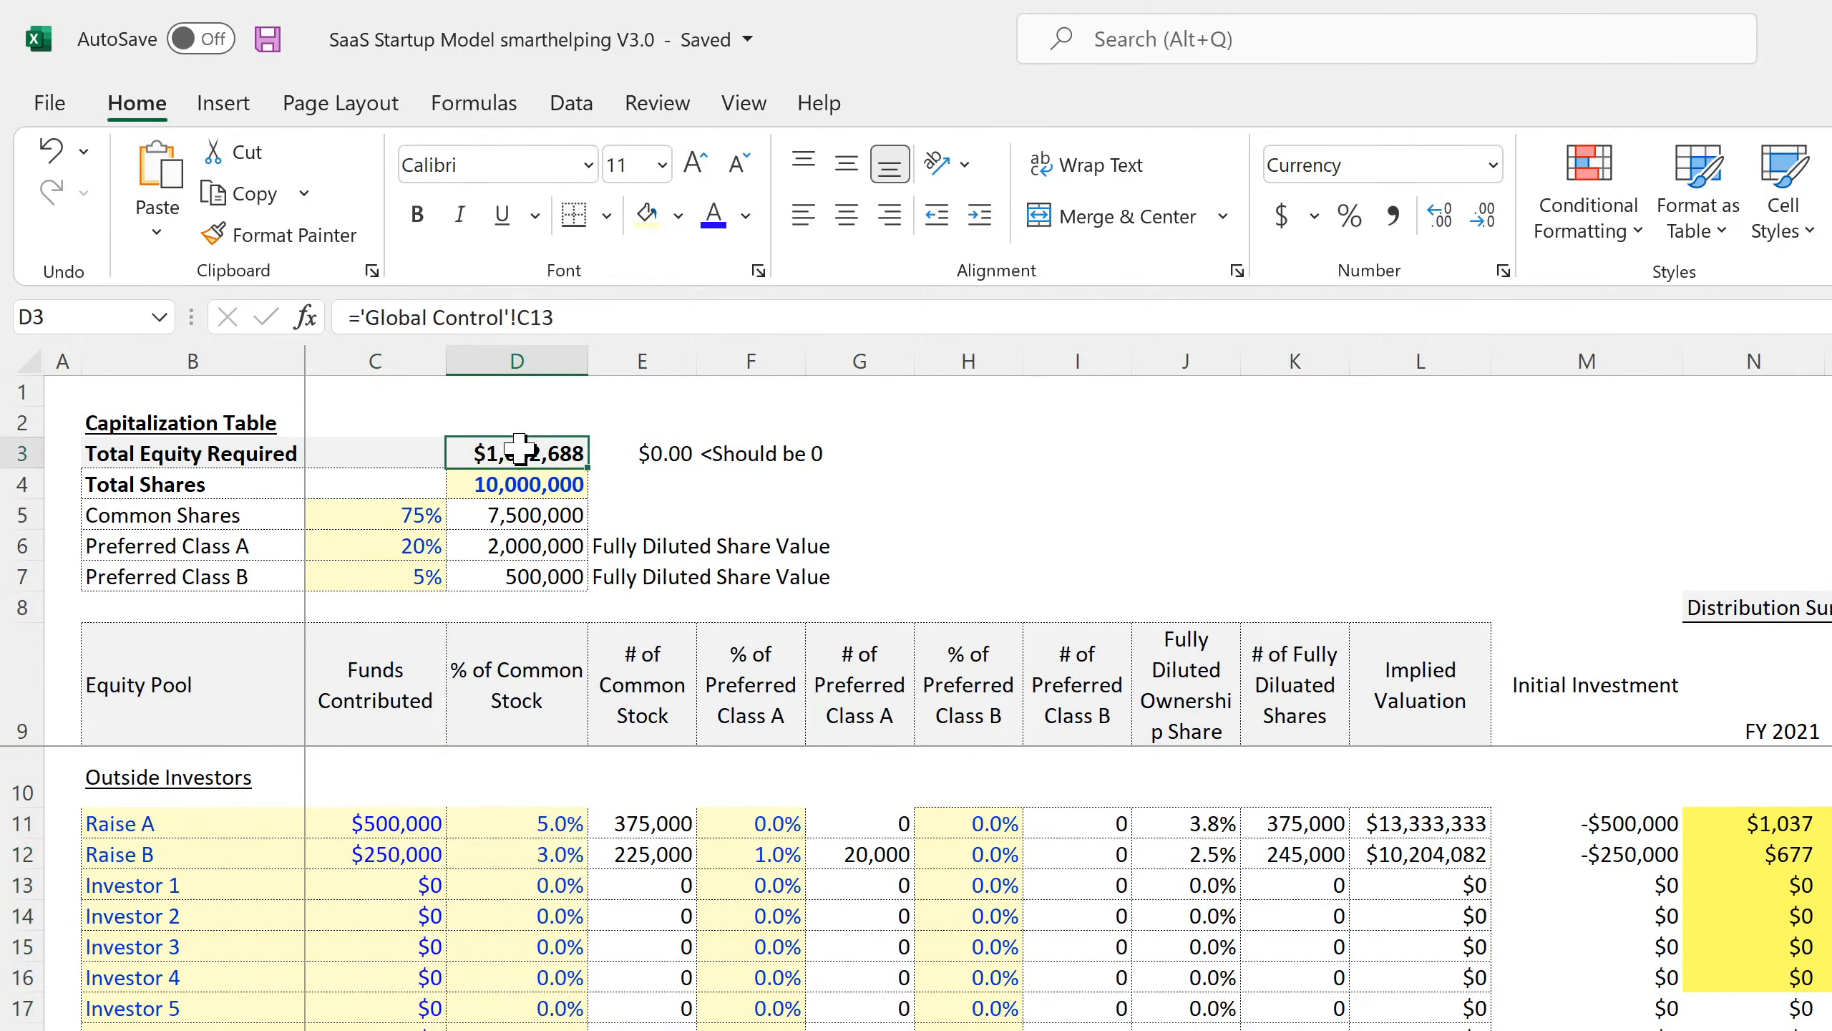
scroll(481, 689, down, 4)
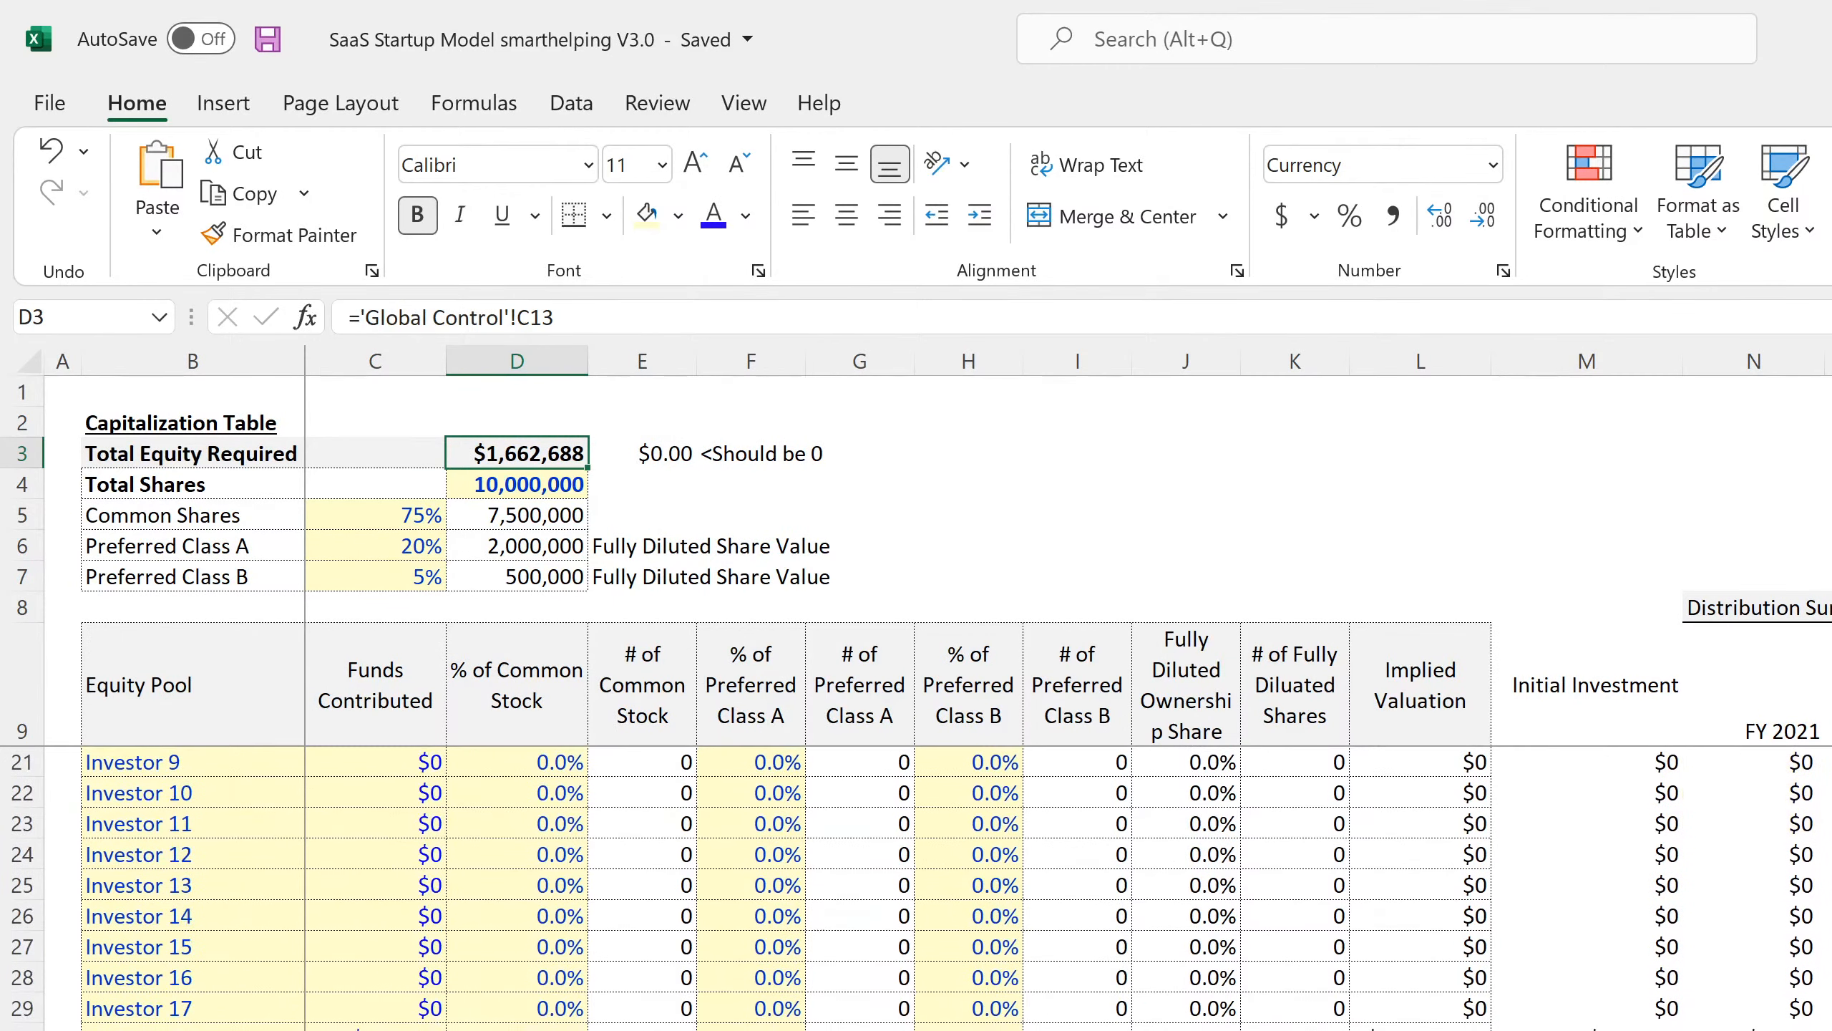
click(375, 1030)
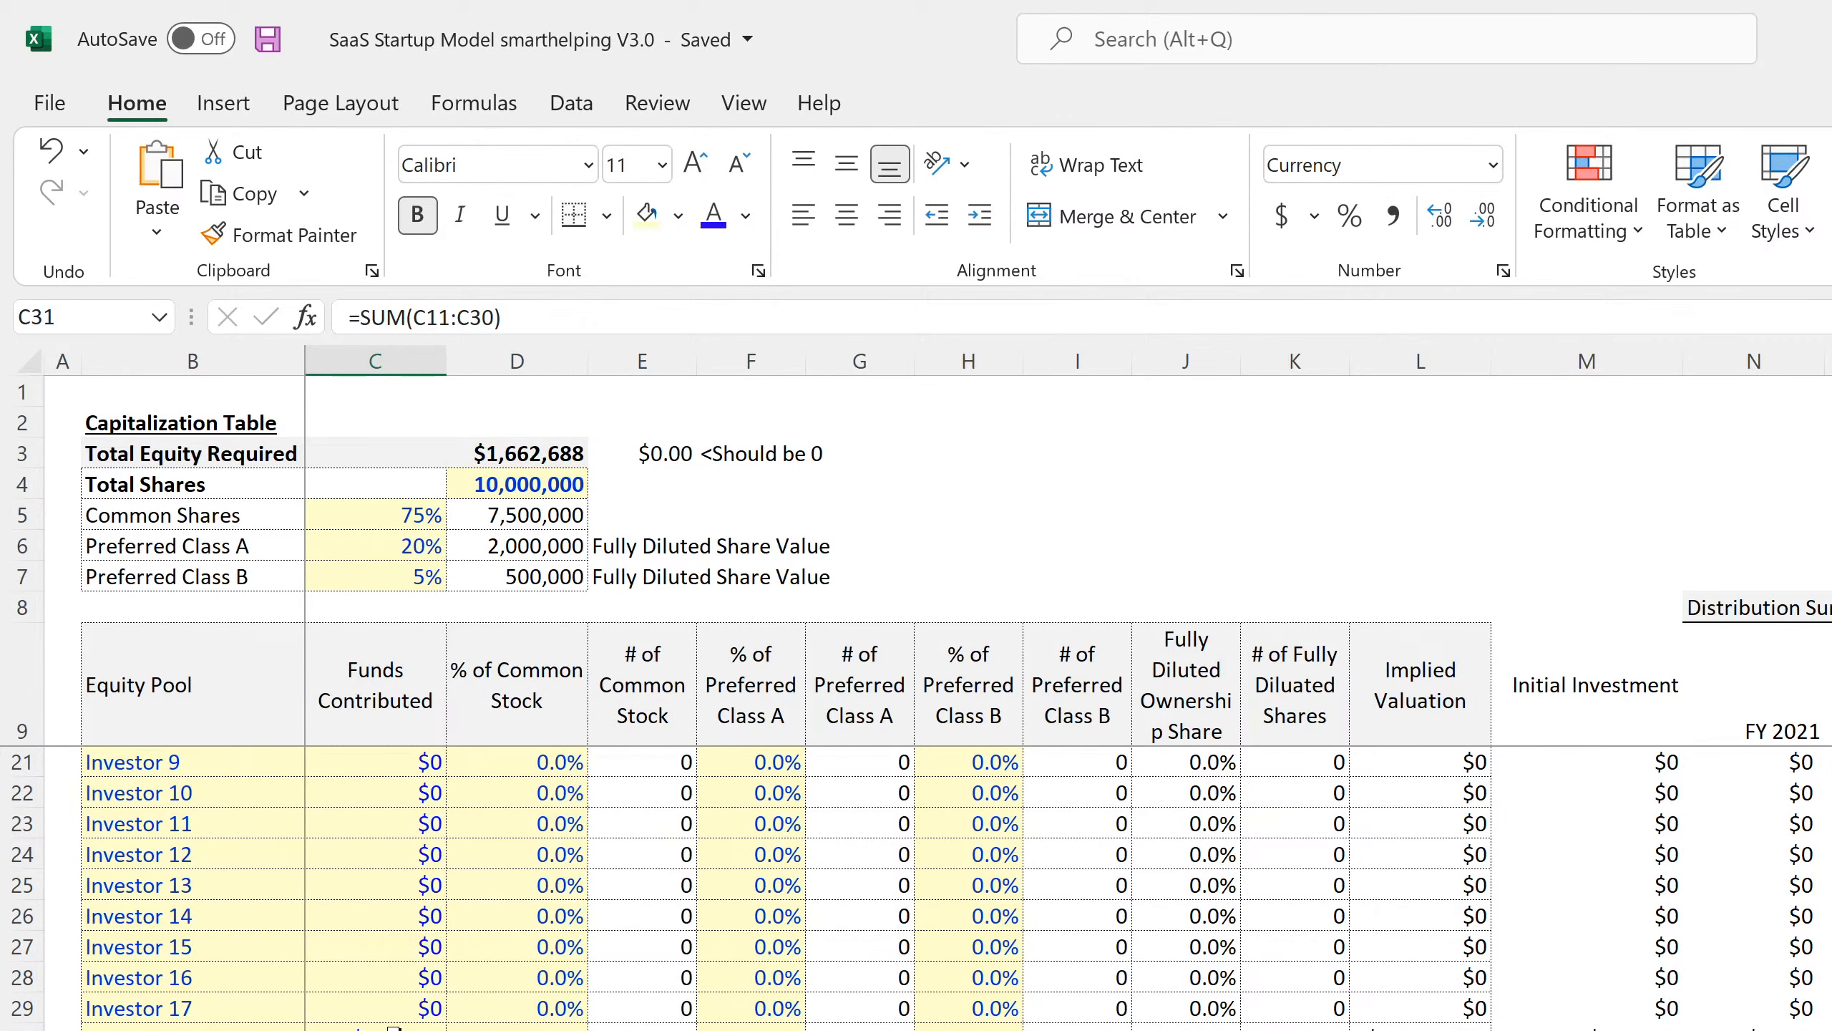
scroll(395, 1025, down, 7)
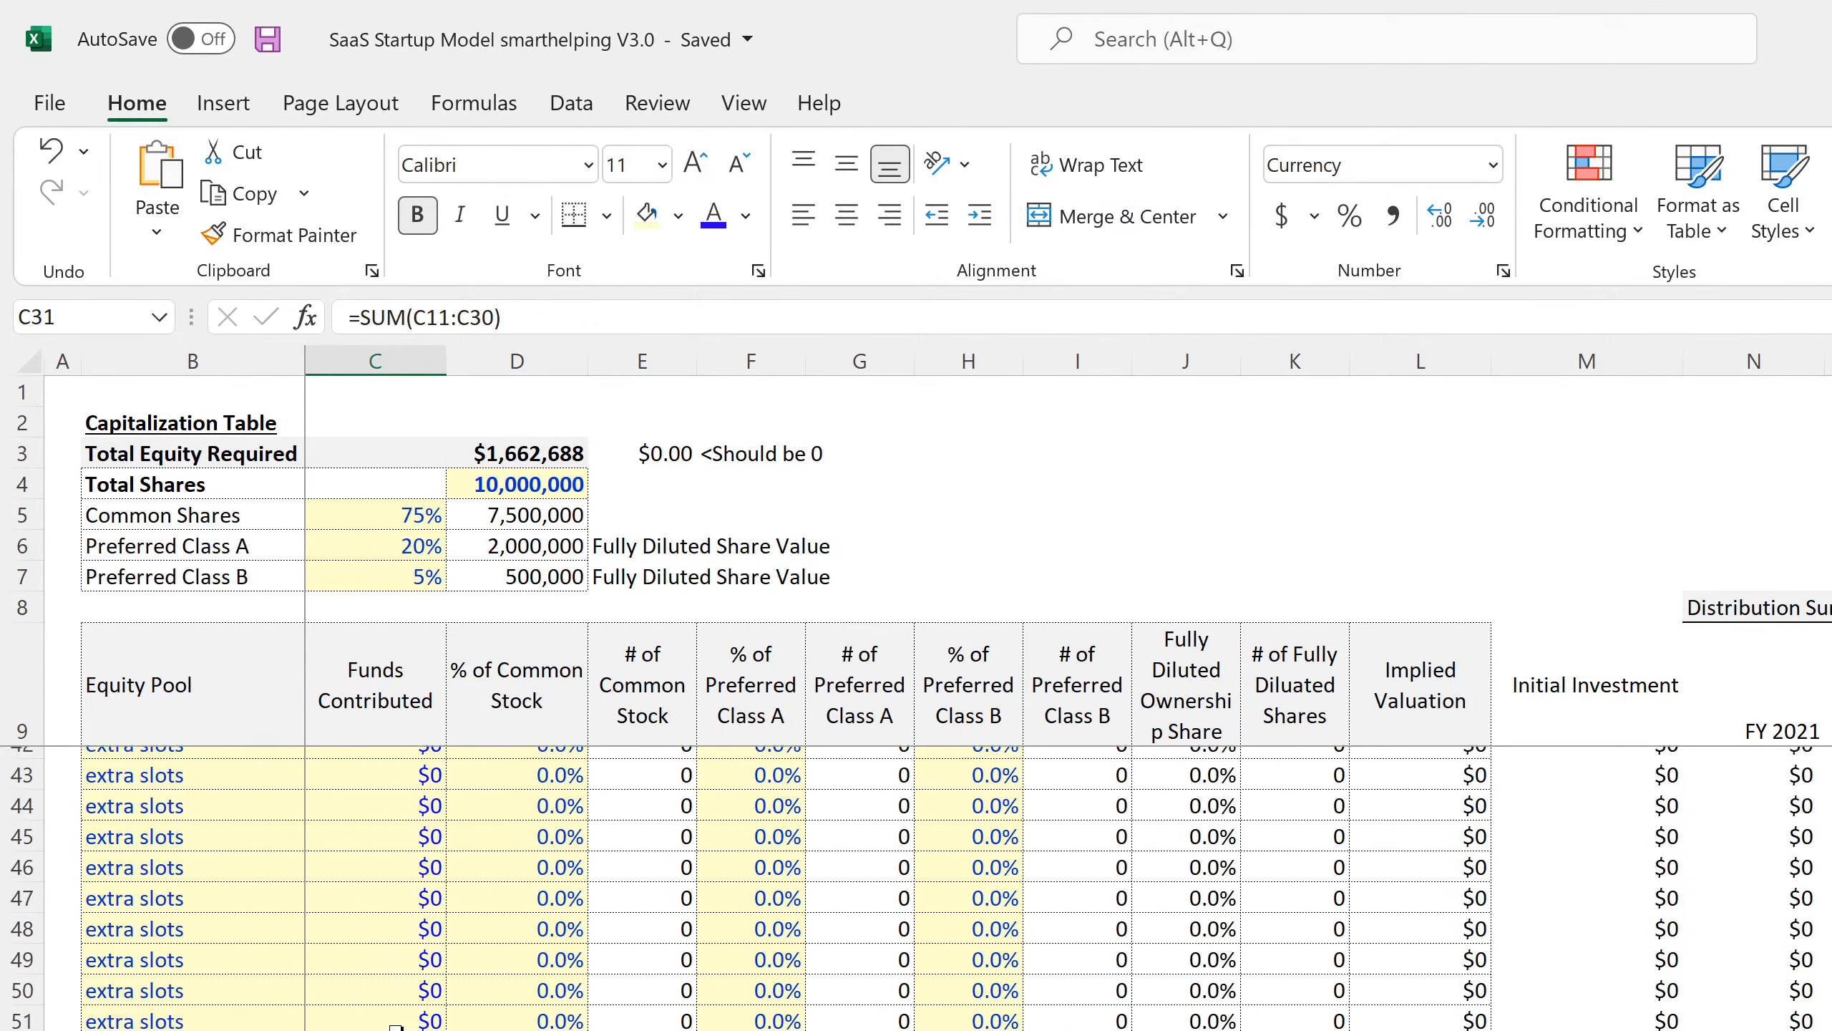
scroll(395, 1025, up, 4)
scroll(395, 1025, up, 4)
click(395, 1026)
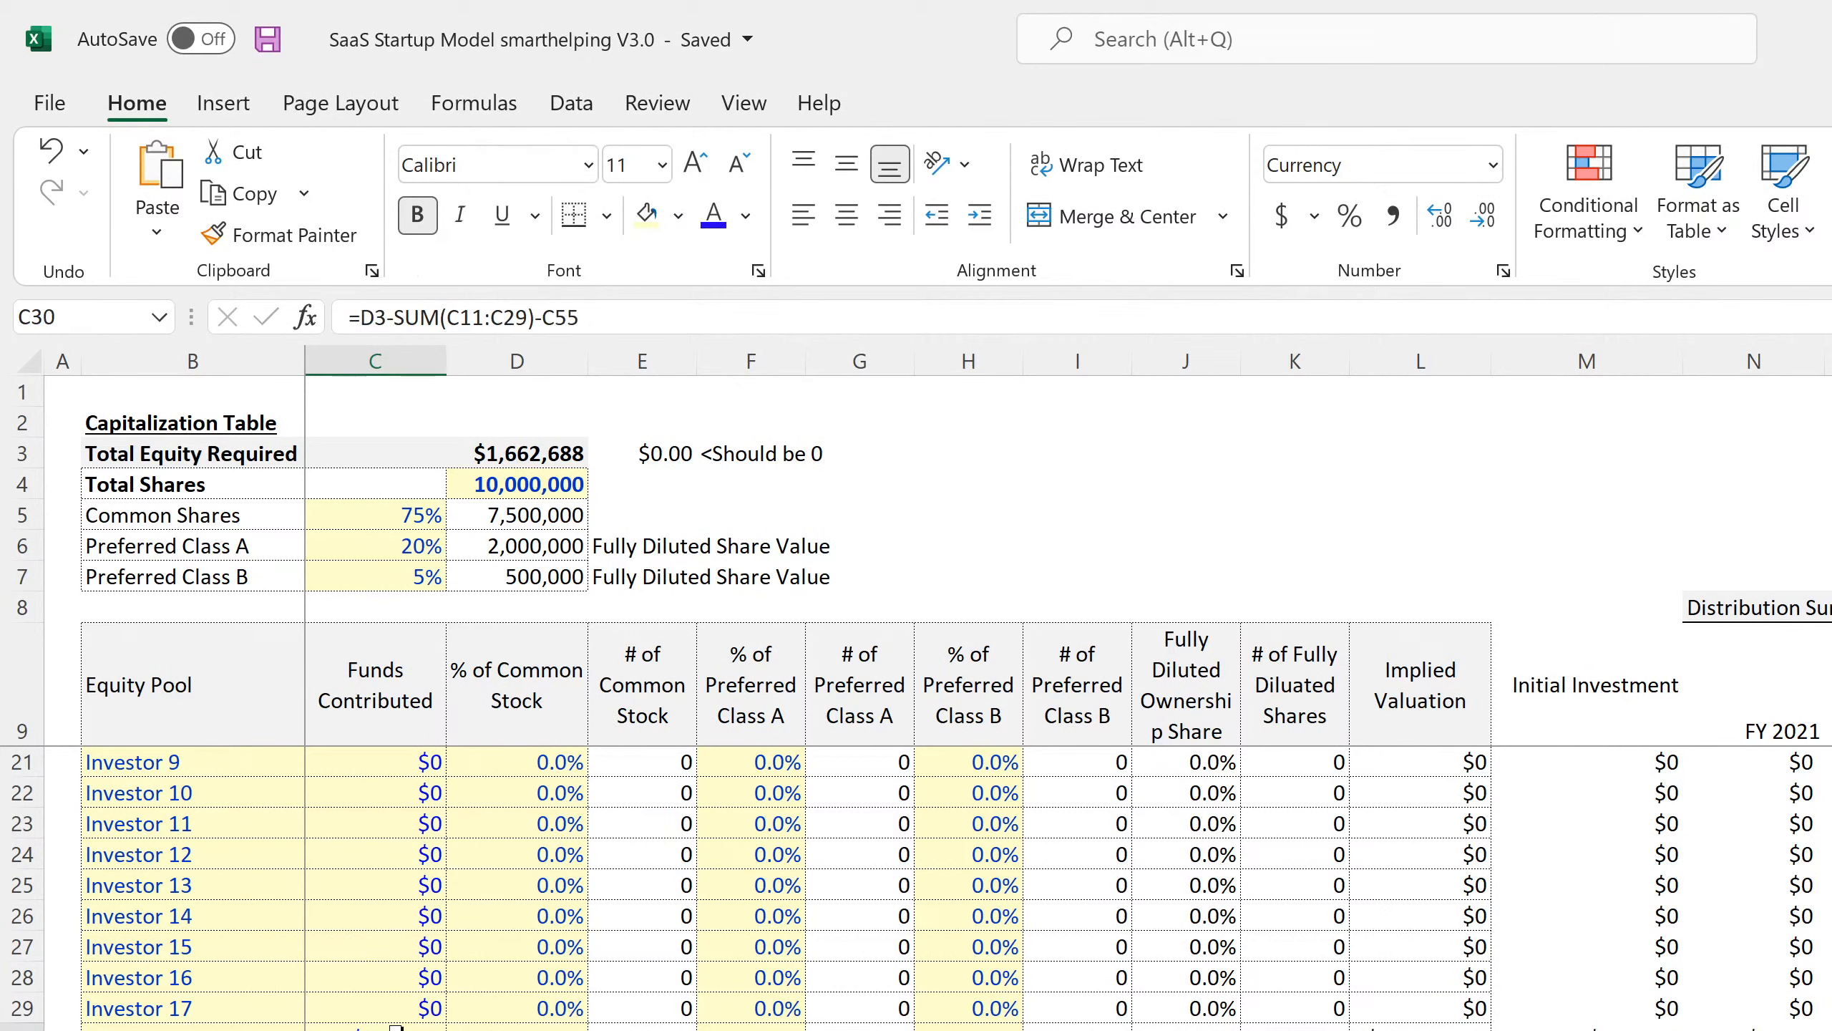
scroll(395, 1025, up, 4)
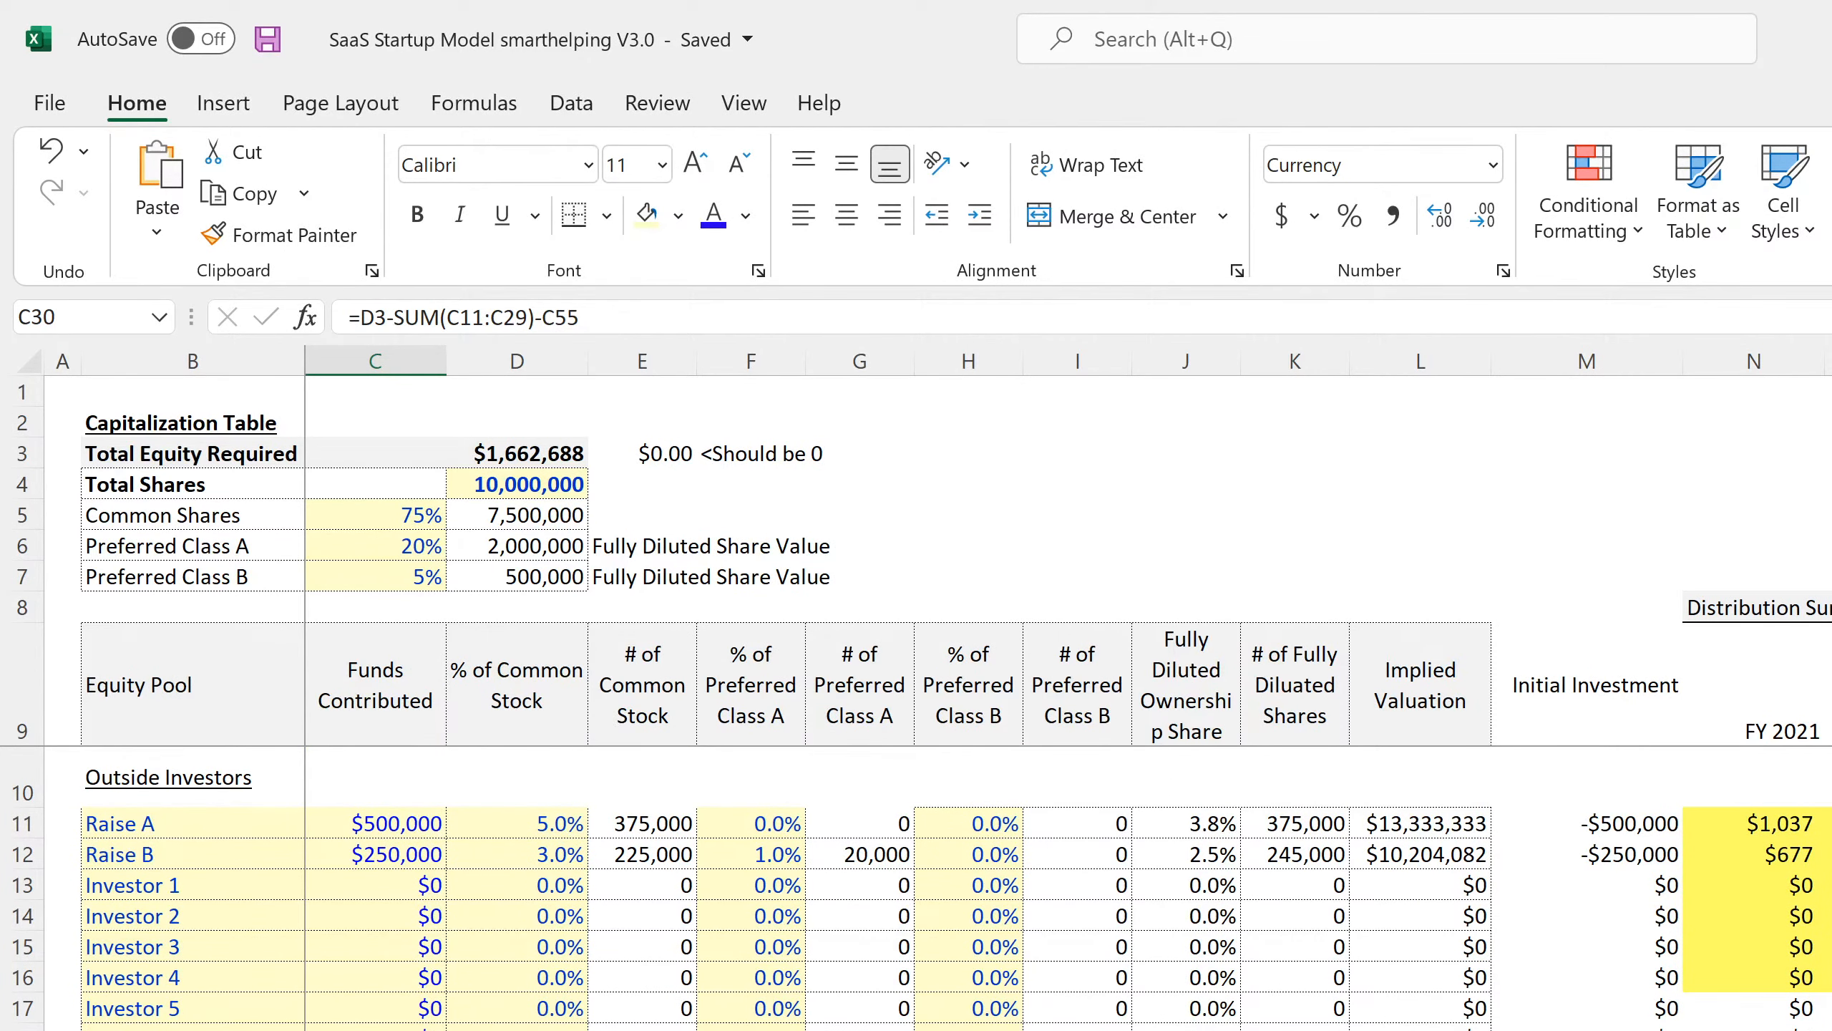
Change the Startup Costs Reserve in C9 to 250,000, bringing the total to $1,000,611.
click(505, 1029)
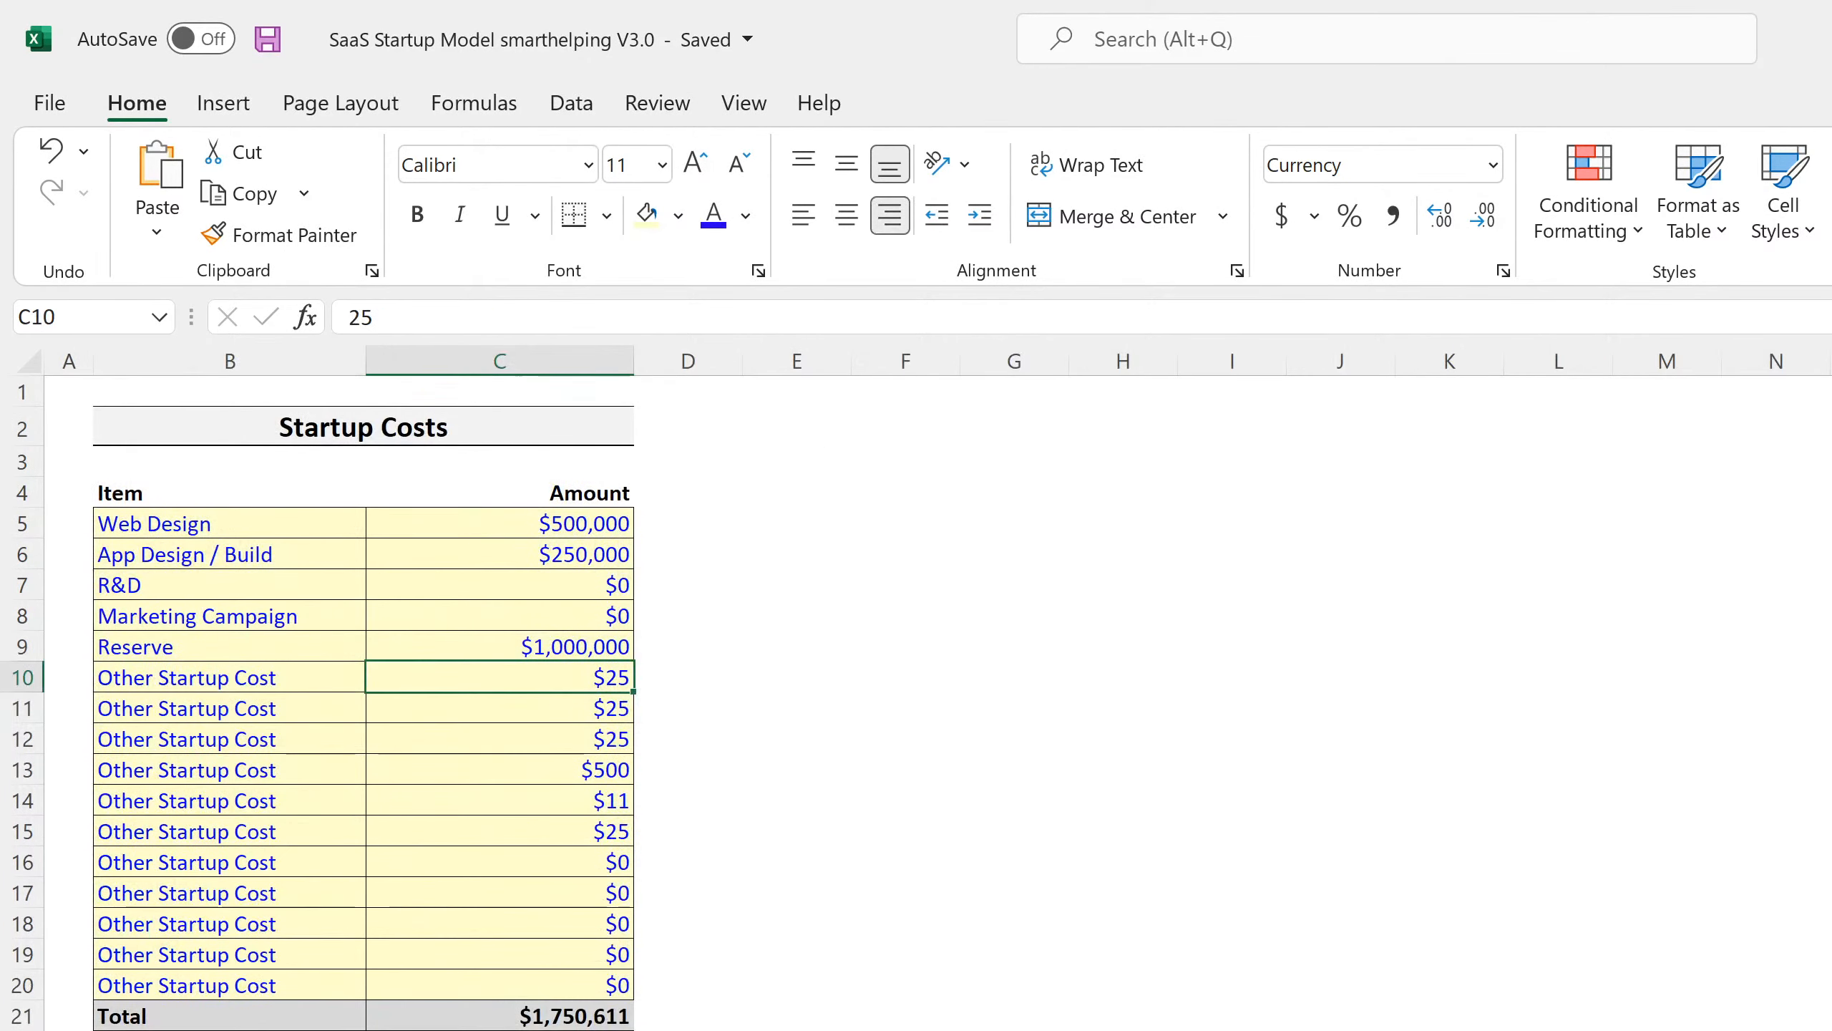
click(549, 640)
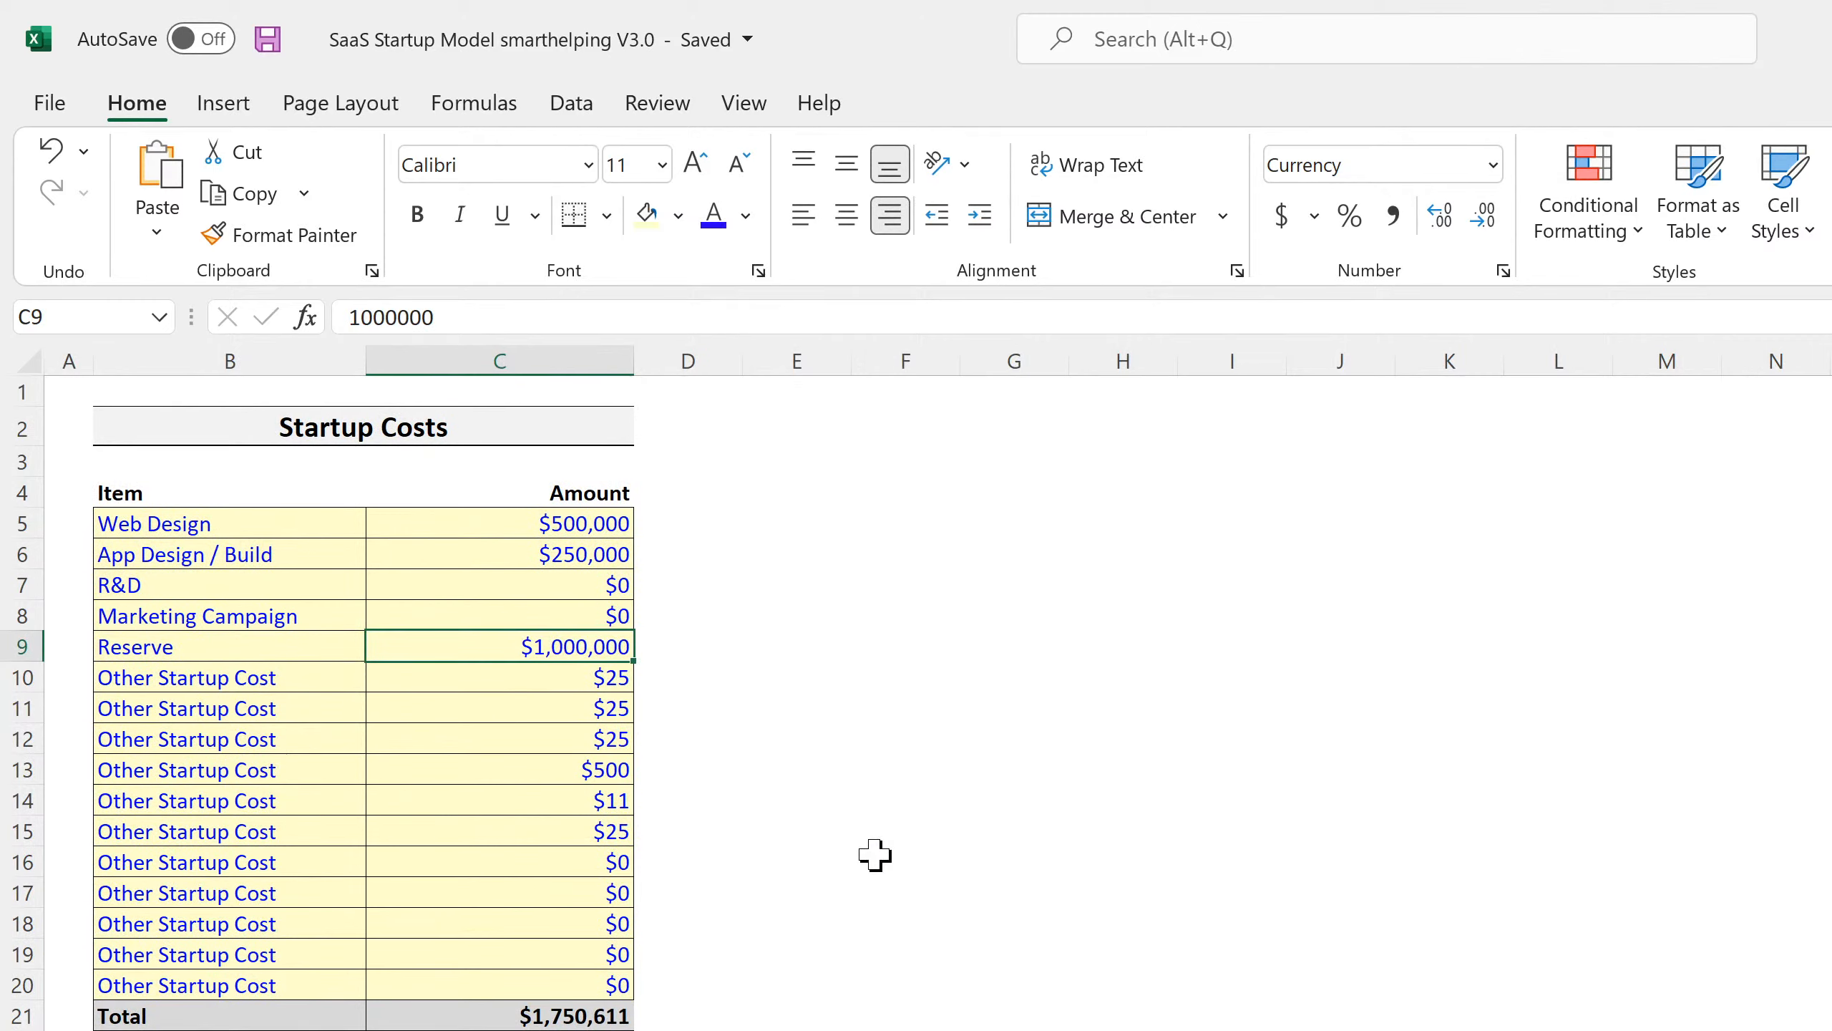
text(0)
key(Return)
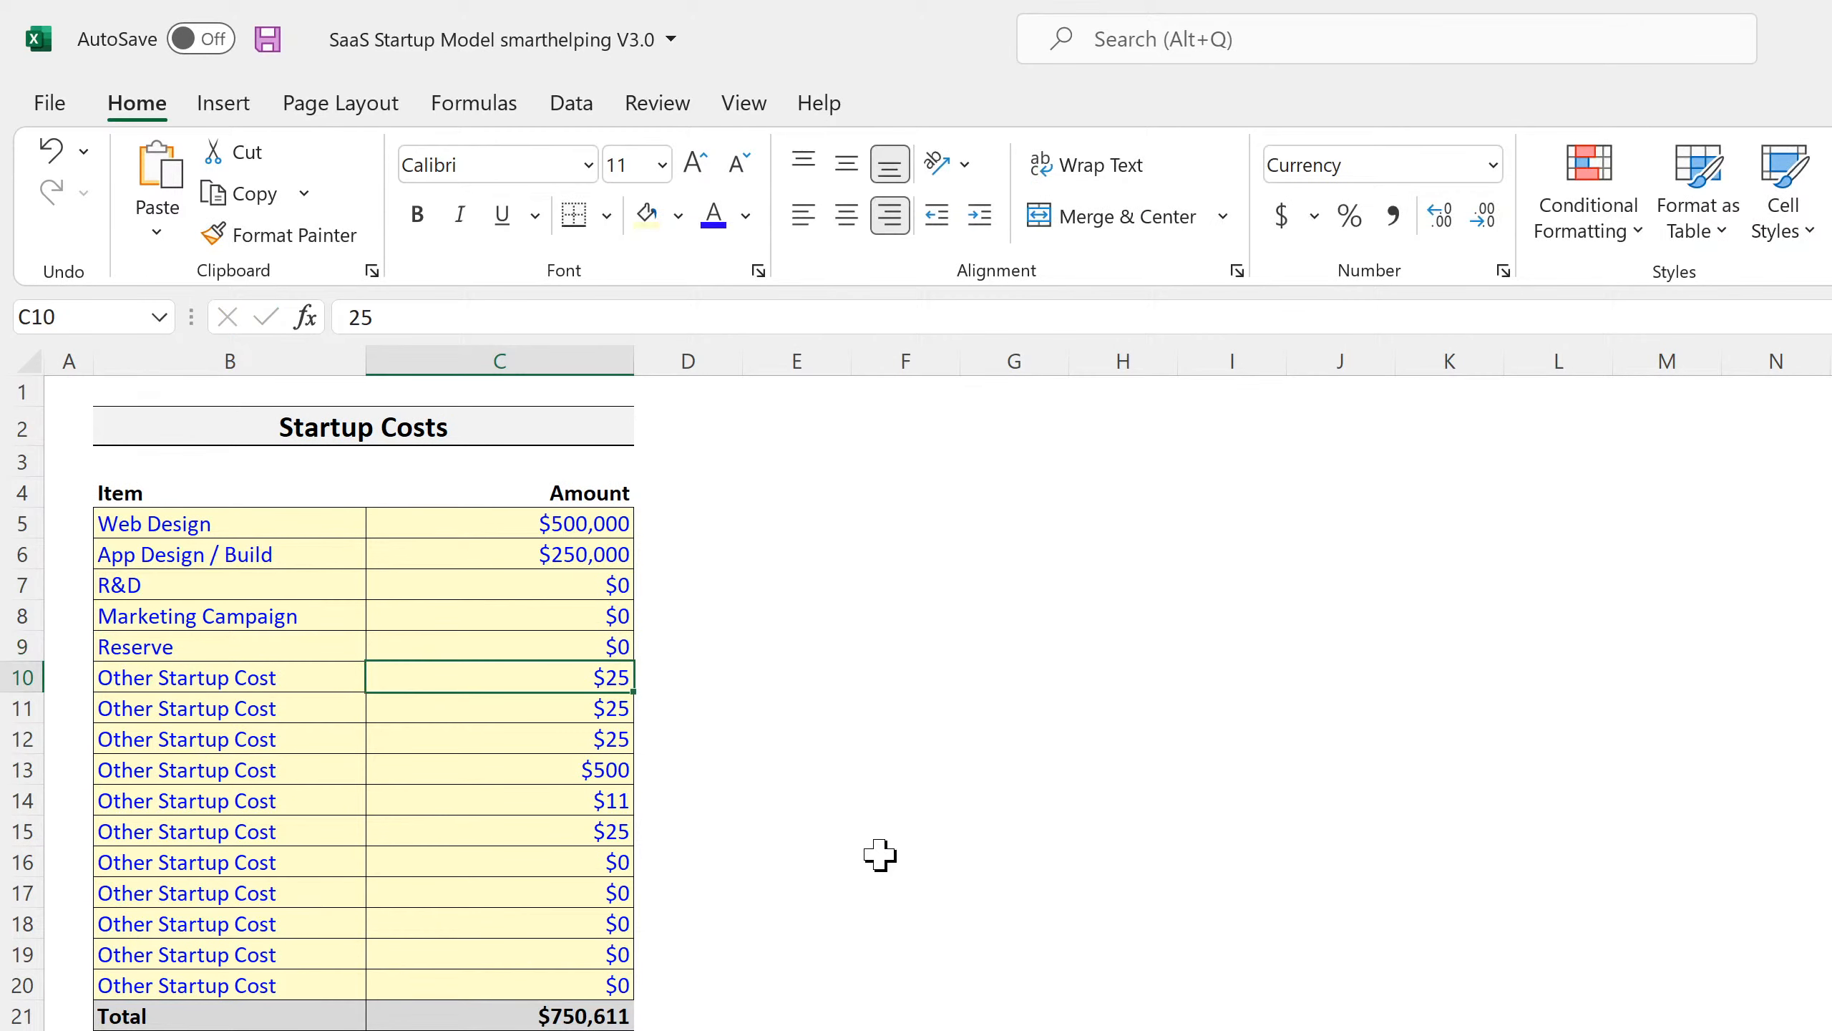
click(518, 652)
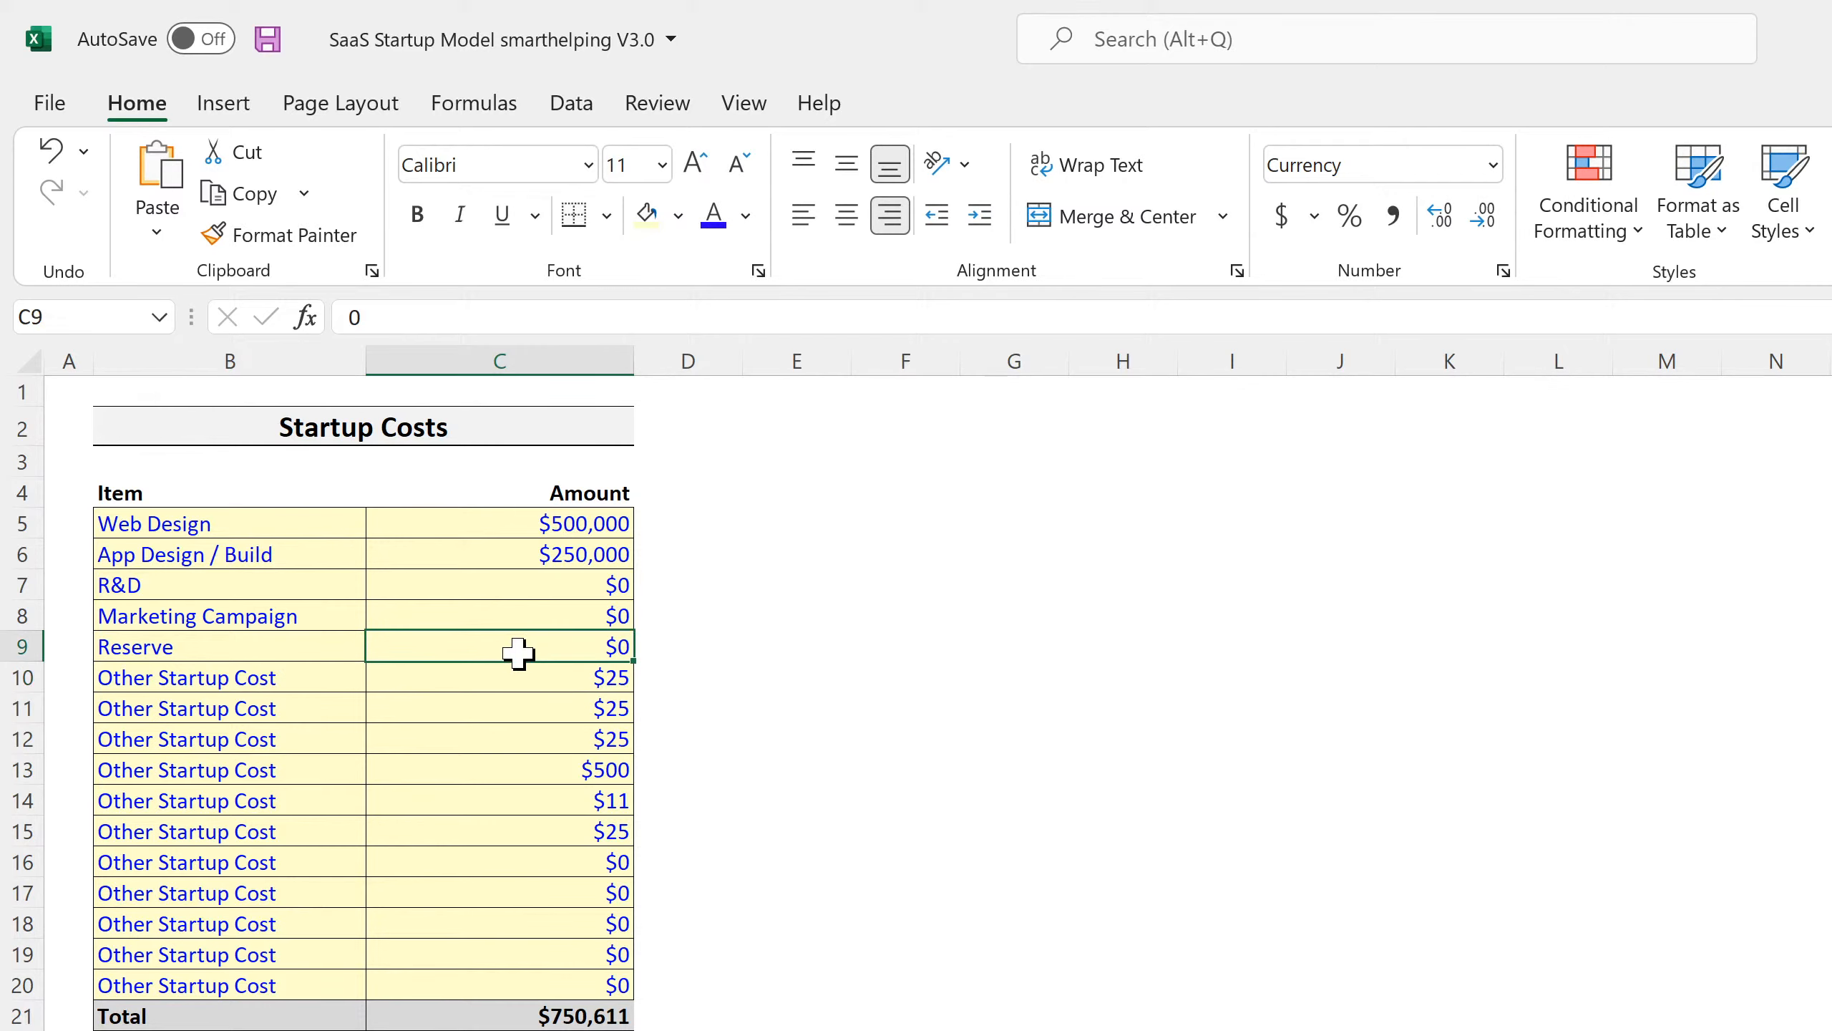
text(250000)
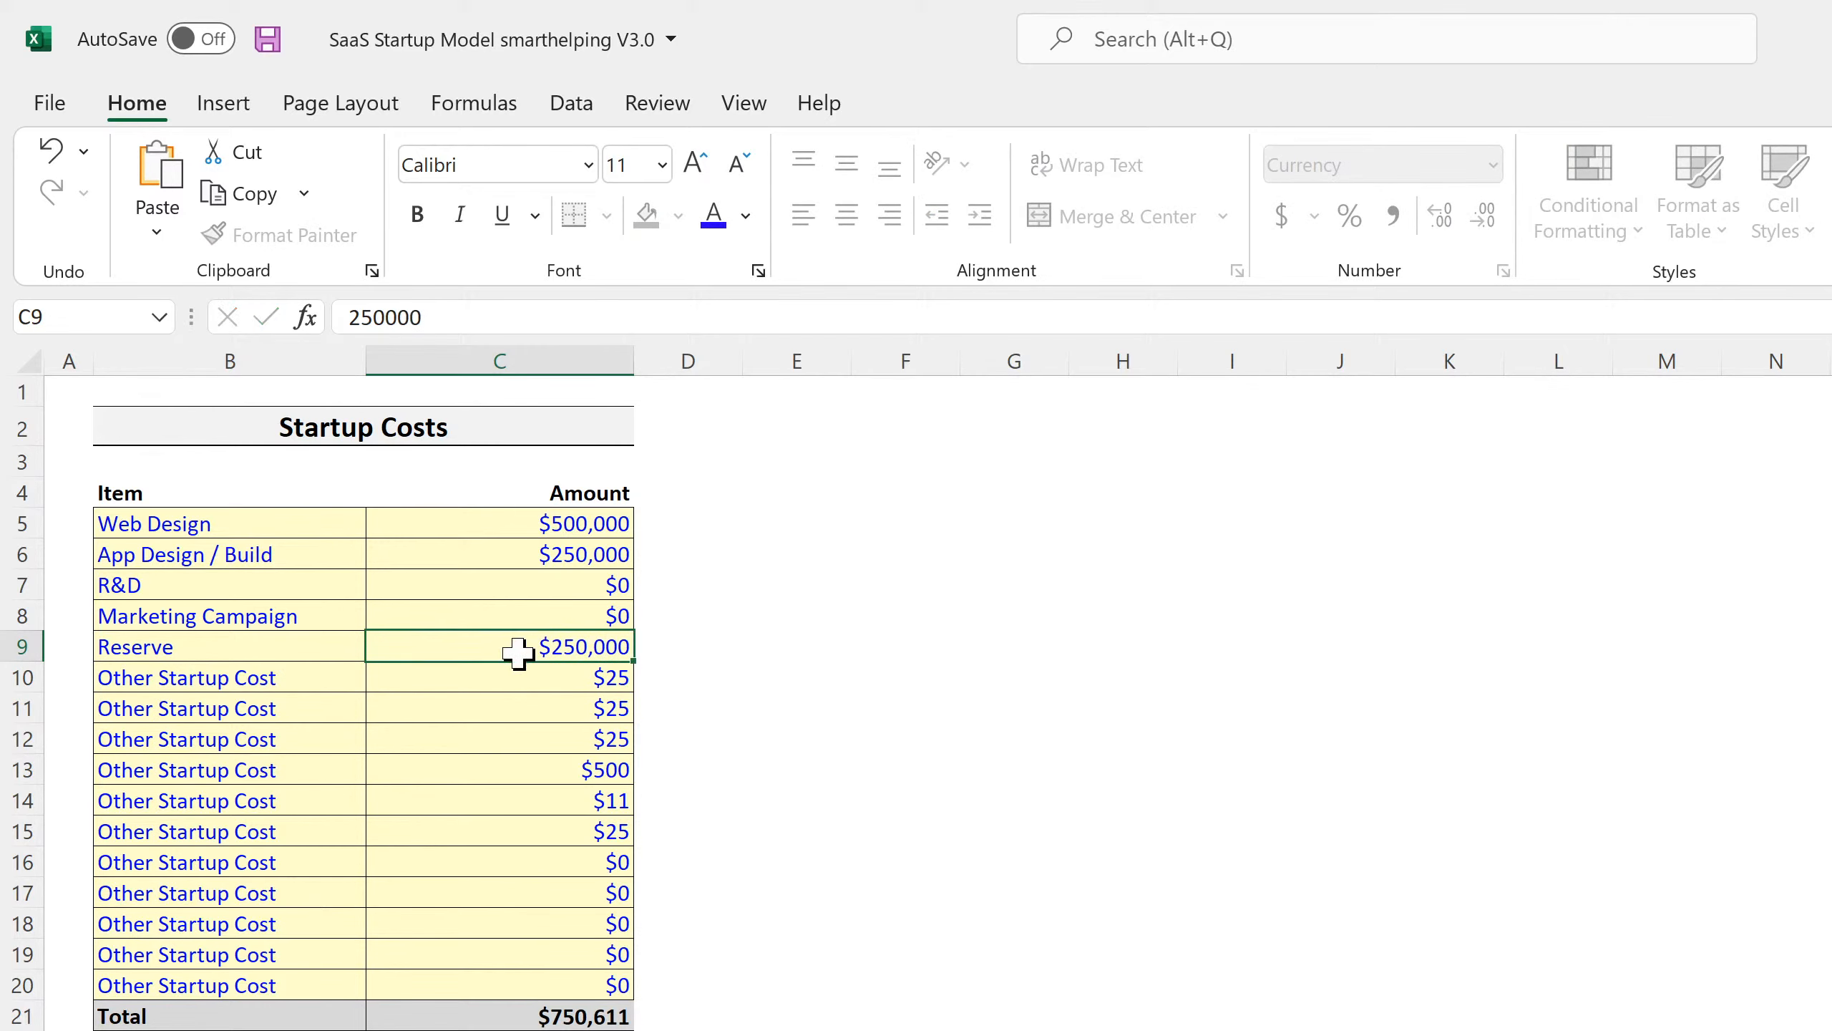
key(Return)
Confirm Total Equity Required is now $912,688 and save the workbook.
key(ctrl+Page_Down)
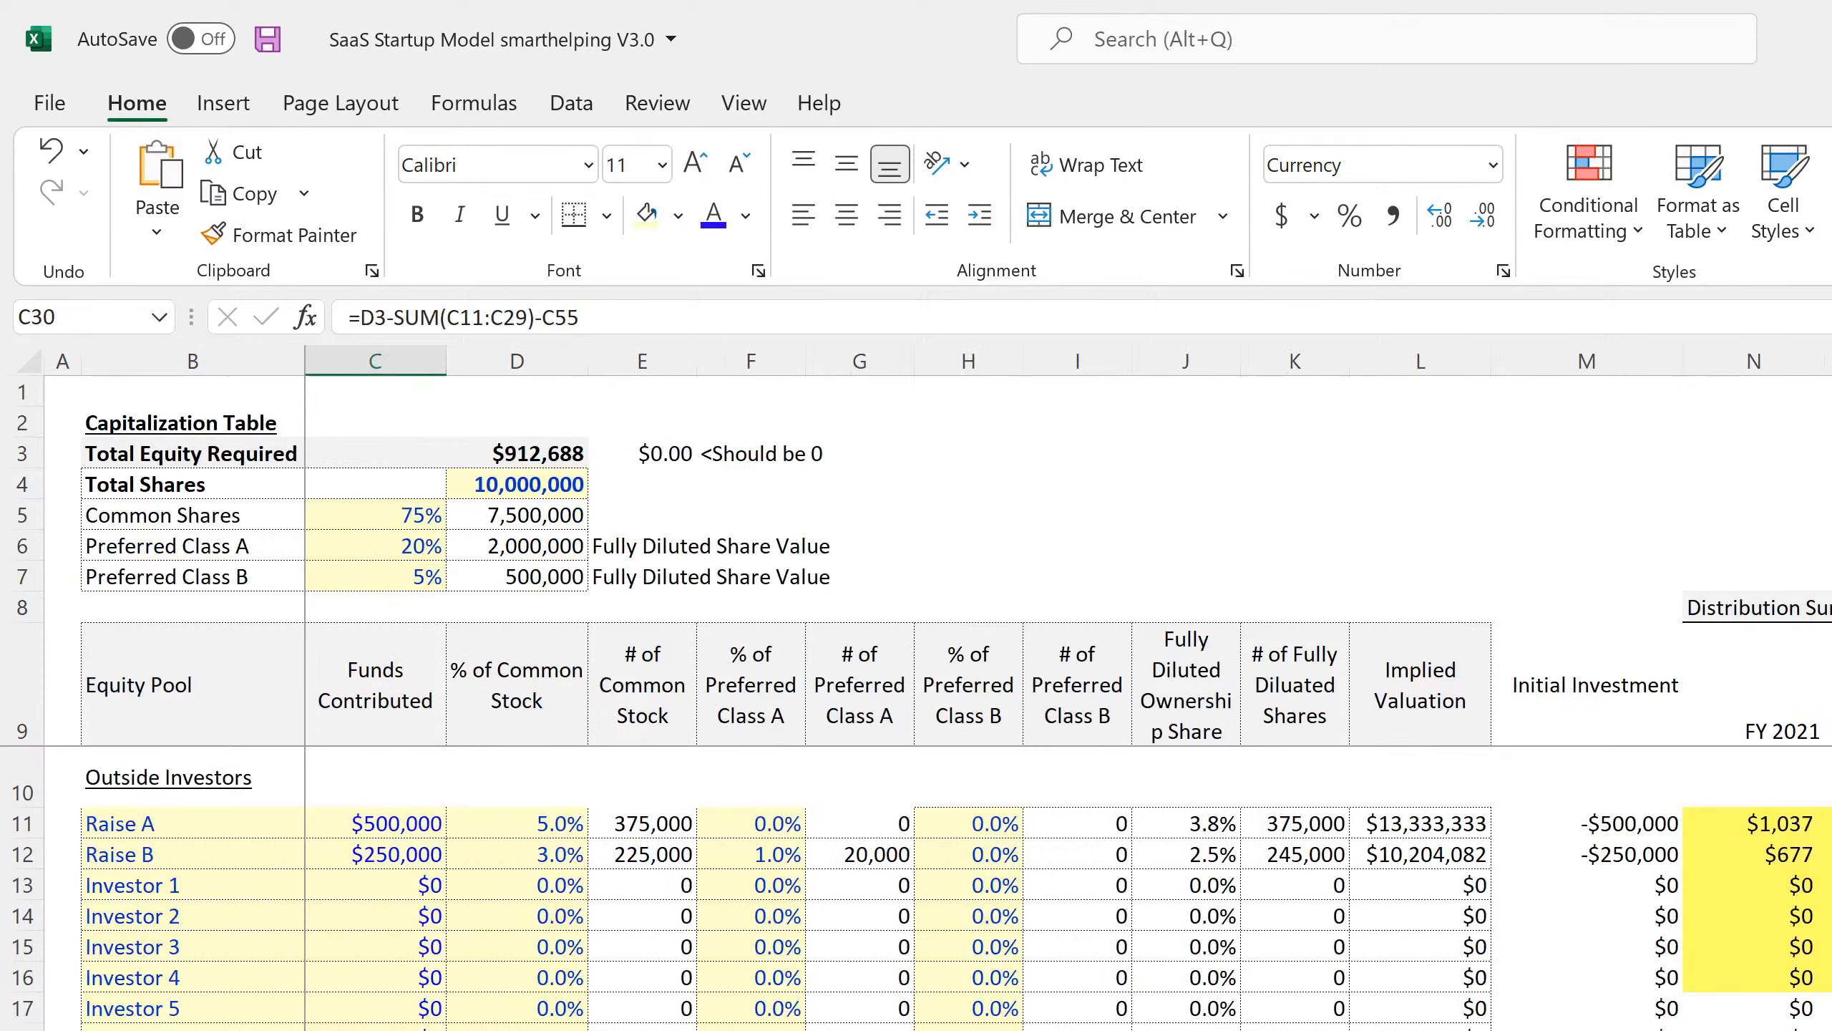
click(534, 455)
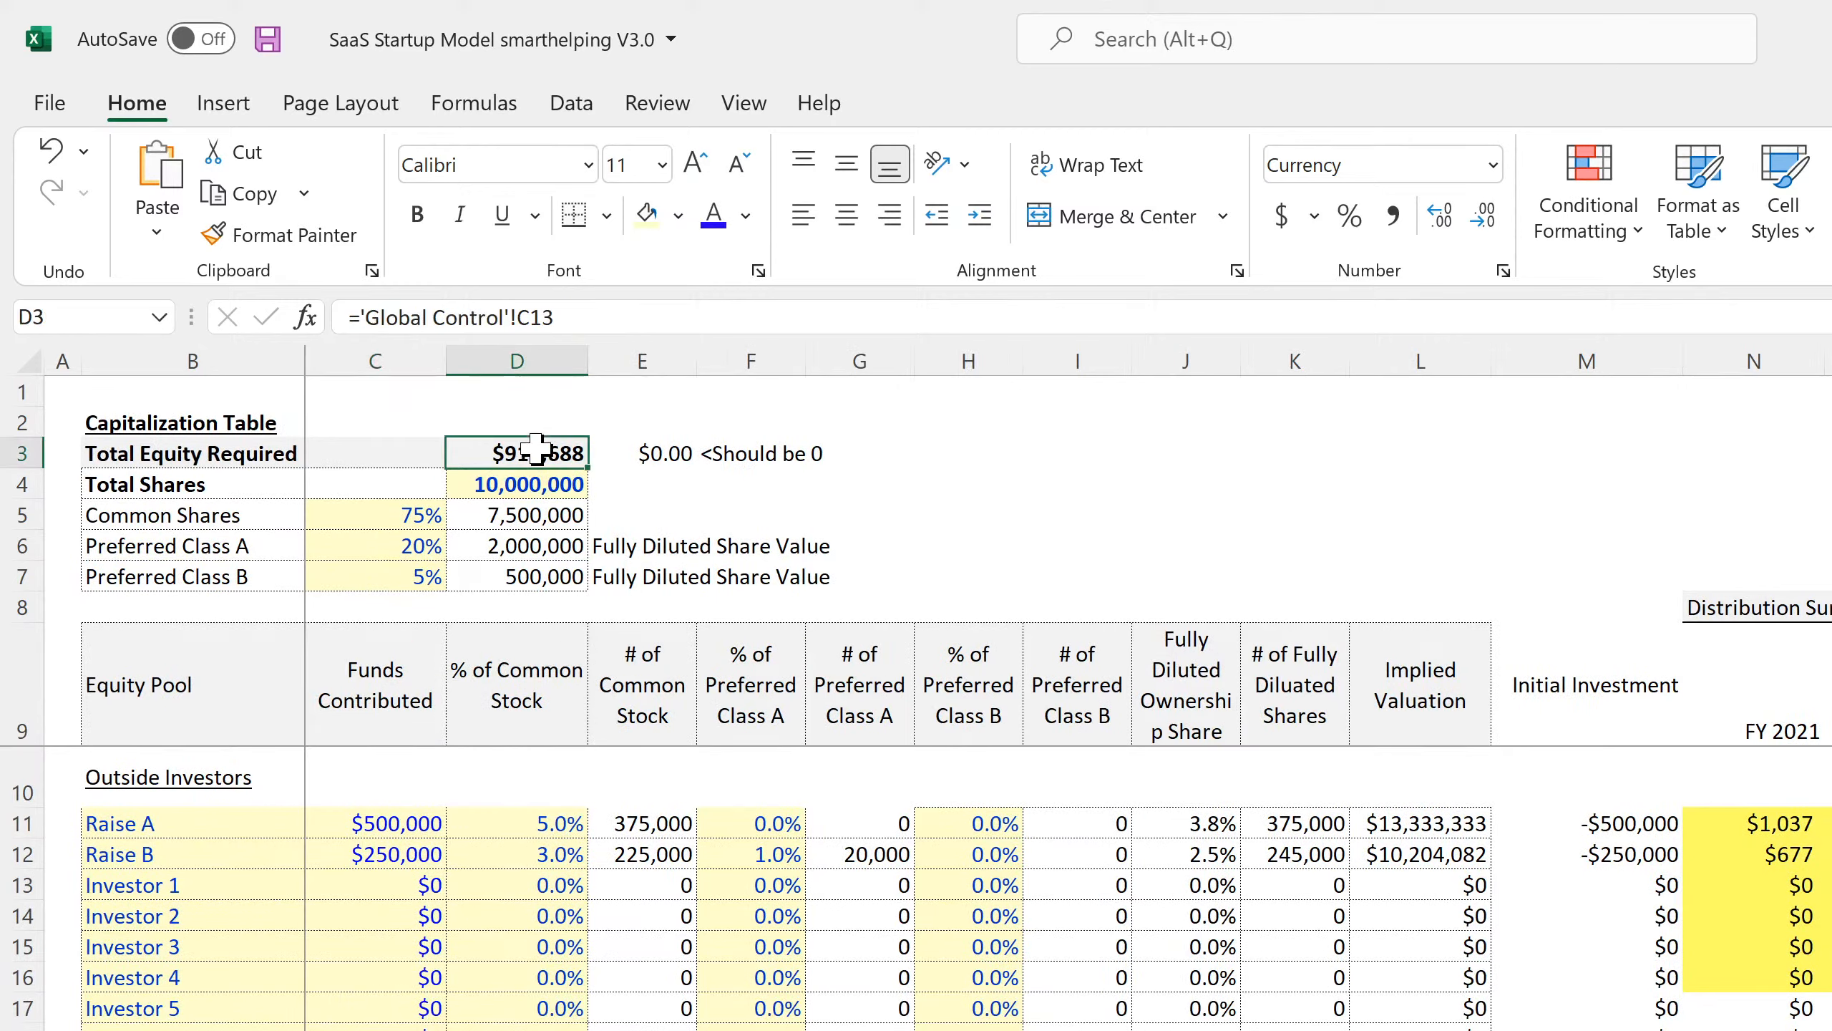
click(268, 39)
Review the neighbouring distribution formulas on the Capitalization Table.
scroll(570, 967, down, 4)
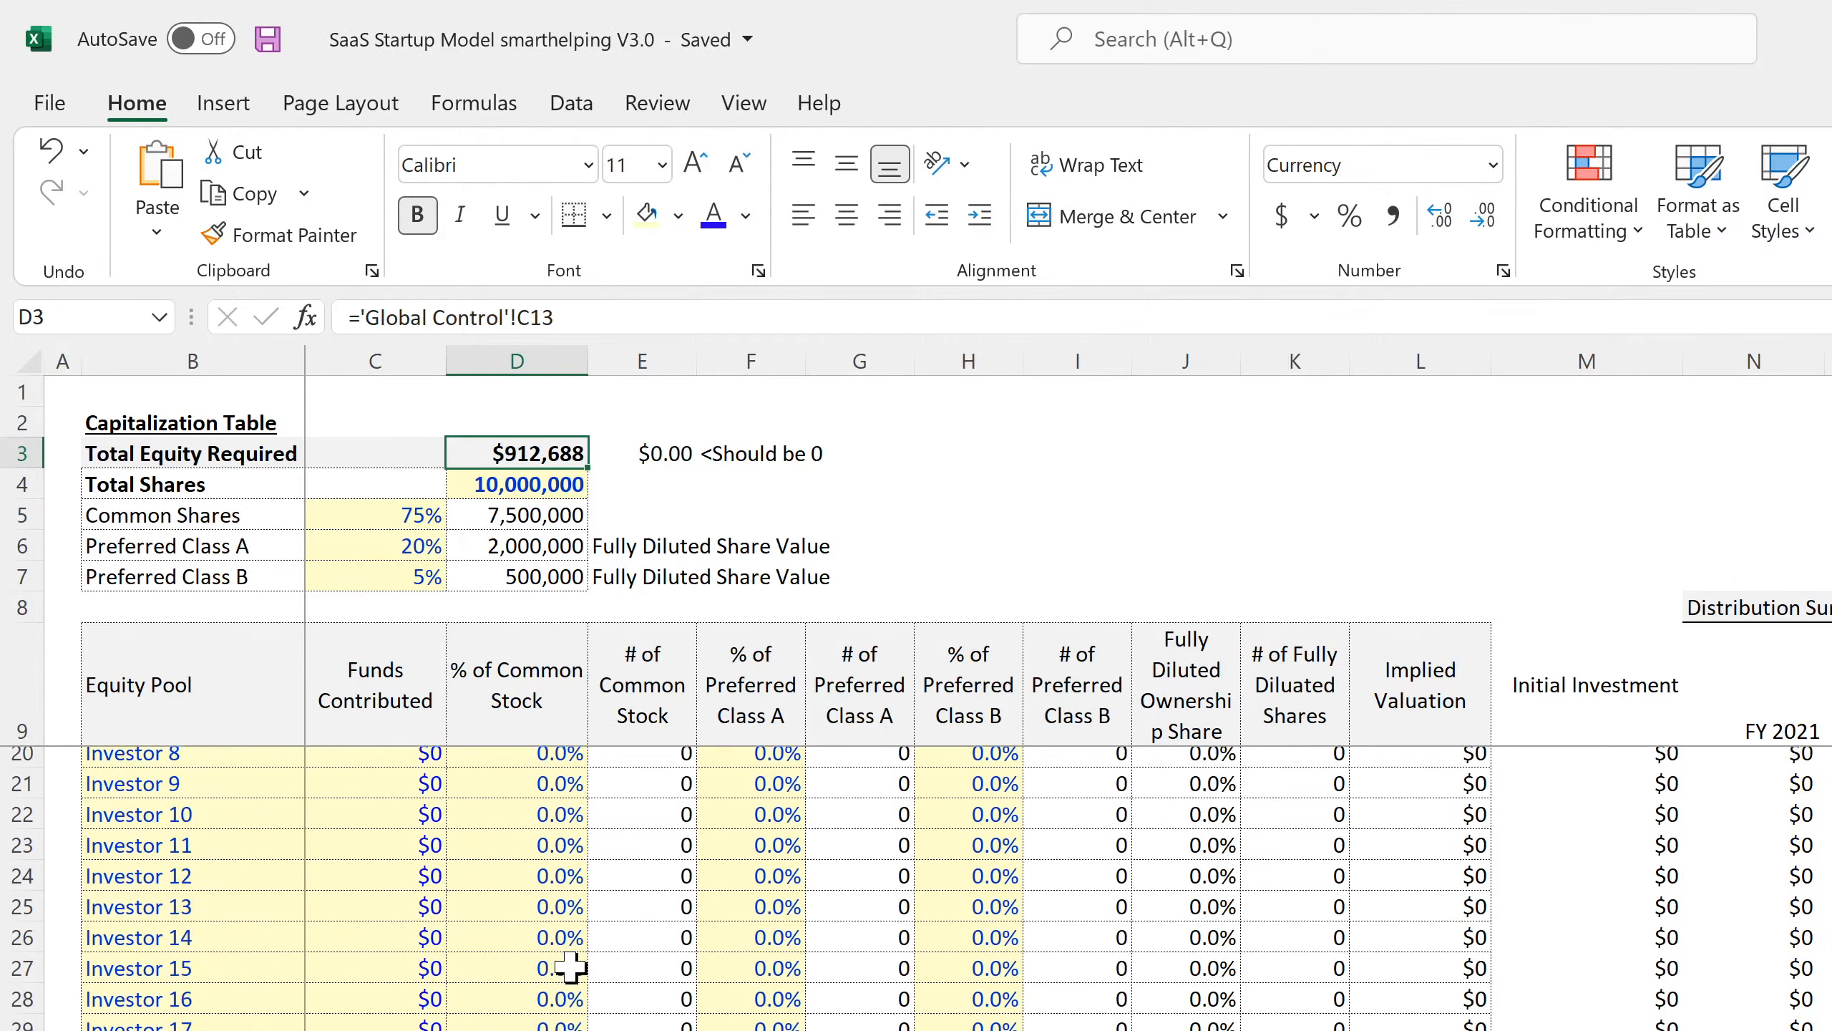
scroll(570, 967, down, 7)
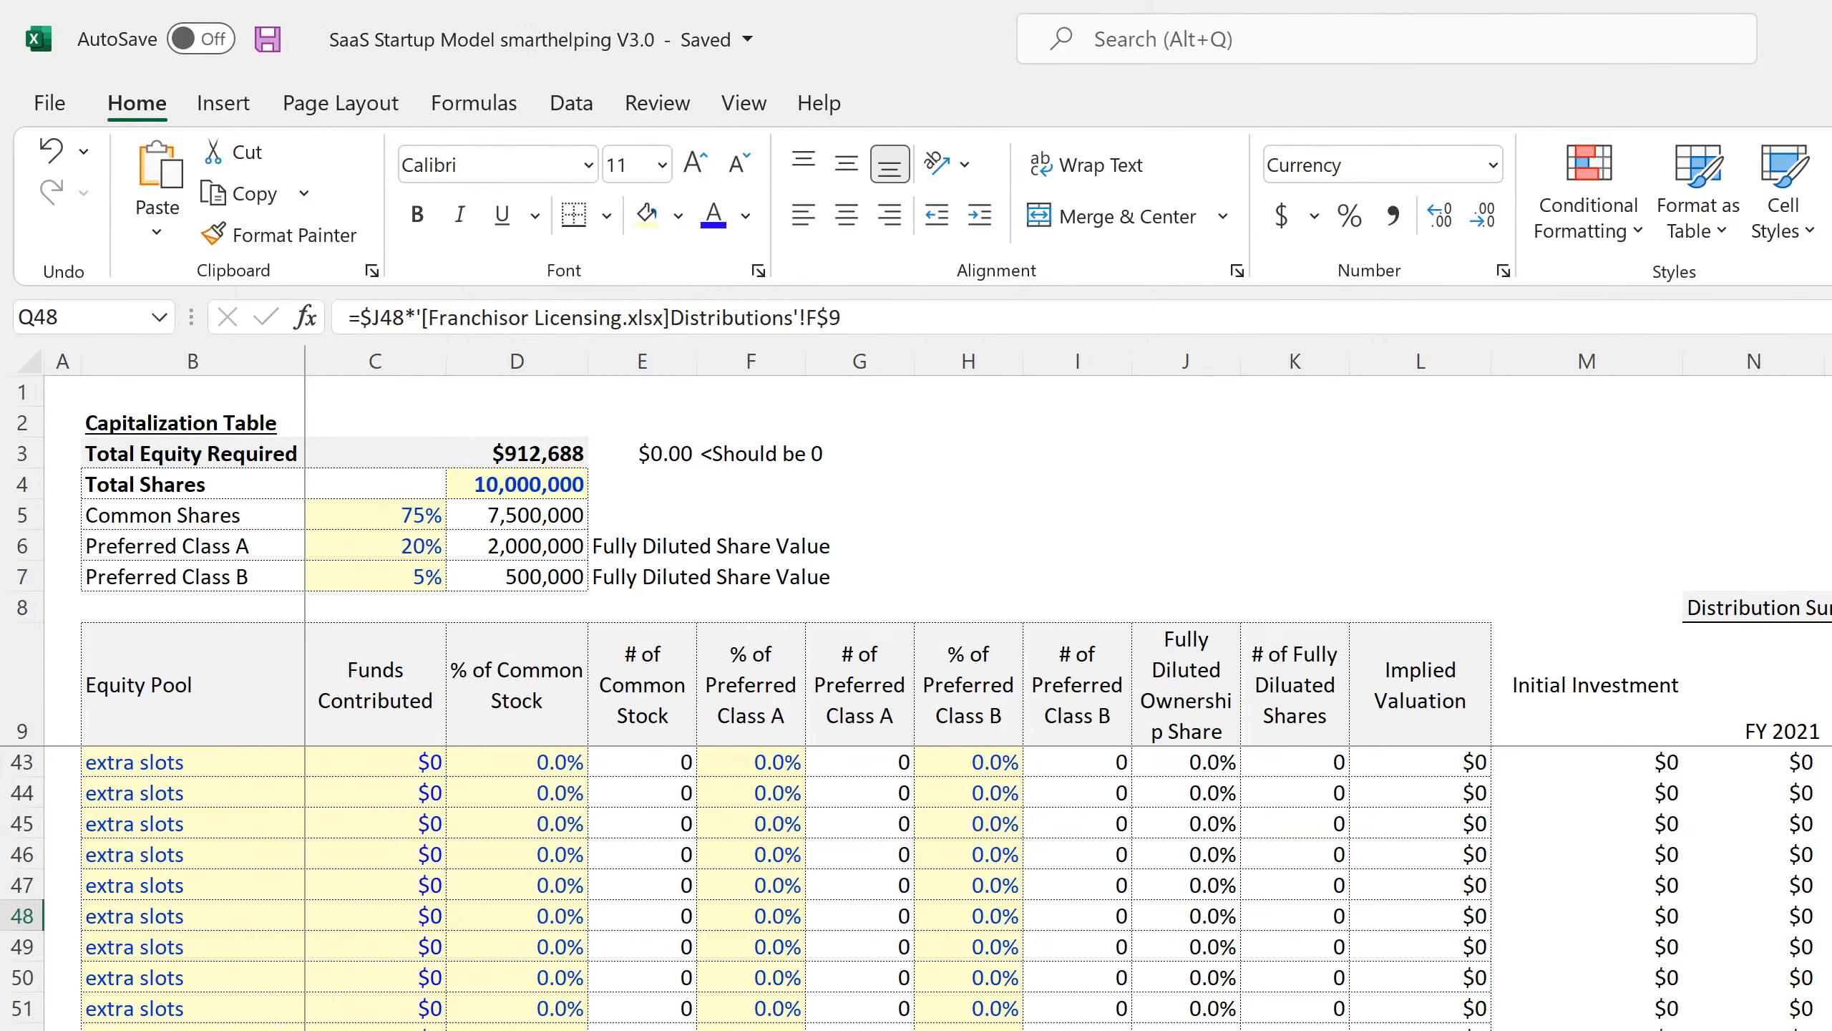
key(Left)
key(Left)
scroll(541, 993, up, 11)
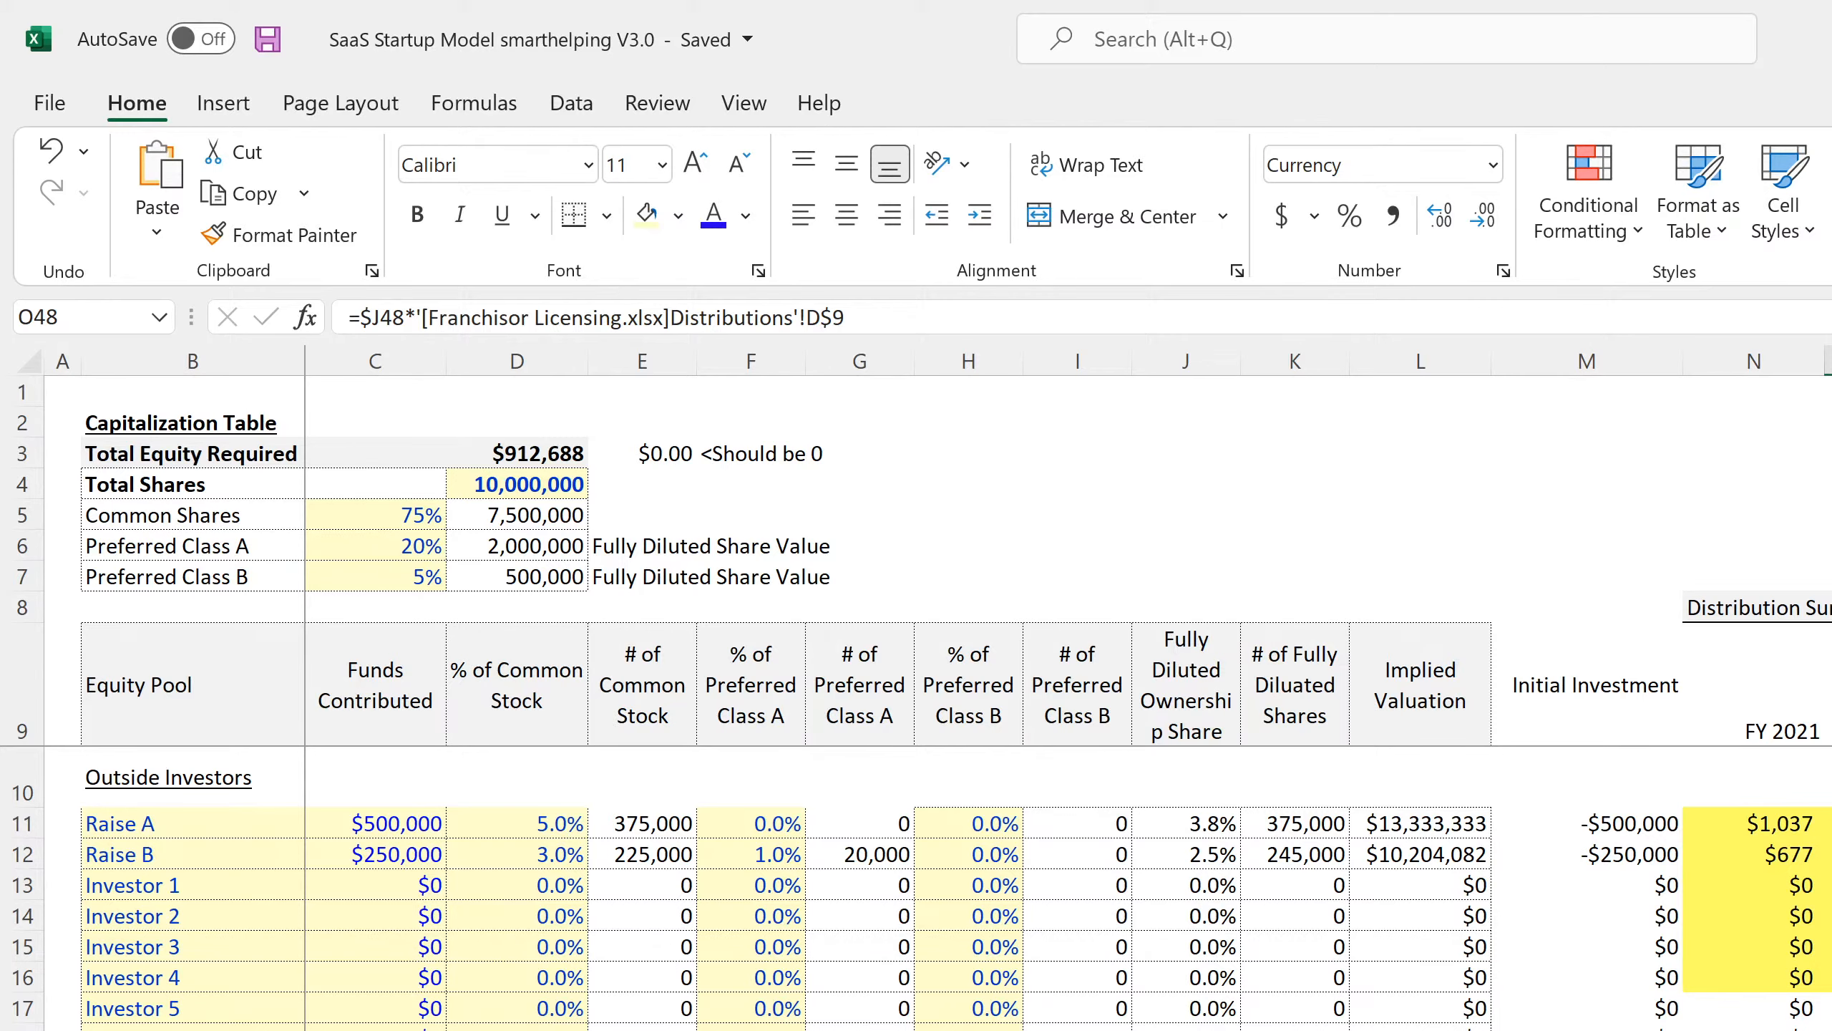
key(ctrl+Page_Up)
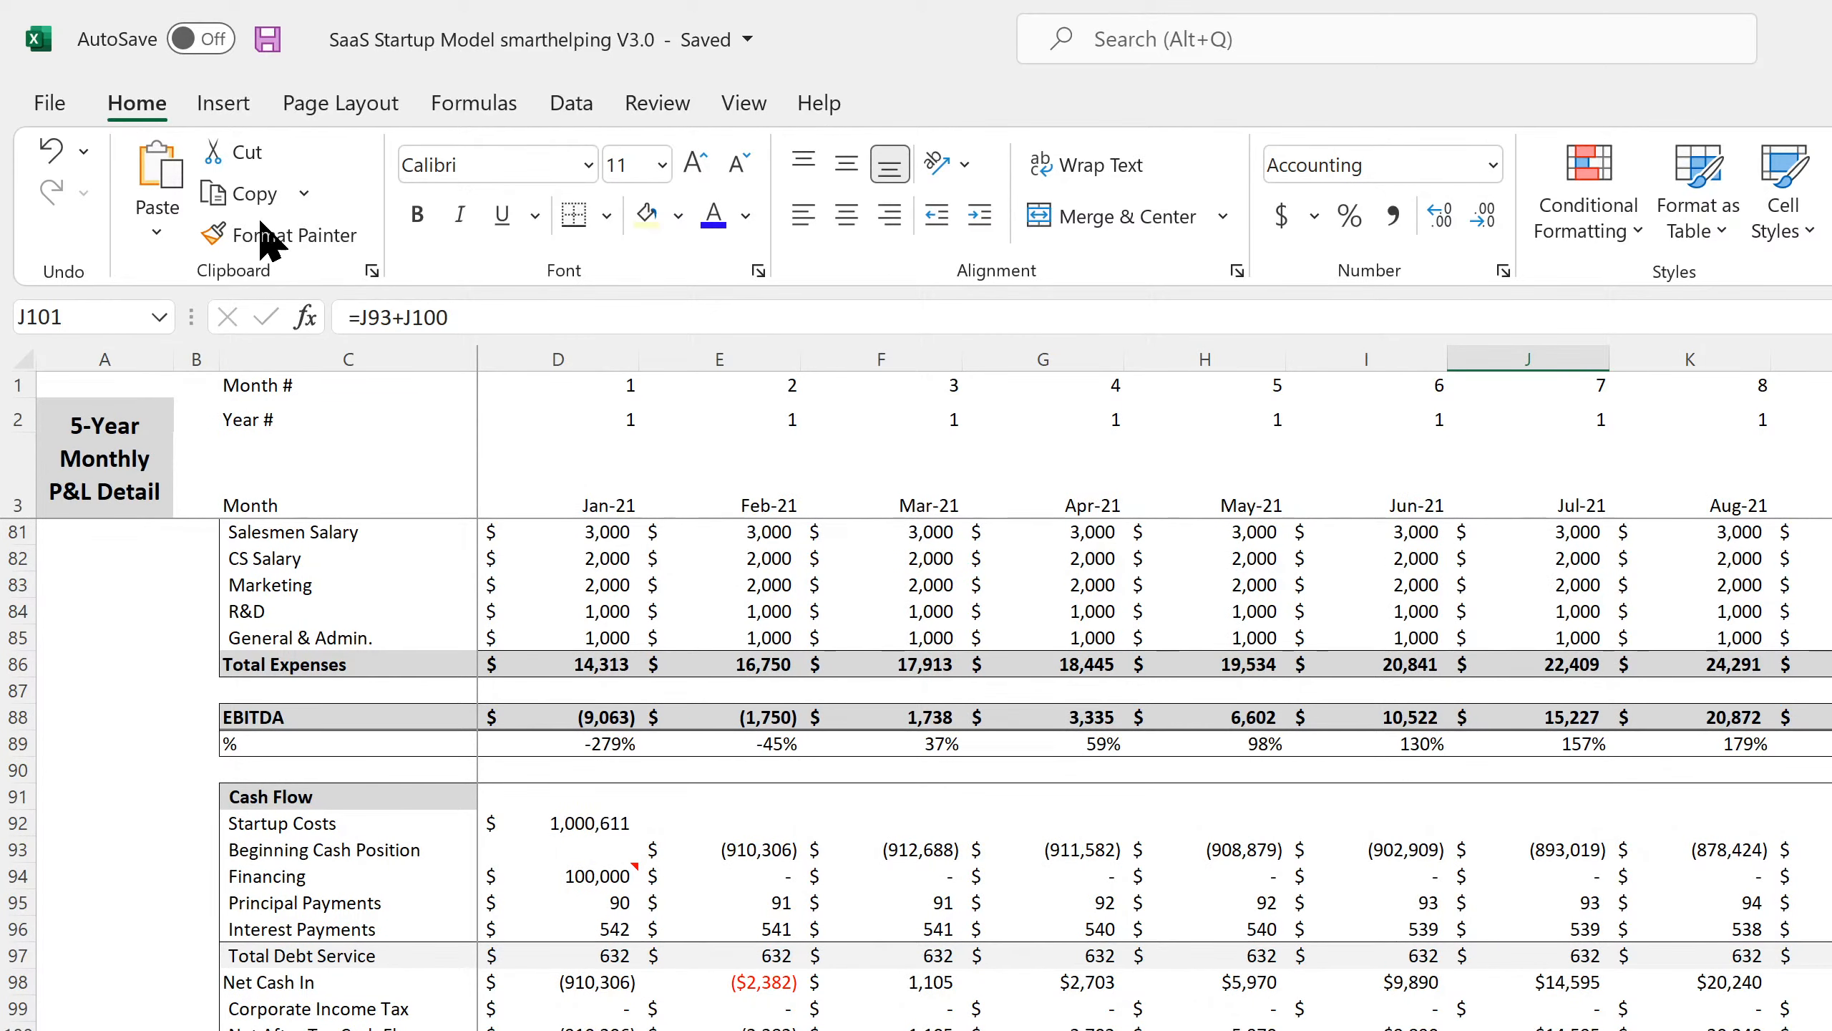
Save the workbook and check the Startup Costs link and the Jan-21 and Feb-21 ending cash formulas.
click(267, 39)
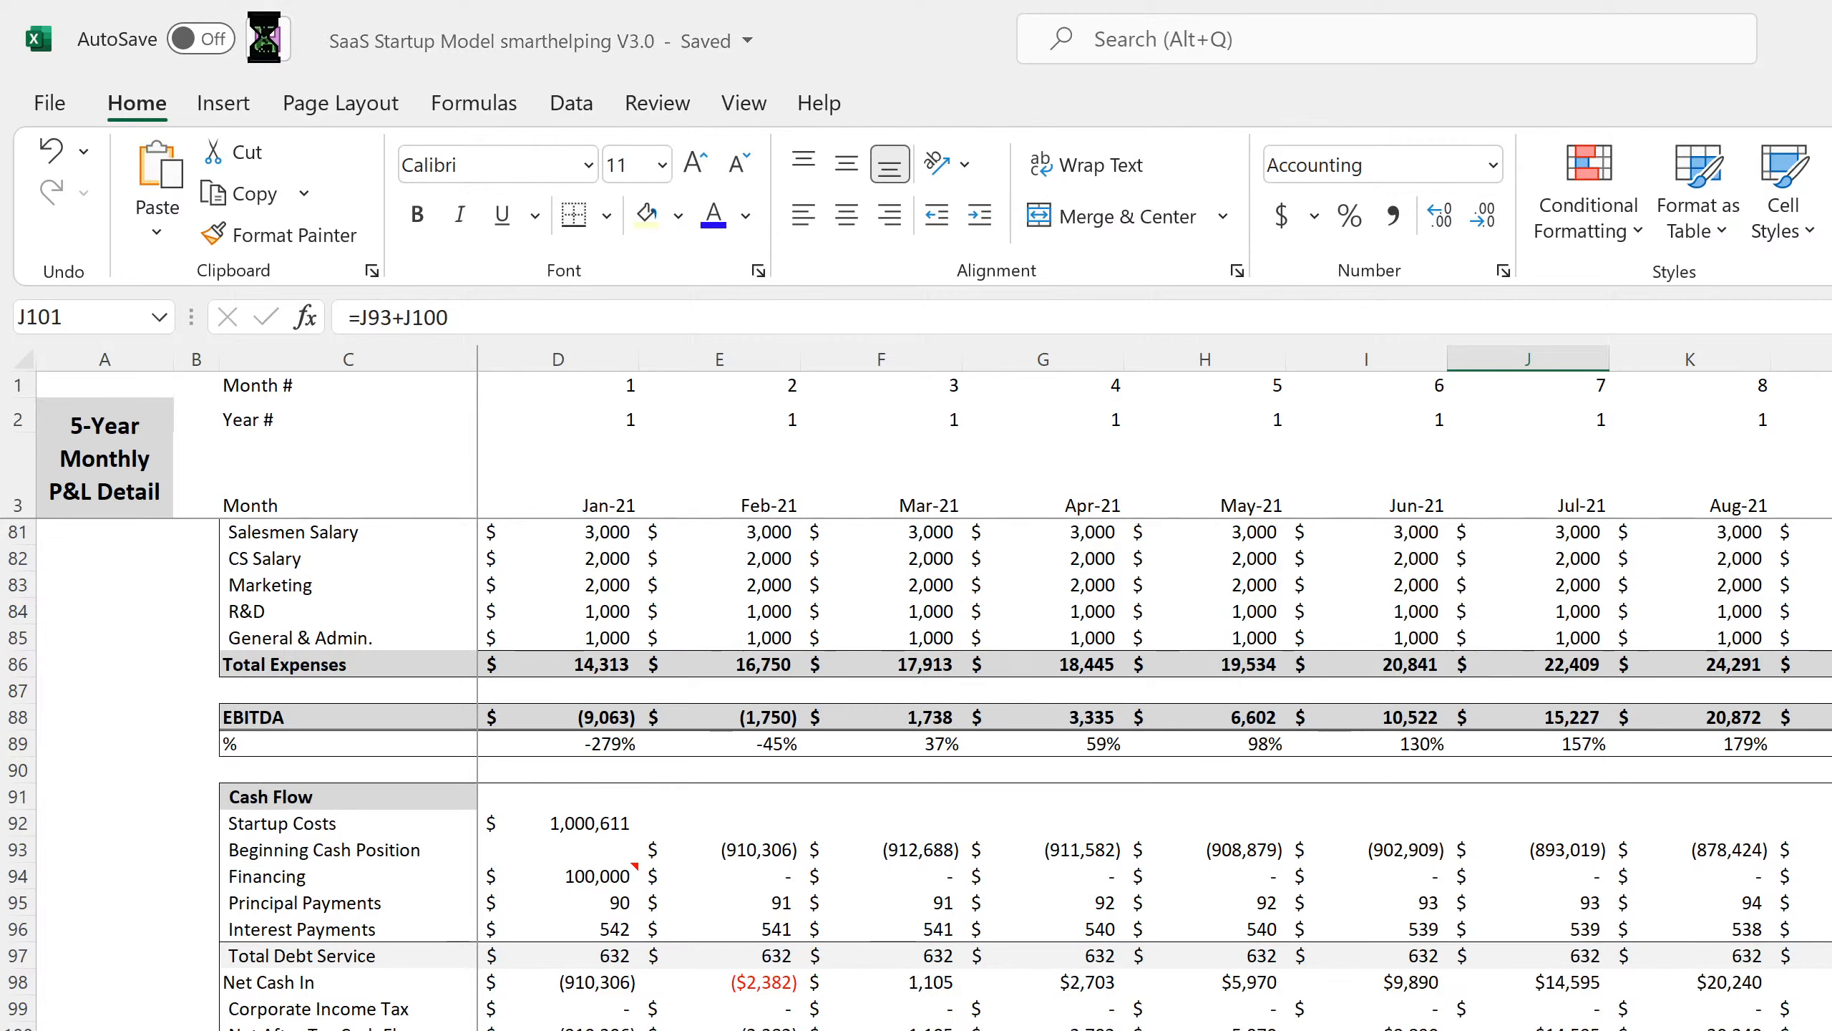
click(606, 823)
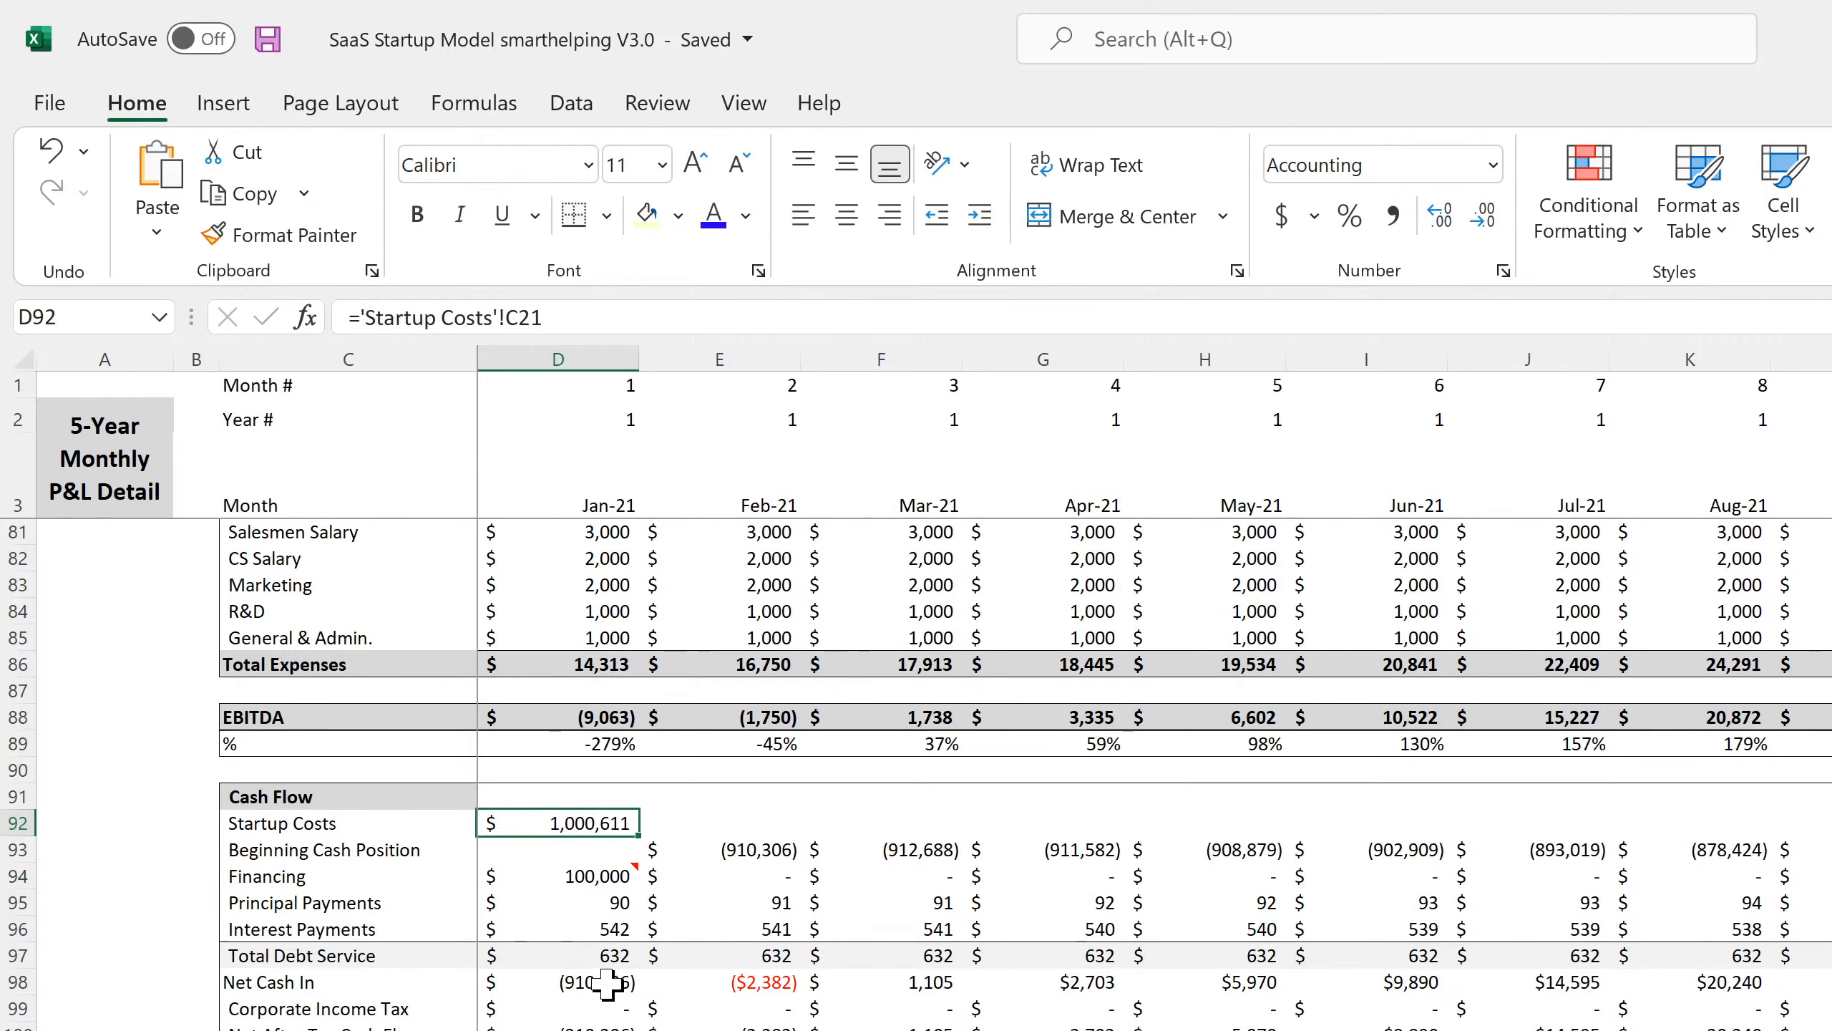
click(577, 1030)
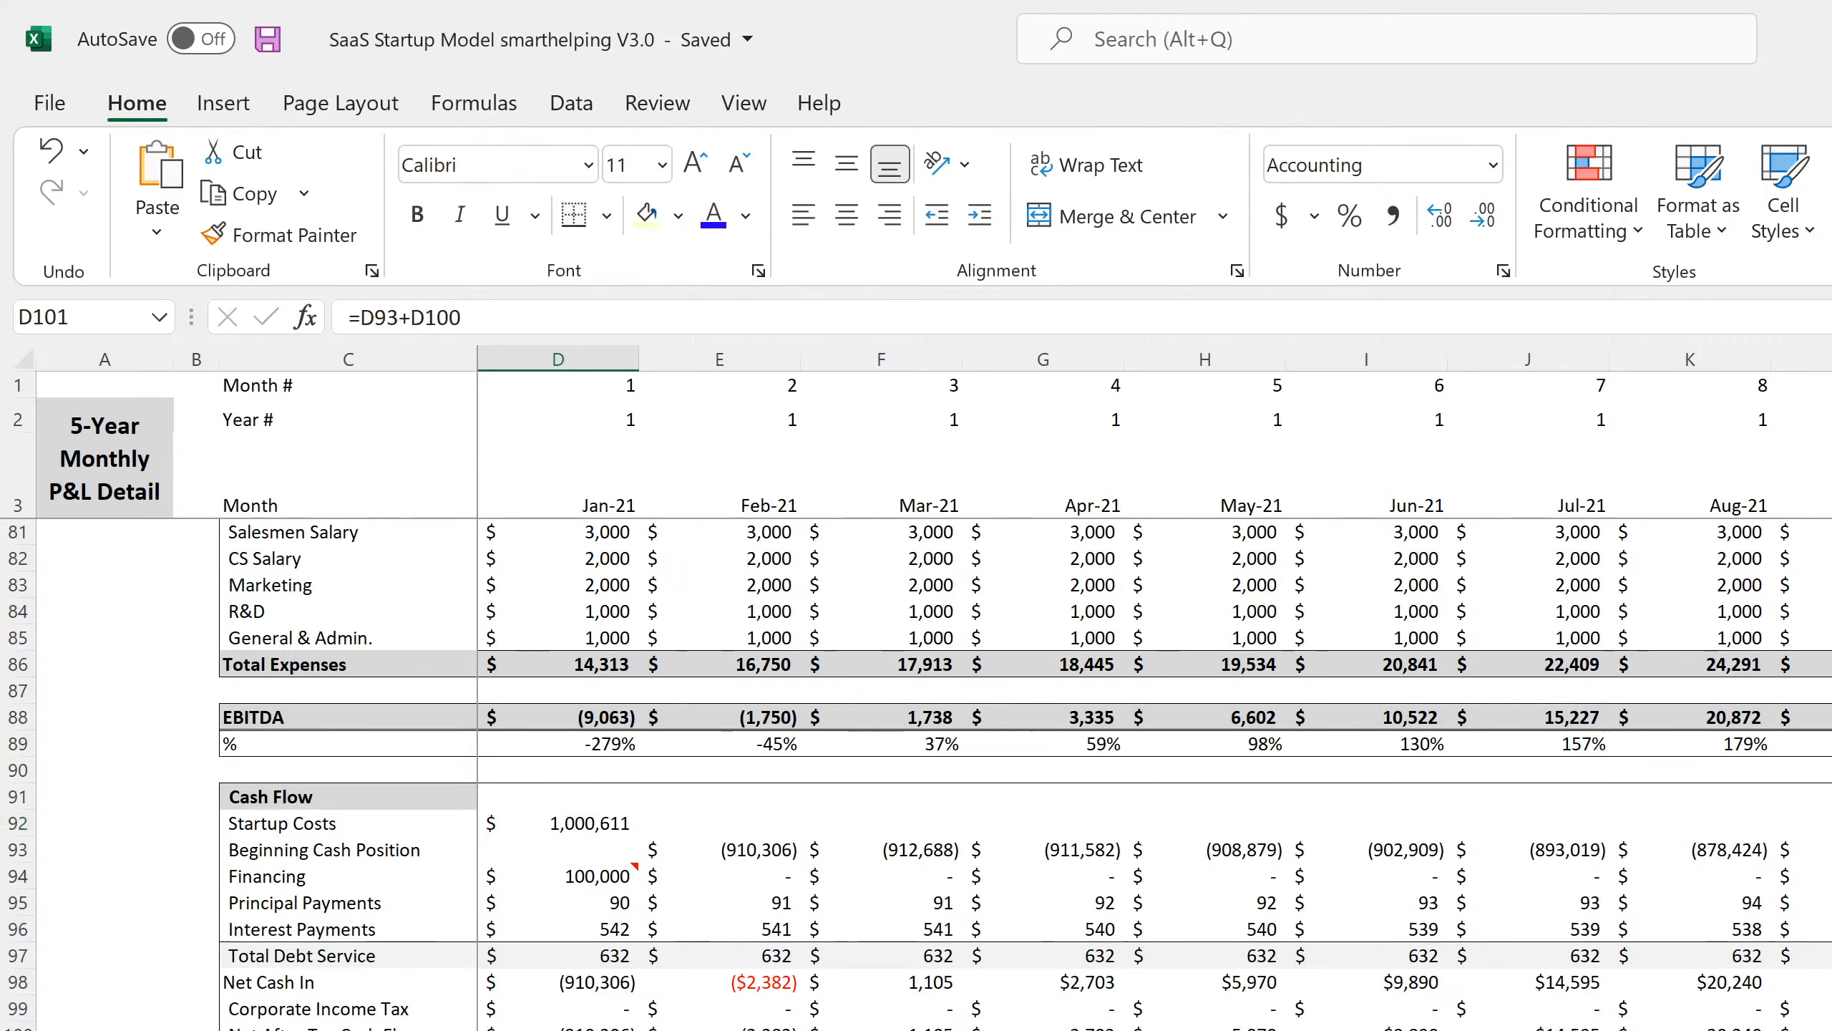
click(720, 1030)
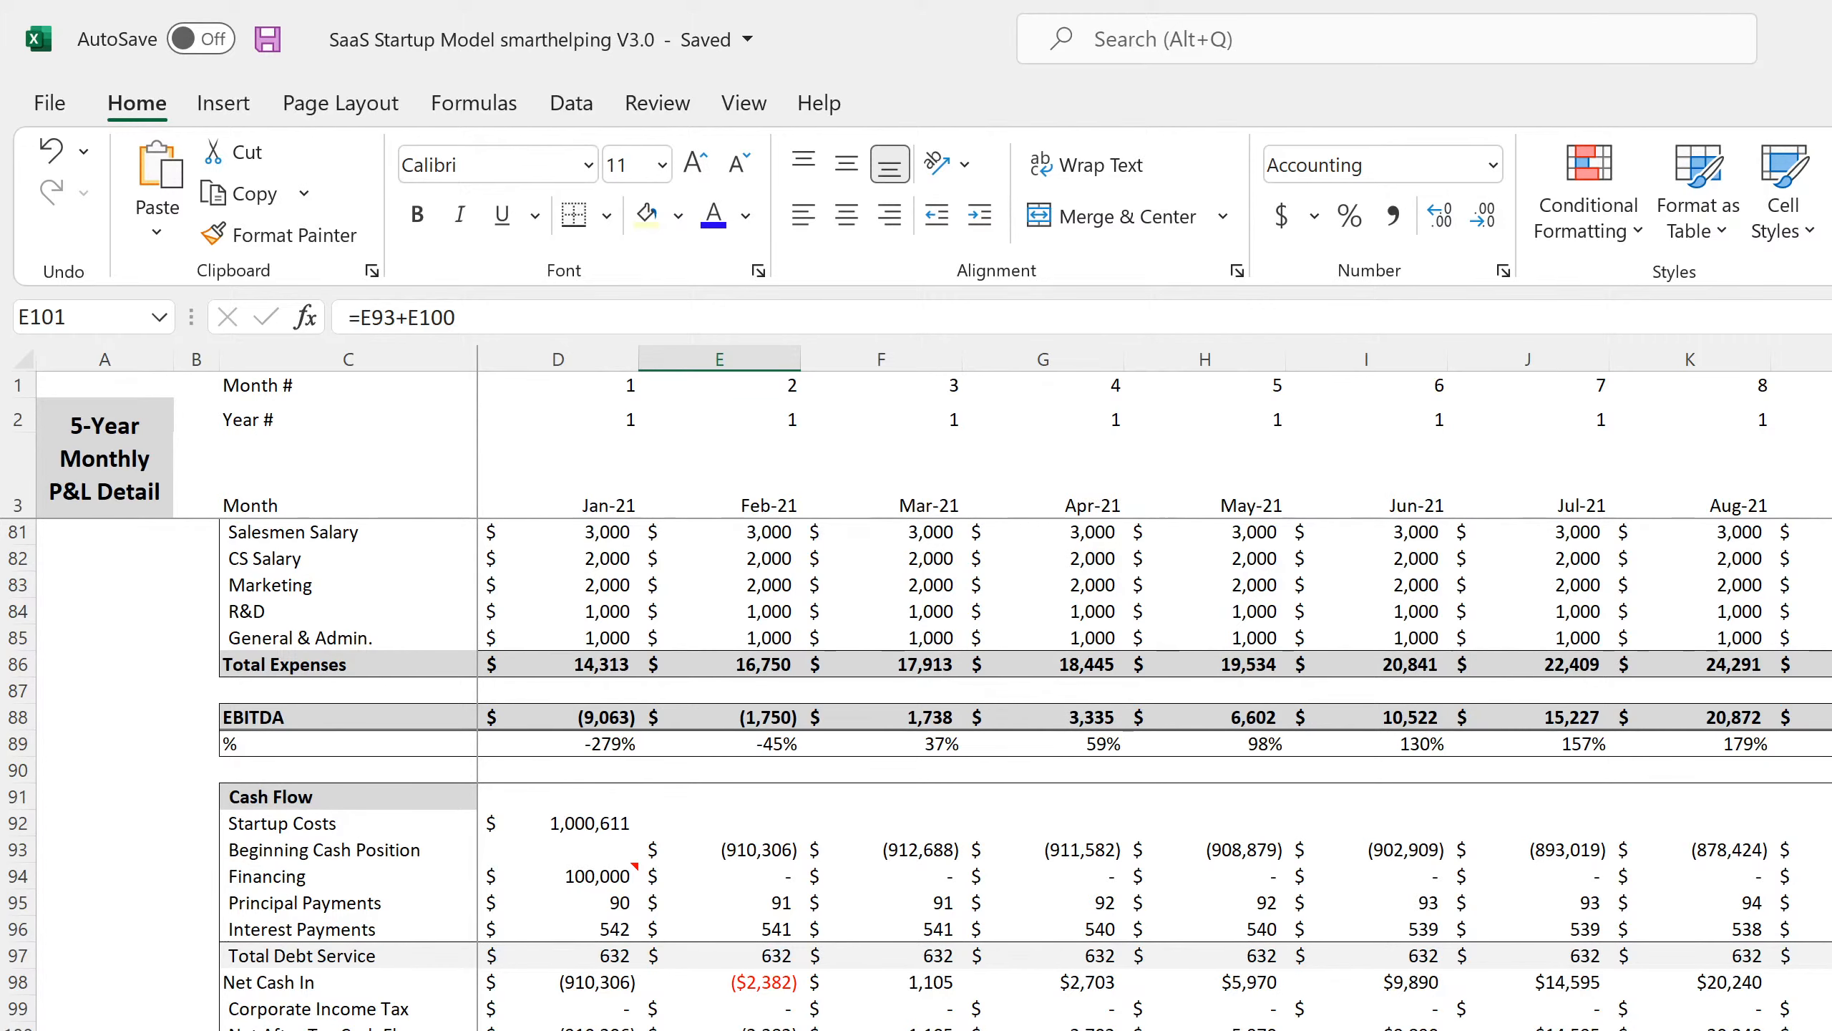
key(ctrl+Page_Down)
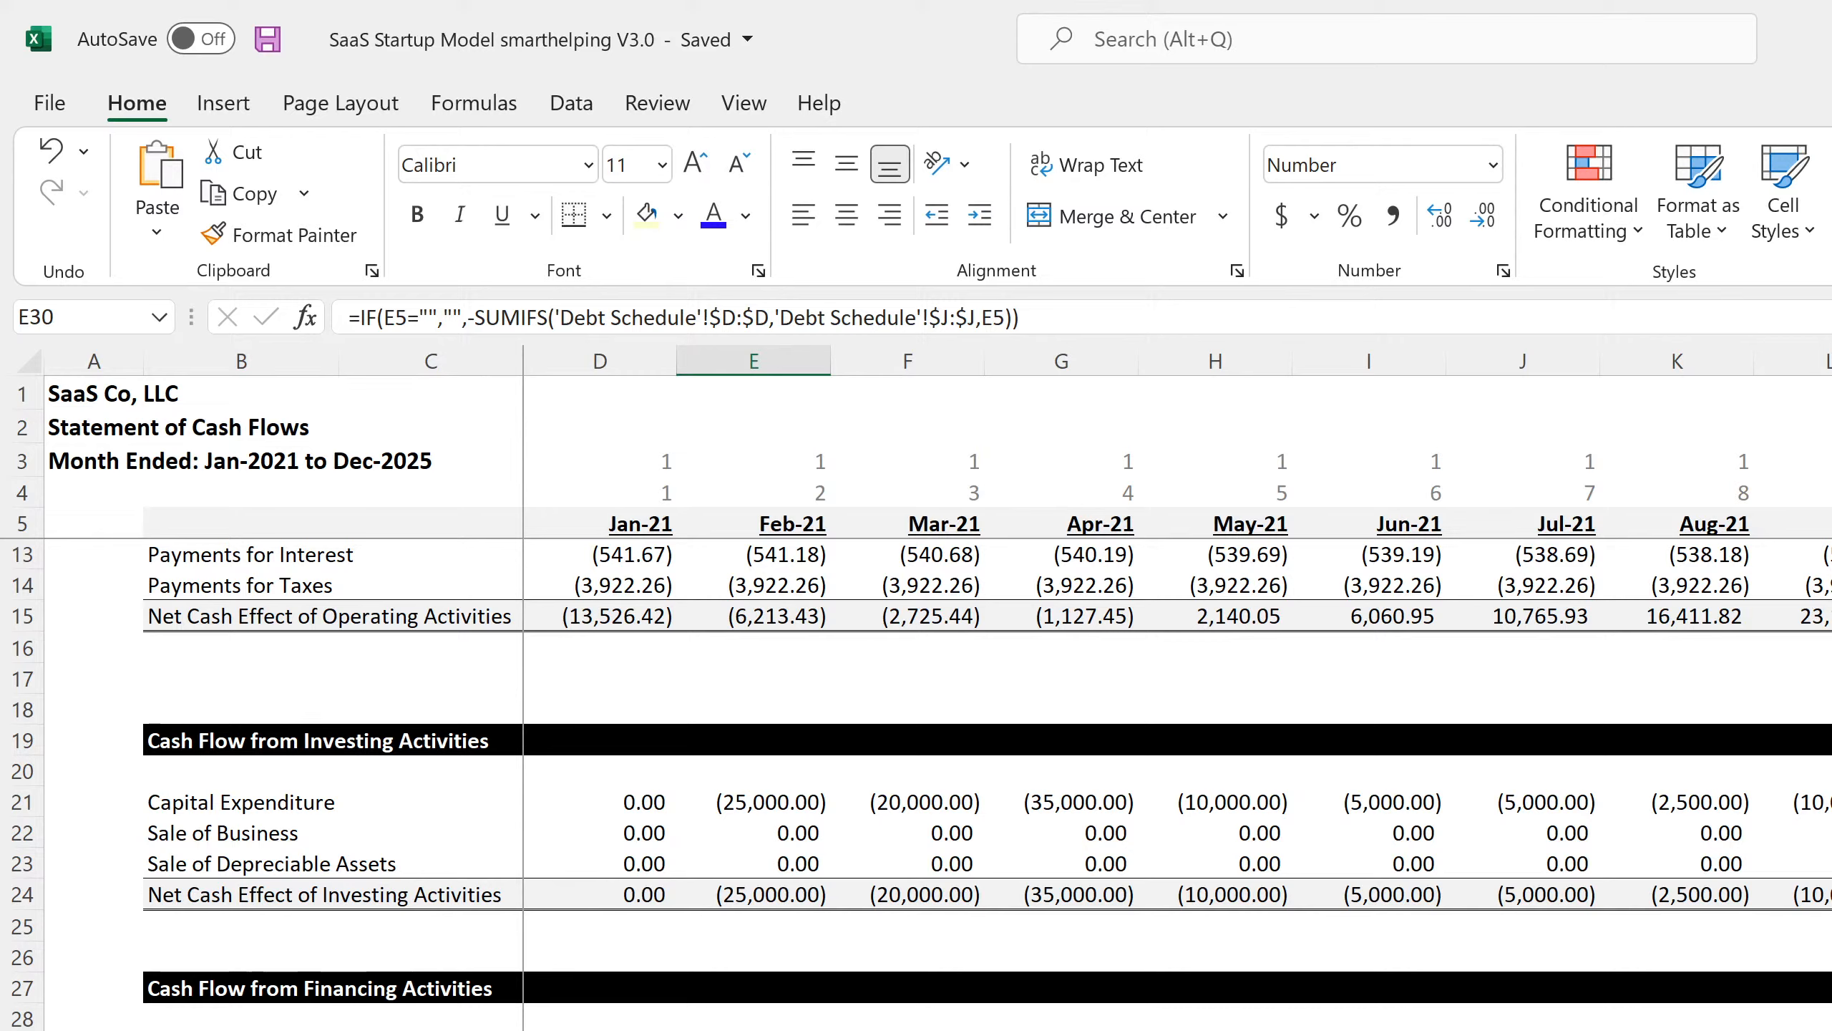
Review the Sale of Company Stock, long-term debt borrowing and January net change in cash formulas.
key(Down)
key(Left)
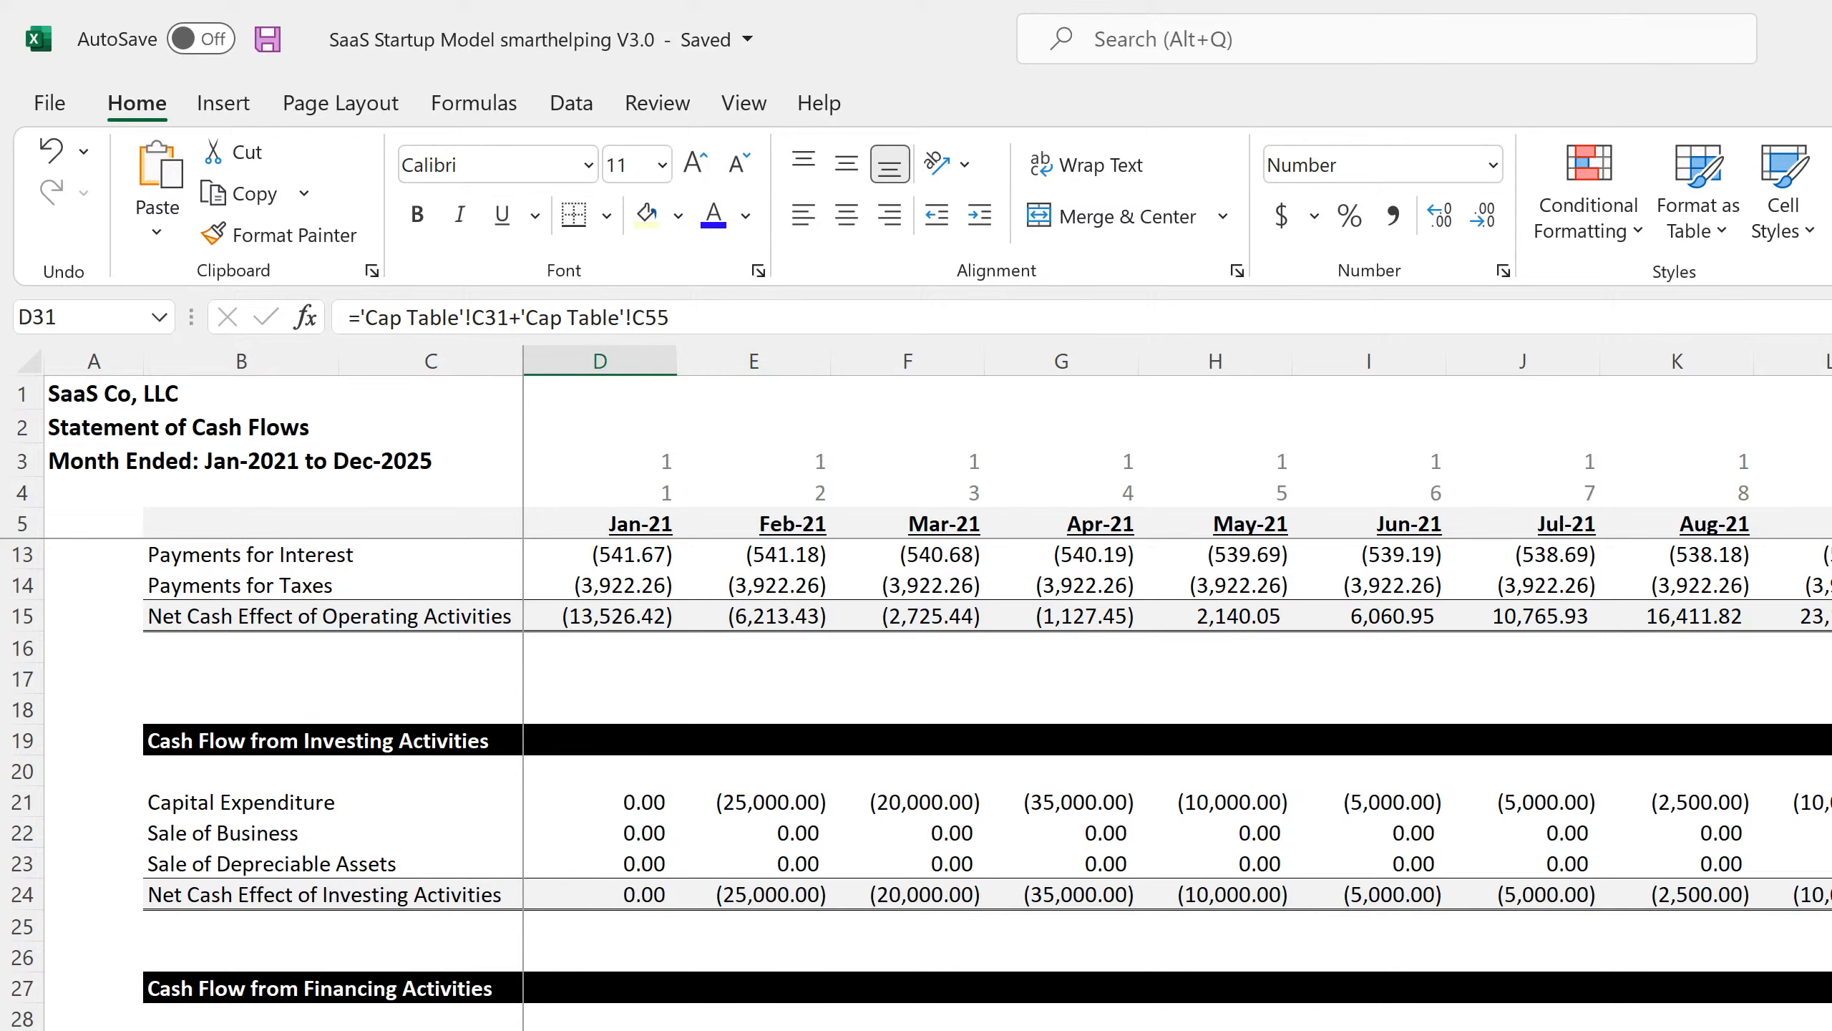
scroll(606, 938, up, 2)
scroll(606, 938, down, 4)
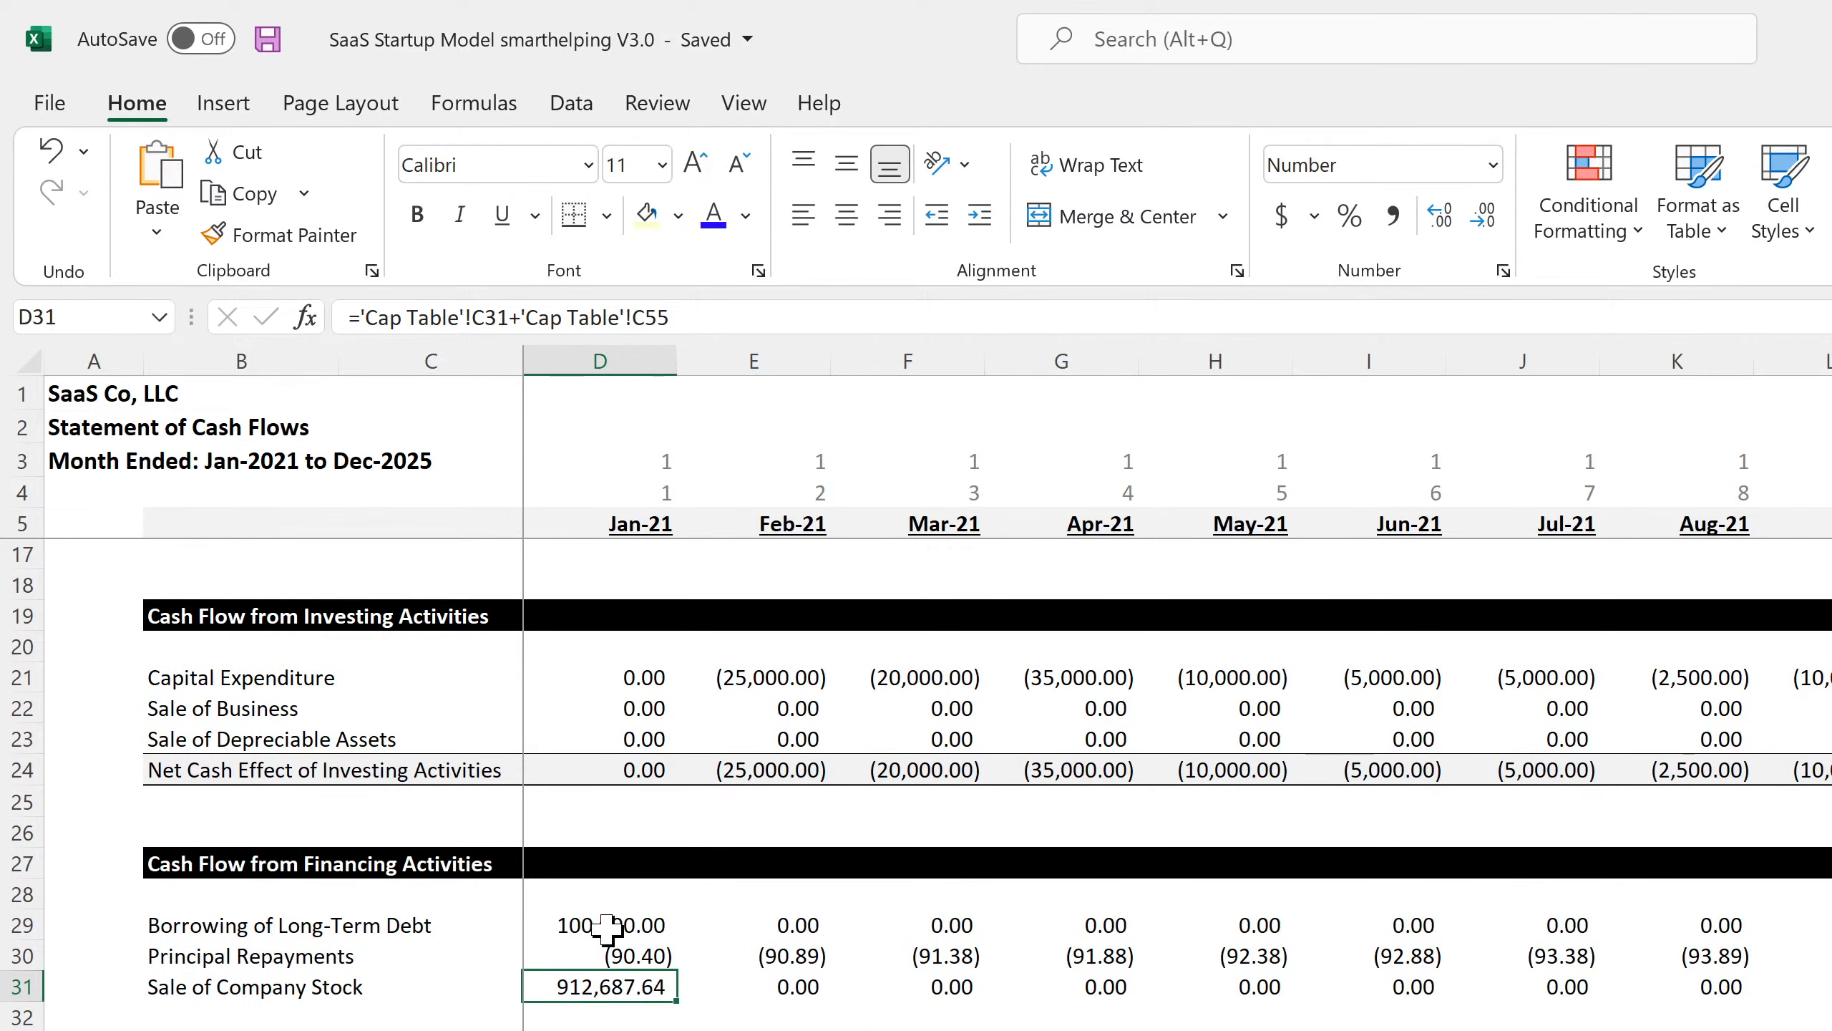
click(606, 928)
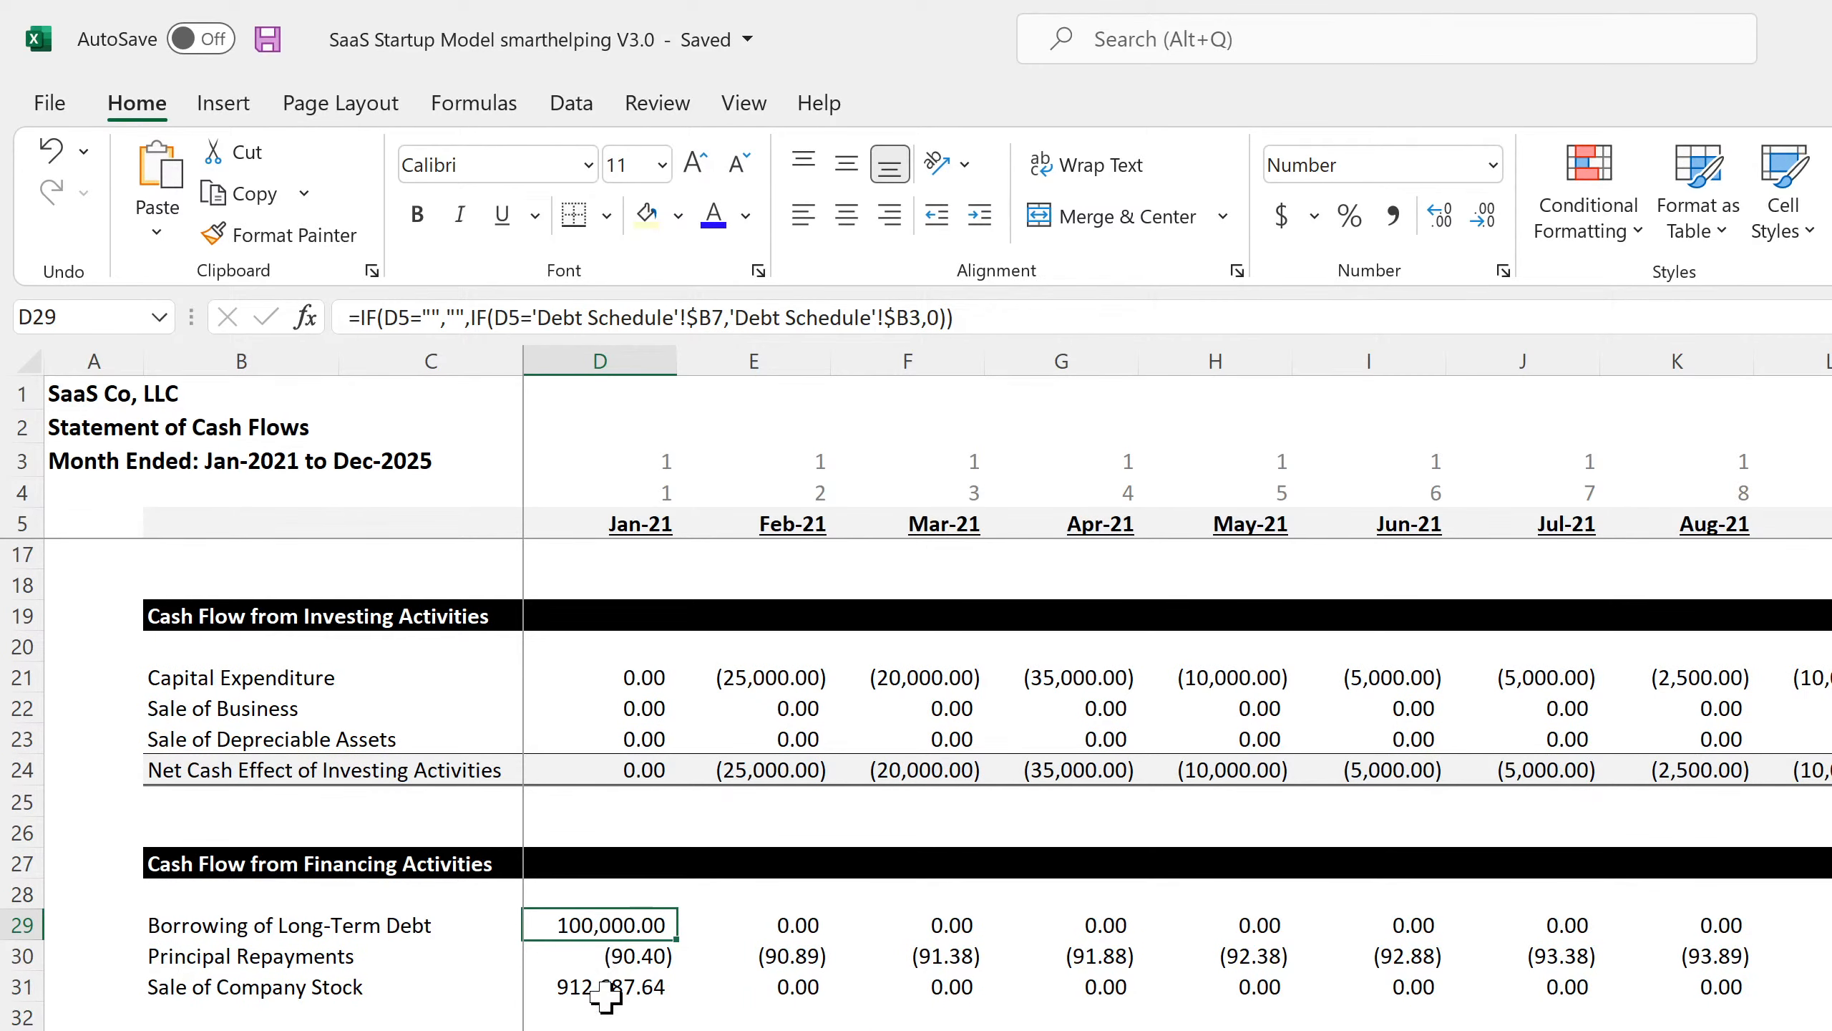
key(Down)
key(Down)
key(Down)
key(Down)
key(Down)
key(Down)
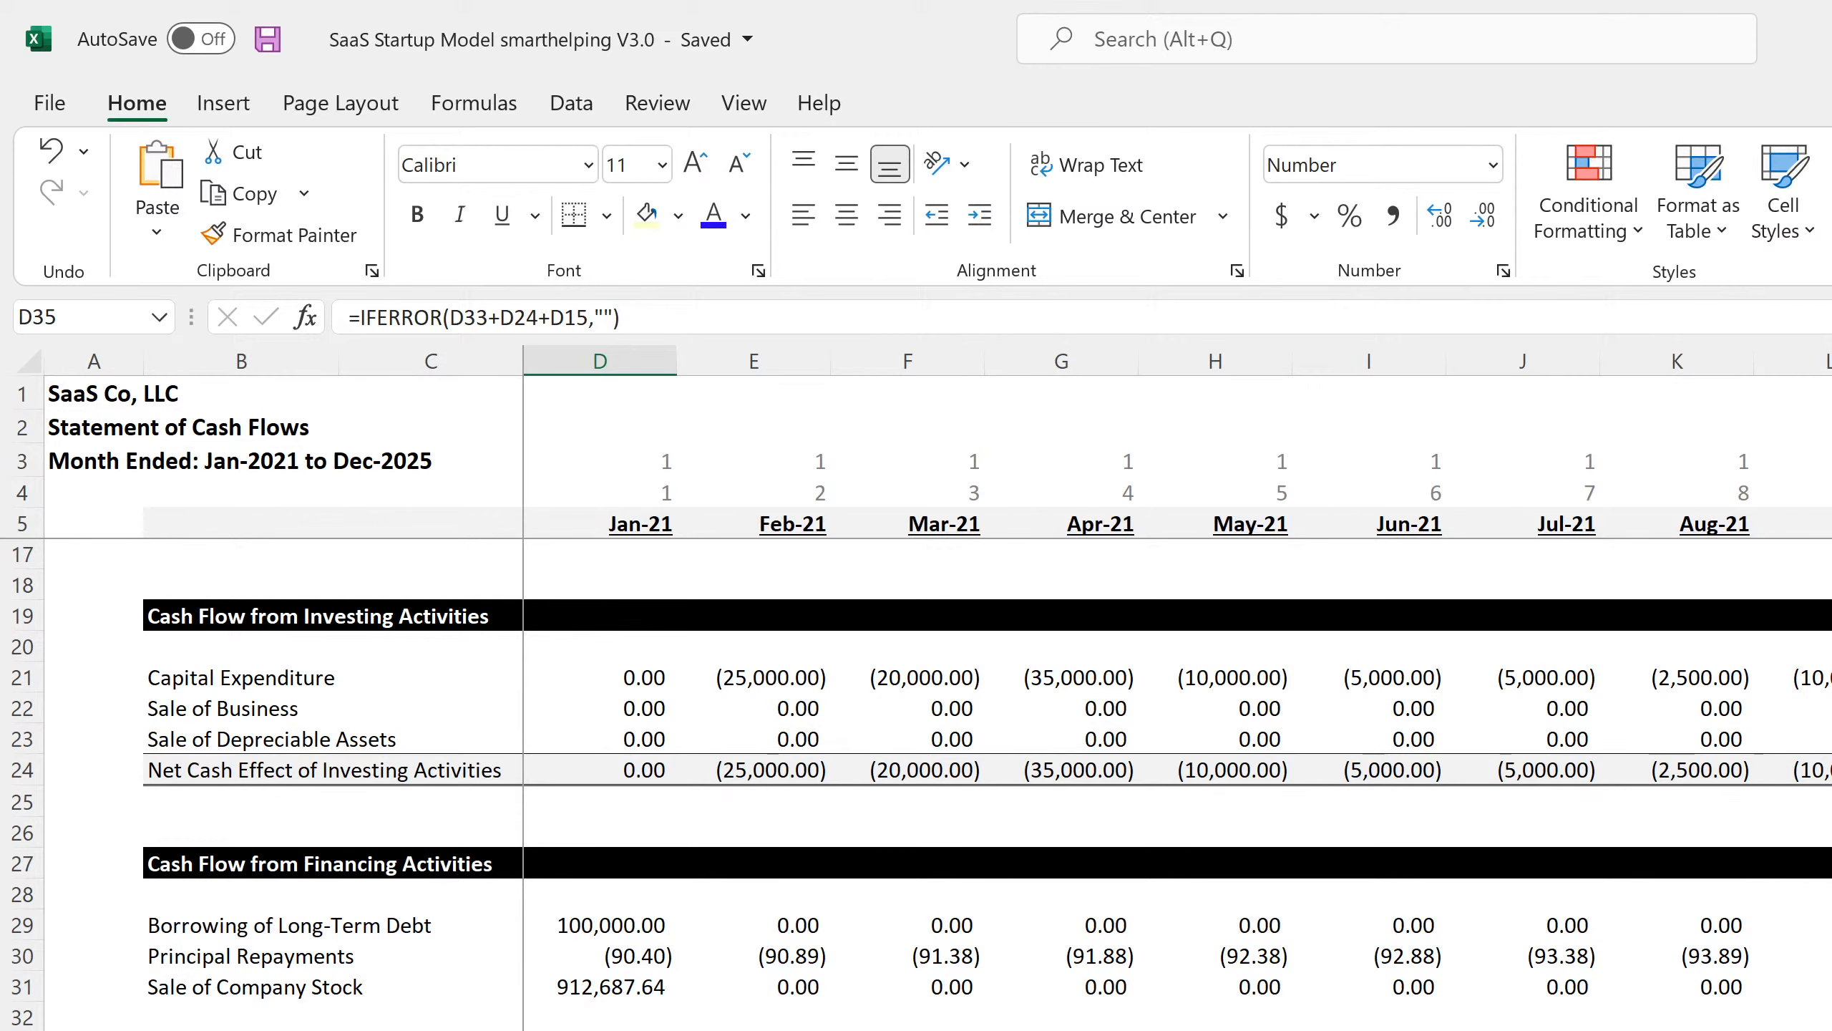
key(ctrl+Page_Up)
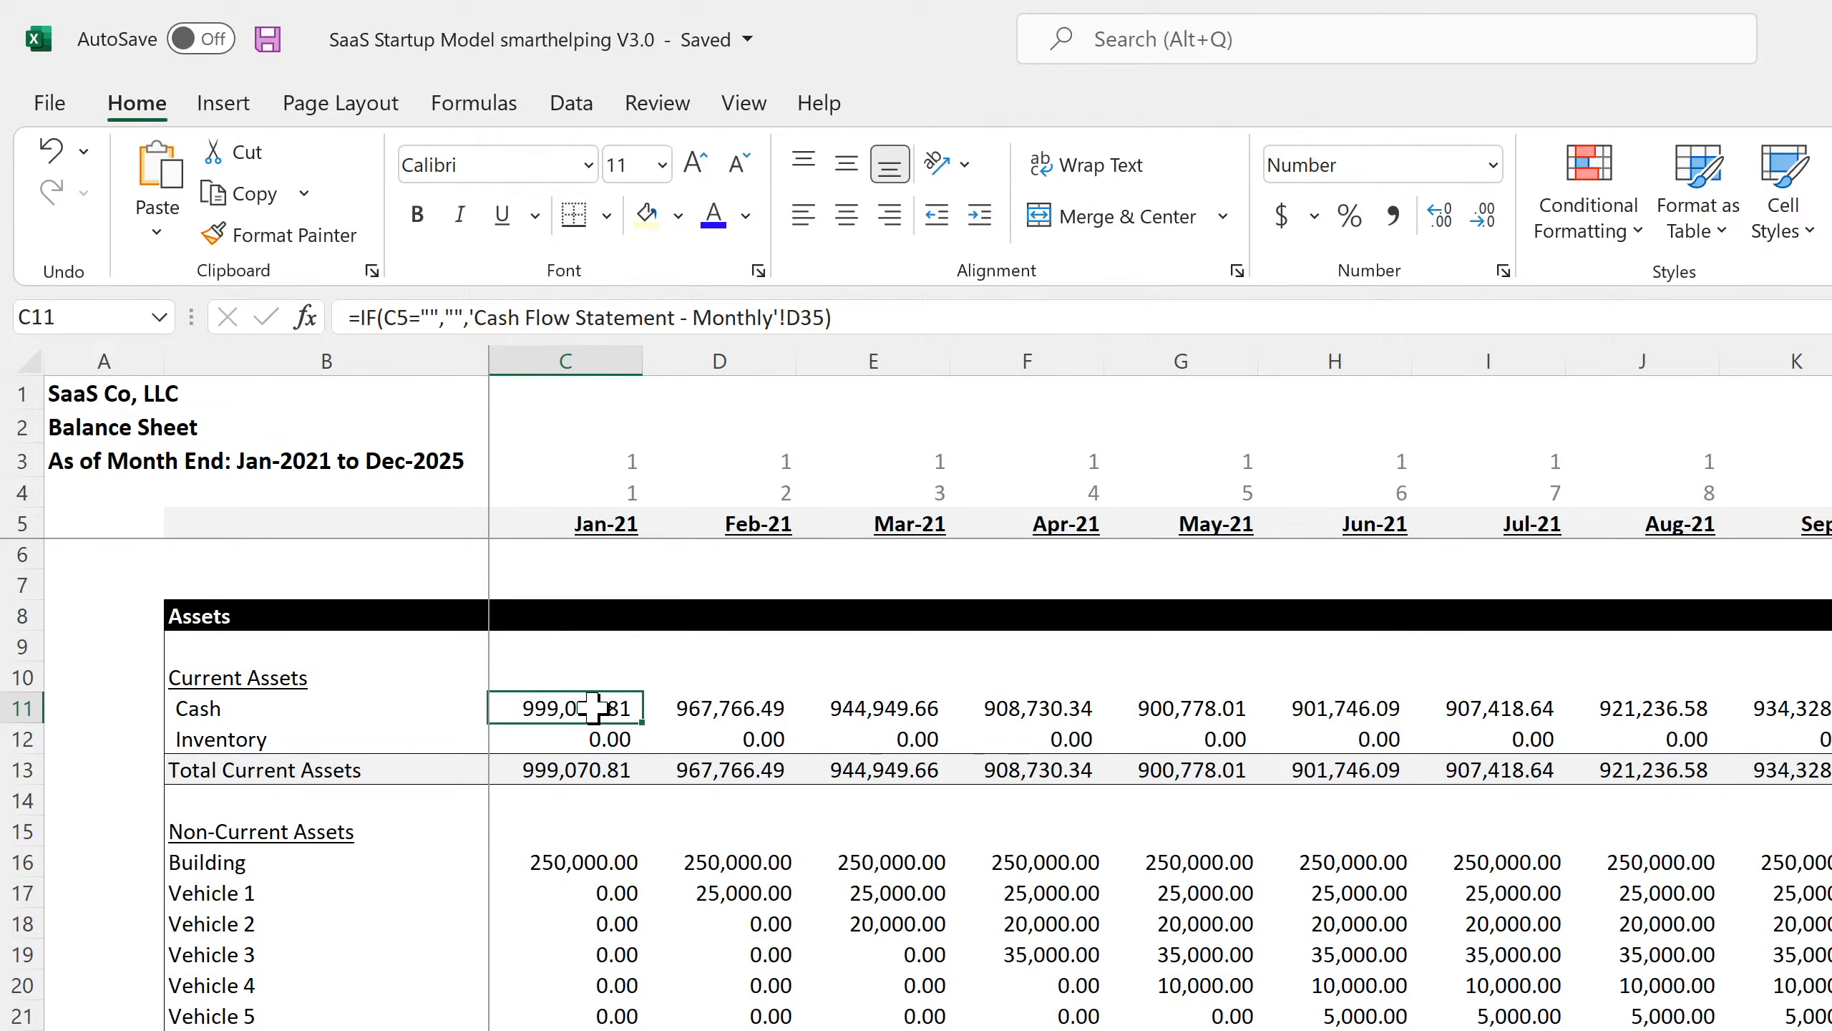
click(711, 711)
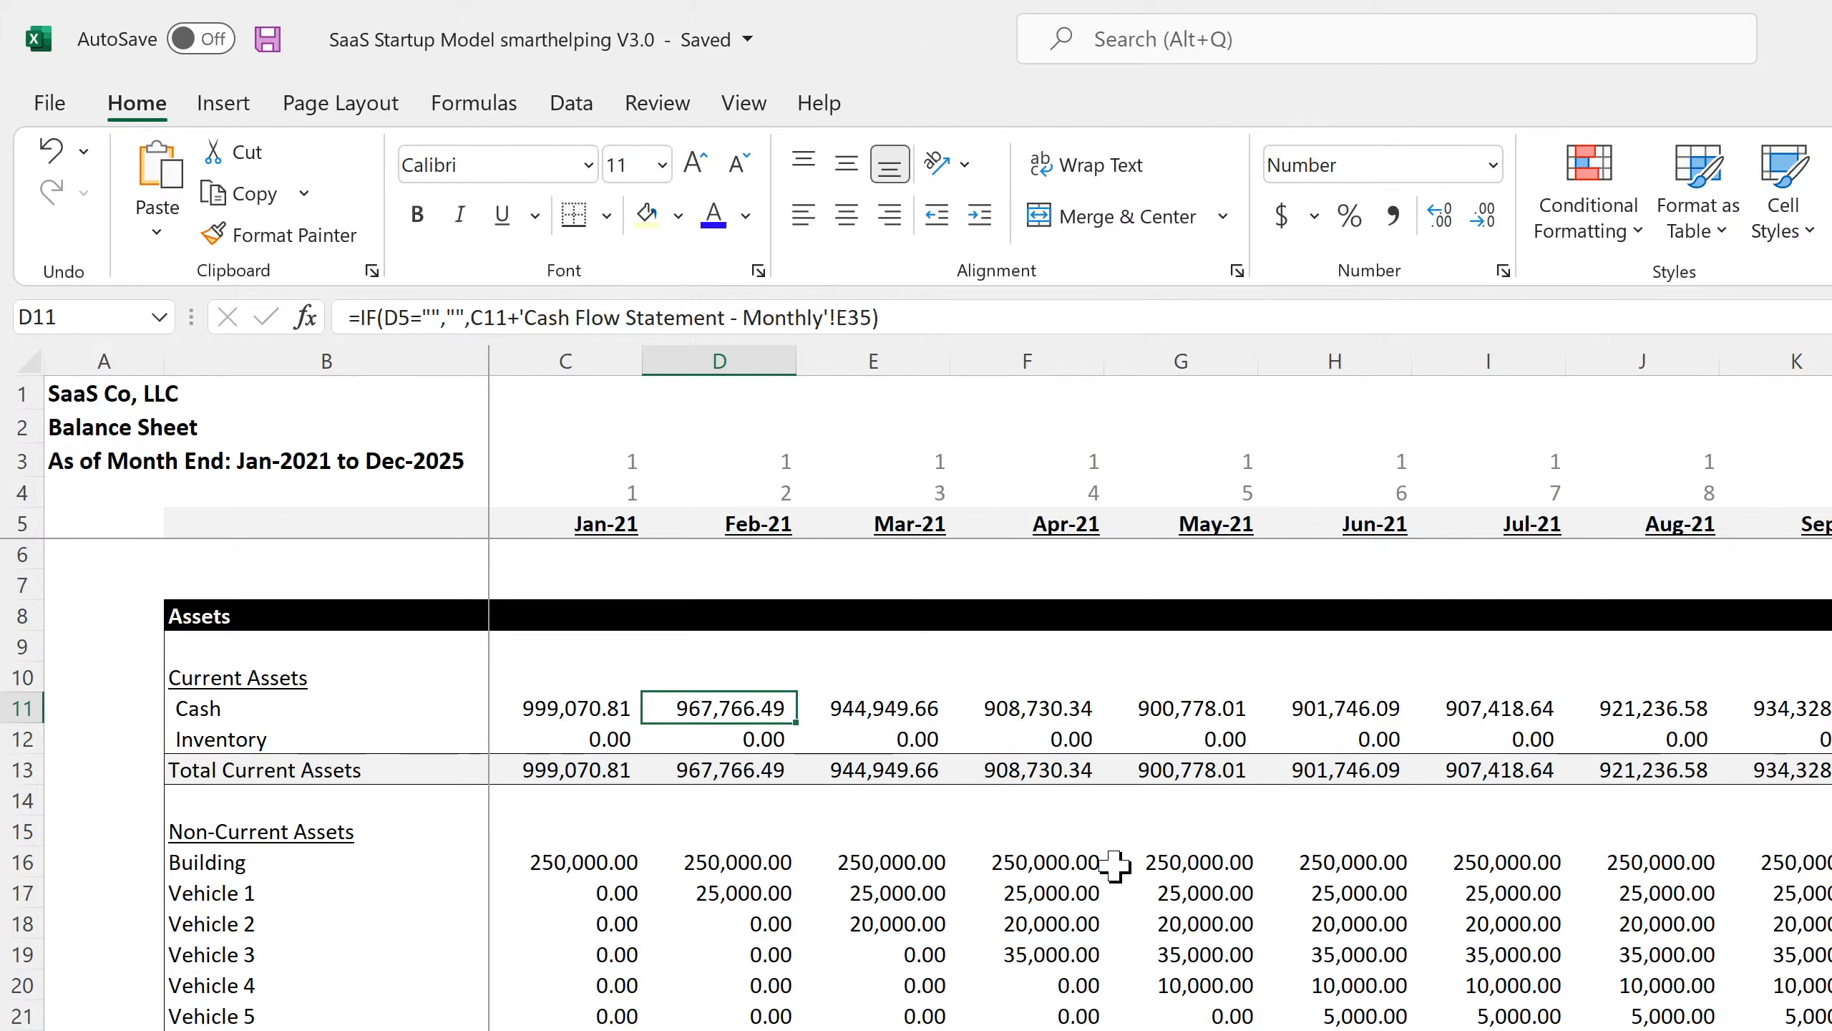
key(Right)
key(Right)
key(Right)
key(Right)
key(Right)
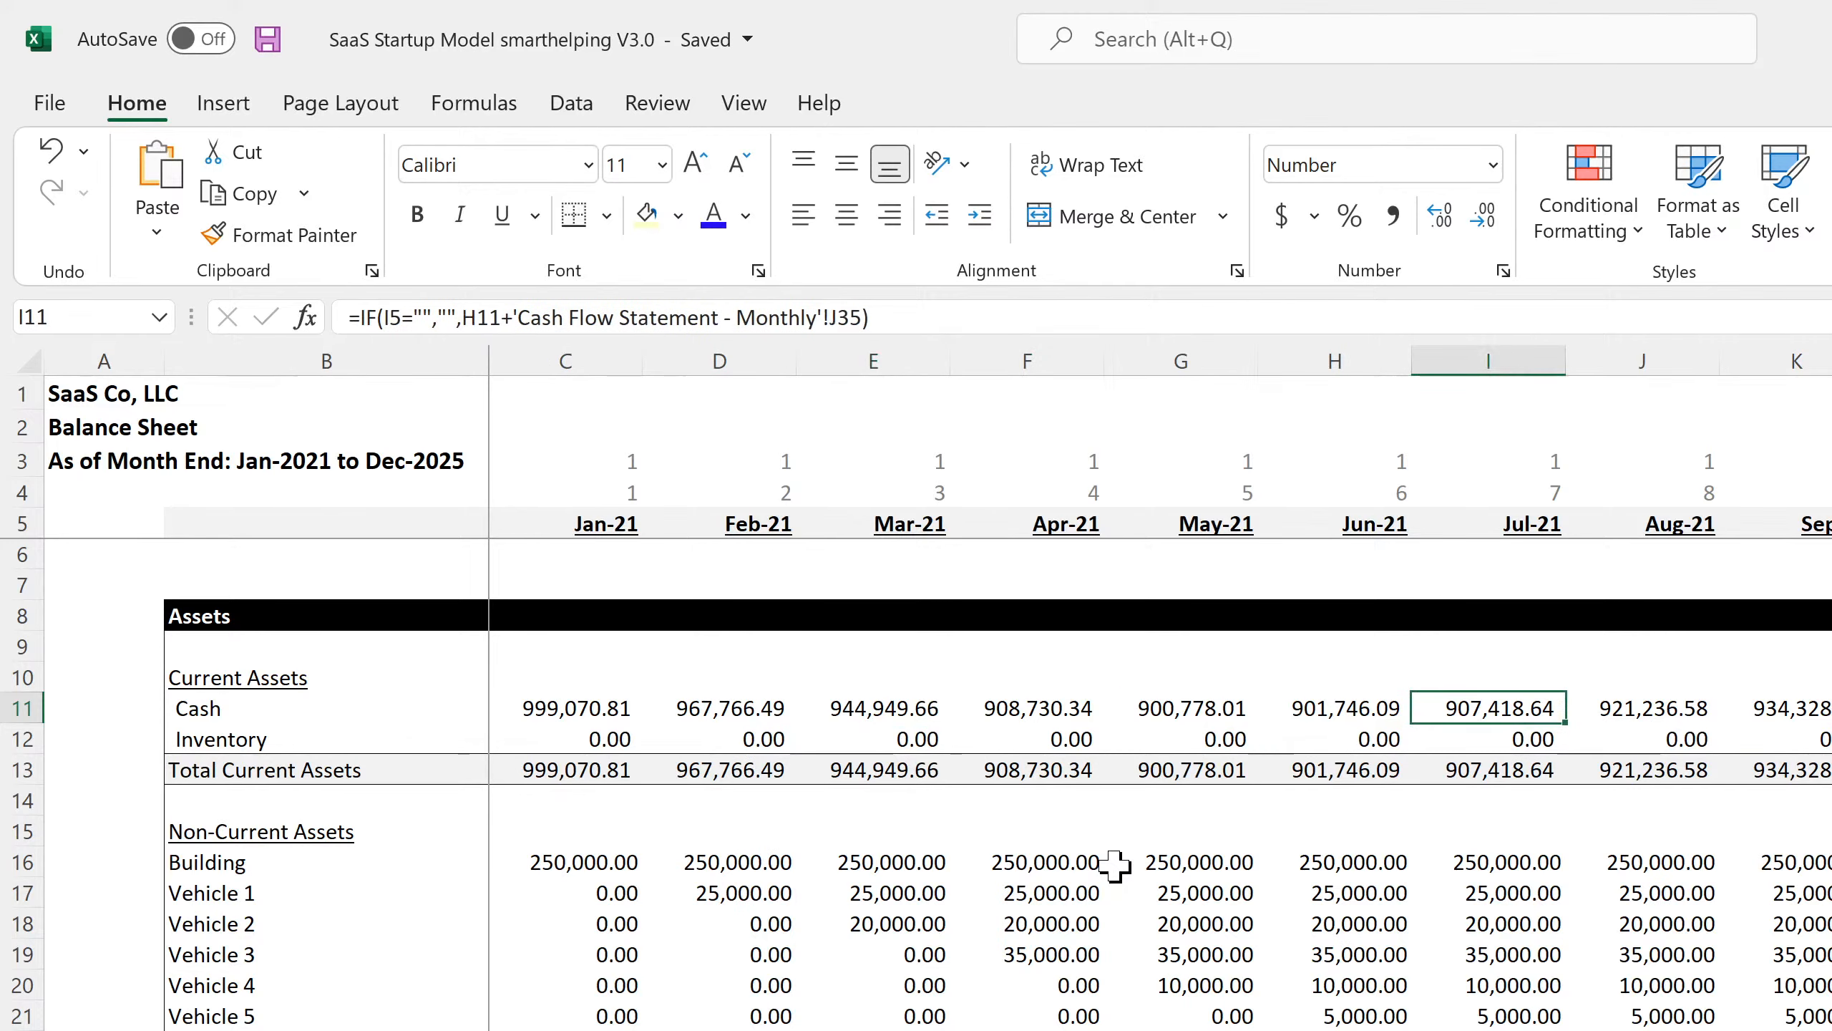
key(Left)
key(Left)
key(Left)
key(Left)
key(Left)
key(Left)
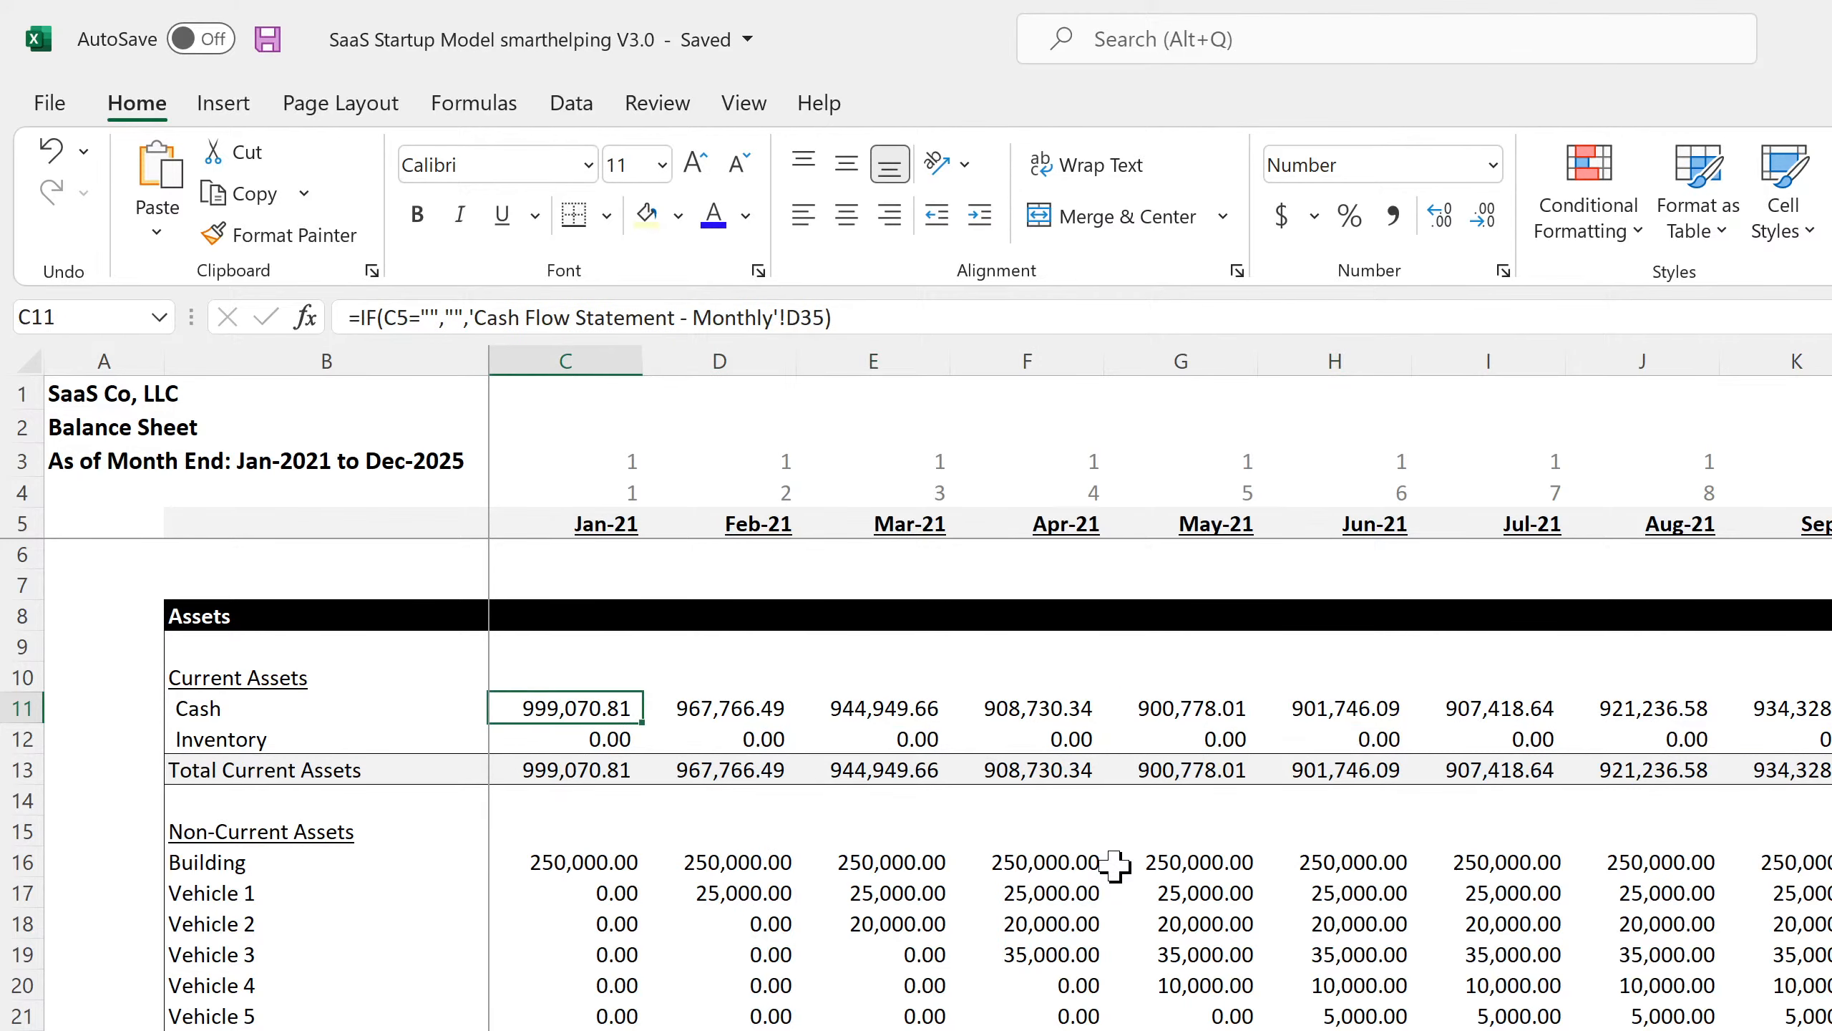
key(Down)
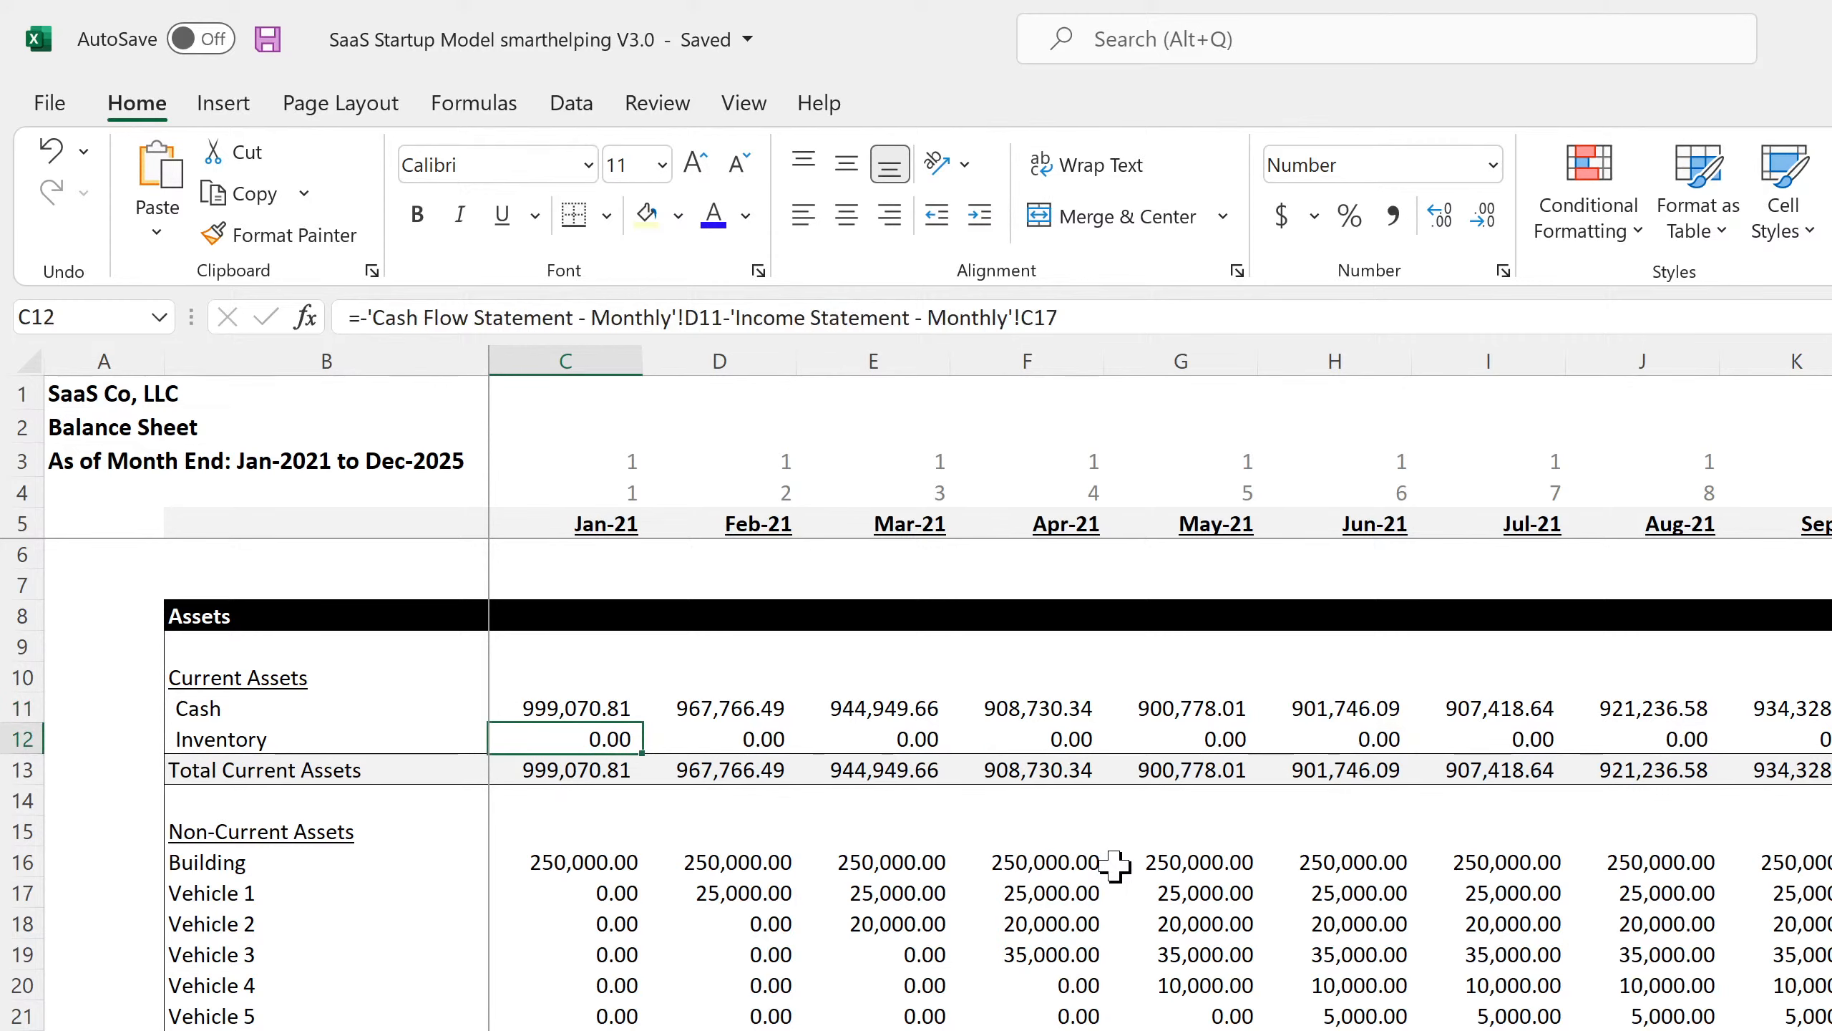
key(Up)
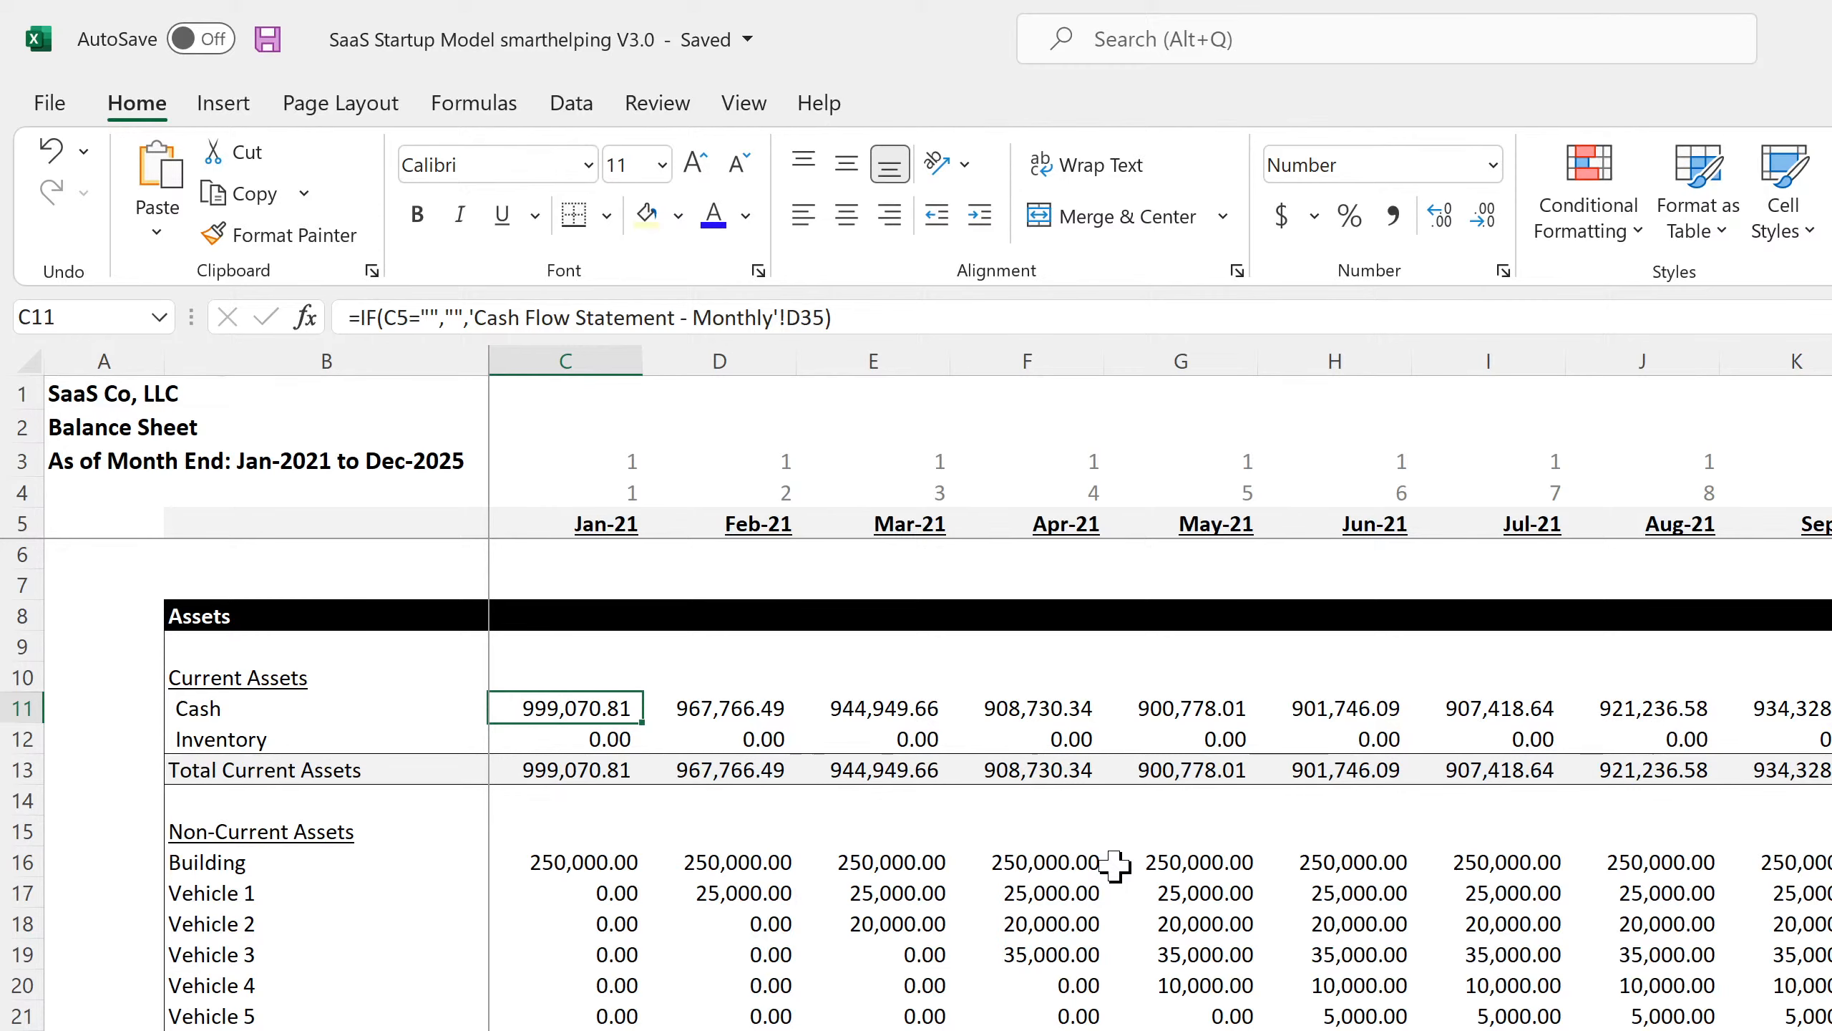
scroll(613, 1014, down, 4)
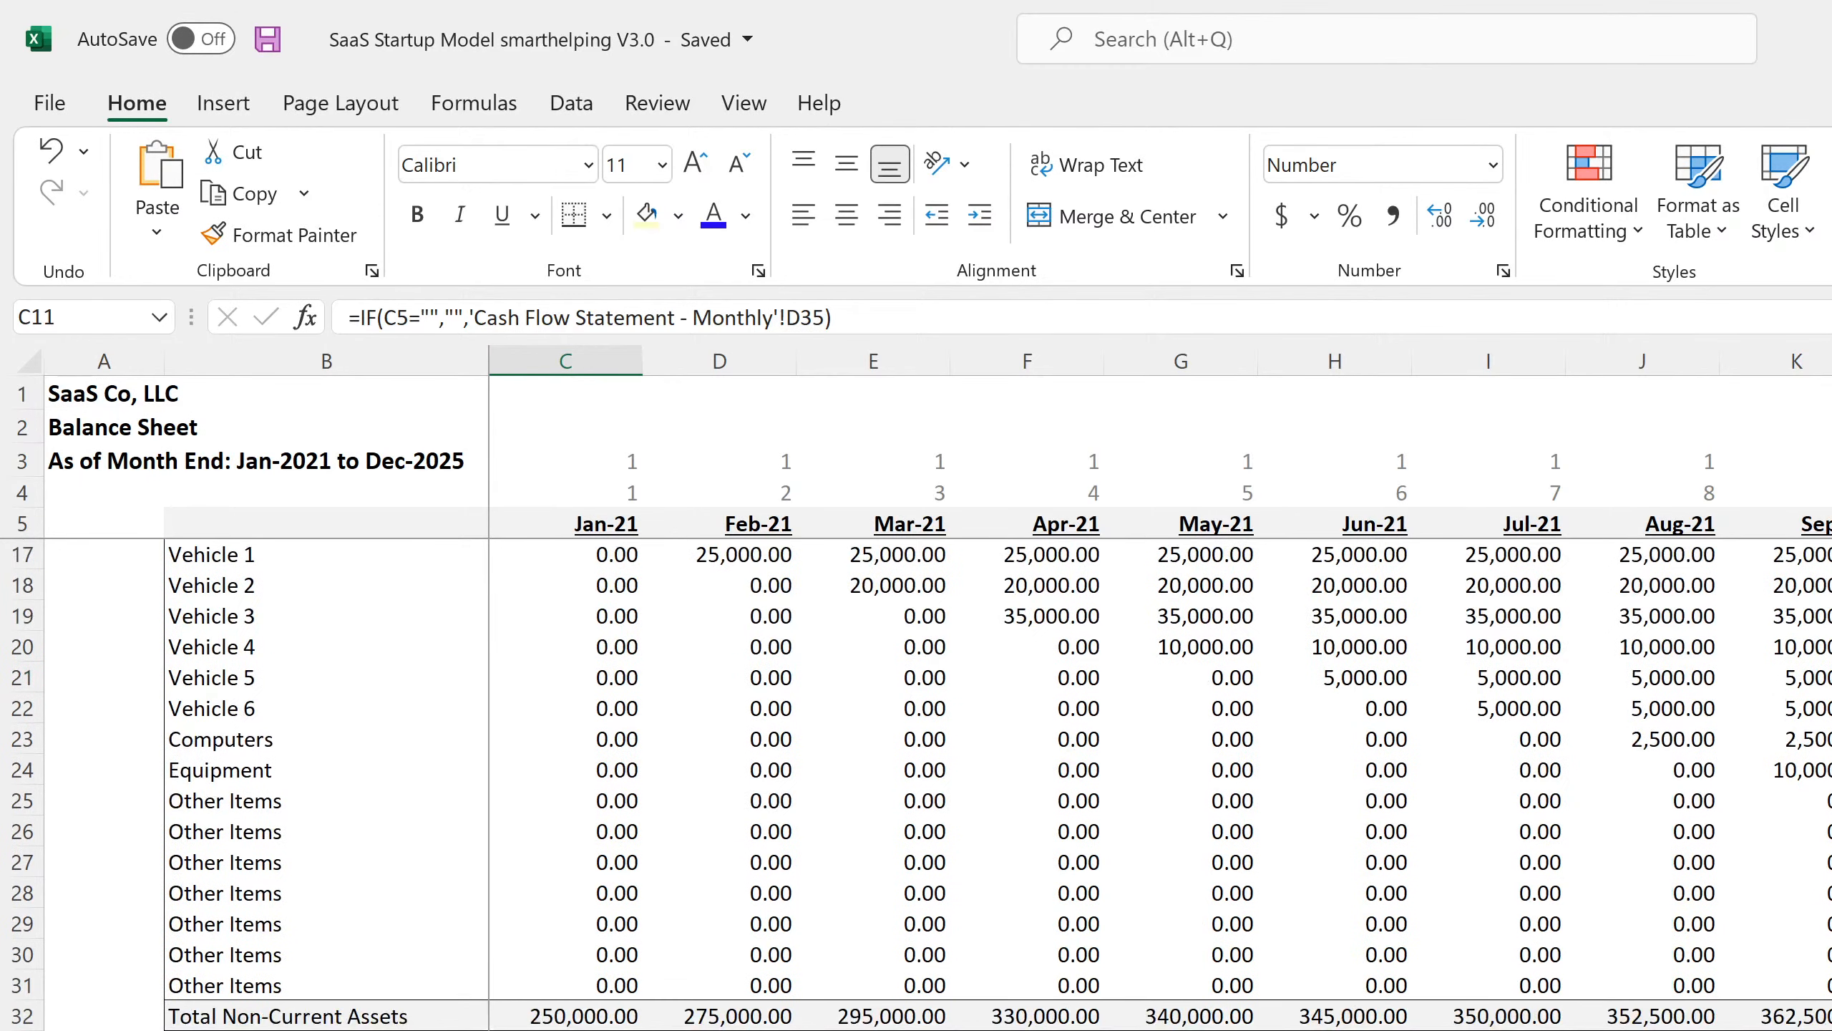
scroll(998, 784, up, 4)
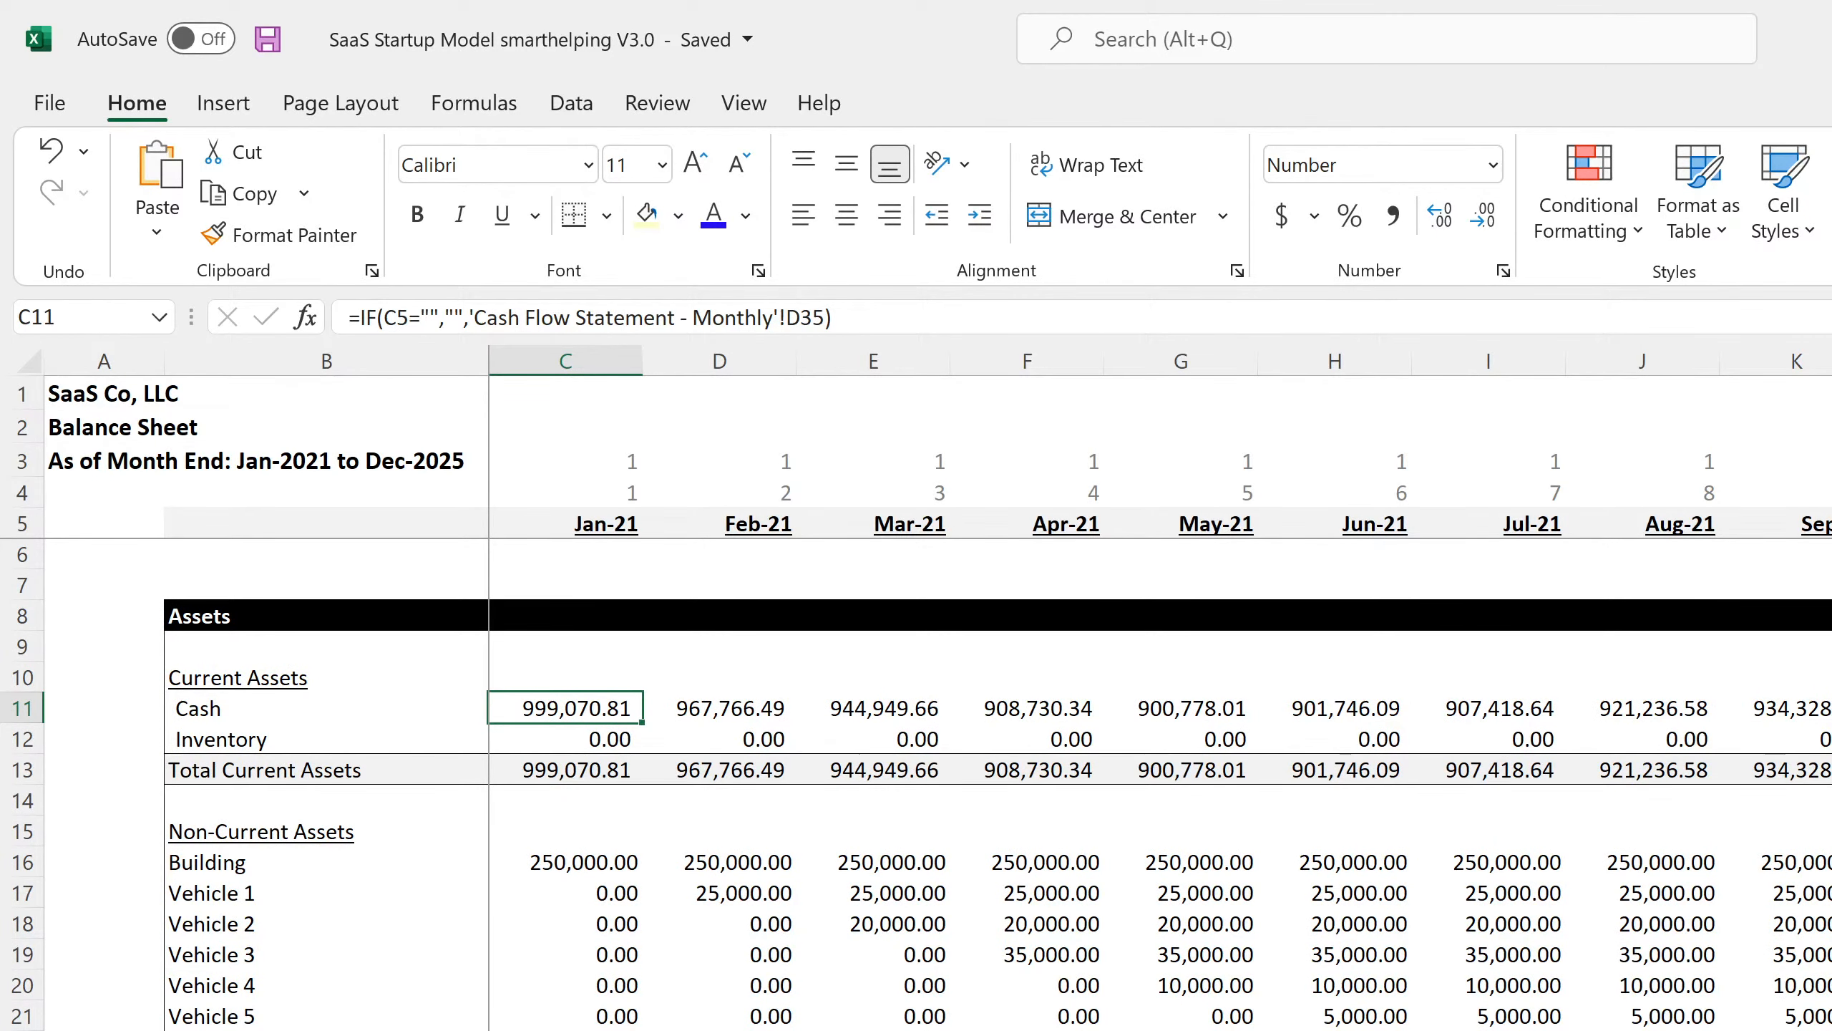
Trace January cash to its cash flow source and check the Sale of Company Stock, Customer Receipts and Other Operating Expenses formulas.
key(ctrl+bracketleft)
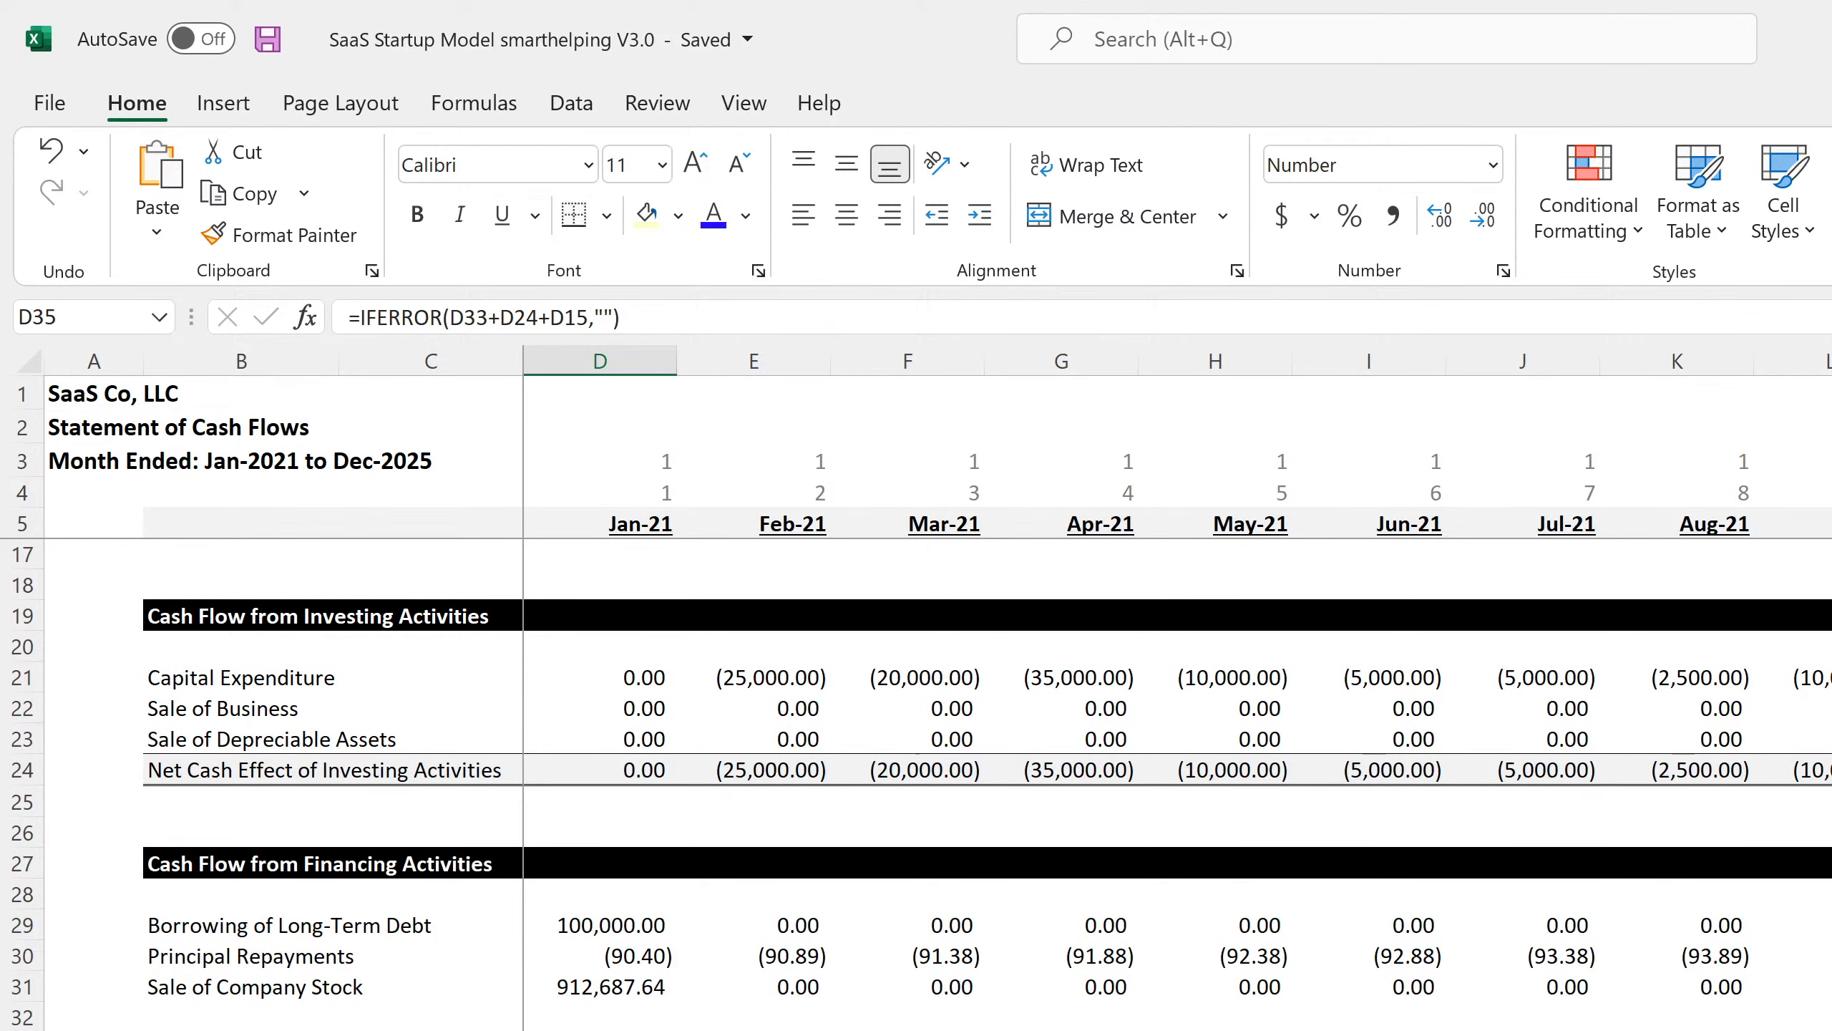
click(622, 986)
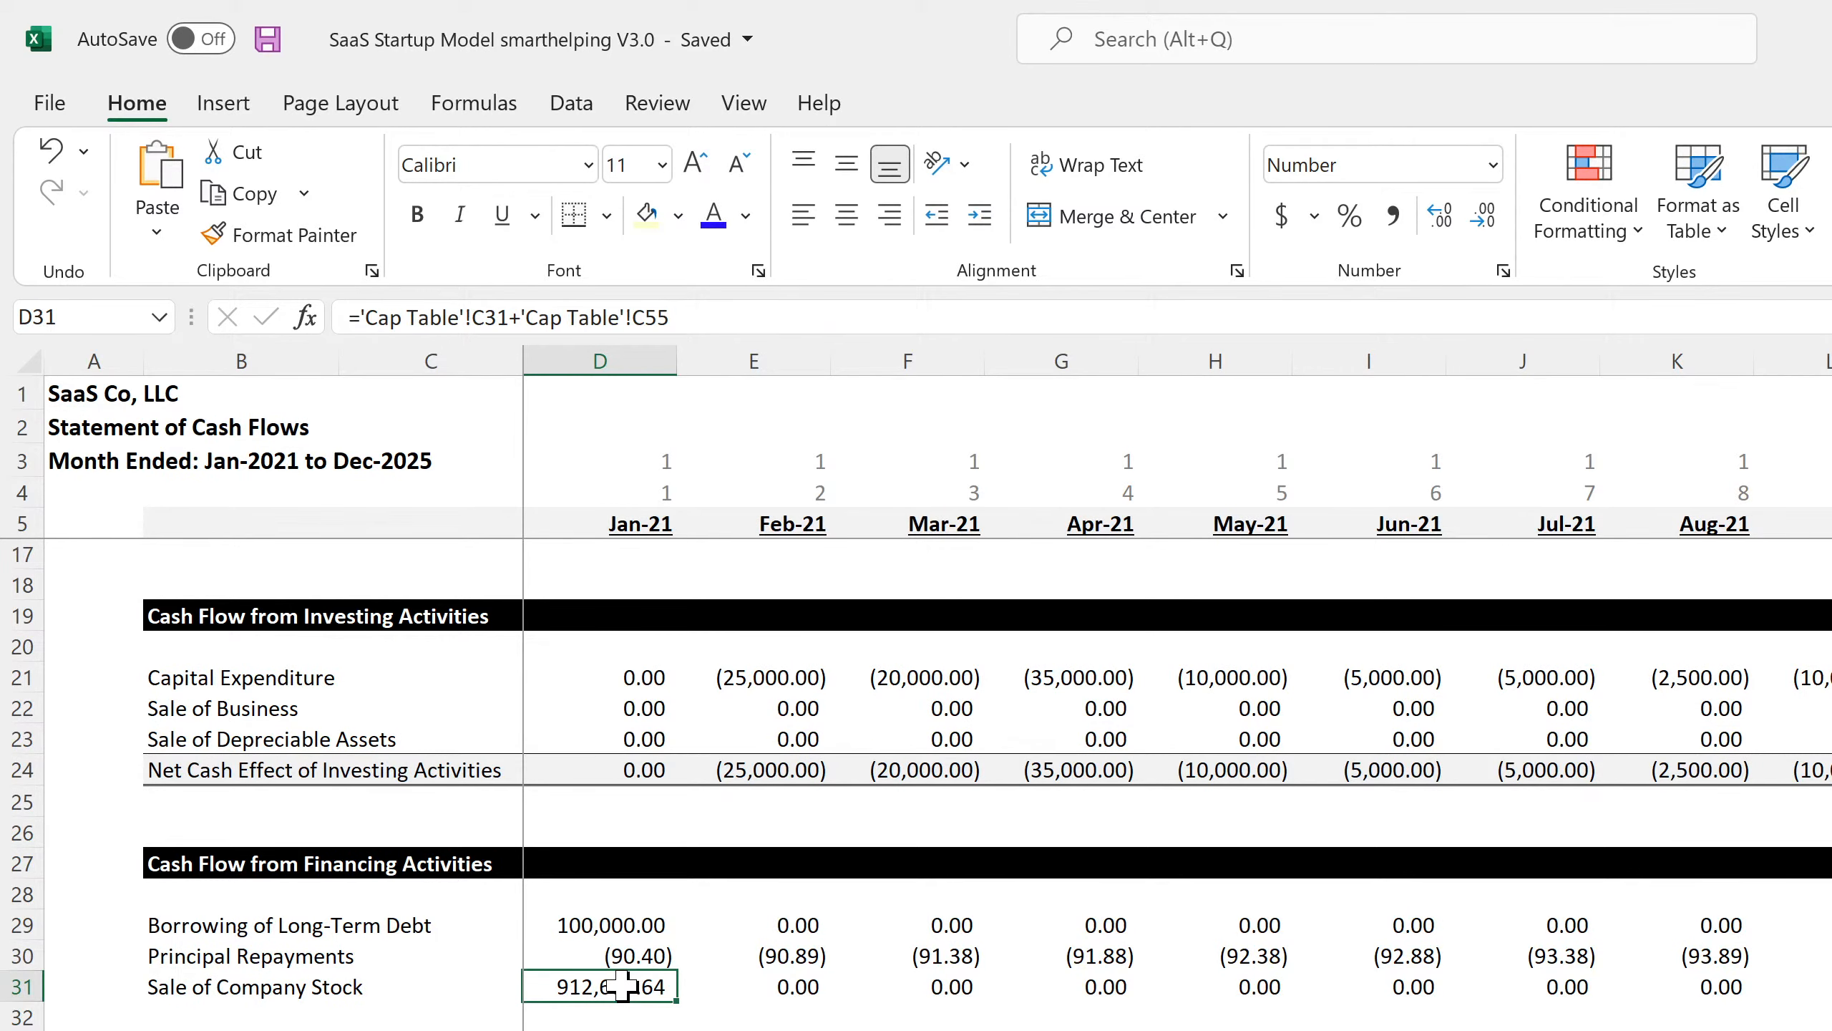
scroll(622, 986, up, 4)
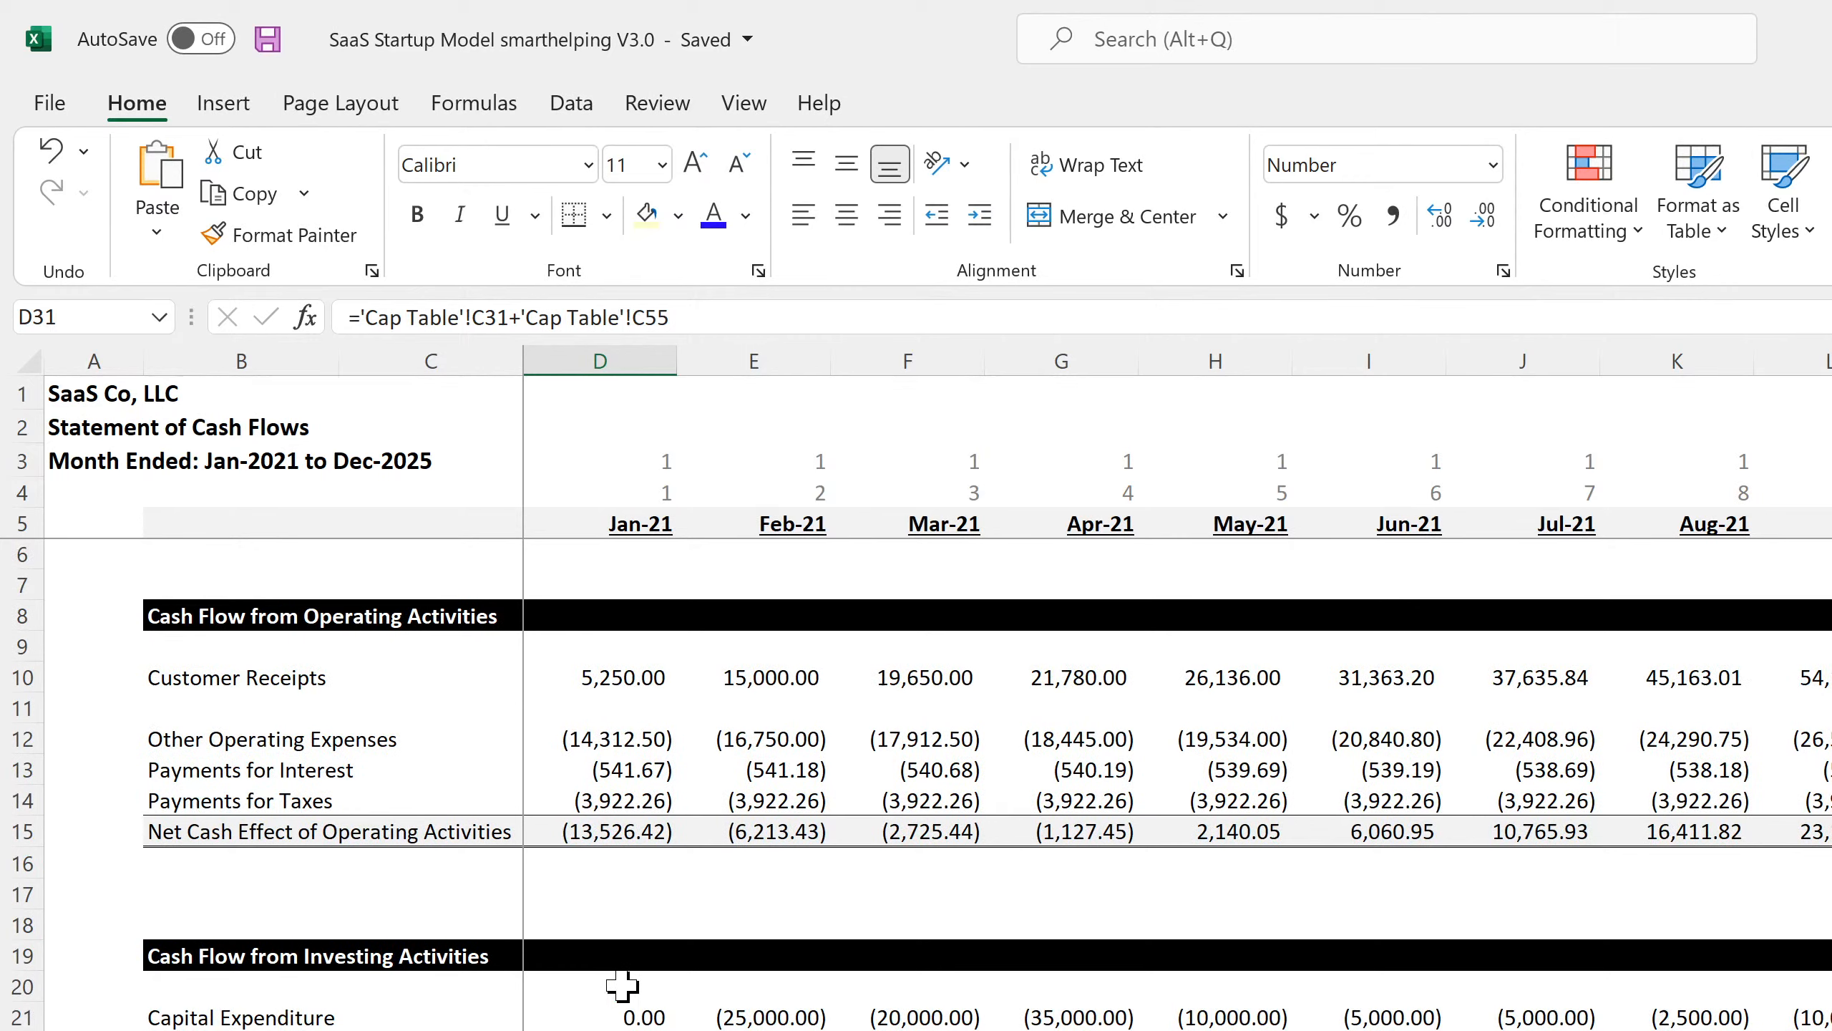
click(623, 675)
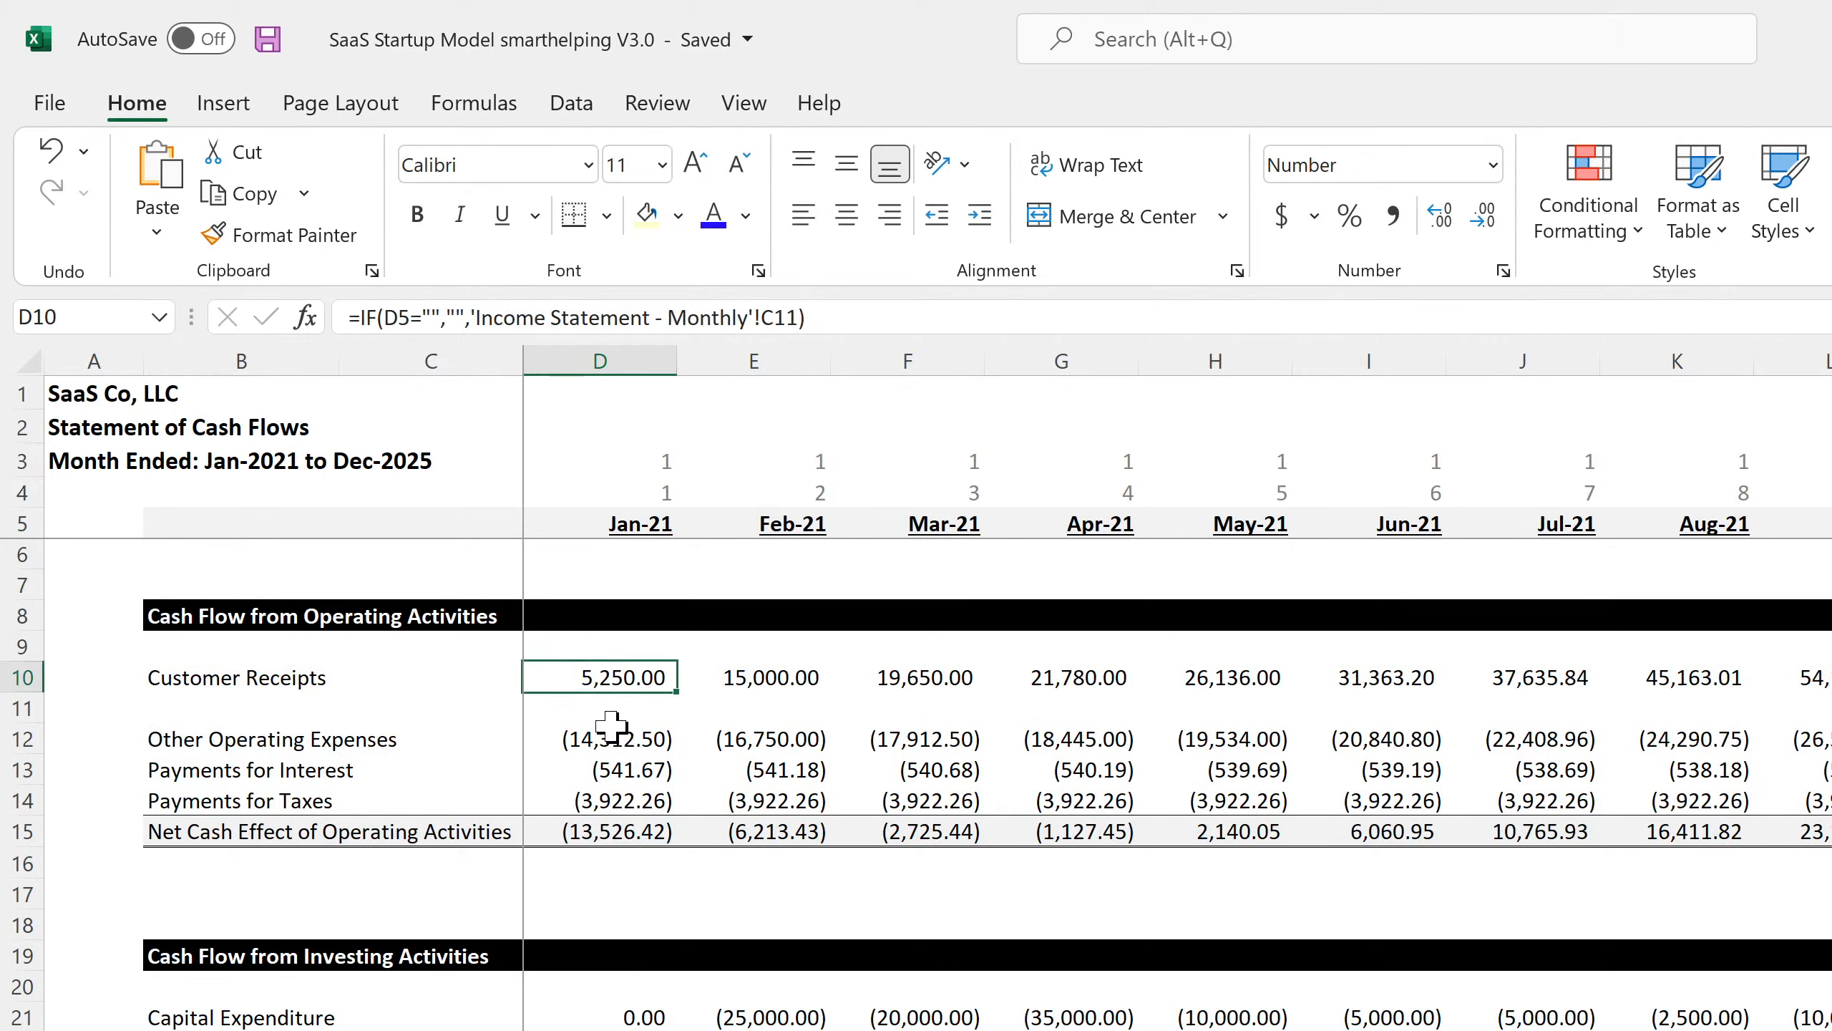
click(611, 725)
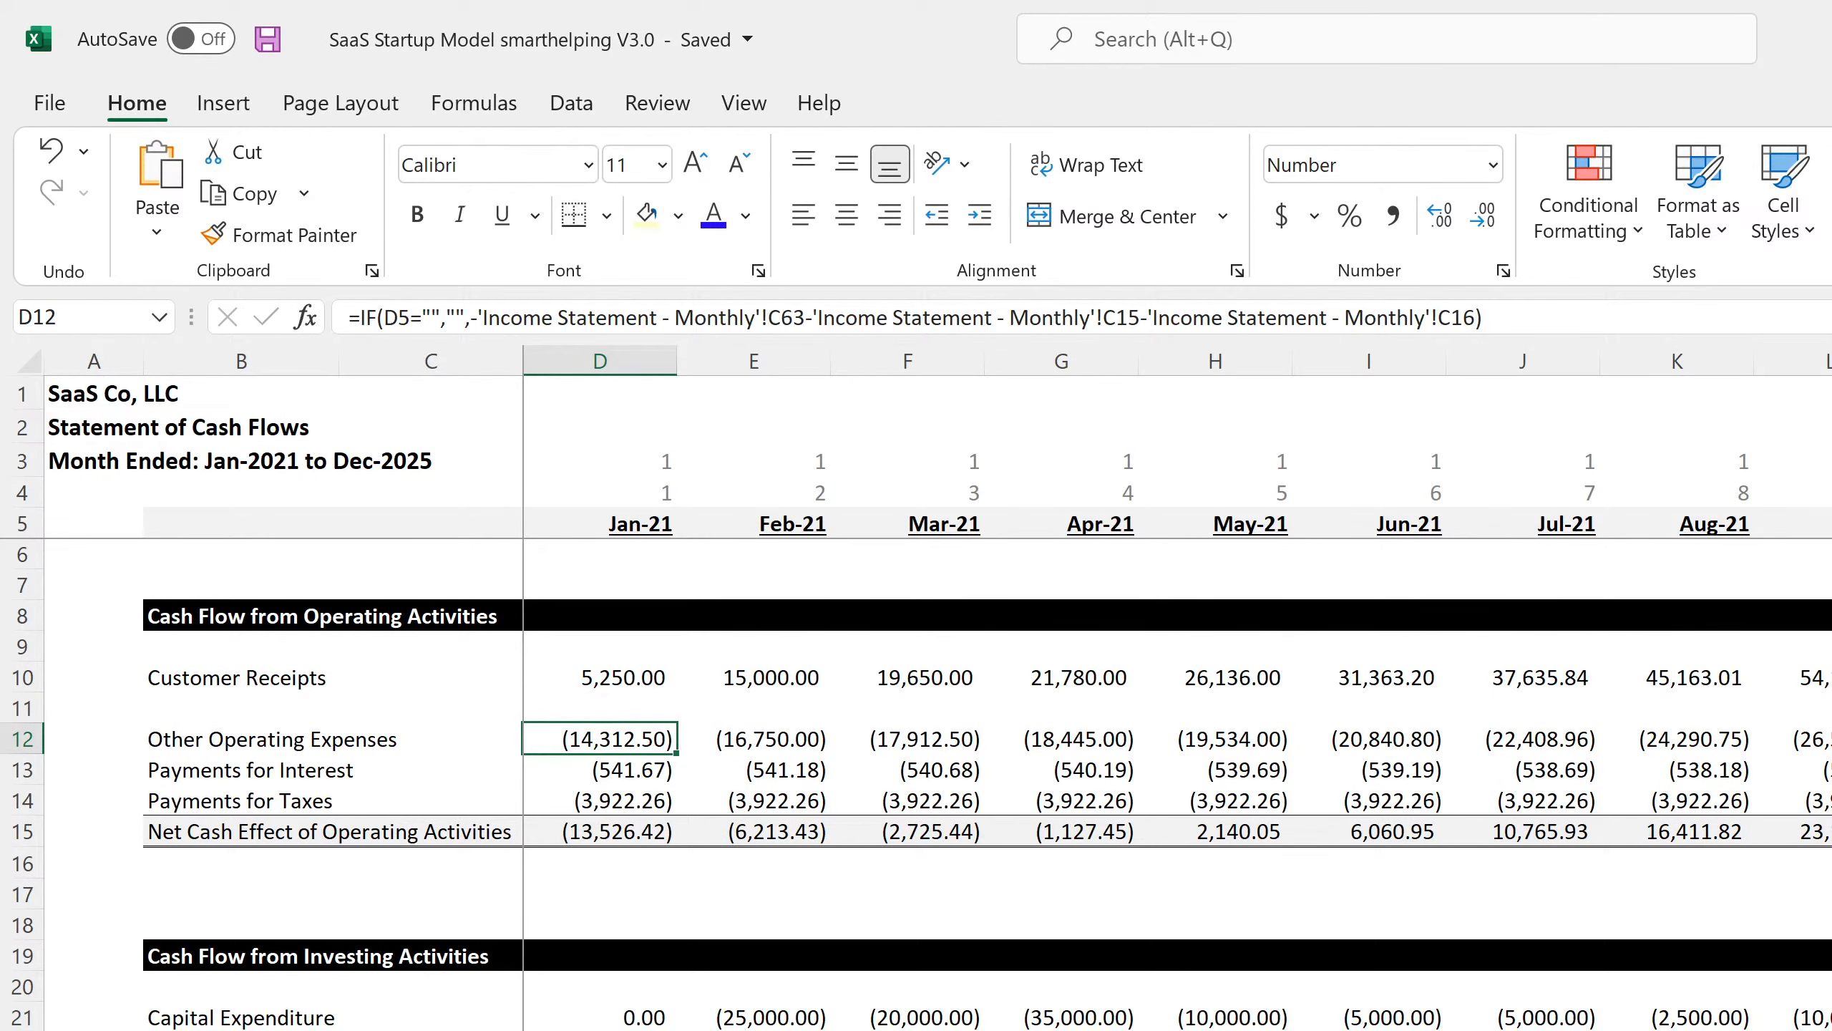
key(ctrl+Page_Up)
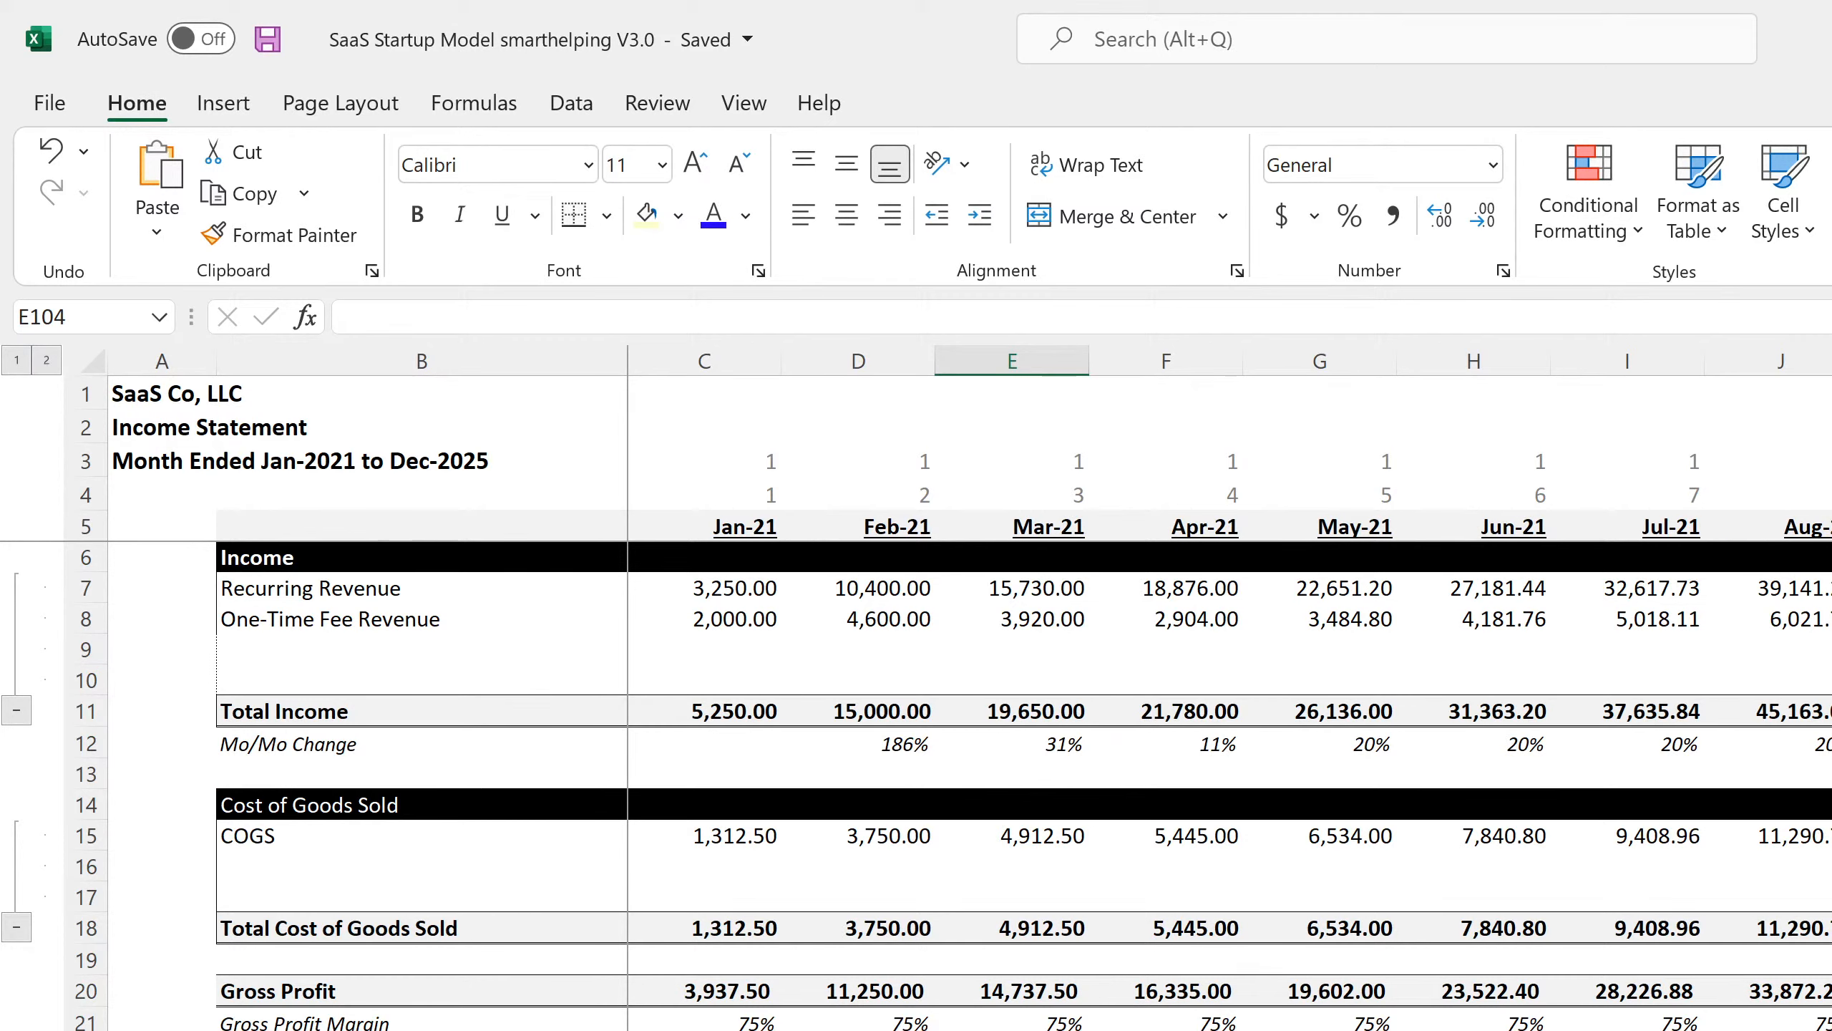
Check the Executive Salaries, Salesmen Salaries, Customer Service and General and Administrative formulas.
scroll(1025, 787, down, 4)
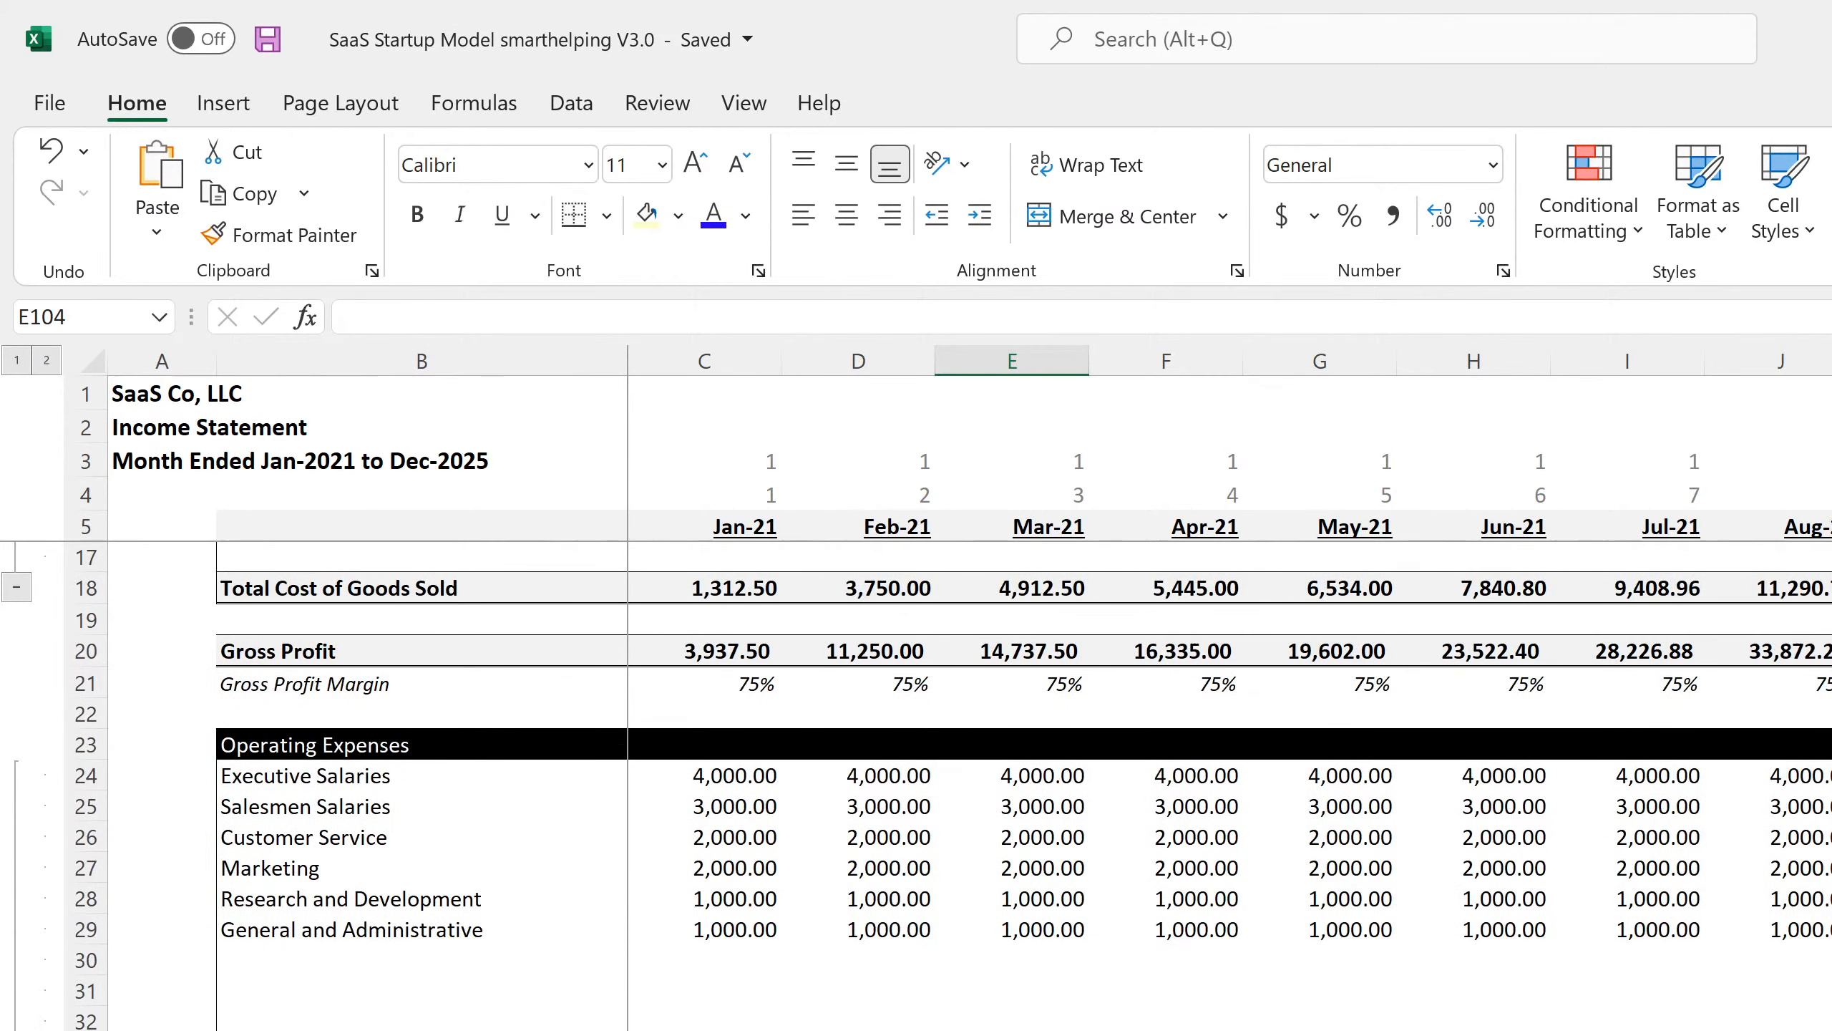
click(736, 777)
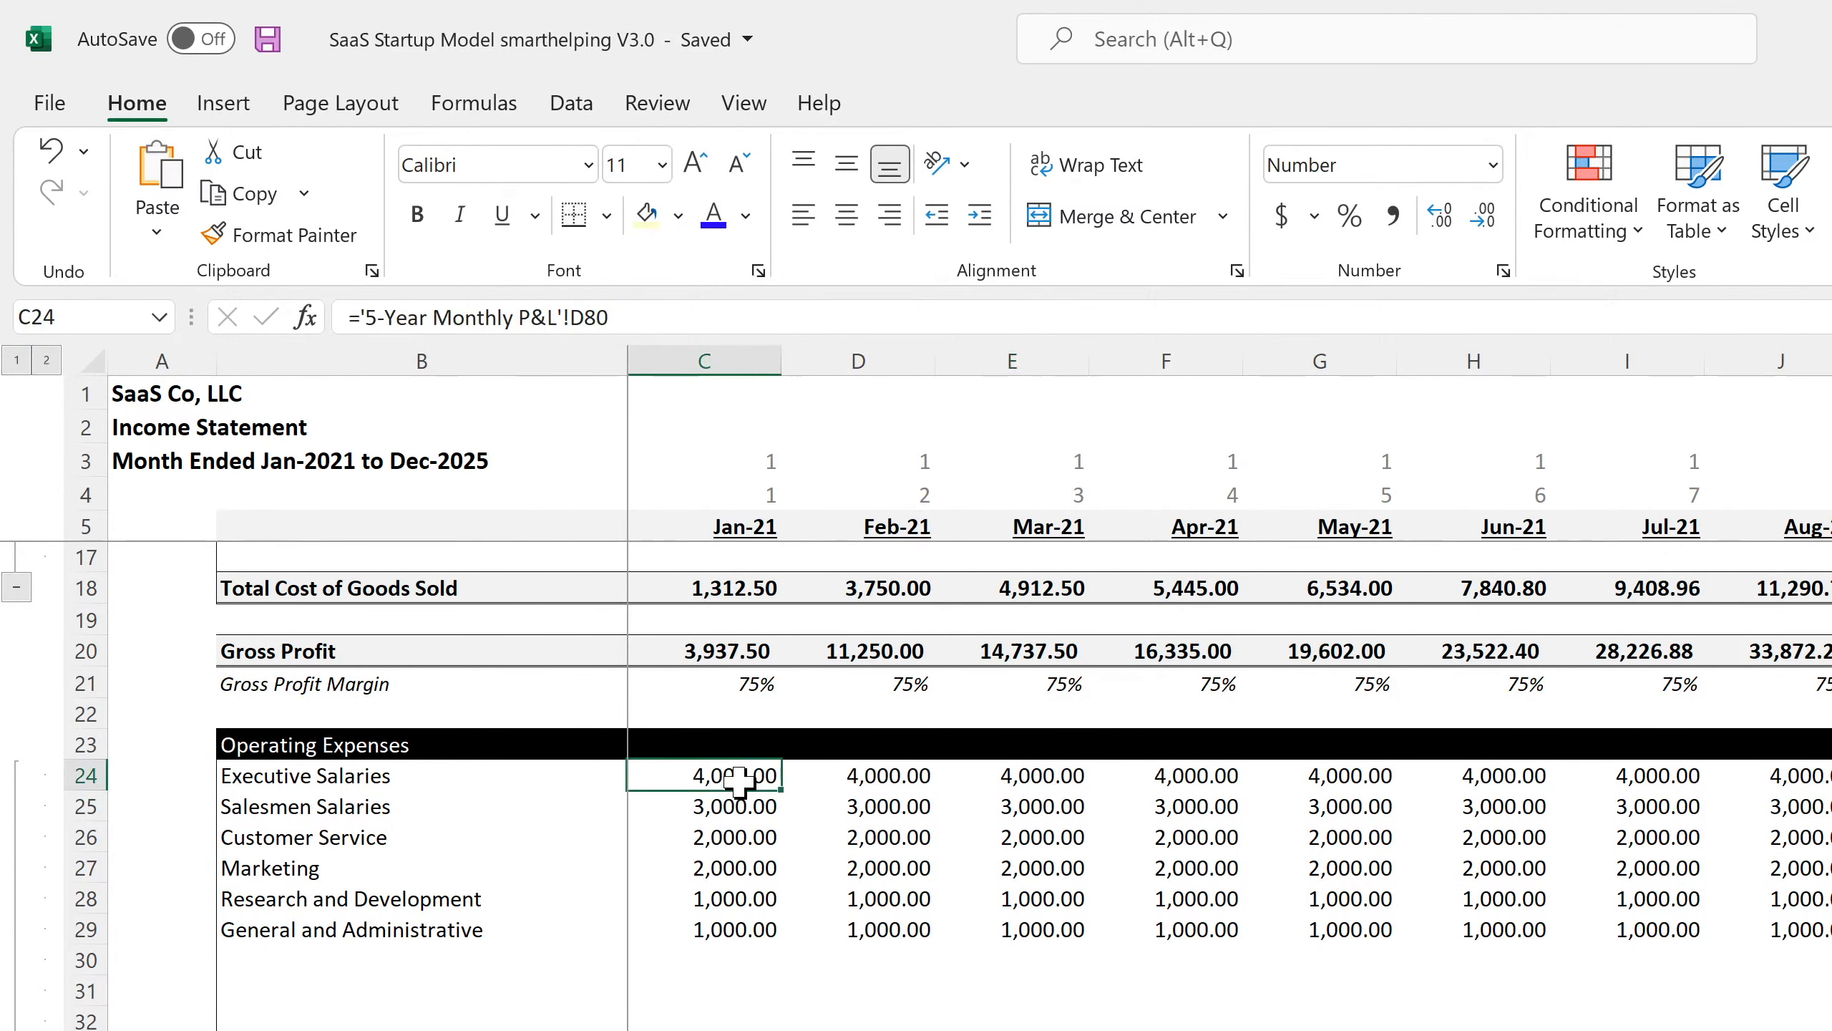
click(728, 808)
click(730, 841)
click(718, 929)
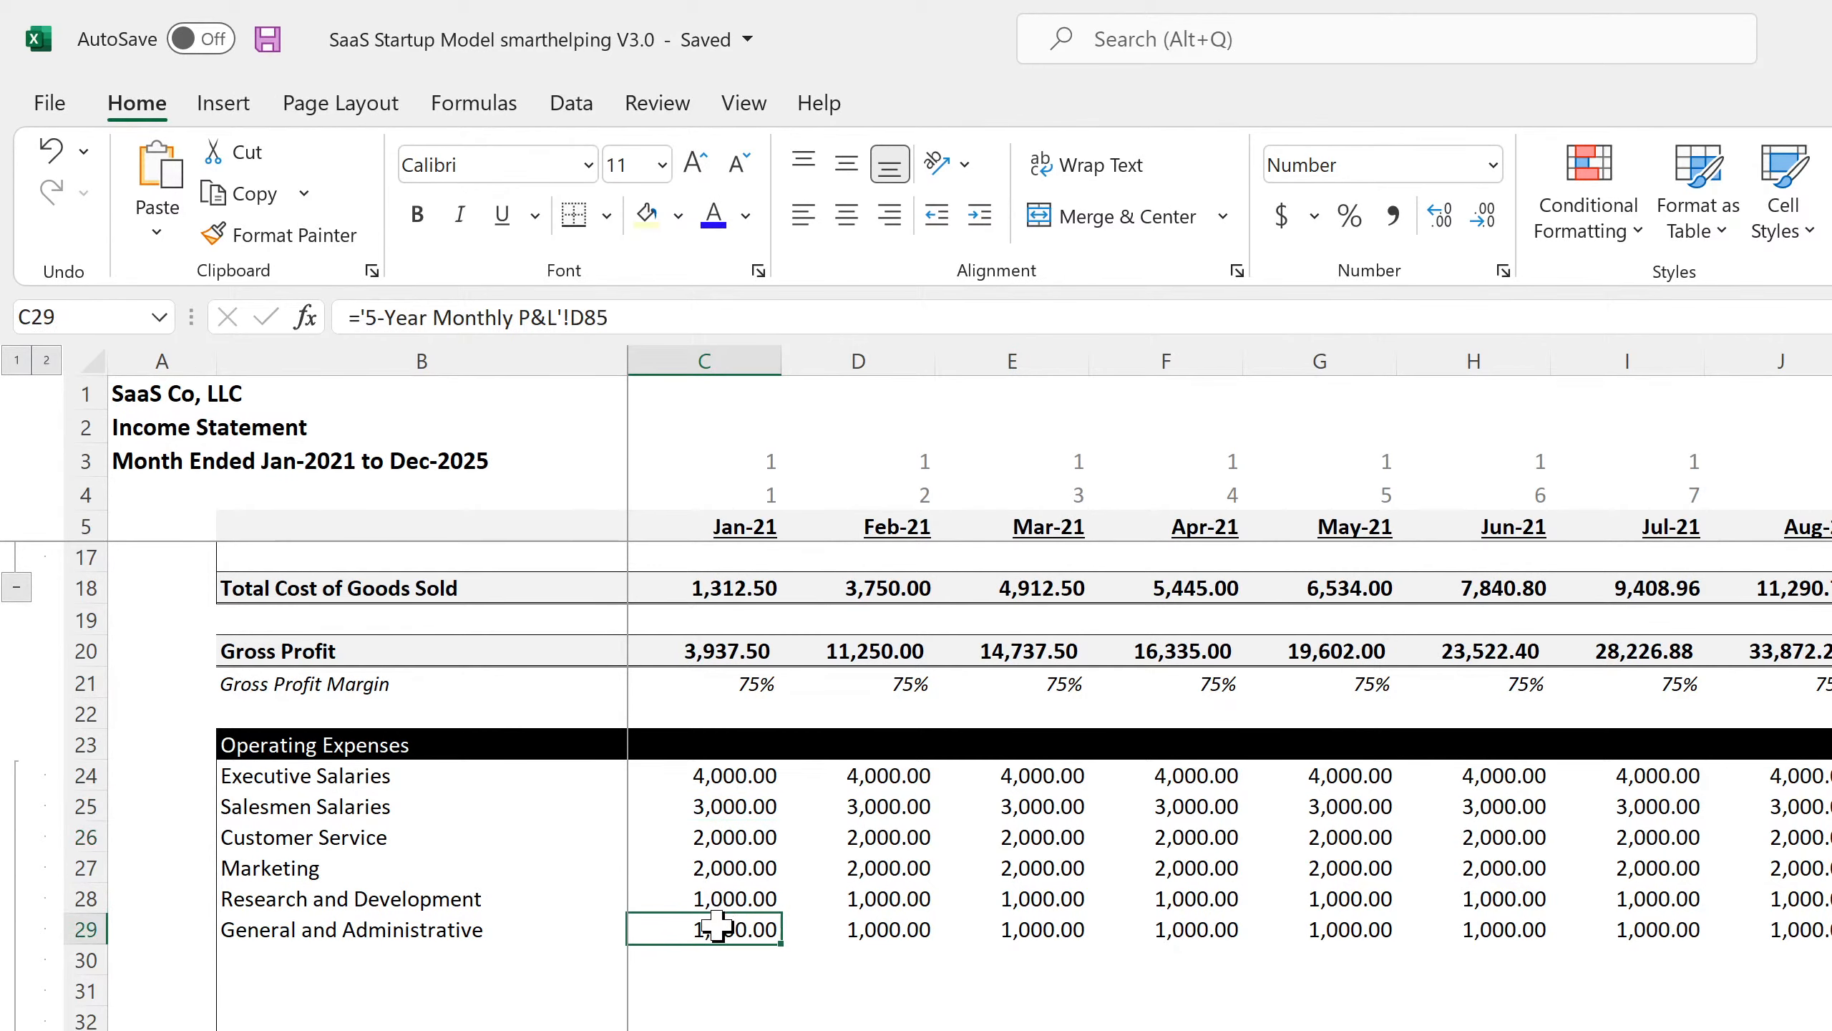
scroll(718, 938, down, 3)
scroll(720, 980, down, 4)
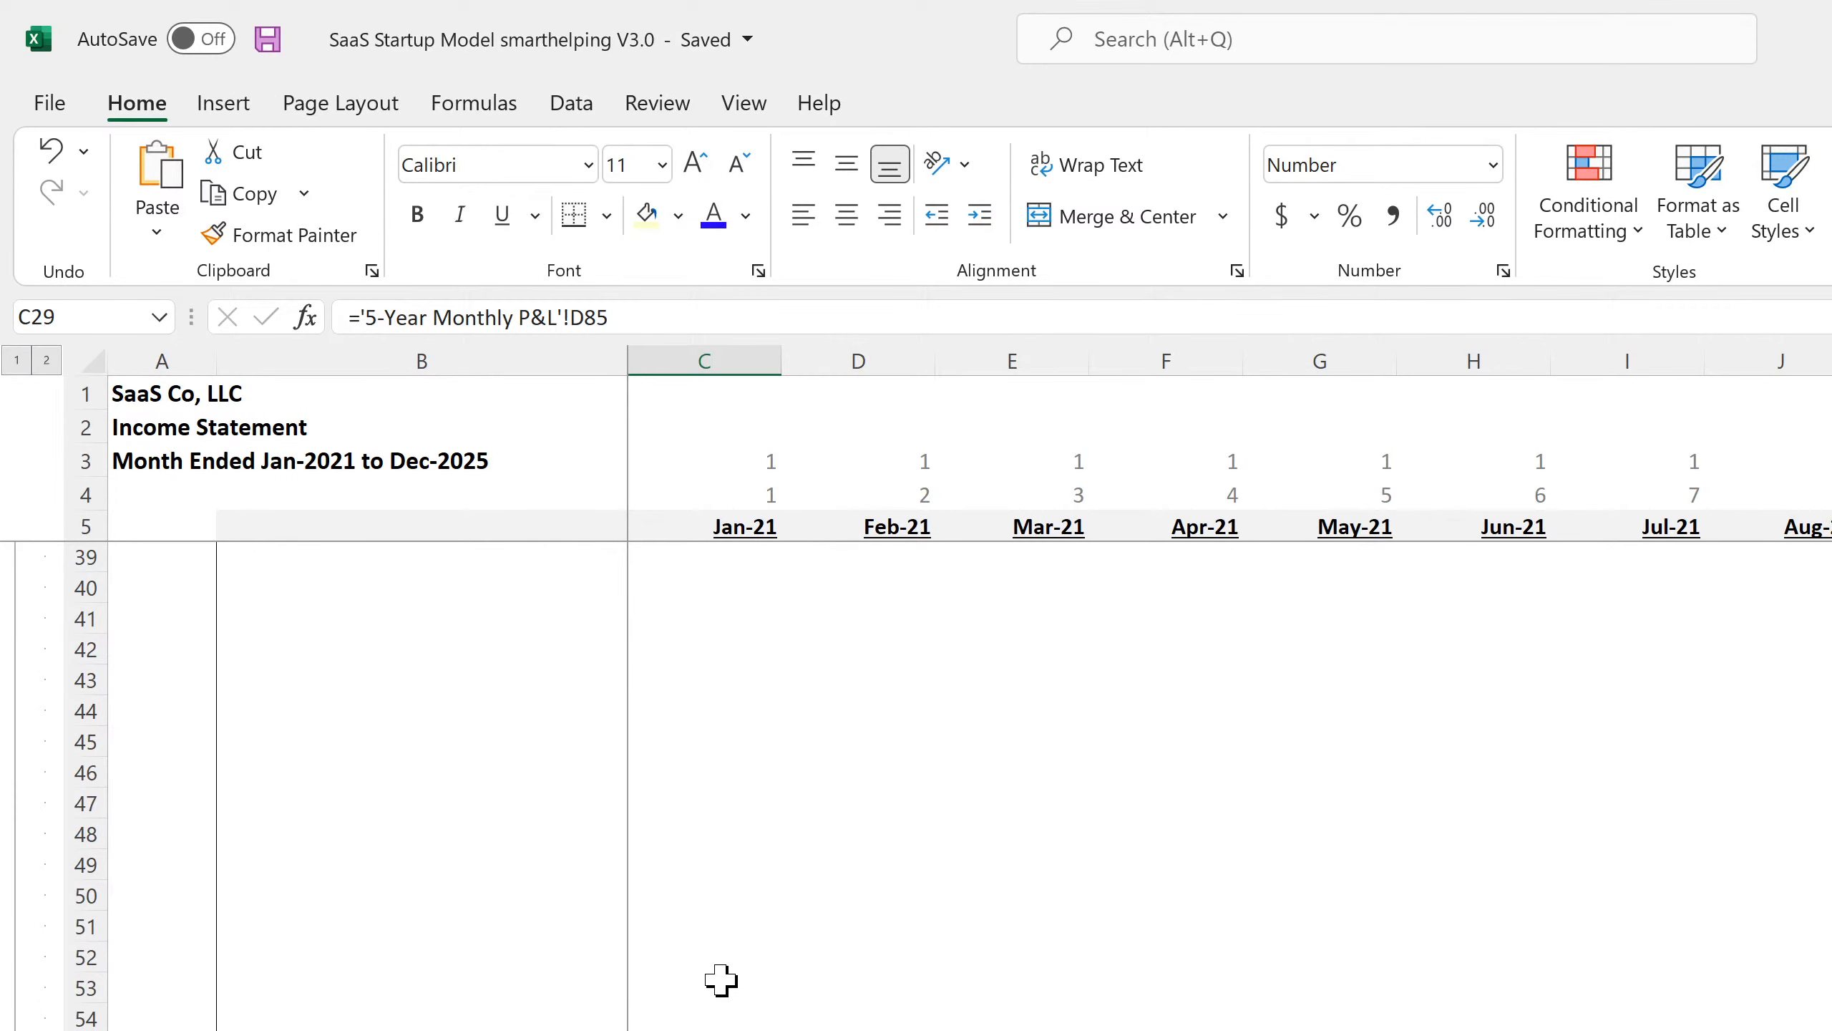
scroll(721, 979, up, 4)
scroll(404, 773, up, 4)
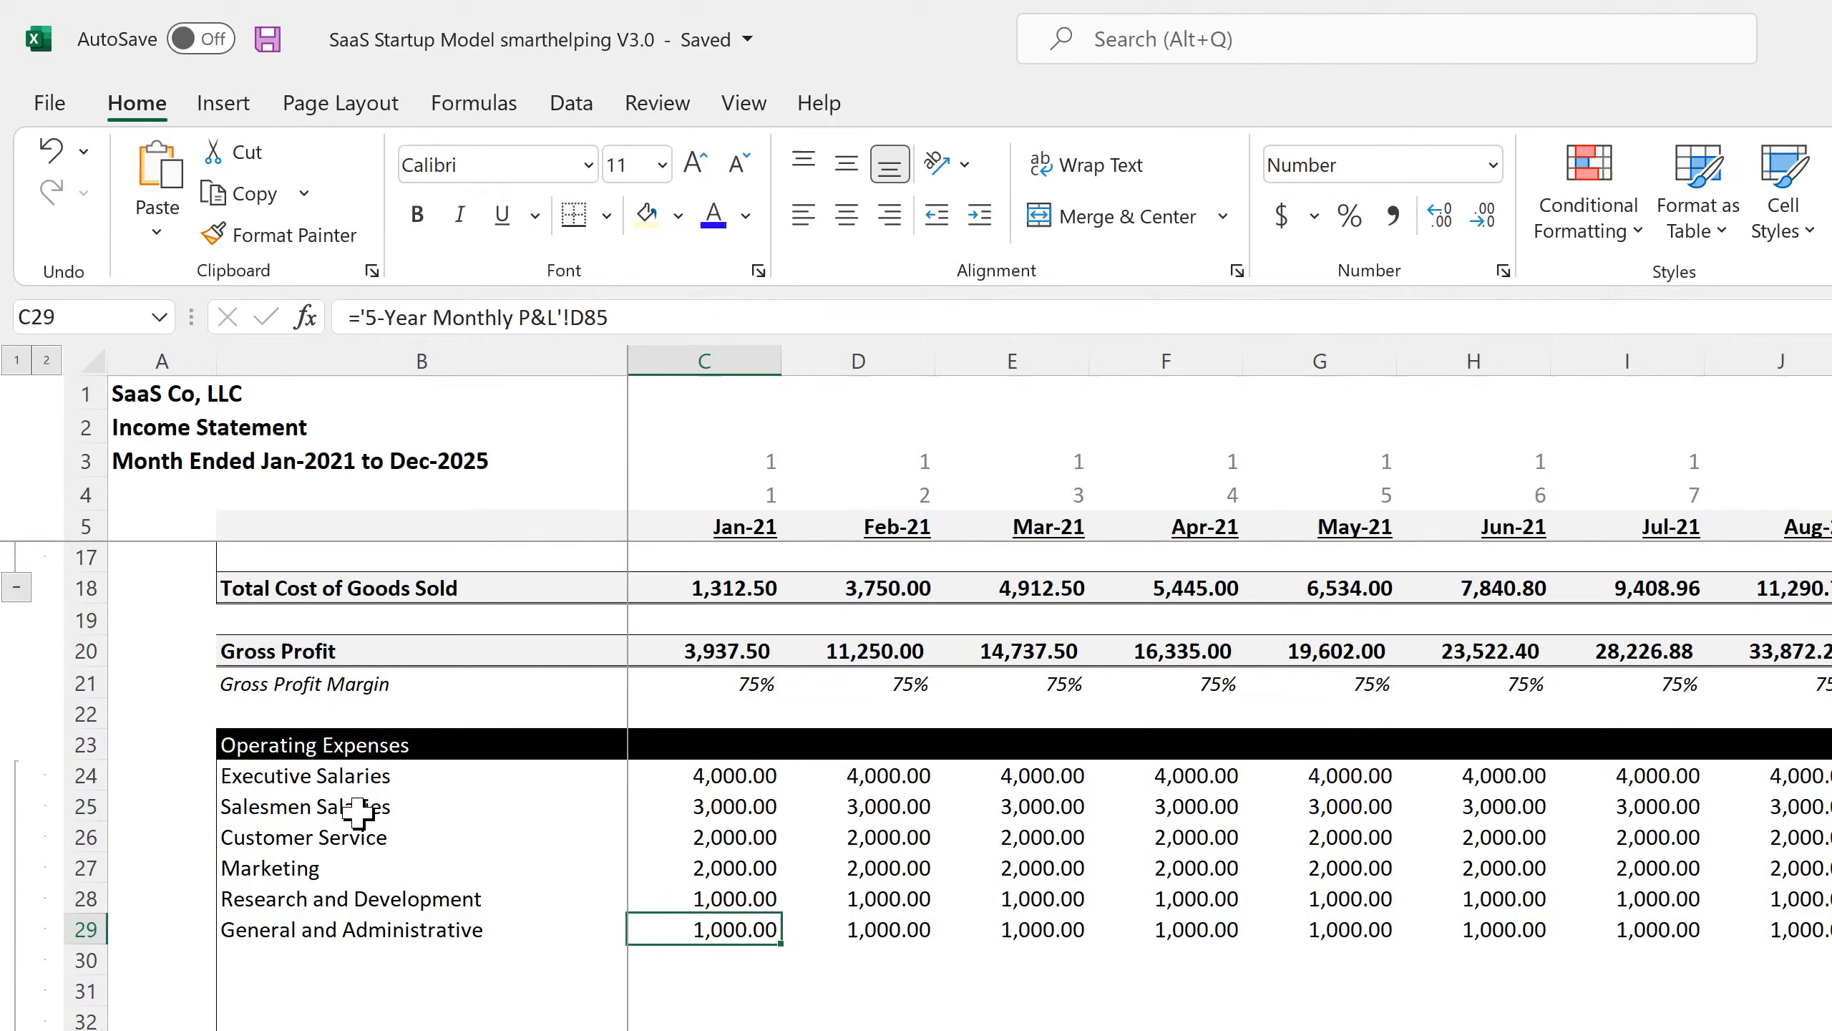
Add a 'Startup Costs' row in B30 with January linked to ='Startup Costs'!C21 (1,000,611.00).
click(289, 982)
key(Up)
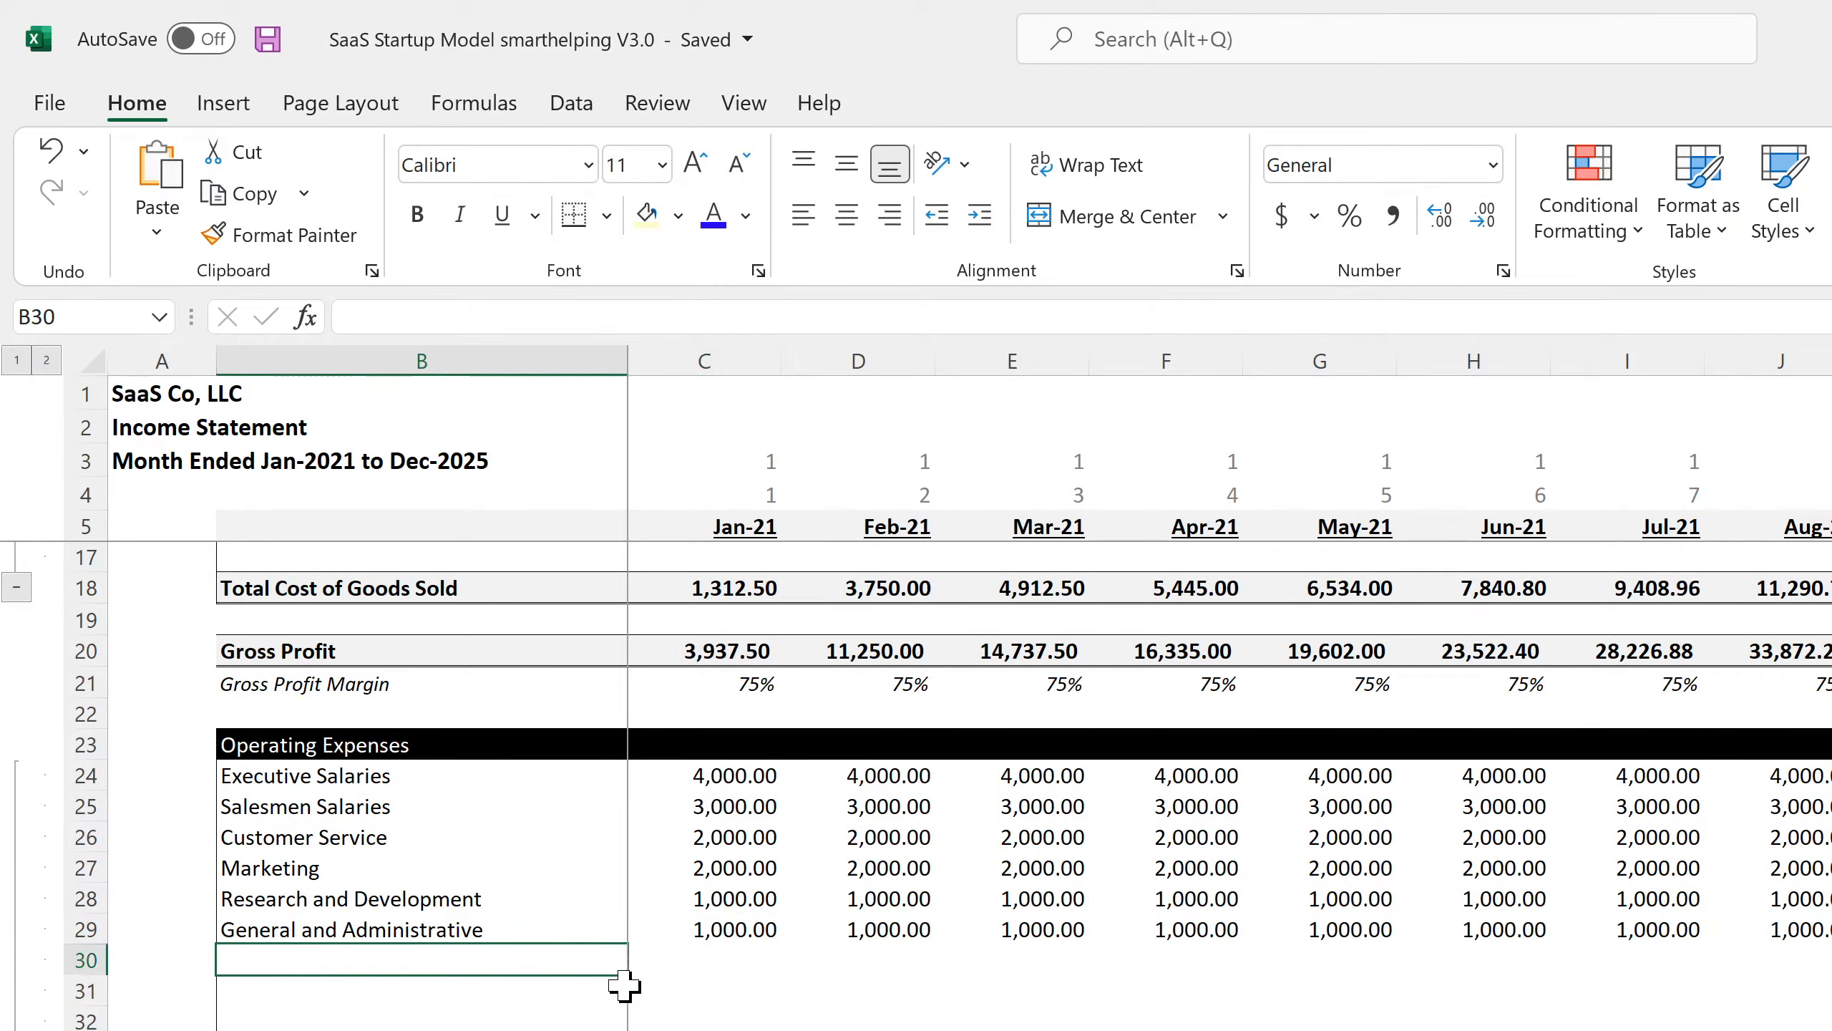
text(S)
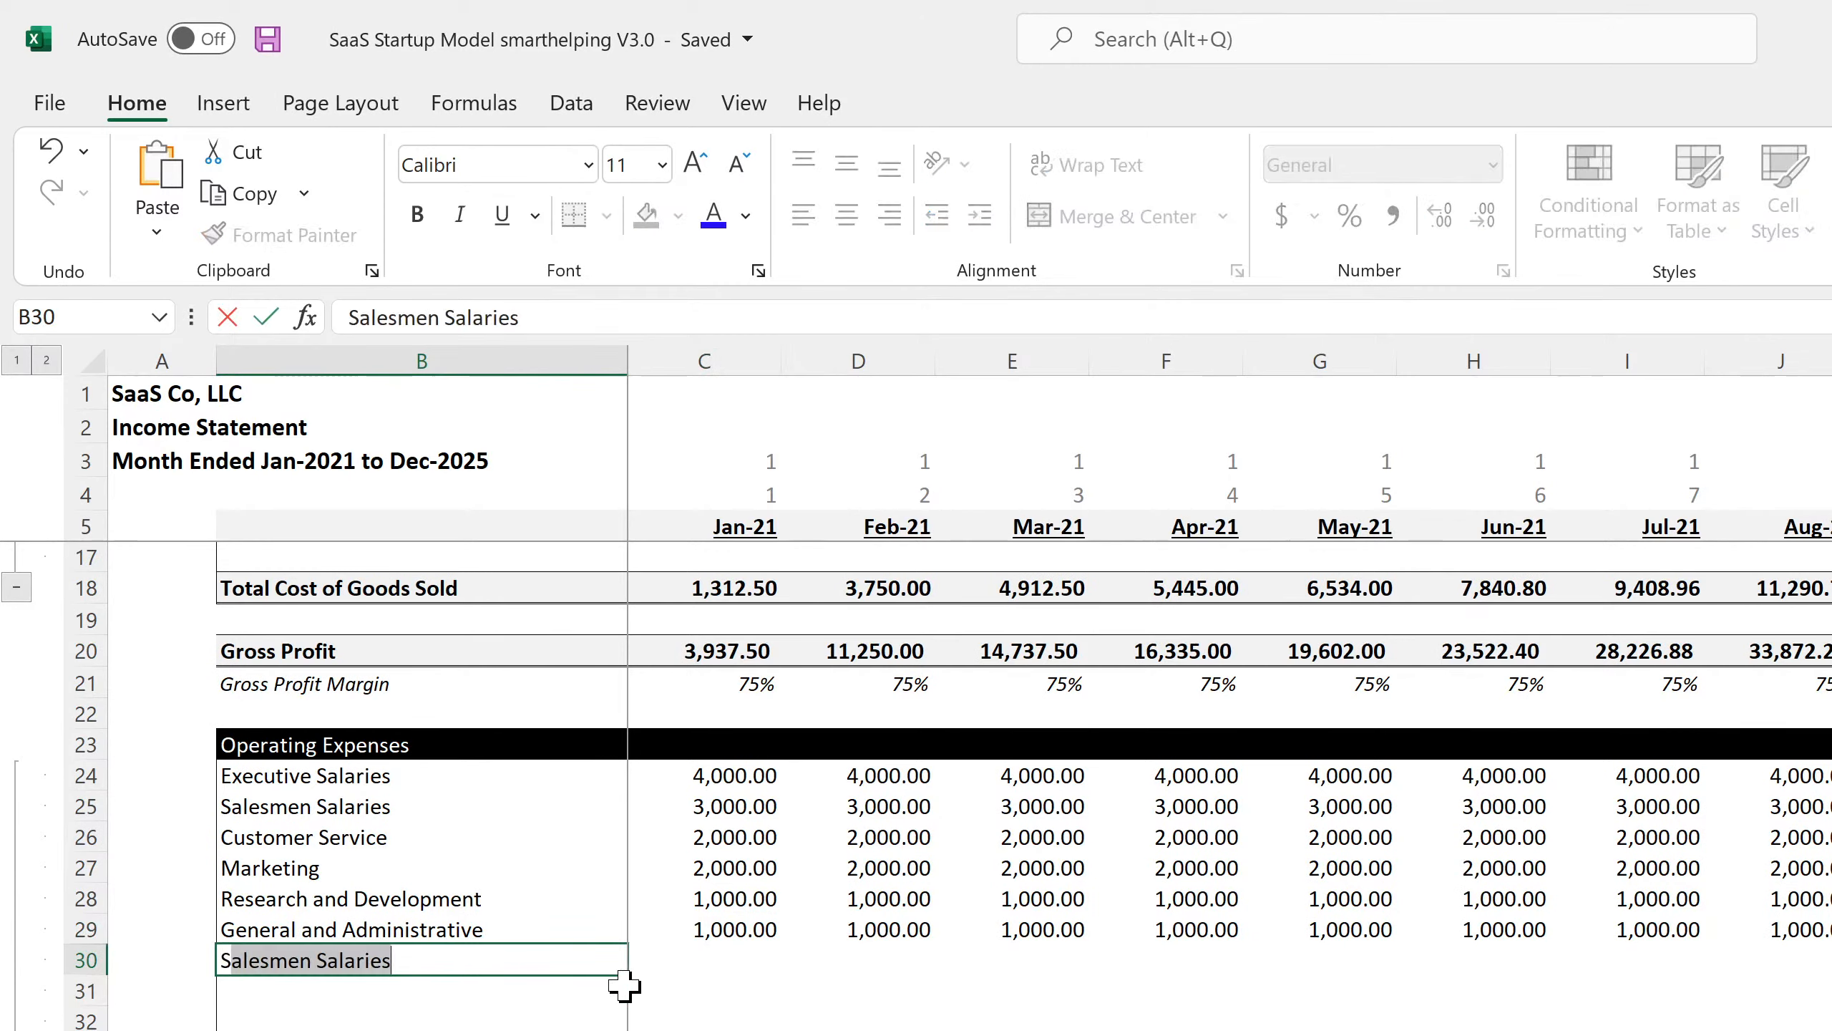
text(tartup Costst)
key(Return)
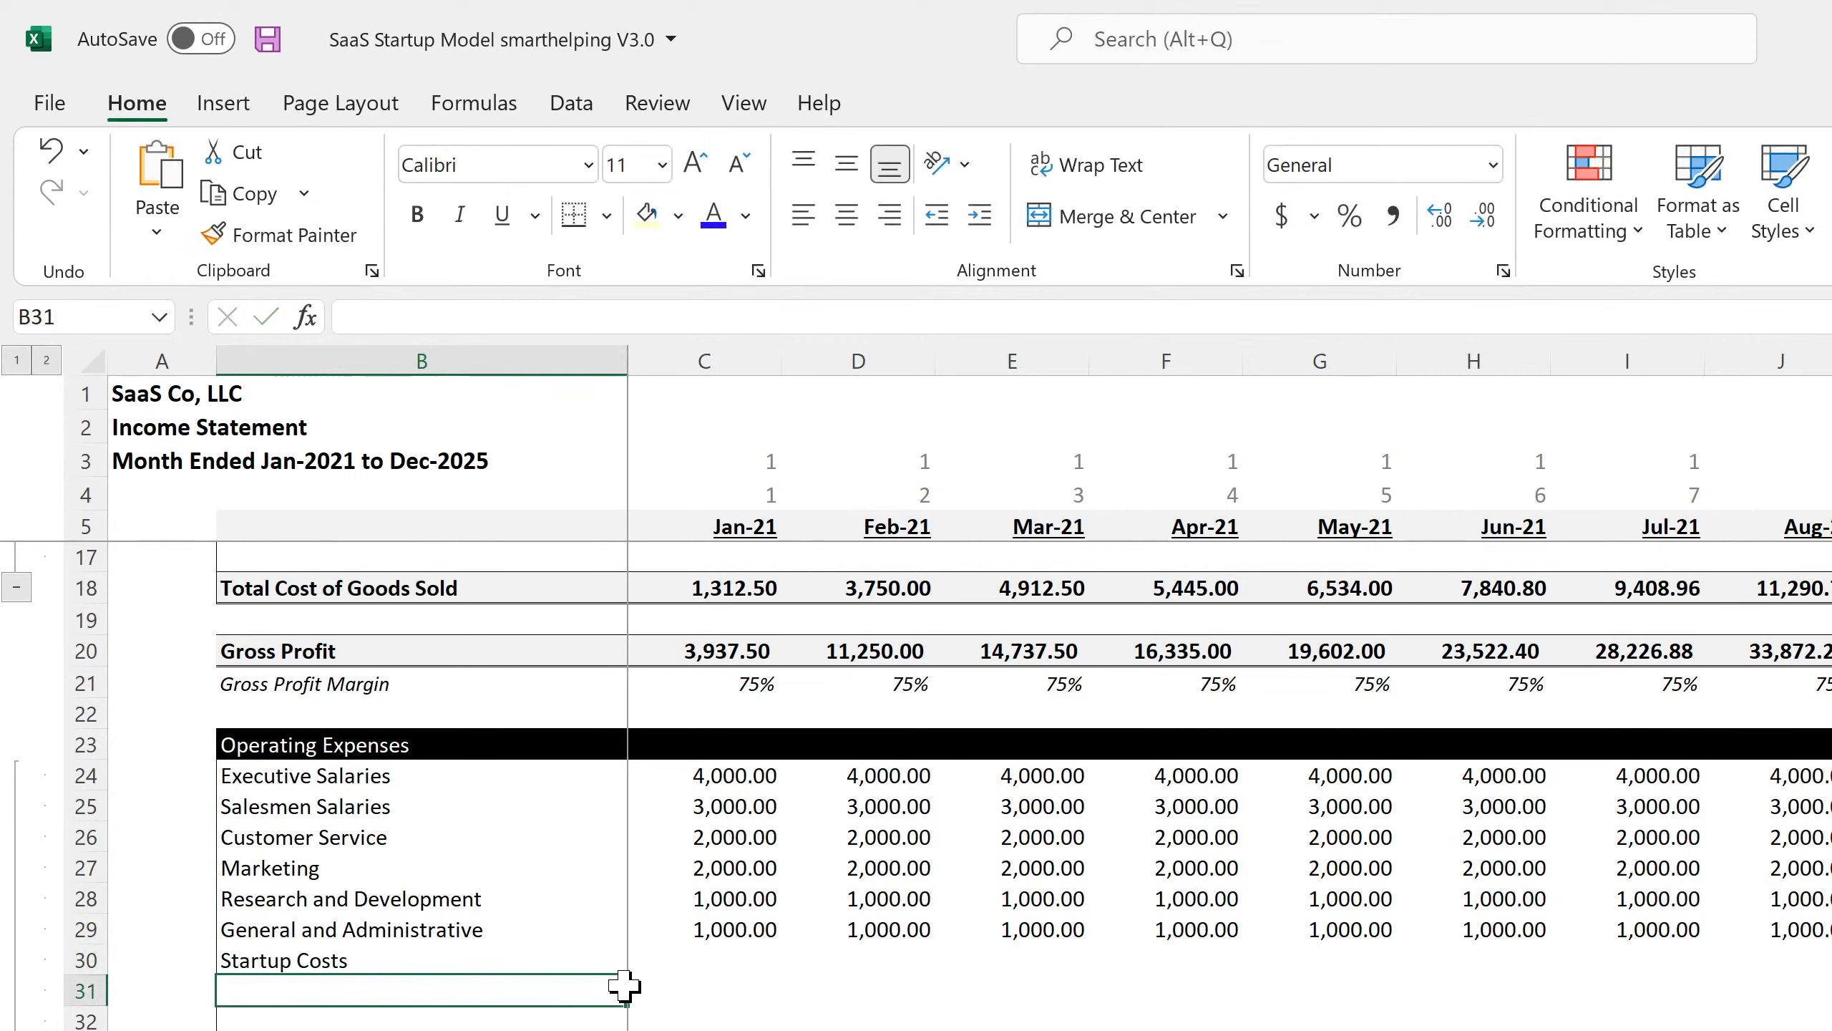
key(Up)
key(Right)
text(=)
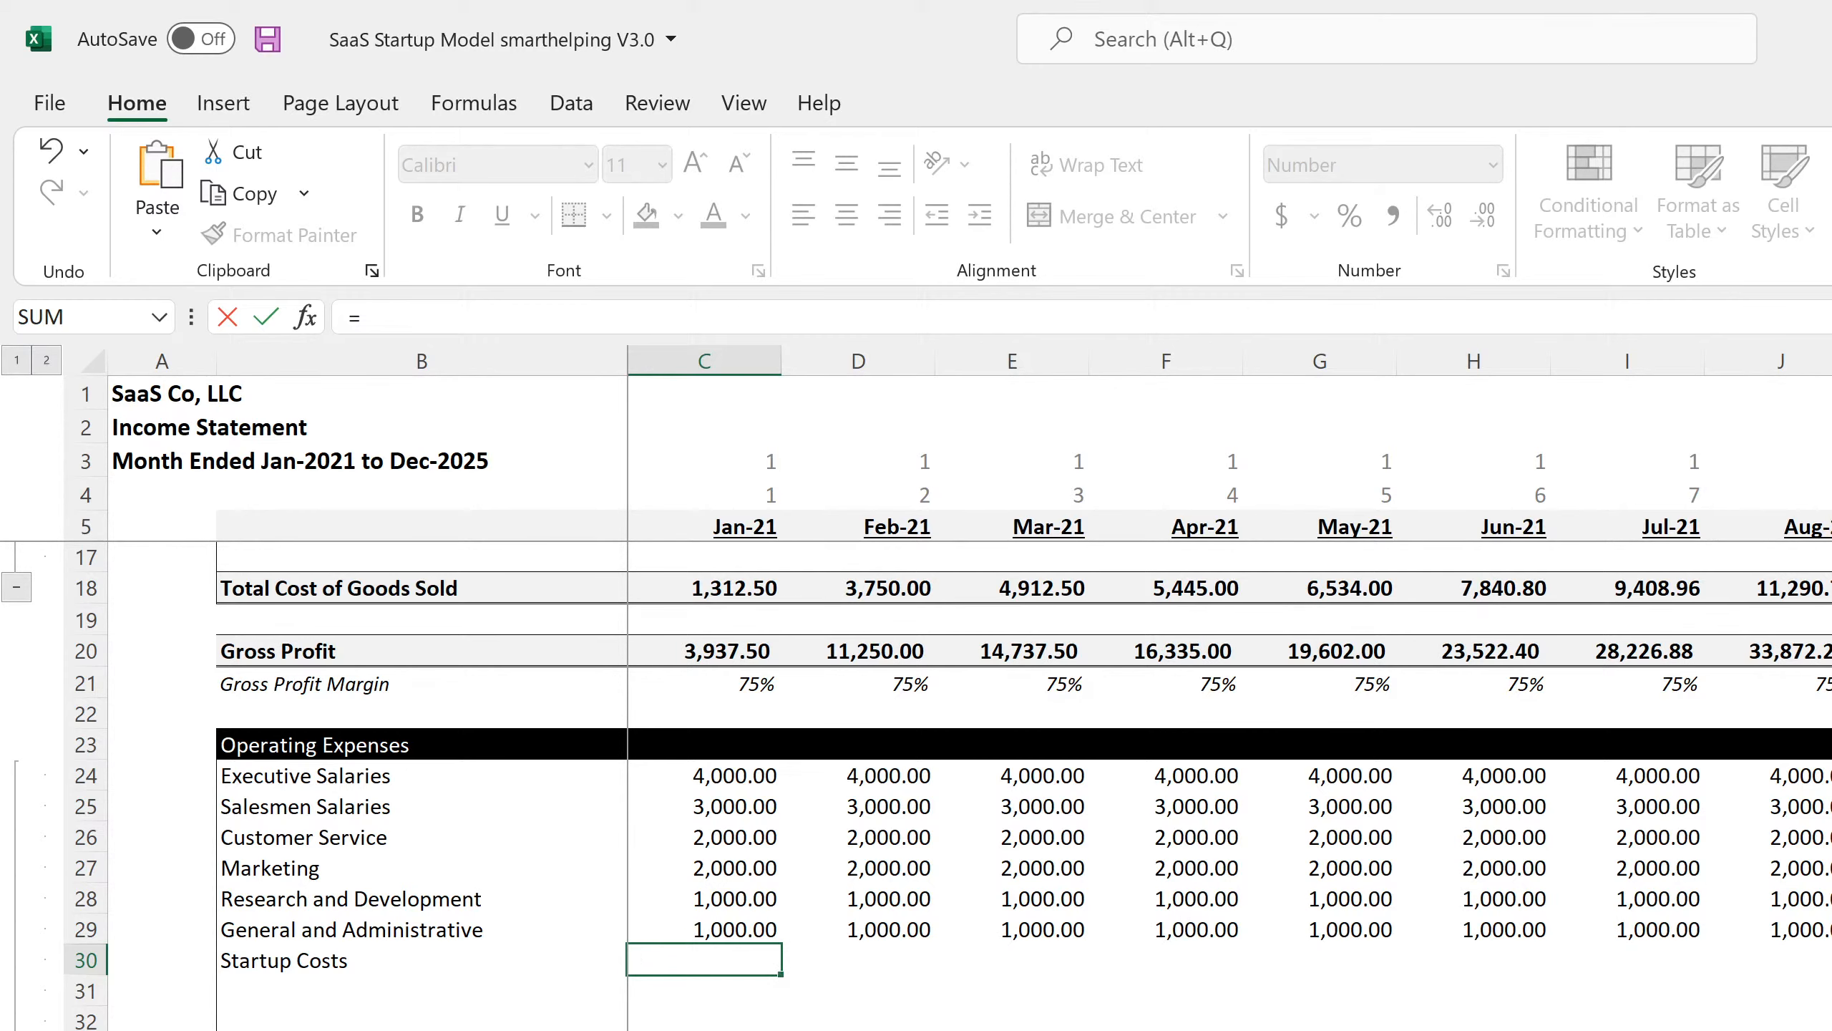
key(ctrl+Page_Up)
click(608, 1015)
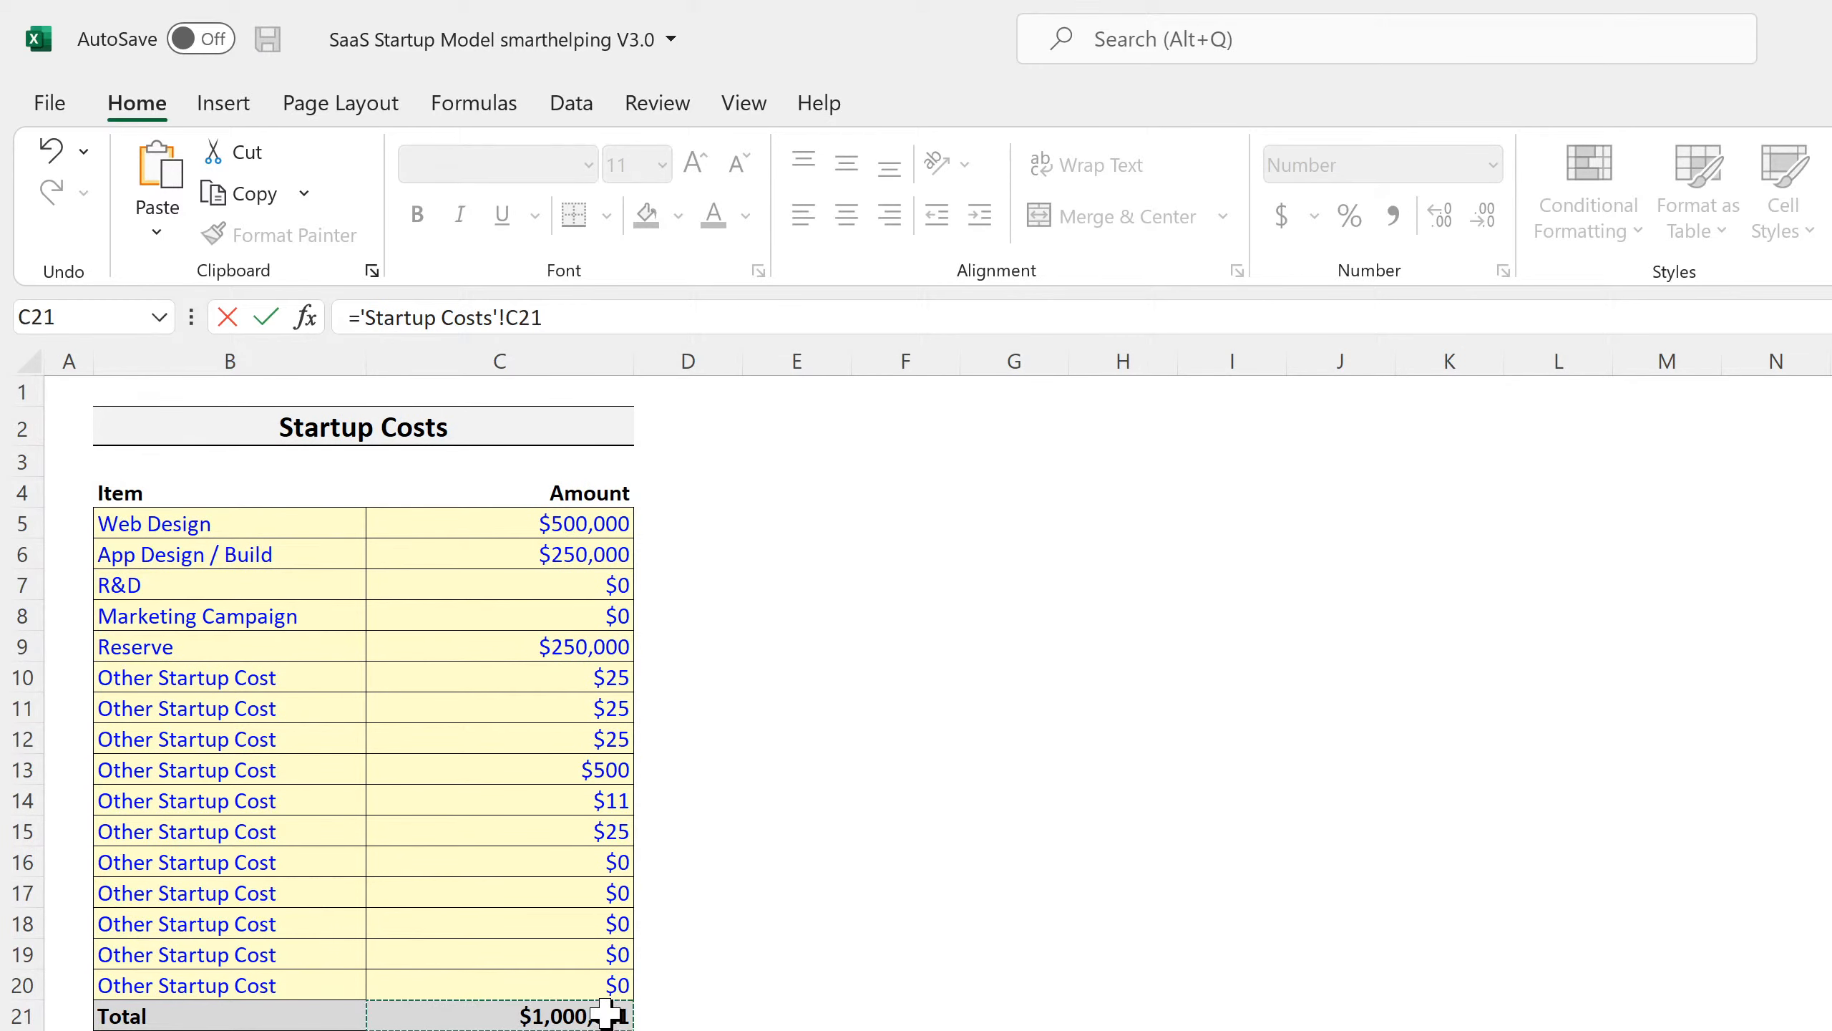
key(Return)
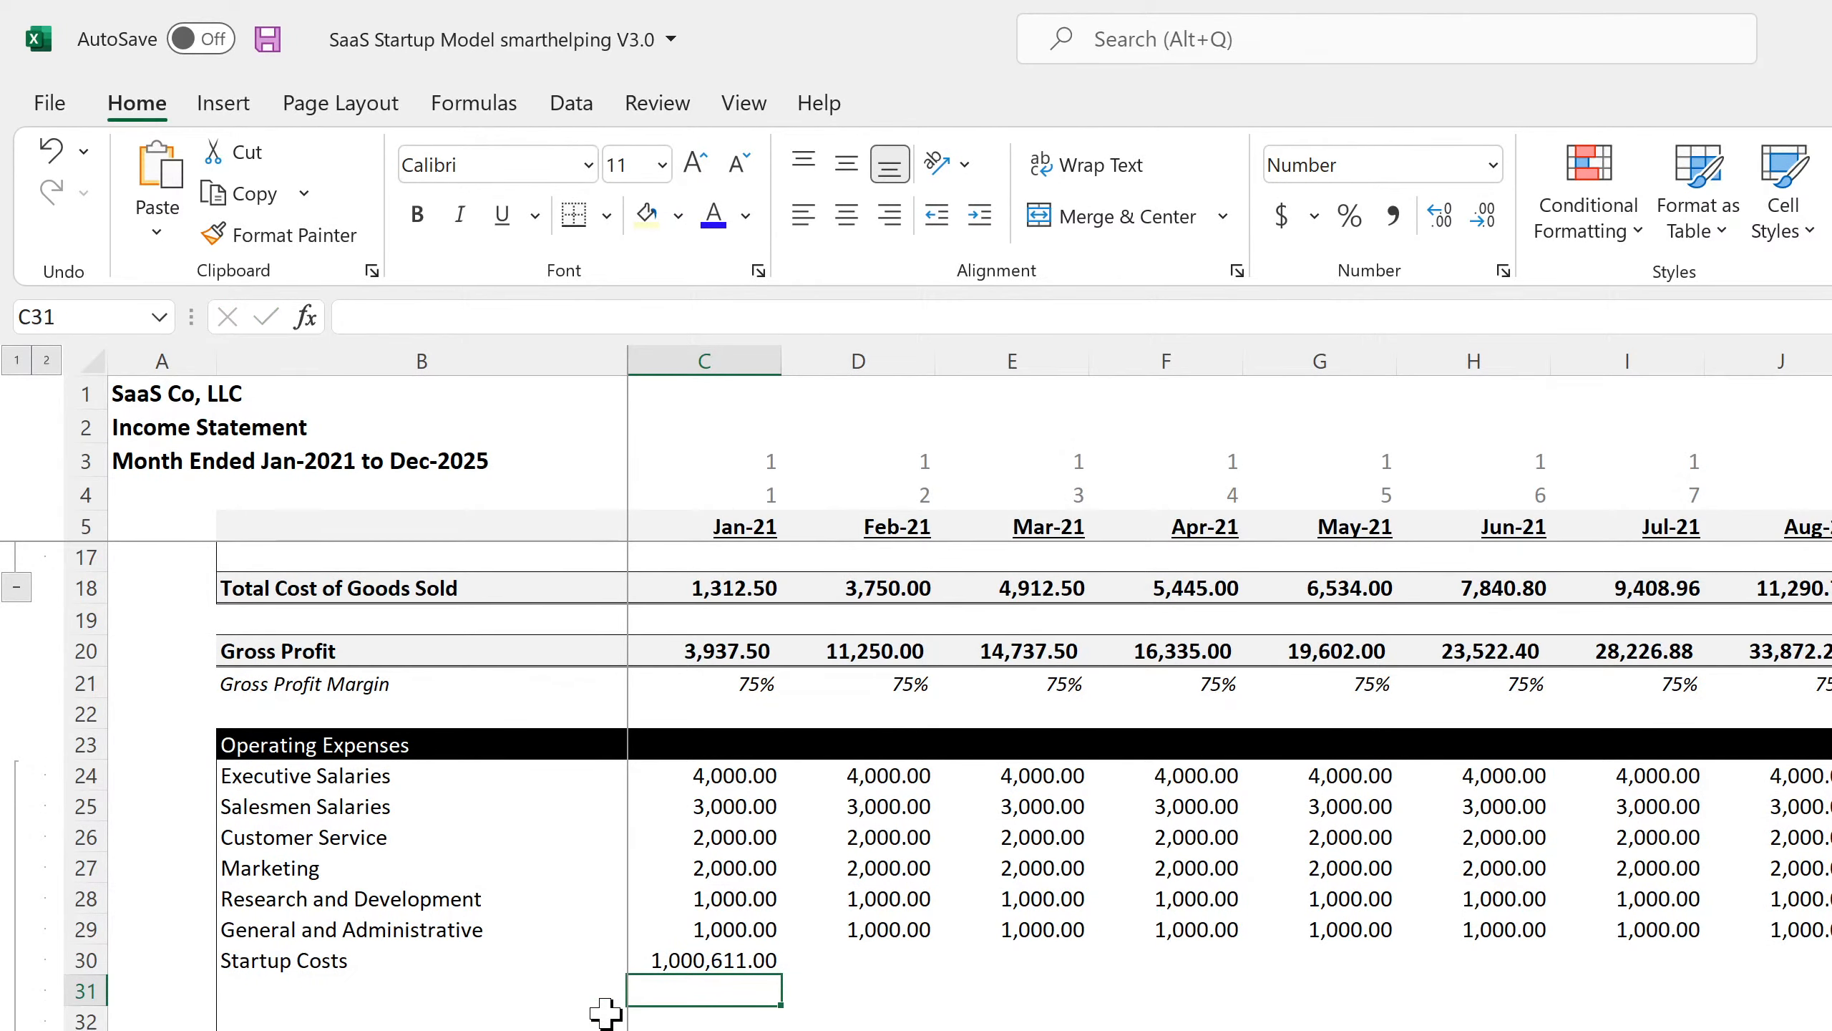
click(723, 959)
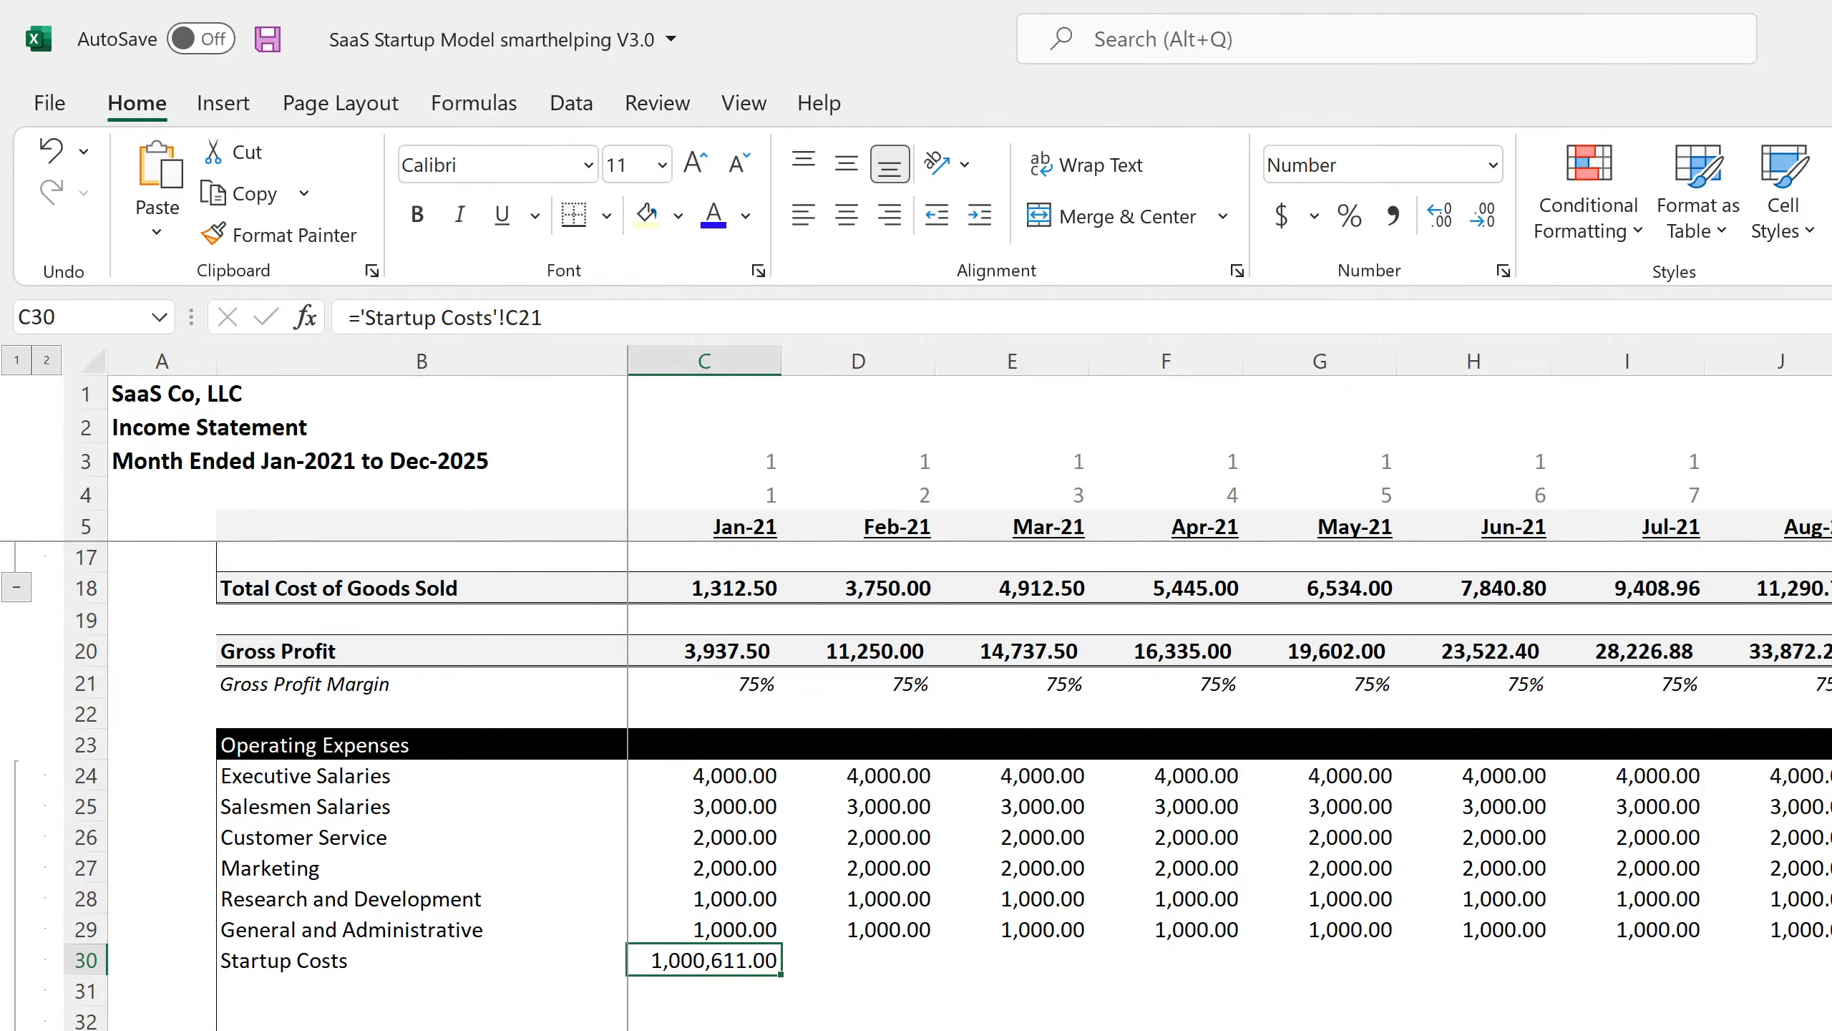
scroll(730, 1021, down, 3)
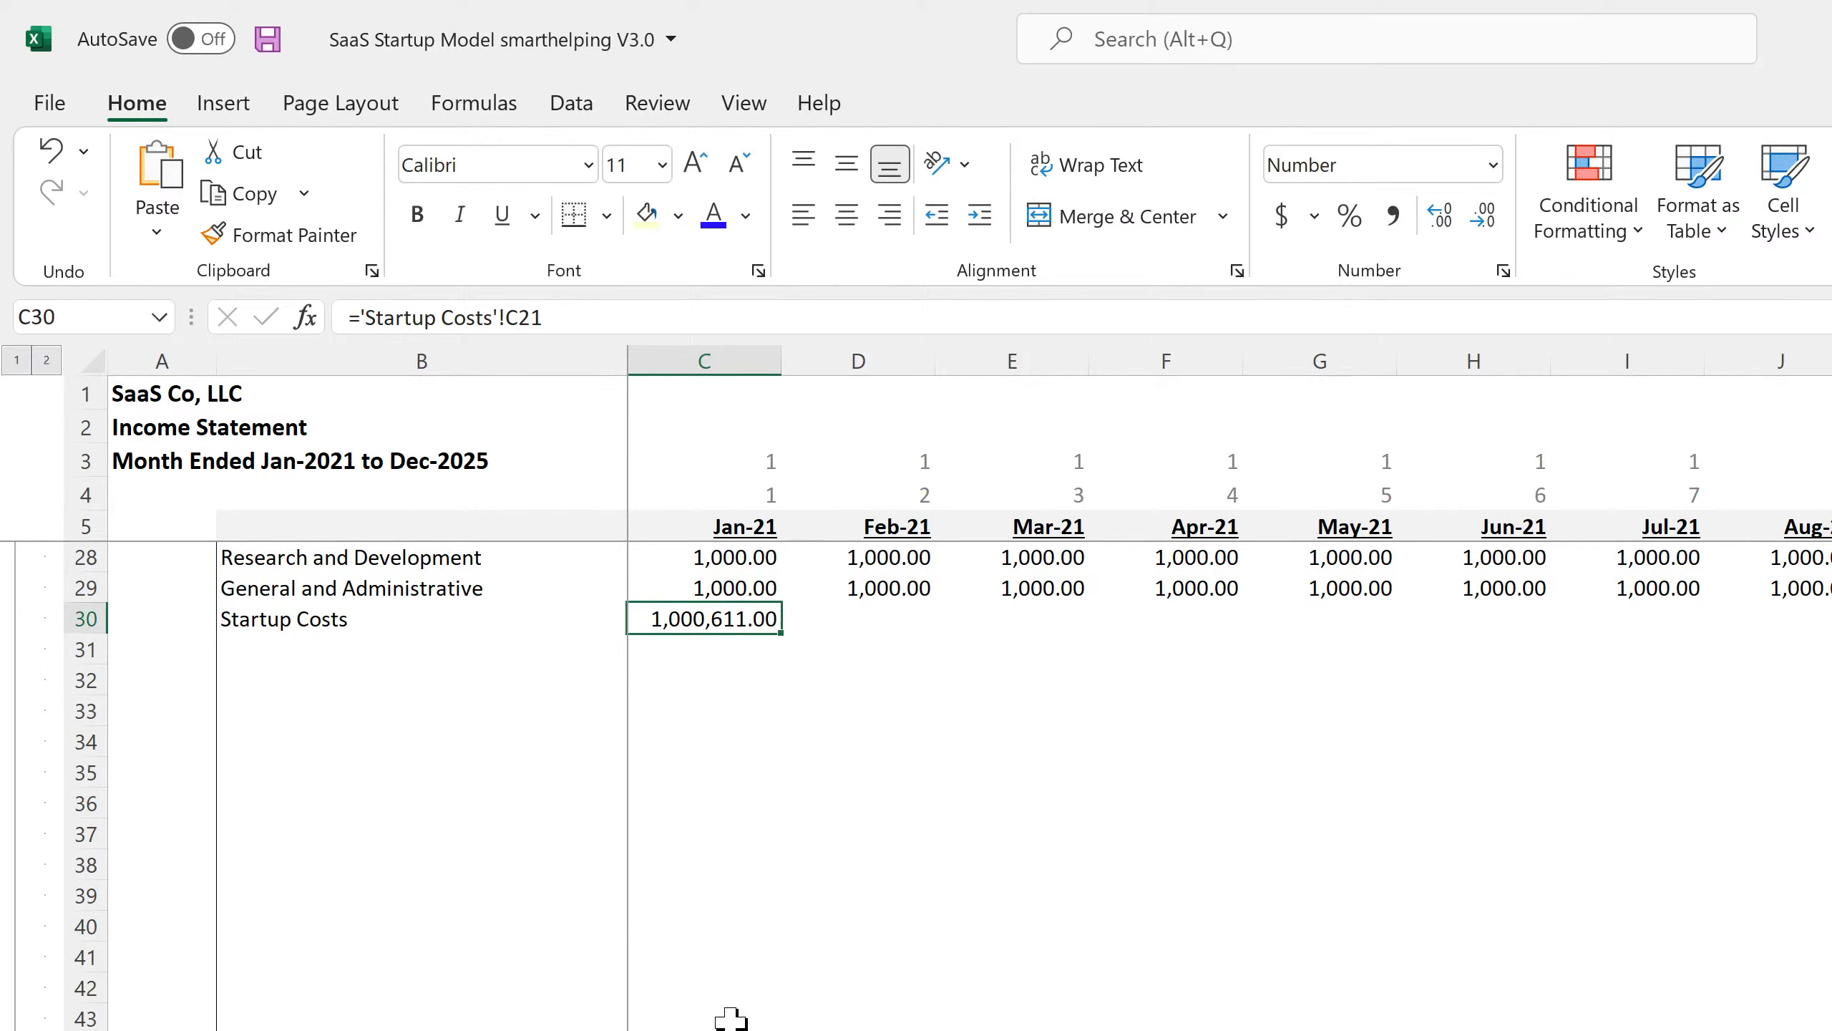
scroll(716, 771, down, 4)
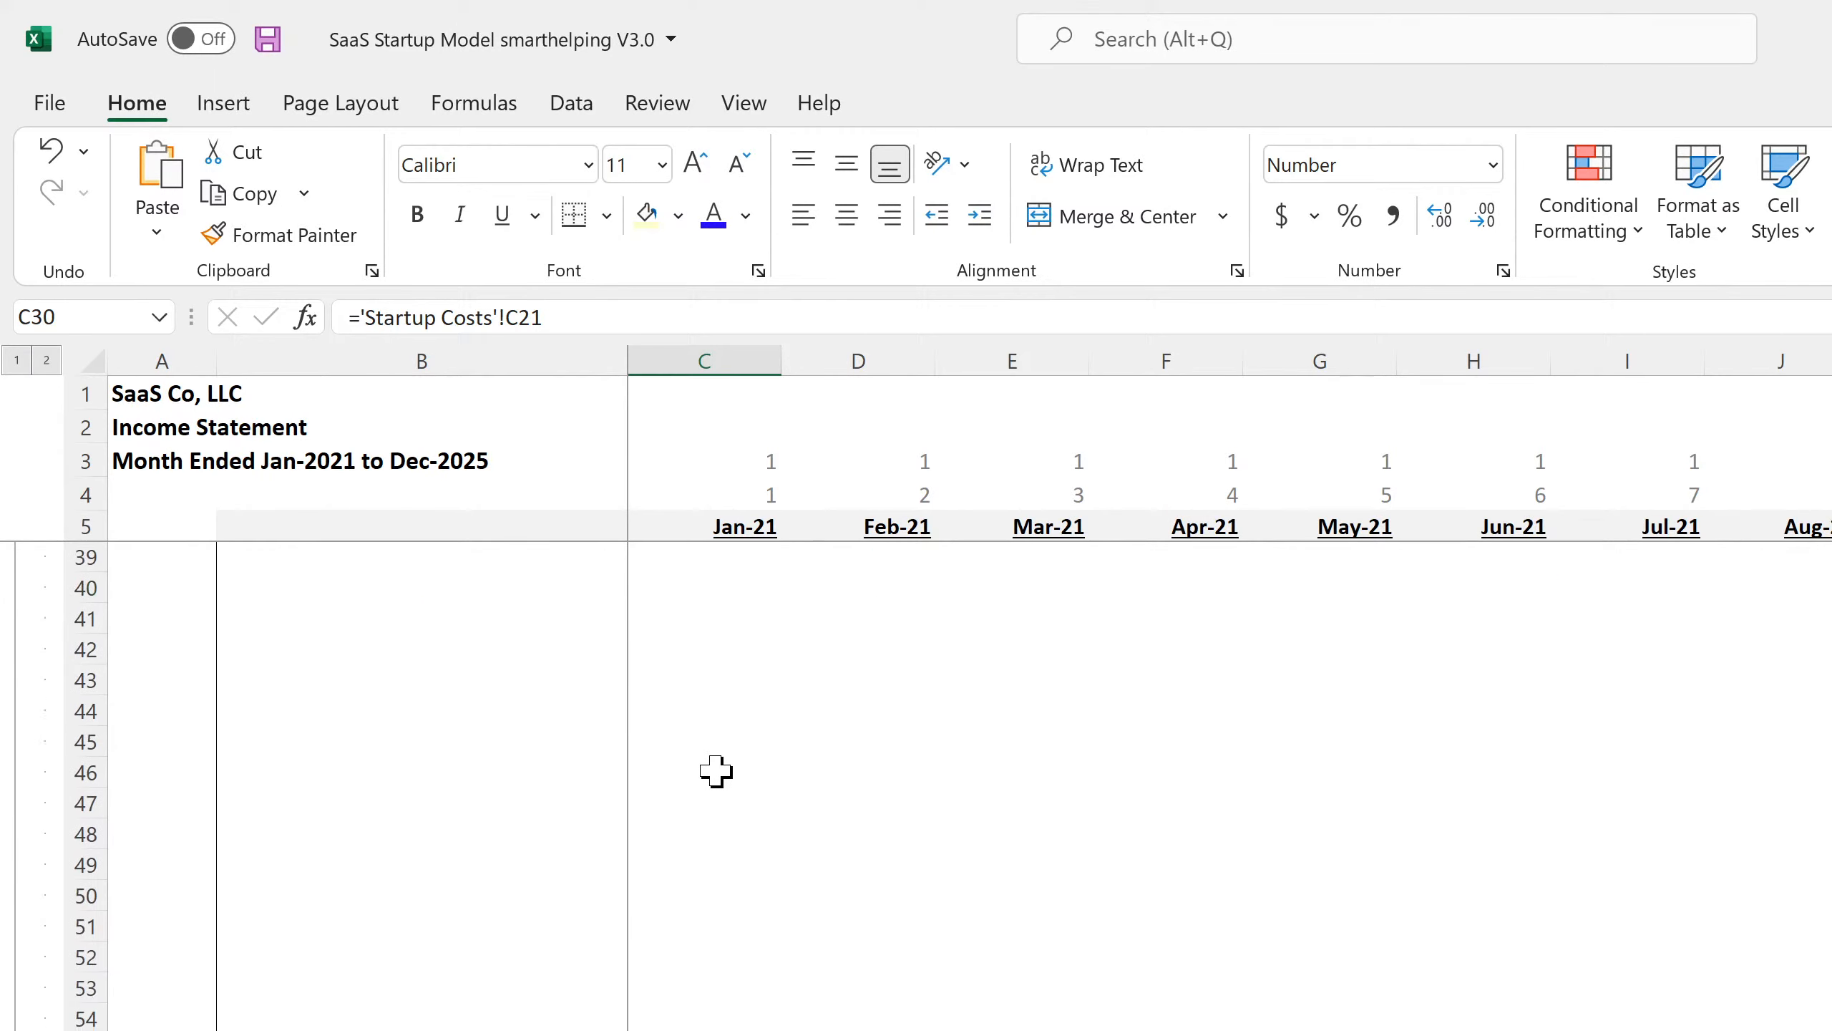
scroll(1010, 786, down, 4)
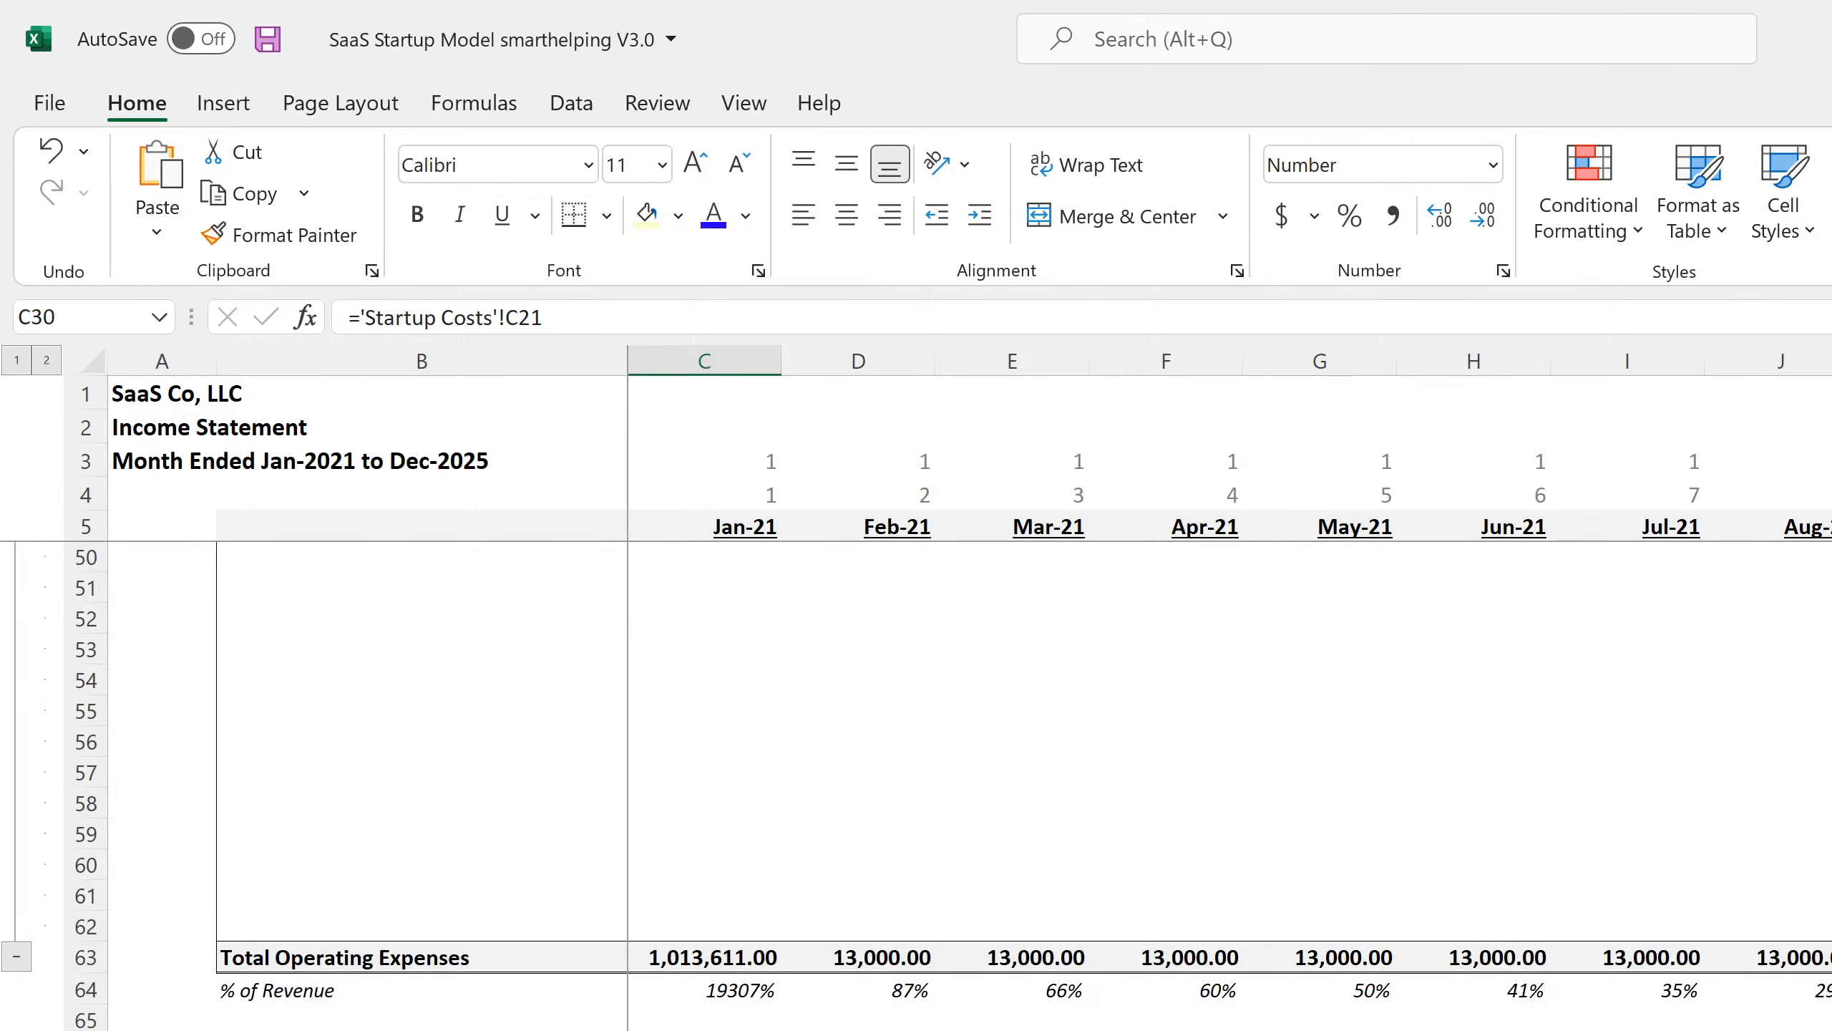
click(727, 1030)
scroll(728, 1030, down, 7)
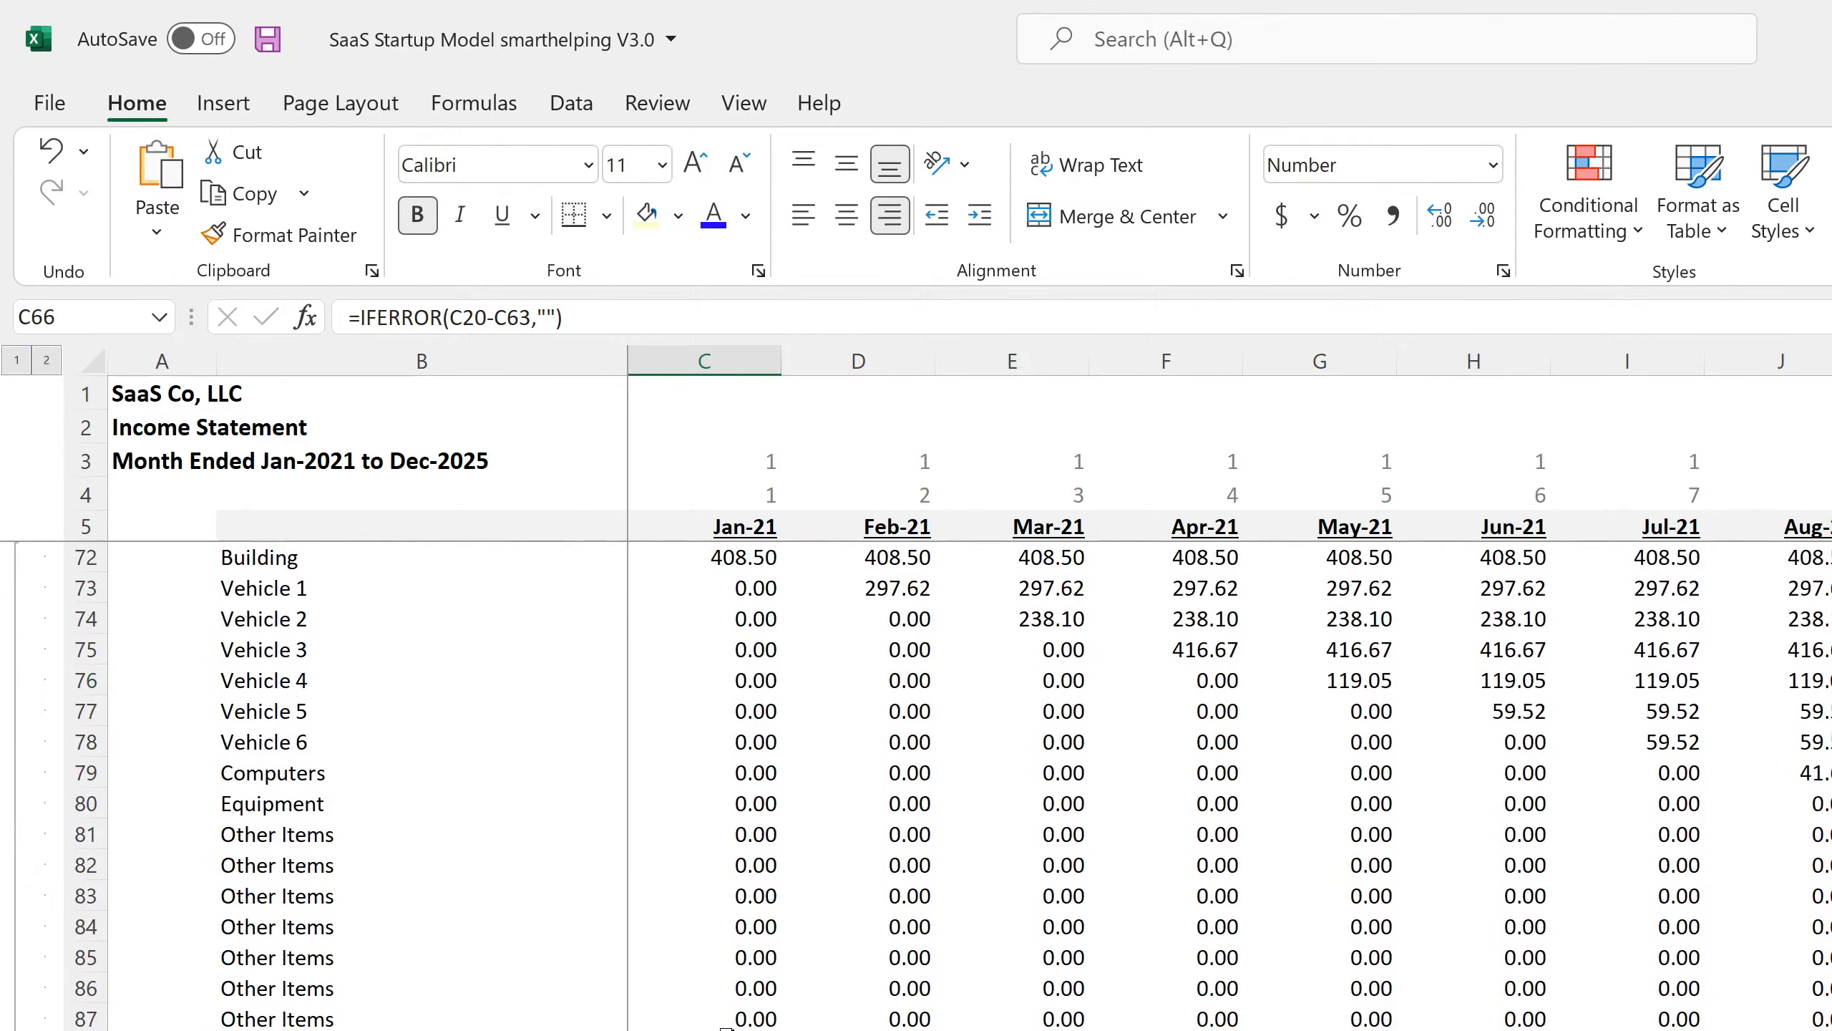
scroll(726, 1030, up, 3)
scroll(726, 1028, up, 19)
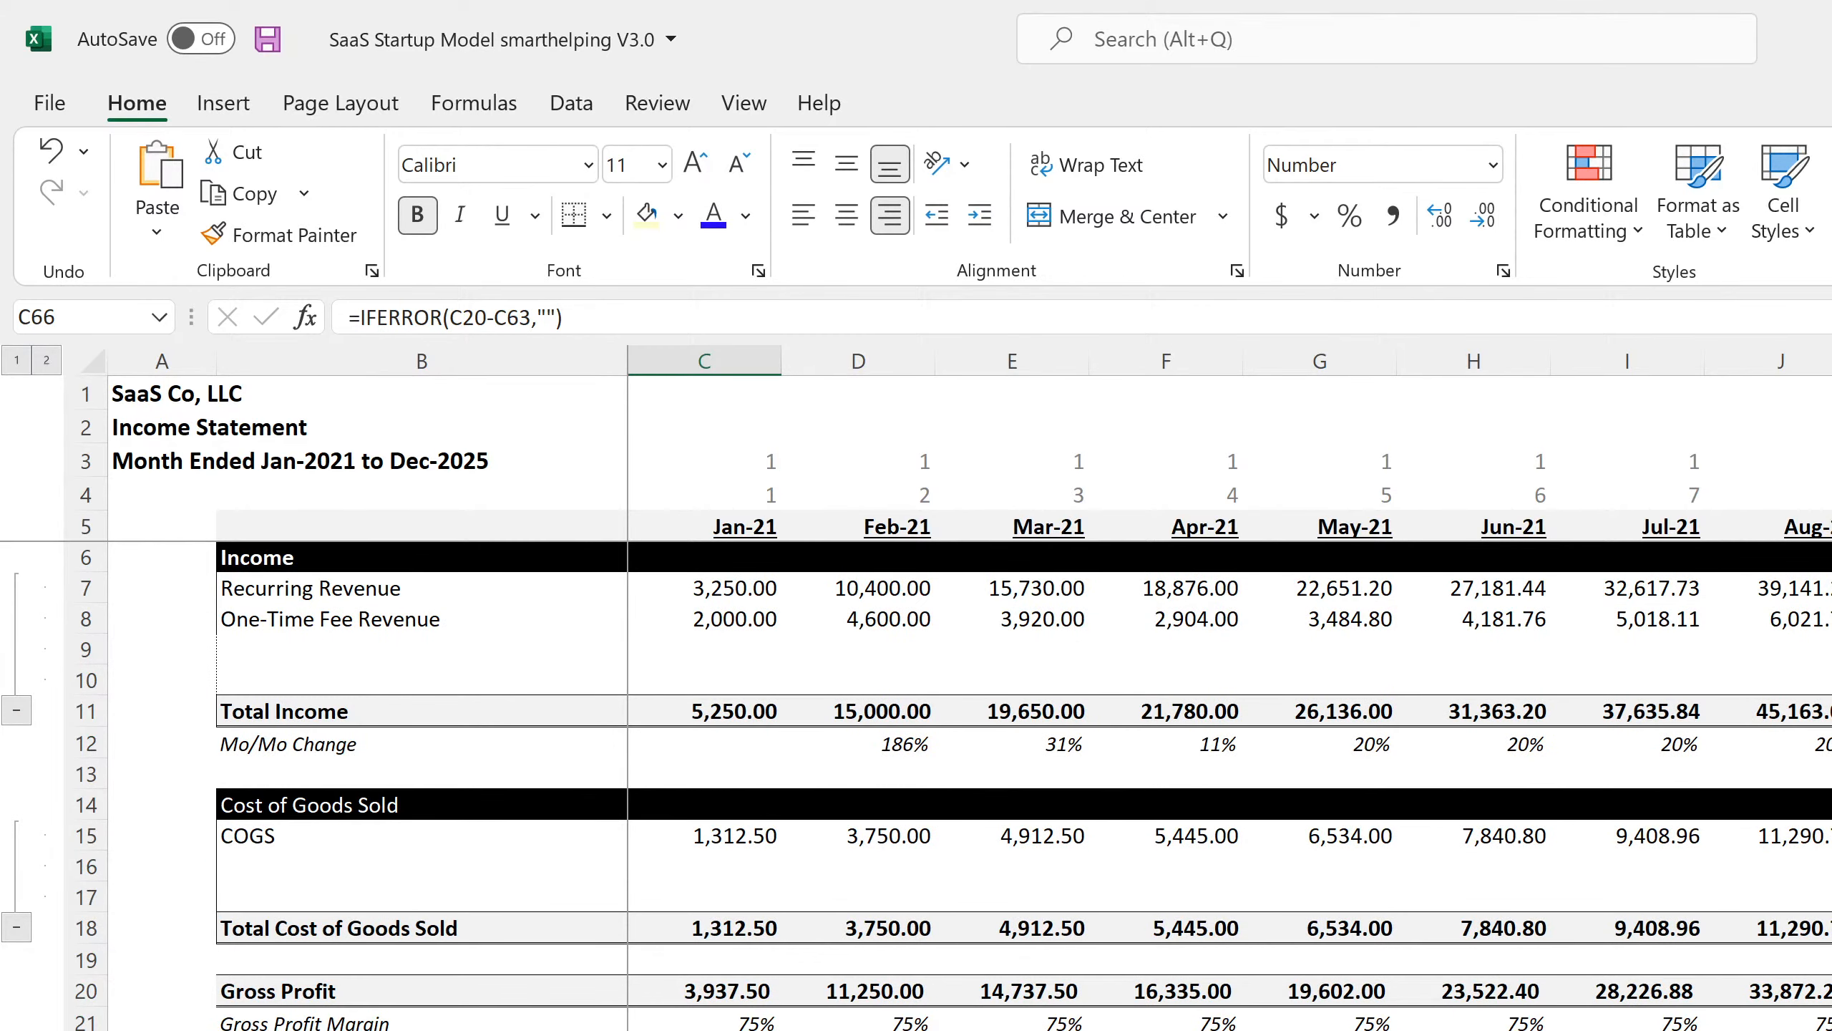
On the Balance Sheet, review the monthly cash balances and the Jan-21 and Feb-21 Building formulas.
key(ctrl+Page_Down)
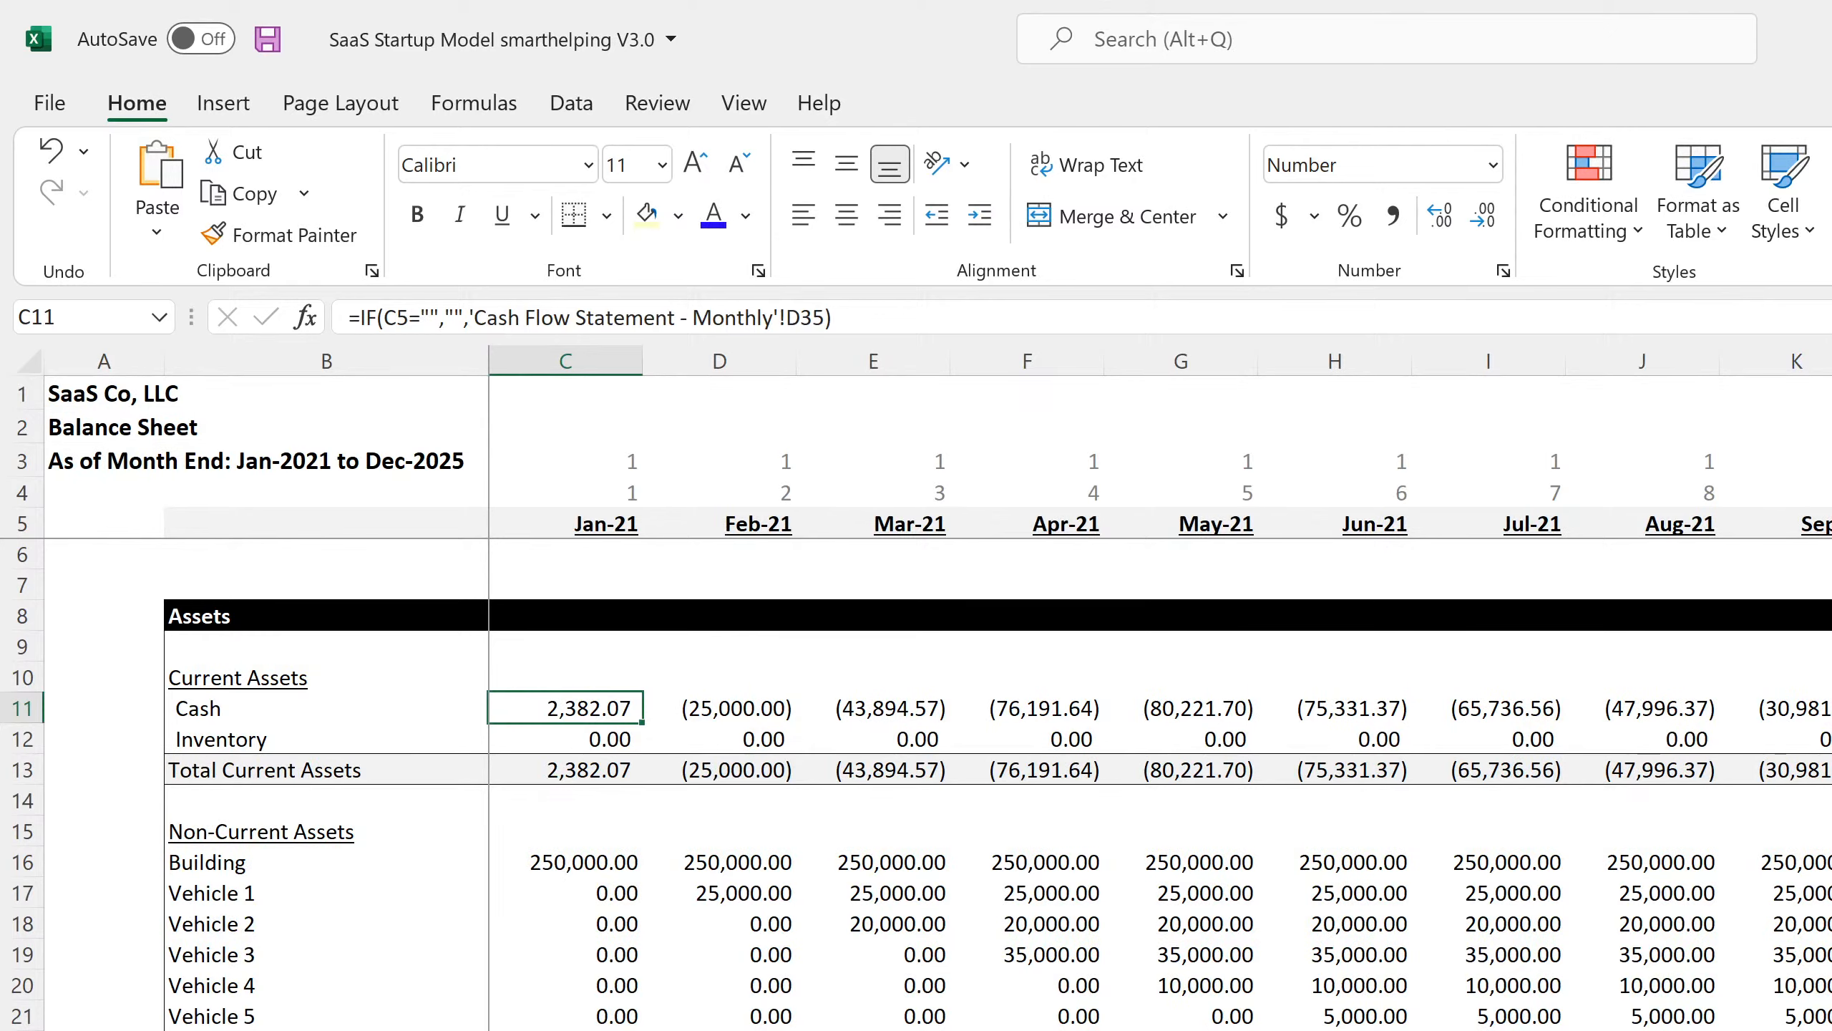
key(Right)
key(Right)
key(Right)
key(Right)
key(Right)
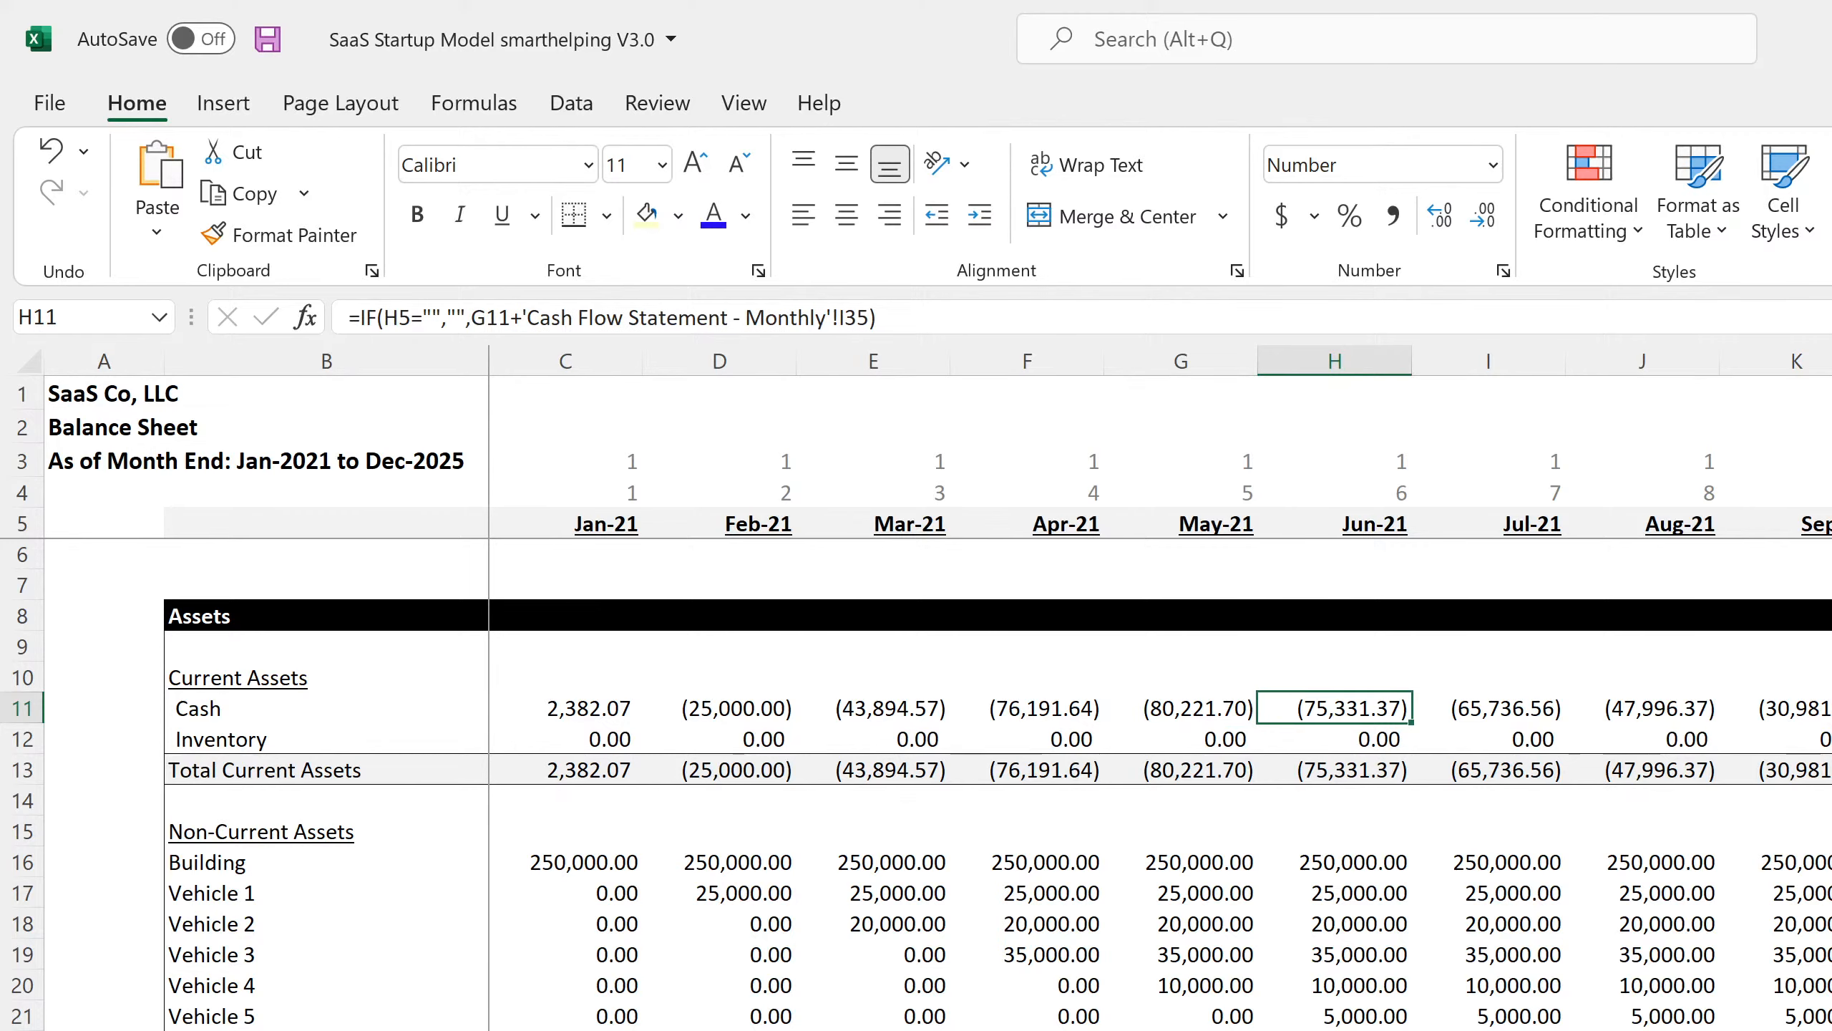
key(Left)
key(Left)
key(Left)
key(Left)
key(Left)
key(Left)
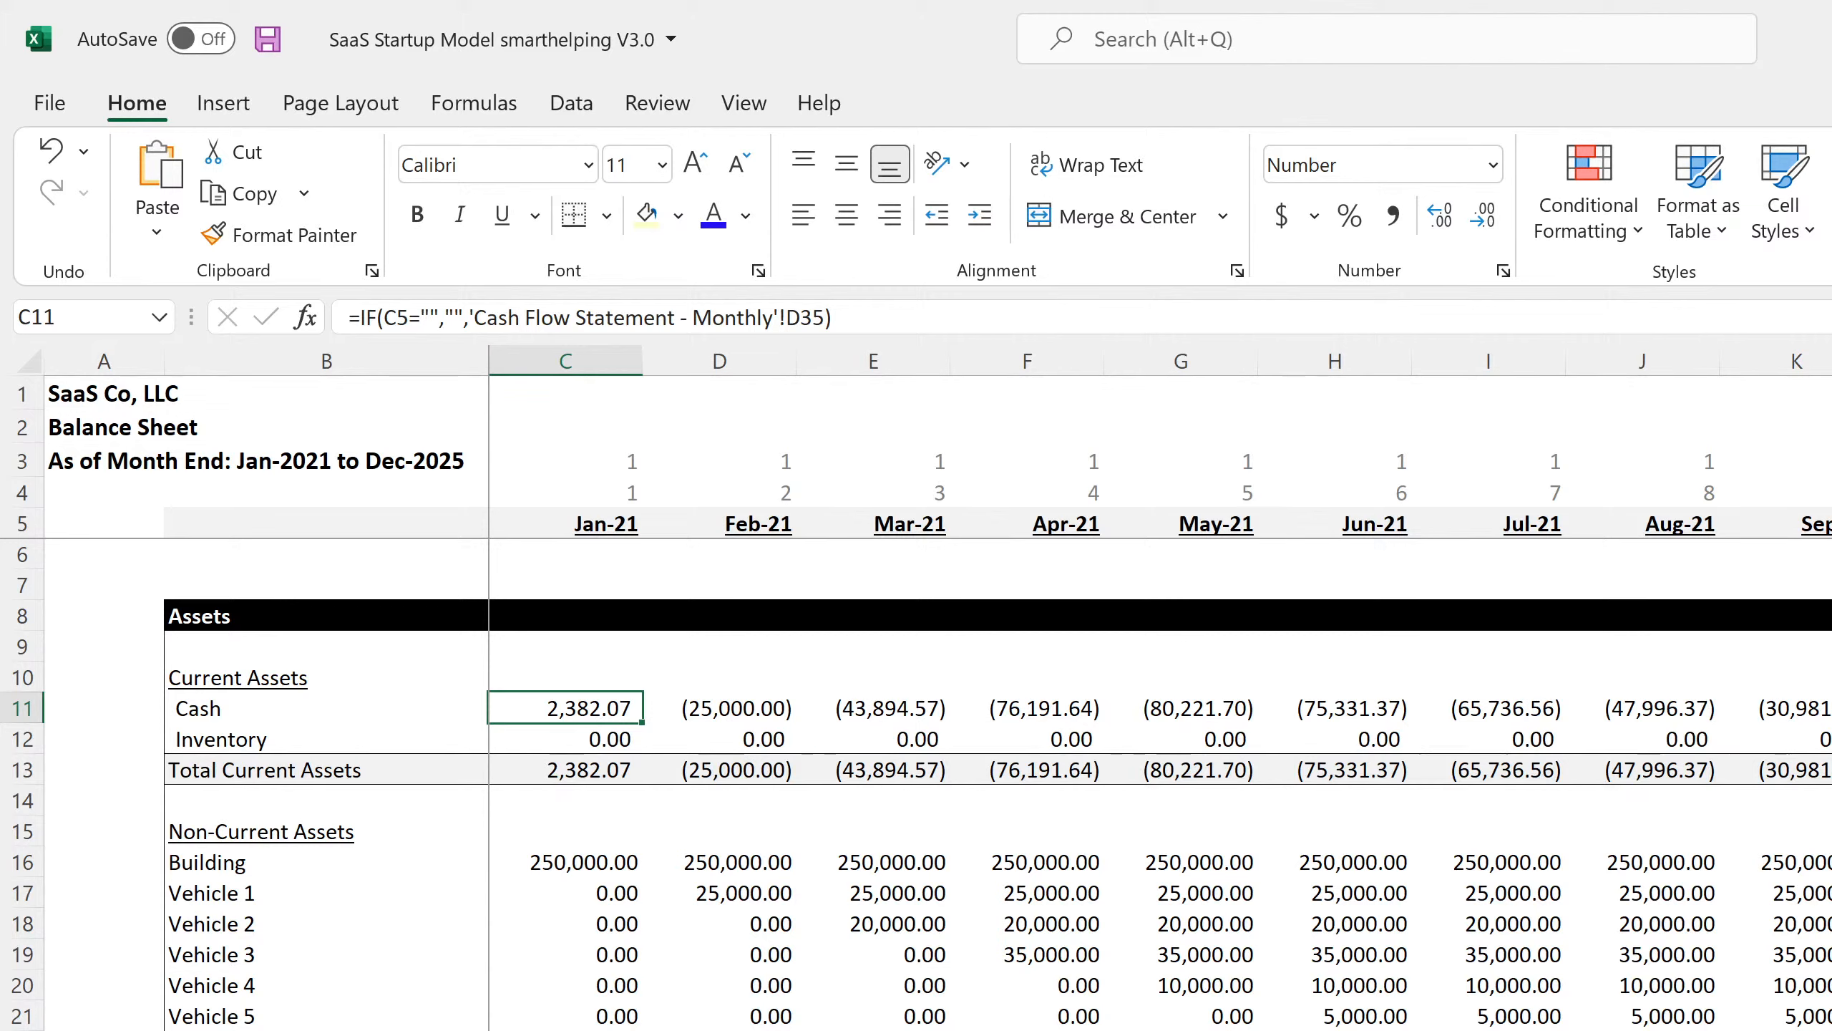
key(Down)
key(Down)
key(Down)
key(Down)
key(Down)
key(Down)
key(Down)
key(Down)
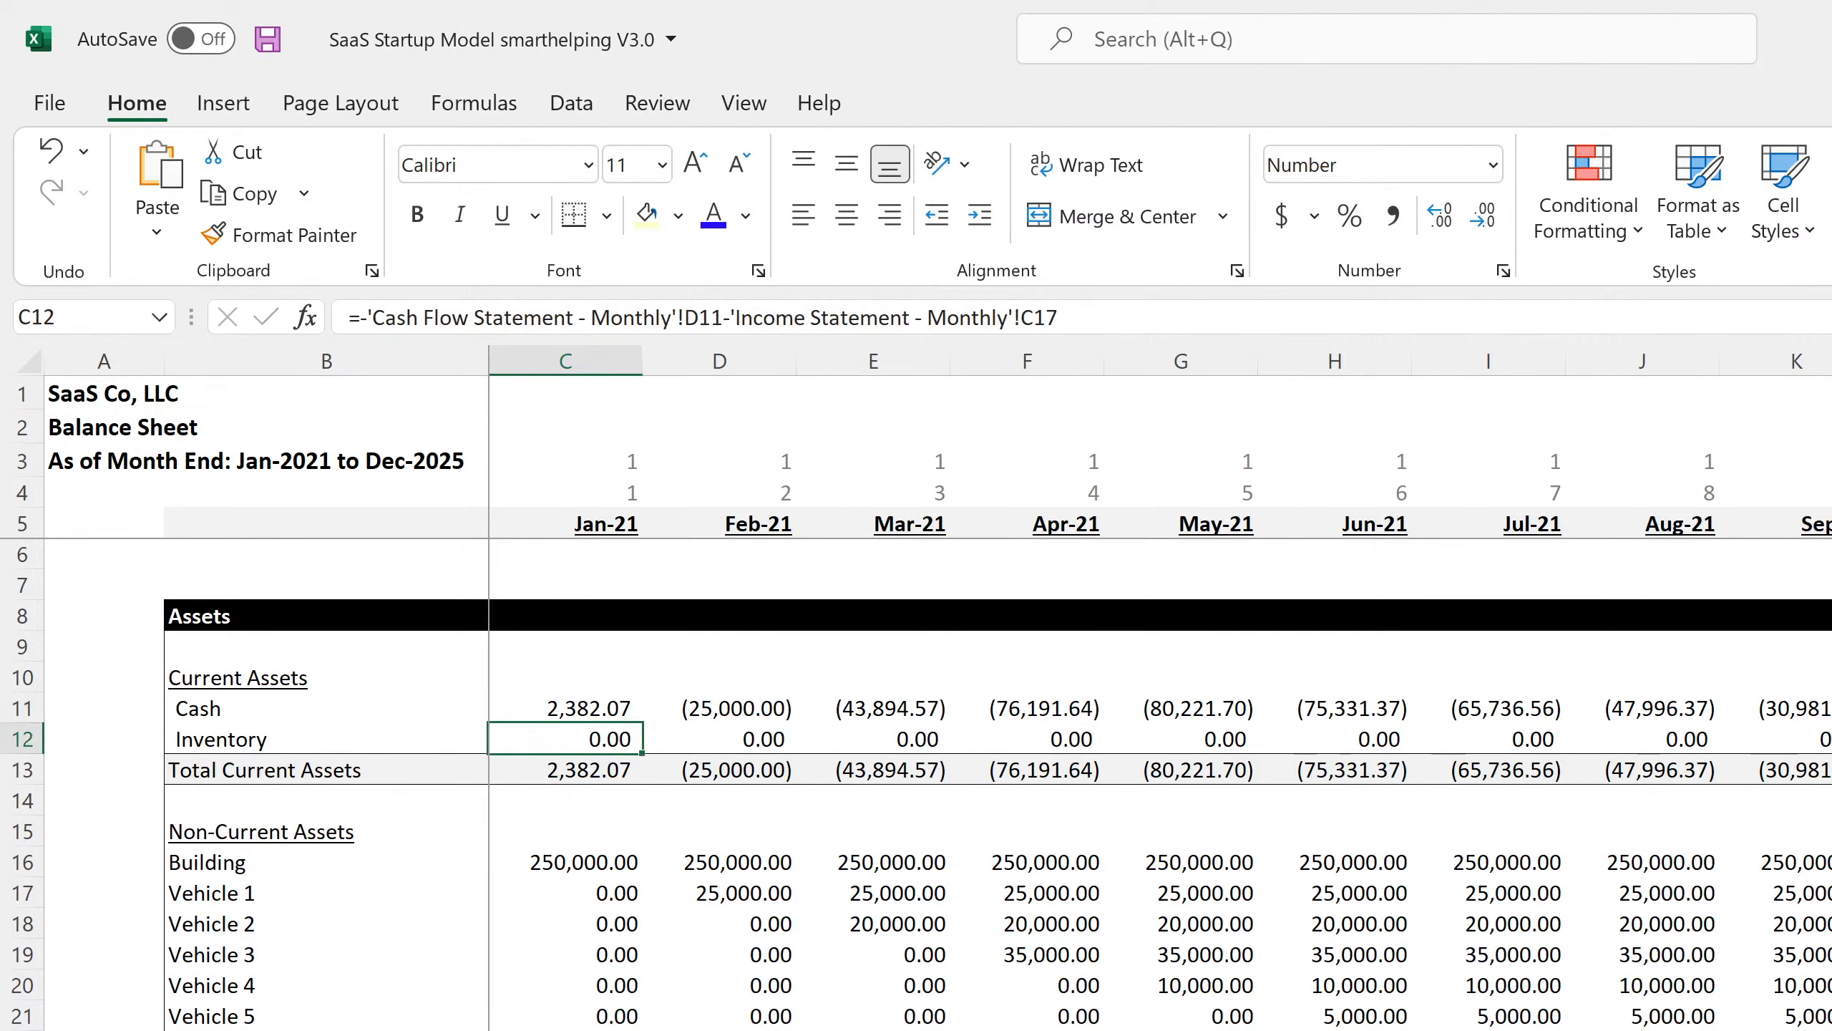
key(Up)
key(Up)
key(Up)
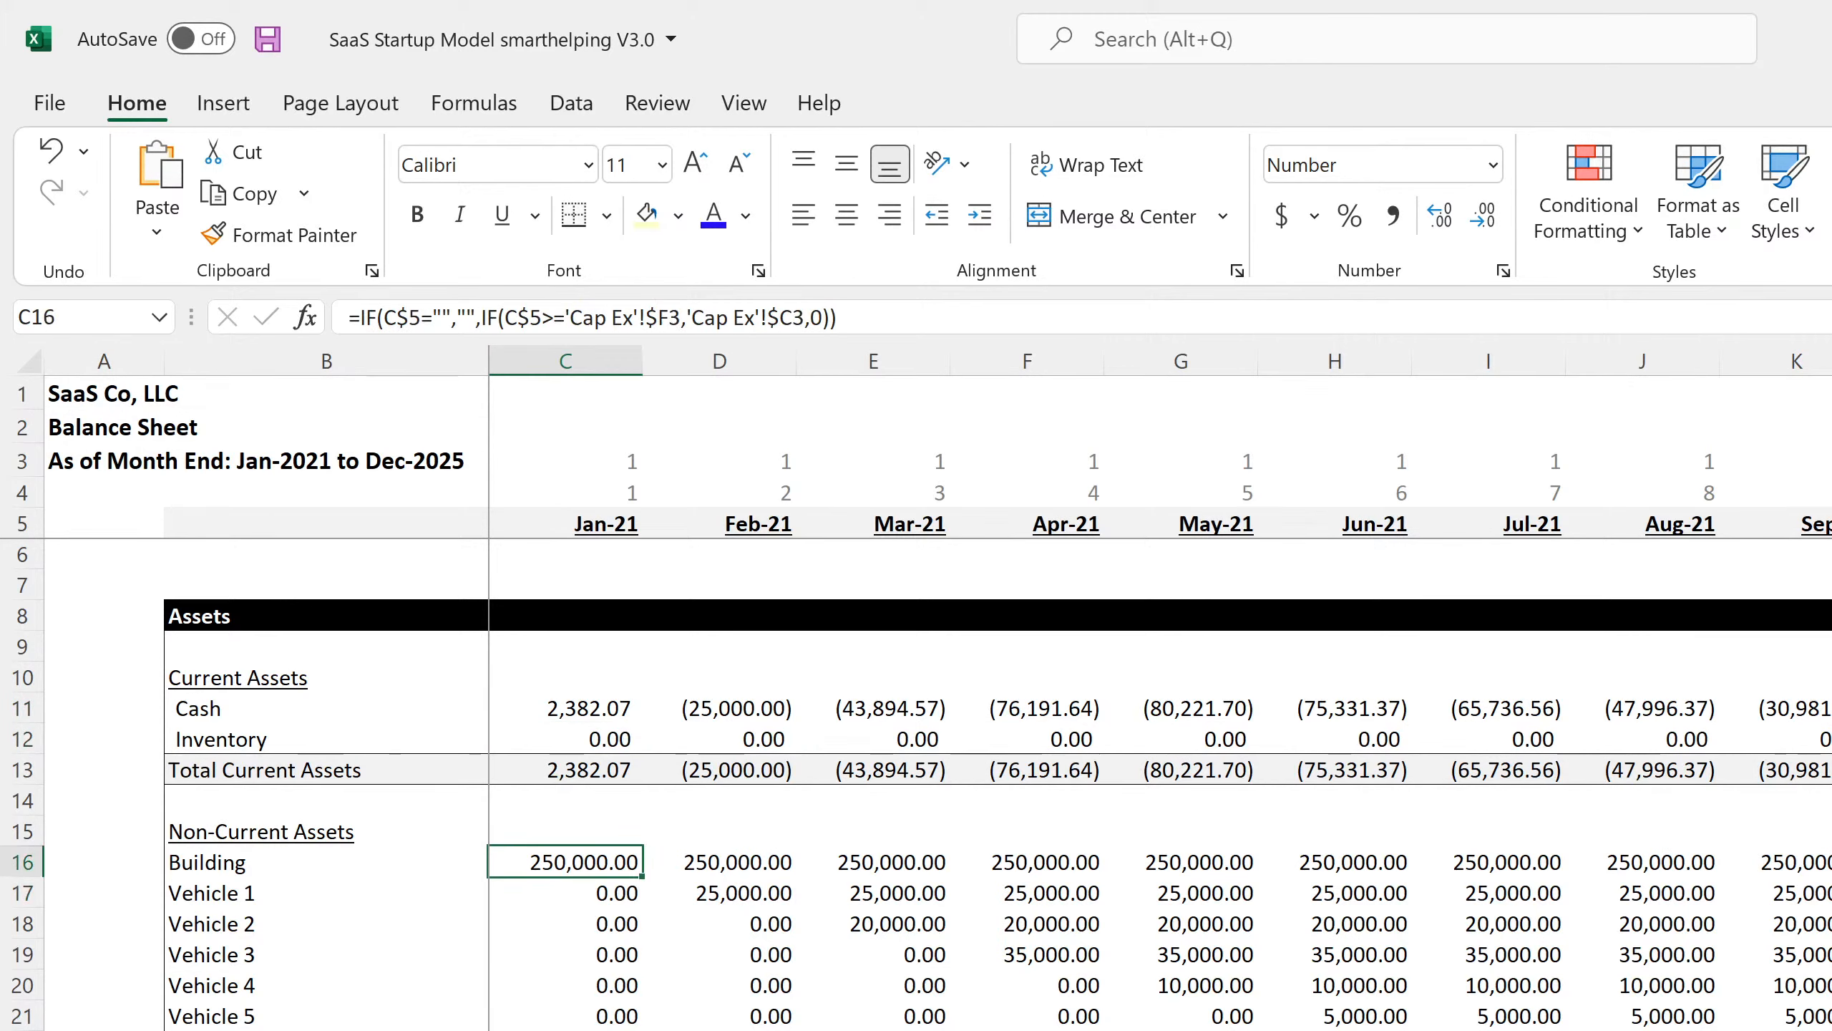
key(Right)
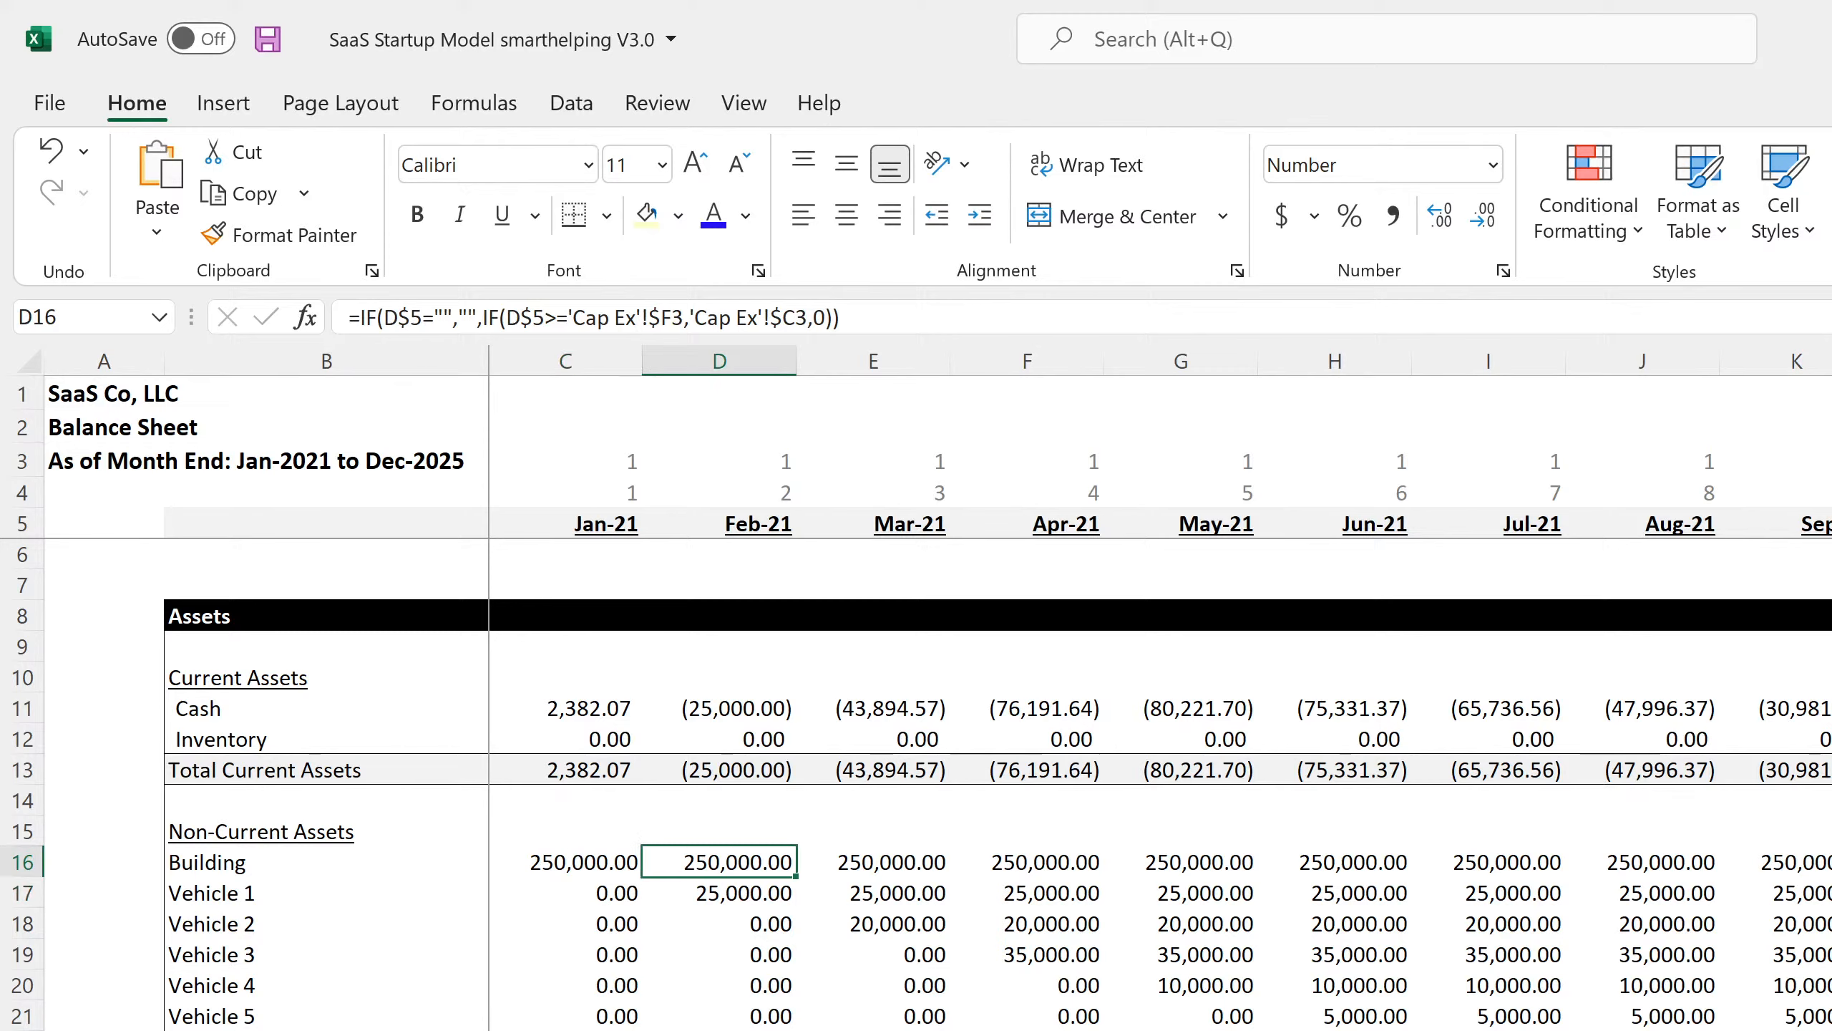
key(Left)
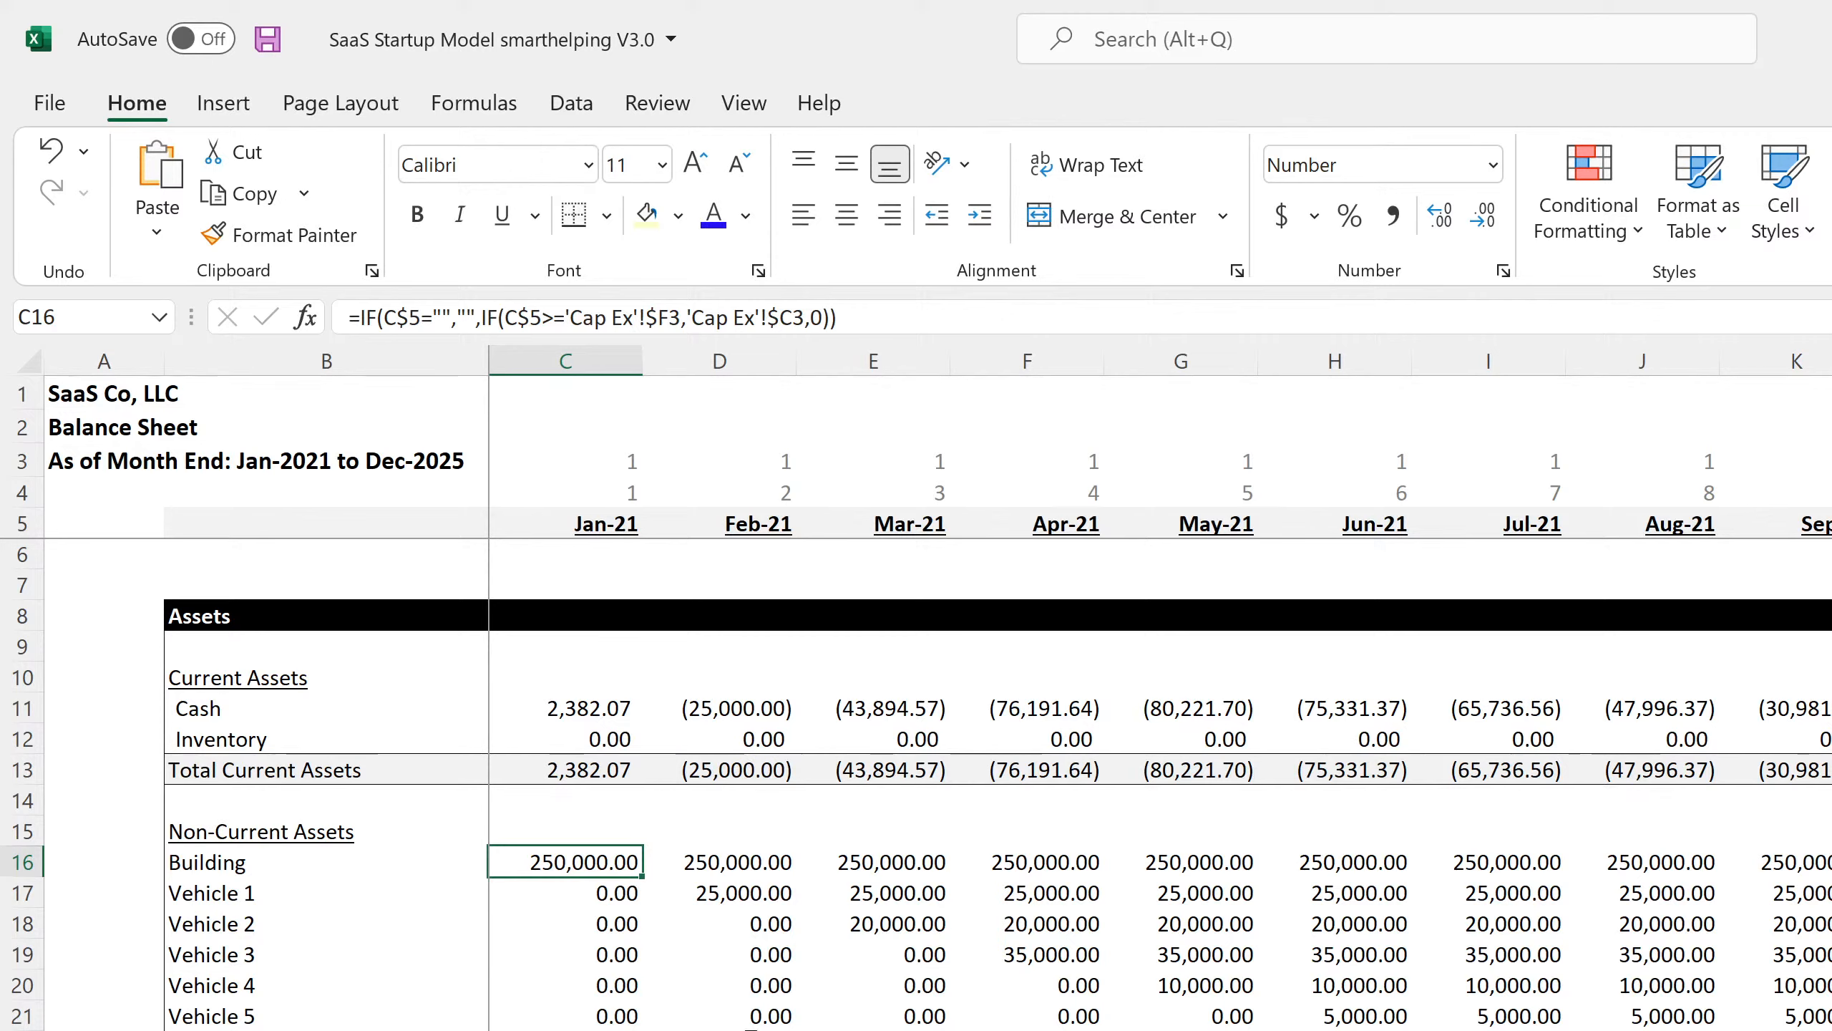
Select the #REF! error cells under Common Stock in B49:C51.
scroll(938, 787, down, 4)
scroll(938, 787, down, 4)
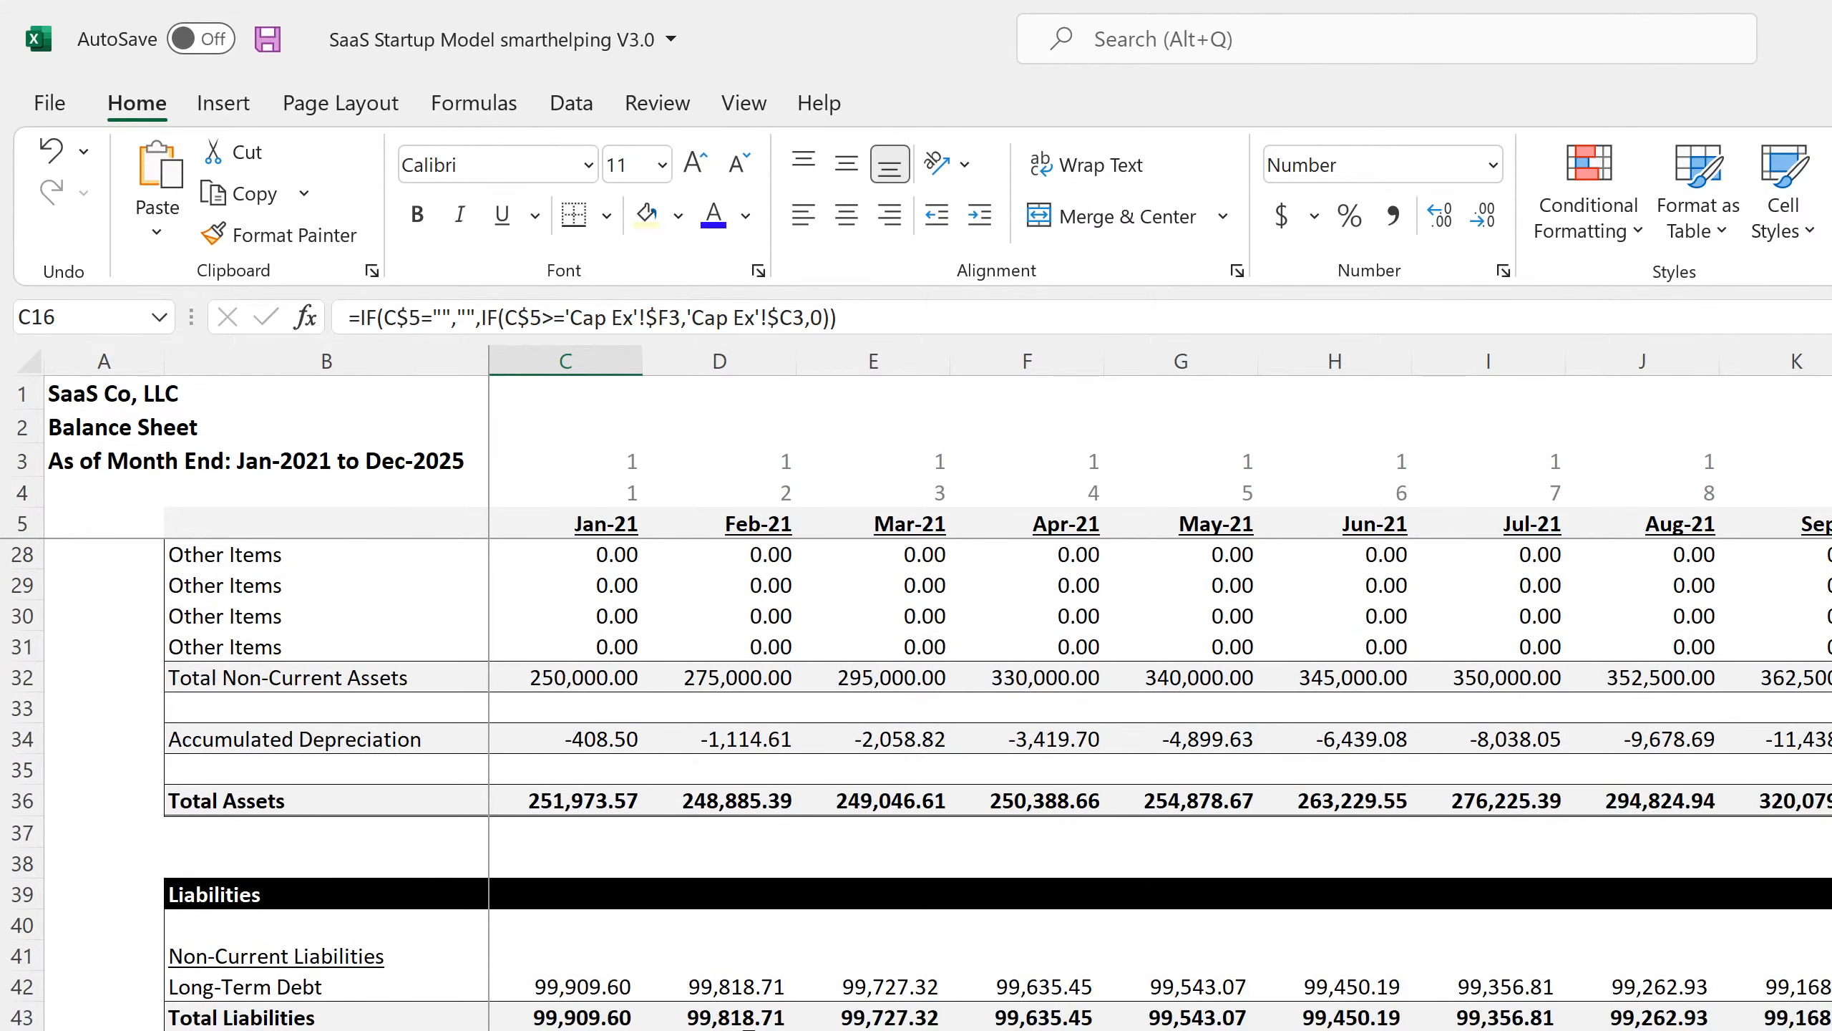
scroll(938, 787, down, 4)
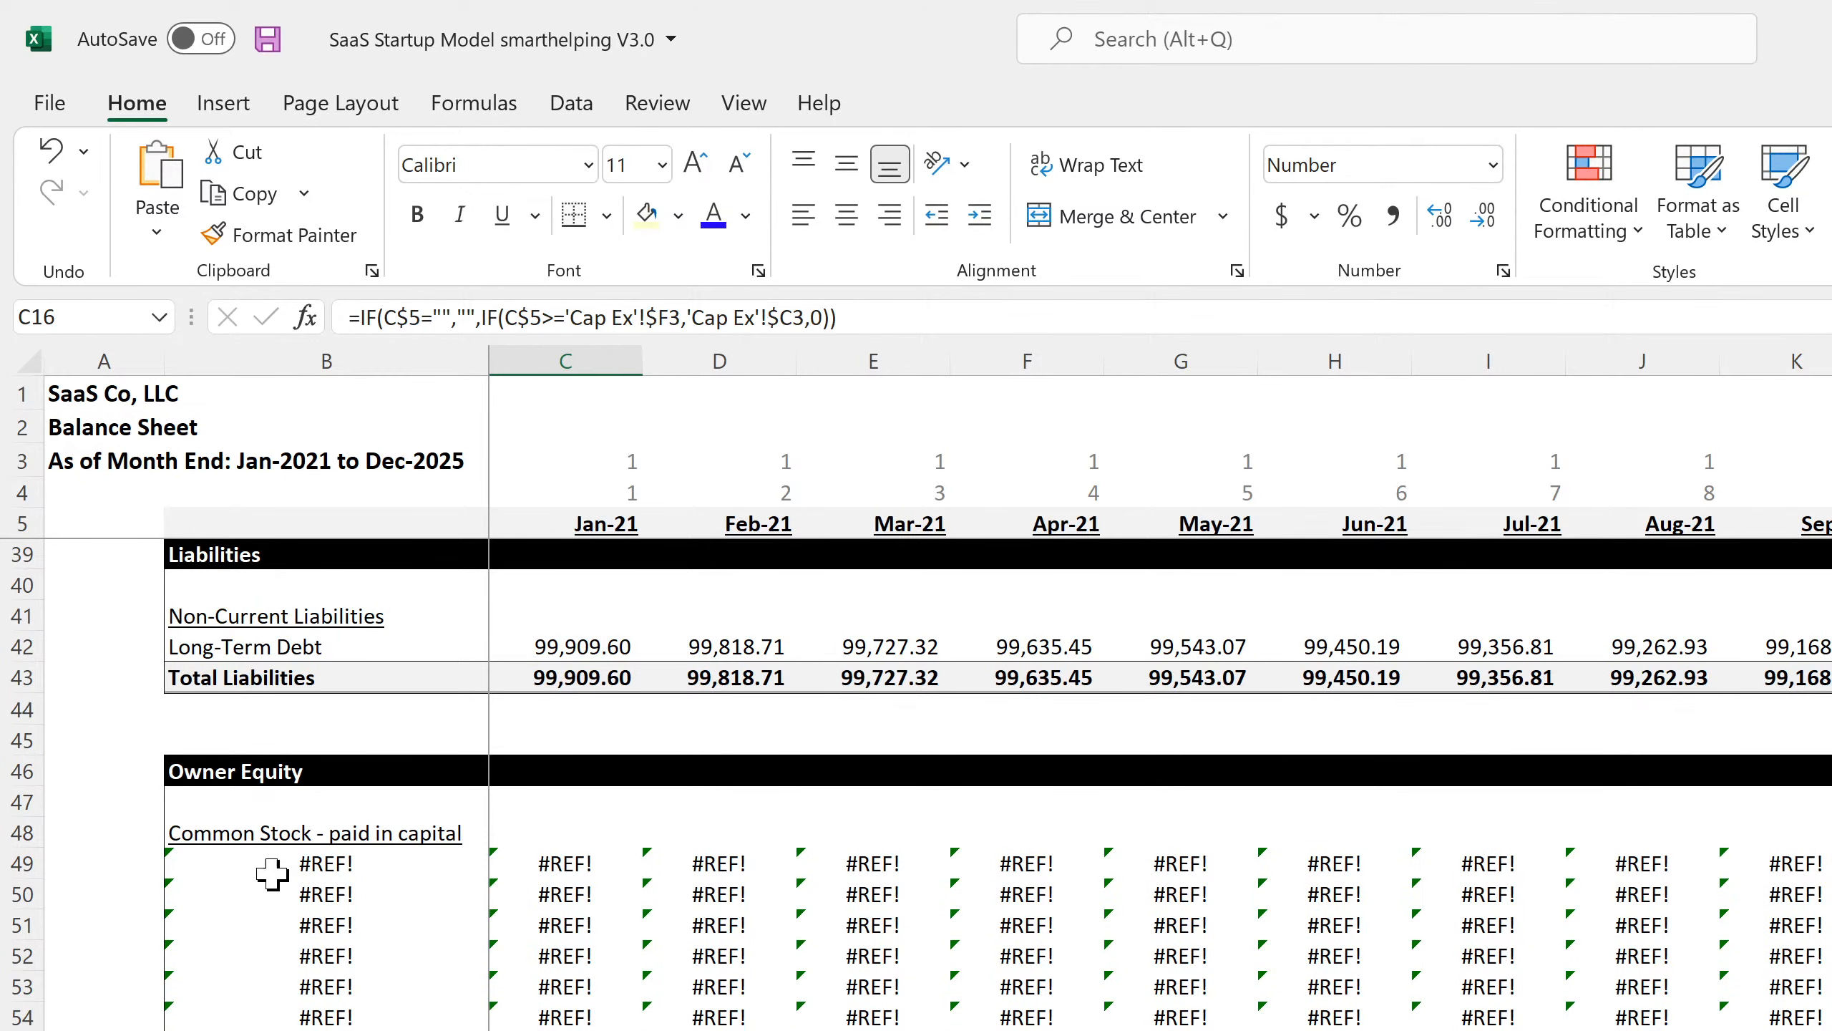
drag(270, 867, 621, 927)
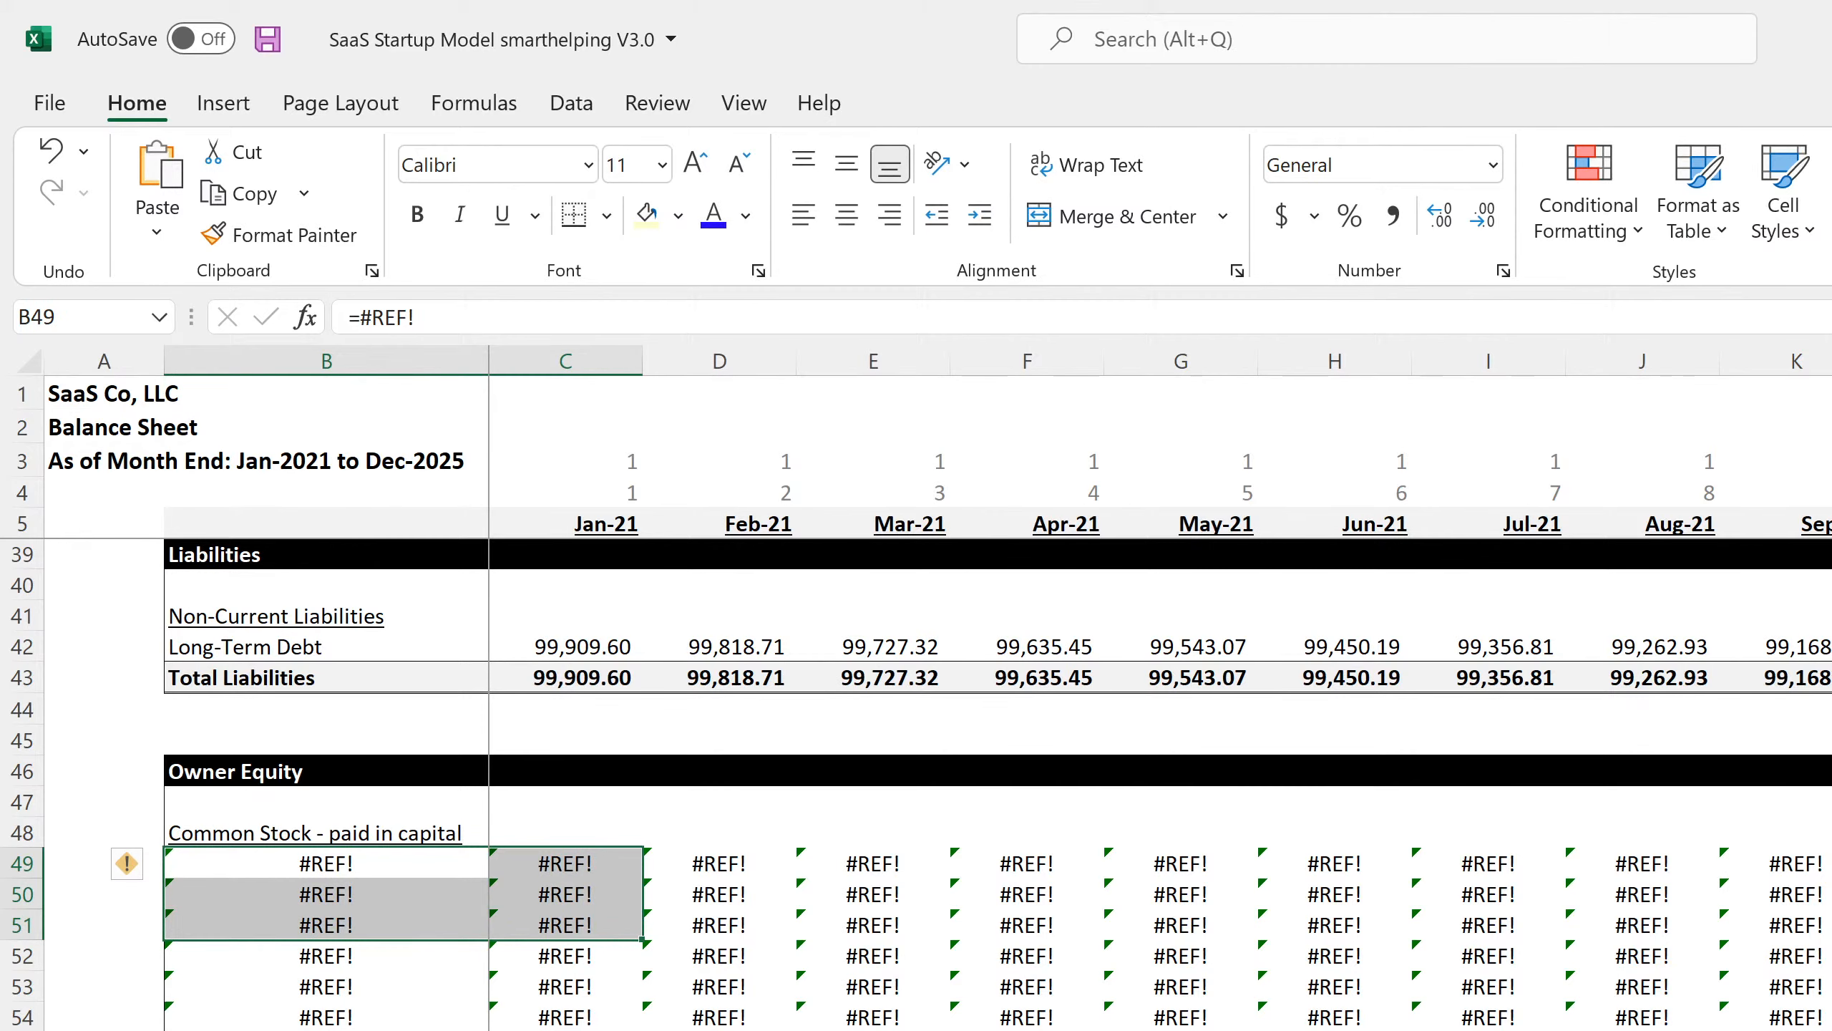
key(ctrl+Page_Down)
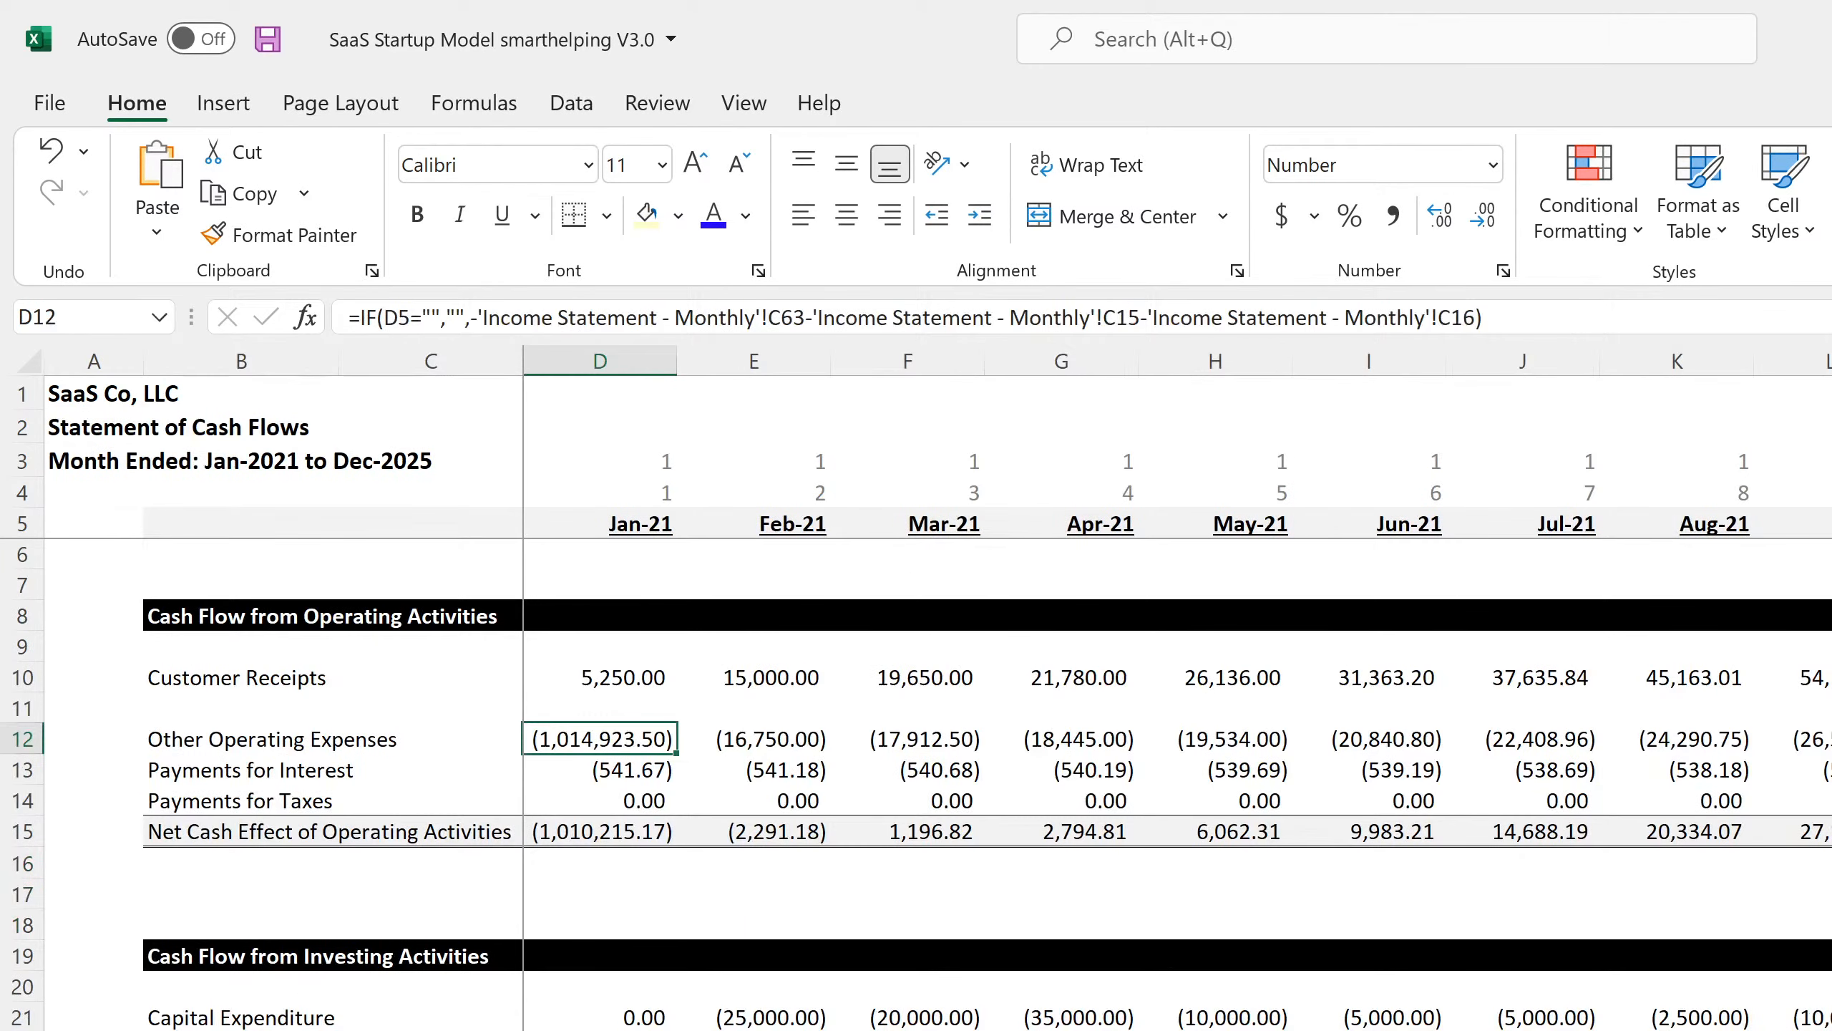
scroll(663, 1018, down, 4)
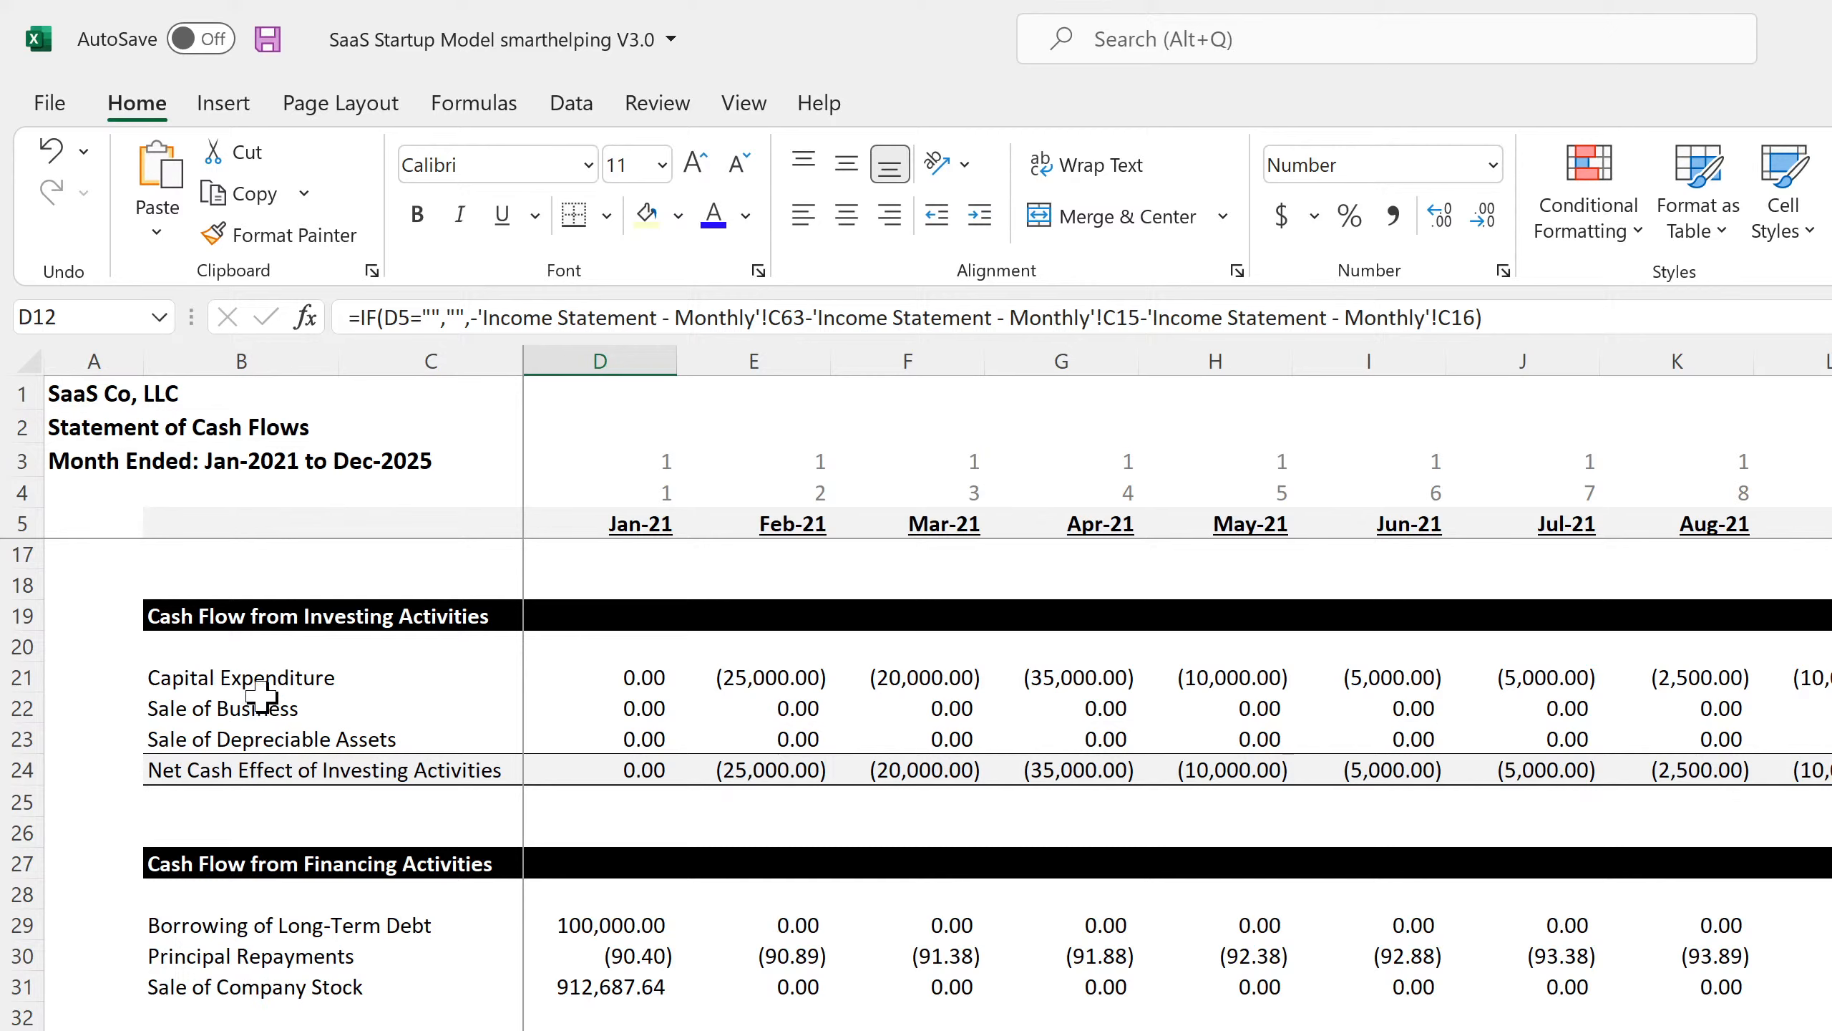
drag(225, 675, 1076, 693)
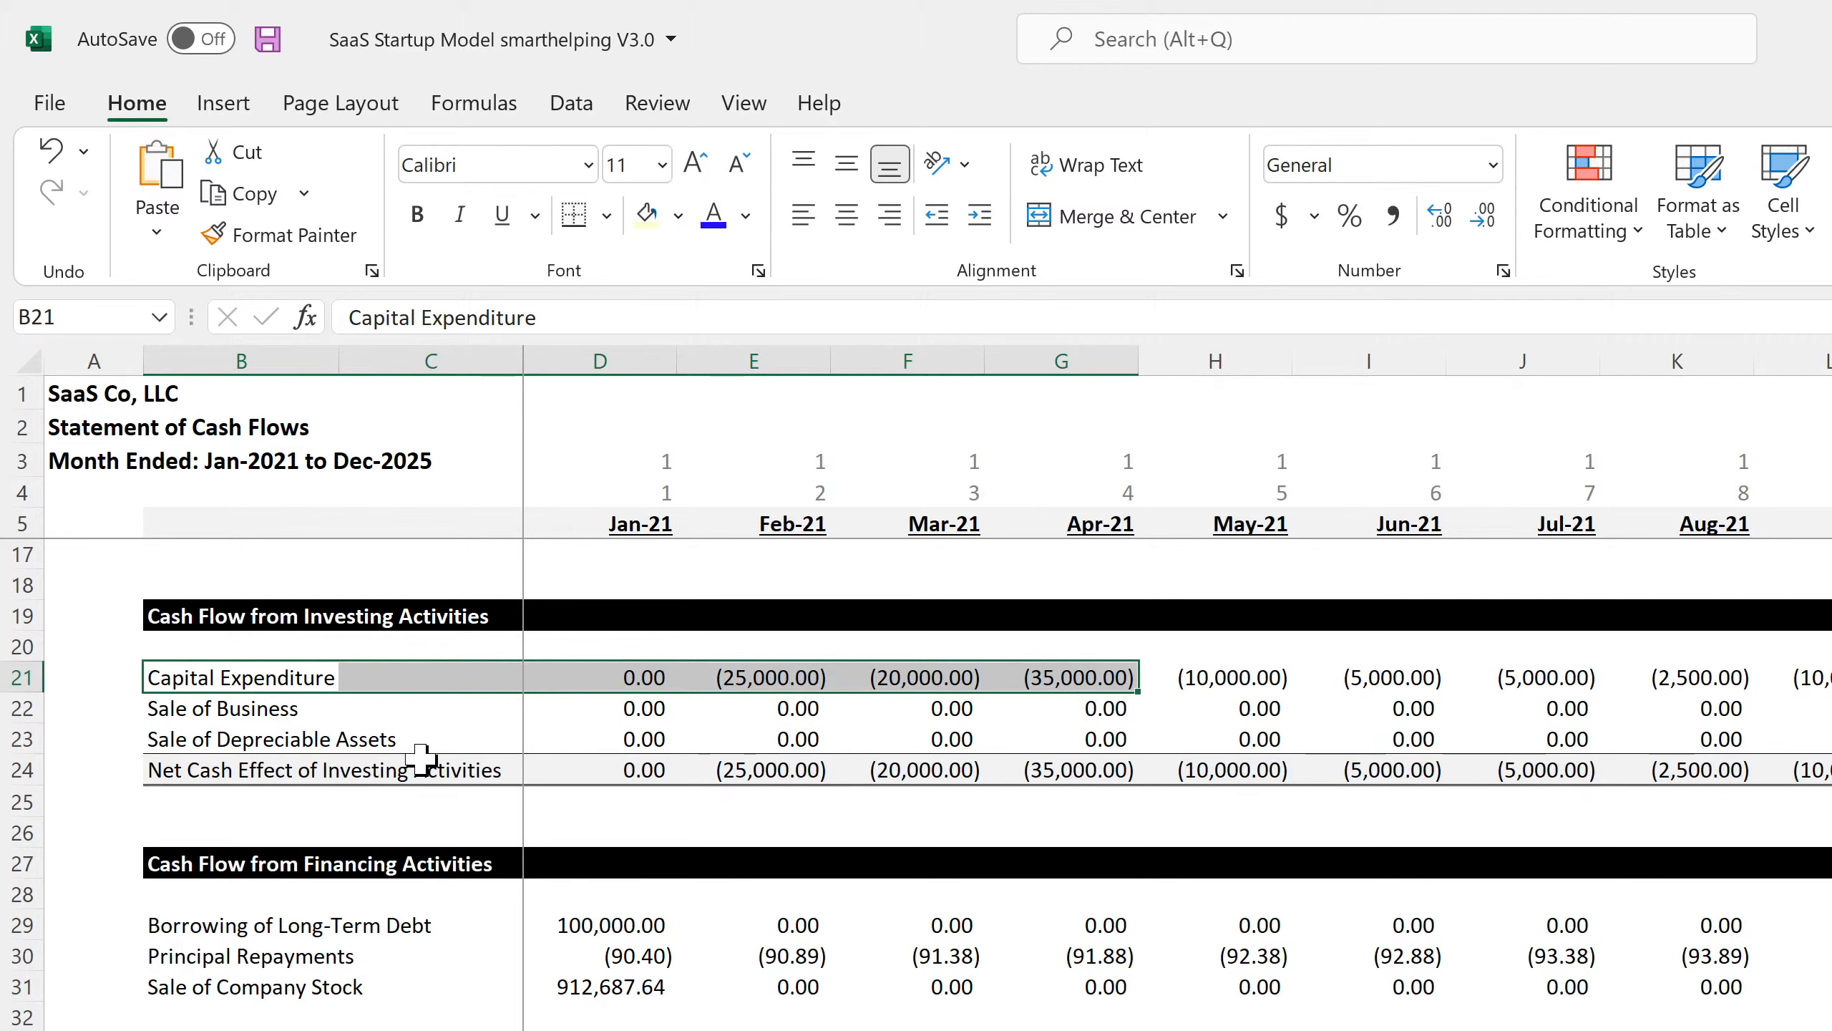
click(235, 711)
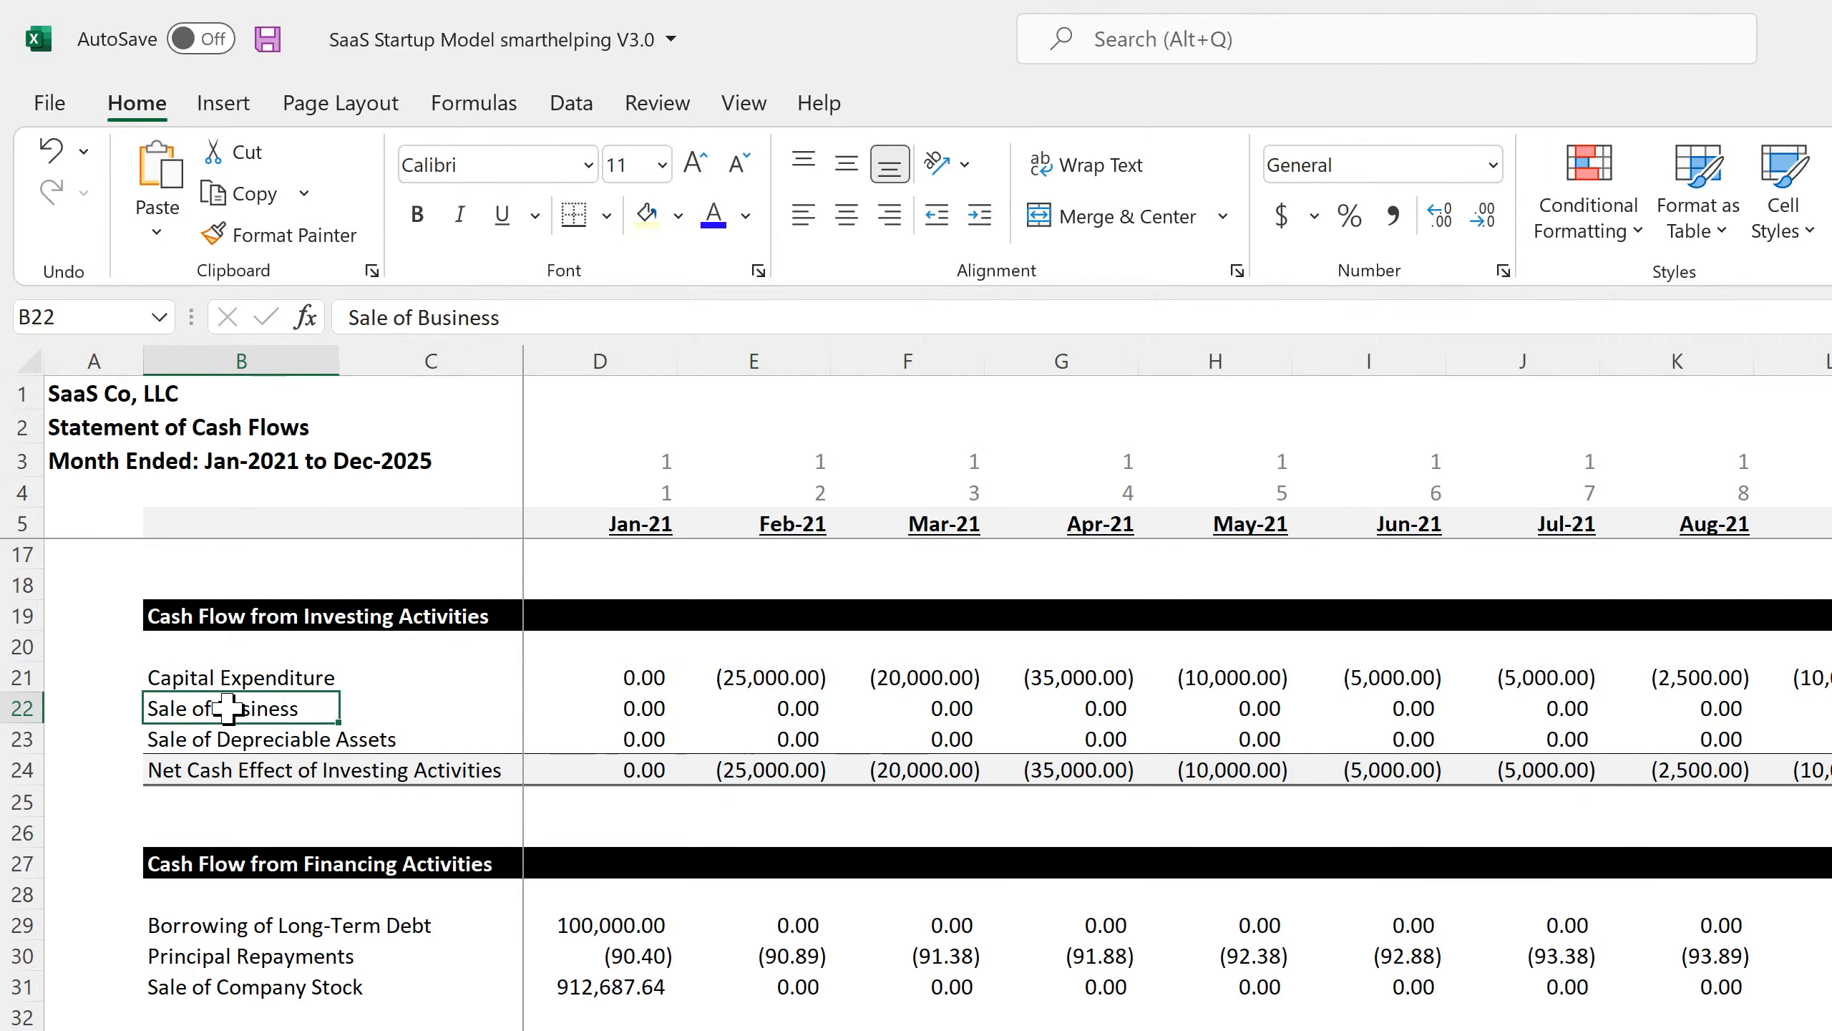
Check the Sale of Business formulas and total the Dec-25 business and depreciable asset sale amounts.
click(784, 714)
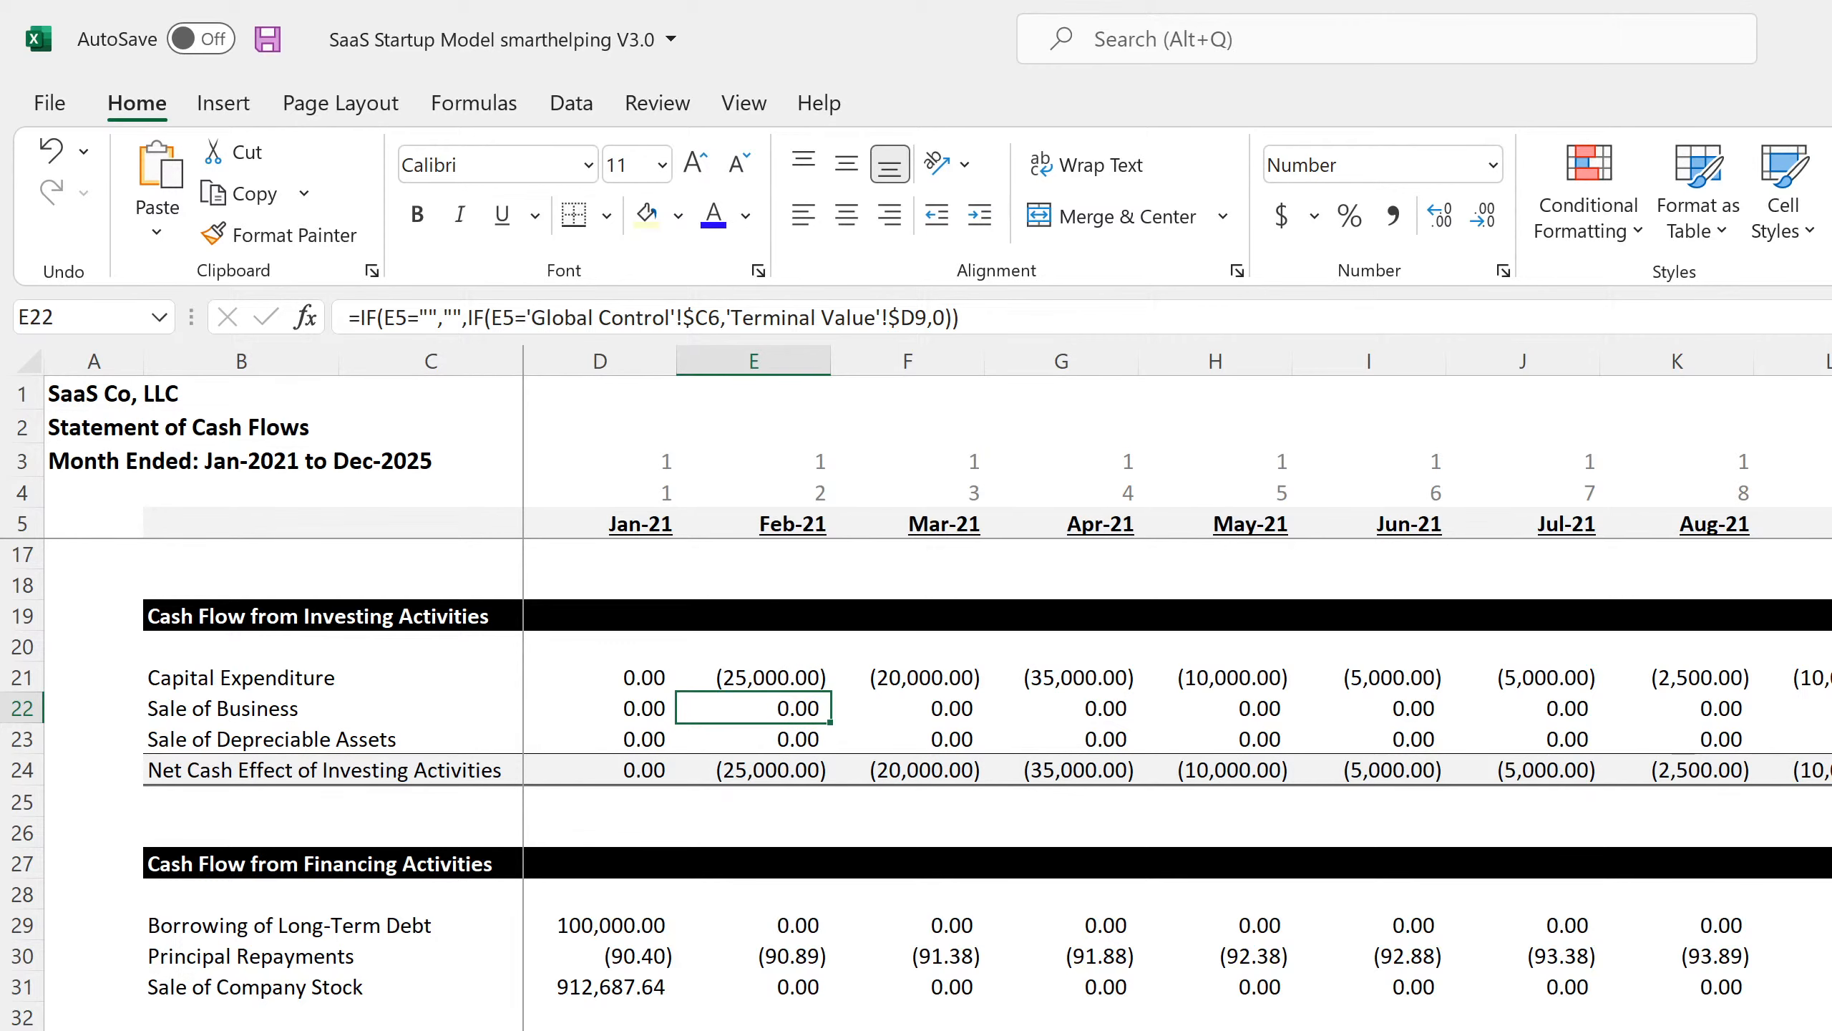
scroll(1178, 703, right, 18)
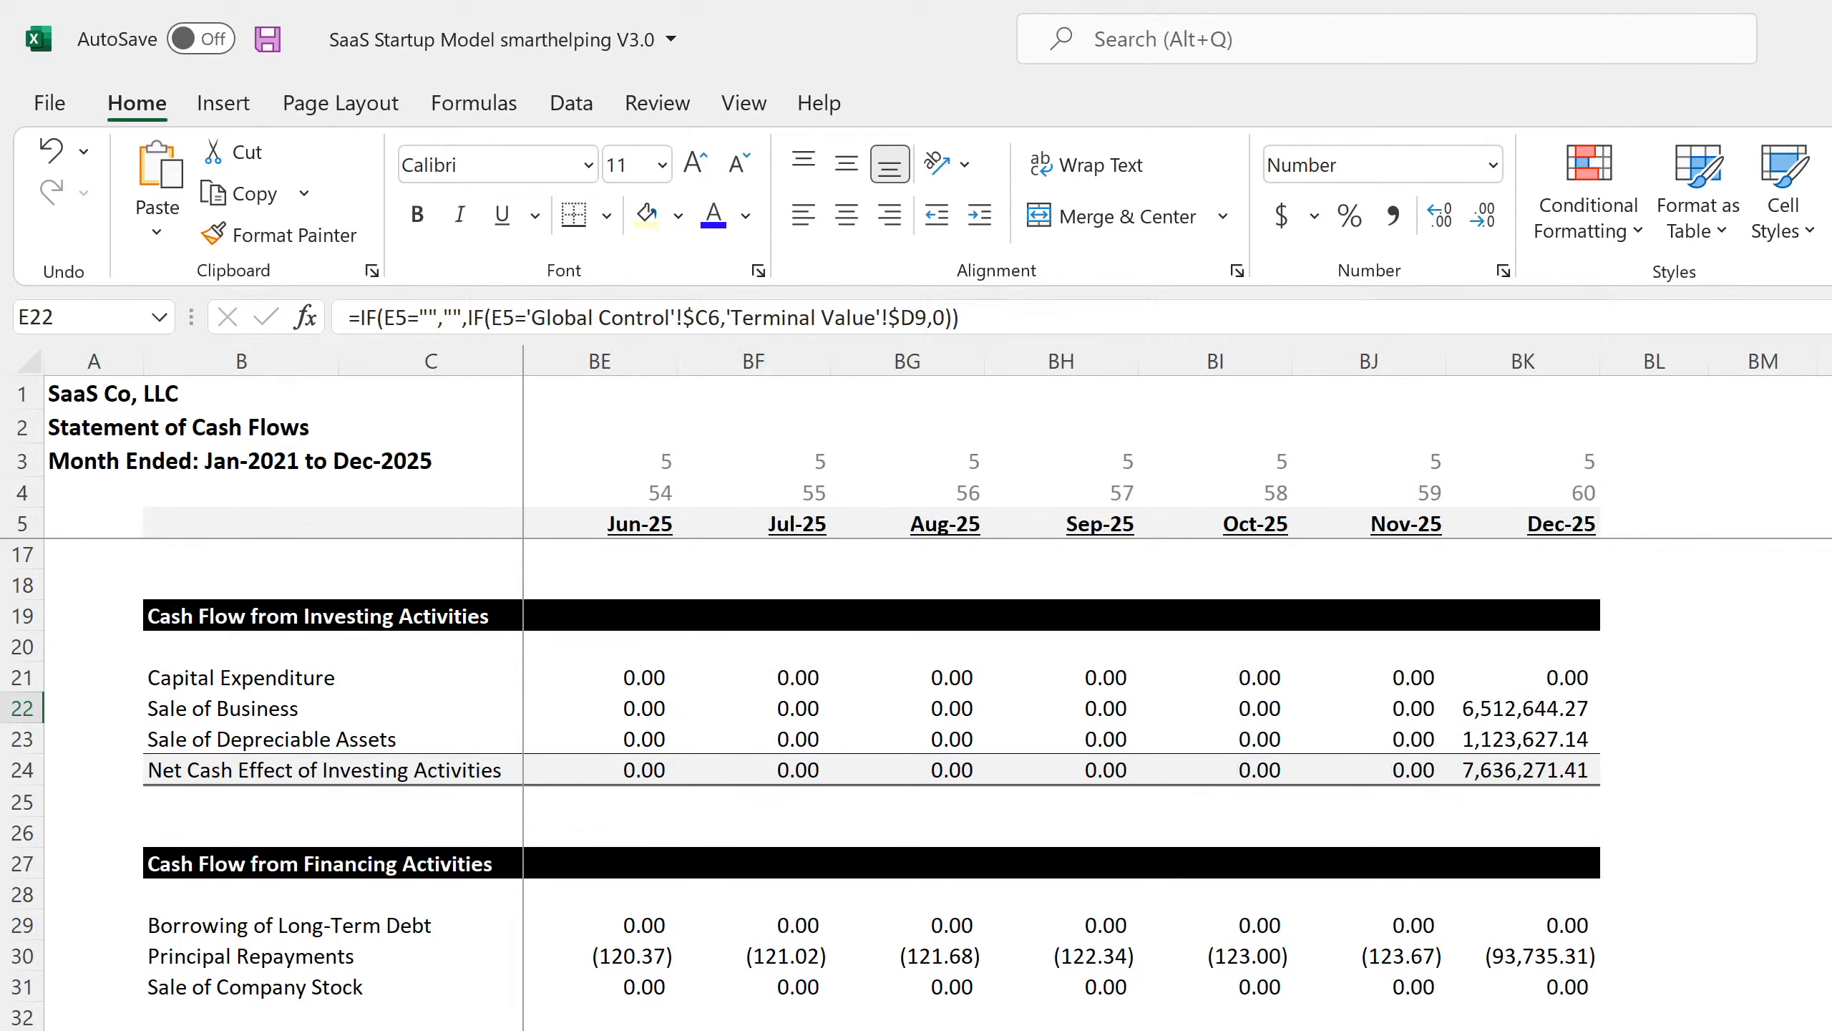
click(1528, 709)
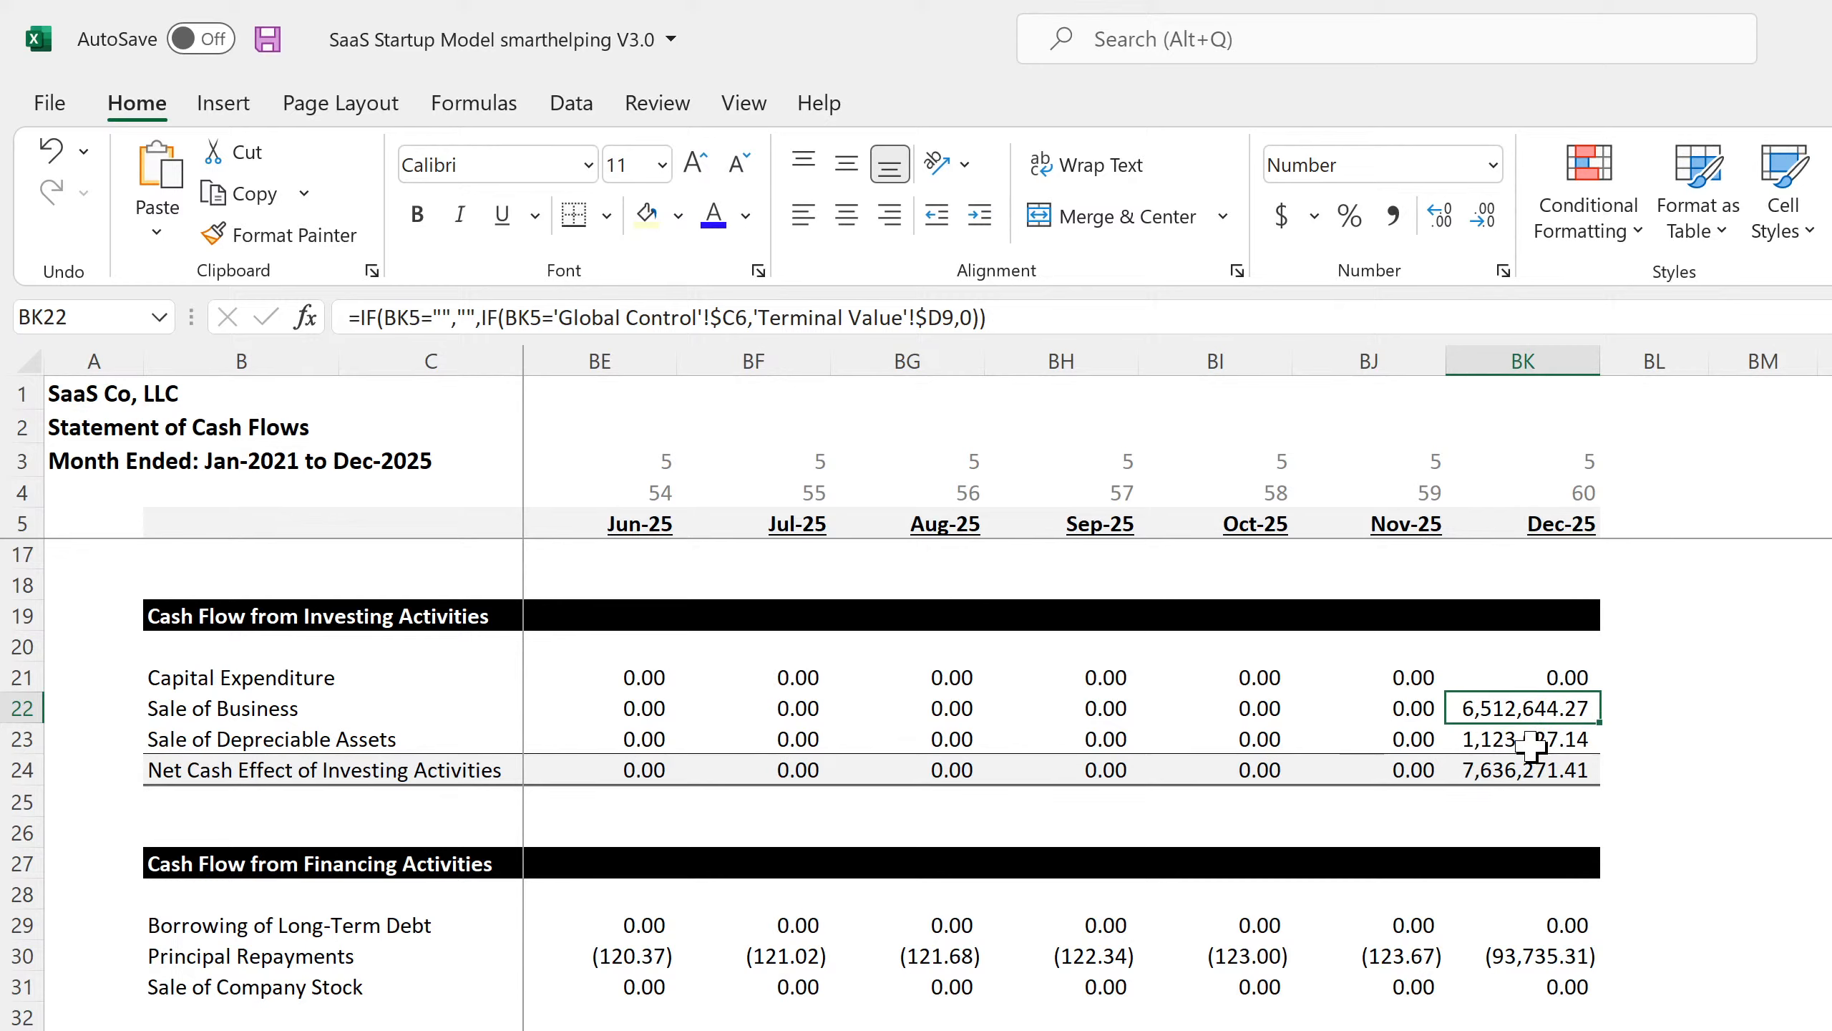
click(1528, 744)
drag(1527, 712, 1525, 744)
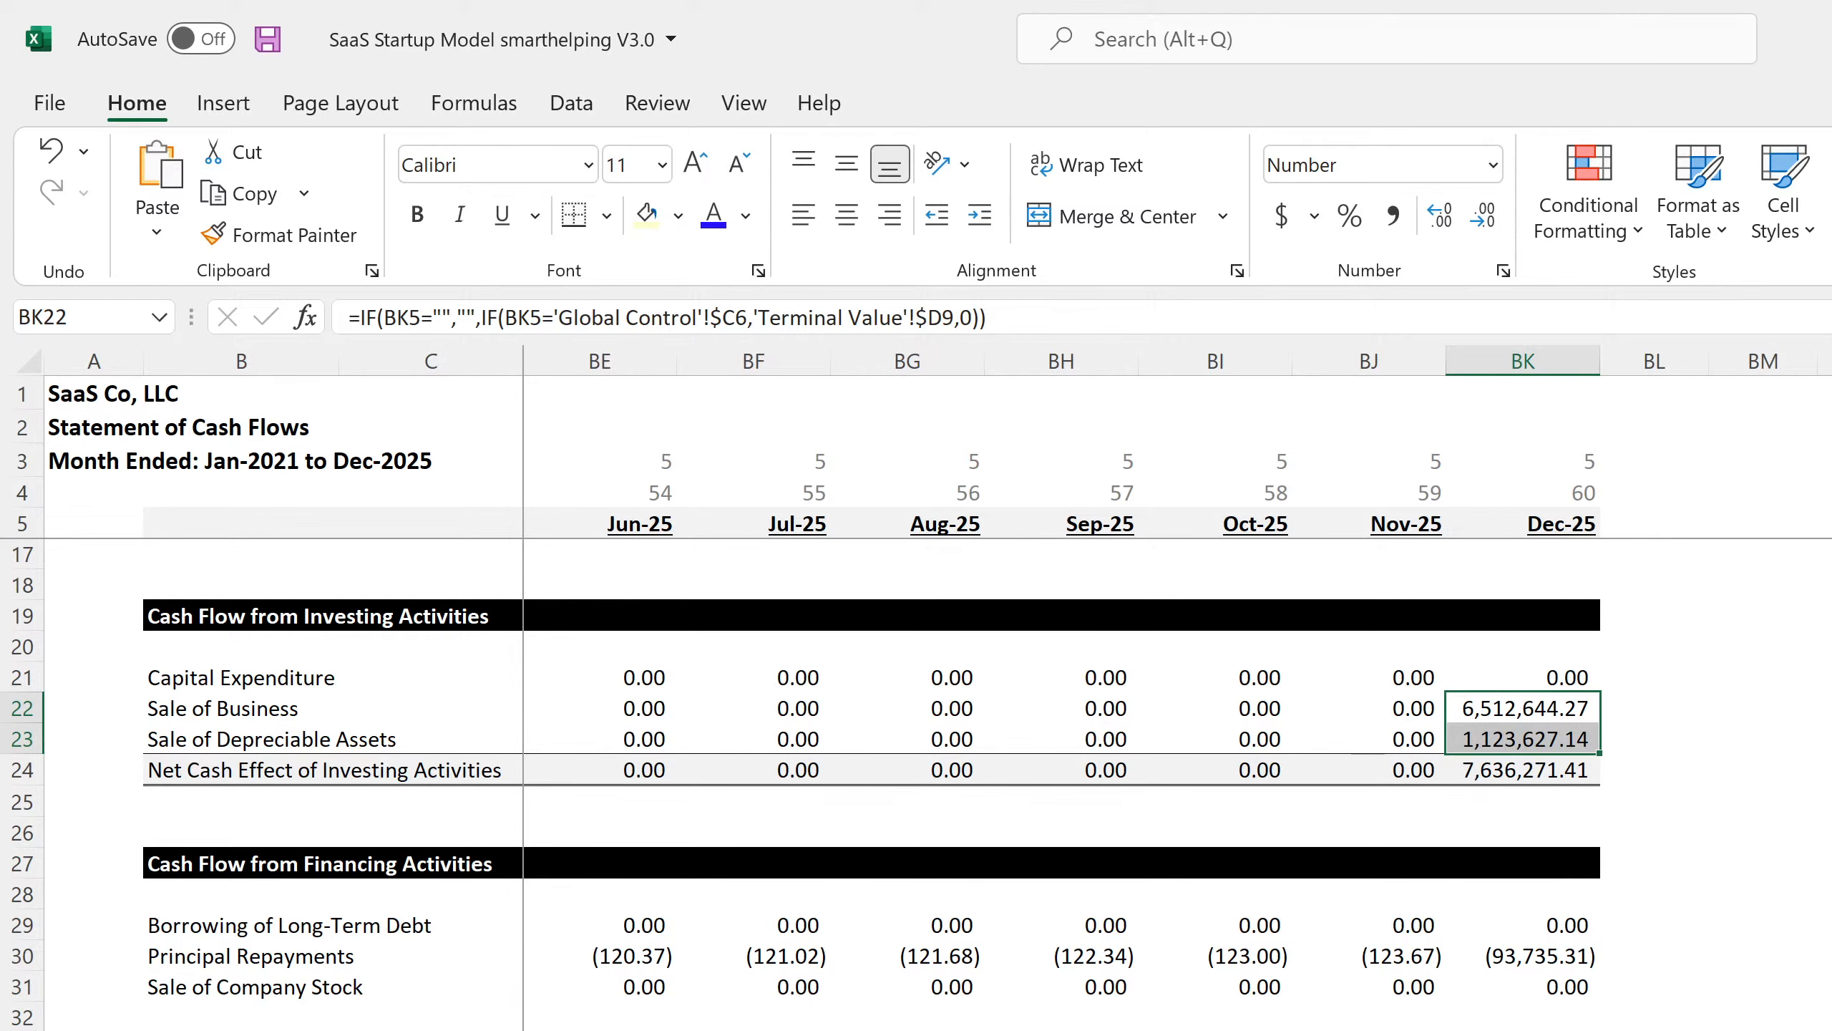
key(ctrl+Page_Up)
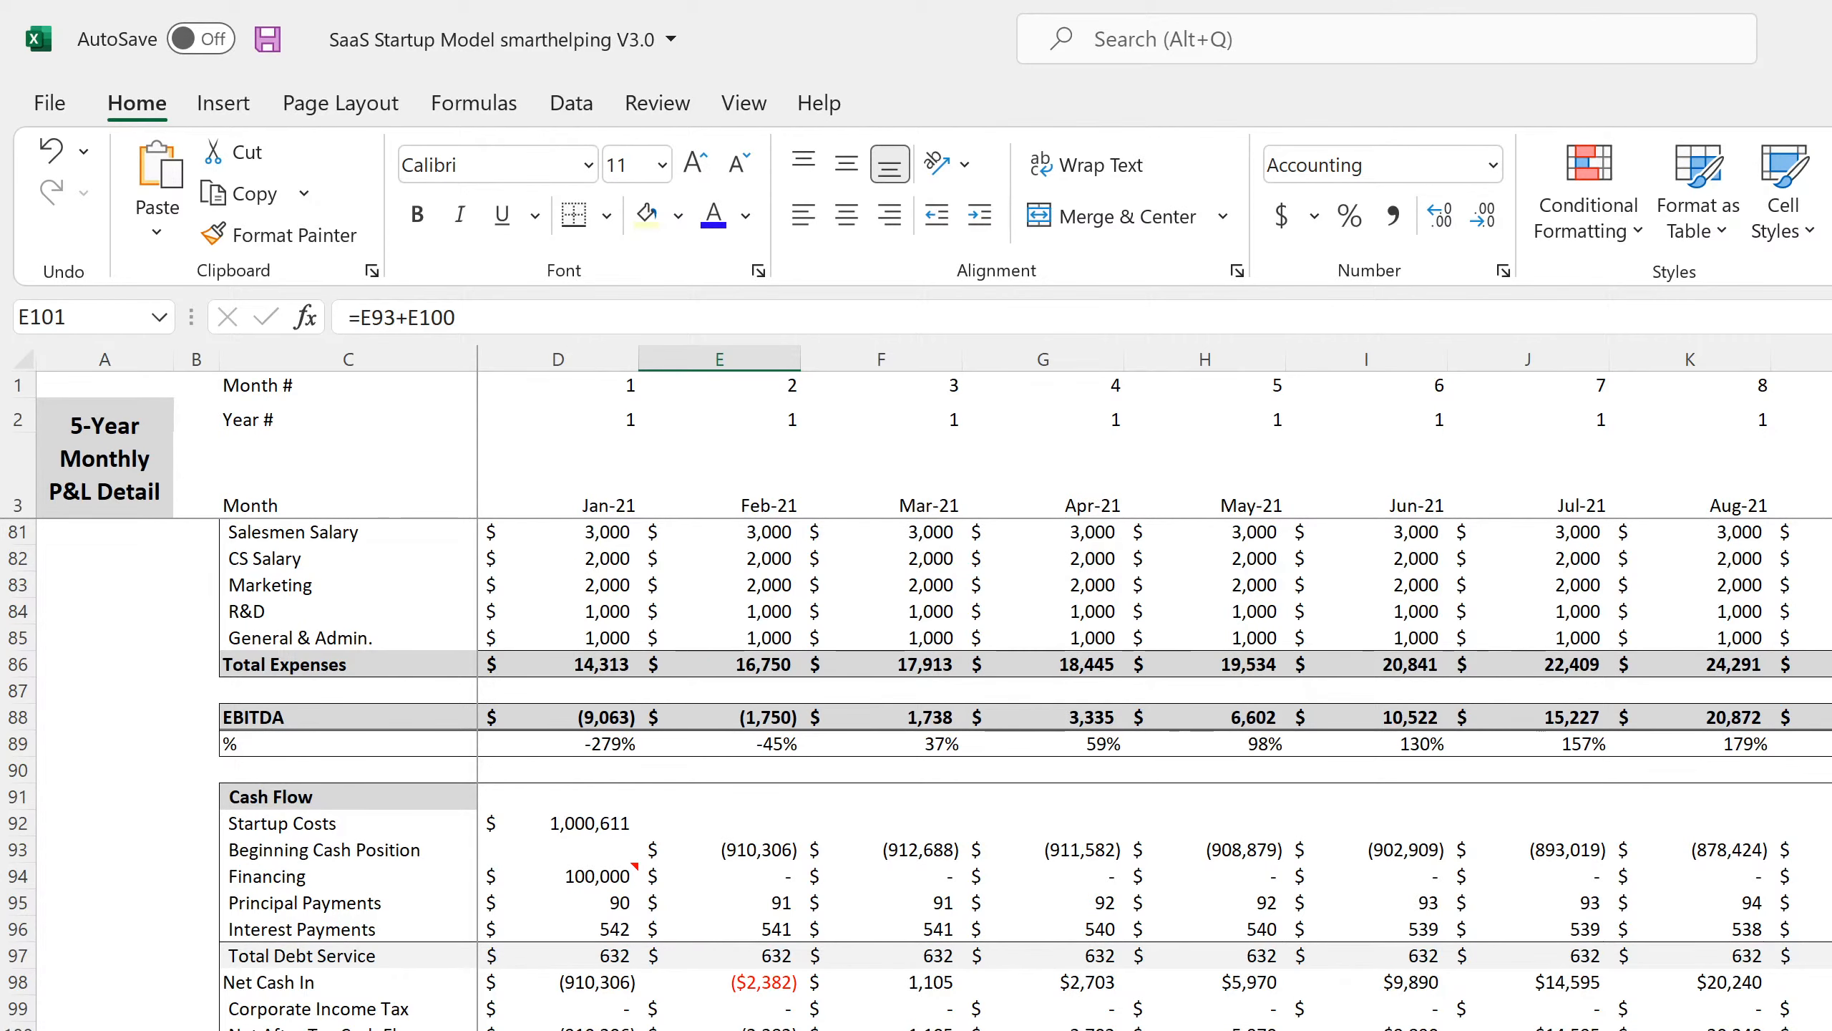
Enter the check formula =BK101-'5-Year Annual P&L'!G99 in cell BL101.
scroll(1155, 773, right, 20)
scroll(1154, 772, left, 13)
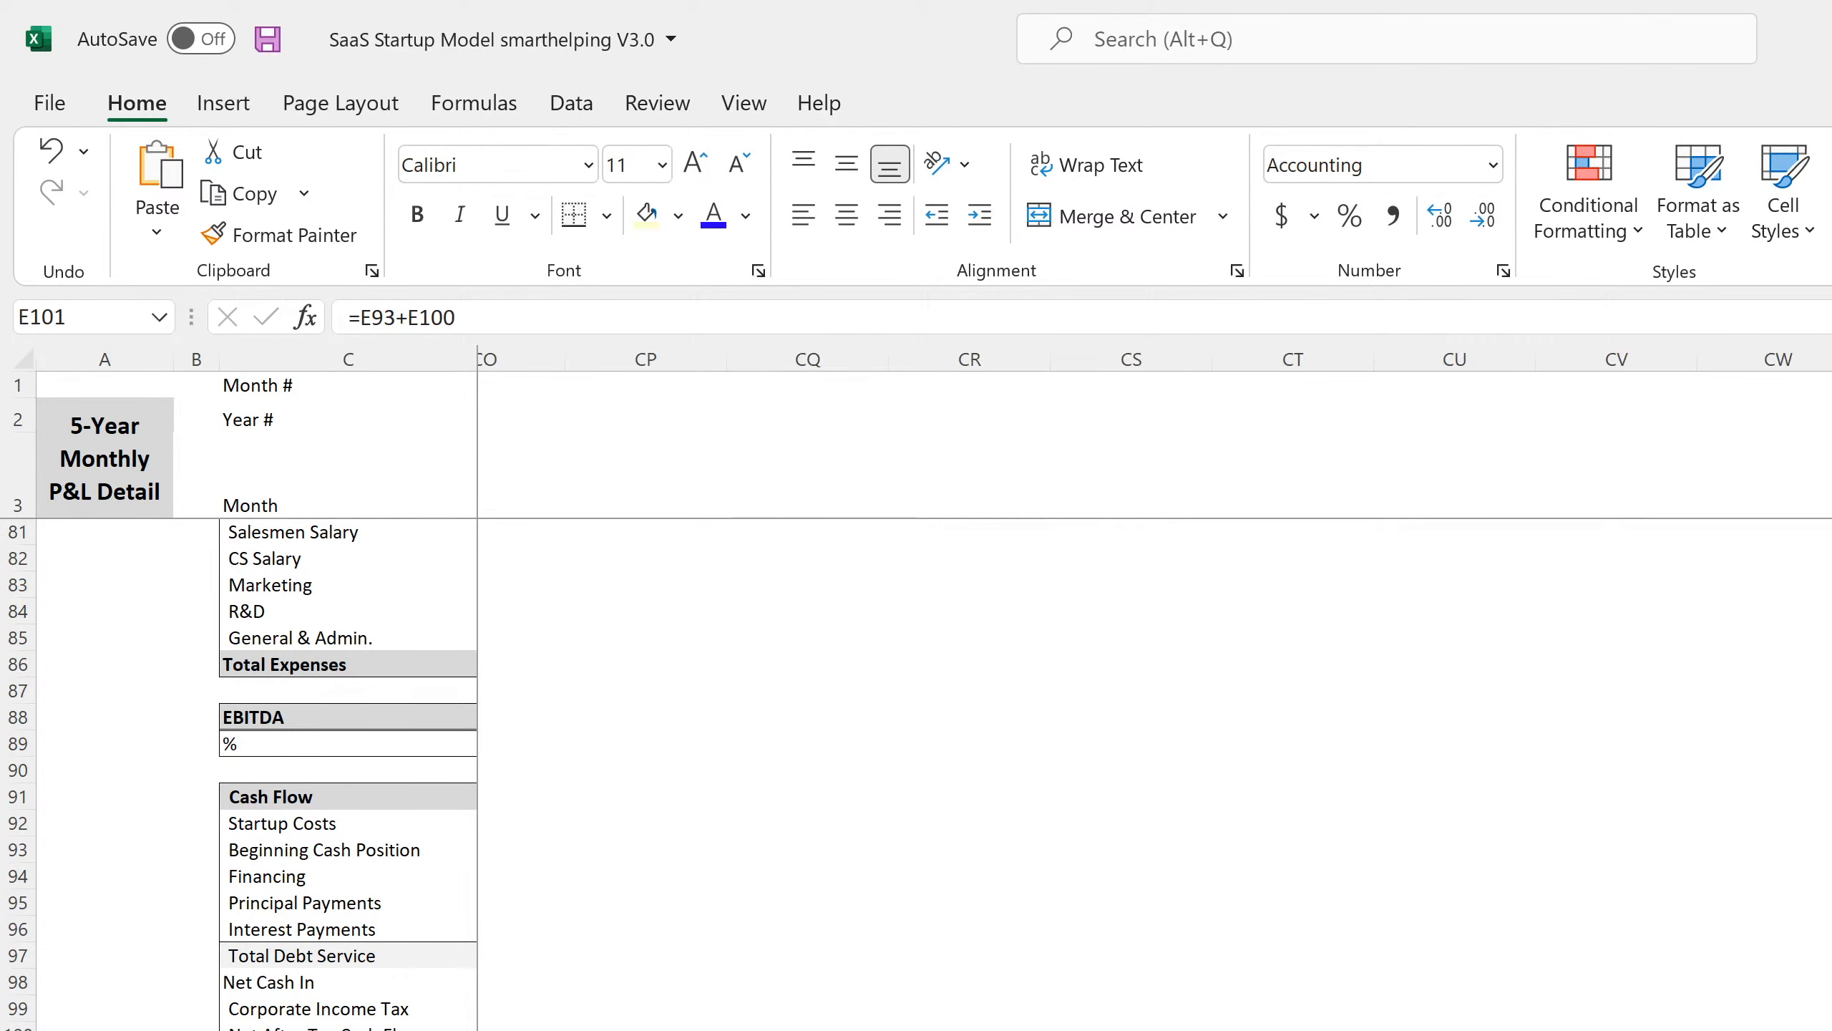
scroll(1155, 773, left, 10)
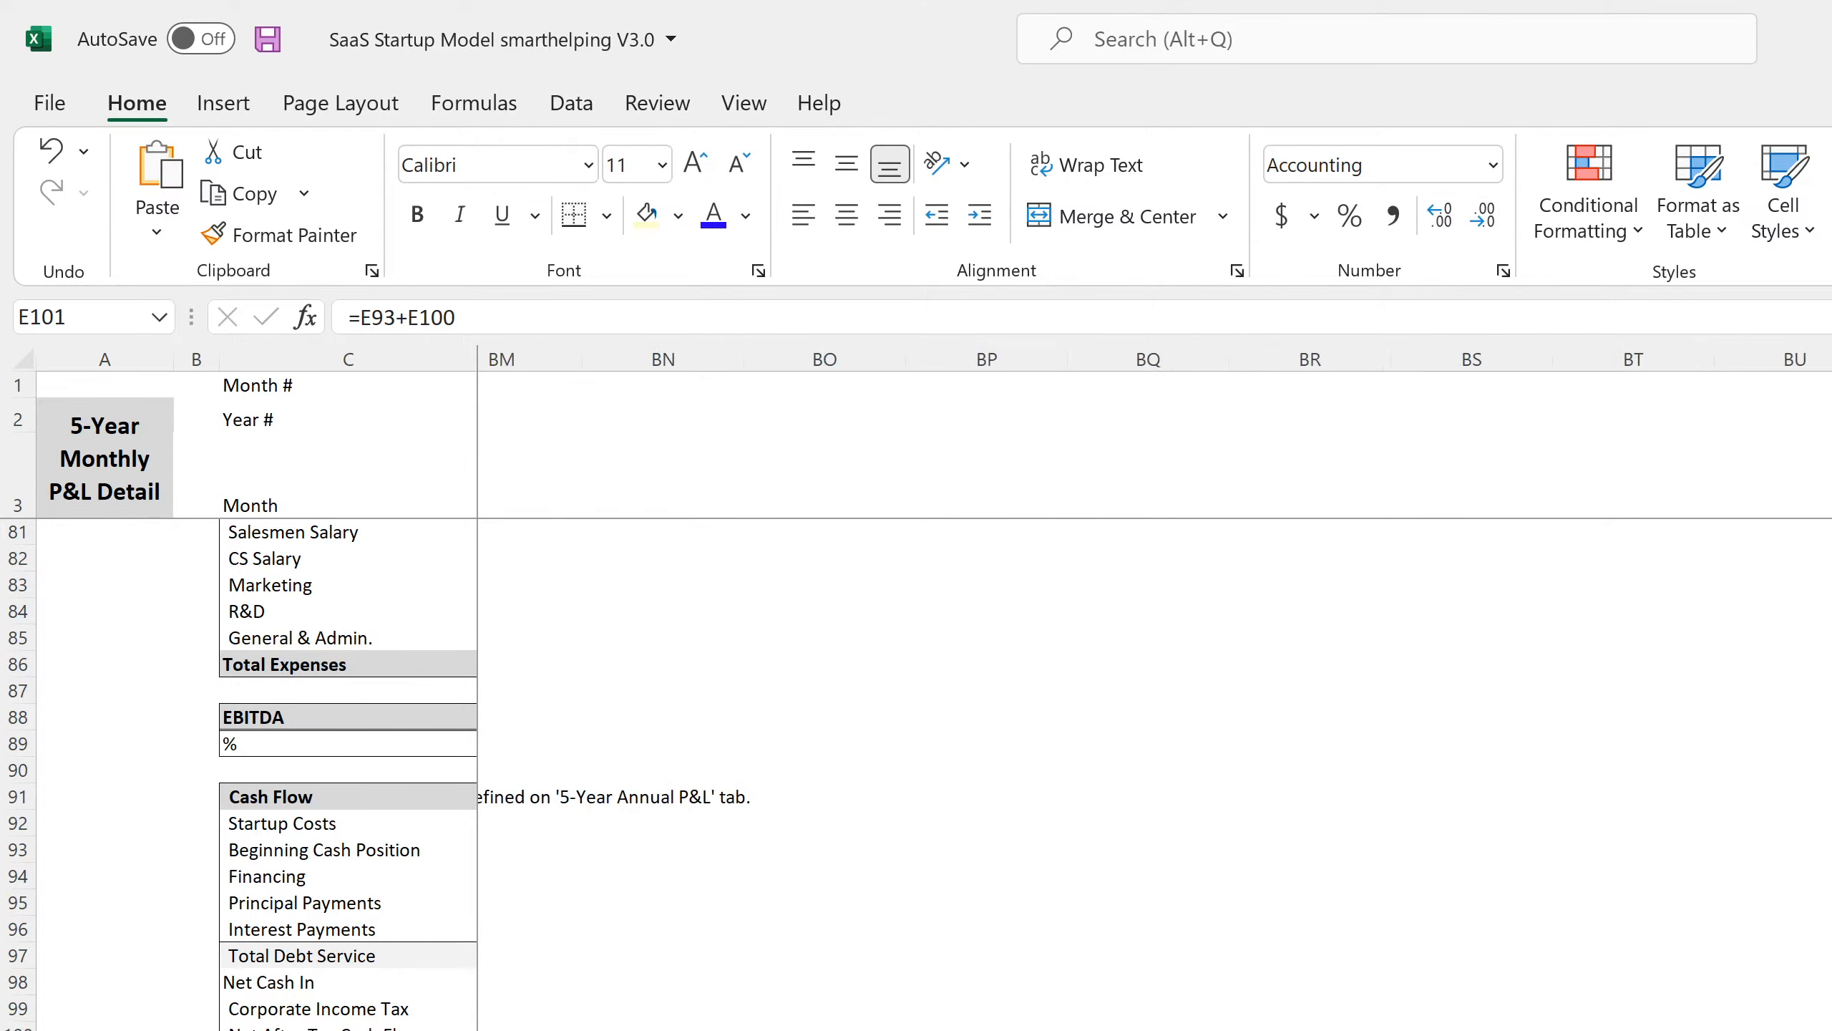
scroll(1155, 772, right, 4)
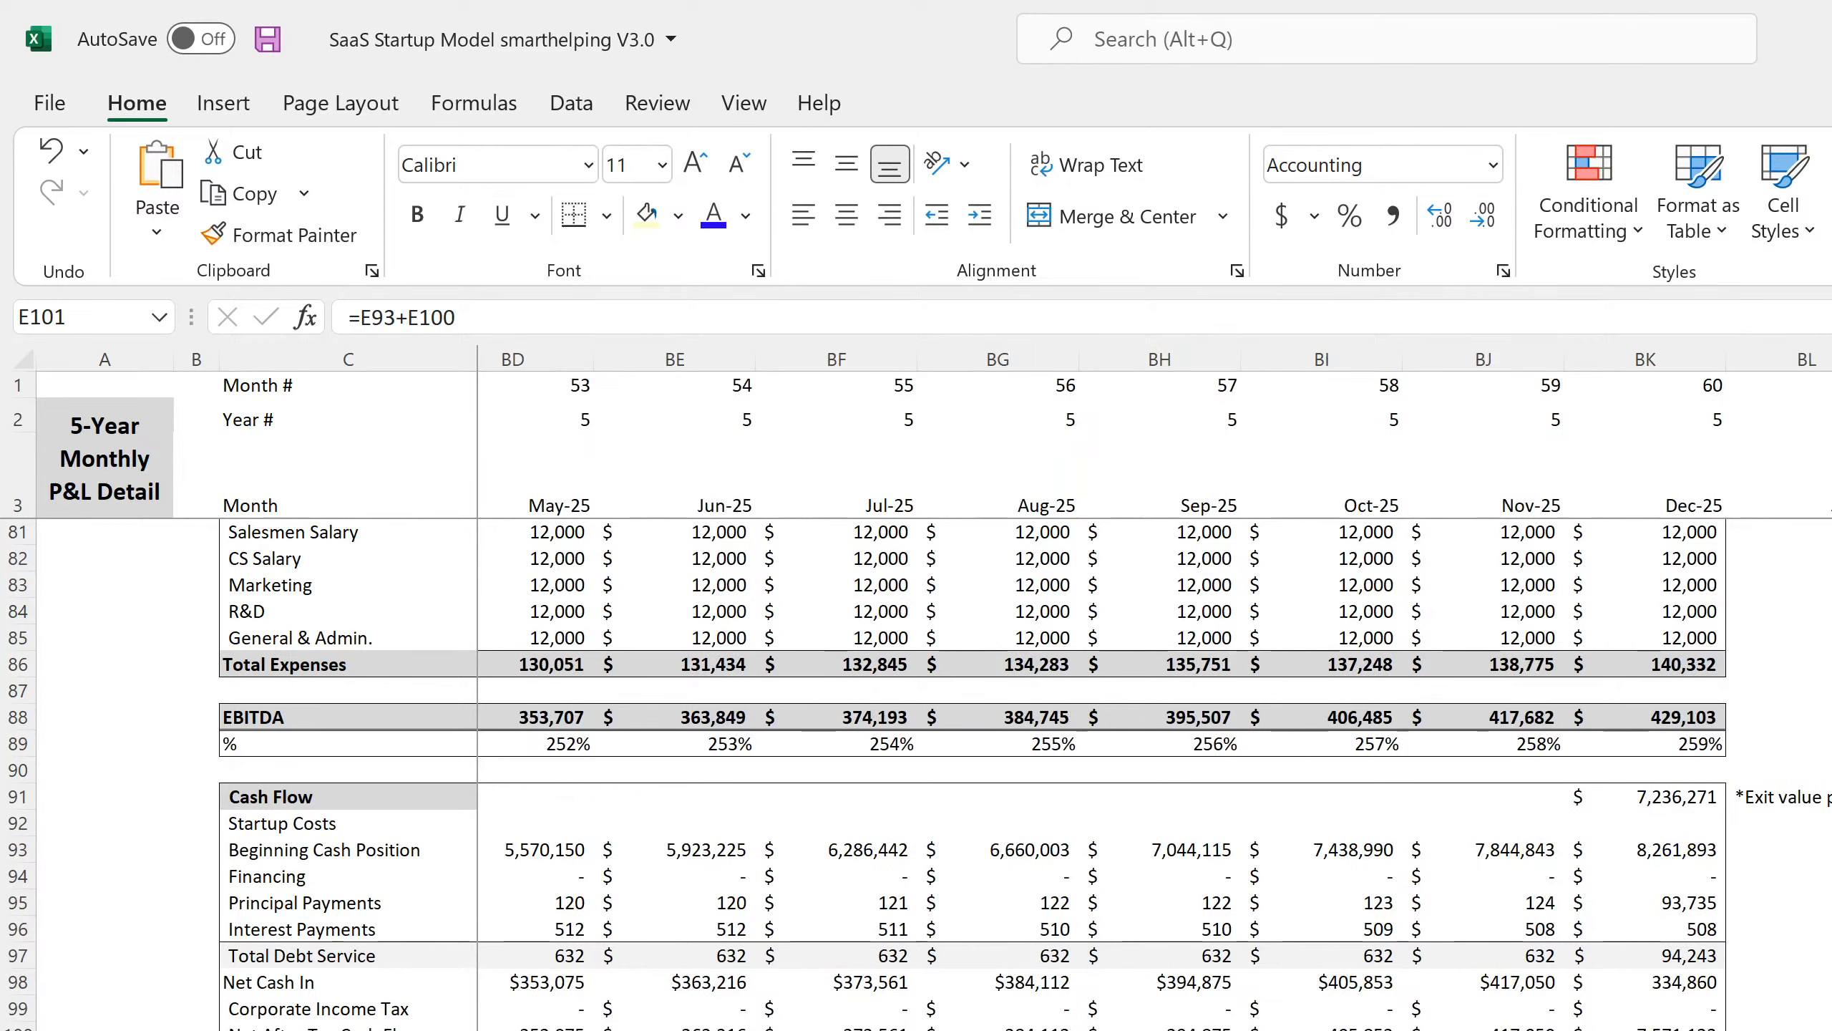
click(1802, 1030)
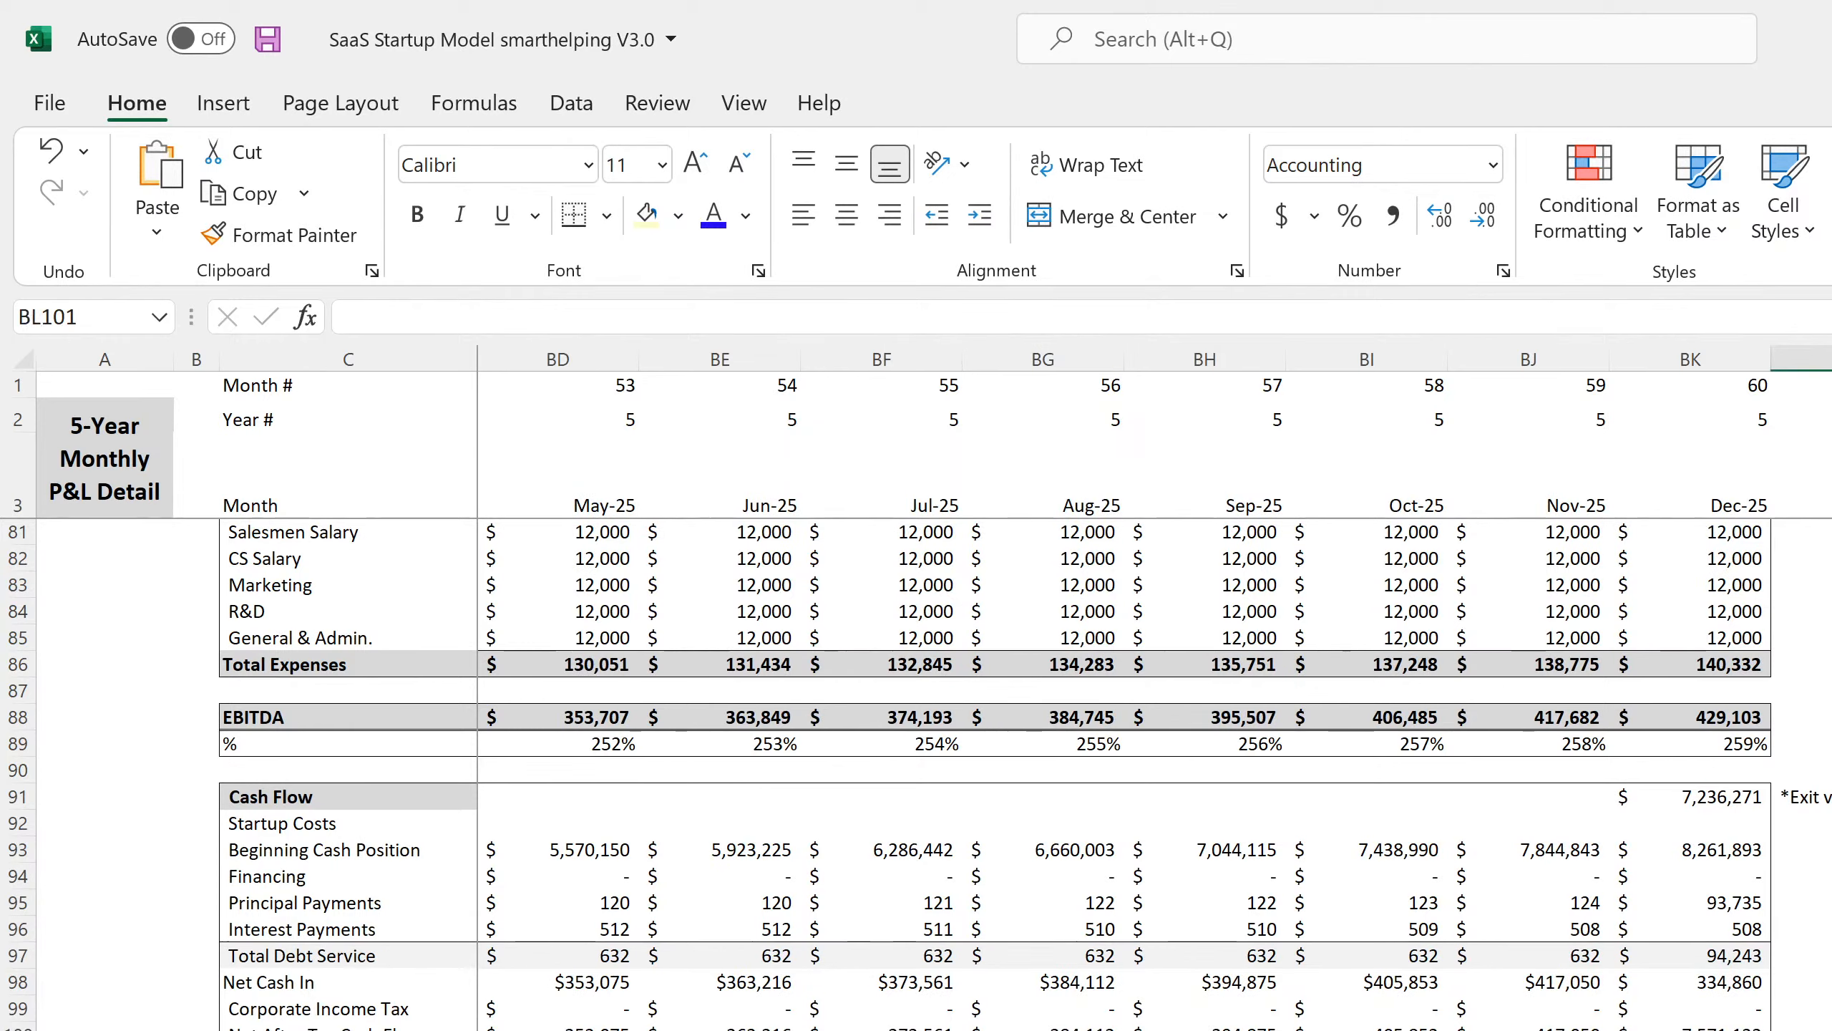
text(=)
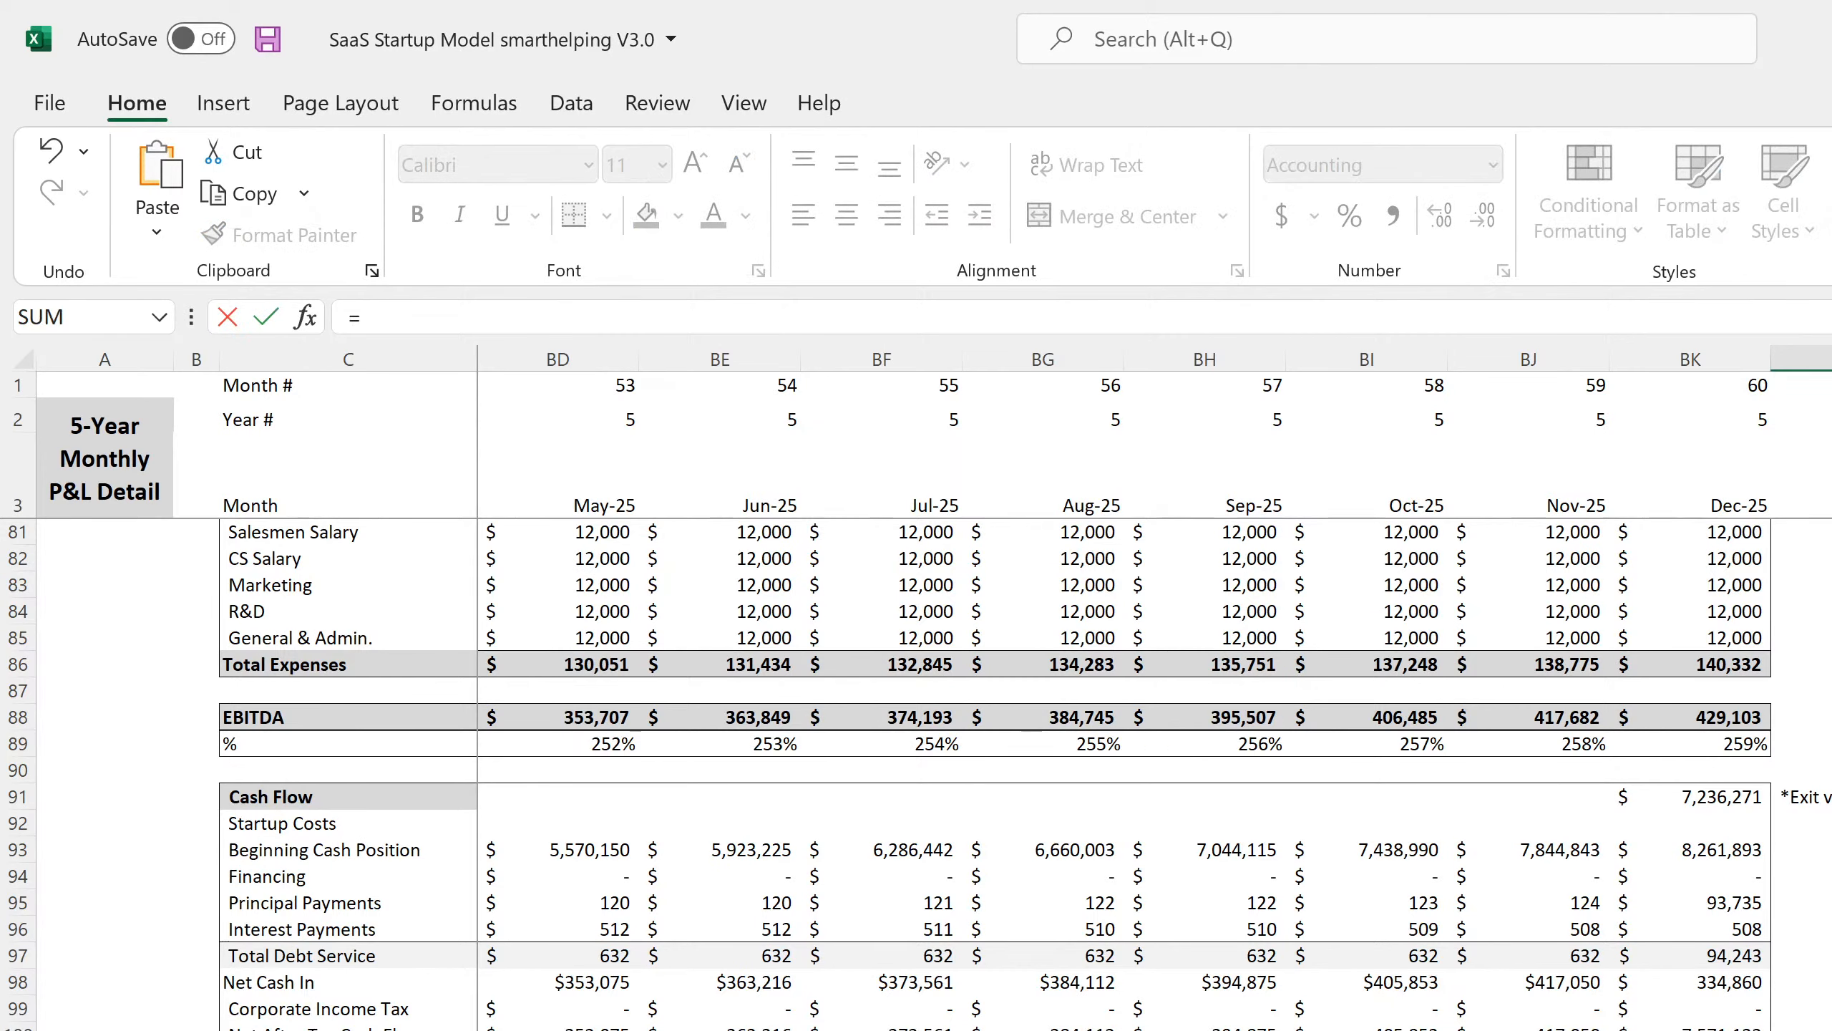
key(Left)
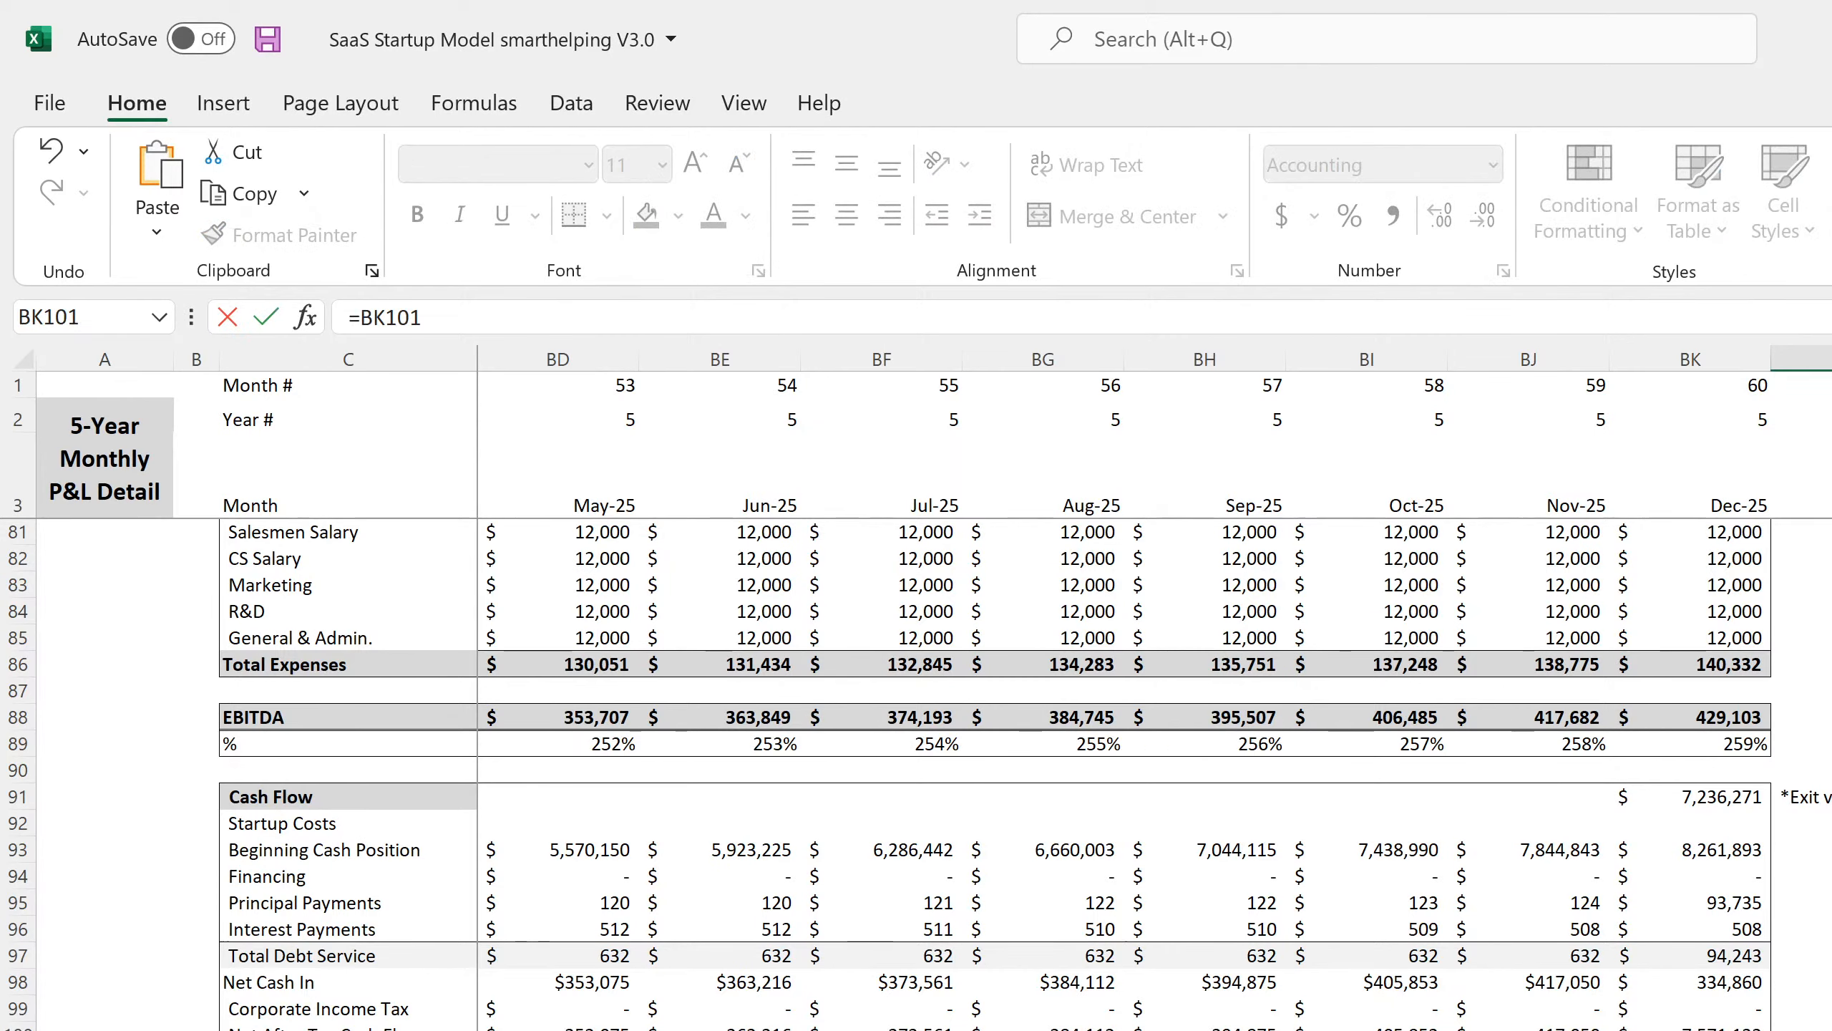
text(-)
key(ctrl+Page_Up)
scroll(959, 722, down, 20)
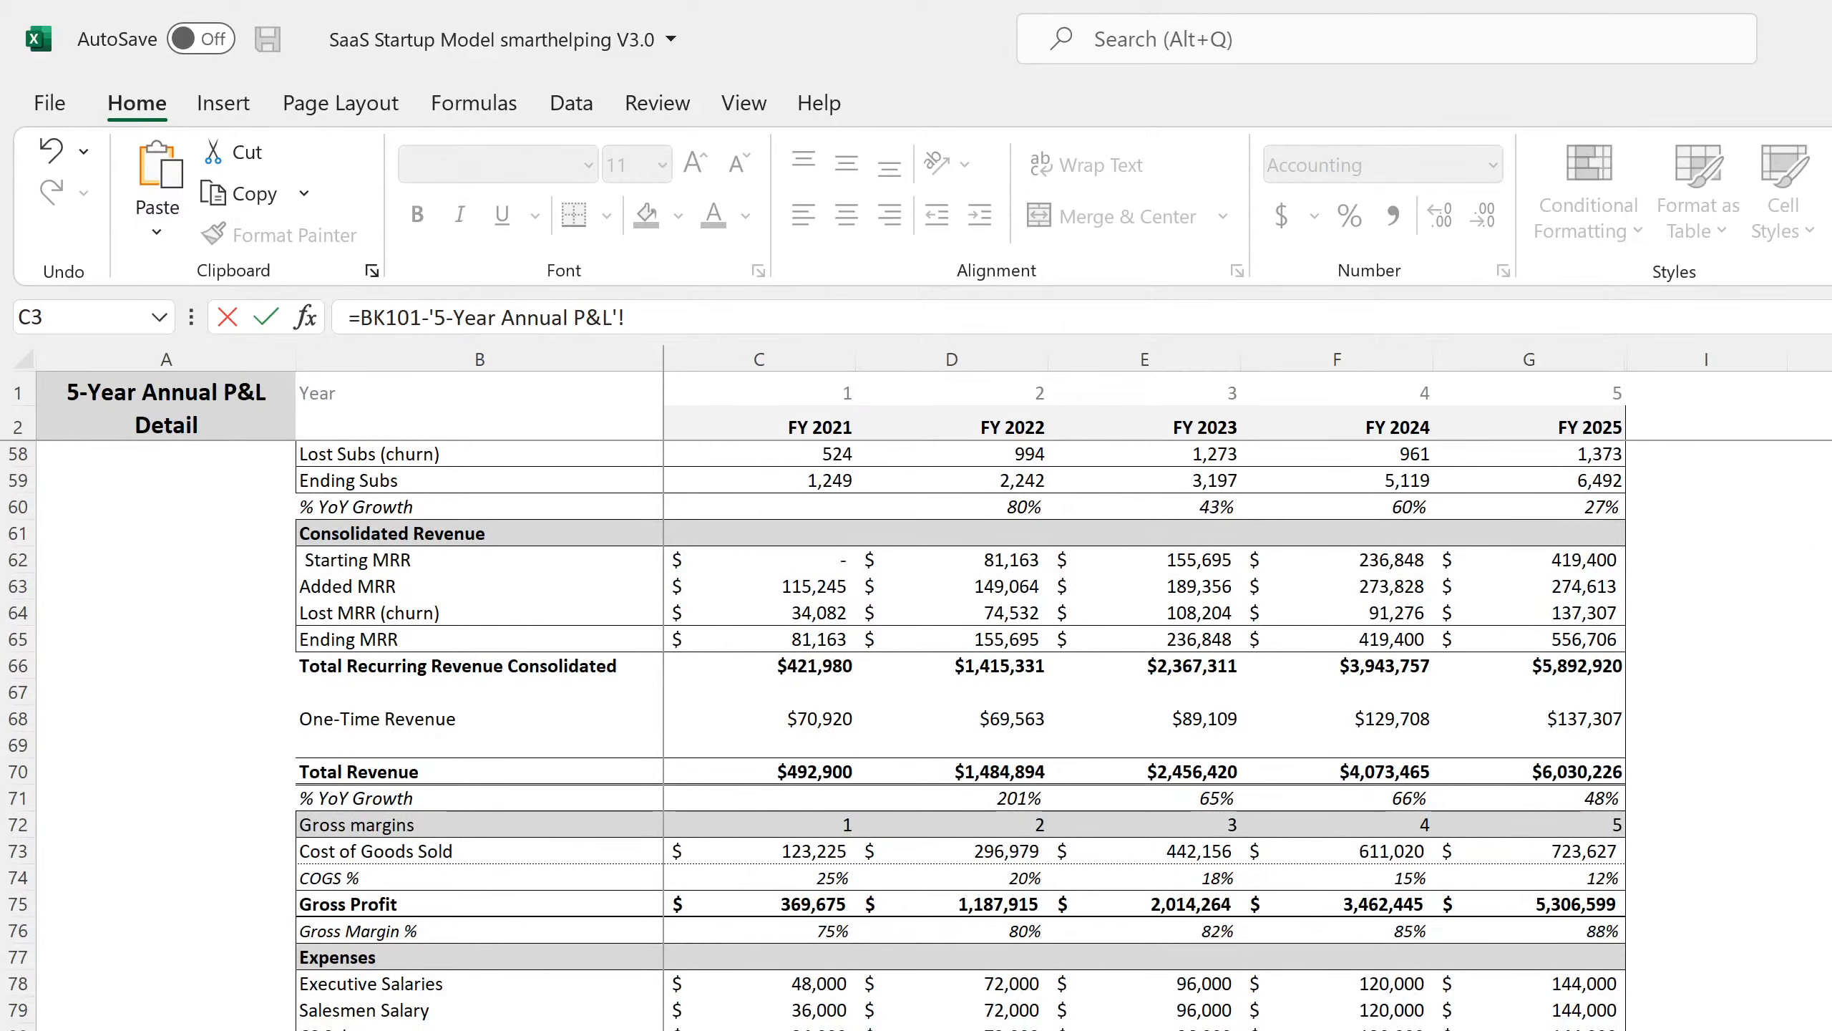
click(1548, 952)
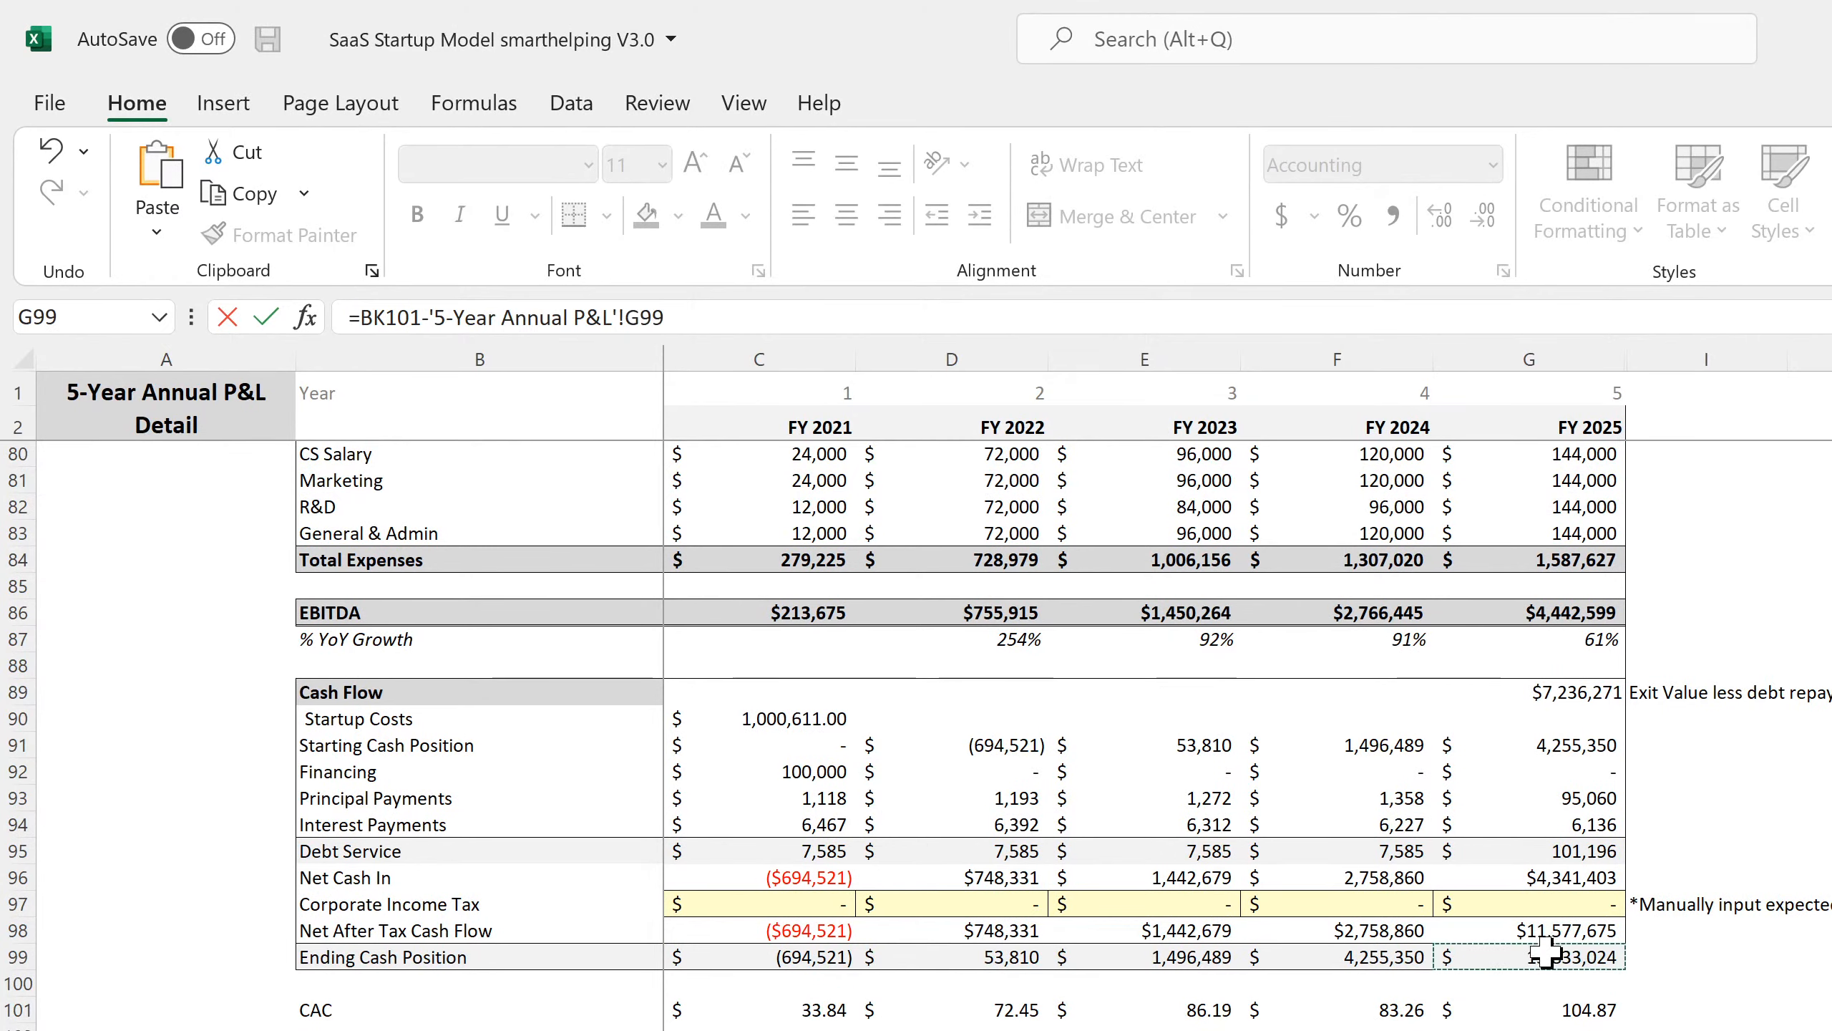
key(Return)
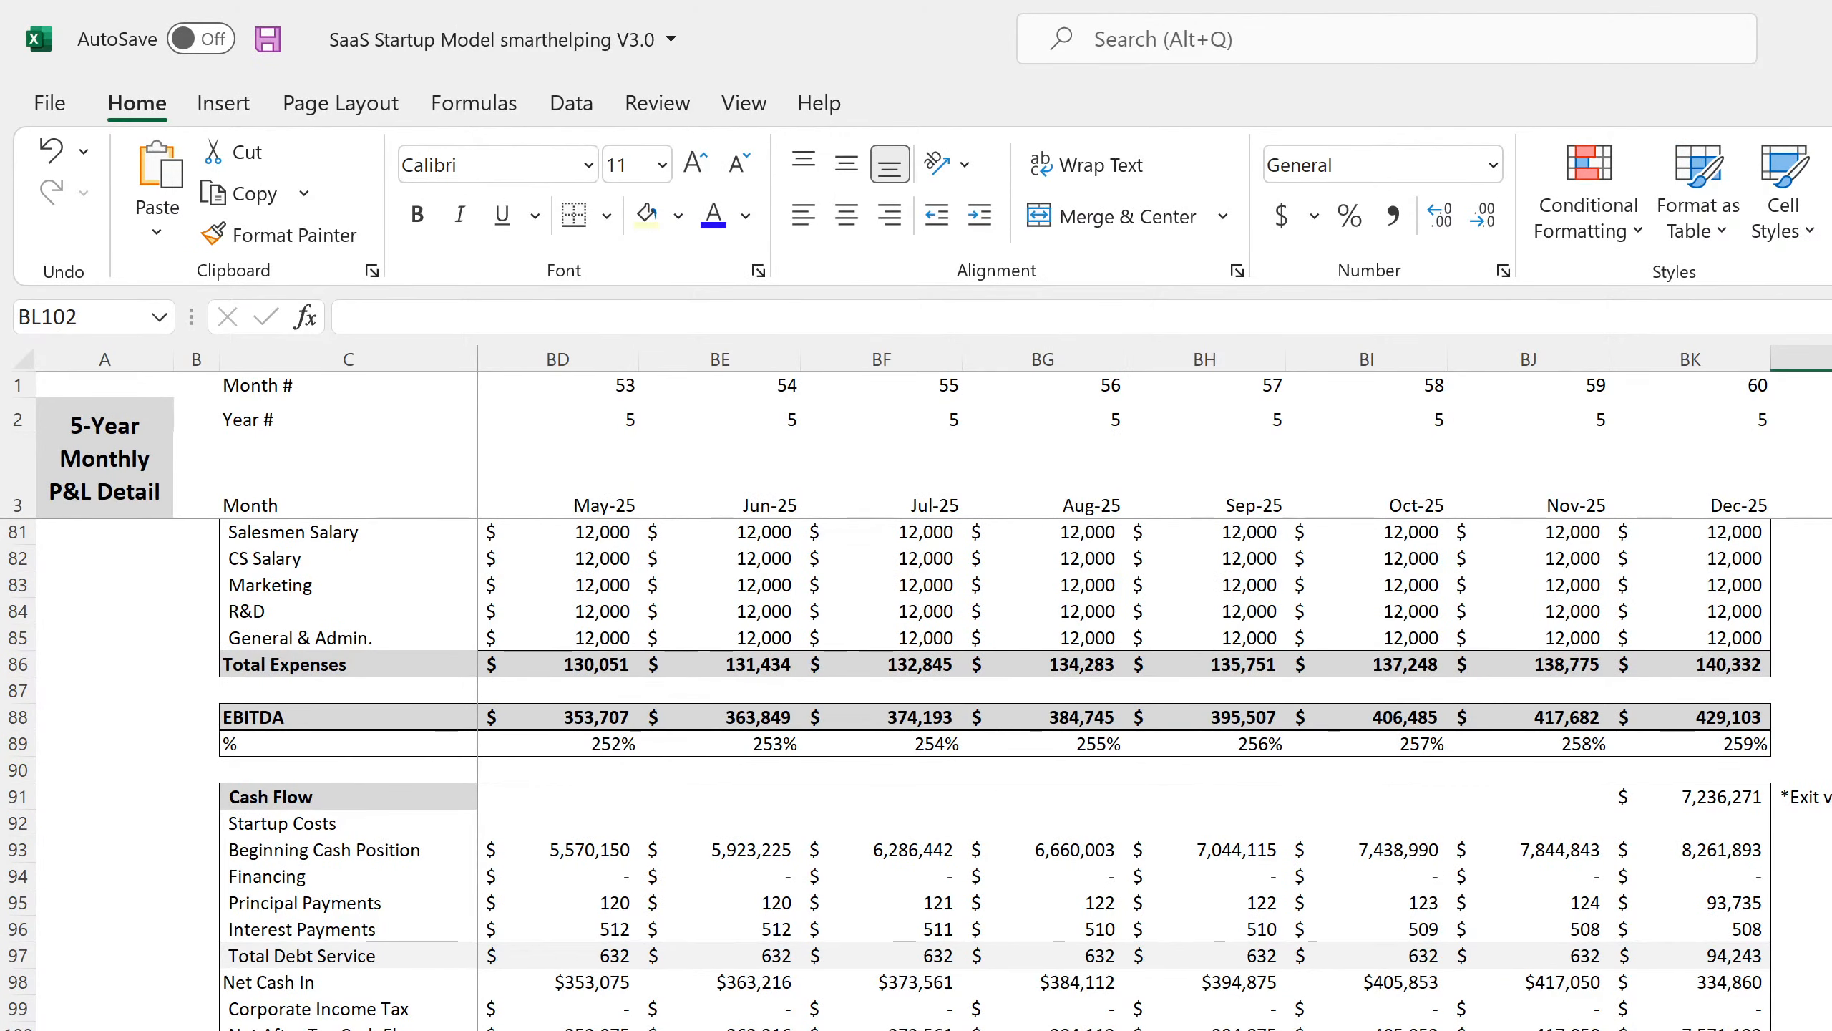
Format the check cell as Number with 2 decimal places.
click(1505, 271)
click(398, 258)
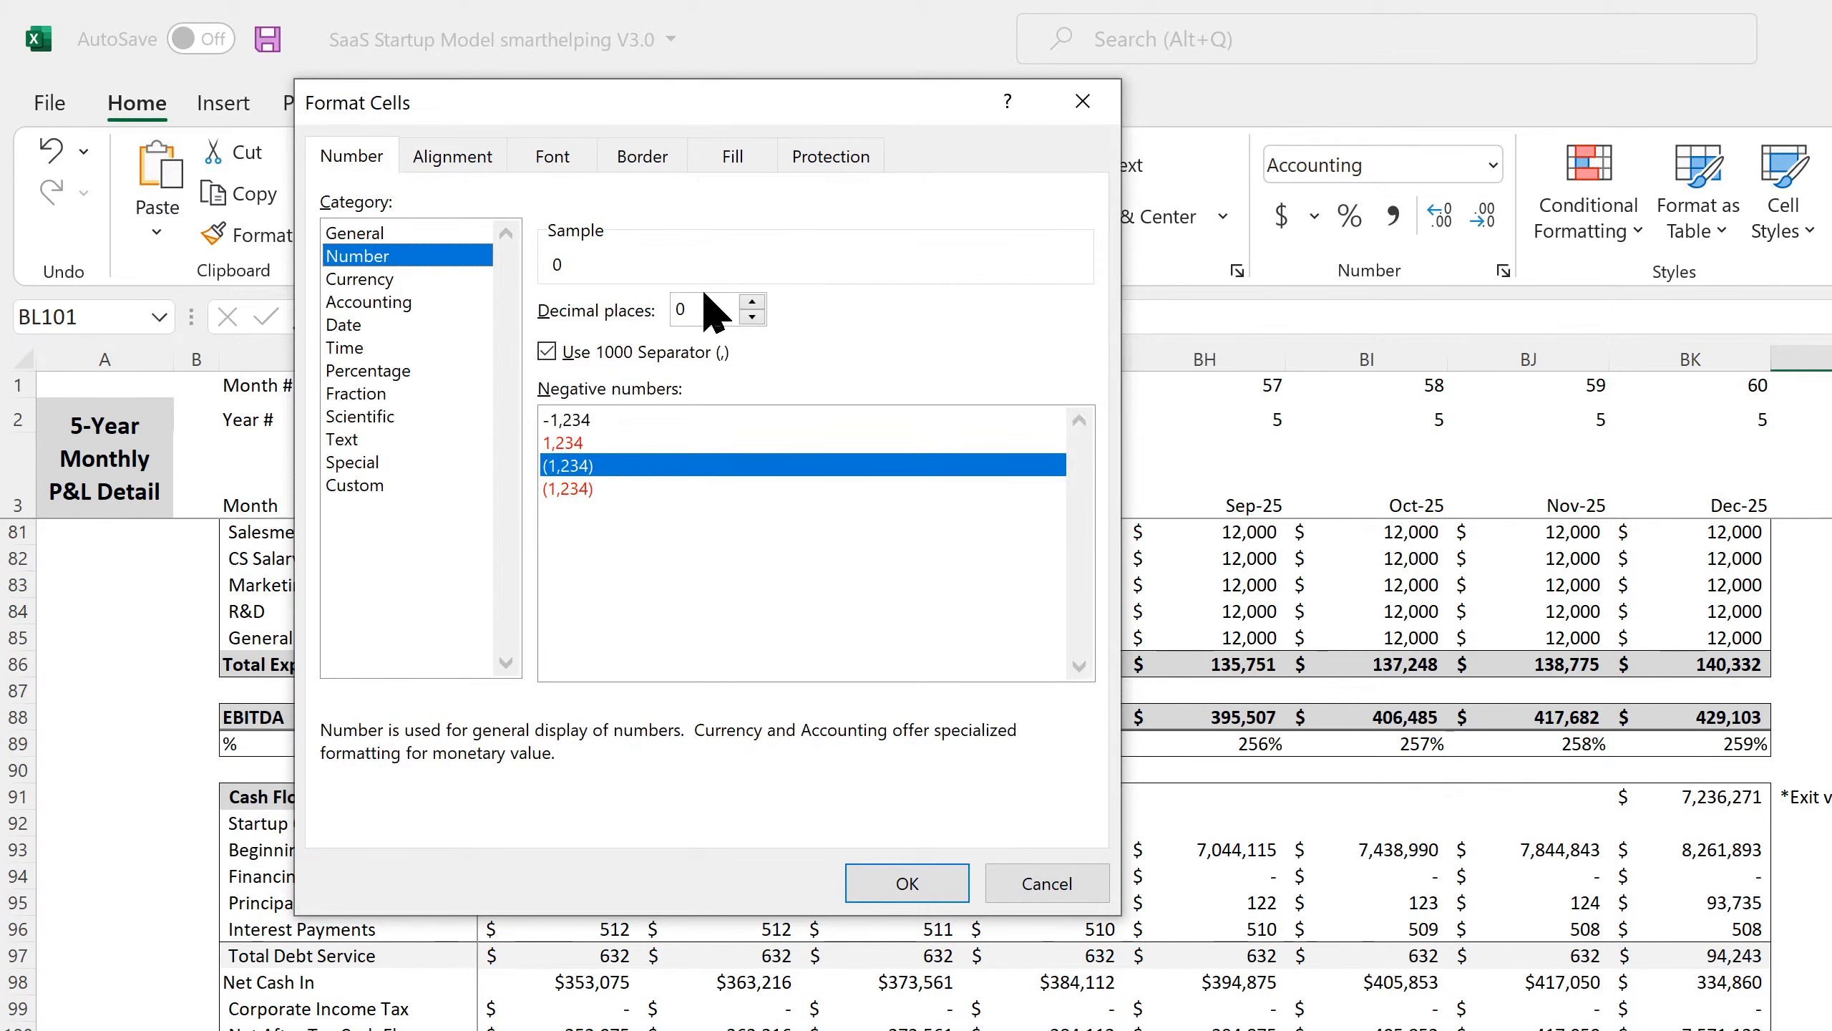
click(752, 302)
click(753, 303)
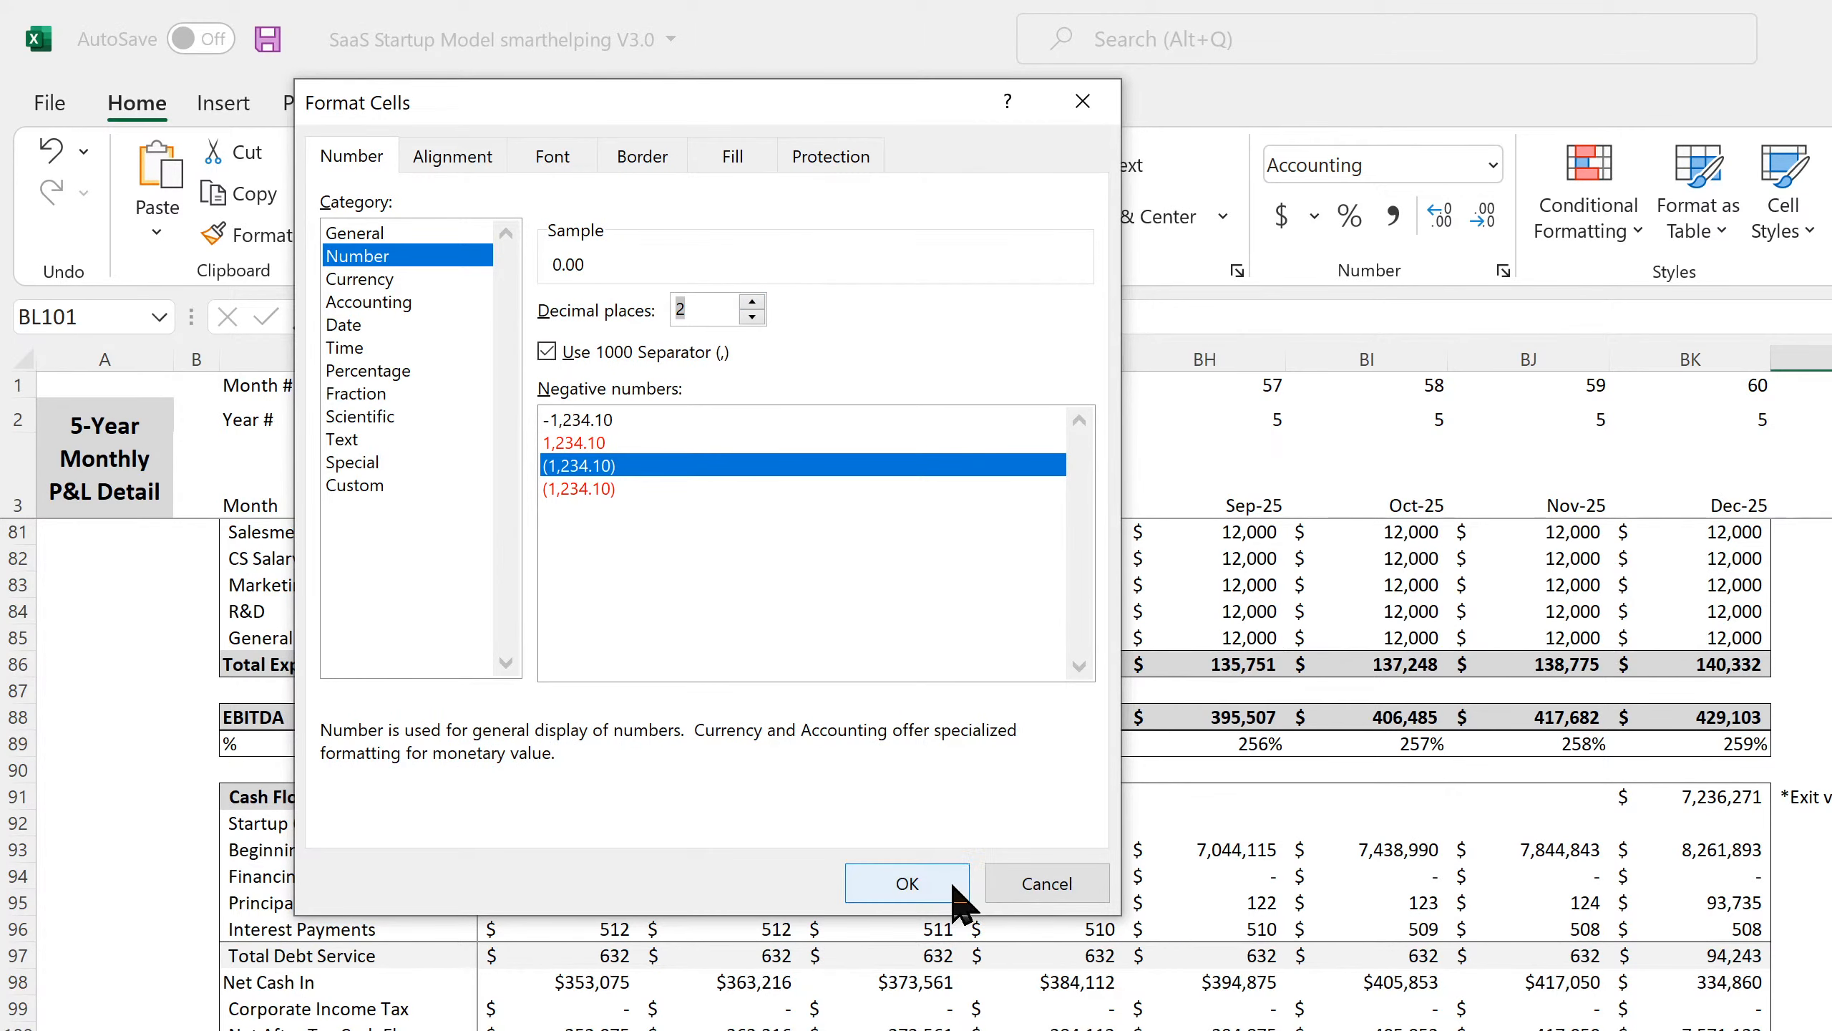
click(910, 887)
Label the cell beside it 'check', then select BK91 to view the exit value formula.
key(Right)
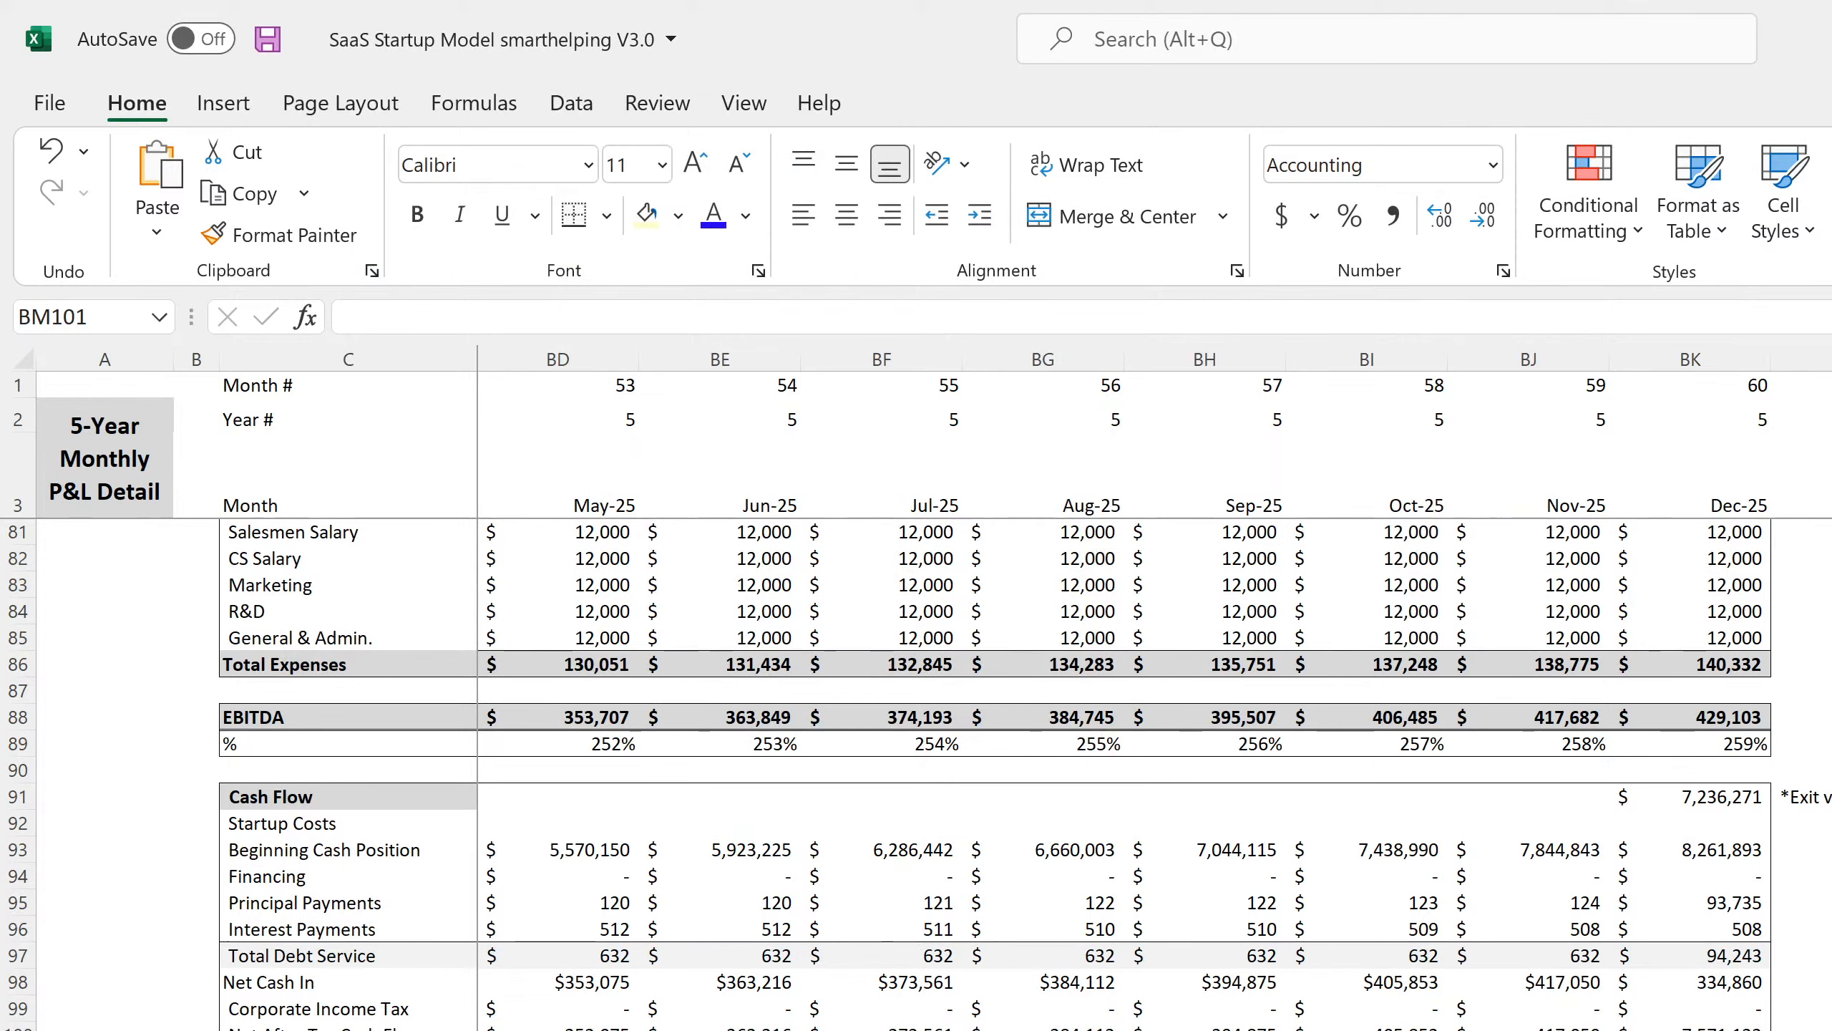
text(chj)
key(BackSpace)
key(BackSpace)
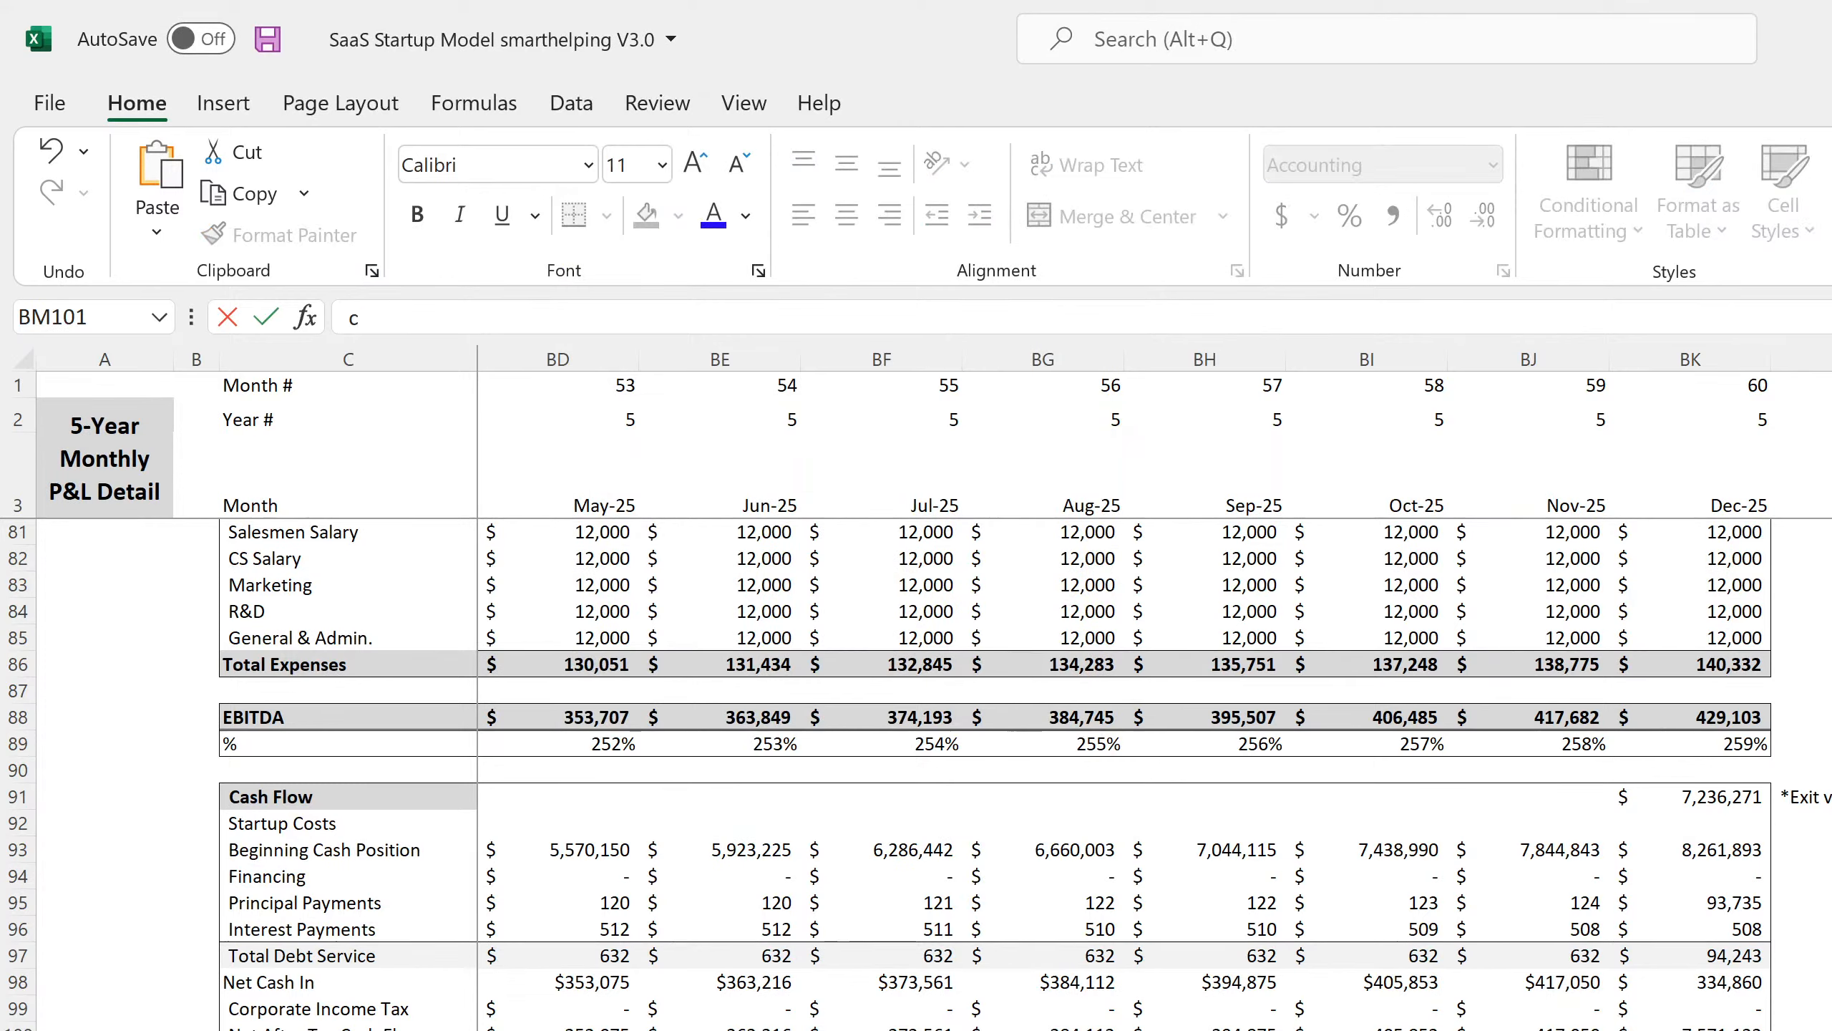
text(heck)
key(Return)
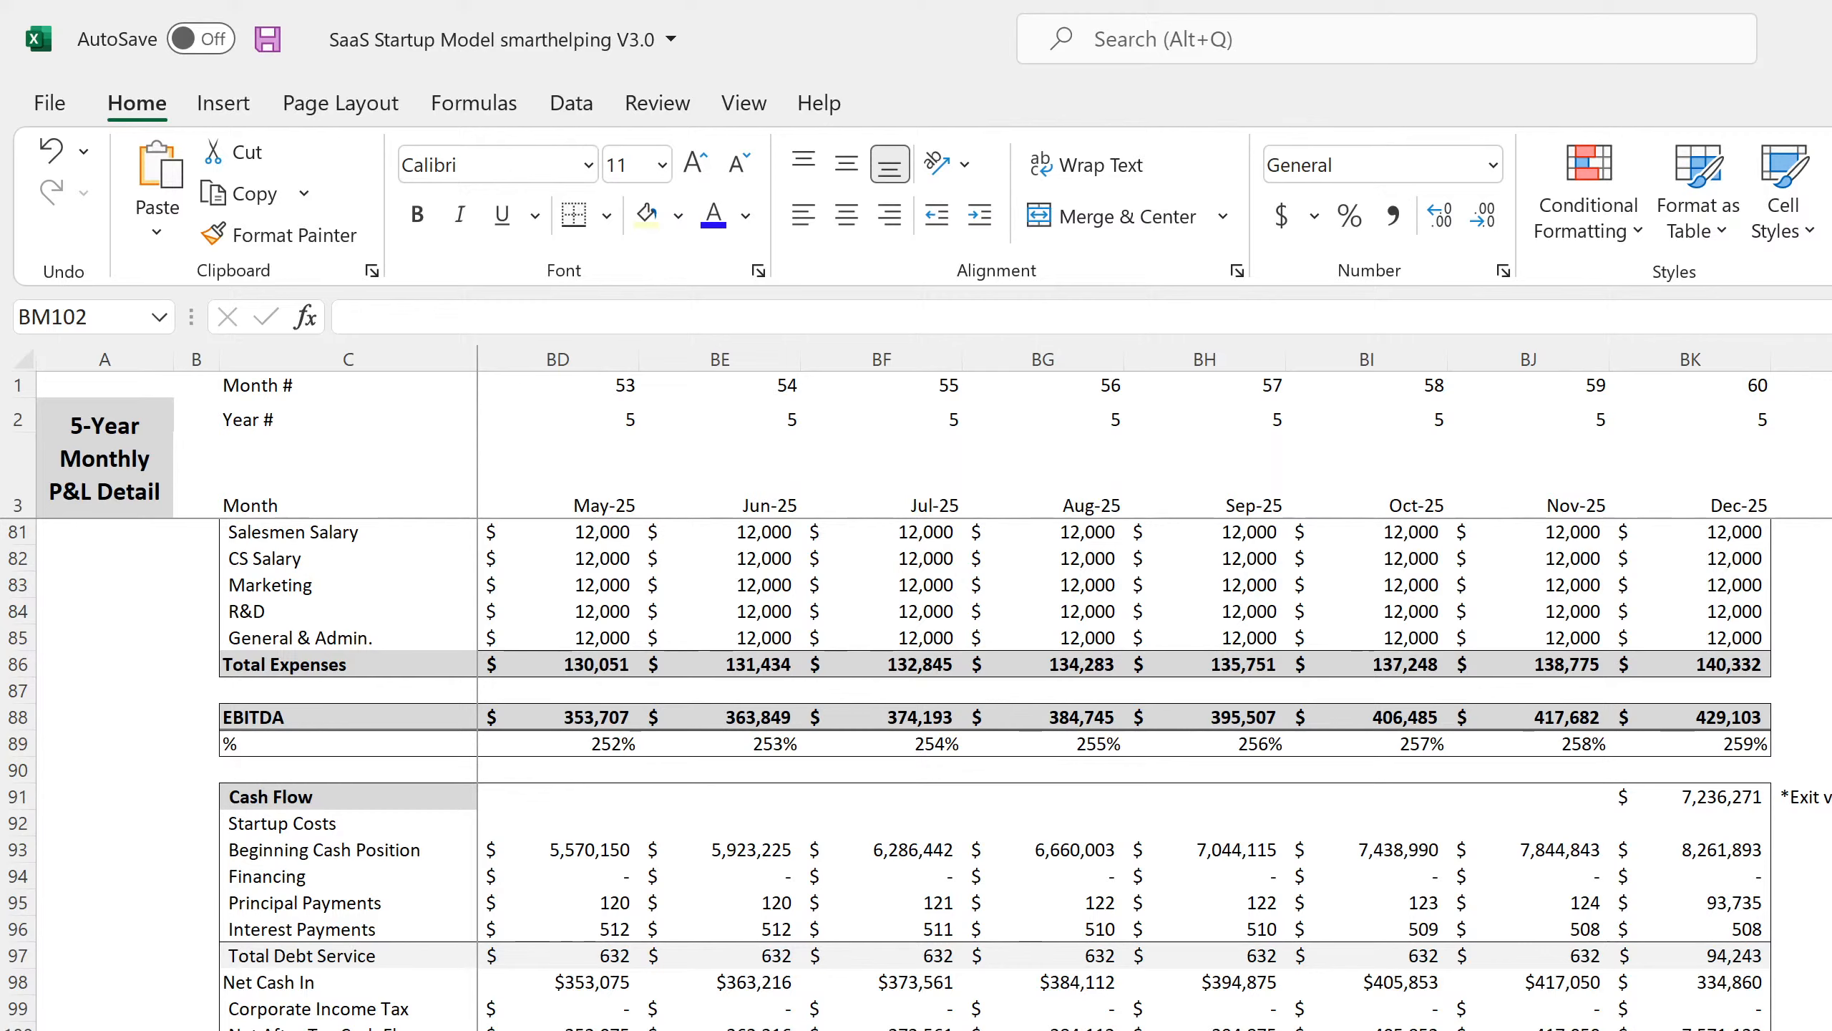
click(1744, 800)
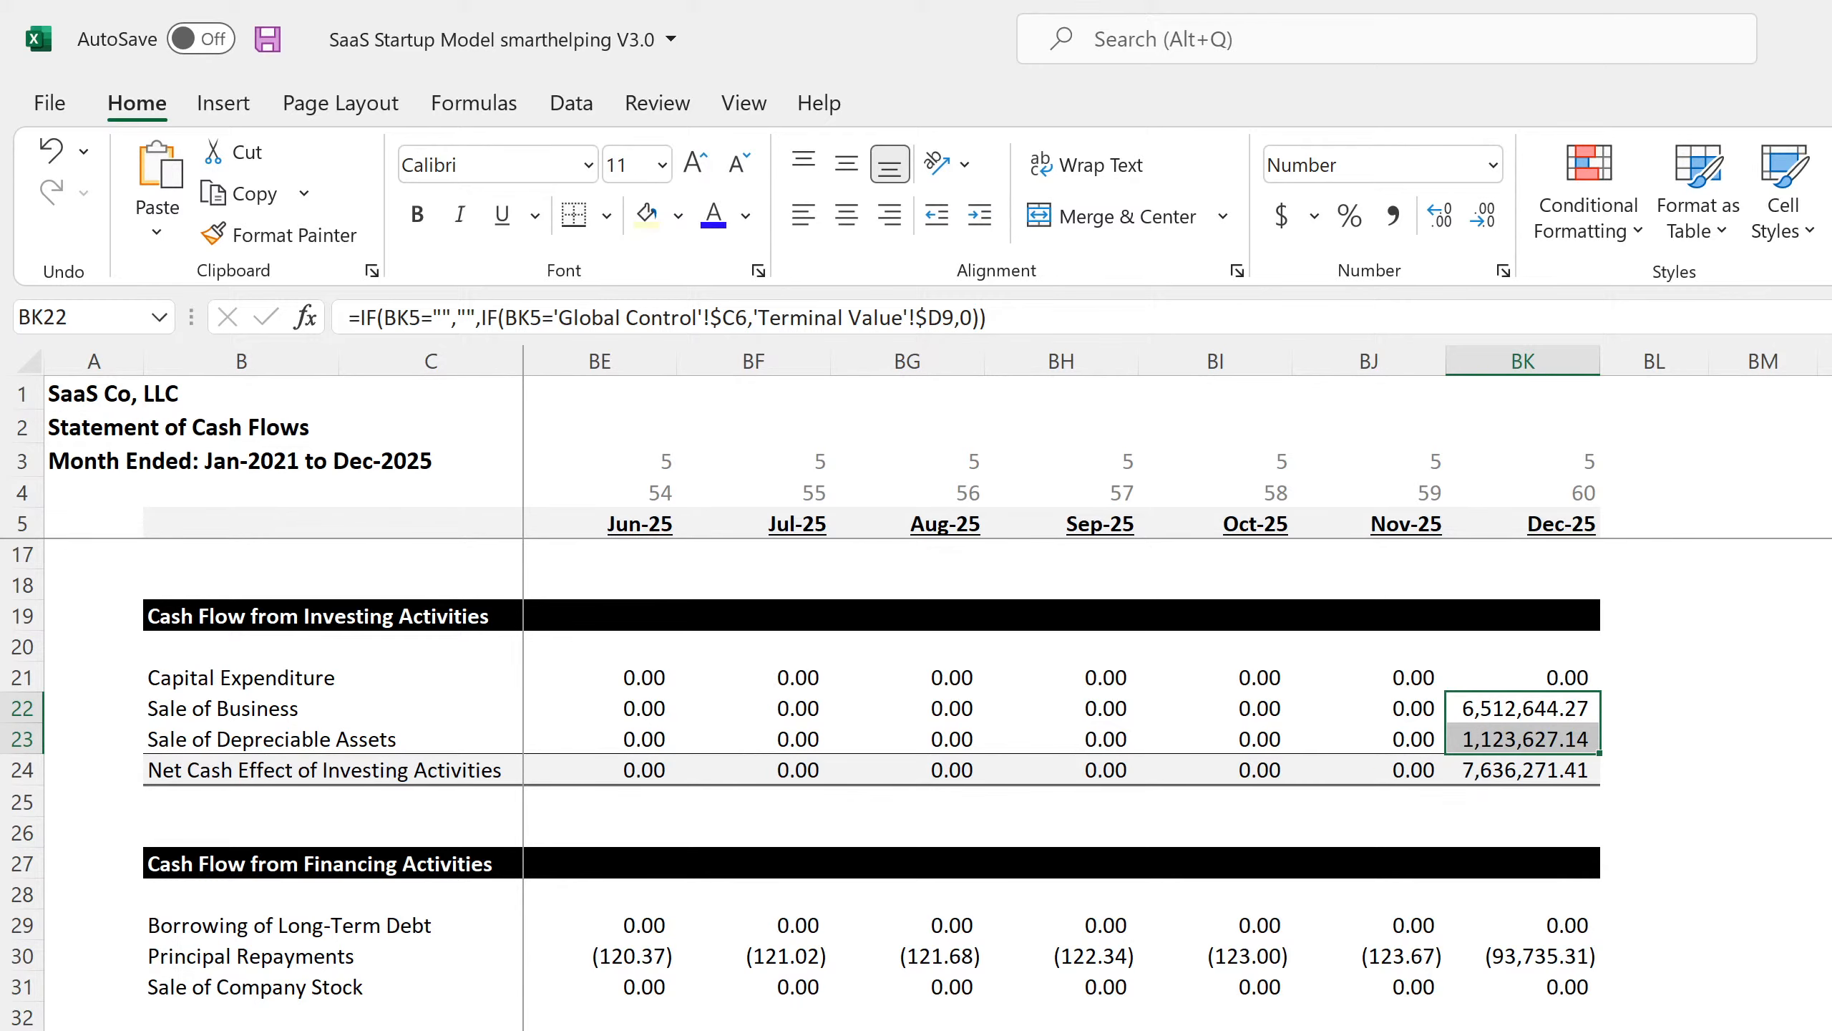
Switch back to the 5-Year Monthly P&L Detail sheet with Ctrl+PageUp.
key(ctrl+Page_Up)
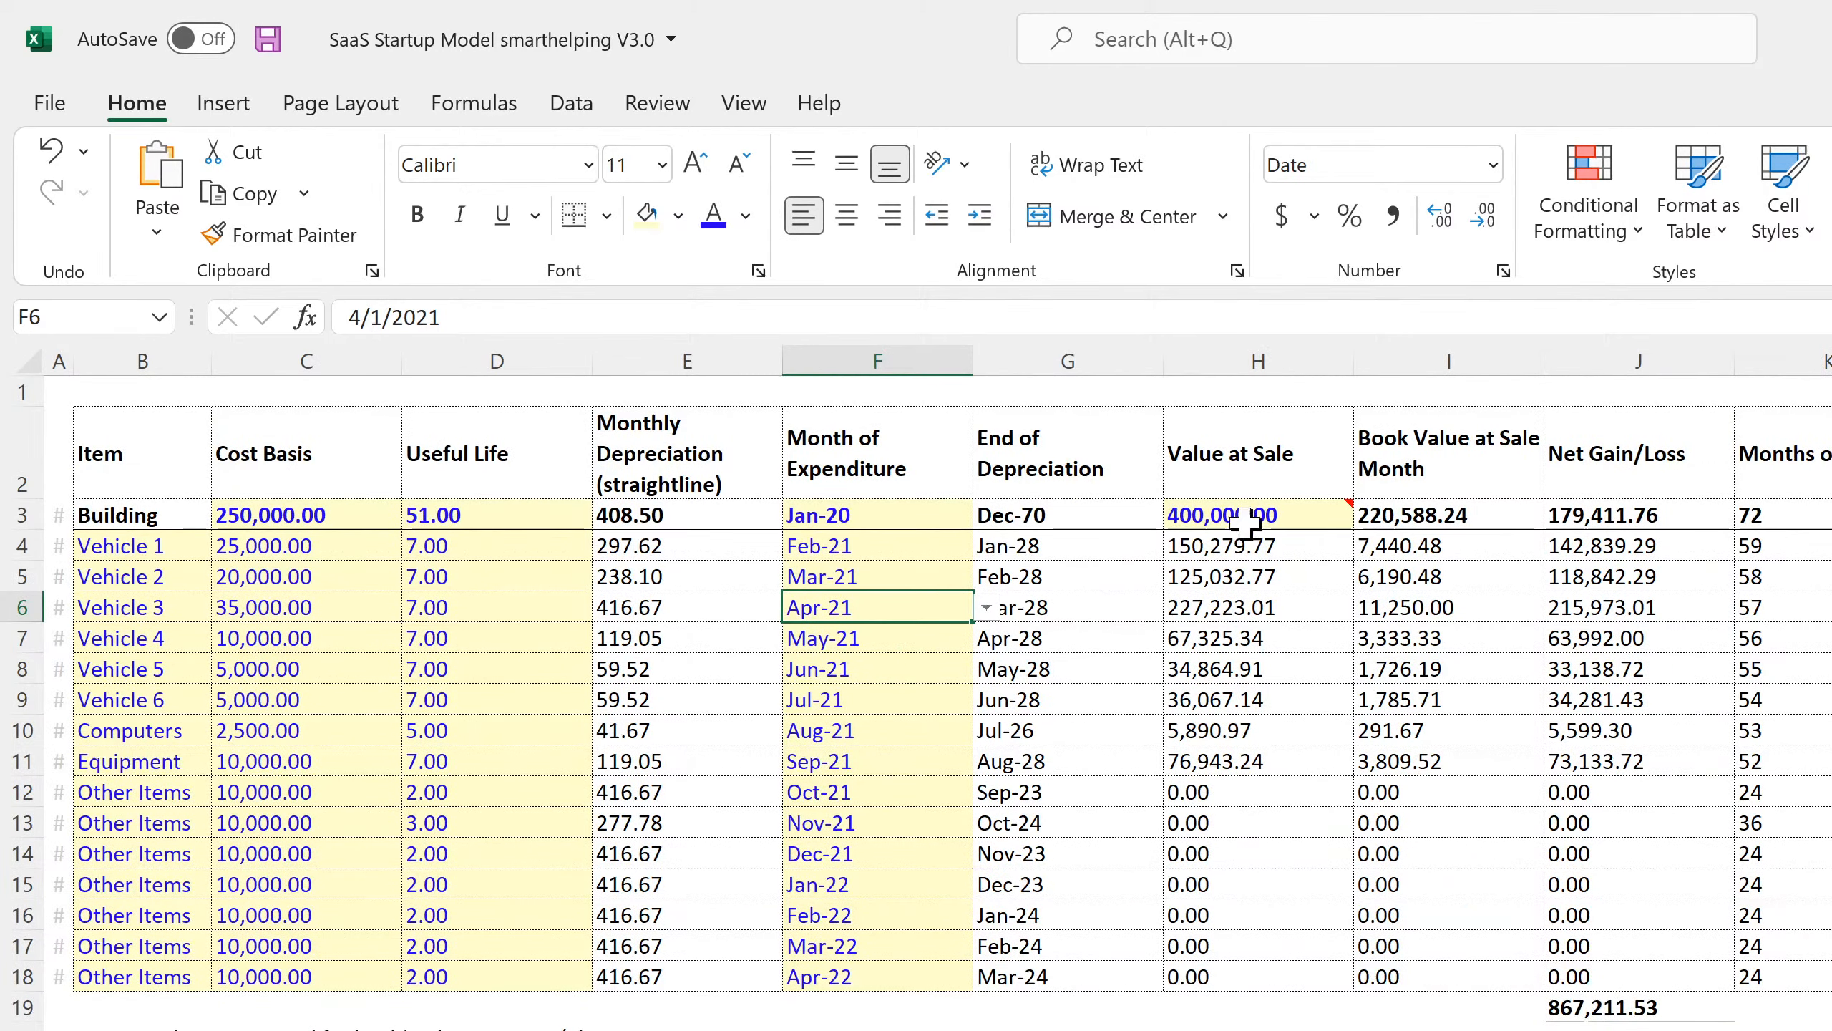
Check the Building's value at sale in the Cap Ex schedule, then go to Main Project Assumptions.
click(1259, 517)
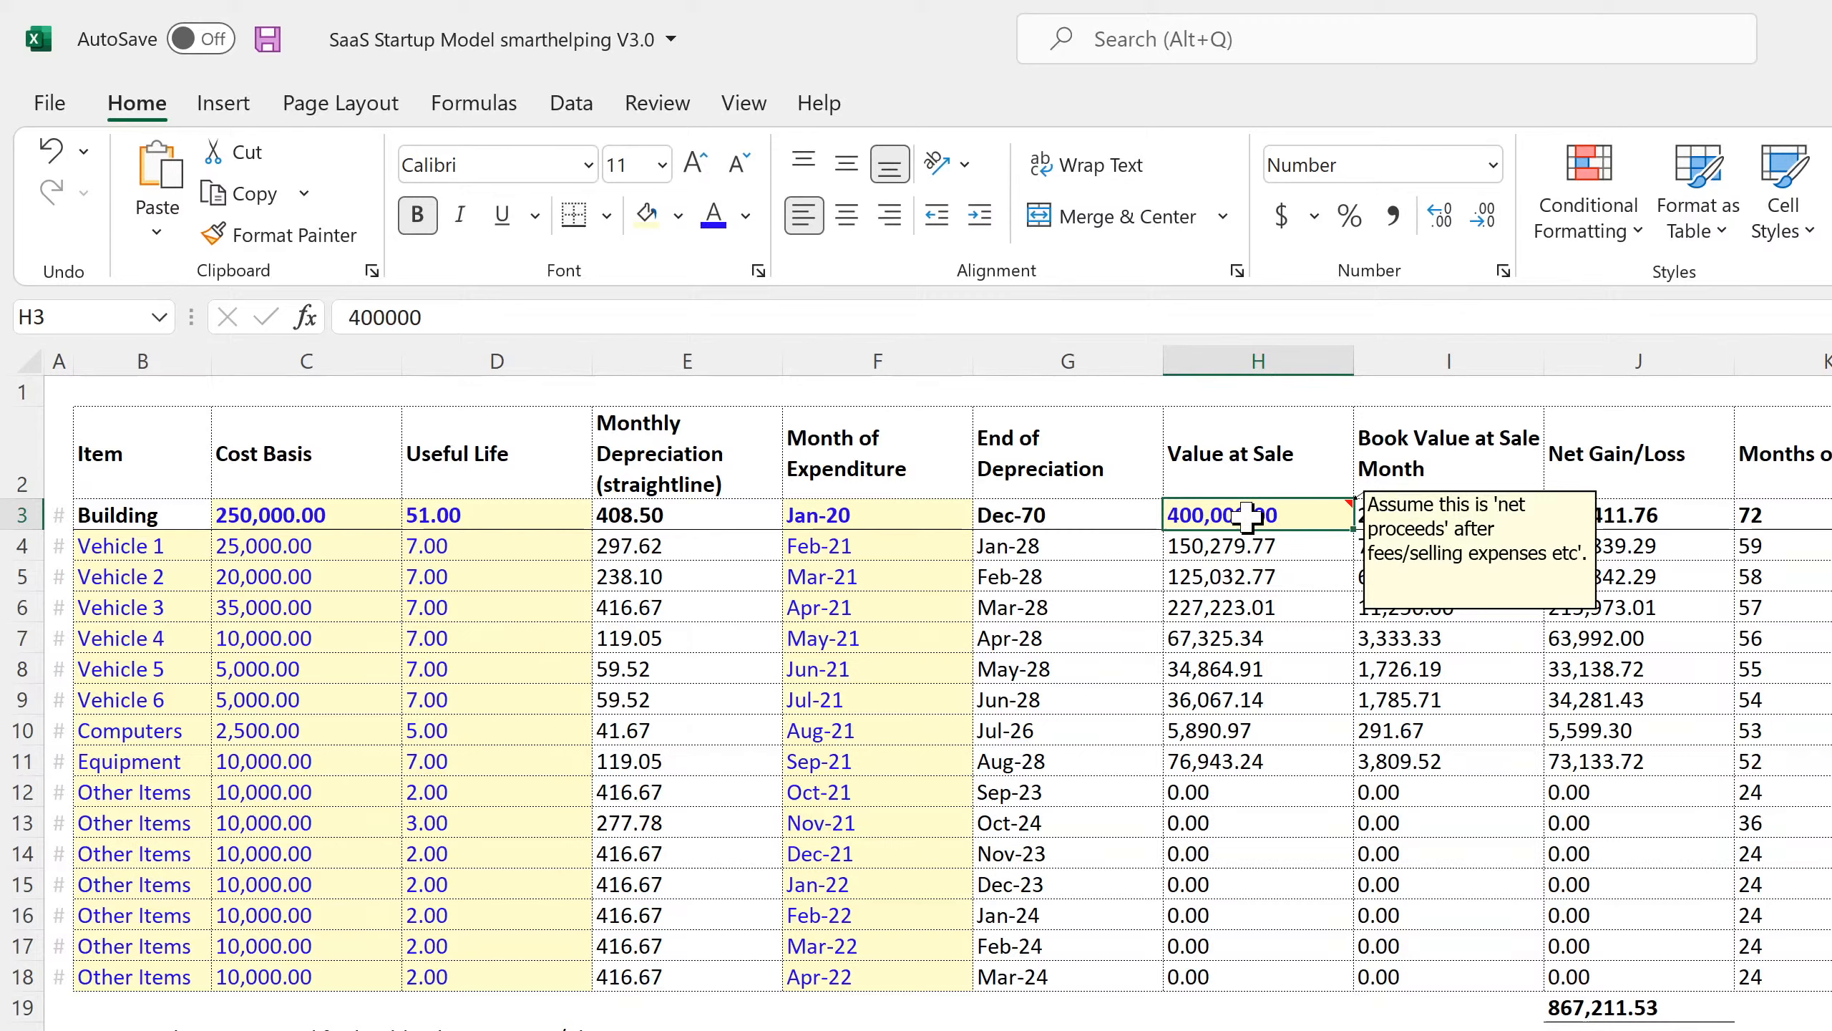
mouse_move(1243, 518)
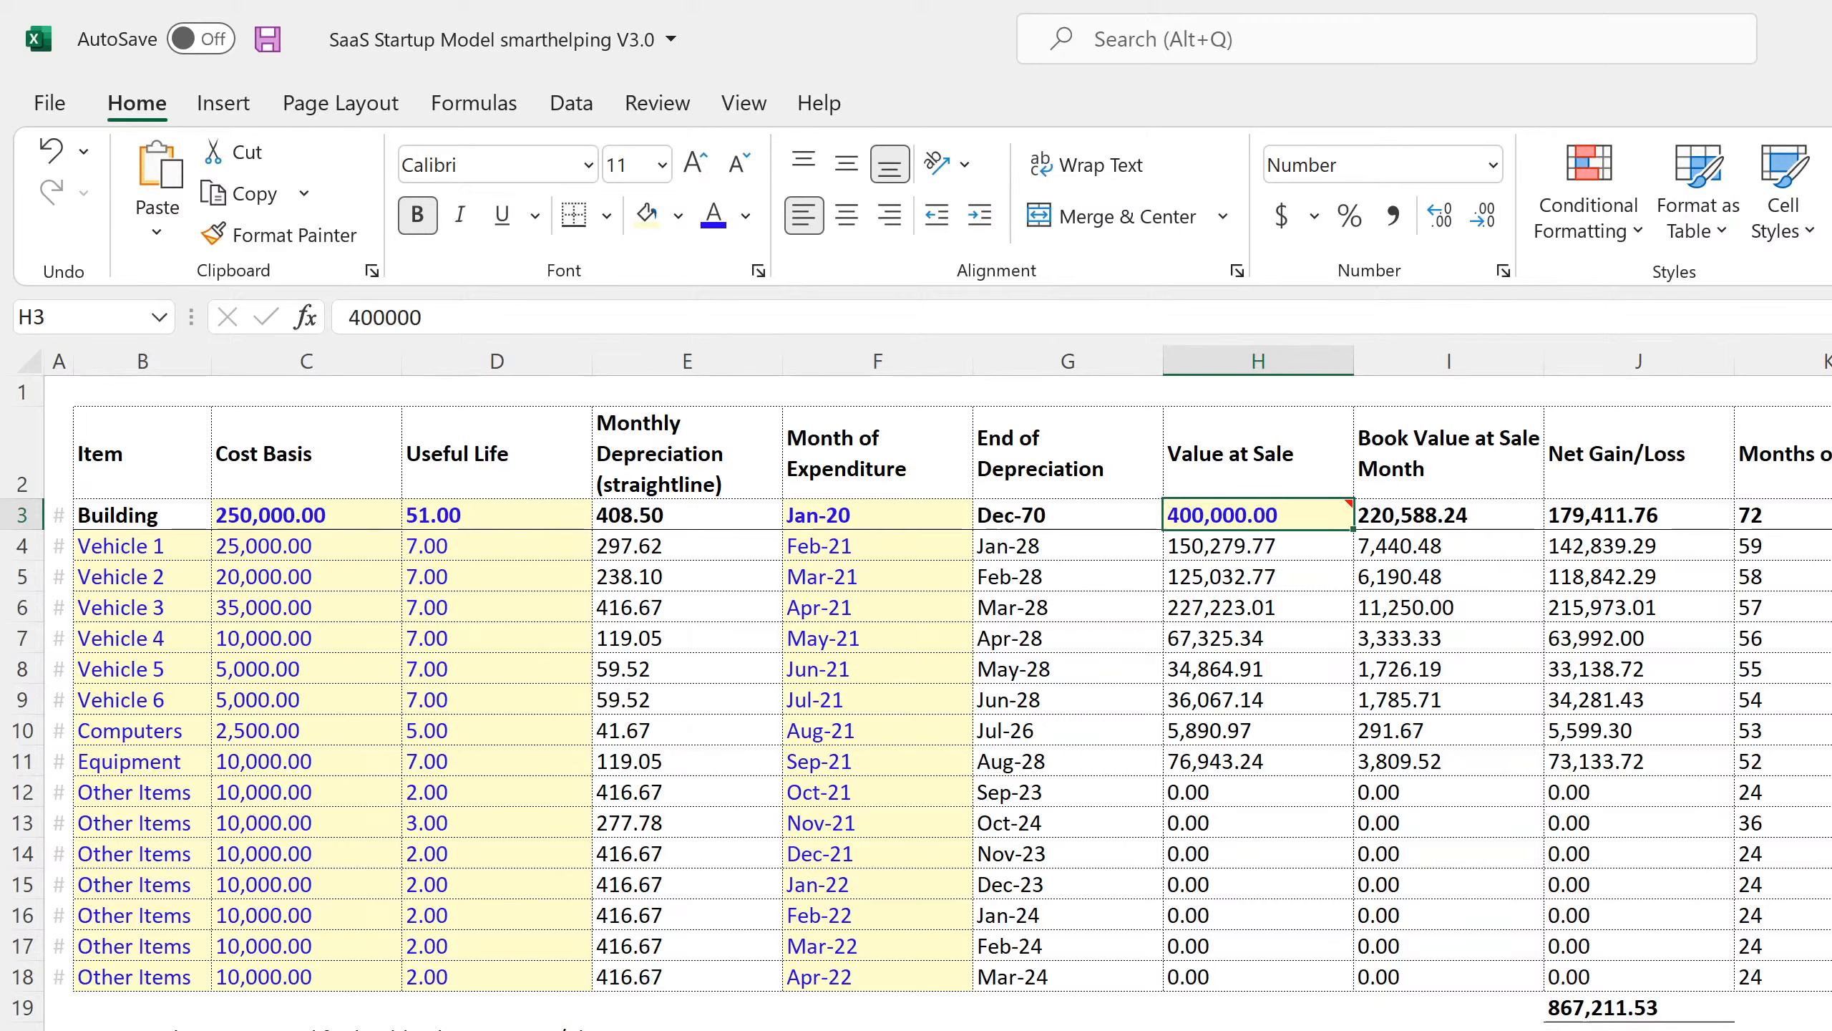
click(497, 1030)
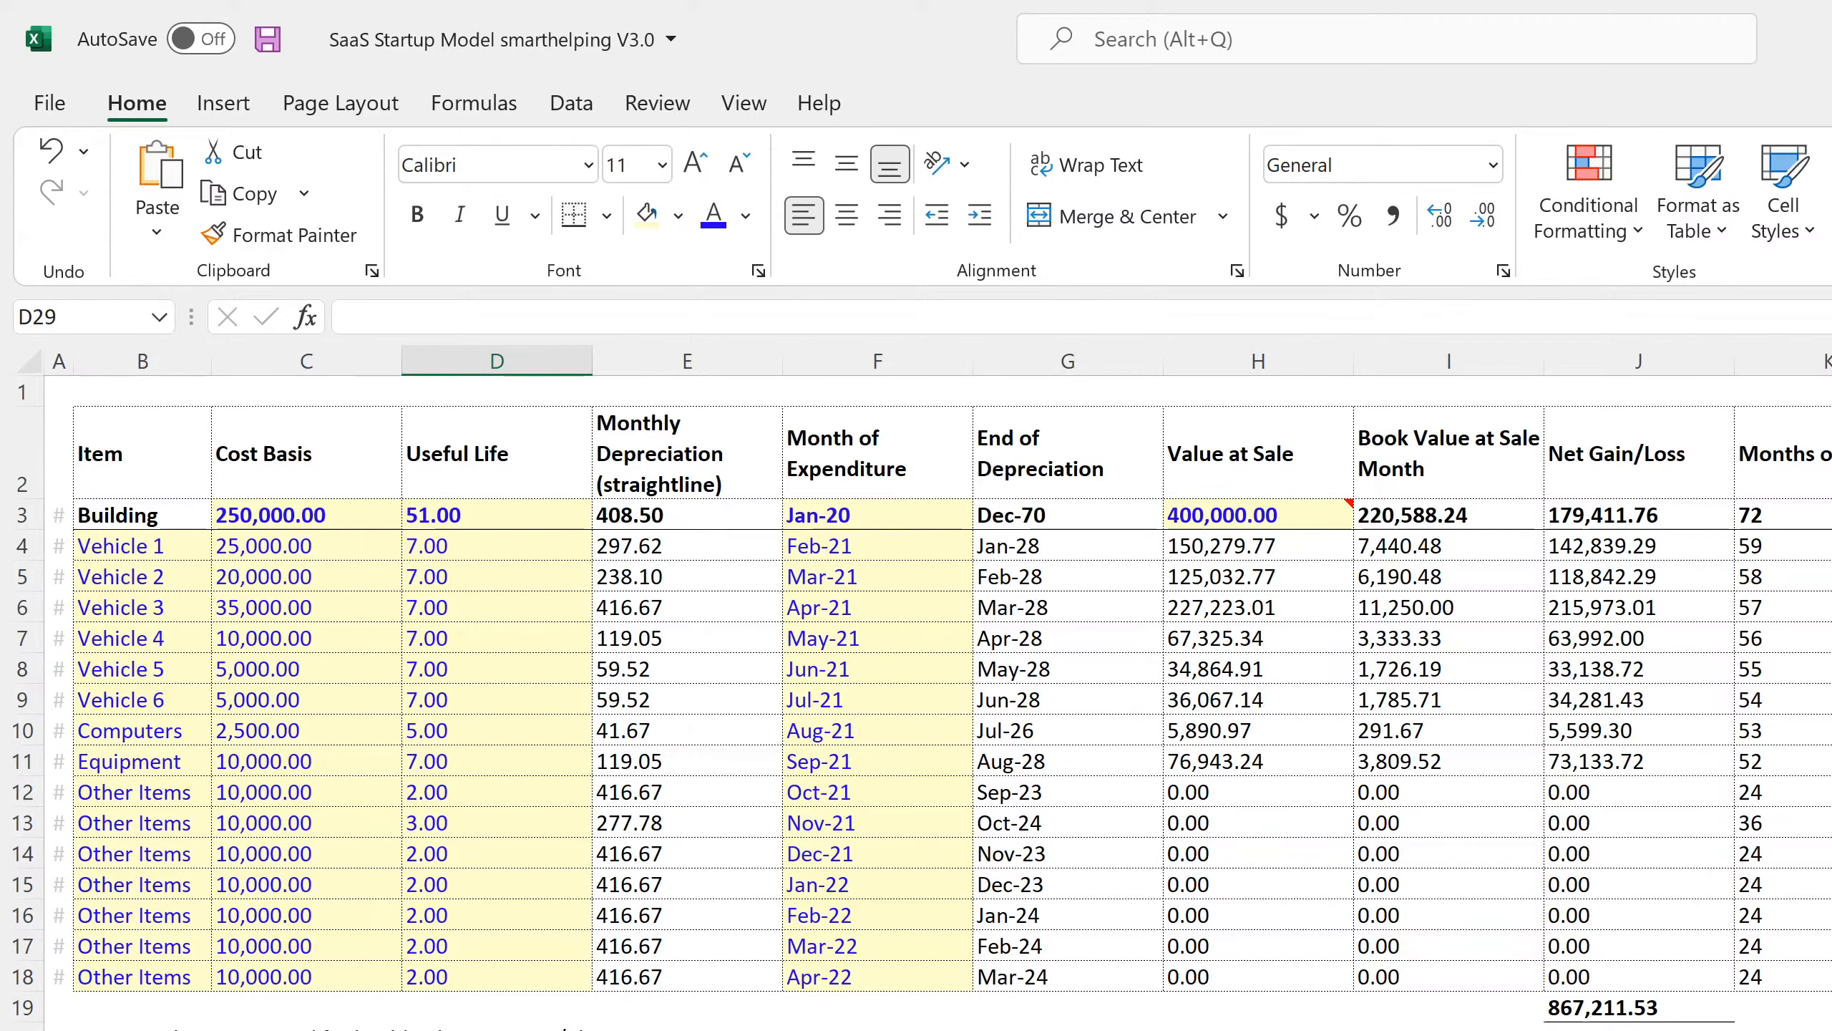
click(506, 1030)
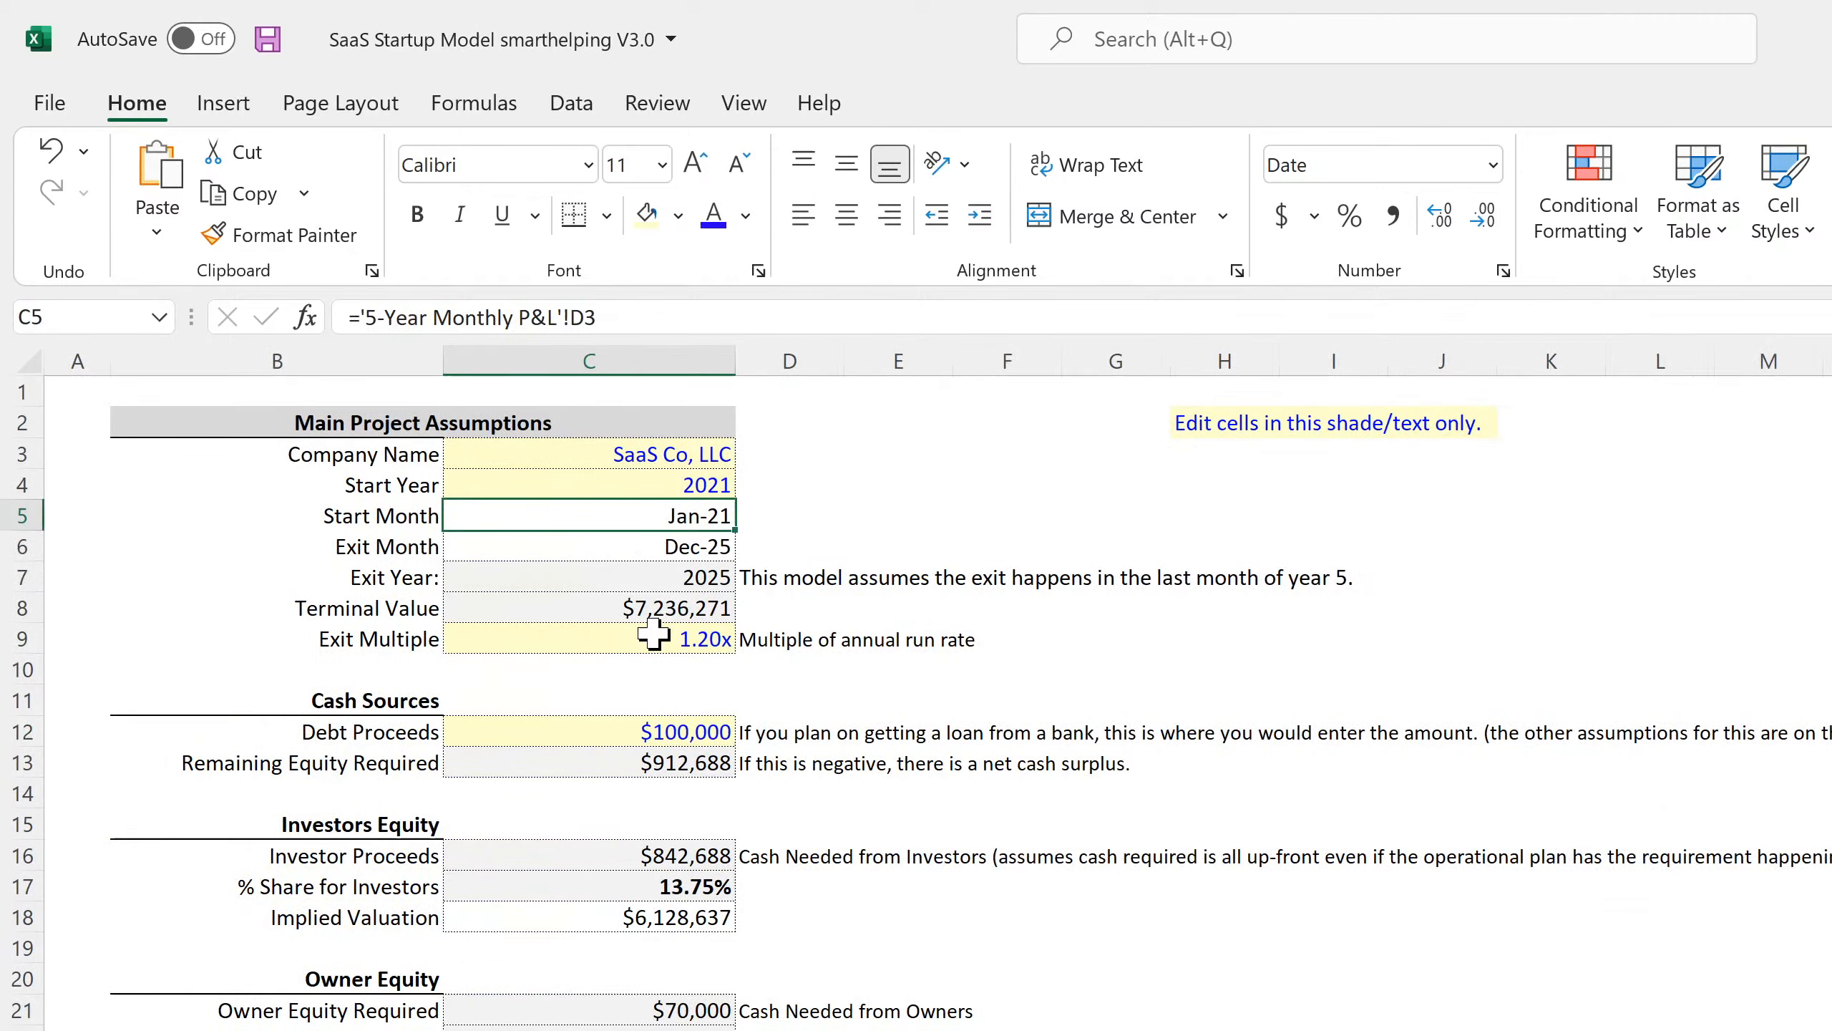
Check the Dec-25 Exit Month assumption, then move to the Capitalization Table sheet.
click(682, 541)
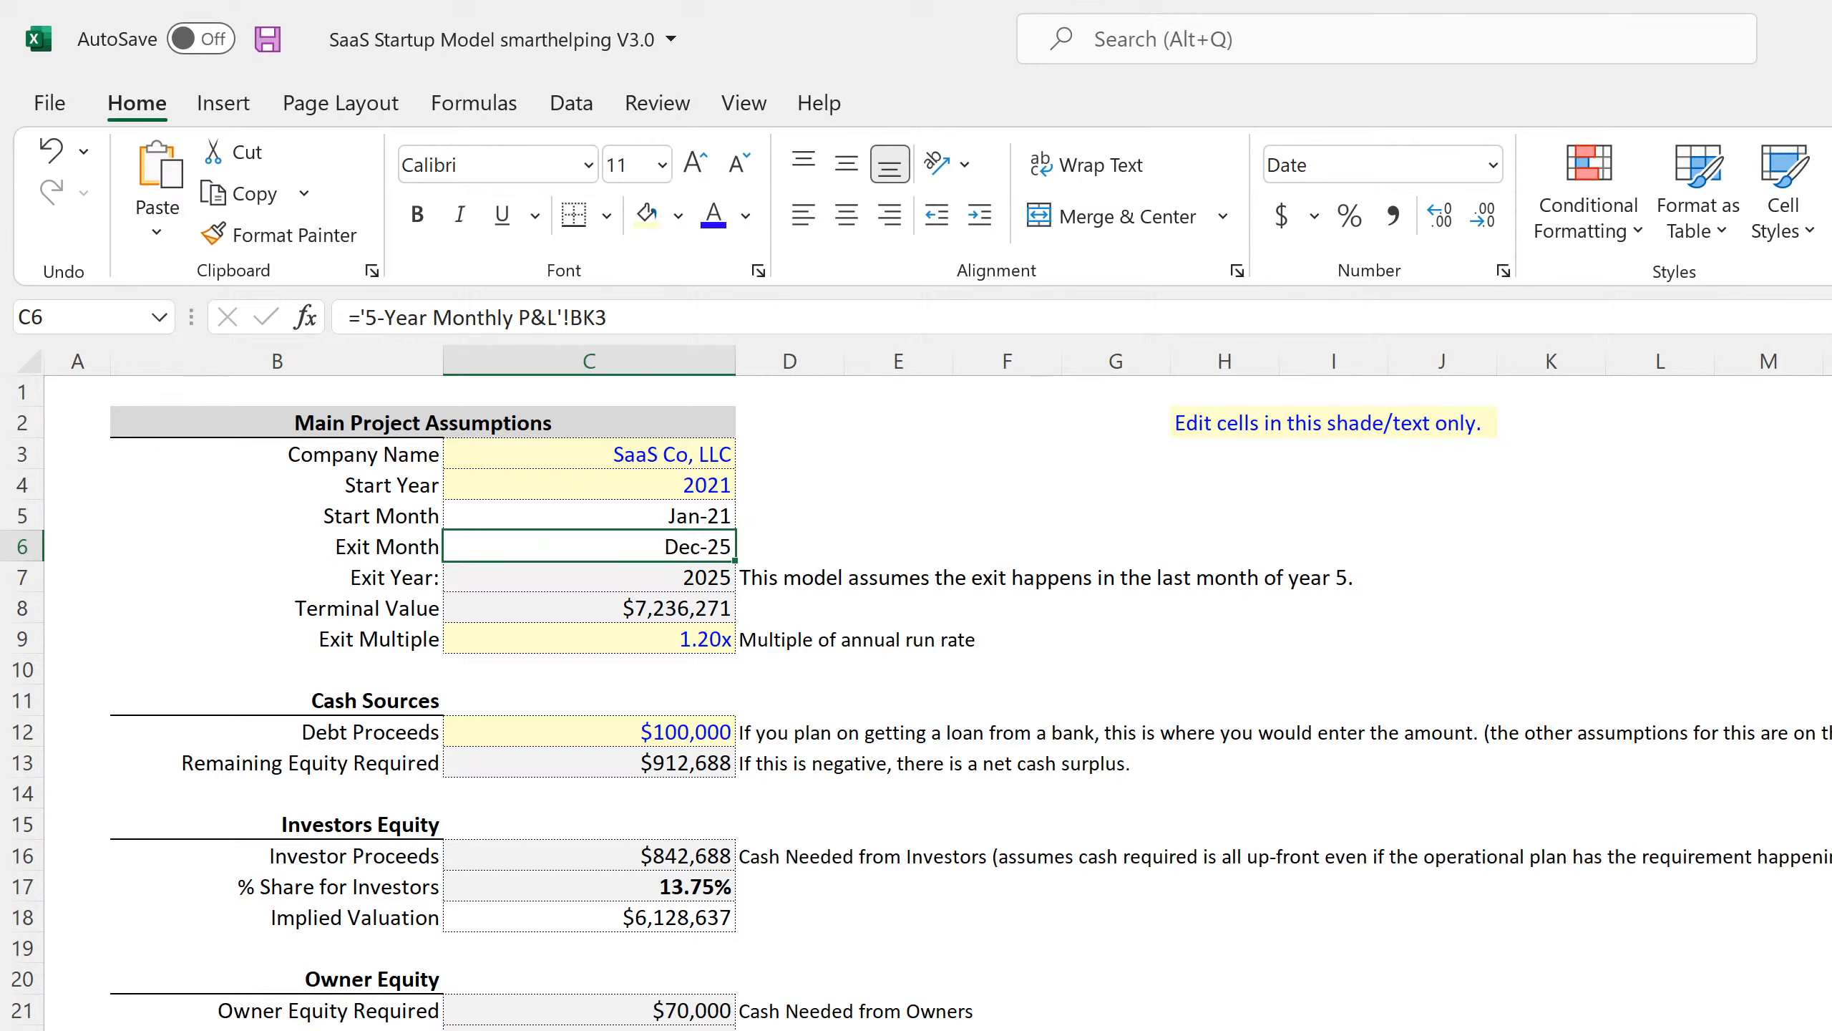
key(ctrl+Page_Down)
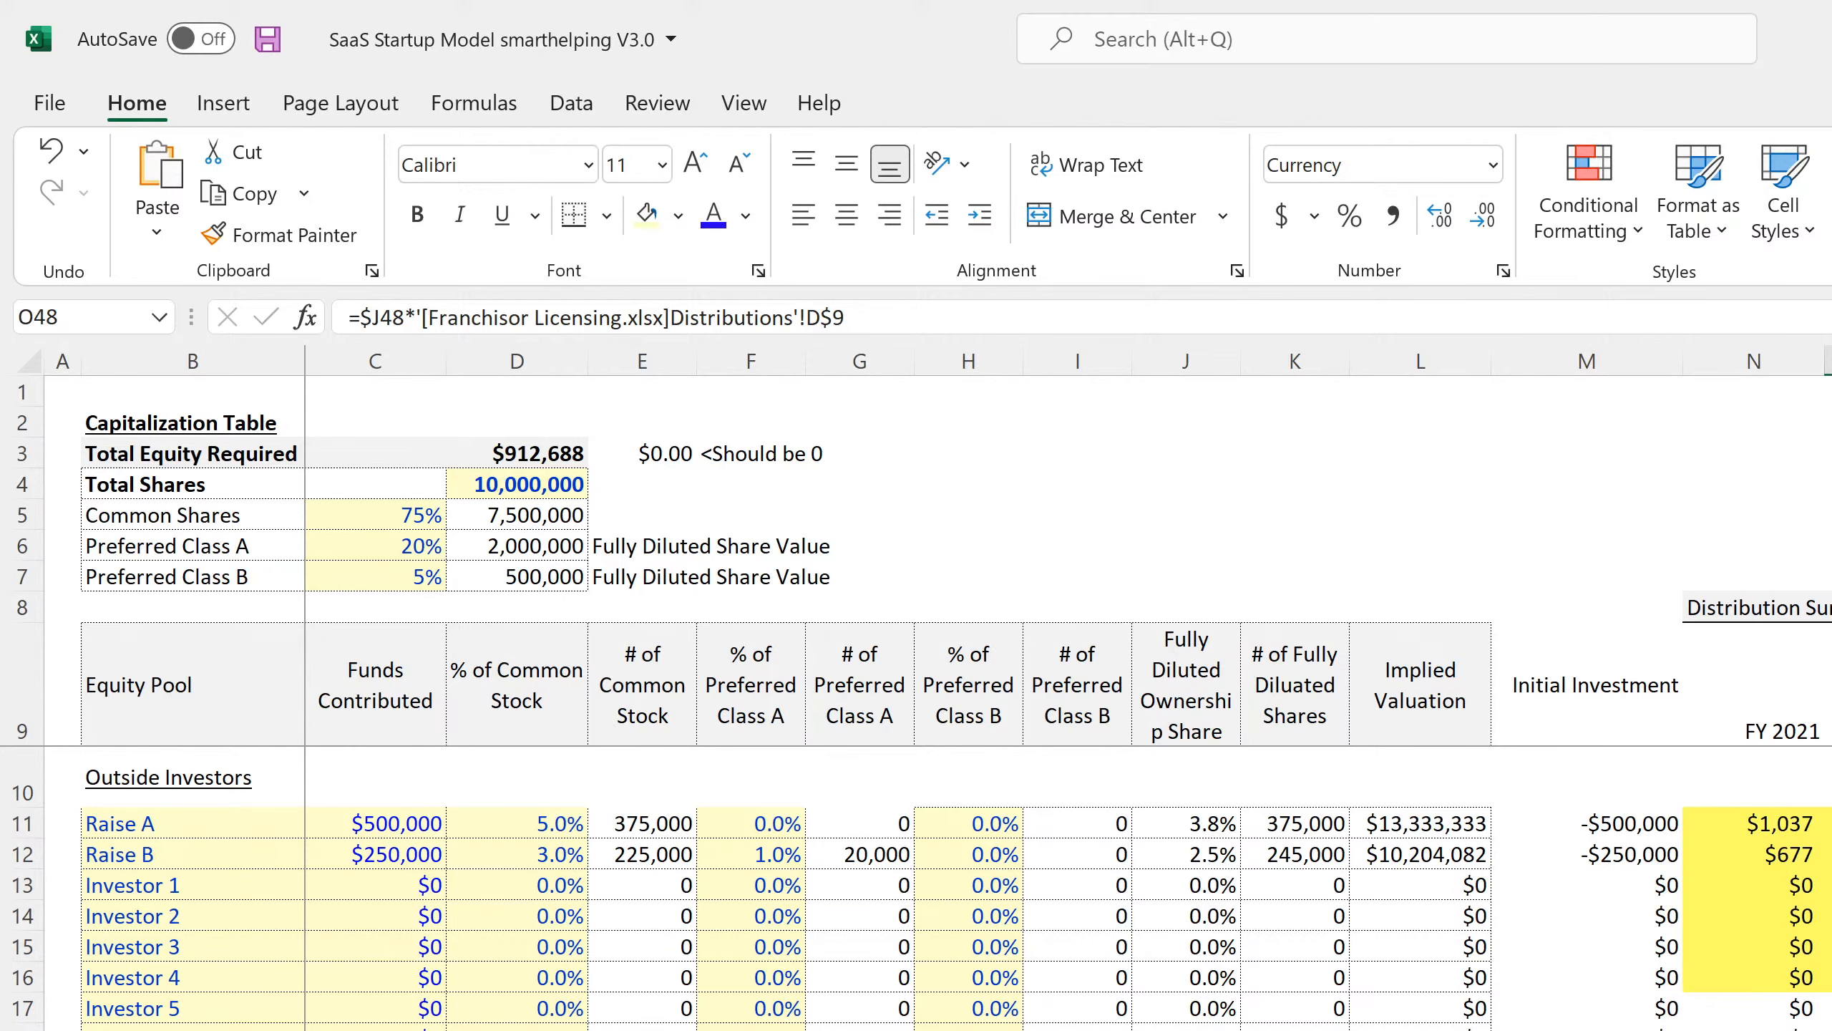
On the Monthly P&L, follow the Principal Payments row out to the final month.
key(ctrl+Page_Up)
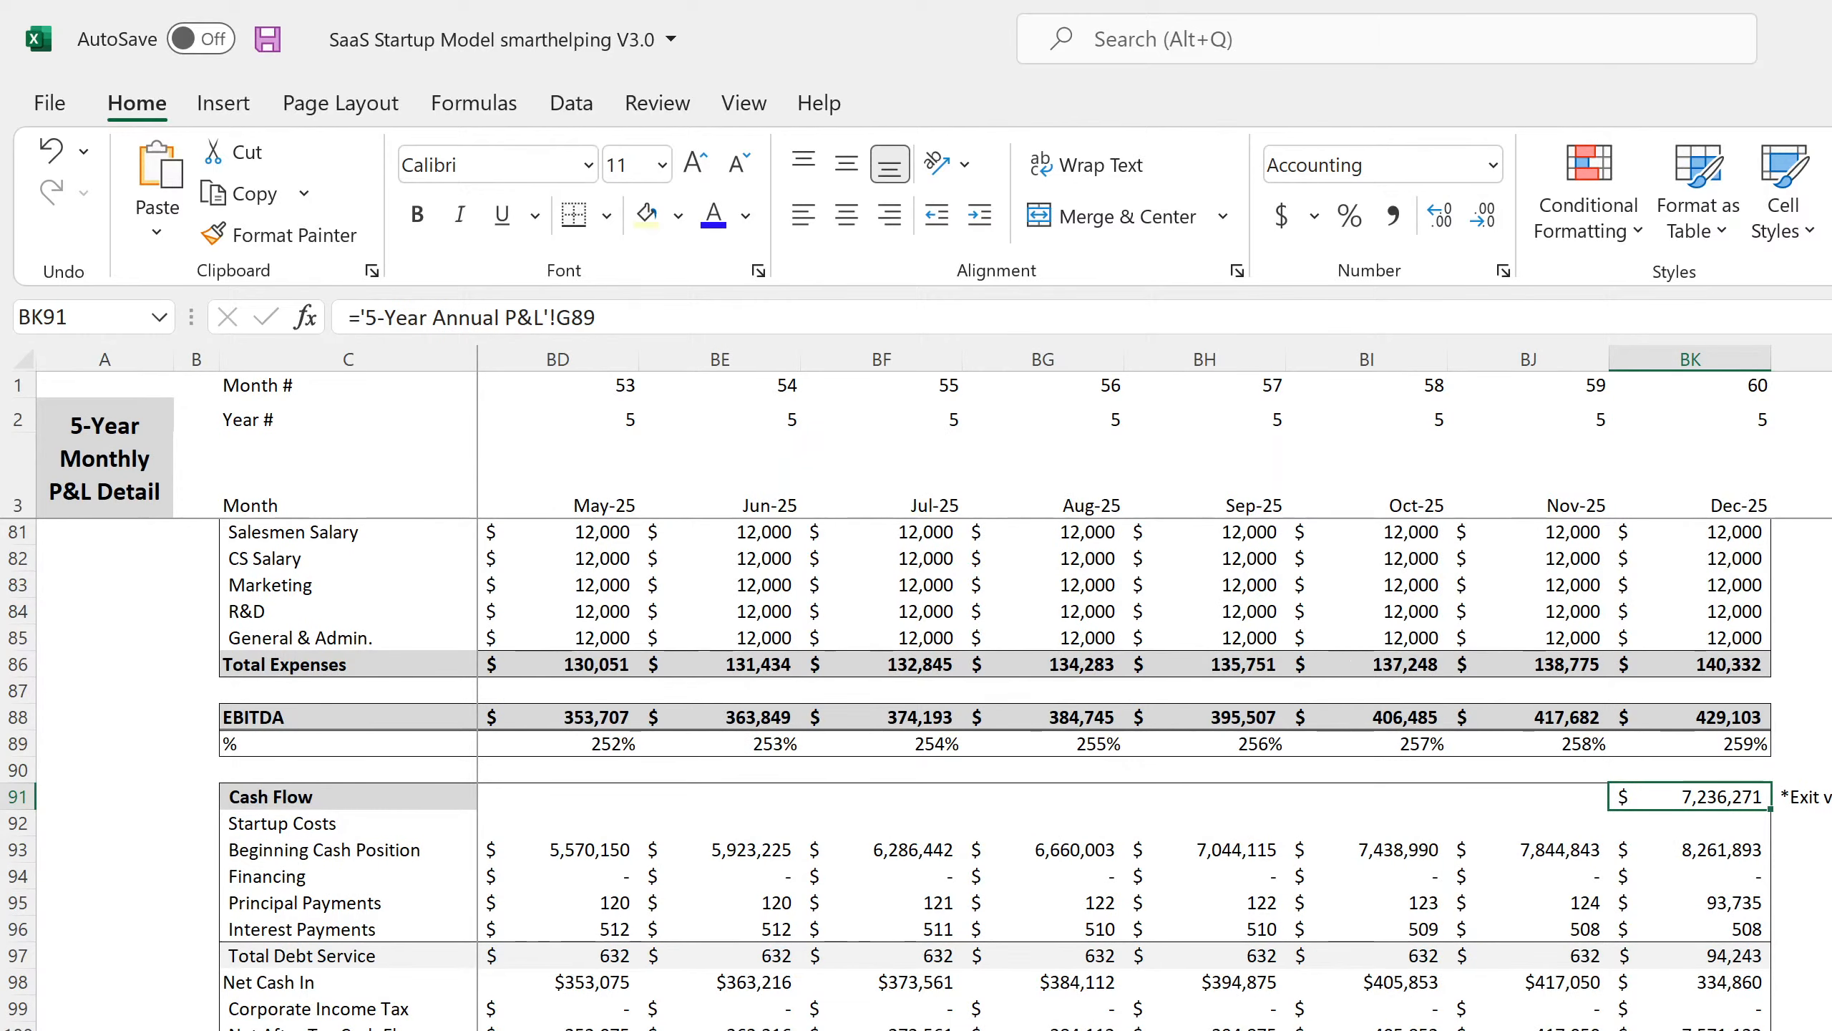
scroll(1124, 772, left, 17)
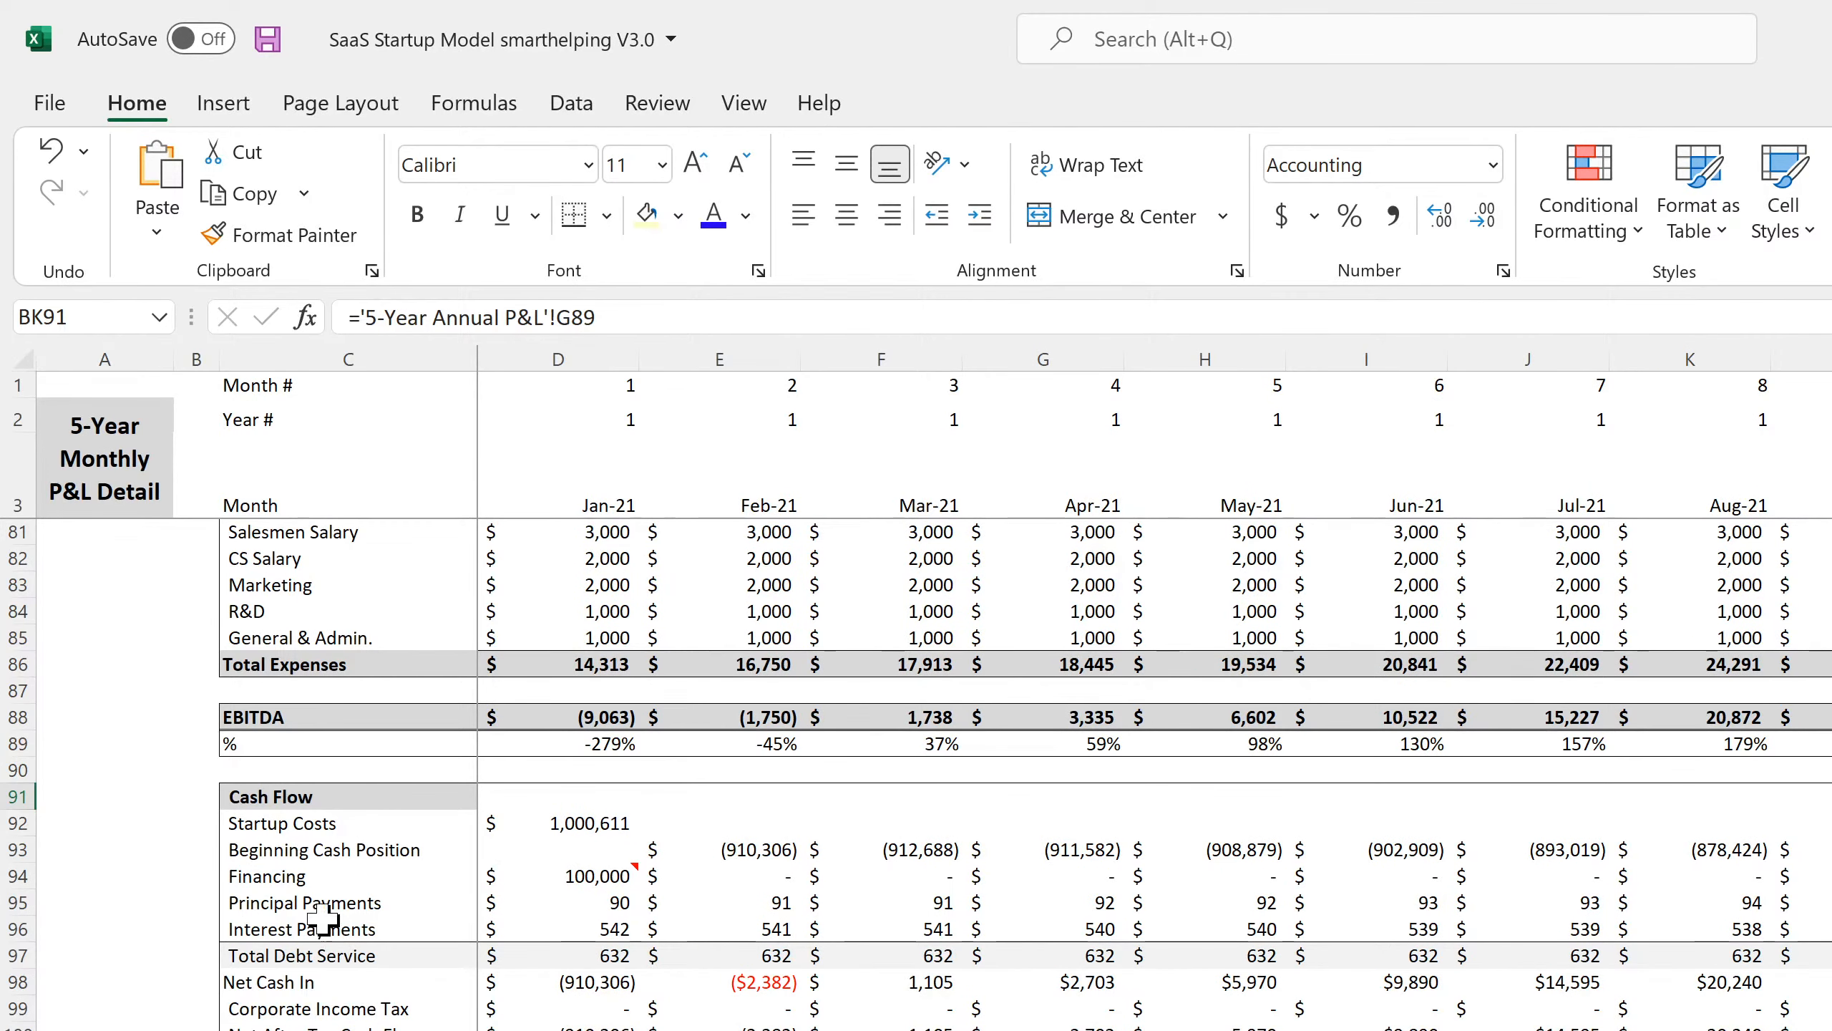
click(344, 872)
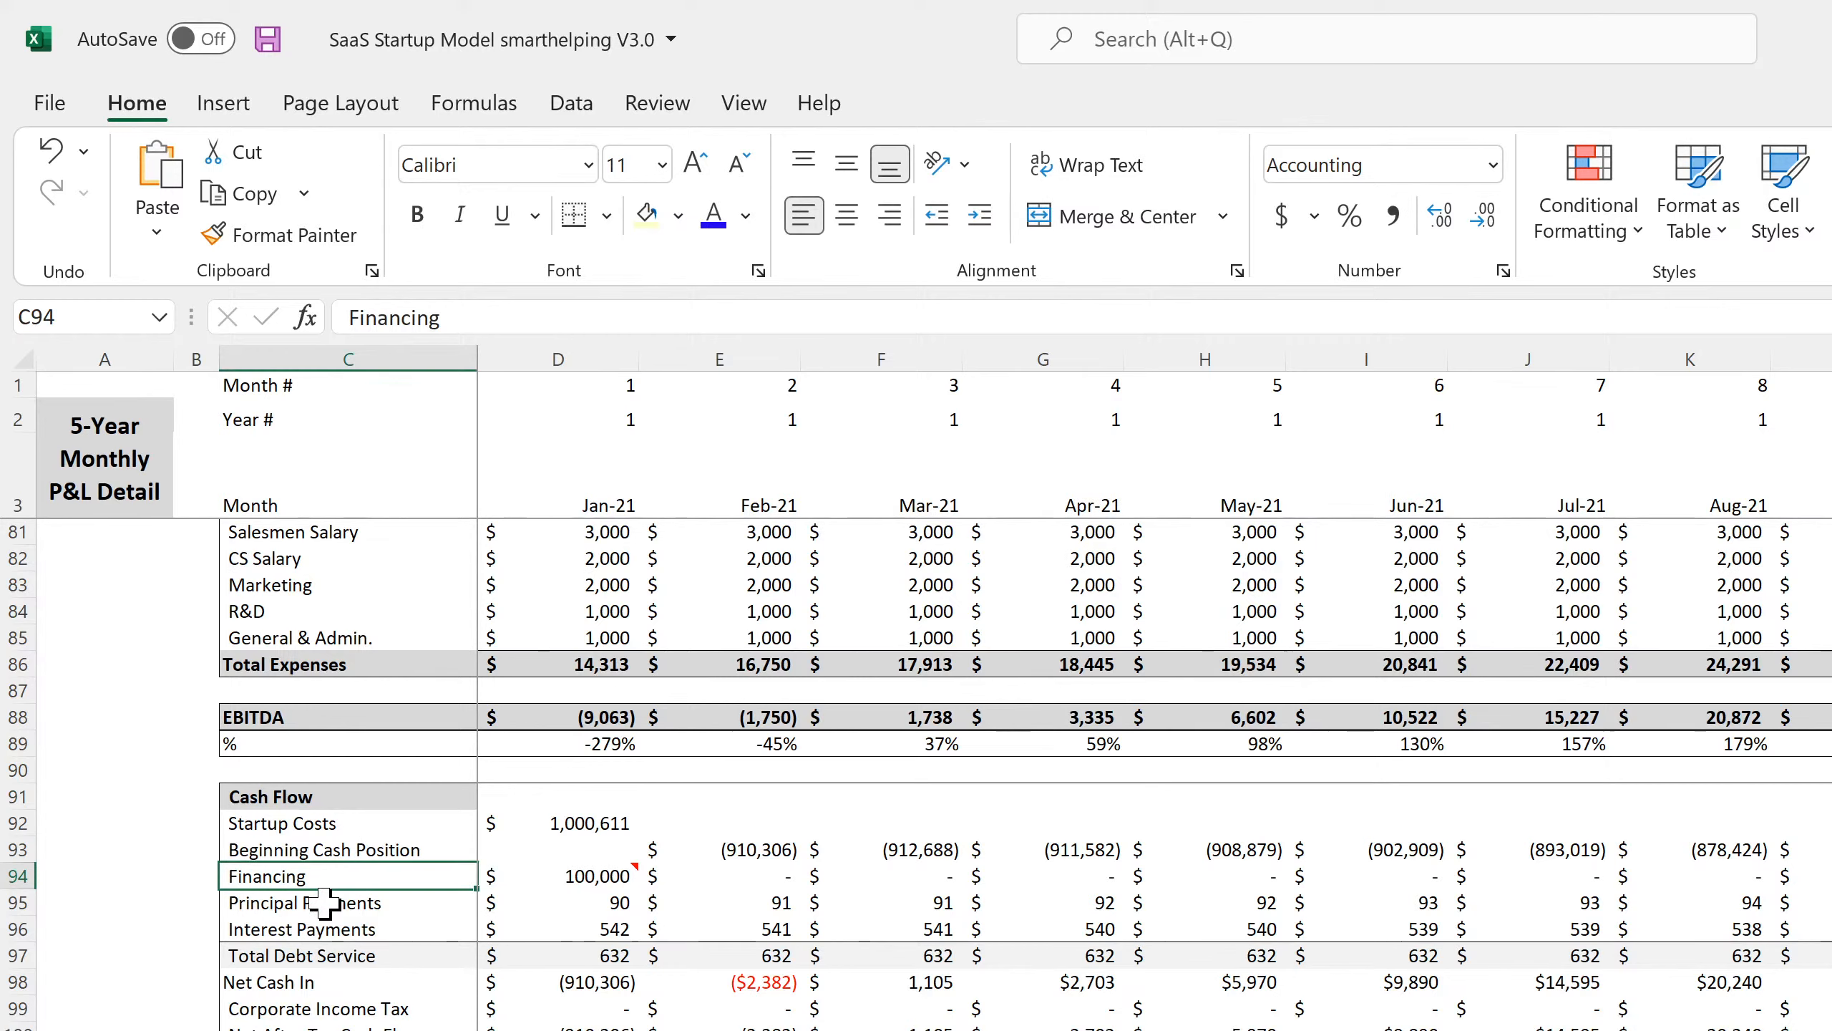
click(361, 907)
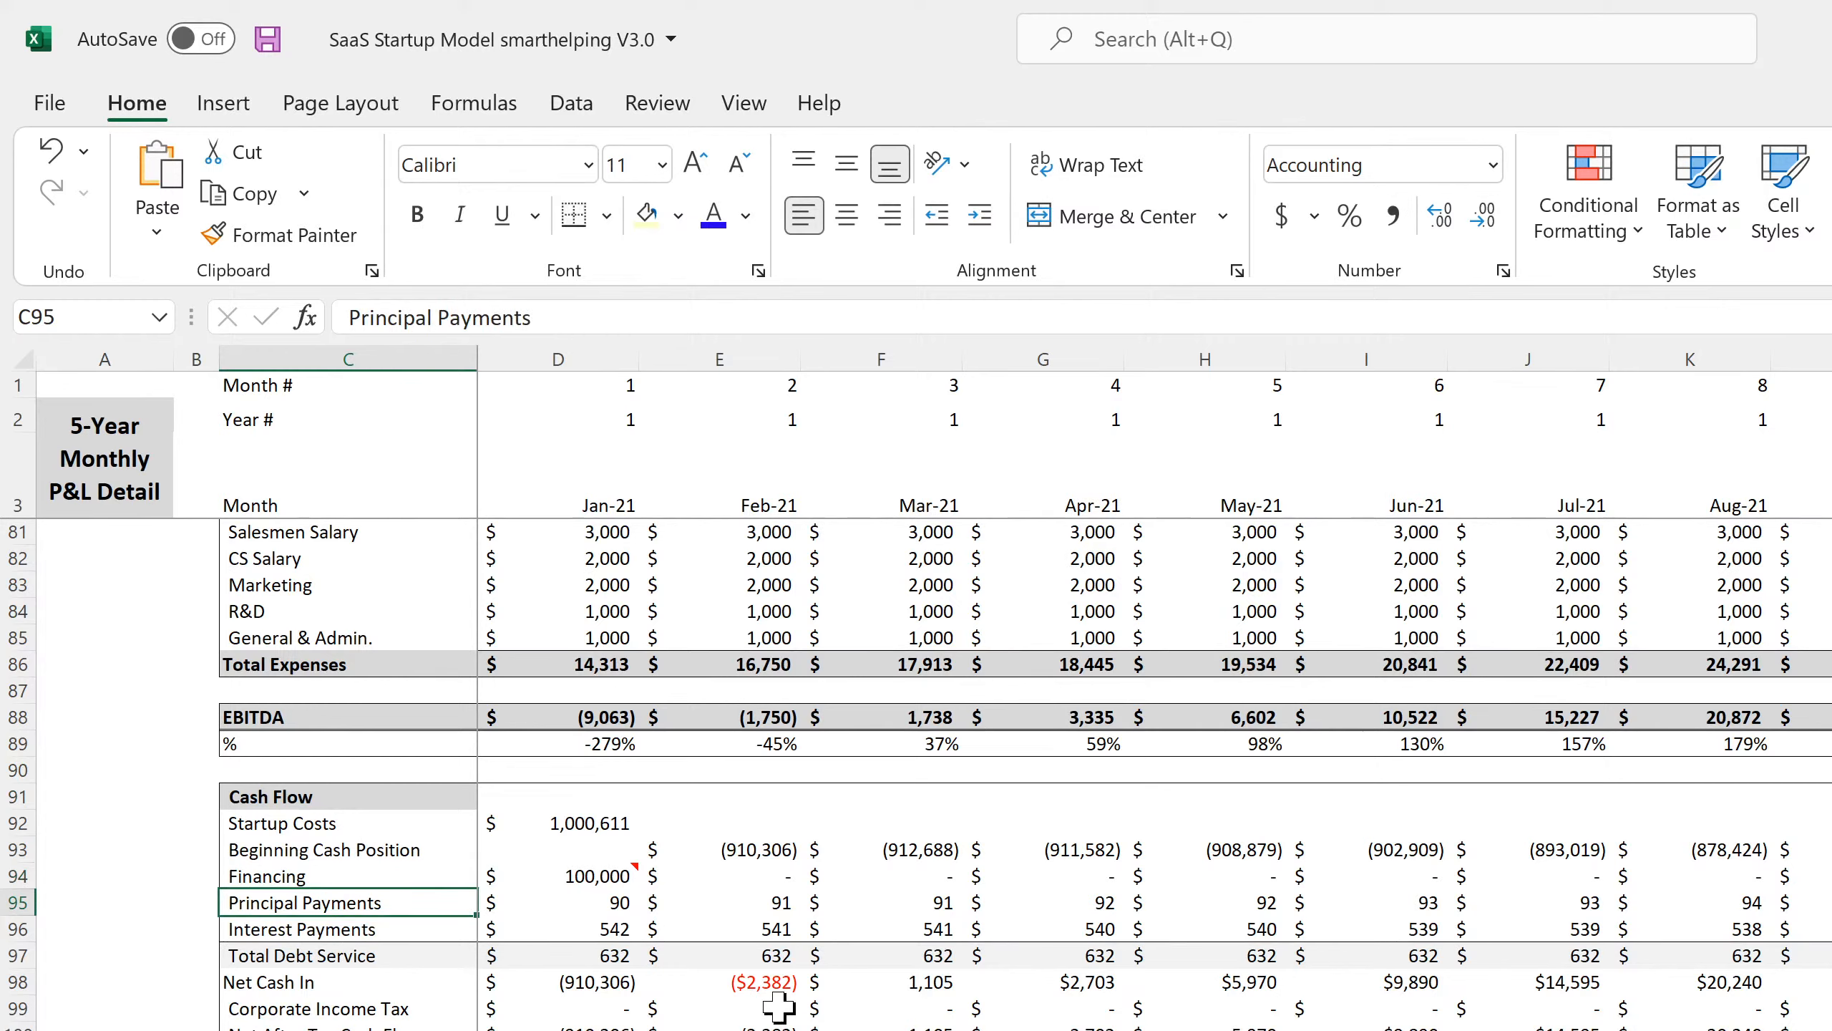
key(Right)
key(Right)
key(Right)
key(Right)
key(Right)
key(Right)
key(Right)
key(Right)
key(Right)
key(Right)
key(Right)
key(Right)
key(Right)
key(Right)
key(Right)
key(Right)
key(Right)
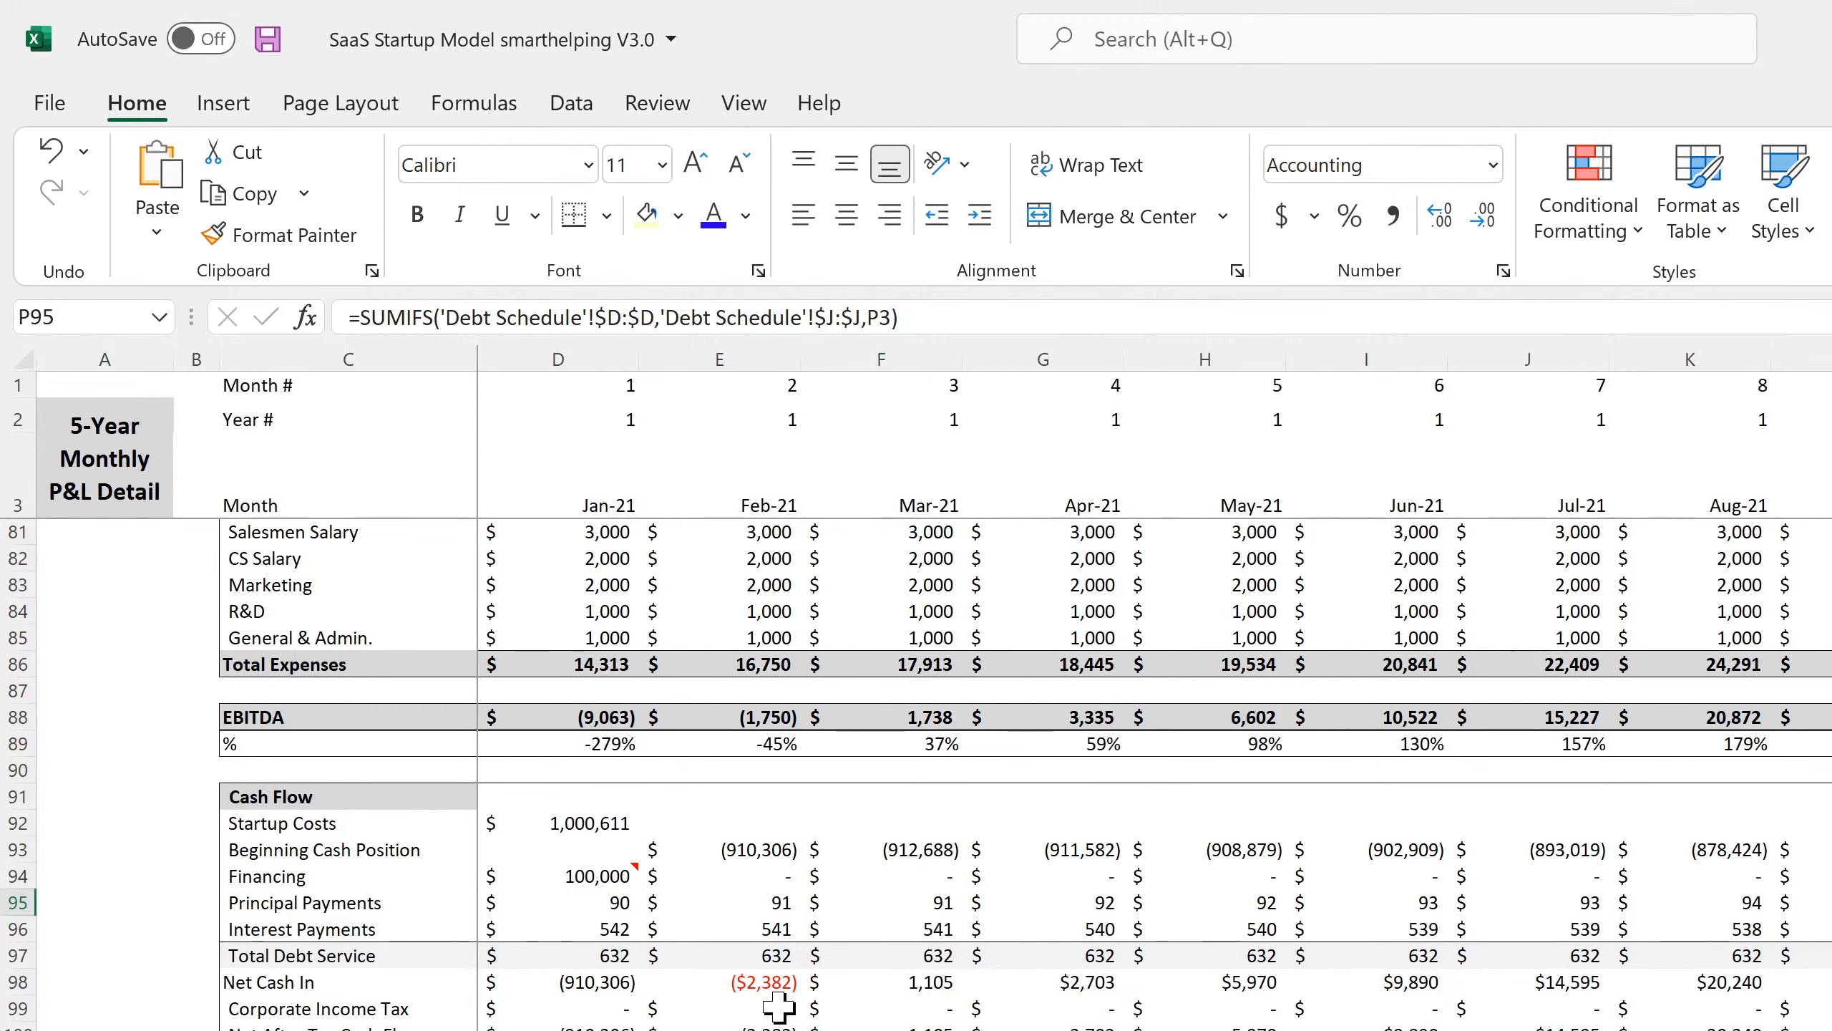
key(Right)
key(Right)
key(Right)
key(Right)
key(Right)
key(Right)
key(Right)
key(Right)
key(Right)
key(Right)
key(Right)
key(Right)
key(Right)
key(Right)
key(Right)
key(Right)
key(Right)
key(Right)
key(Right)
key(Right)
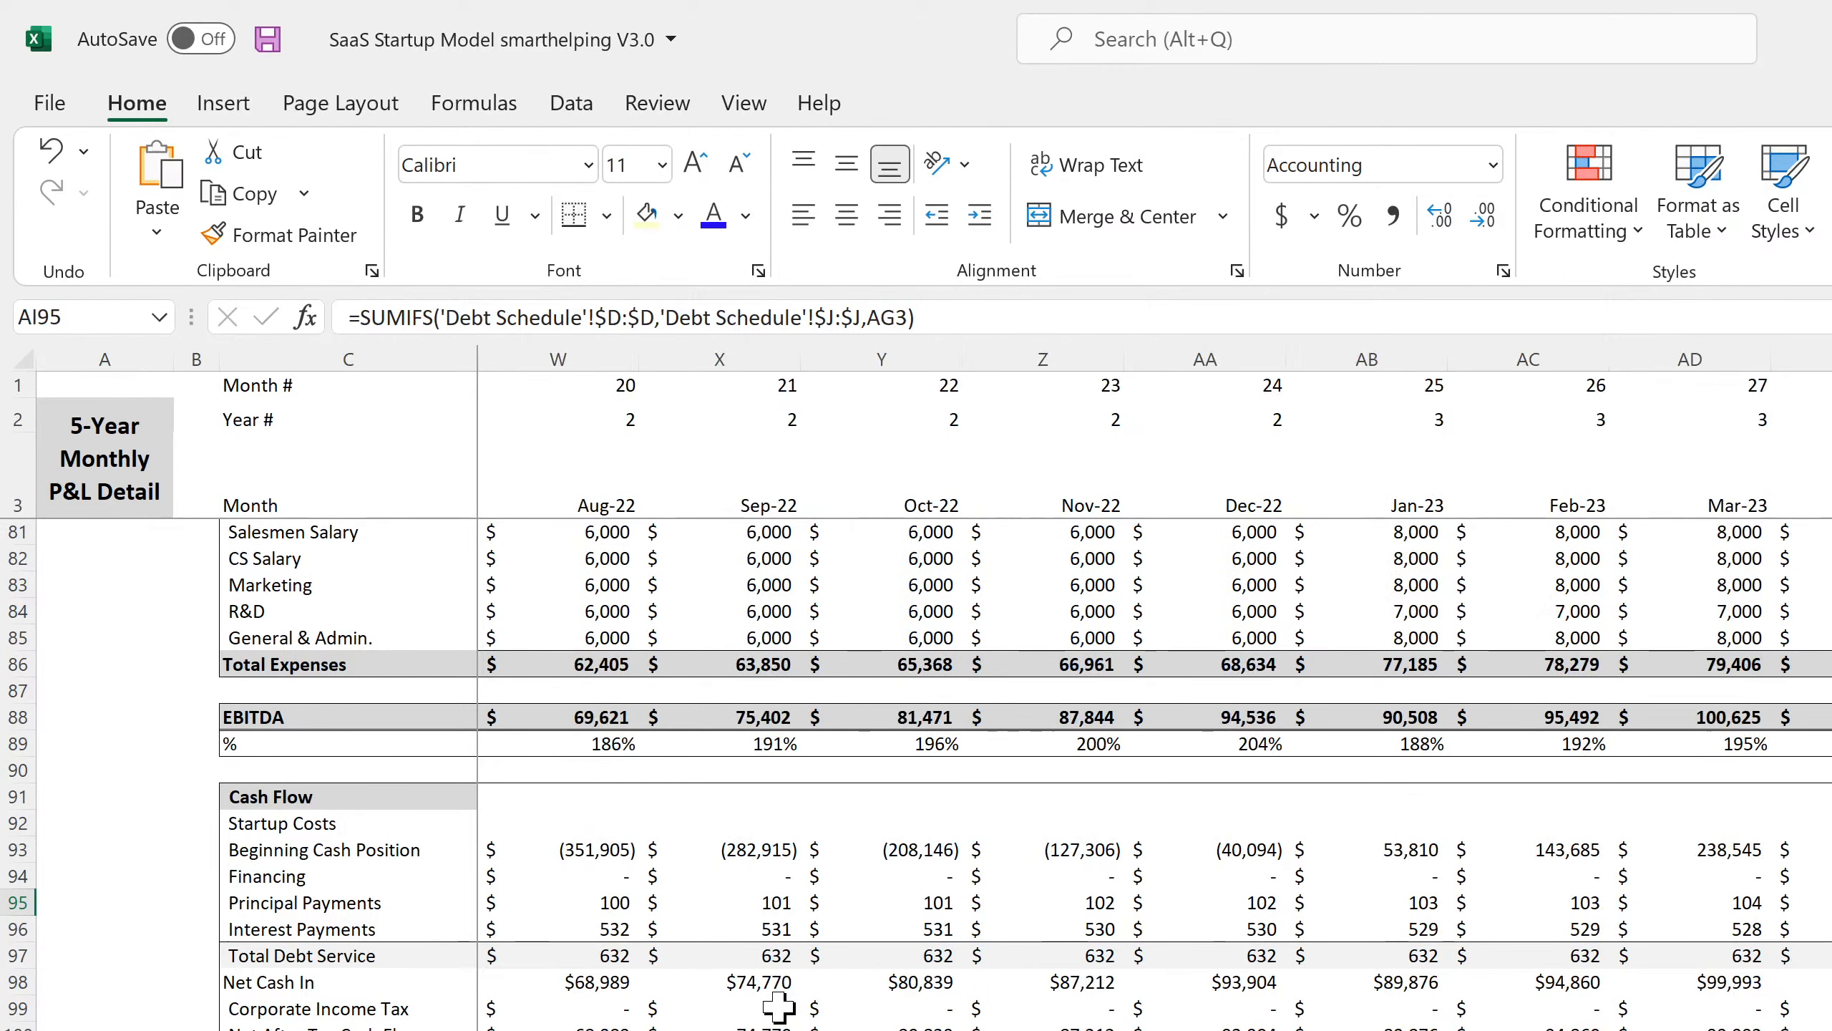
key(Right)
key(Right)
key(Right)
key(Right)
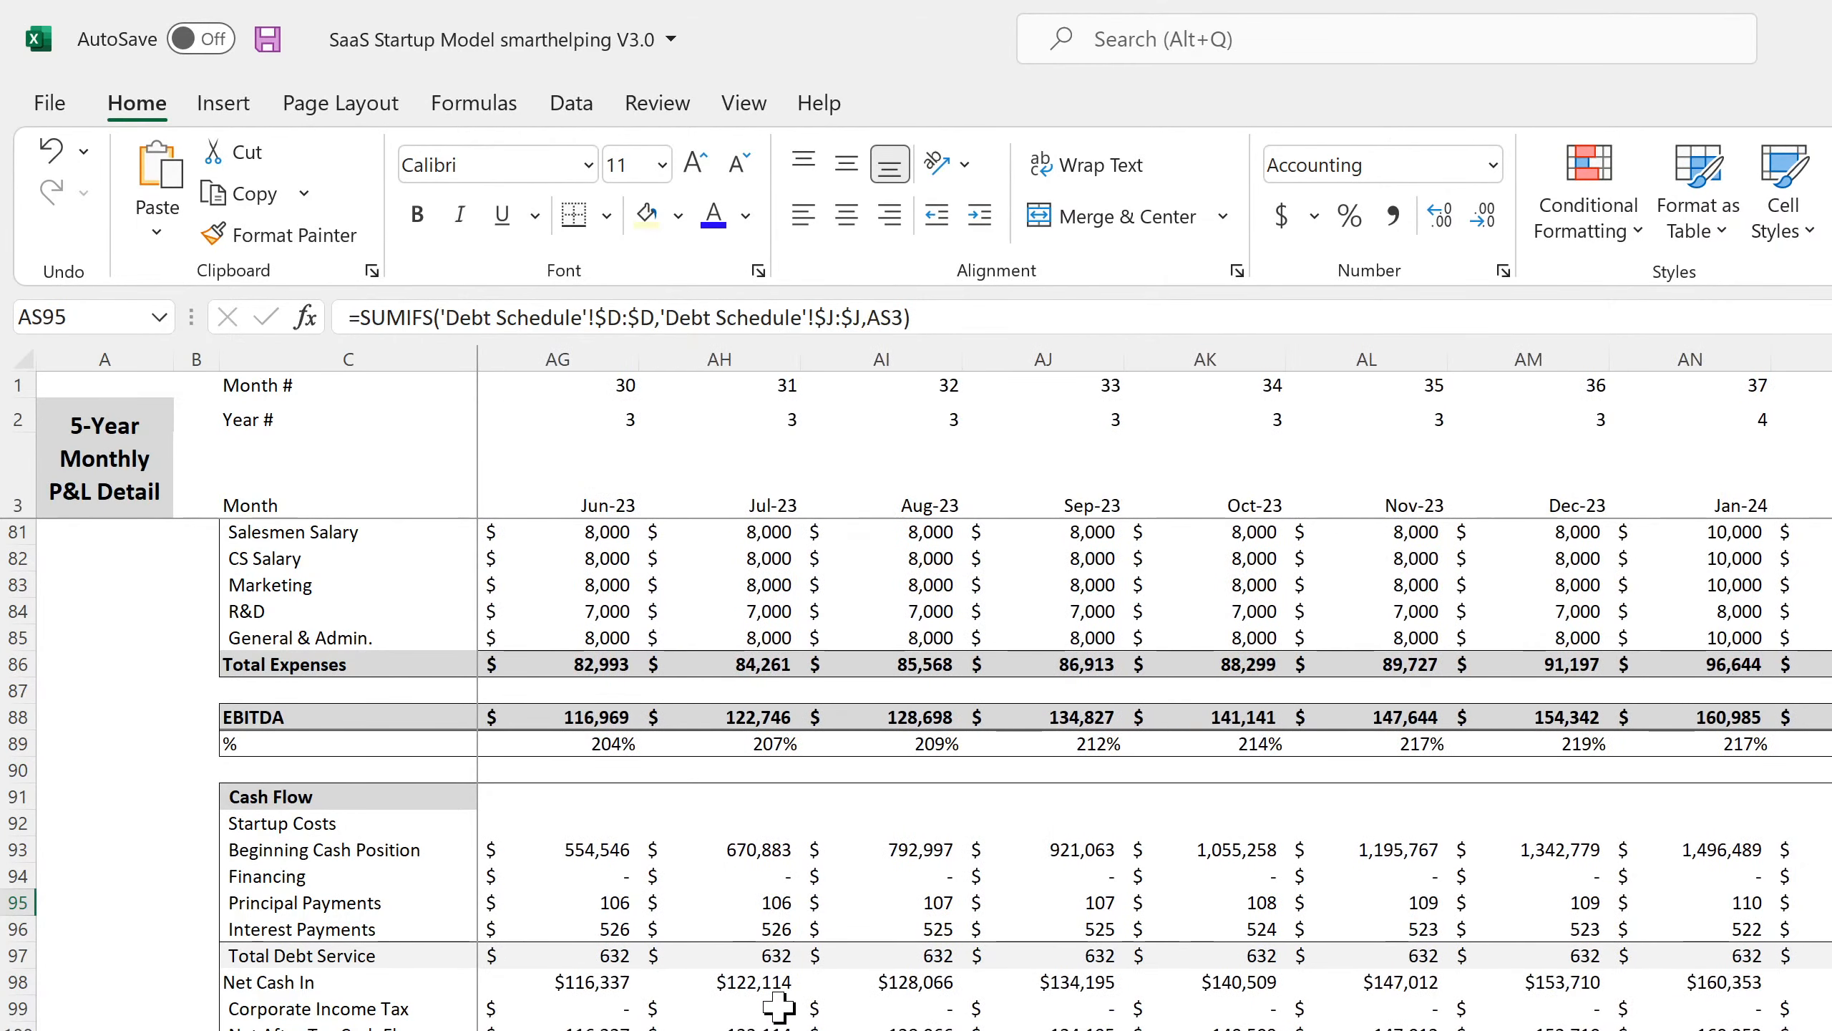
key(Right)
key(Right)
key(Right)
key(Right)
key(Right)
key(Right)
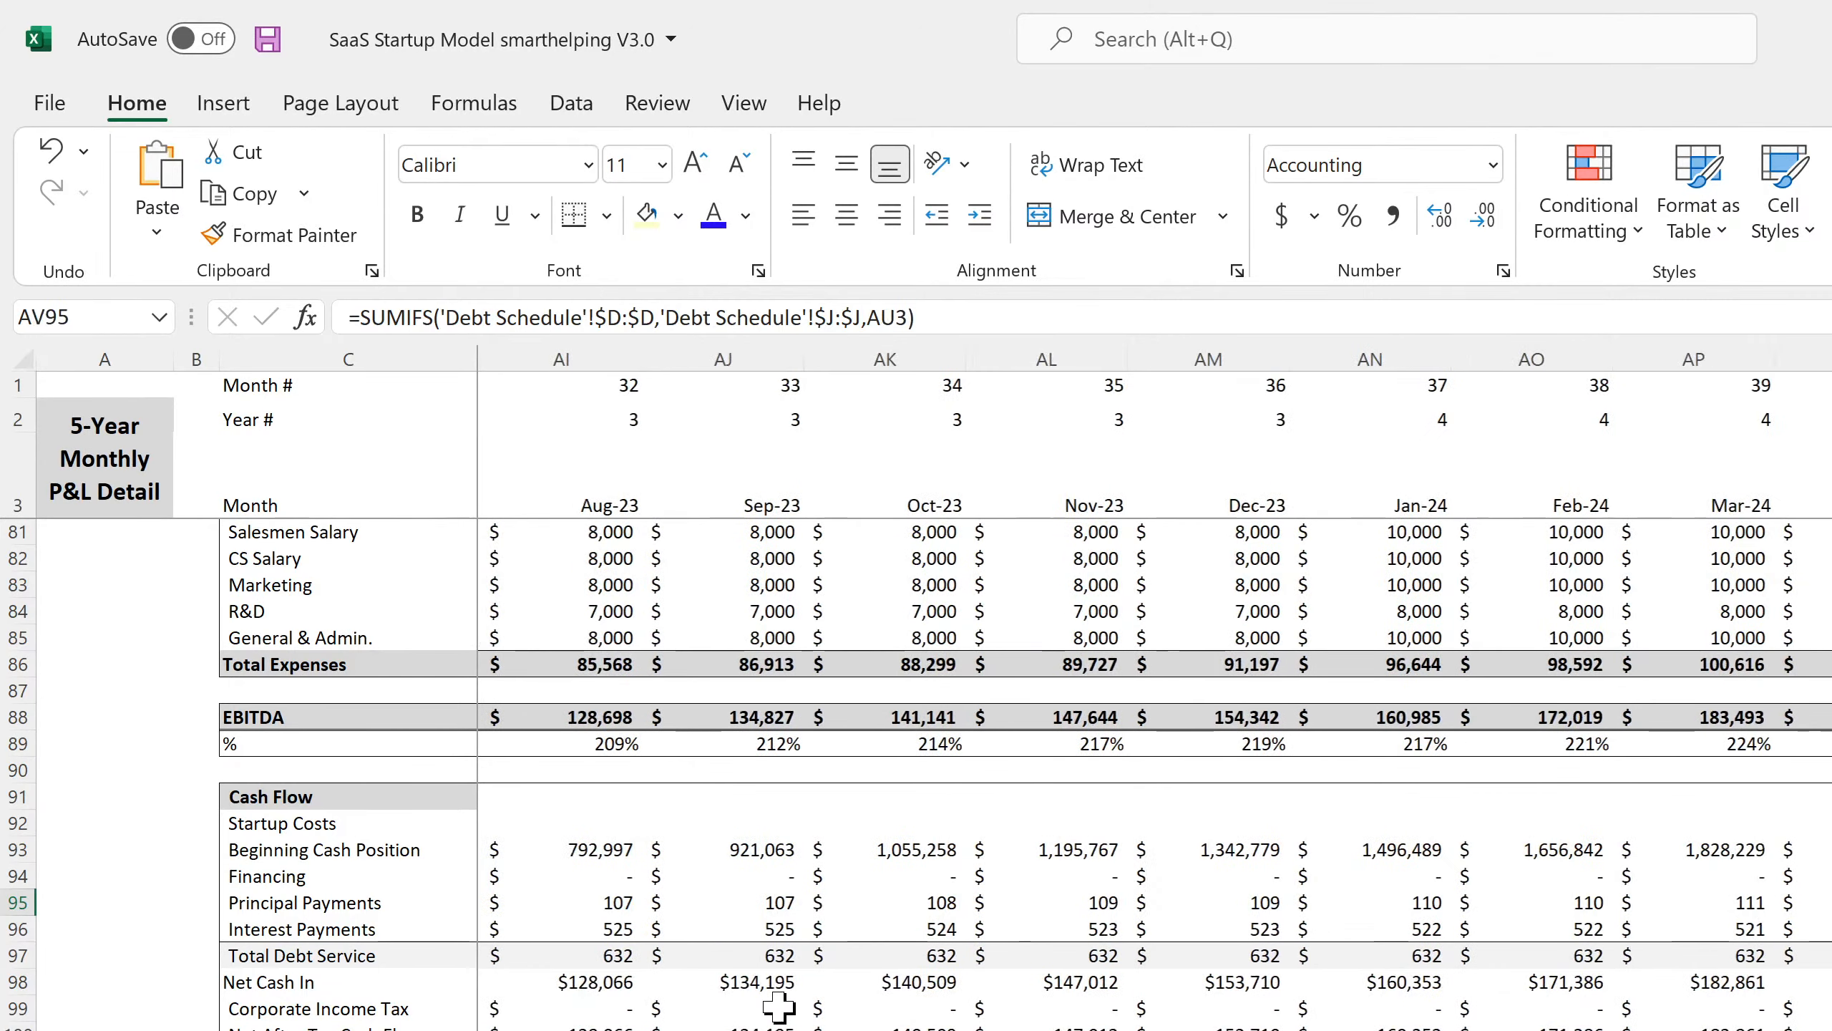
key(Right)
key(Right)
key(Right)
key(Right)
key(Right)
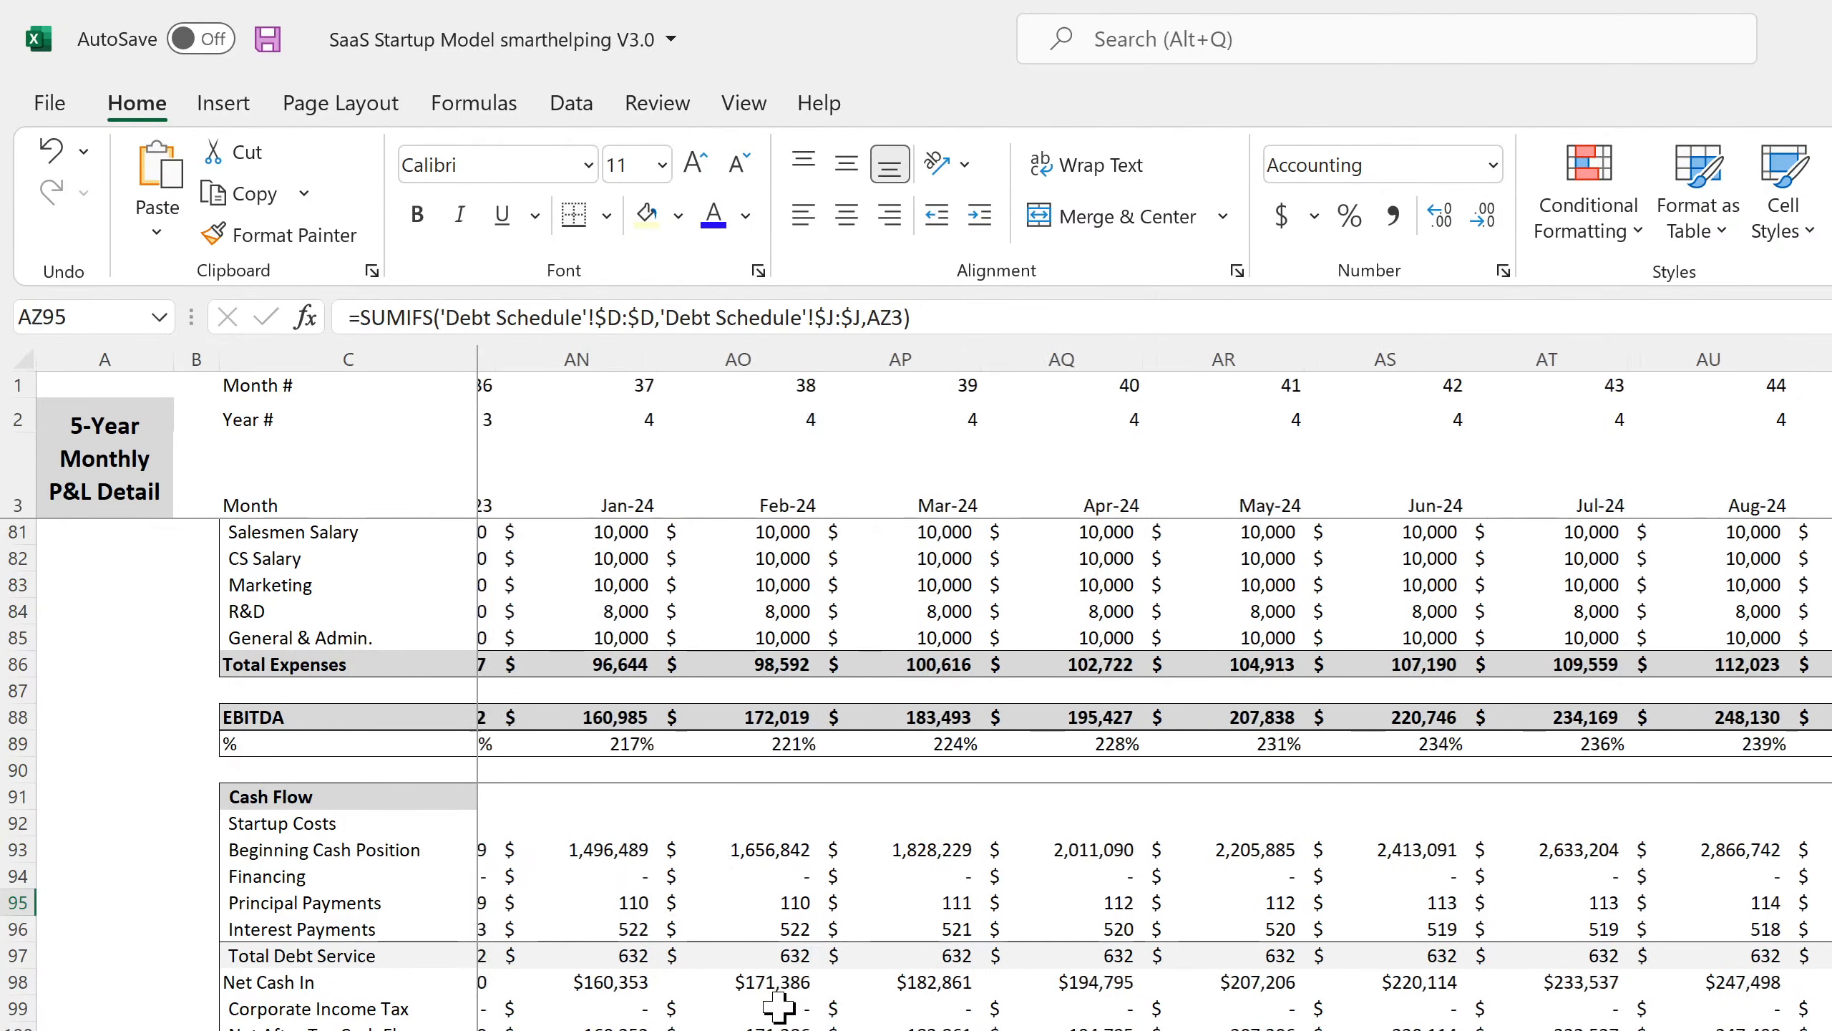
key(Right)
key(Right)
key(Right)
key(Right)
key(Right)
key(Right)
key(Right)
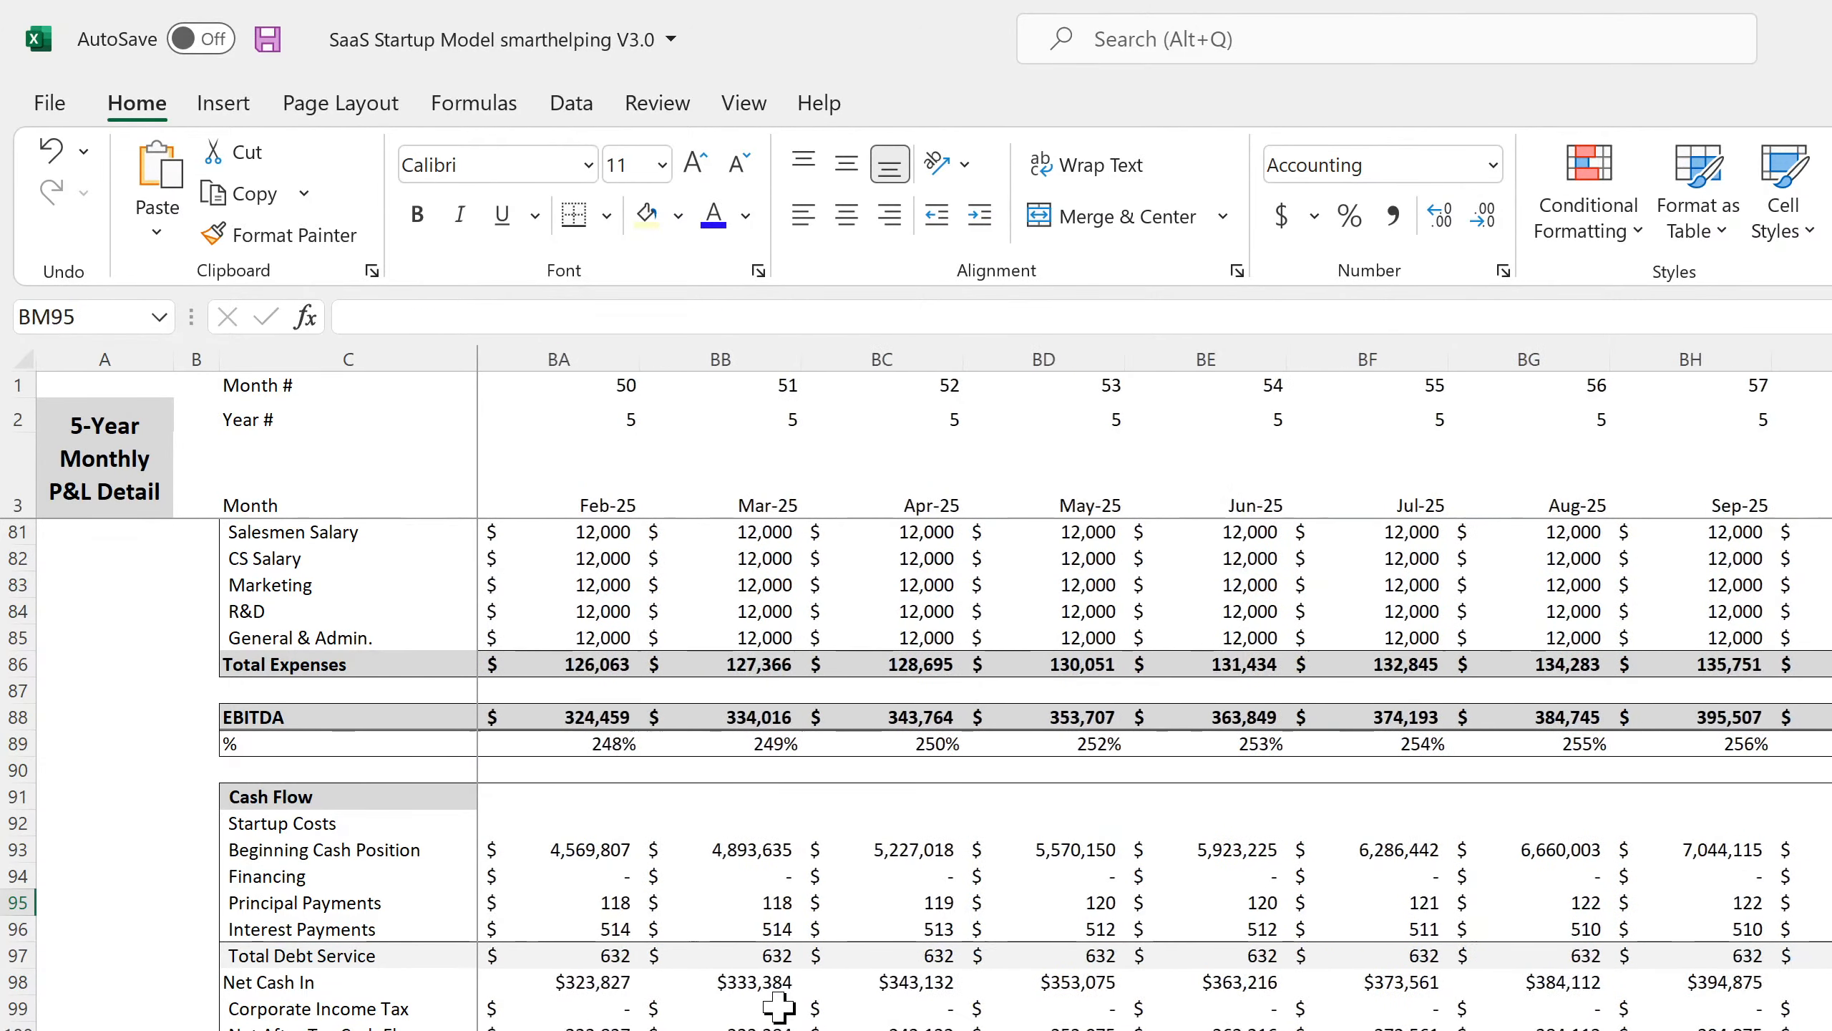
Inspect the final month's exit, cash and principal formulas, then the Annual P&L's FY 2025 exit value.
key(Up)
key(Up)
key(Up)
key(Up)
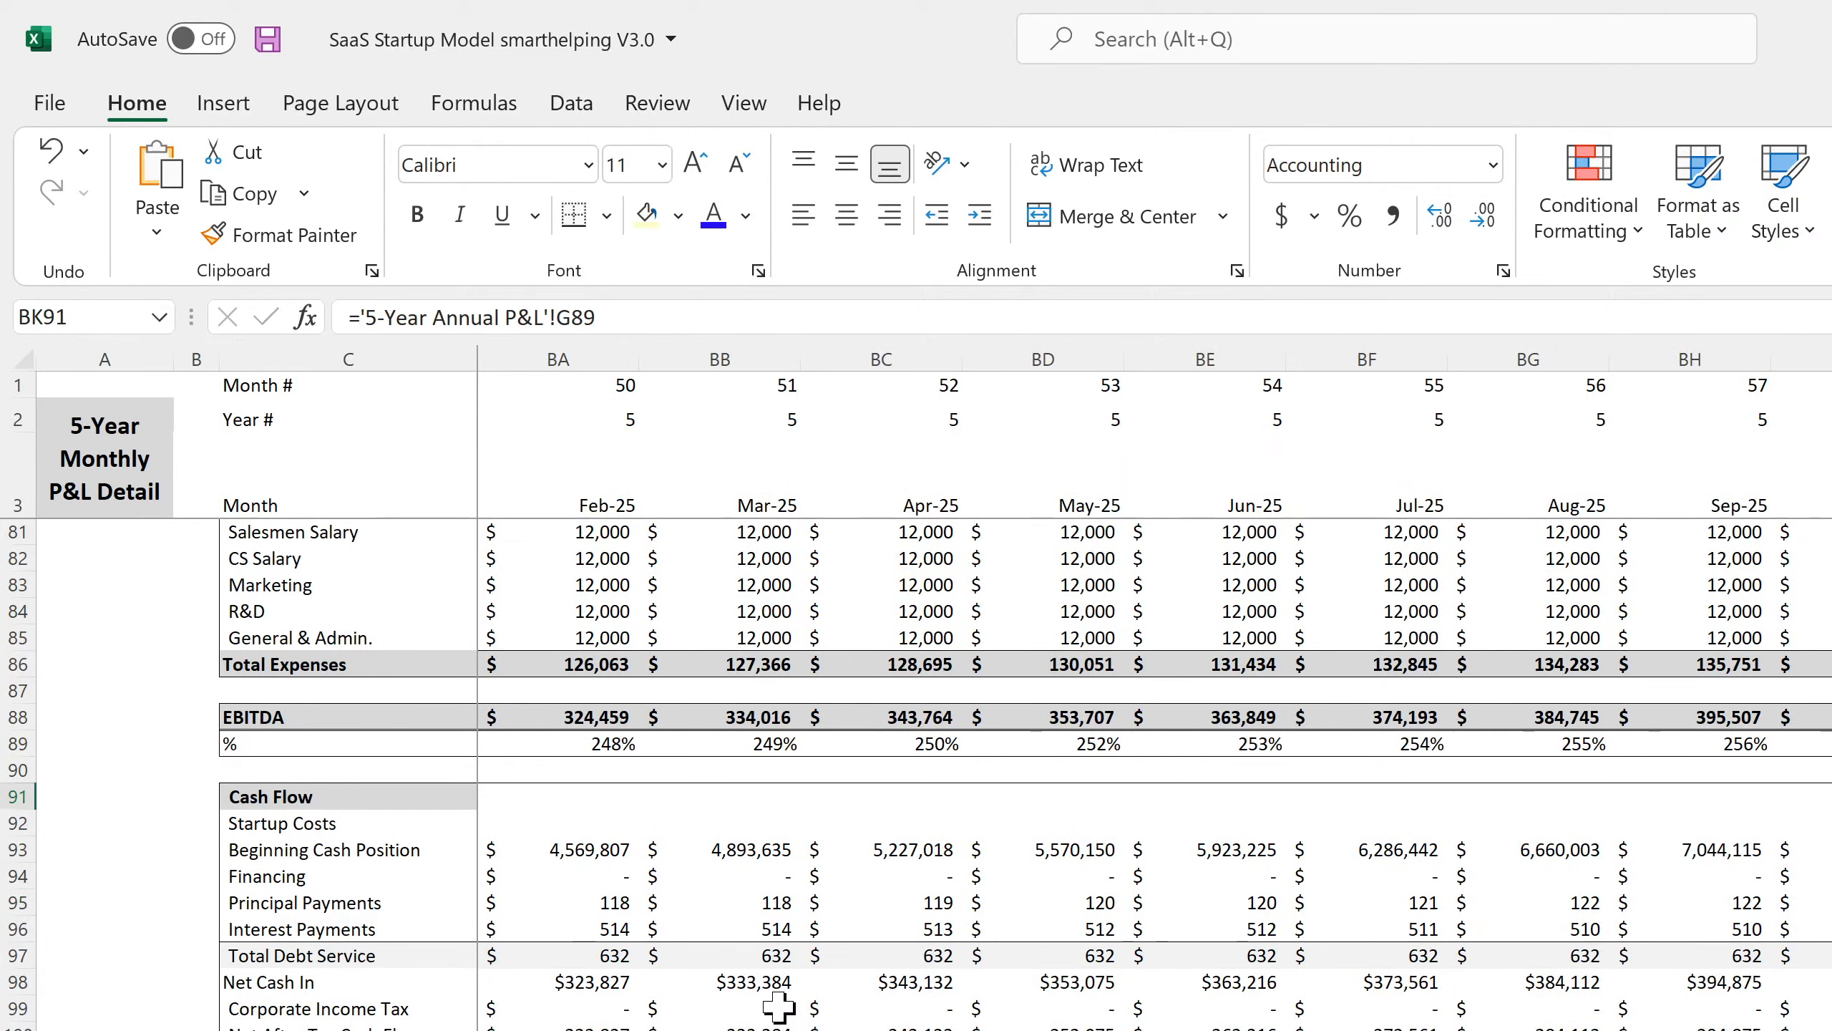
key(Down)
key(Down)
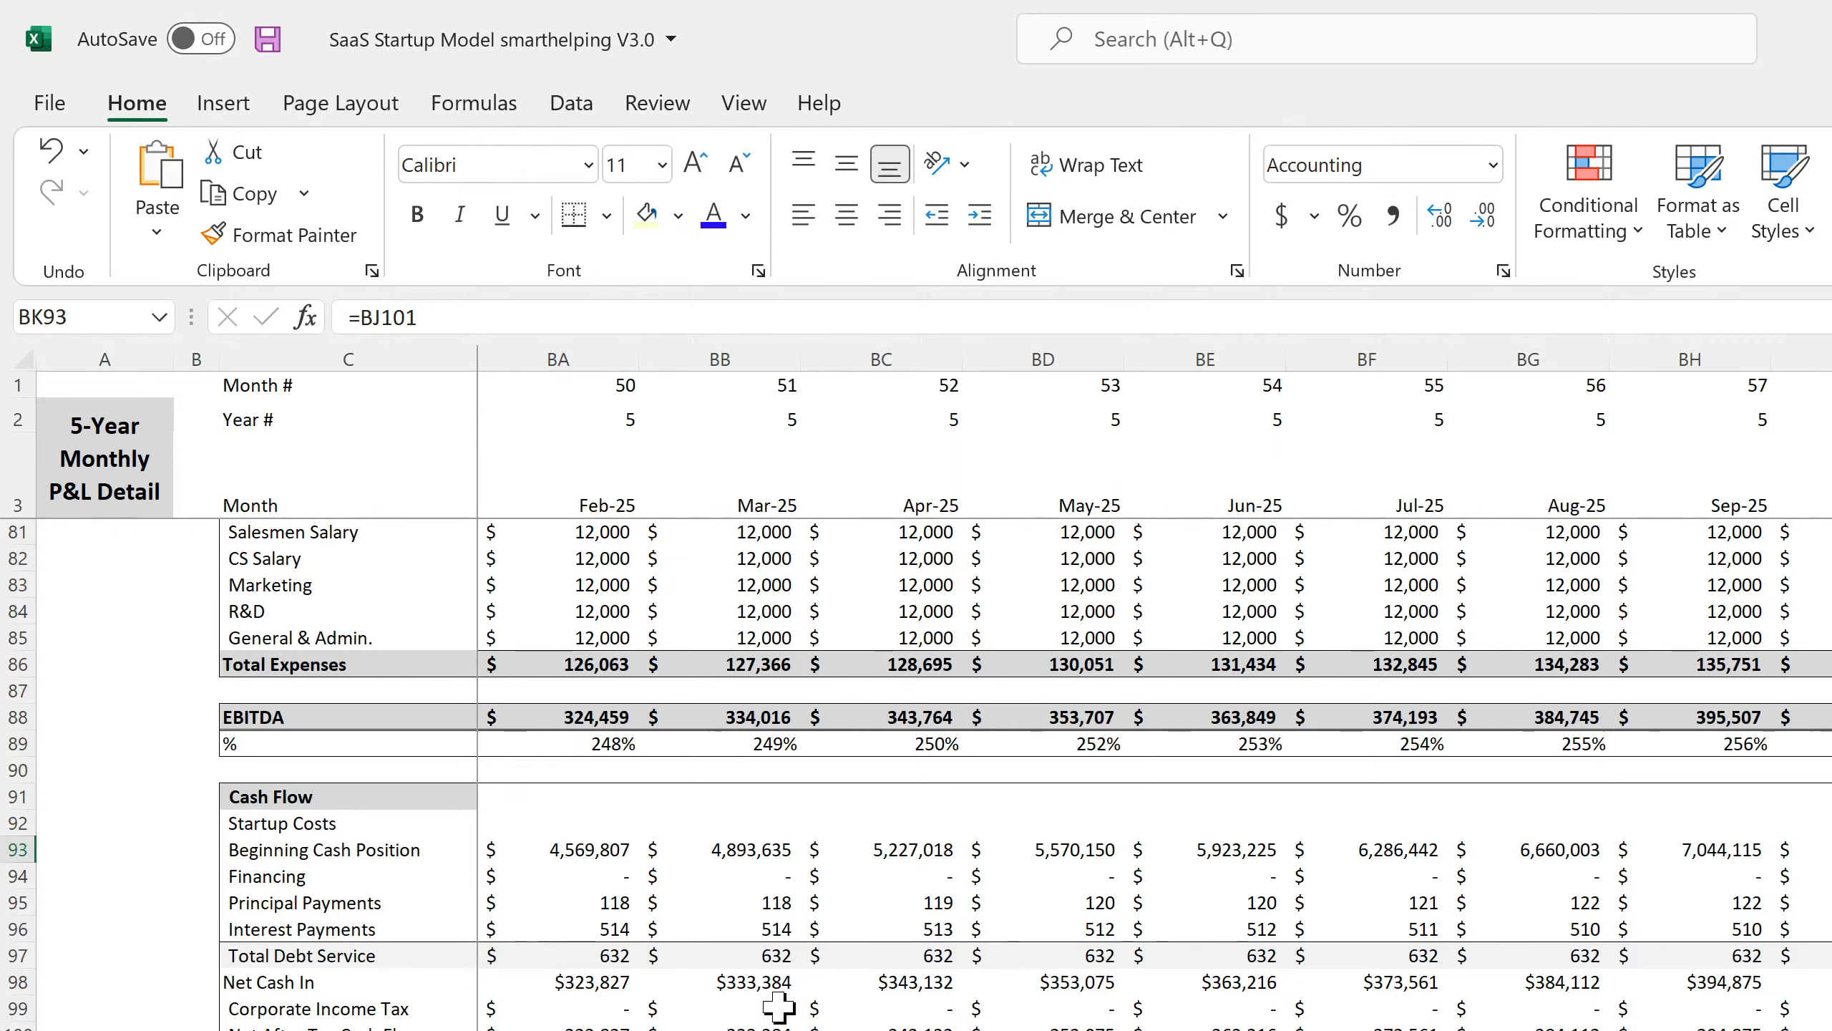
key(Down)
key(Down)
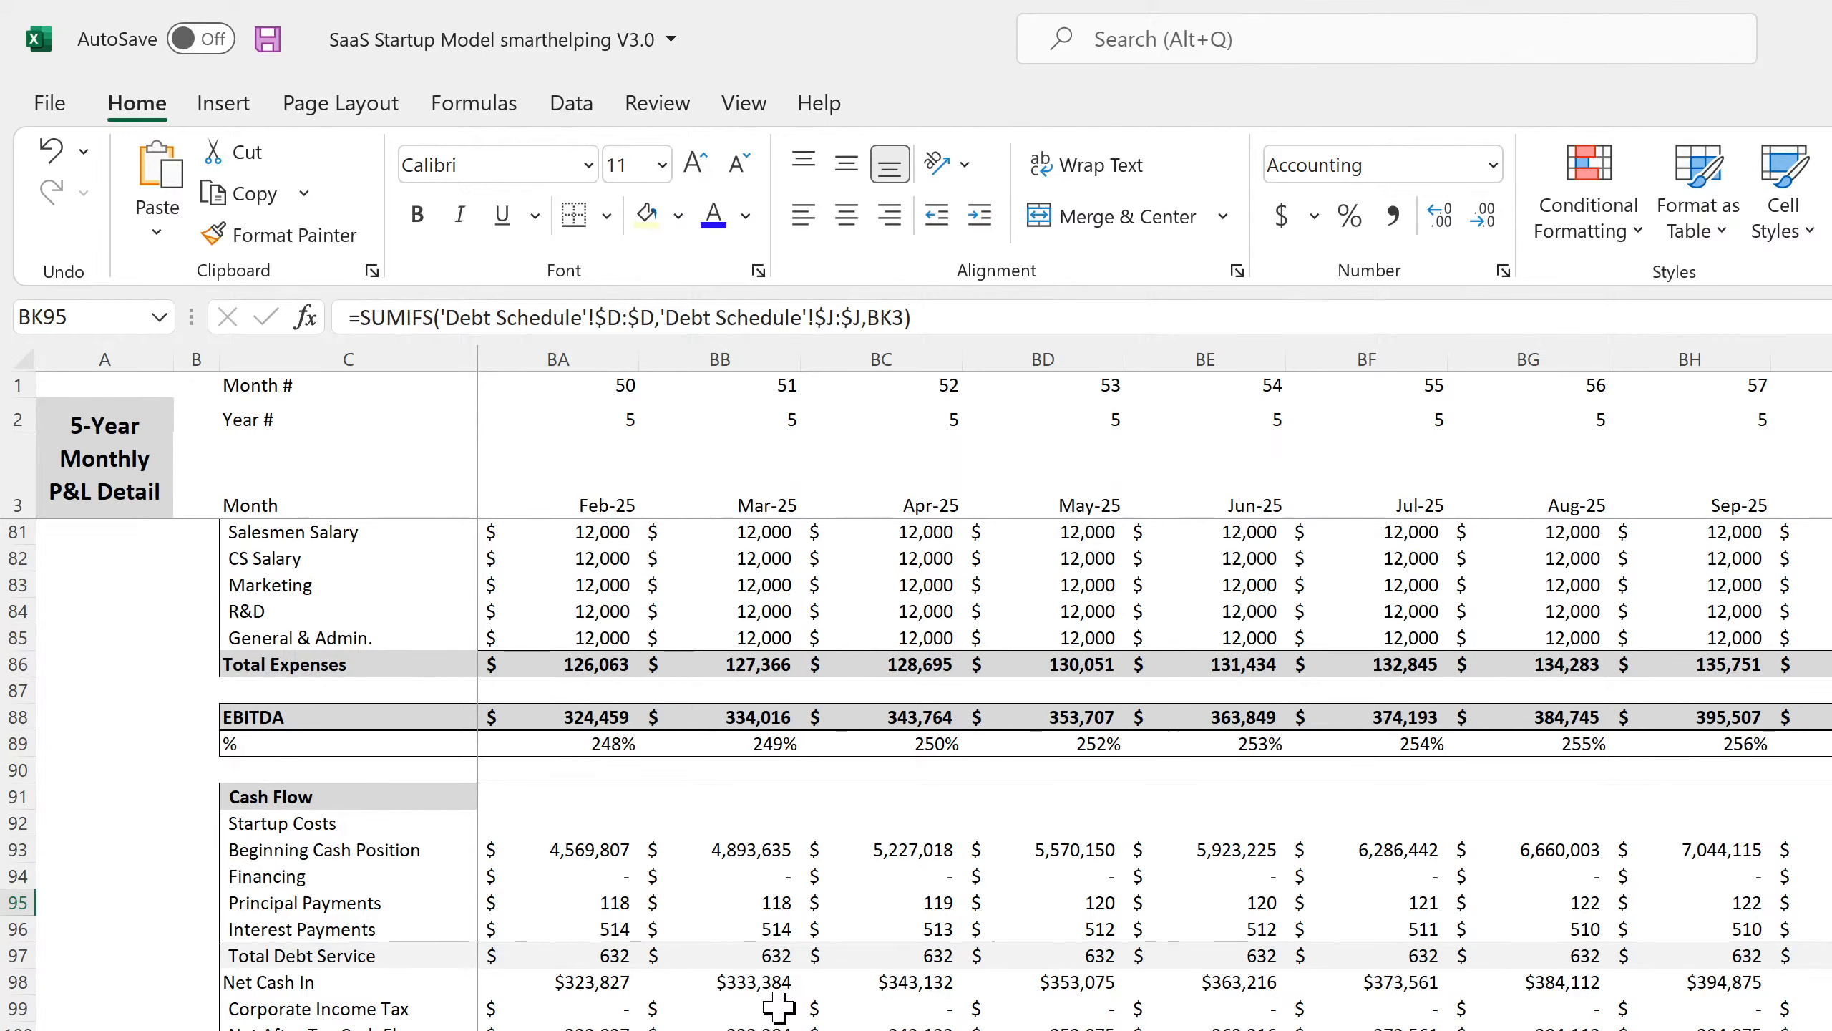
key(Down)
key(Up)
key(ctrl+Page_Down)
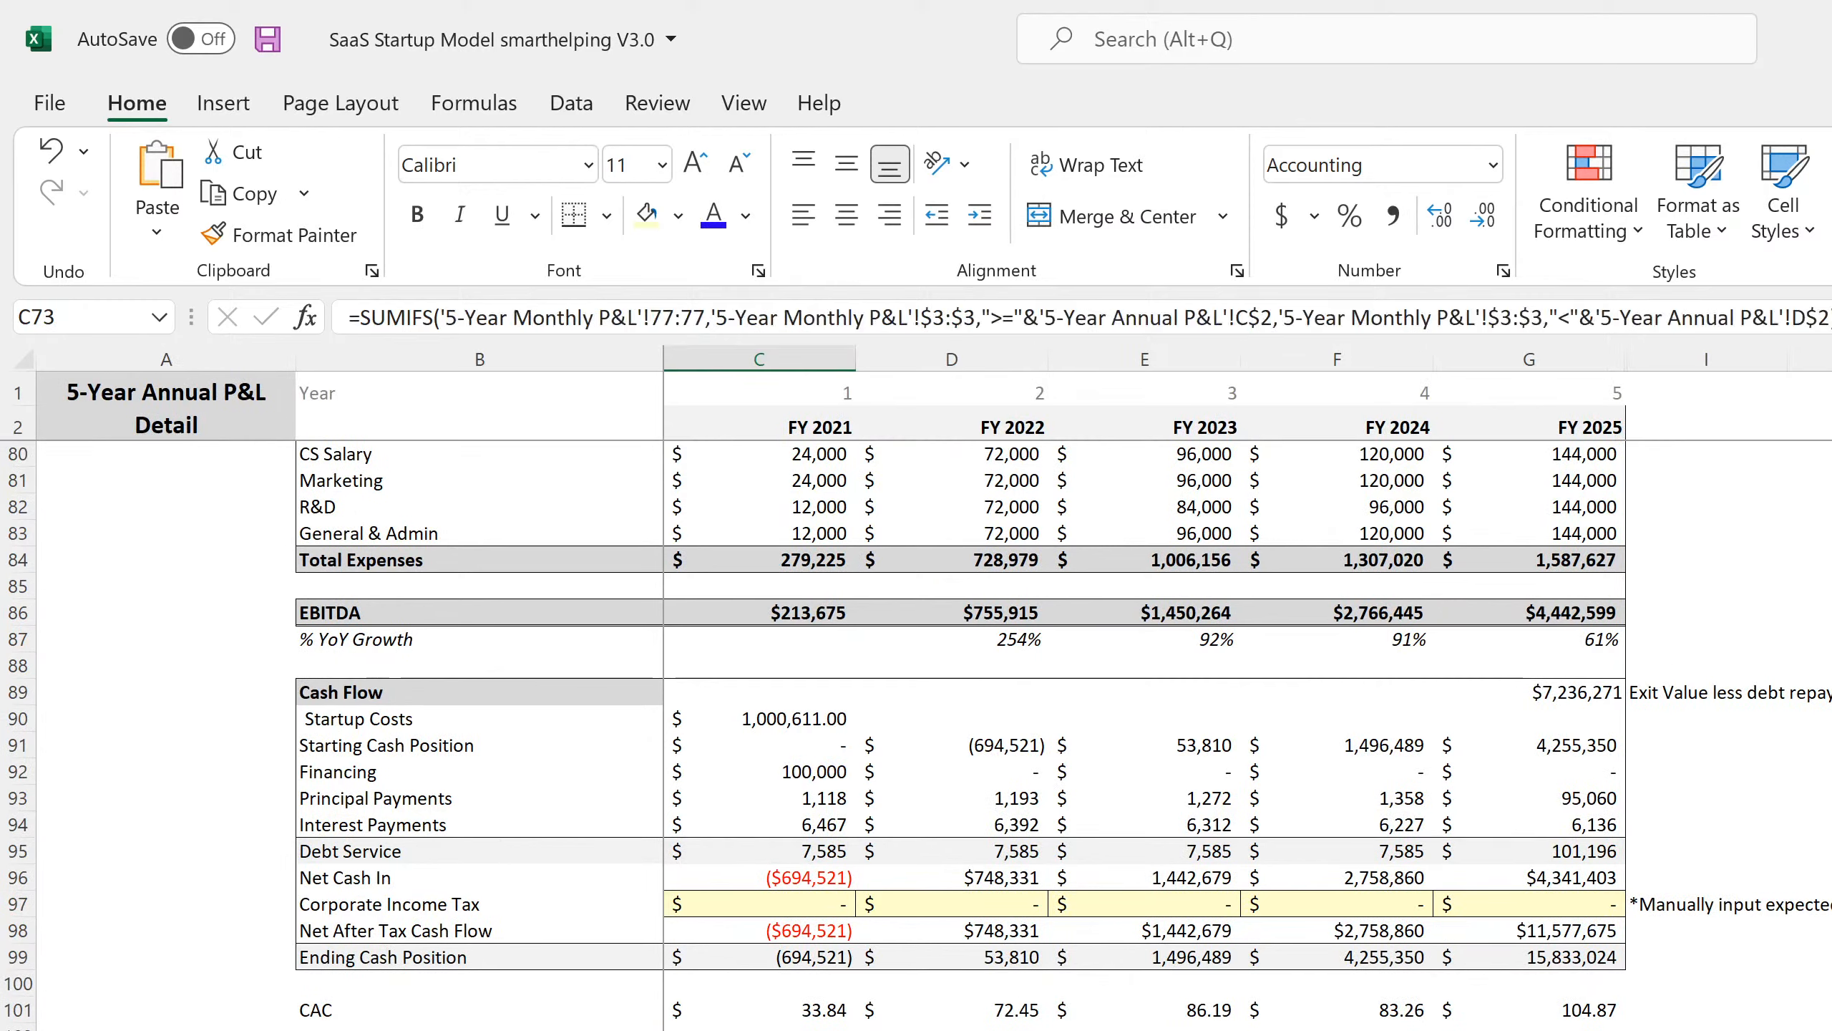
click(1579, 690)
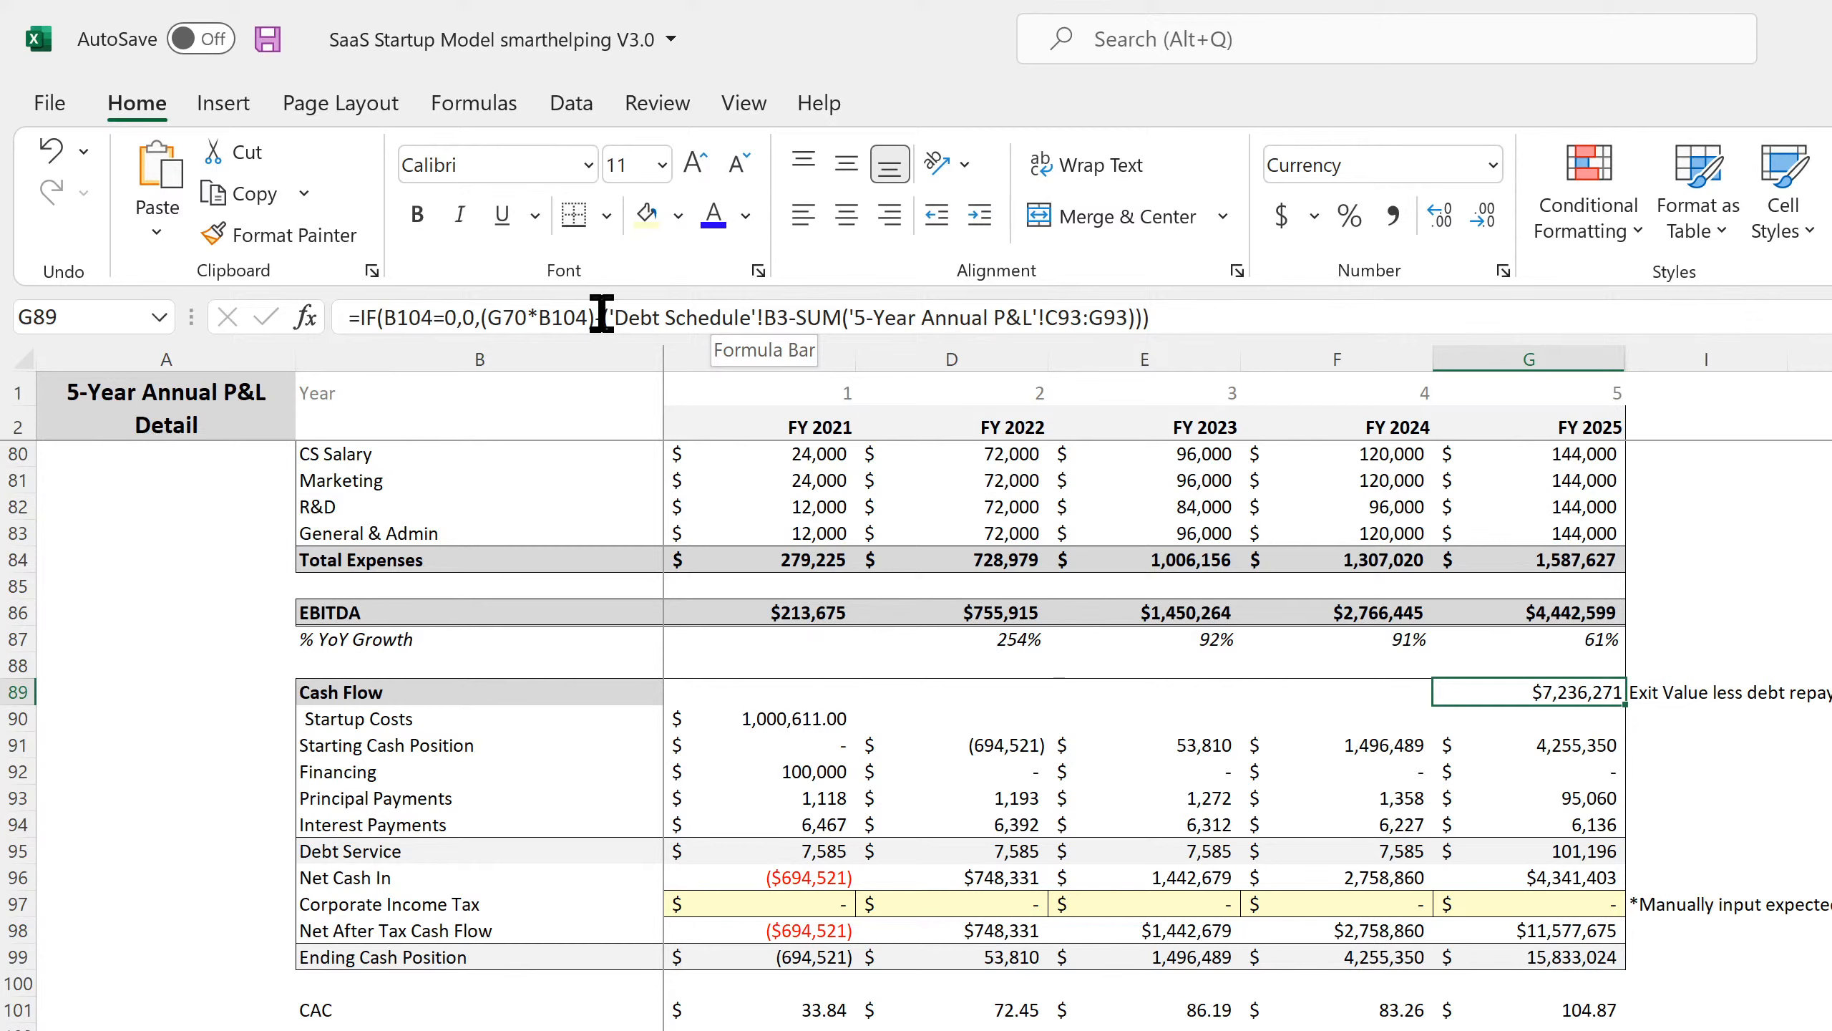
Remove the 'Debt Schedule' subtraction so G89 reads =IF(B104=0,0,(G70*B104)), accepting Excel's correction.
drag(605, 318, 1259, 331)
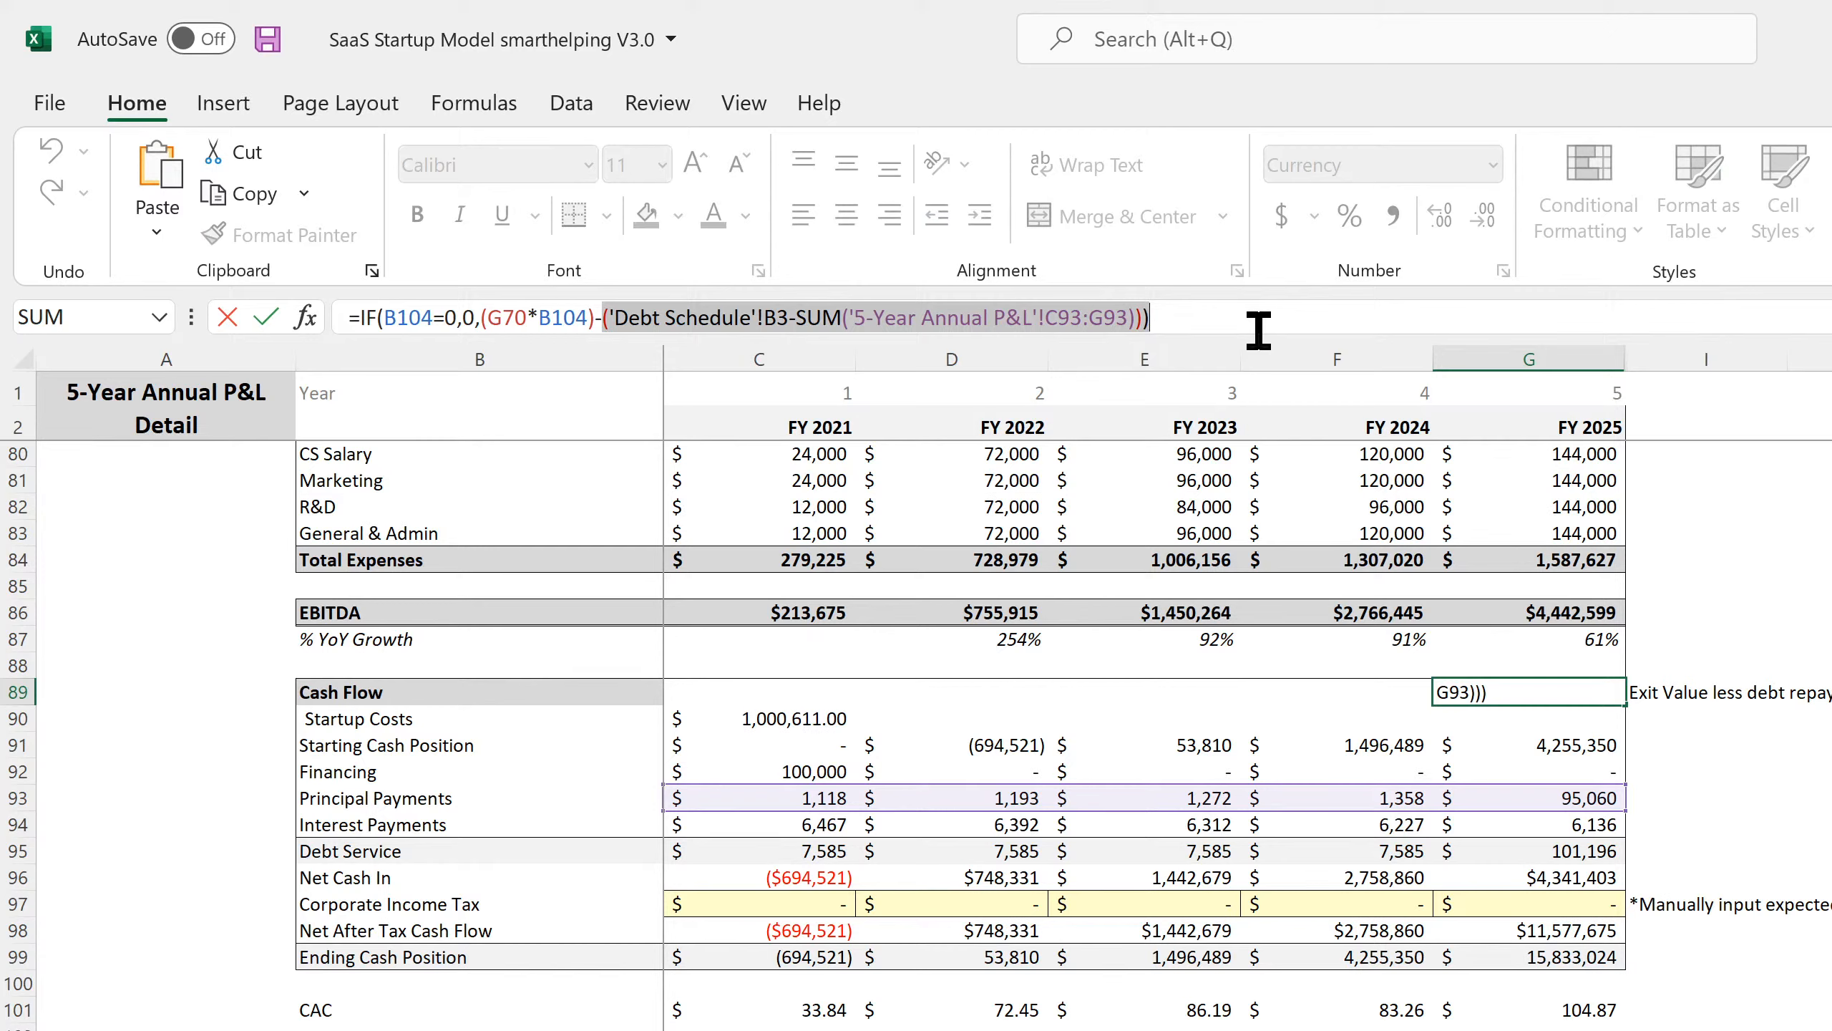
key(BackSpace)
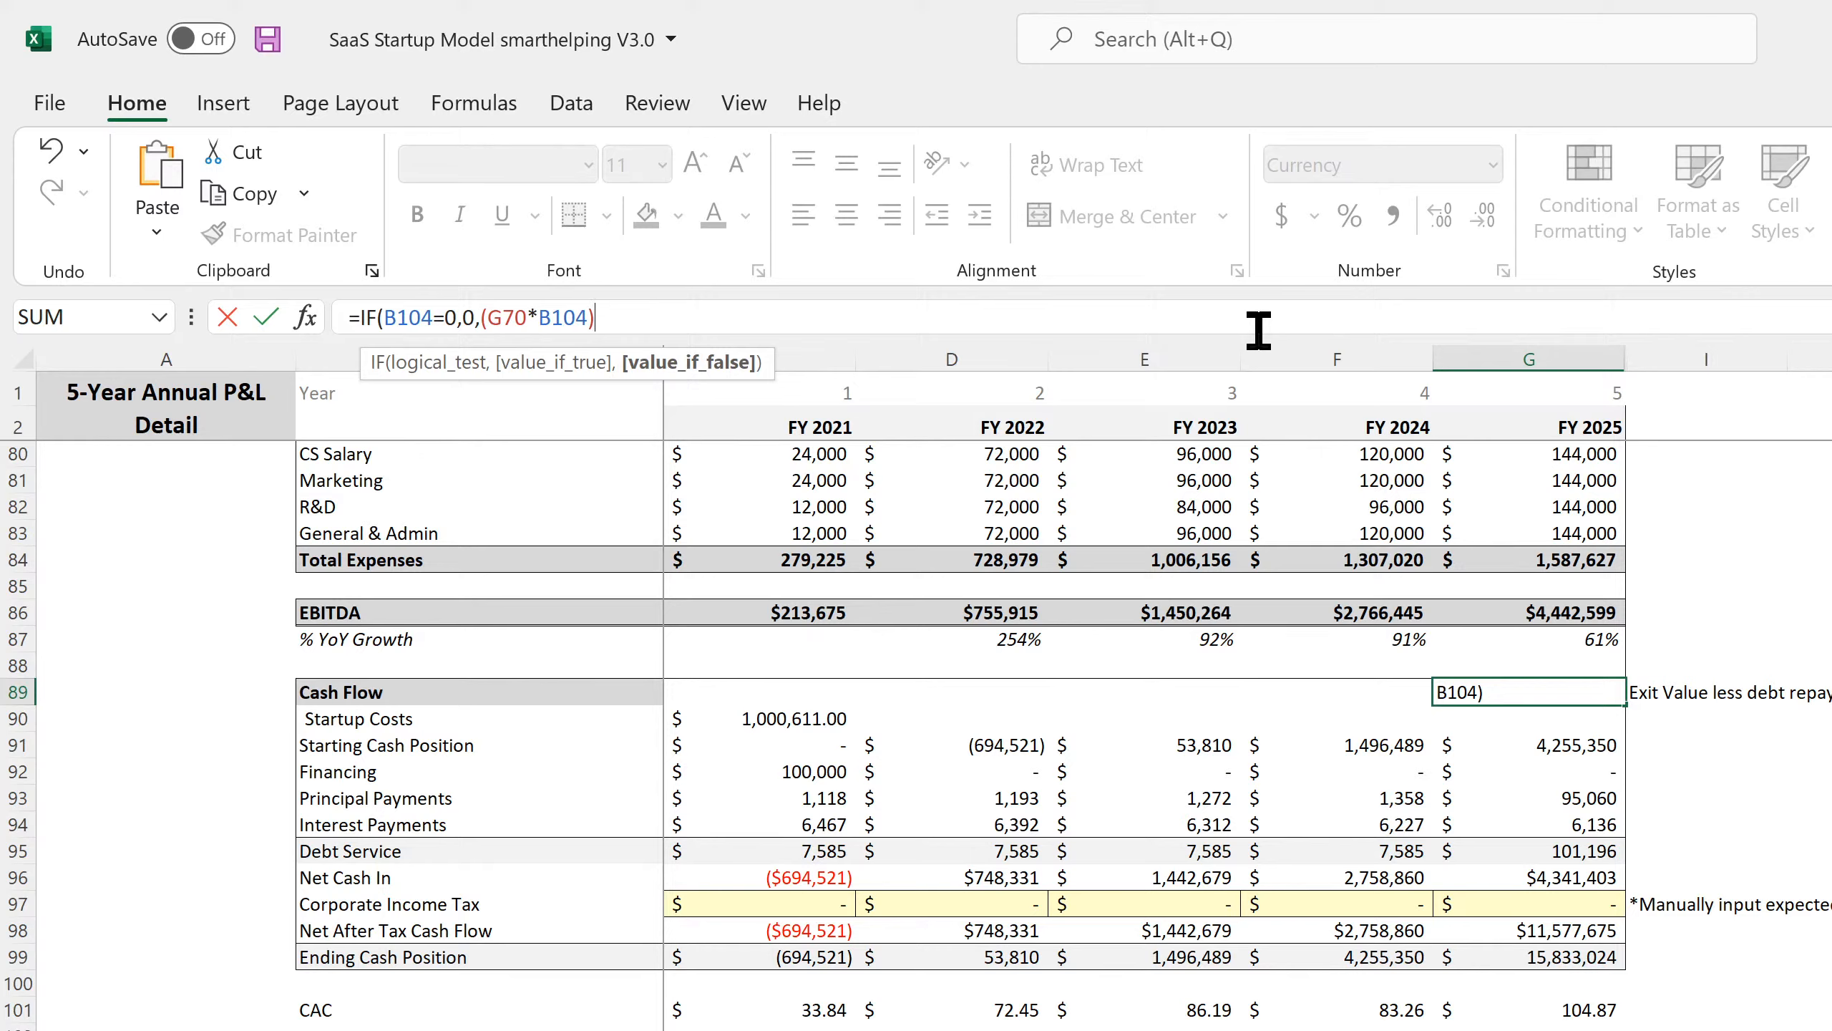
key(Return)
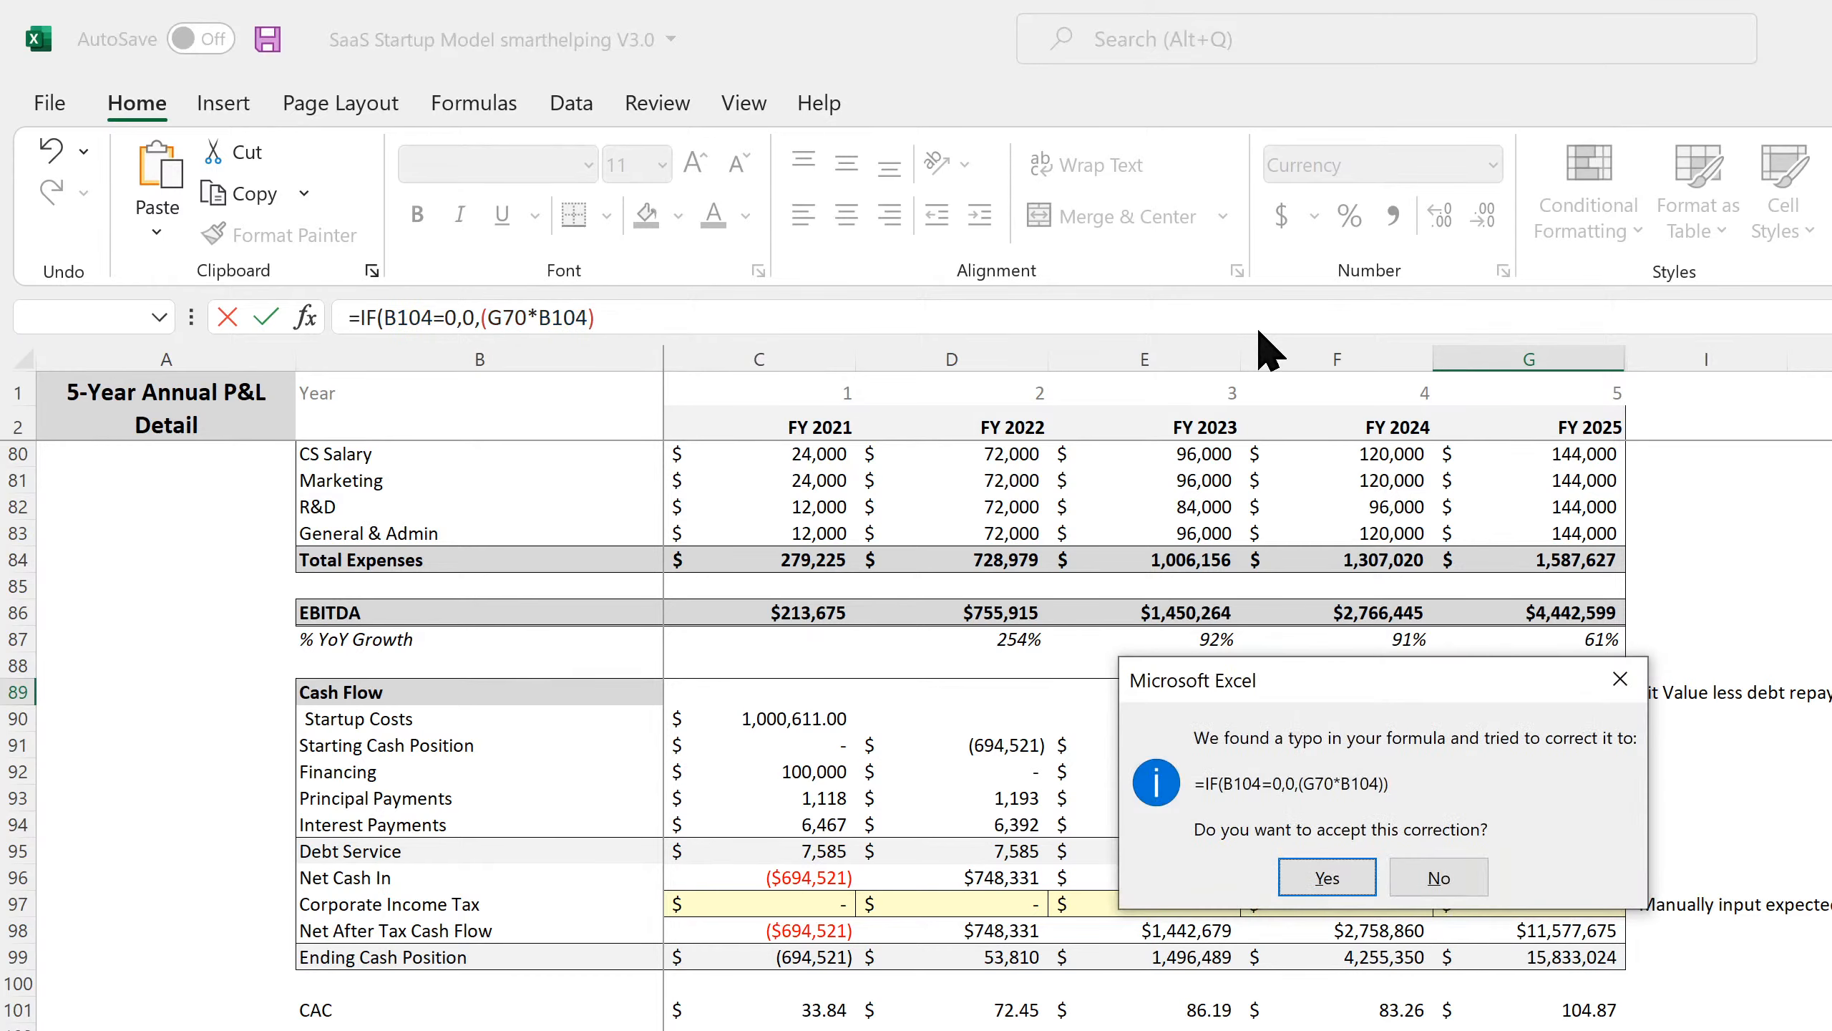
key(Return)
key(Up)
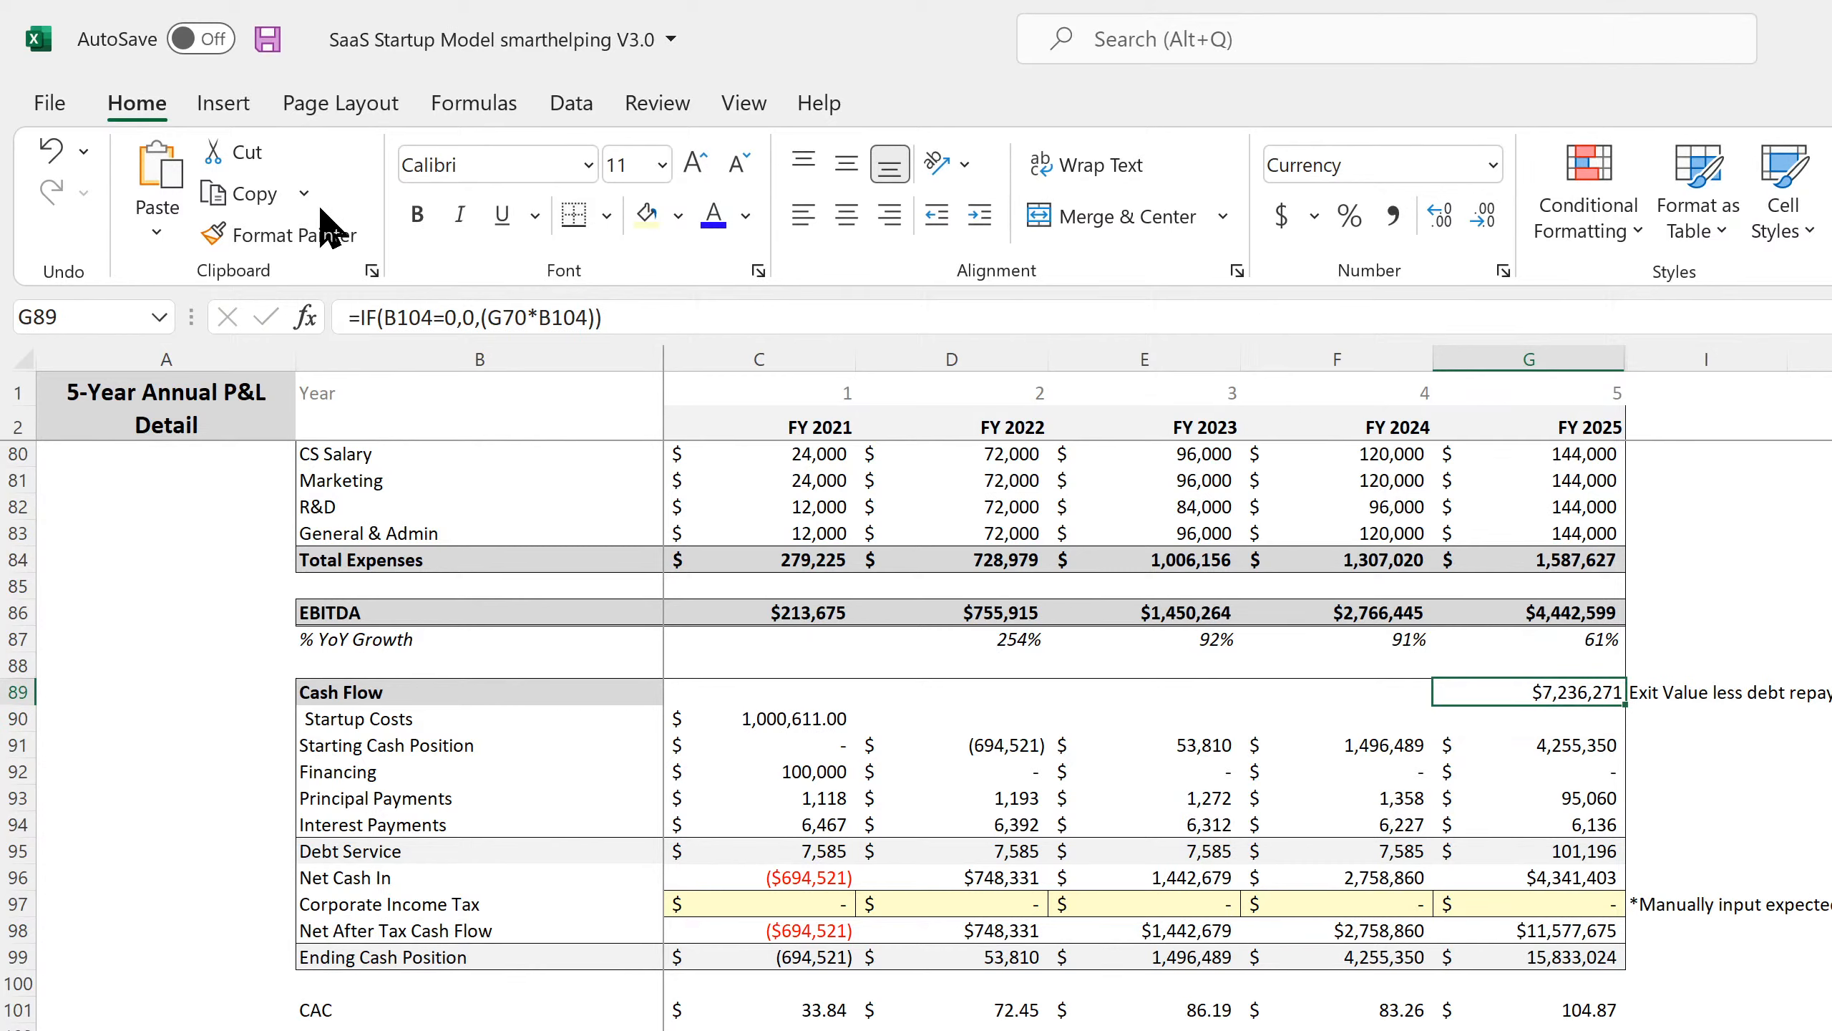
Compare the change via undo/redo, save the workbook, and select the five-year Principal Payments totals.
click(52, 152)
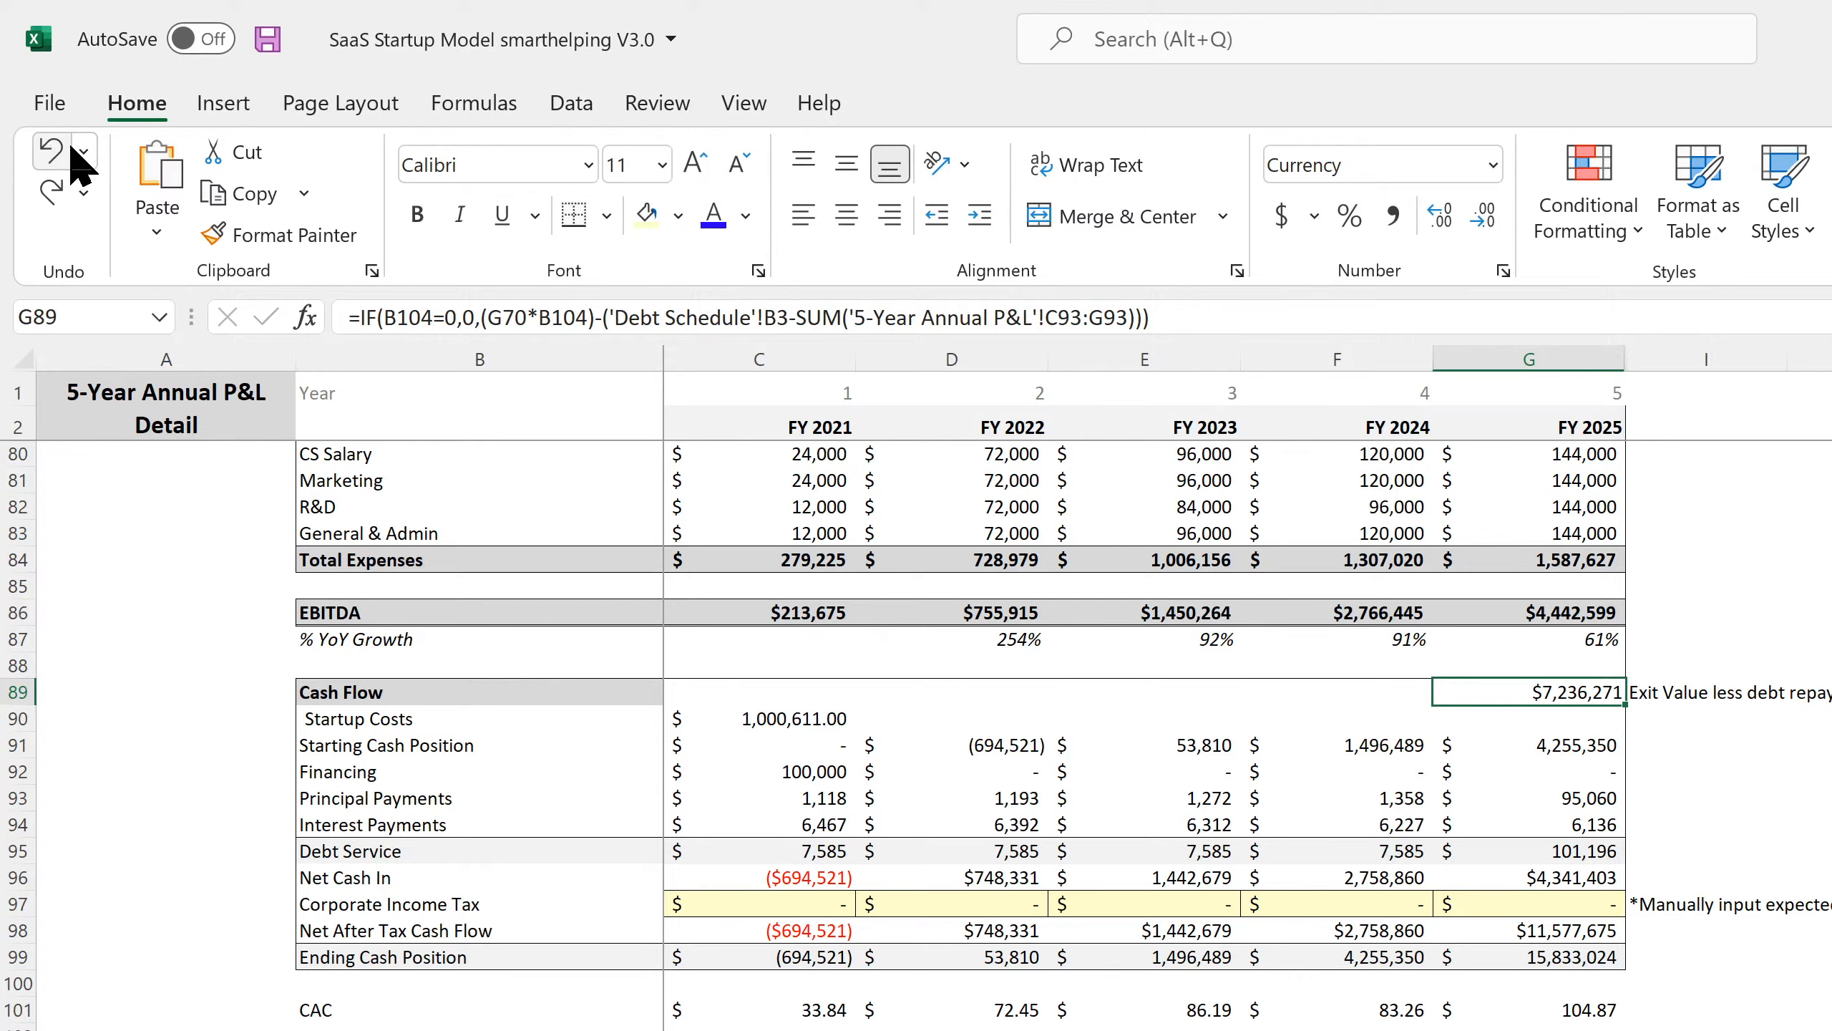
click(50, 200)
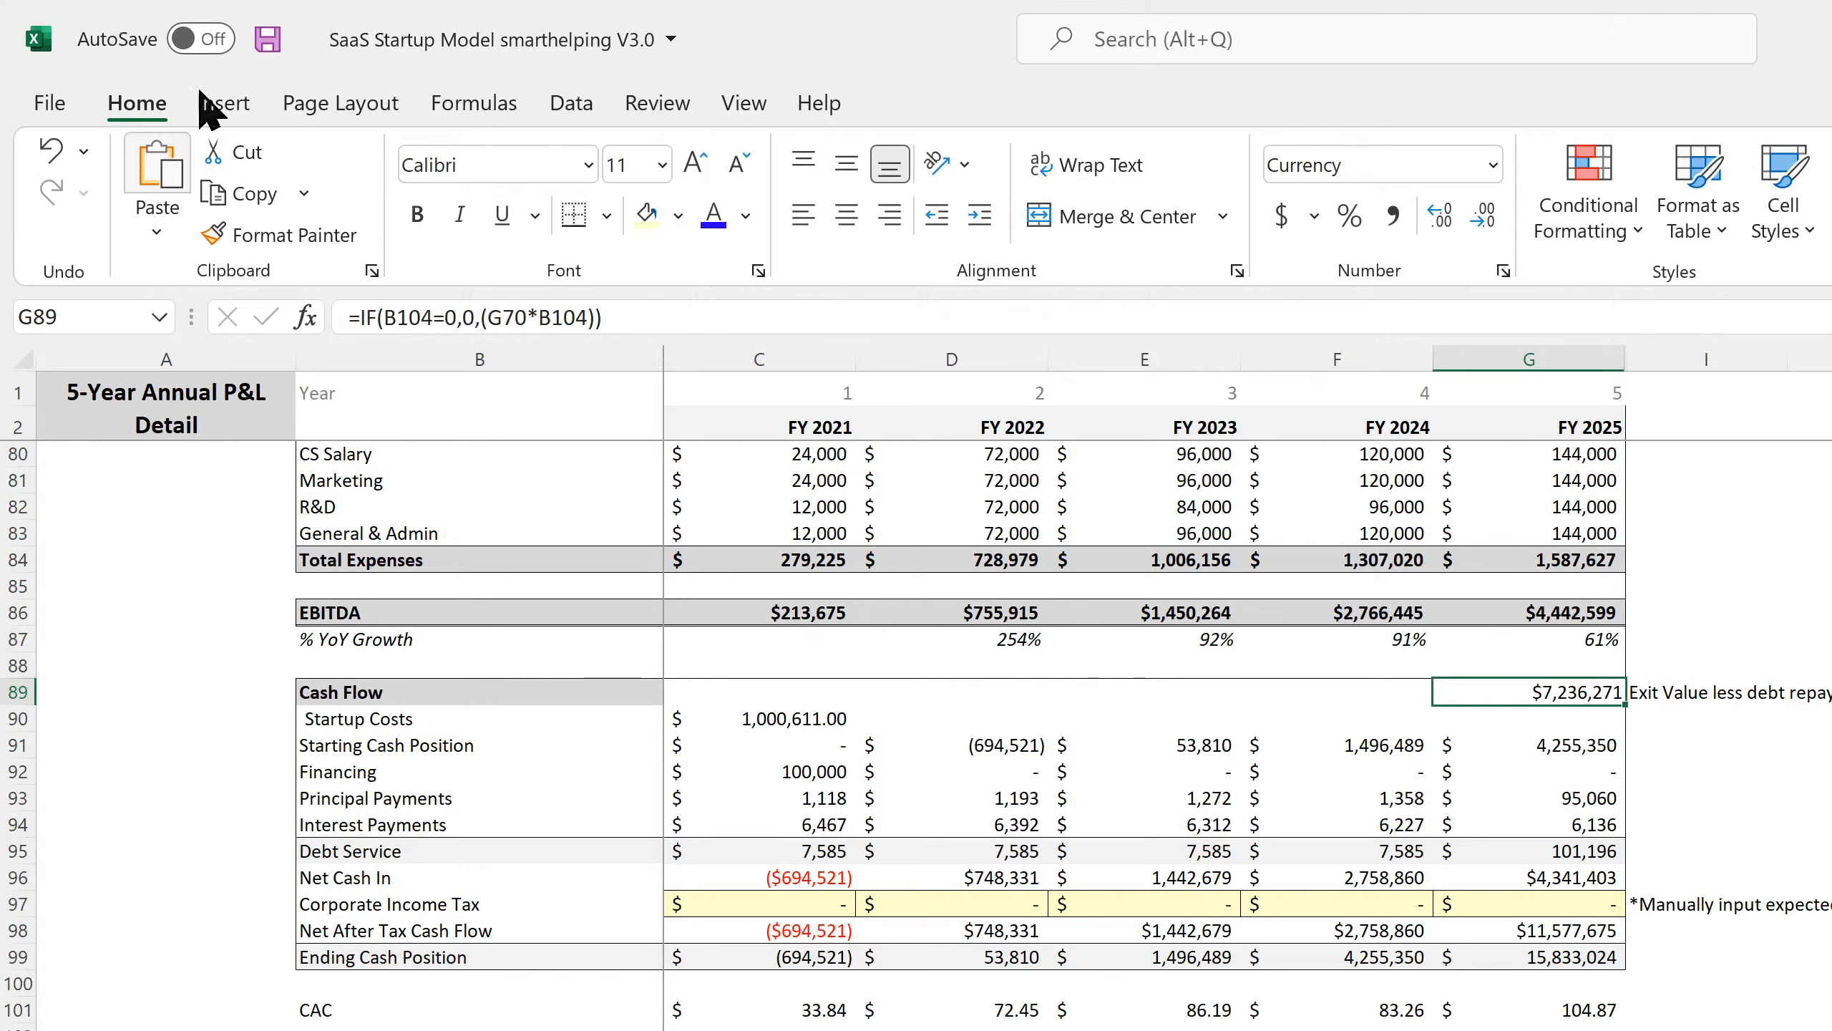
click(268, 40)
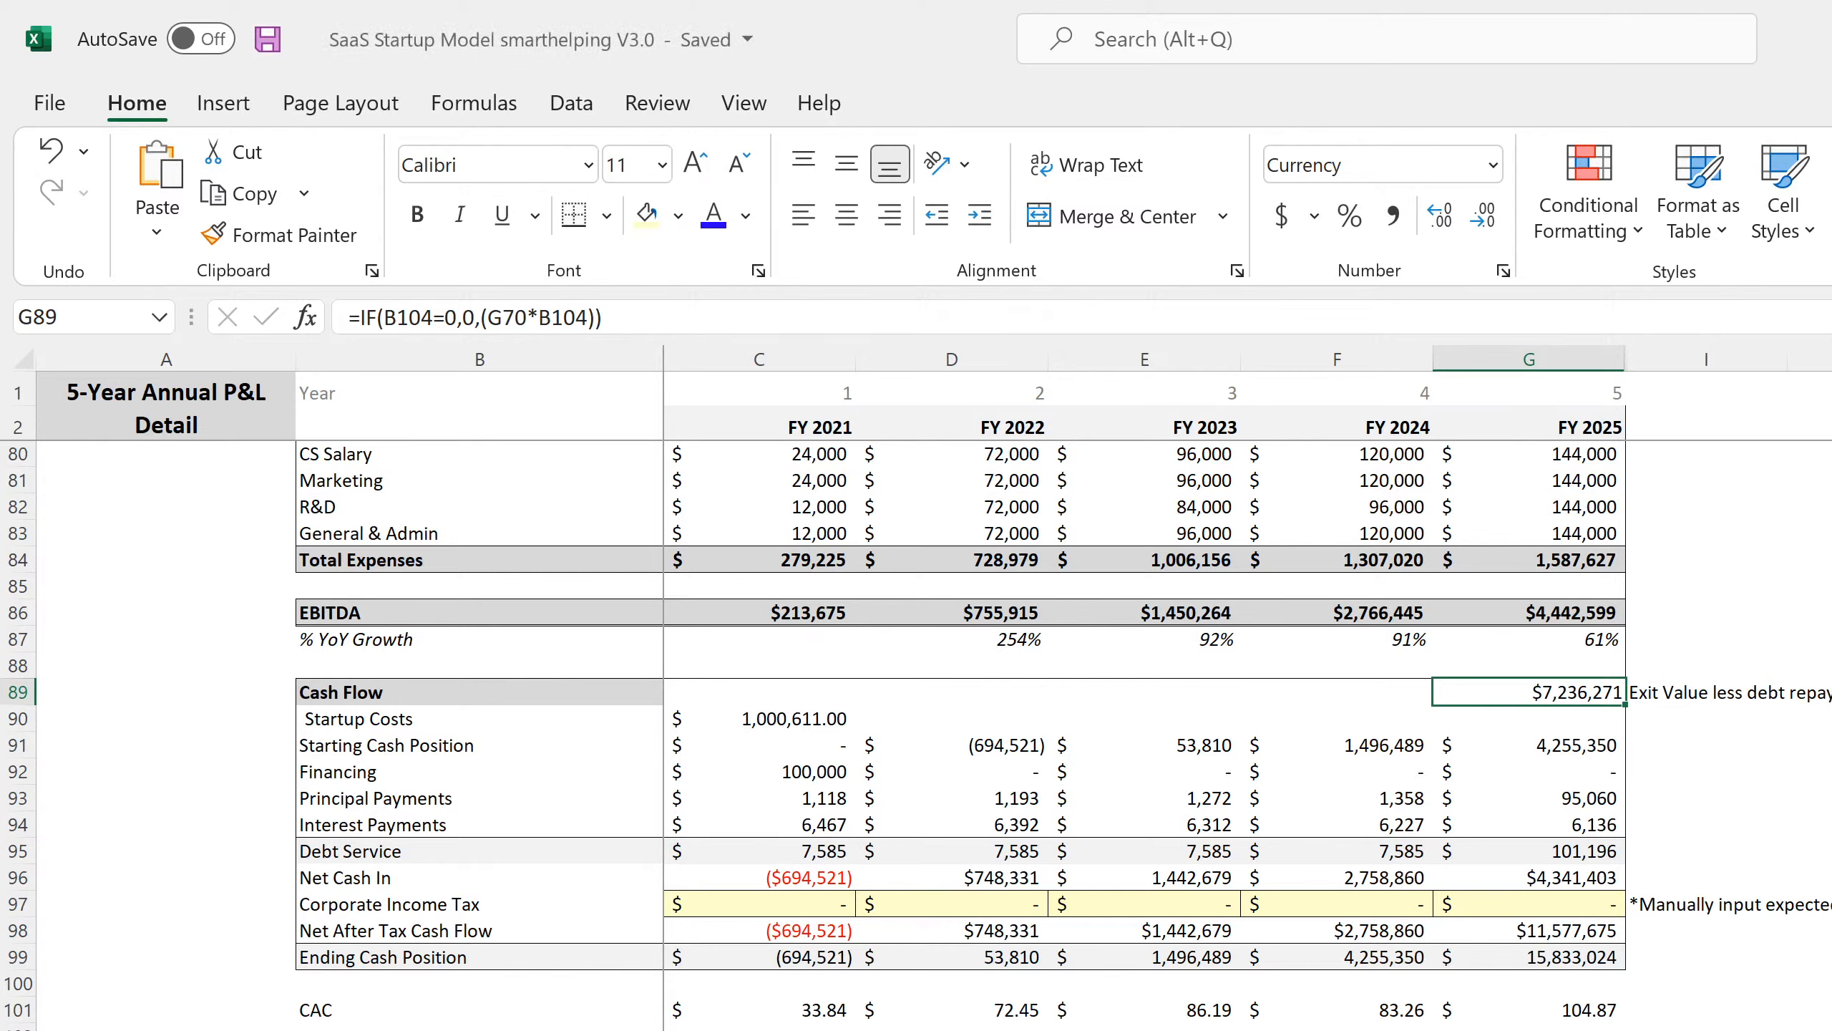
click(1524, 797)
drag(1525, 797, 780, 778)
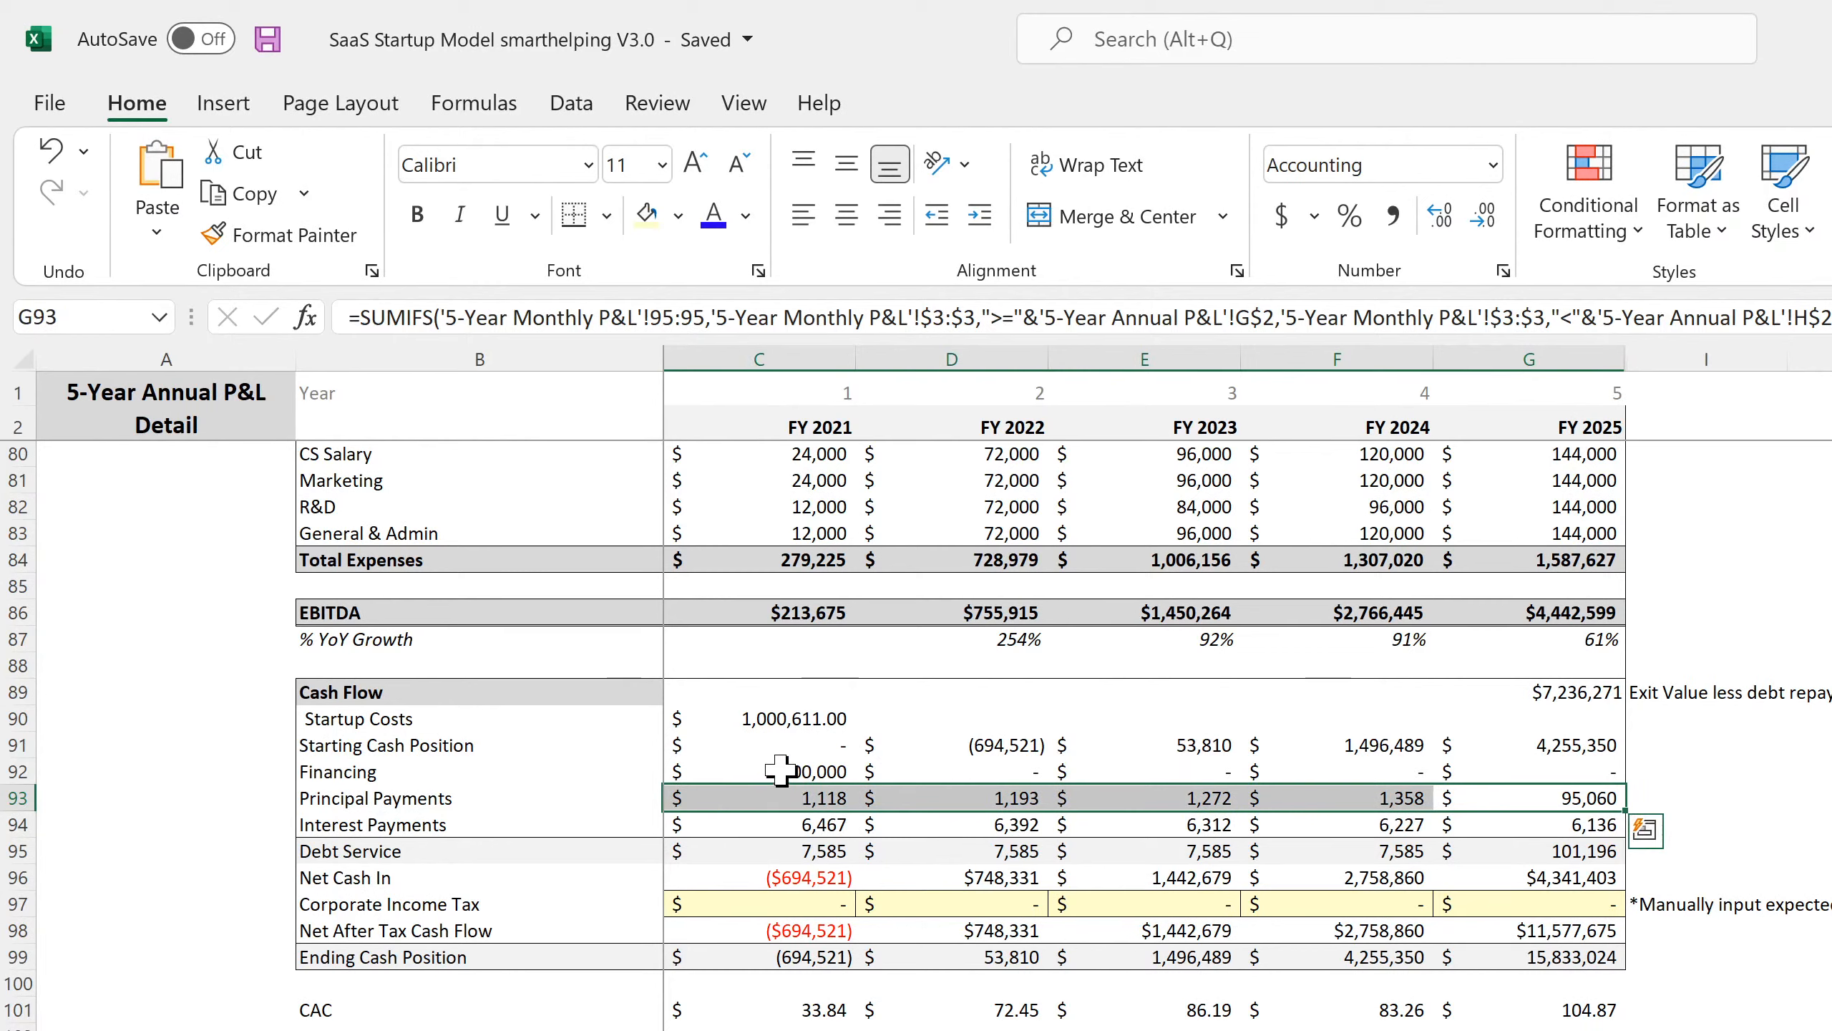
Save the workbook and select the note cell beside the FY 2025 exit value.
click(268, 38)
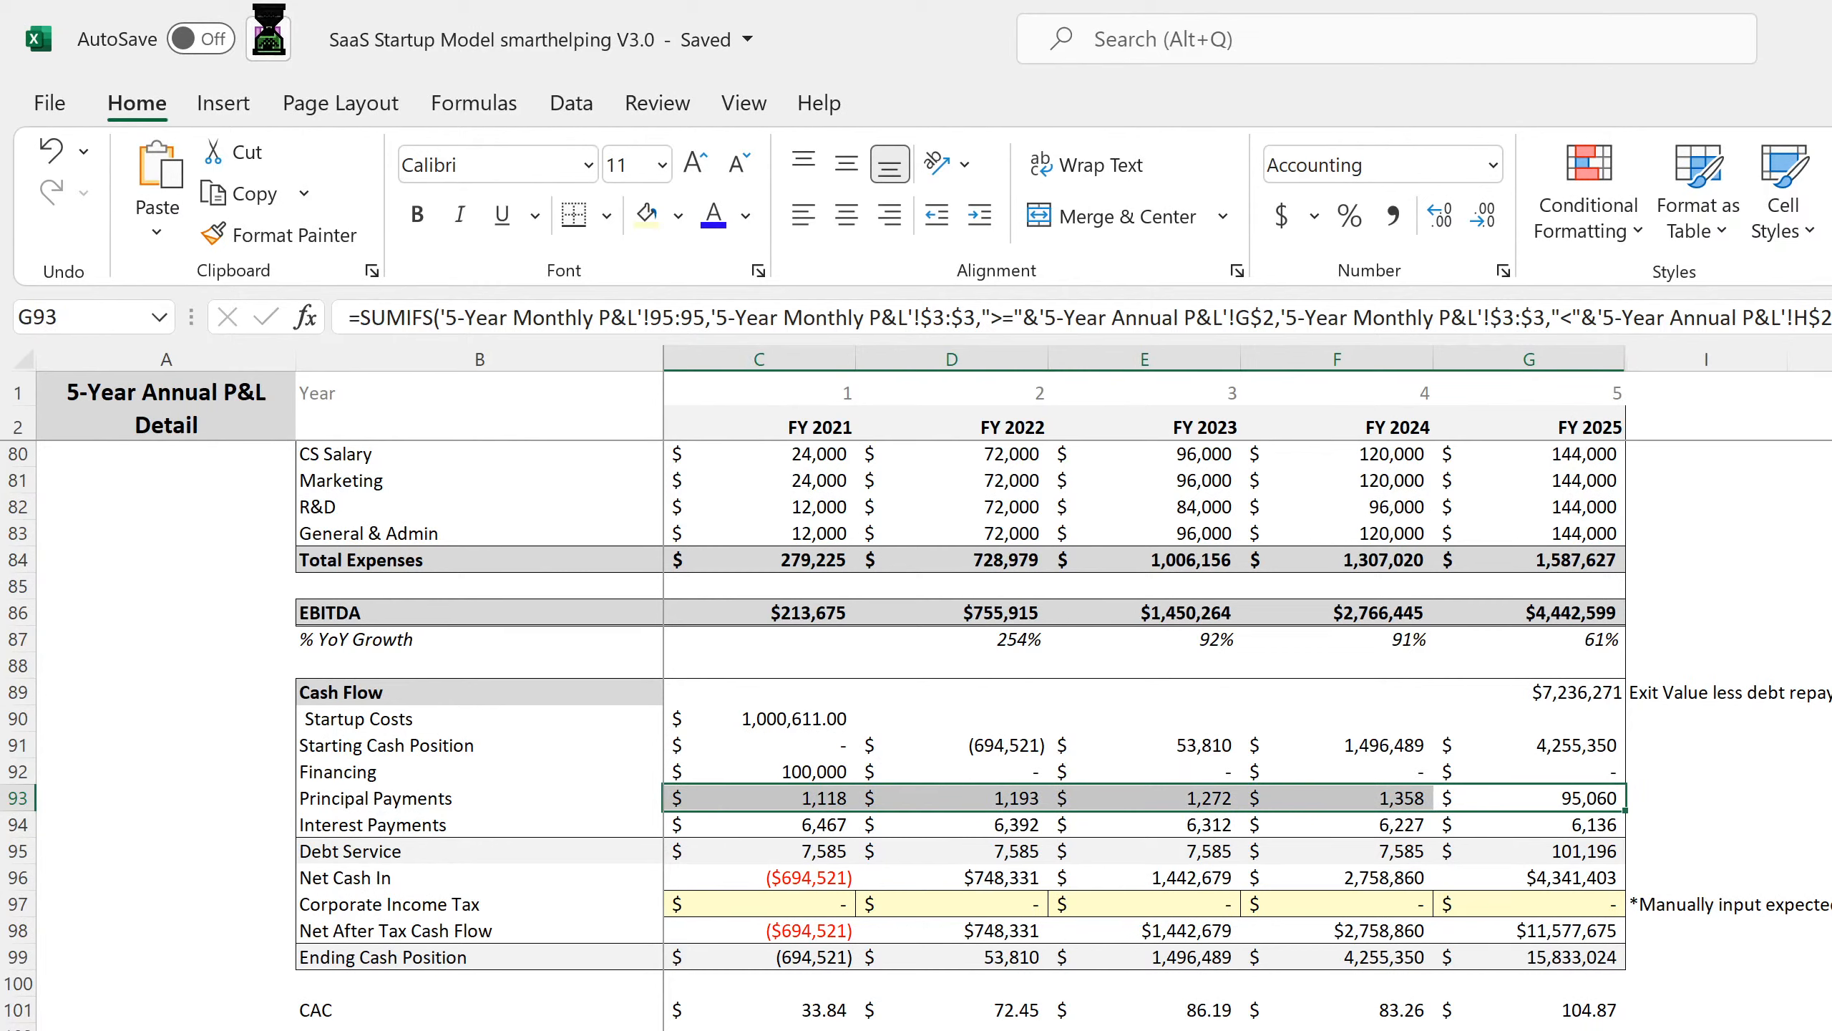
click(1594, 691)
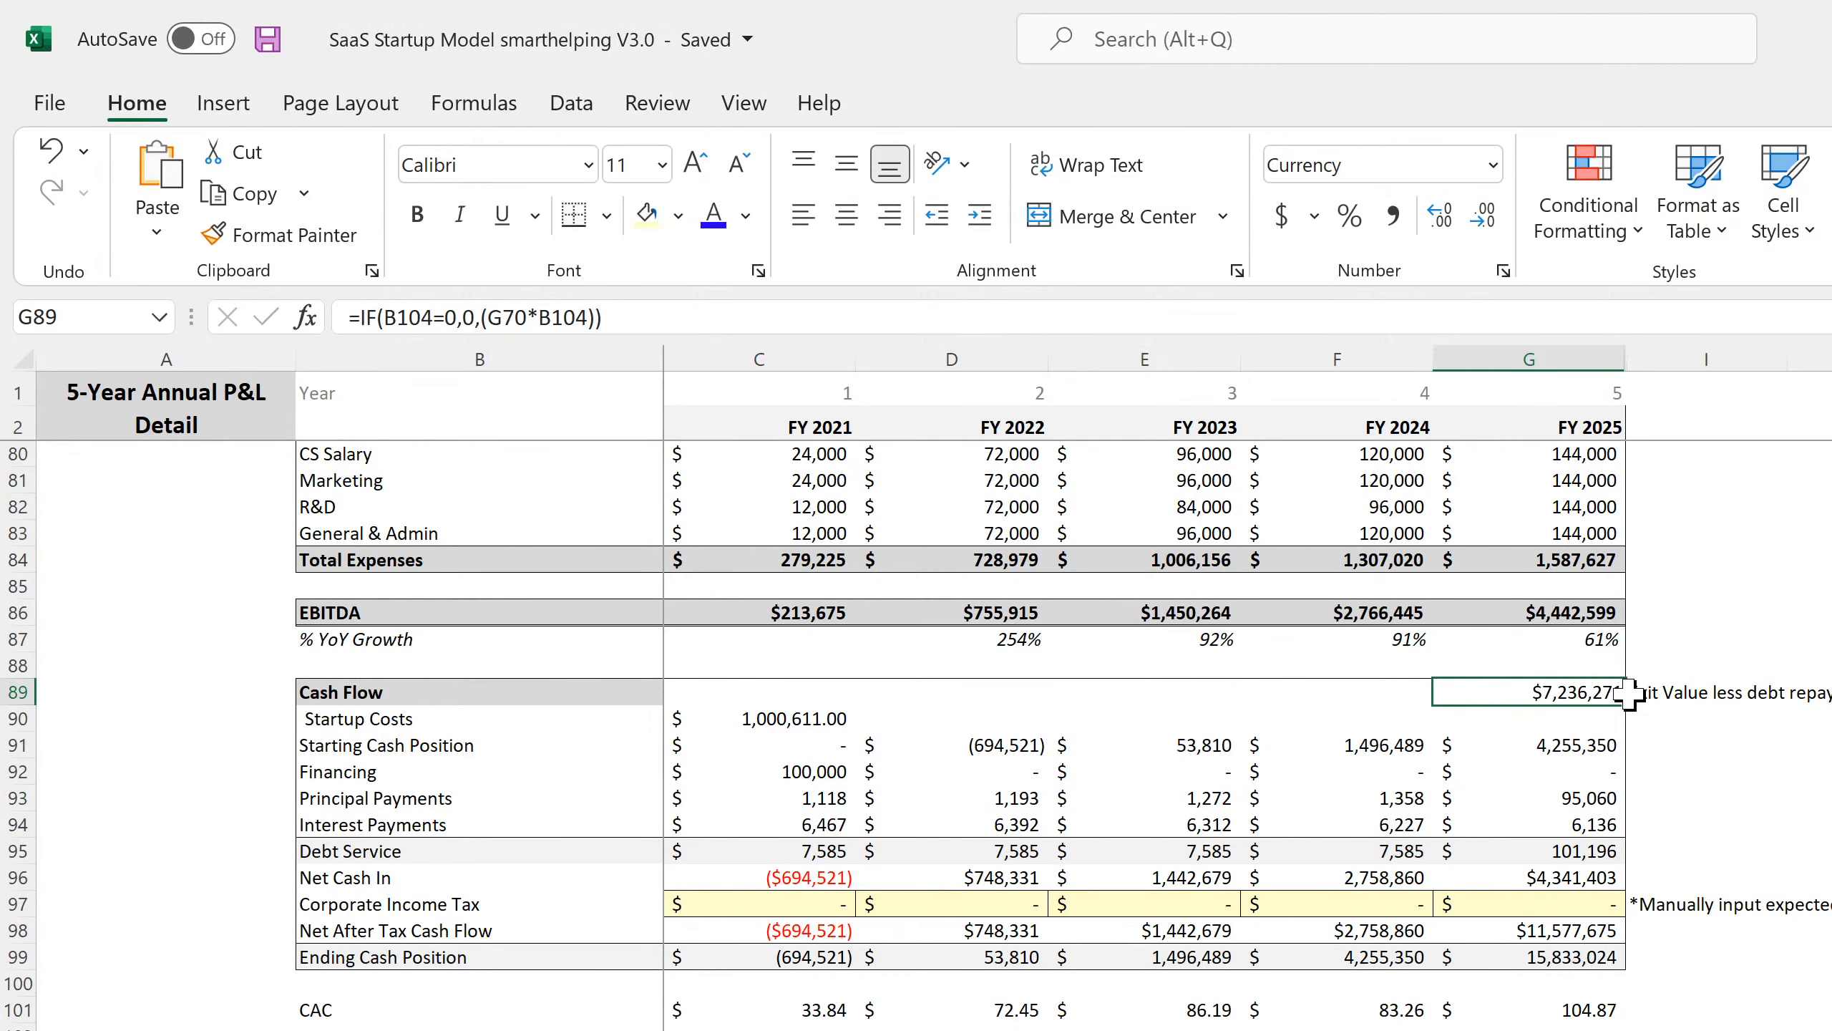
click(1659, 693)
click(1587, 691)
click(1642, 690)
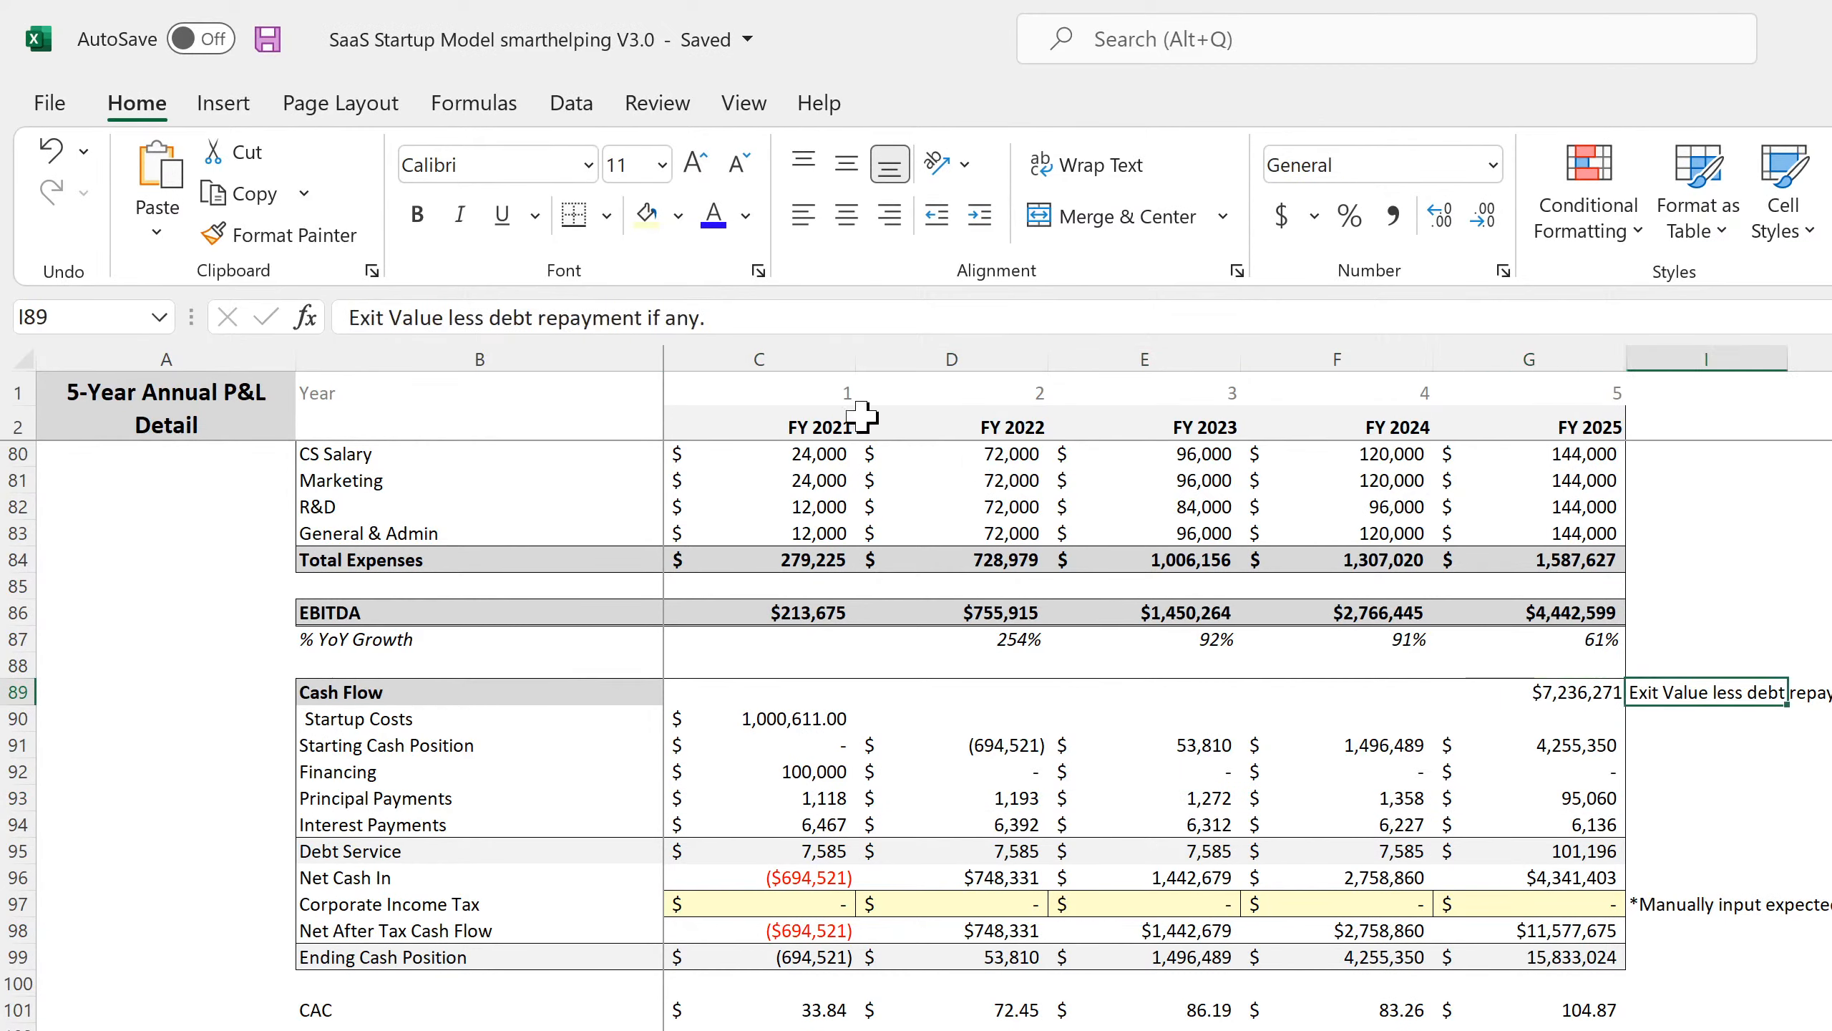
Replace that note with the label 'Total Exit Proceeds' and recheck G89's formula.
click(464, 318)
drag(449, 317, 981, 358)
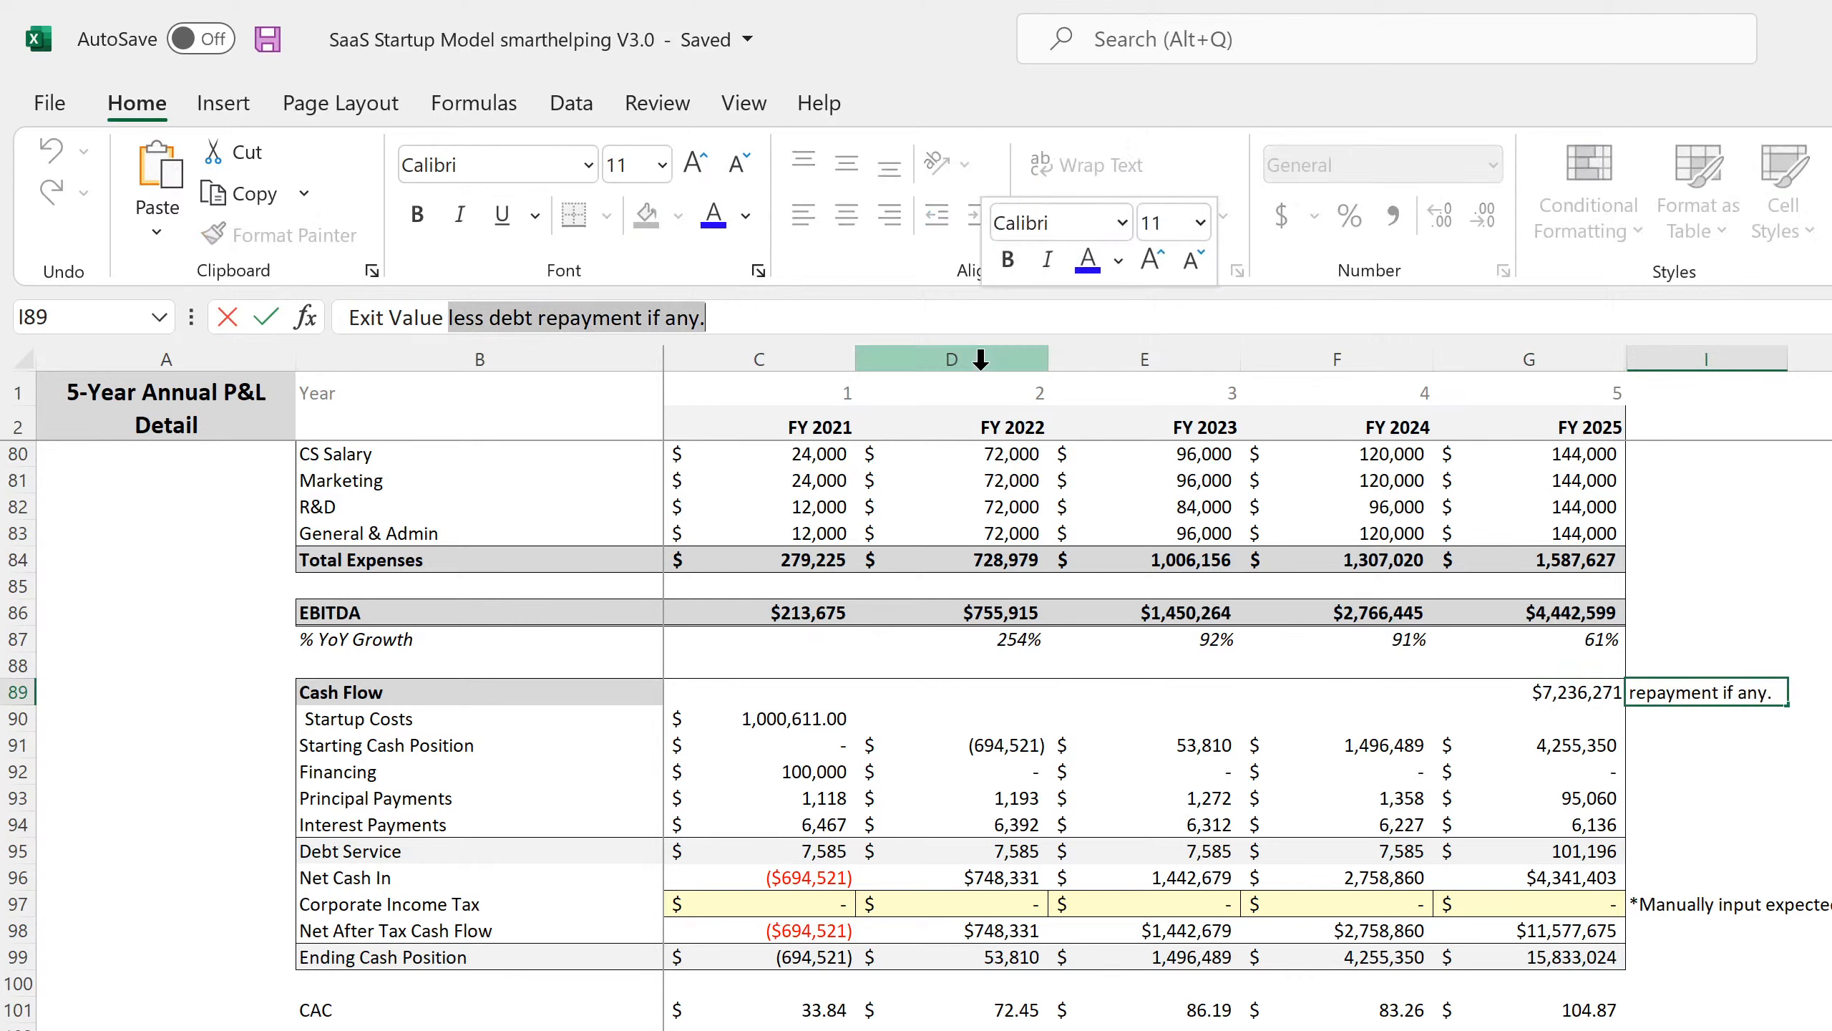
key(BackSpace)
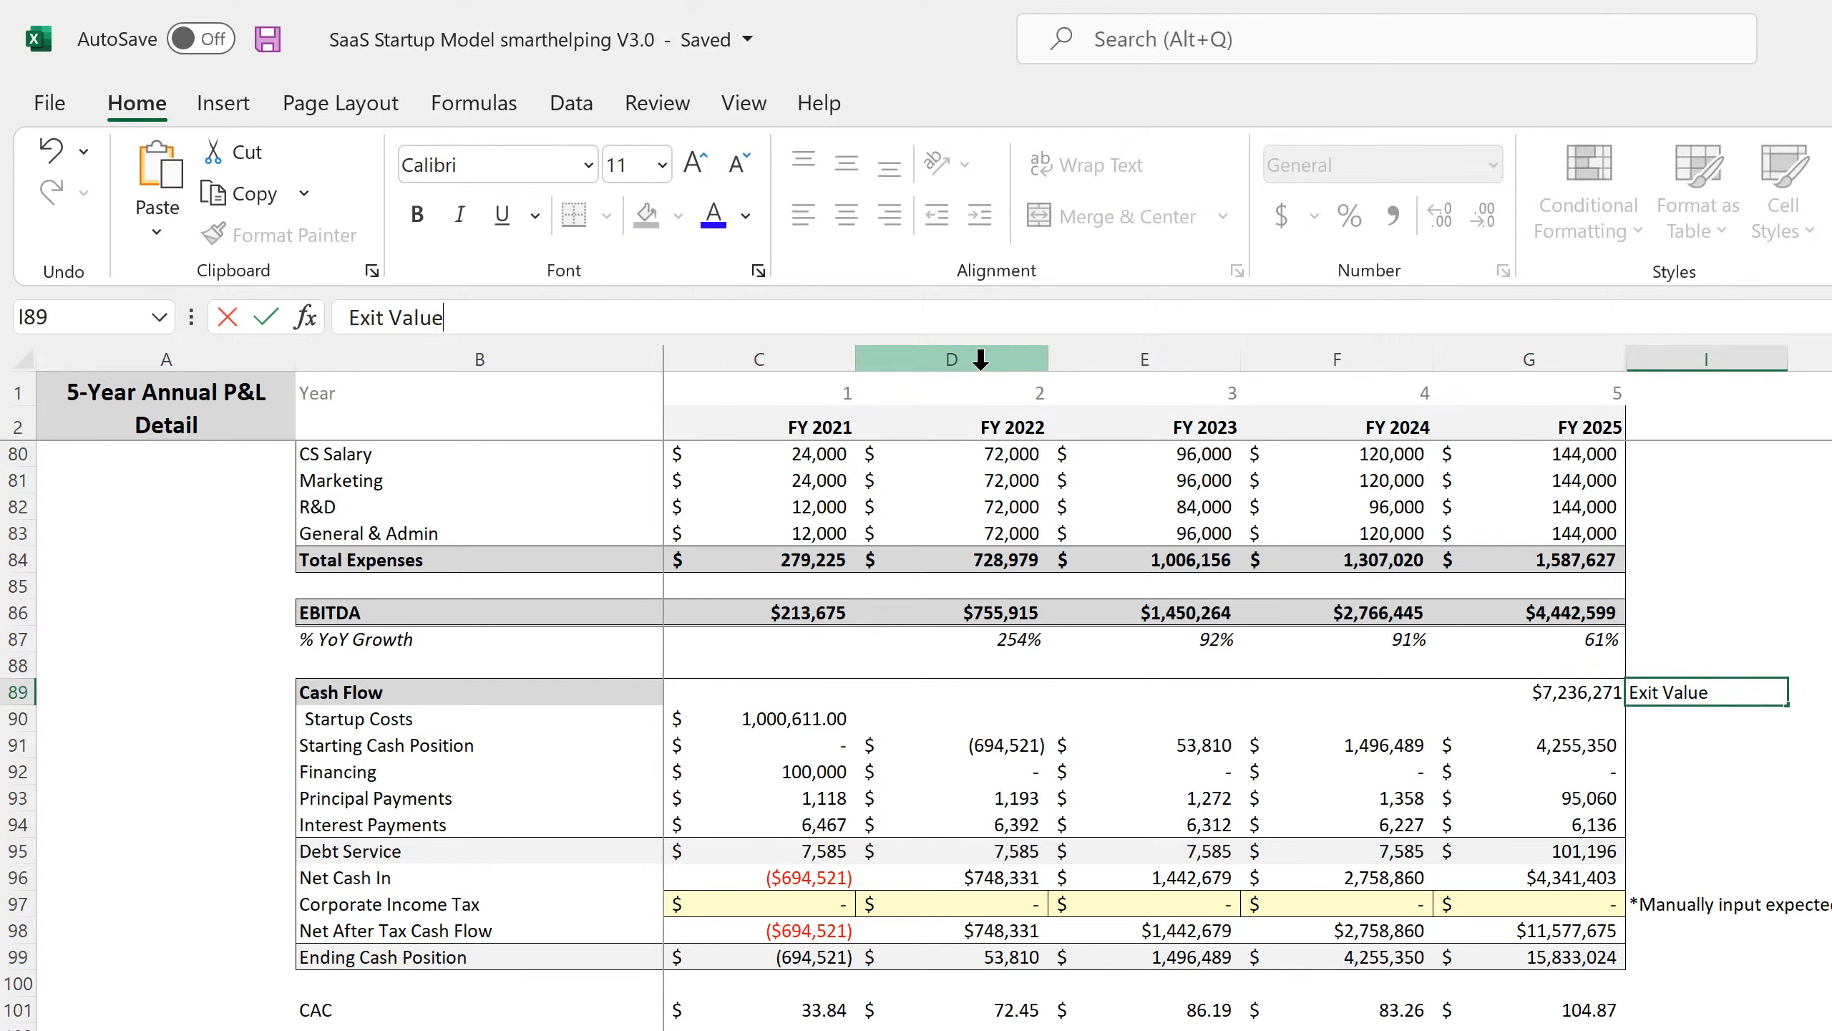
key(BackSpace)
key(BackSpace)
key(BackSpace)
key(BackSpace)
key(BackSpace)
key(BackSpace)
key(BackSpace)
key(BackSpace)
key(BackSpace)
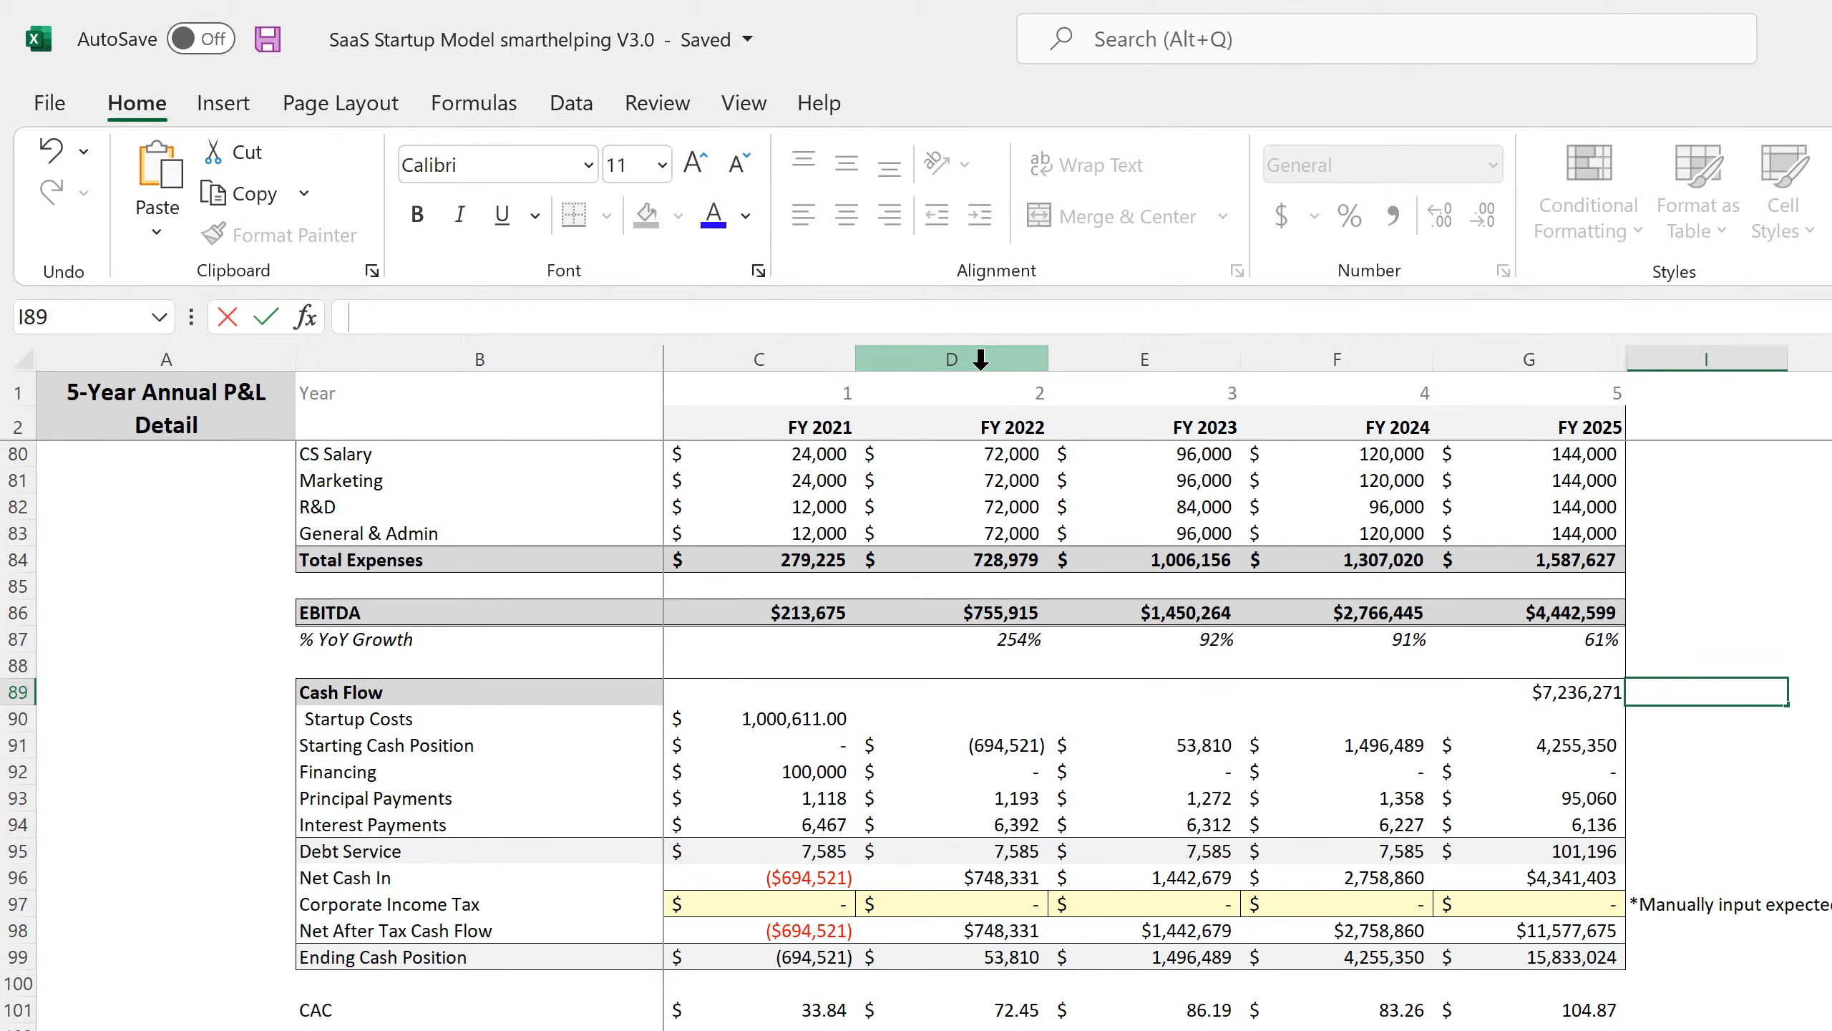
text(Total Exit Proceeds)
key(Return)
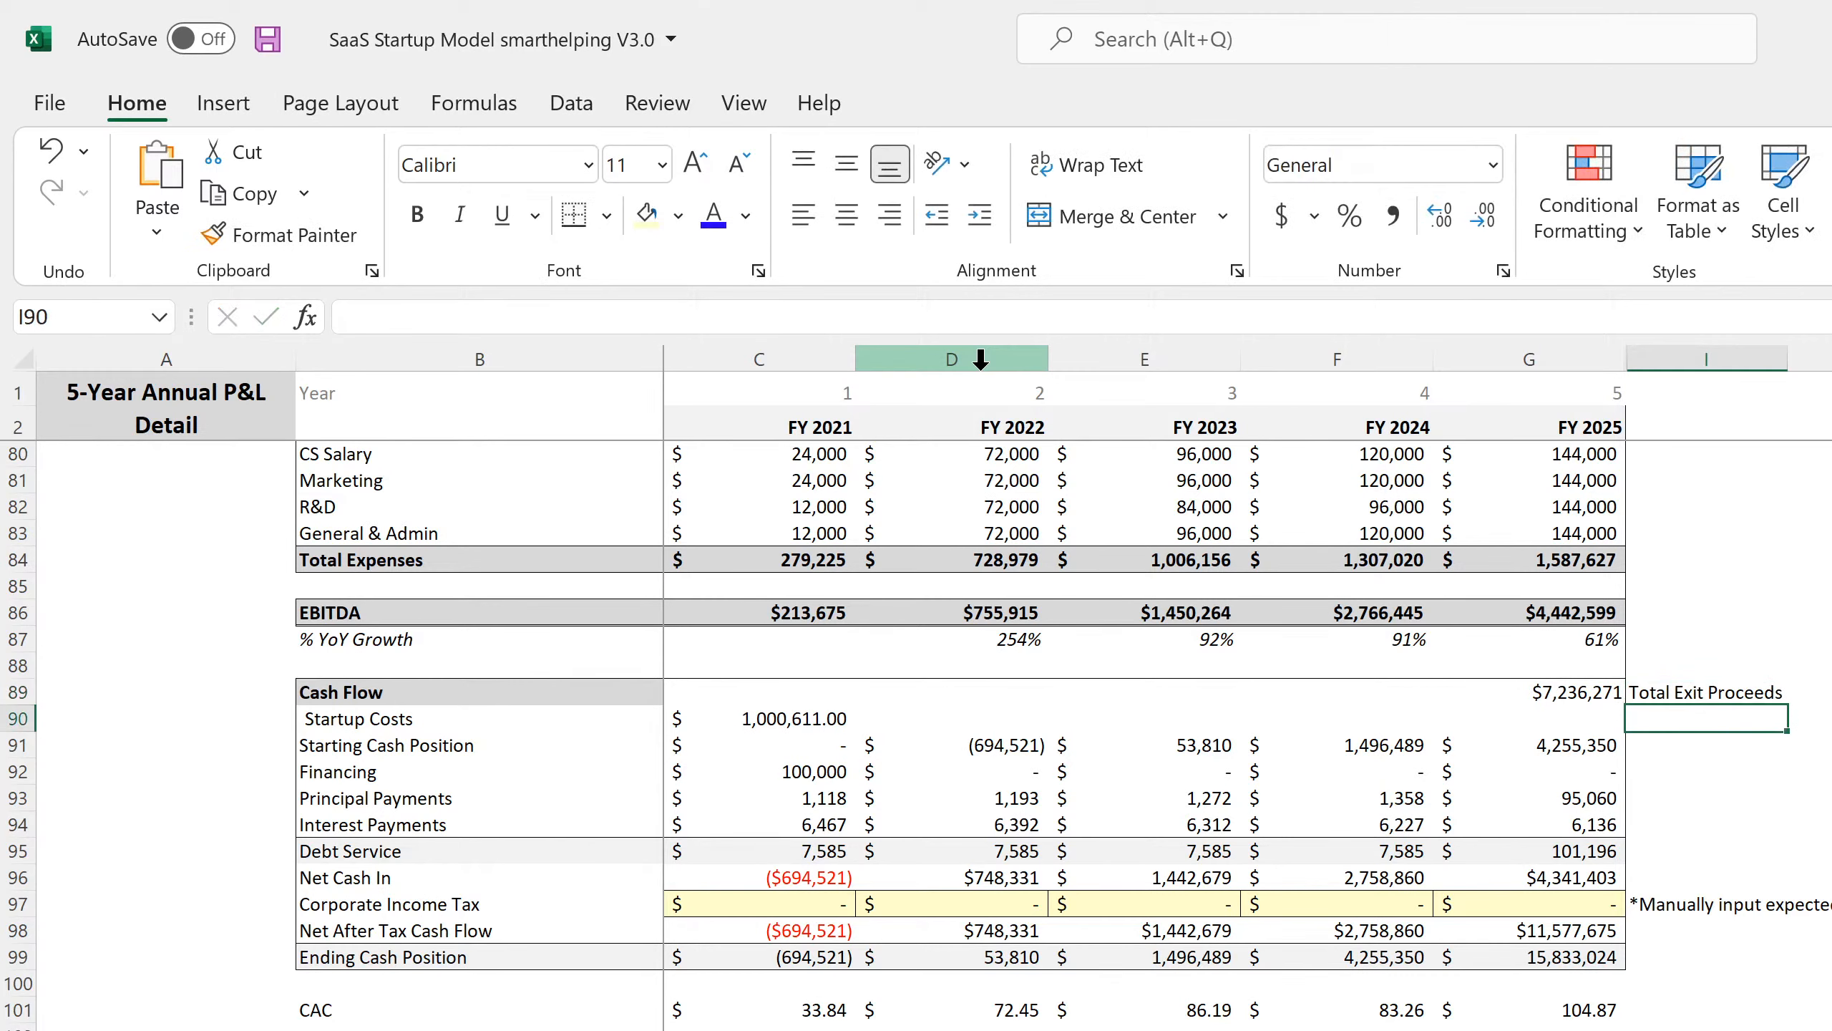
key(Up)
key(Left)
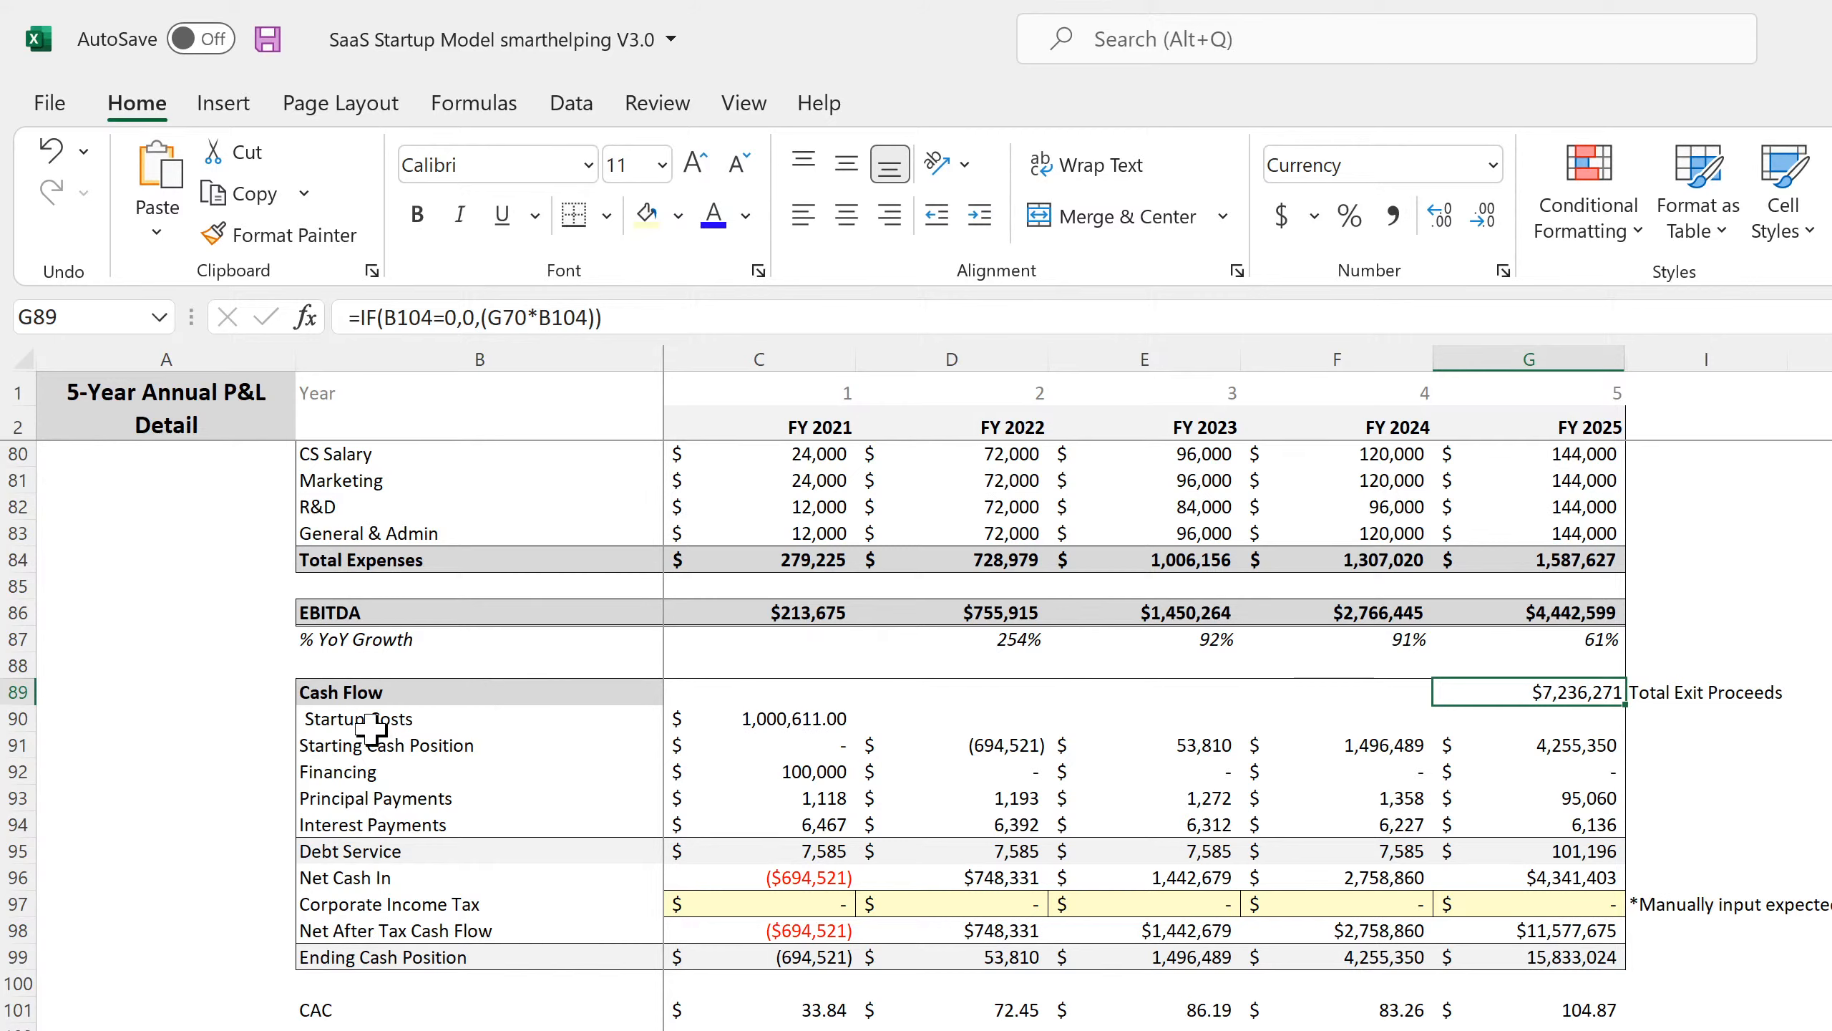
Review the sources of the Startup Costs label and figure, starting cash, and Principal Payments row.
click(333, 716)
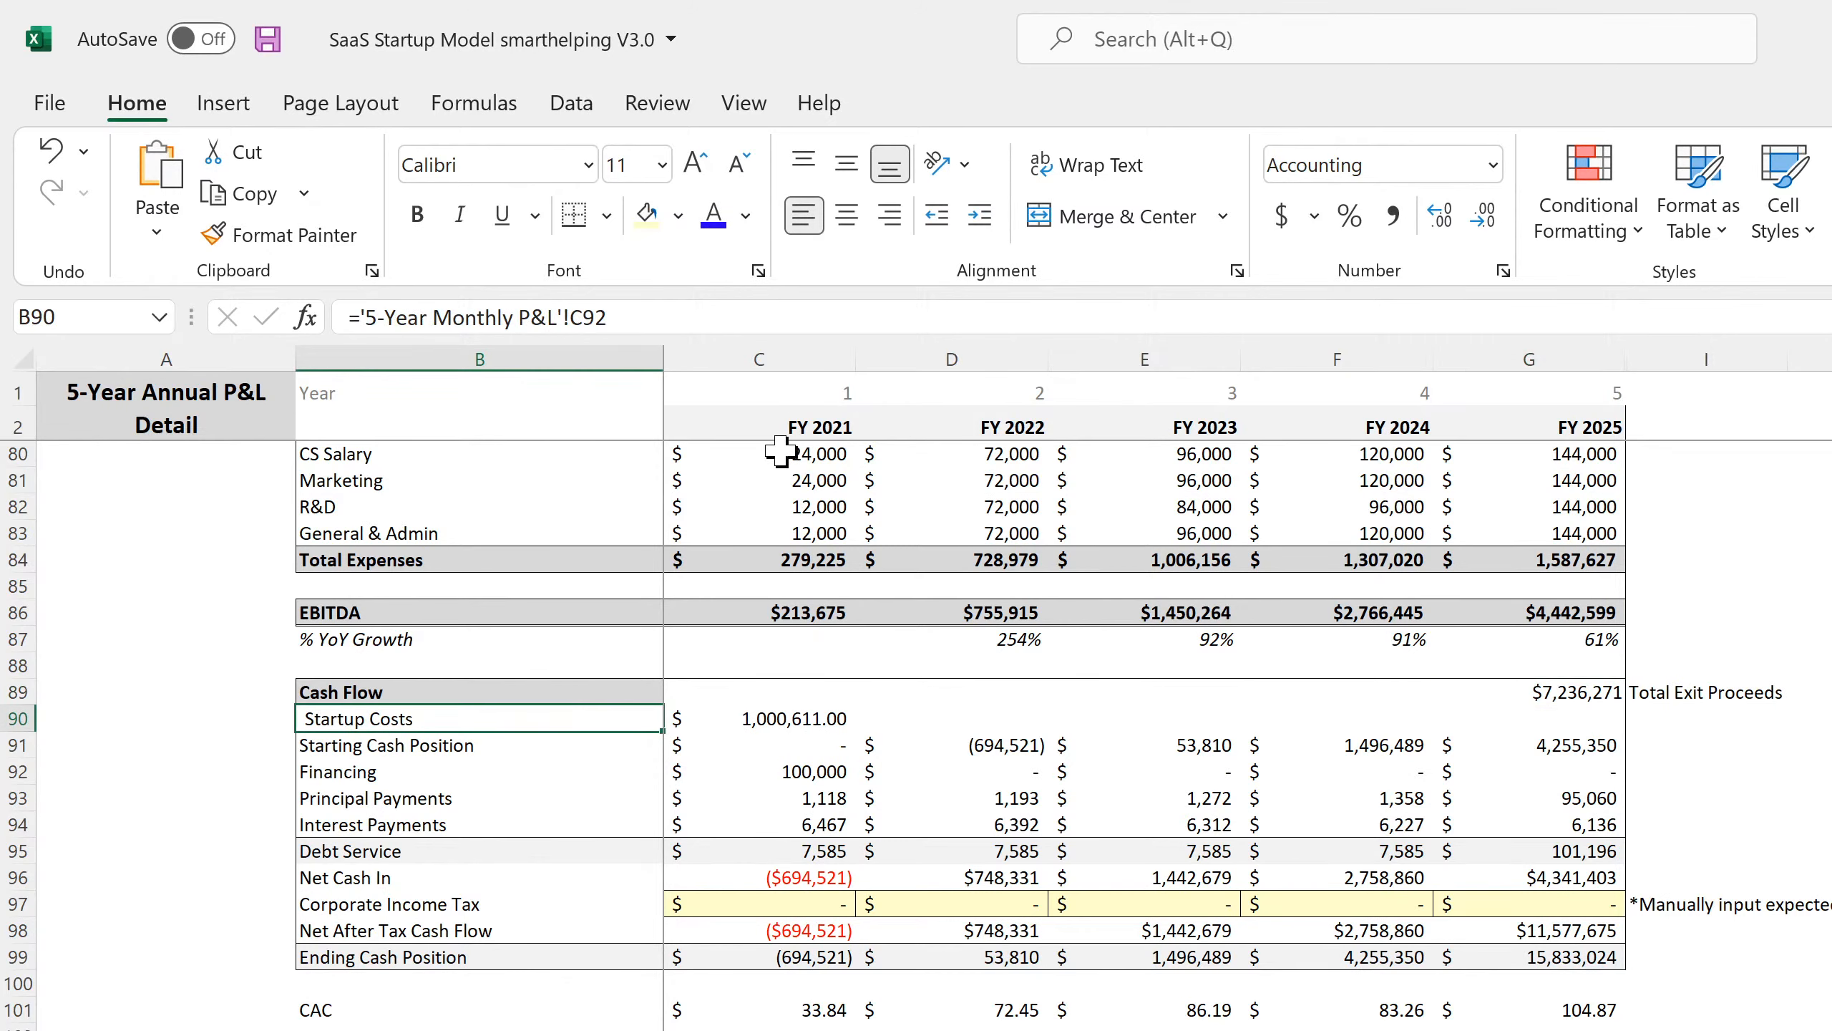
click(772, 717)
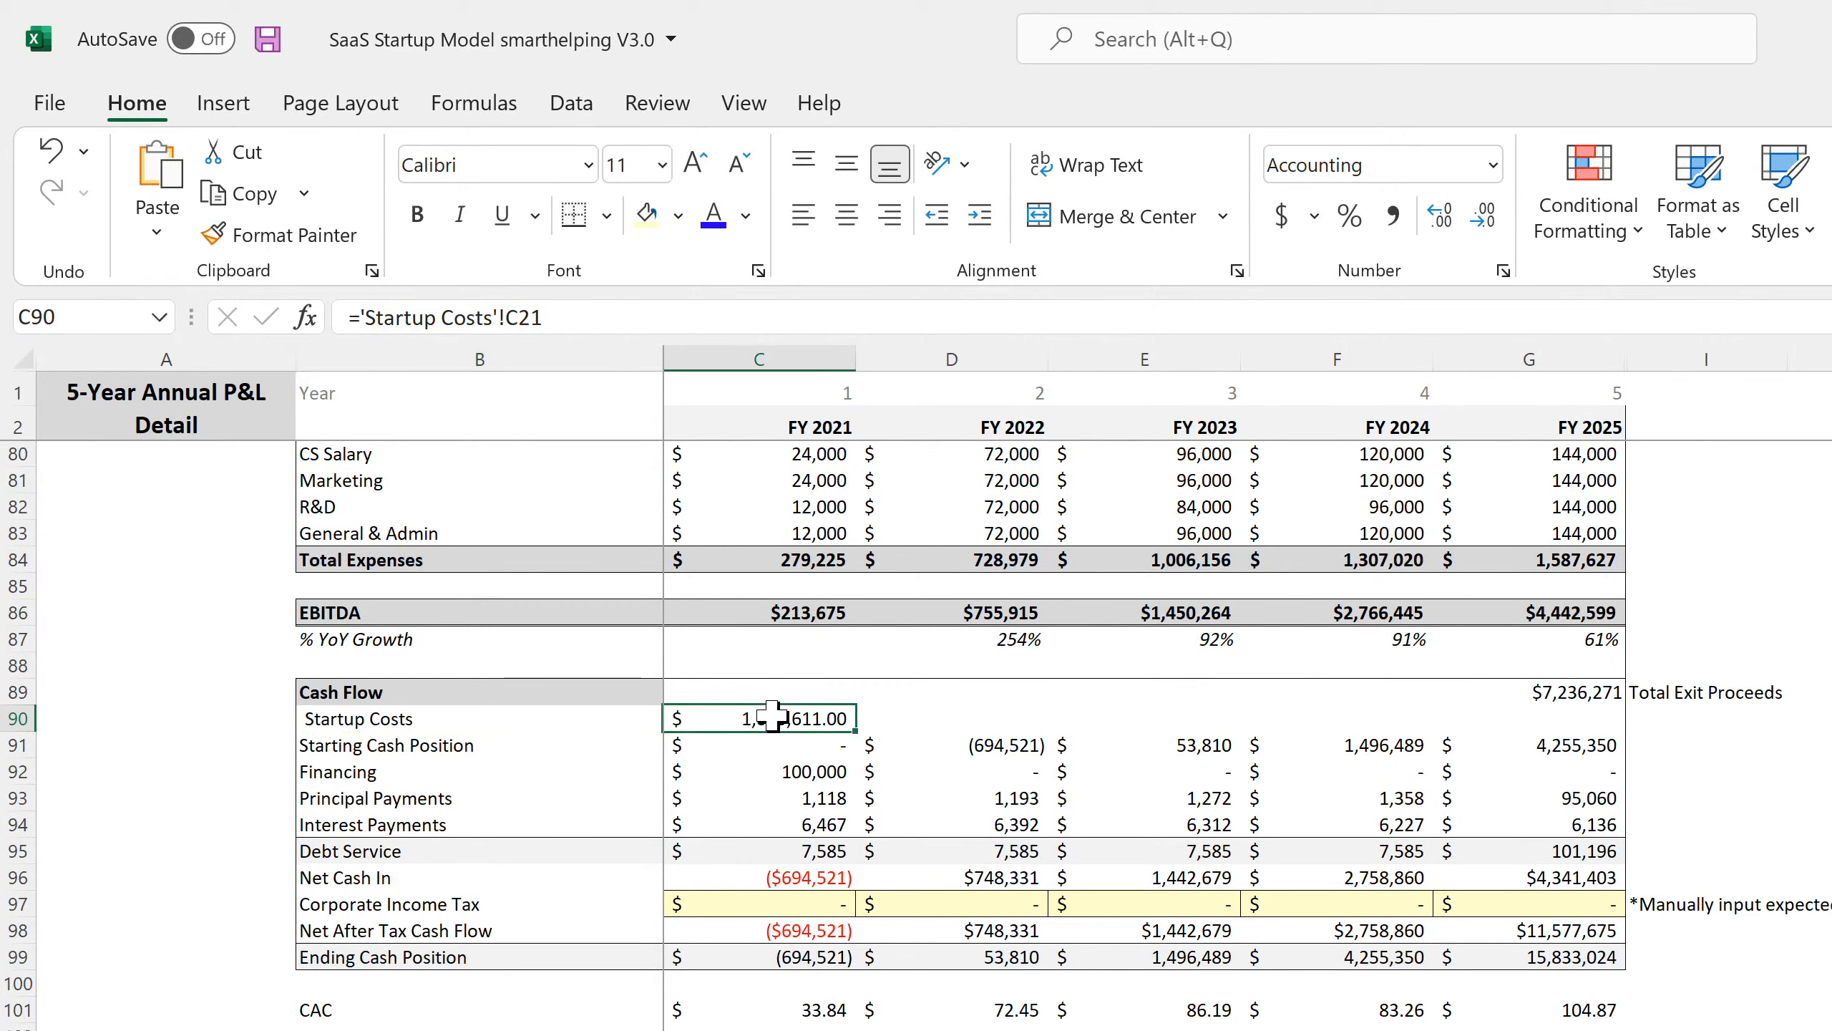
click(766, 752)
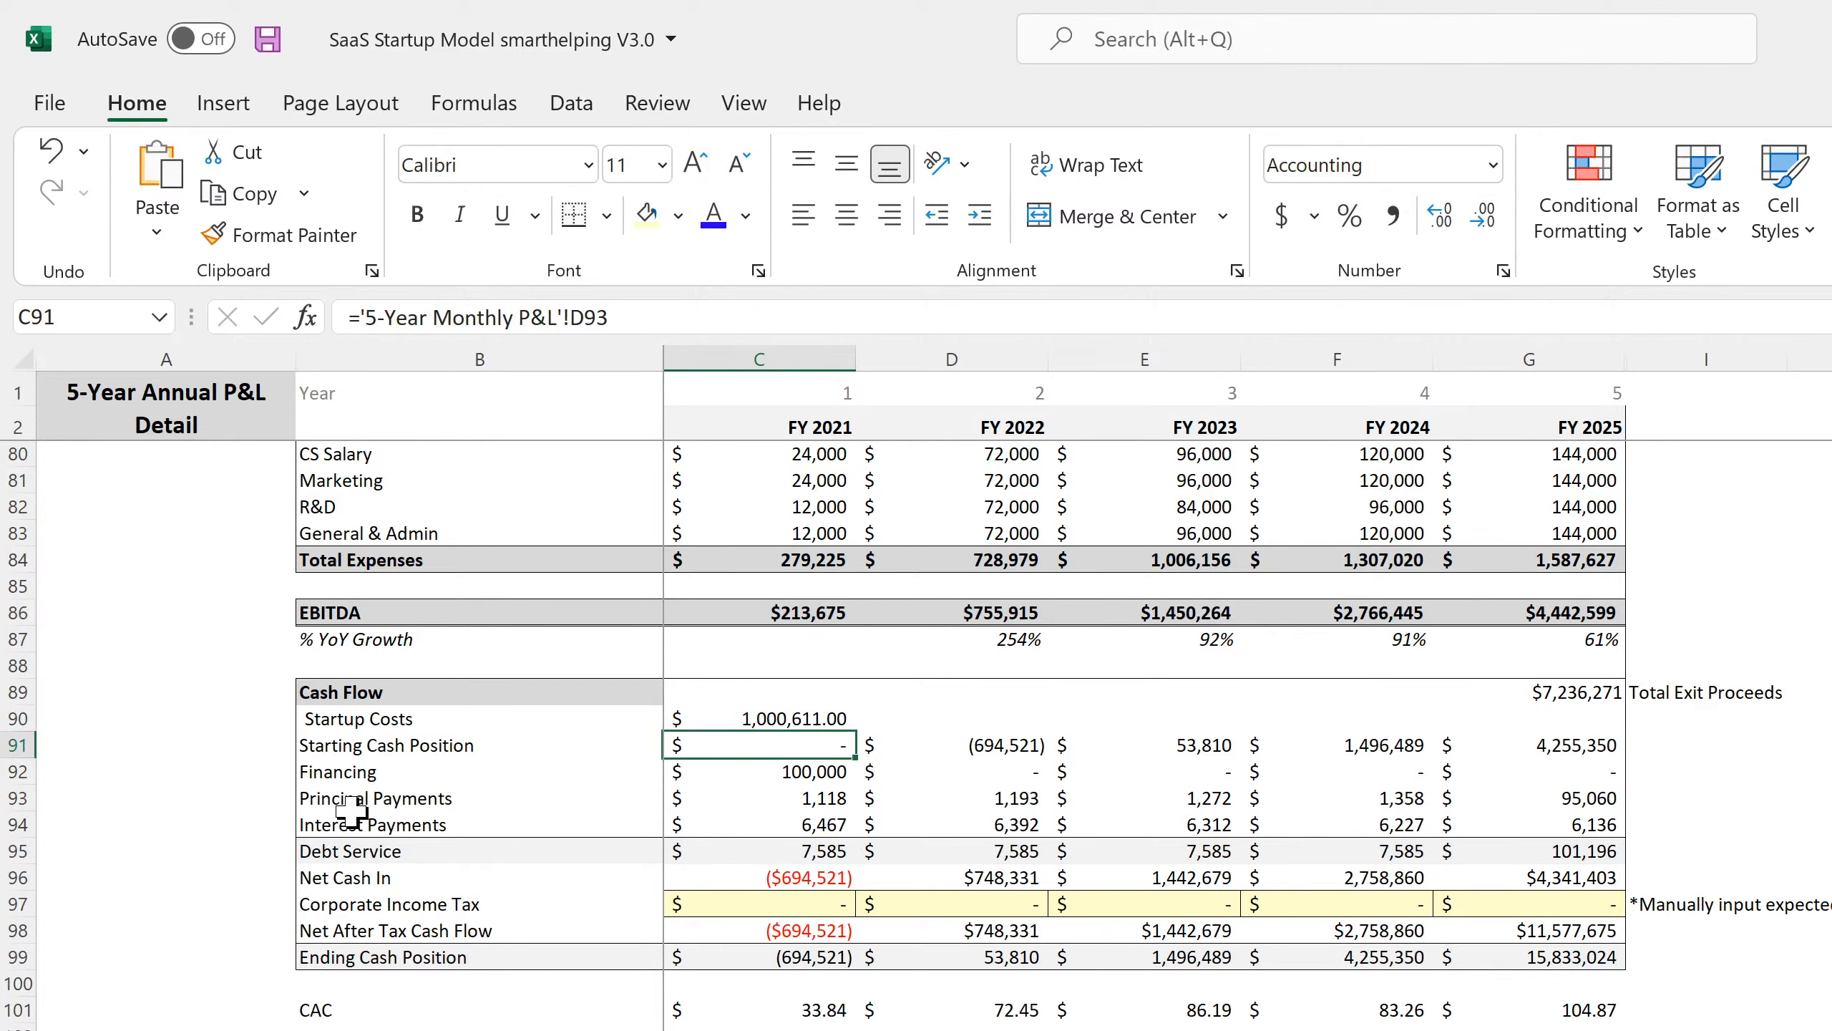
click(375, 804)
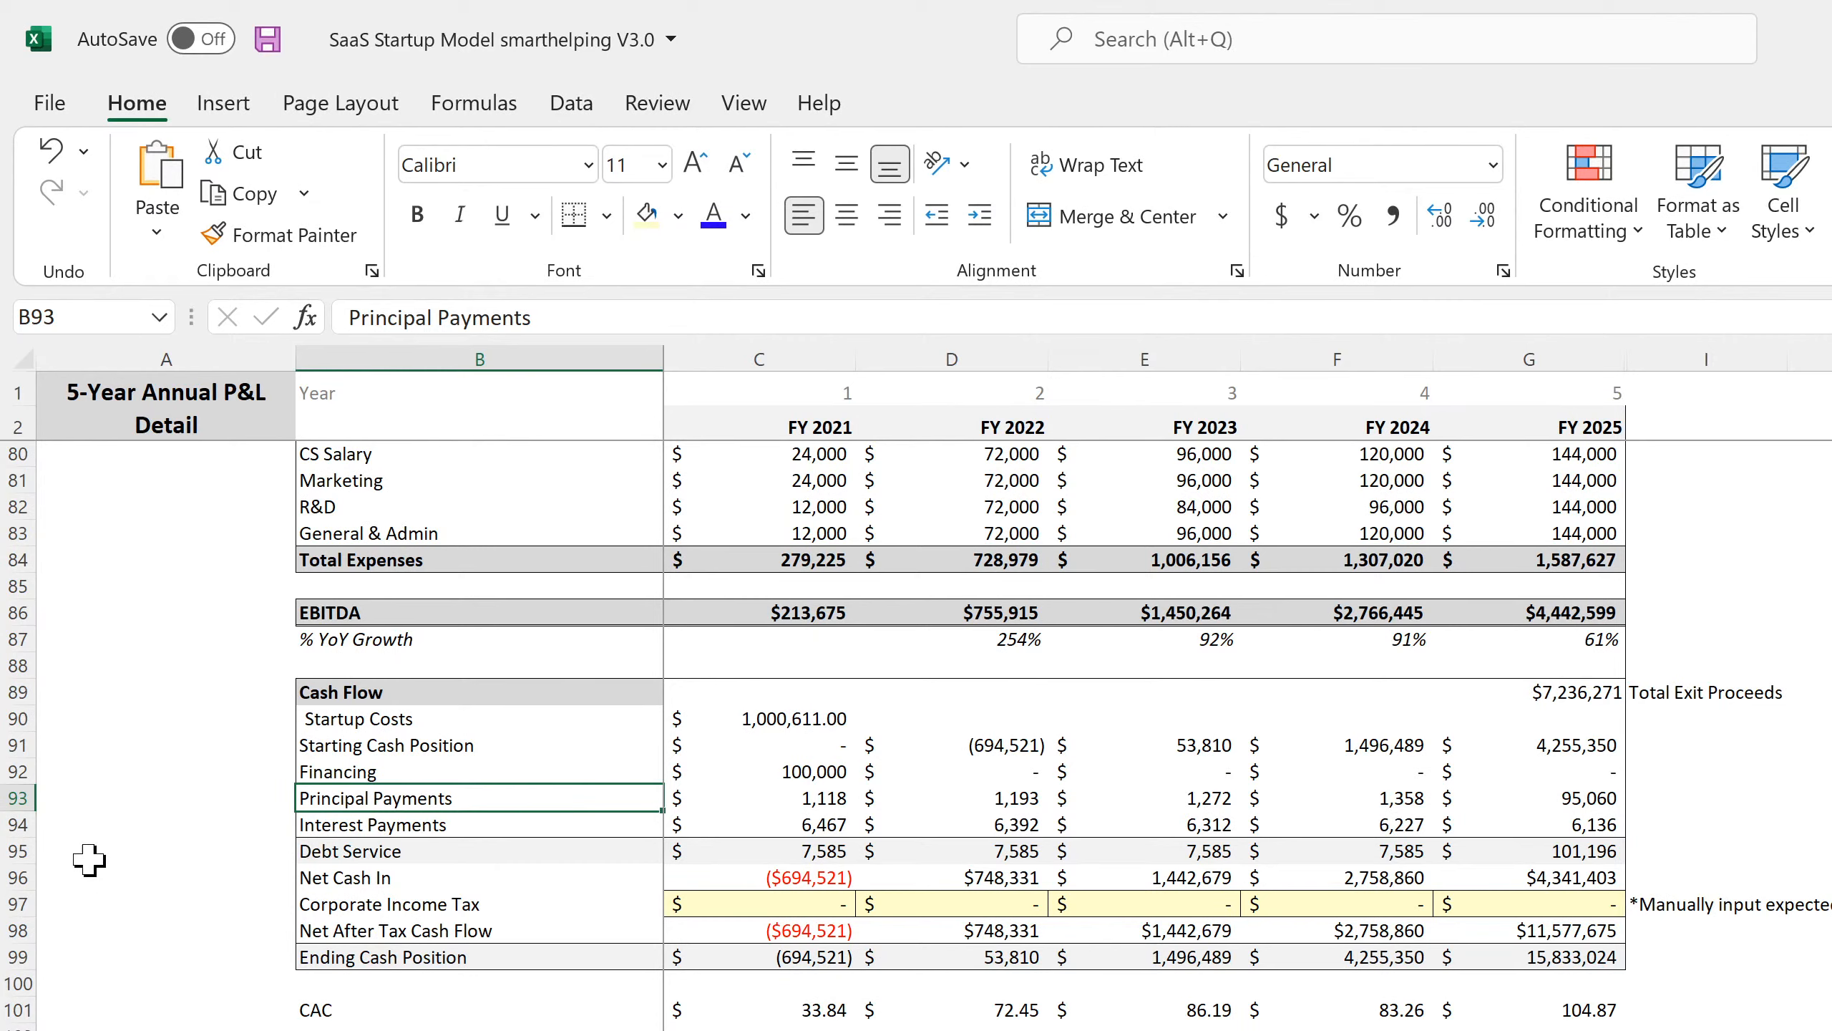
Insert three blank rows at row 95, above Debt Service.
right_click(6, 855)
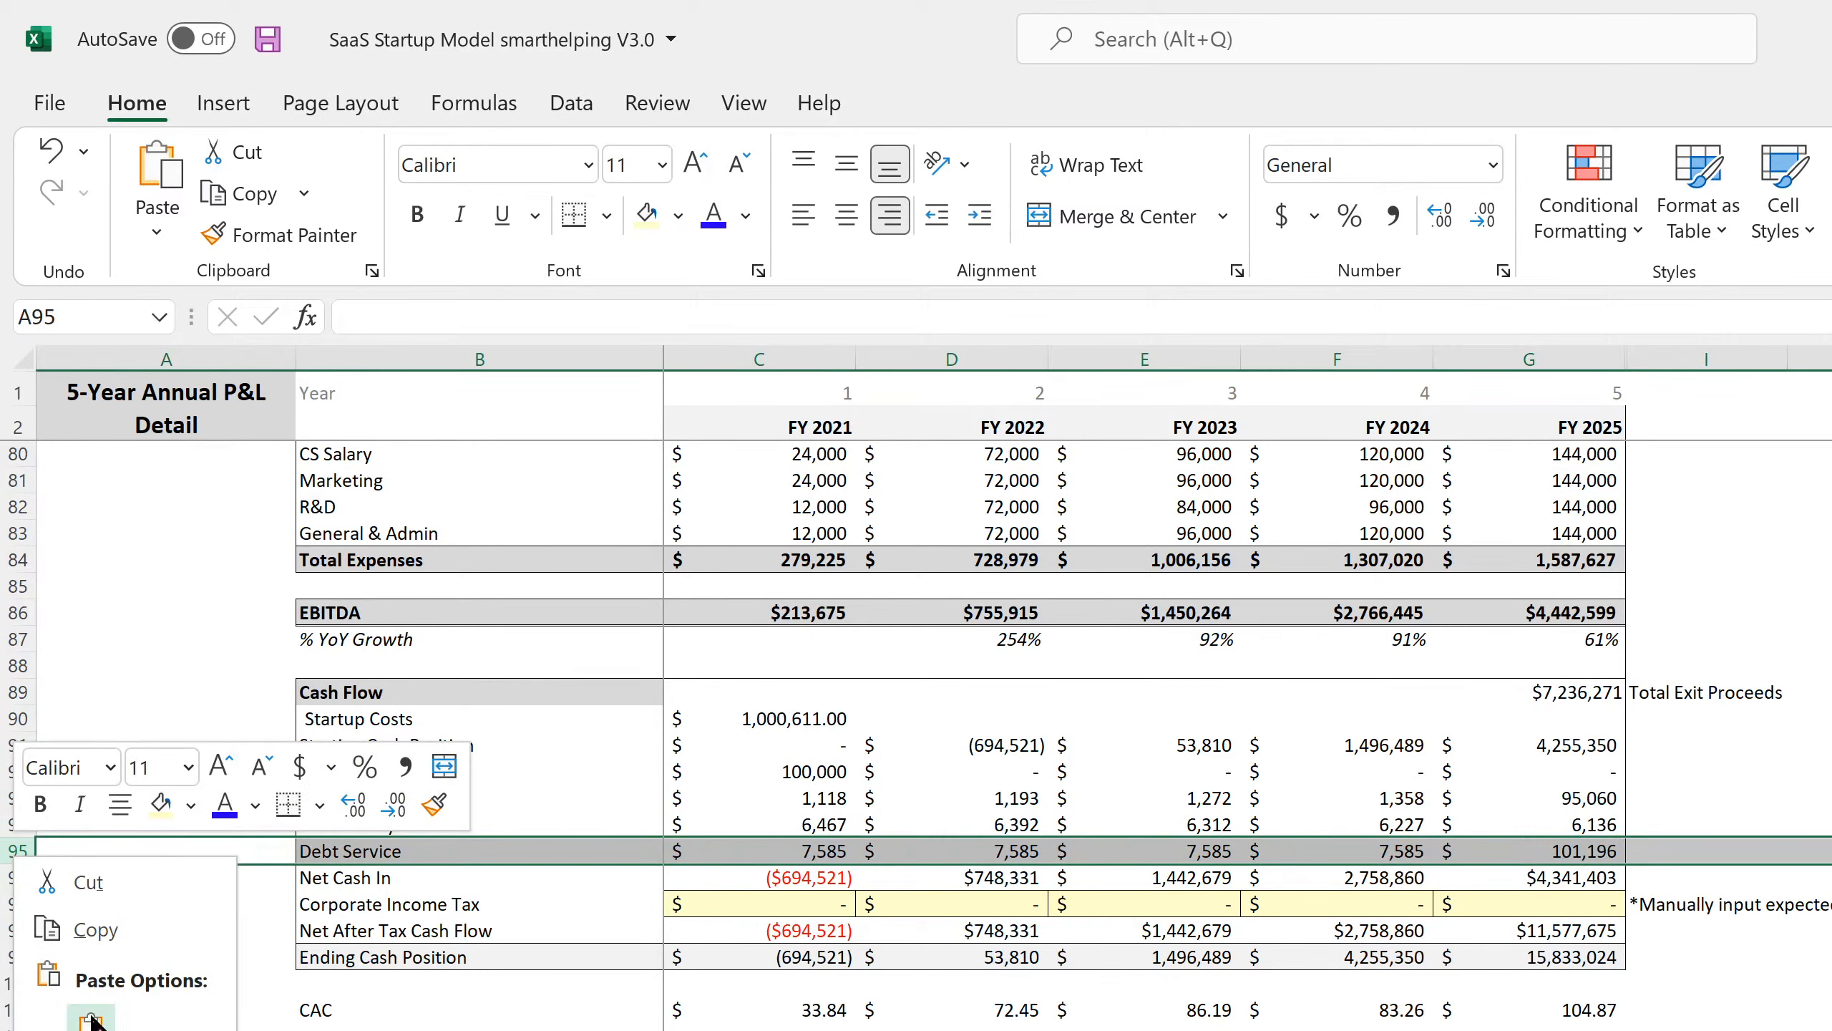
key(i)
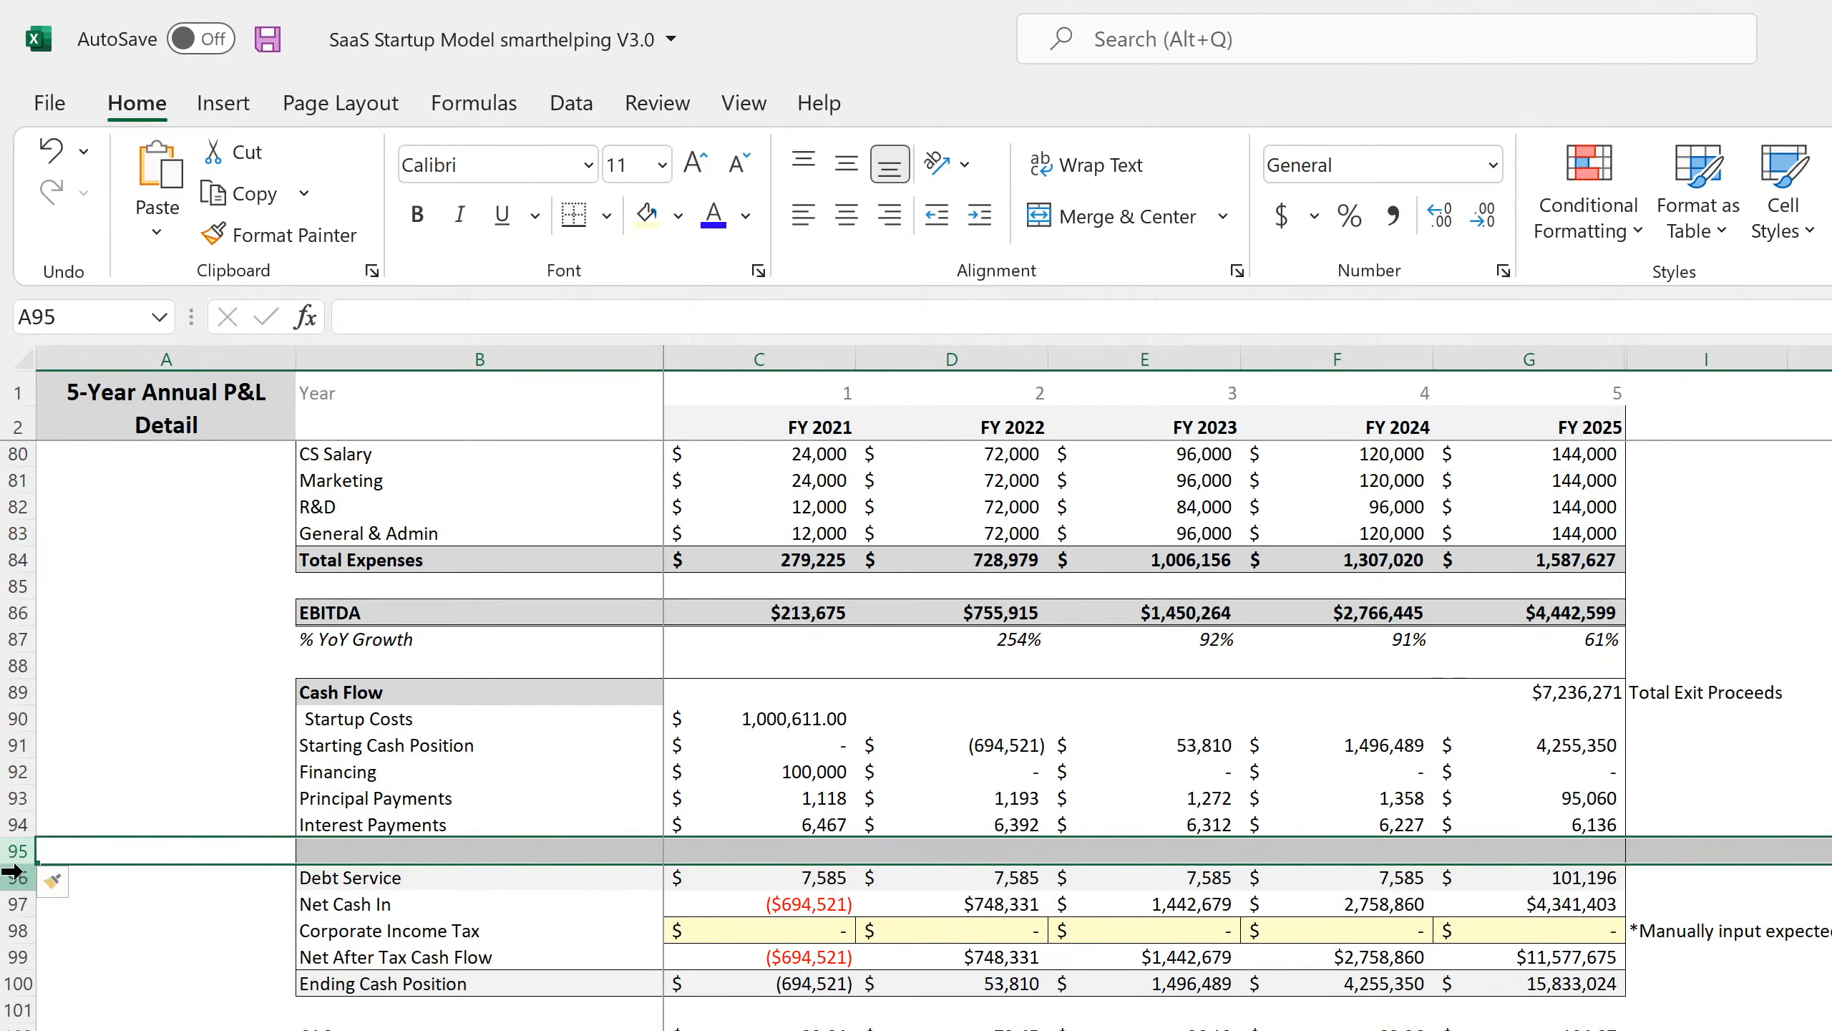
right_click(5, 852)
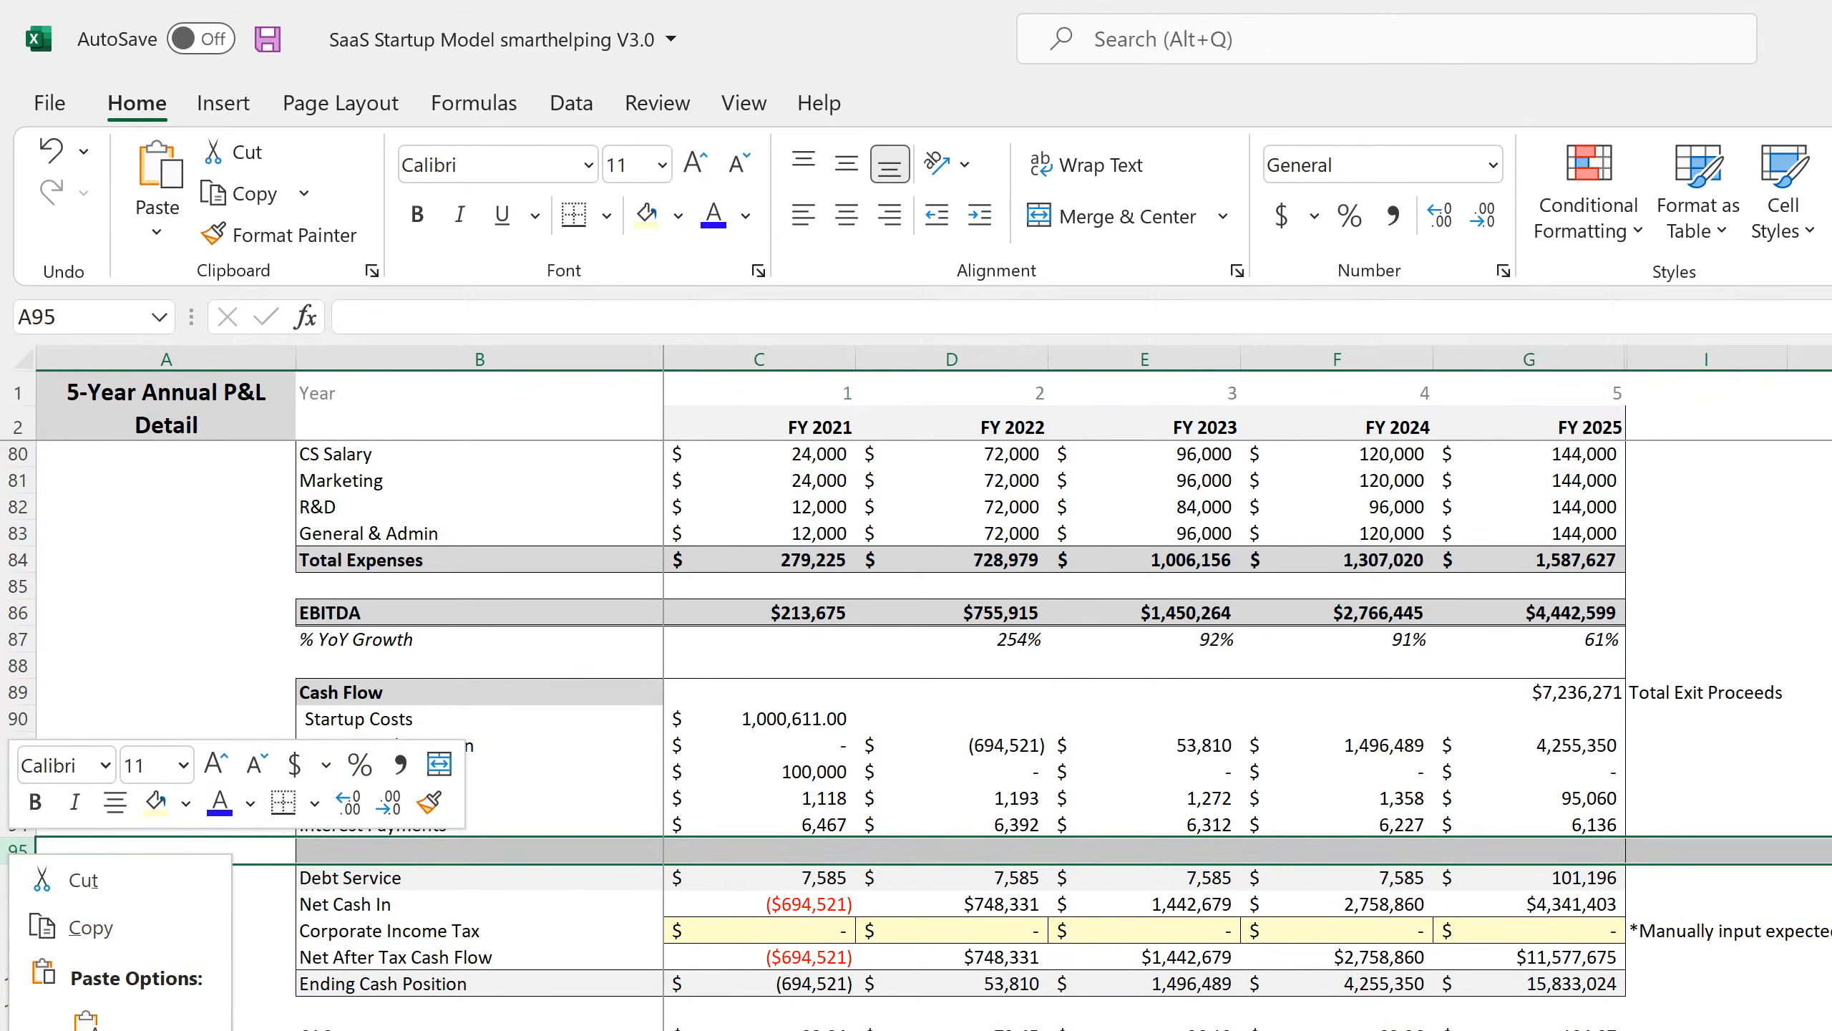
key(i)
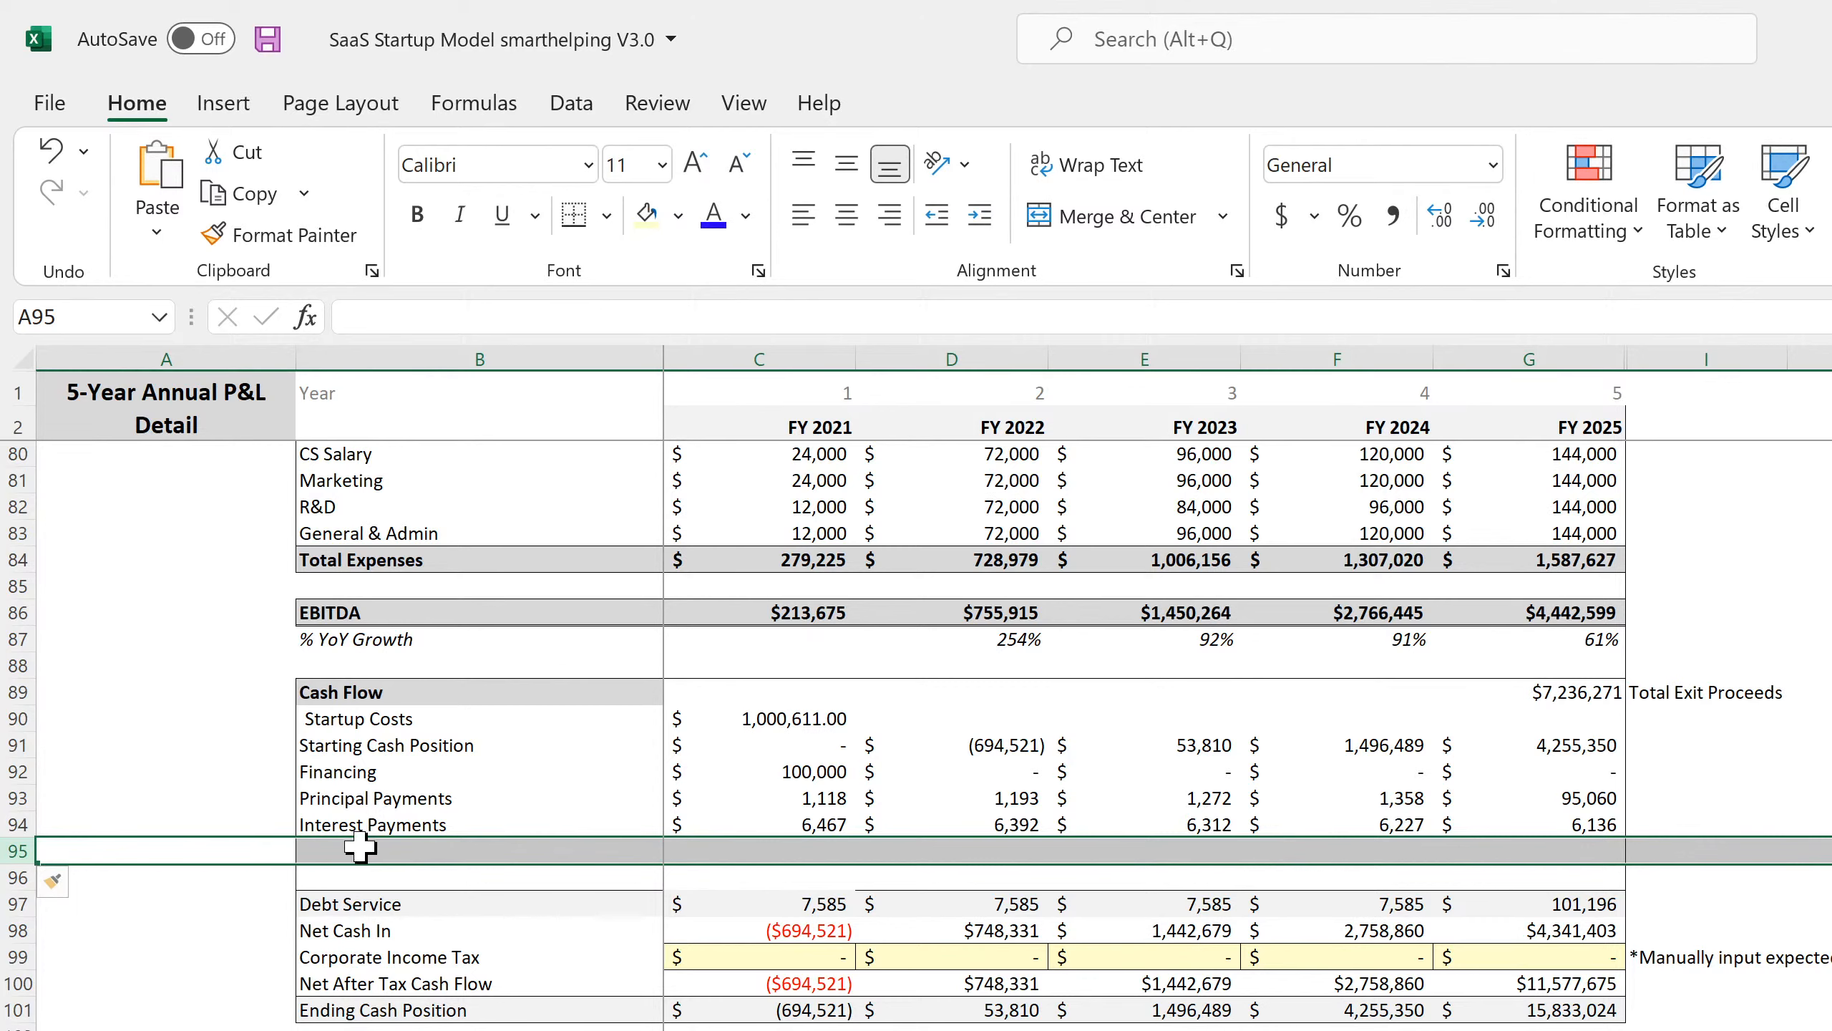
right_click(10, 850)
key(i)
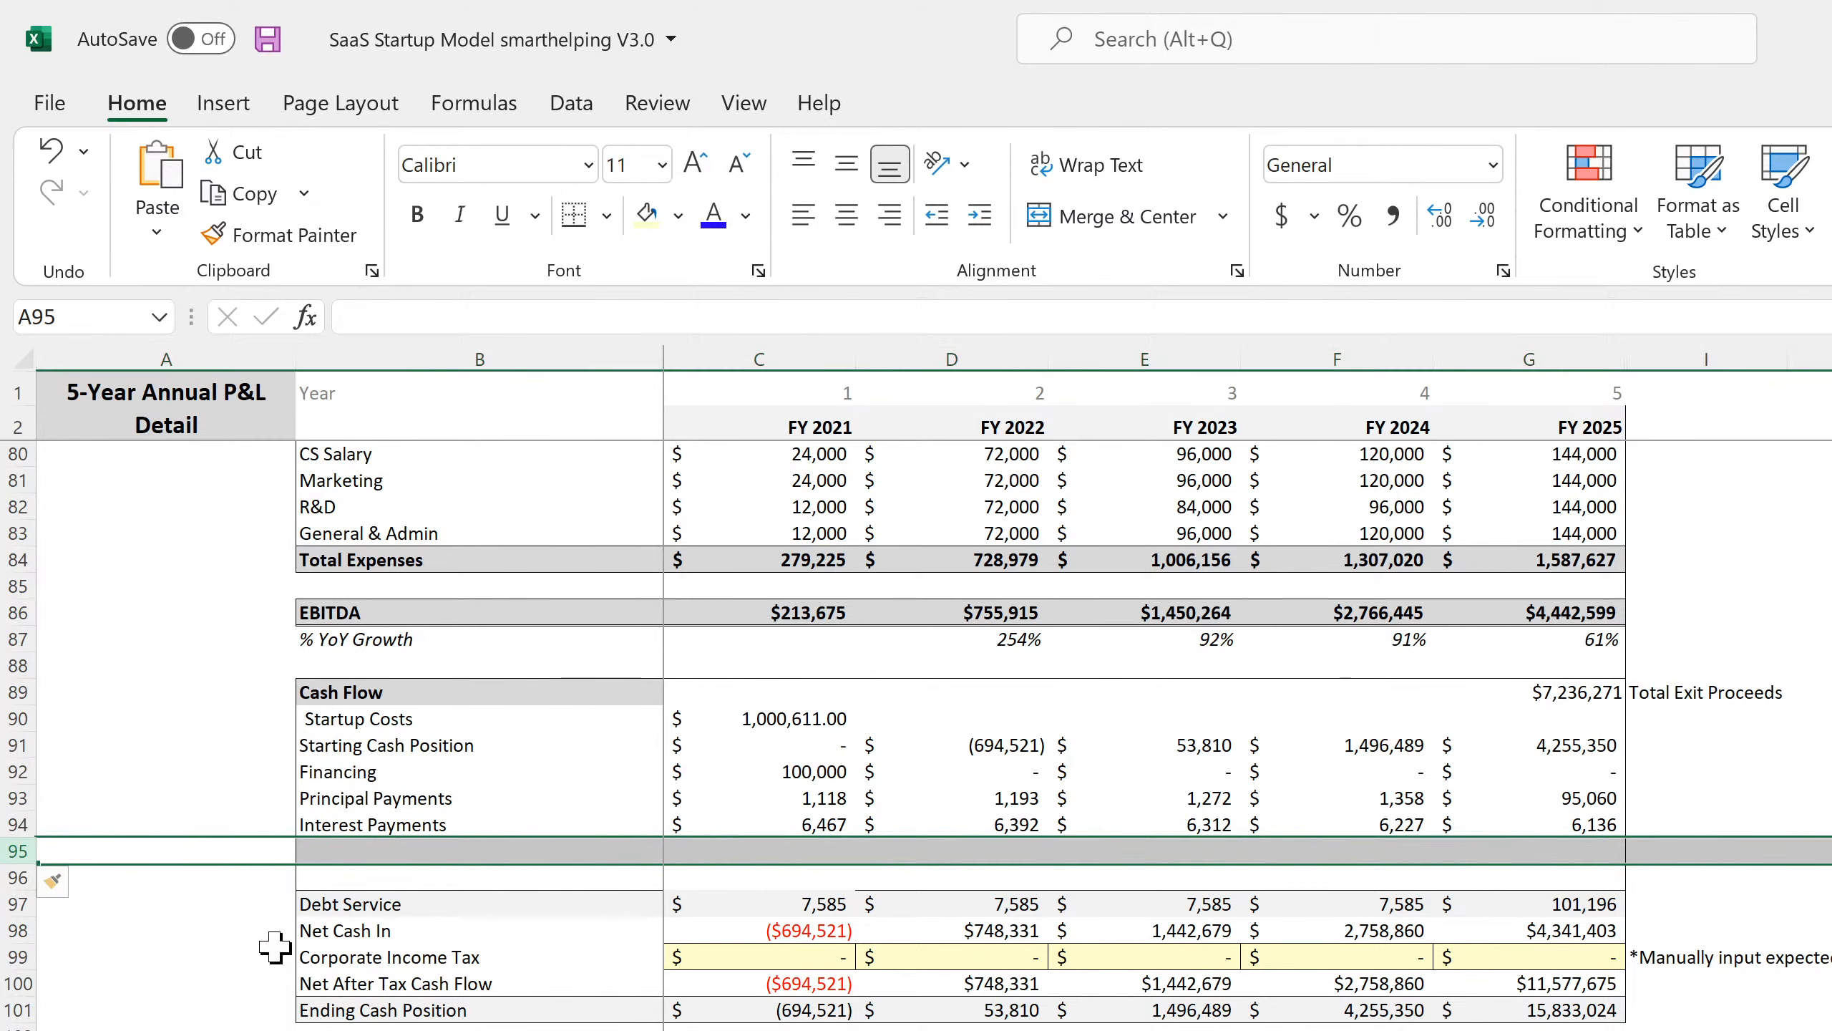
Label B95 'CapEx' and B96 'Building Proceeds'.
click(306, 849)
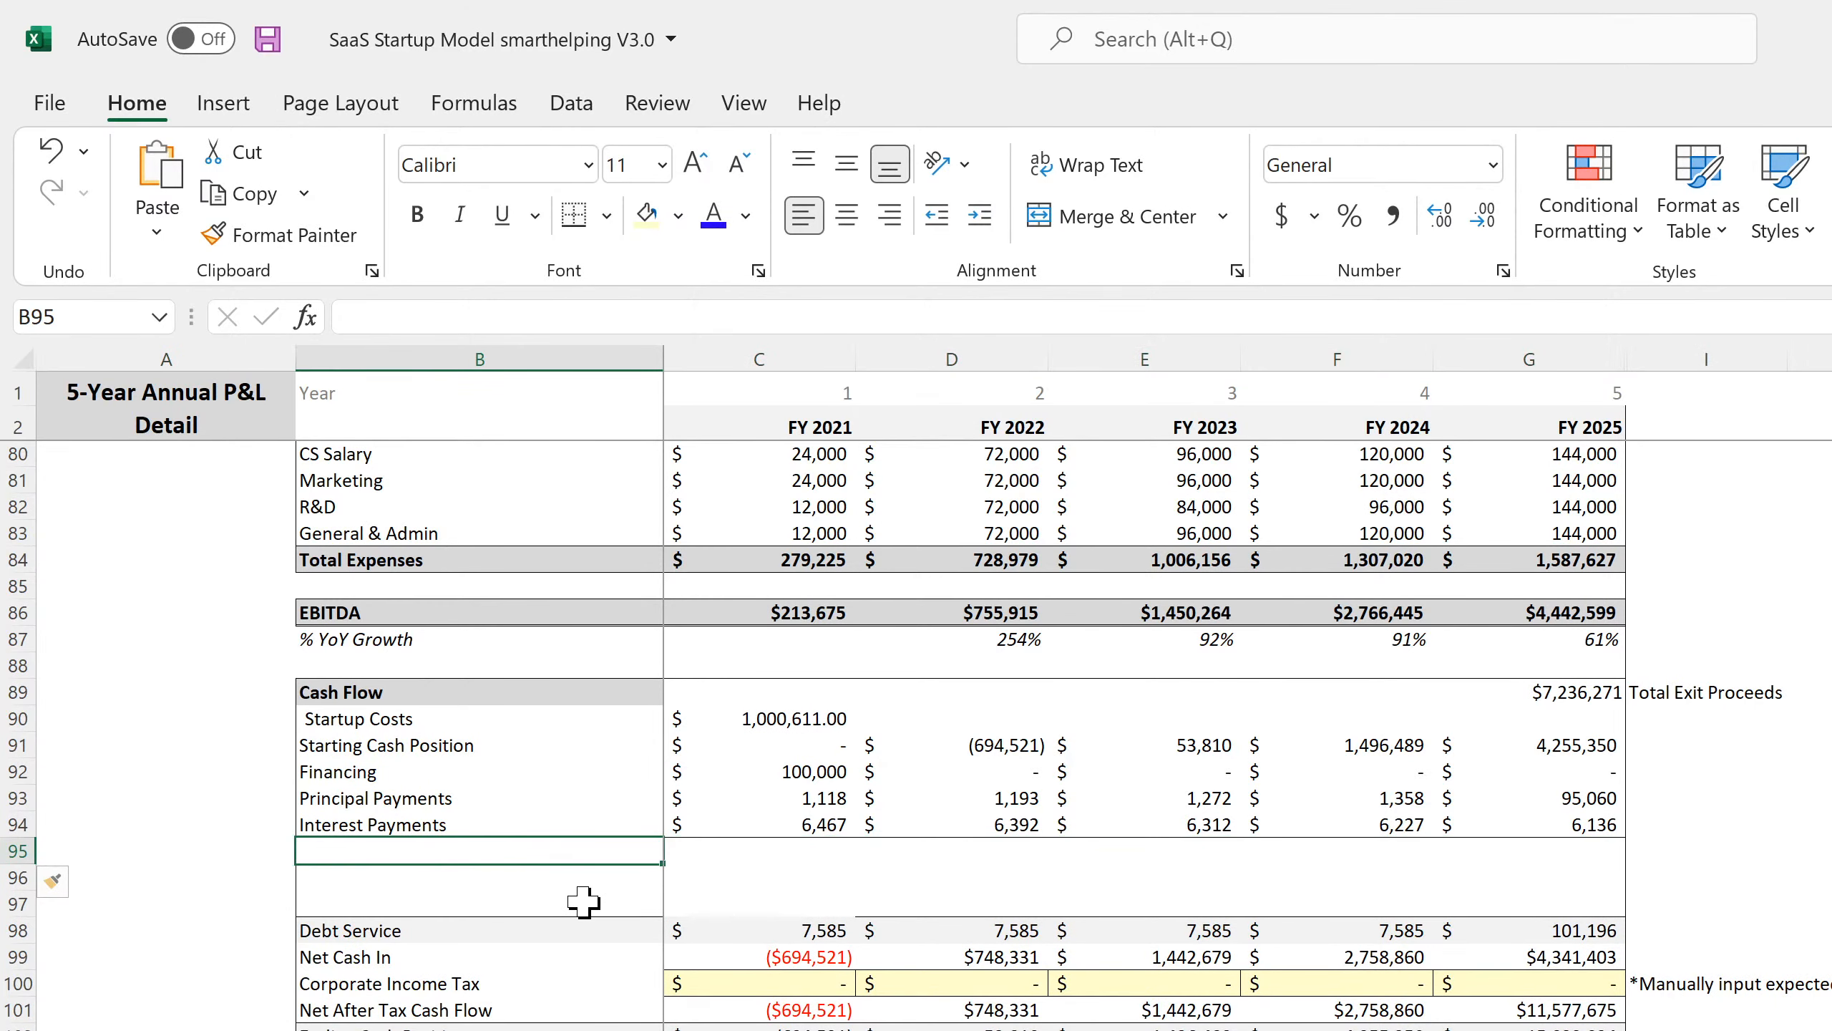
text(CapEx)
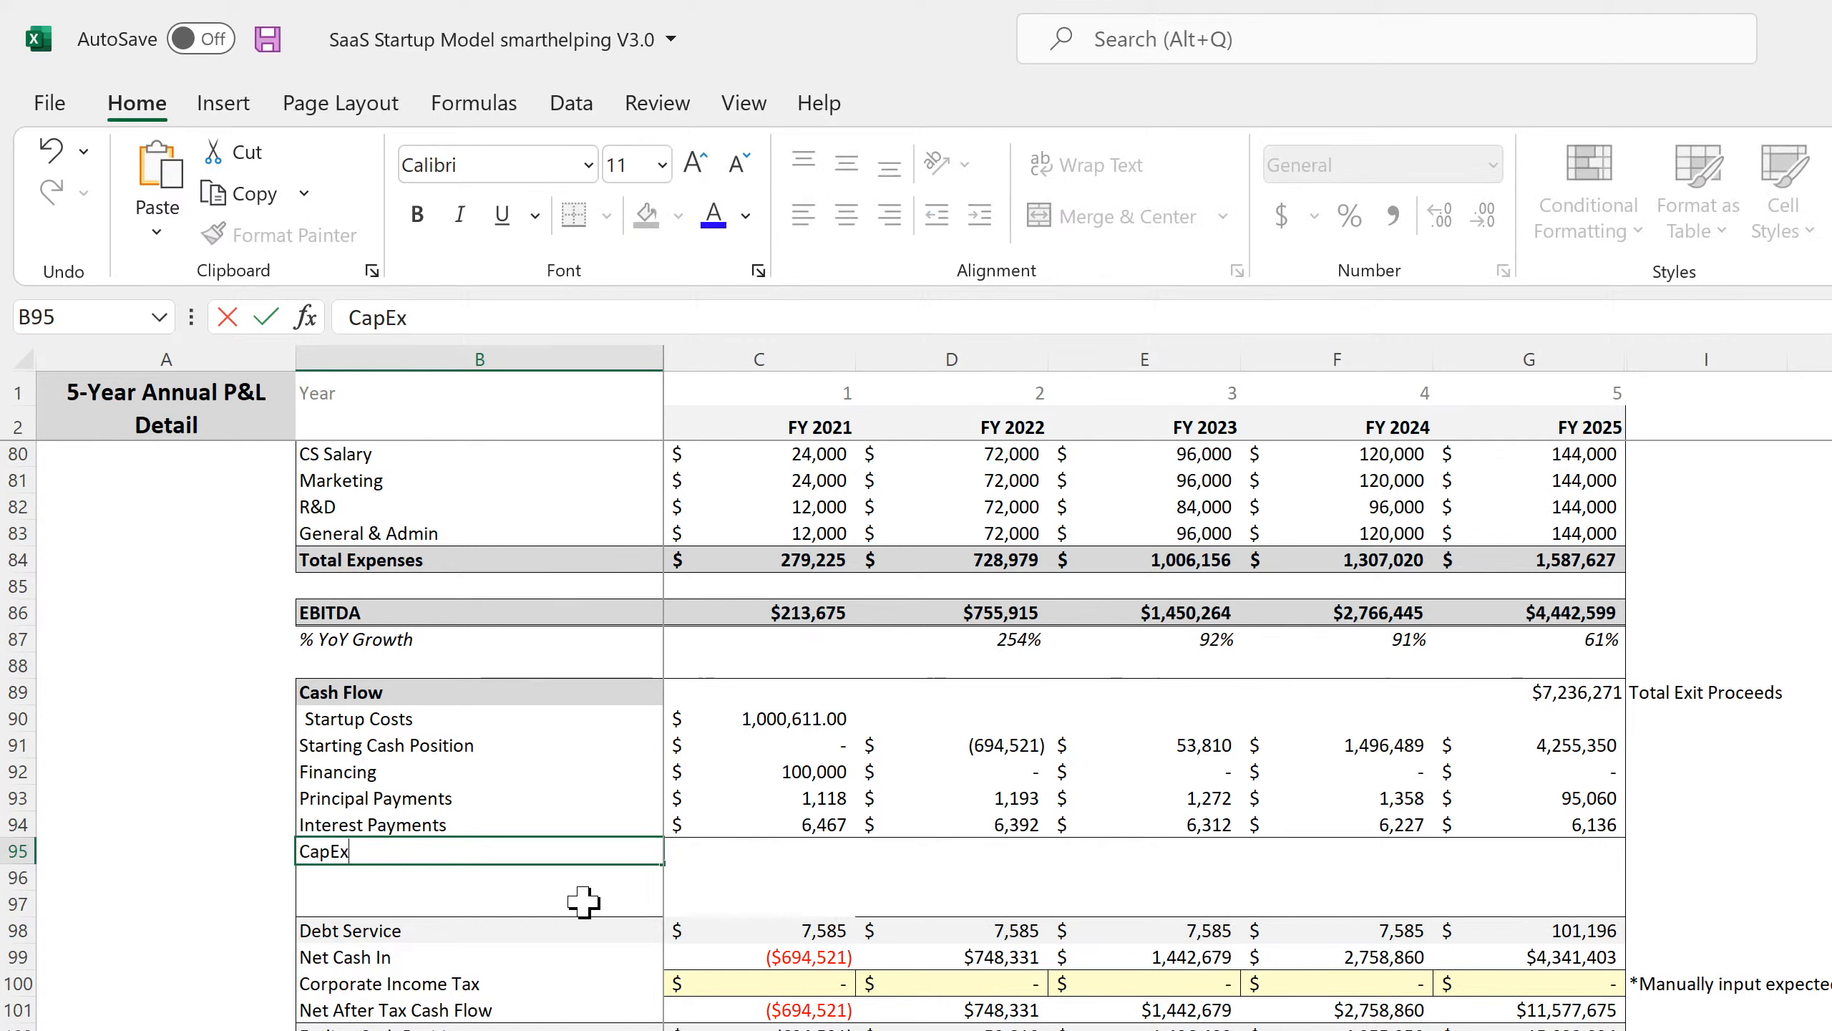
key(Return)
text(Buil)
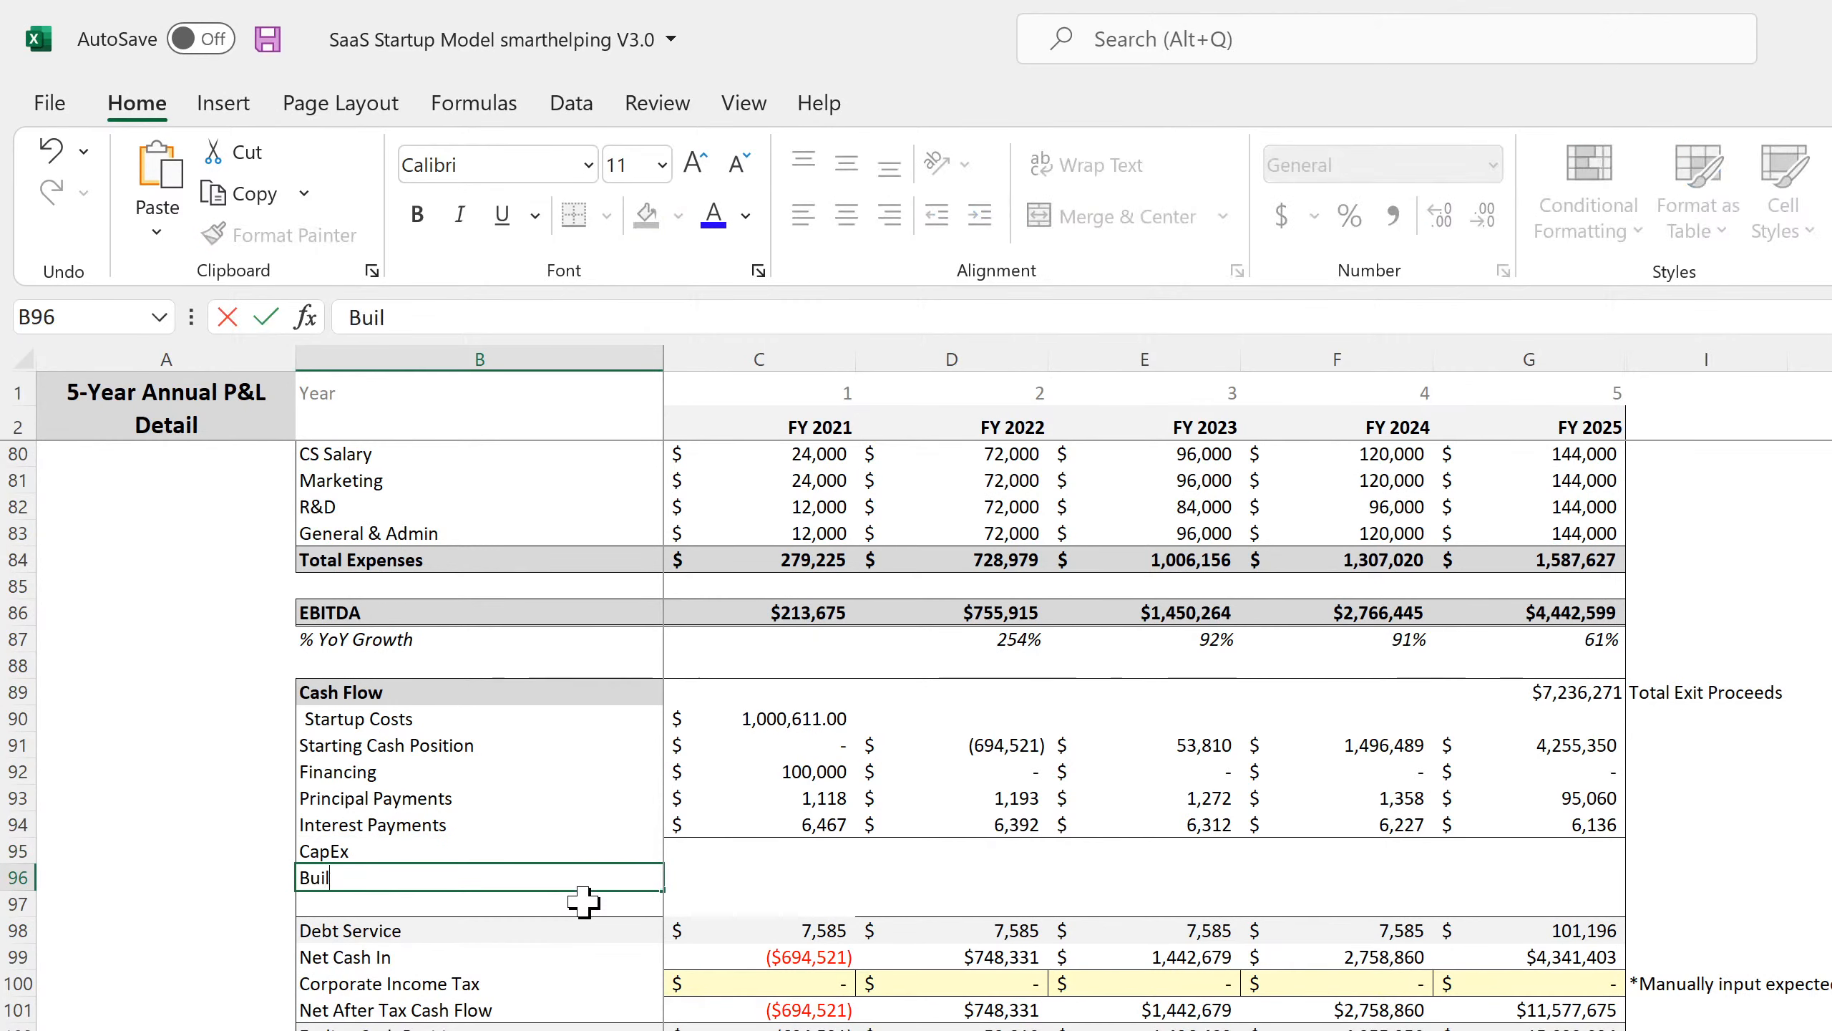
text(ding Proceeds)
key(Return)
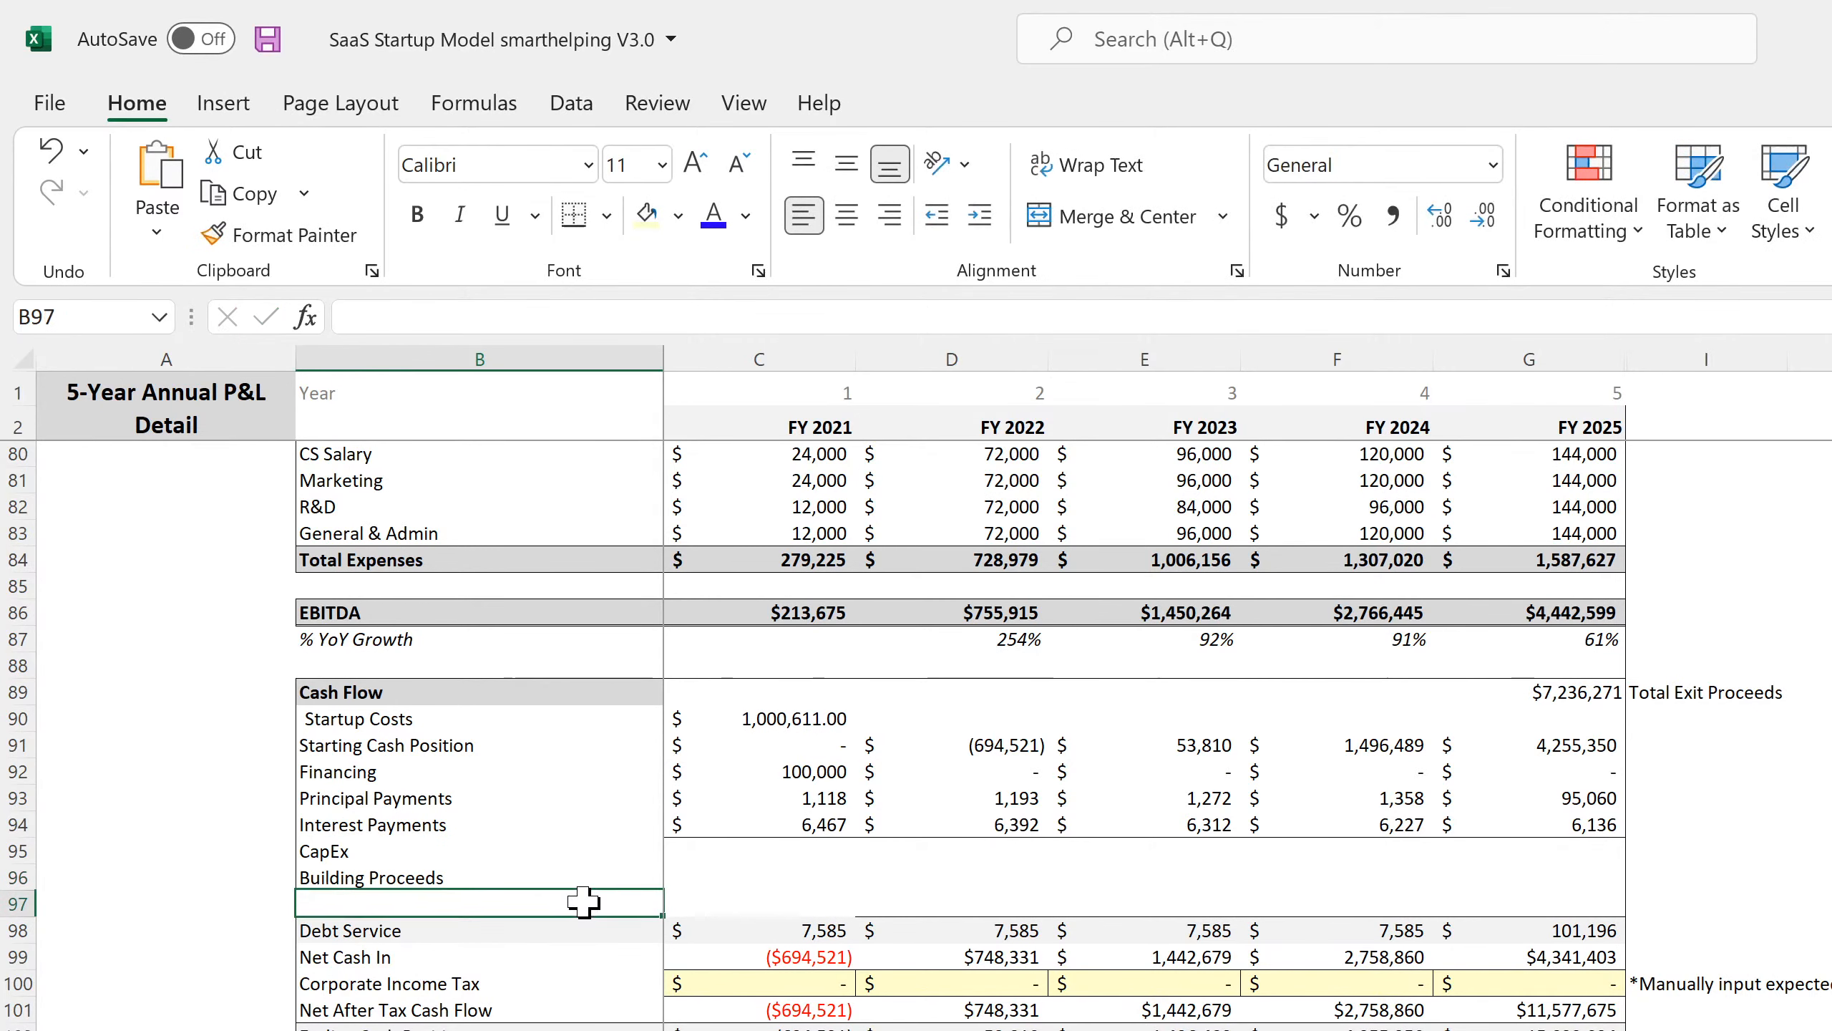
key(Up)
key(Right)
key(Right)
Link FY 2021 CapEx in C95 to 'Cash Flow Statement - Monthly'!D21.
key(Left)
key(Up)
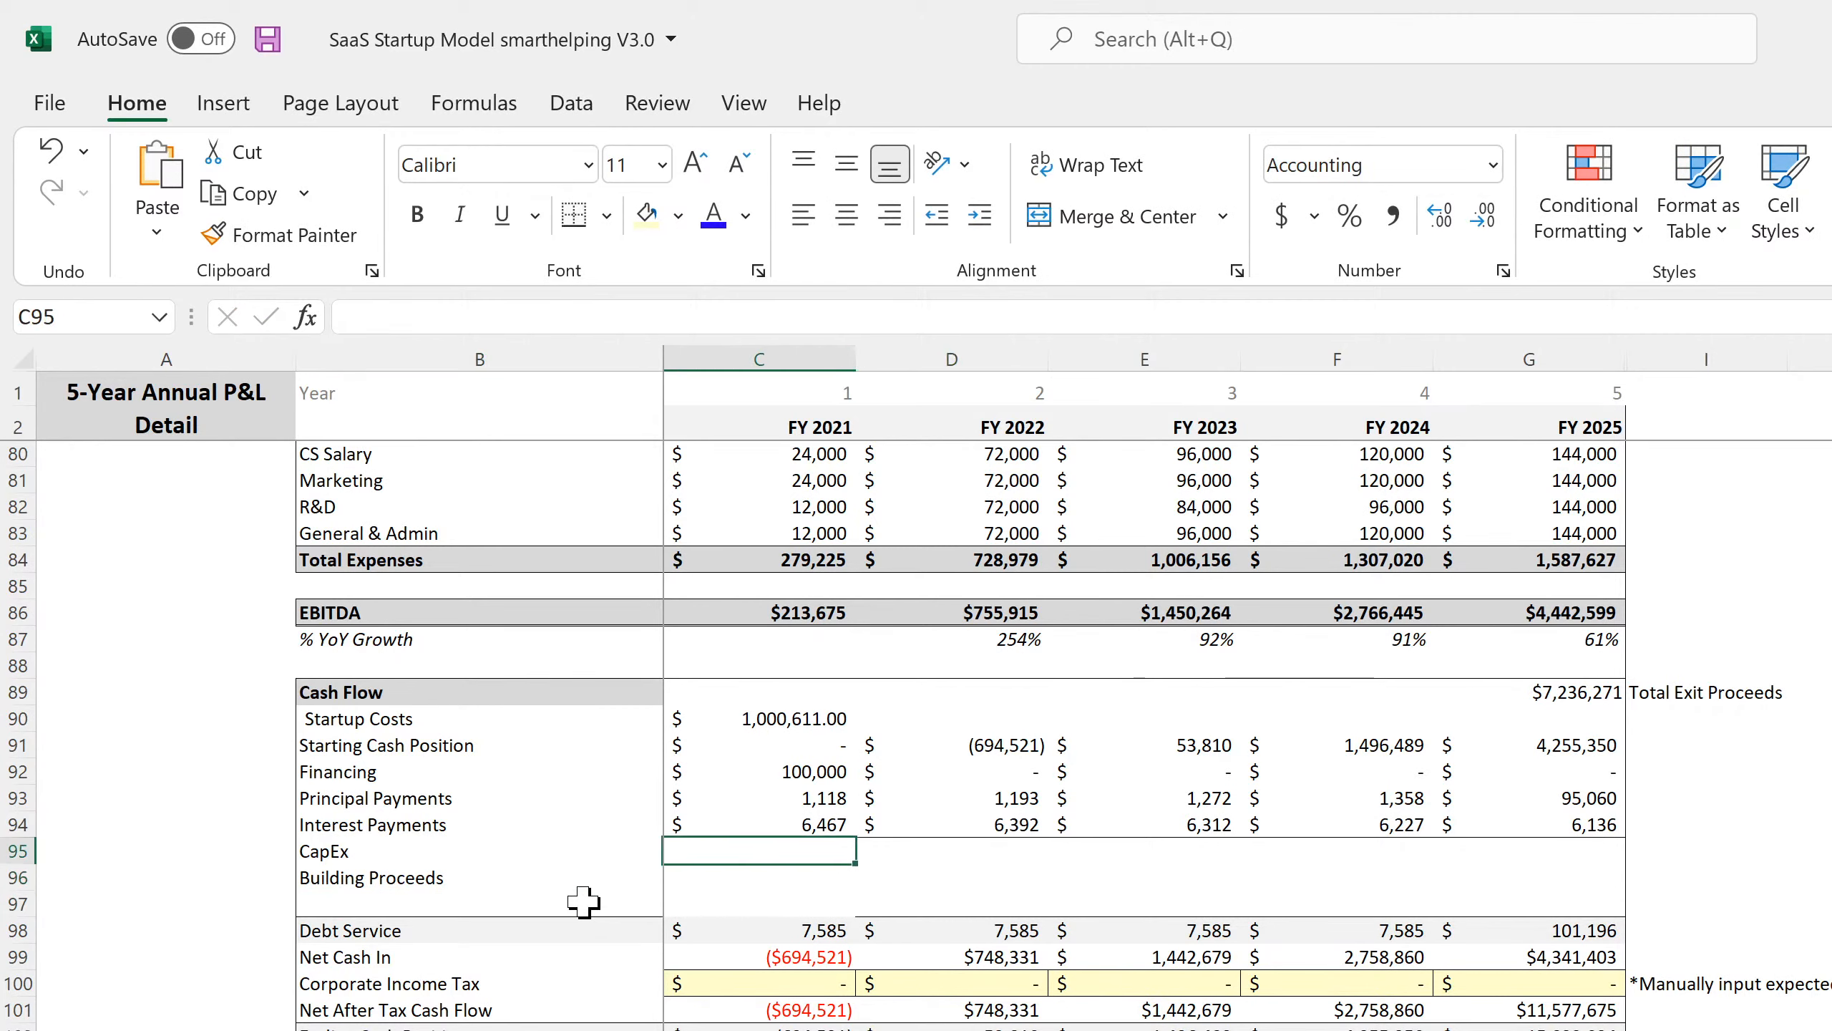
text(=)
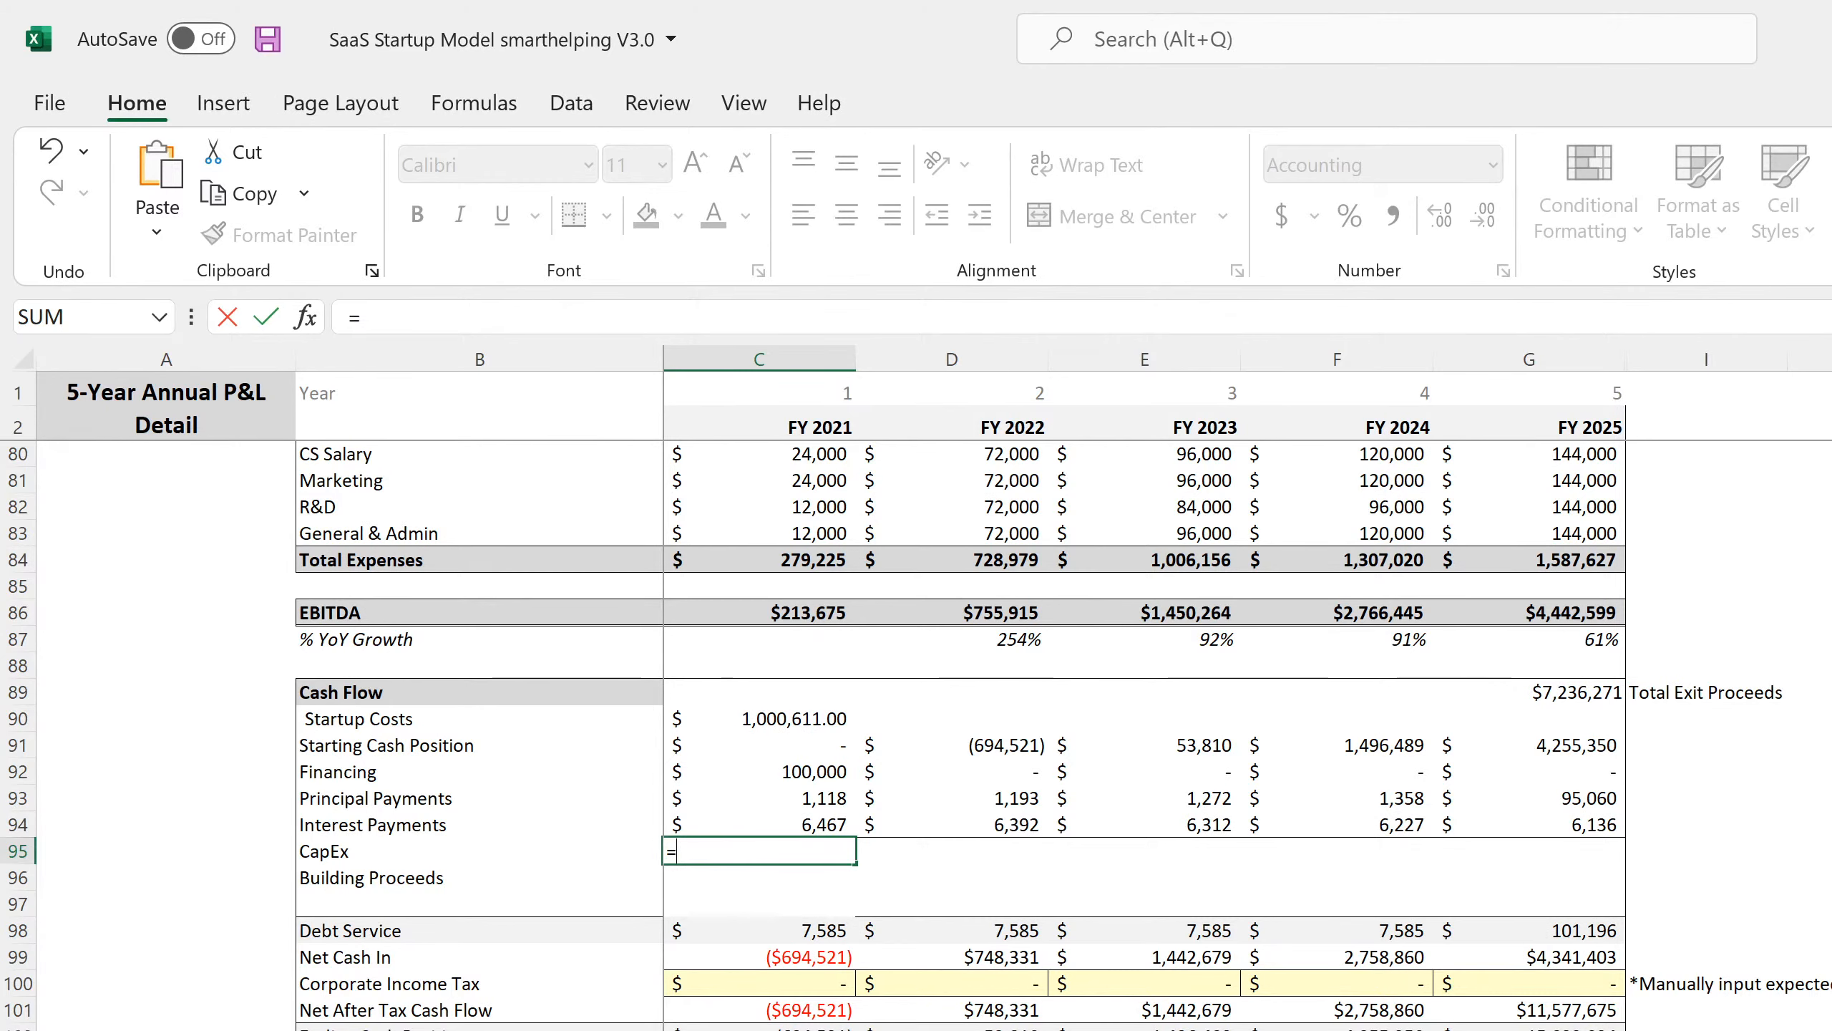
key(ctrl+Page_Down)
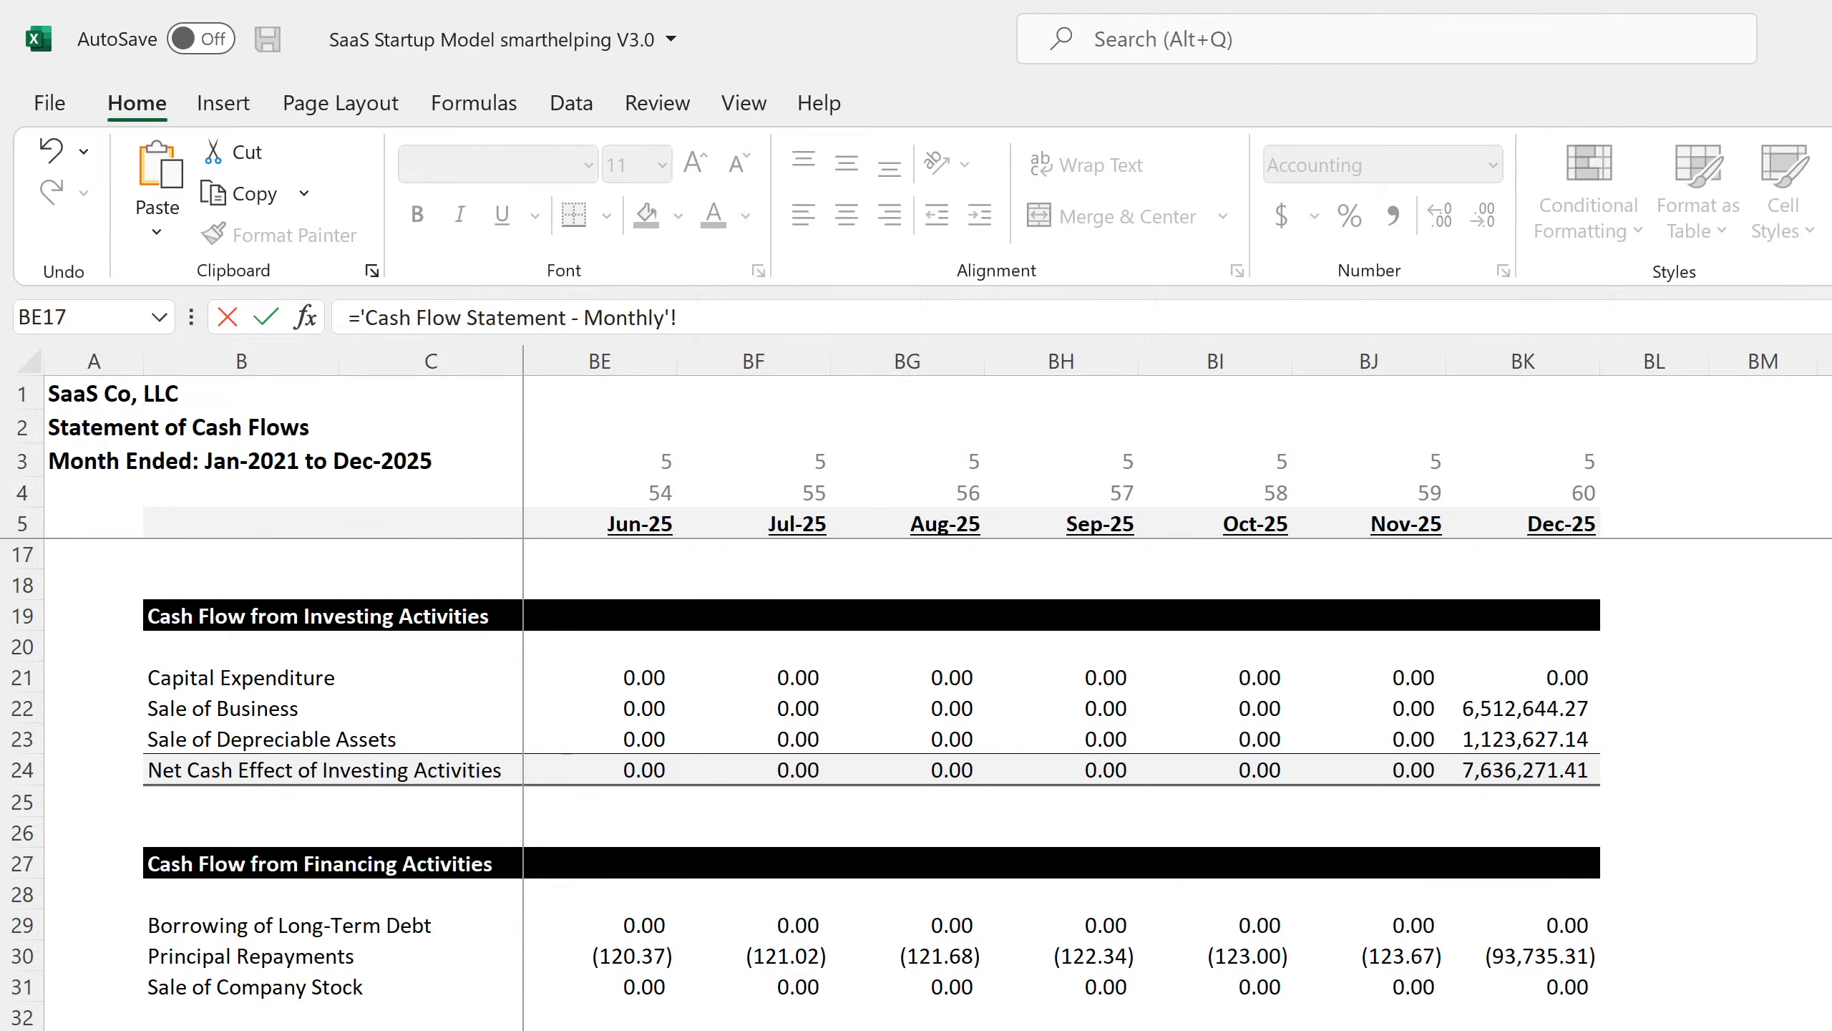
scroll(1178, 785, left, 18)
scroll(777, 924, up, 4)
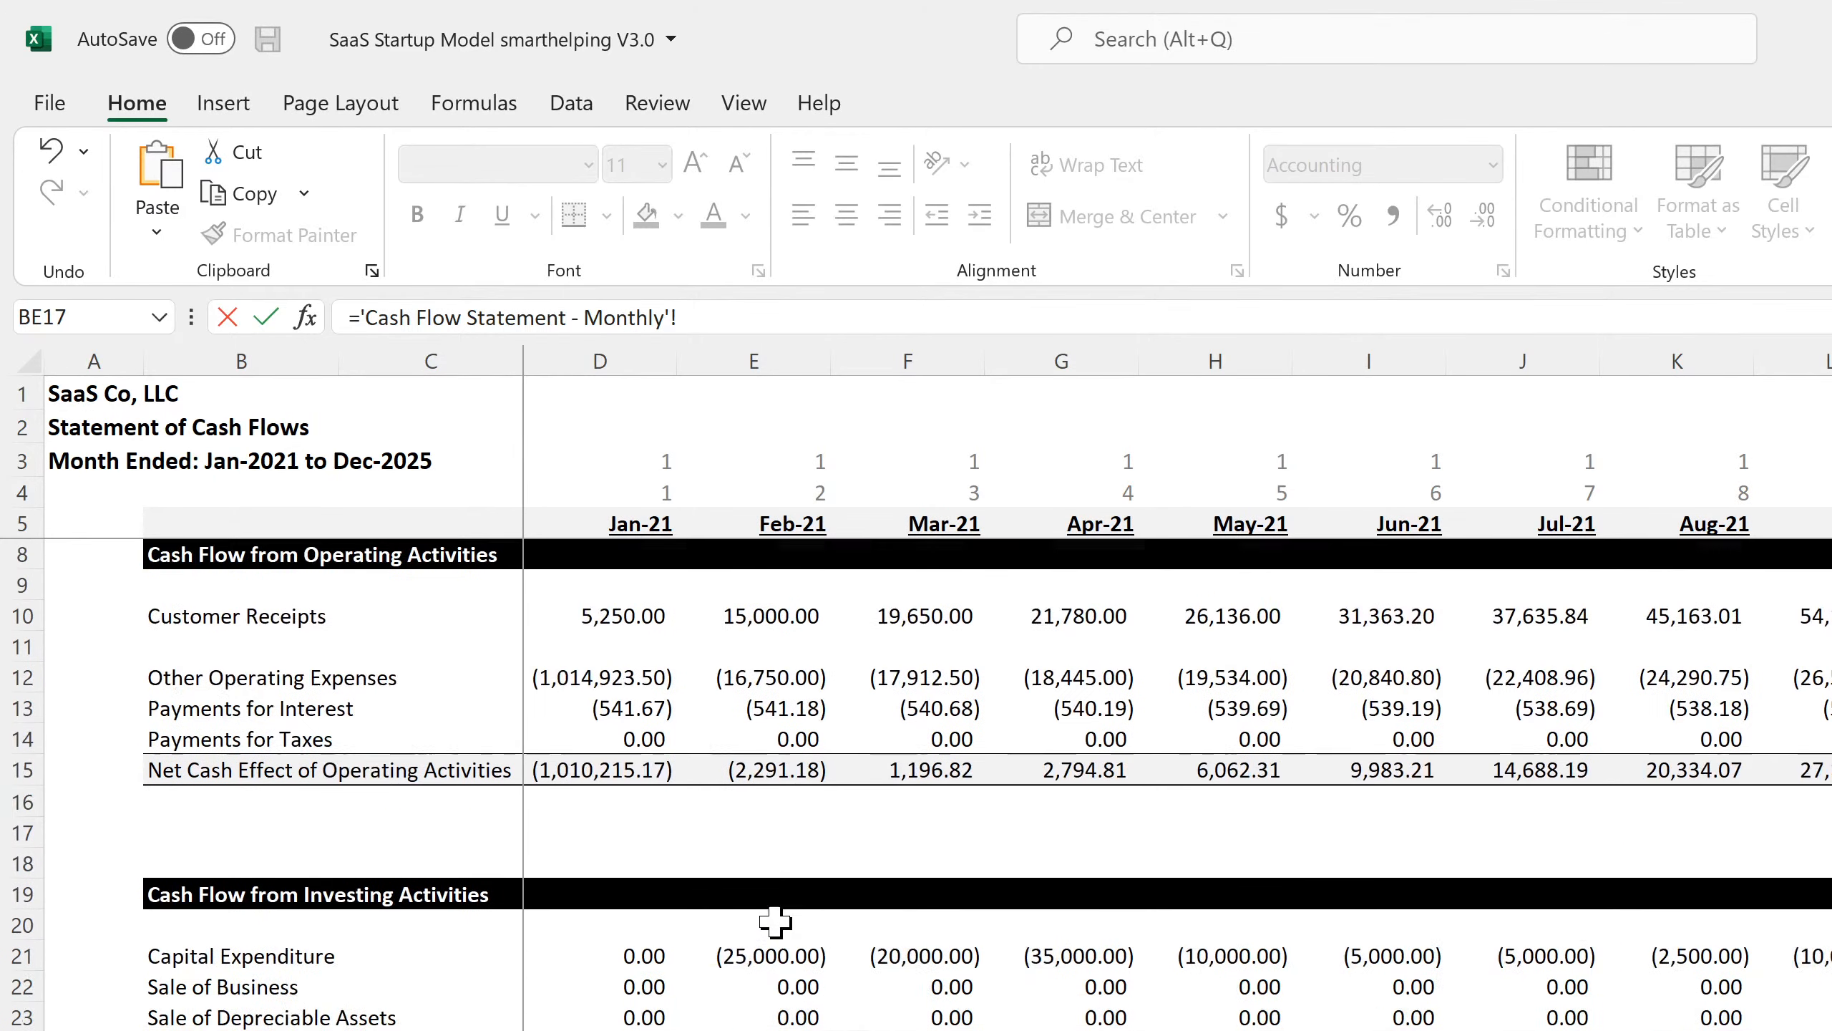
click(592, 1014)
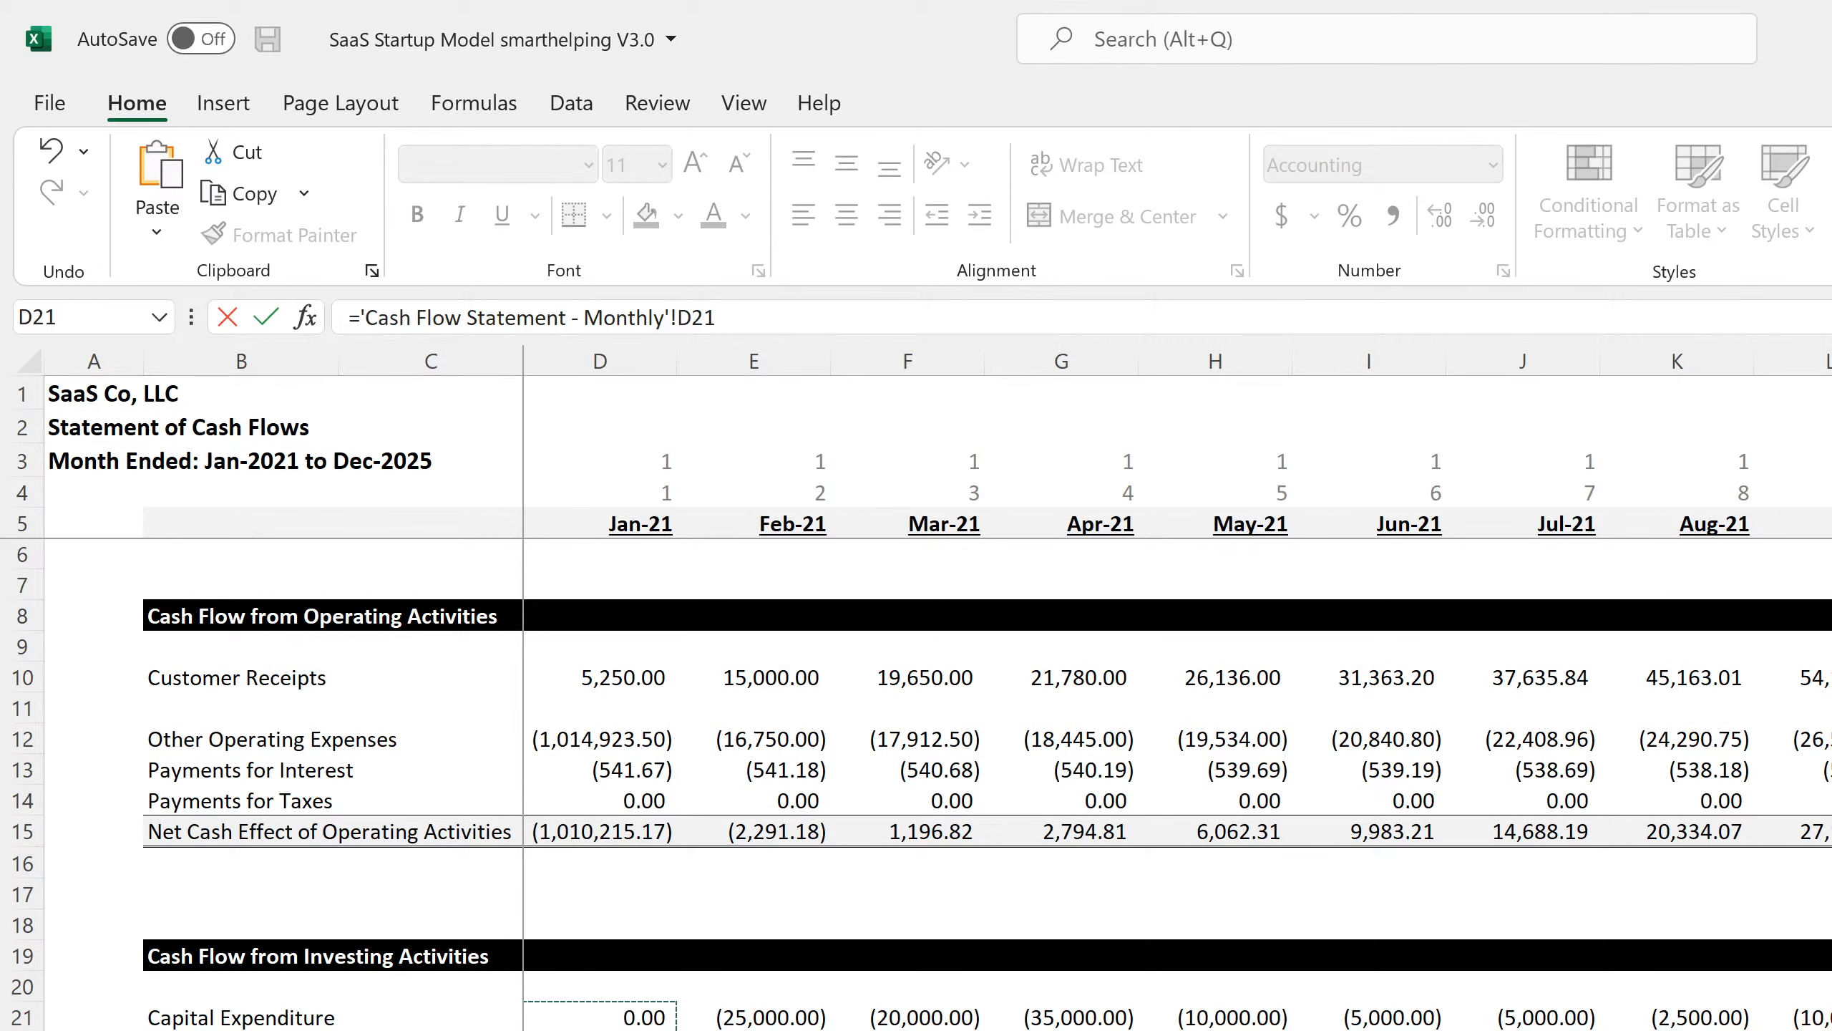
key(Return)
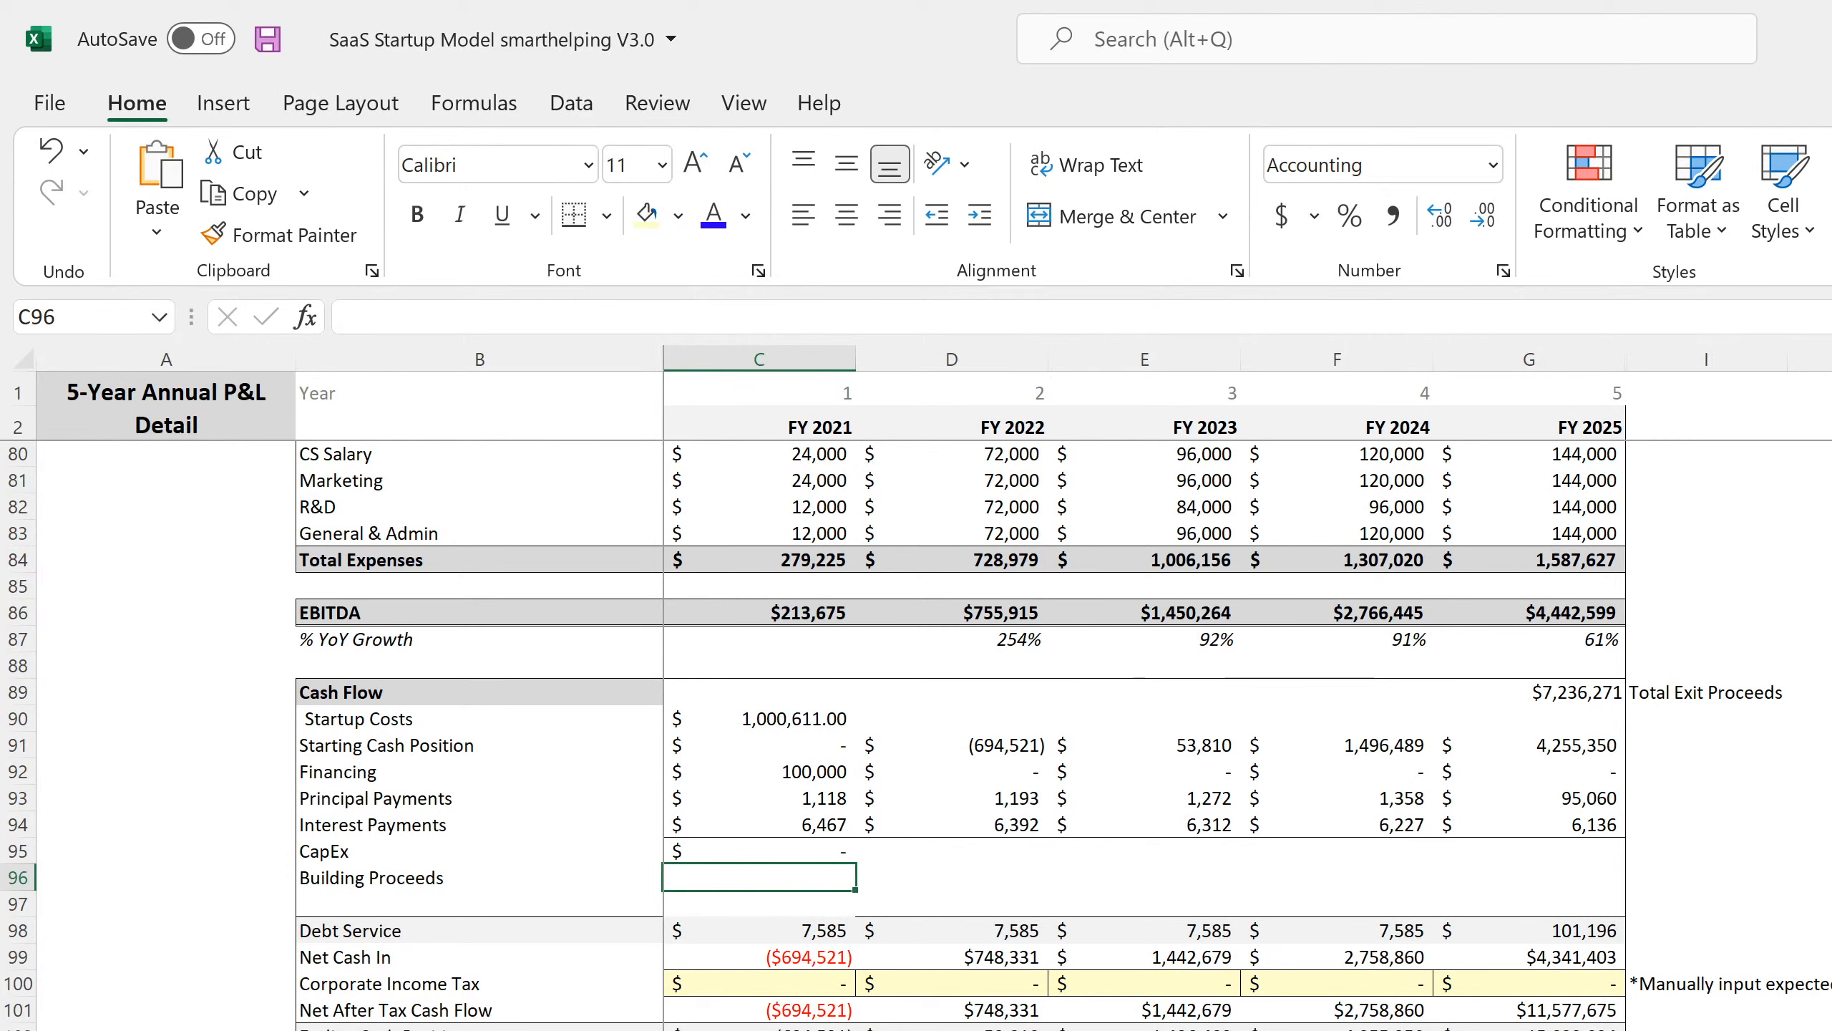
Start the C96 Building Proceeds formula referencing 'Cap Ex'!H3, the building's value at sale.
text(=)
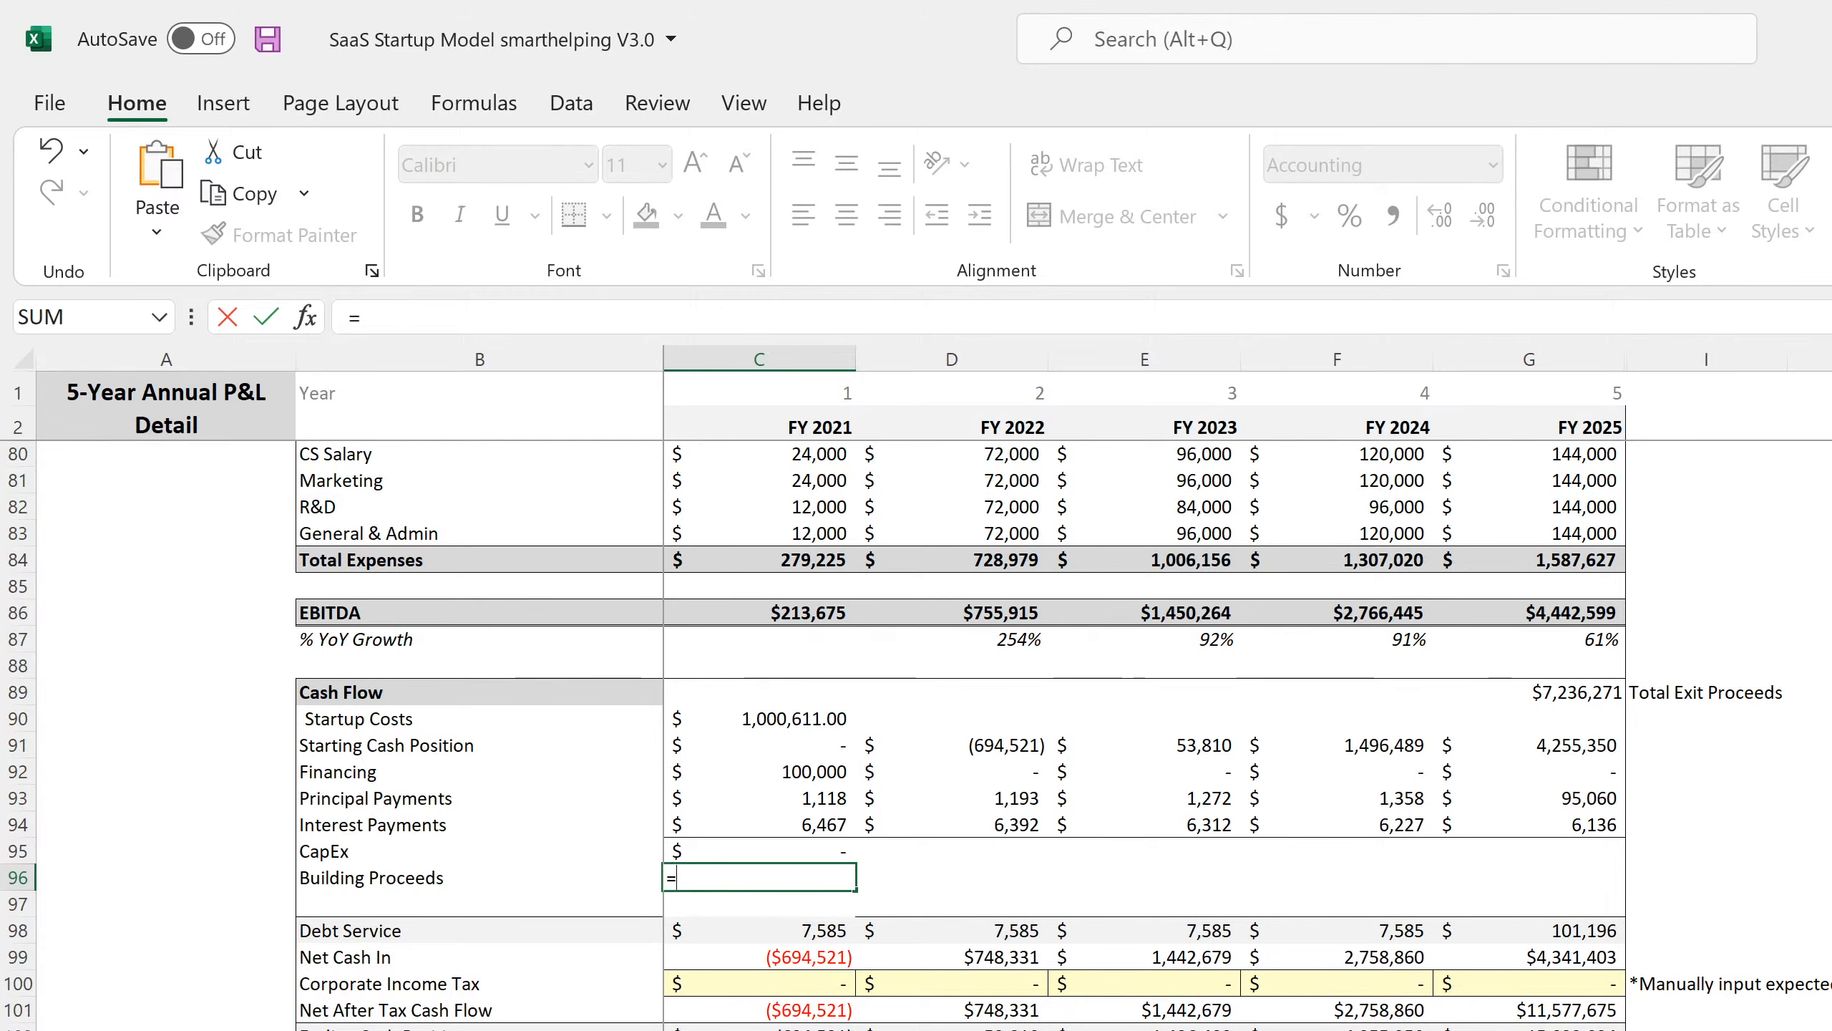
key(ctrl+Page_Down)
key(ctrl+Page_Down)
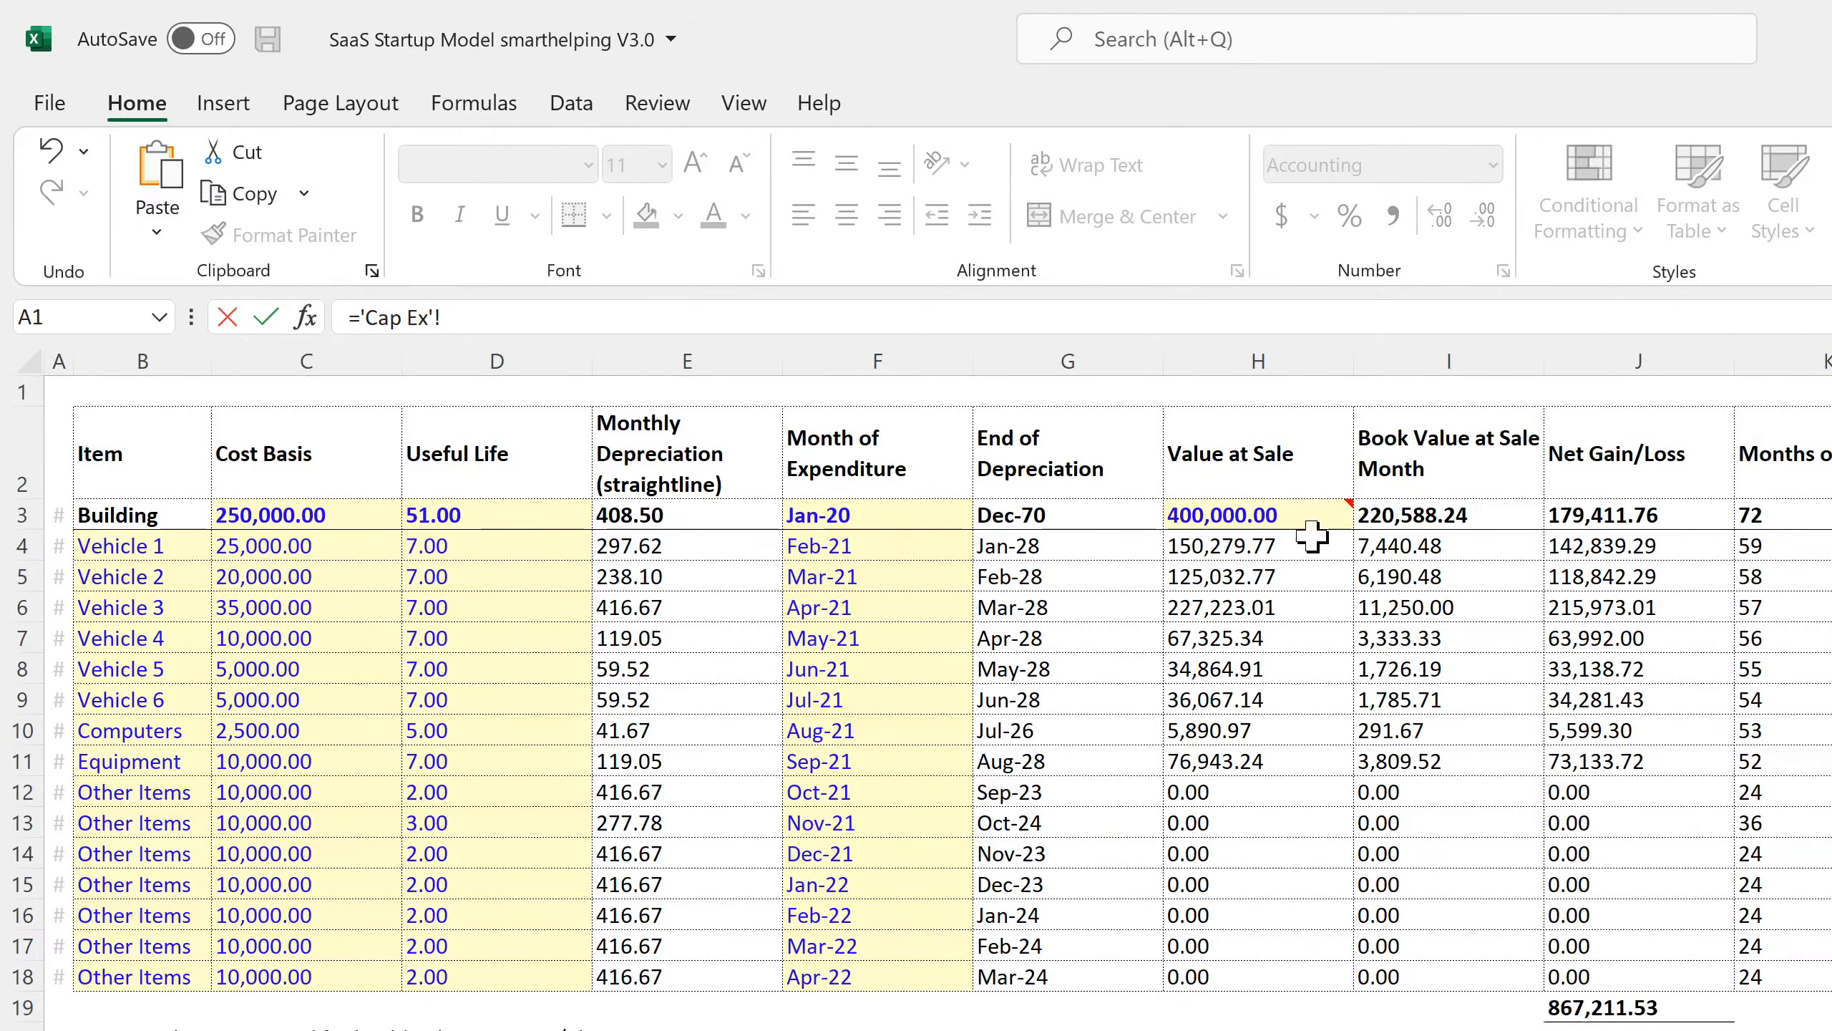
click(1270, 512)
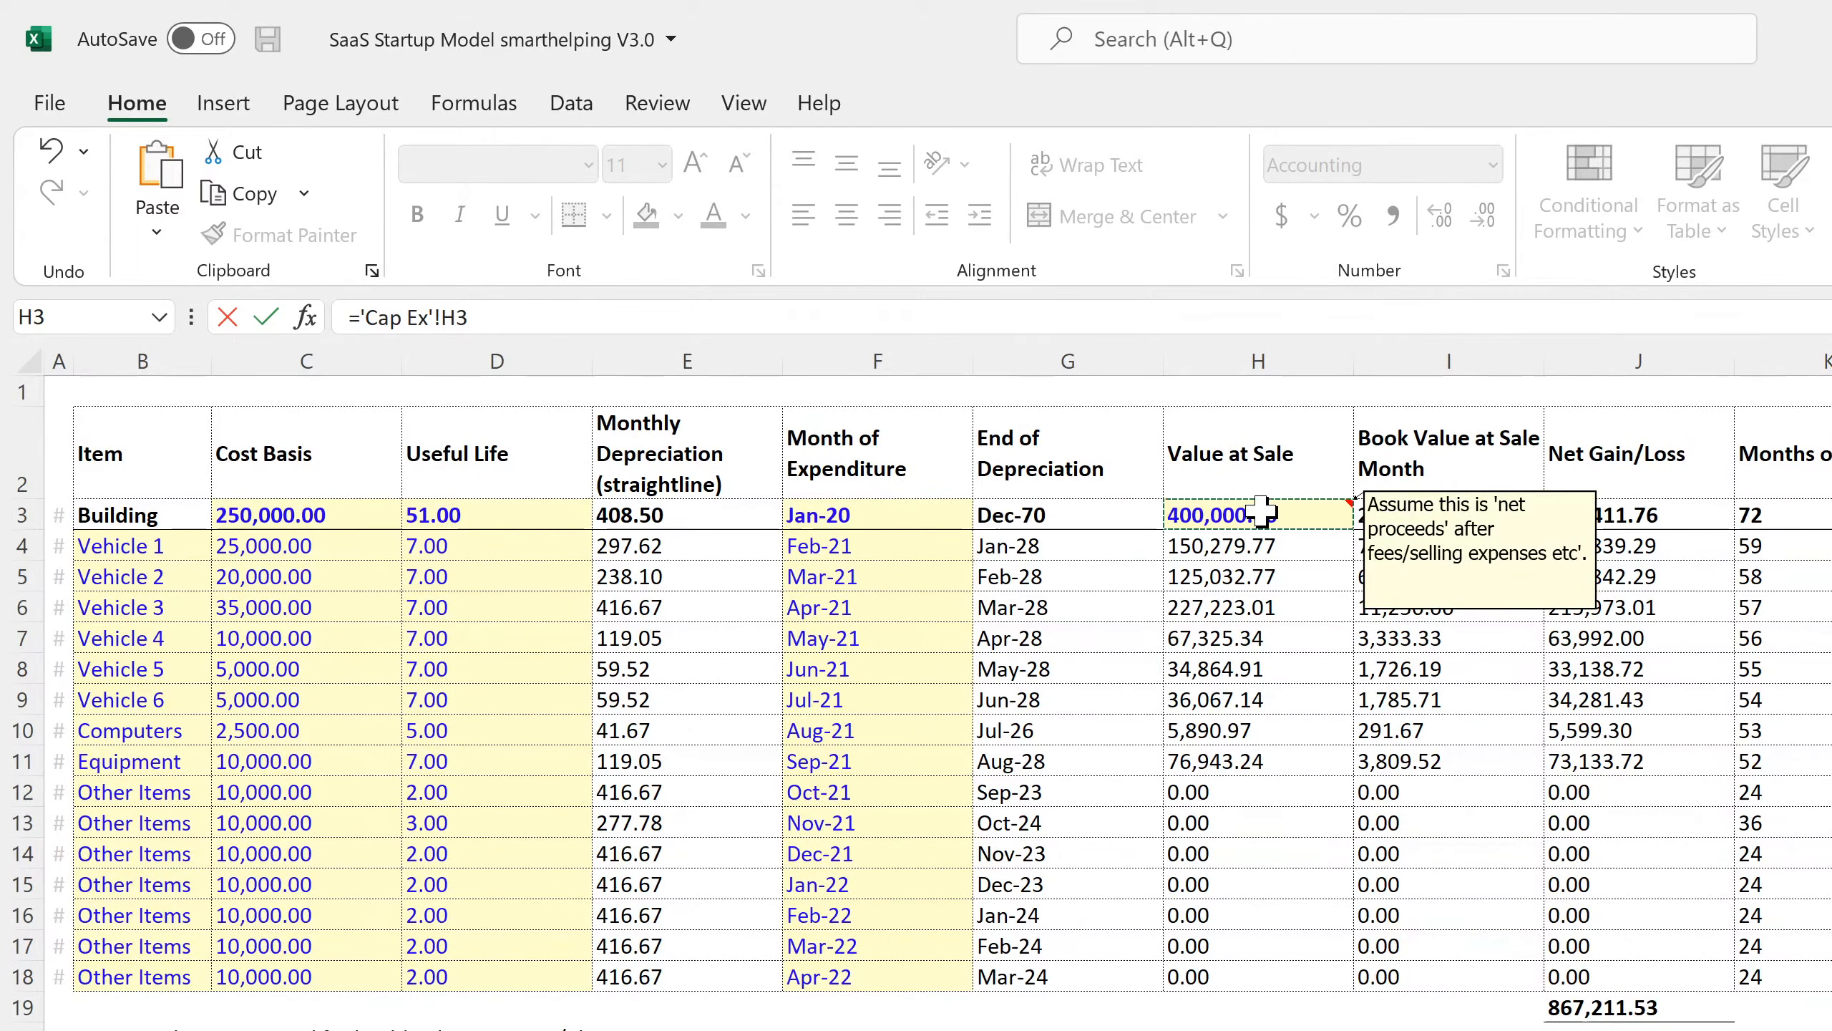
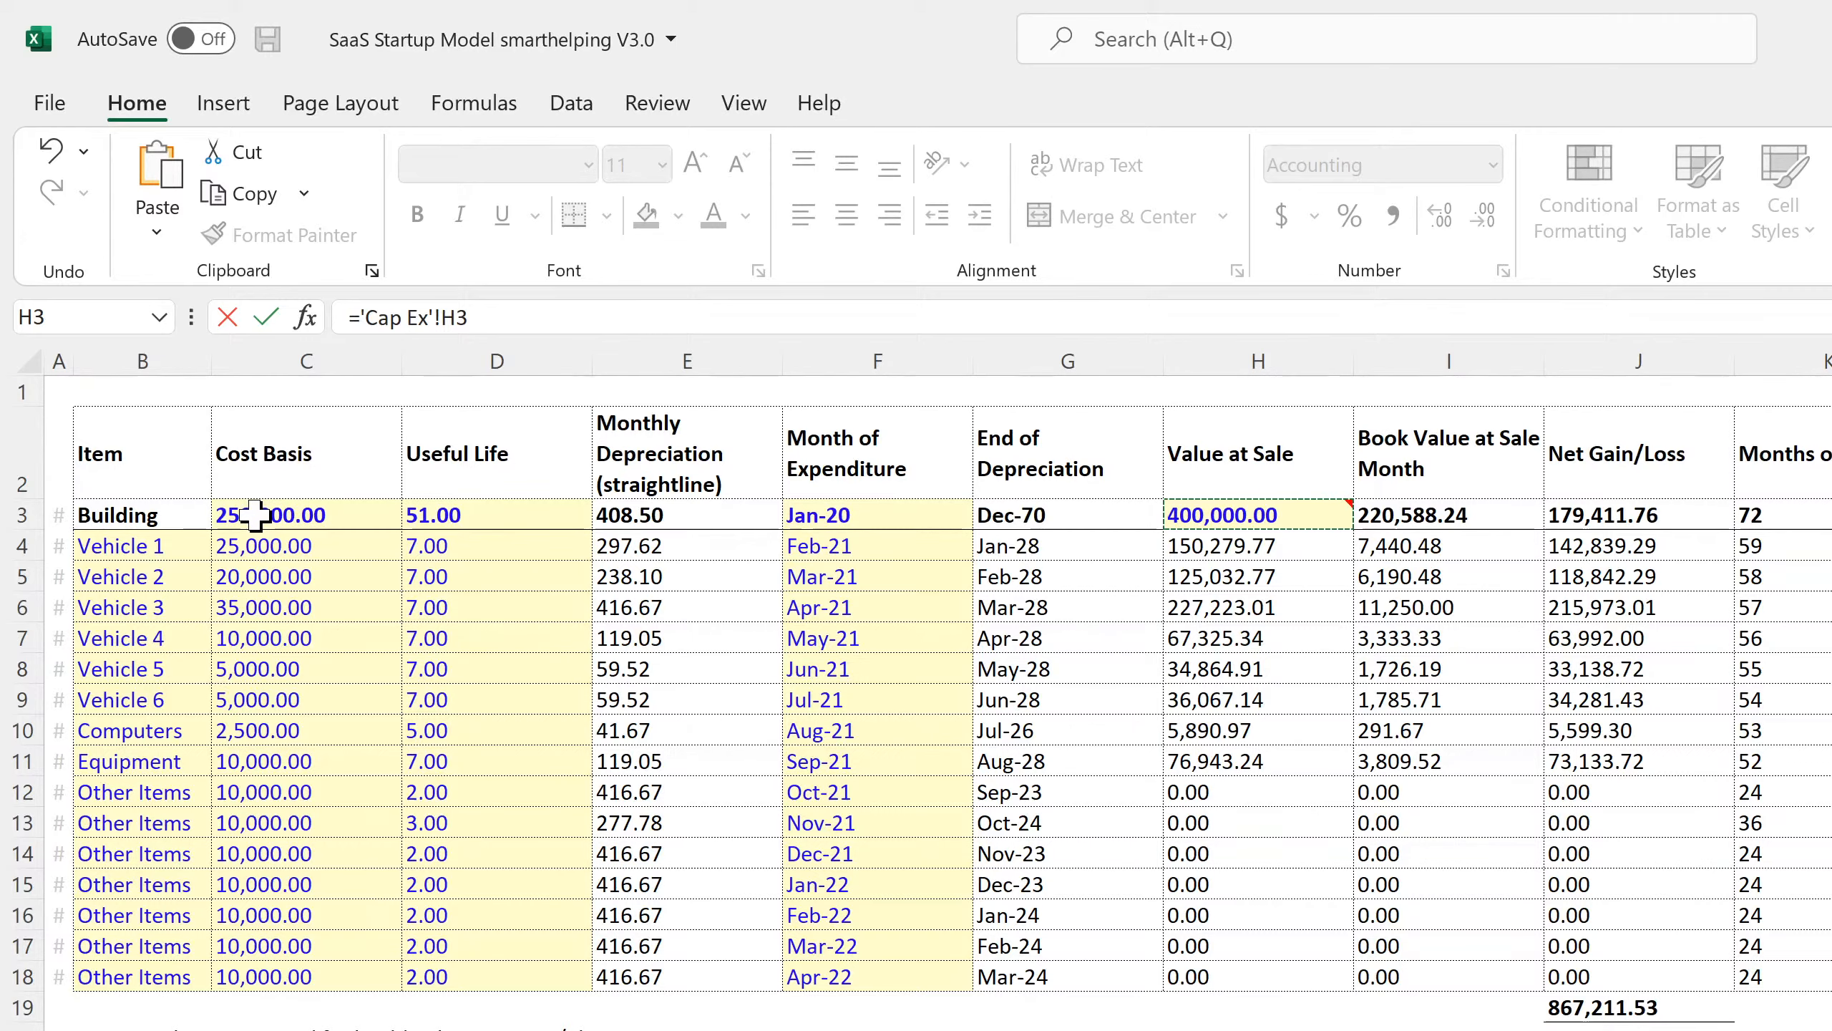
Commit the 'Cap Ex'!H3 link in C96, then clear both the FY 2021 CapEx and Building Proceeds cells.
key(Return)
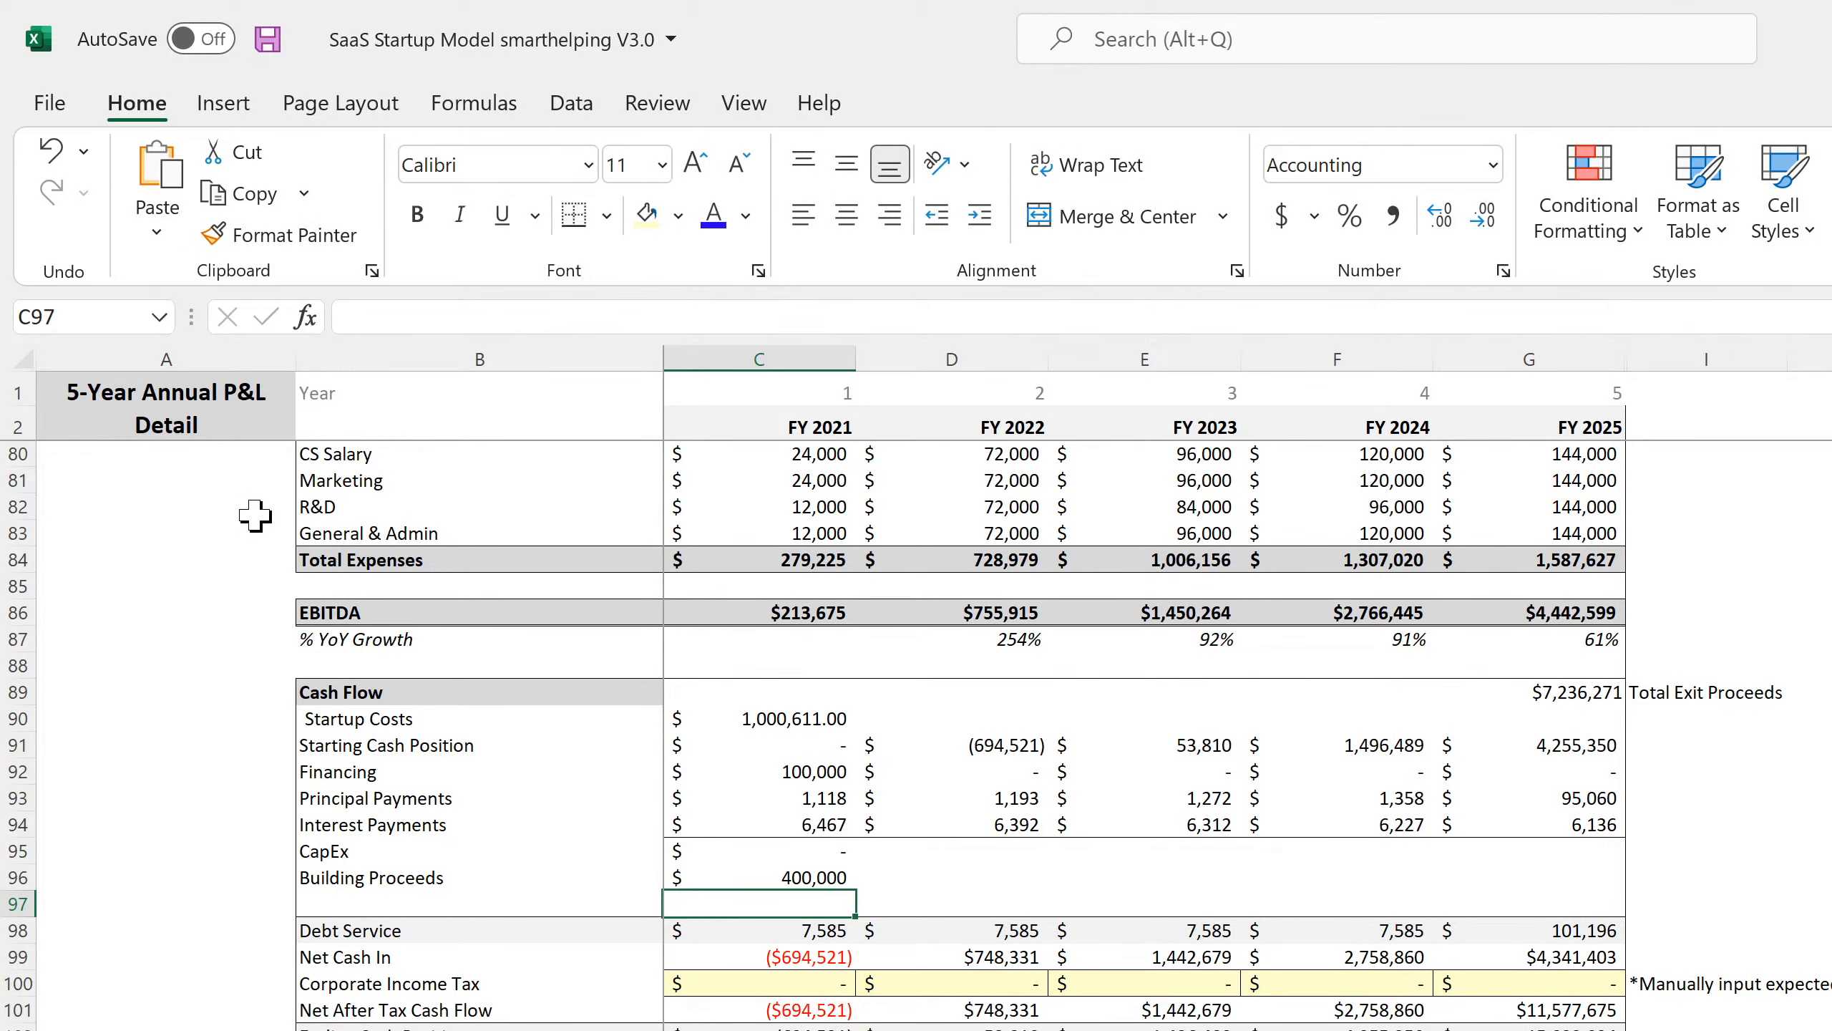
key(Up)
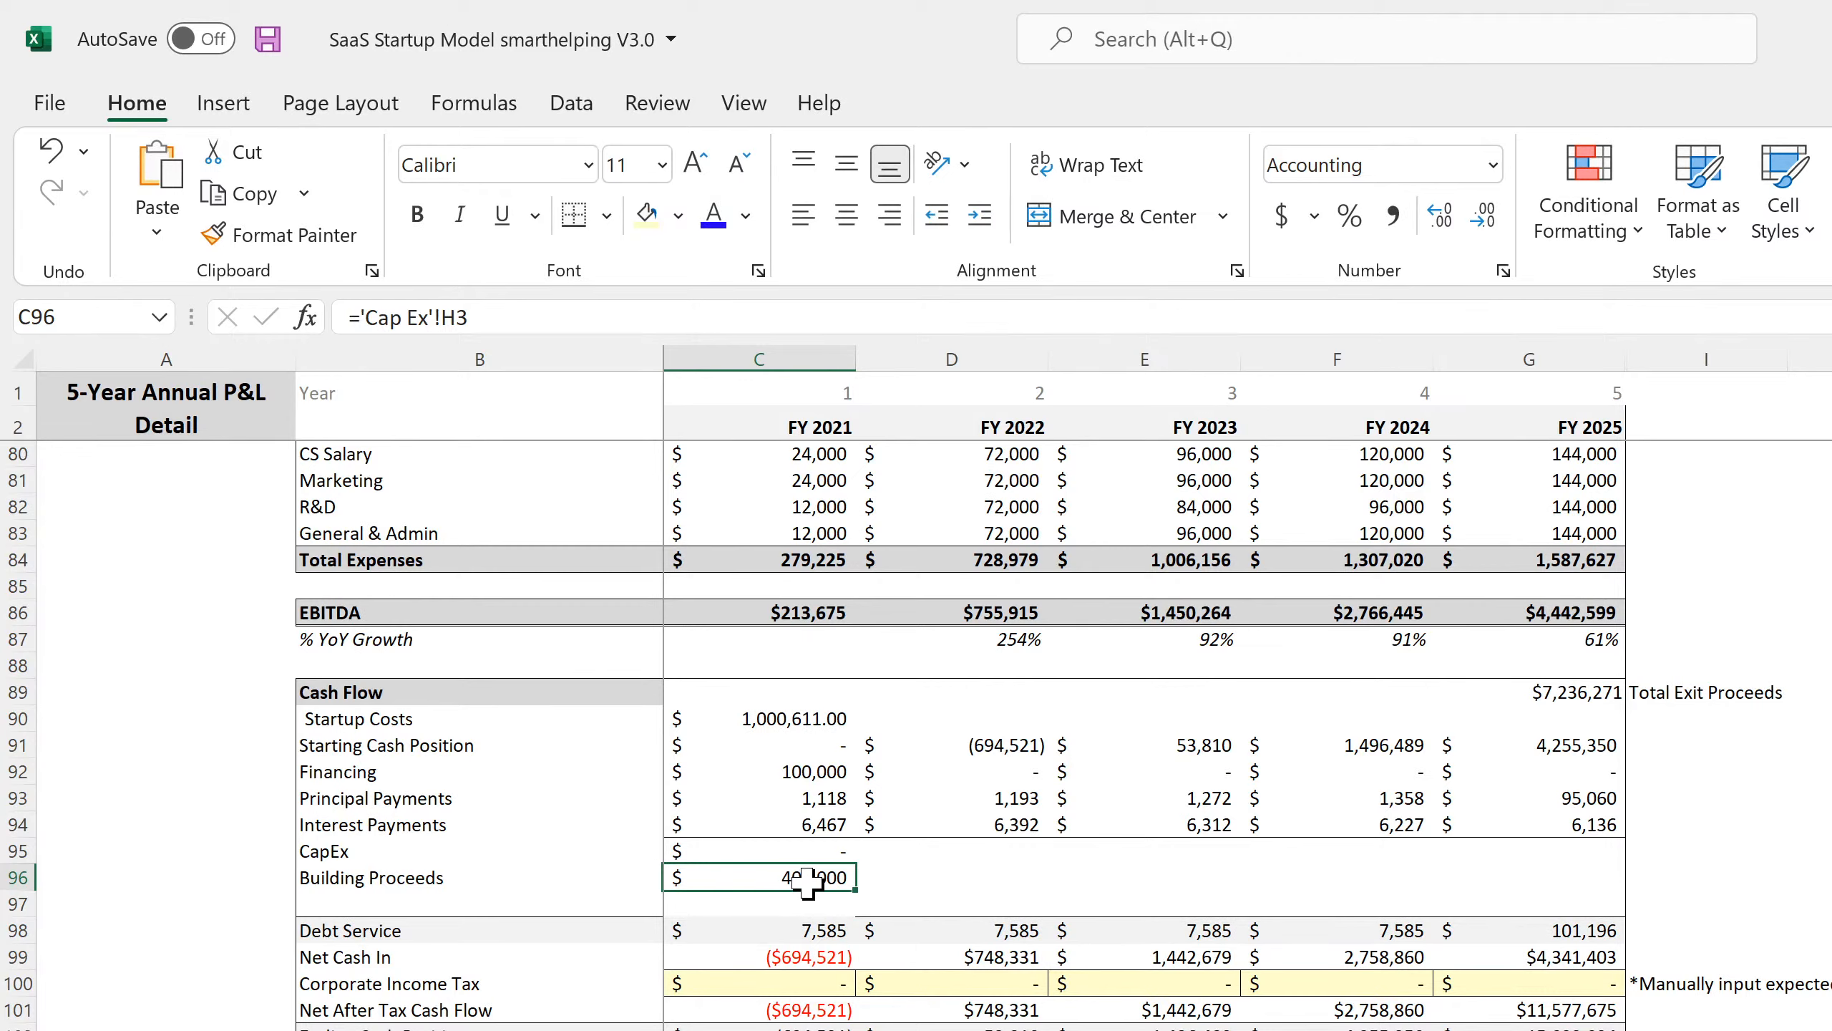
key(Delete)
click(823, 854)
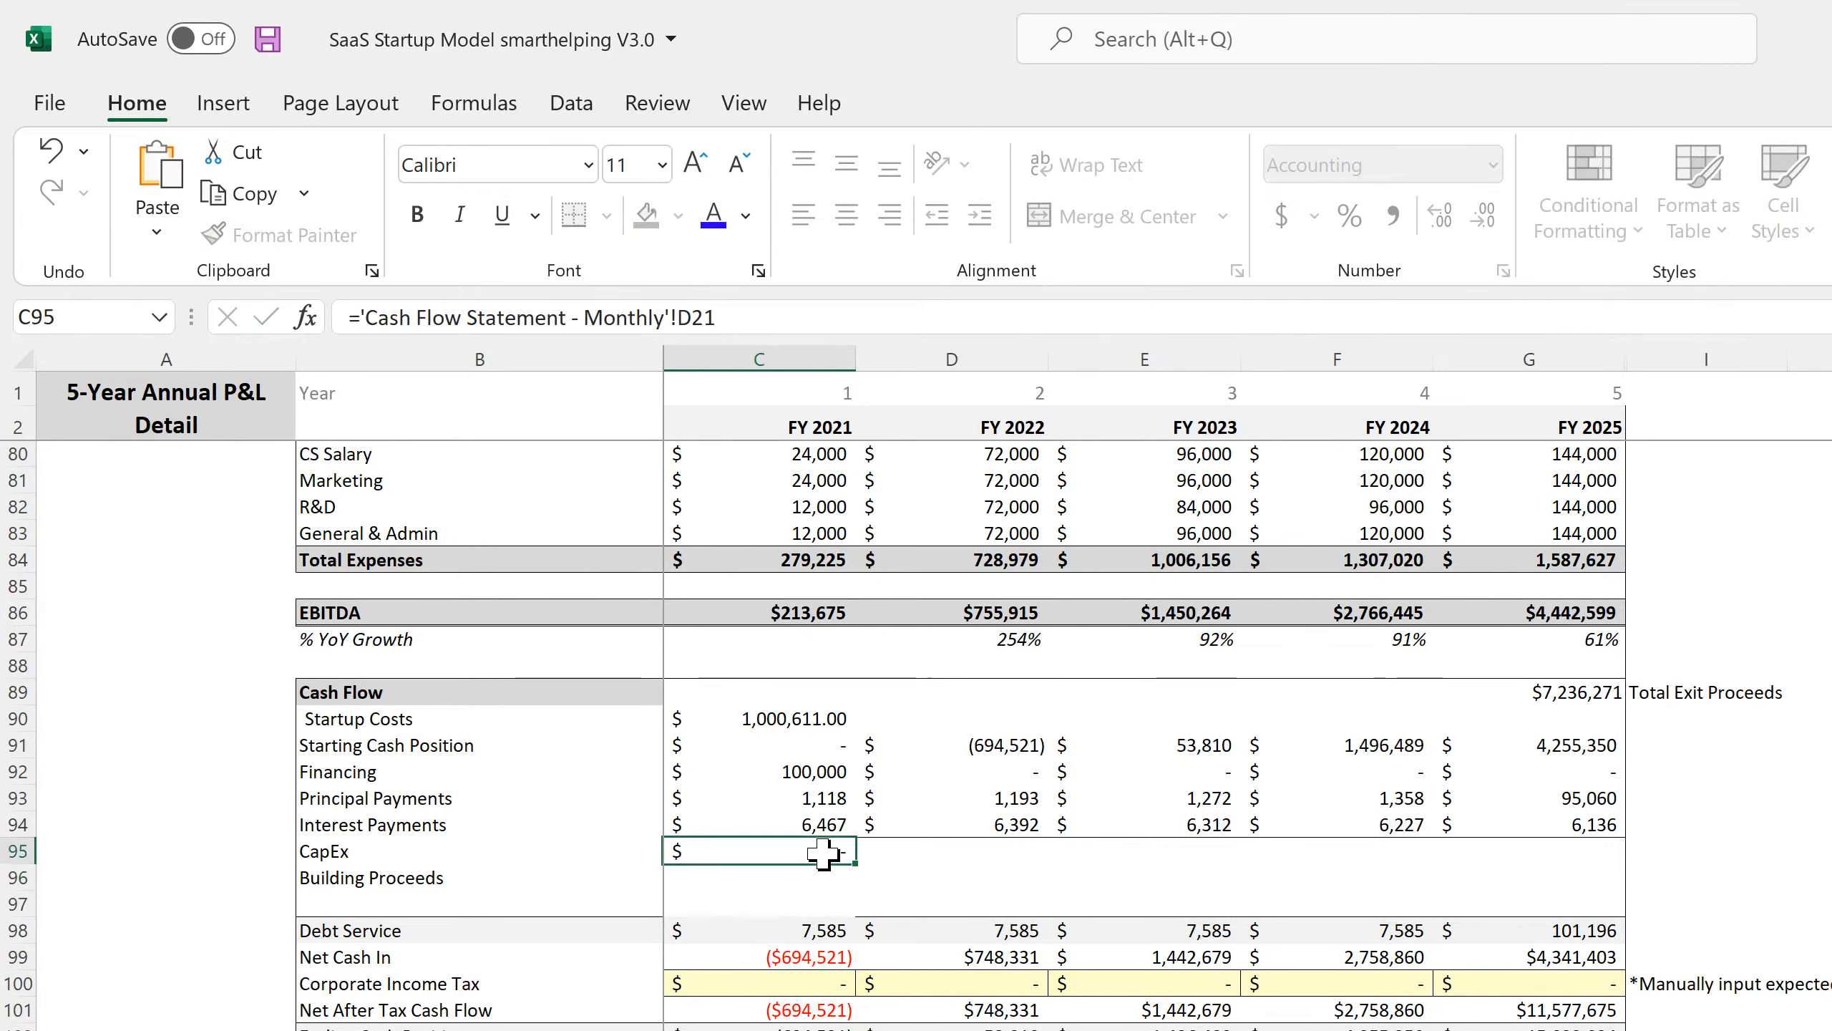
key(Delete)
click(831, 881)
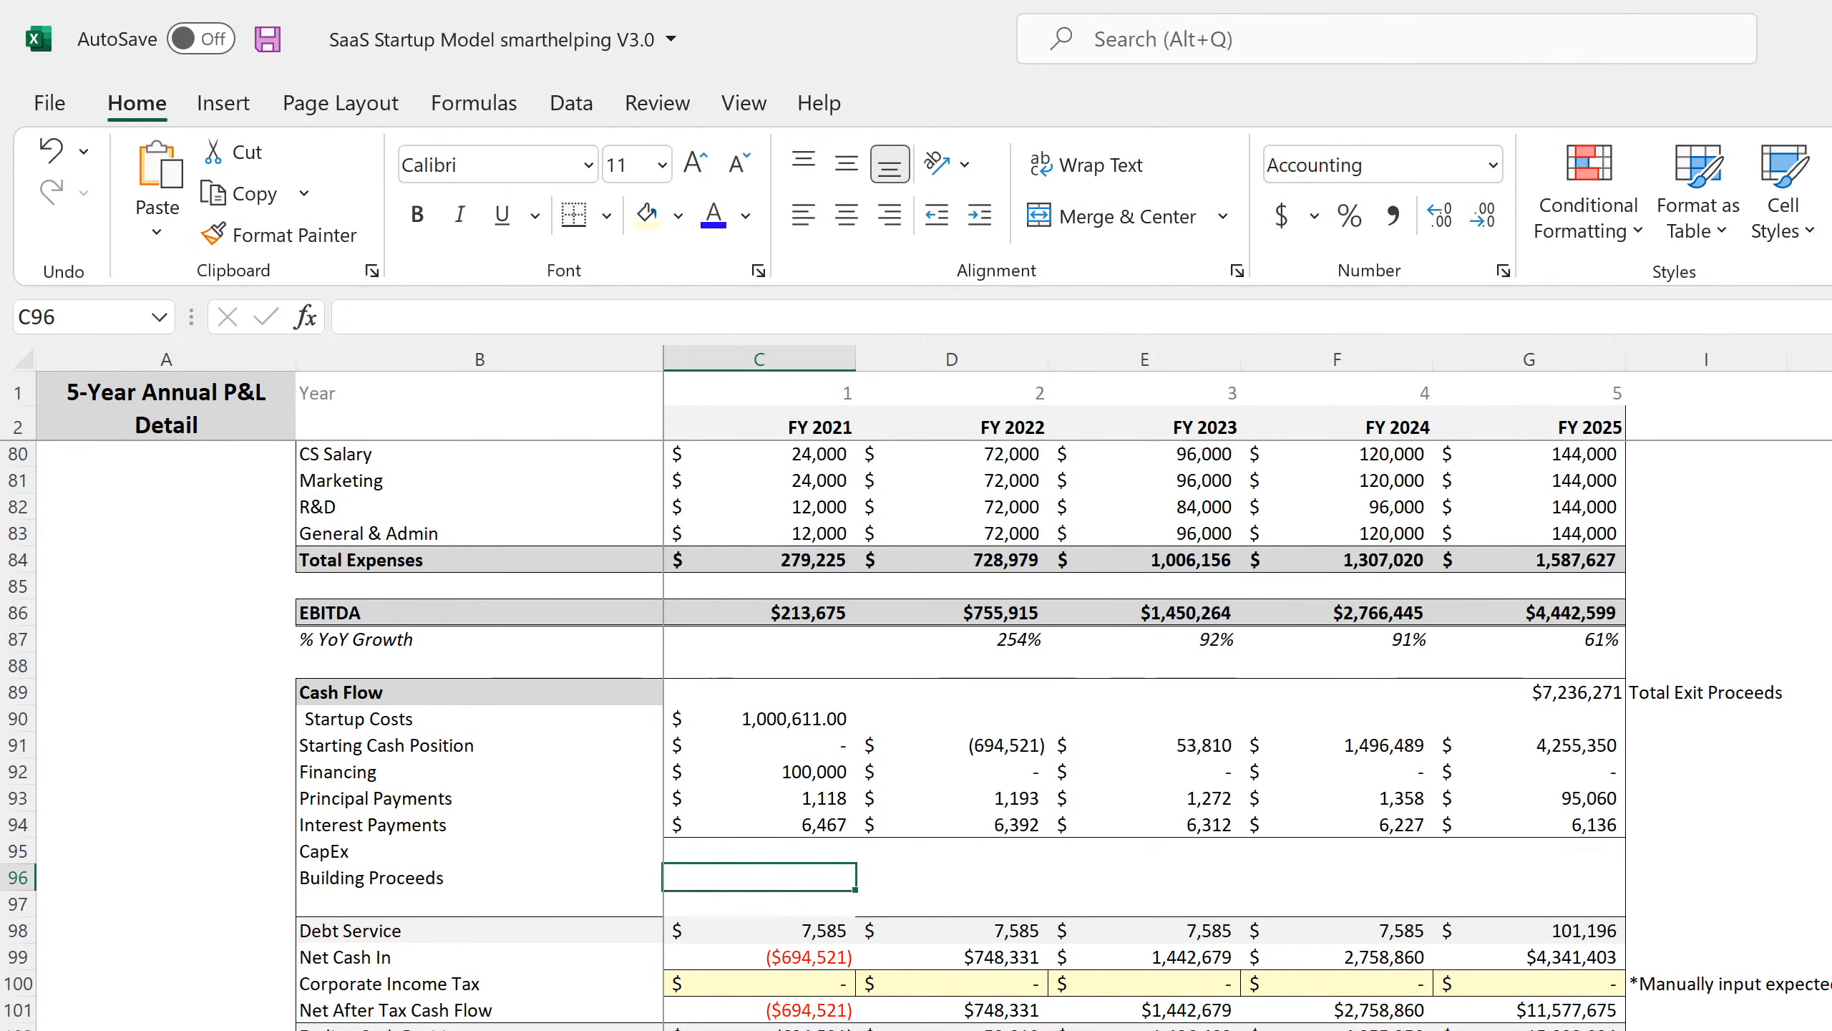
key(ctrl+Page_Up)
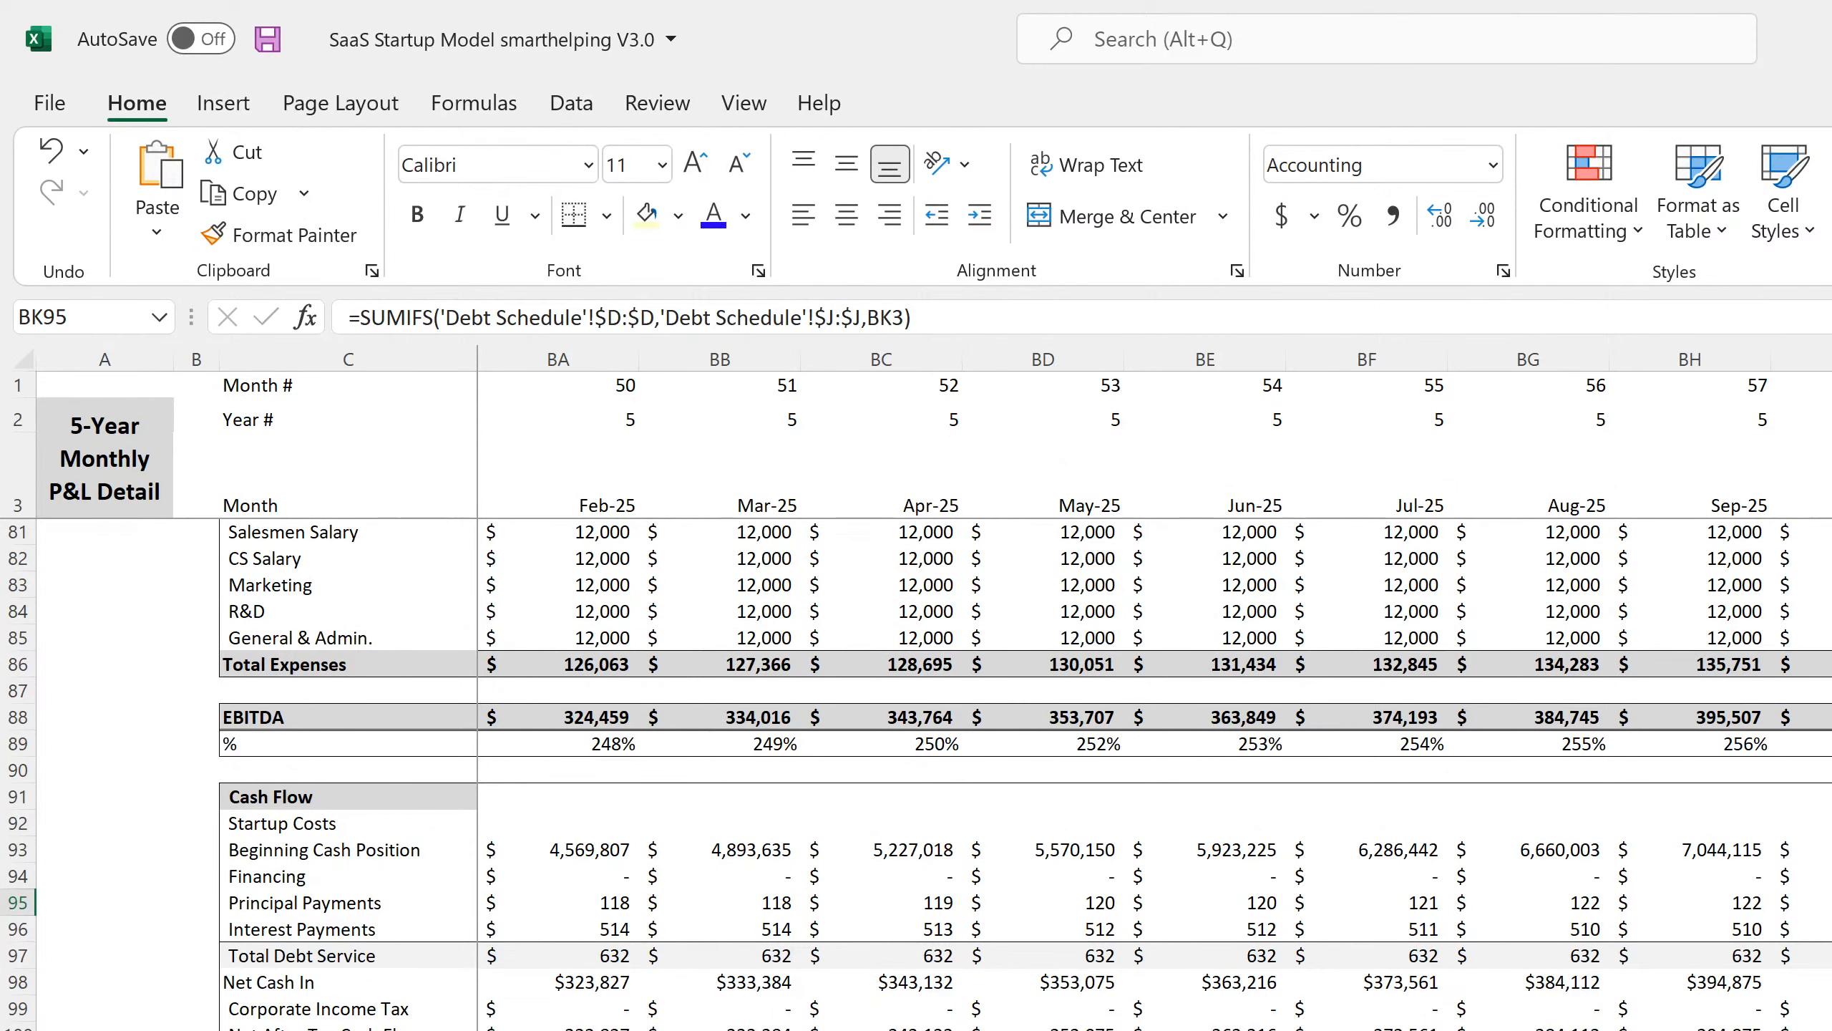
click(1830, 797)
key(ctrl+Page_Down)
click(446, 851)
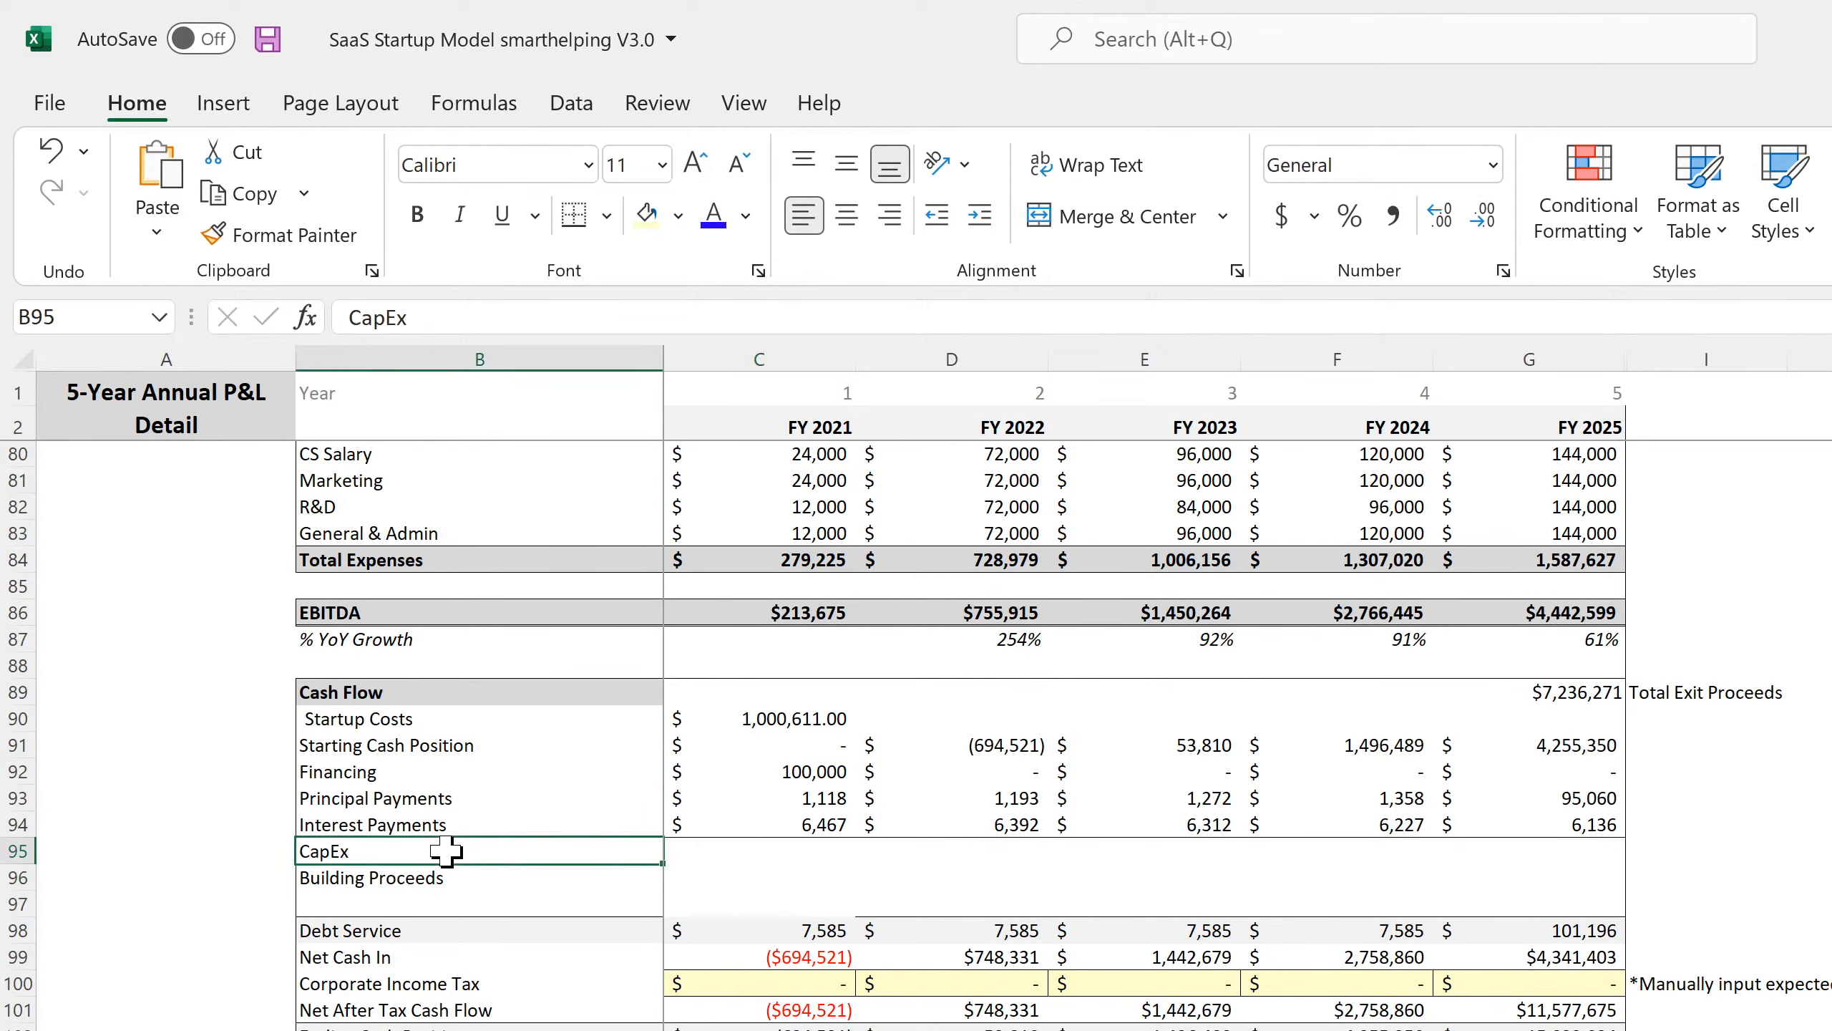
key(ctrl+Page_Up)
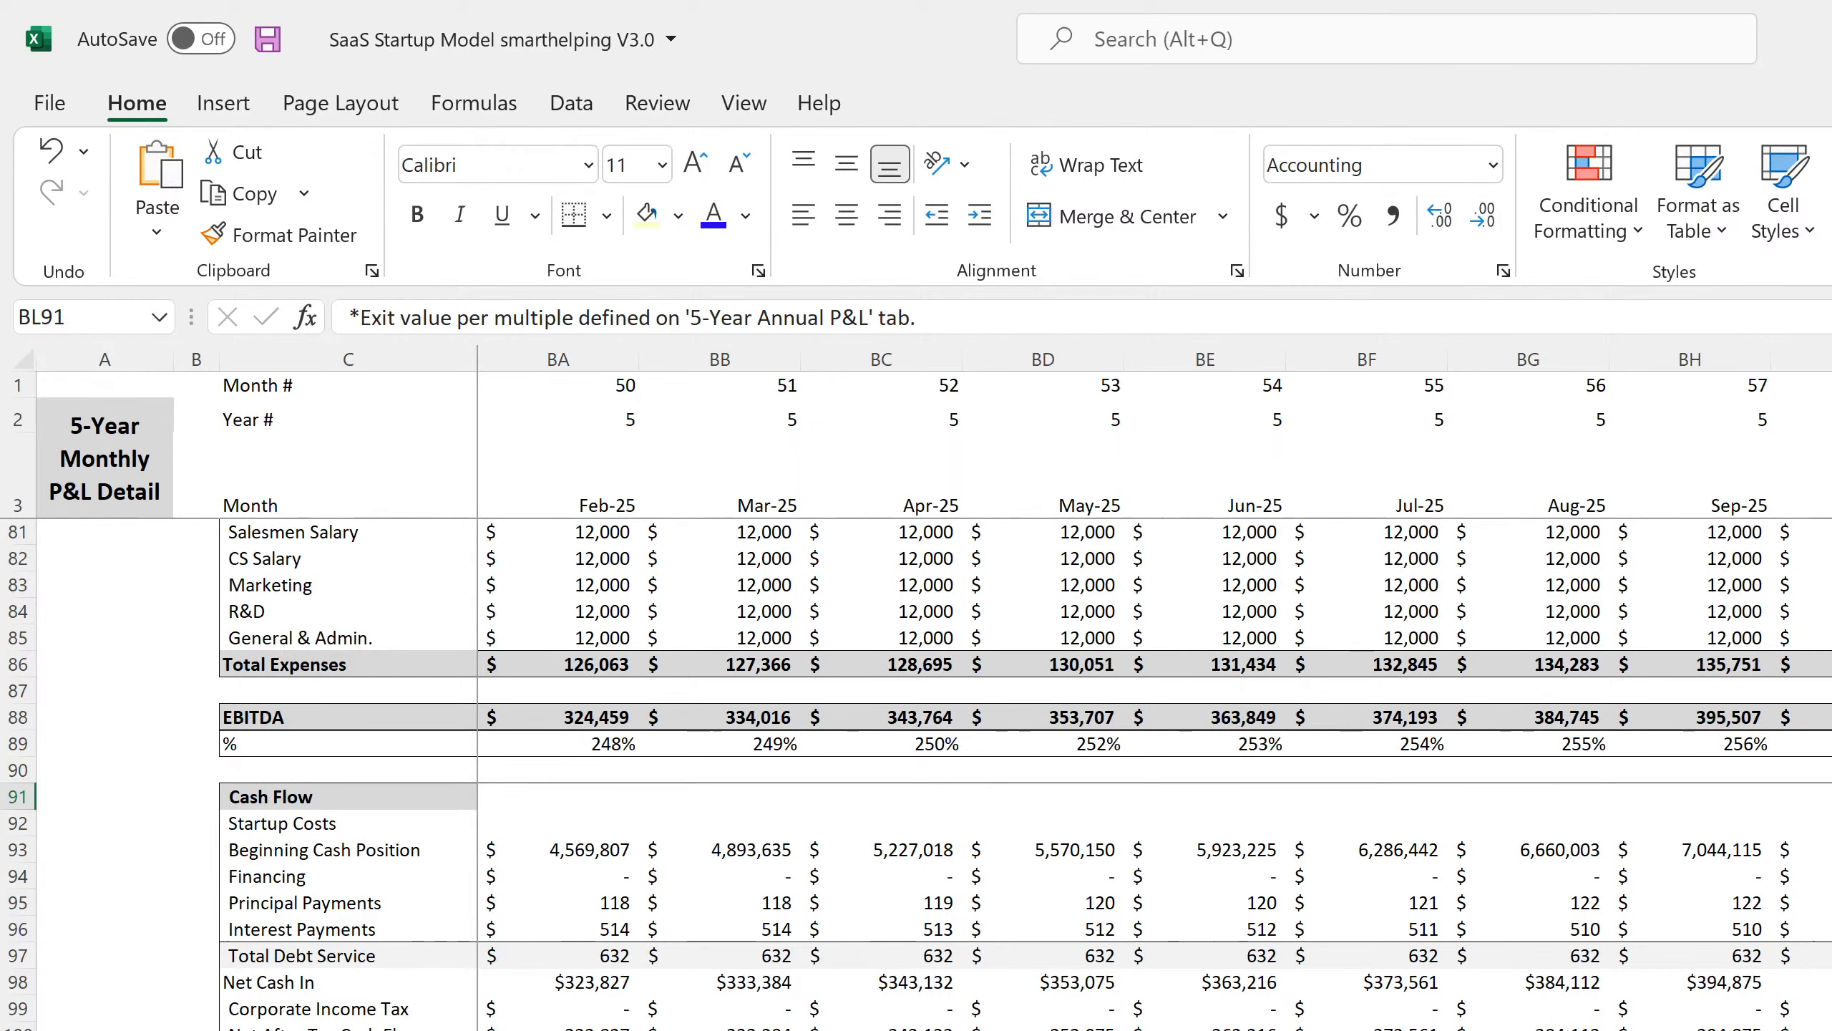
scroll(1154, 772, left, 20)
scroll(1155, 772, left, 10)
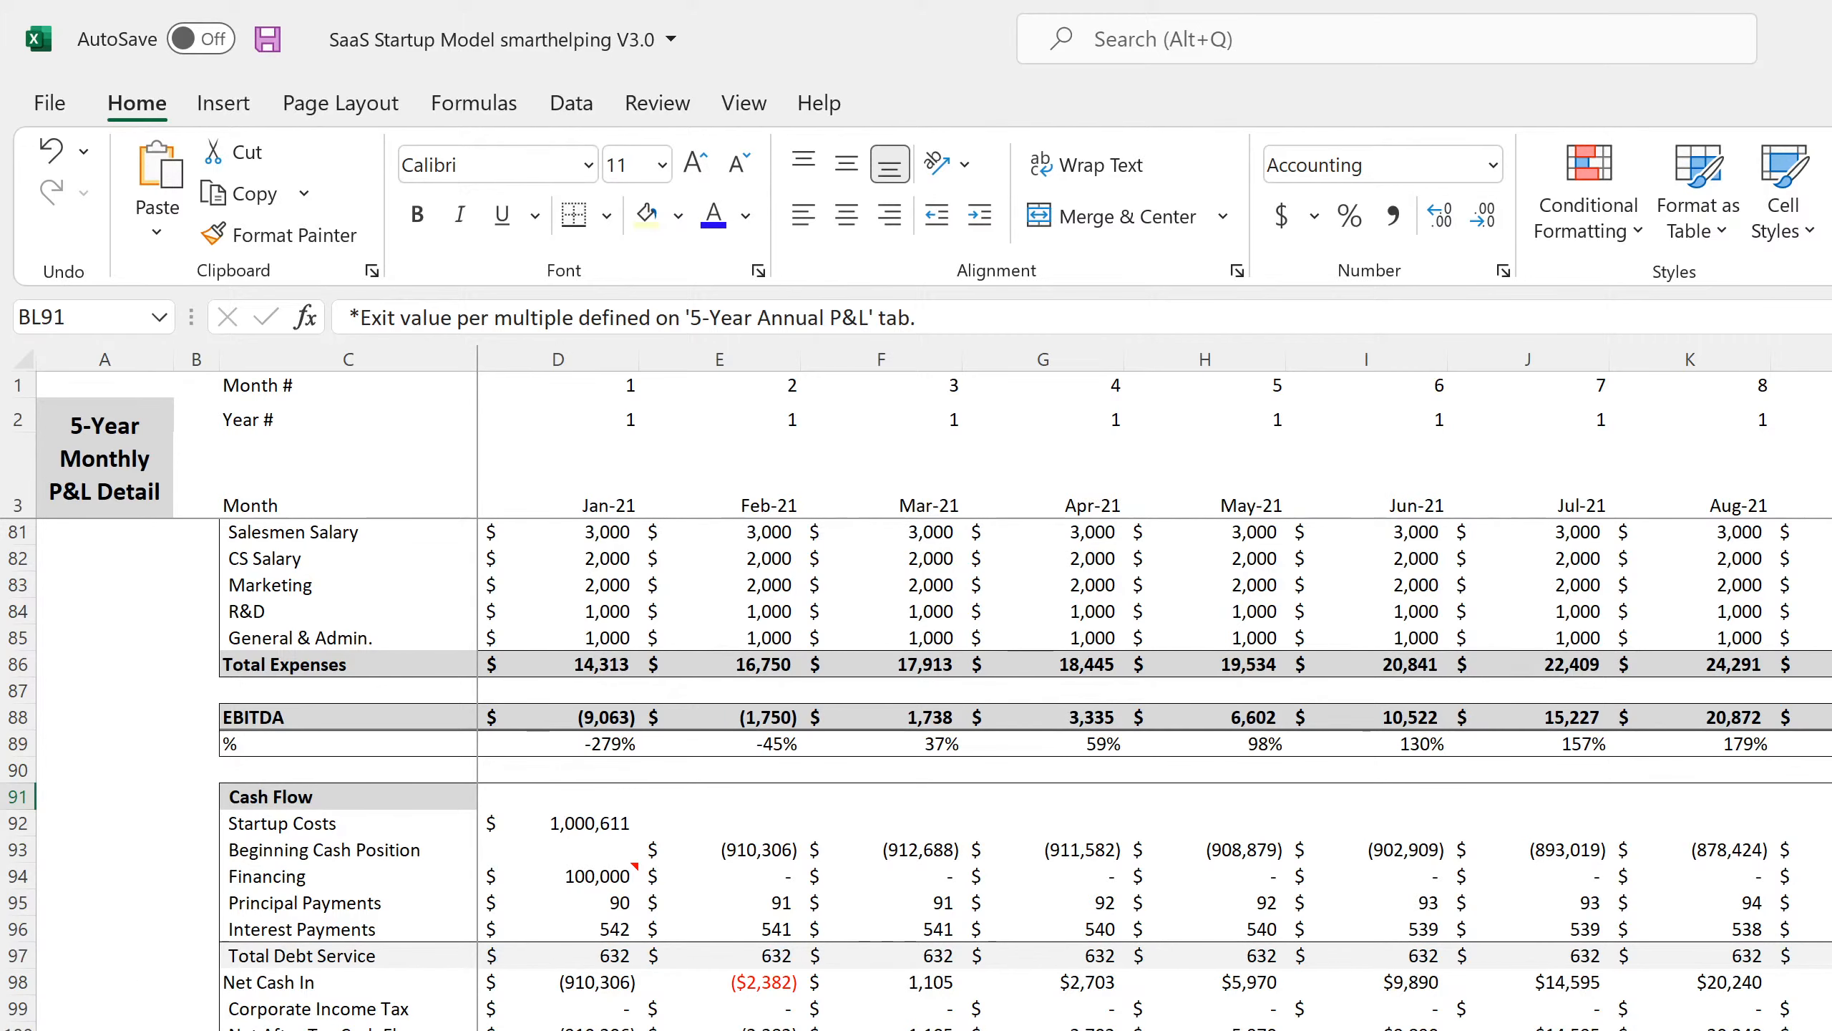
click(514, 1029)
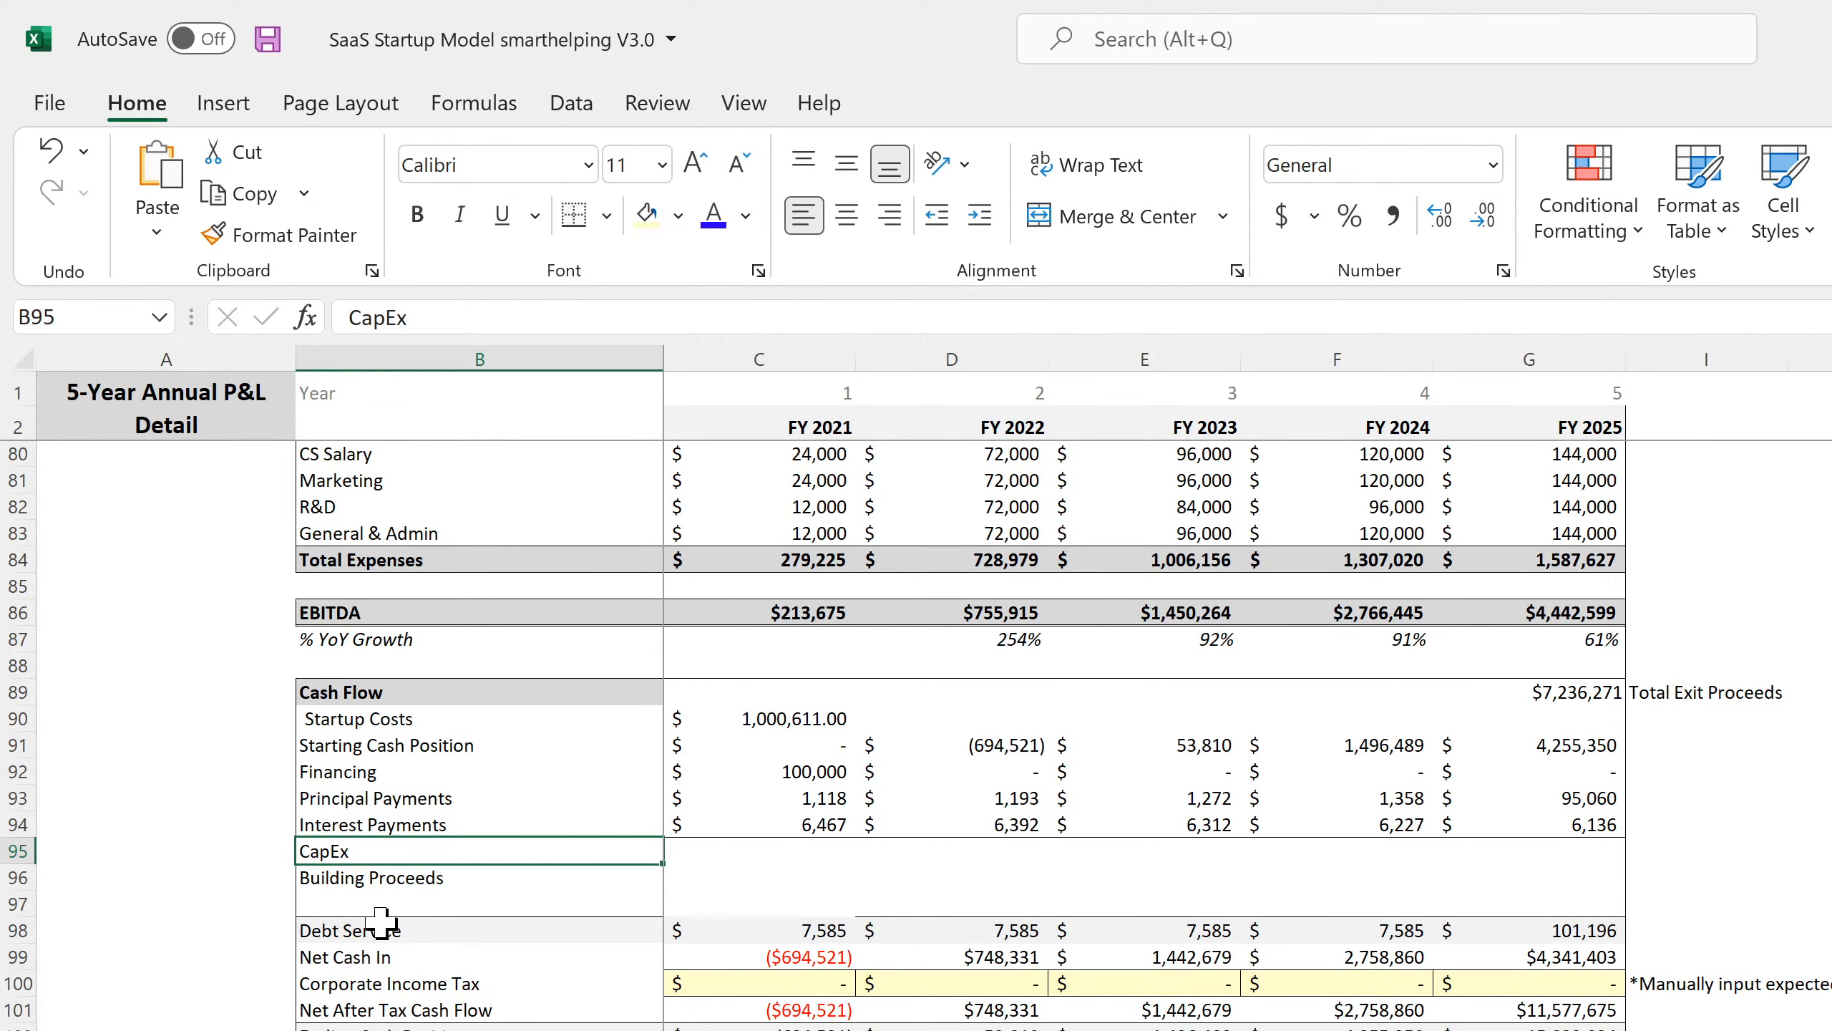
Undo the CapEx and Building Proceeds labels, entries and inserted rows on the annual P&L.
click(49, 150)
click(49, 151)
click(49, 151)
click(49, 151)
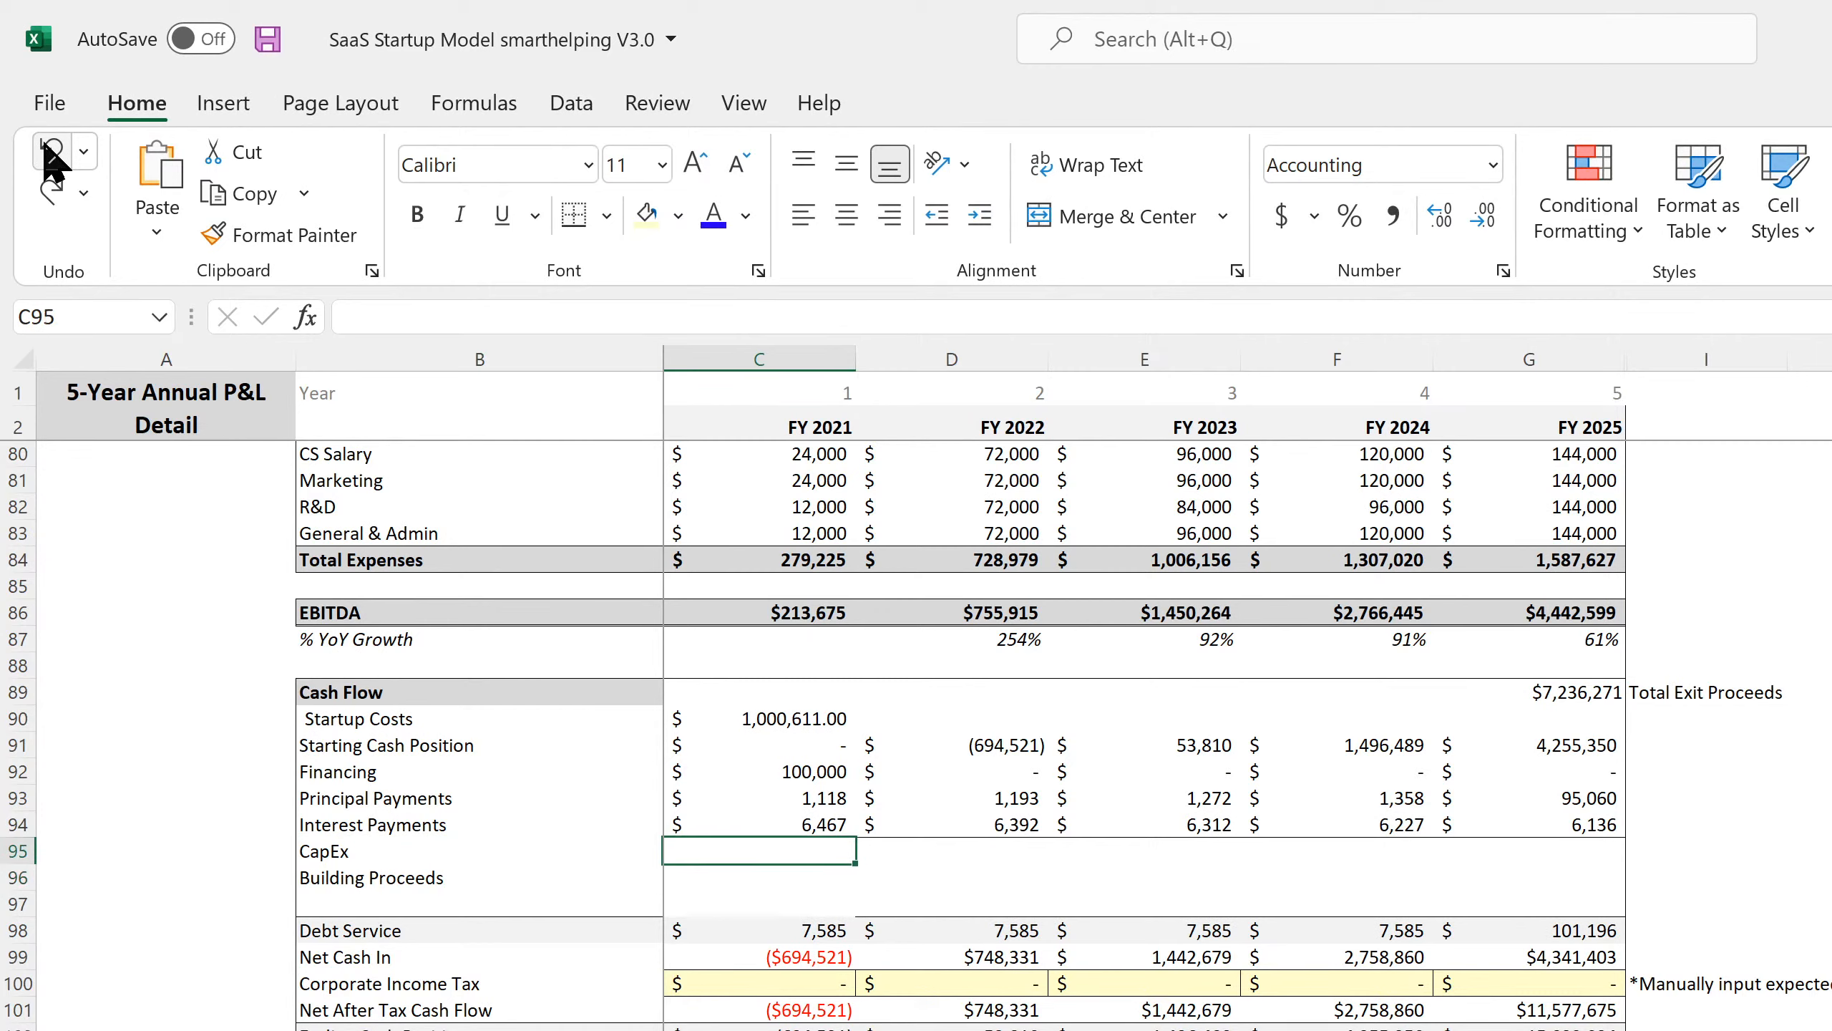
click(49, 150)
click(50, 150)
click(50, 150)
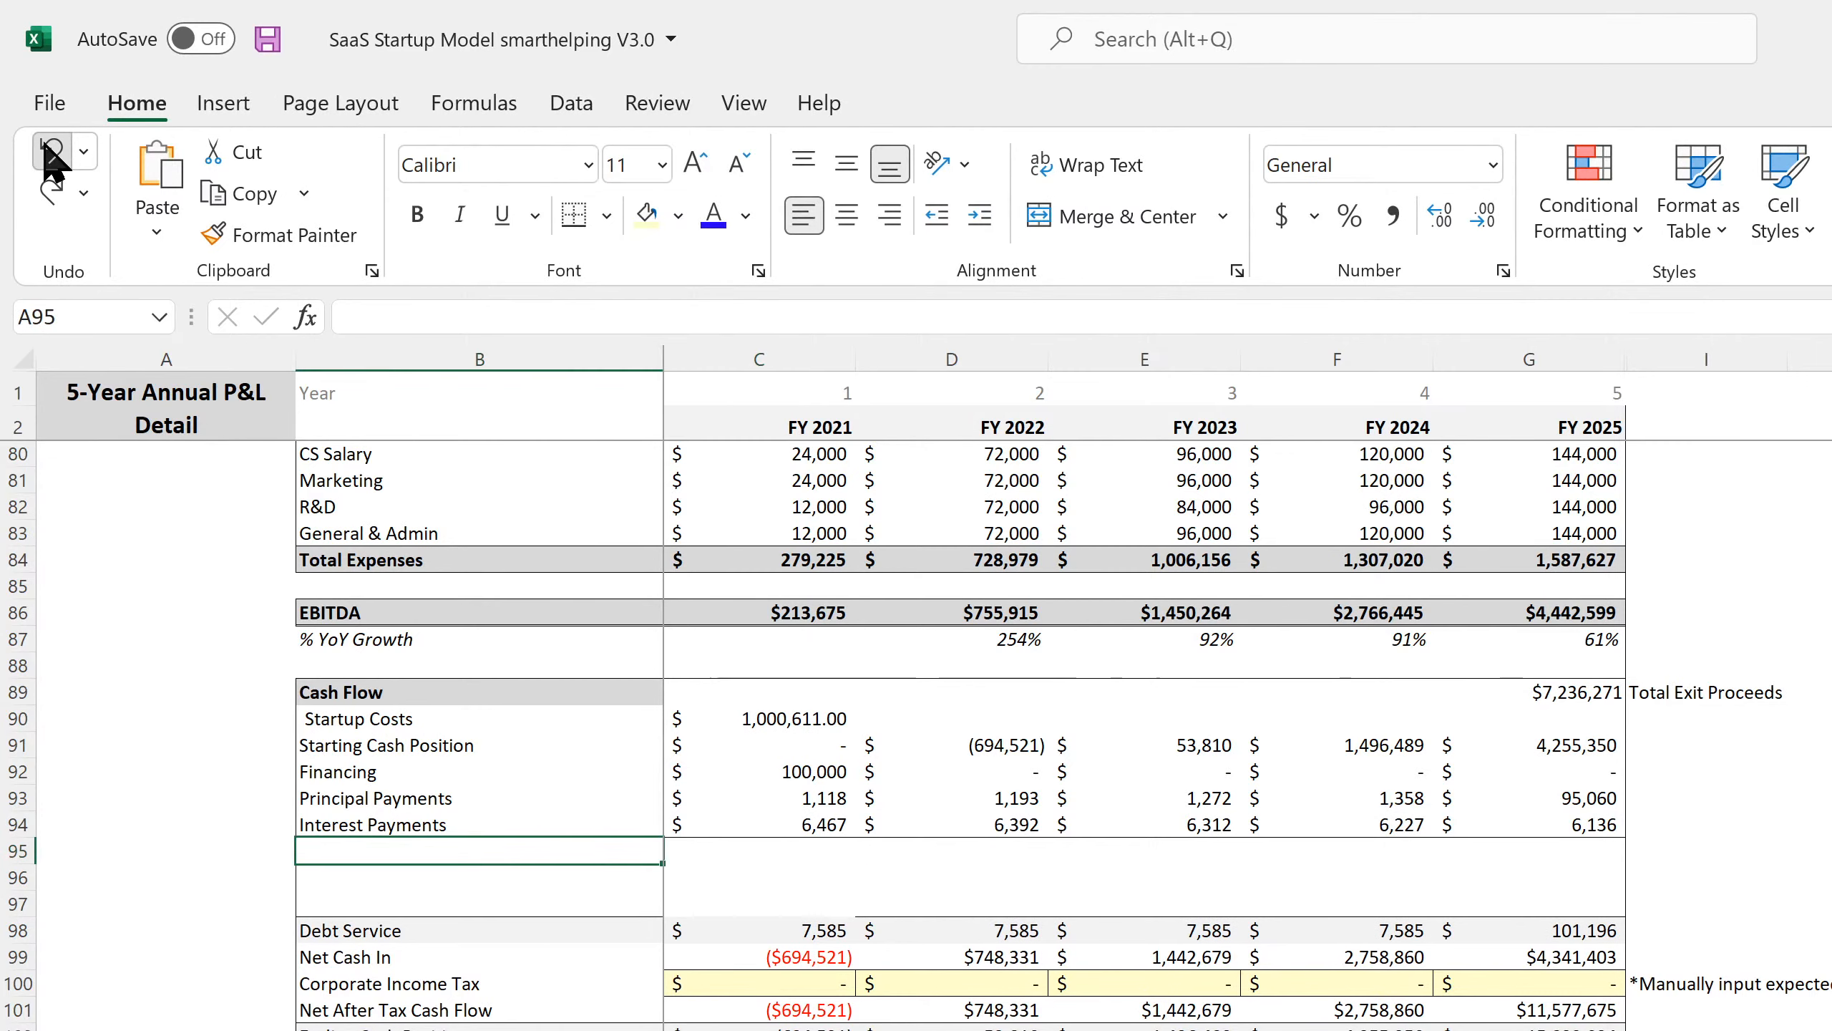
click(49, 150)
click(49, 150)
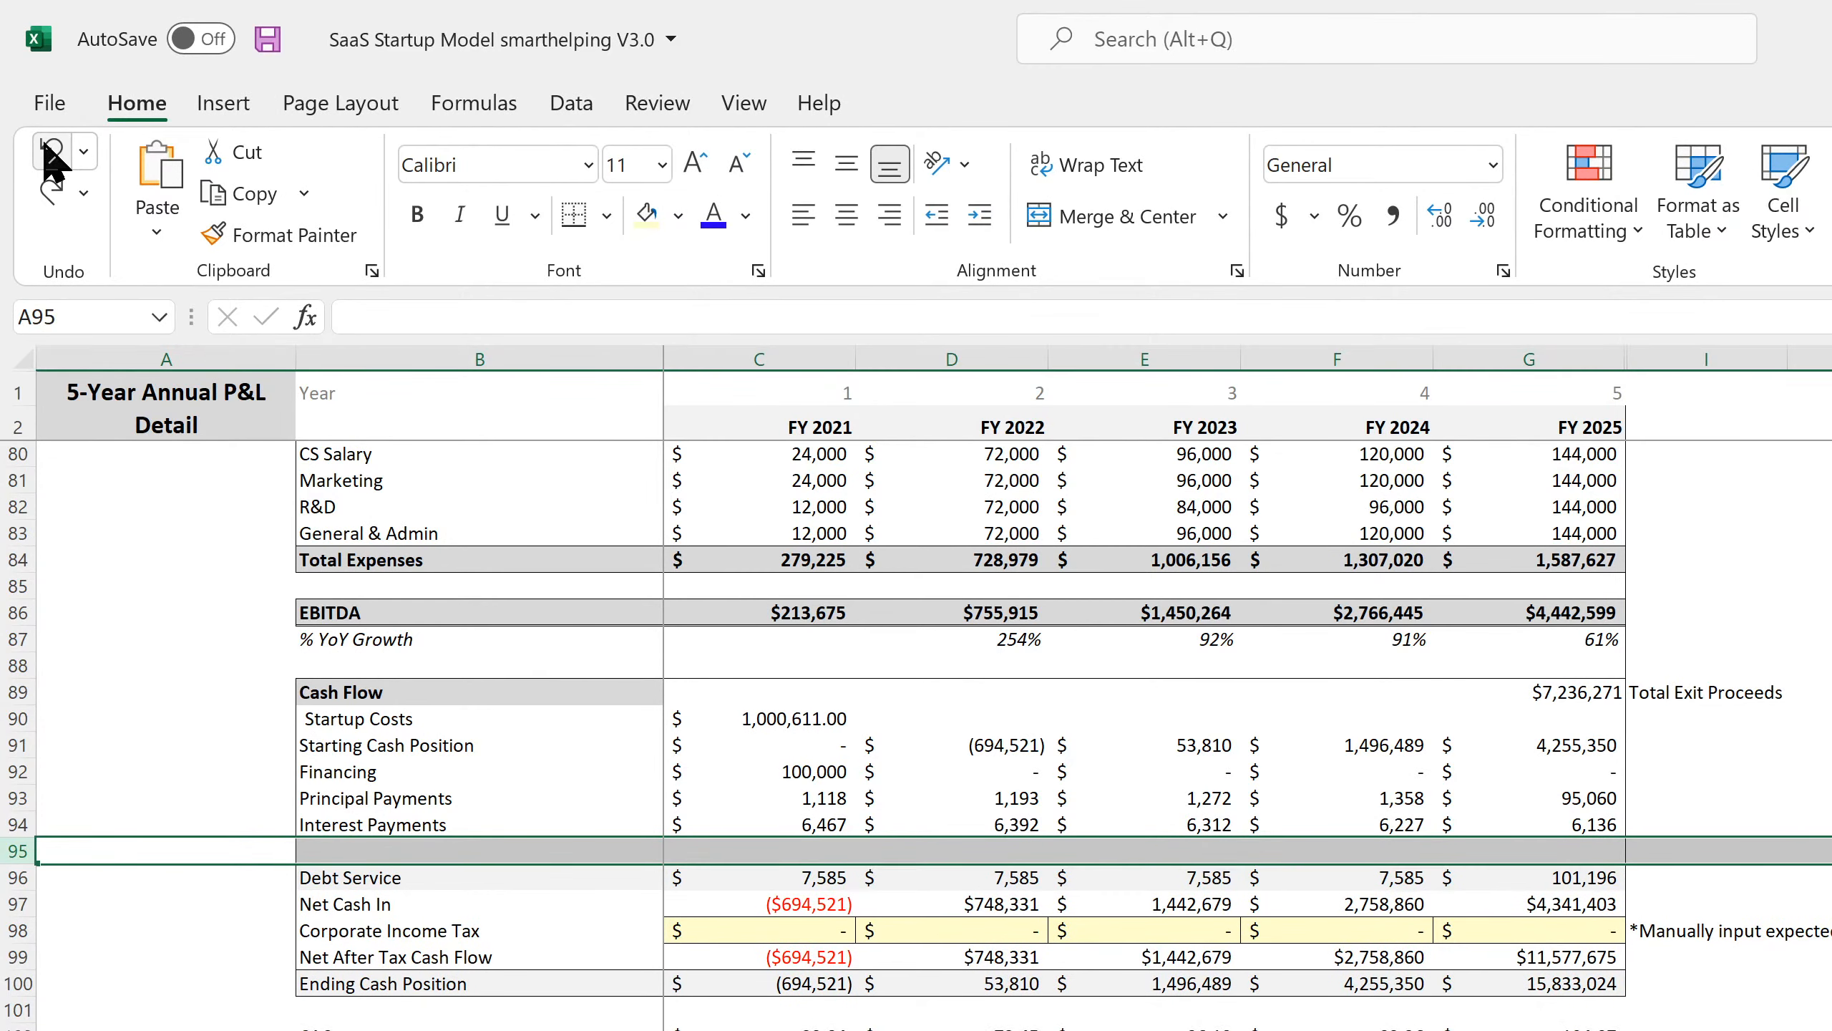
click(49, 150)
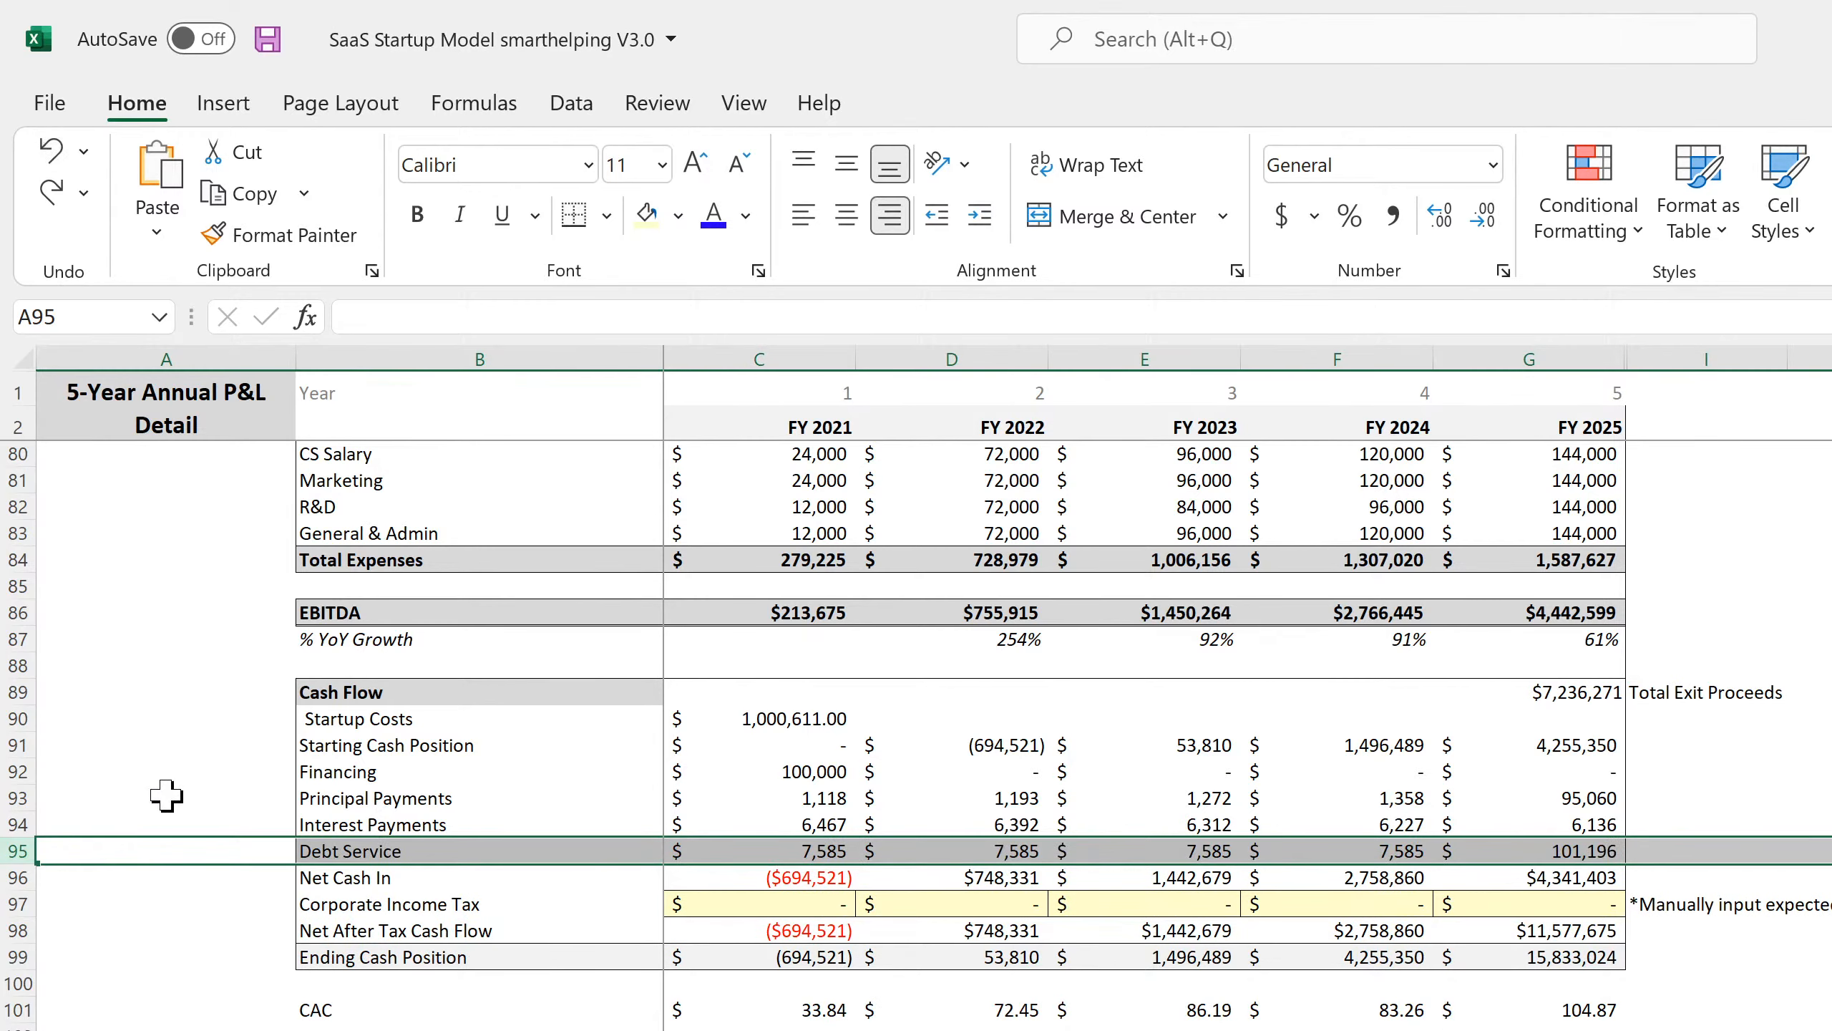
Insert three blank rows above Net Cash In on the annual P&L sheet.
click(119, 1002)
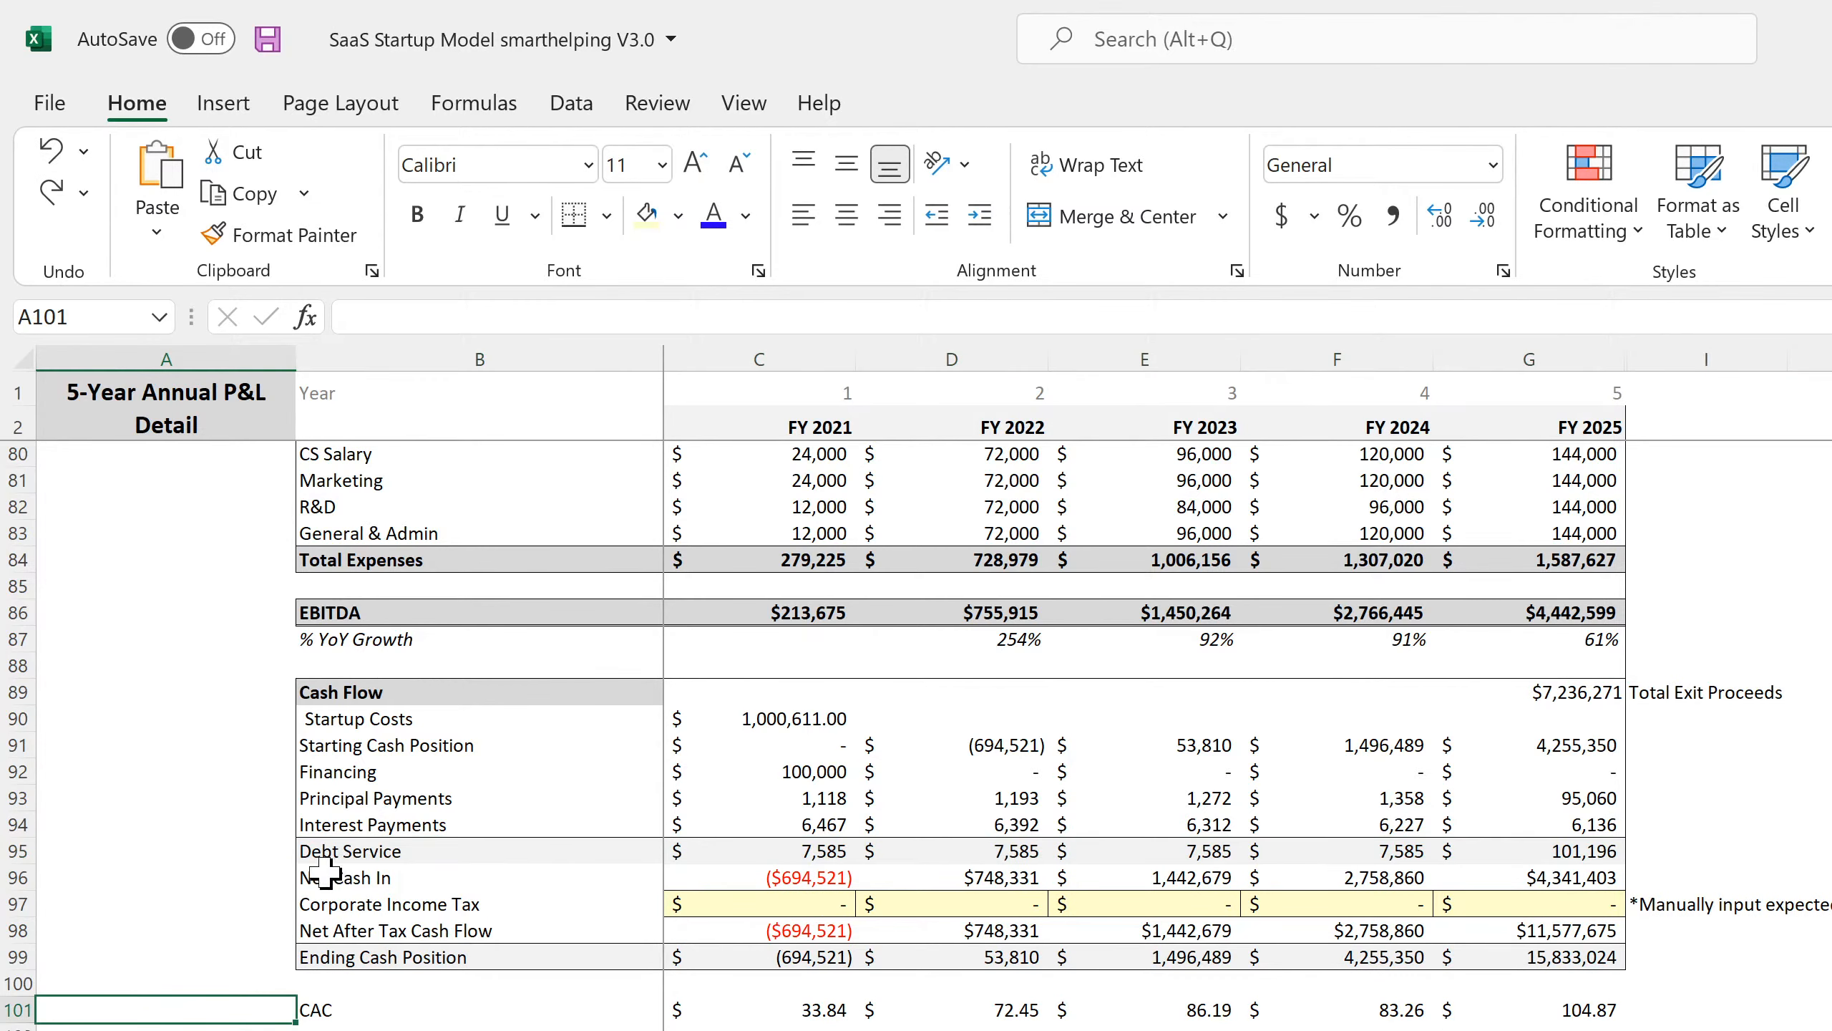
right_click(17, 878)
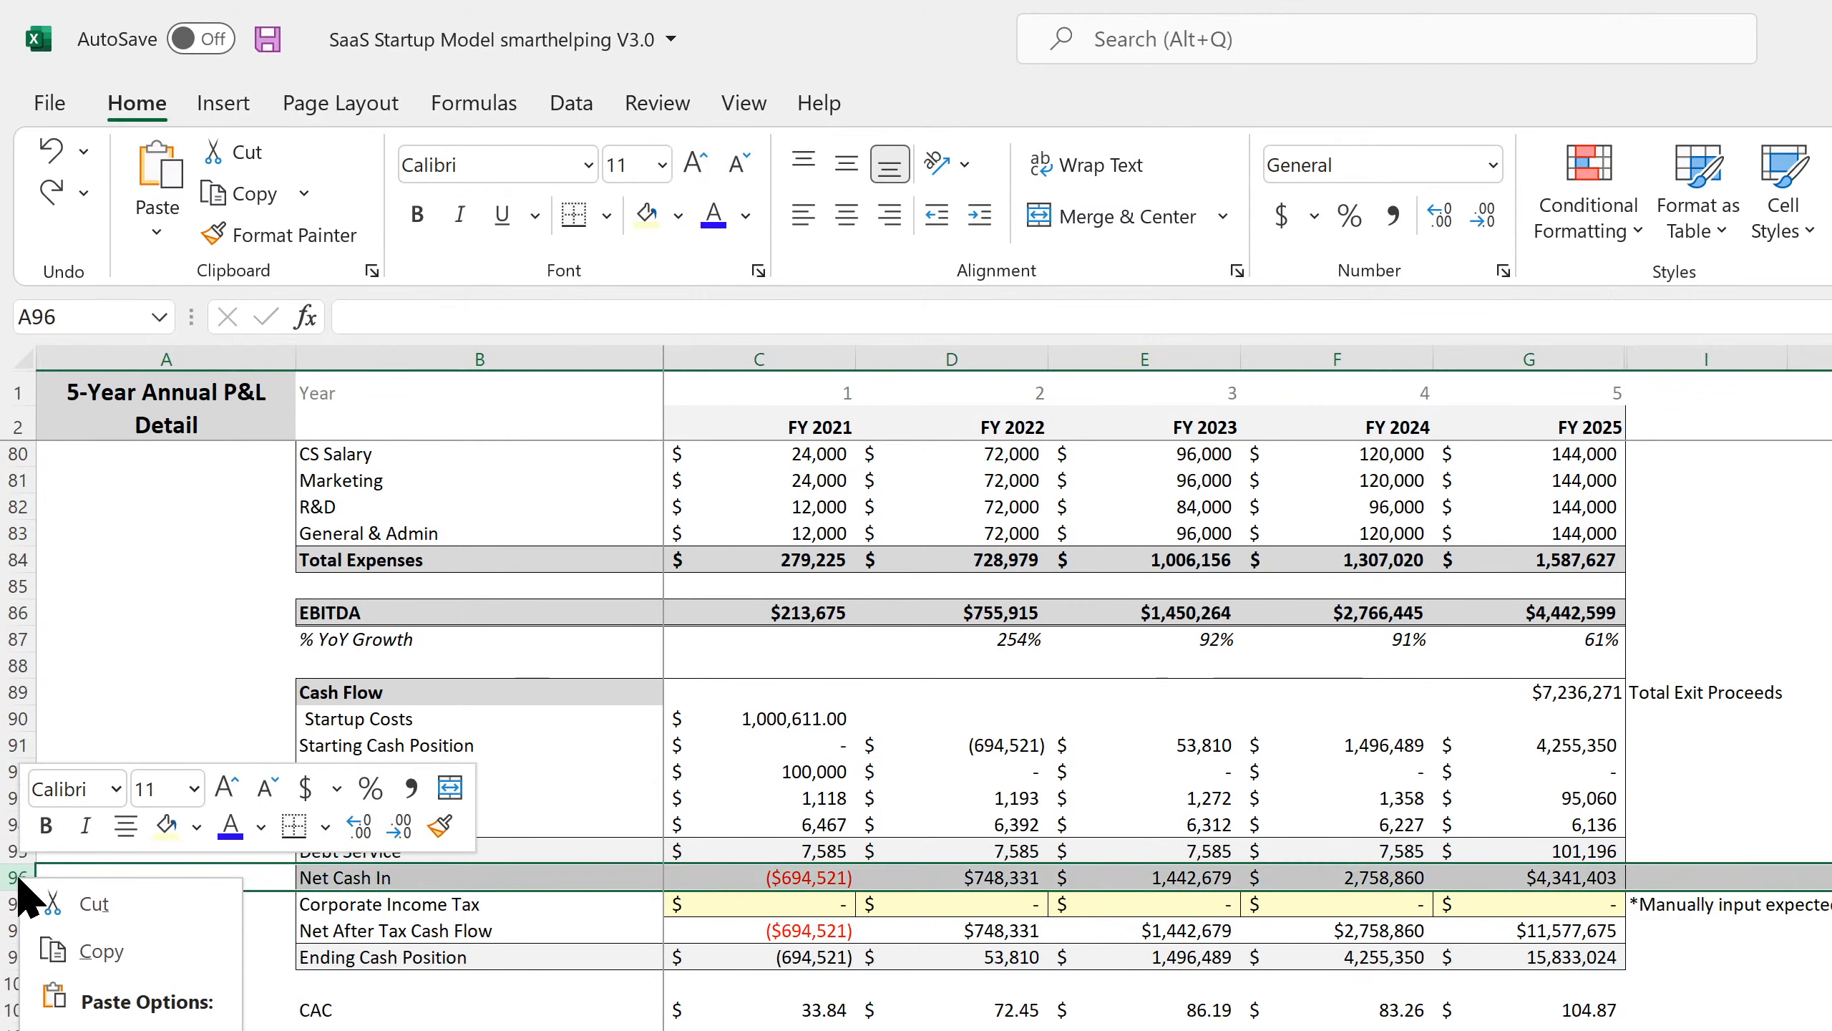
click(101, 1030)
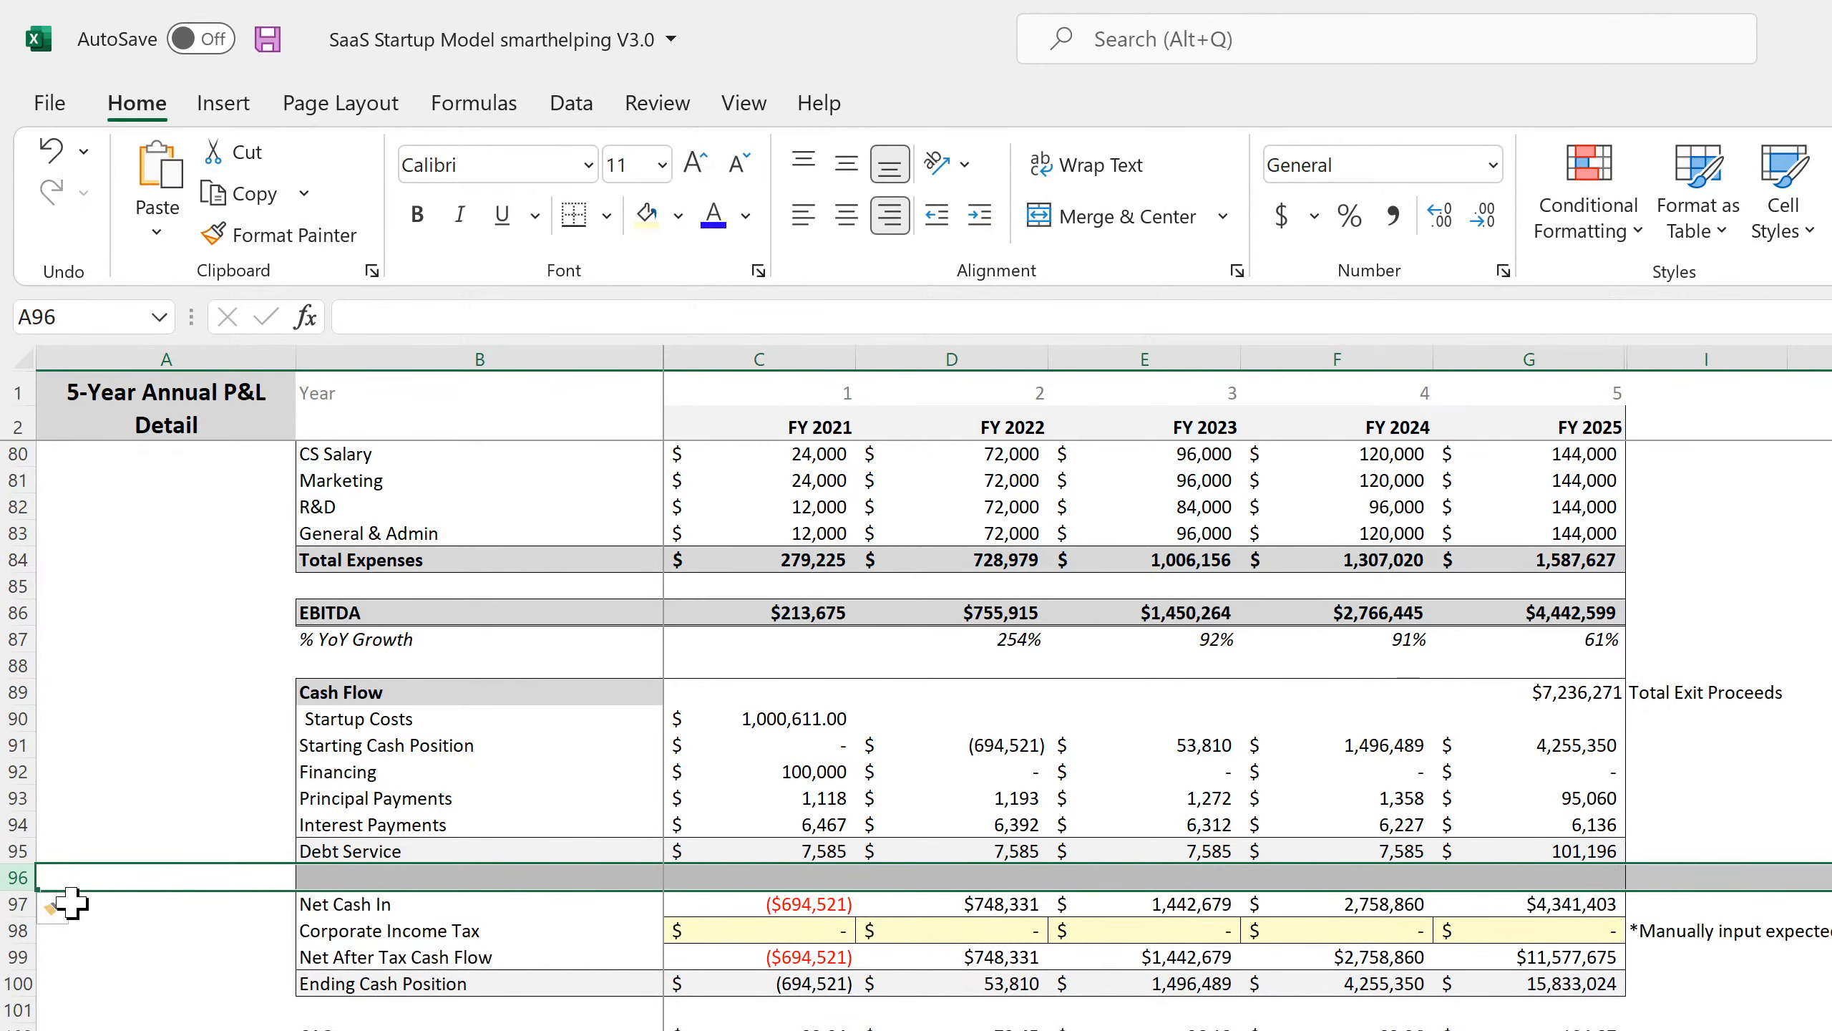
right_click(12, 877)
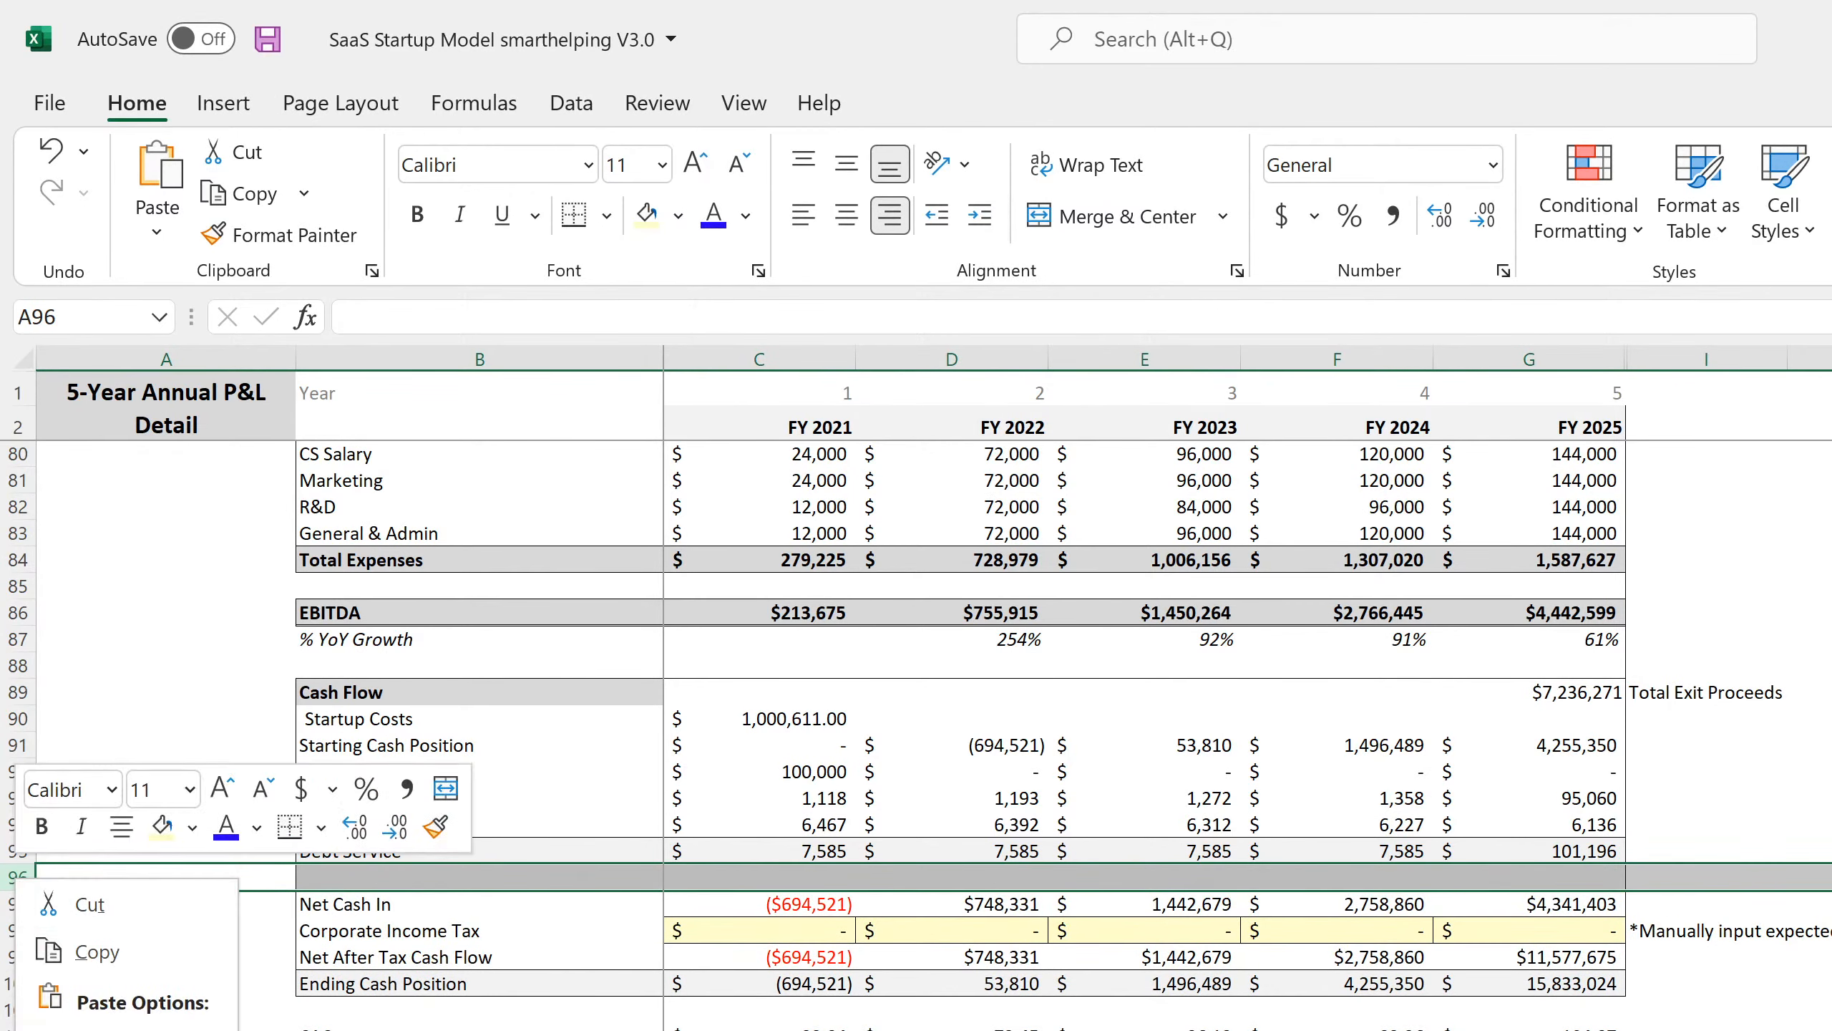
click(101, 1030)
right_click(15, 878)
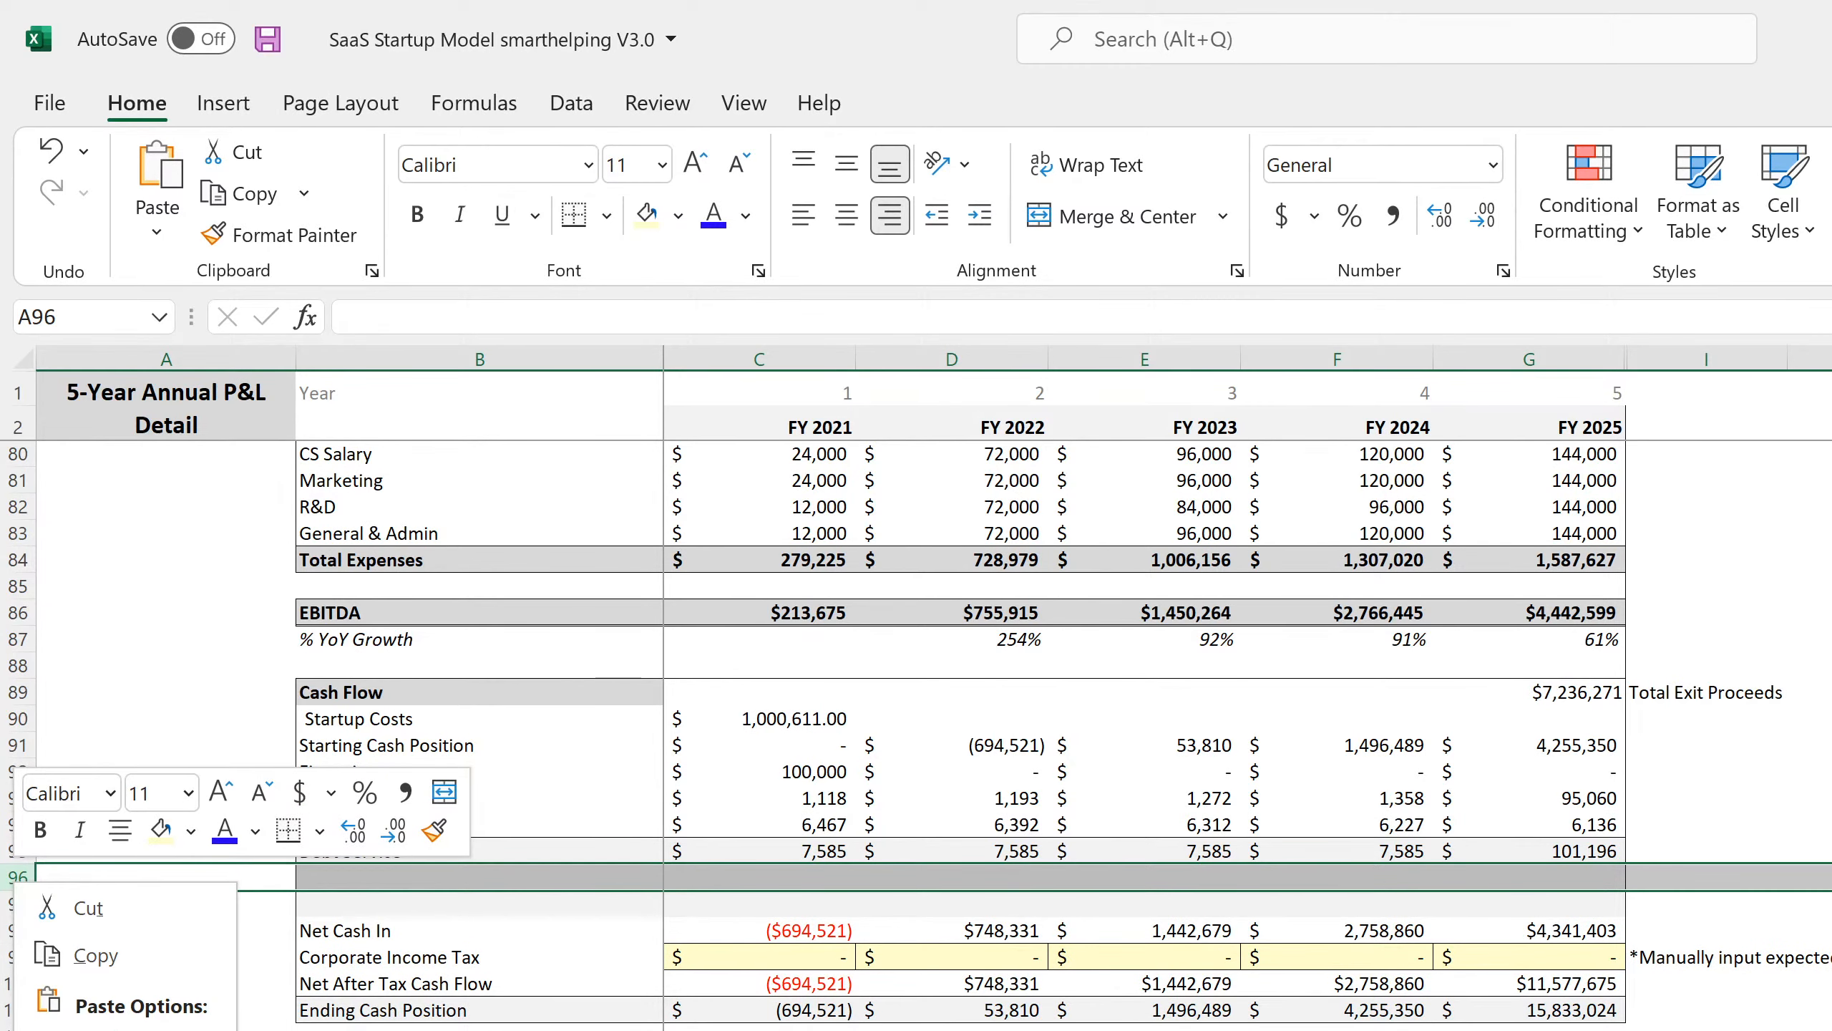
click(101, 1030)
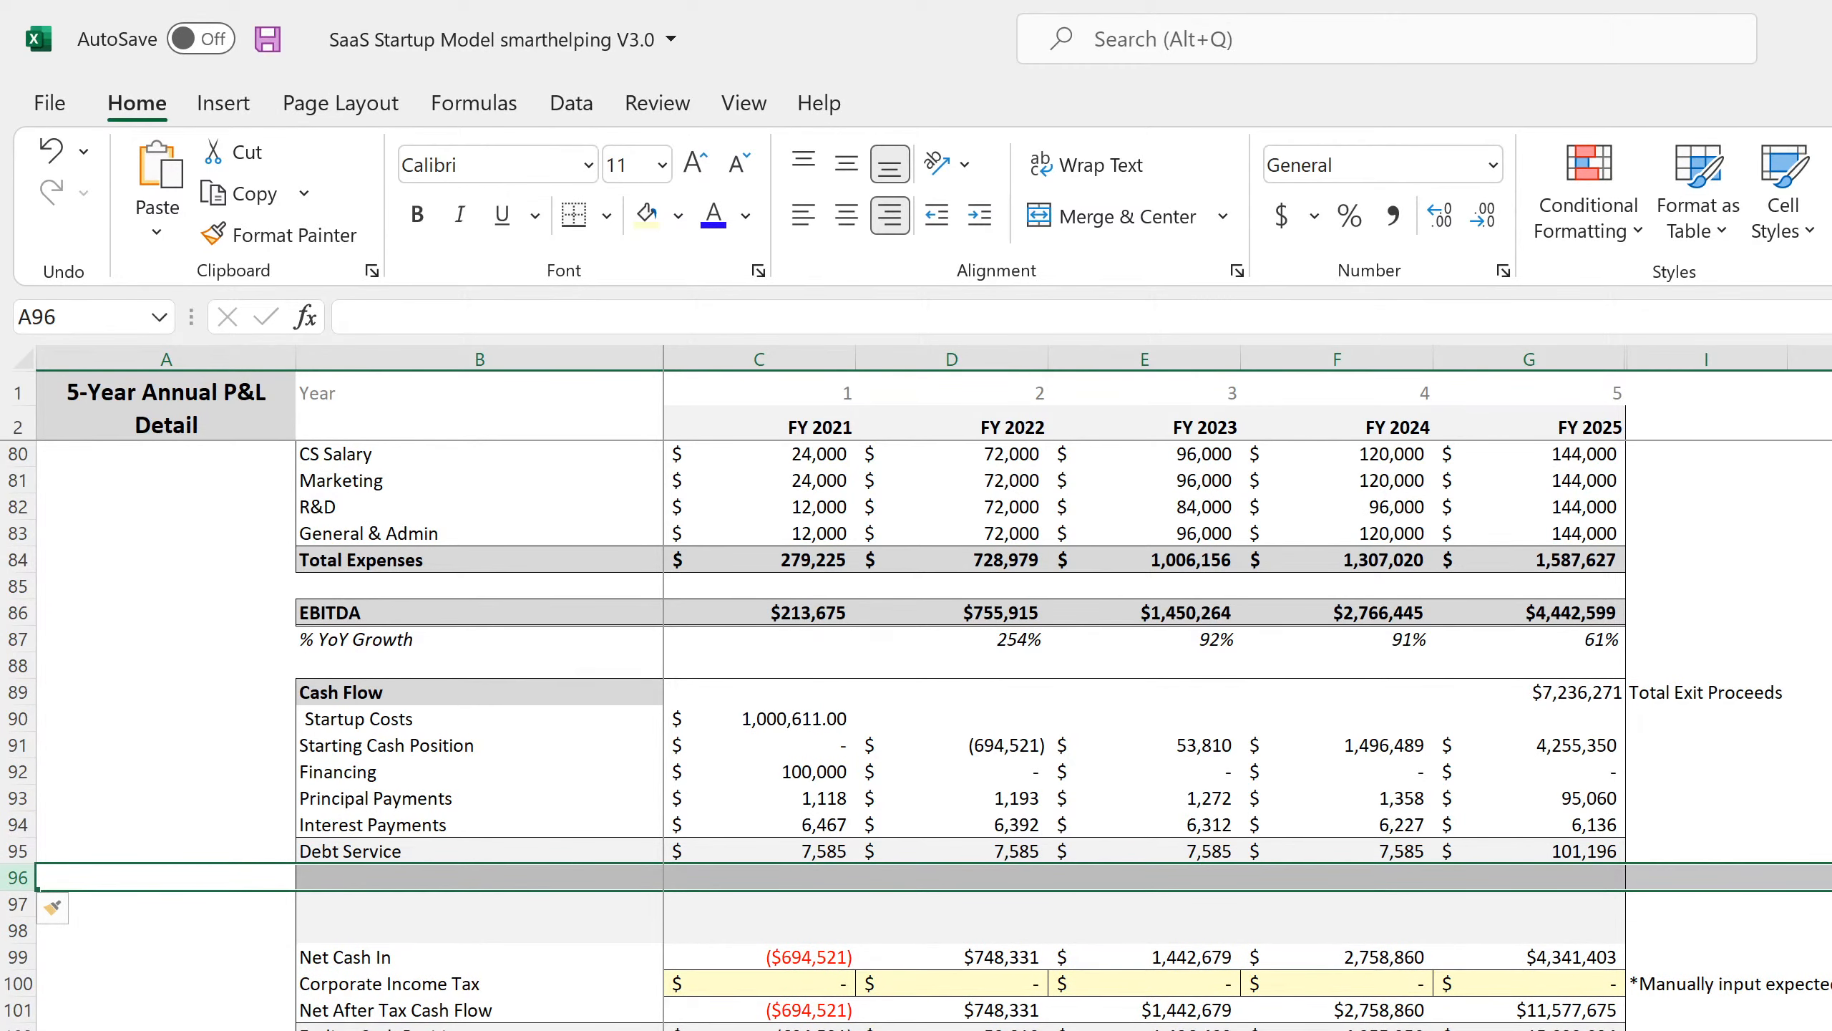
click(238, 1030)
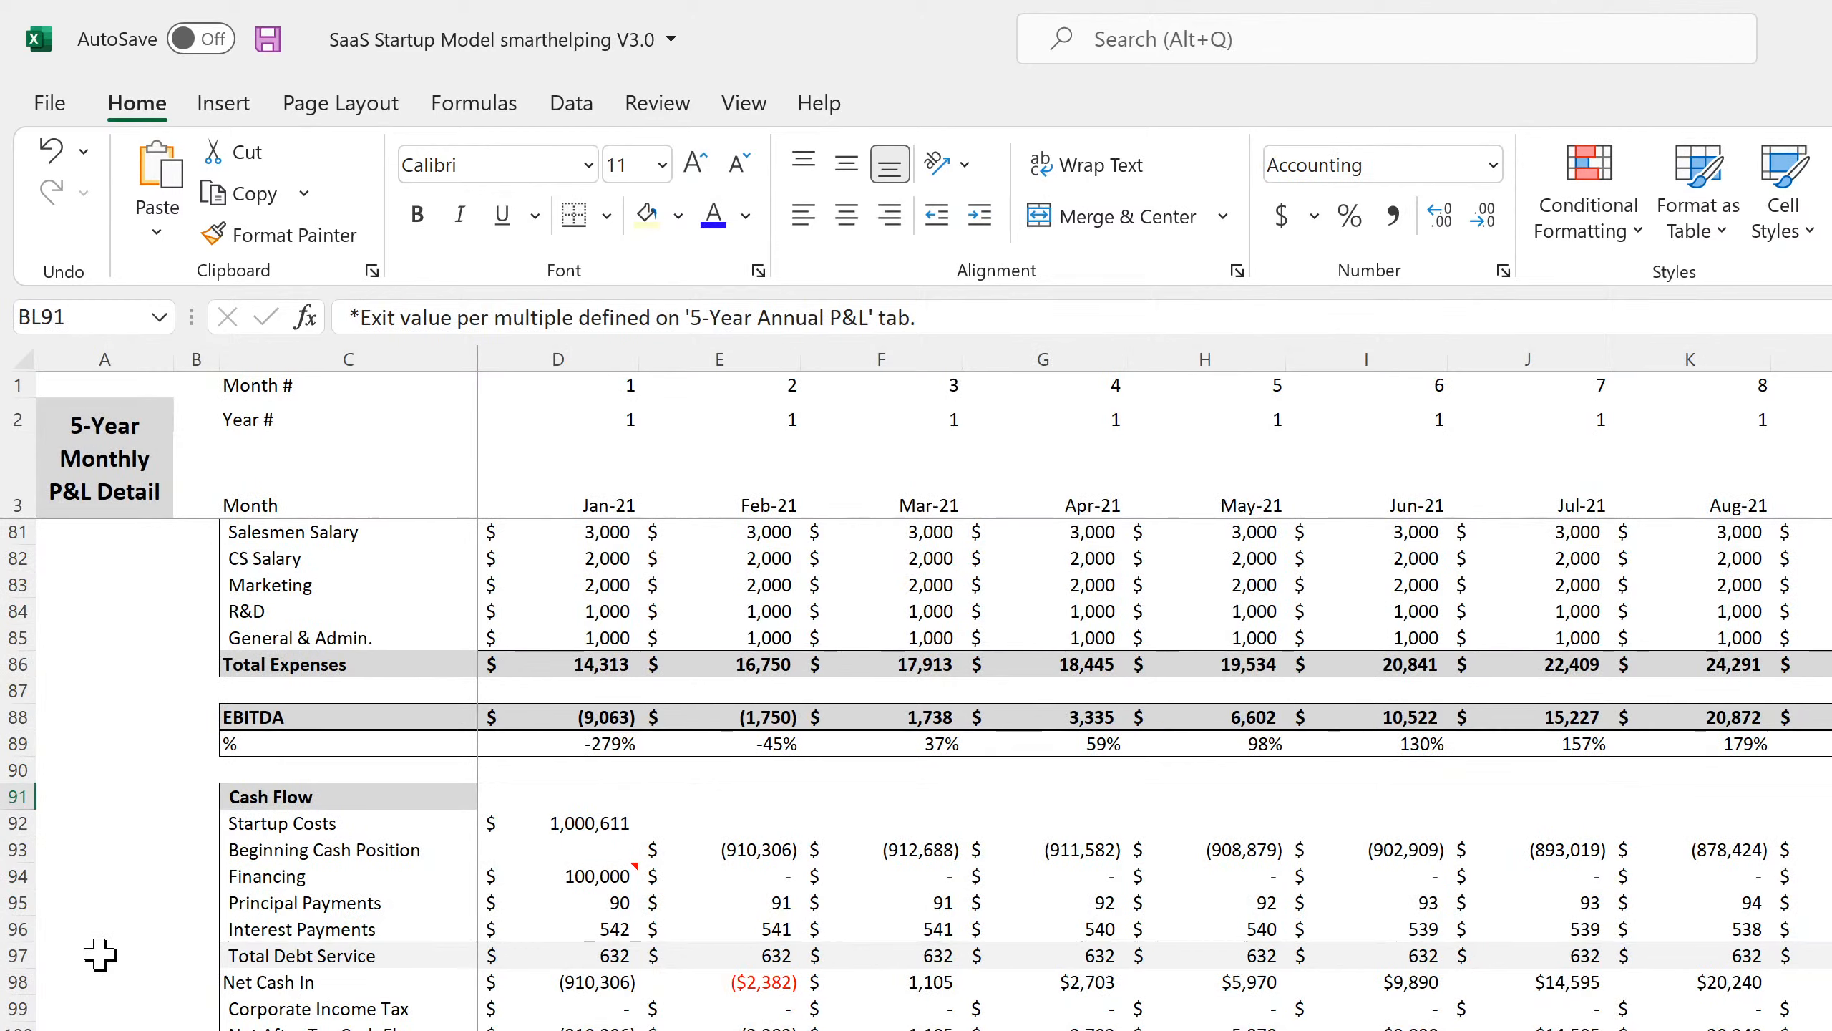
Insert three blank rows above Net Cash In on the monthly P&L sheet.
right_click(16, 981)
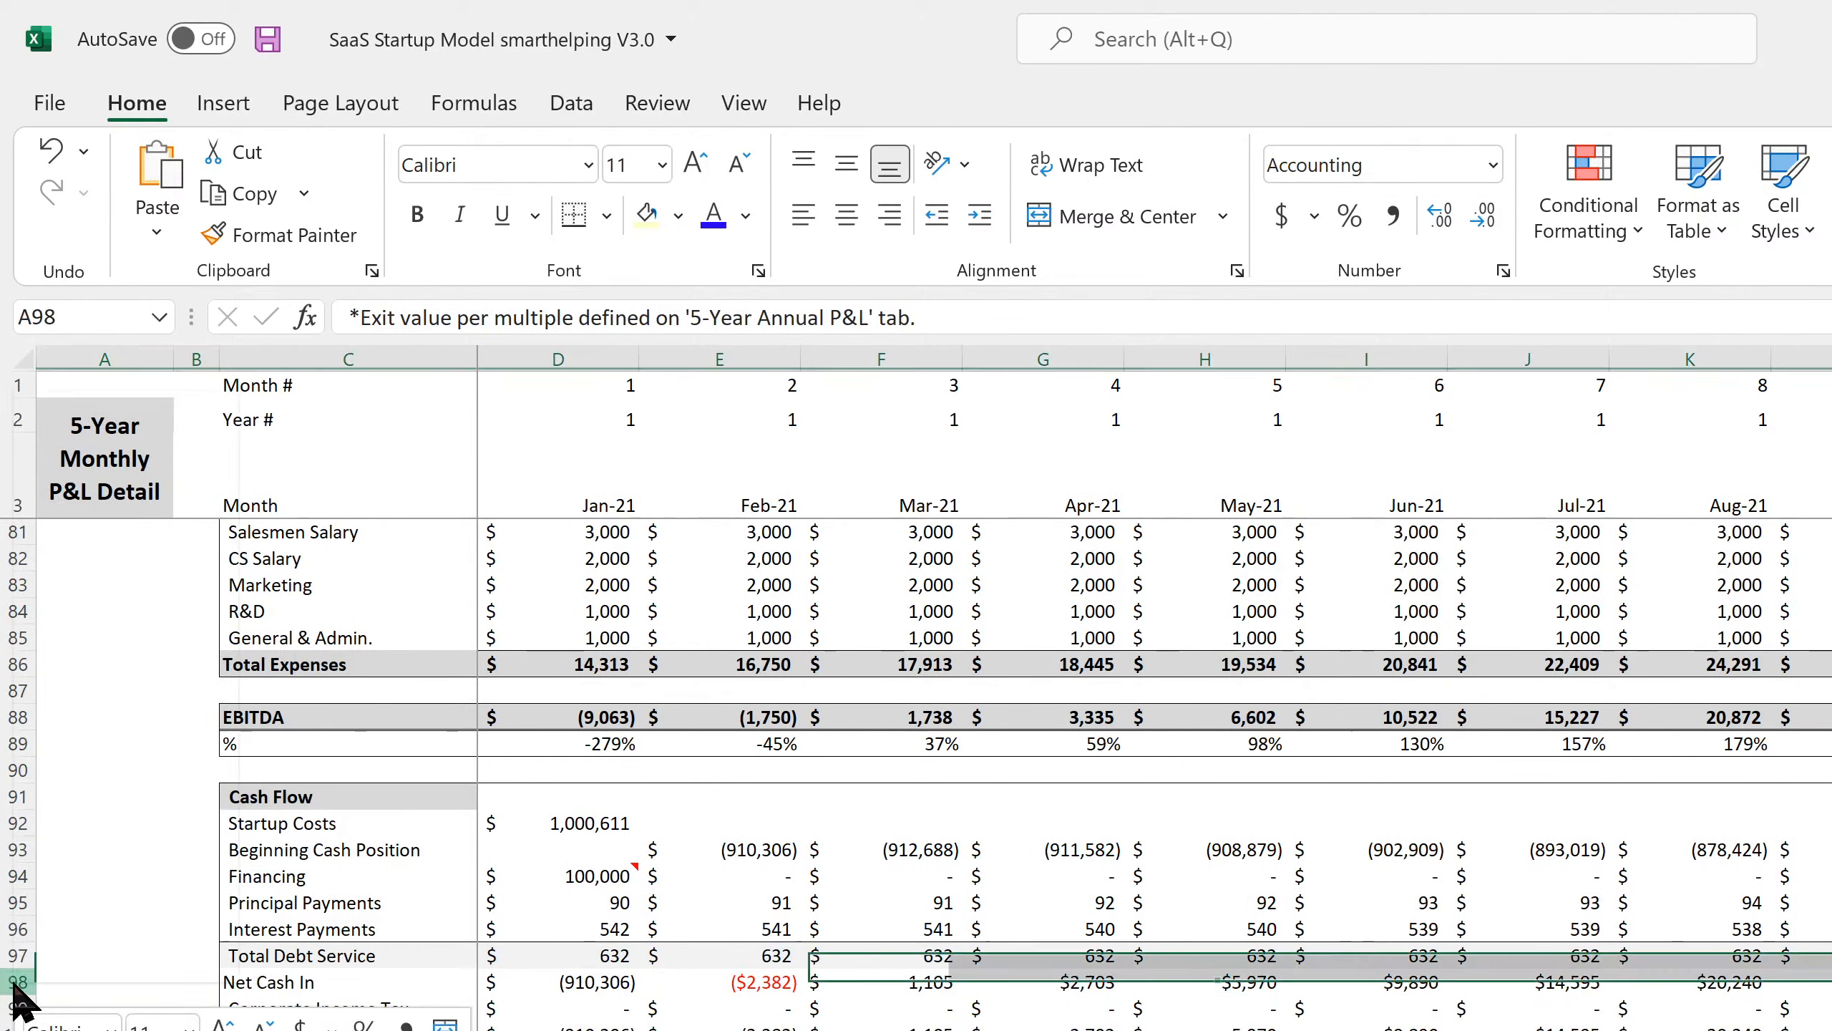
click(97, 668)
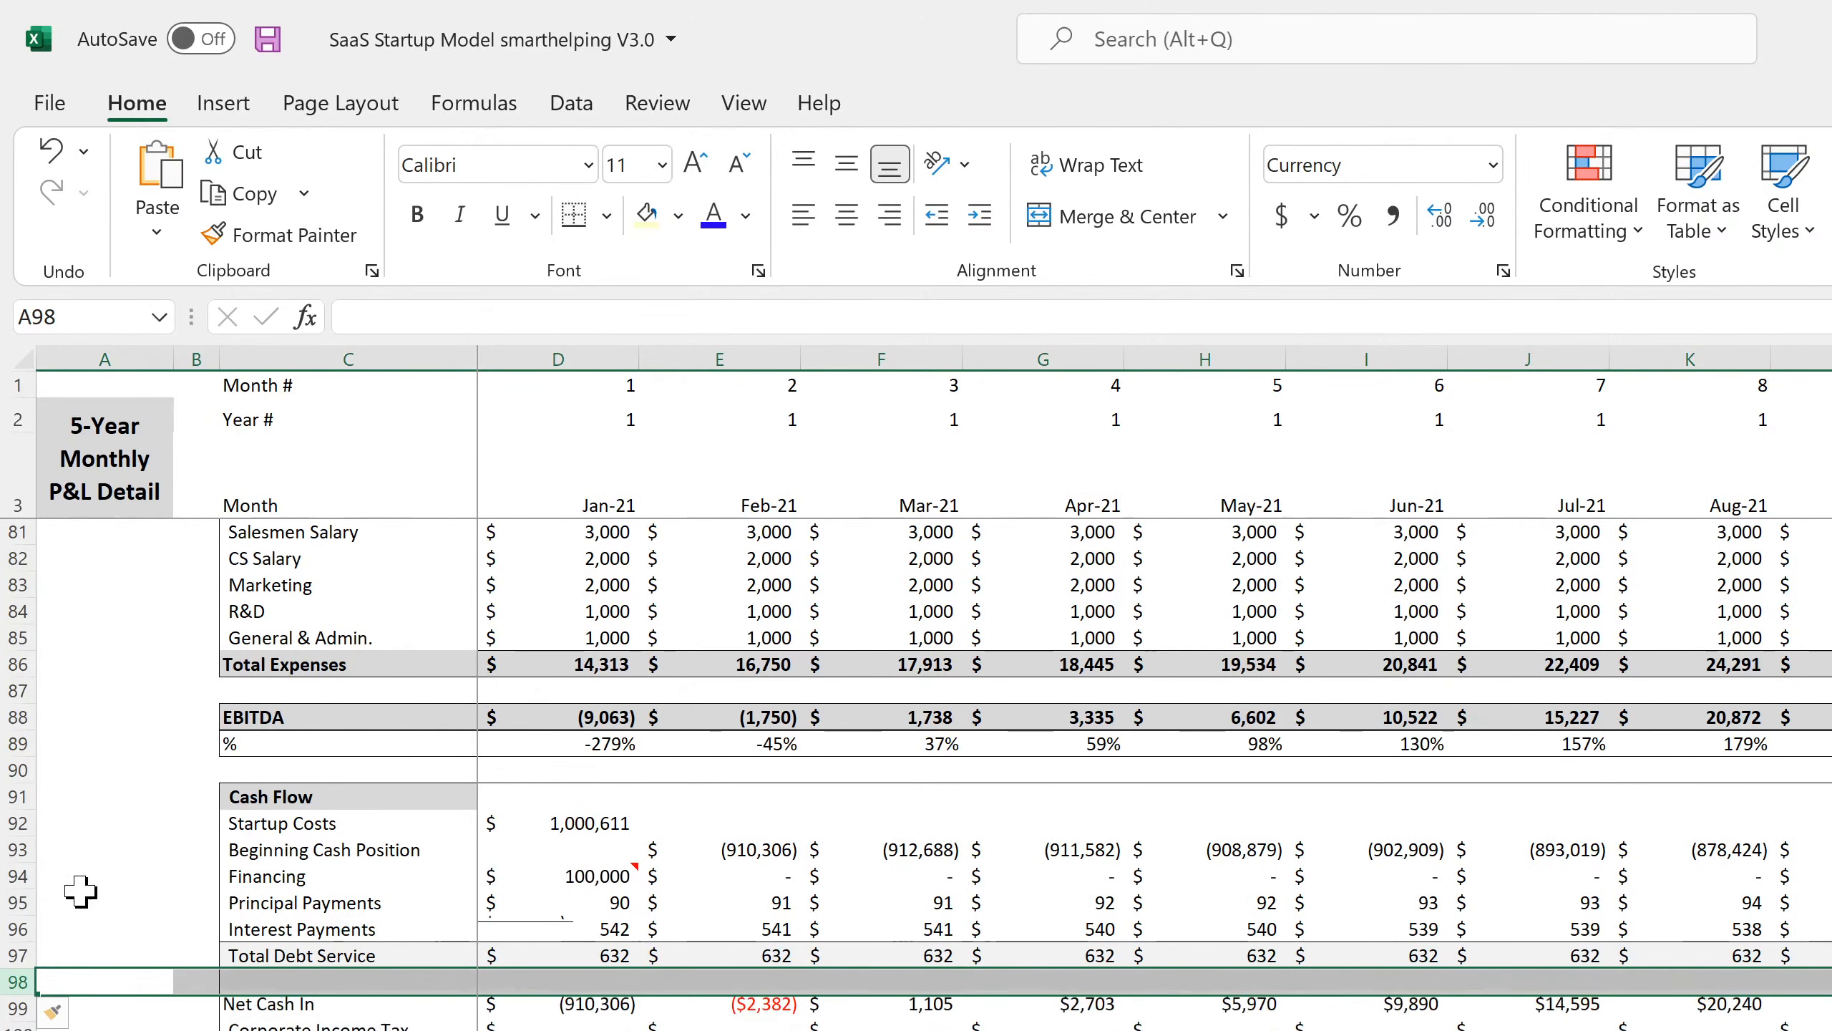
right_click(21, 981)
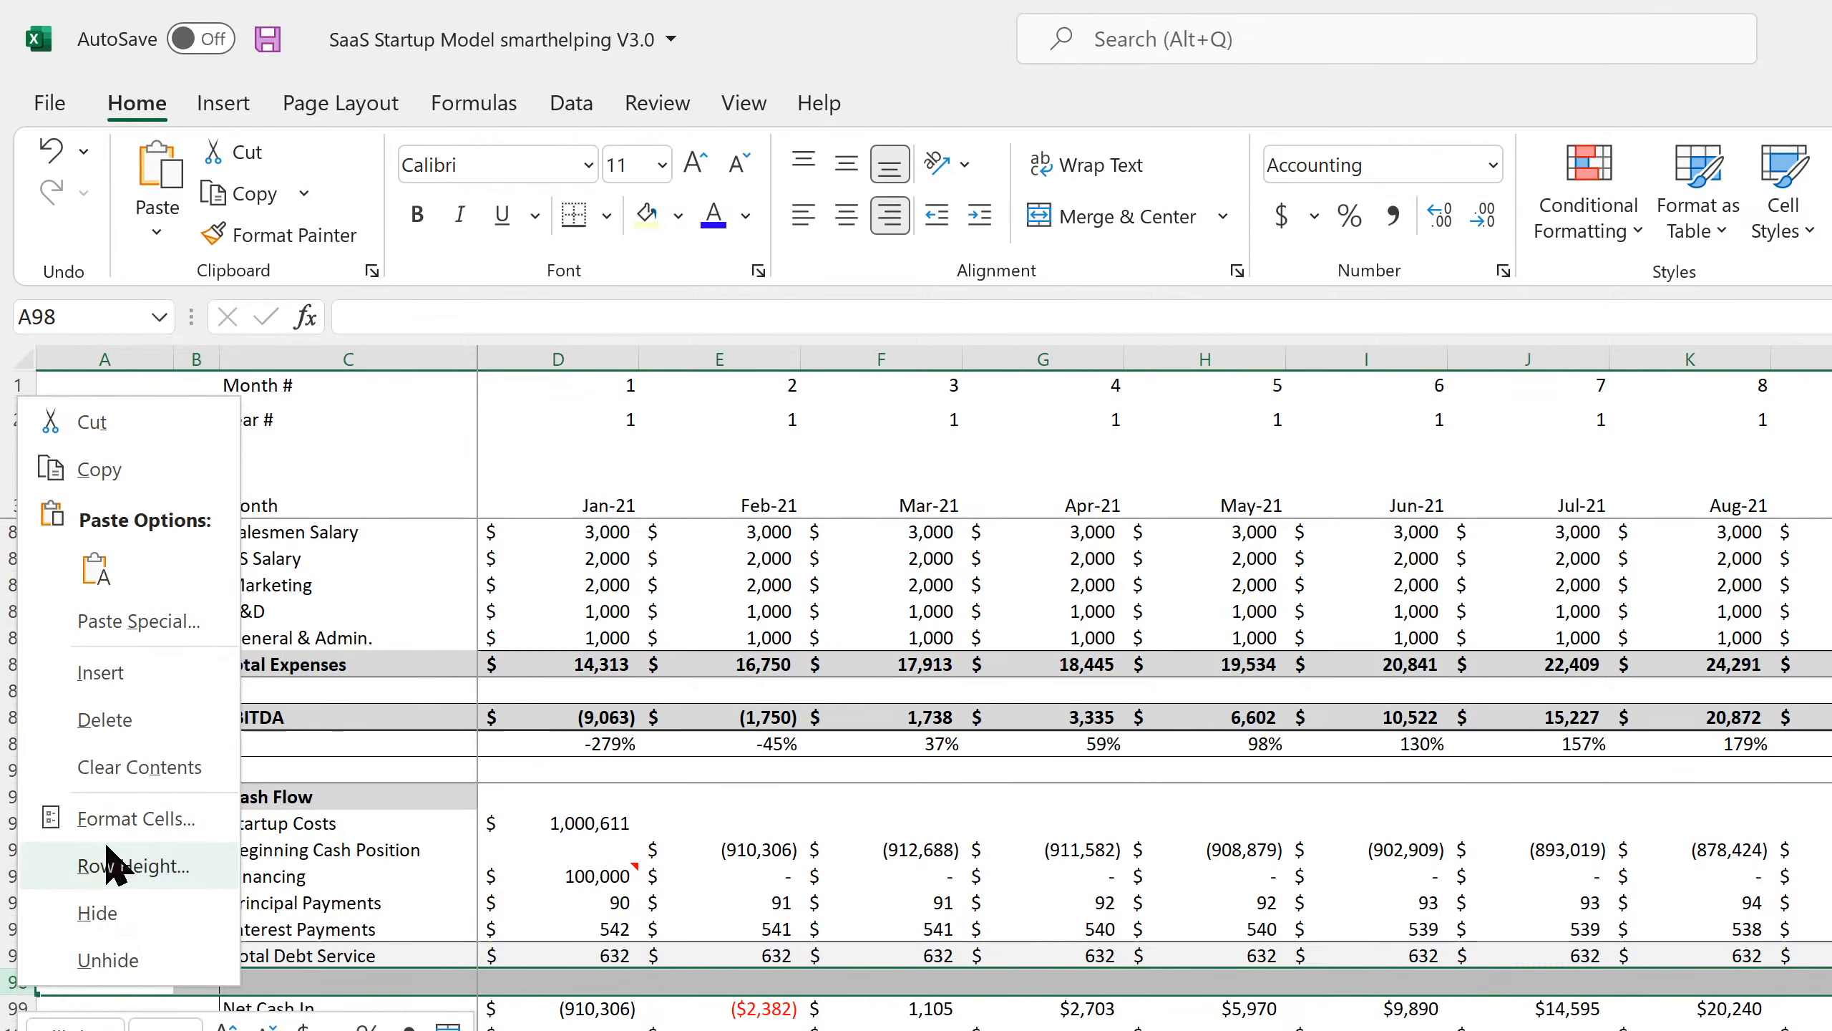
click(124, 674)
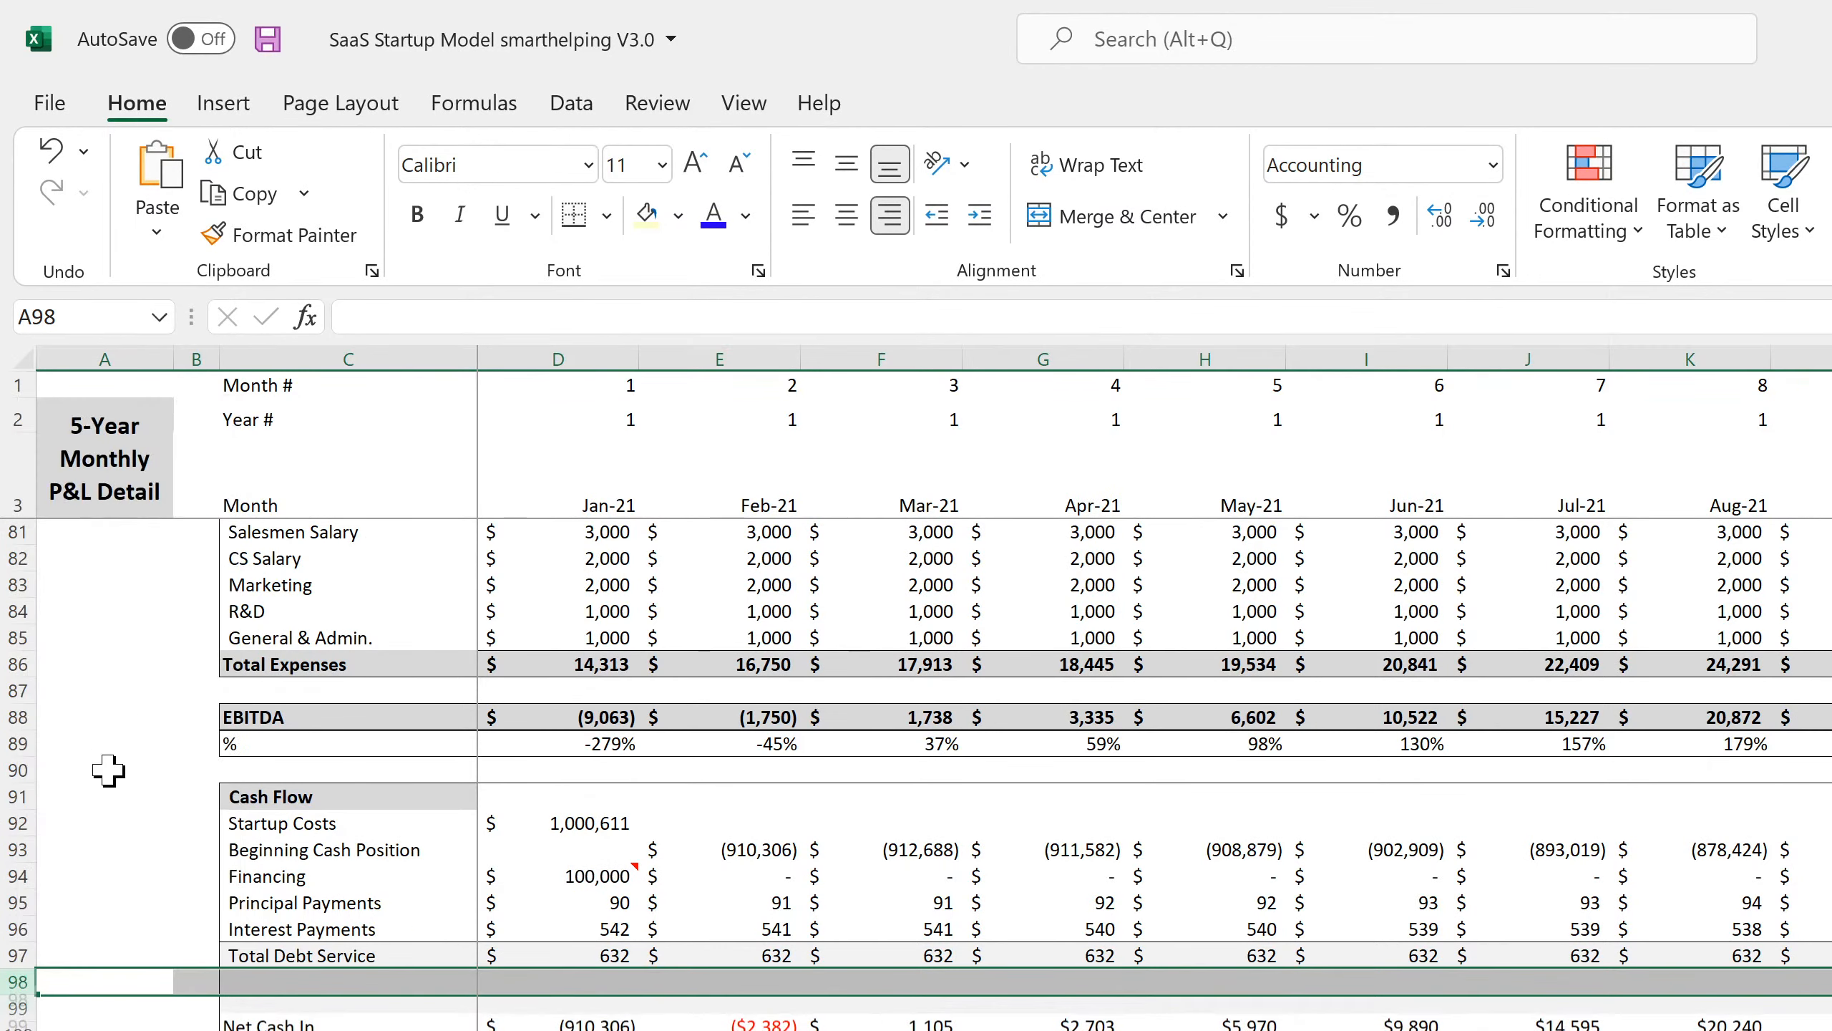
right_click(19, 991)
click(128, 678)
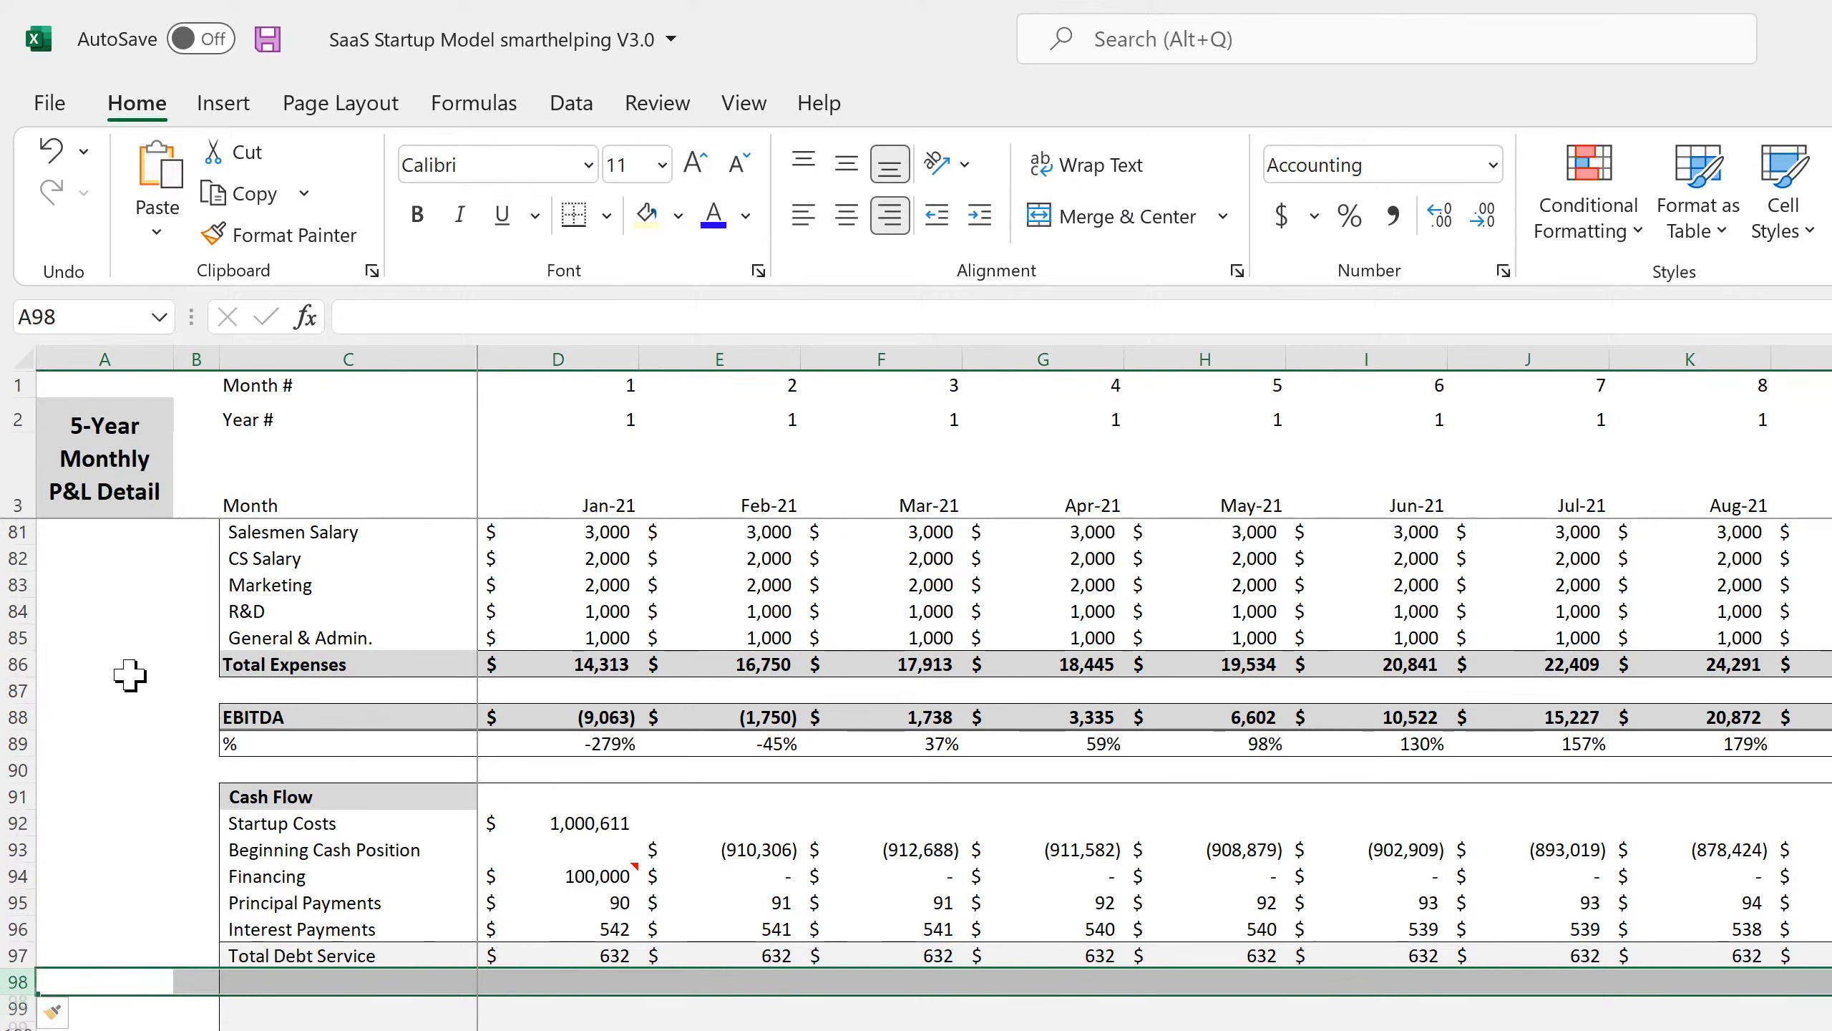
Label the new rows 'CapEx' and 'Building Proceeds' and start a formula in Jan-21 CapEx.
click(292, 983)
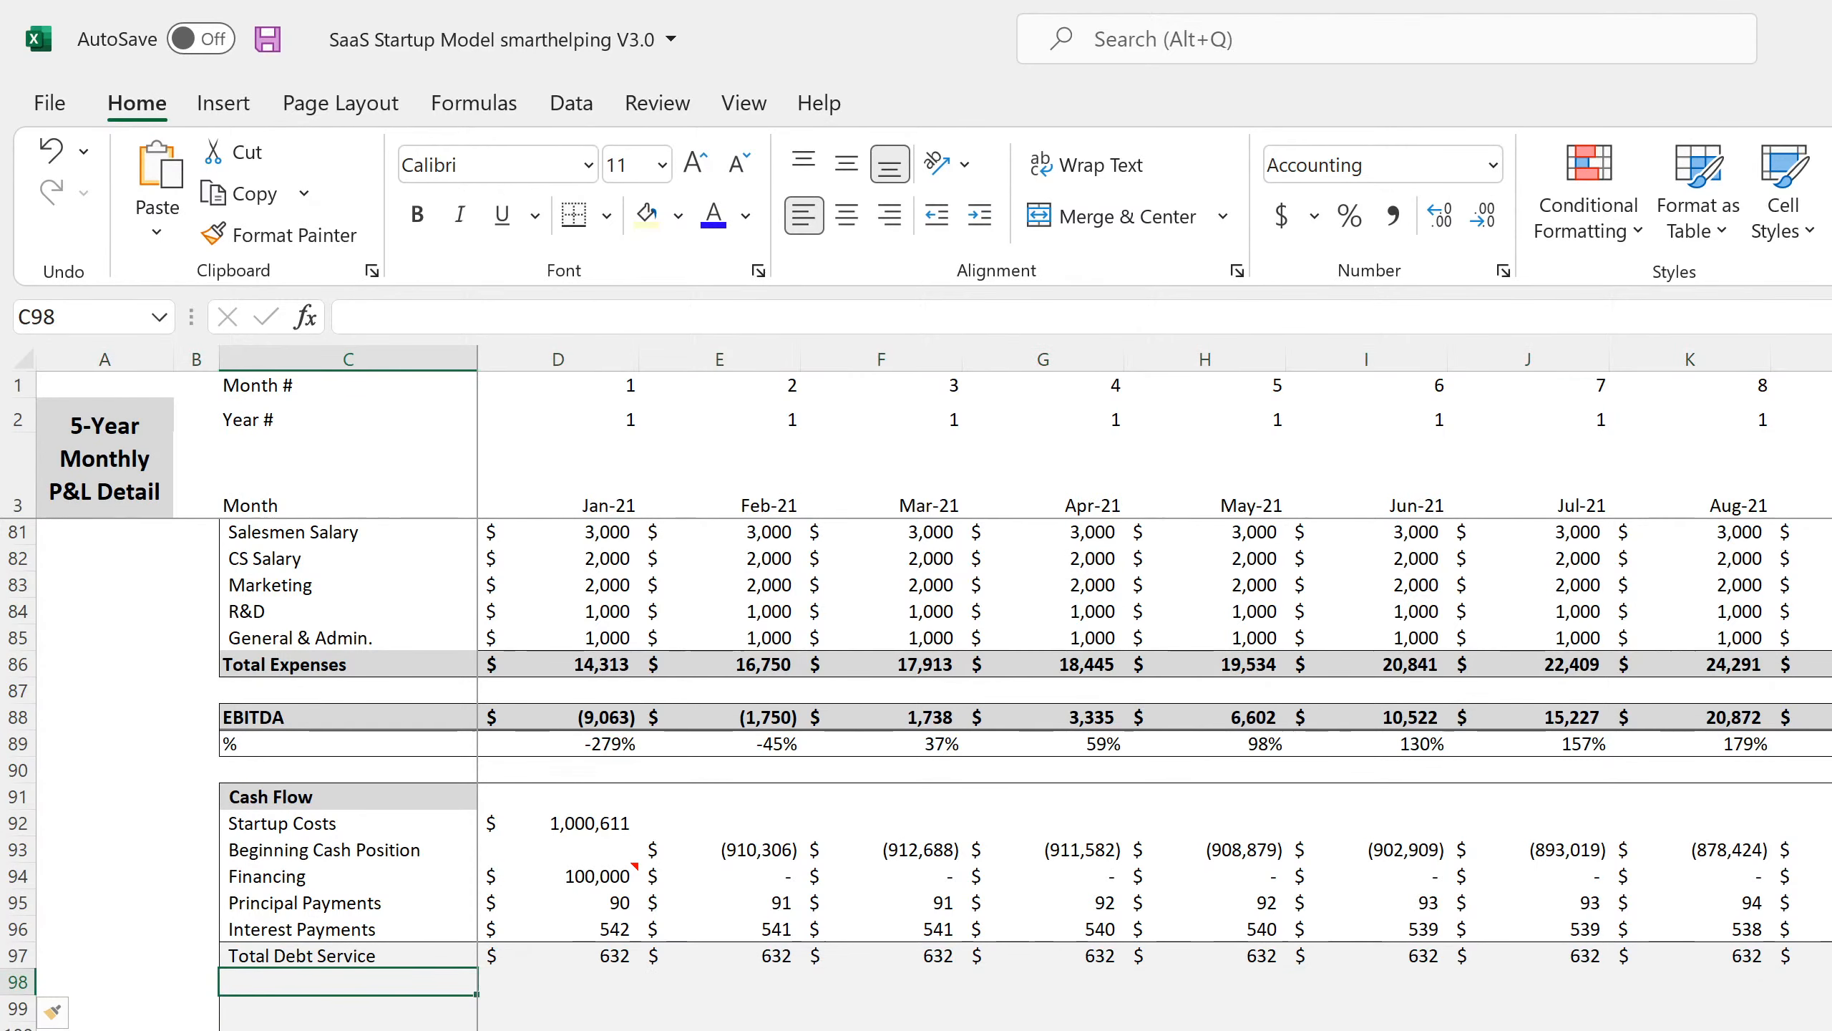
text(CapEx)
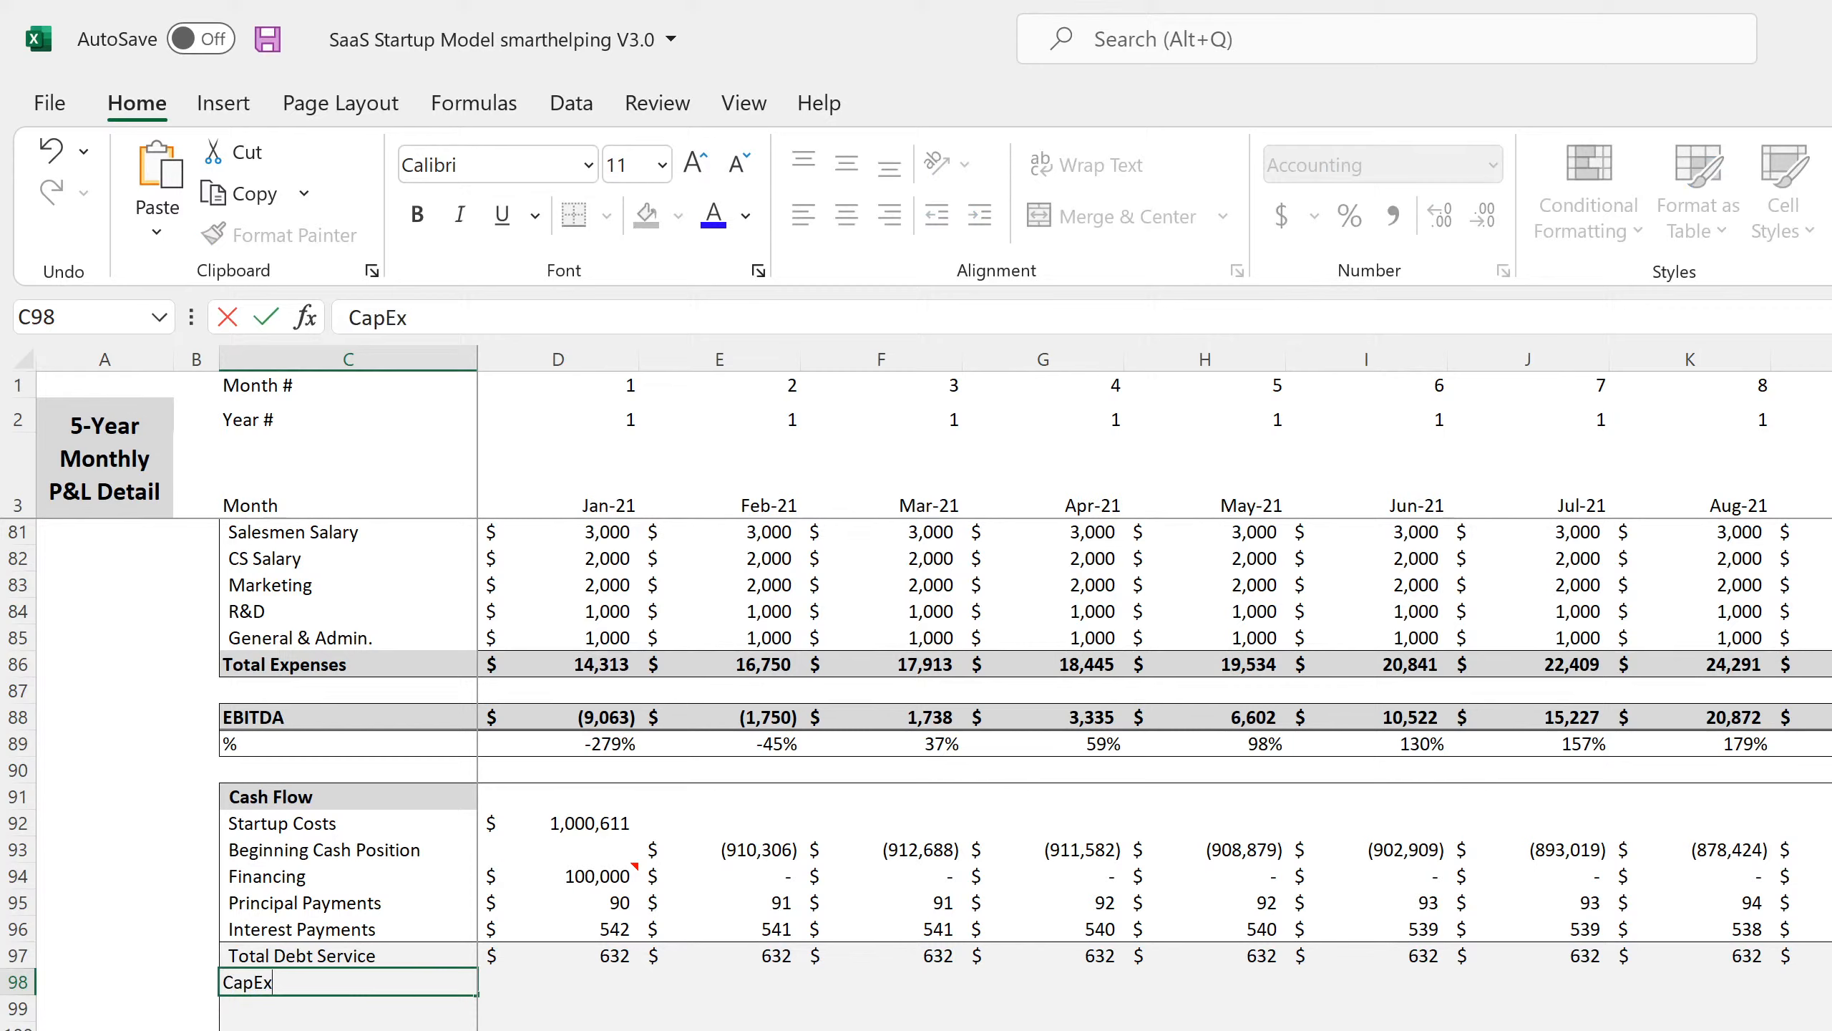
key(Return)
text(Bu)
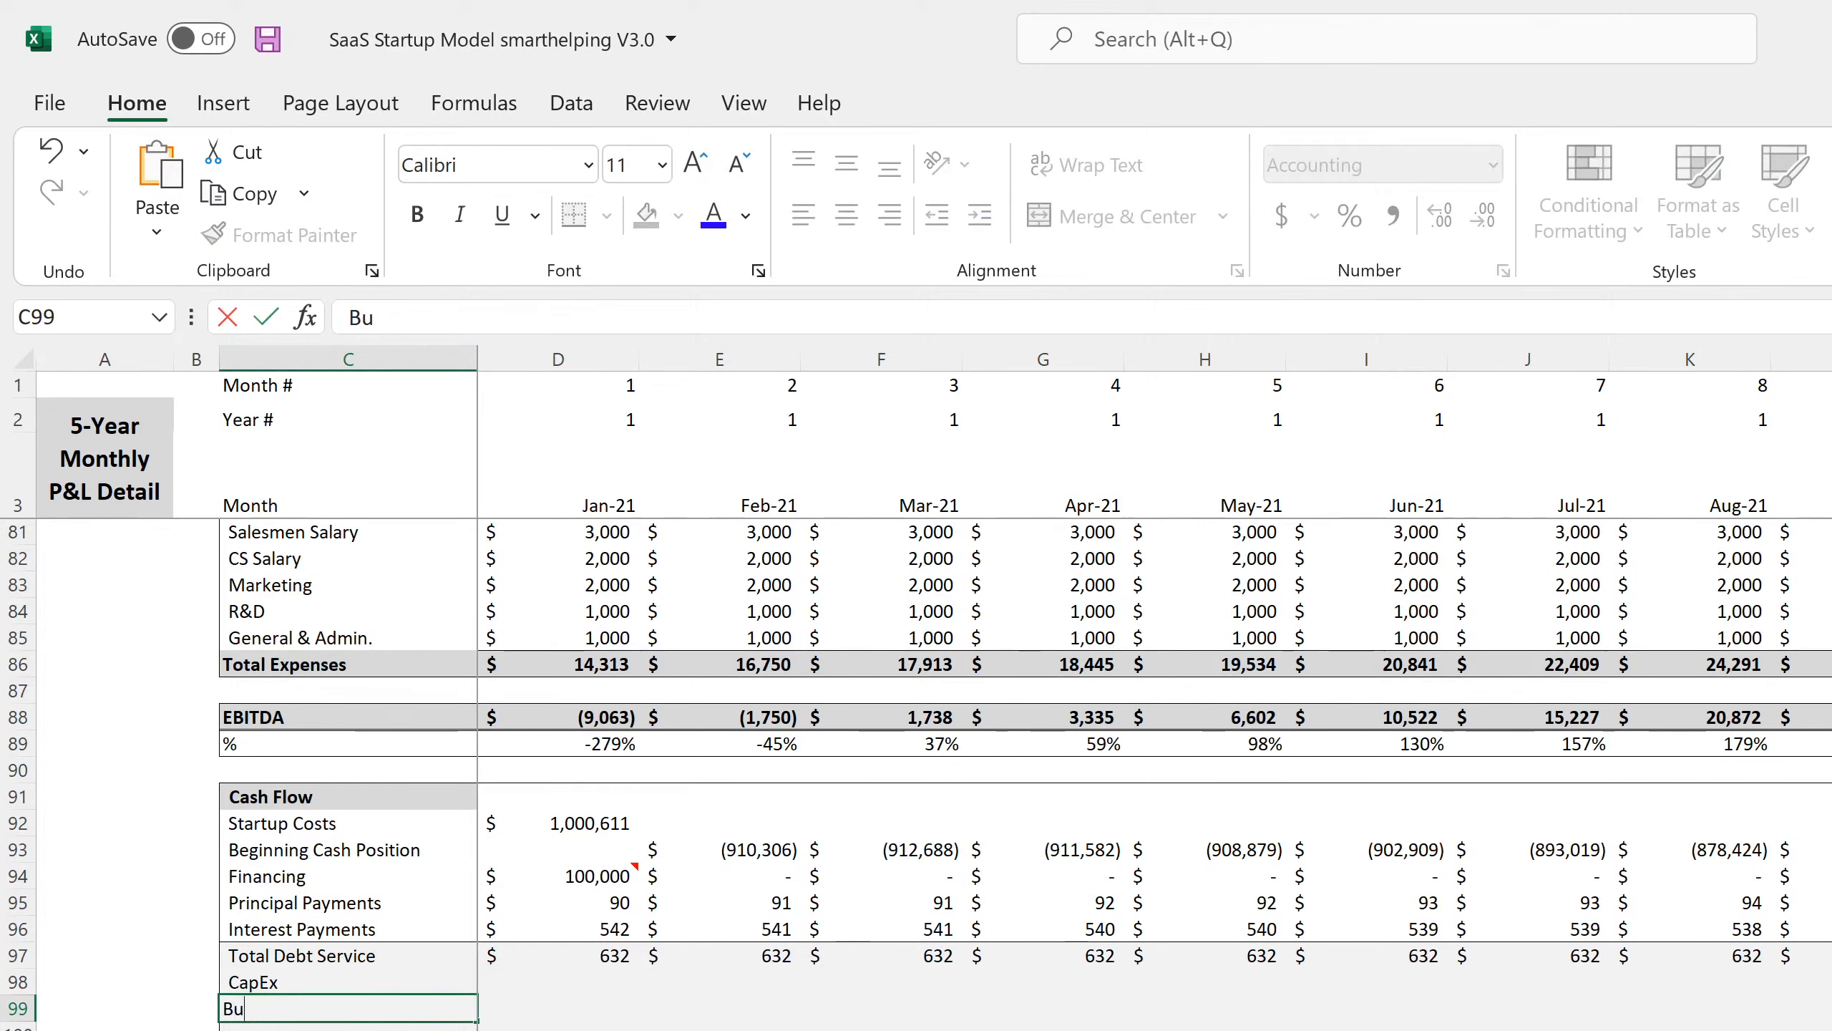
text(ilding Proceeds)
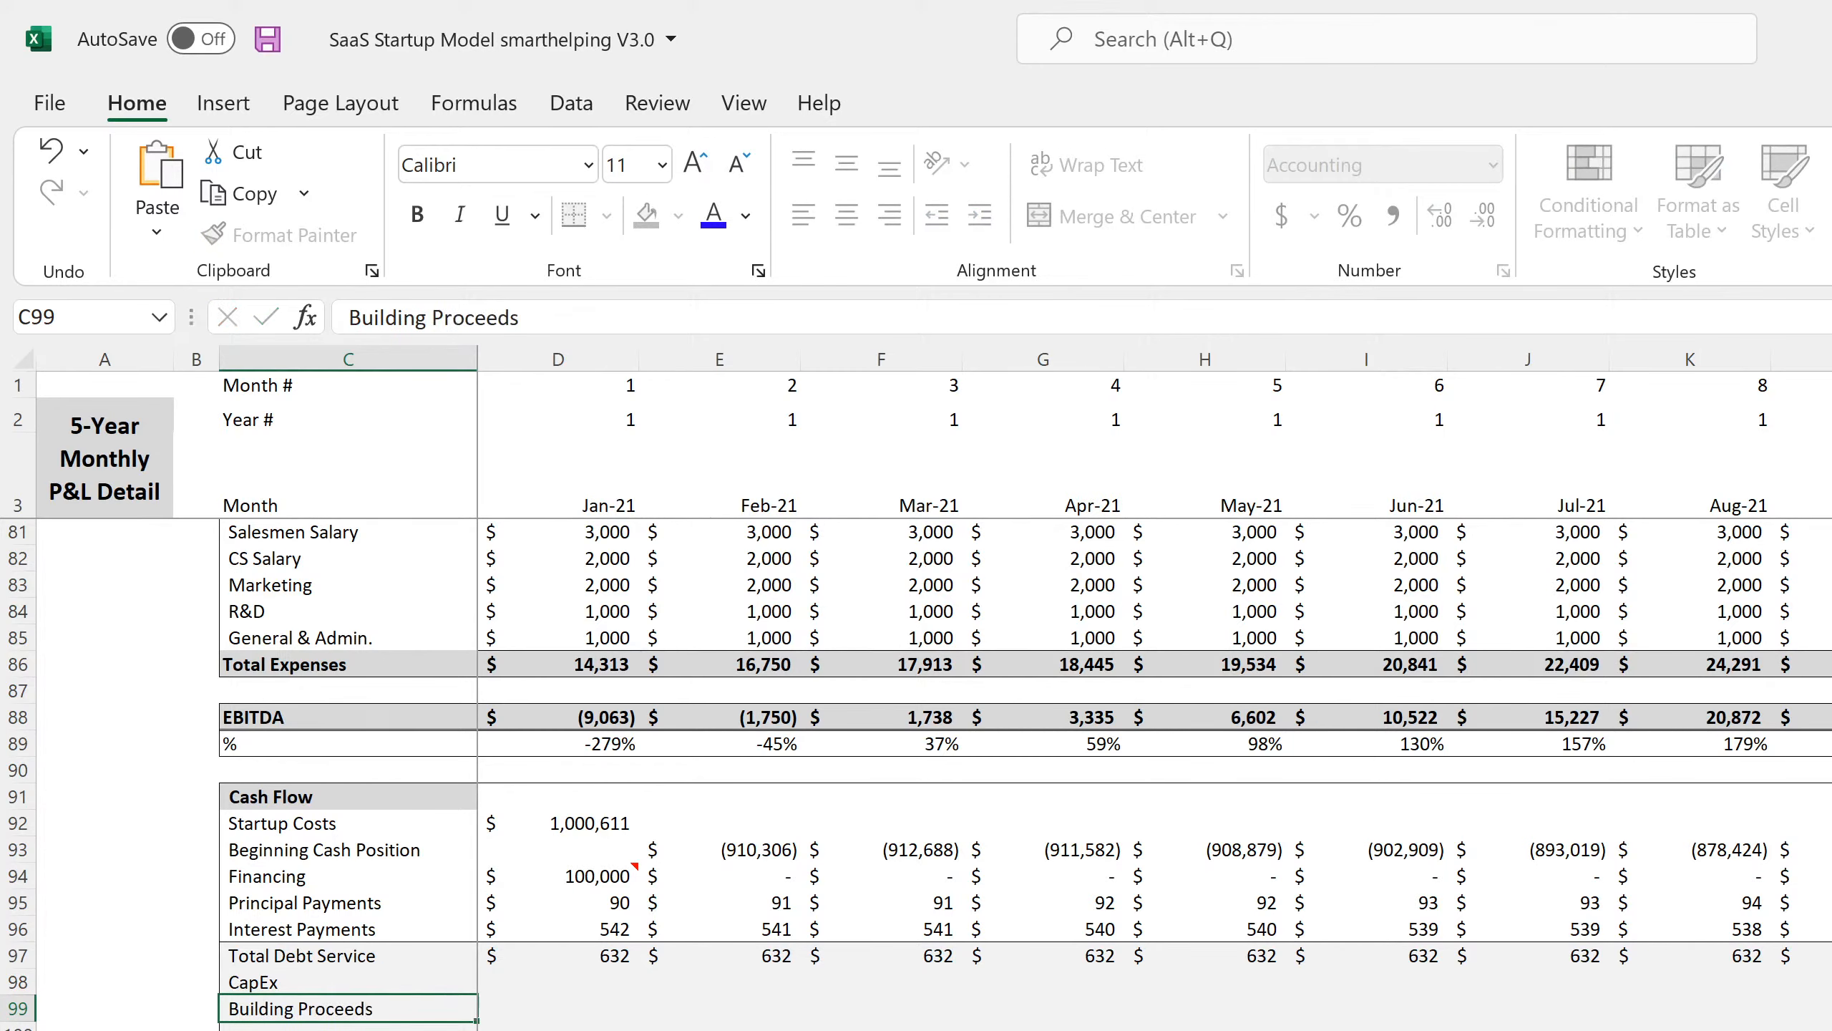
key(Return)
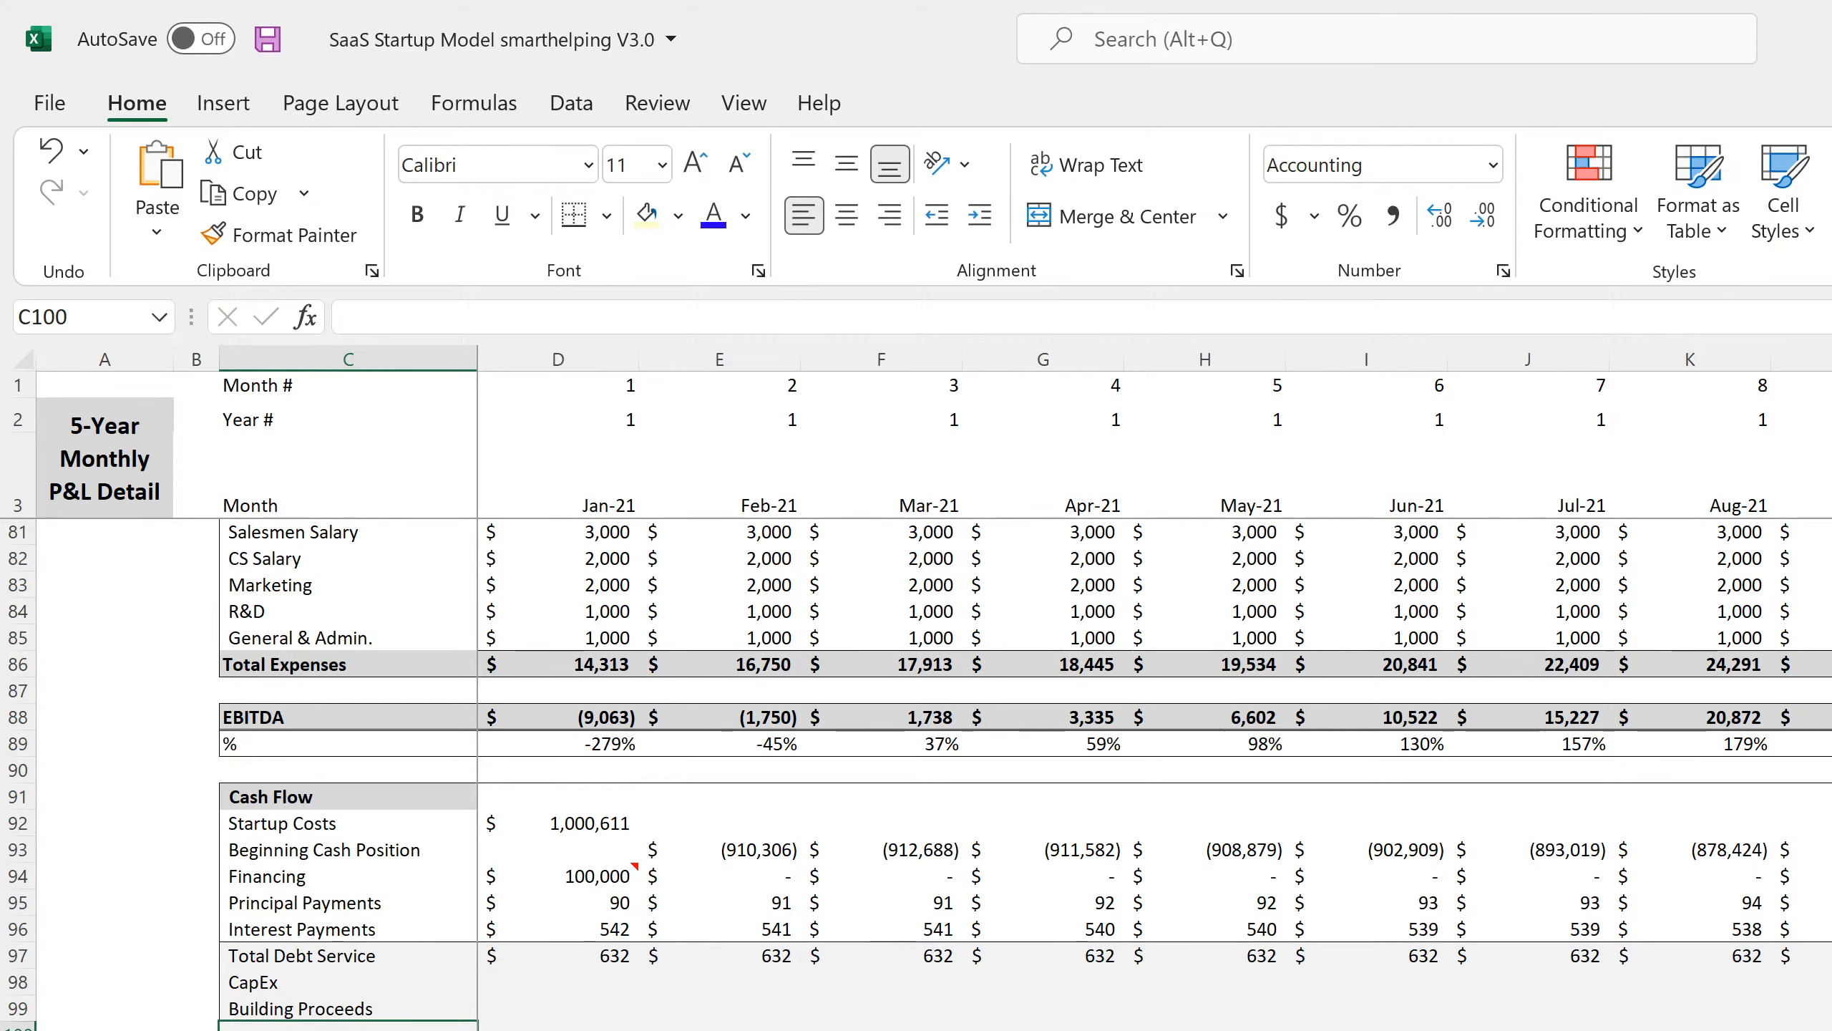
click(558, 1009)
click(558, 981)
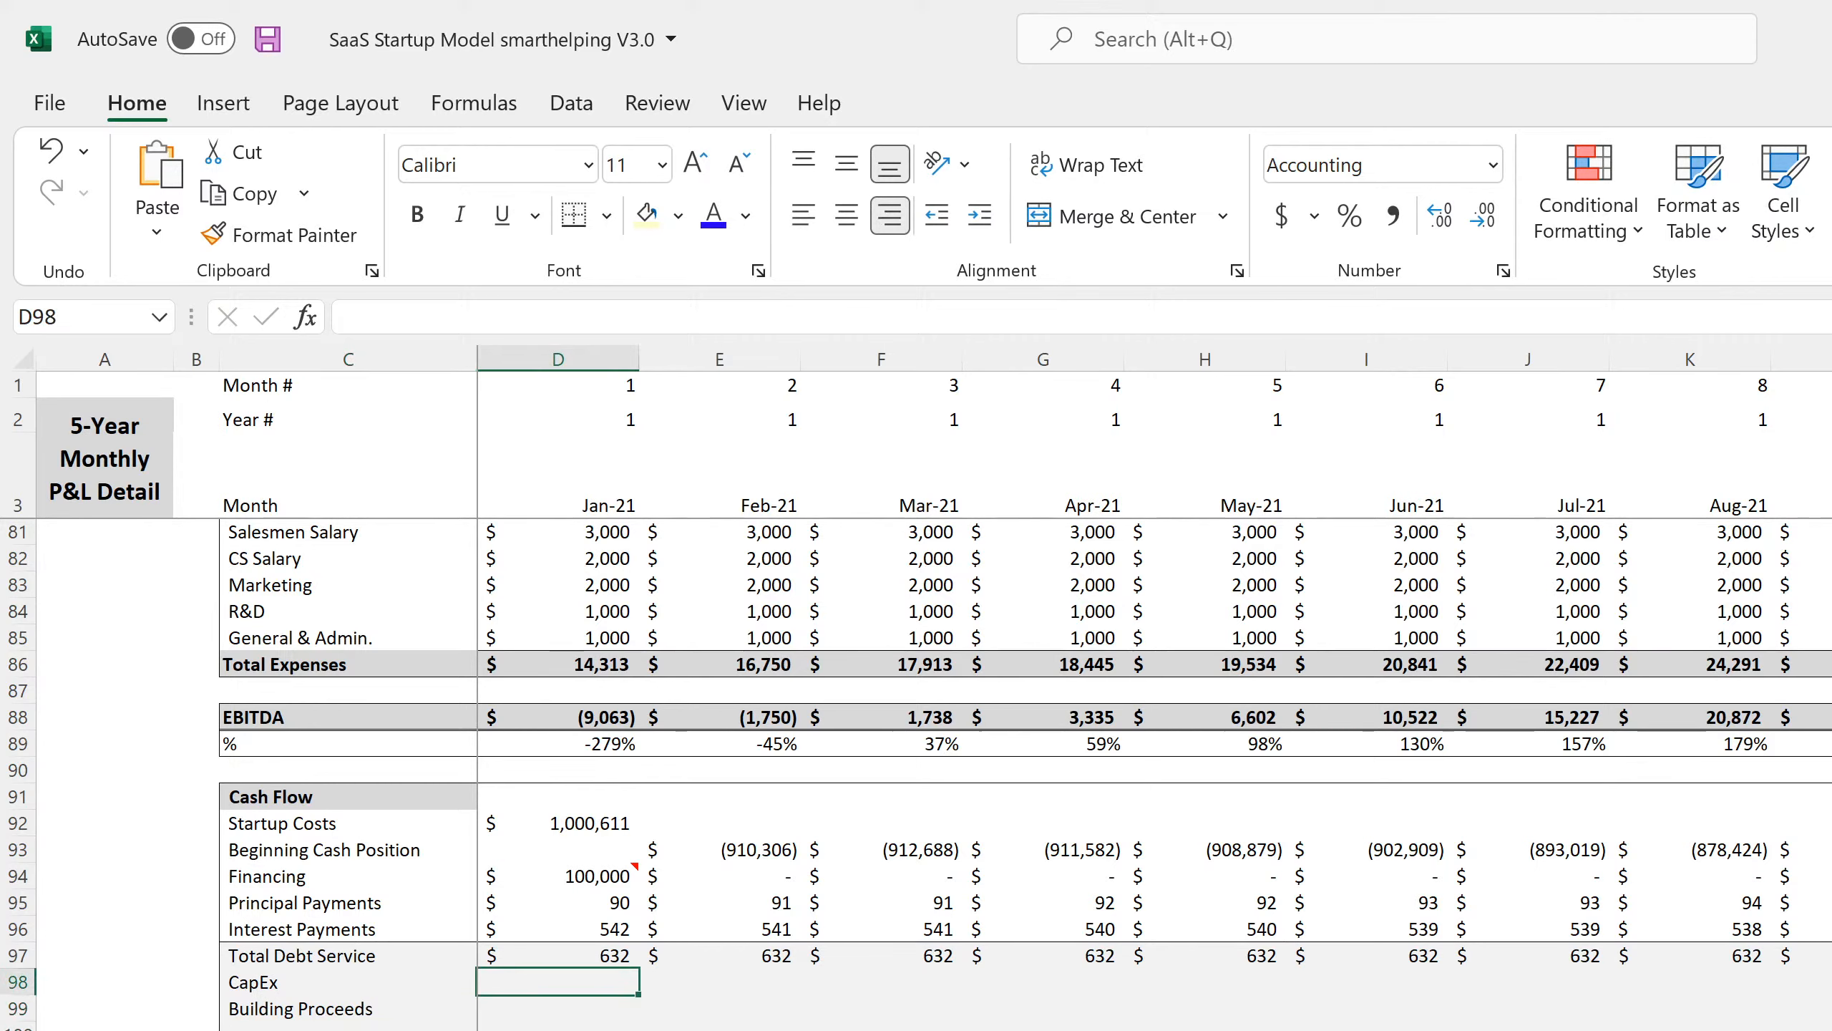
text(=)
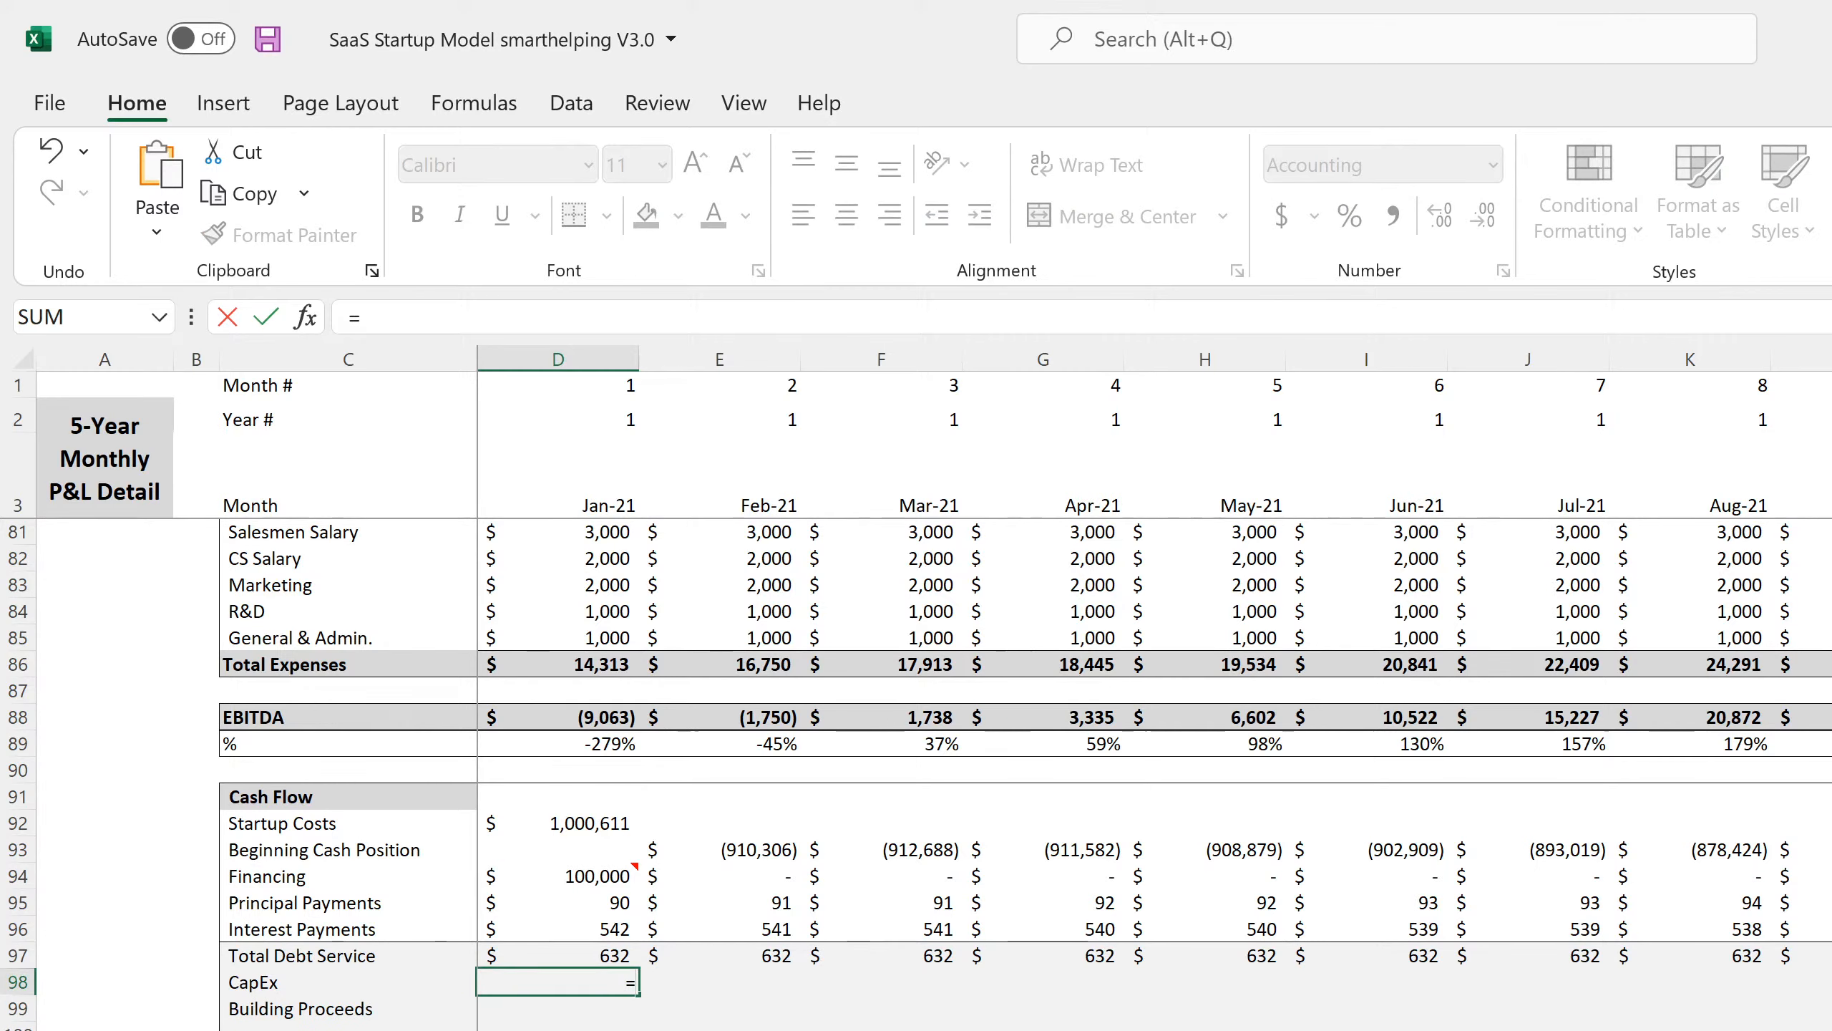
Link Jan-21 CapEx in D98 to 'Cash Flow Statement - Monthly'!D21 and fill it across the months.
key(ctrl+Page_Down)
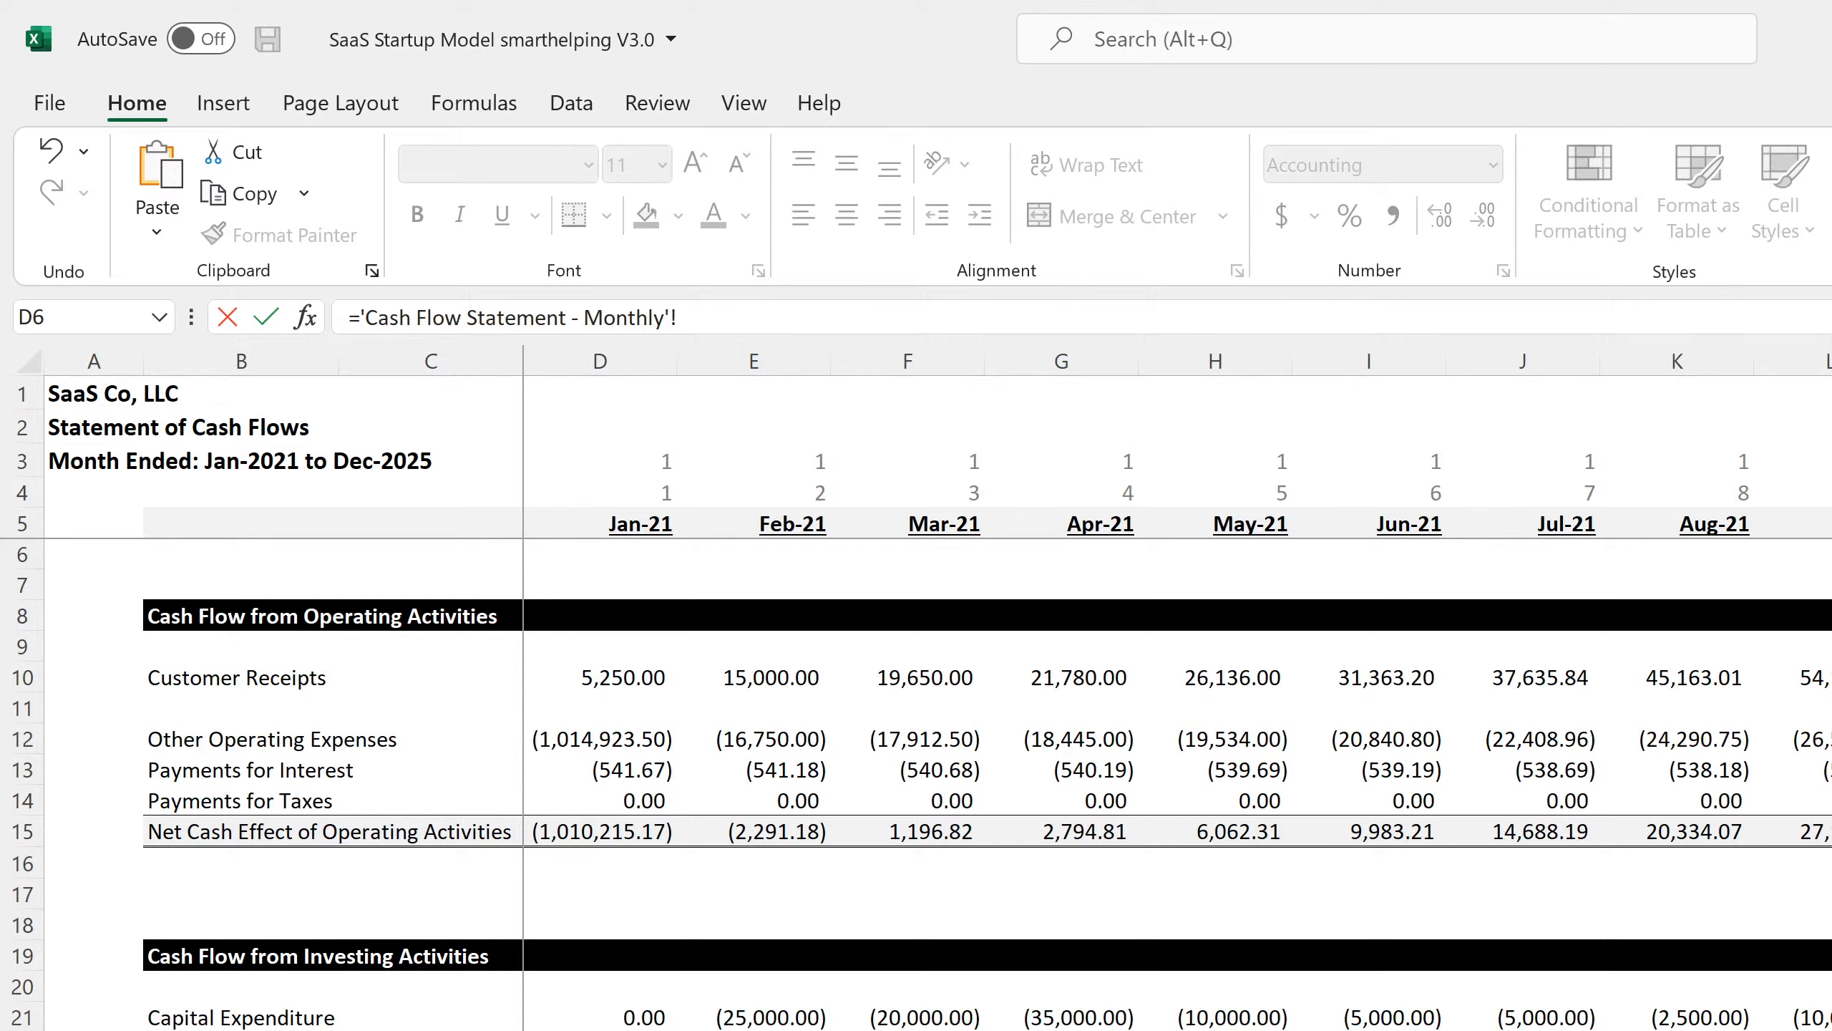
click(622, 1015)
key(Return)
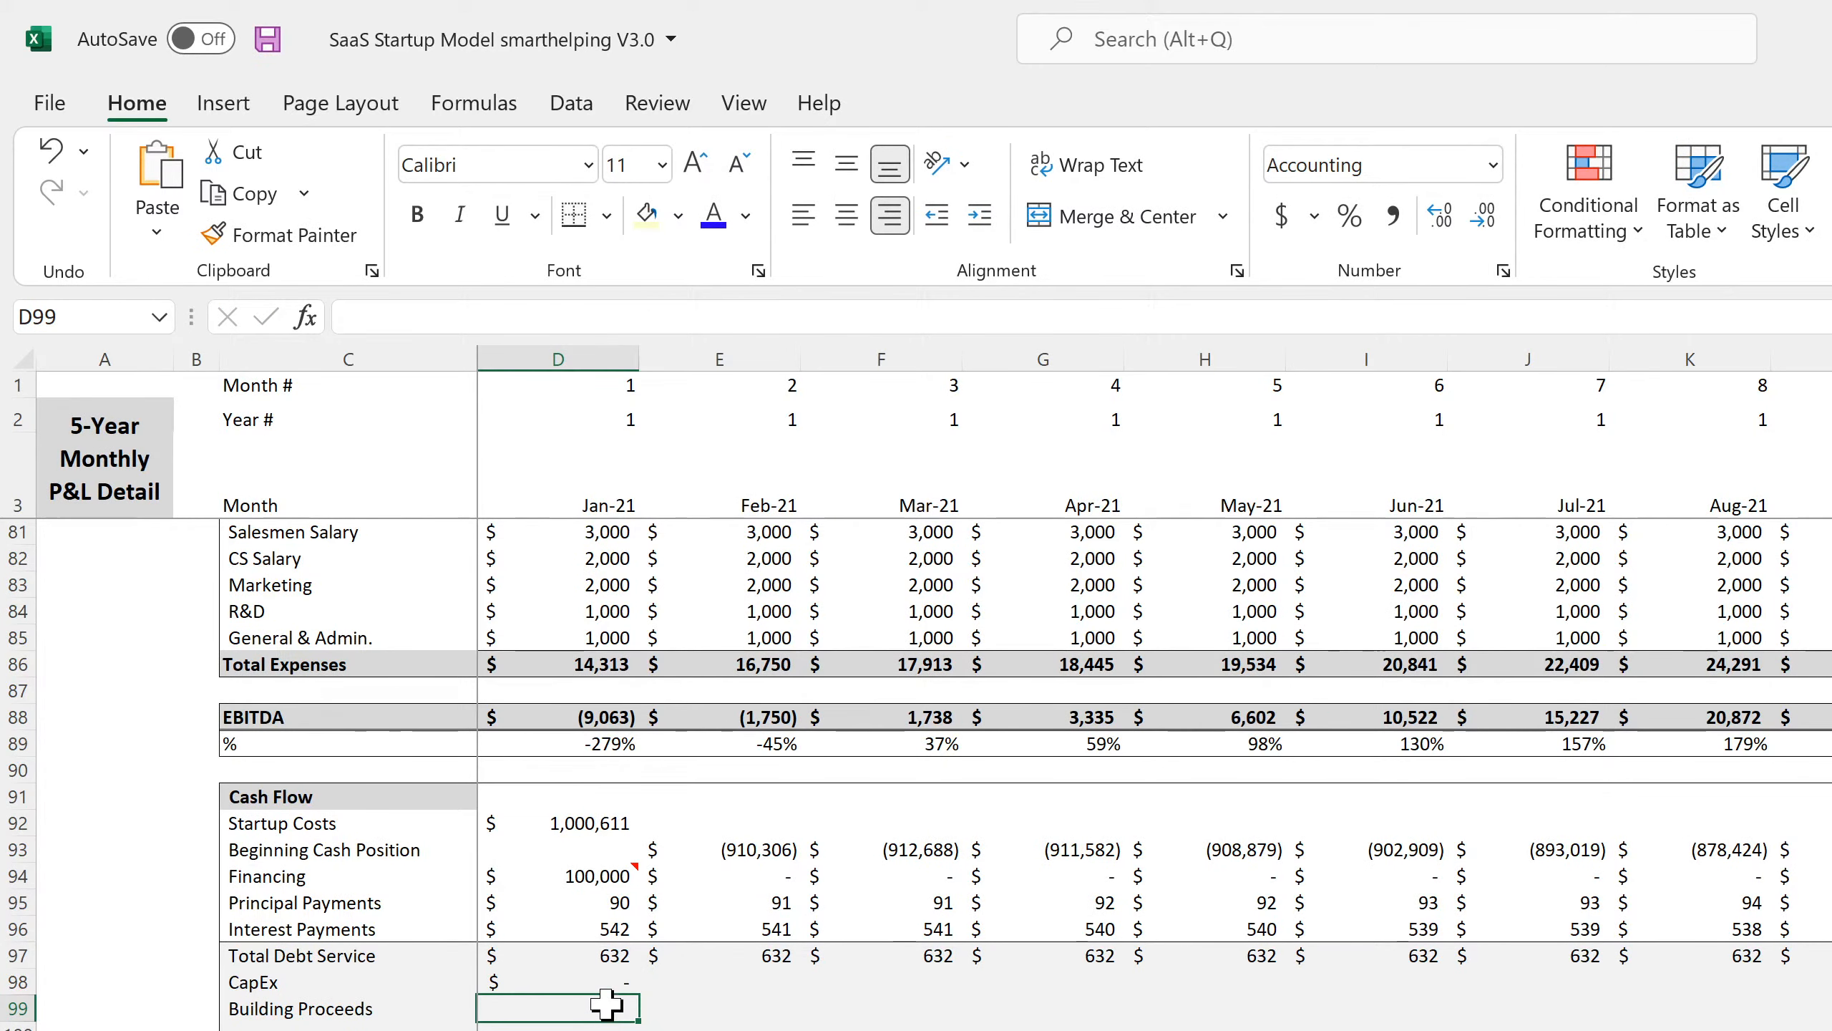
click(610, 978)
drag(638, 995, 1825, 985)
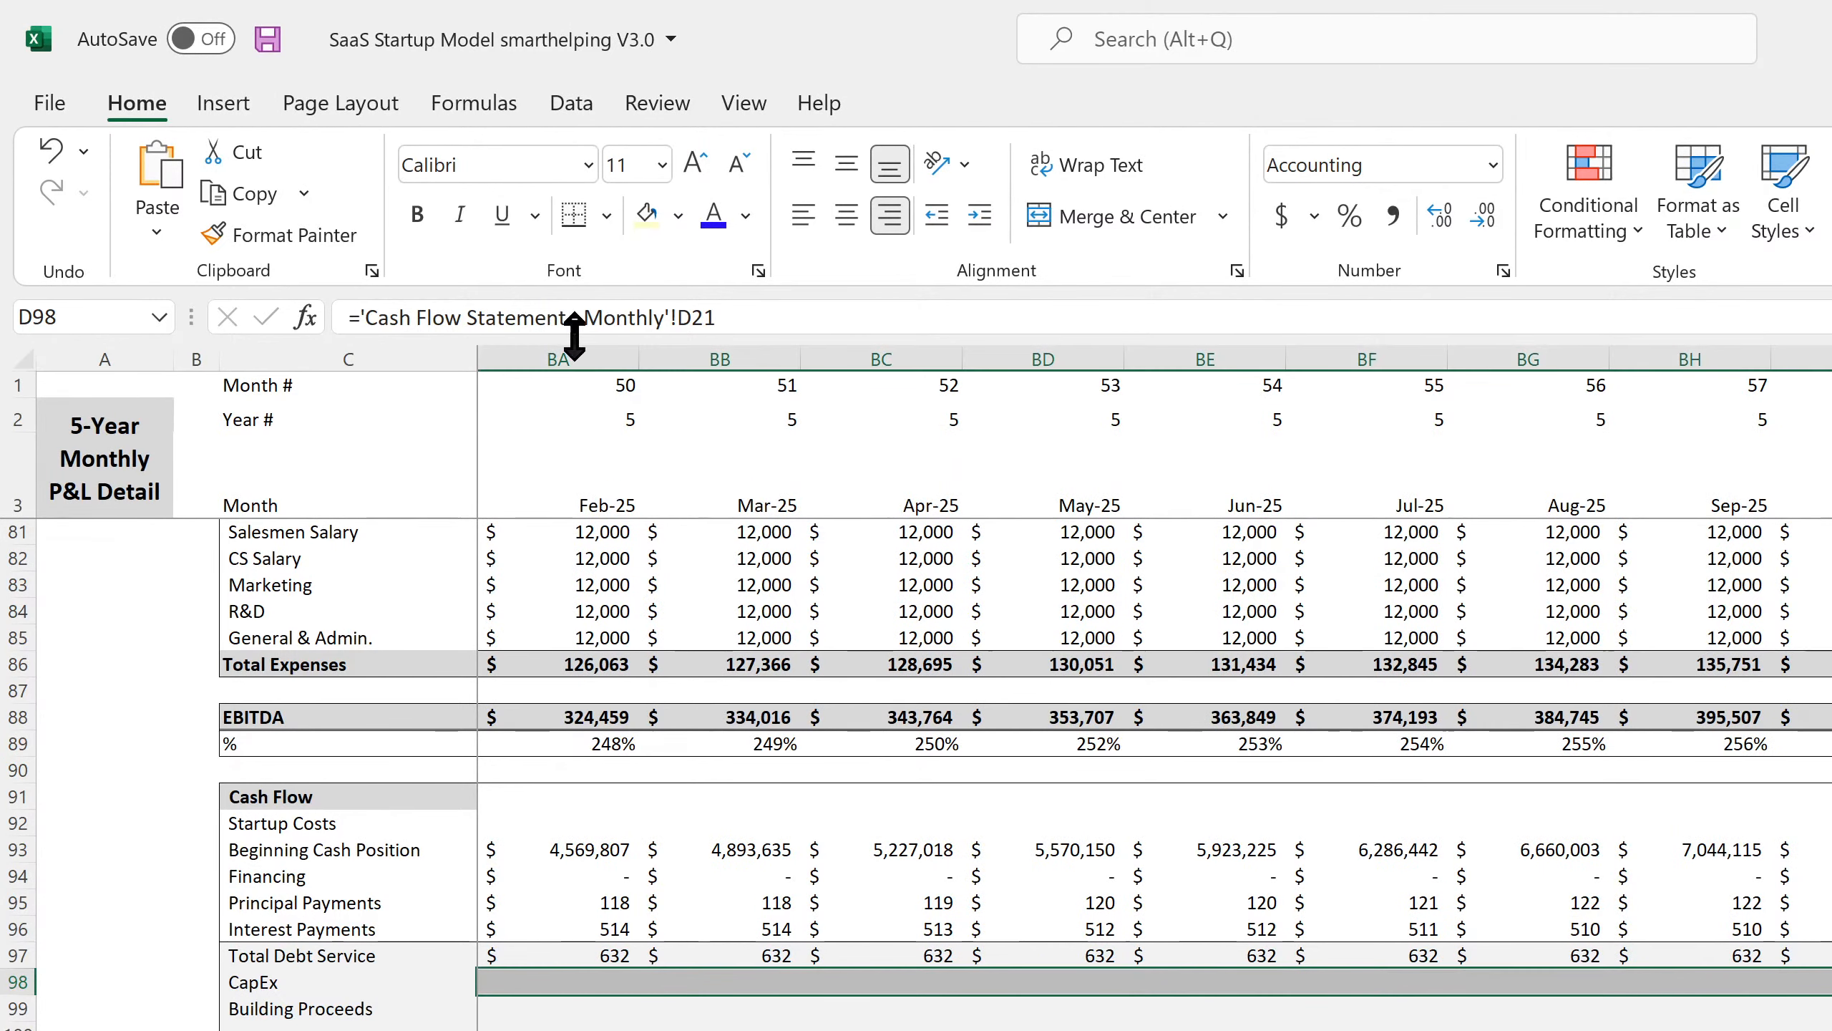
Give the CapEx row a right border and start a formula in the last month's Building Proceeds cell BK99.
click(605, 206)
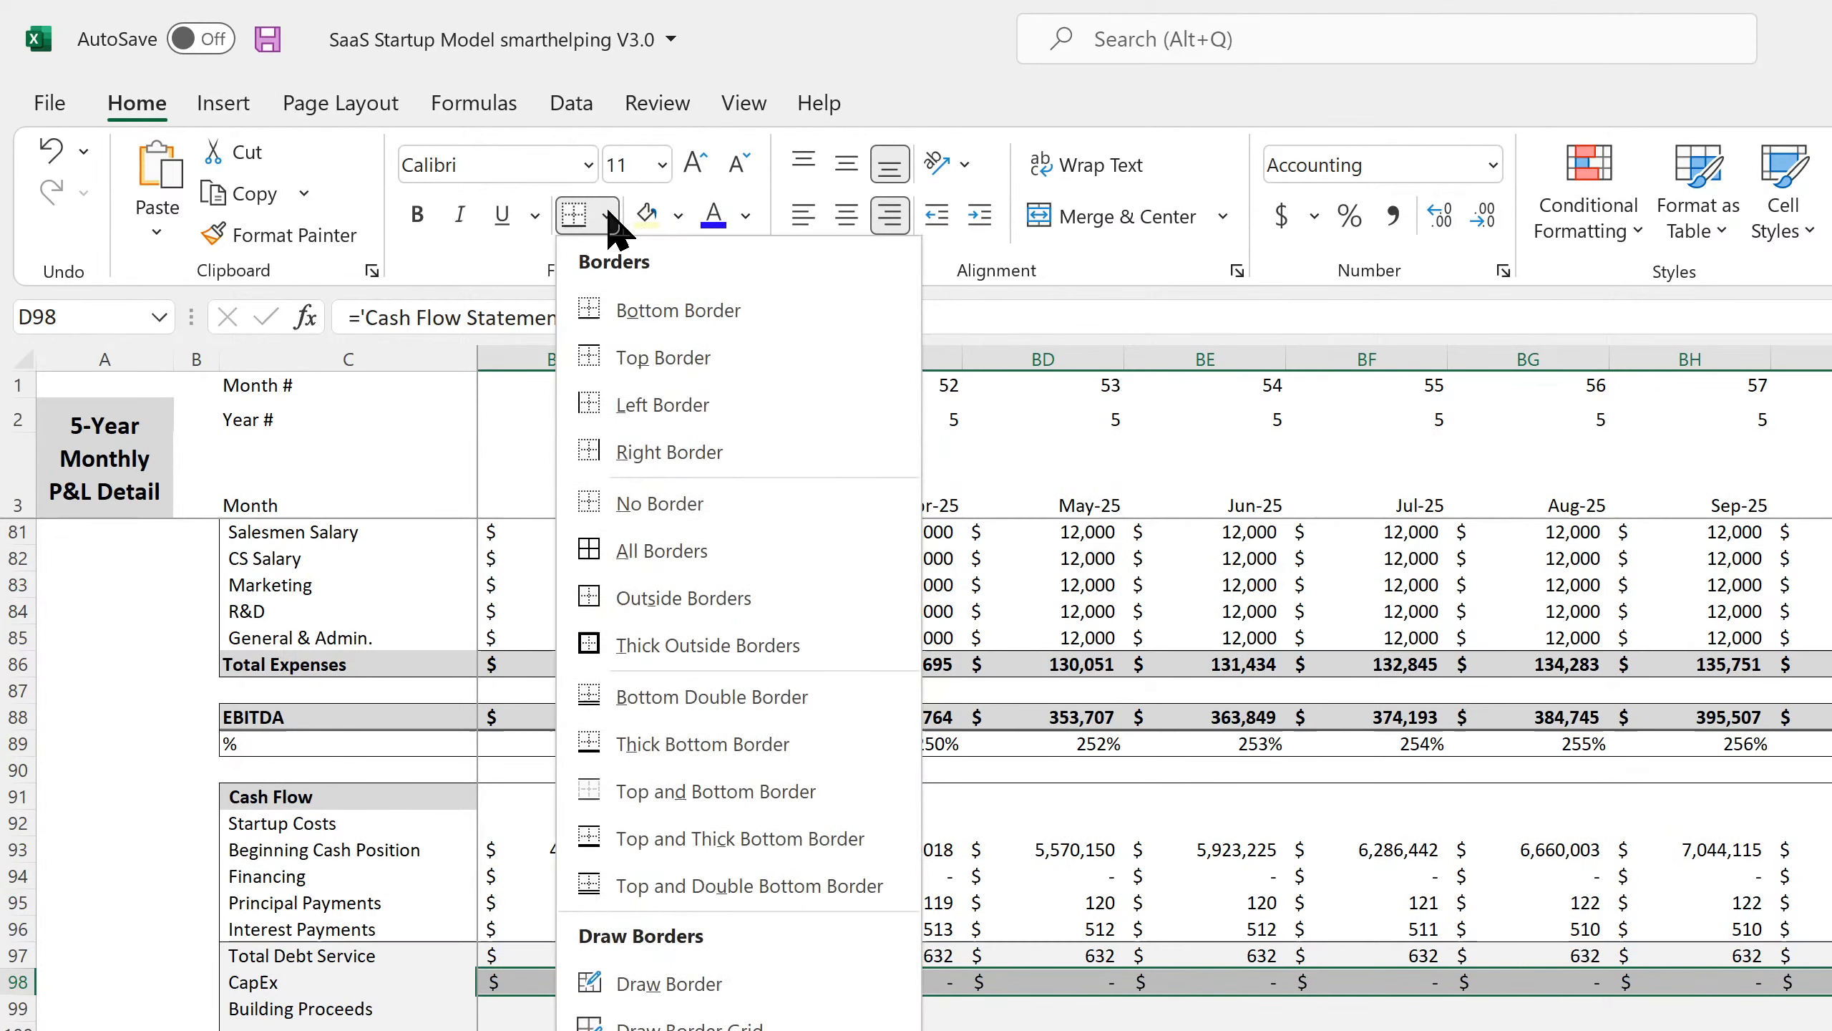
click(676, 454)
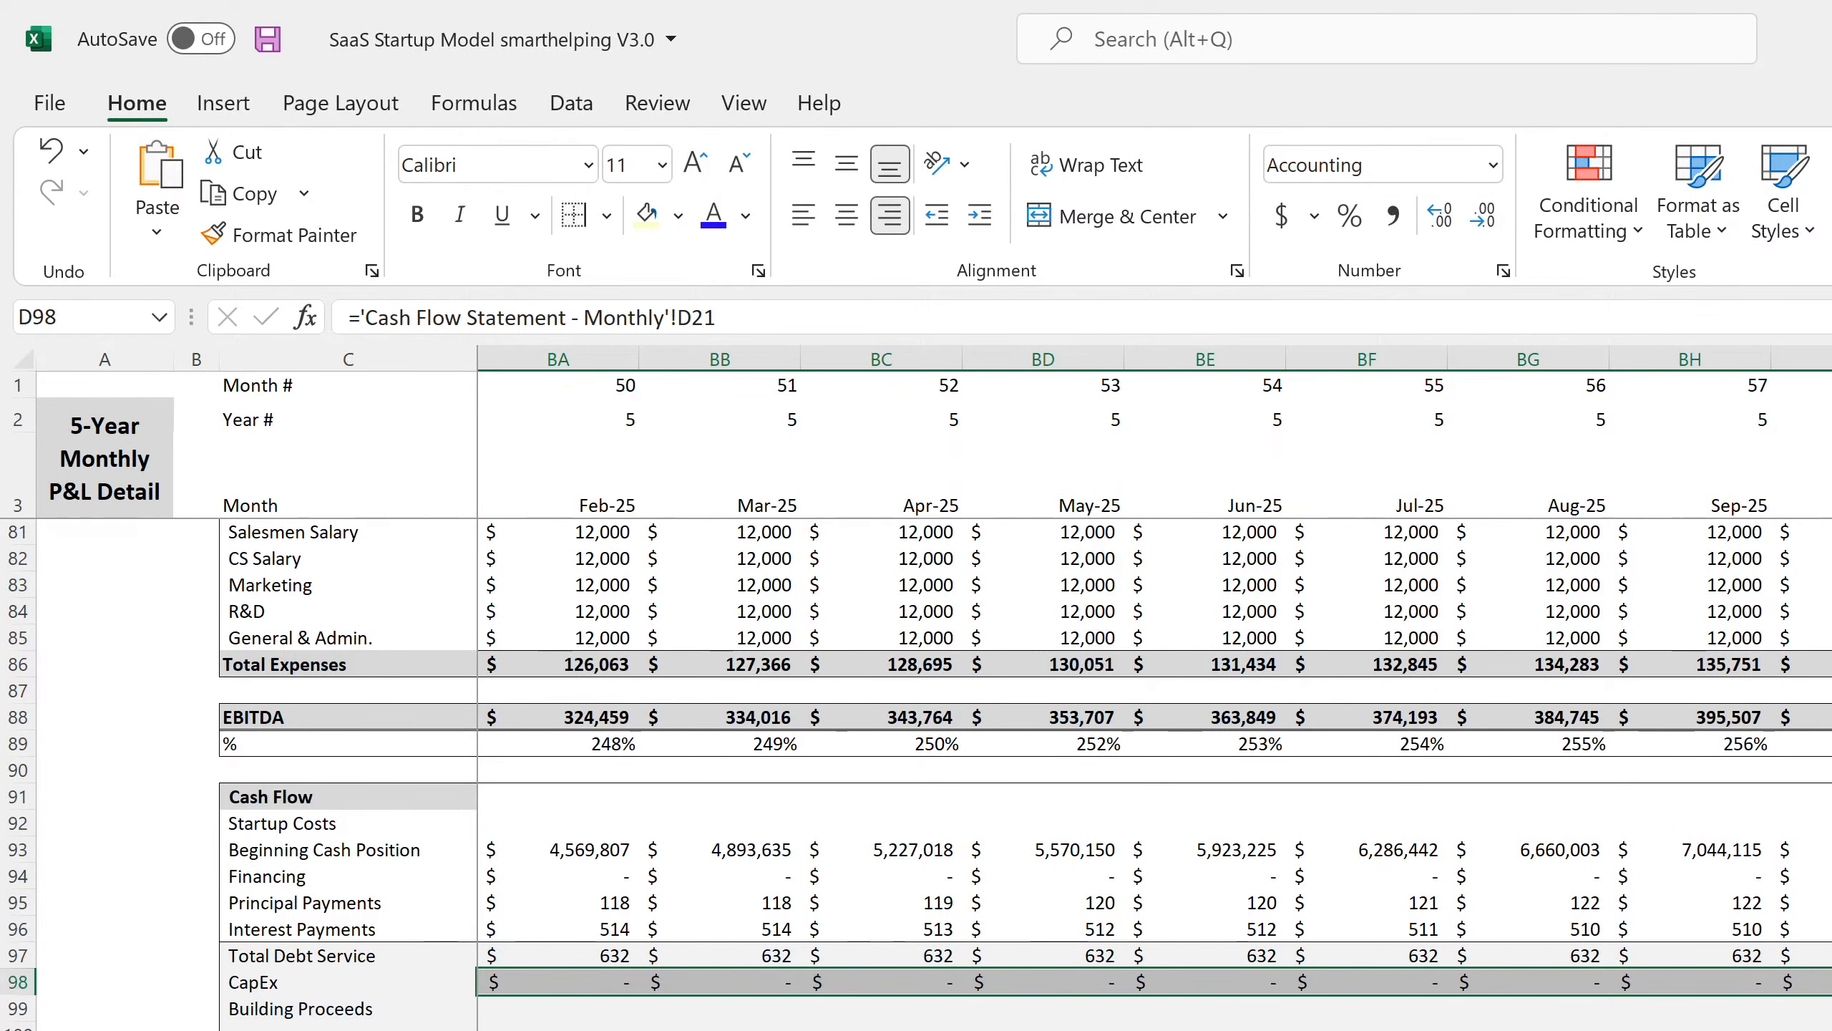
key(ctrl+Right)
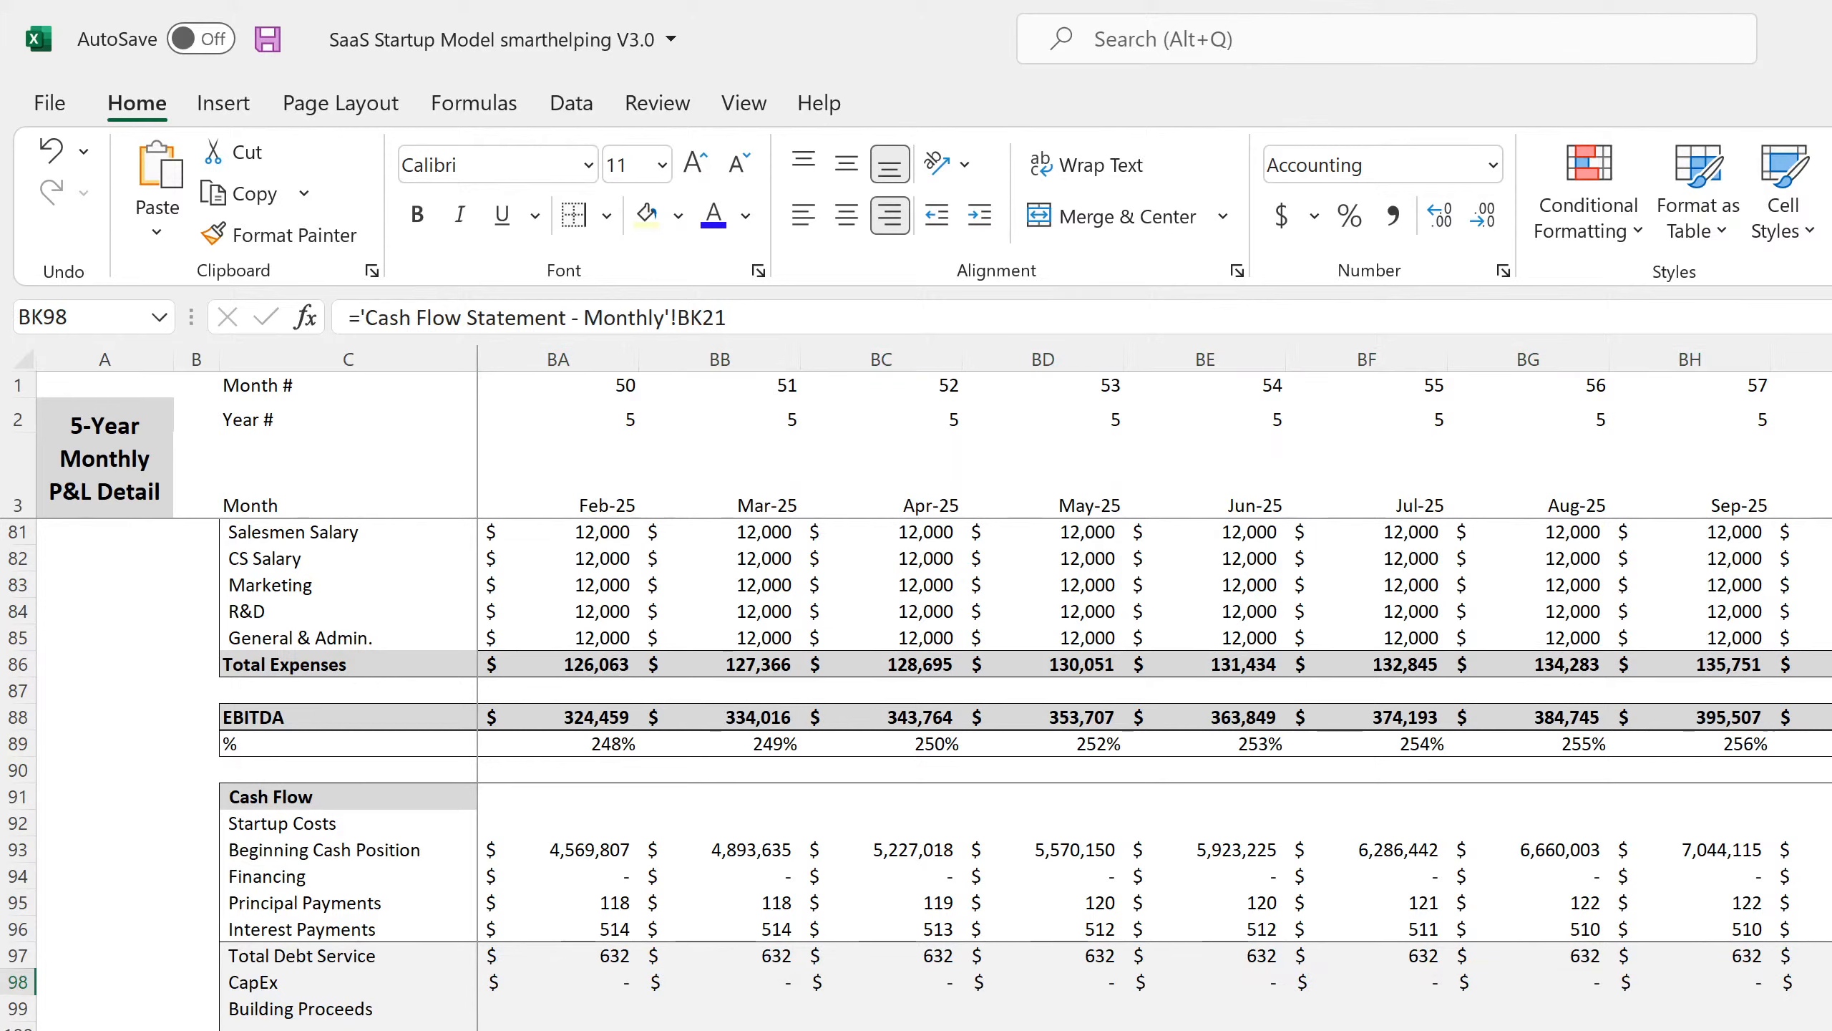
key(Down)
text(=)
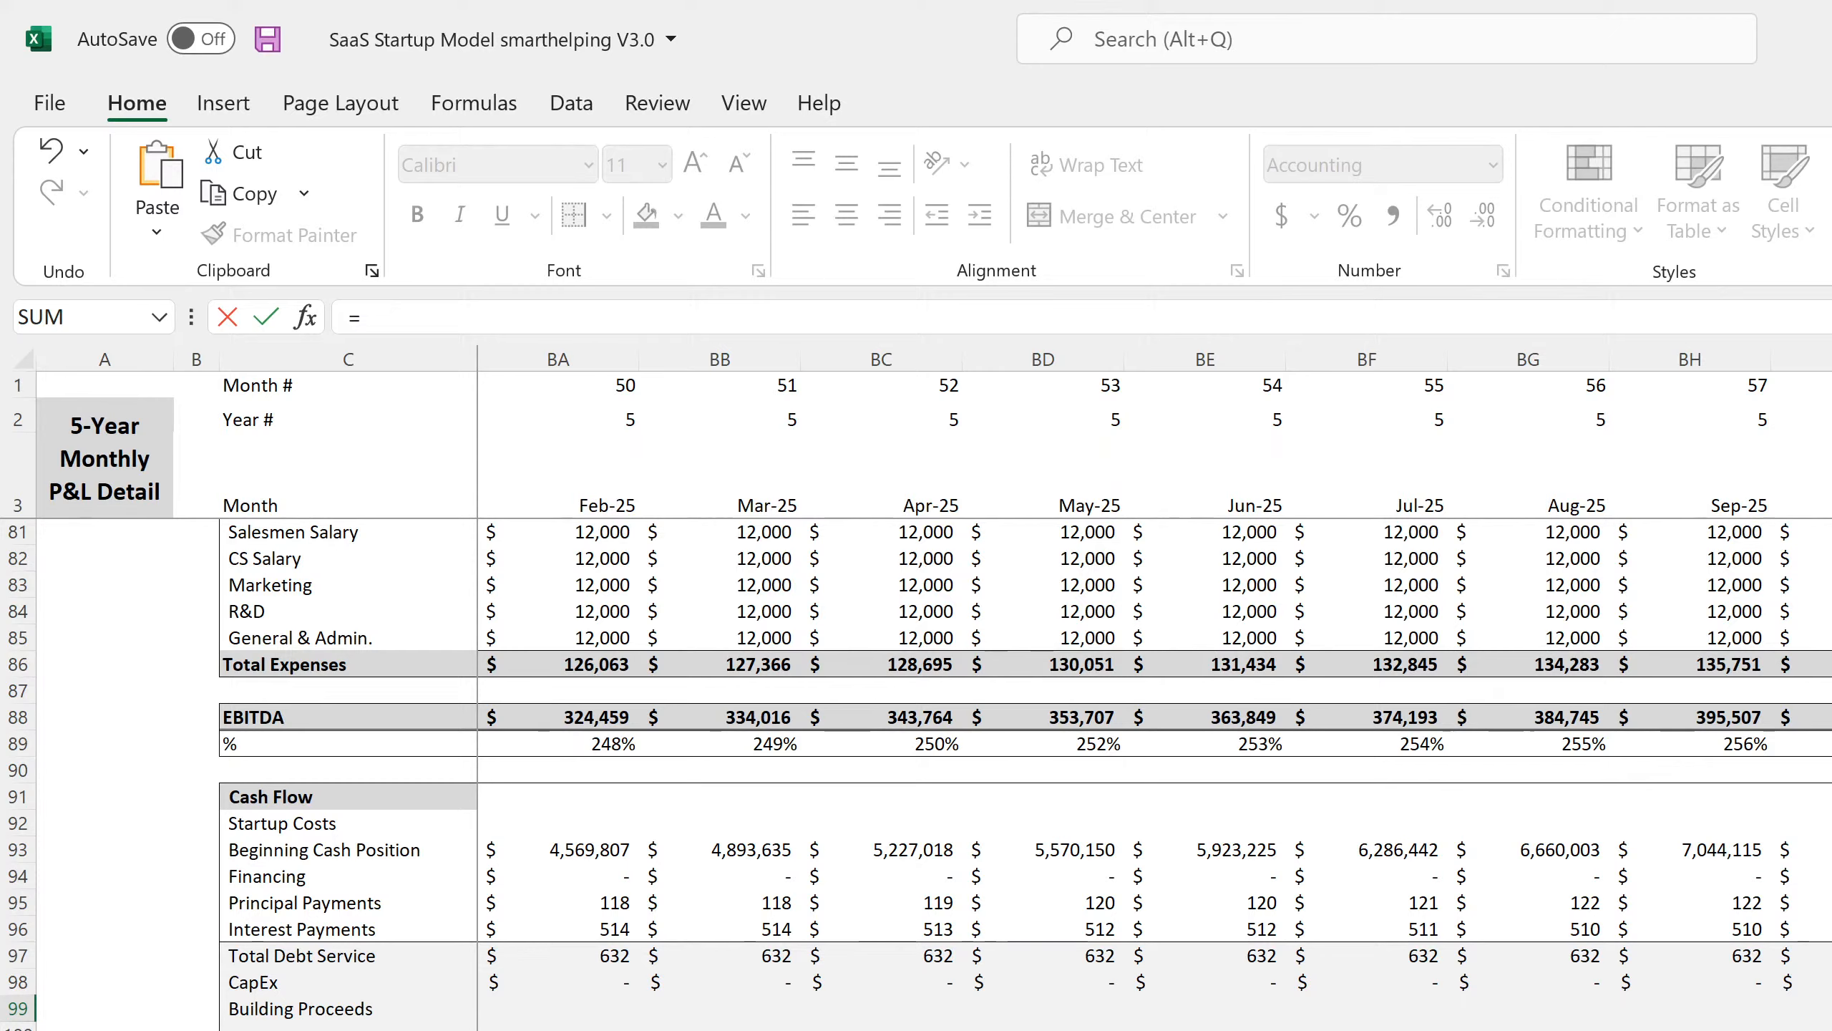
Link BK99 Building Proceeds to 'Cap Ex'!H3, the building's 400,000.00 value at sale.
click(415, 318)
click(801, 1028)
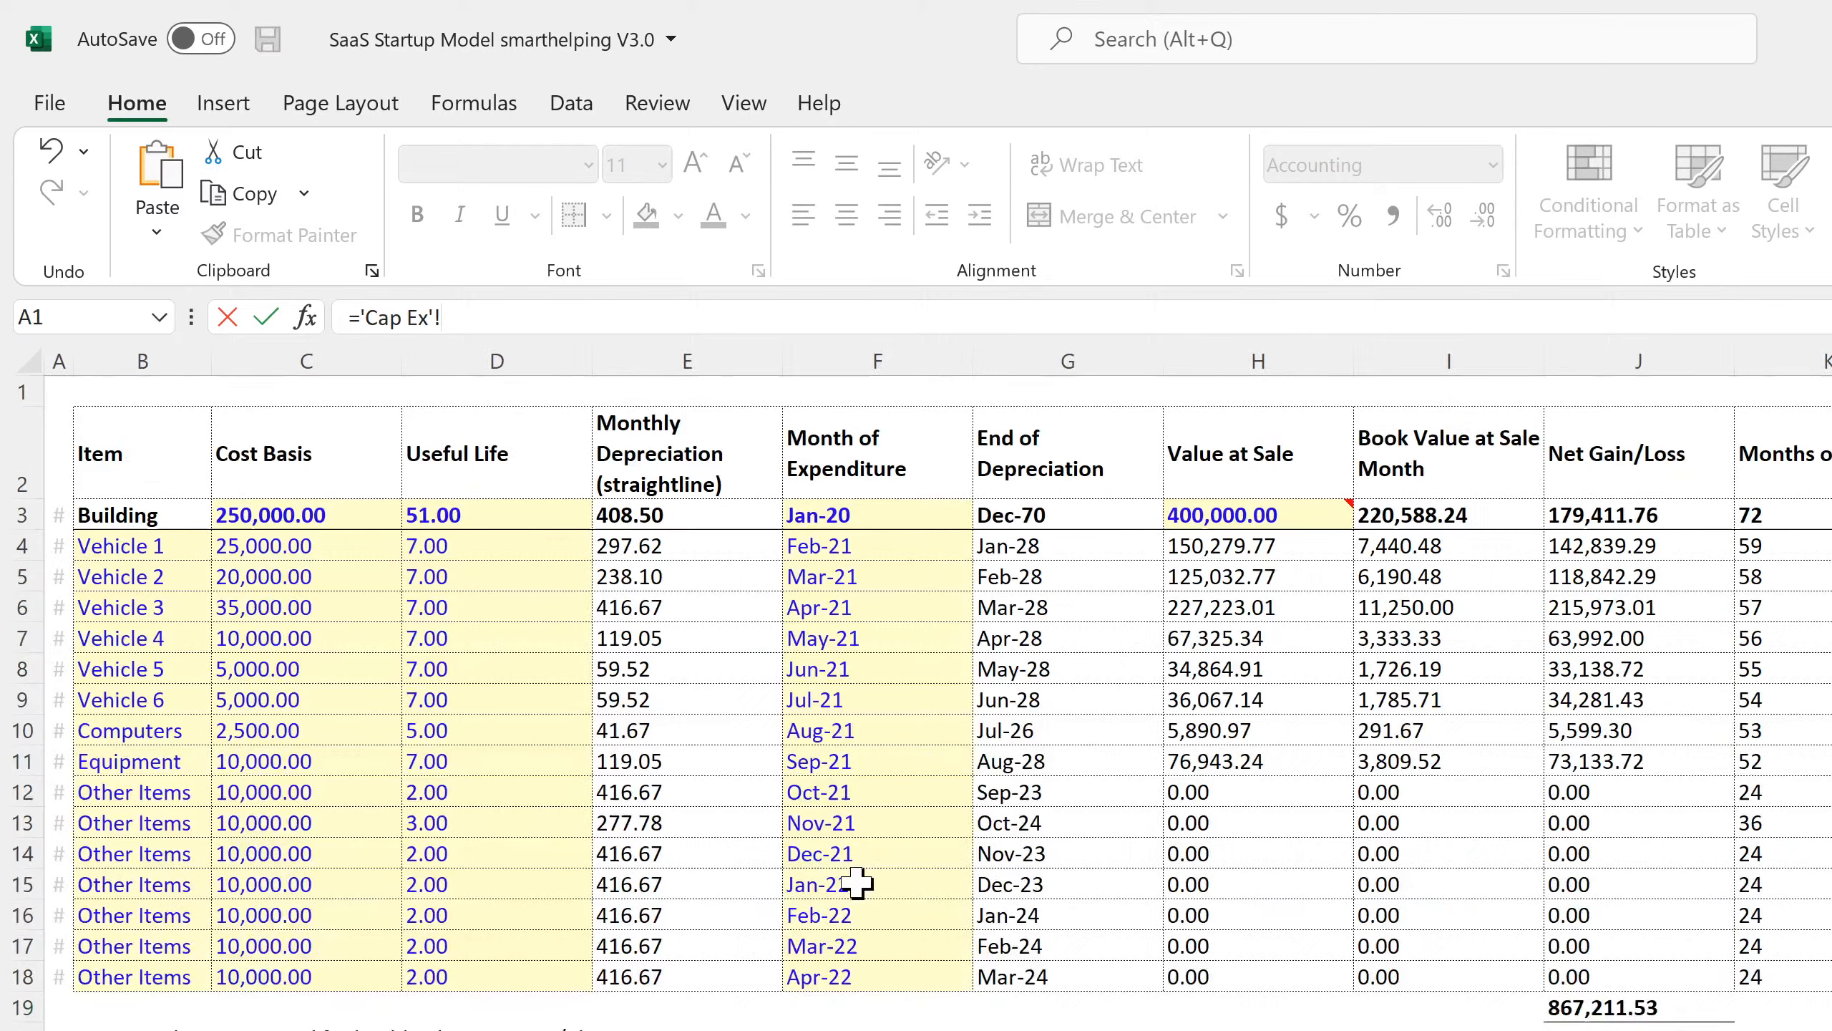
click(1266, 514)
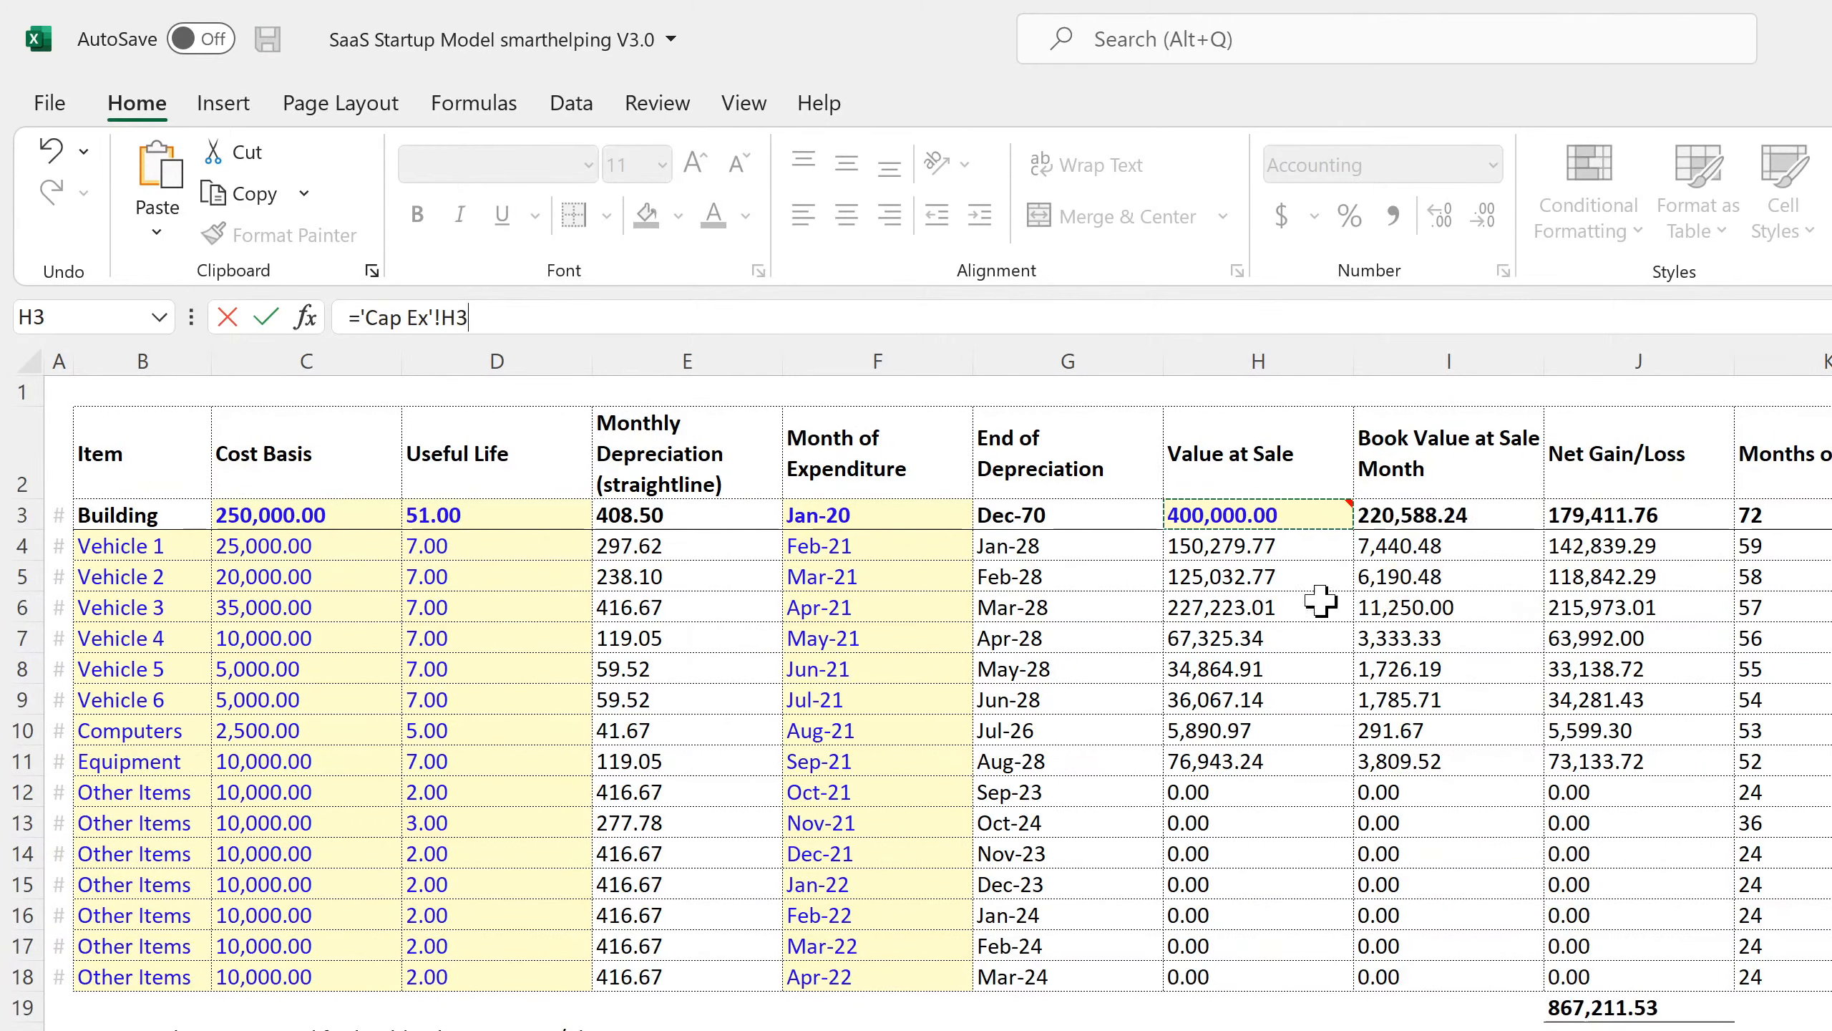
key(Return)
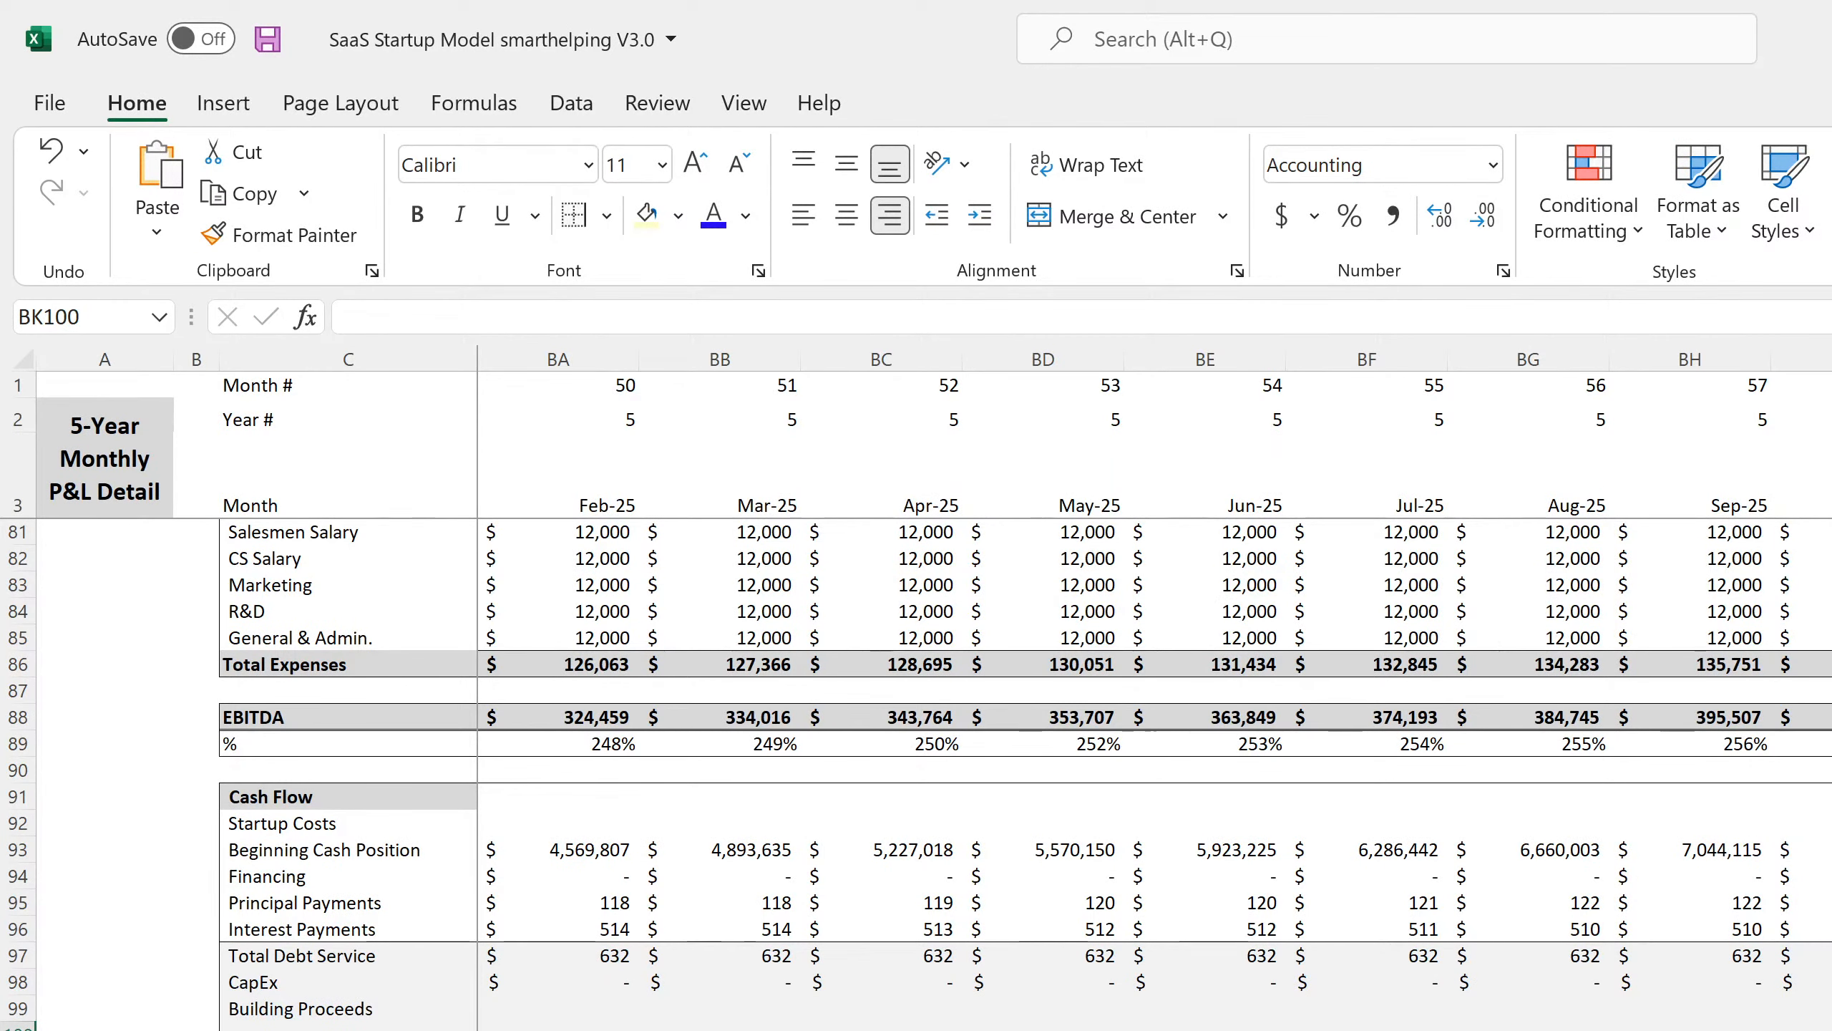
key(Down)
key(Up)
key(Up)
key(Left)
key(Left)
key(Left)
key(Left)
key(Left)
key(Left)
key(Left)
key(Left)
key(Left)
key(Left)
key(Left)
key(Left)
key(Left)
key(Left)
key(Left)
key(Left)
key(Left)
key(Left)
key(Left)
key(Left)
key(Left)
key(Left)
key(Left)
key(Left)
key(Left)
key(Left)
key(Left)
key(Left)
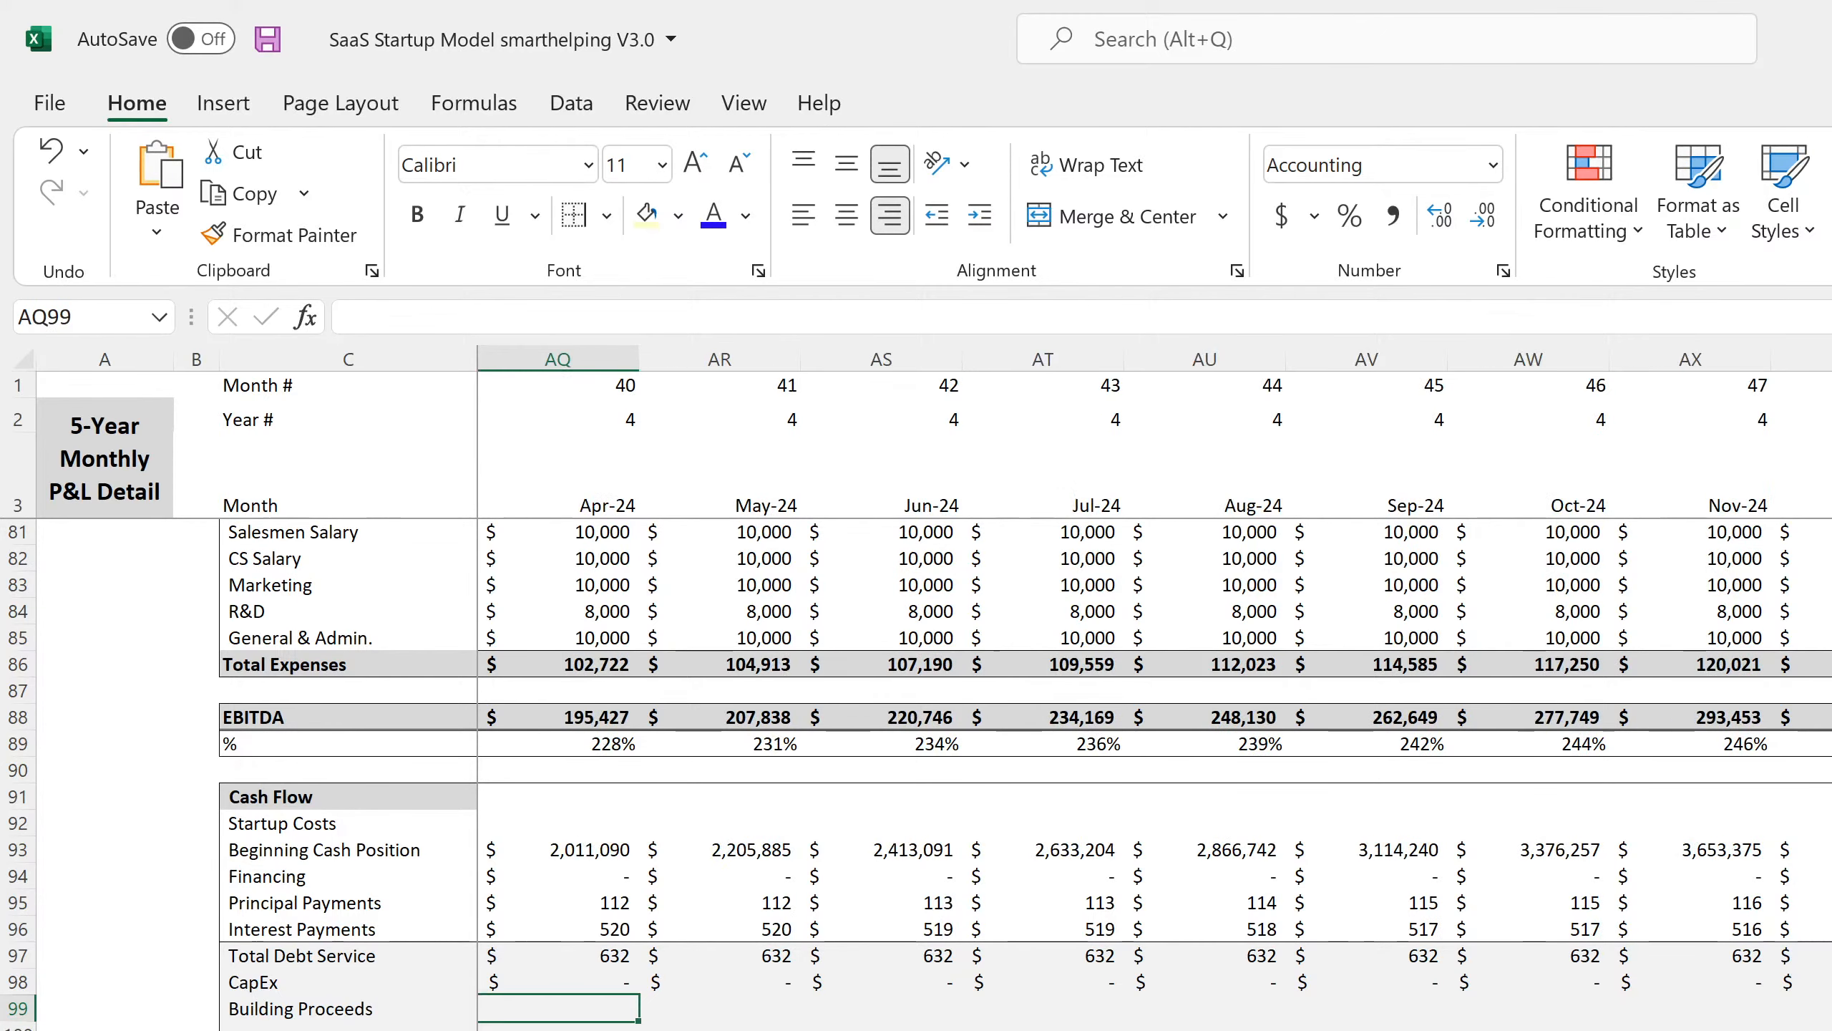
key(Left)
key(Left)
key(Left)
key(Left)
key(Left)
key(Left)
key(Left)
key(Left)
key(Left)
key(Left)
key(Left)
key(Left)
key(Left)
key(Left)
key(Left)
key(Left)
key(Left)
key(Left)
key(Left)
key(Left)
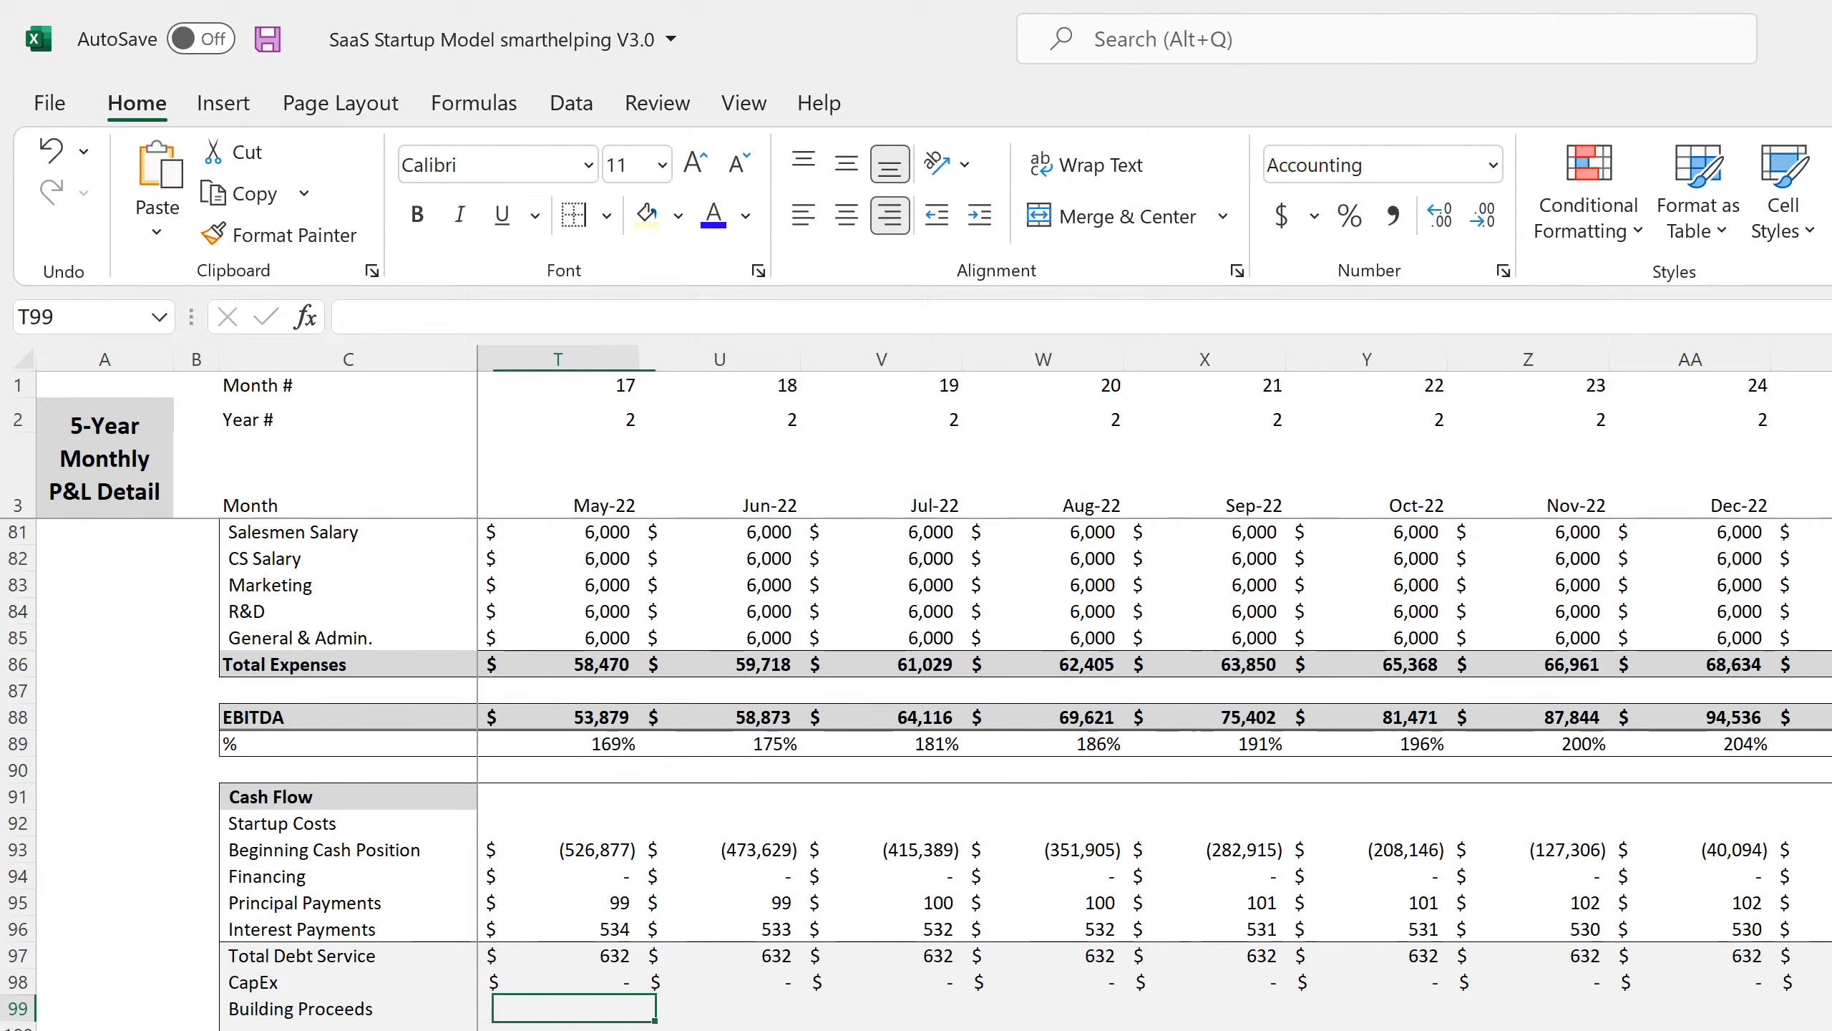
key(Left)
key(Left)
key(Left)
key(Left)
key(Left)
key(Left)
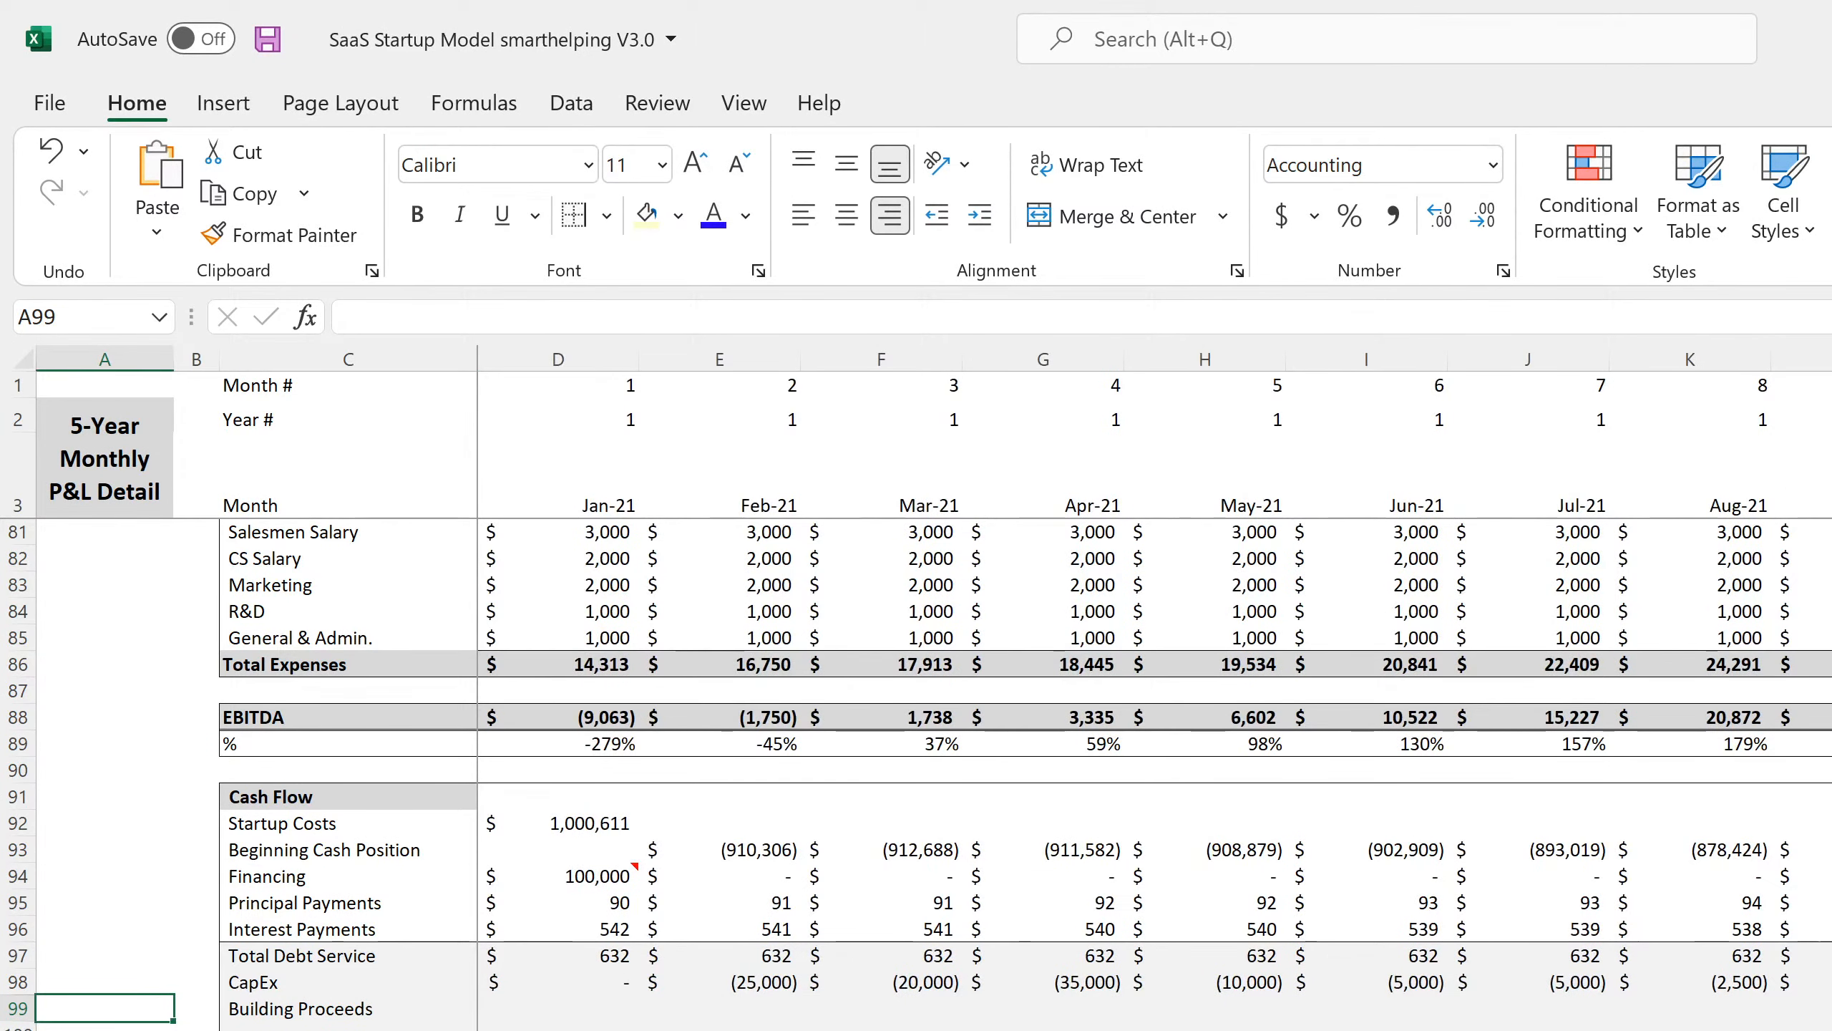
Strip the 'Cash Flow Statement - Monthly'! prefix so the Jan-21 Capital Expenditure SUMIFS uses plain D$5.
key(Up)
key(Right)
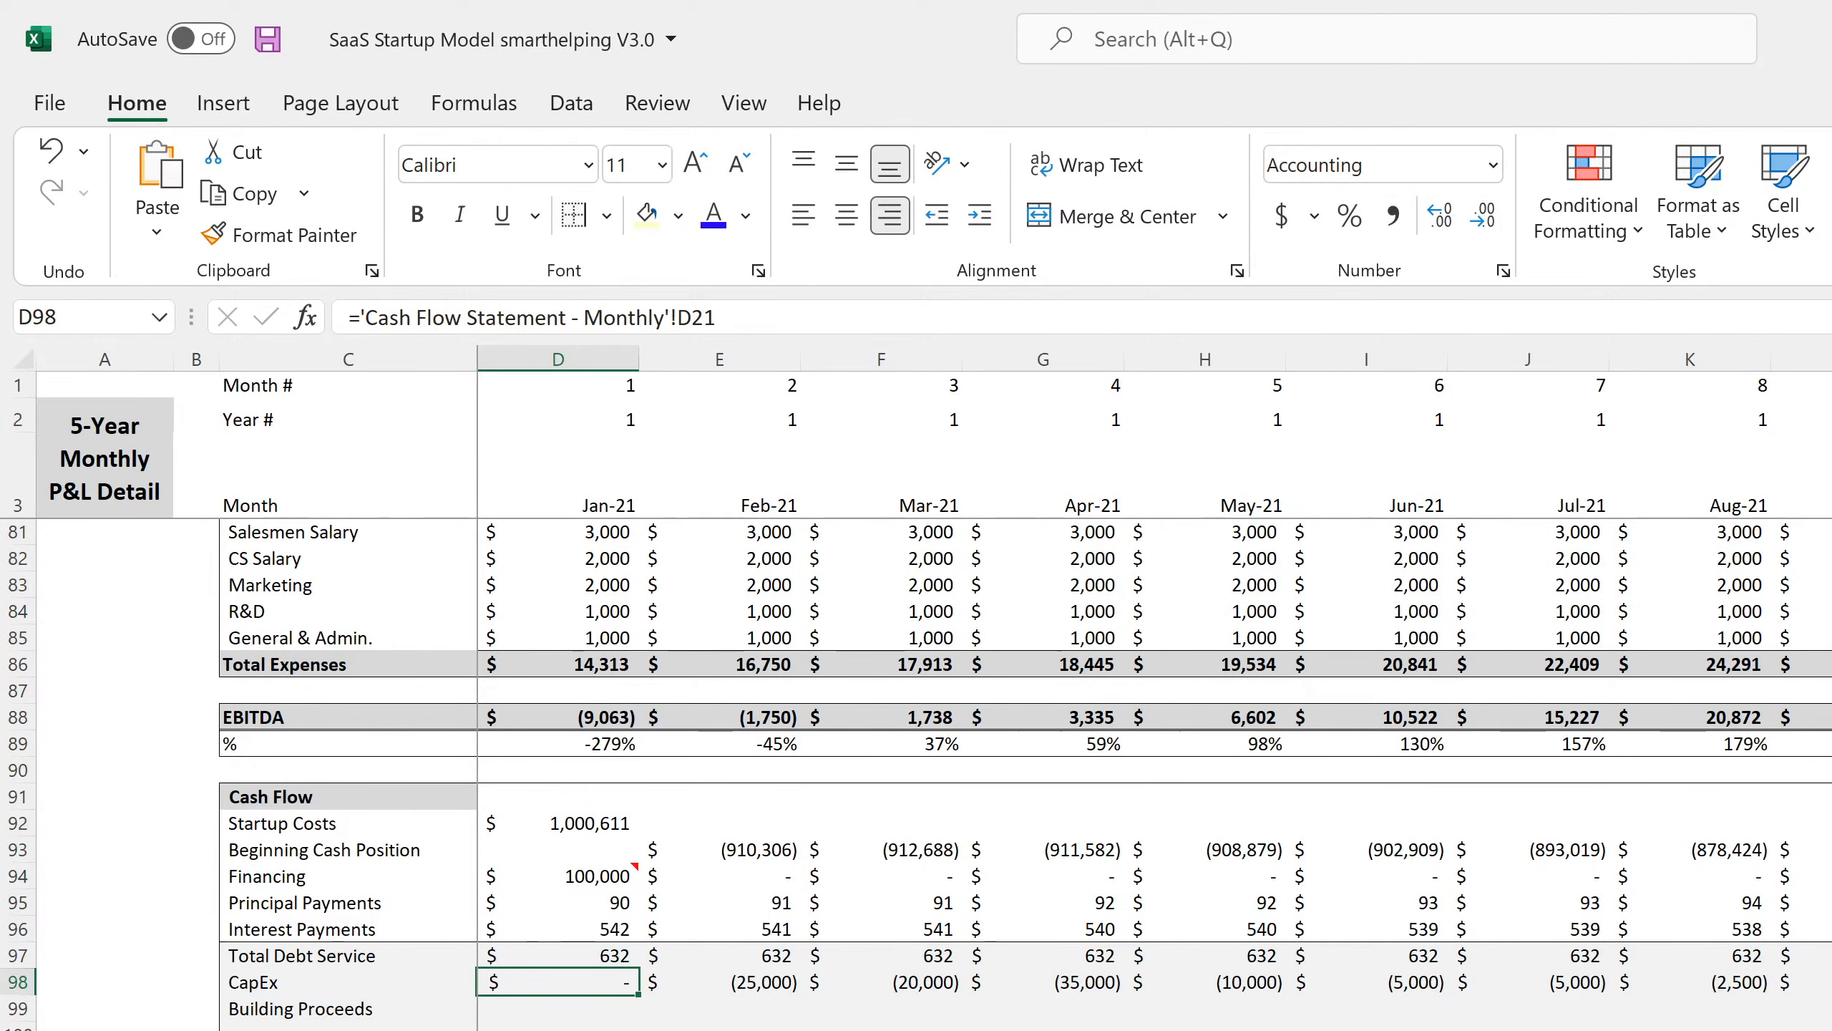
key(ctrl+Page_Down)
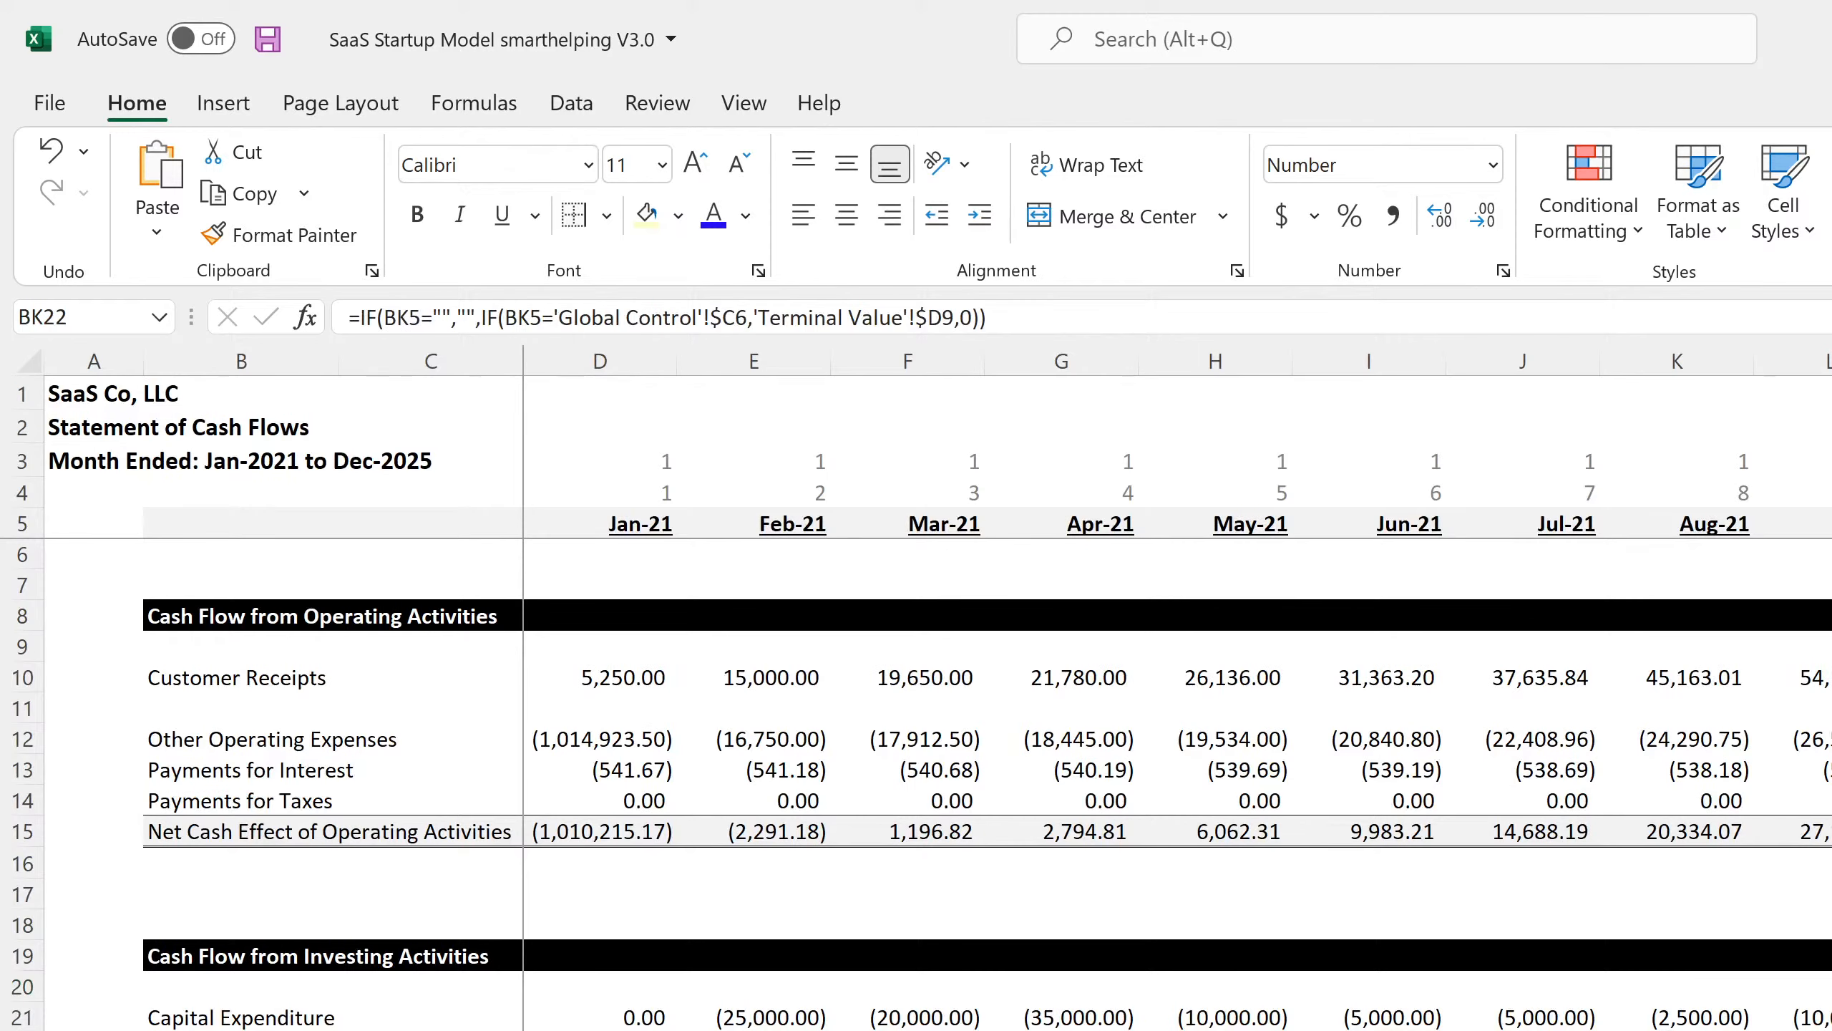
click(636, 1009)
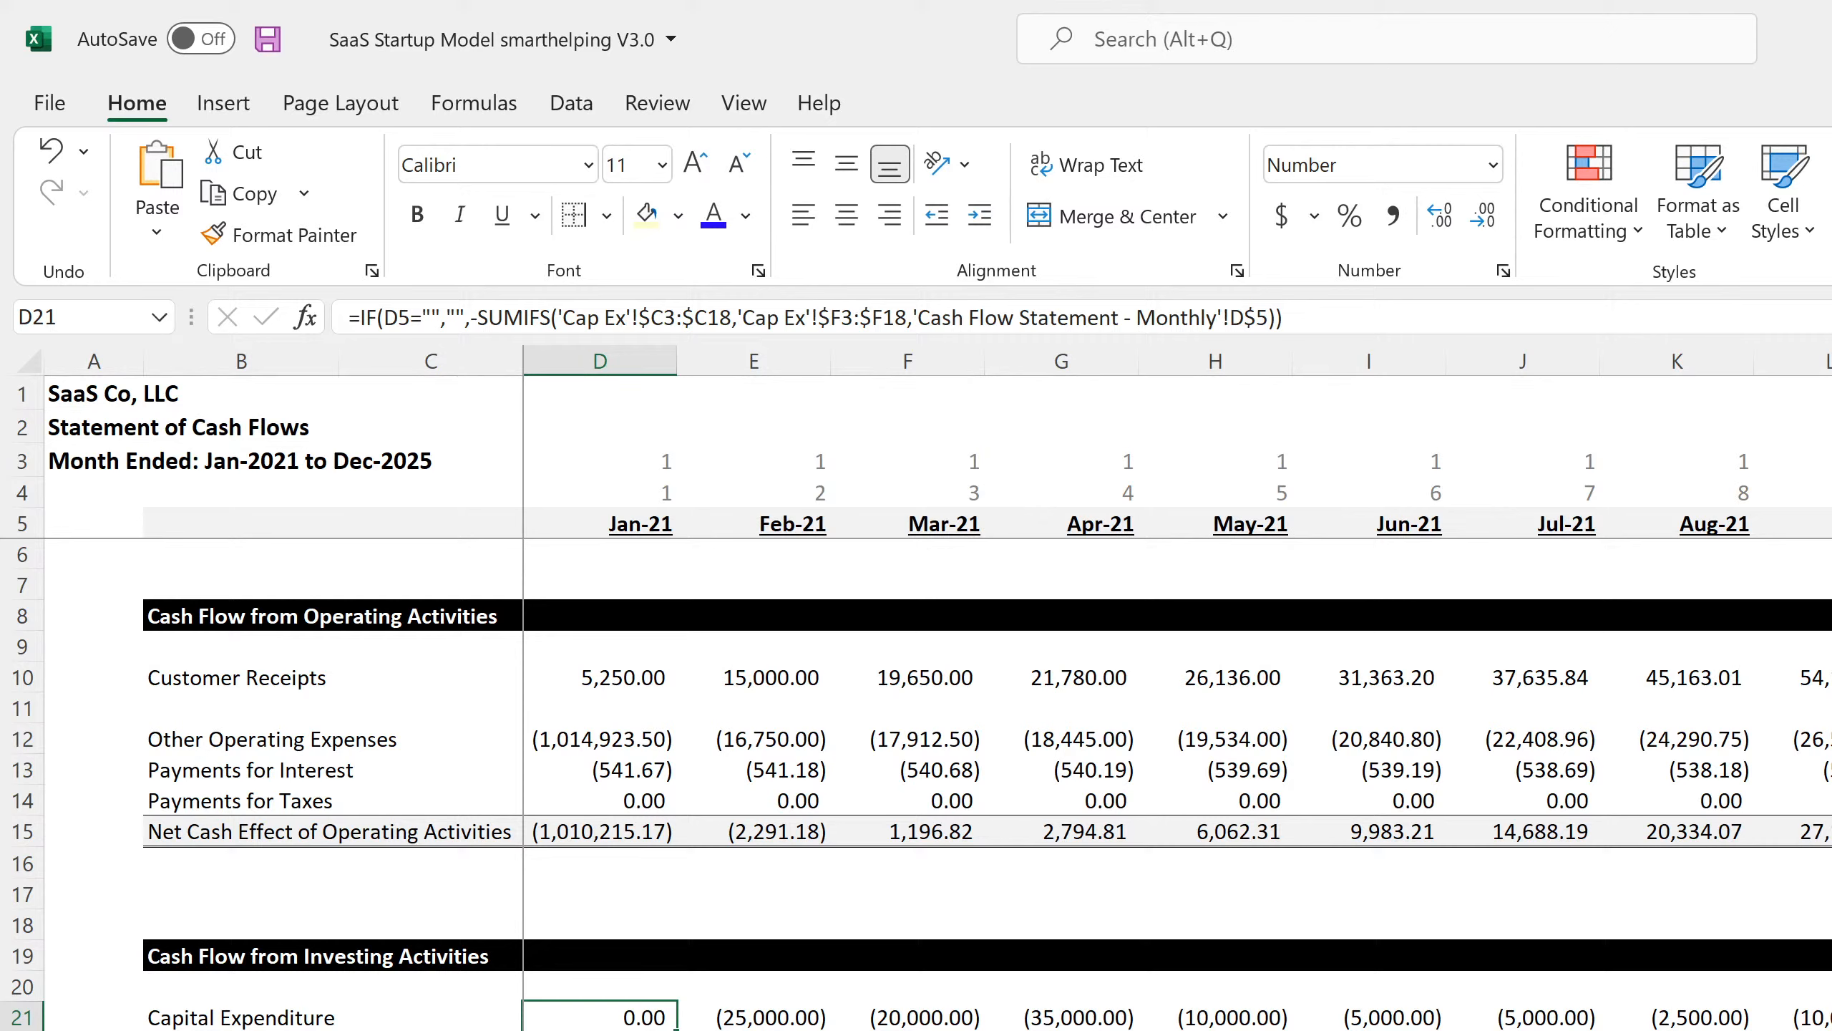
click(1189, 318)
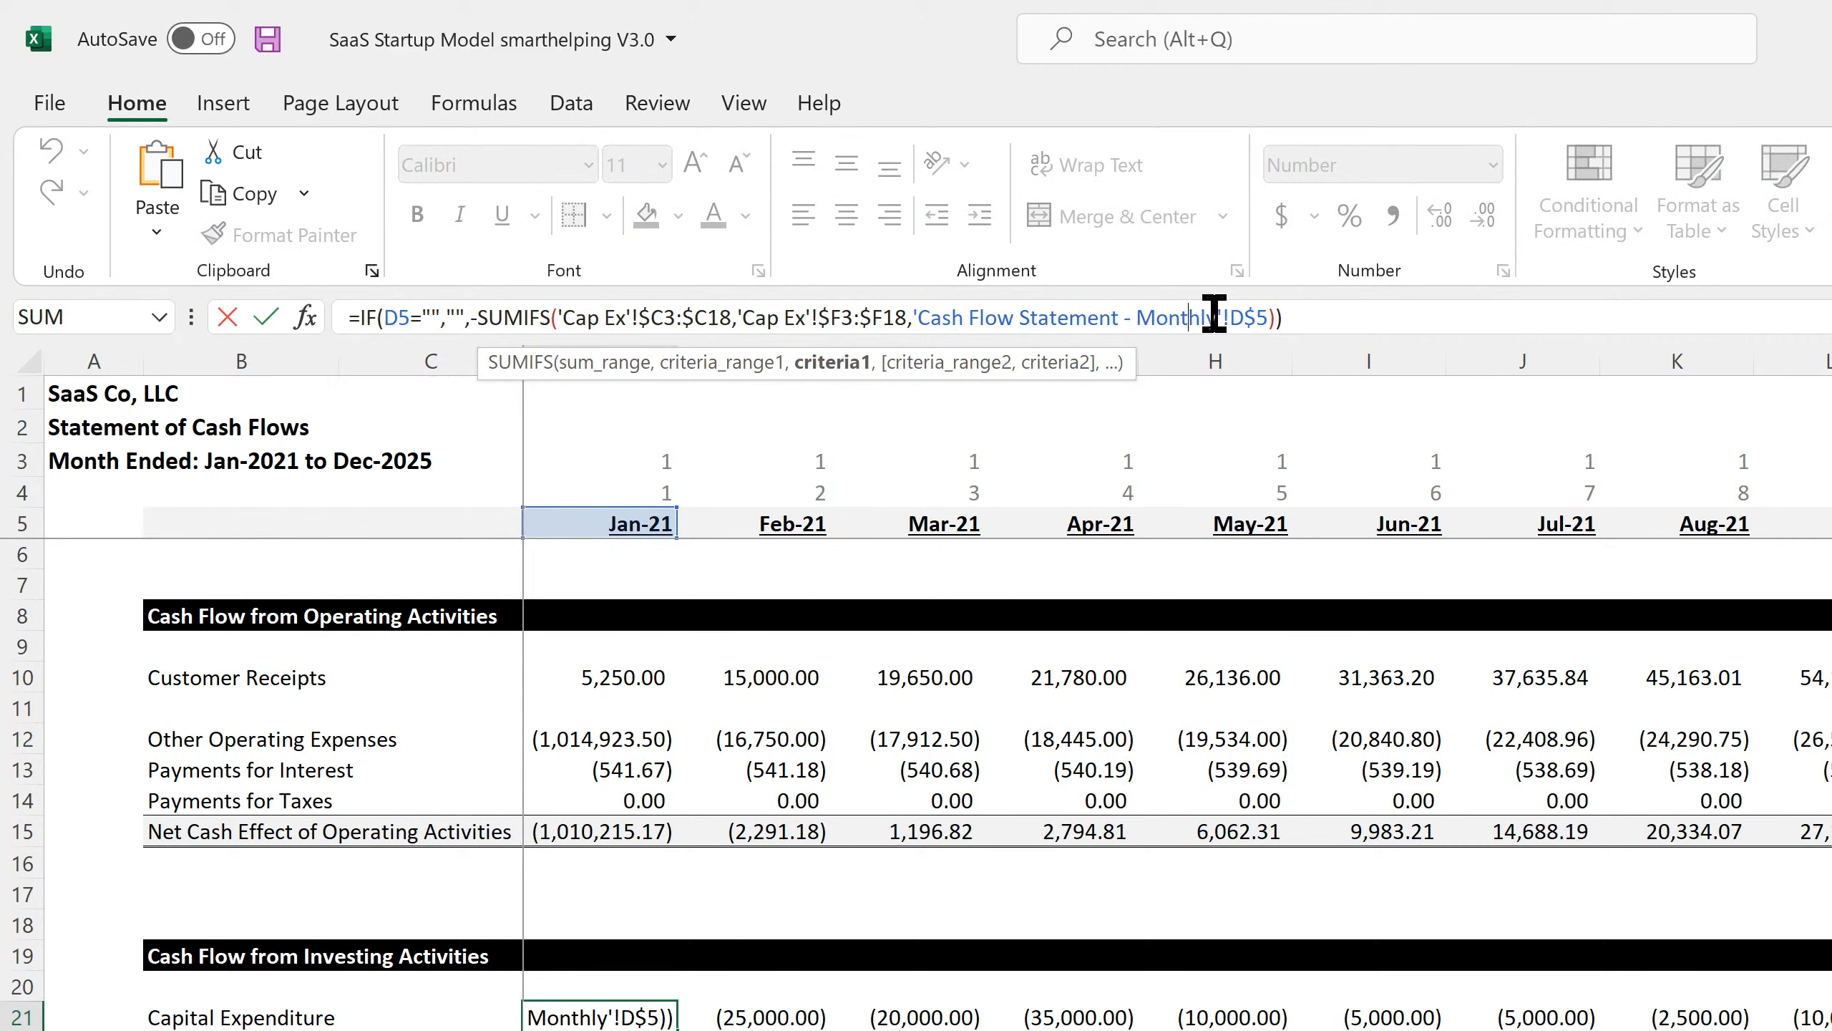
click(1227, 318)
text(!)
drag(1239, 318, 931, 318)
click(1200, 317)
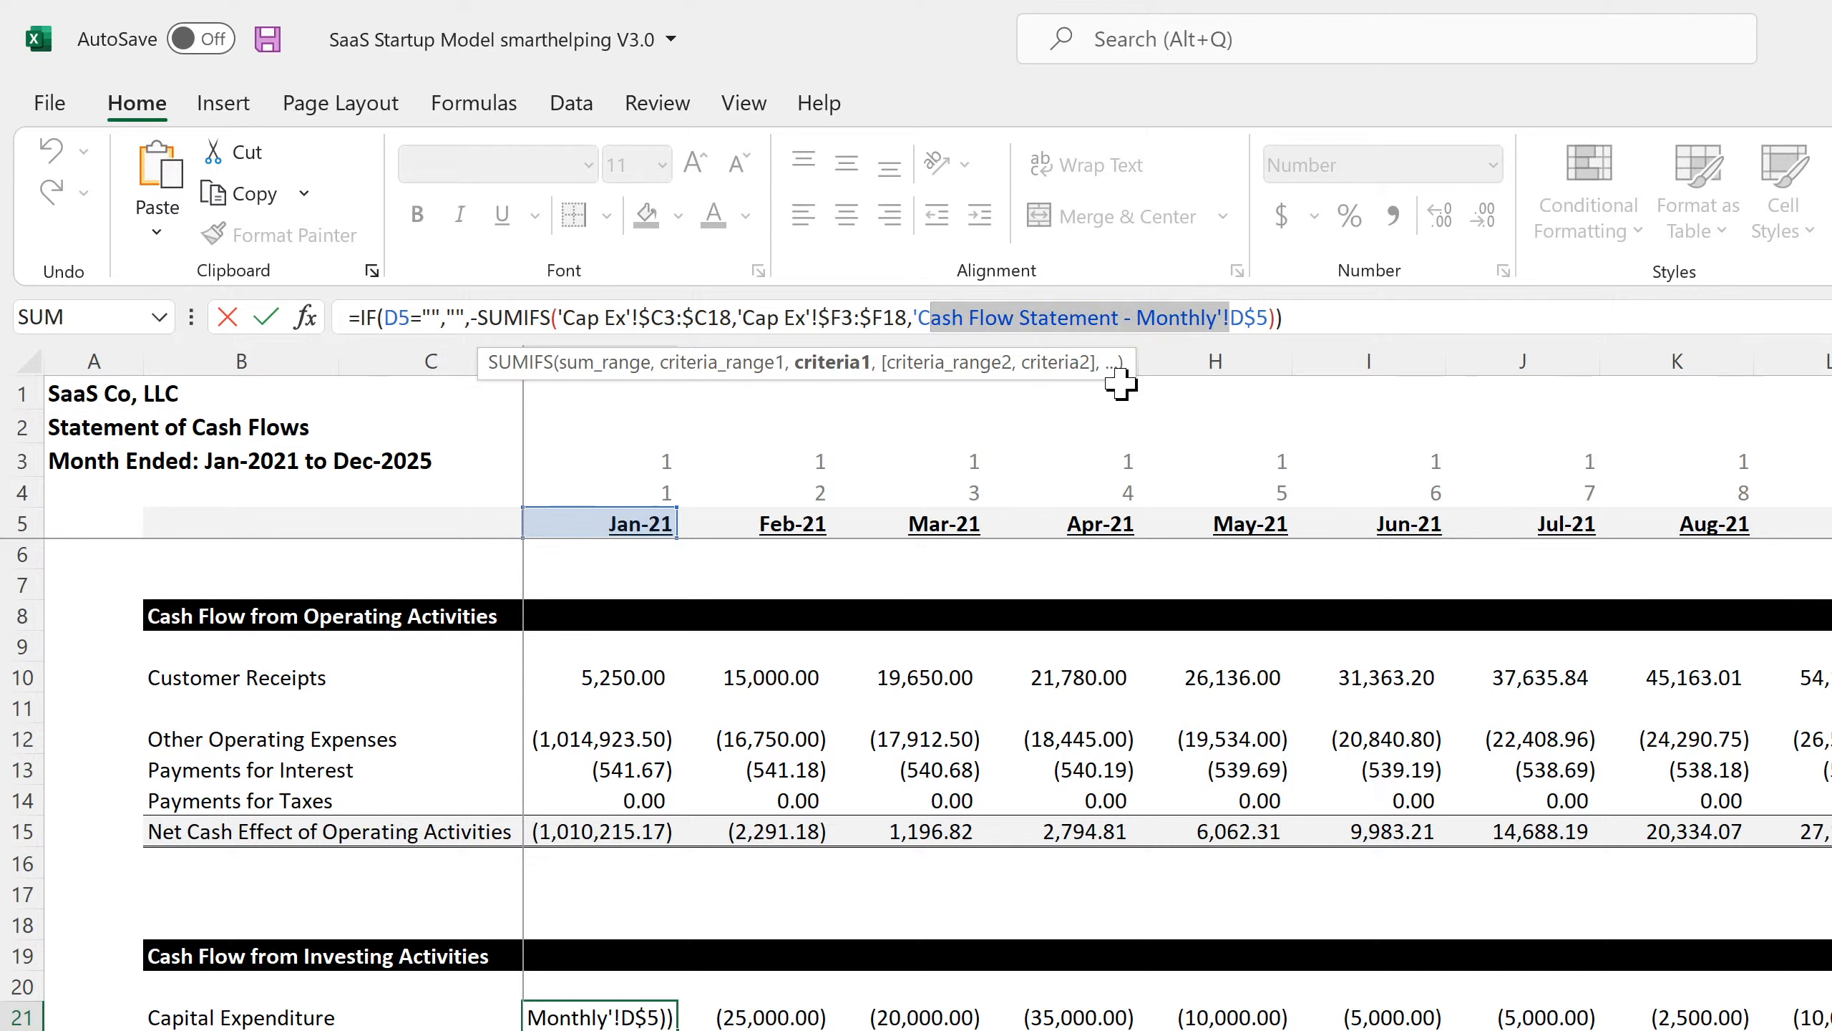
key(BackSpace)
key(BackSpace)
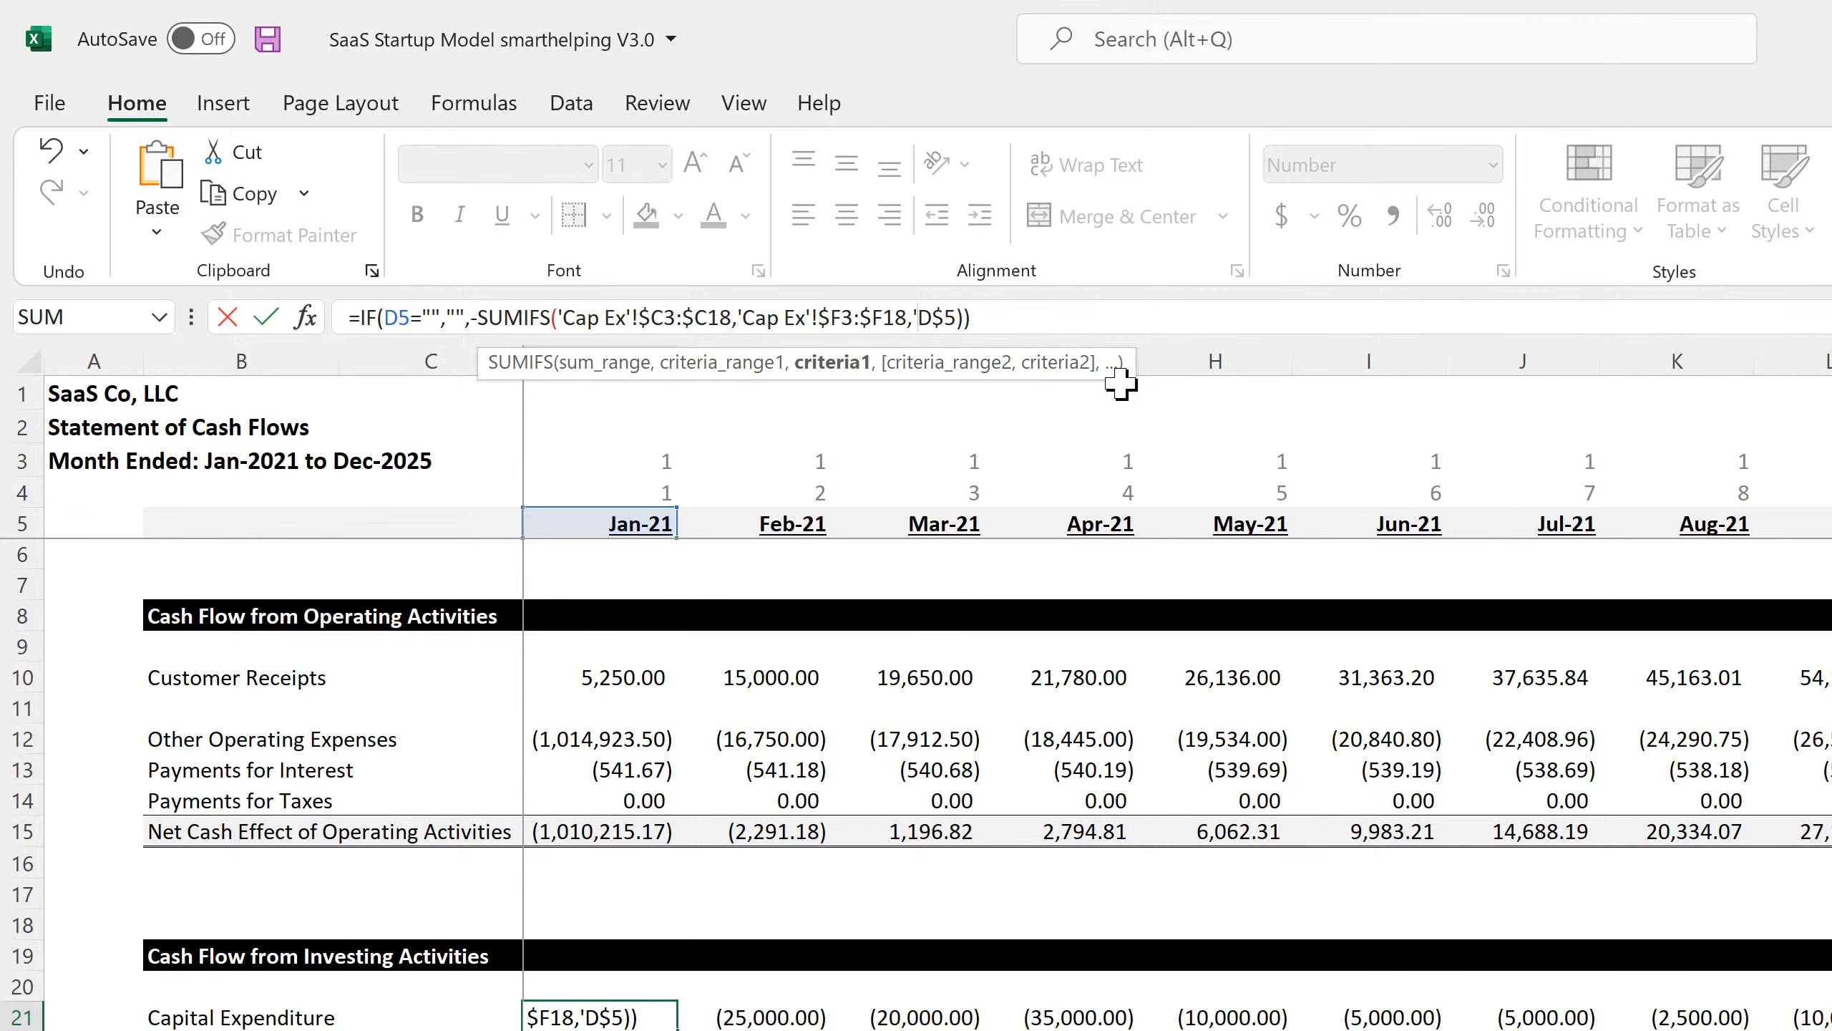
key(BackSpace)
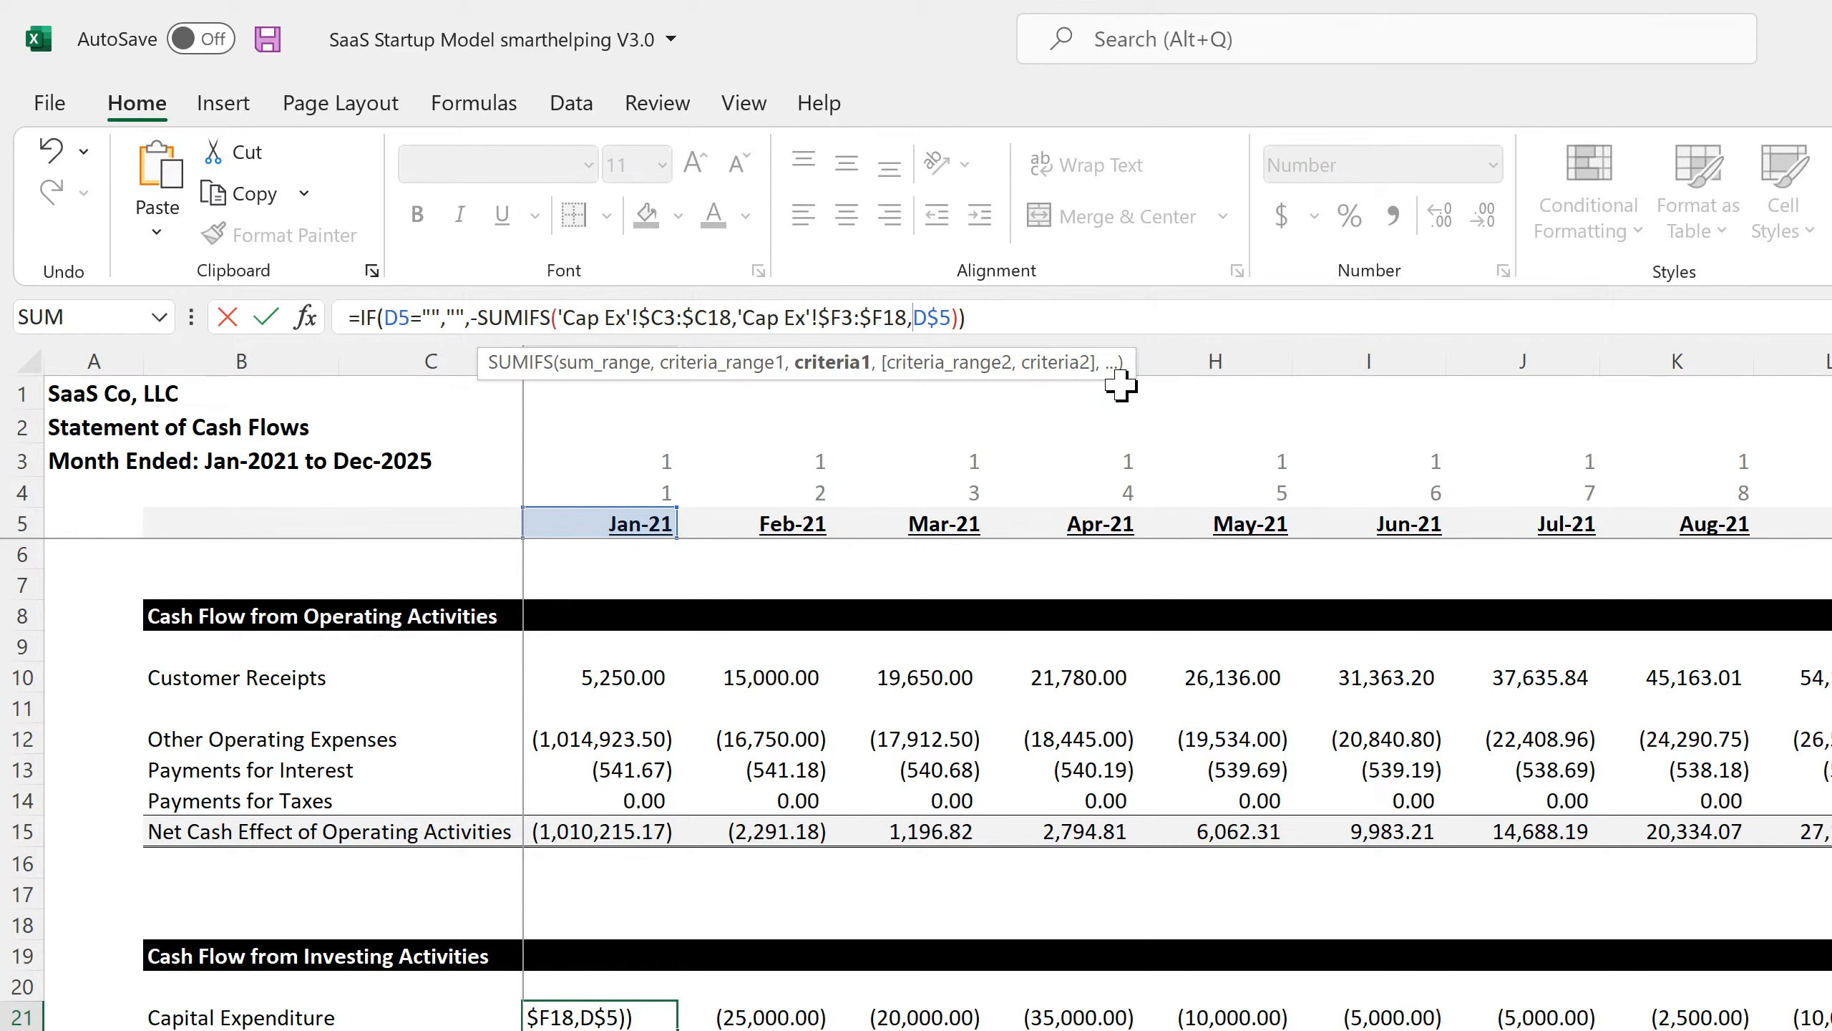
key(Return)
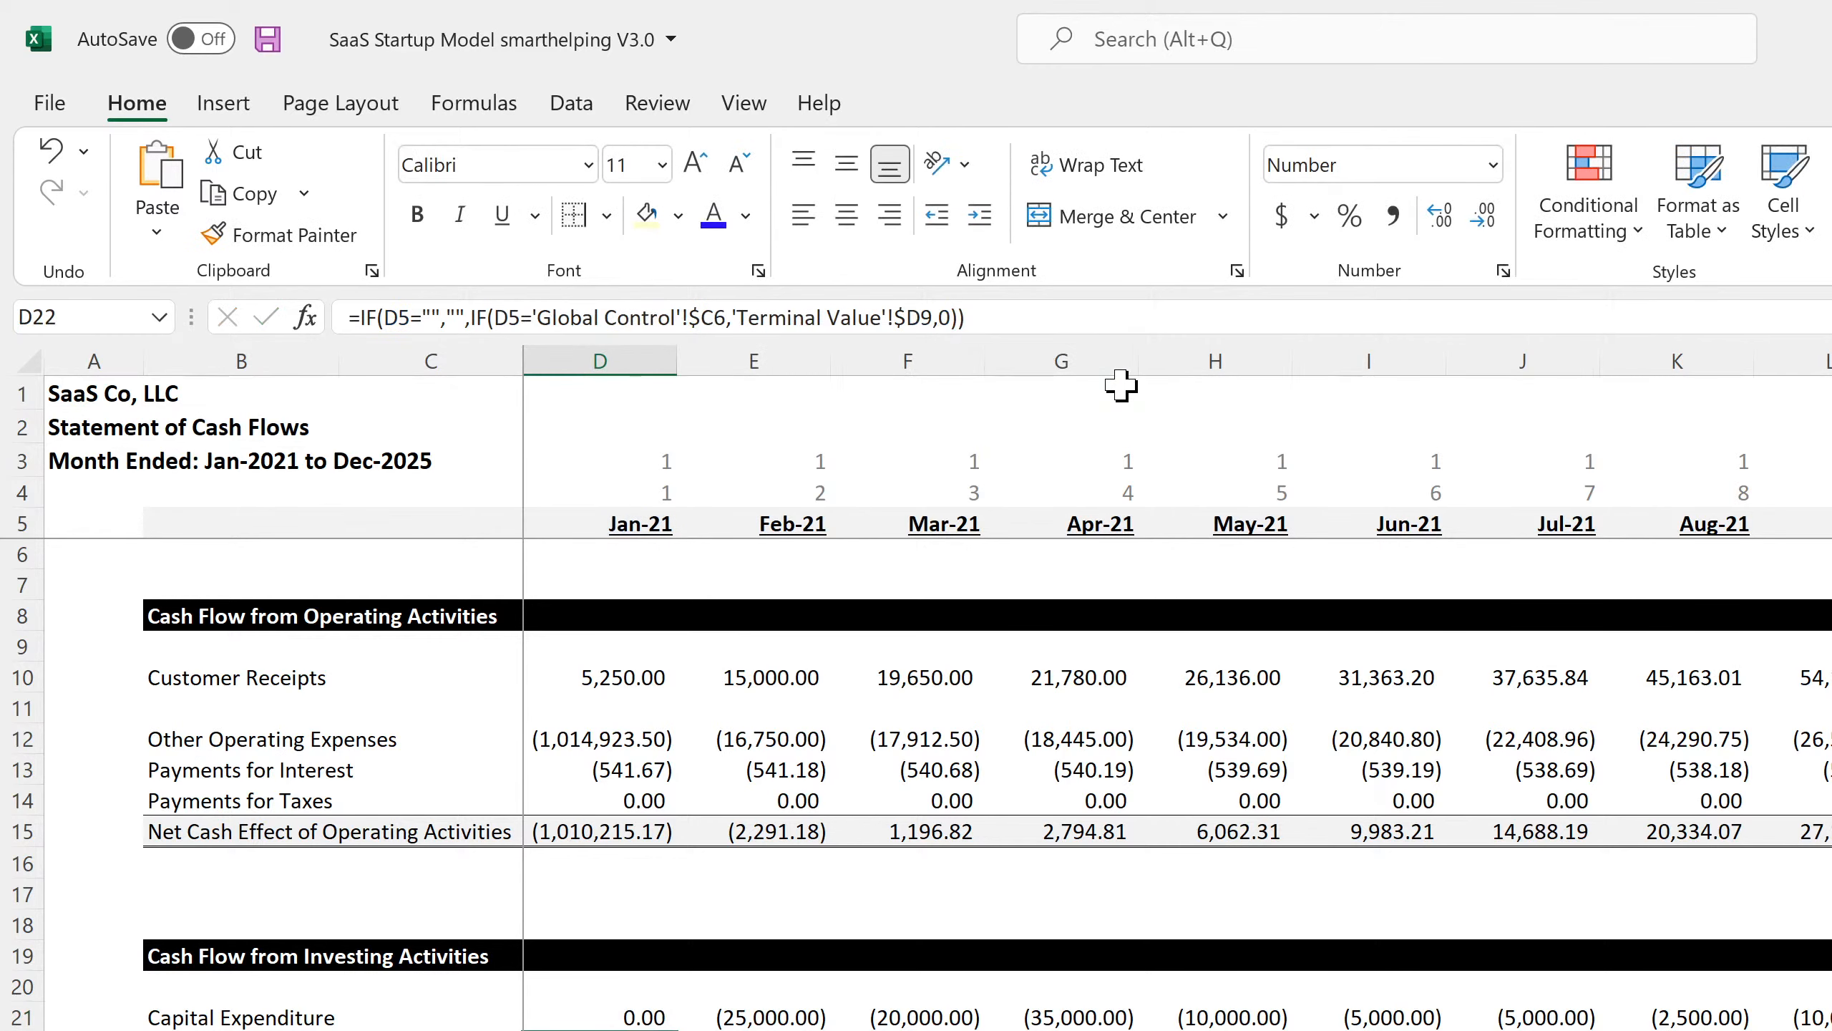
click(618, 1015)
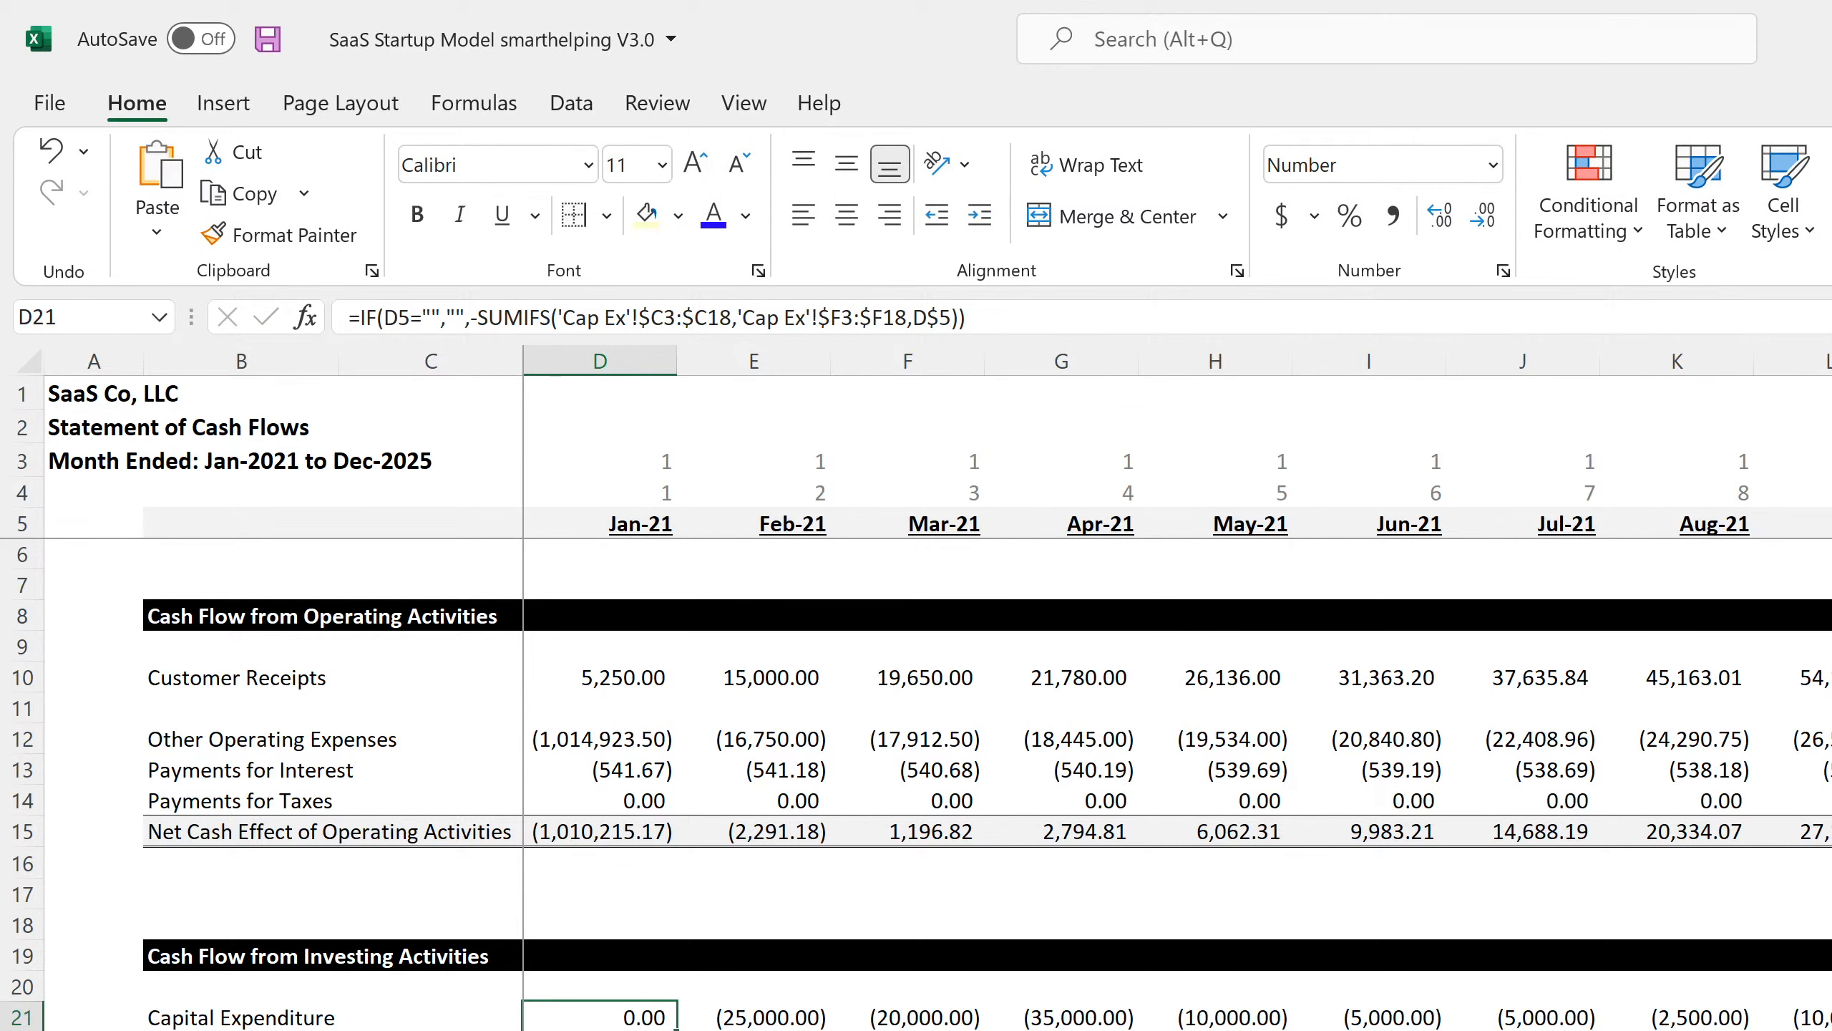
Fill the corrected Capital Expenditure formula across all months; Feb-21 shows (25,000.00).
drag(677, 1021, 1829, 1025)
scroll(1176, 686, right, 10)
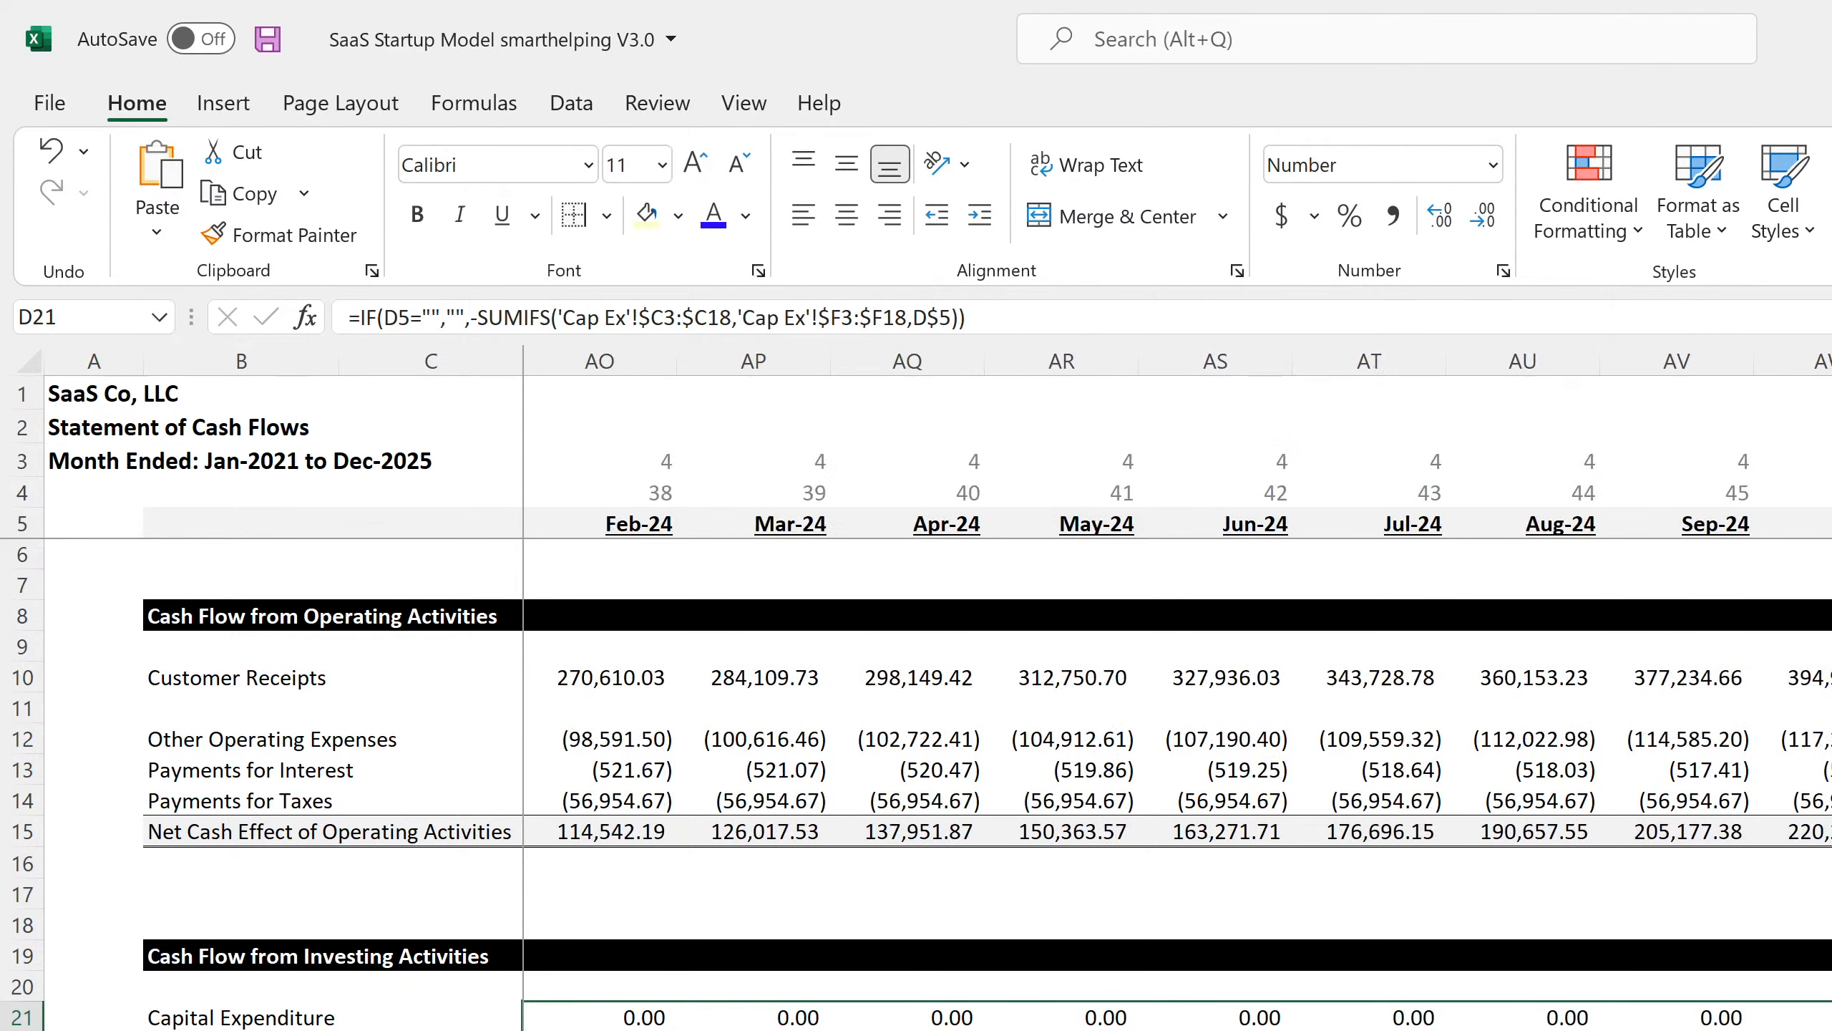
key(ctrl+shift+Right)
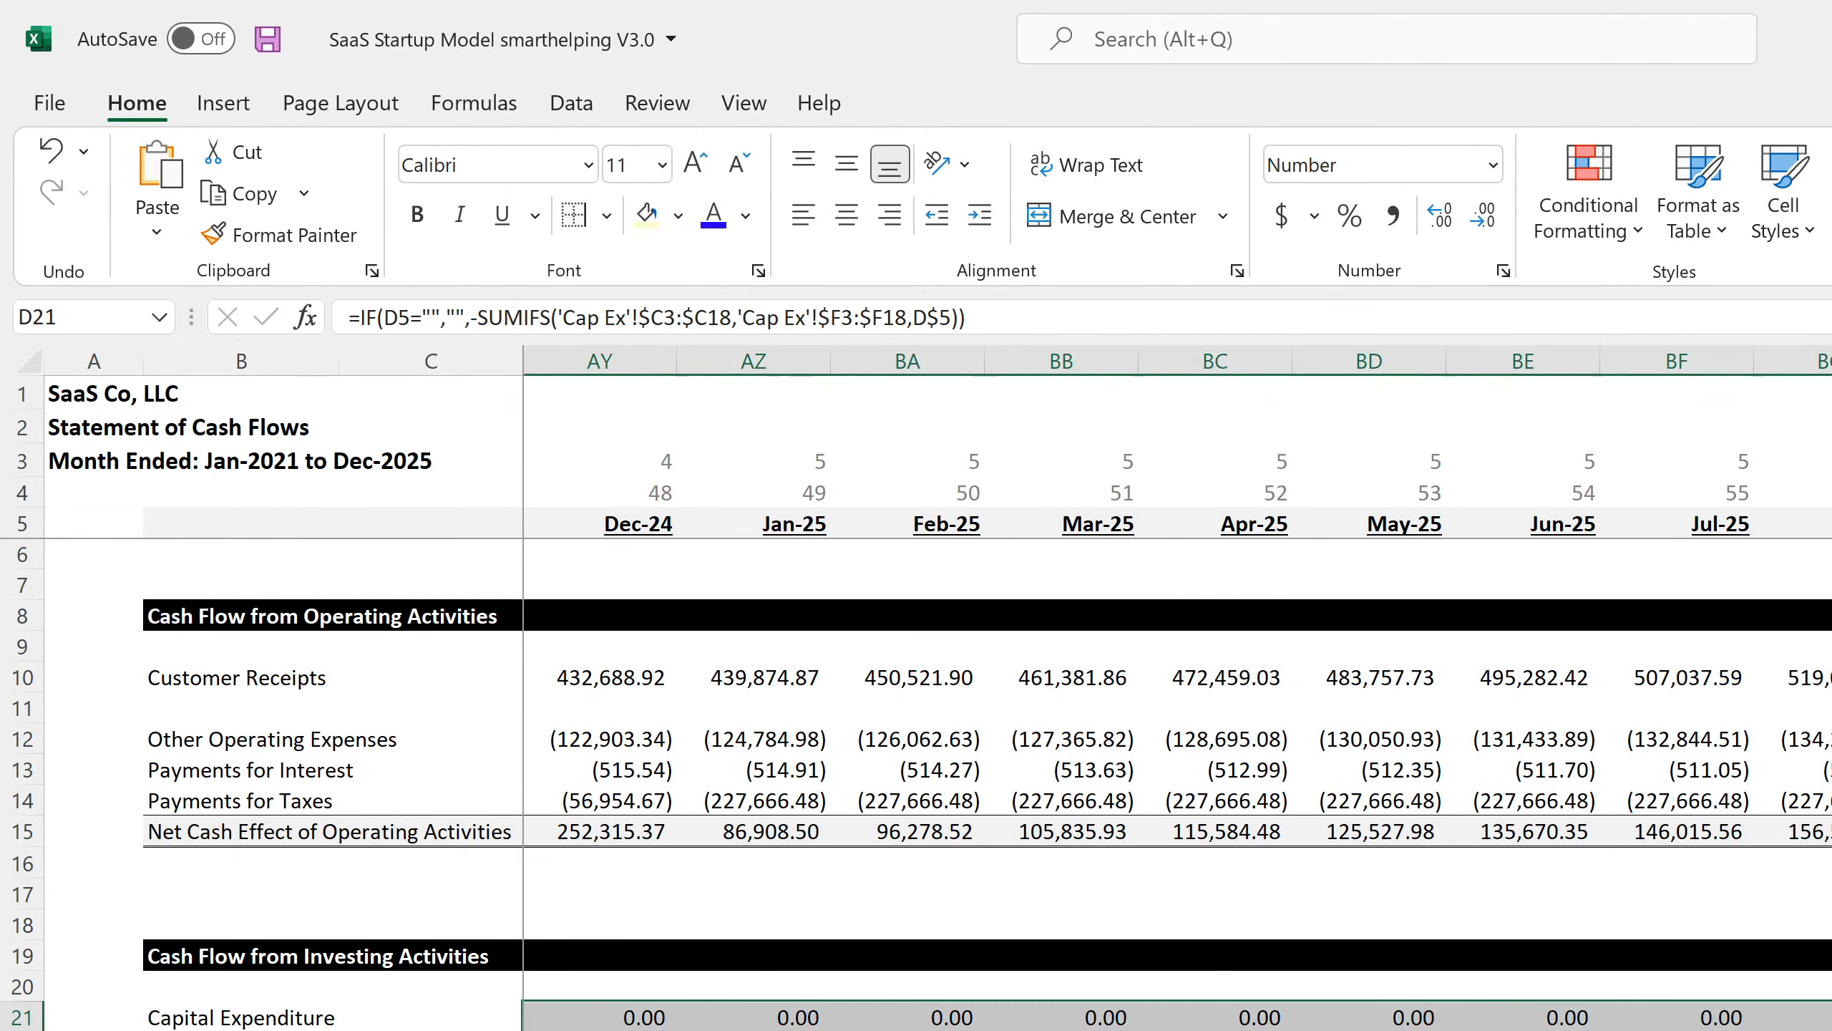
scroll(1176, 686, left, 15)
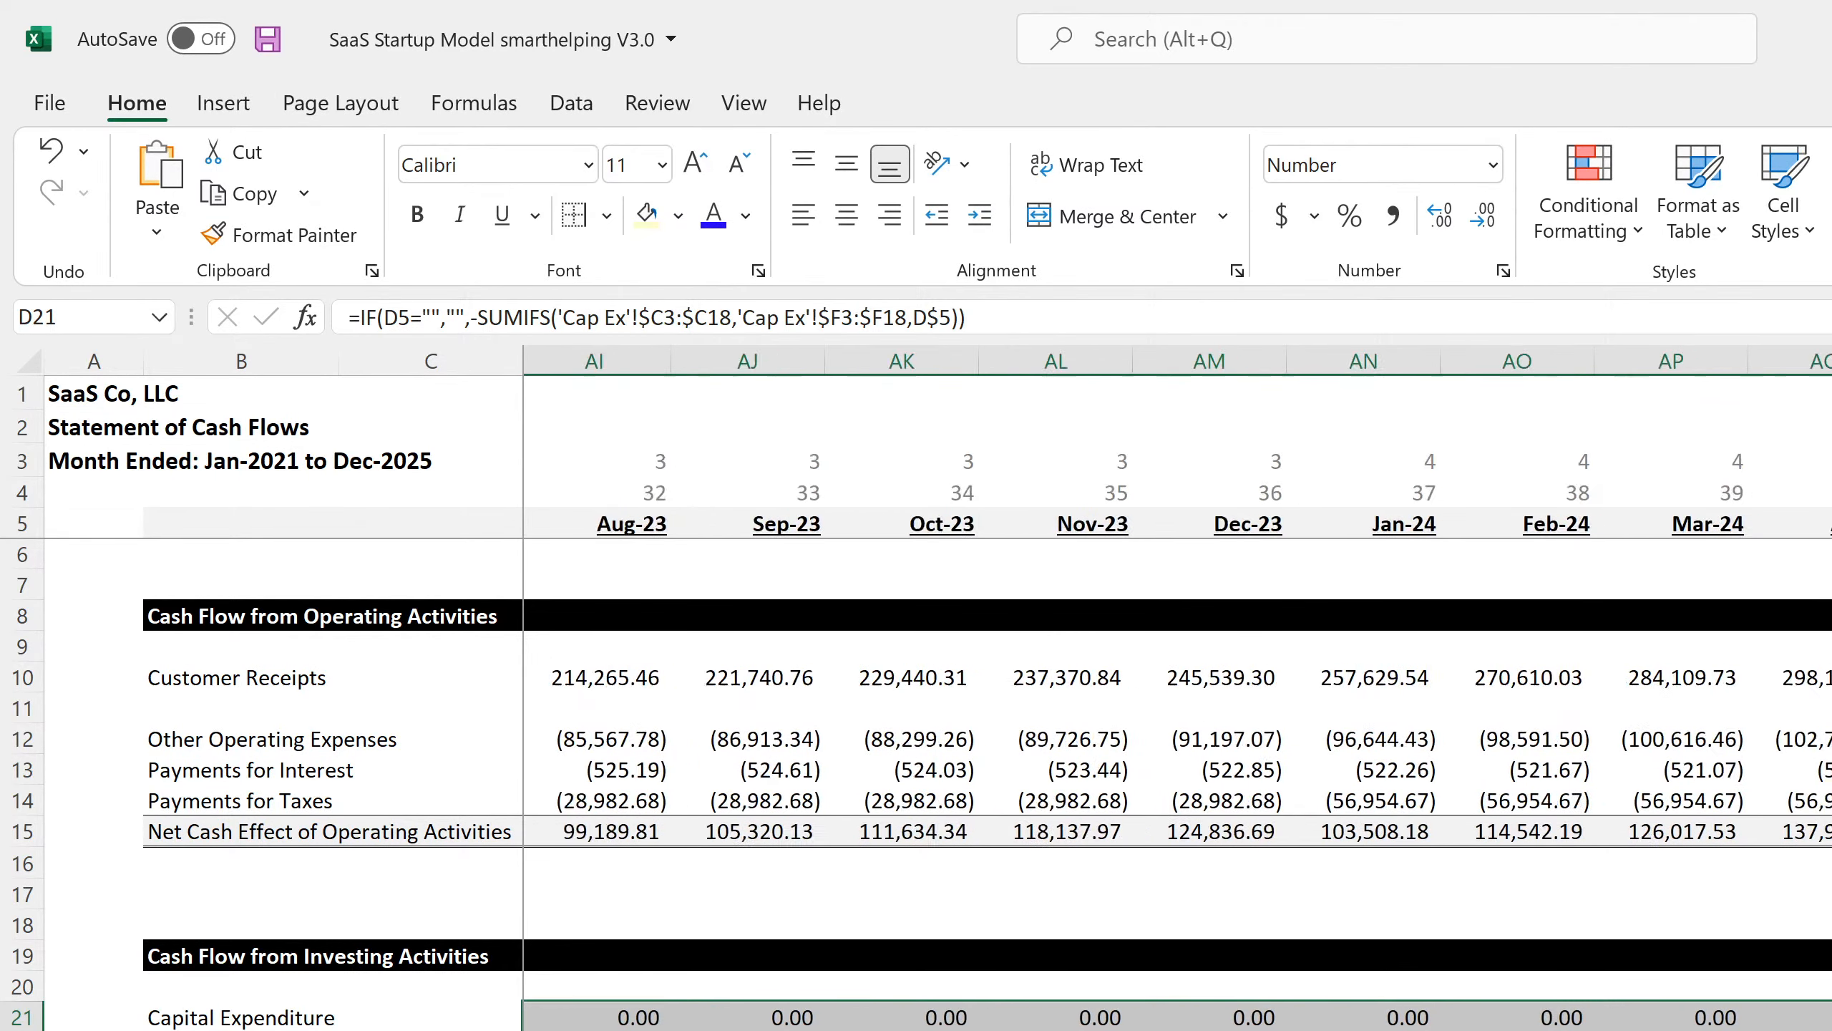
click(612, 1018)
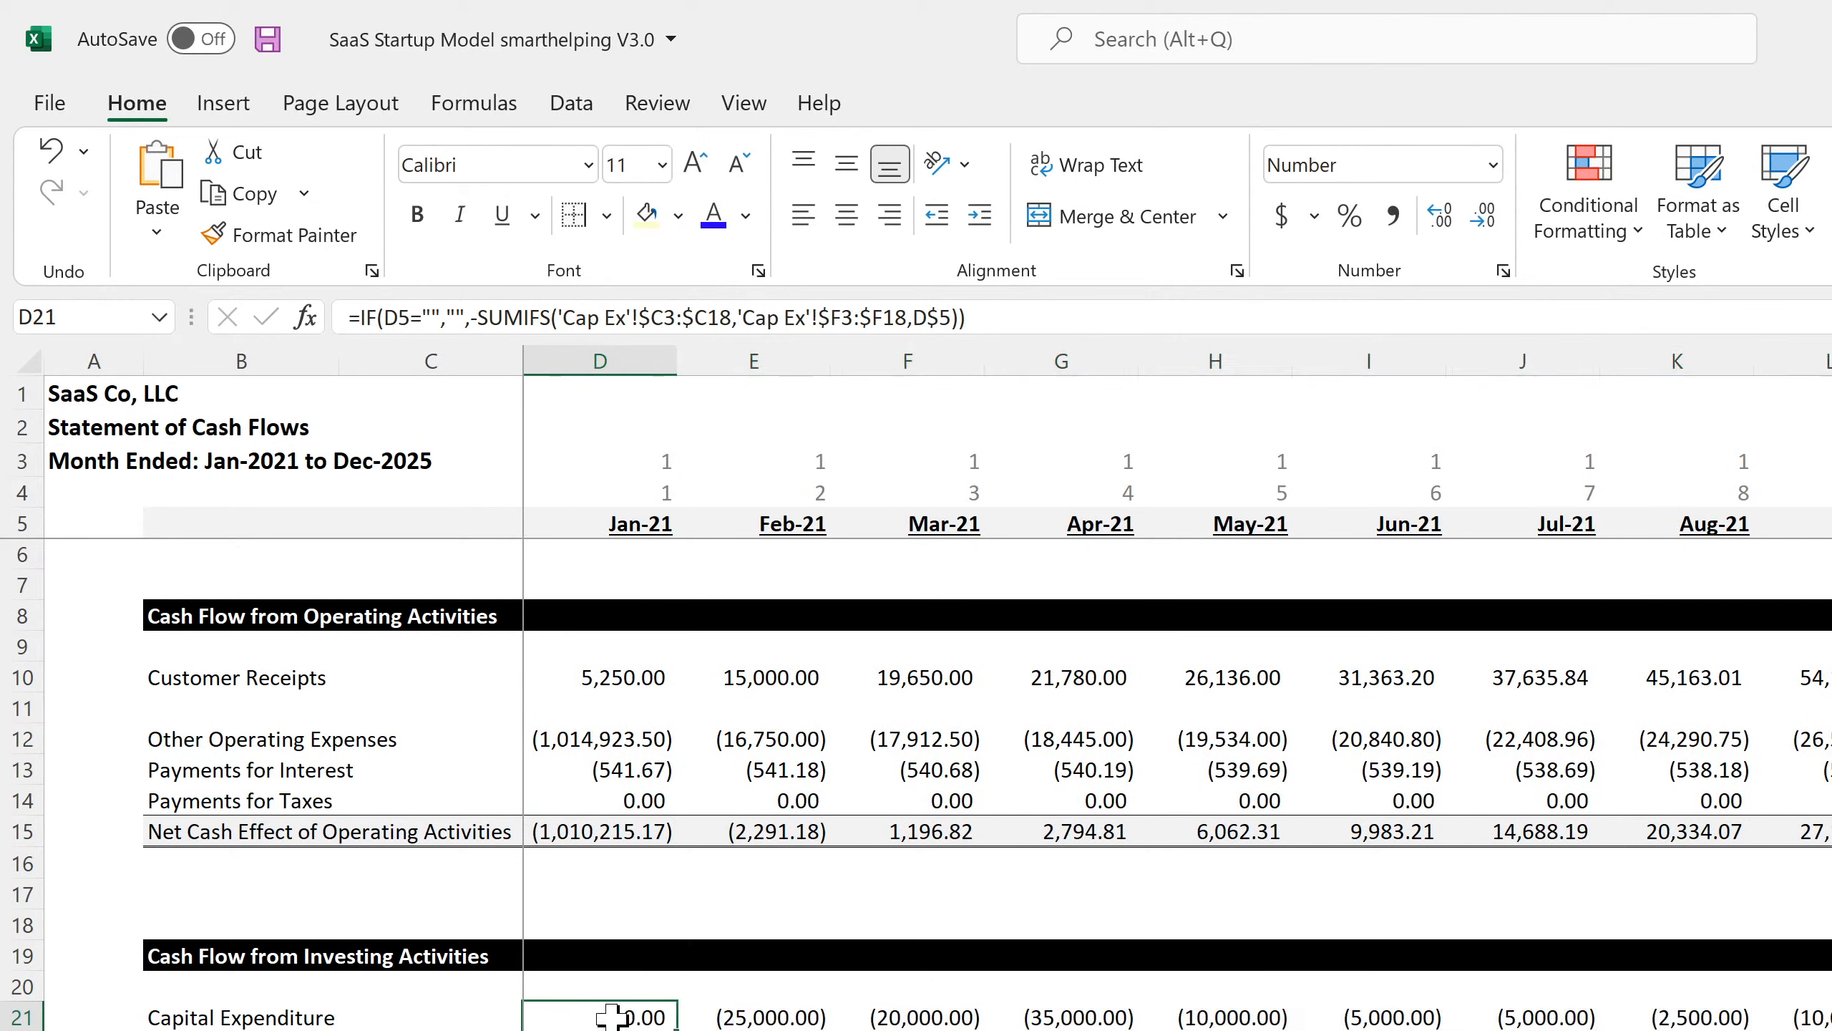
click(752, 1018)
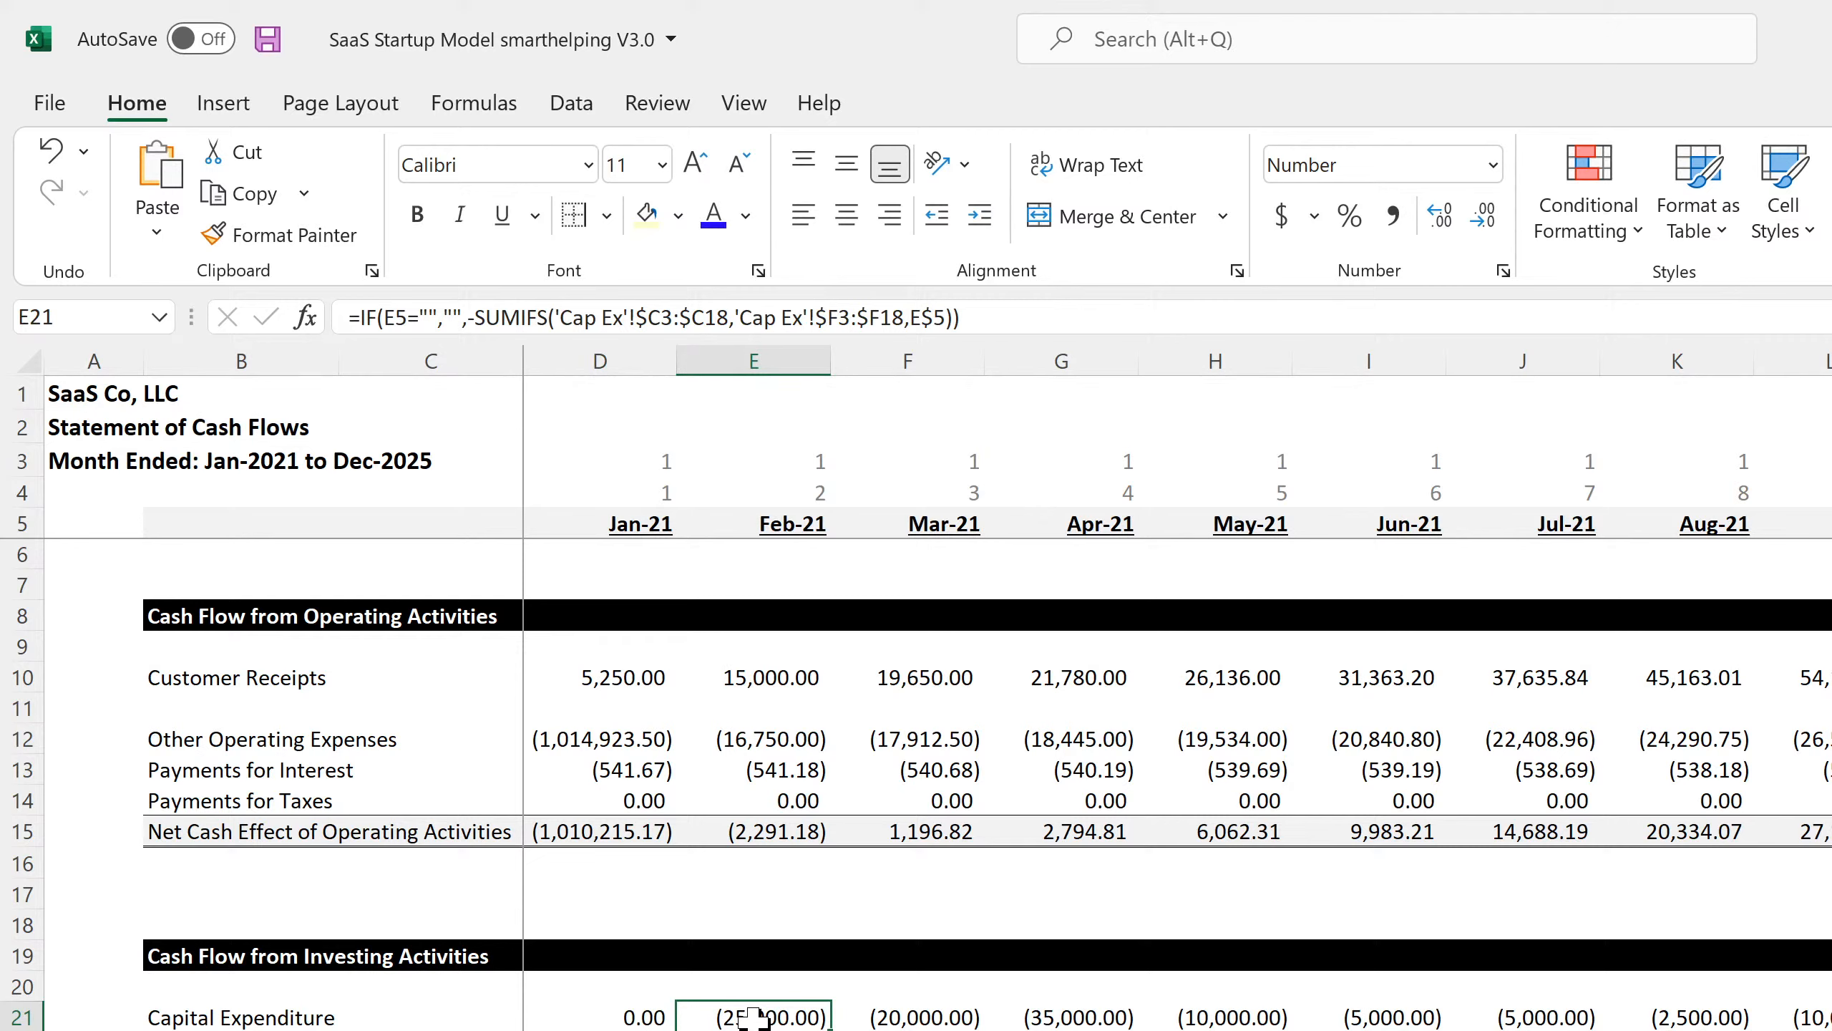
click(625, 1016)
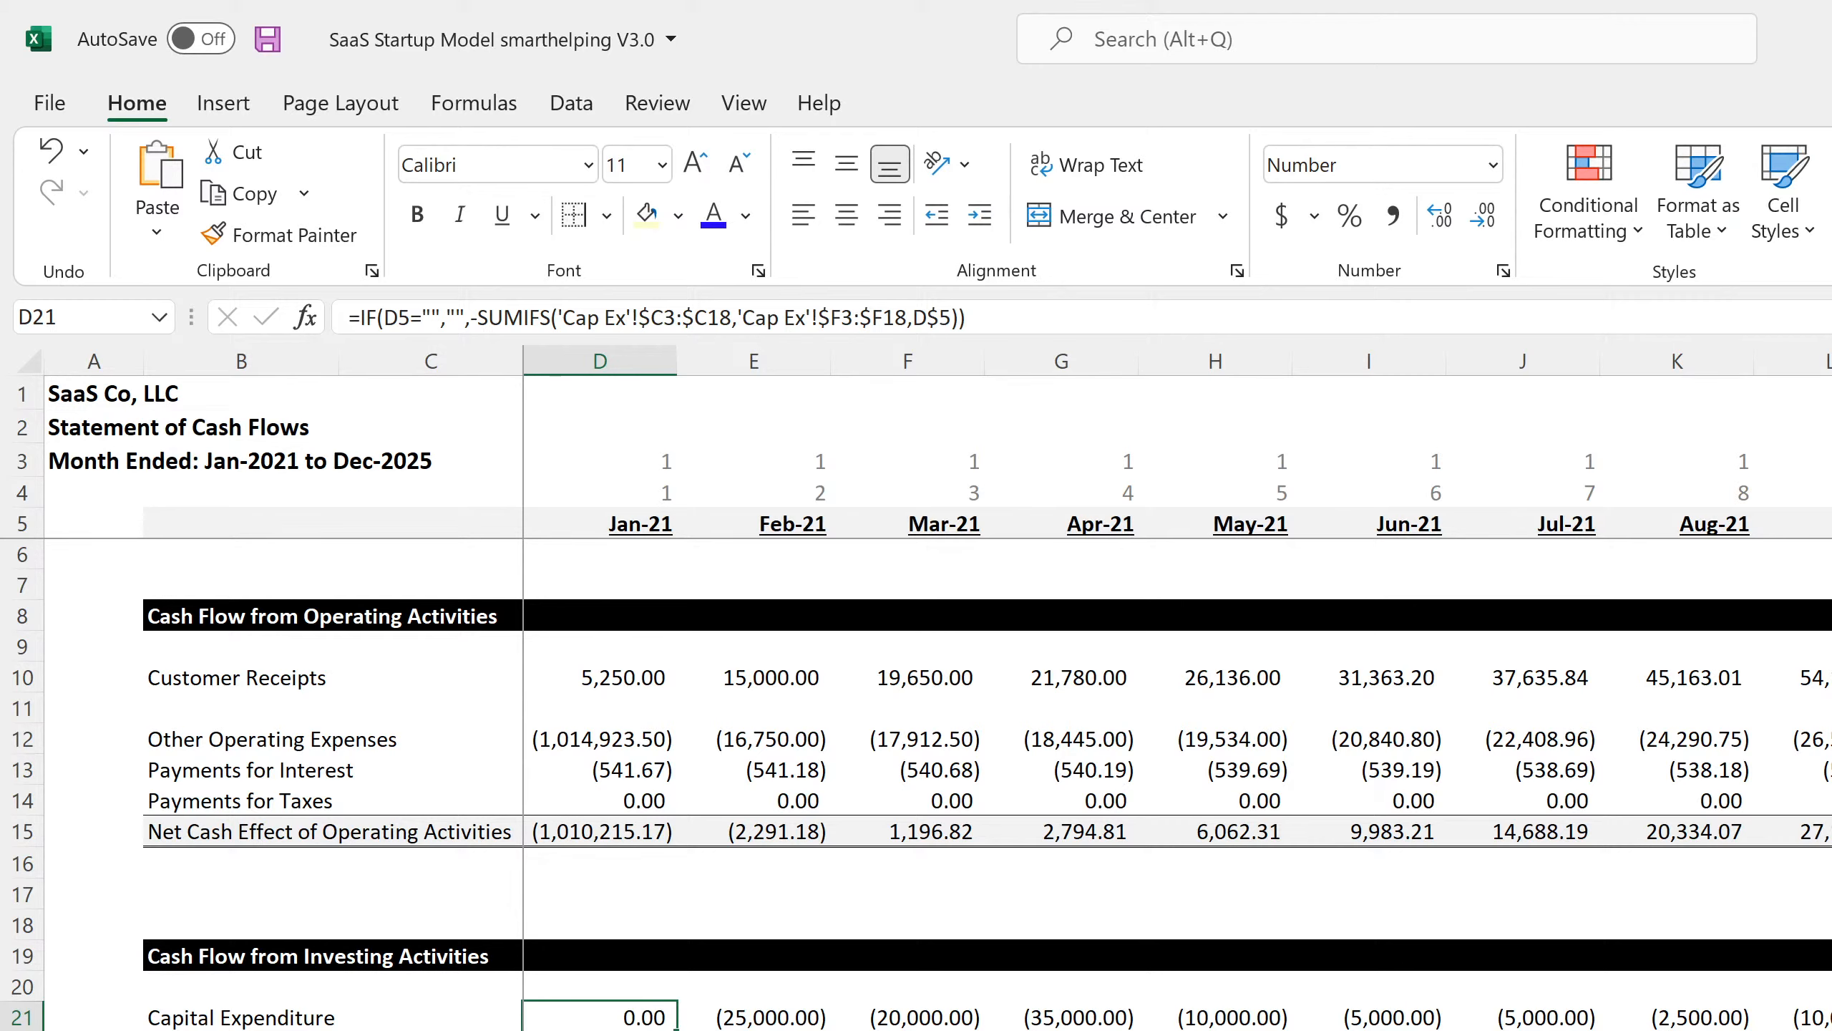
Set the Building's Month of Expenditure on the Cap Ex sheet to Jan-21.
click(694, 1030)
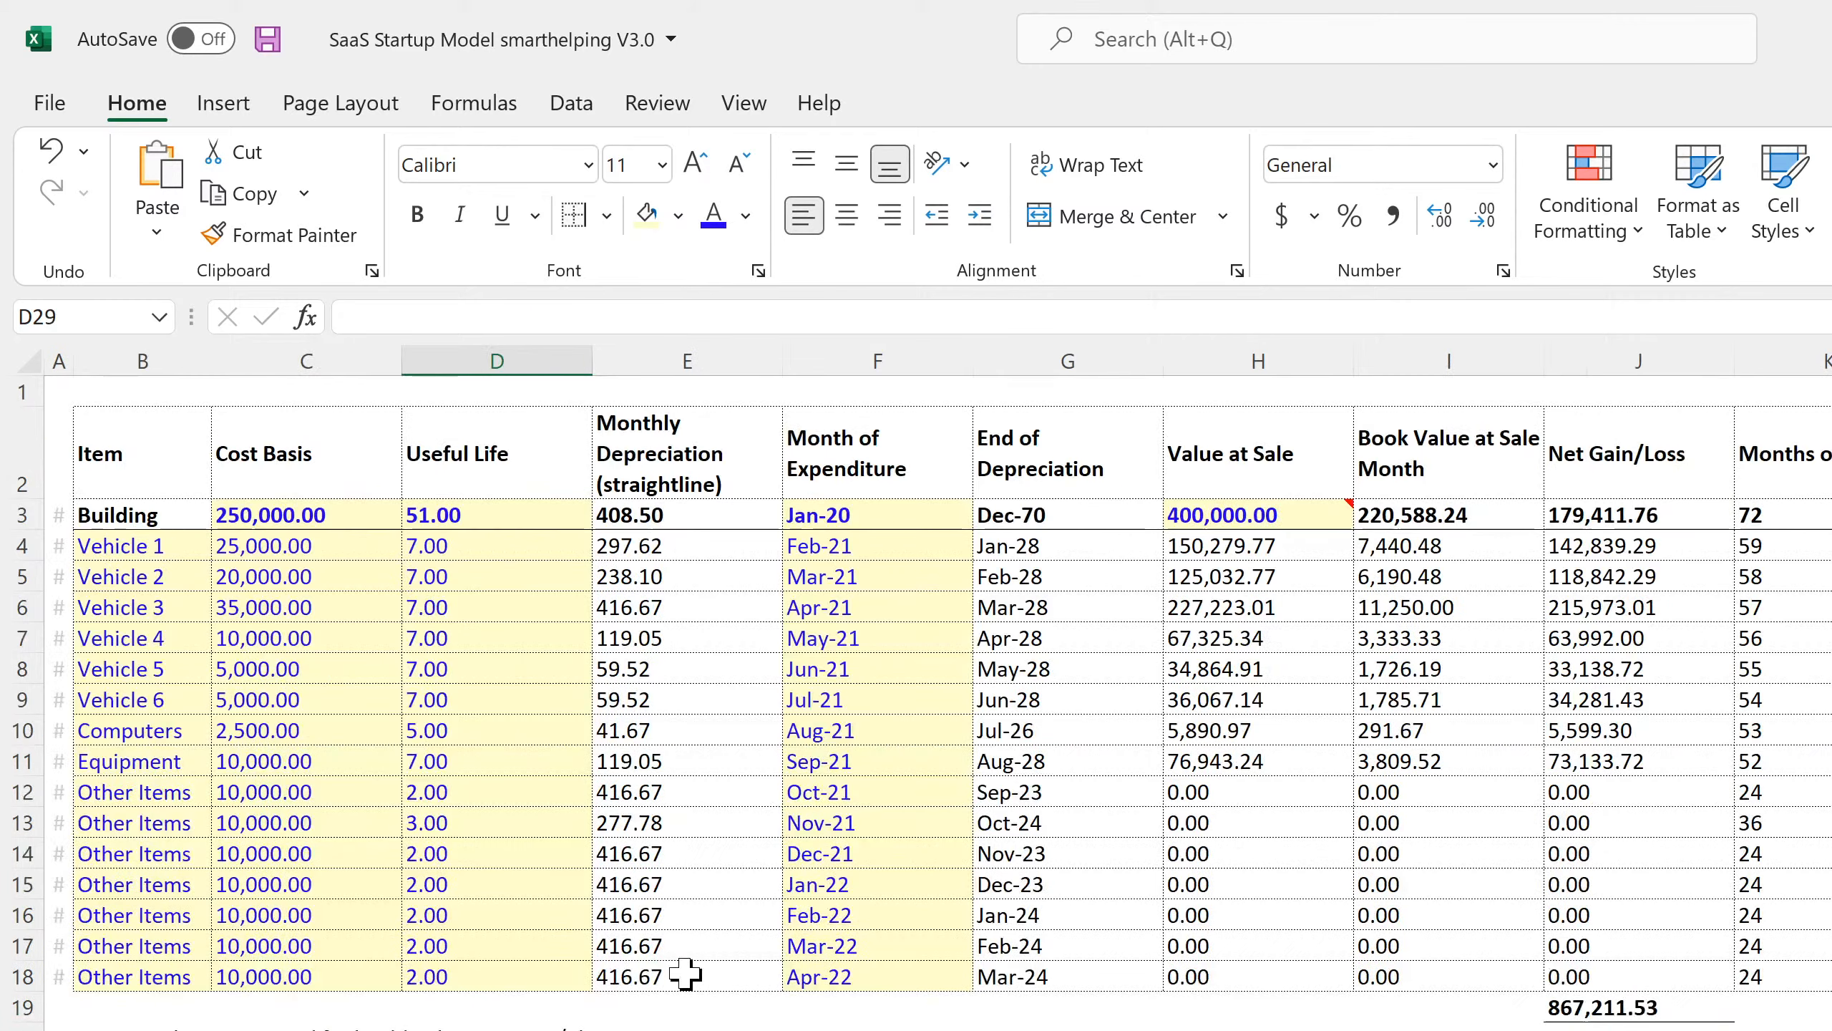
click(917, 511)
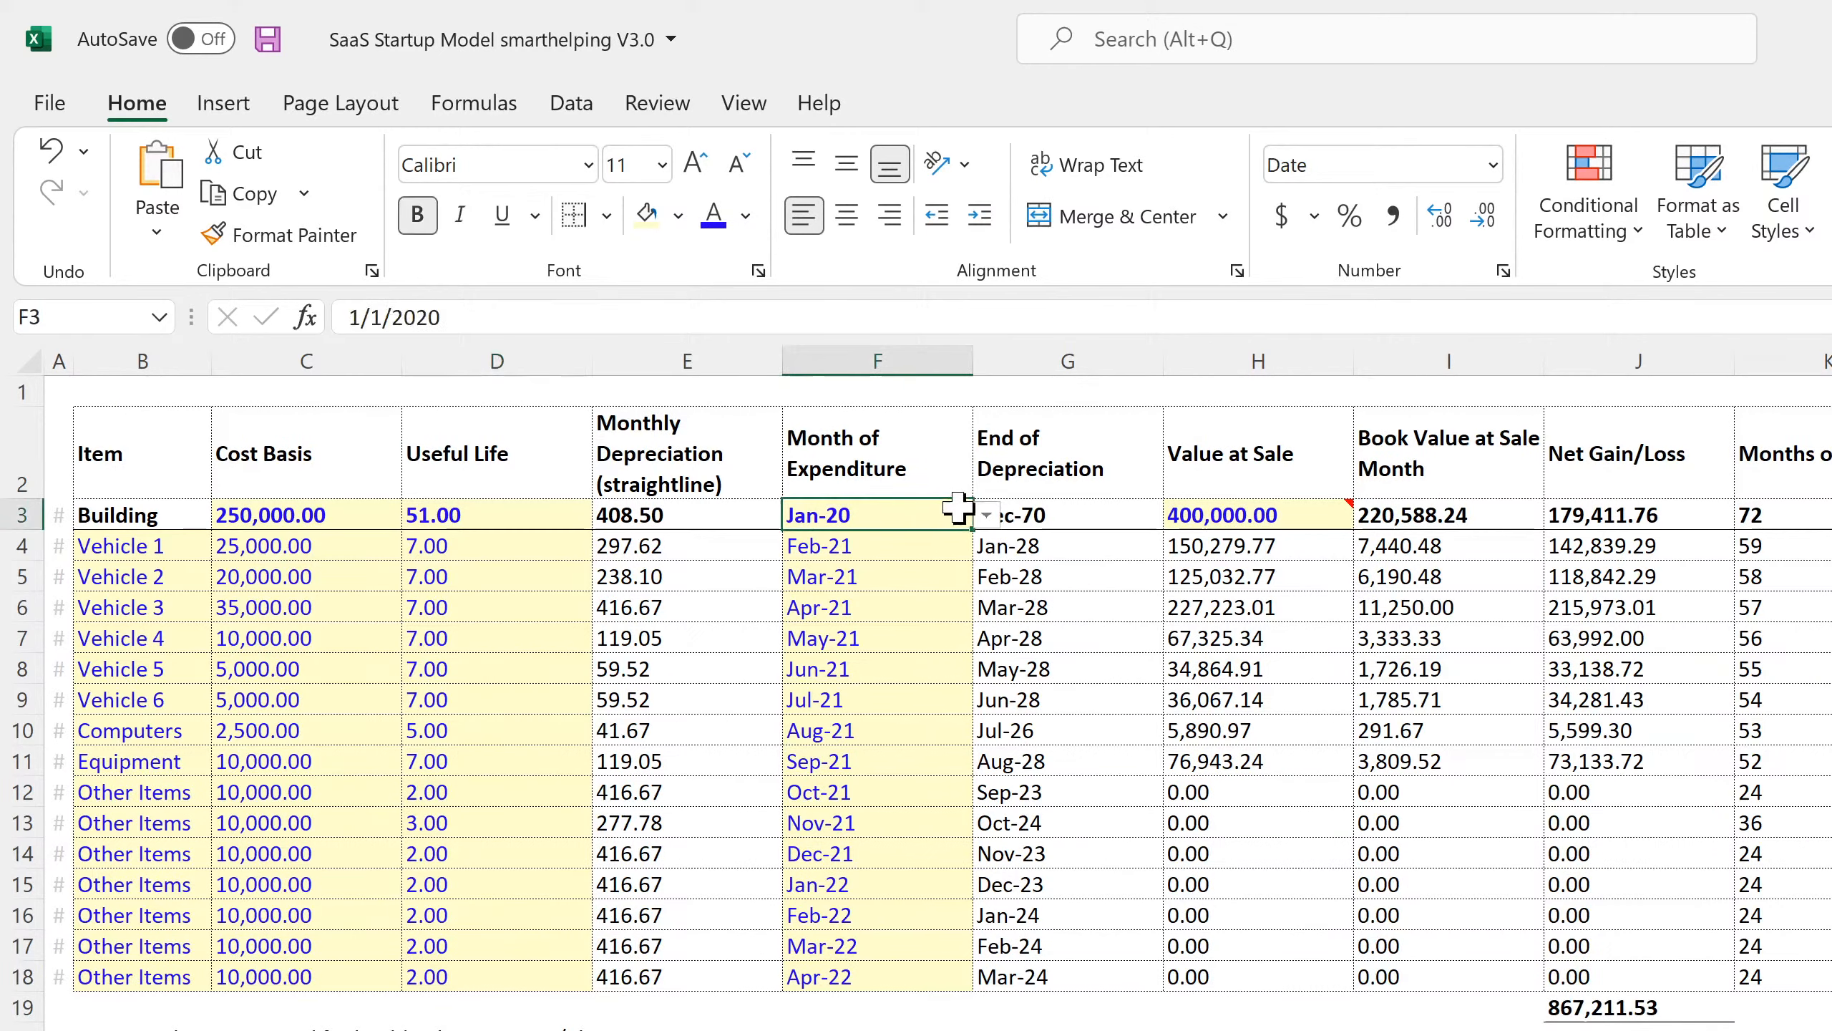
click(987, 514)
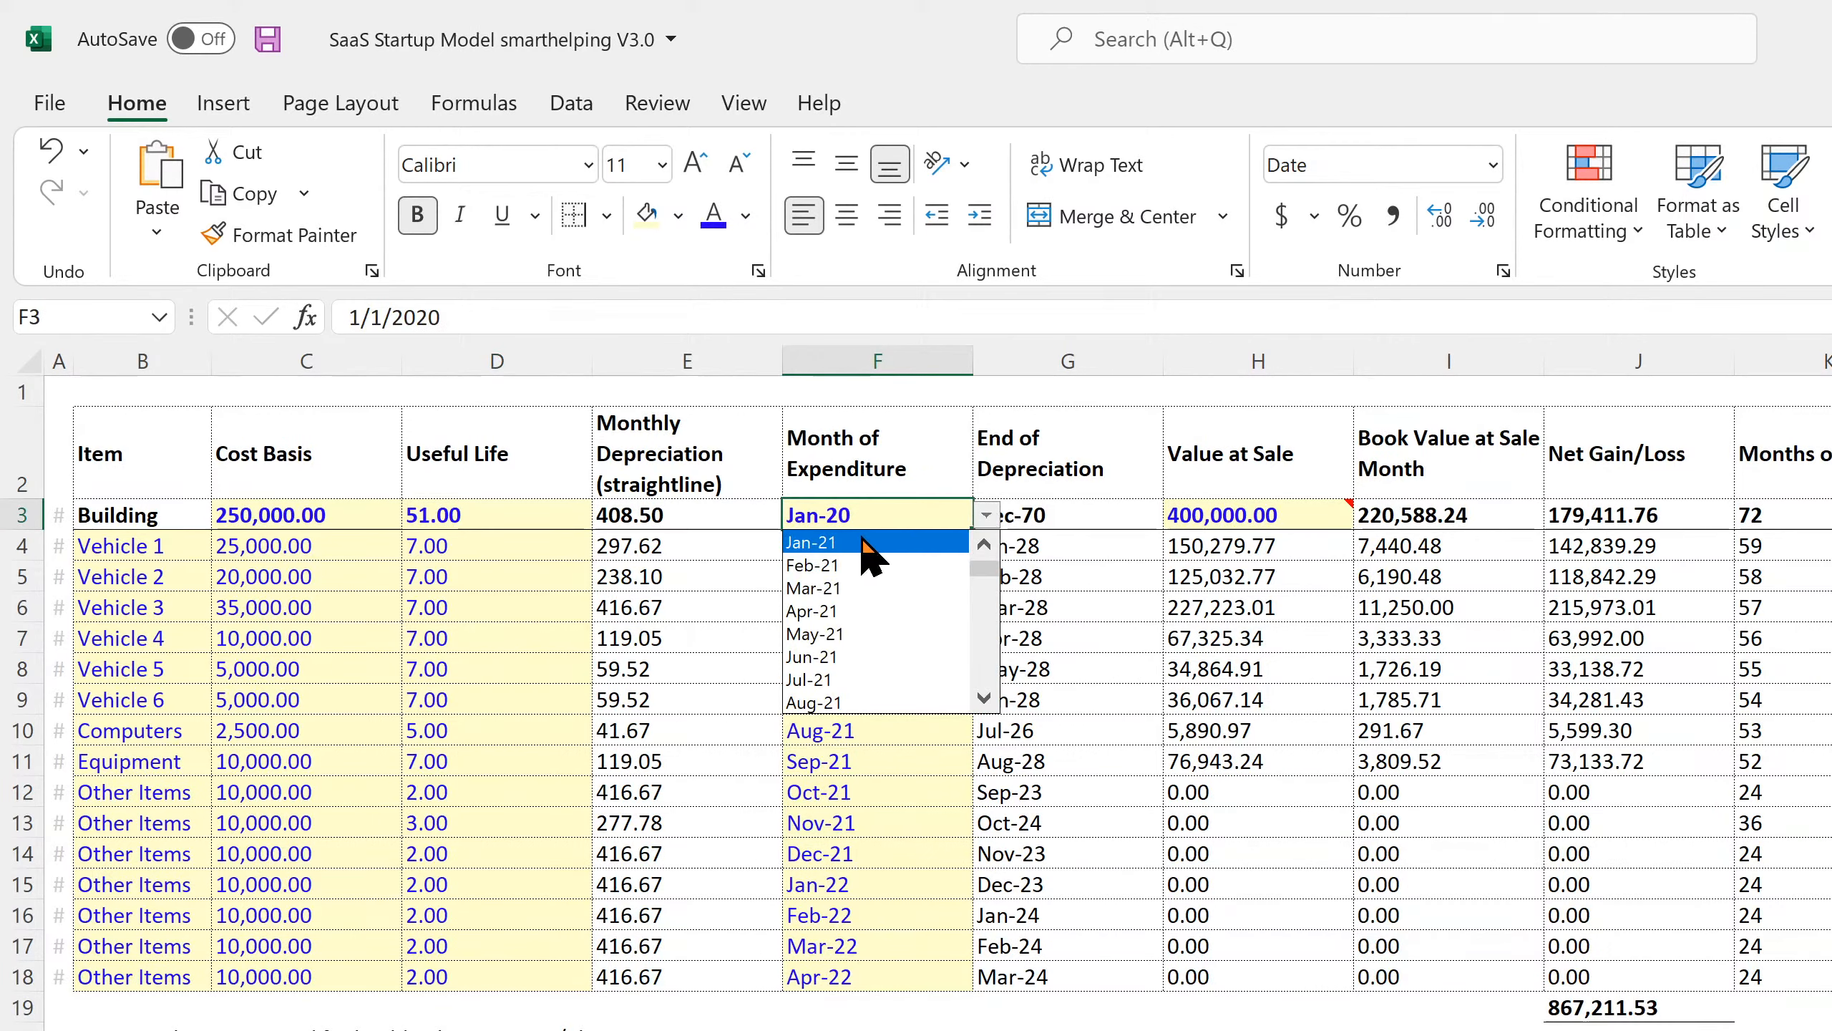
click(871, 542)
click(846, 607)
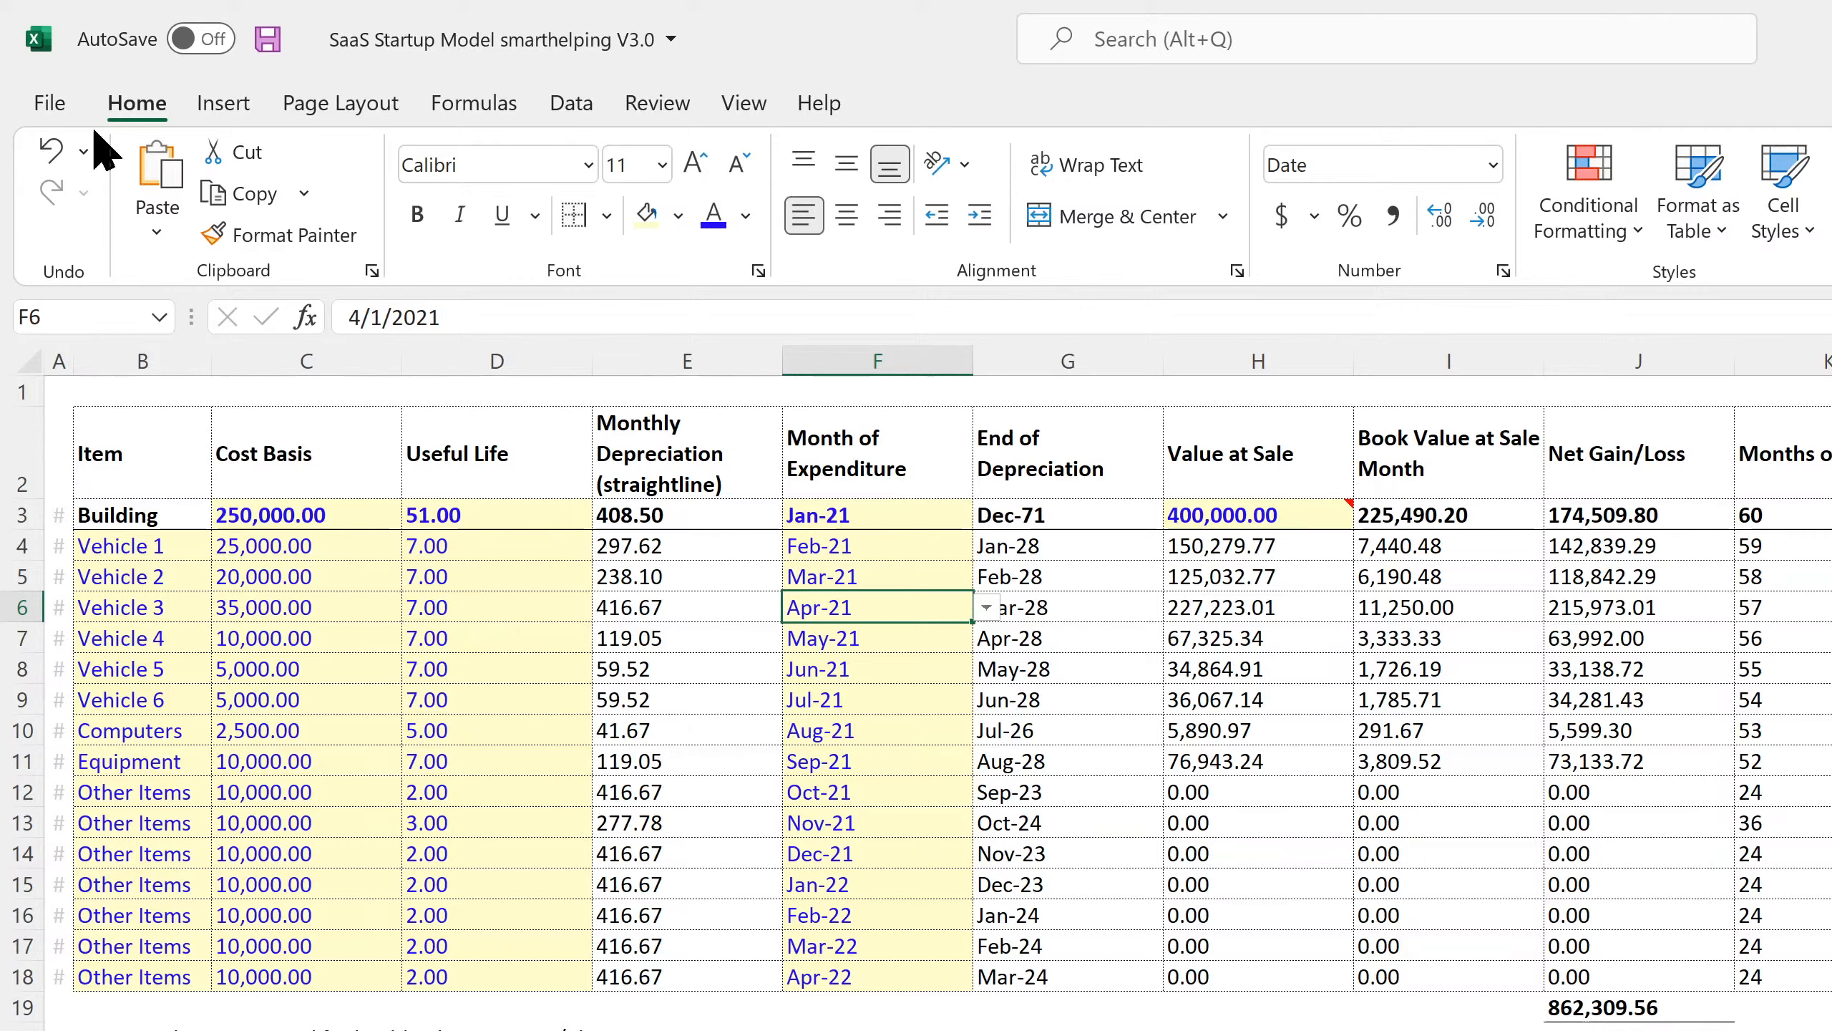
click(51, 152)
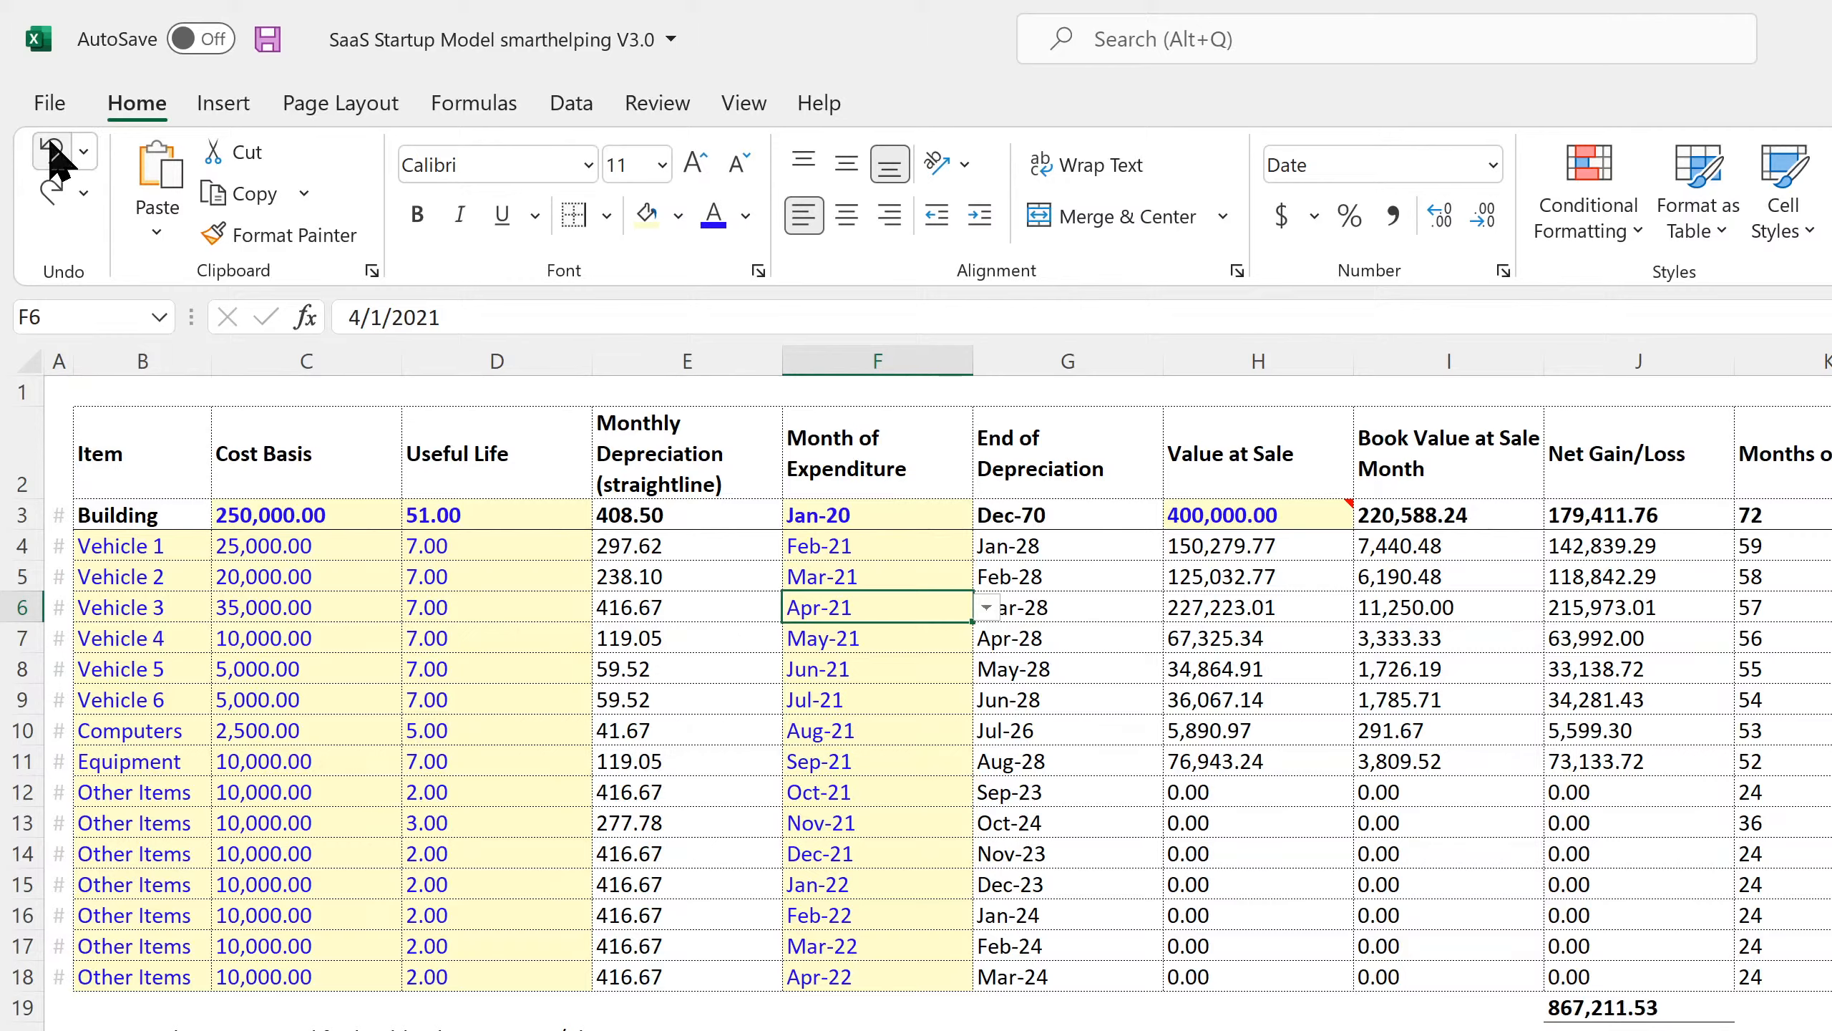
click(52, 201)
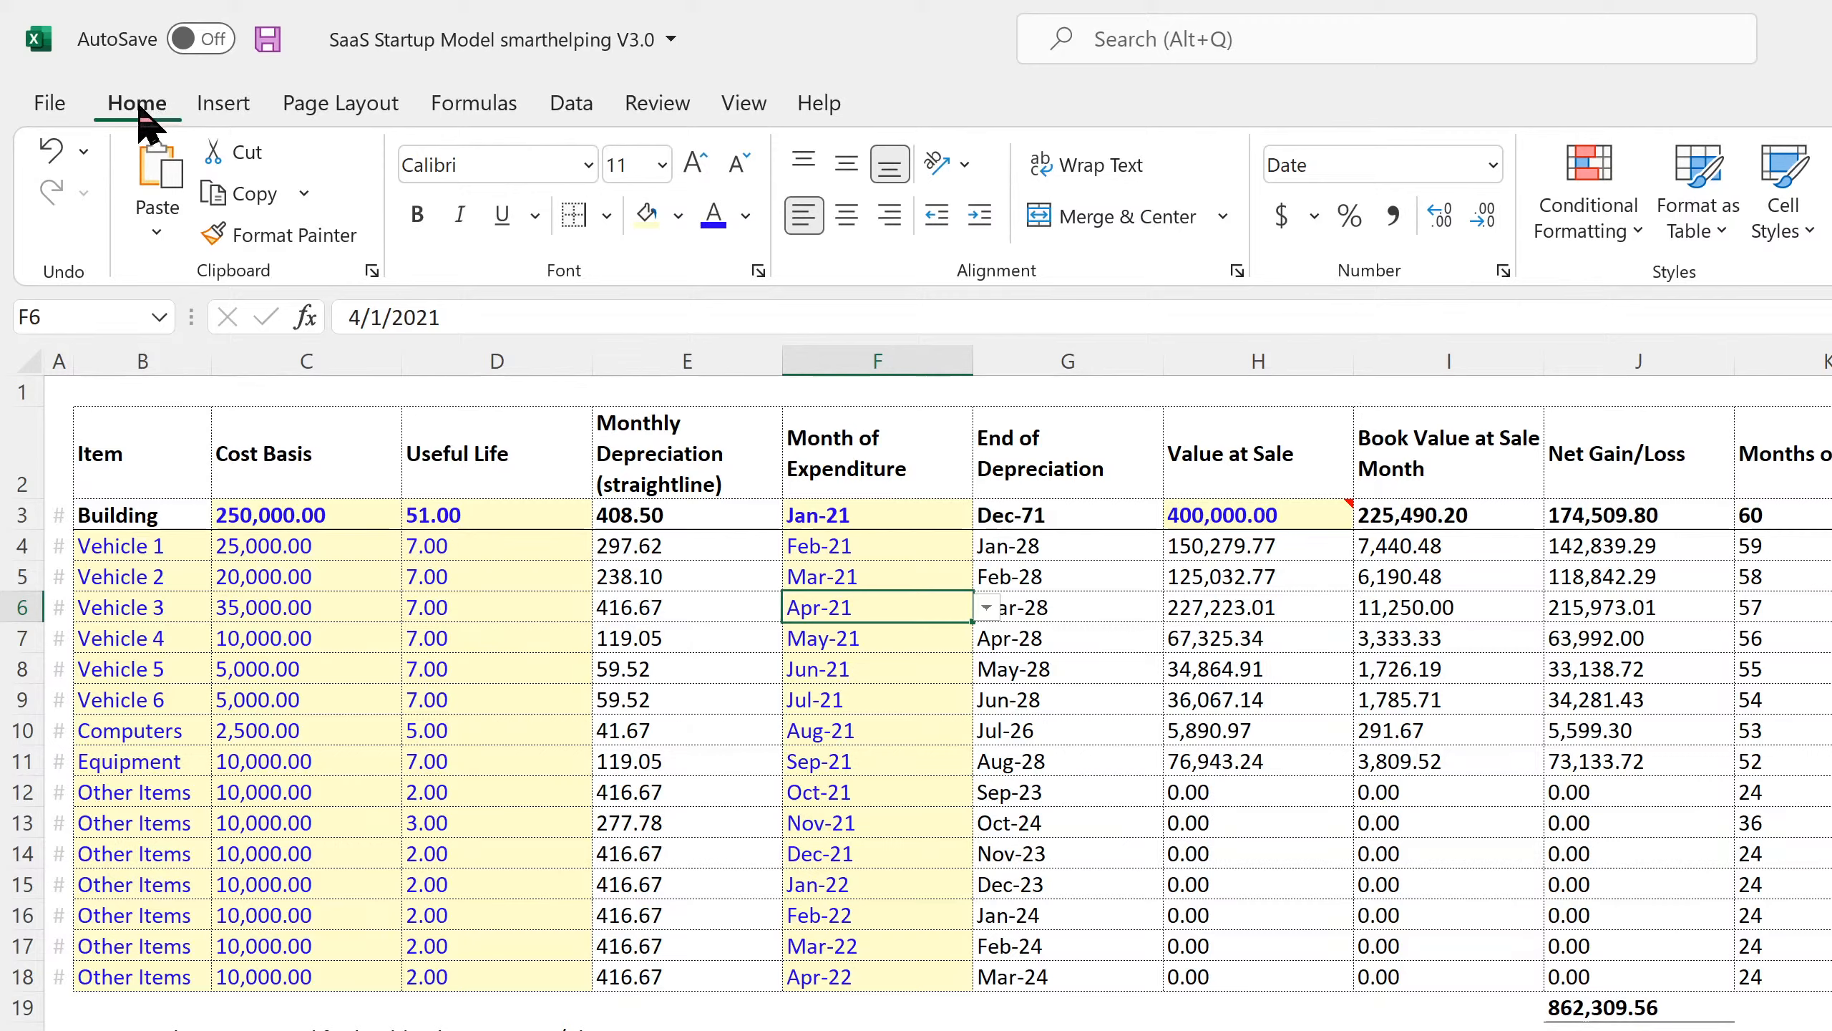
Save the workbook.
click(271, 40)
click(886, 491)
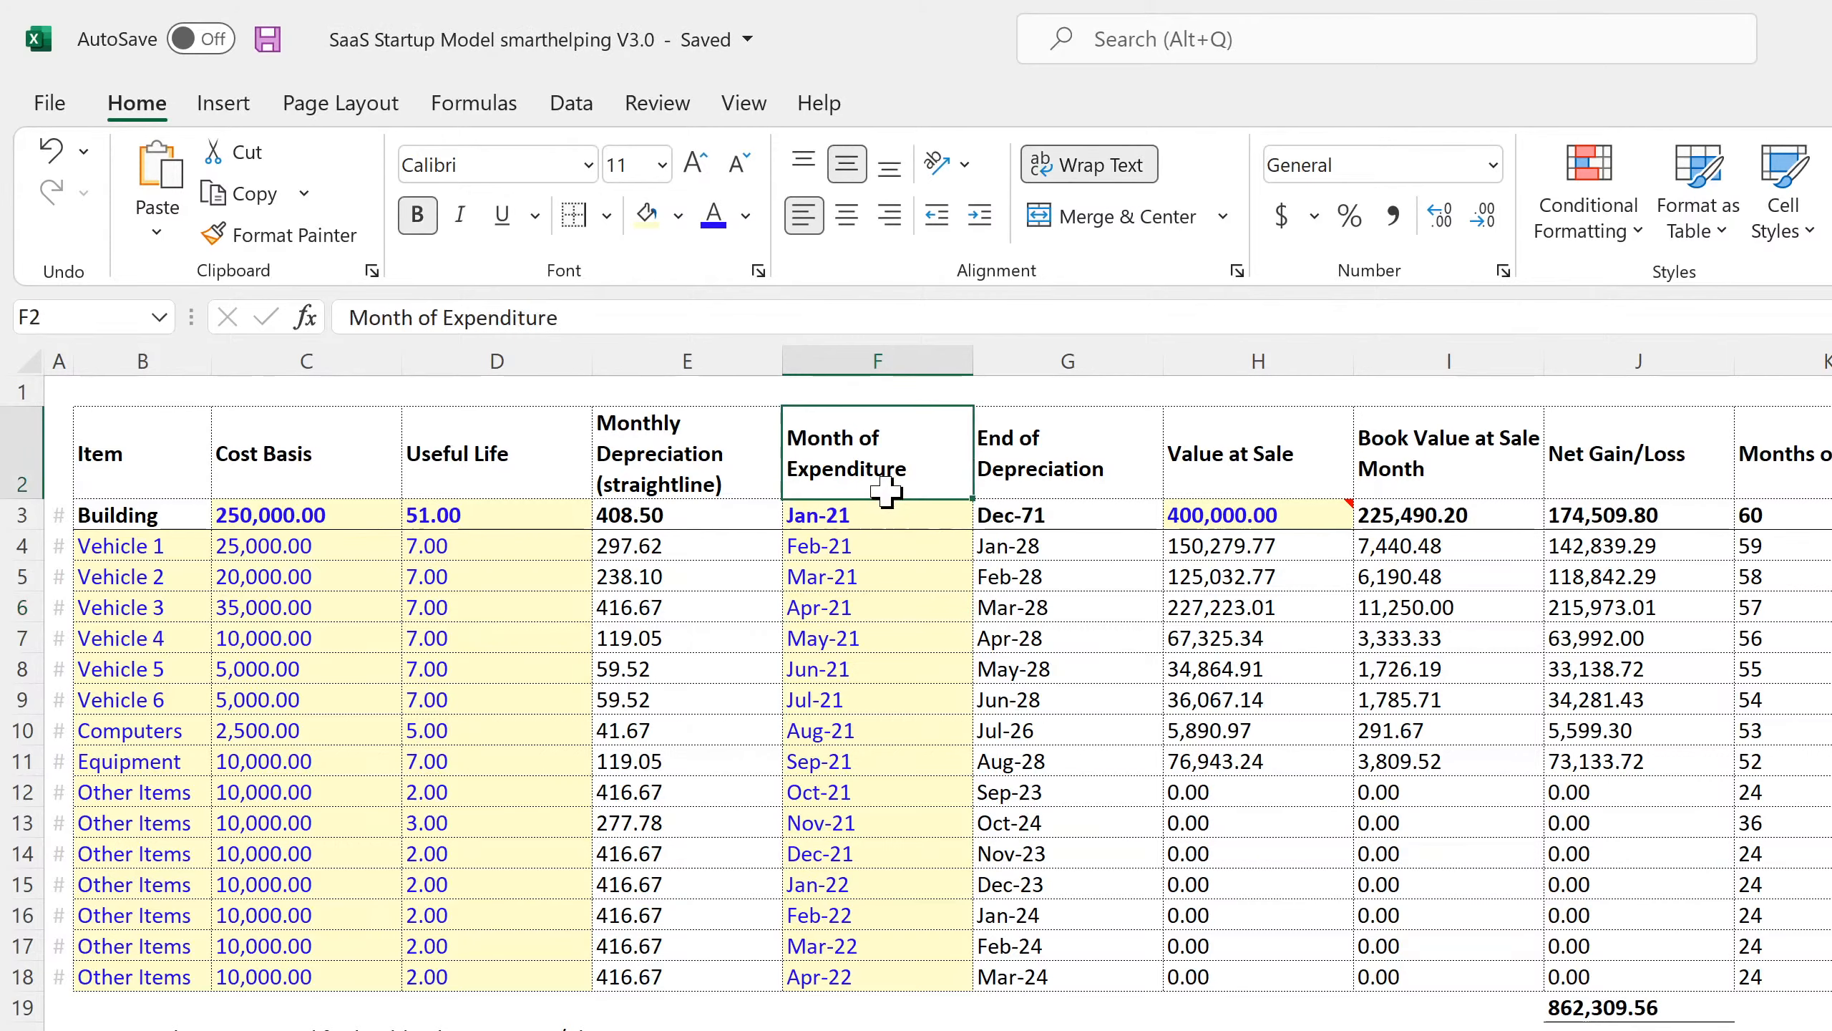
click(885, 515)
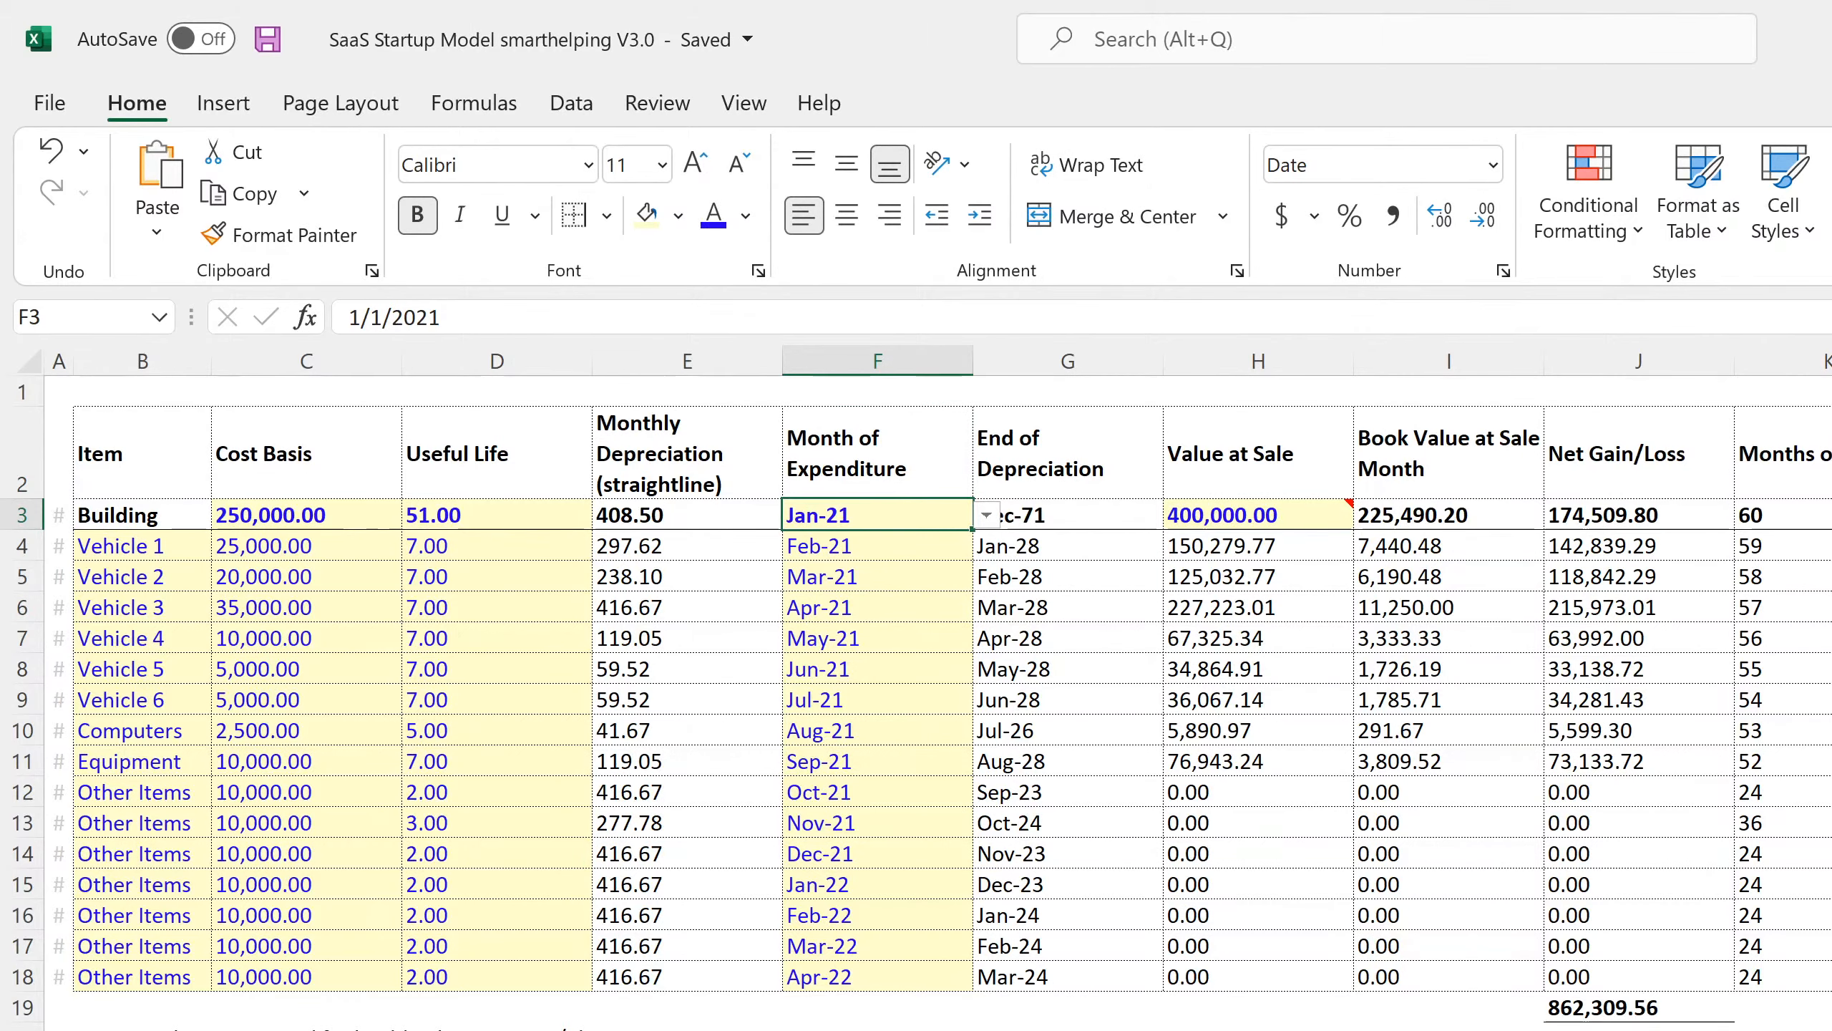
key(ctrl+Page_Down)
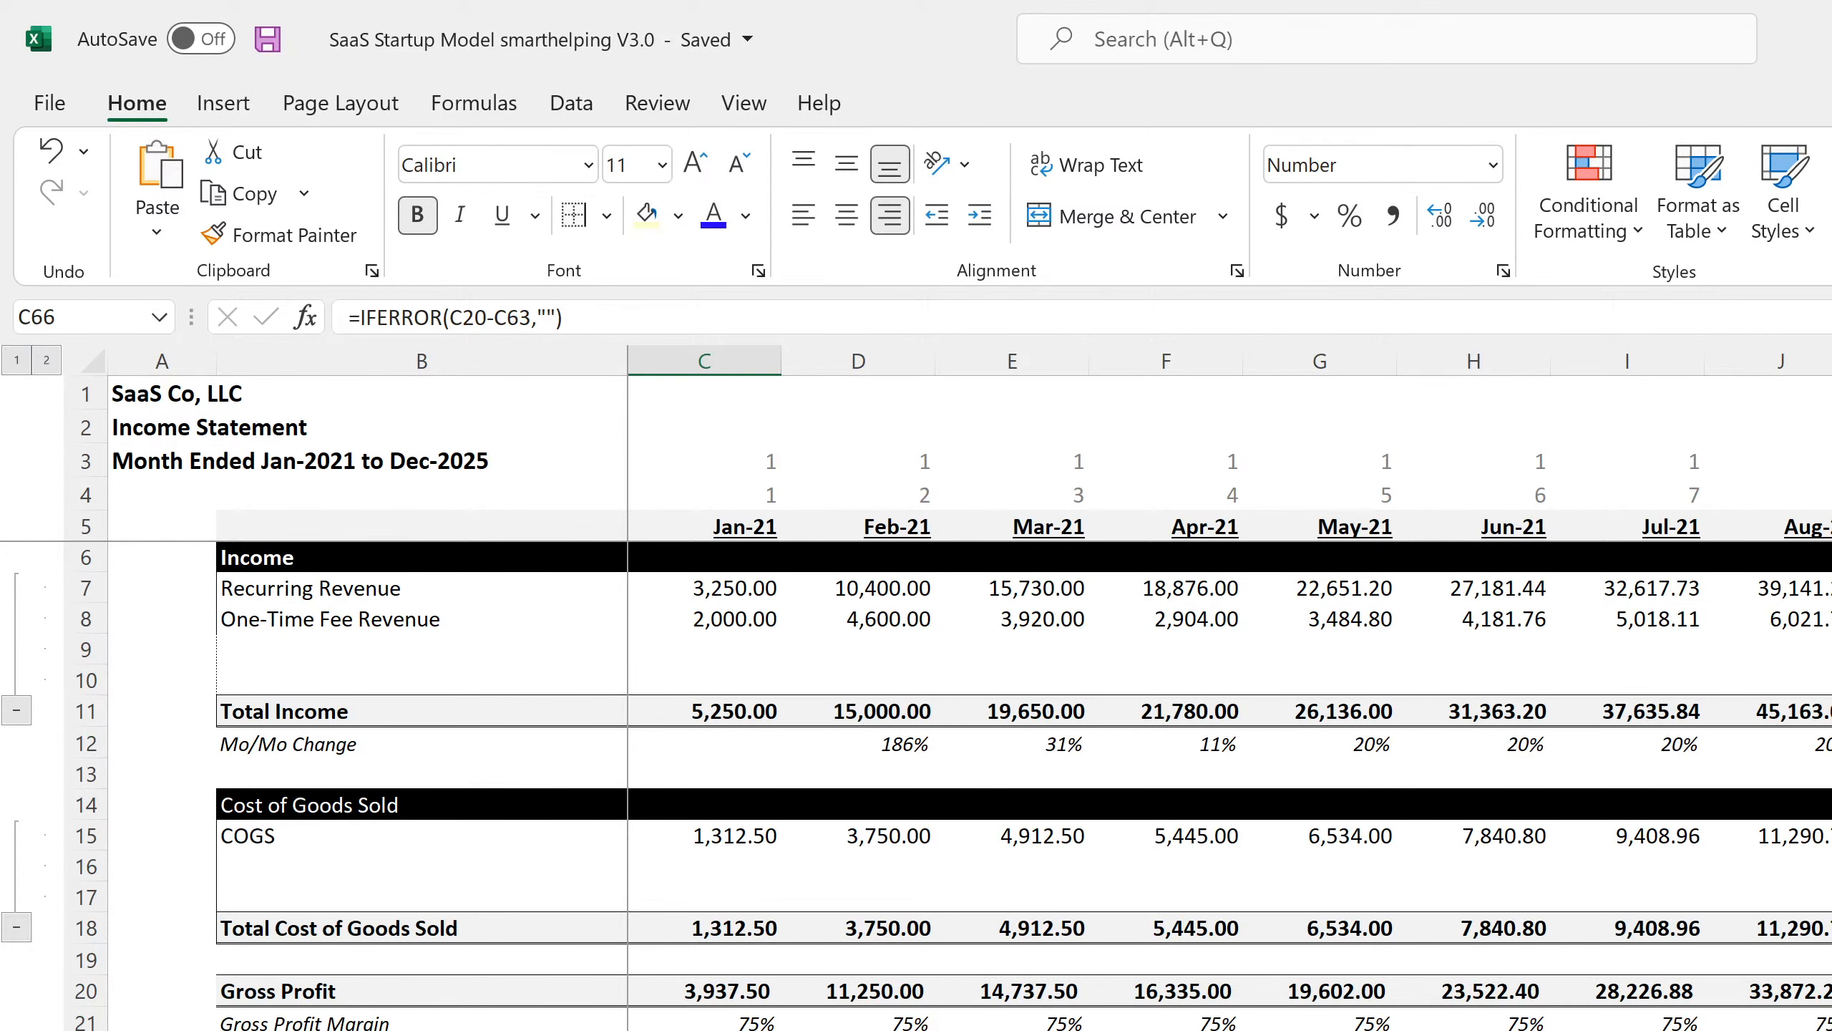
Step through the Balance Sheet and cash flow statements to the monthly P&L, where Jan-21 CapEx shows (250,000).
key(ctrl+Page_Down)
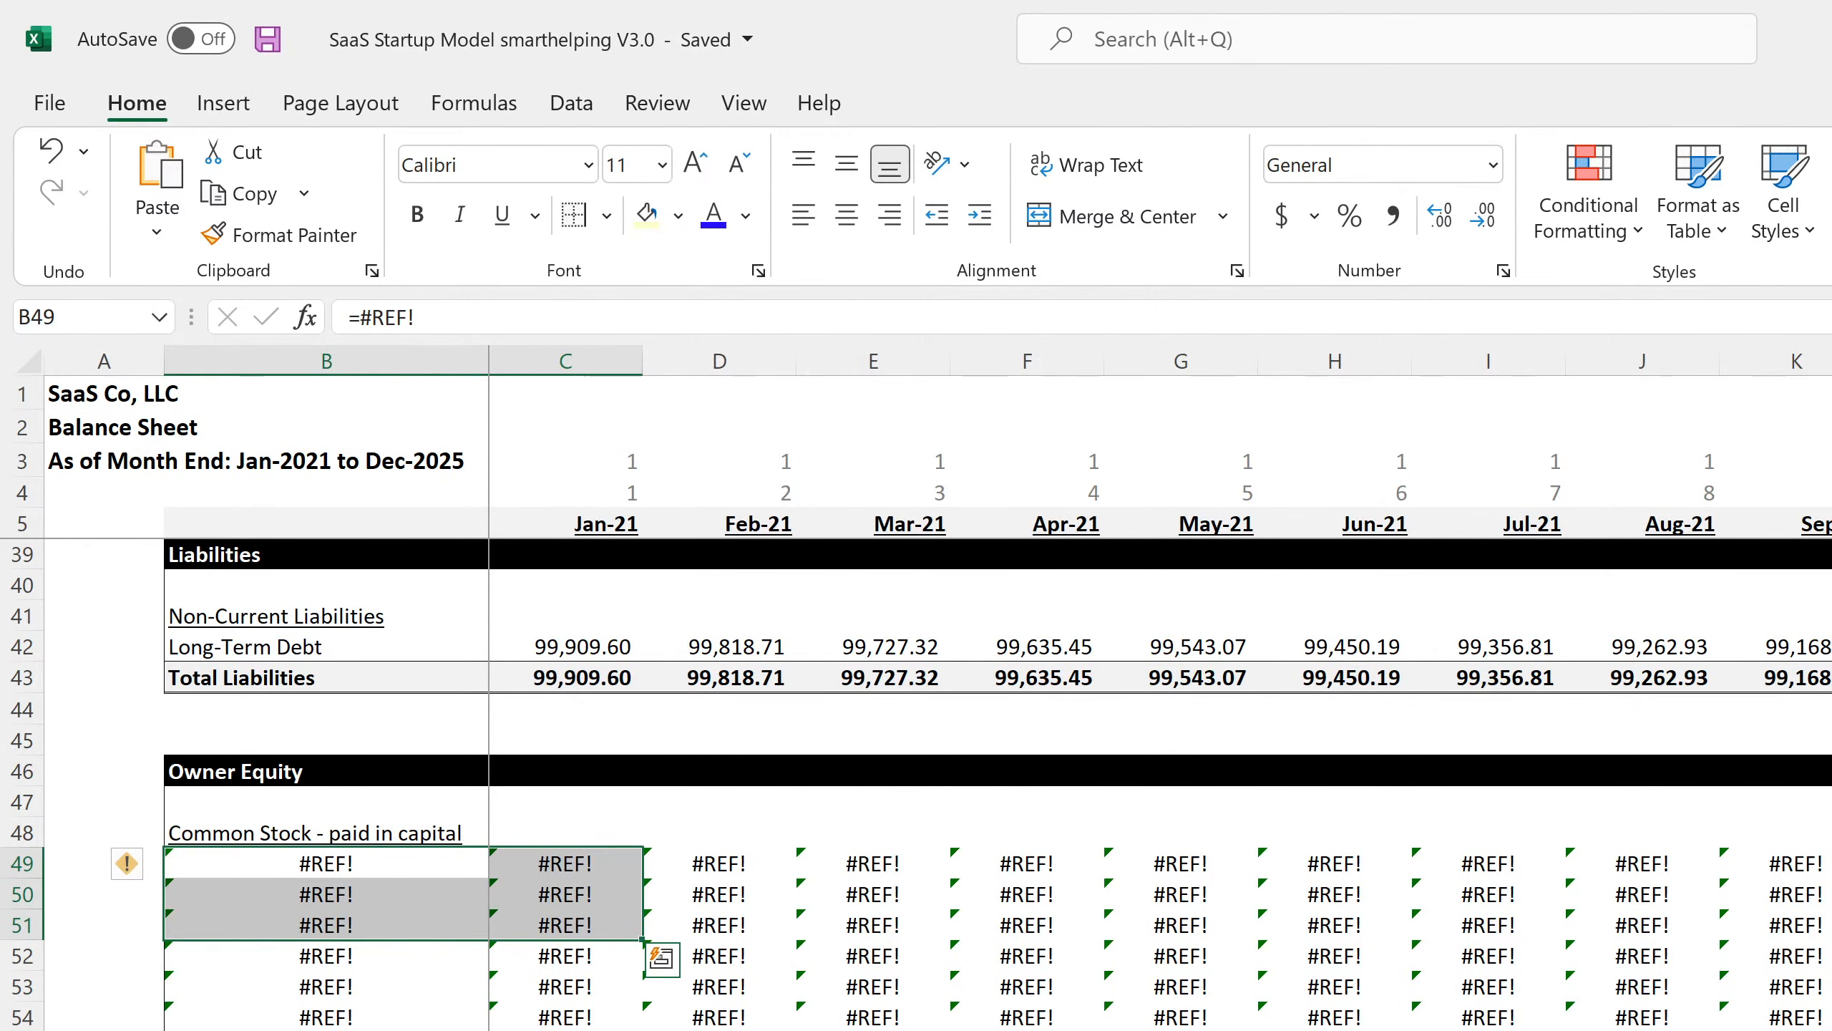
key(ctrl+Page_Down)
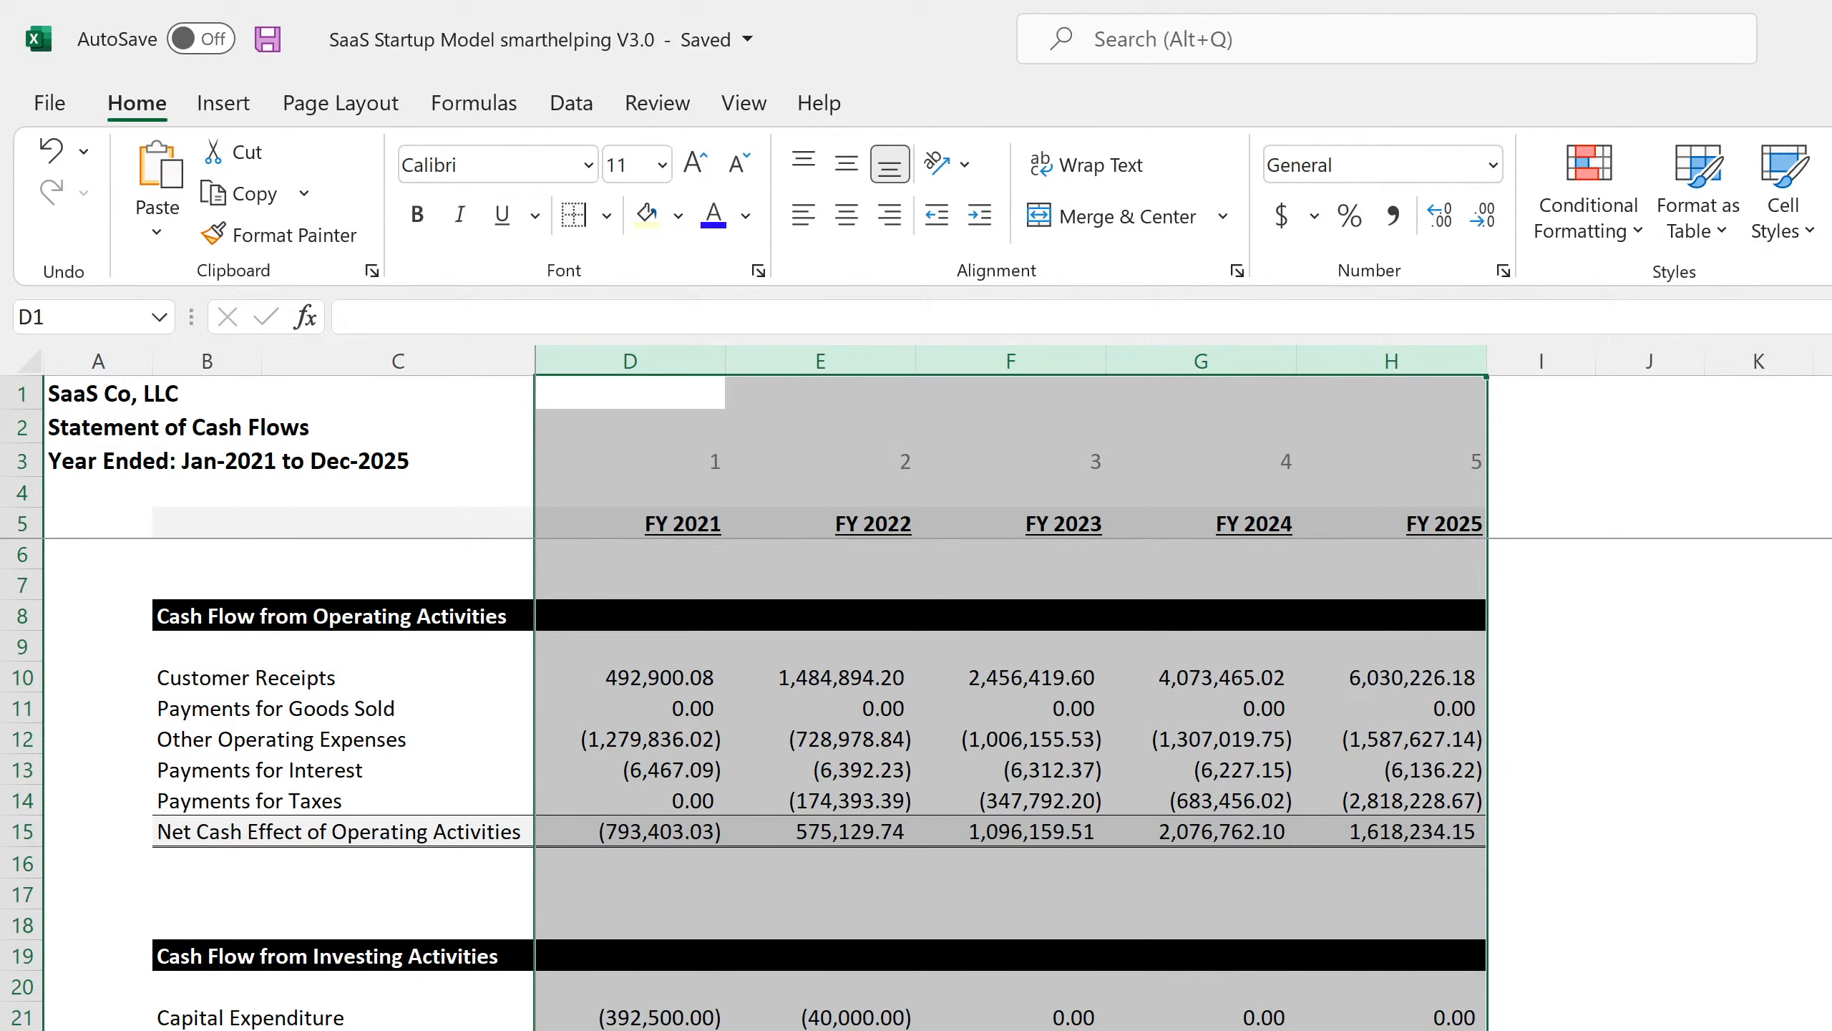
key(ctrl+Page_Down)
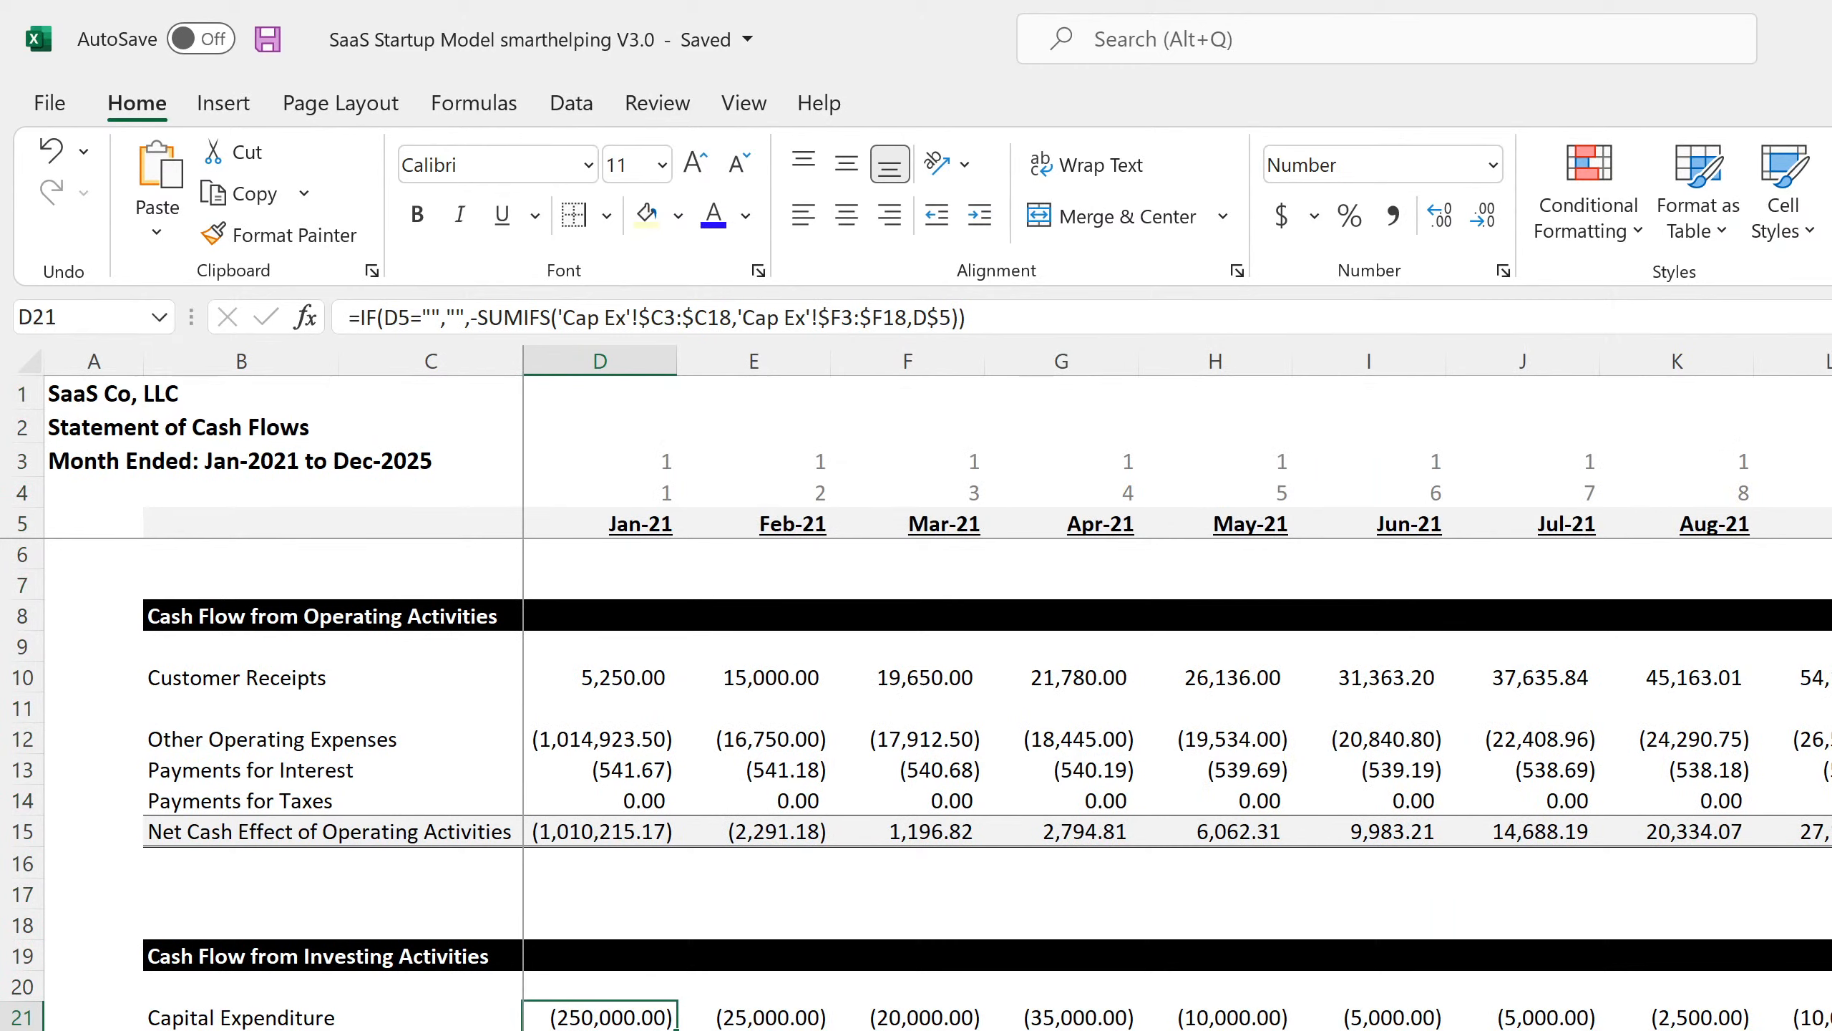
key(ctrl+Page_Down)
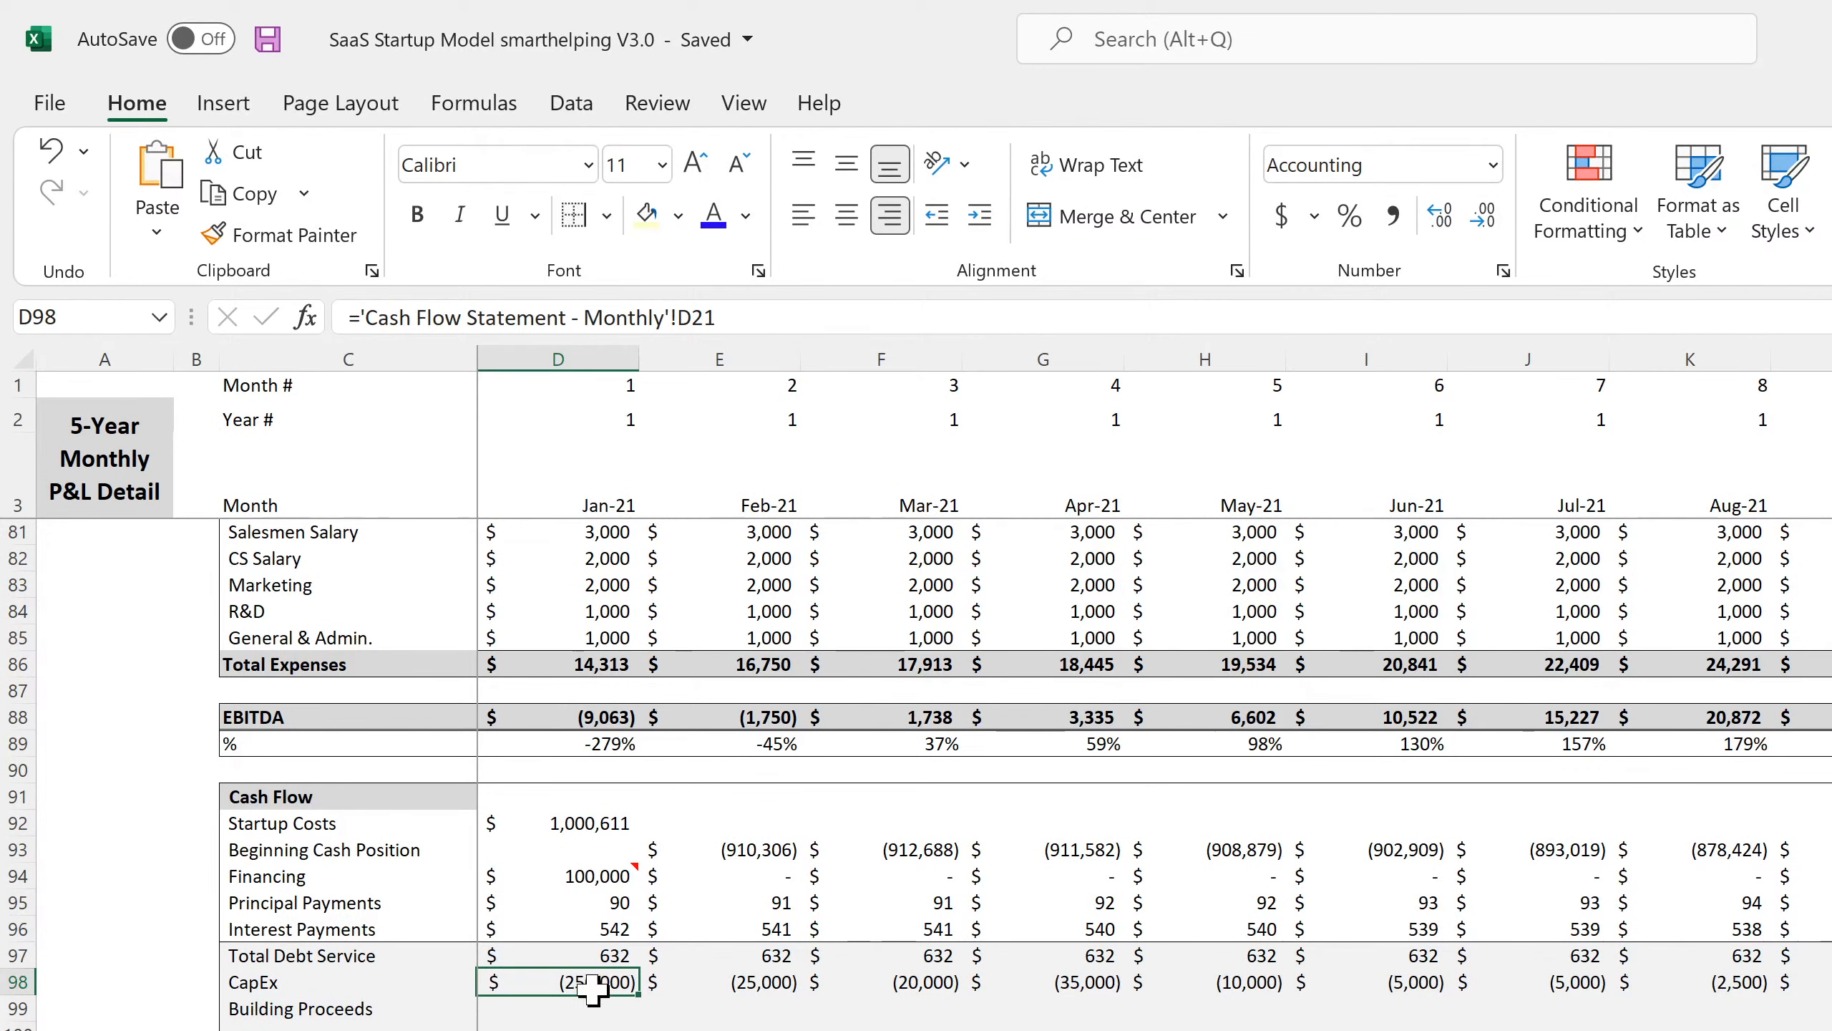
Enter 0 in Jan-21 Building Proceeds (D99) and fill it across every month.
click(567, 1013)
text(0)
key(Return)
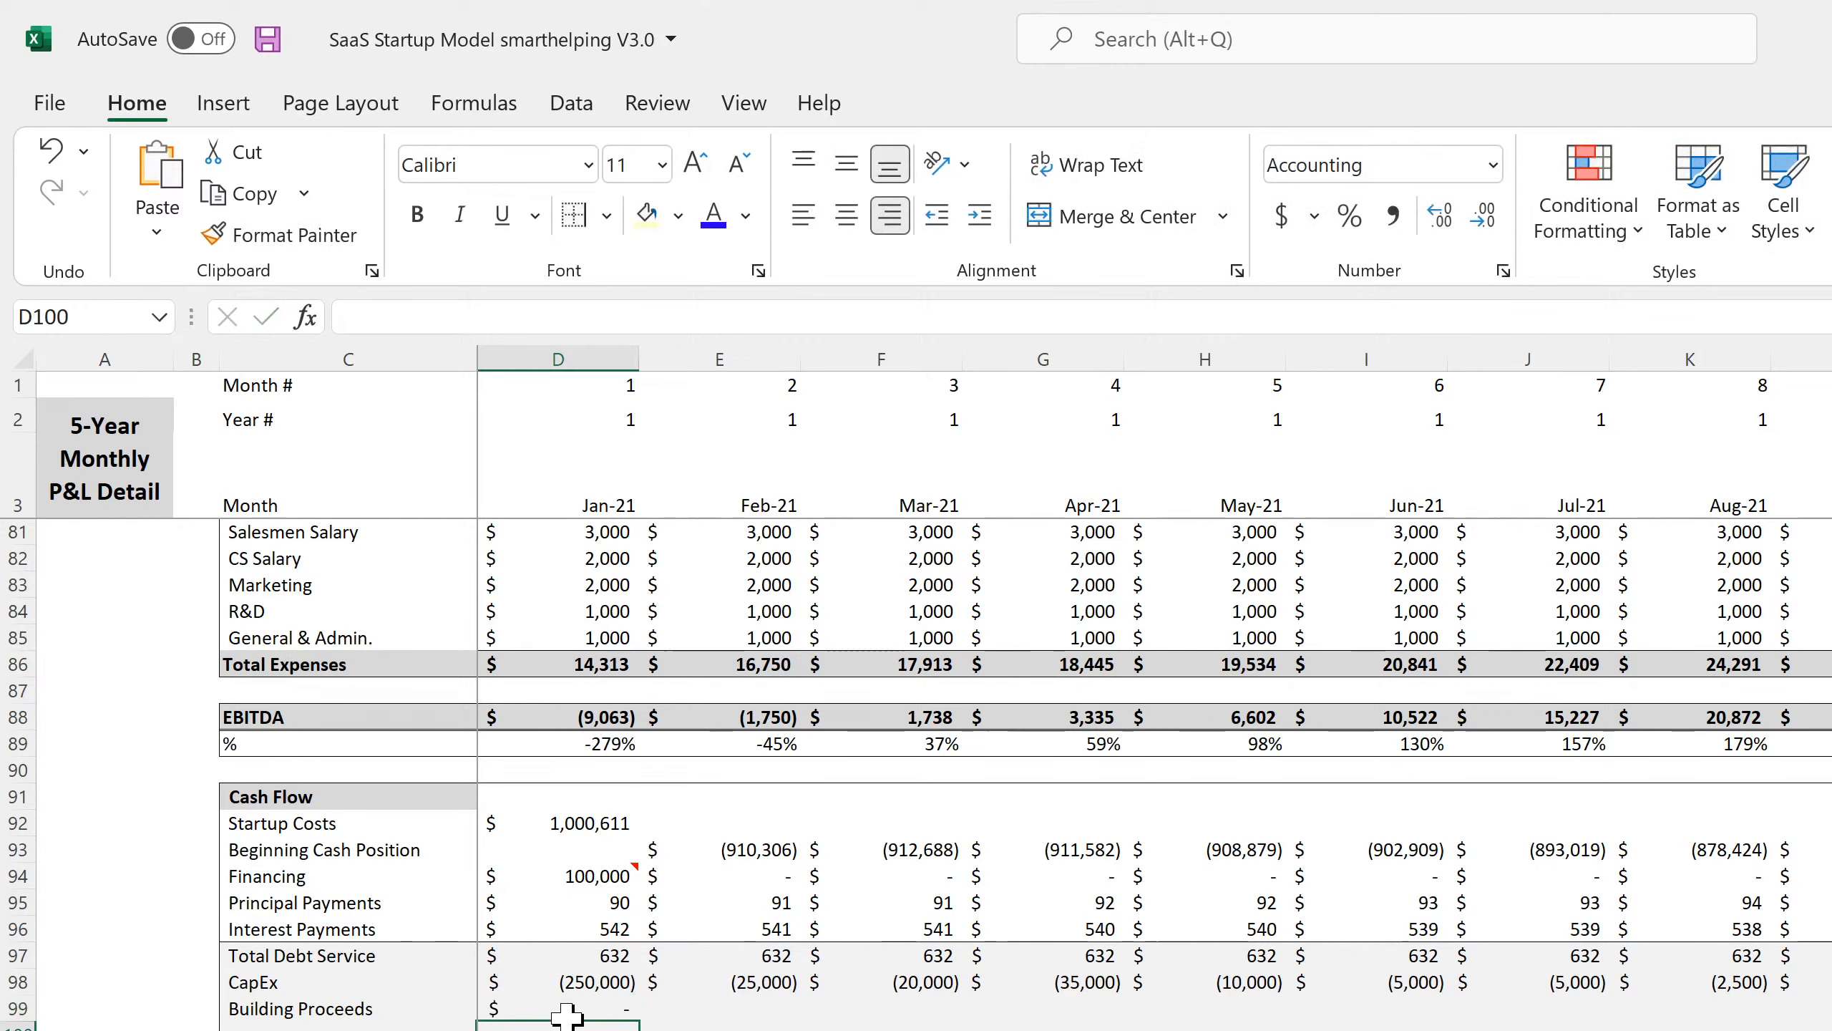
click(577, 1013)
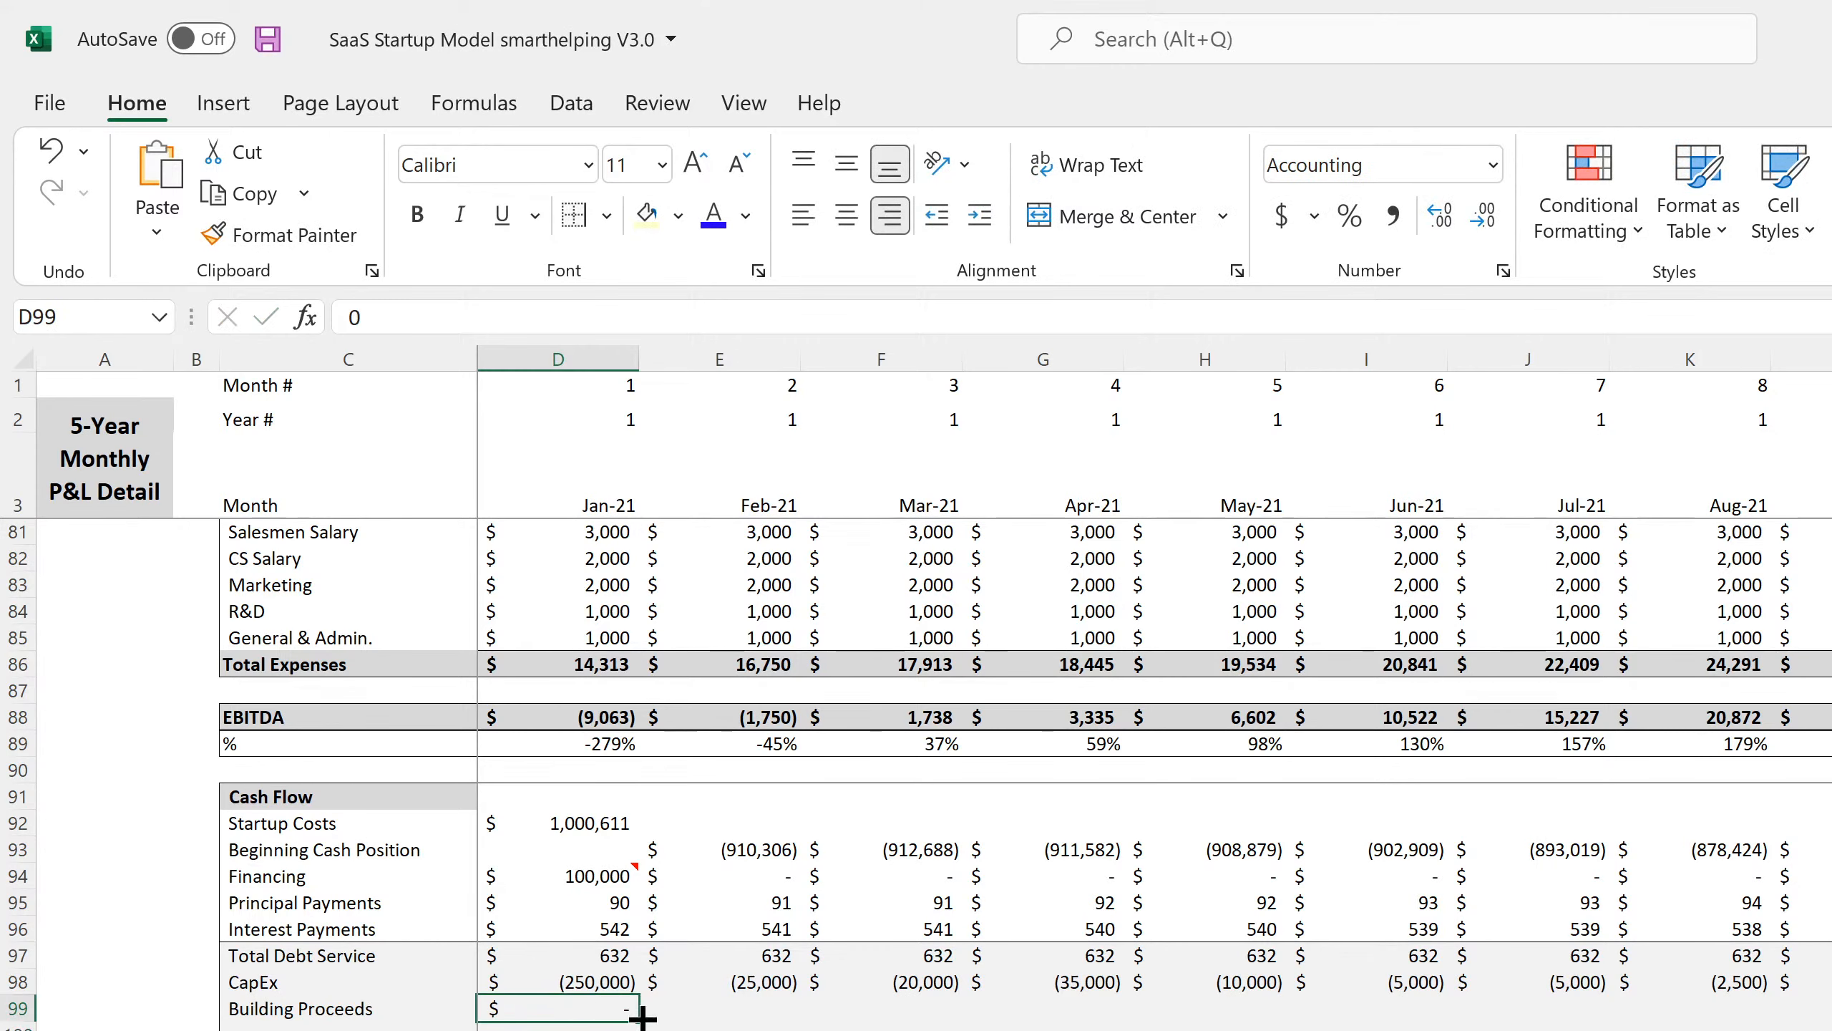
drag(798, 1021, 1829, 1014)
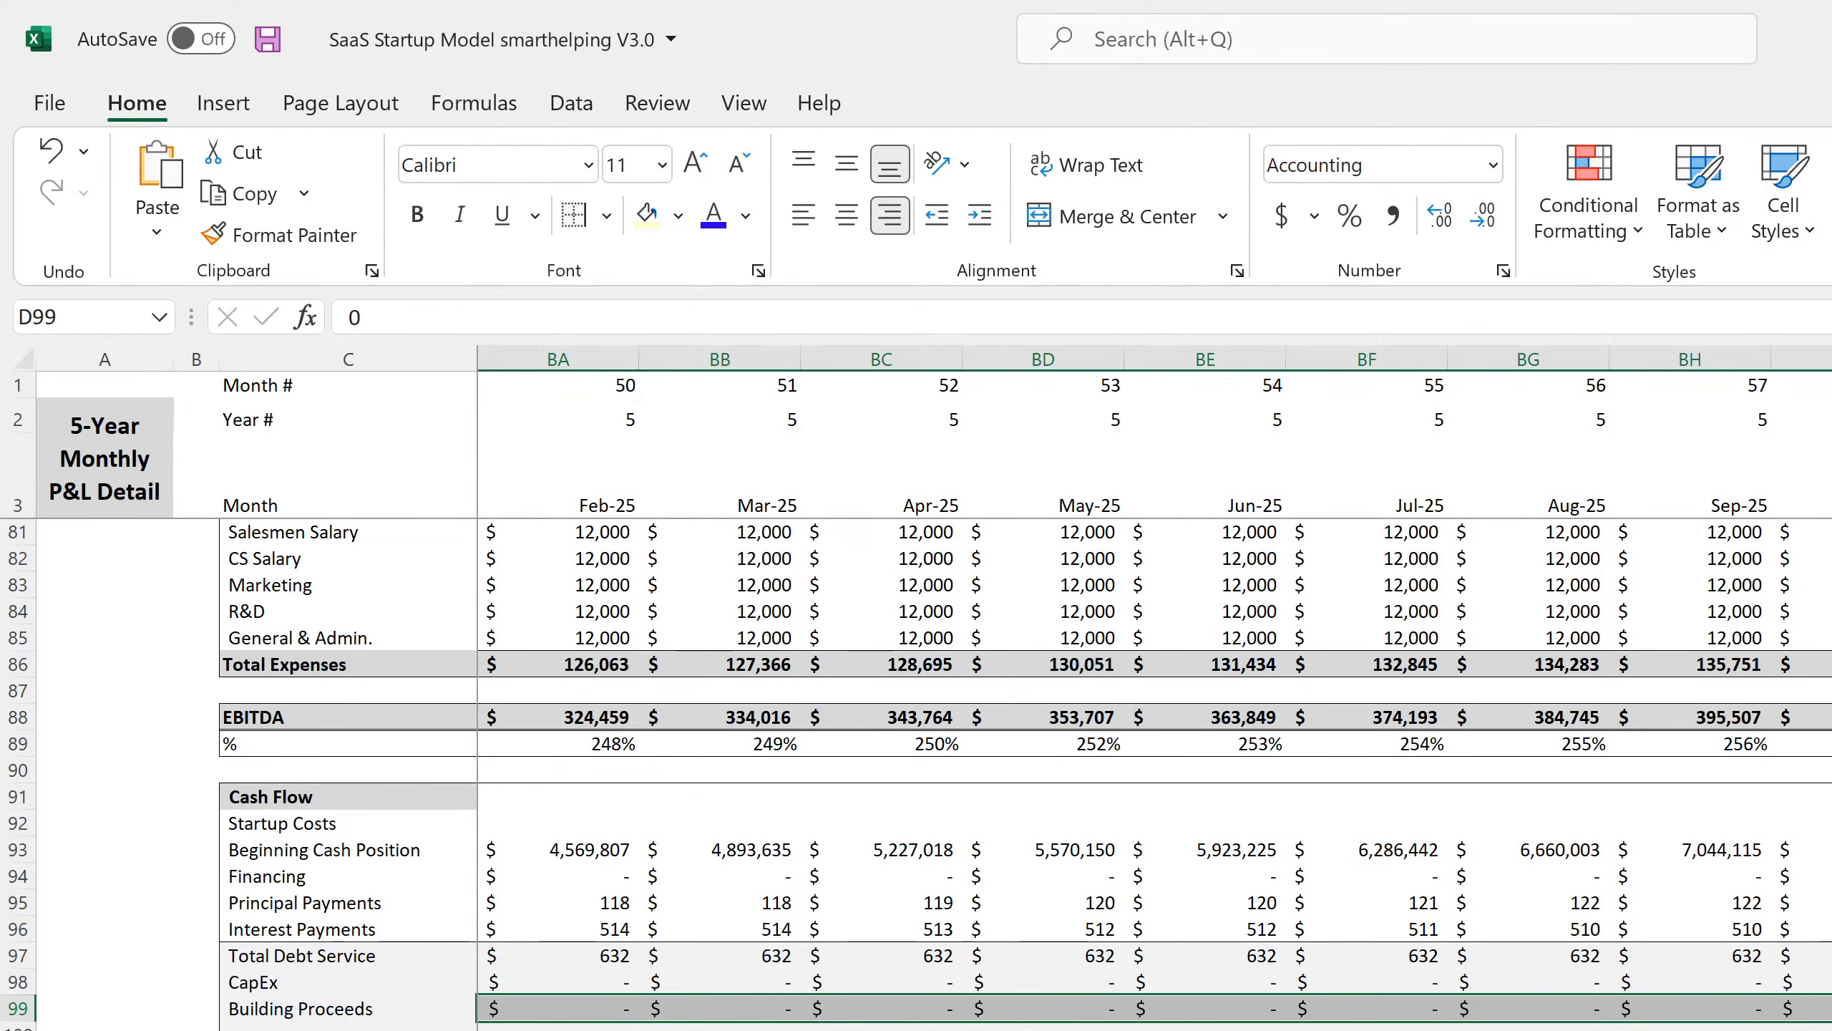
click(1829, 1029)
Append +BK98+BK99 to the final month's net cash formula and fill it back to Jan-21.
click(1829, 1030)
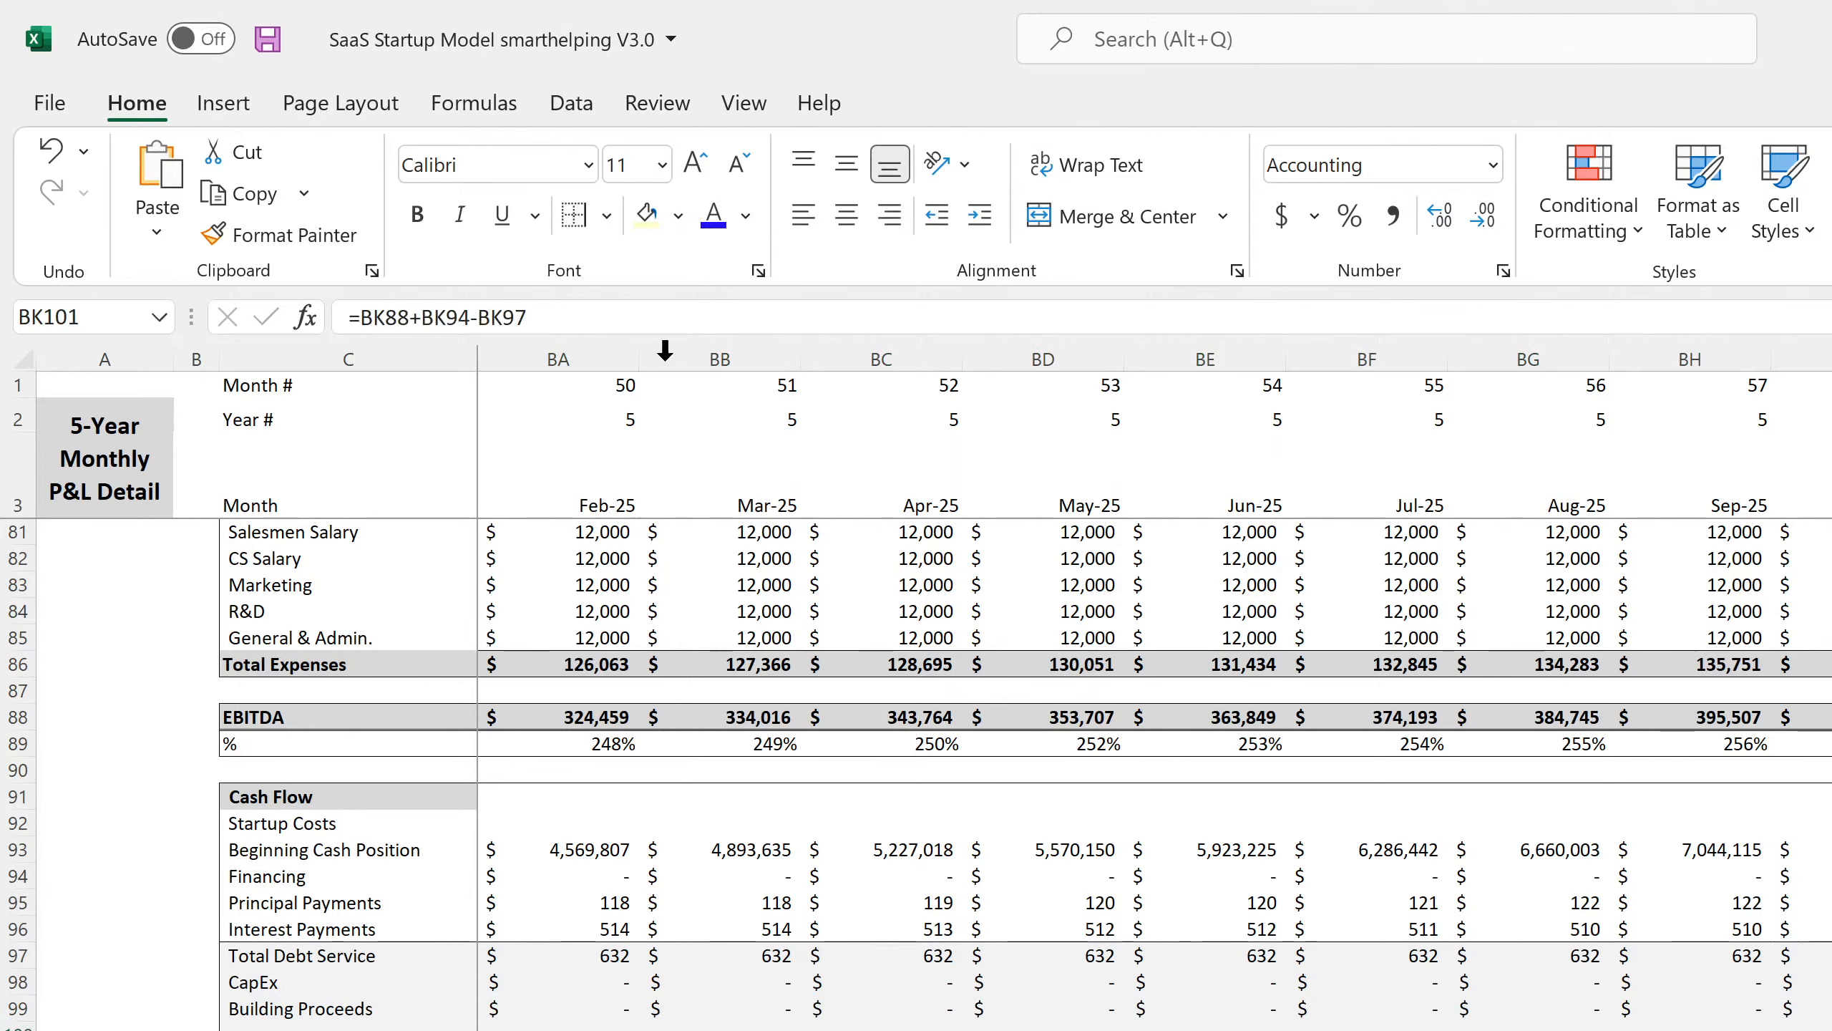
click(626, 304)
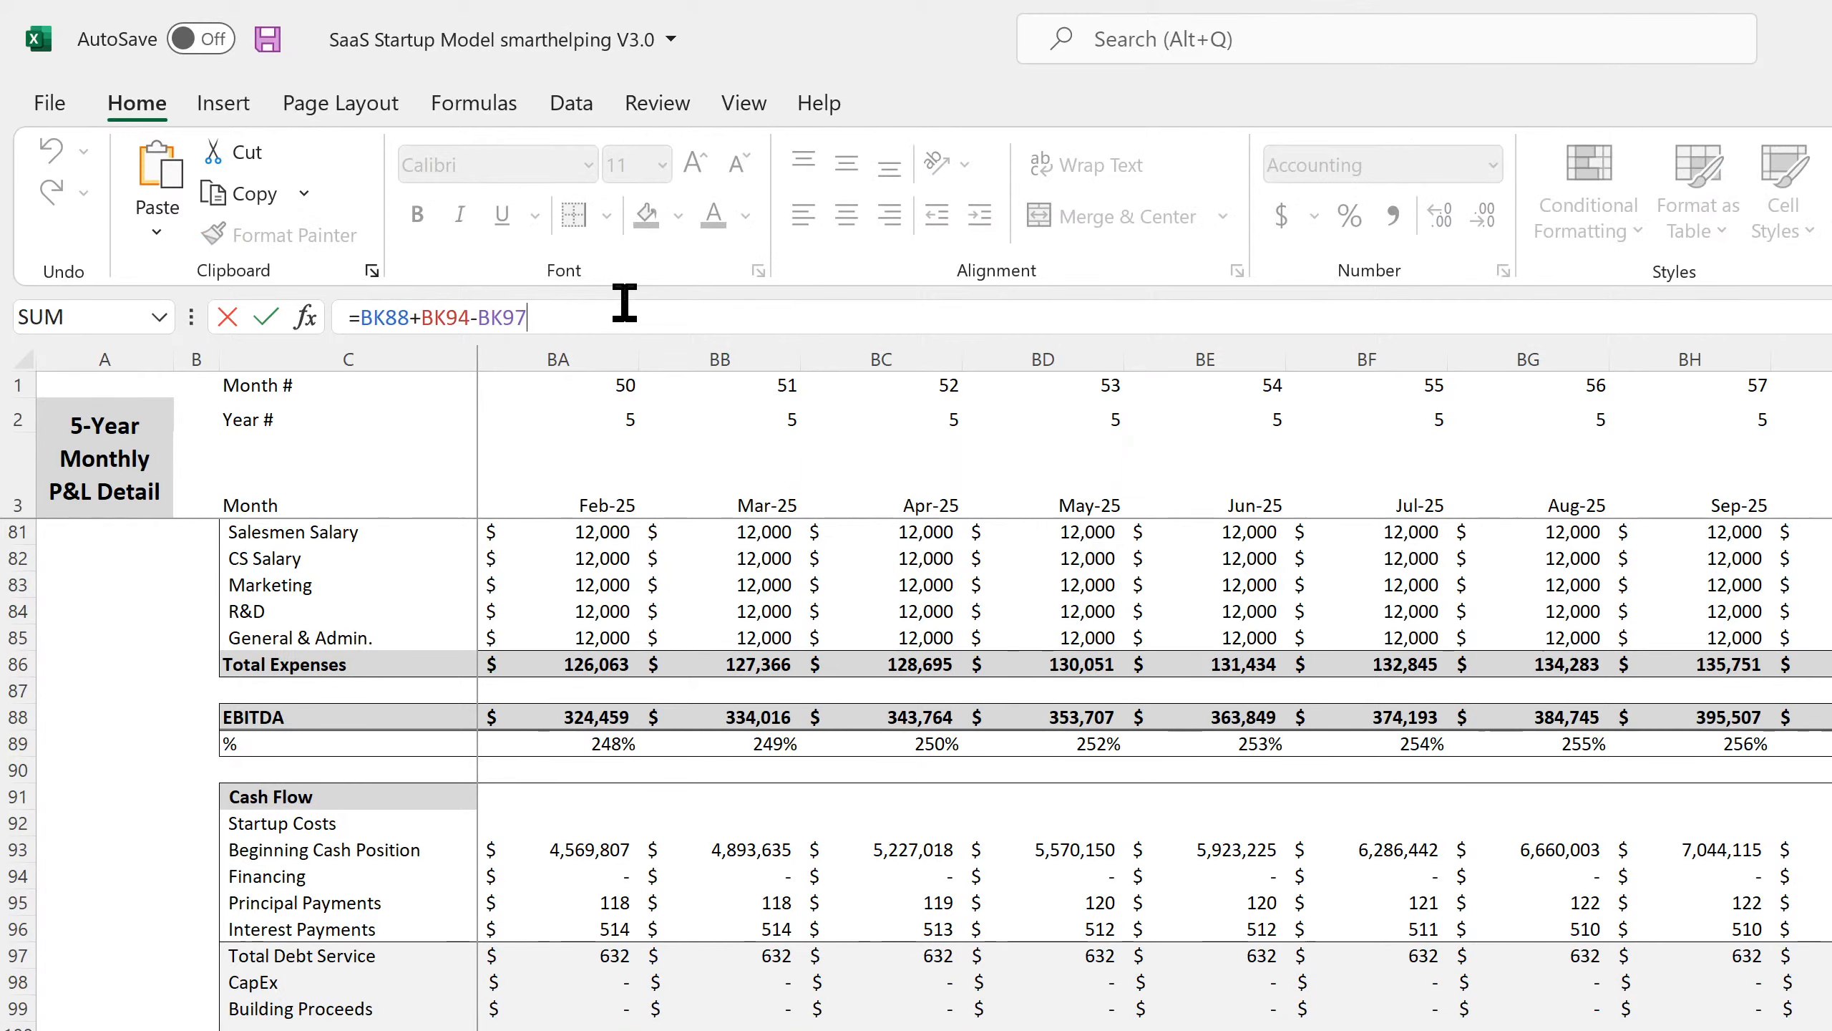
text(+)
key(Up)
key(Up)
key(Up)
text(+)
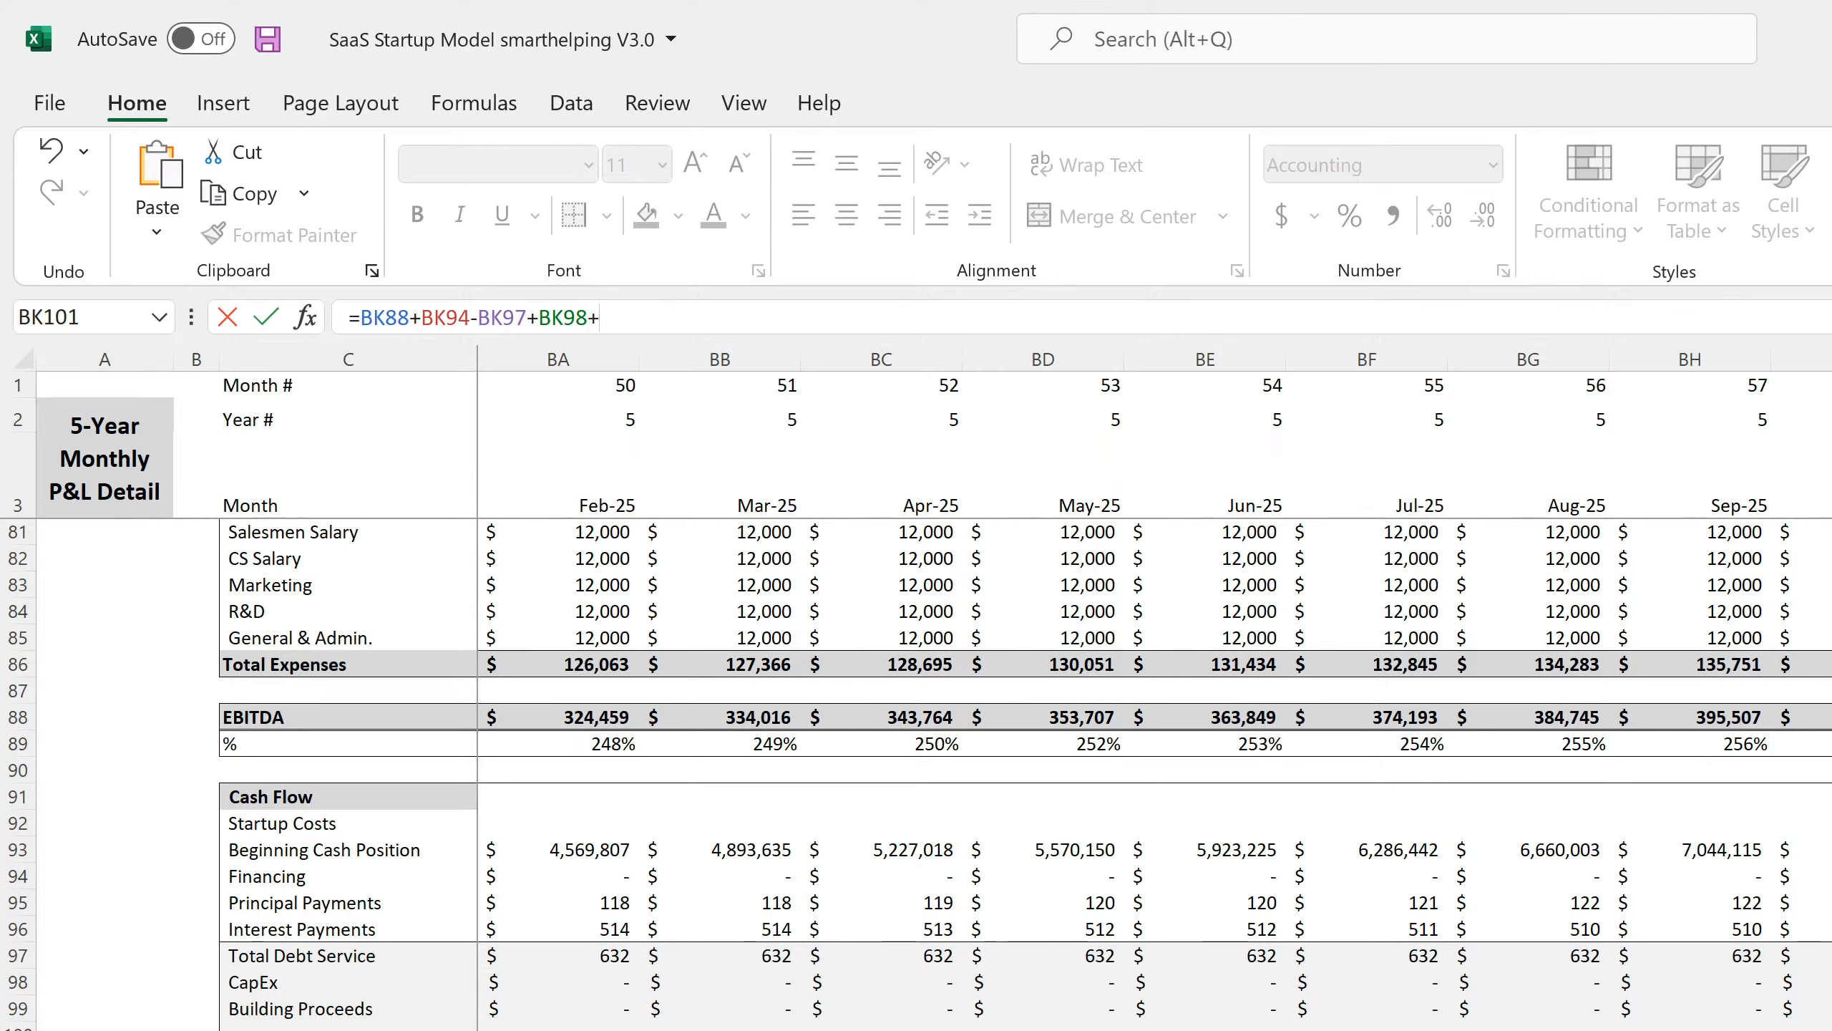
key(Up)
key(Up)
key(Return)
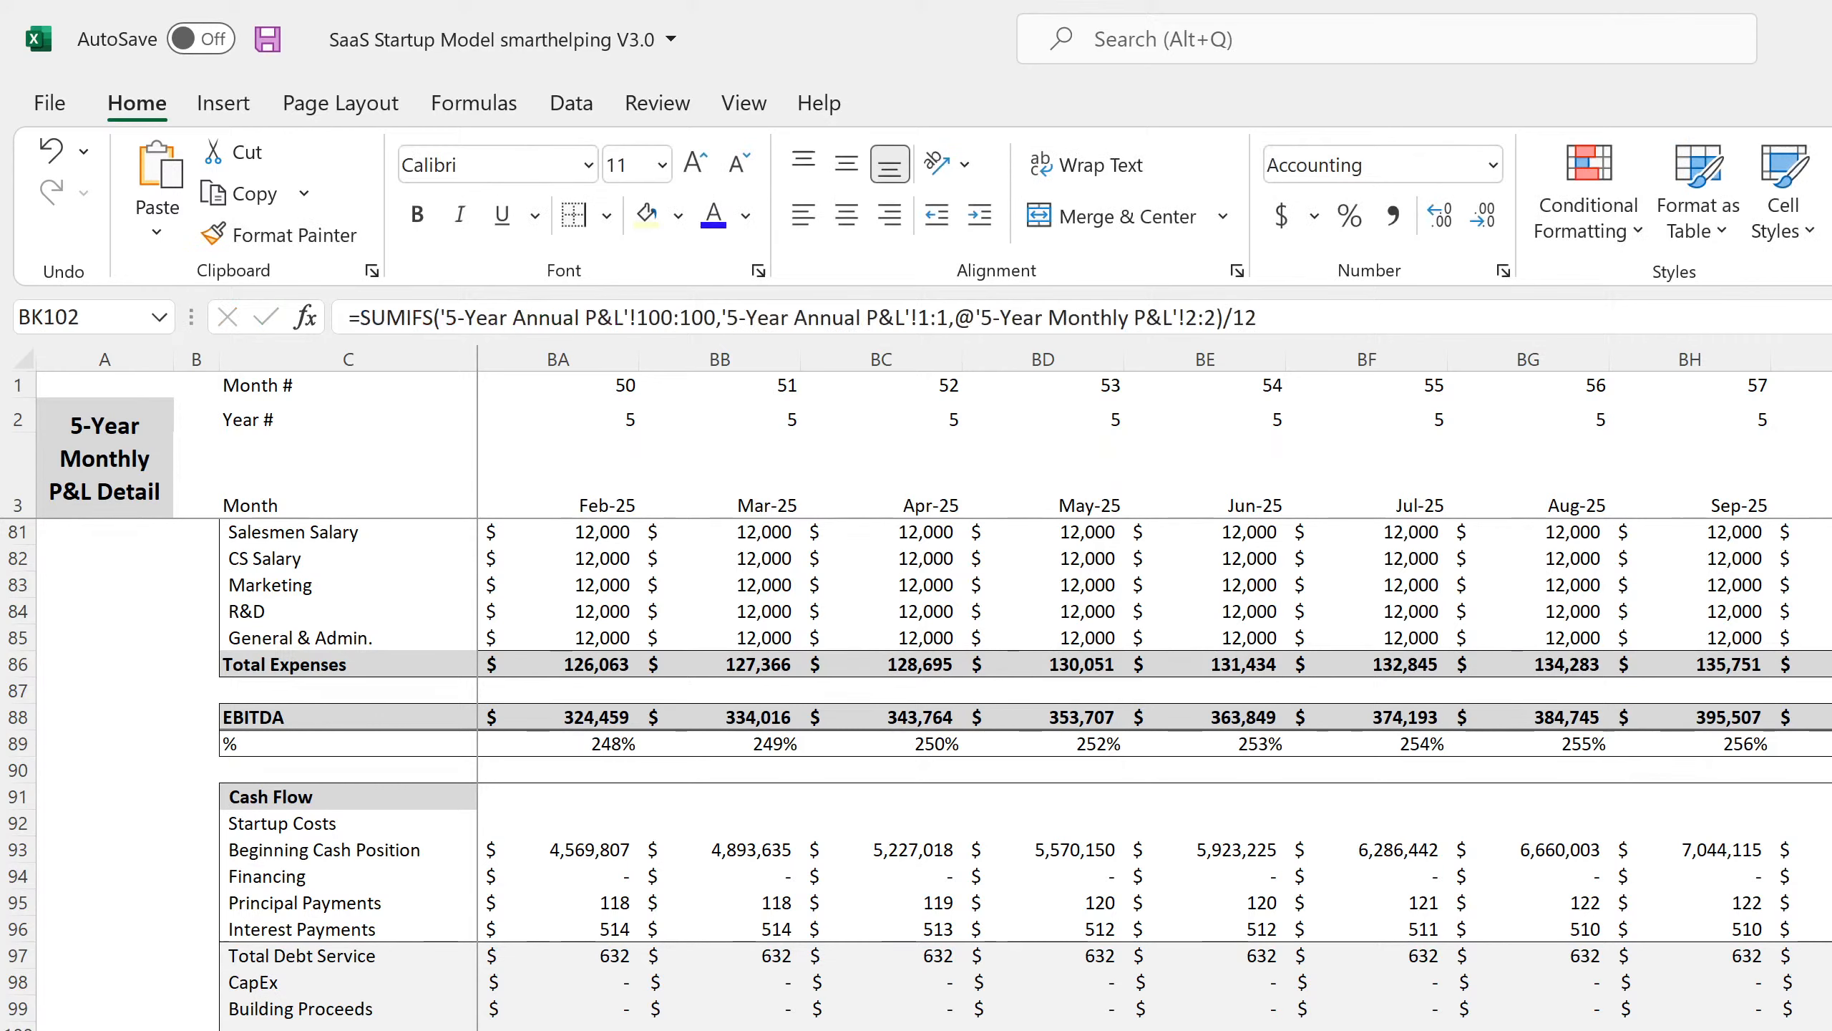
key(Up)
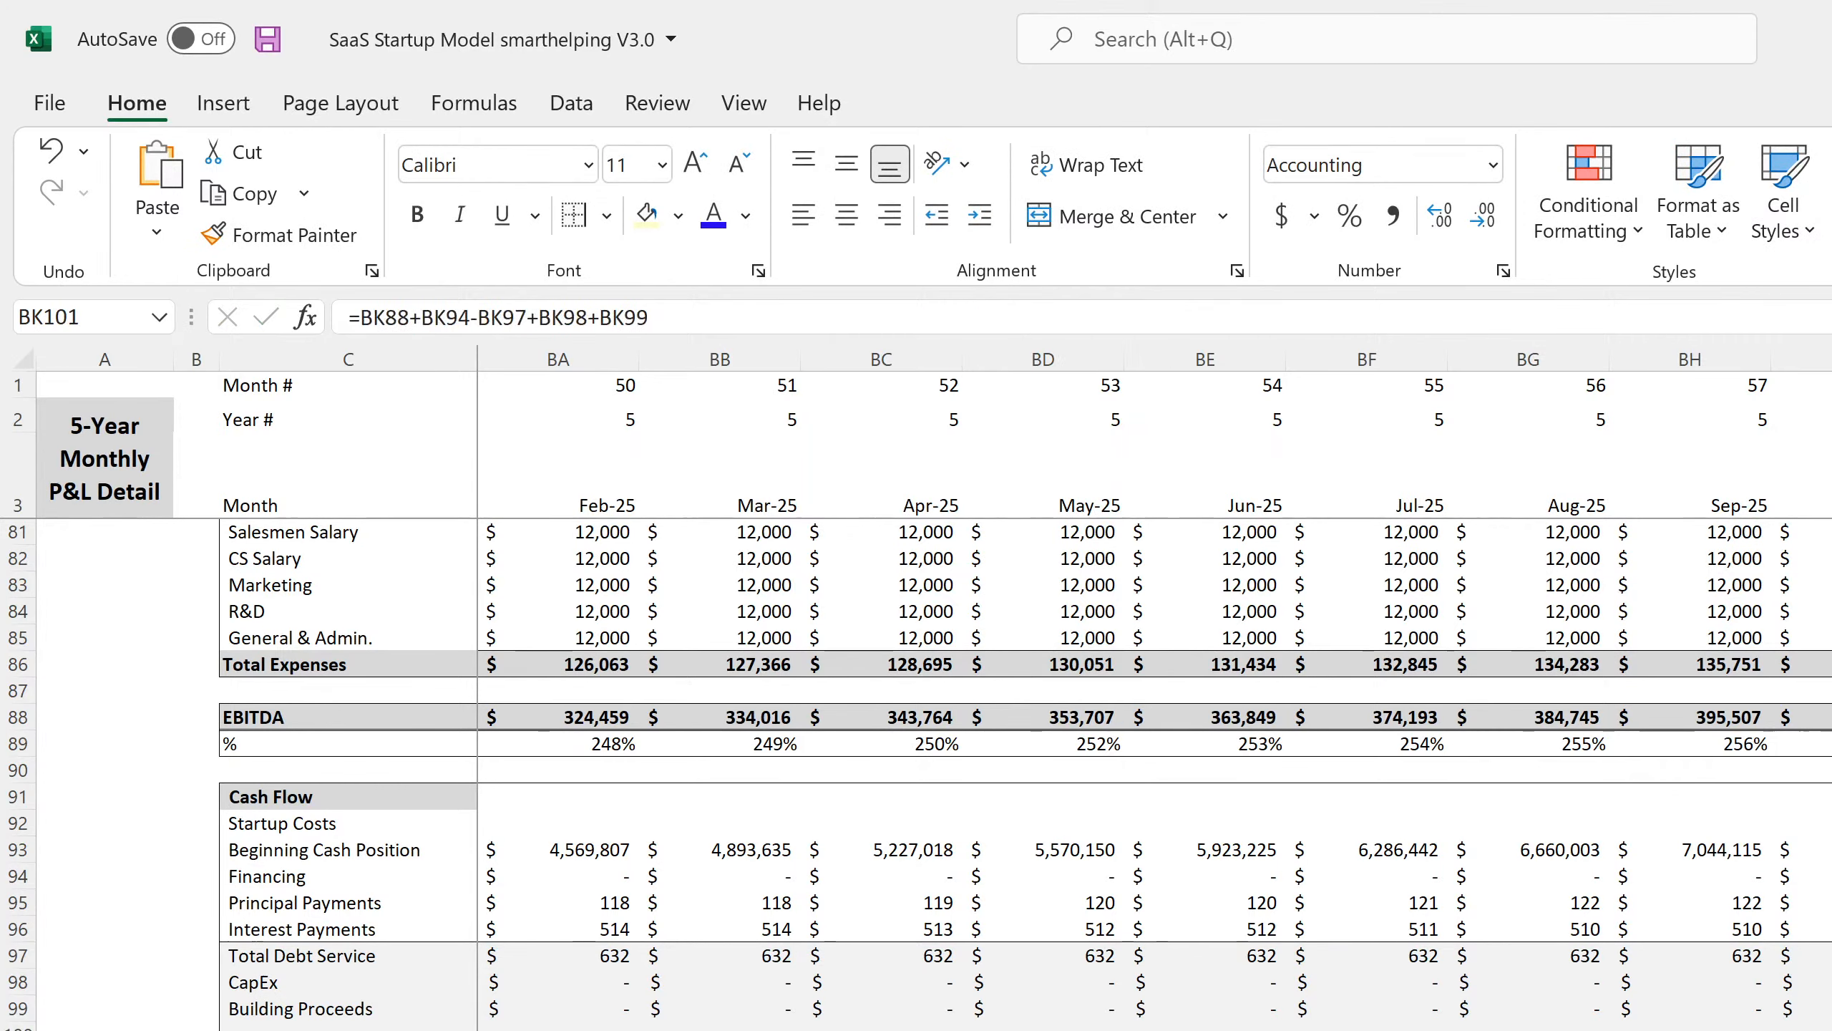
scroll(1329, 1015, left, 3)
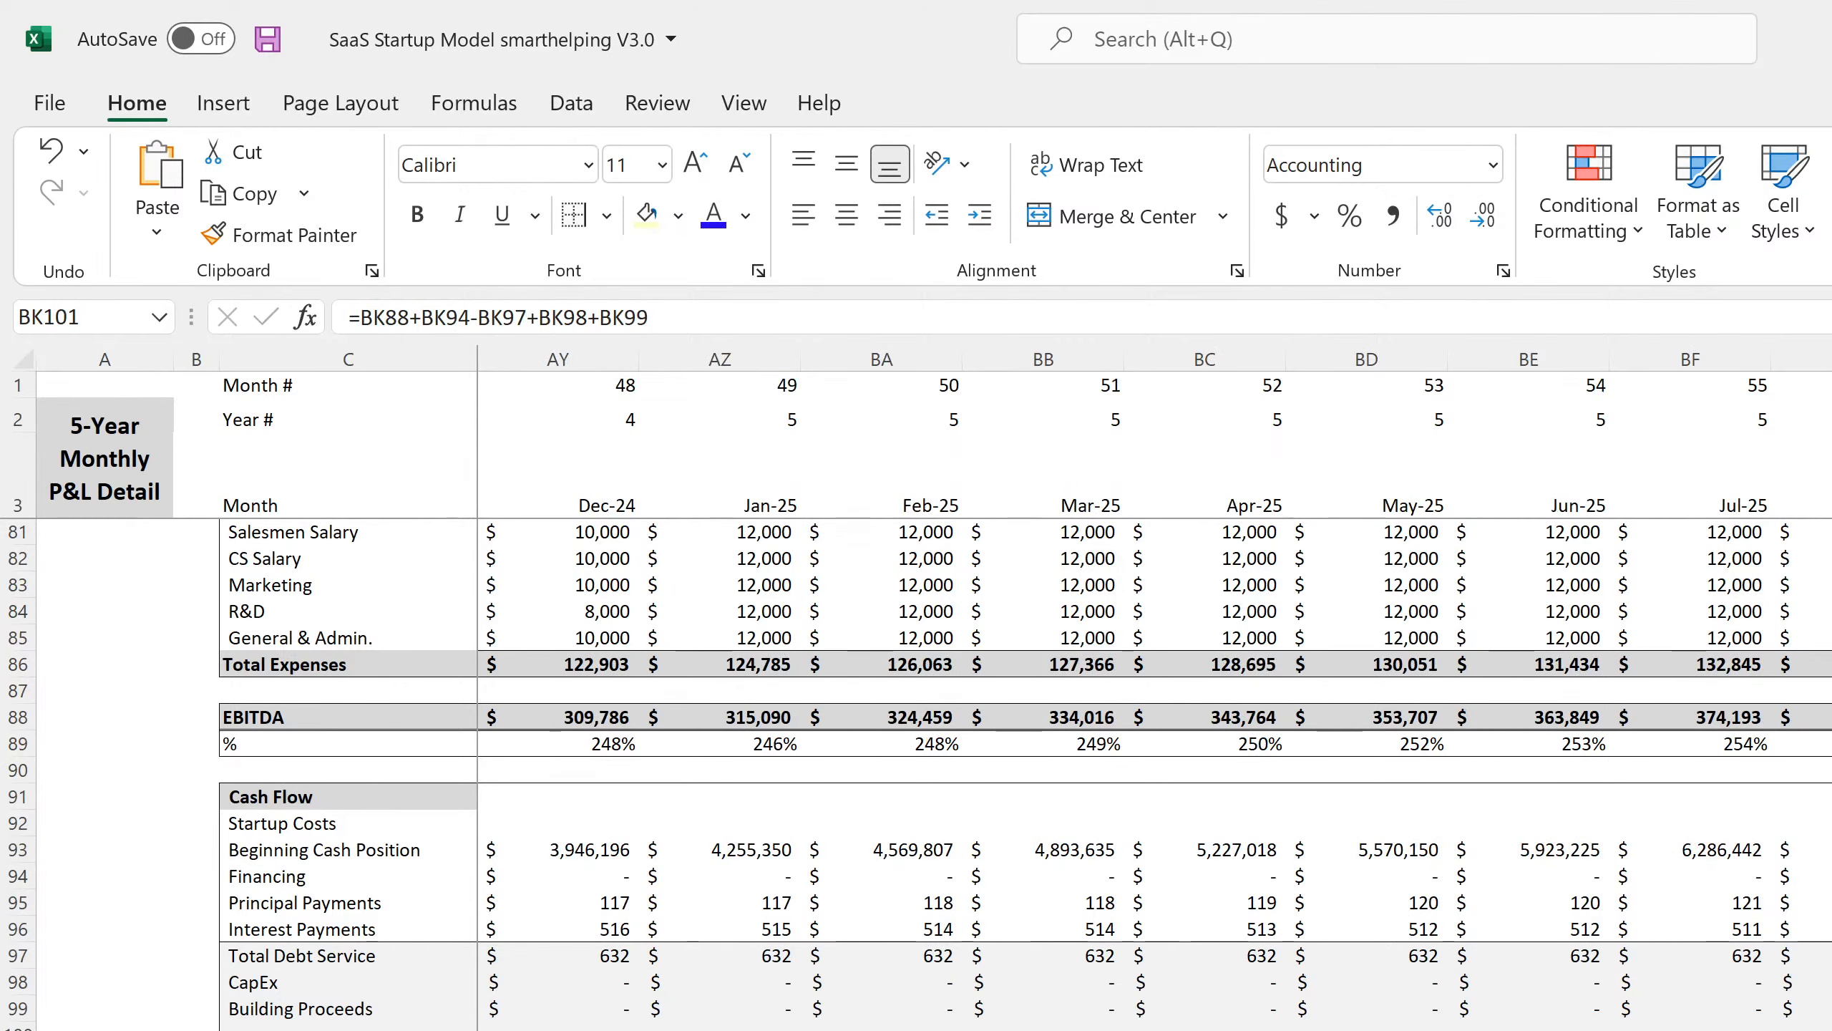
scroll(1329, 1015, left, 15)
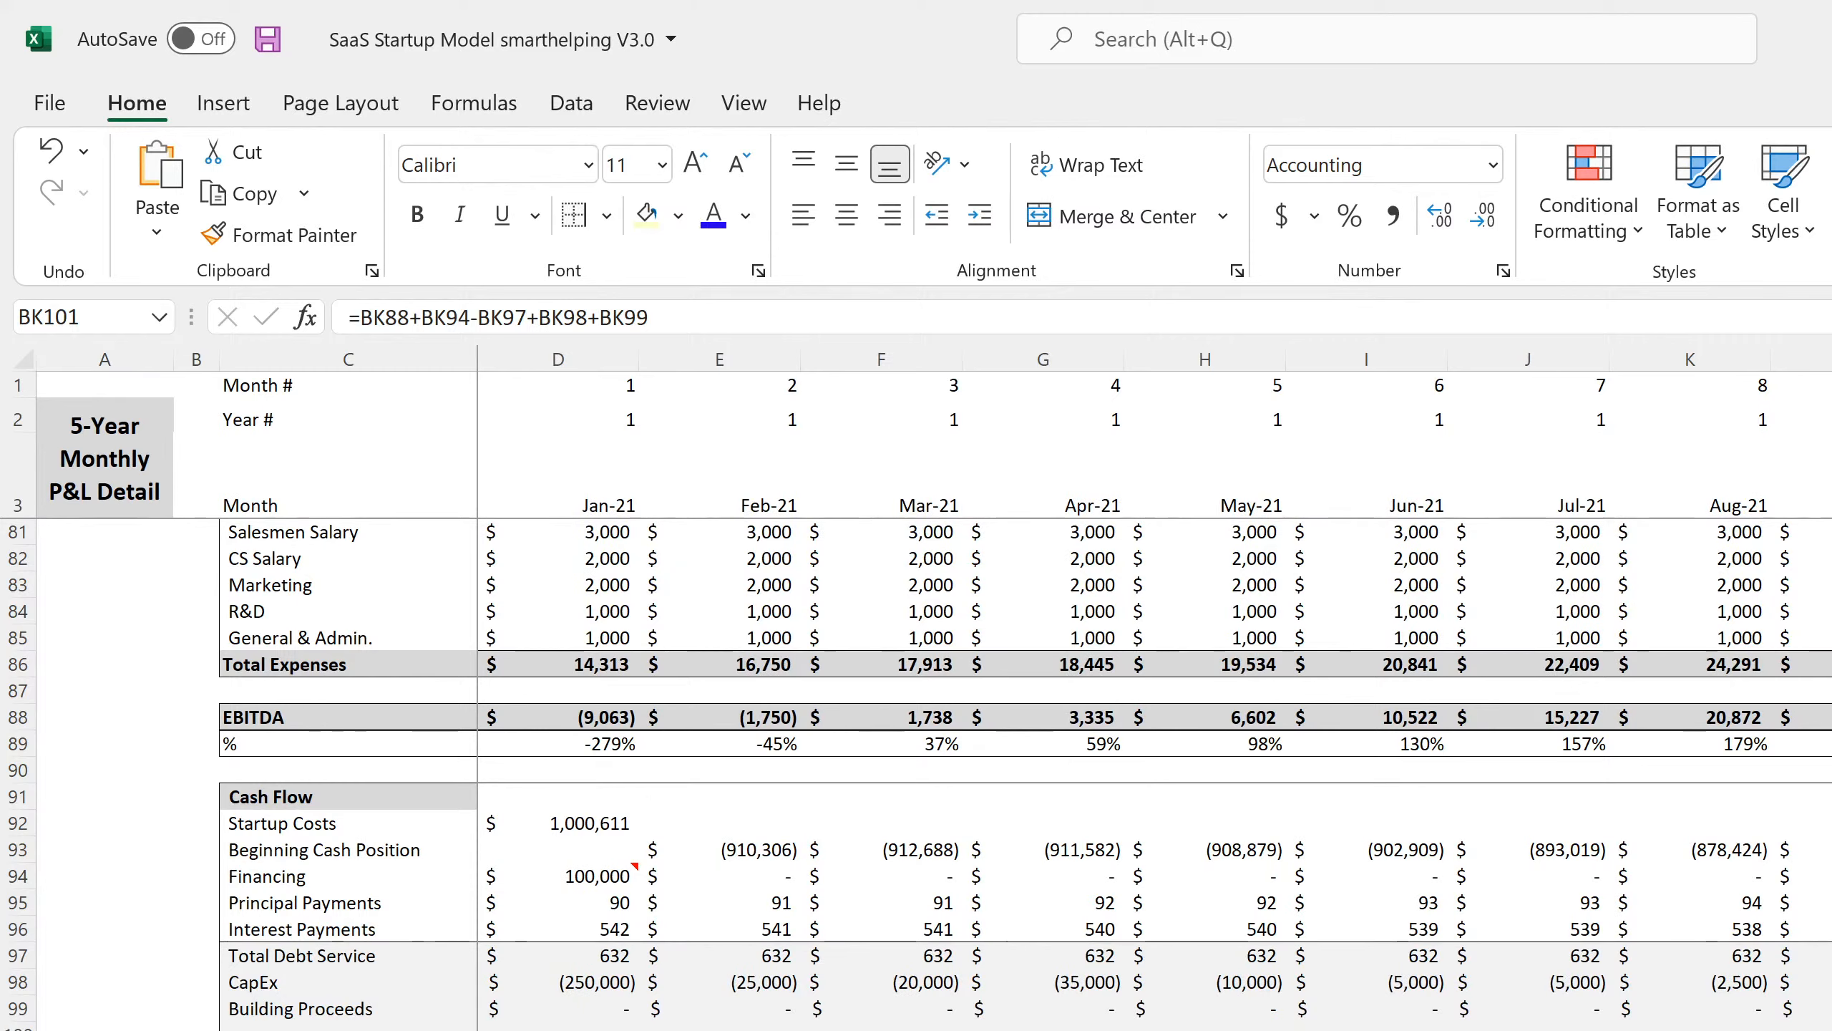
drag(505, 1030, 559, 1029)
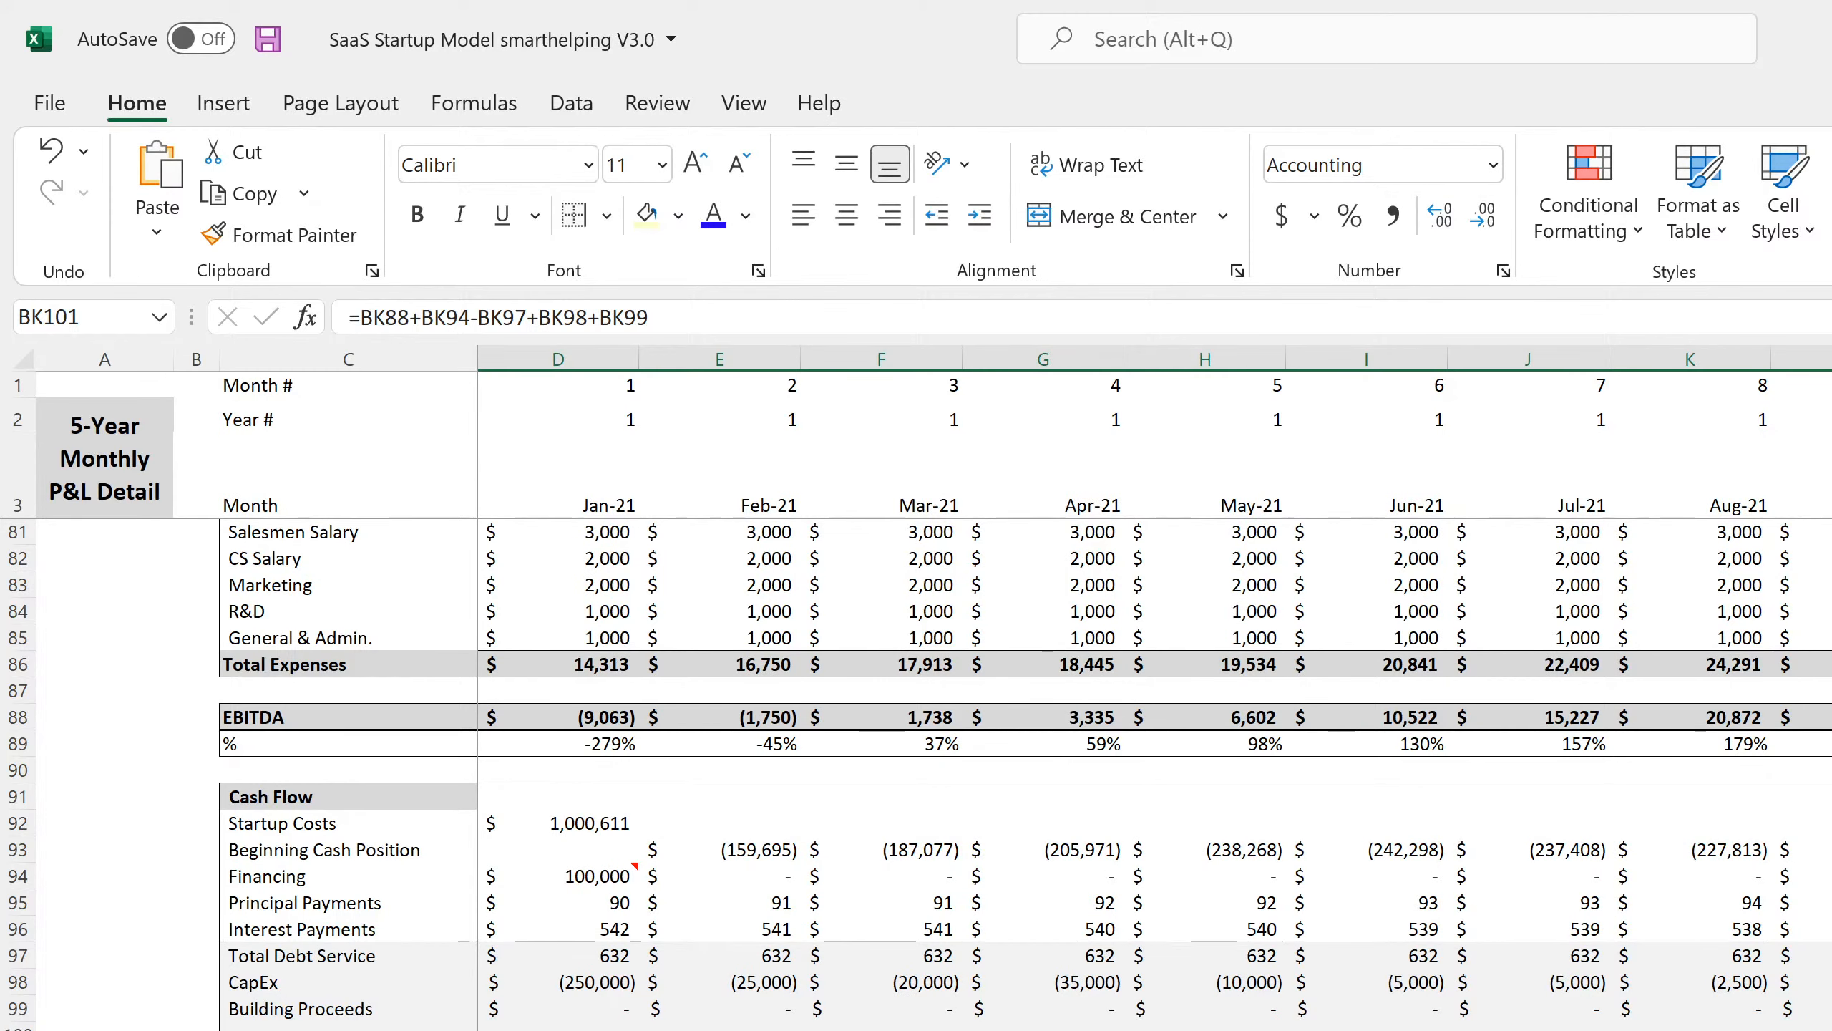
Make the Jan-21 net cash formula also subtract Startup Costs (-D92).
click(559, 1029)
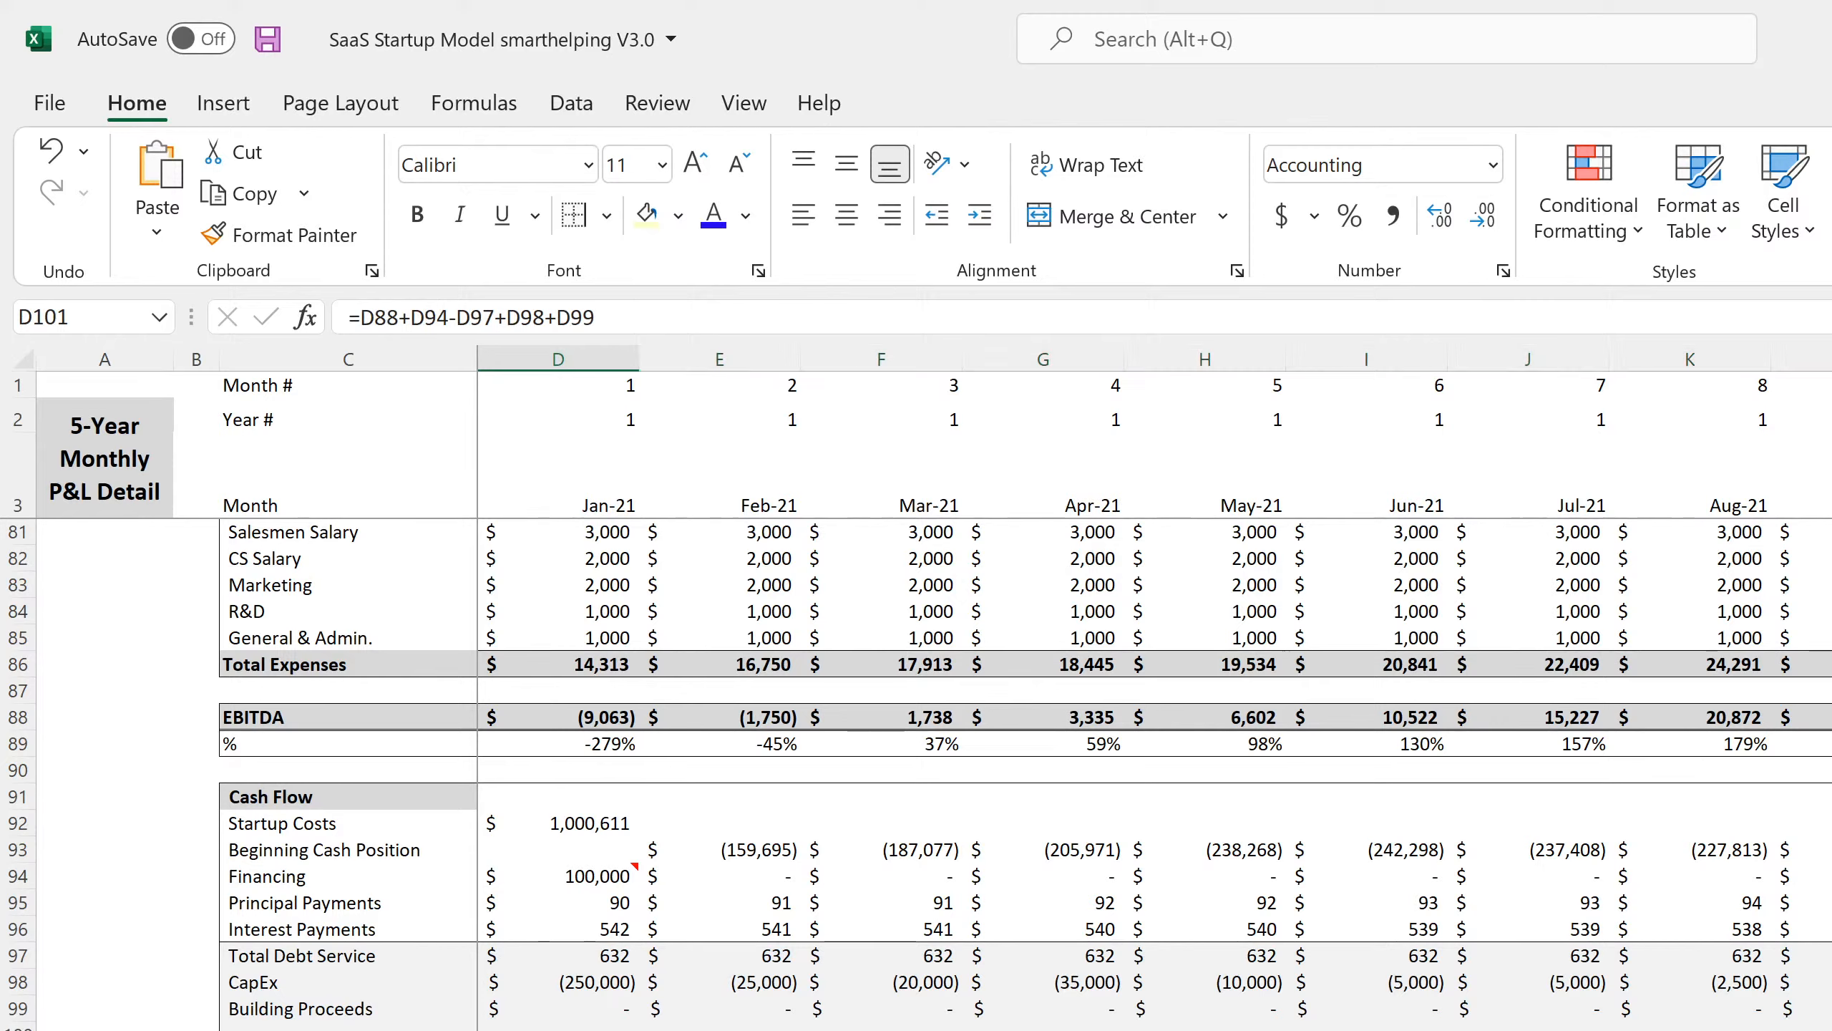
key(F2)
click(682, 315)
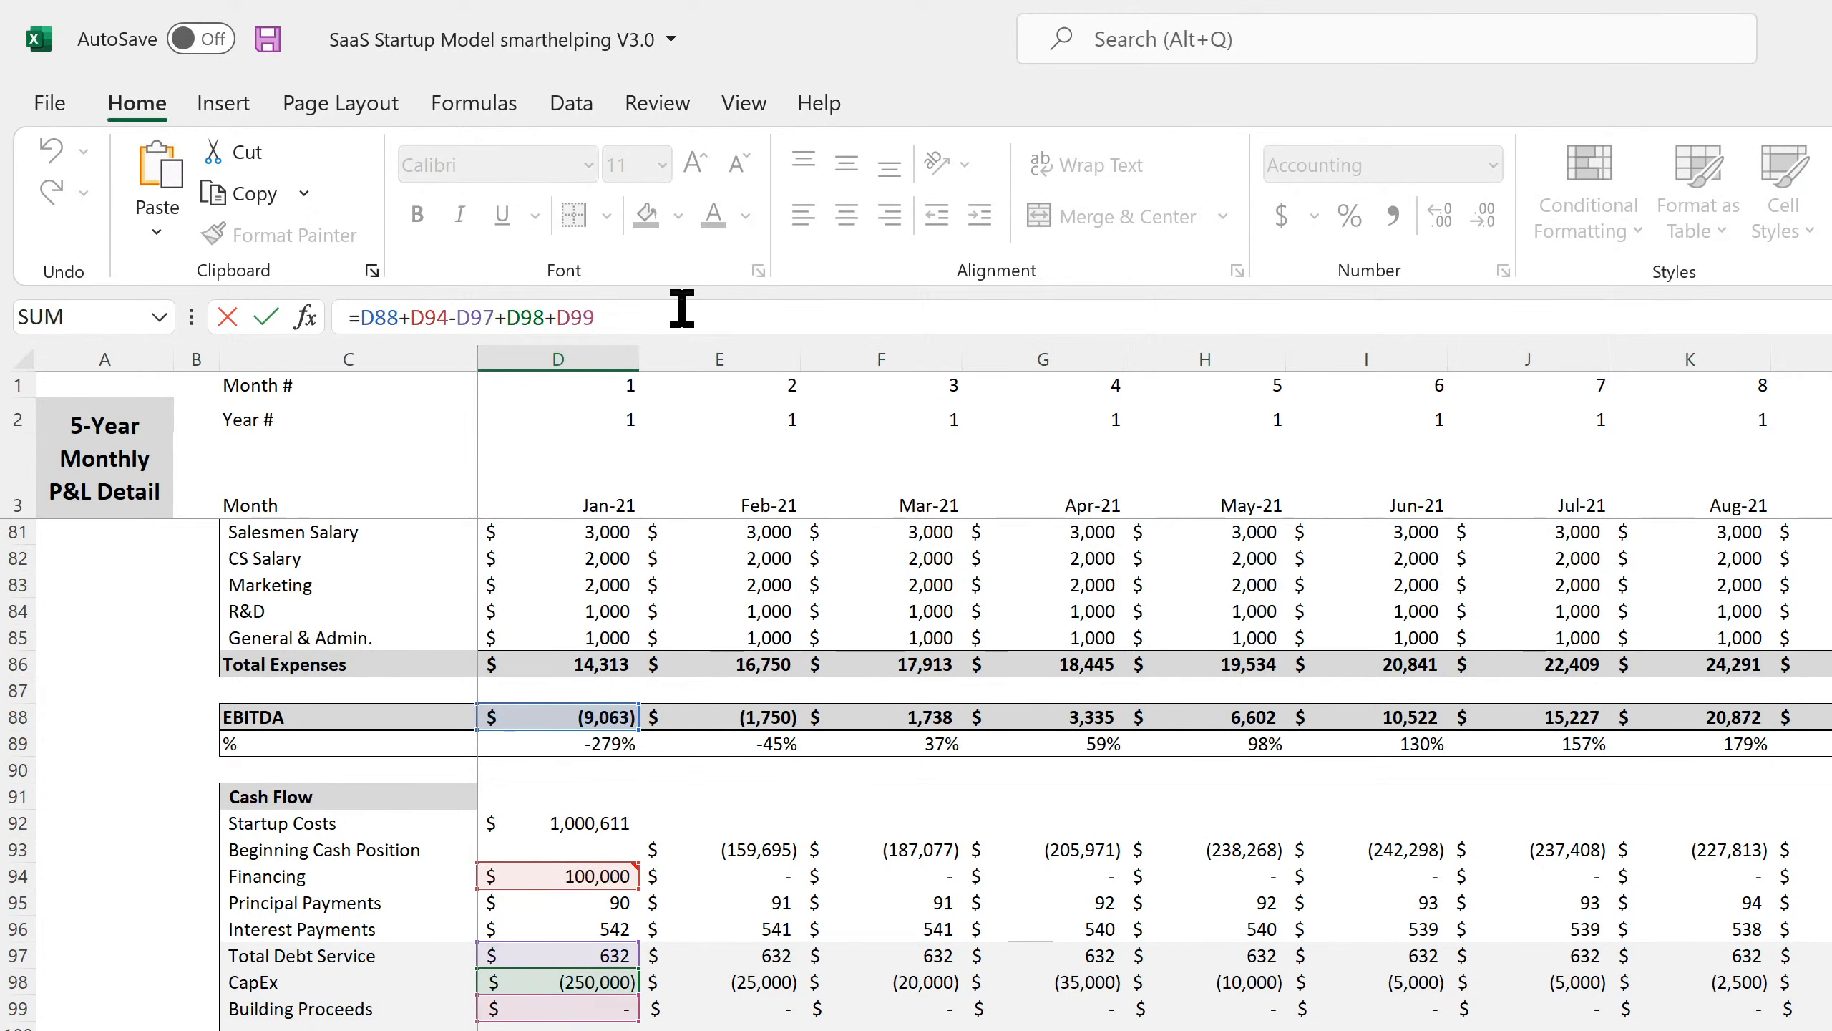
text(-)
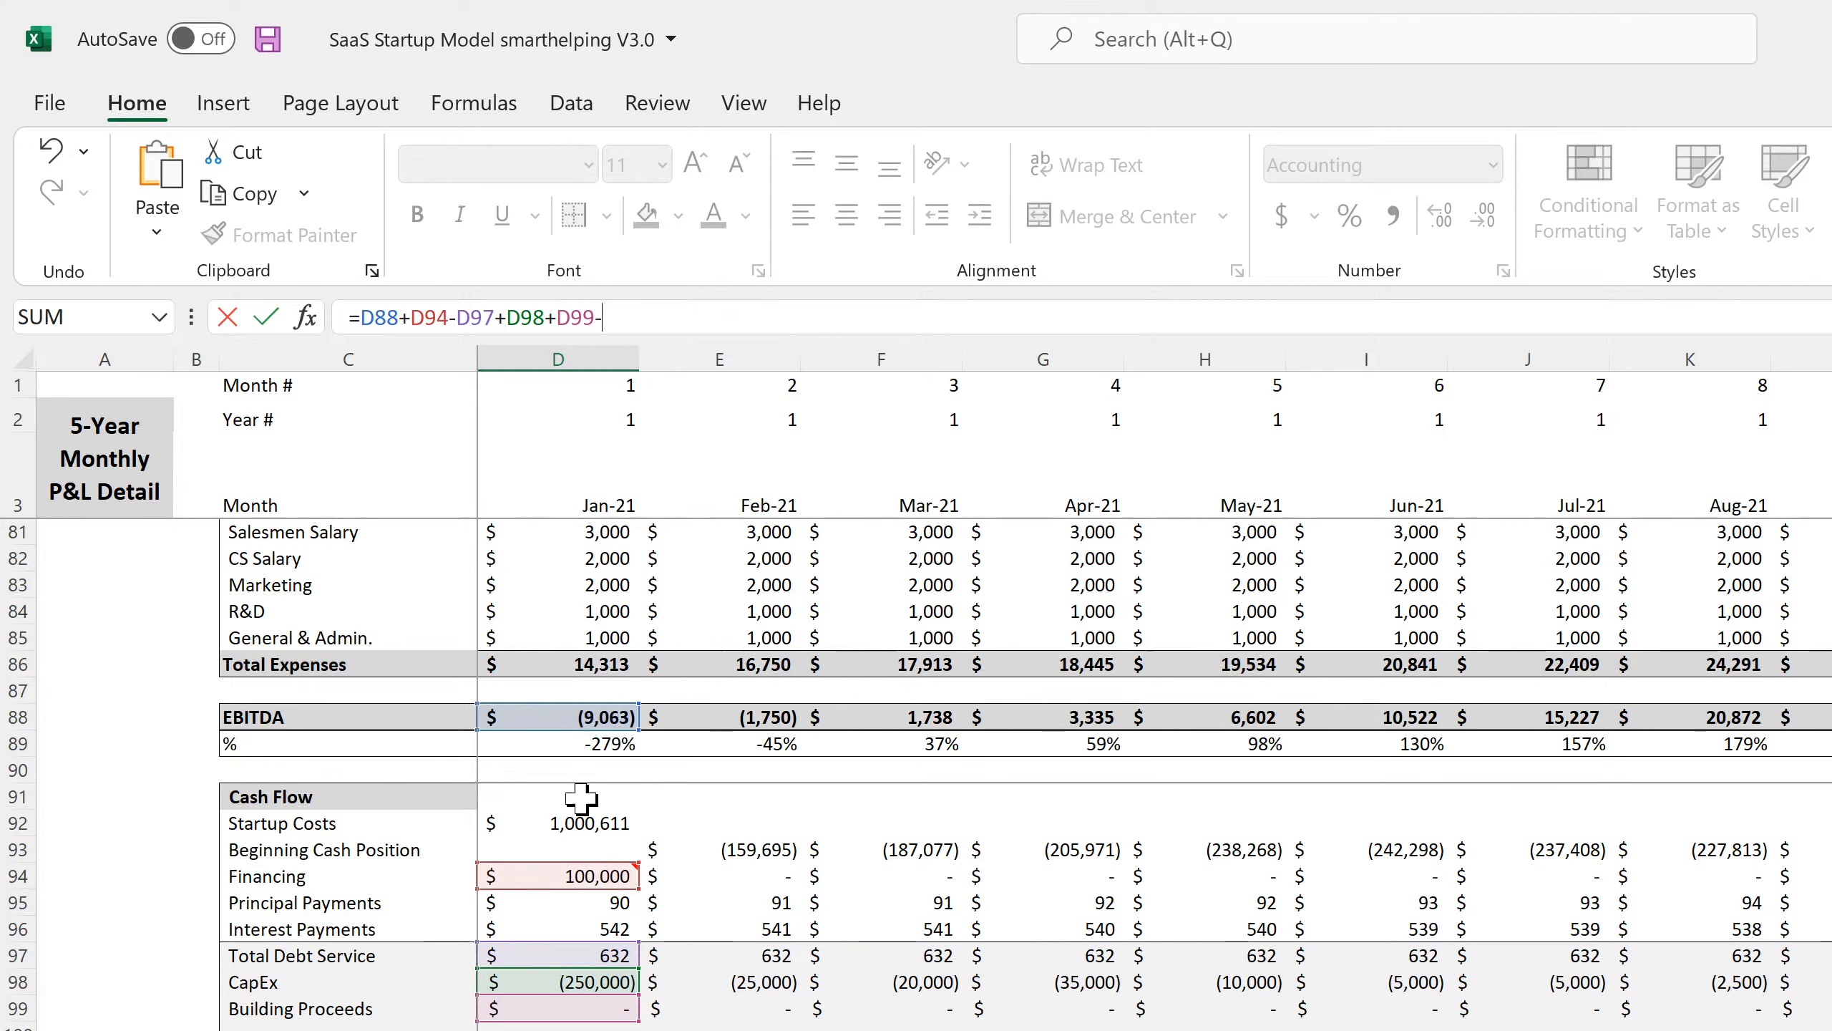
click(577, 823)
key(Return)
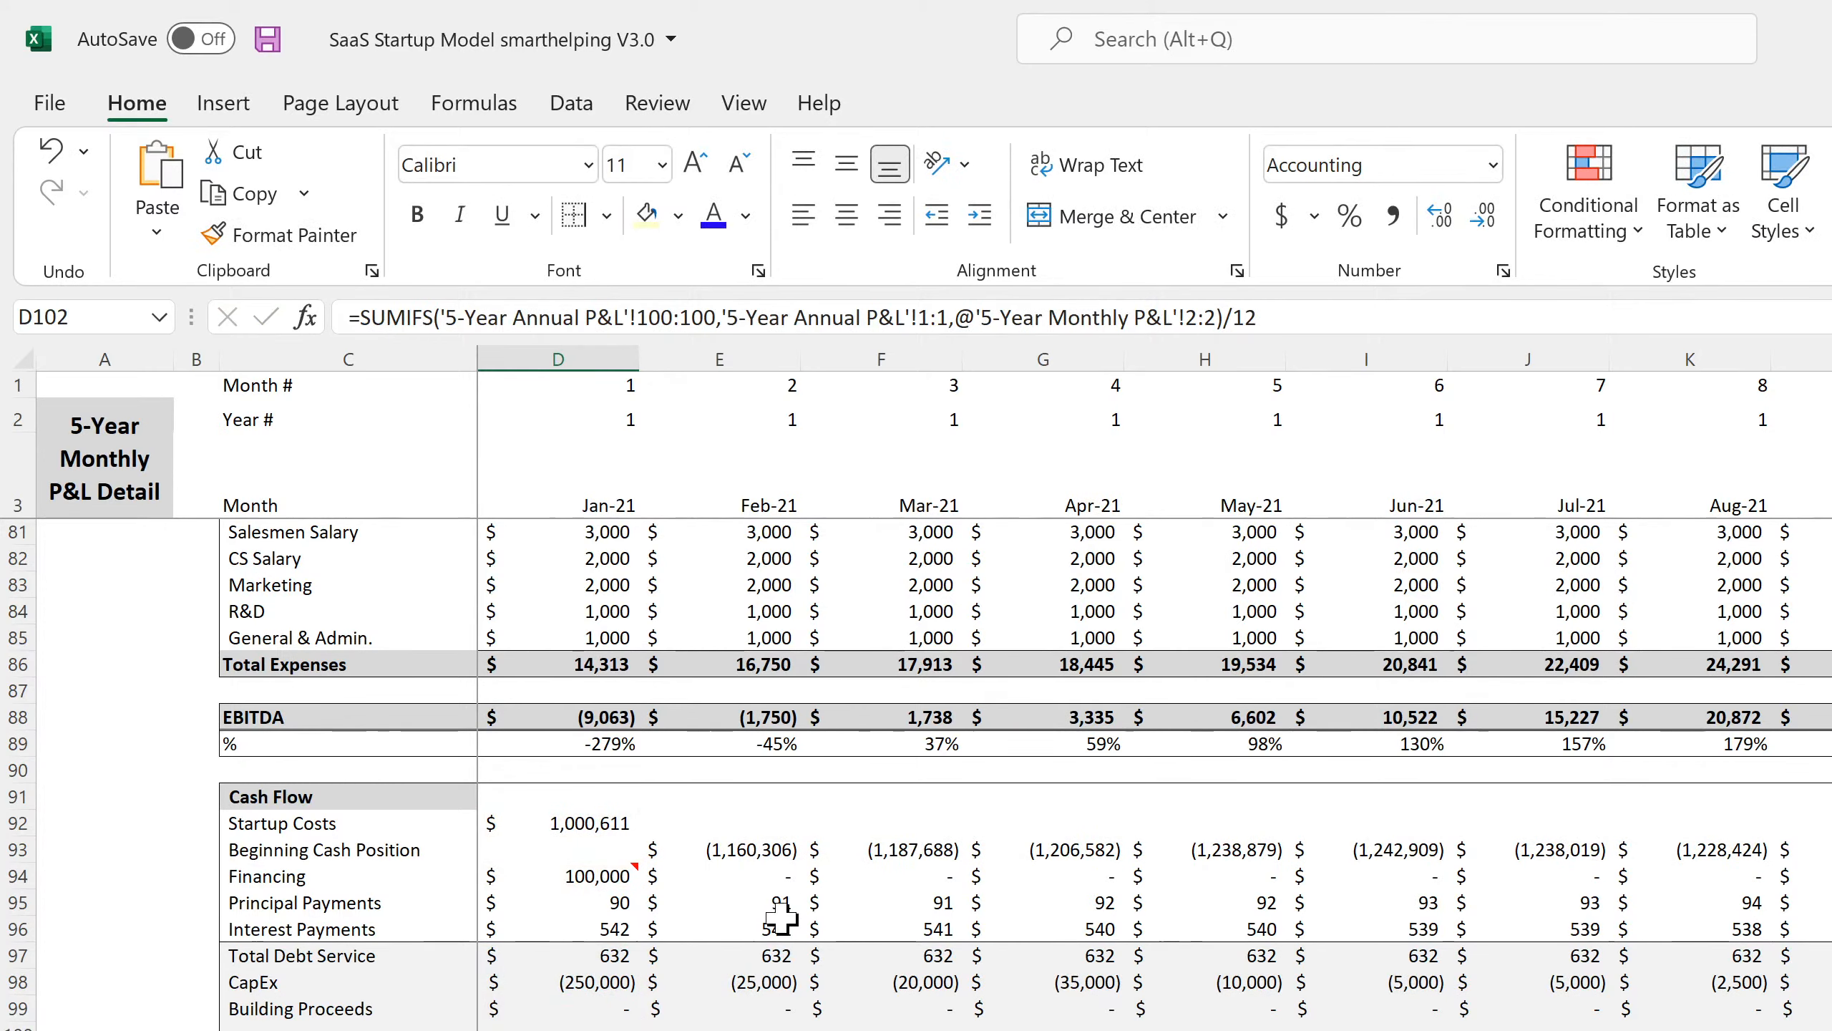
Save the workbook and review the D103 and row 102 formulas.
click(268, 38)
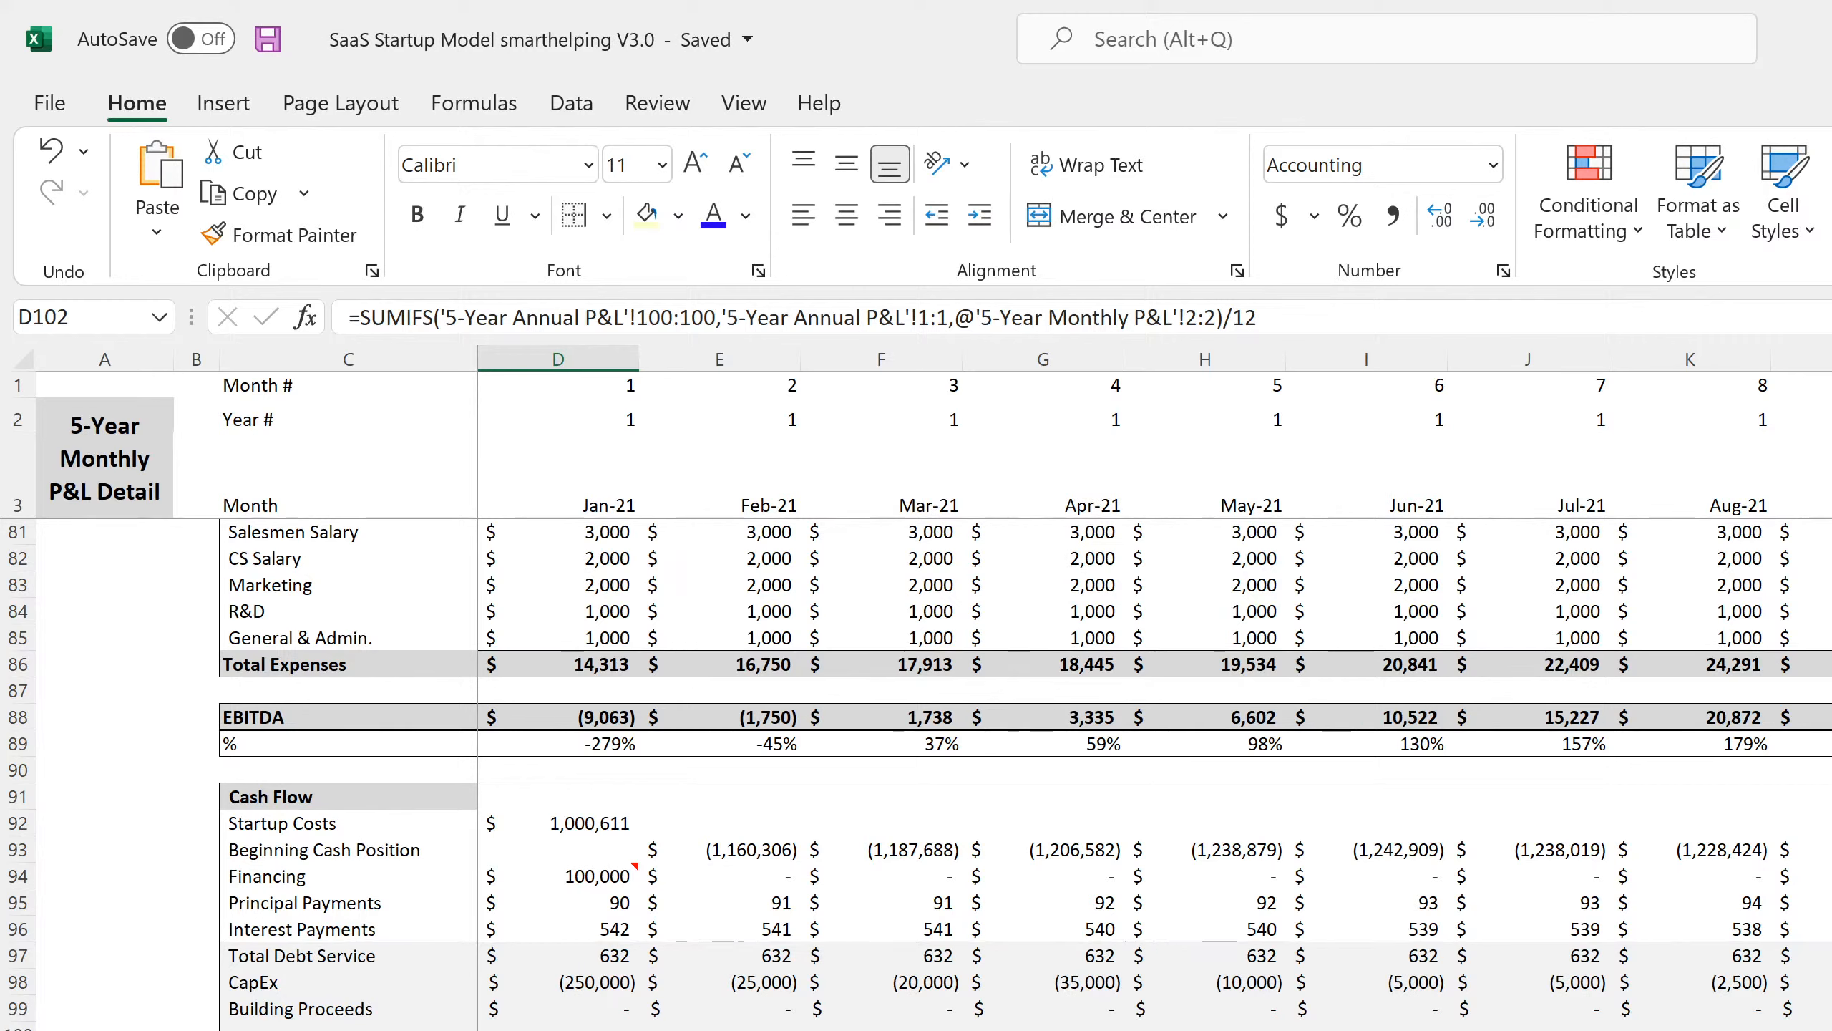
key(Down)
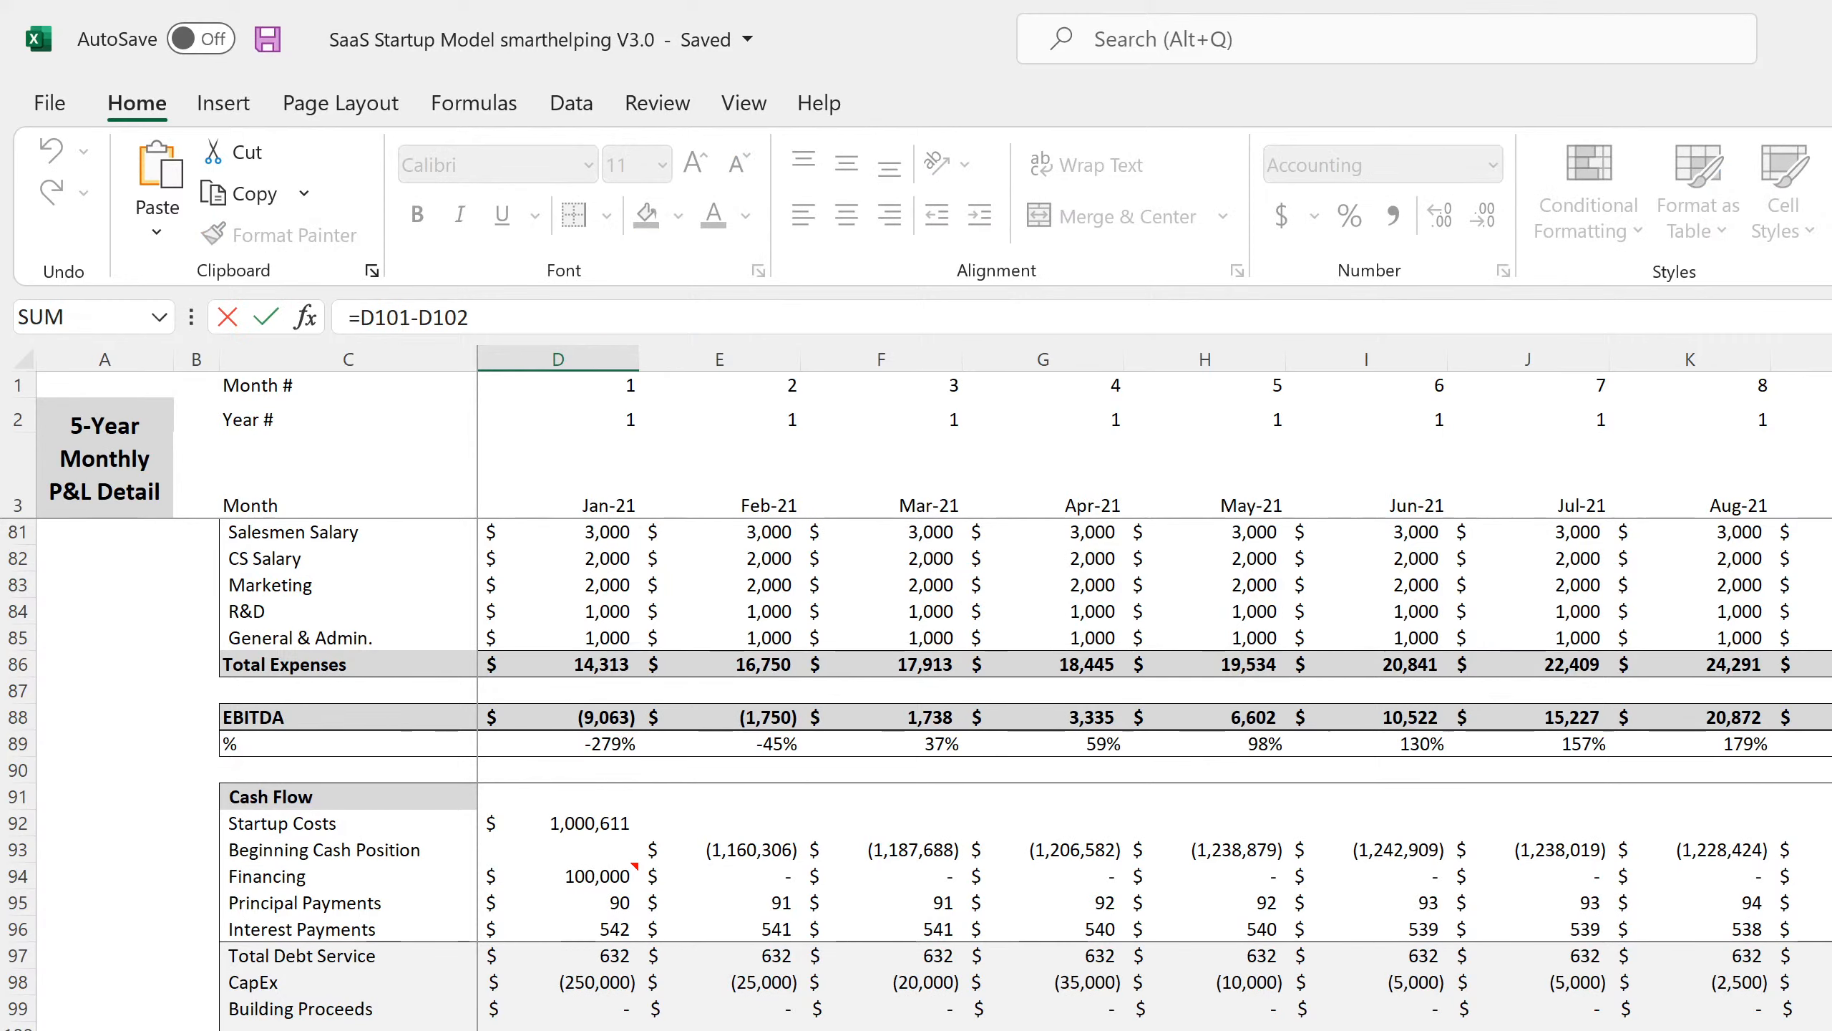
key(Return)
key(Up)
key(Up)
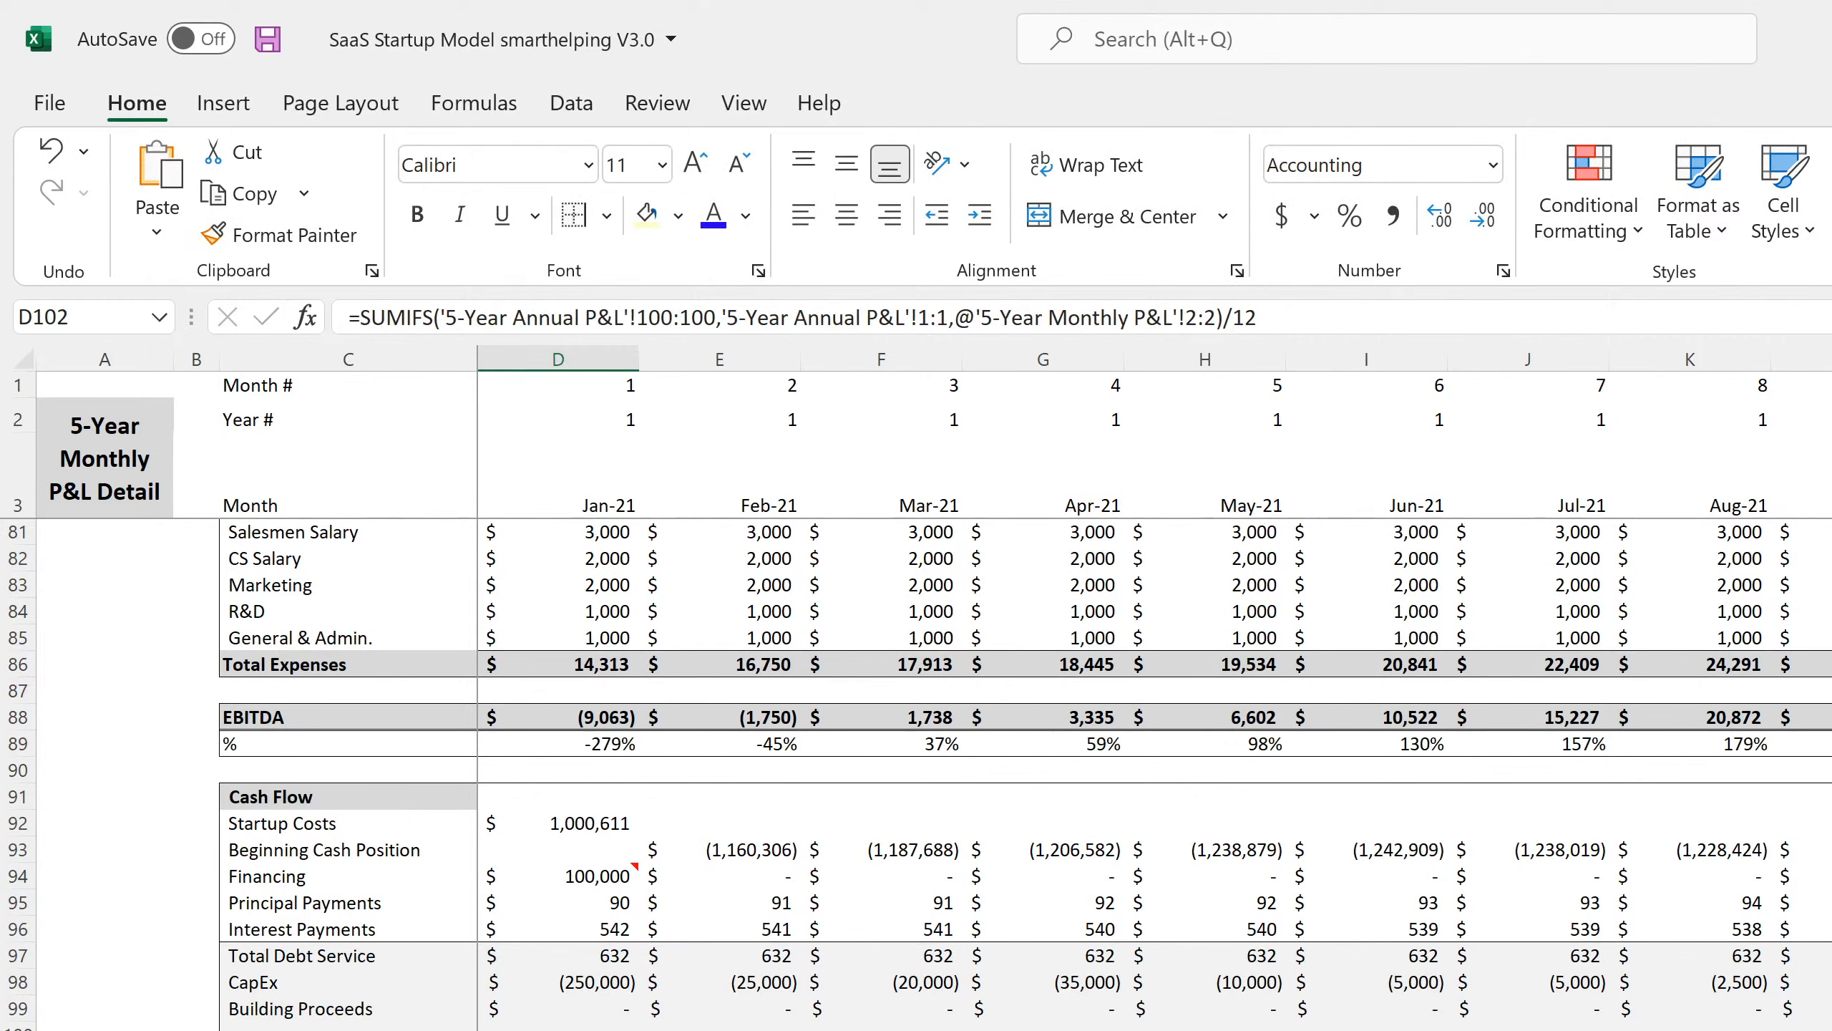
key(Right)
key(Left)
Link D102 to Income Statement - Monthly C96 income taxes and fill it across all months.
text(=)
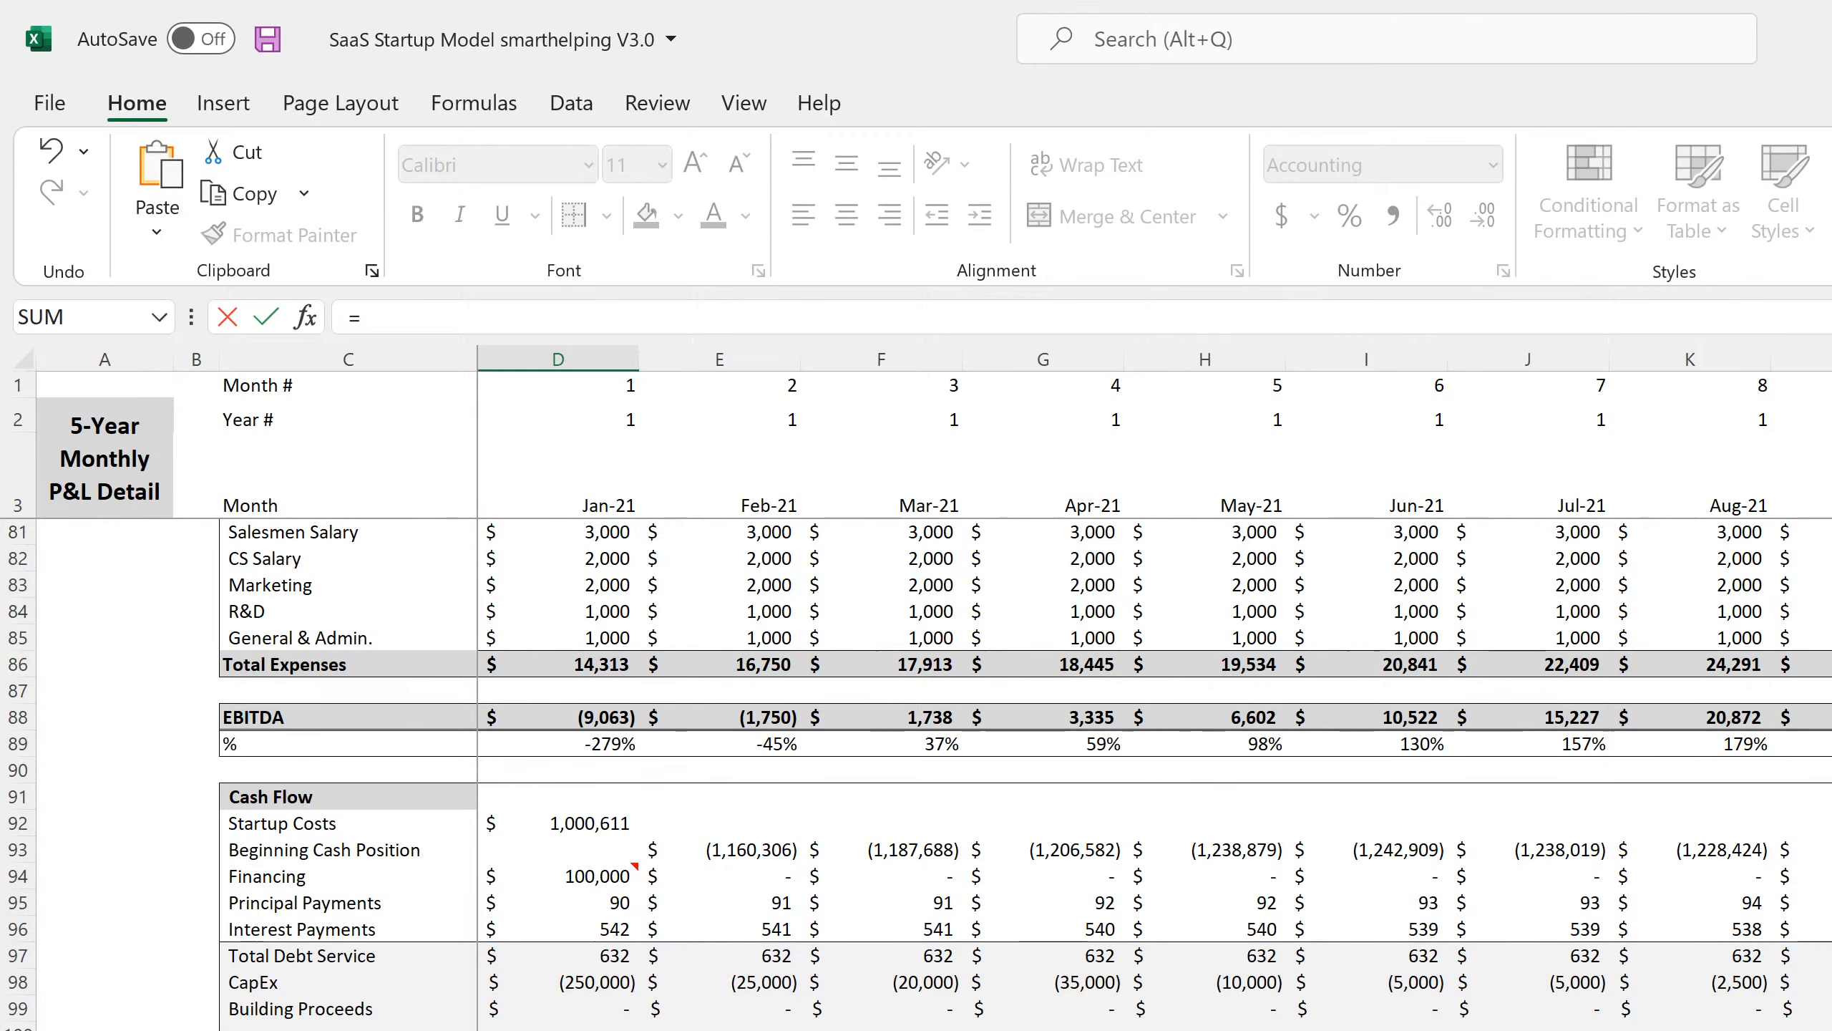
key(ctrl+Page_Down)
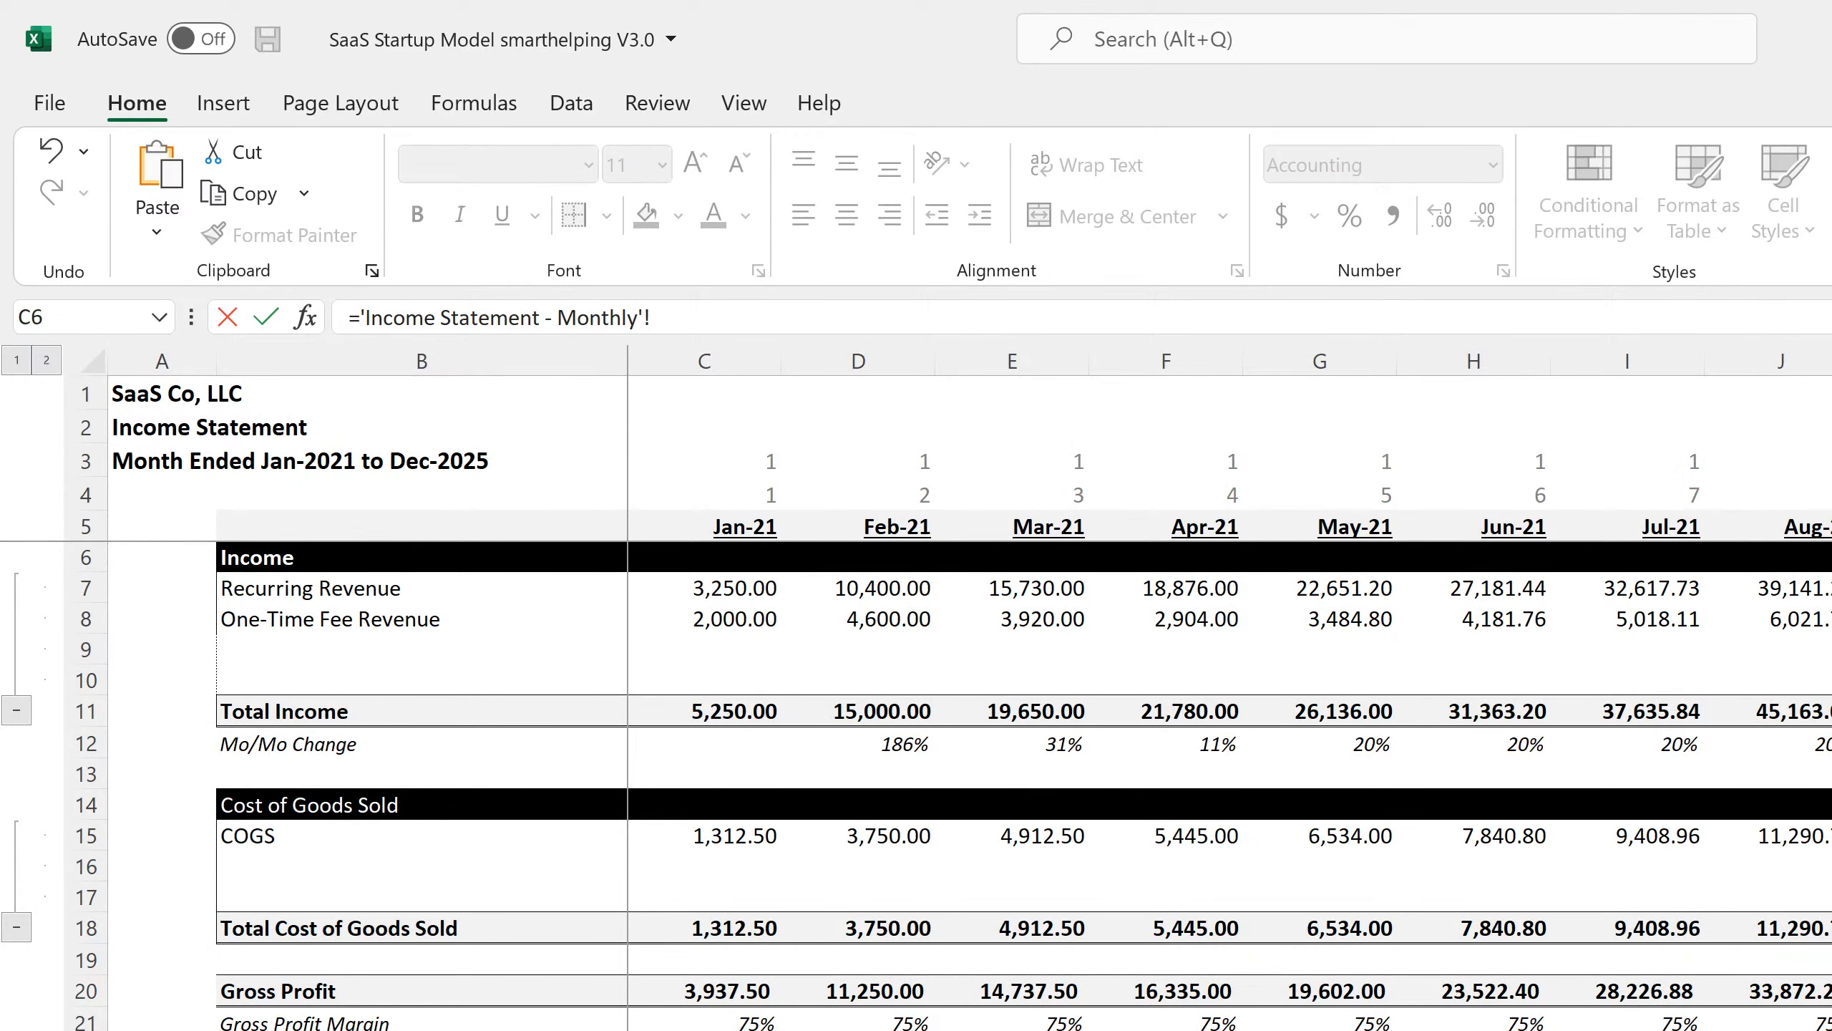
scroll(916, 787, down, 18)
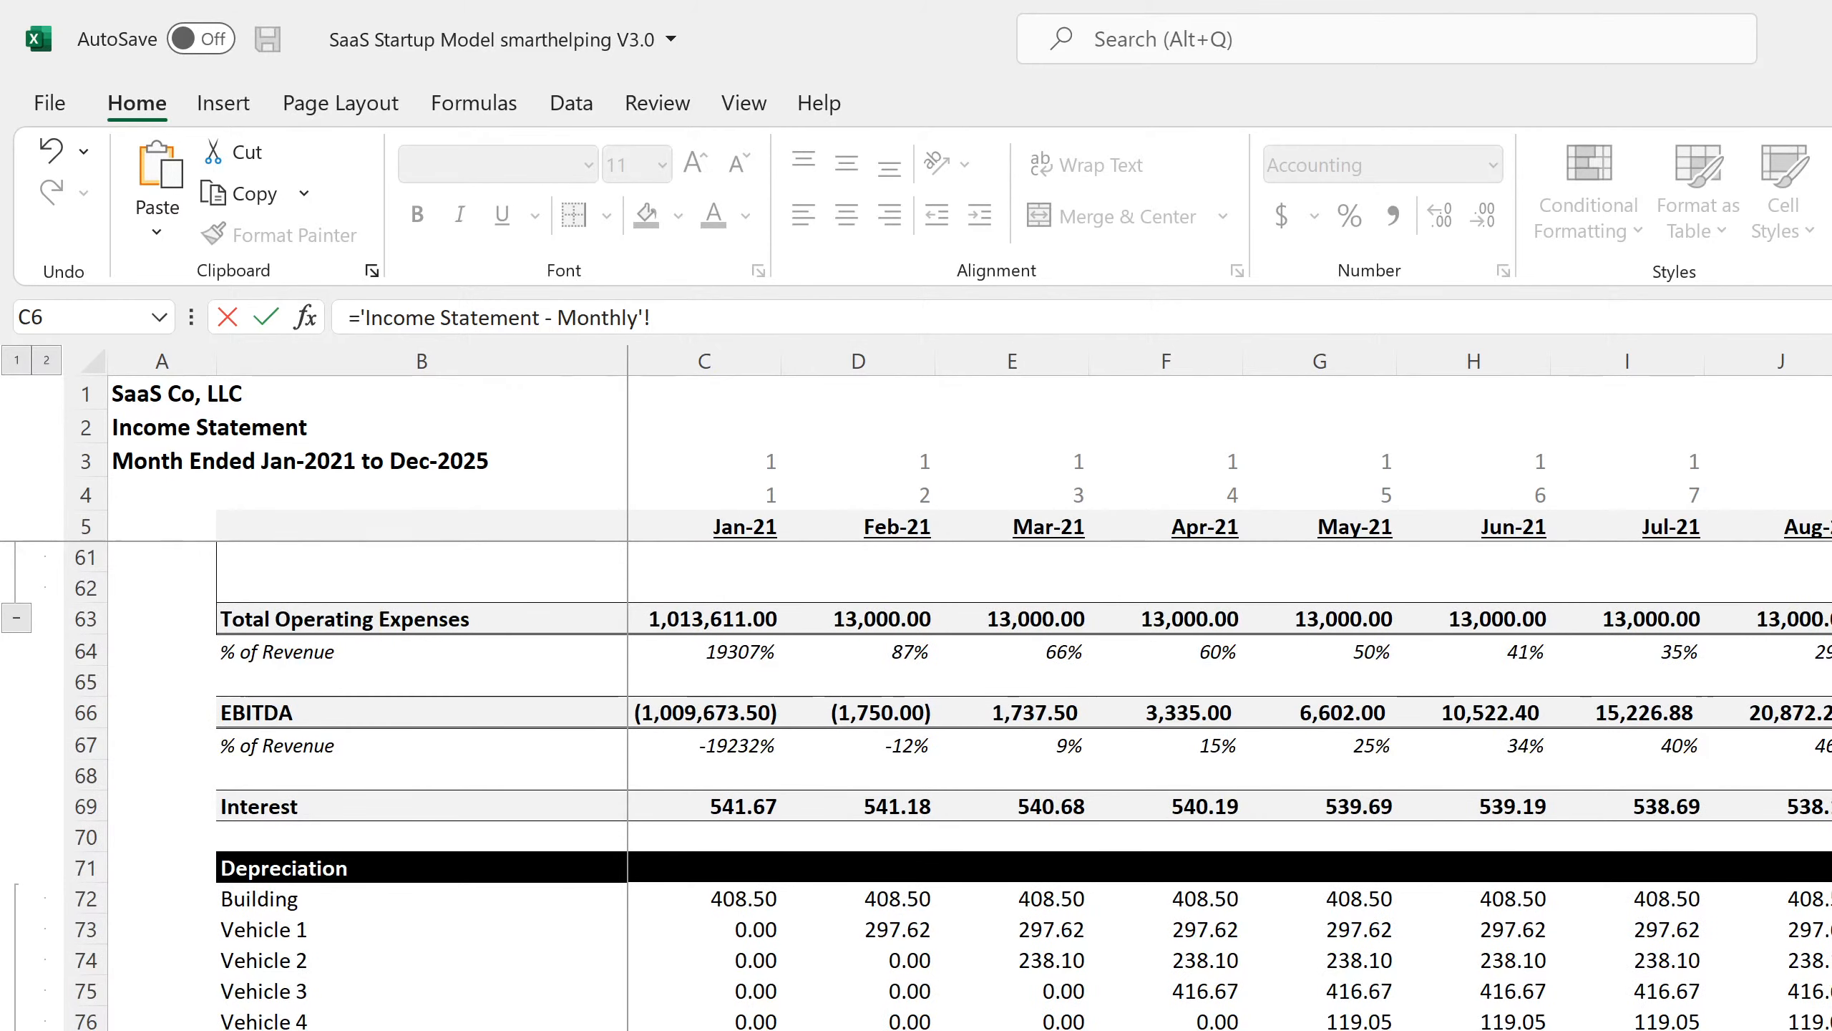
scroll(740, 697, down, 11)
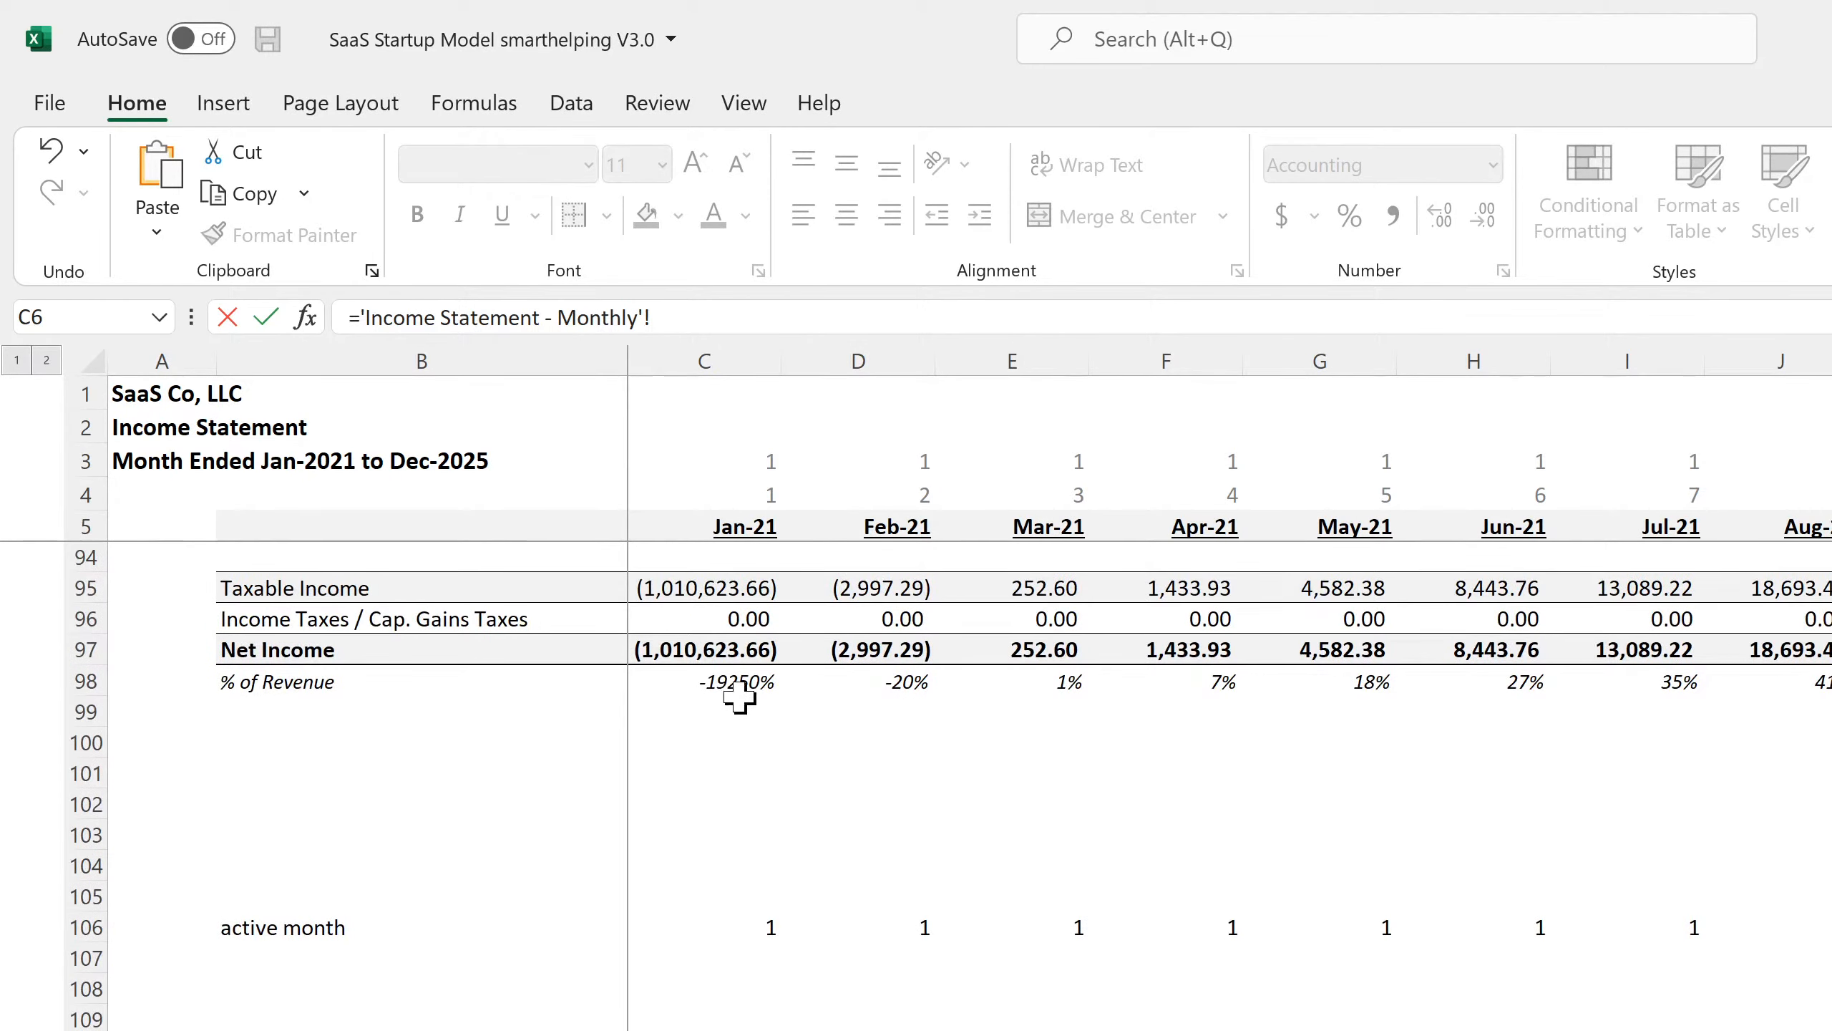
drag(740, 621, 695, 618)
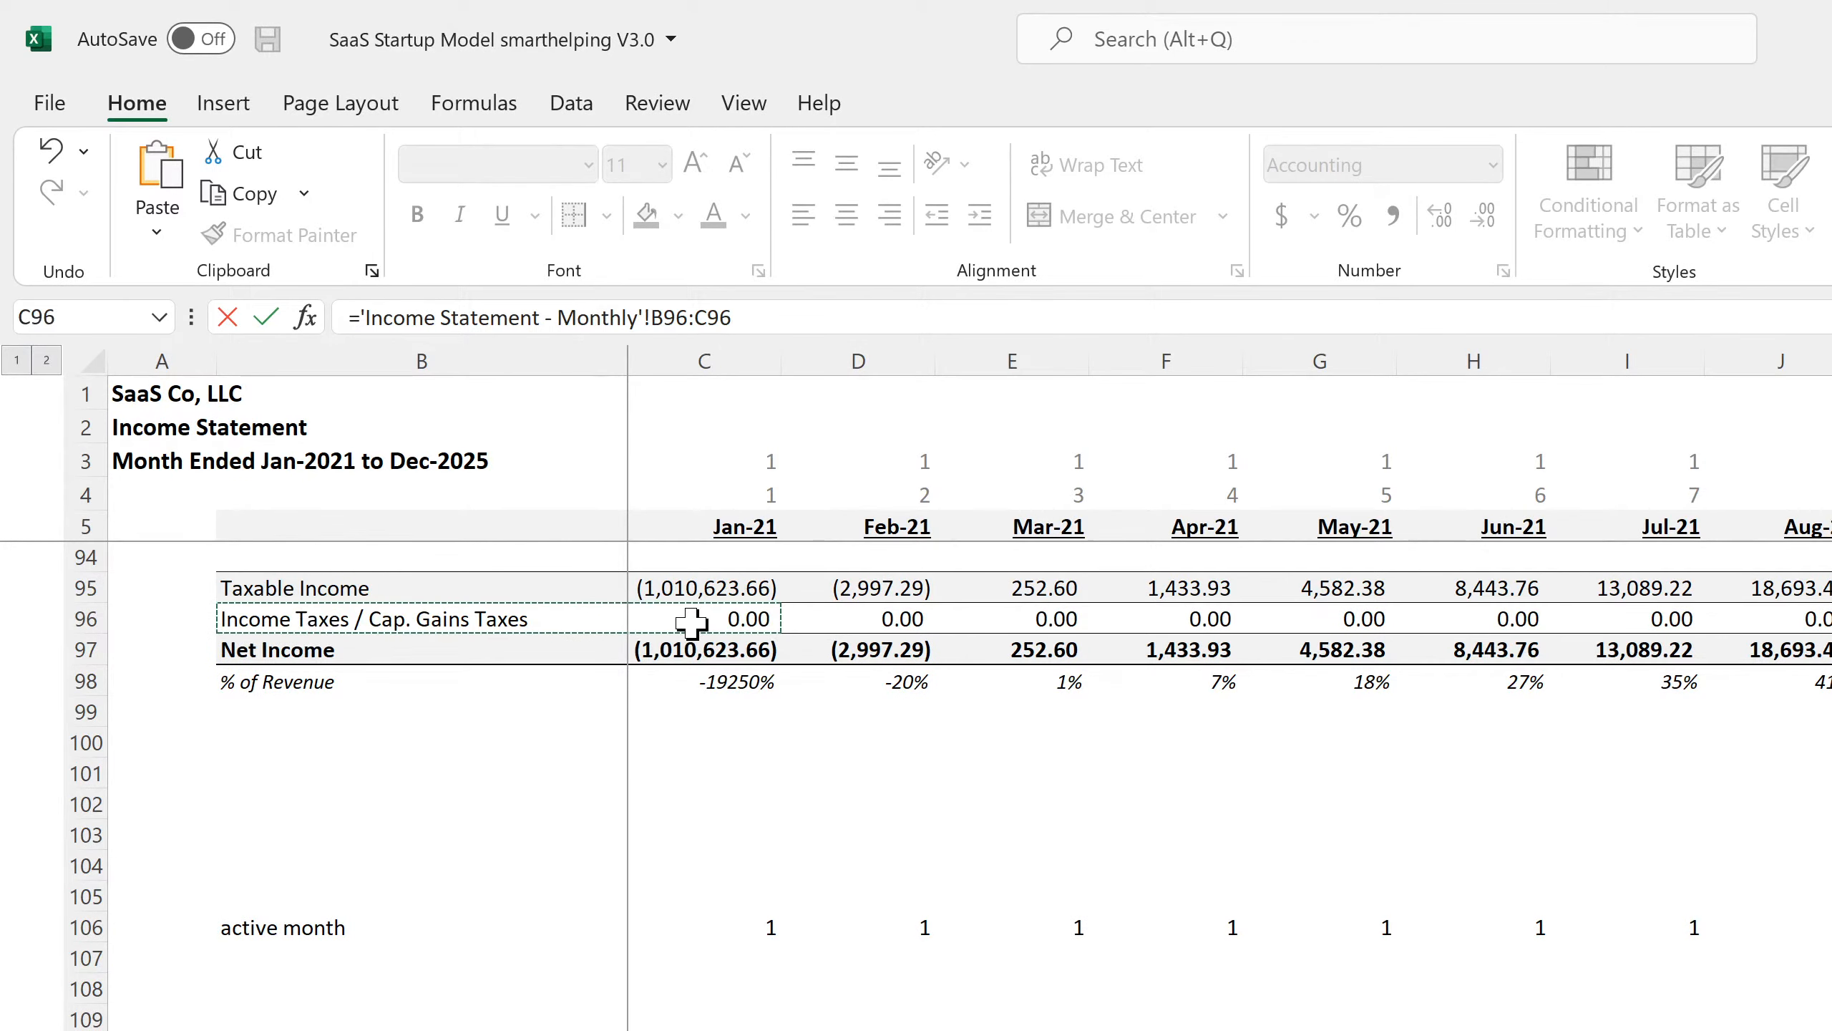
key(Return)
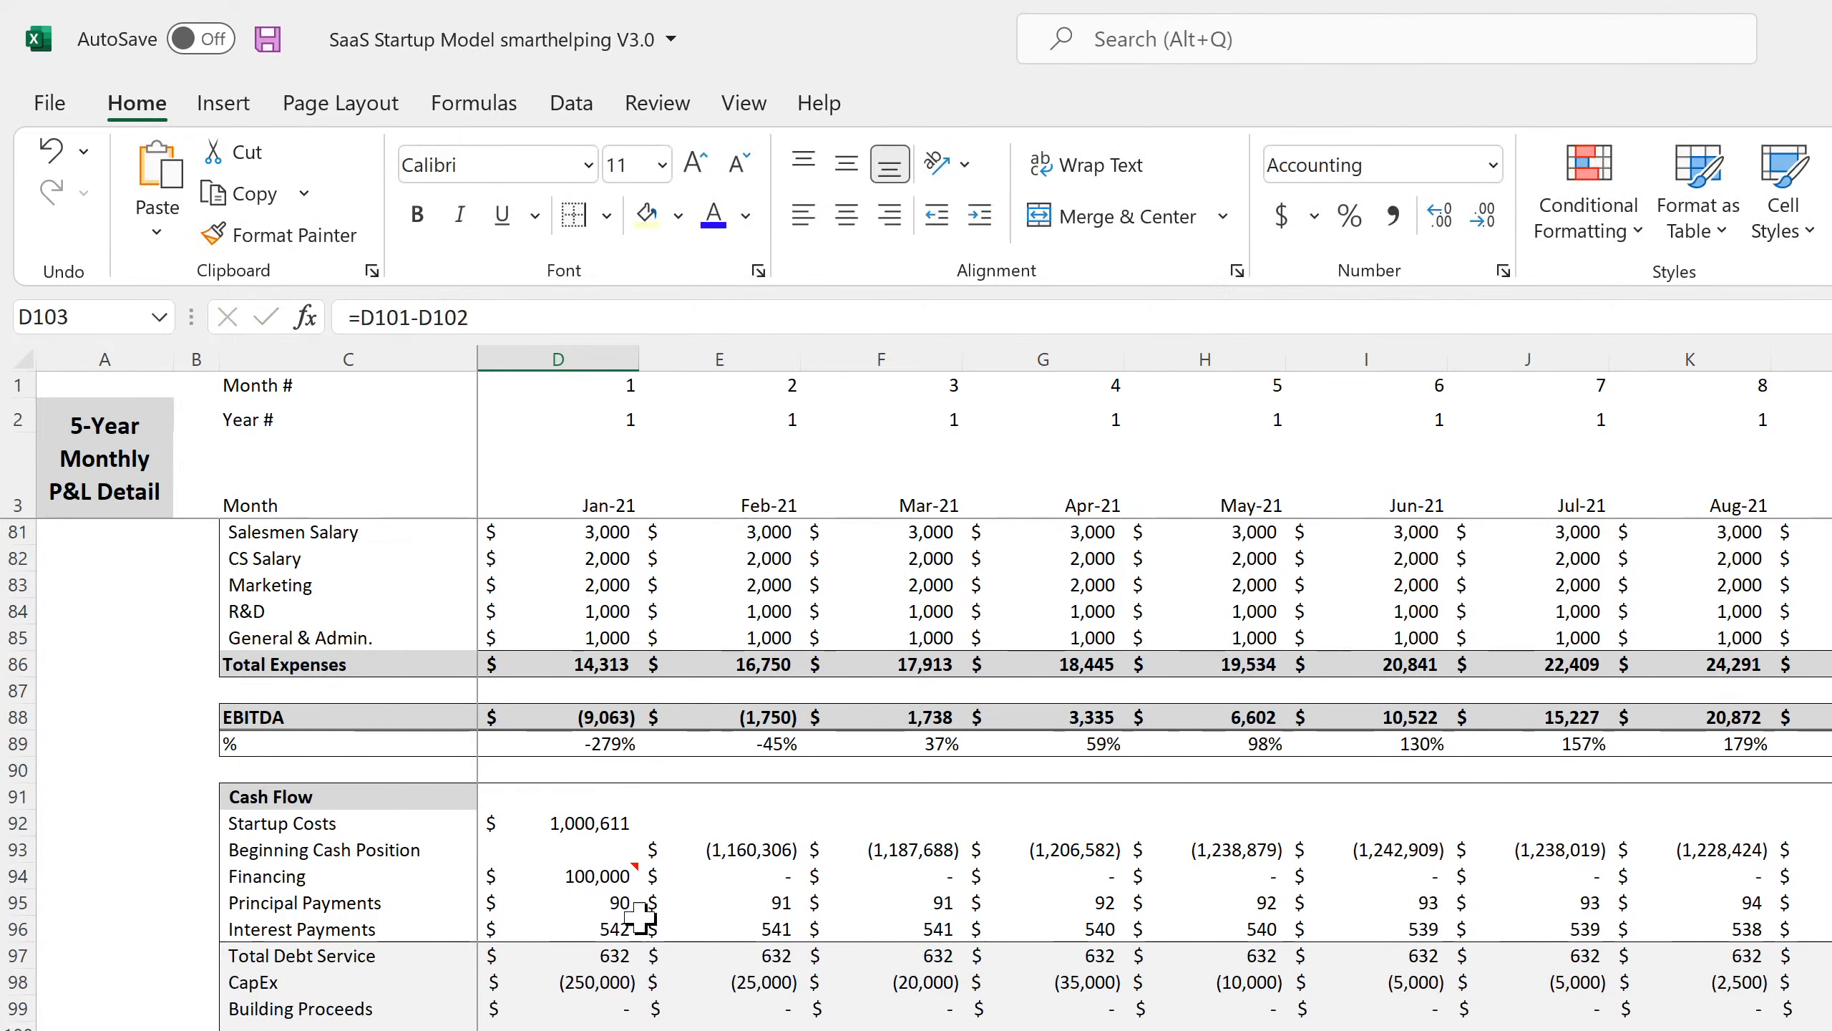
key(Up)
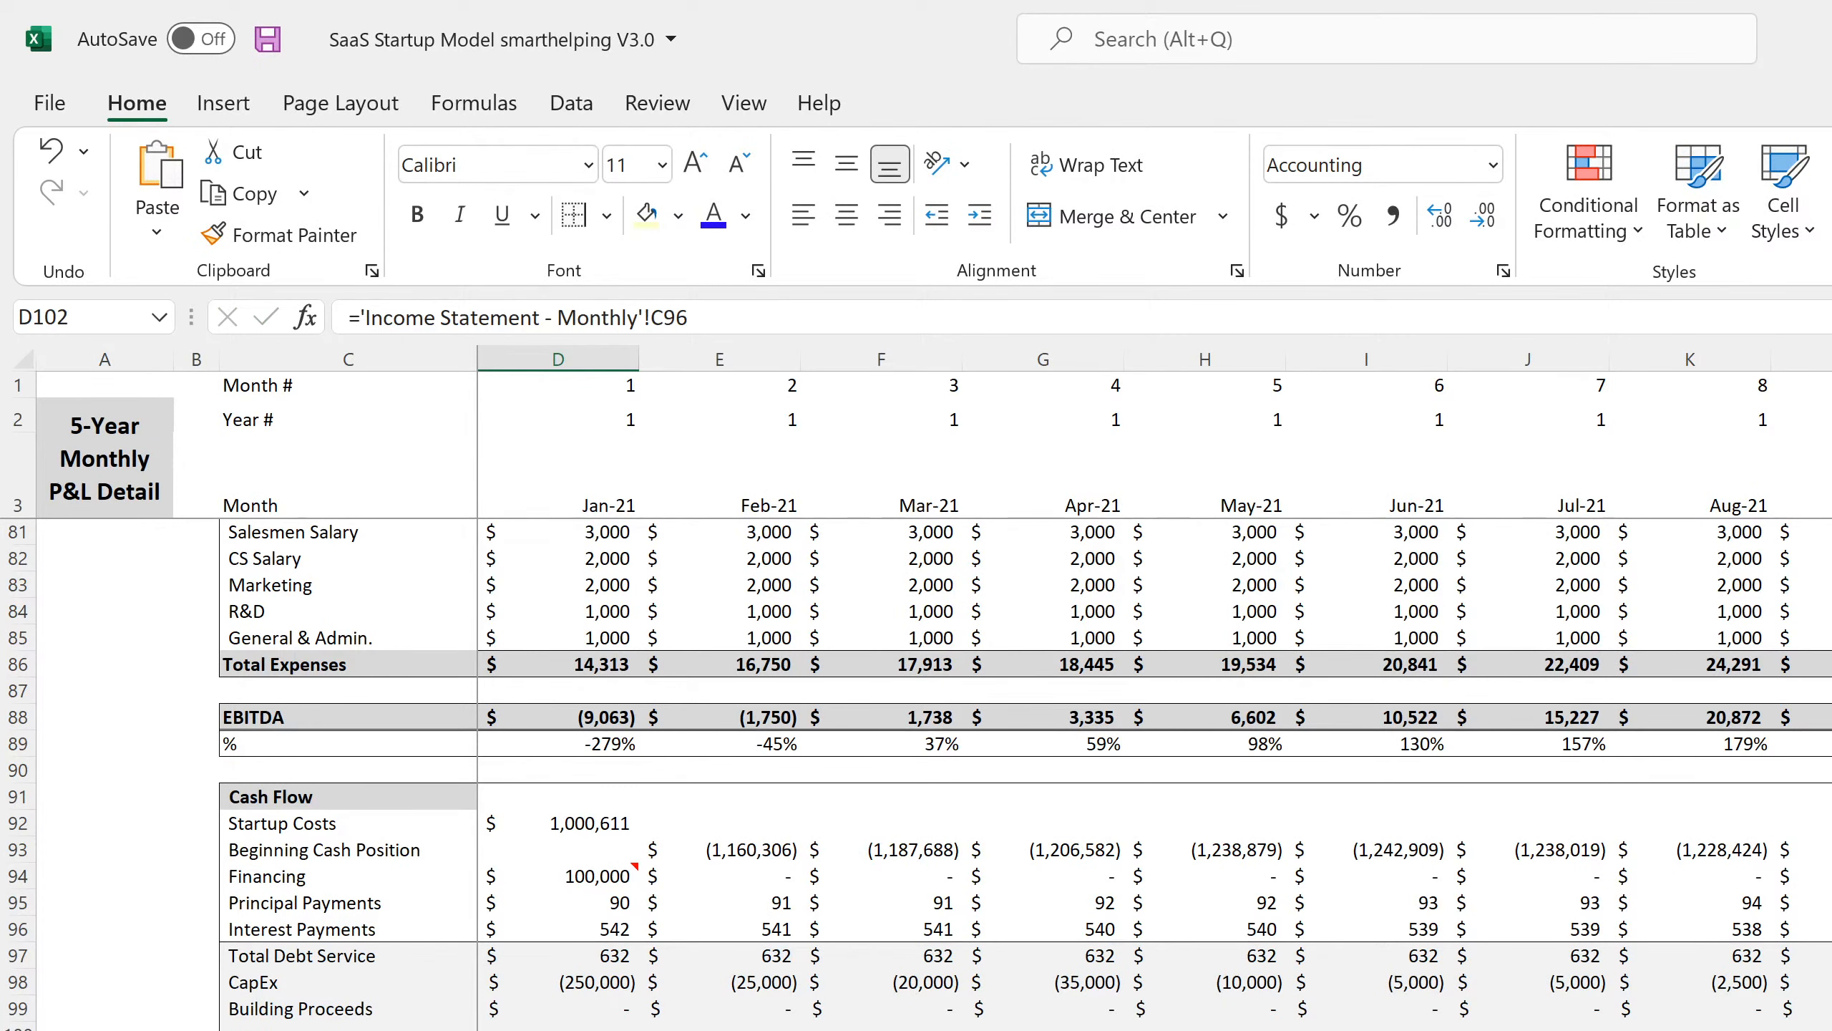
scroll(1154, 692, right, 15)
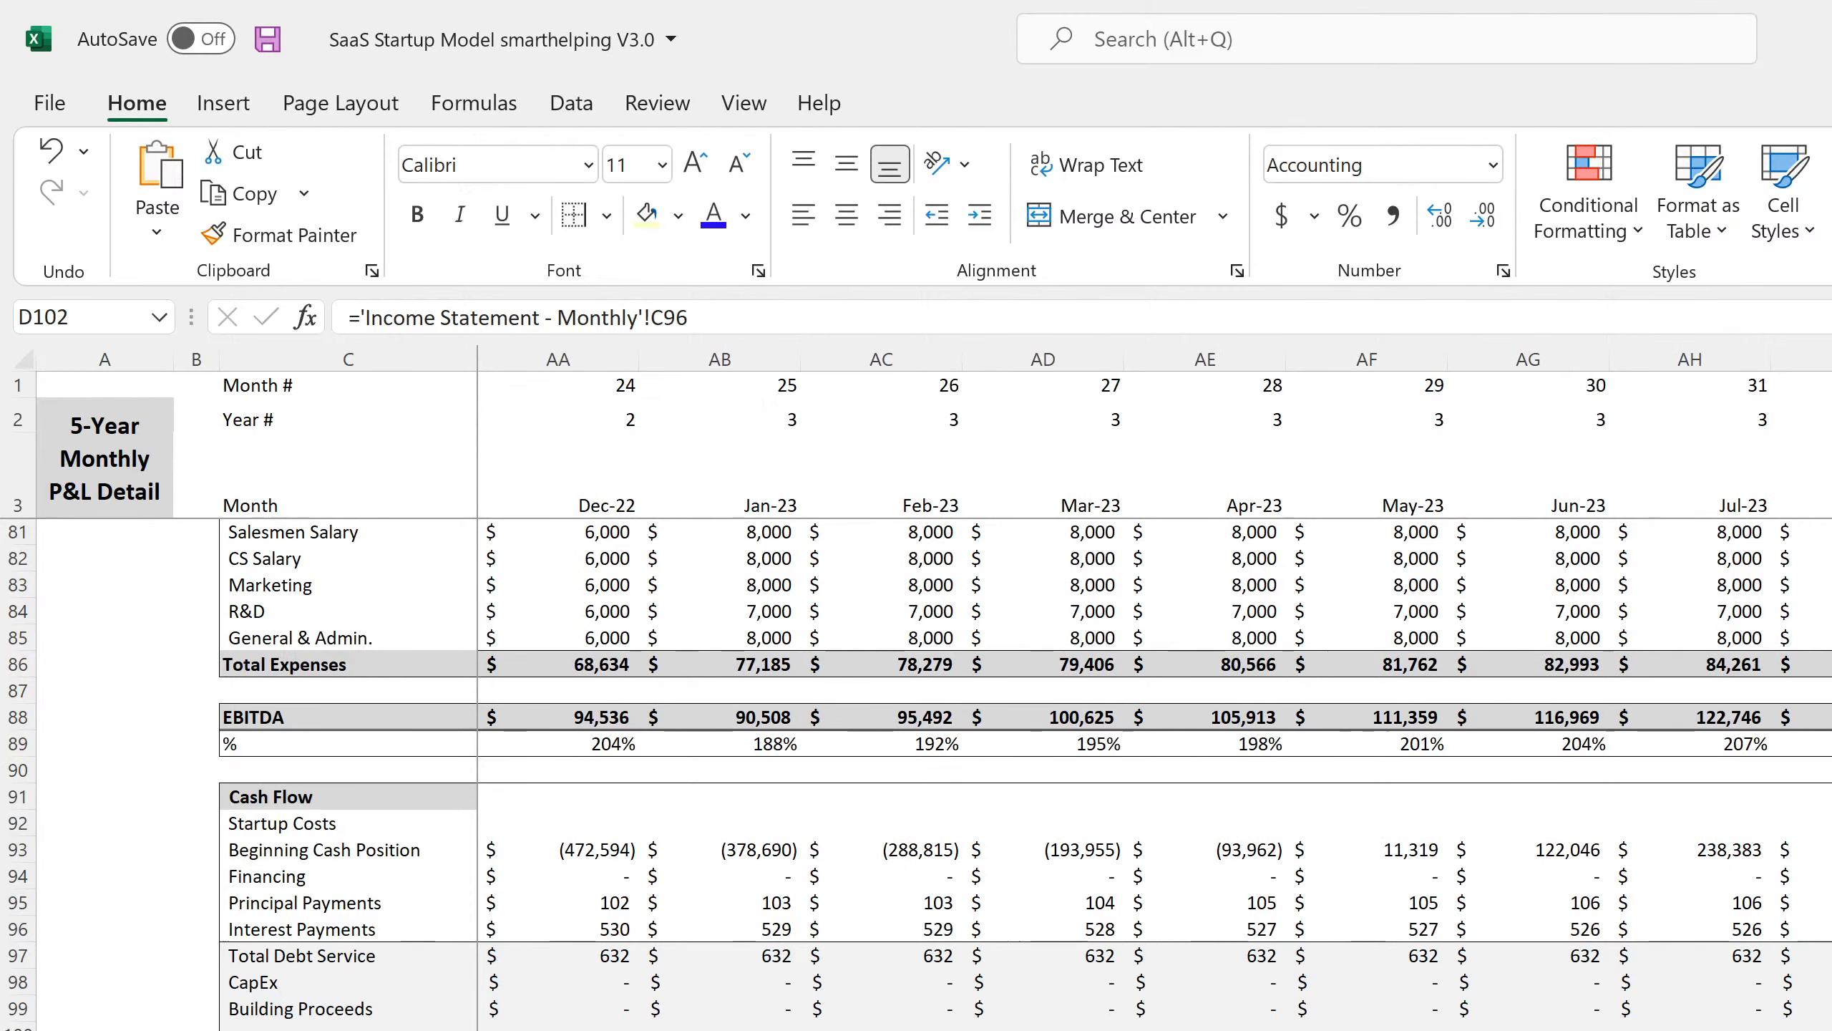
scroll(1155, 693, right, 4)
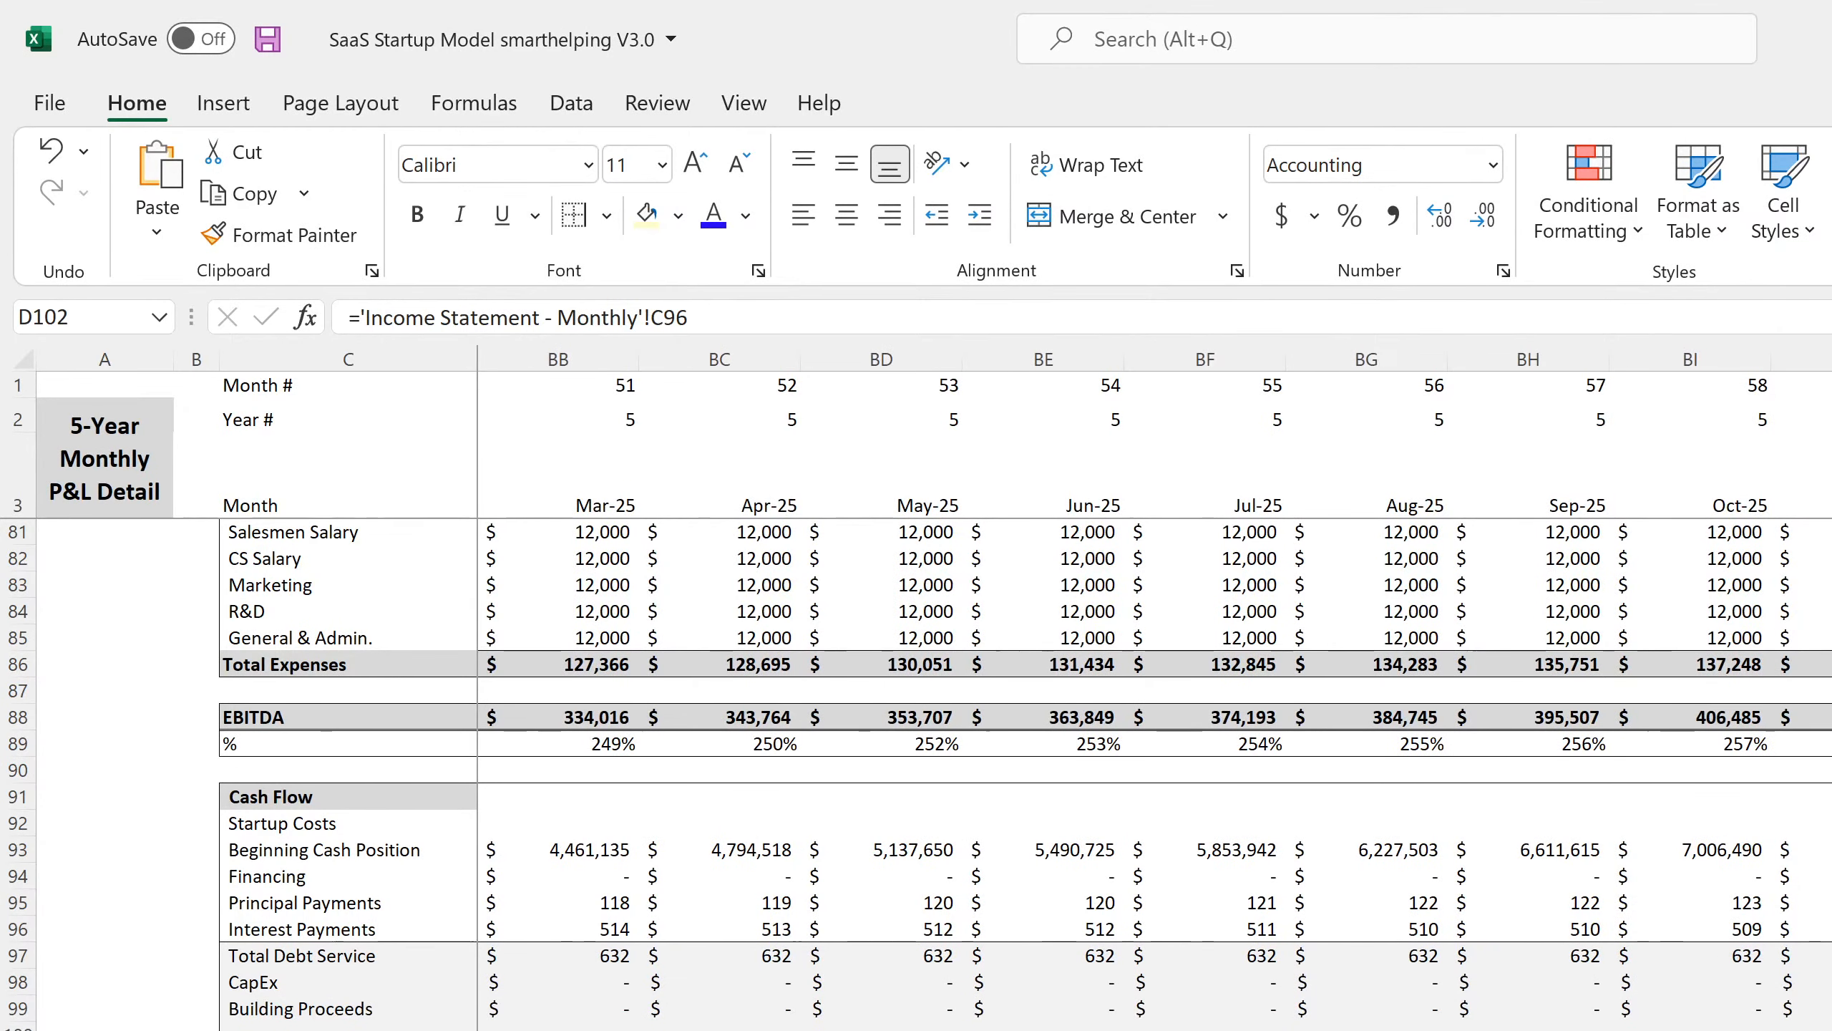
drag(1826, 1026, 1825, 1027)
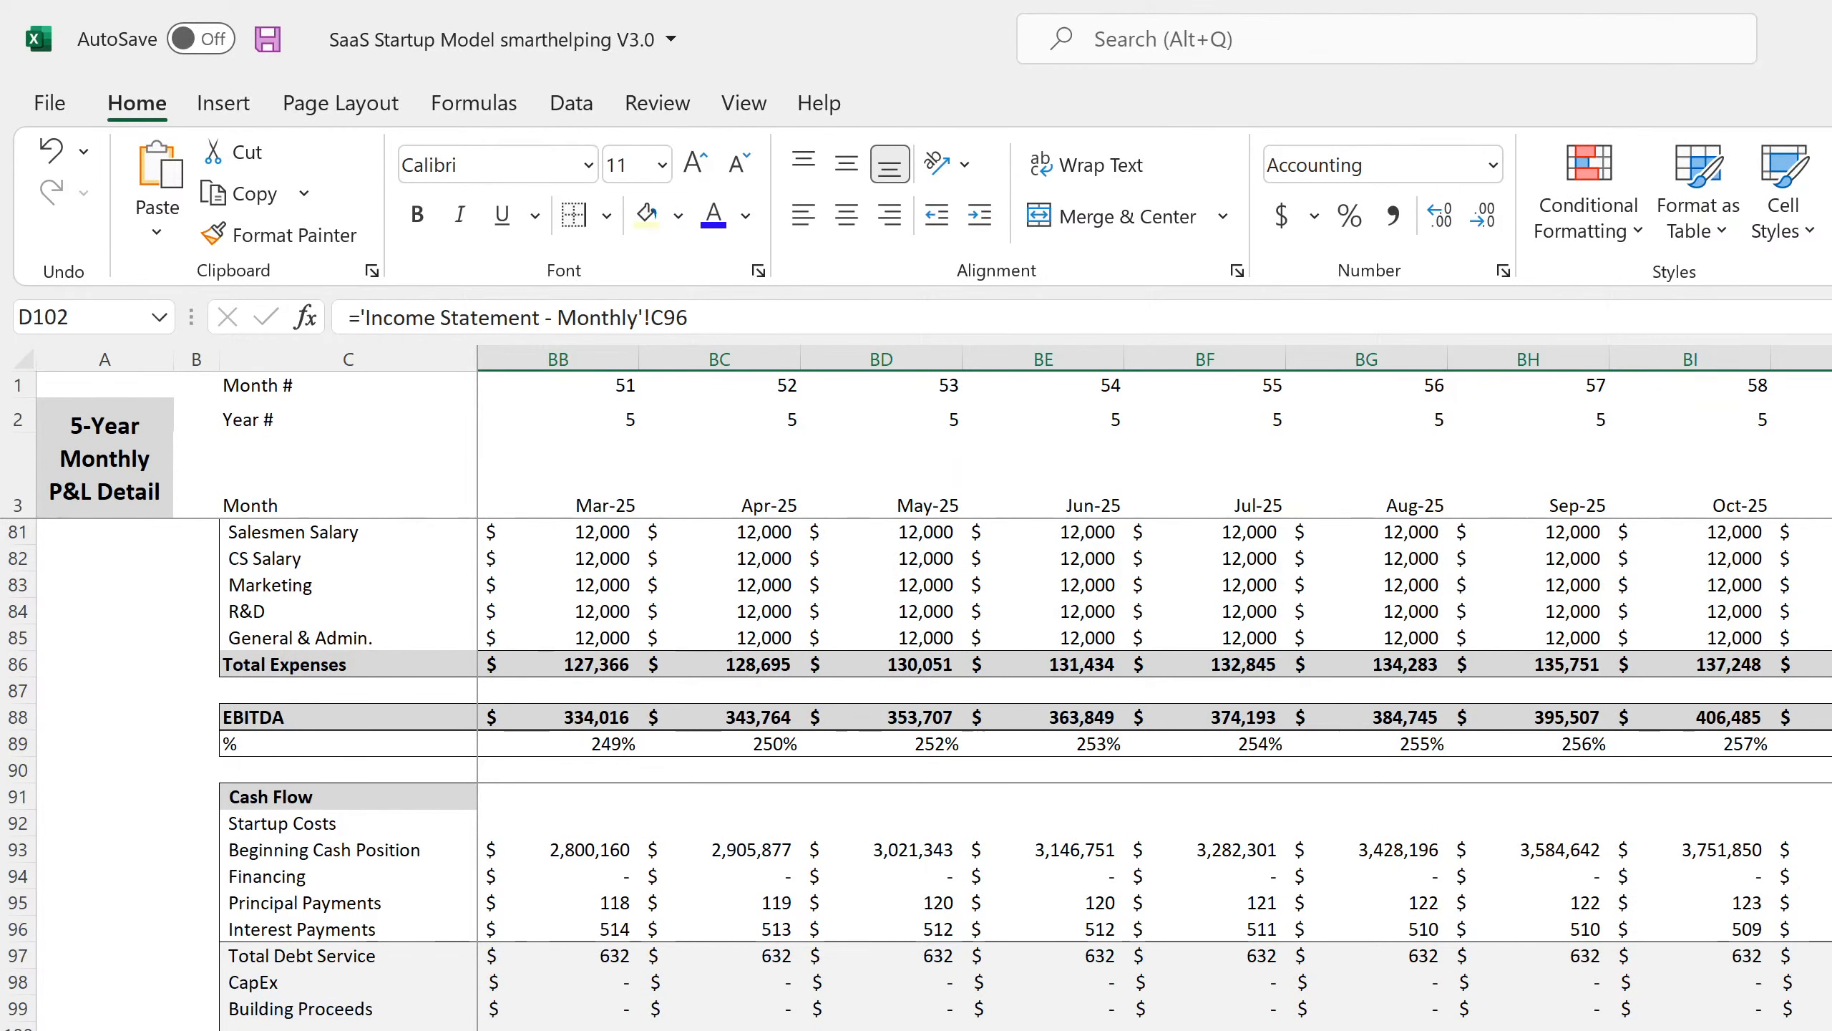
drag(1831, 904, 1831, 1030)
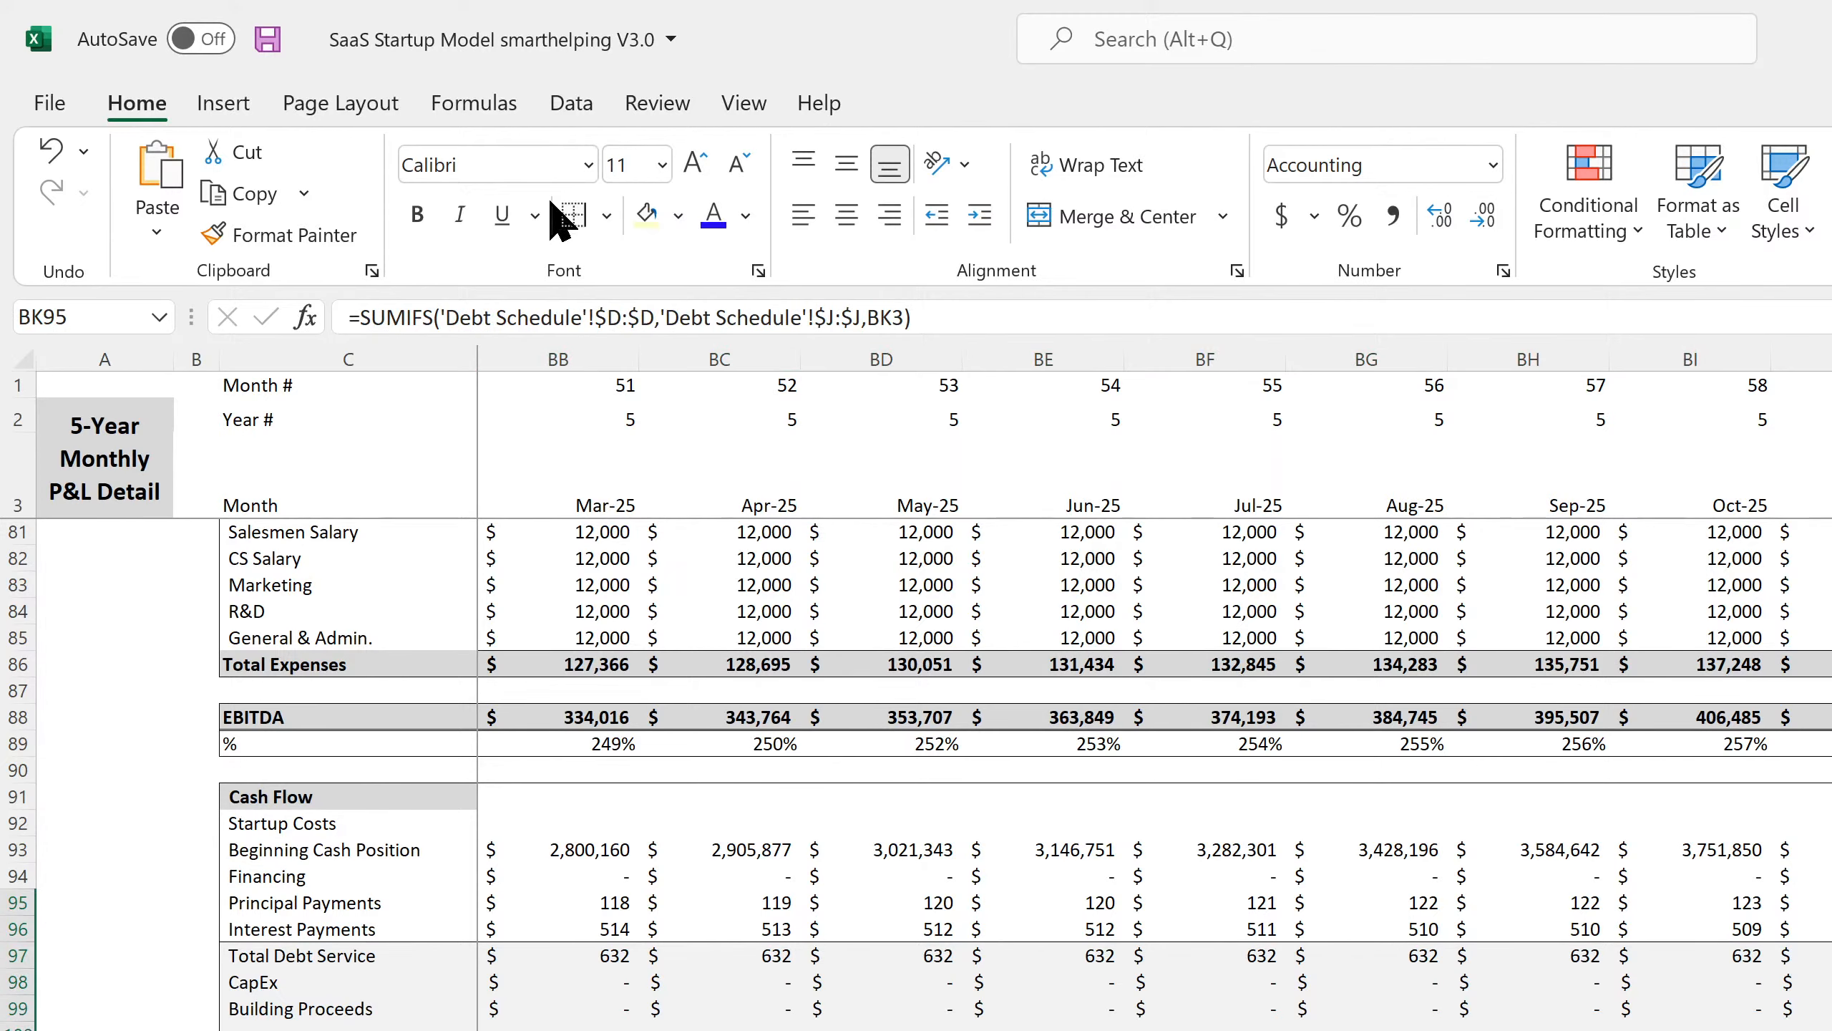
Delete row 100, check the remaining formulas, and select rows 100–102 across all months.
click(1010, 906)
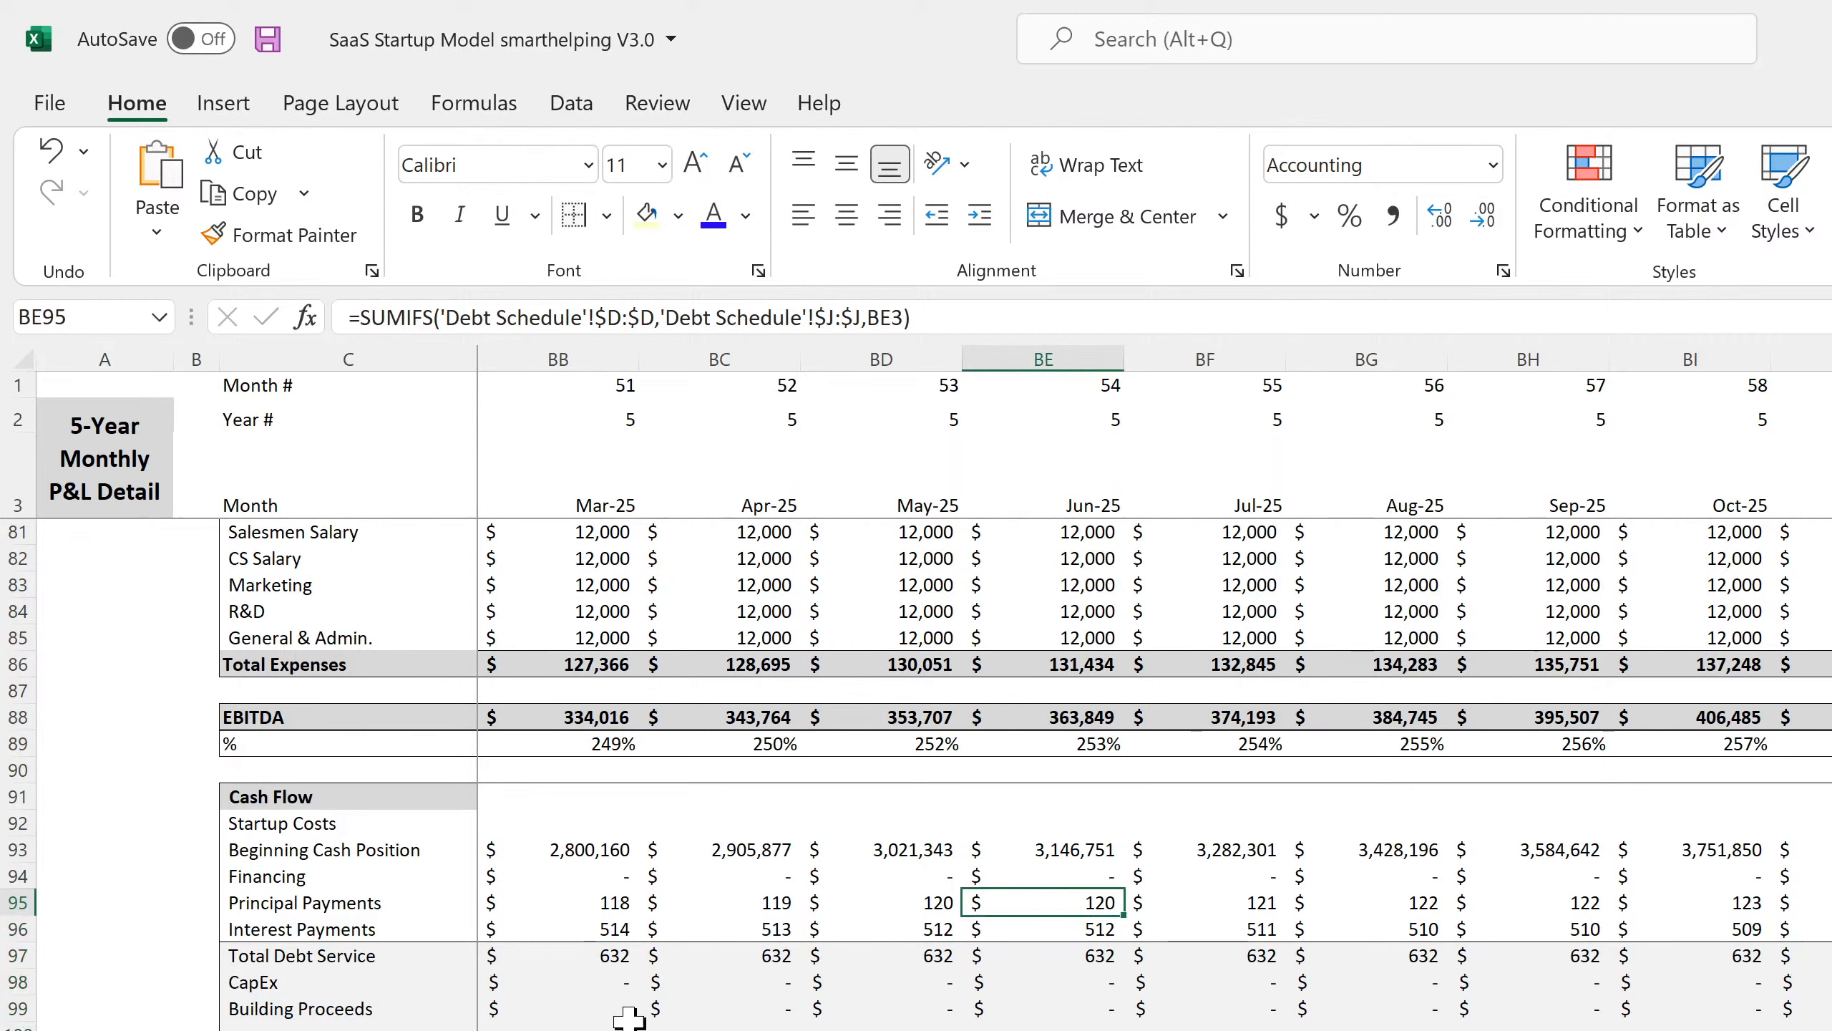
click(10, 1025)
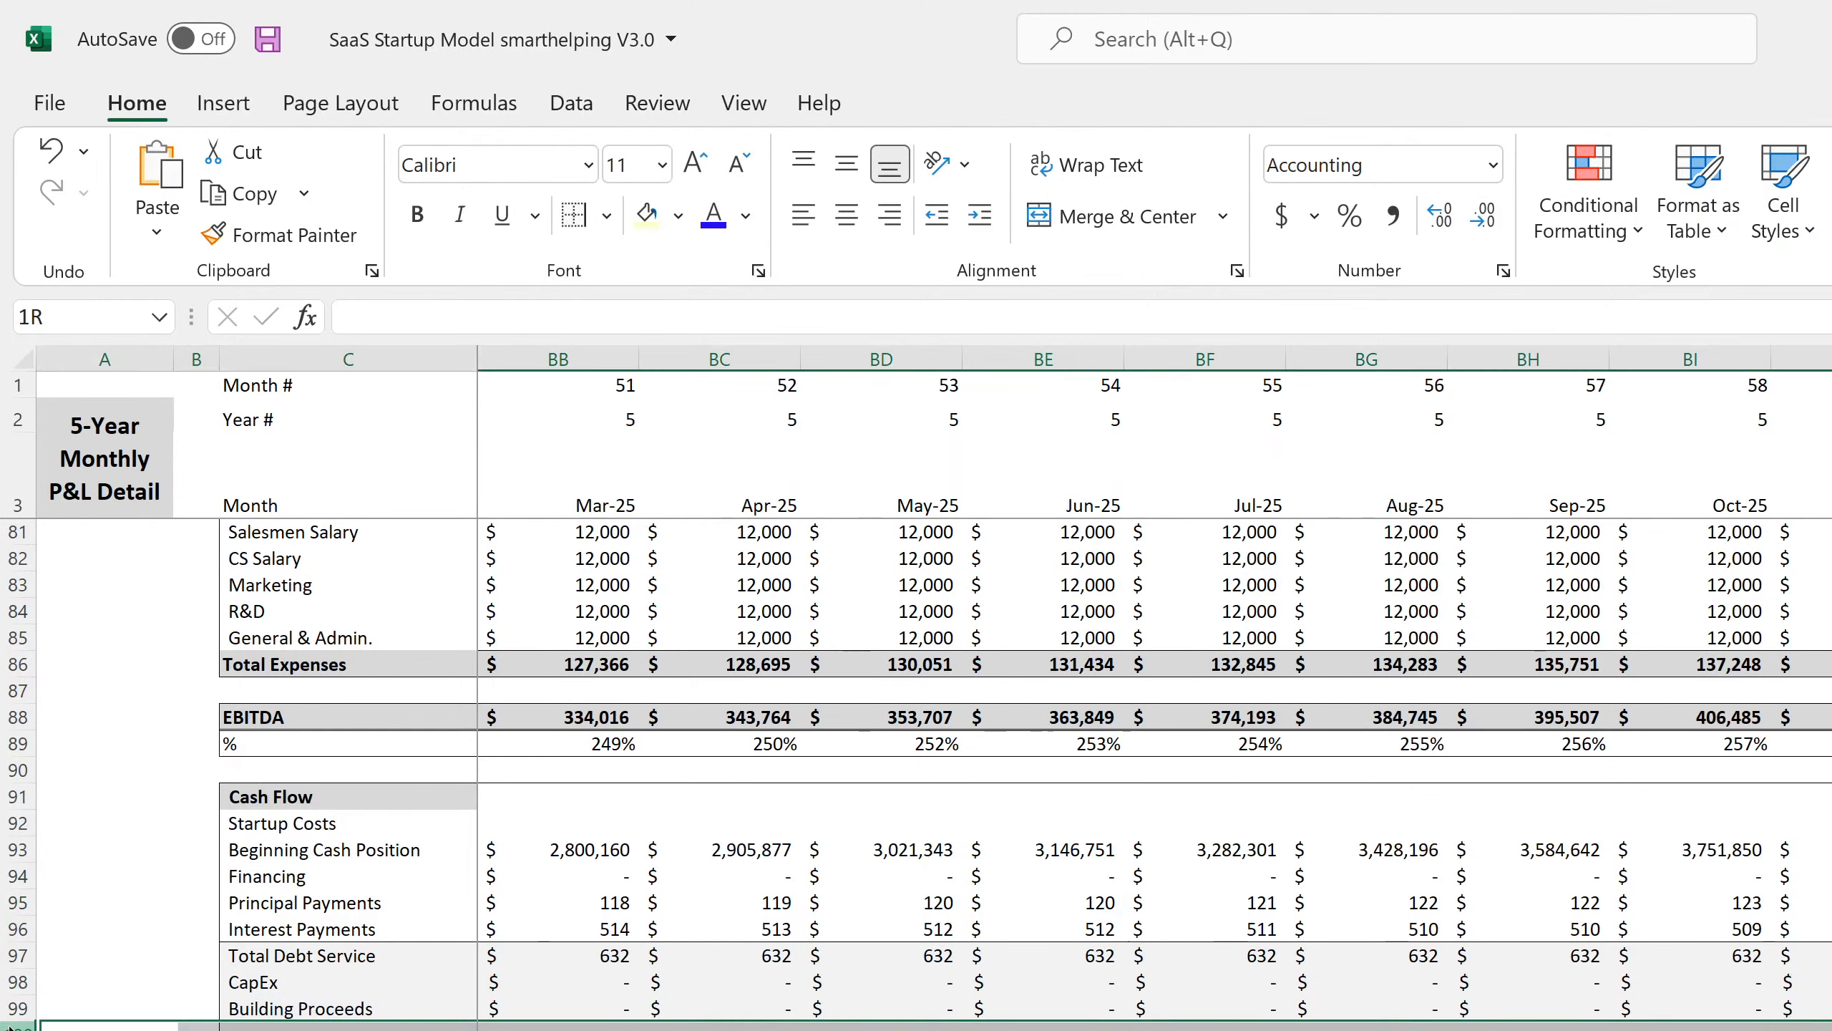
right_click(10, 1026)
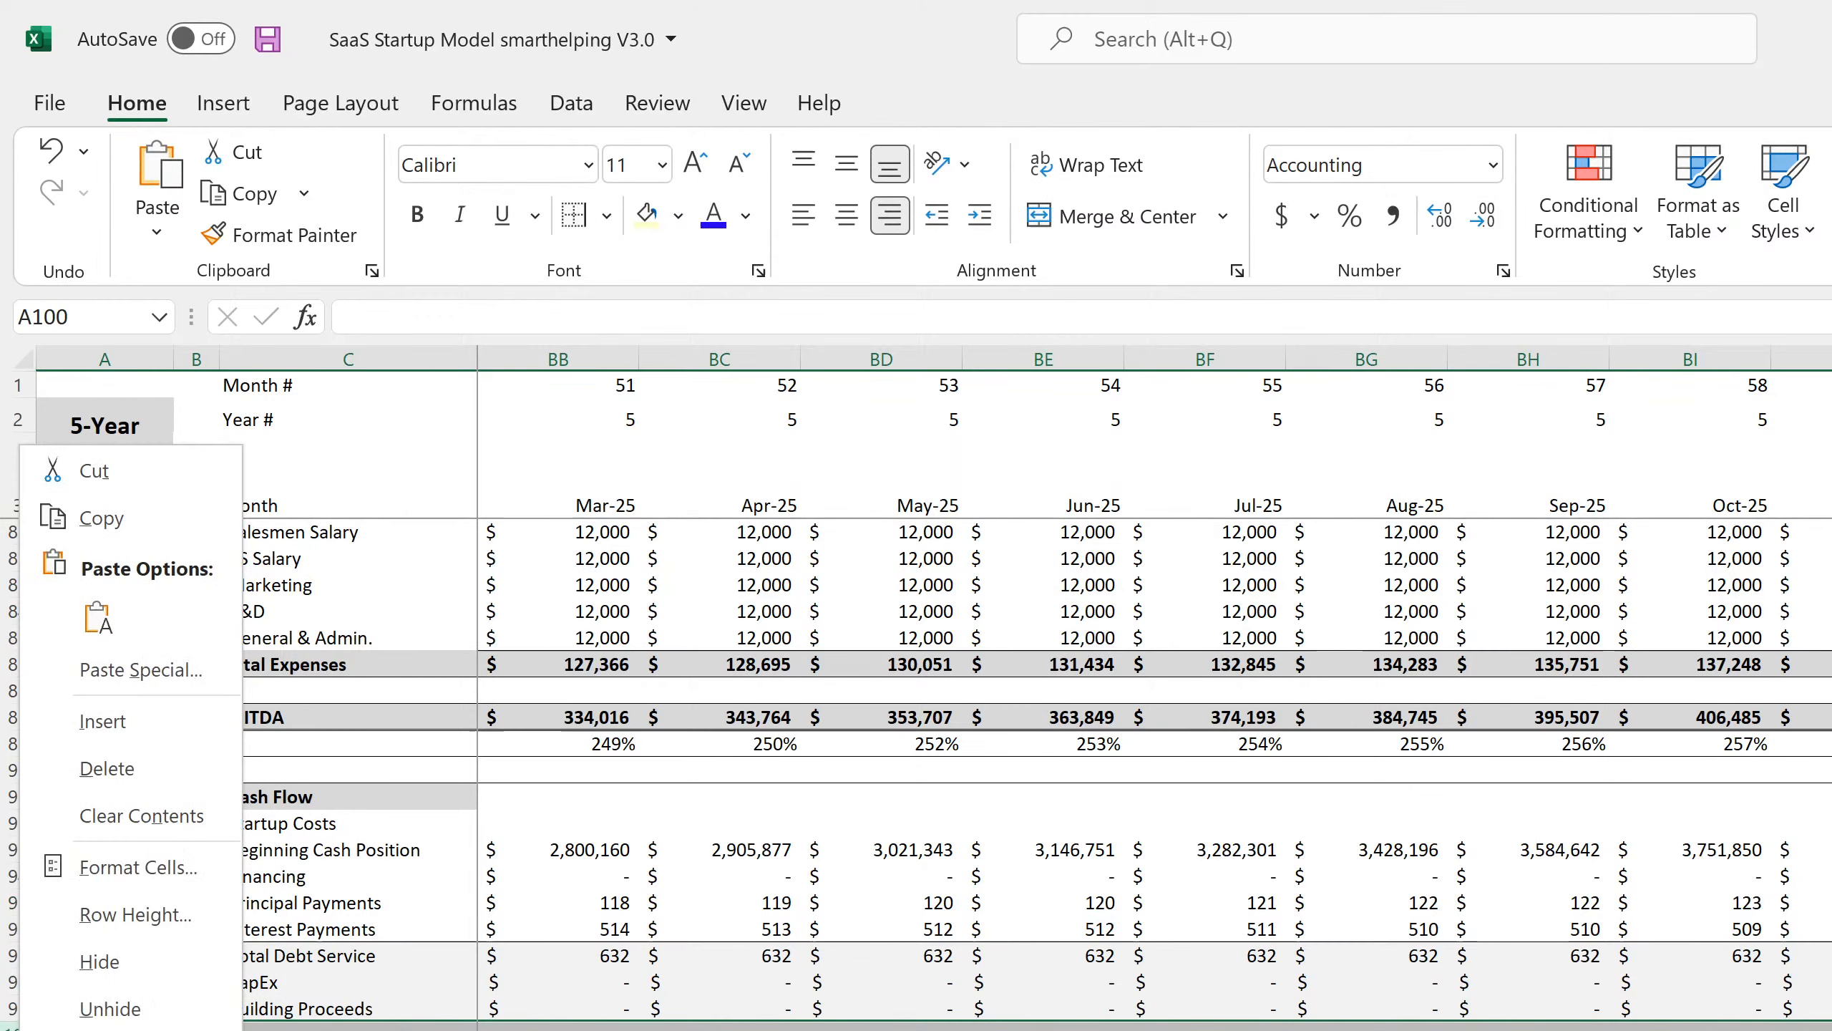
click(121, 768)
click(649, 876)
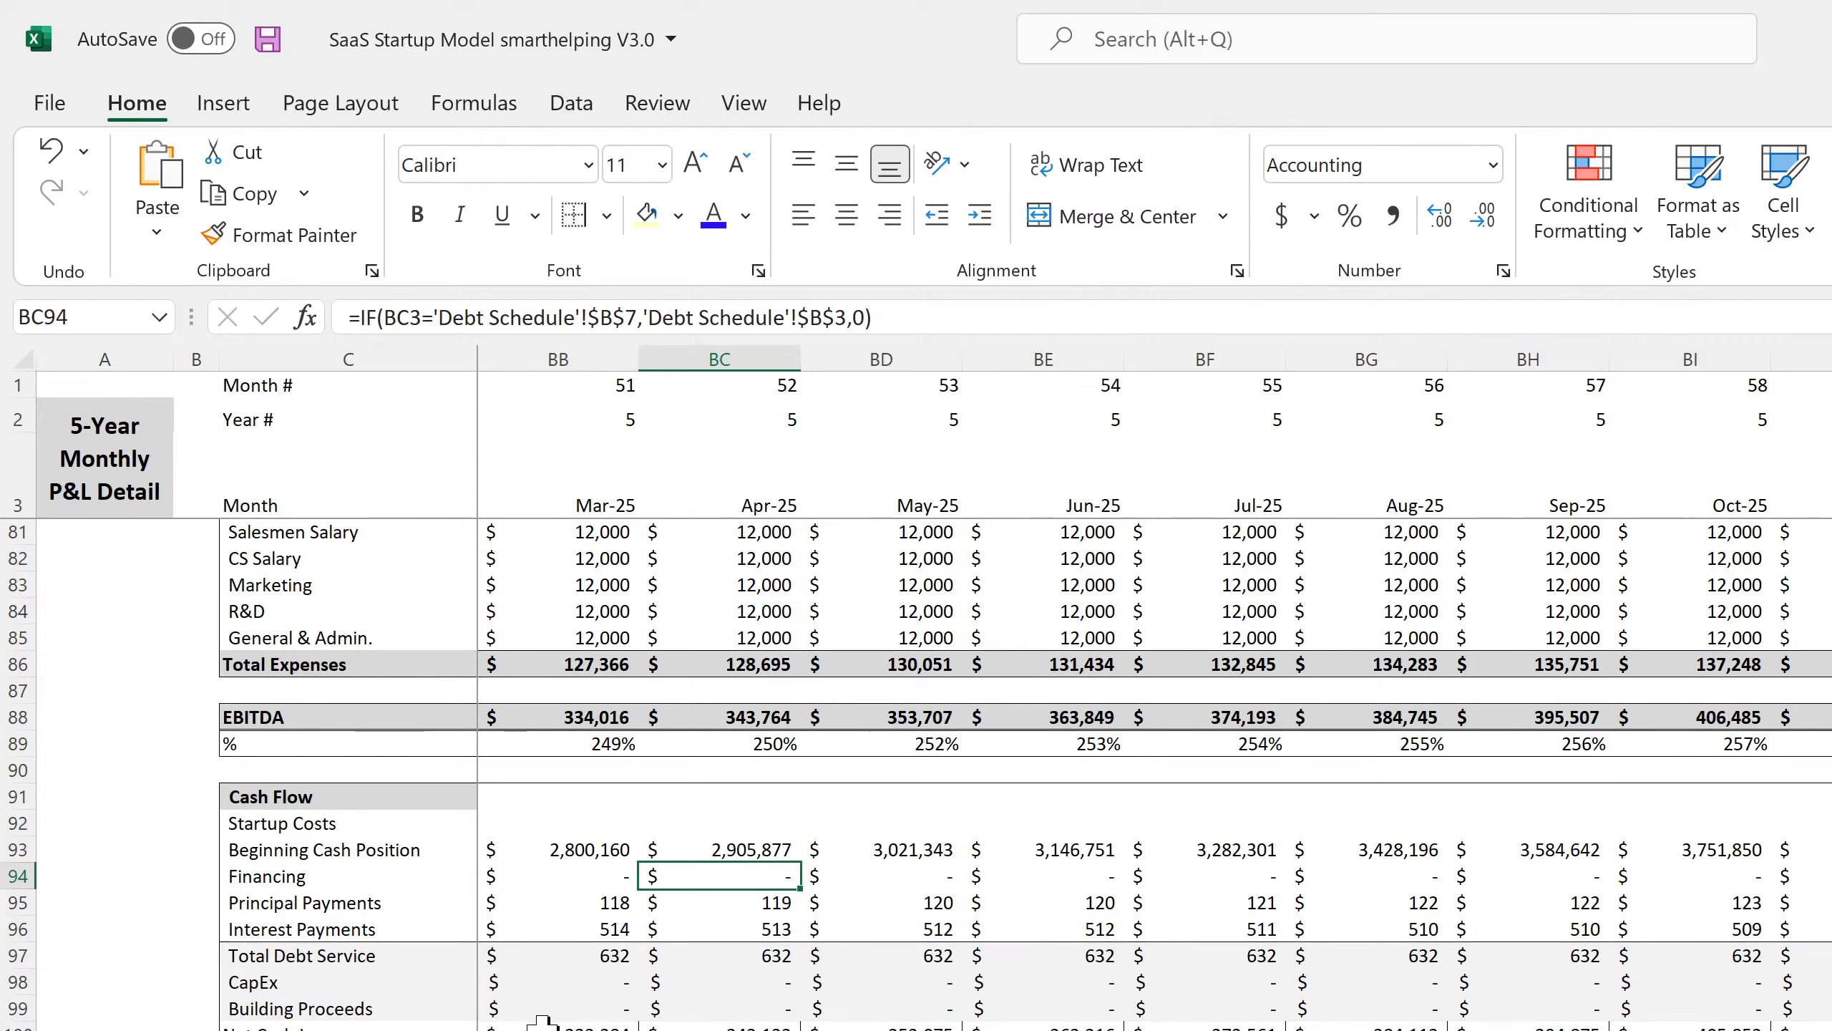
click(580, 1026)
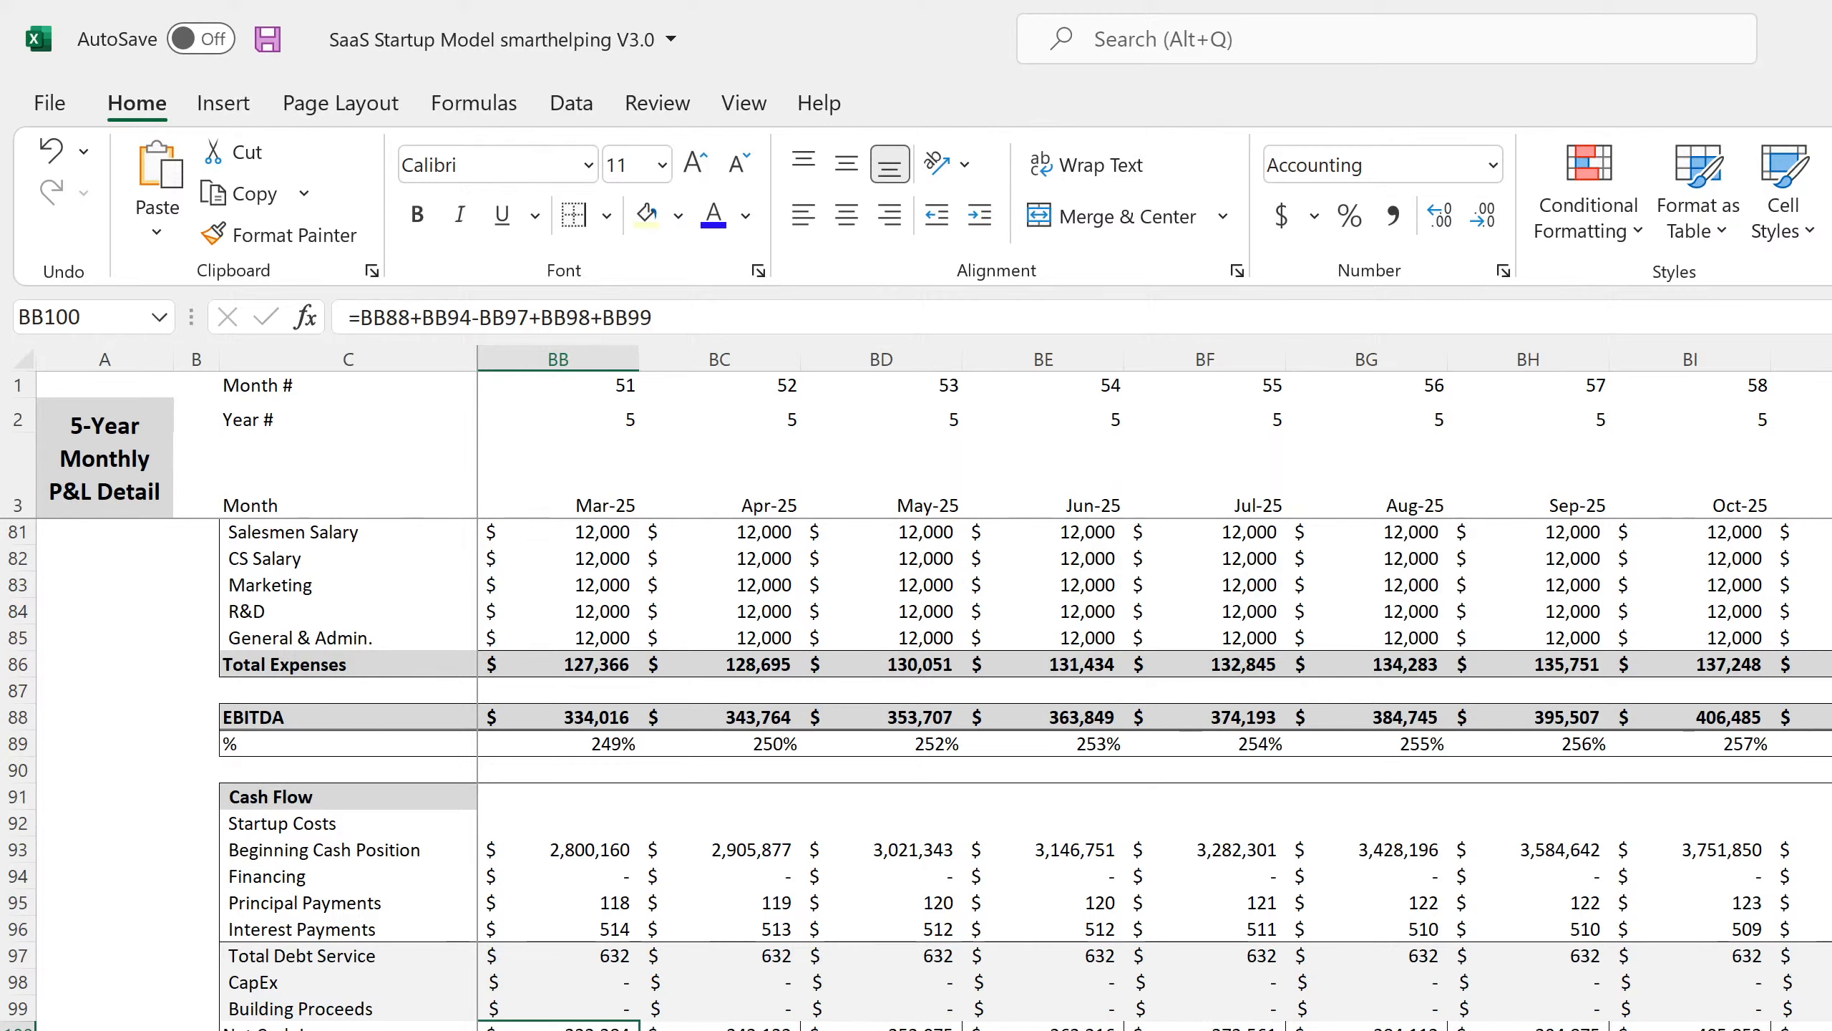
key(Down)
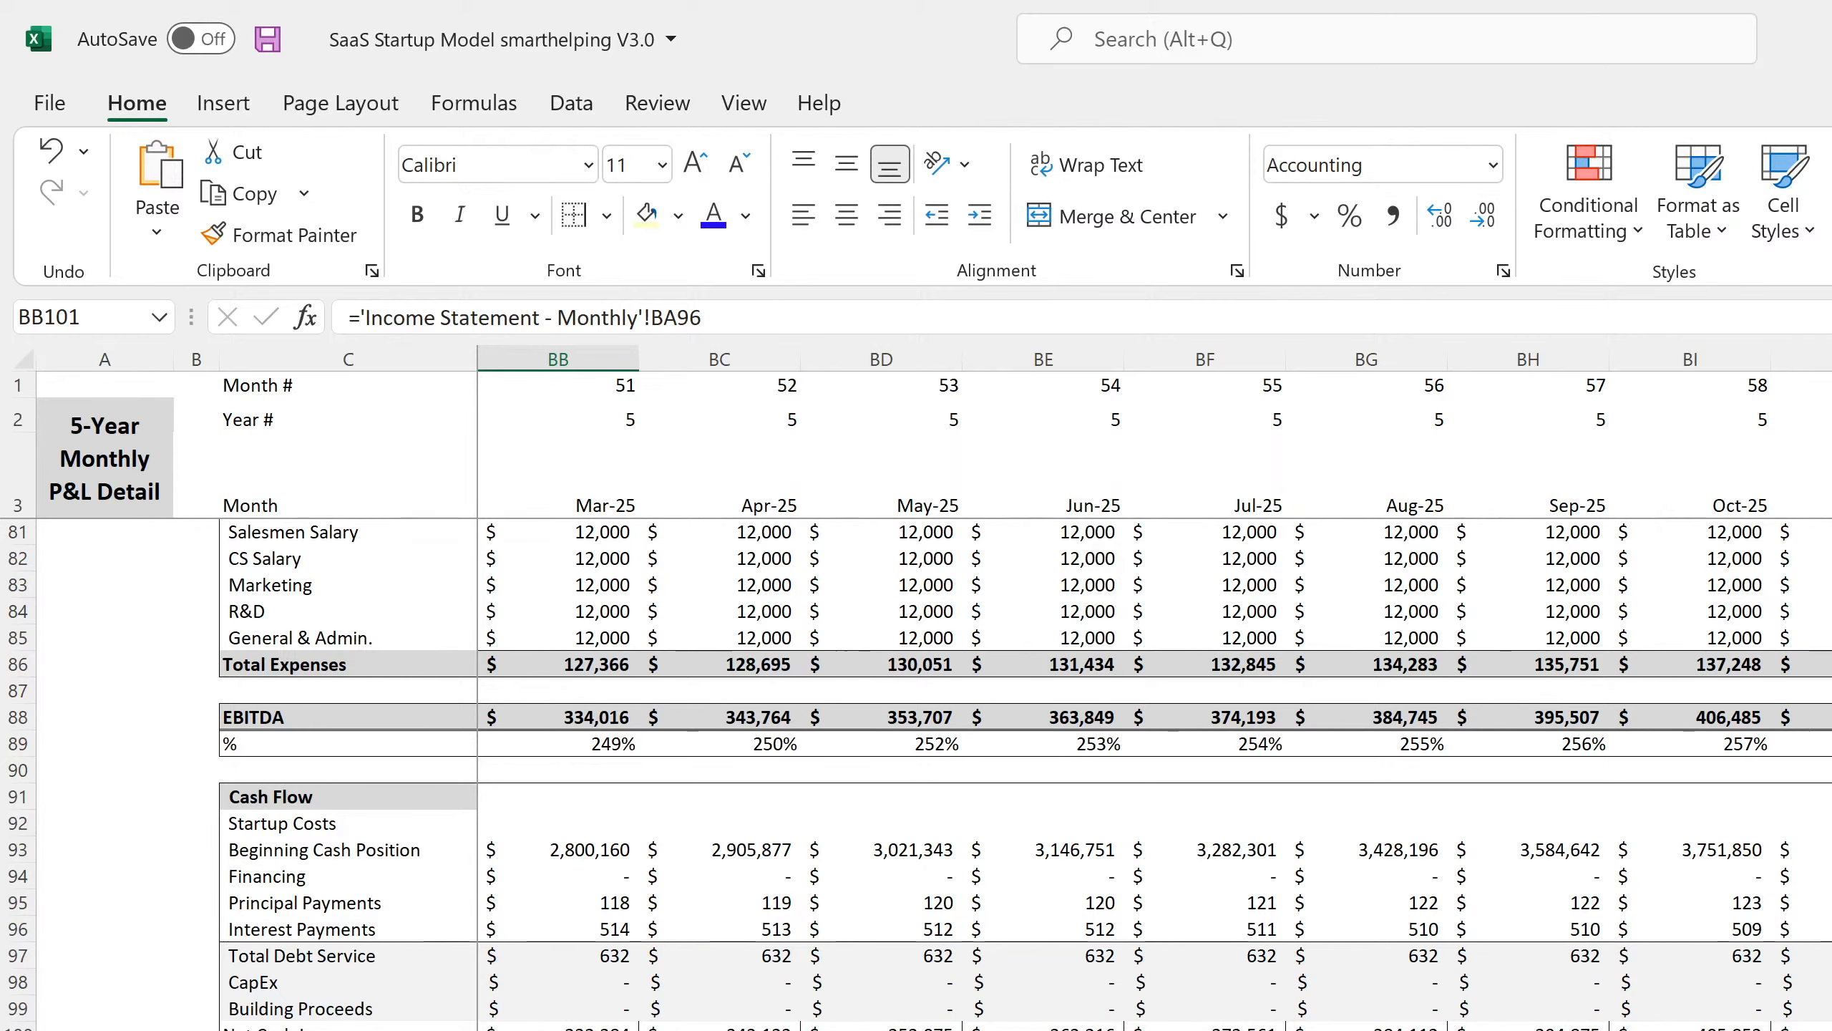
drag(1831, 1030, 557, 1019)
Clear borders on rows 100–102, then add a bottom double border to row 102 and a top border.
click(606, 216)
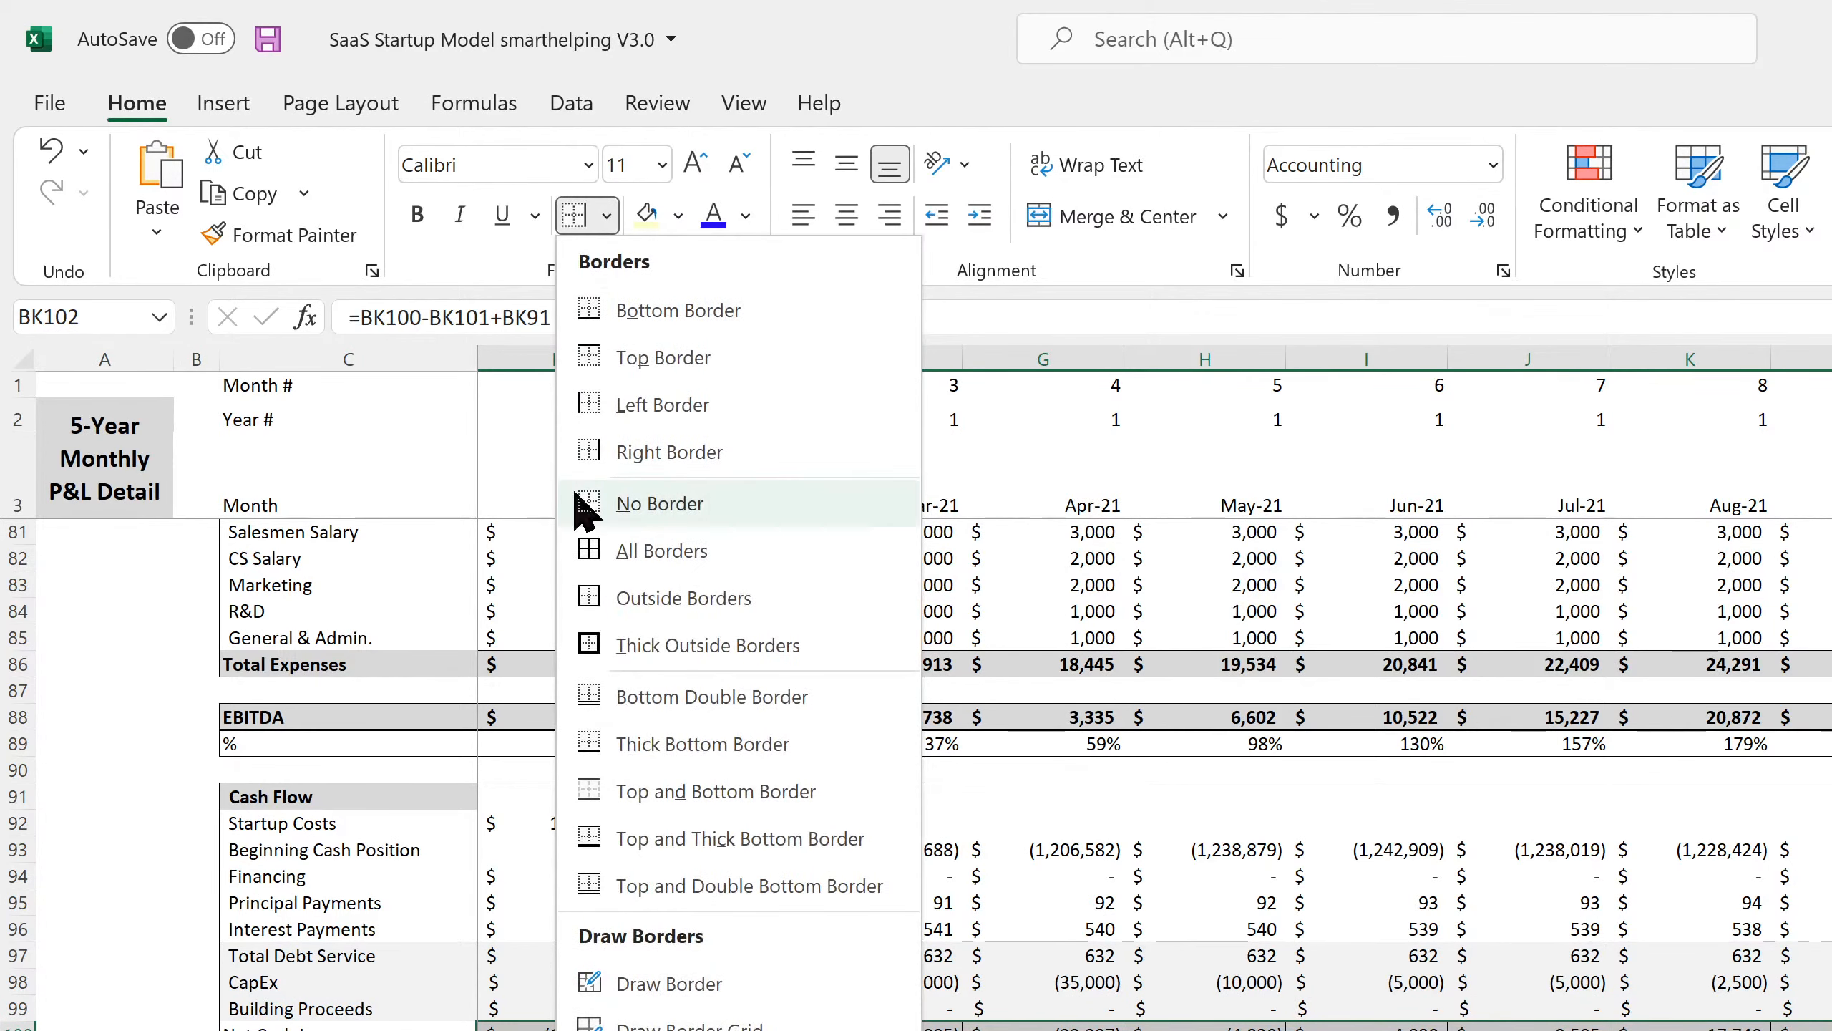
click(654, 506)
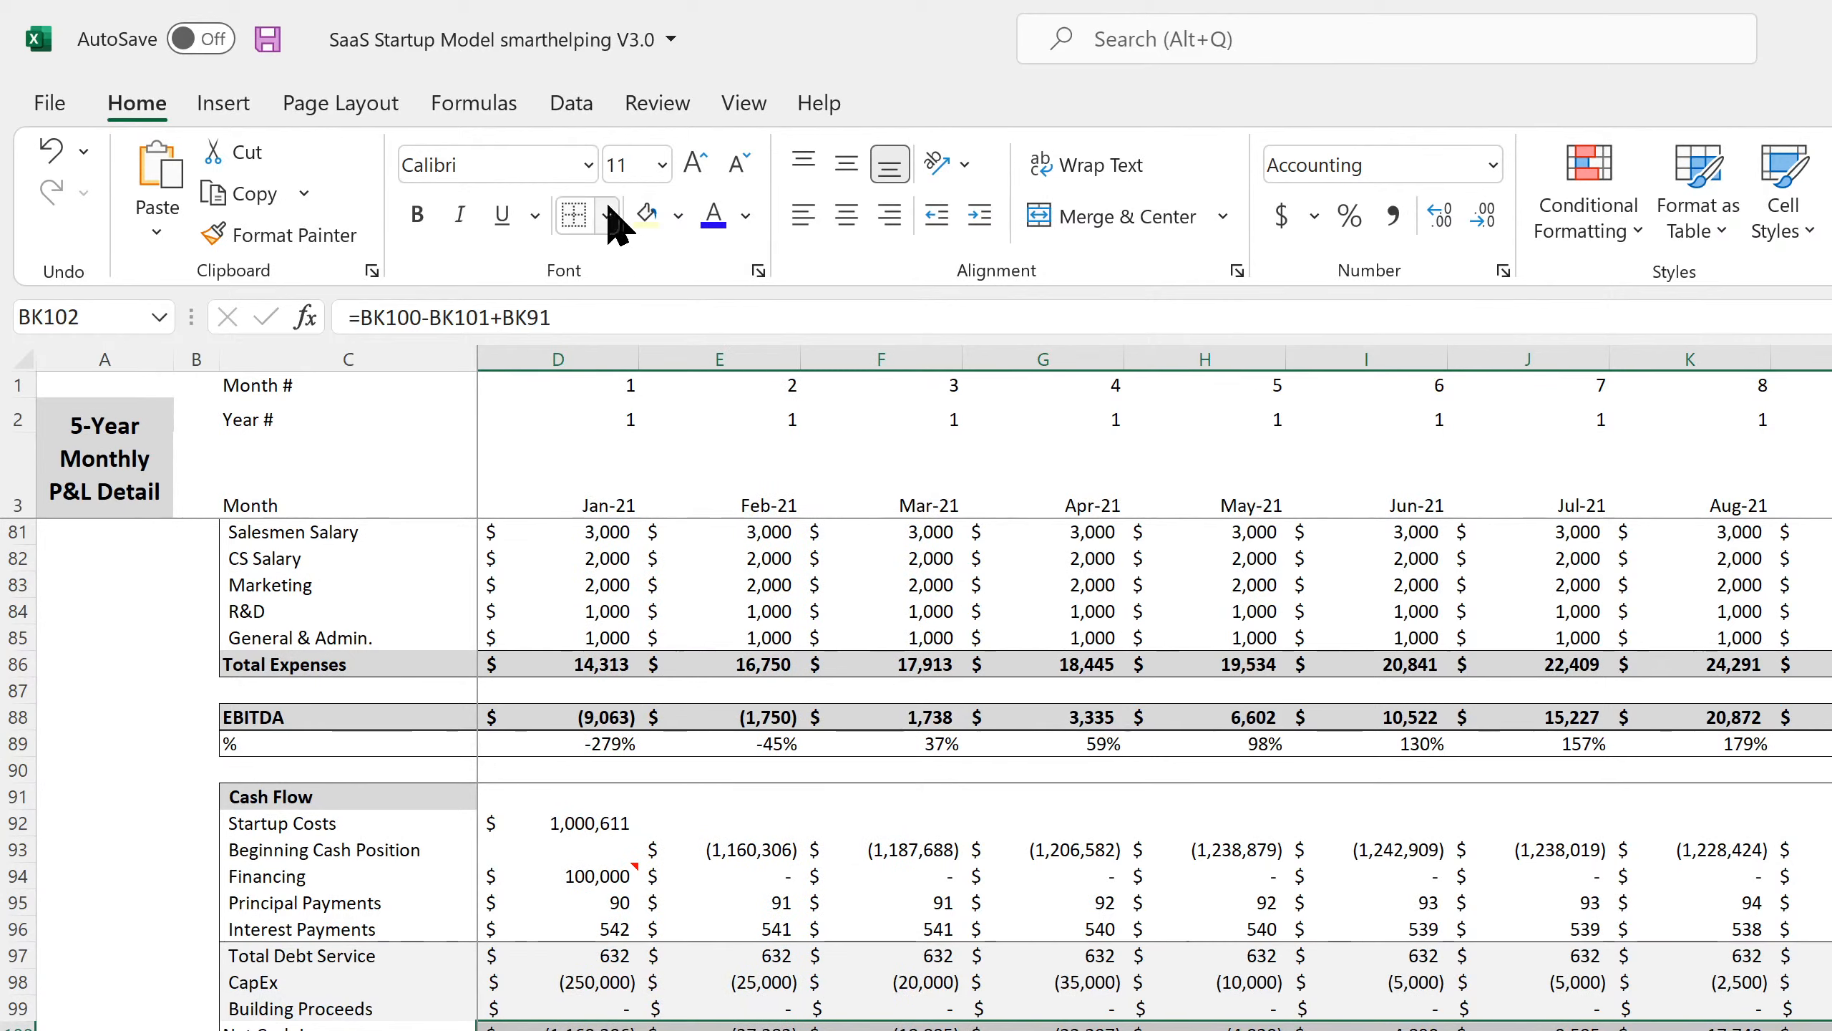
click(606, 216)
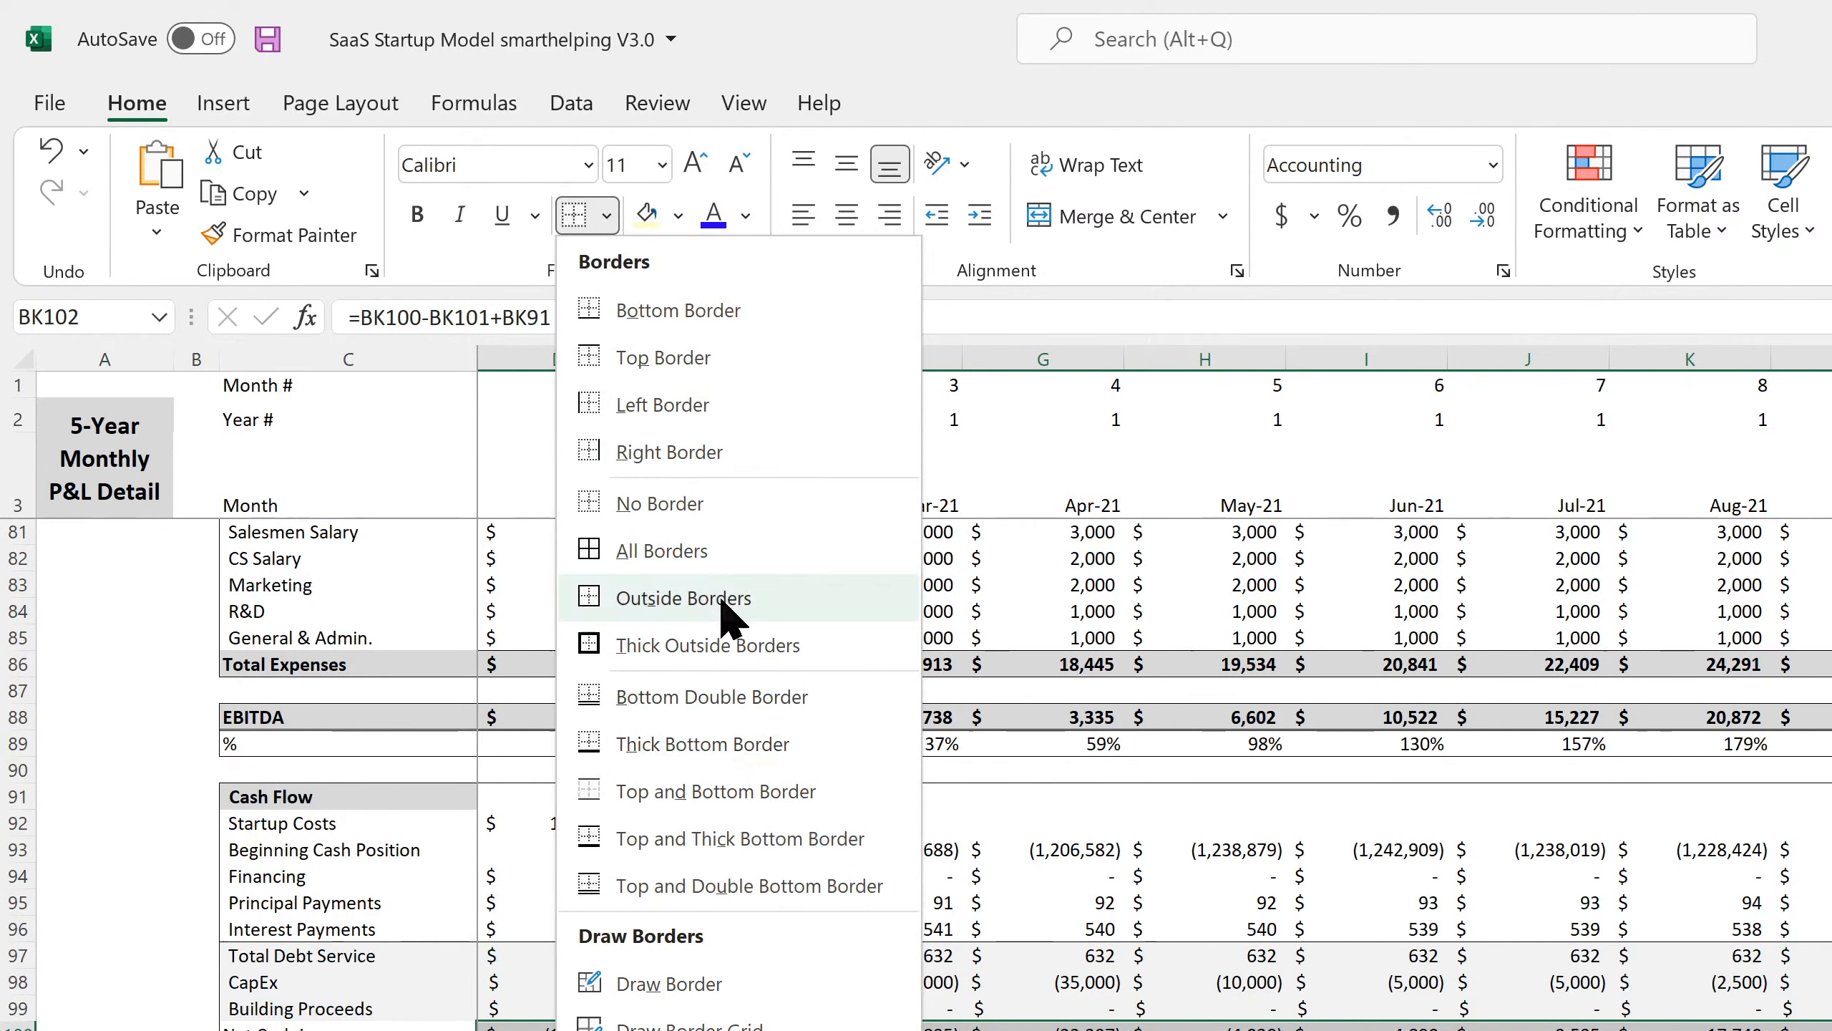
click(673, 456)
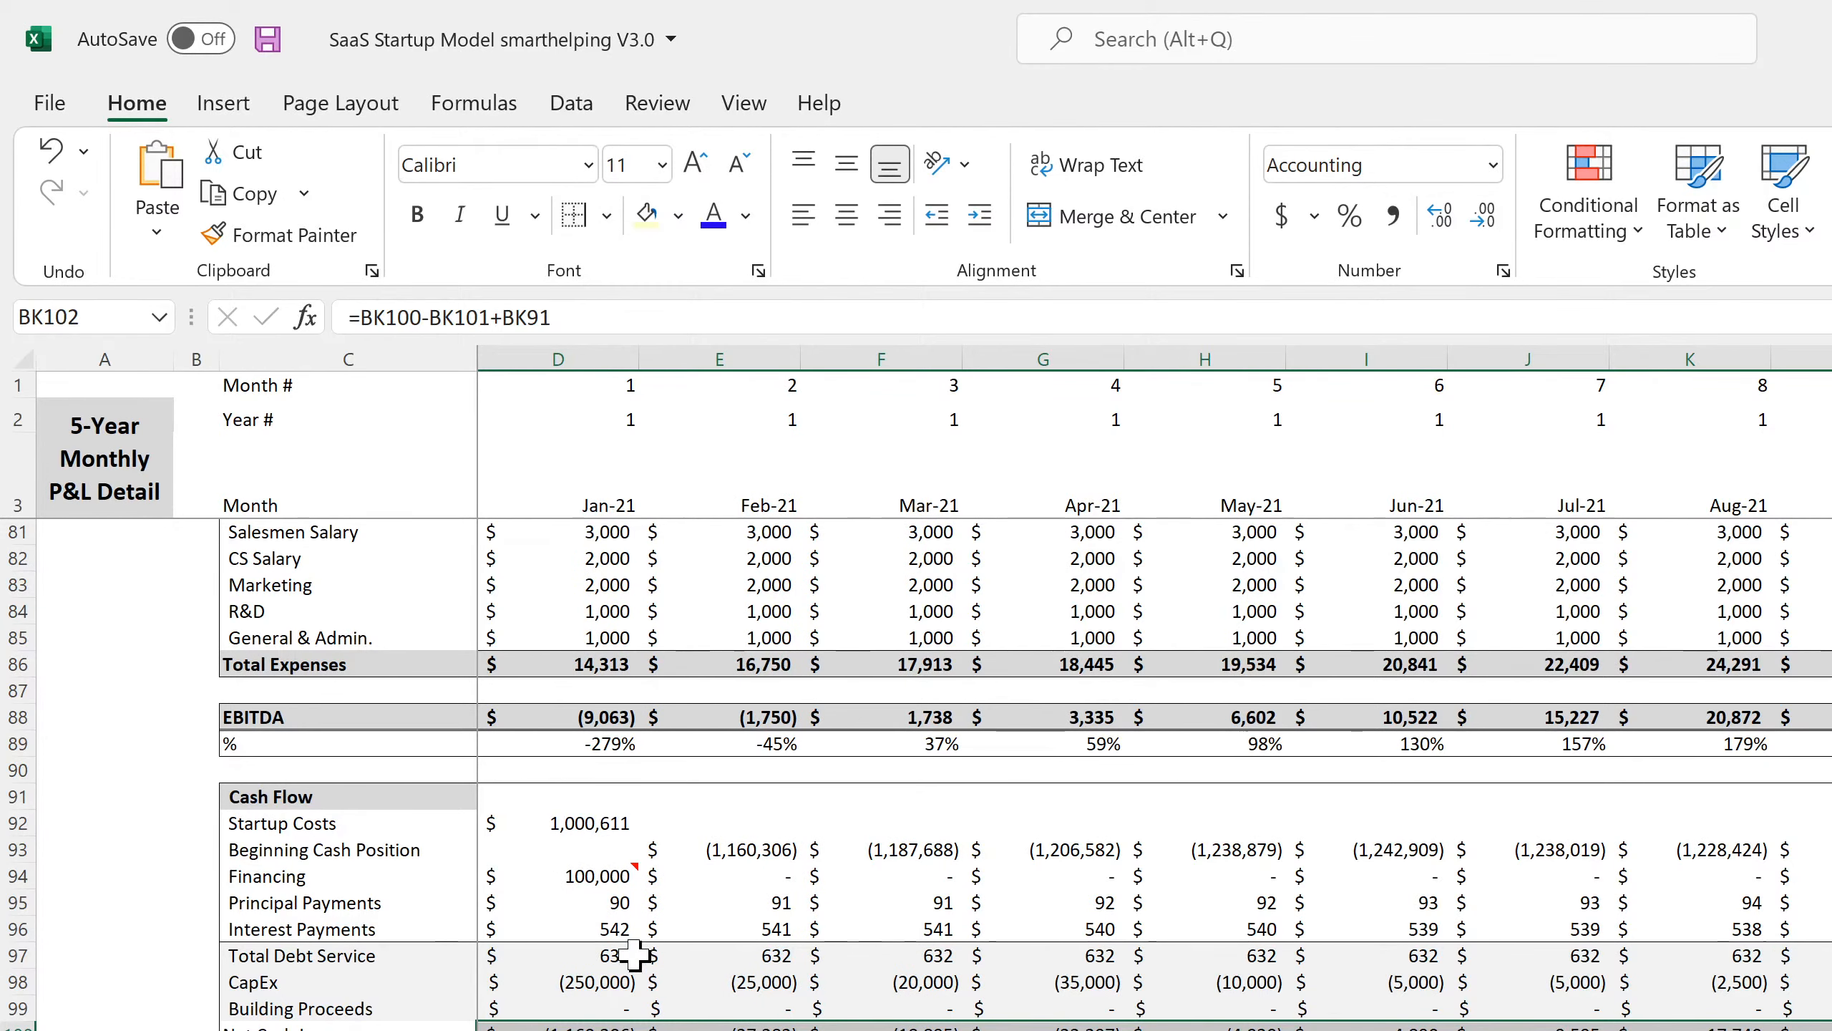
drag(348, 1029, 1831, 1029)
click(606, 216)
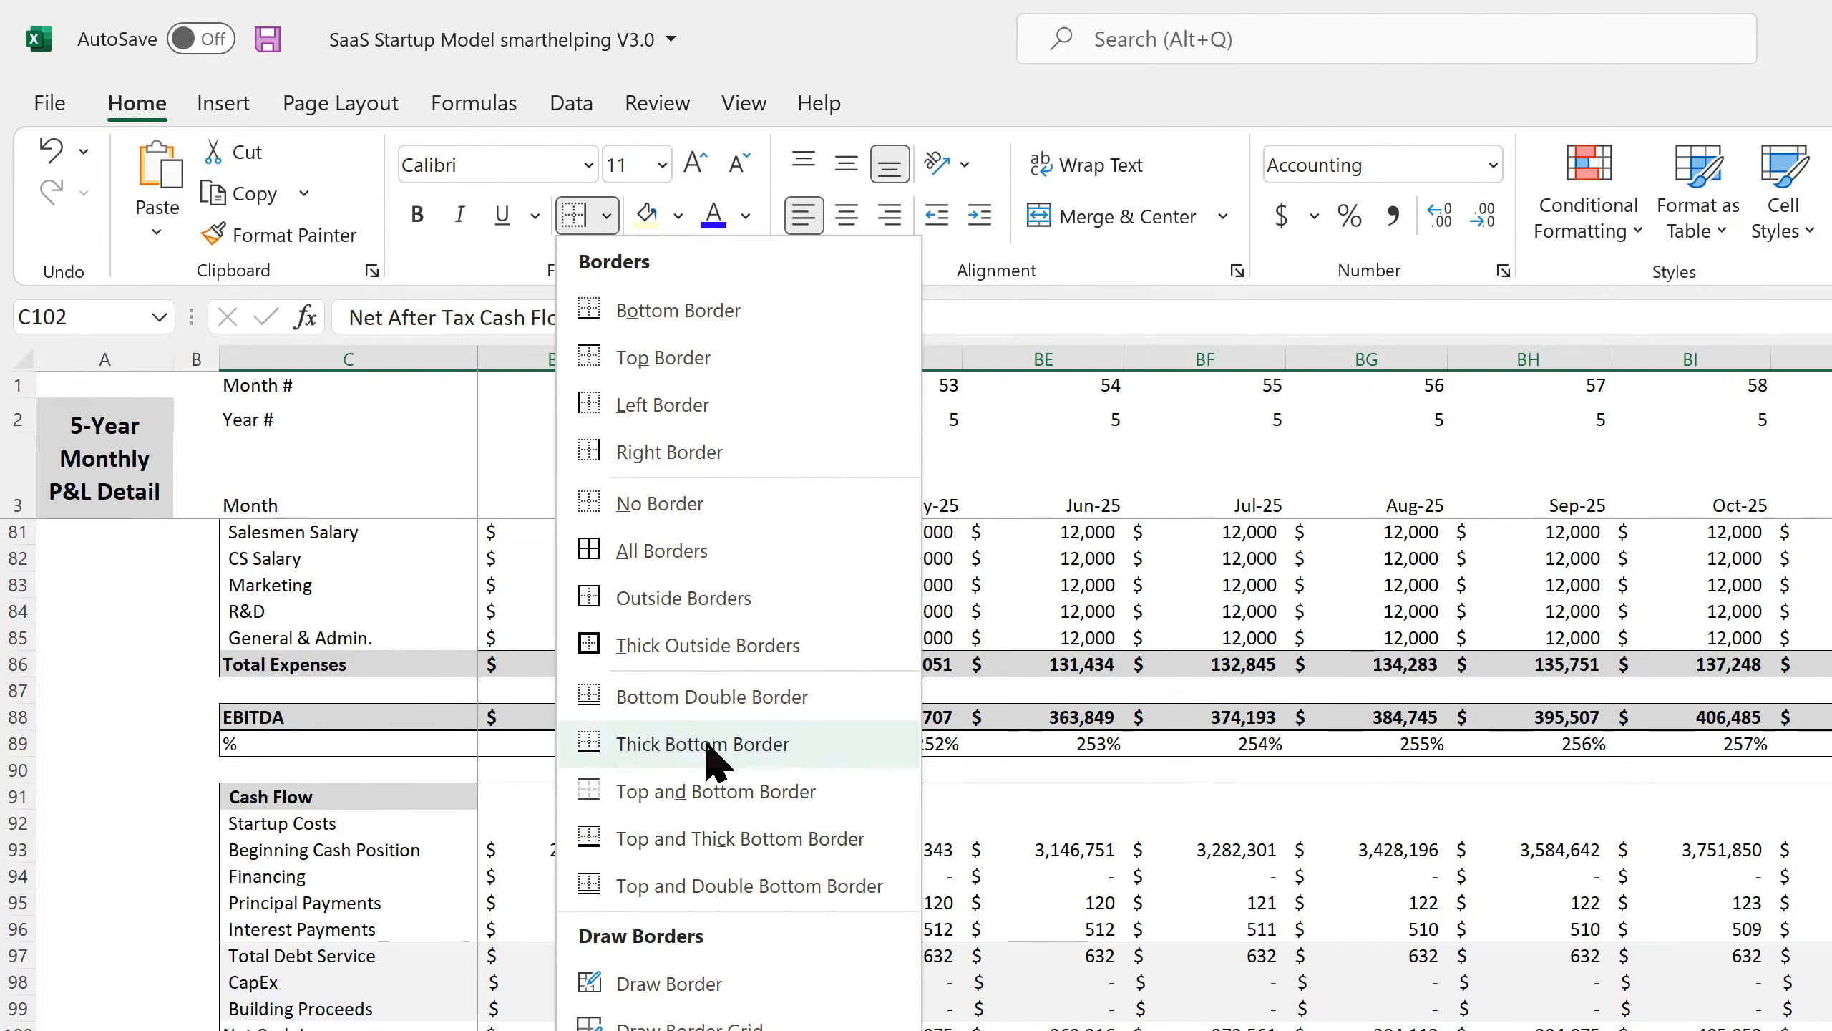
click(721, 698)
click(834, 738)
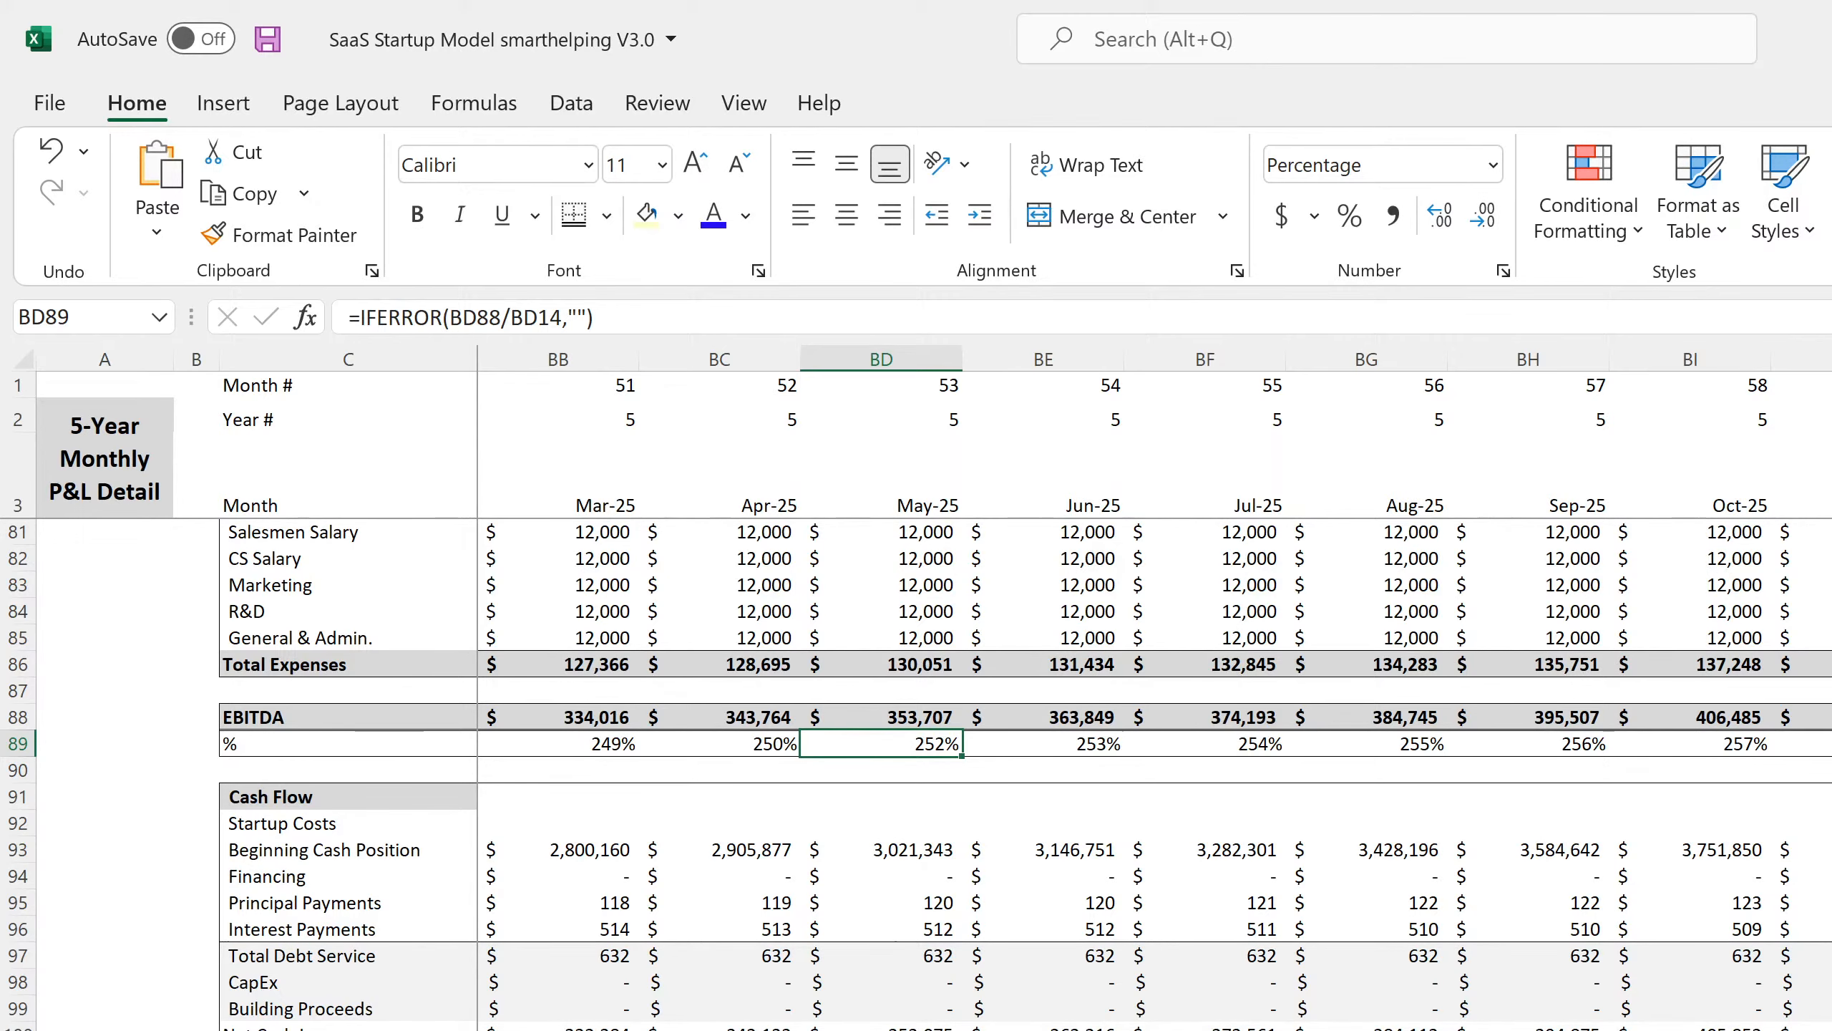
drag(1829, 1028, 3, 1023)
click(613, 216)
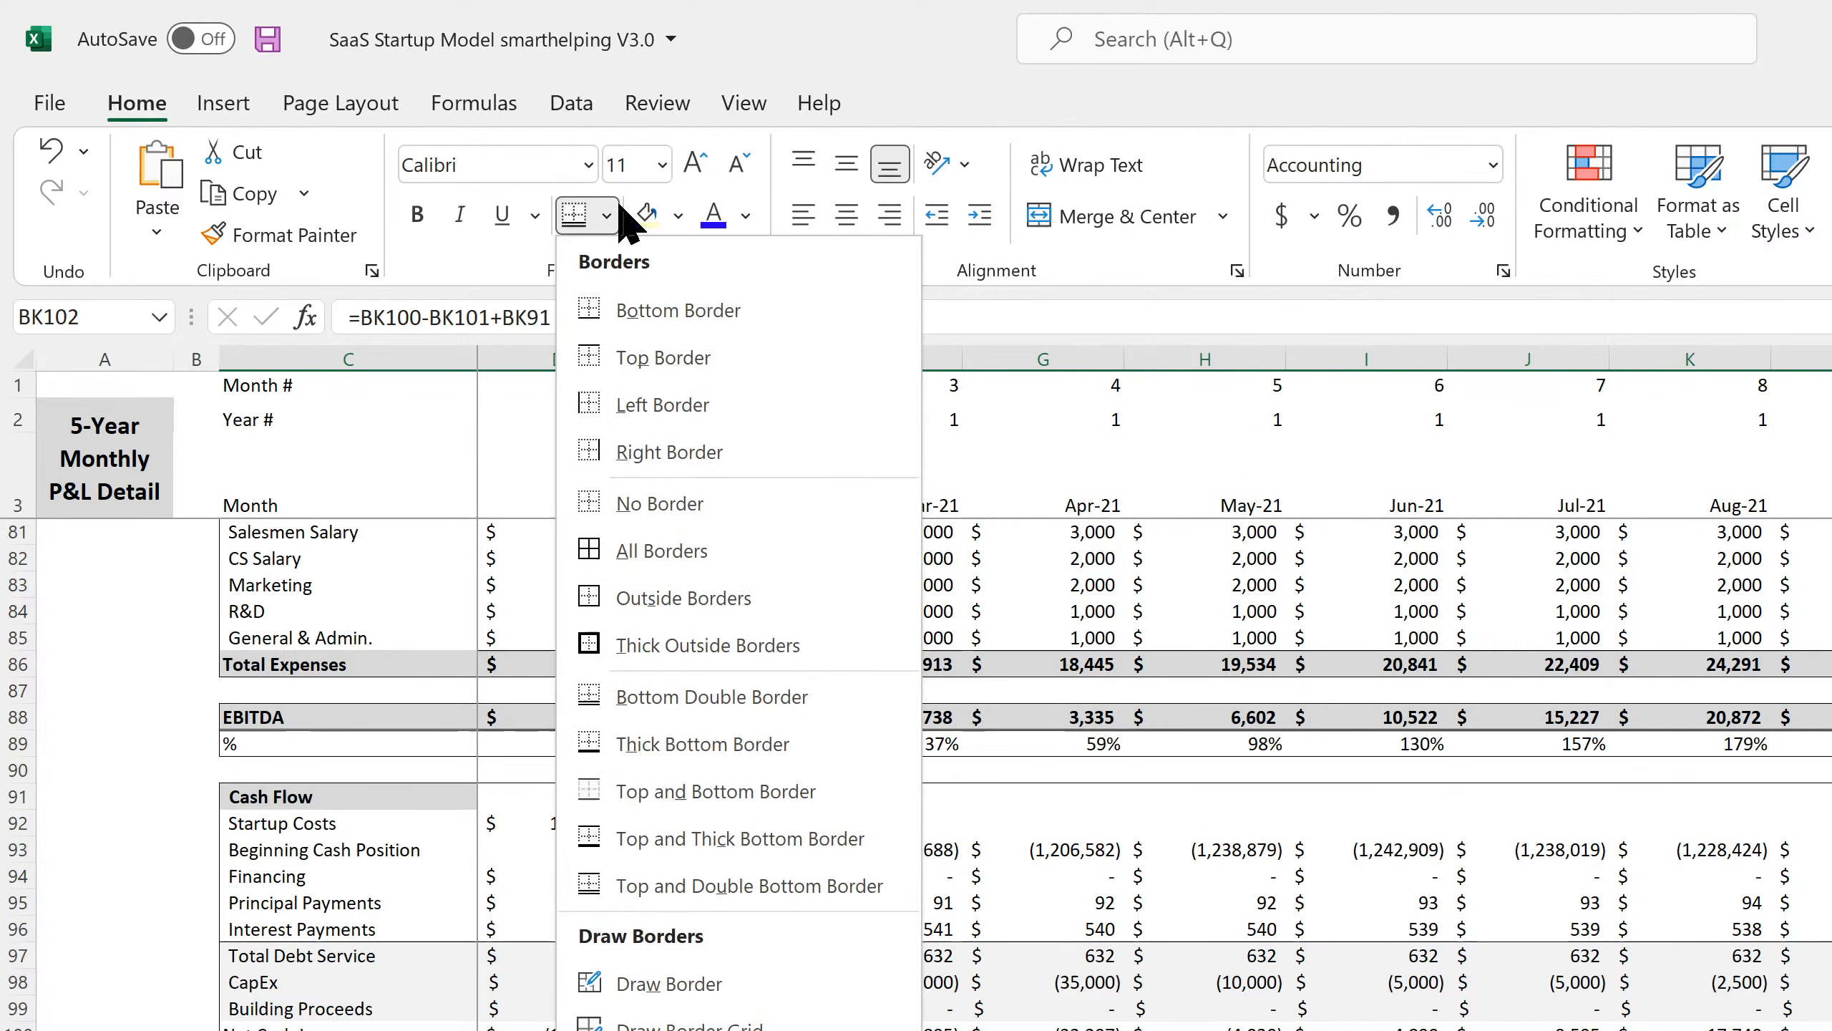
click(649, 357)
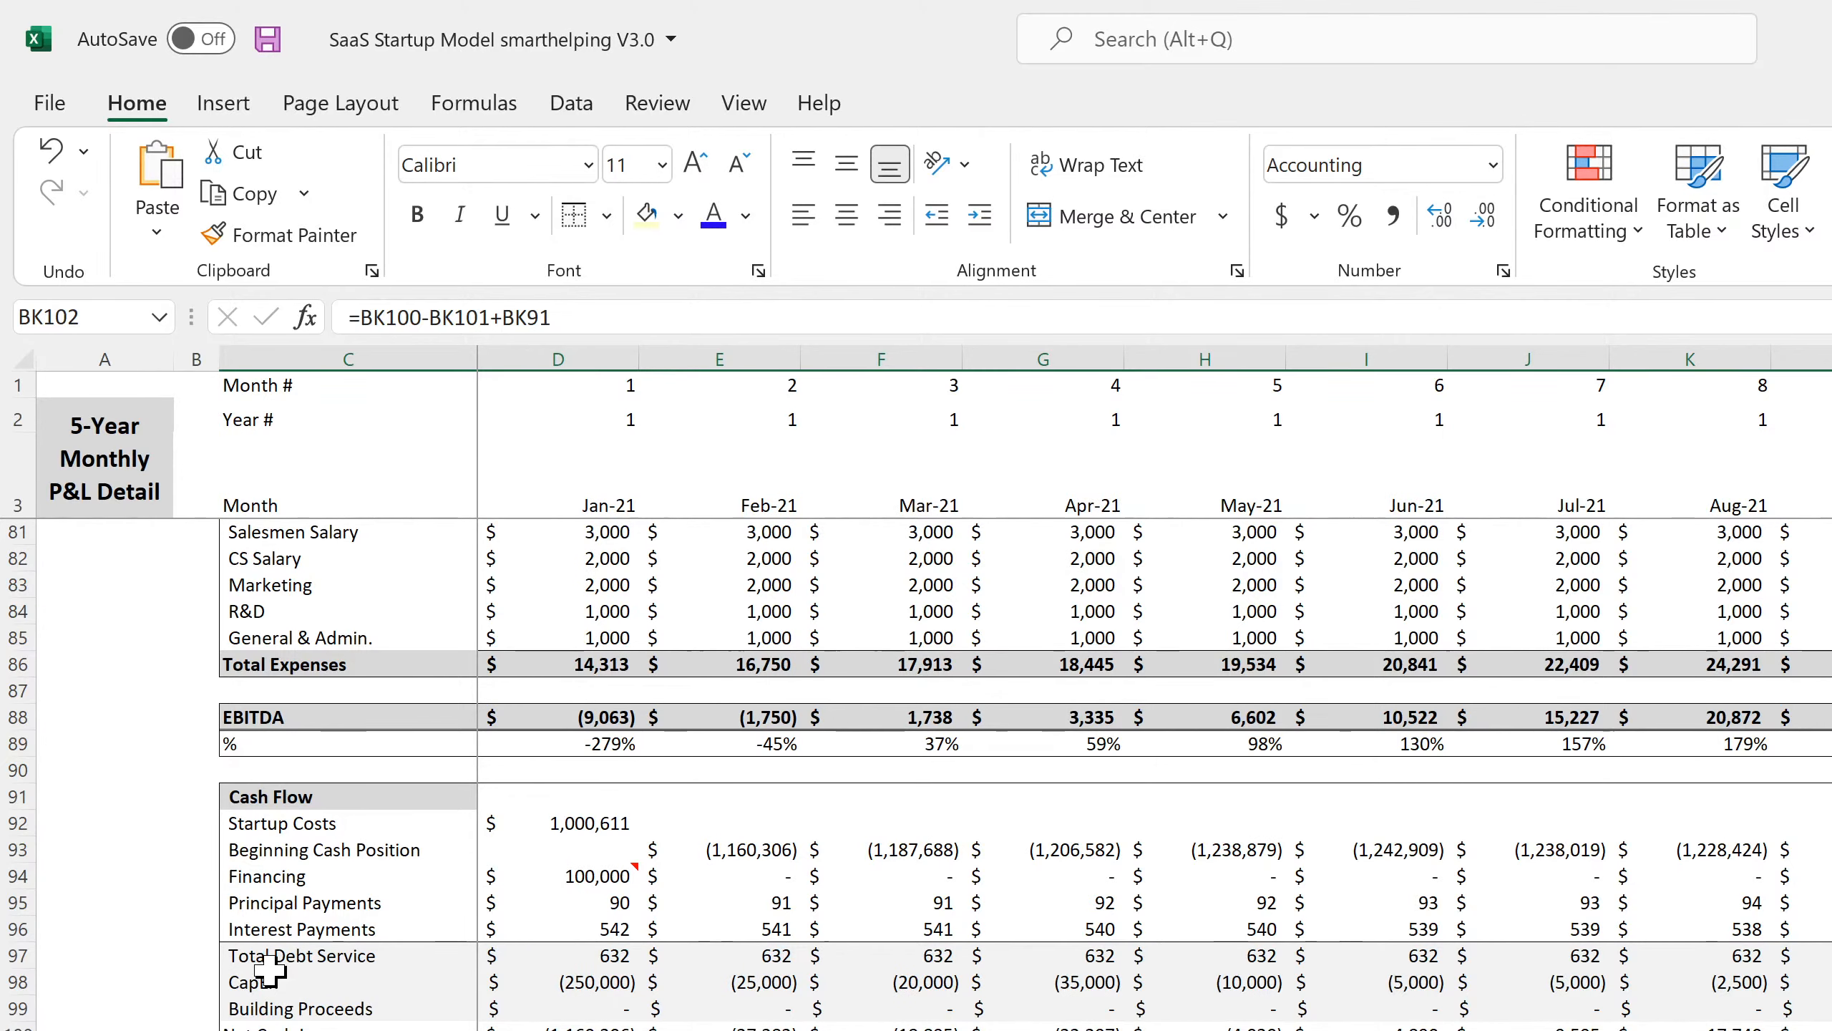
Set the CapEx and Building Proceeds rows (98–99) to No Fill.
drag(268, 973, 1829, 1010)
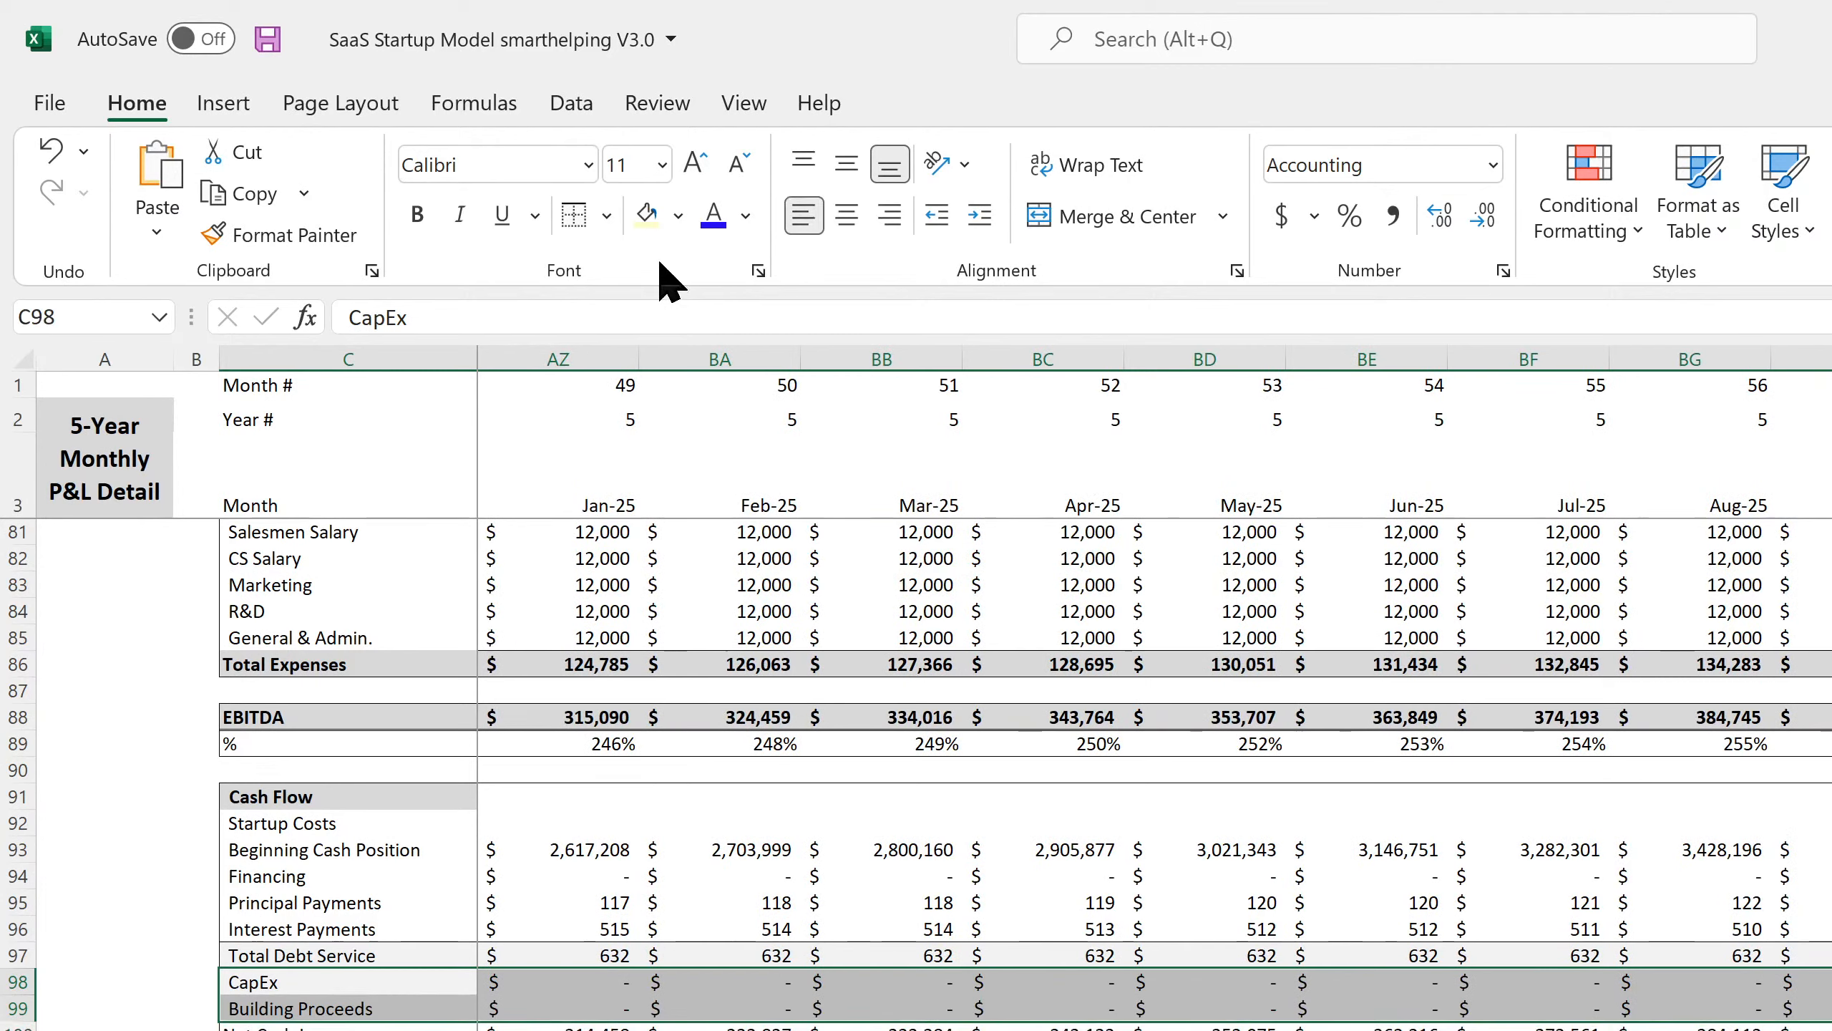
click(674, 214)
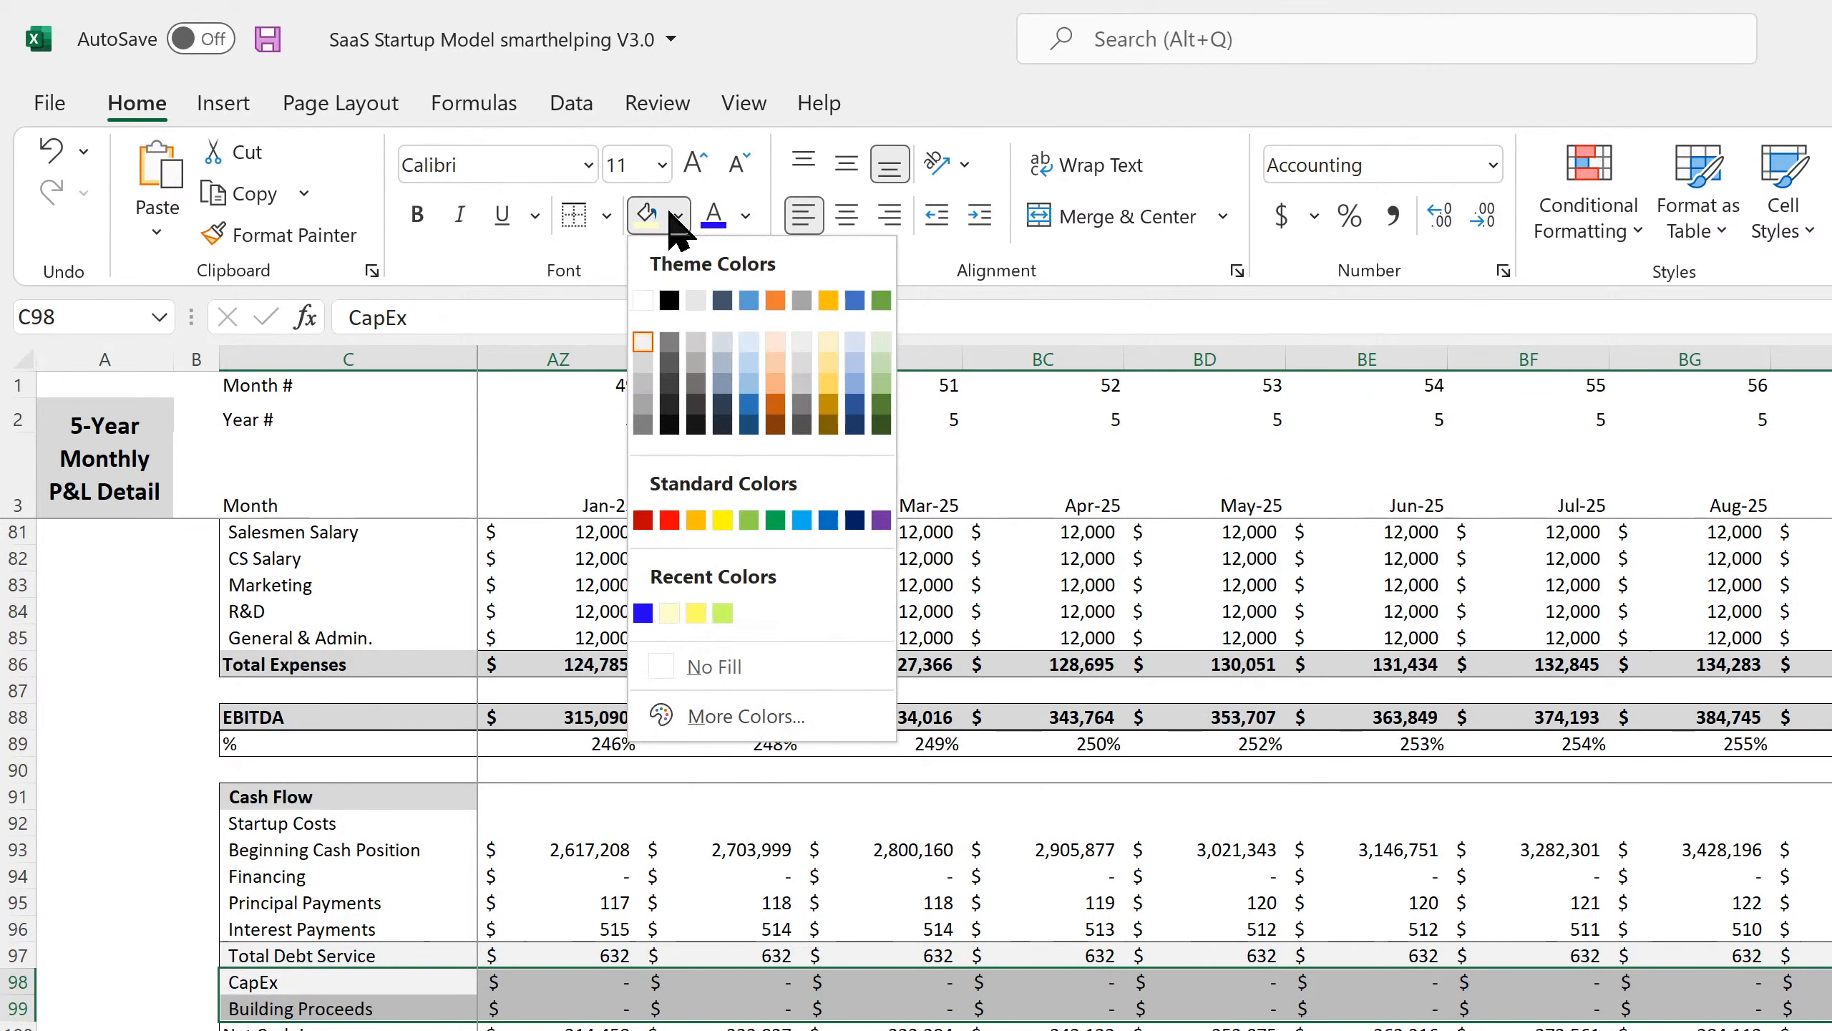
click(696, 666)
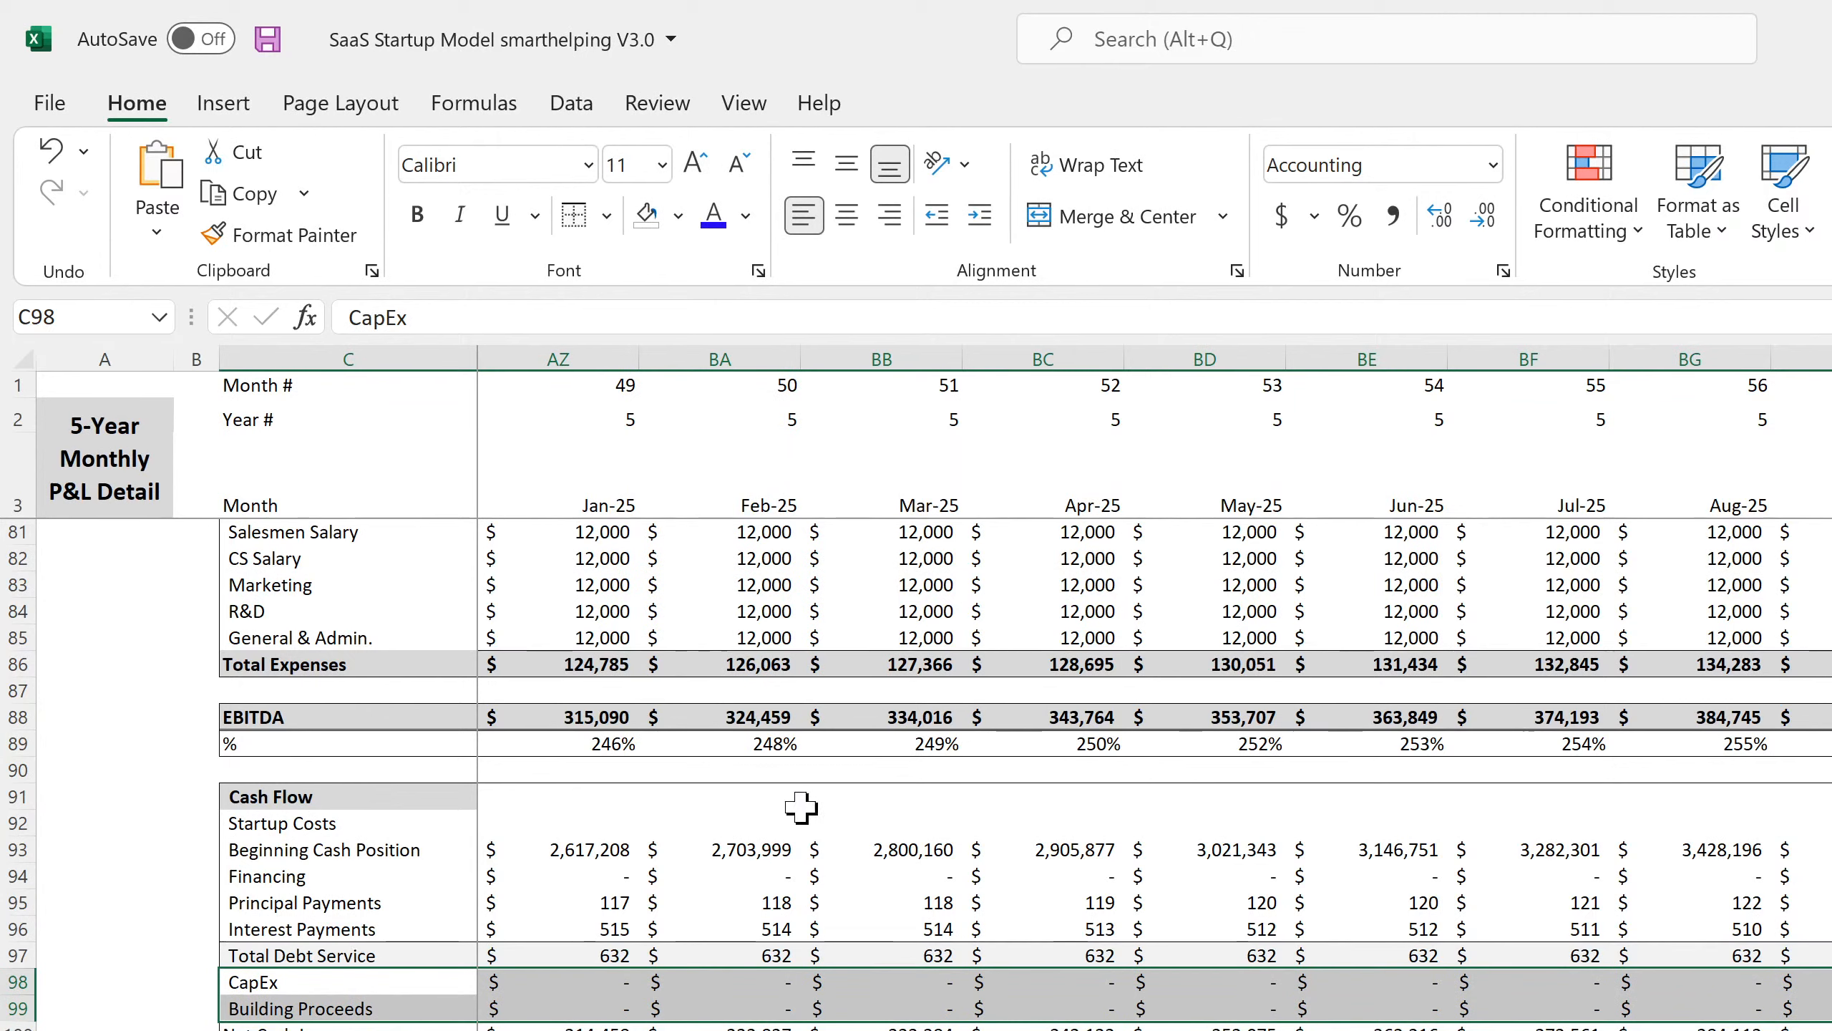
click(806, 875)
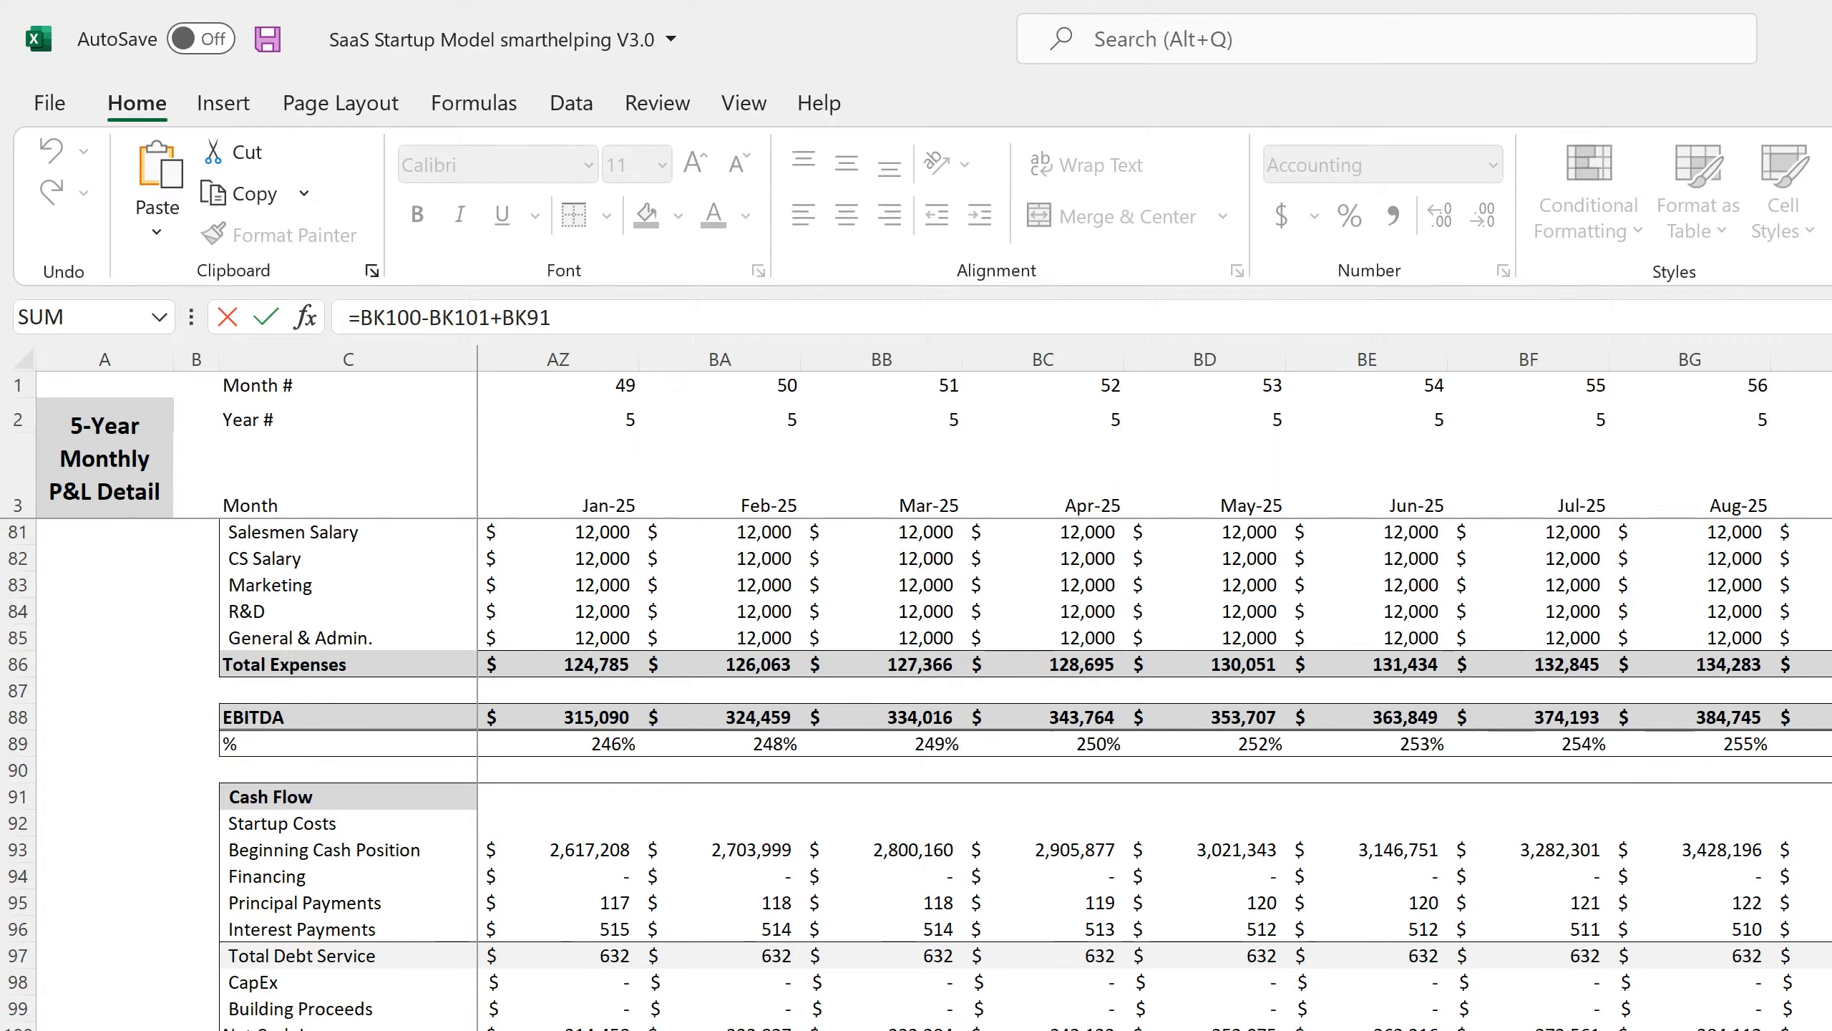
Commit =BK93+BK102 as ending cash, save, and verify the Jan-21 and Feb-21 formulas.
key(Return)
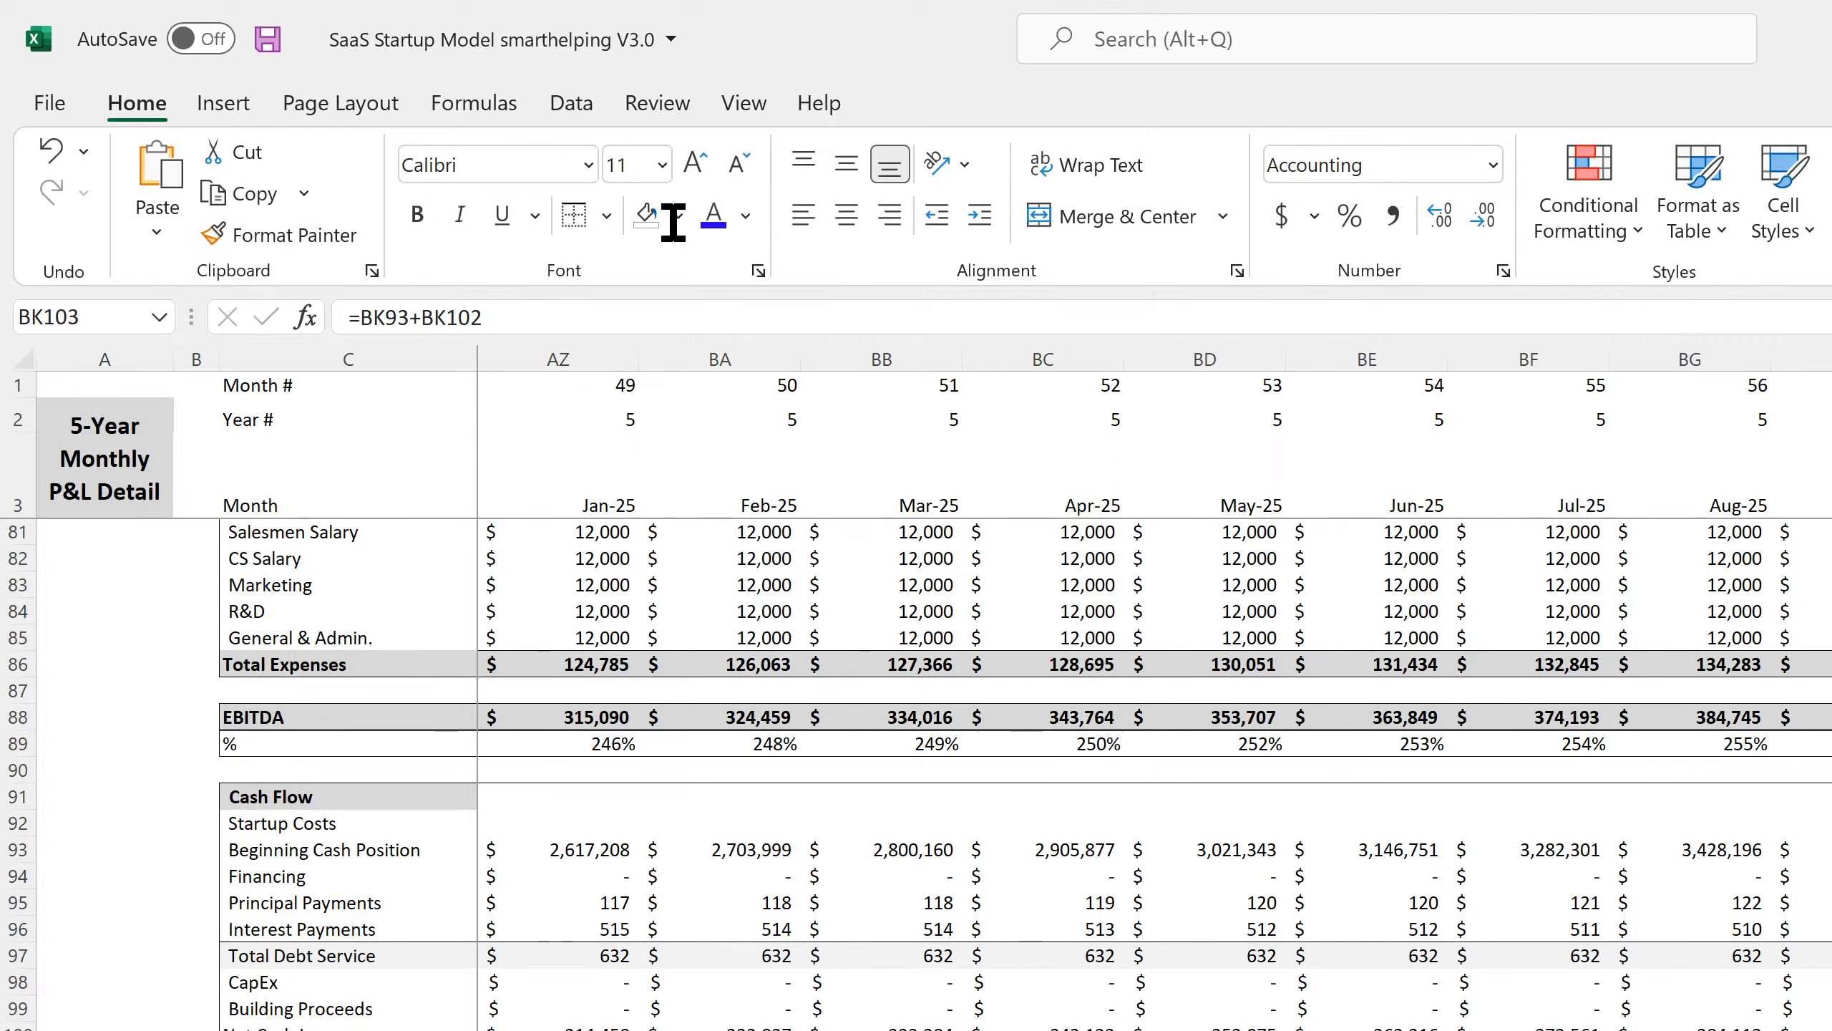
click(268, 39)
scroll(1027, 692, left, 15)
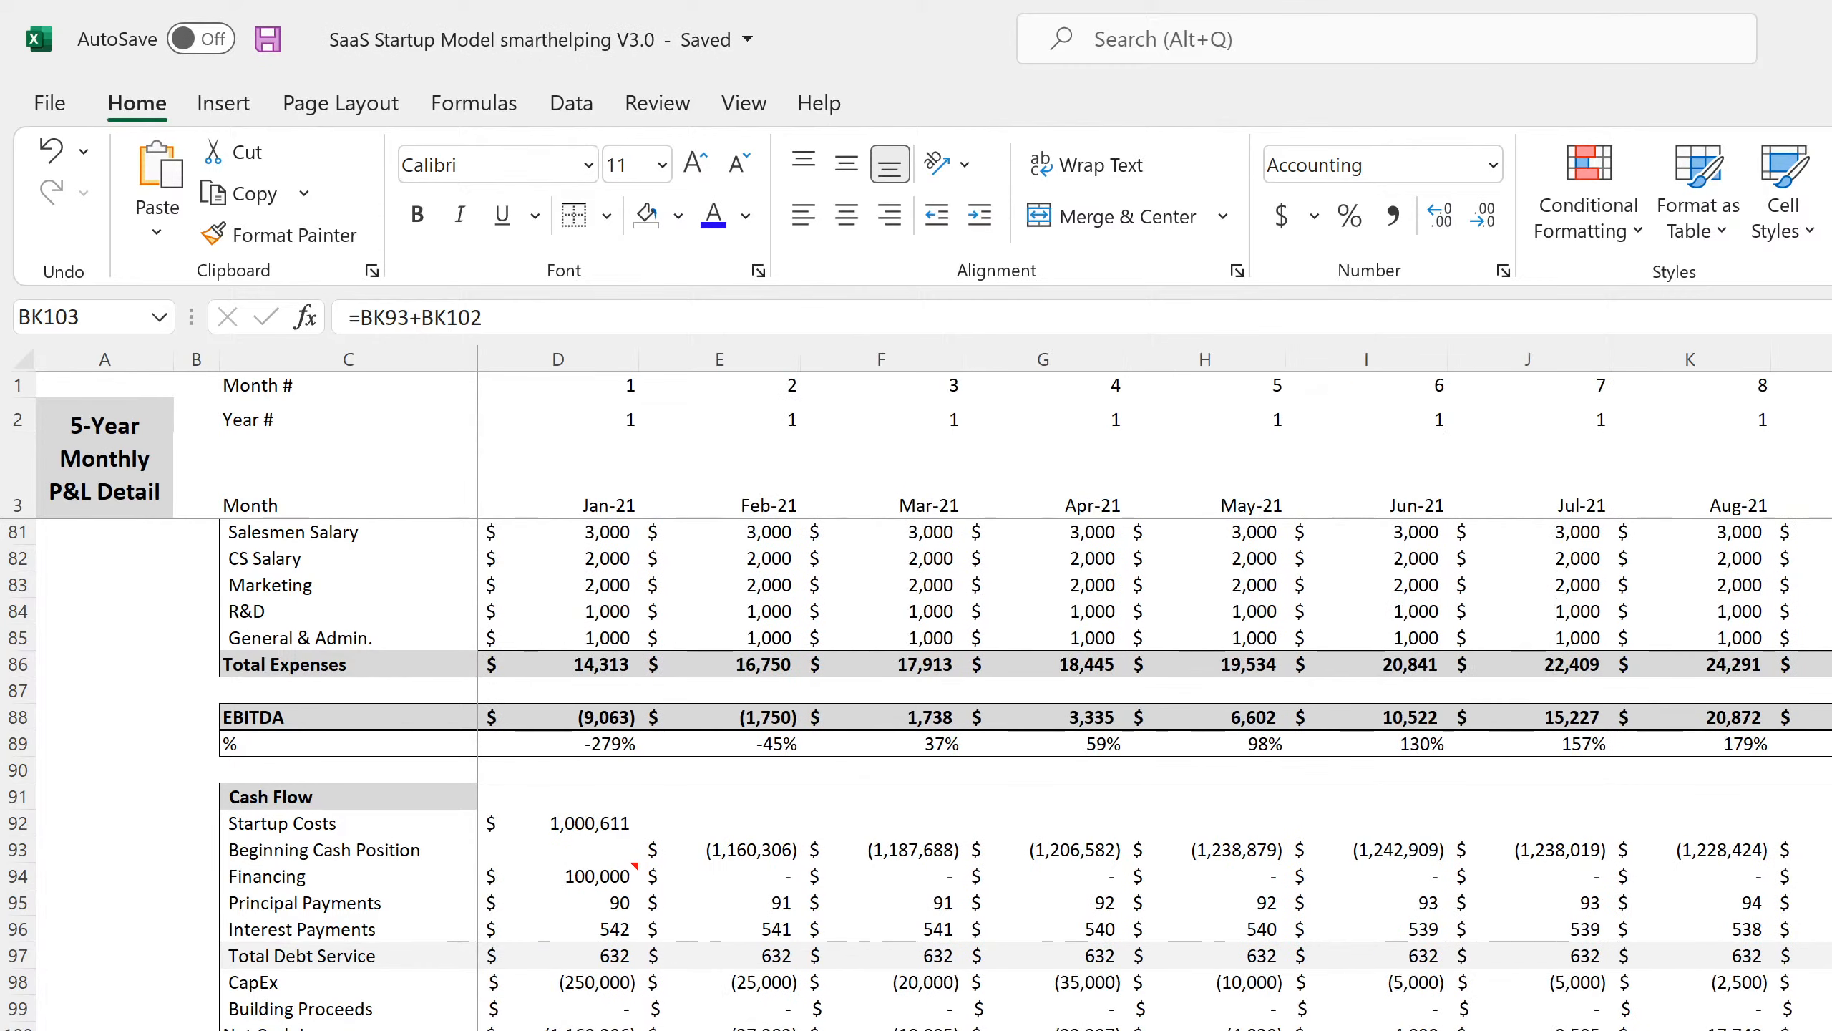
click(557, 1029)
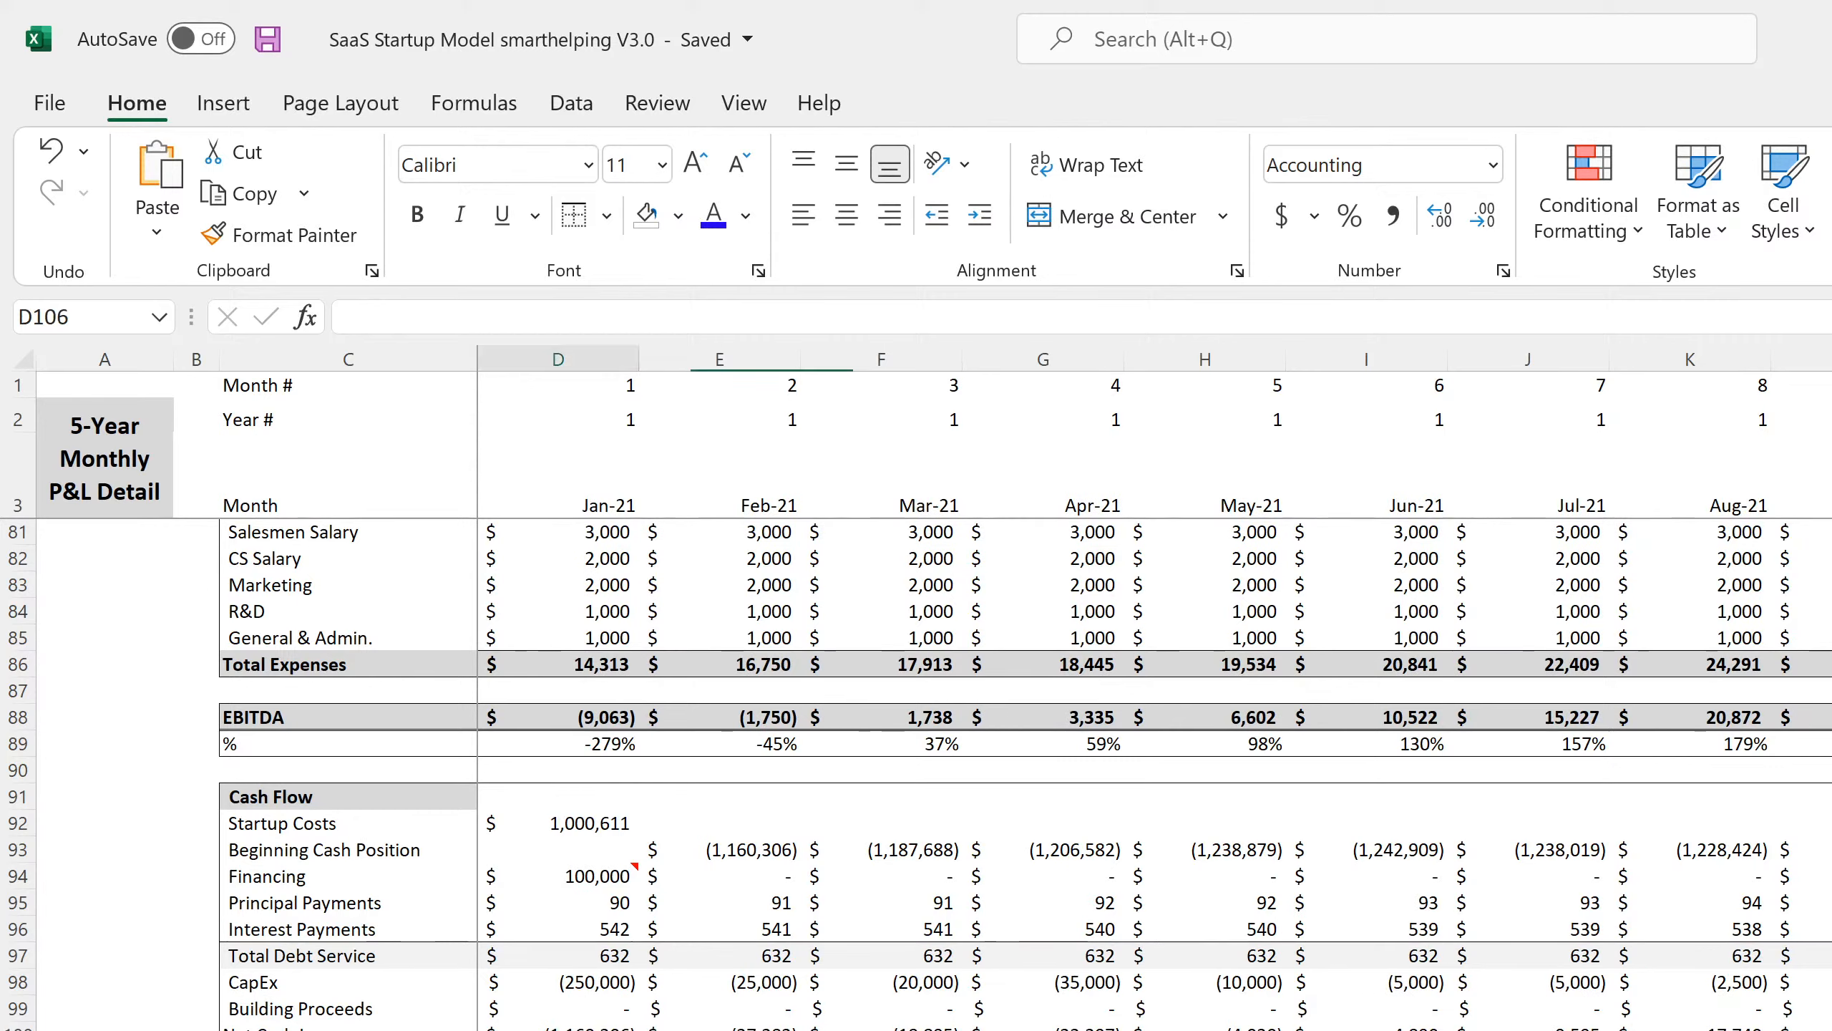
key(Up)
key(Up)
key(Up)
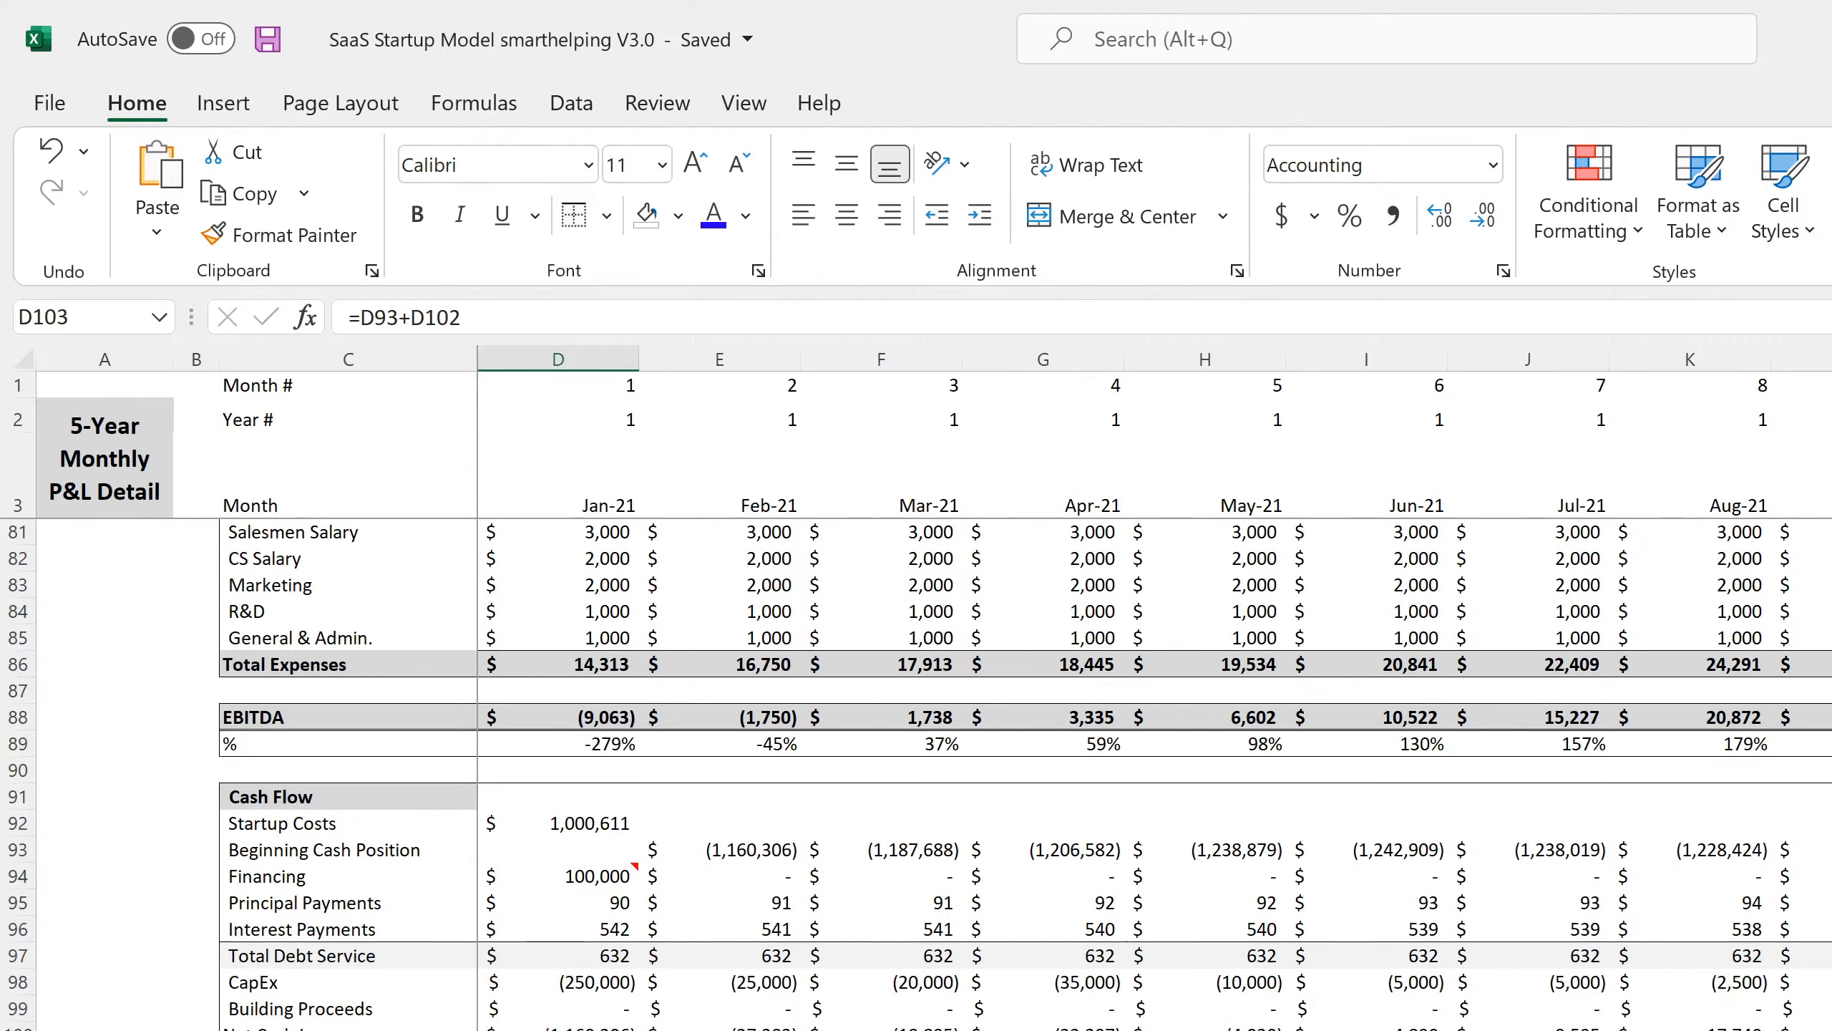
key(Right)
key(Right)
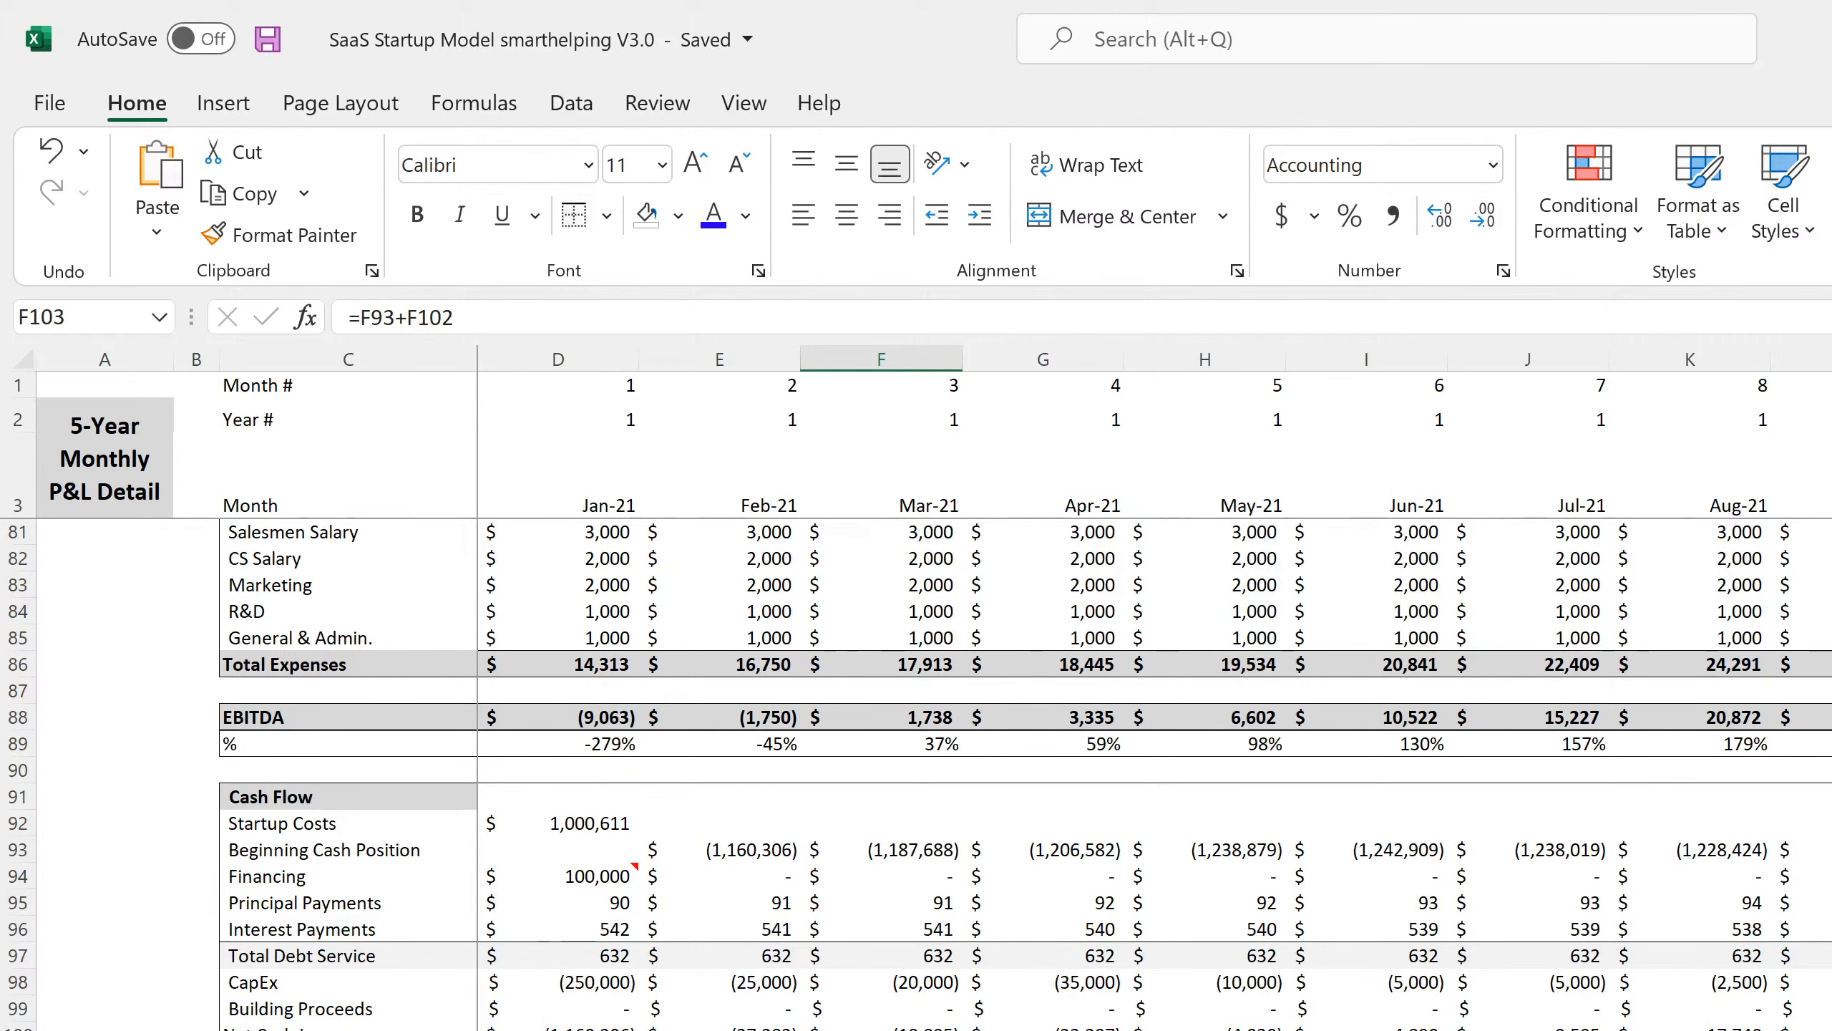
Inspect the annual sheet's empty rows under Debt Service and the monthly Principal Payments label.
click(342, 1029)
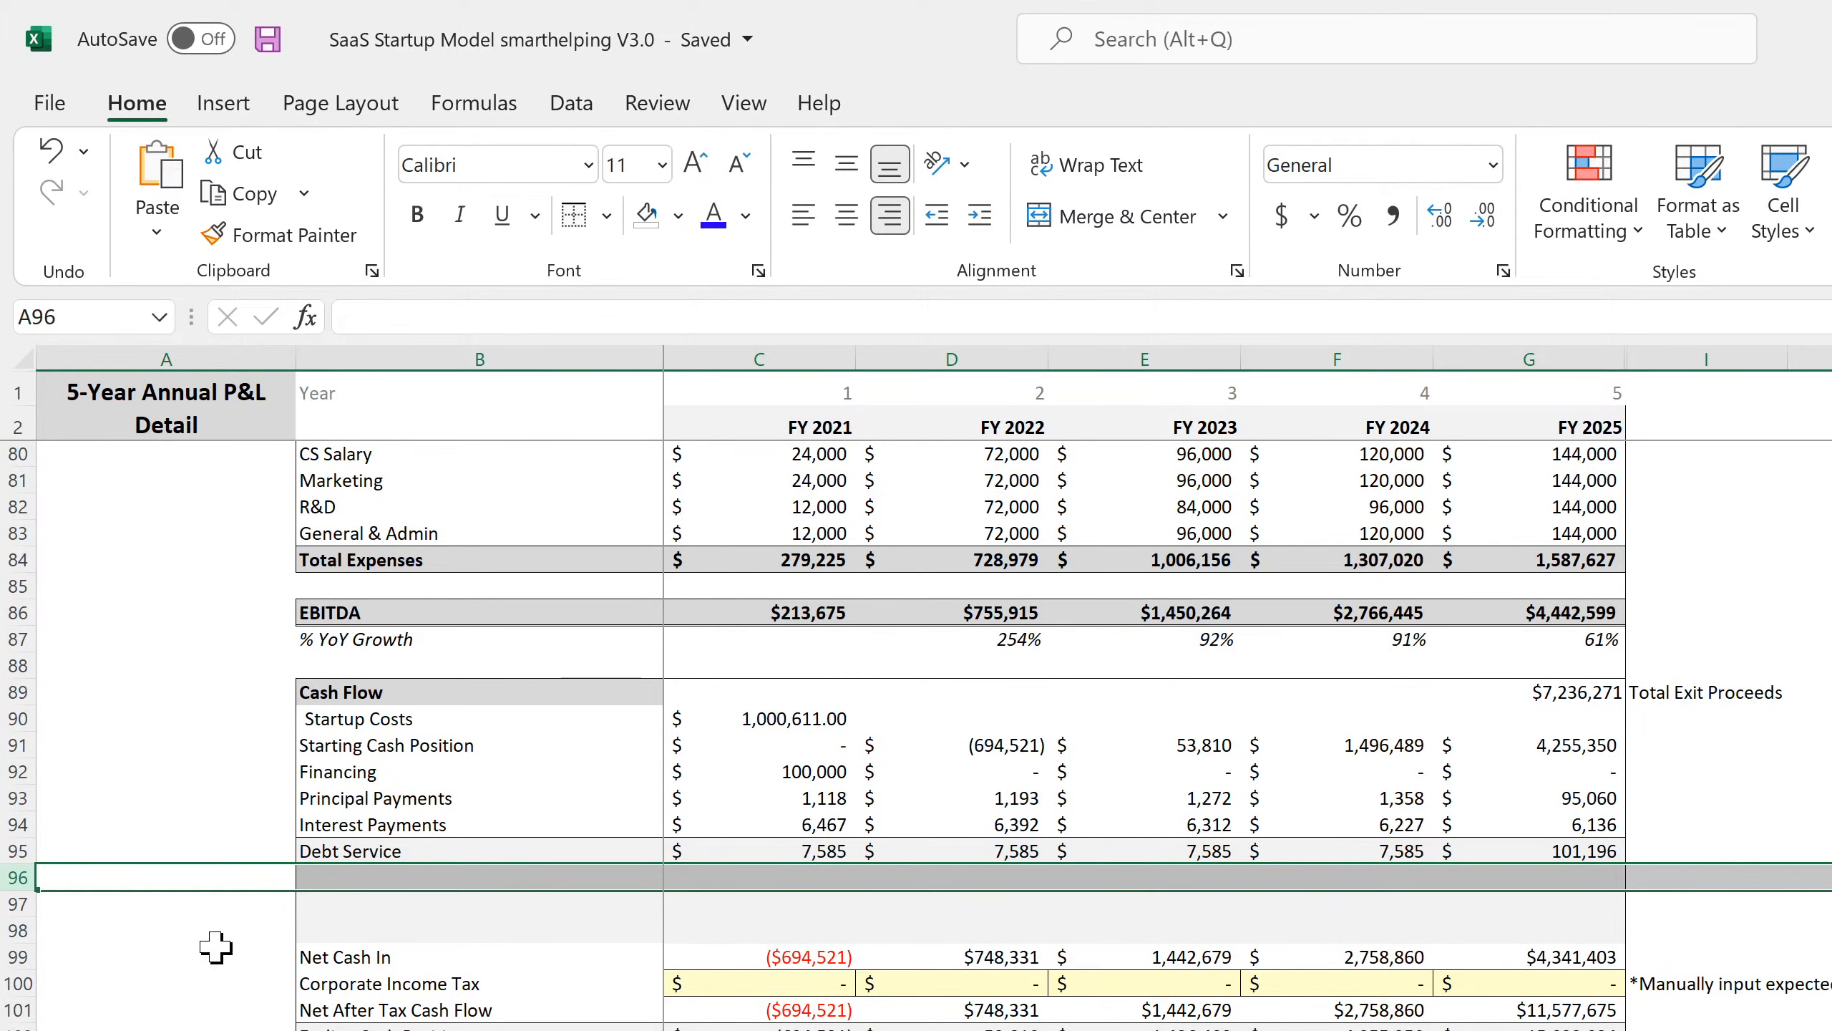
click(10, 984)
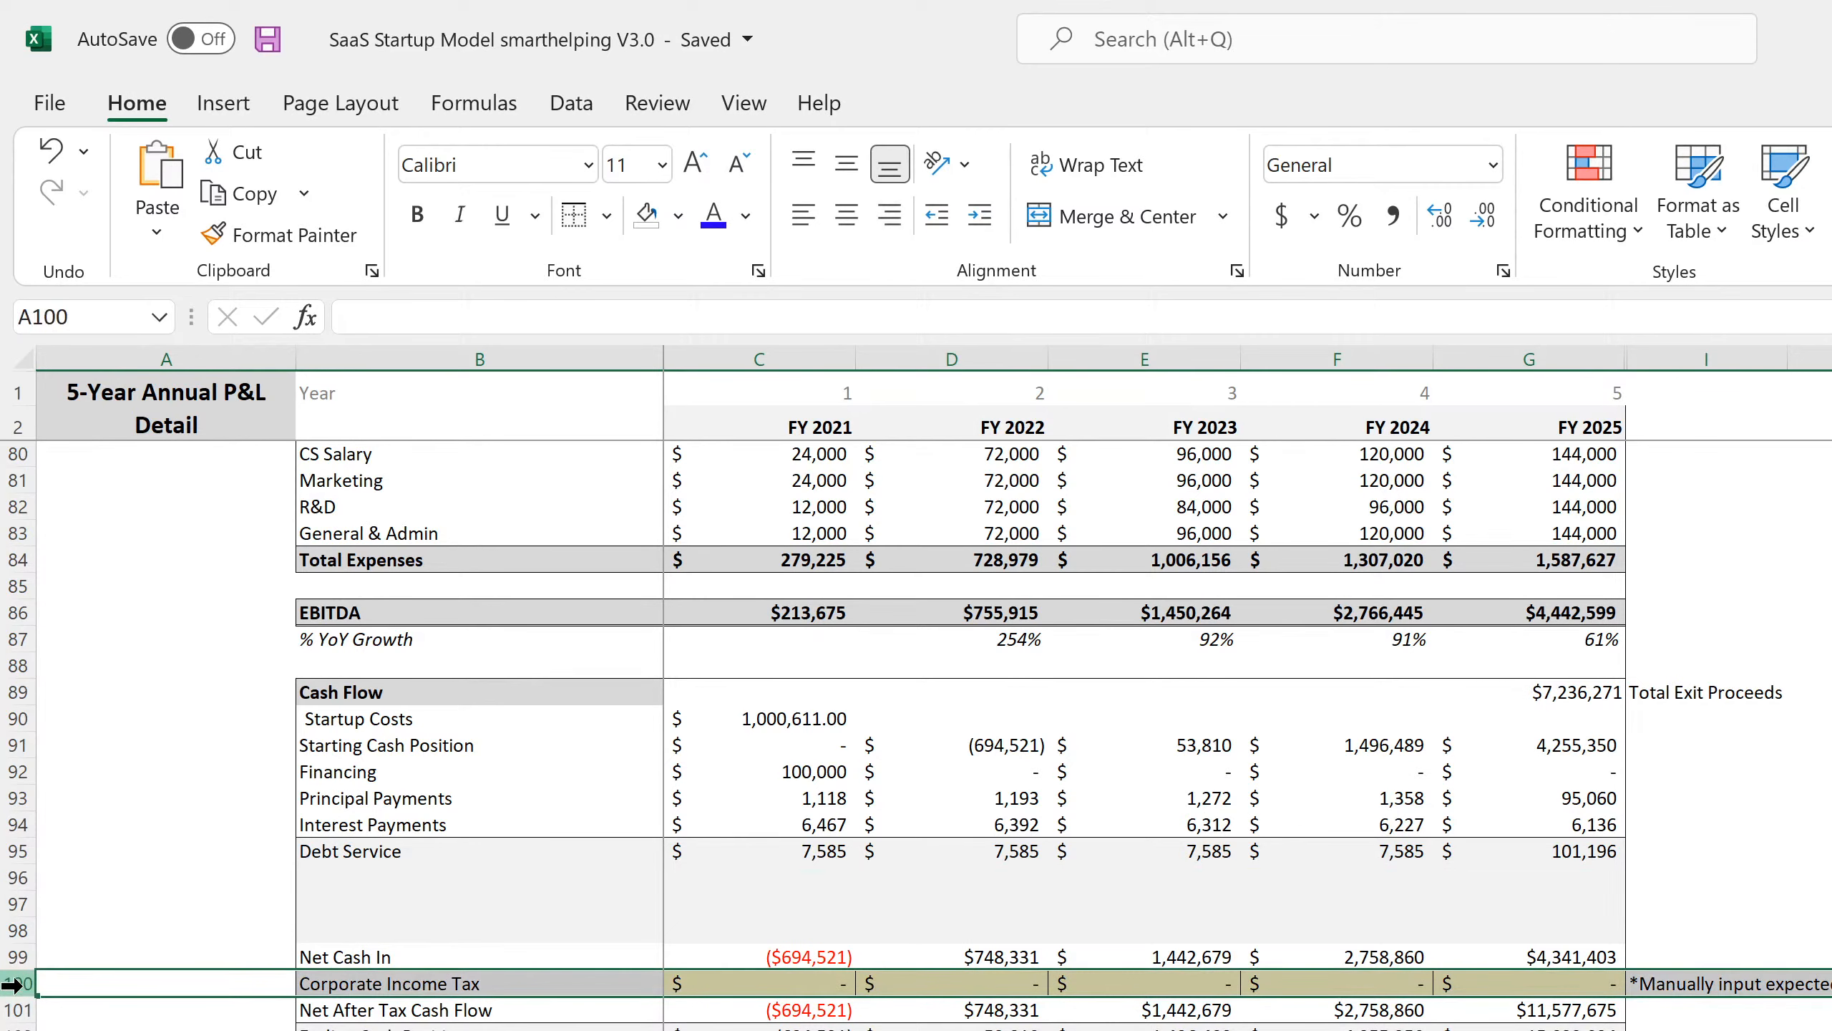
click(166, 1029)
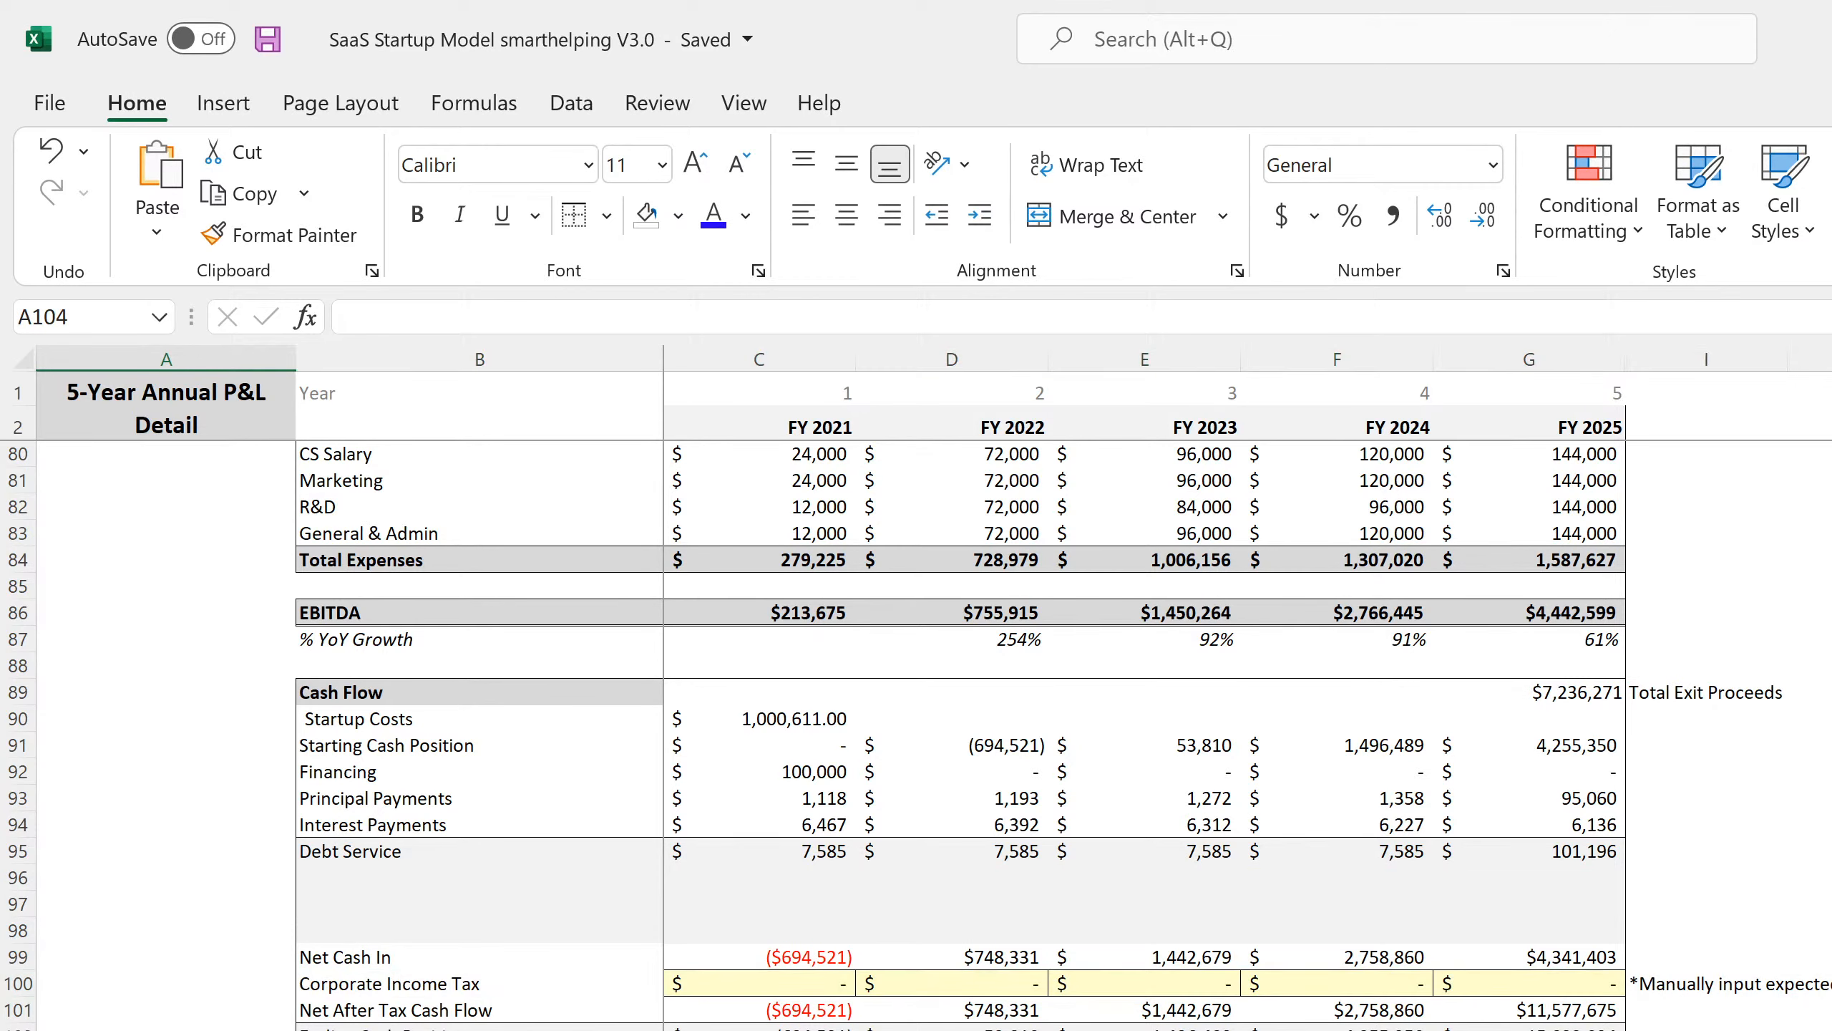
click(157, 1007)
click(180, 910)
click(368, 870)
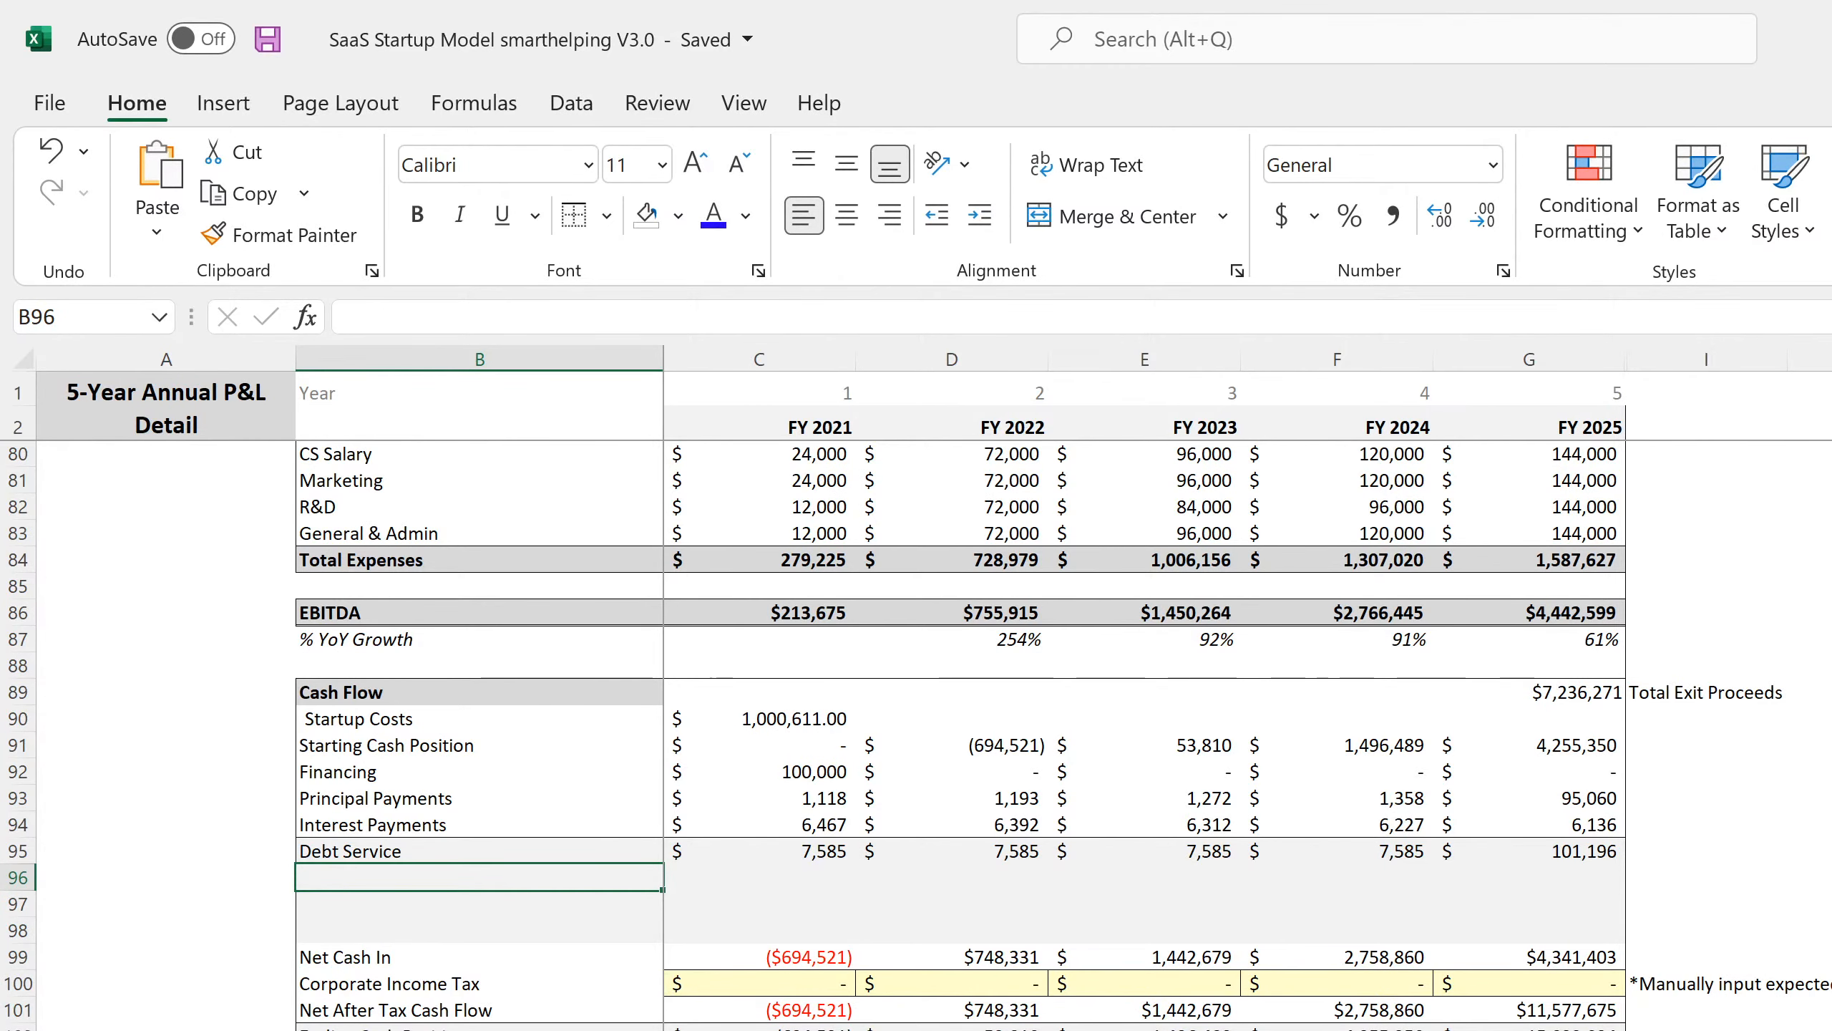
click(310, 1030)
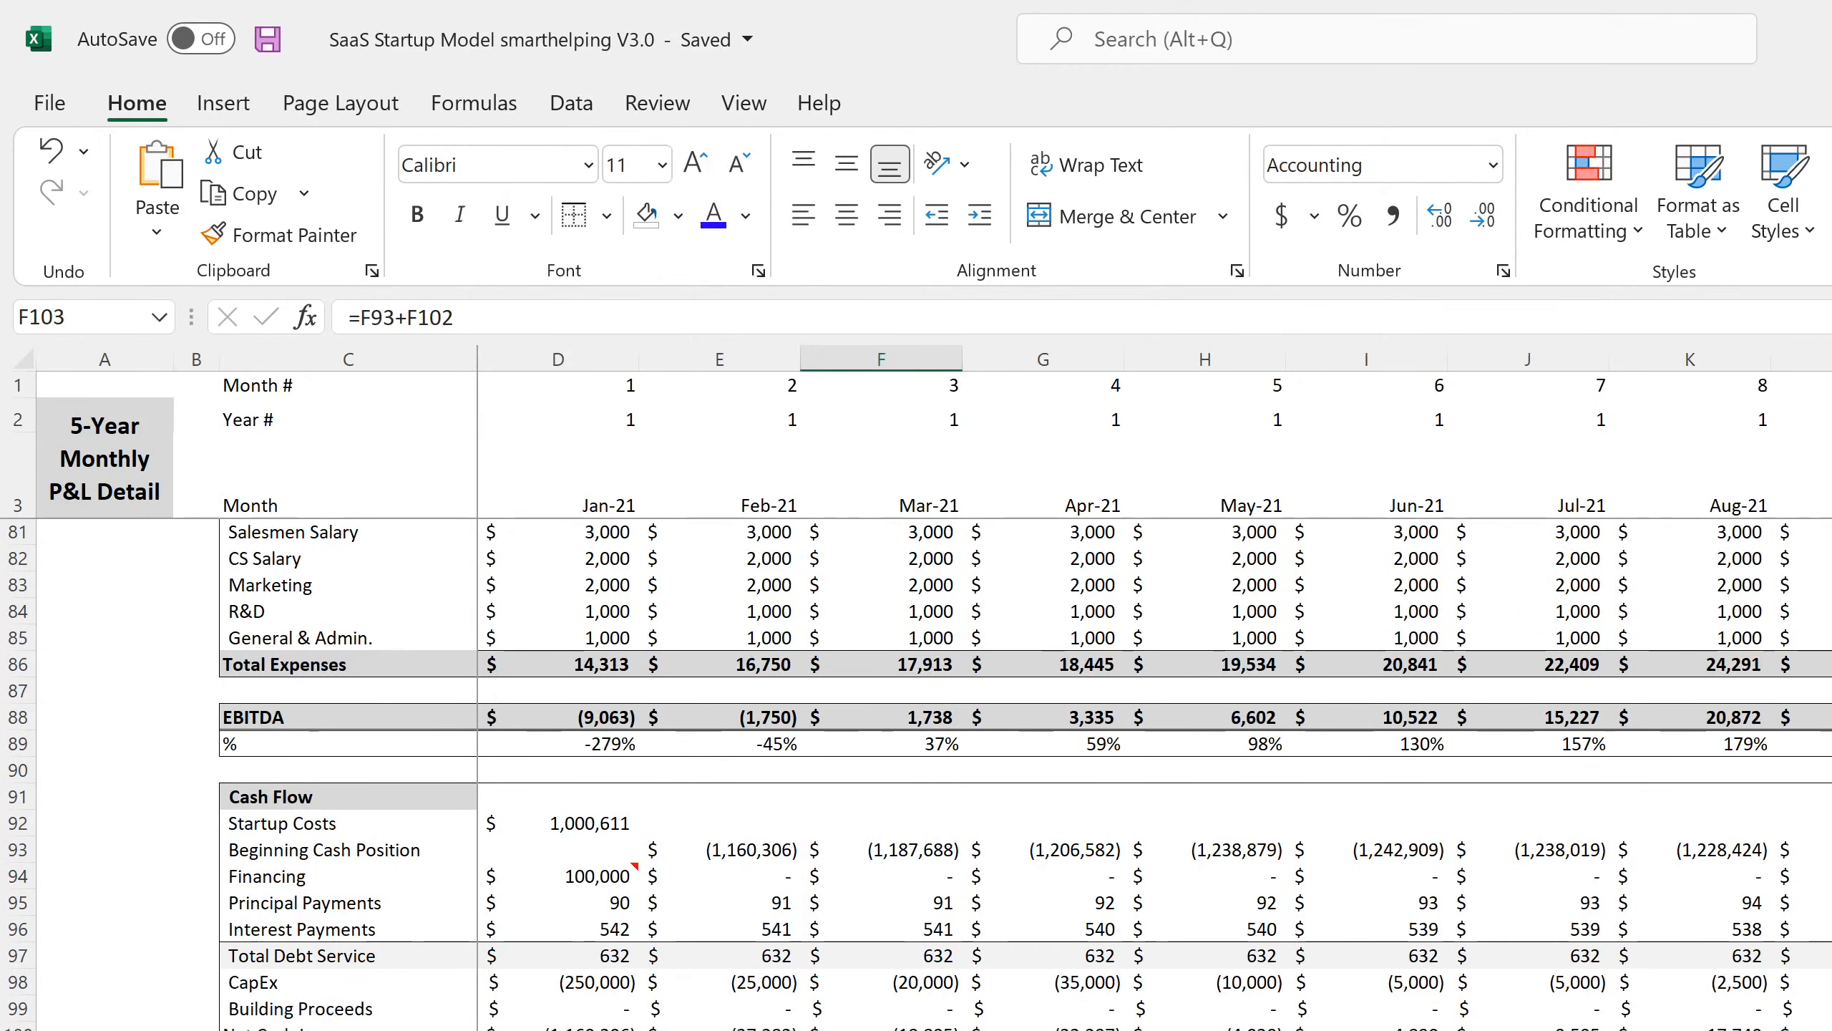
click(272, 908)
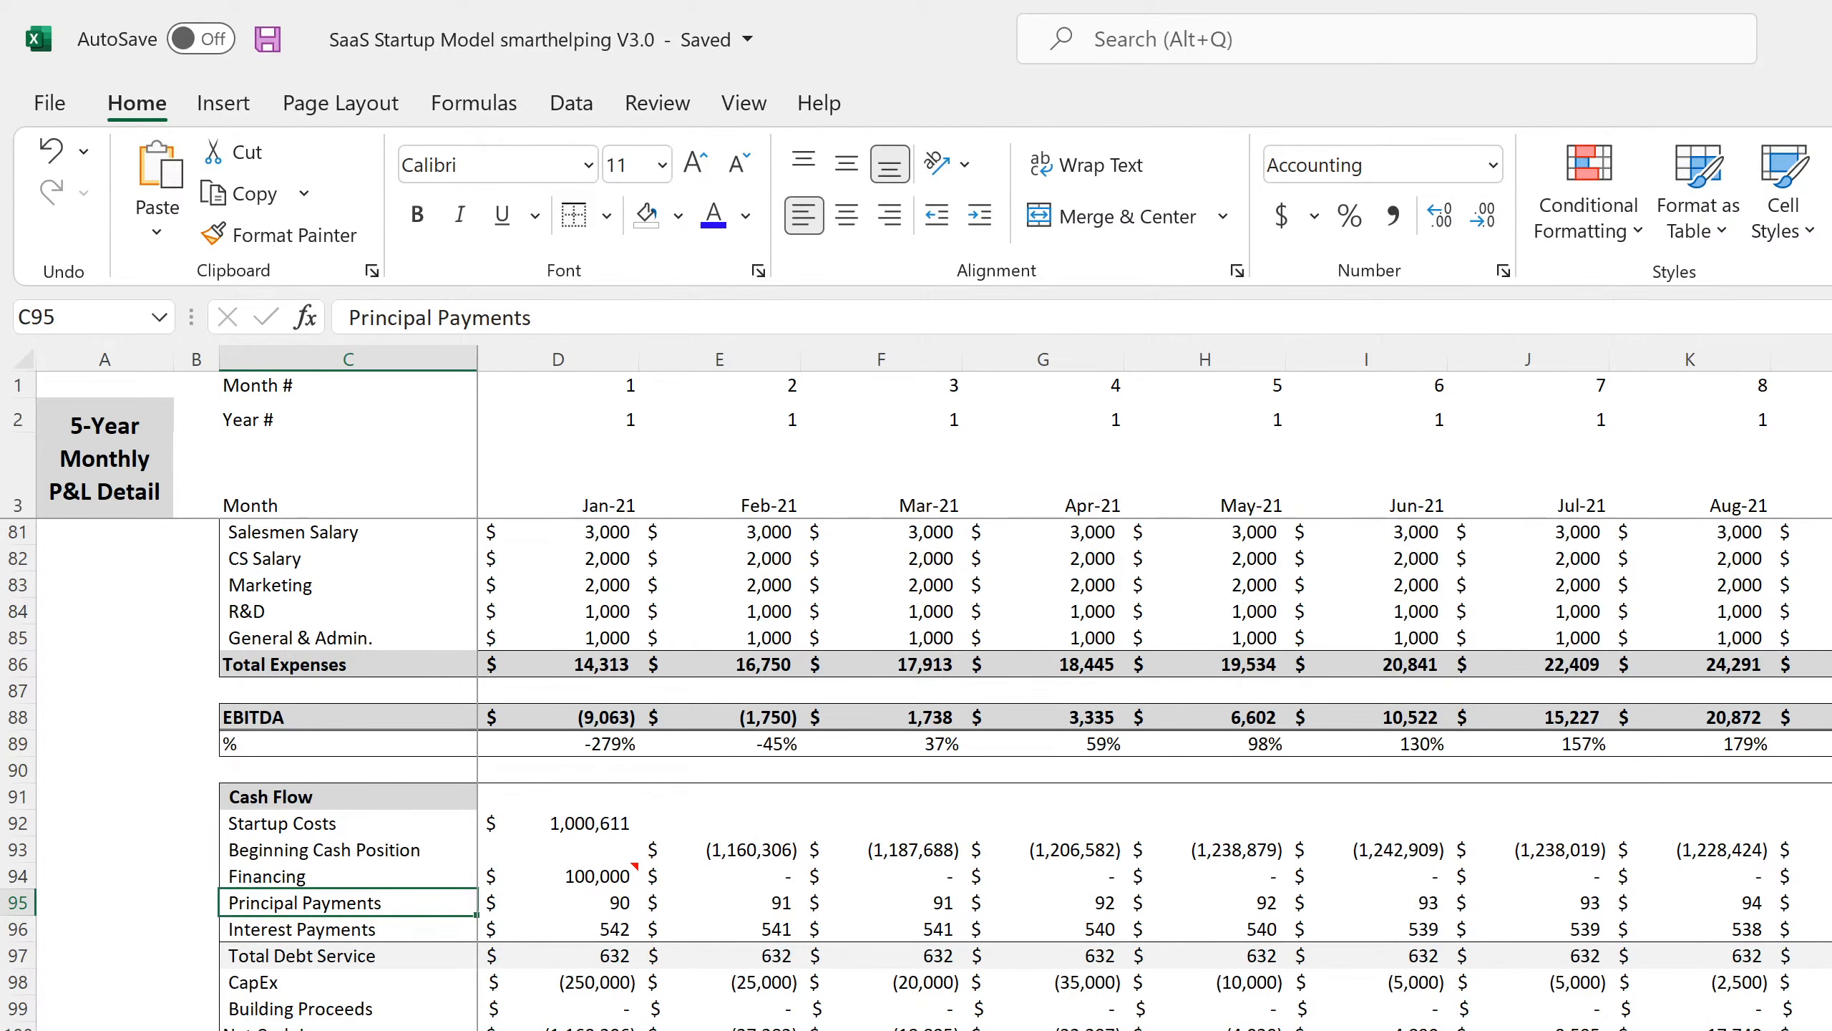
Link annual B96:B97 labels to the monthly CapEx and Building Proceeds labels.
key(ctrl+Page_Down)
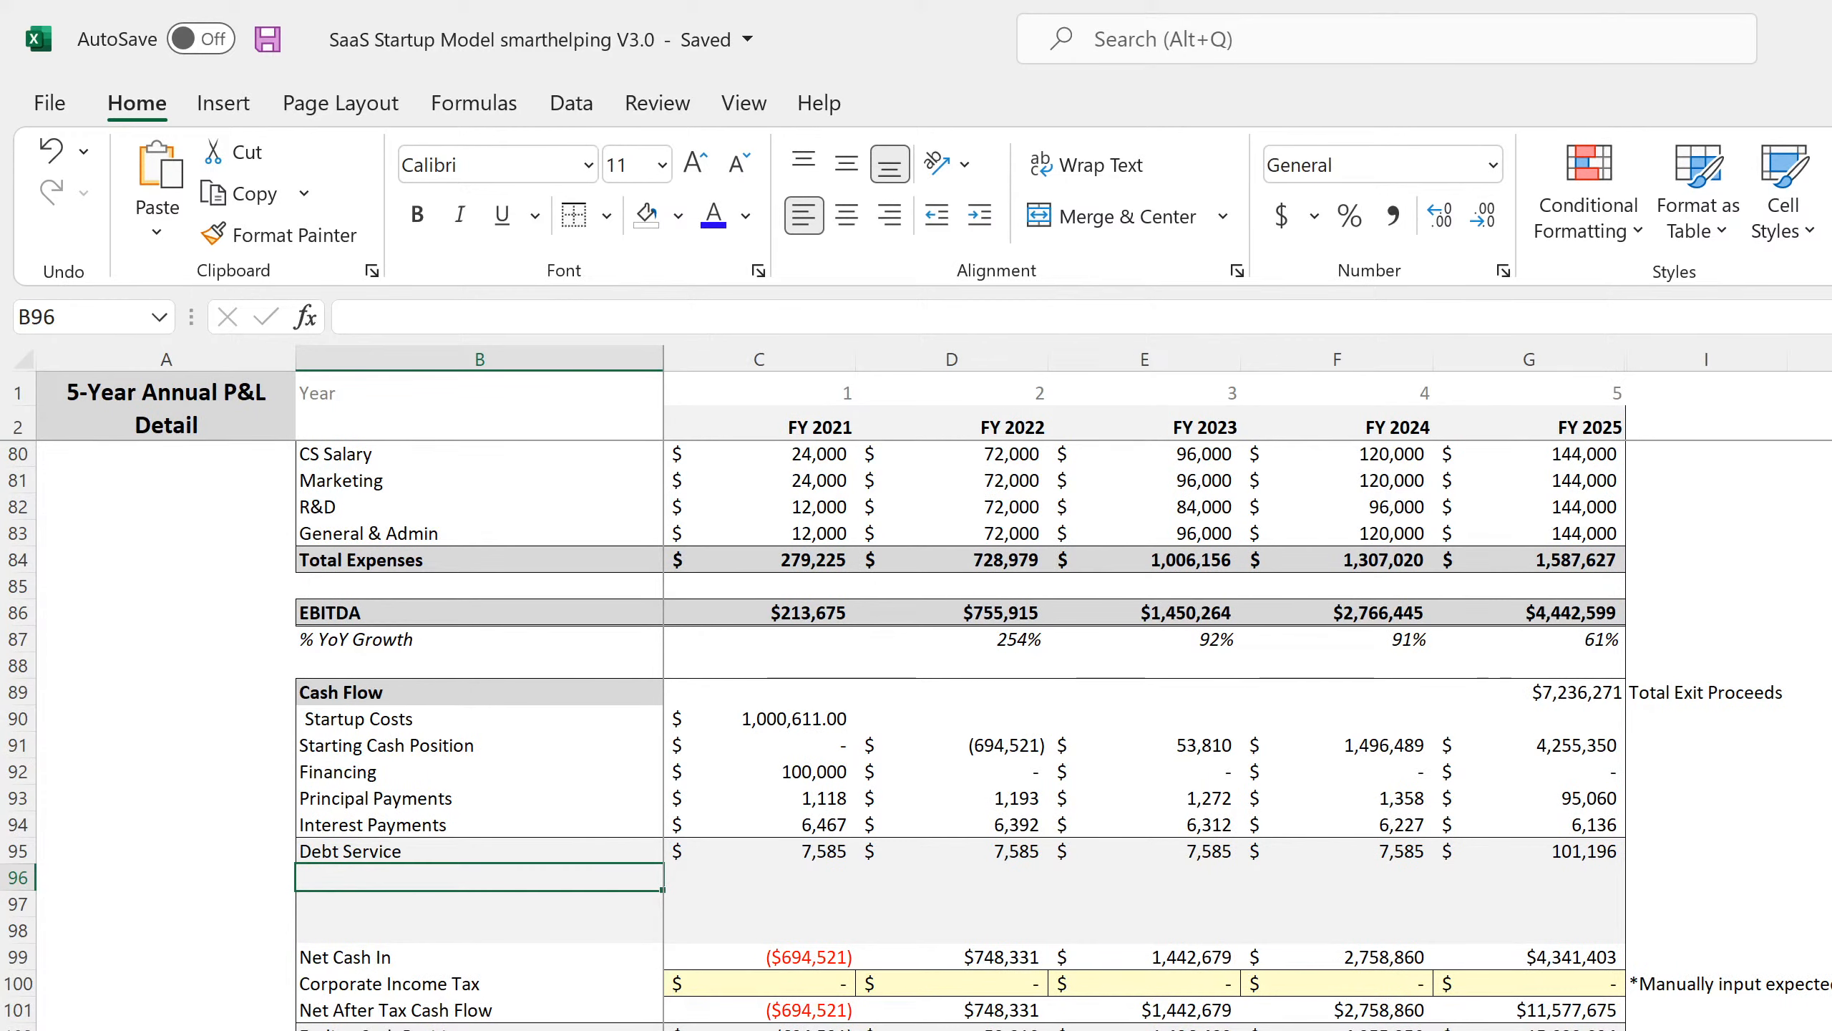
key(ctrl+Page_Up)
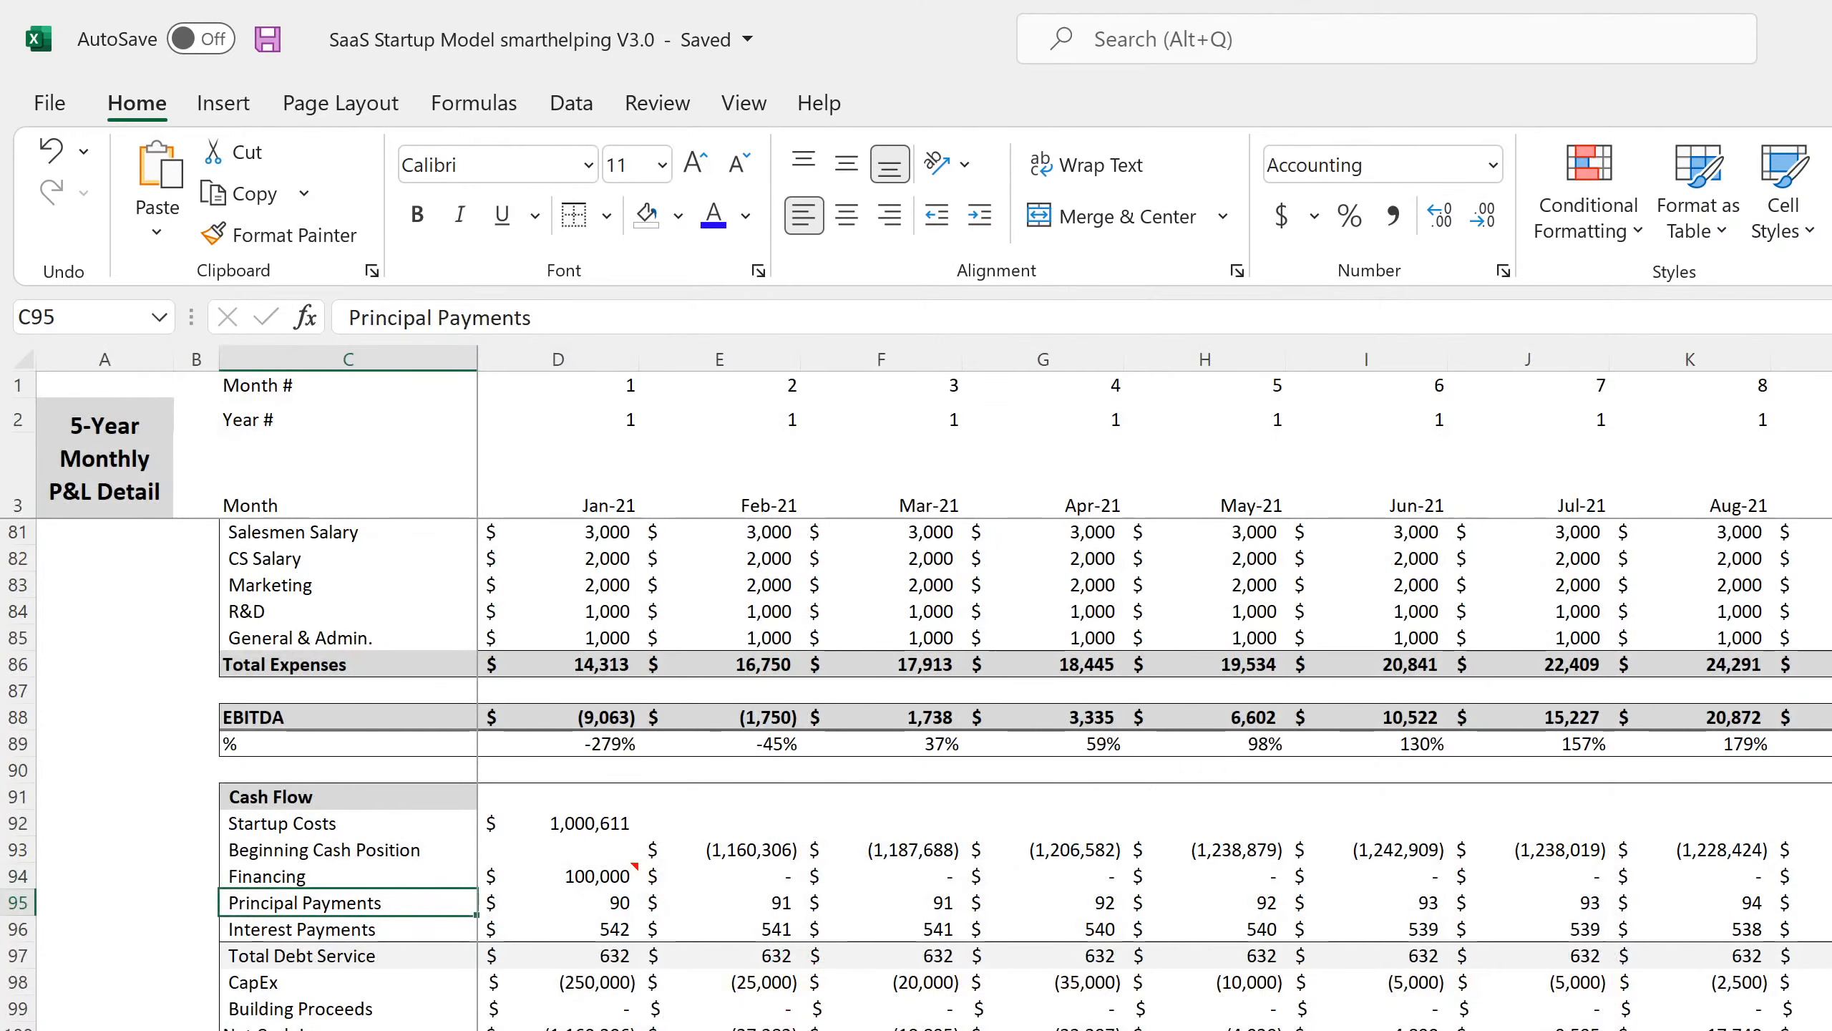
scroll(286, 1003, up, 20)
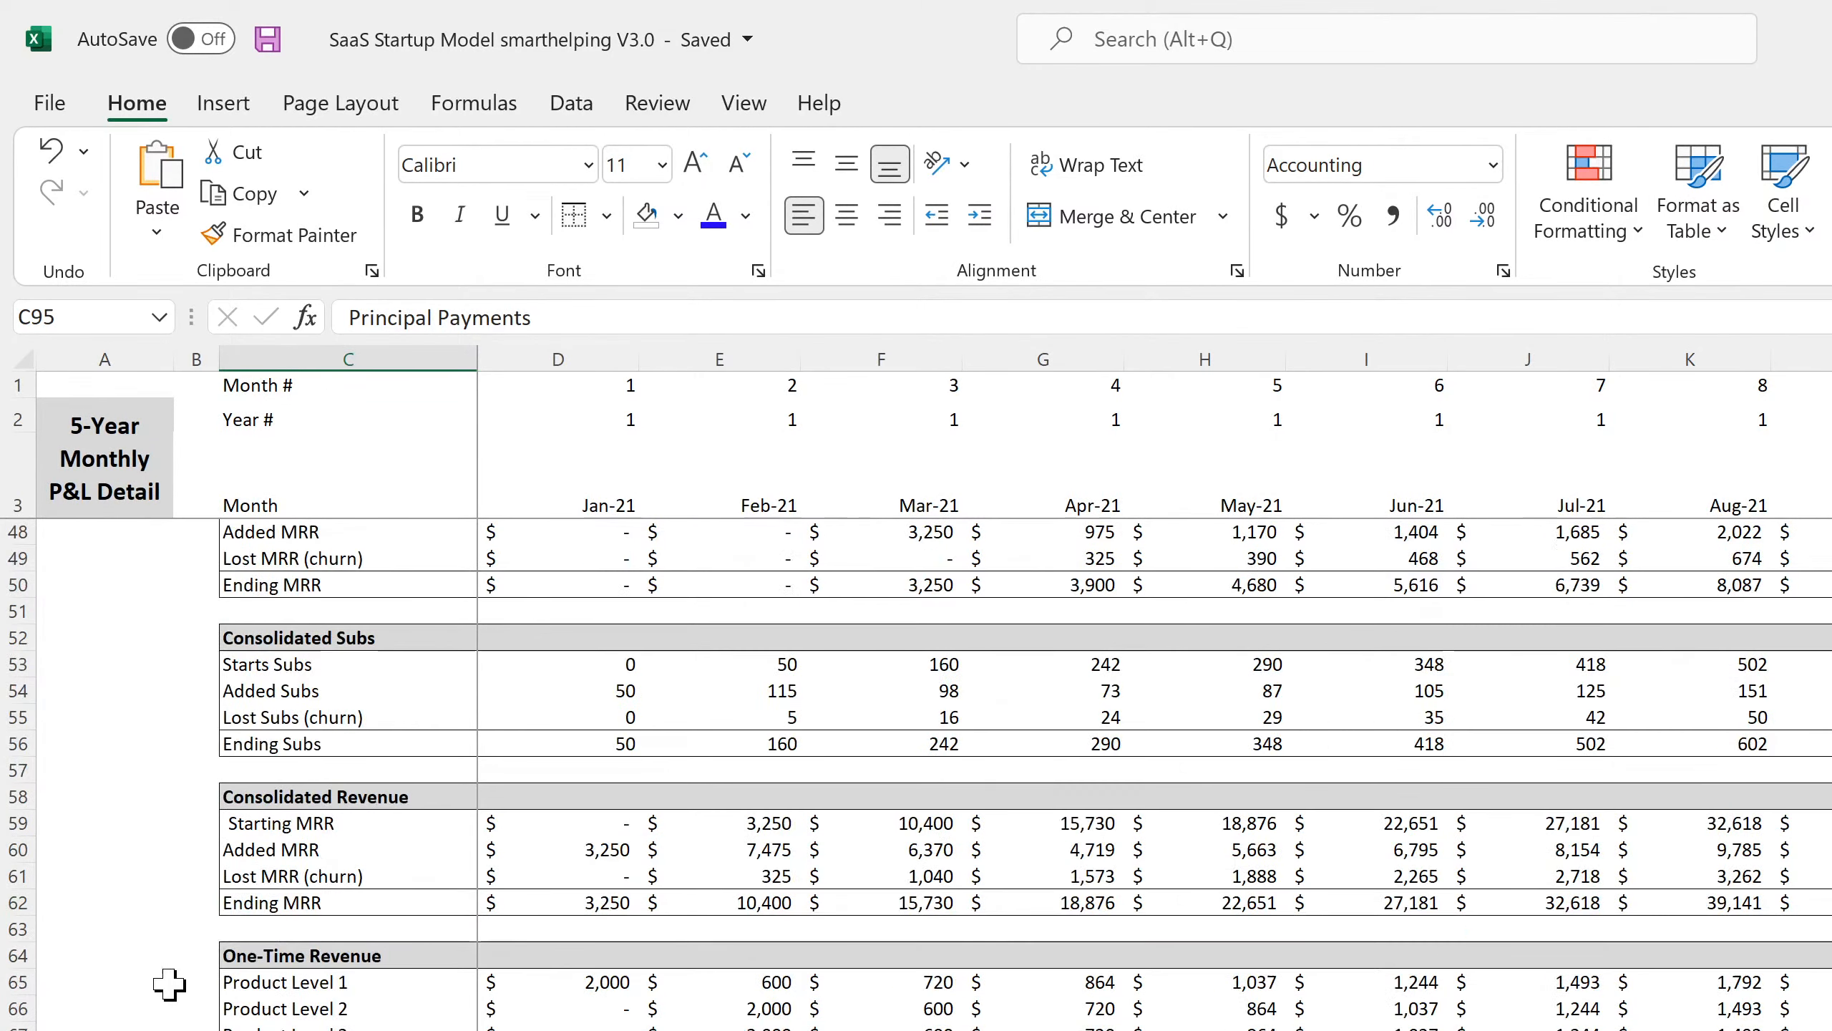
scroll(242, 1013, down, 20)
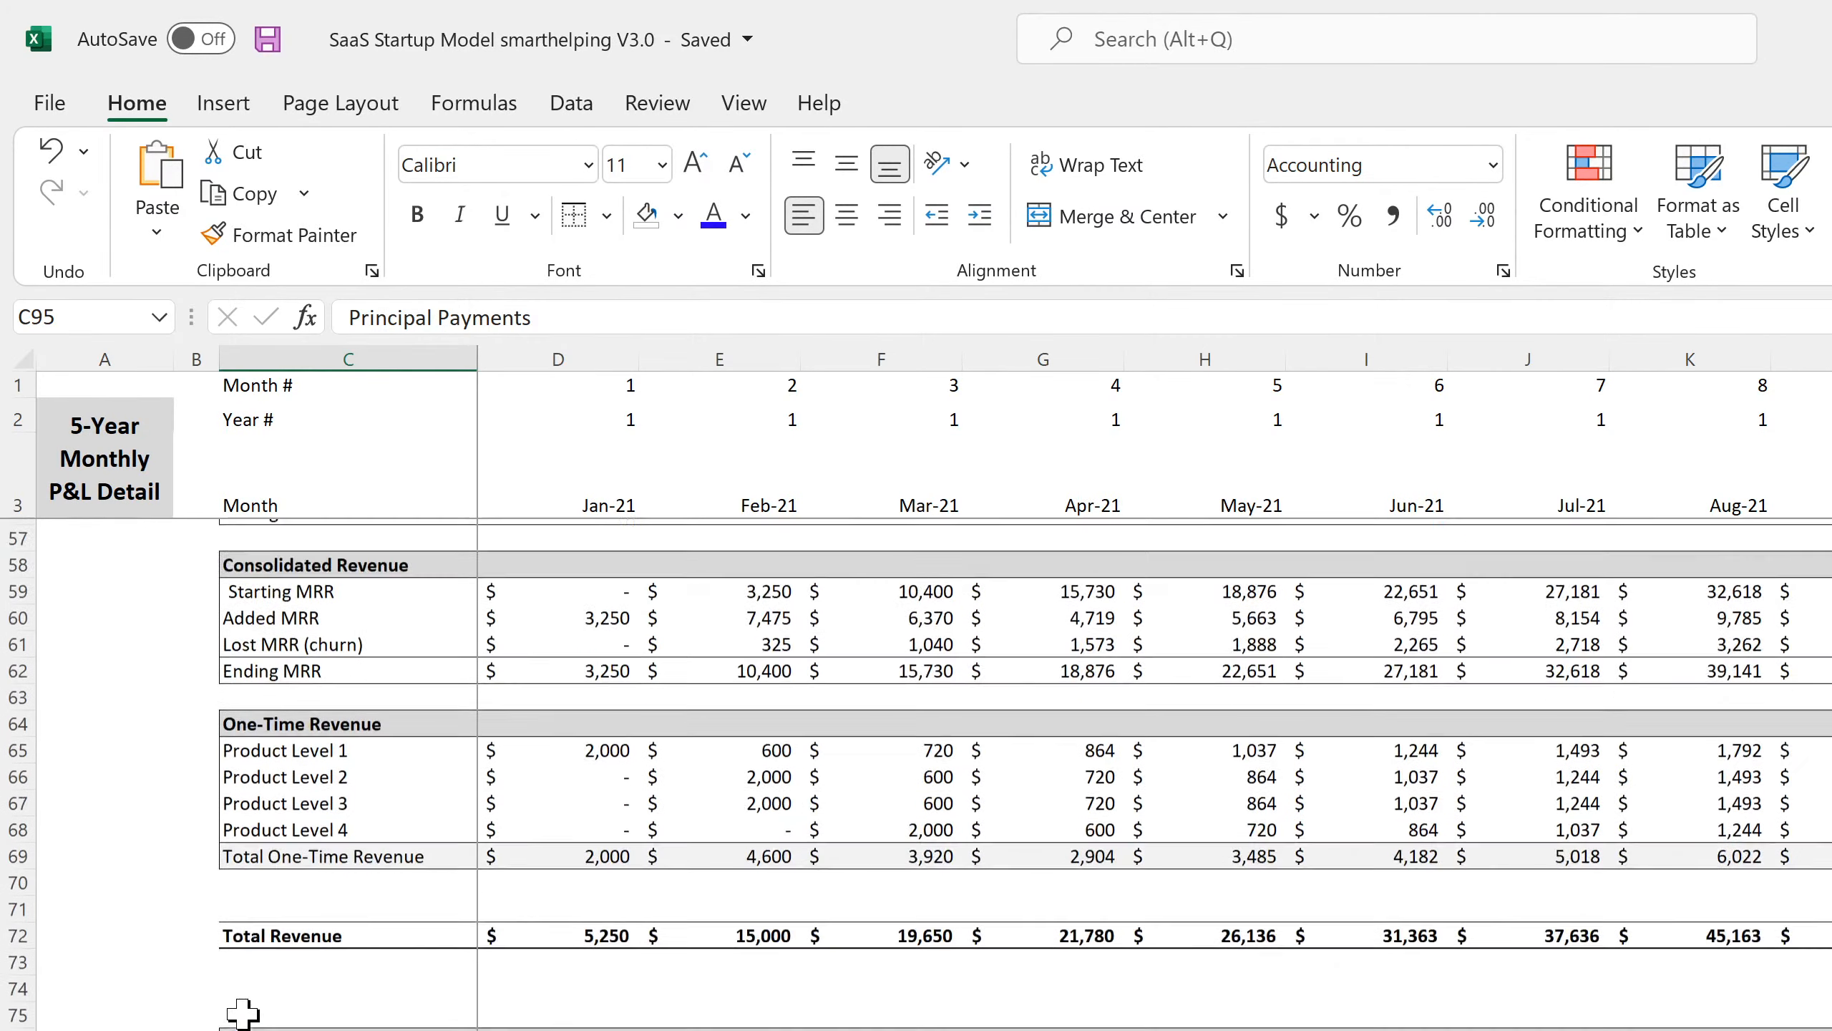
scroll(244, 1011, down, 4)
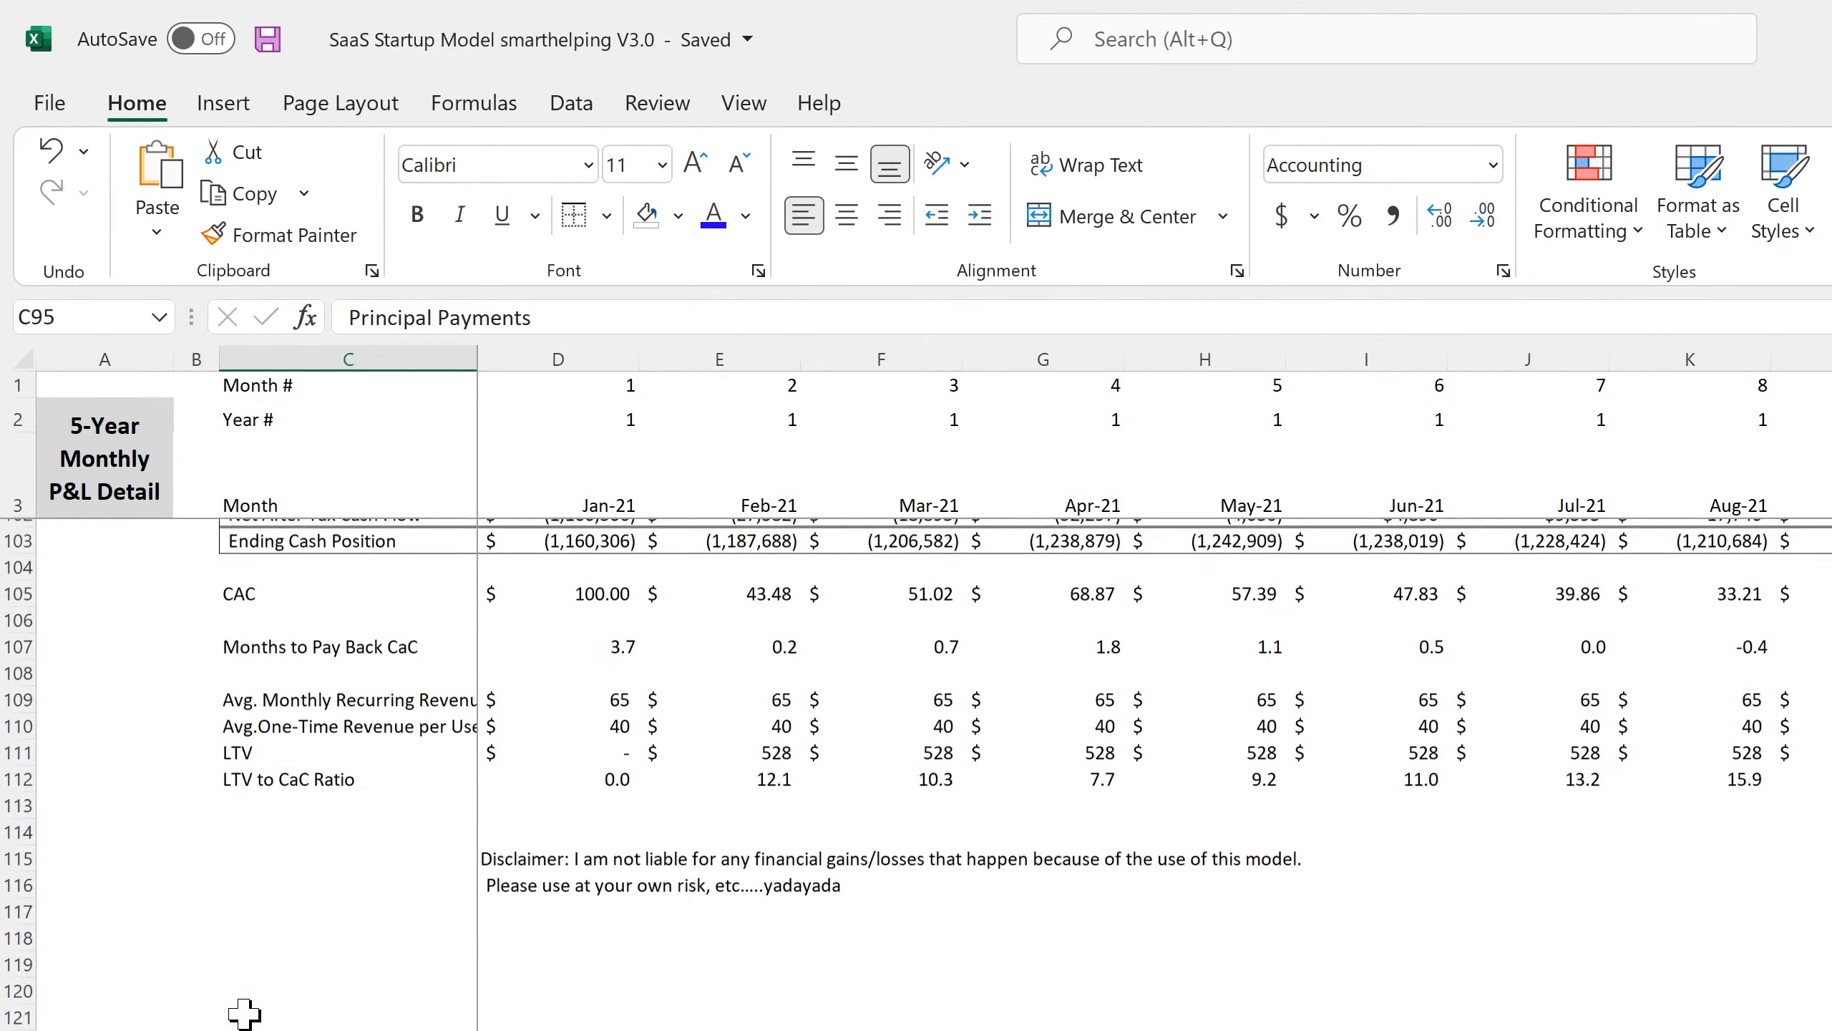
scroll(244, 1011, up, 7)
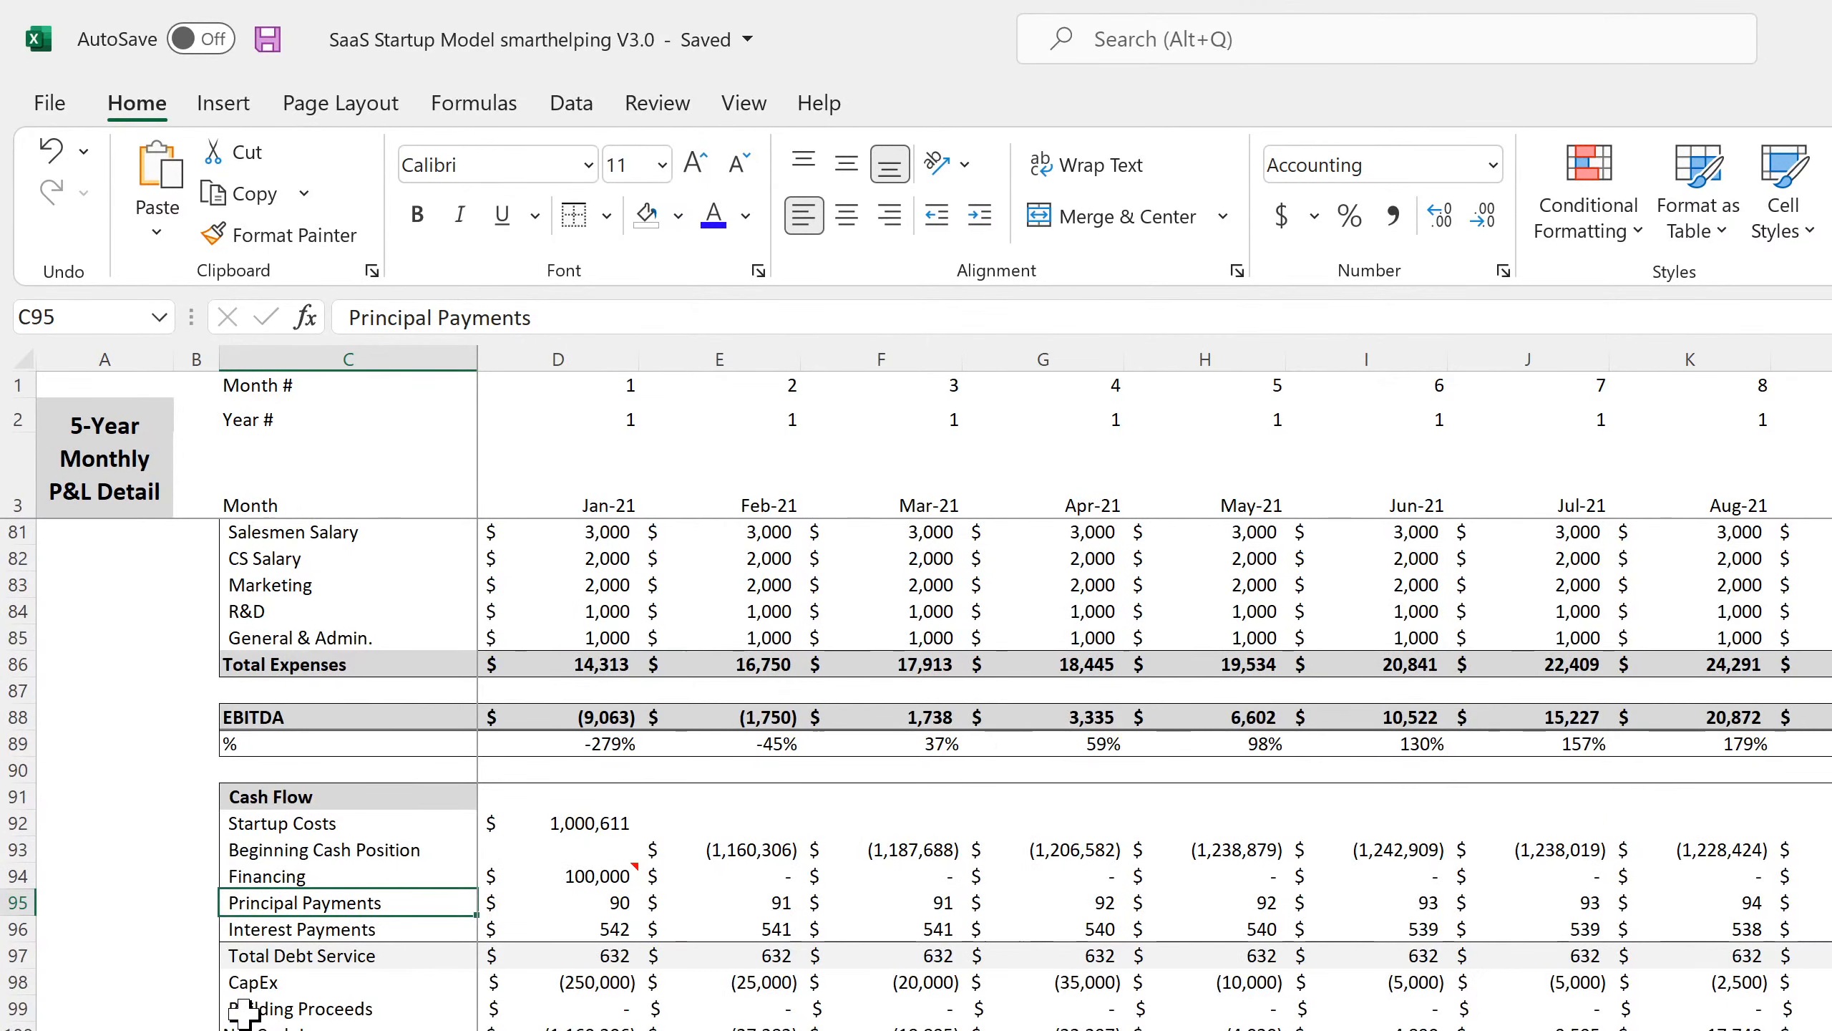
click(294, 797)
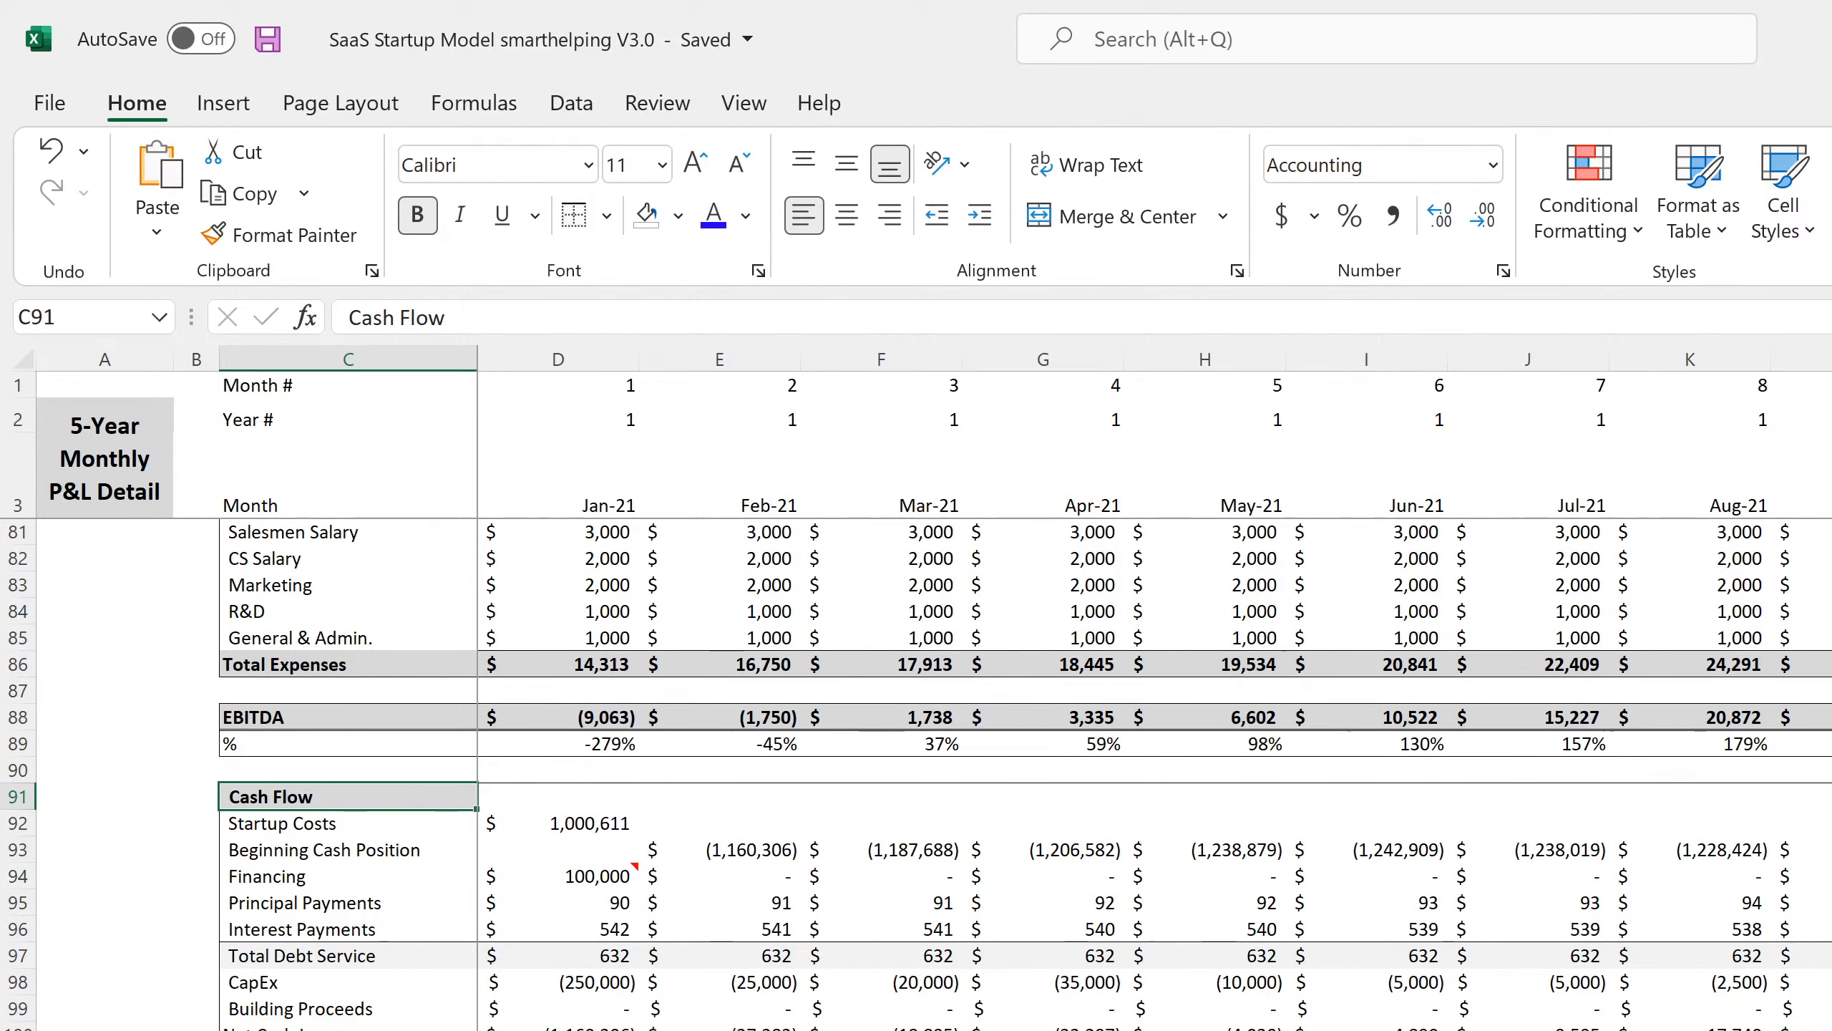
key(ctrl+Page_Down)
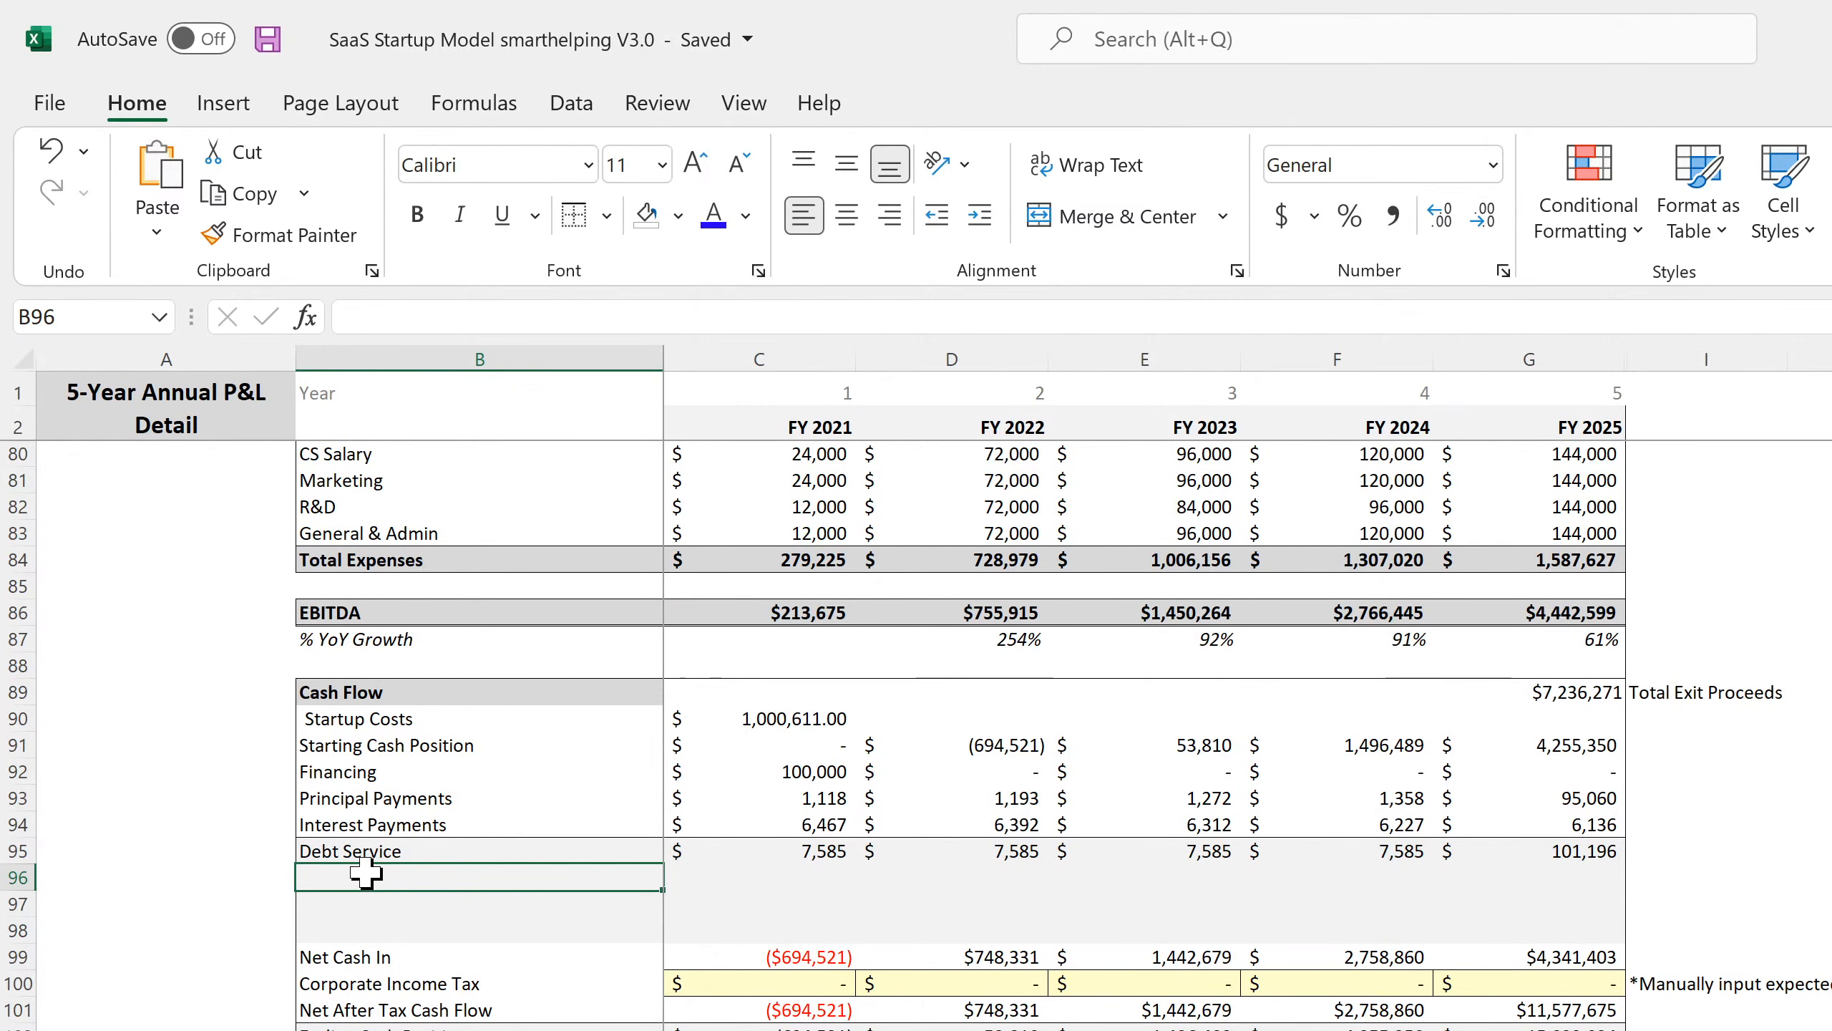
text(=)
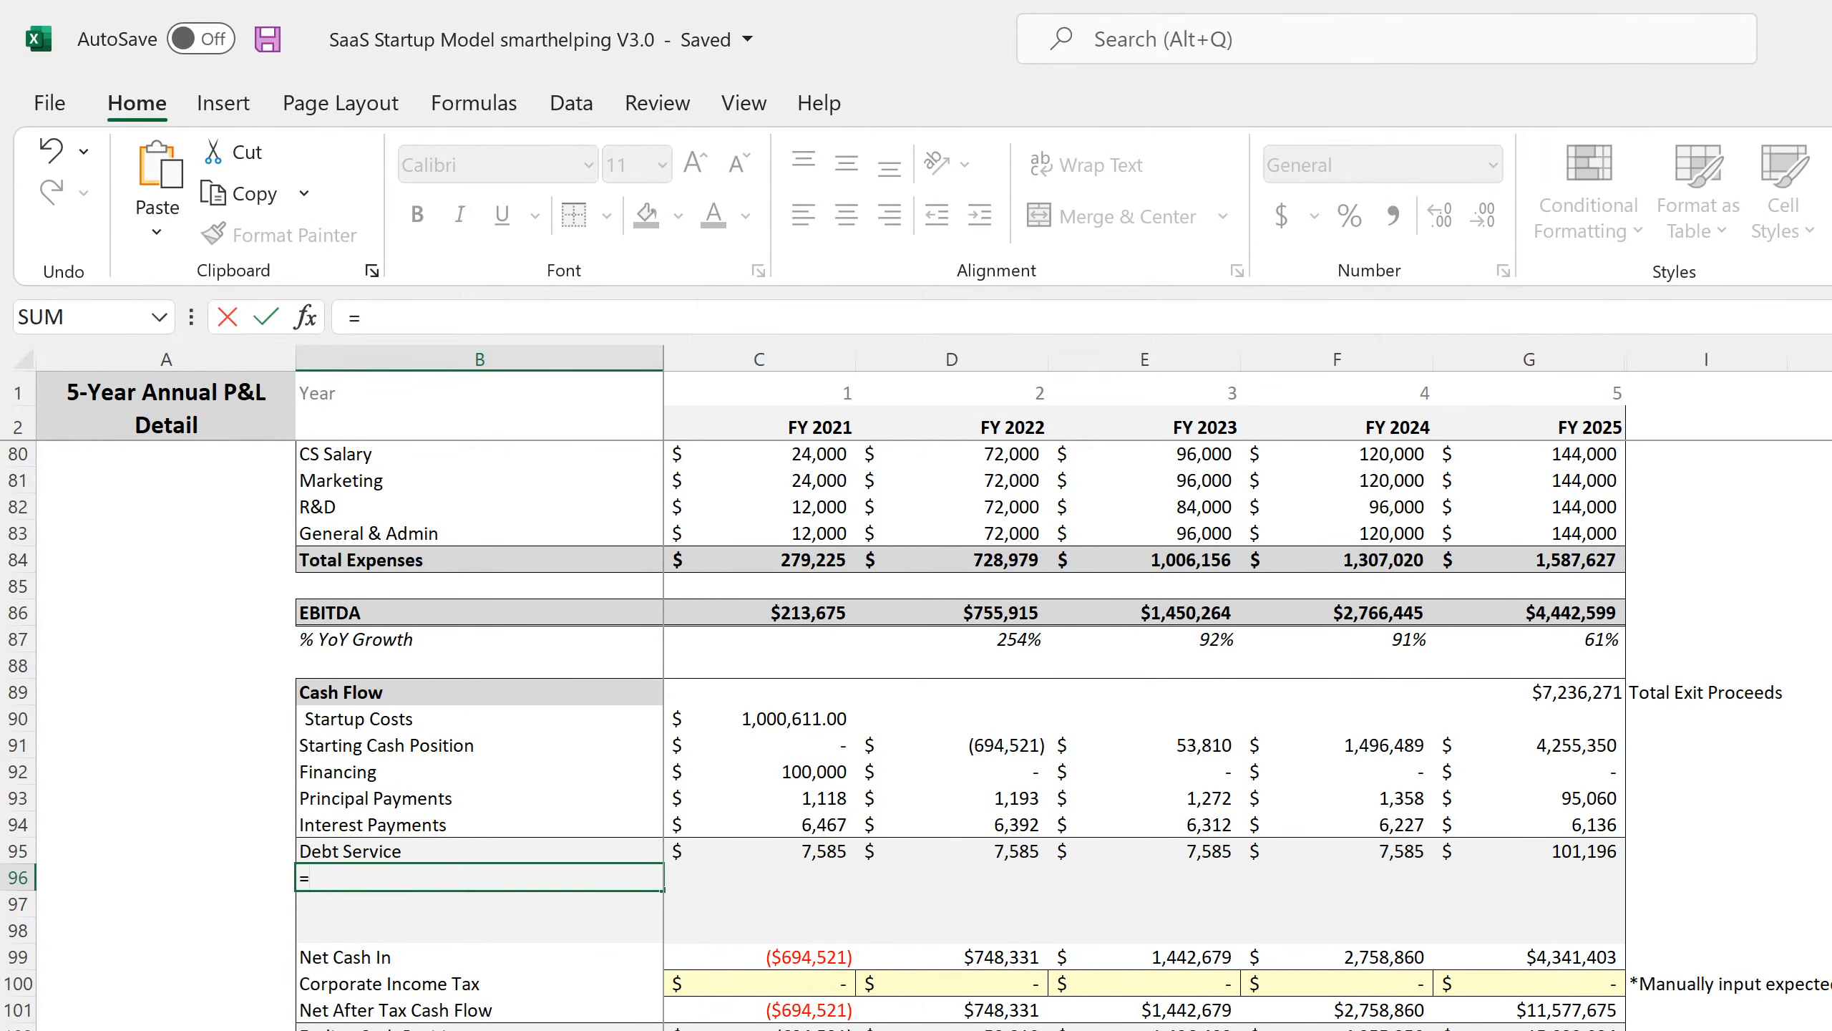
key(ctrl+Page_Up)
click(255, 981)
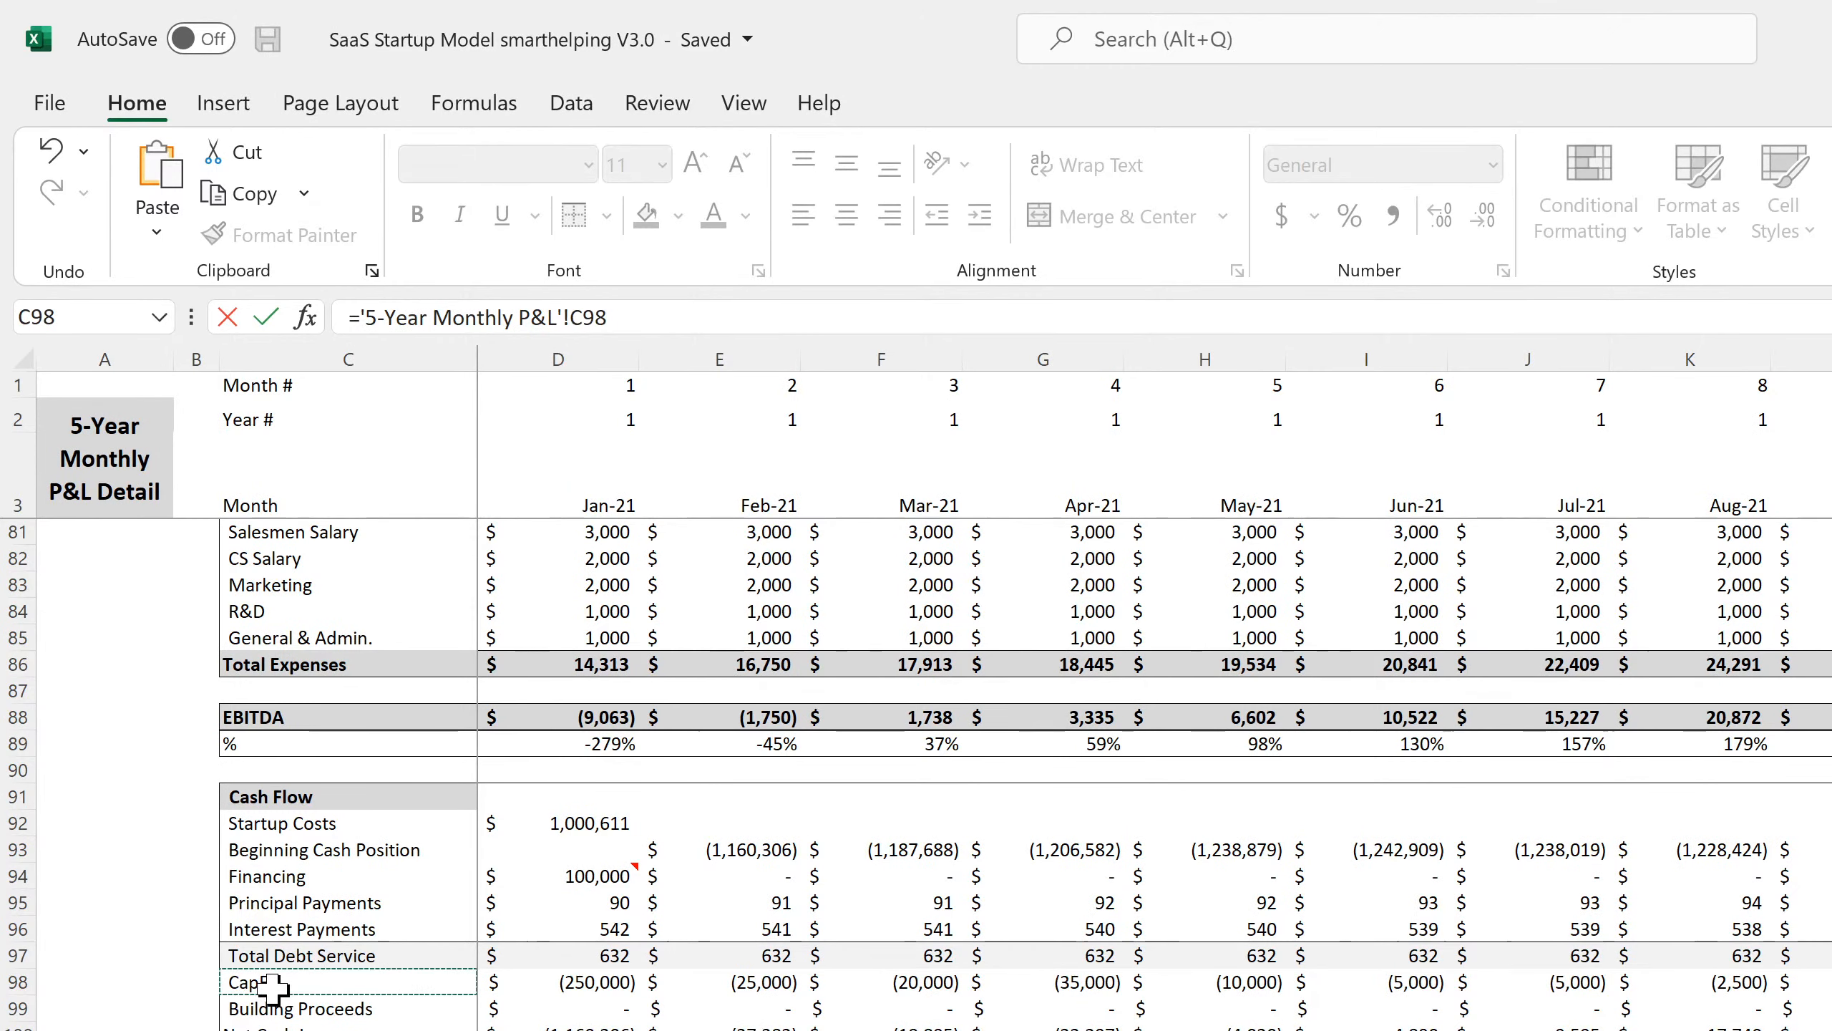
key(ctrl+Page_Down)
key(Return)
click(368, 877)
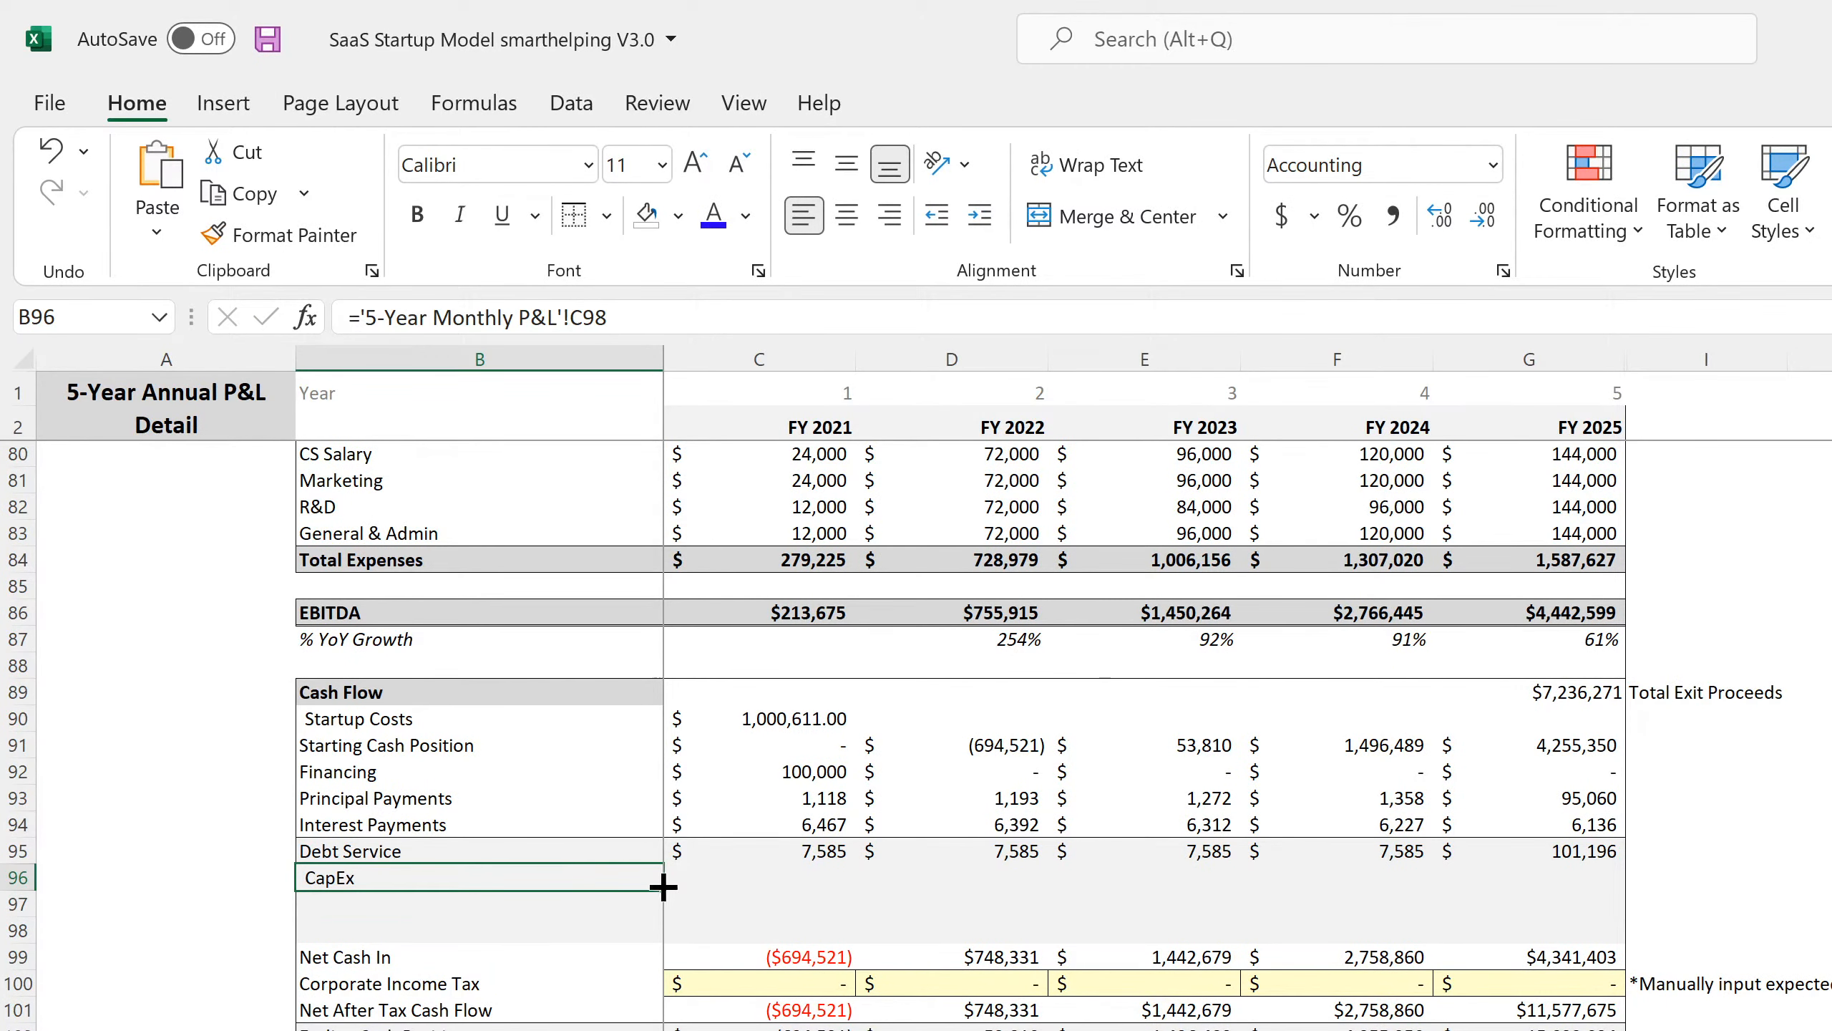
drag(665, 887, 654, 910)
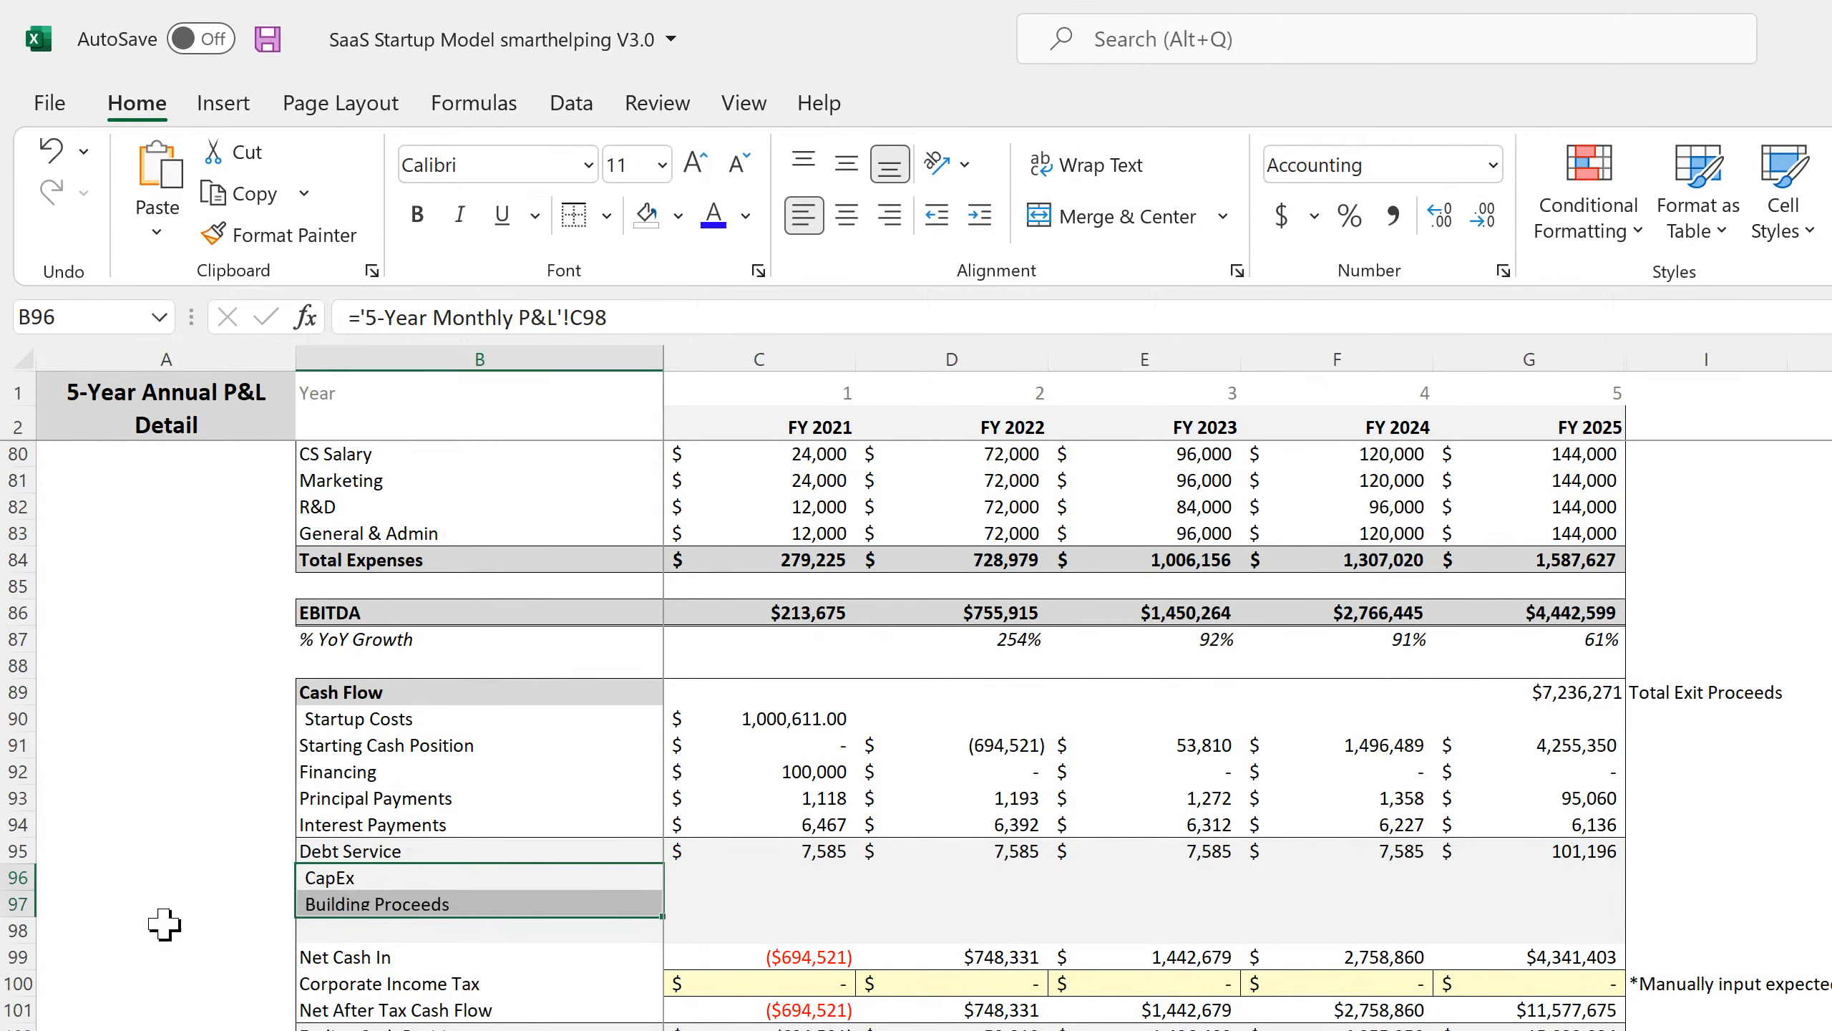
Delete the blank row 98 above Net Cash In.
click(17, 931)
right_click(17, 930)
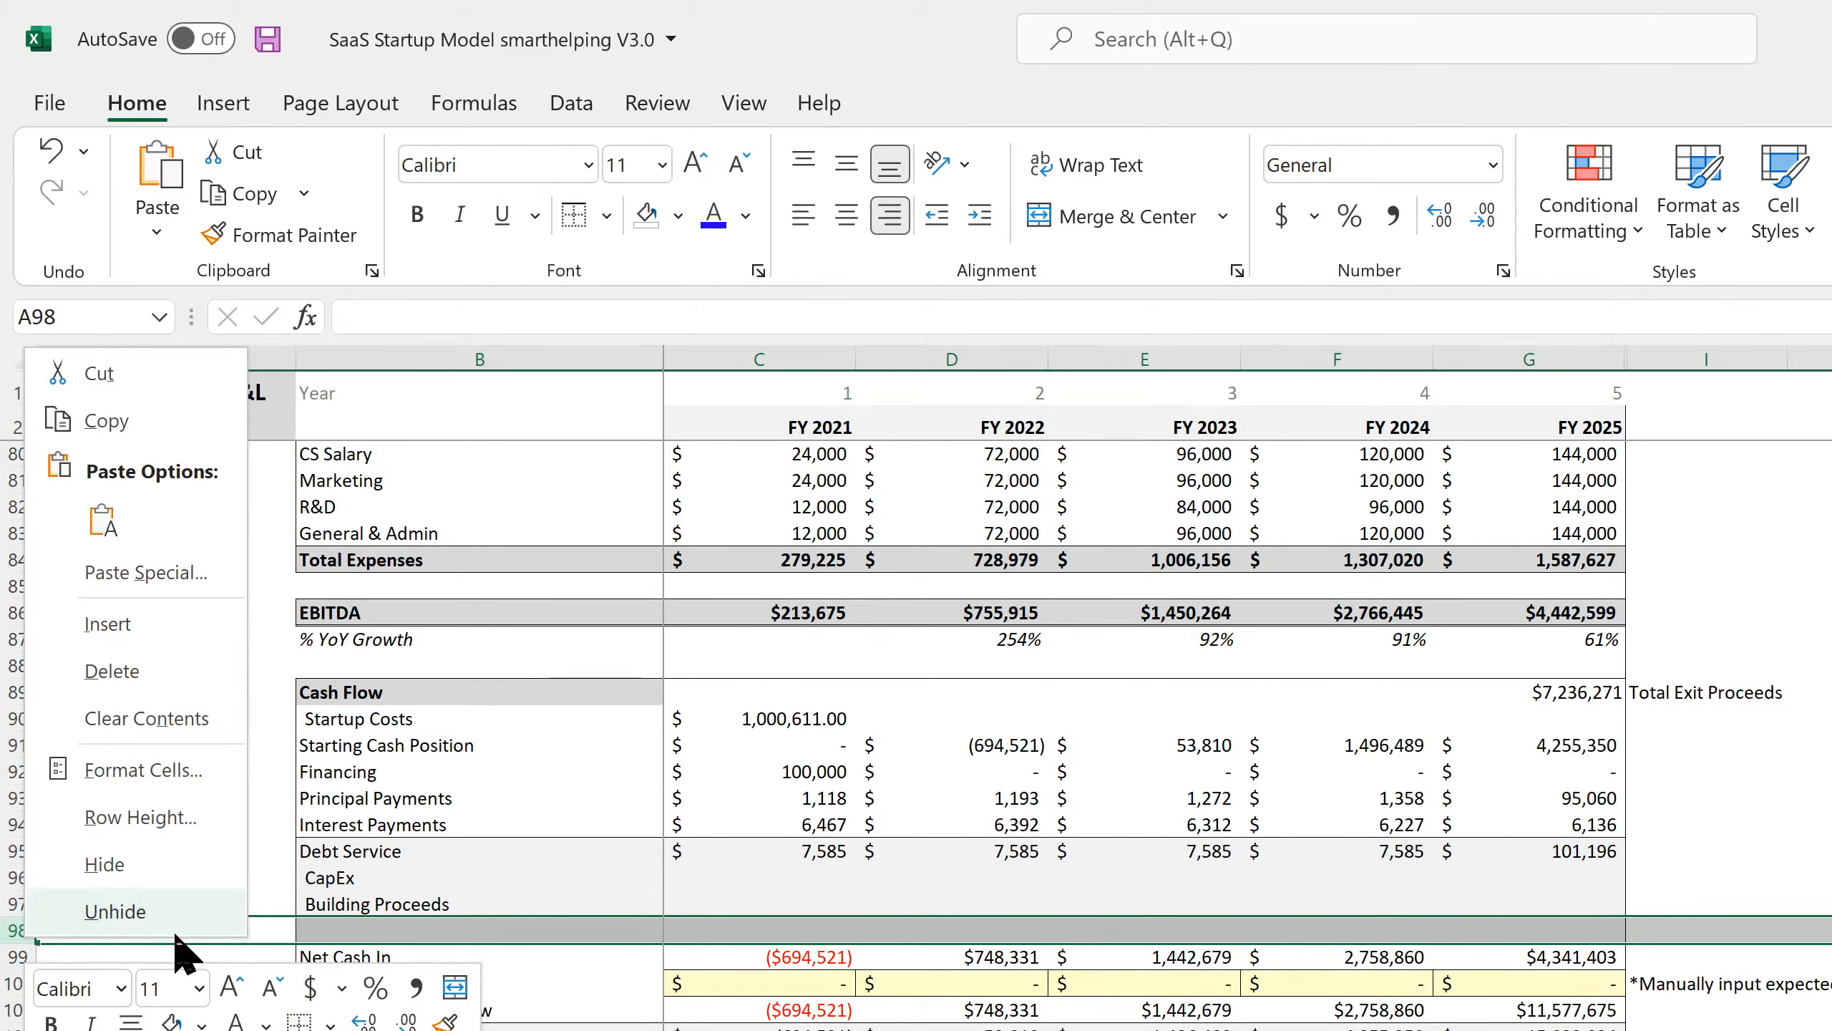
click(155, 672)
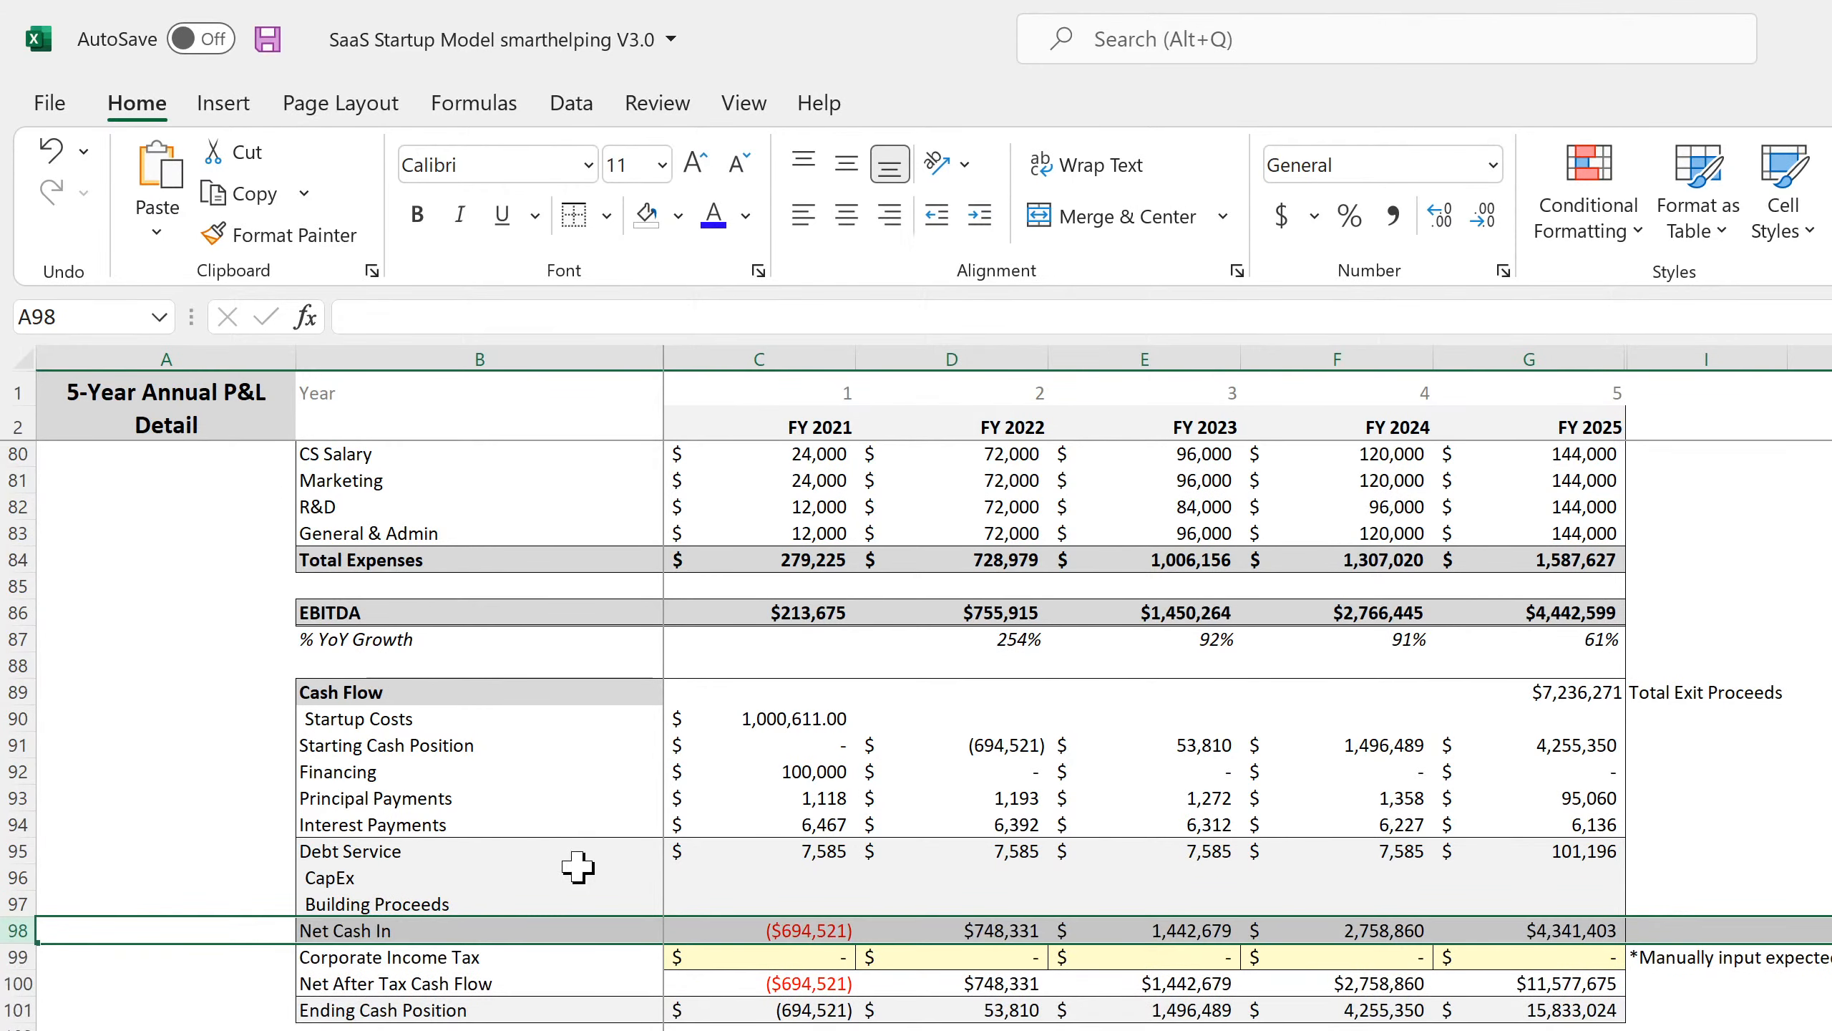
Copy the FY 2021 Principal Payments summing formula.
click(771, 895)
key(Left)
key(Left)
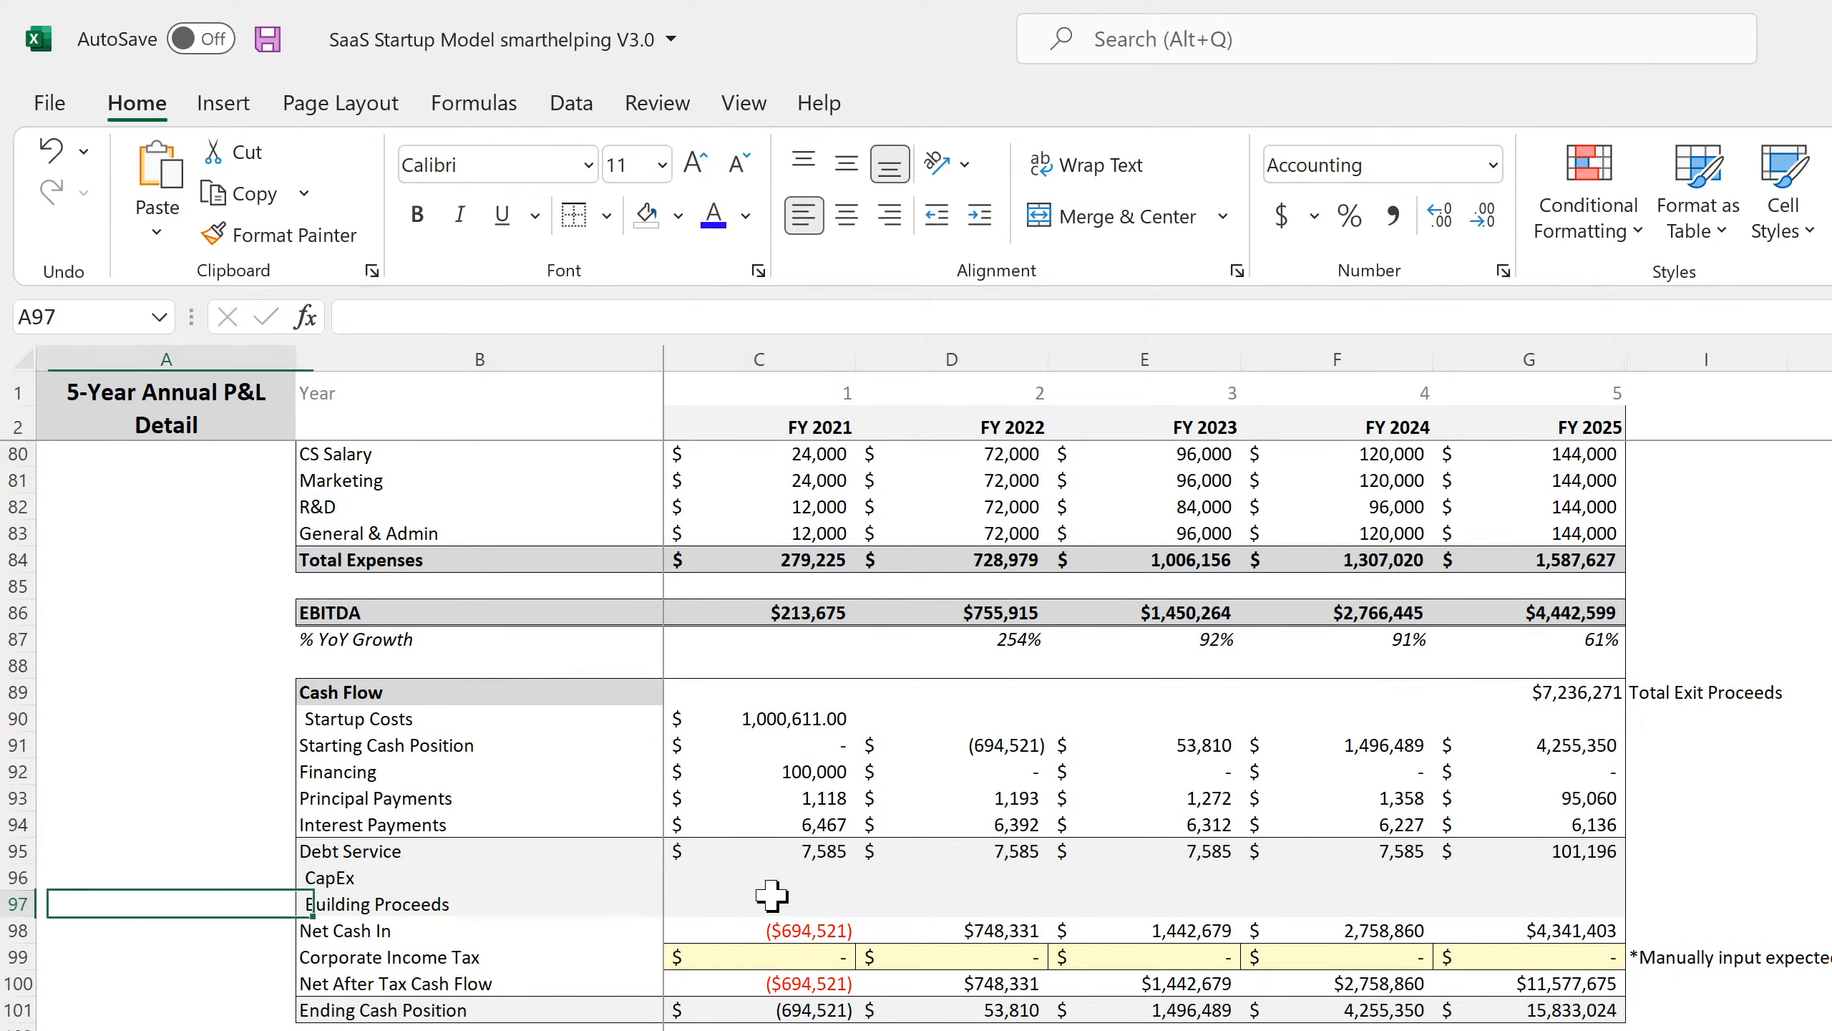
key(Up)
key(Right)
key(Right)
key(Up)
key(Up)
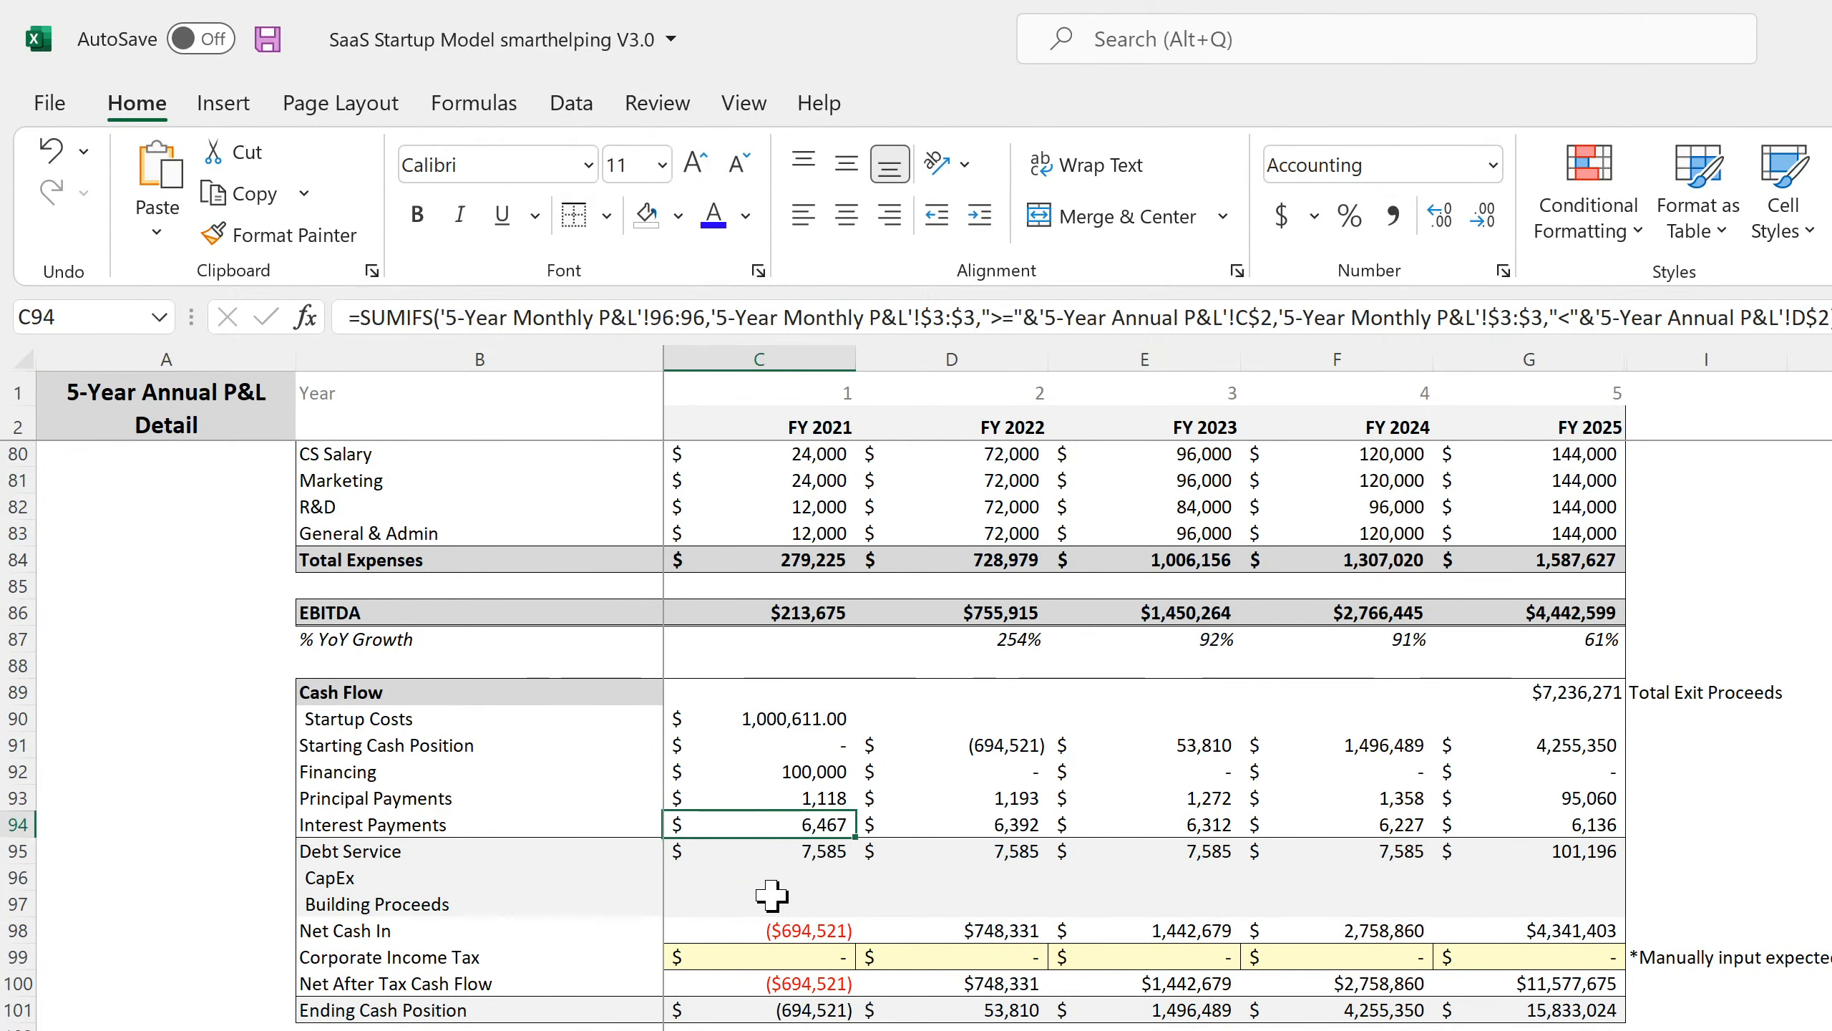
click(791, 799)
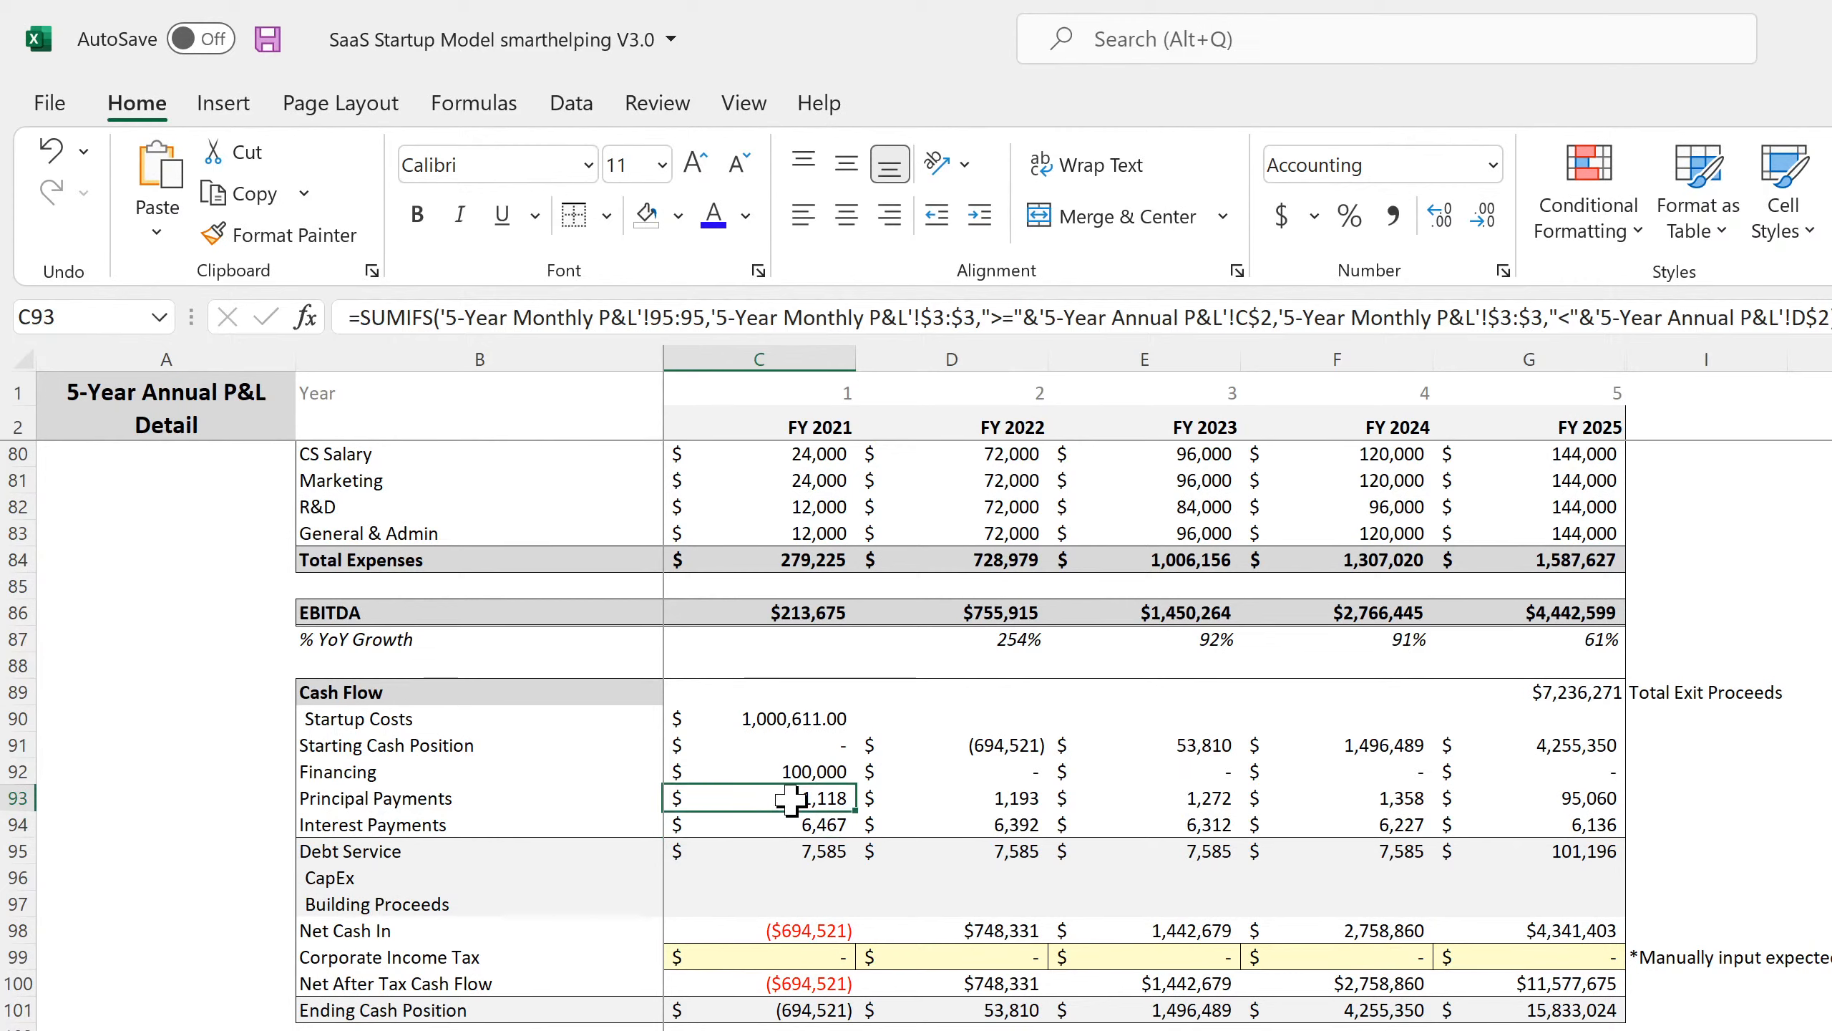
key(ctrl+c)
Paste the summing formula into CapEx and Building Proceeds for FY 2021–FY 2025.
click(776, 873)
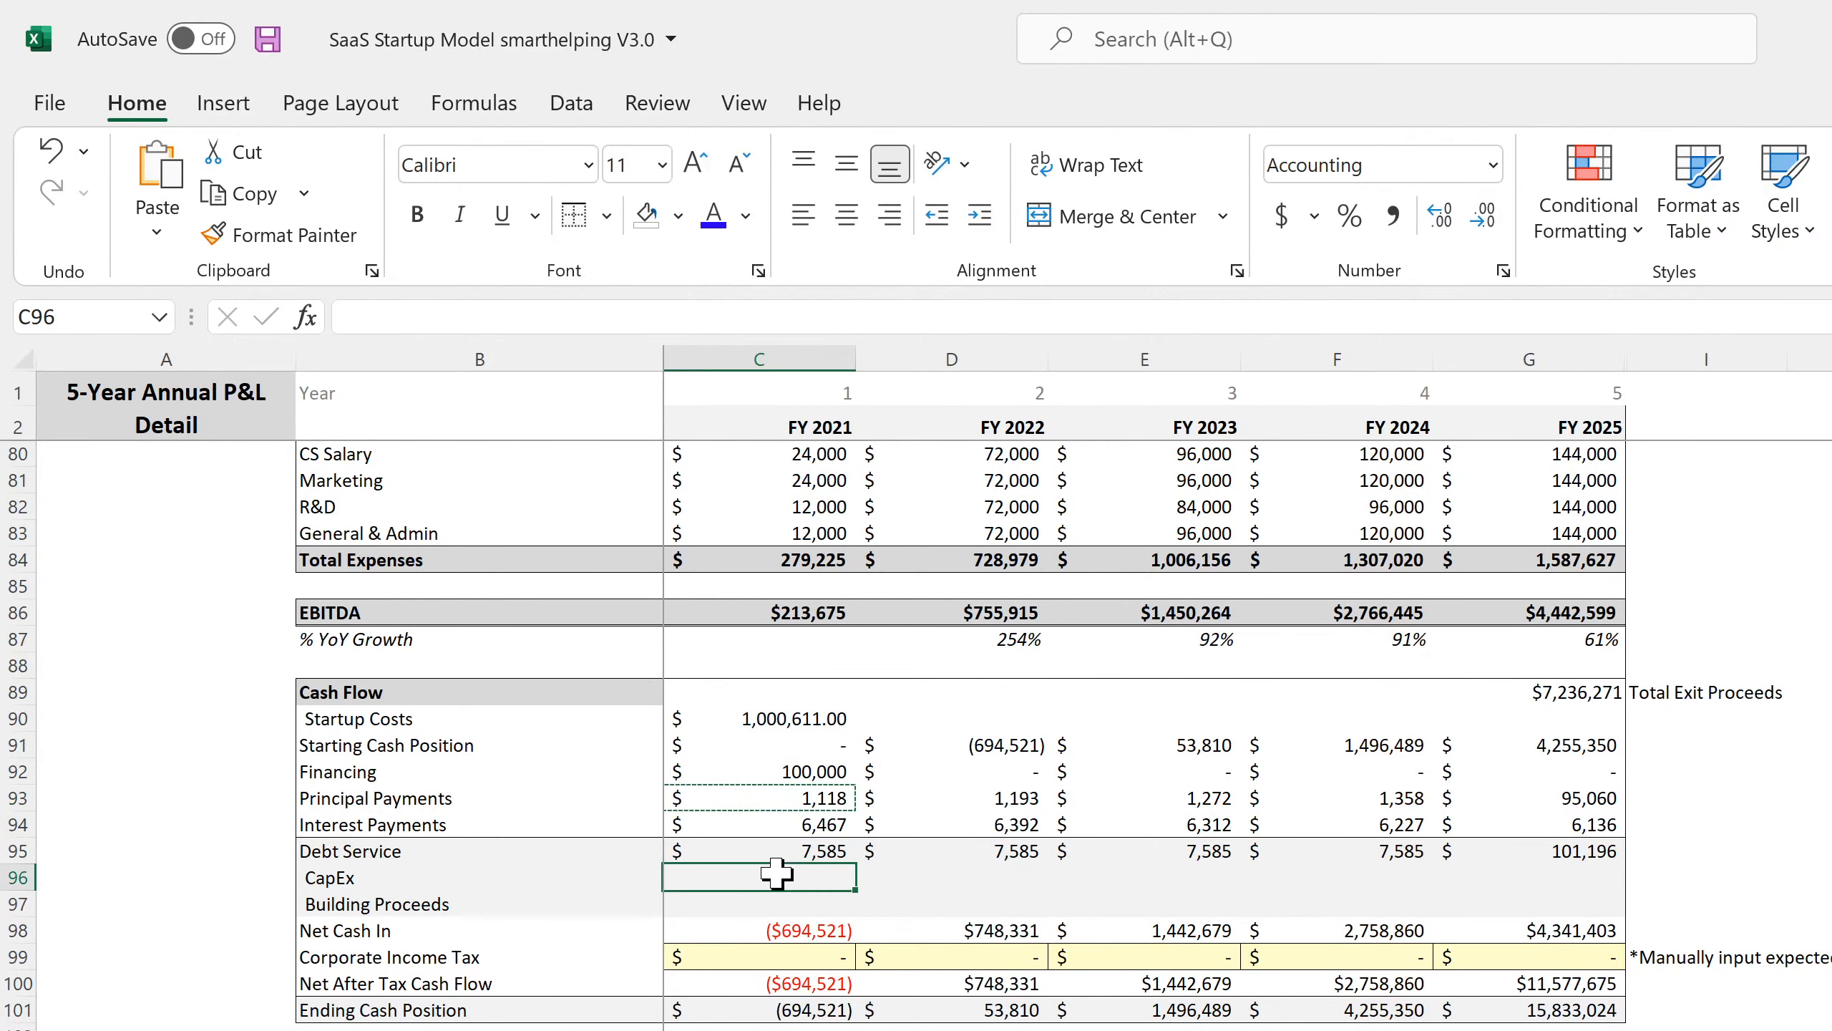
drag(776, 876, 1537, 907)
key(ctrl+v)
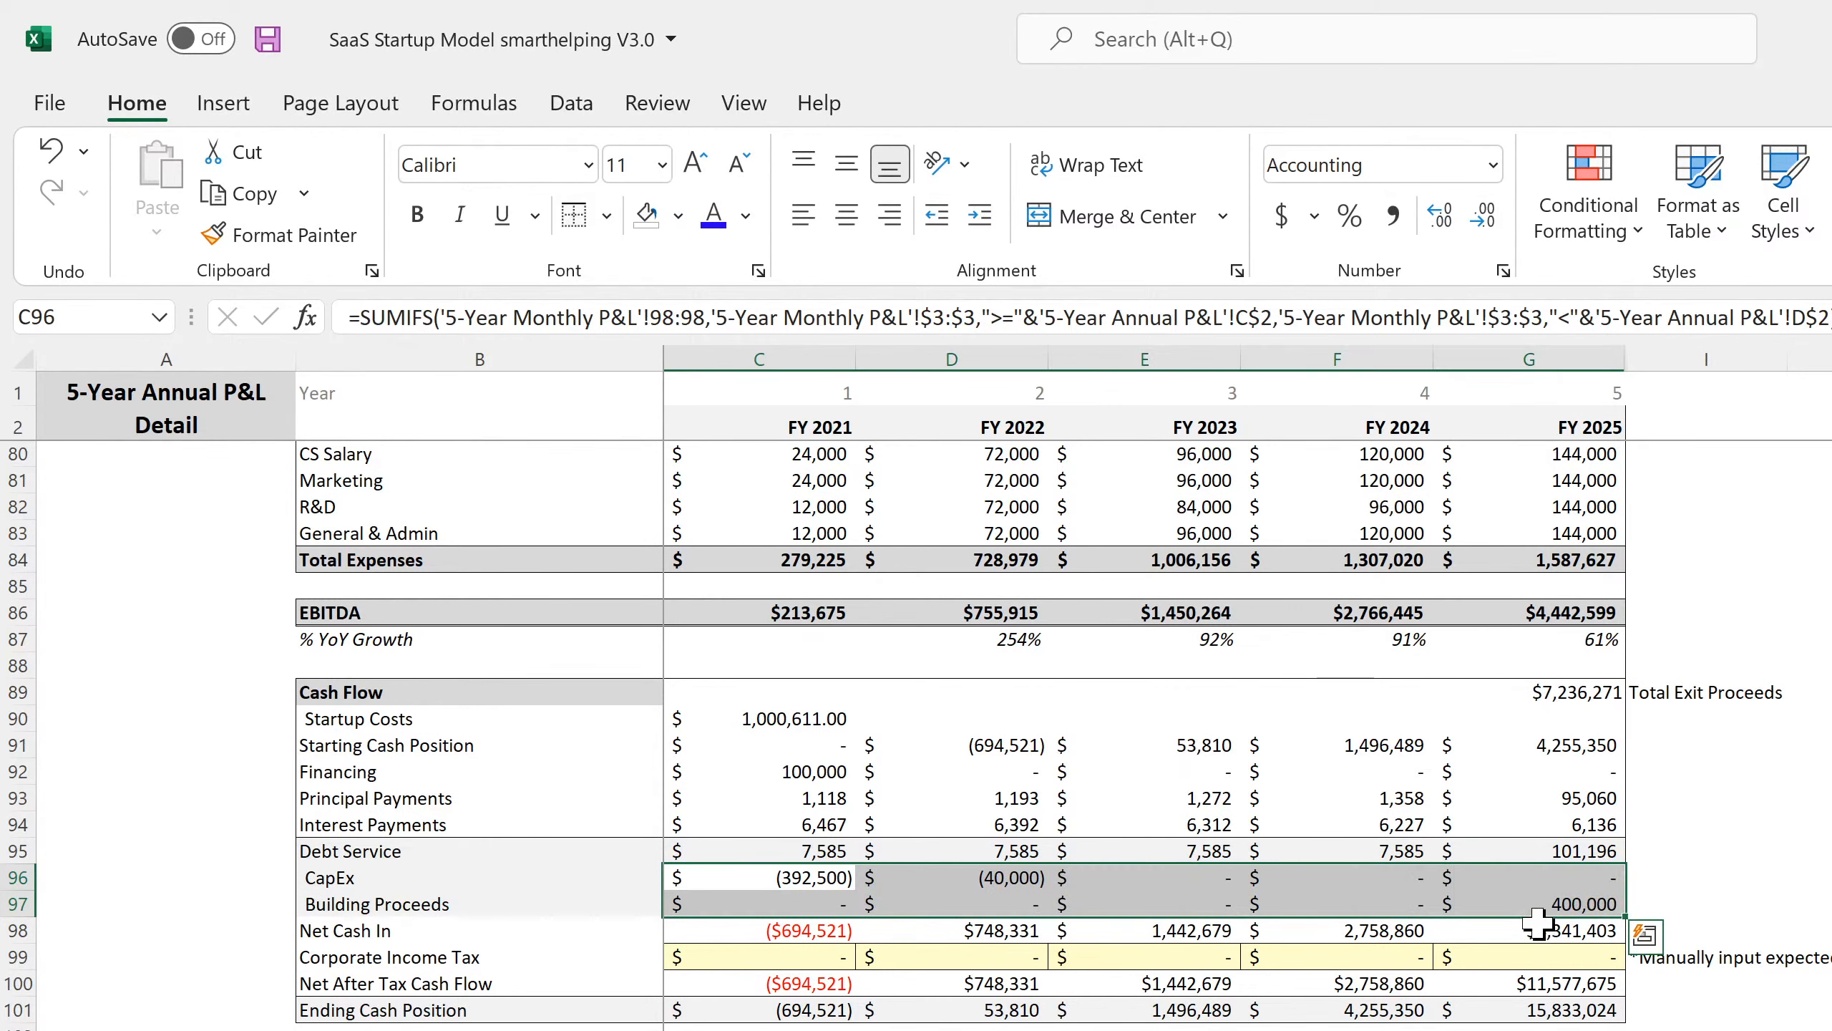
Put outside borders around FY 2025 Debt Service through Building Proceeds.
click(1546, 903)
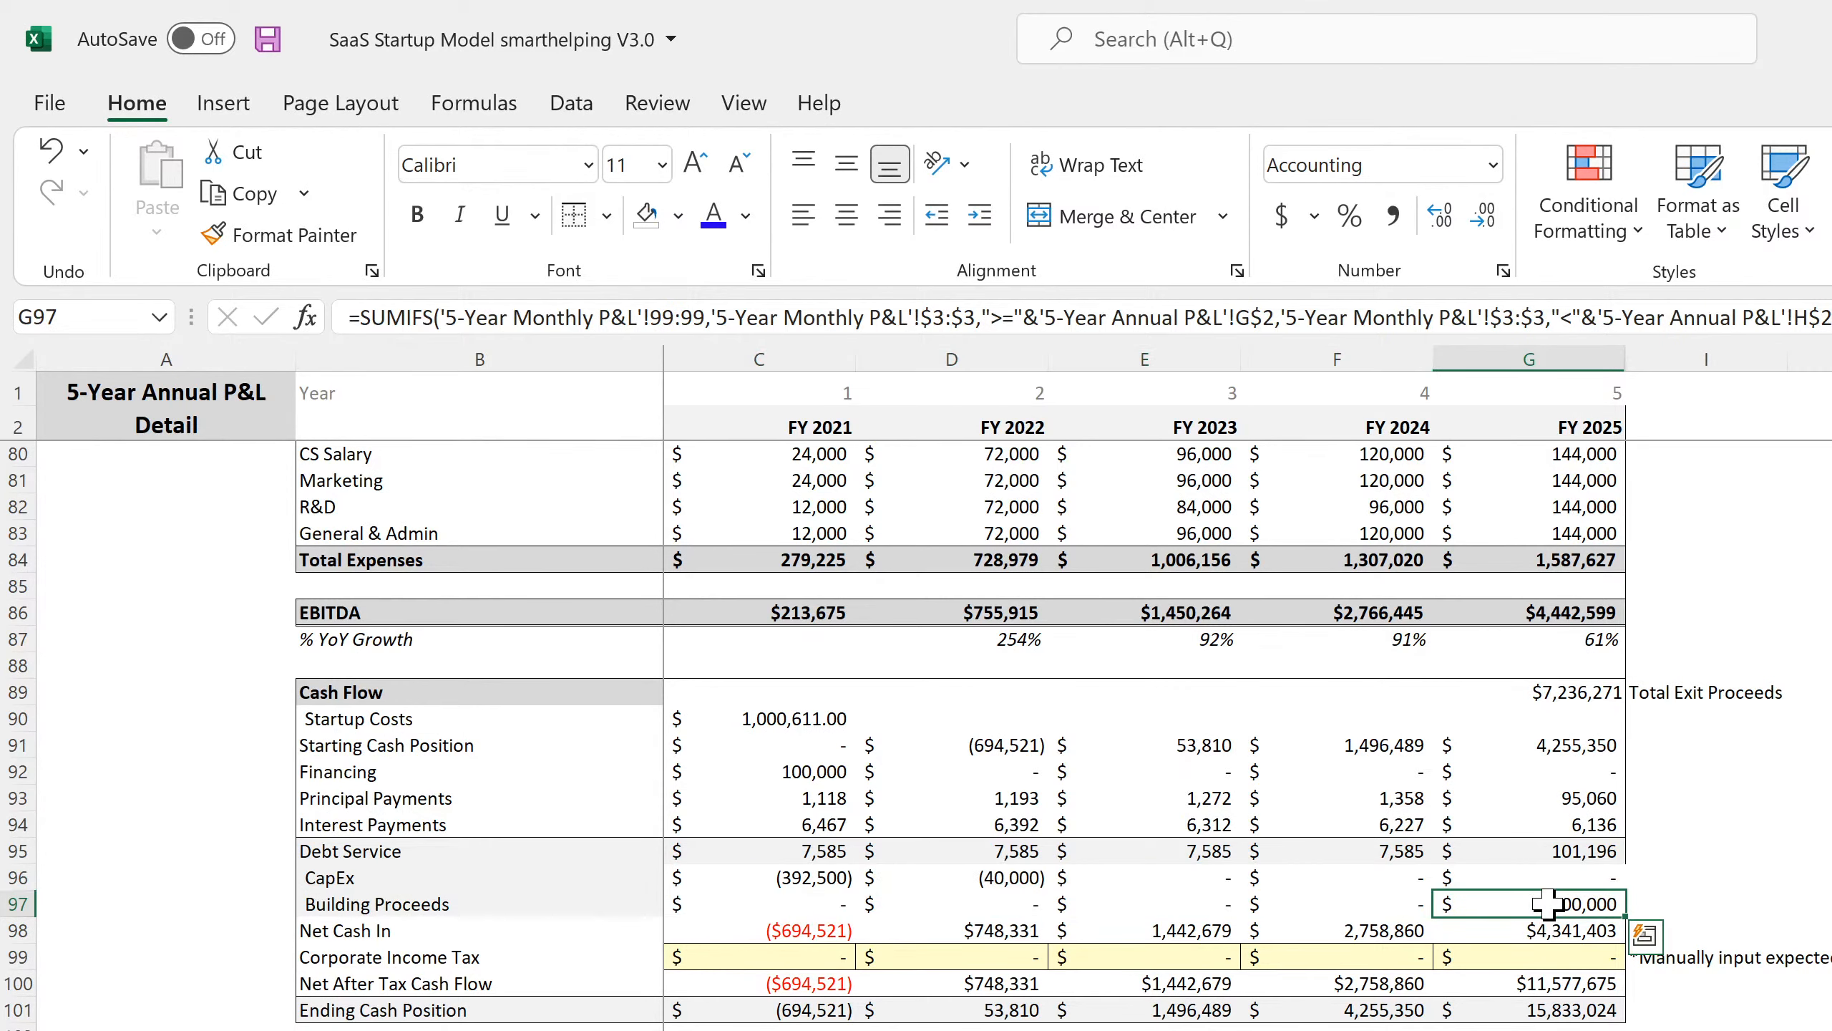
drag(1546, 903, 1546, 851)
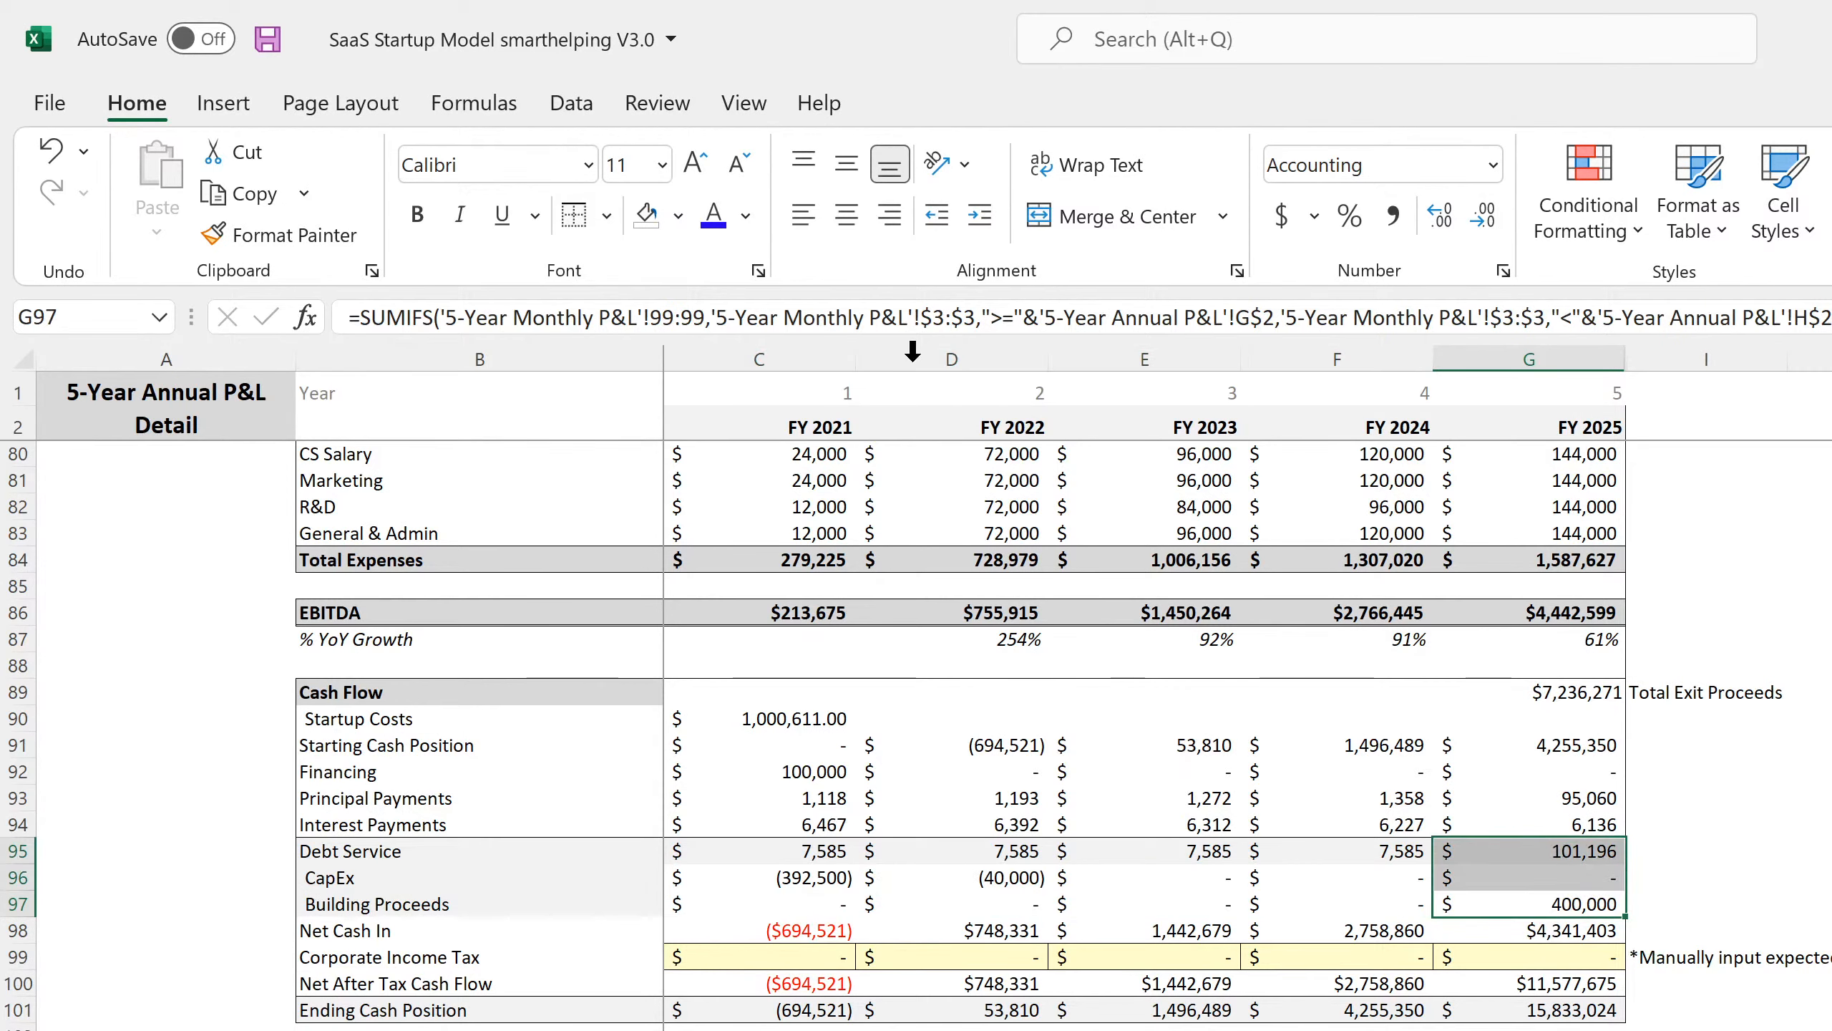
click(609, 215)
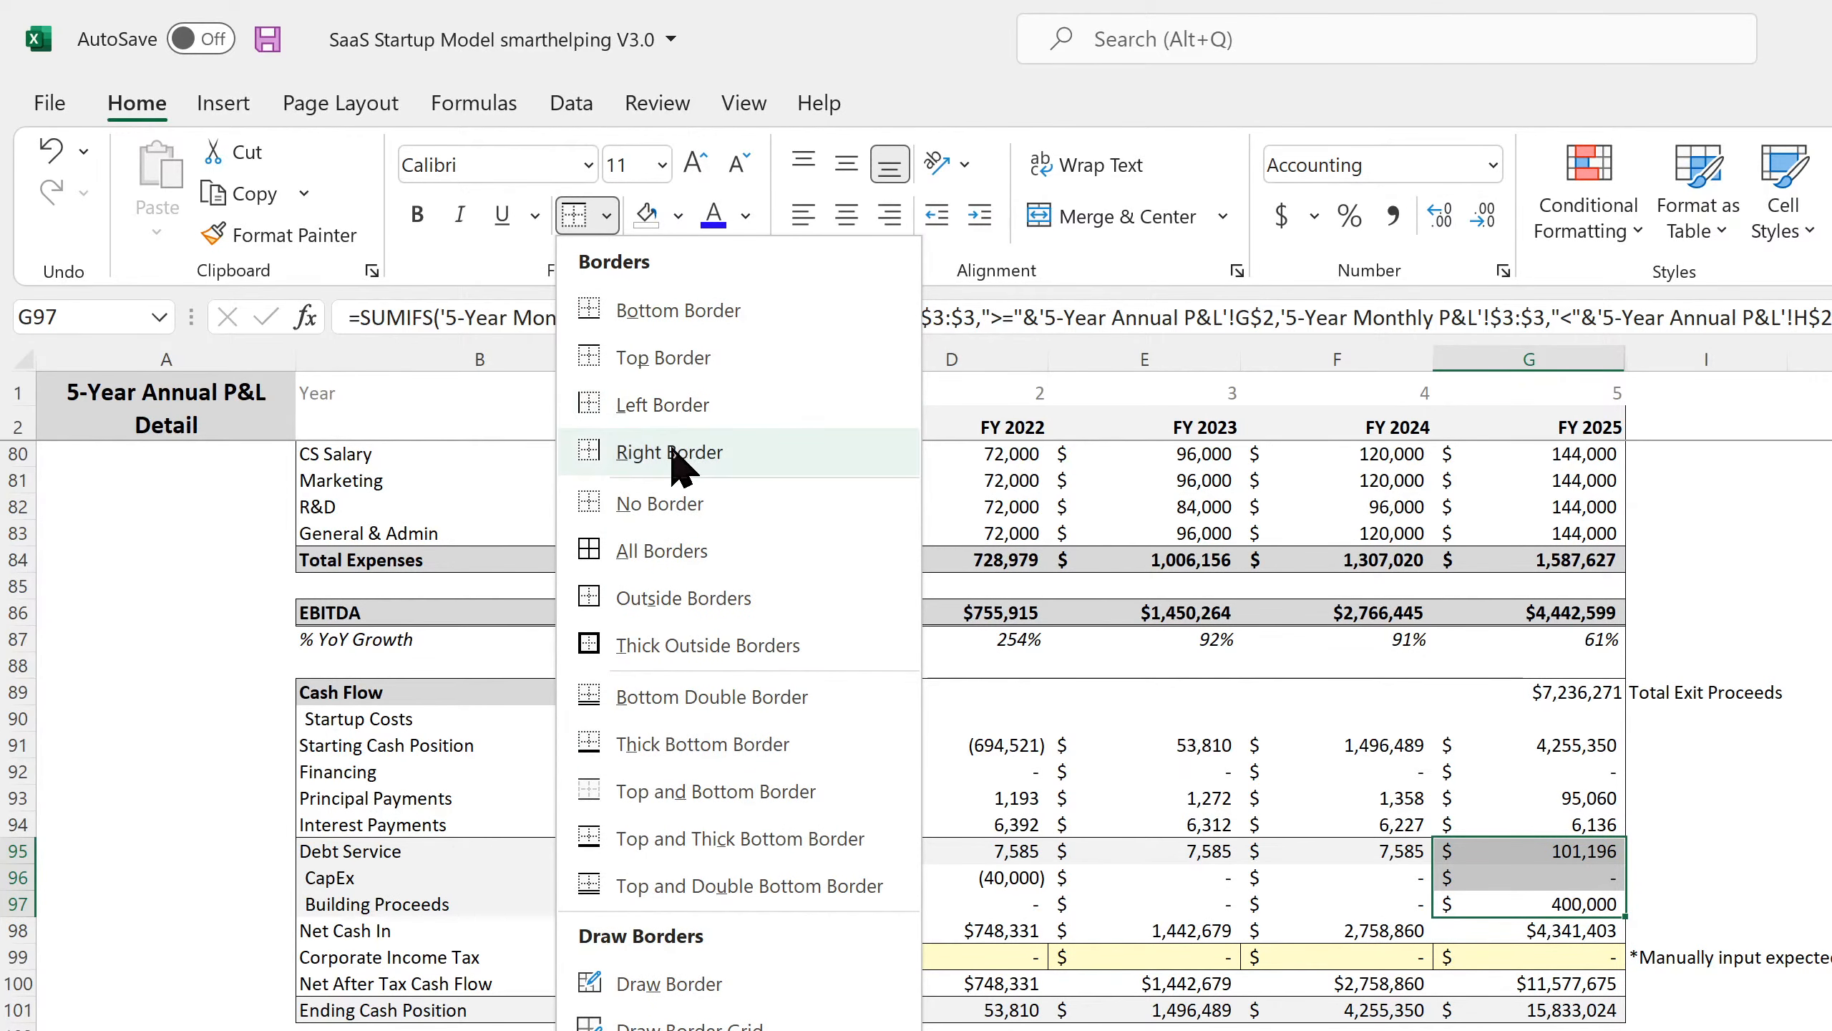
click(652, 588)
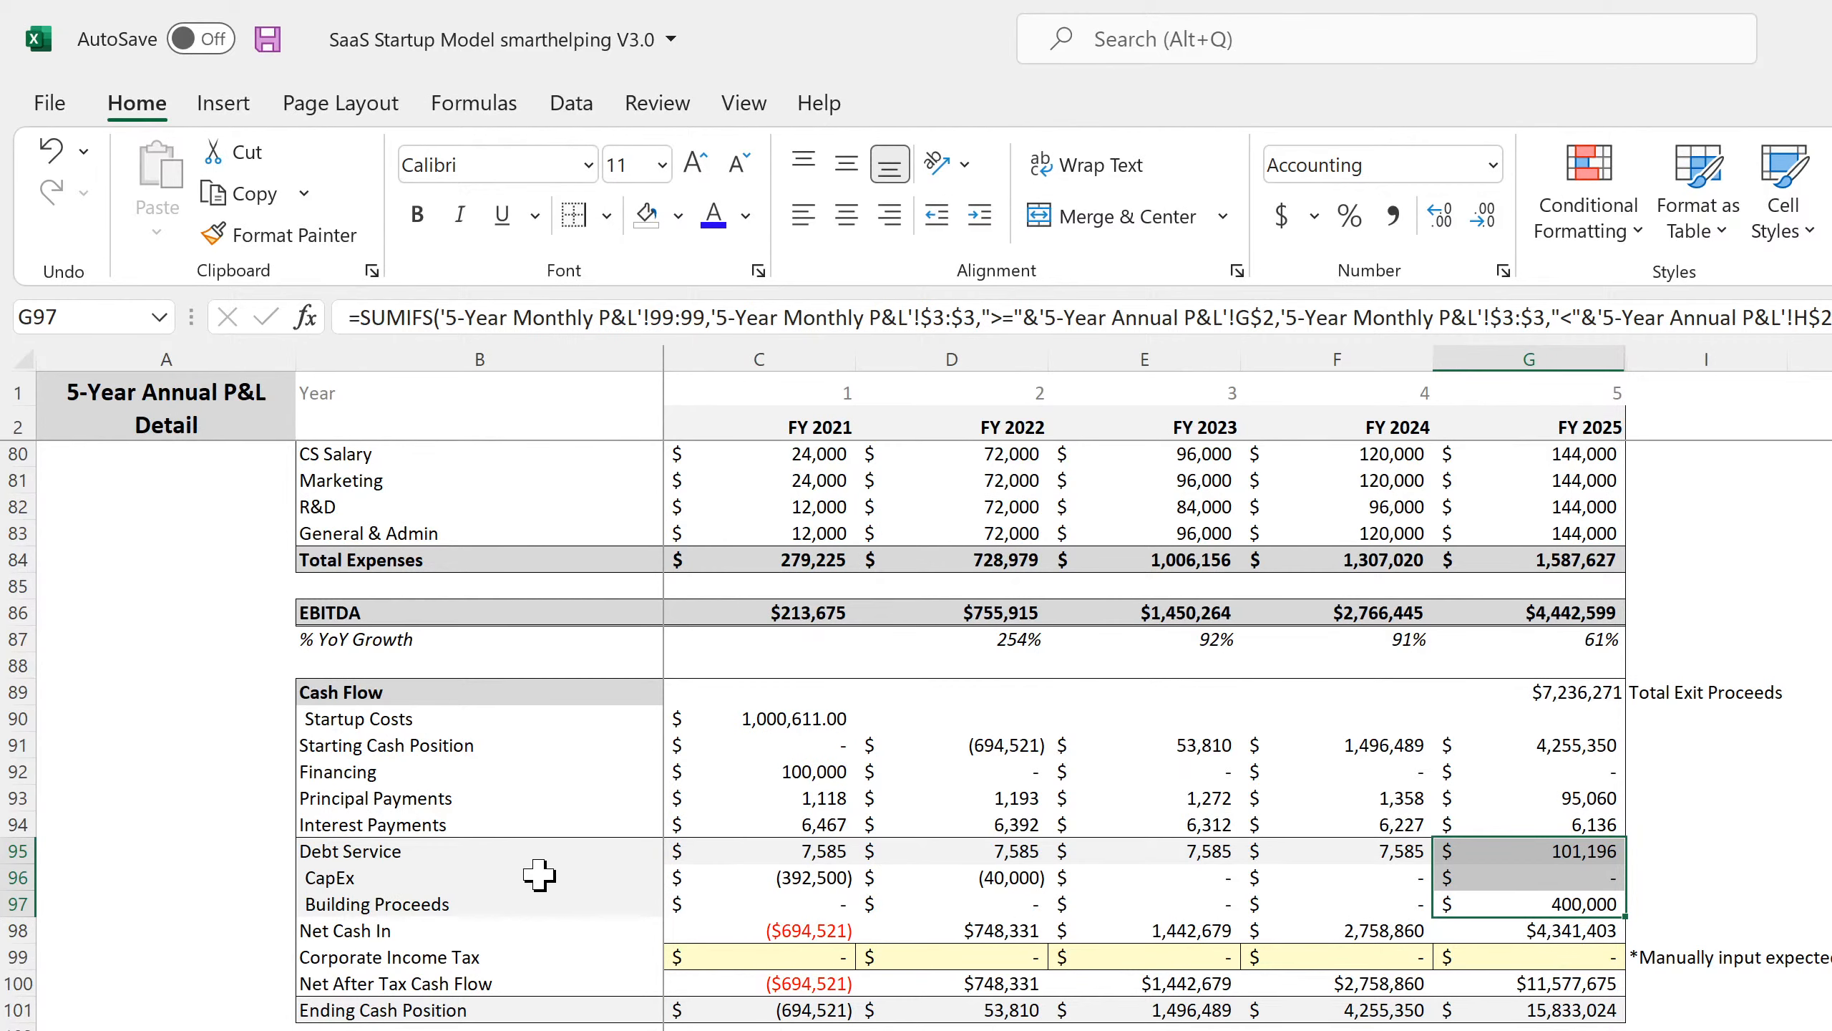
Set the CapEx and Building Proceeds labels to No Fill.
drag(540, 875, 538, 900)
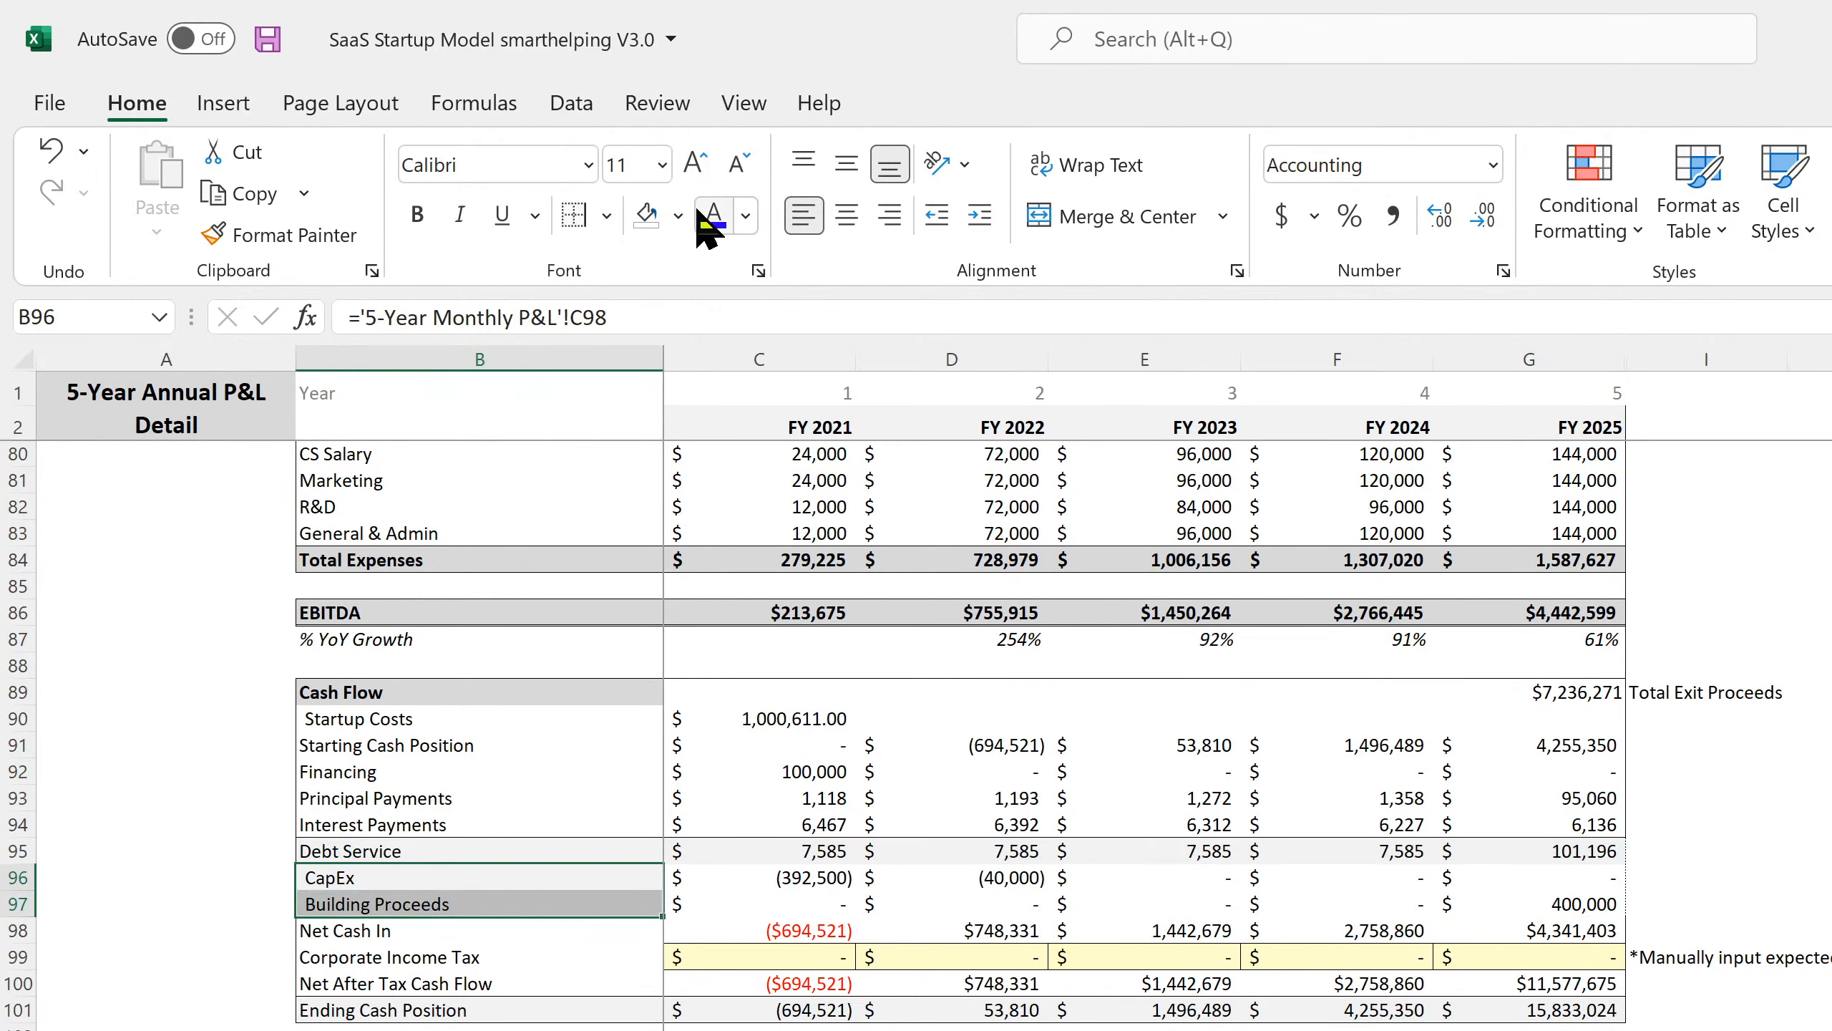
click(646, 214)
click(564, 688)
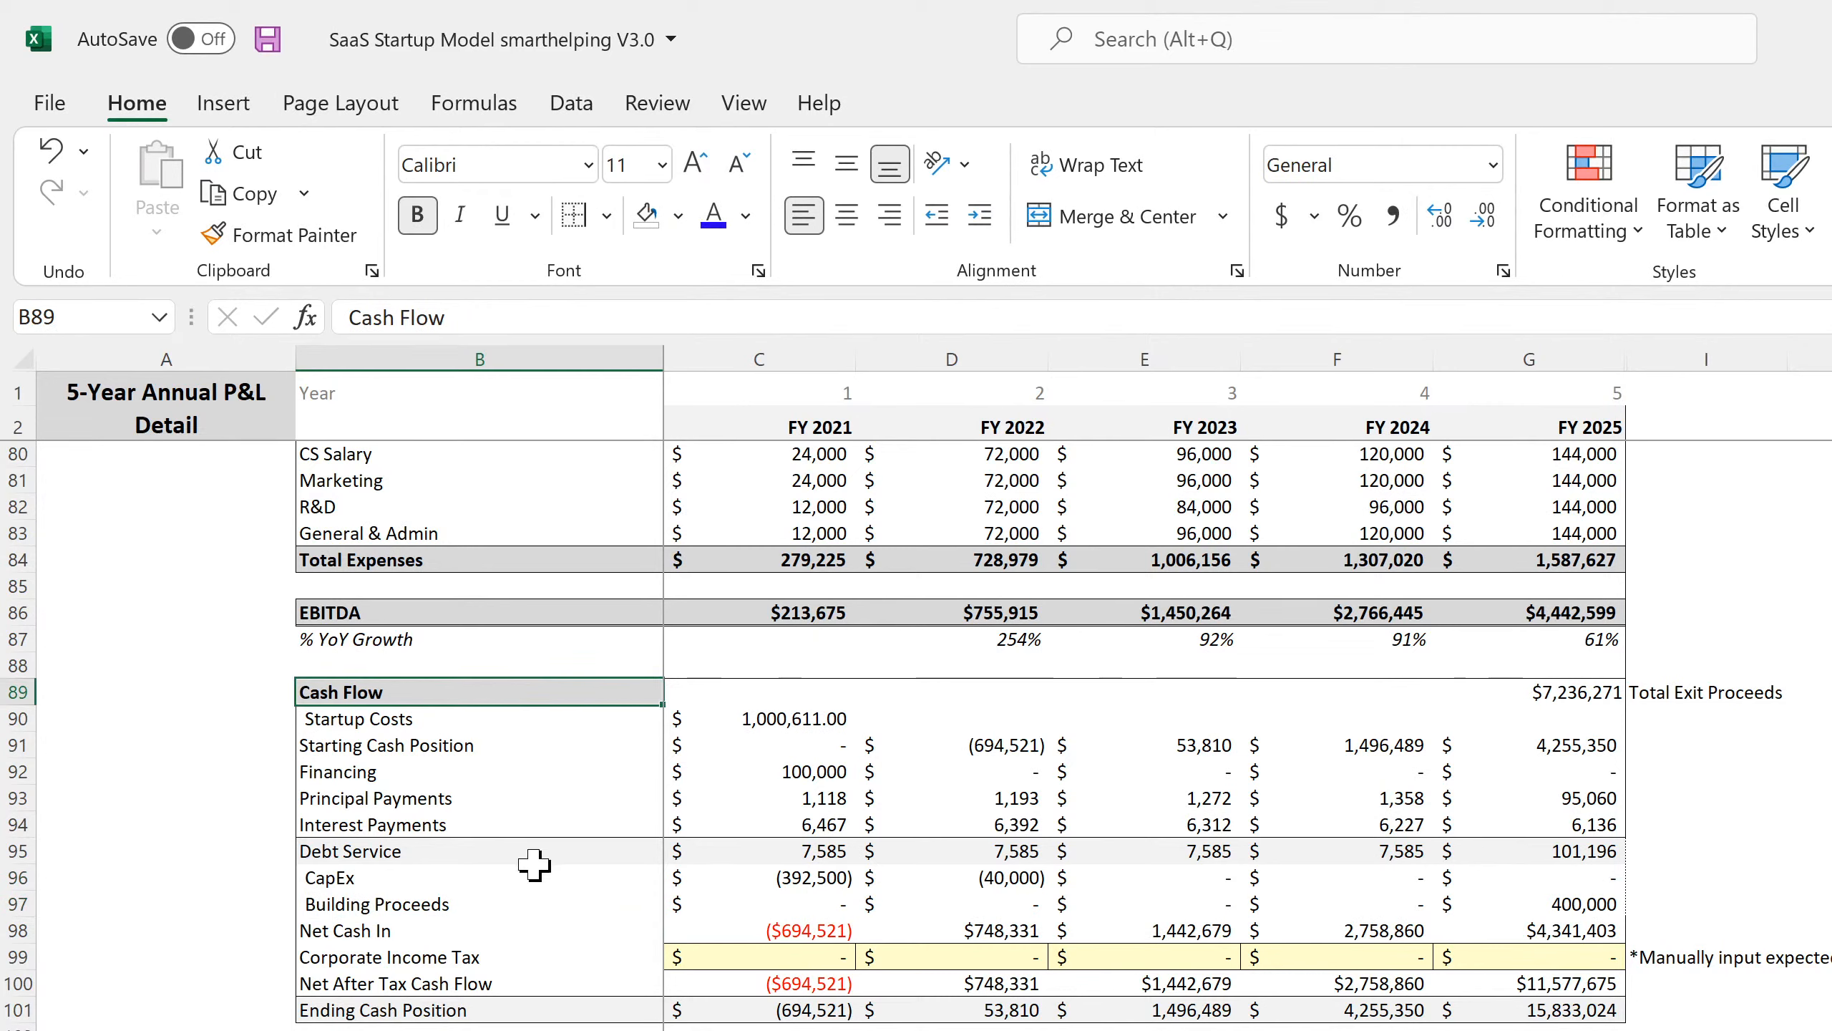
Add +C96+C97 to FY 2021 Net Cash In and fill it through FY 2025.
click(757, 882)
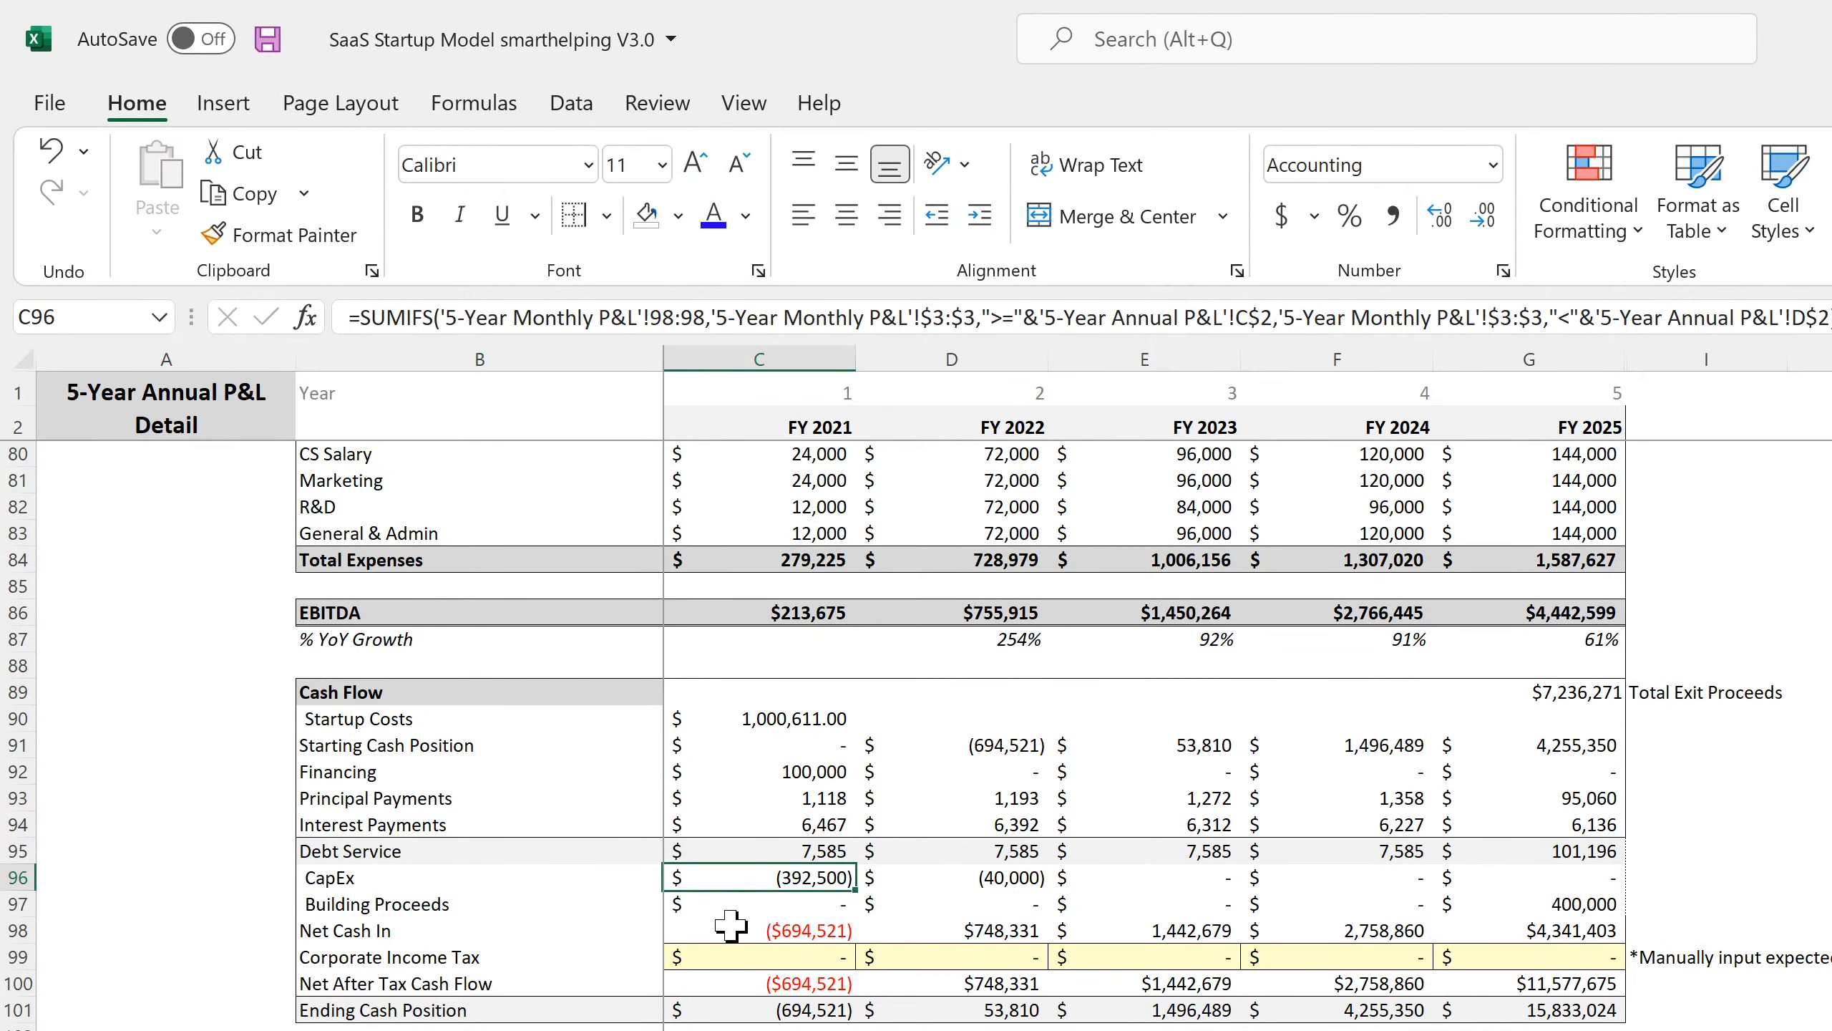
double_click(756, 931)
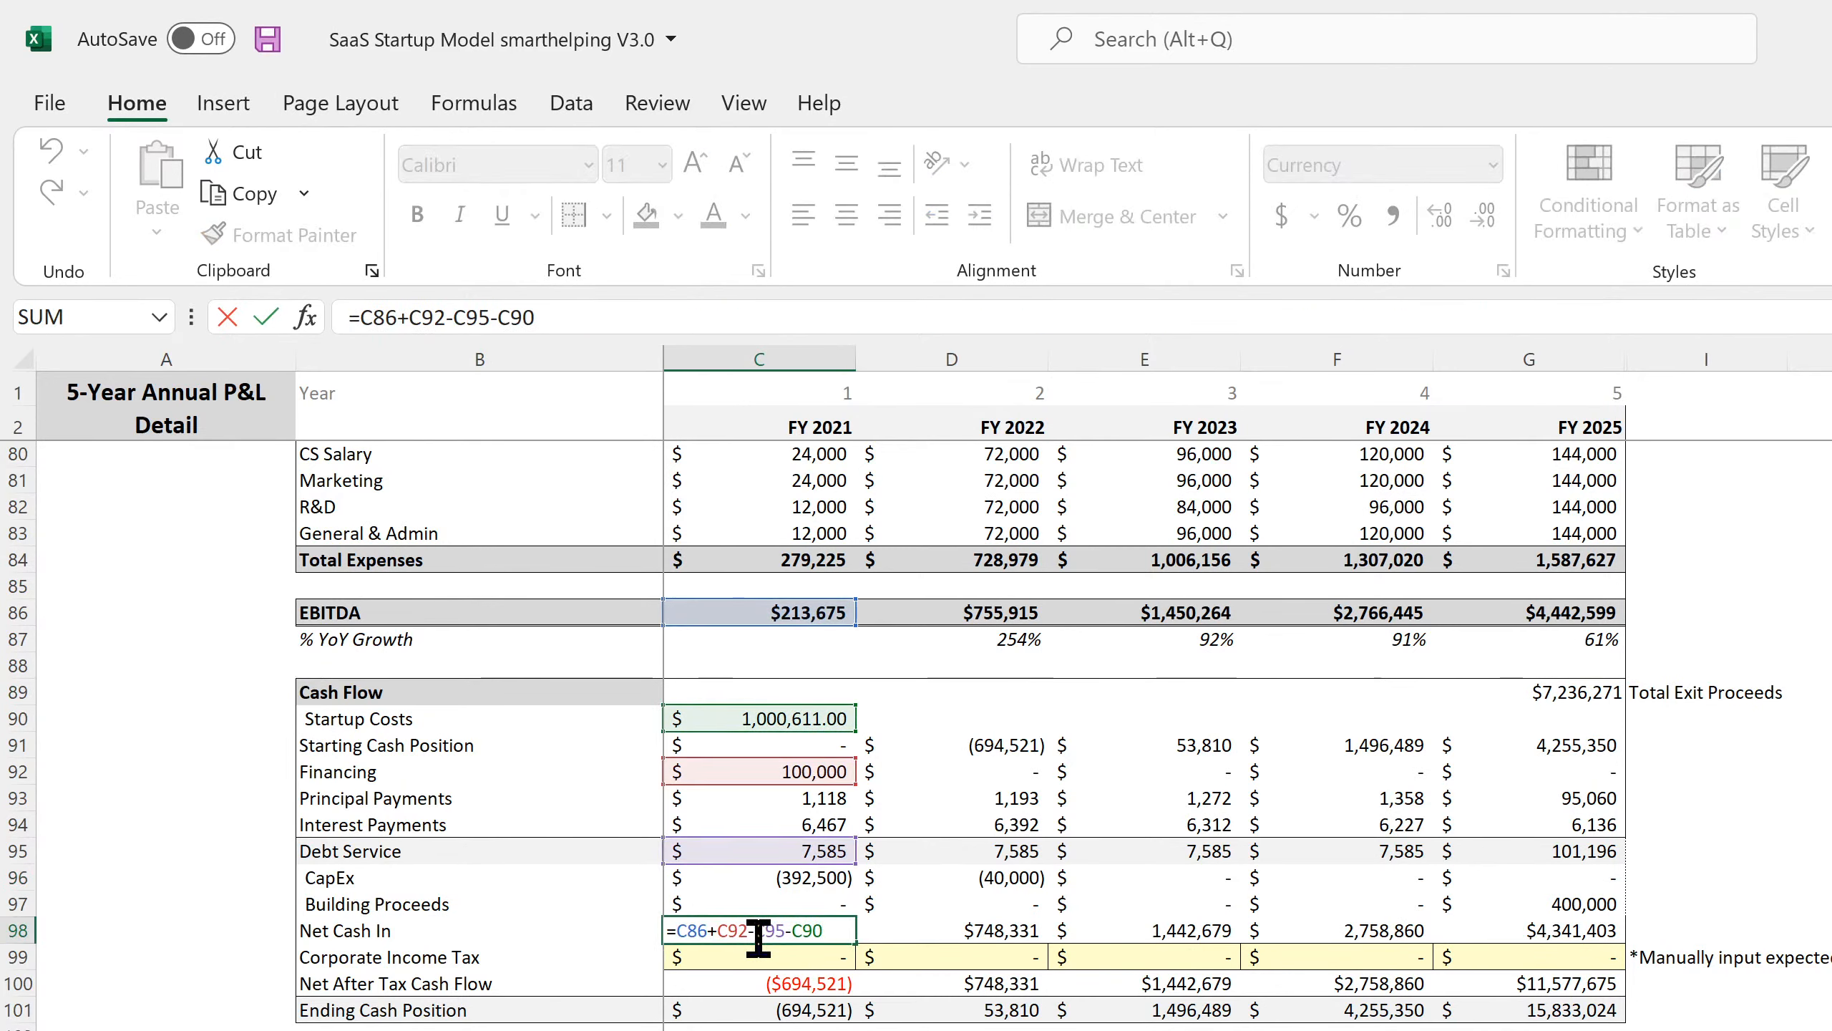
click(649, 315)
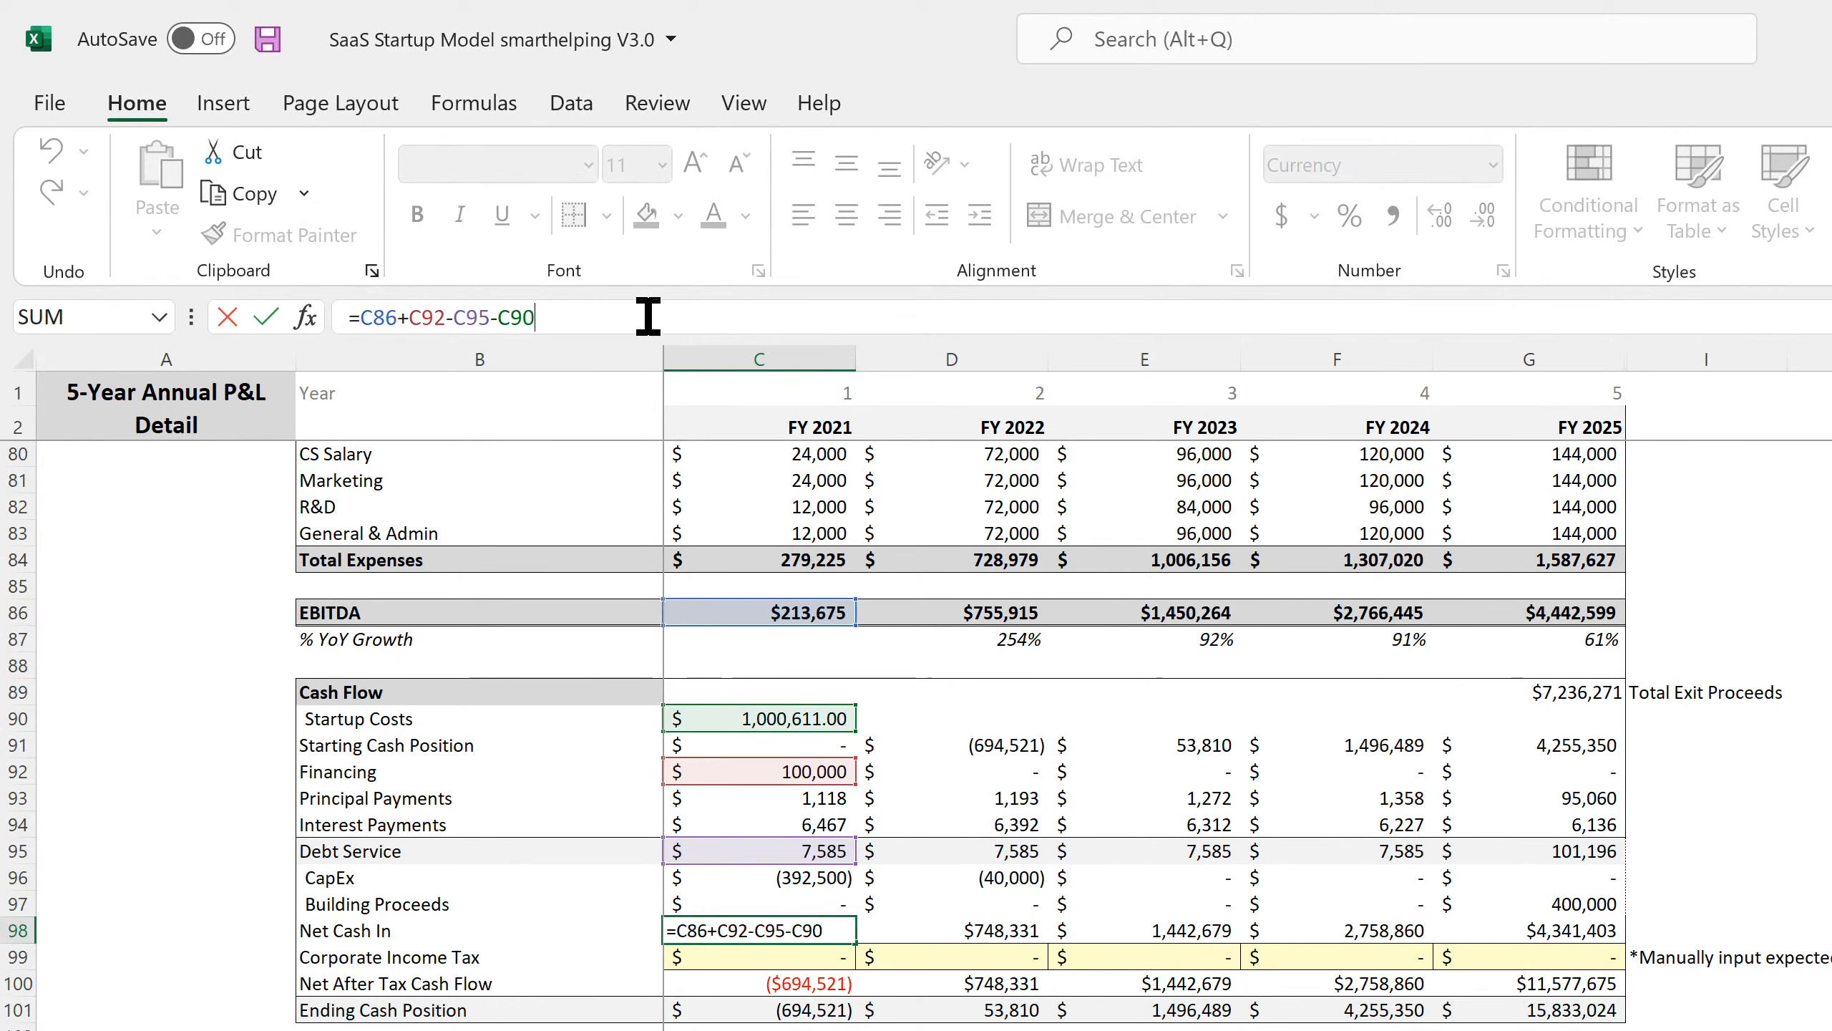
text(+)
click(813, 880)
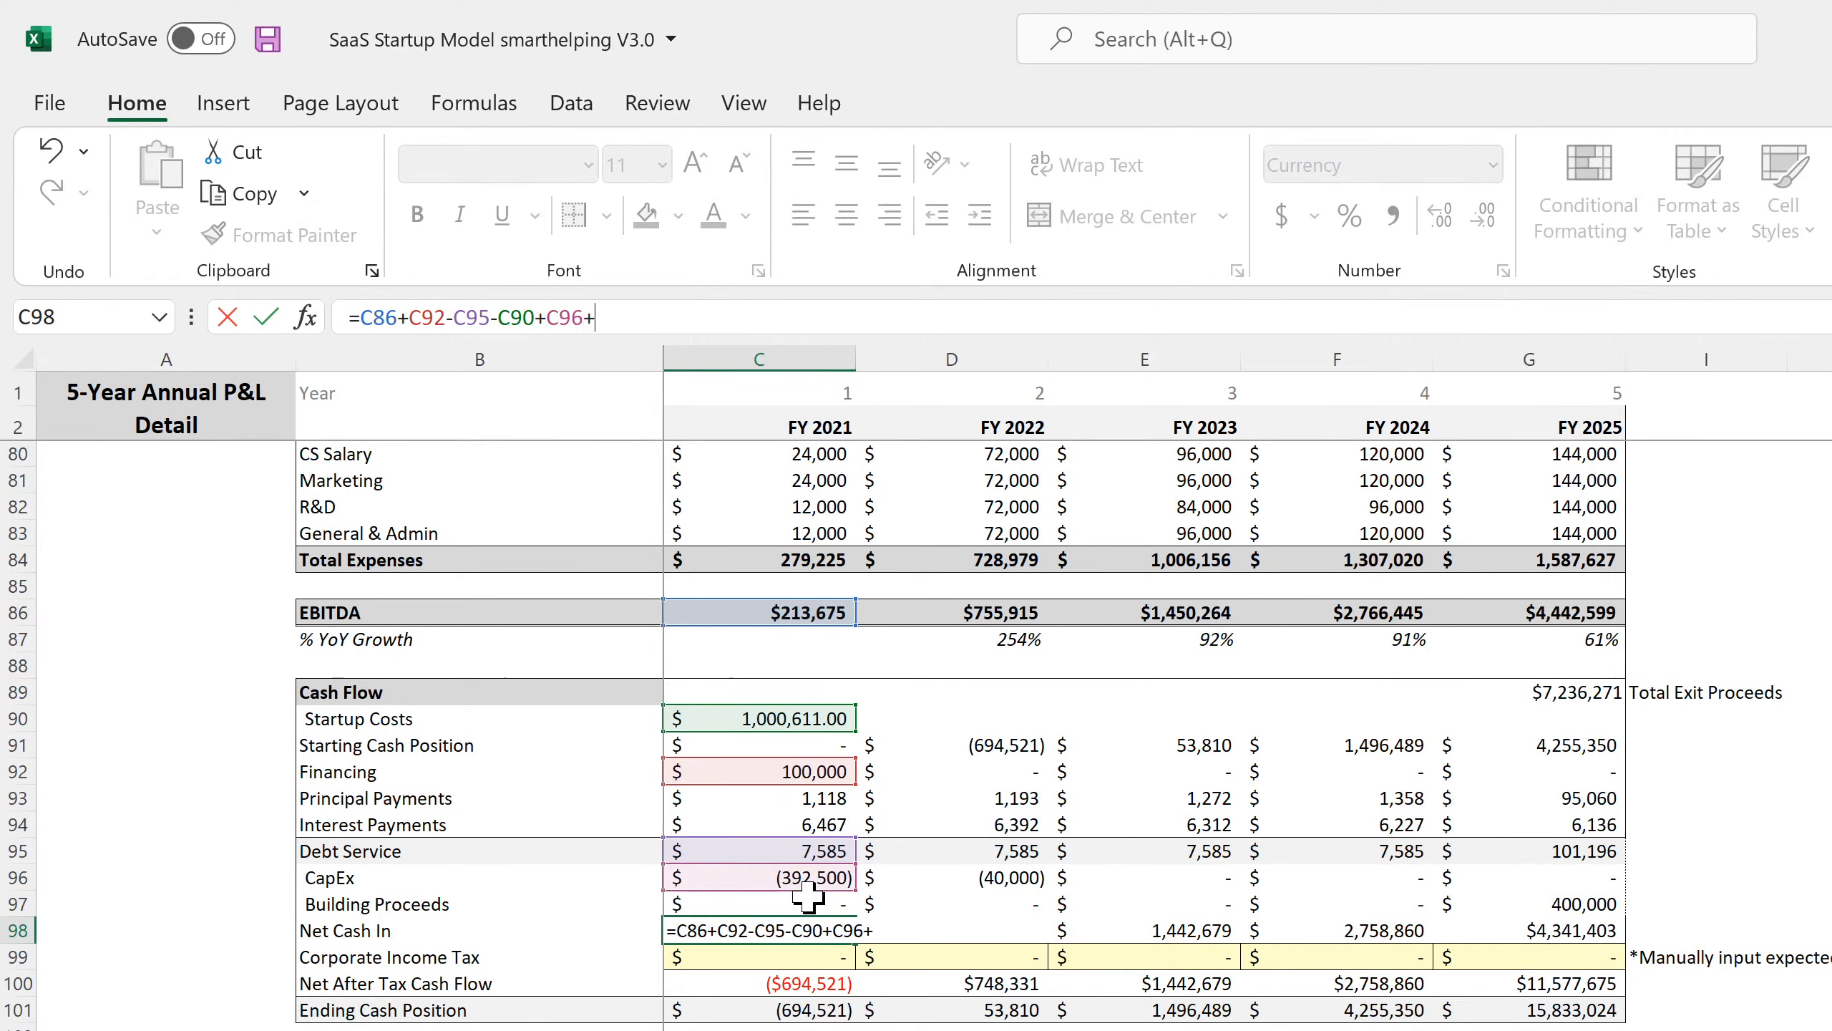
click(799, 906)
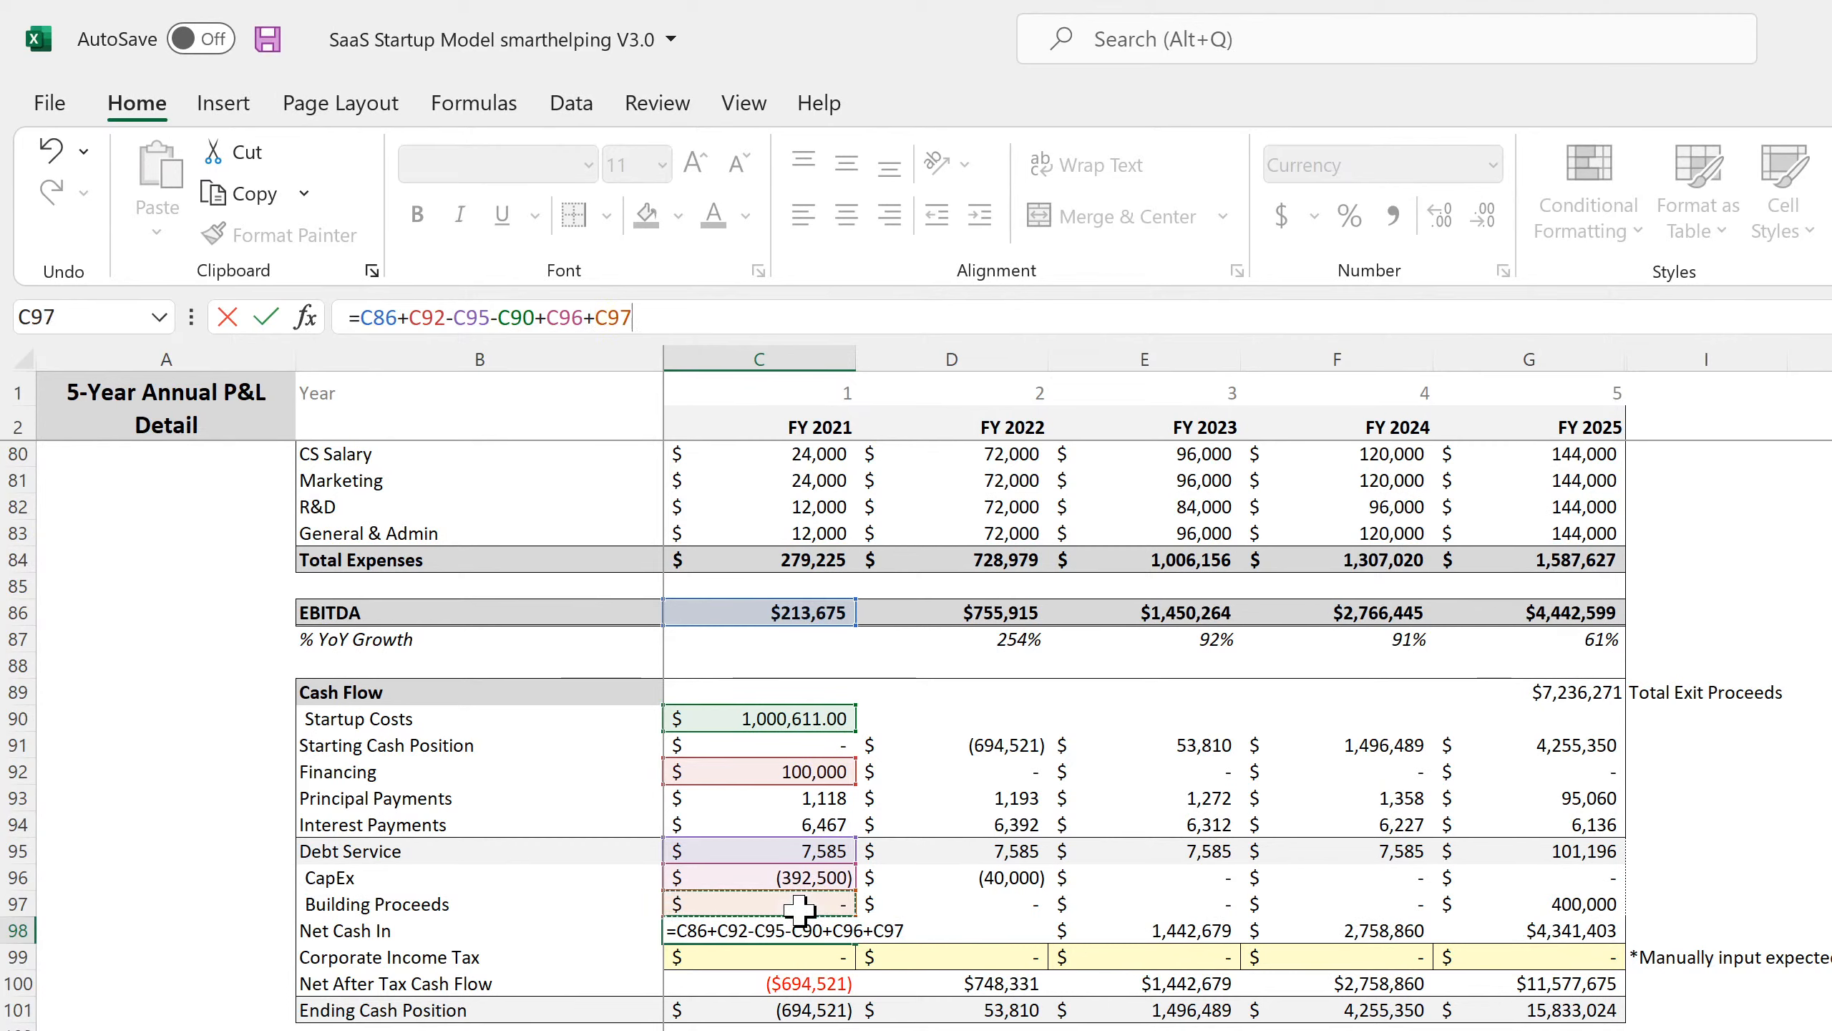
key(Return)
click(836, 933)
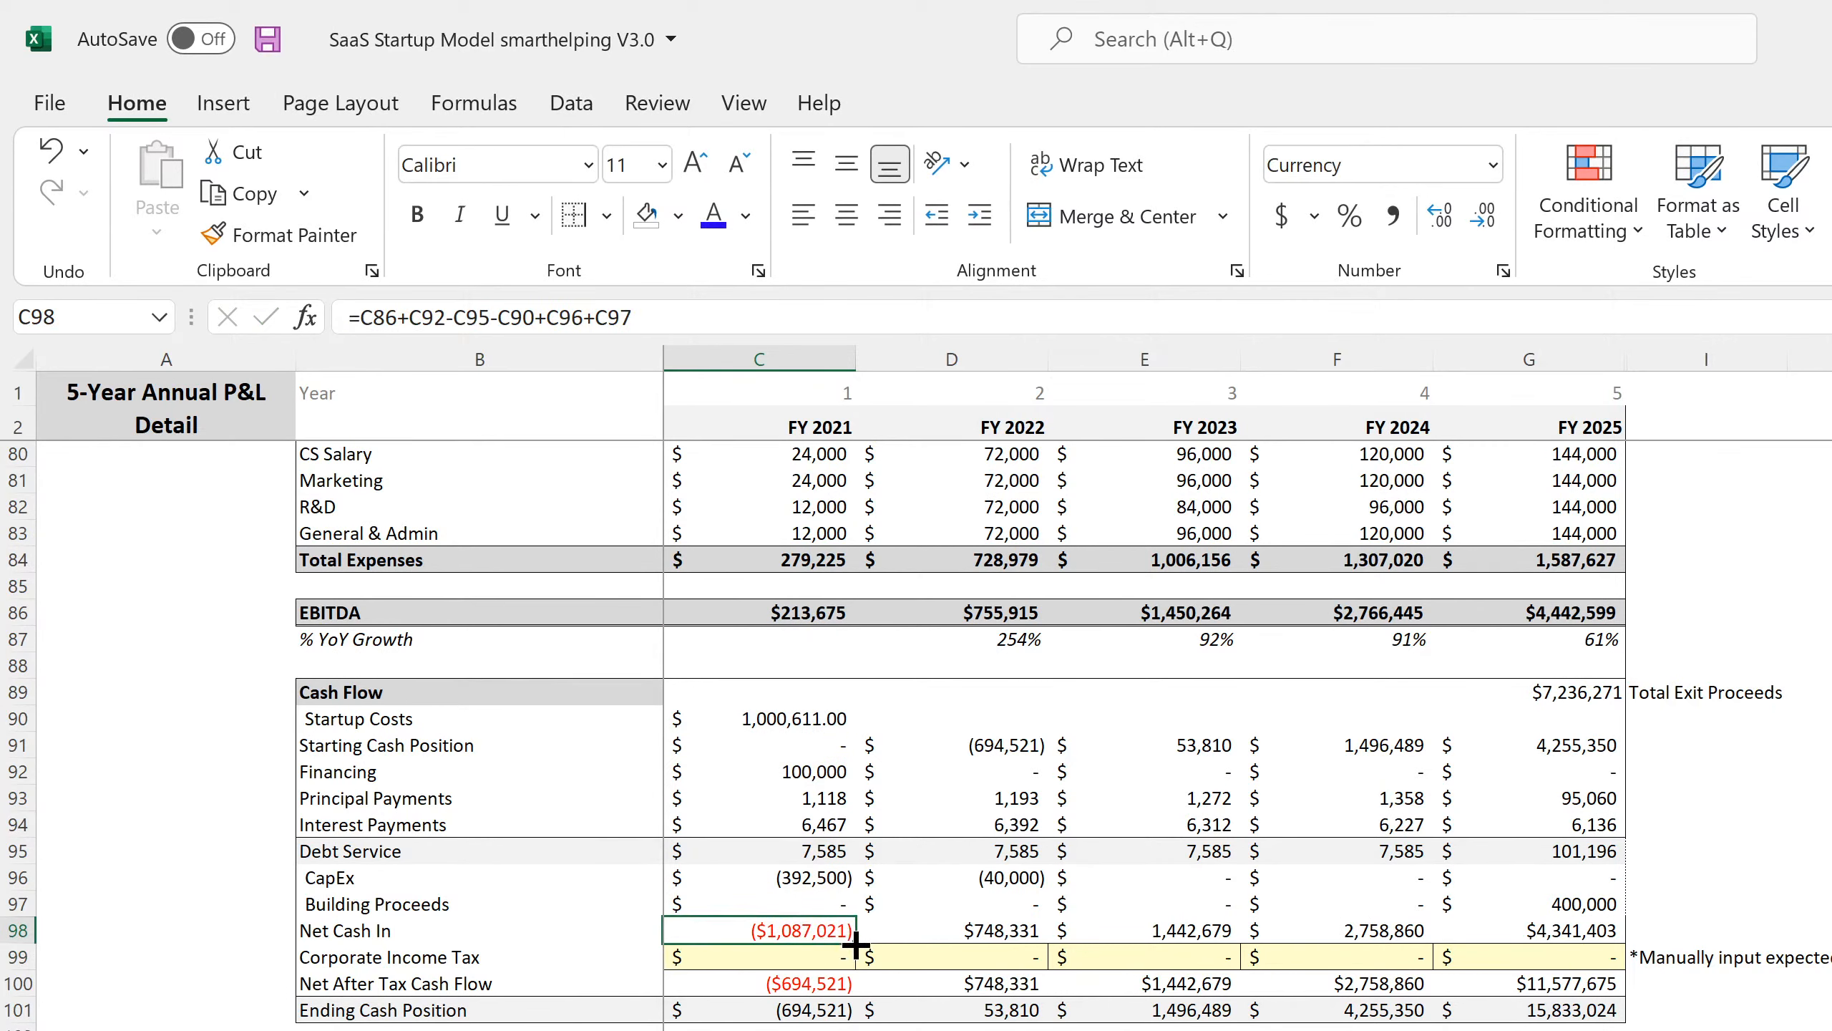
drag(1050, 939, 1586, 938)
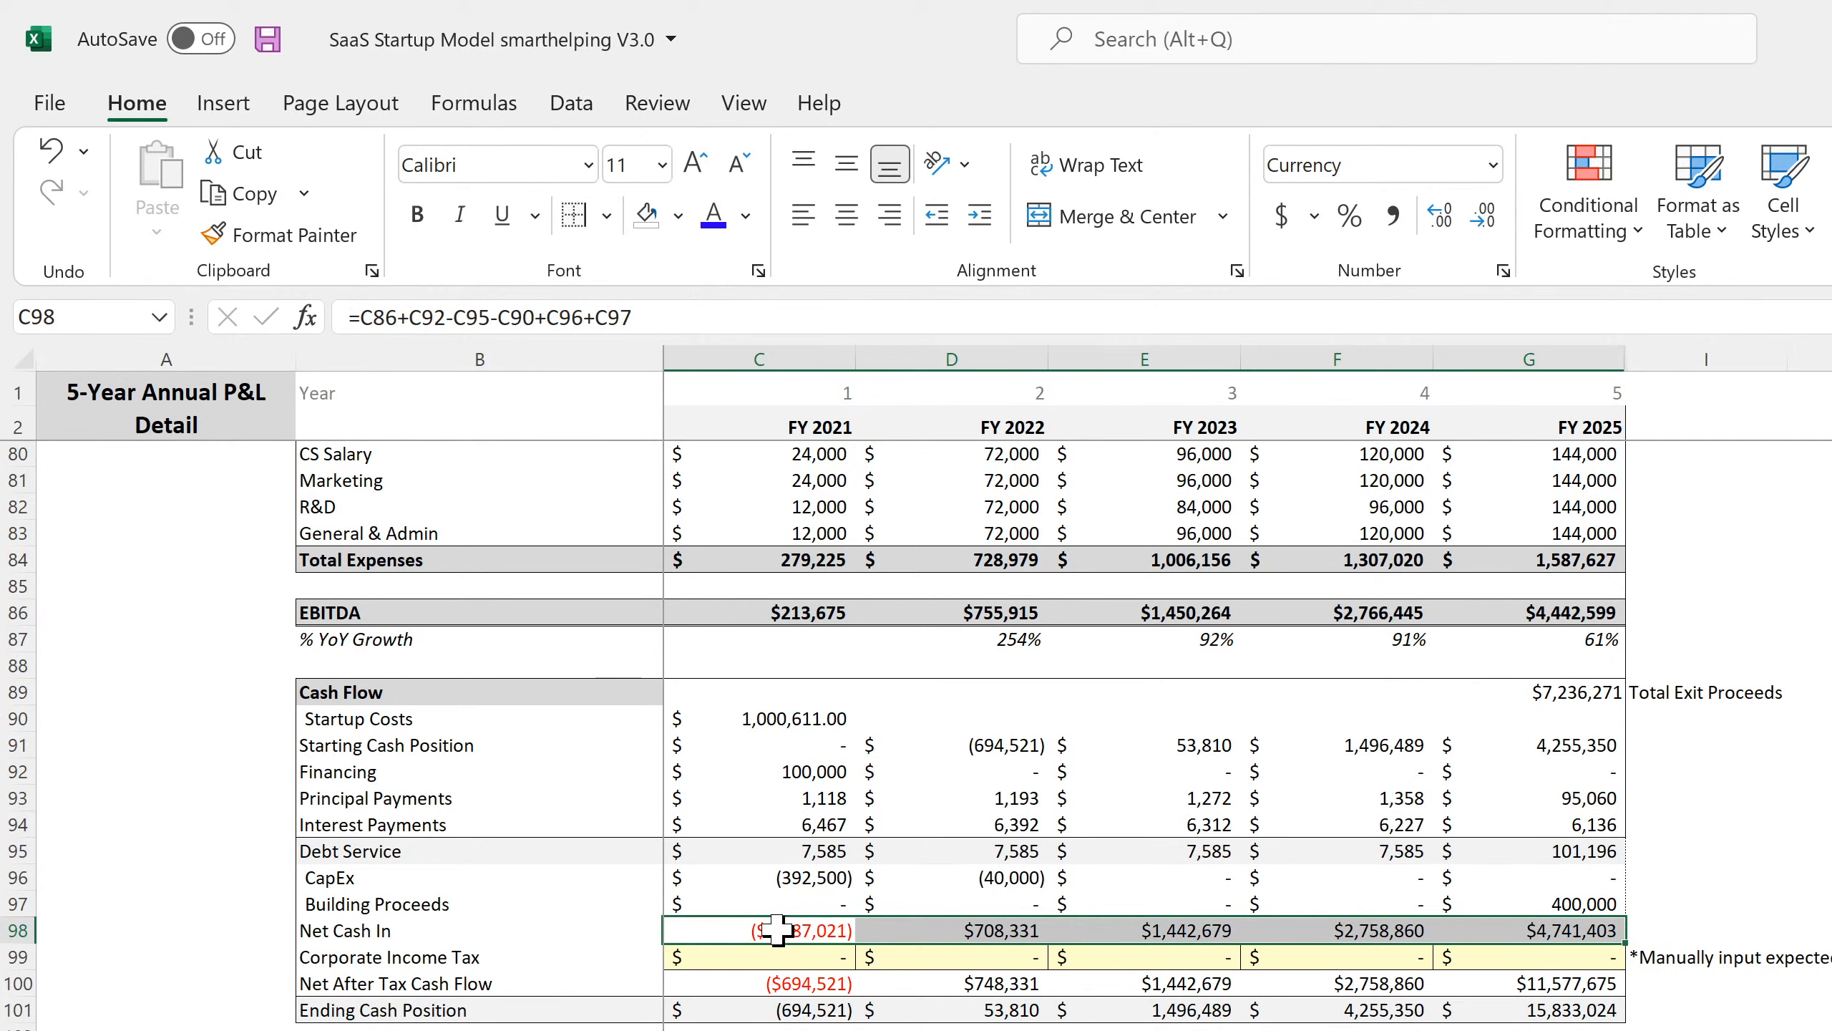
Fill Corporate Income Tax for FY 2021–FY 2025 with the monthly-sheet yearly totals, 174,393 to 2,818,229.
right_click(796, 776)
click(881, 671)
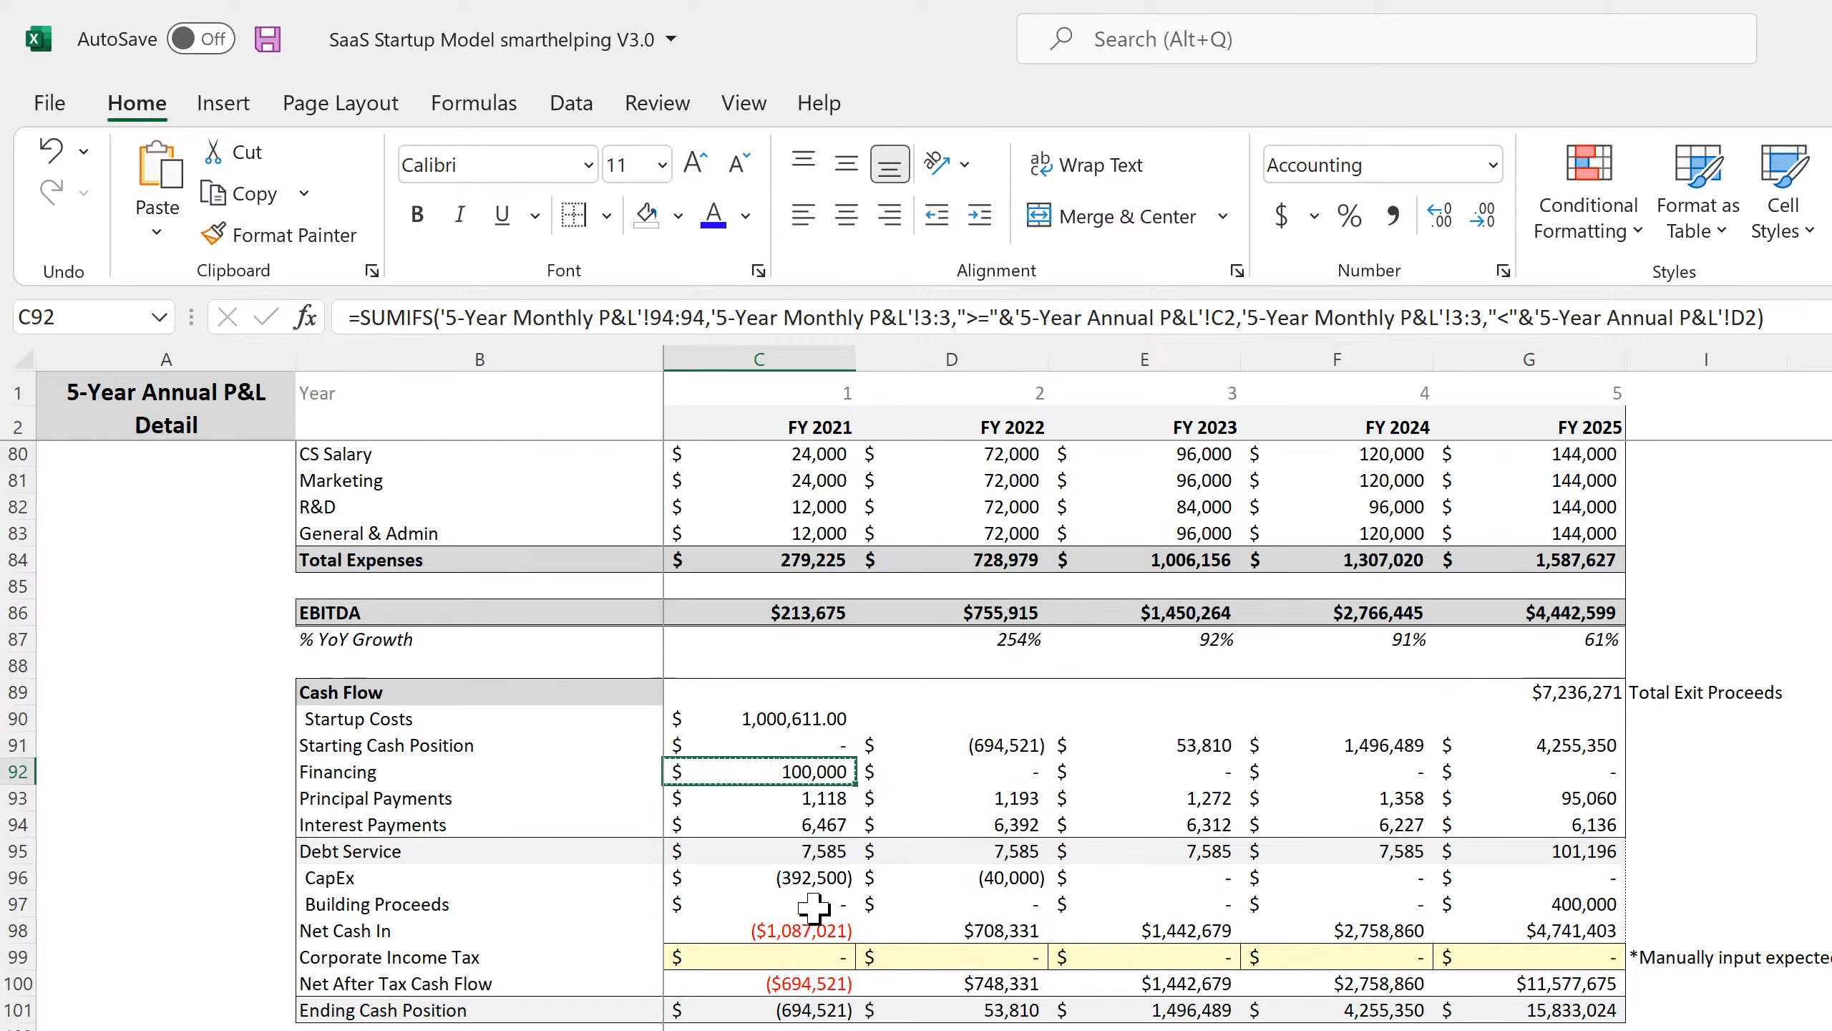
right_click(791, 949)
click(967, 233)
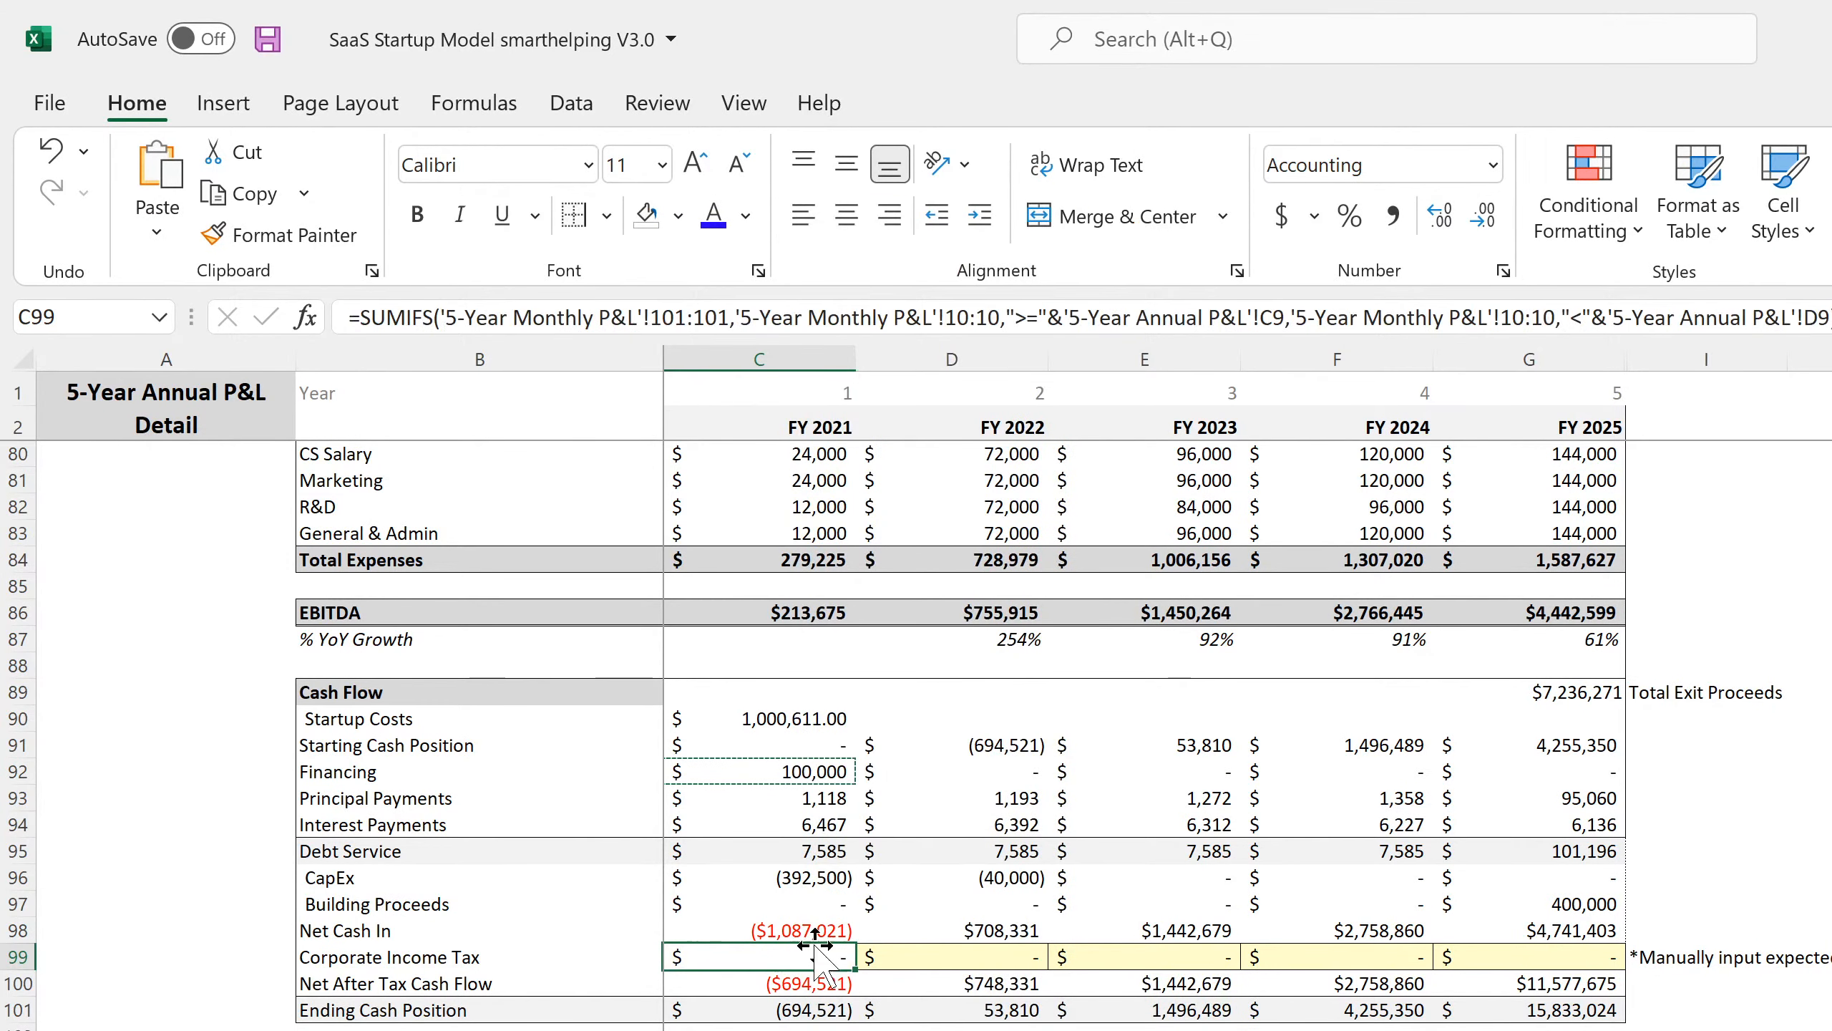
drag(967, 967, 1546, 962)
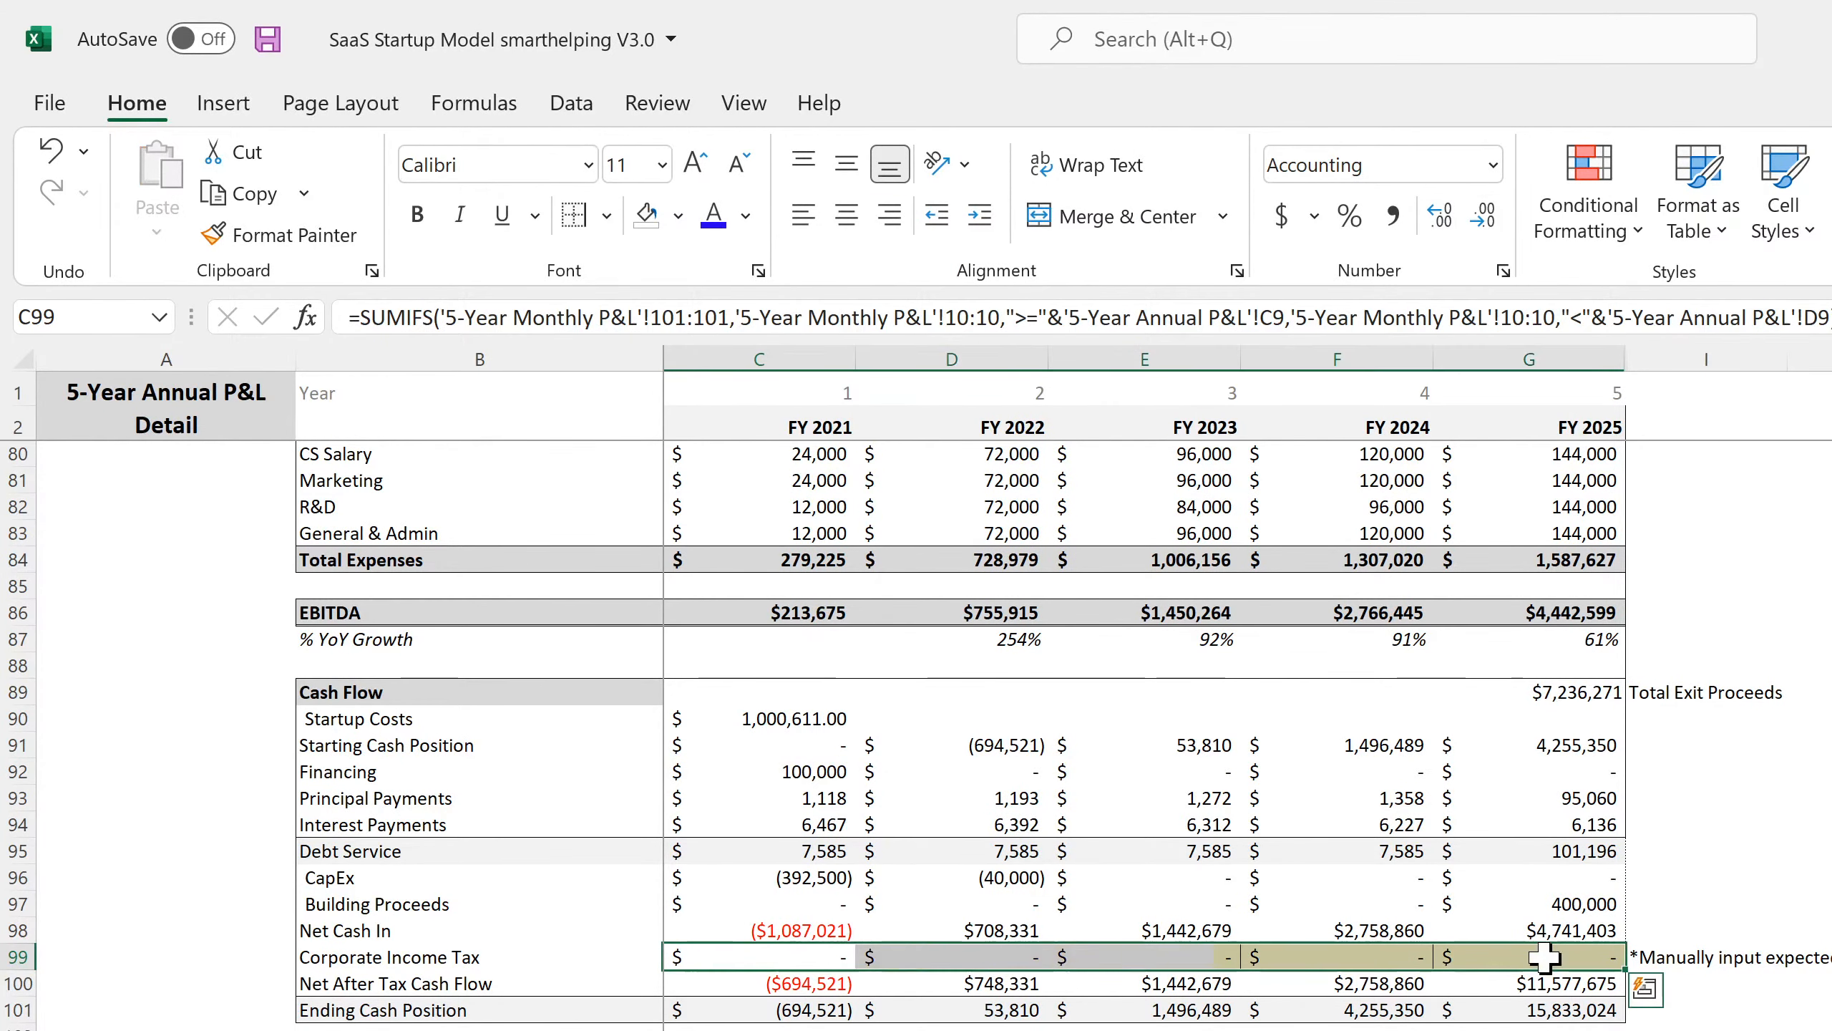
click(821, 955)
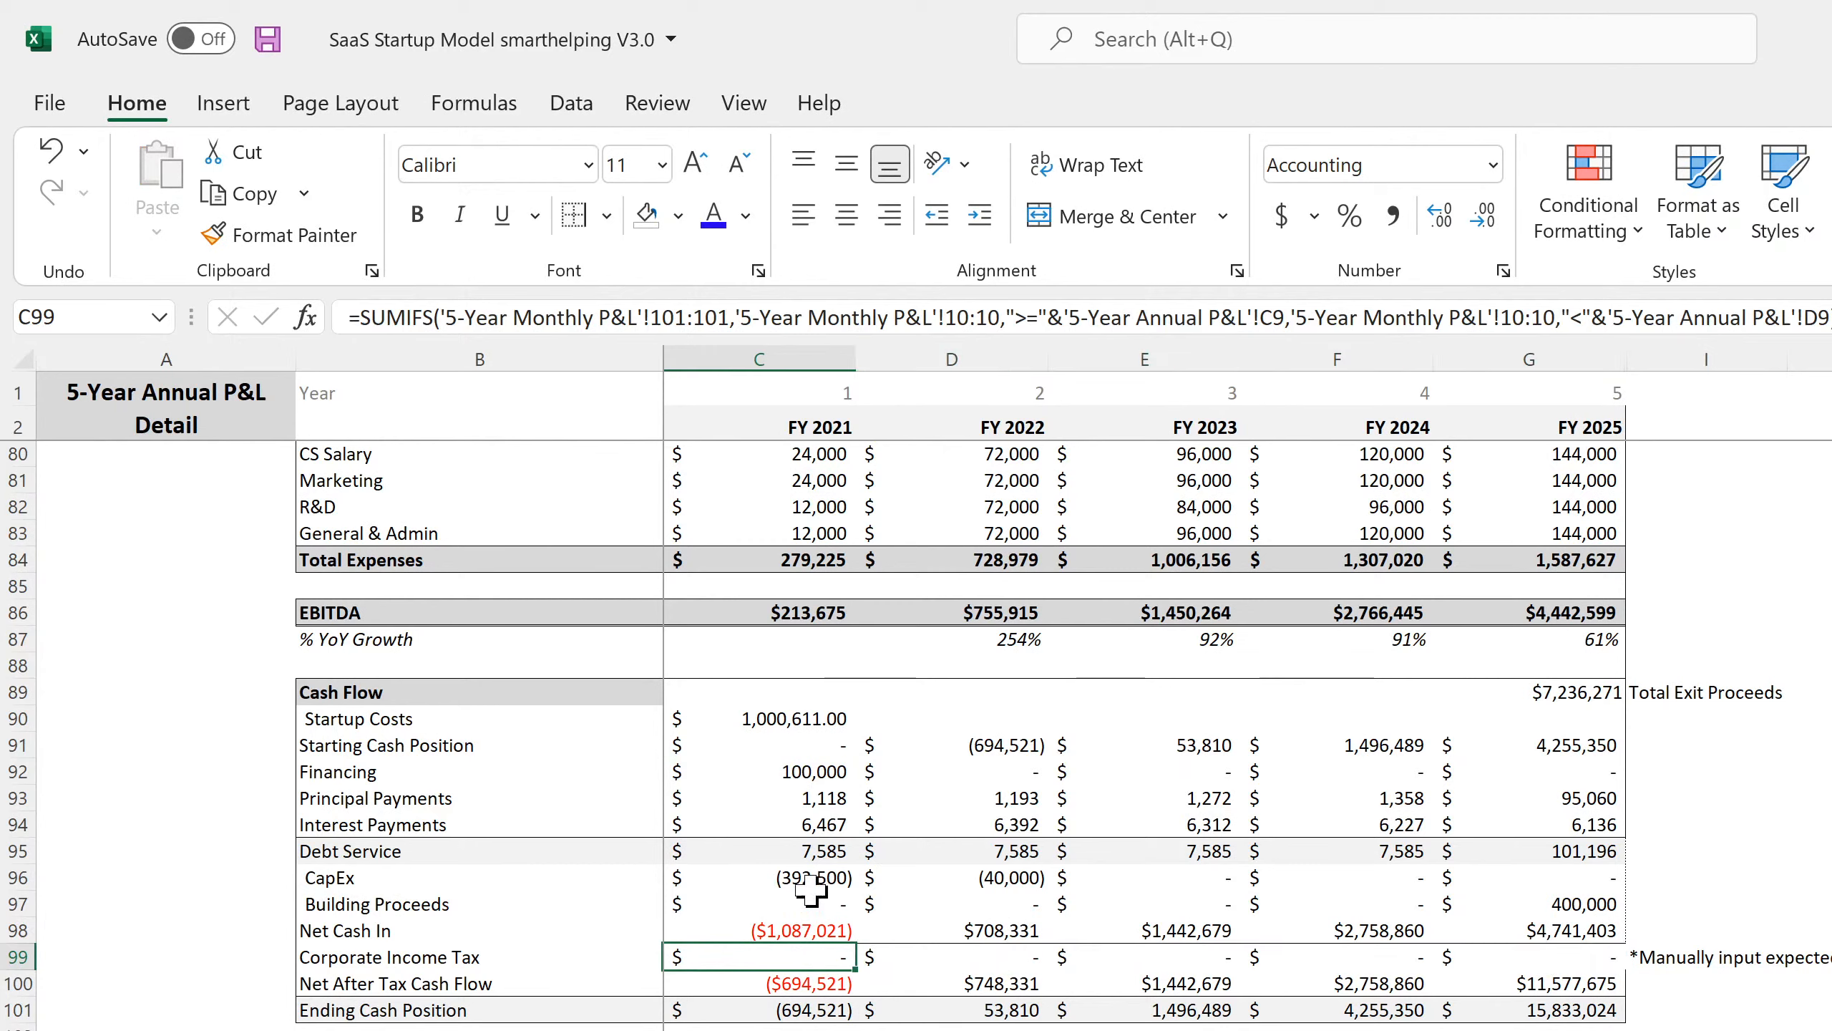
right_click(830, 878)
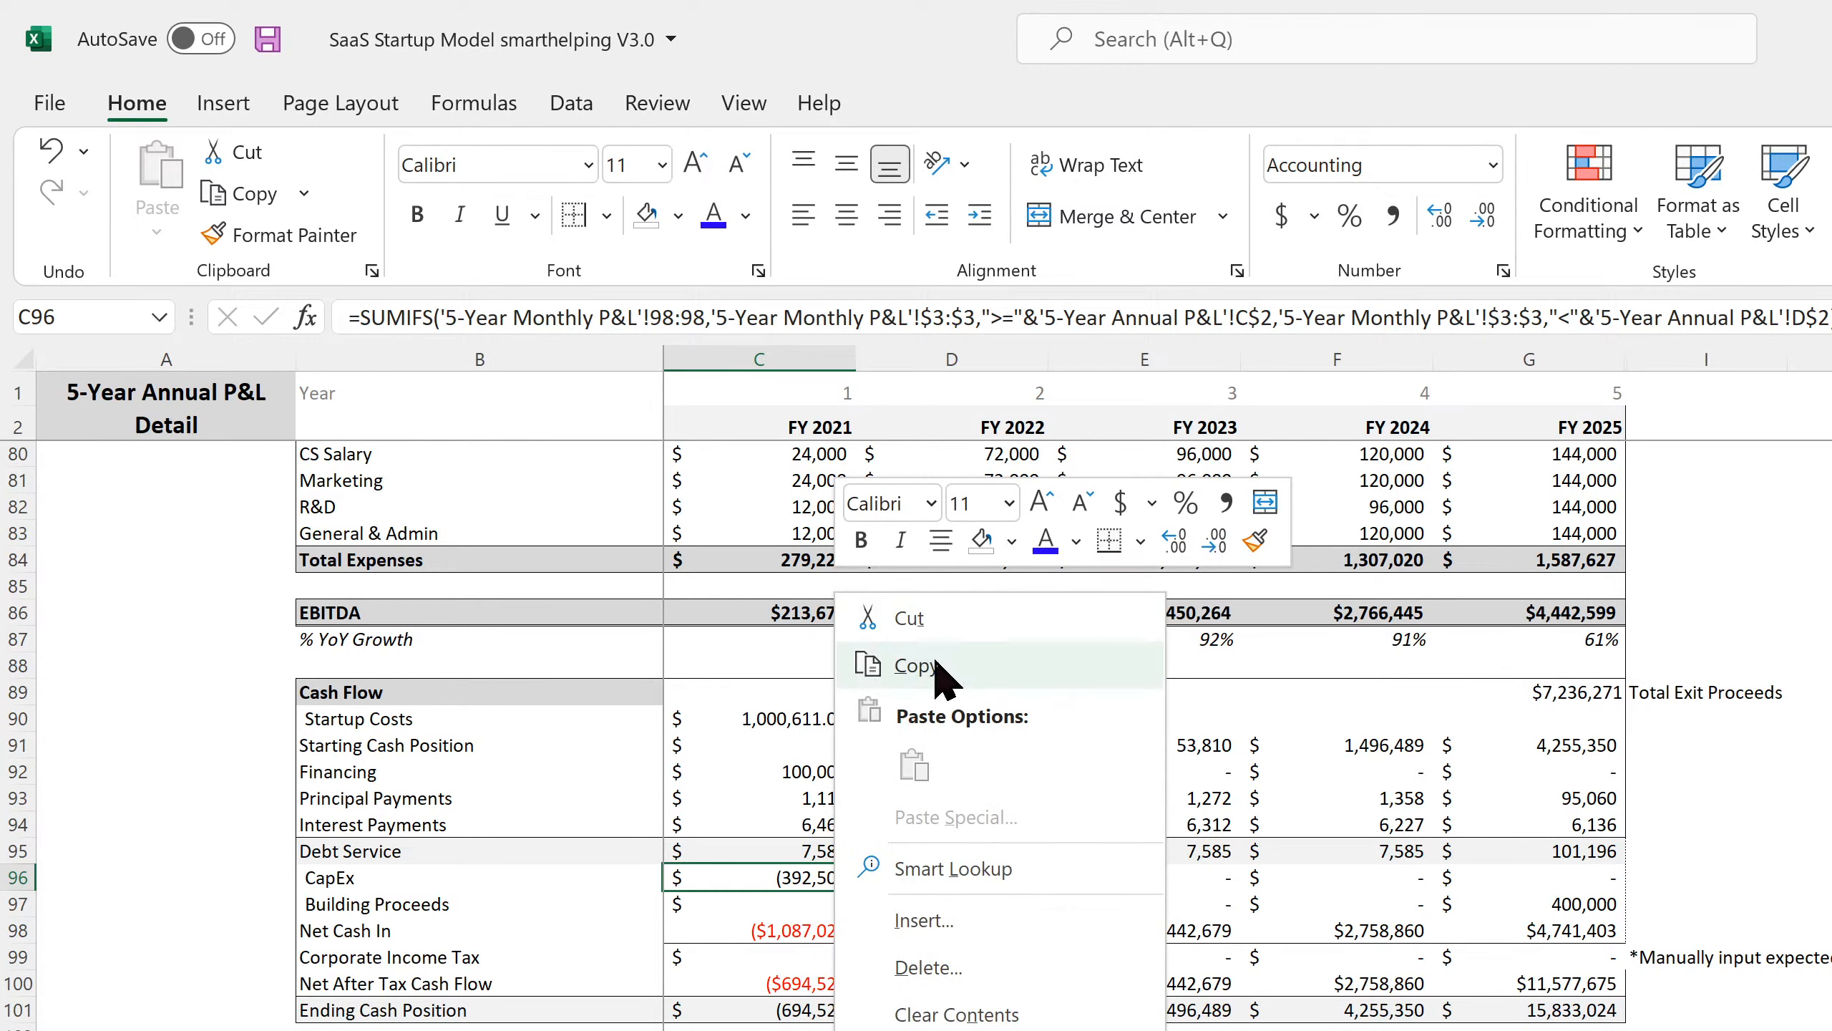
click(937, 665)
right_click(820, 956)
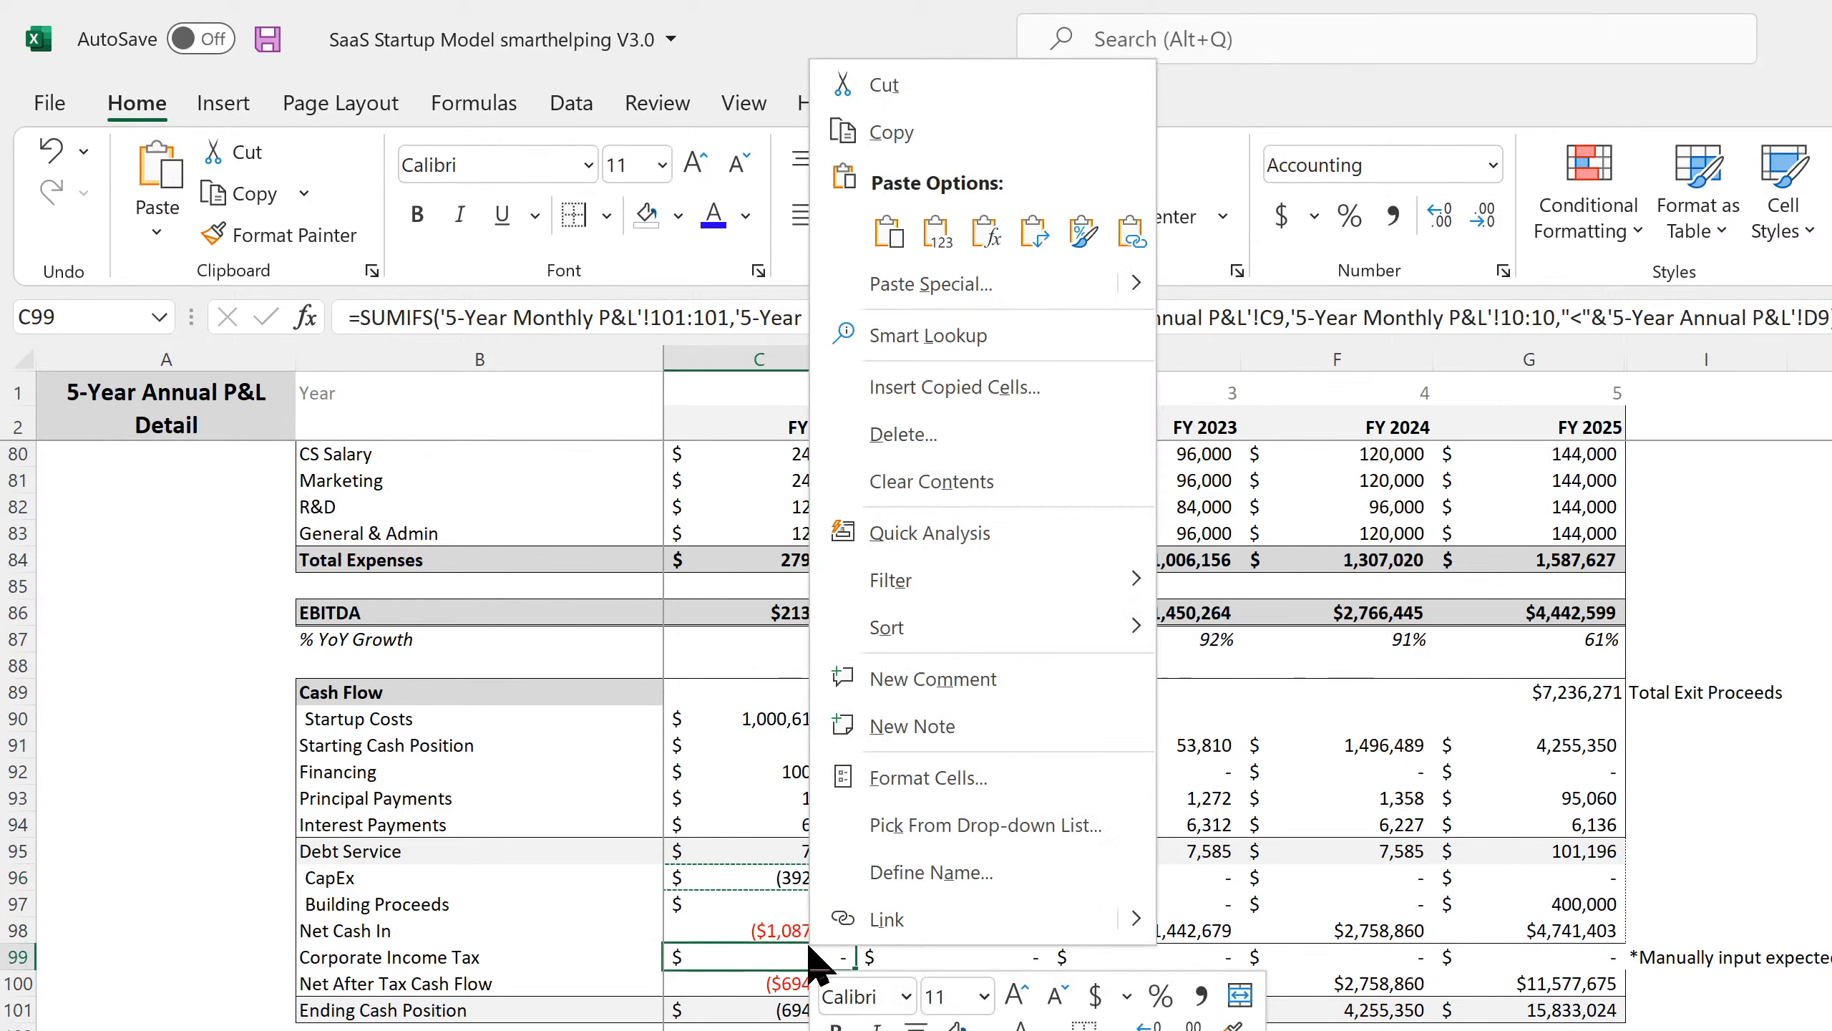
click(891, 233)
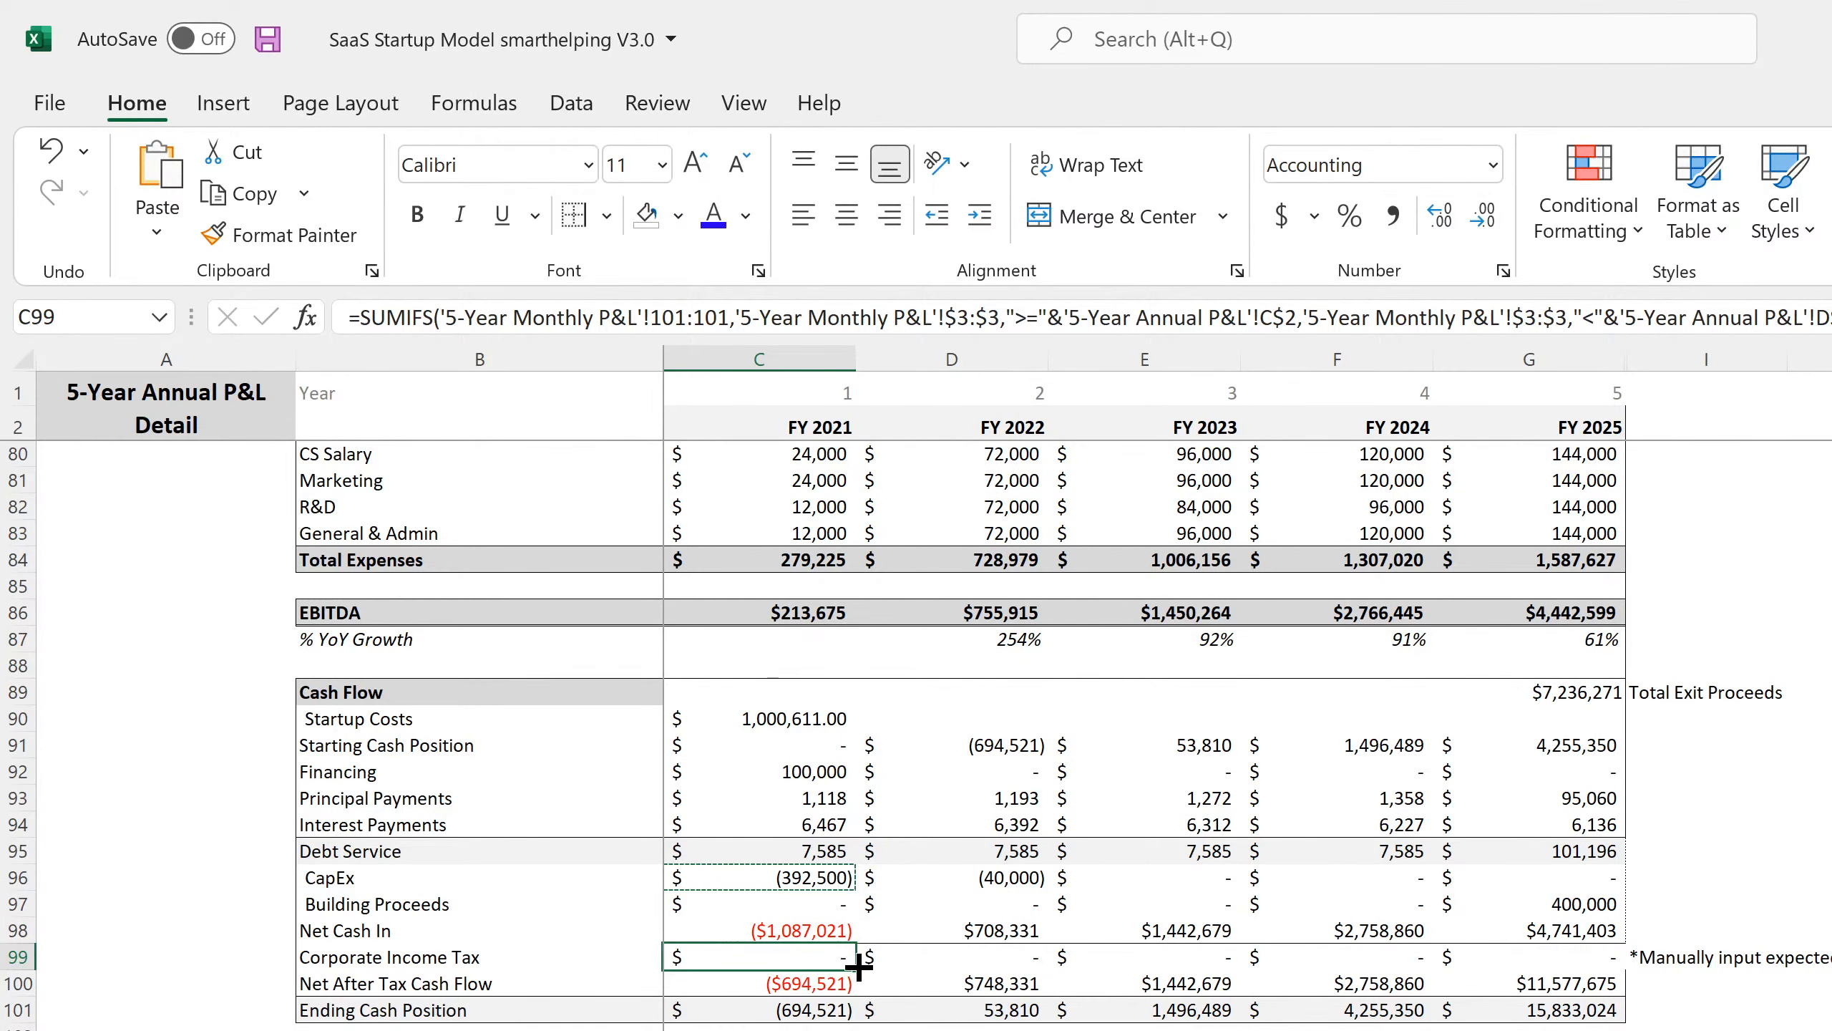
drag(855, 970, 1551, 971)
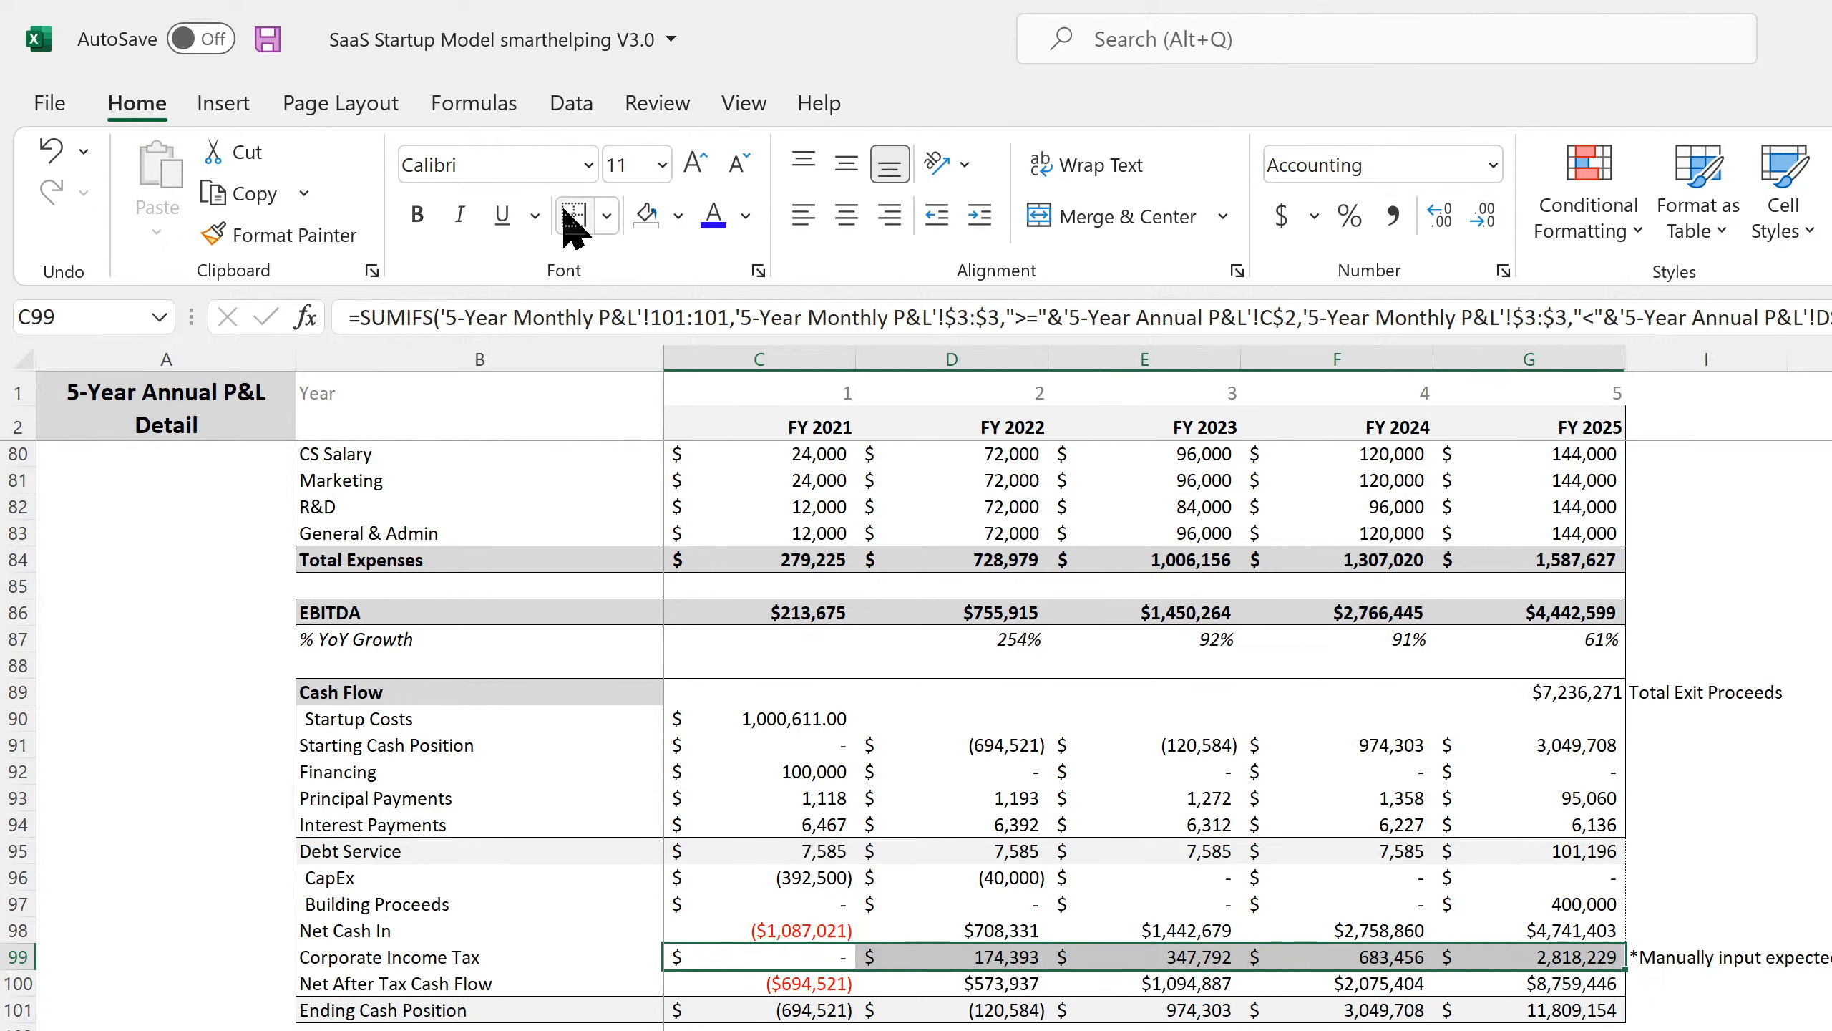
Give the Net Cash In row B98:G98 a Top and Double Bottom Border.
click(818, 718)
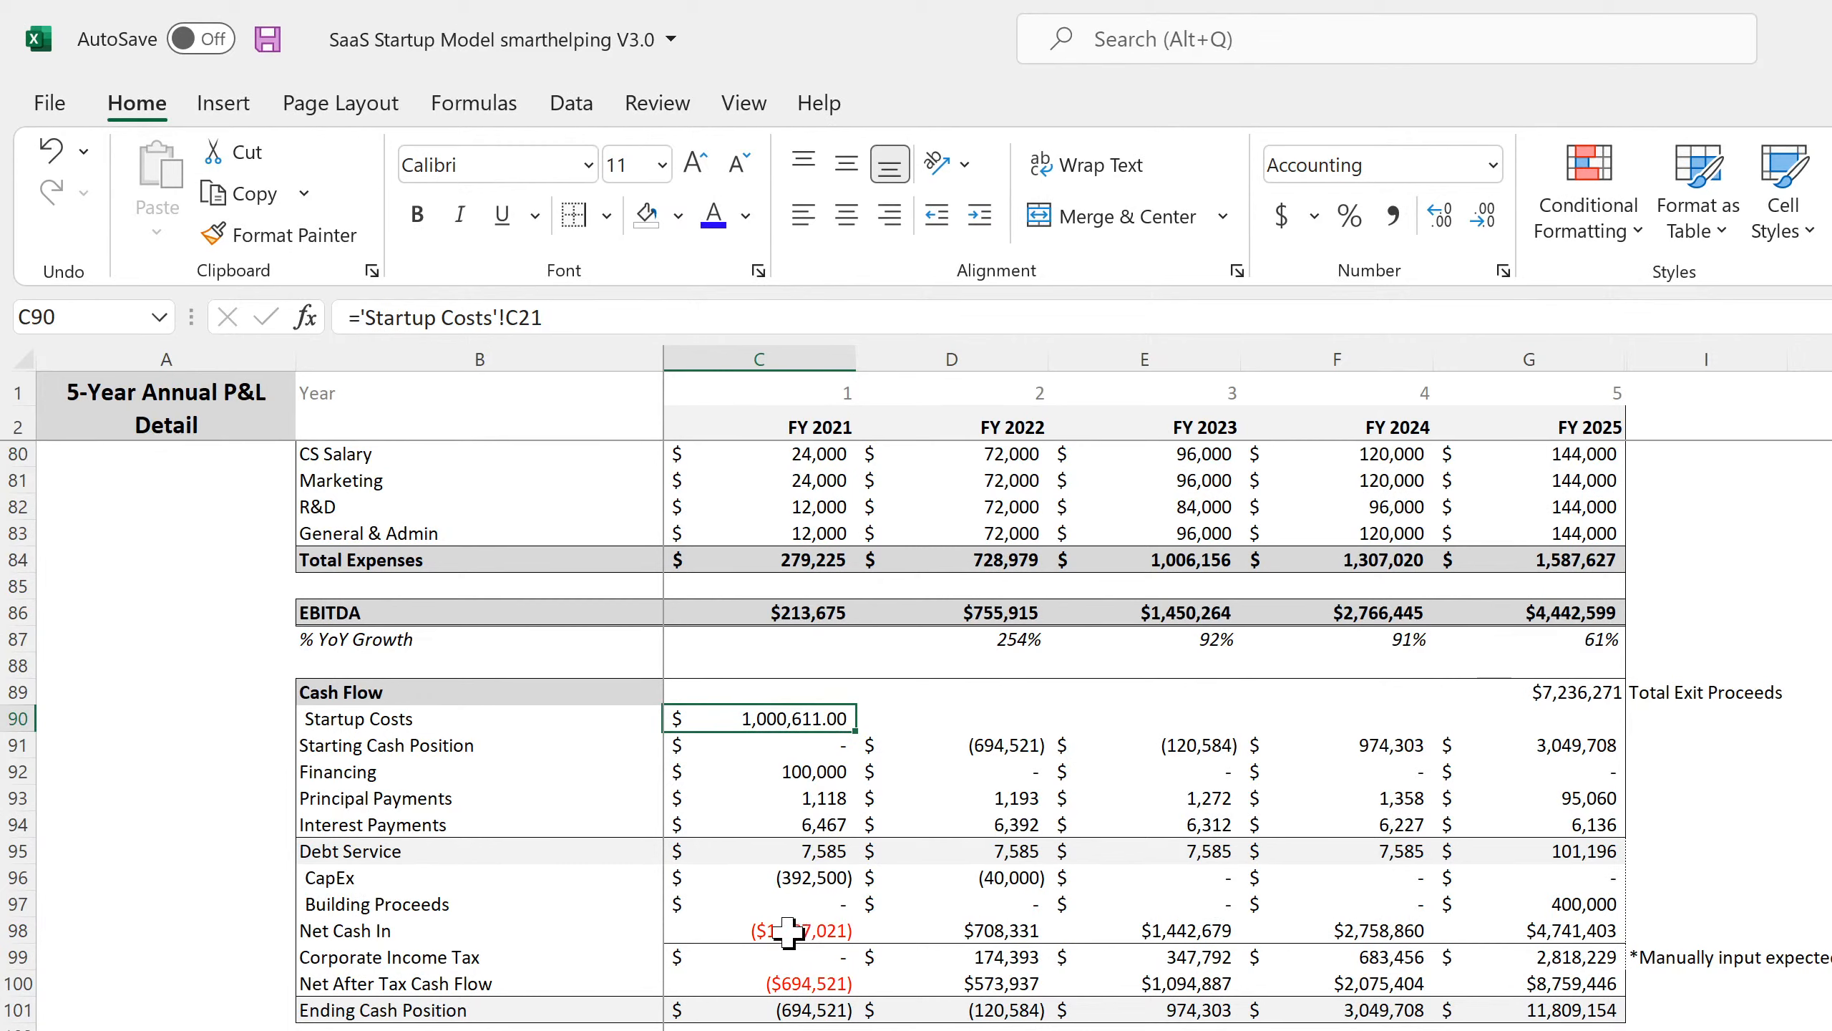
drag(789, 931, 1526, 921)
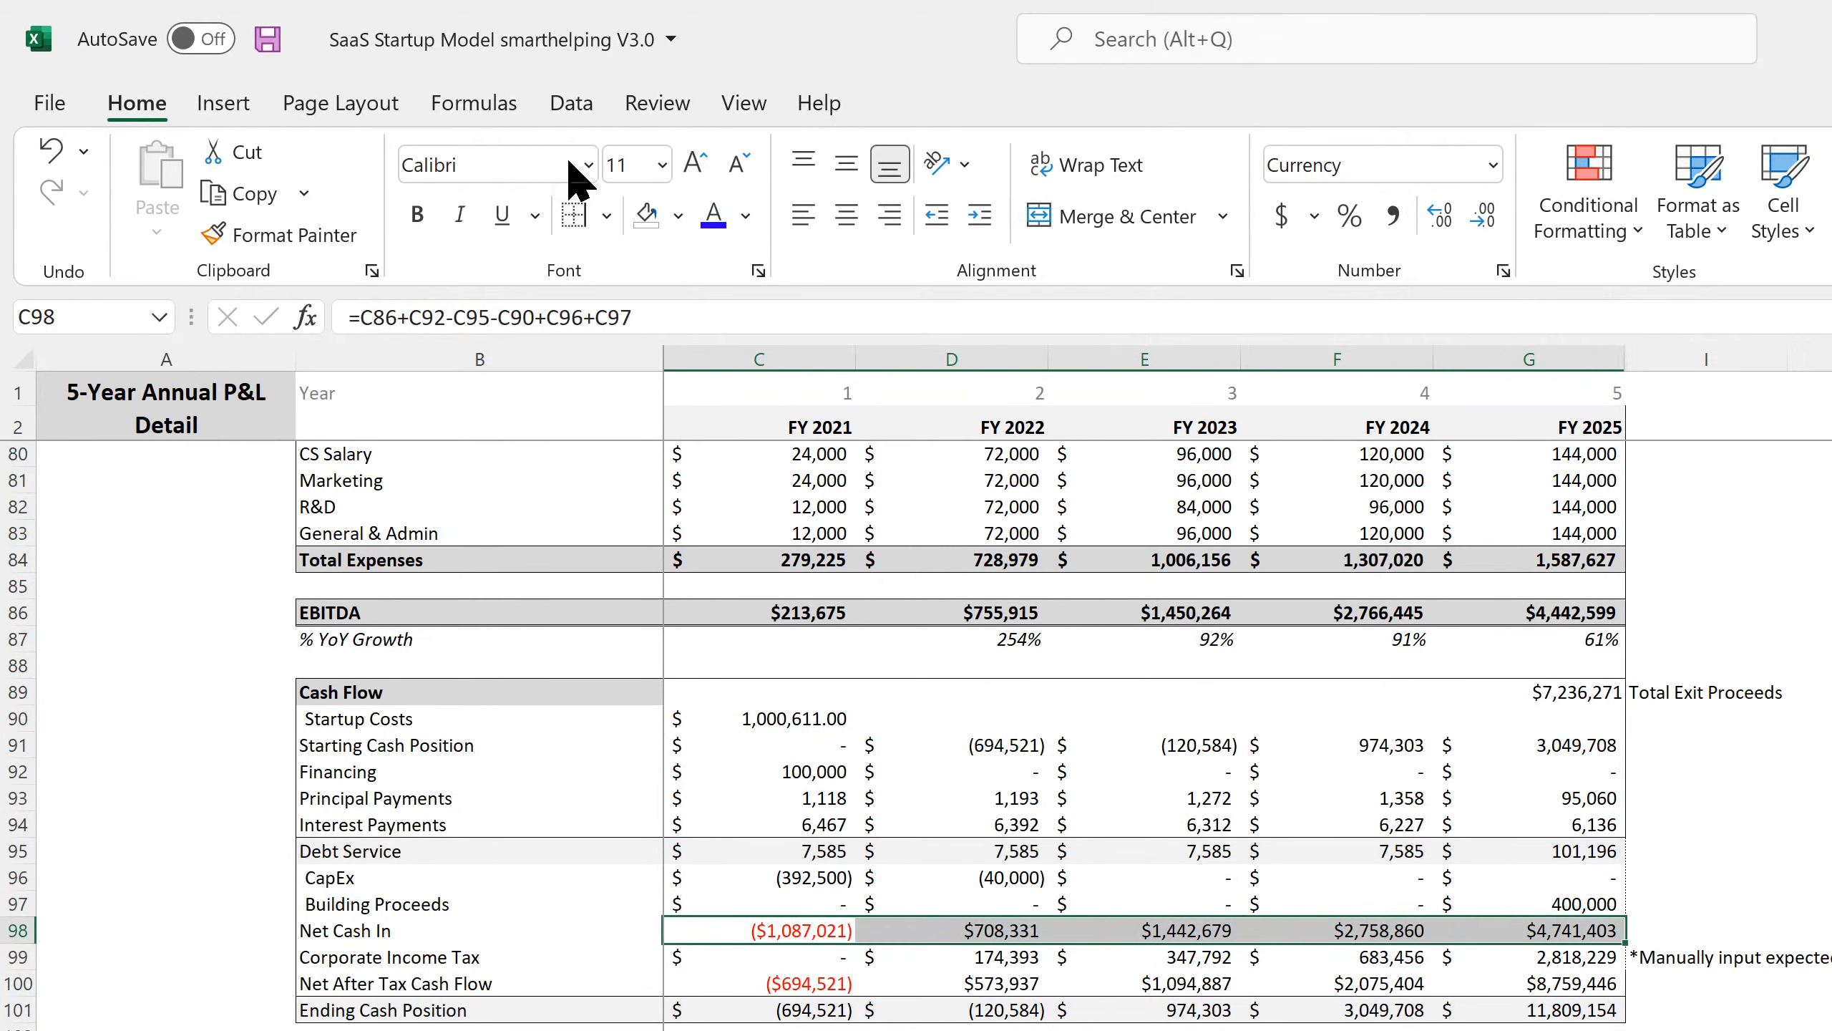
drag(370, 928, 1486, 920)
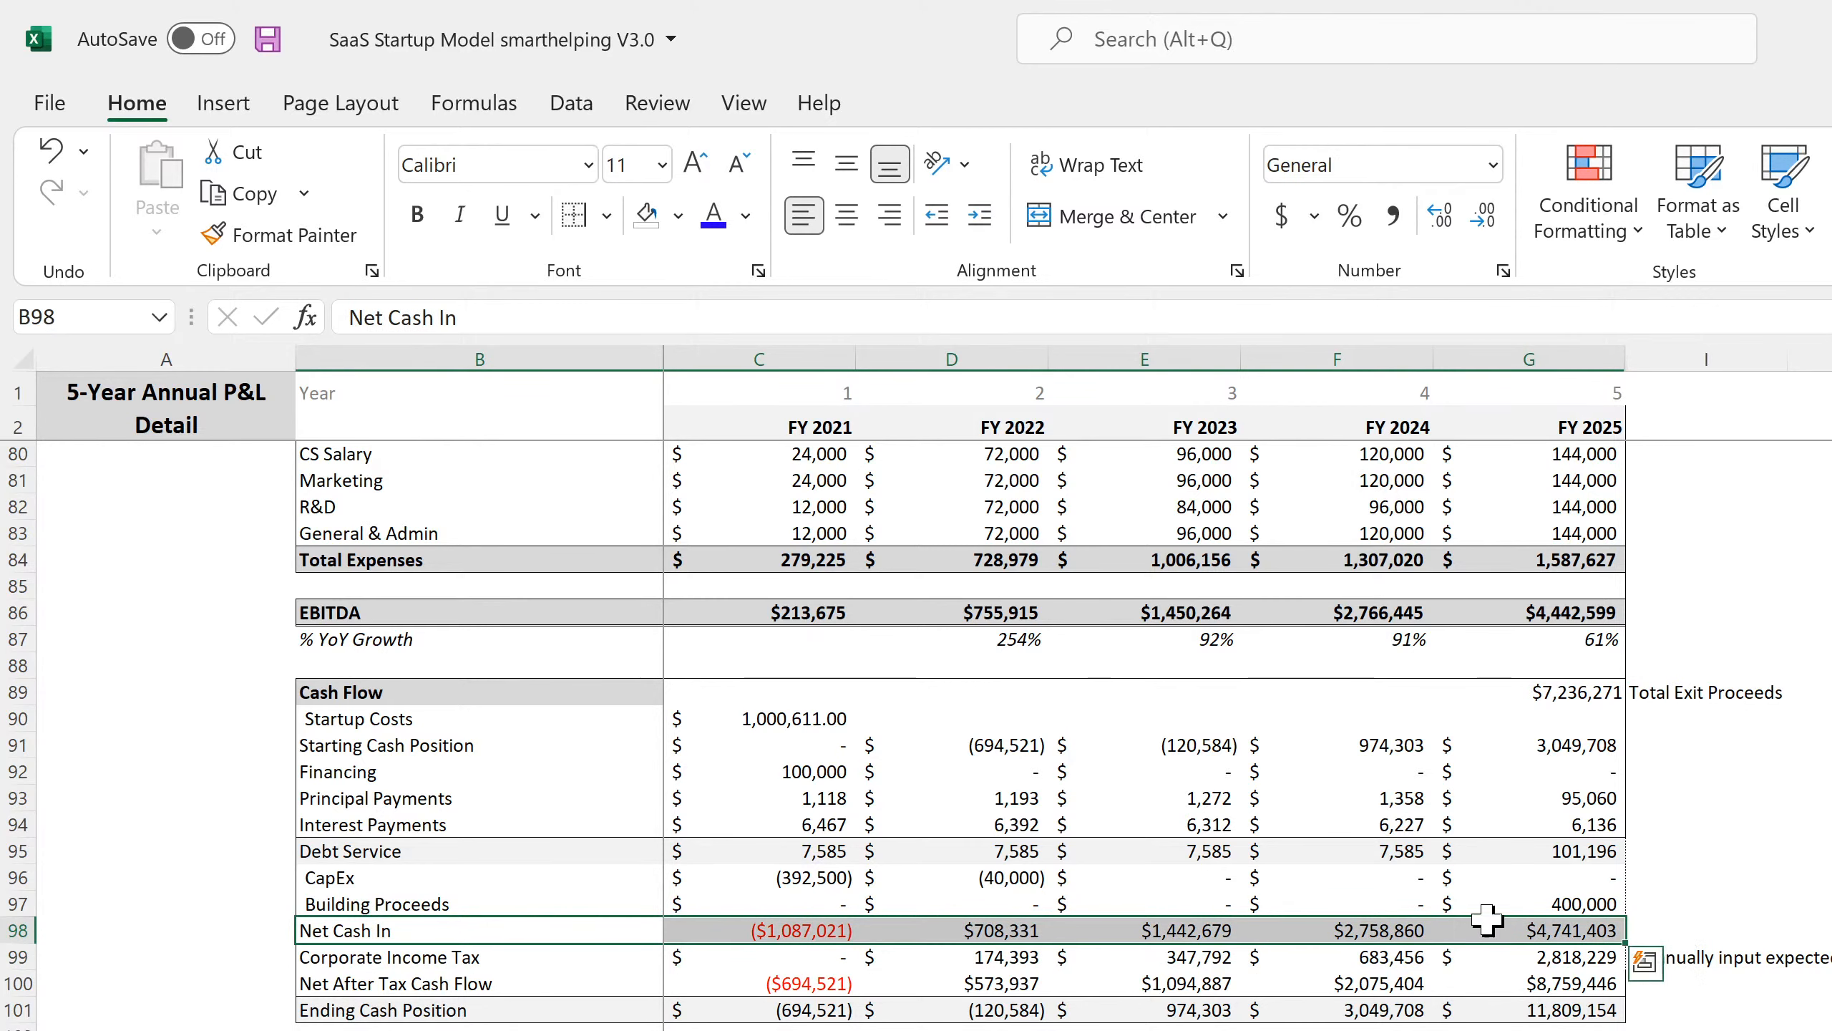
click(608, 217)
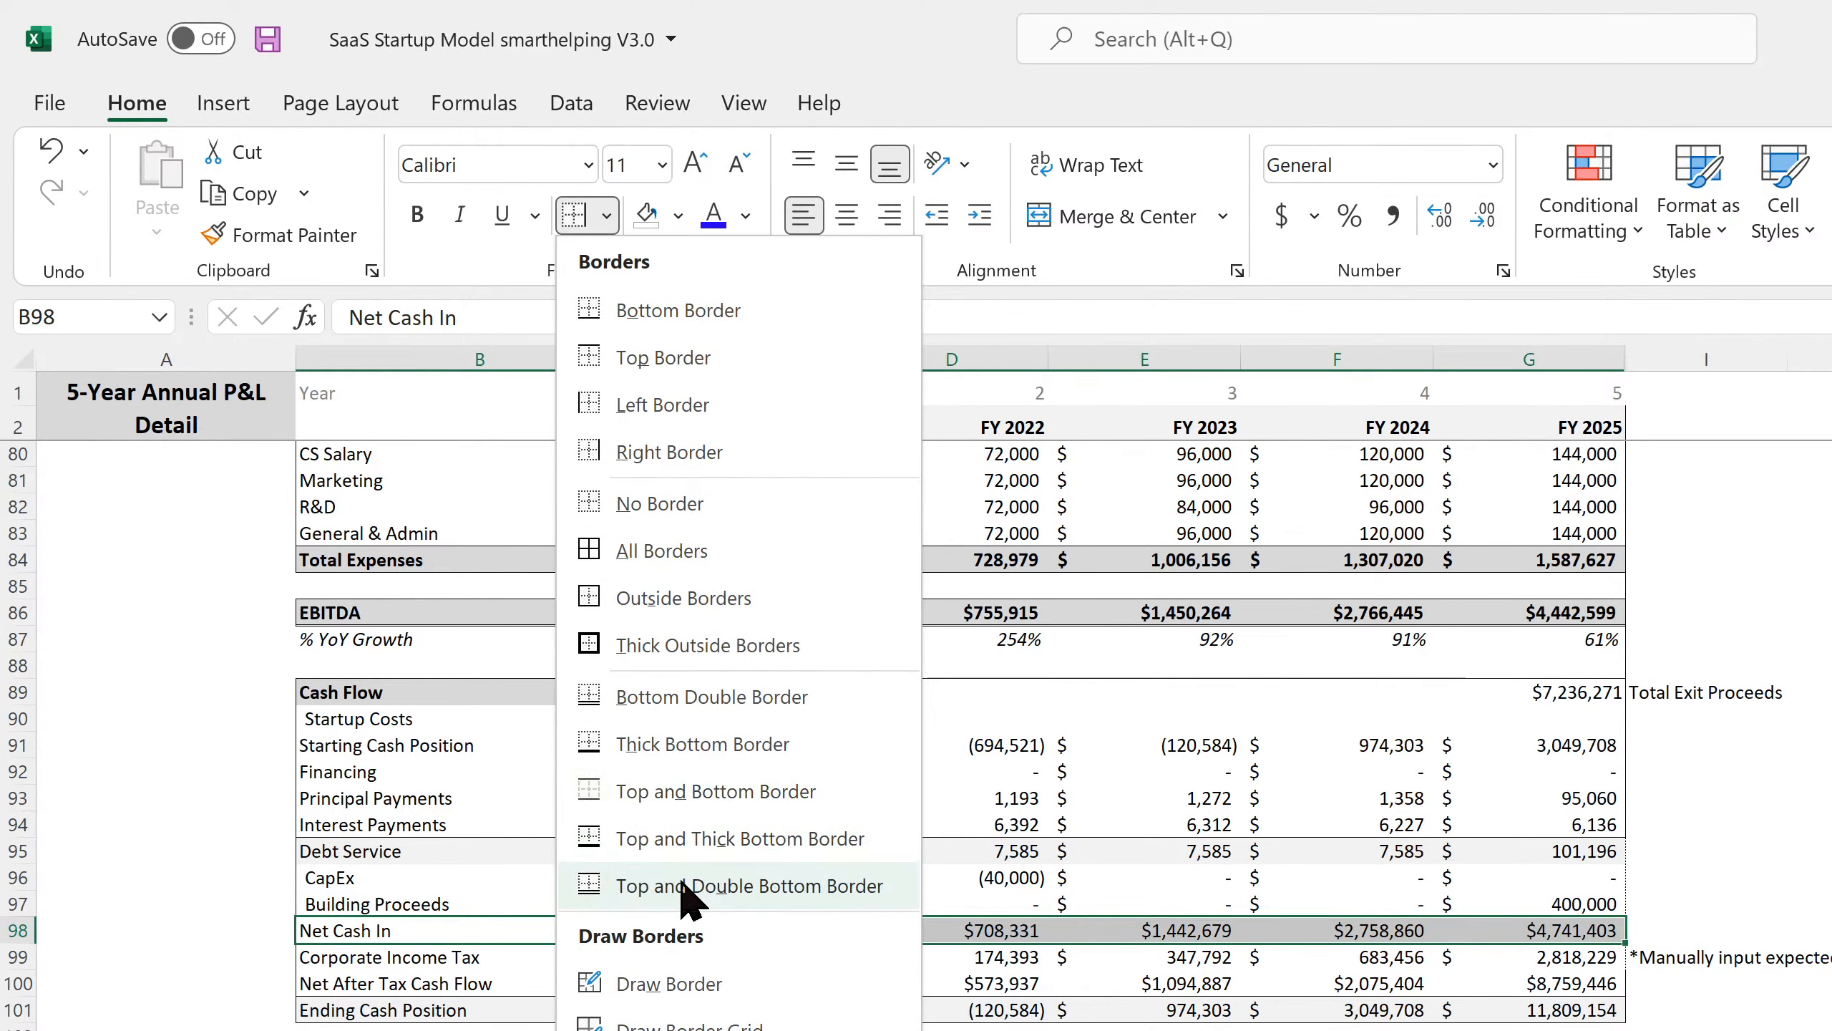
click(743, 879)
click(1831, 905)
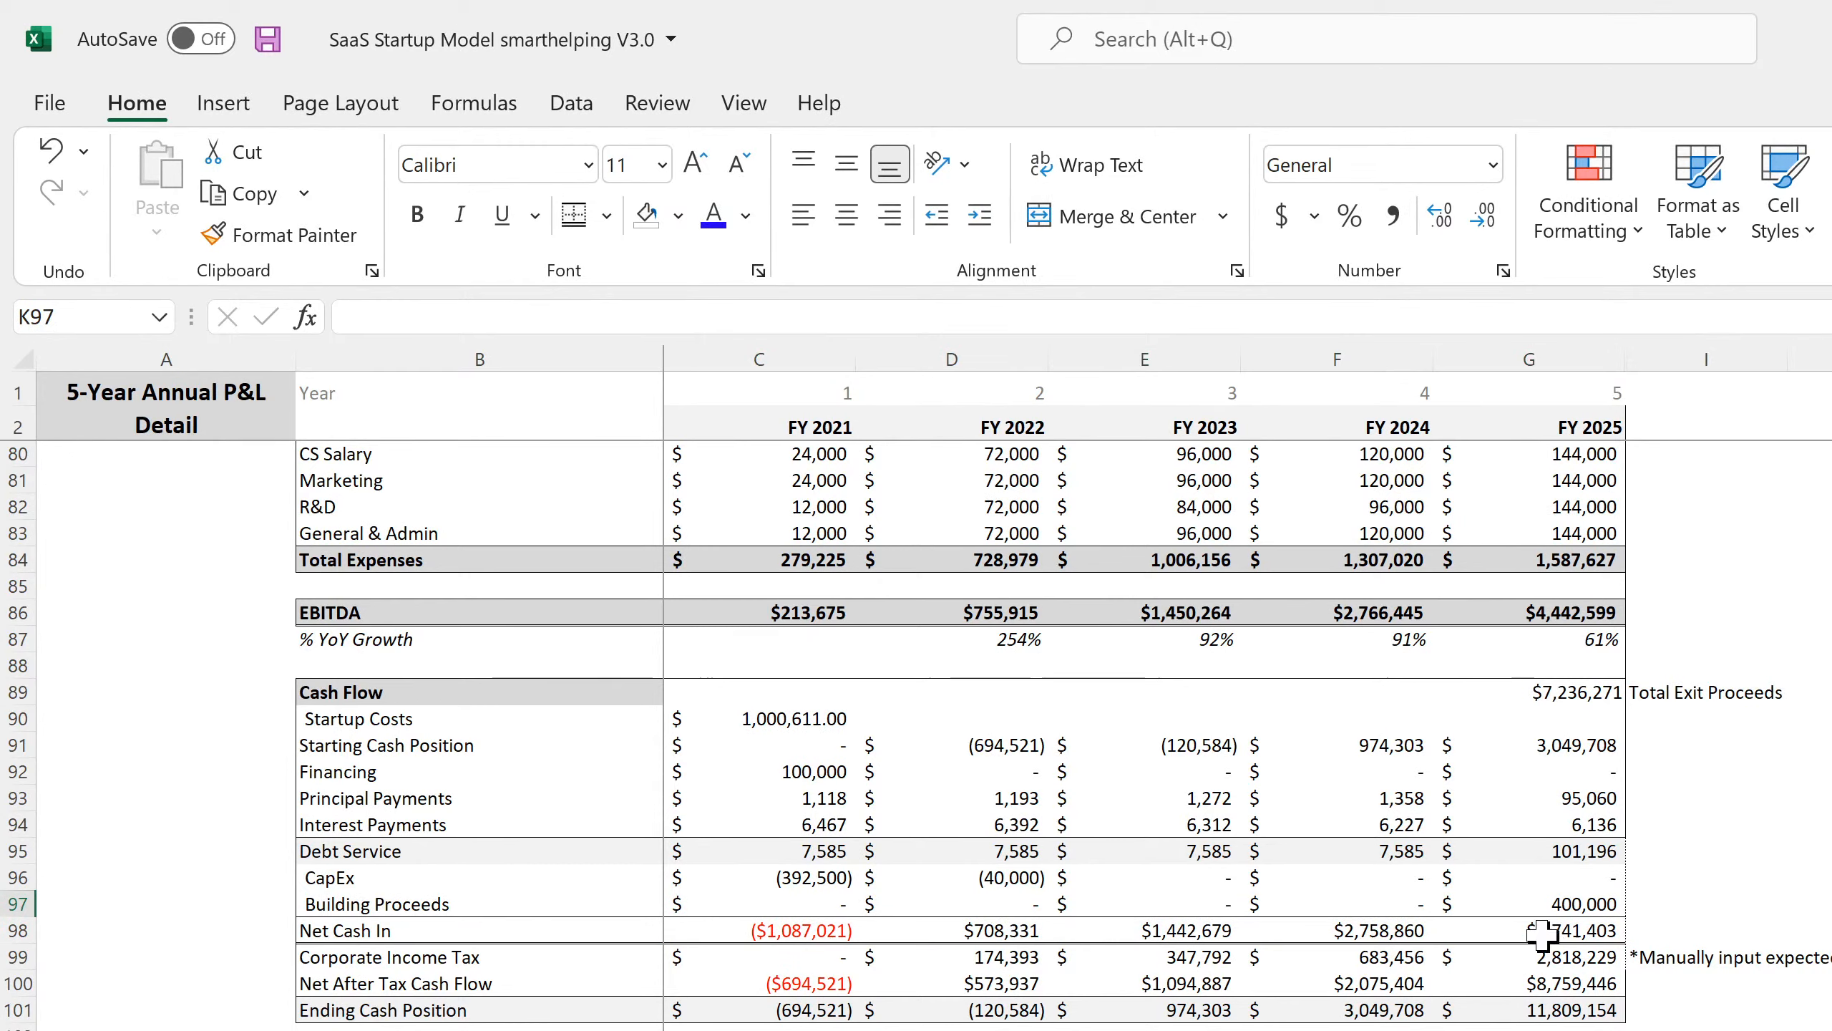
Add a bottom border under the Building Proceeds row, then return to the annual P&L sheet.
drag(1539, 907, 375, 907)
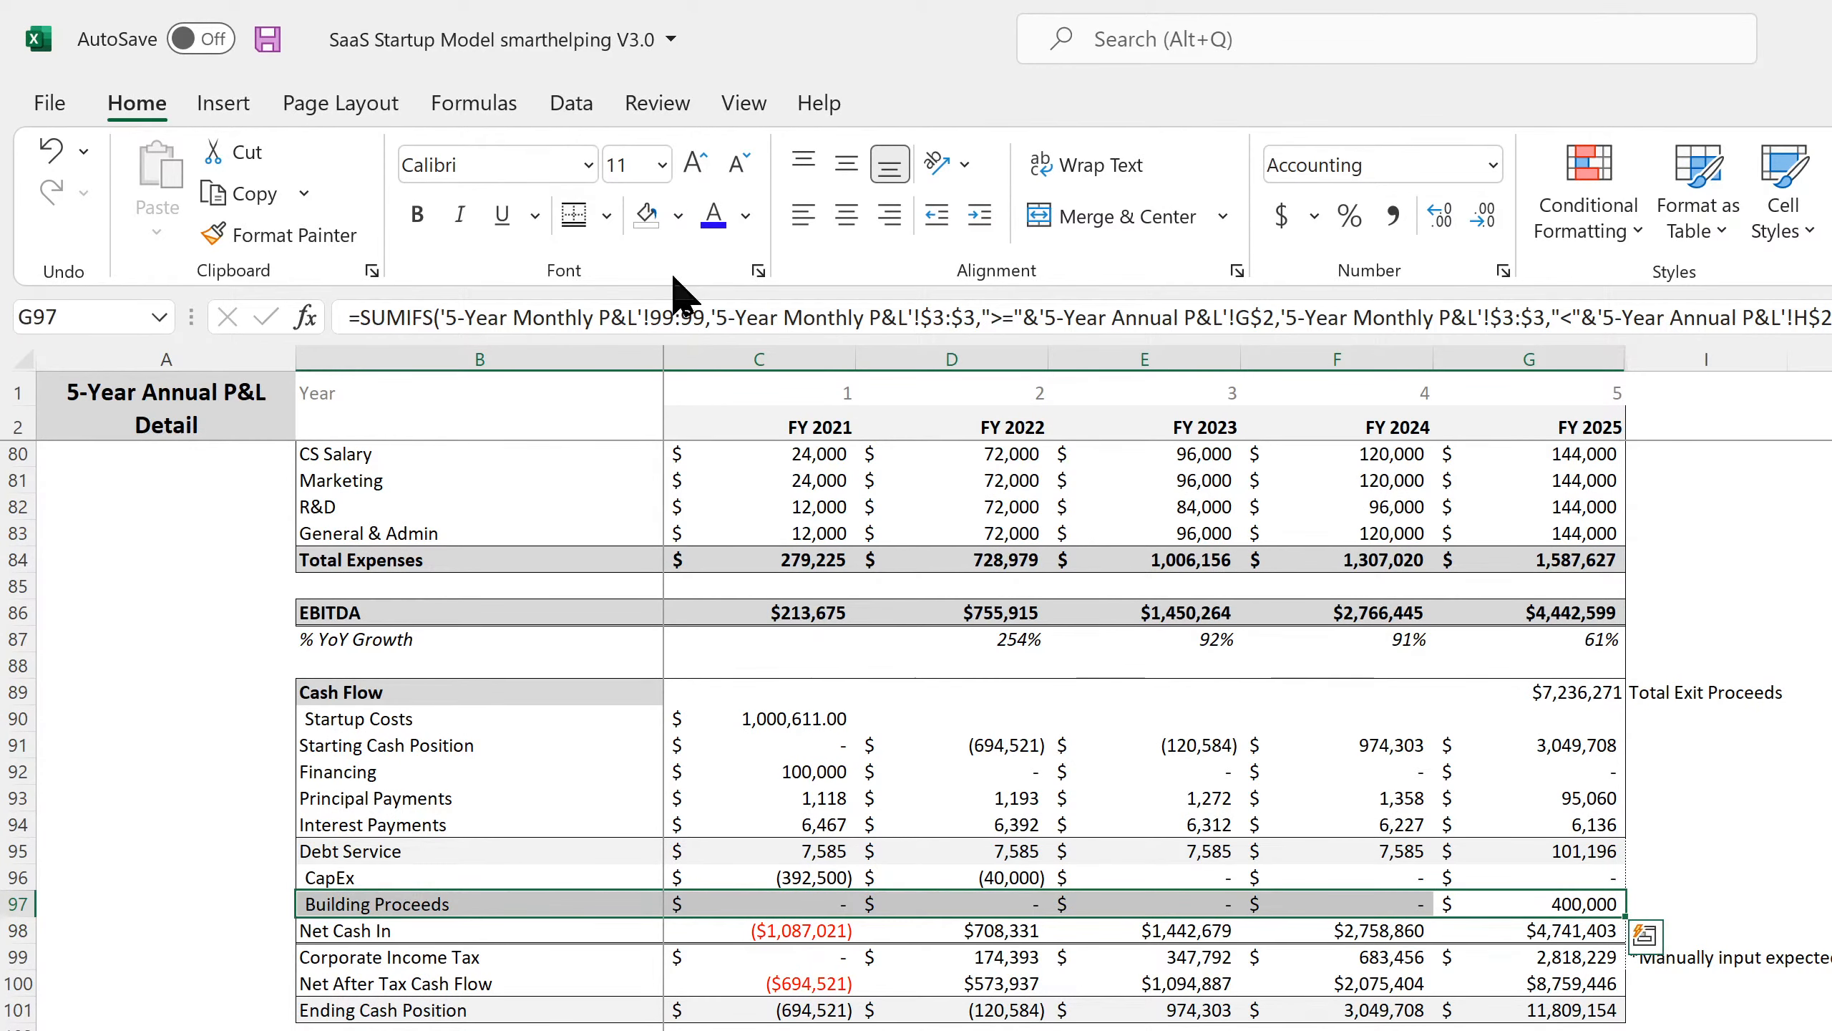
click(609, 217)
click(635, 309)
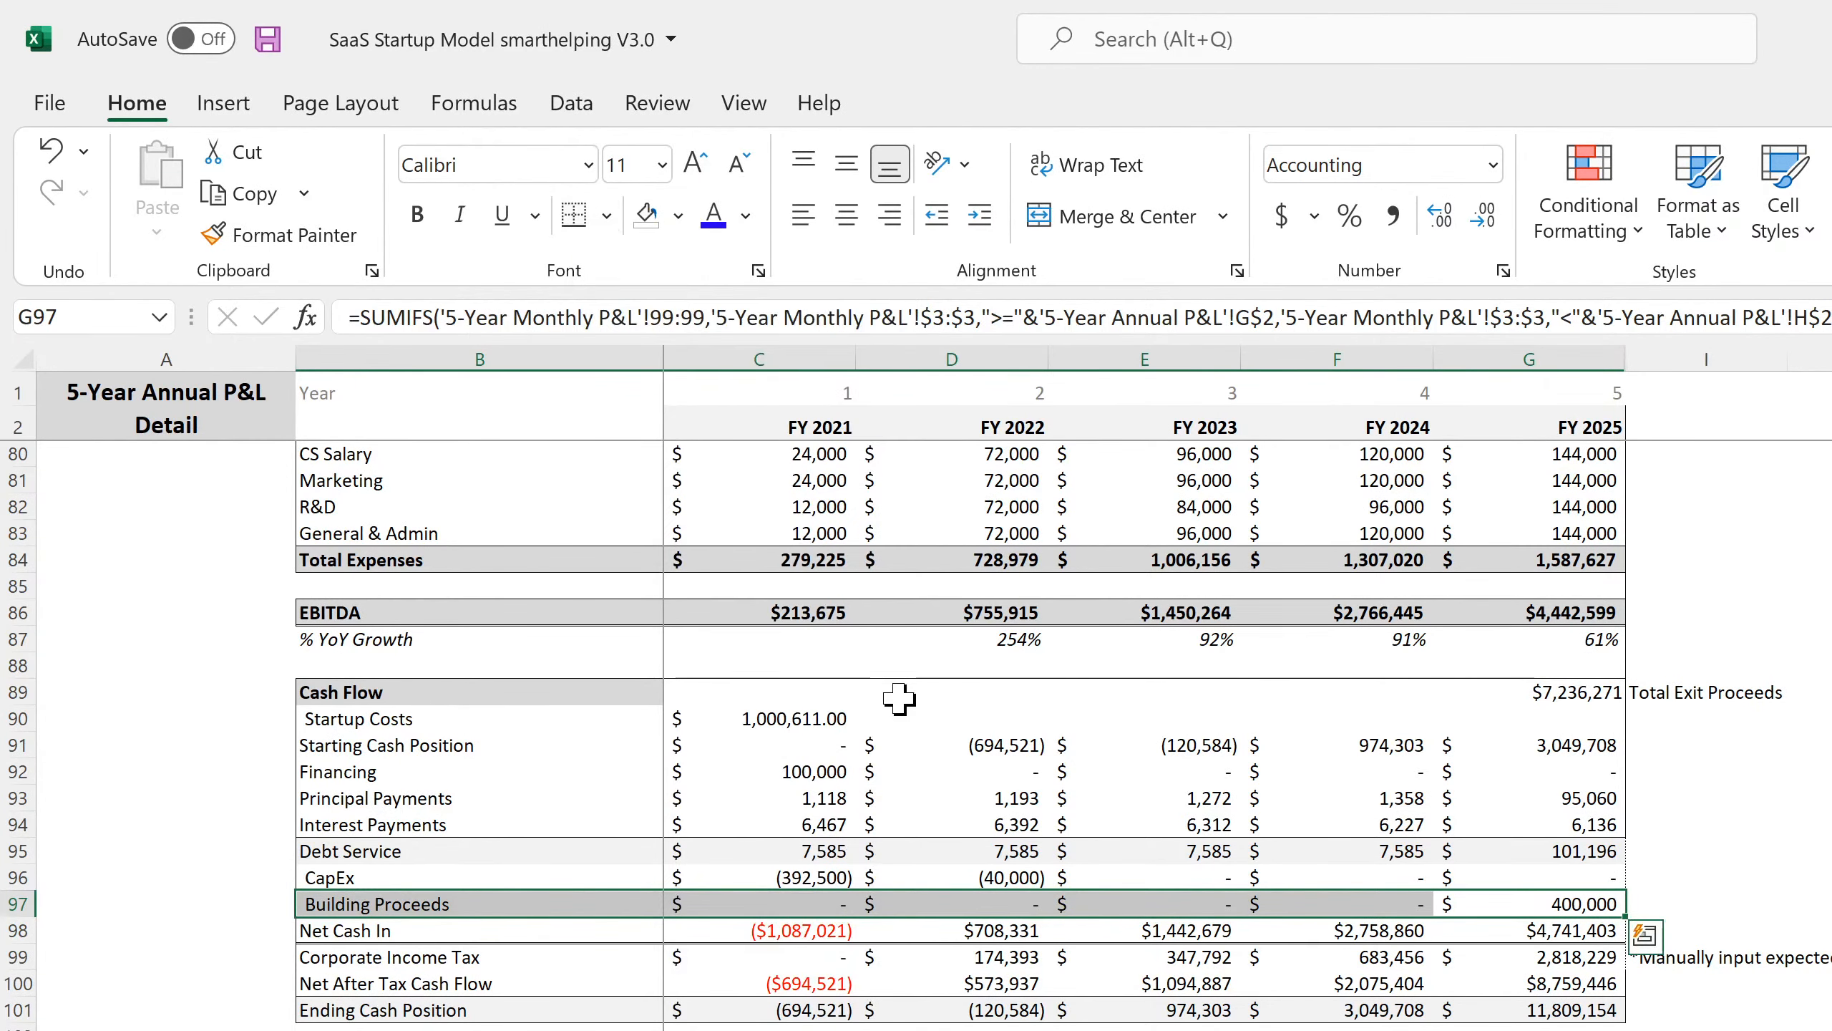
click(899, 698)
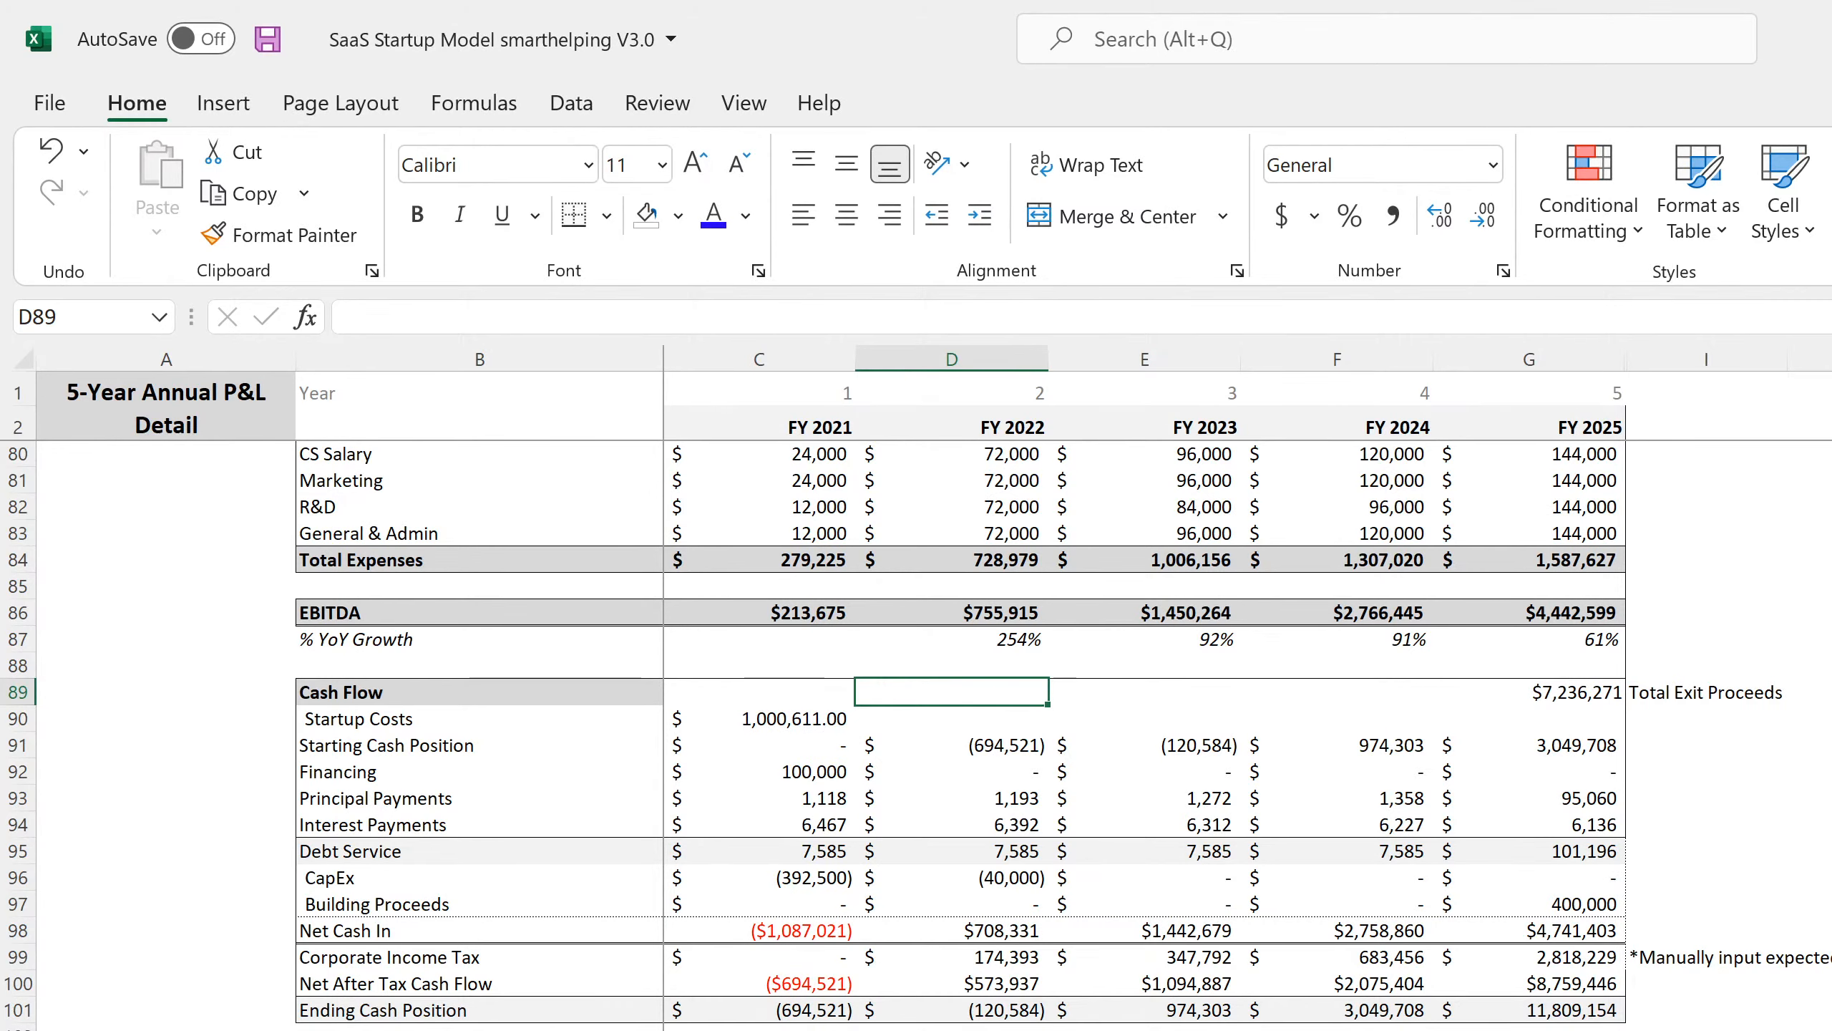
key(ctrl+Page_Up)
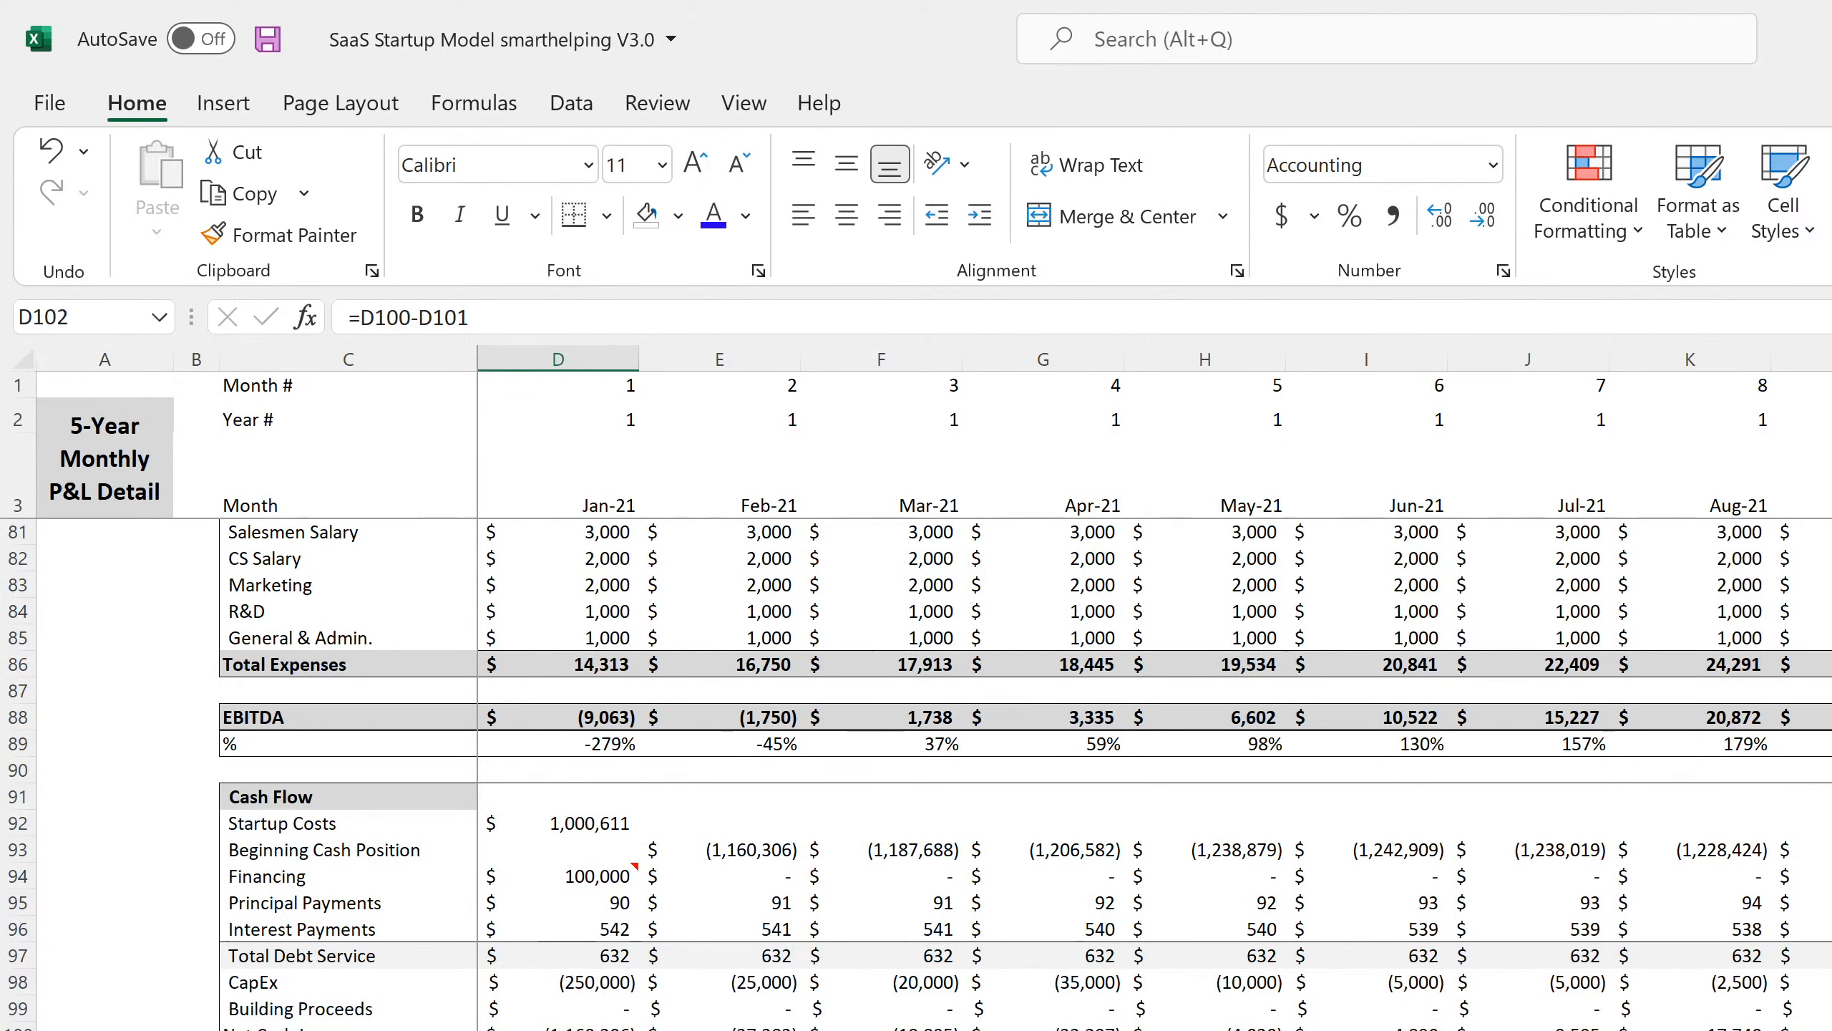
key(ctrl+Page_Down)
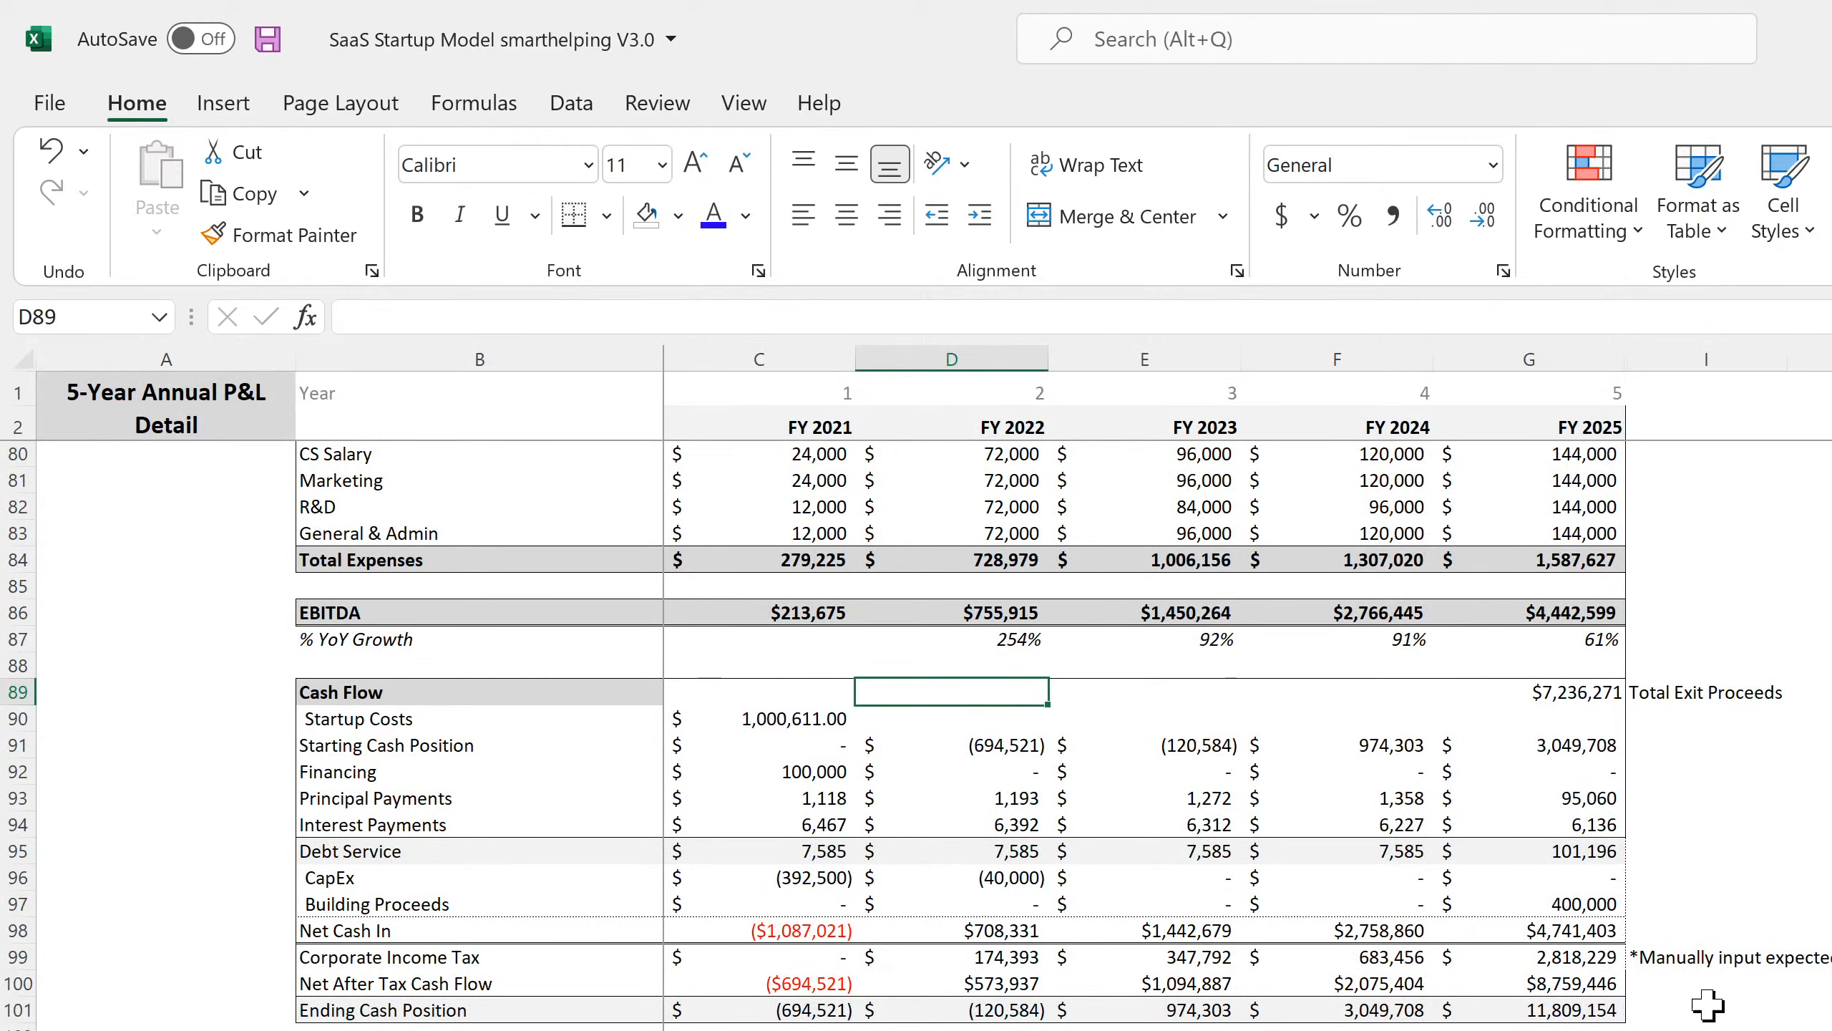
Append +C96-C97 (CapEx, minus Building Proceeds) to the FY2021 Net After Tax Cash Flow formula.
double_click(1589, 981)
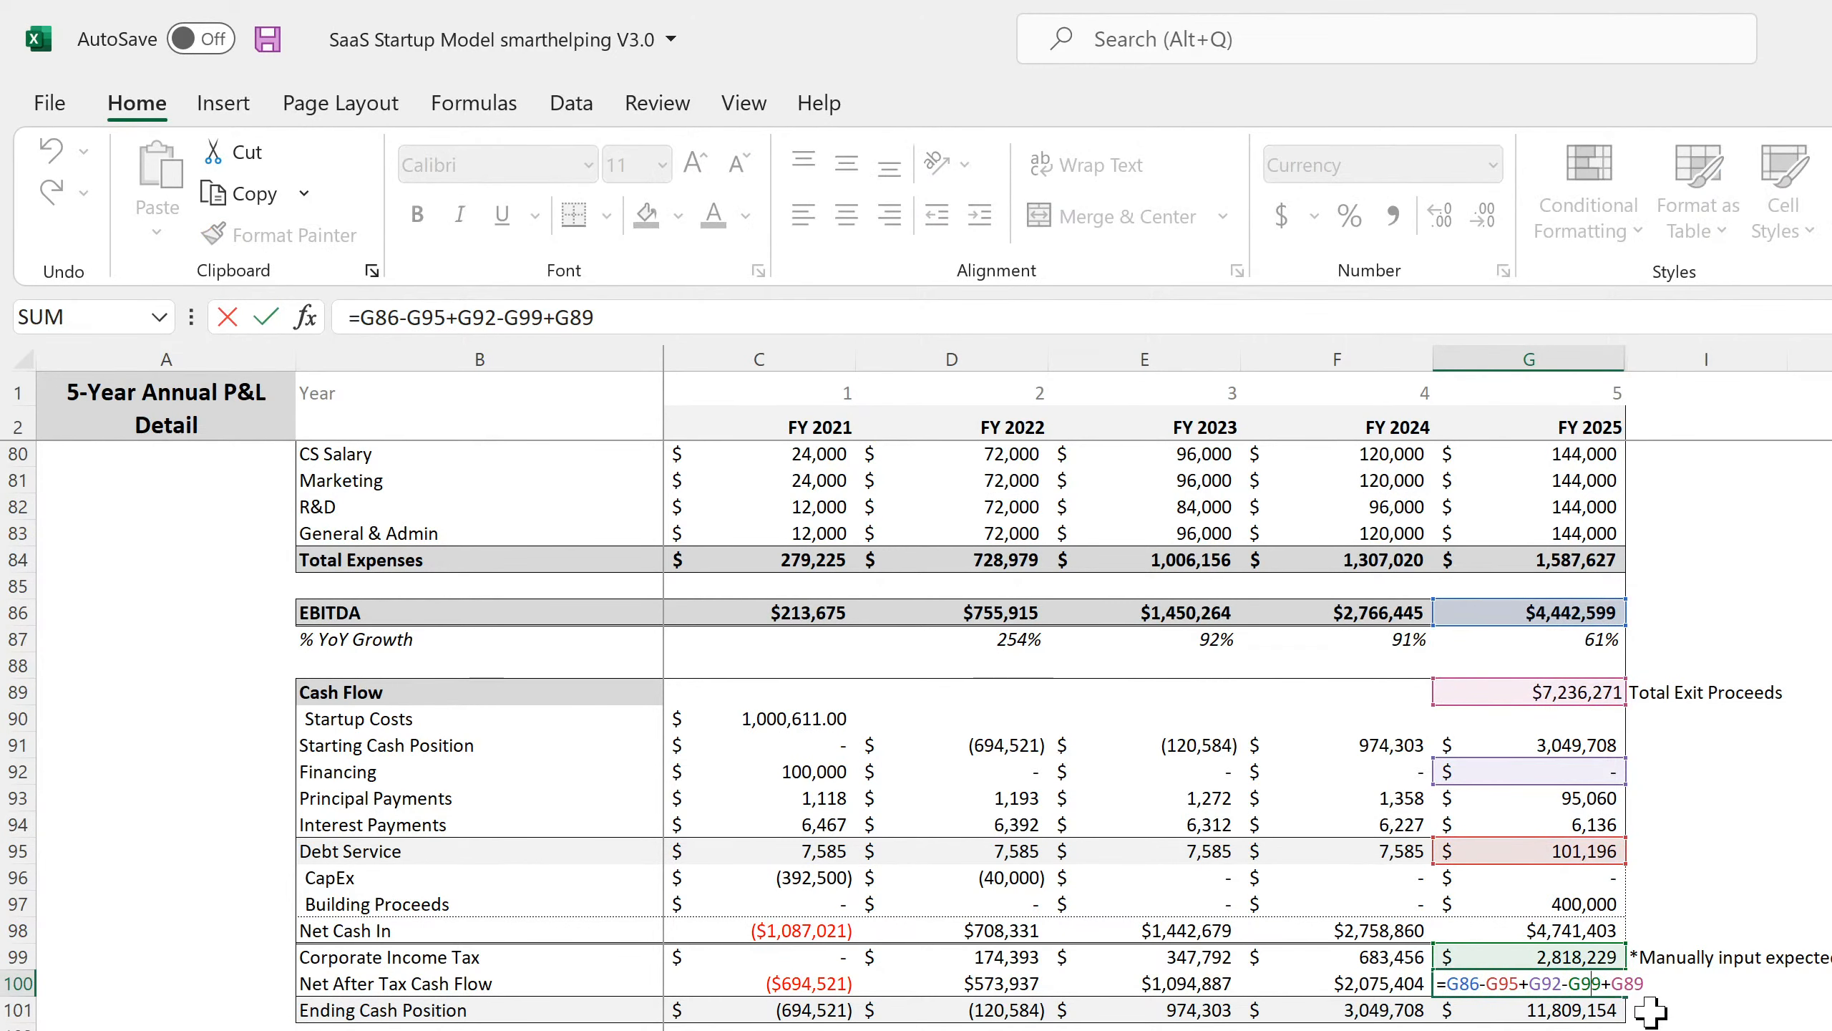
click(759, 983)
click(642, 316)
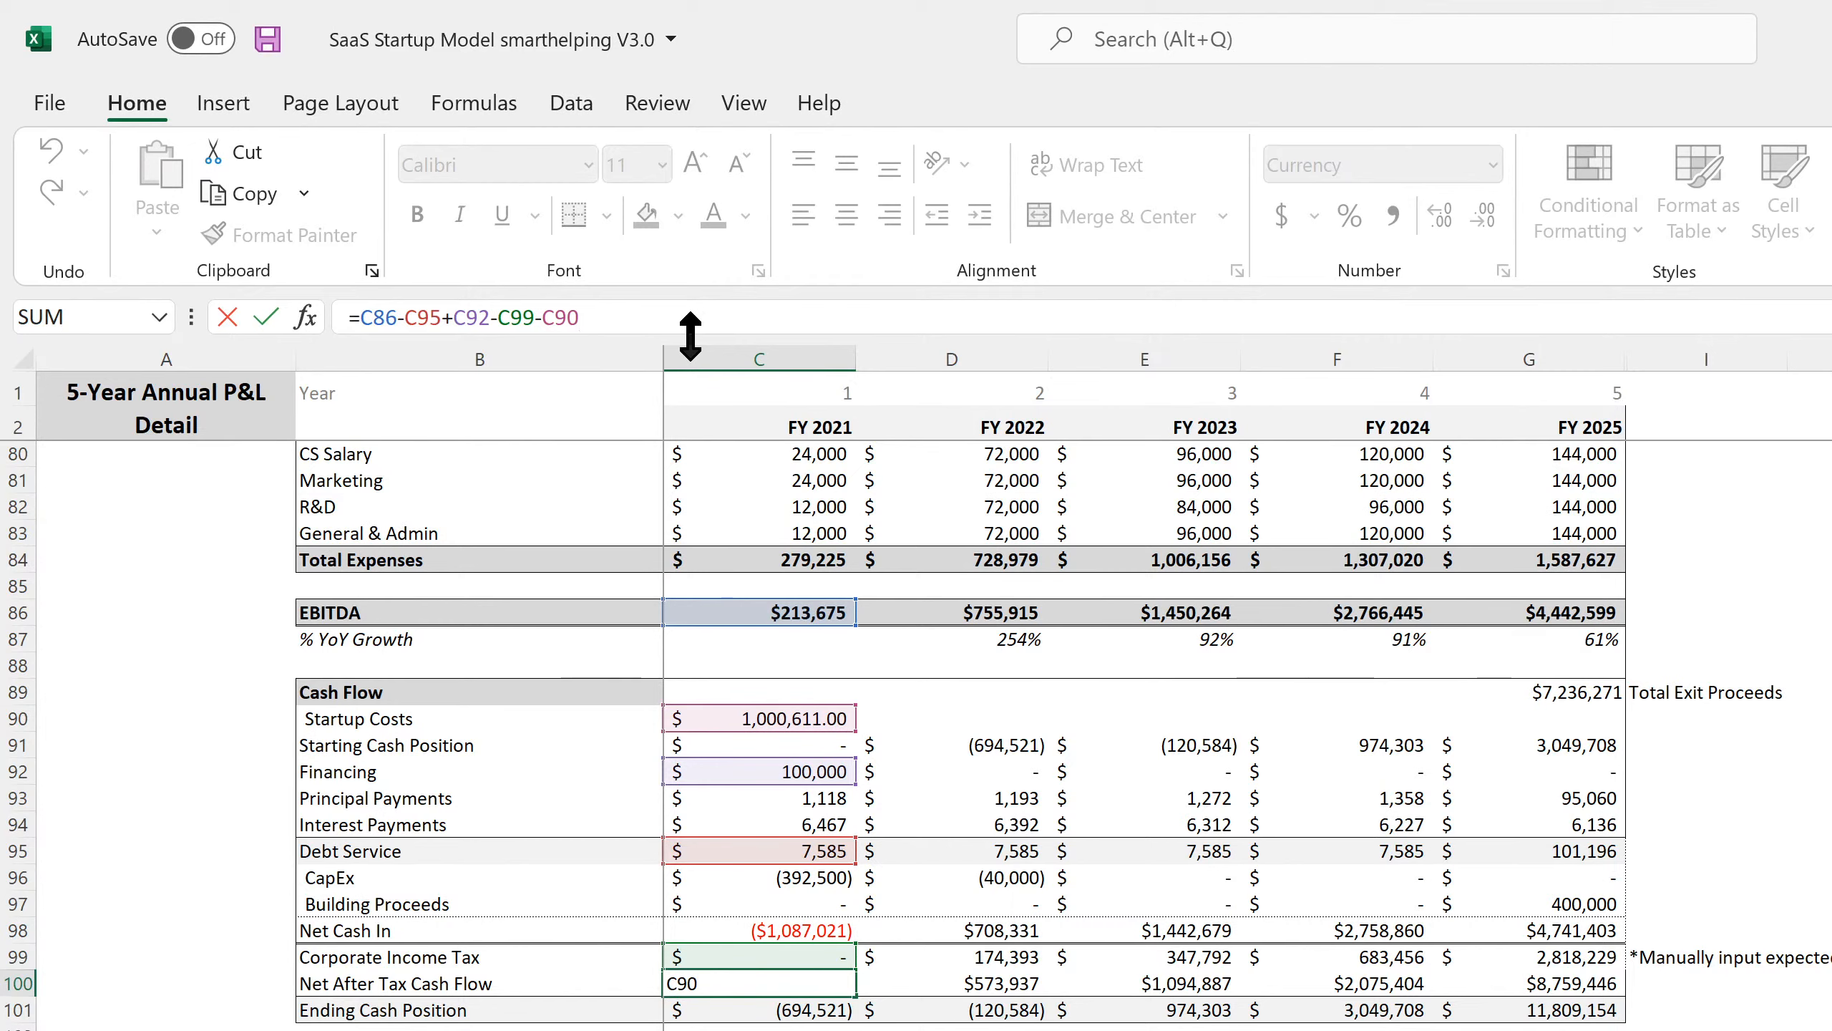
click(808, 877)
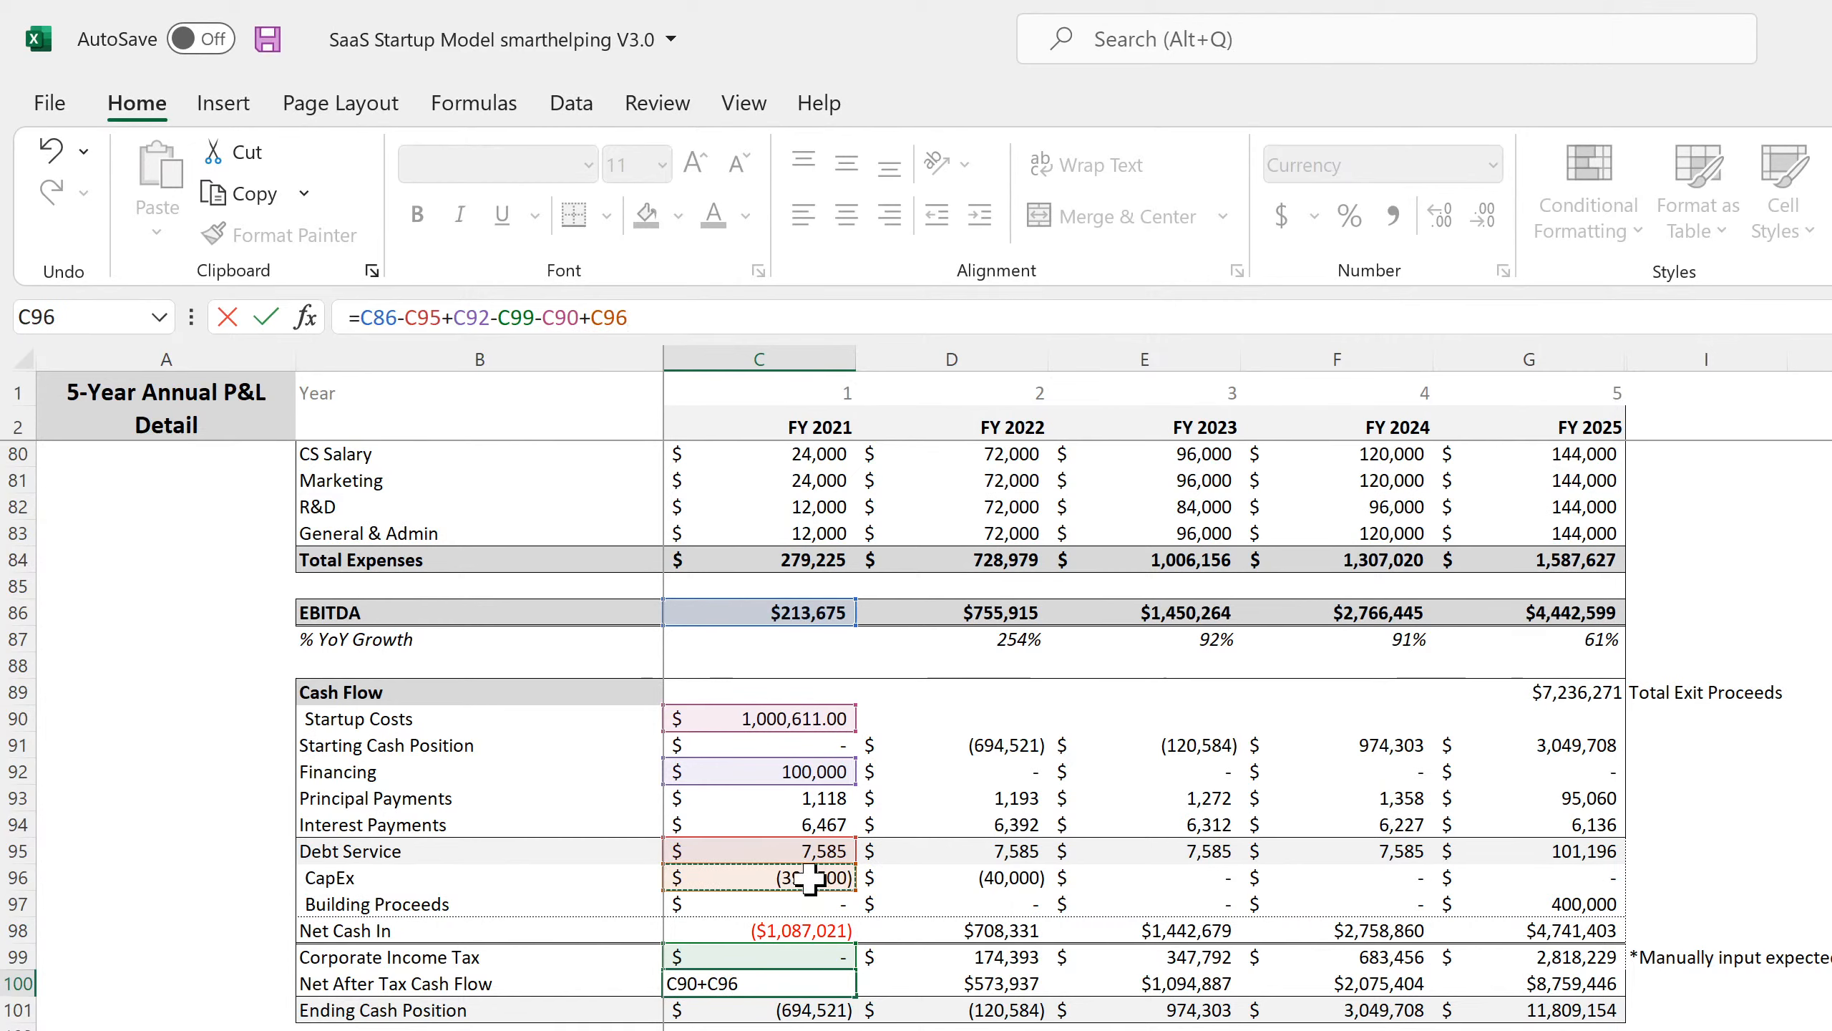
text(-)
click(804, 900)
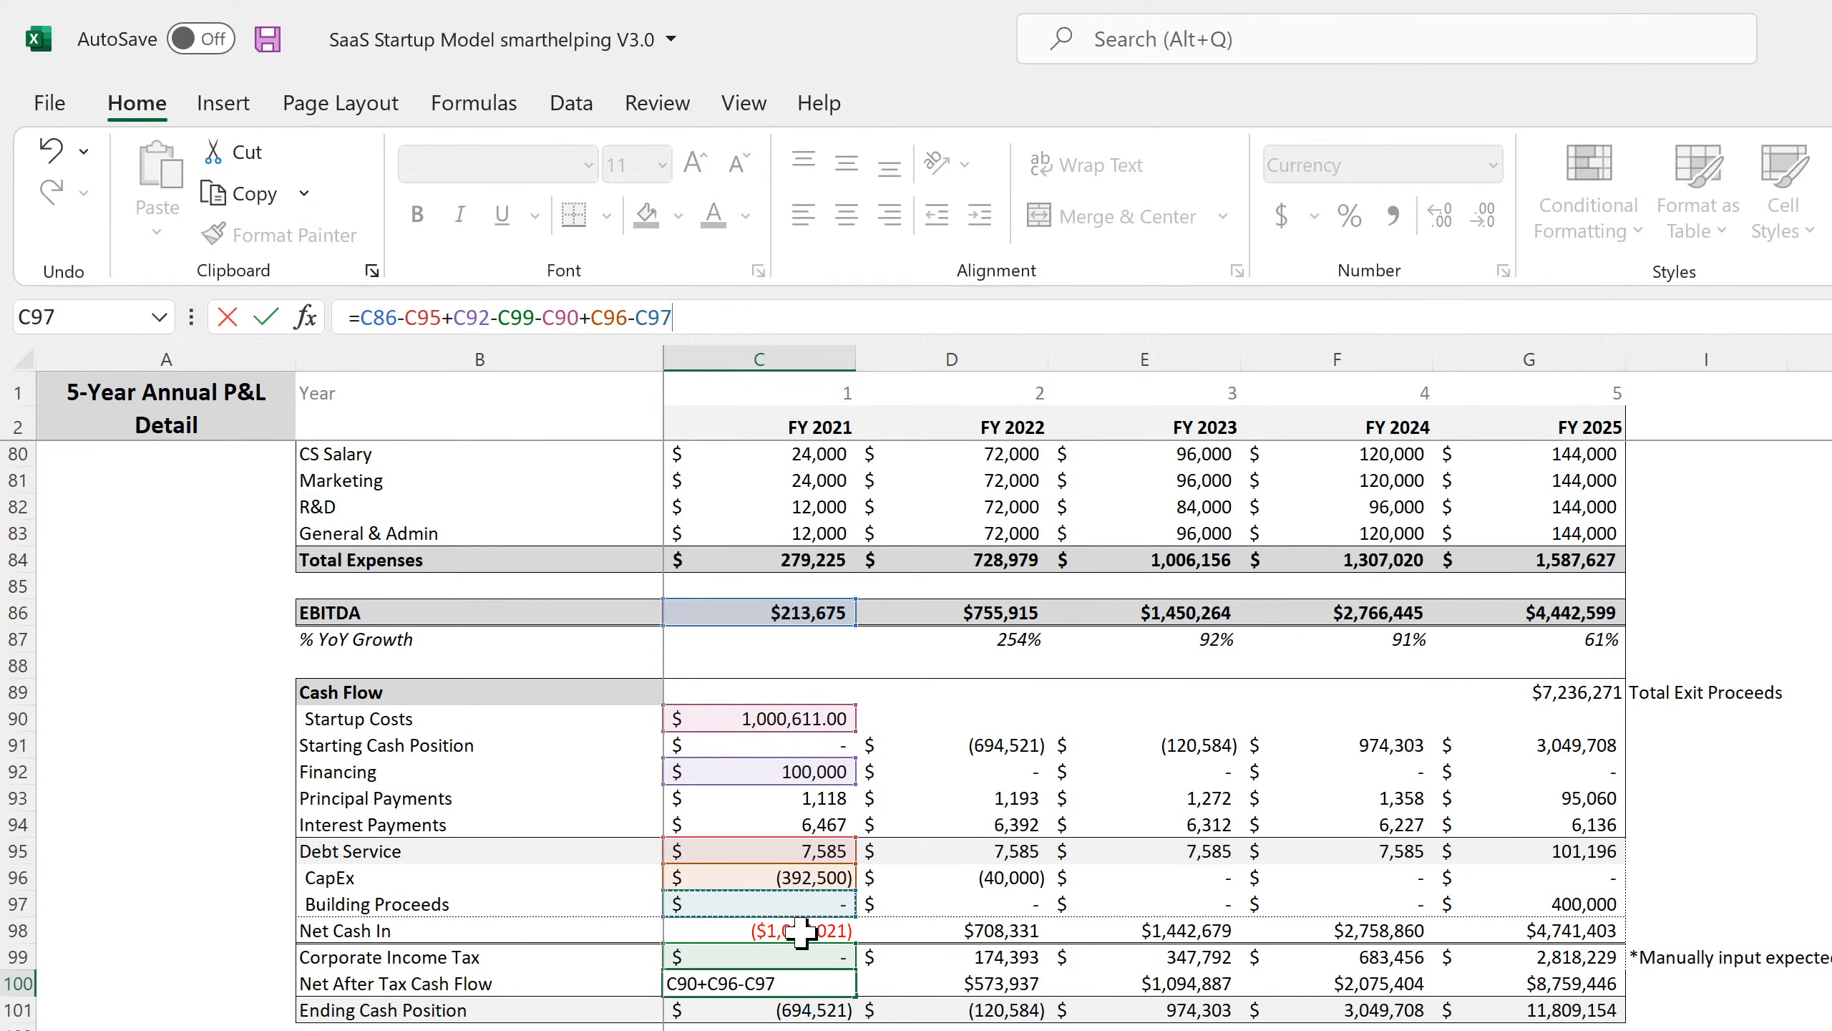
key(Return)
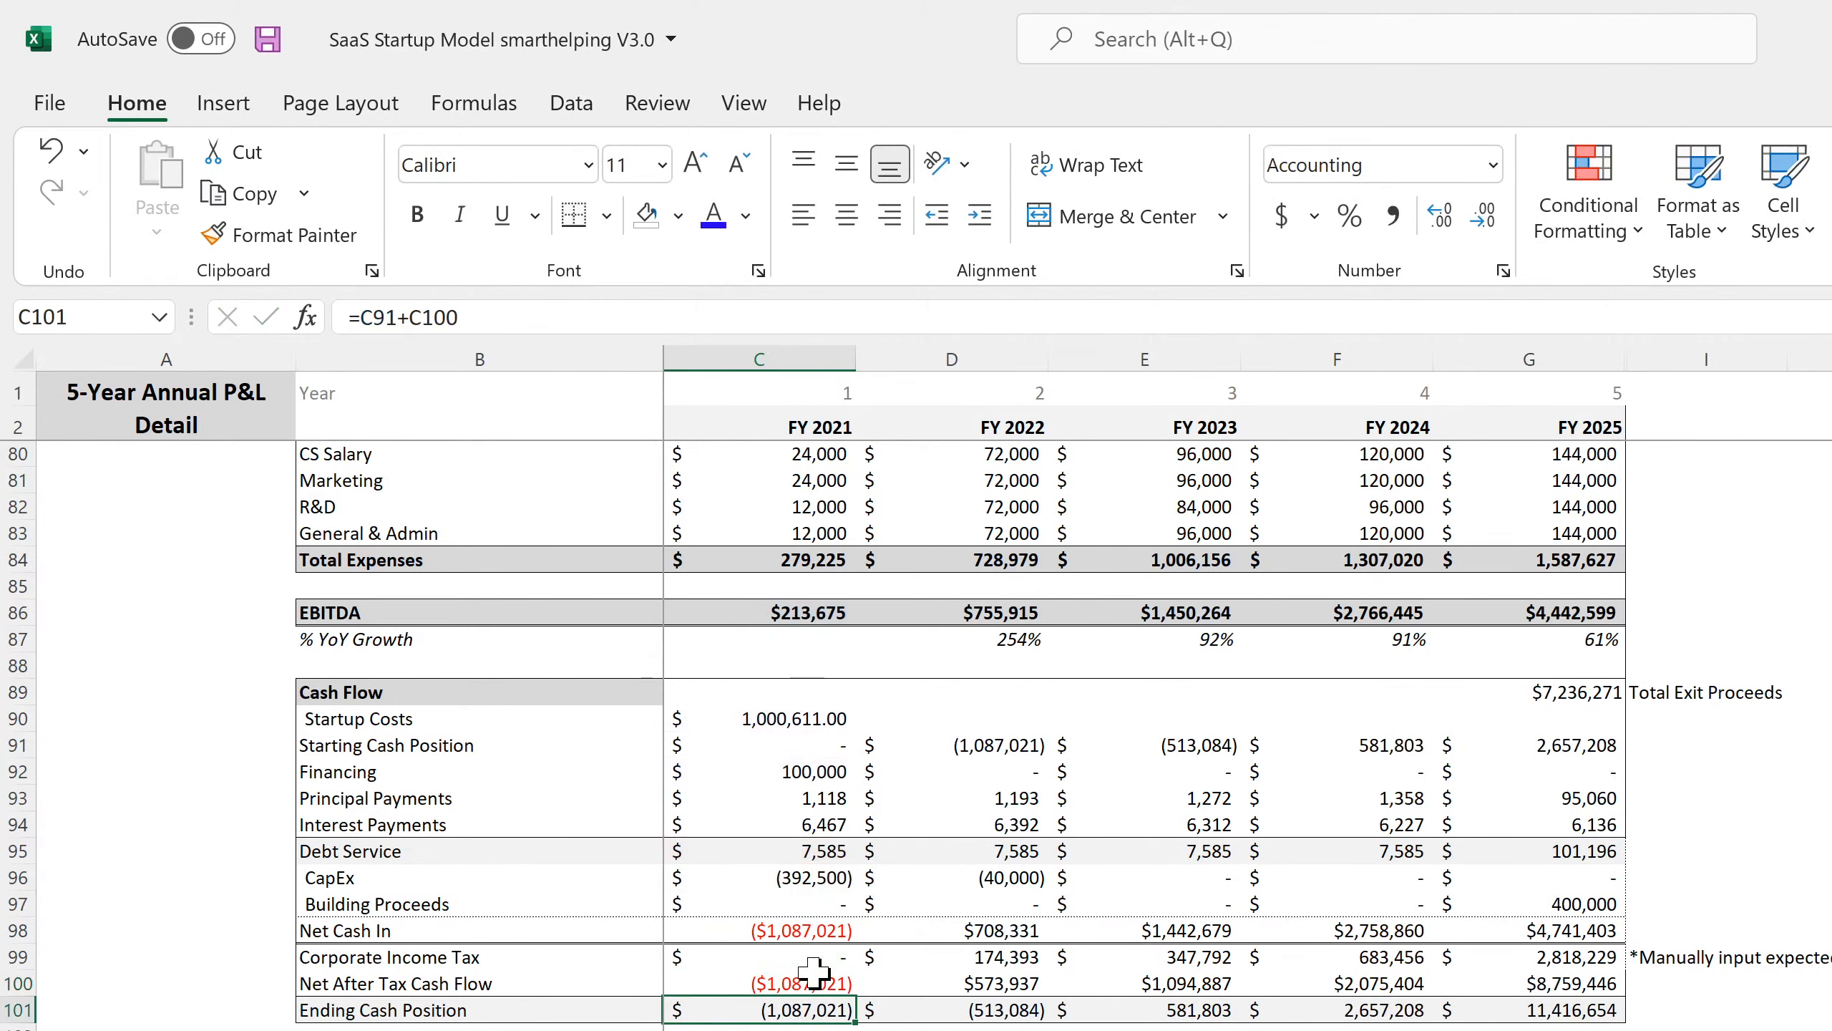
Fill the revised formula across to FY2025, giving $1,123,175.
click(816, 981)
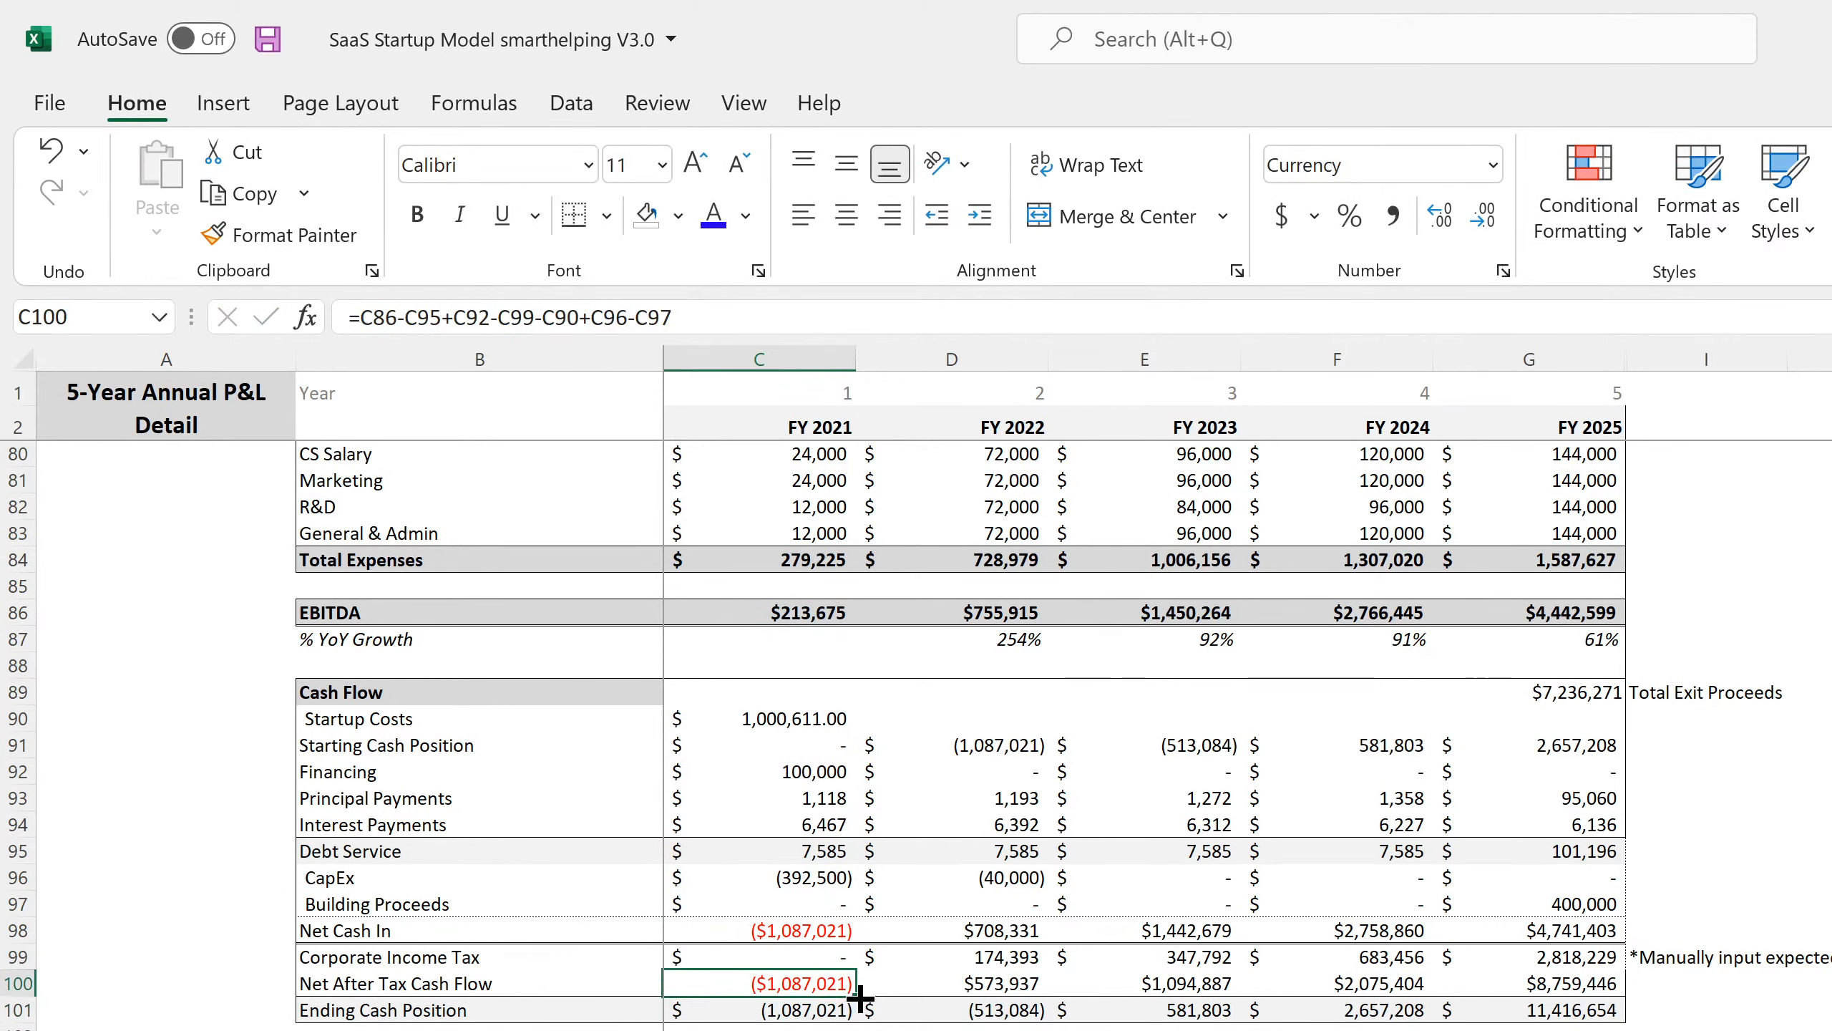
drag(855, 997, 1579, 1000)
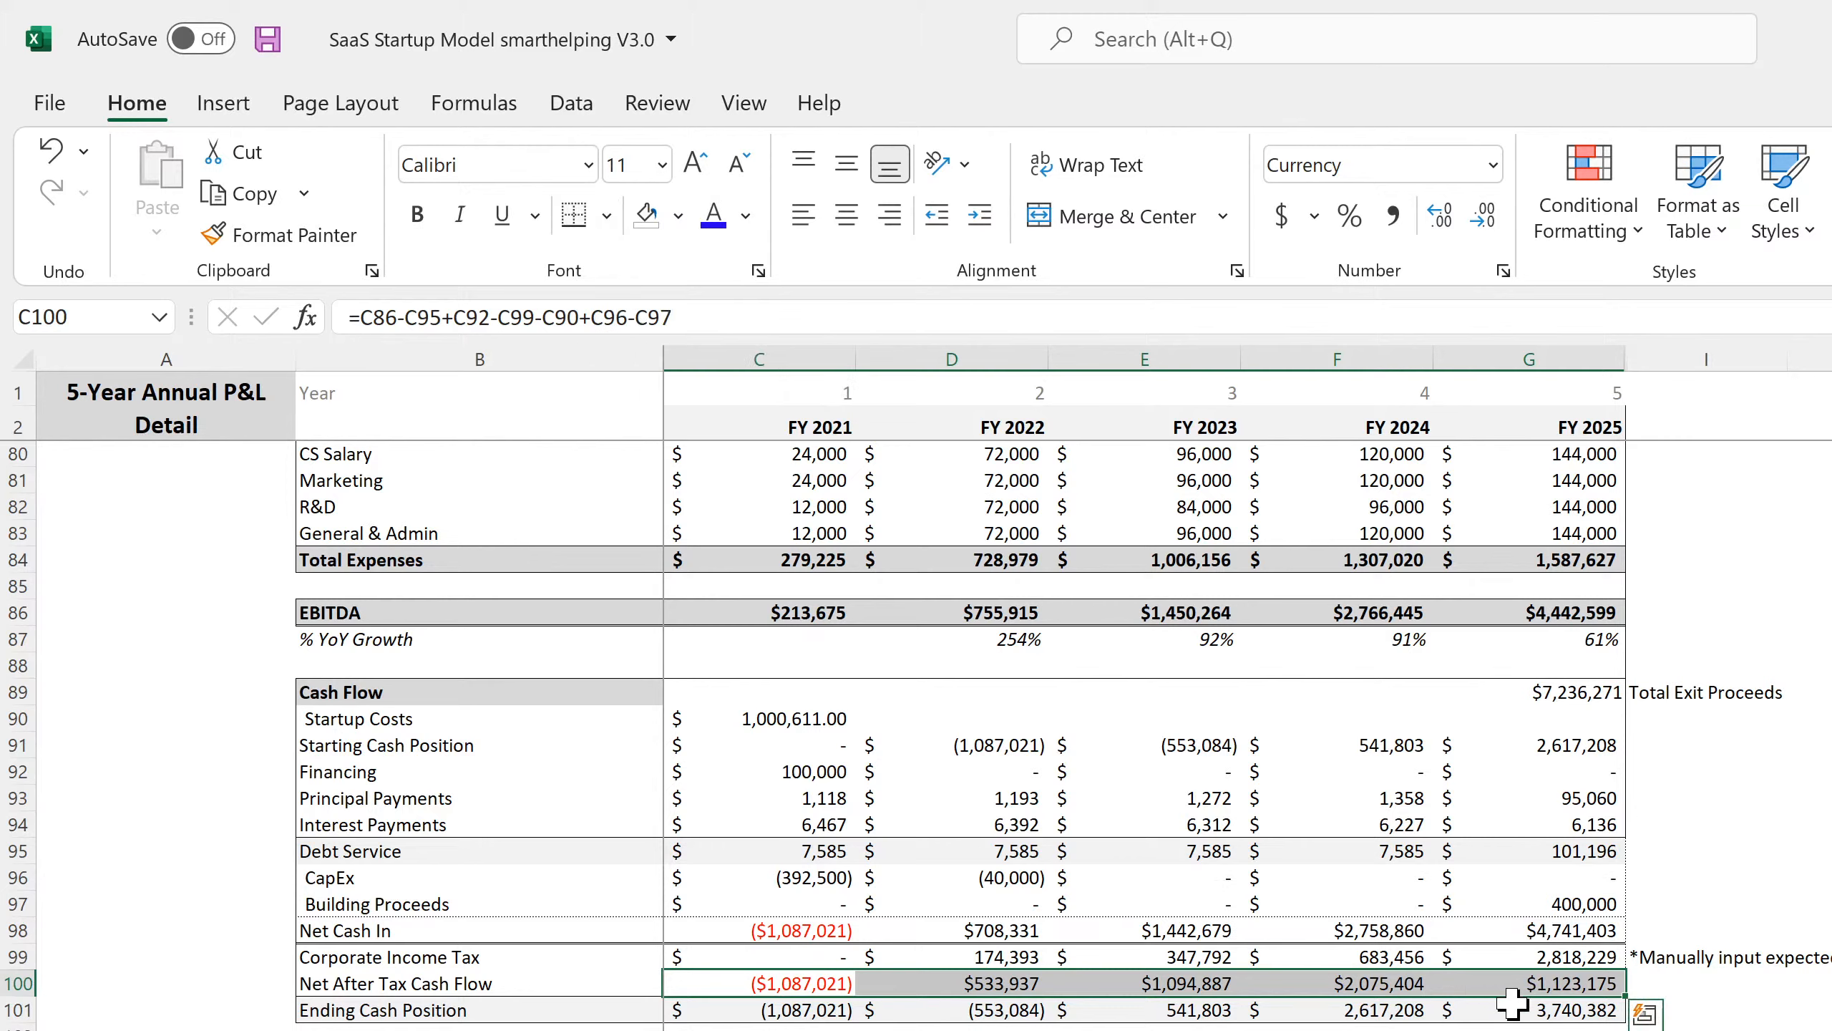
click(1551, 991)
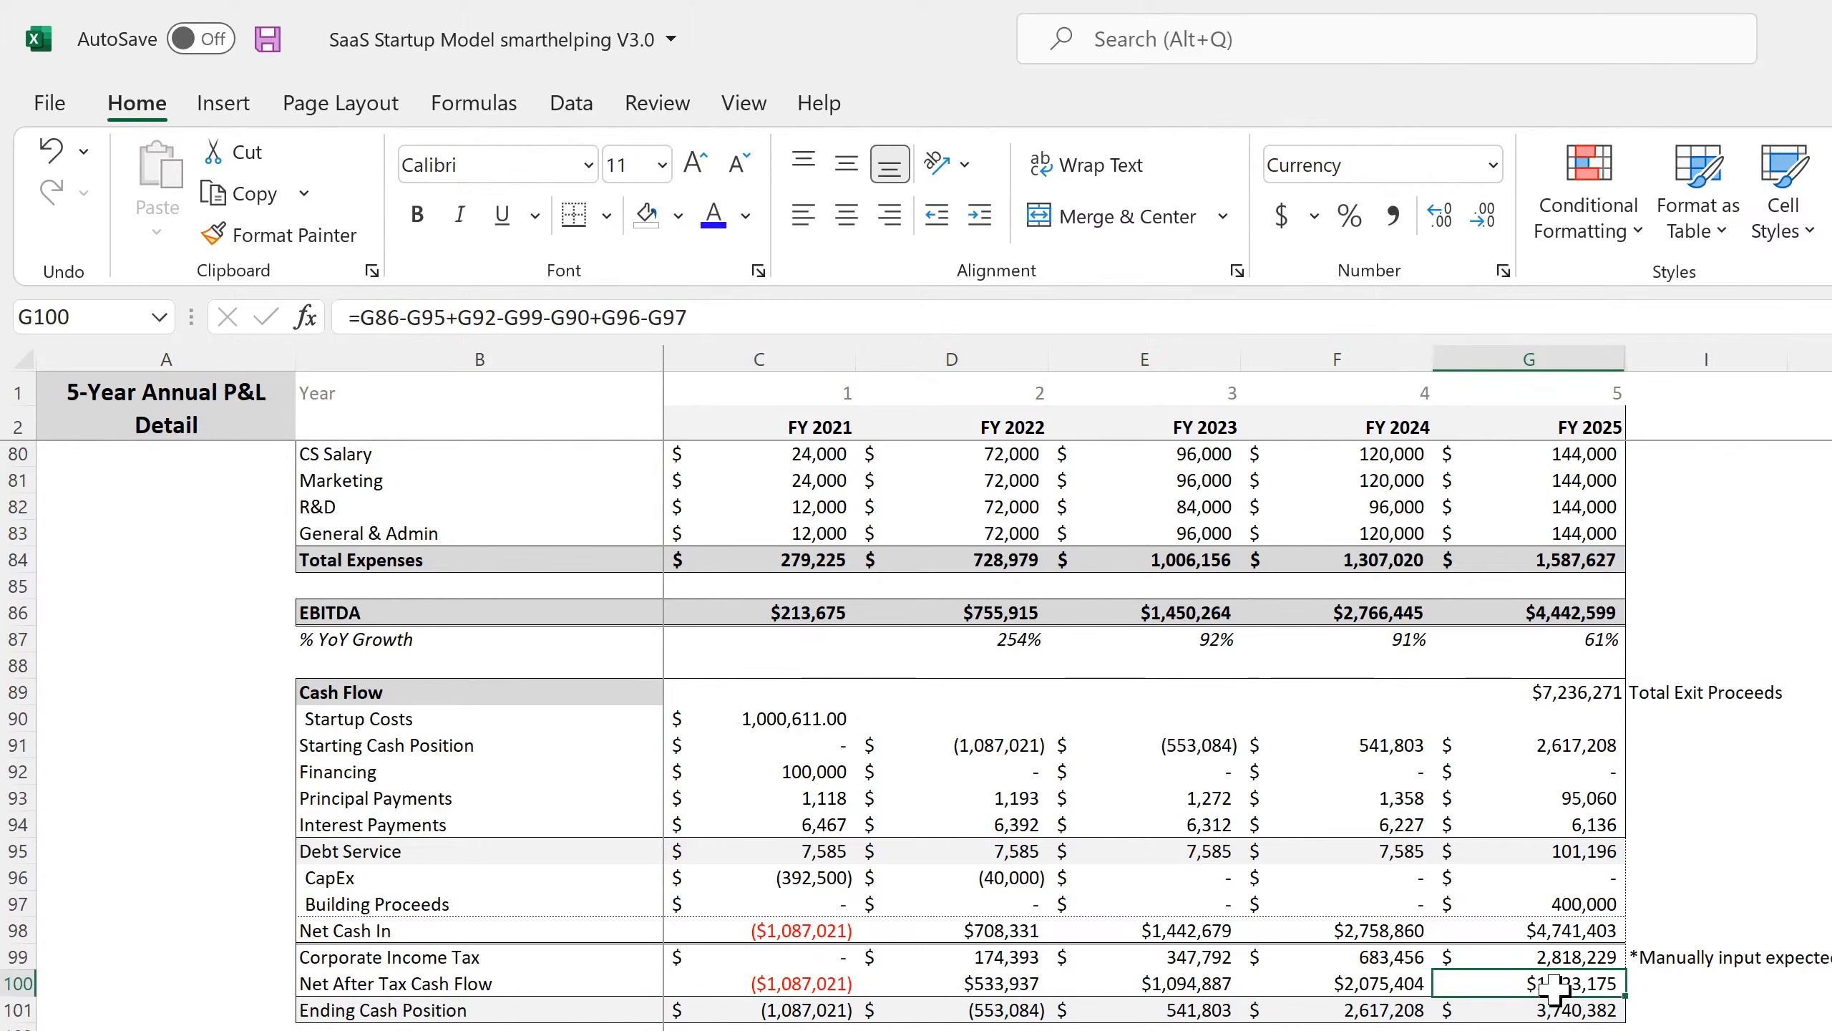
double_click(1601, 991)
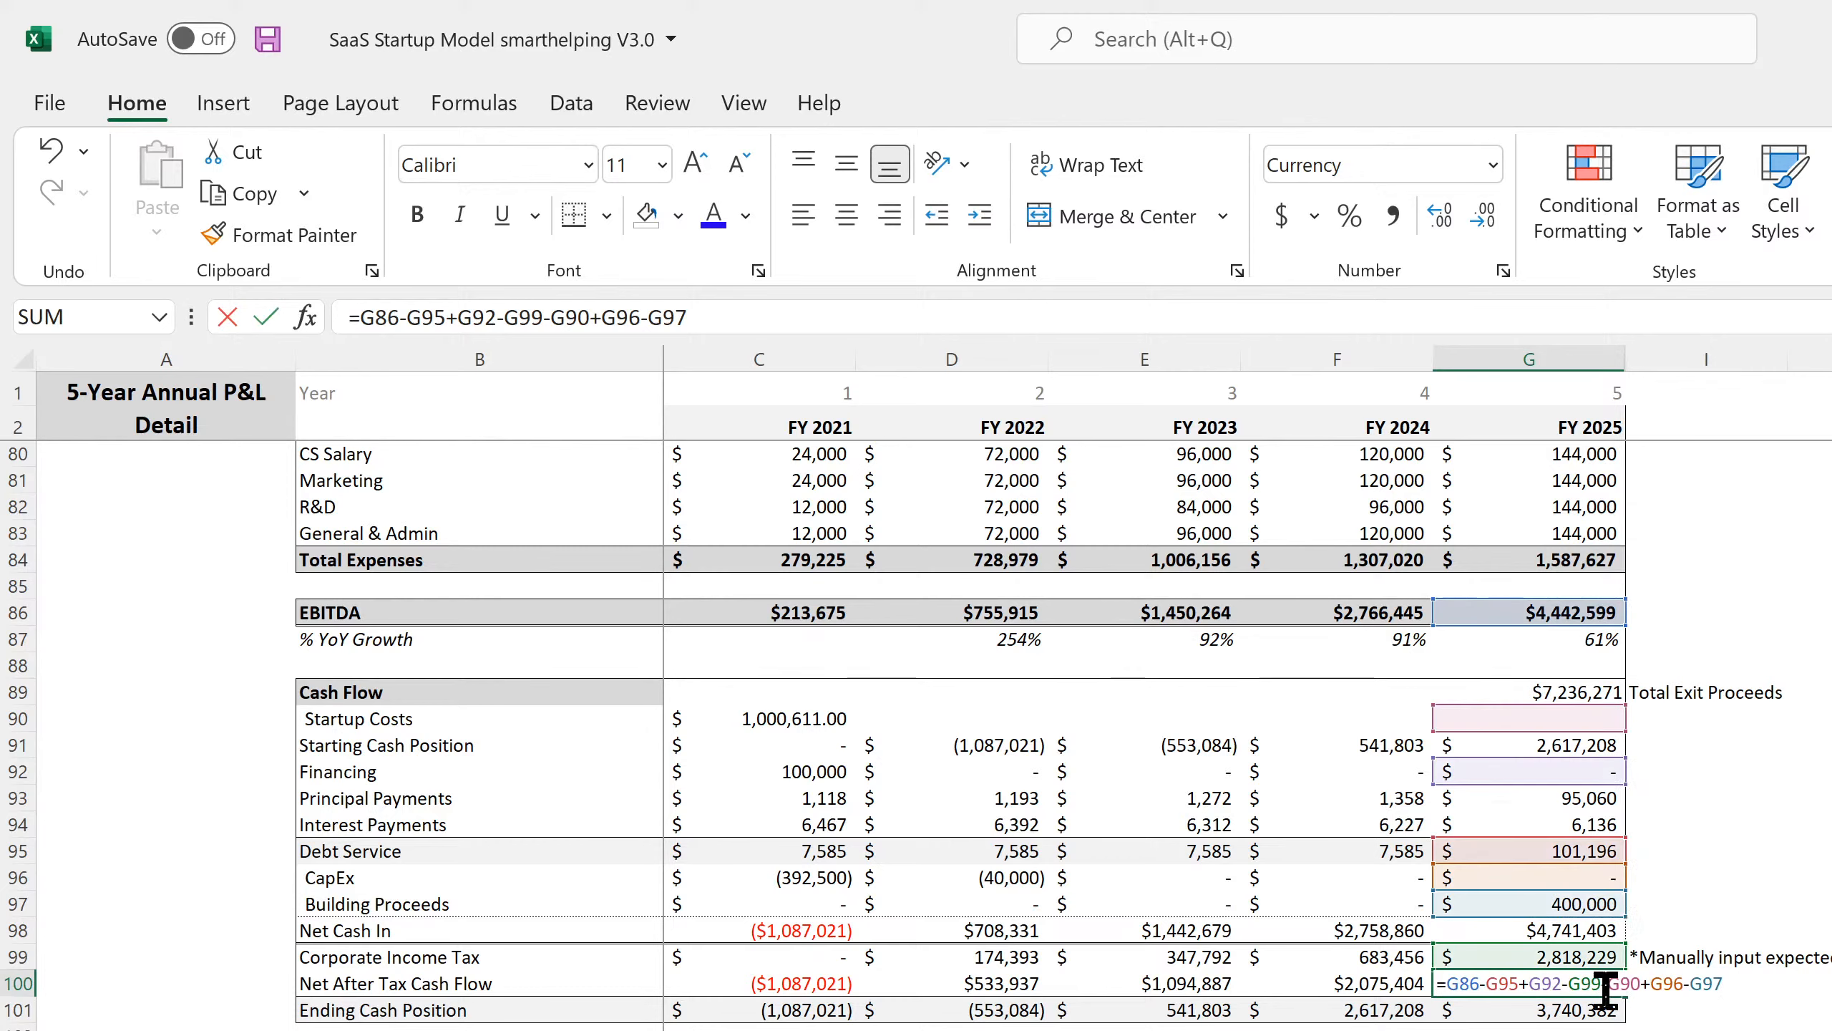
key(Return)
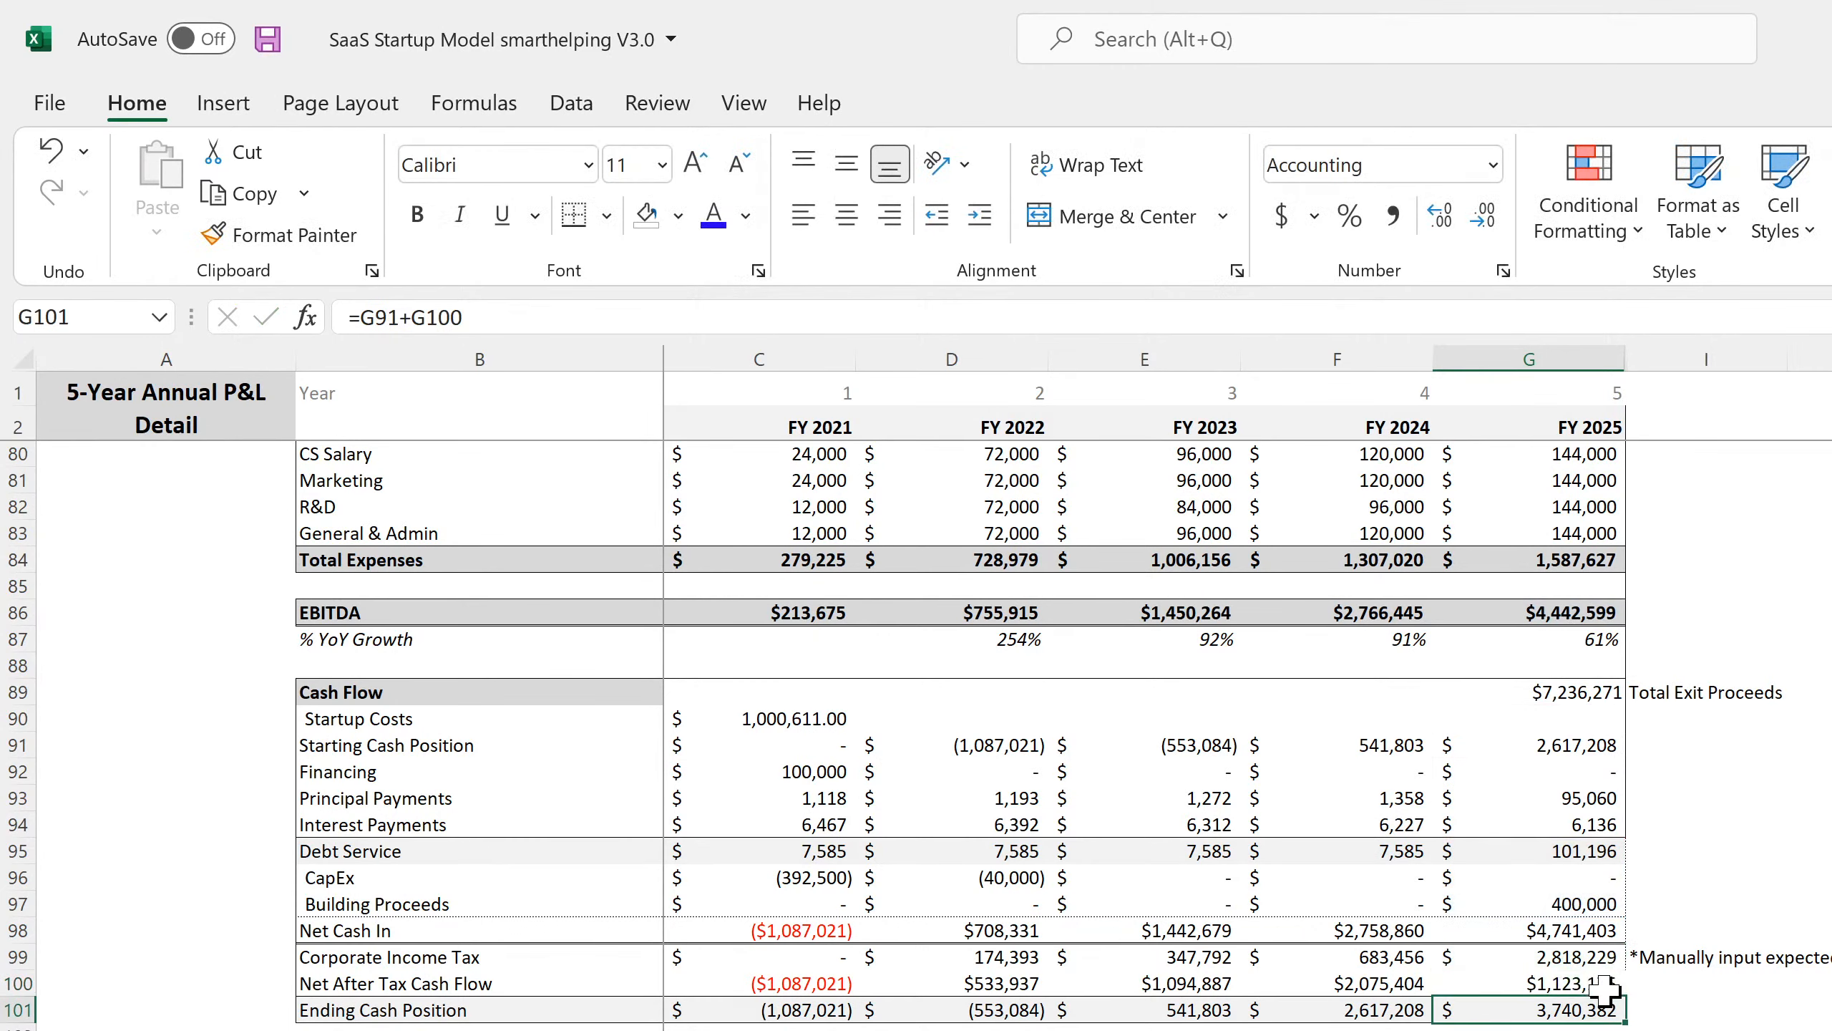
Undo the formula fill and review the FY2021 Net Cash In, tax and cash-flow formulas.
click(51, 151)
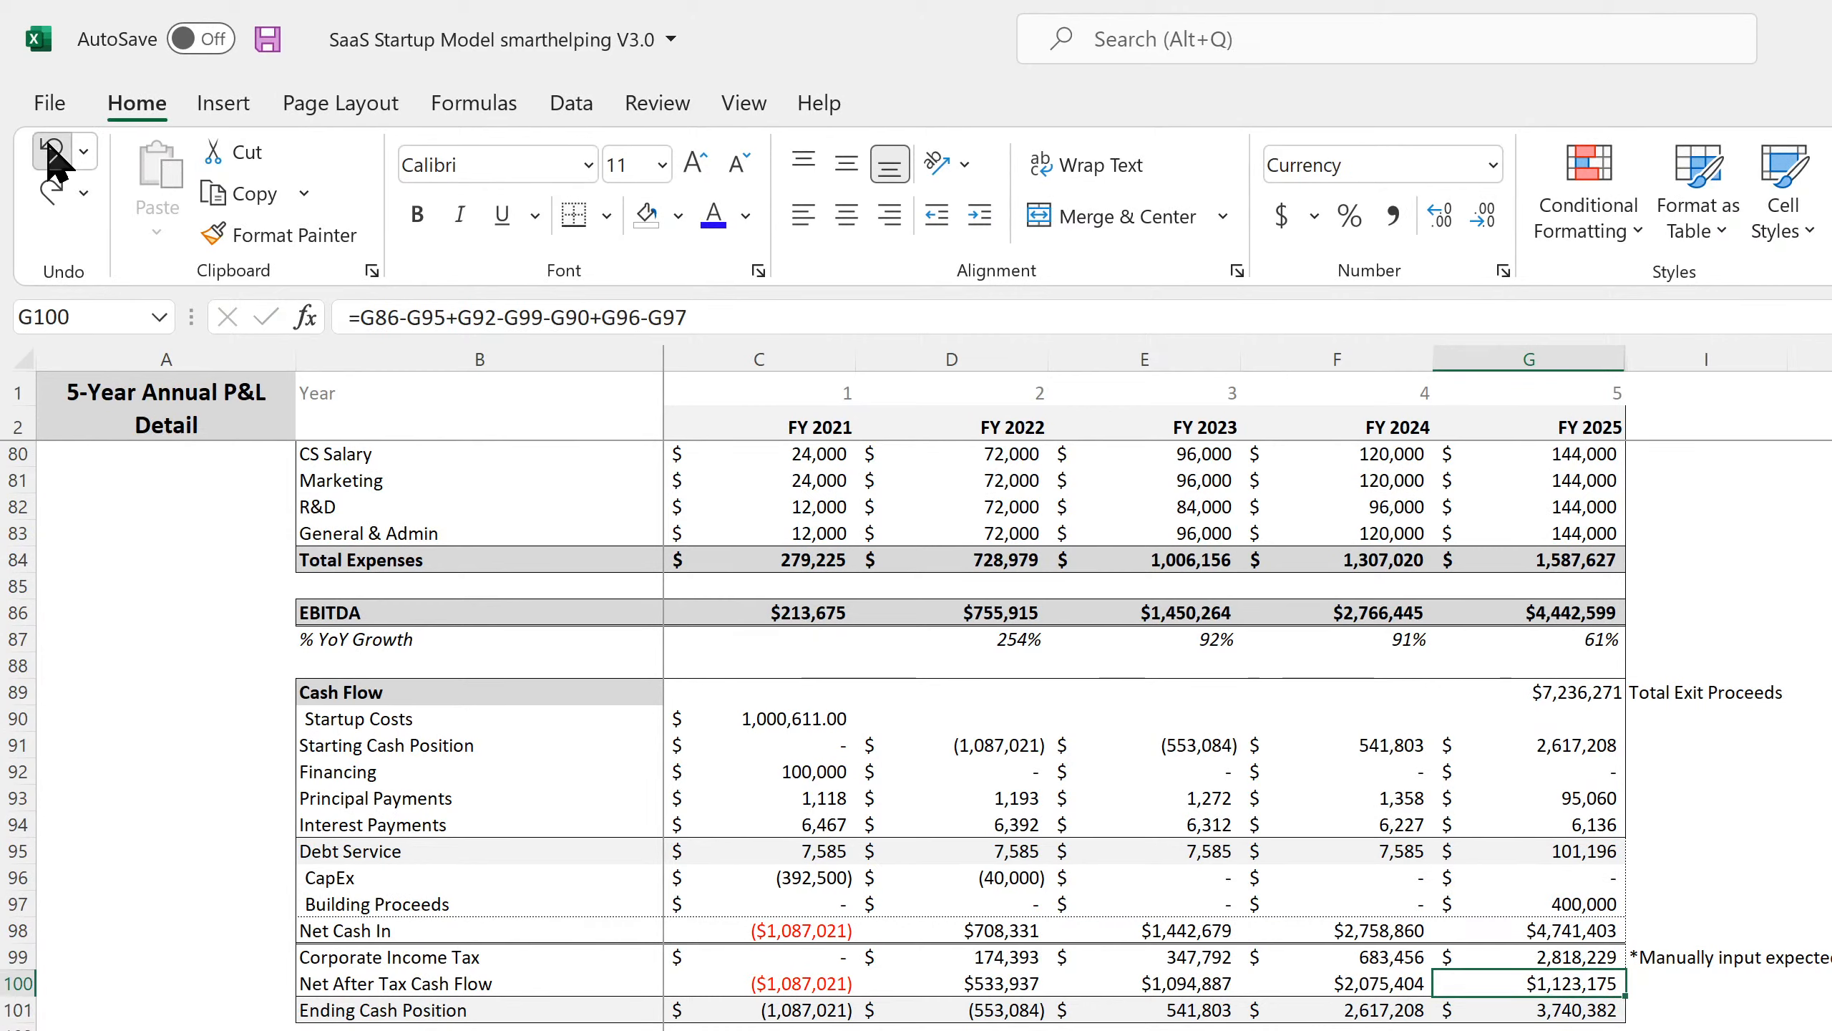
click(51, 151)
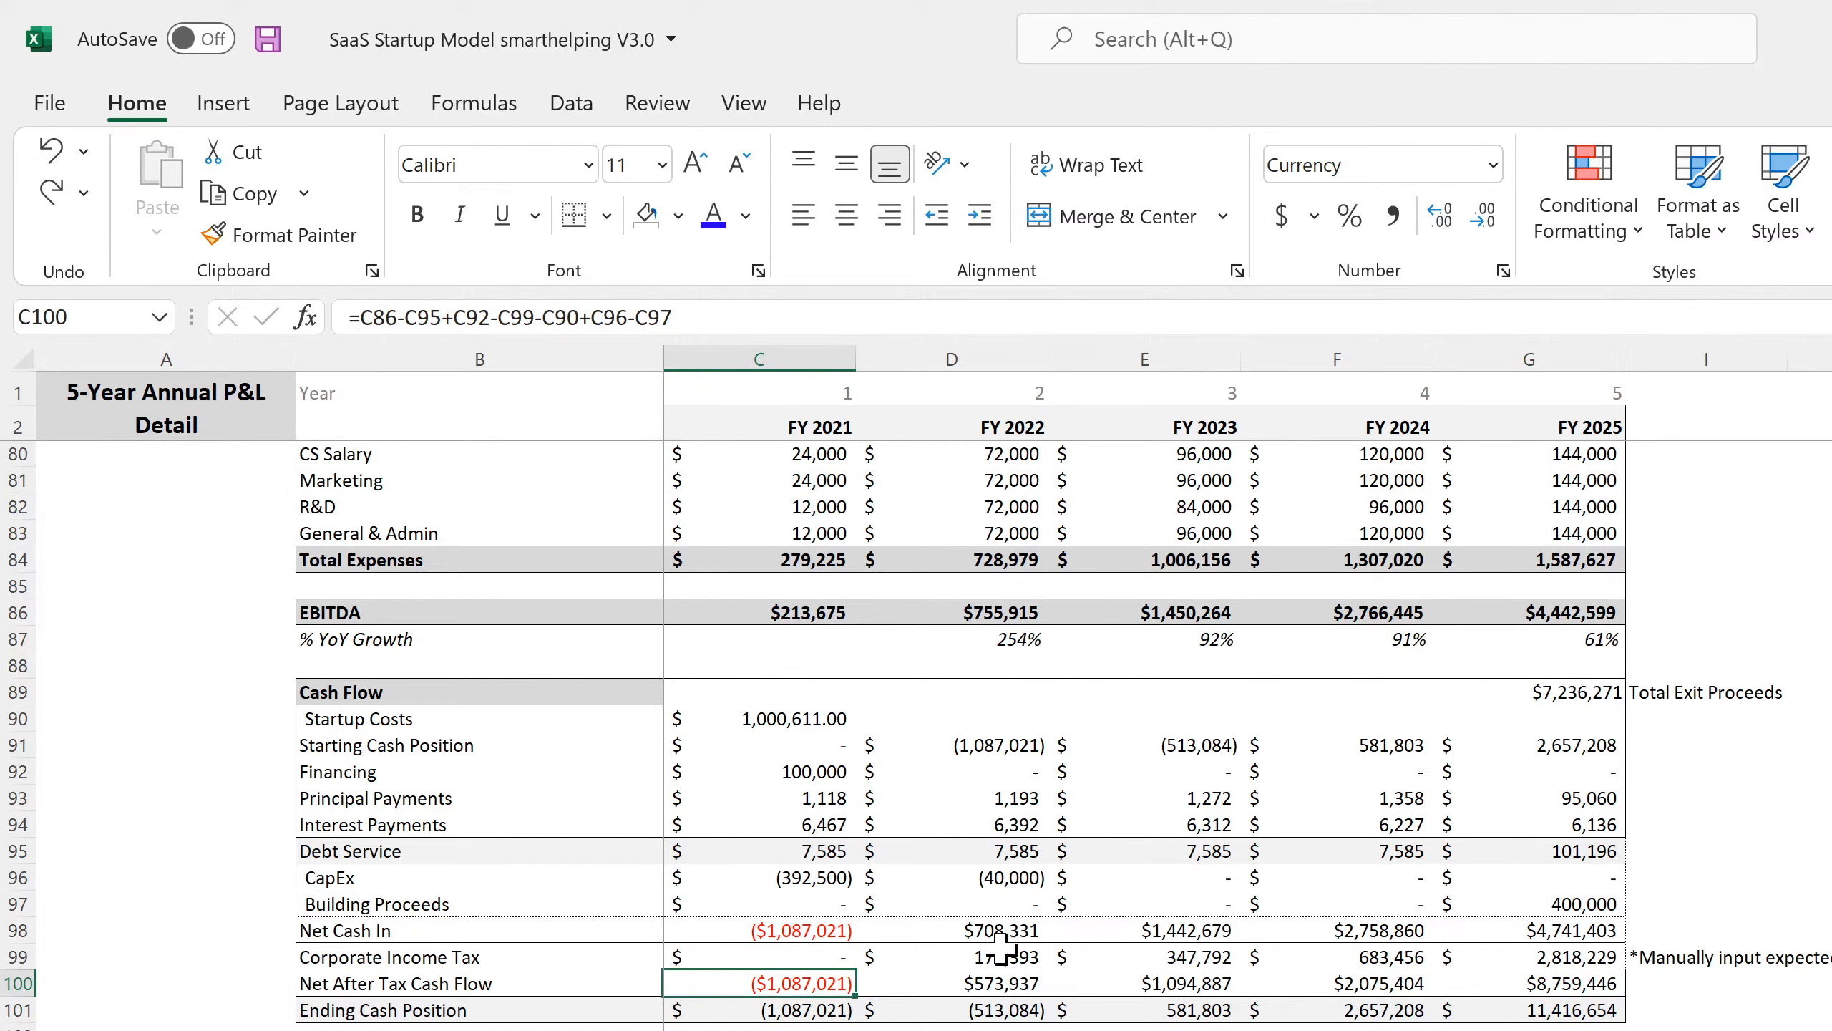
double_click(794, 982)
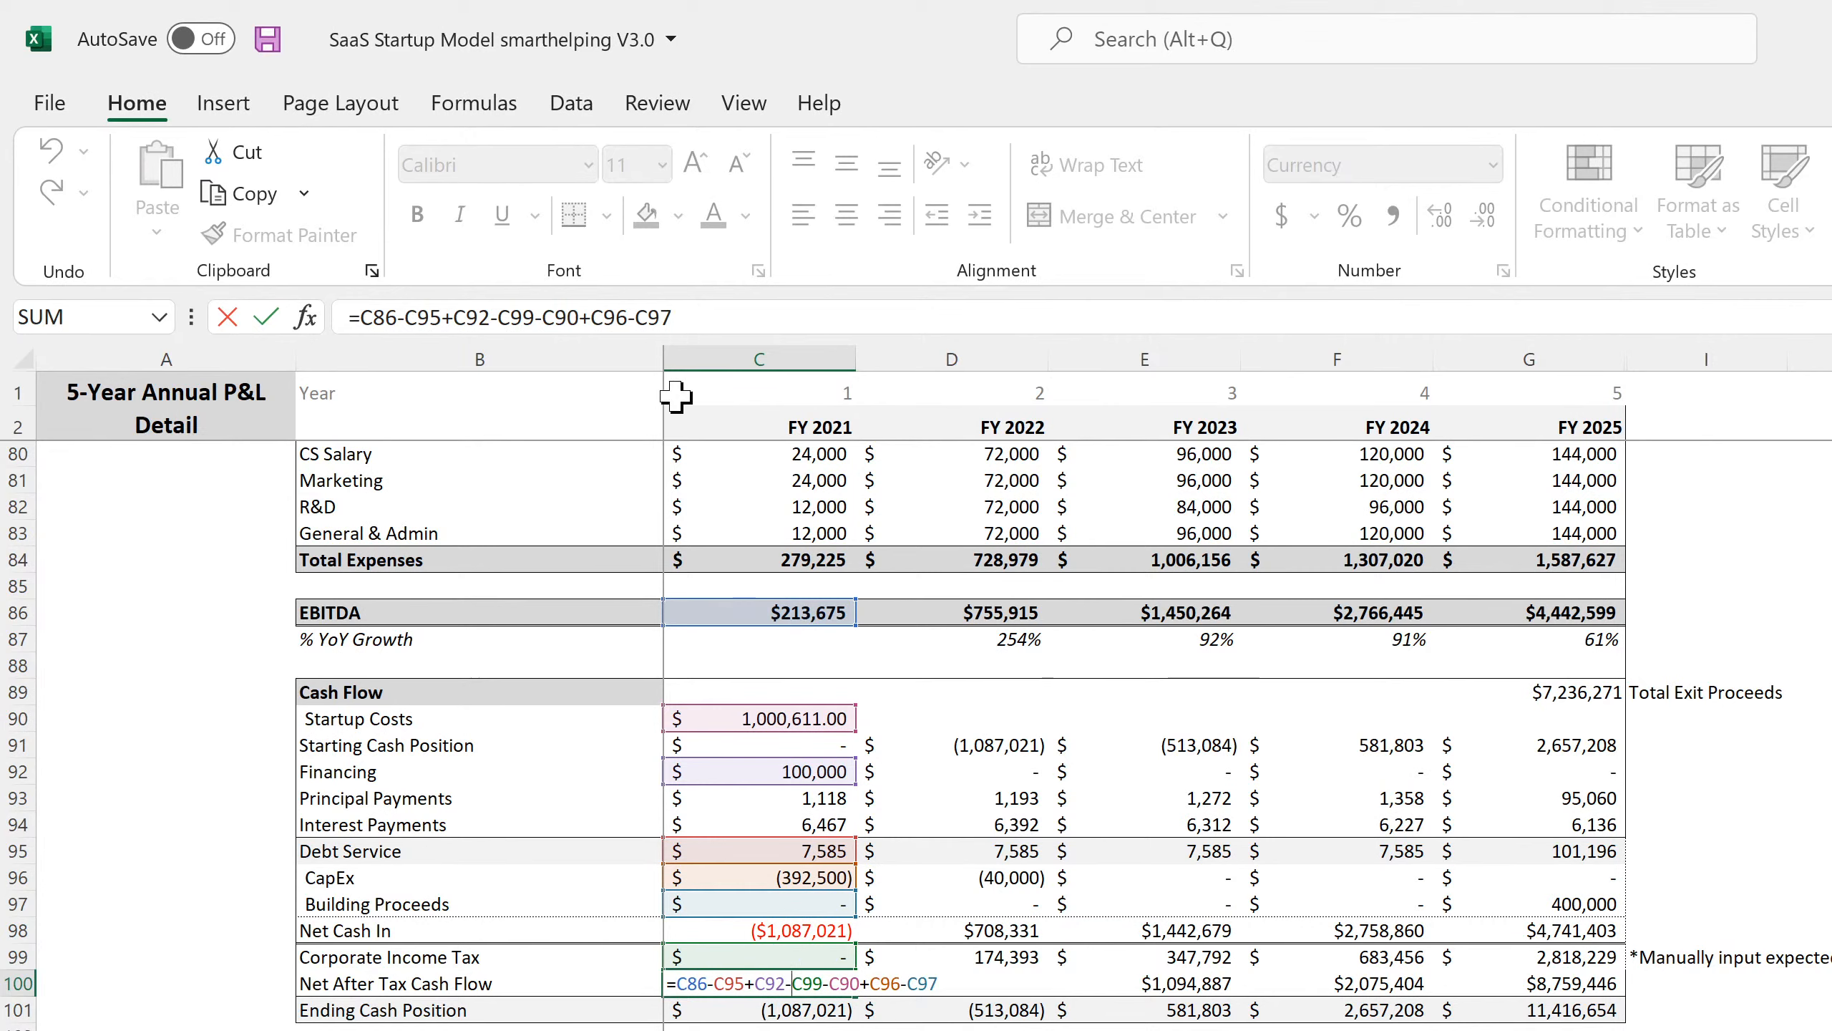
key(Return)
click(775, 974)
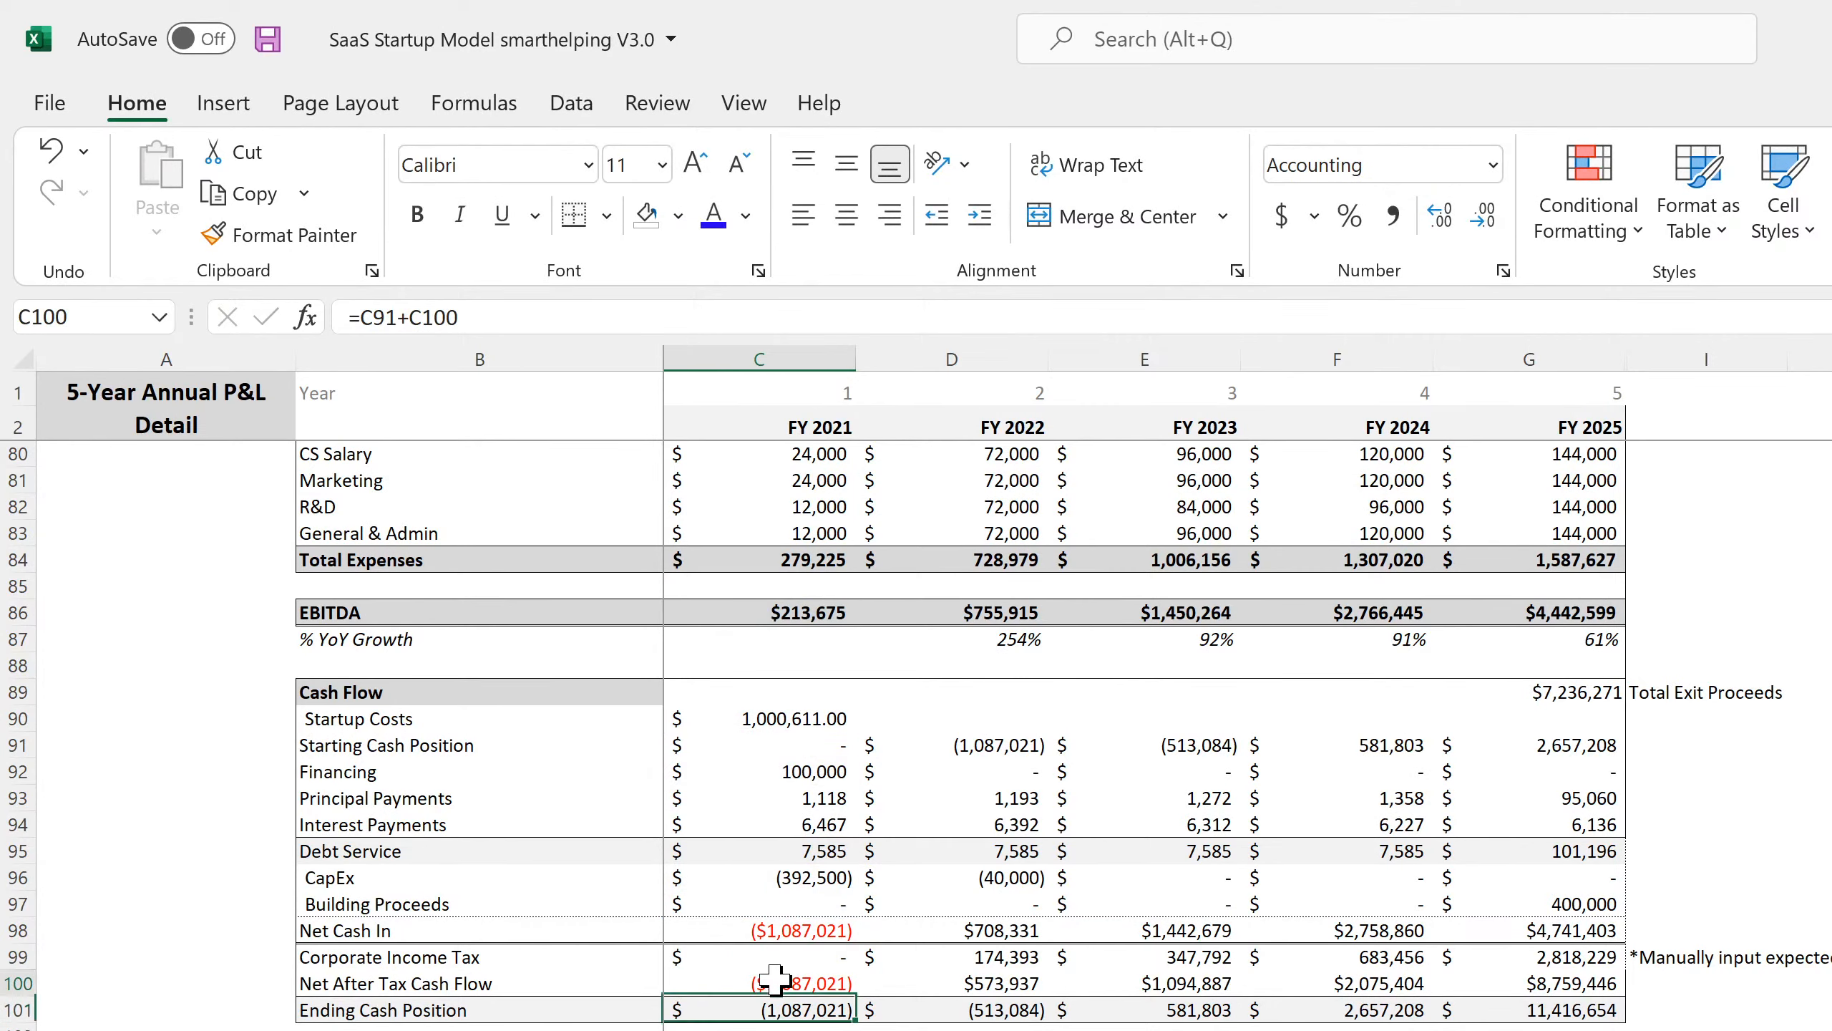
click(775, 930)
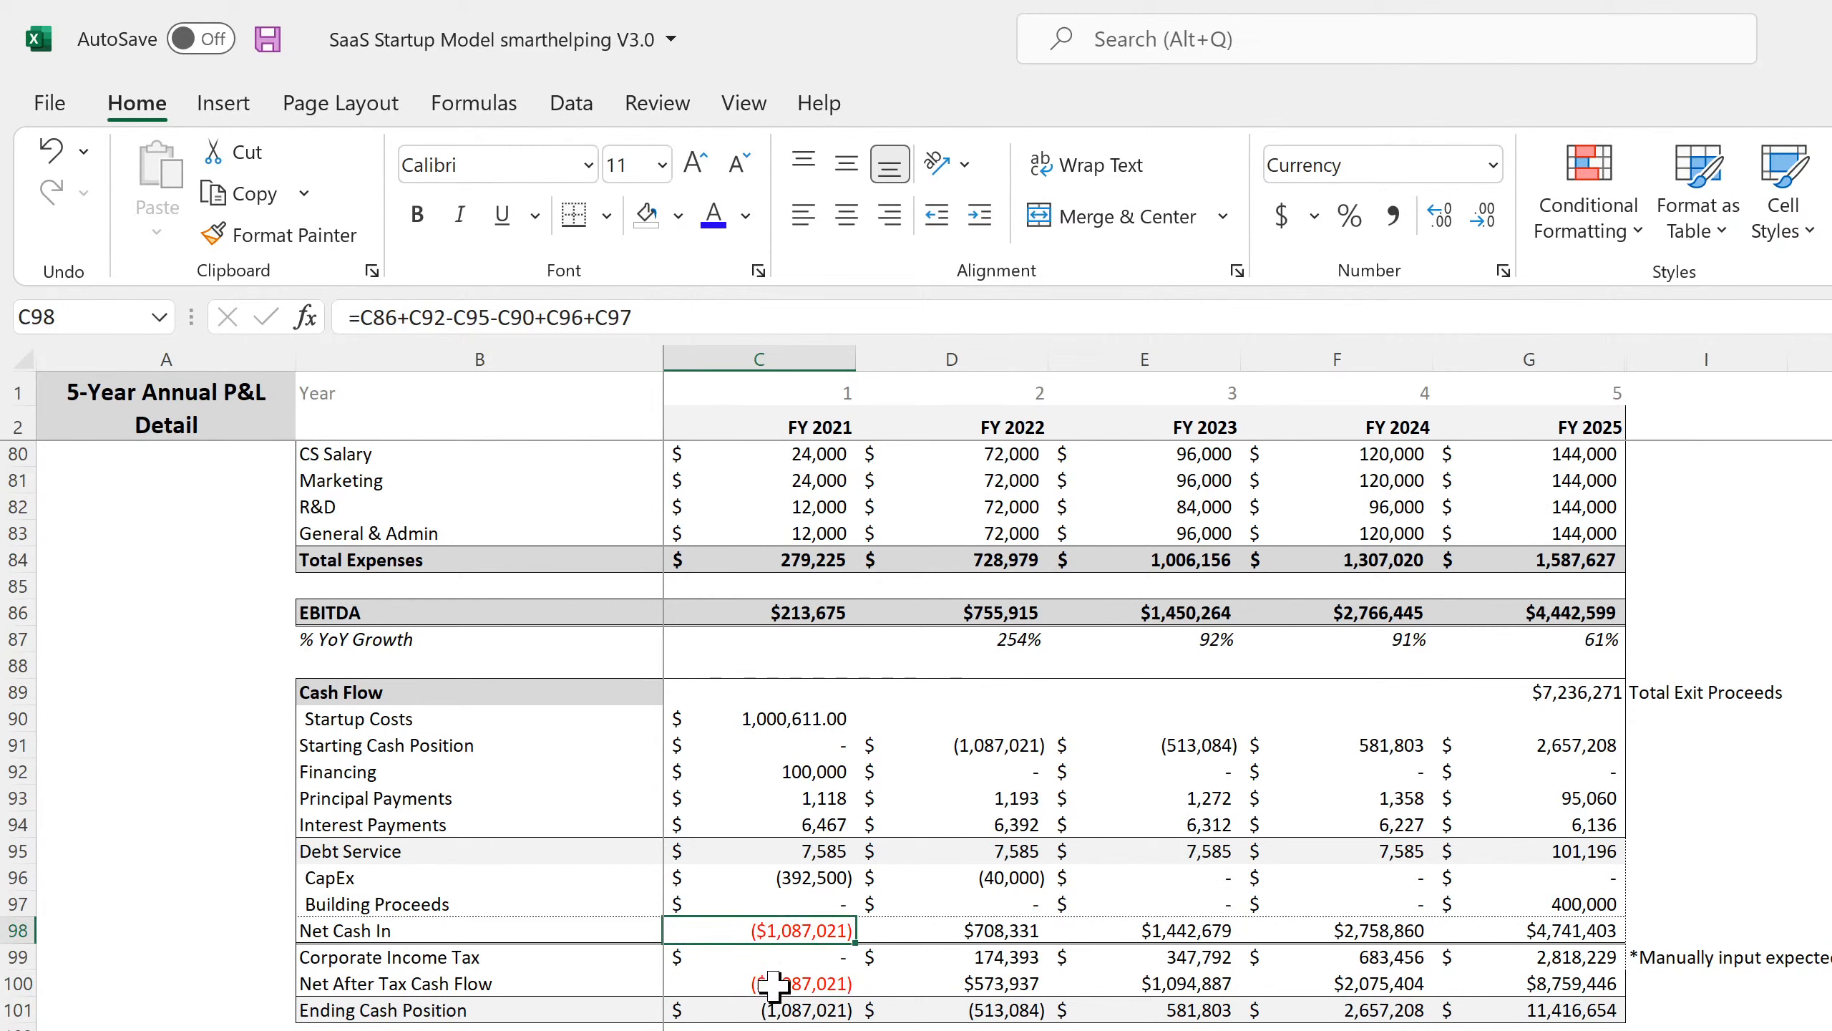
click(775, 957)
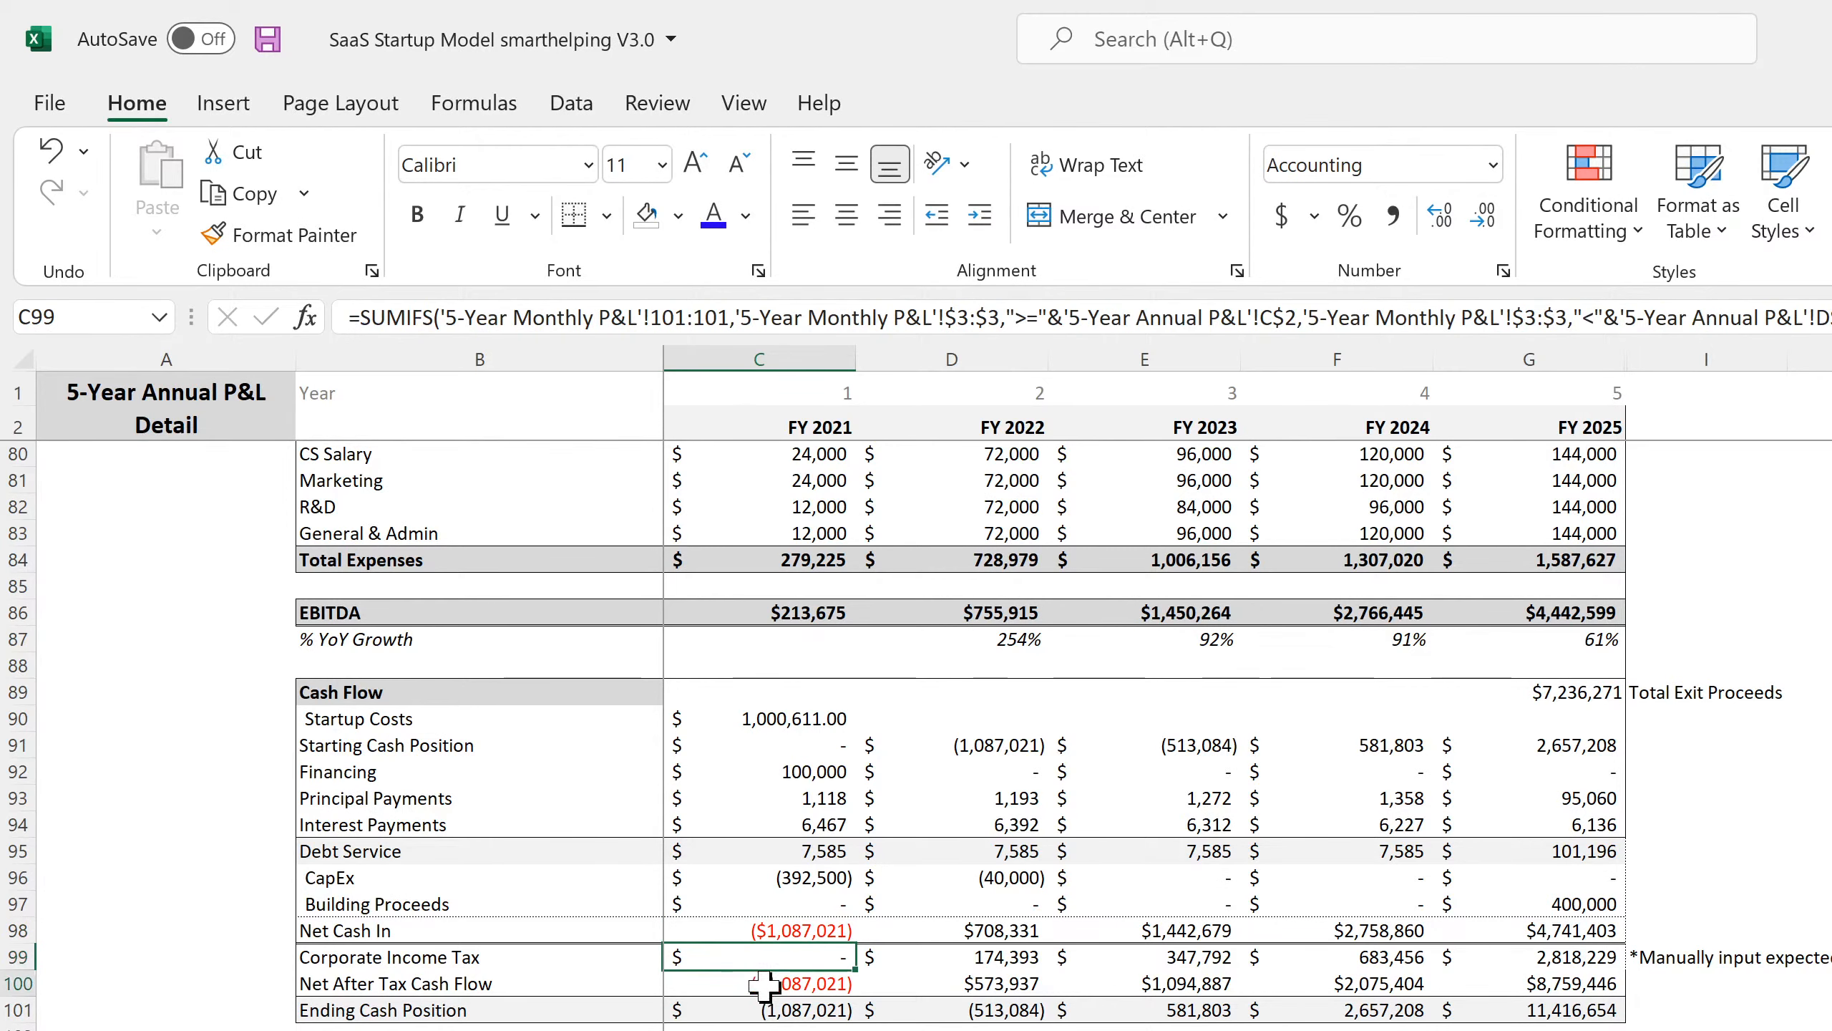
click(772, 982)
Change -C97 to +C97 in the FY2021 Net After Tax Cash Flow formula and fill through FY2025.
click(634, 318)
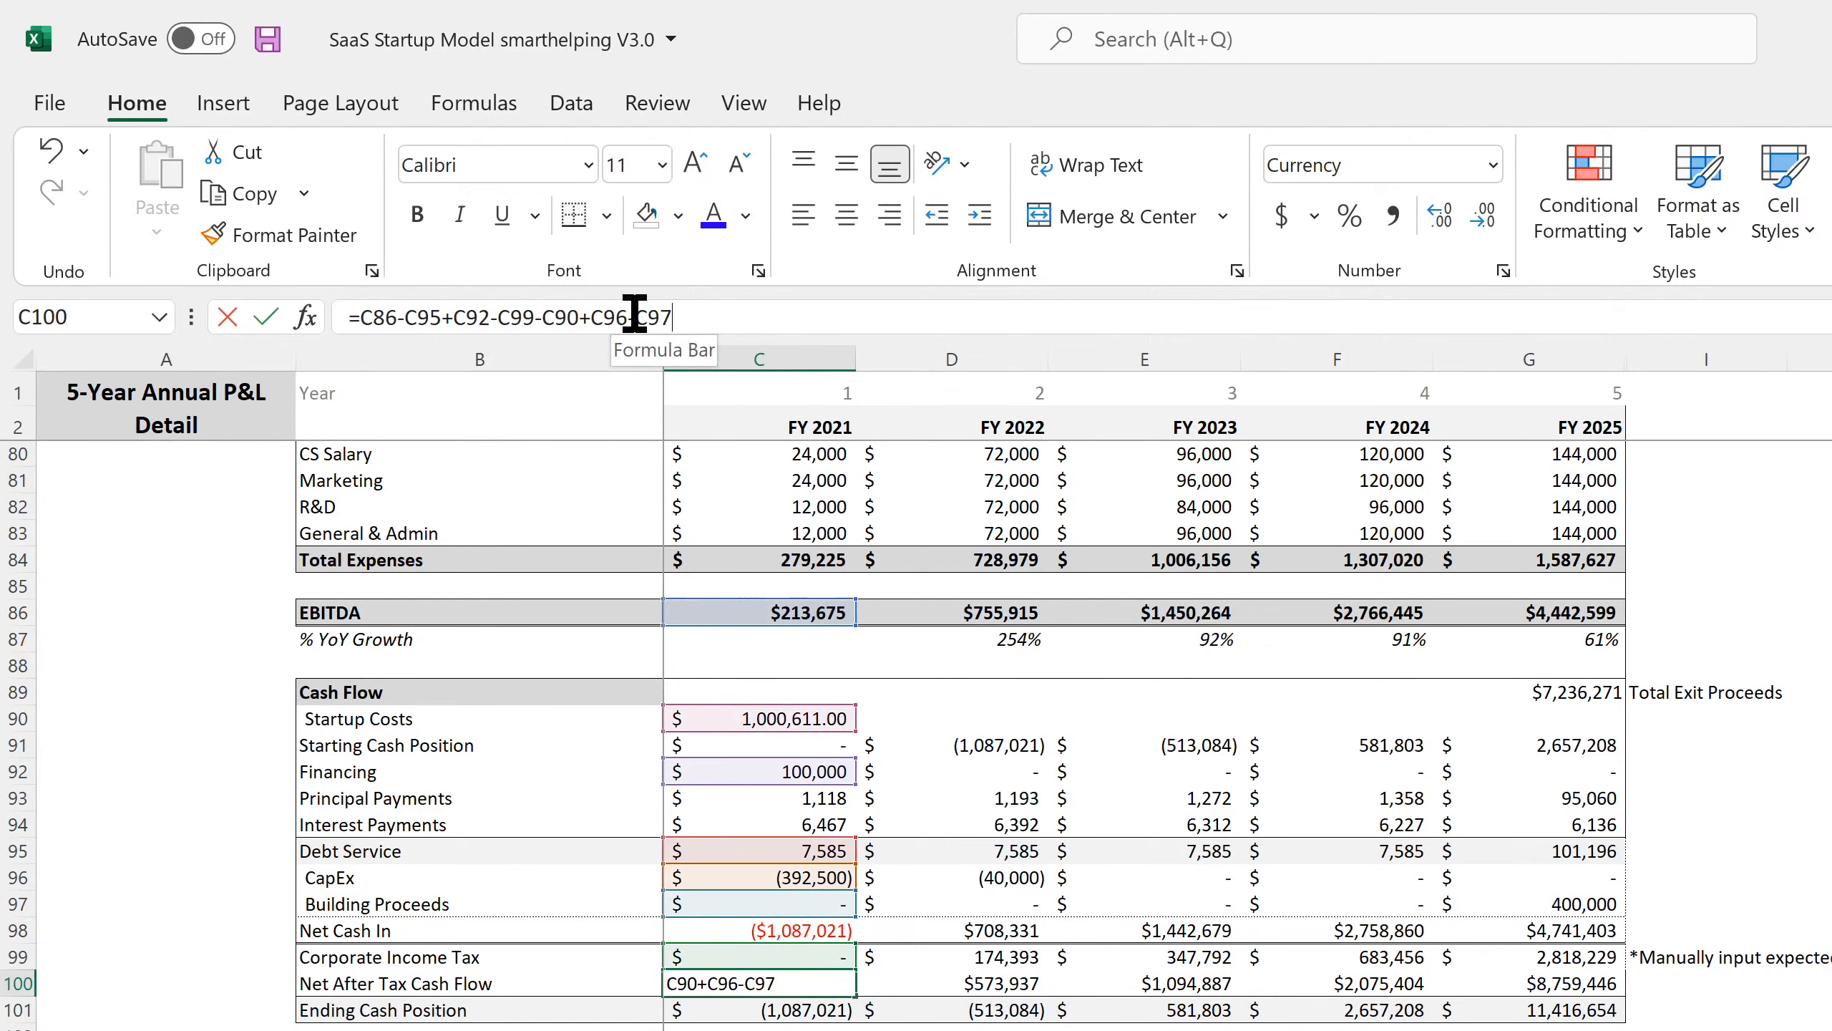
key(BackSpace)
text(+)
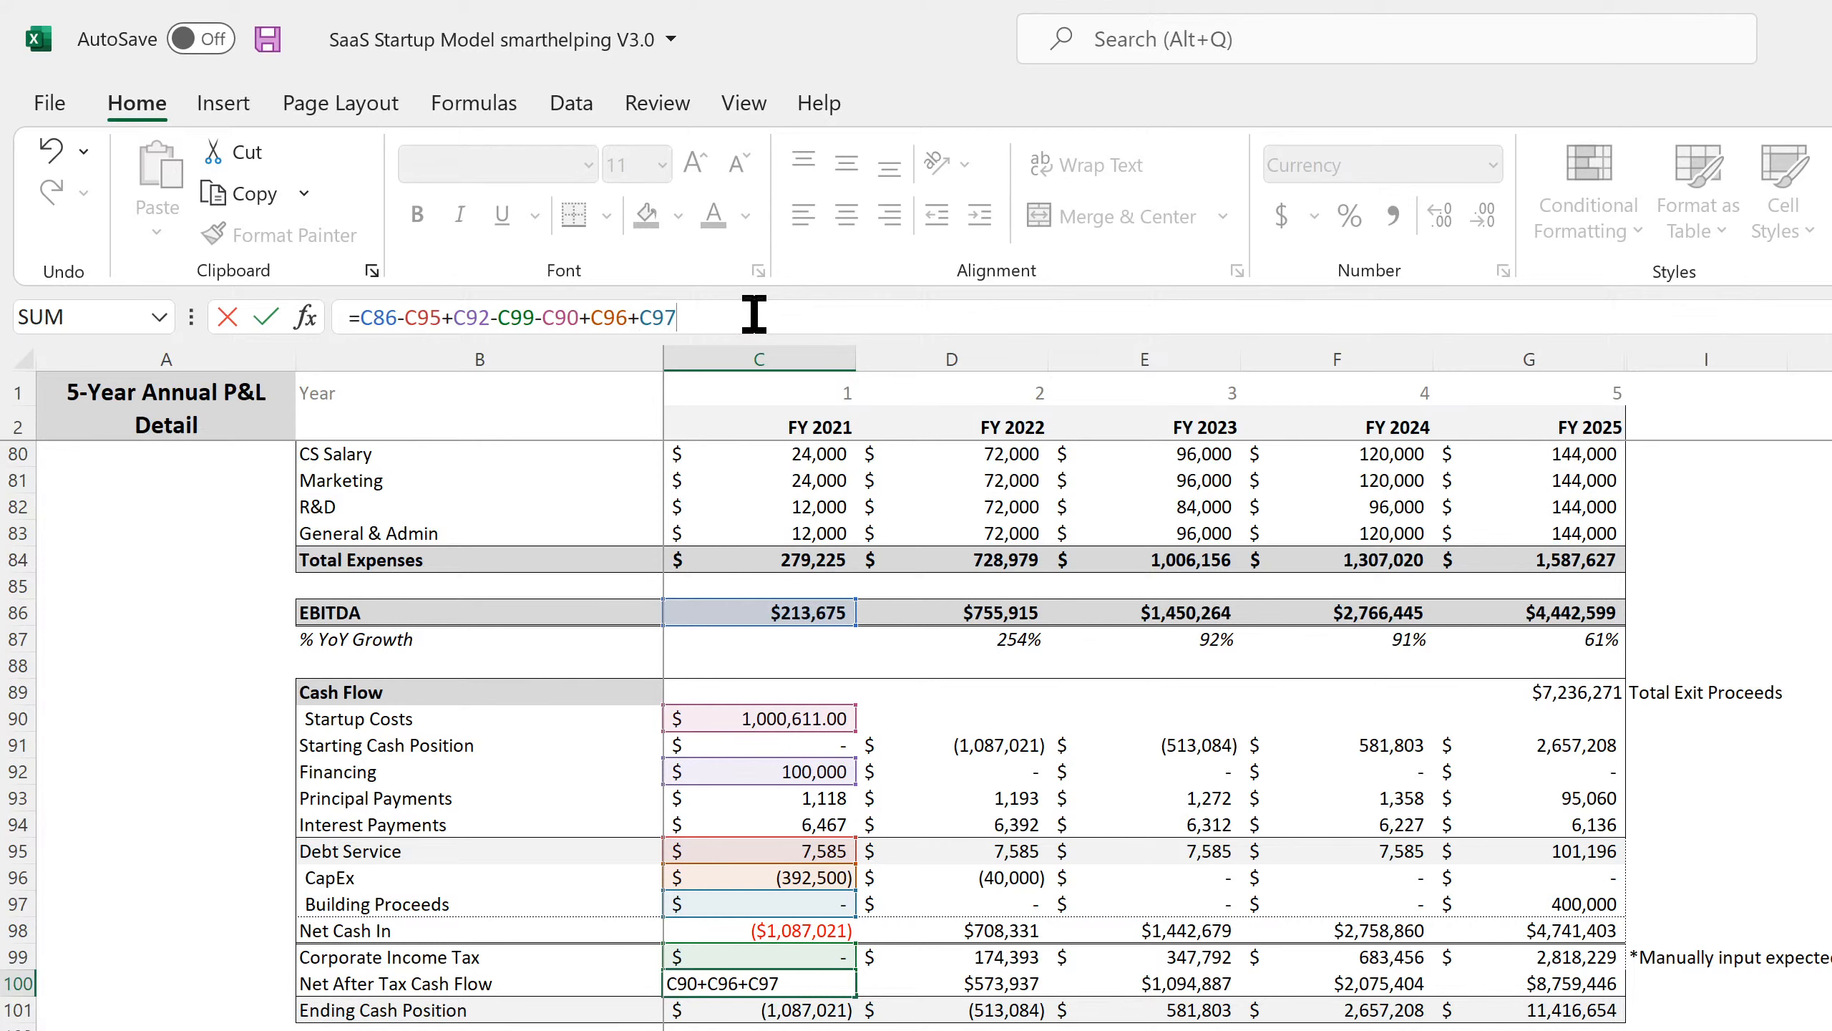
key(Return)
click(806, 985)
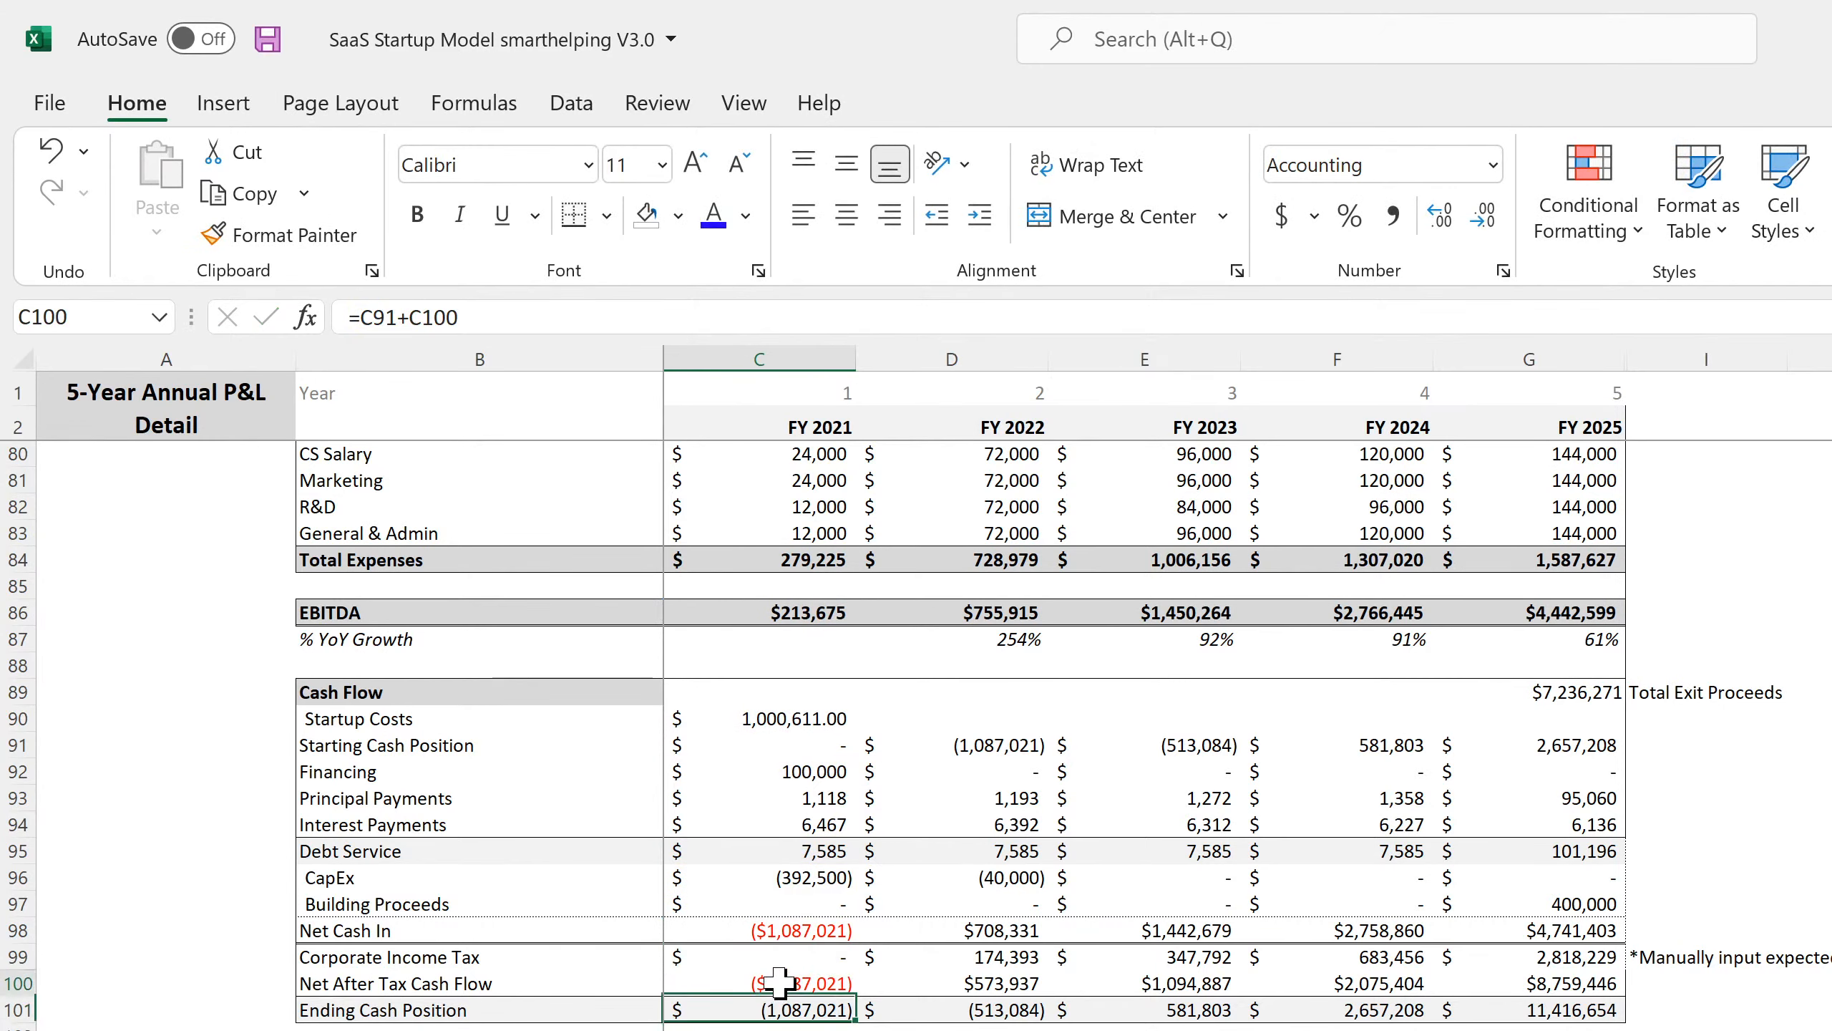
drag(850, 1000, 1598, 1004)
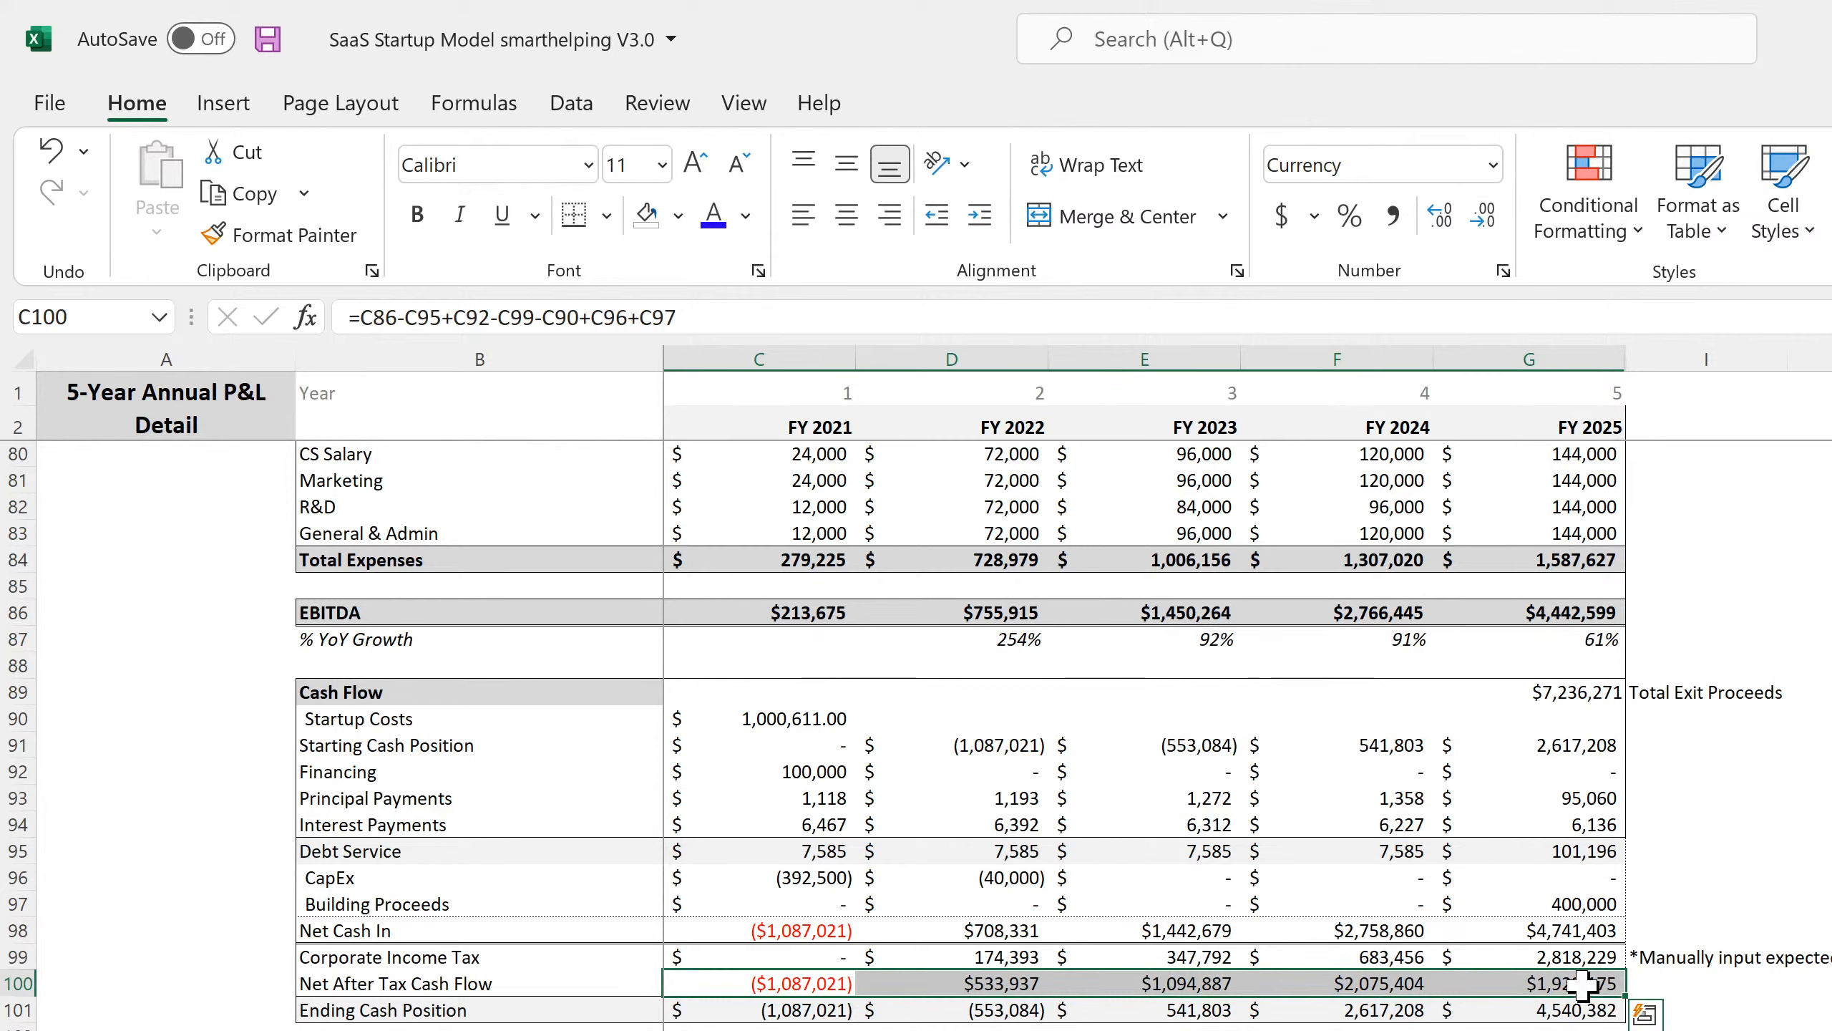
Add Total Exit Proceeds (+G89) to the FY2025 cash flow formula, reaching $9,159,446.
click(1584, 985)
double_click(1582, 985)
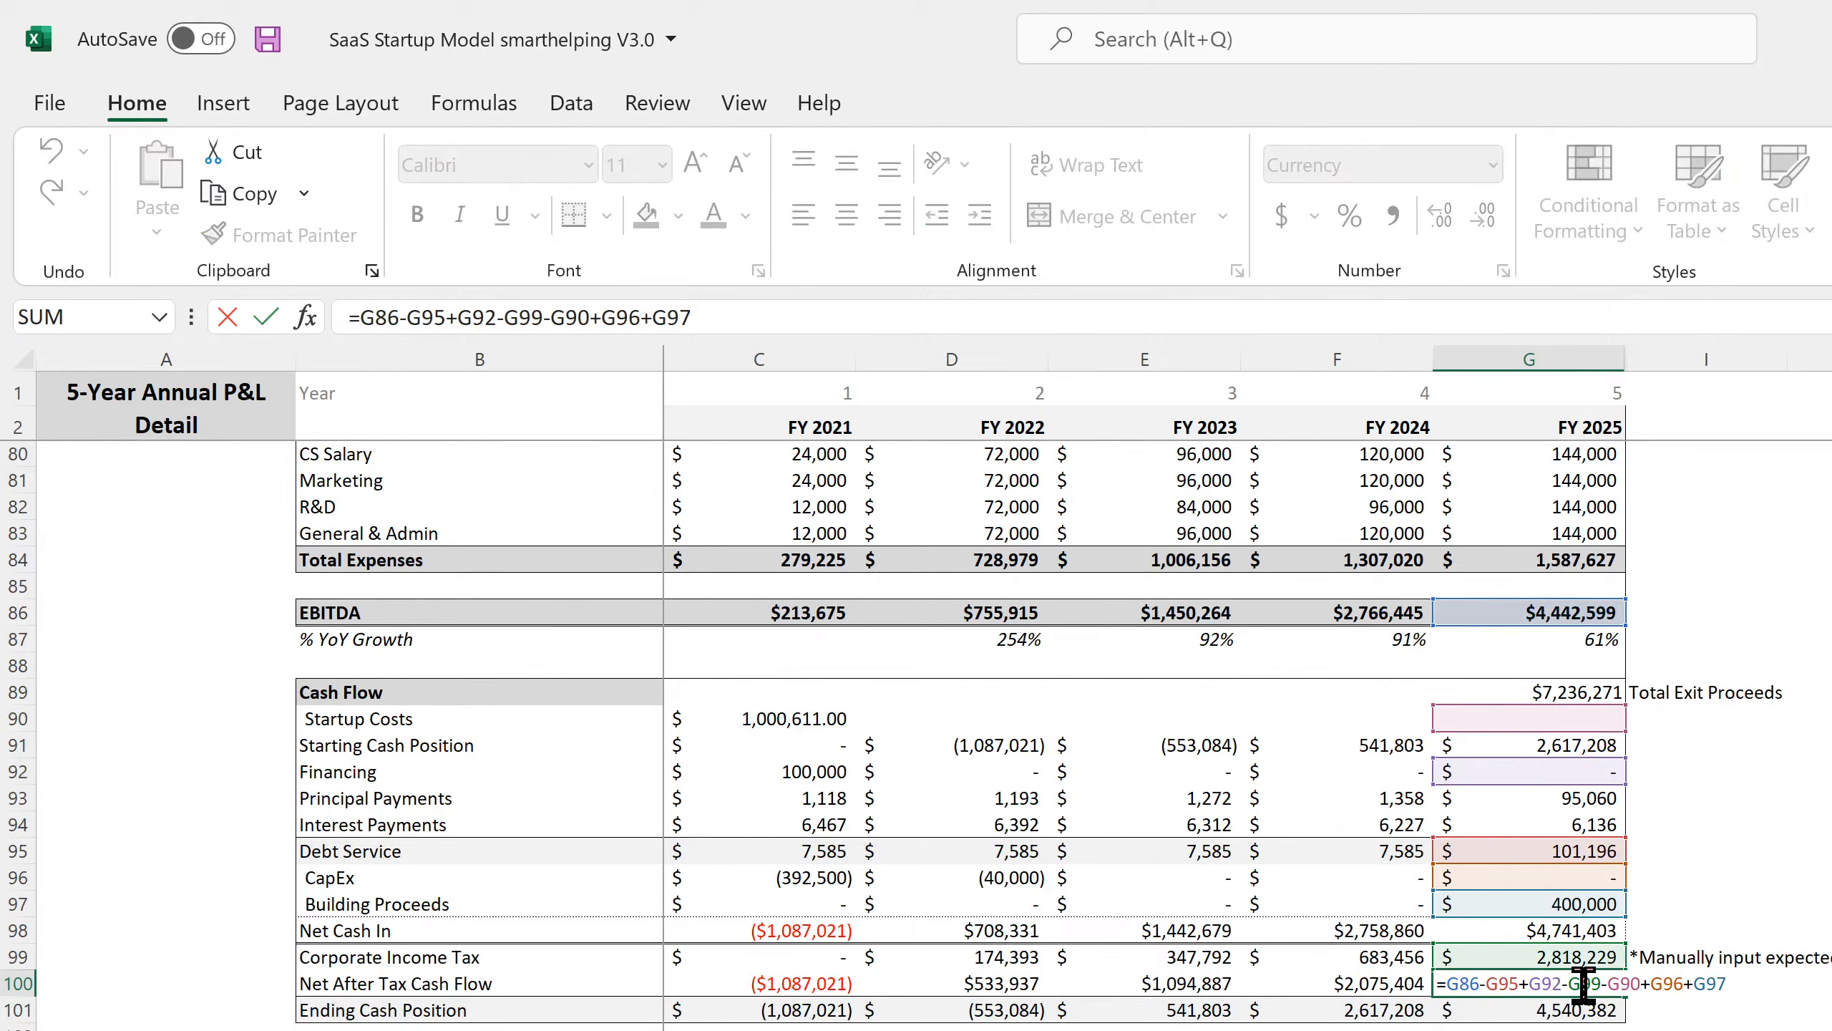
click(805, 306)
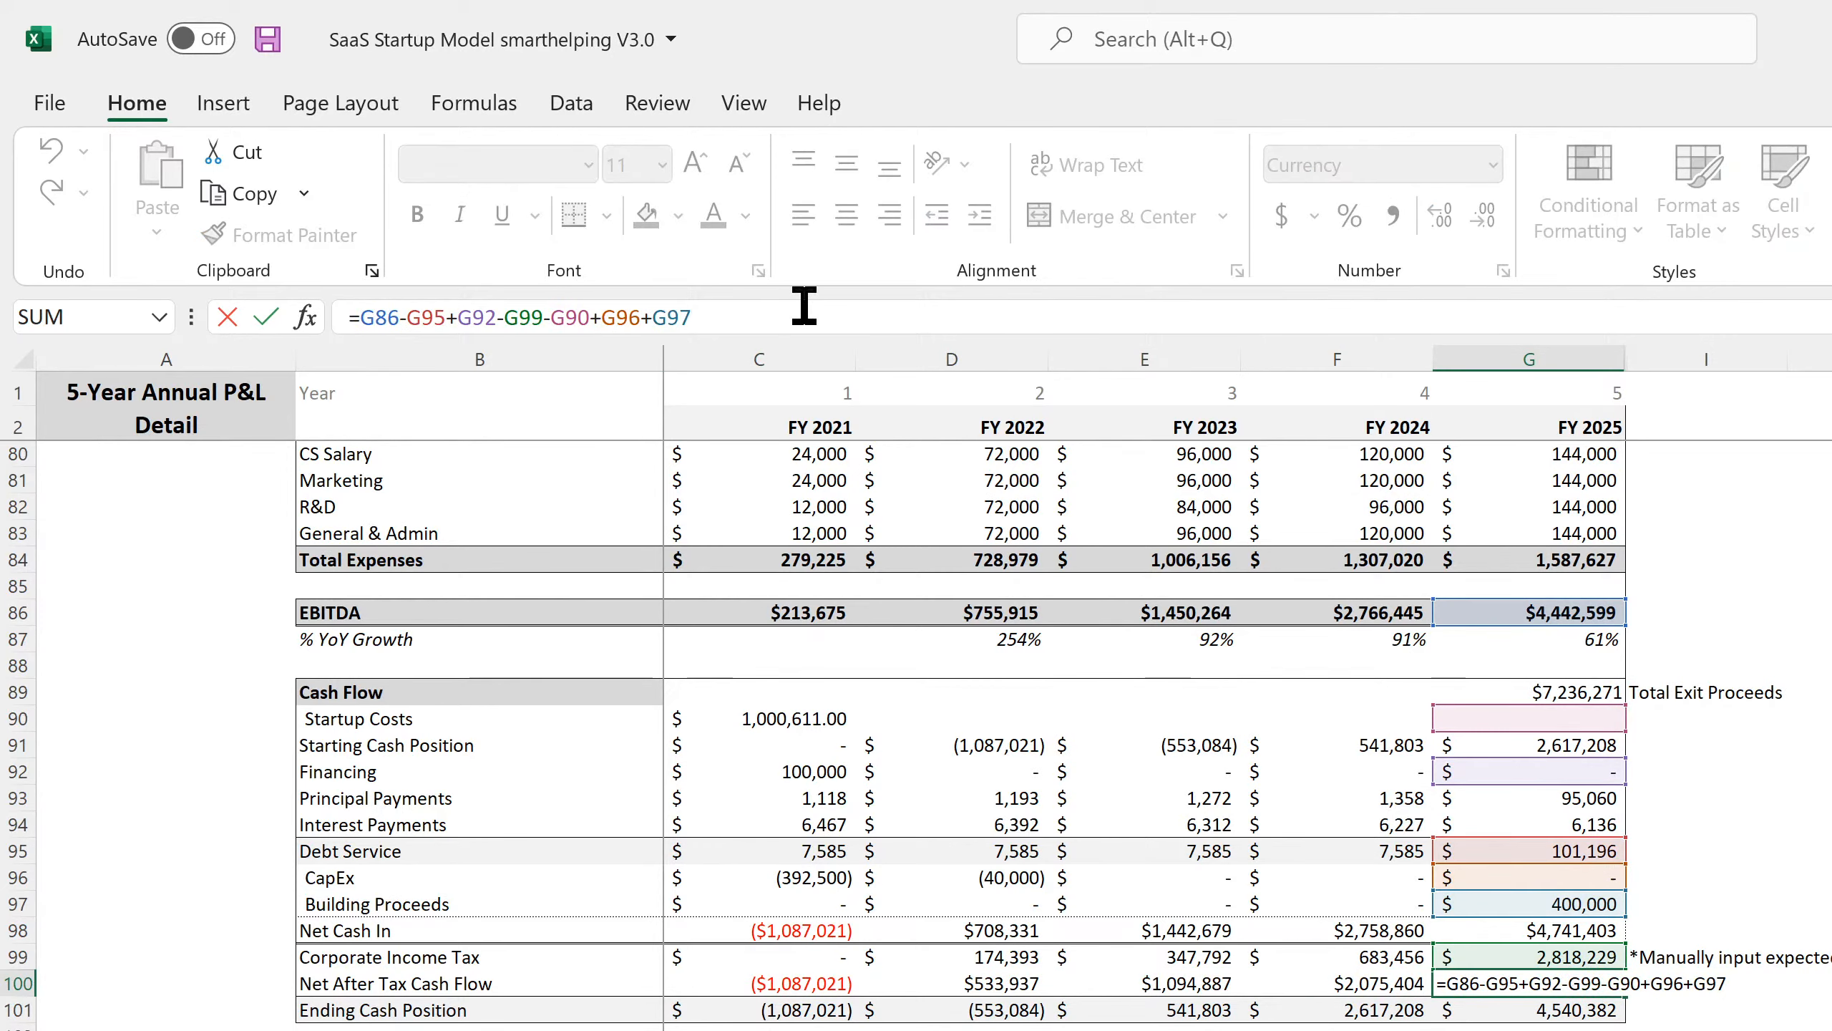
text(+)
click(1536, 693)
key(Return)
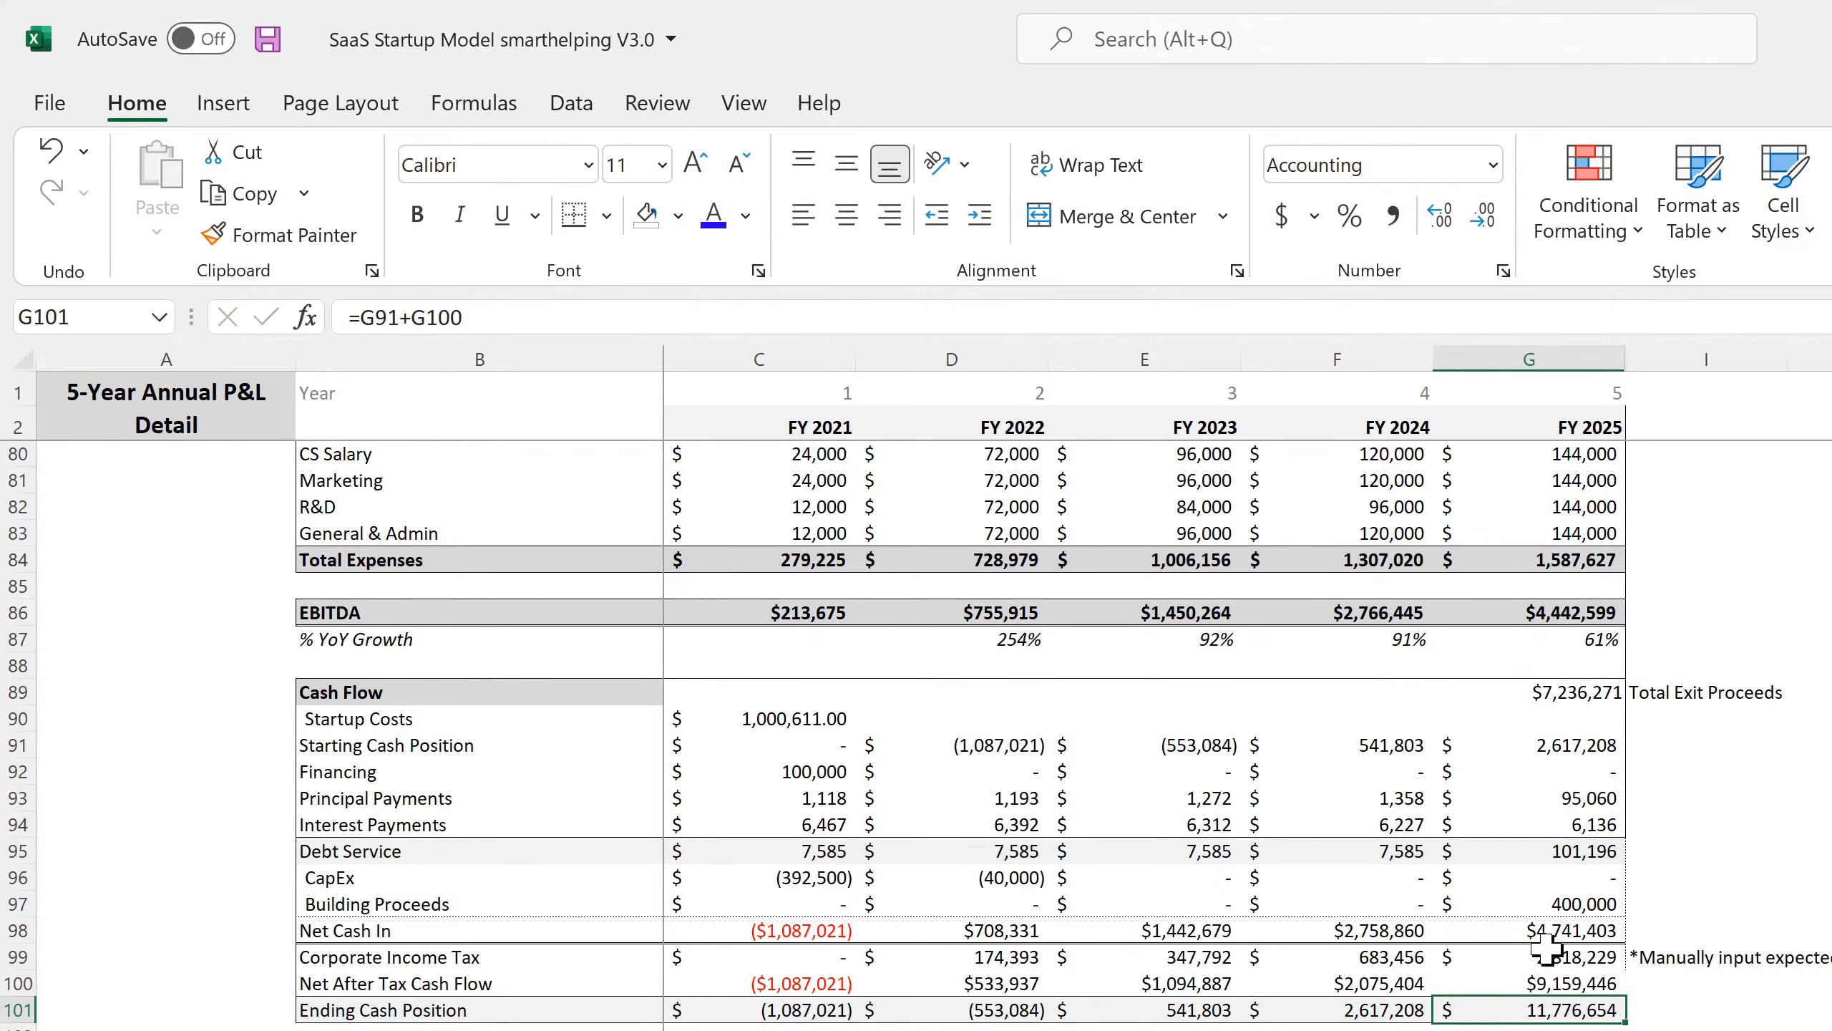
Review border options for the FY2025 tax and cash-flow cells, then save the workbook.
drag(1544, 957, 1541, 993)
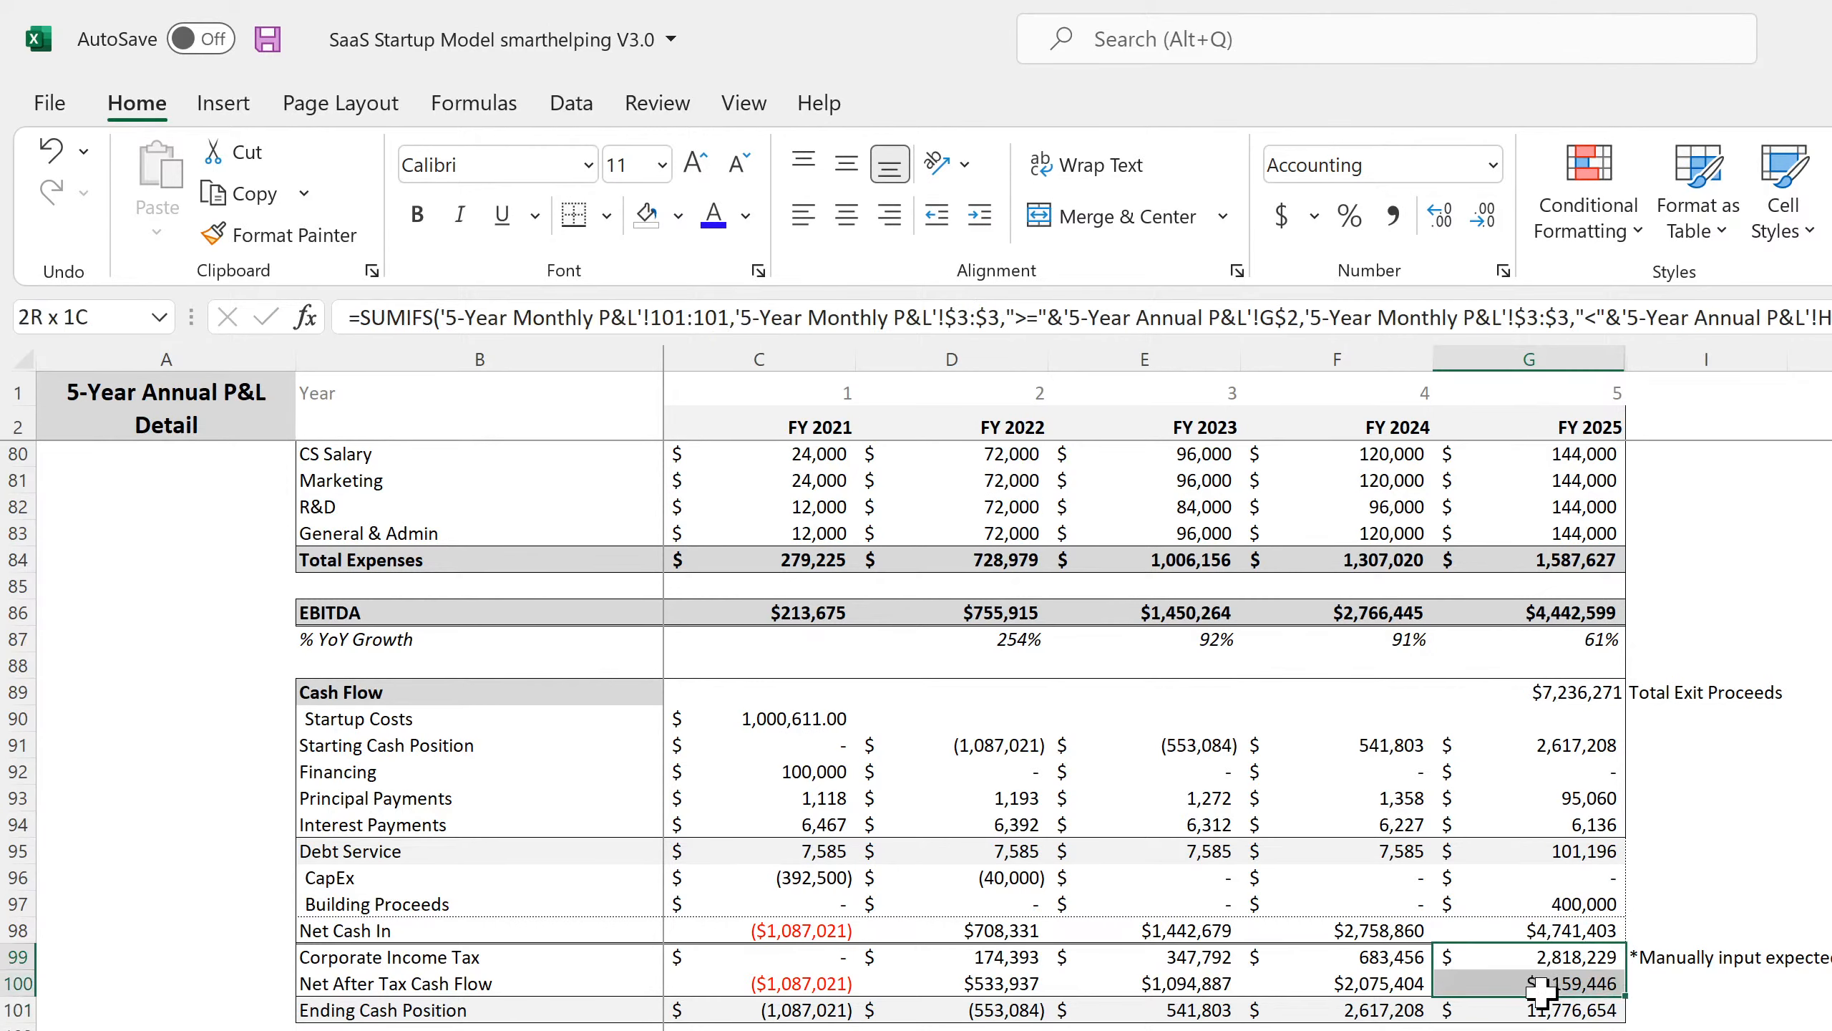
click(607, 214)
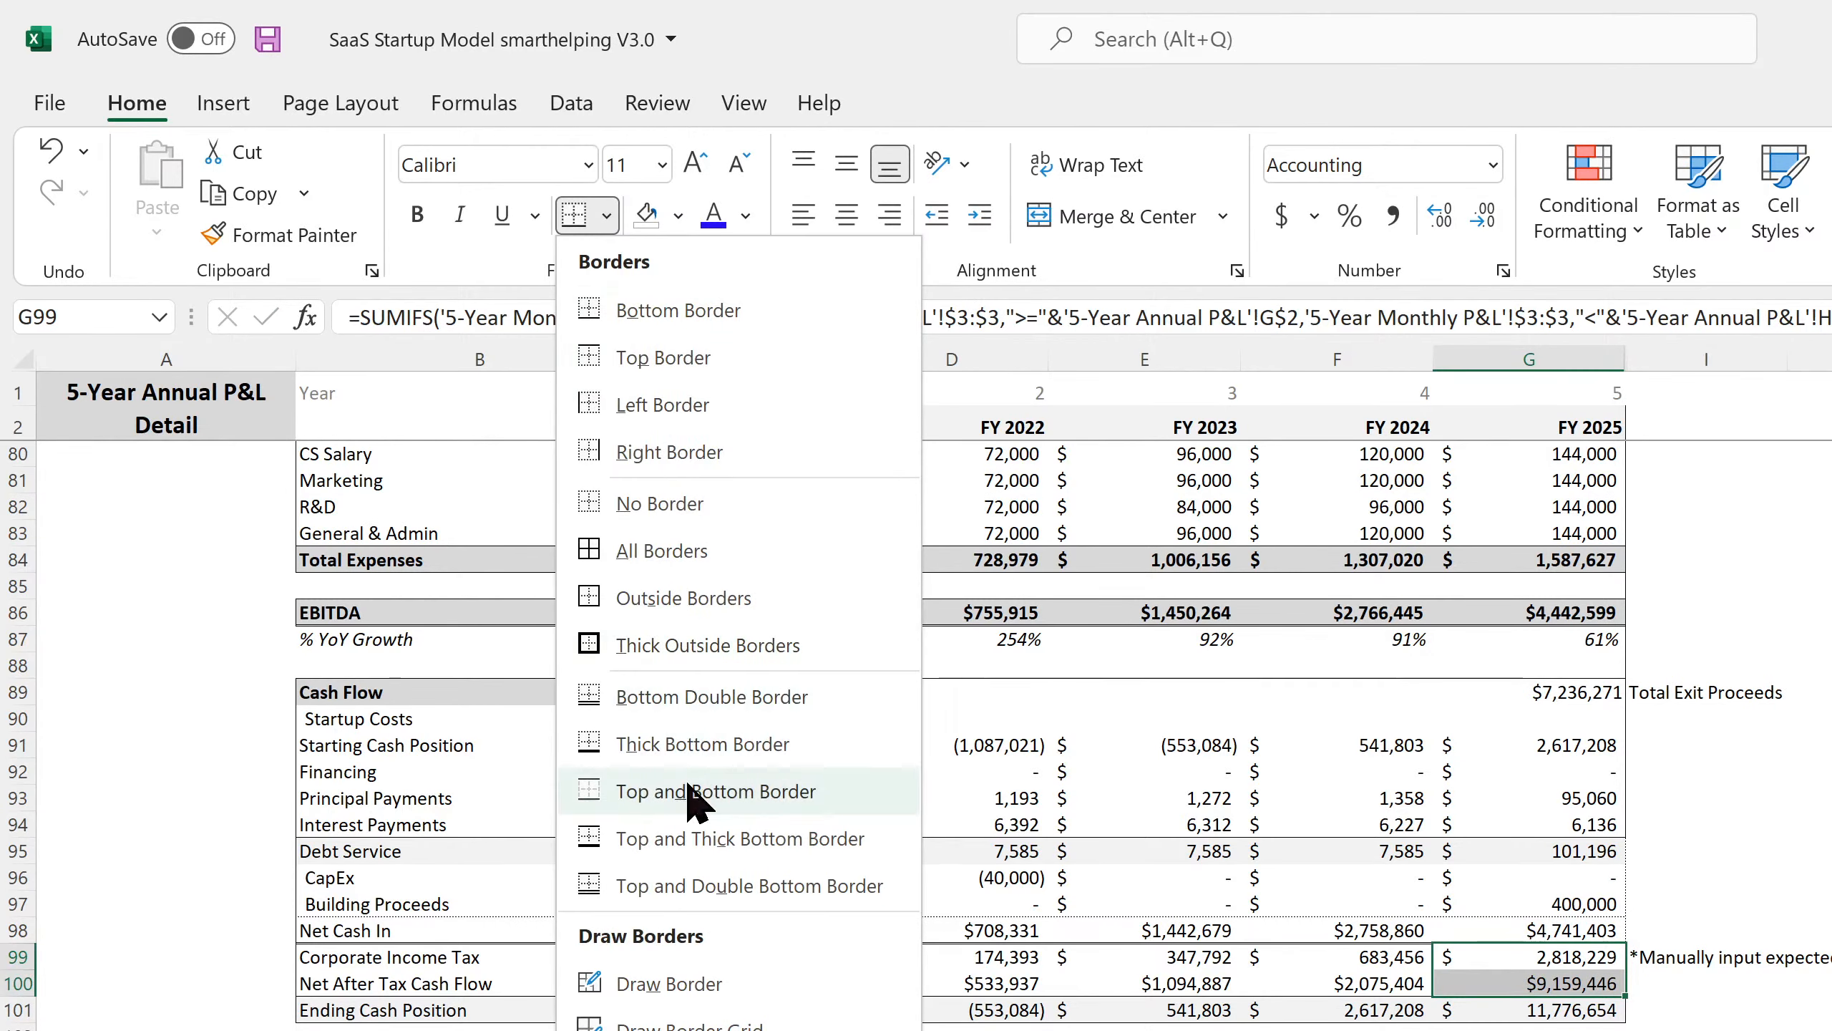
click(714, 452)
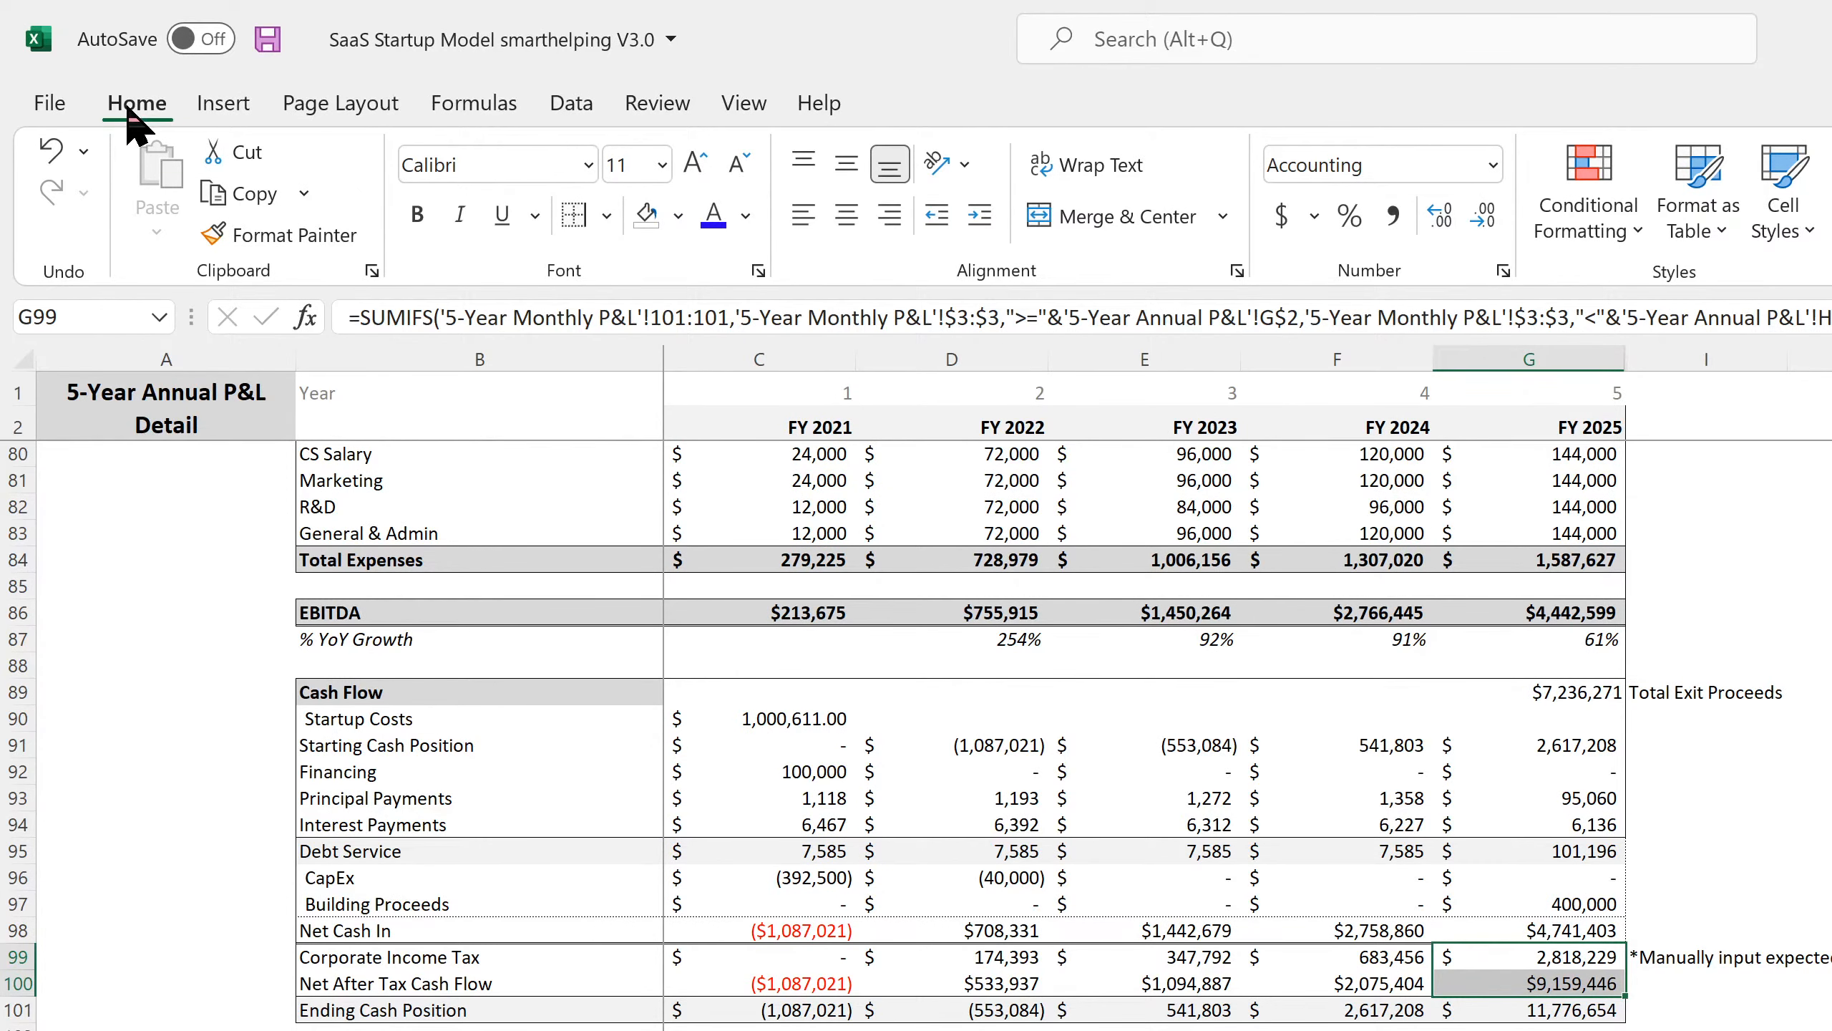
click(267, 39)
click(1677, 927)
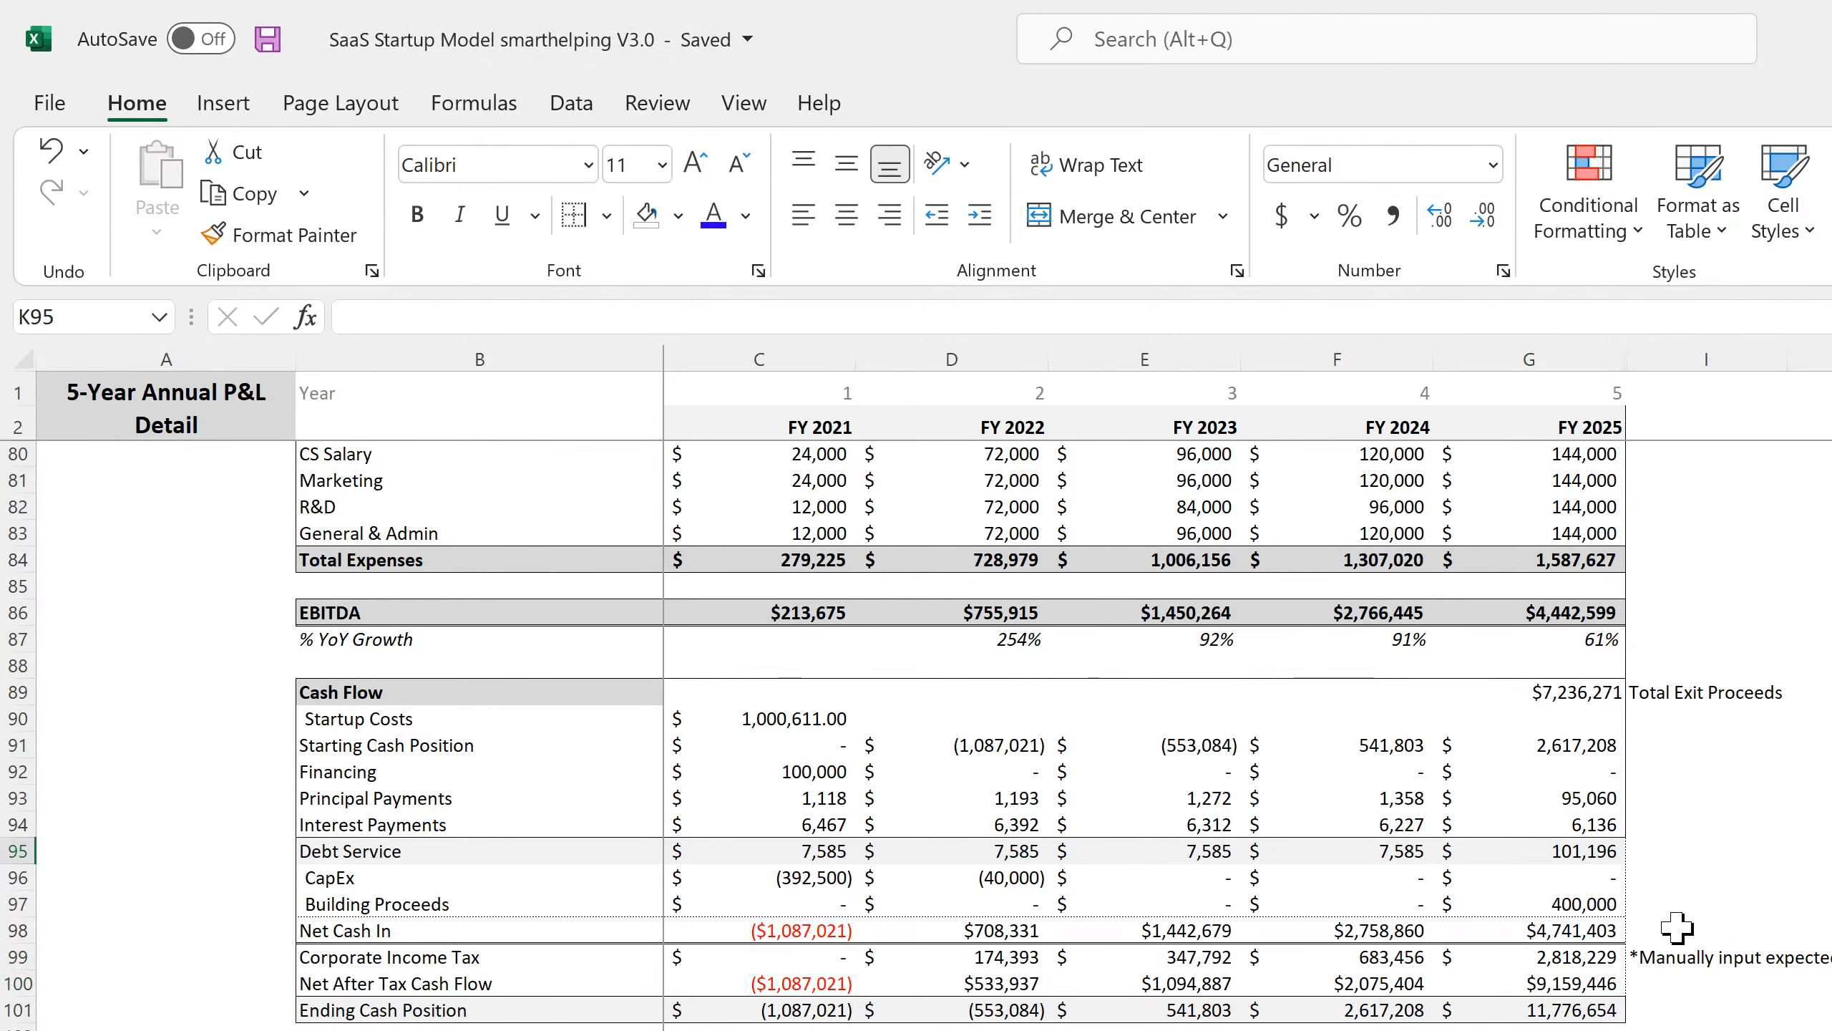
Check the FY2021 cash flow and ending cash cells, then show the 5-Year Monthly P&L Detail sheet.
click(1537, 983)
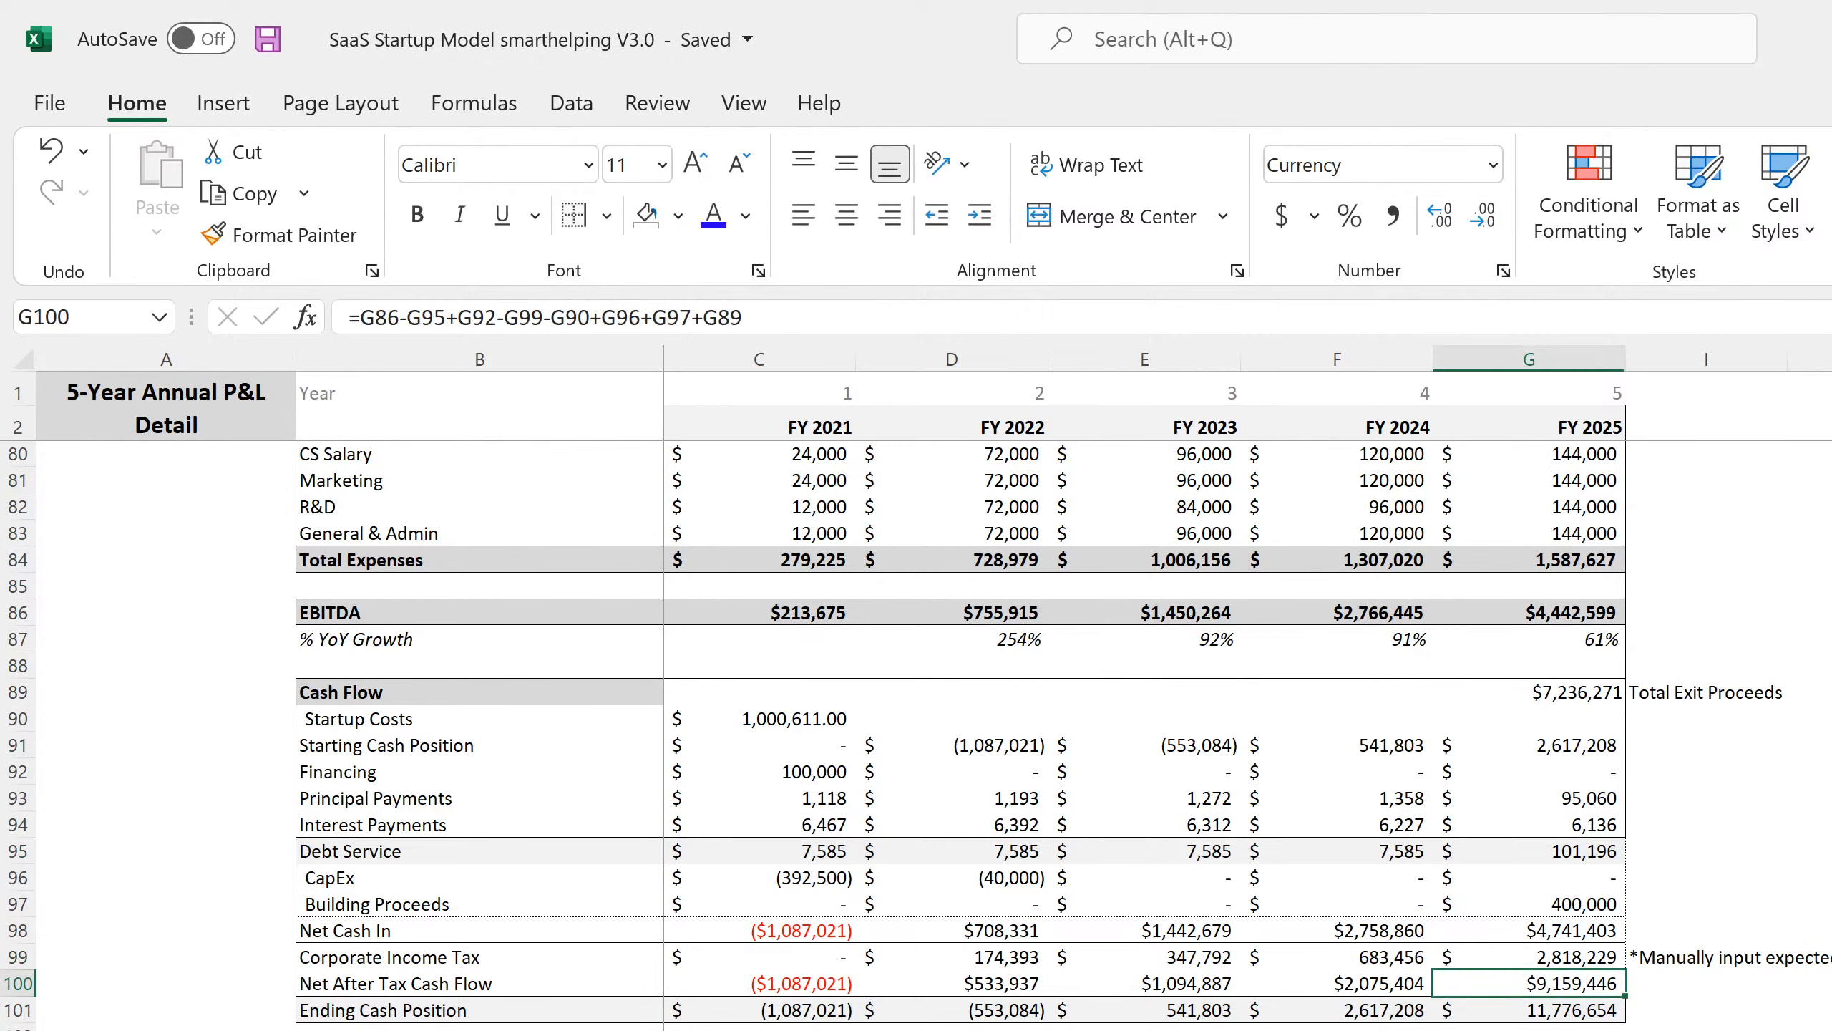
key(Left)
key(Left)
key(Left)
key(Left)
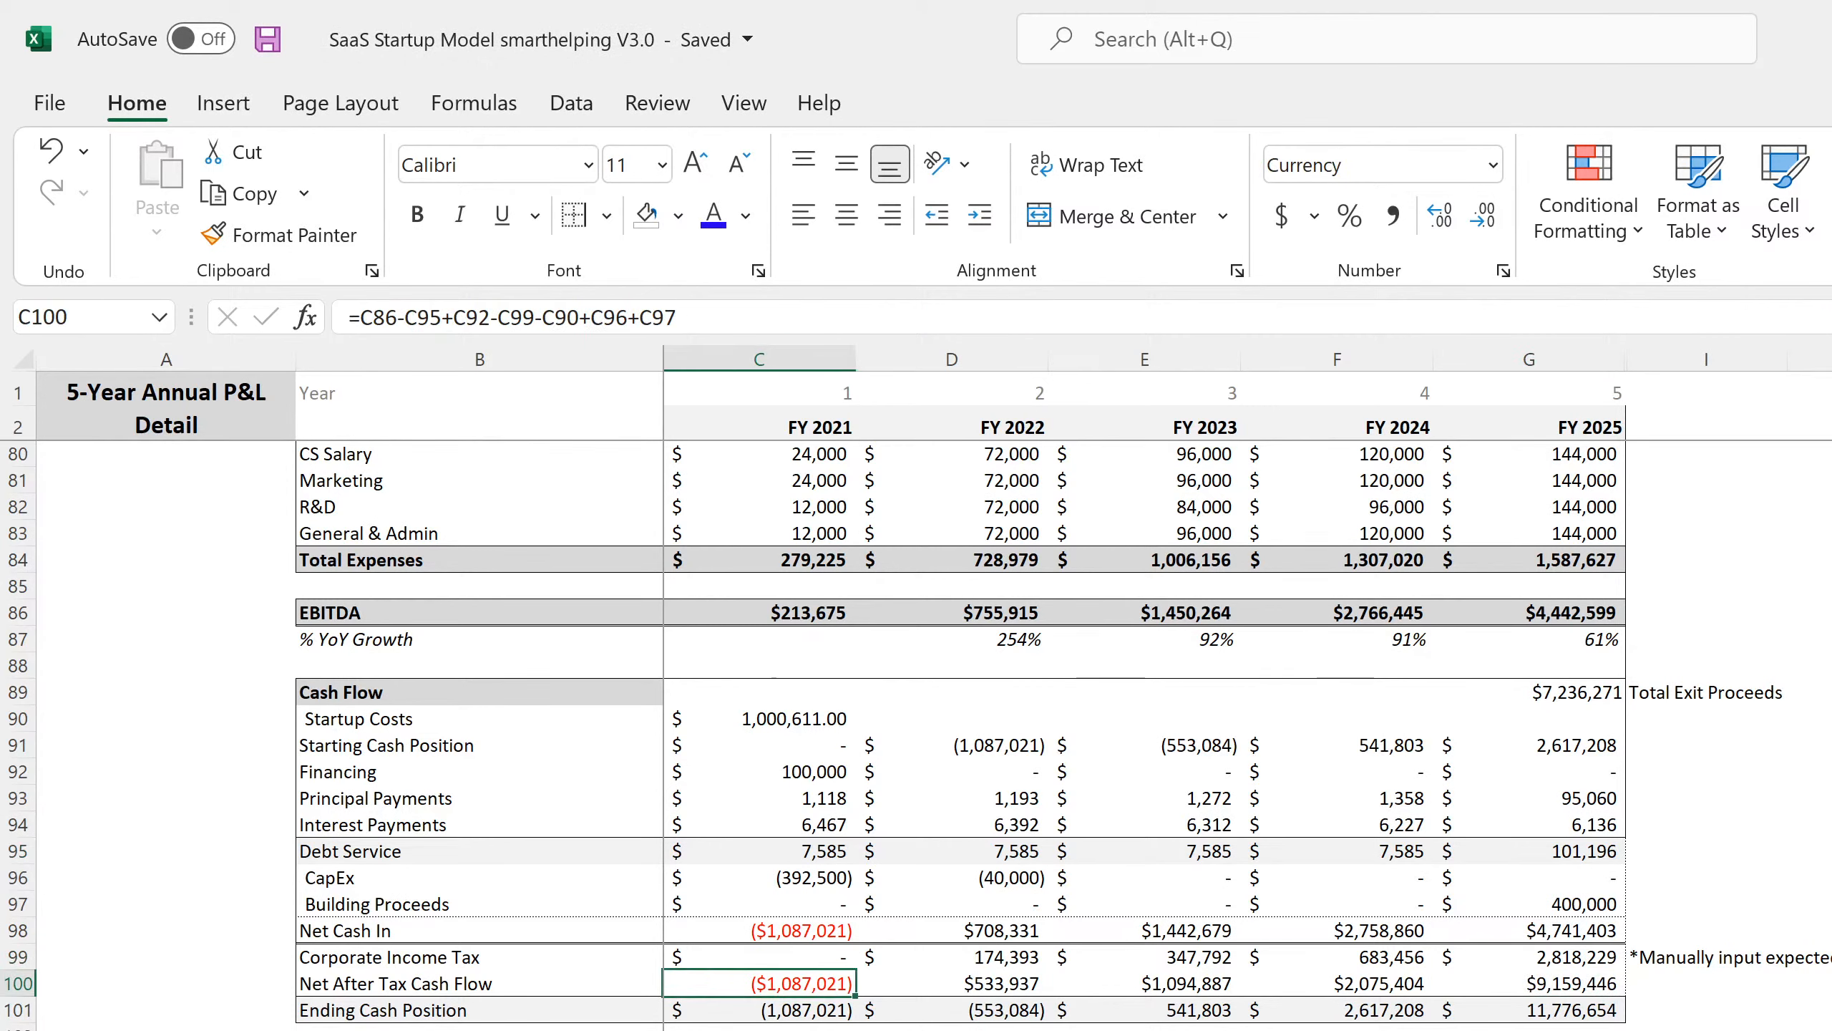
key(Down)
key(Right)
key(Right)
key(Right)
key(Right)
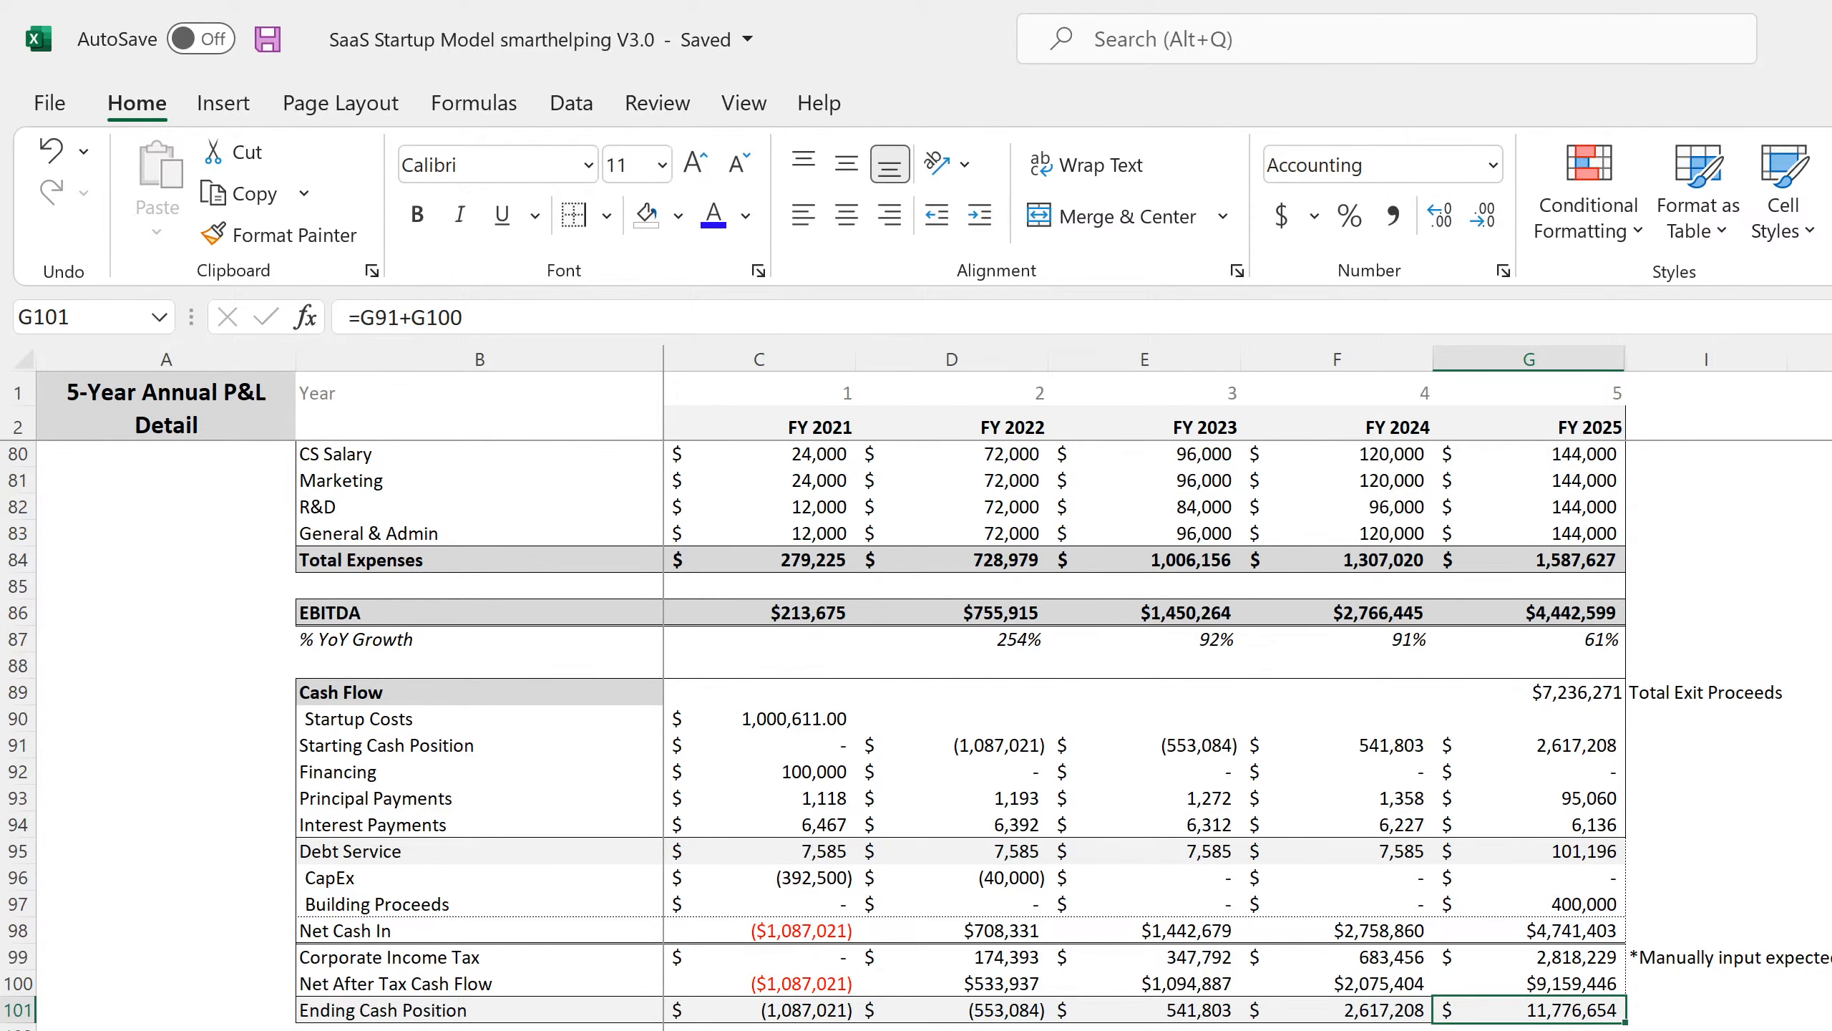
key(ctrl+Page_Up)
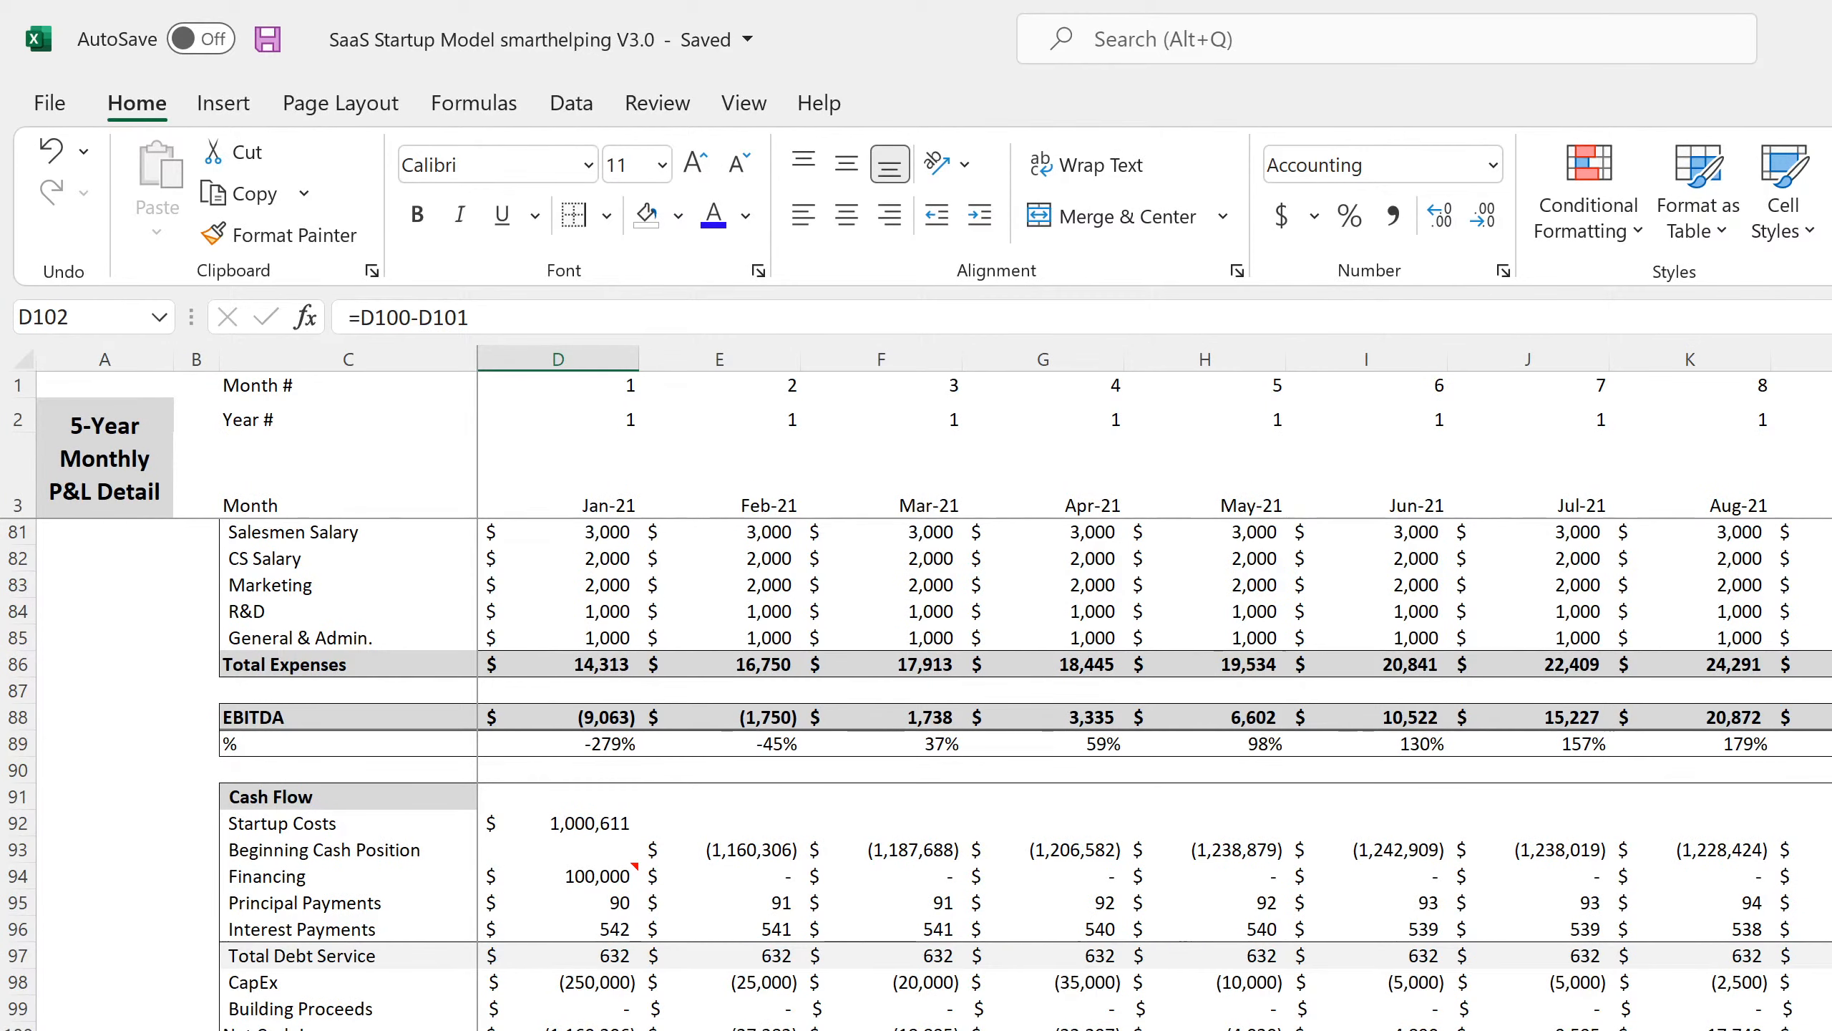
Inspect the Dec-25 and Nov-25 row 102 formulas on the monthly sheet.
scroll(1154, 693, right, 20)
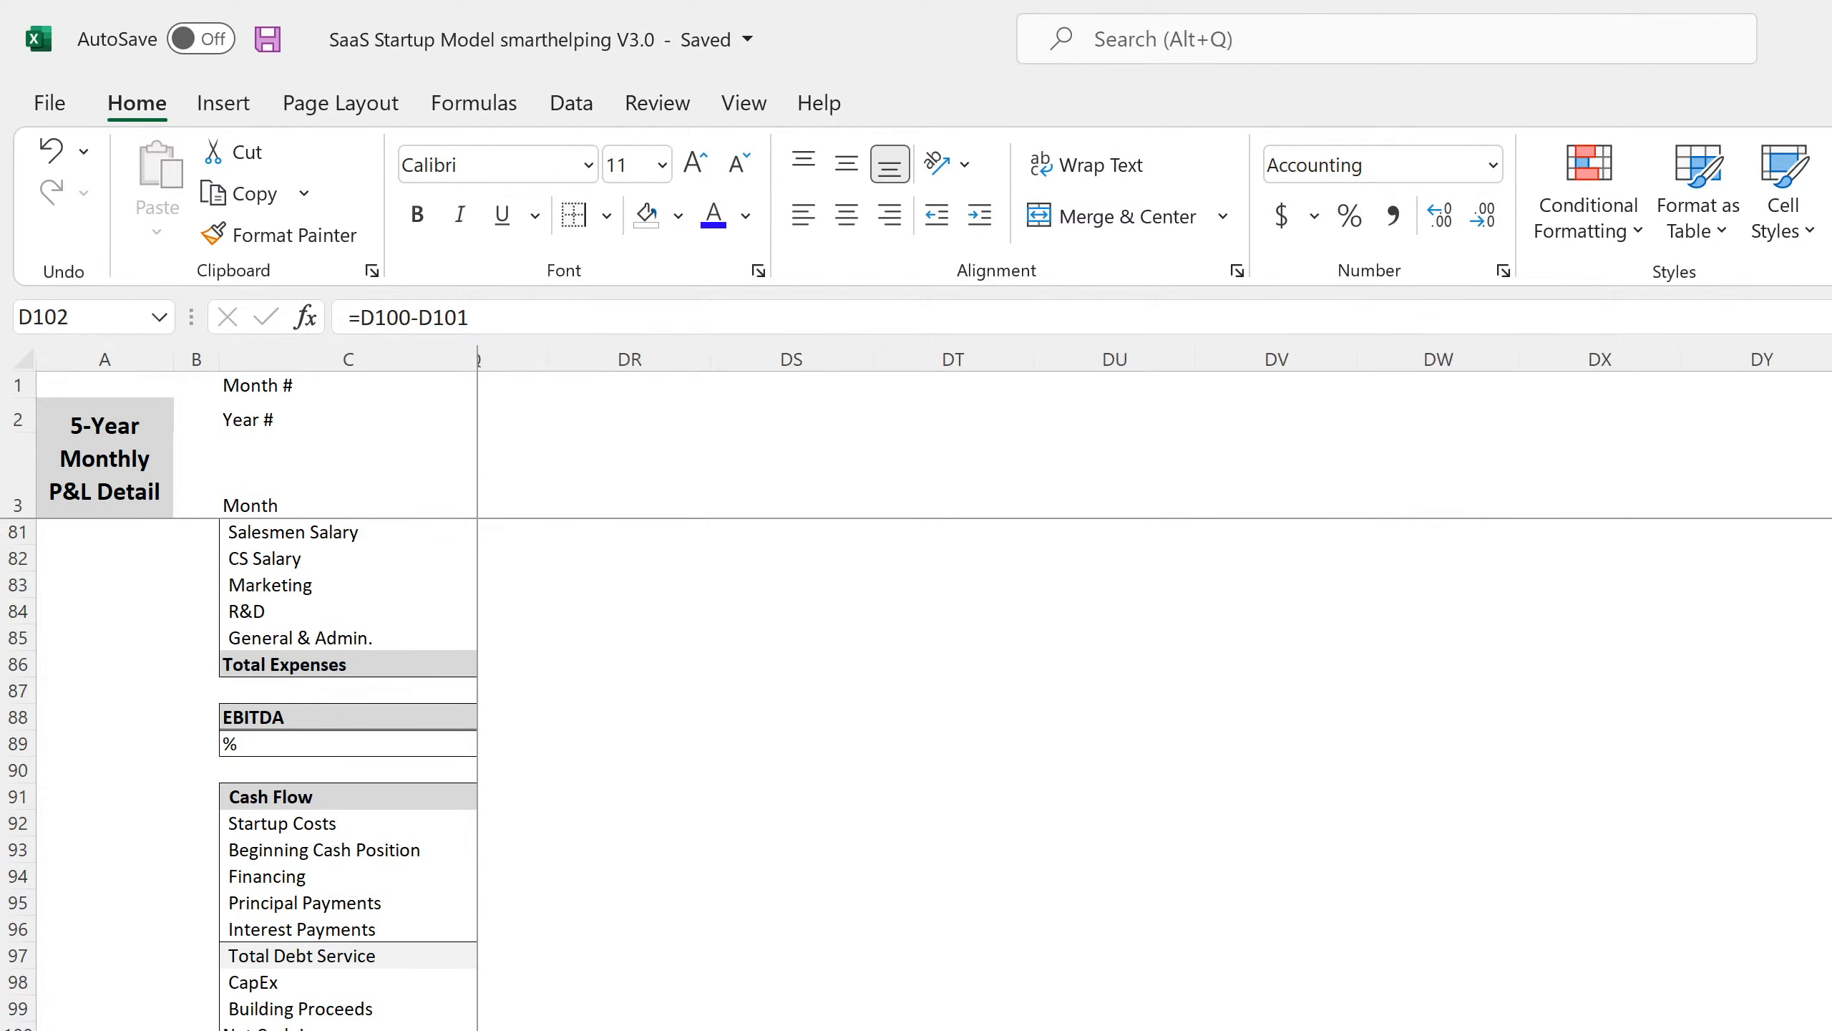
scroll(1155, 693, left, 12)
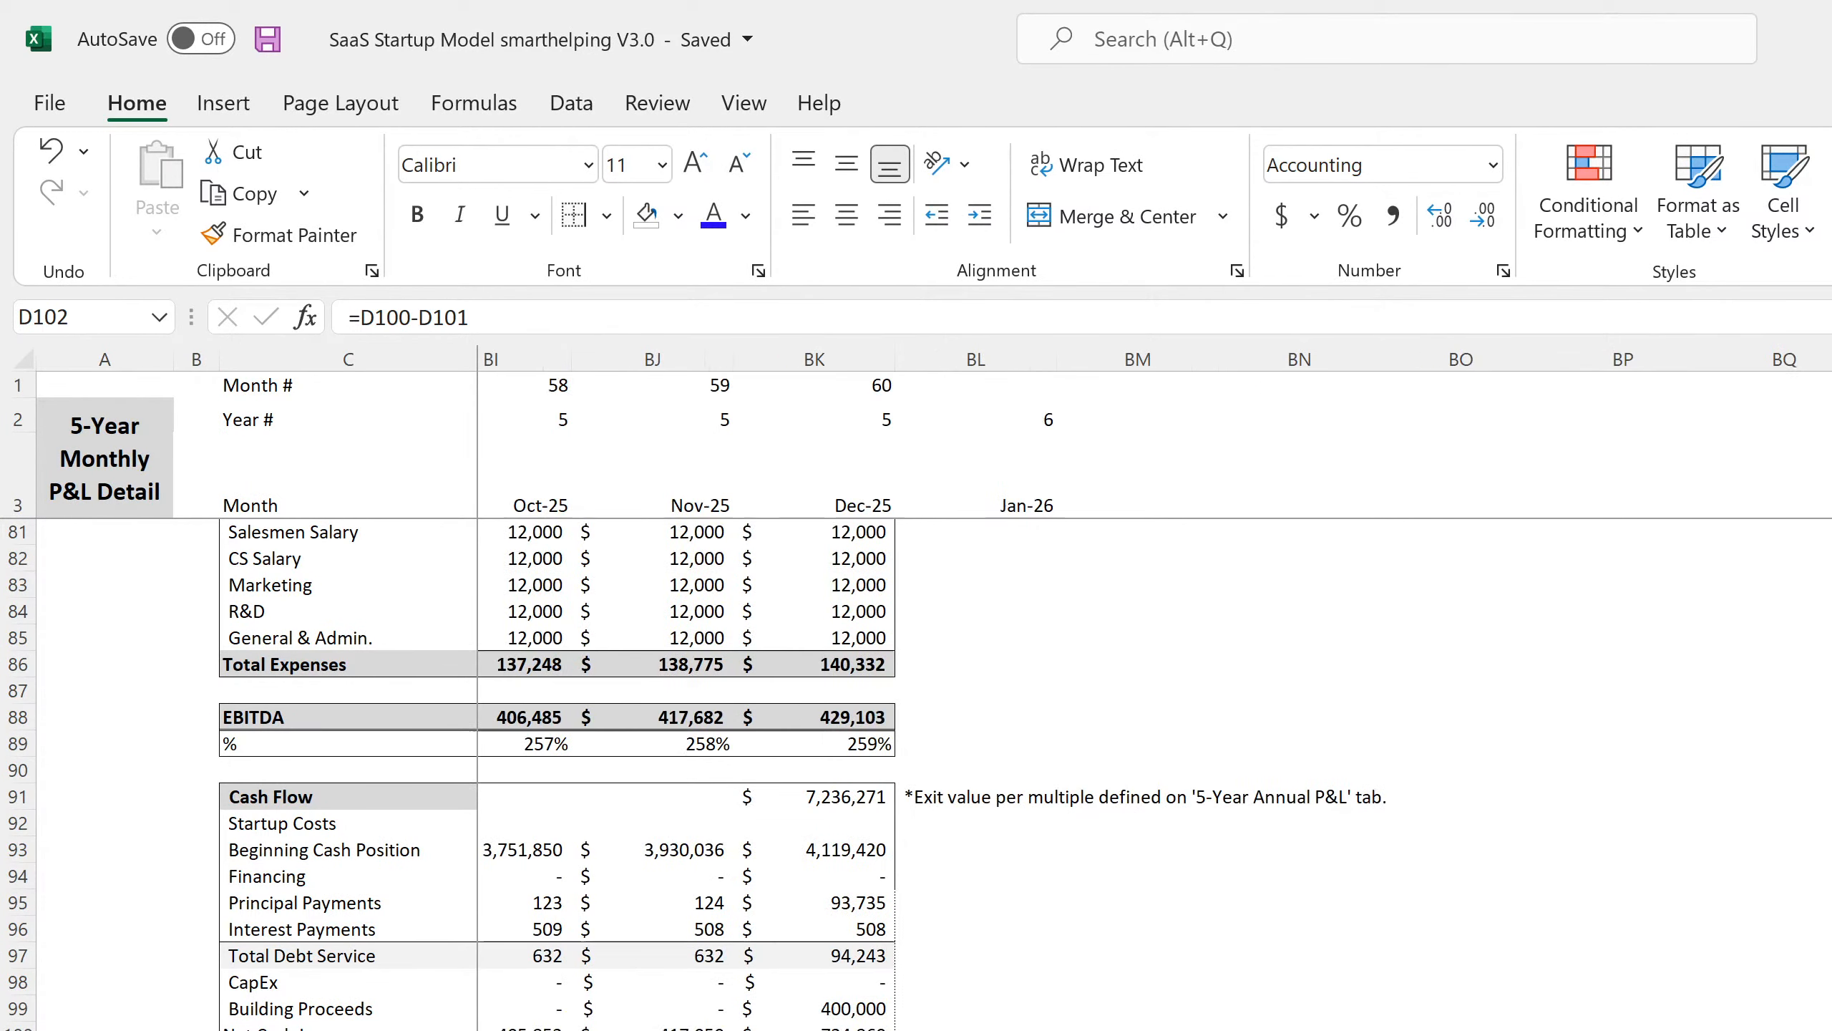
scroll(1155, 693, left, 7)
scroll(1154, 693, right, 5)
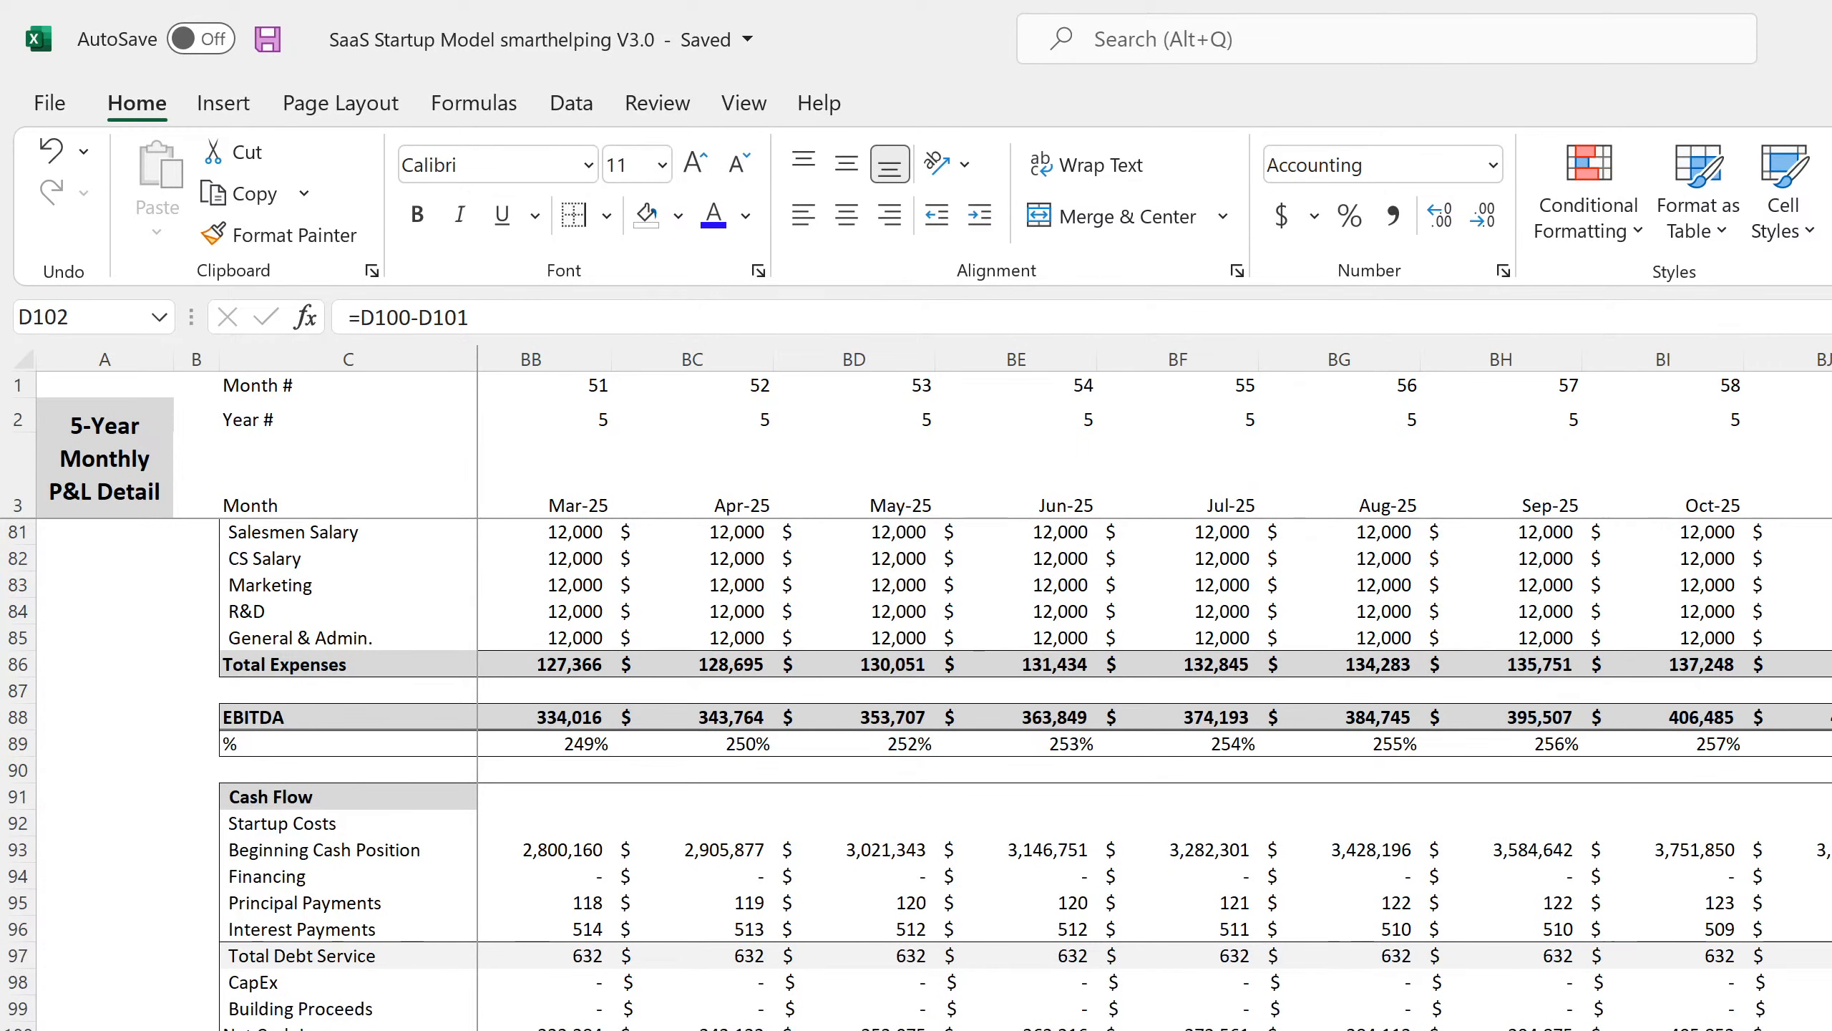
click(1831, 1030)
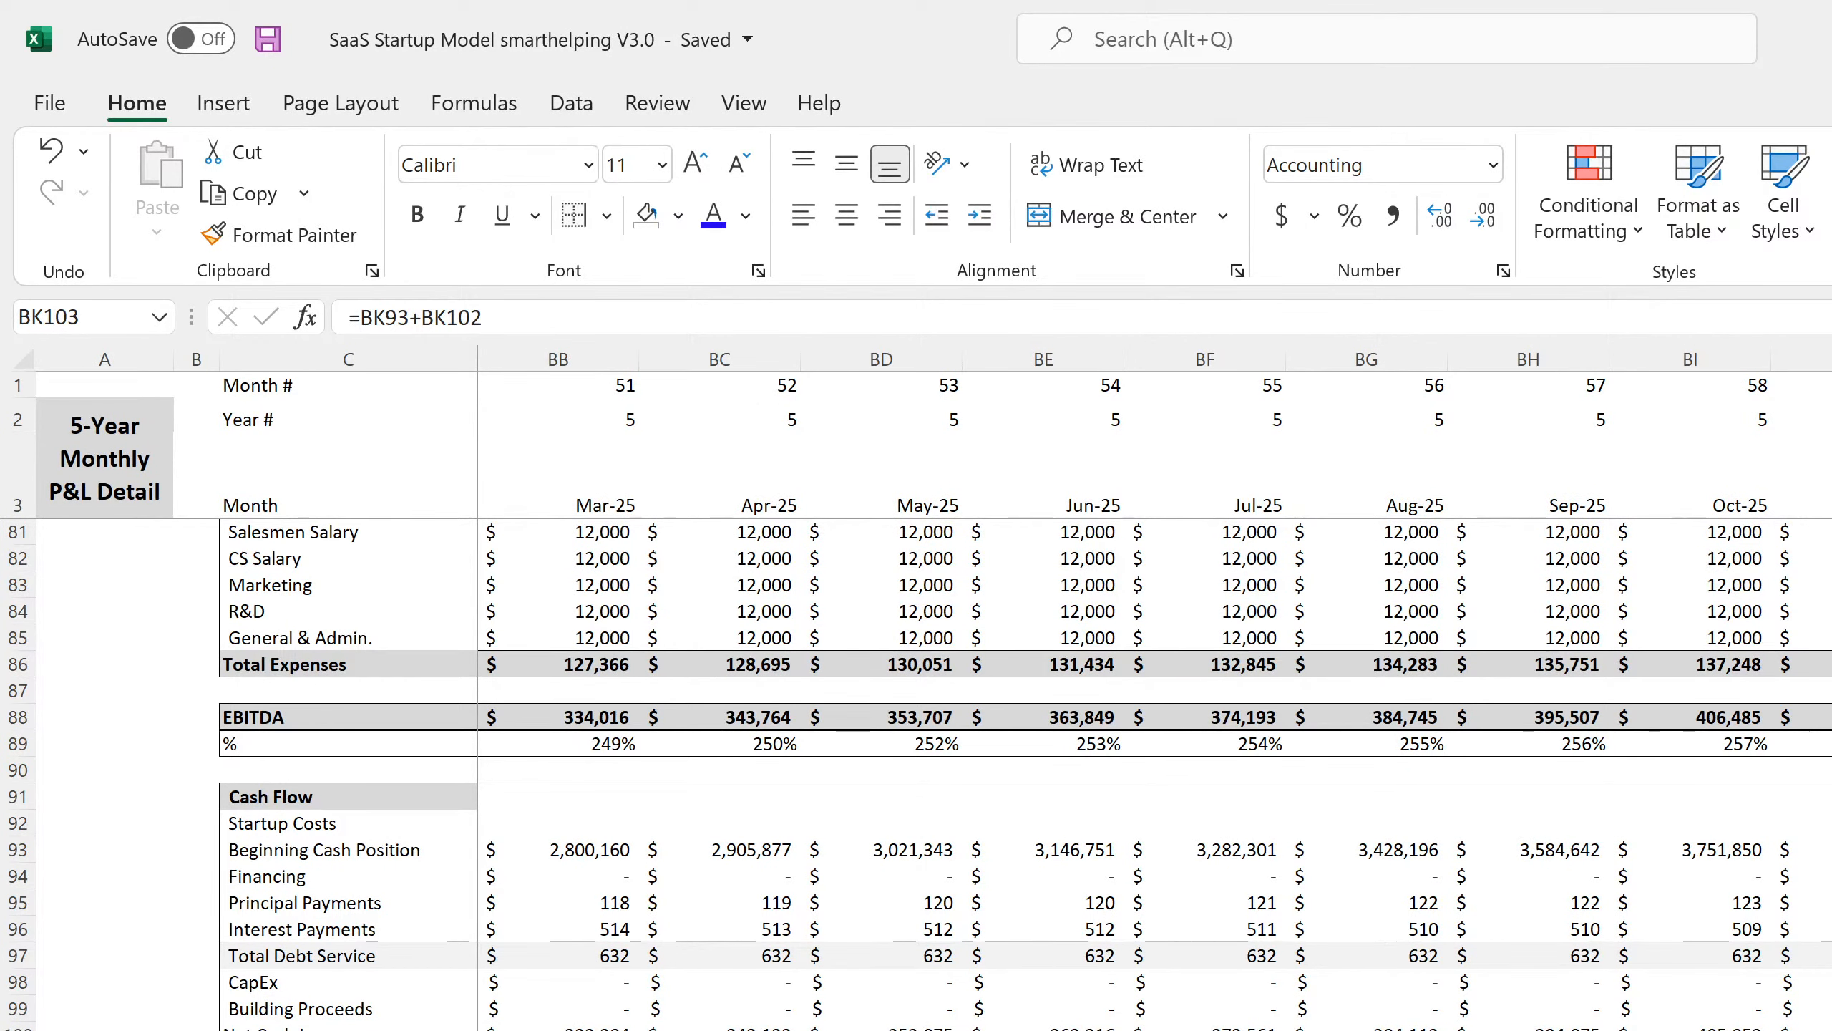
key(Up)
key(F2)
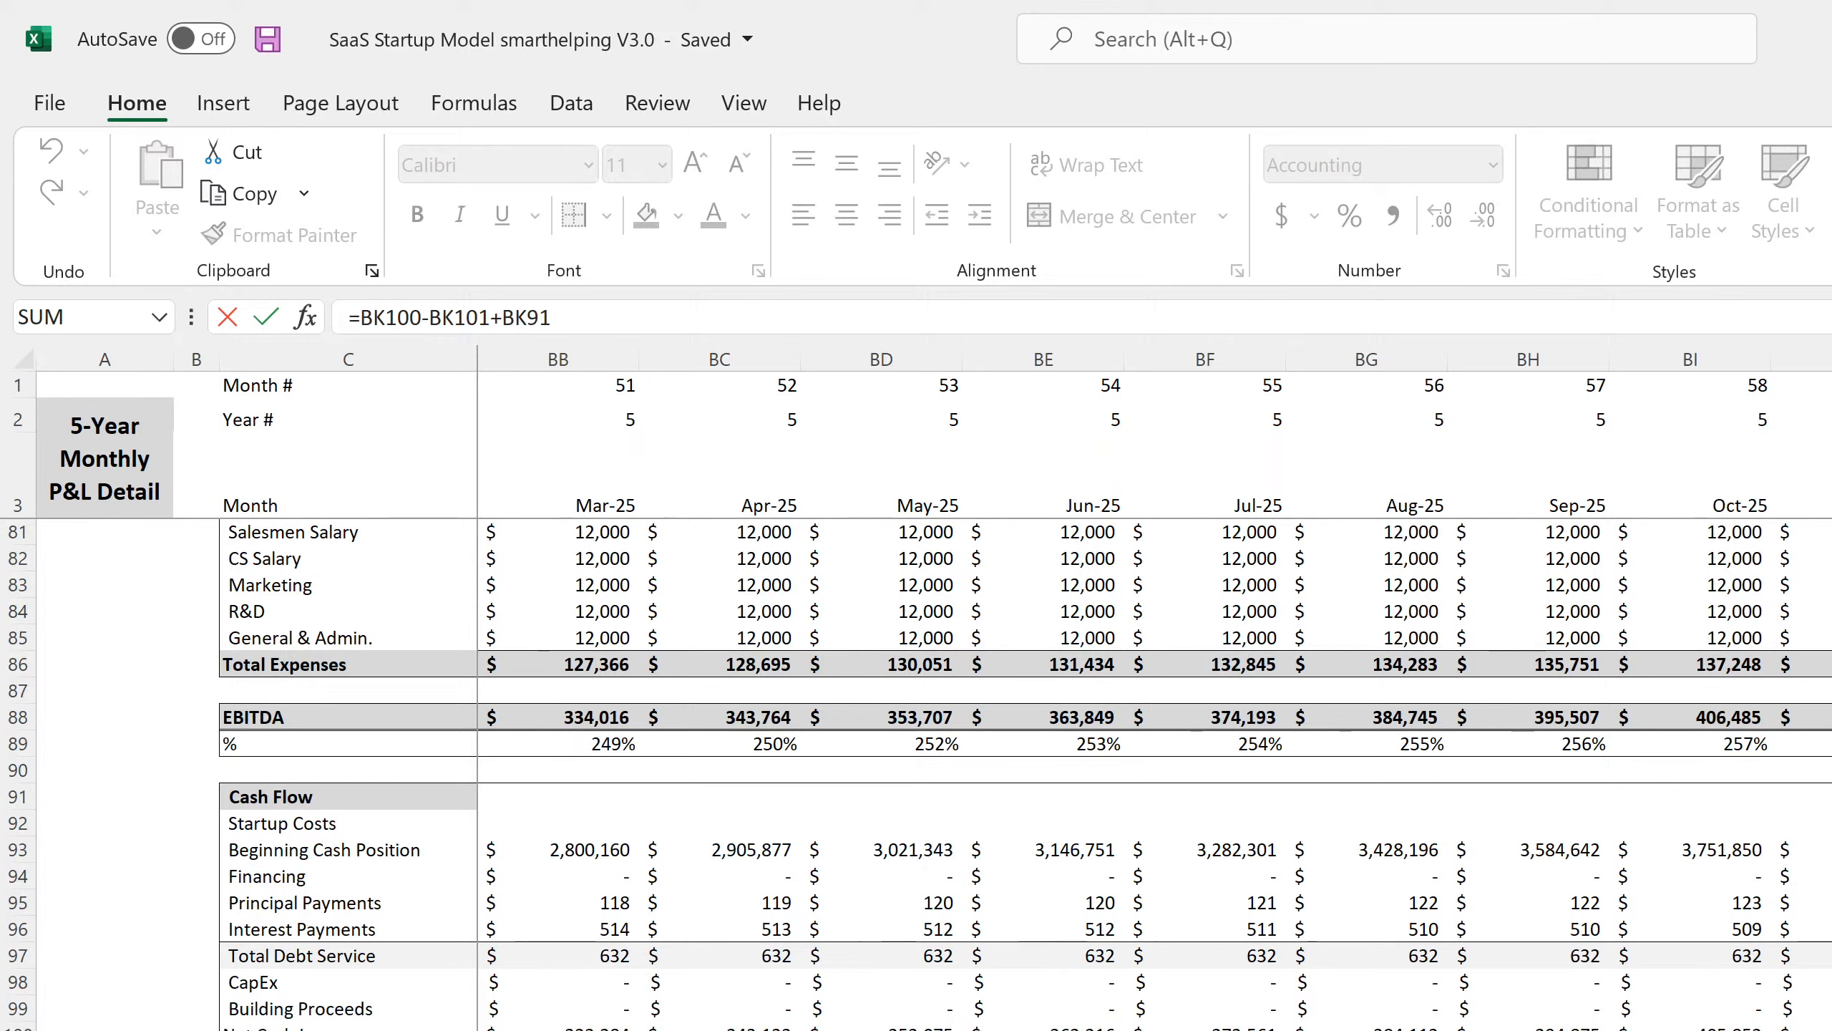
key(Return)
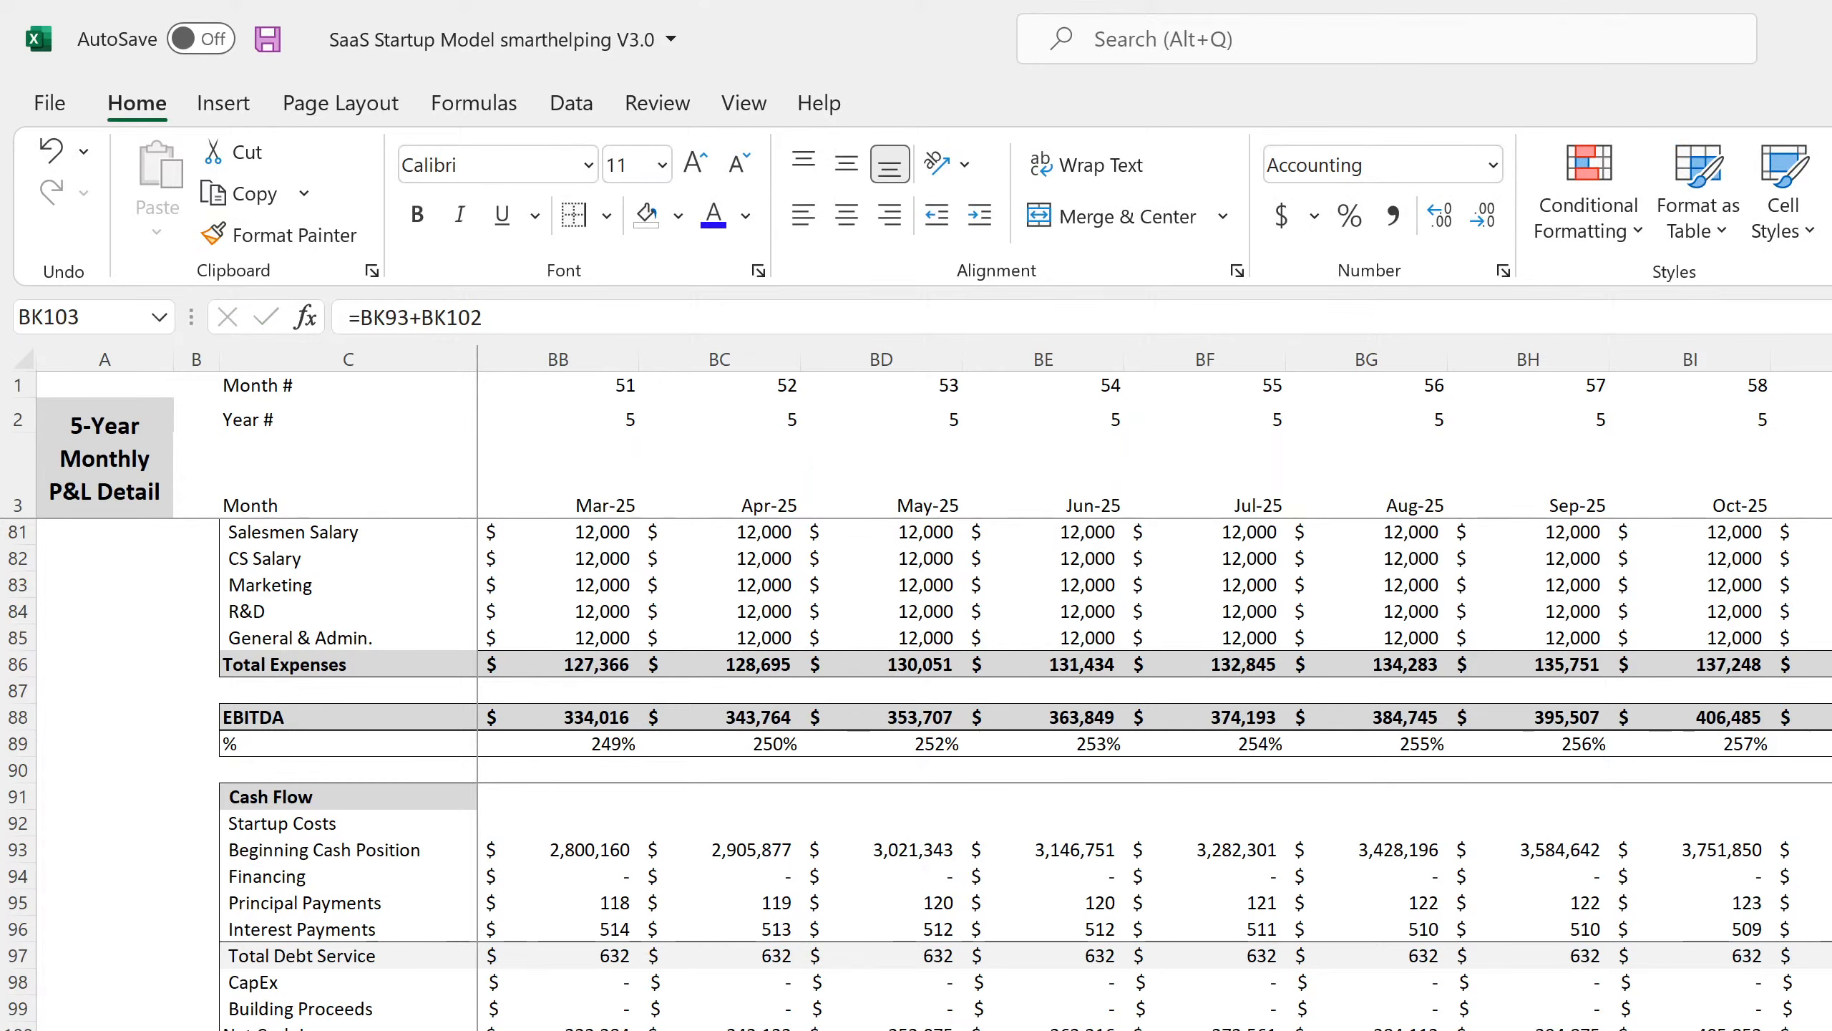
key(Up)
key(Left)
key(F2)
key(Return)
Inspect the Nov-25 and Dec-25 row 100 formulas.
key(Up)
key(Up)
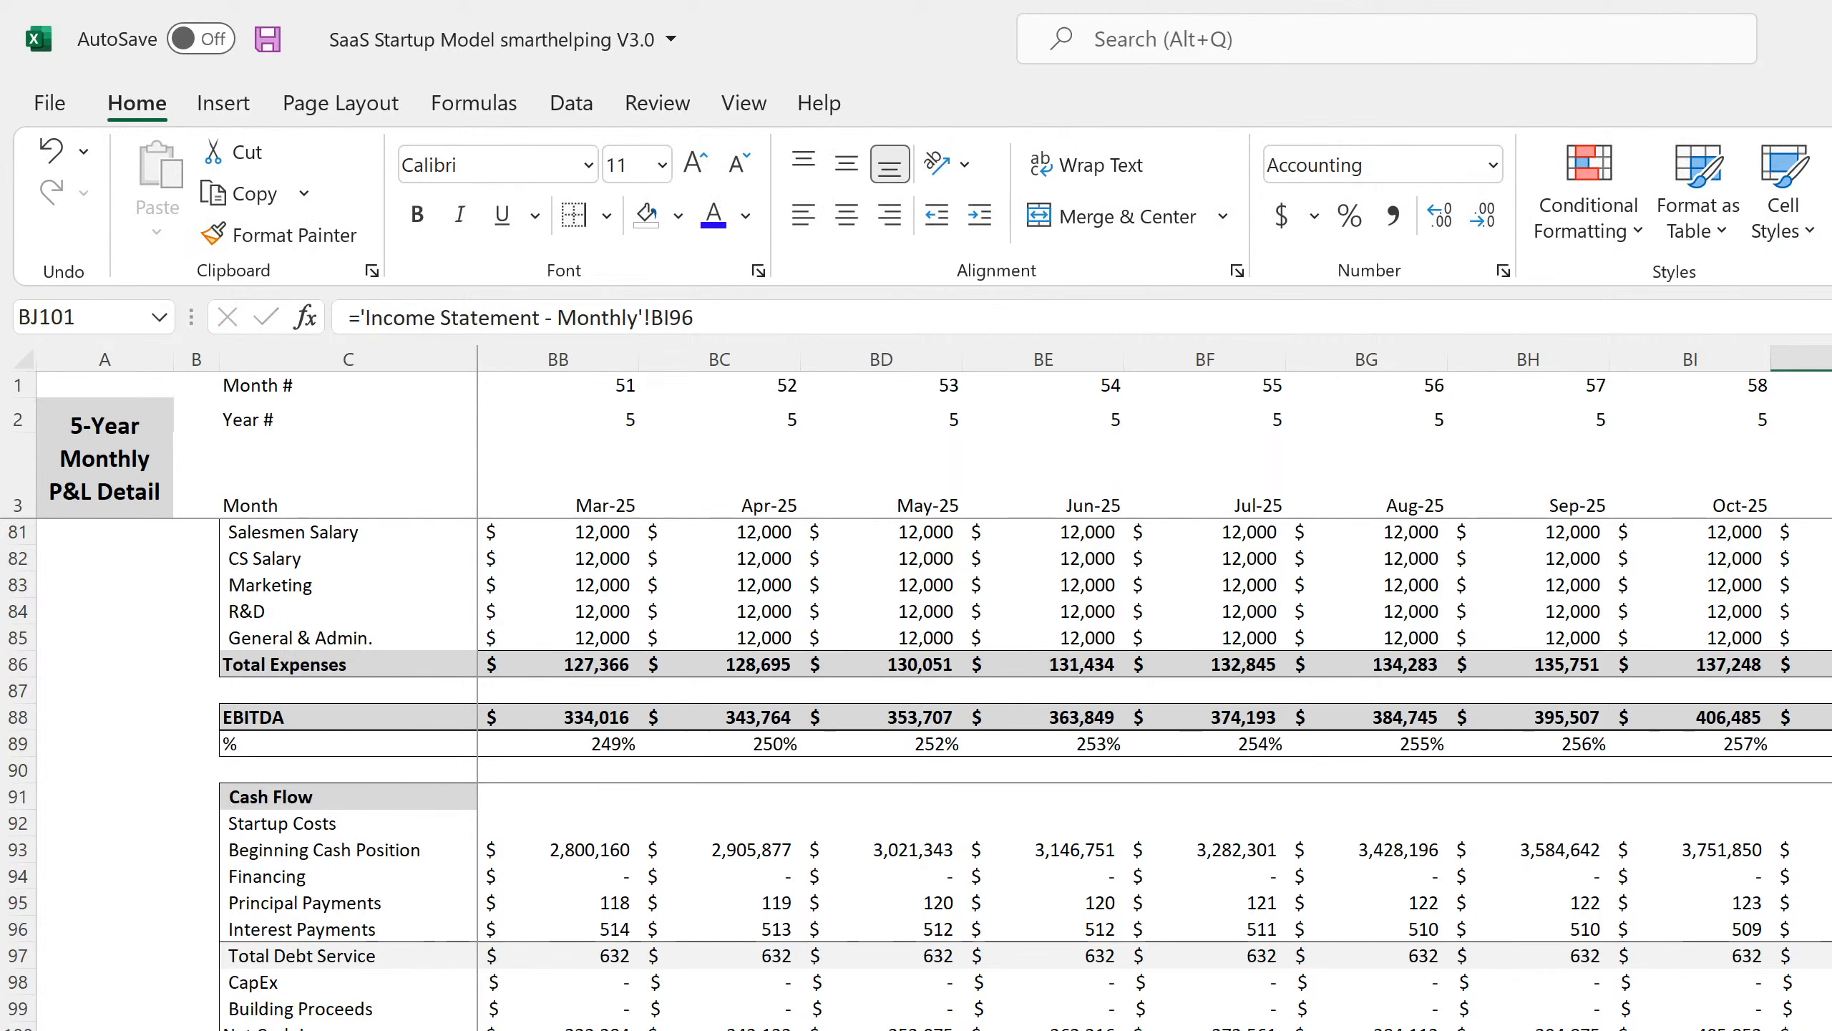
key(Up)
key(F2)
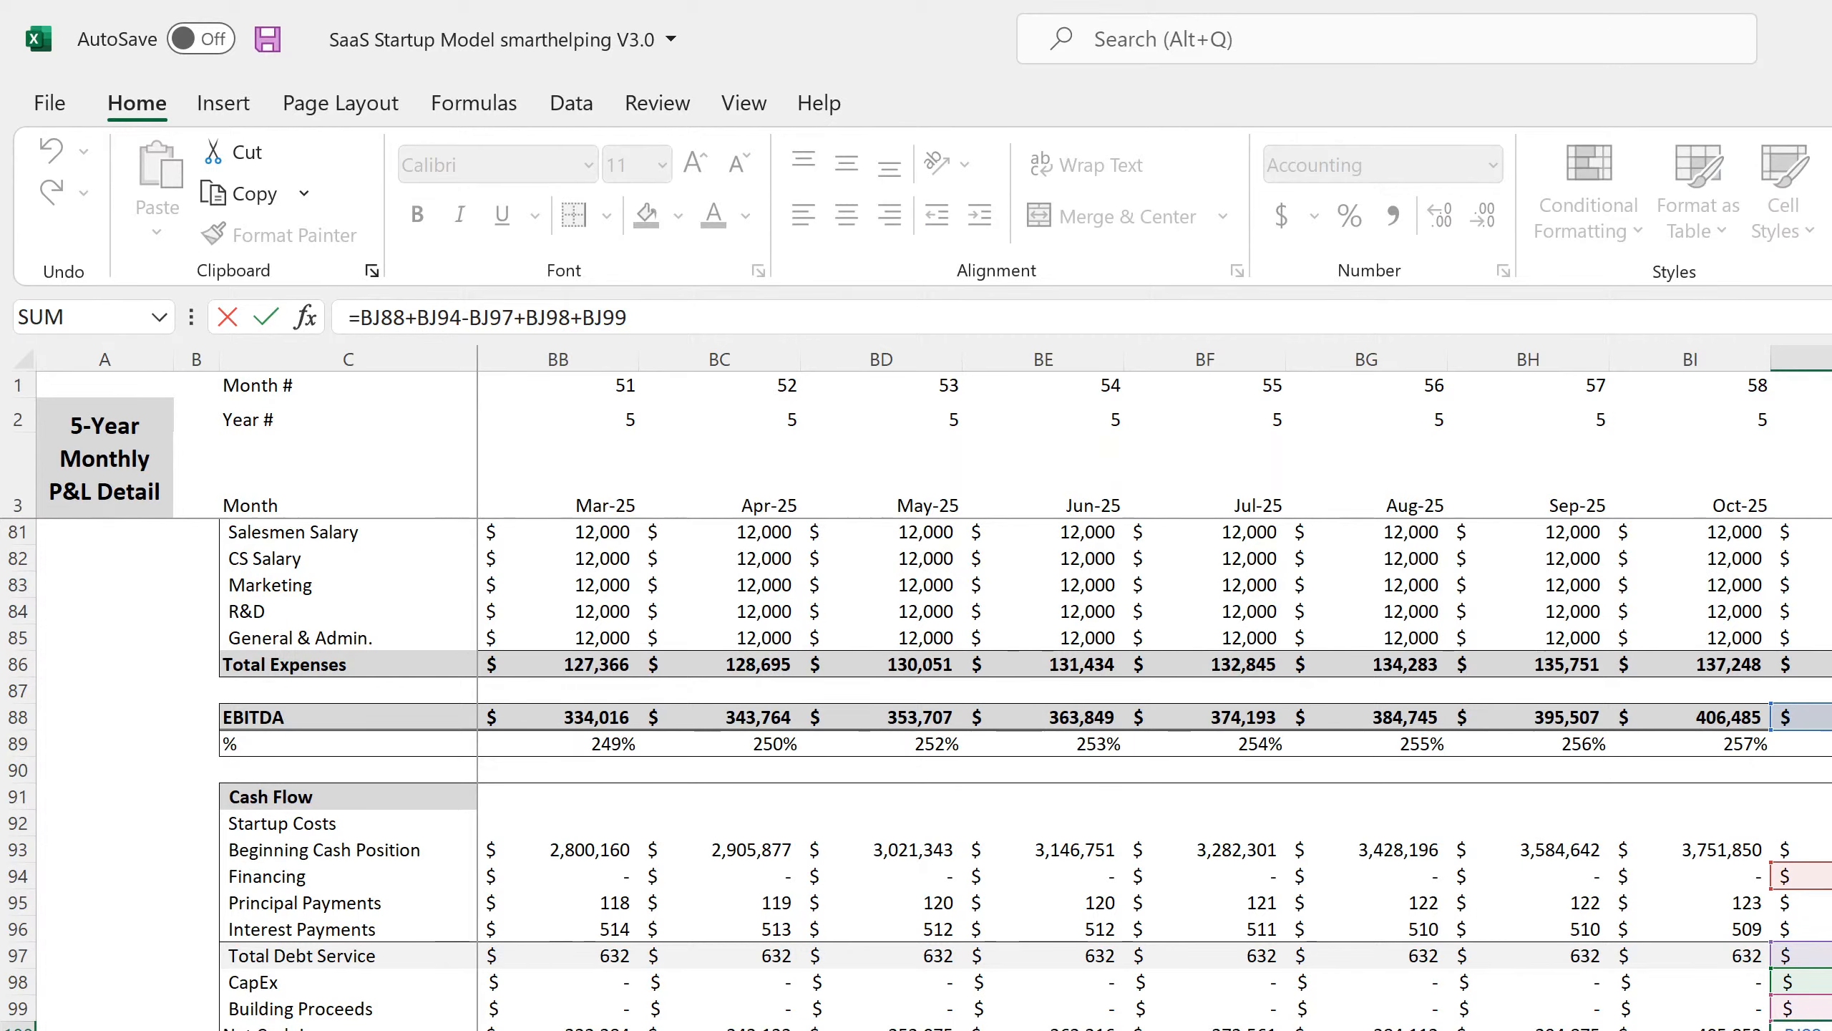
key(Return)
key(Up)
key(Right)
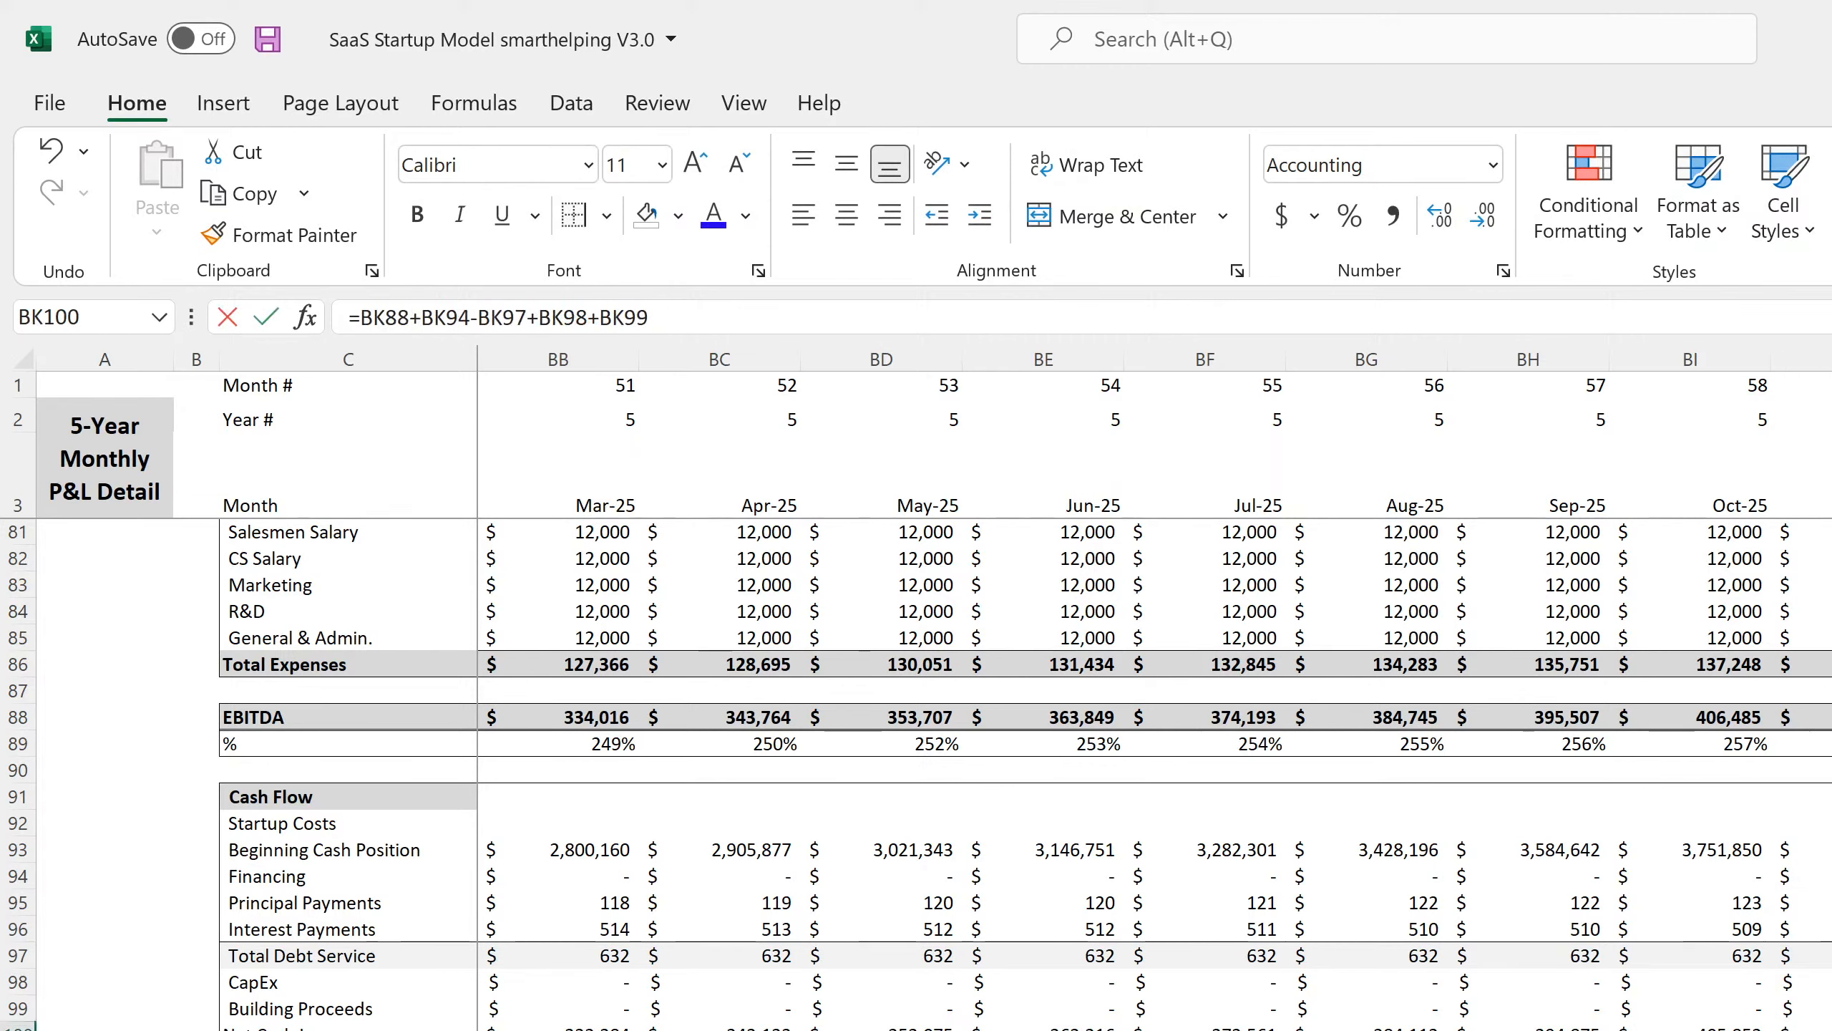
key(F2)
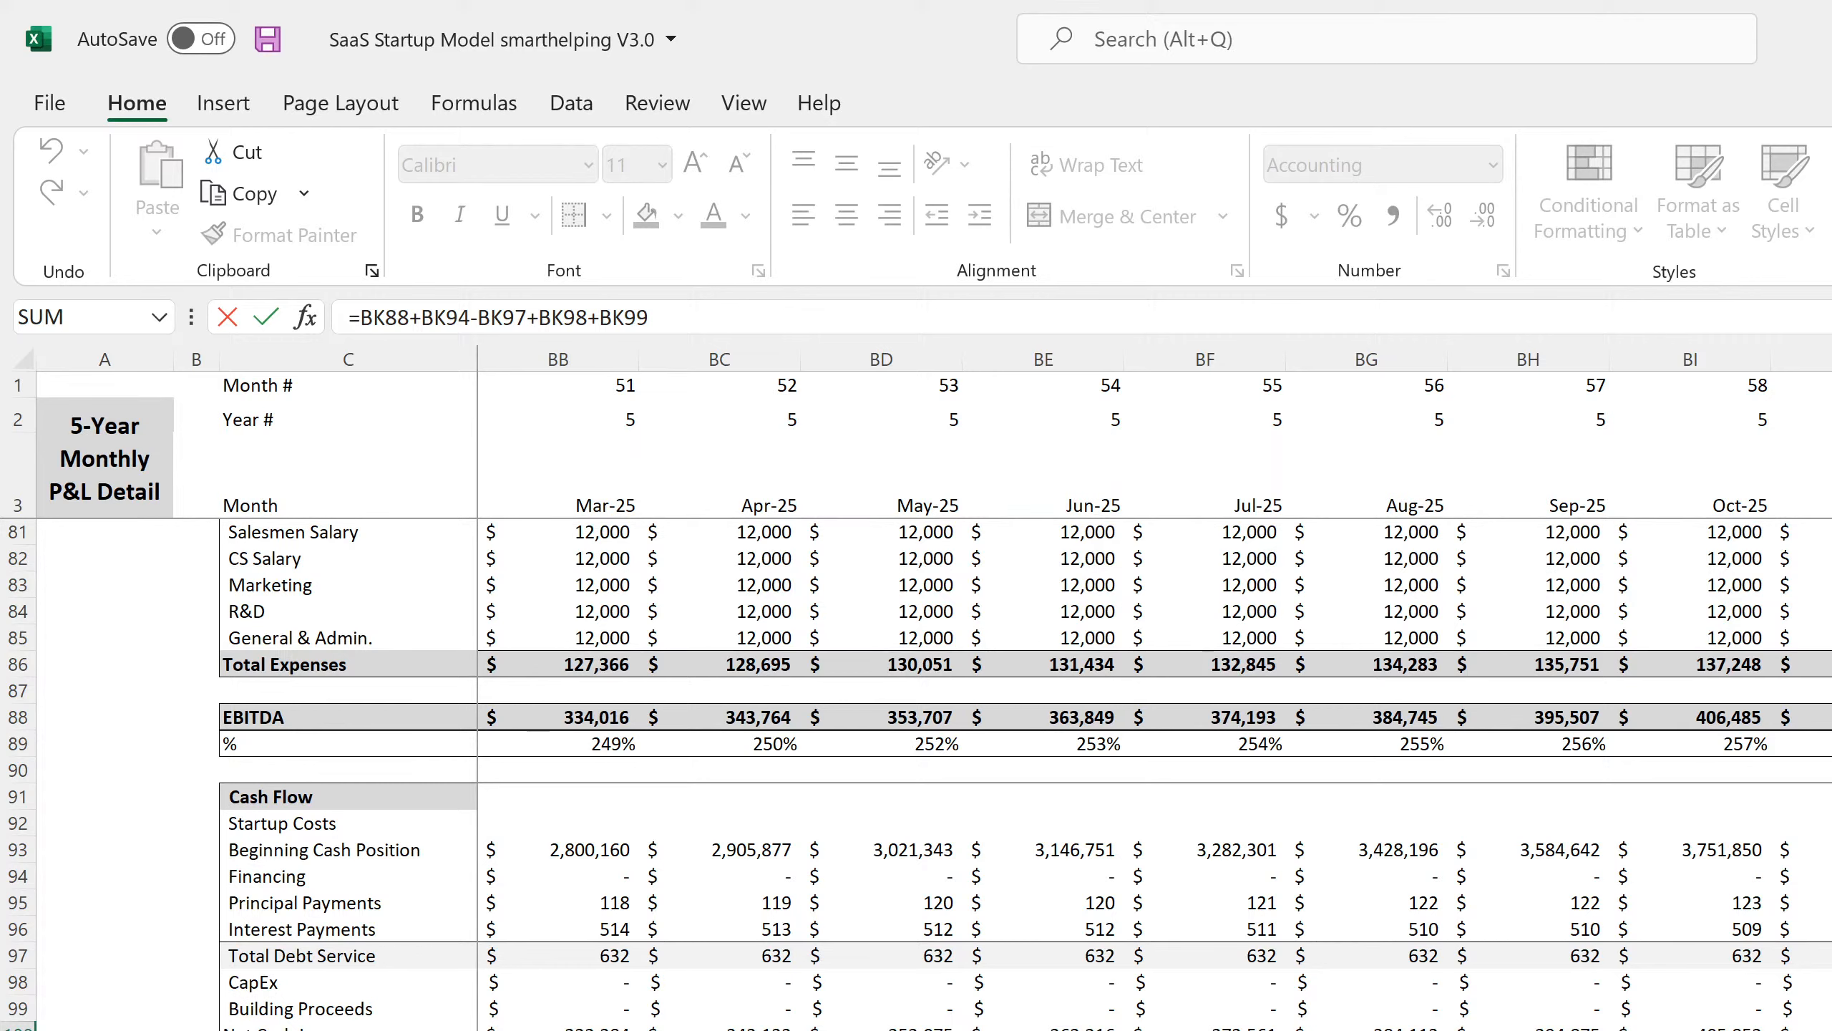
key(Return)
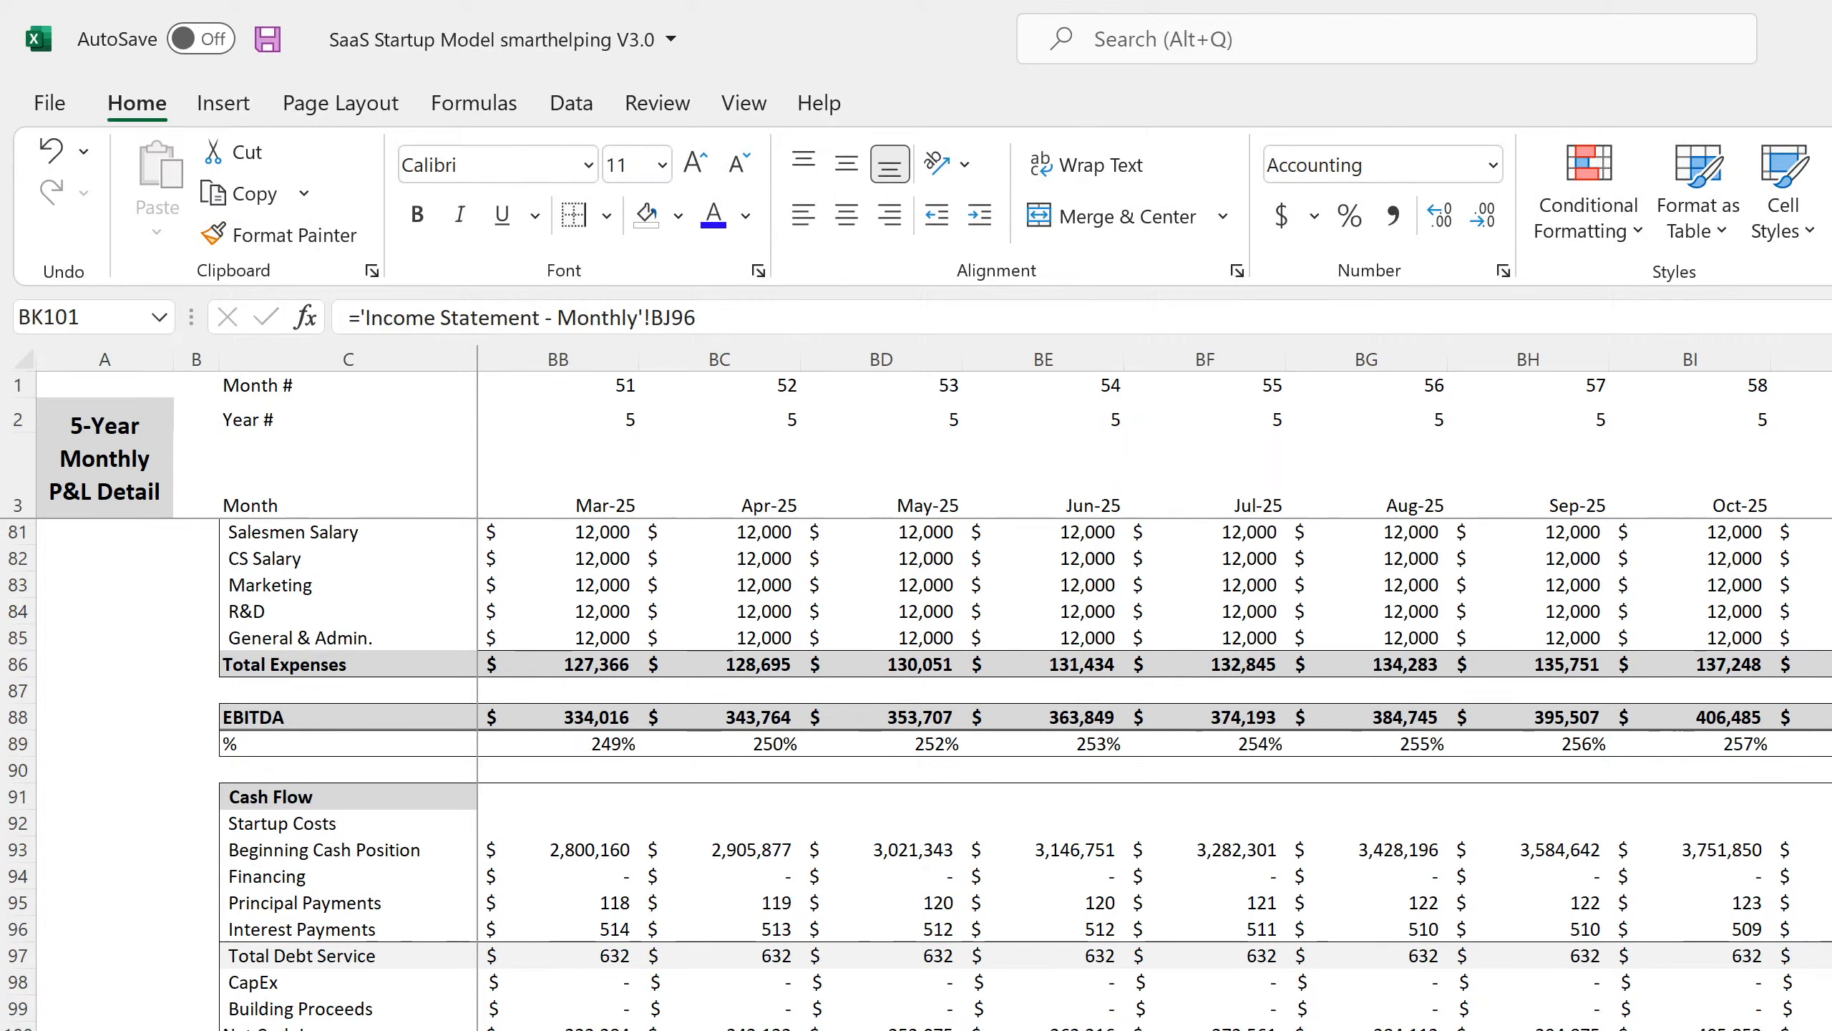
key(Up)
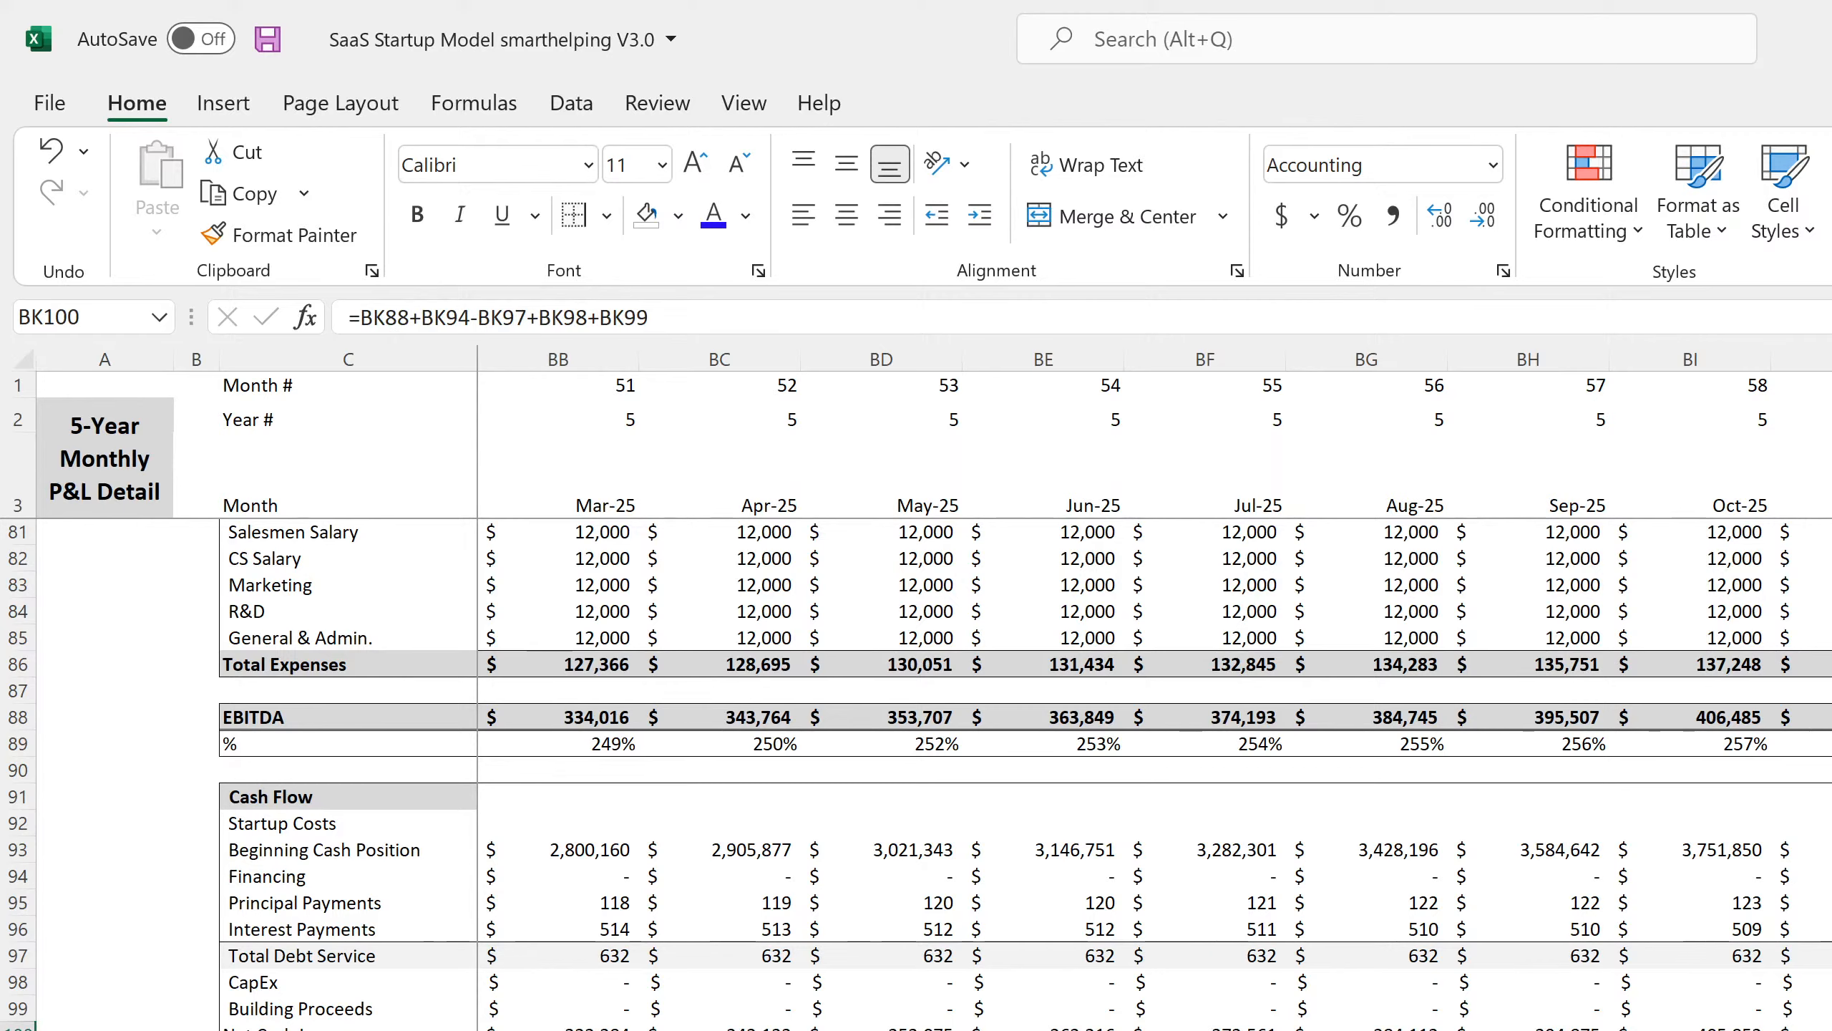
key(F2)
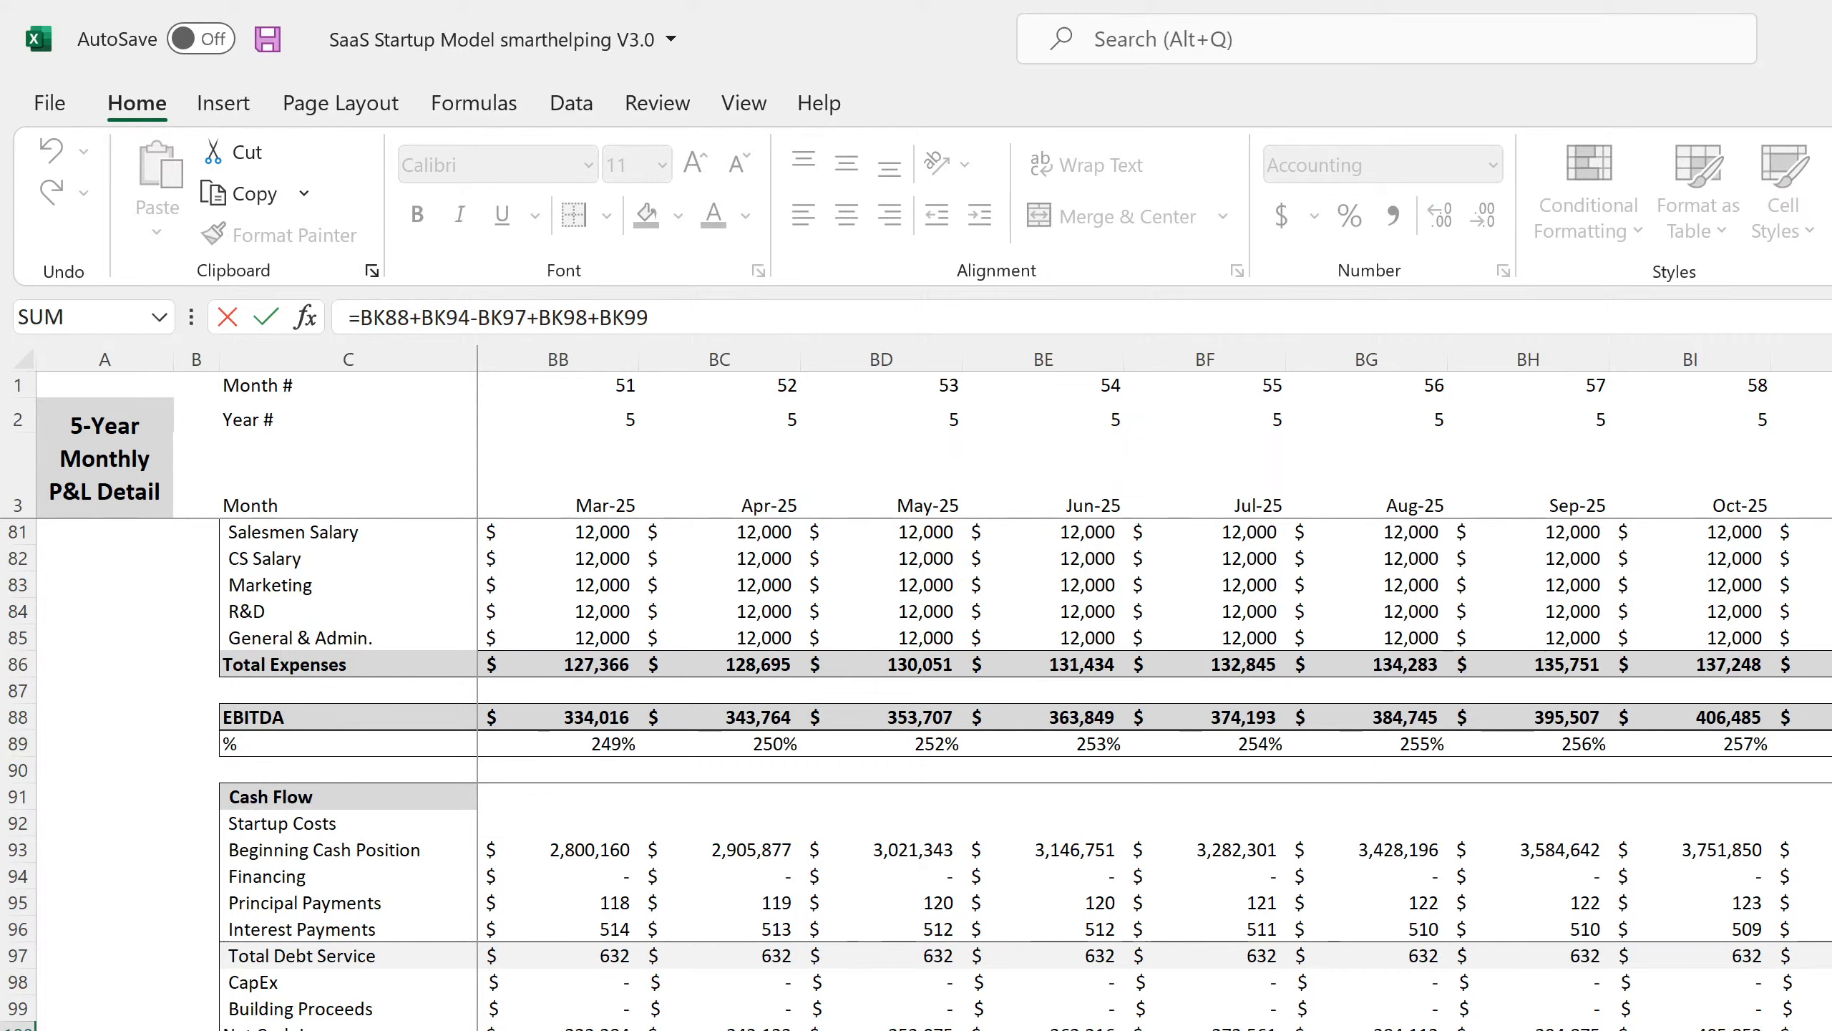
key(Return)
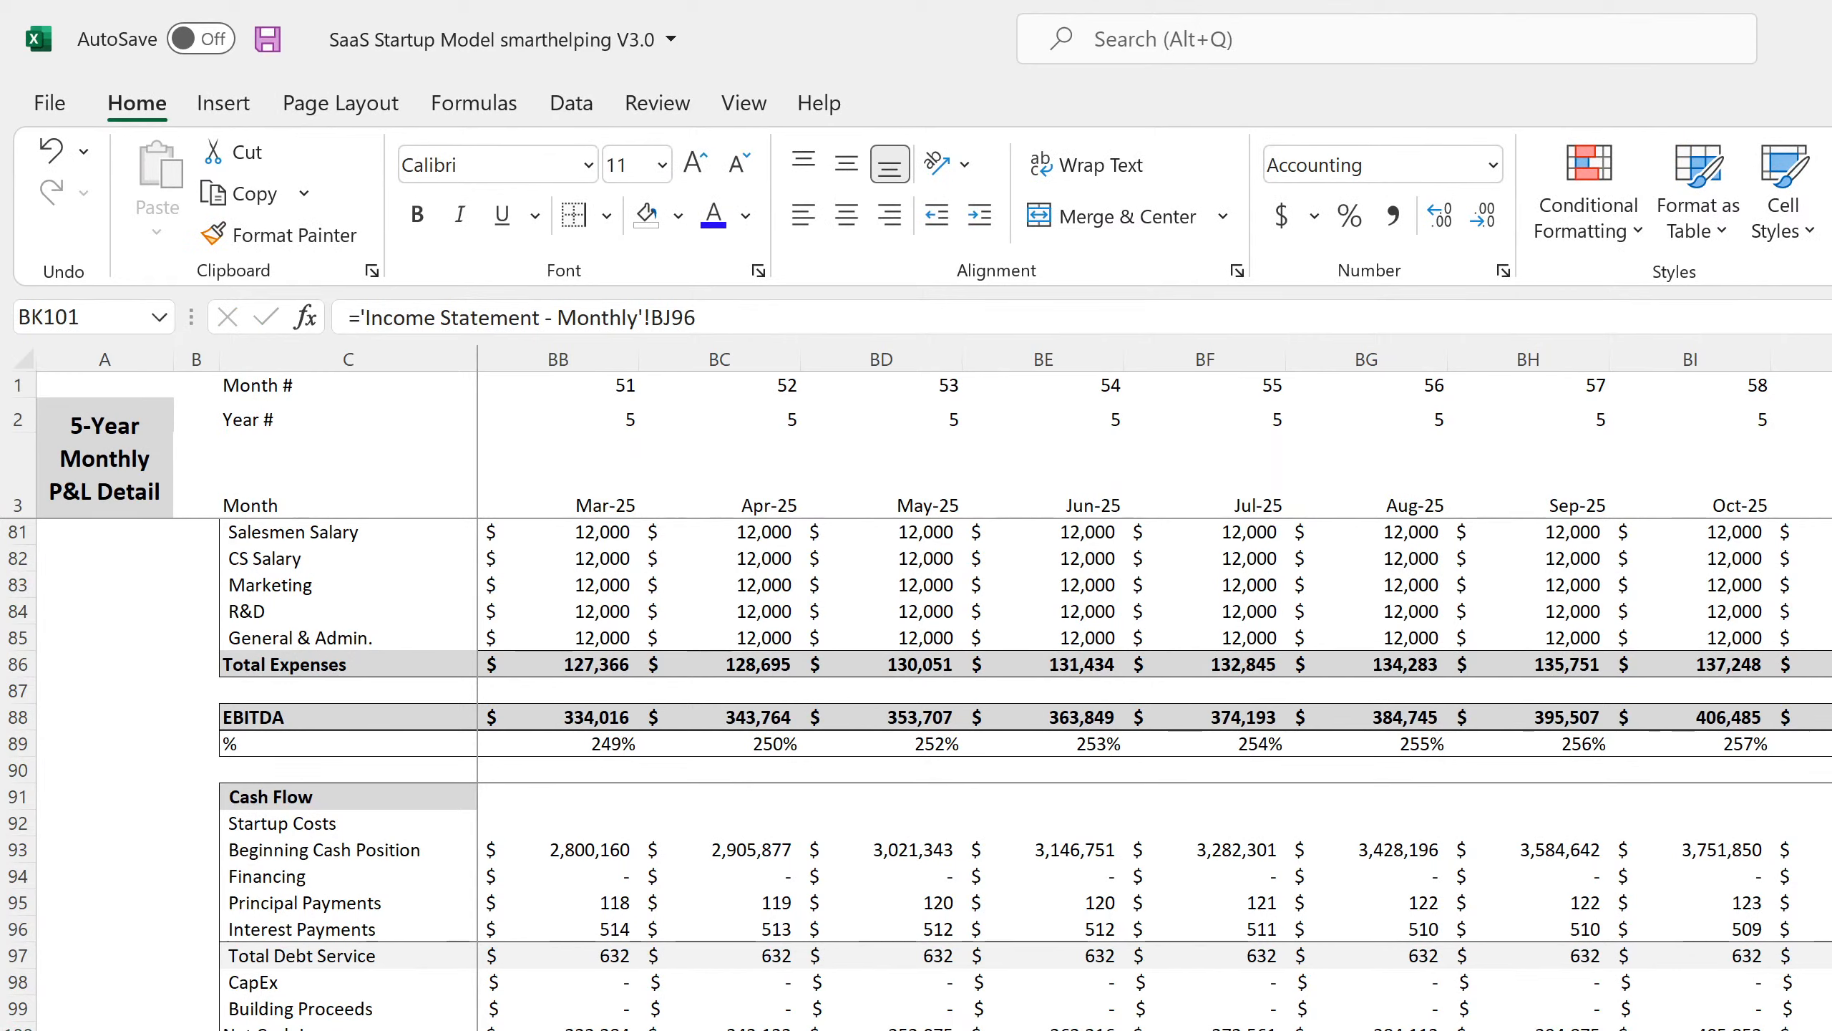
key(Up)
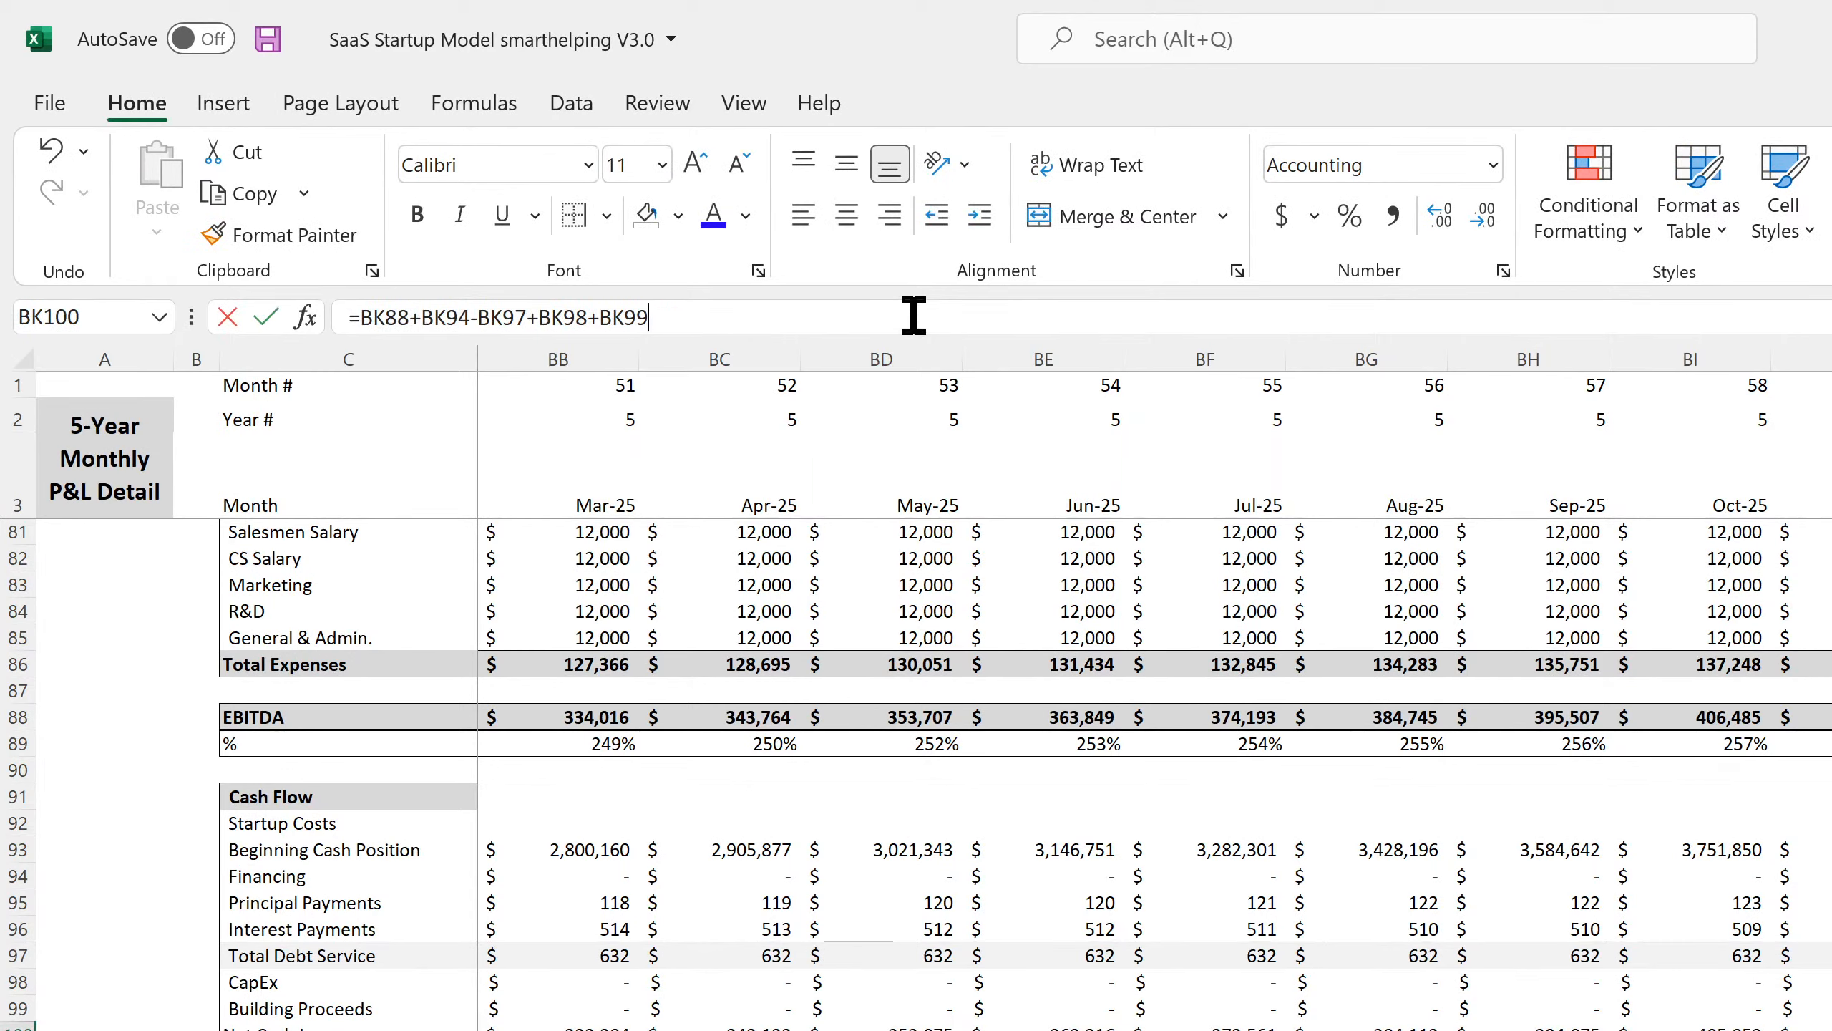
Append +BK91, the Dec-25 exit value, to the BK100 formula.
click(913, 316)
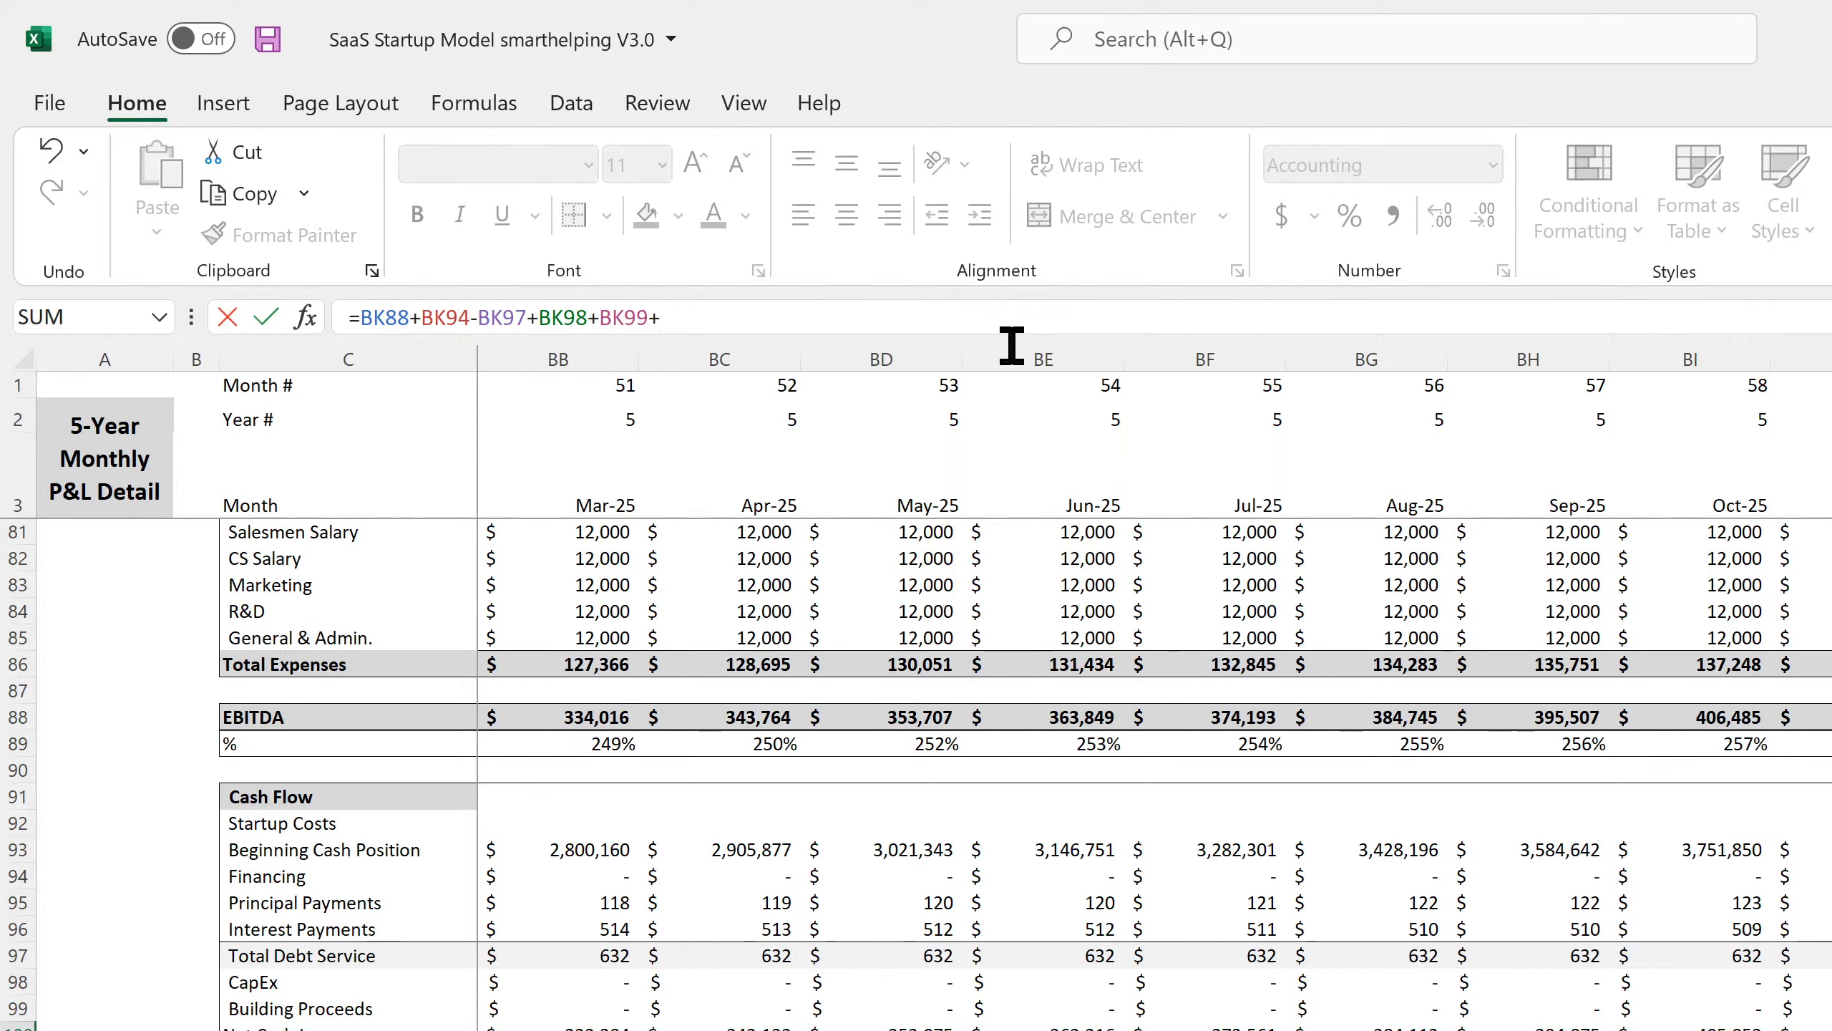
text(+)
key(Up)
key(Up)
key(Up)
key(Up)
key(Up)
key(Up)
key(Up)
key(Up)
key(Up)
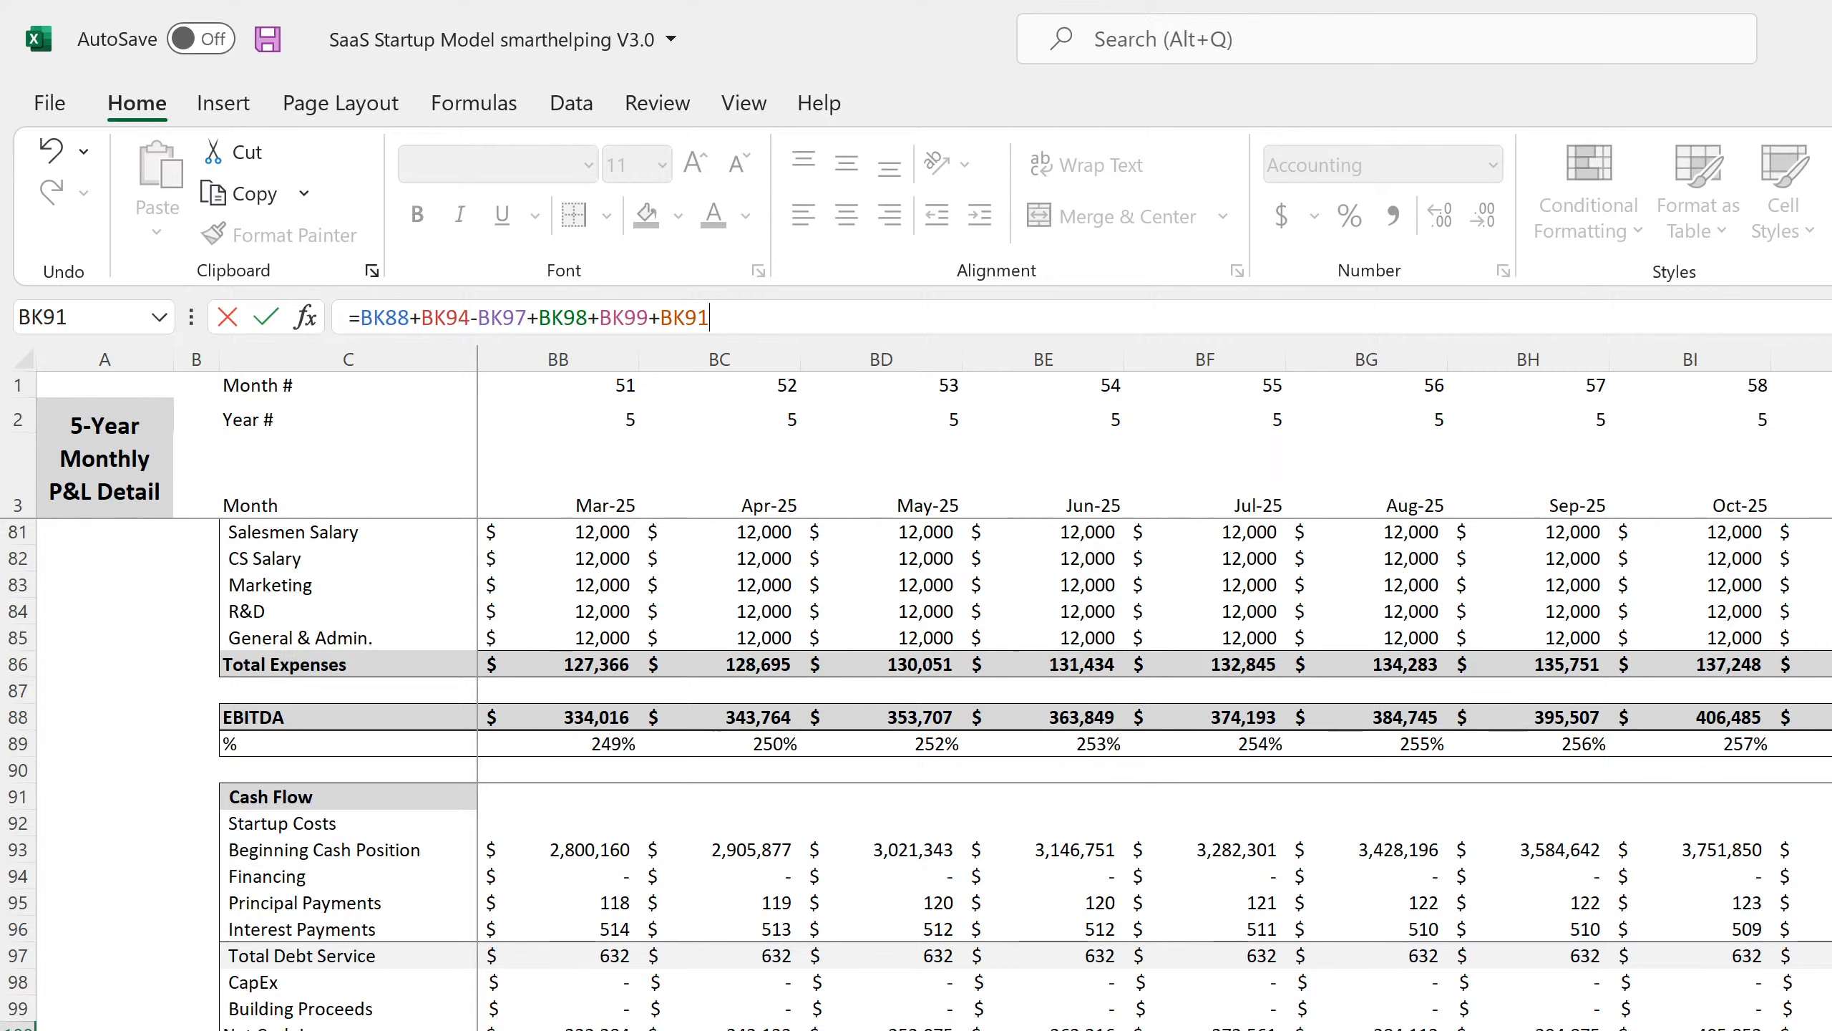
key(Return)
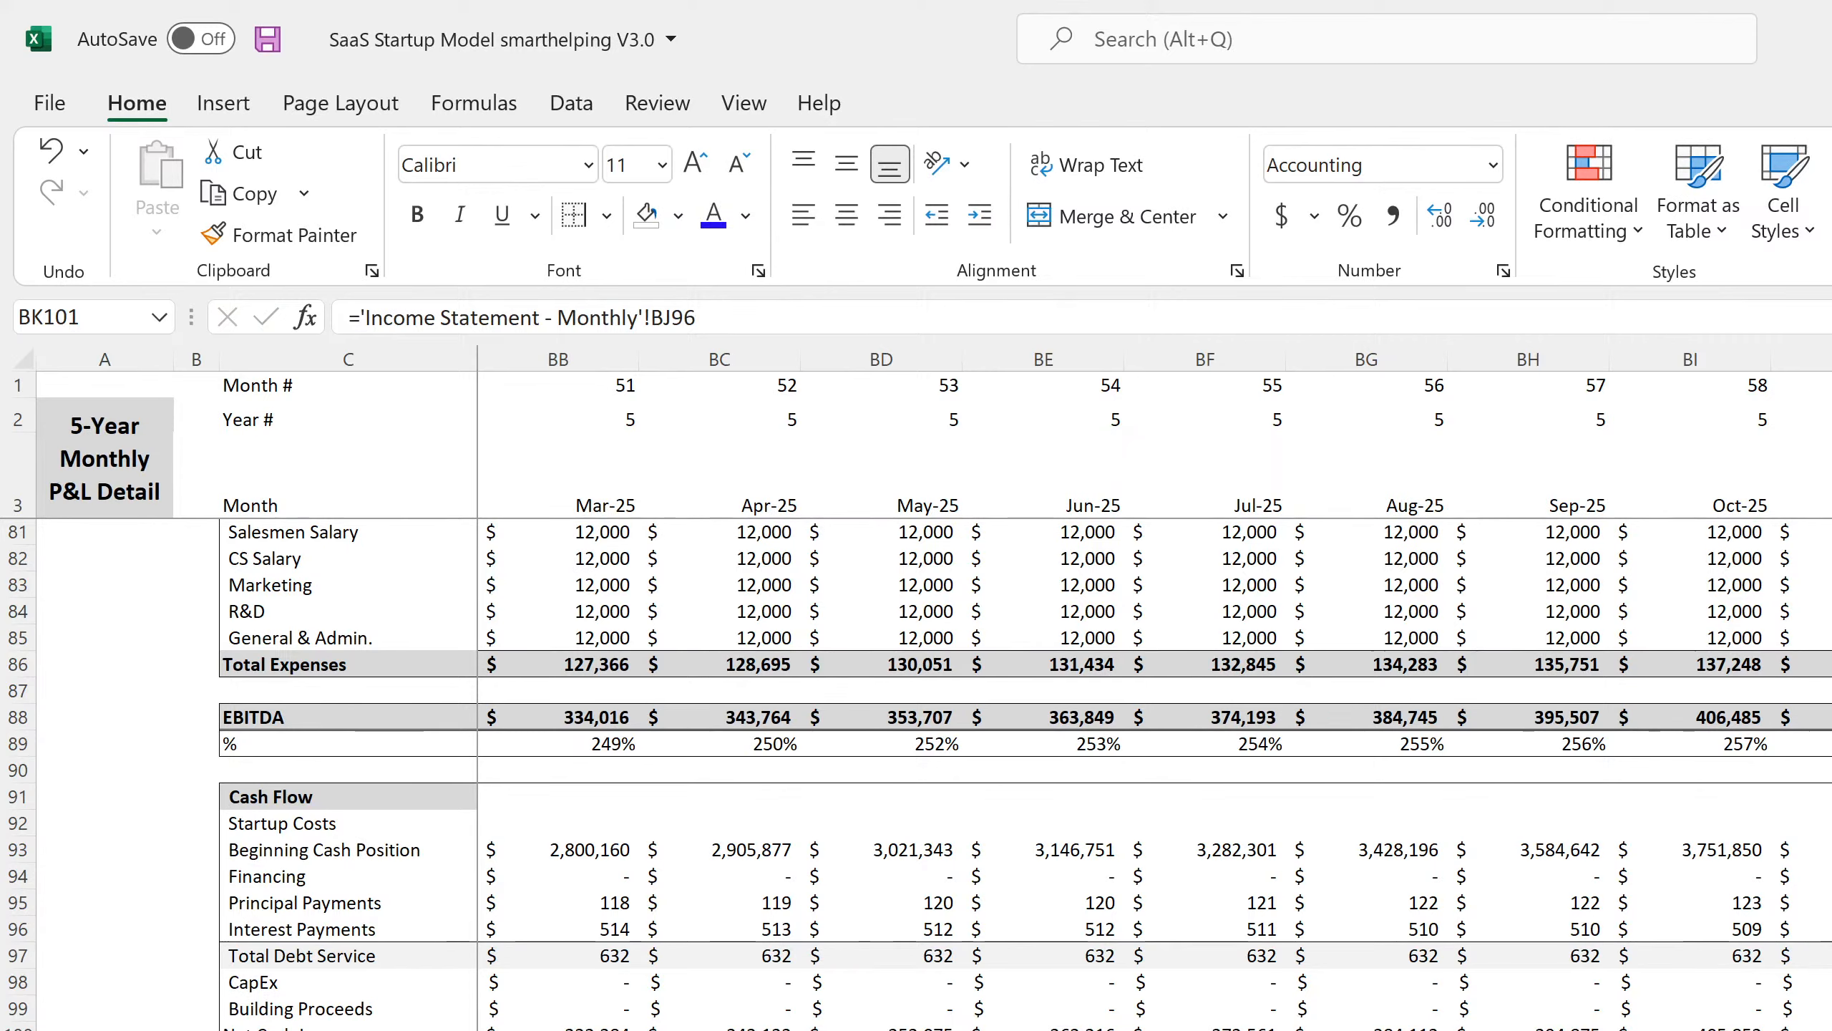
Change BK102 to =BK100-BK101 and save the workbook.
key(Down)
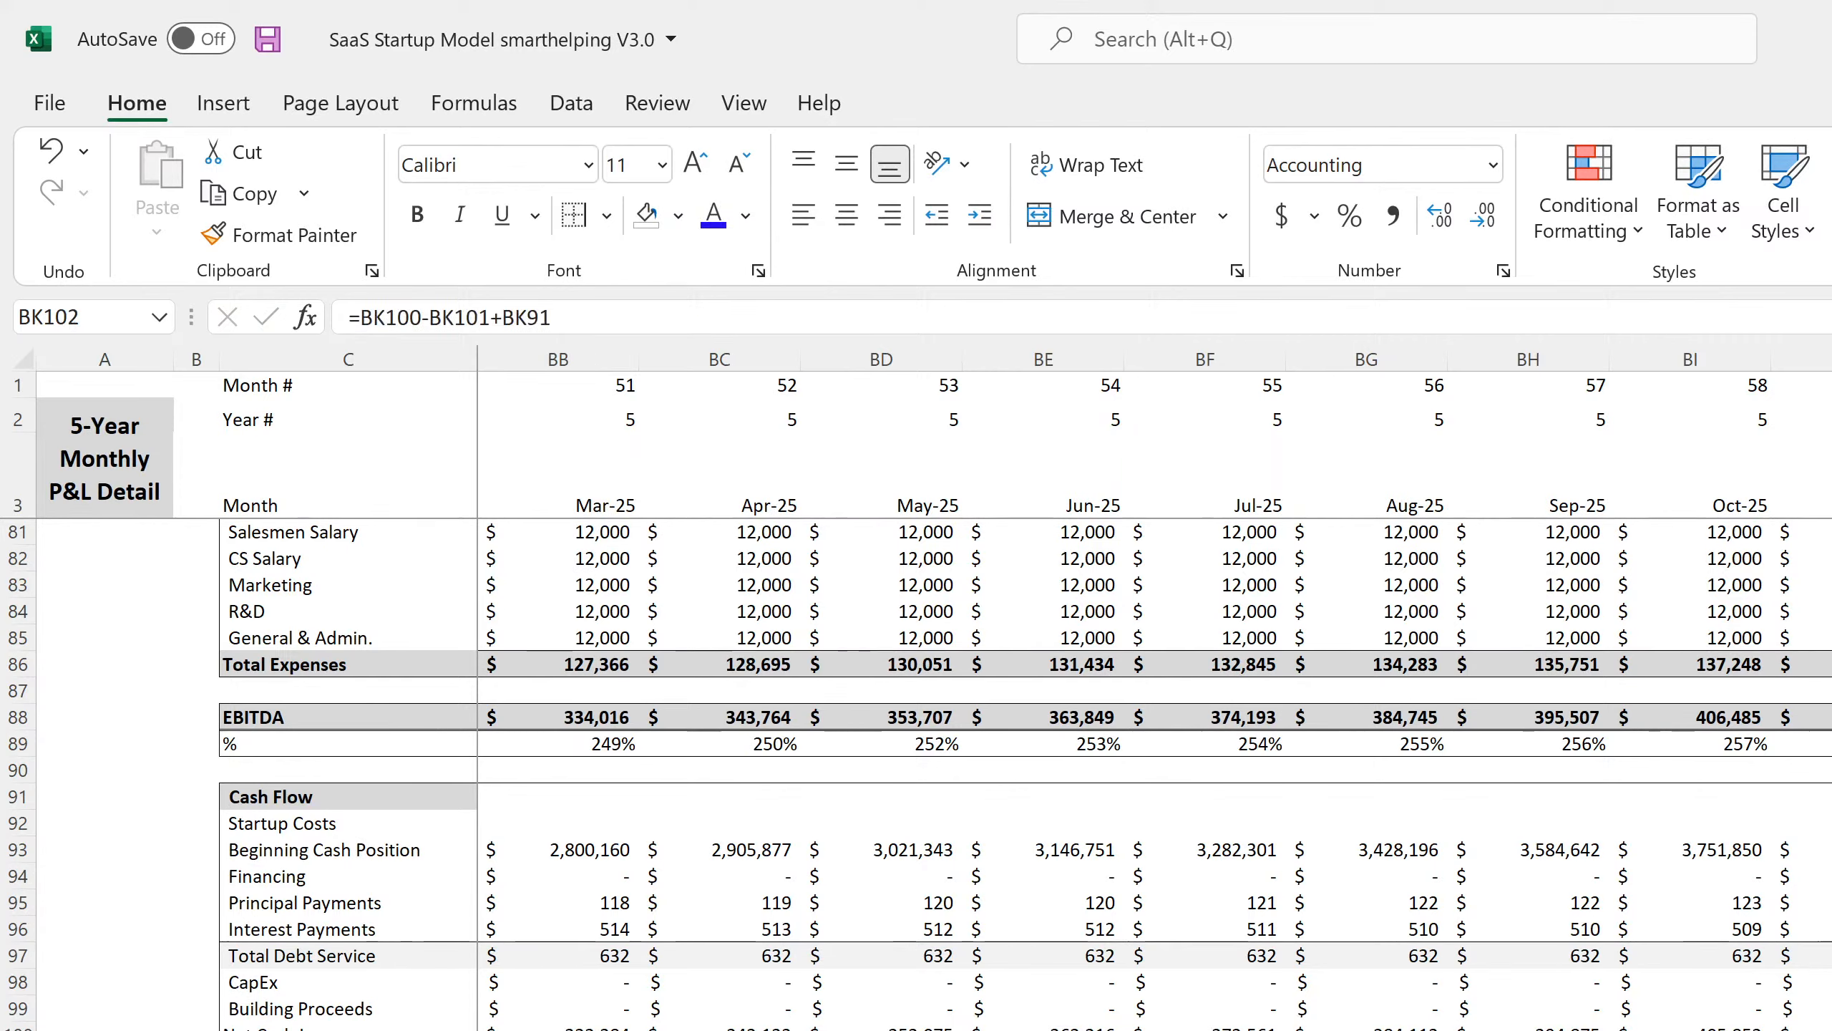
click(571, 317)
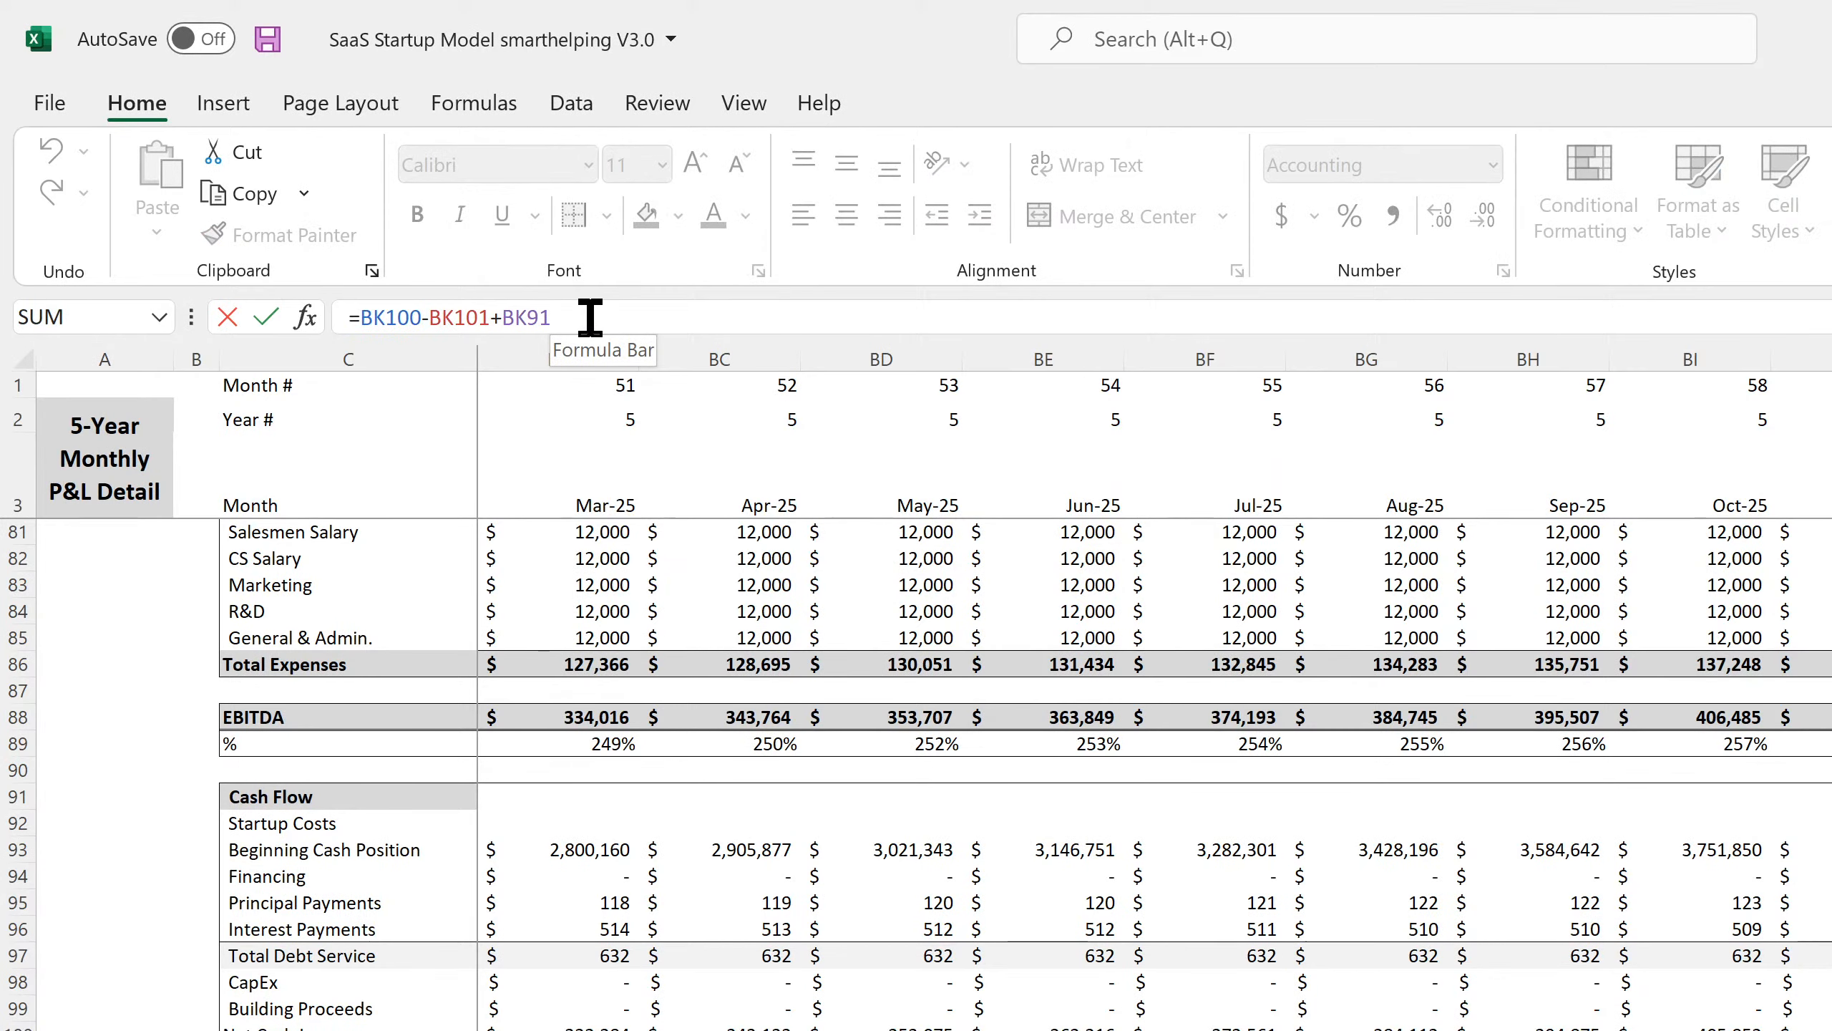
key(BackSpace)
key(BackSpace)
key(BackSpace)
key(BackSpace)
key(BackSpace)
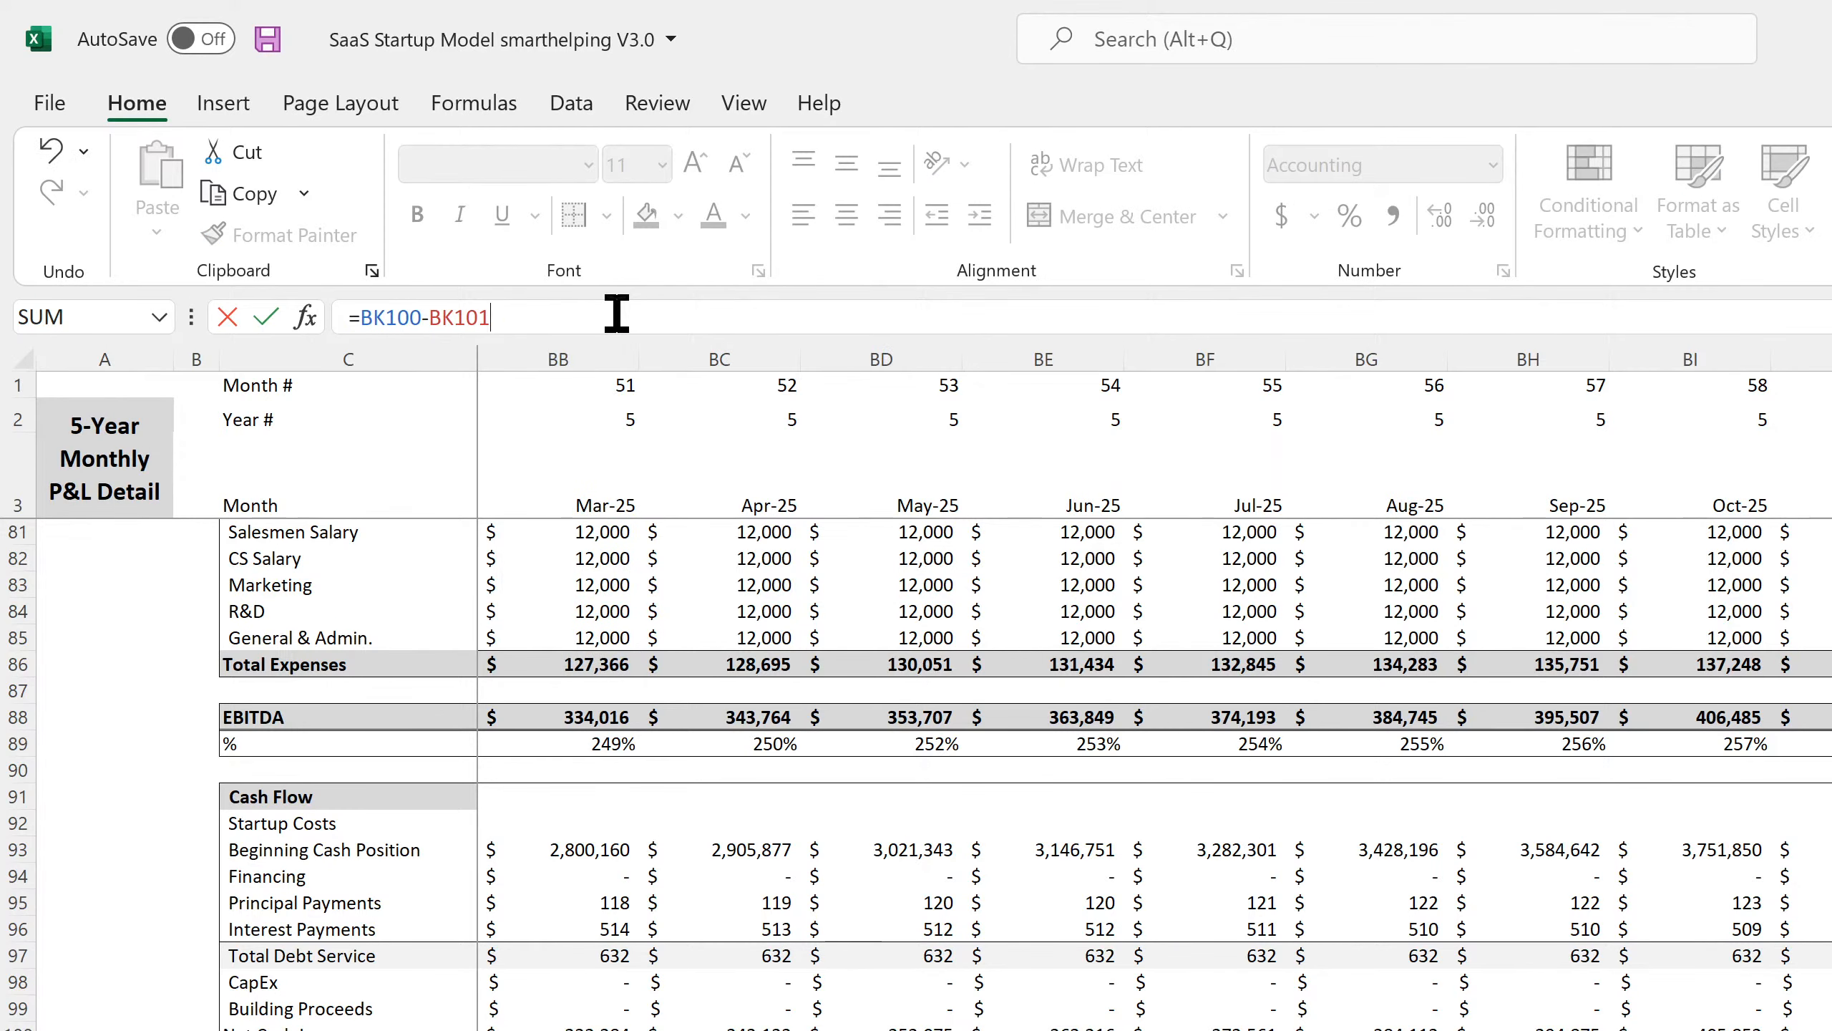
key(Return)
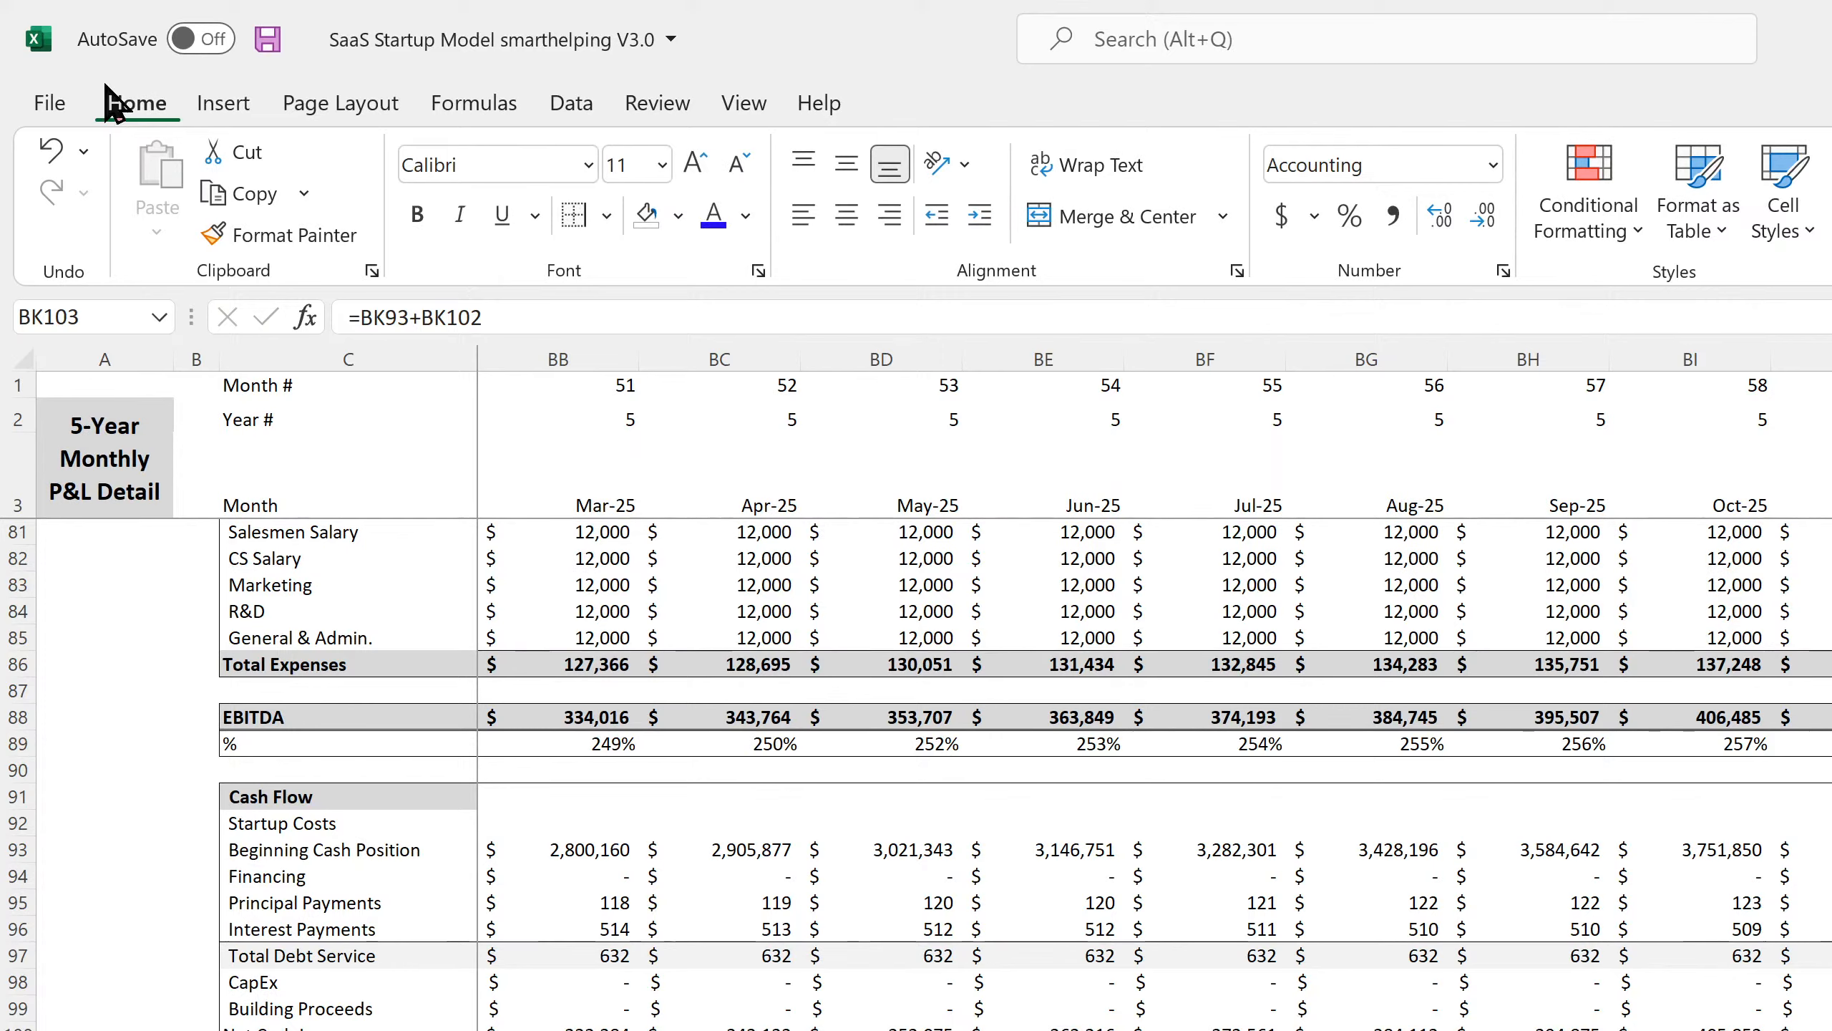
click(268, 39)
key(Right)
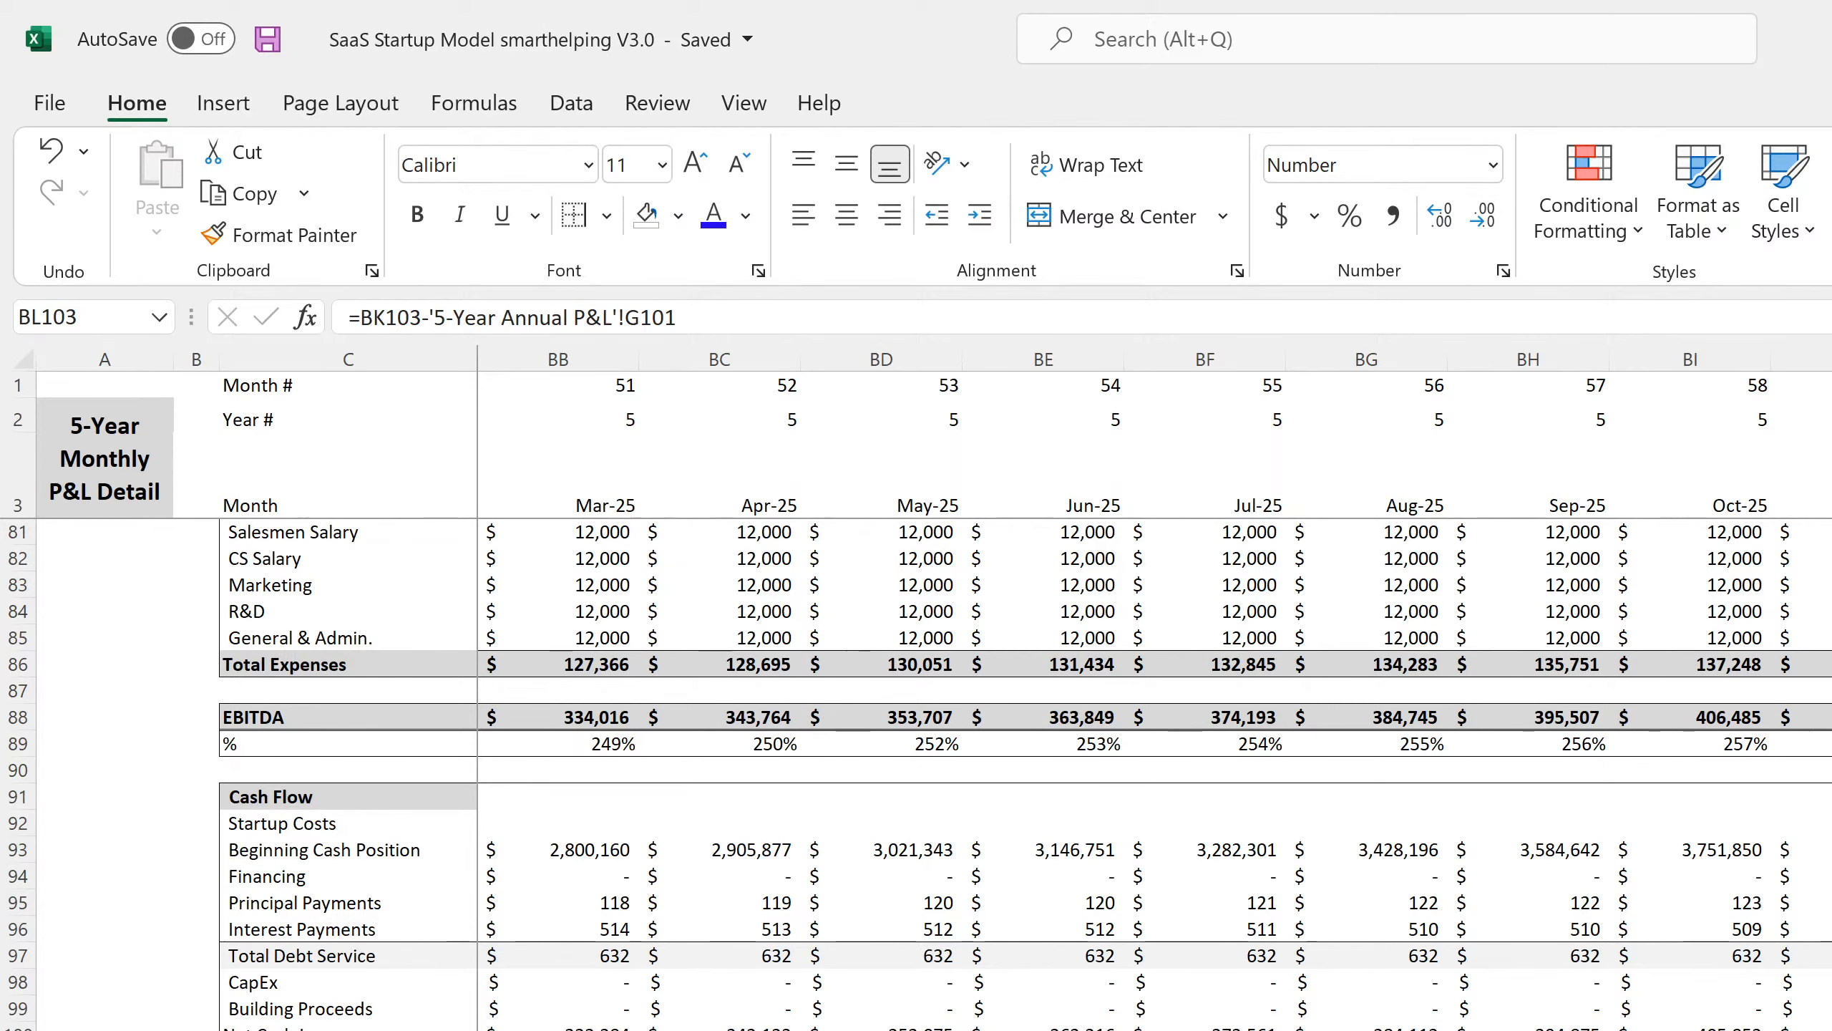
Enter an I101 formula subtracting the monthly sheet's BK103 ending cash from FY 2025 ending cash.
key(ctrl+bracketleft)
click(1653, 1008)
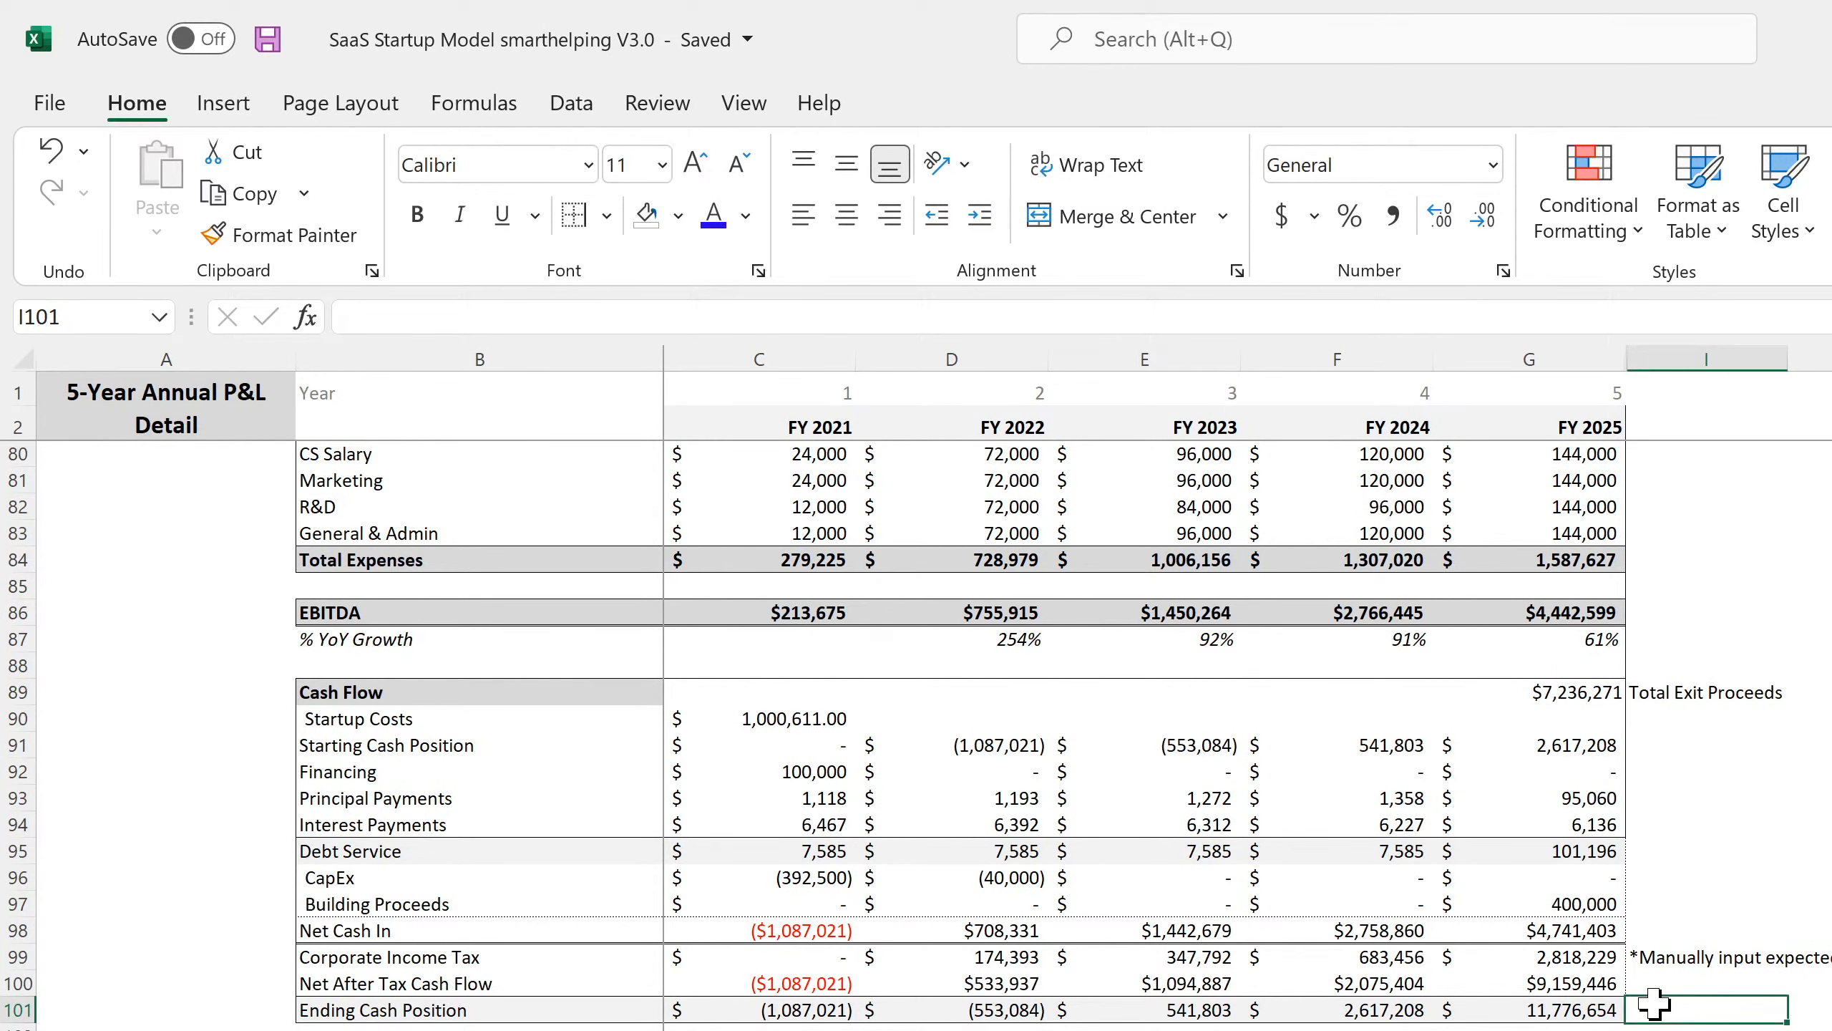
text(=)
key(Left)
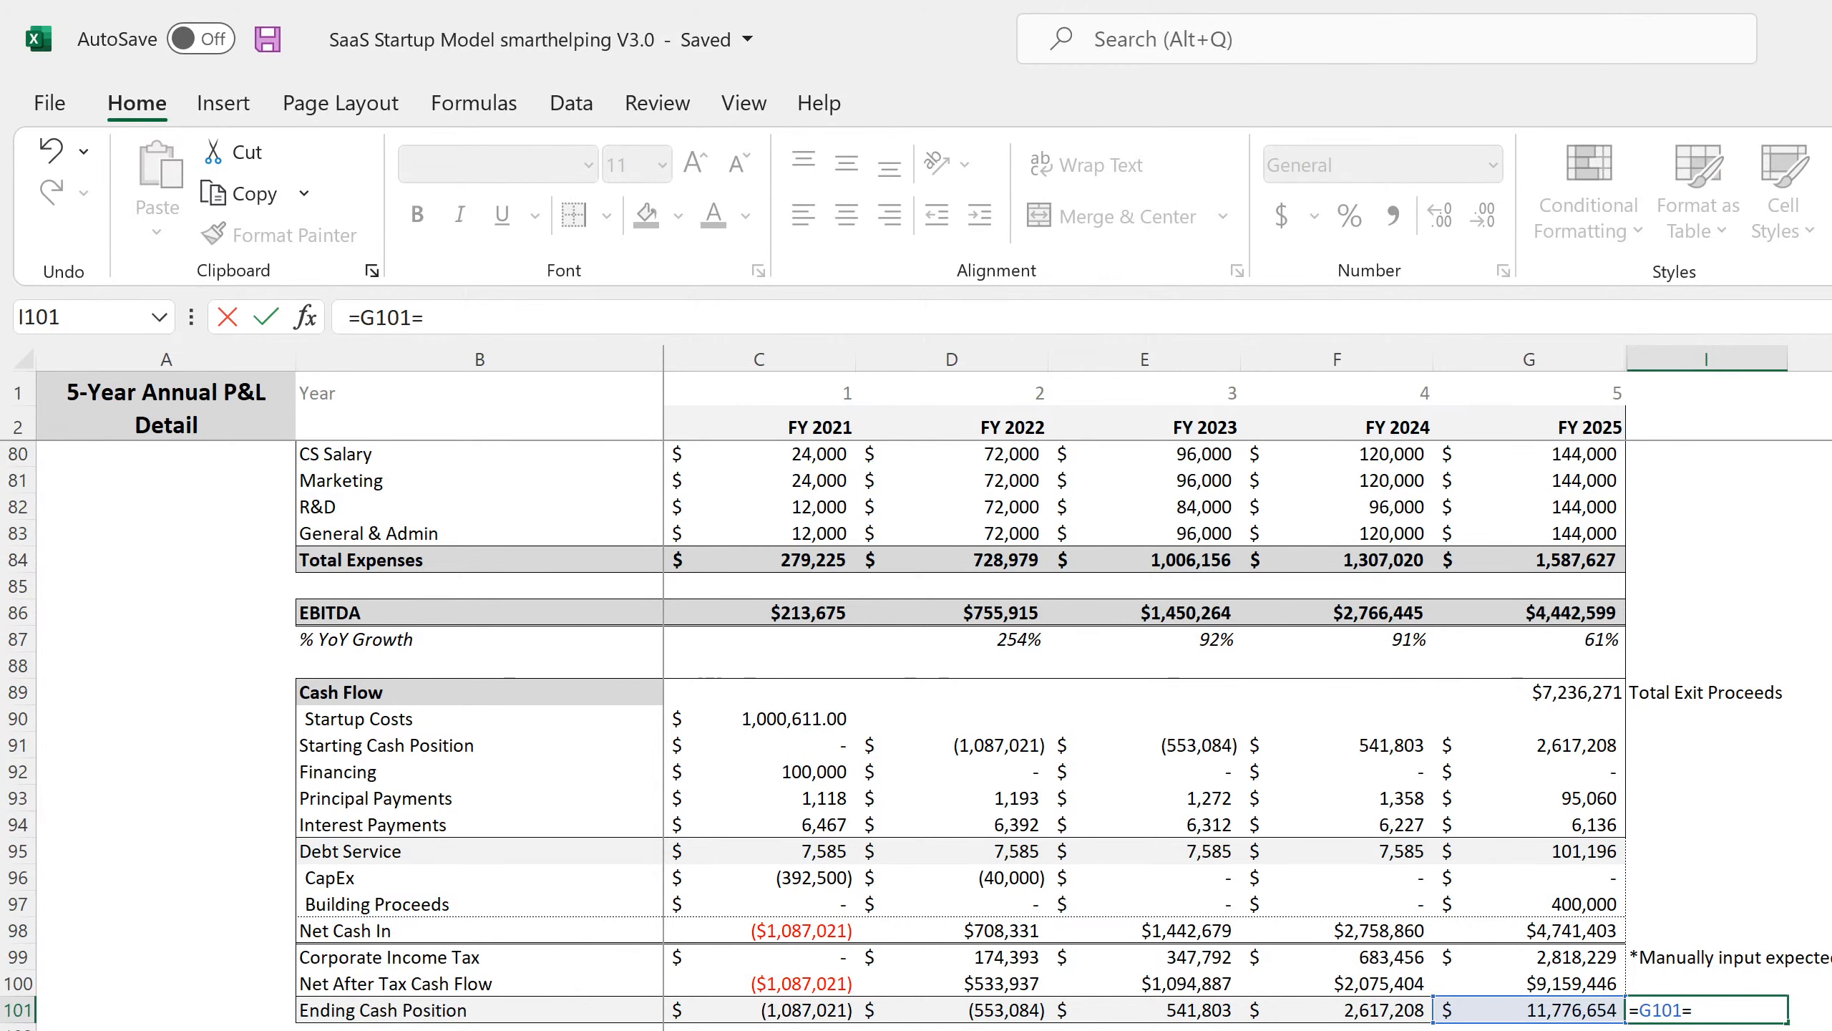
key(ctrl+Page_Up)
text(BK103)
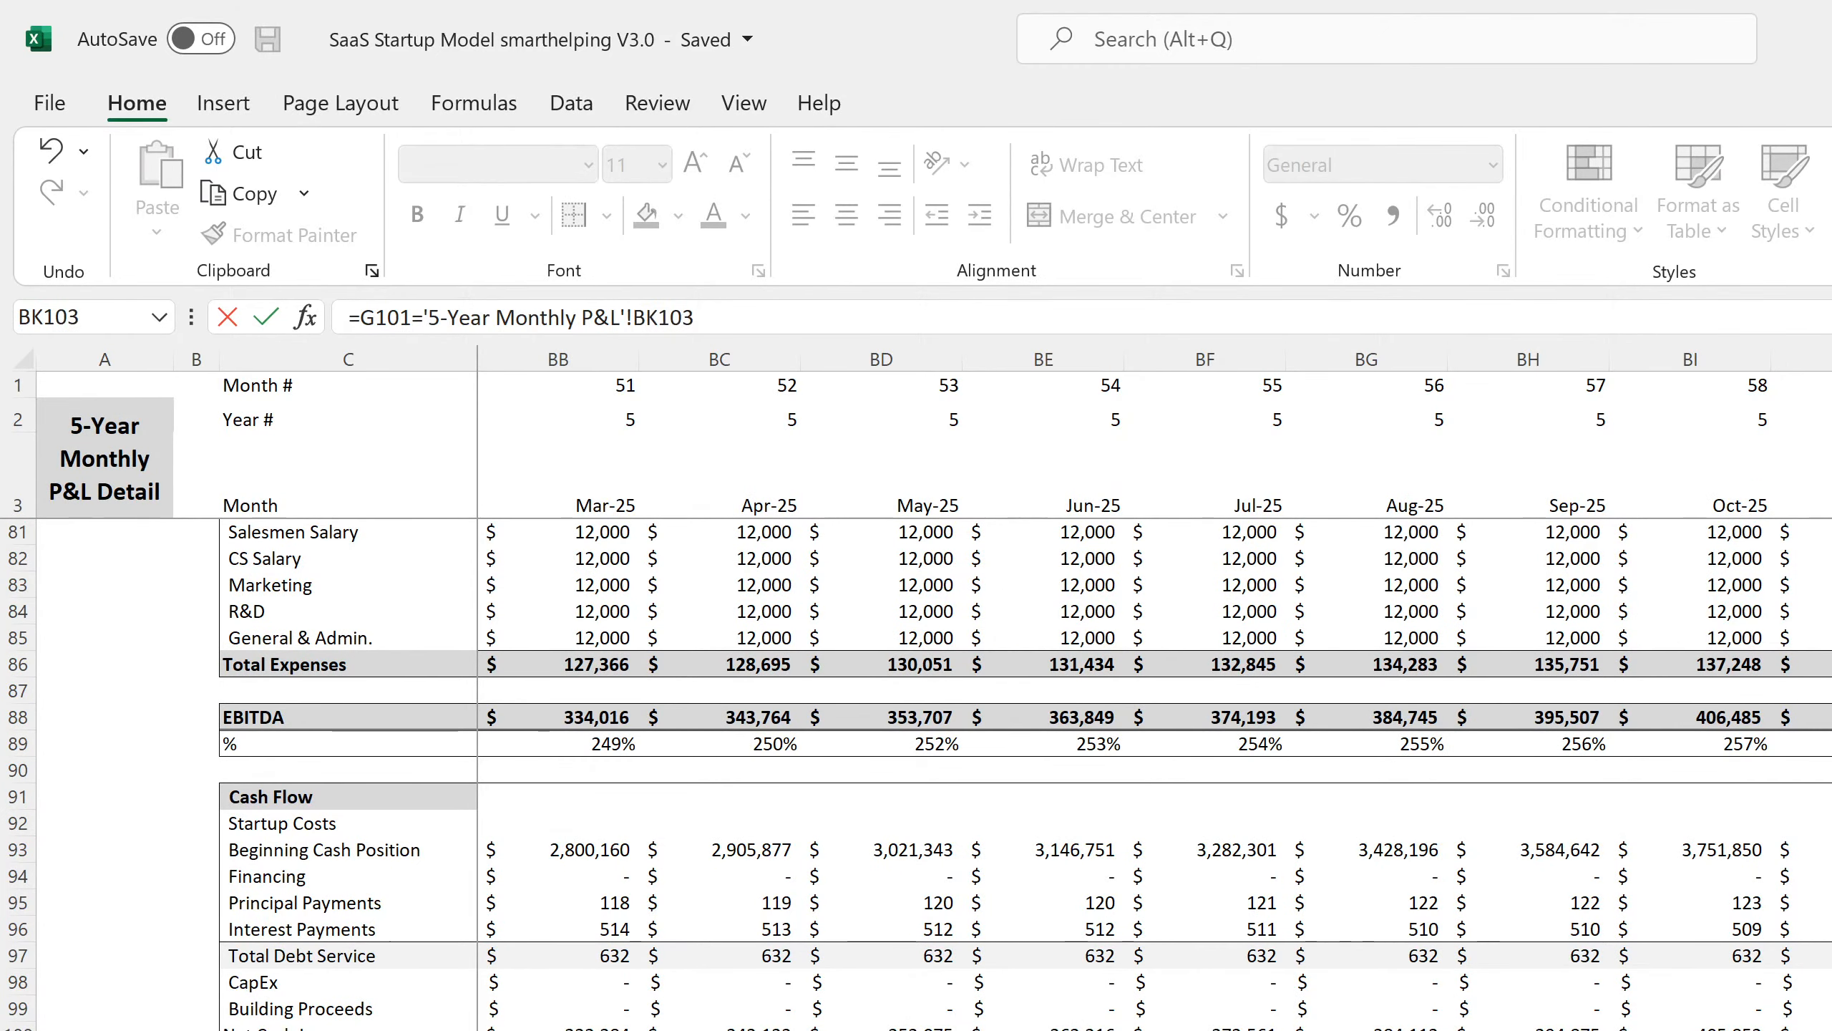
key(Return)
click(1672, 1003)
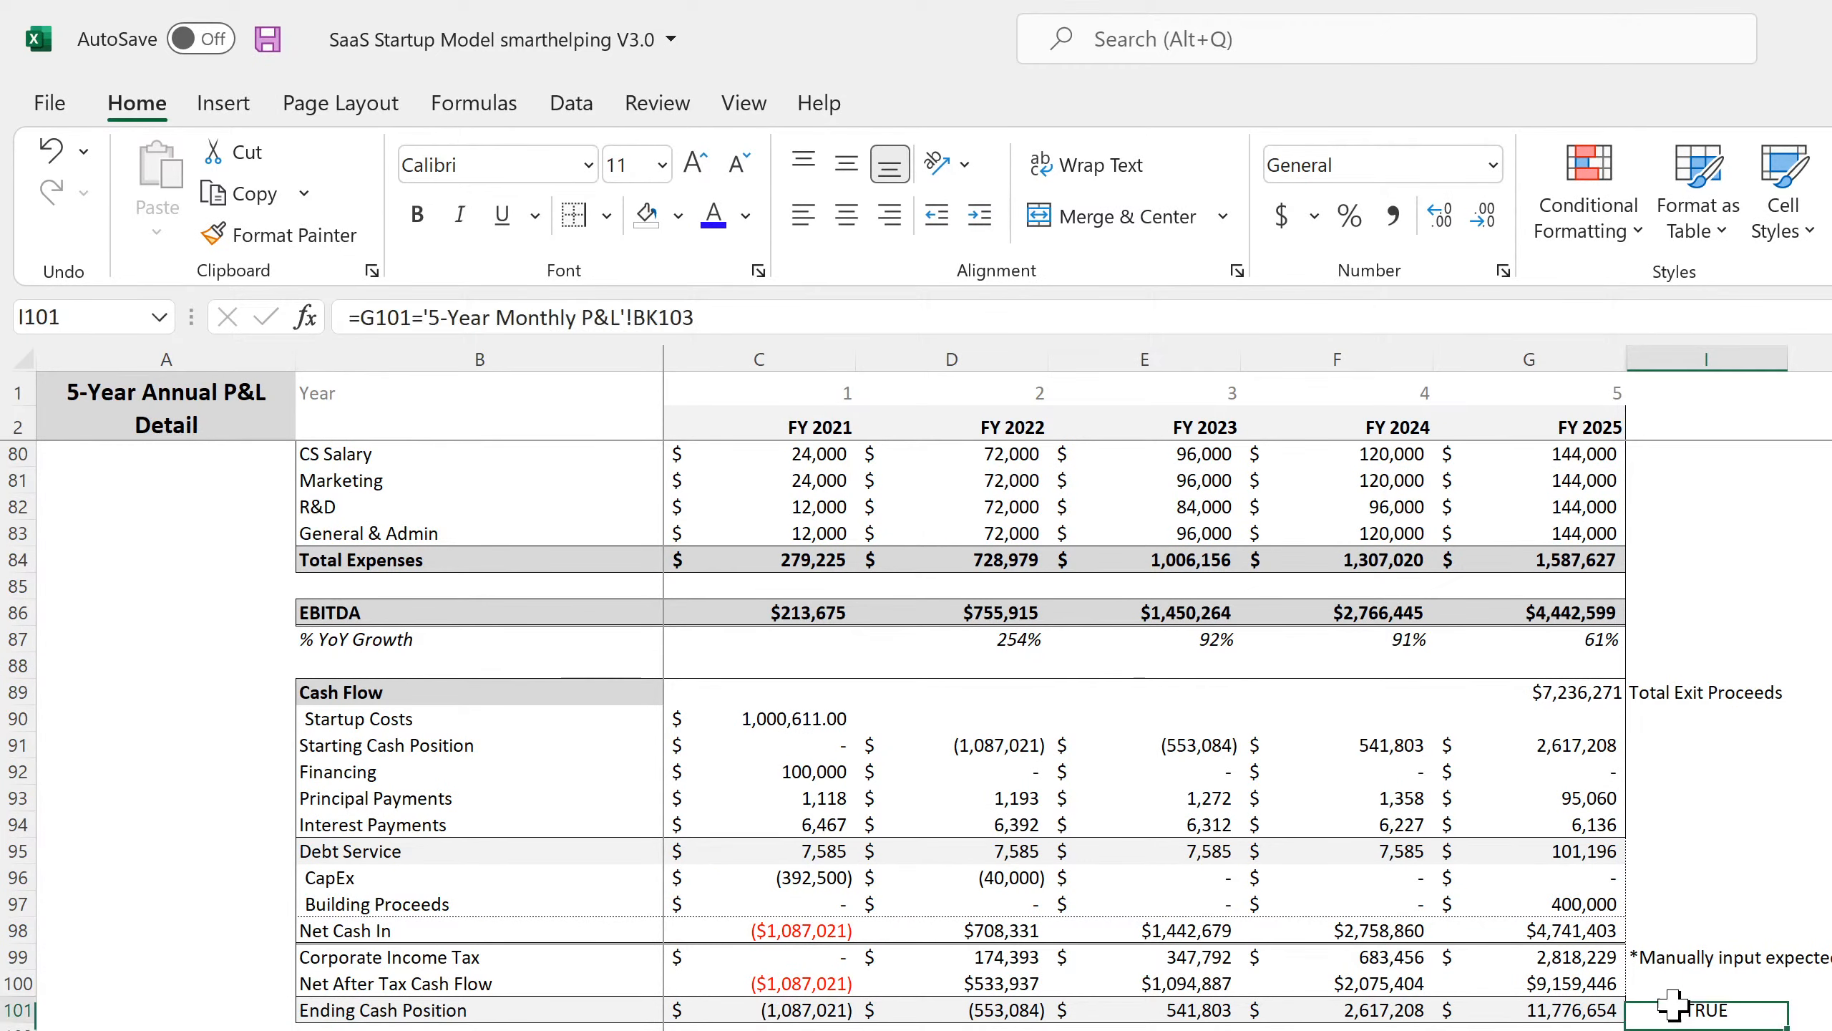
click(421, 318)
key(BackSpace)
text(-)
key(Return)
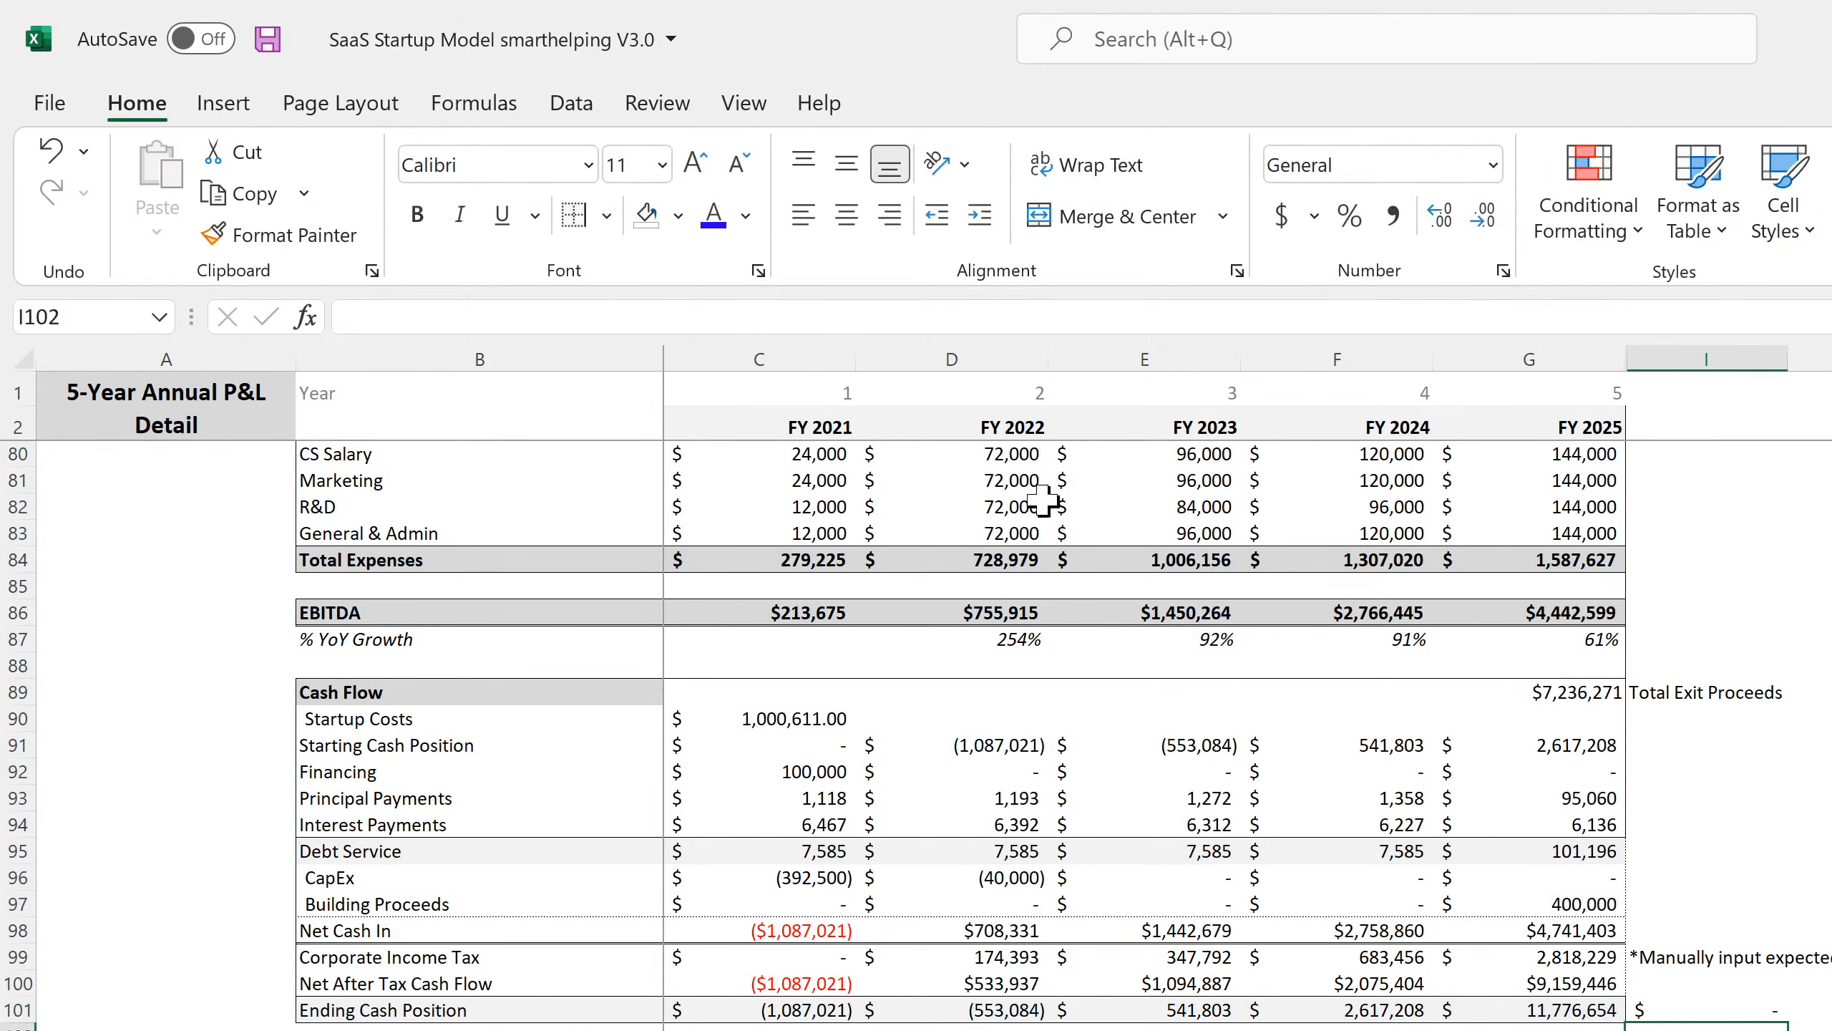
Format I101 as Number with 2 decimals, label J101 'check', and save.
click(1731, 1003)
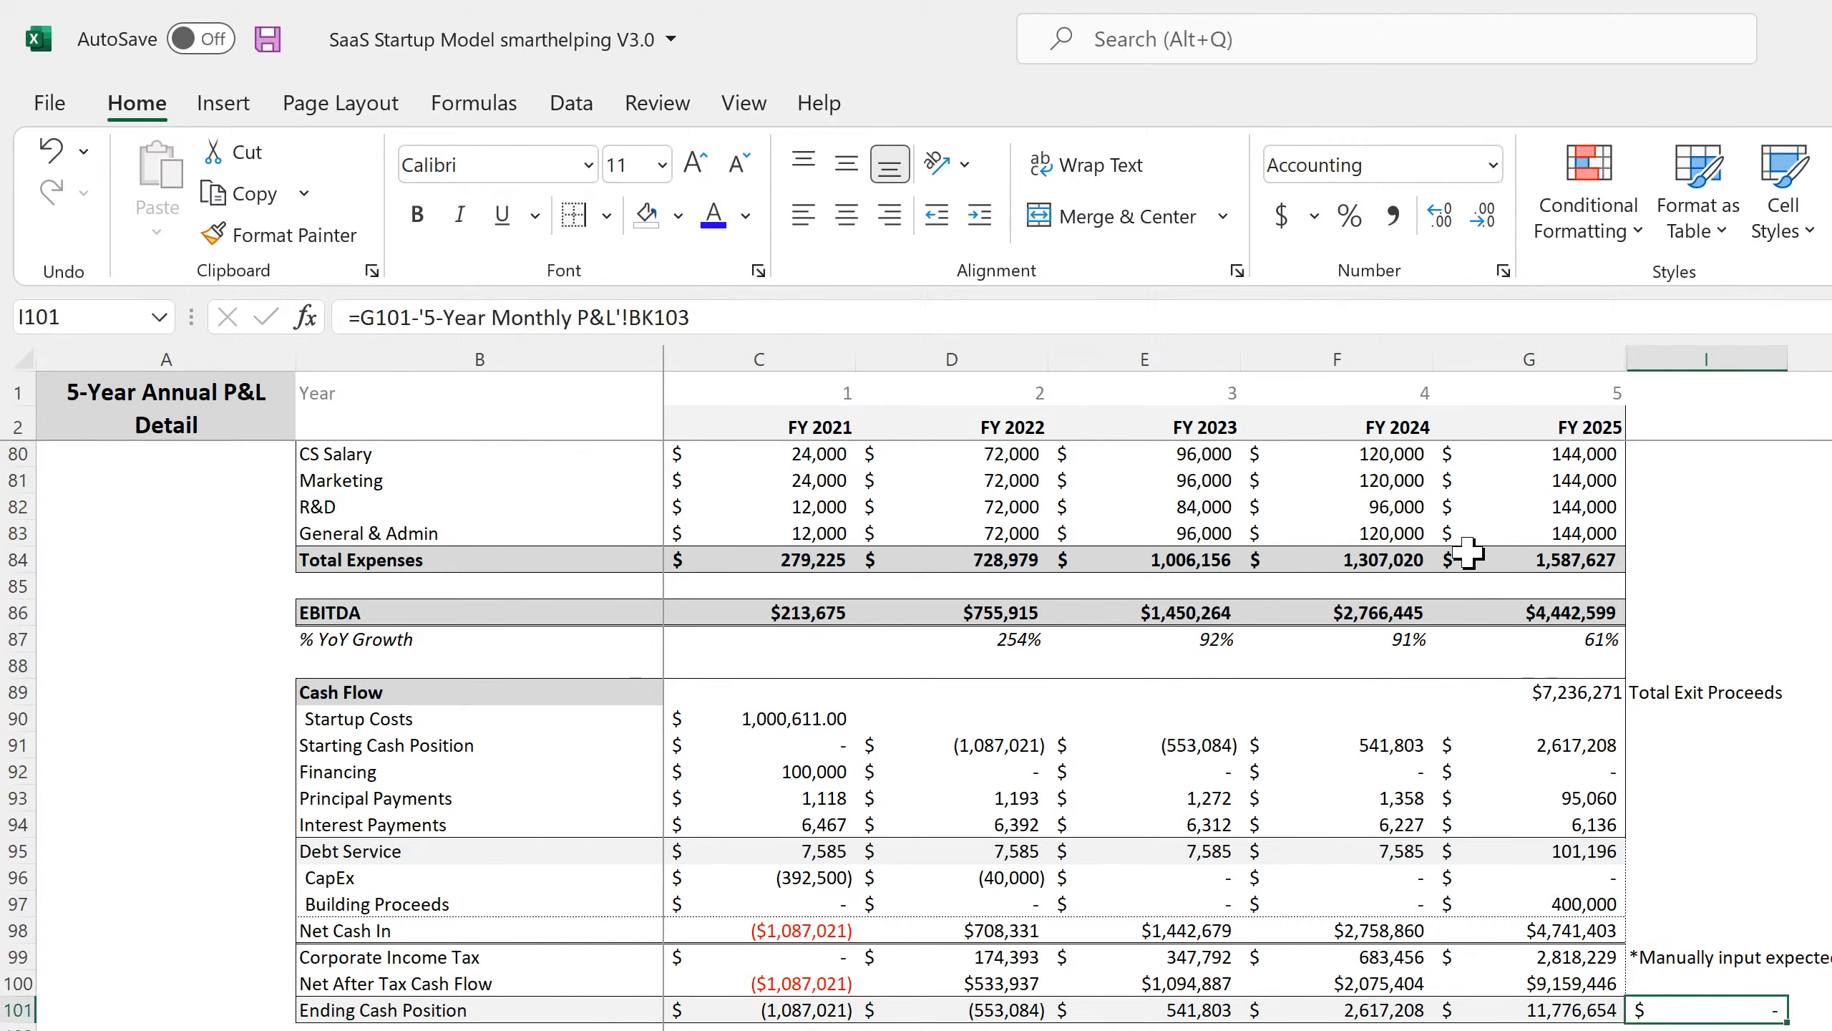
click(1503, 271)
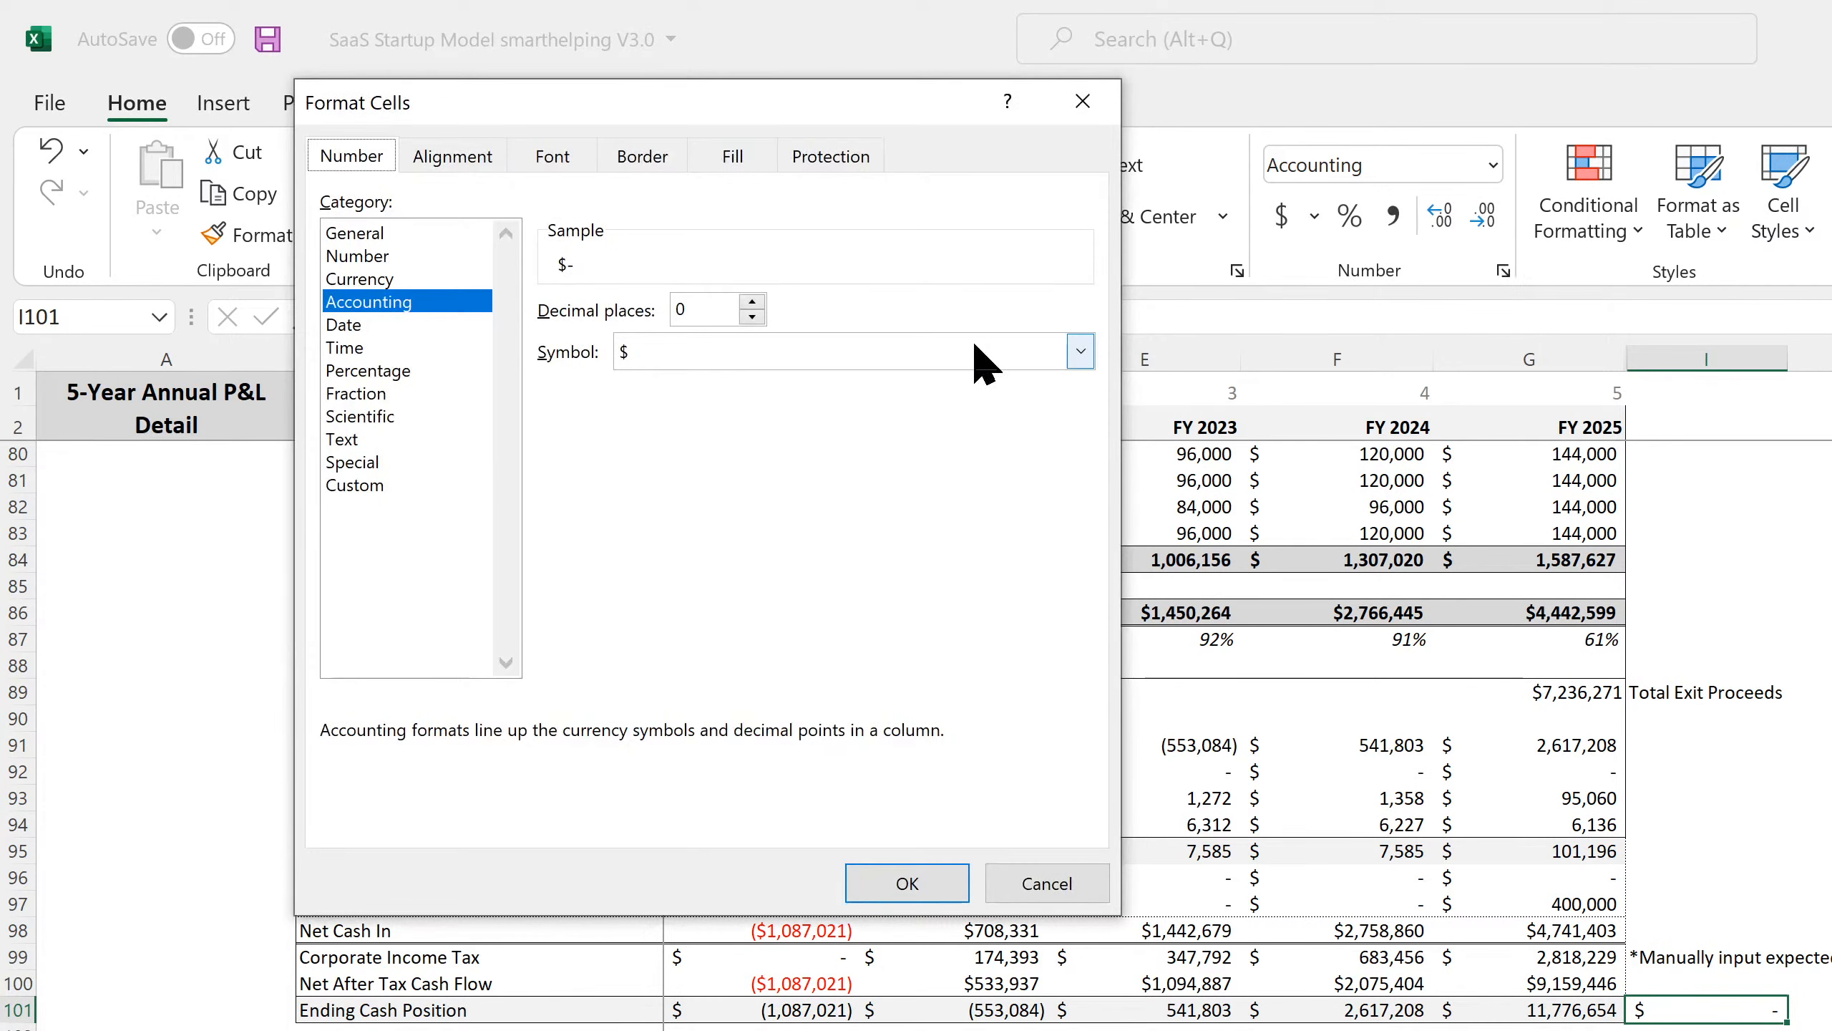
click(357, 256)
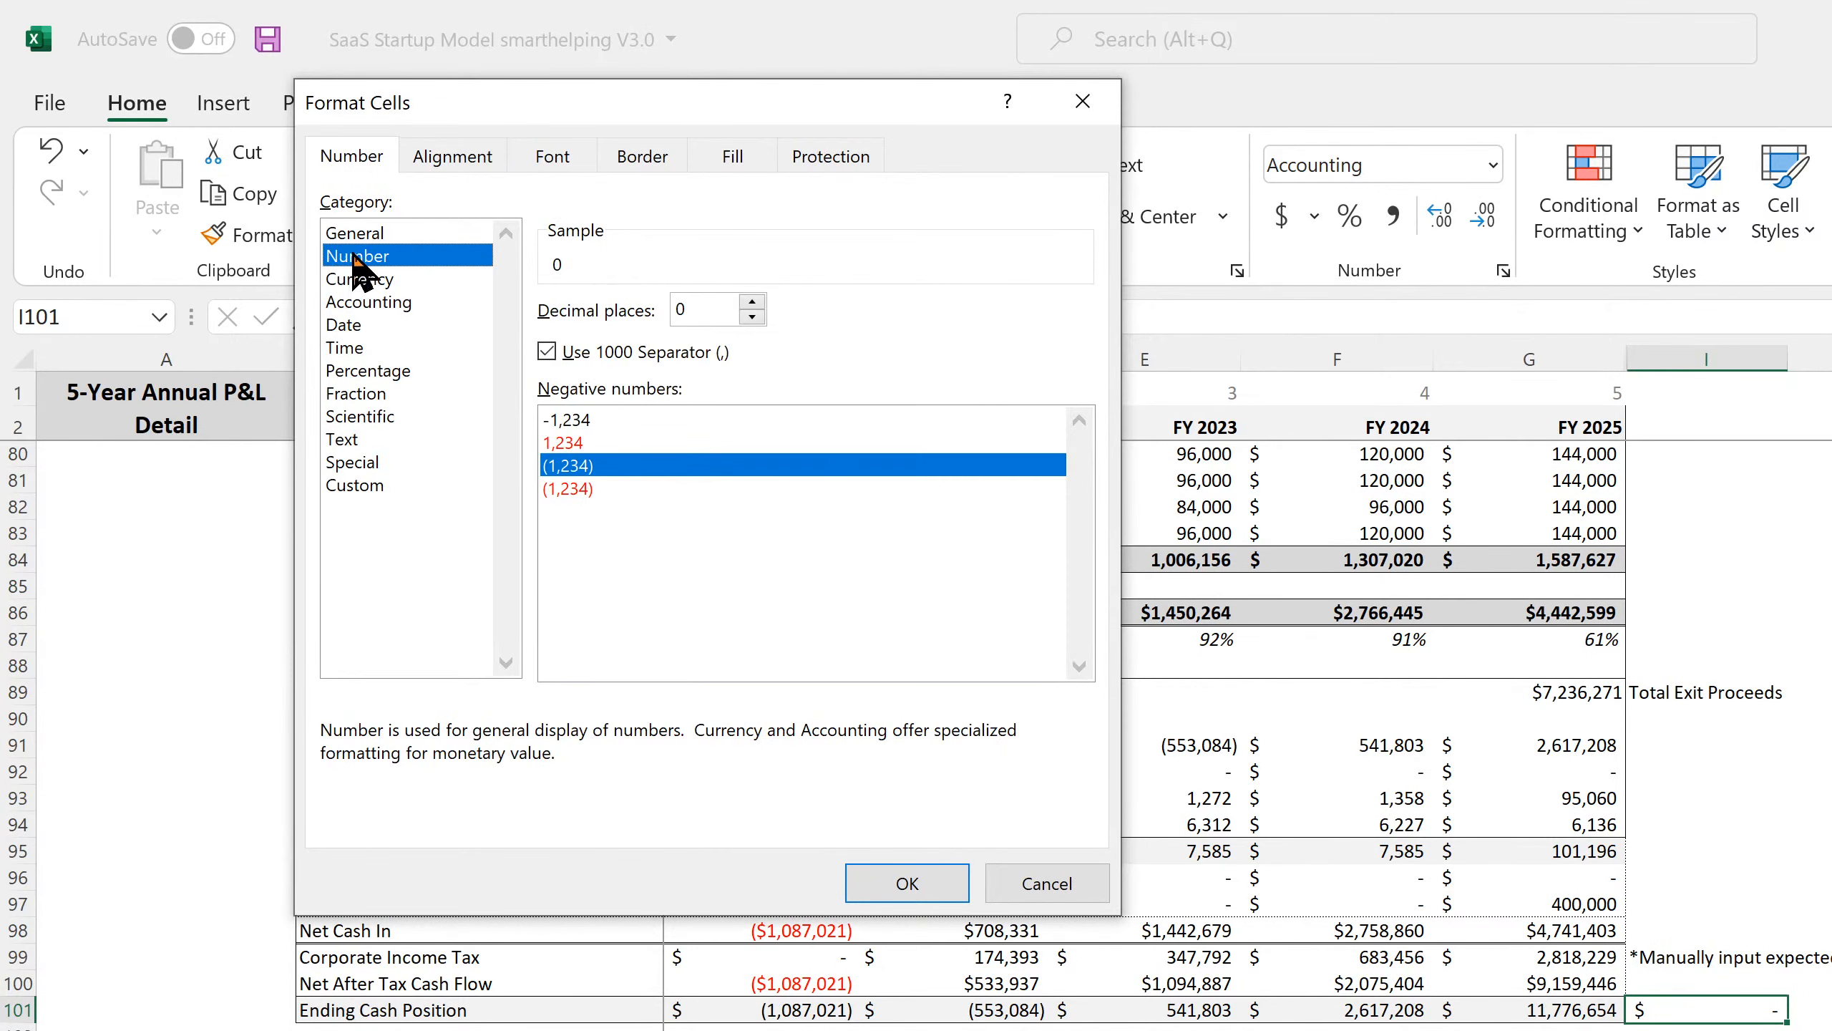
click(752, 301)
click(752, 301)
click(950, 882)
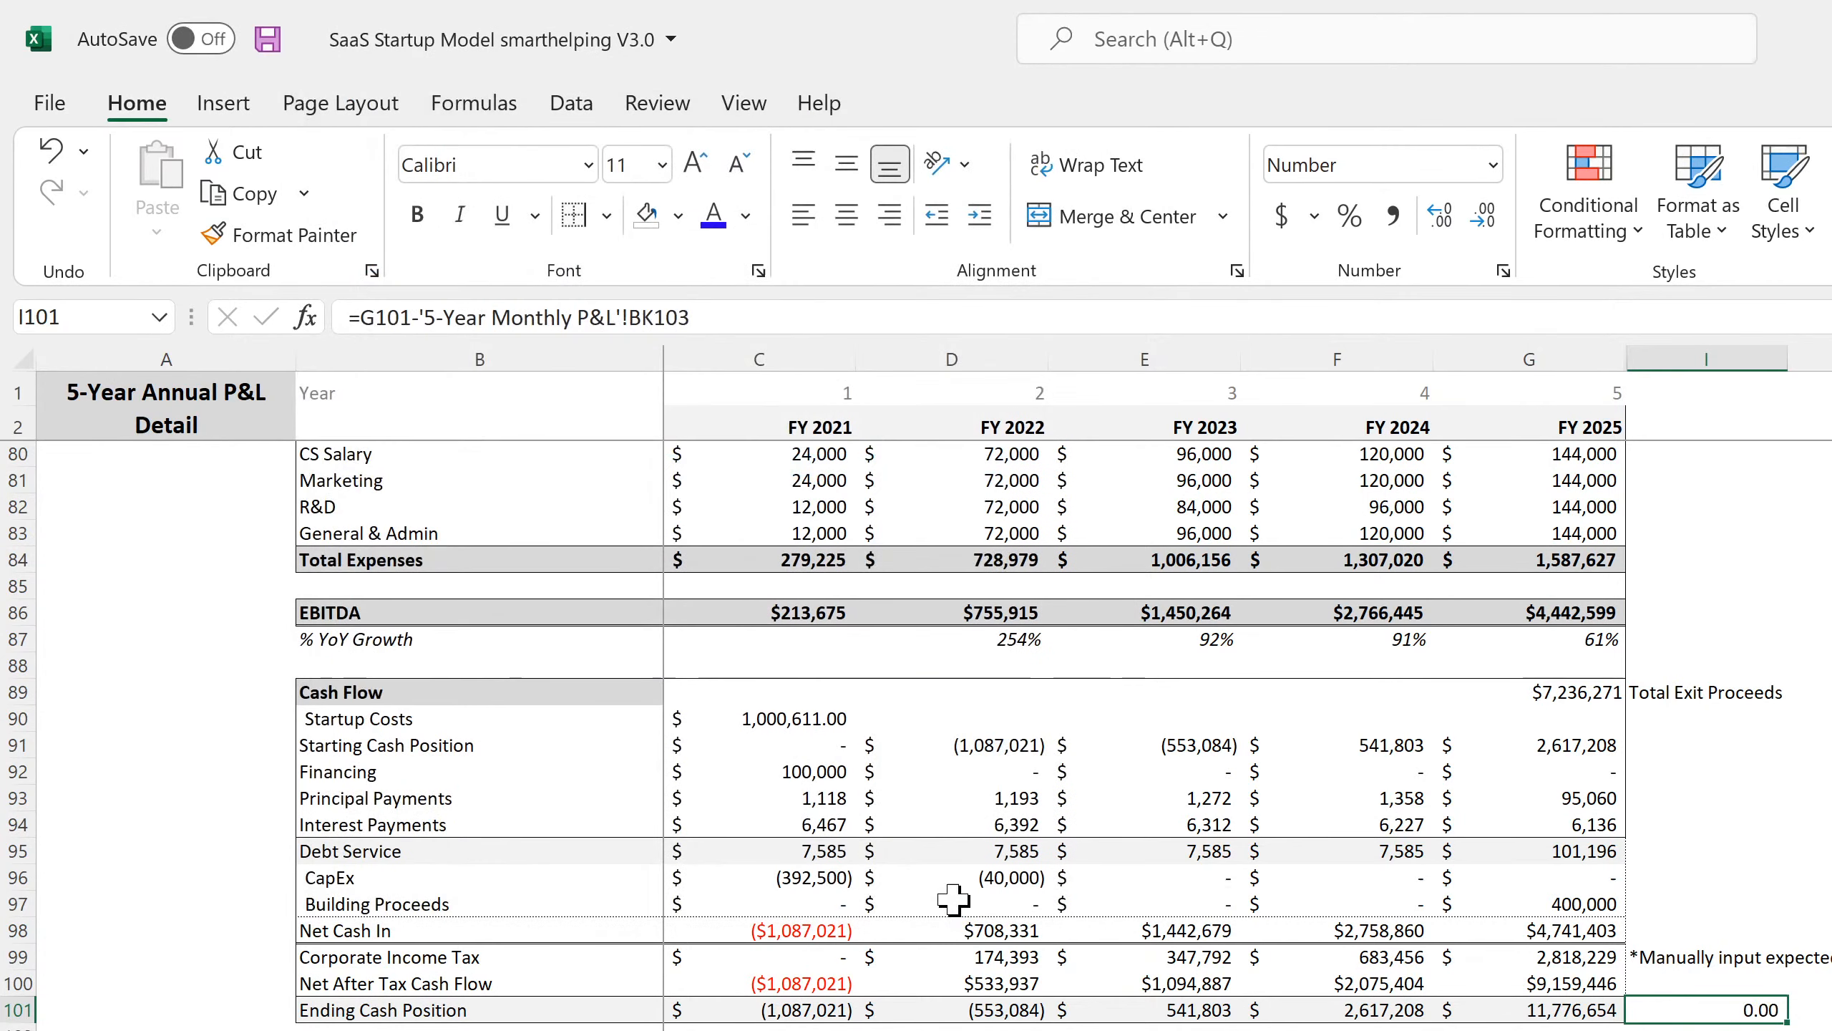
click(1818, 1010)
text(check)
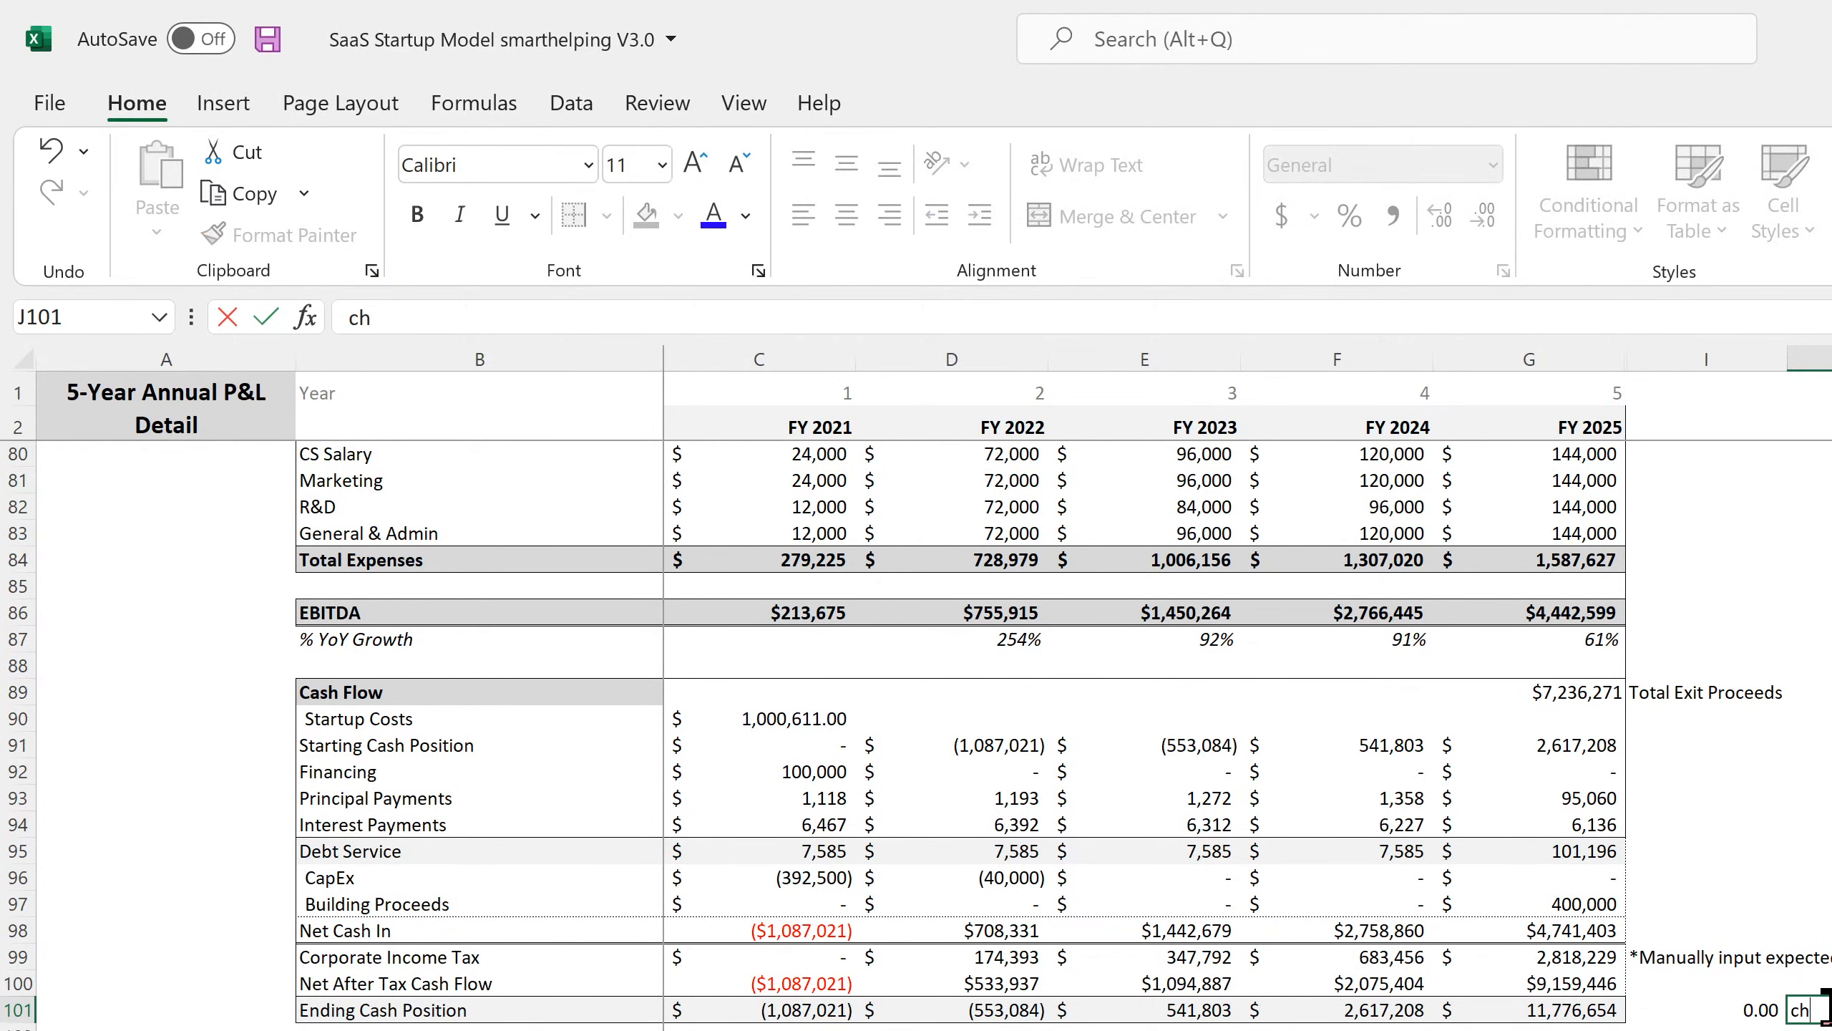
key(Return)
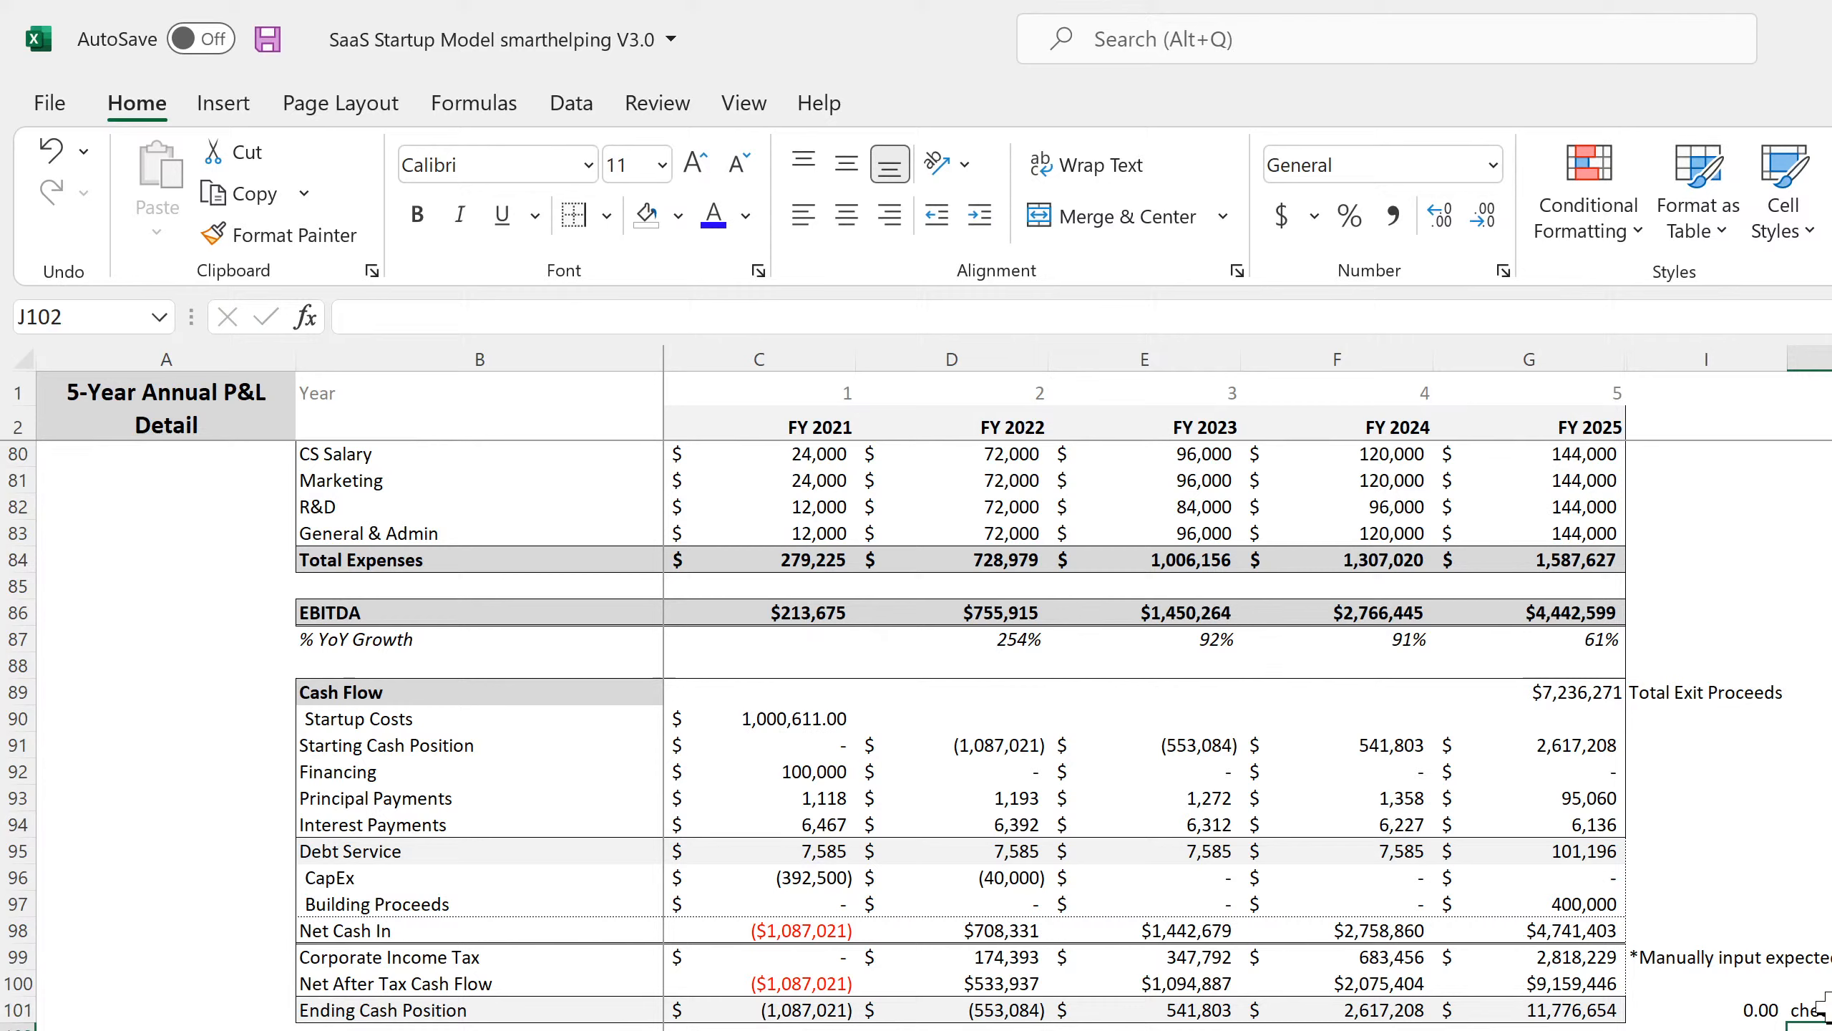
click(1742, 1007)
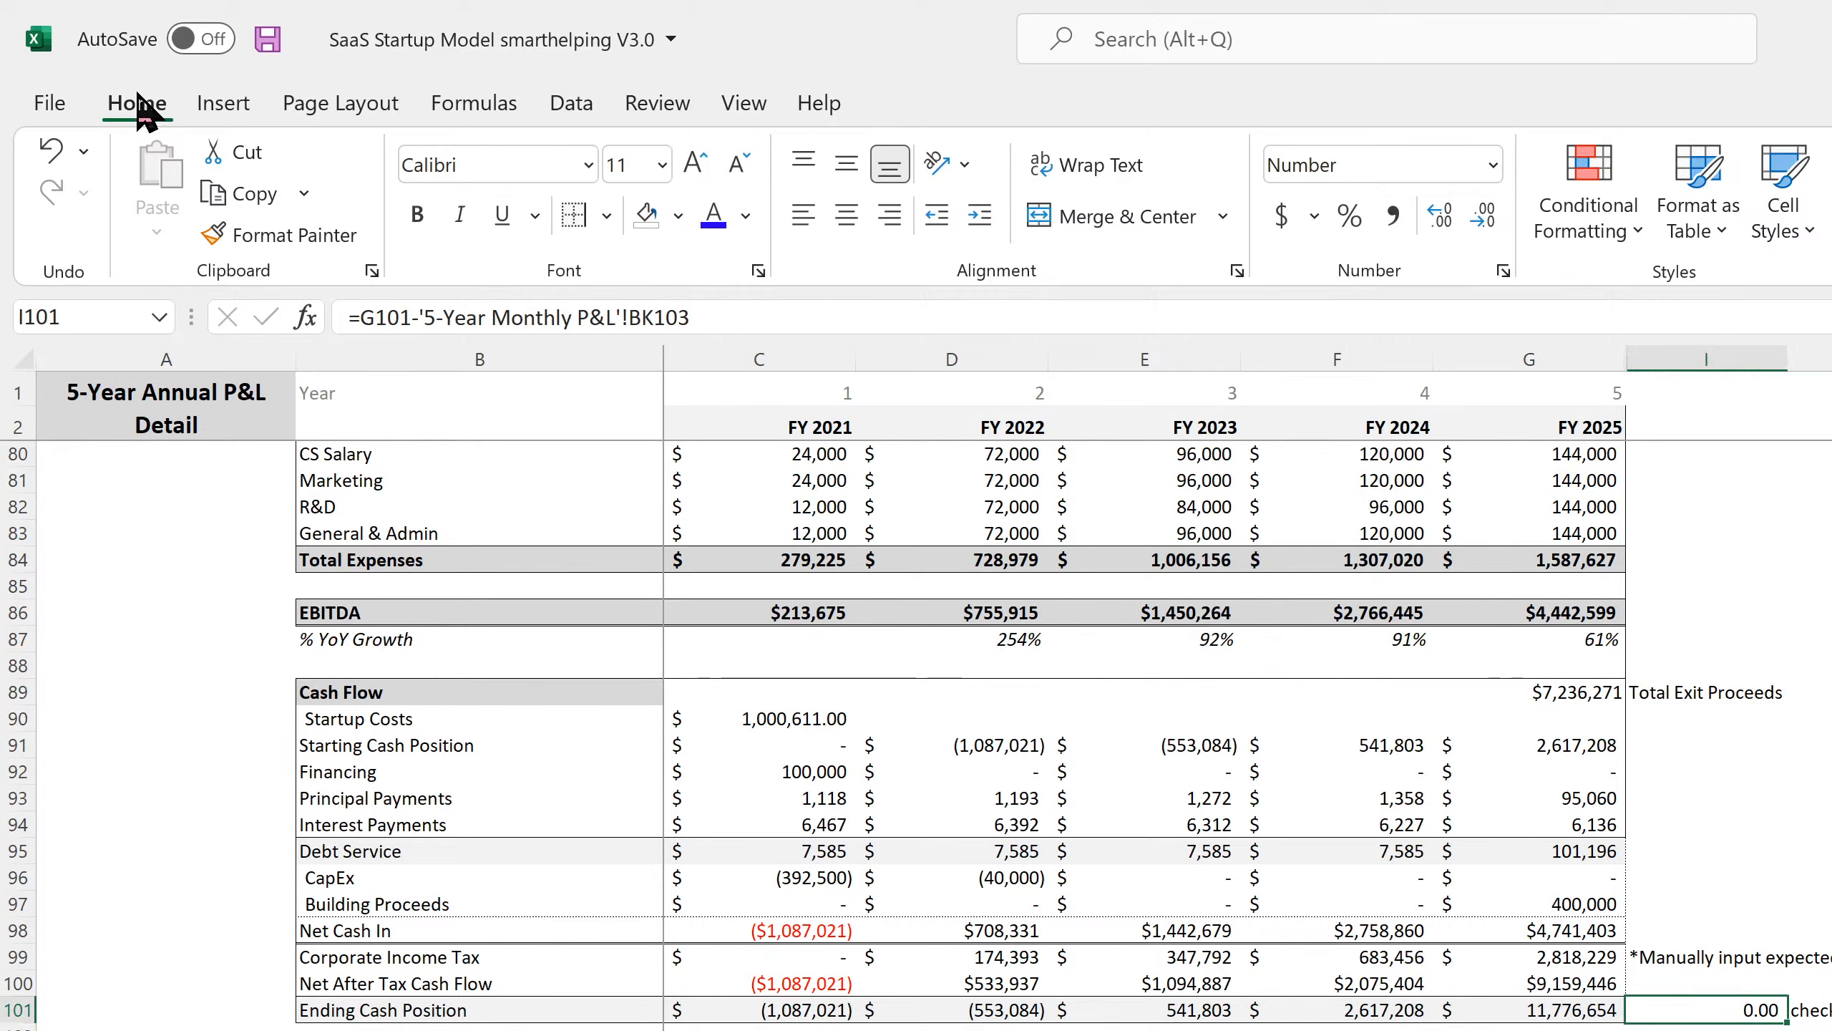
click(267, 39)
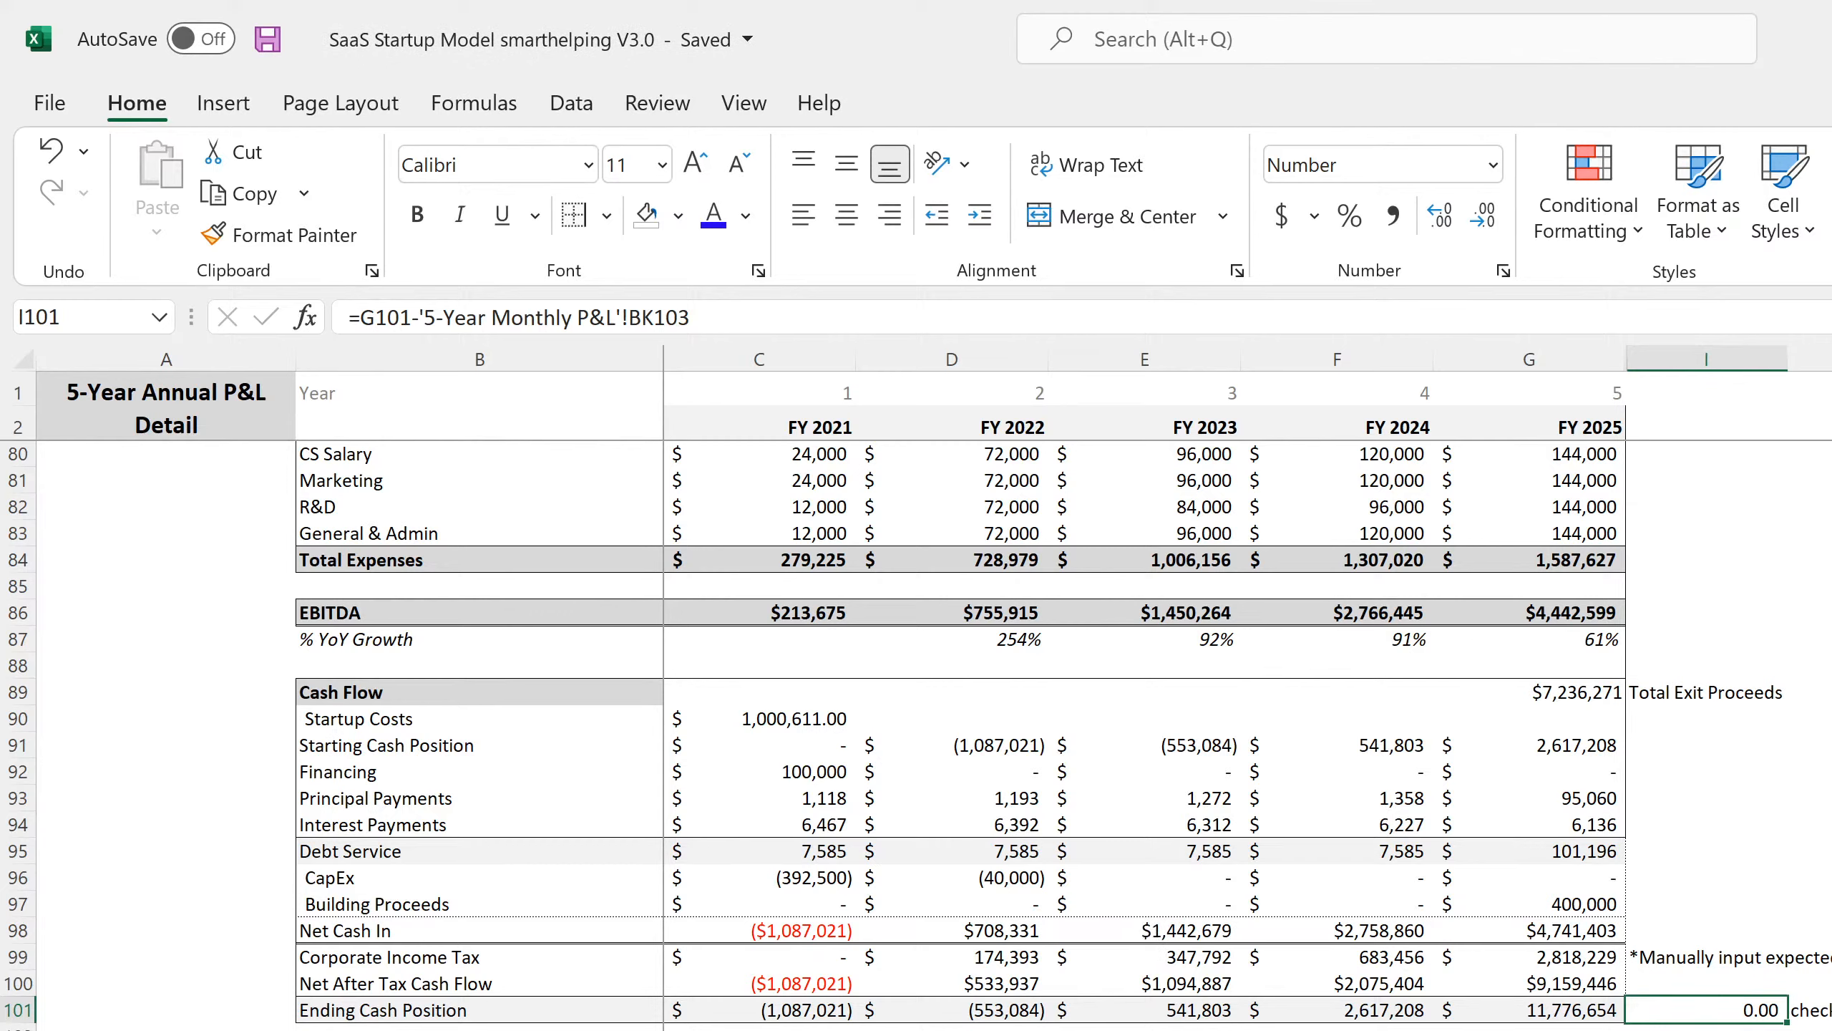
Return to the 5-Year Monthly P&L sheet and inspect the Jan-21 ending cash formula in D103.
key(ctrl+Page_Up)
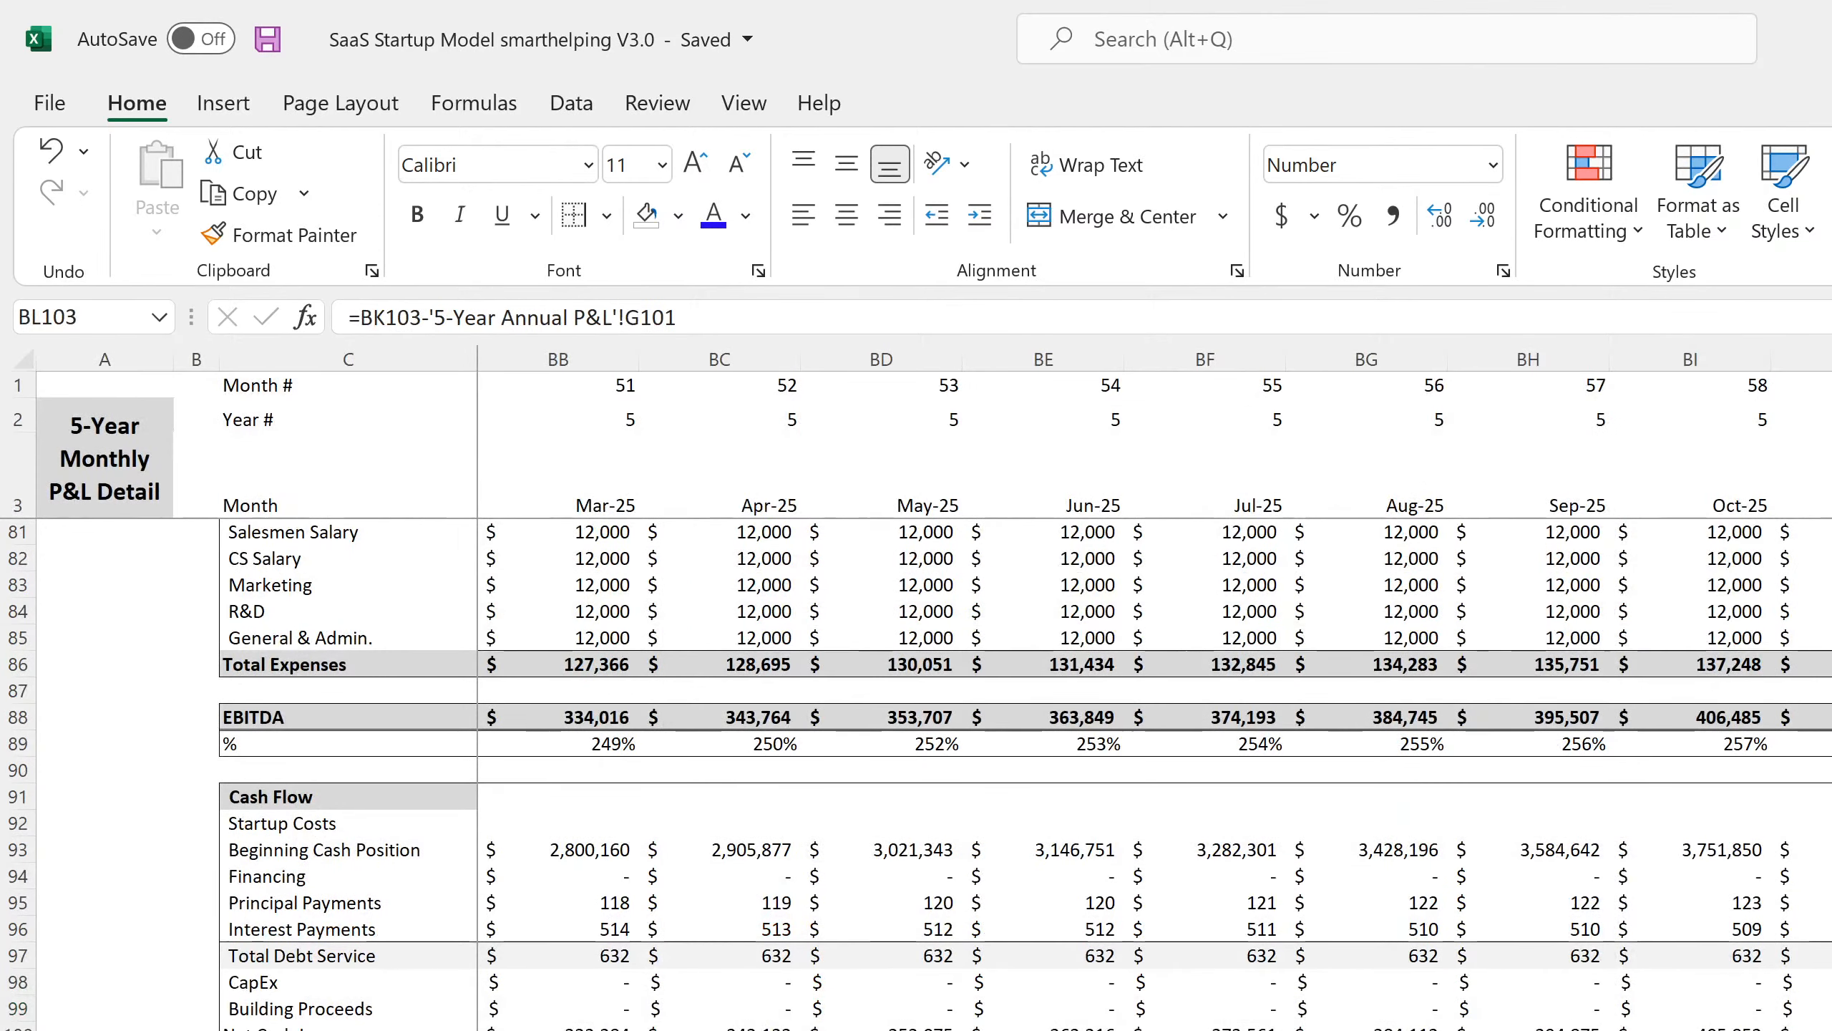
scroll(1027, 691, left, 15)
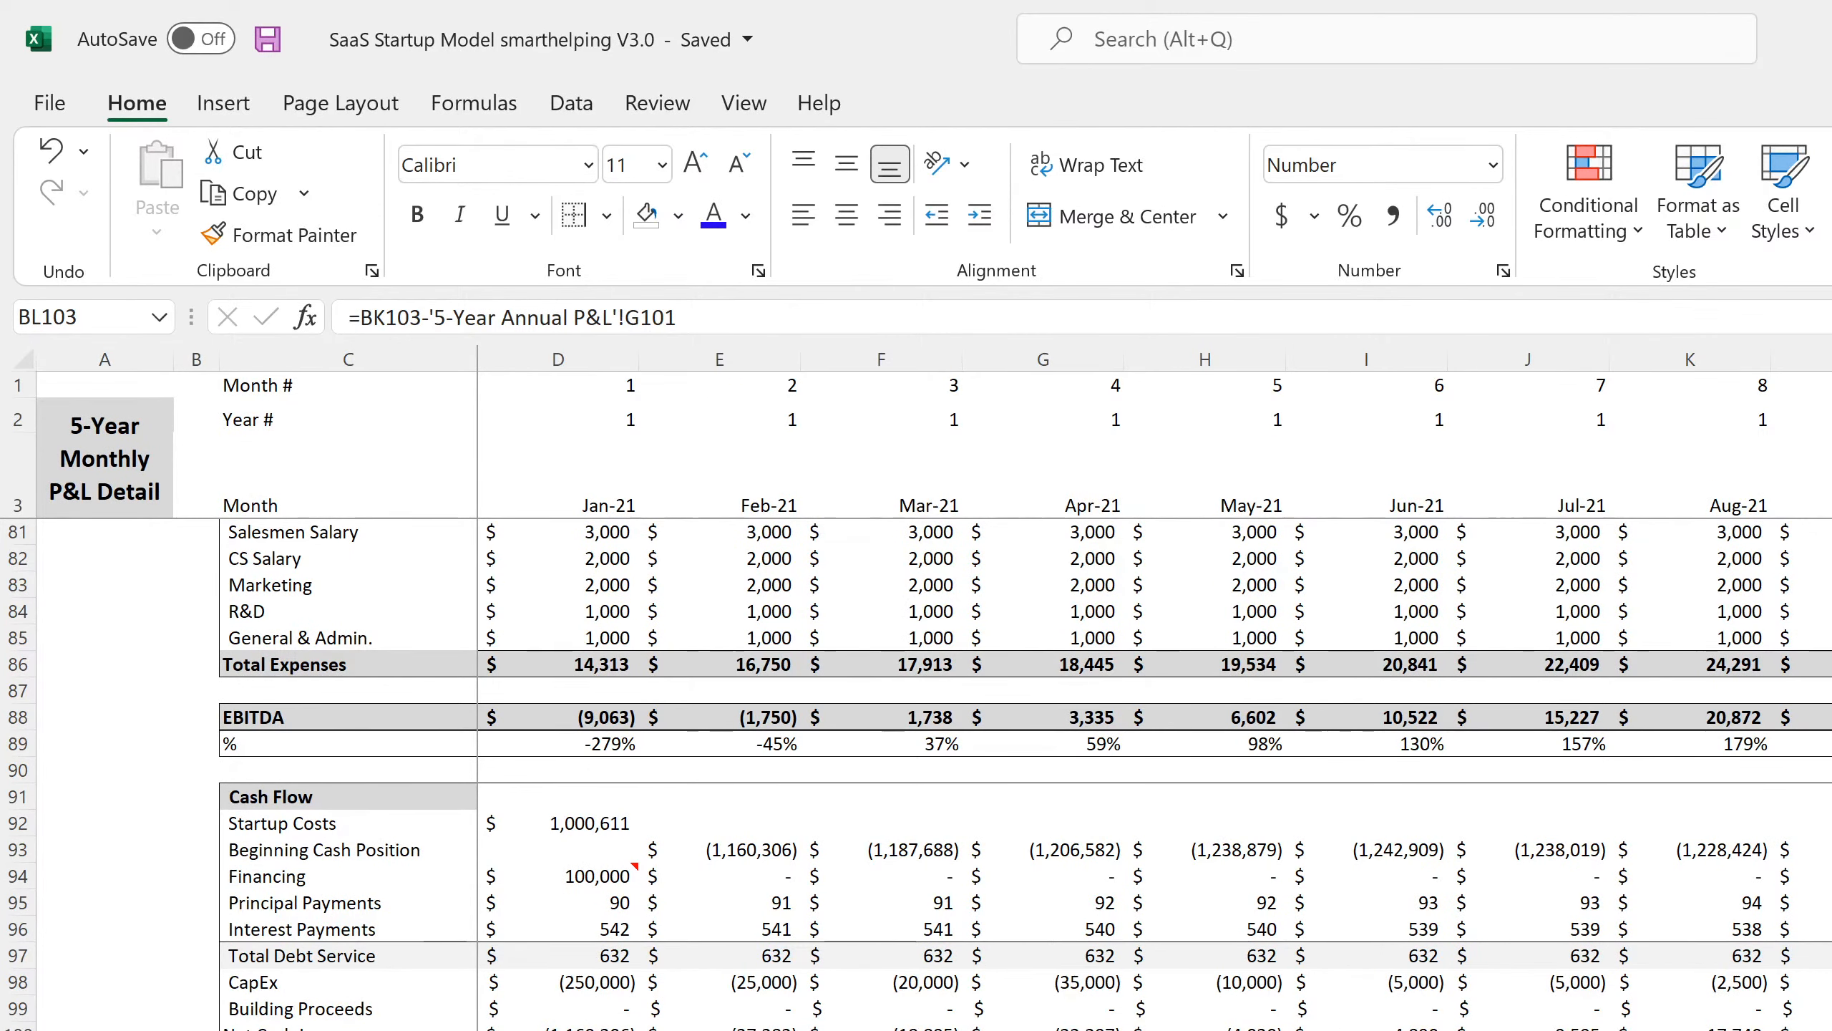
click(557, 1029)
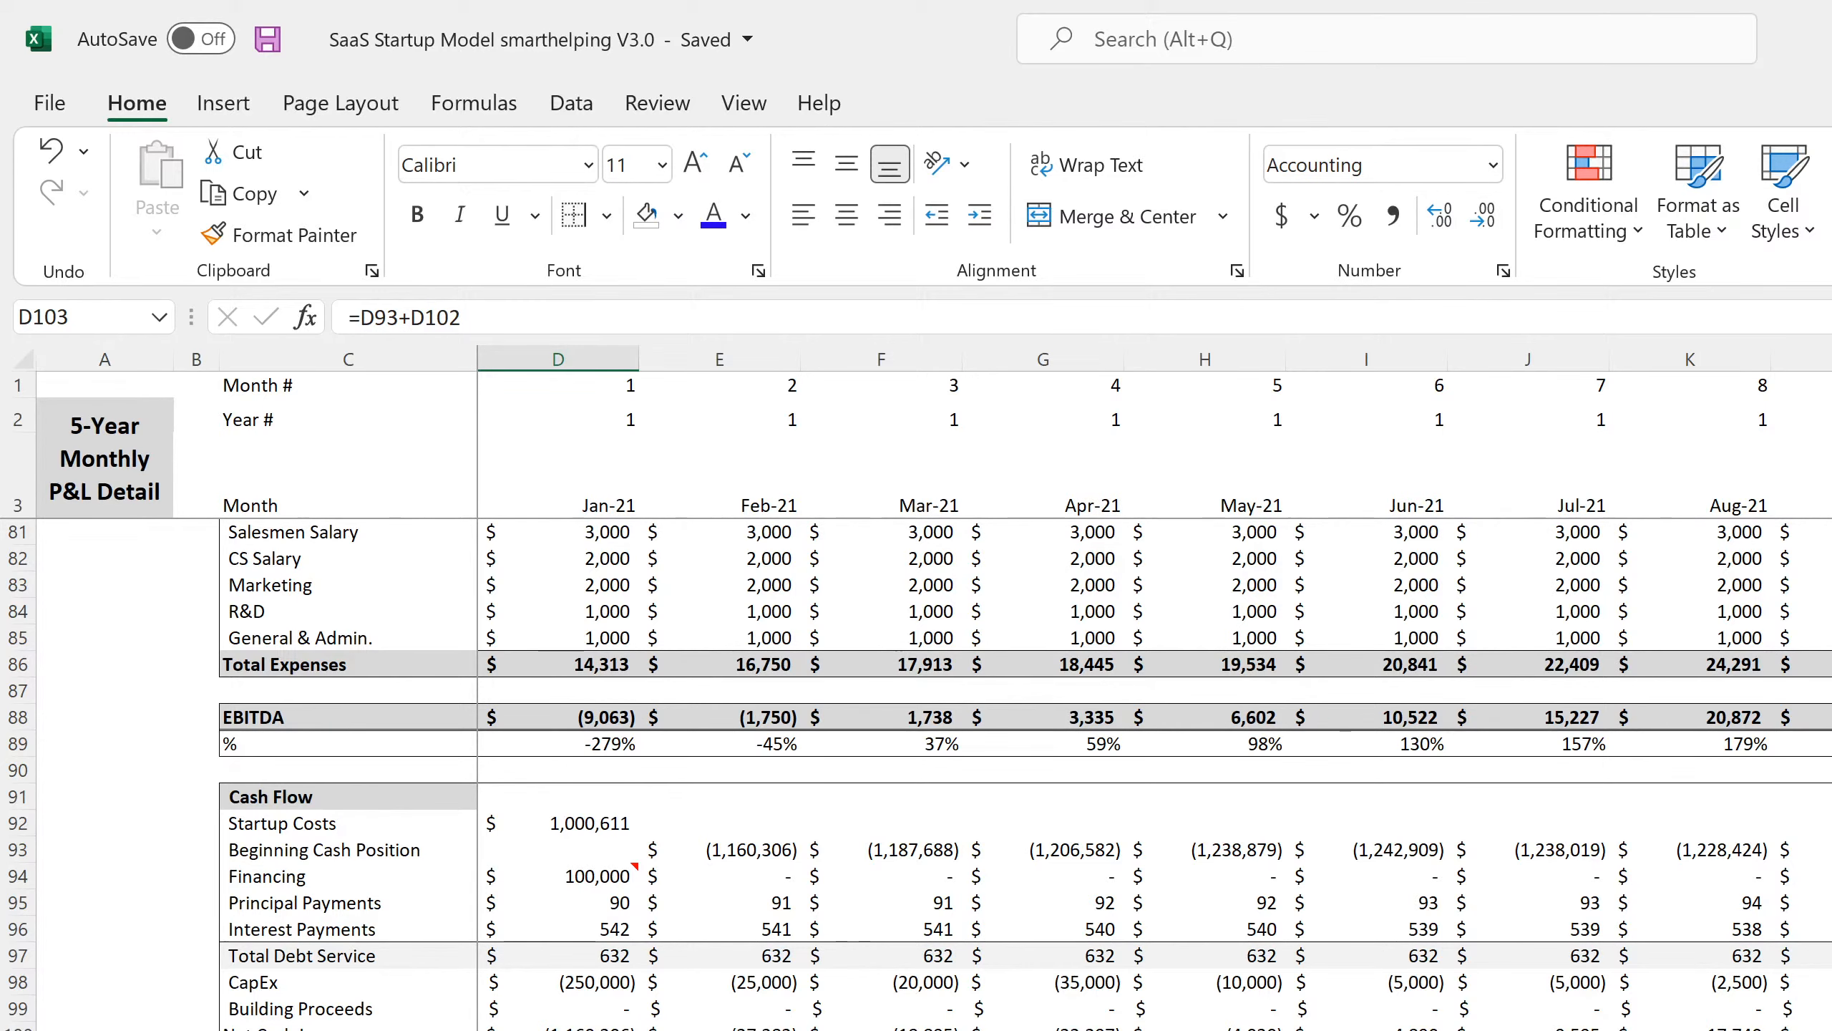
key(alt+Tab)
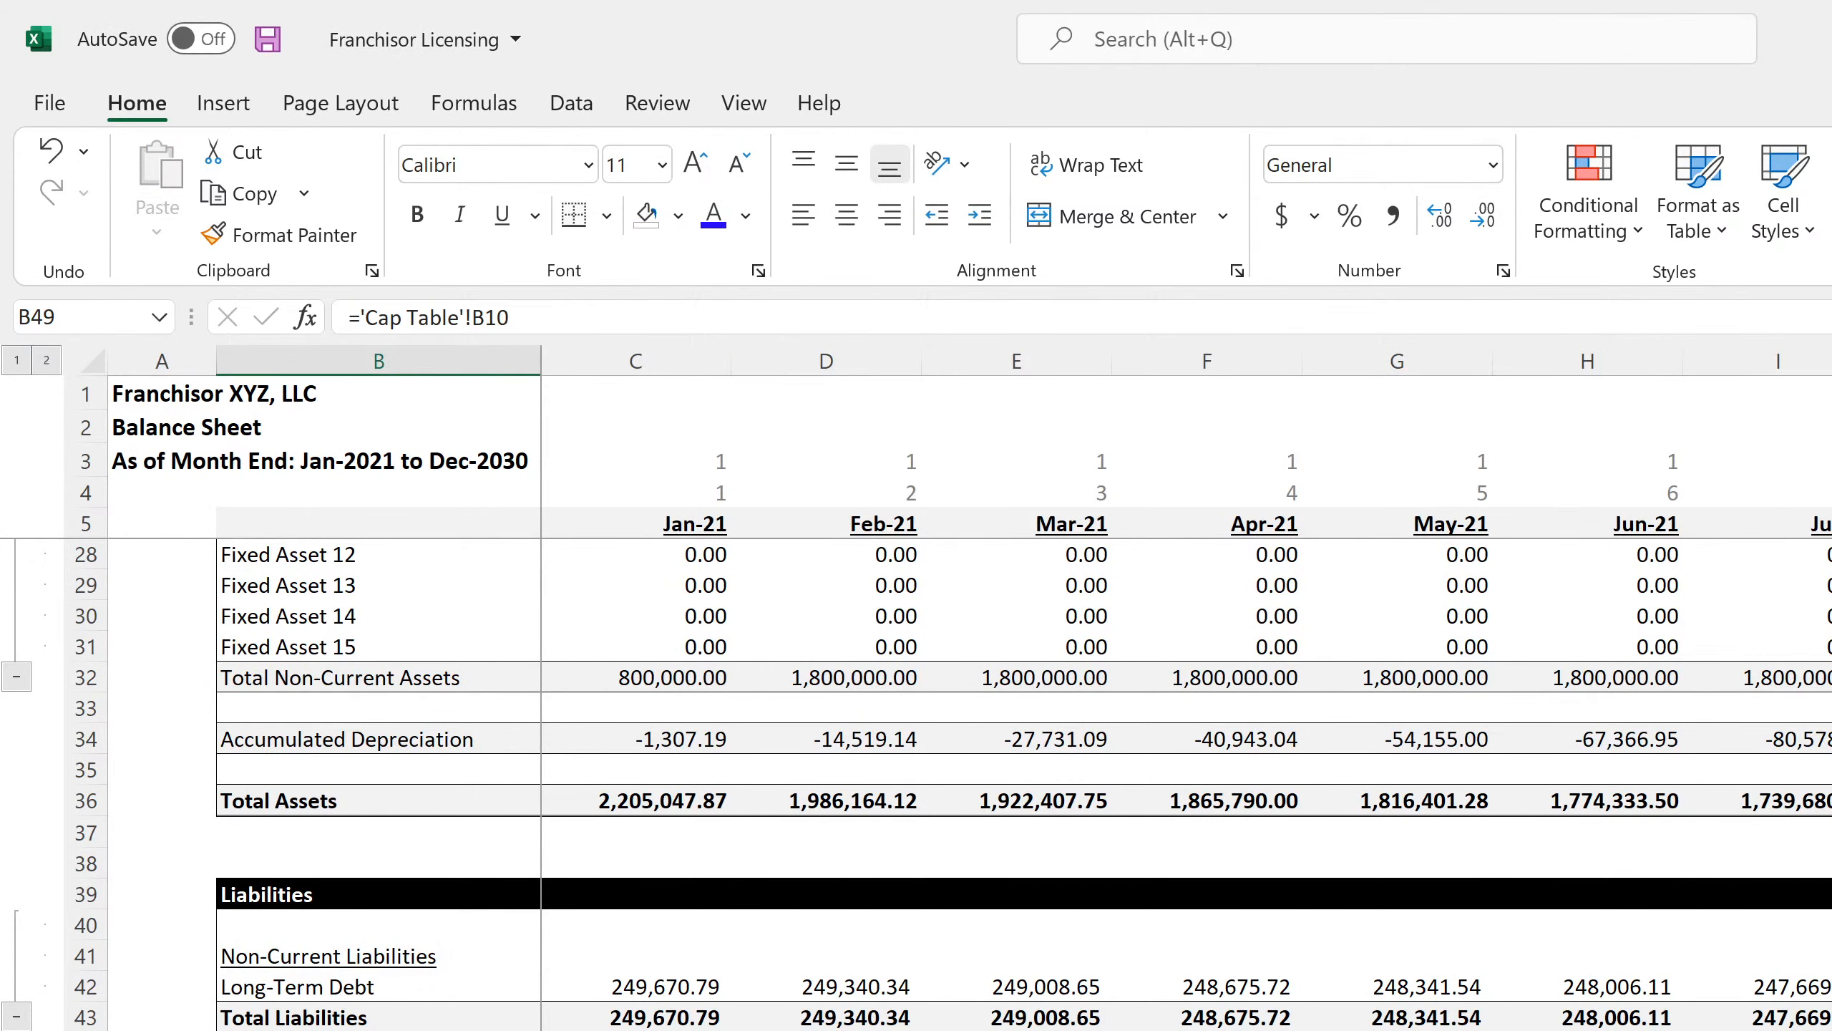
scroll(757, 728, up, 7)
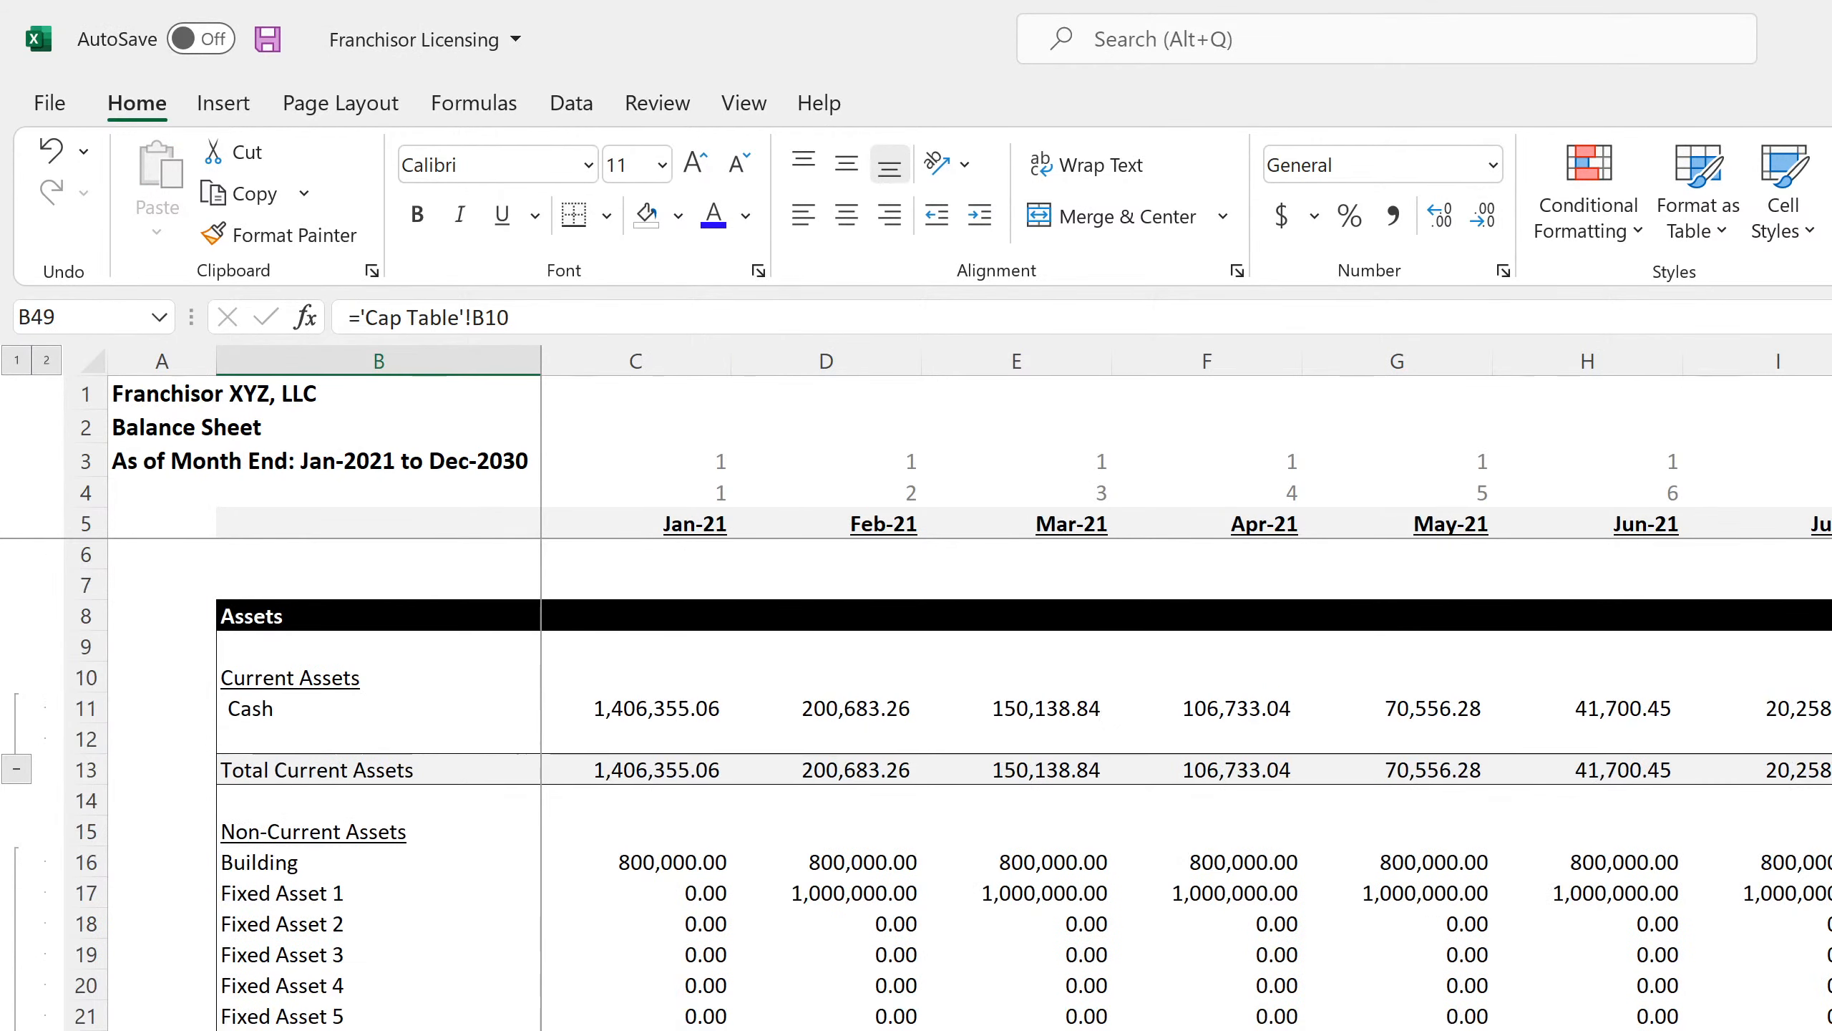
click(675, 713)
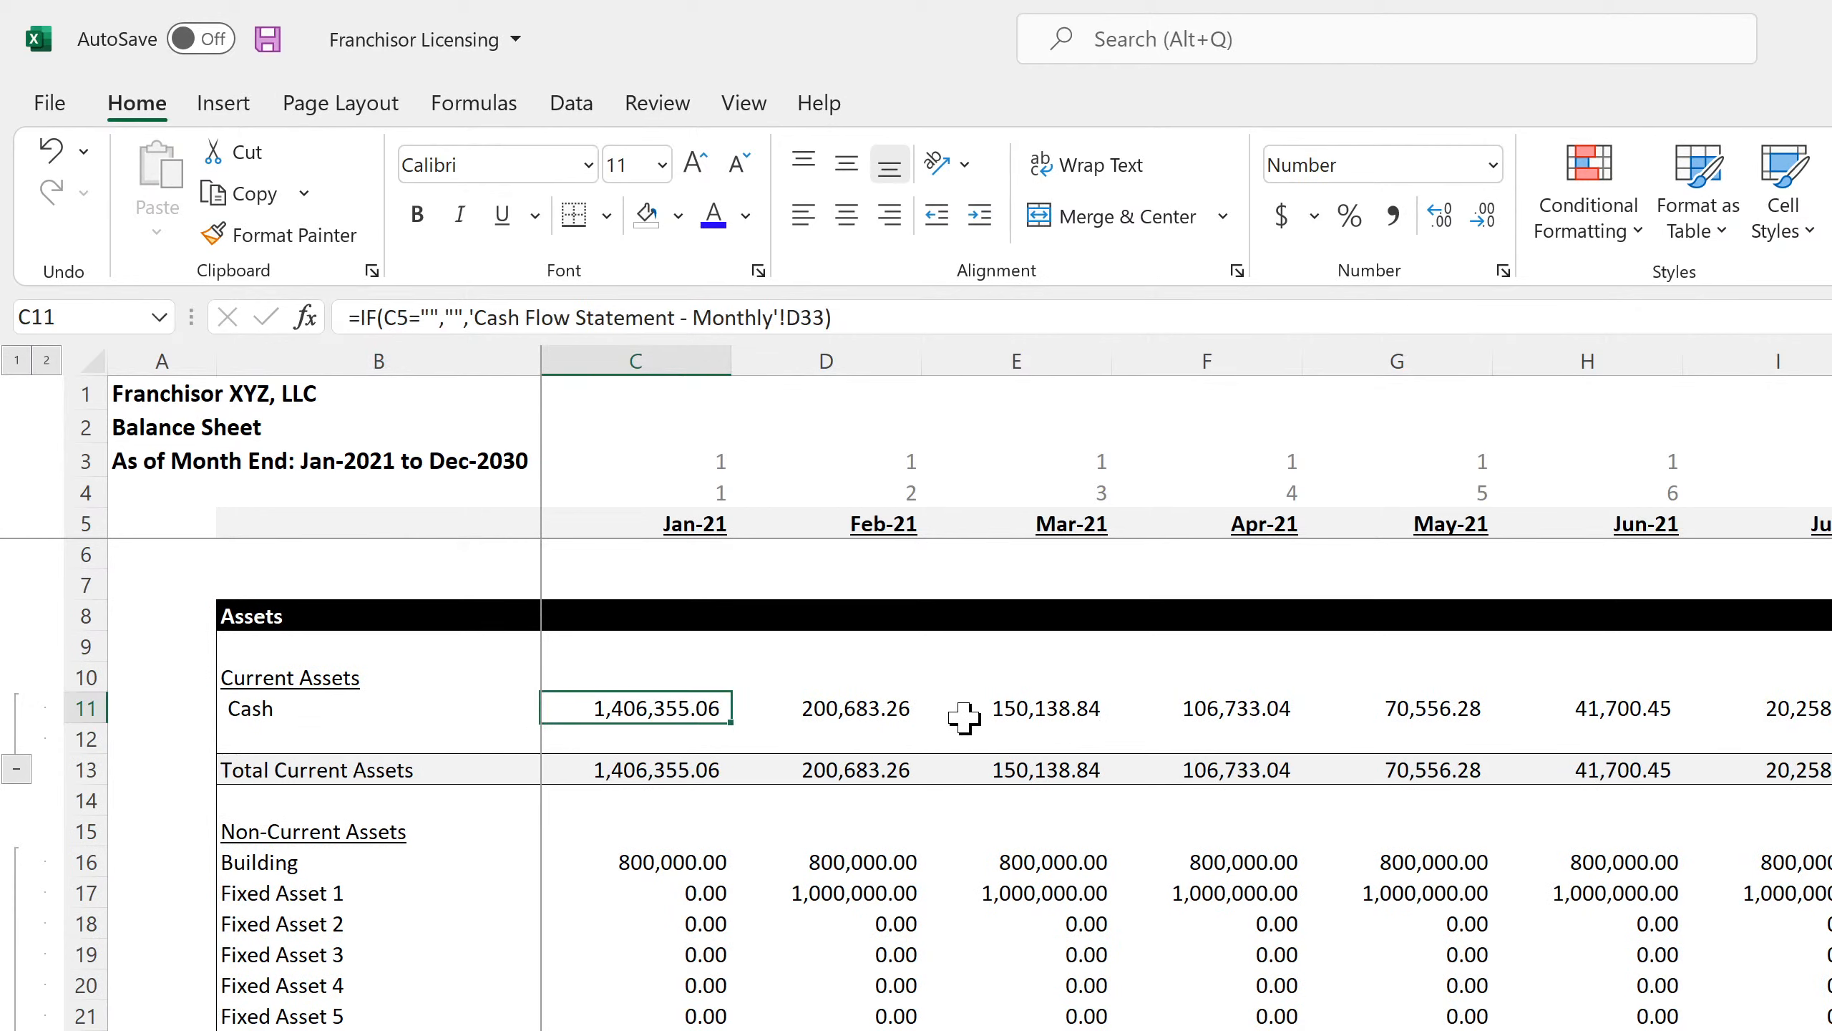
key(Right)
key(Right)
key(Right)
key(Right)
key(Right)
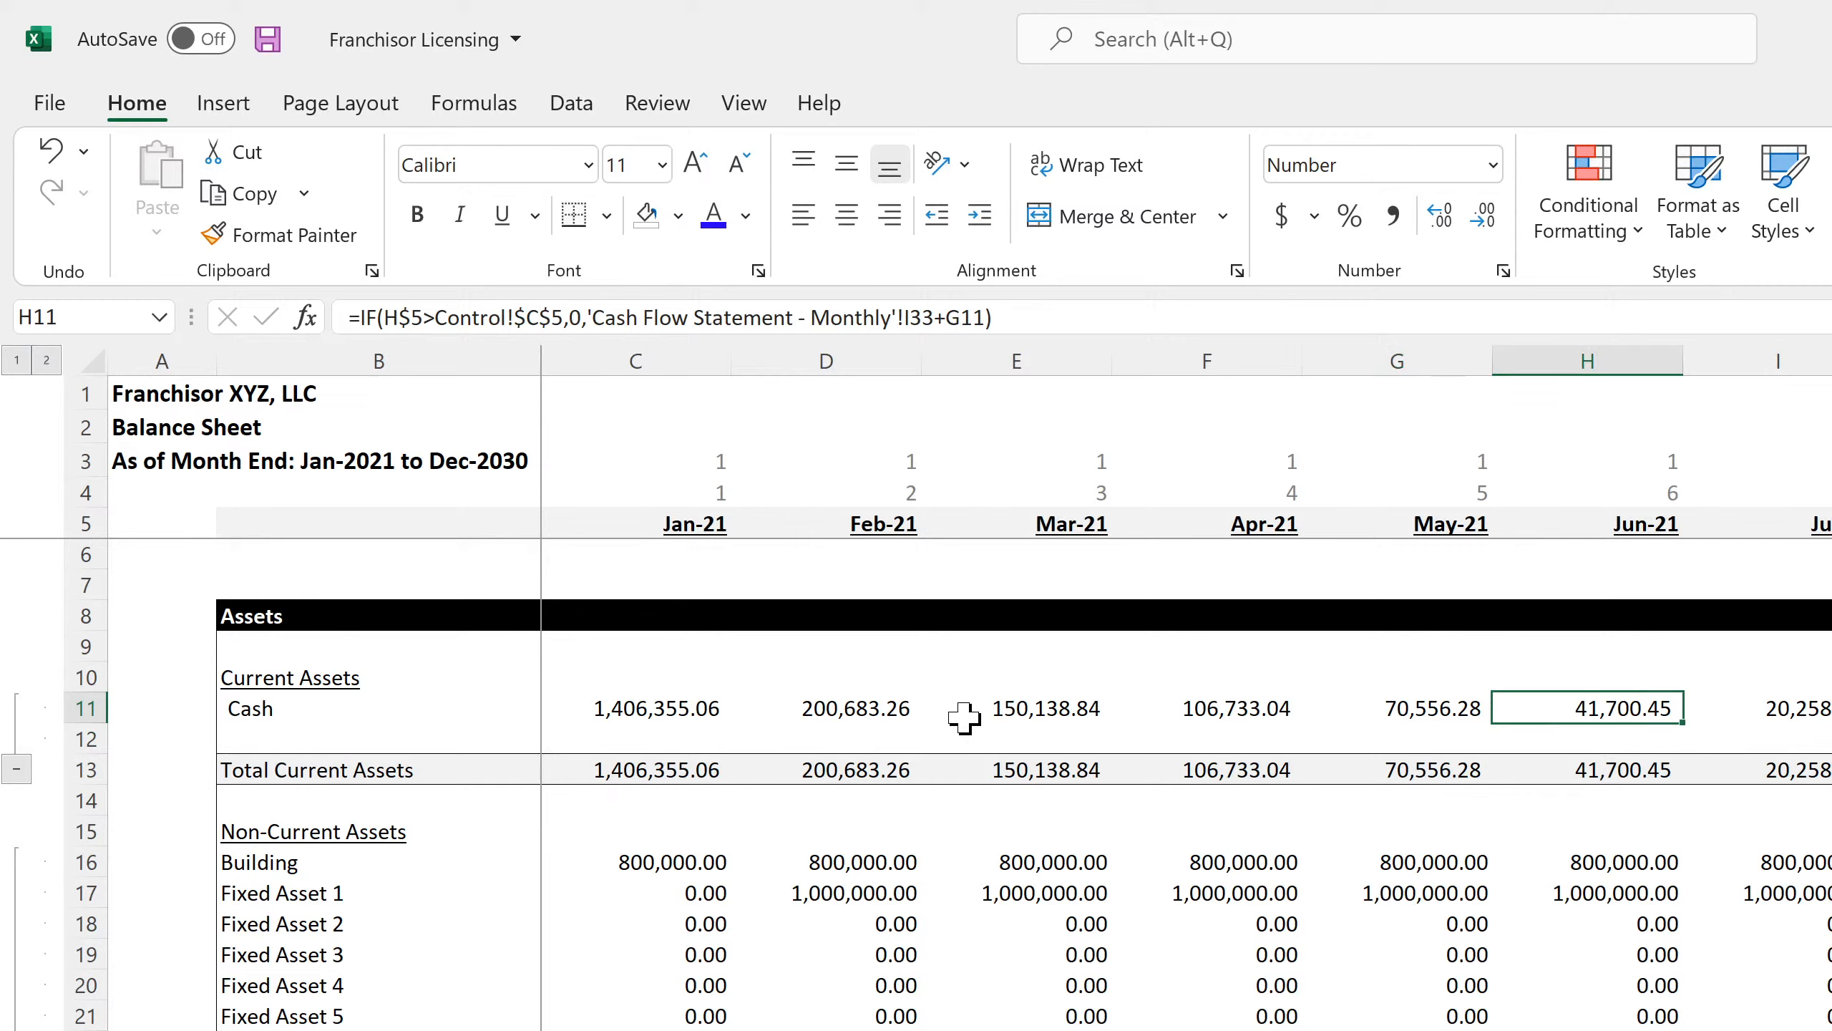
key(Right)
key(Right)
key(Right)
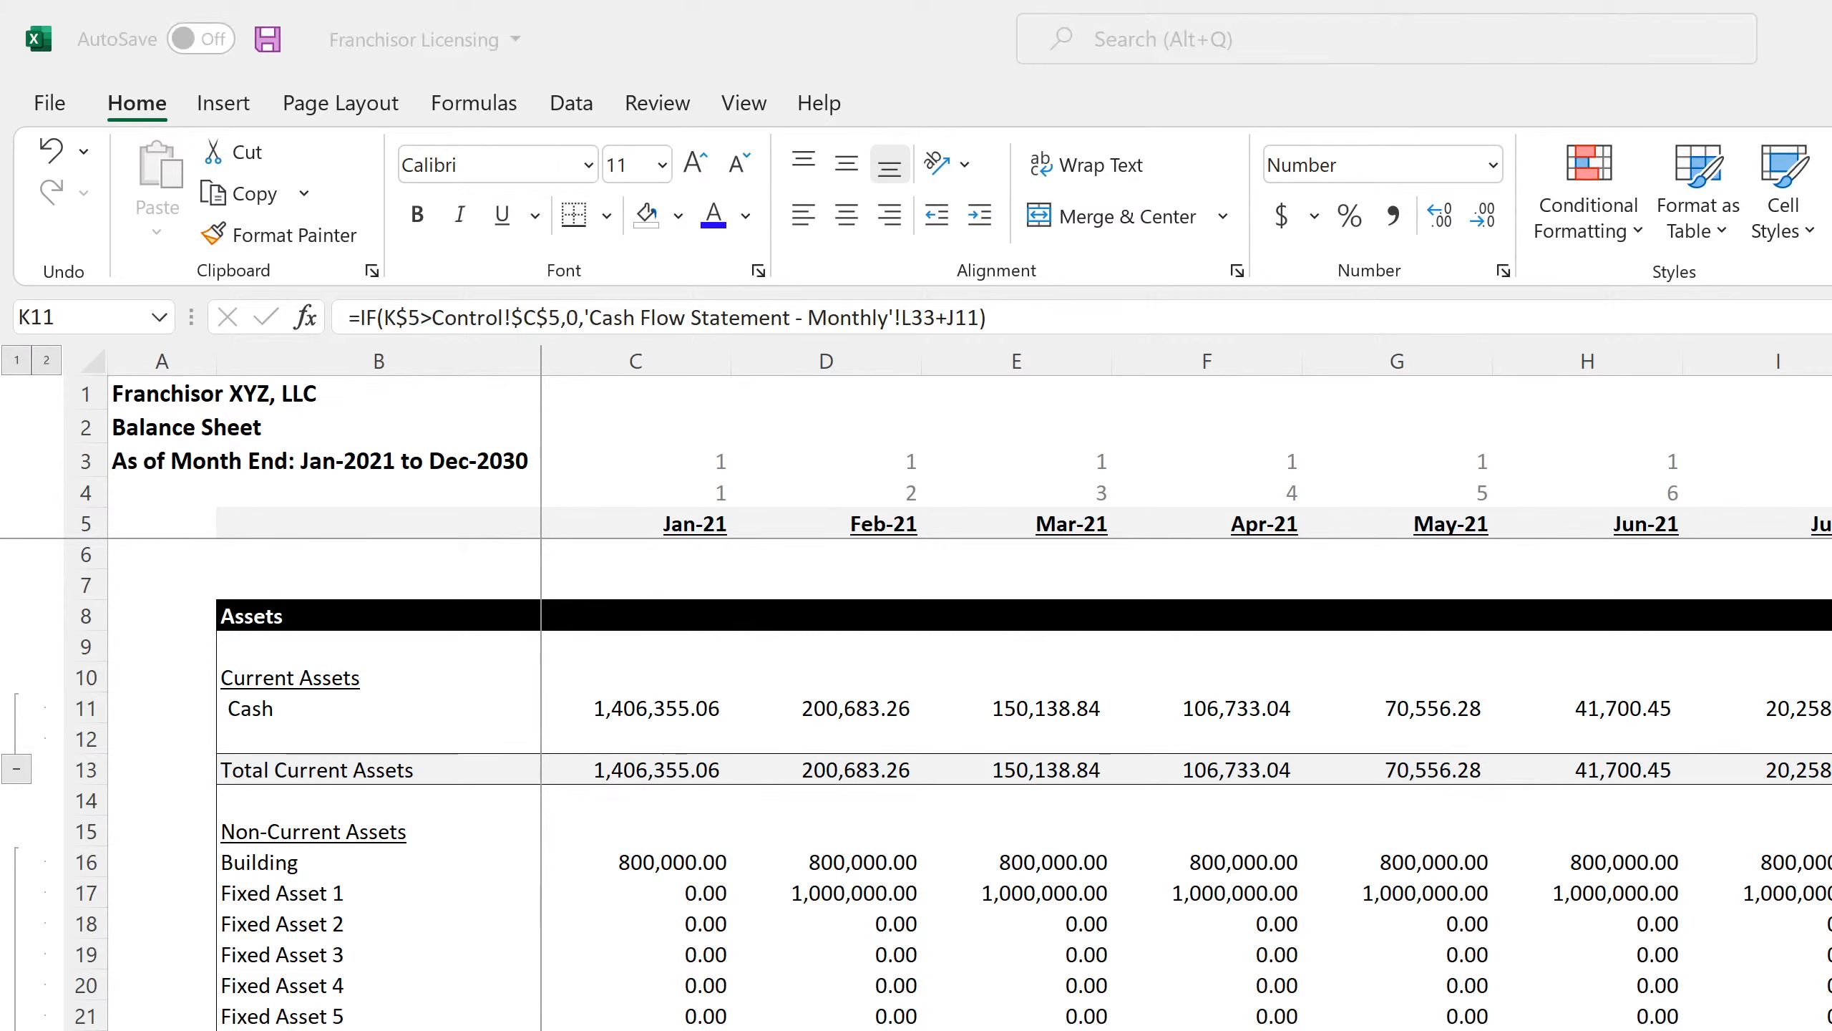
key(alt+Tab)
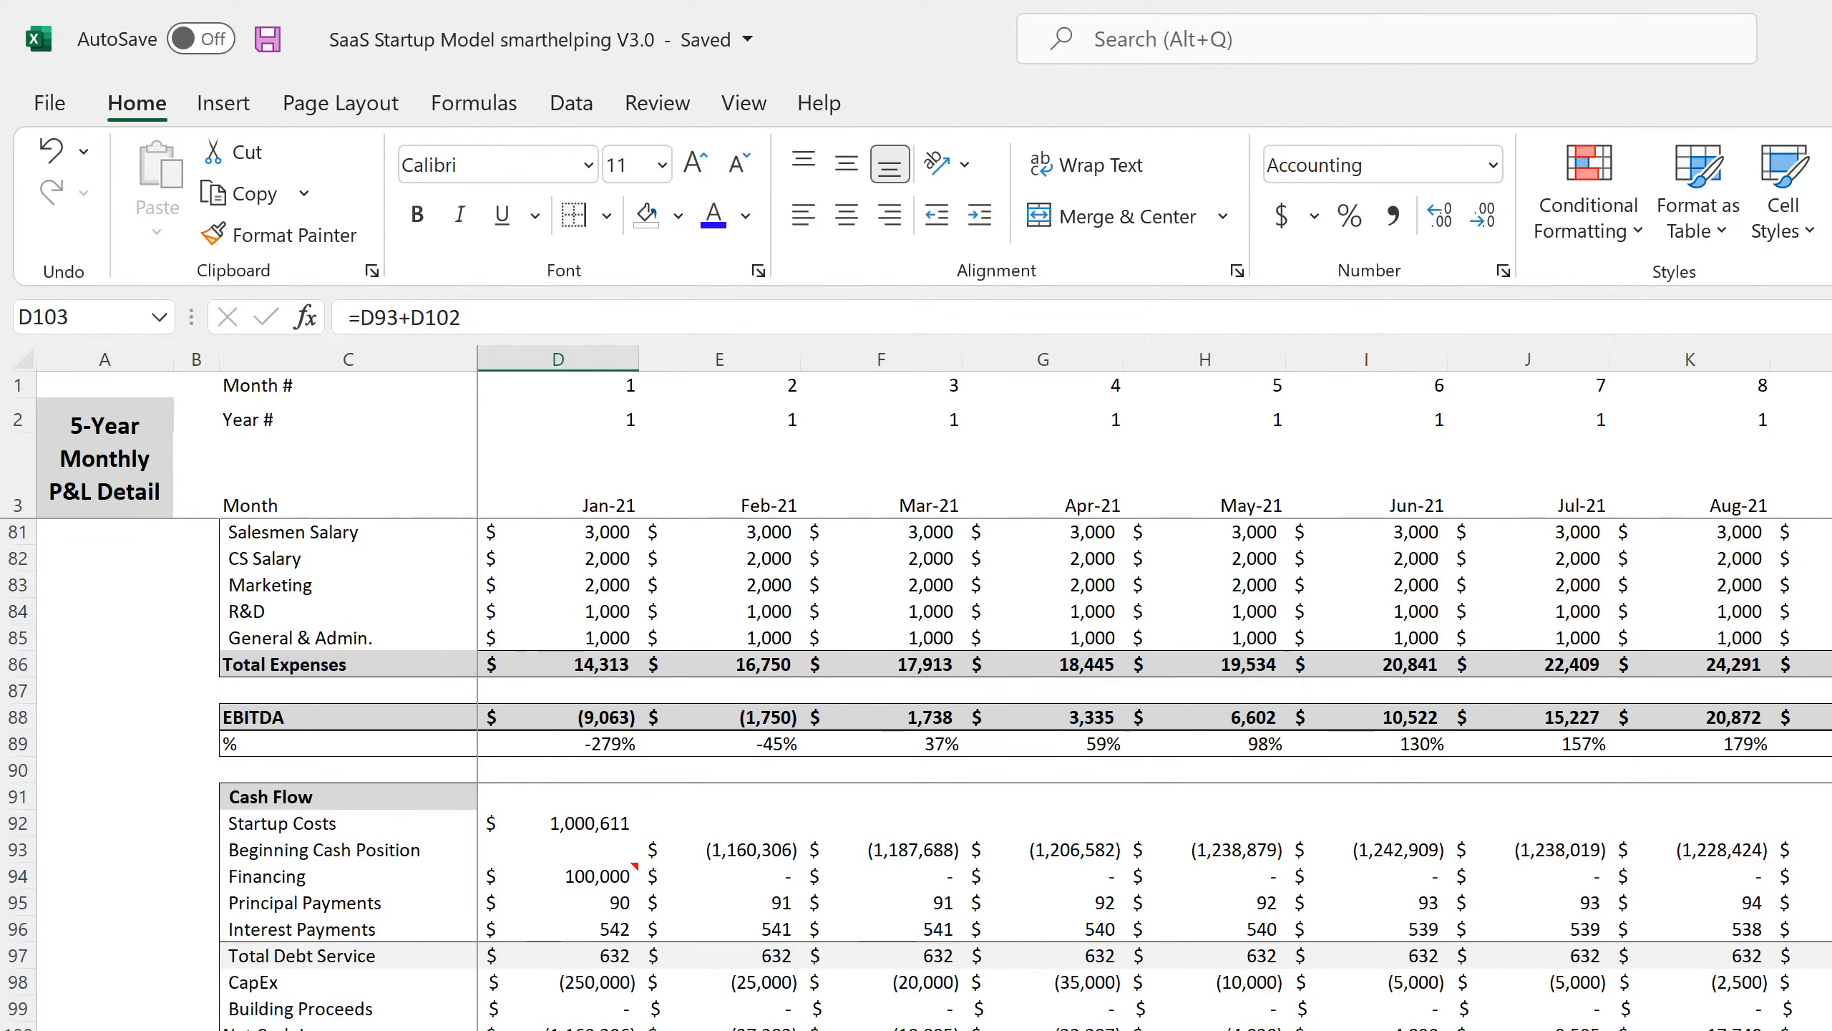
Clear the Balance Sheet's Inventory row 12 under Current Assets and save the workbook.
key(ctrl+Page_Down)
scroll(631, 818, up, 11)
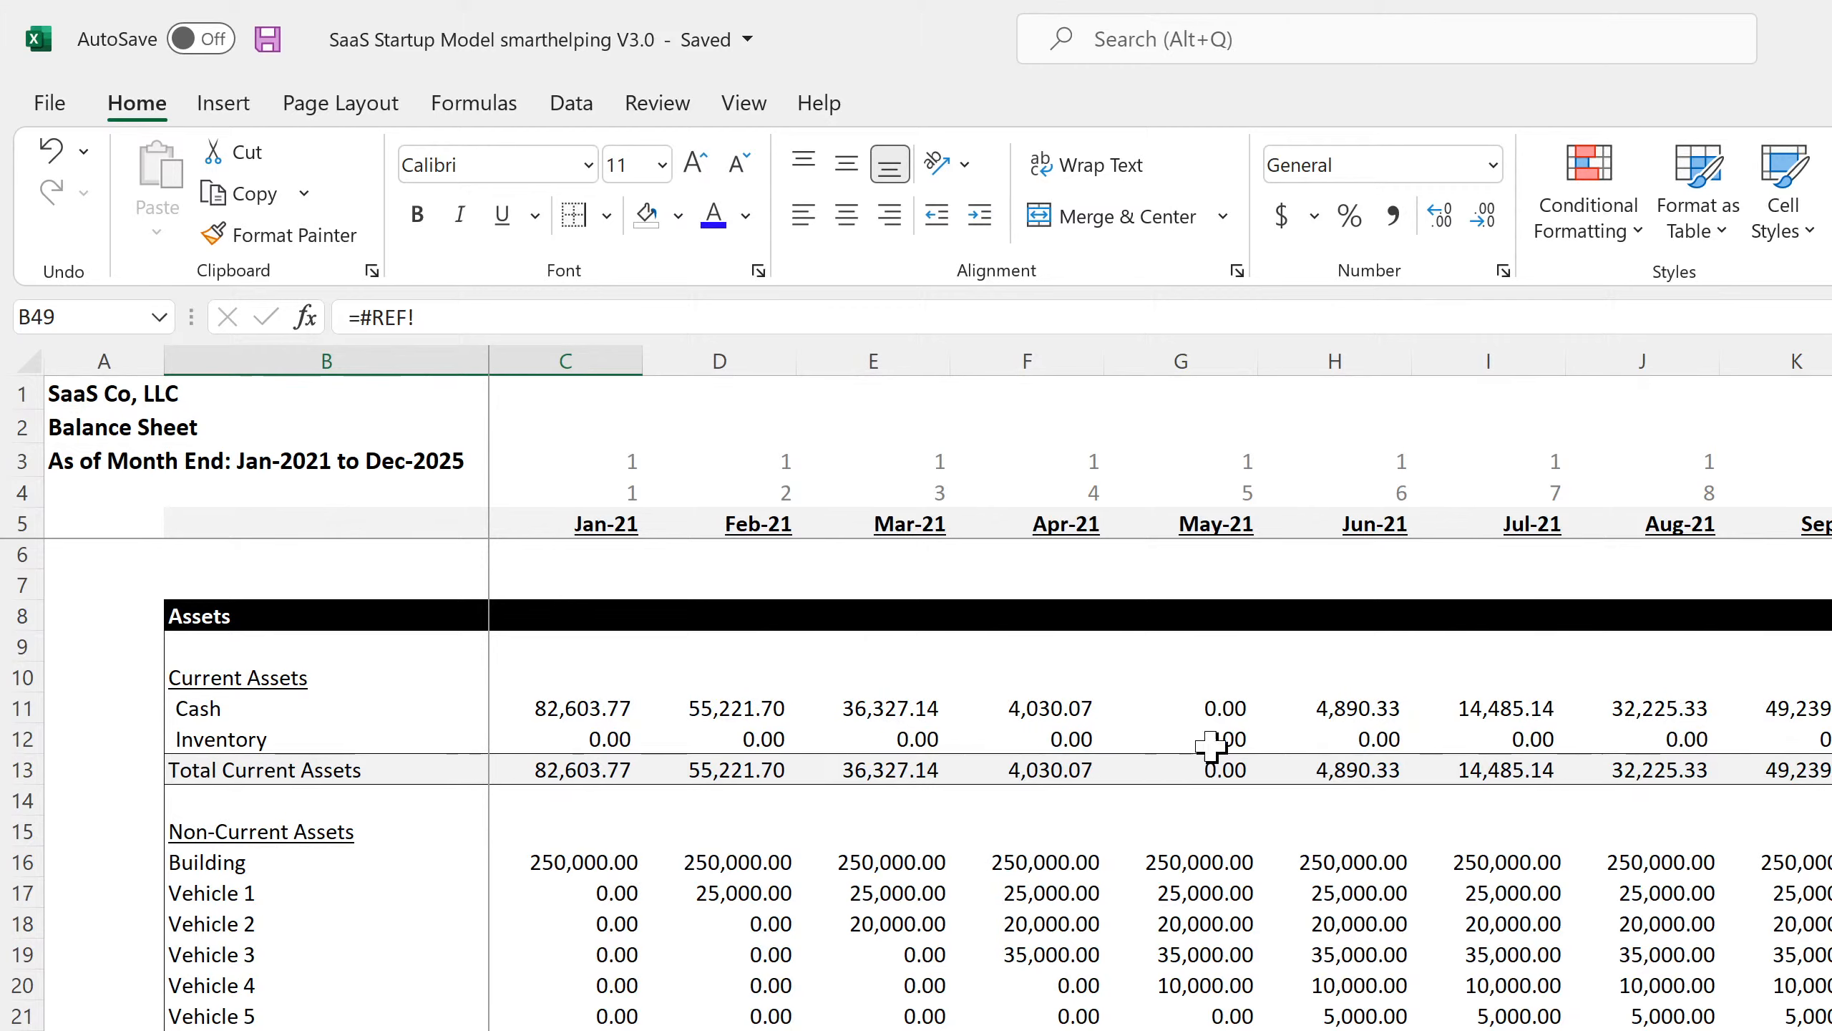
click(1221, 705)
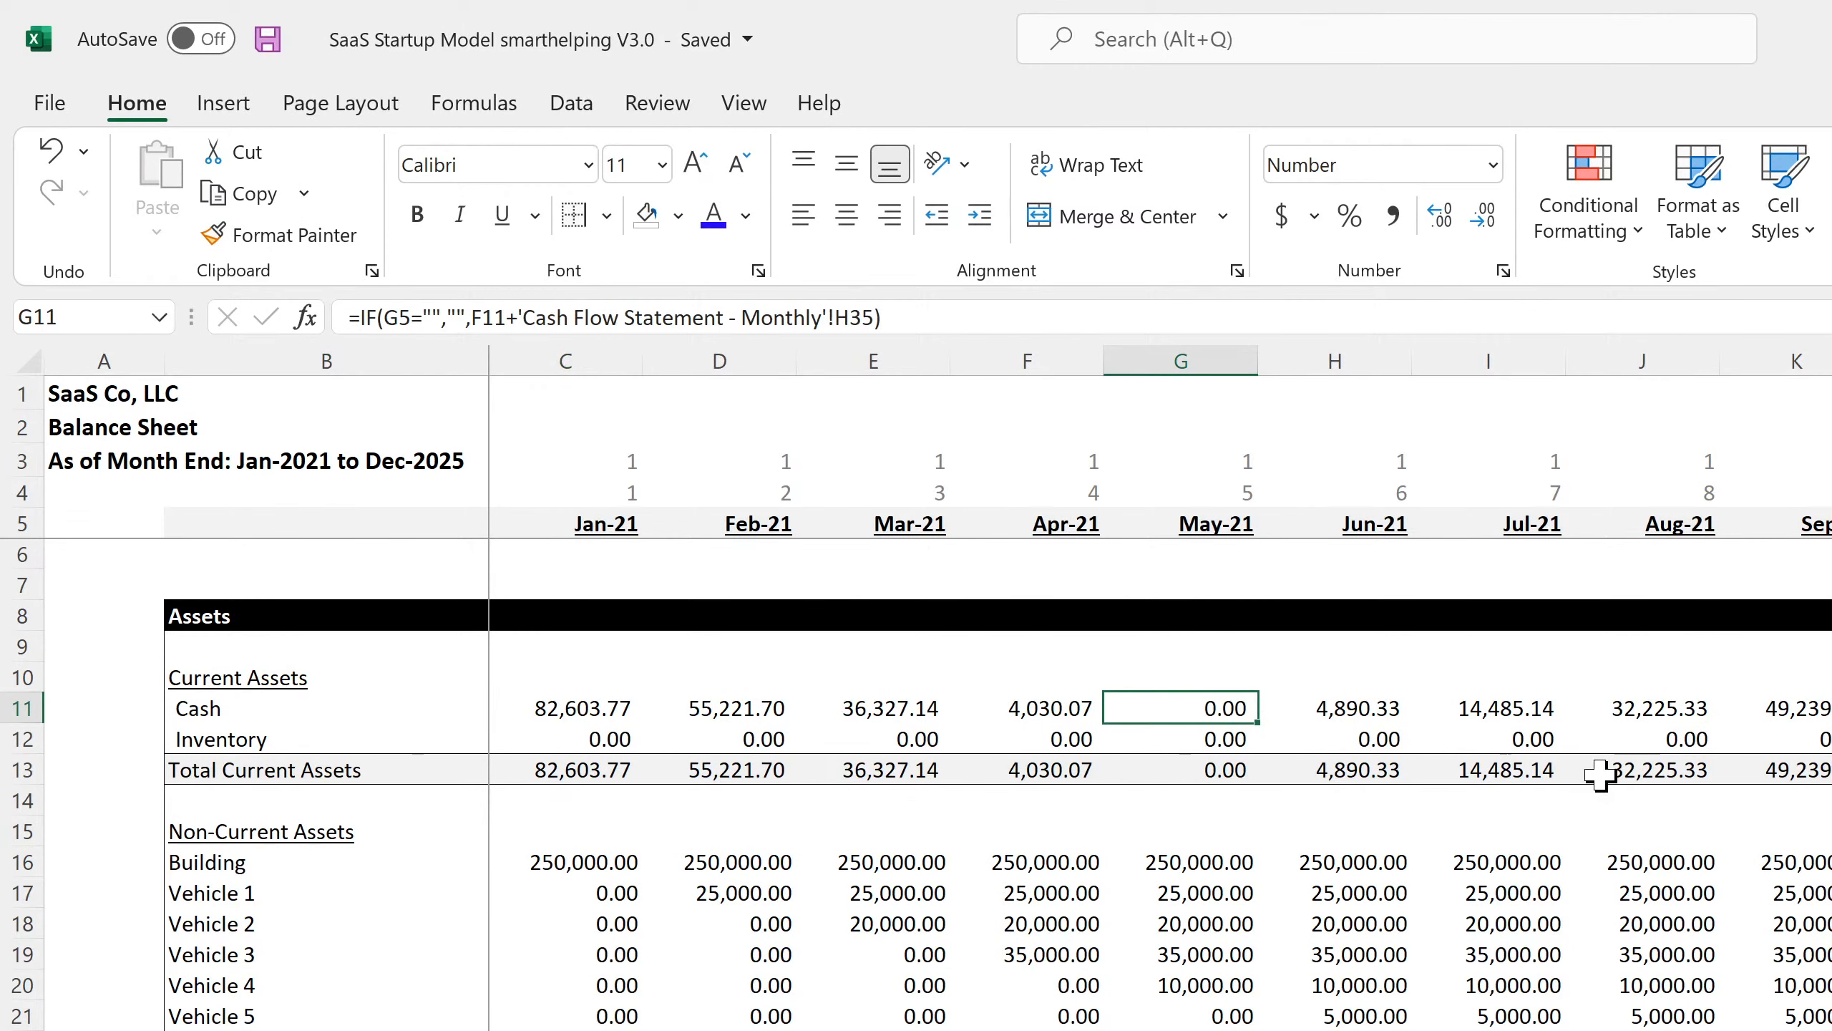
click(21, 739)
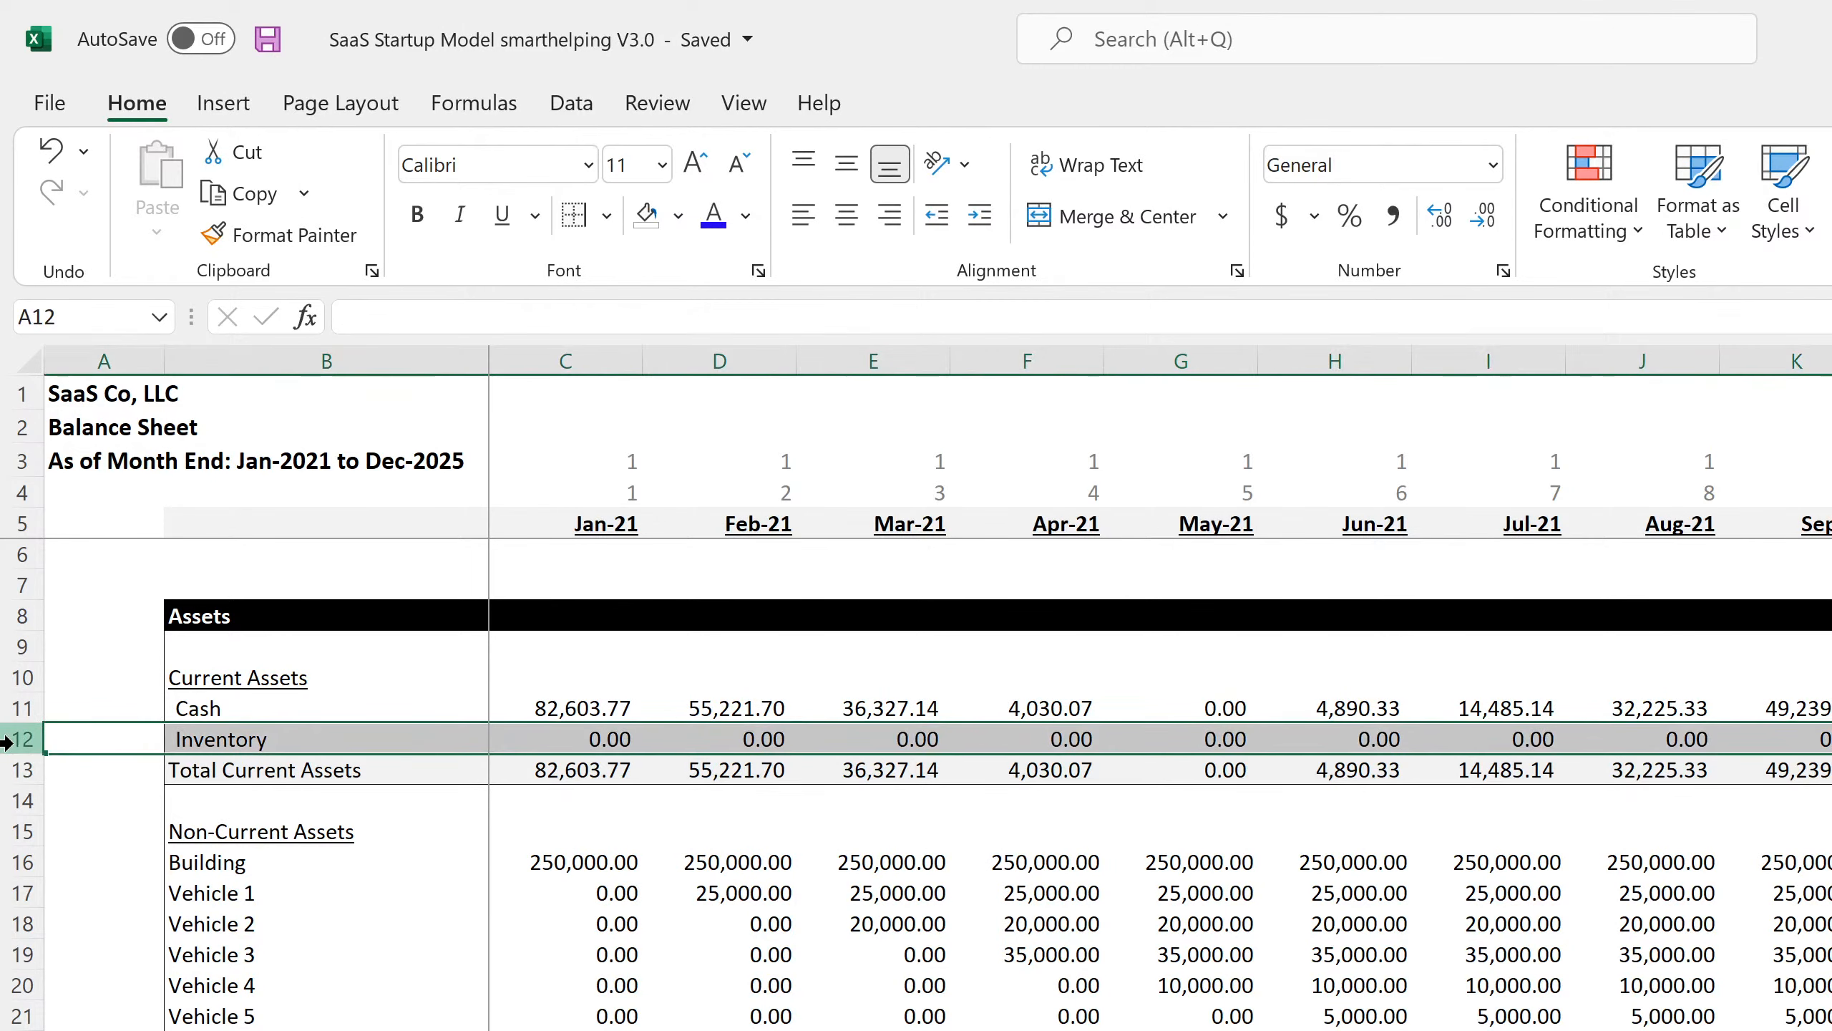
right_click(20, 740)
key(n)
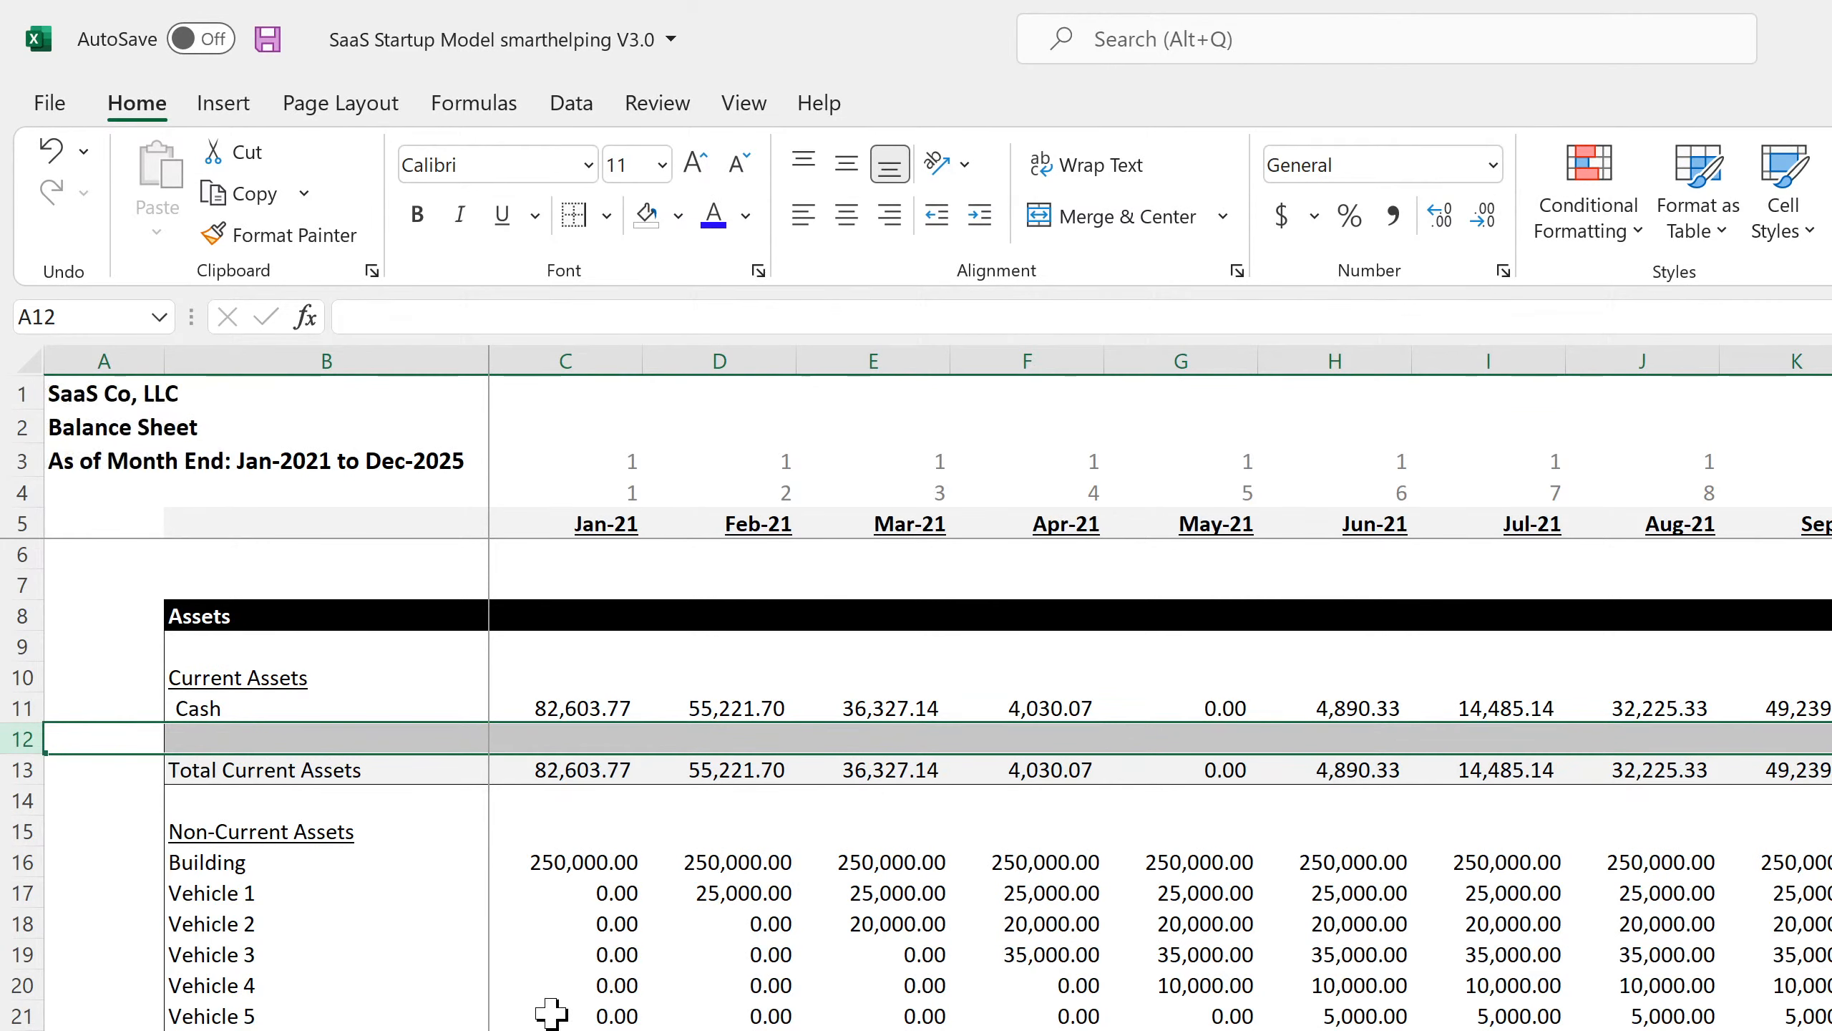
click(552, 1014)
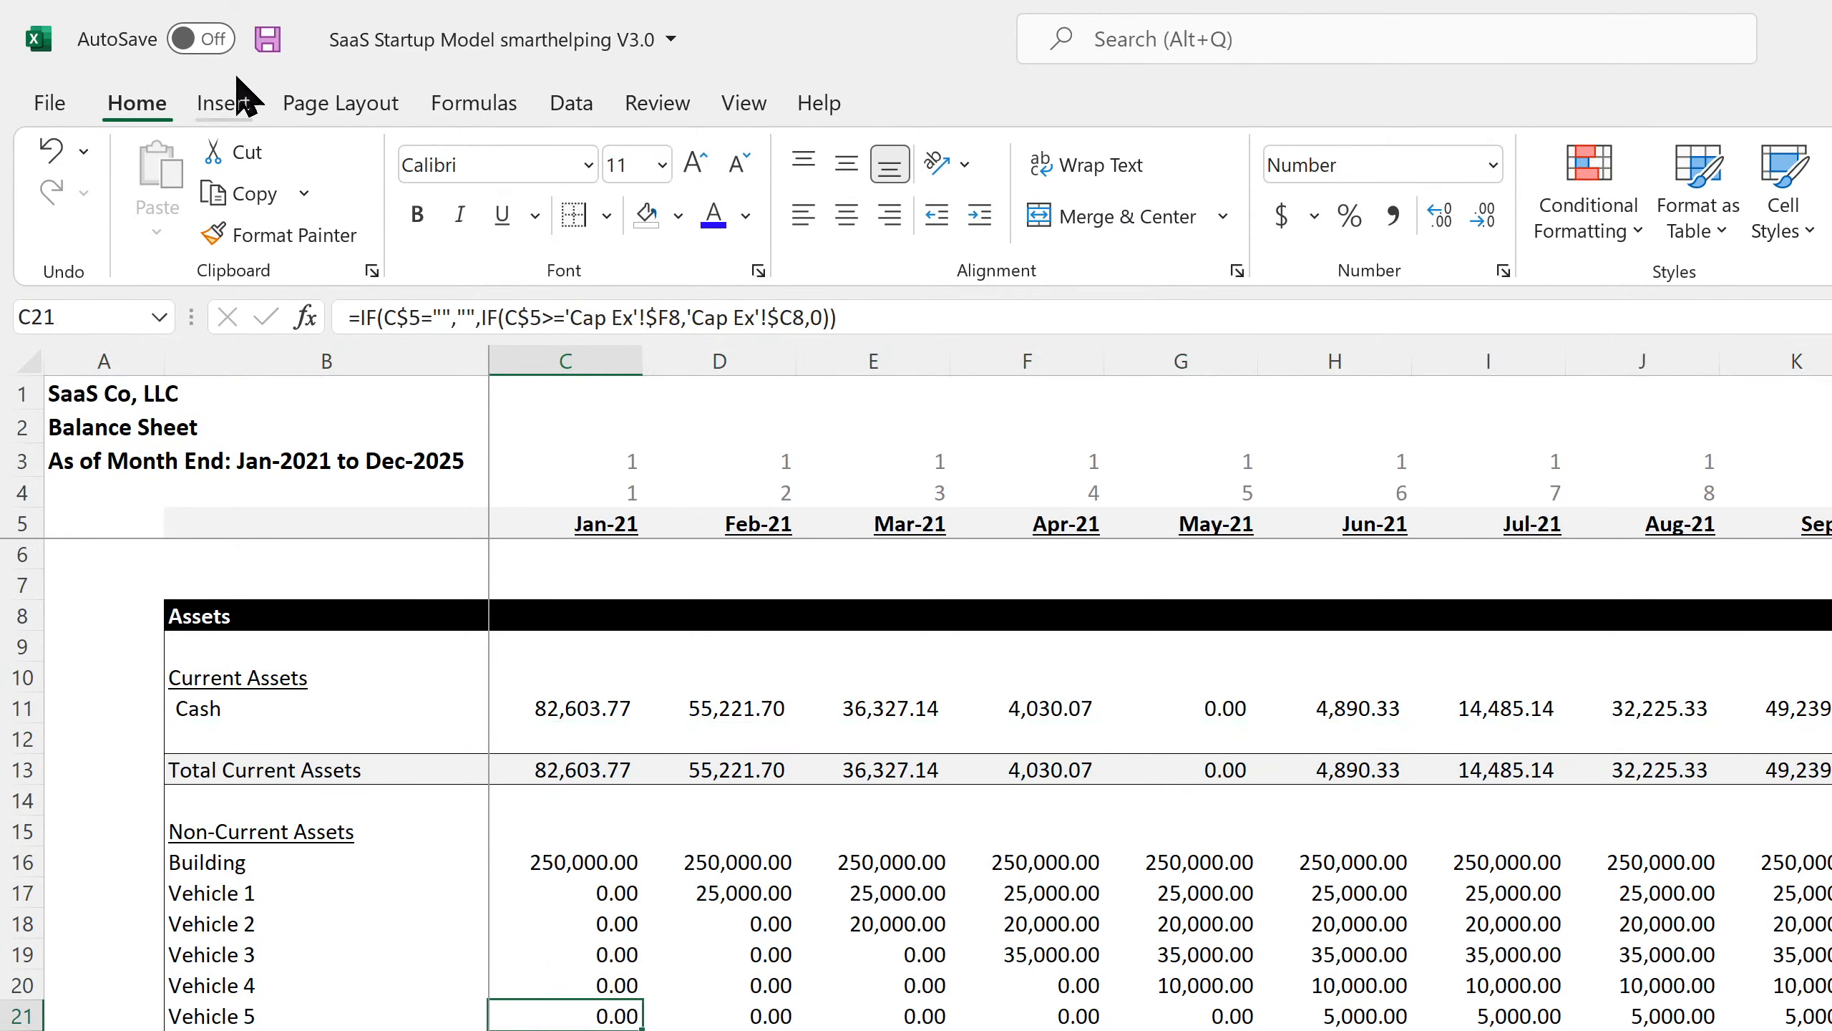
click(265, 39)
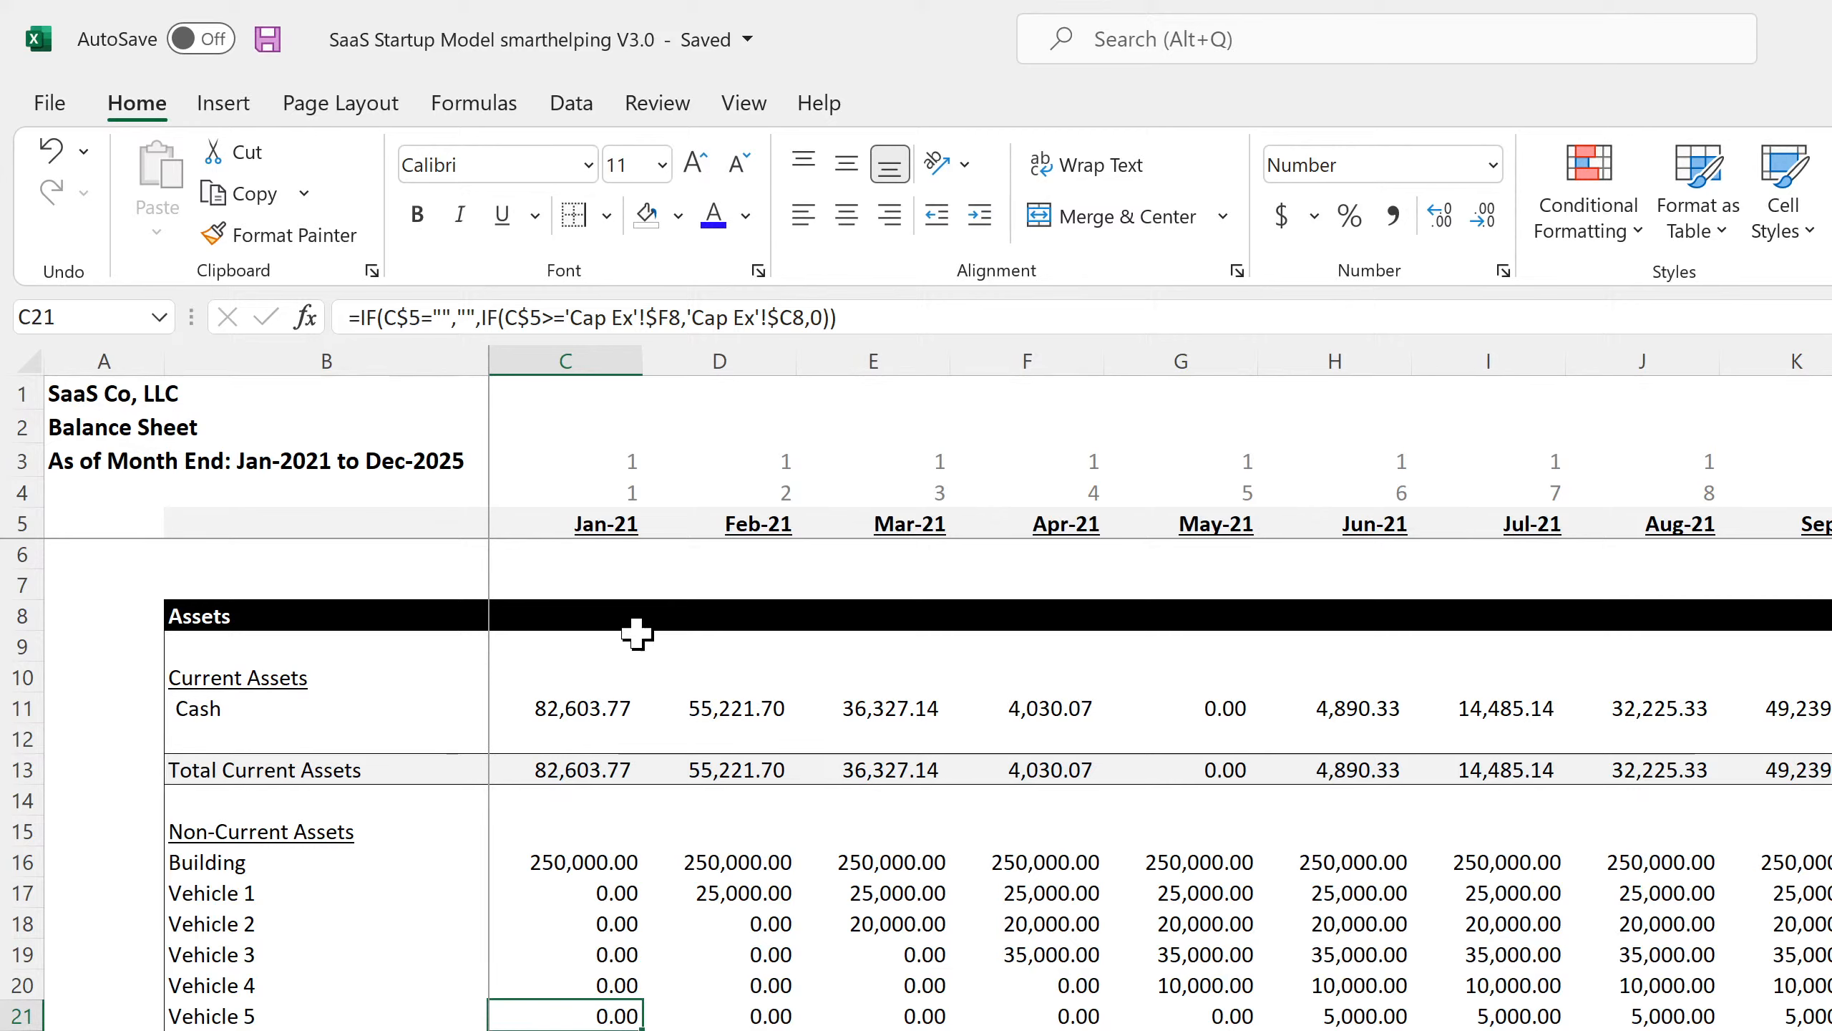
Compare the Balance Sheet's May-21 Cash with the Statement of Cash Flows.
click(1163, 707)
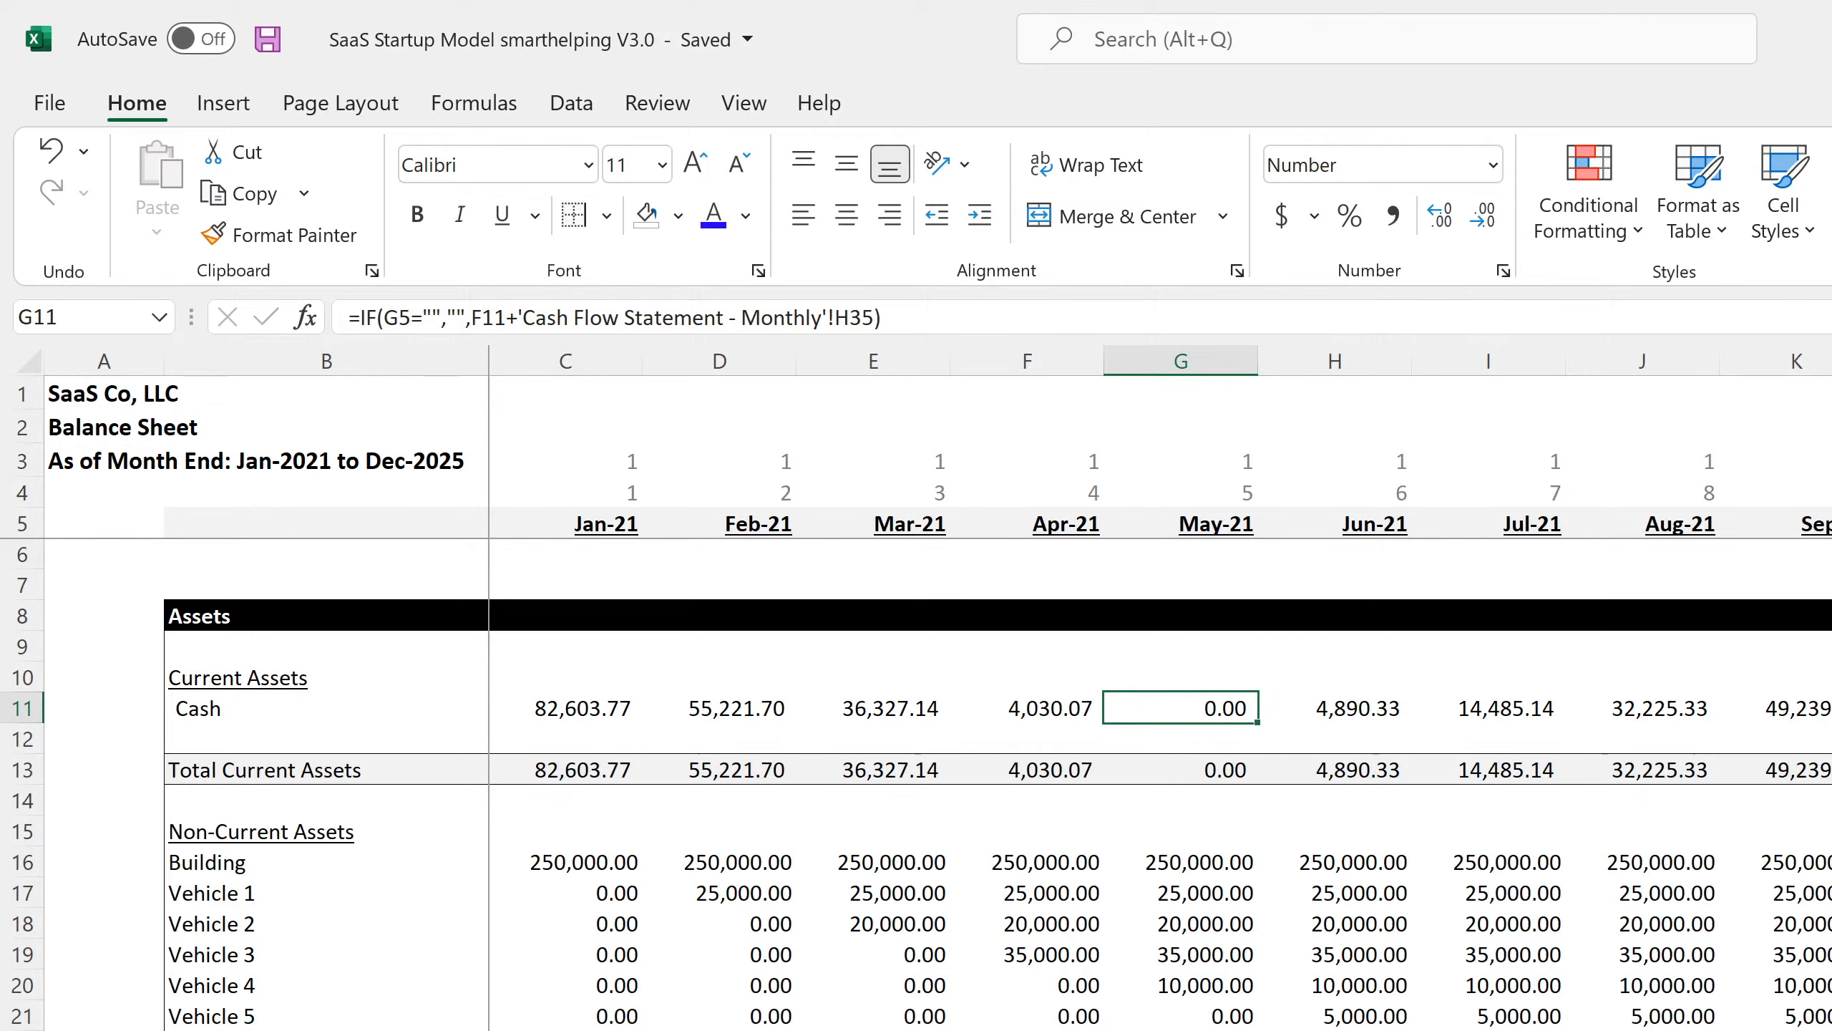
key(ctrl+Page_Down)
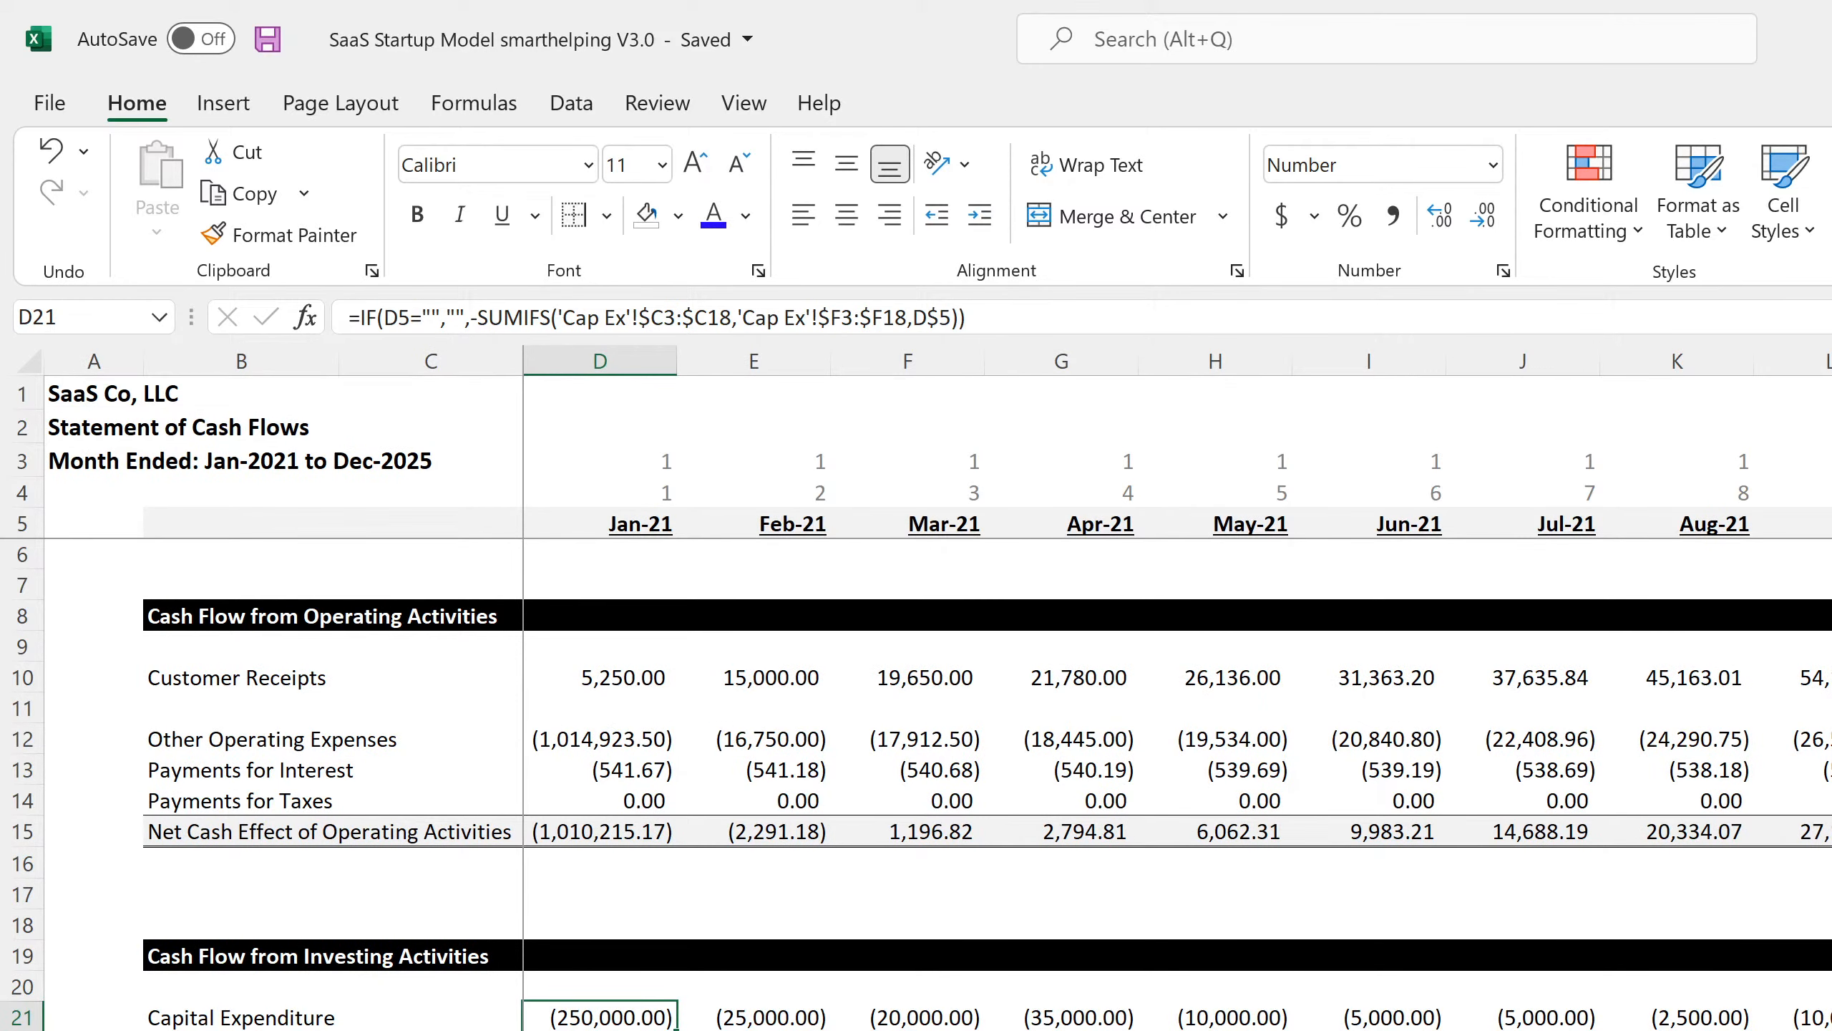
scroll(916, 785, down, 4)
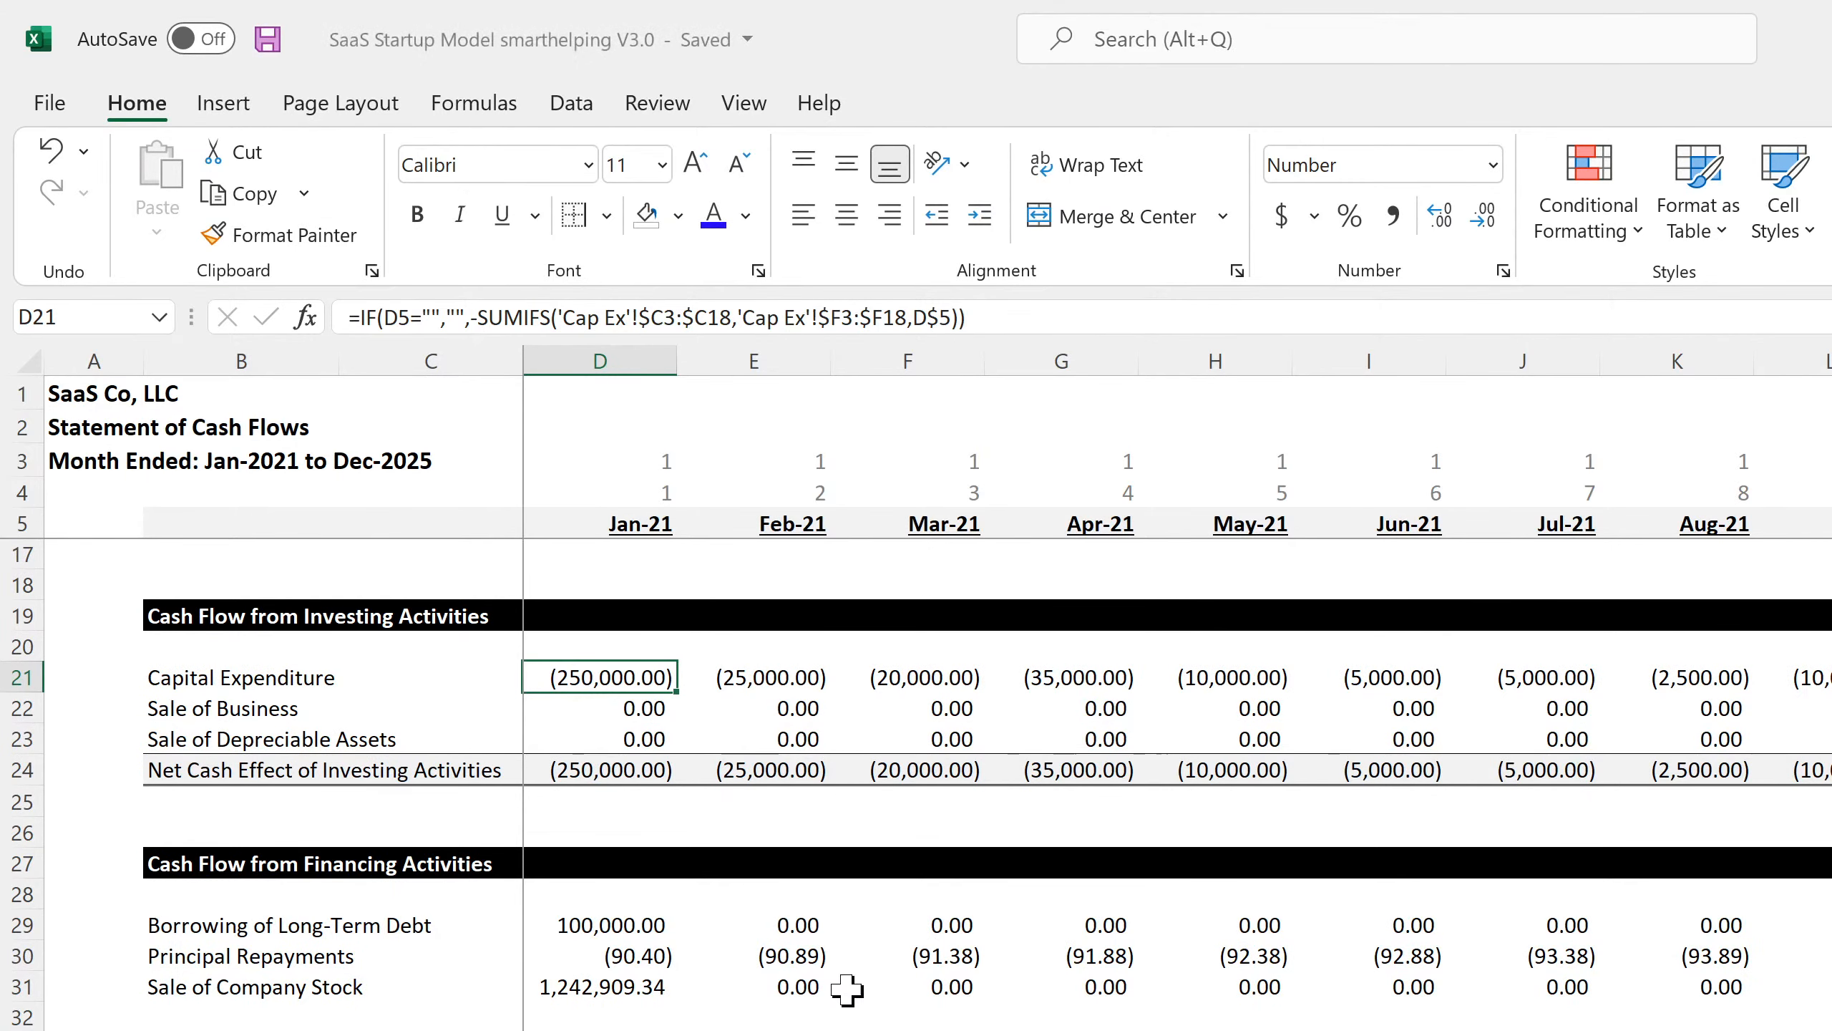
scroll(846, 985, up, 2)
scroll(916, 784, up, 1)
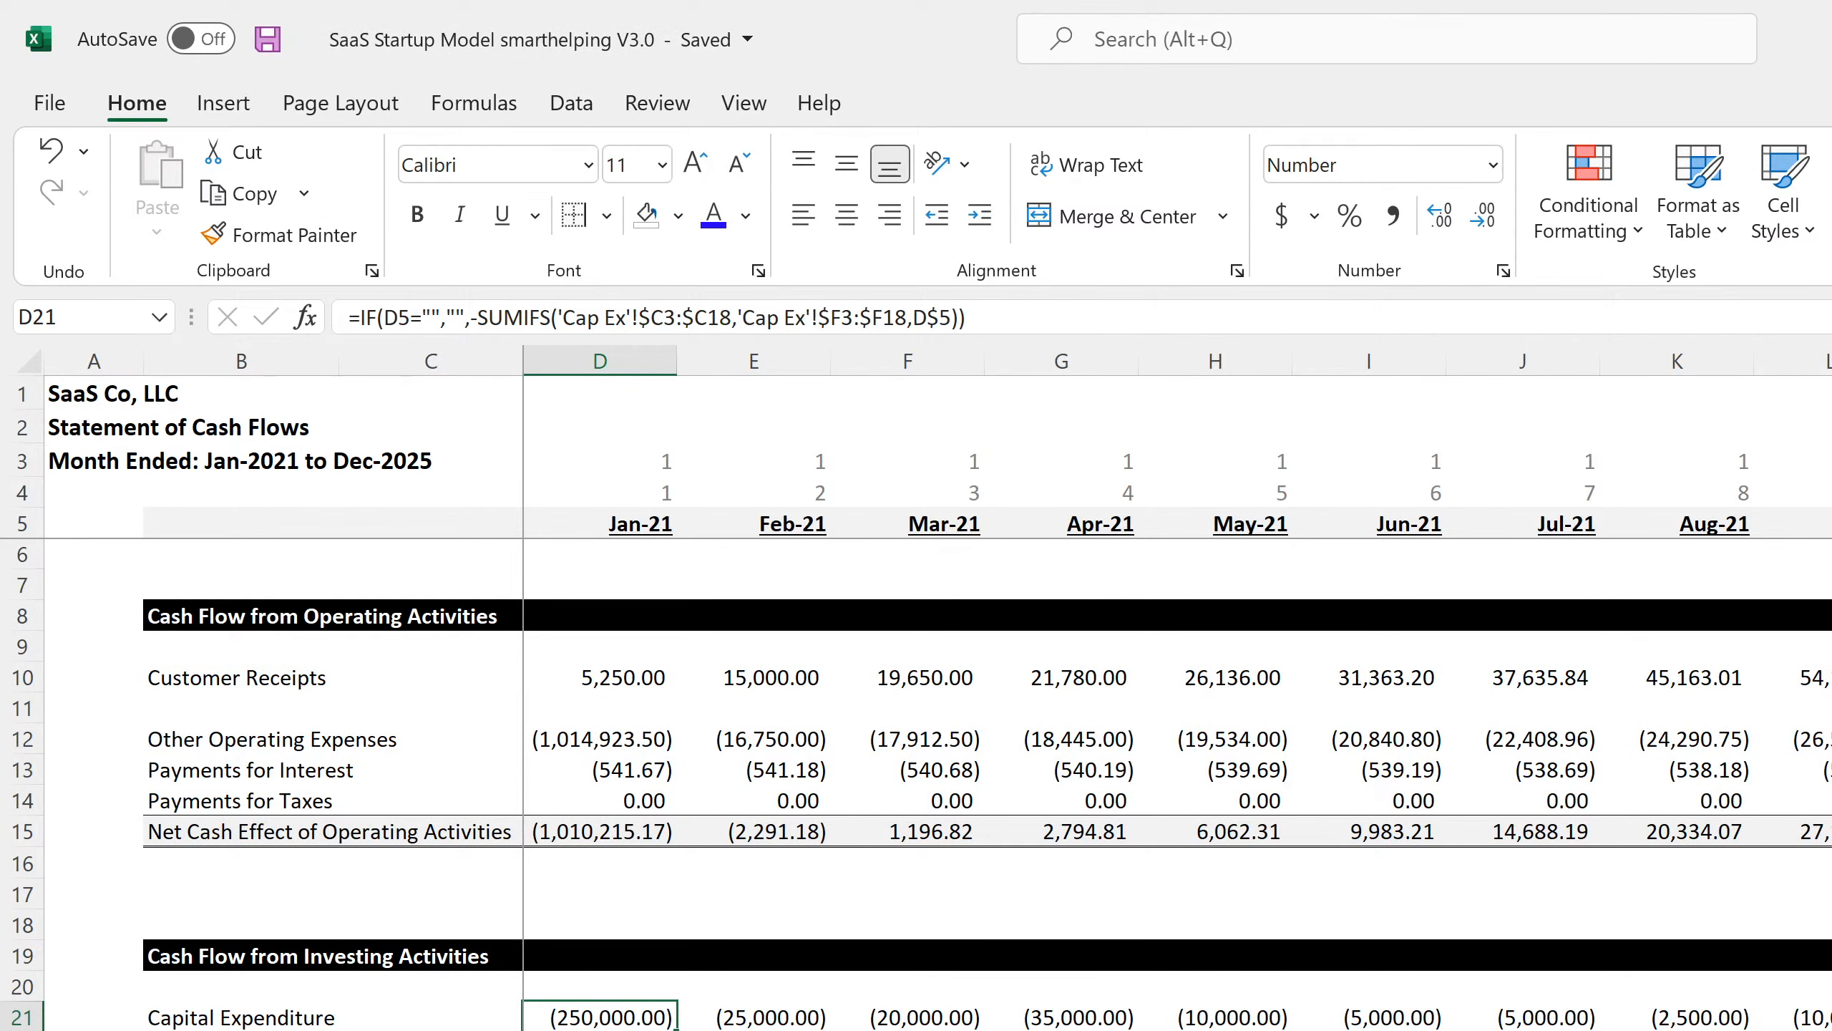
key(ctrl+Page_Up)
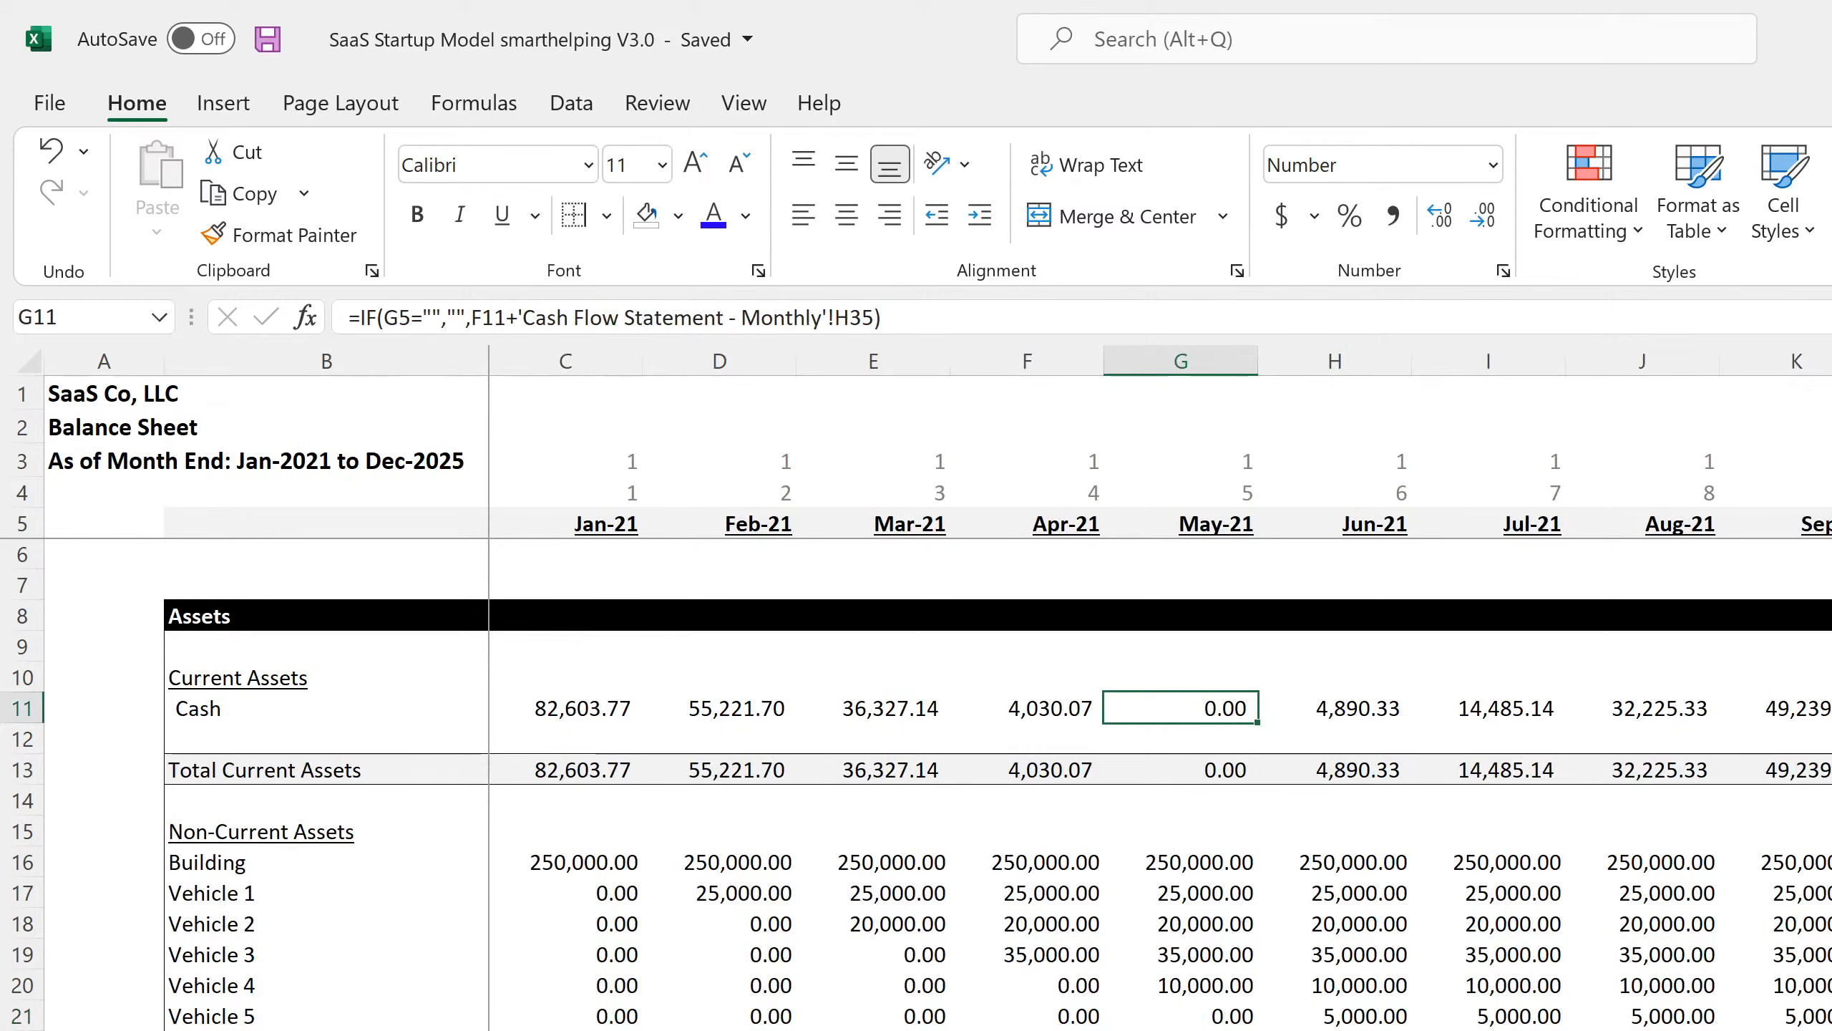
Check the final month's total current assets, Vehicle 1 and Cash values on the Balance Sheet.
scroll(1002, 686, right, 15)
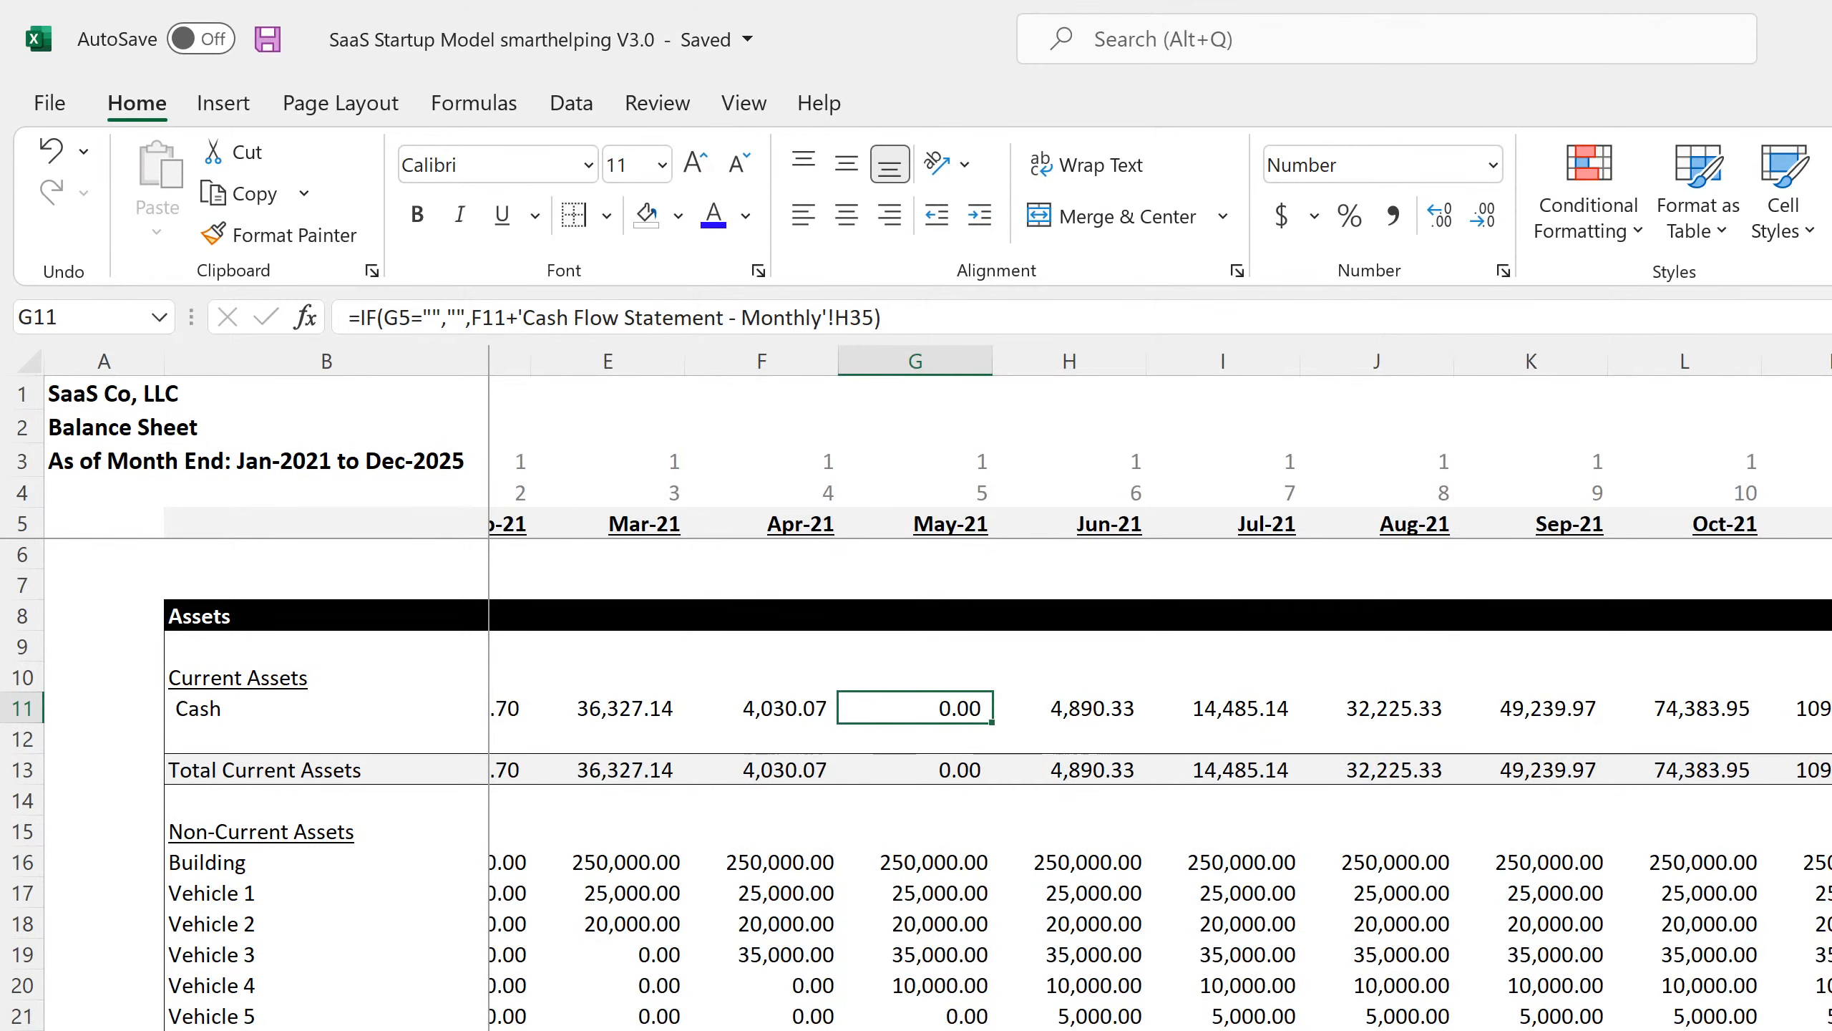
scroll(1161, 687, right, 1)
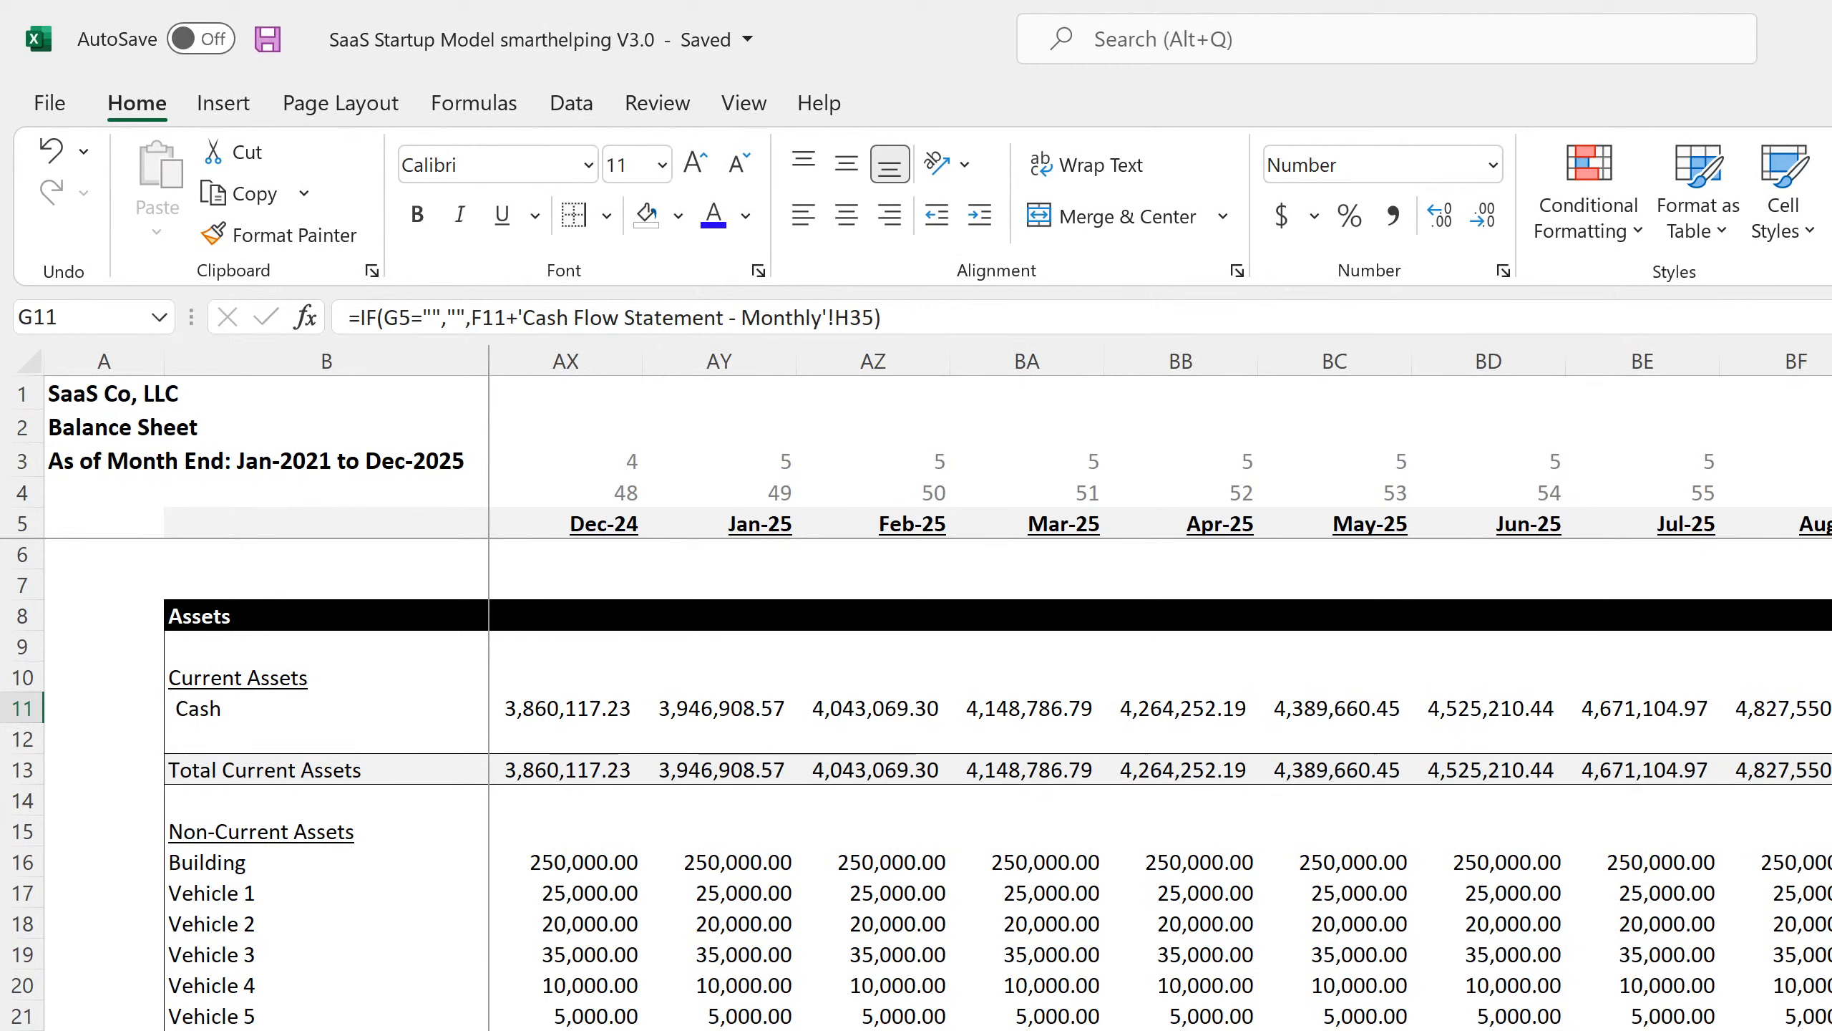
key(Down)
key(Down)
key(ctrl+Right)
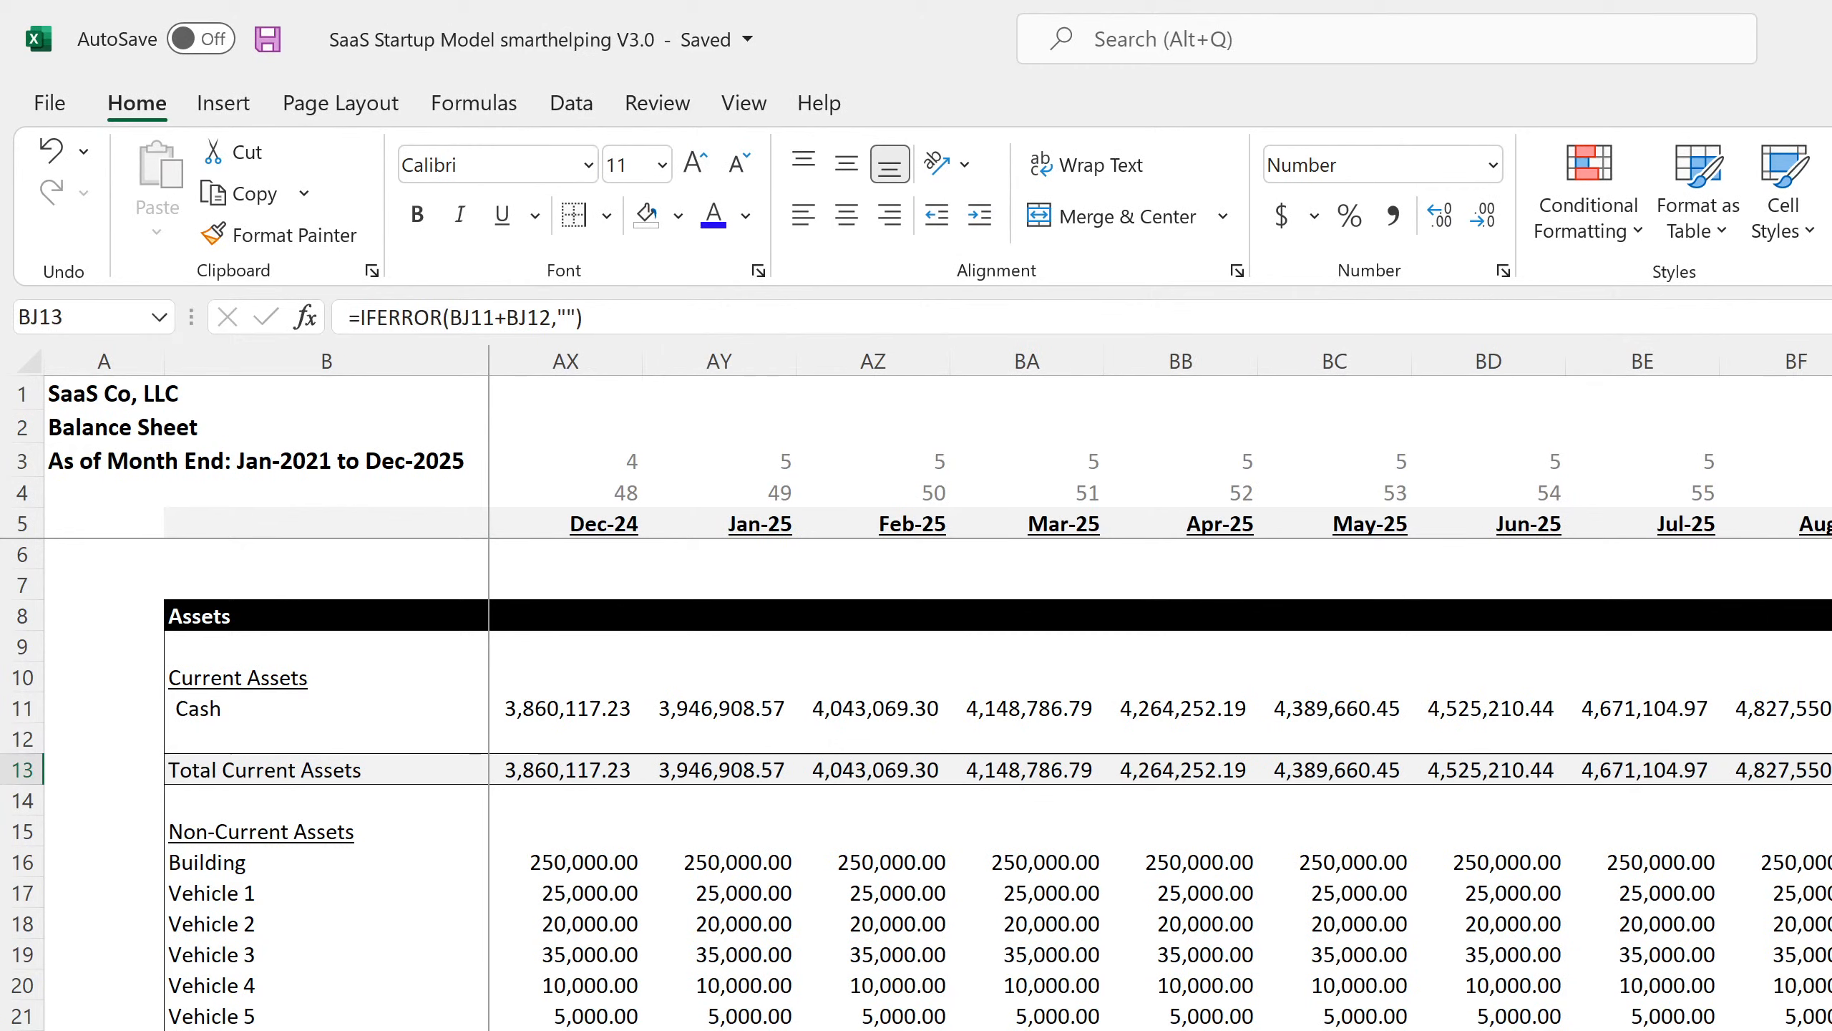
key(Down)
key(Down)
key(Down)
key(Down)
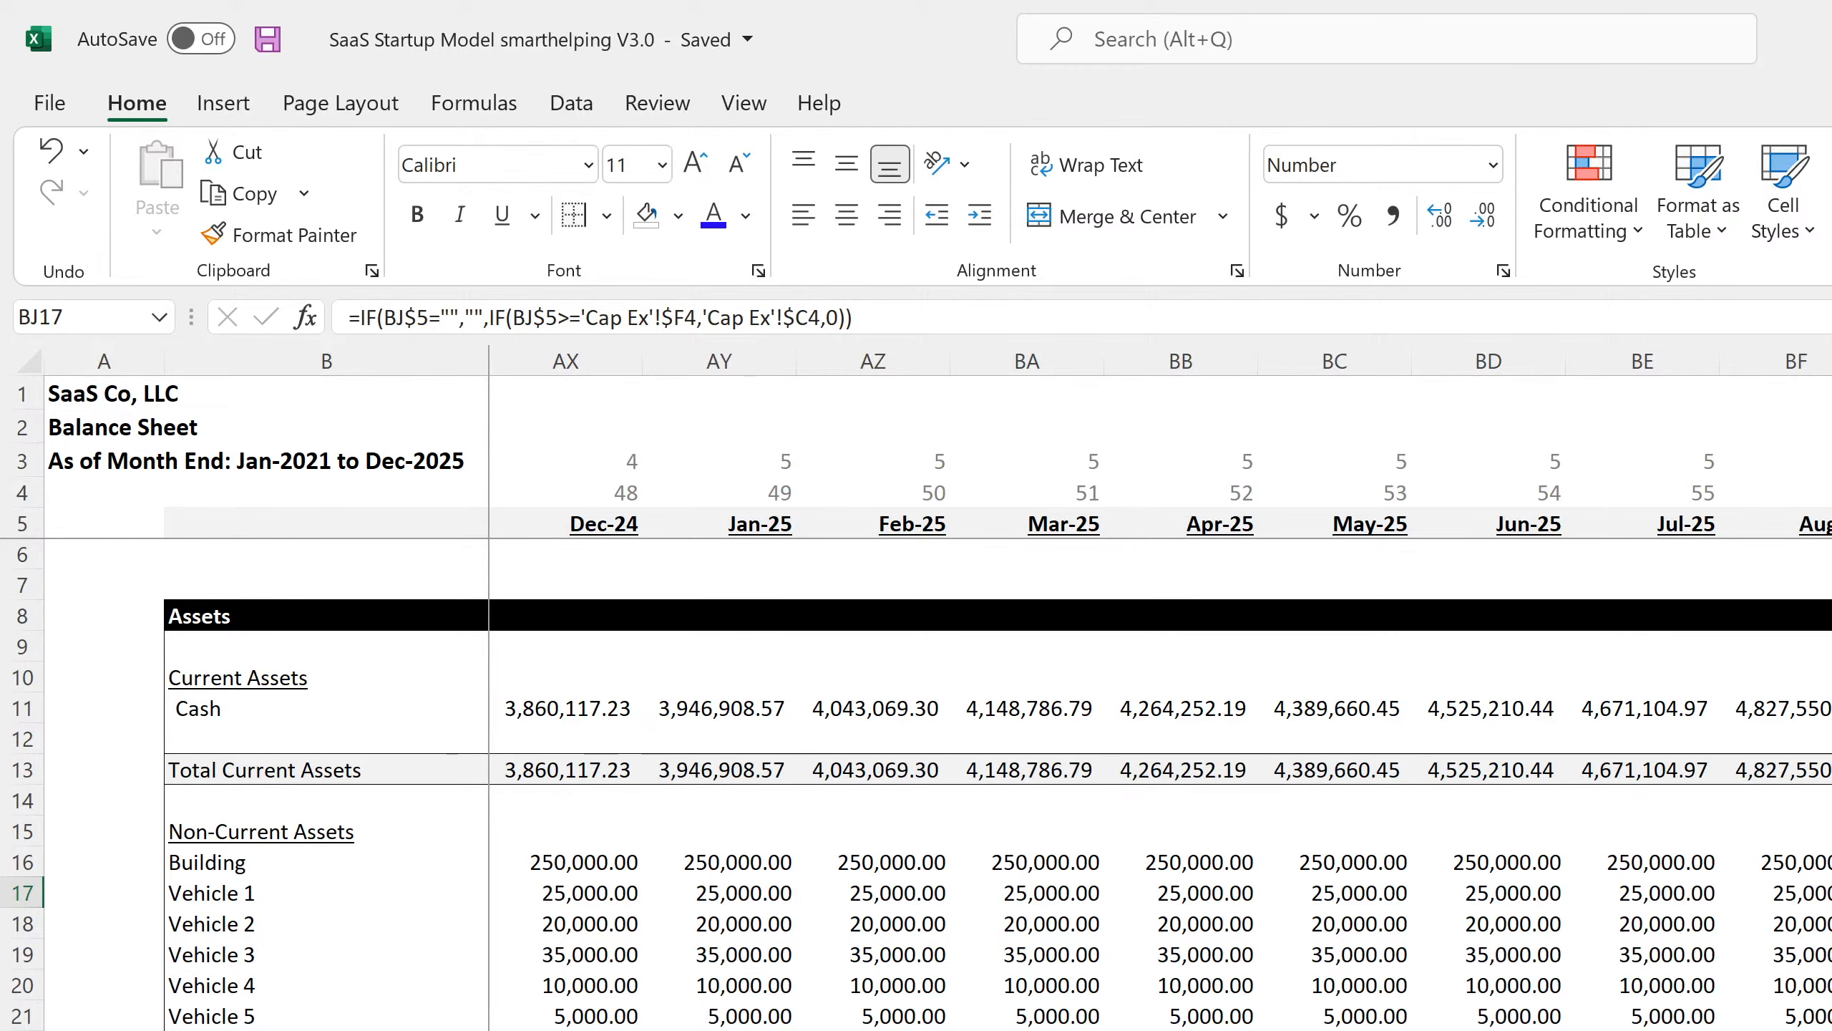
key(Up)
key(Up)
key(Up)
key(Up)
key(Up)
key(Up)
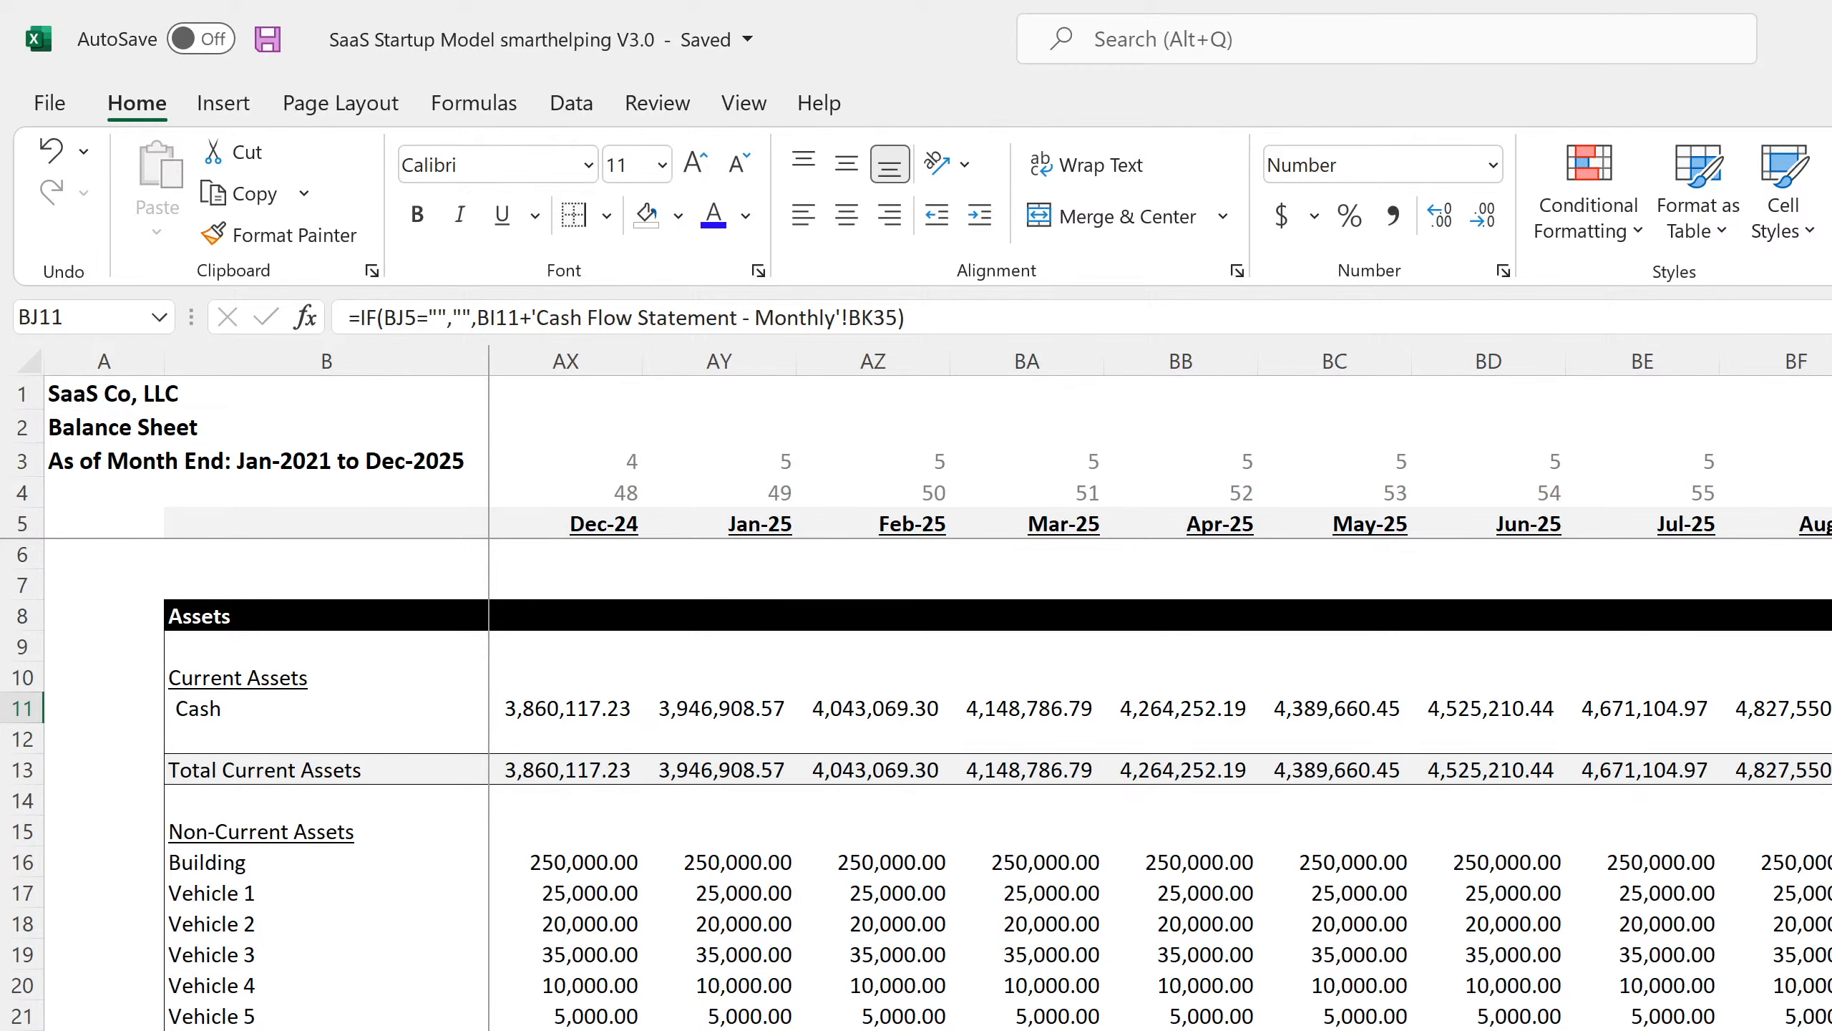
scroll(1155, 693, left, 1)
key(Home)
key(Down)
key(Down)
key(Down)
key(Down)
key(Down)
Inspect the early-month Vehicle 5 and Building asset formulas.
click(602, 1015)
click(874, 1012)
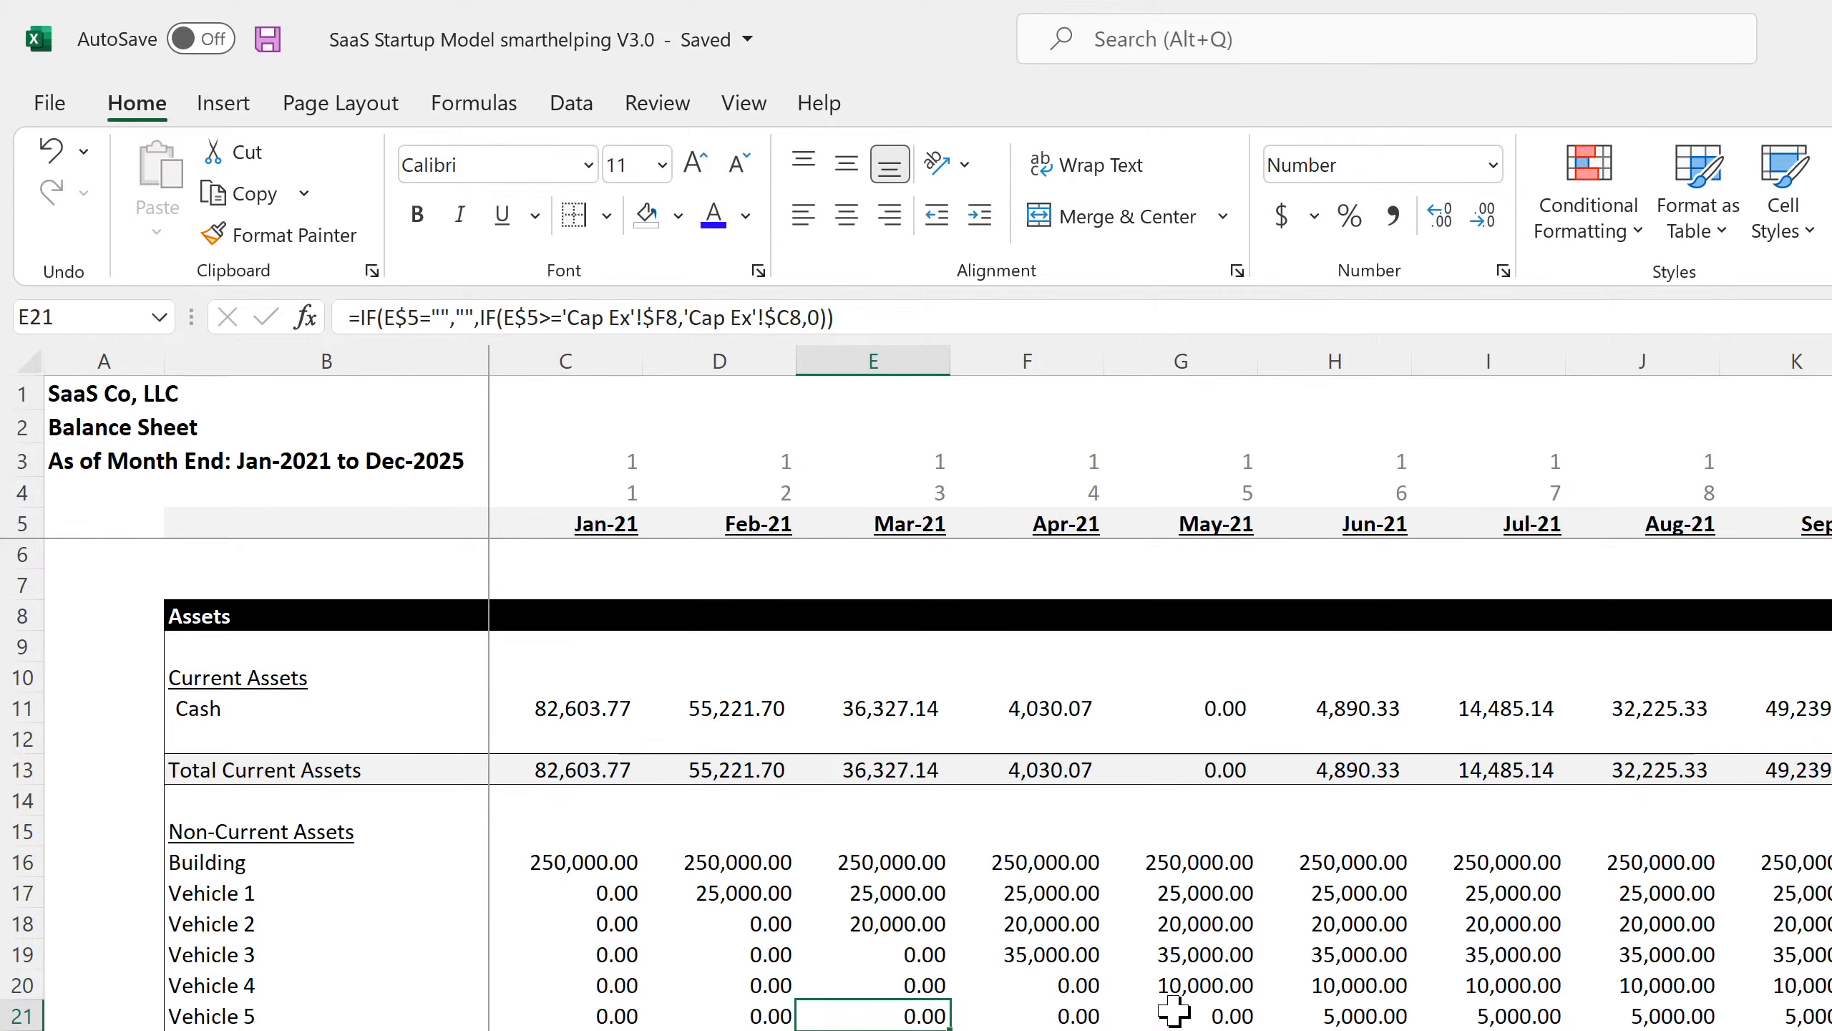
click(609, 868)
click(722, 868)
scroll(812, 997, down, 2)
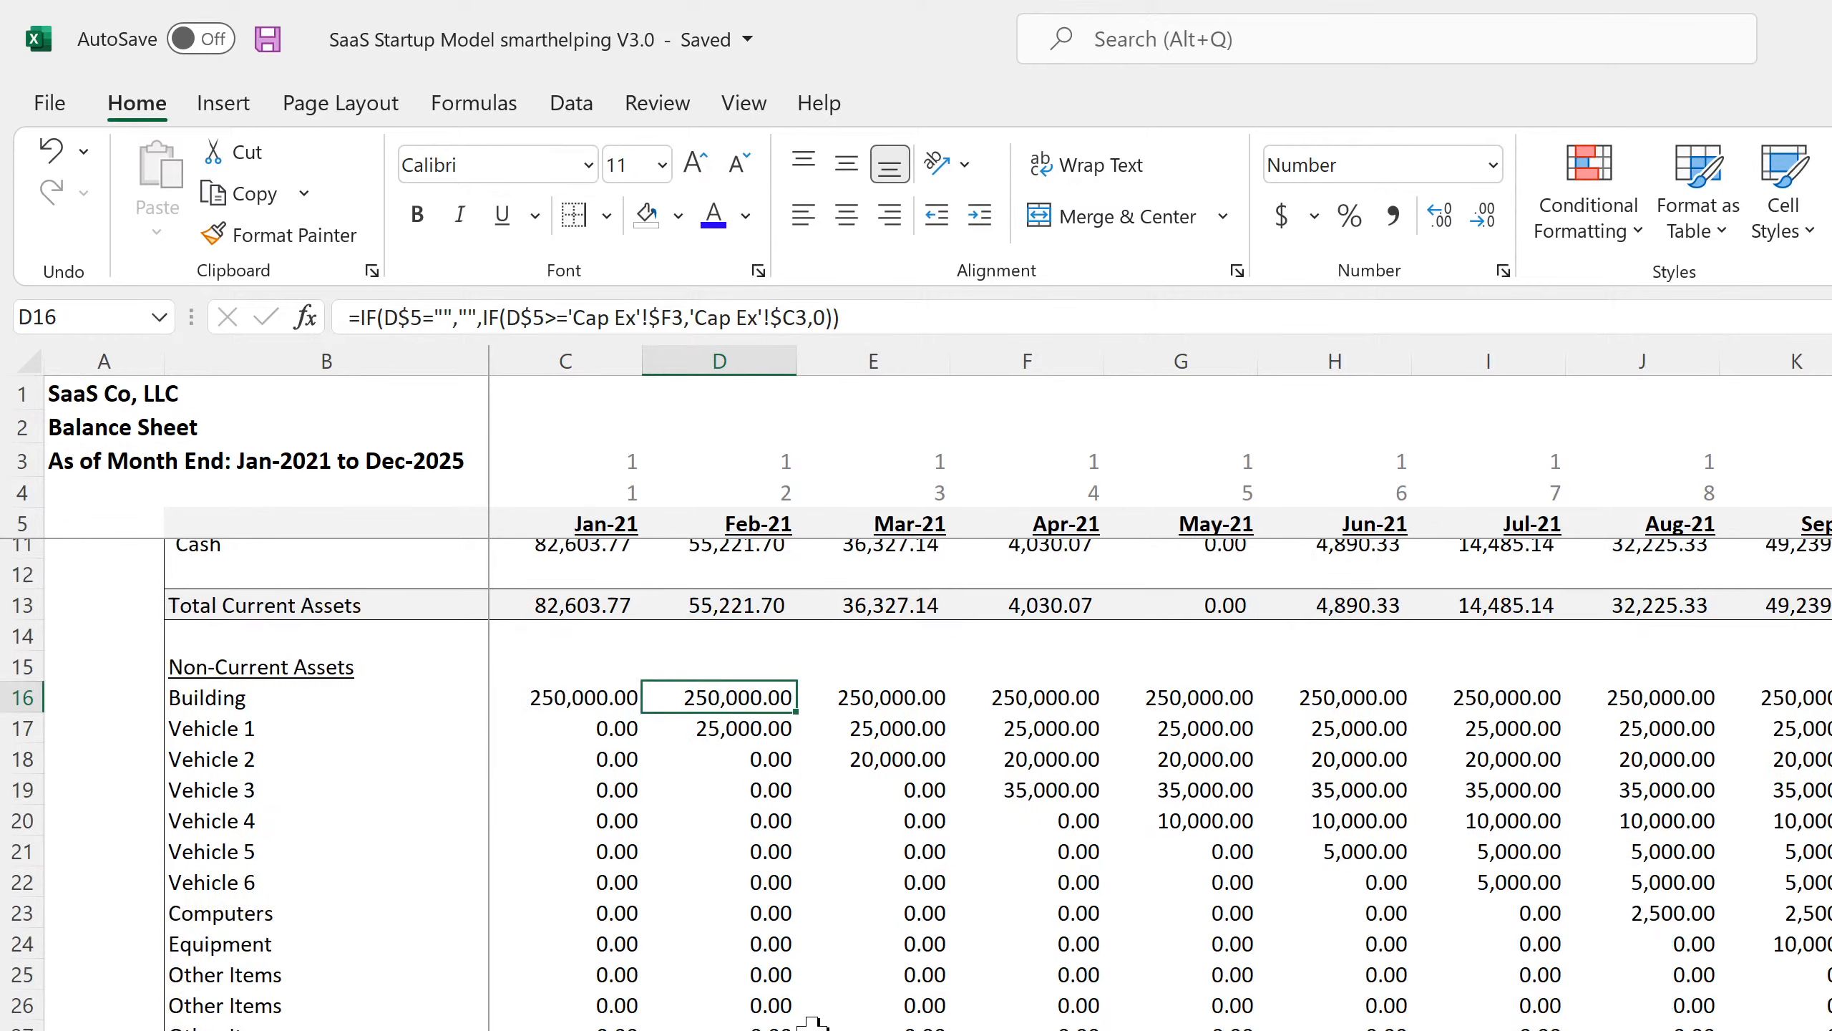
scroll(811, 1022, down, 2)
scroll(761, 1027, up, 4)
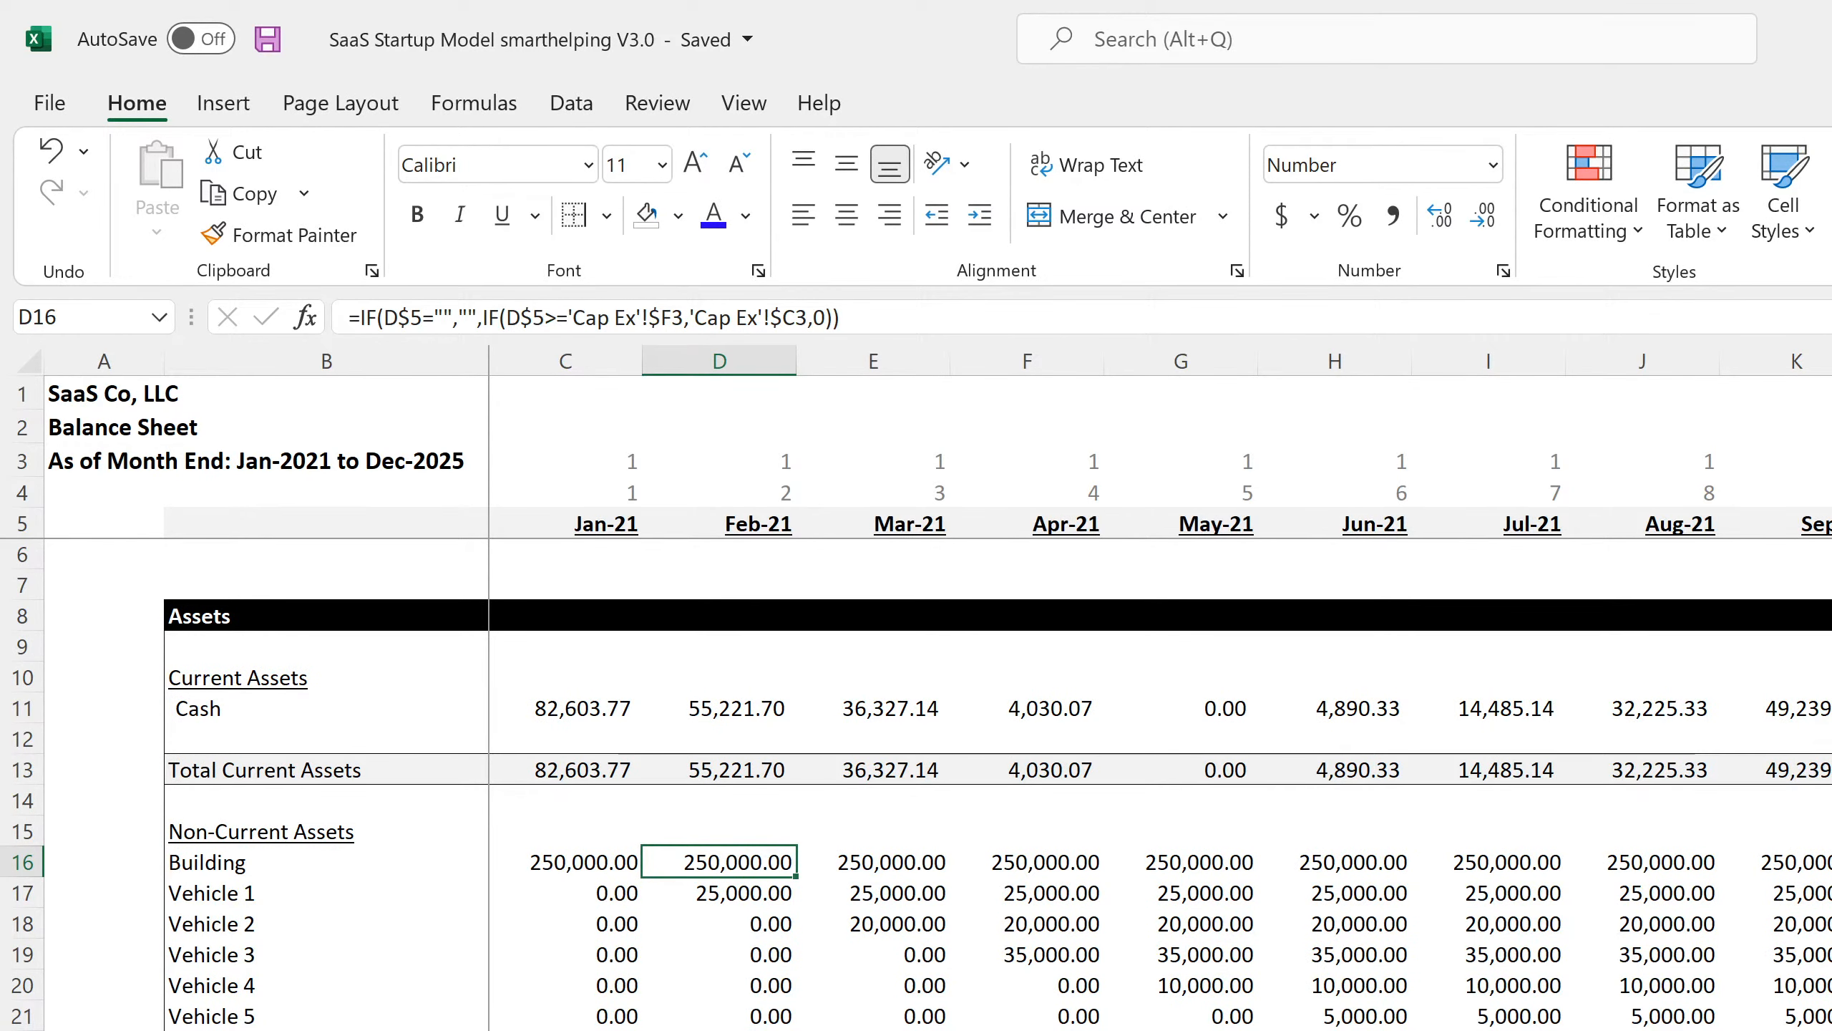
Cross-check the cash flow sheet, then inspect the Jan-21 to Mar-21 Cash formulas.
key(ctrl+Page_Down)
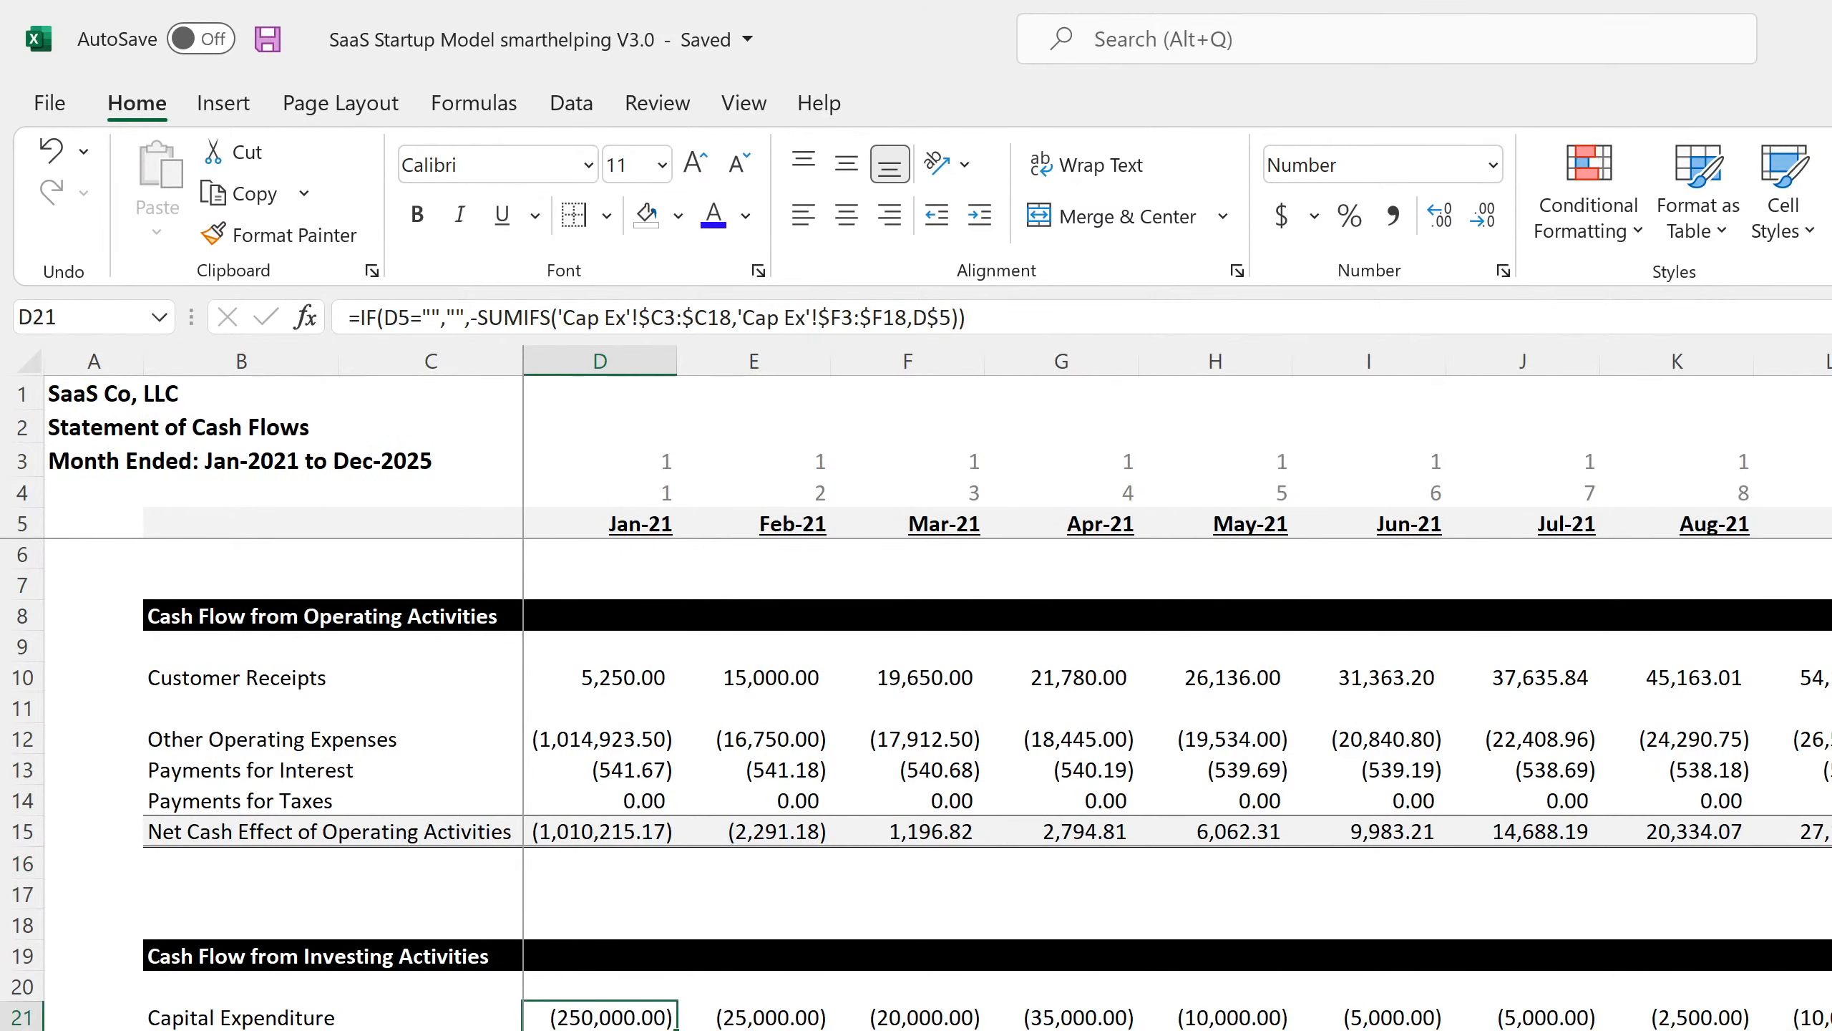
scroll(916, 780, down, 7)
scroll(916, 780, up, 7)
key(ctrl+Page_Up)
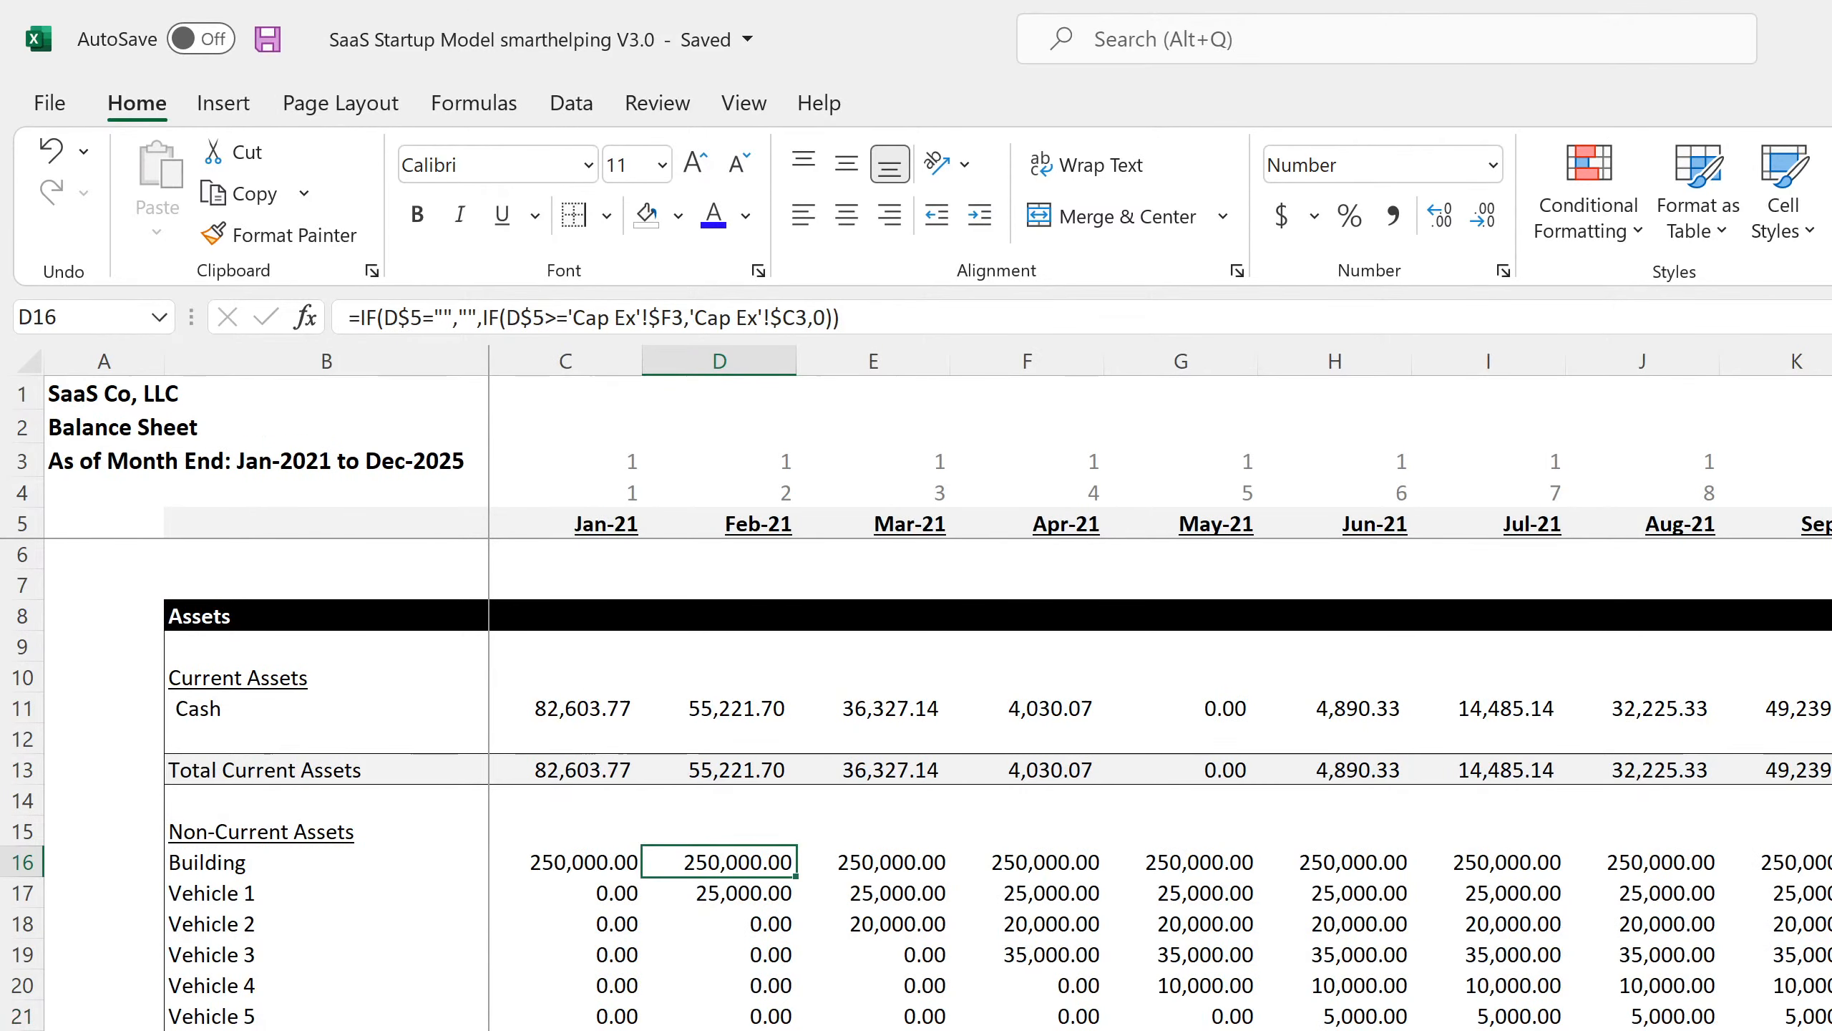
click(585, 705)
click(722, 706)
click(864, 716)
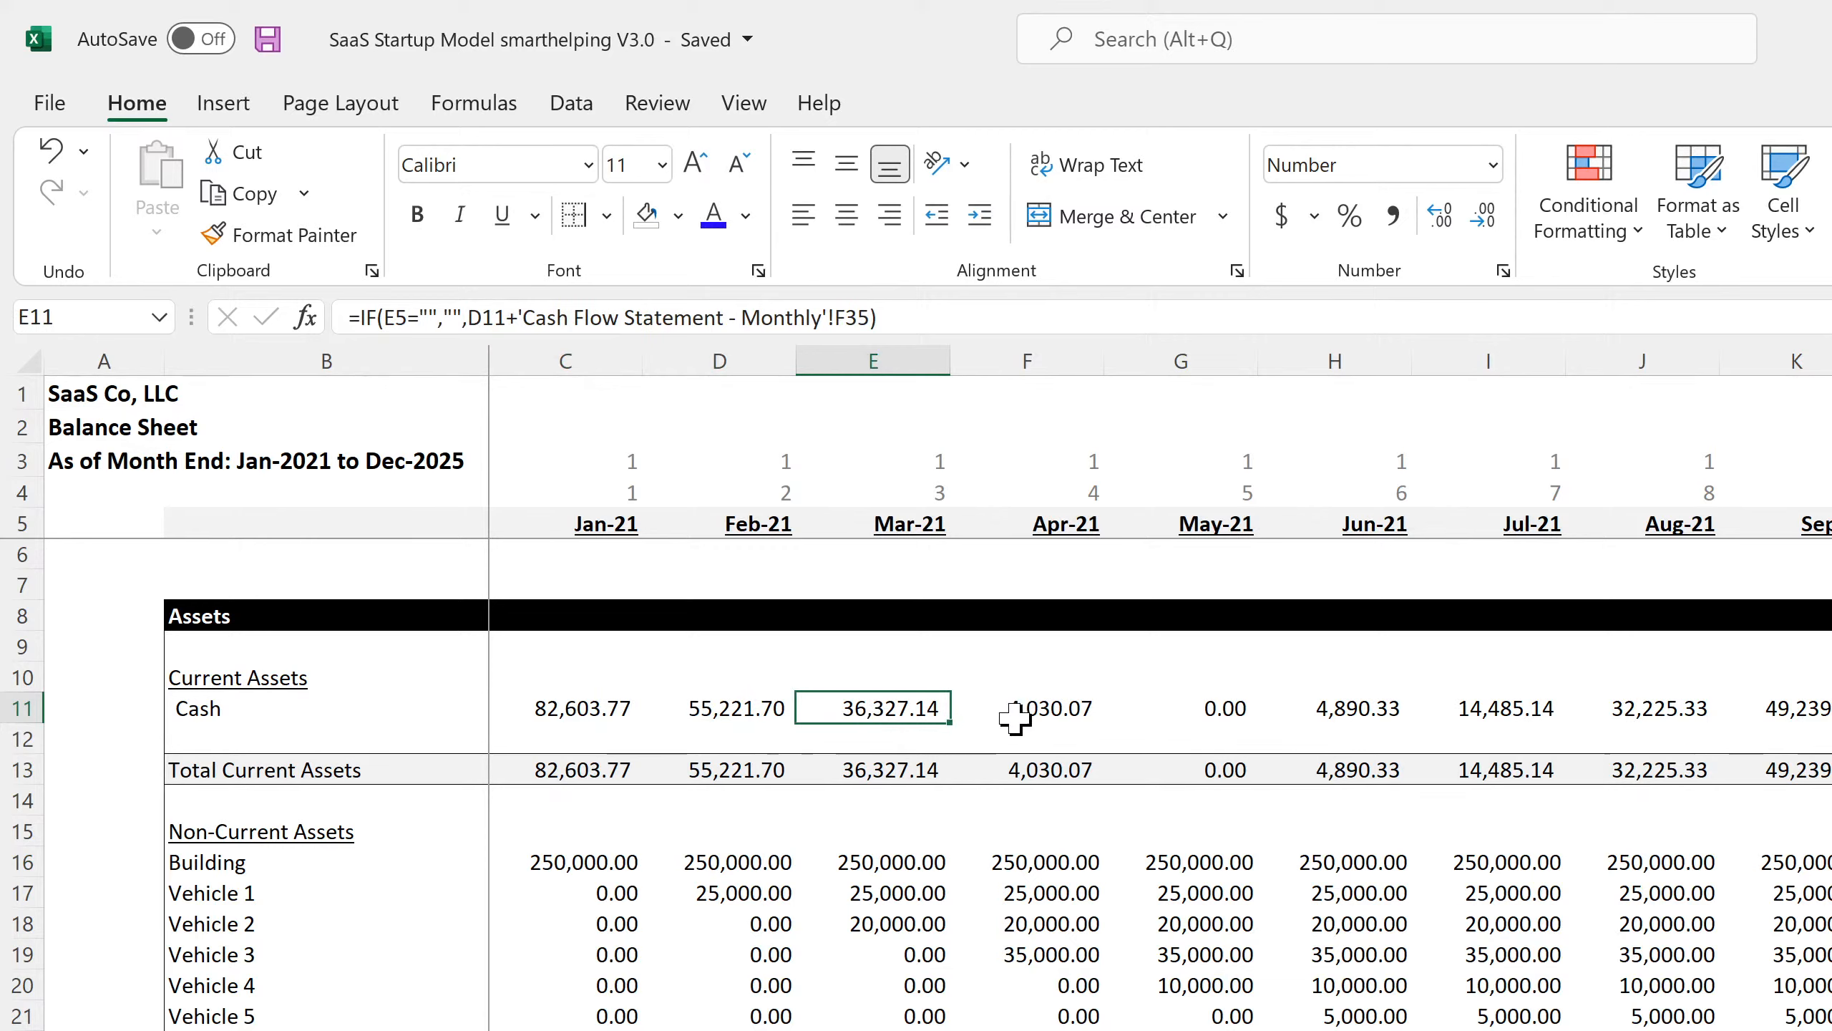
Check the Building, Vehicle 2, Vehicle 4, Vehicle 5, Computers and Equipment asset formulas.
click(587, 869)
click(598, 925)
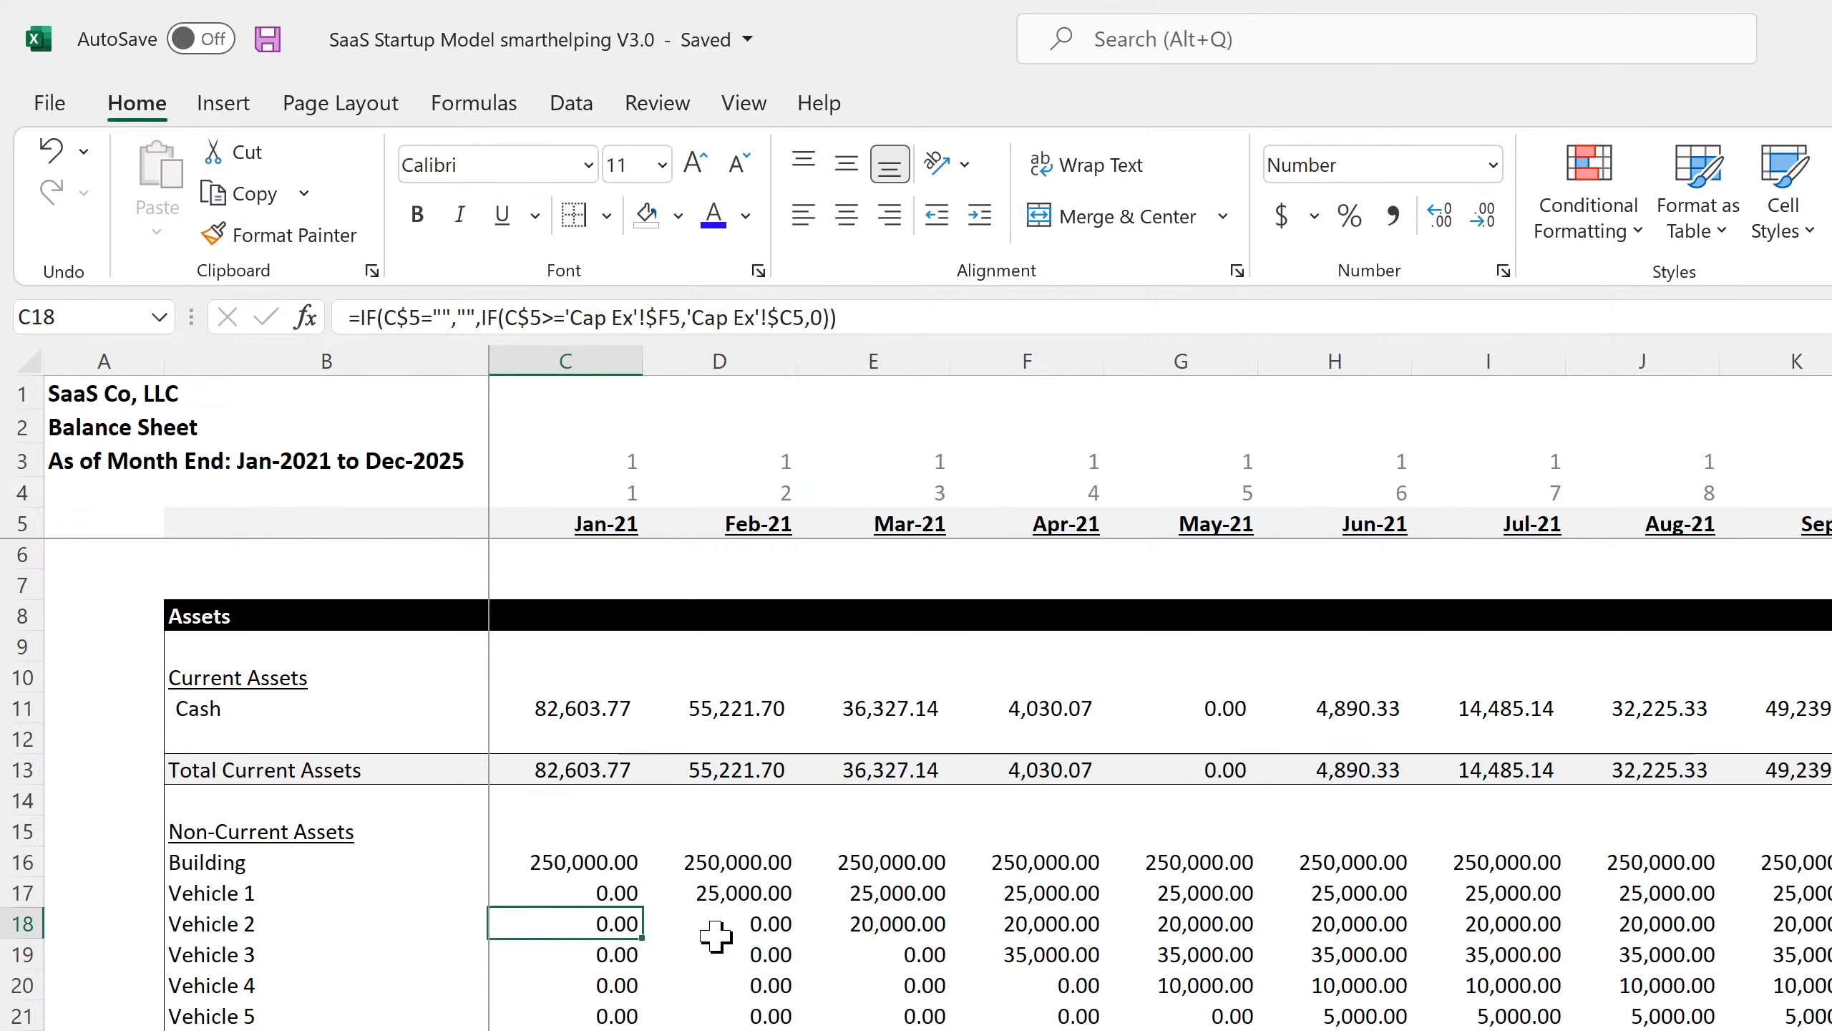
click(715, 931)
click(1023, 986)
click(1219, 986)
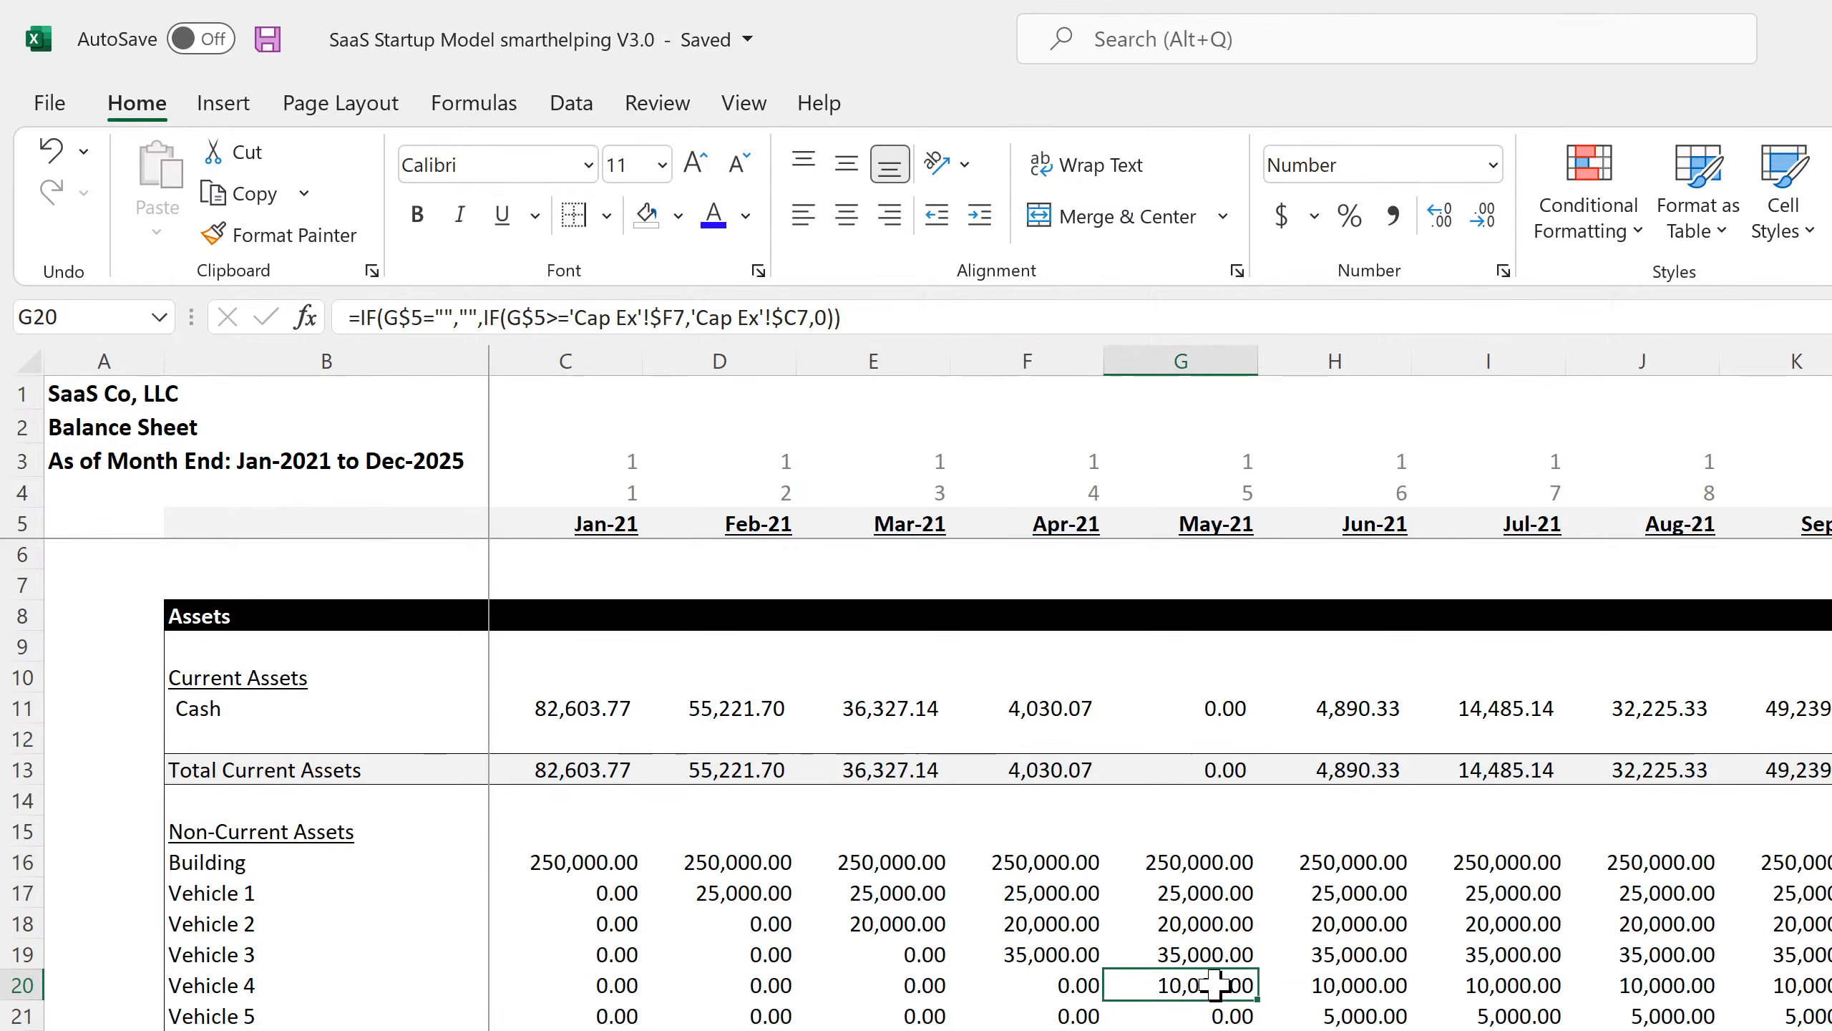
click(1356, 1017)
click(1488, 1030)
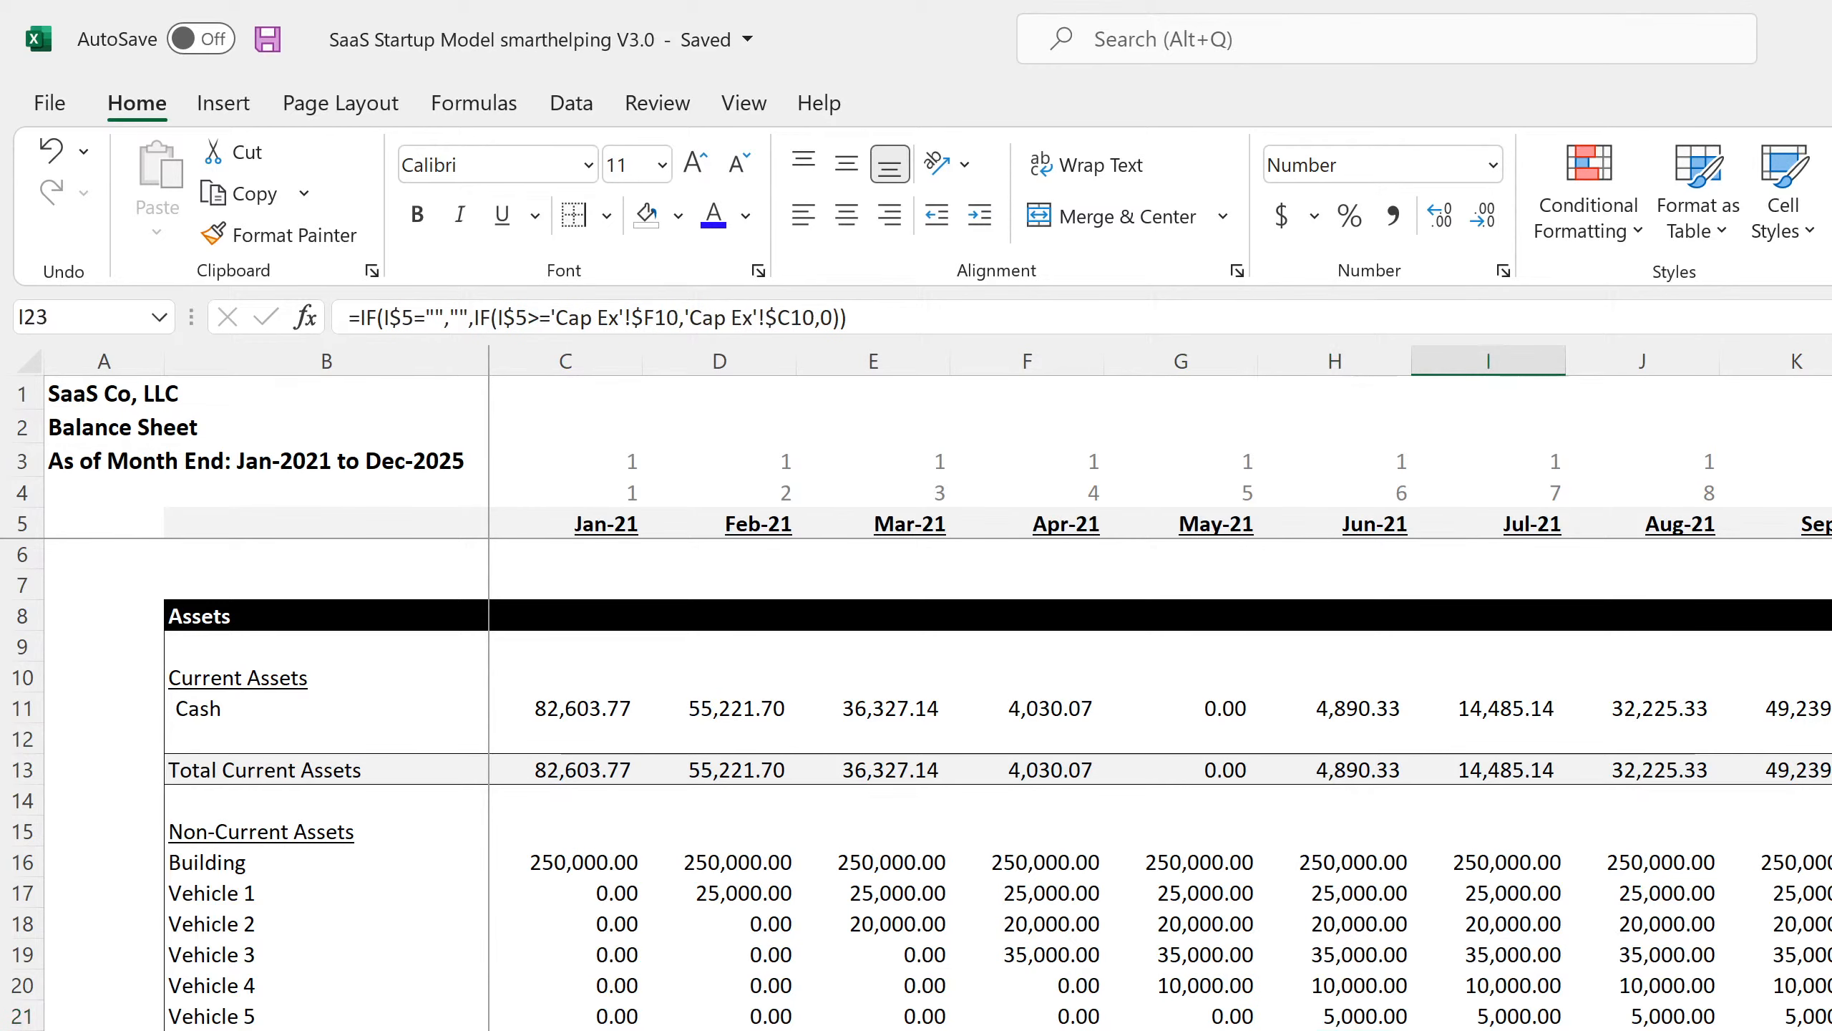
click(1796, 1030)
scroll(938, 787, down, 4)
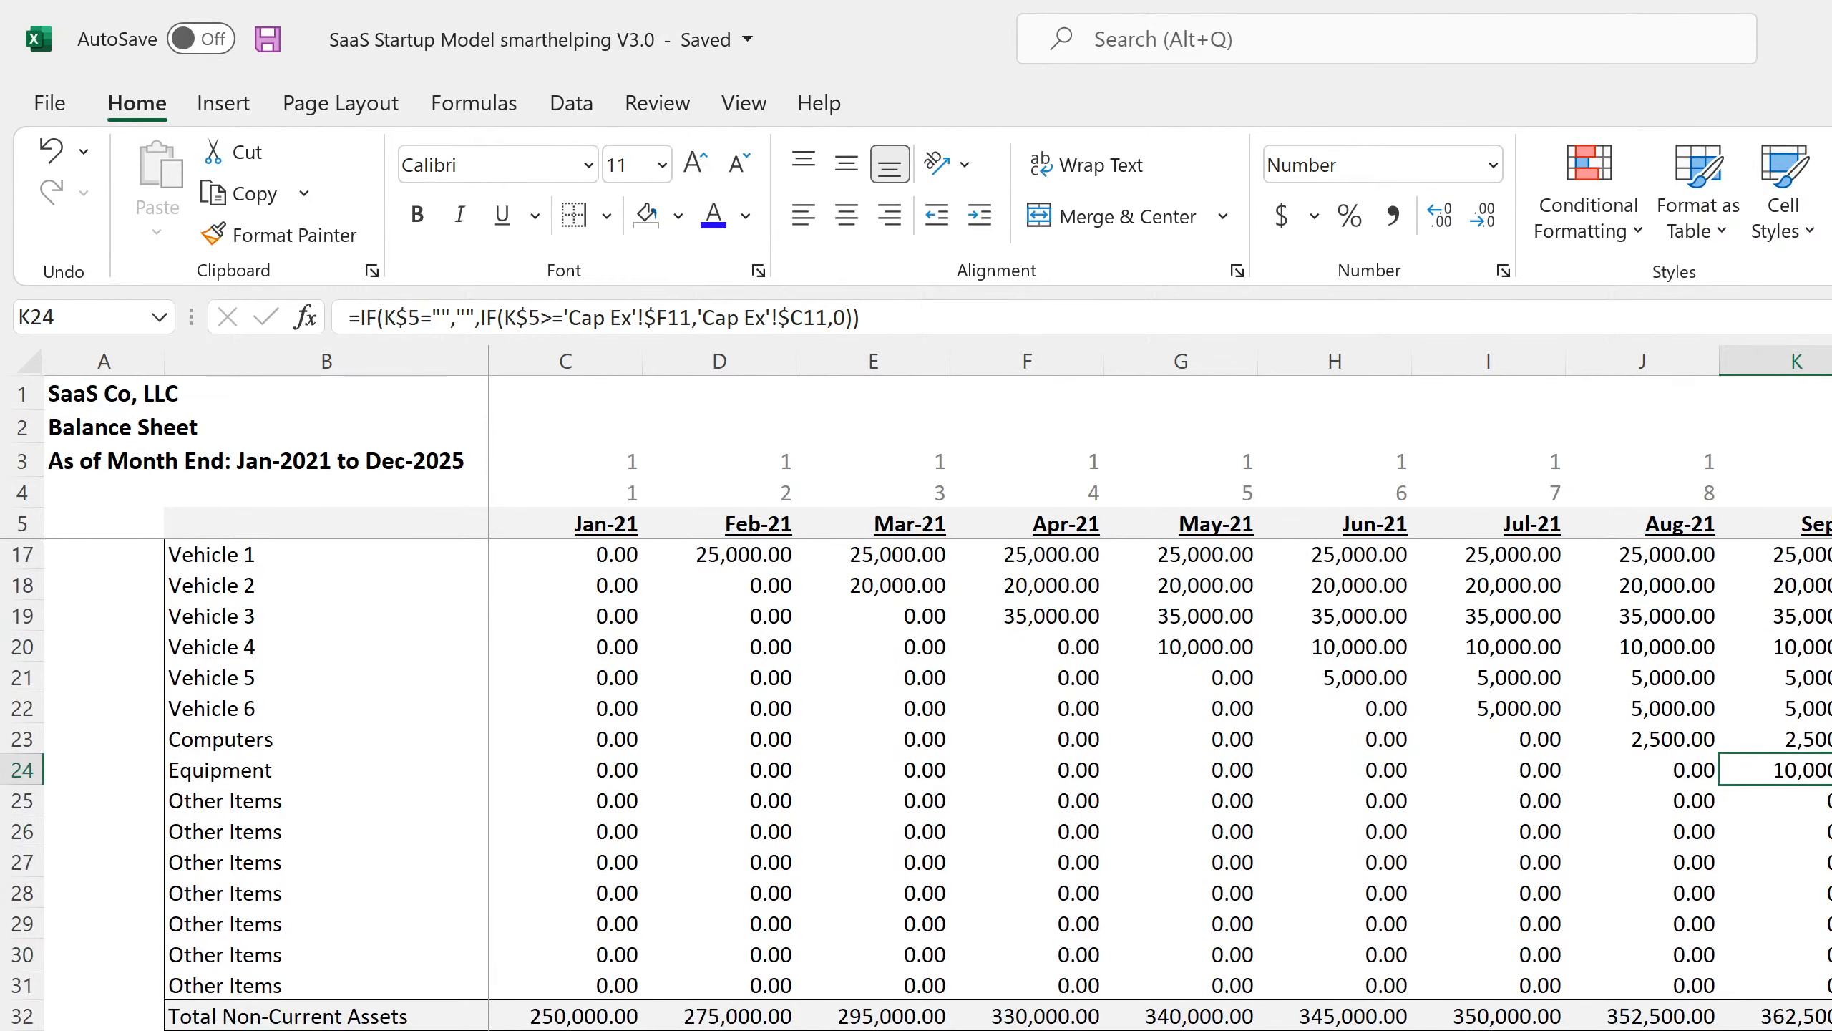
Inspect the Jan-21 to Mar-21 row 34 formulas and save the workbook.
click(565, 1030)
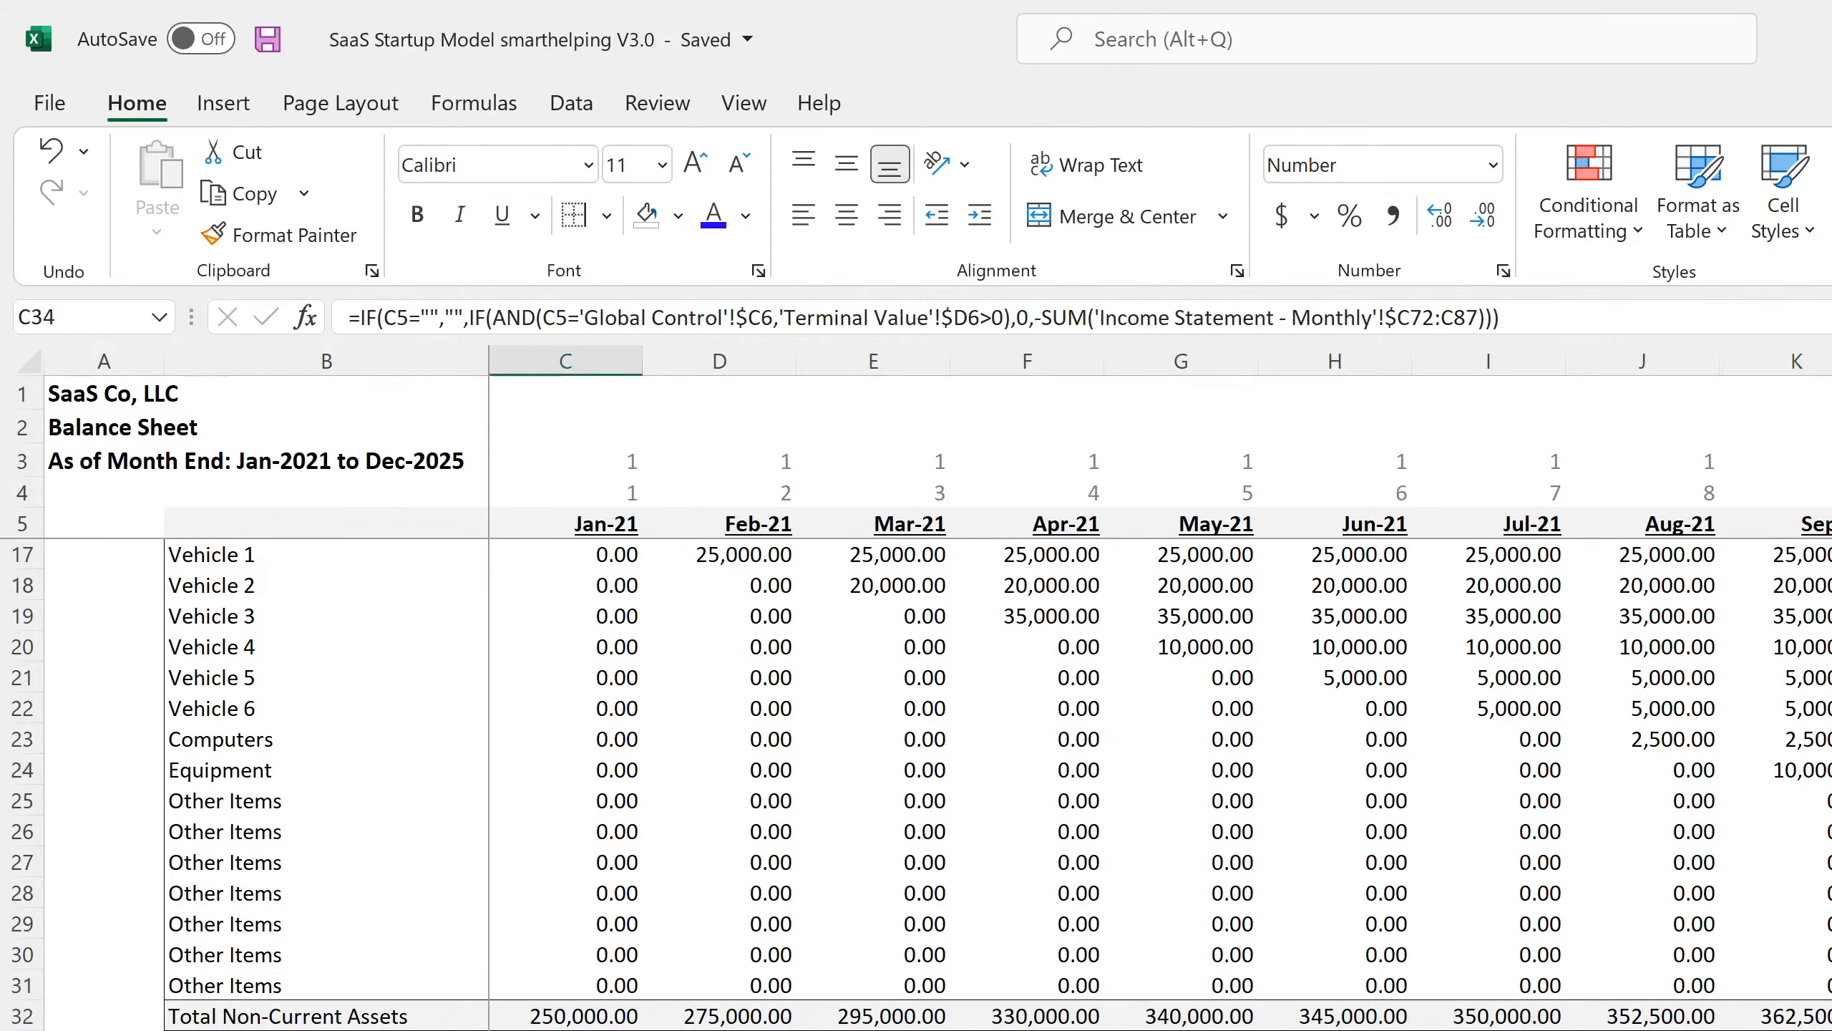
click(720, 1030)
click(873, 1030)
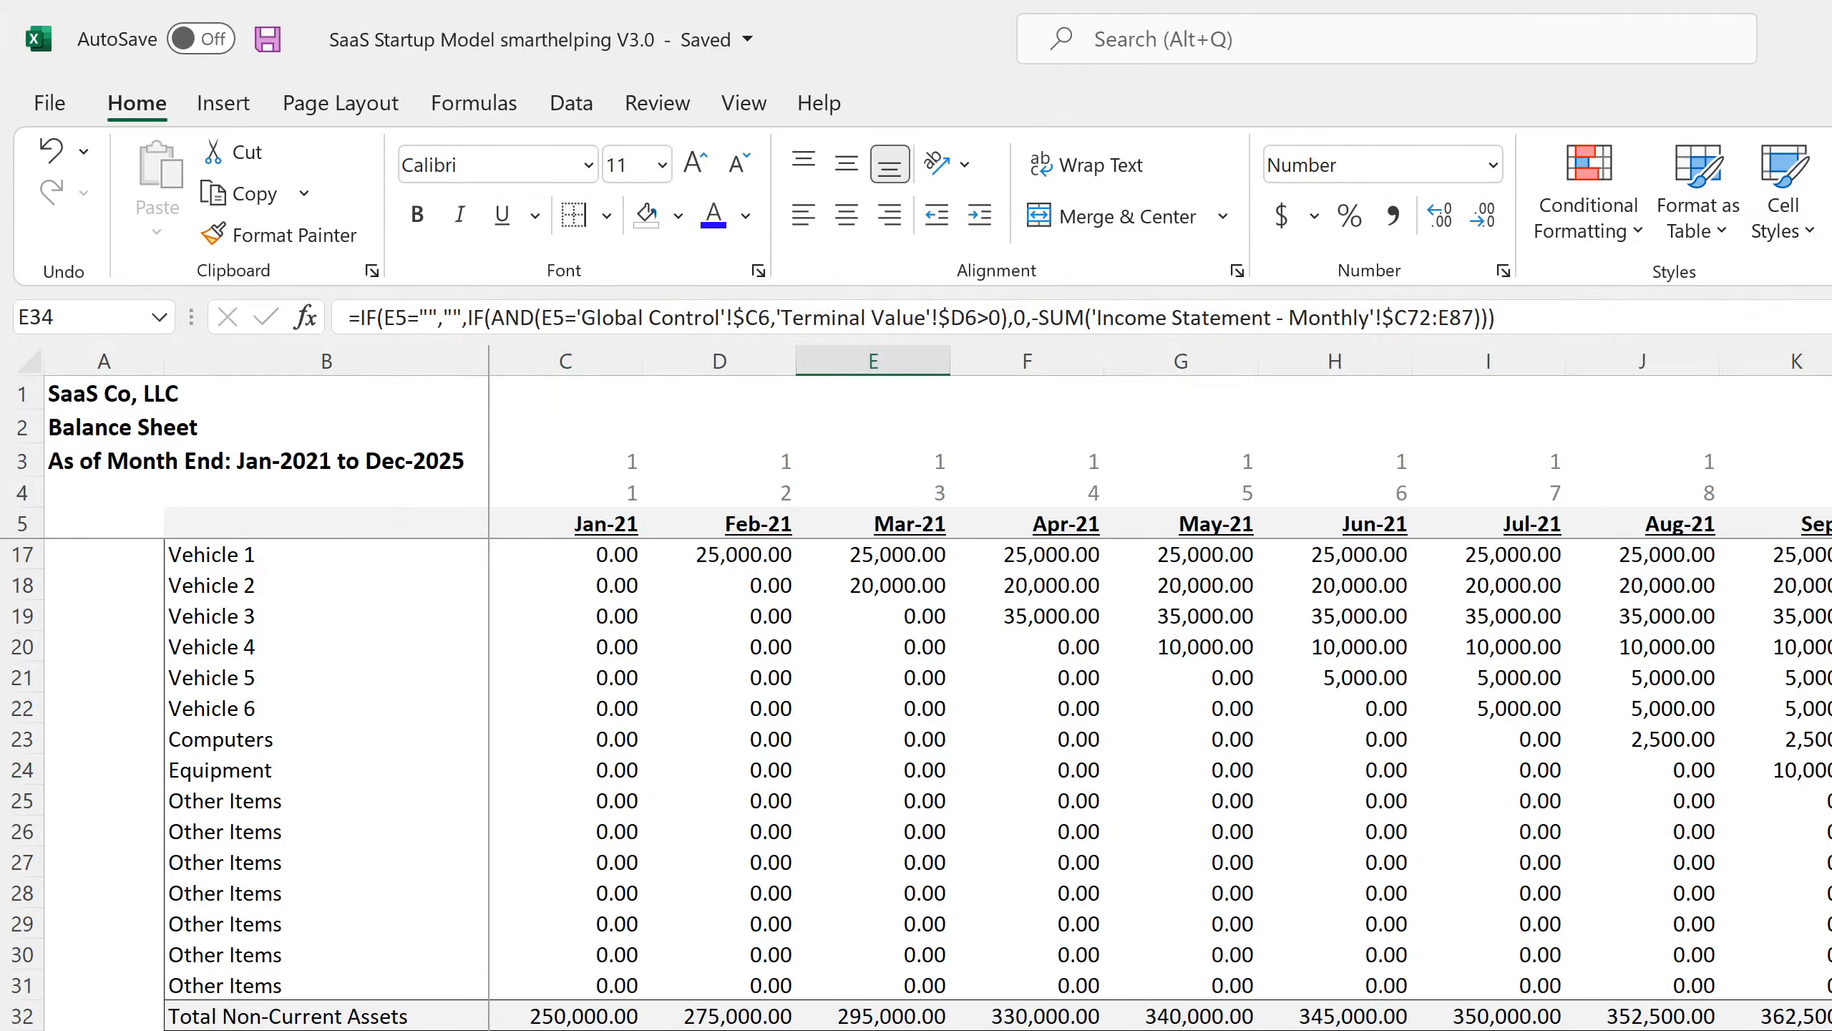
click(271, 42)
Review the Cap Ex Book Value at Sale formulas from Vehicle 1 down to Computers.
key(ctrl+Page_Down)
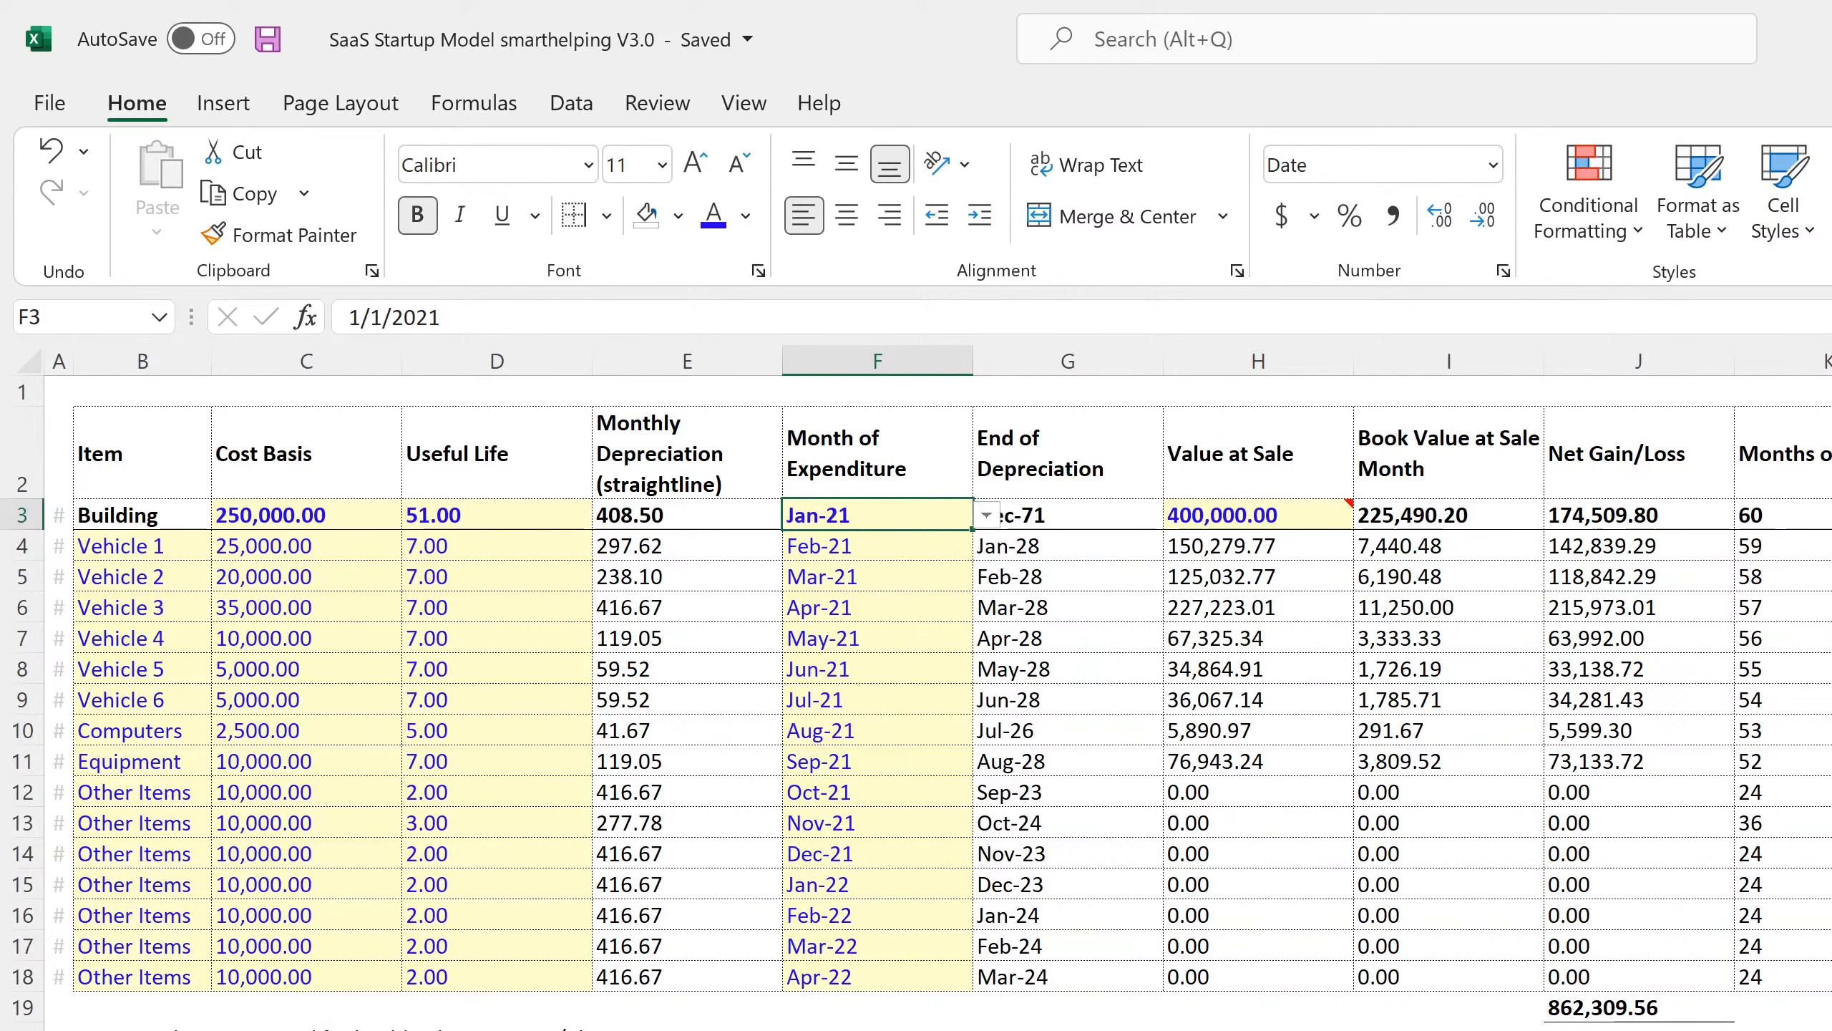
click(1194, 668)
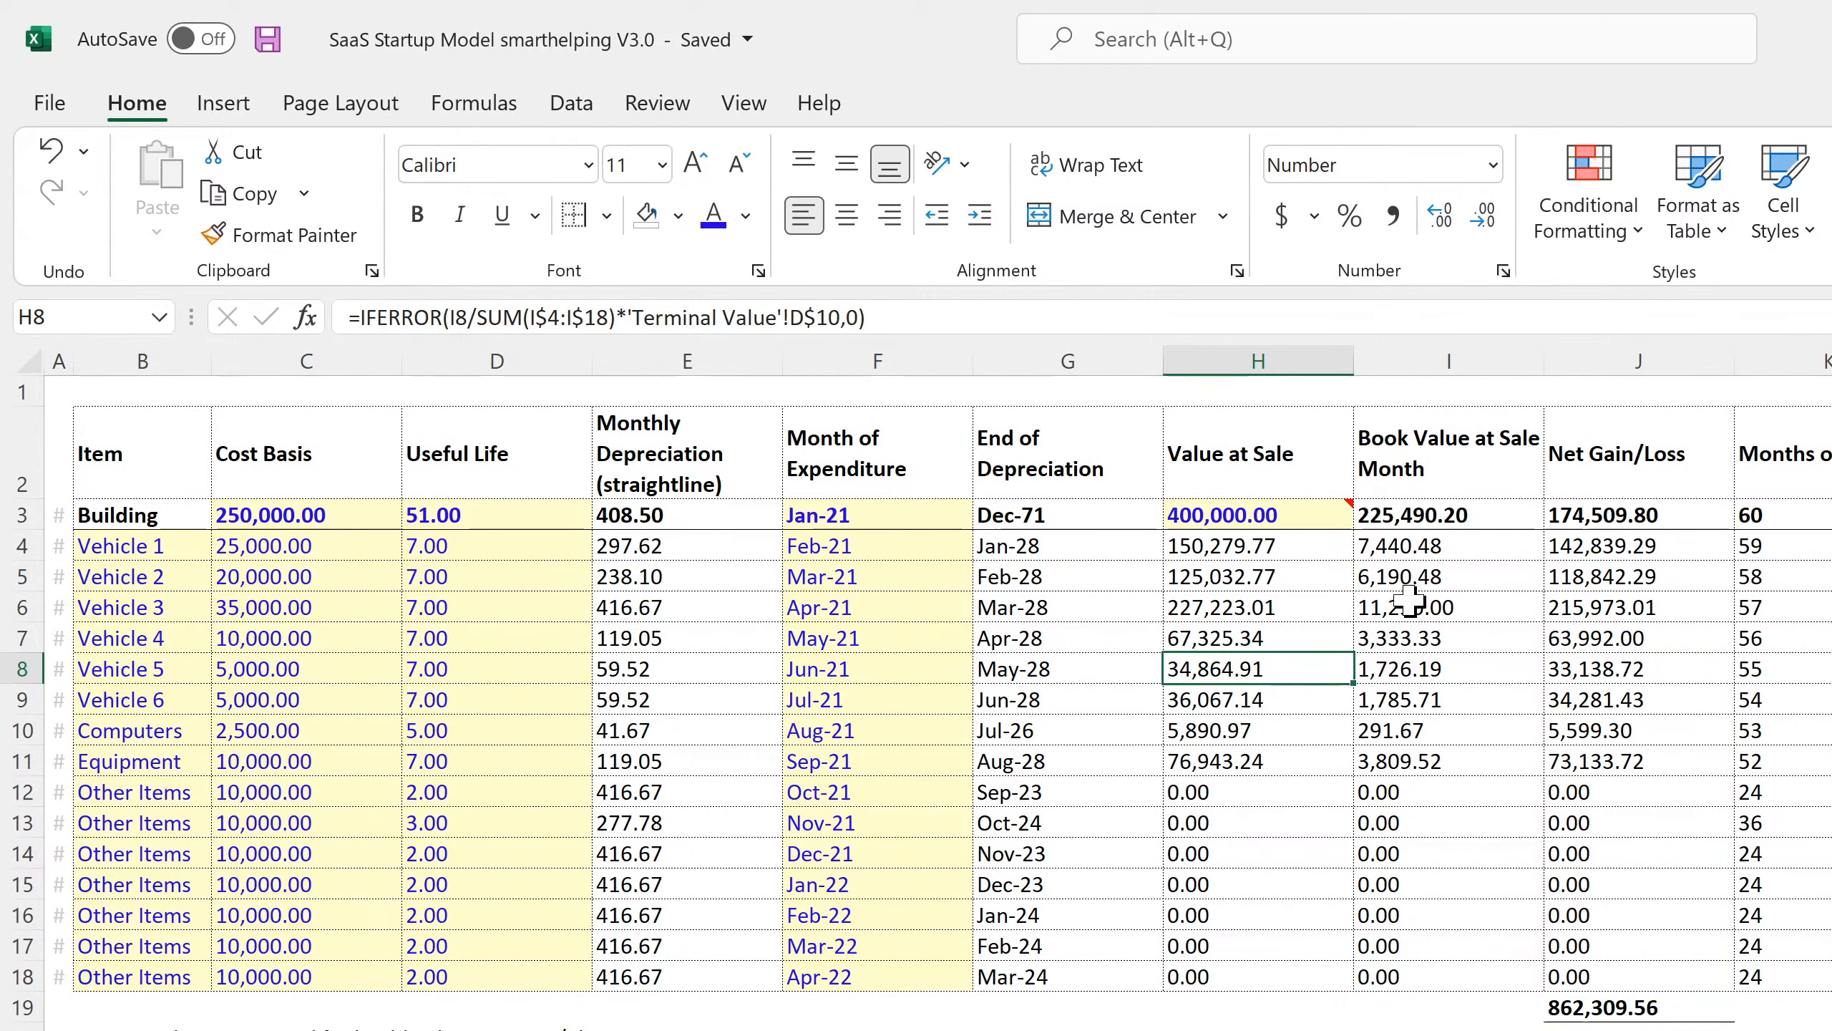
click(1432, 546)
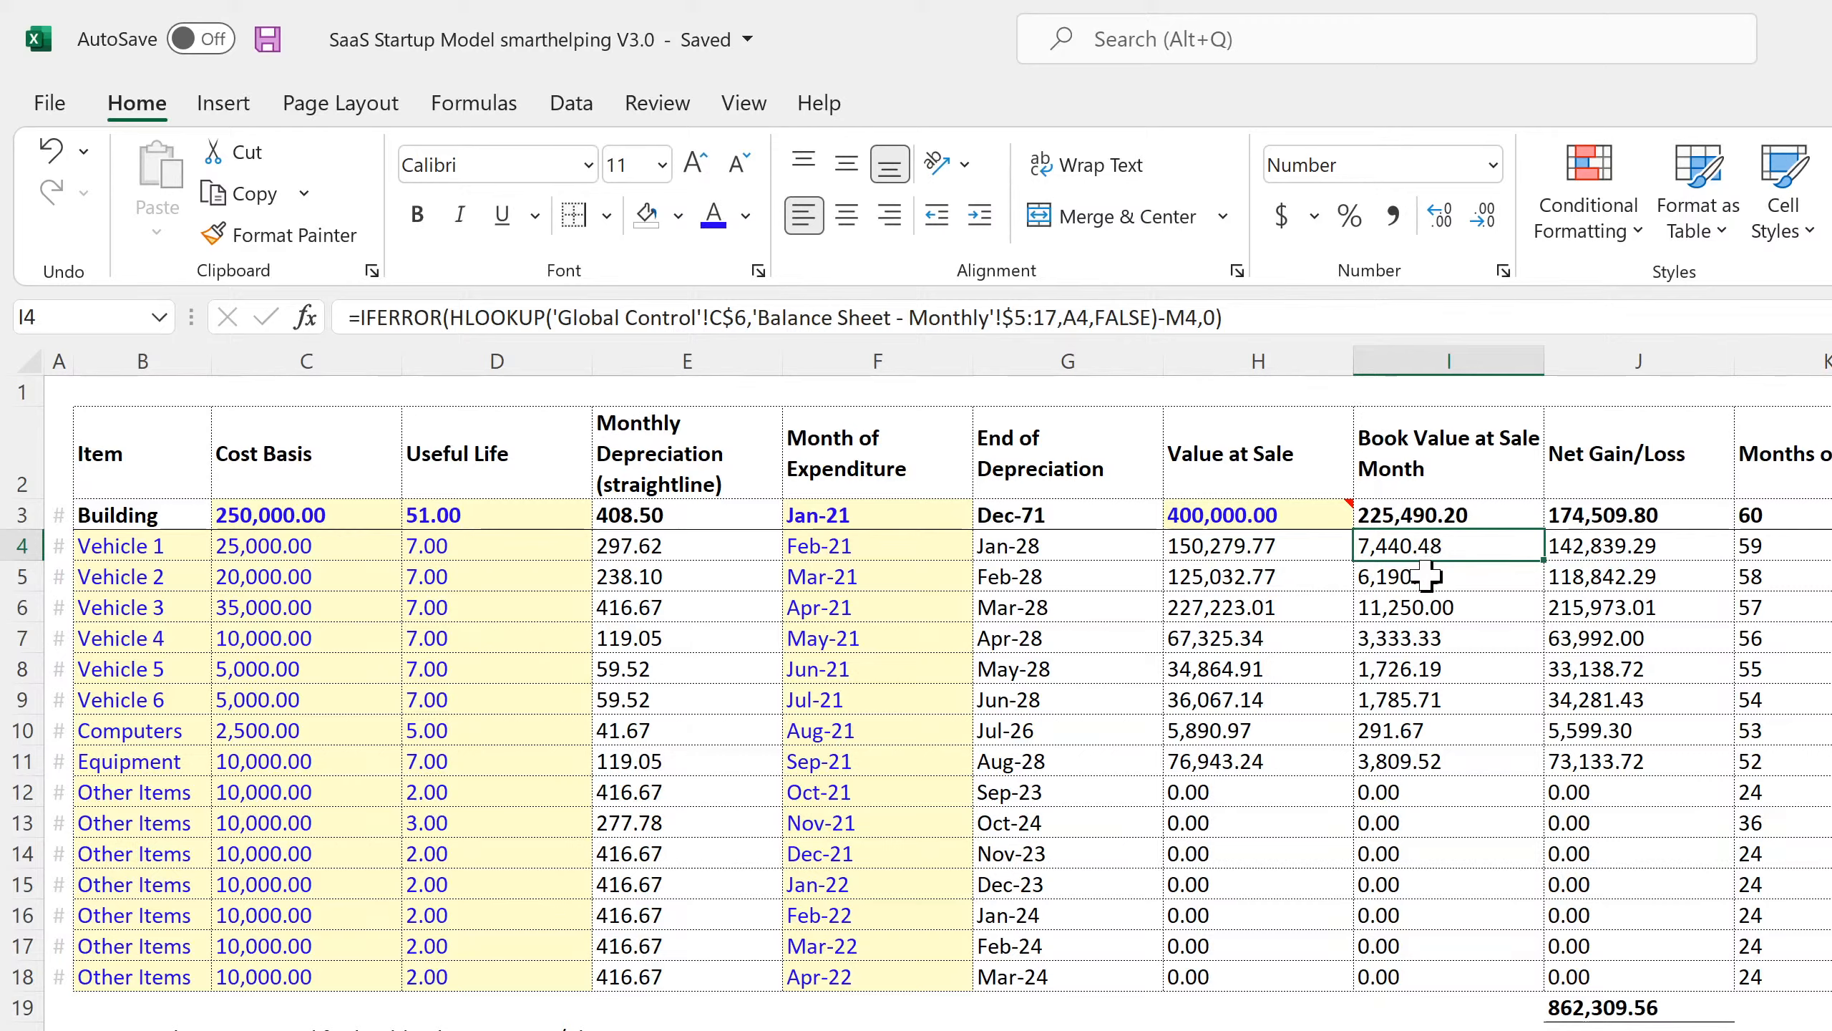
double_click(1425, 577)
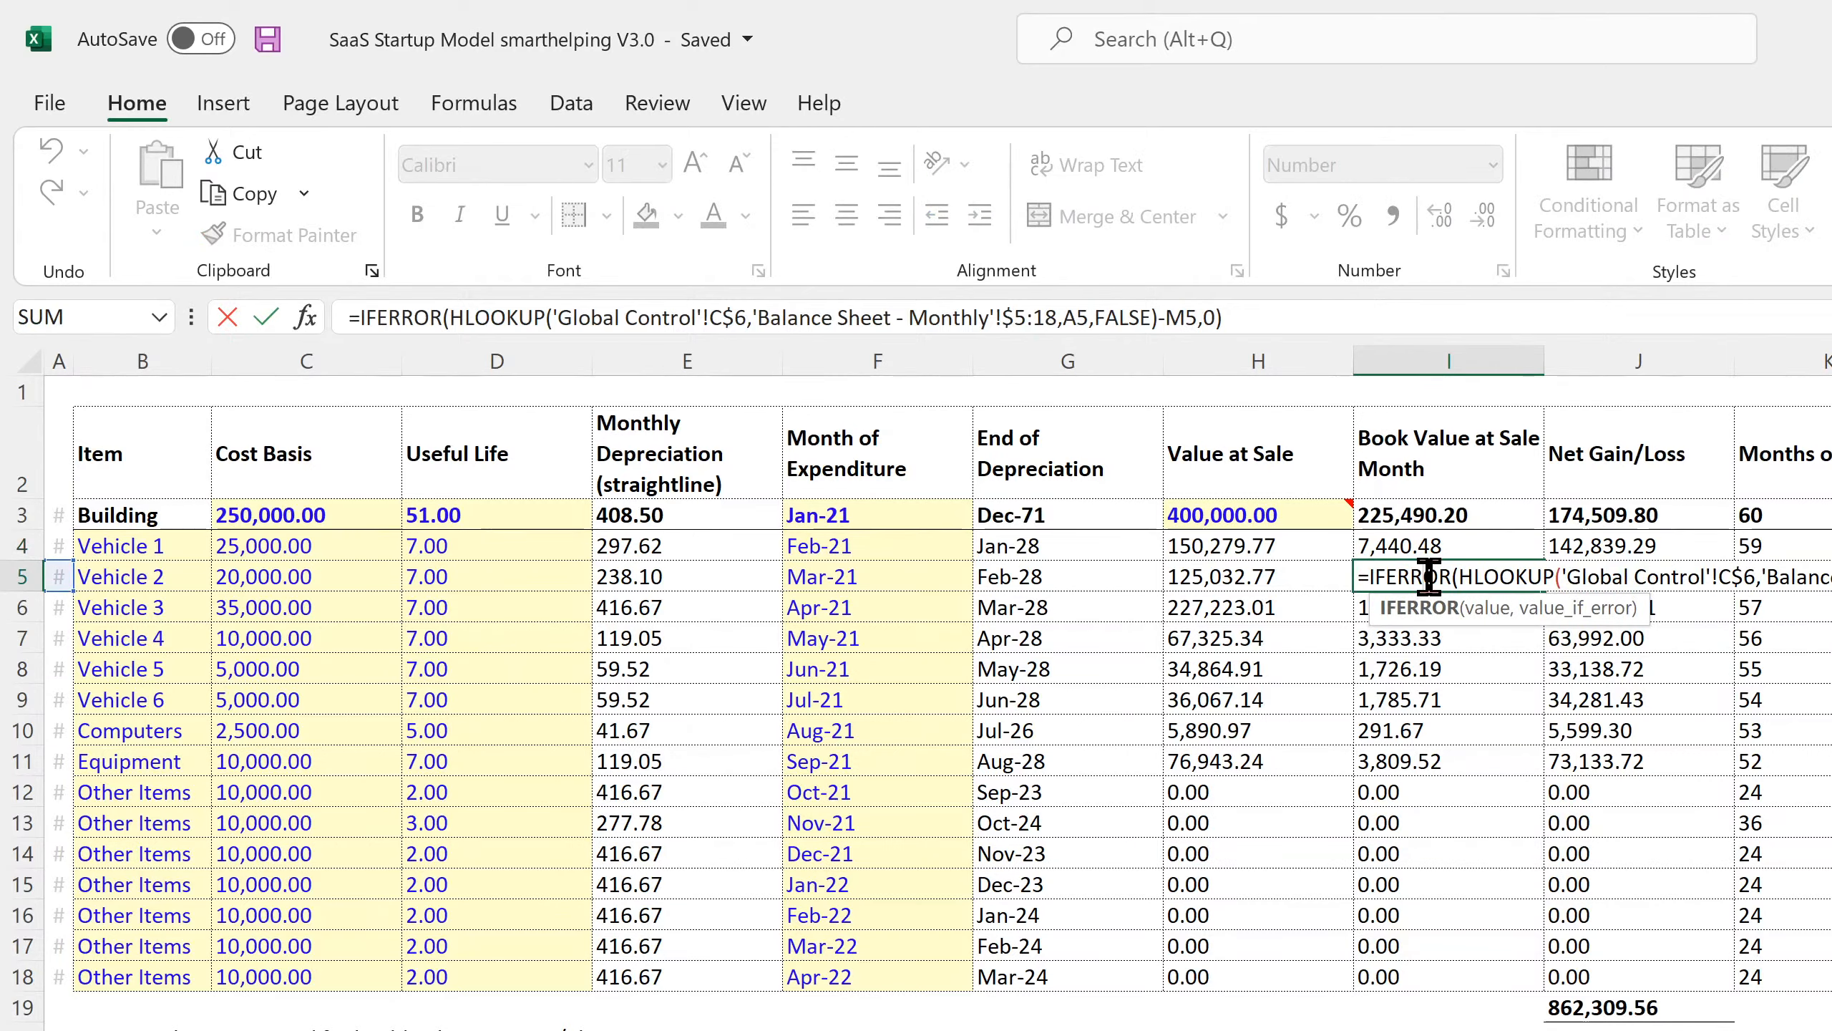
key(Return)
click(1429, 638)
click(1430, 669)
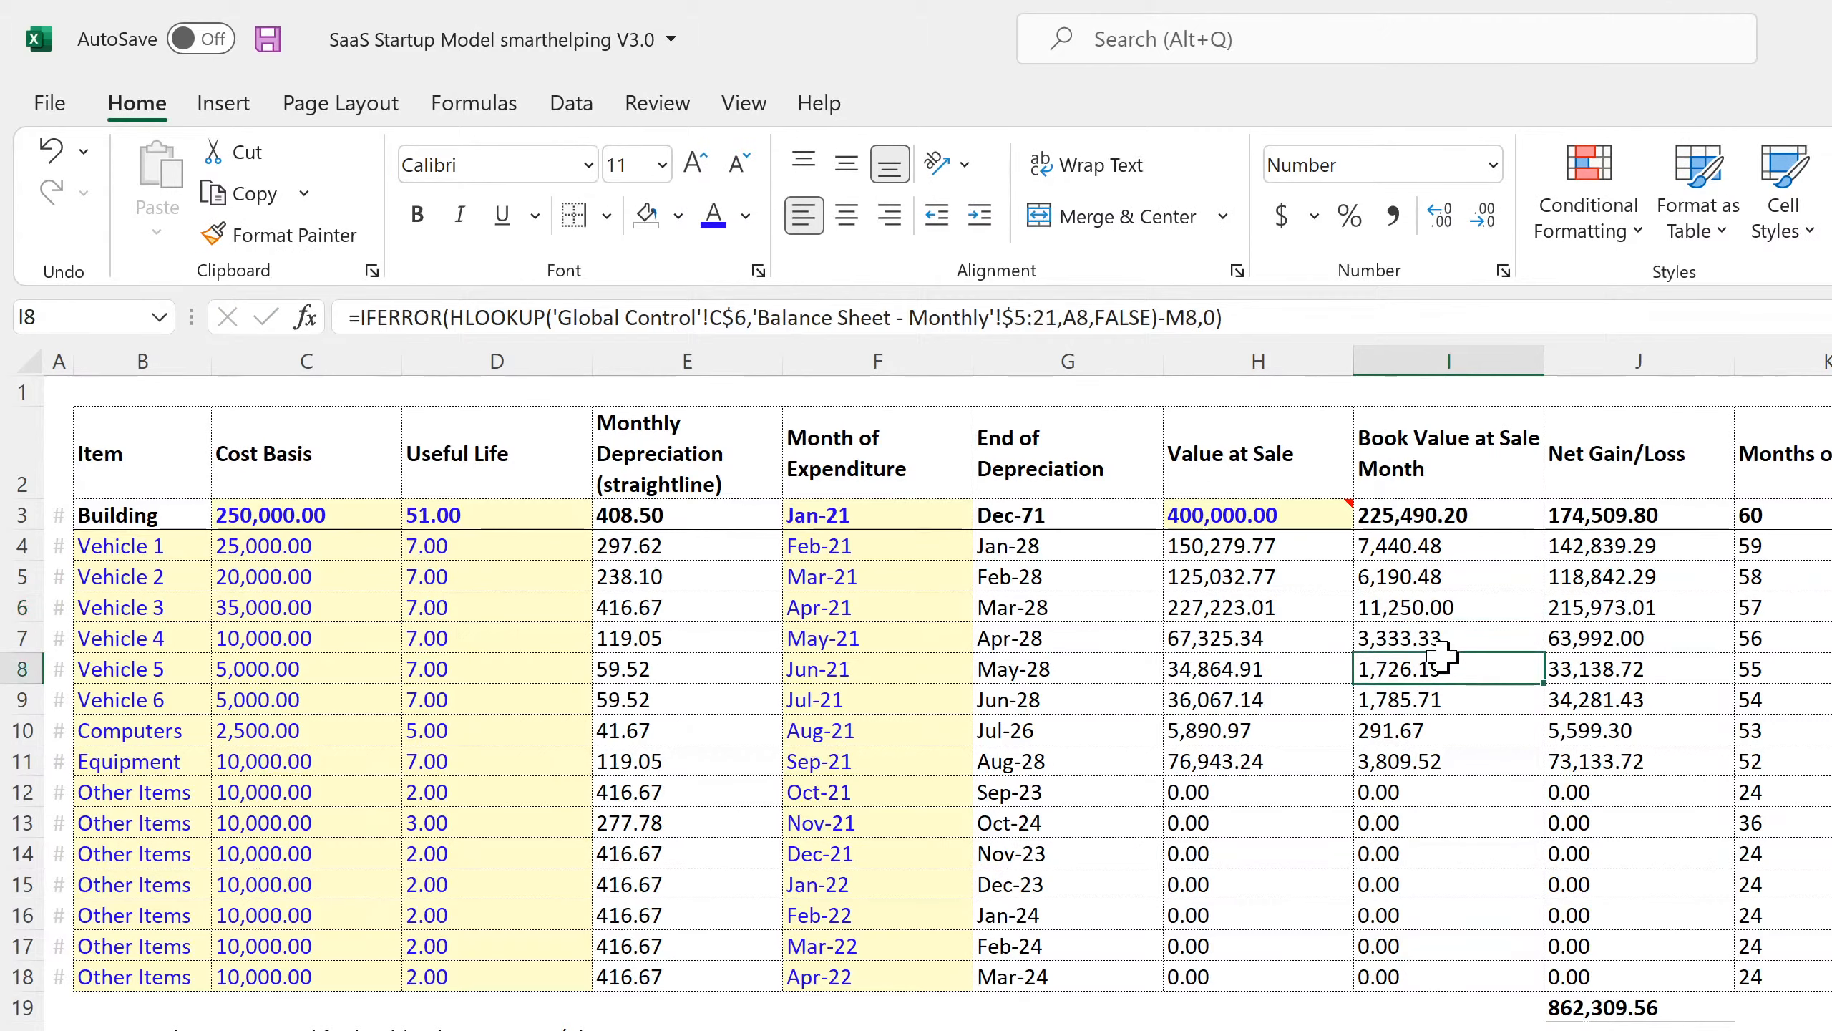
click(1440, 700)
click(1437, 729)
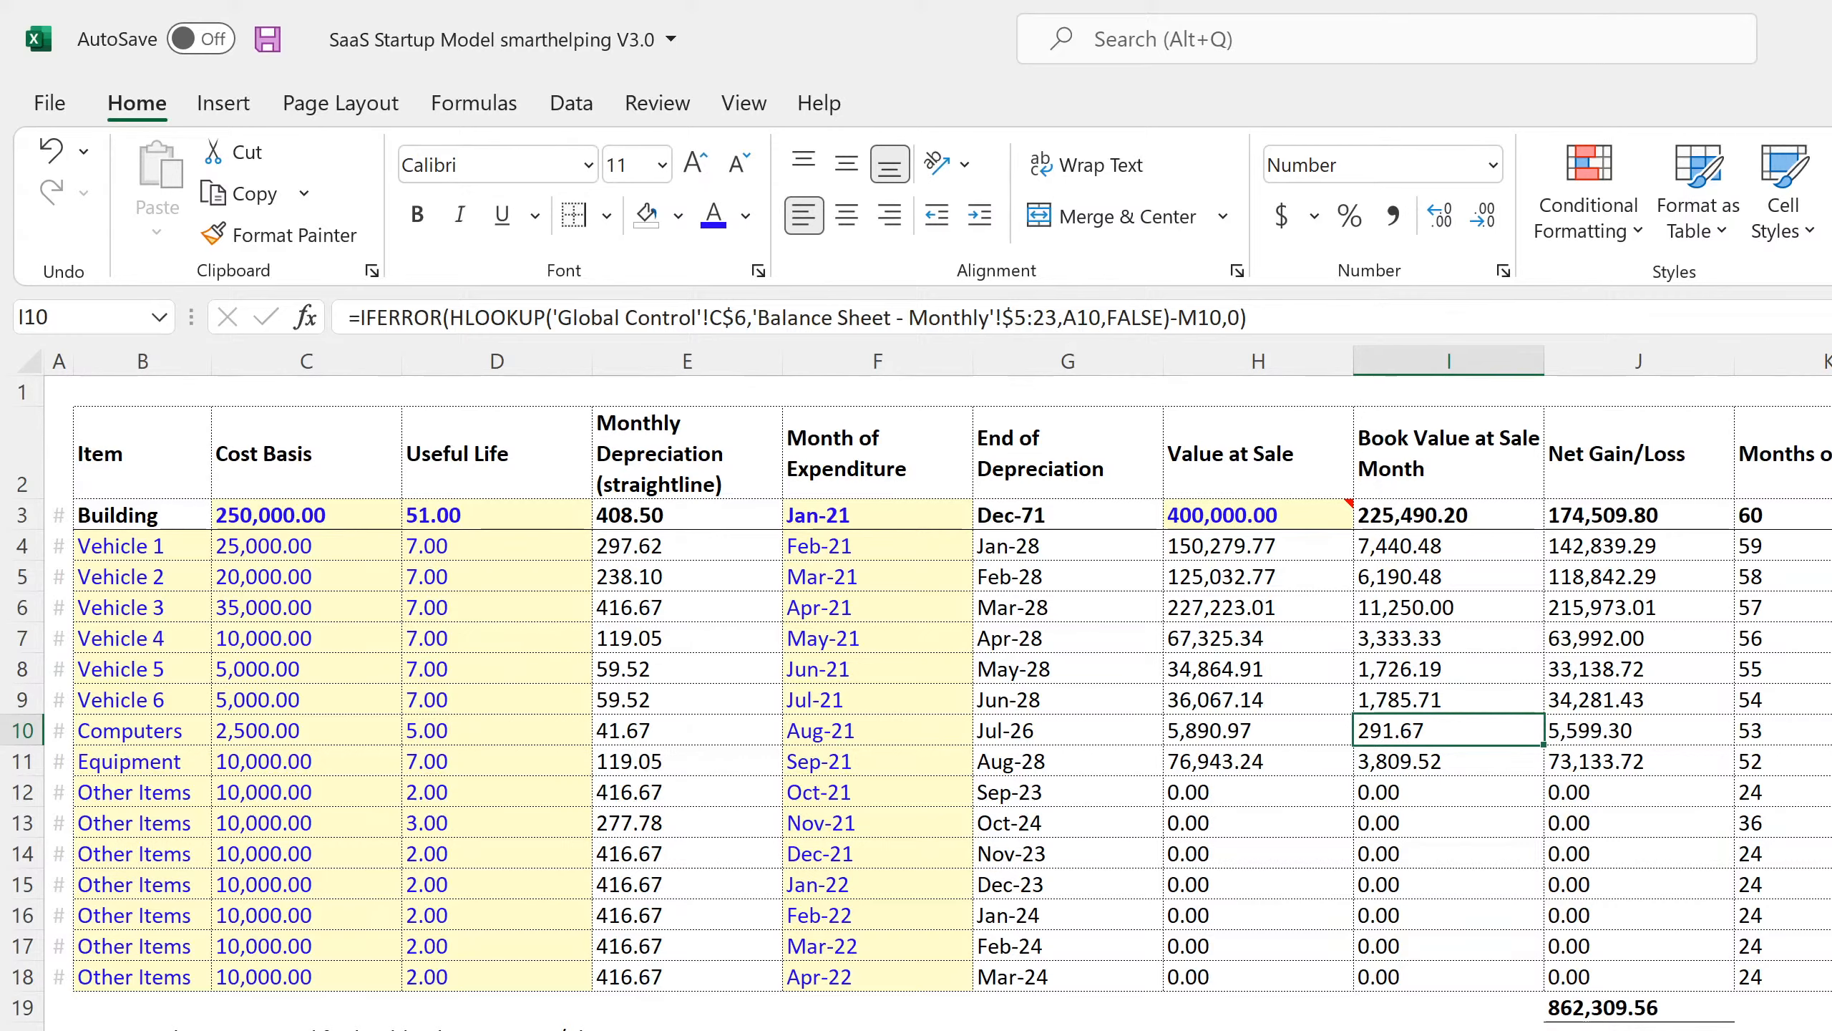
Back on the Balance Sheet, select the Oct-21 Other Items values.
key(ctrl+Page_Down)
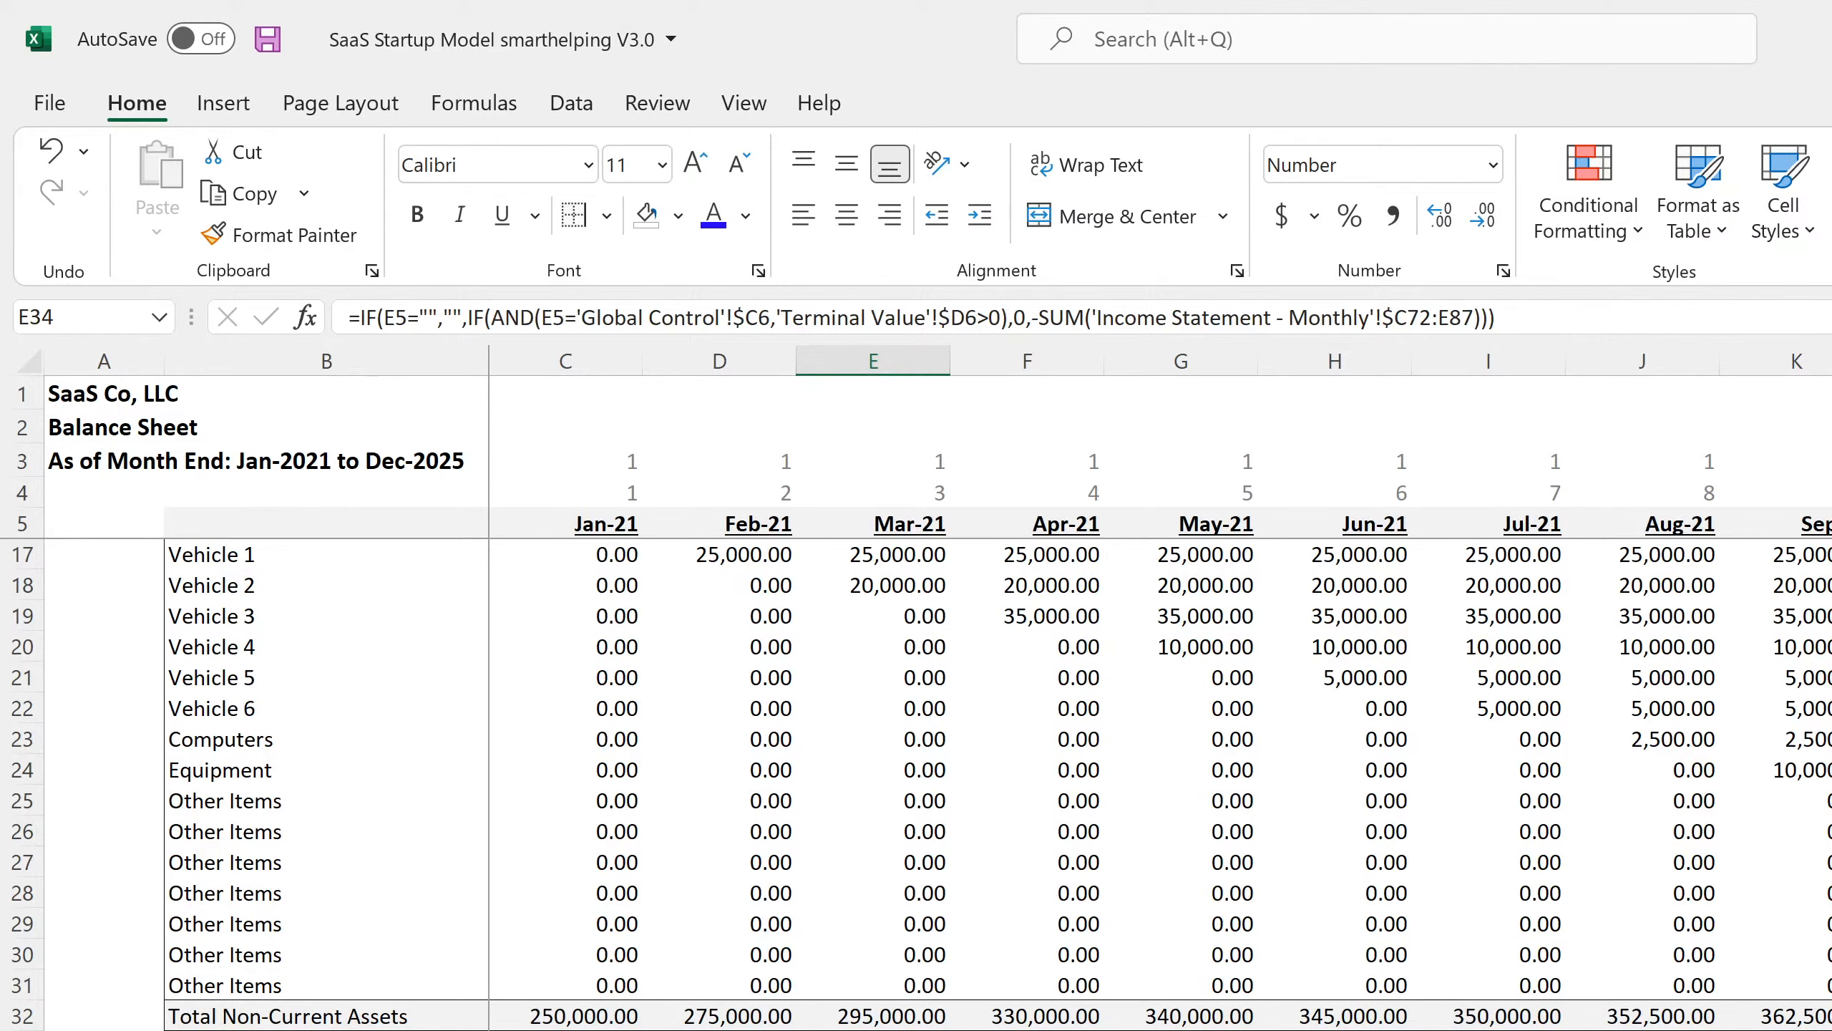
click(1831, 800)
drag(1831, 801, 1831, 862)
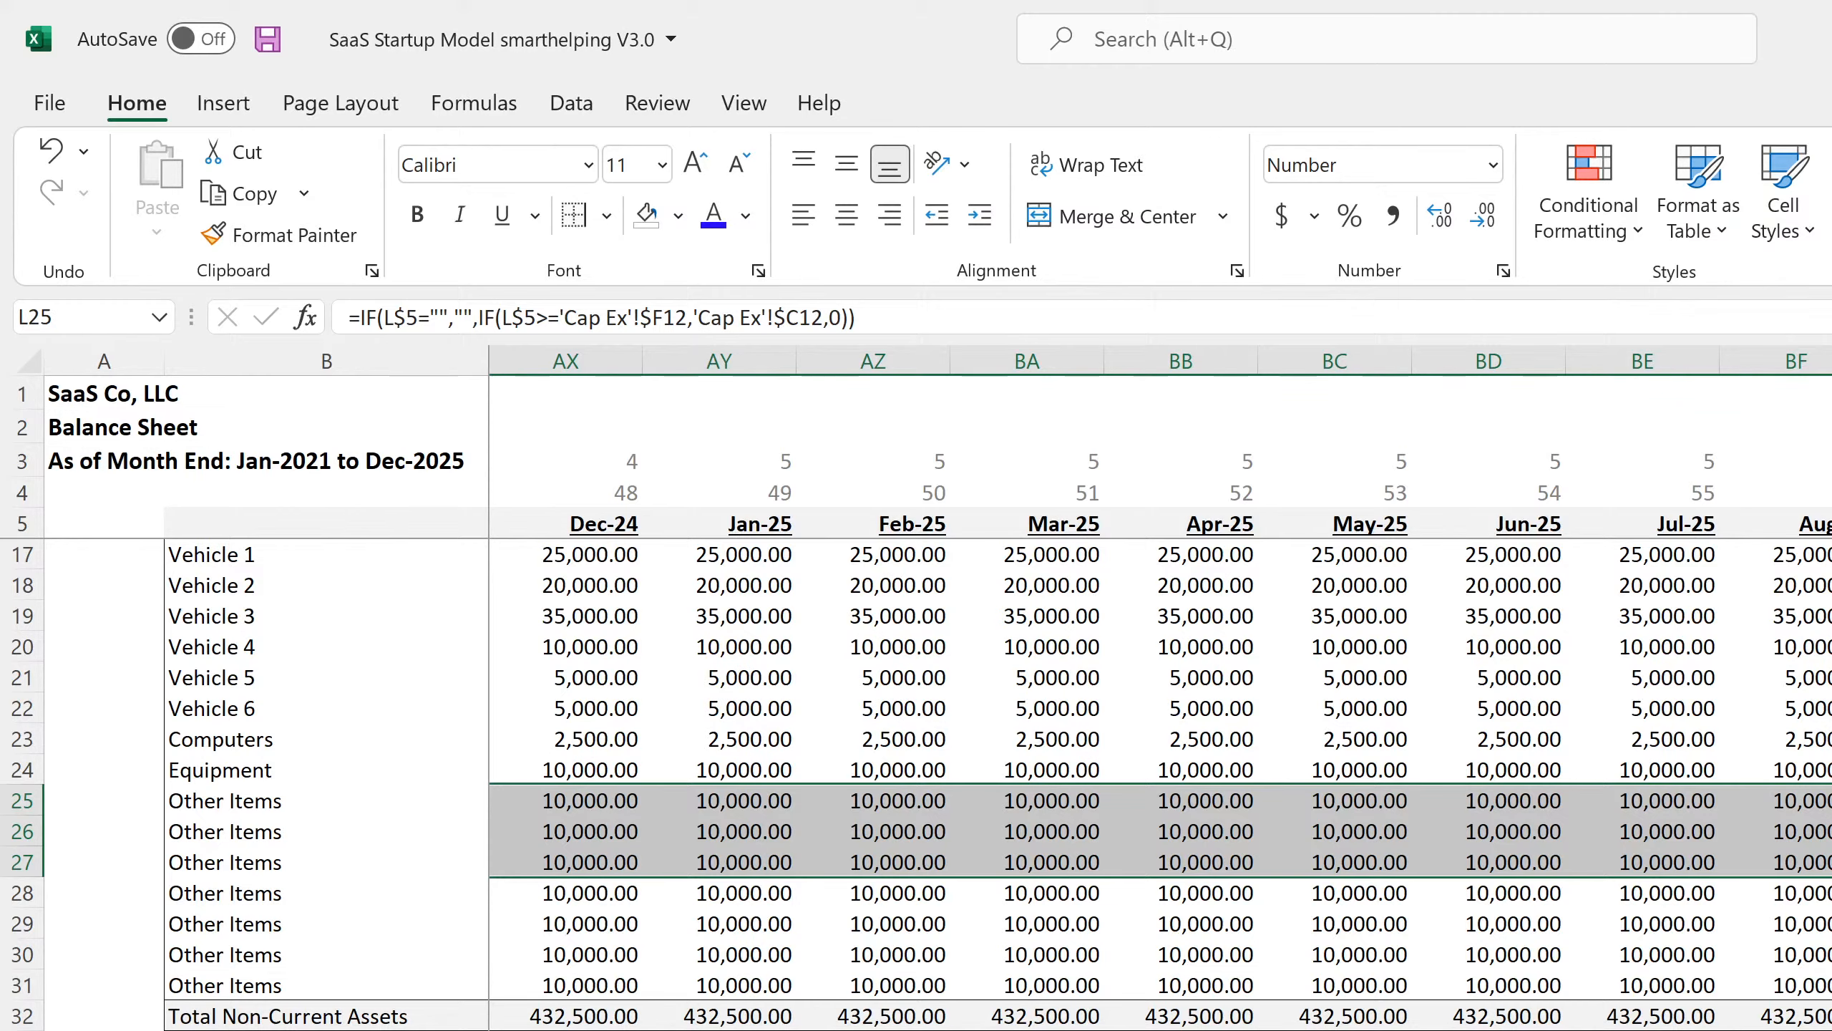
click(1083, 1029)
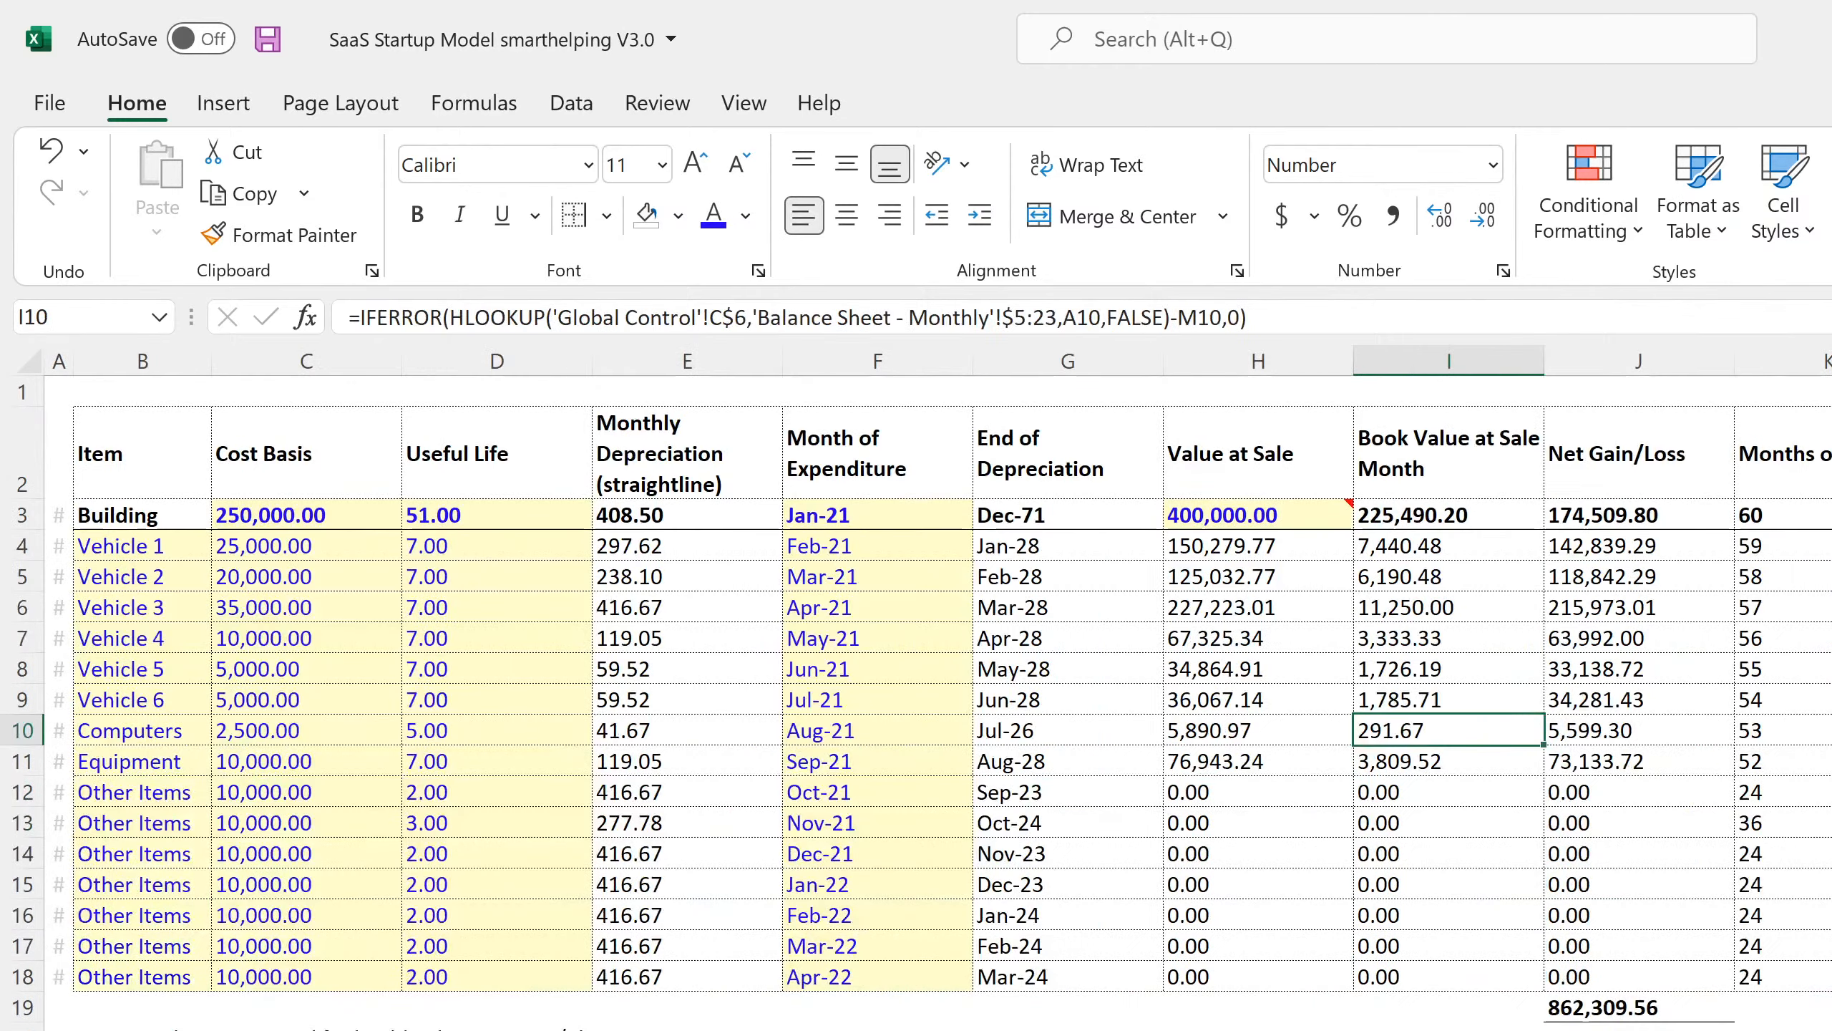
click(1445, 548)
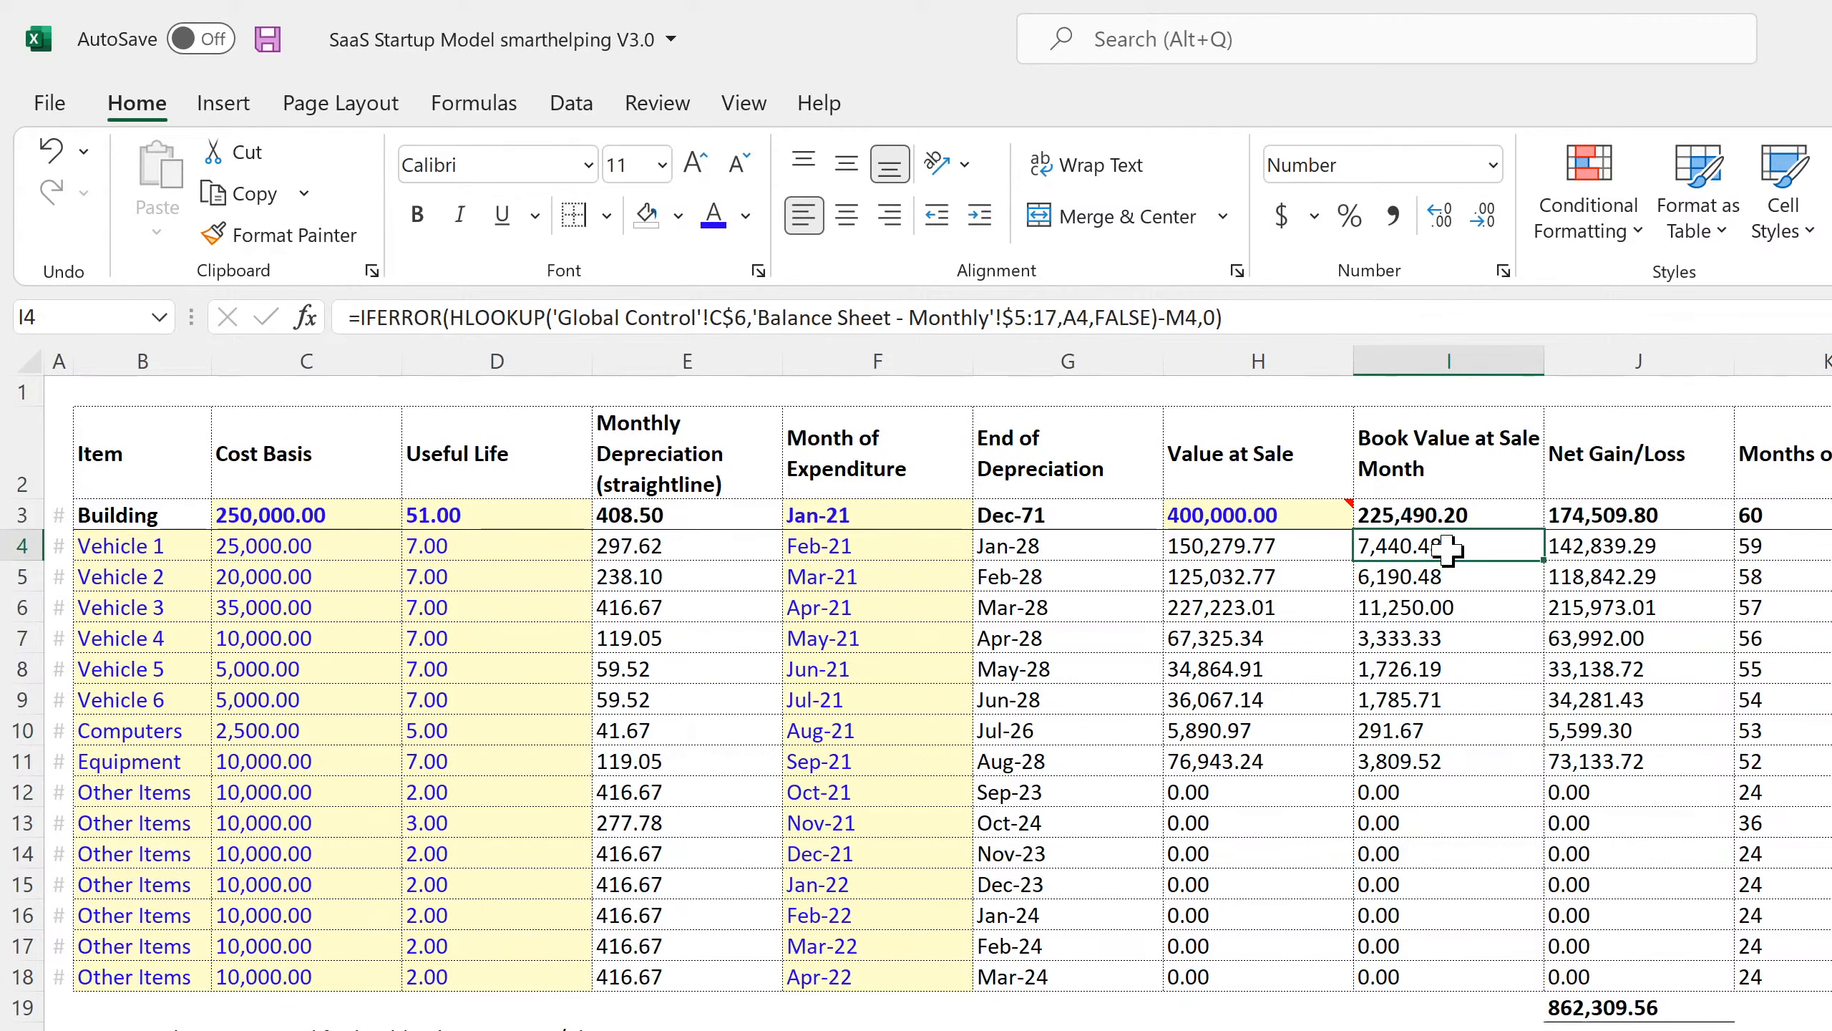
double_click(1448, 548)
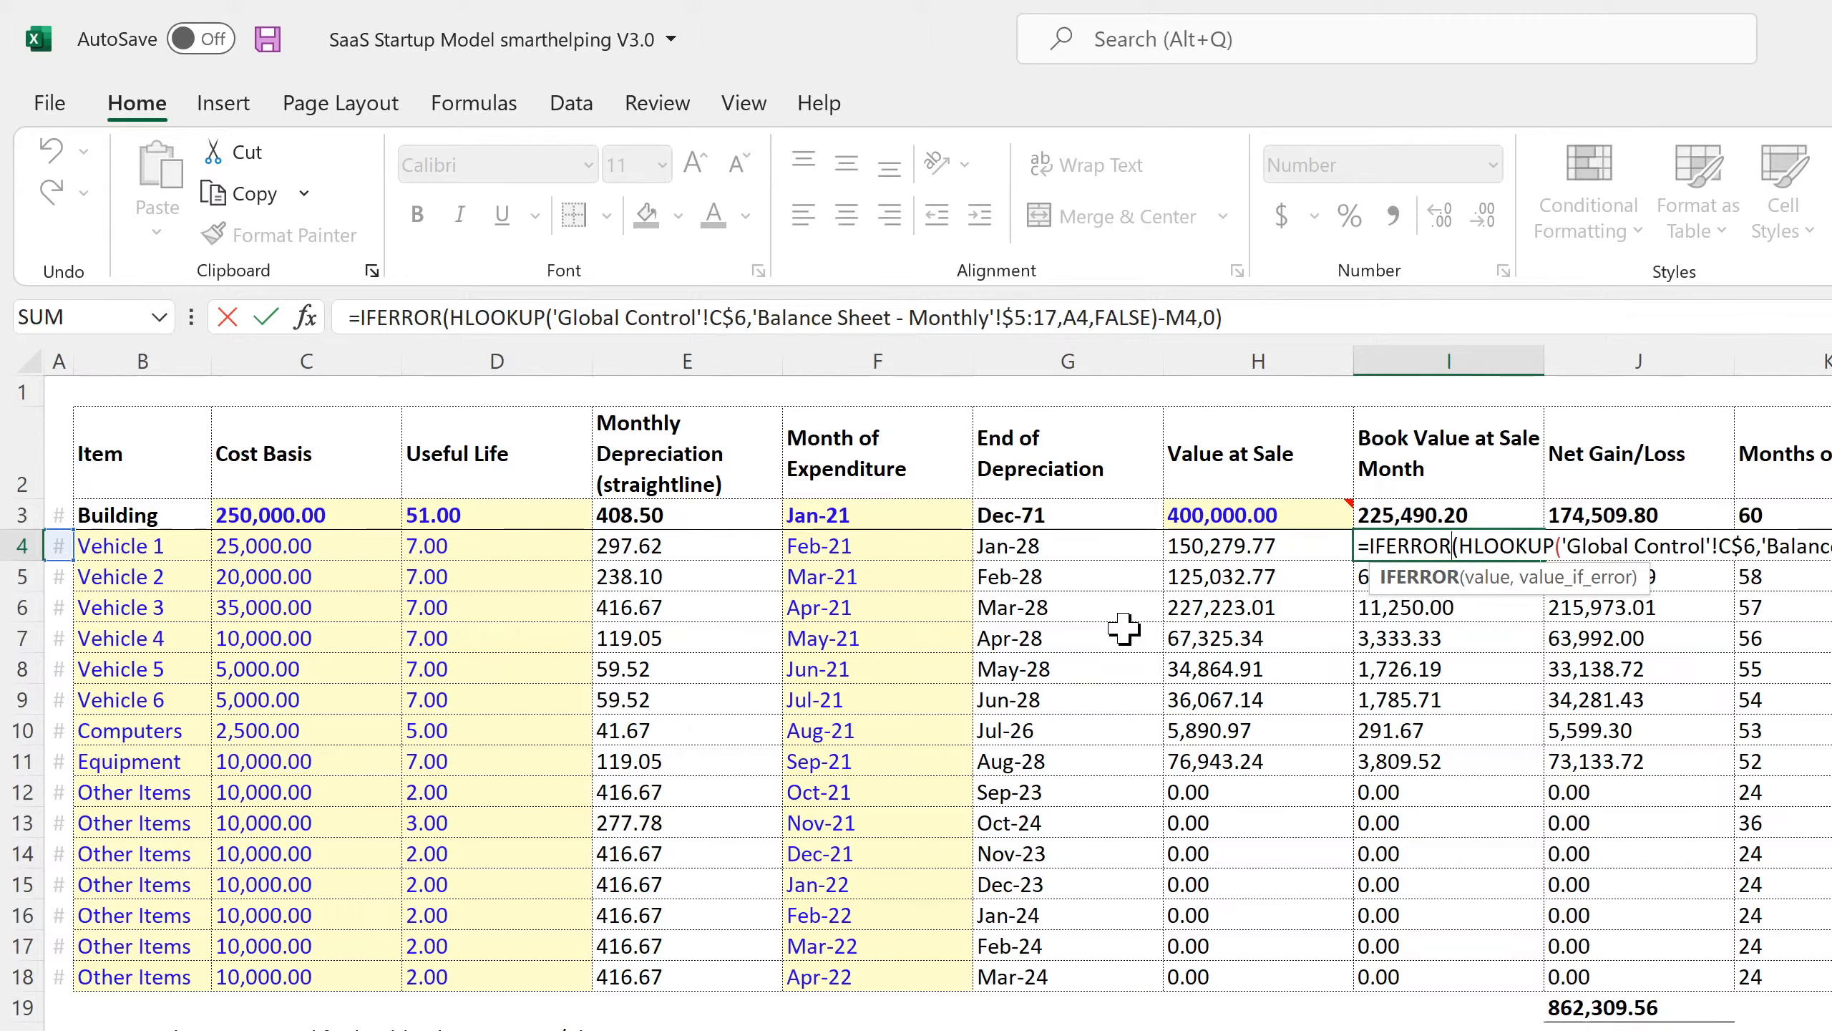
key(Return)
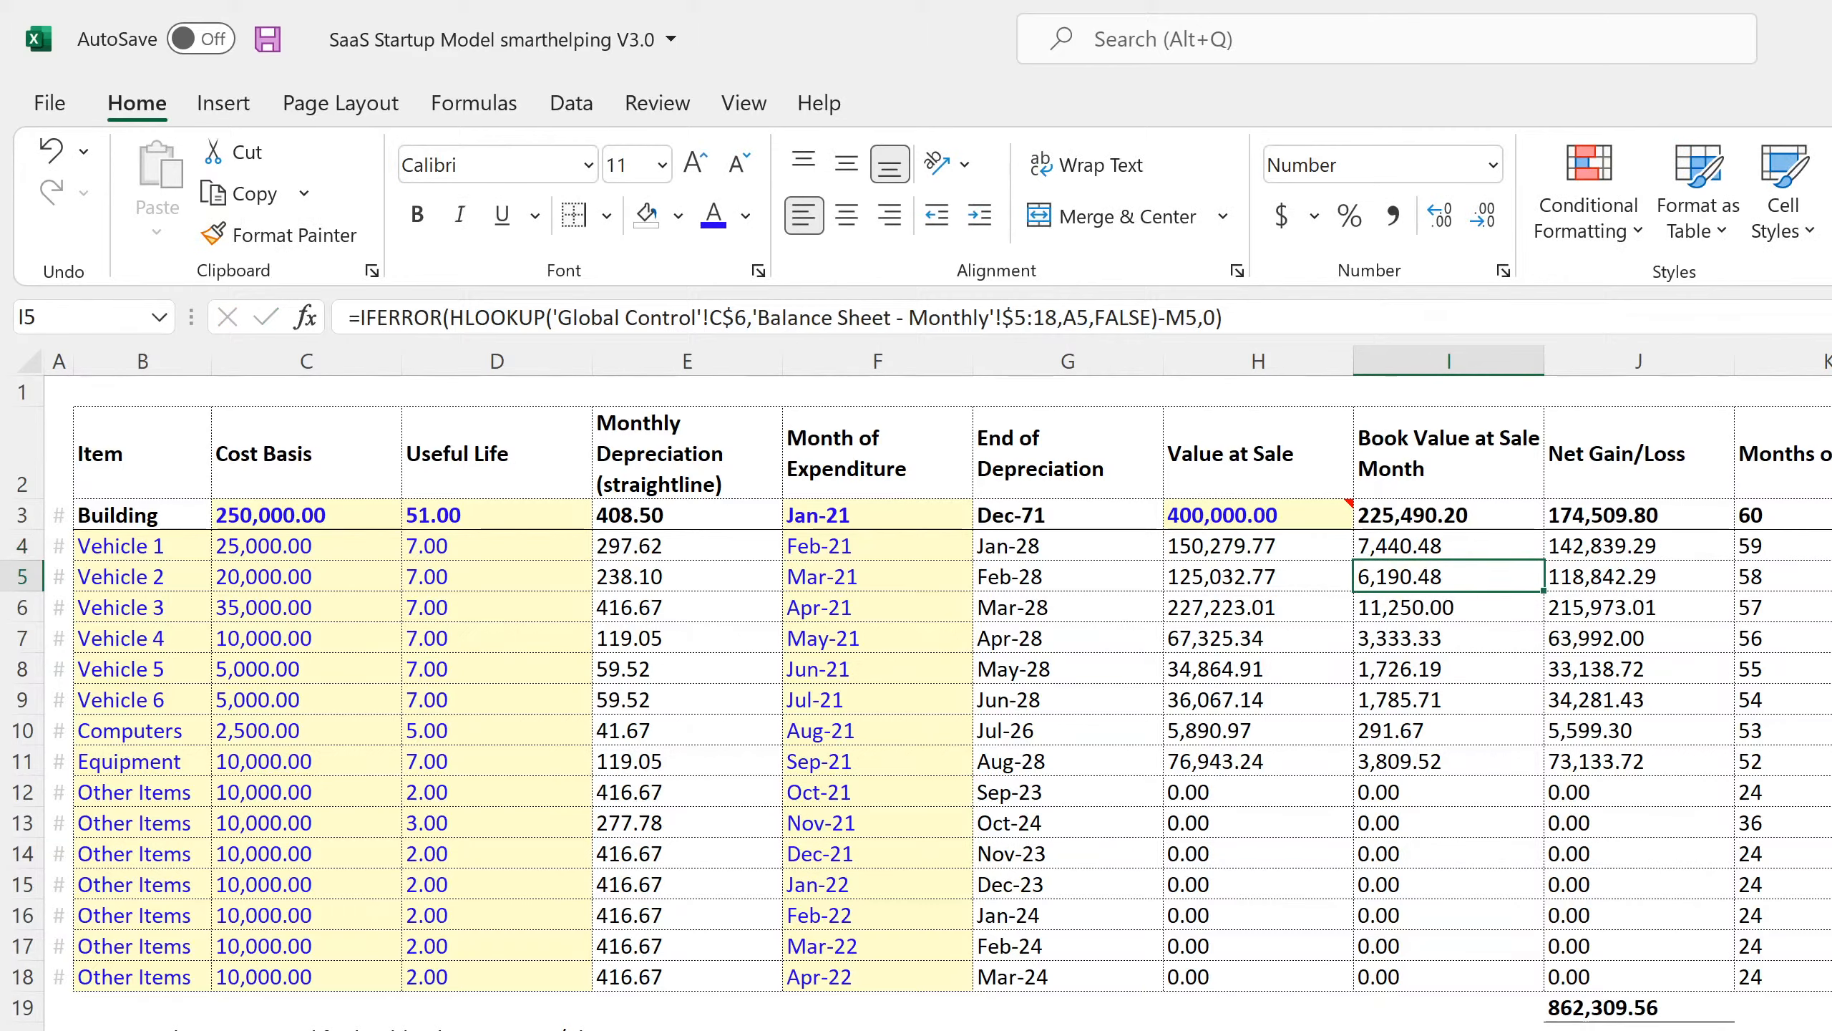
click(1831, 547)
key(F2)
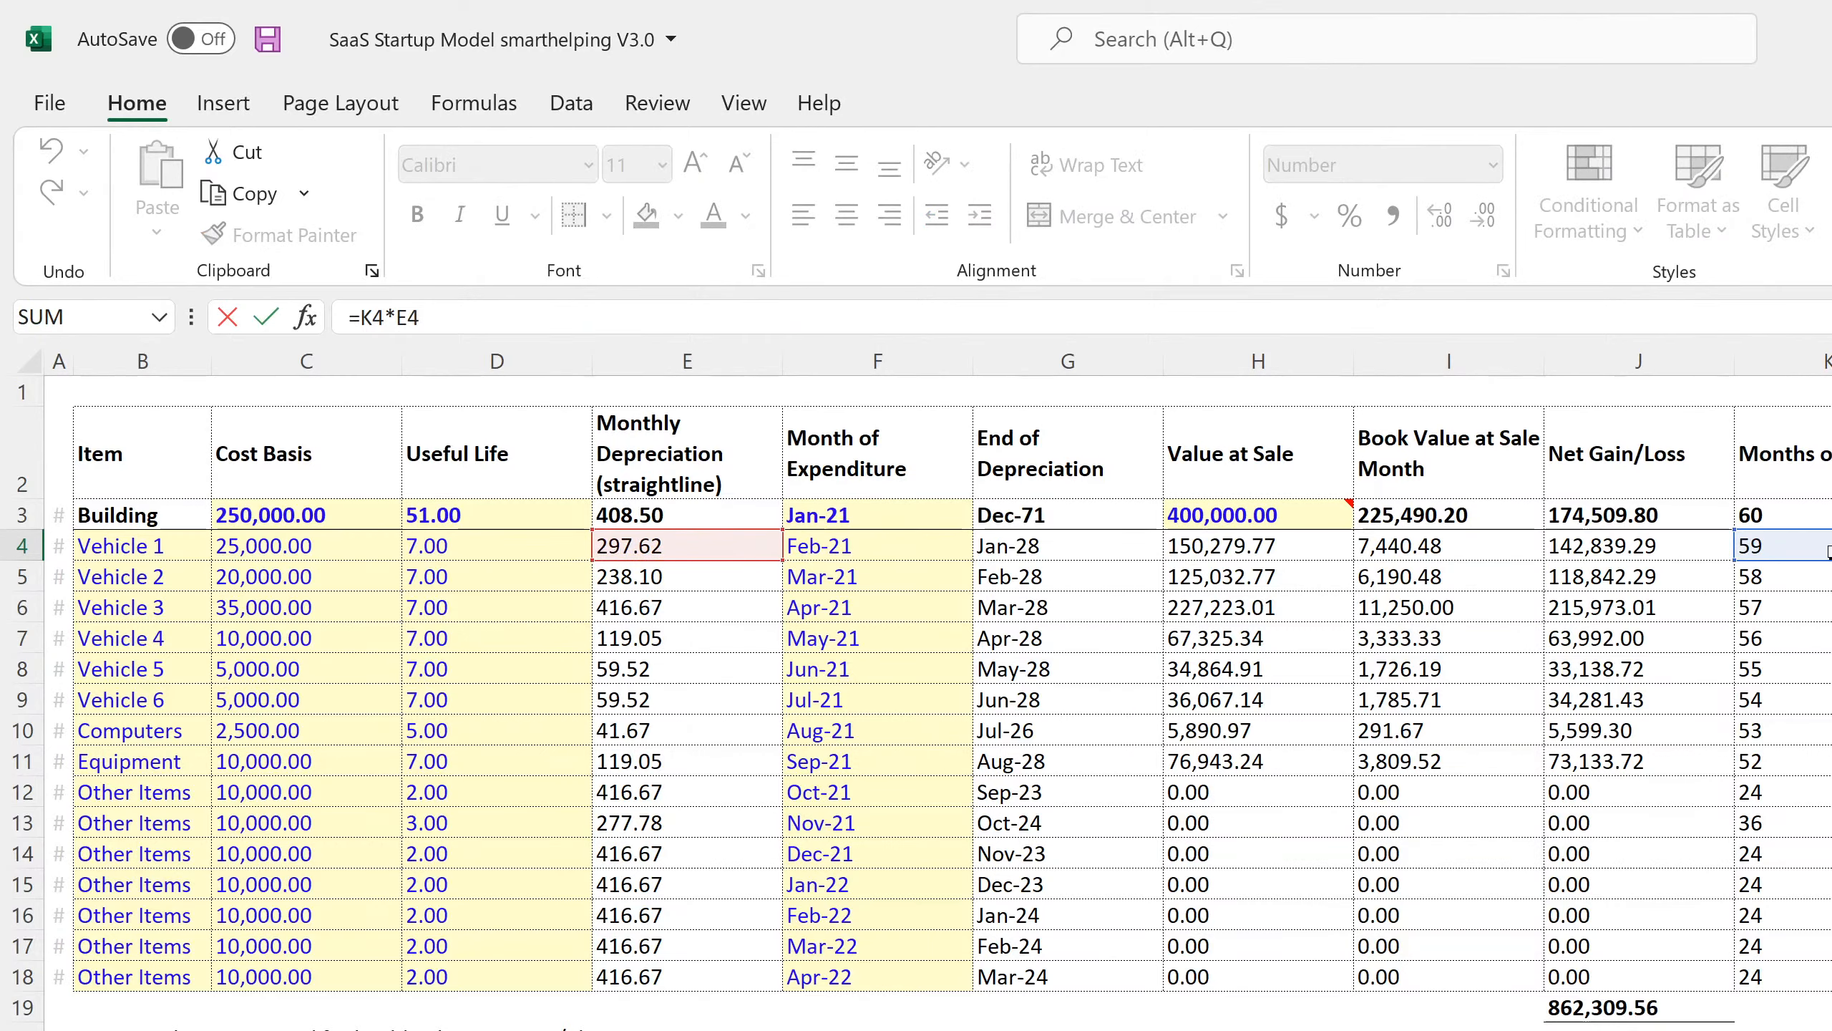
key(Return)
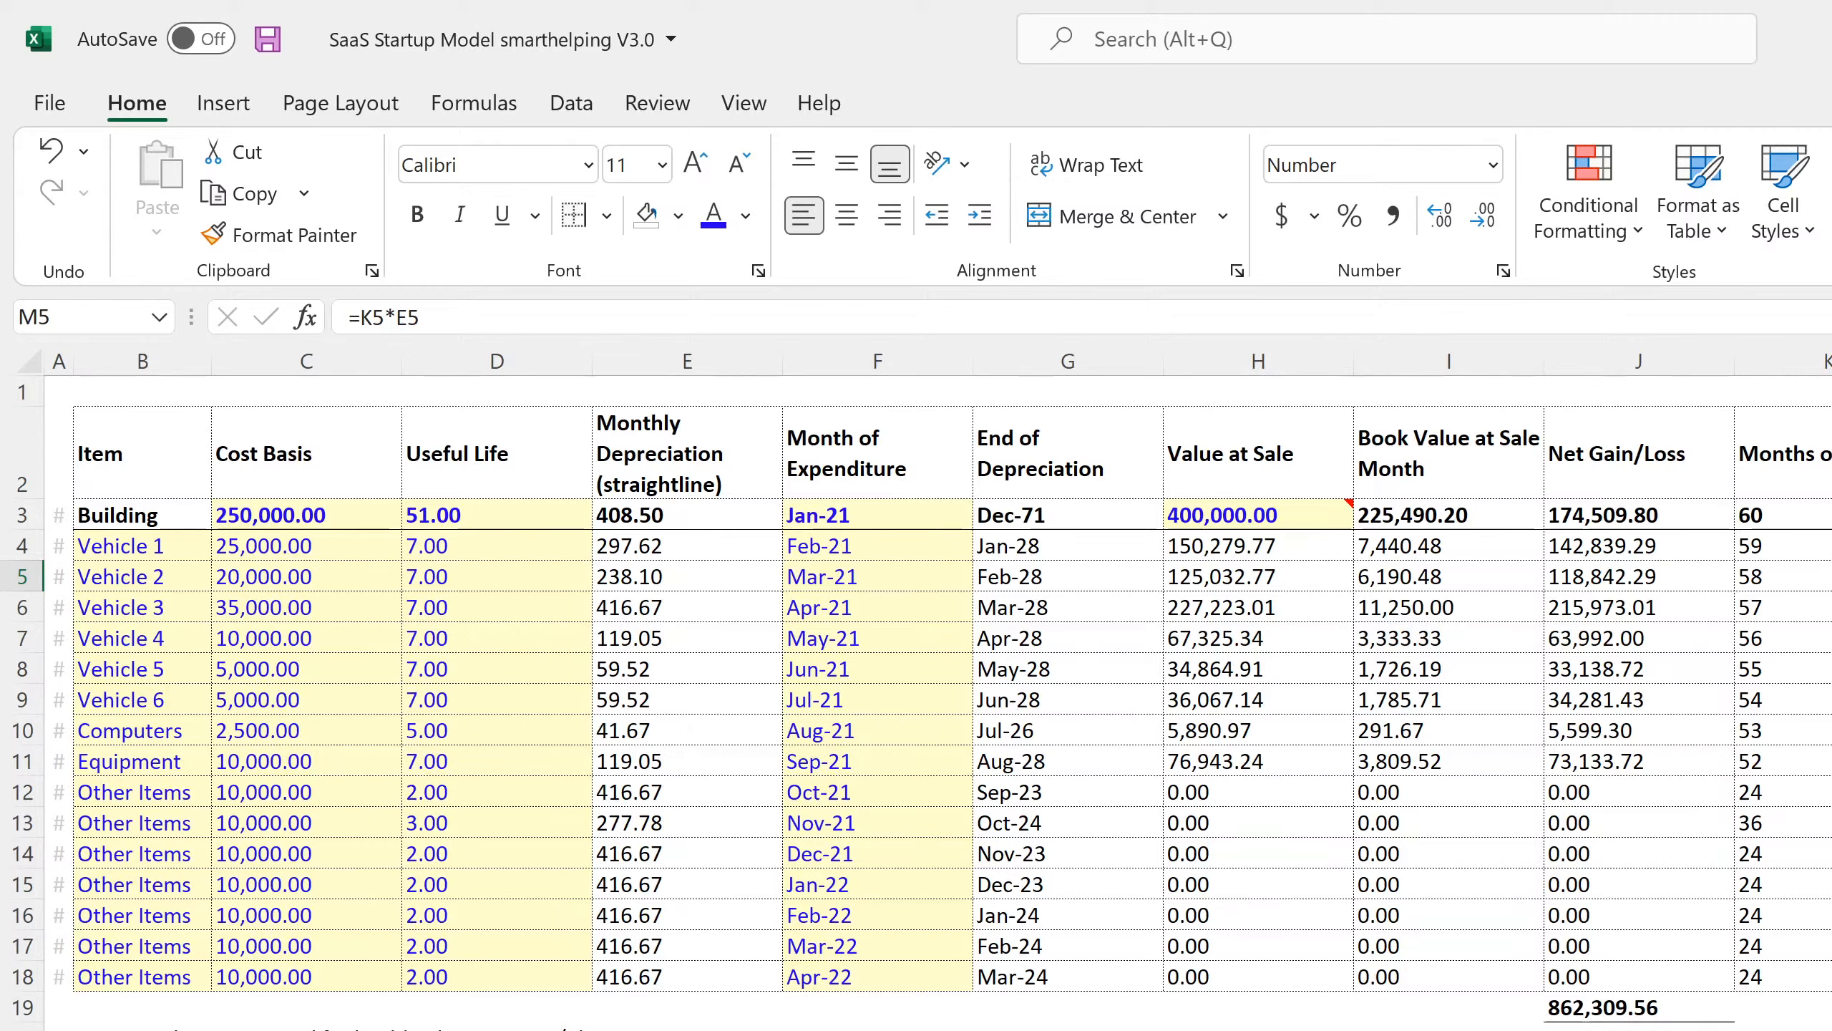
click(1809, 542)
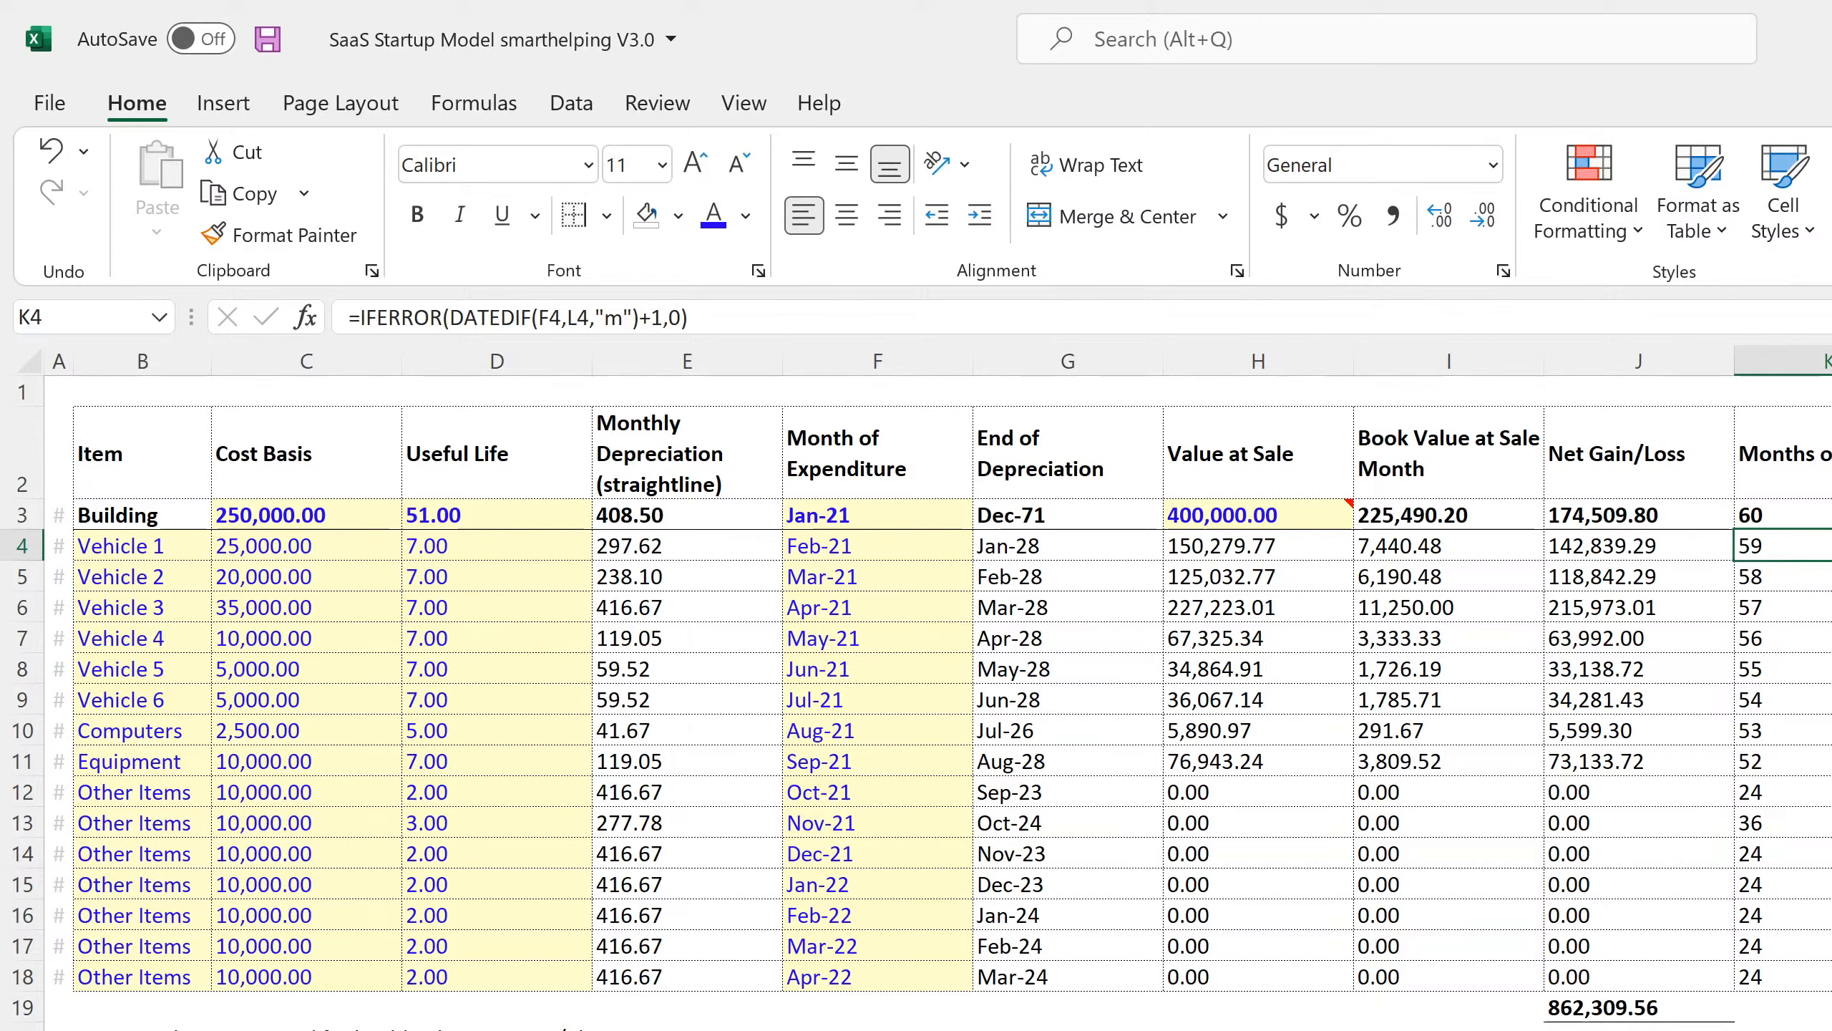
double_click(1797, 549)
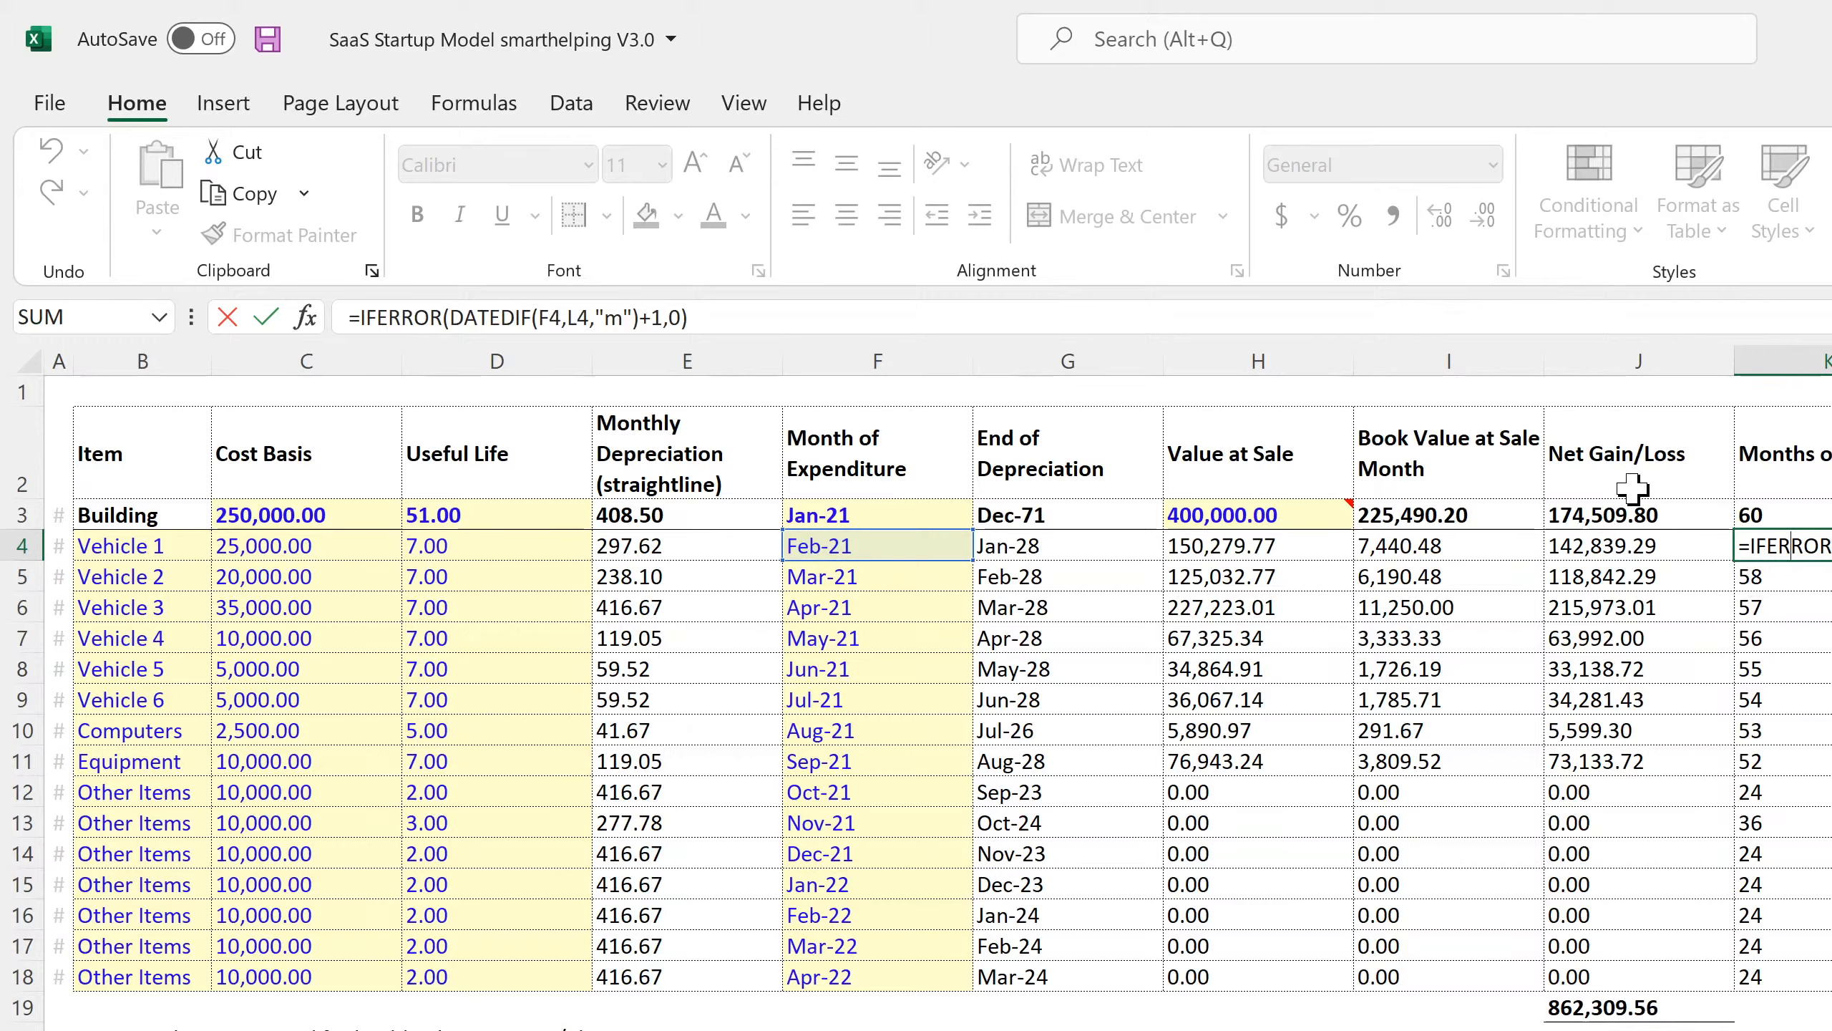
key(Return)
key(Up)
key(Right)
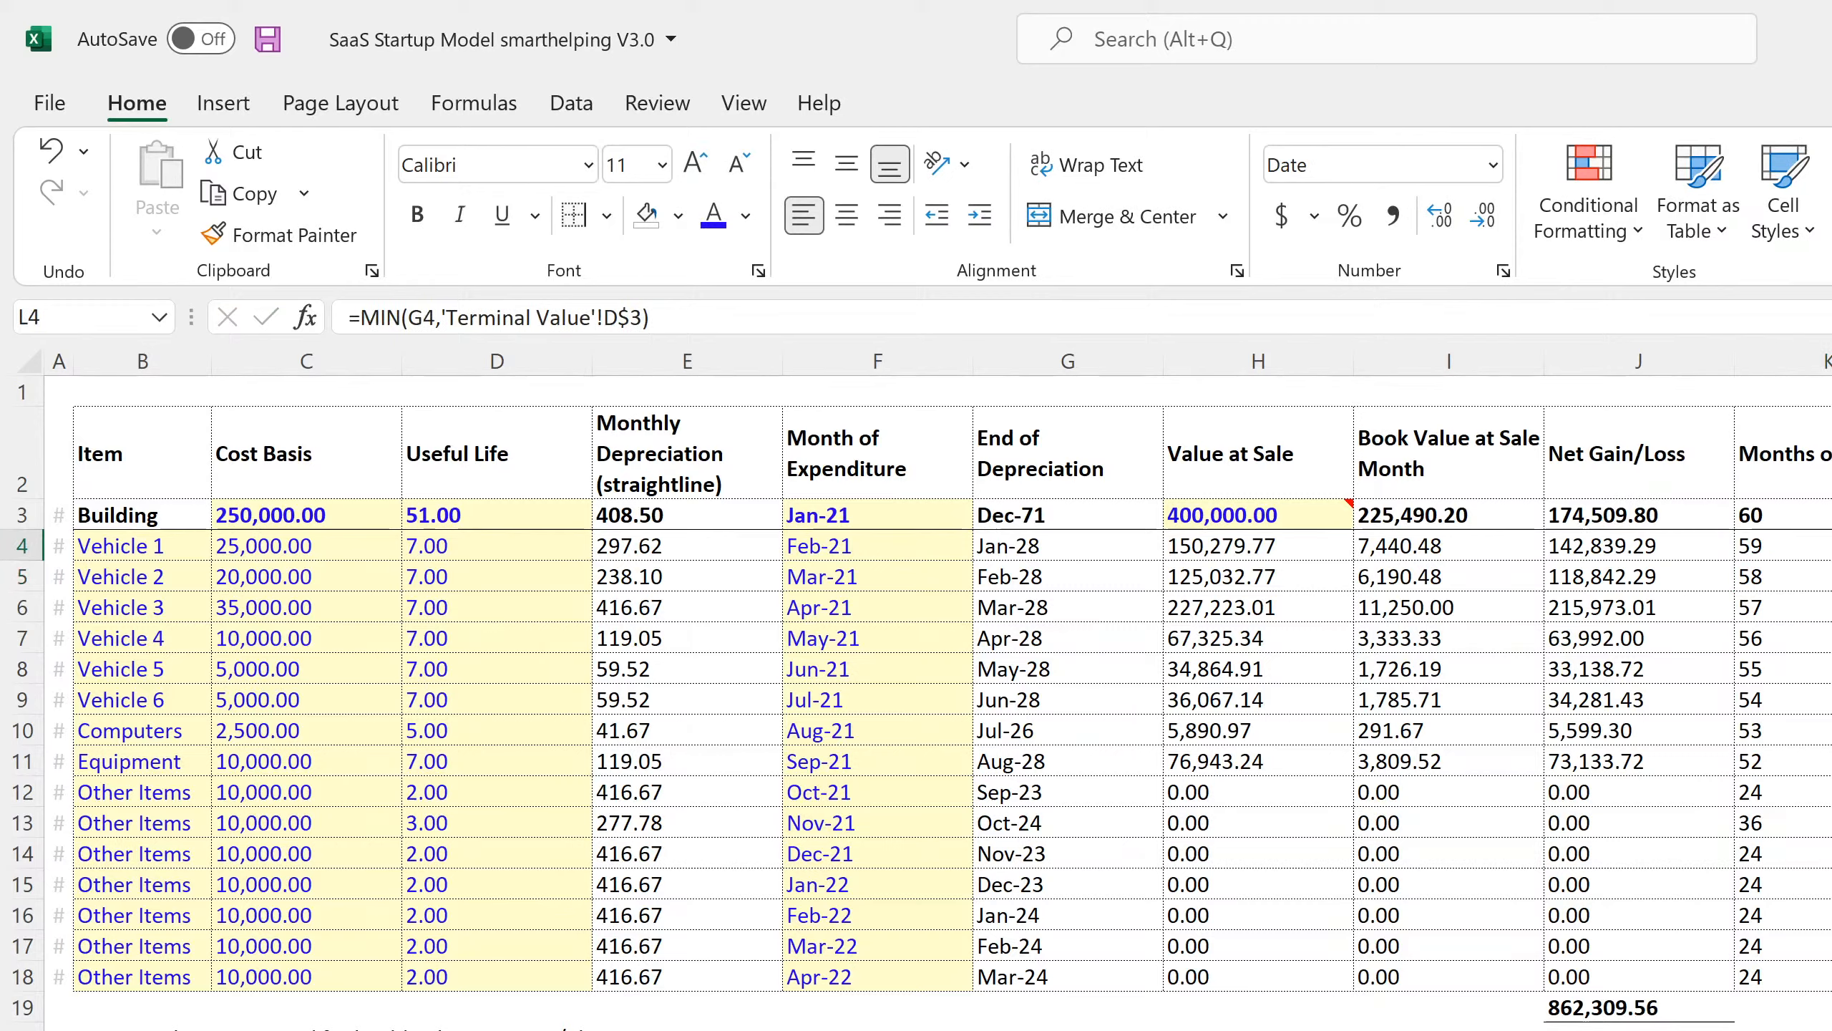
key(F2)
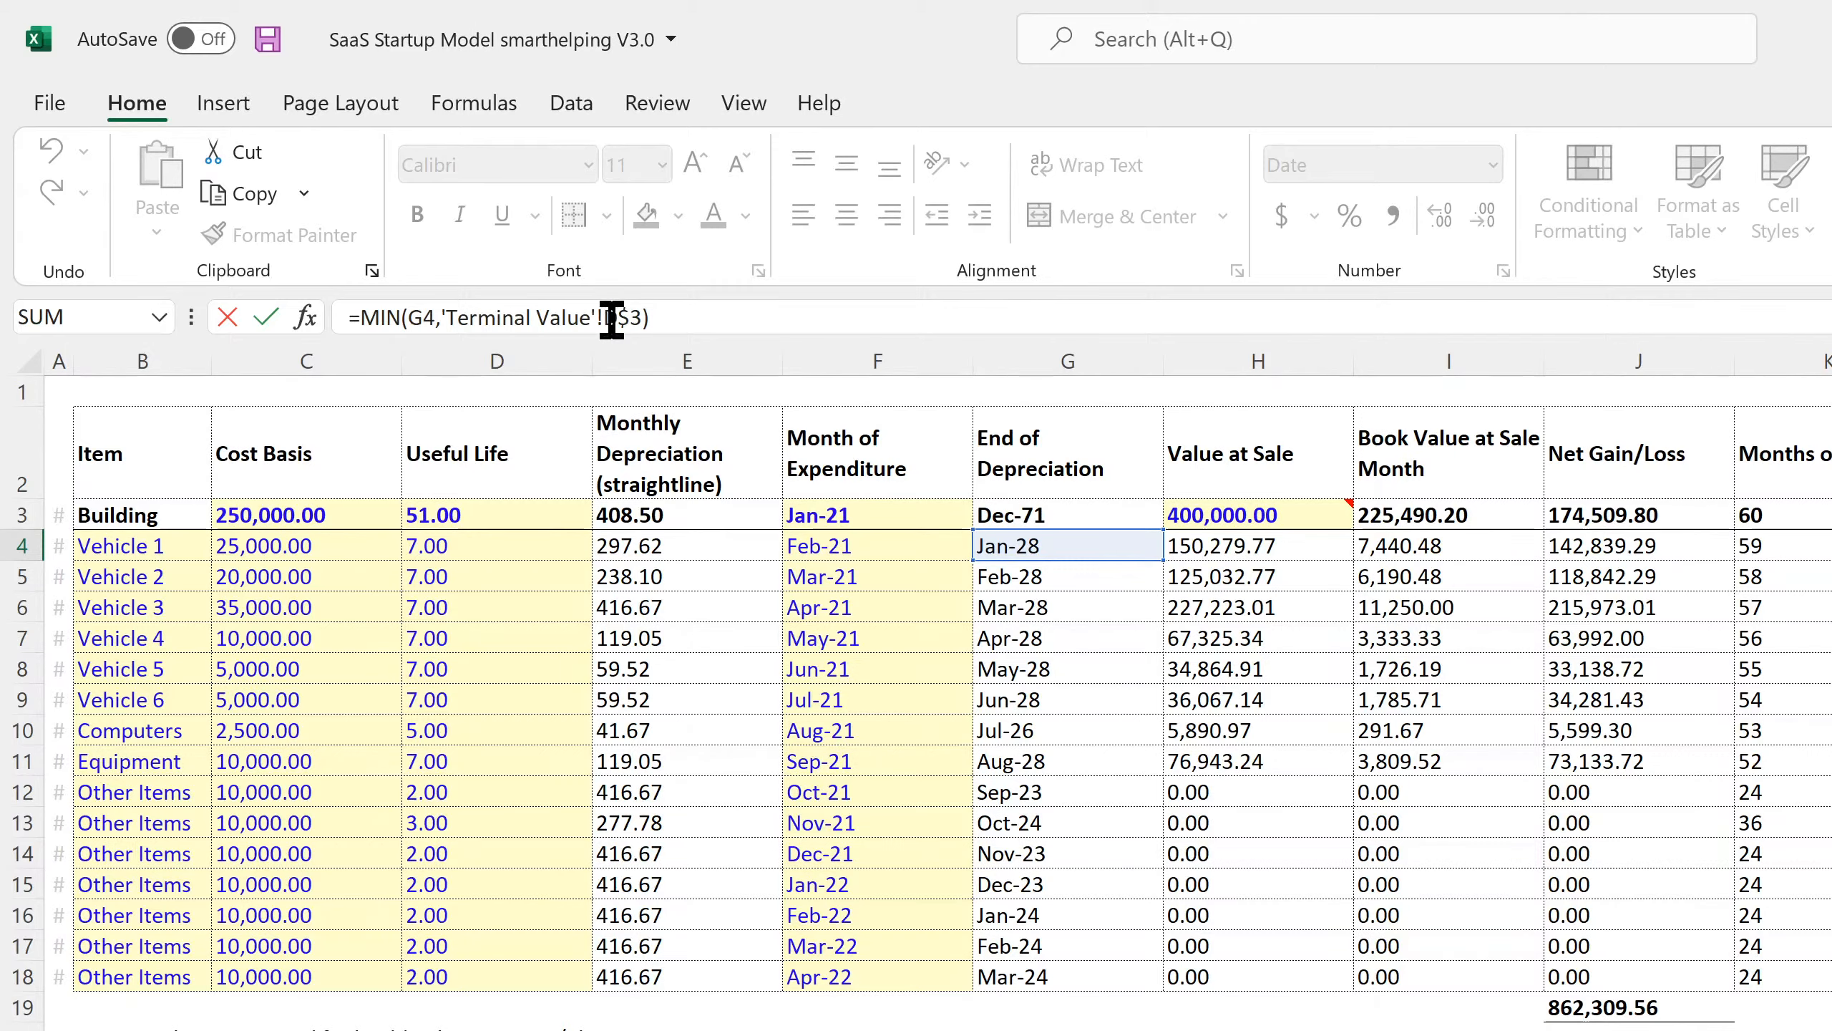
key(Return)
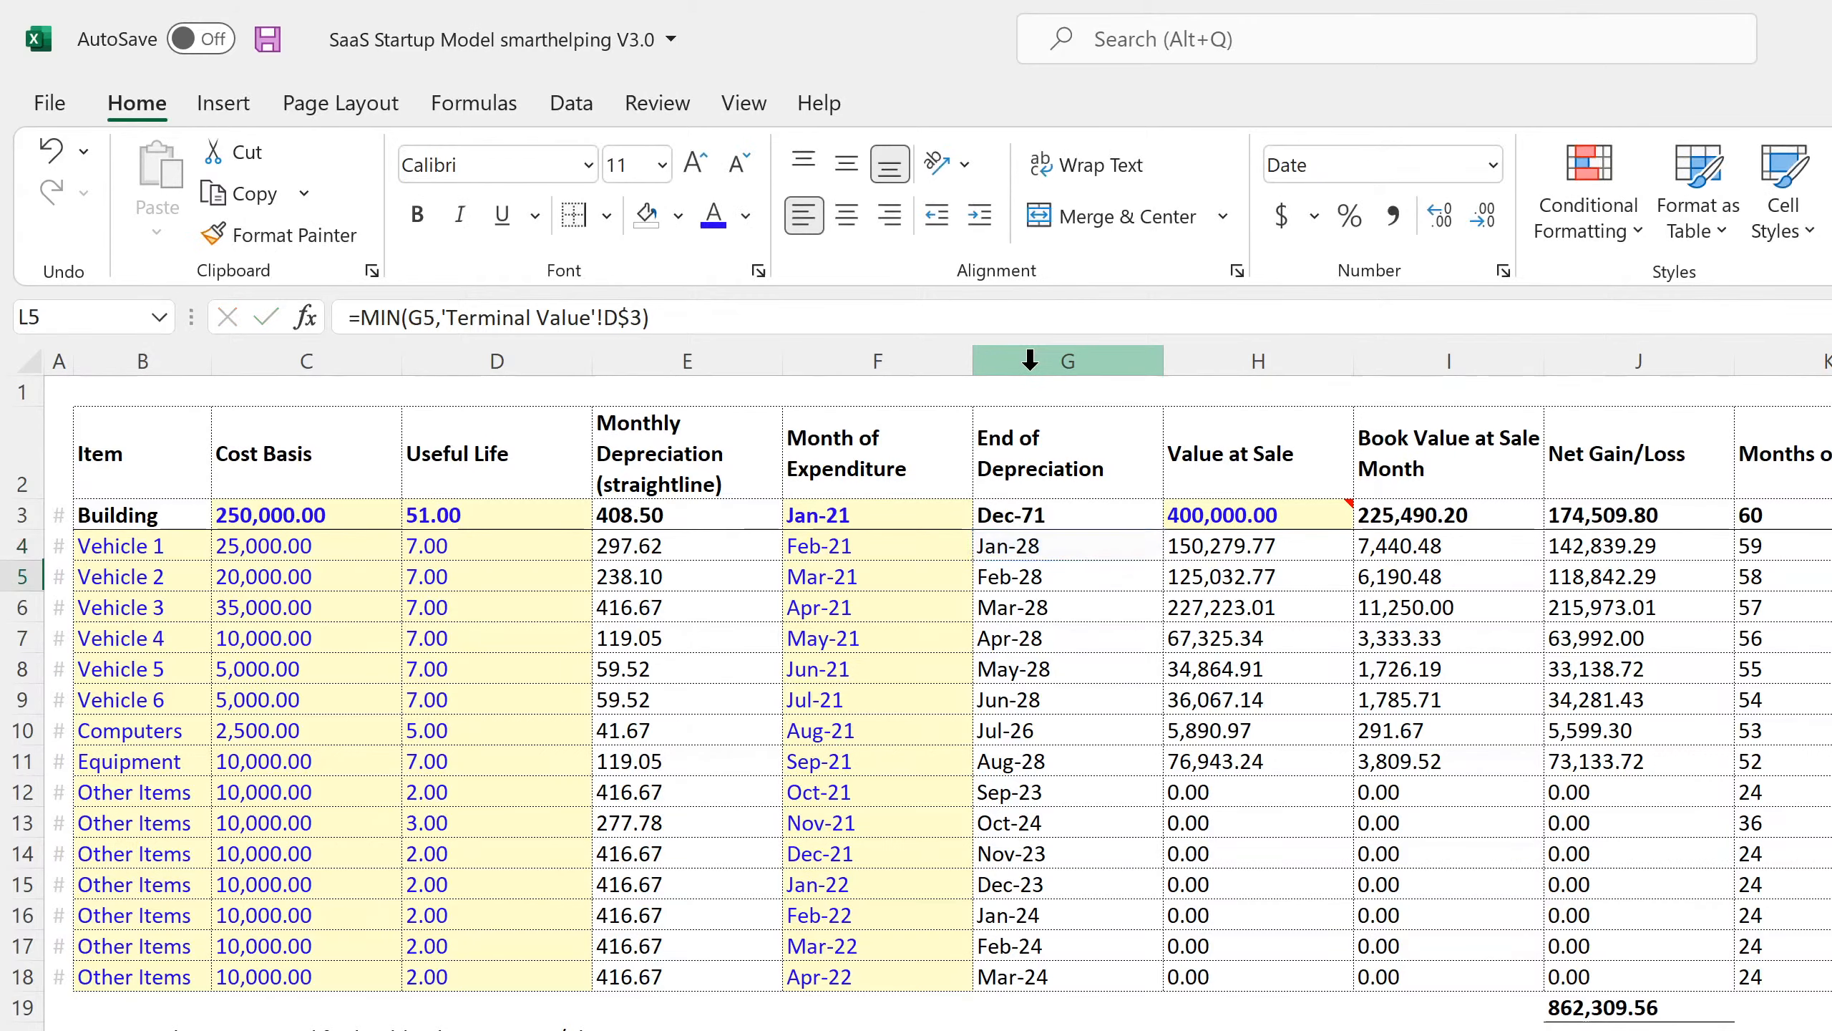
click(469, 1029)
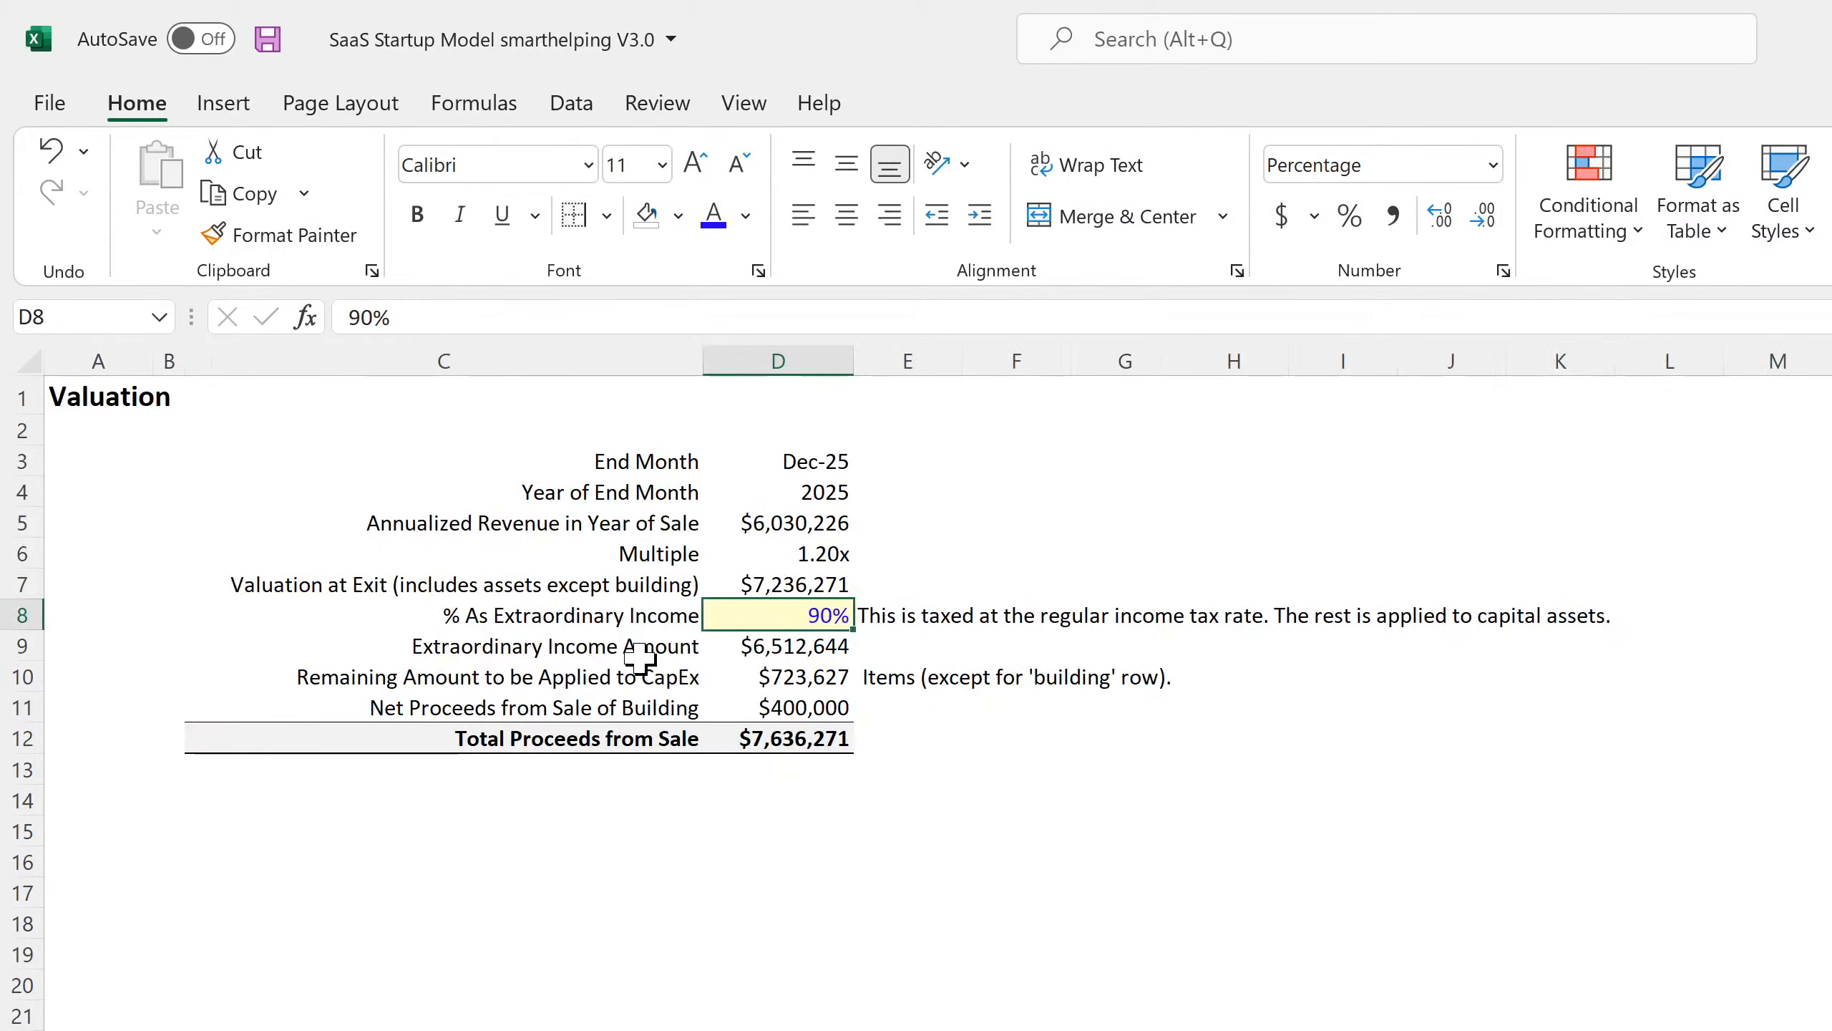
click(784, 461)
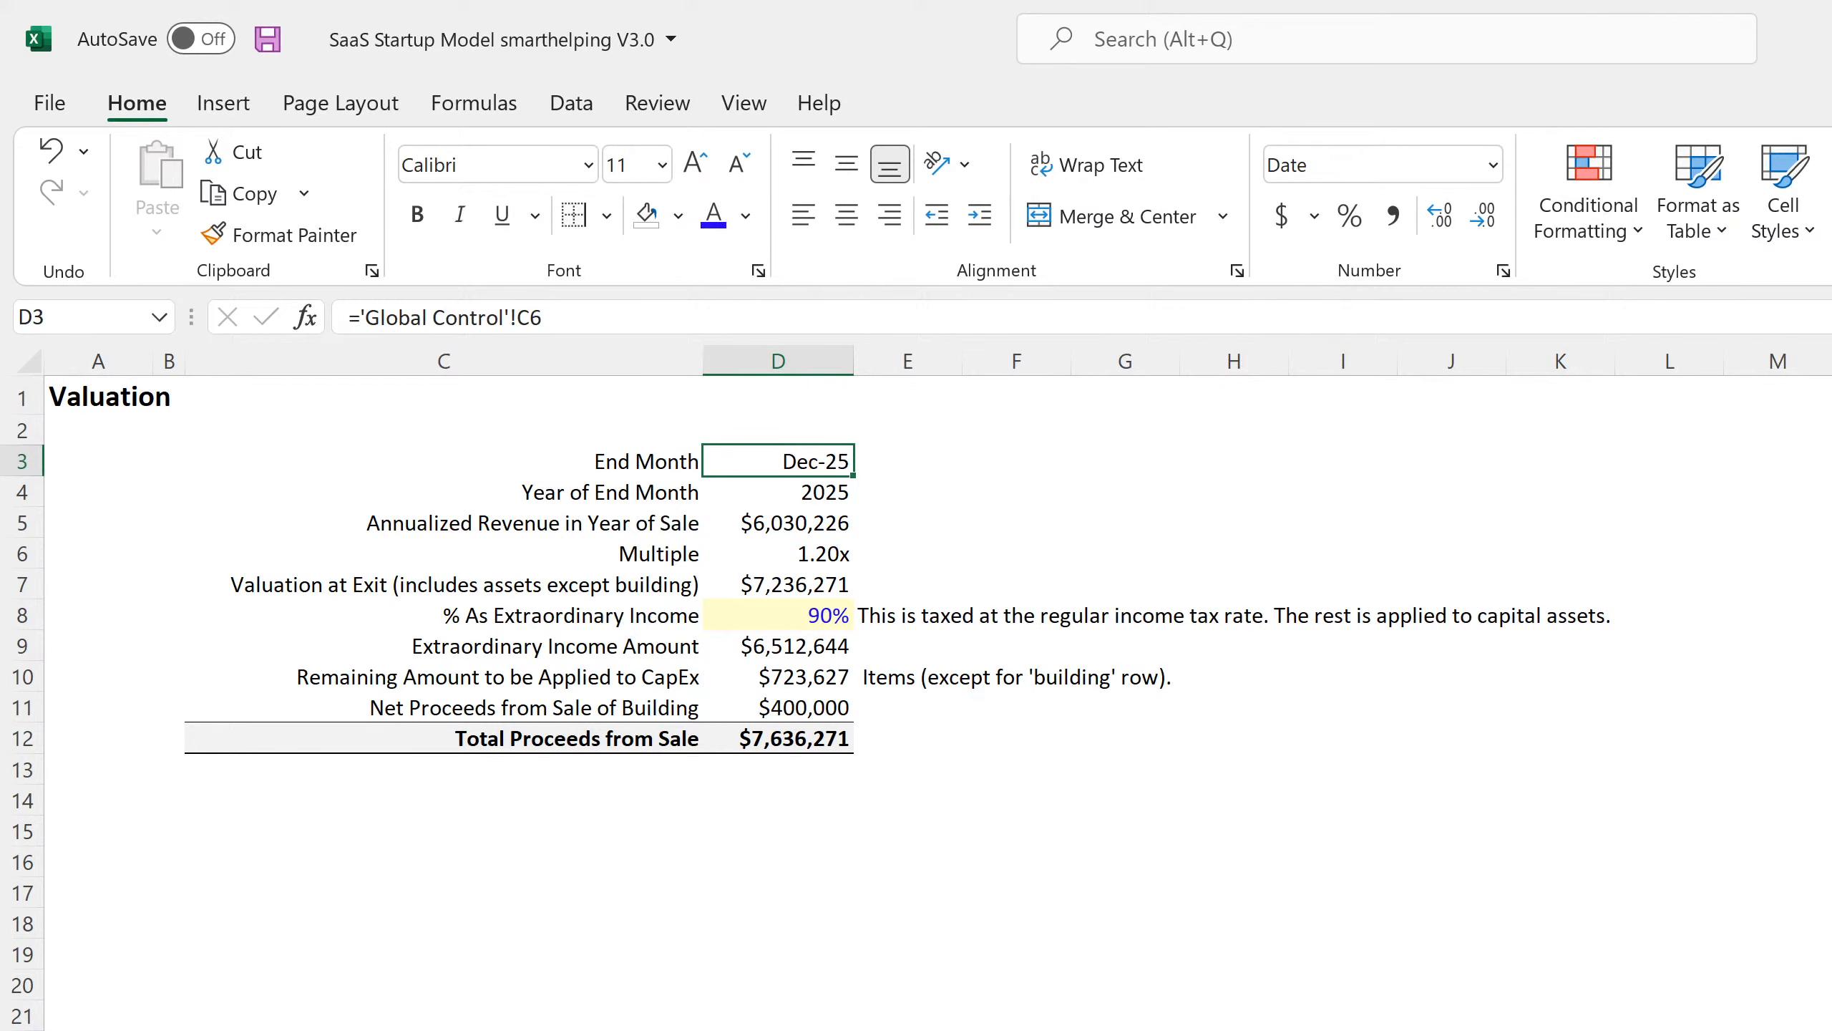
key(ctrl+Page_Down)
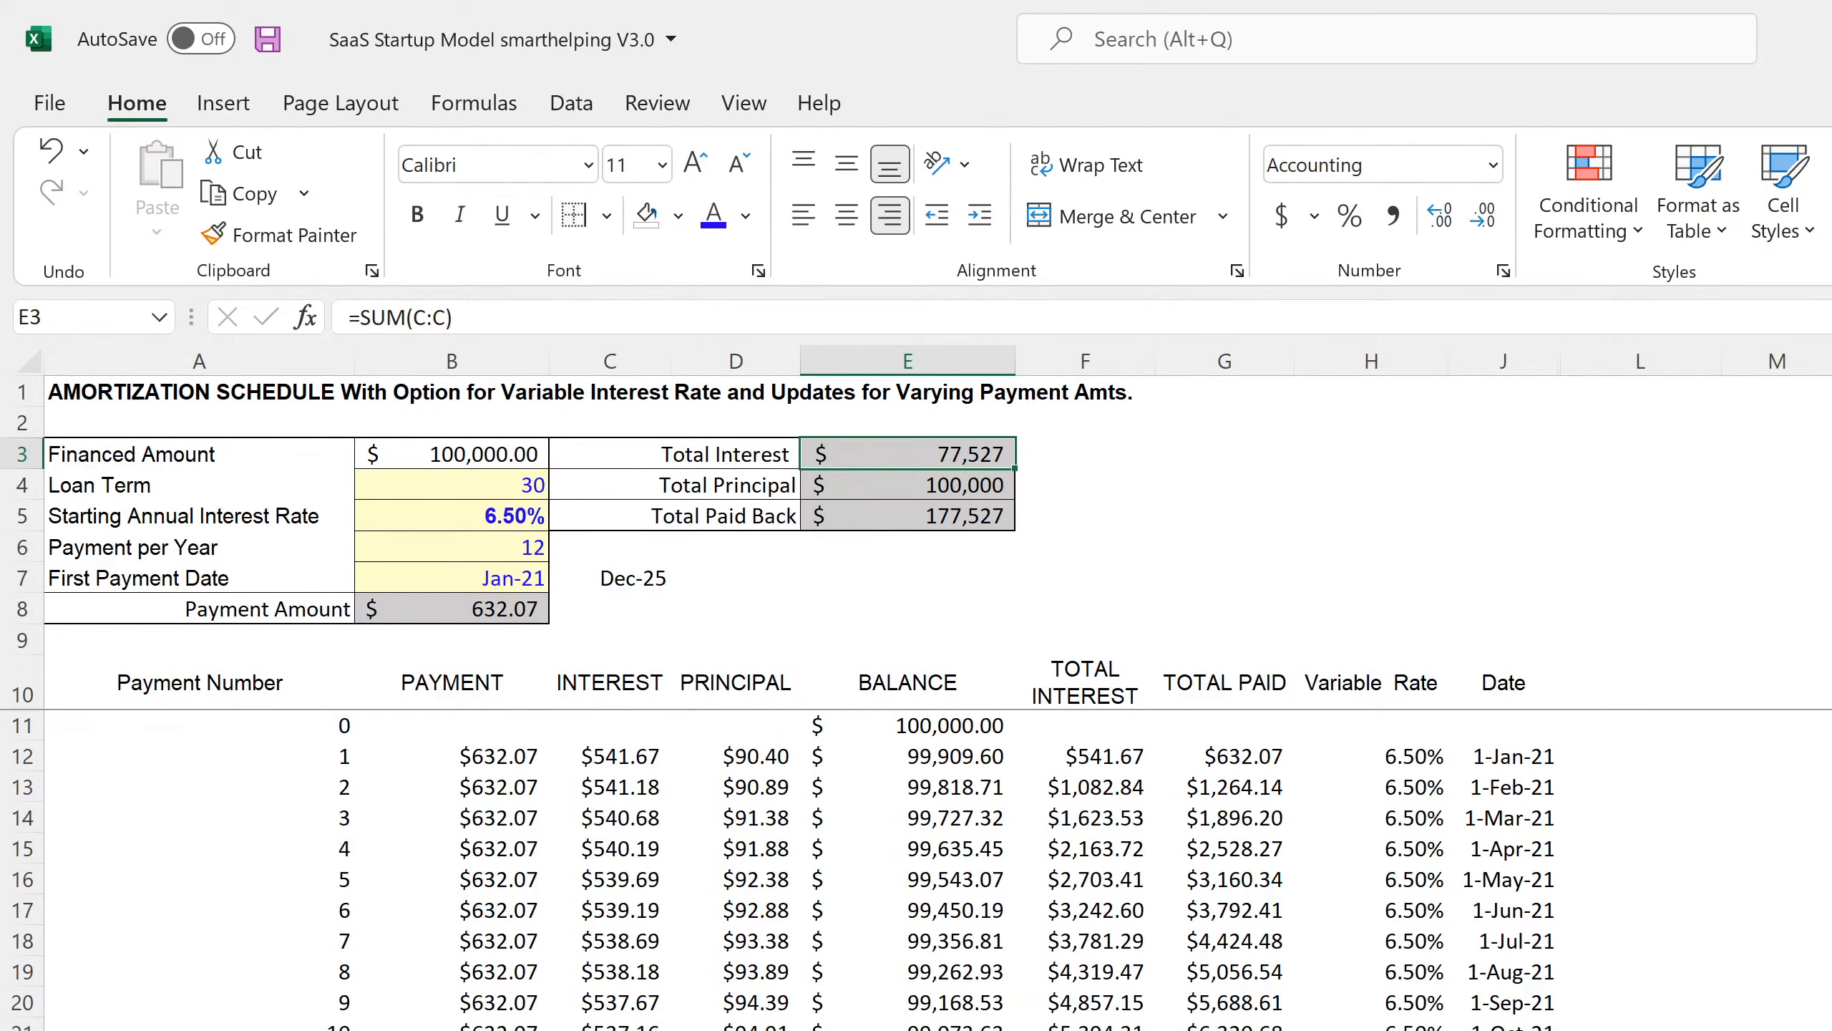
key(ctrl+Page_Down)
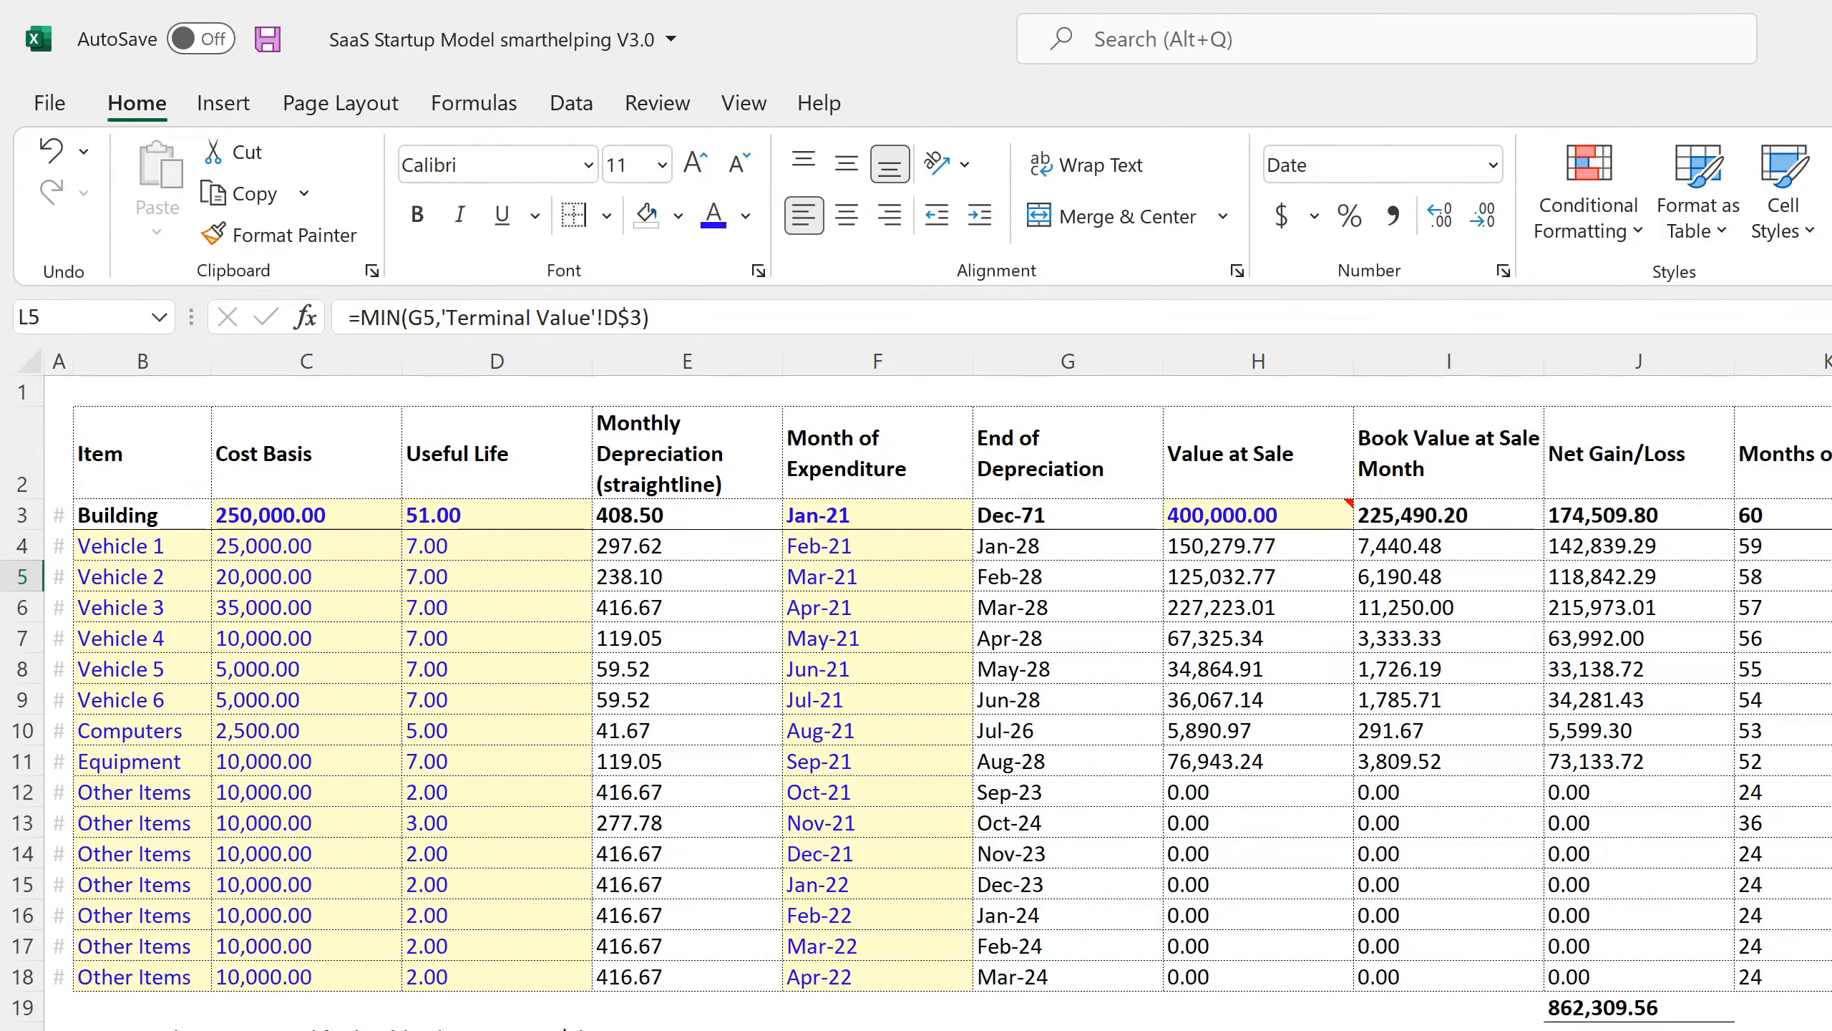
drag(1831, 547, 1831, 915)
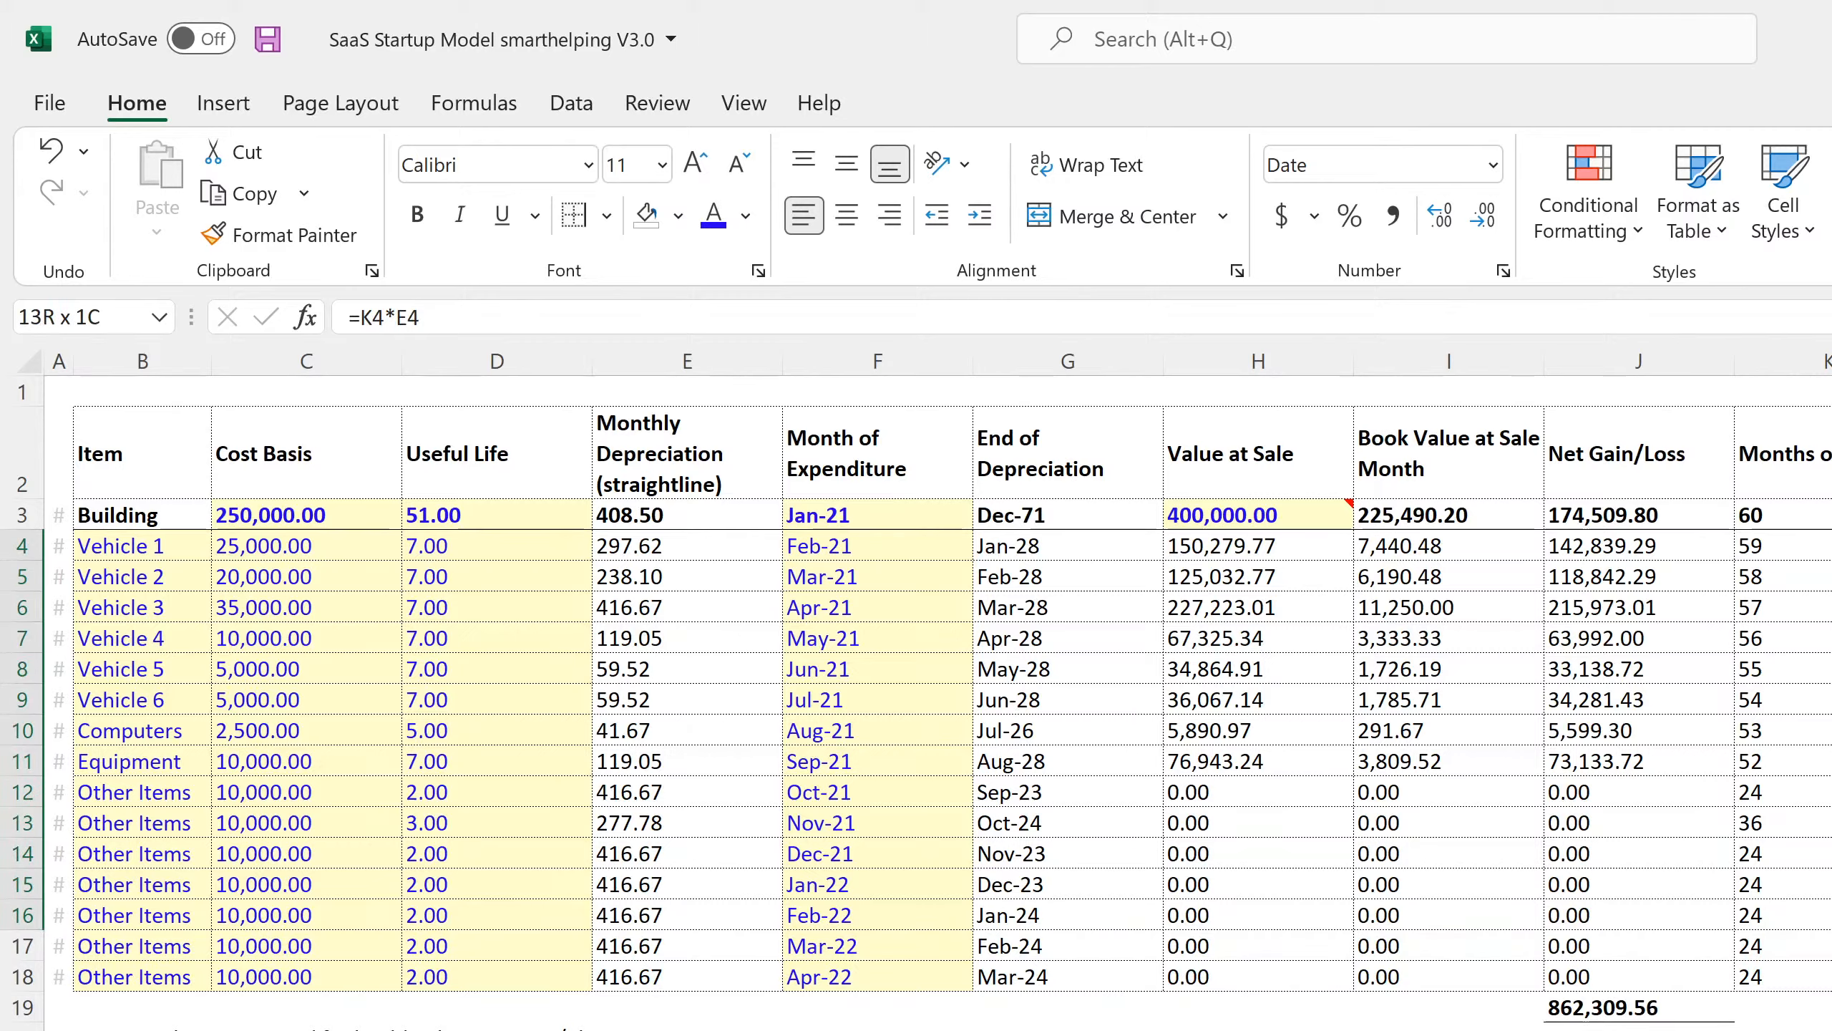
click(1831, 823)
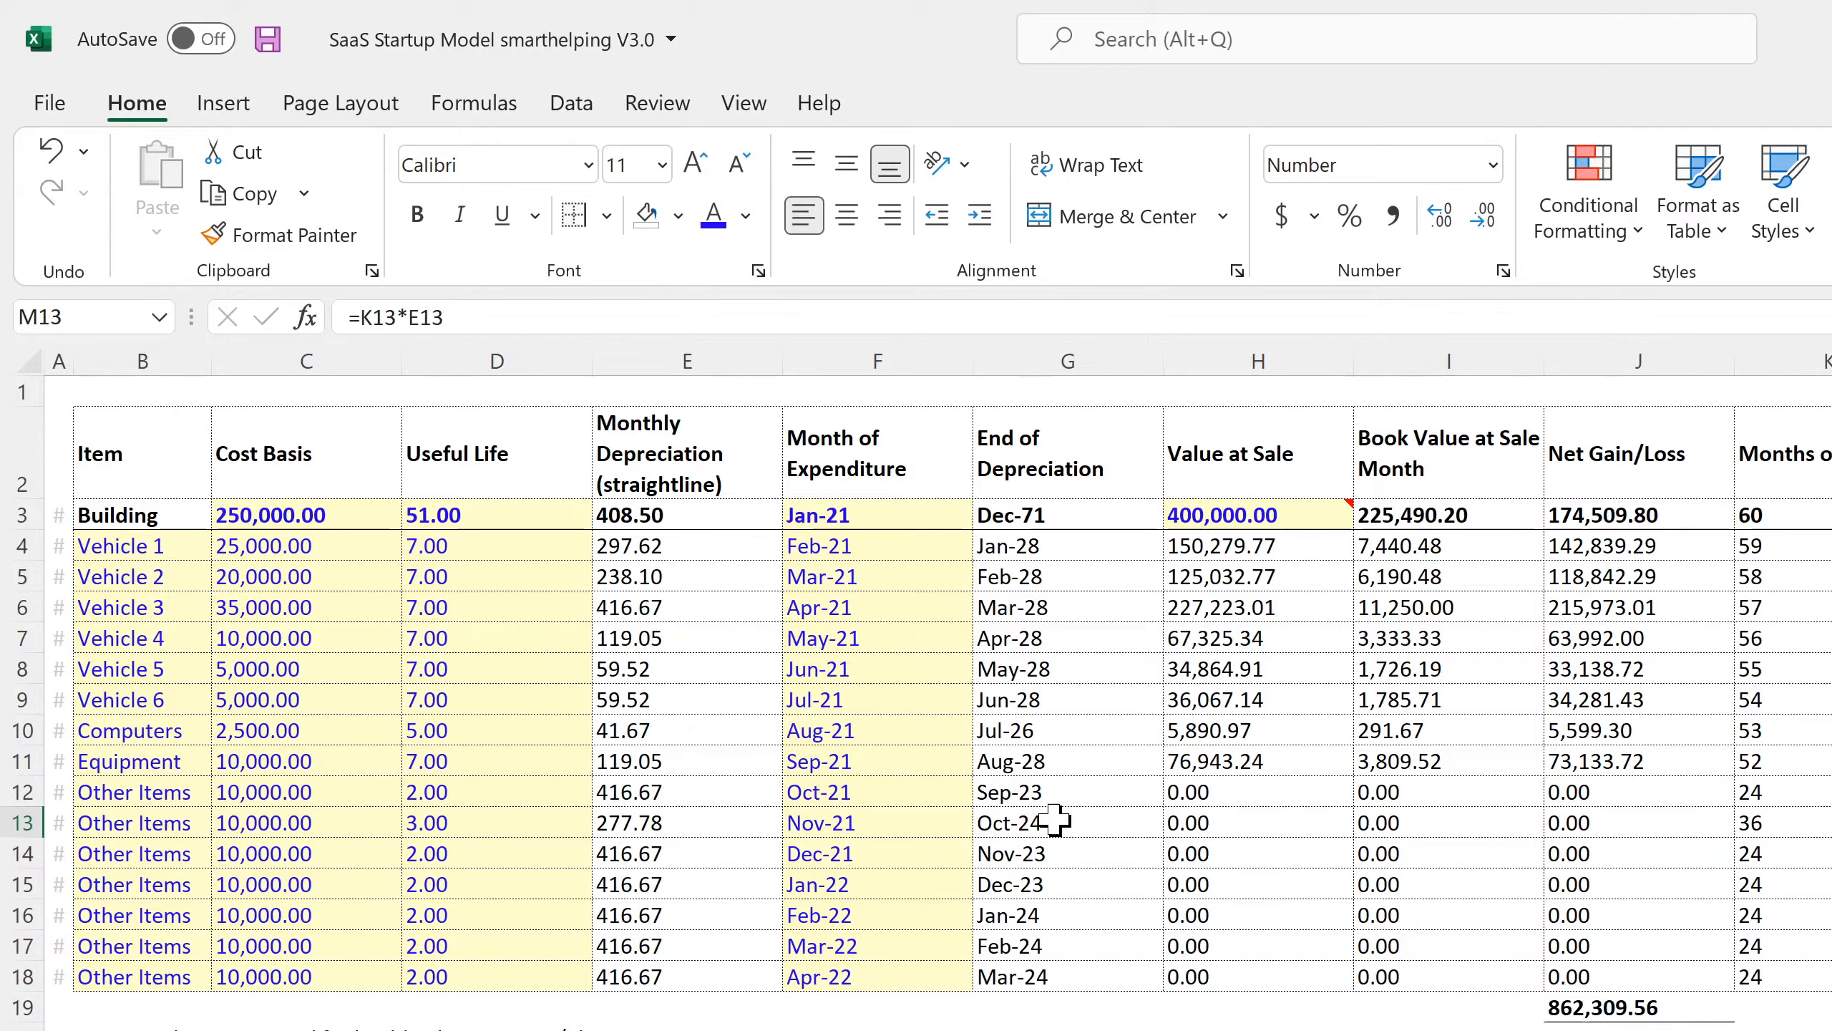
click(512, 853)
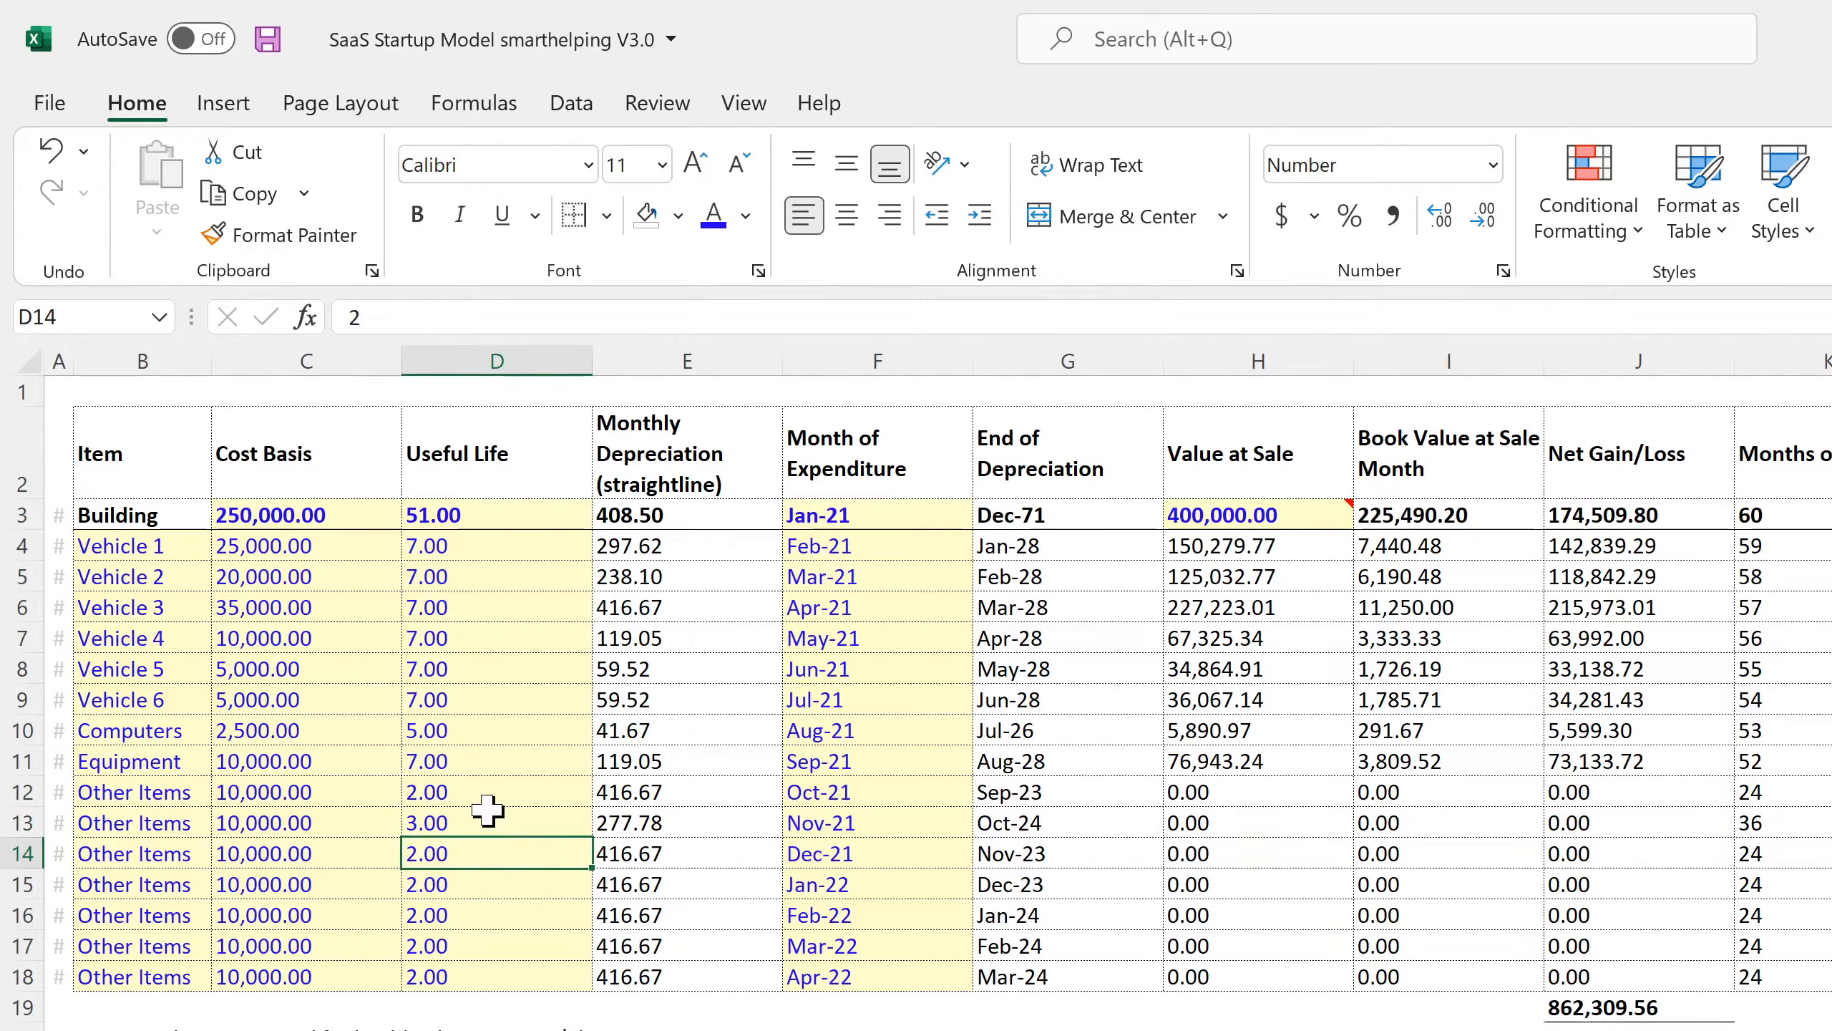
drag(489, 799, 469, 968)
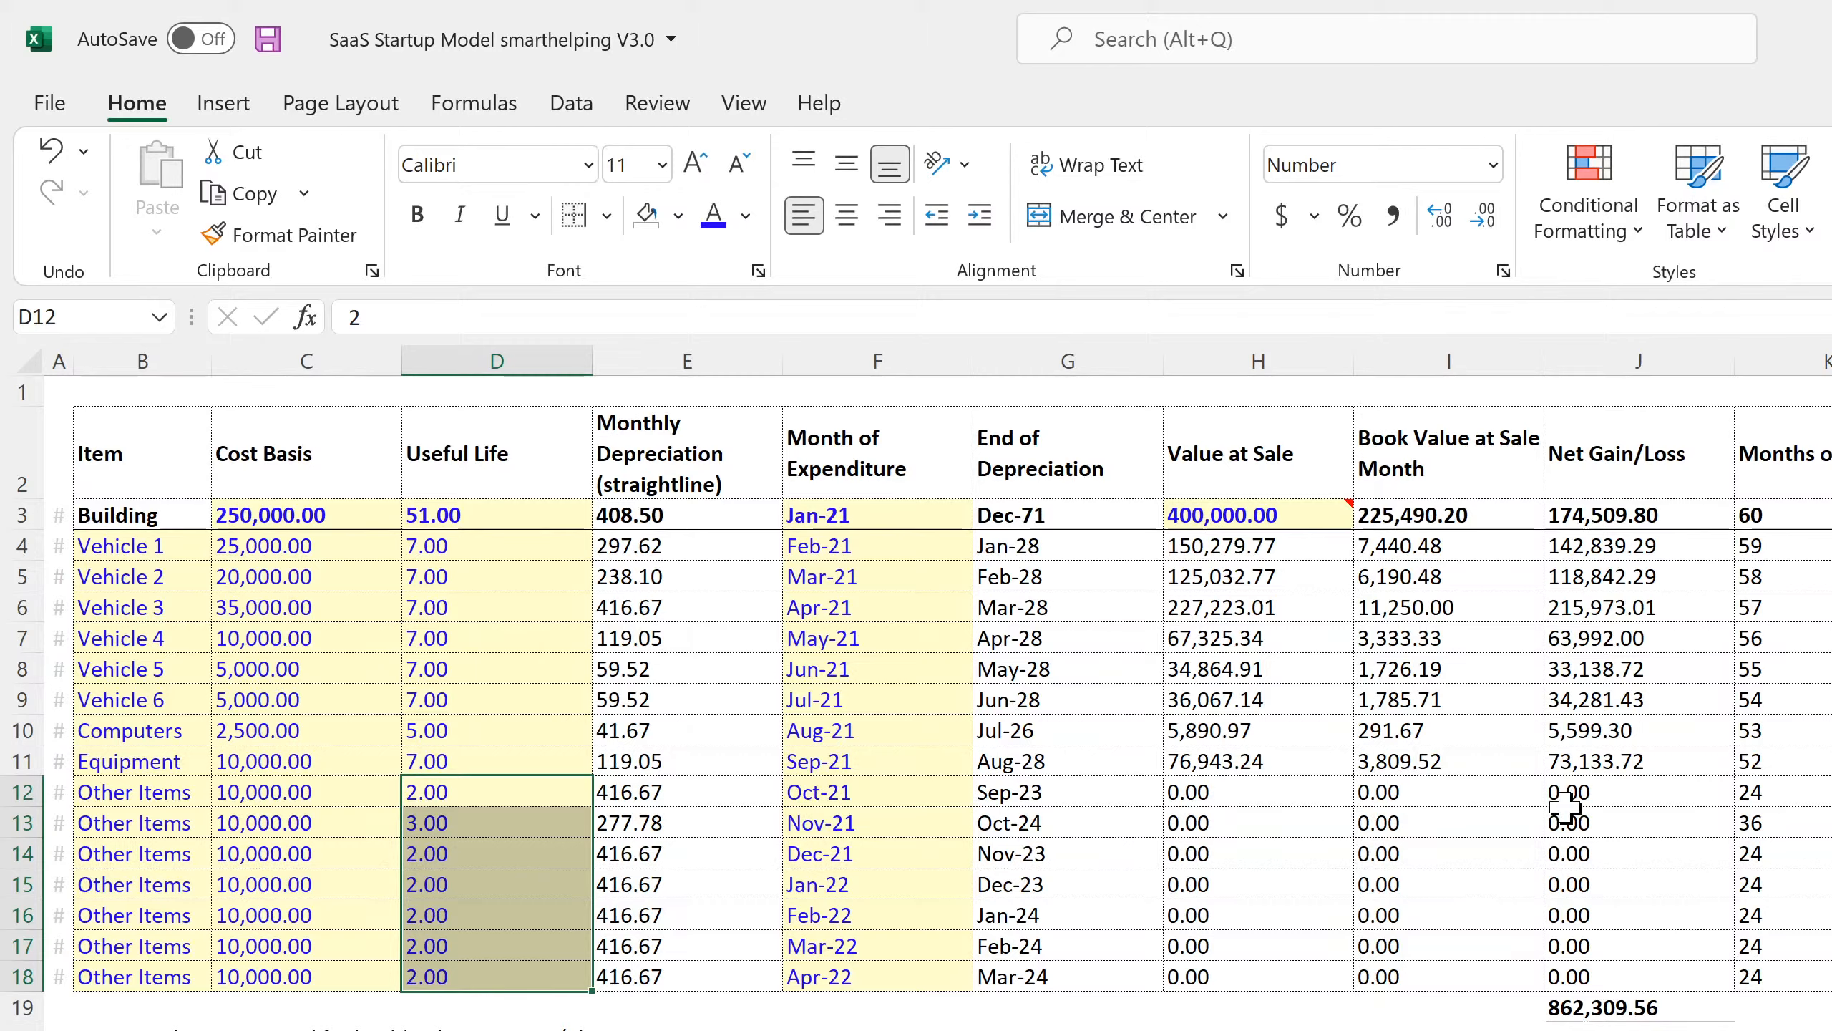
click(1613, 792)
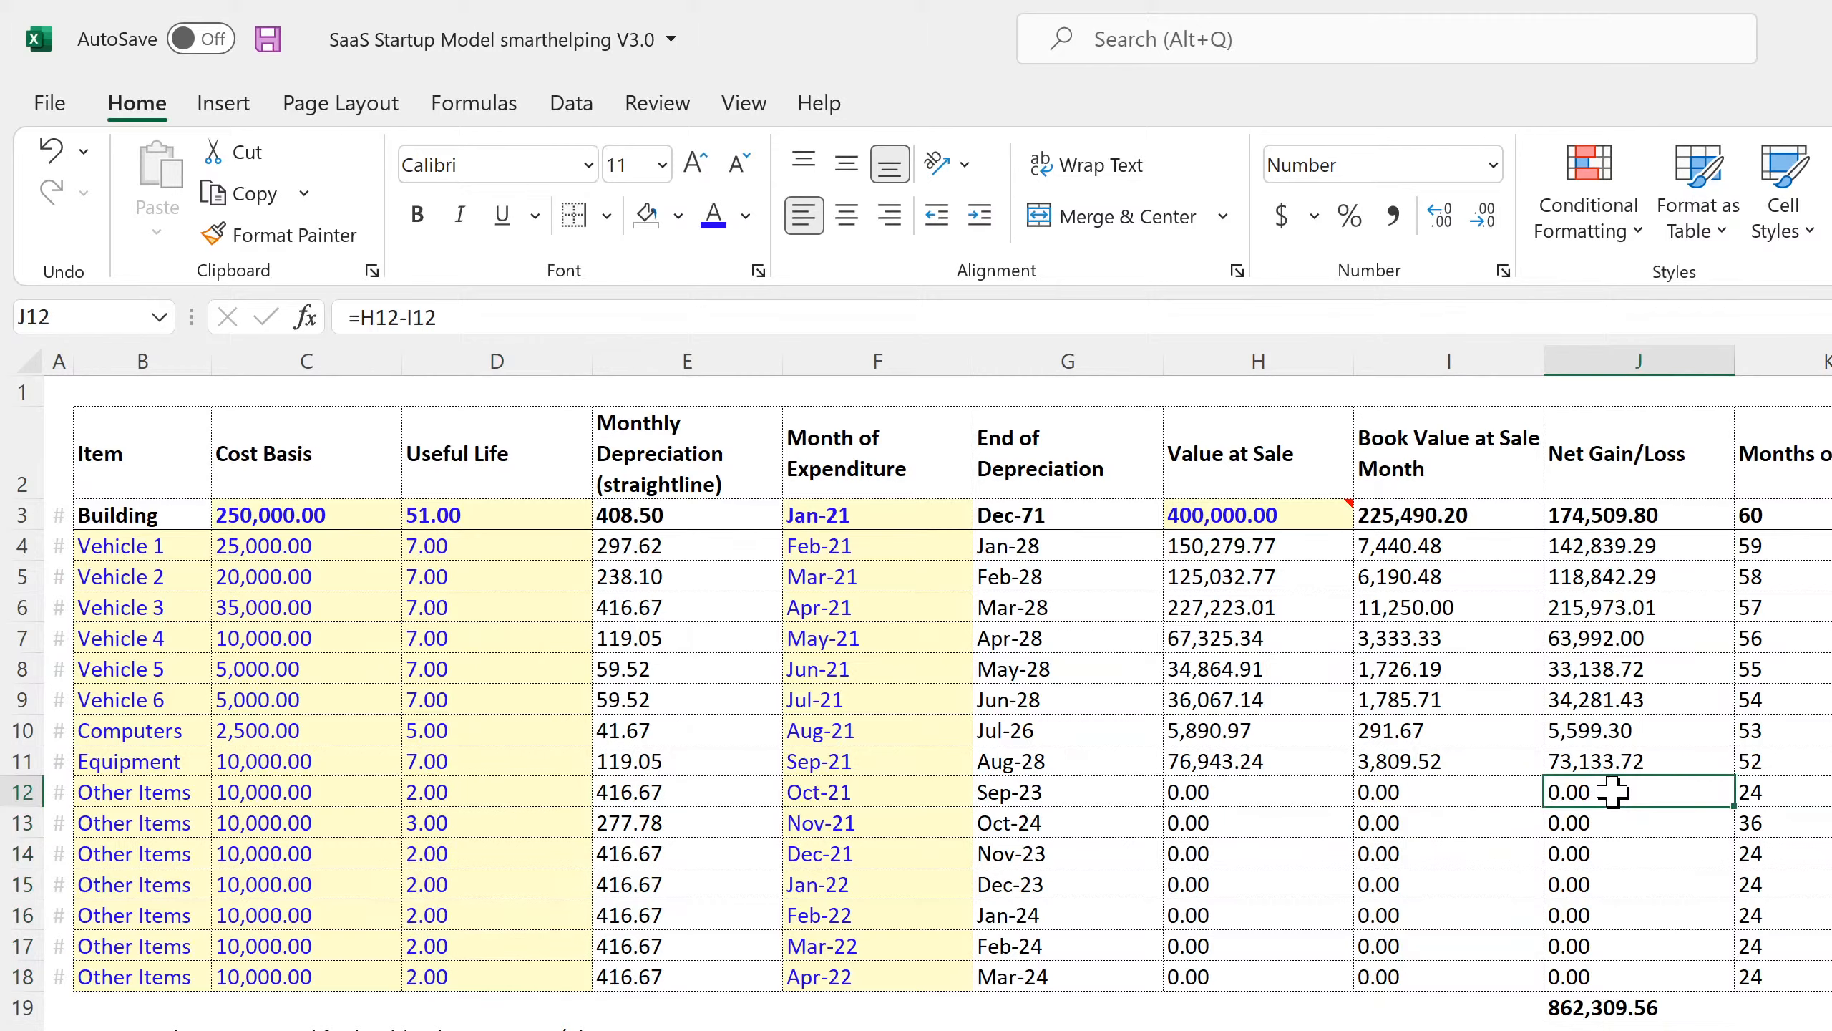
click(1436, 546)
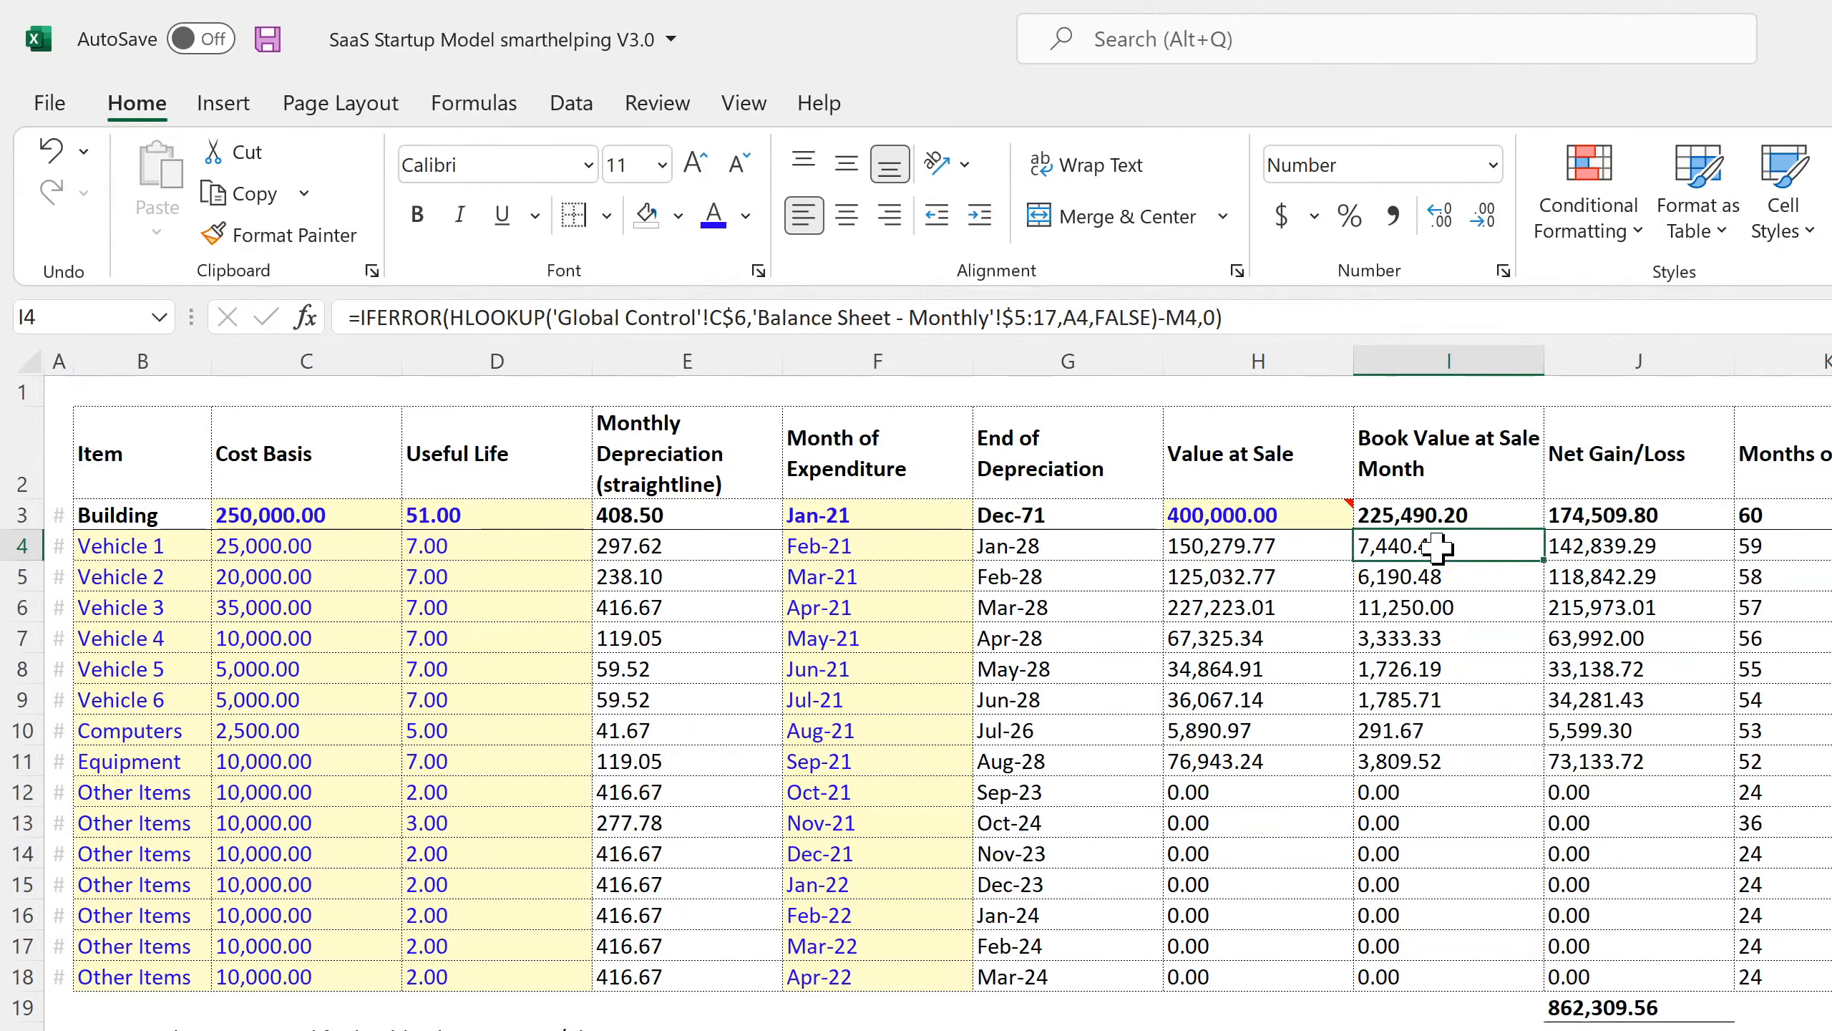
click(1264, 550)
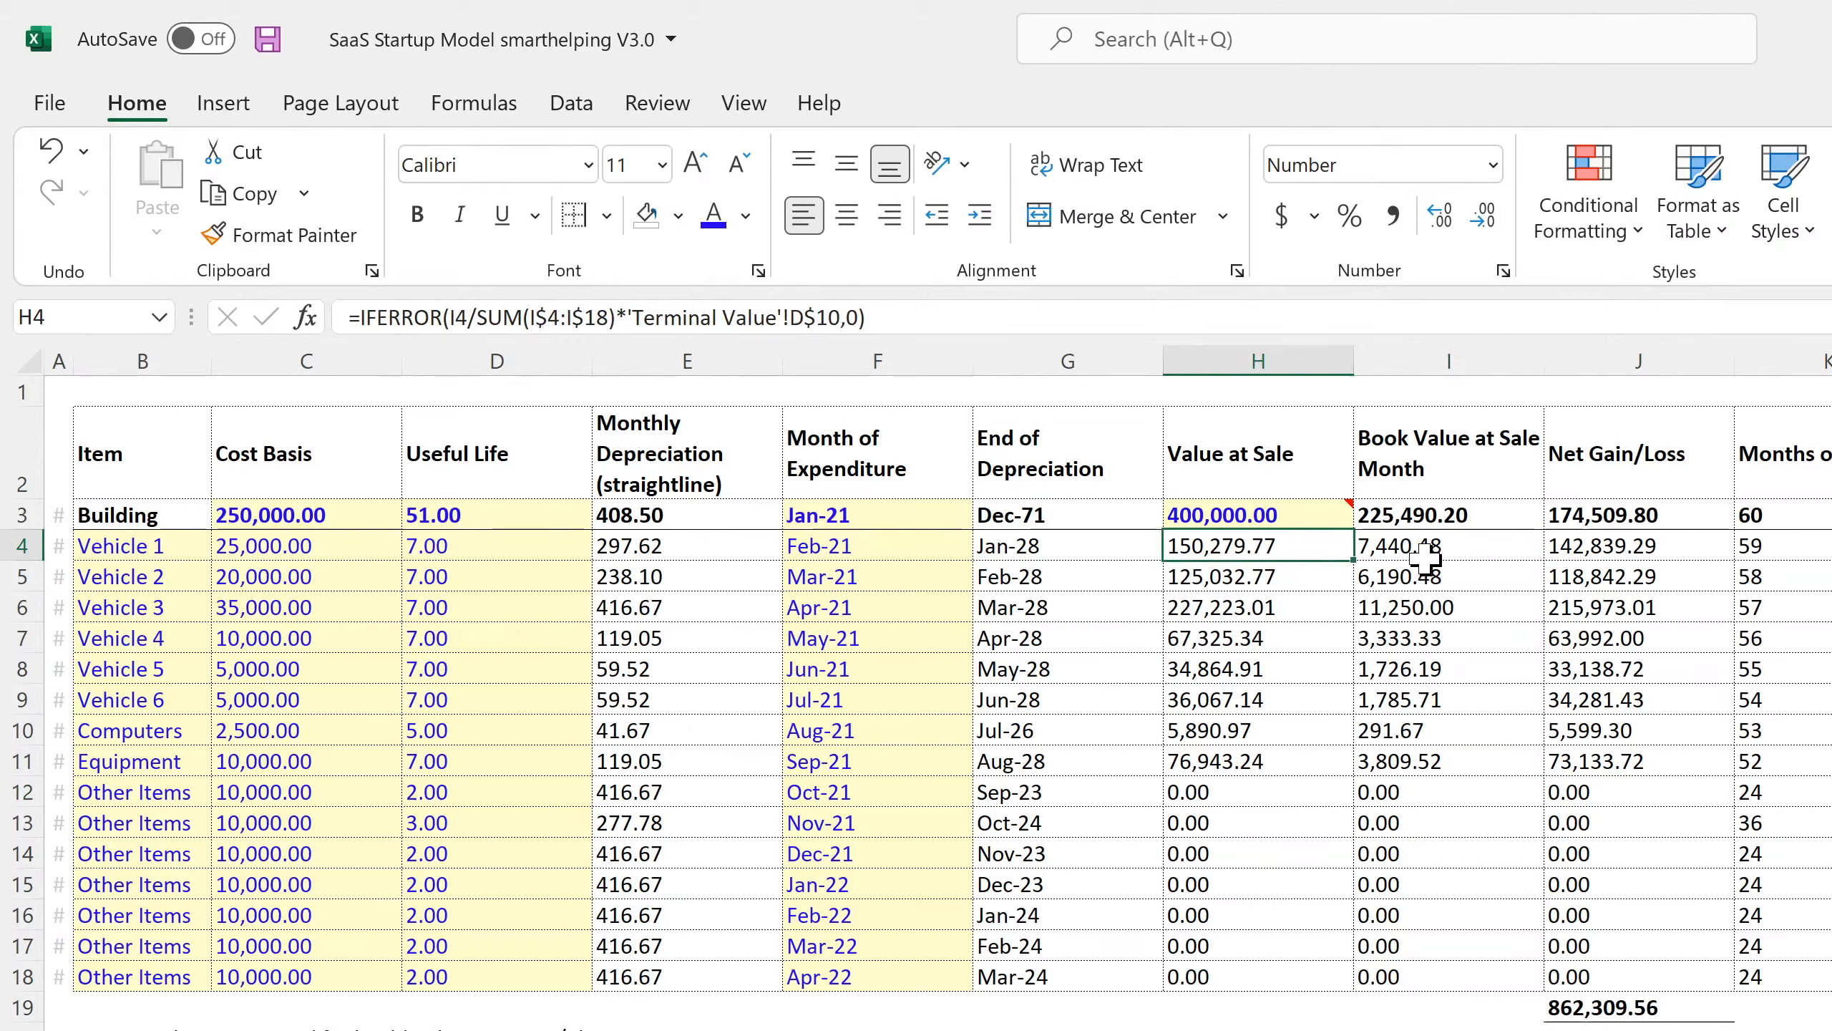
click(1448, 554)
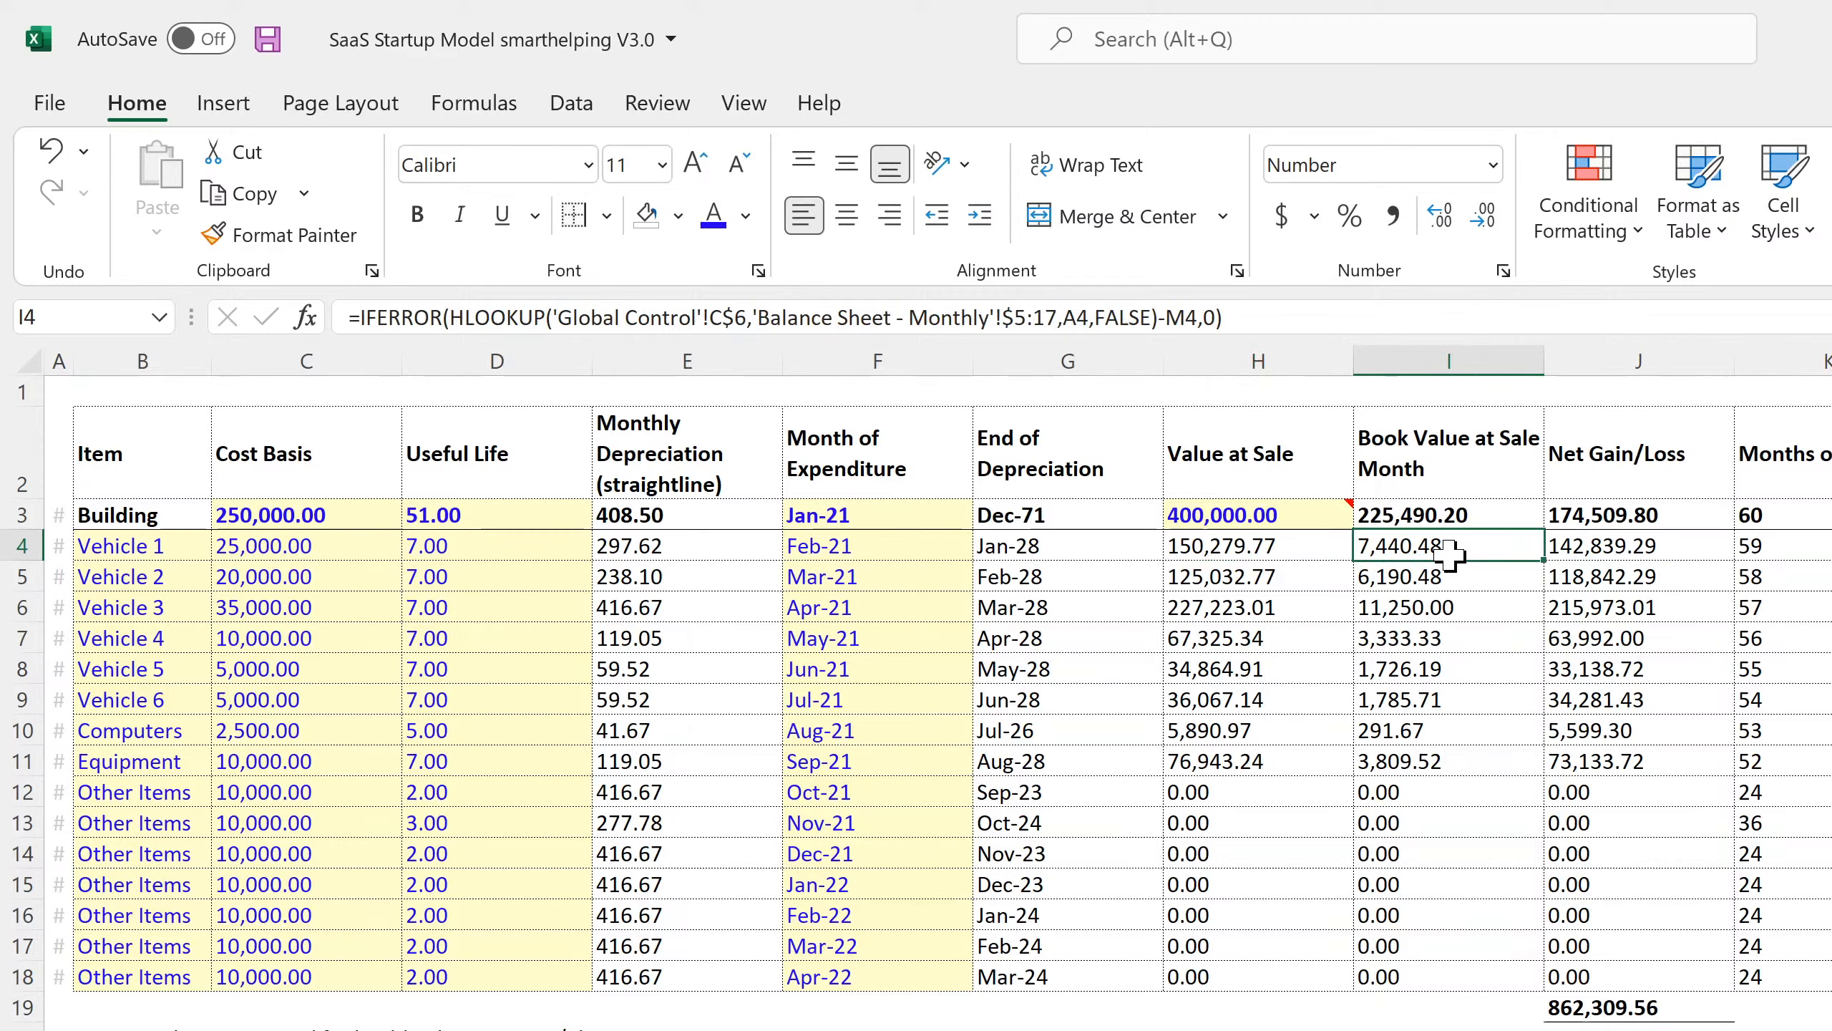
click(1222, 553)
click(1223, 625)
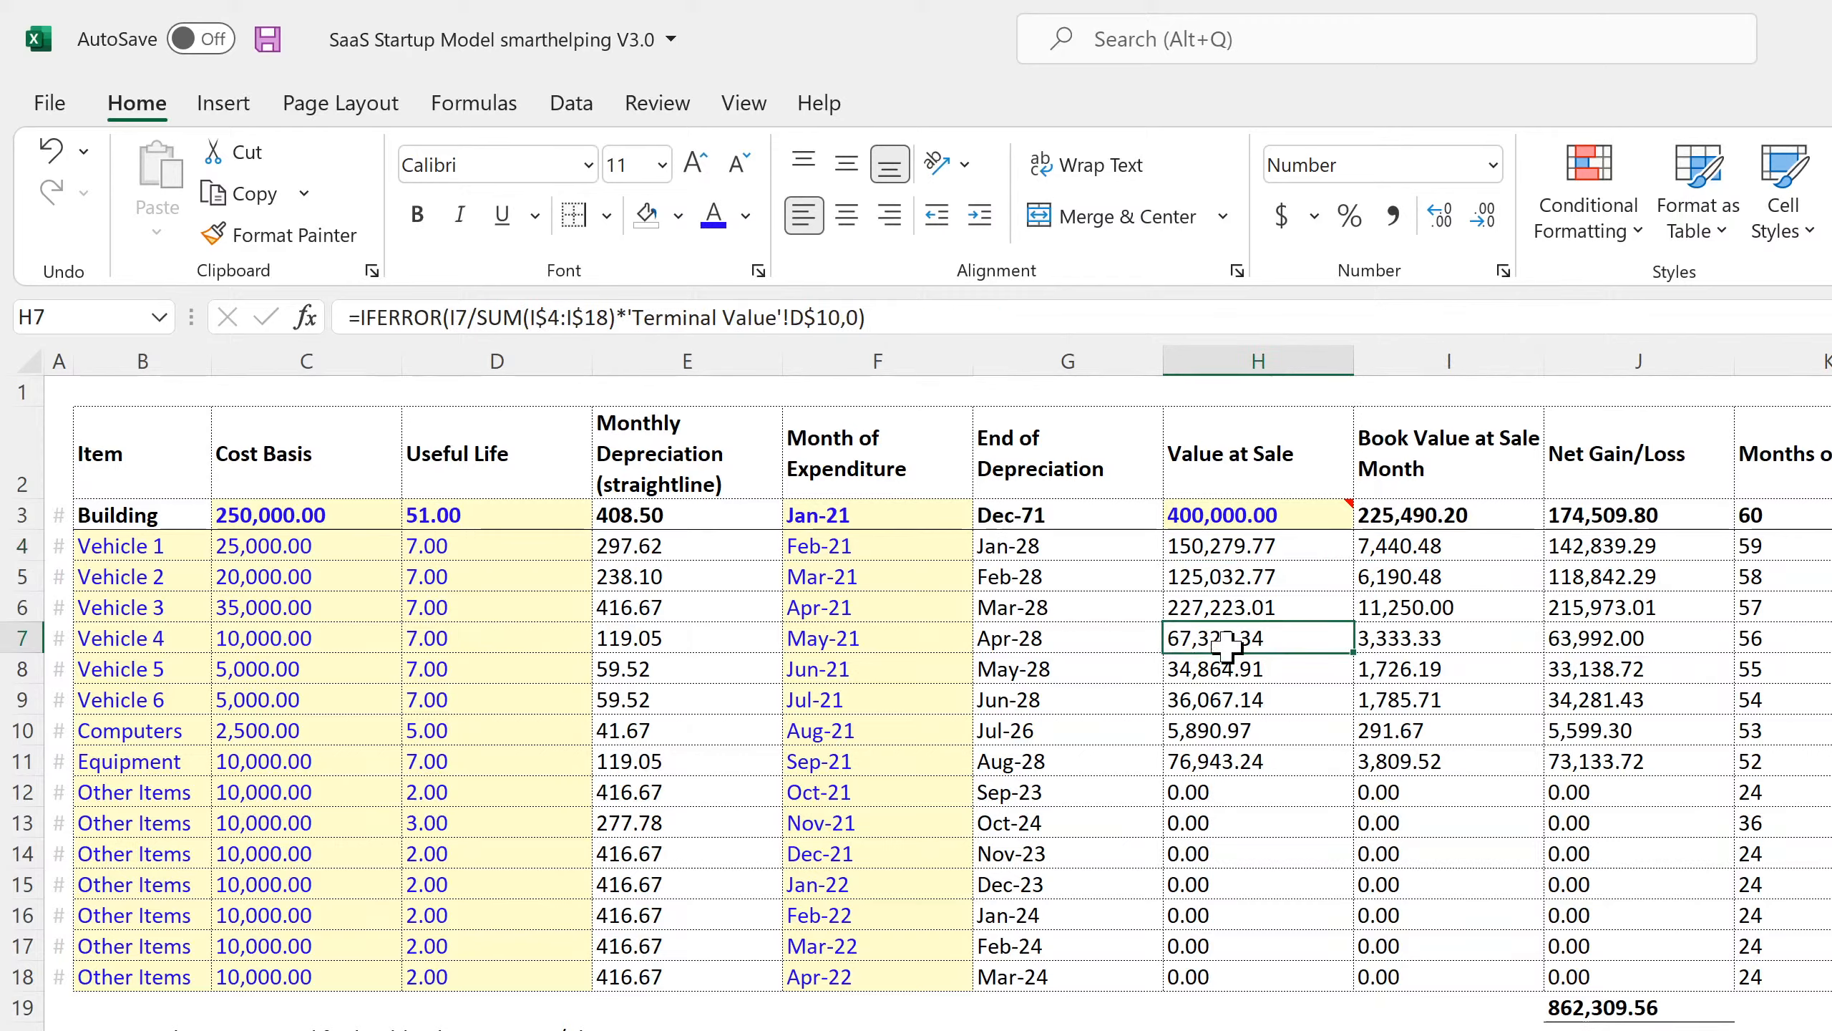
Review H4's Value at Sale formula without changing it.
click(1278, 545)
double_click(1283, 547)
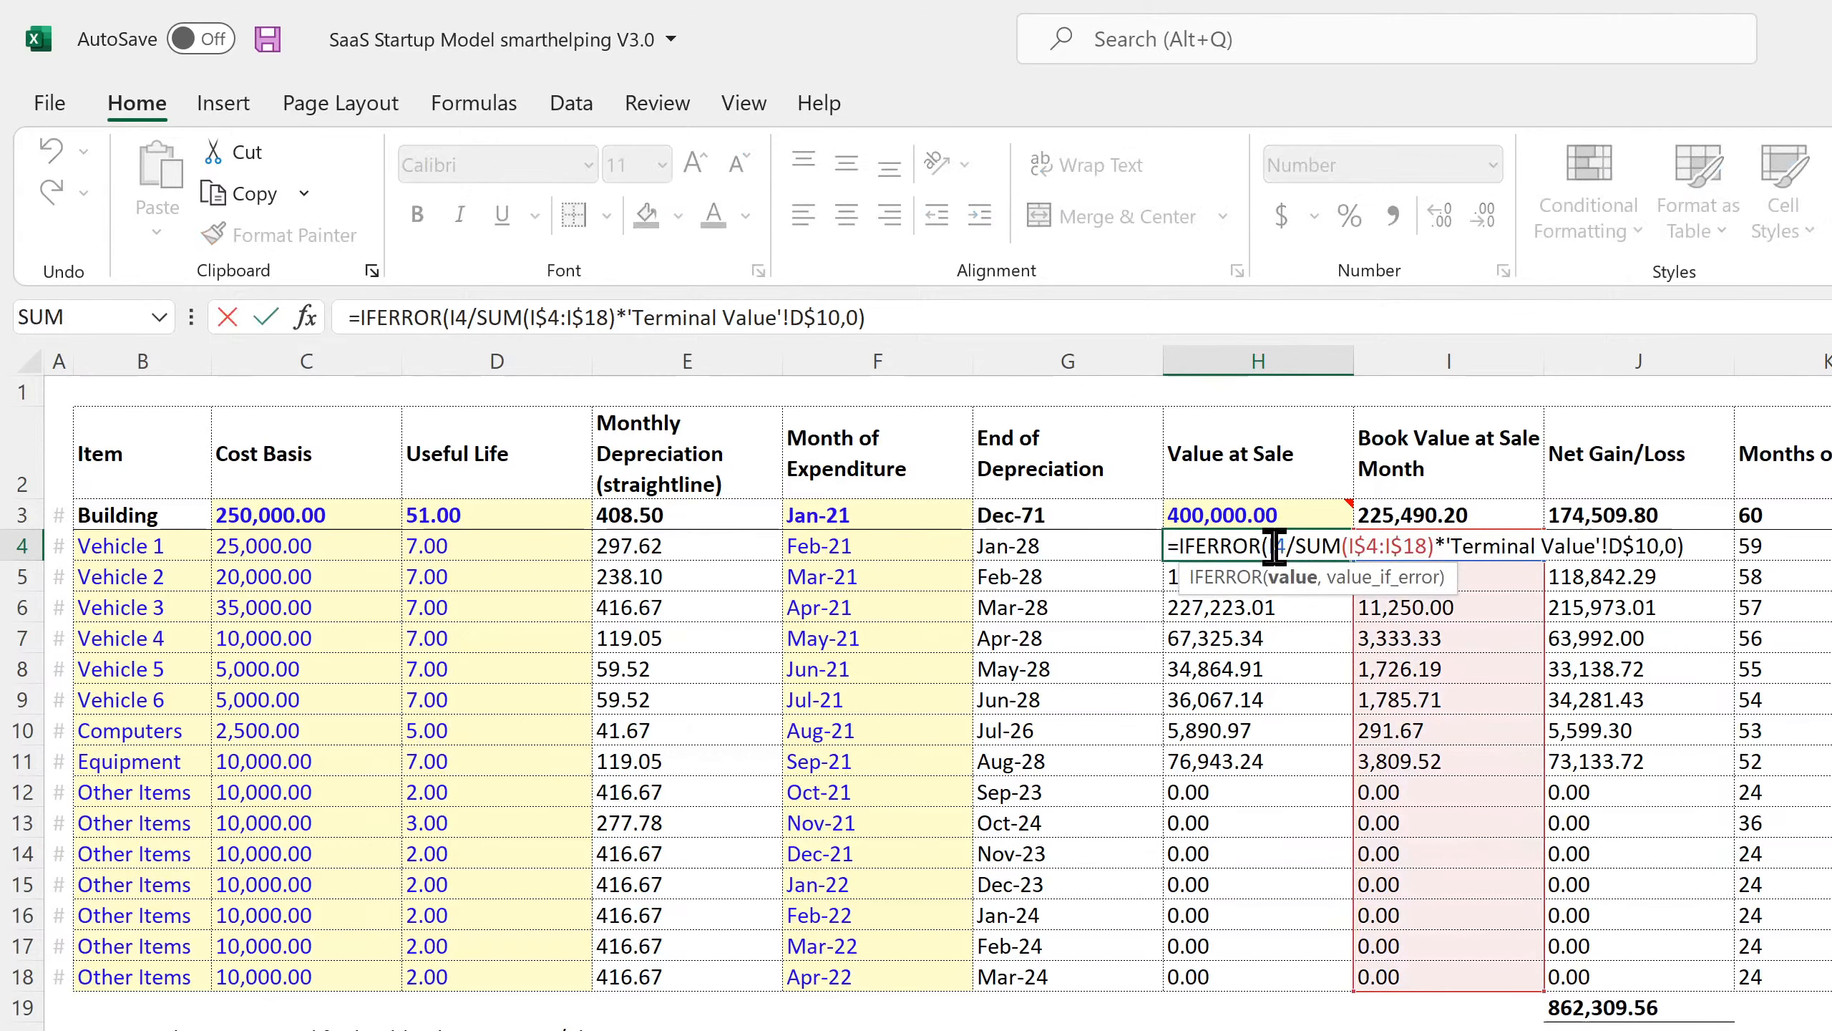
key(Return)
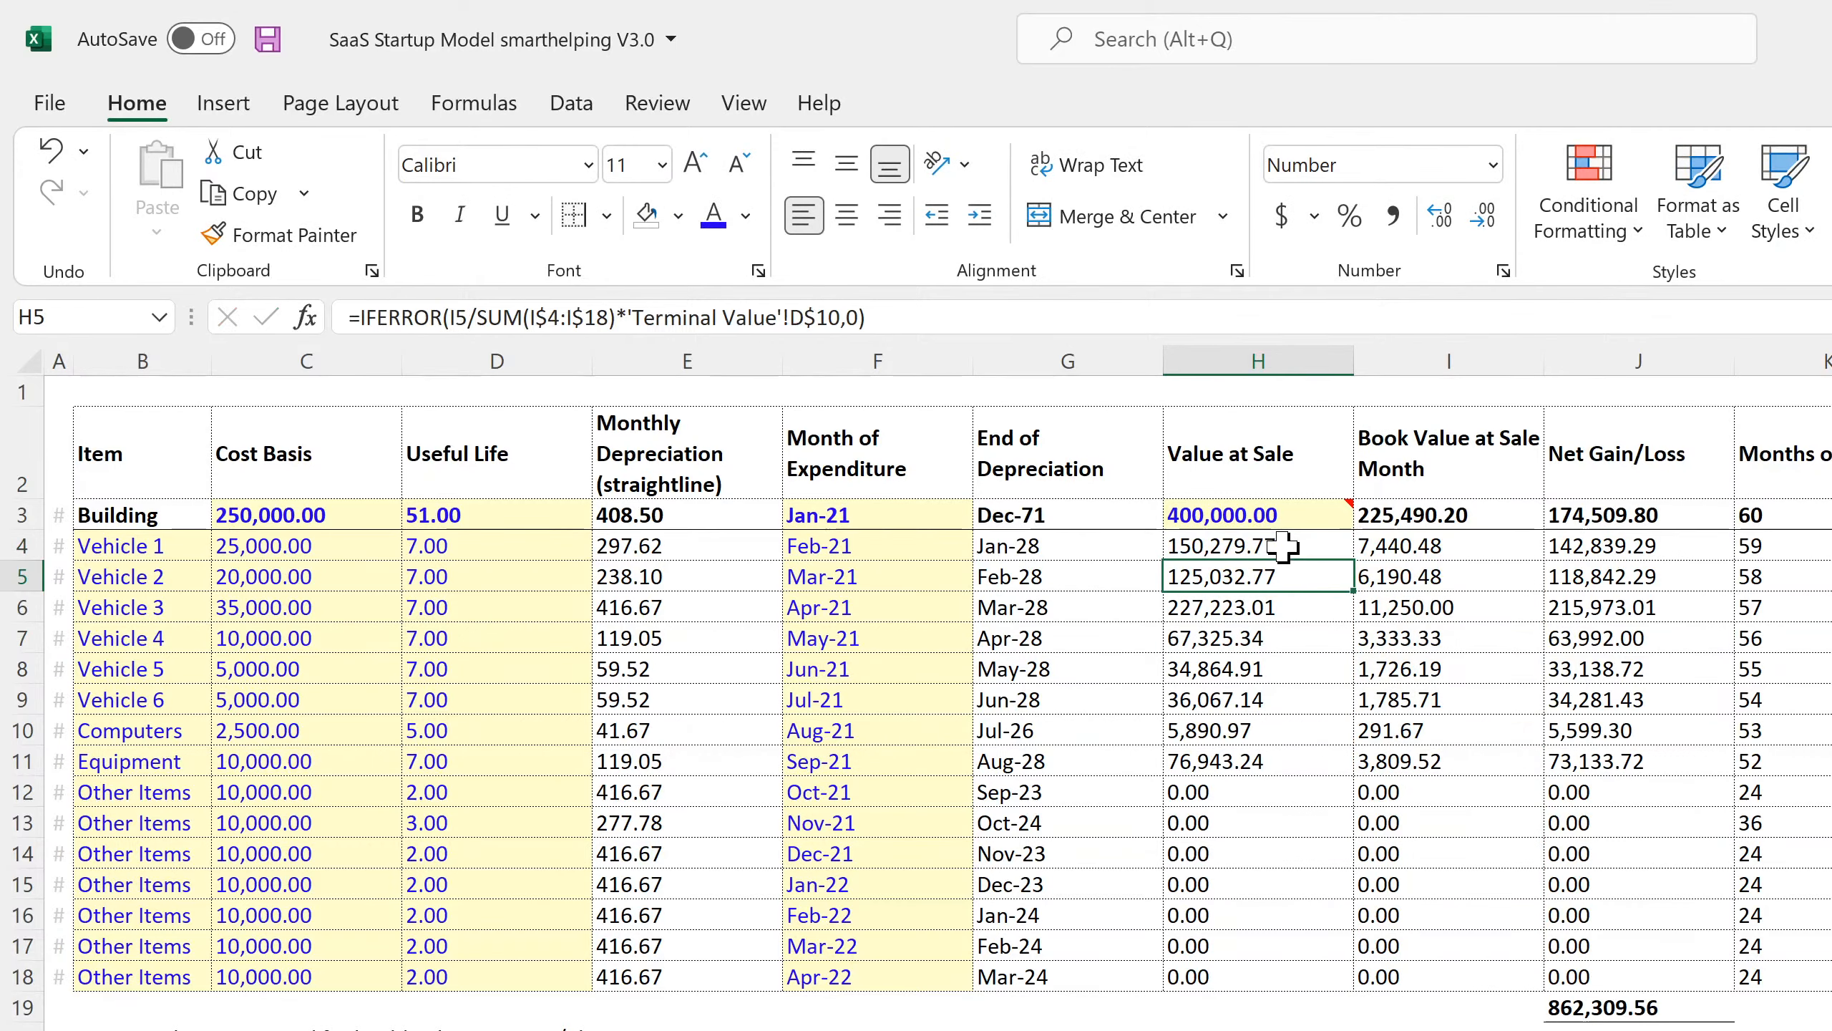
Select the rows 4–11 Value at Sale and Book Value amounts, save, and view J9's net gain formula.
click(1284, 546)
drag(1284, 546, 1259, 751)
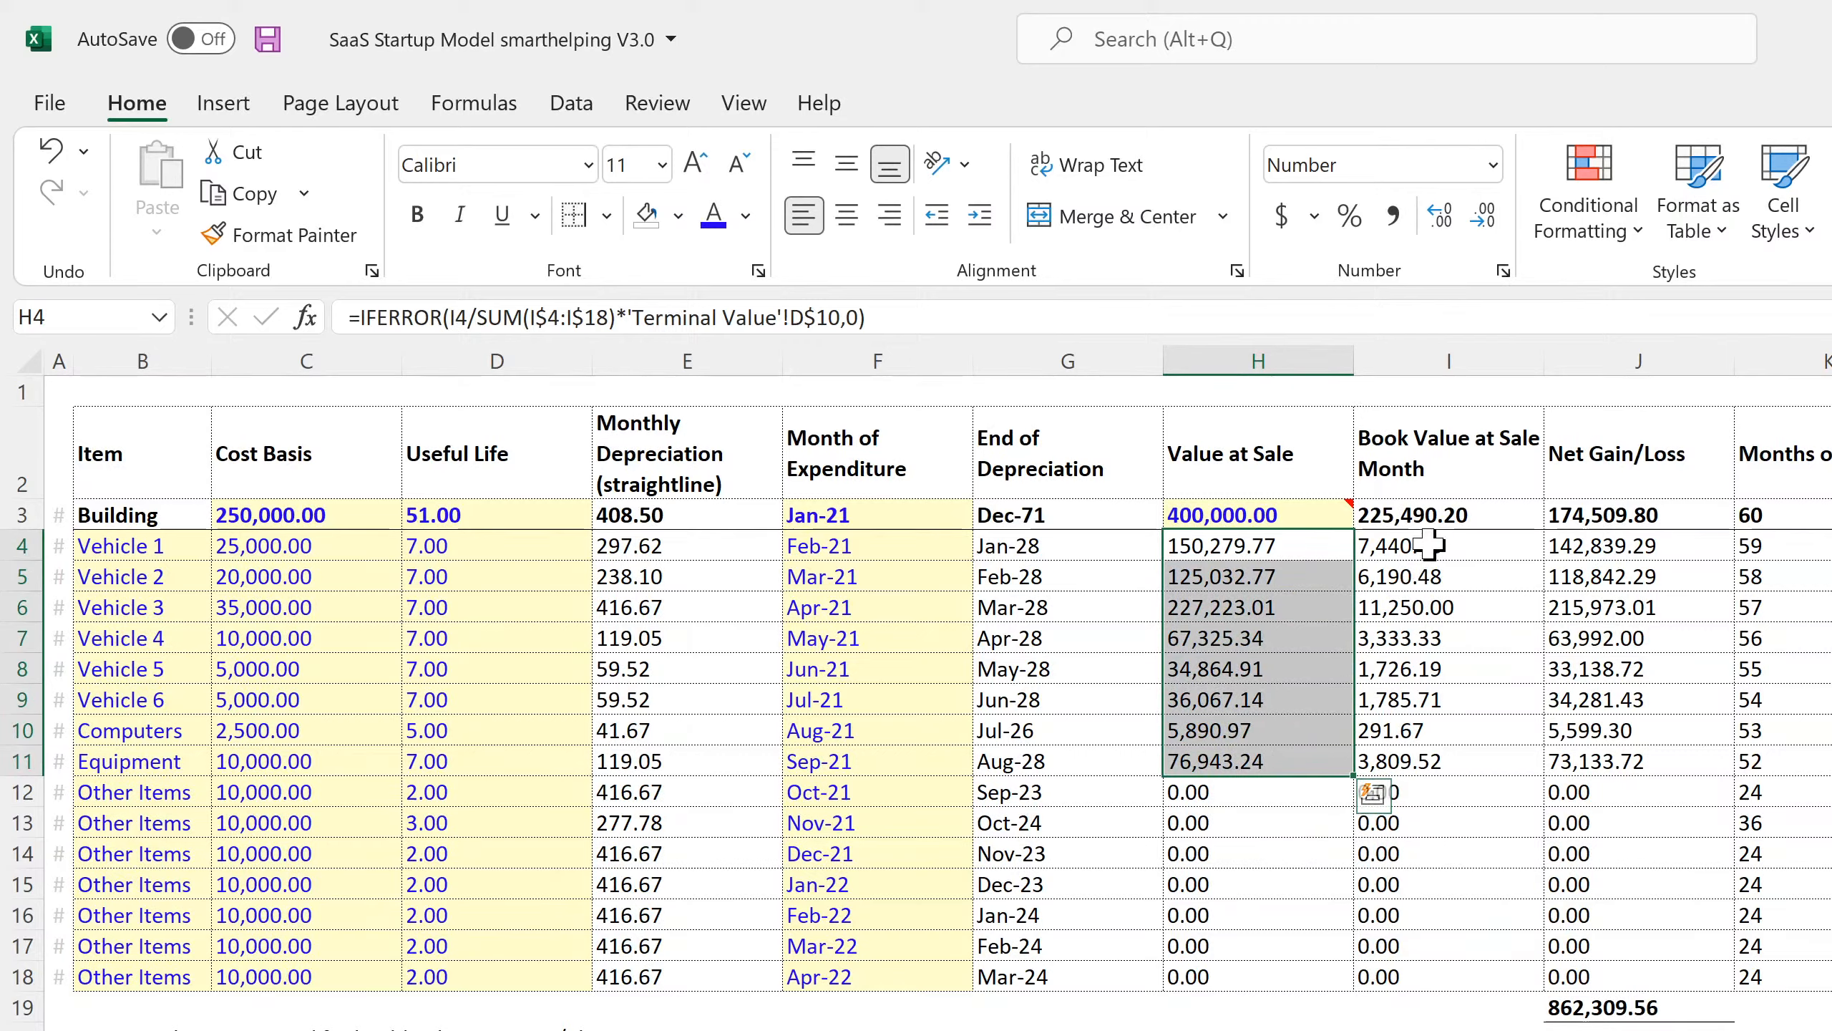
drag(1414, 546, 1440, 761)
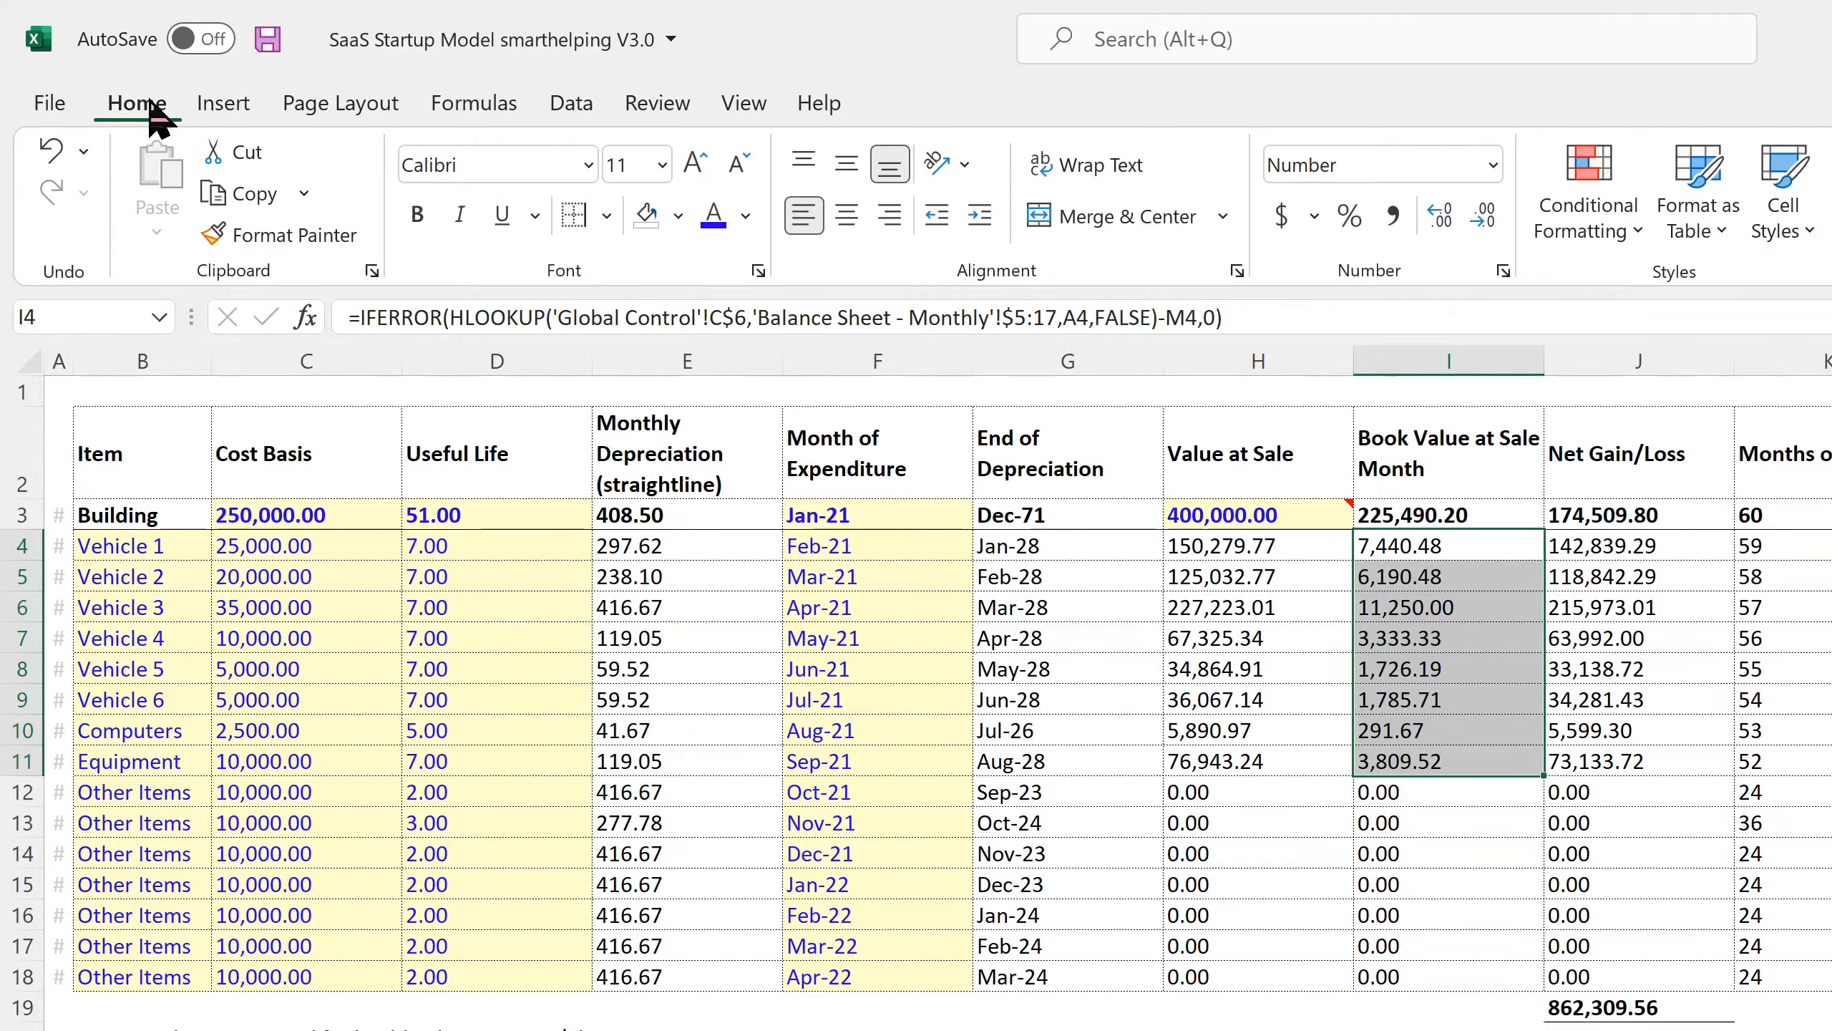
click(268, 42)
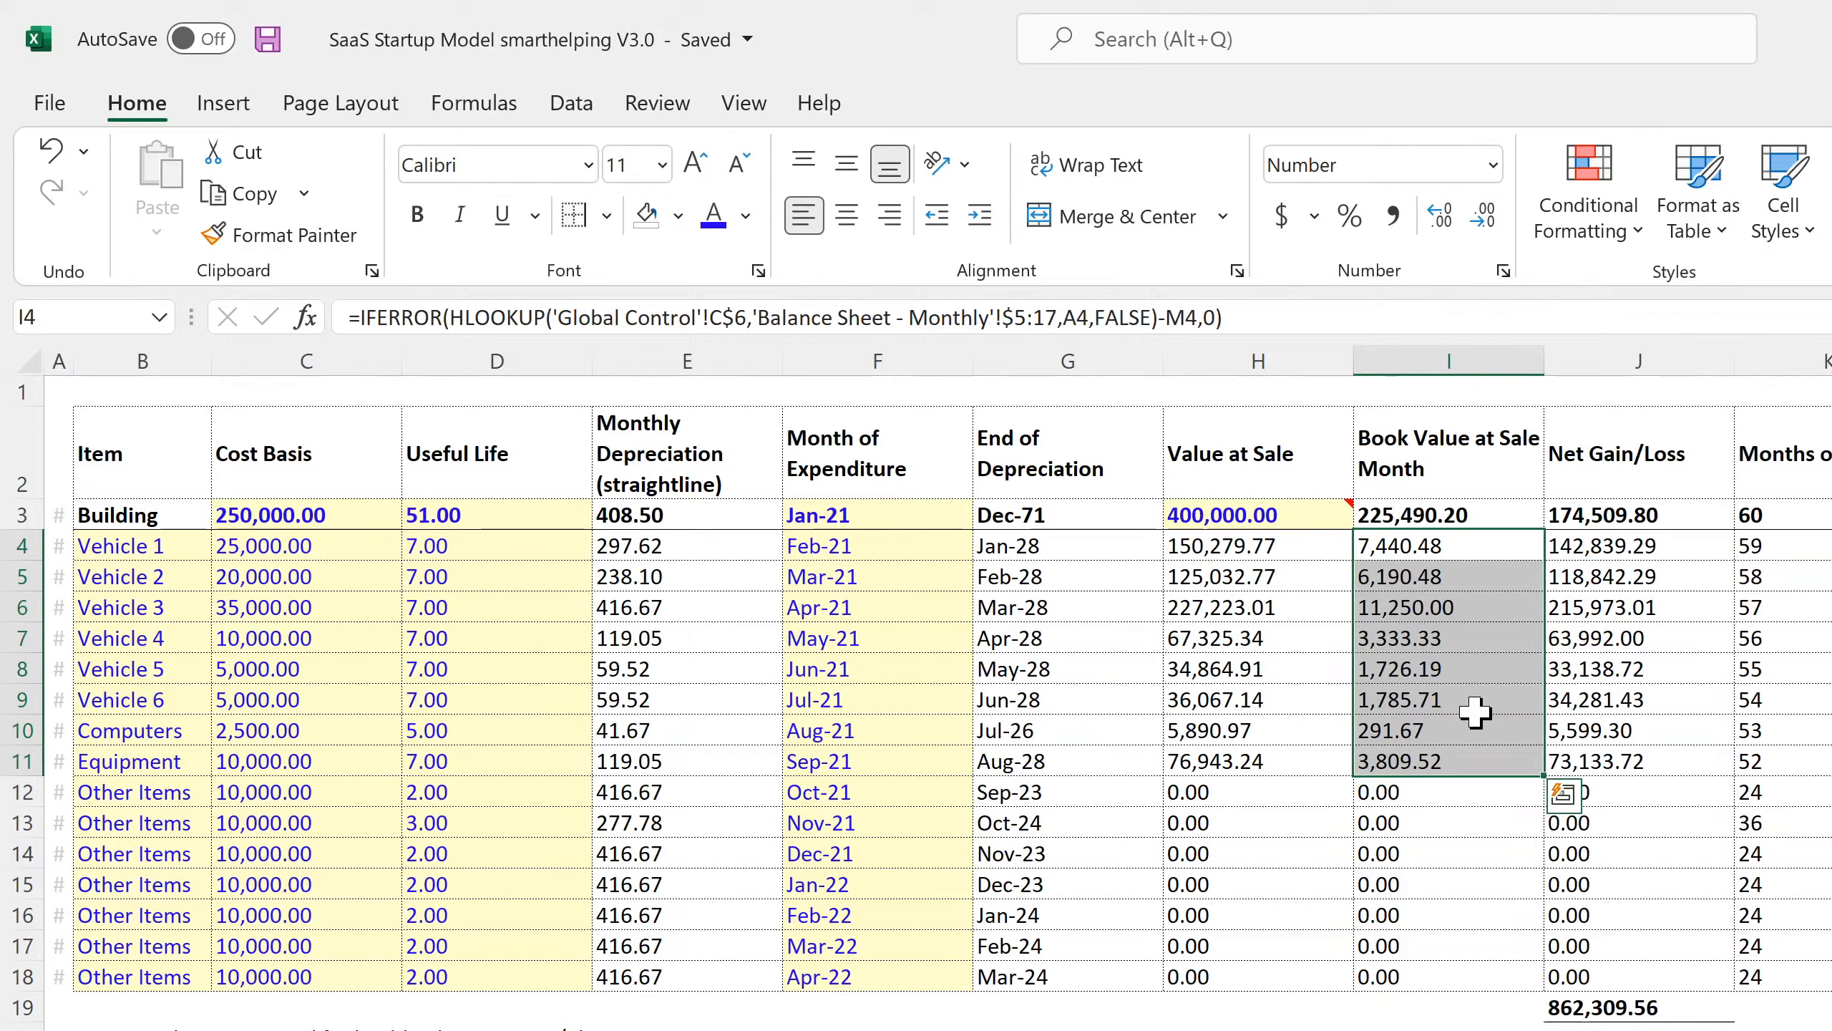
click(1605, 704)
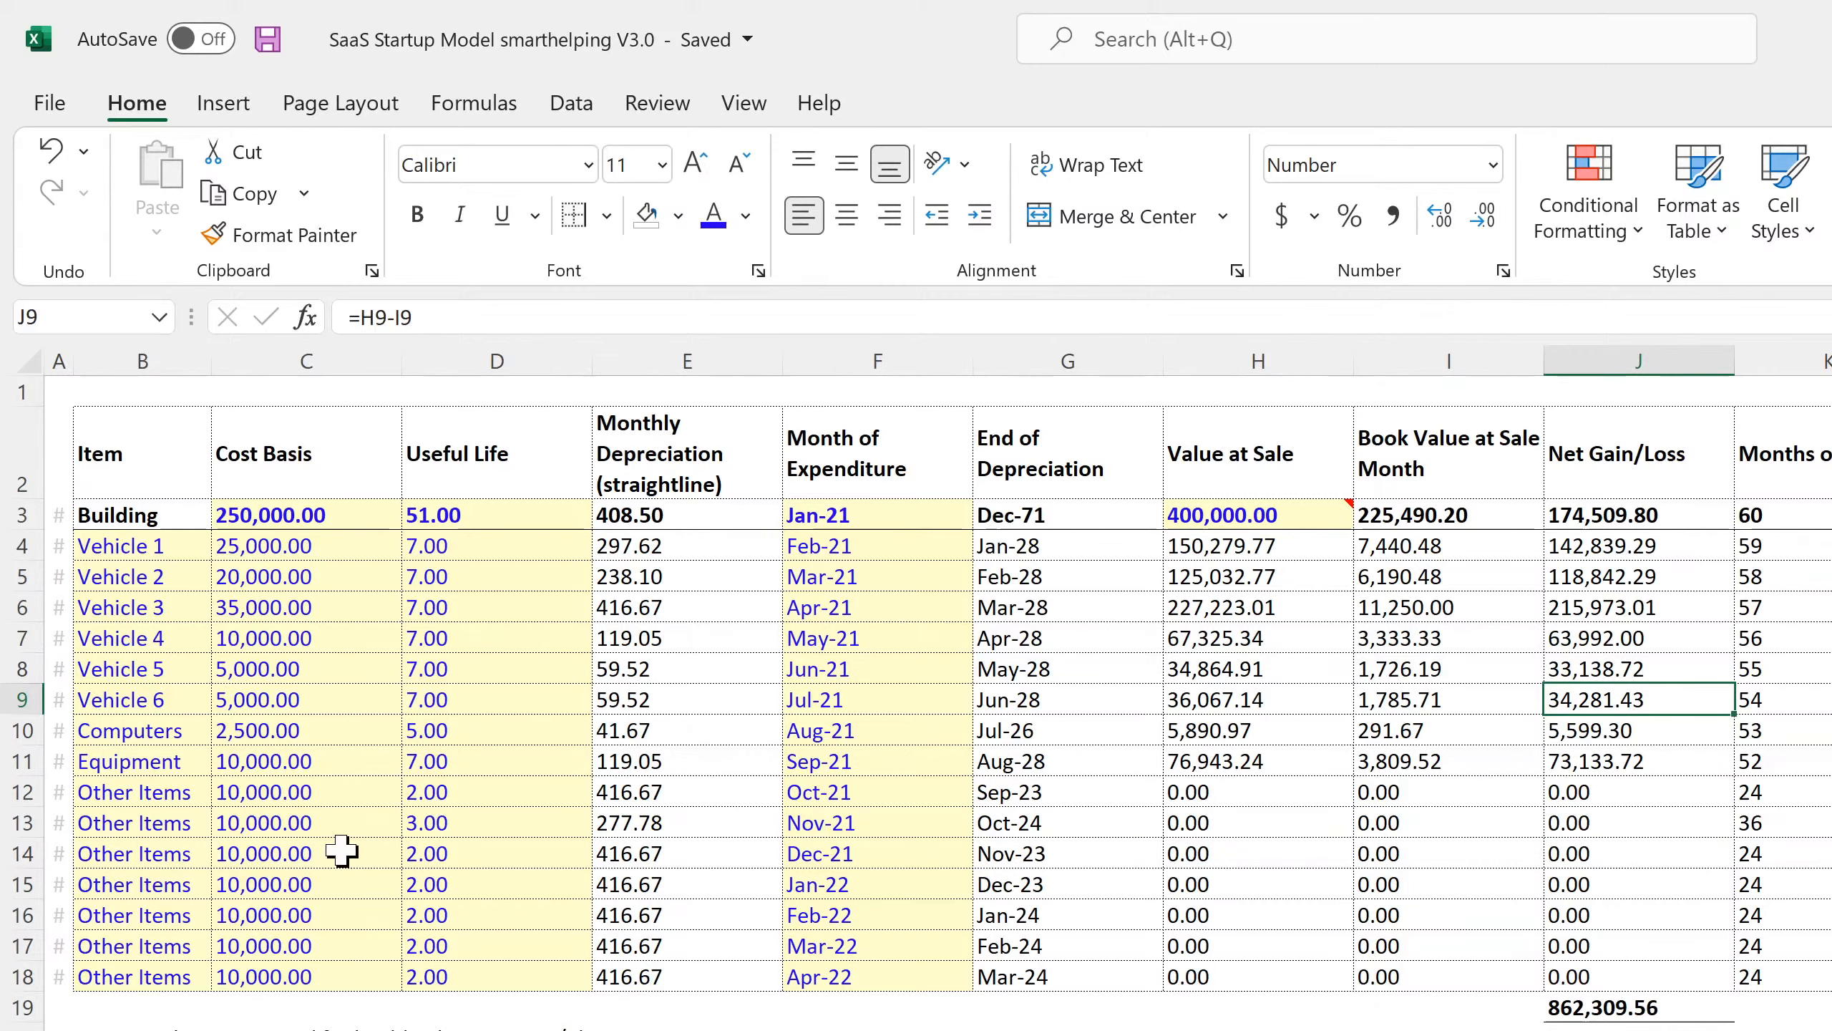
drag(1261, 795, 287, 967)
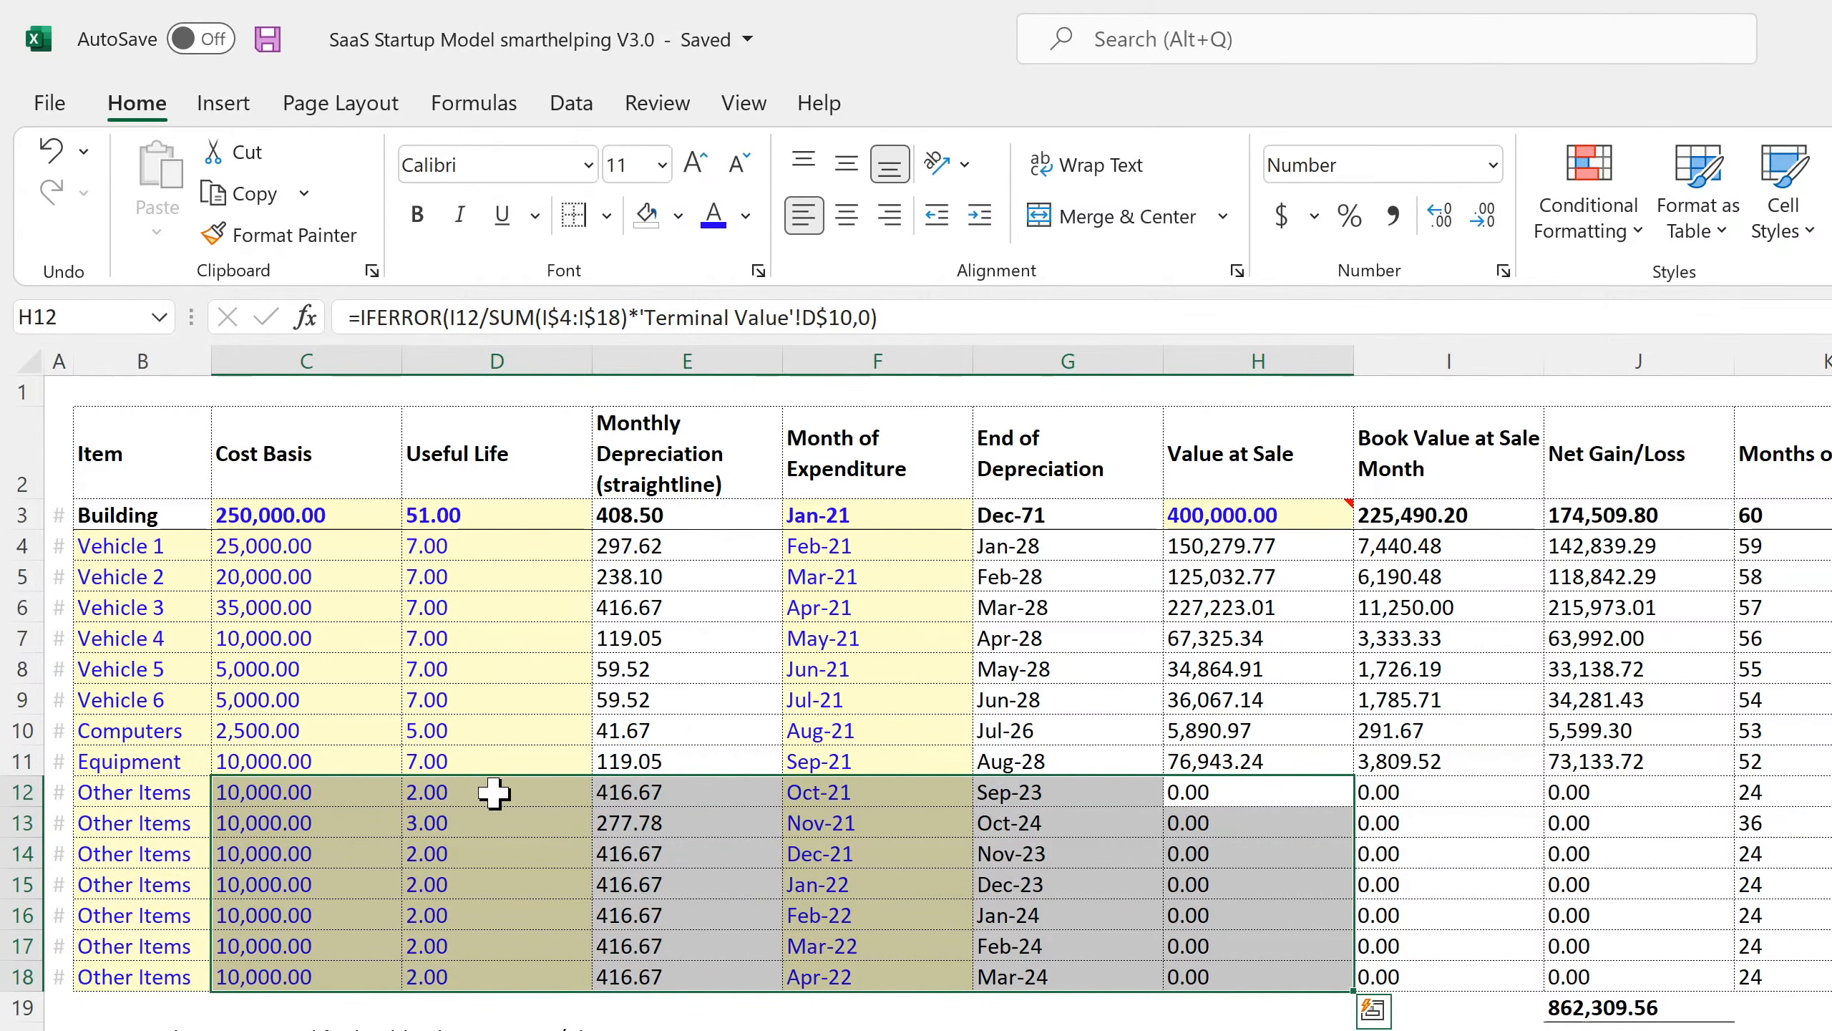
drag(491, 797, 462, 982)
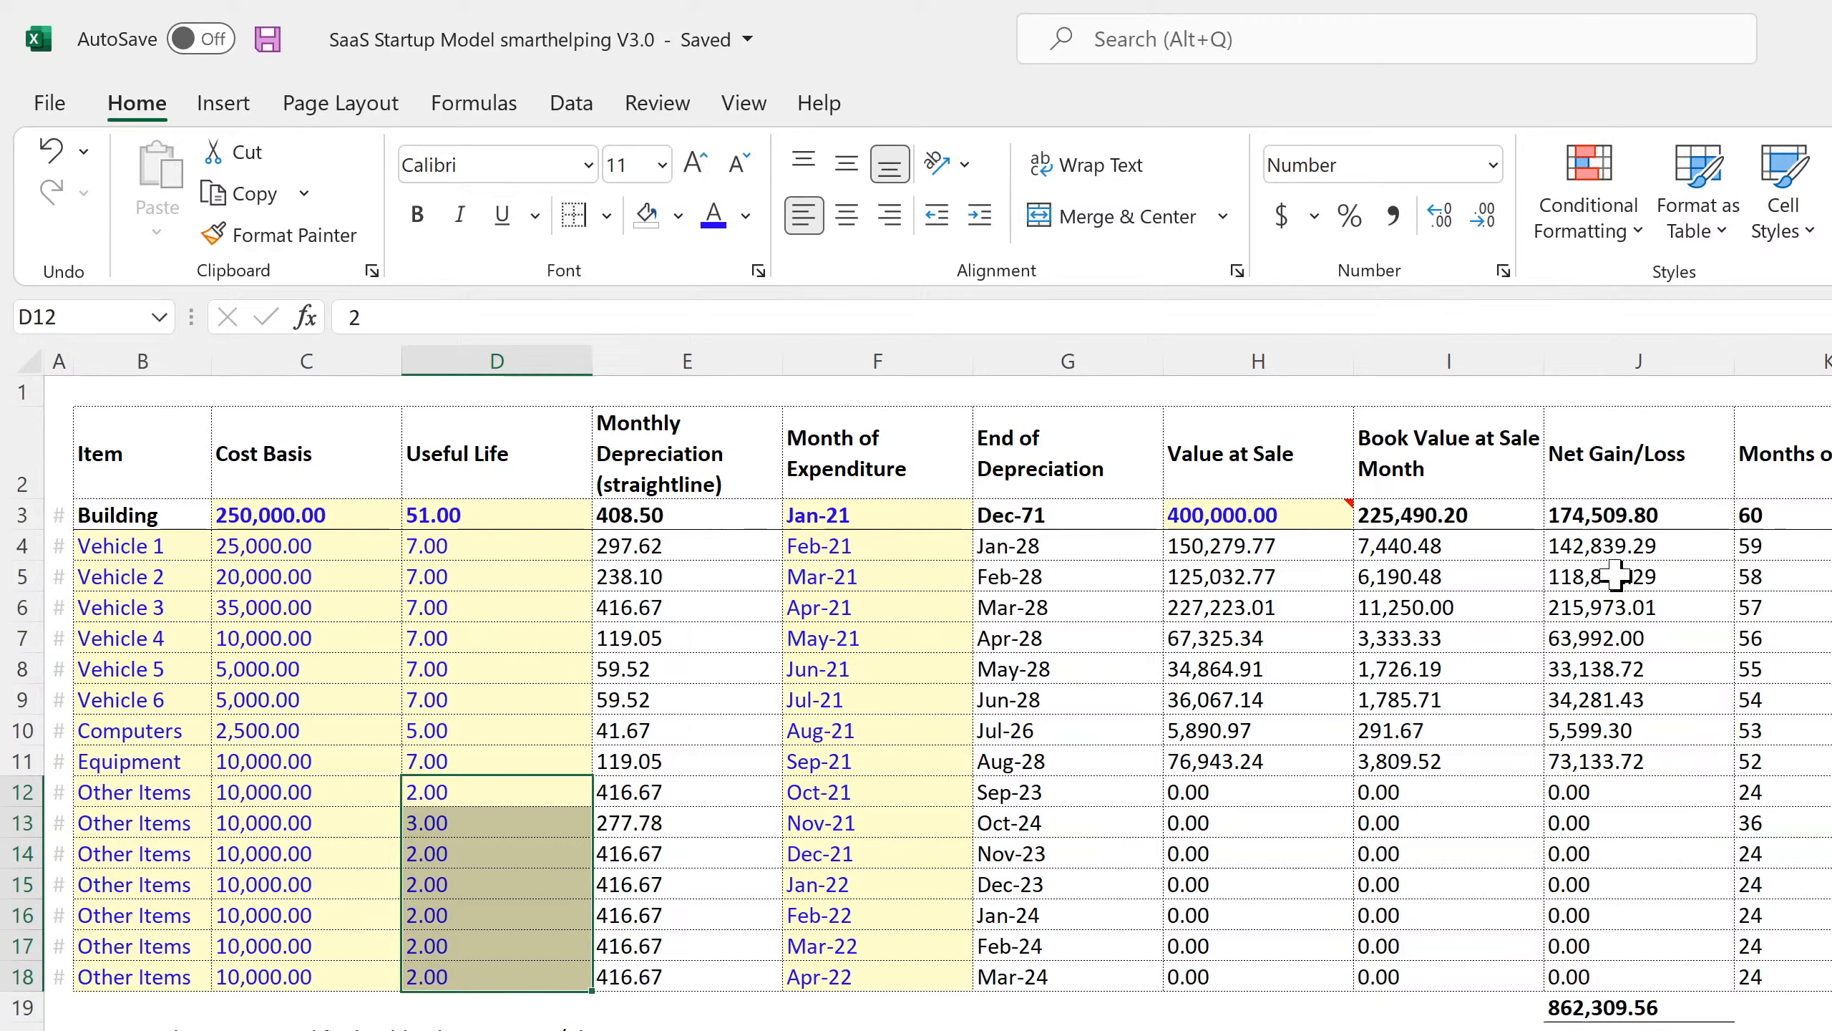
drag(1616, 545, 1612, 762)
click(1612, 761)
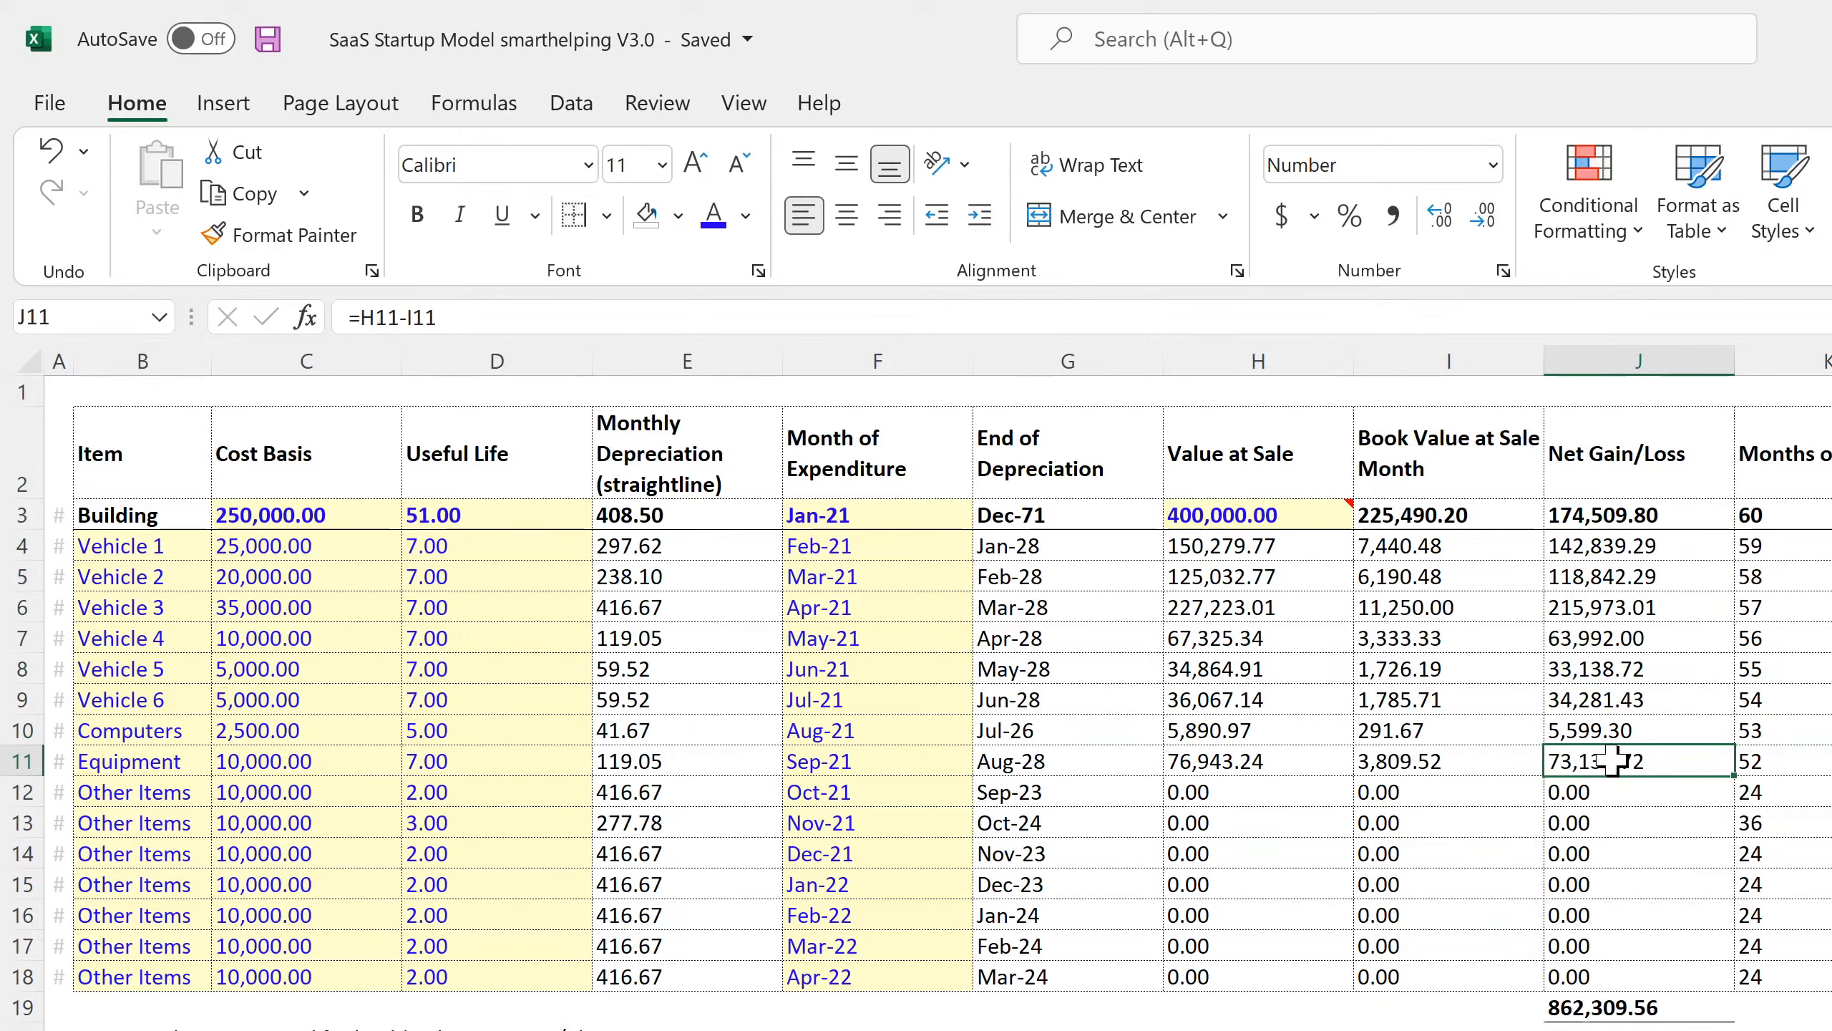
click(261, 41)
click(454, 543)
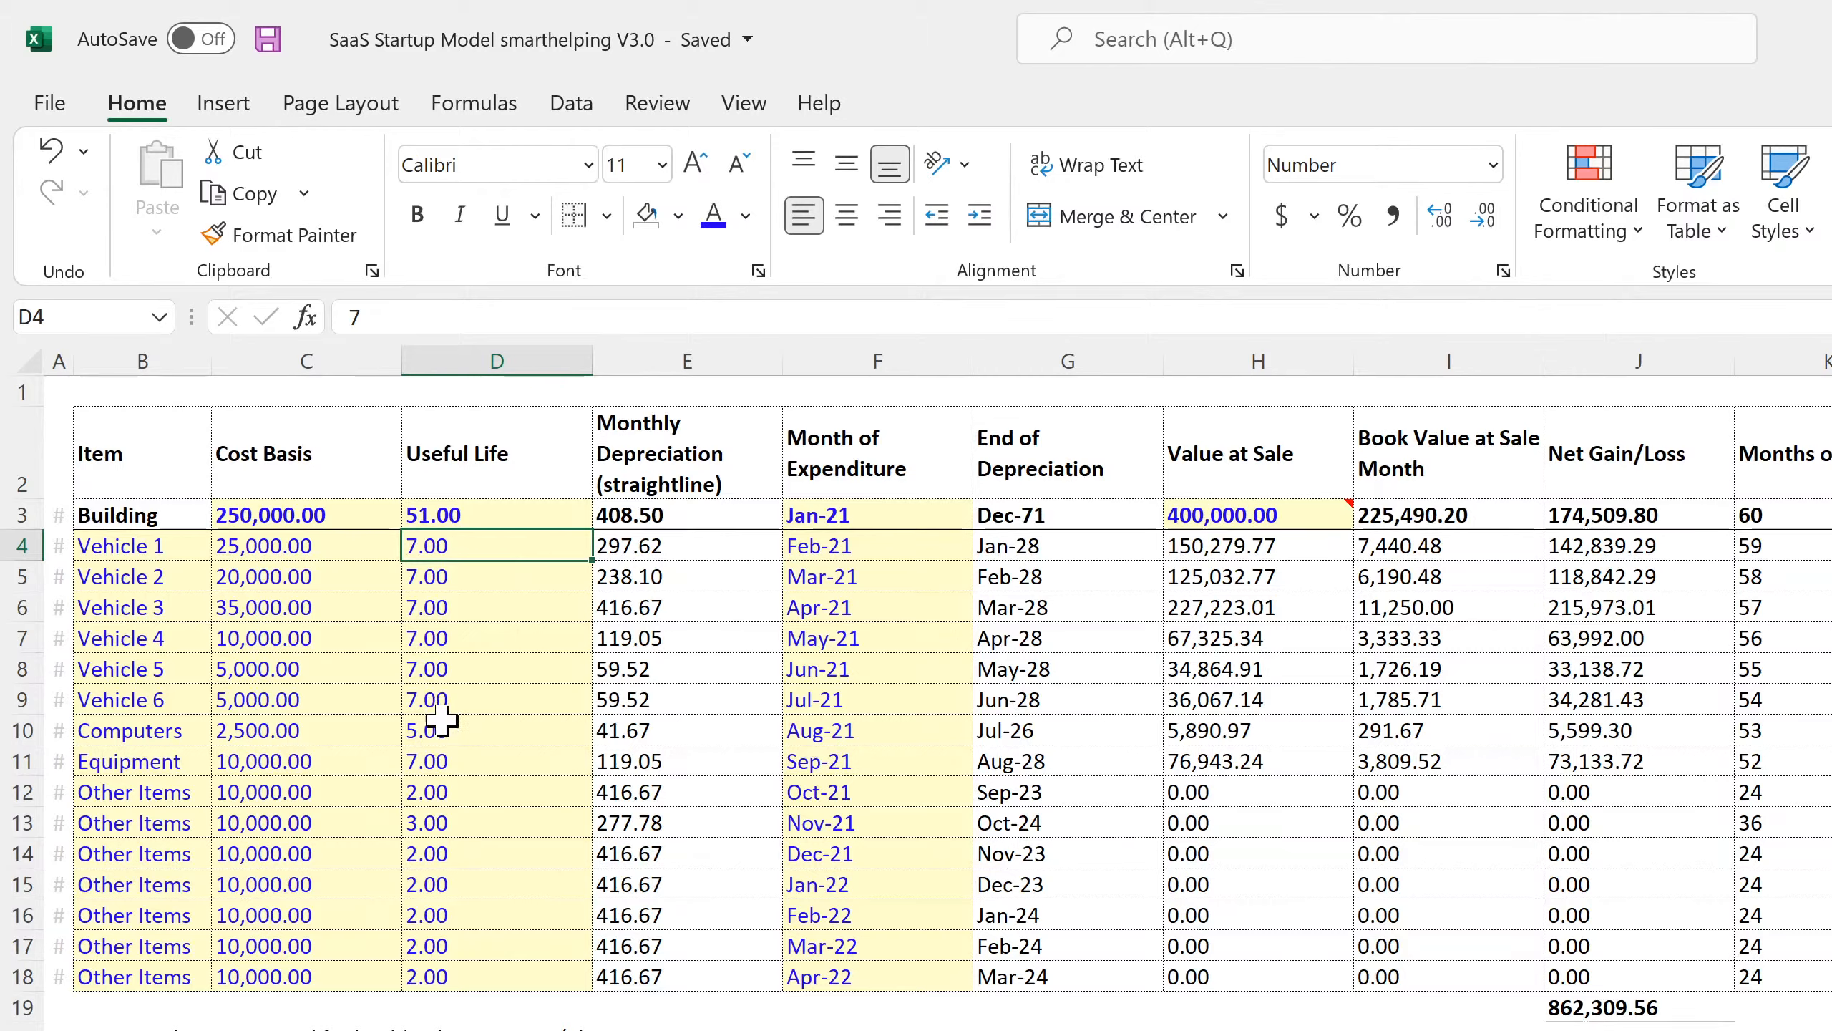
drag(434, 731, 929, 735)
click(875, 552)
click(863, 613)
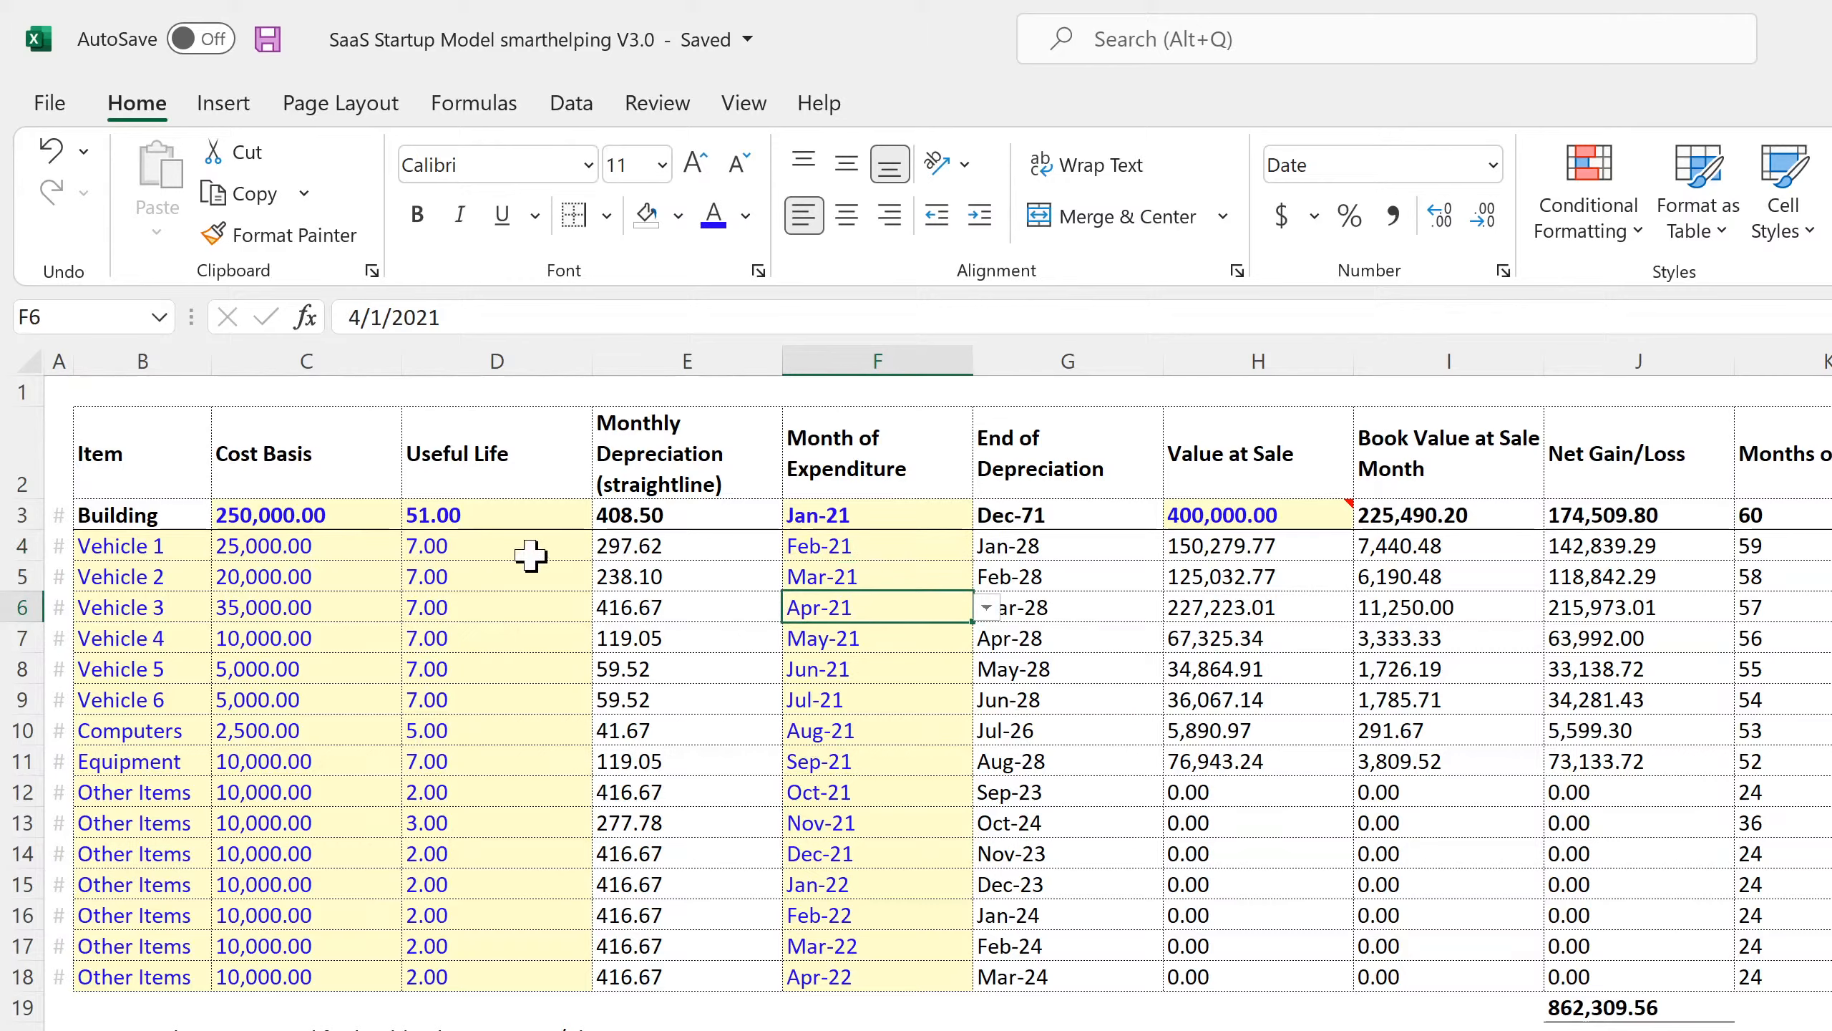
drag(495, 545, 478, 1007)
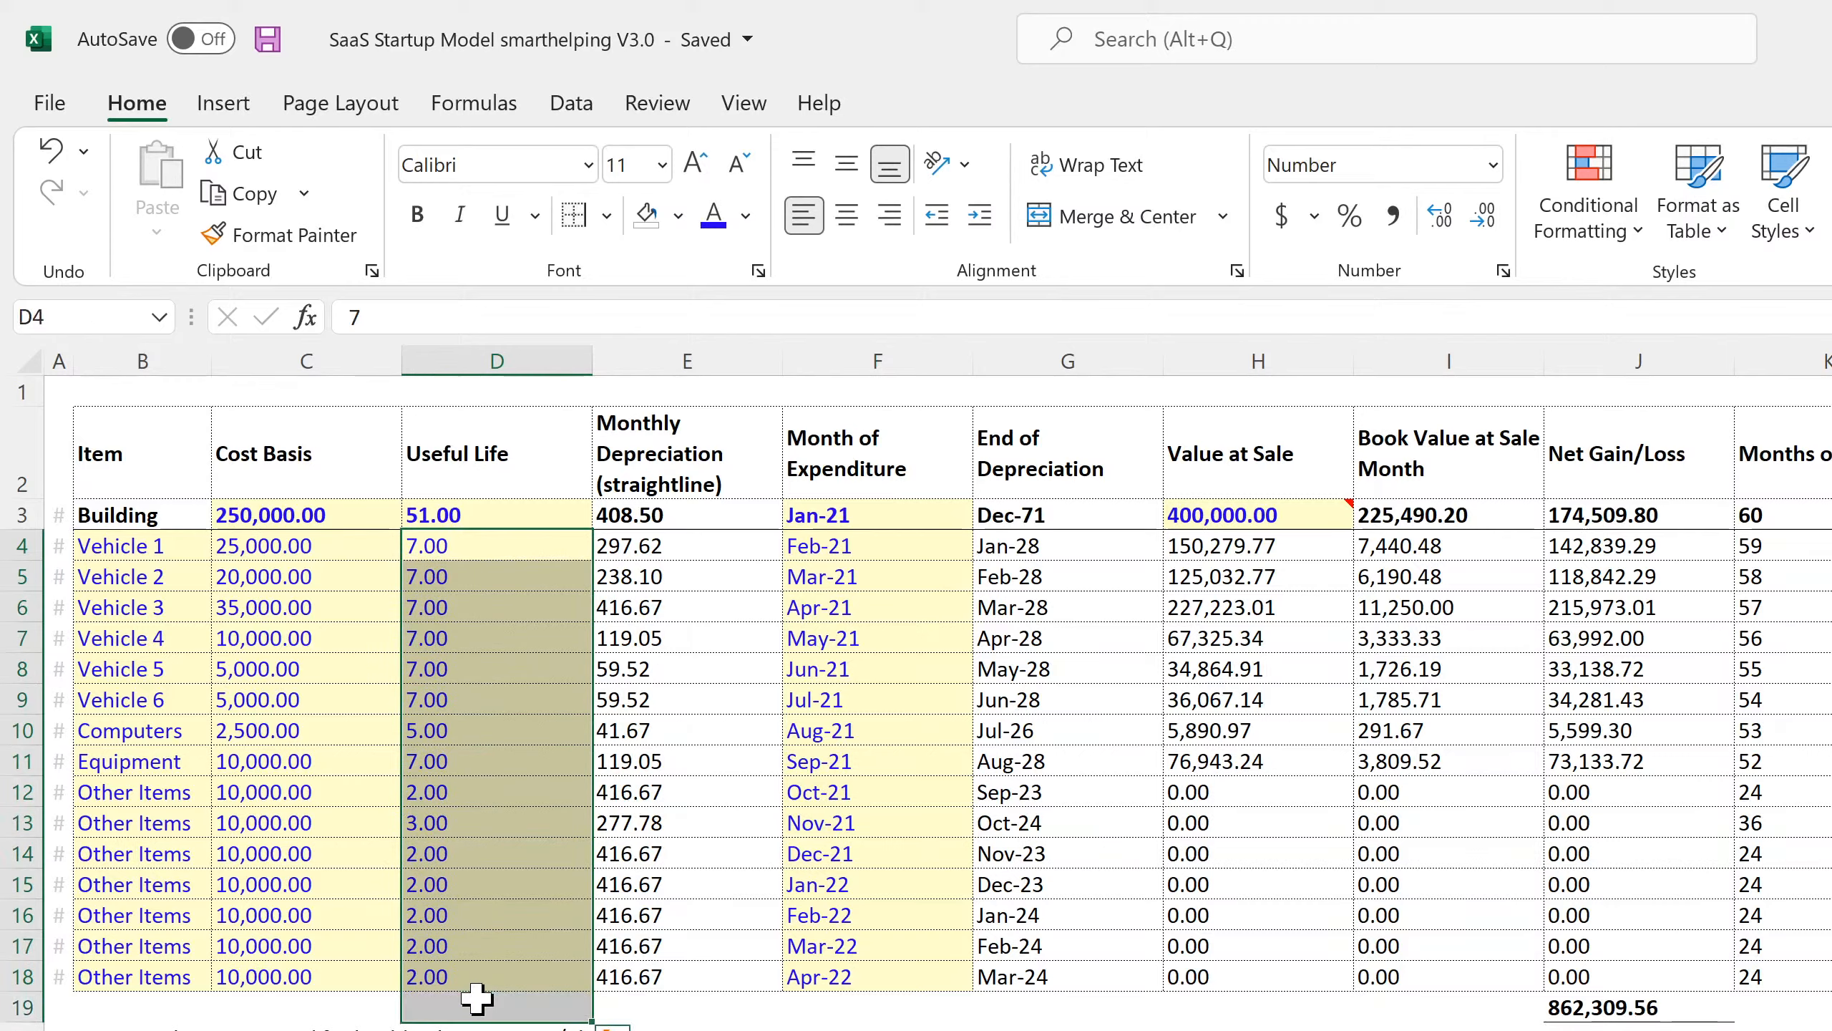
click(494, 543)
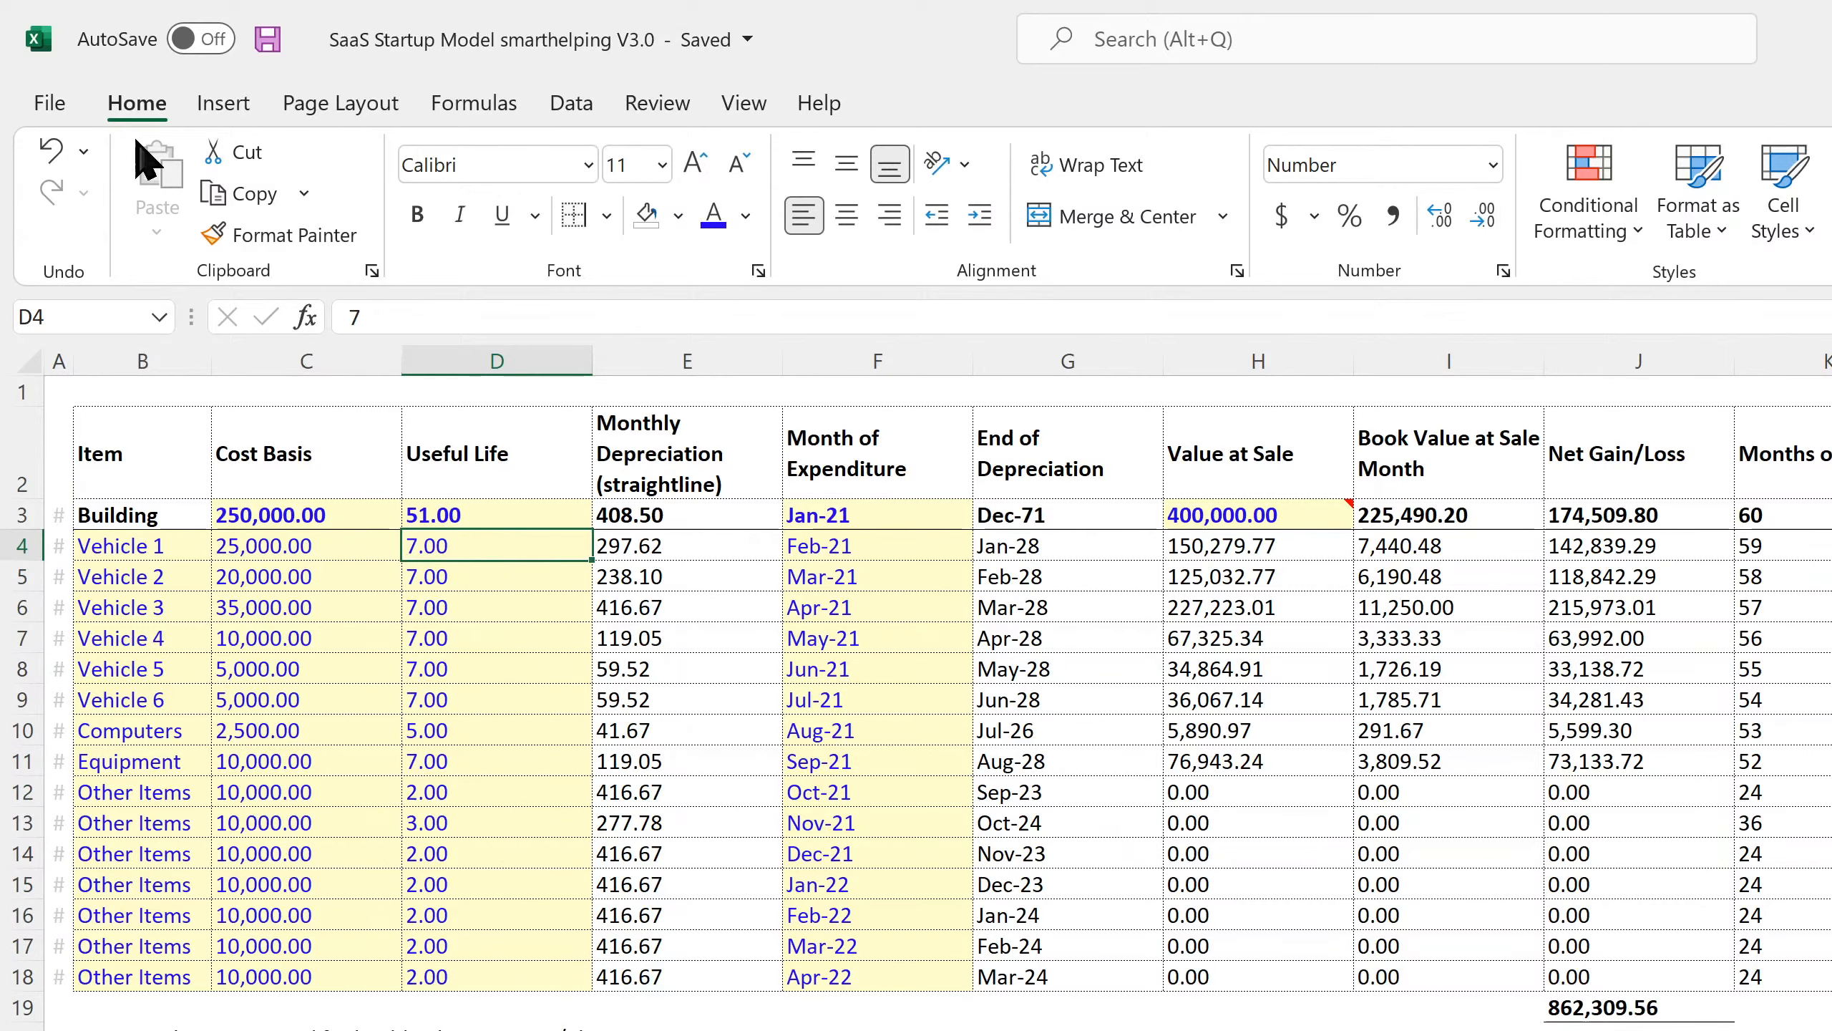
click(267, 39)
drag(306, 546, 309, 966)
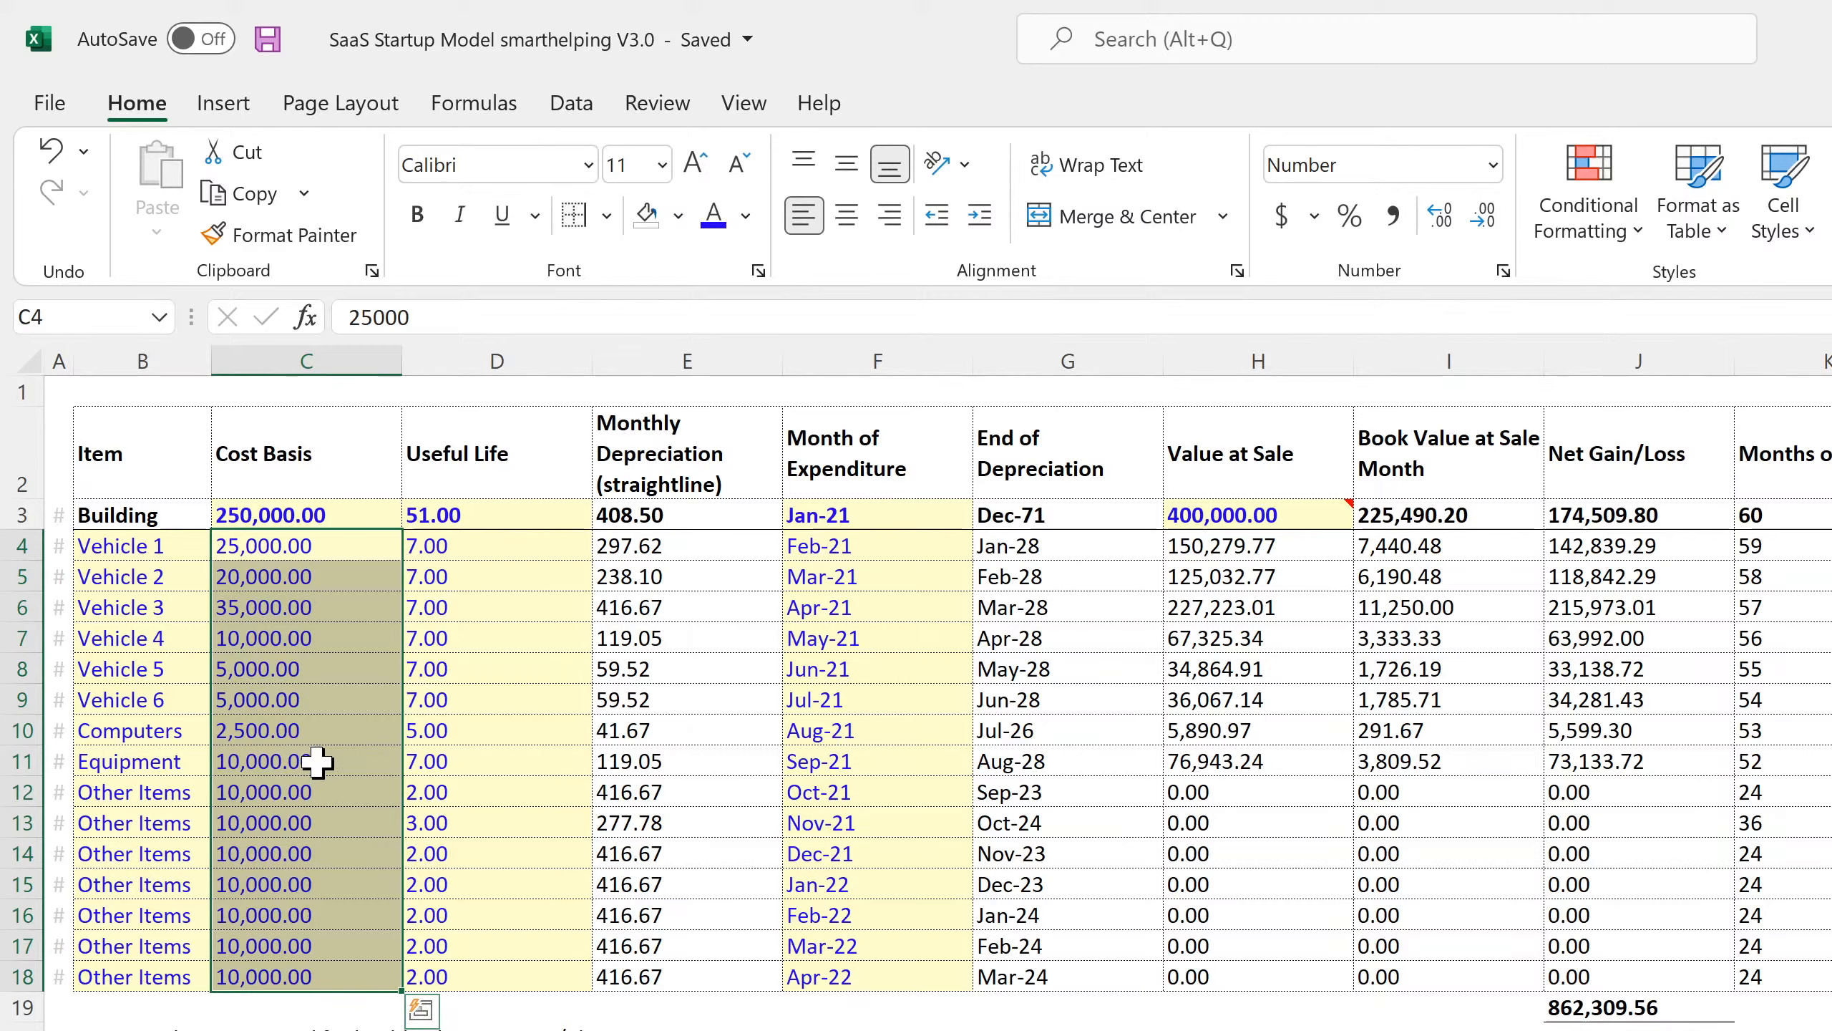
Review Vehicle 1's cost basis in C4 and the asset names, then switch to the browser.
double_click(269, 549)
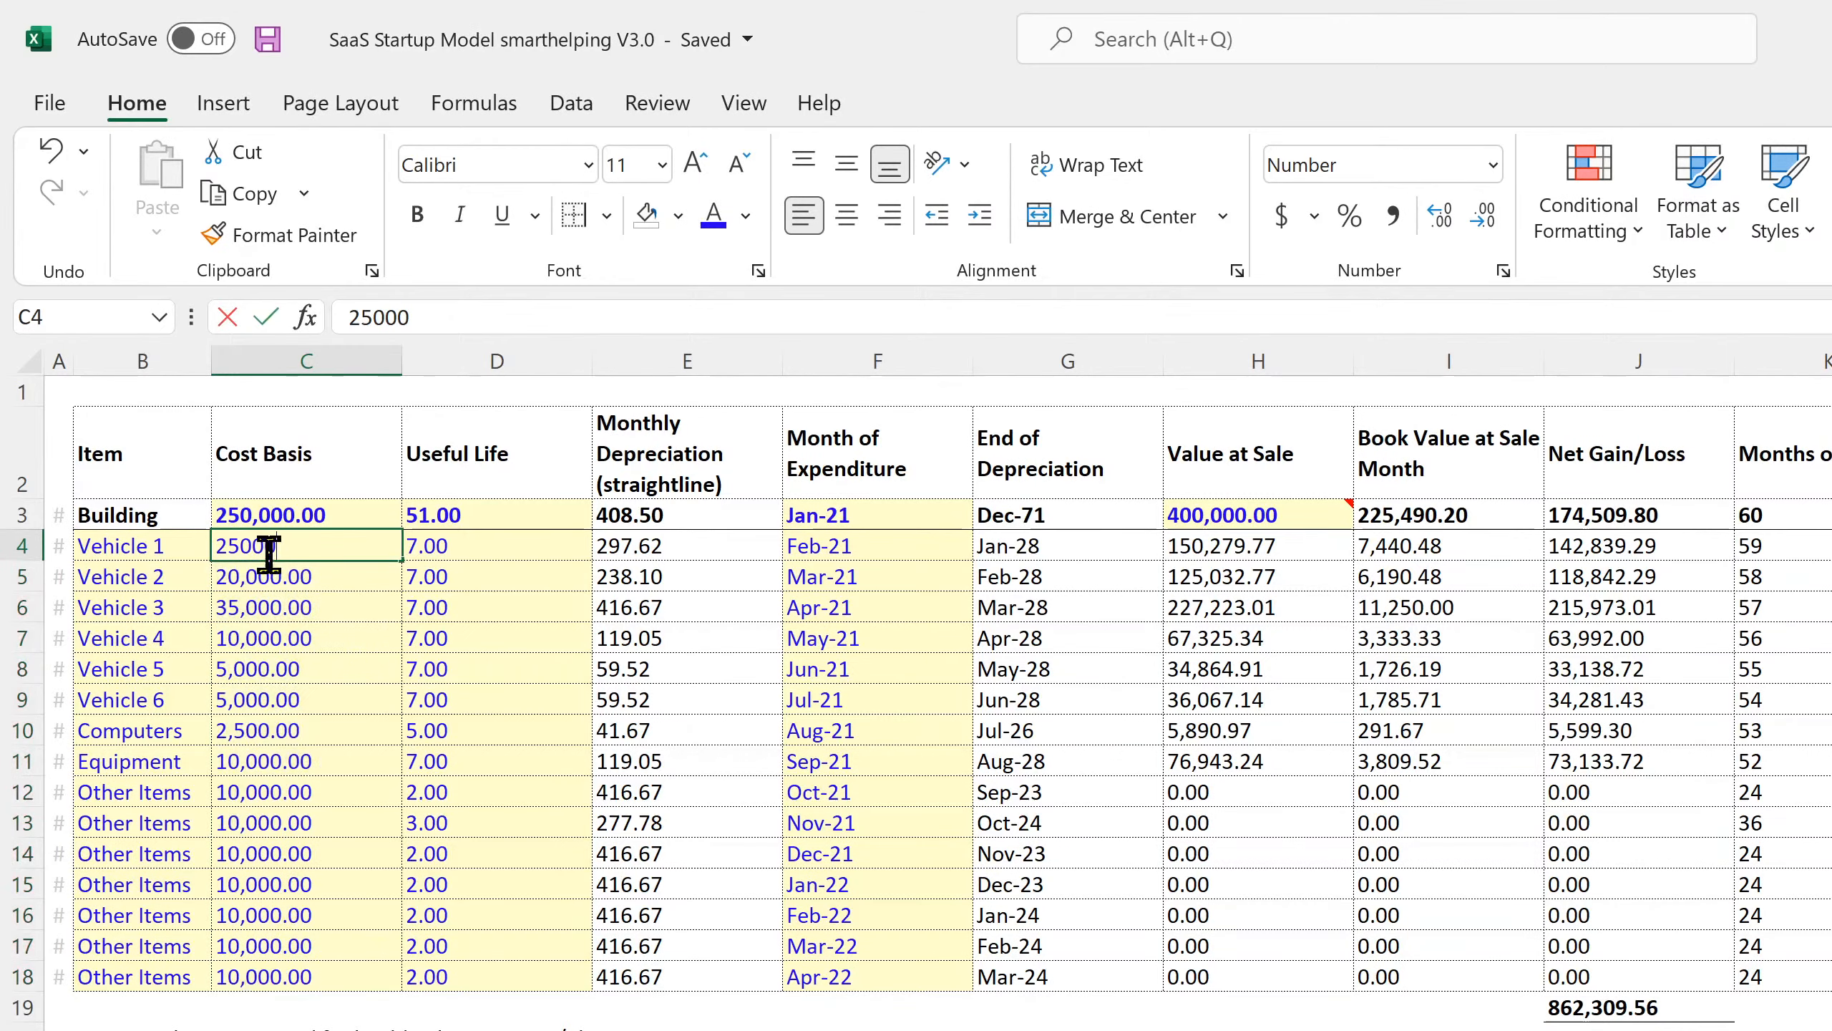
click(269, 577)
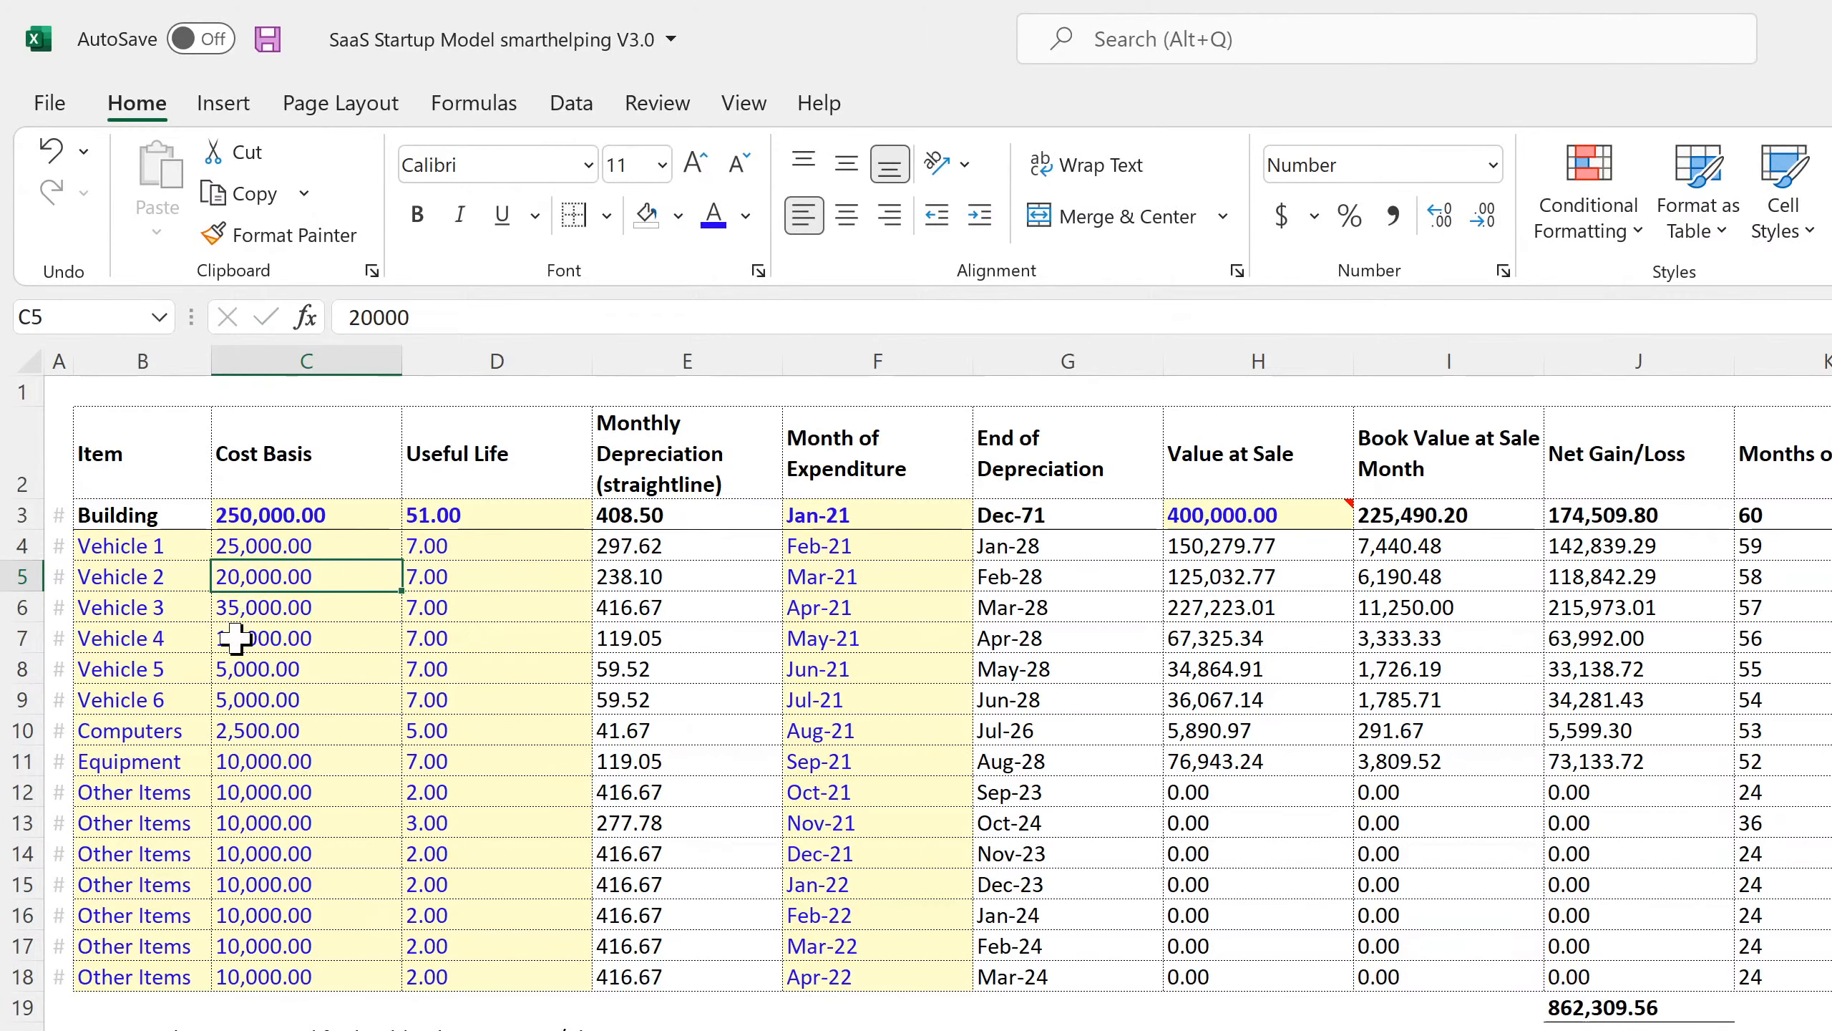
drag(150, 543, 131, 671)
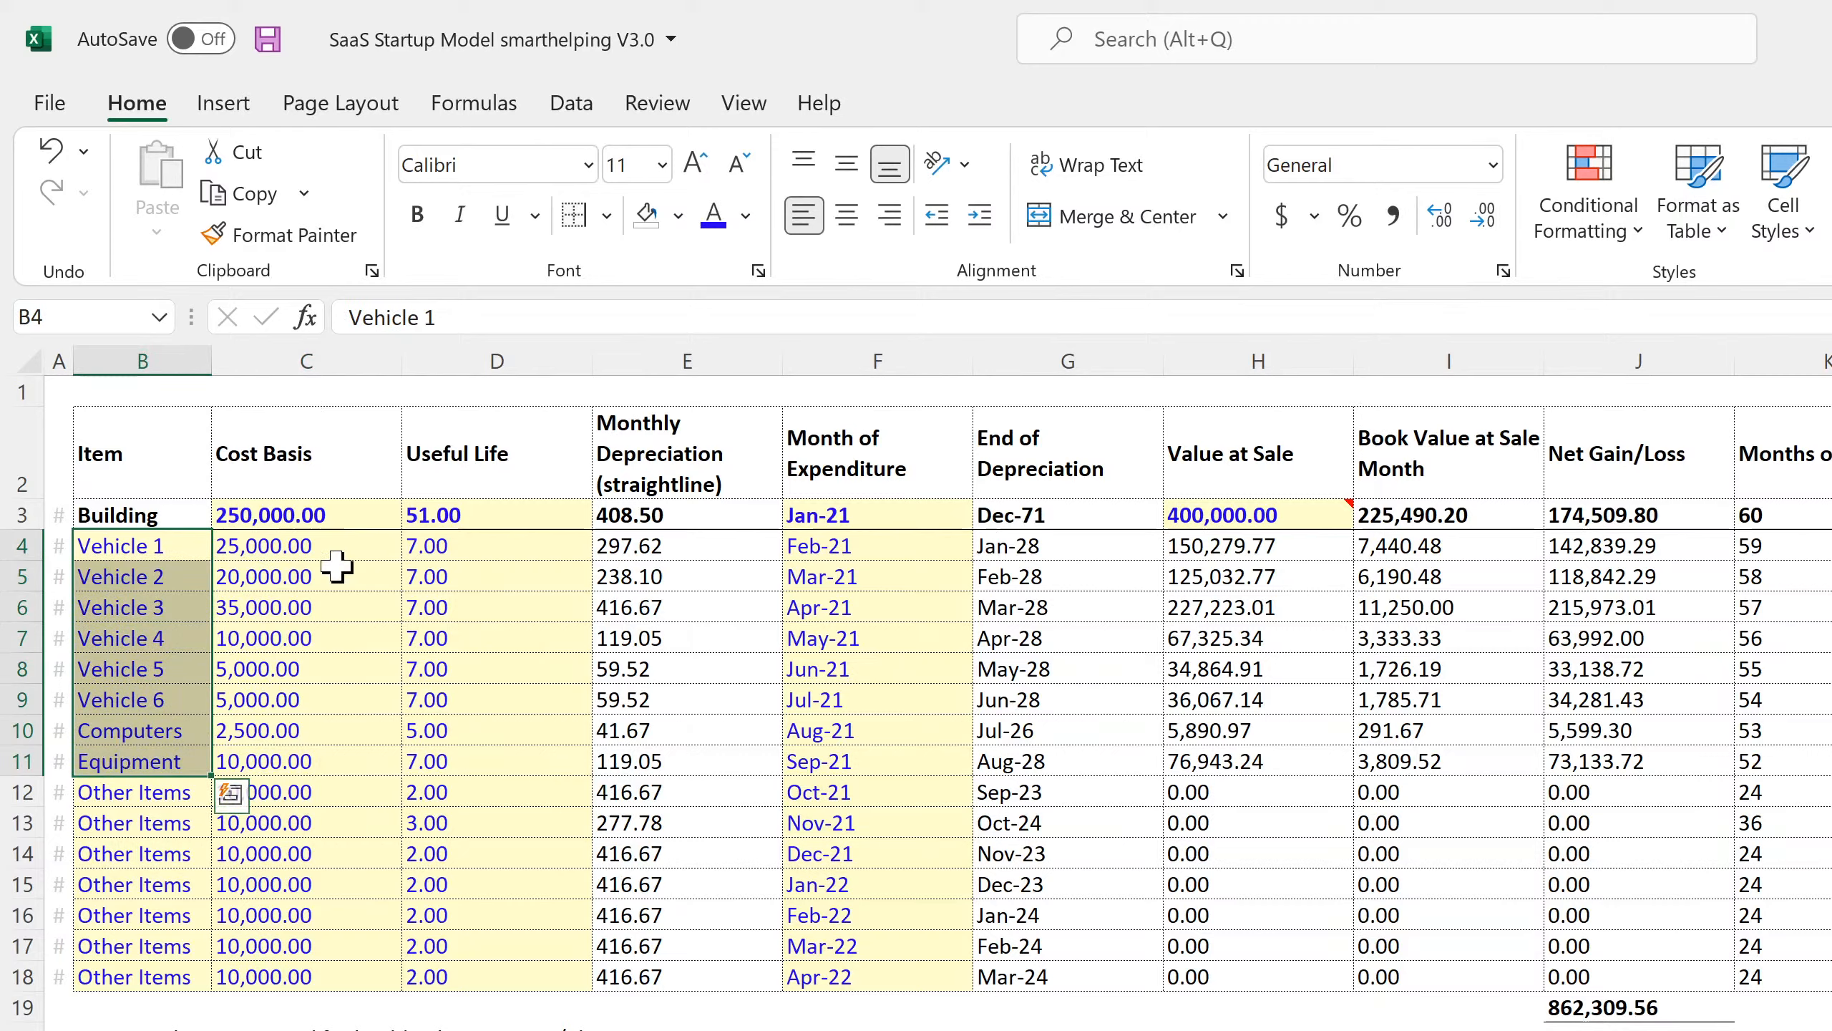
click(335, 546)
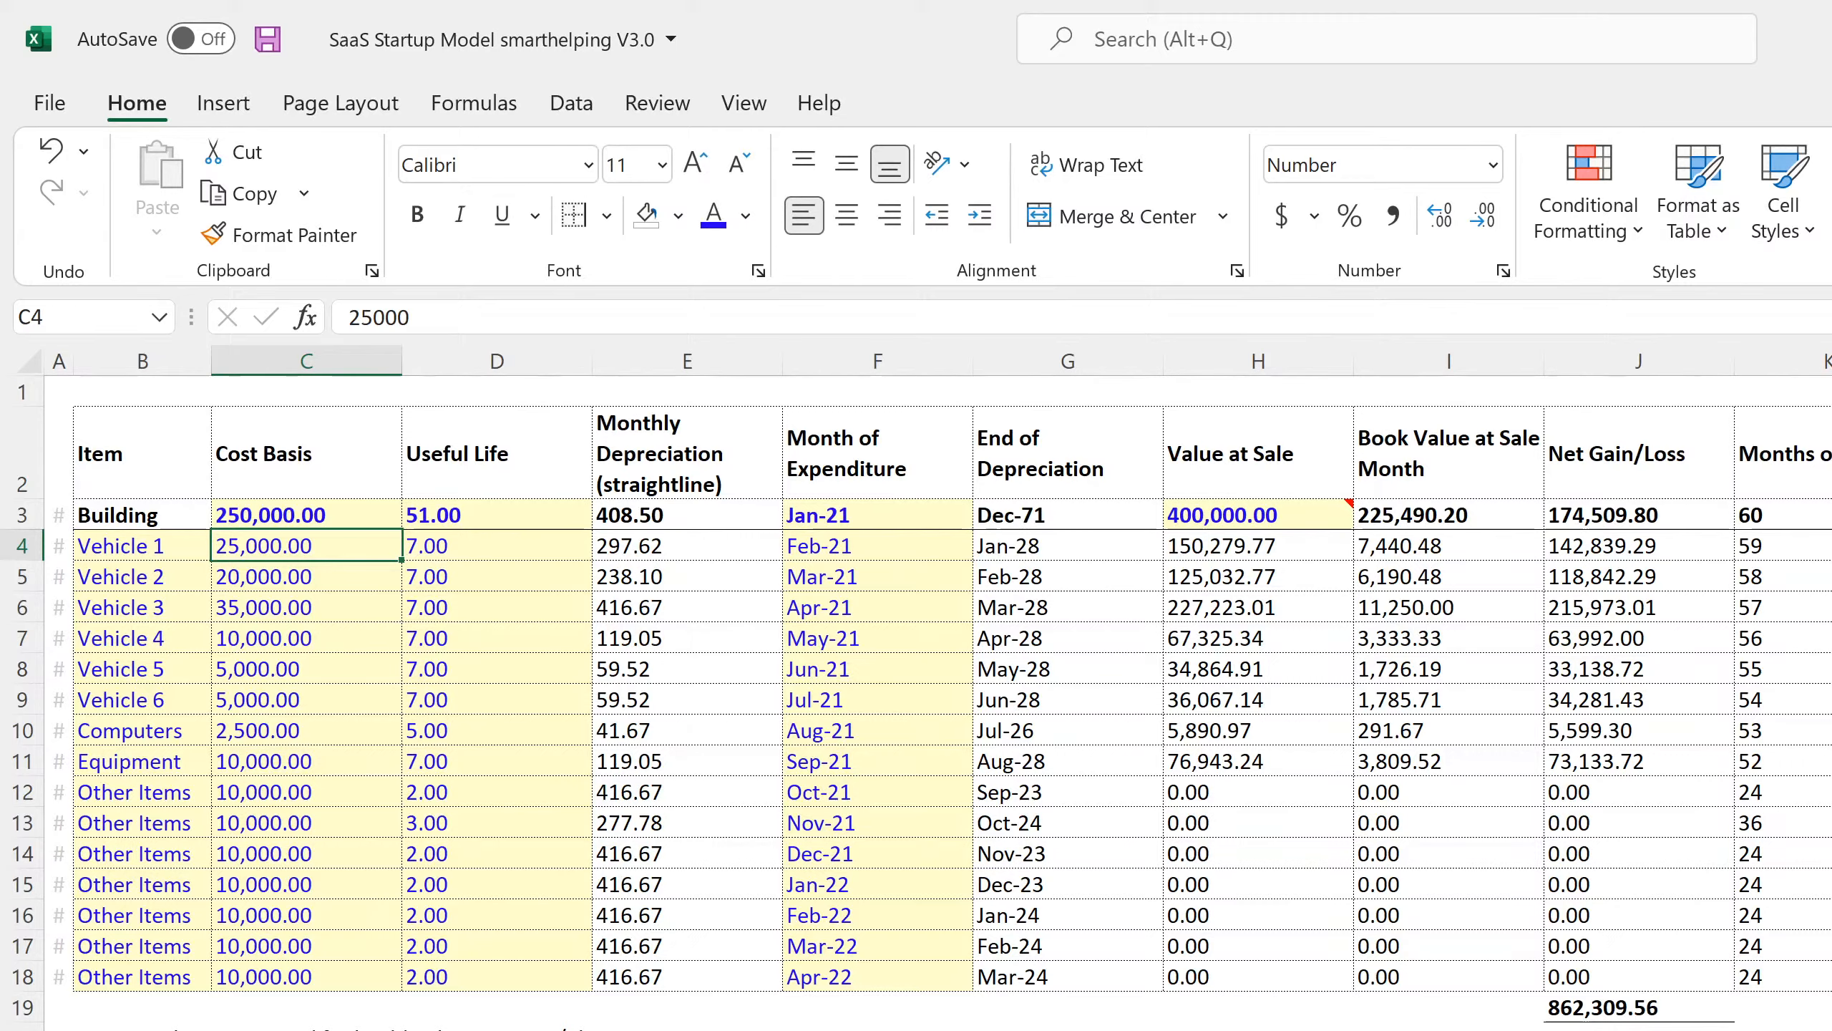
key(alt+Tab)
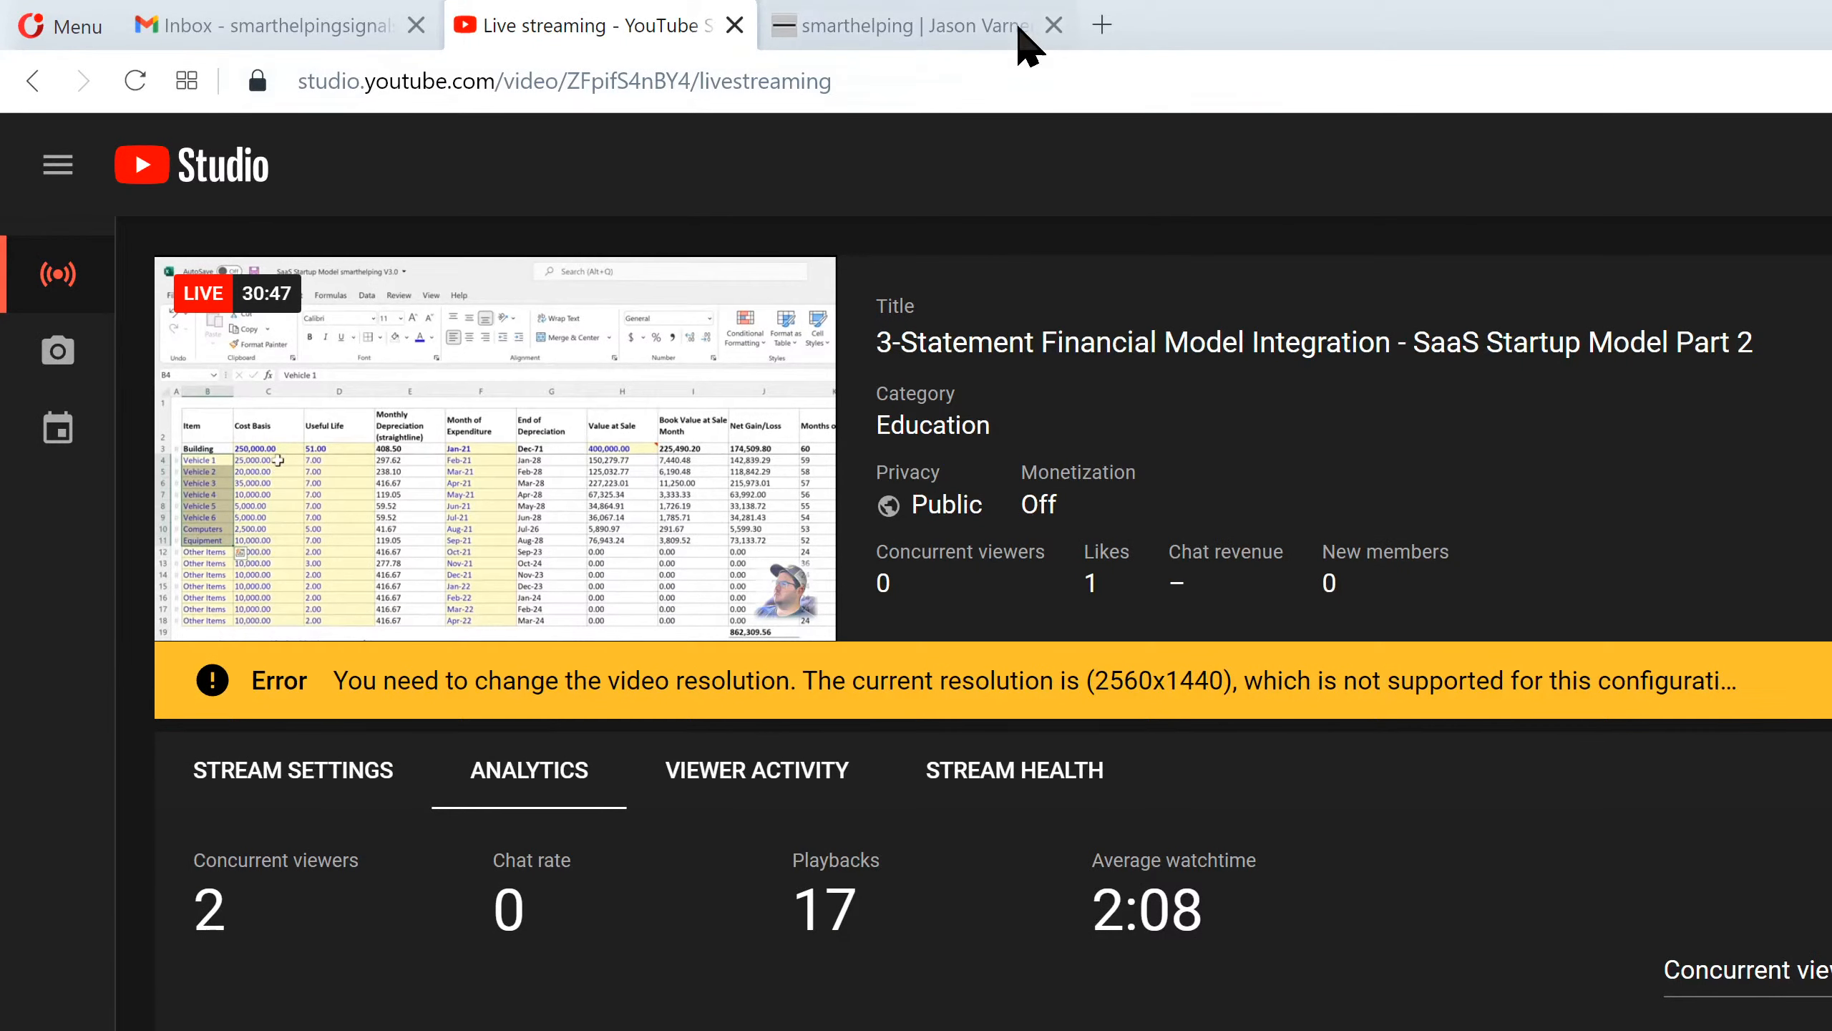
click(1118, 27)
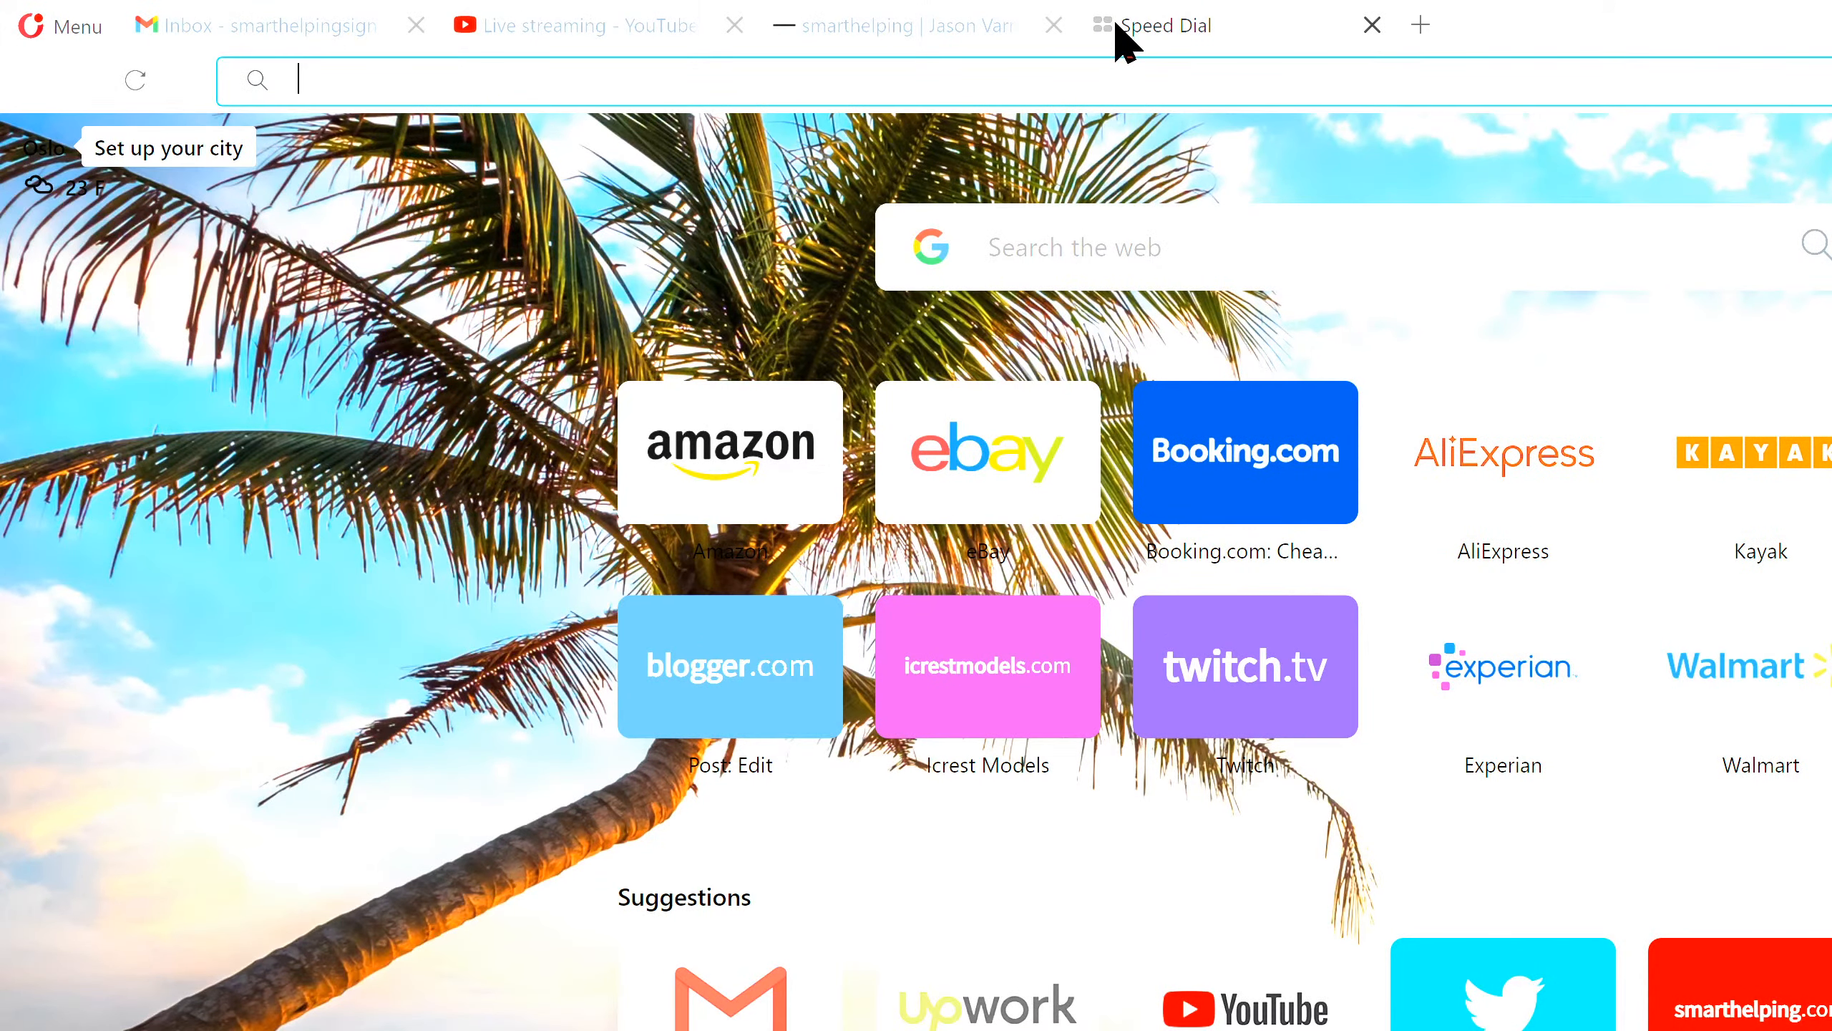
text(us)
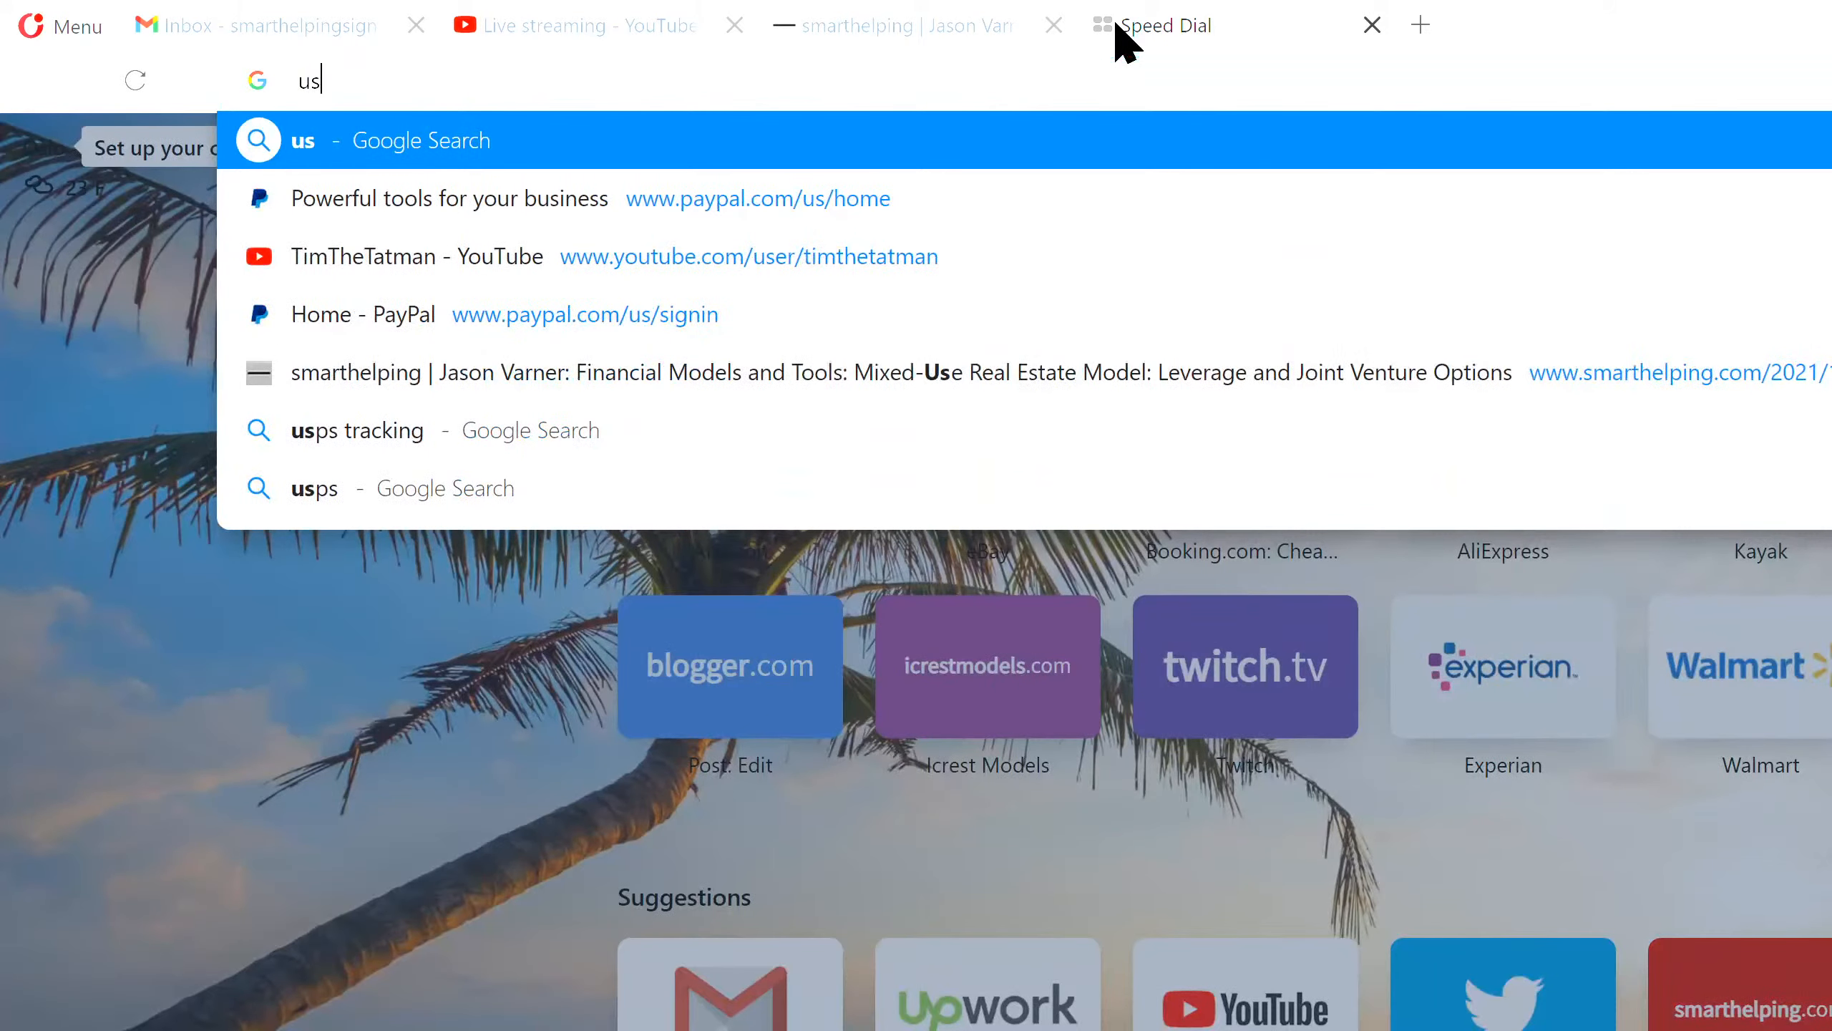
text(eful life of)
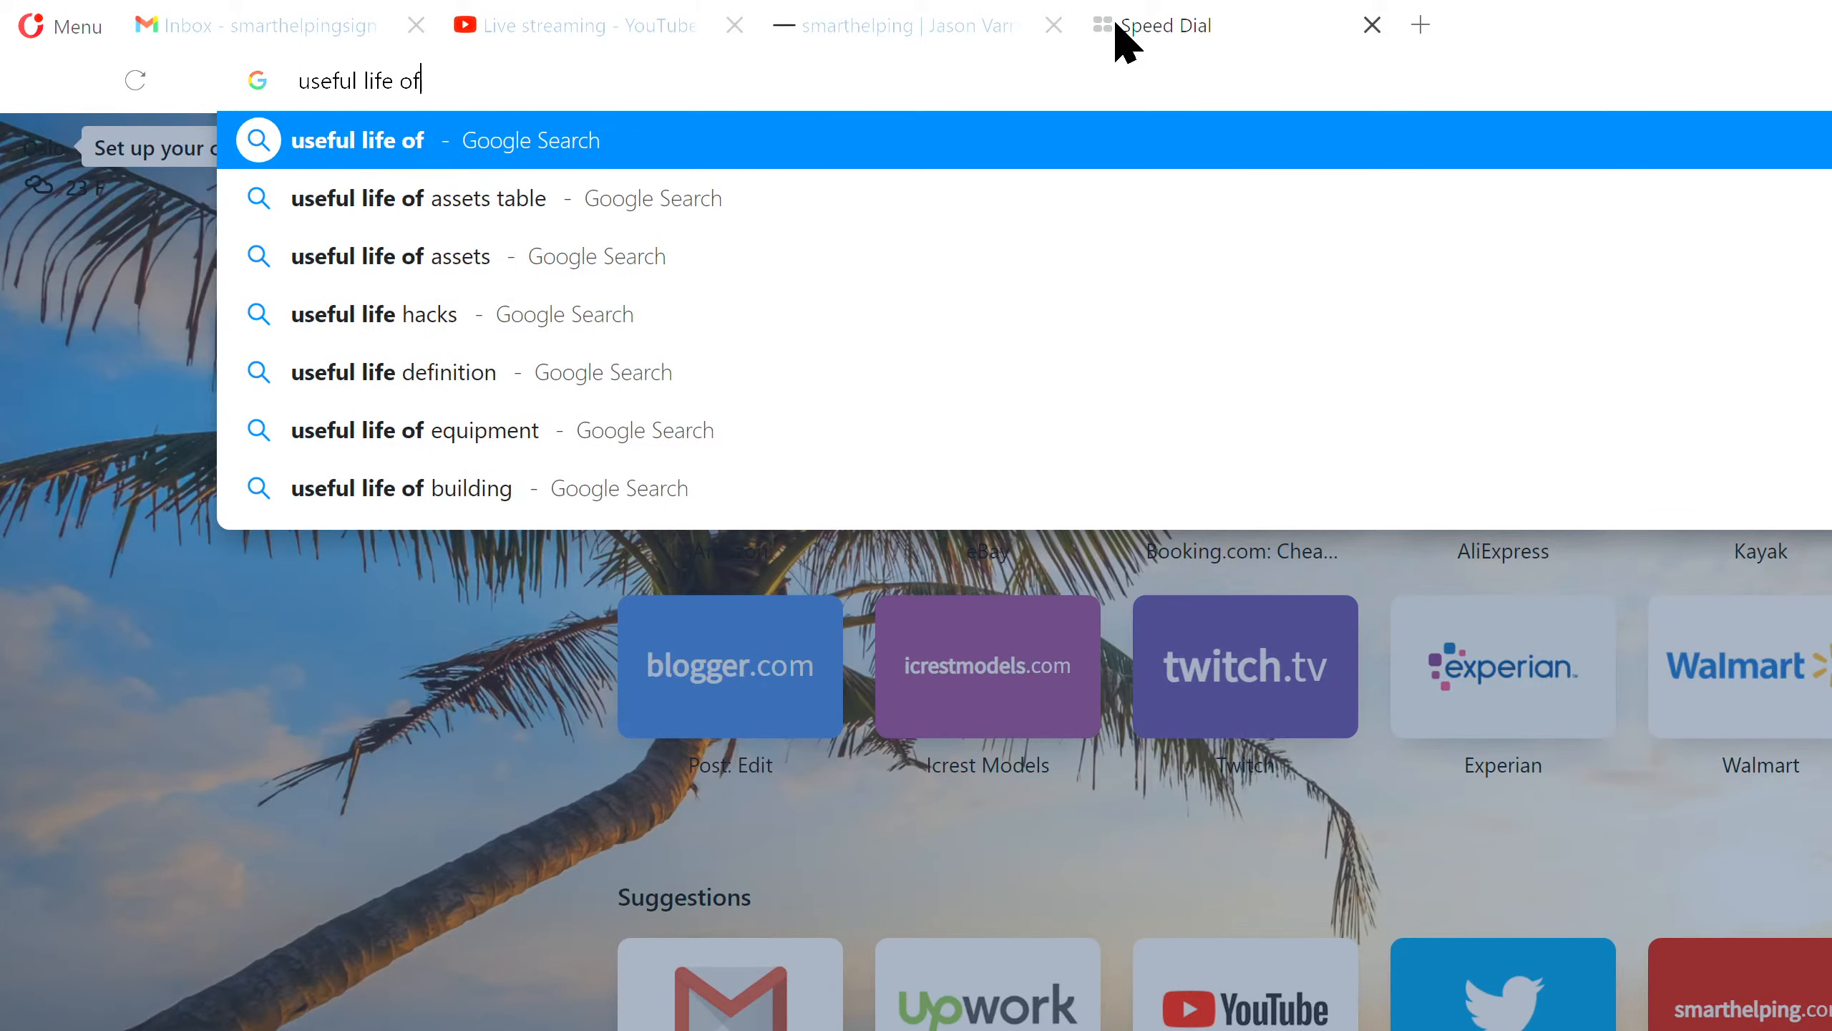
text( computer)
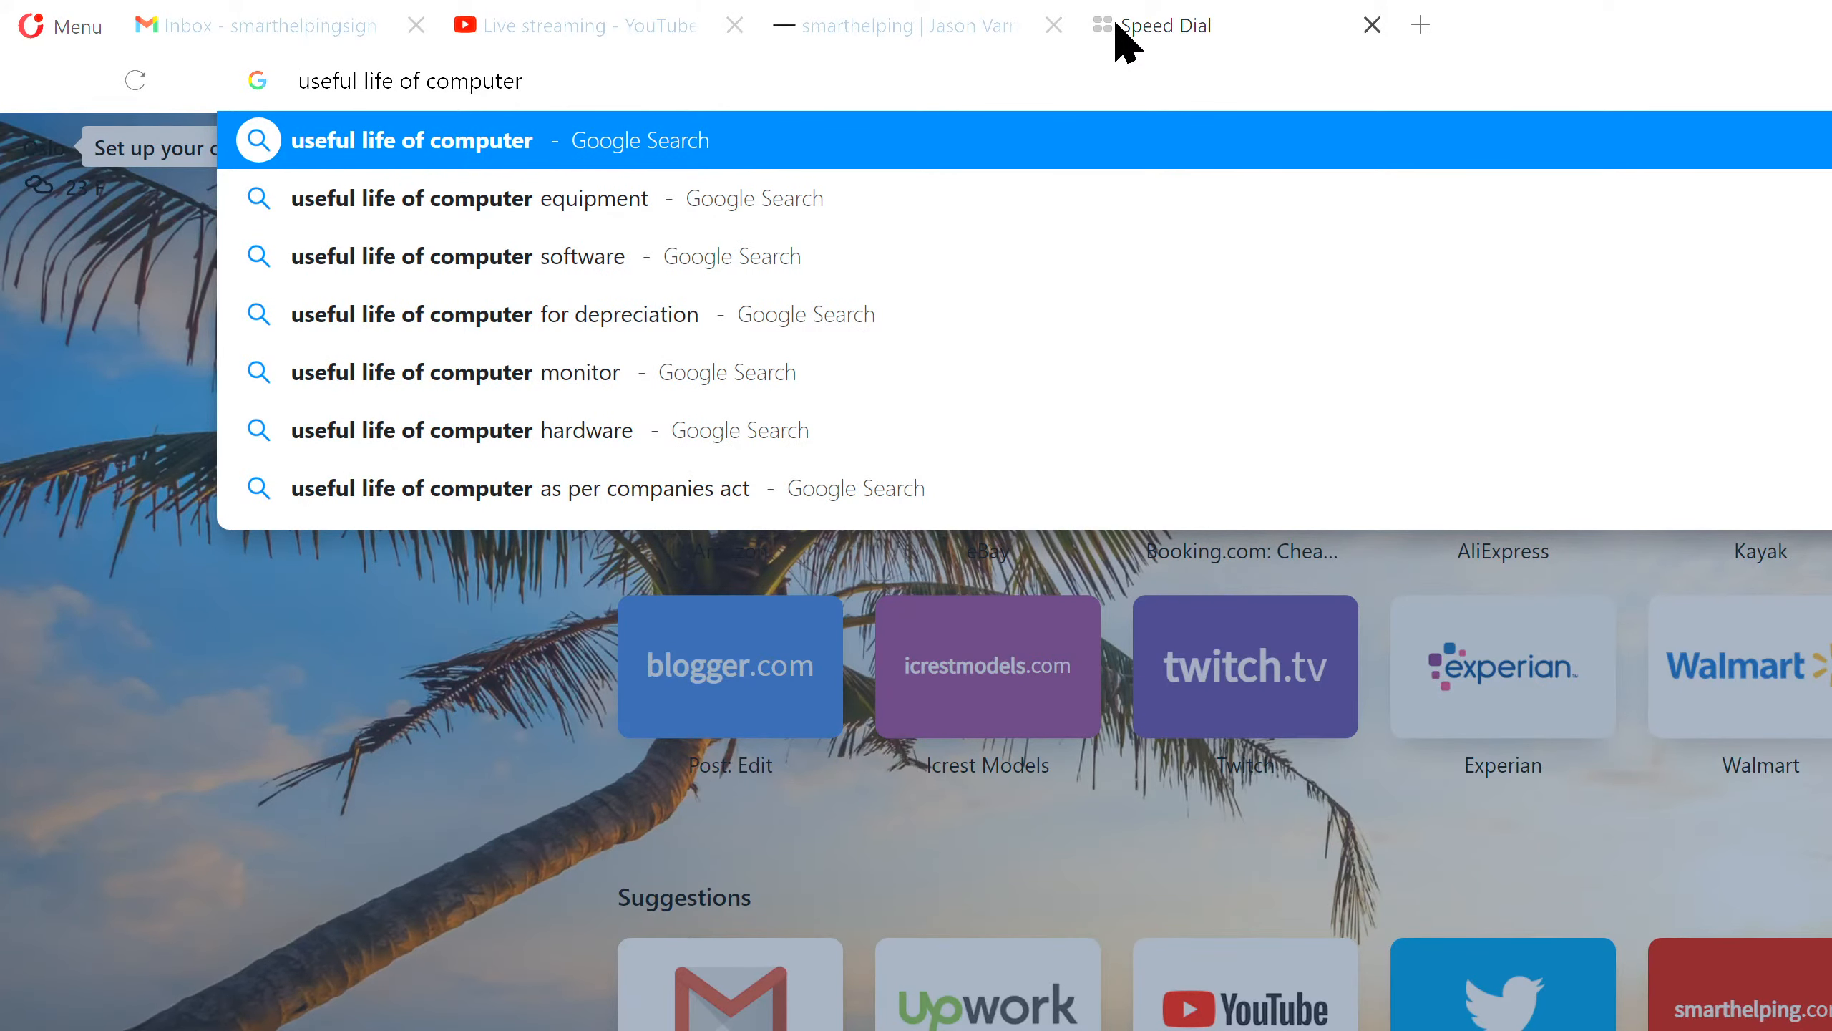
text( equipment)
key(Return)
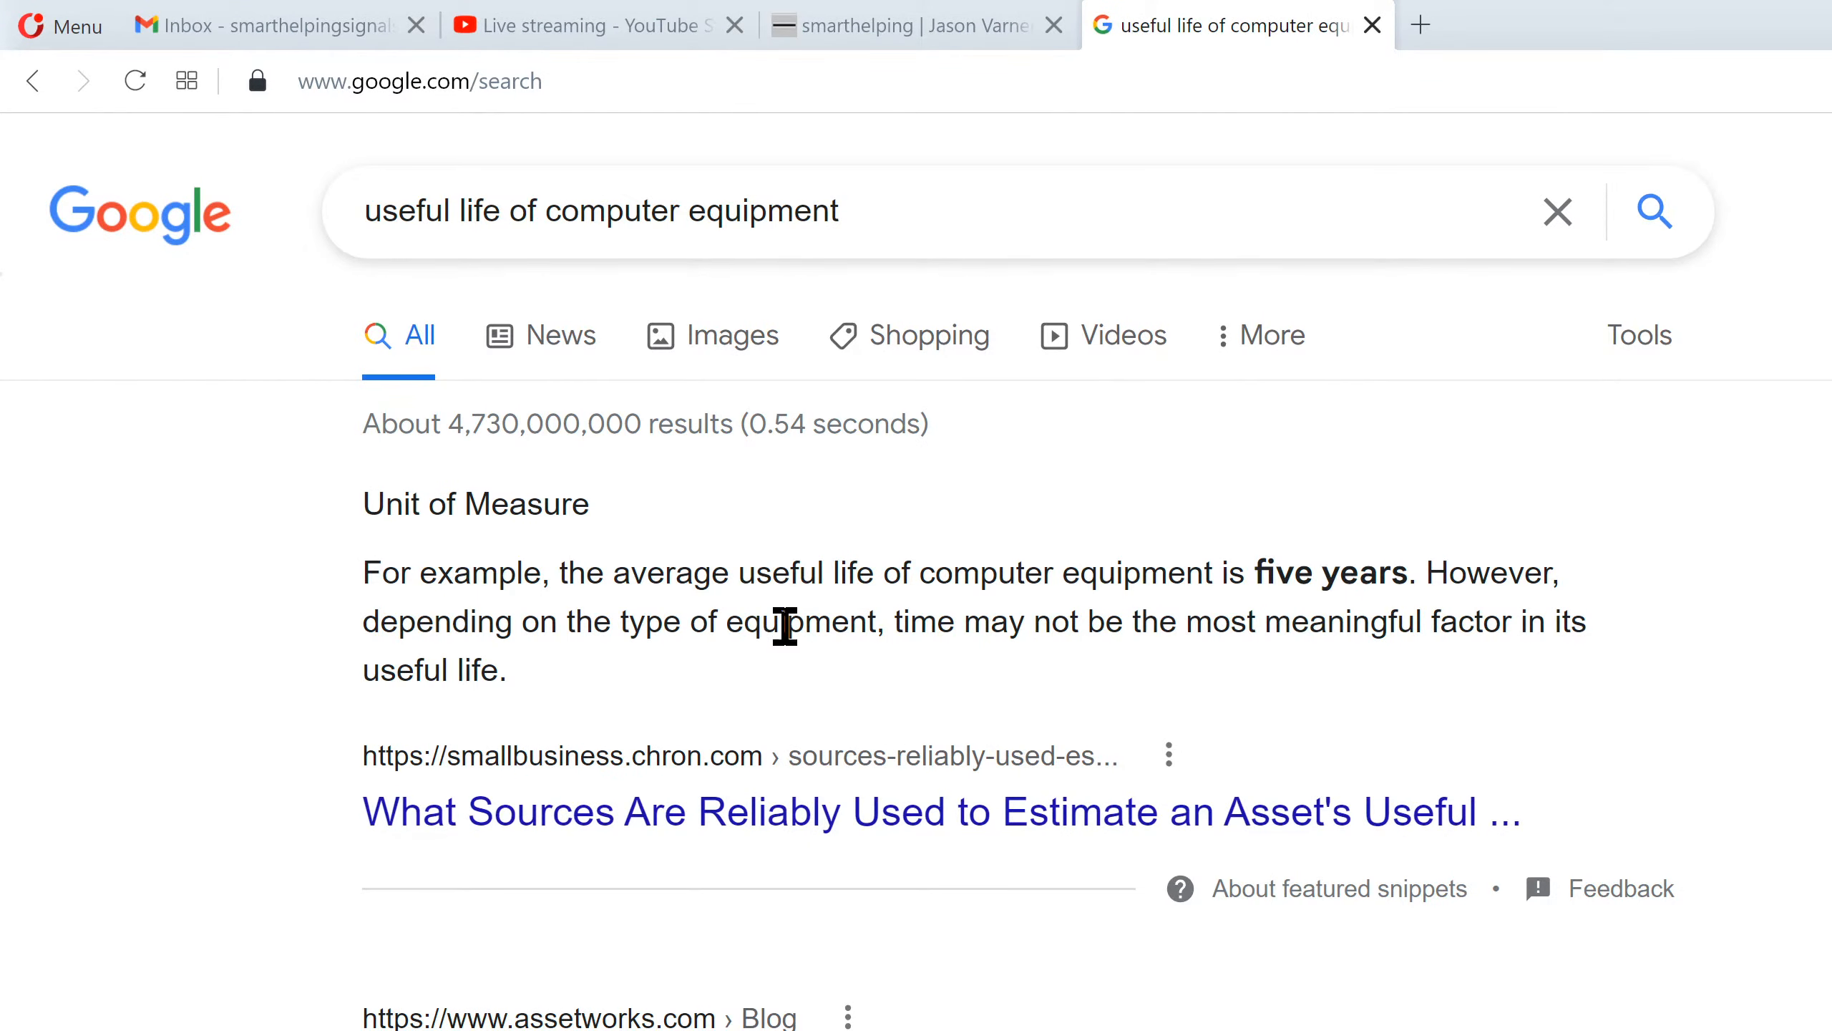
click(1372, 27)
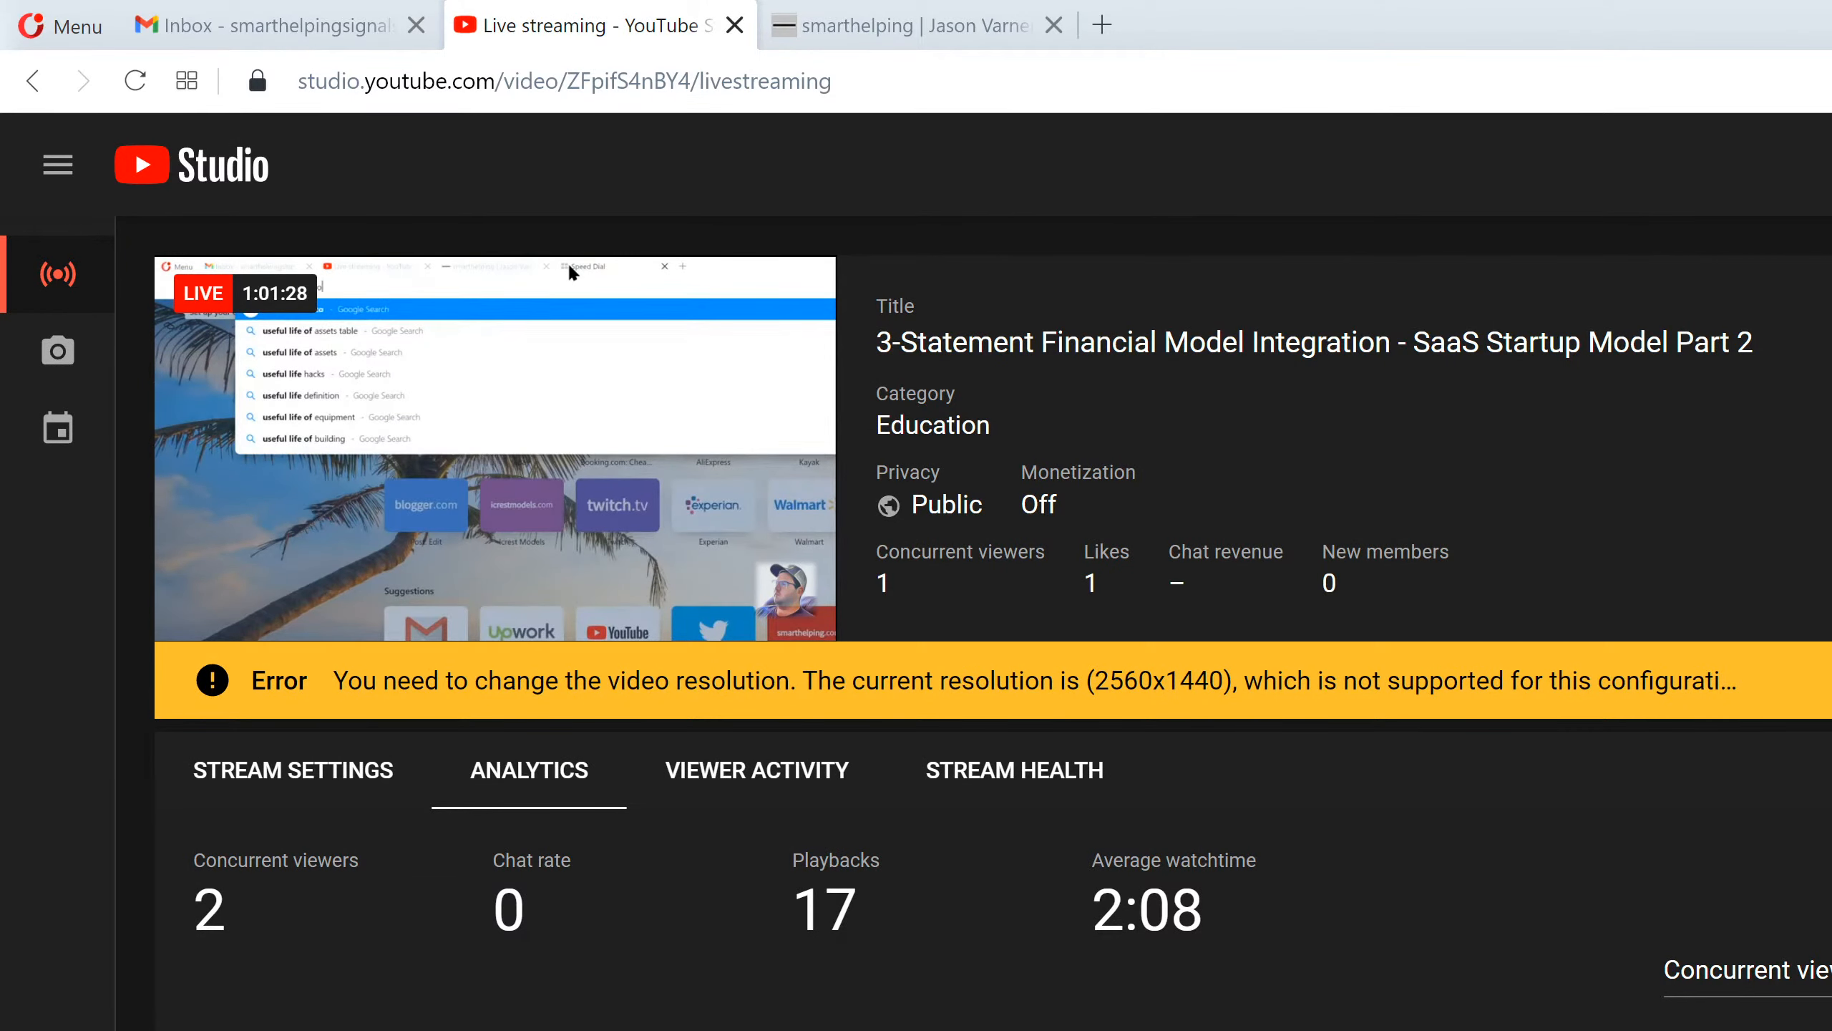
Back in Excel, enter a 5-year useful life for Vehicles 1 and 2.
key(alt+Tab)
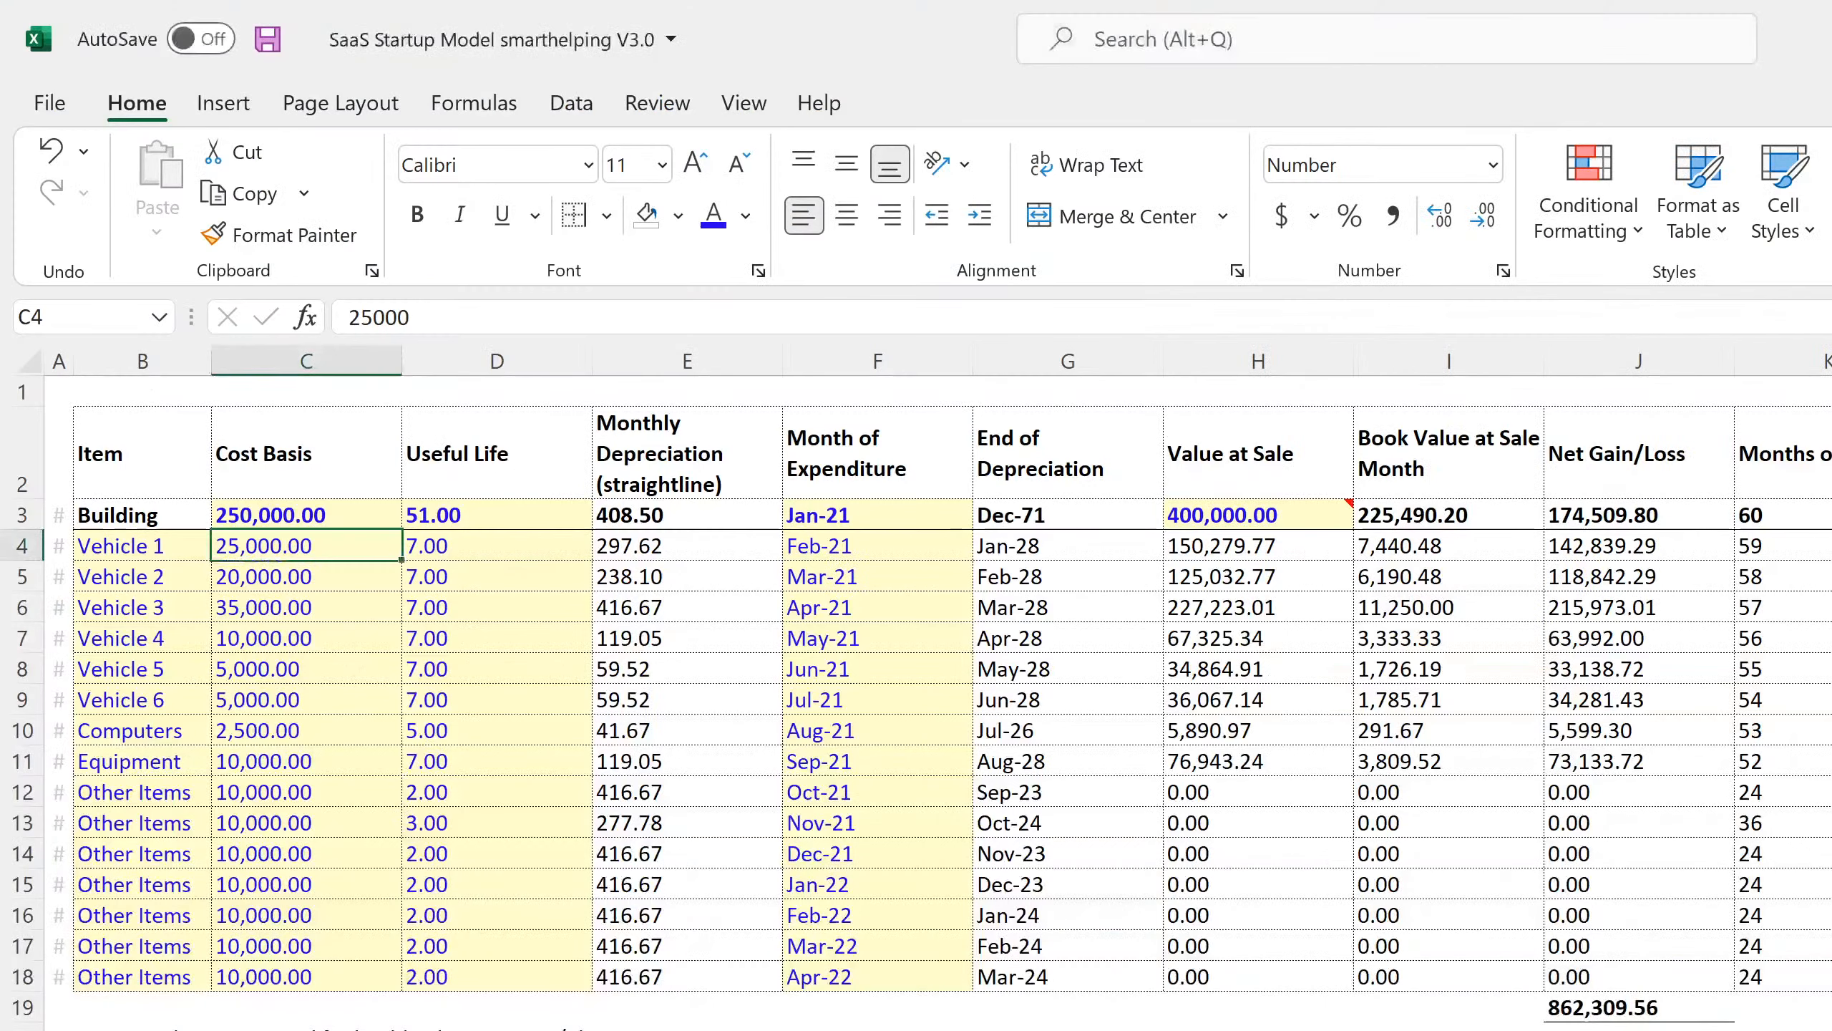
click(459, 543)
text(50)
key(Return)
text(5)
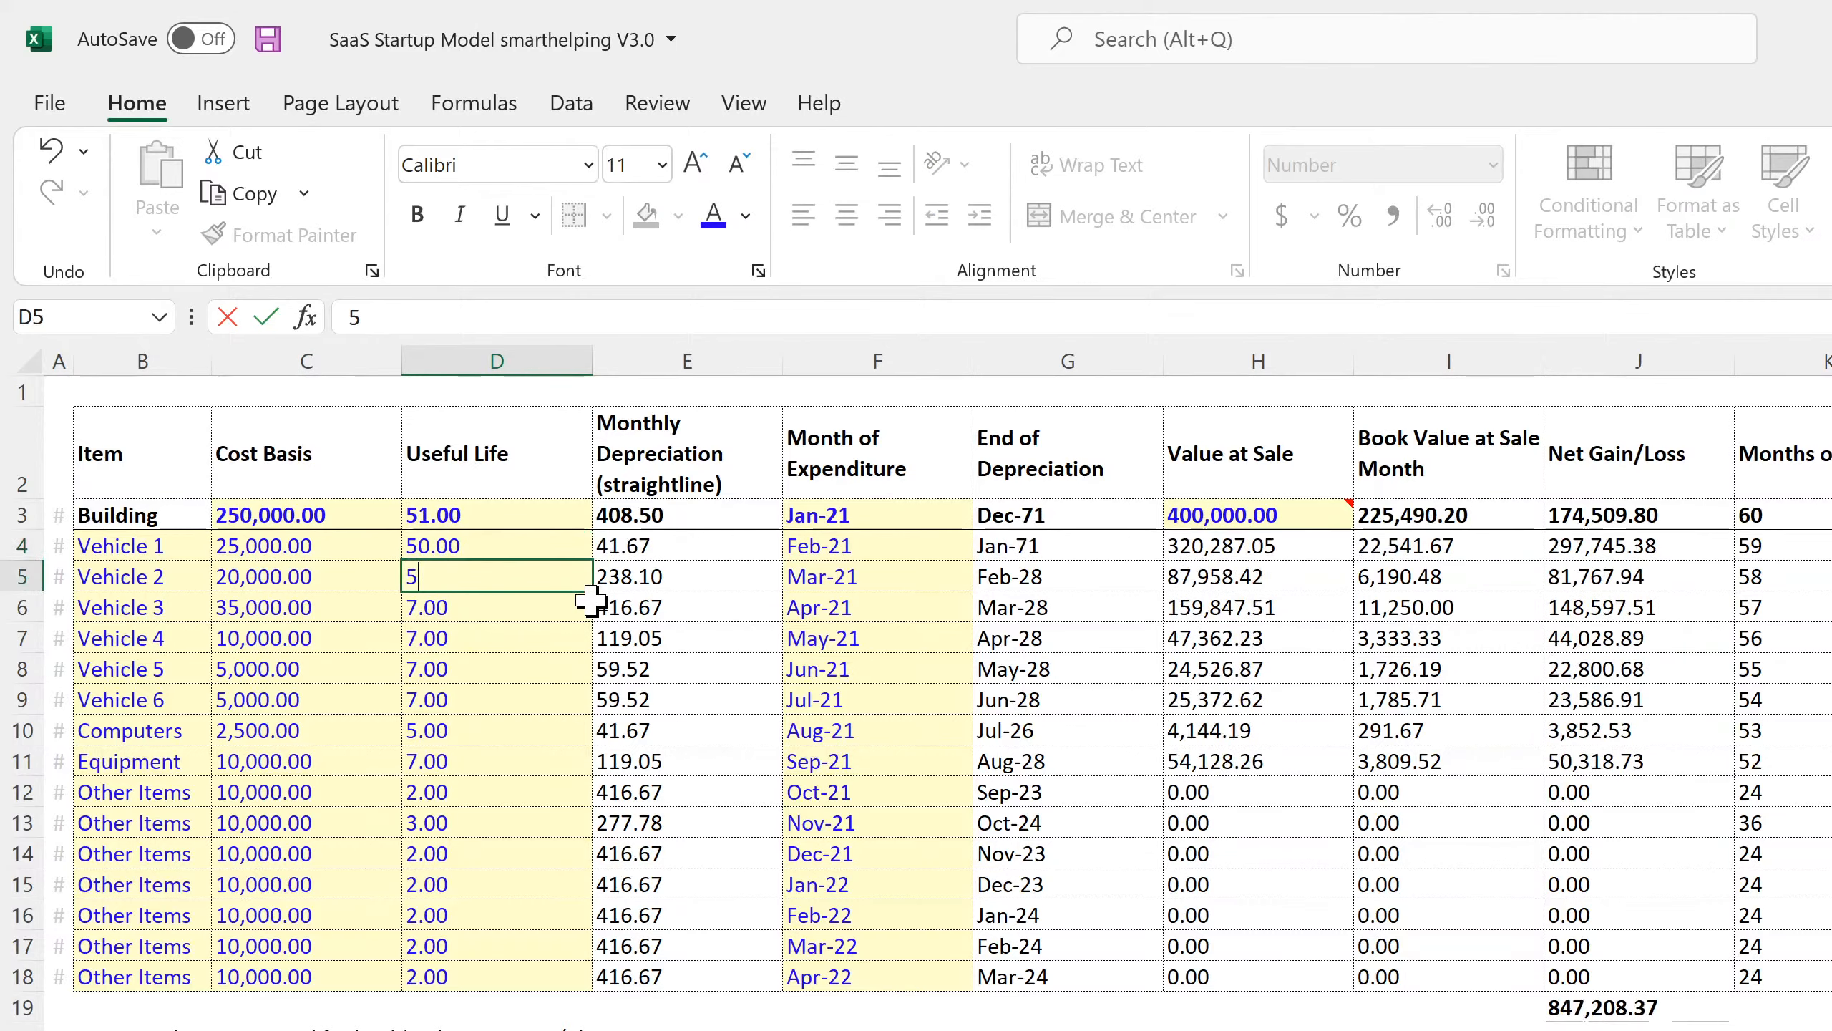
key(Return)
key(Up)
key(Up)
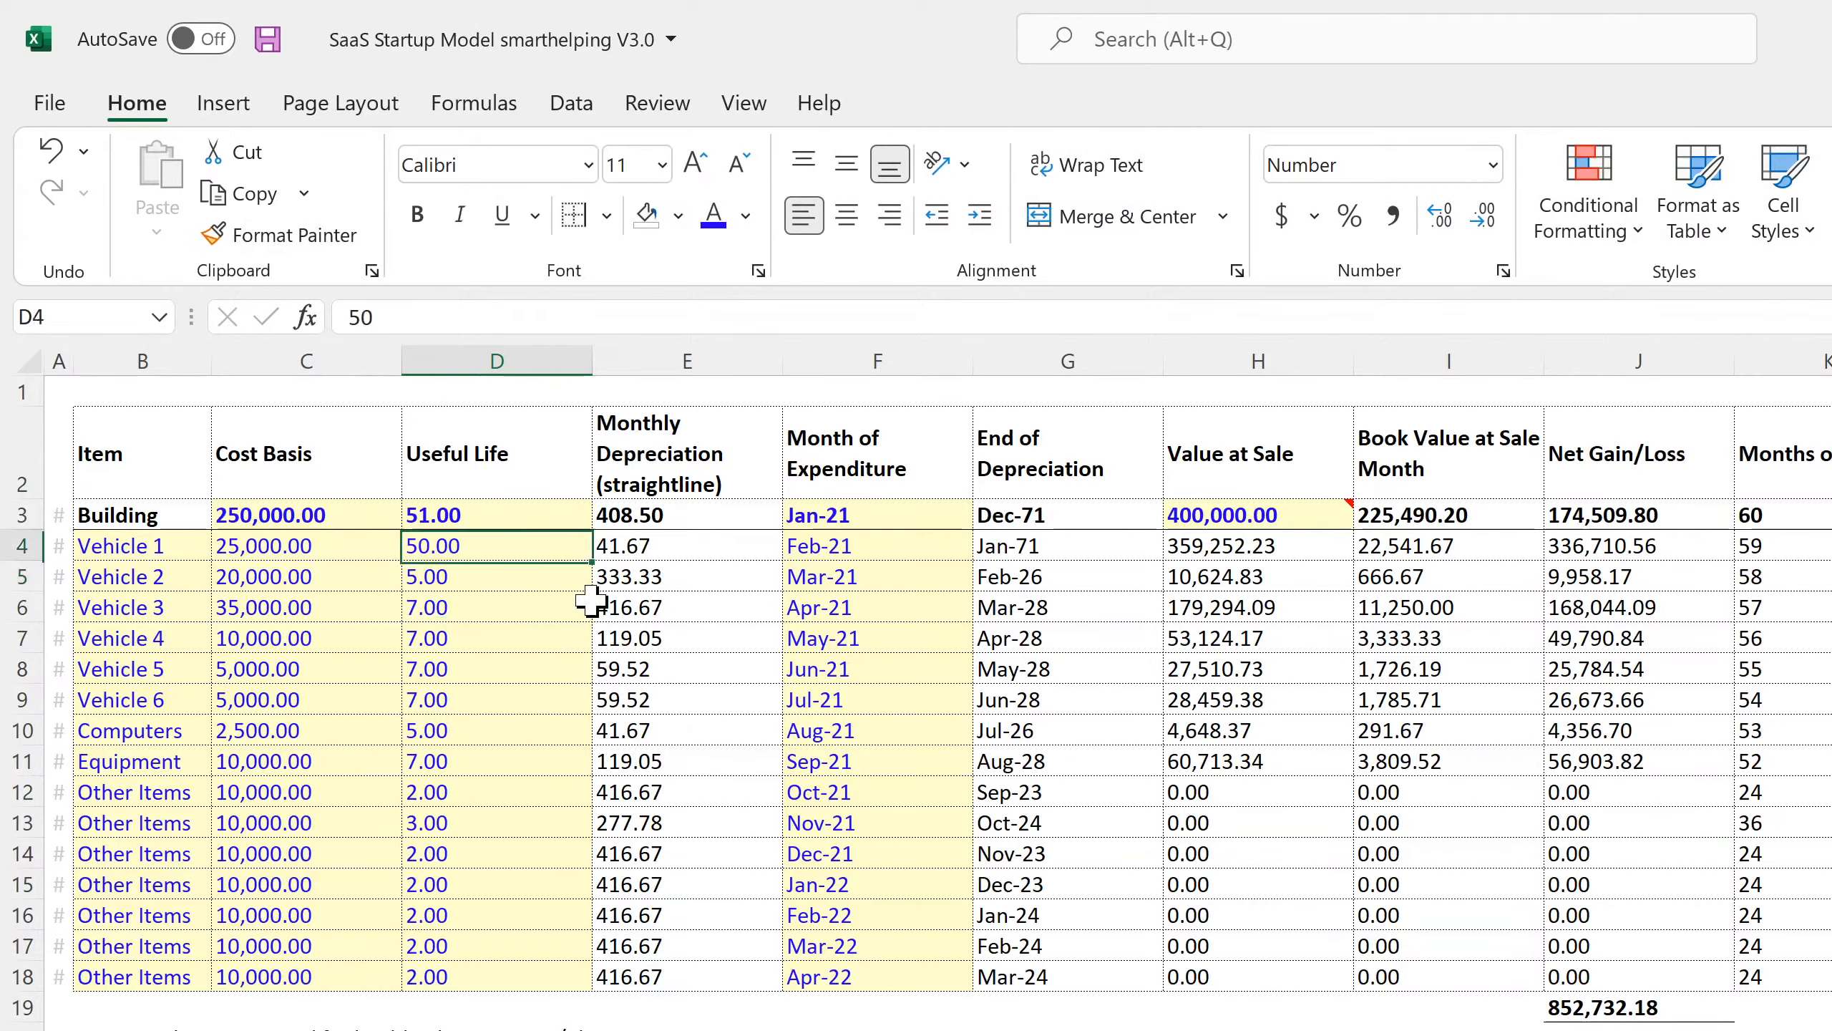
text(5)
key(Return)
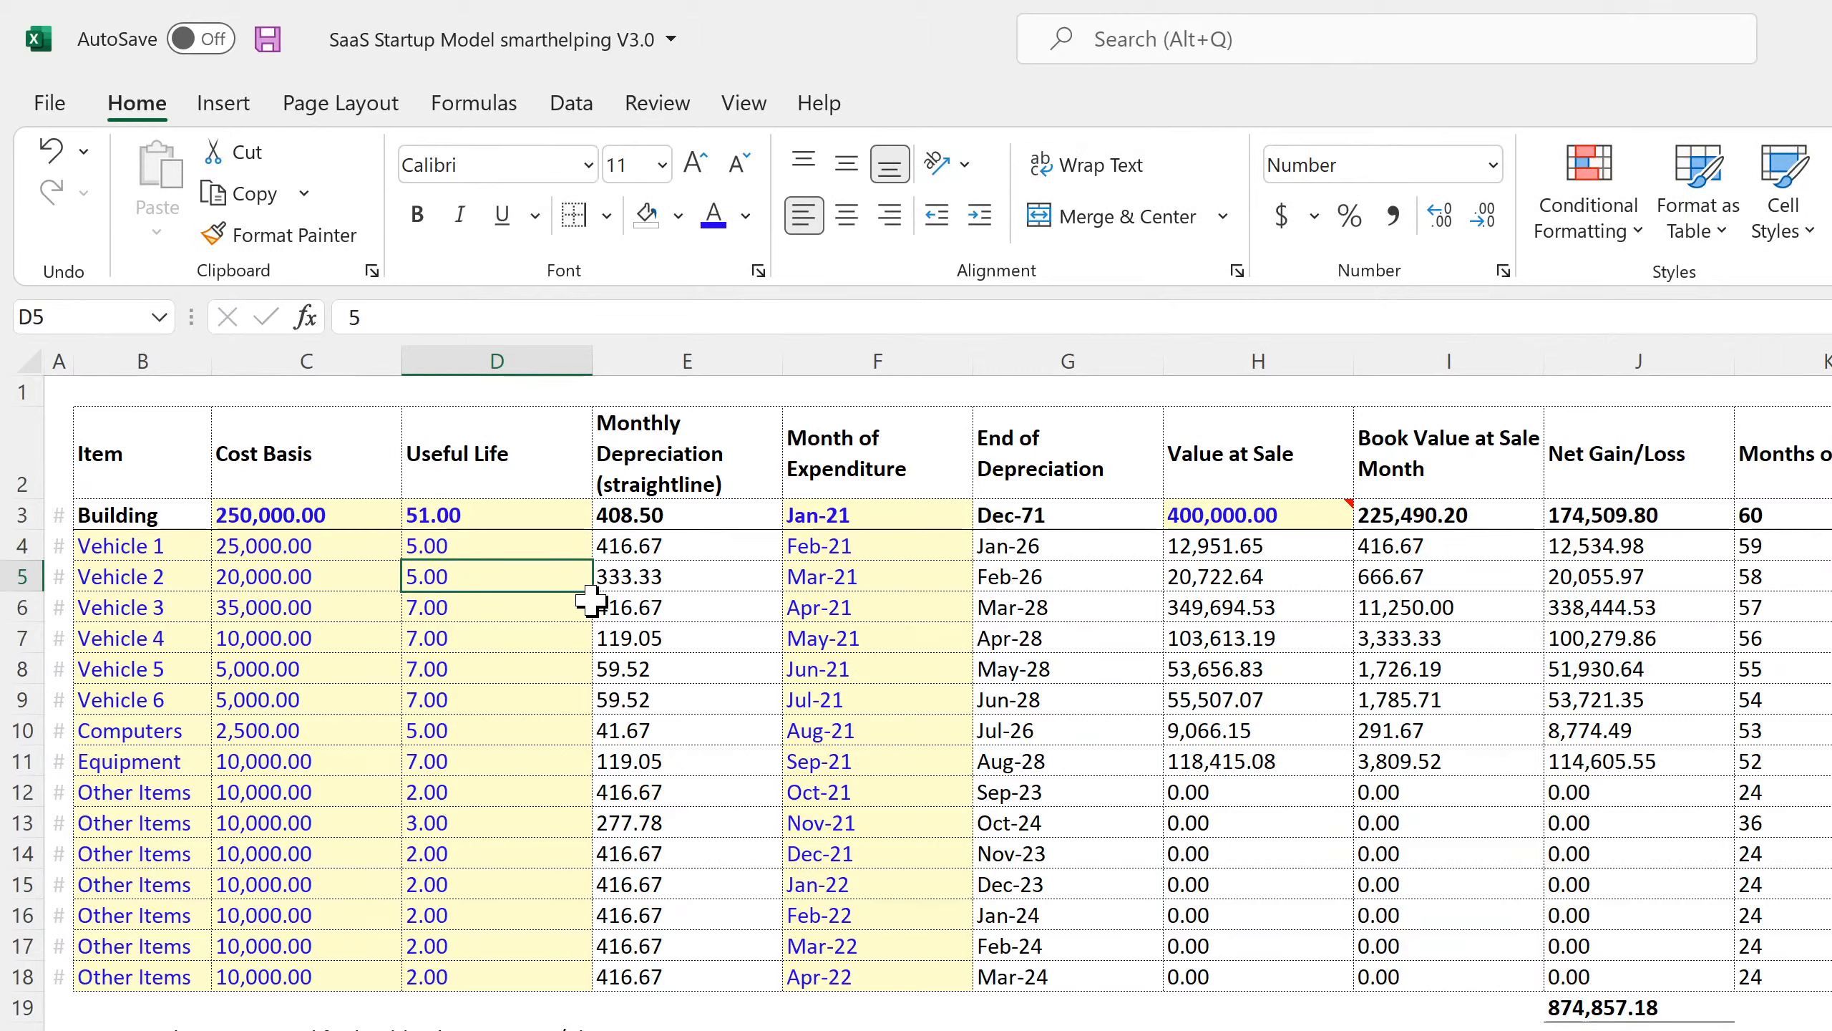
Enter 5 years for the remaining assets and fill it down through row 18 with Ctrl+D.
key(Return)
text(5)
key(Return)
text(5 5 5 5)
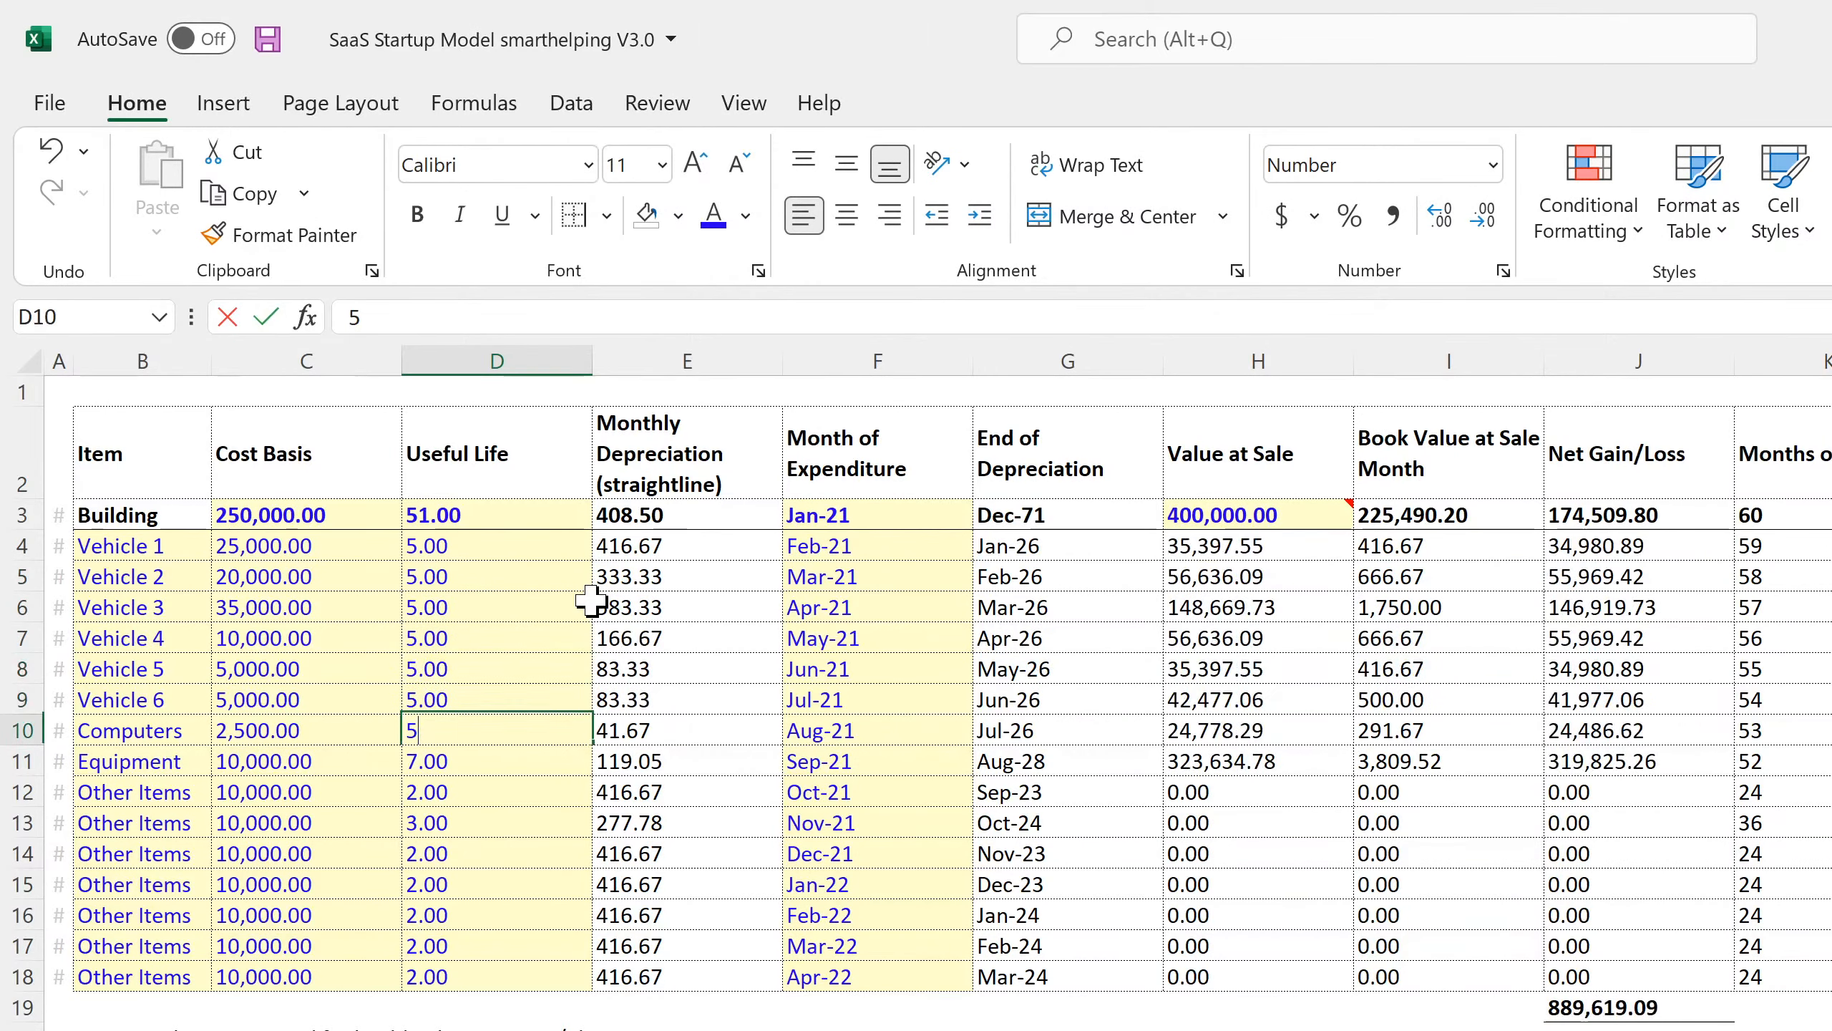
key(Return)
text(5)
click(574, 633)
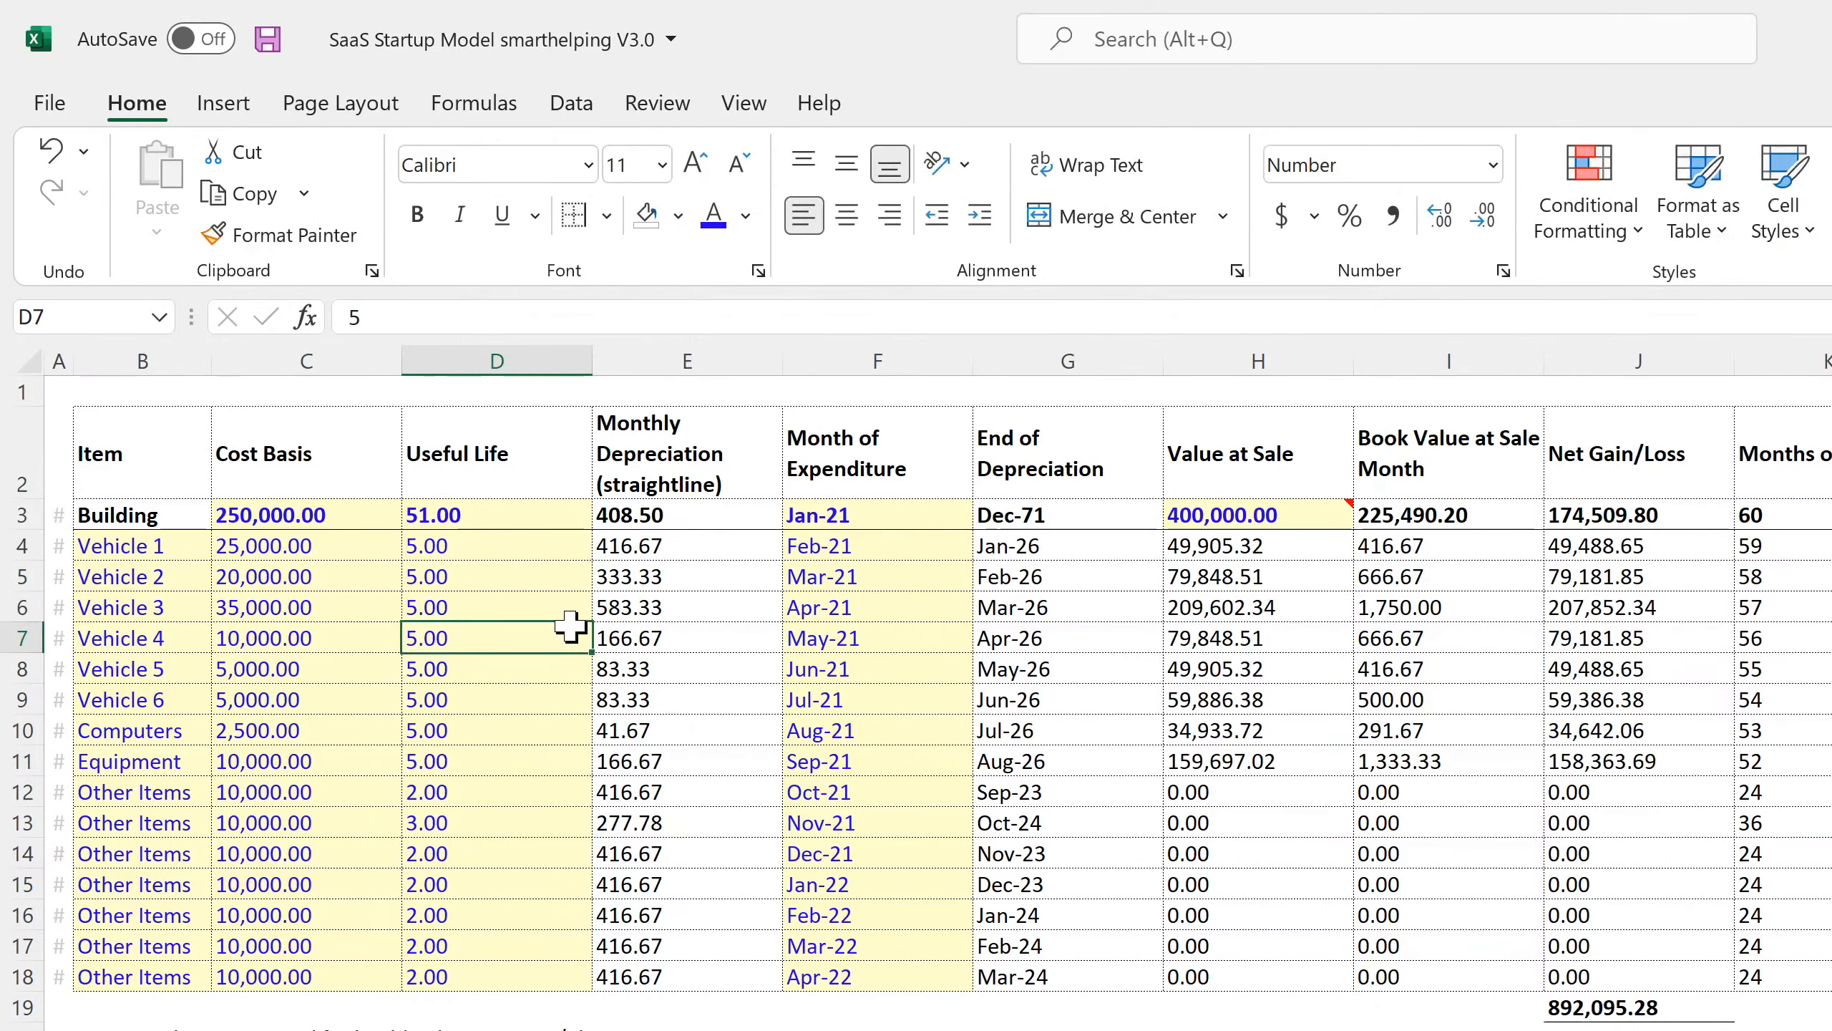
drag(570, 642, 553, 987)
key(ctrl+d)
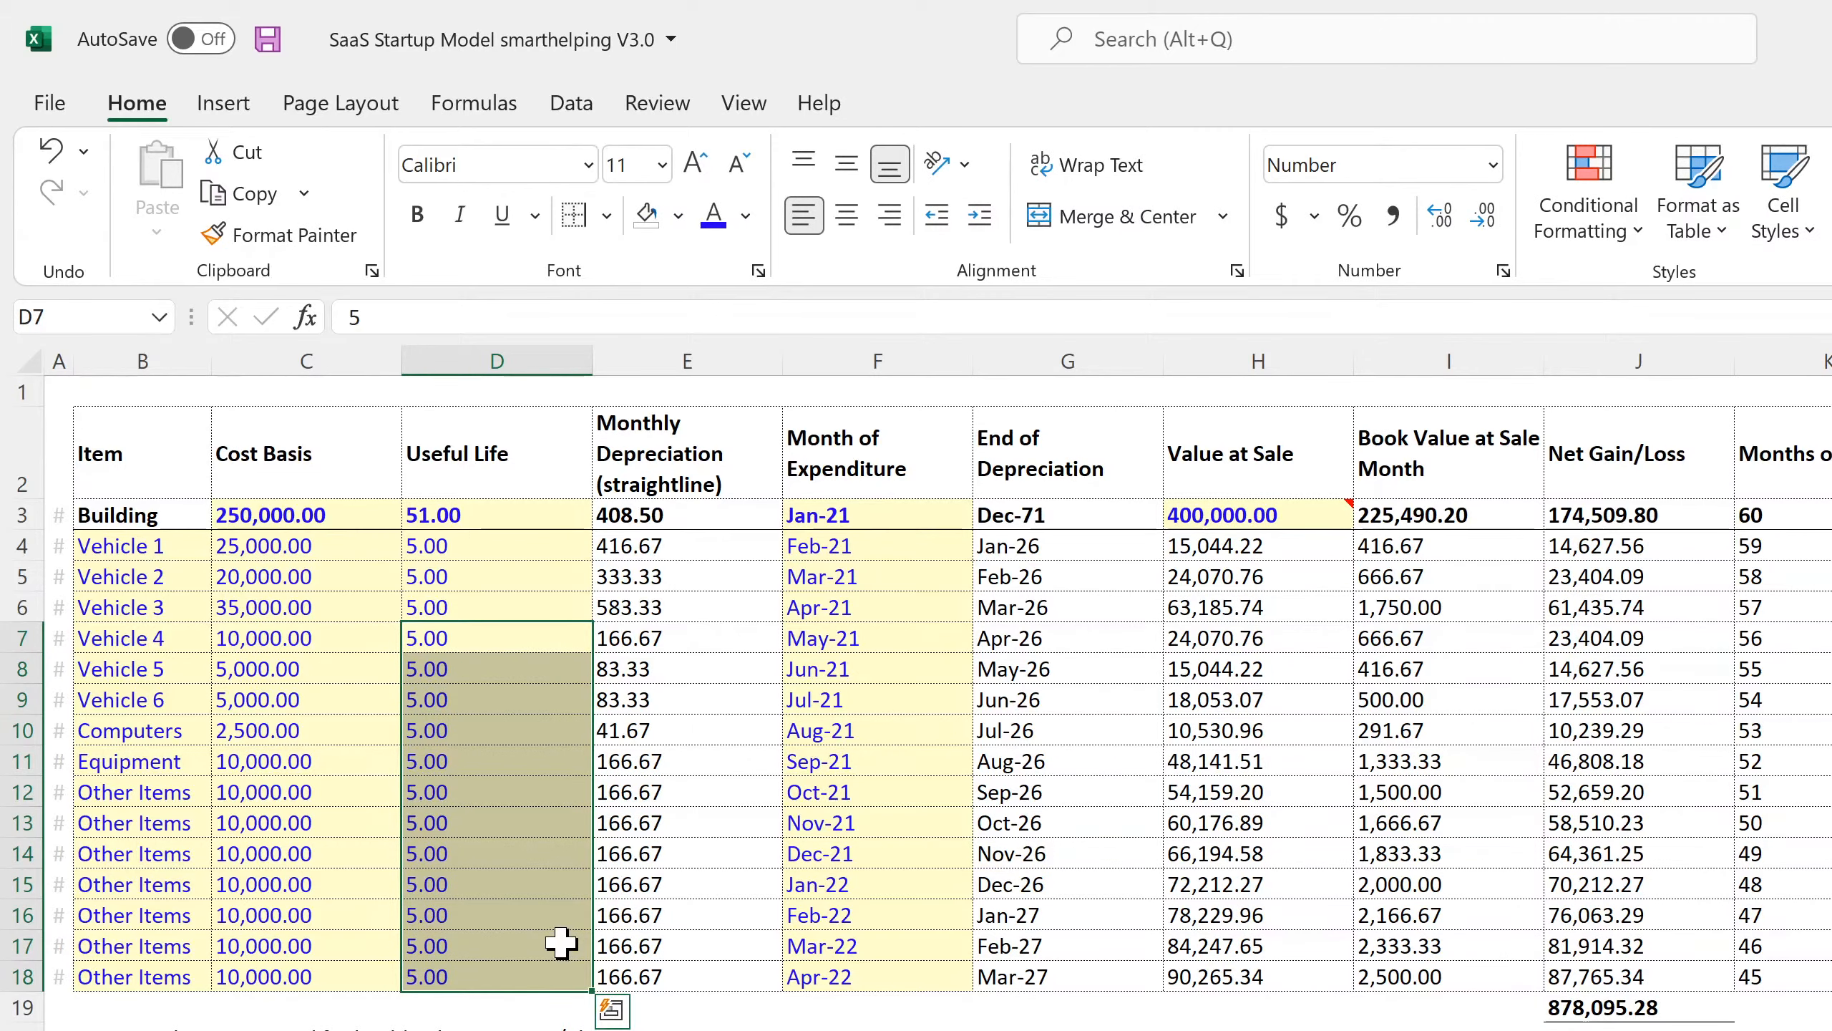
Set Vehicle 1's month of expenditure to Jan-21 and check row 4's outputs.
click(876, 546)
click(985, 546)
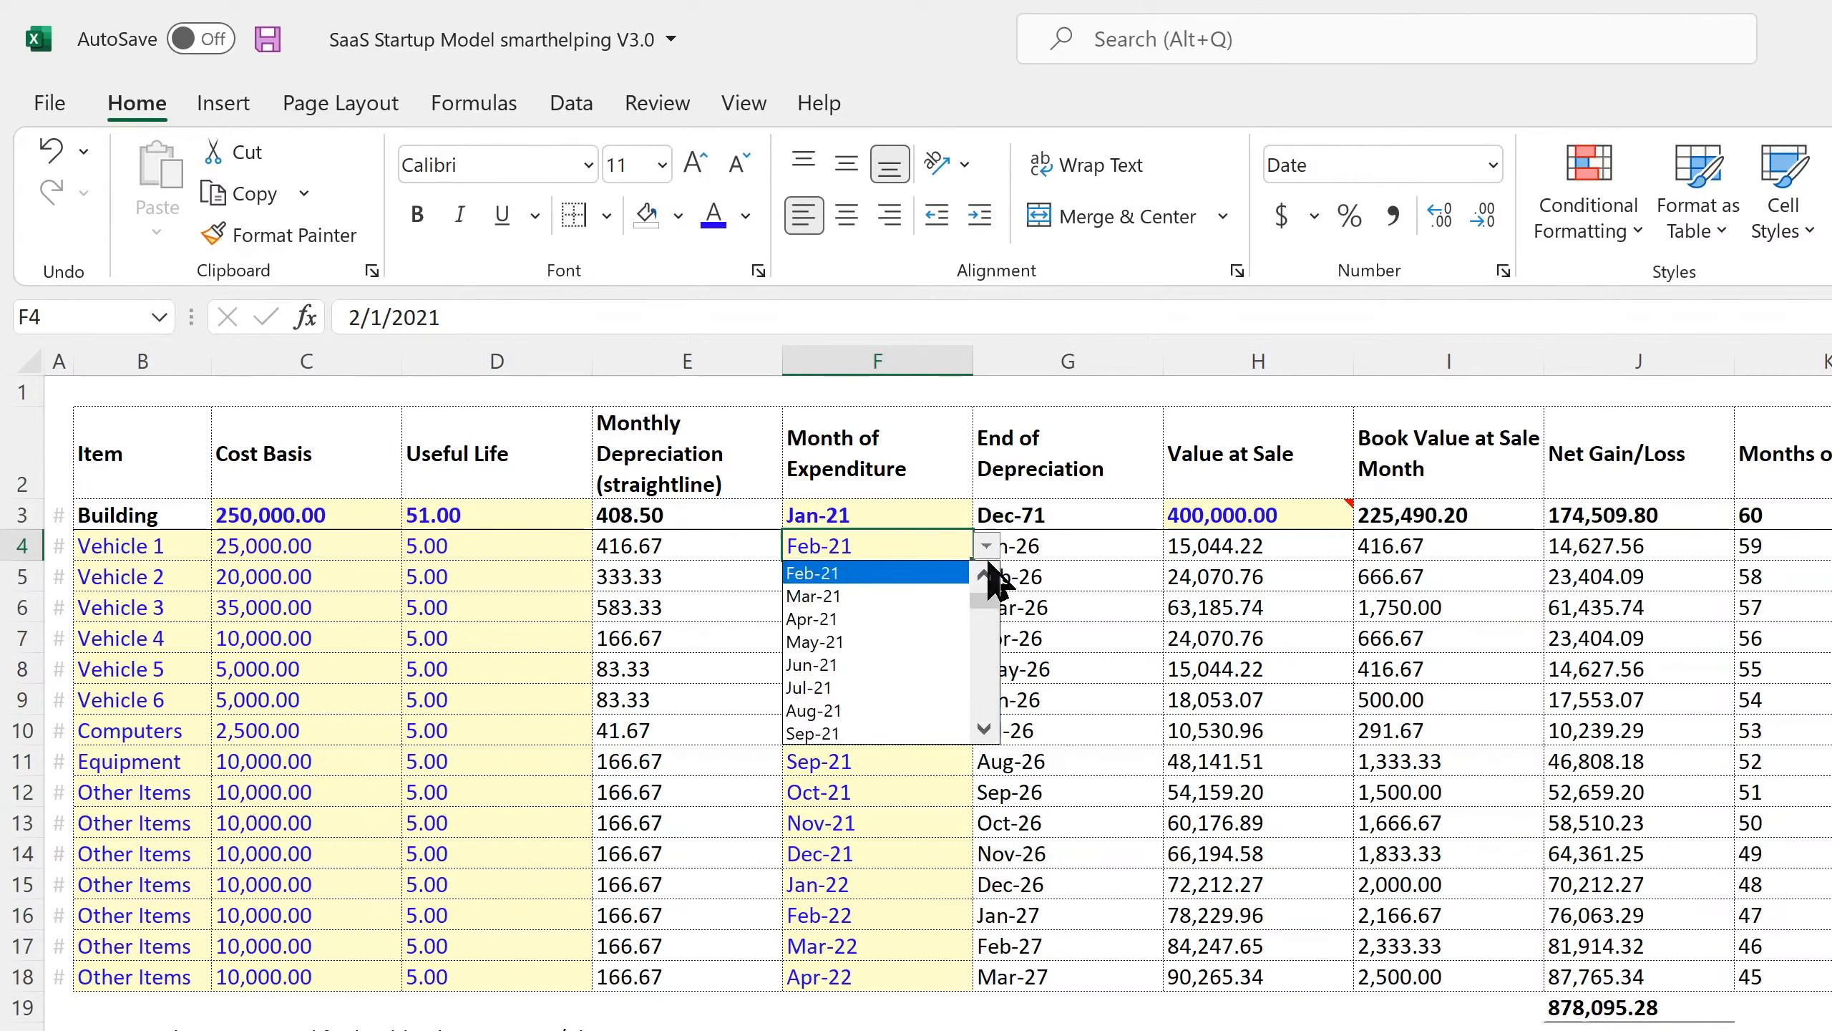
click(916, 572)
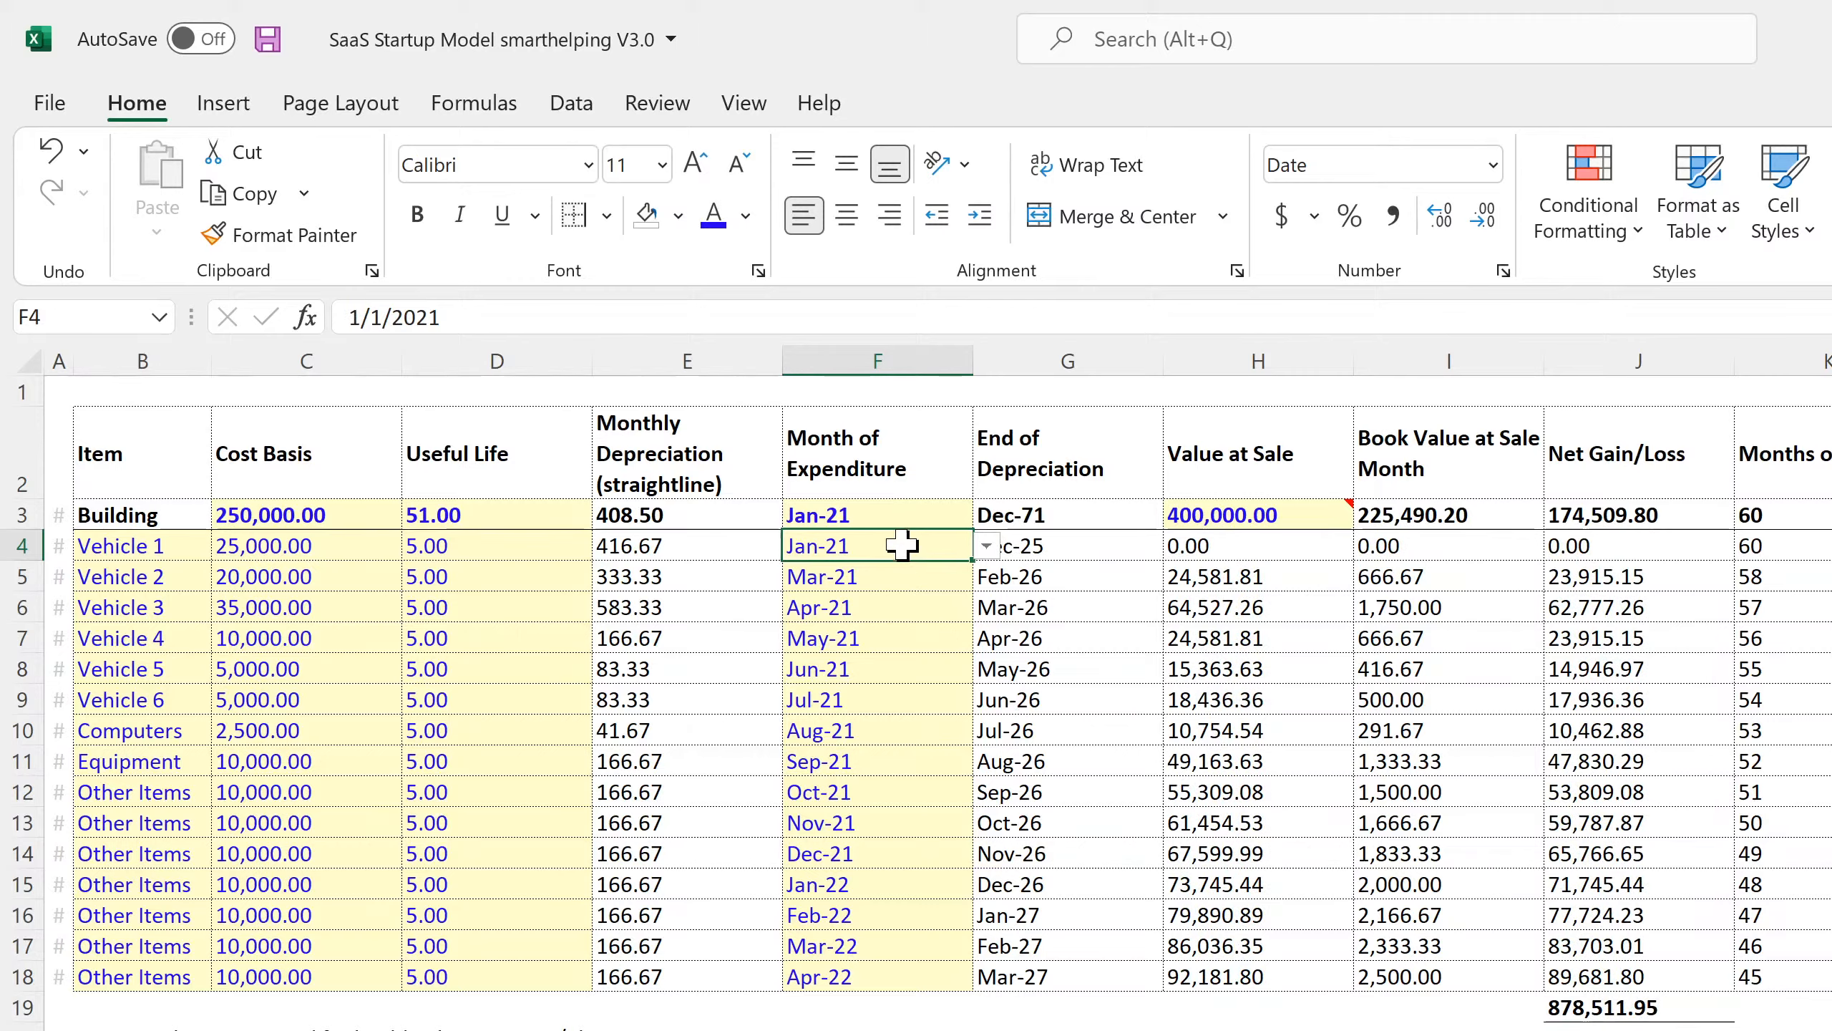
key(Right)
key(Right)
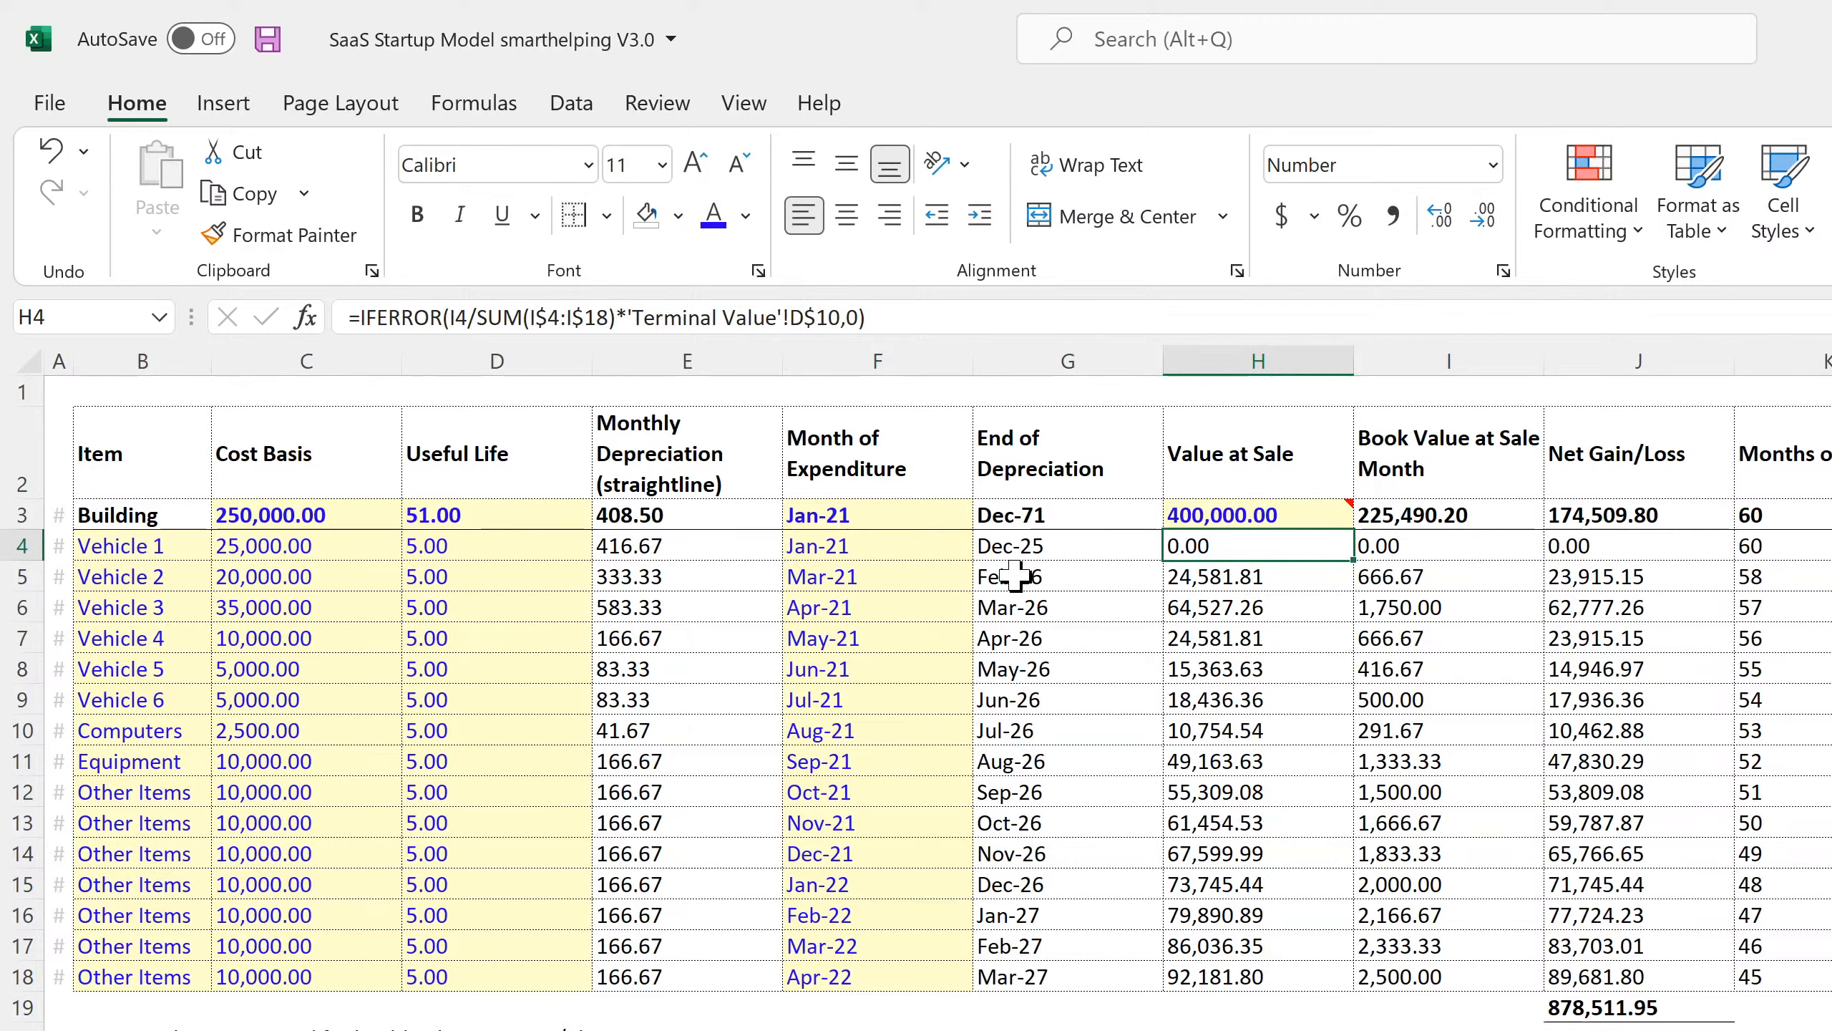
key(Right)
key(Left)
key(Left)
key(Left)
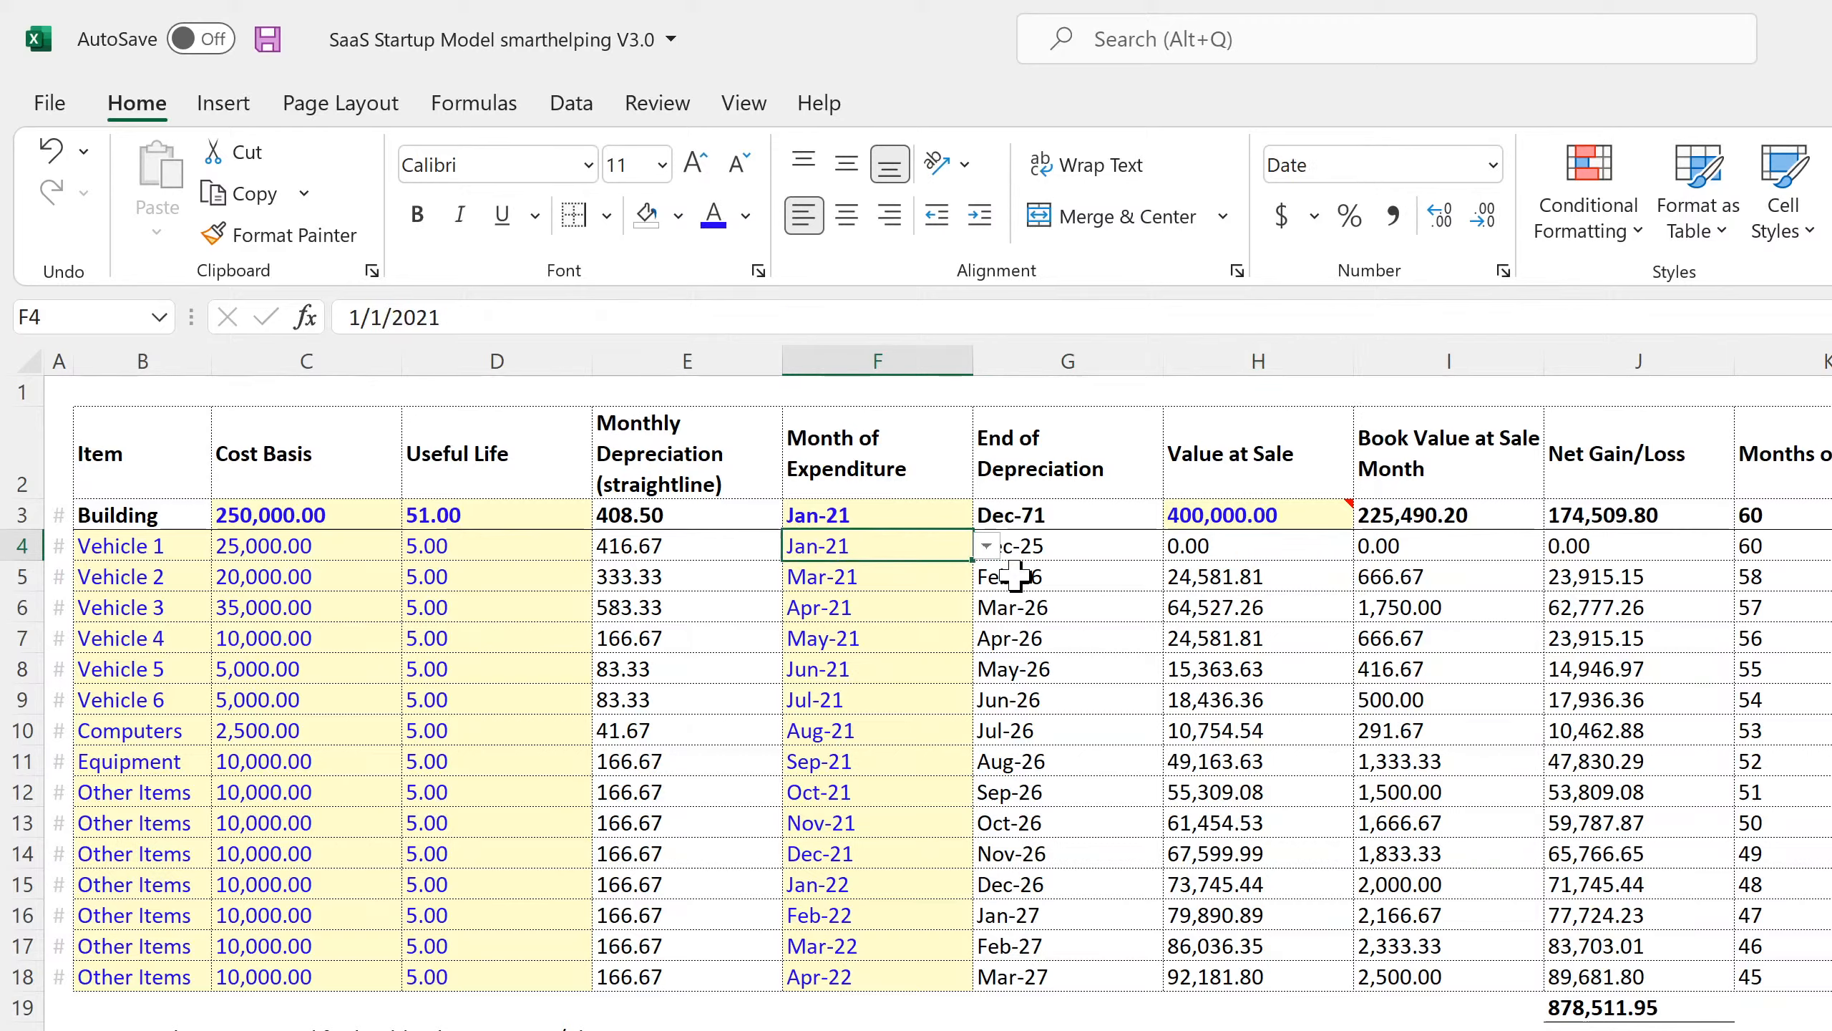
key(Down)
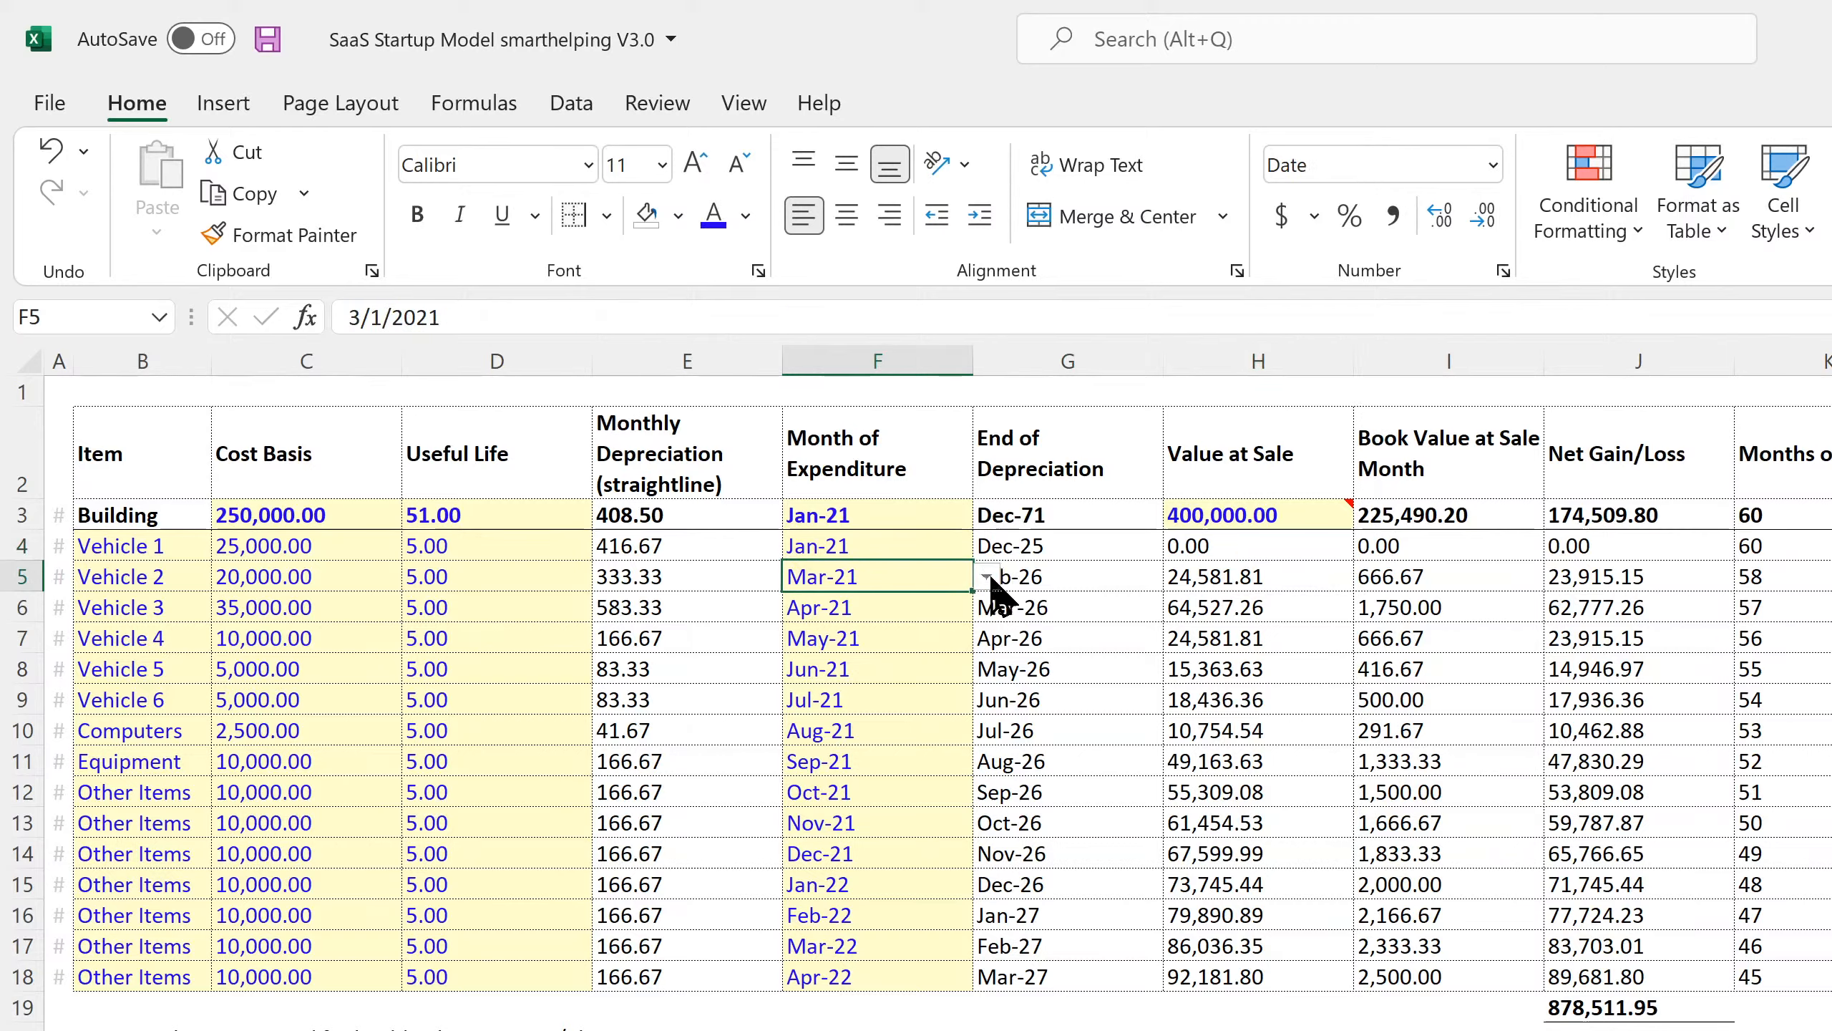
Set Vehicle 2's month of expenditure to Jan-21, review the month column, and save.
click(988, 577)
double_click(985, 613)
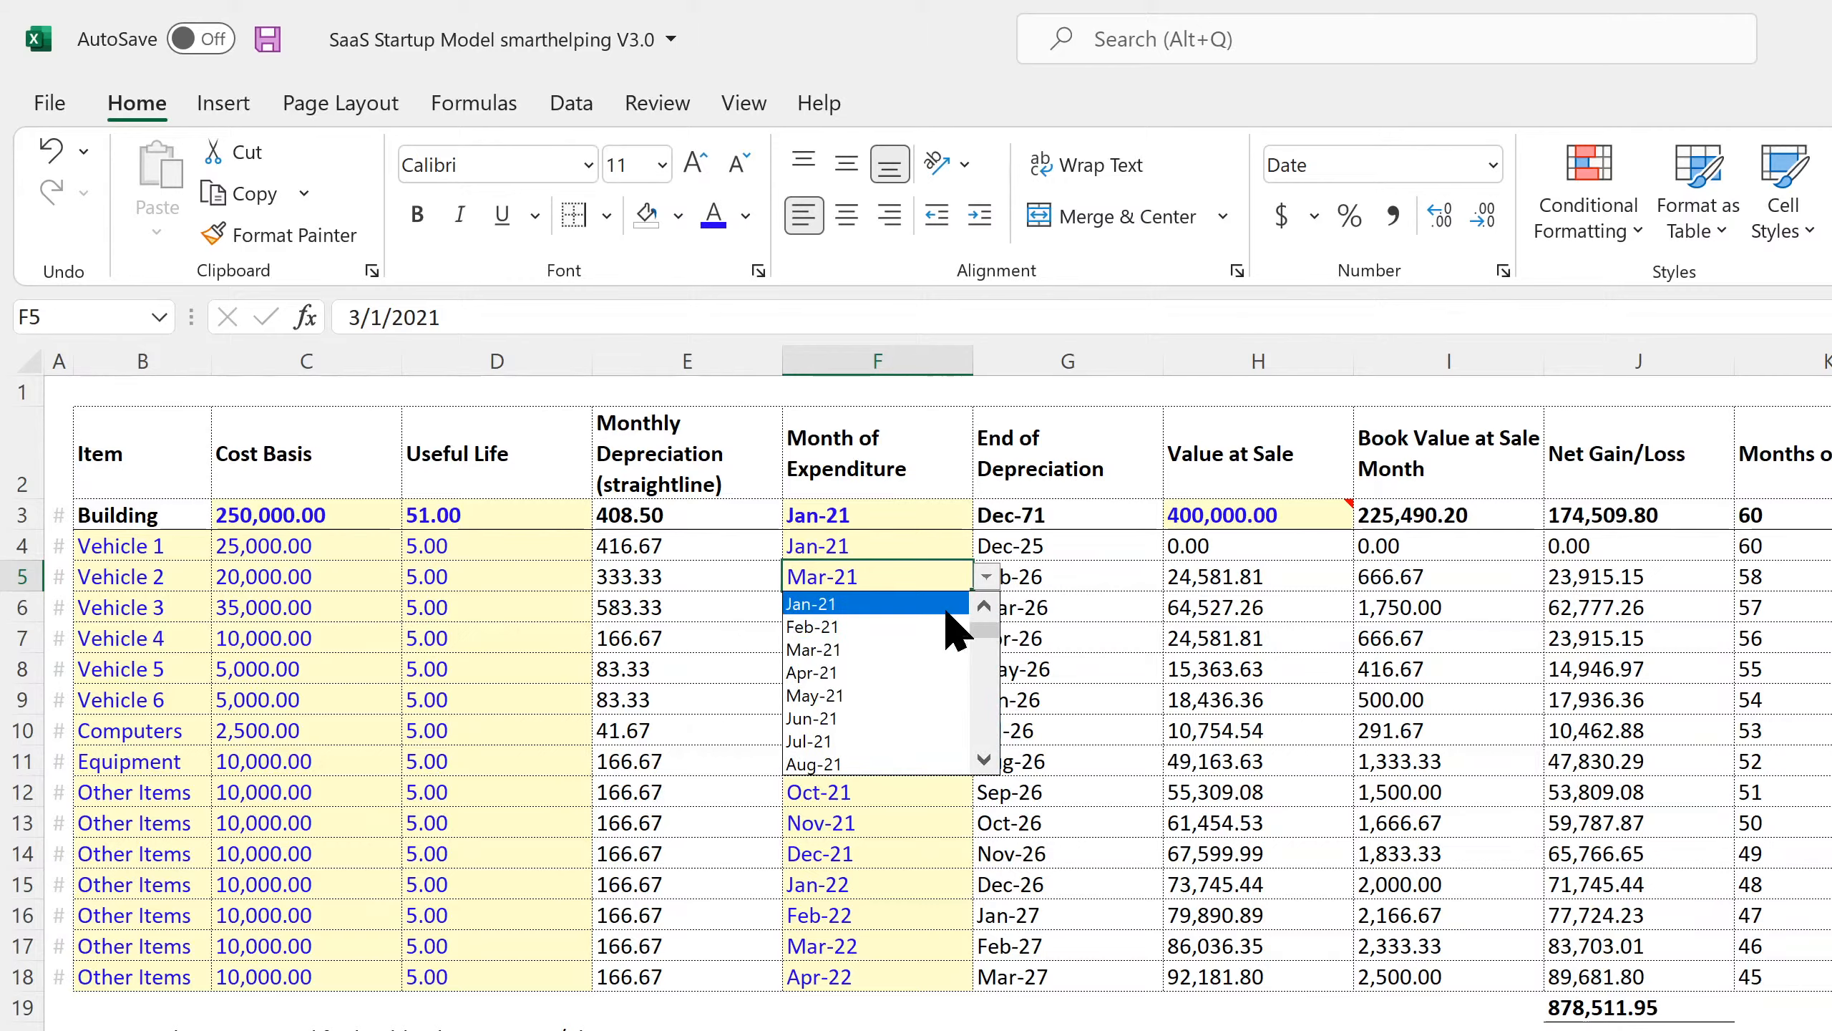
click(934, 610)
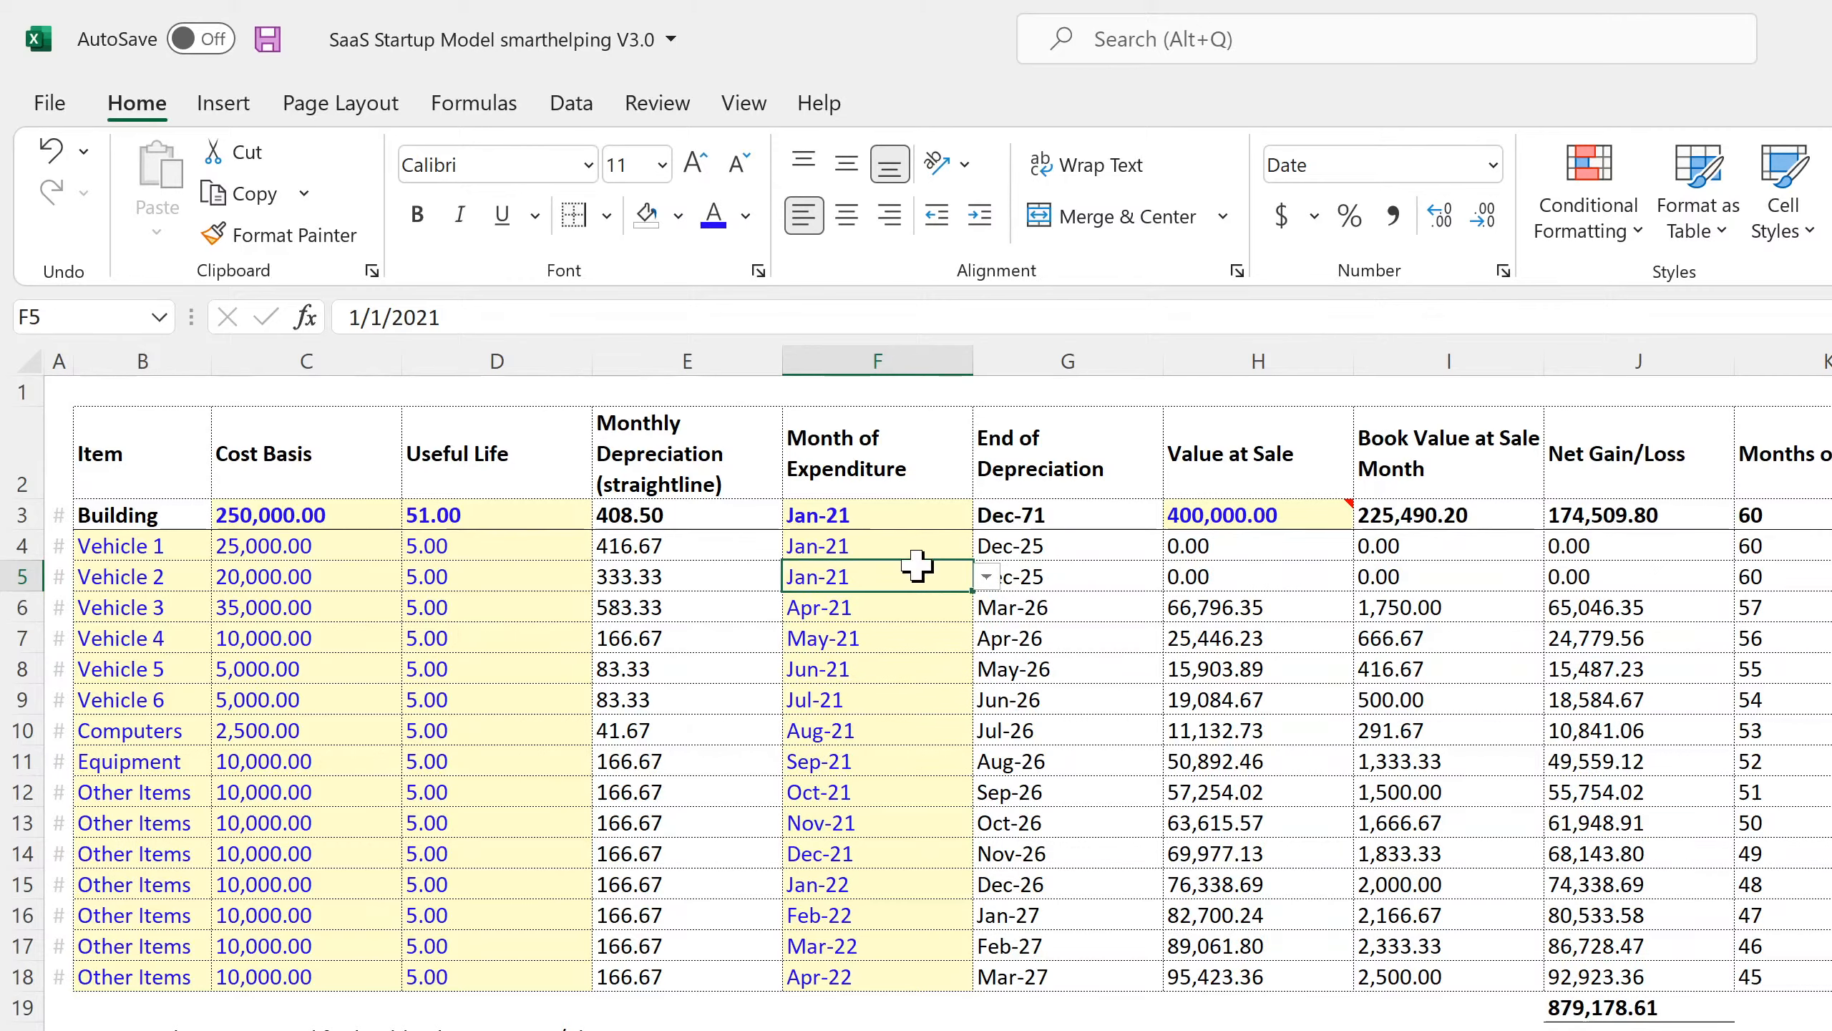
drag(908, 536, 945, 985)
click(975, 588)
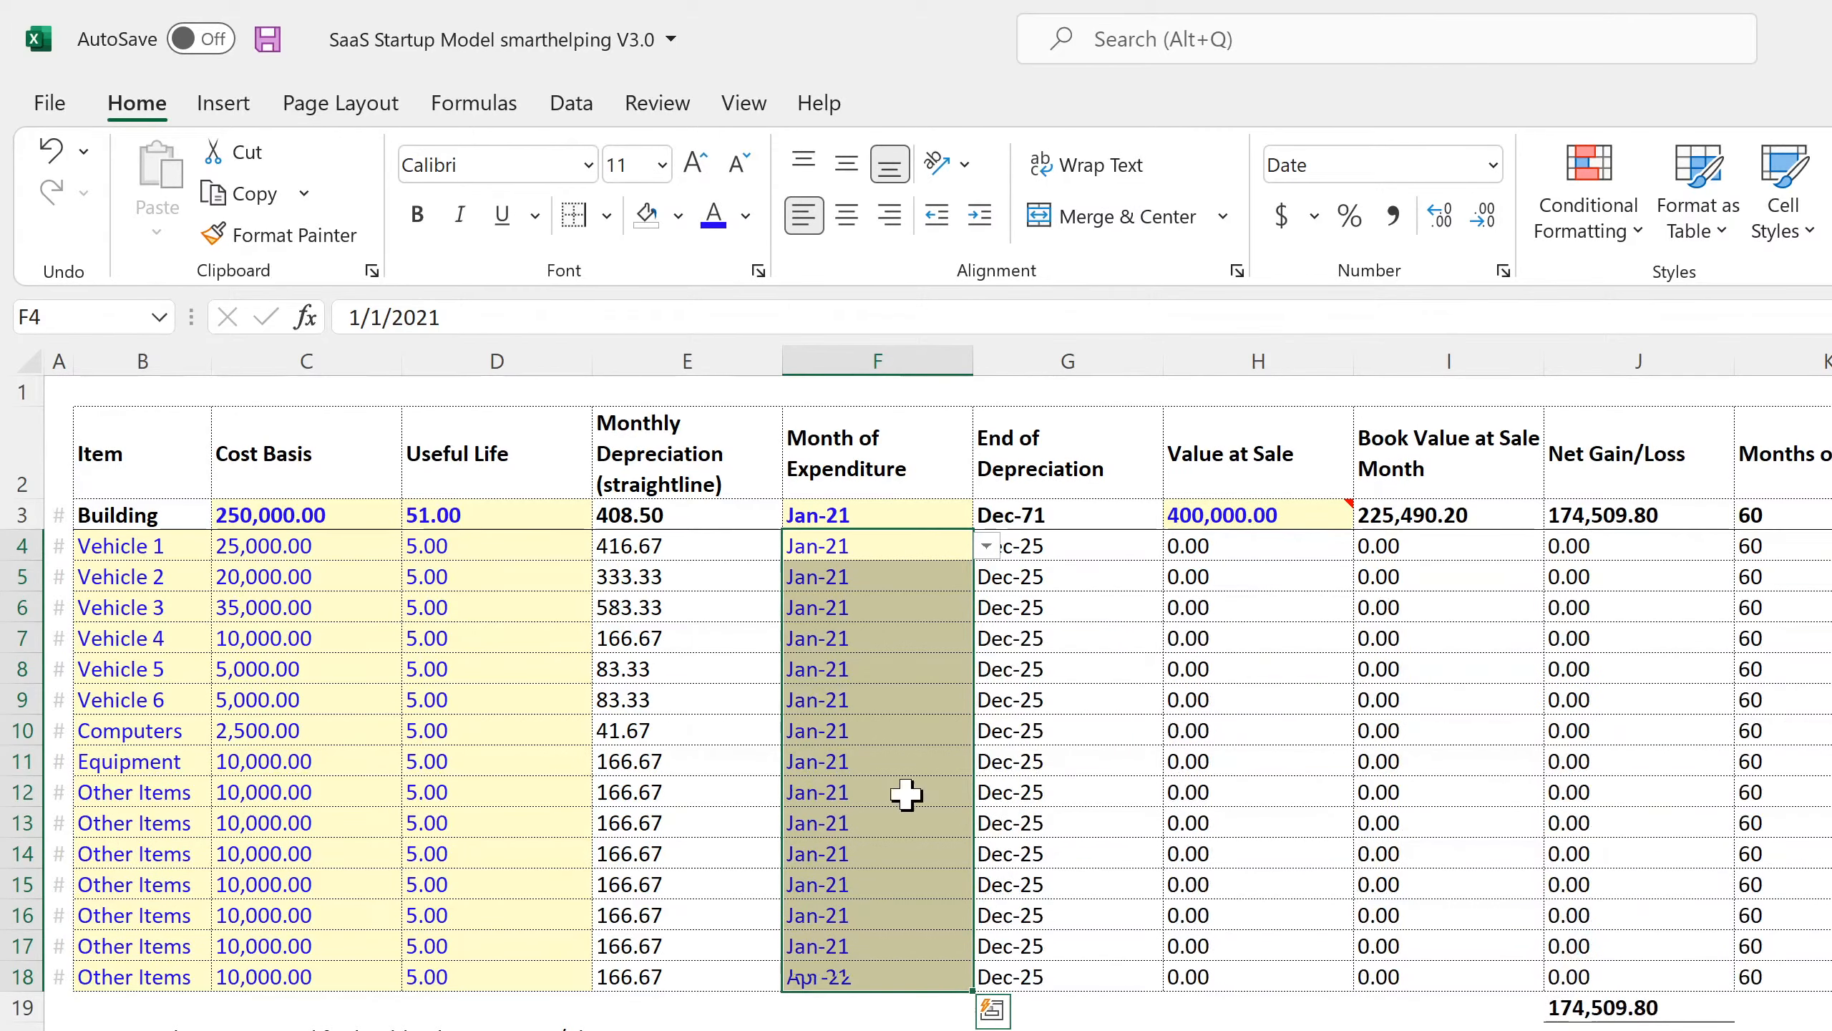
click(877, 740)
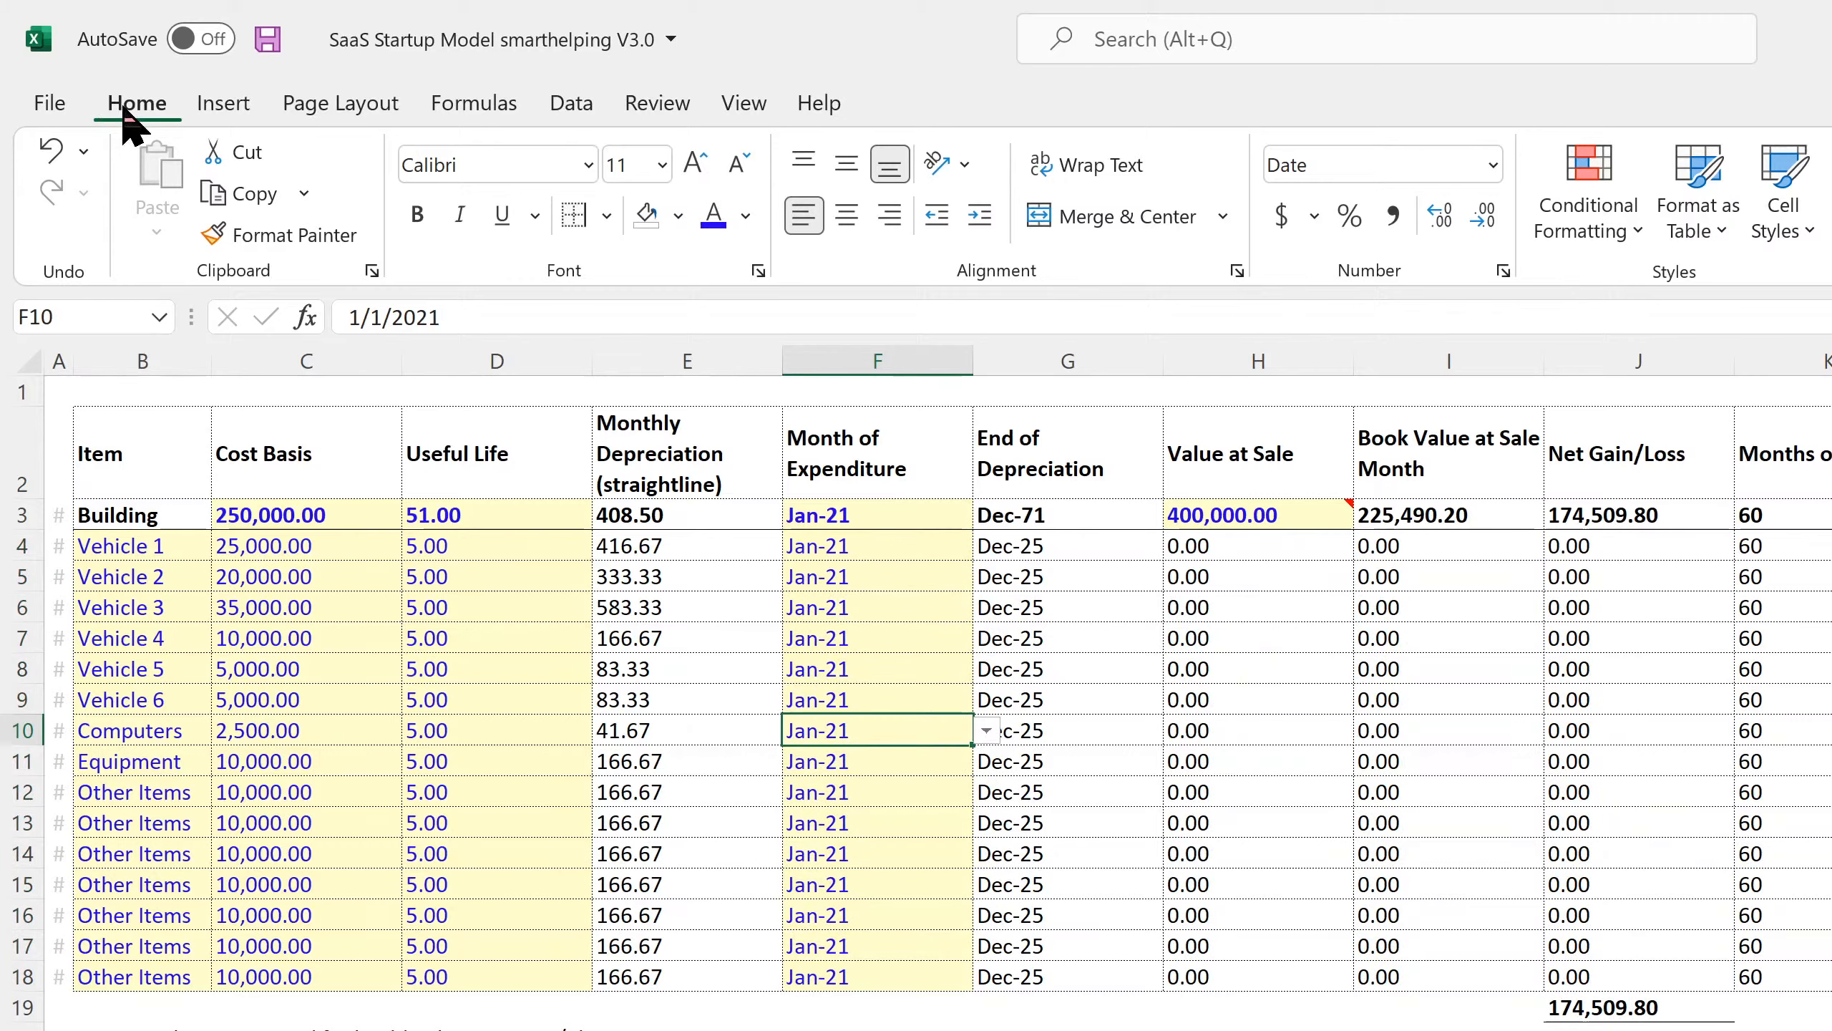
click(267, 39)
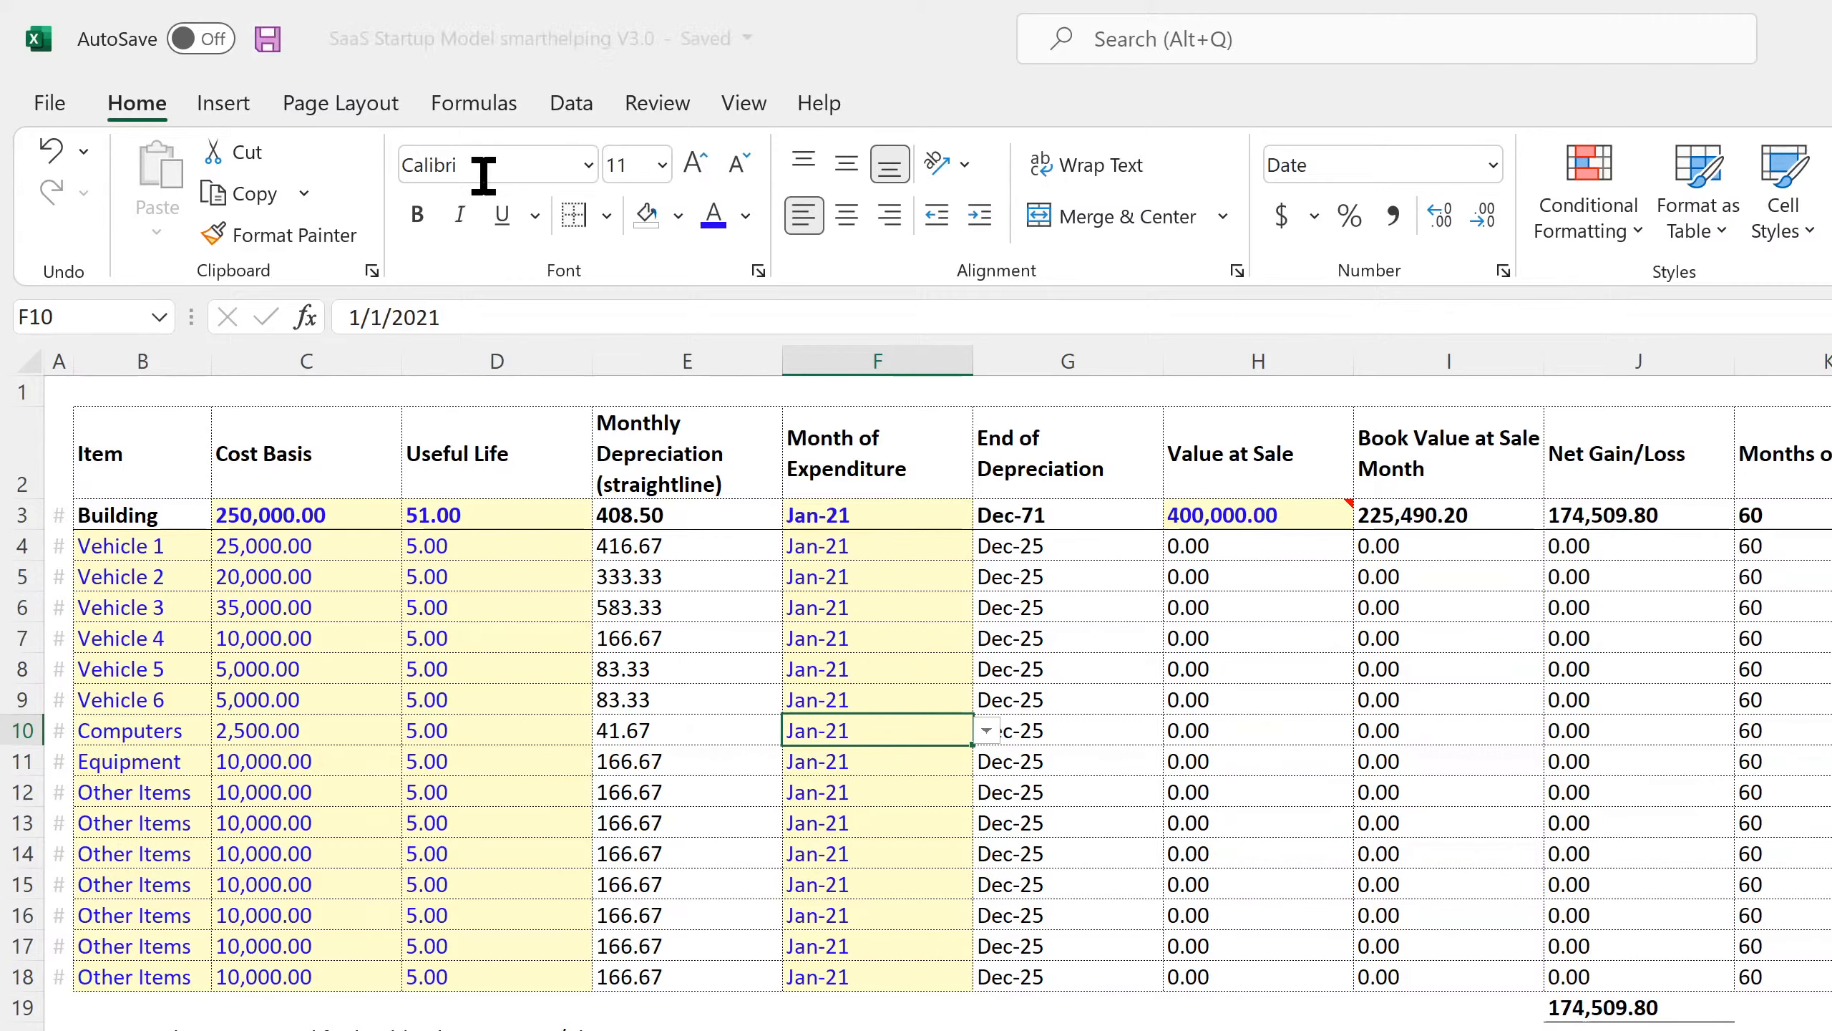
click(1429, 517)
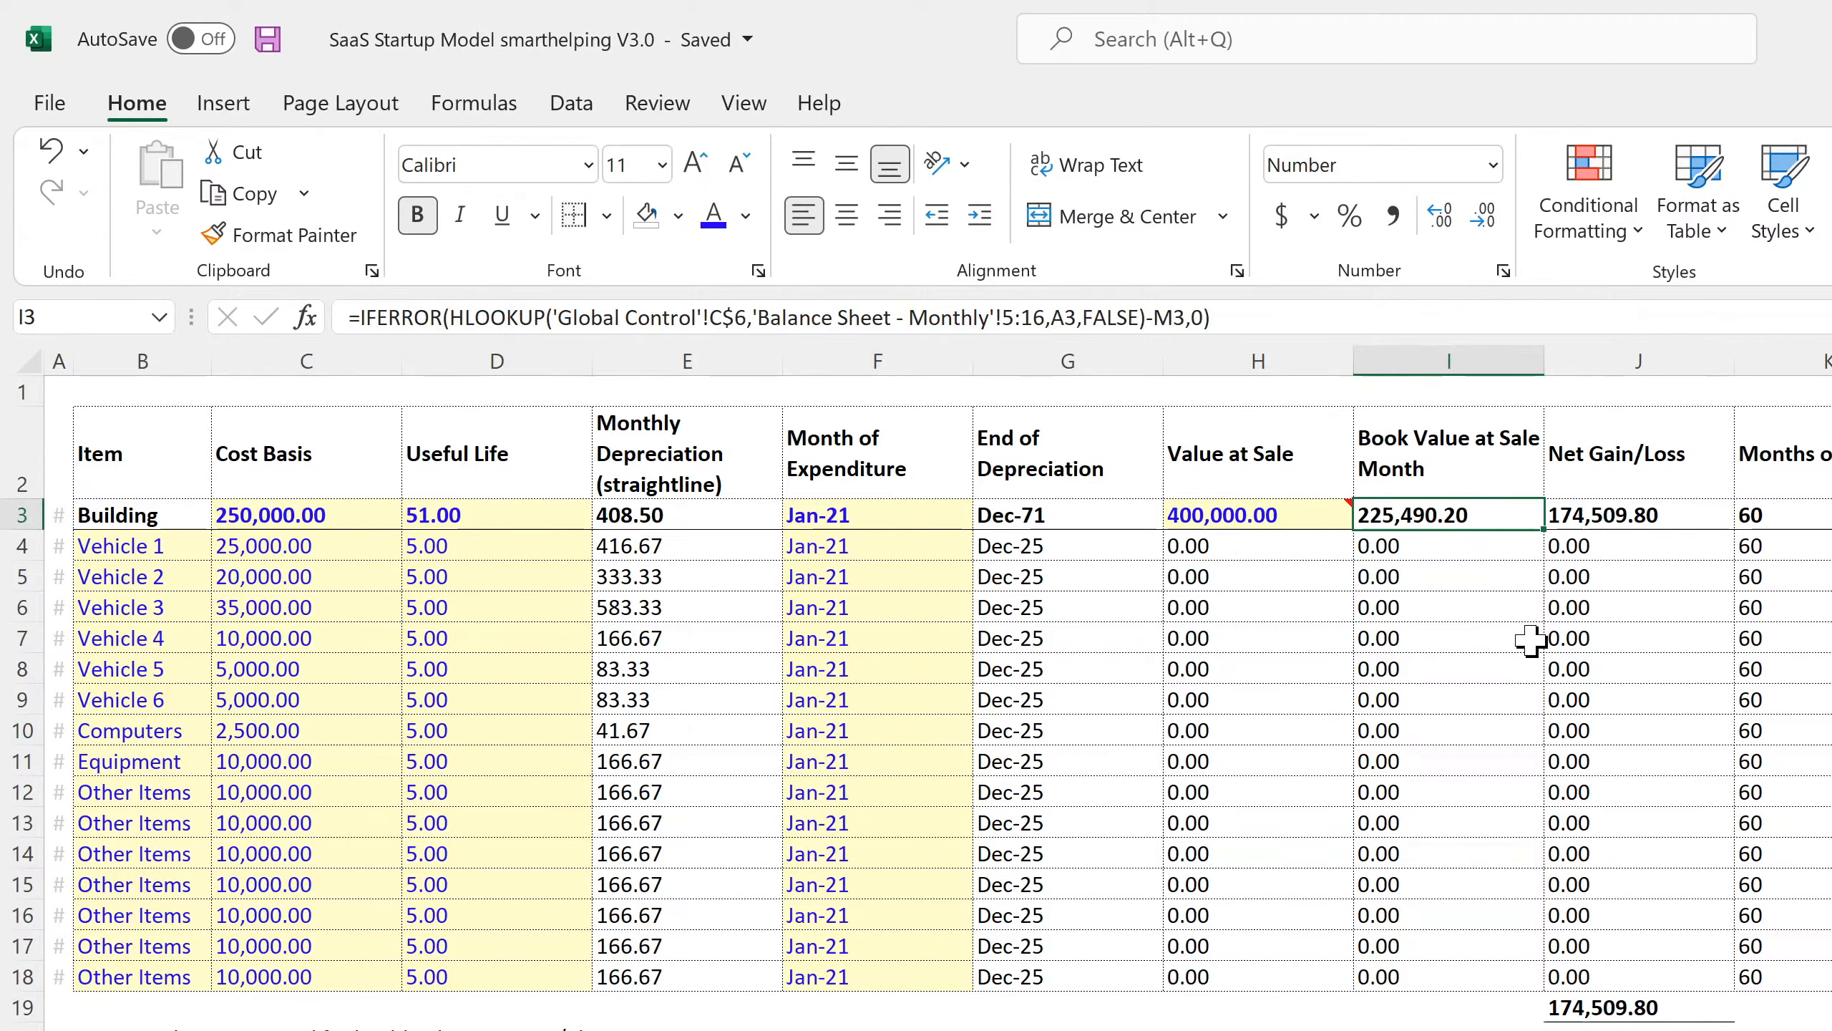
Inspect the Building's Value at Sale, Book Value and Net Gain/Loss formulas, comparing rows 4 and 5.
key(Left)
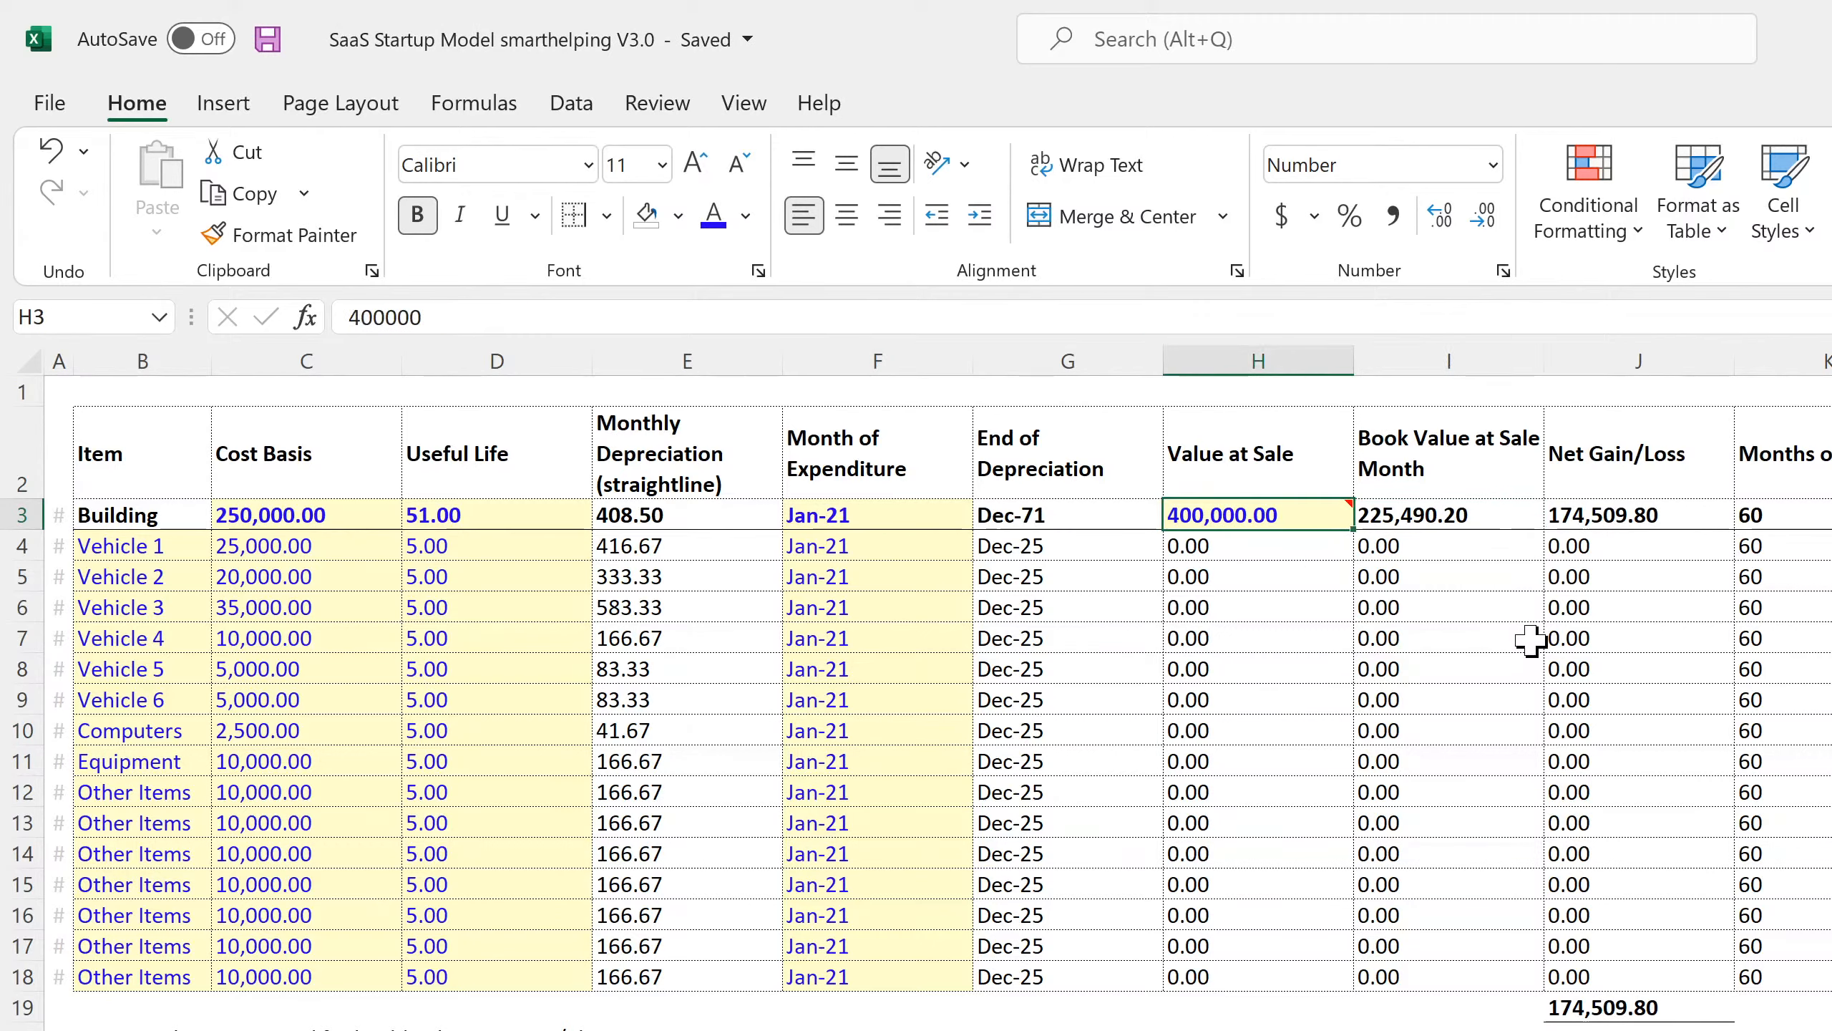
key(Right)
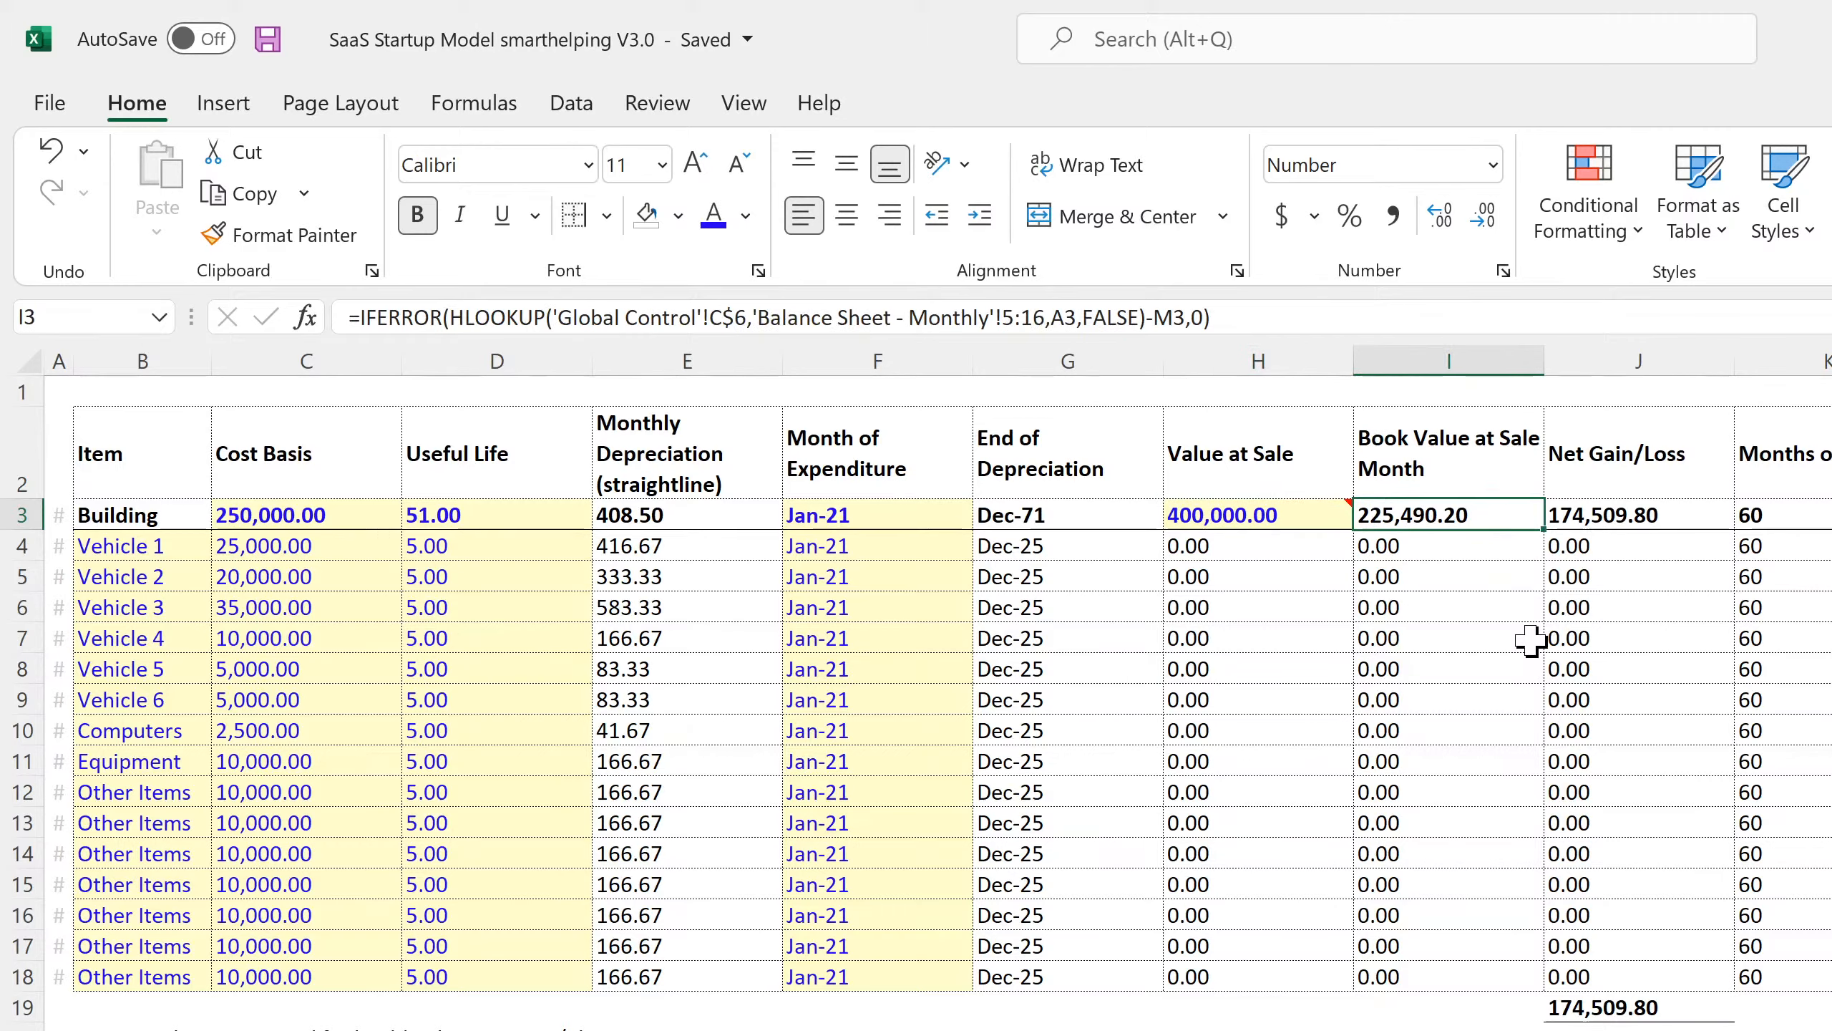
key(Right)
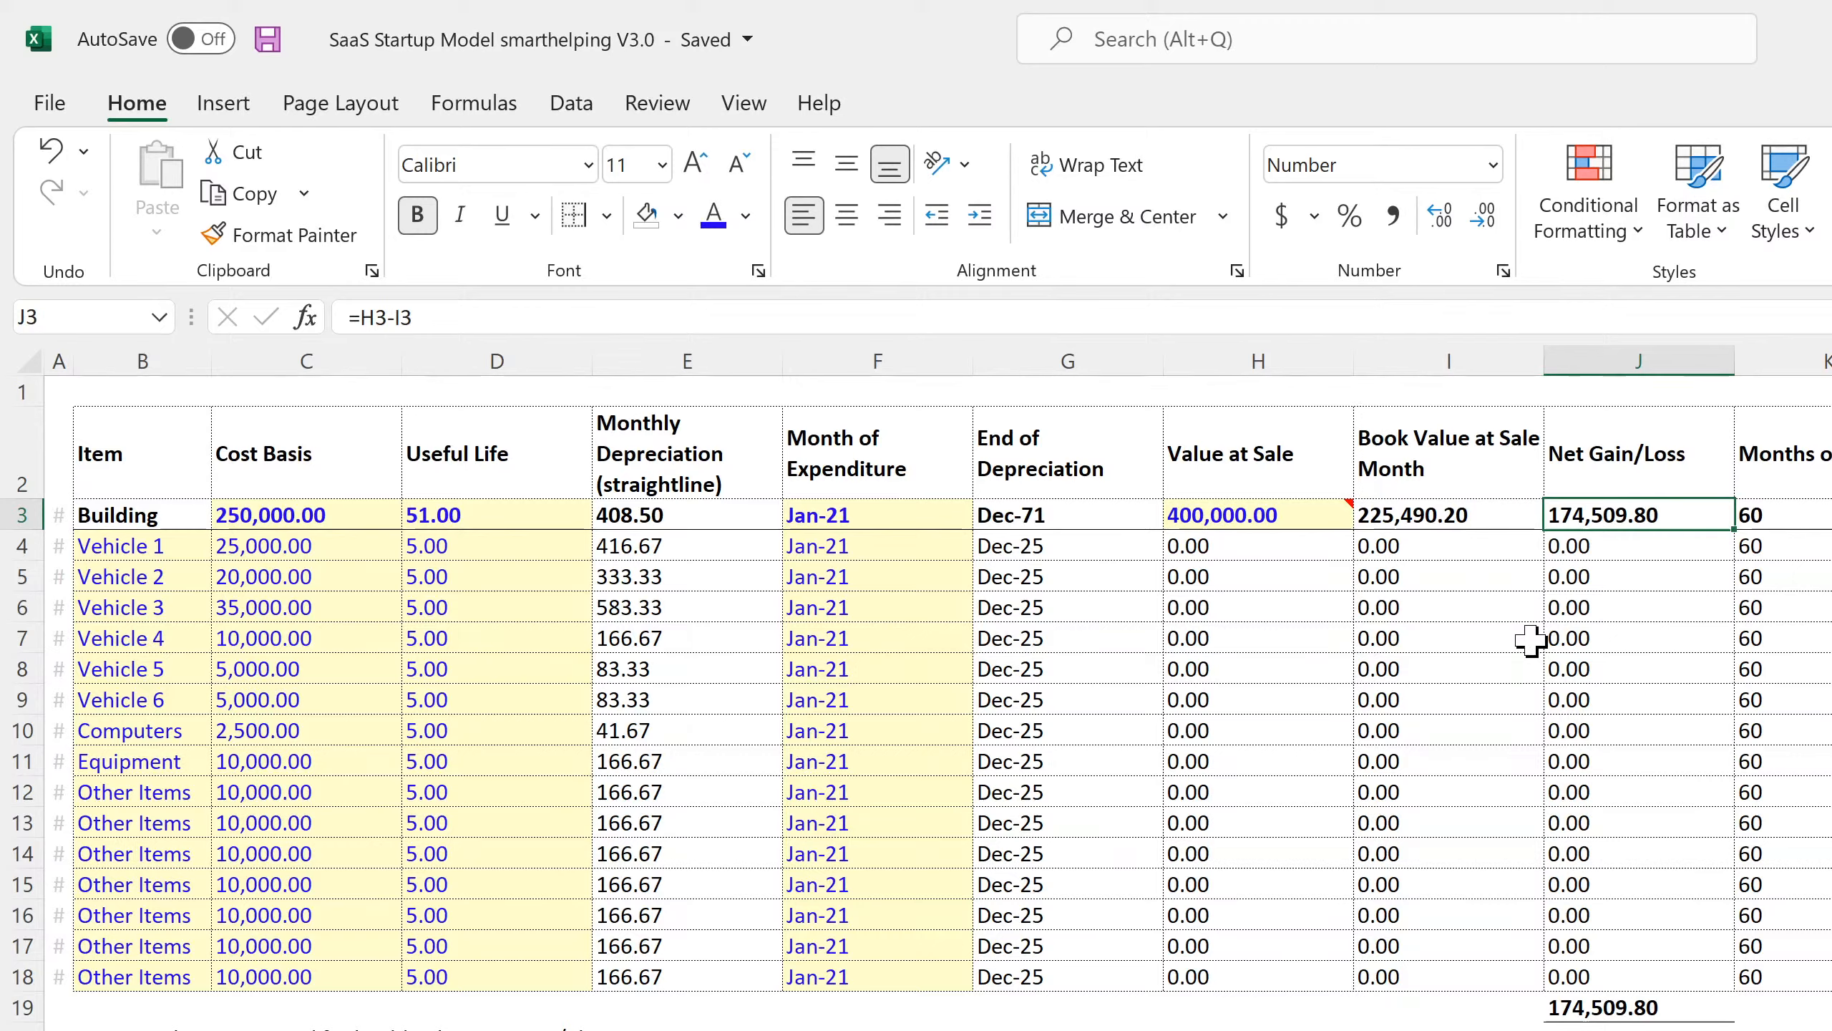
key(Down)
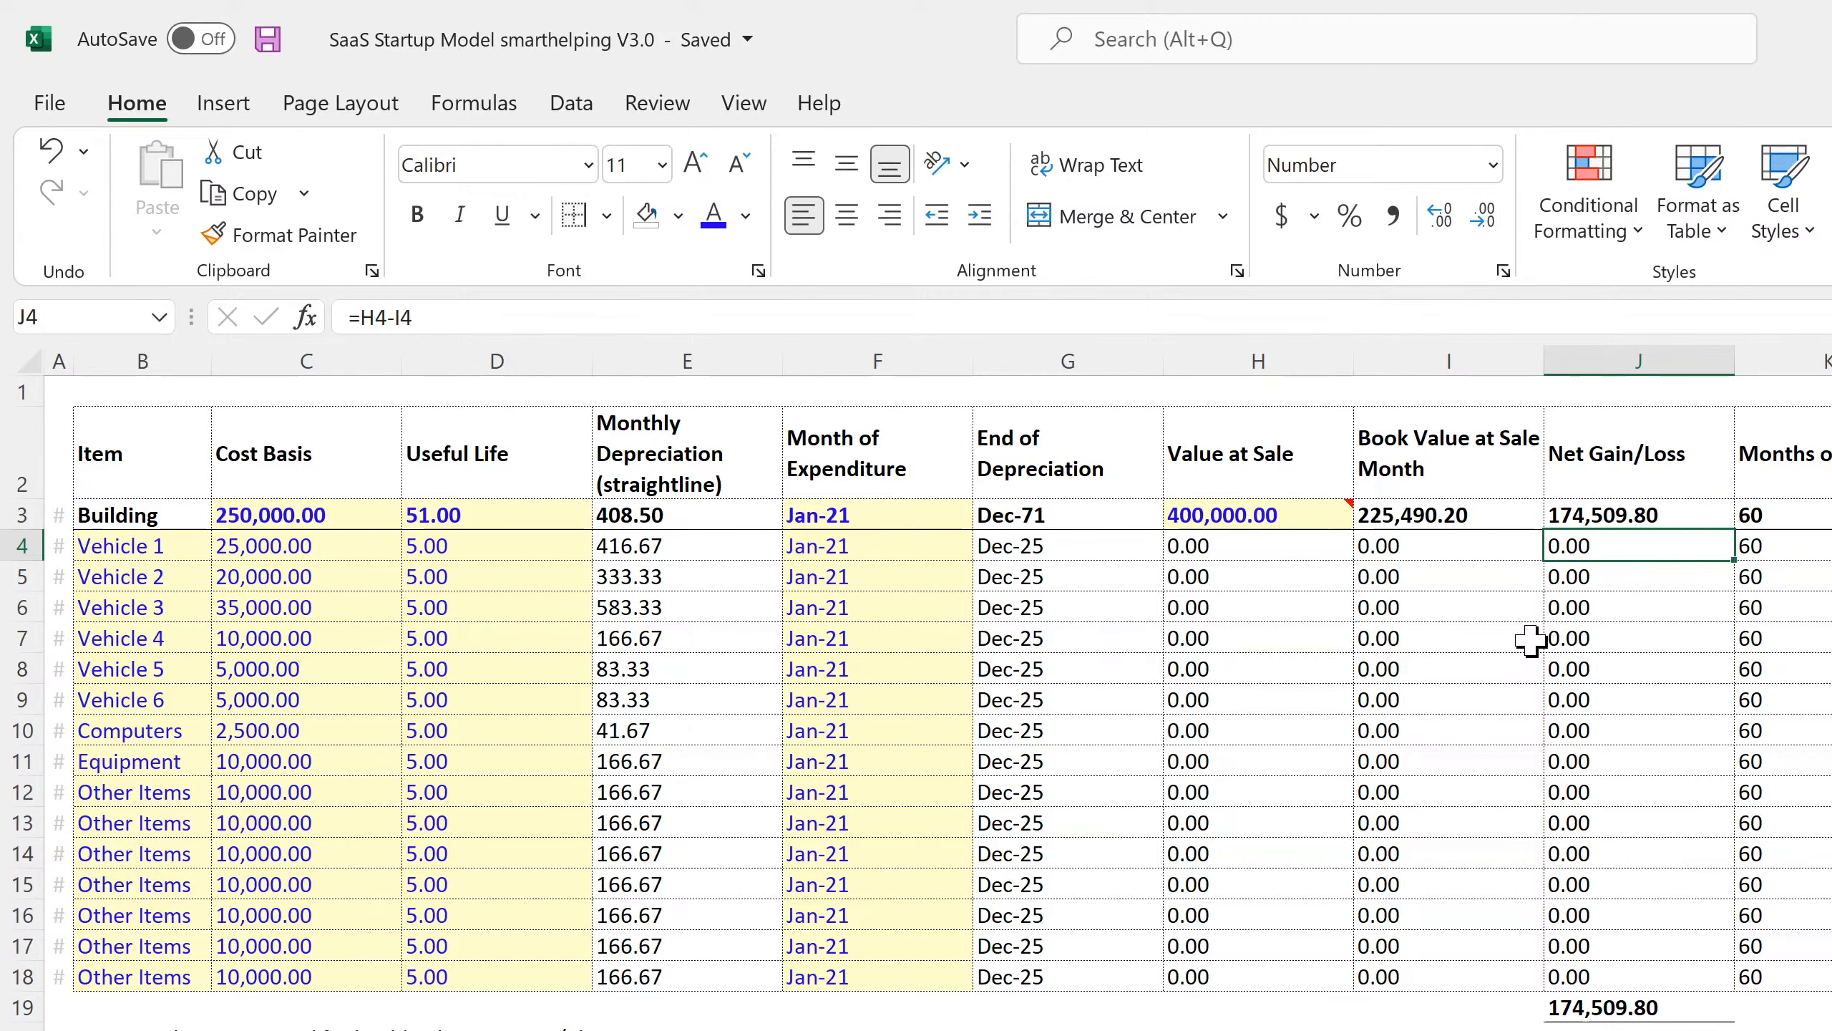
key(Down)
key(Up)
key(Up)
key(Down)
key(Down)
key(Up)
key(Up)
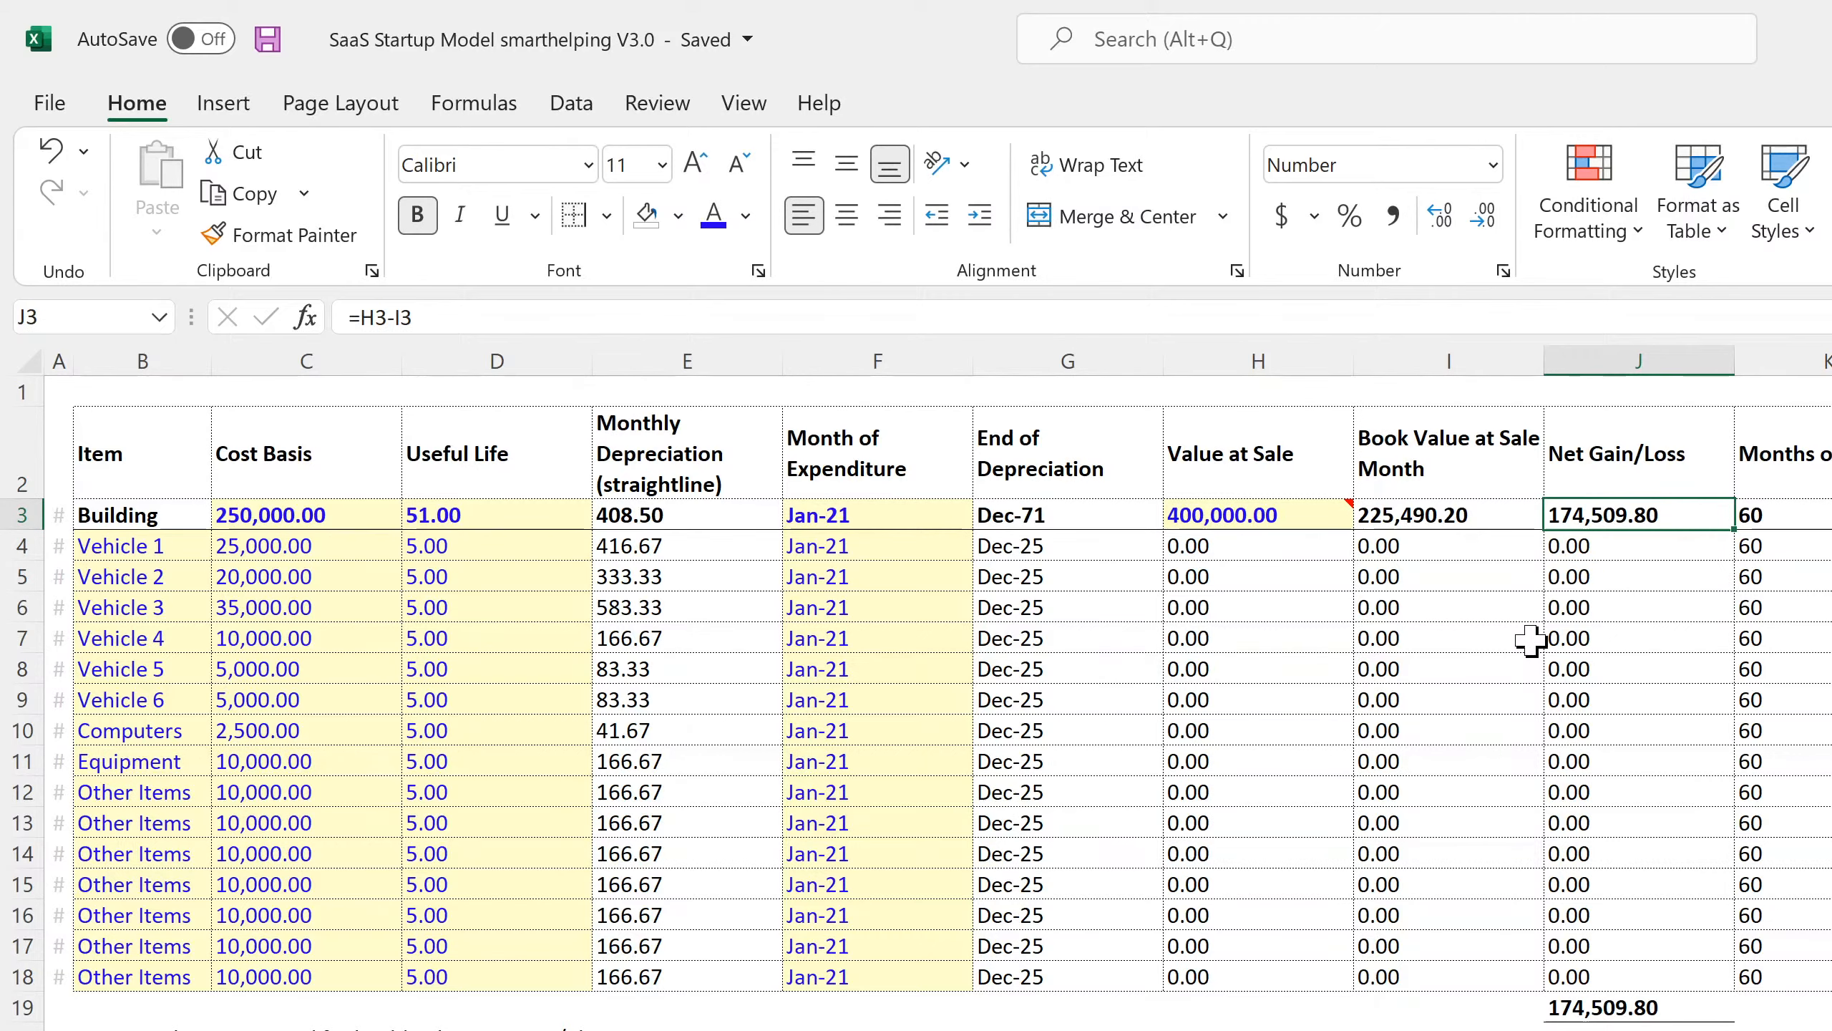
key(Left)
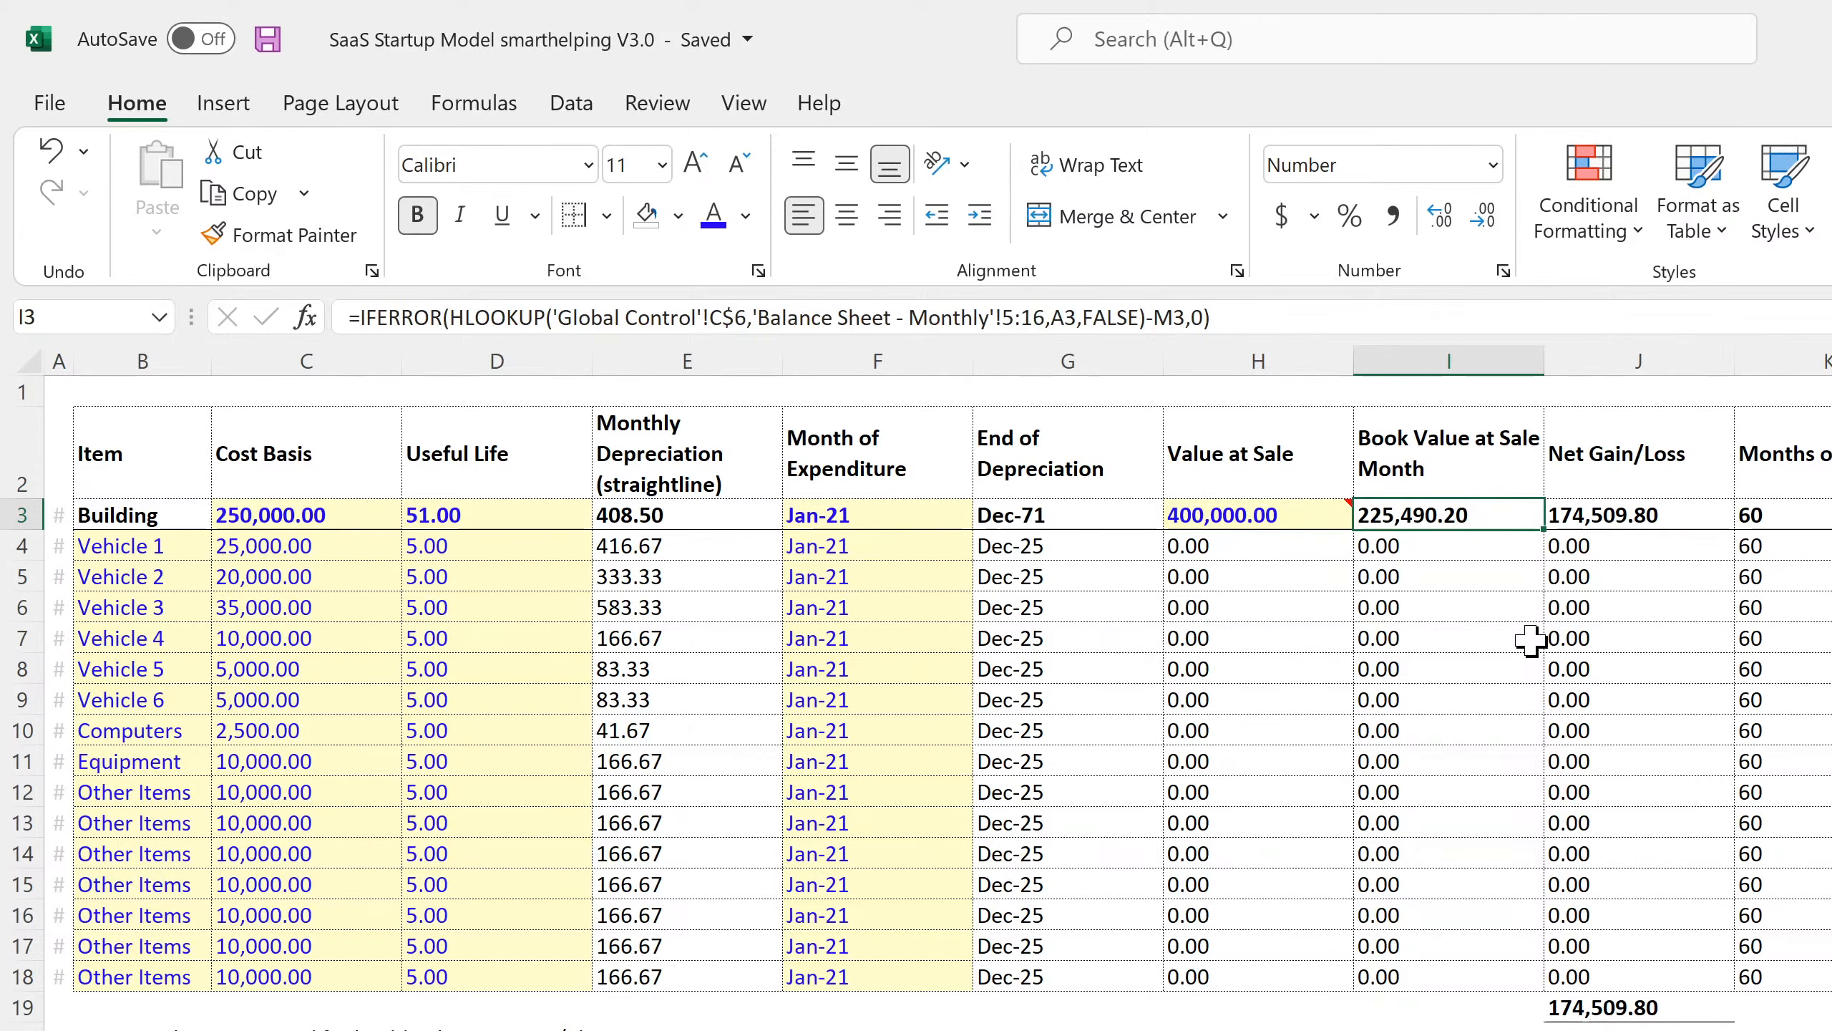
Review the Valuation sheet's extraordinary income and CapEx inputs against the Net Gain/Loss values.
key(ctrl+Page_Down)
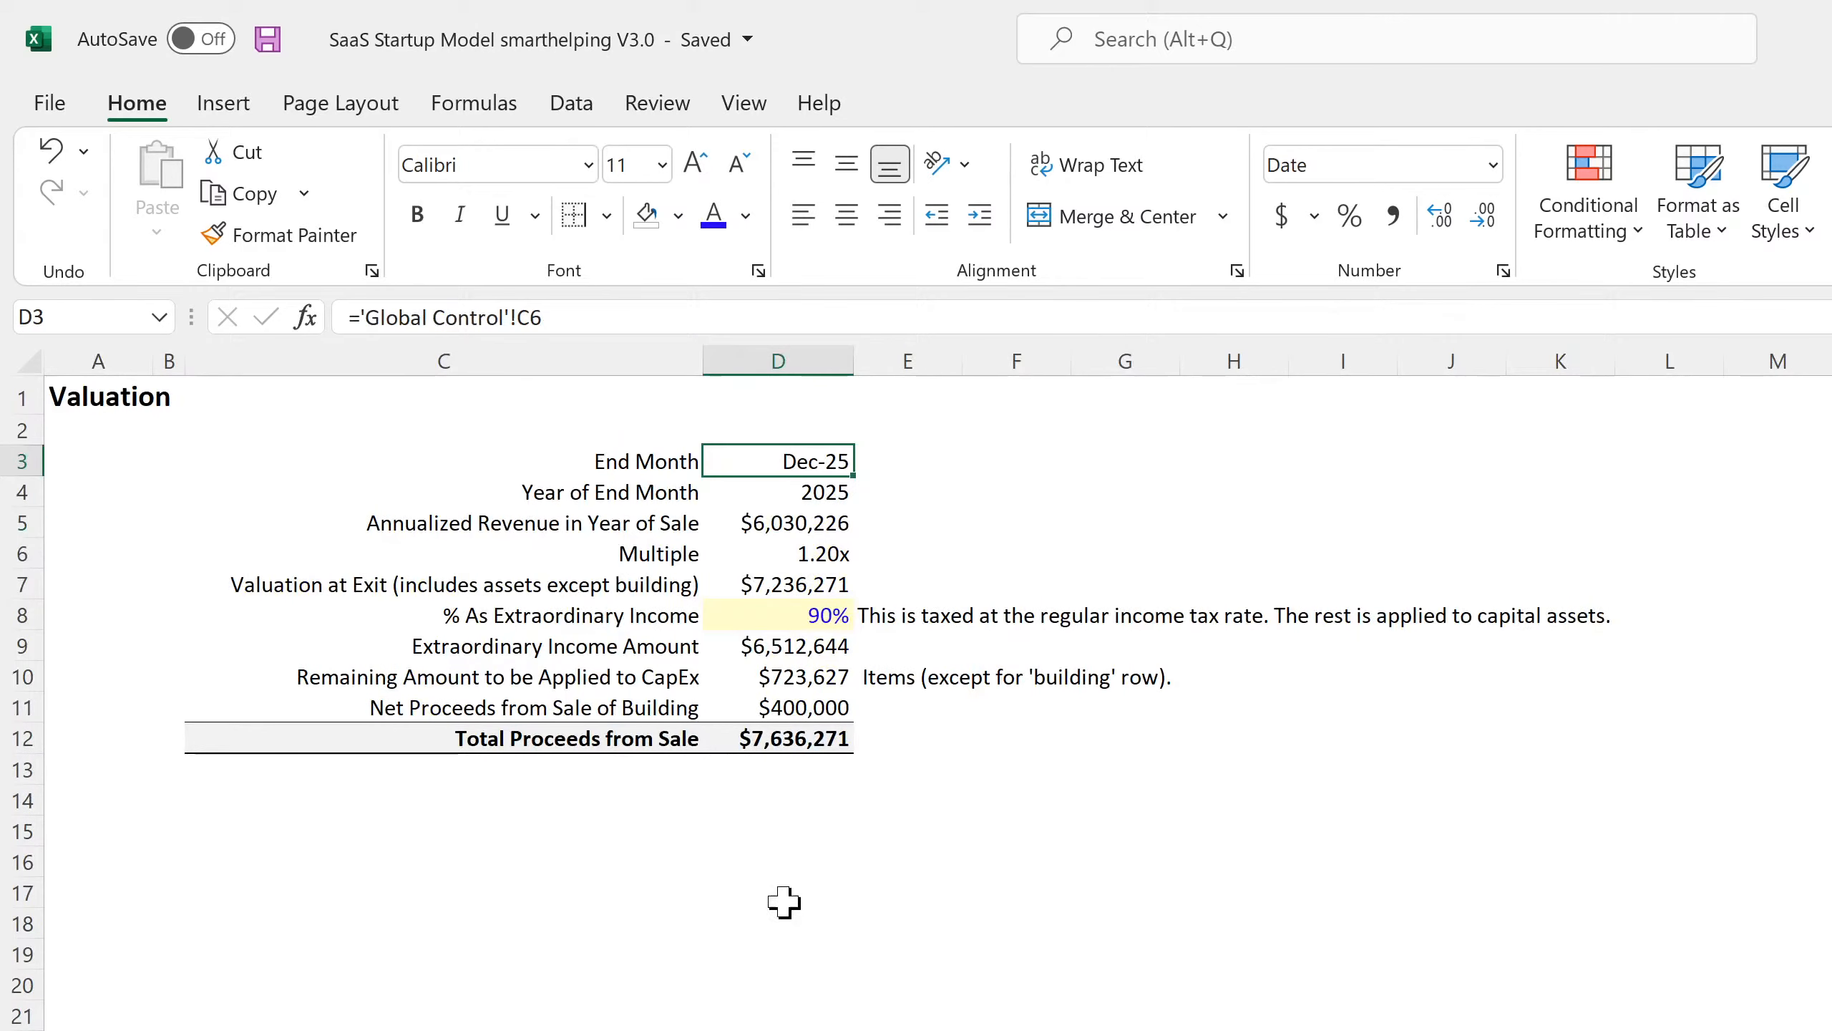
click(792, 616)
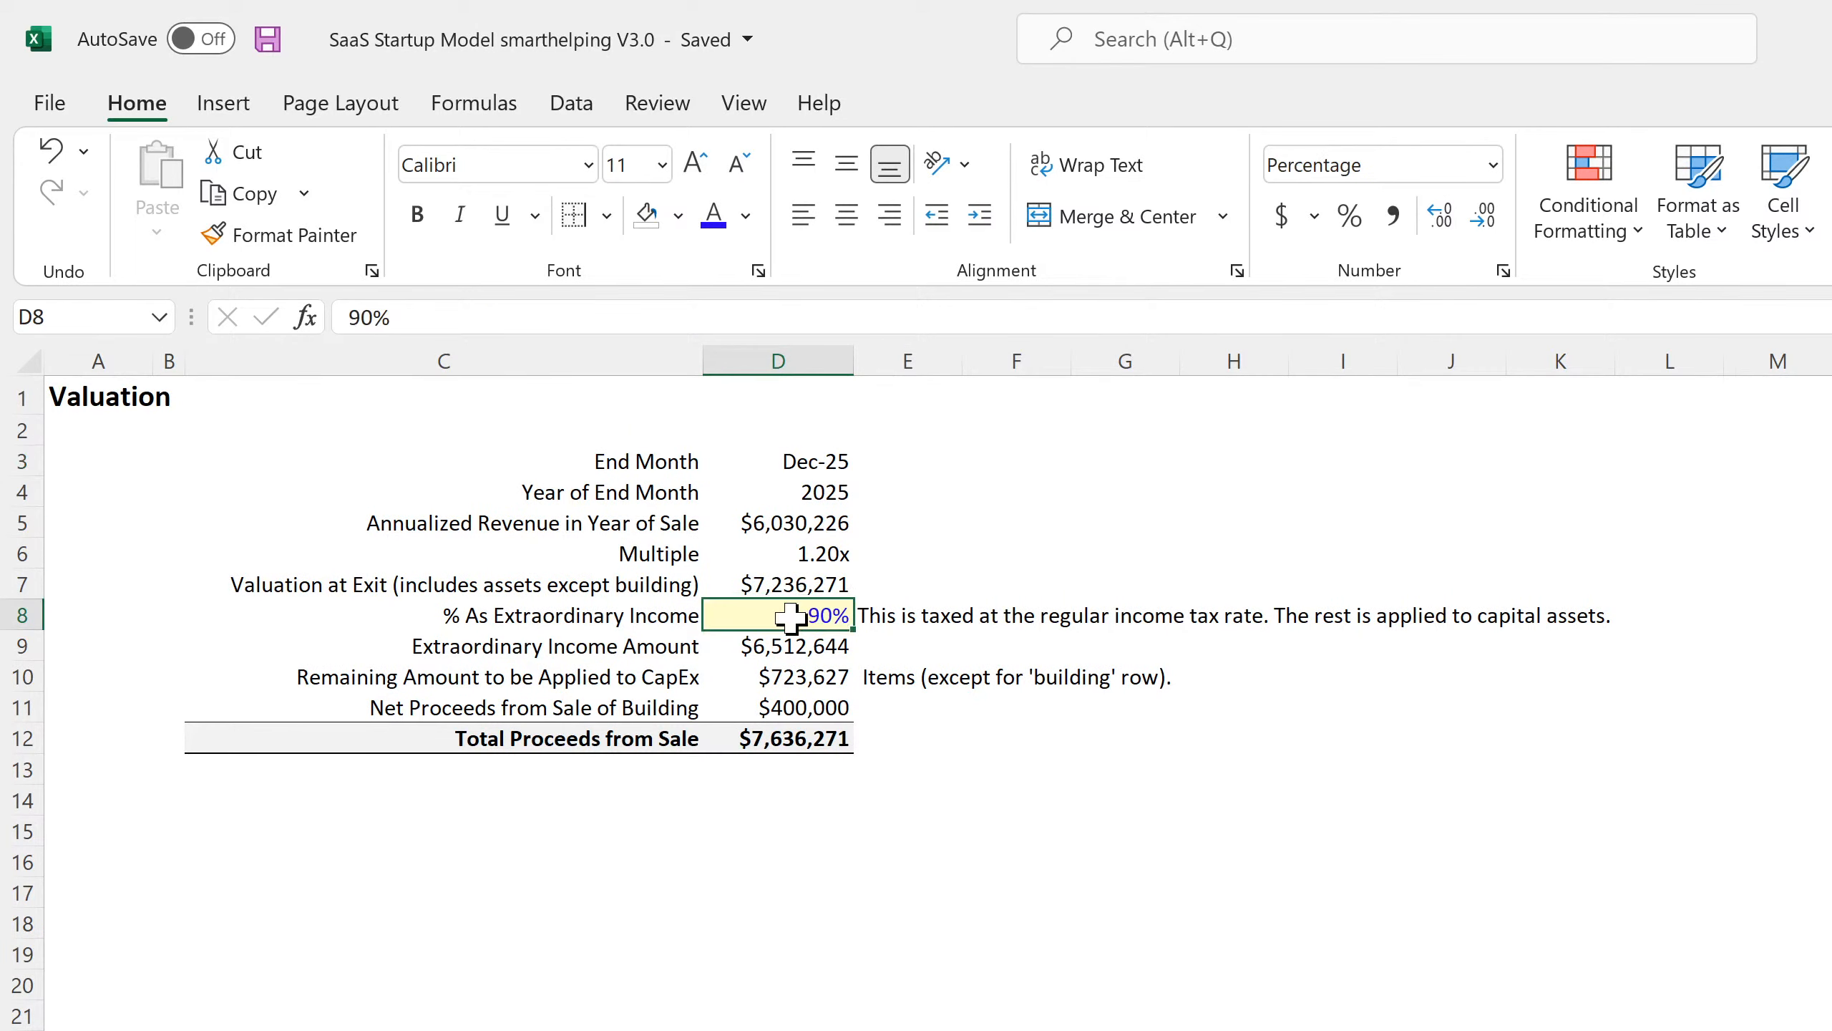
click(780, 682)
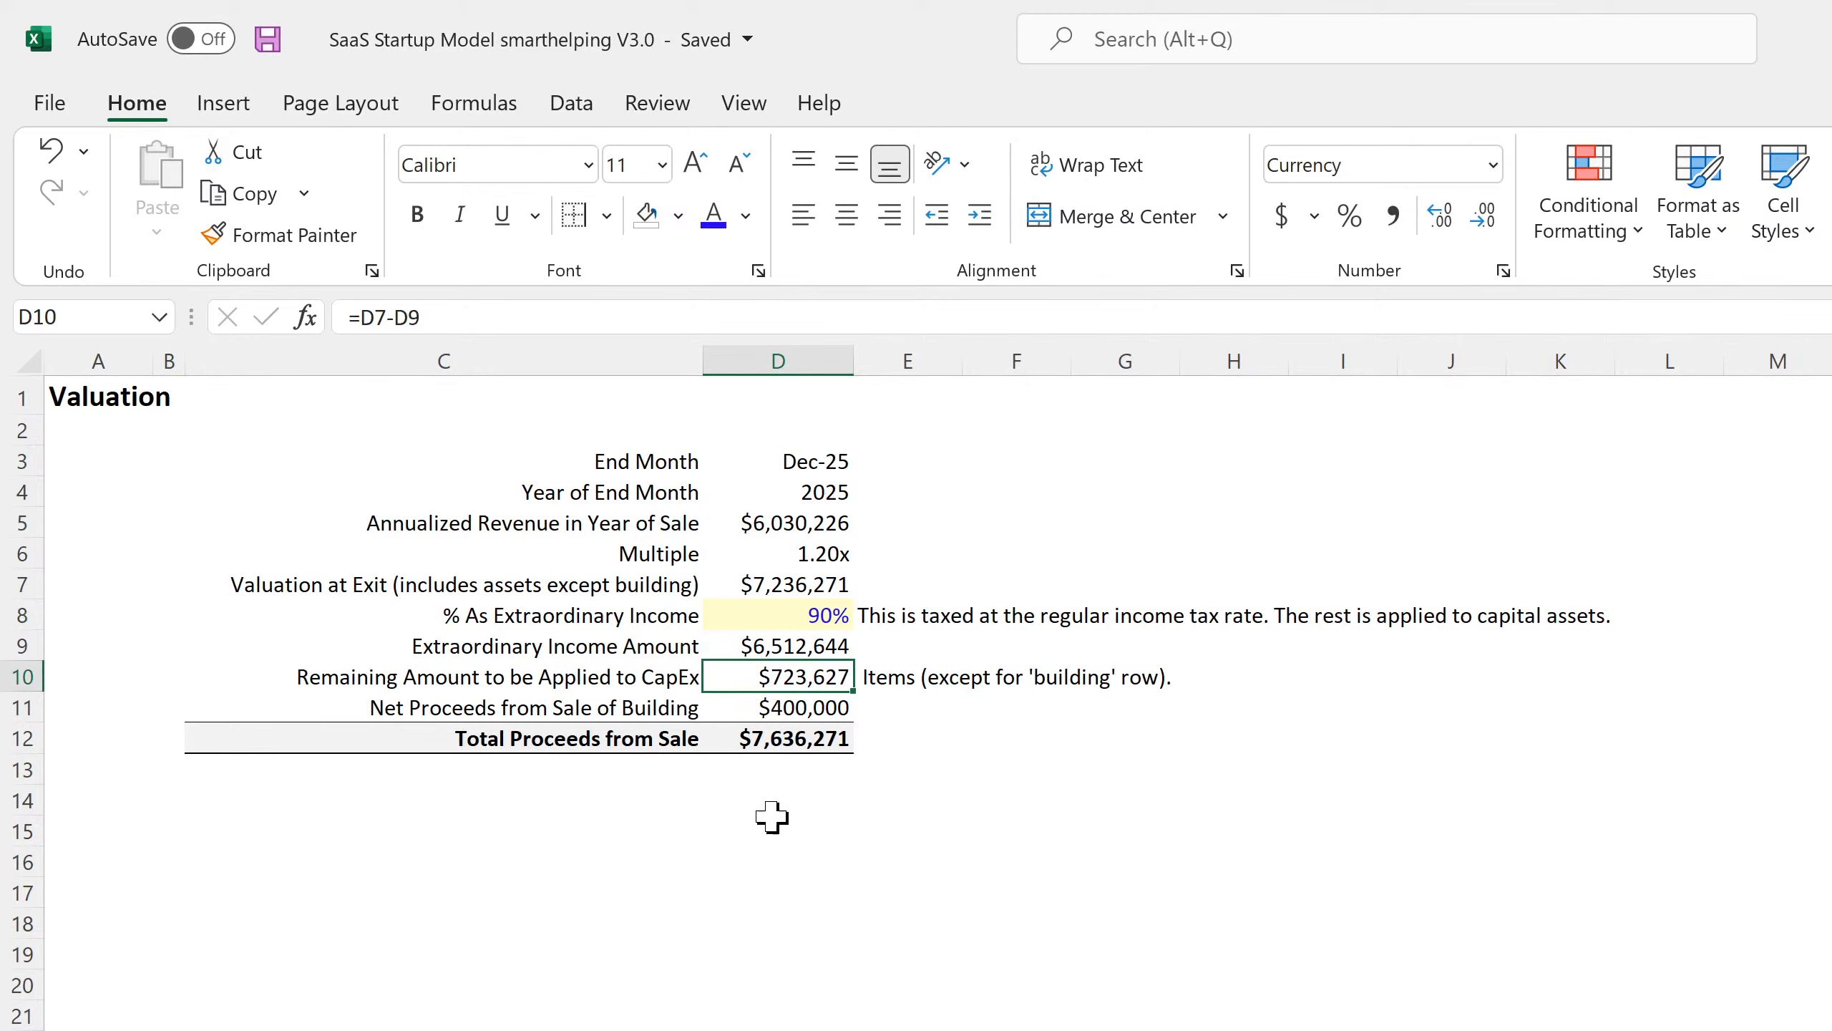
click(893, 680)
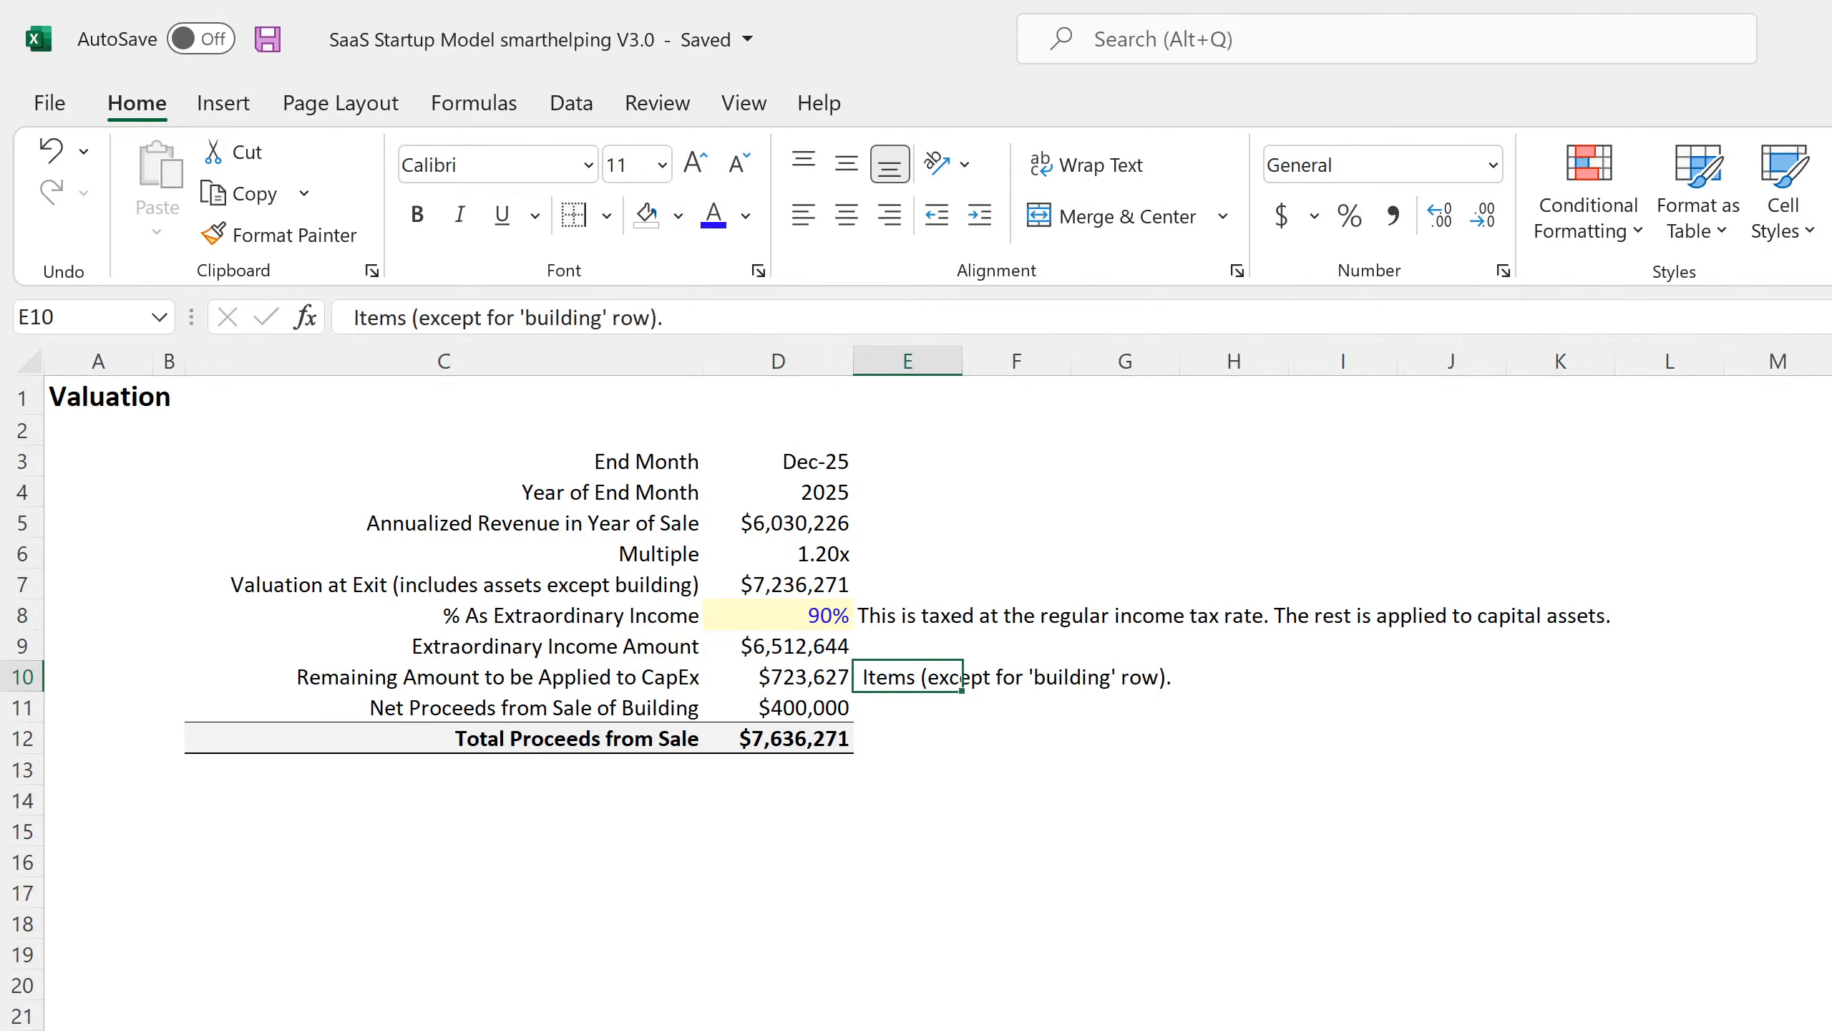
key(ctrl+Page_Down)
drag(1587, 546, 1544, 967)
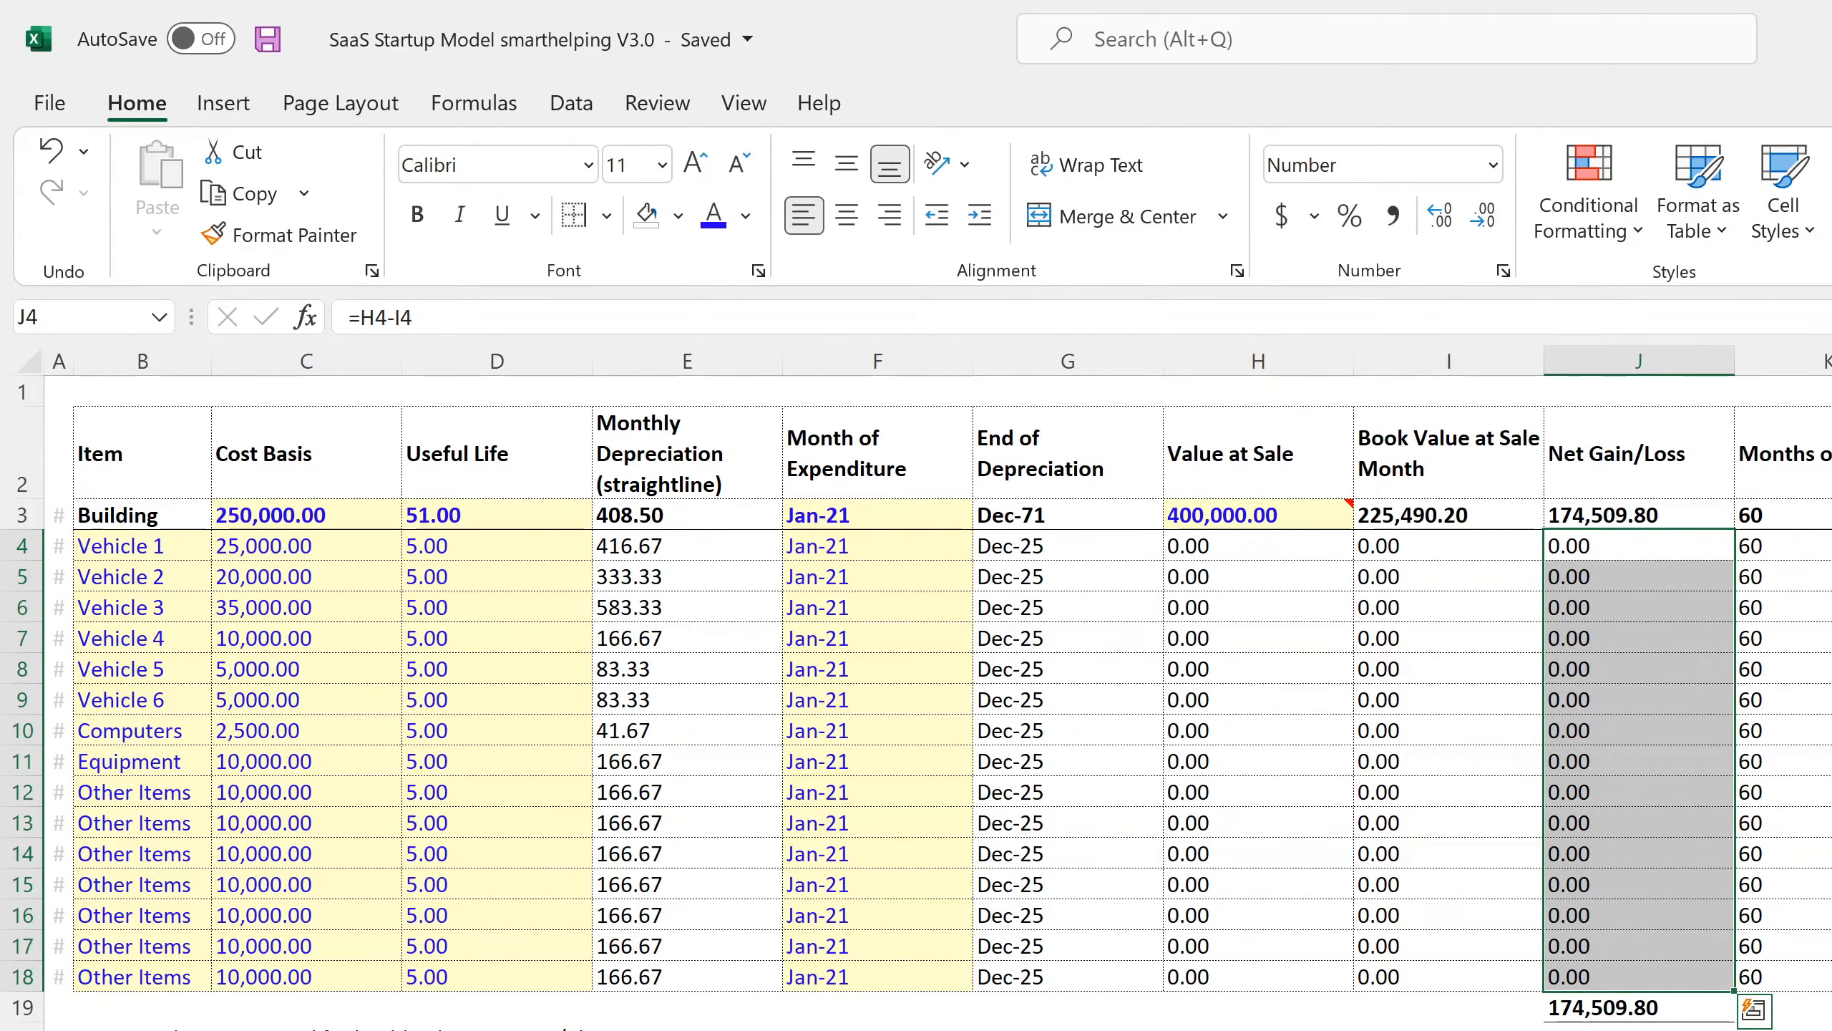
Set % As Extraordinary Income to 100 on the Valuation sheet.
key(ctrl+Page_Up)
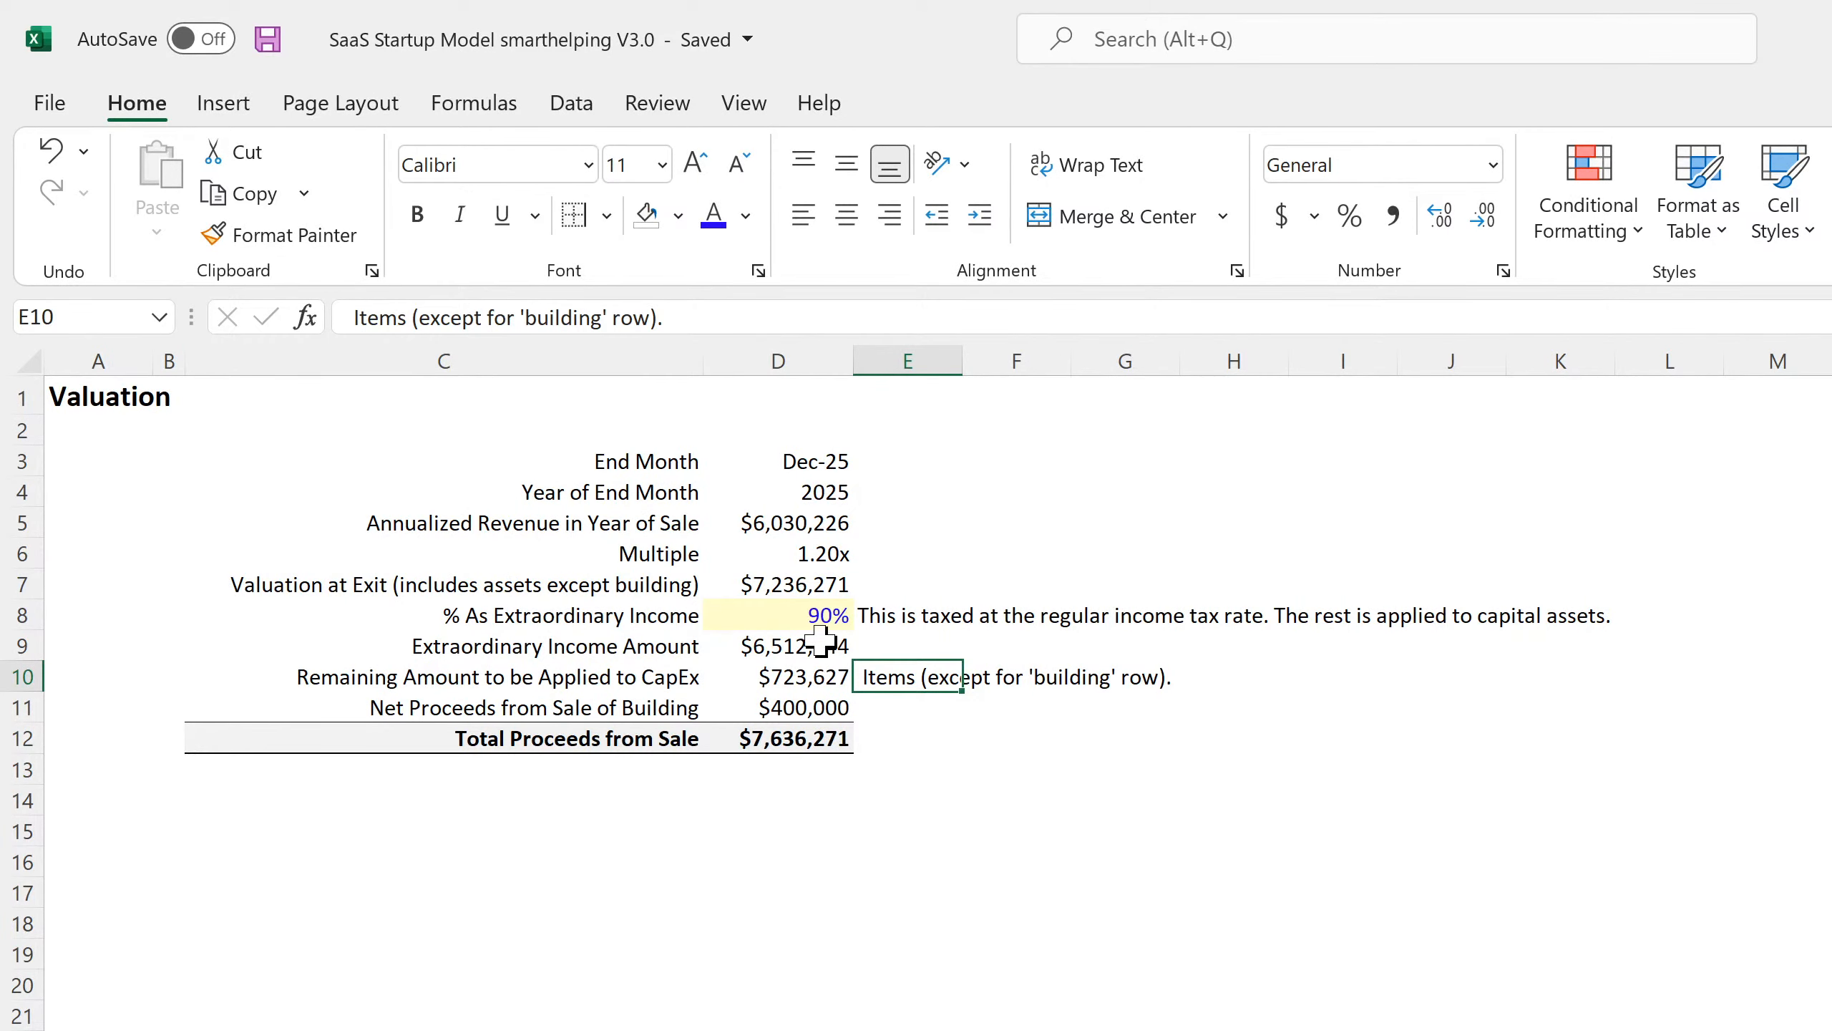
click(823, 612)
text(1)
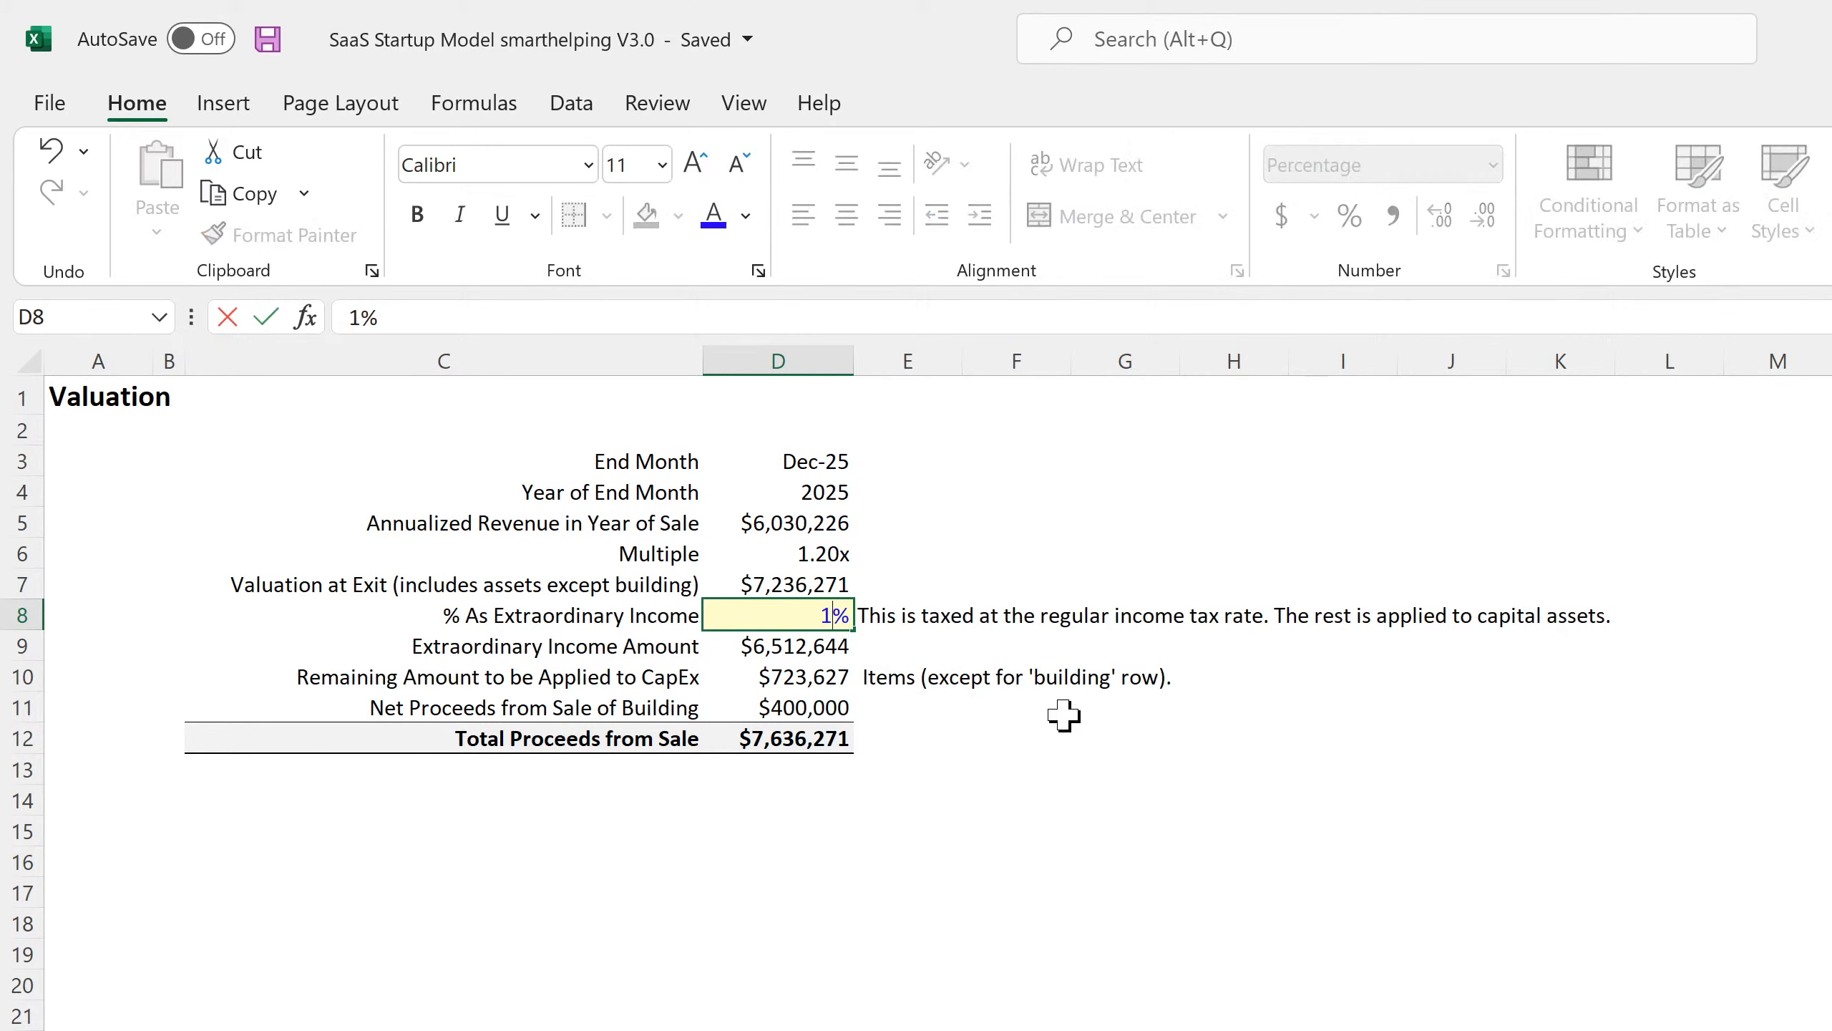
text(00)
key(Return)
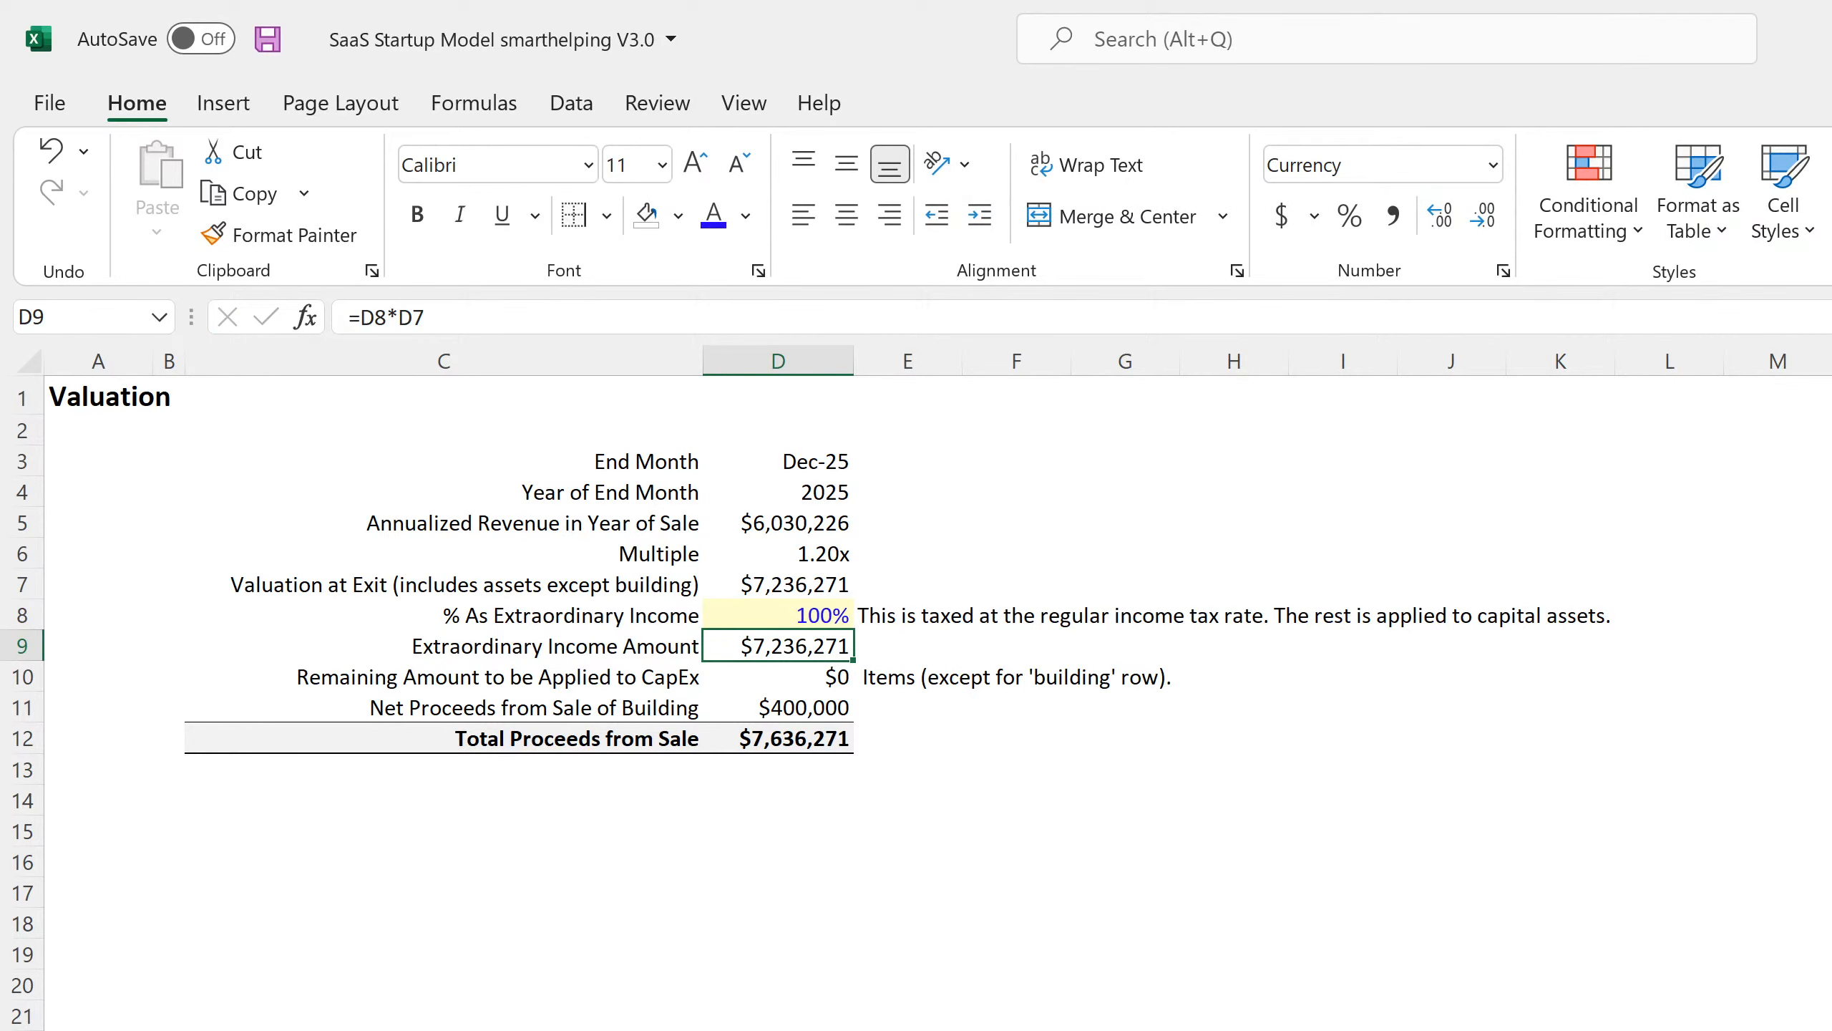
key(ctrl+Page_Up)
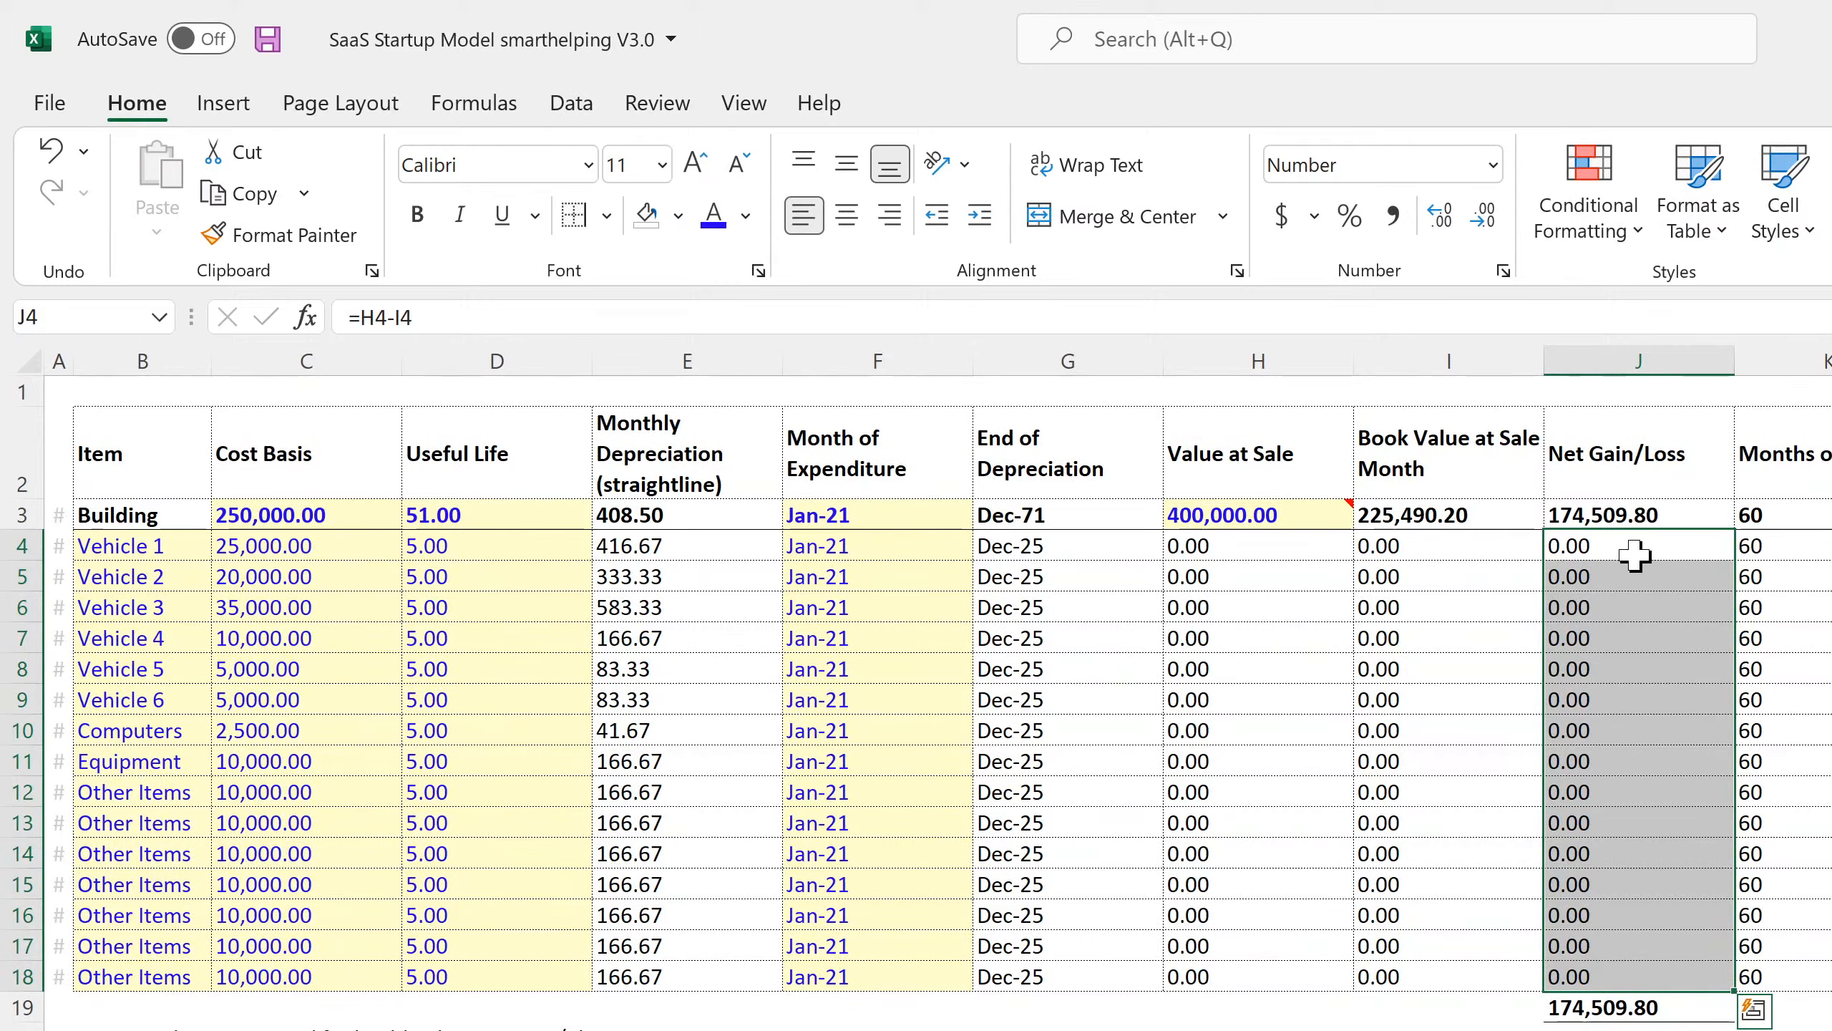
drag(1632, 545, 1555, 963)
click(1228, 560)
drag(1228, 560, 322, 970)
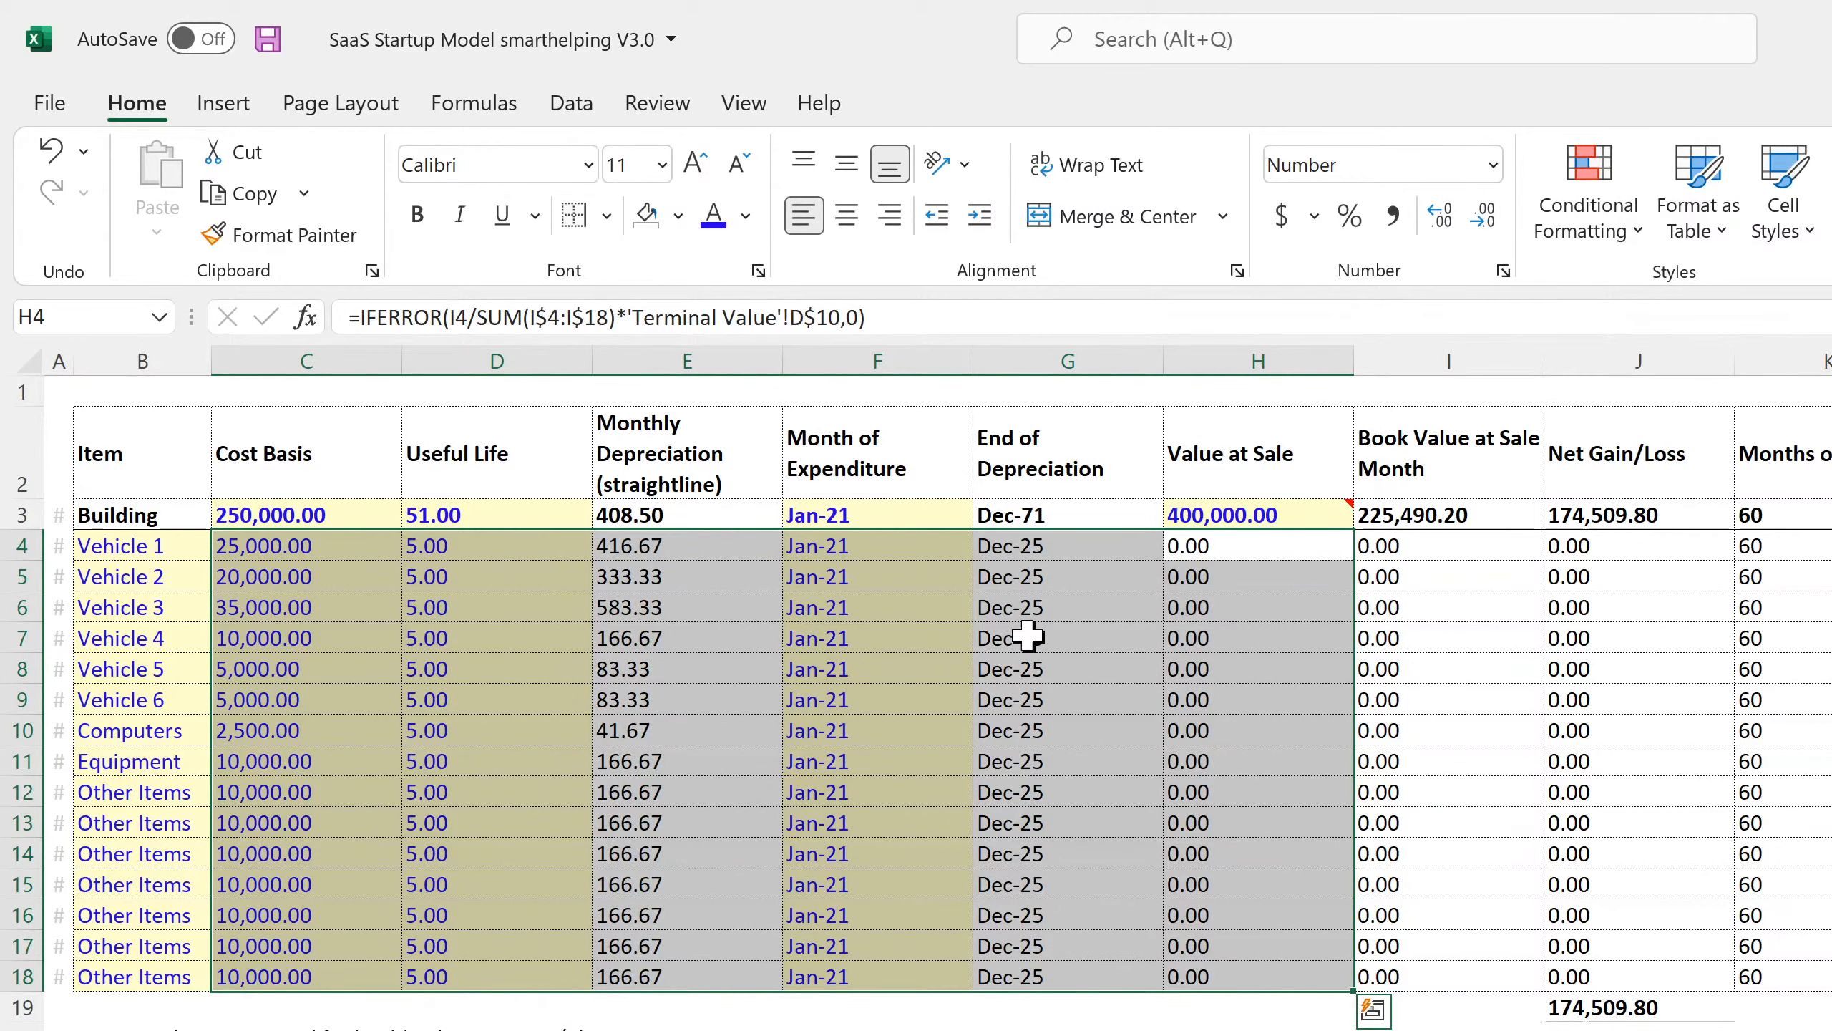
click(1209, 542)
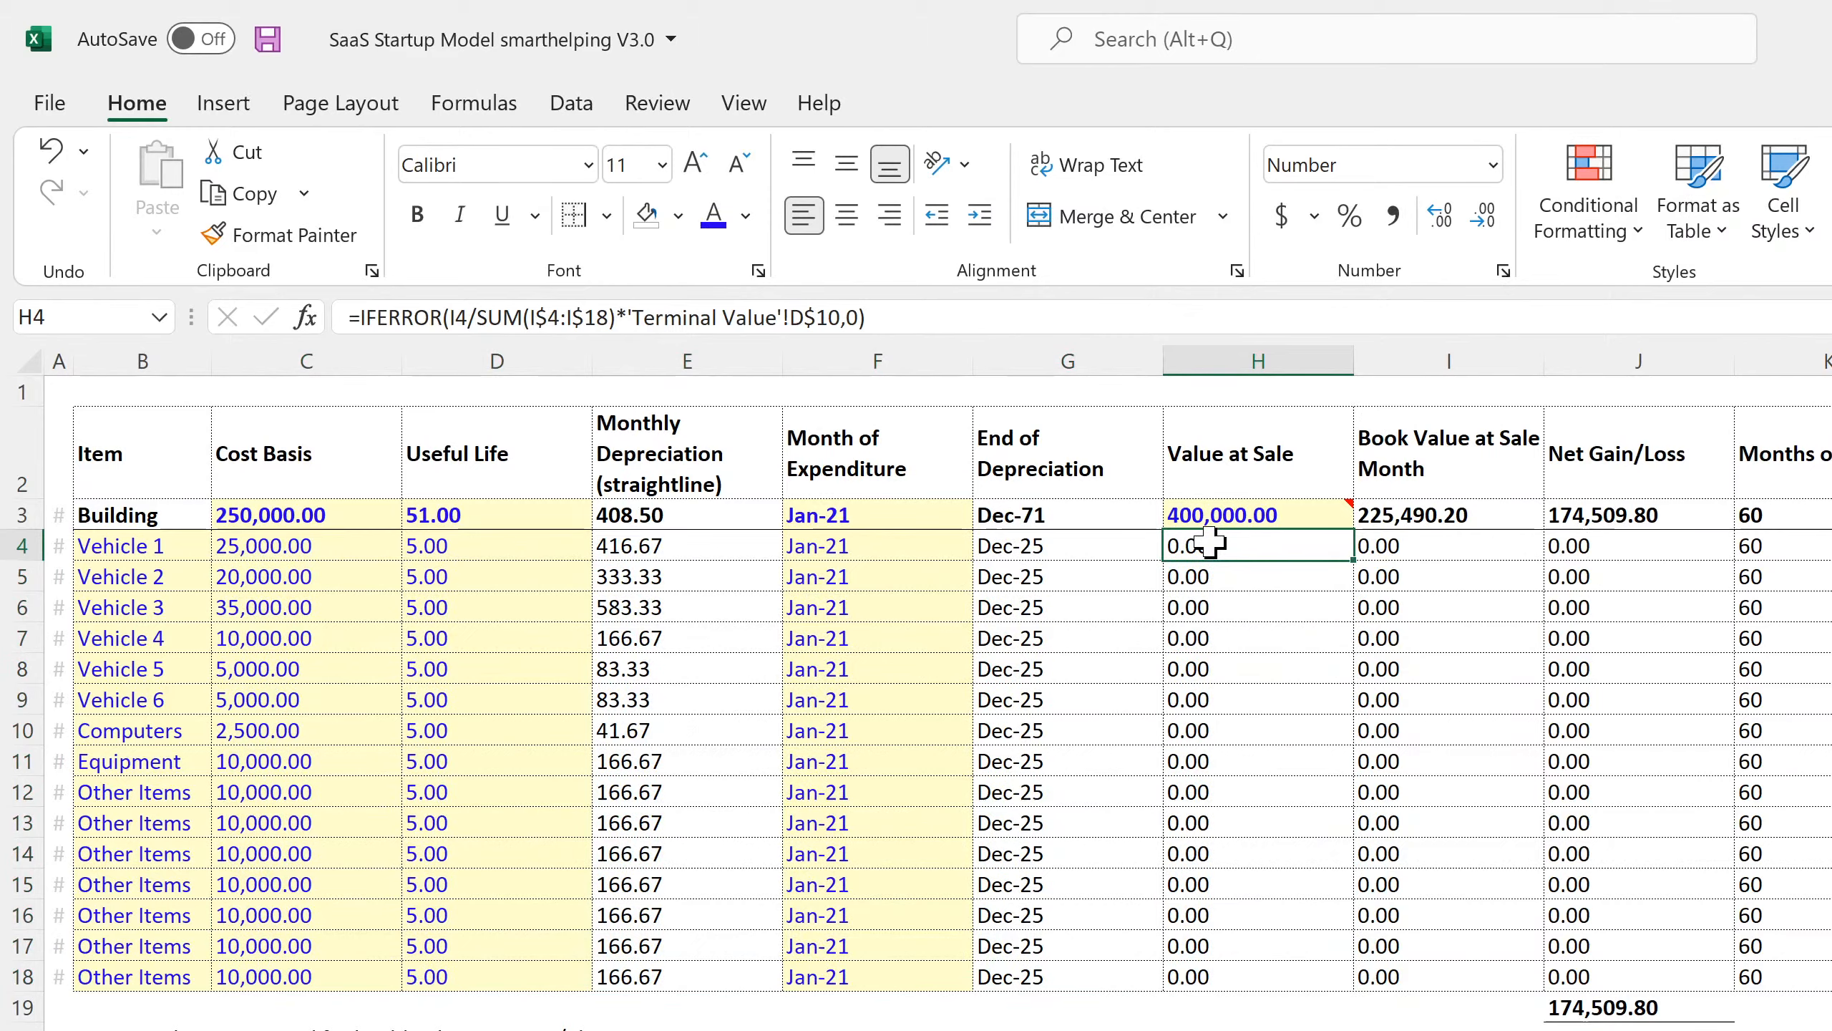
click(1406, 546)
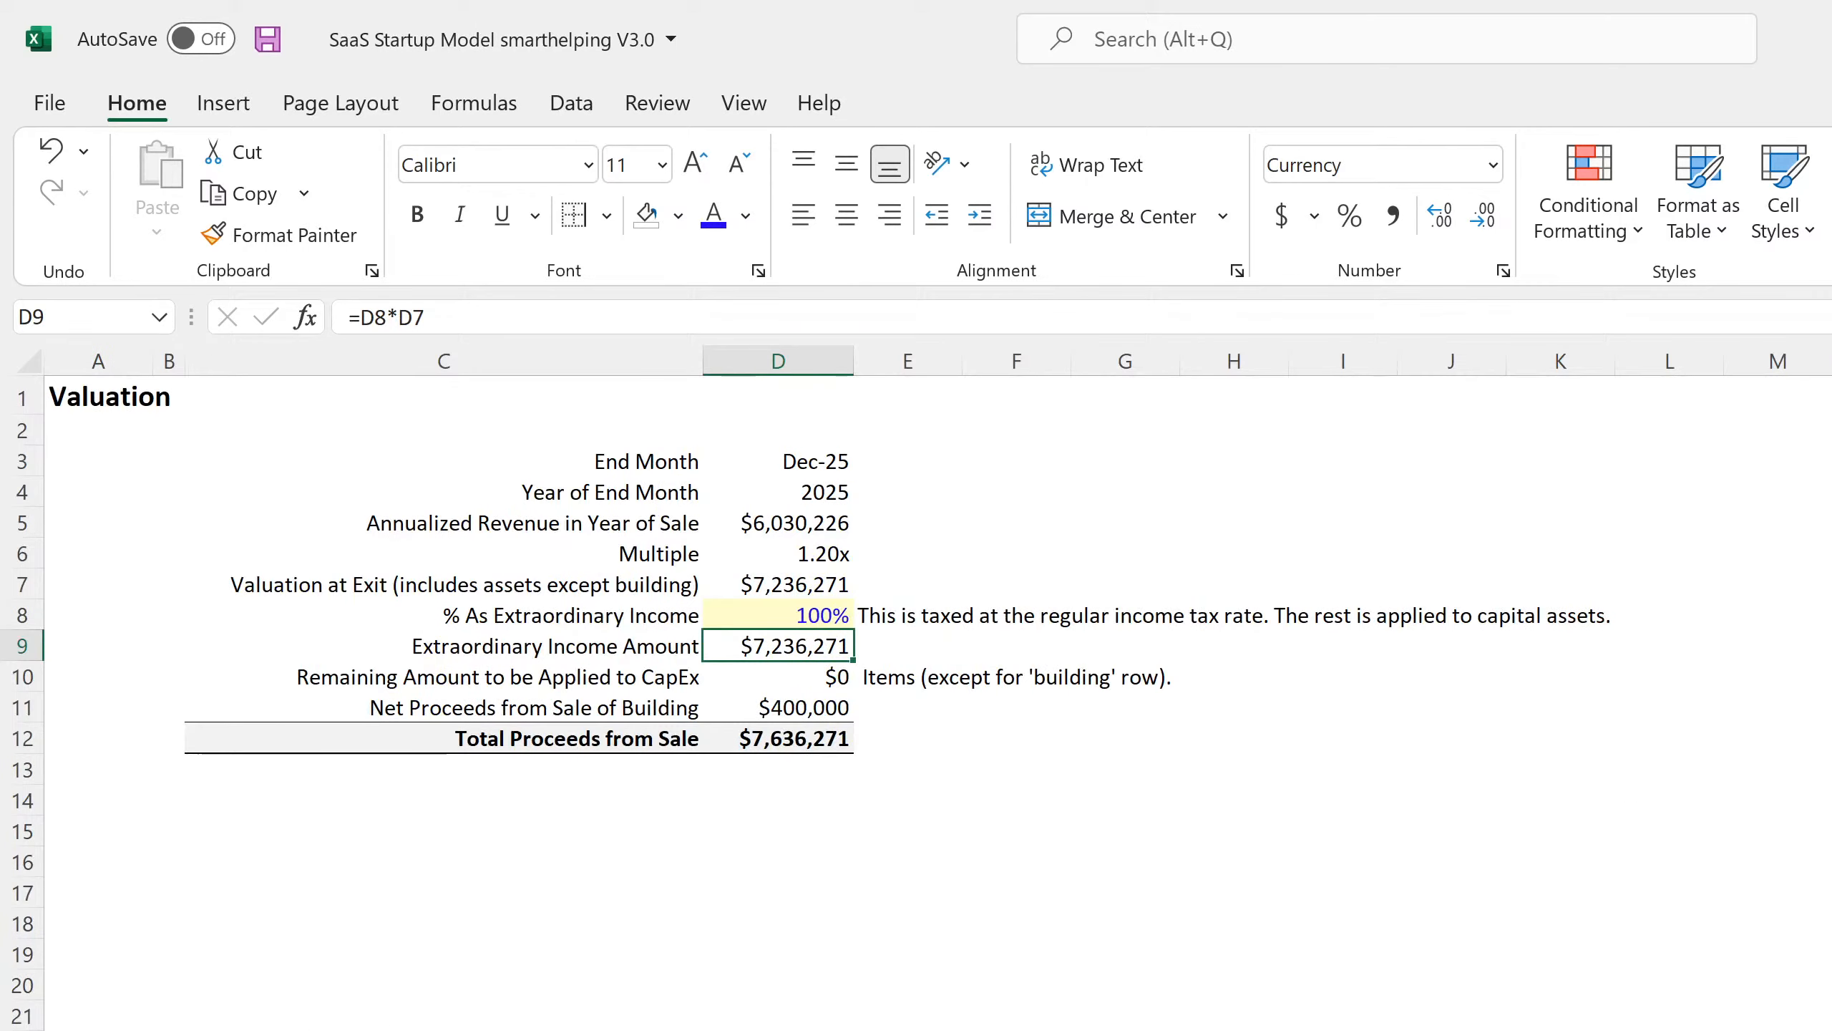
Set % As Extraordinary Income to 95 and check the $361,814 left for CapEx.
click(804, 613)
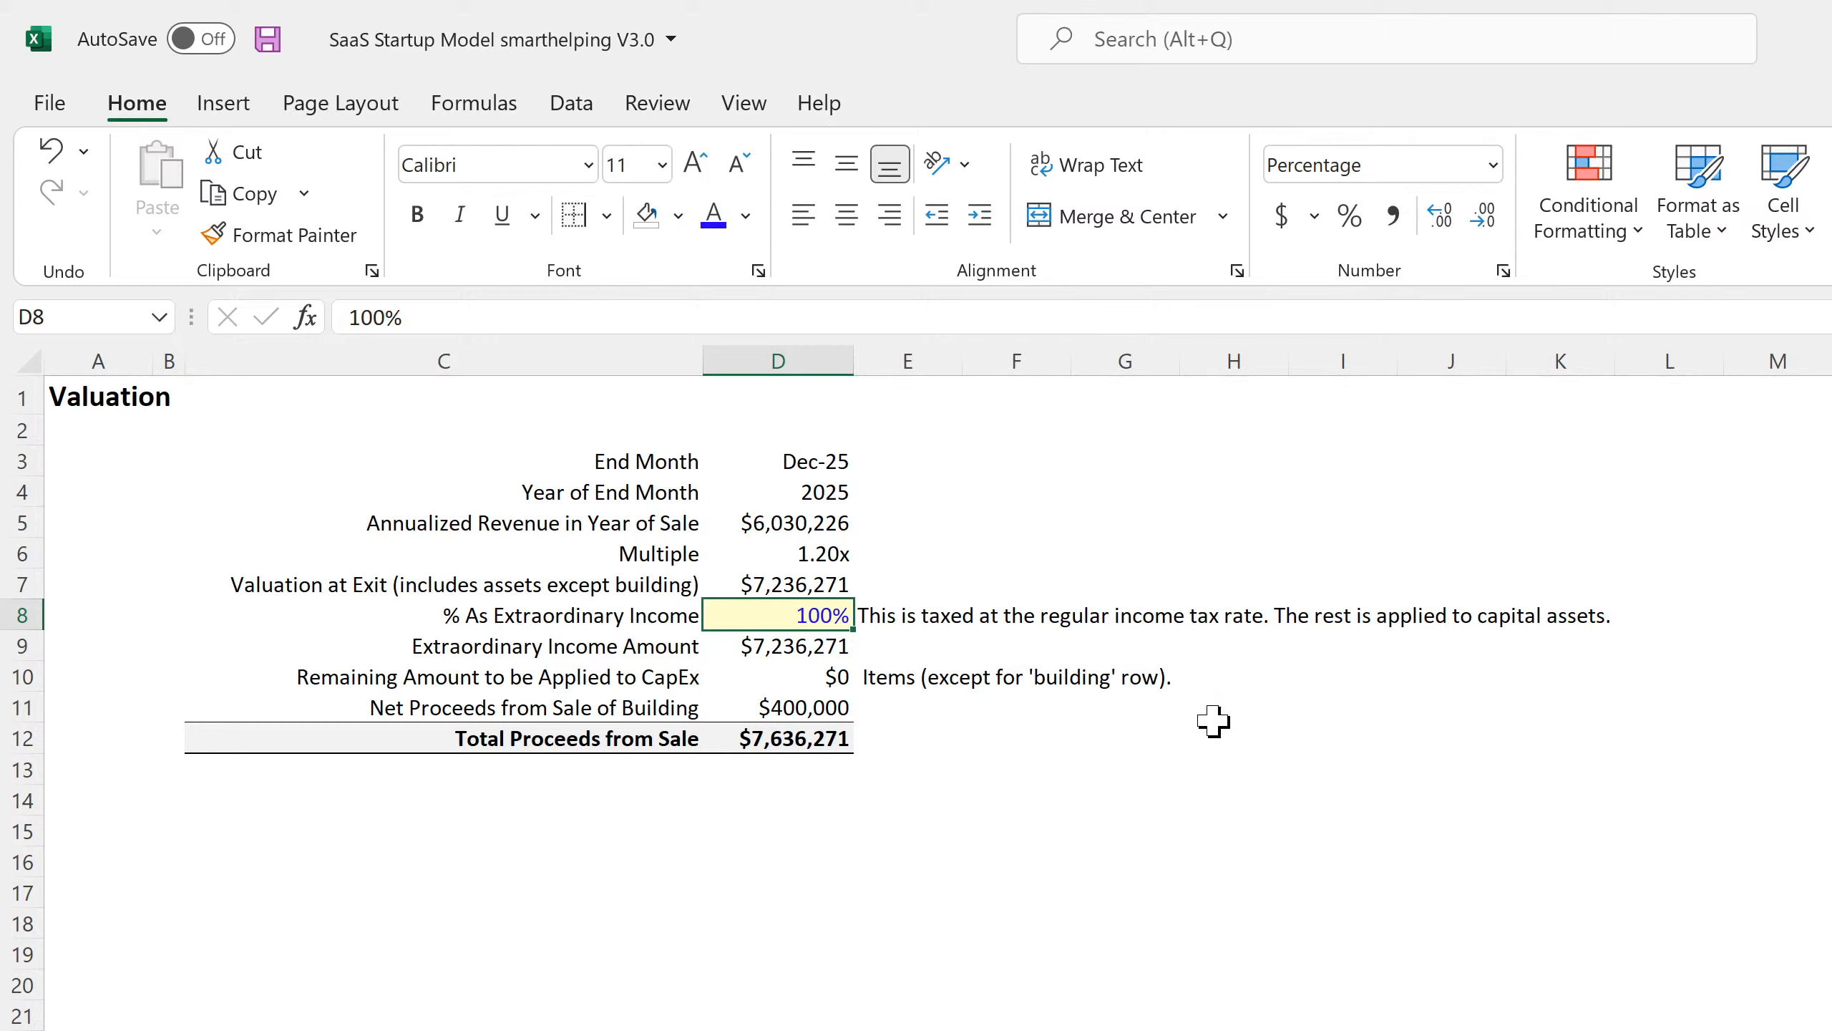
text(95)
key(Return)
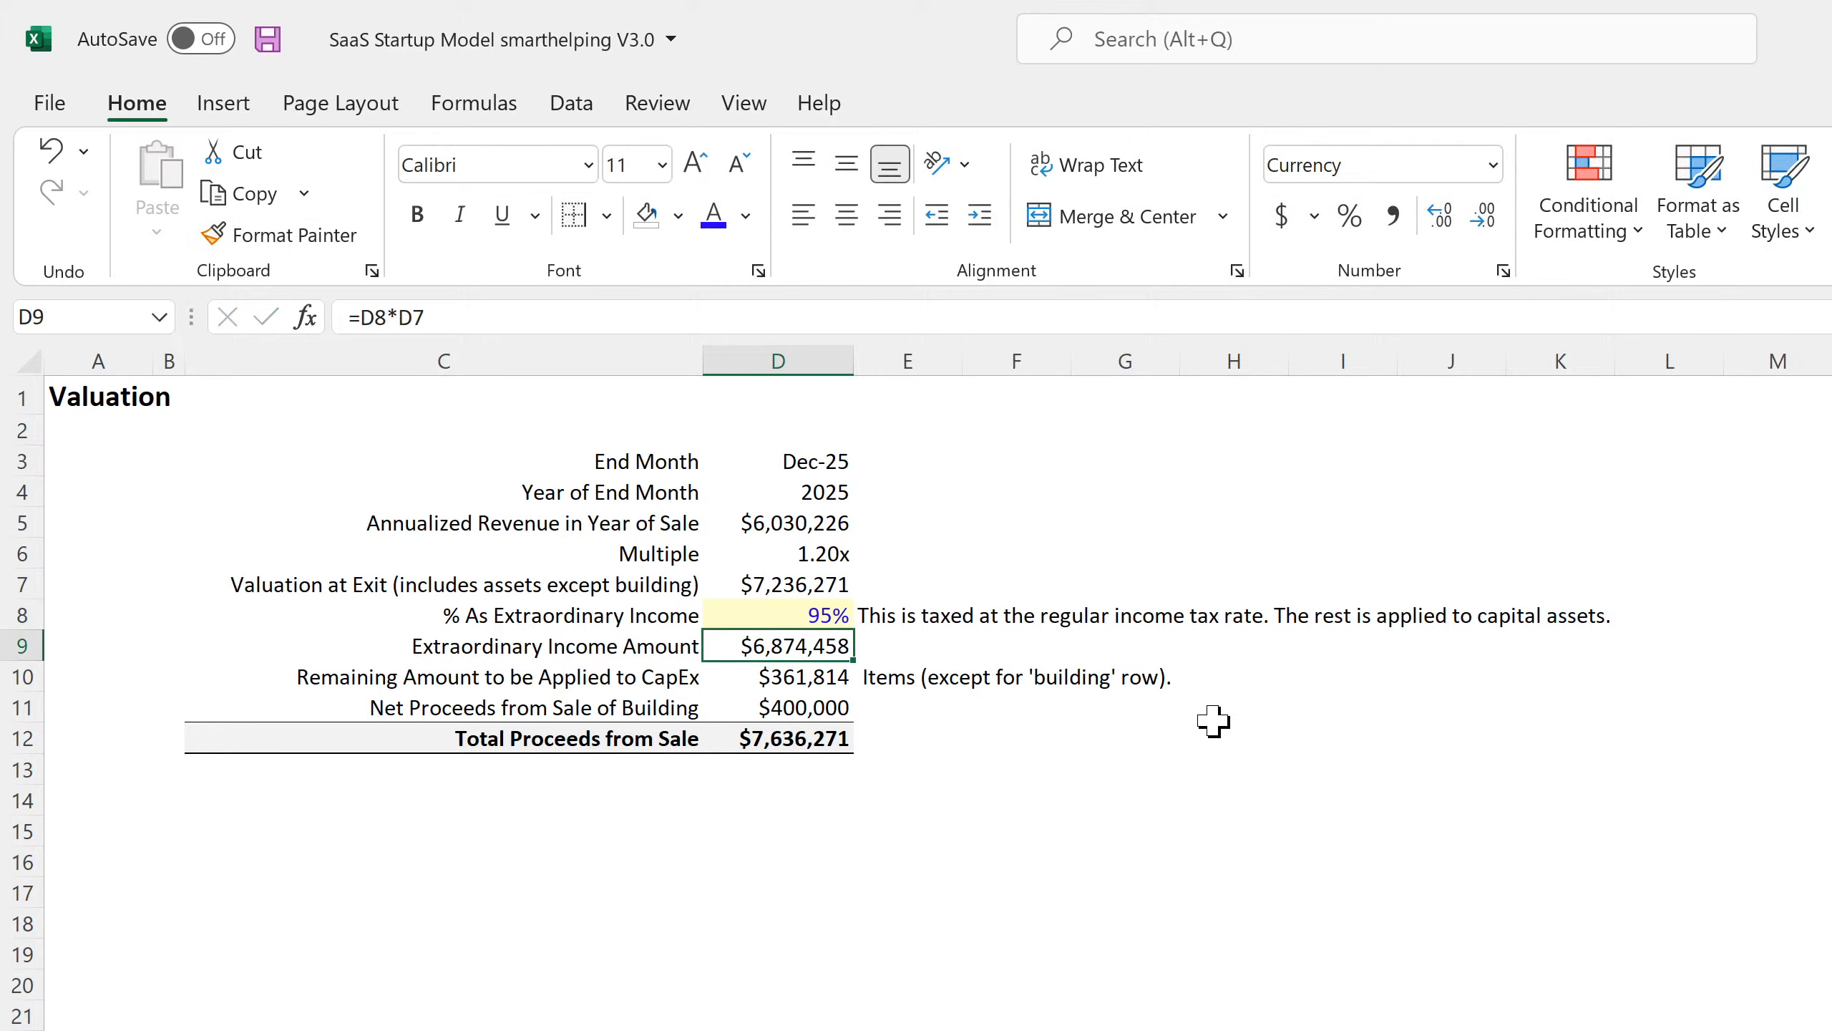
click(804, 680)
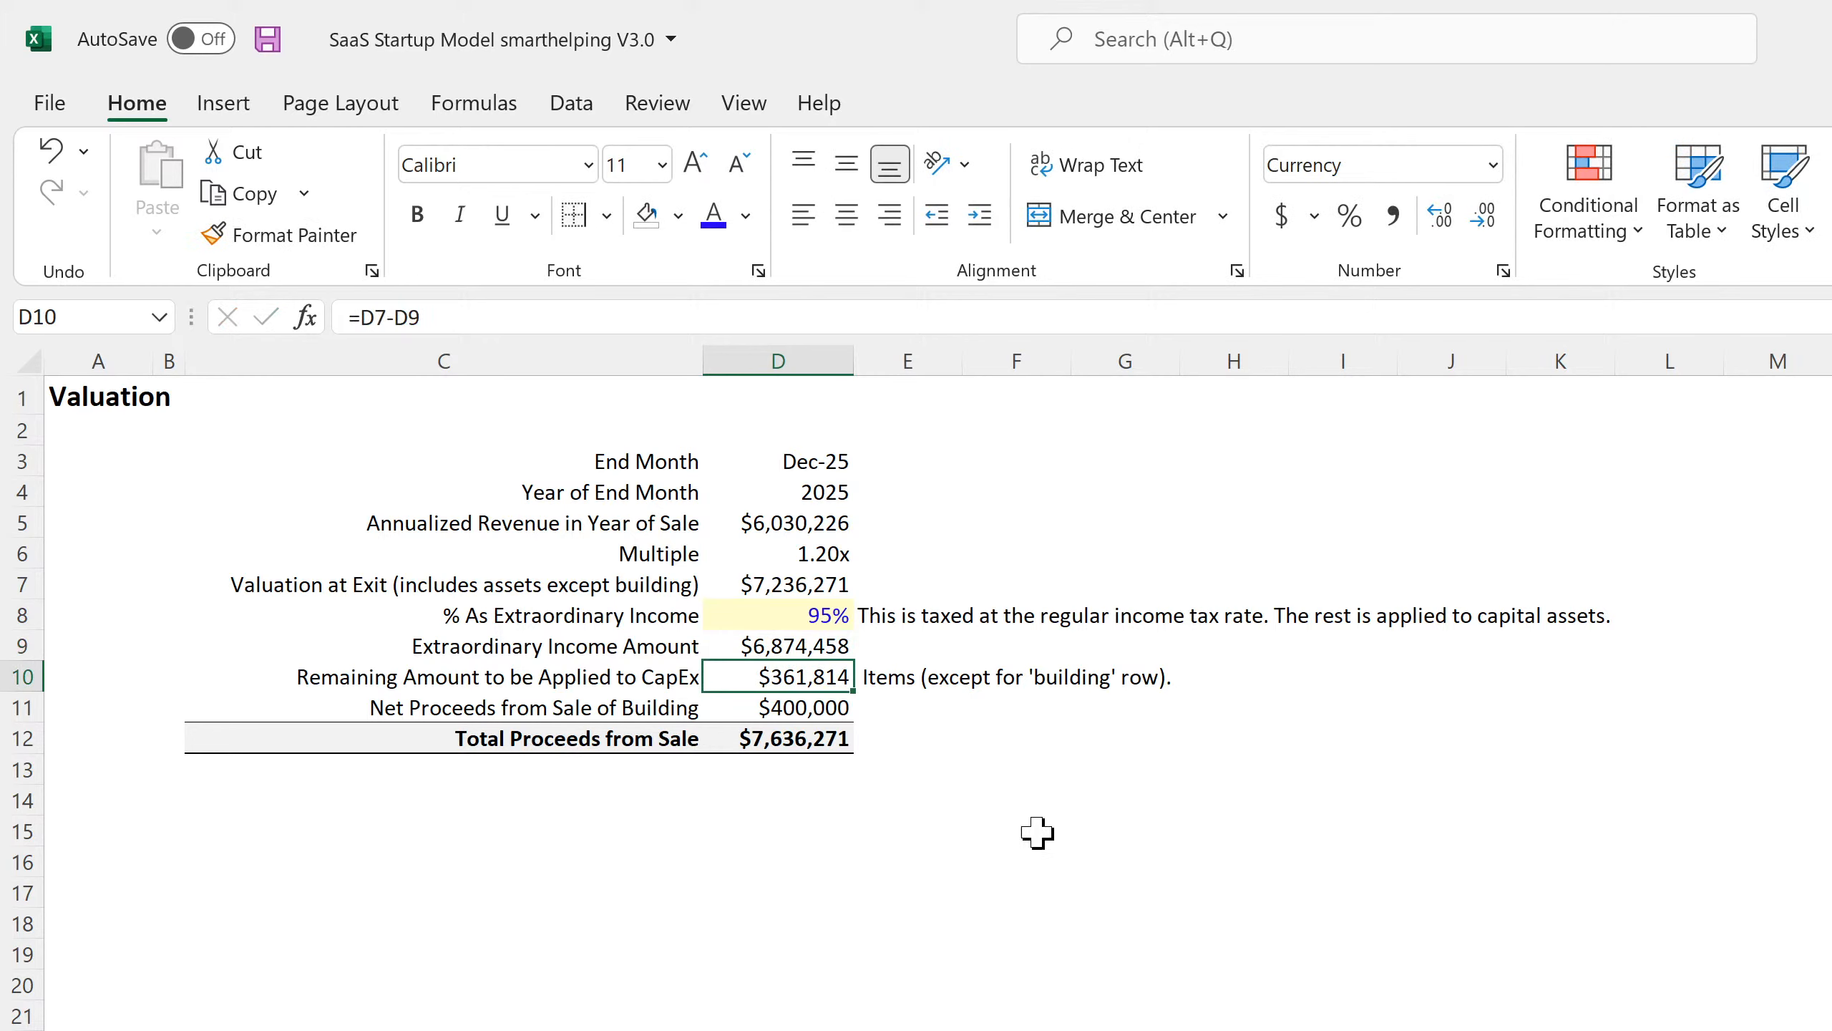
click(1446, 556)
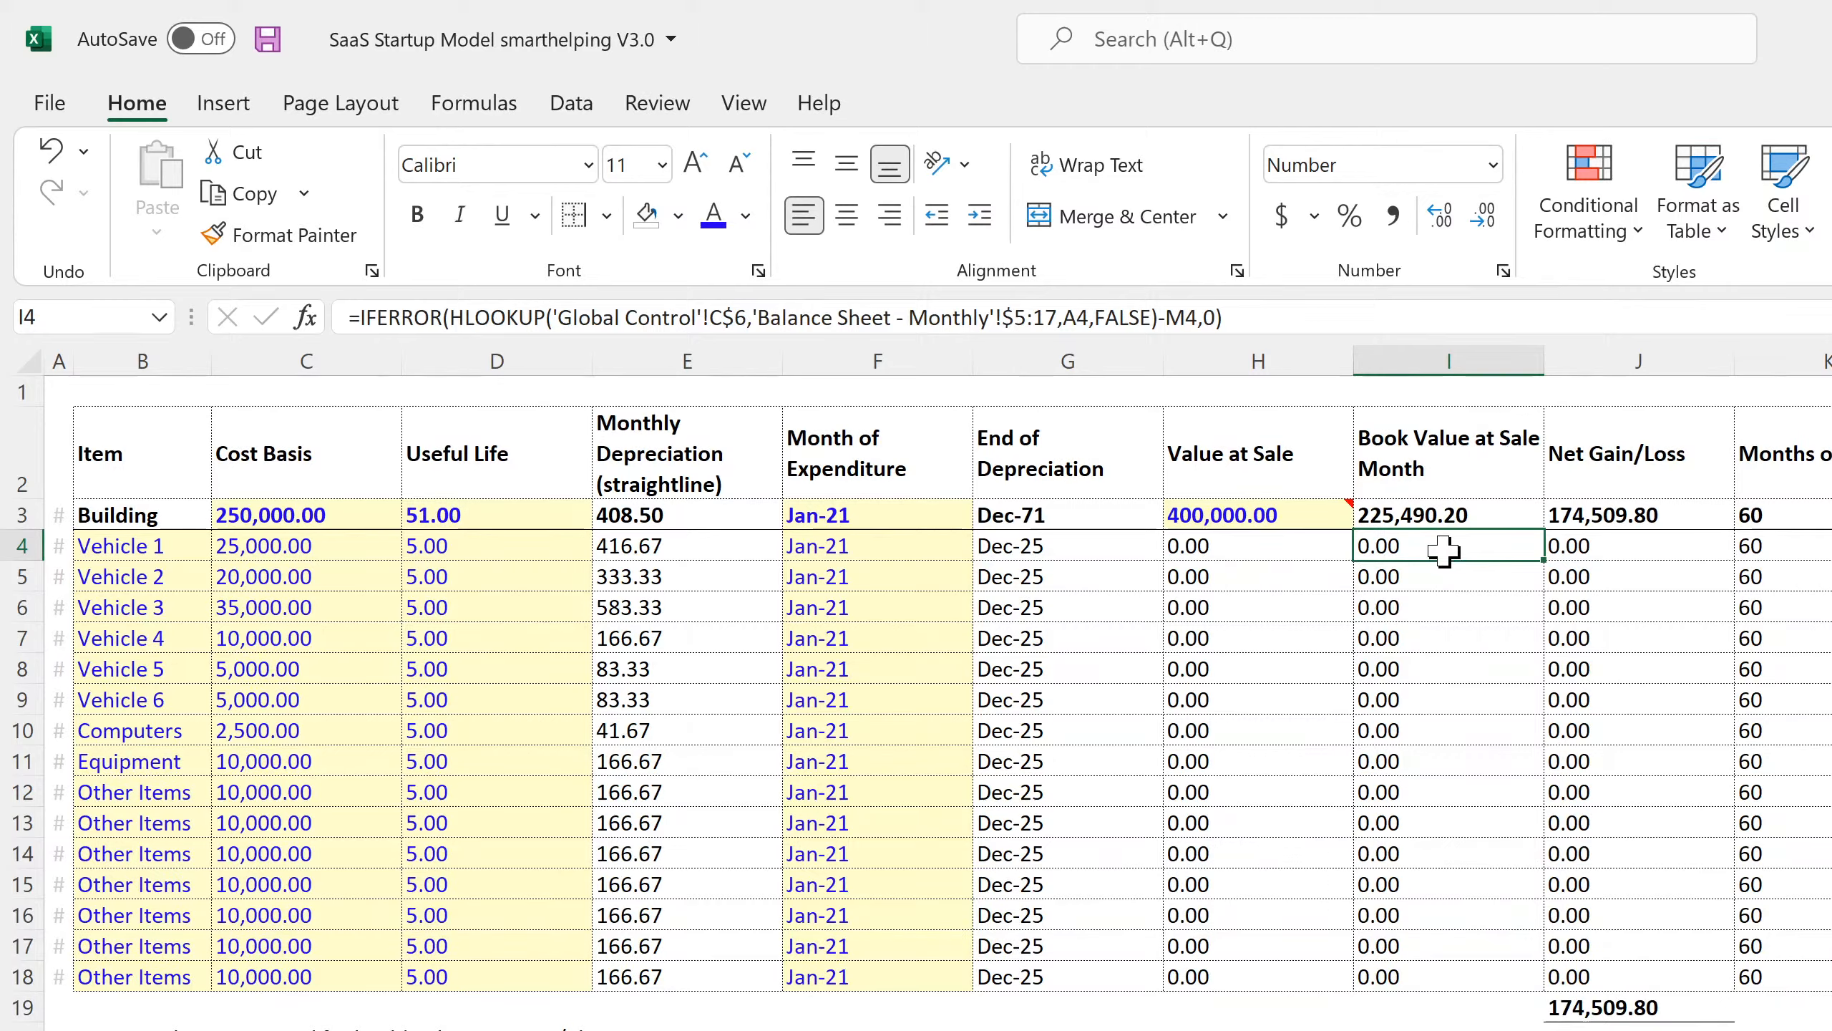
click(498, 544)
click(884, 546)
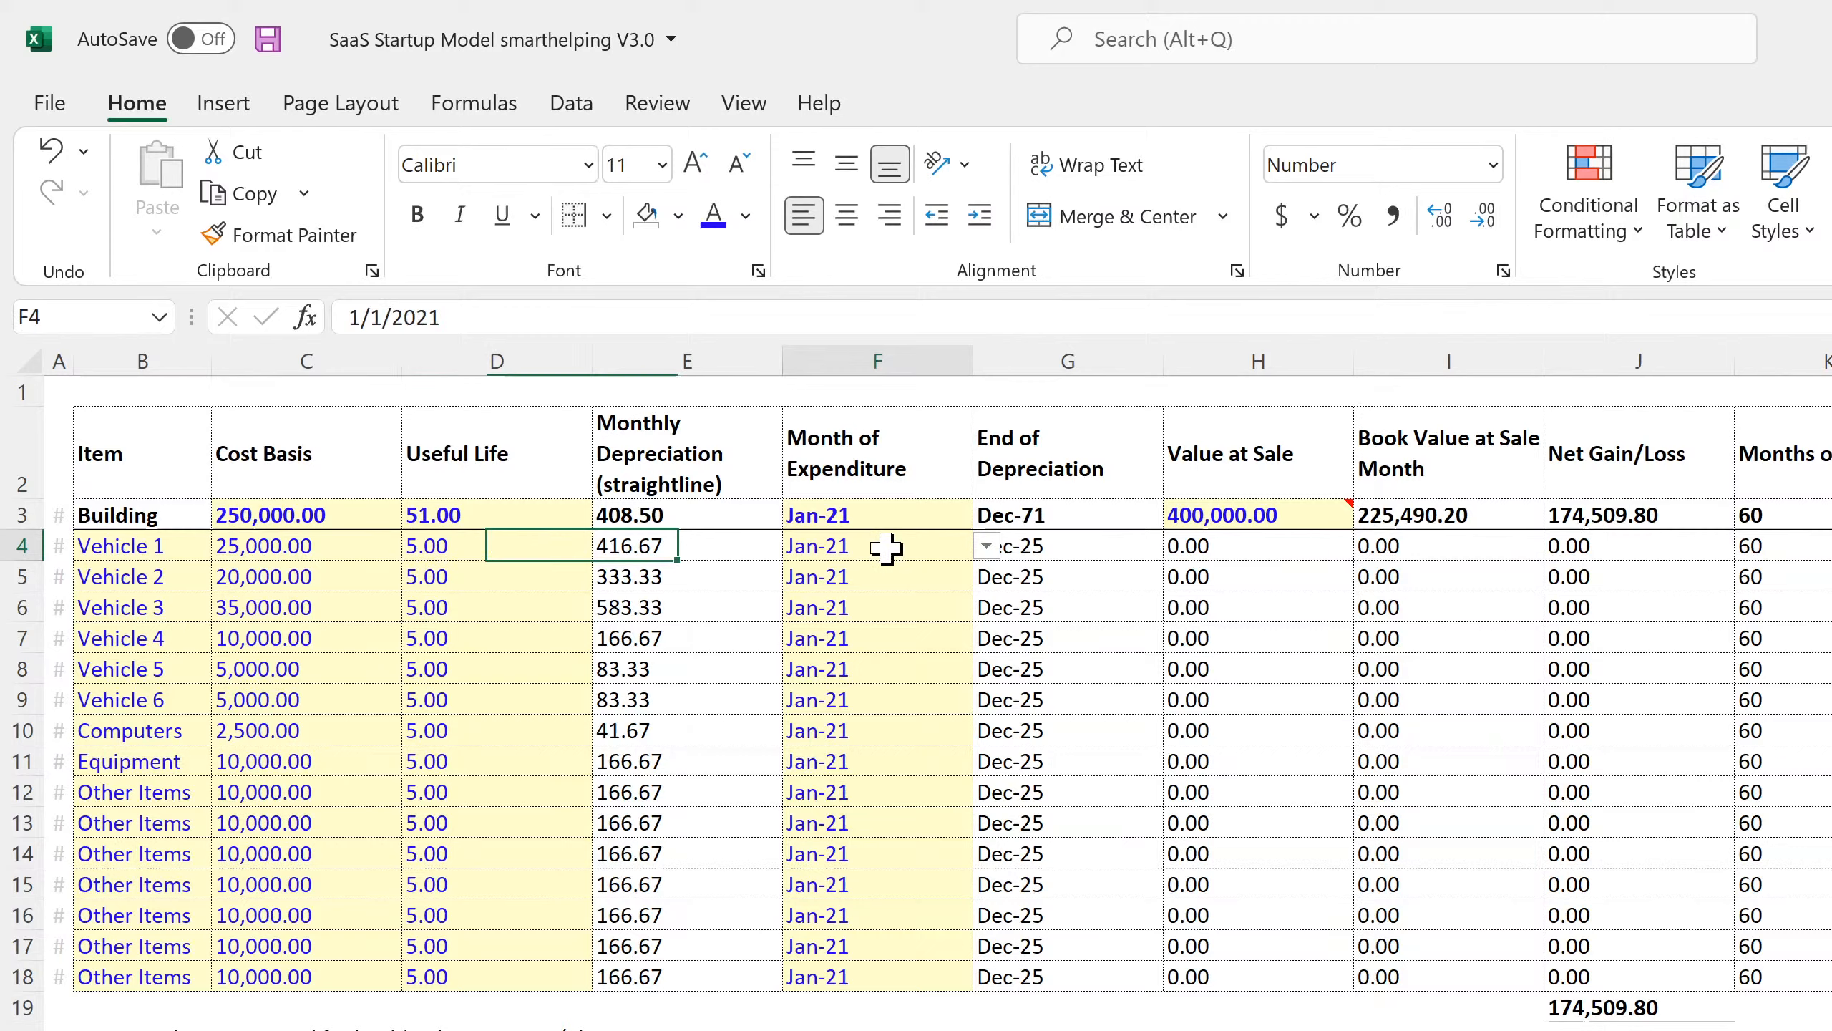
click(986, 546)
click(879, 594)
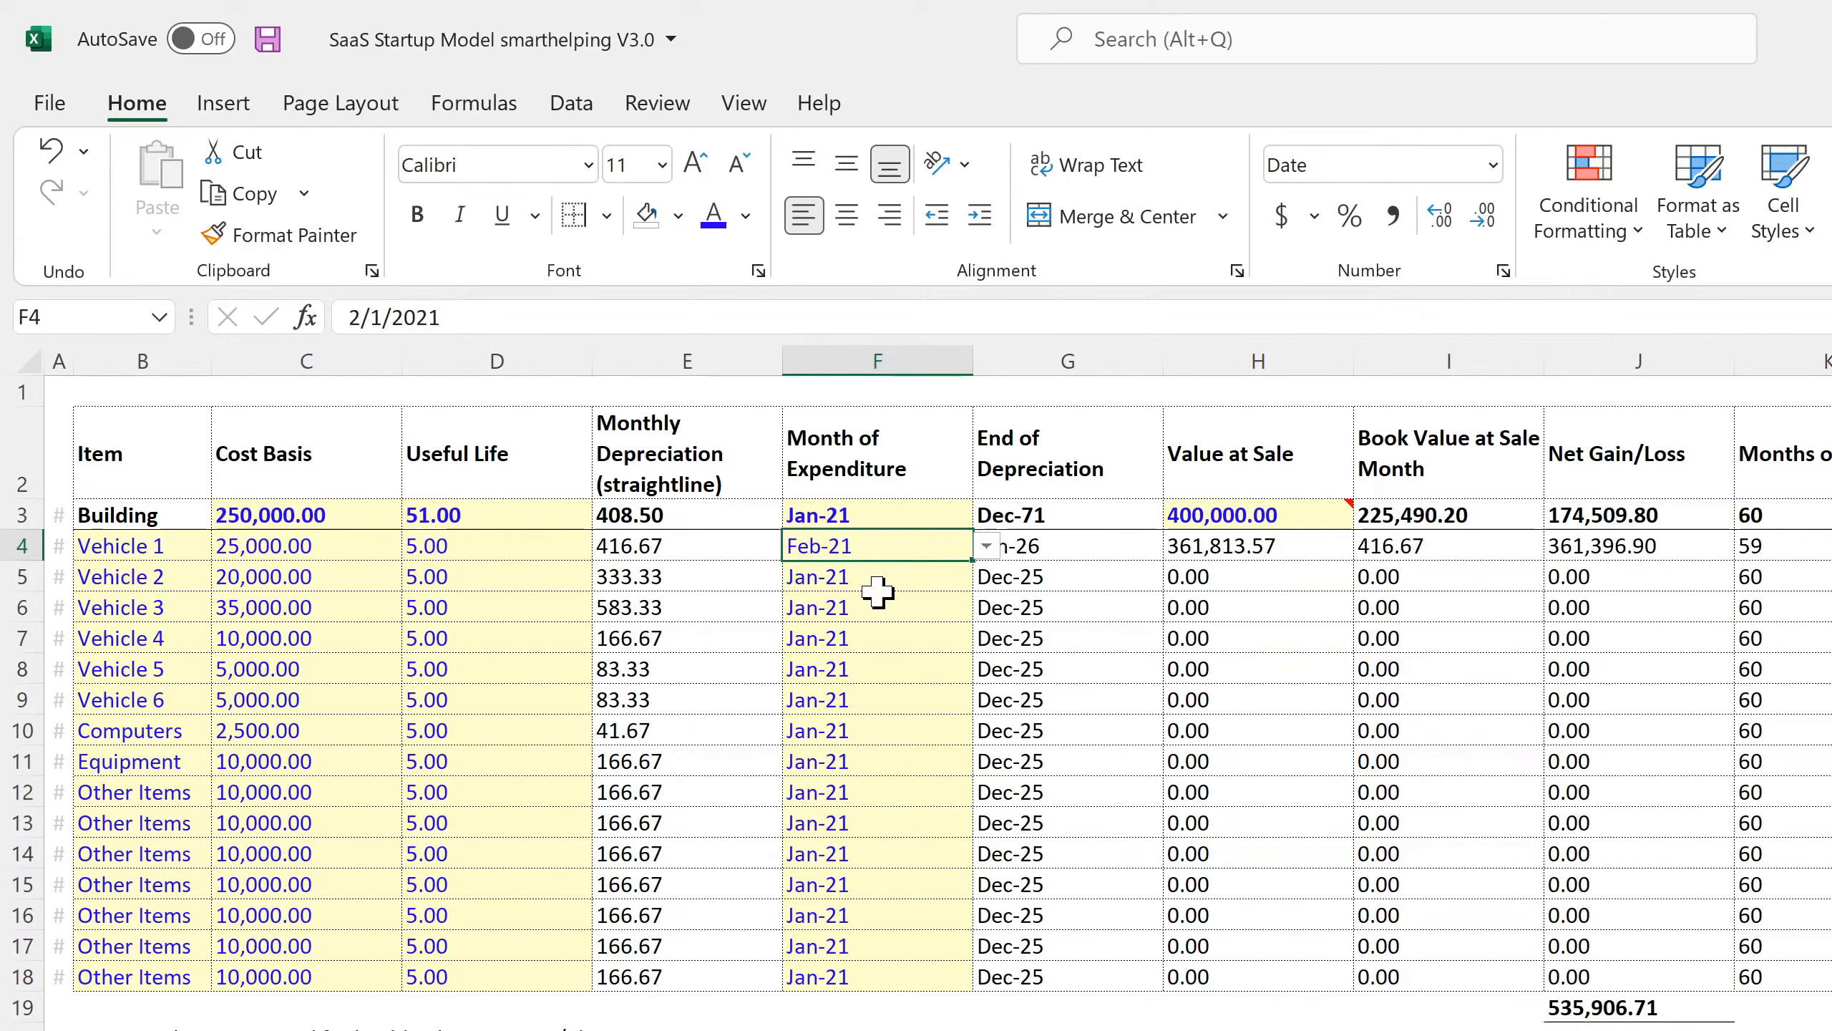
click(1591, 550)
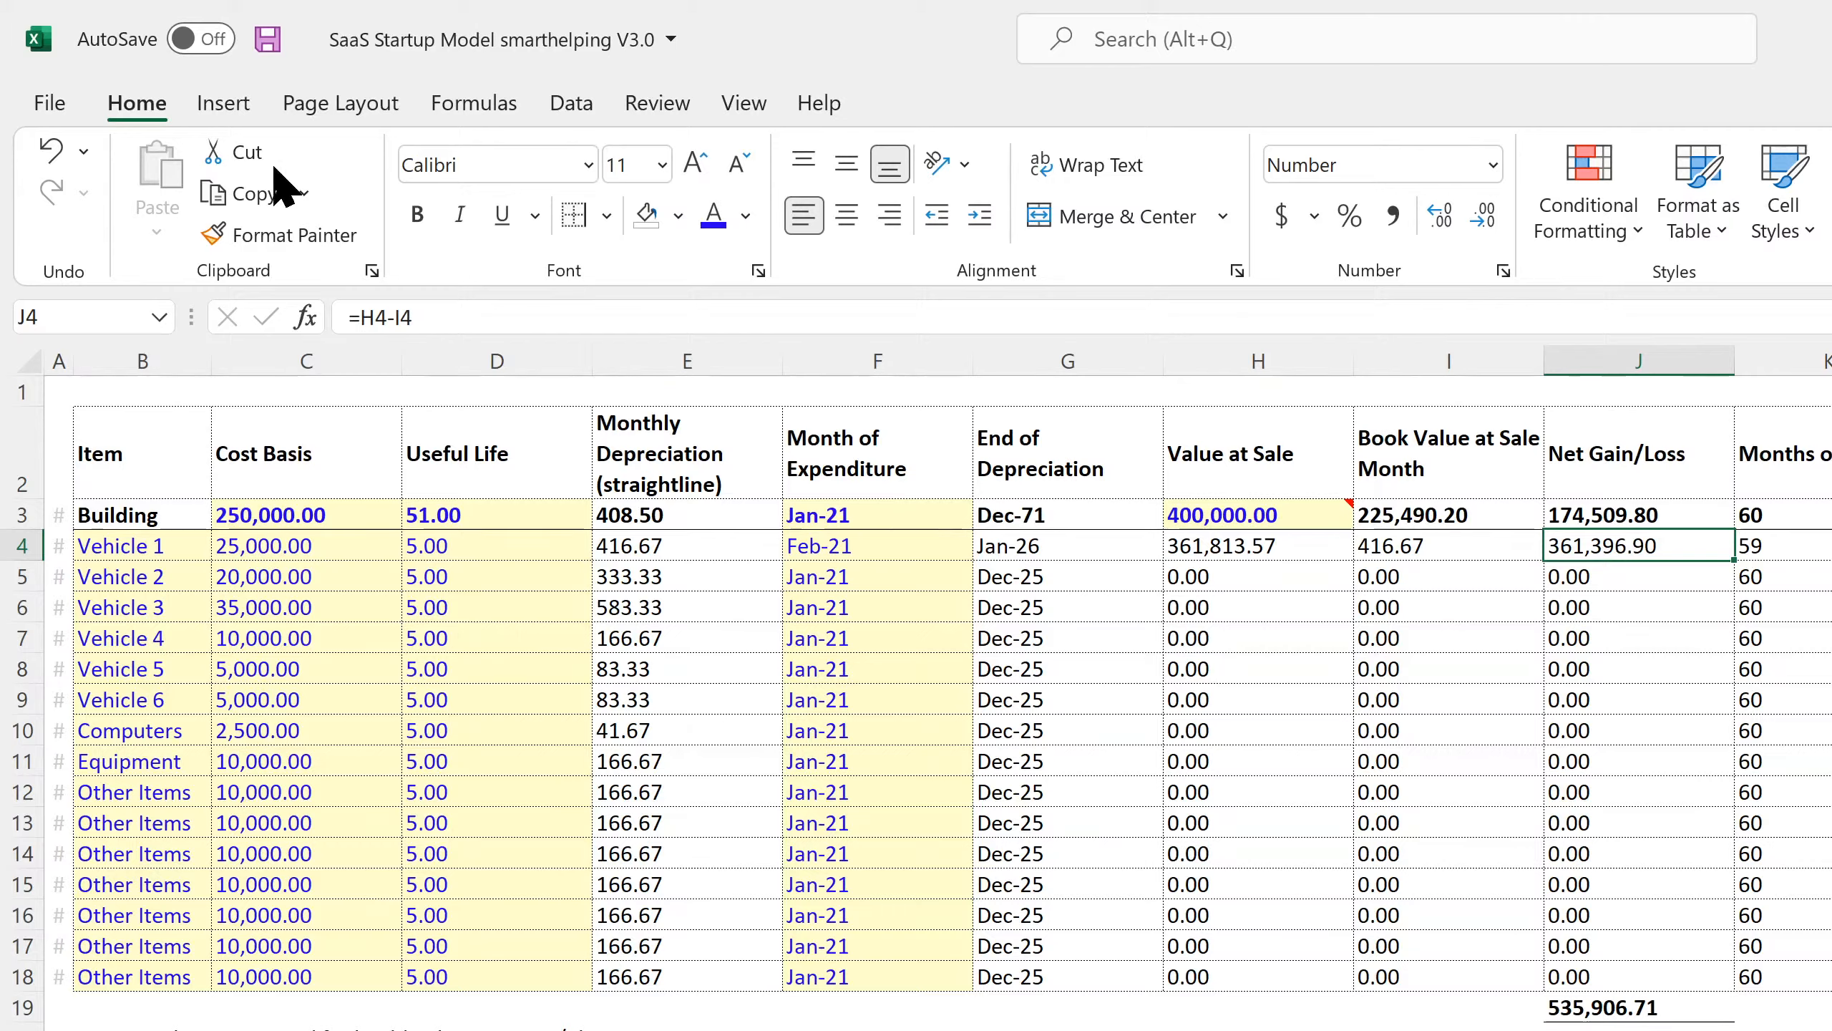
click(267, 38)
click(840, 546)
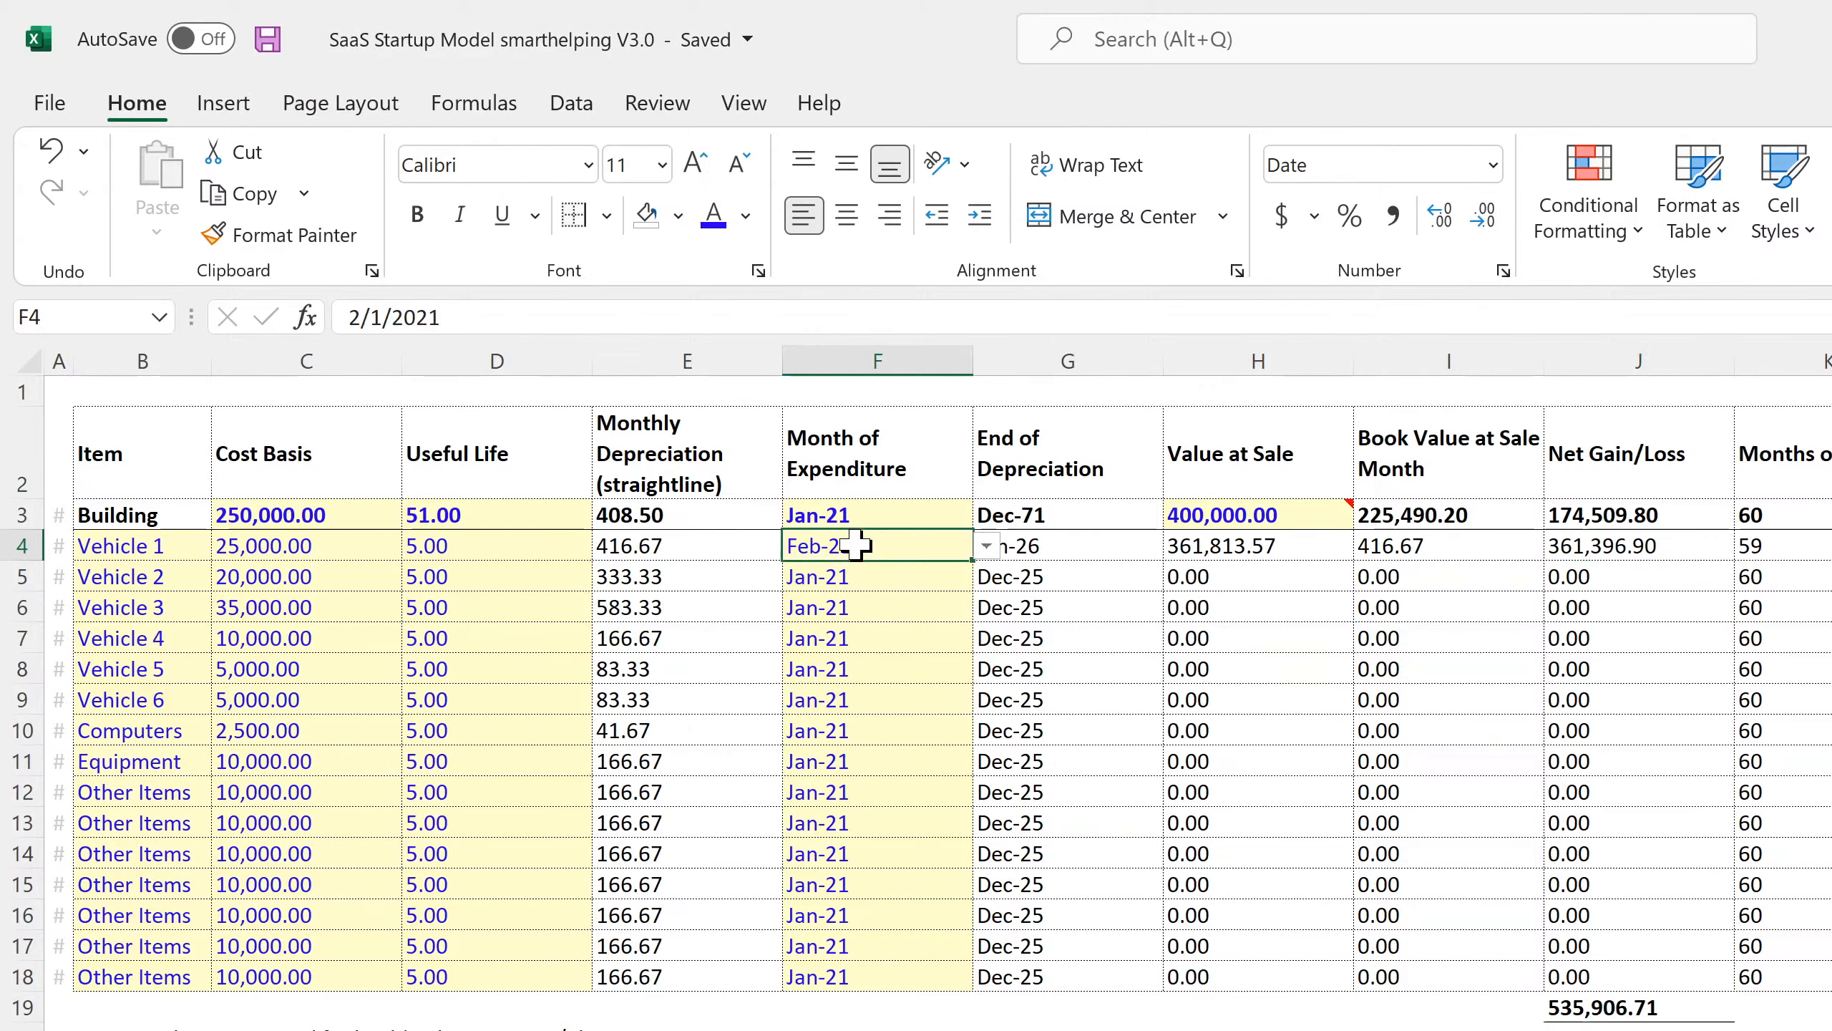
key(Down)
key(Down)
key(Down)
key(Down)
key(Down)
key(Down)
key(Down)
key(Down)
key(Up)
key(Up)
key(Up)
key(Up)
key(Up)
key(Up)
key(Up)
key(Up)
click(268, 34)
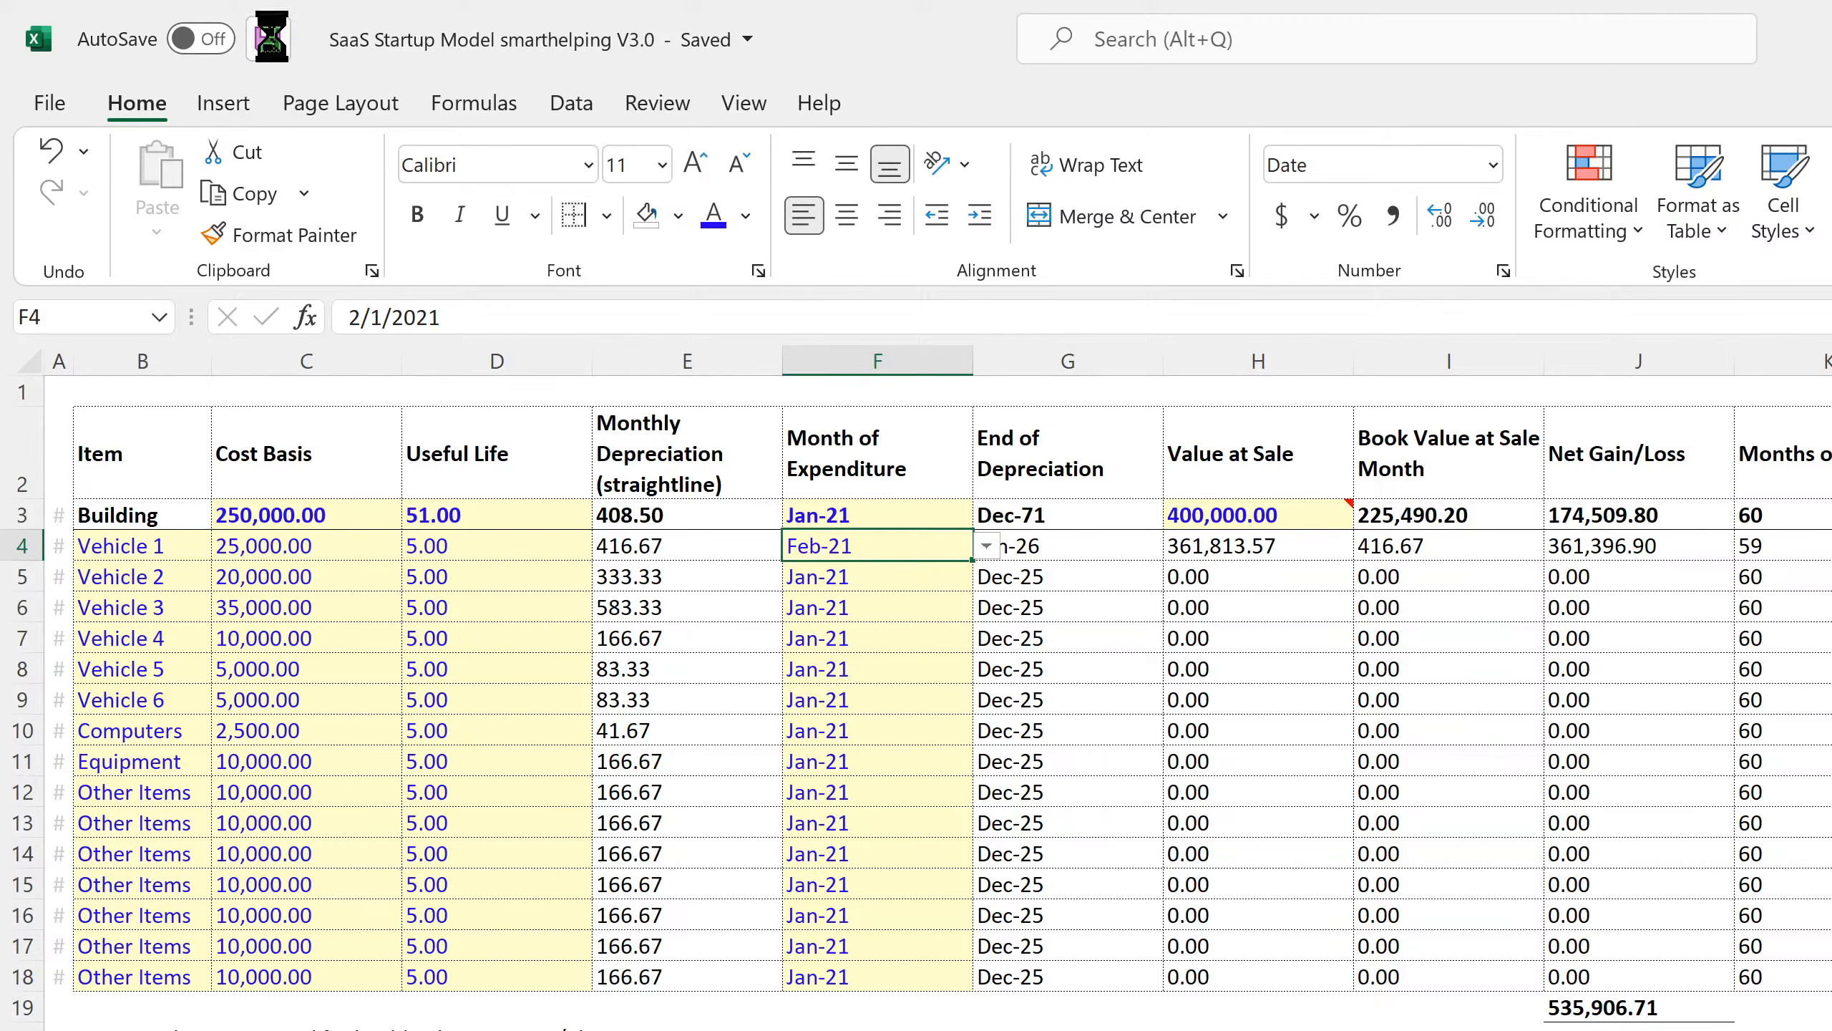
click(987, 547)
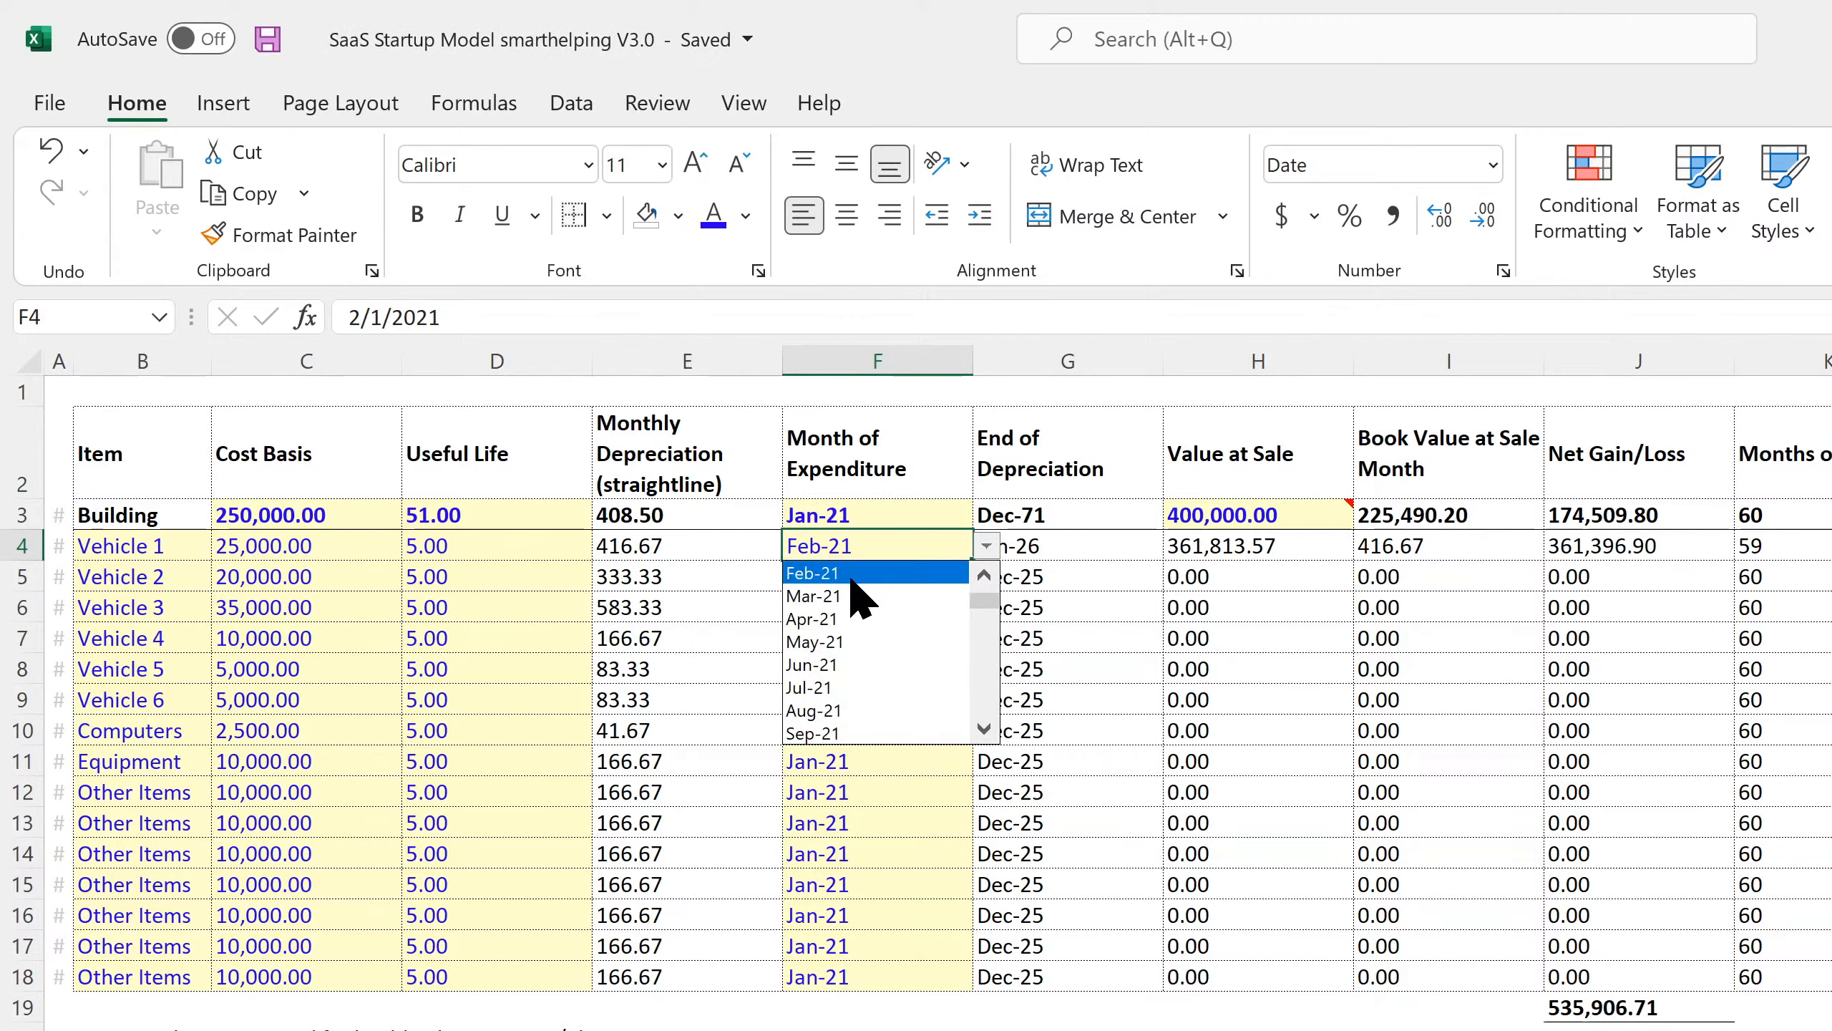
key(Escape)
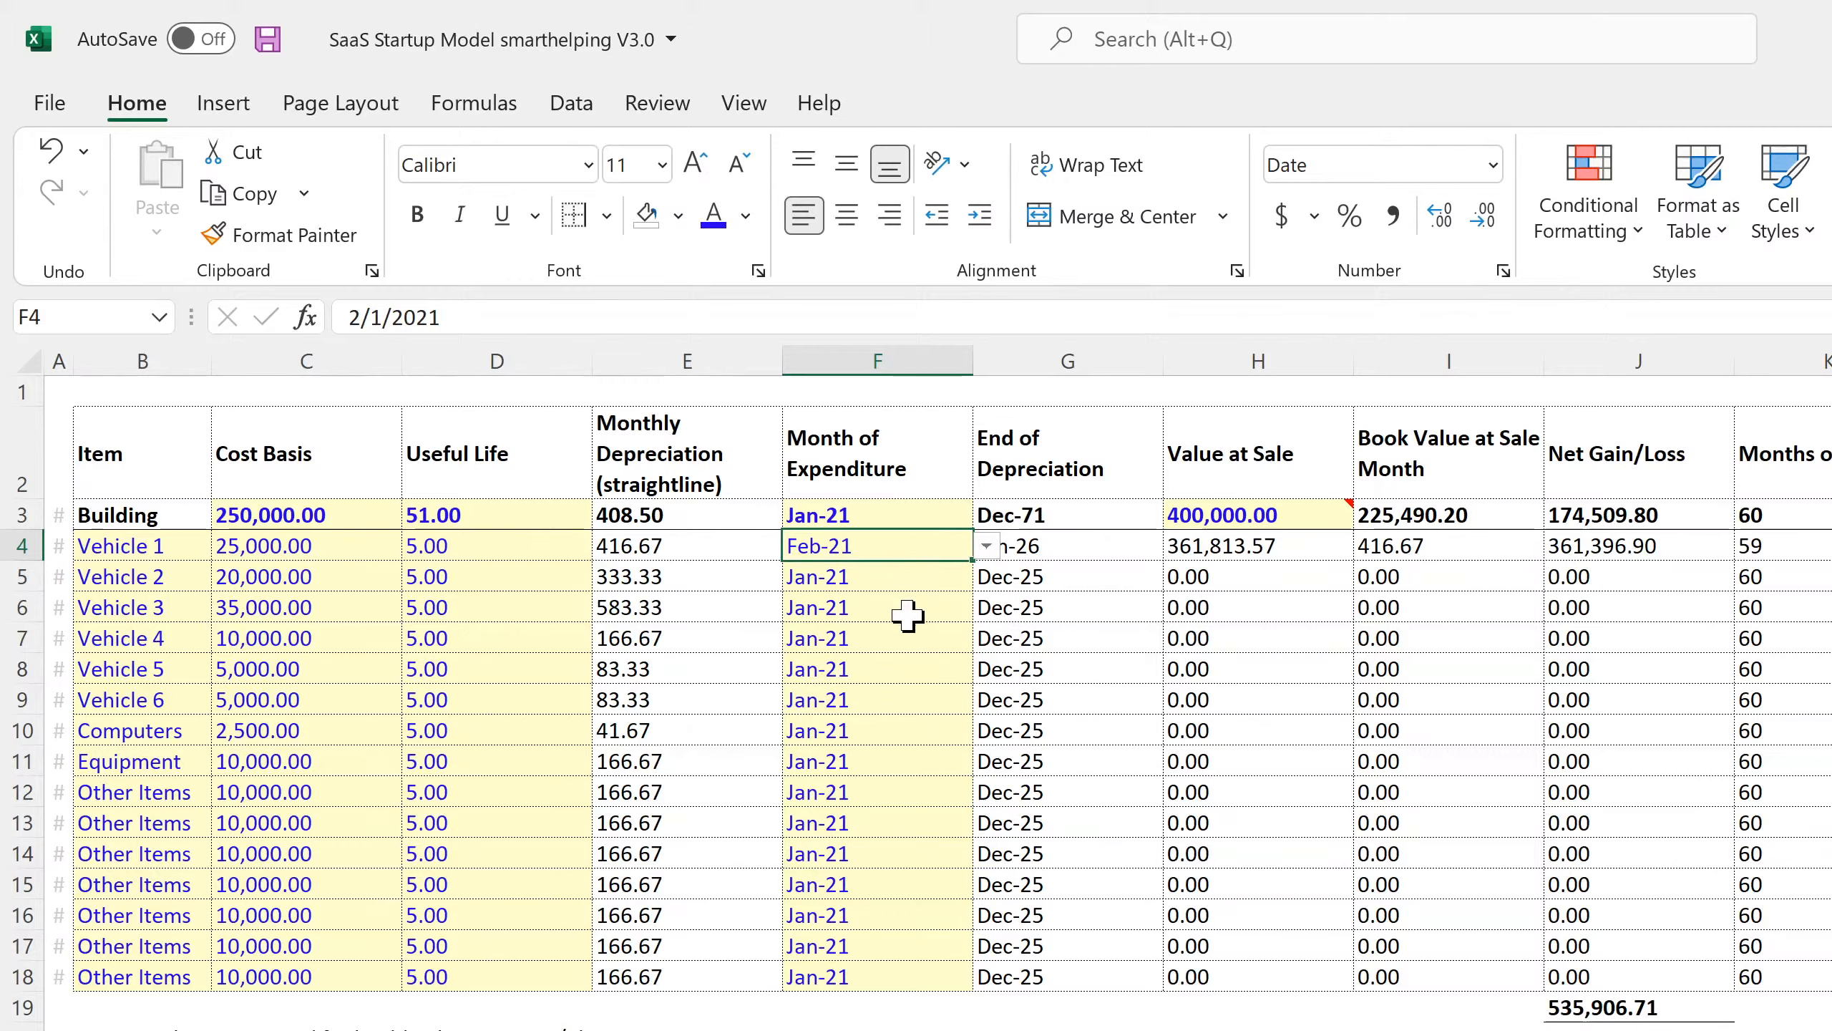
click(904, 613)
click(941, 548)
click(986, 547)
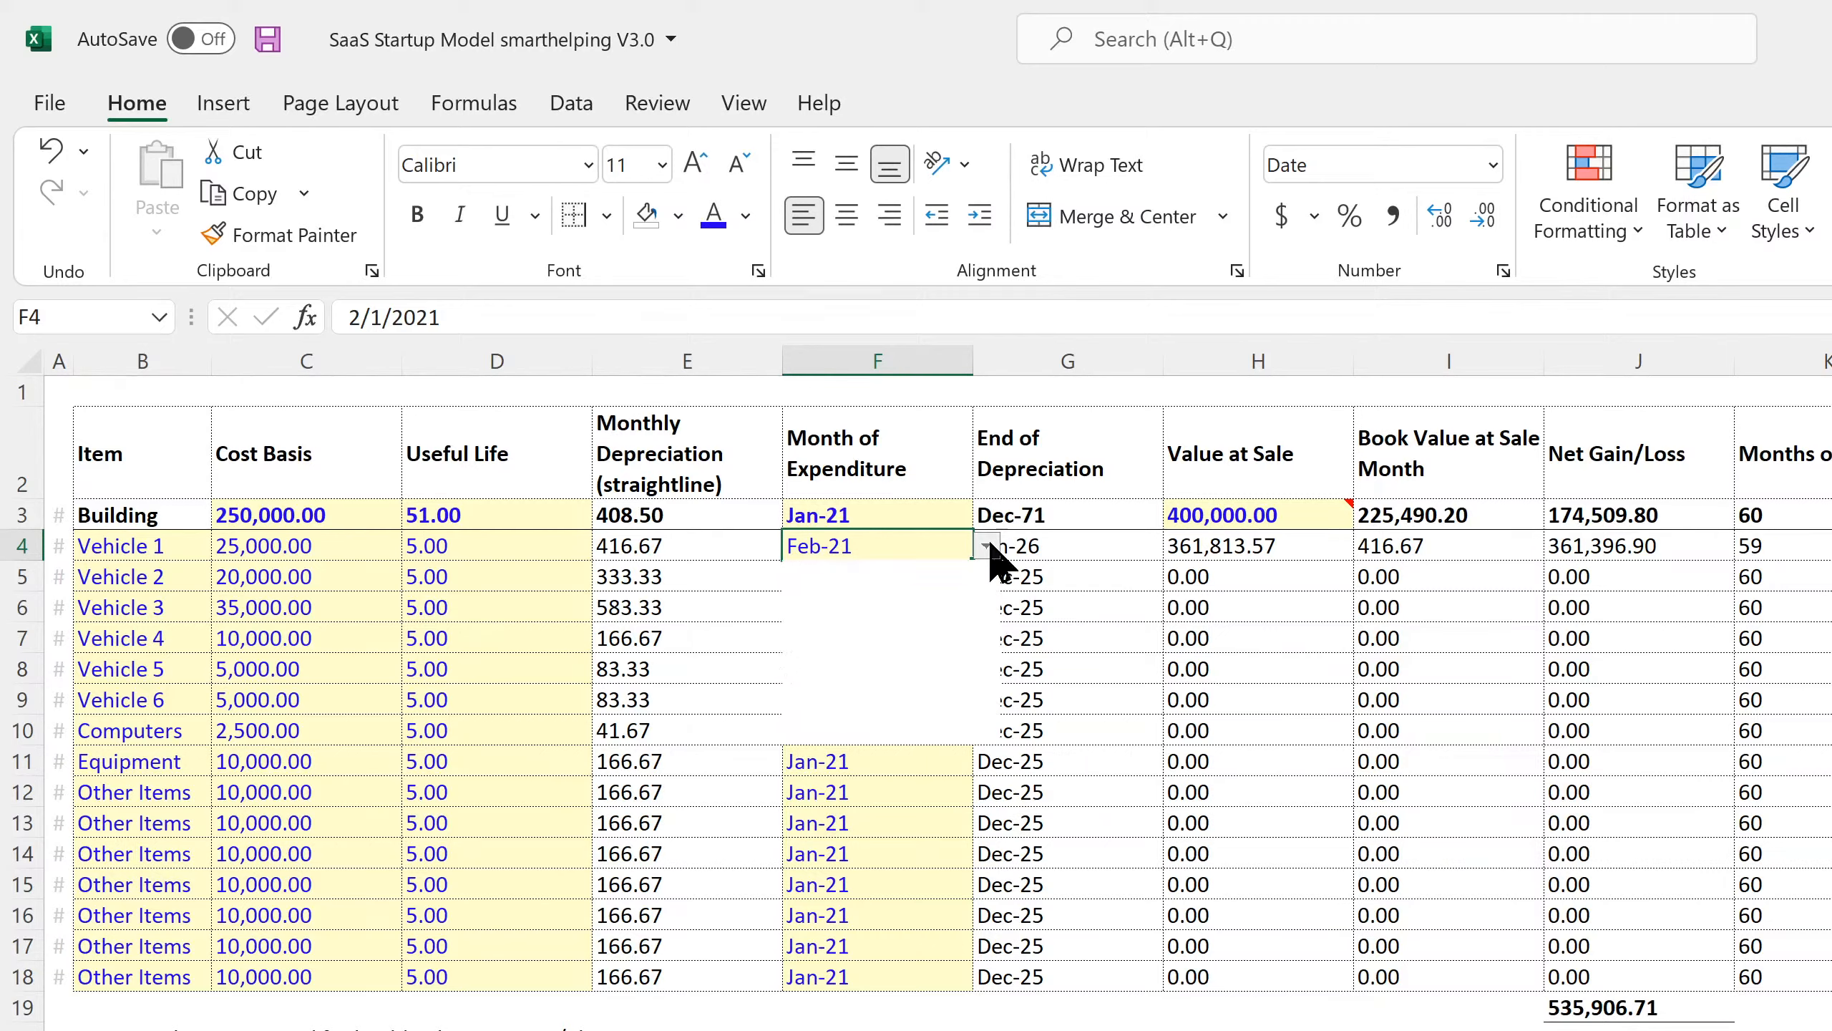
click(941, 593)
click(851, 682)
Set the Computers month of expenditure to Feb-21 and save the workbook.
click(853, 725)
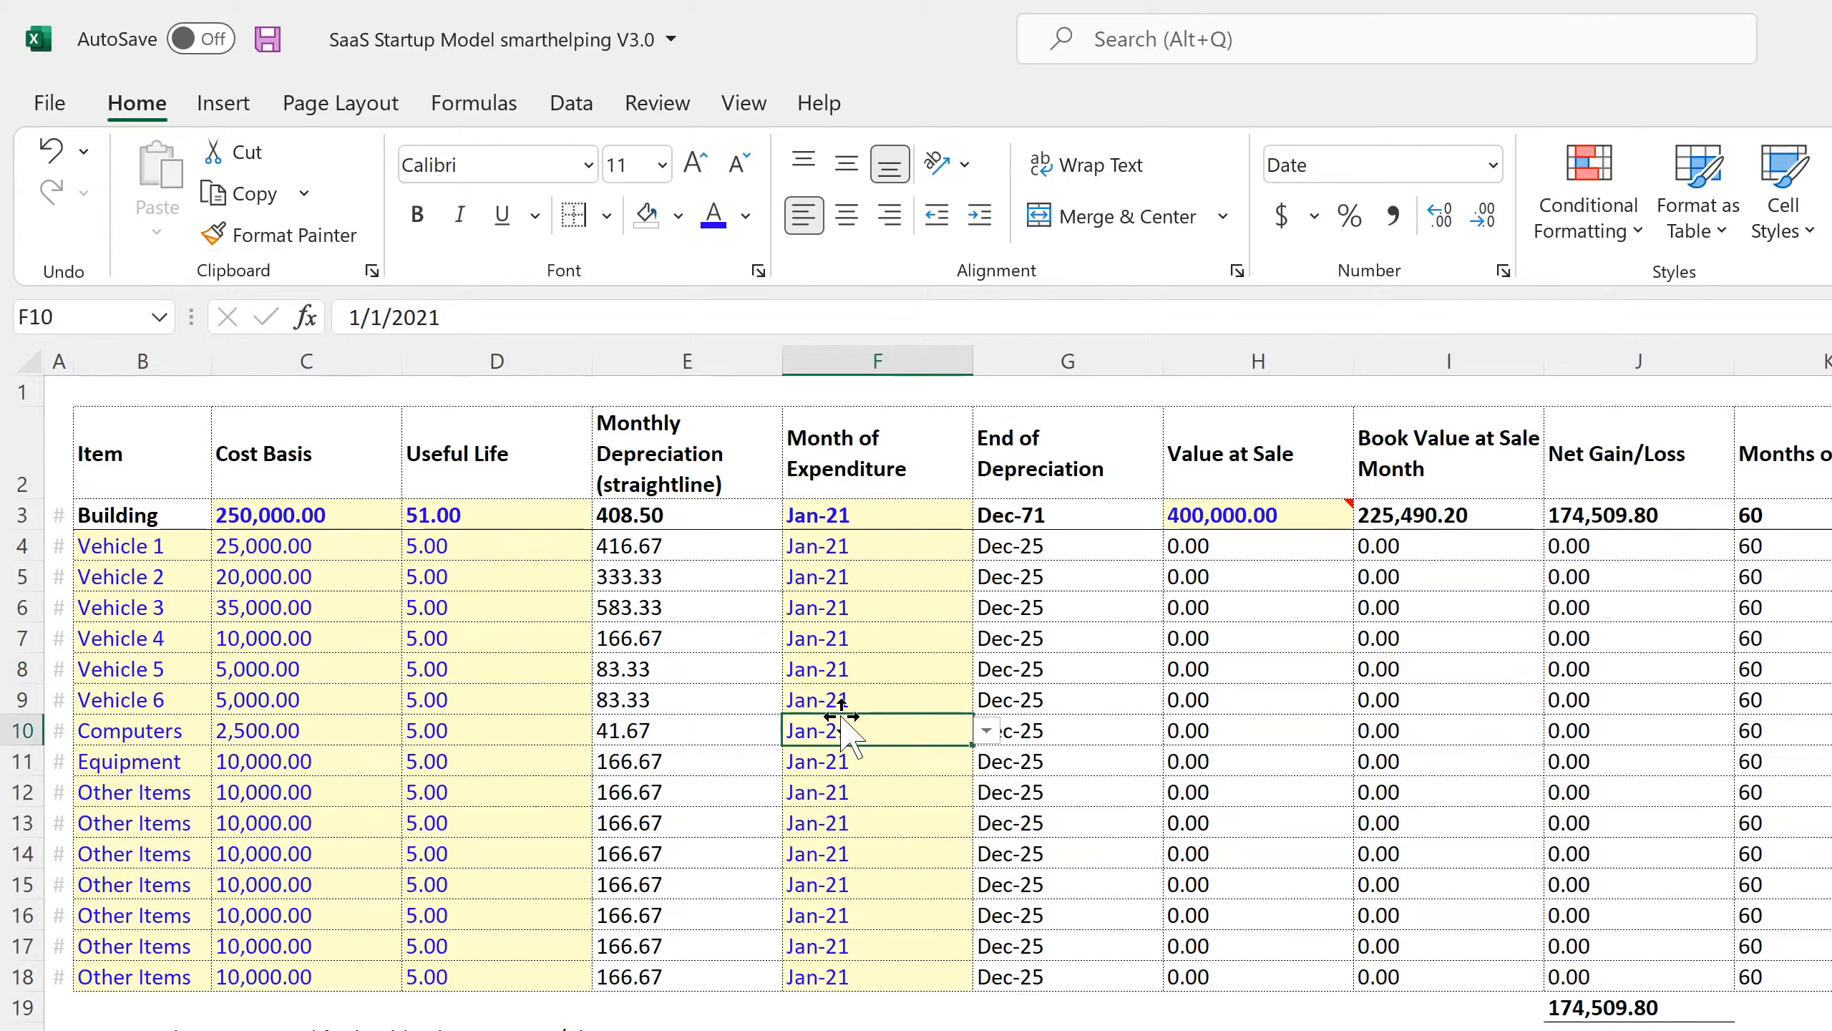
click(986, 730)
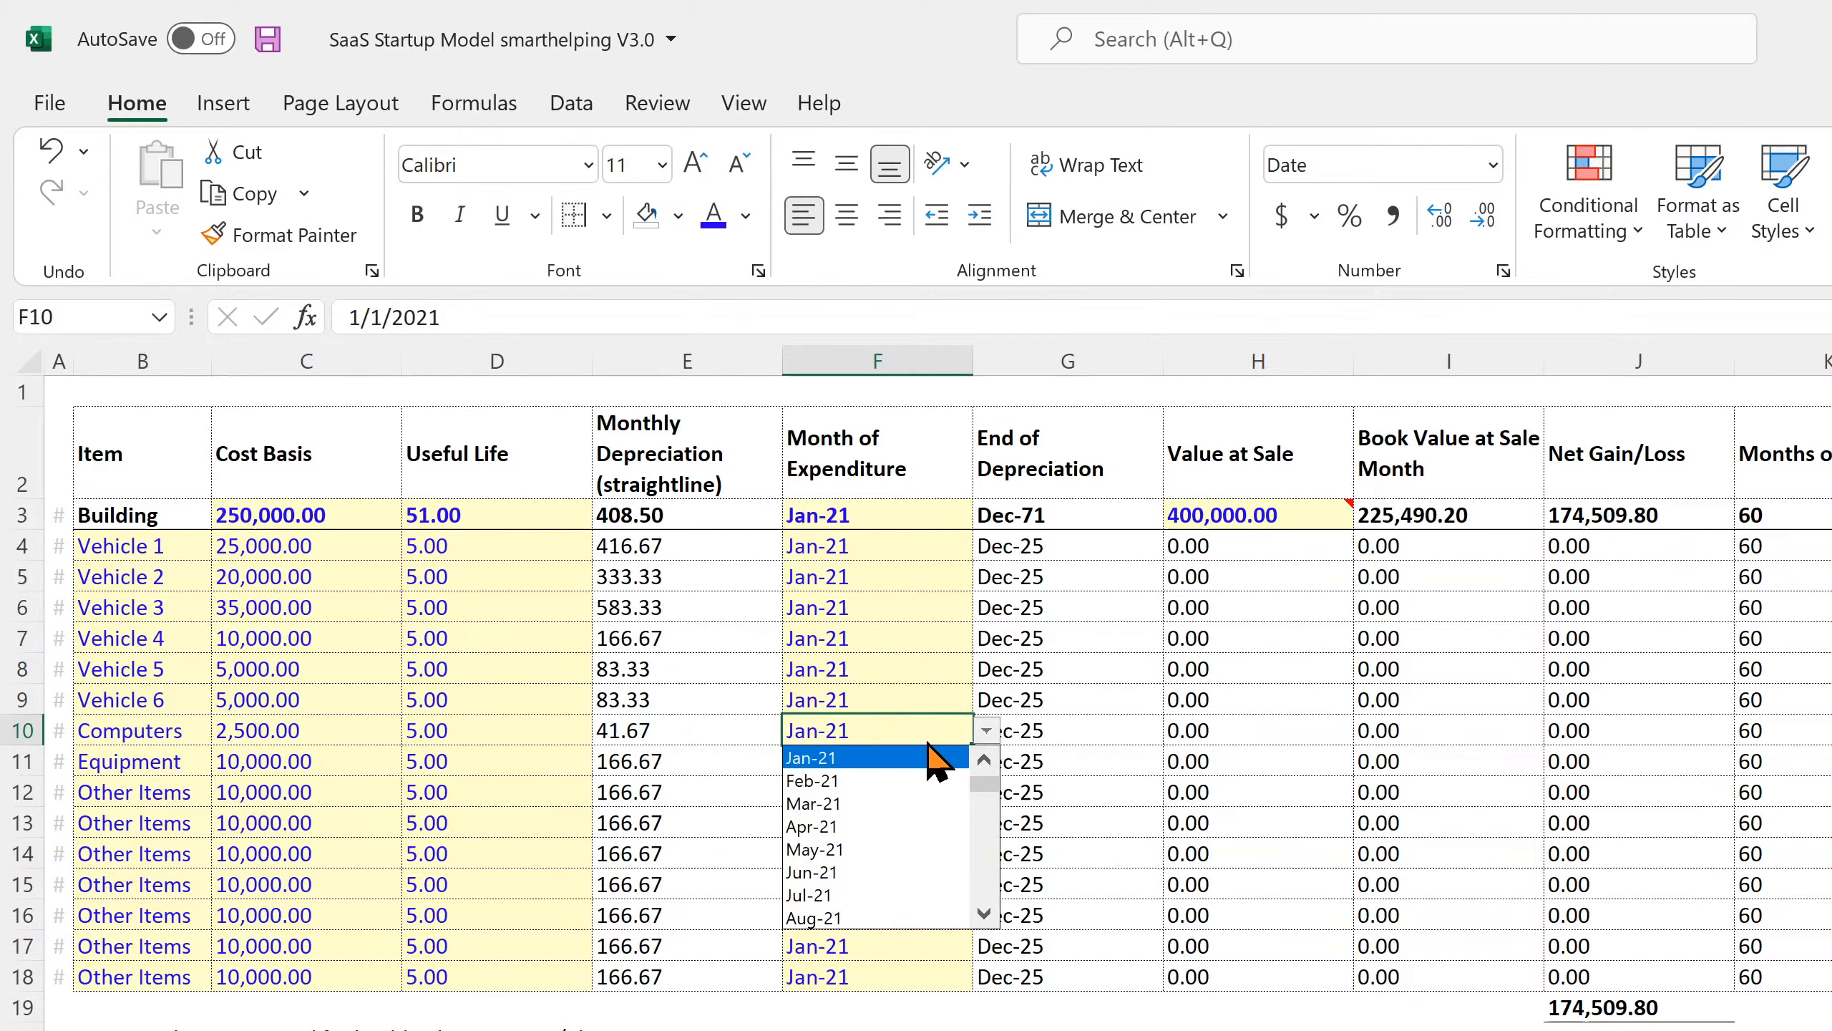
click(890, 779)
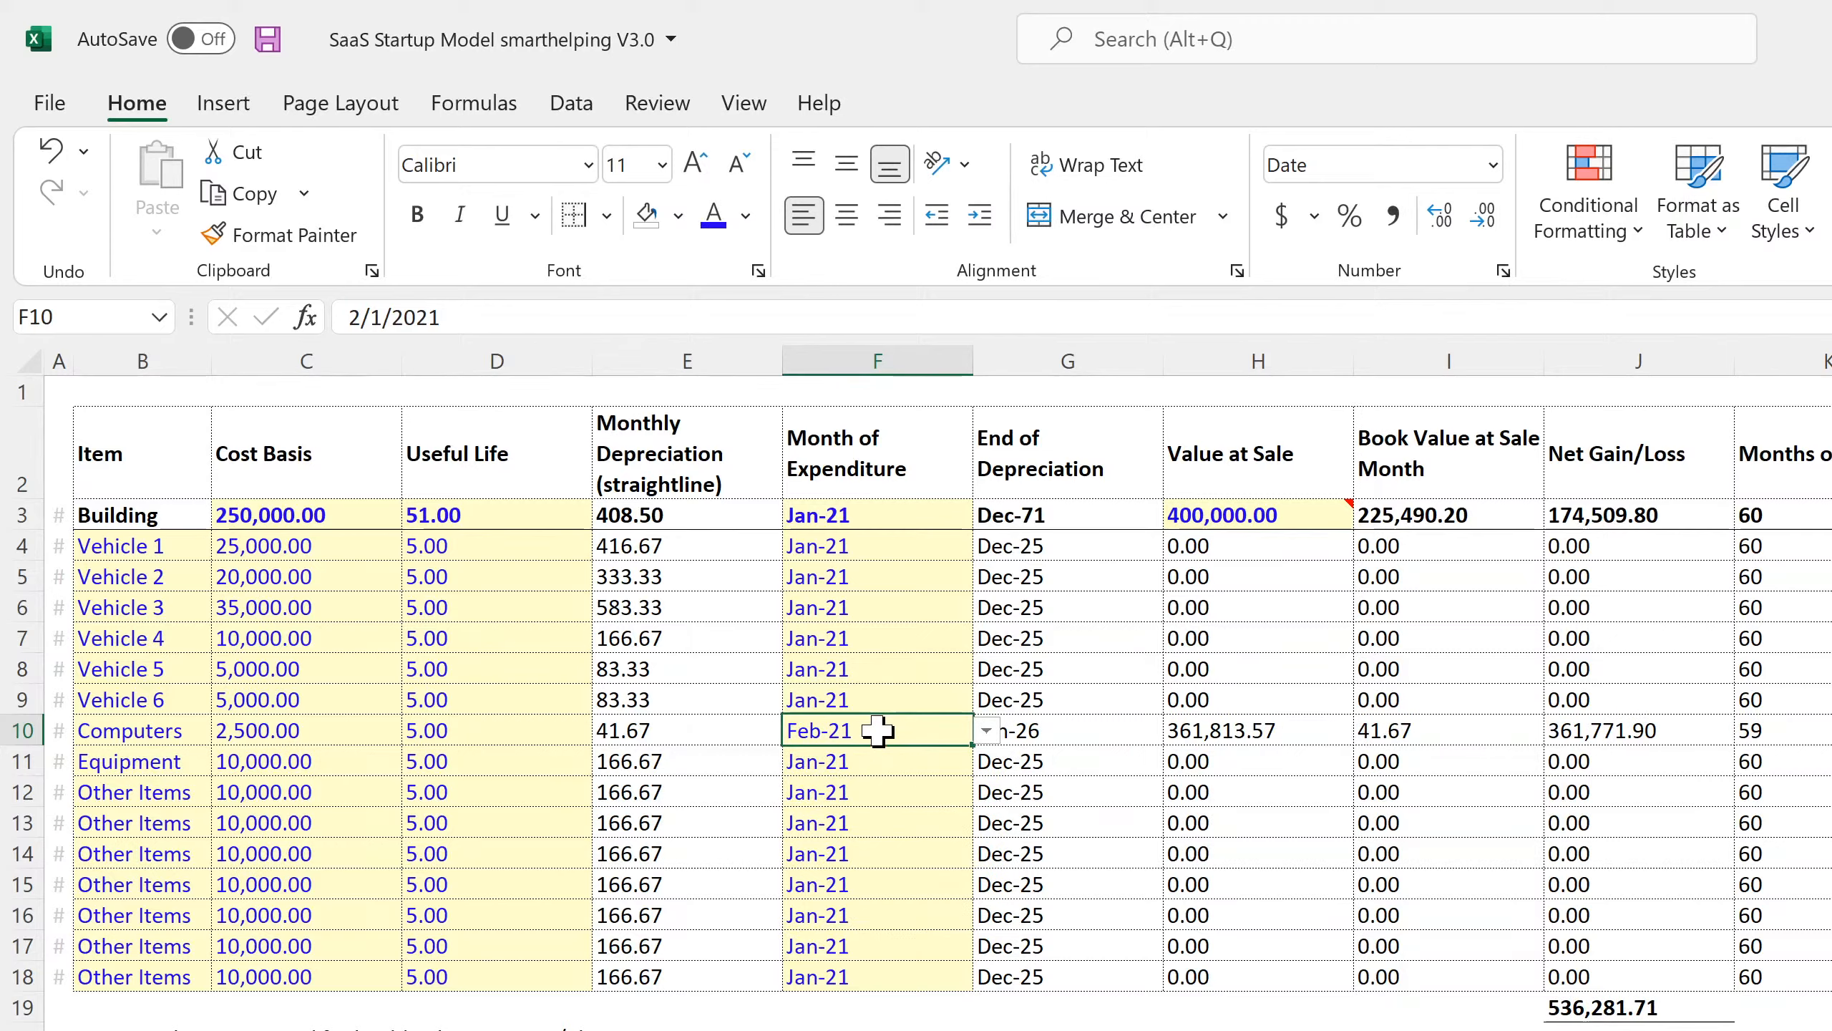
drag(469, 537, 425, 991)
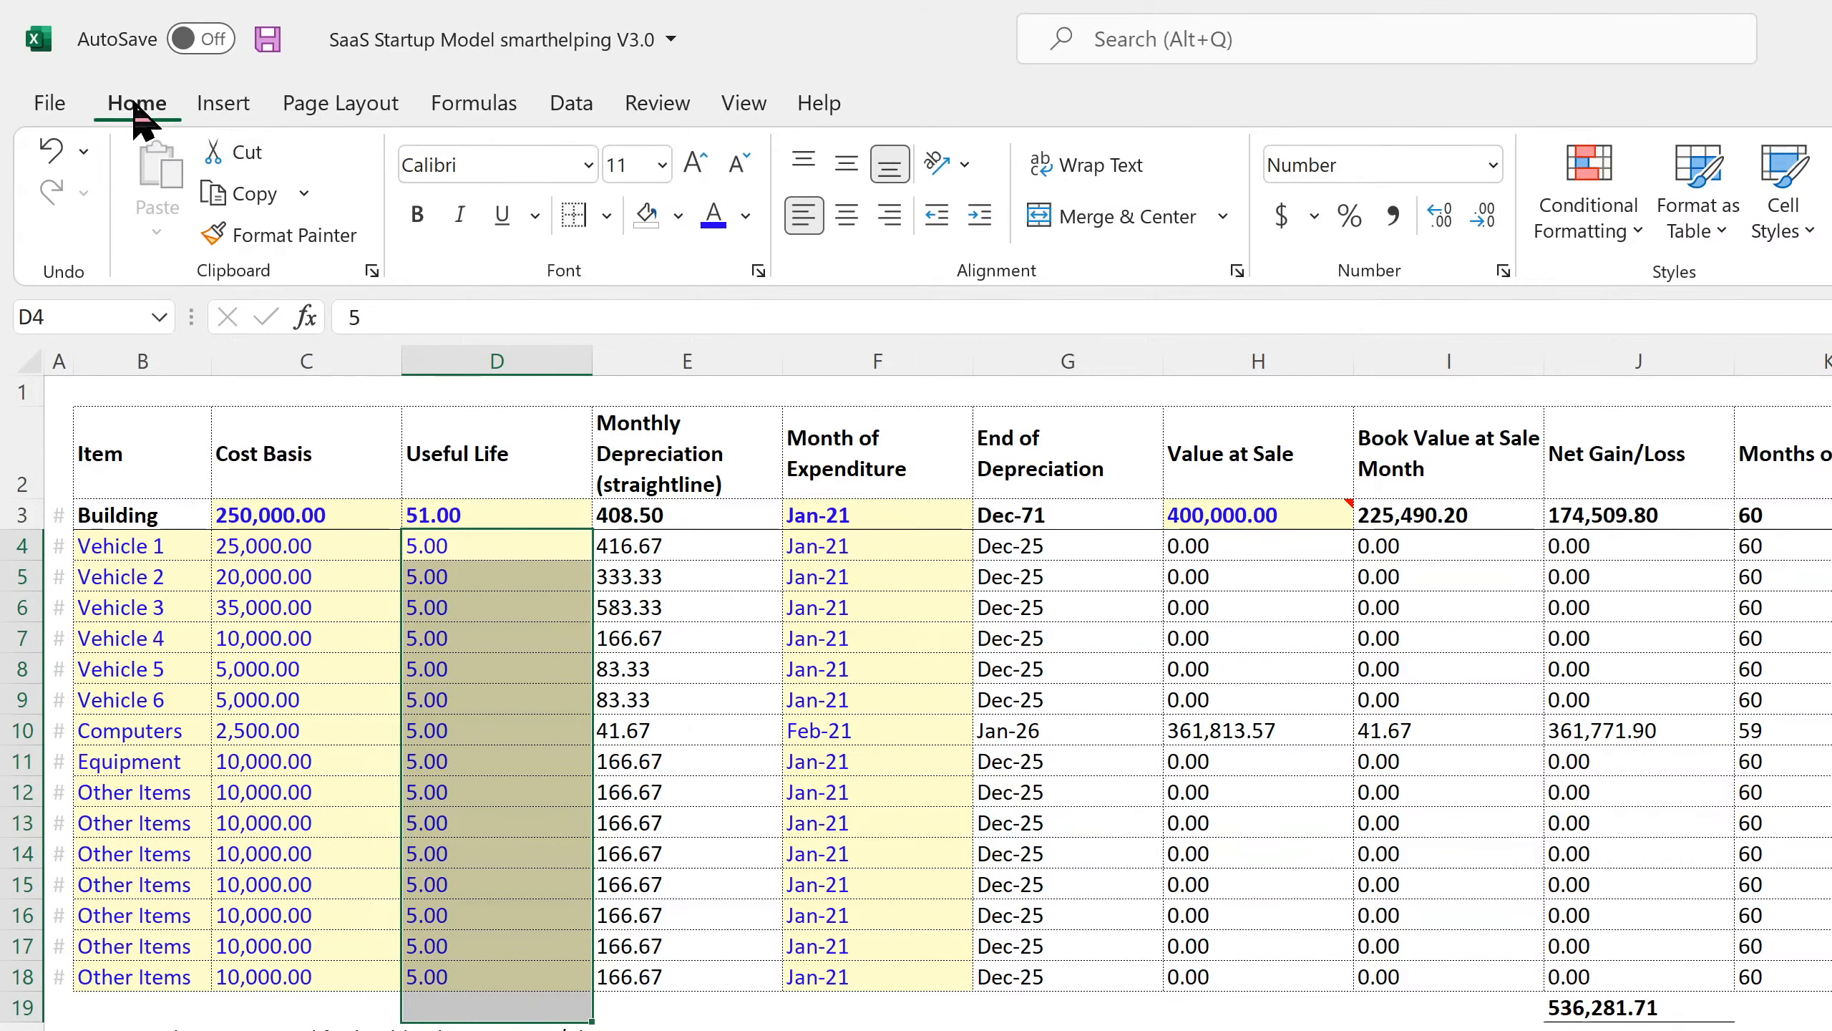
click(268, 40)
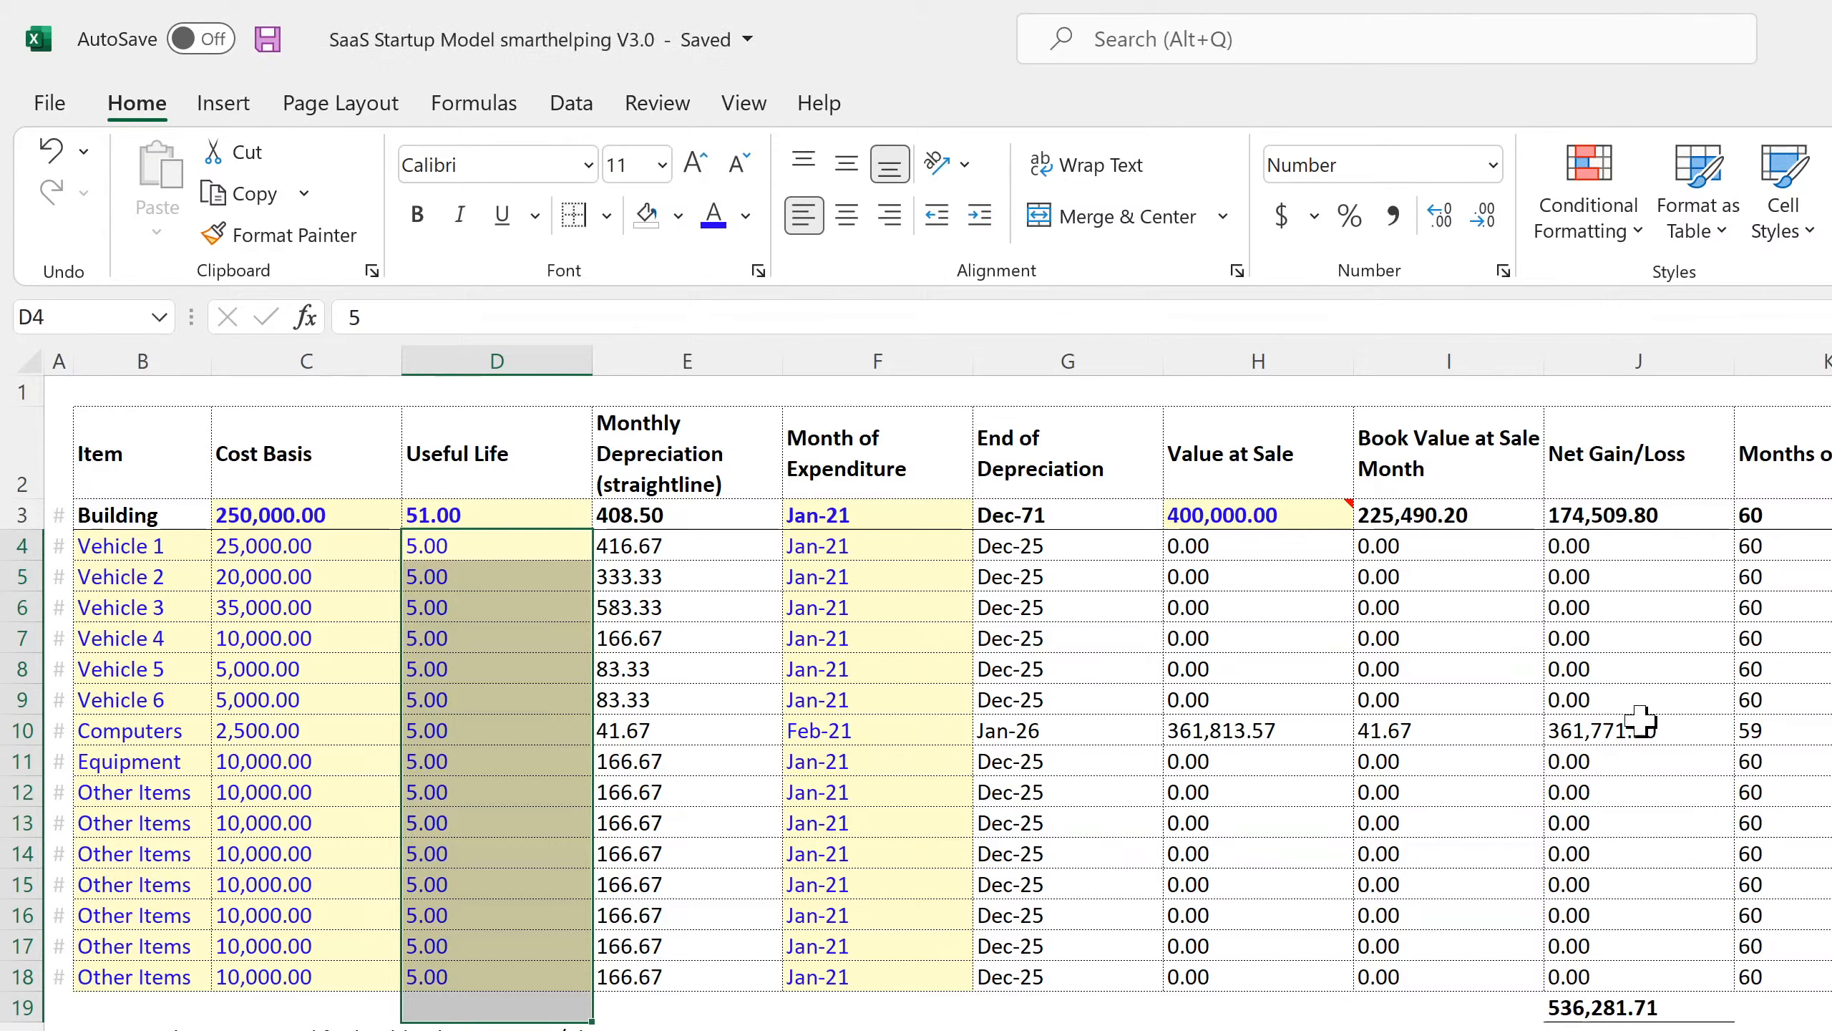
Inspect the Computers net gain, book value and value at sale formulas and the cost basis column, then save.
click(1587, 726)
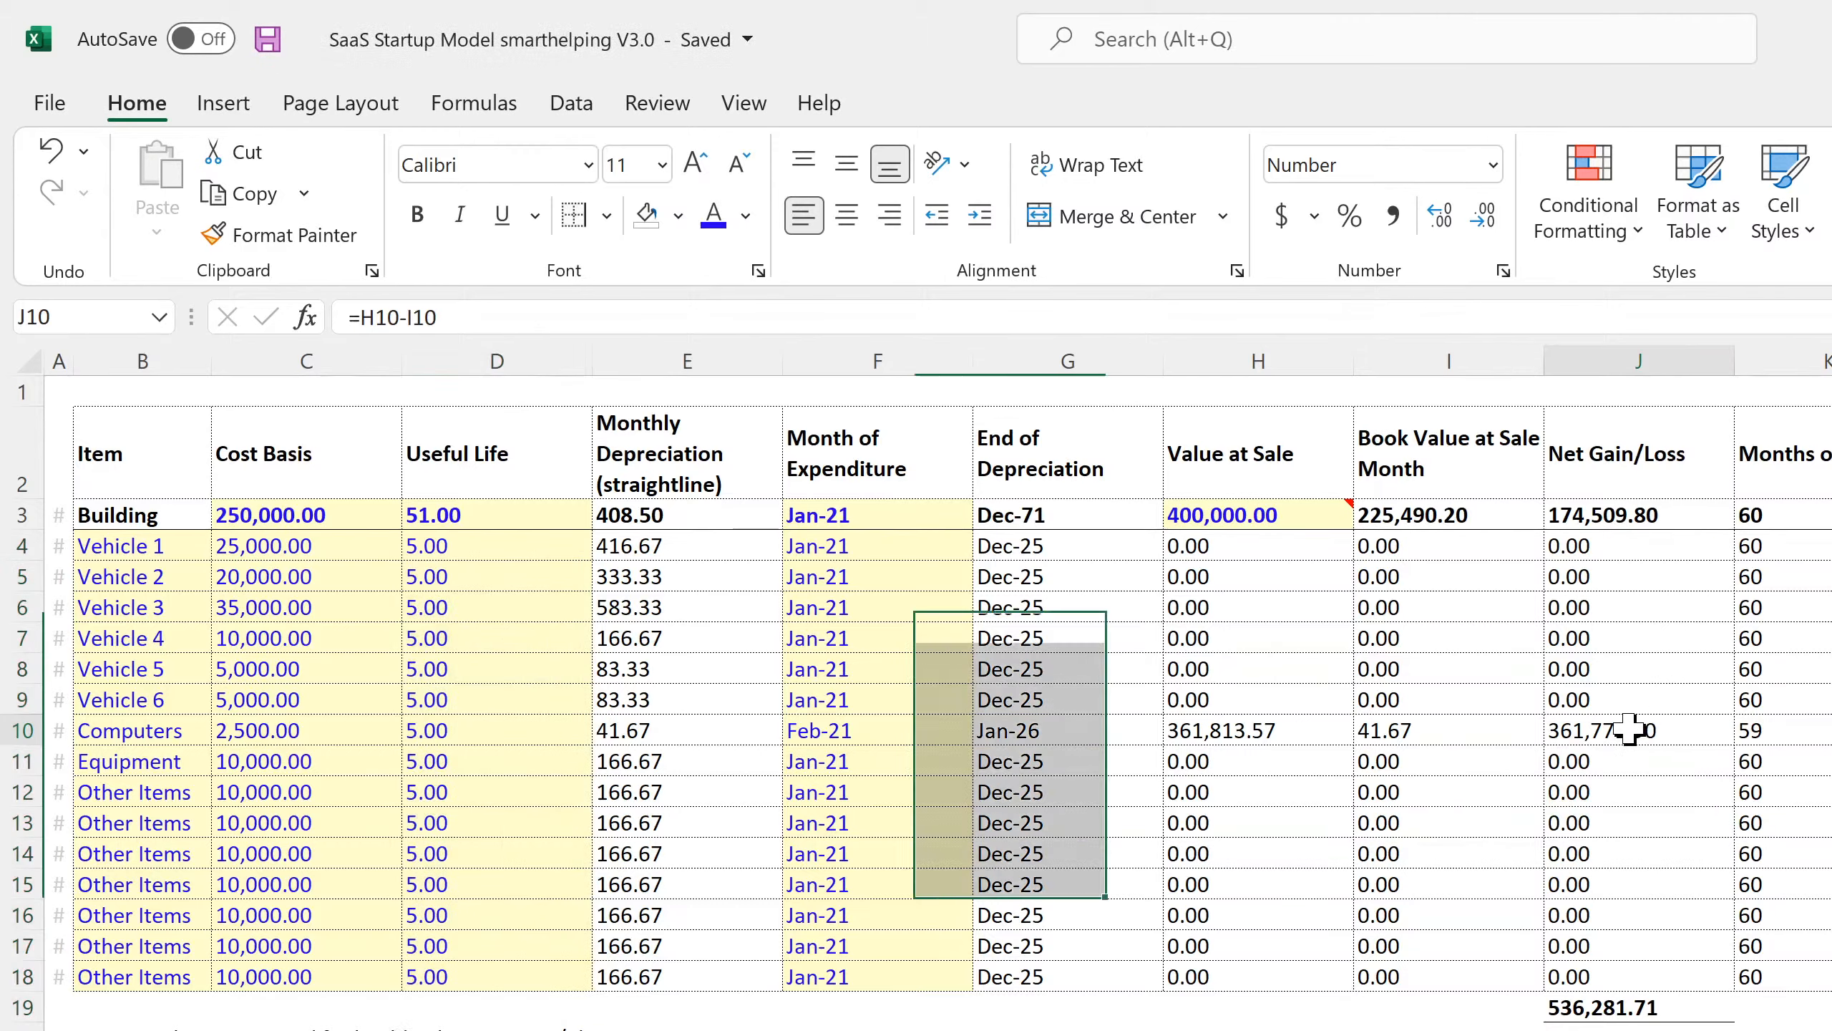
click(1431, 731)
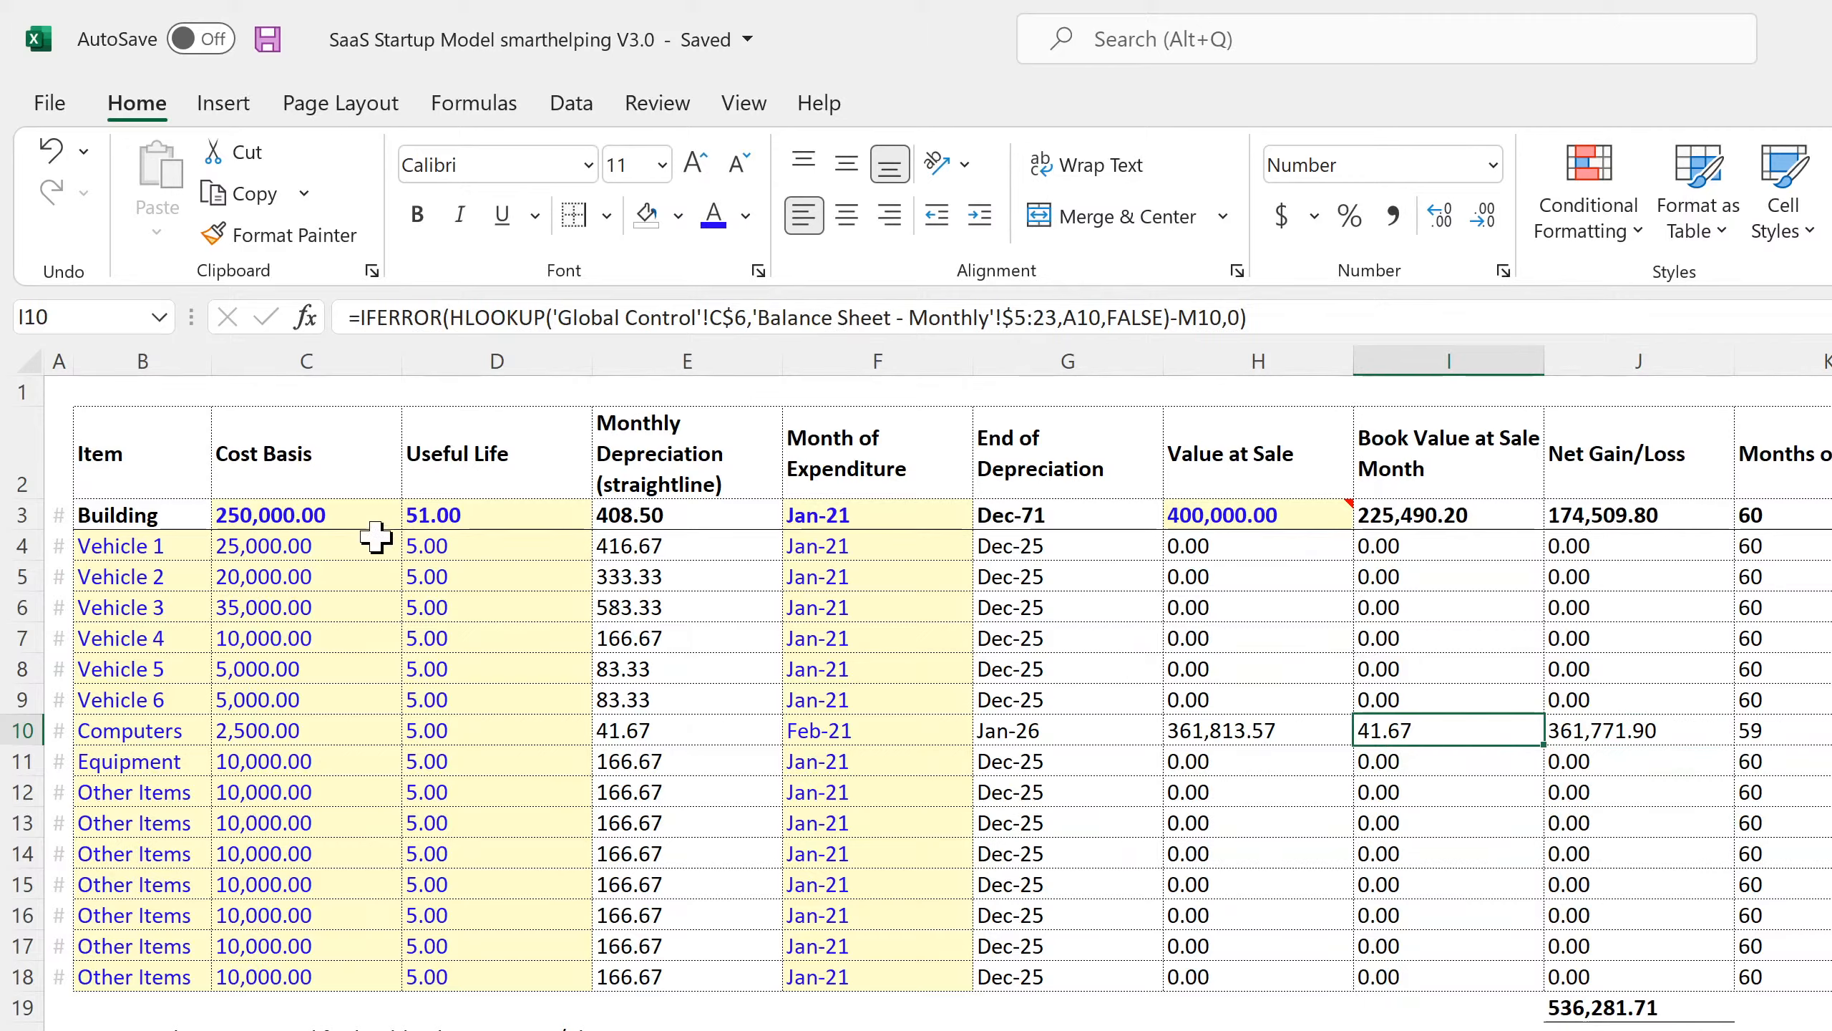
click(328, 544)
drag(328, 544, 265, 975)
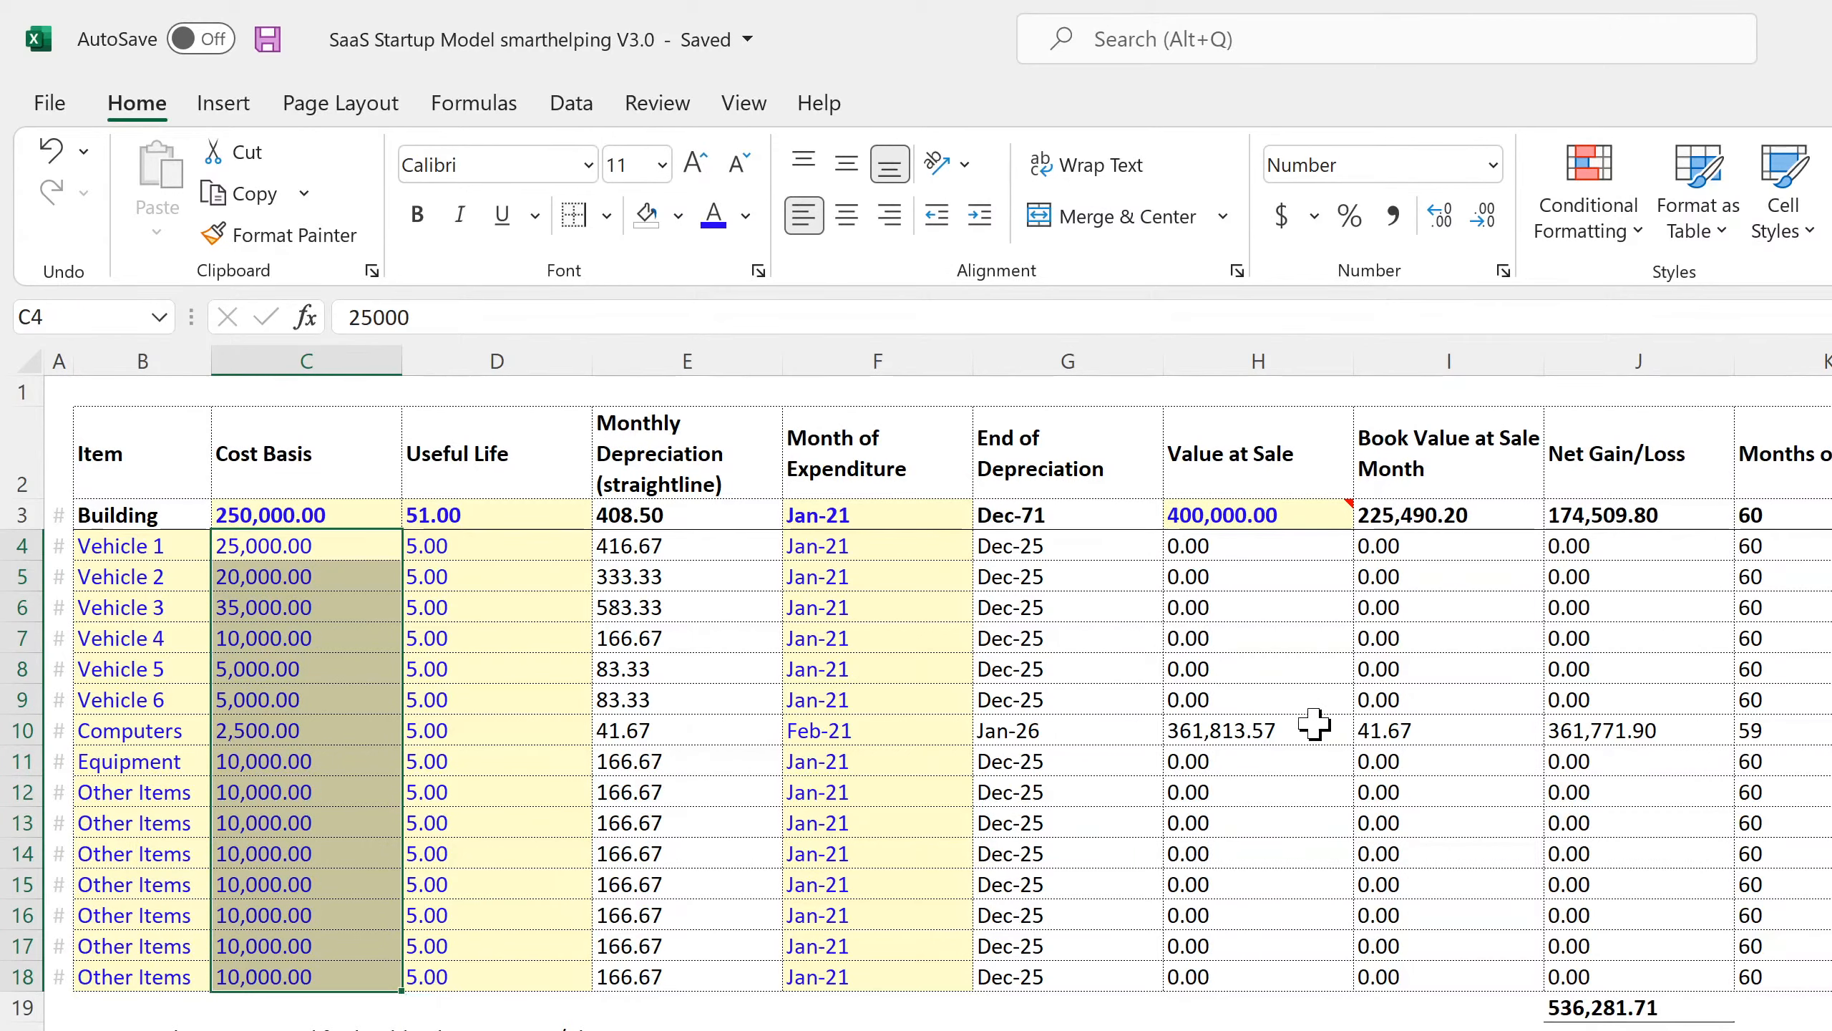
click(1264, 729)
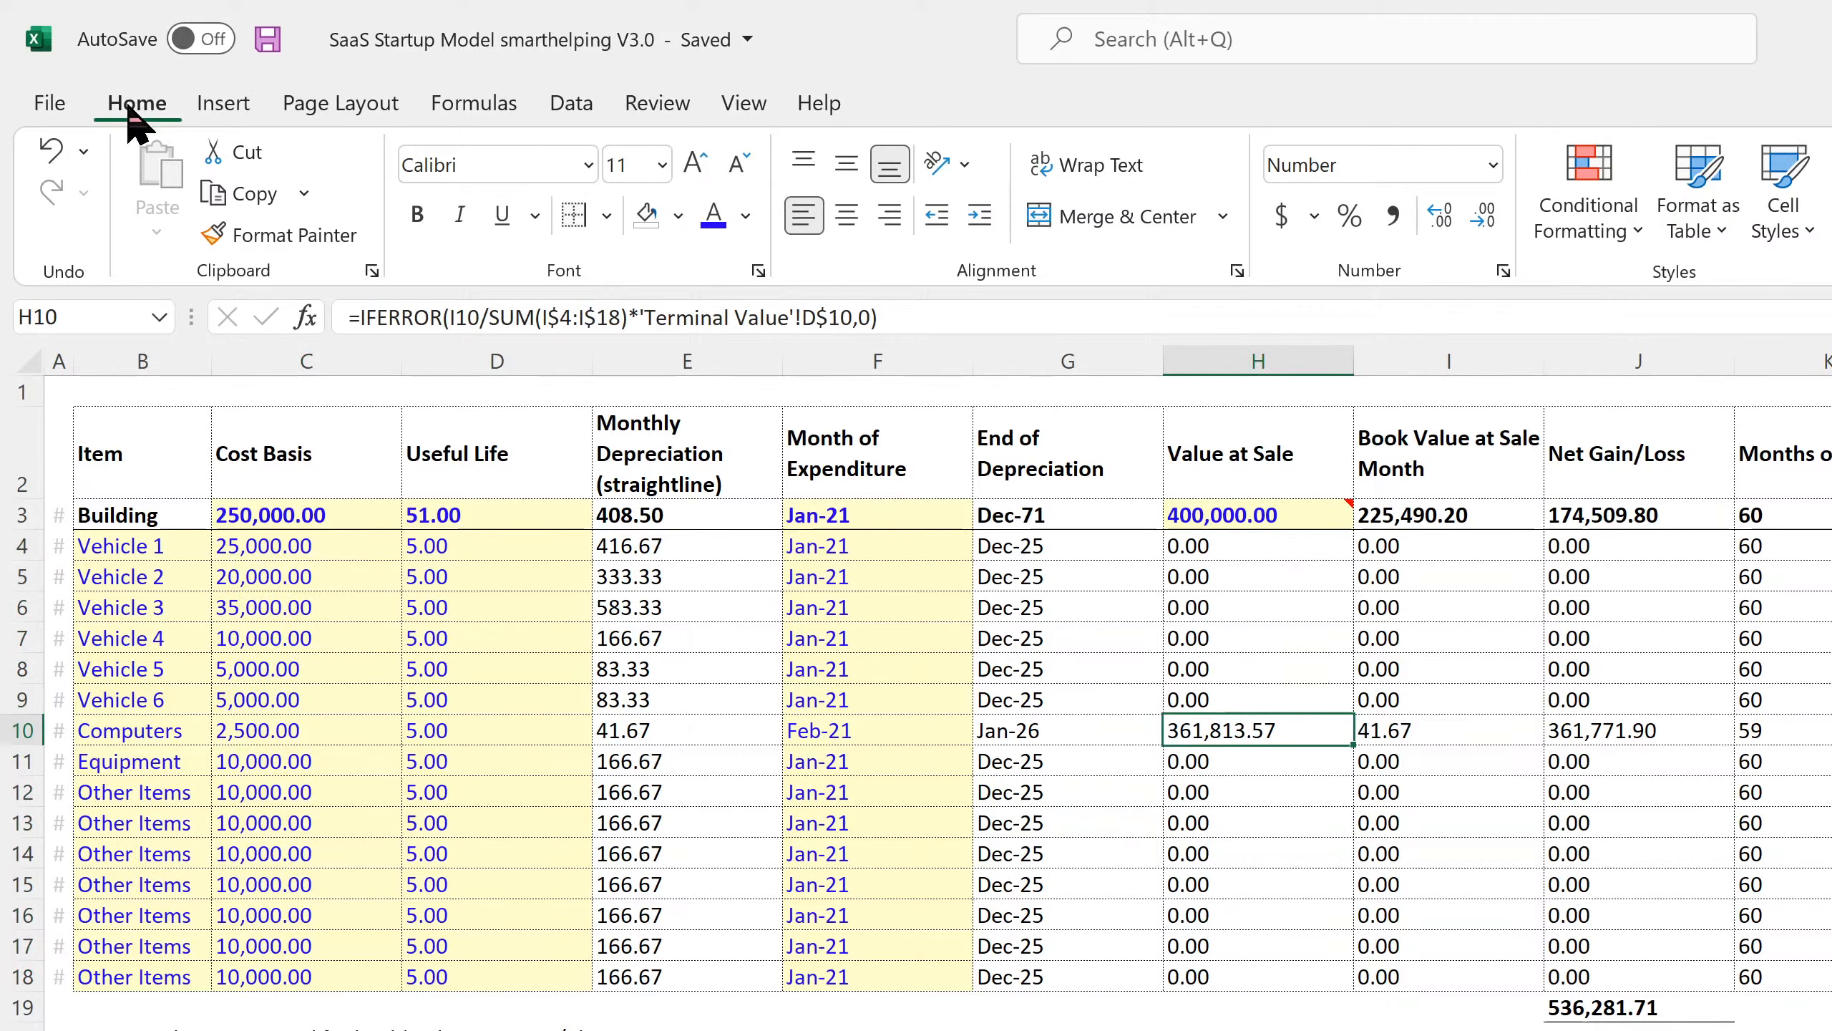
click(265, 39)
Recheck the Computers net gain and book value formulas and save again.
click(1564, 731)
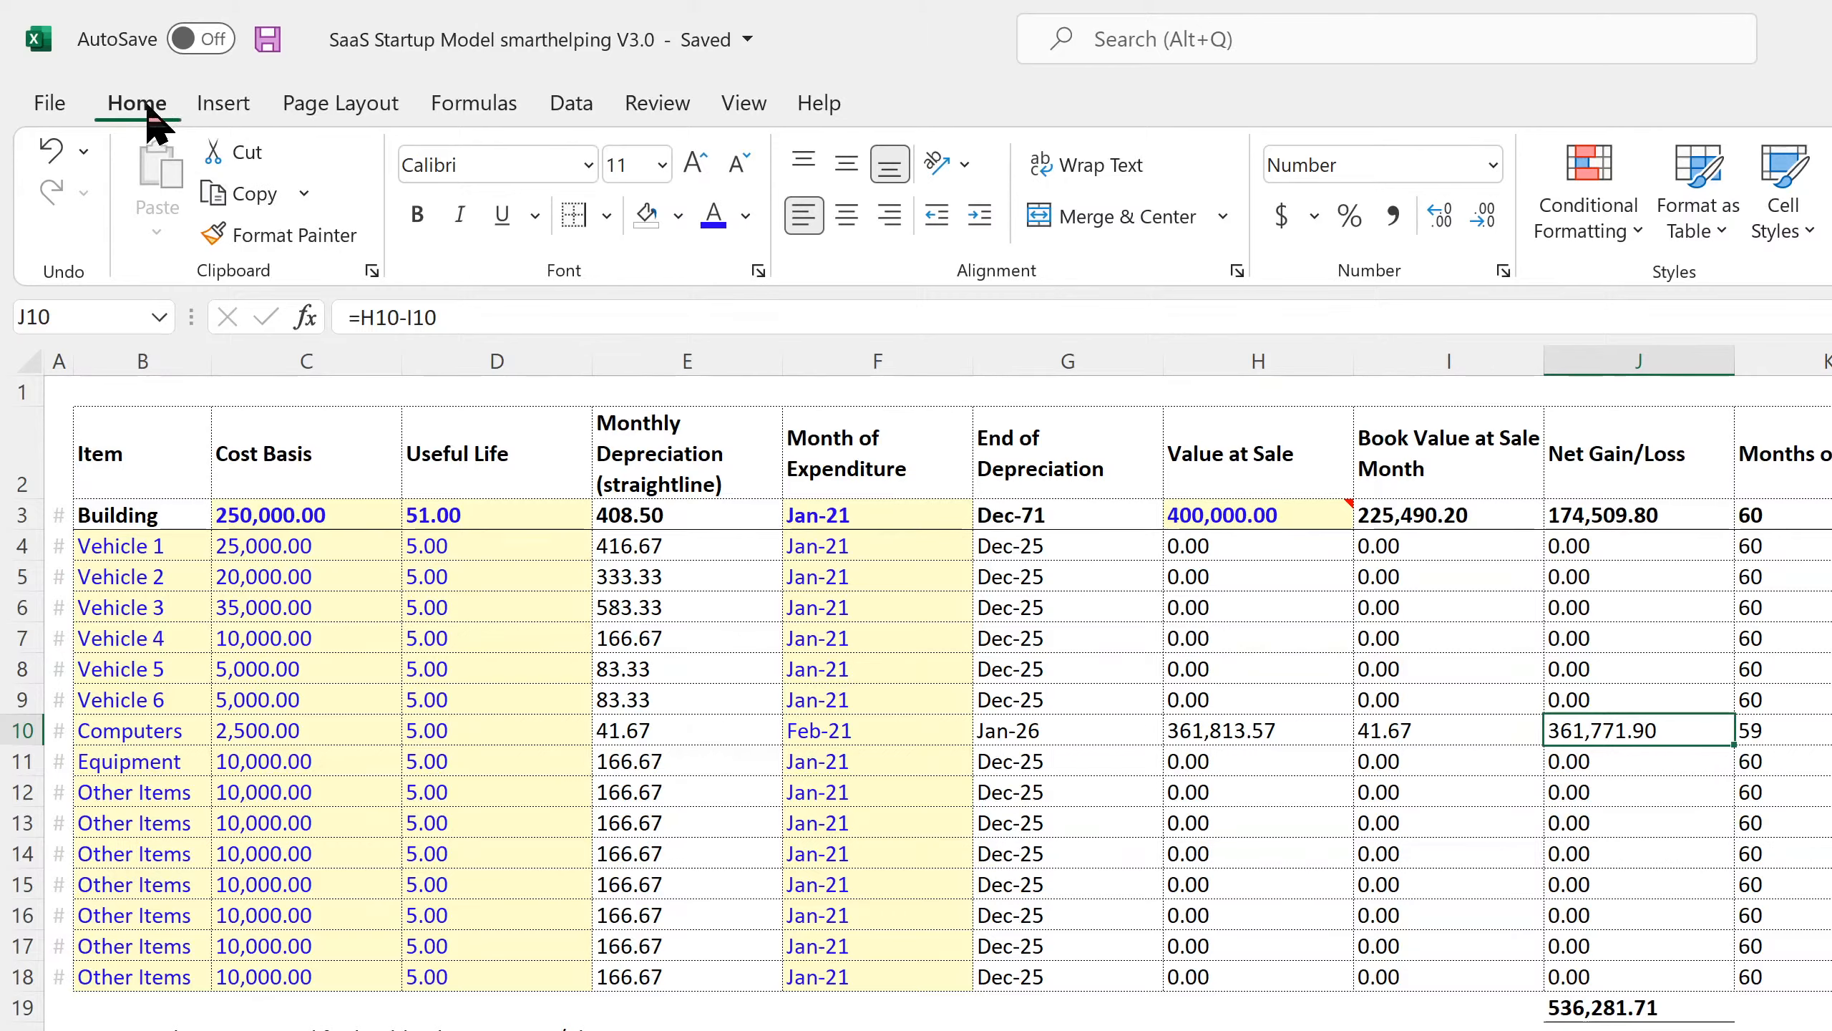
click(279, 41)
click(1425, 725)
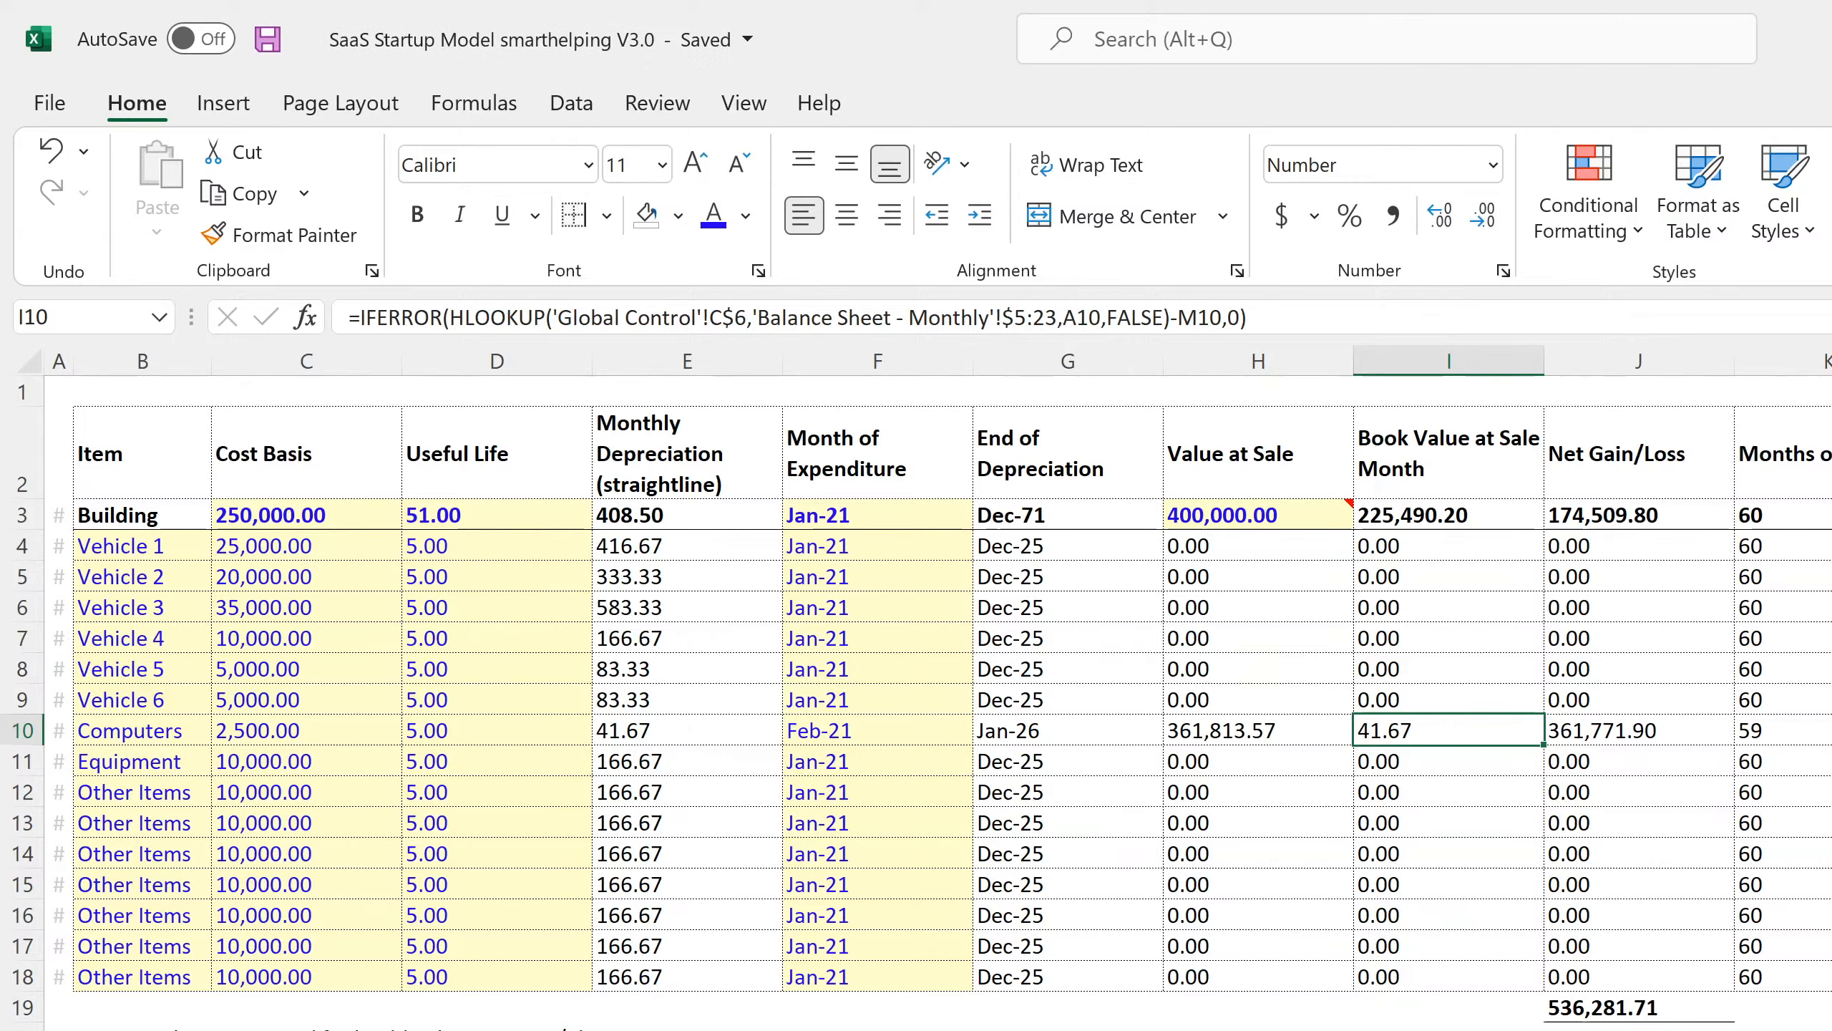
key(ctrl+Page_Down)
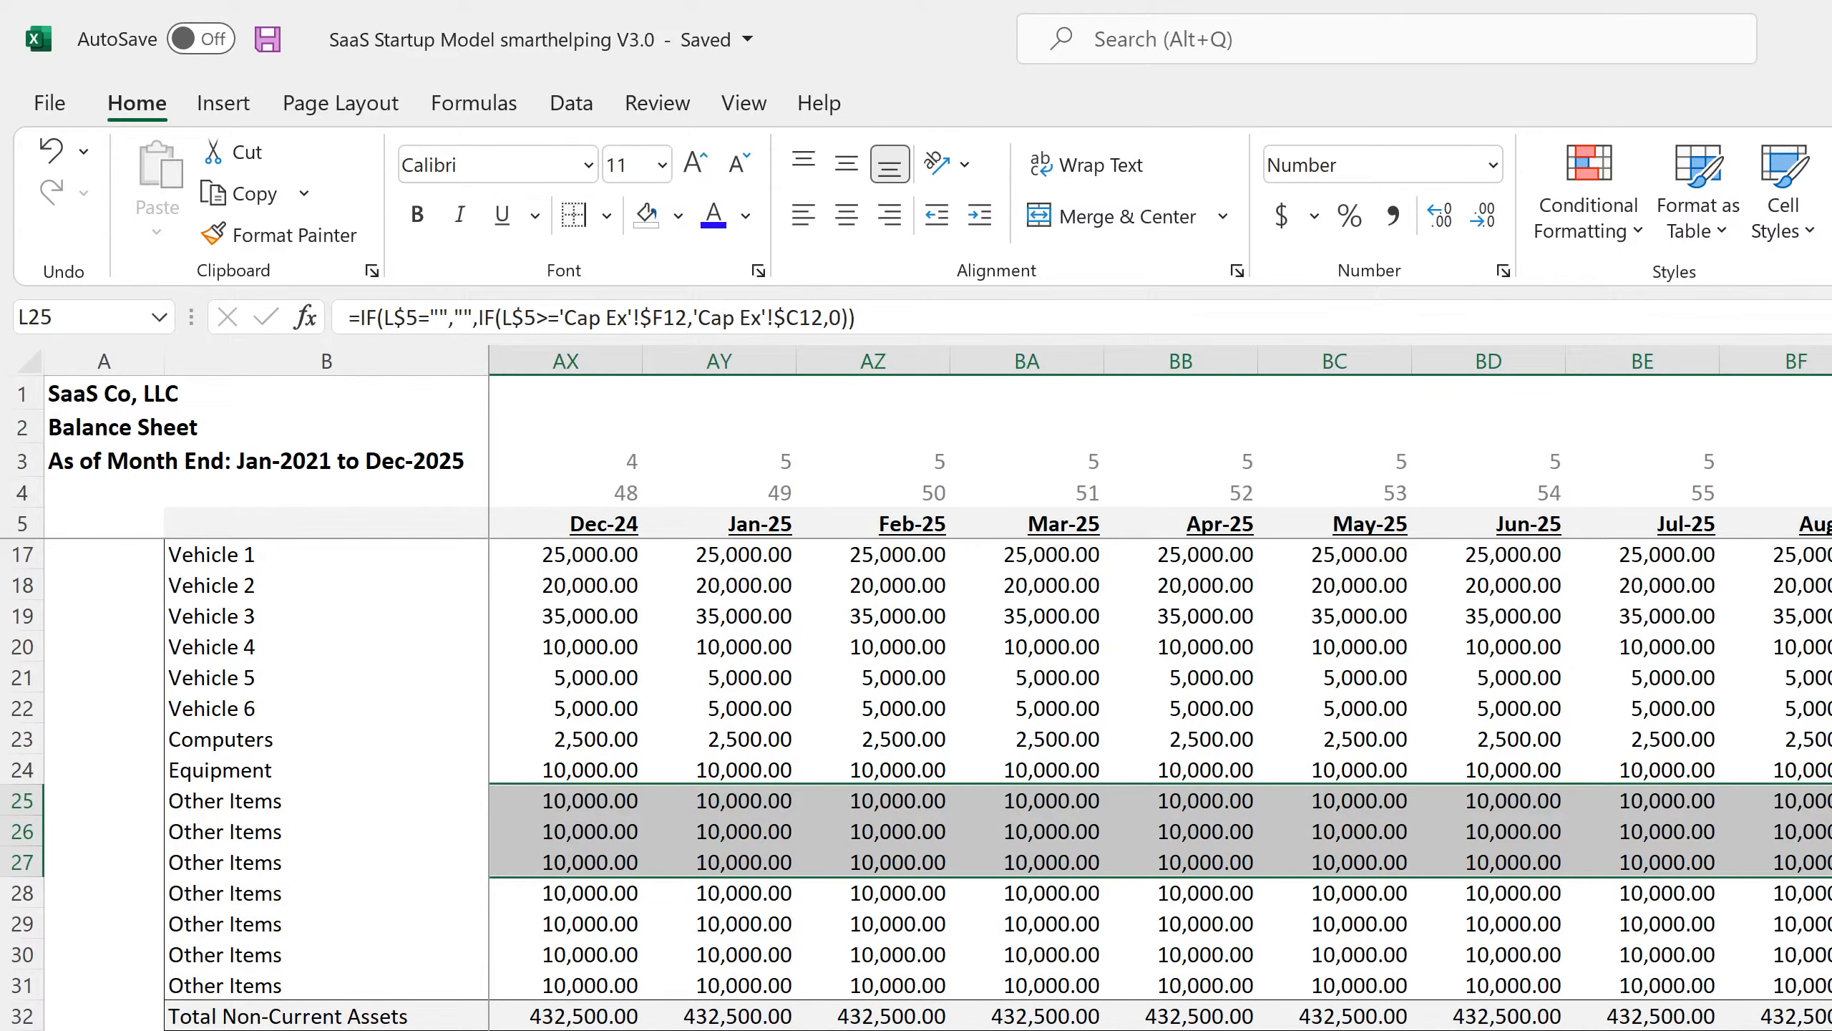
scroll(1161, 703, left, 16)
scroll(734, 1003, up, 4)
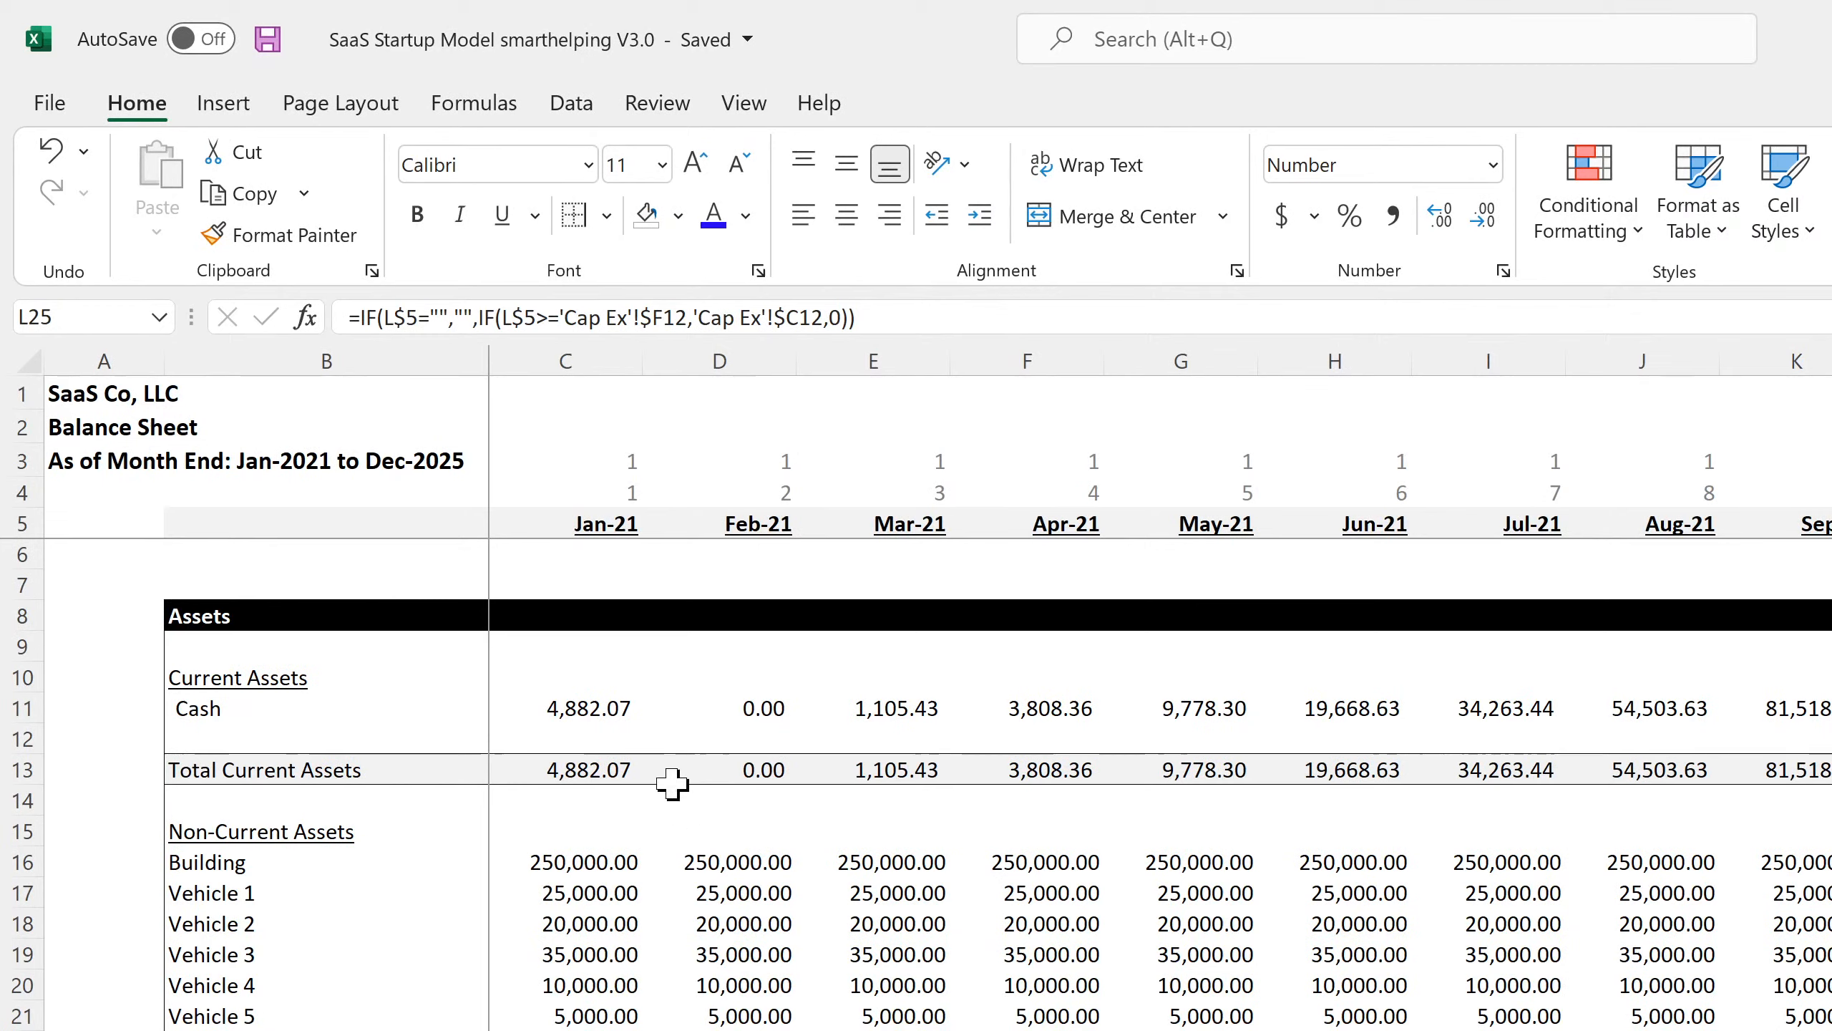
click(573, 709)
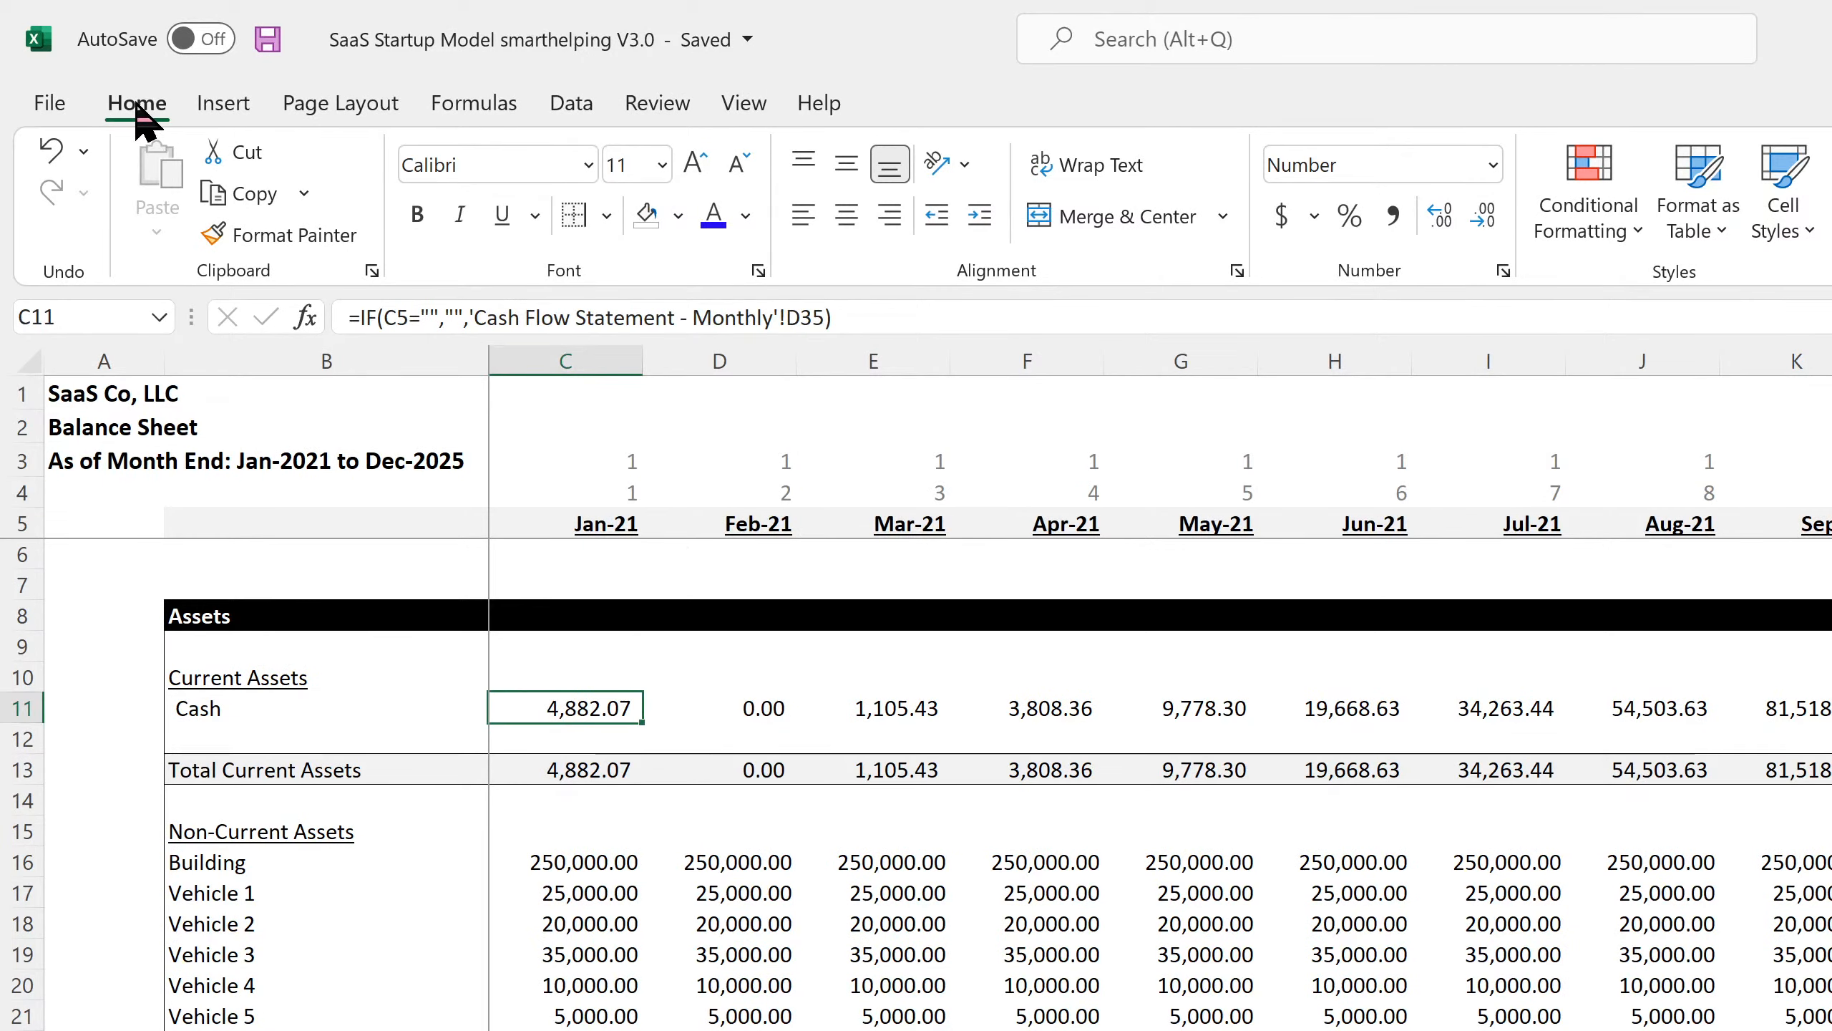
click(267, 39)
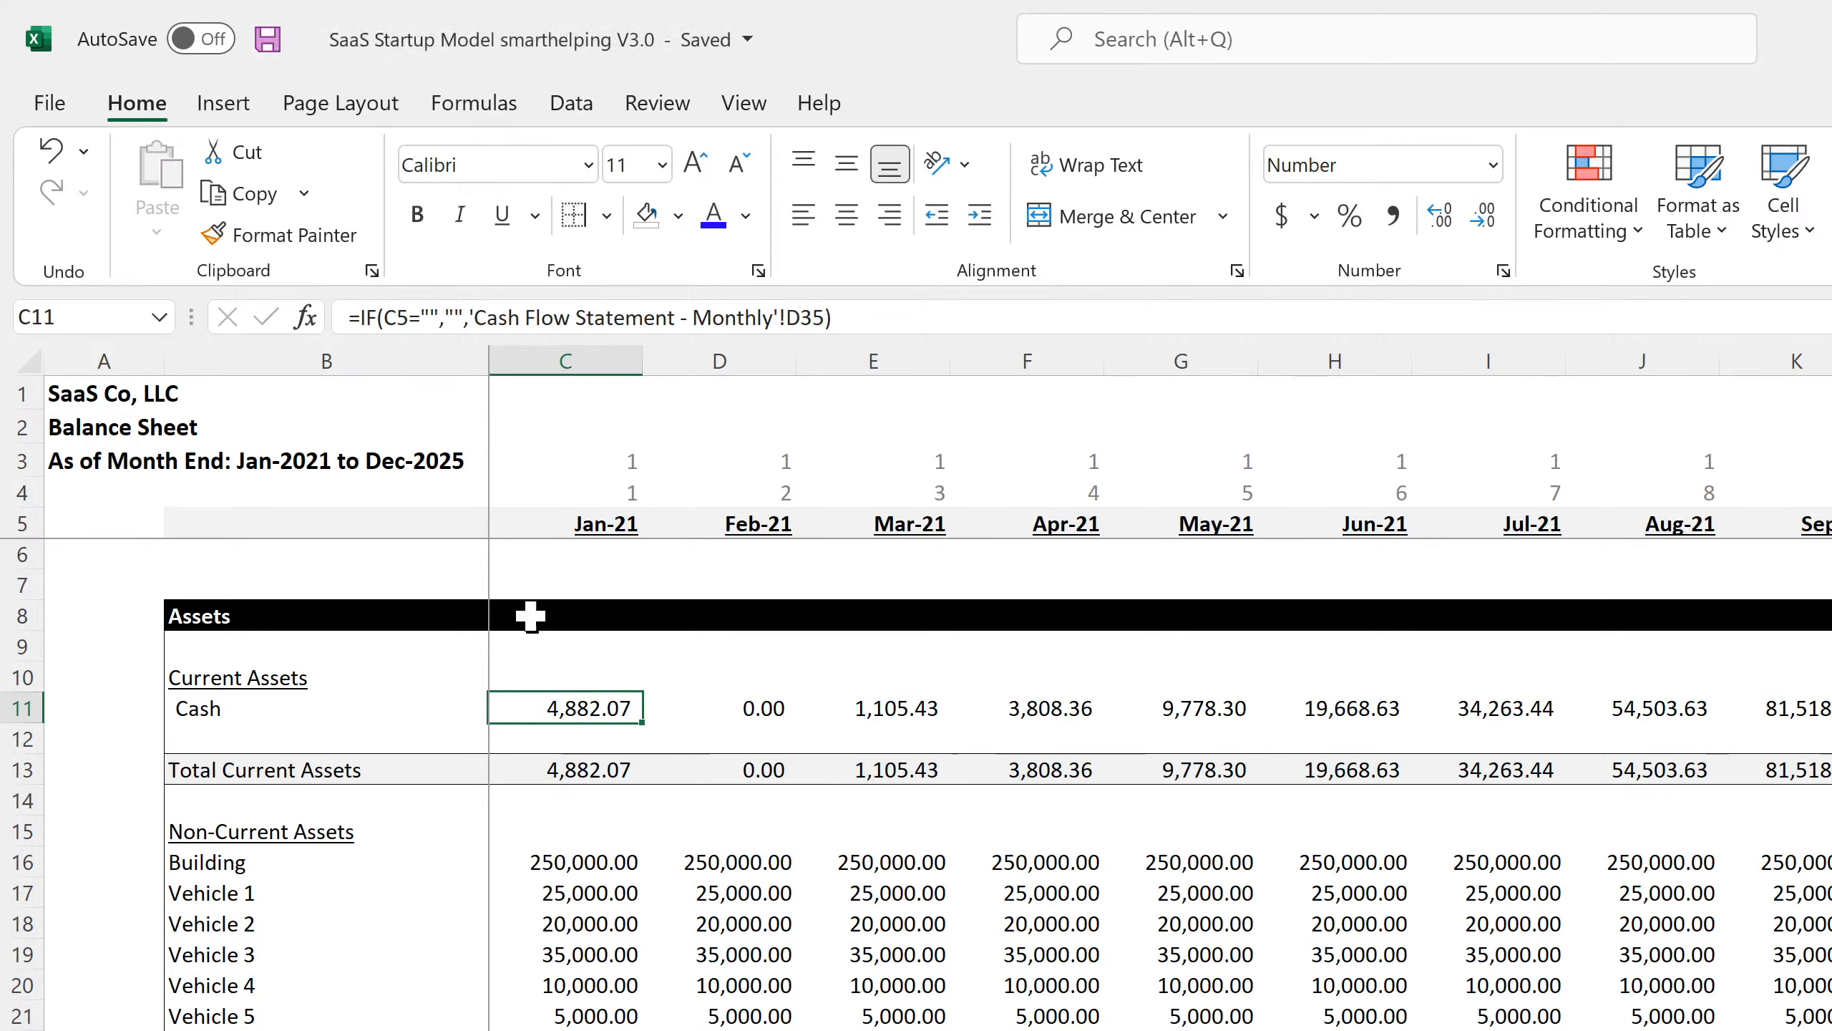
click(775, 718)
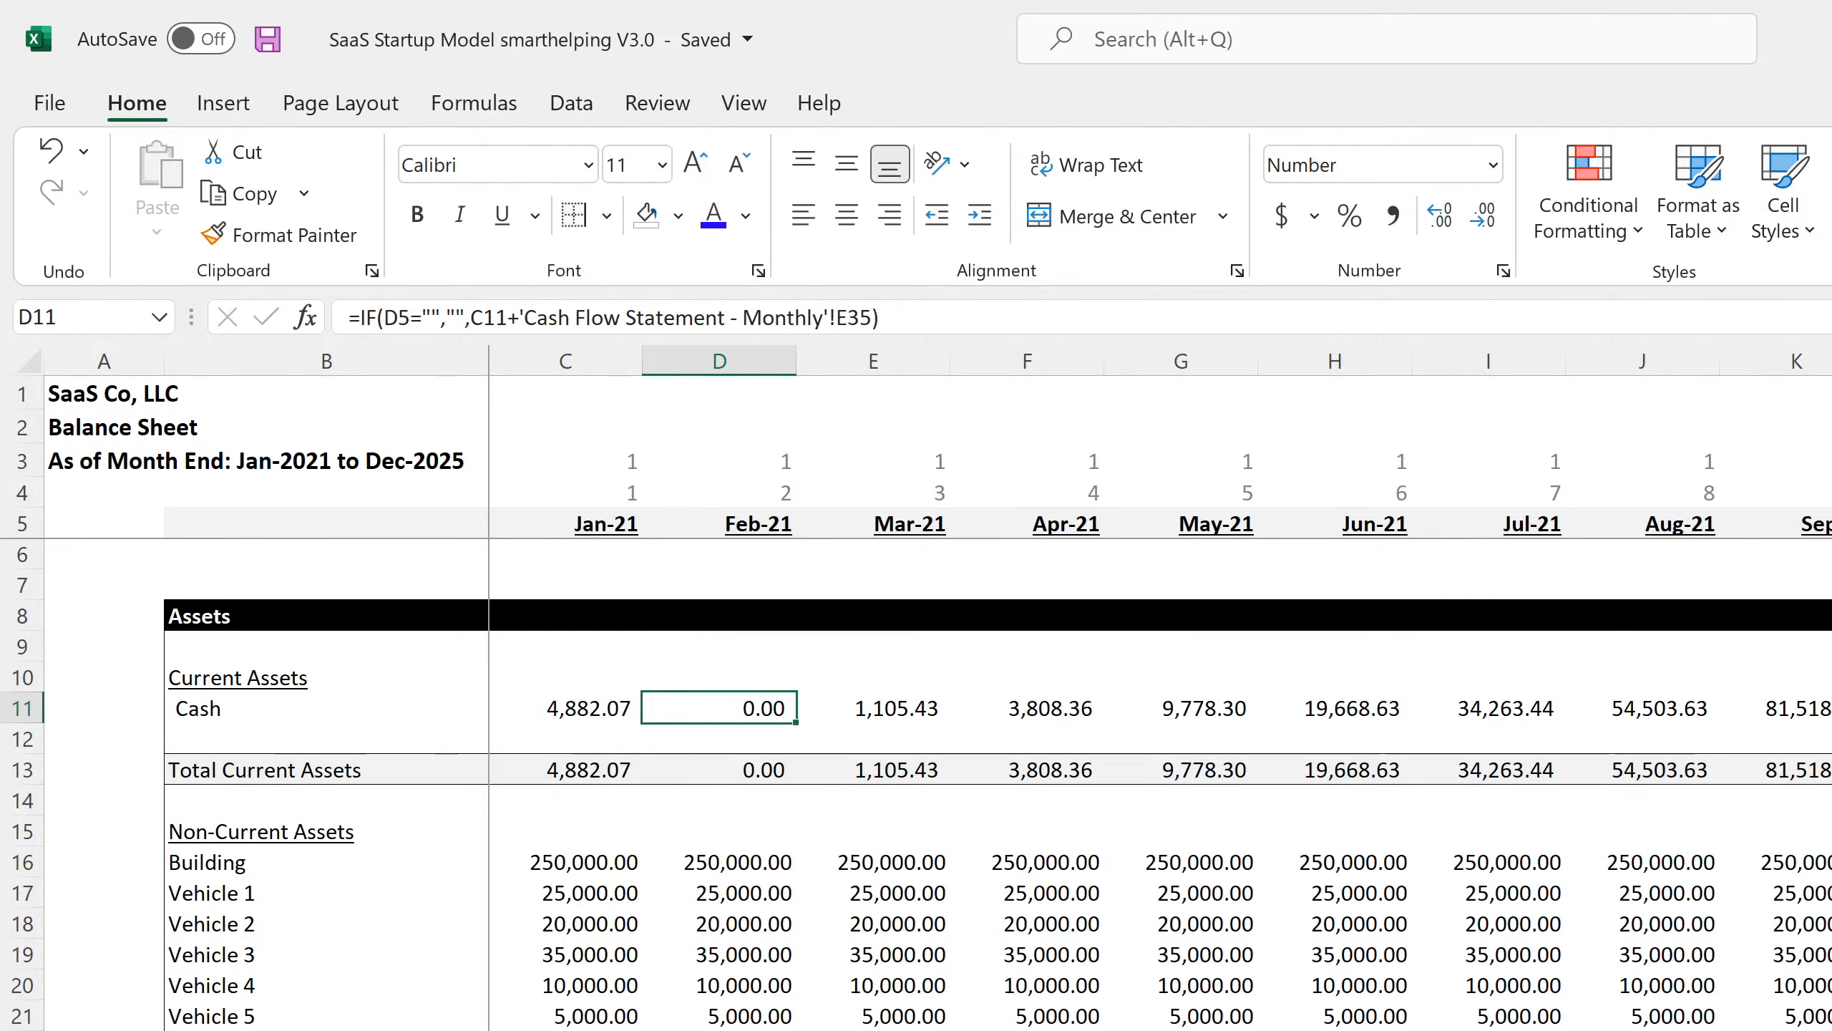
key(ctrl+Page_Up)
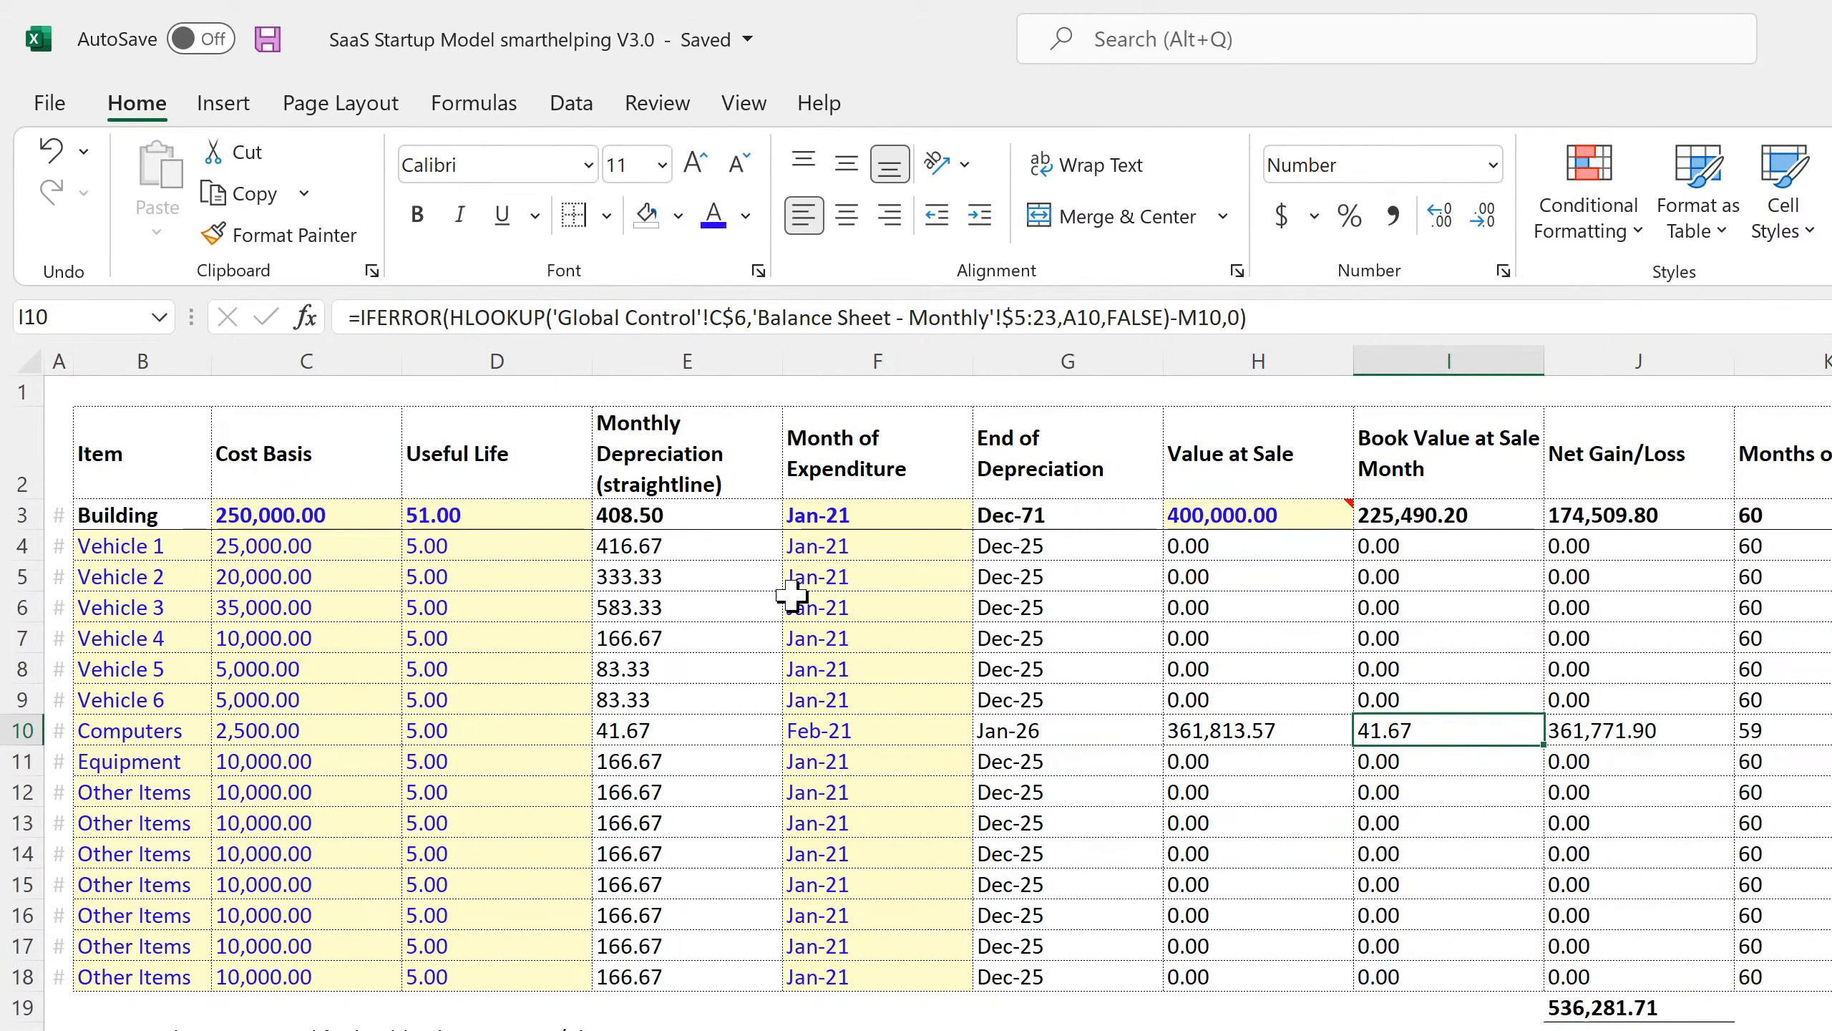
Set Vehicle 2's month to Feb-21 and fill monthly dates from Jan-21 to Mar-22 down to F18.
click(966, 578)
click(987, 578)
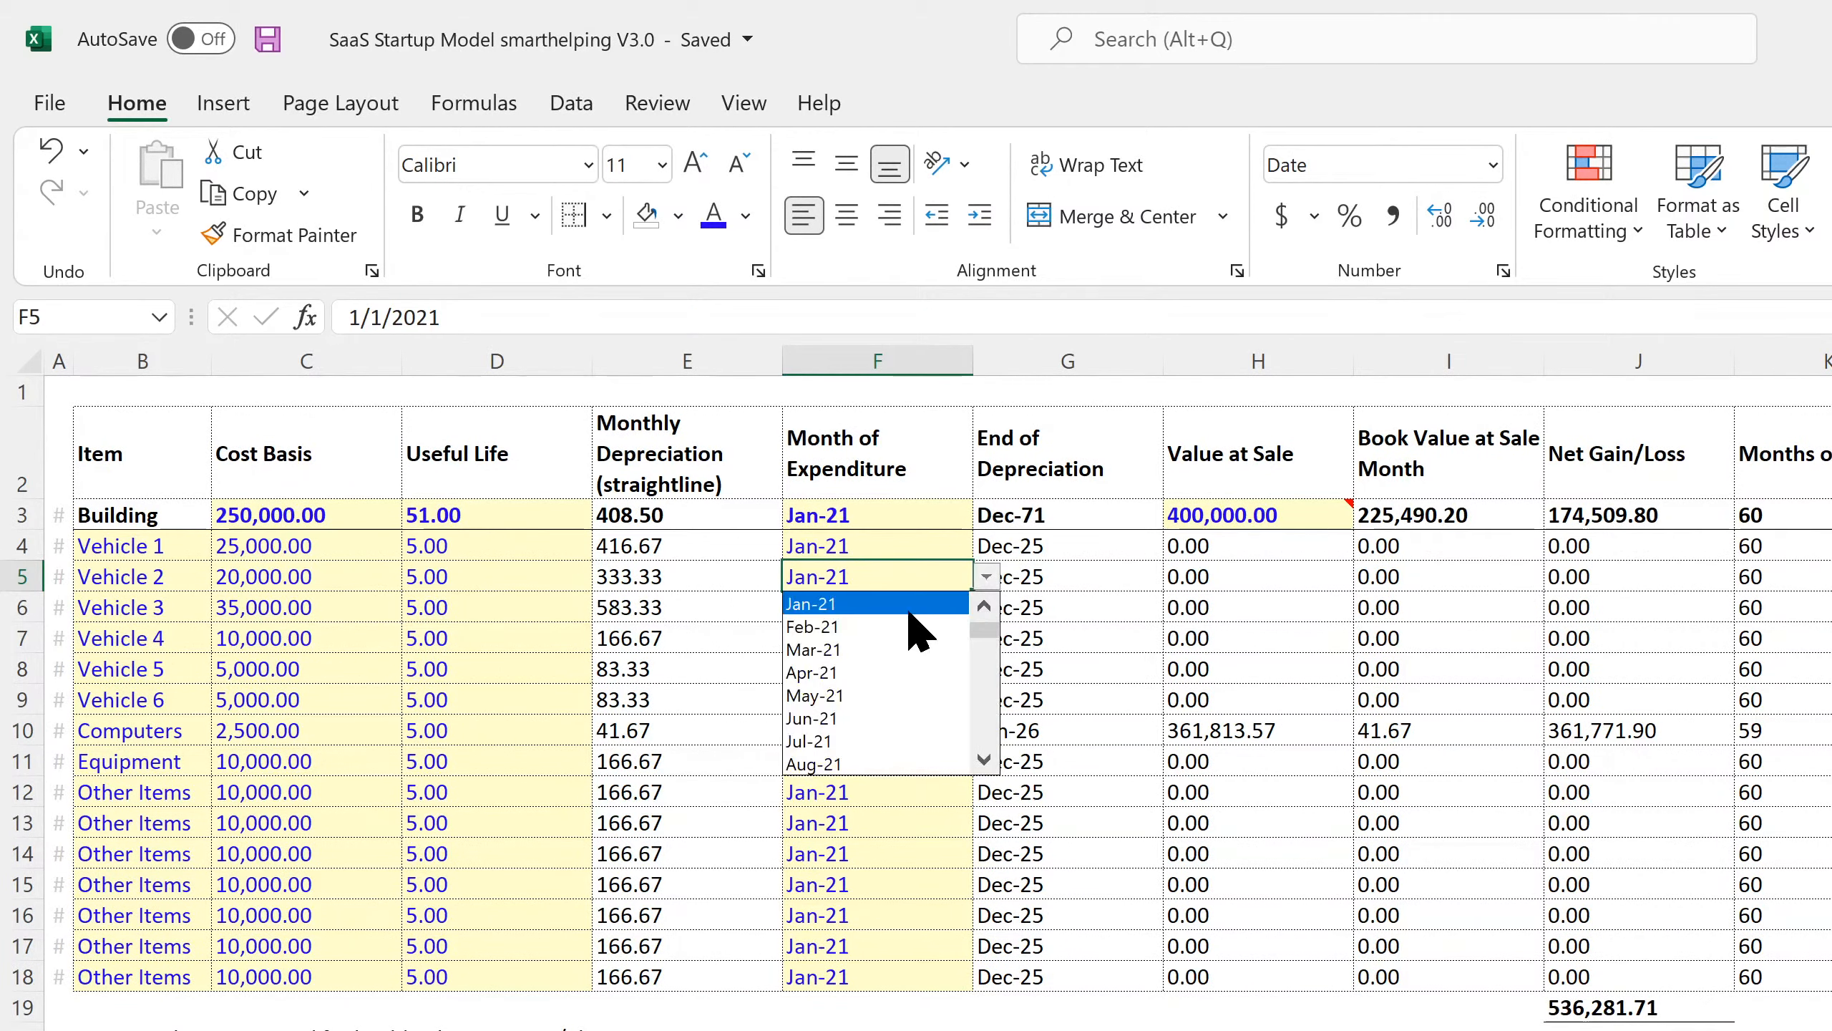
click(914, 627)
drag(896, 550, 915, 984)
click(869, 752)
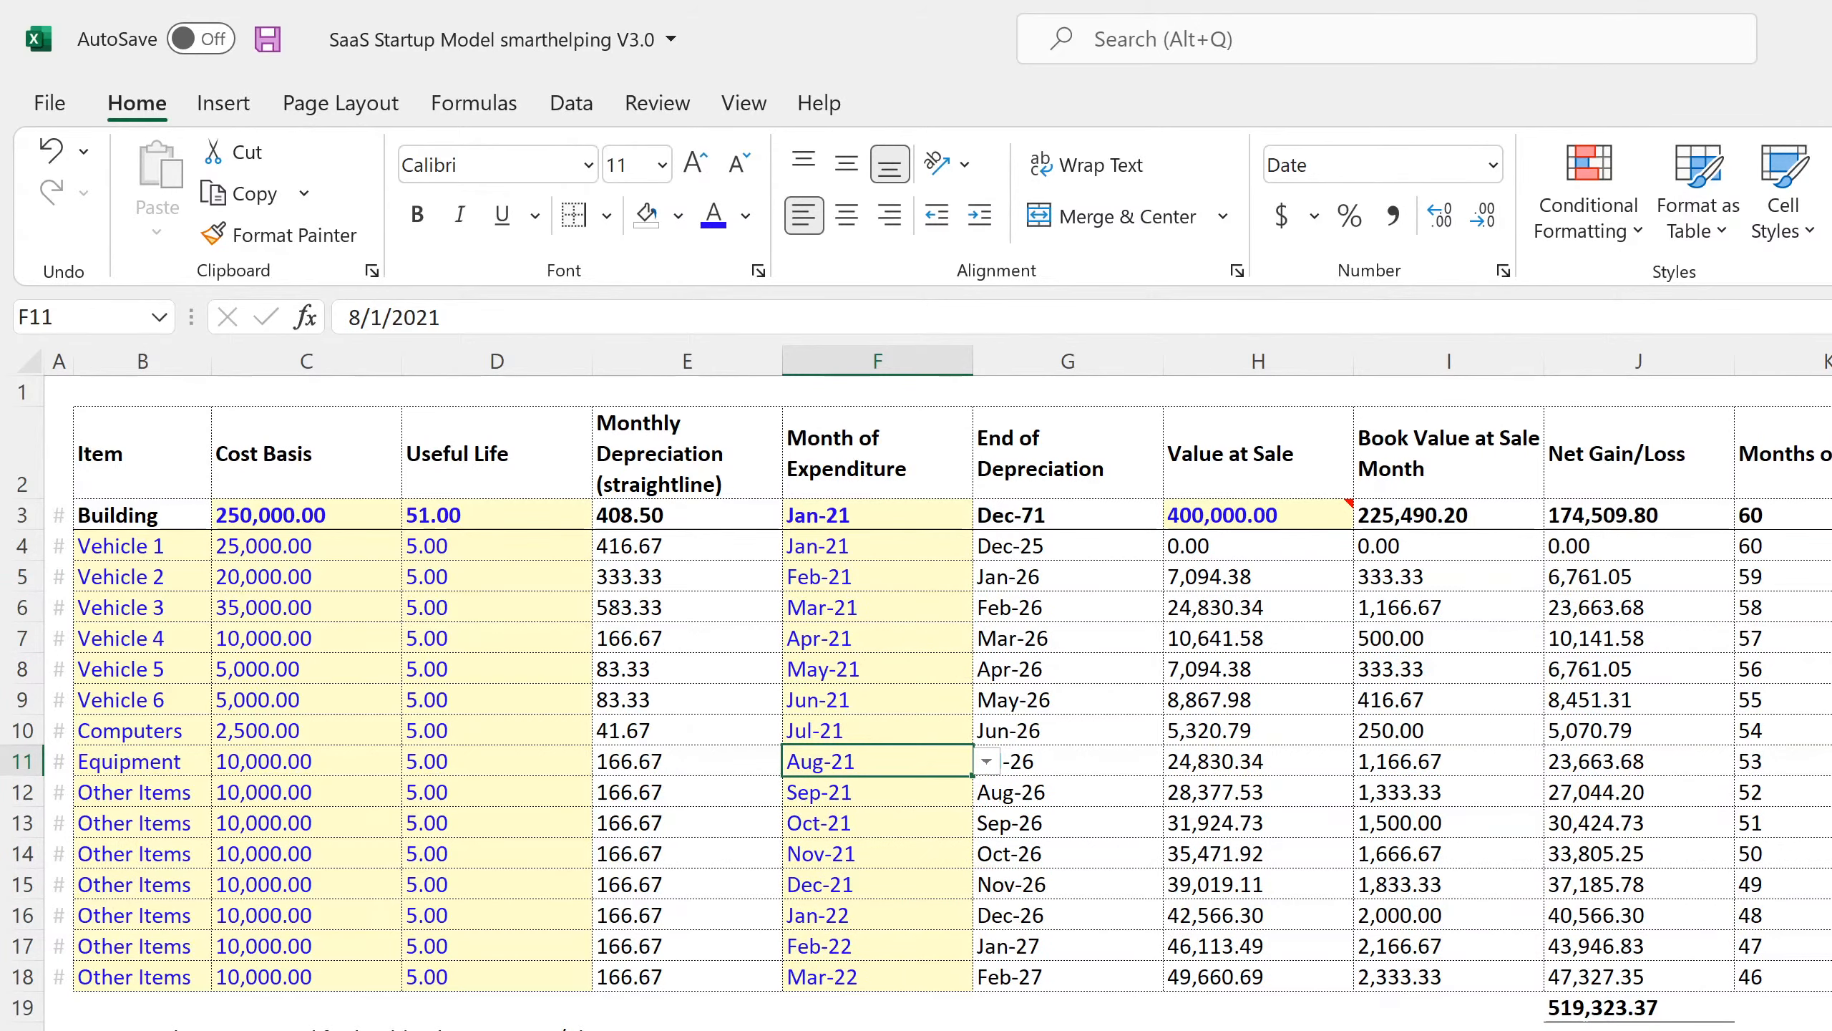
key(ctrl+Page_Down)
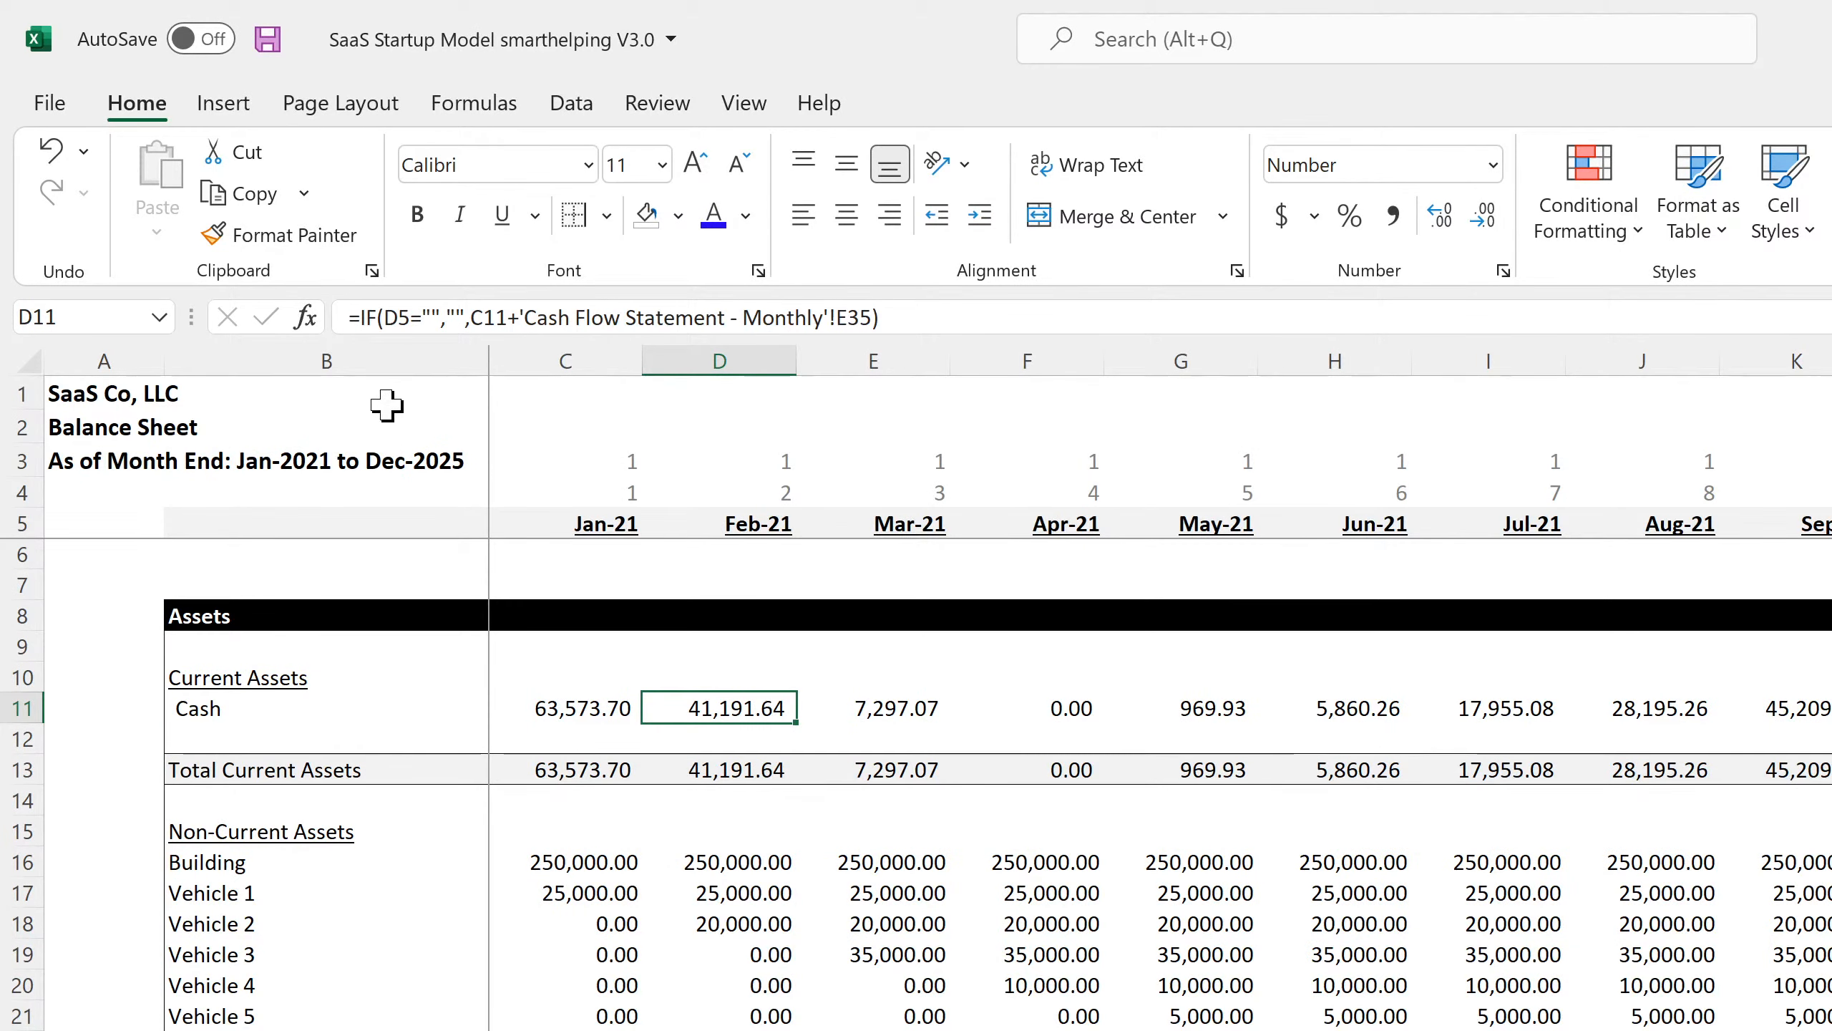
Save the workbook and review the Balance Sheet asset and accumulated depreciation values for Jan–Apr.
click(271, 45)
click(555, 884)
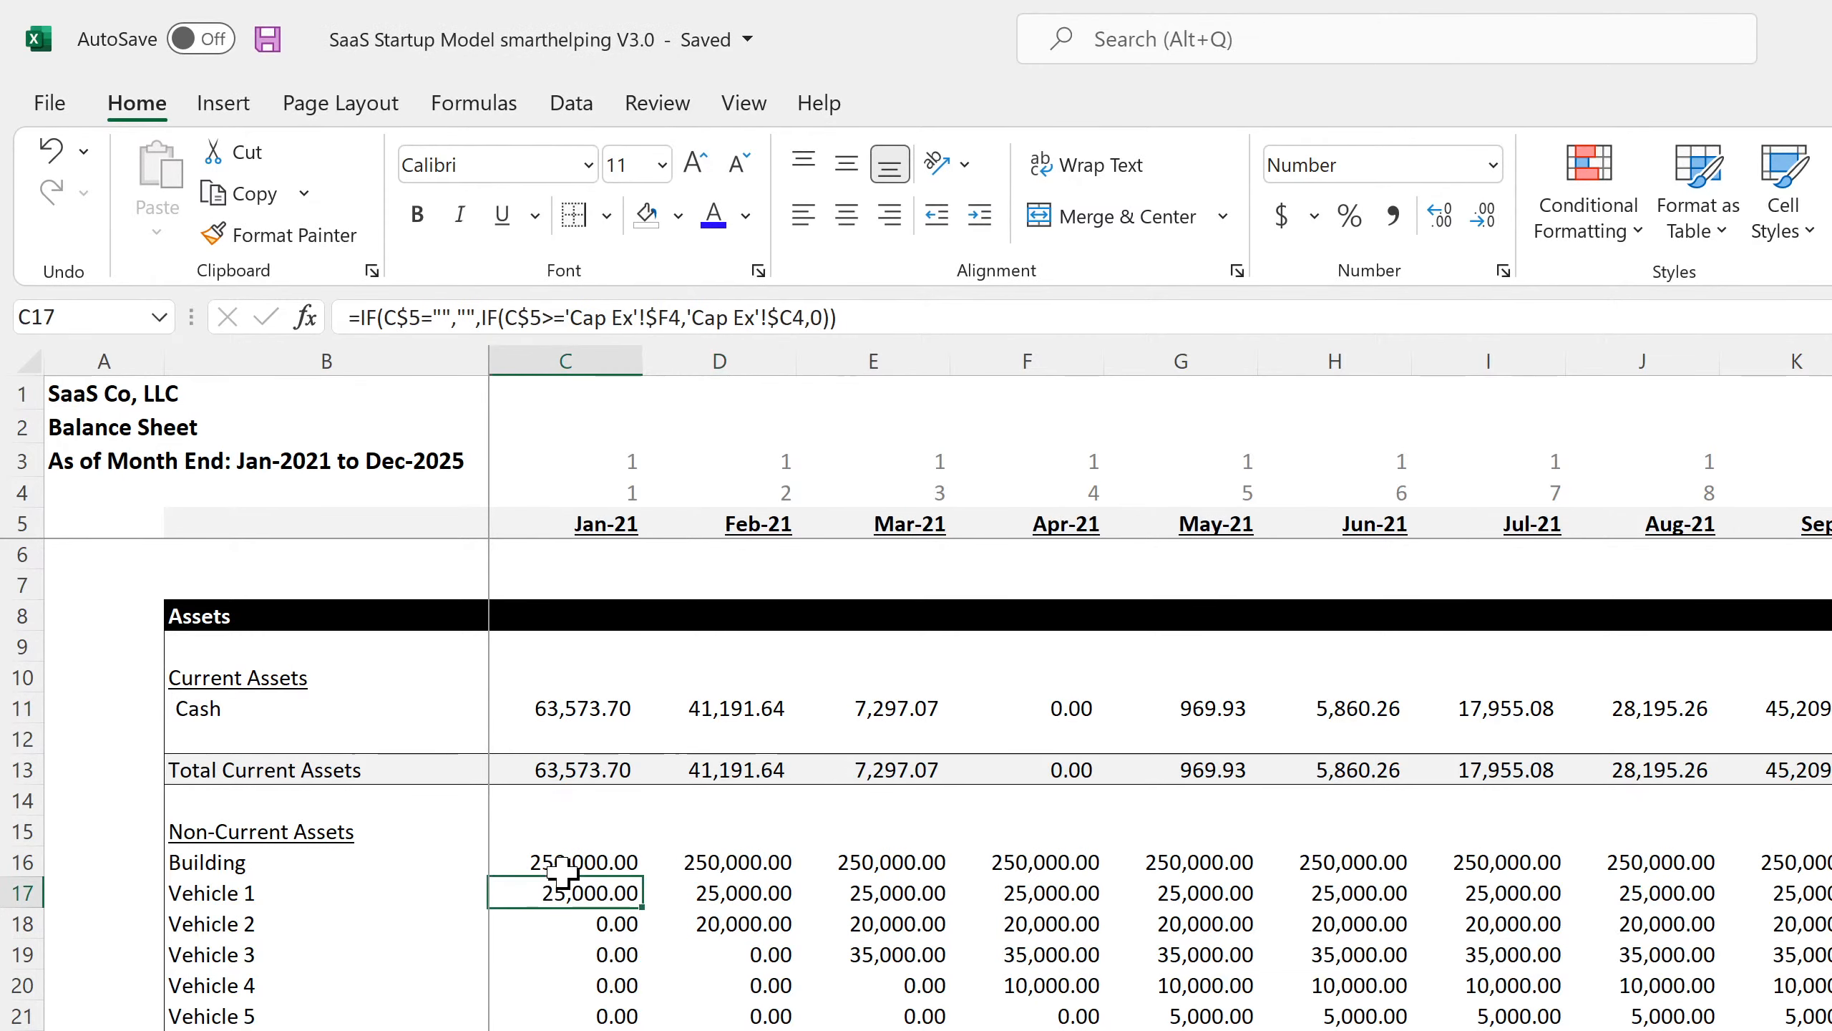
scroll(570, 862, down, 2)
scroll(570, 863, down, 1)
click(822, 803)
scroll(1112, 806, down, 4)
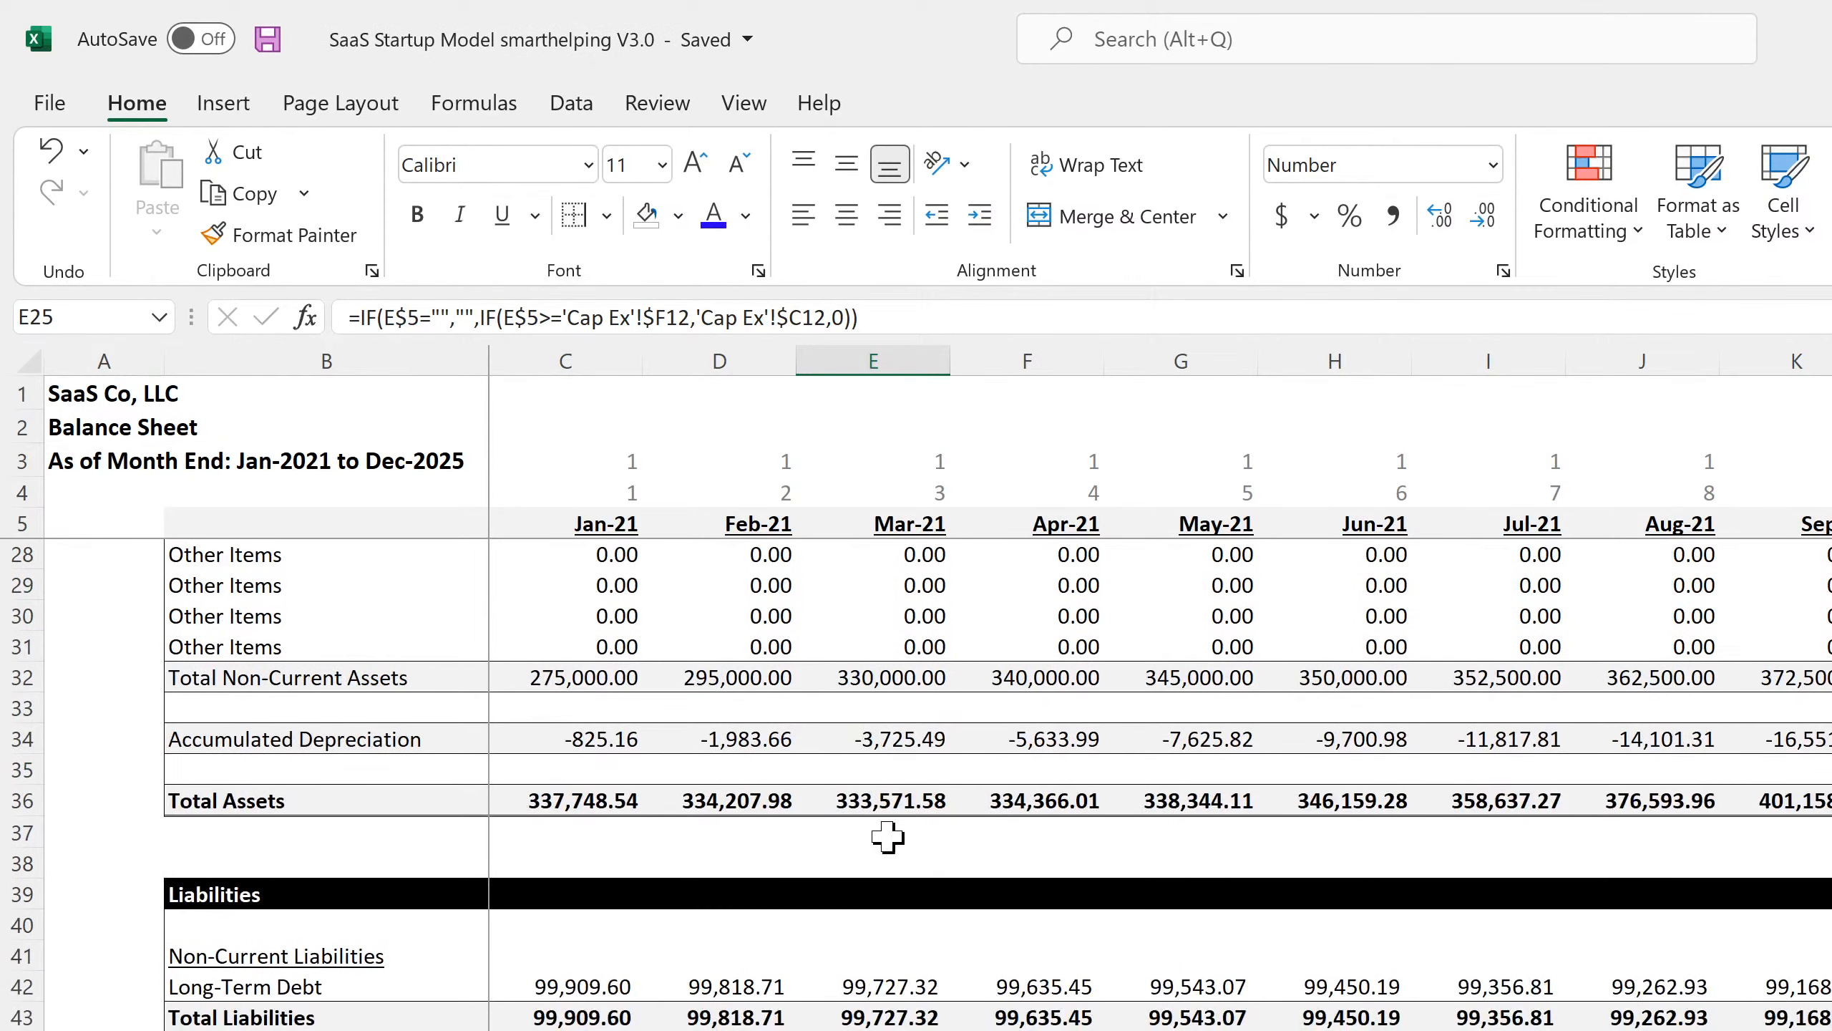
click(622, 738)
click(751, 739)
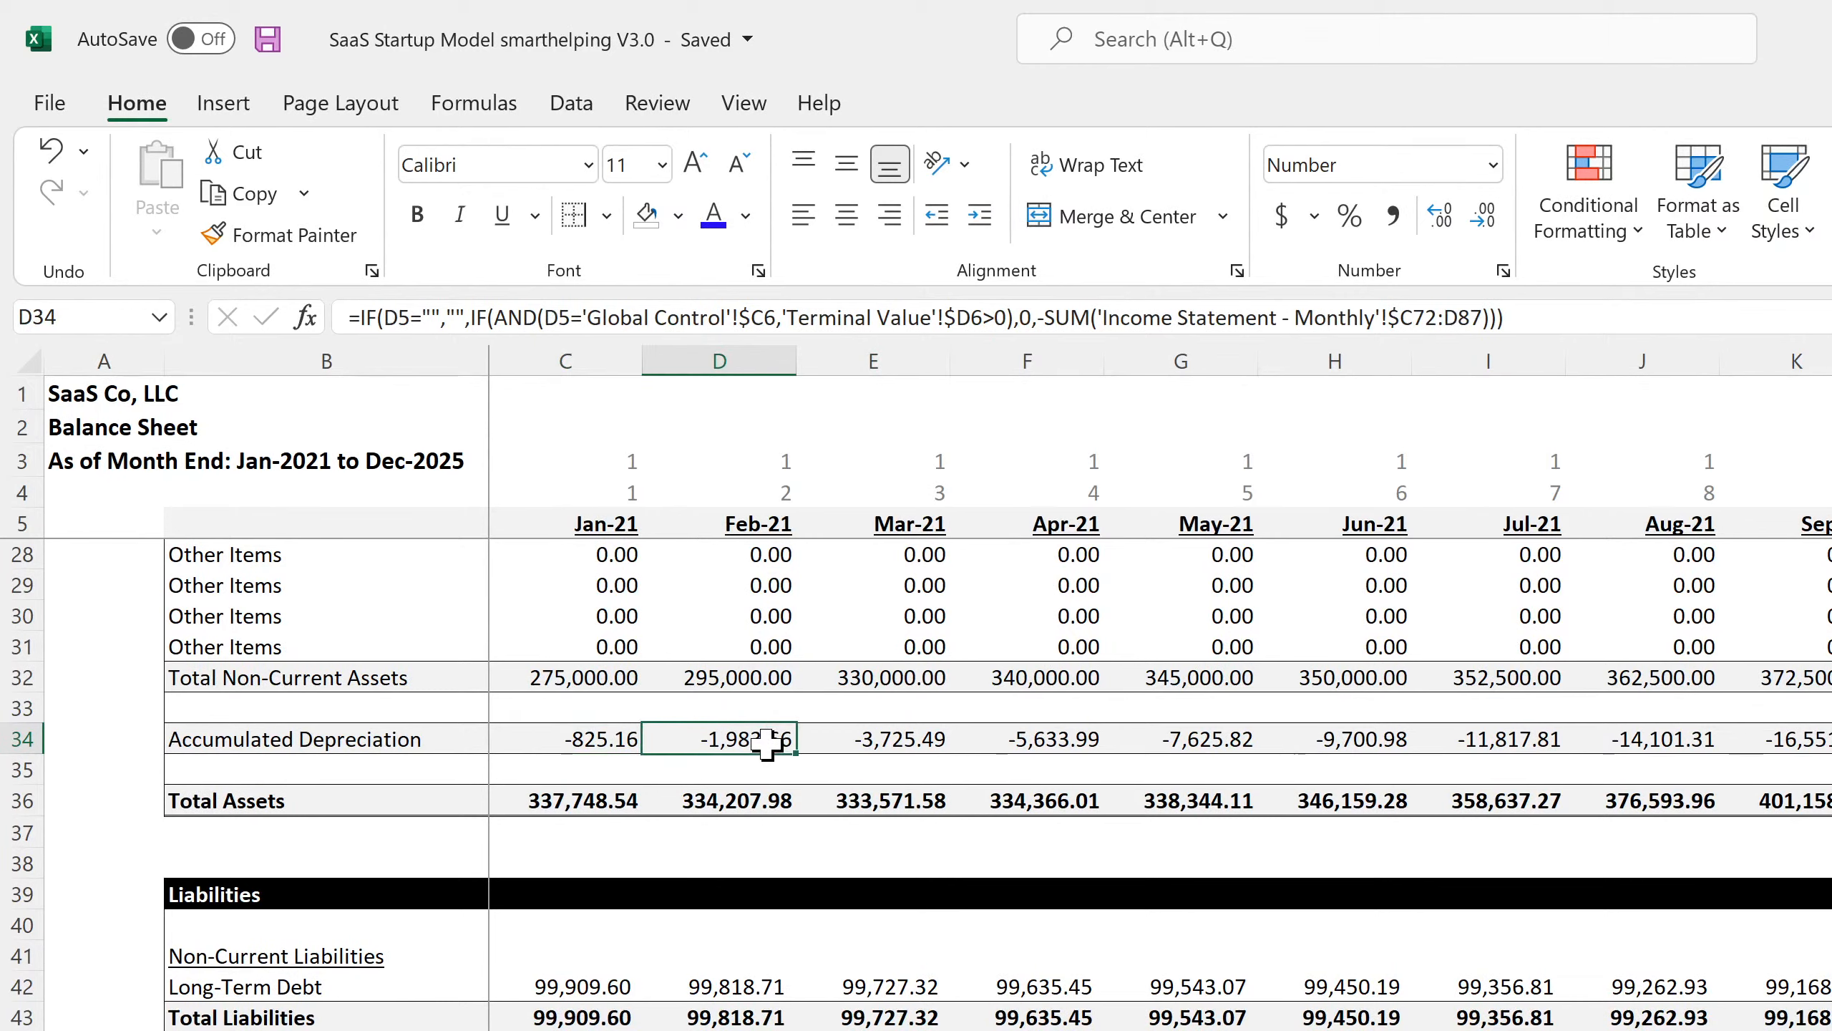
click(889, 740)
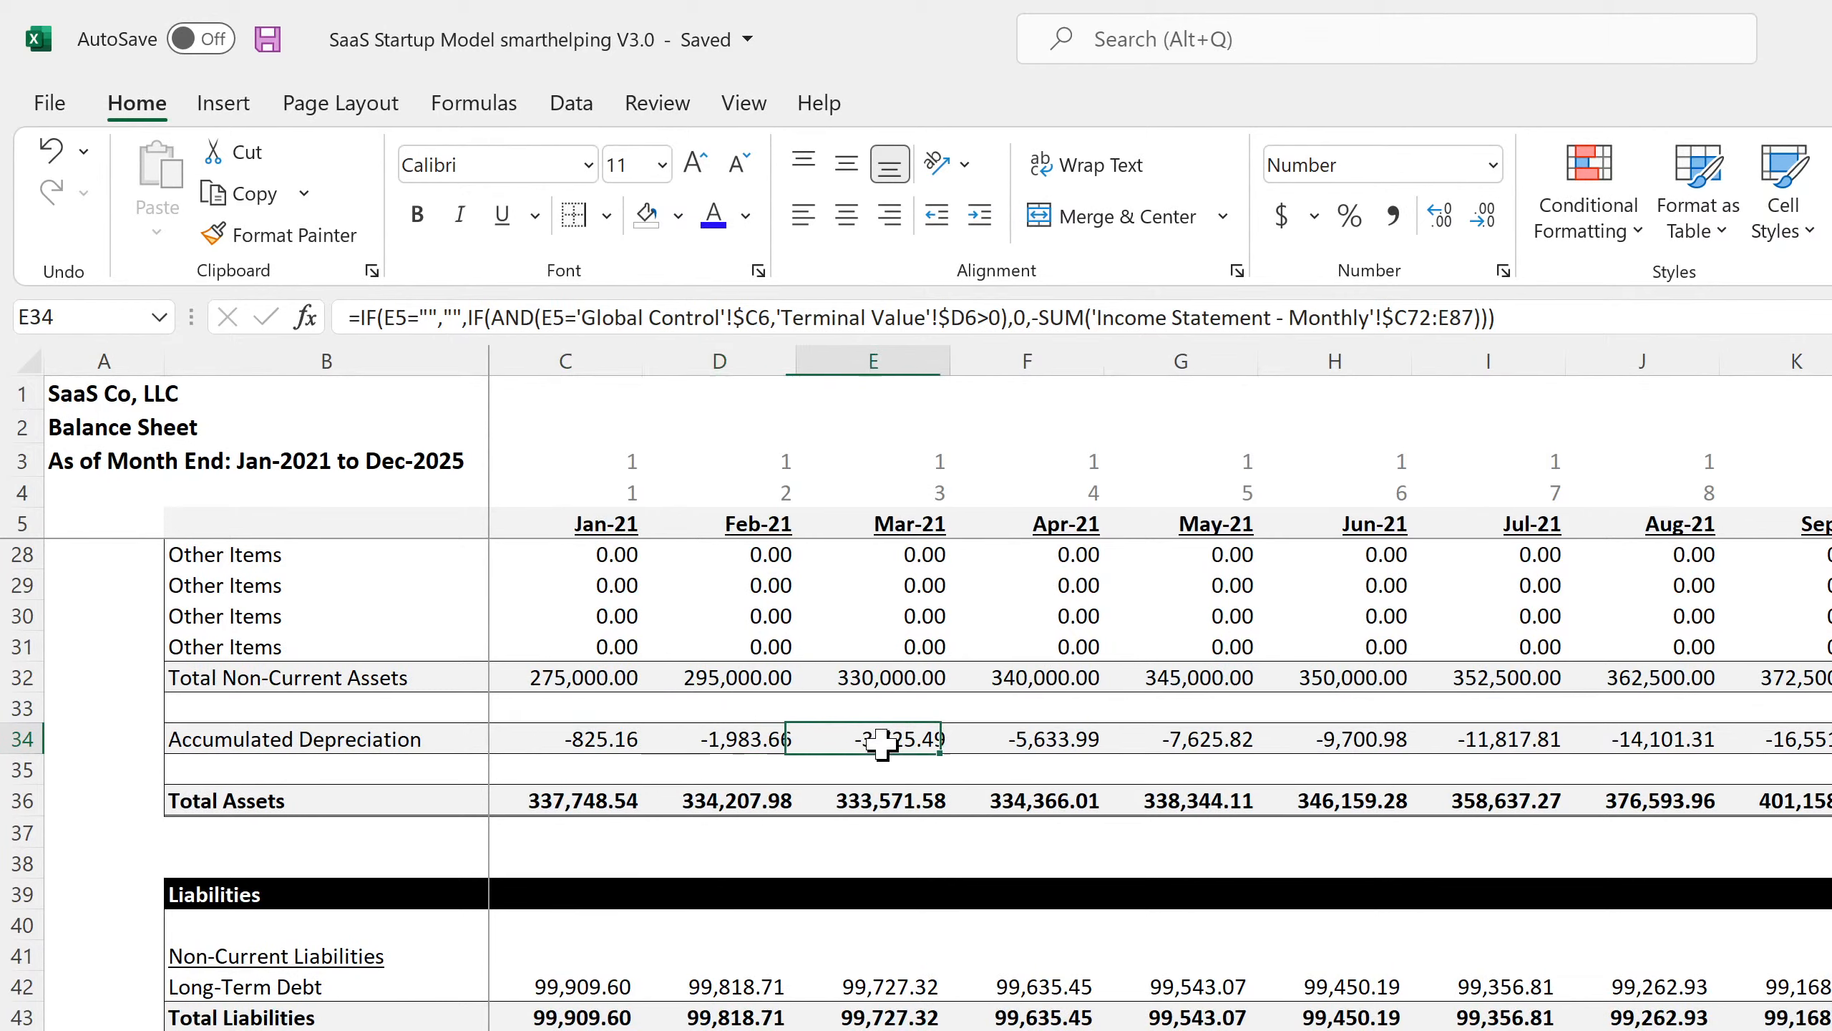
click(1040, 736)
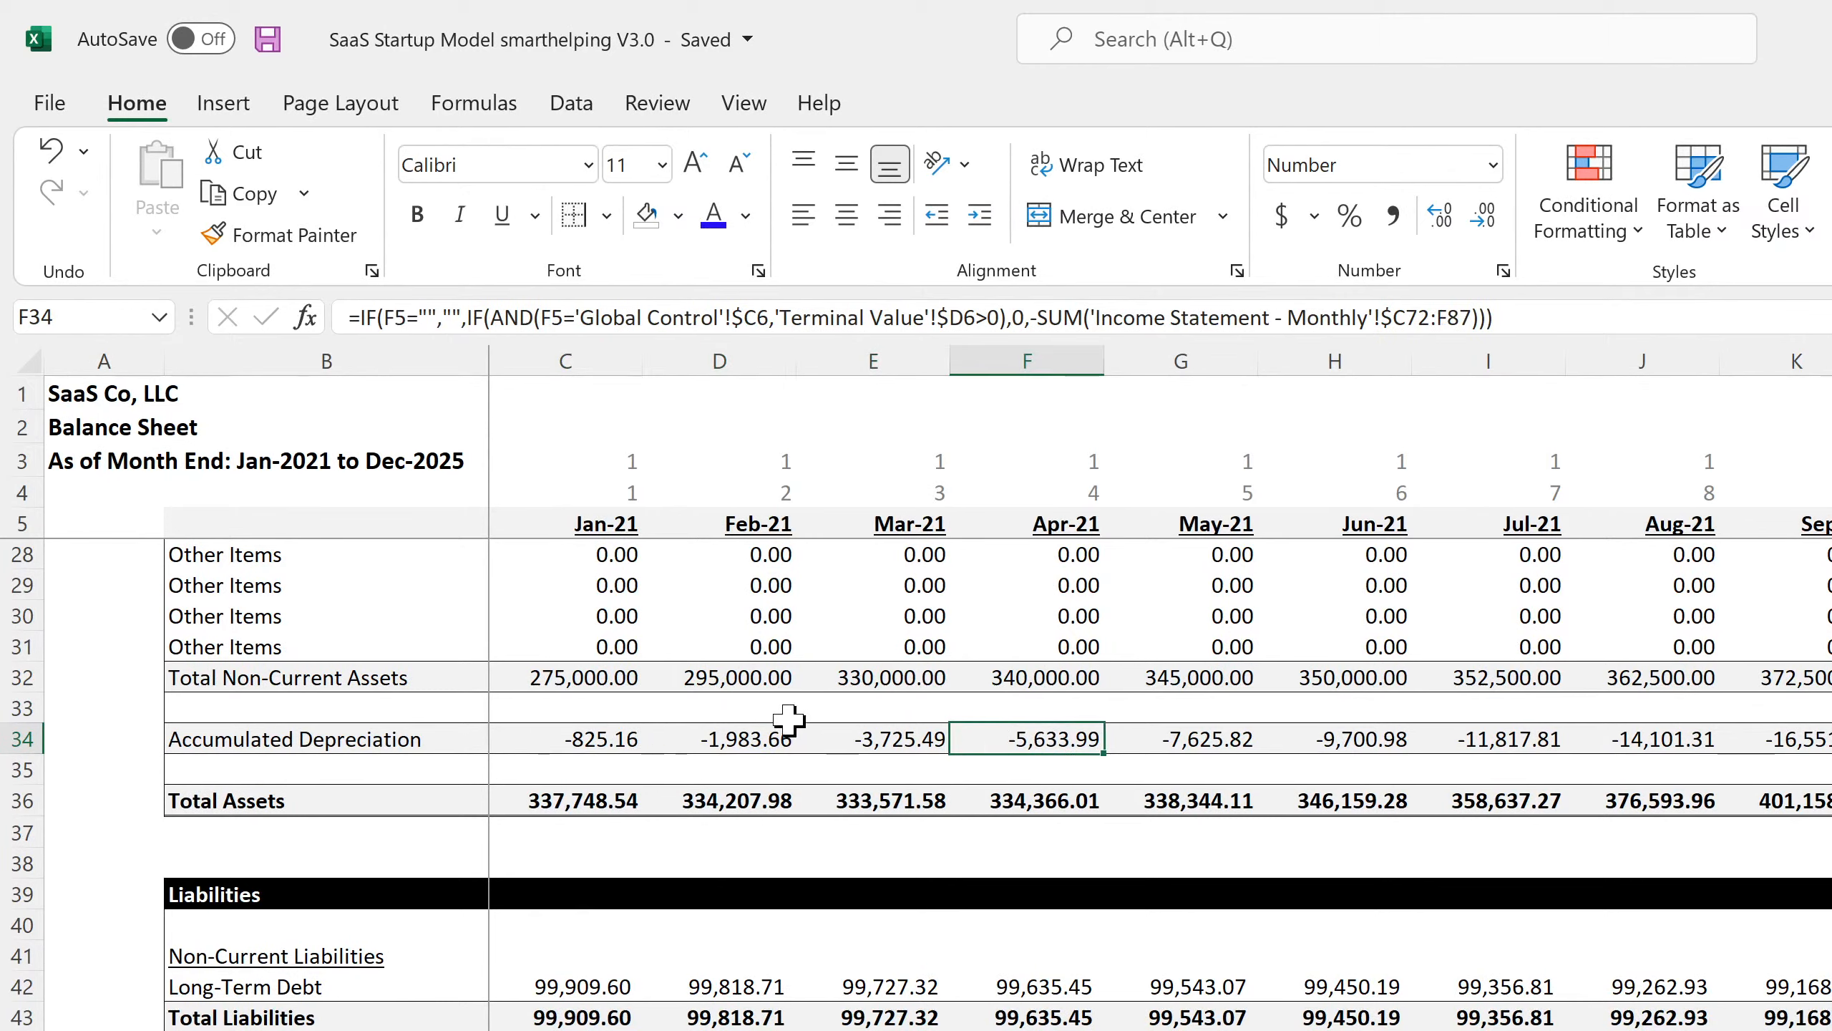
scroll(603, 717, down, 4)
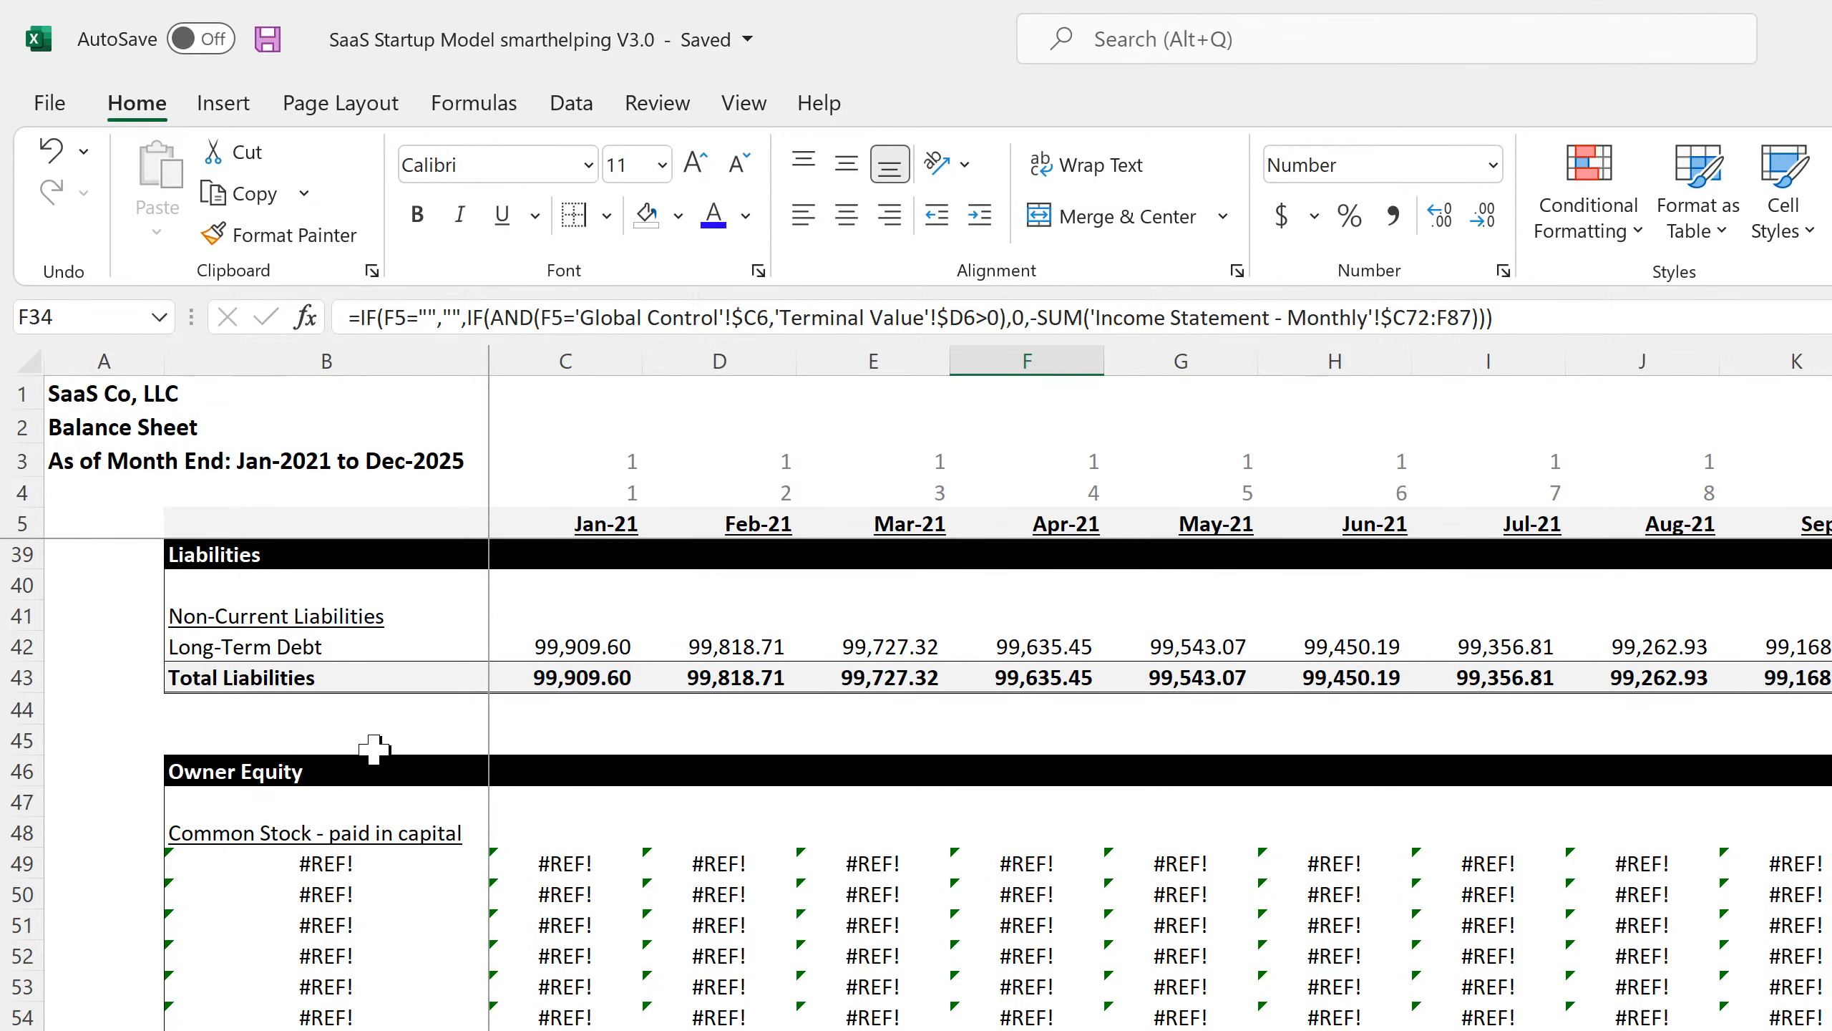
Review the Long-Term Debt formulas across the months, step down to Common Stock, and save.
click(560, 645)
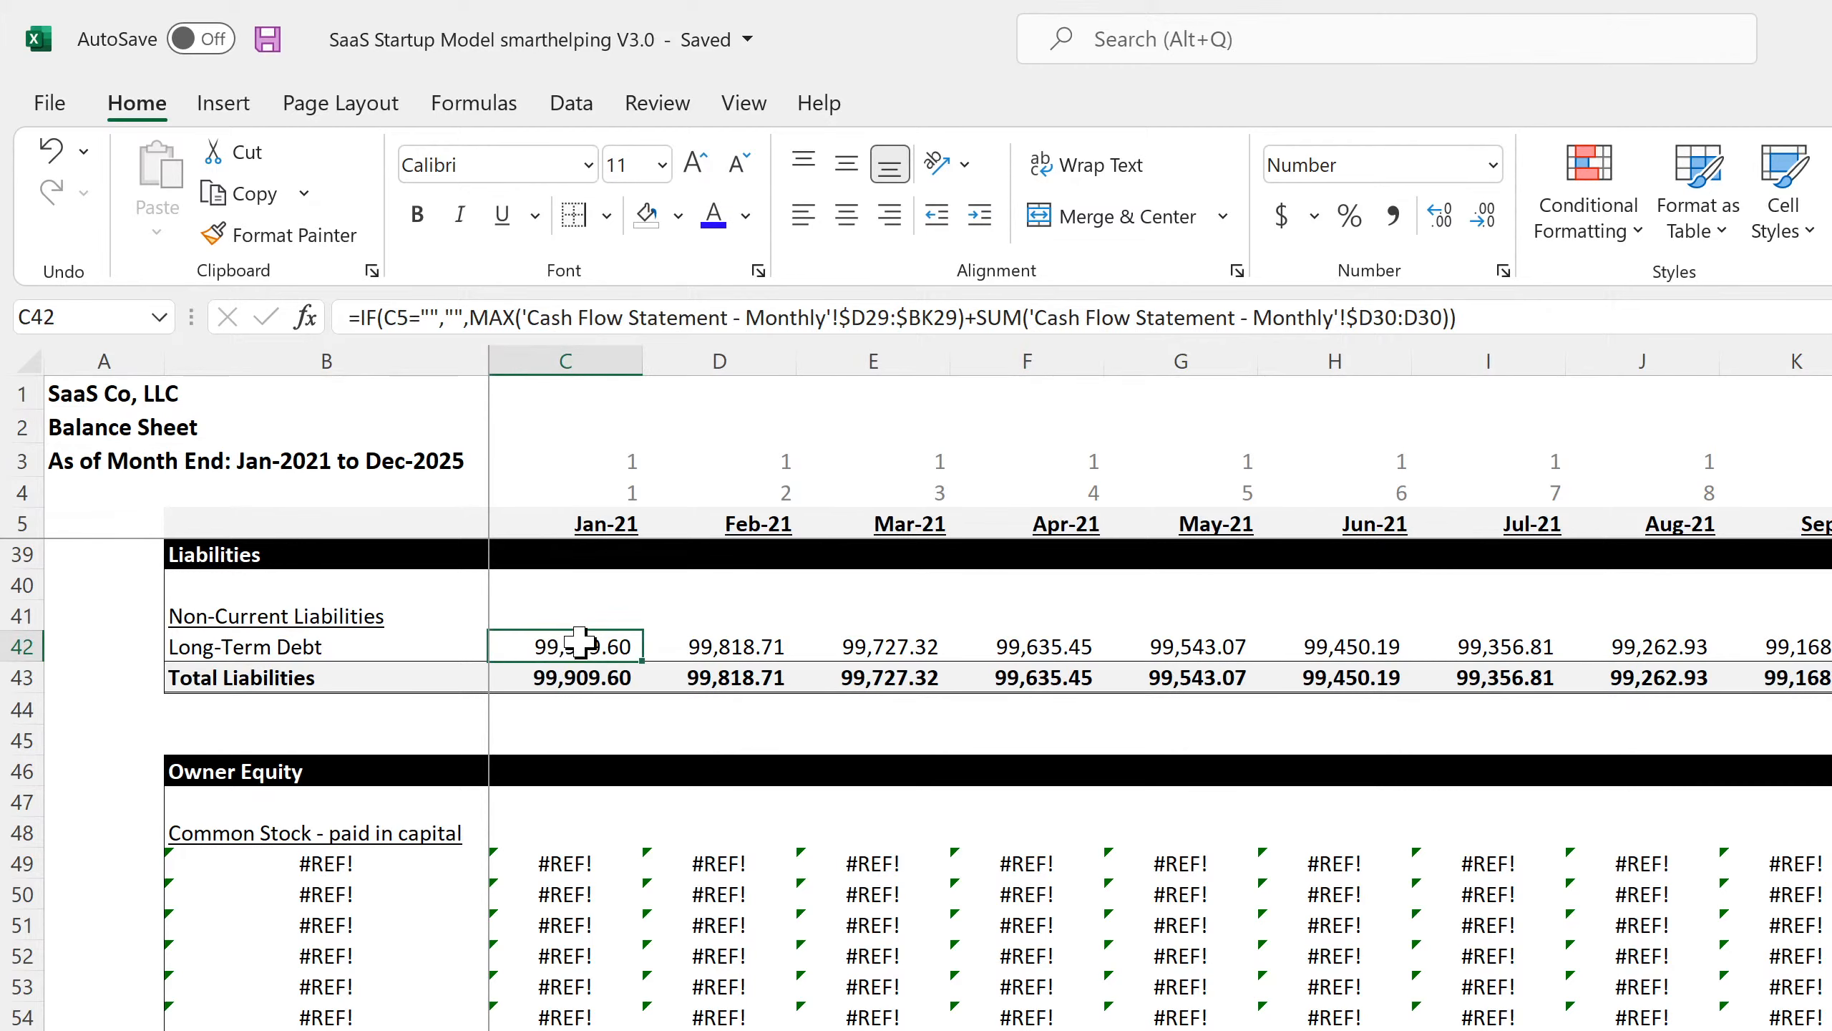
click(711, 645)
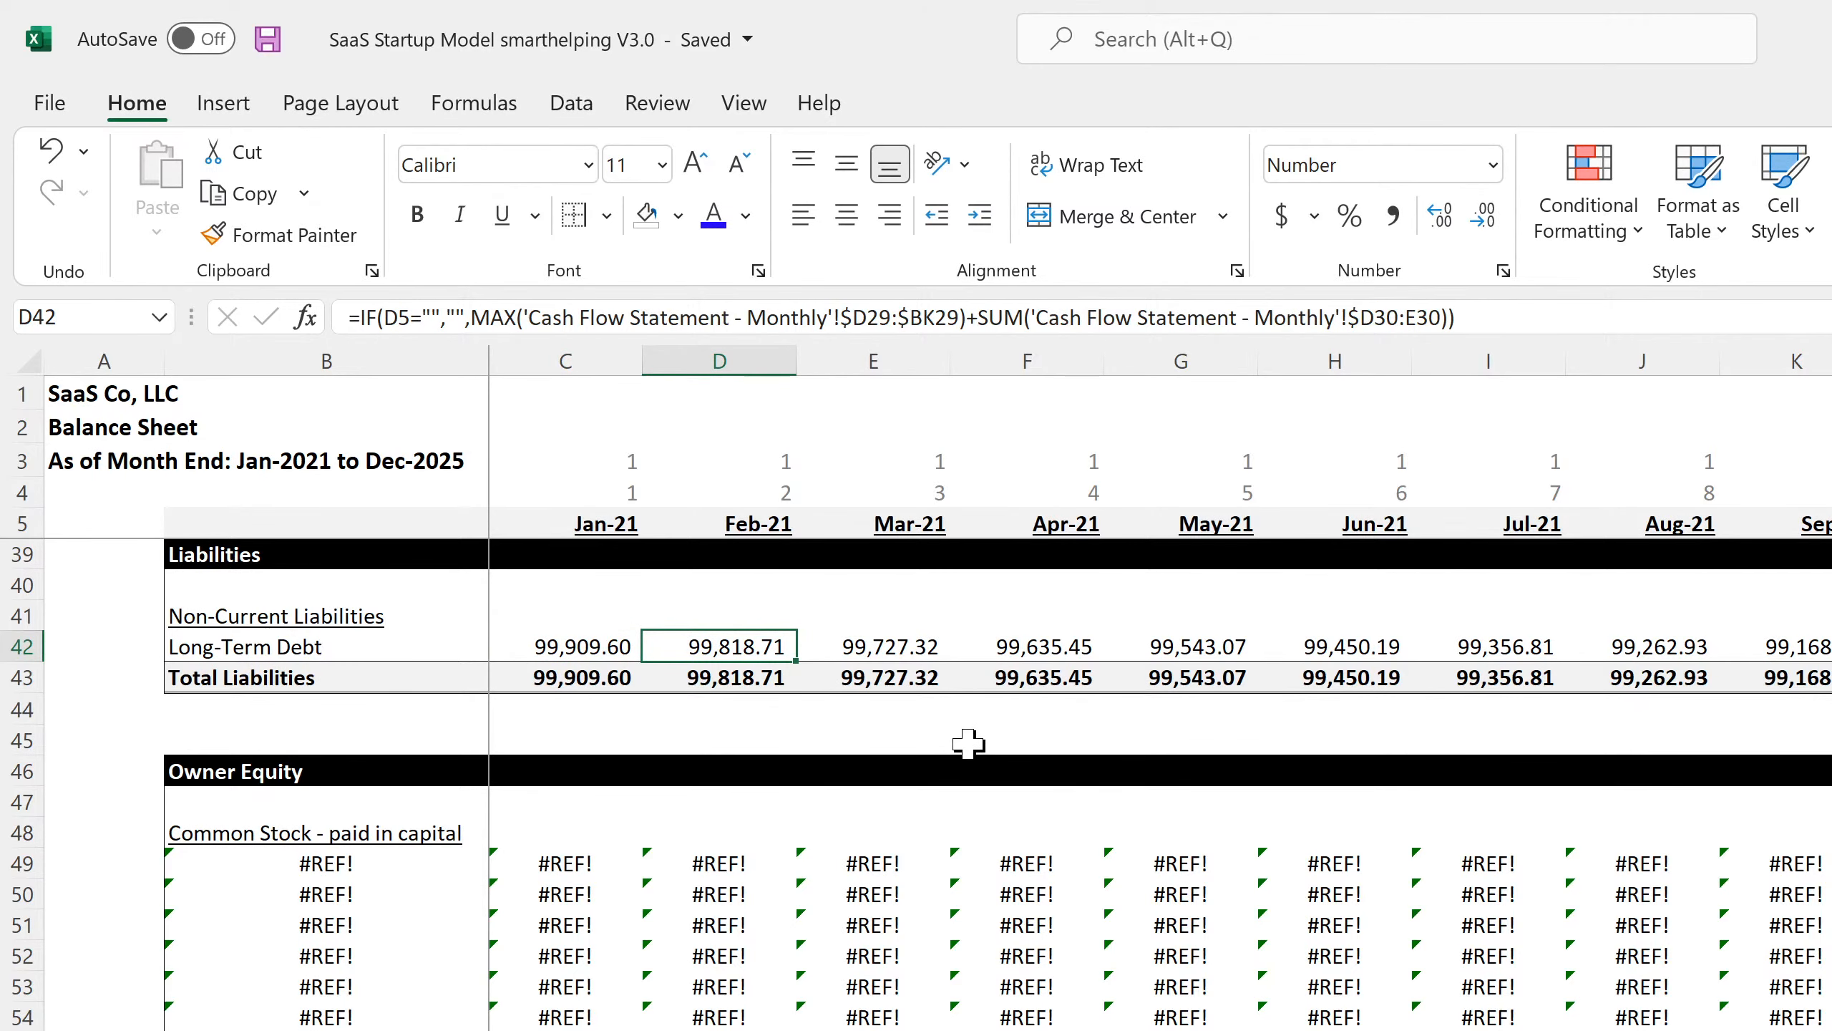
key(Right)
key(Right)
key(Right)
key(Right)
key(Right)
key(Right)
key(Right)
key(Right)
key(Right)
key(Right)
key(Right)
key(Right)
key(Right)
key(Right)
key(Right)
key(Right)
key(Right)
key(Right)
key(Right)
key(Right)
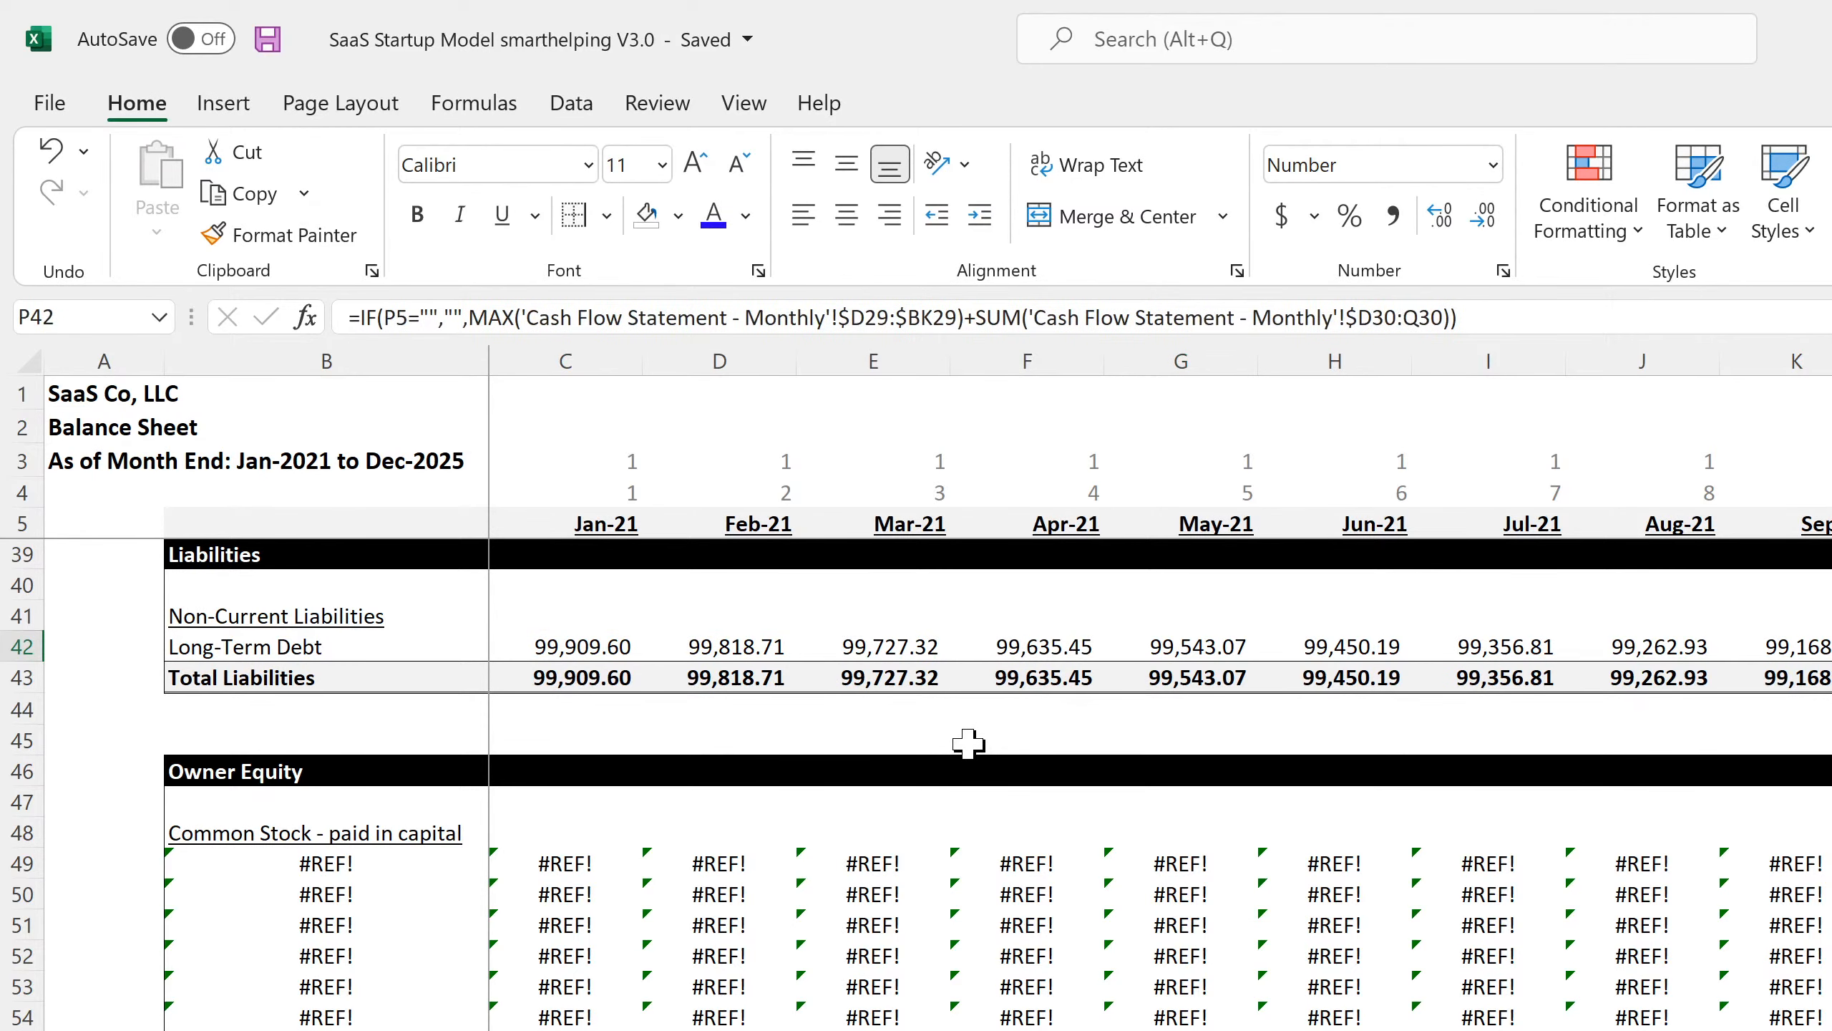
key(Right)
key(Right)
key(Right)
key(Right)
key(Right)
key(Right)
key(Right)
key(Right)
key(Right)
key(Right)
key(Right)
key(Right)
key(Right)
key(Right)
key(Right)
key(Right)
key(Right)
key(Right)
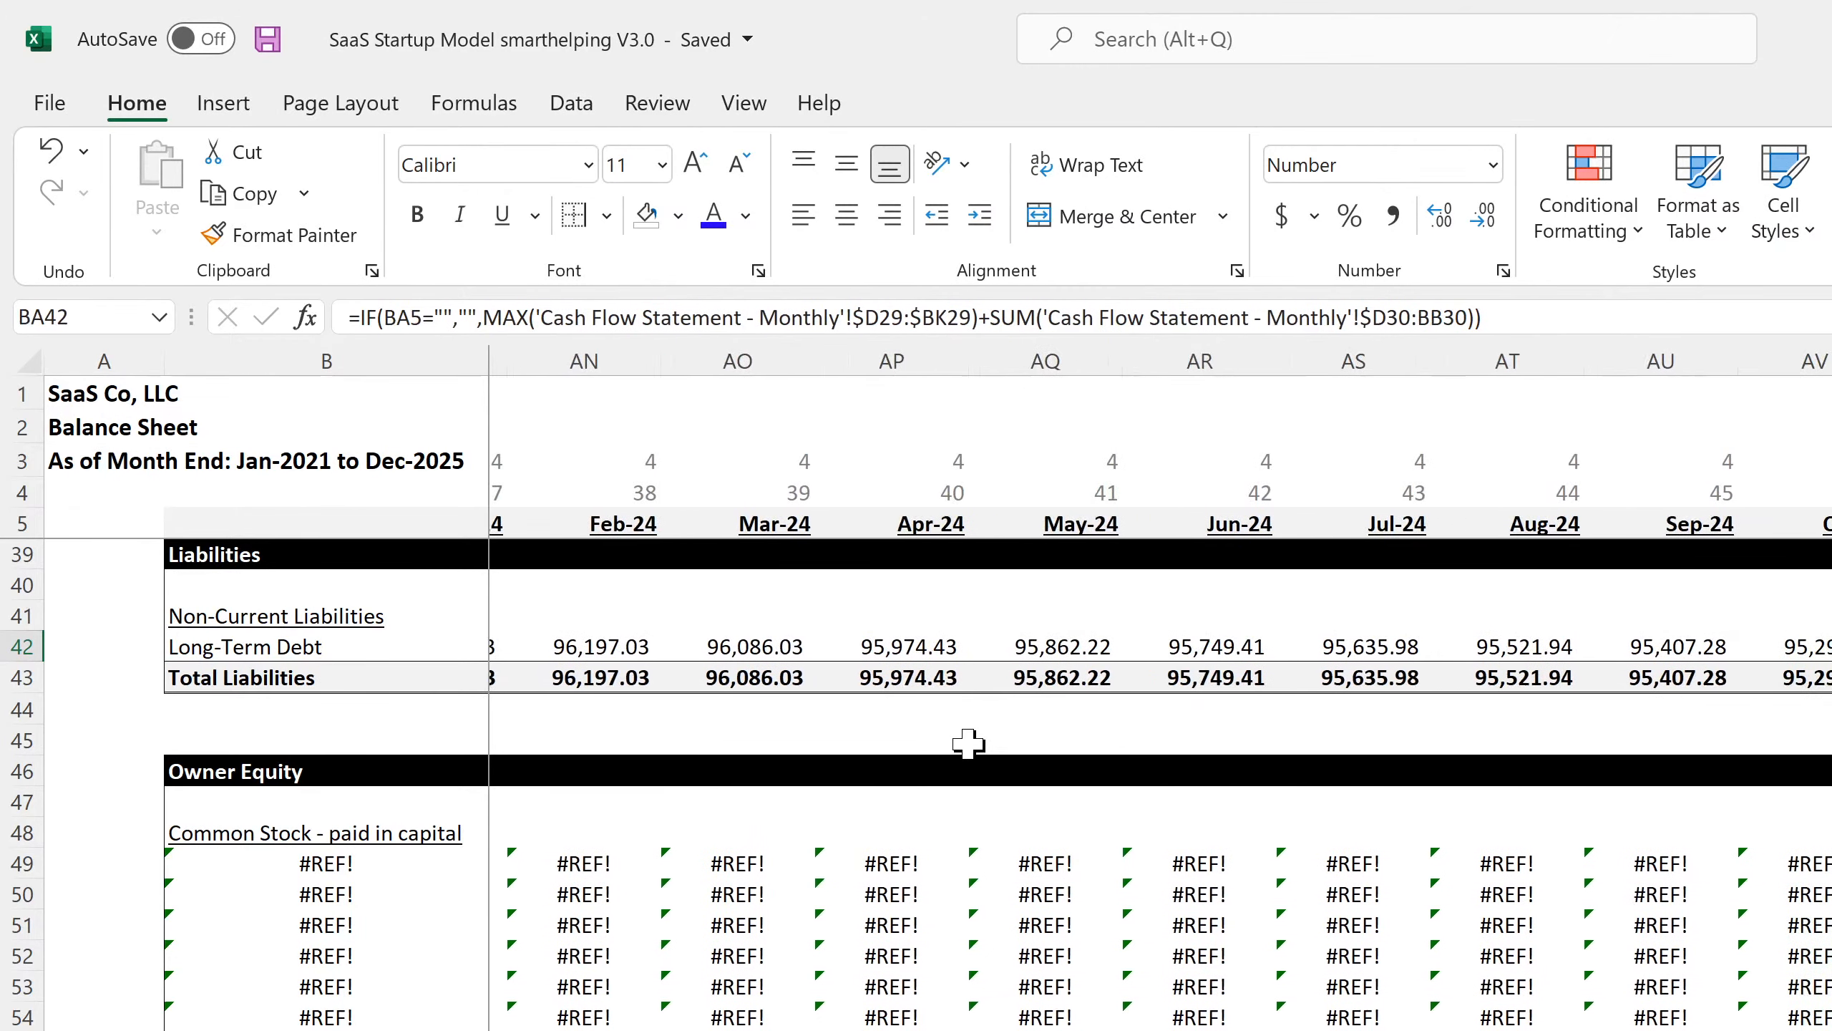
key(Right)
key(Right)
key(Right)
key(Right)
key(Right)
key(Right)
key(Right)
key(Right)
key(Right)
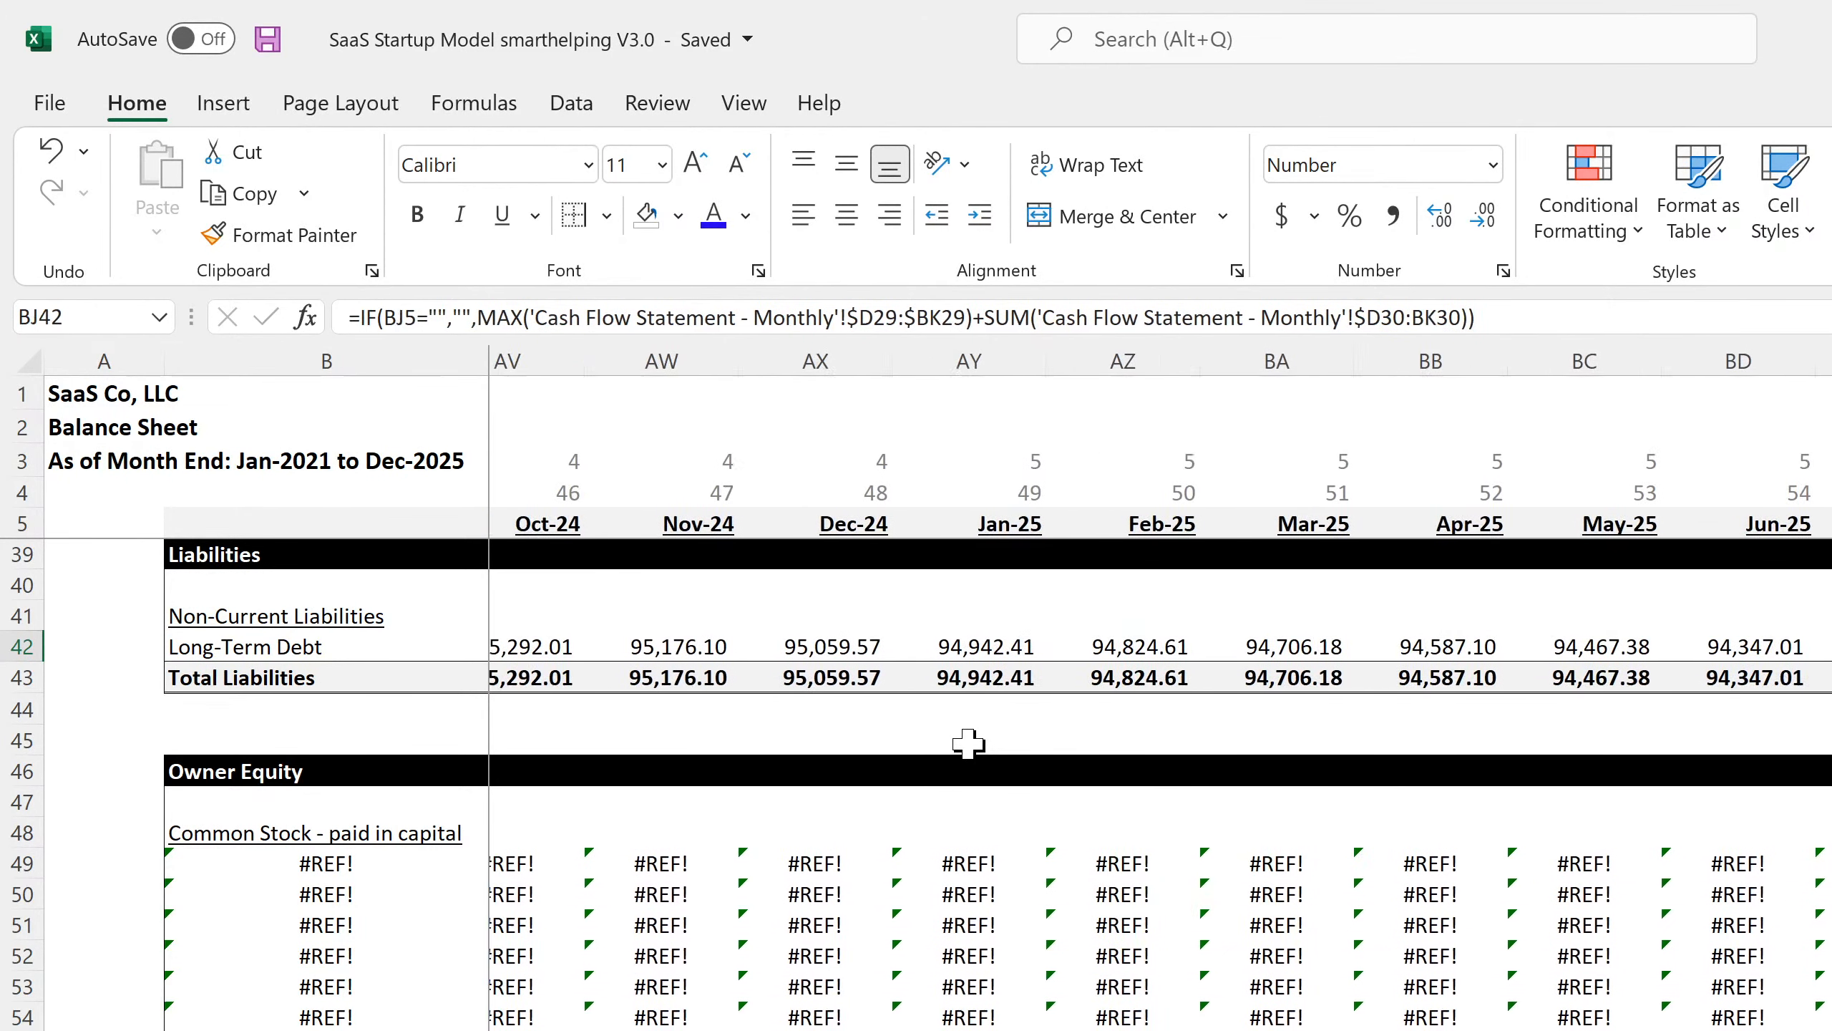
key(Left)
key(Left)
key(Left)
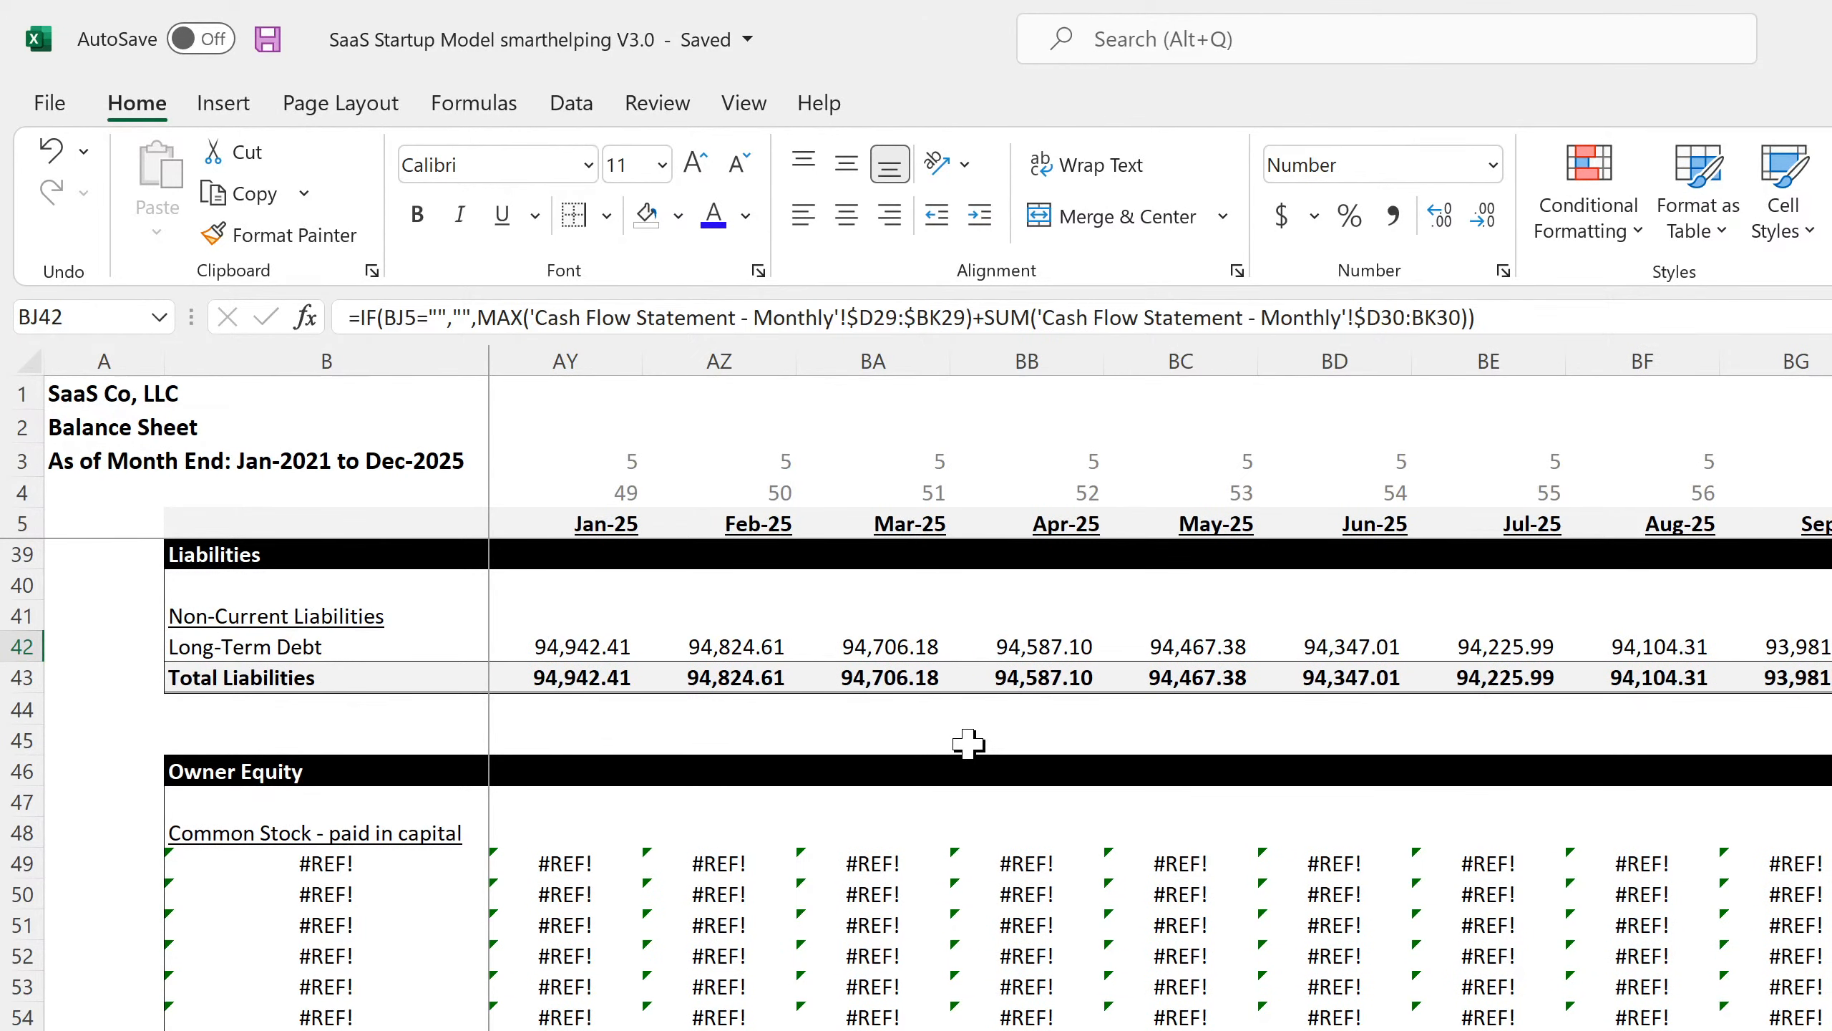
key(Right)
key(Left)
key(Left)
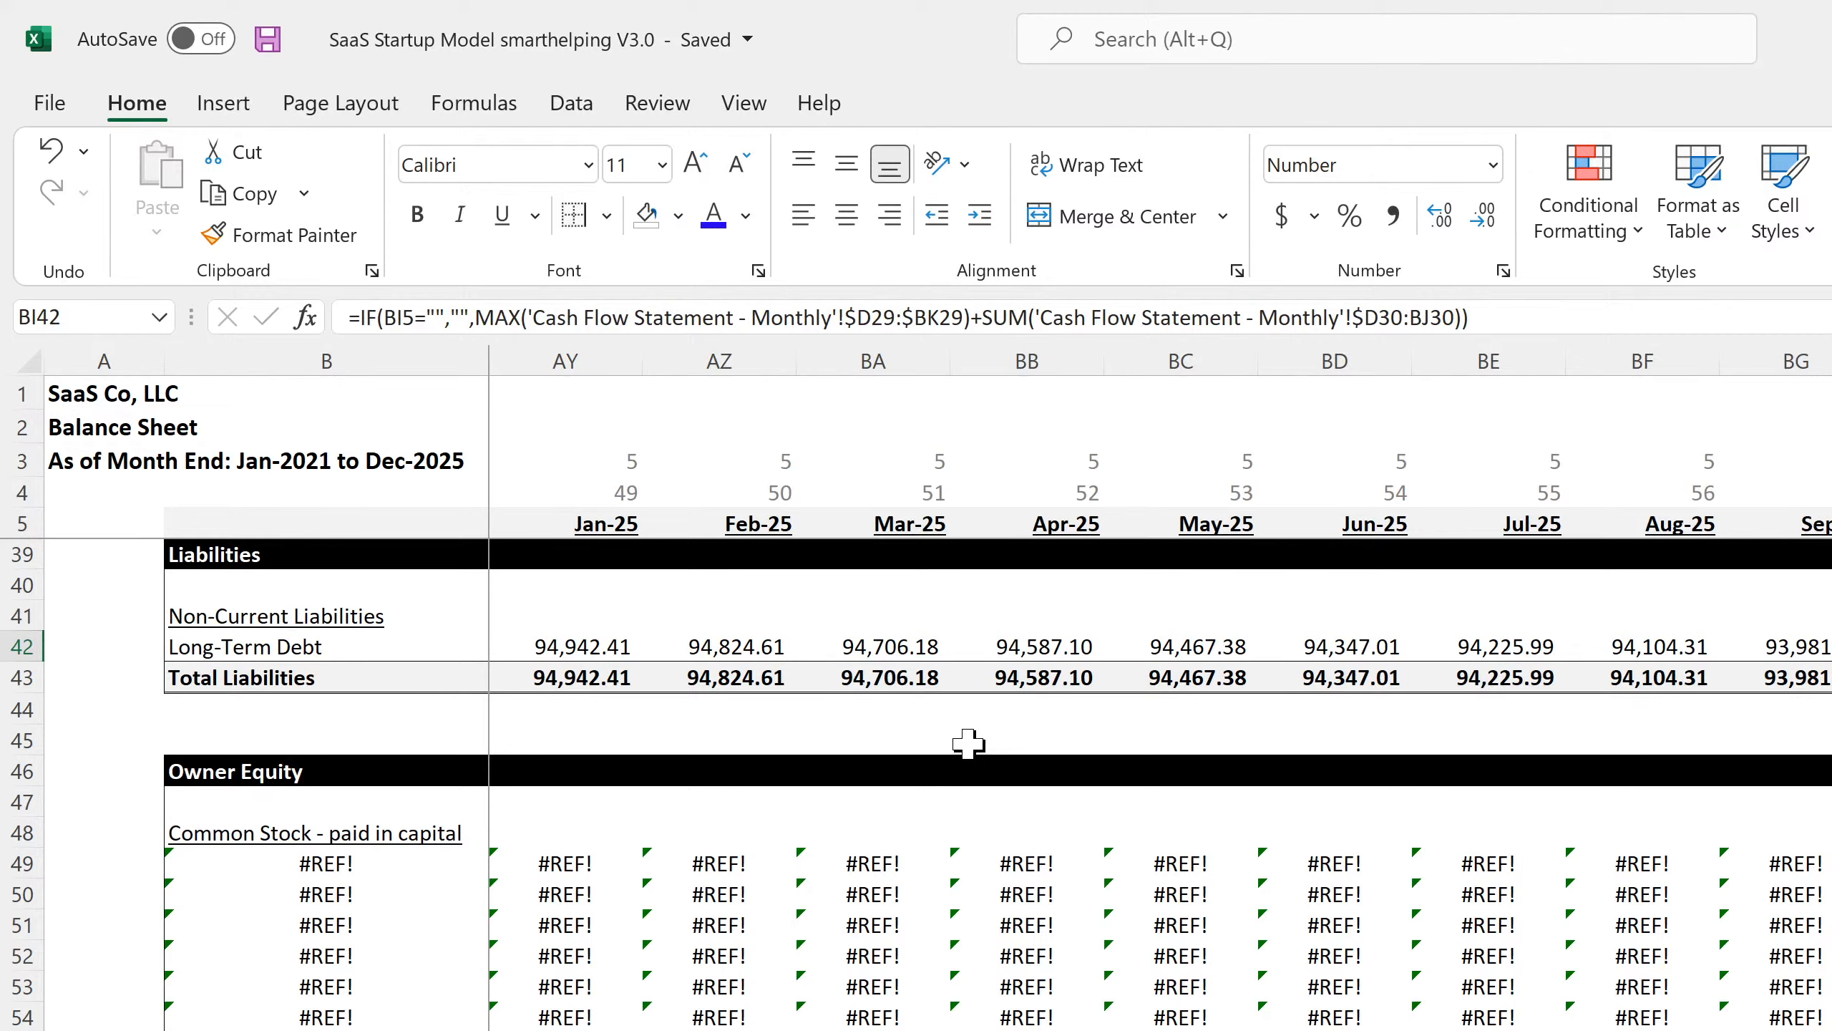
key(Left)
key(Left)
key(Left)
key(Left)
key(Left)
key(Left)
key(Left)
key(Left)
key(Left)
key(Left)
key(Left)
key(Left)
key(Left)
key(Left)
key(Left)
key(Left)
key(Left)
key(Left)
key(Left)
key(Left)
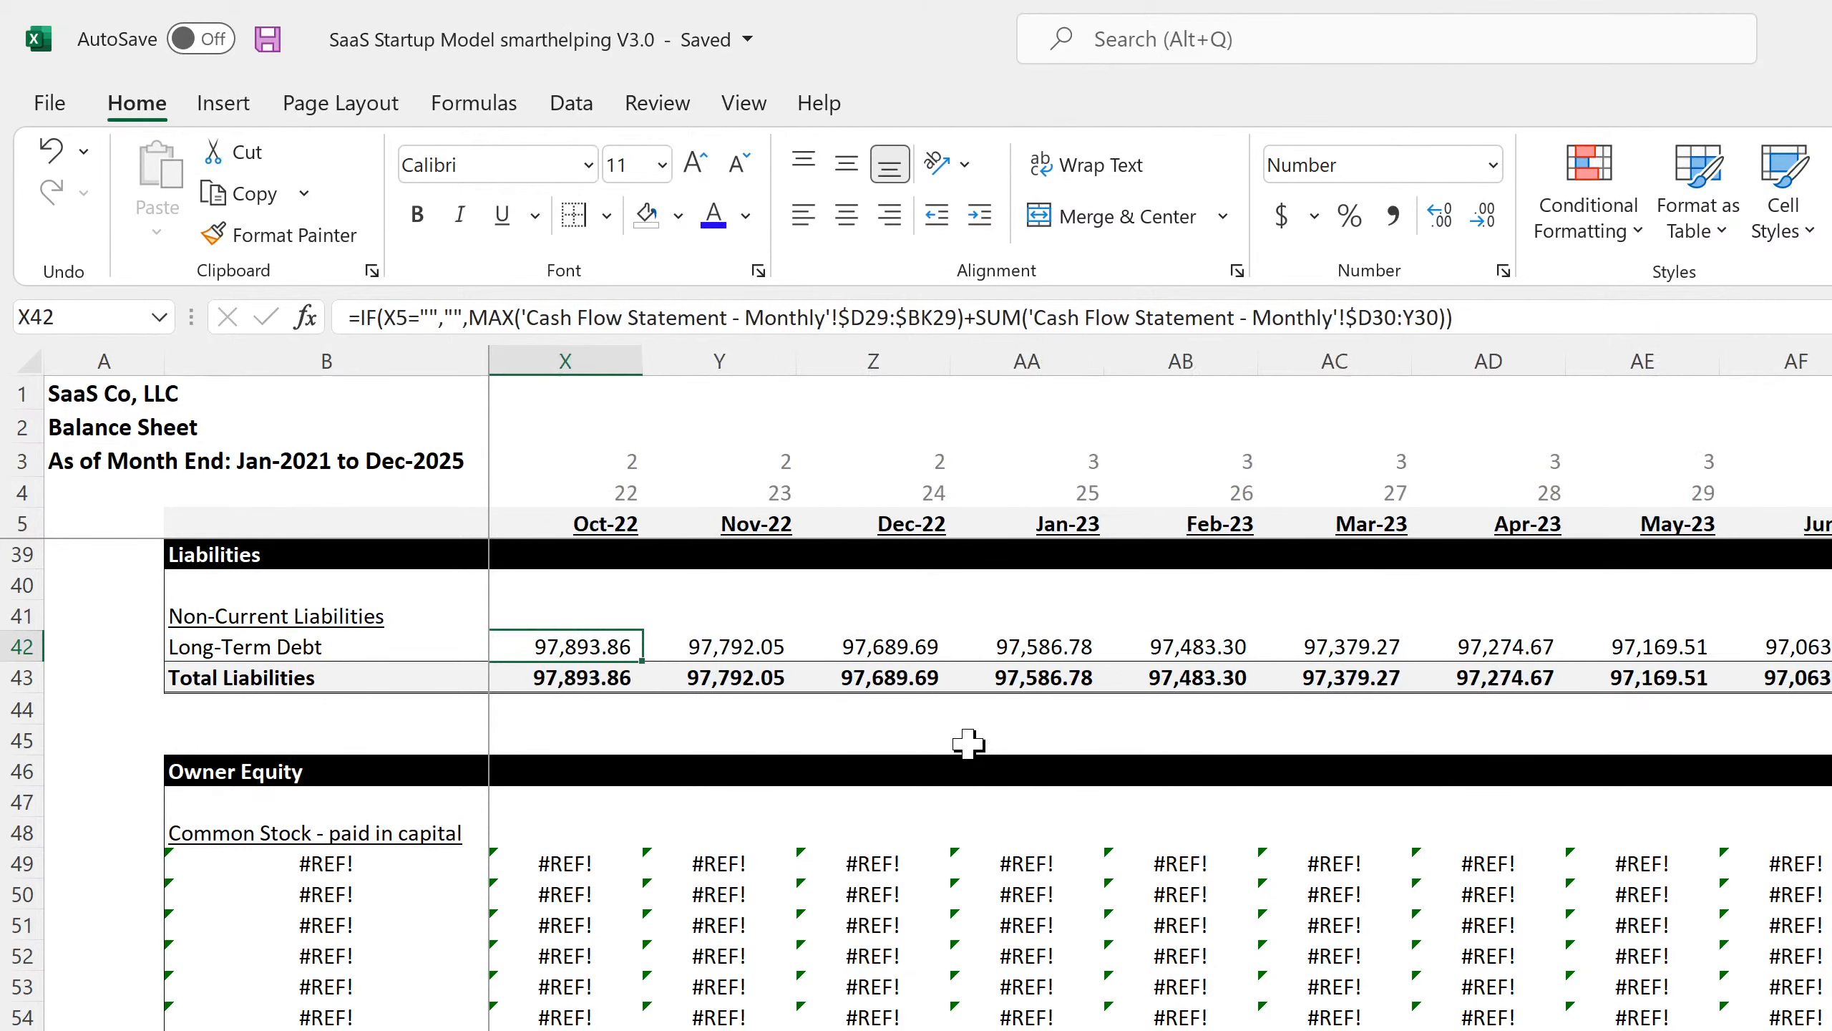
key(Home)
key(Right)
key(Right)
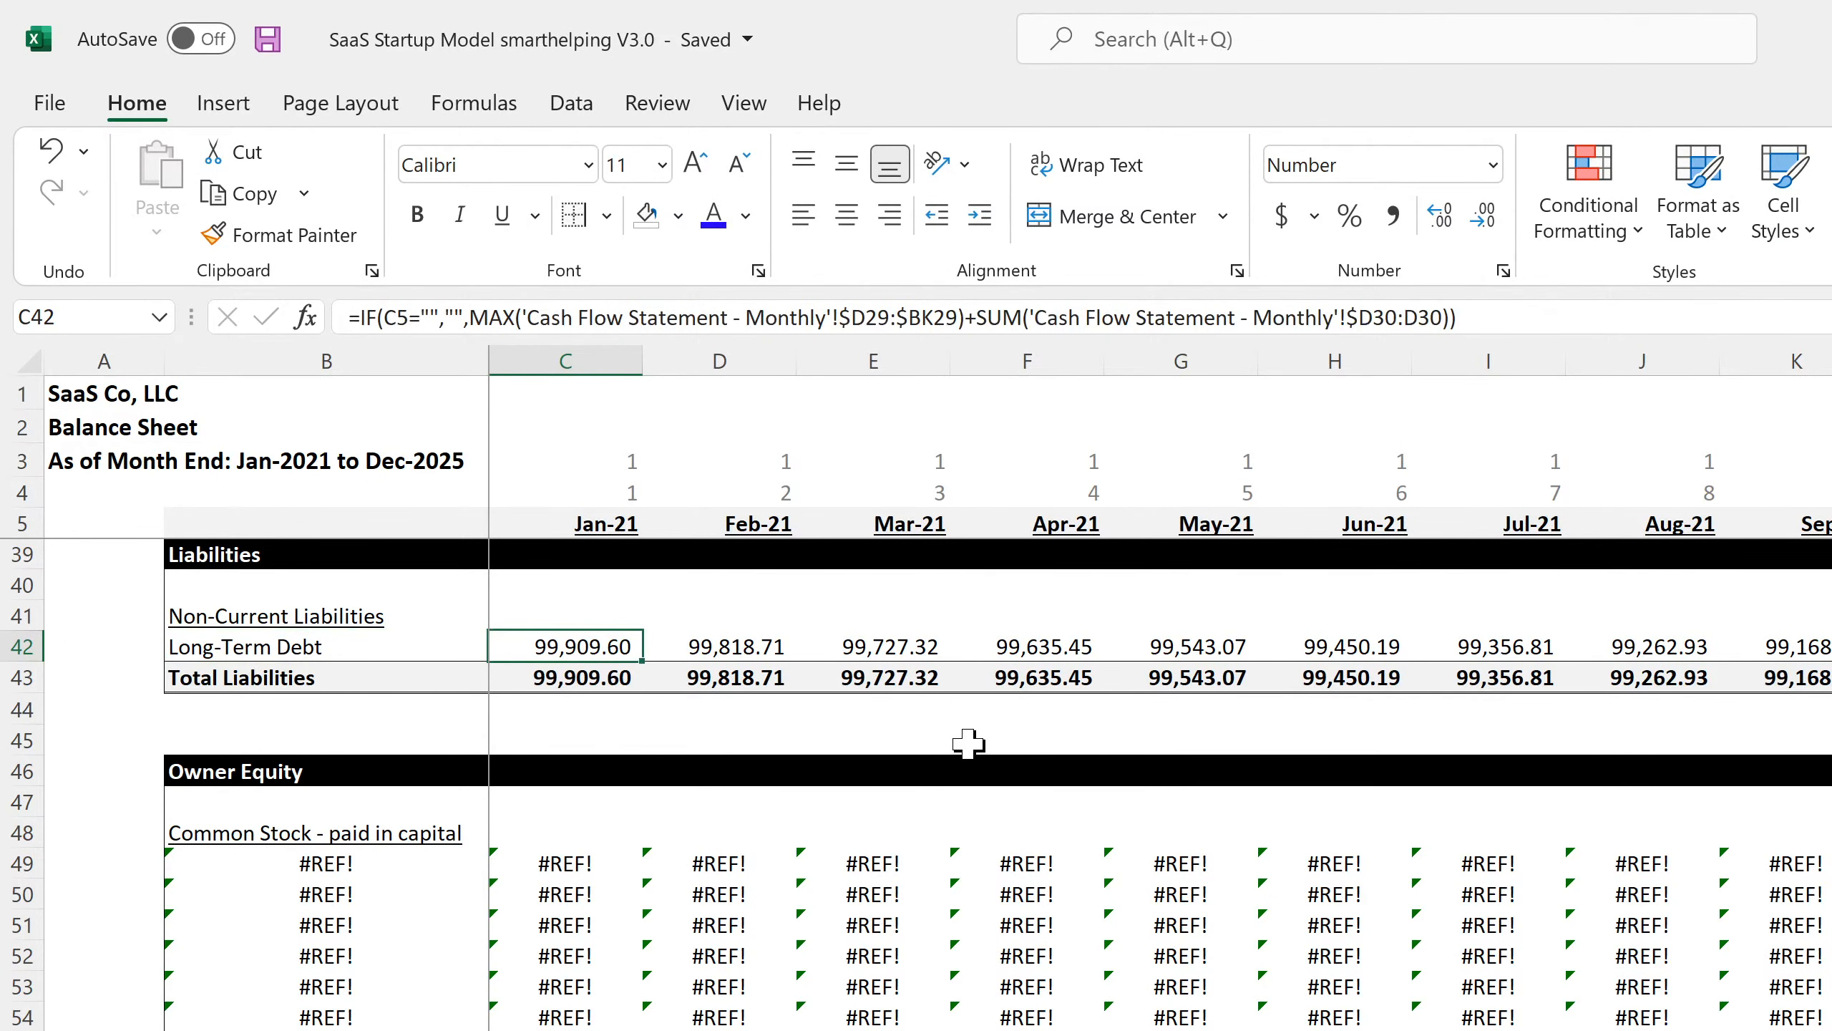
key(Down)
key(Down)
key(Down)
key(Down)
key(Down)
key(Down)
key(Down)
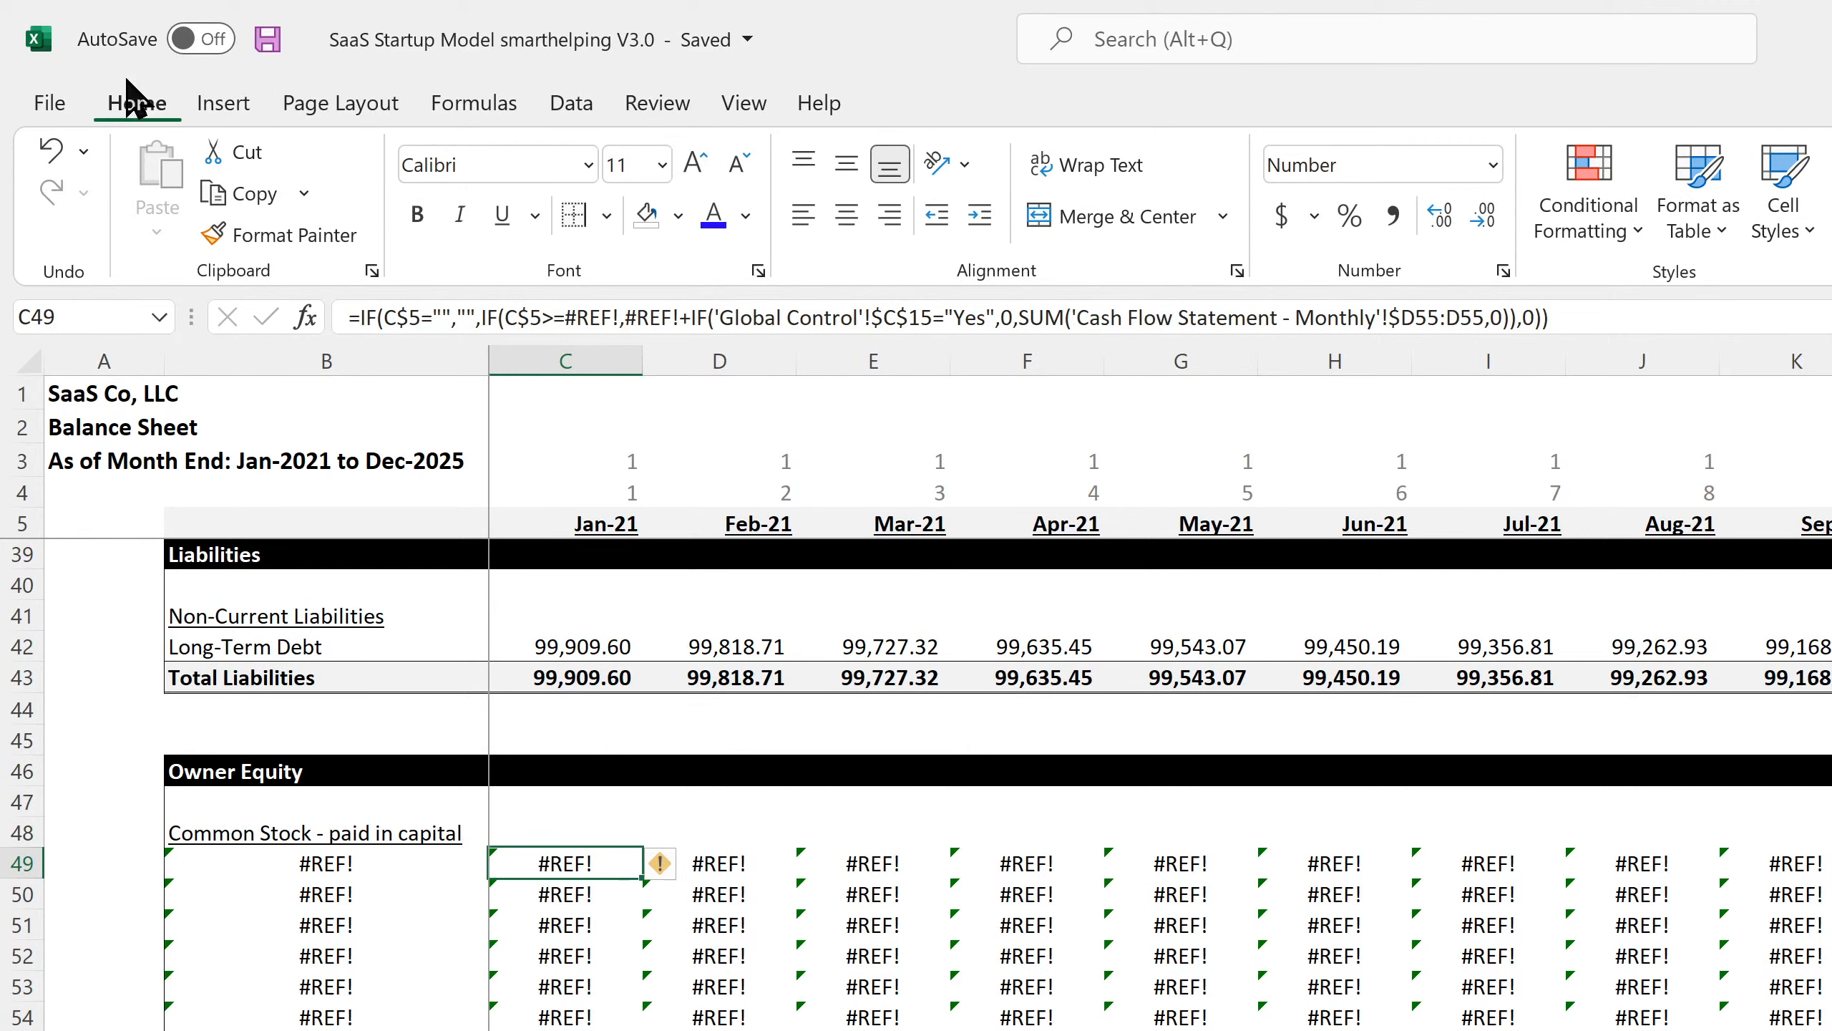
click(267, 40)
Set the Global Control Exit Multiple (C9) to 0, then check the Exit Month and Terminal Value.
click(498, 1029)
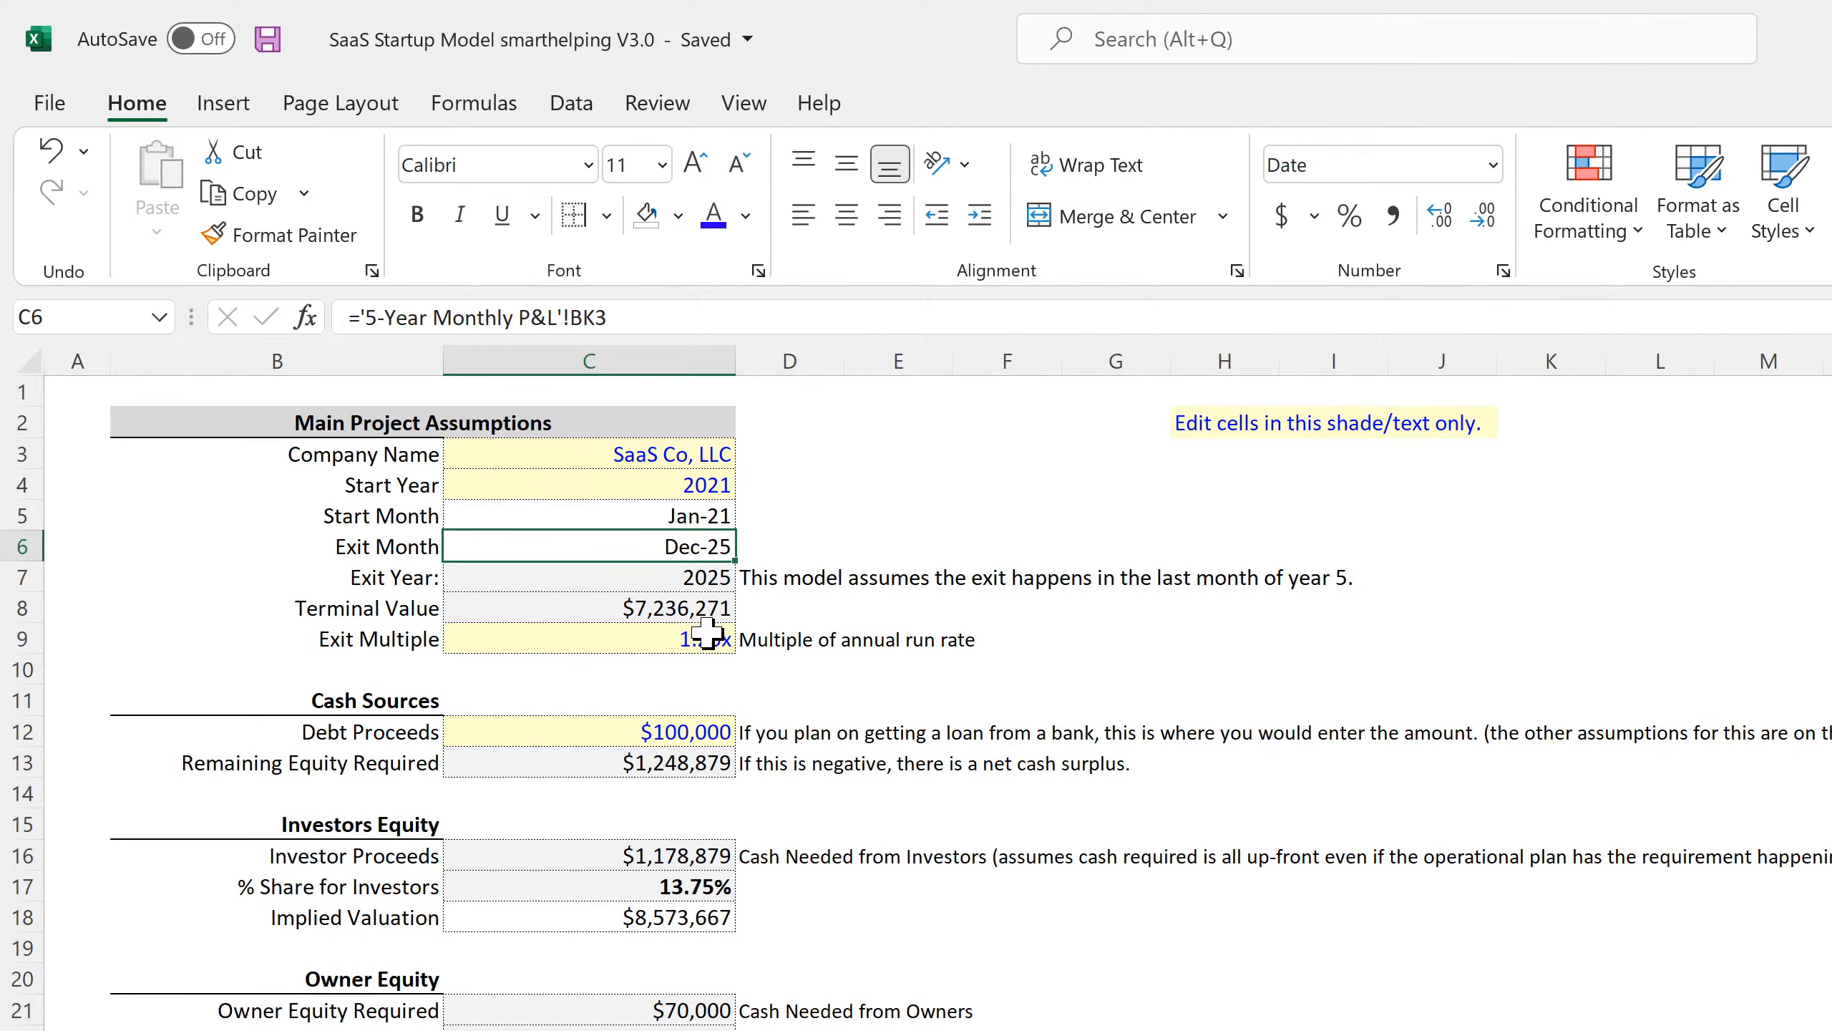
click(684, 645)
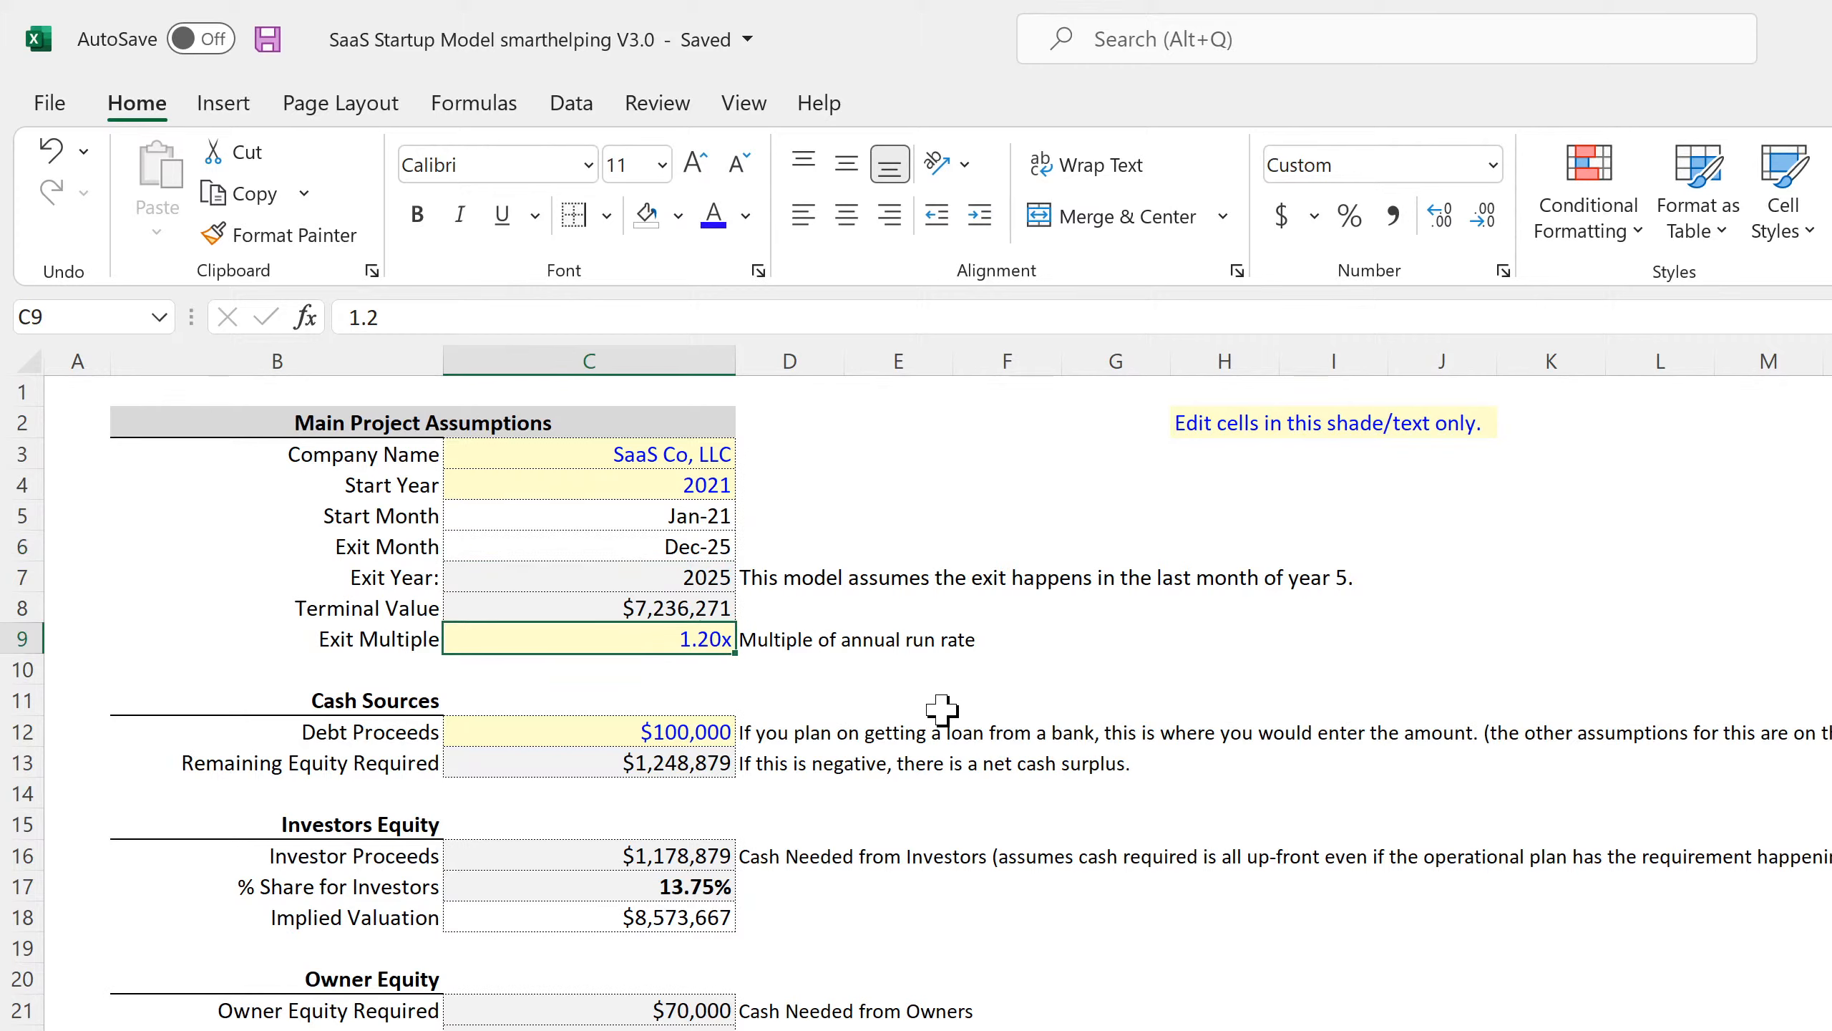
text(0)
key(Return)
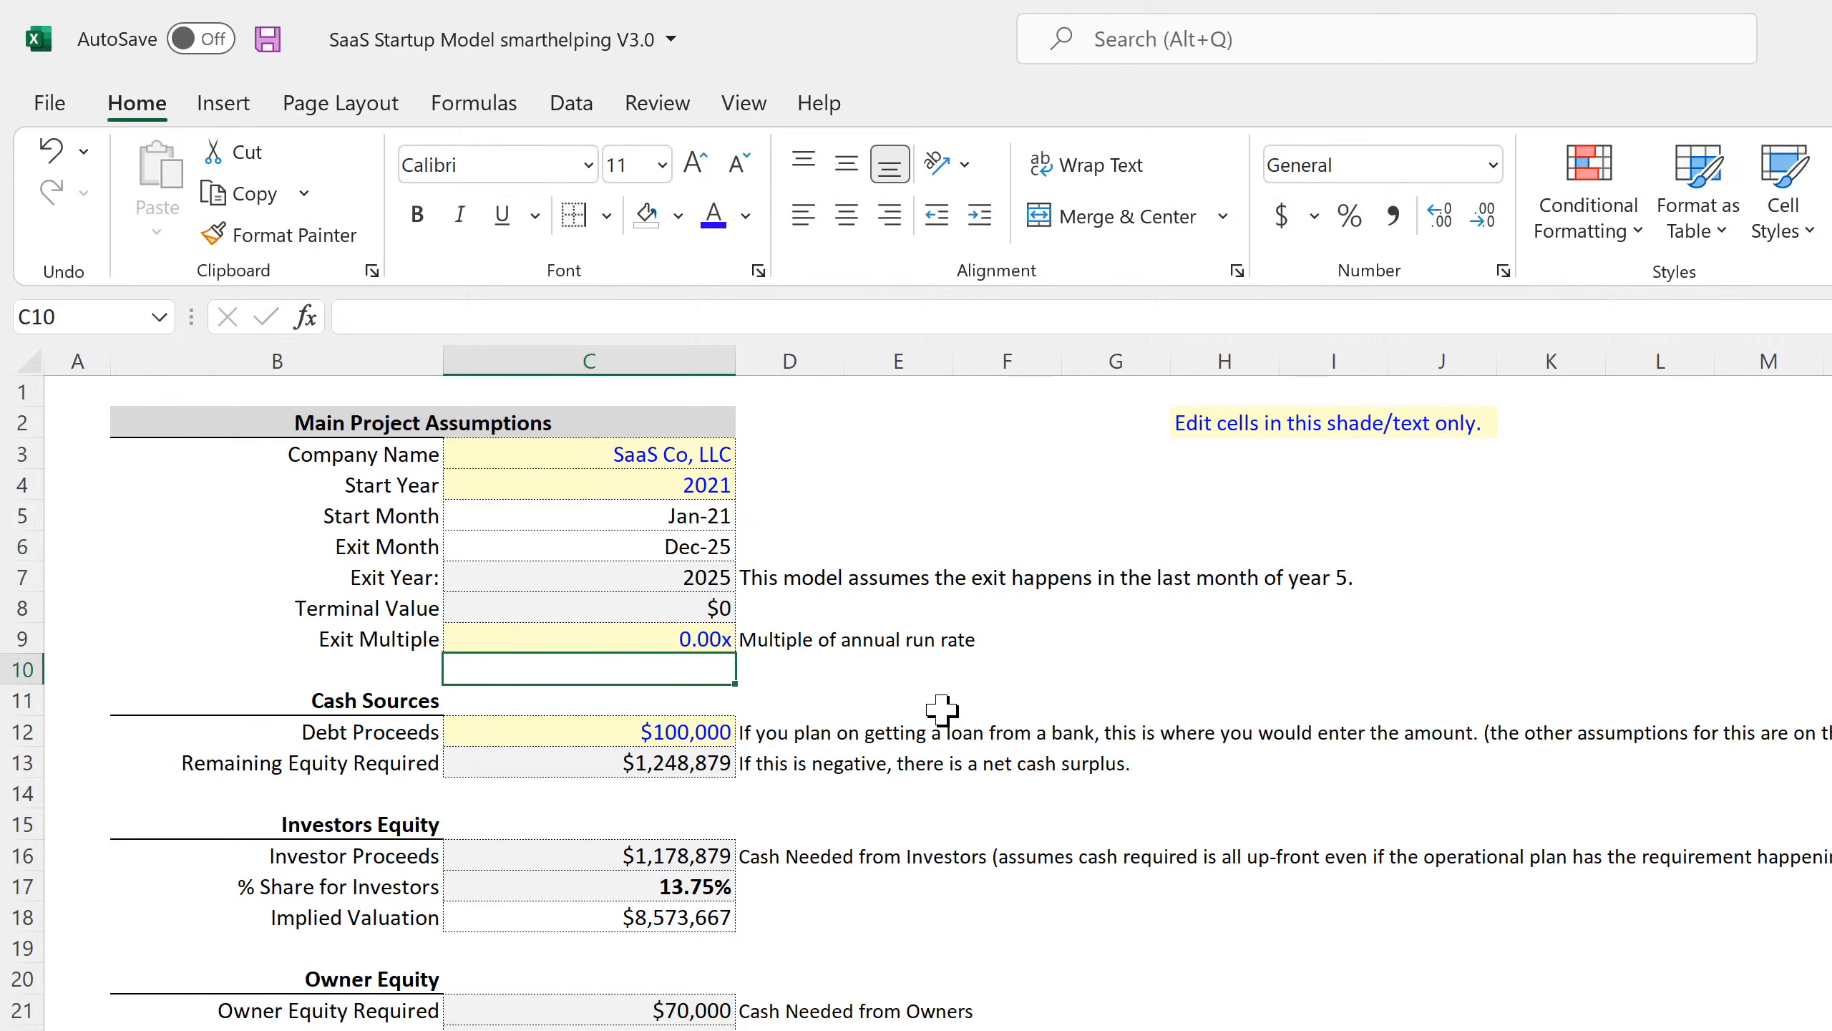
key(Up)
key(Up)
key(Up)
key(Up)
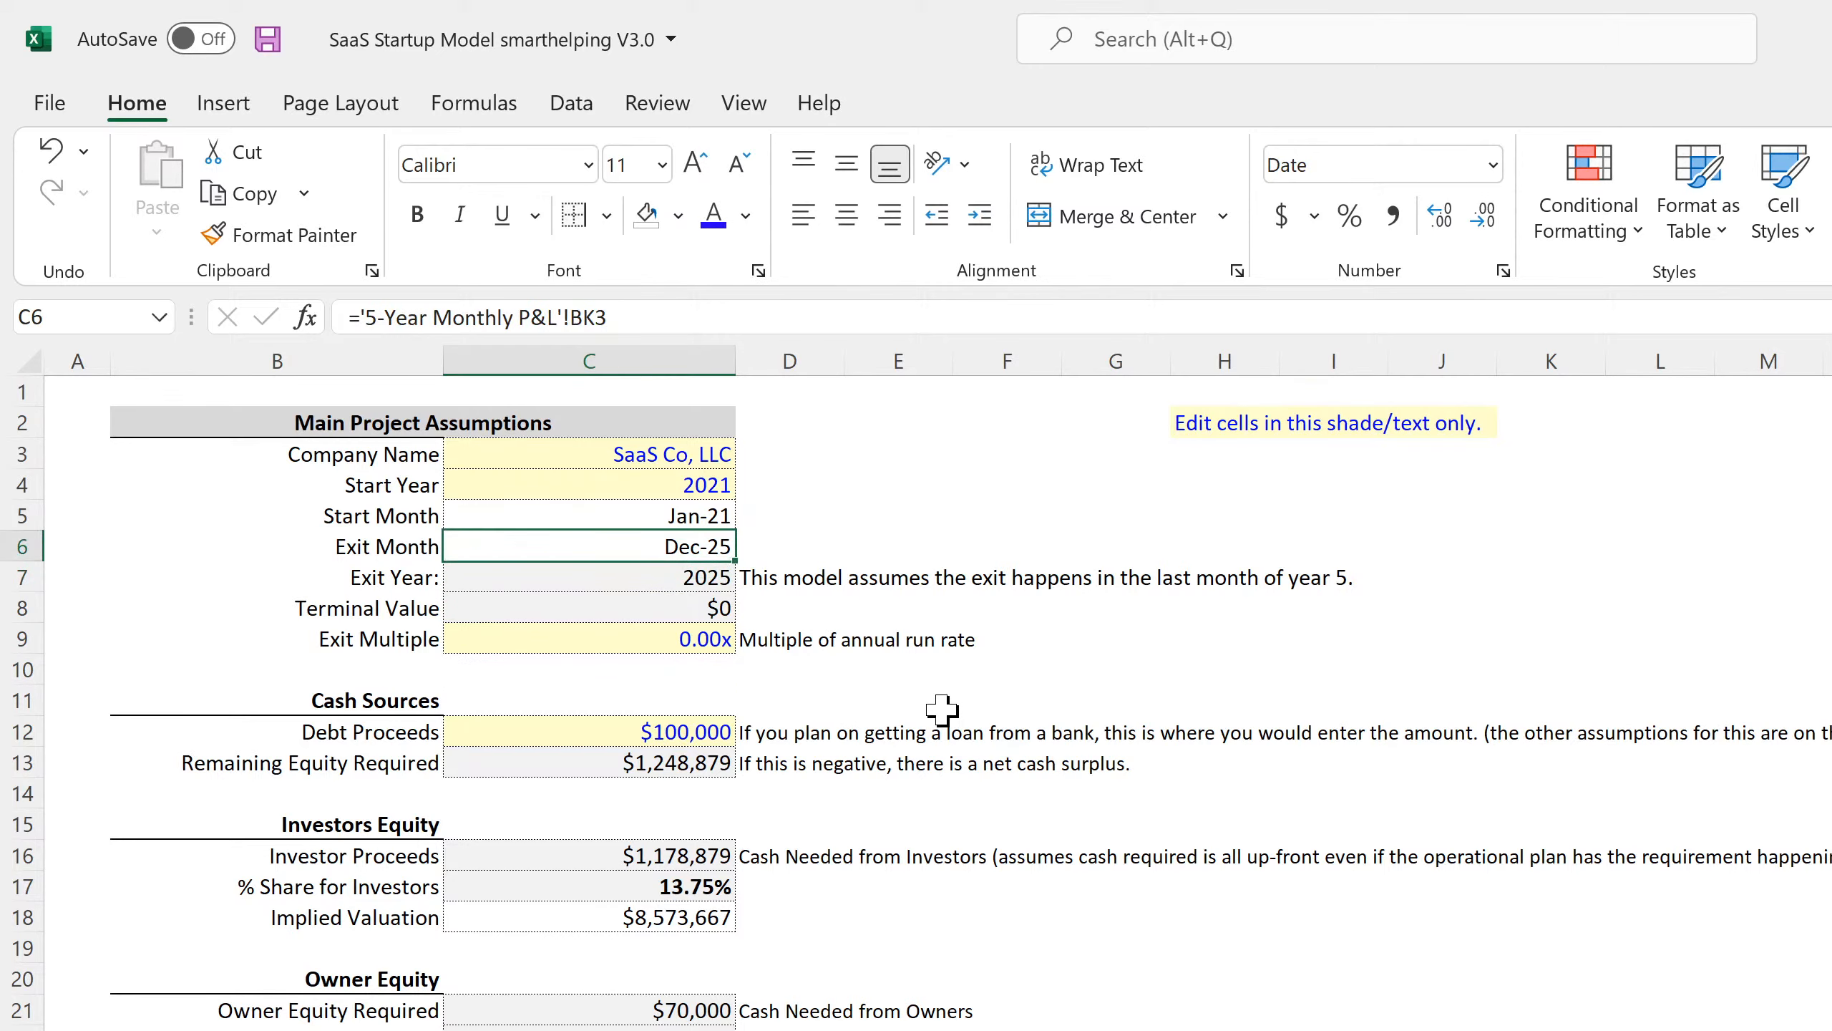
key(Down)
key(Down)
key(Down)
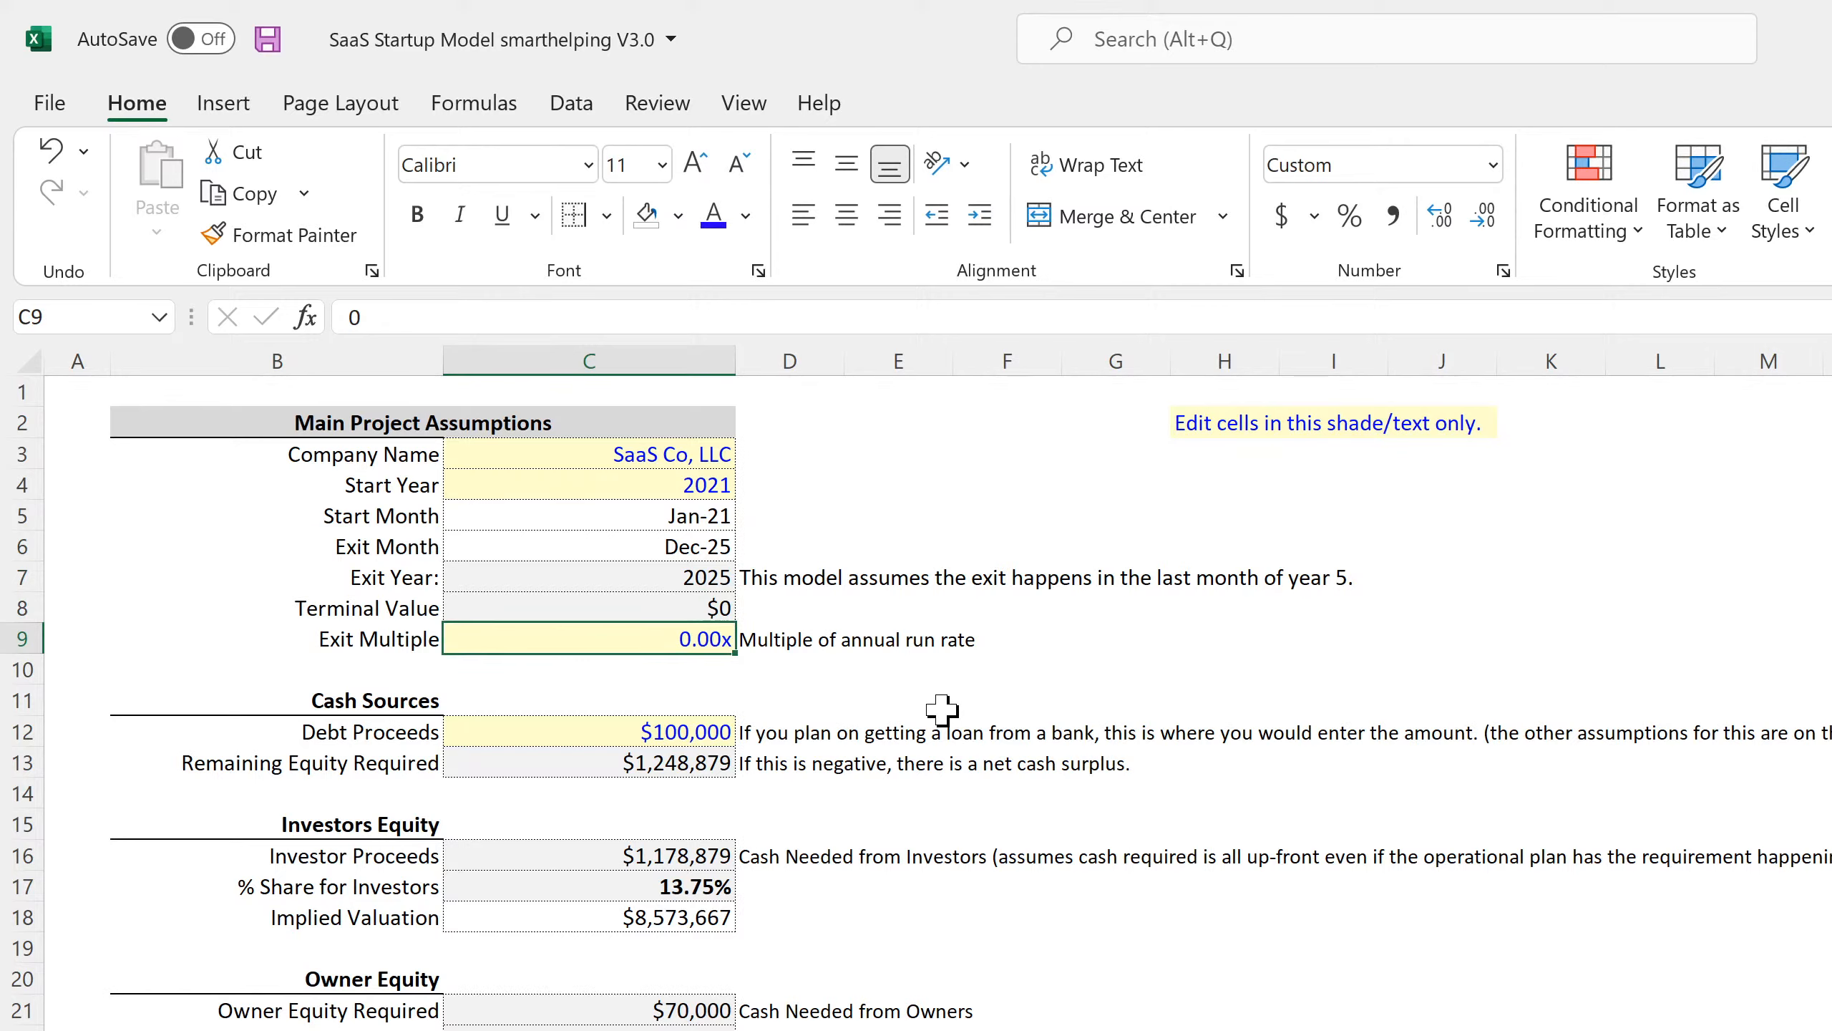
key(Up)
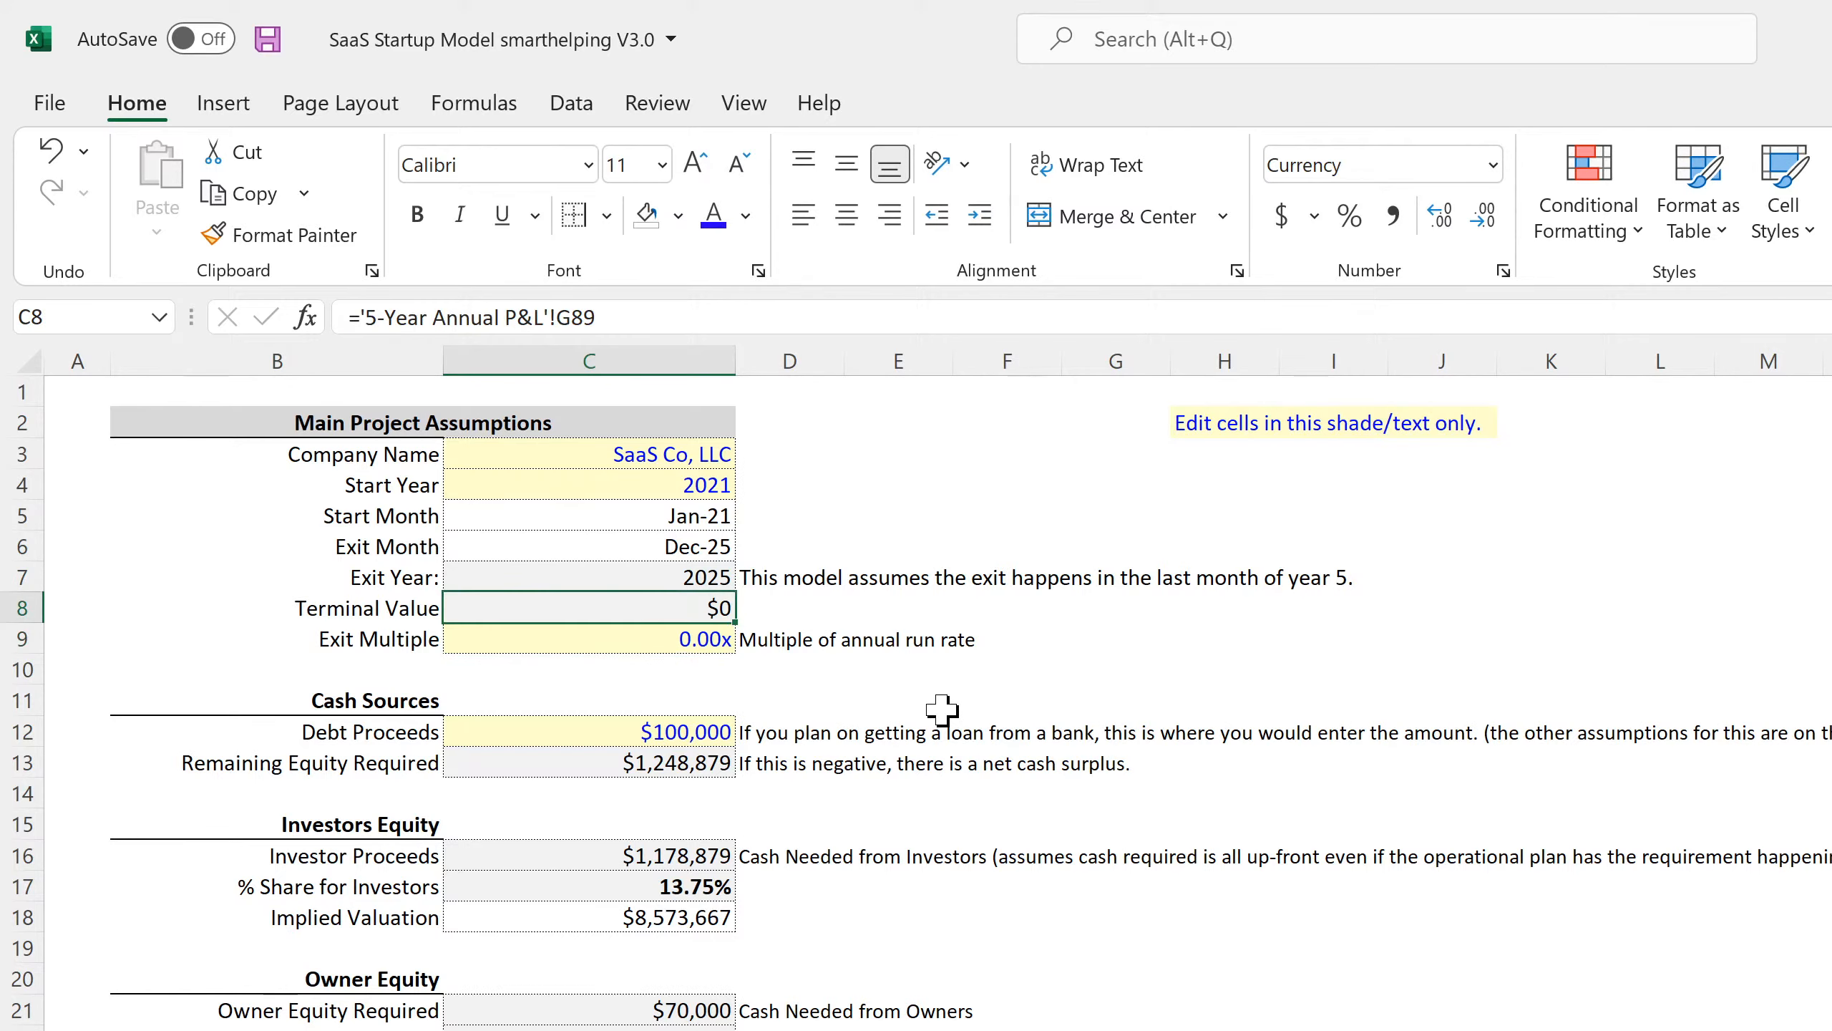
key(Down)
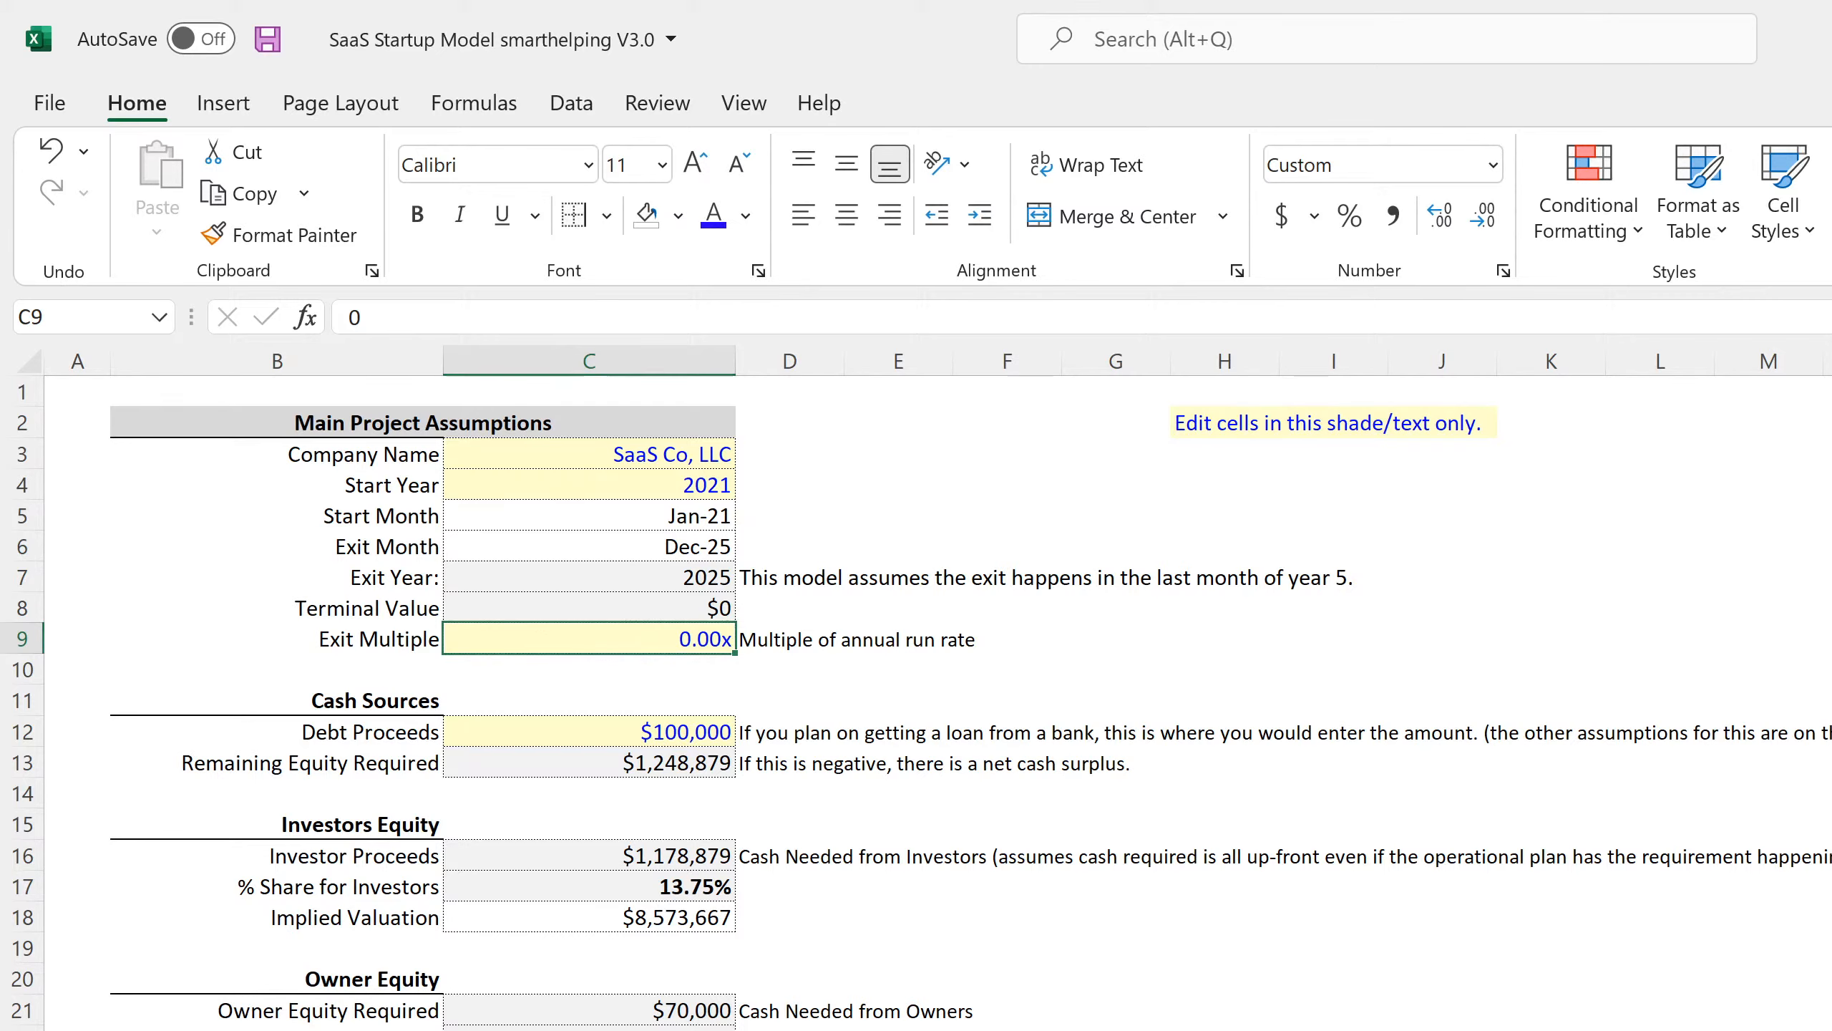
key(ctrl+Page_Down)
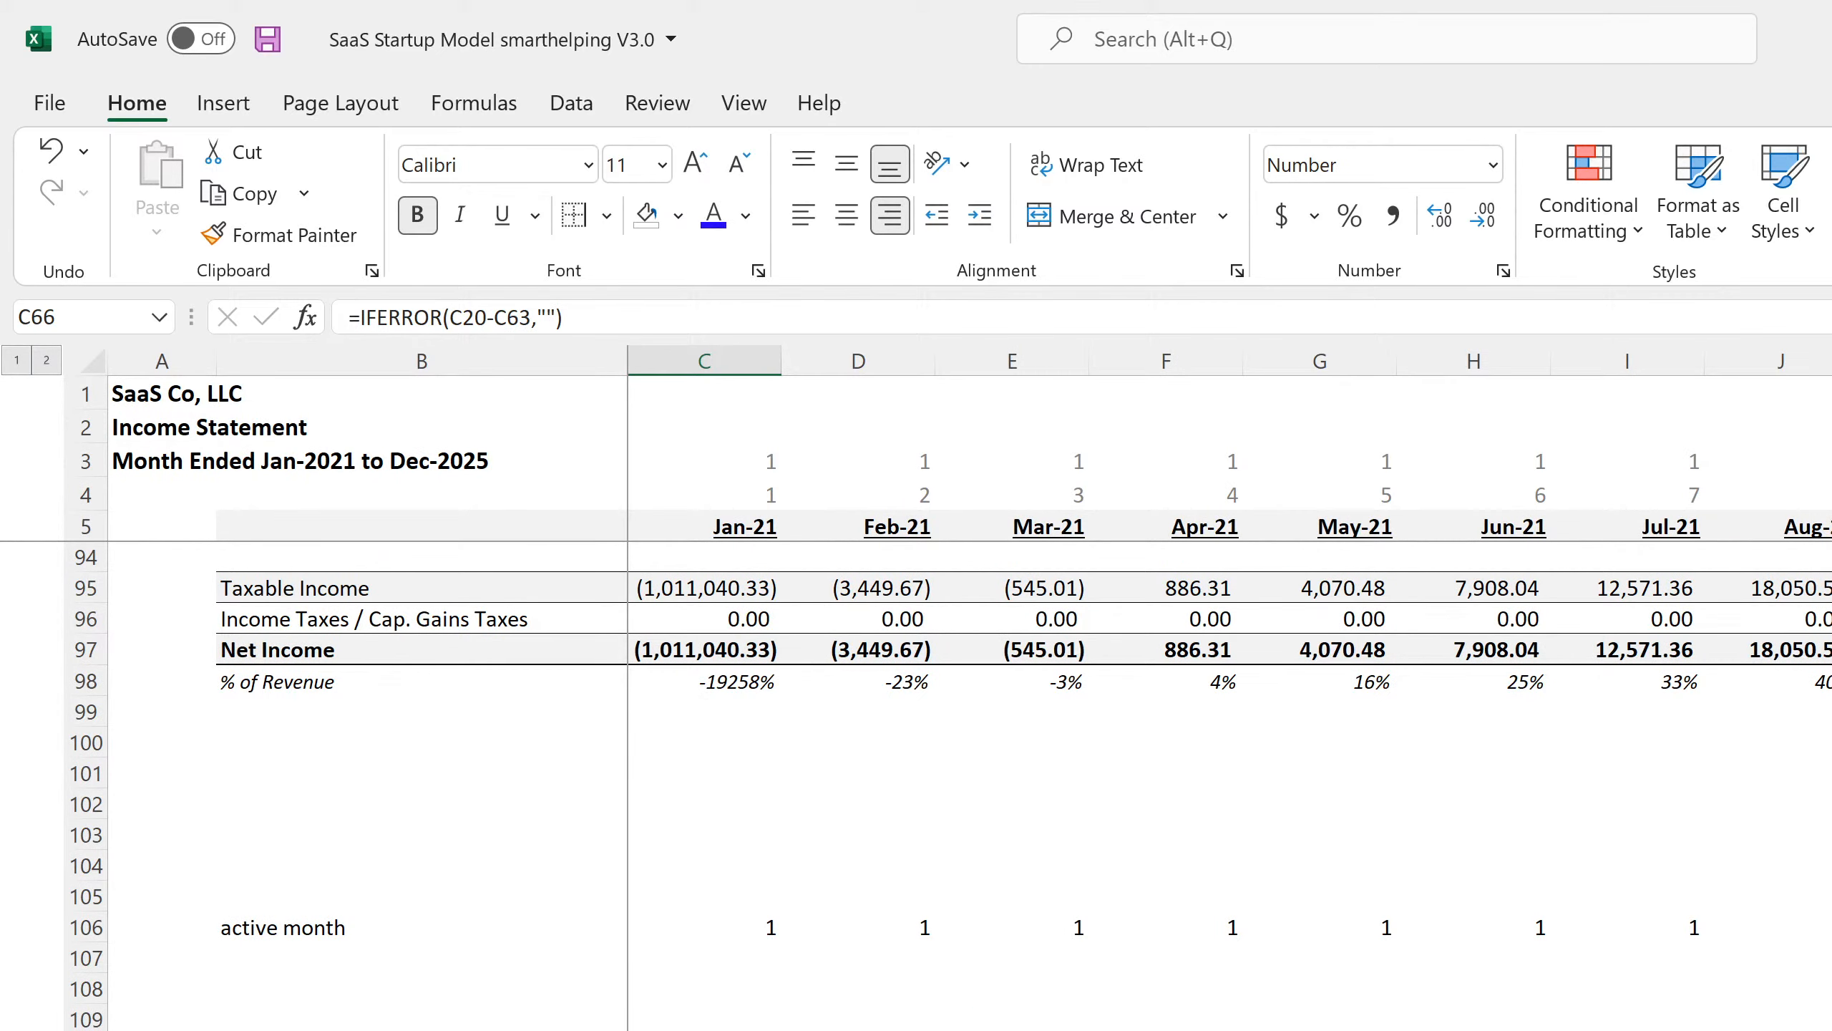
Check the Balance Sheet Long-Term Debt row out to its last month.
key(ctrl+Page_Down)
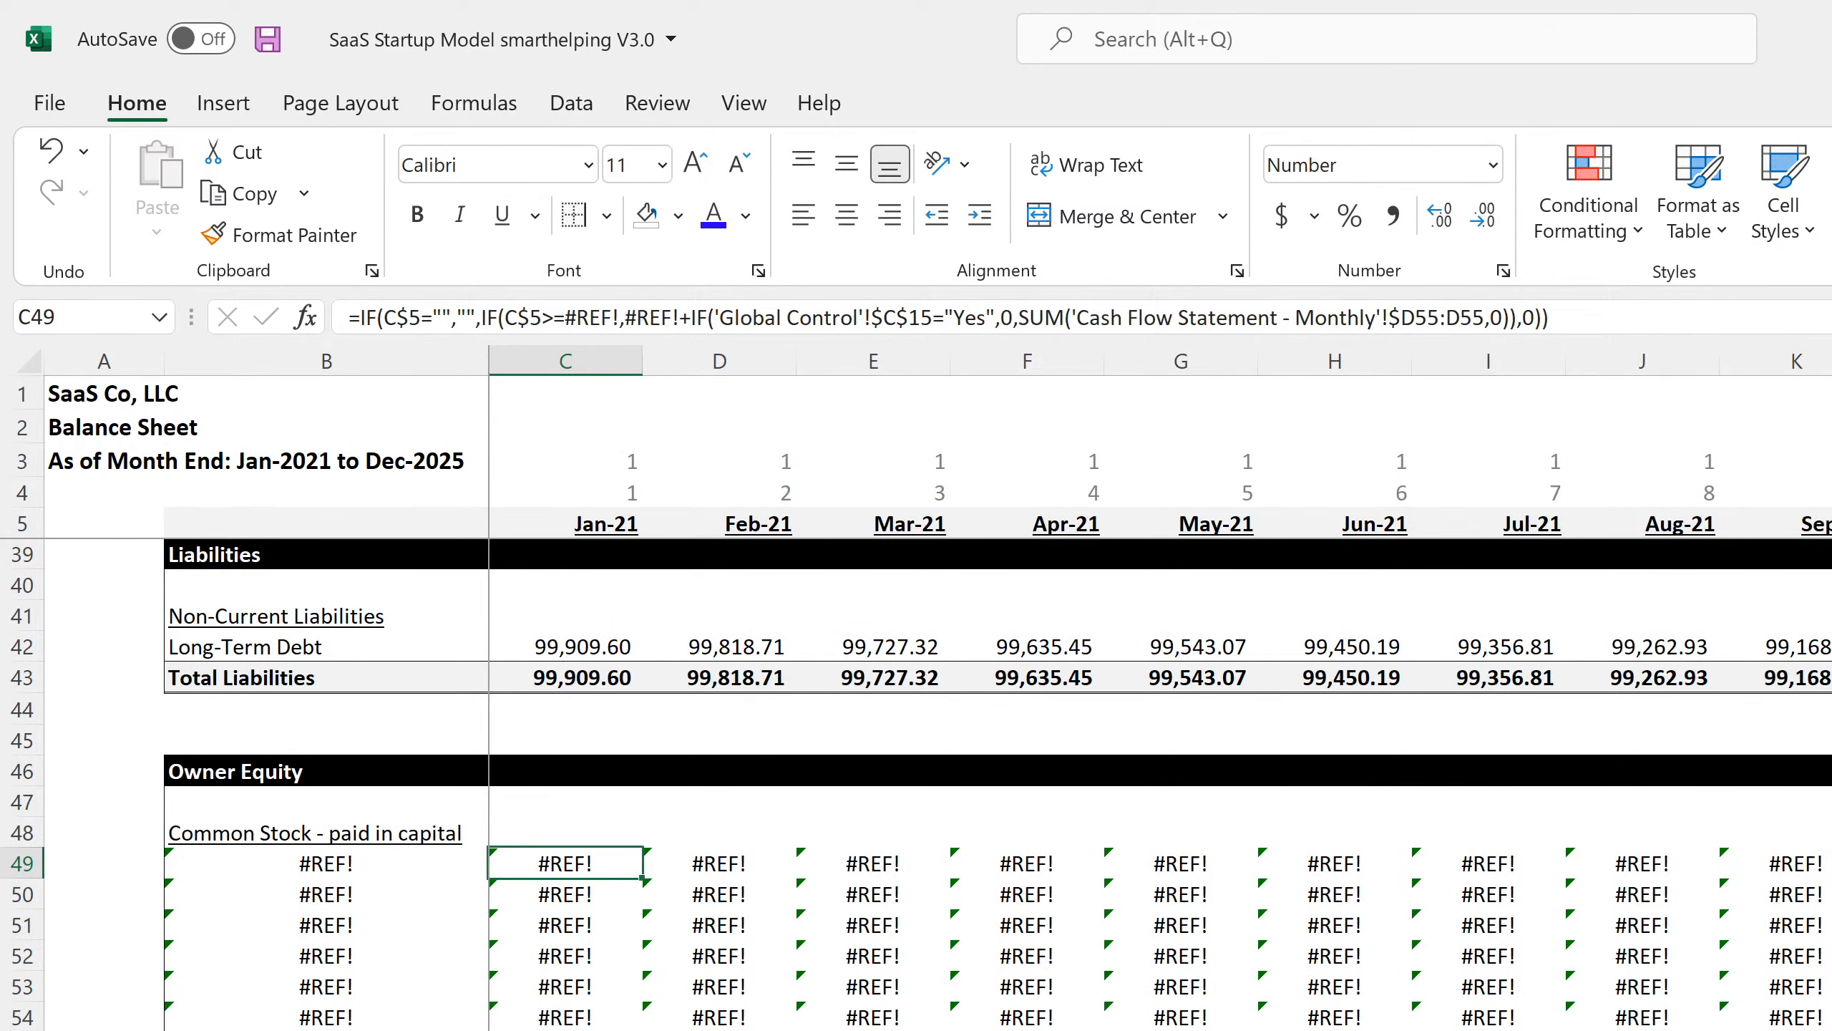
scroll(1162, 686, right, 15)
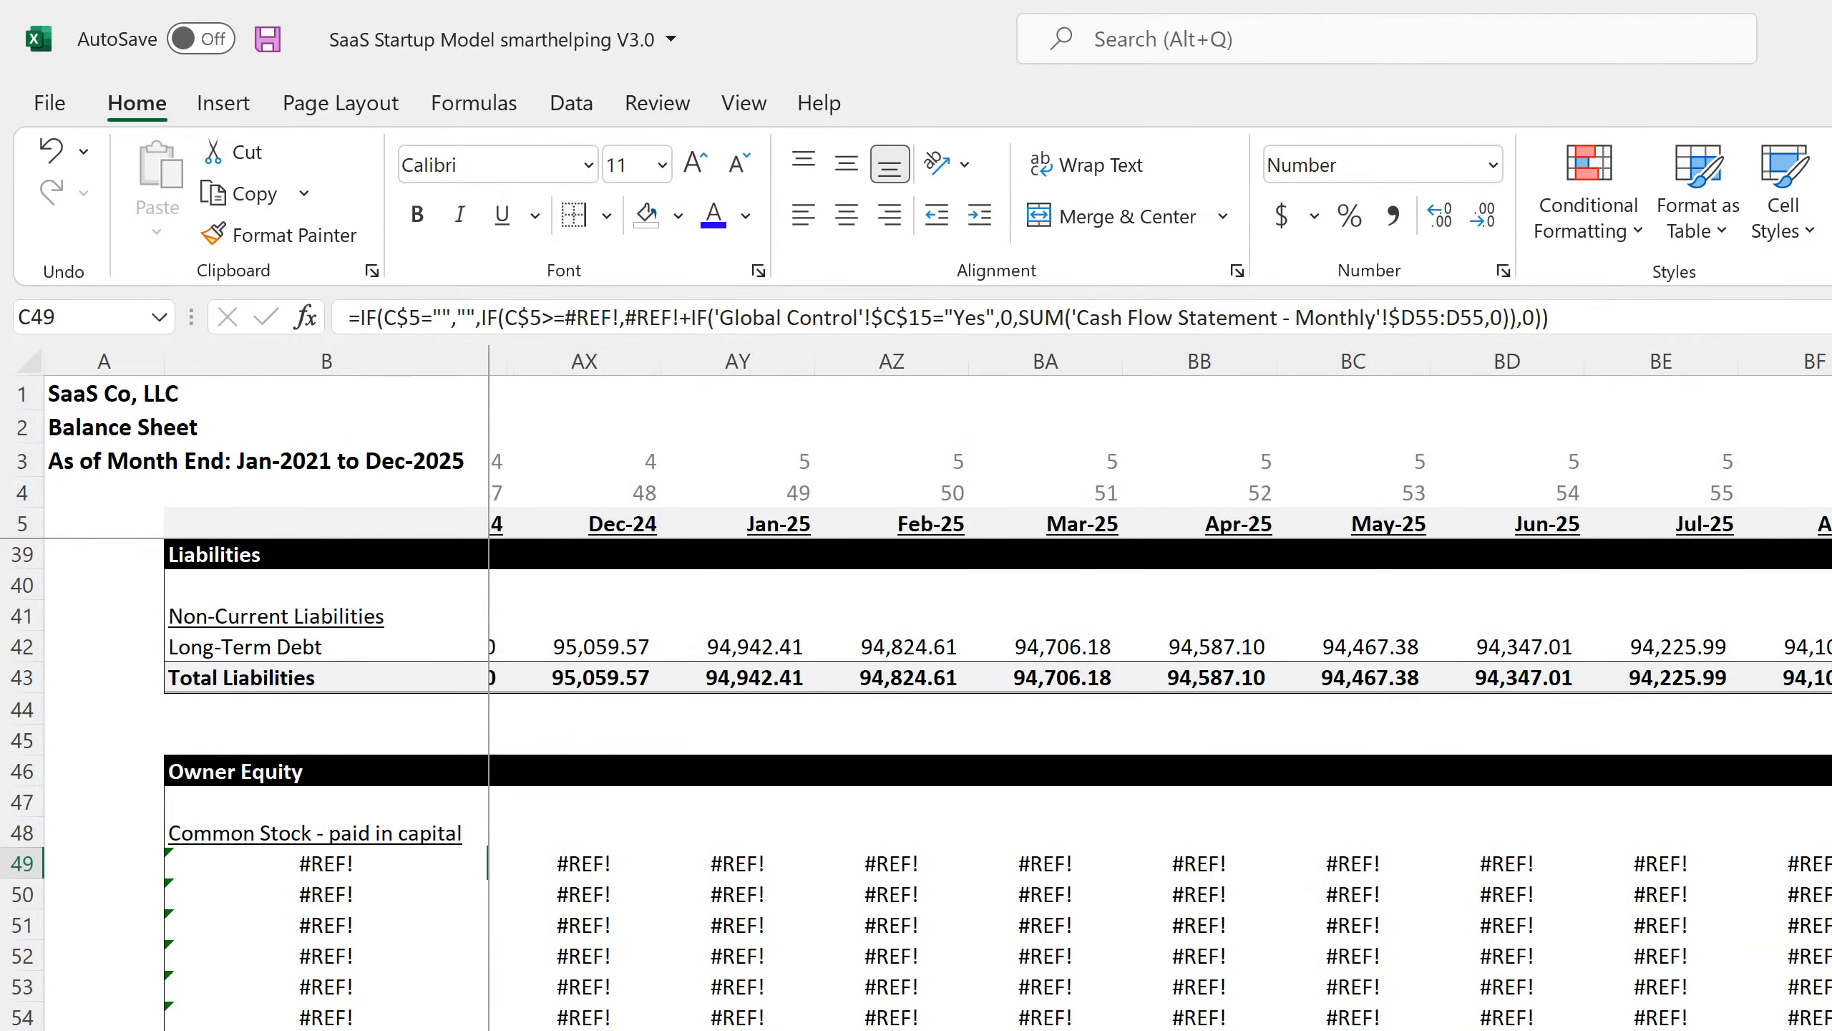
key(ctrl+Up)
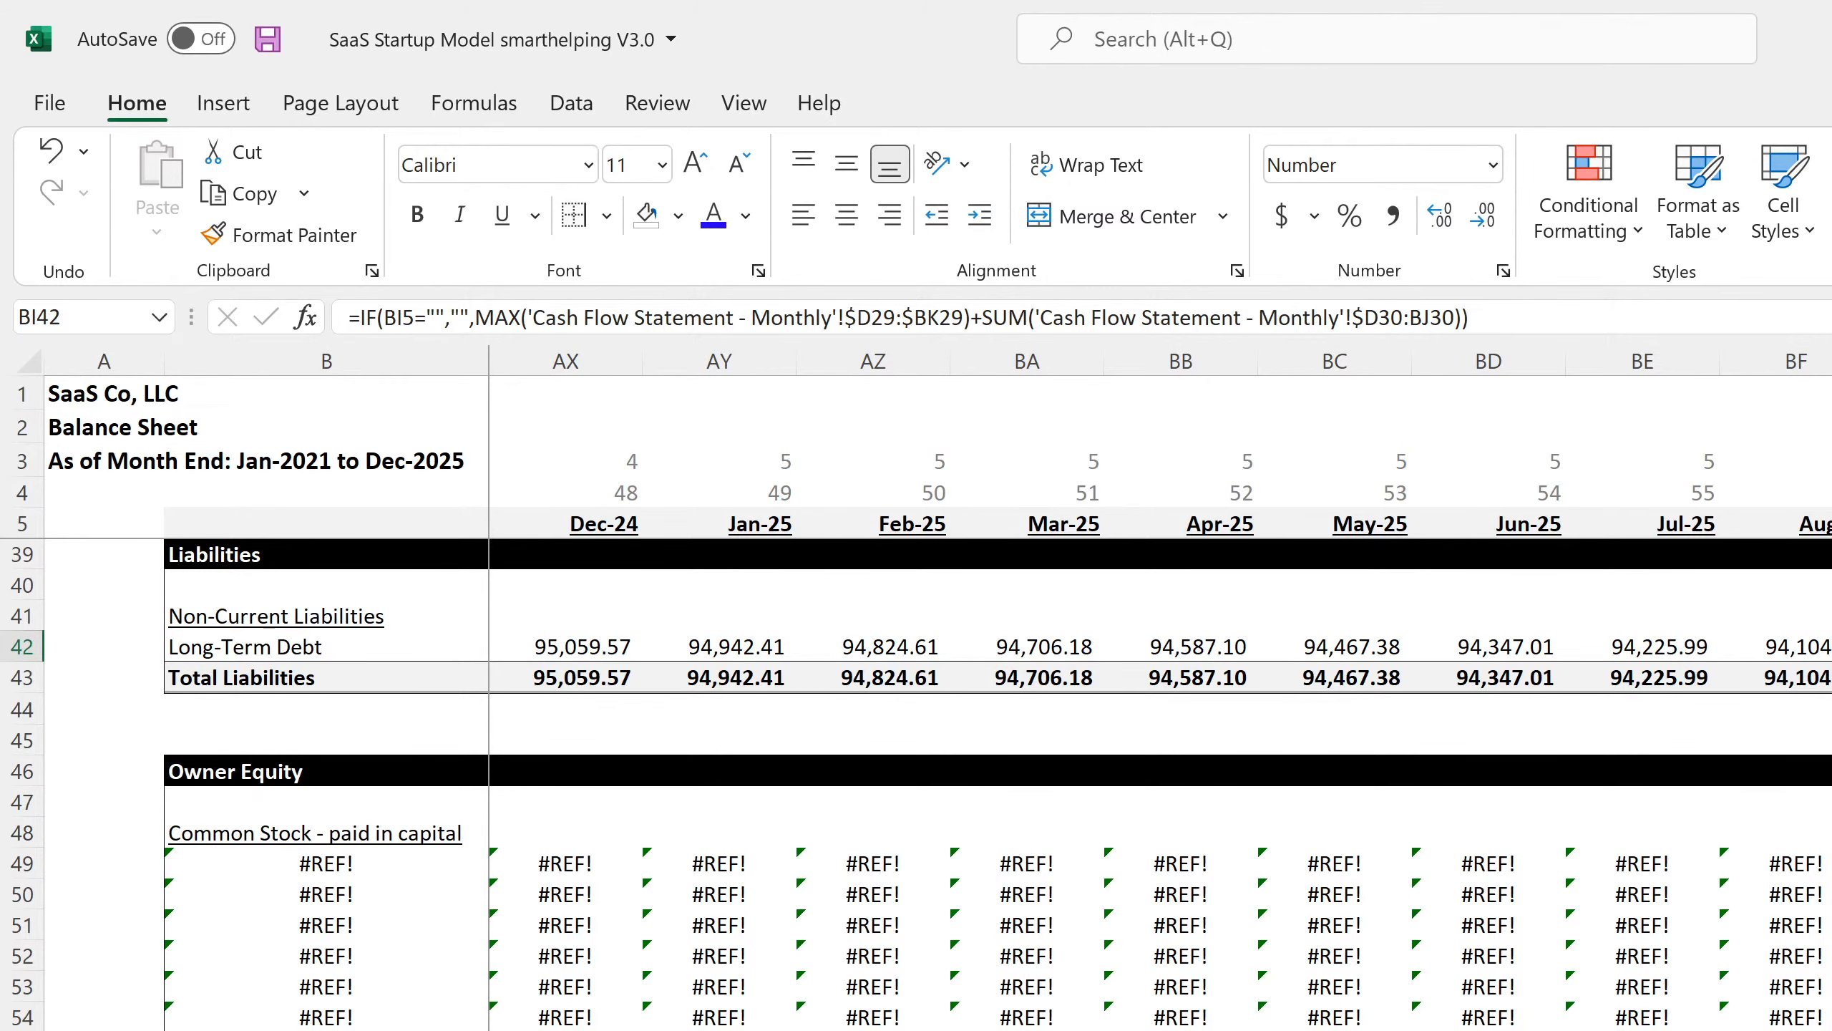
key(ctrl+Page_Down)
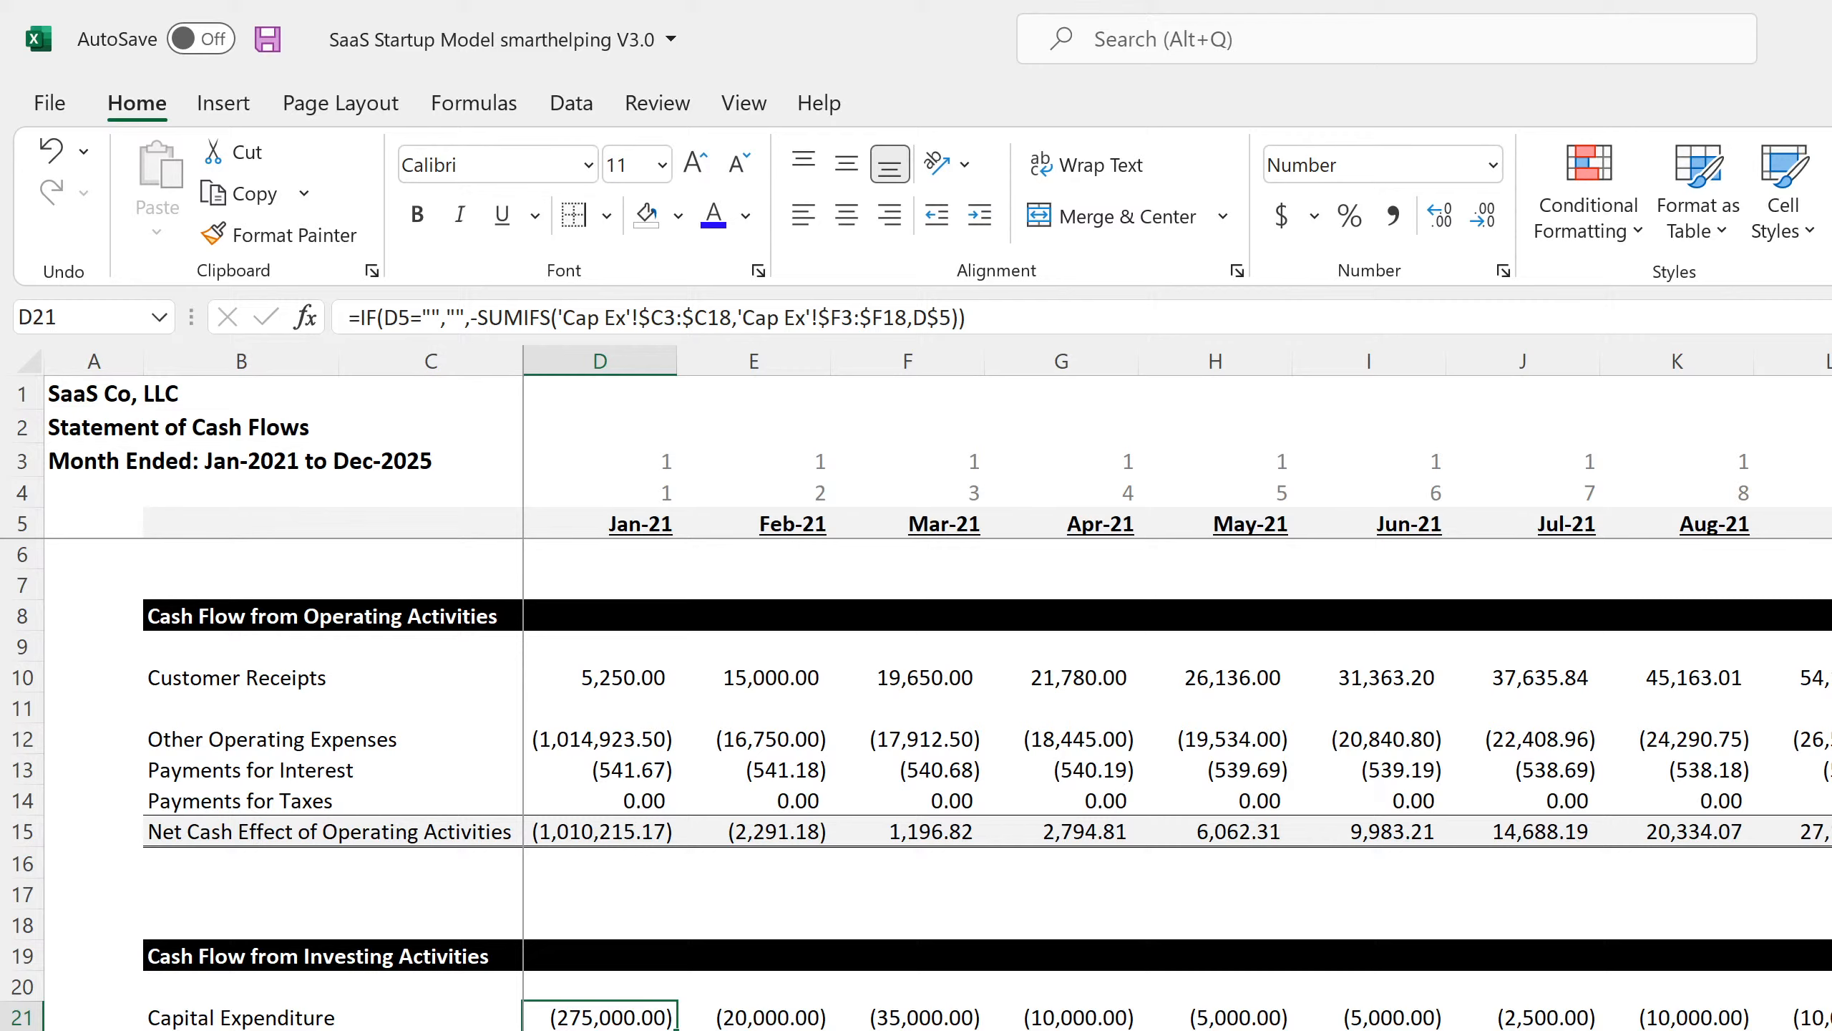
Replace Amortization C7 with =IF('Global Control'!C9=0,"N/A",'Global Control'!C6) so it shows N/A.
key(ctrl+Page_Down)
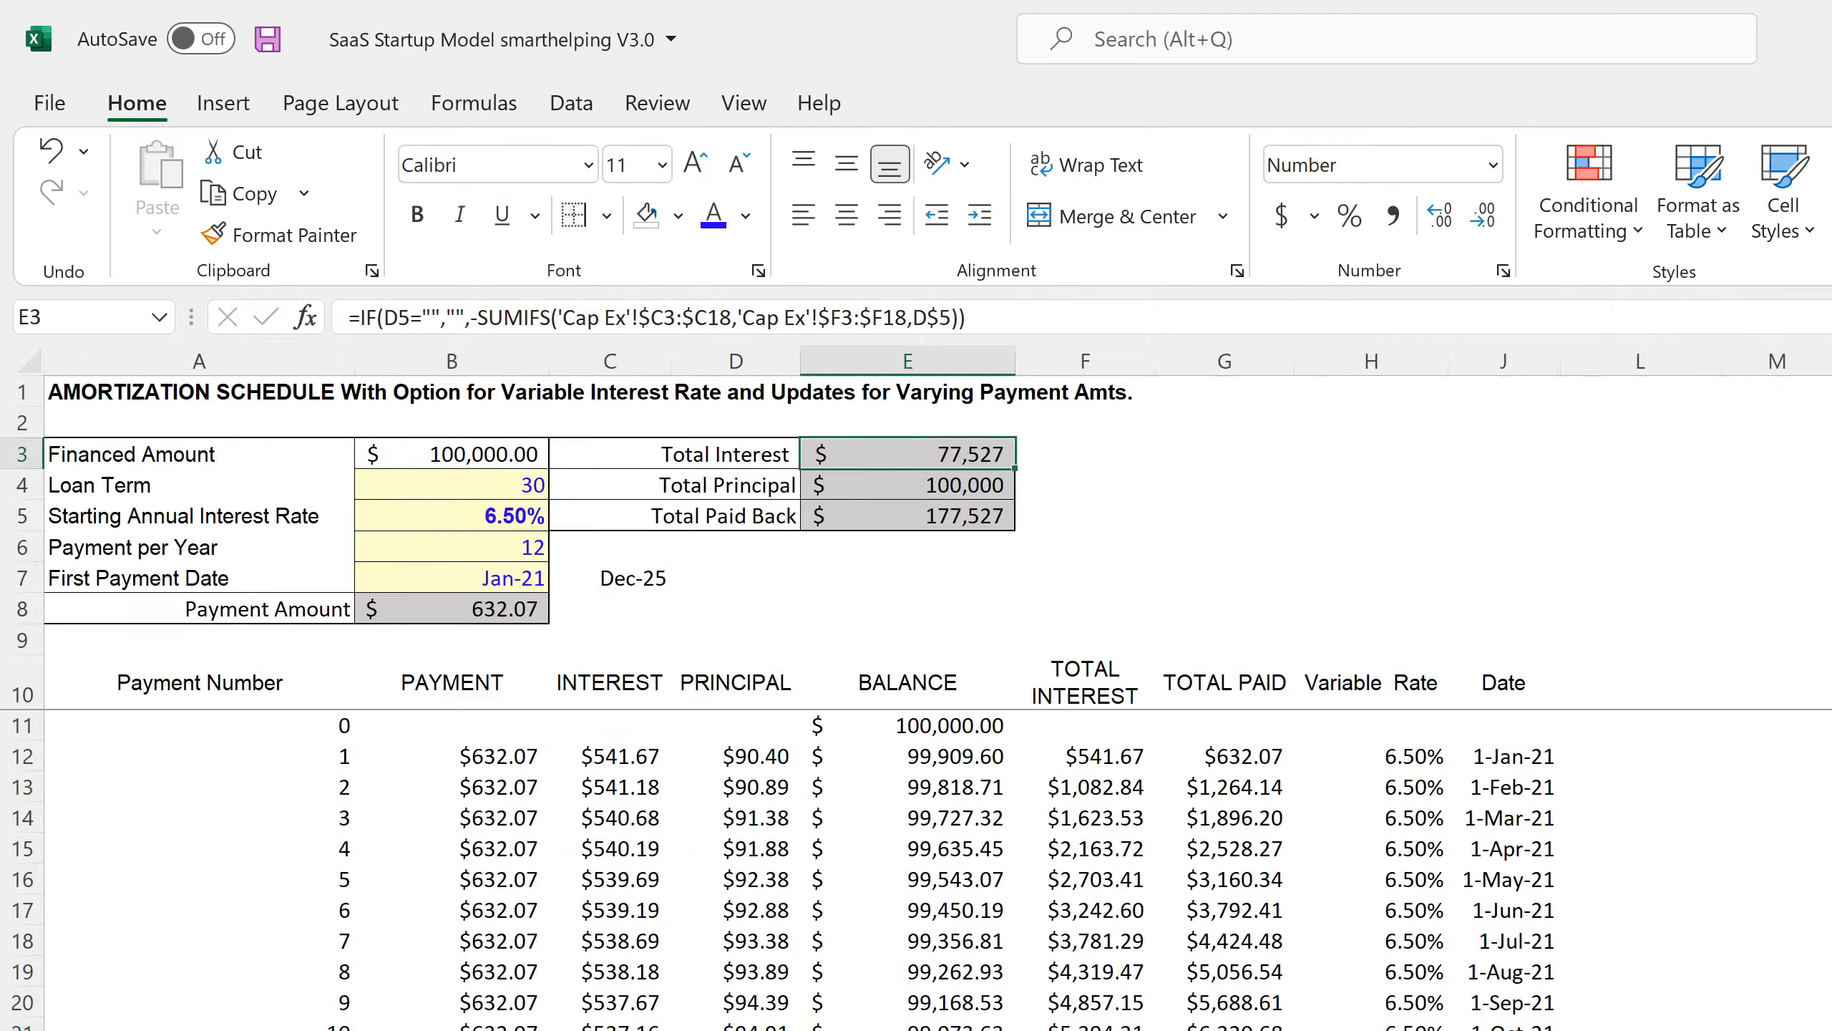
click(610, 577)
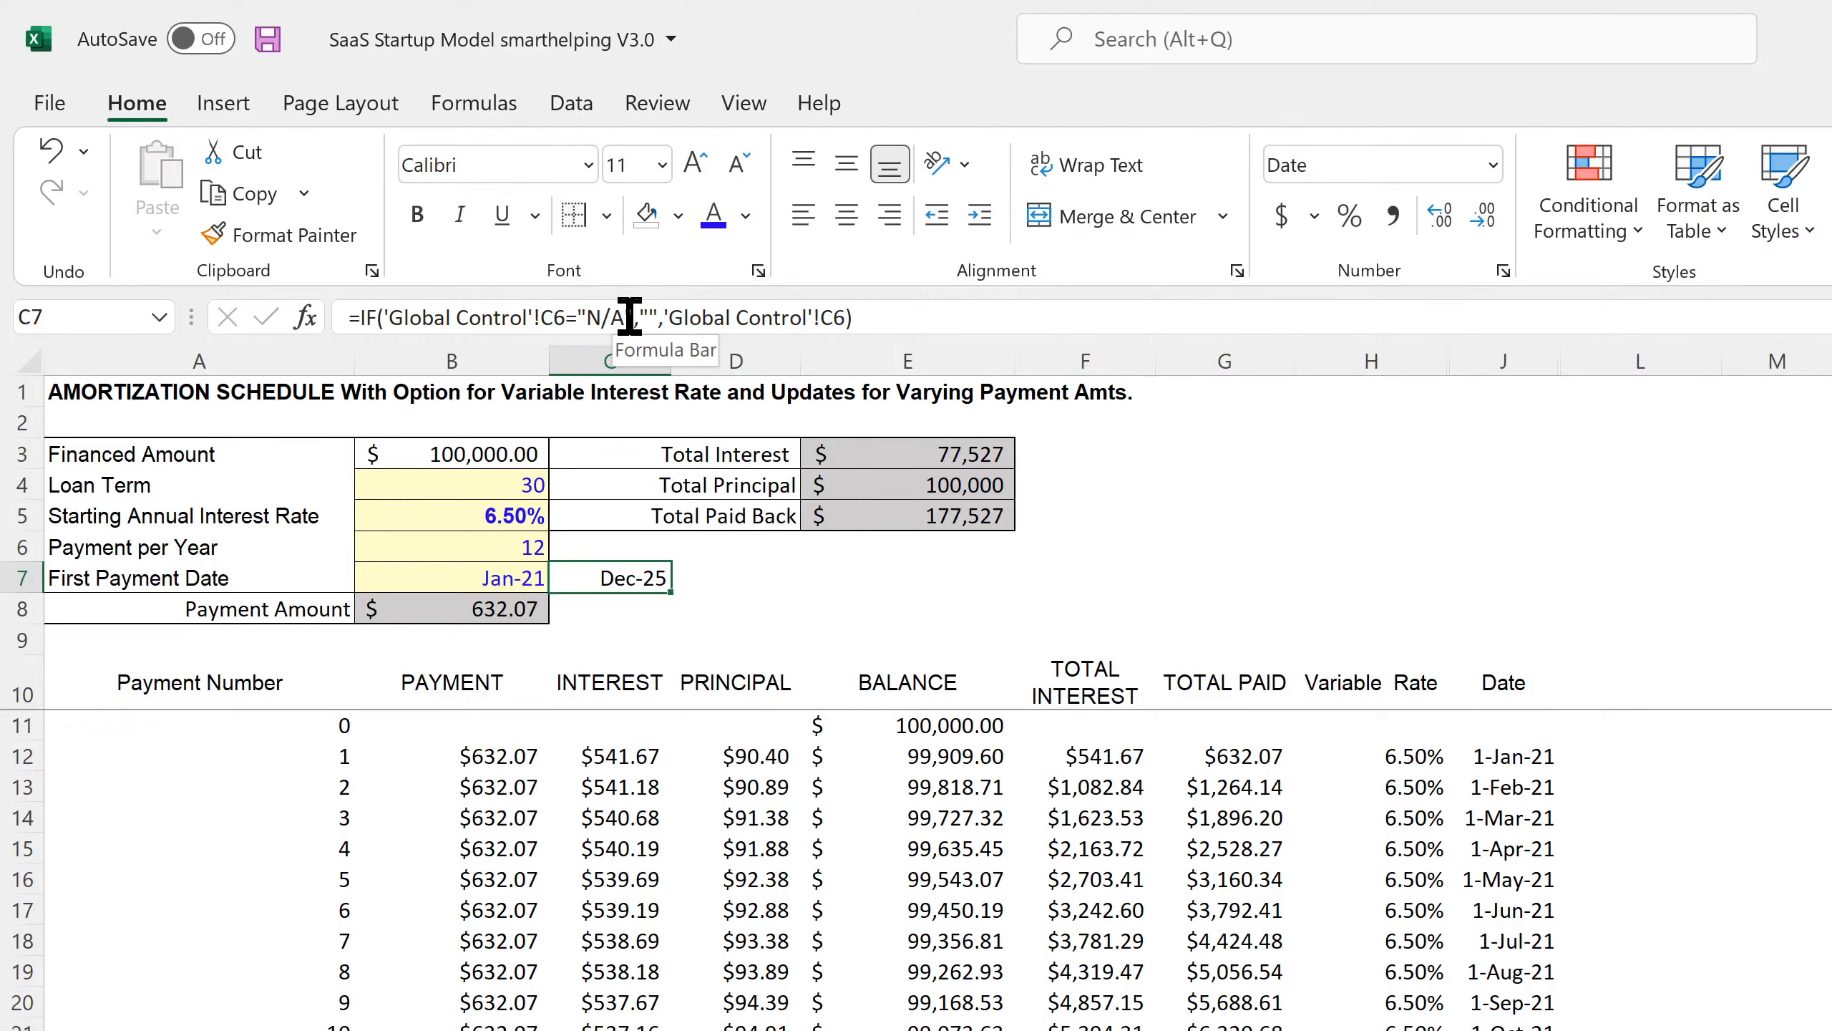
drag(908, 318, 194, 311)
text(=if('Global Control'!)
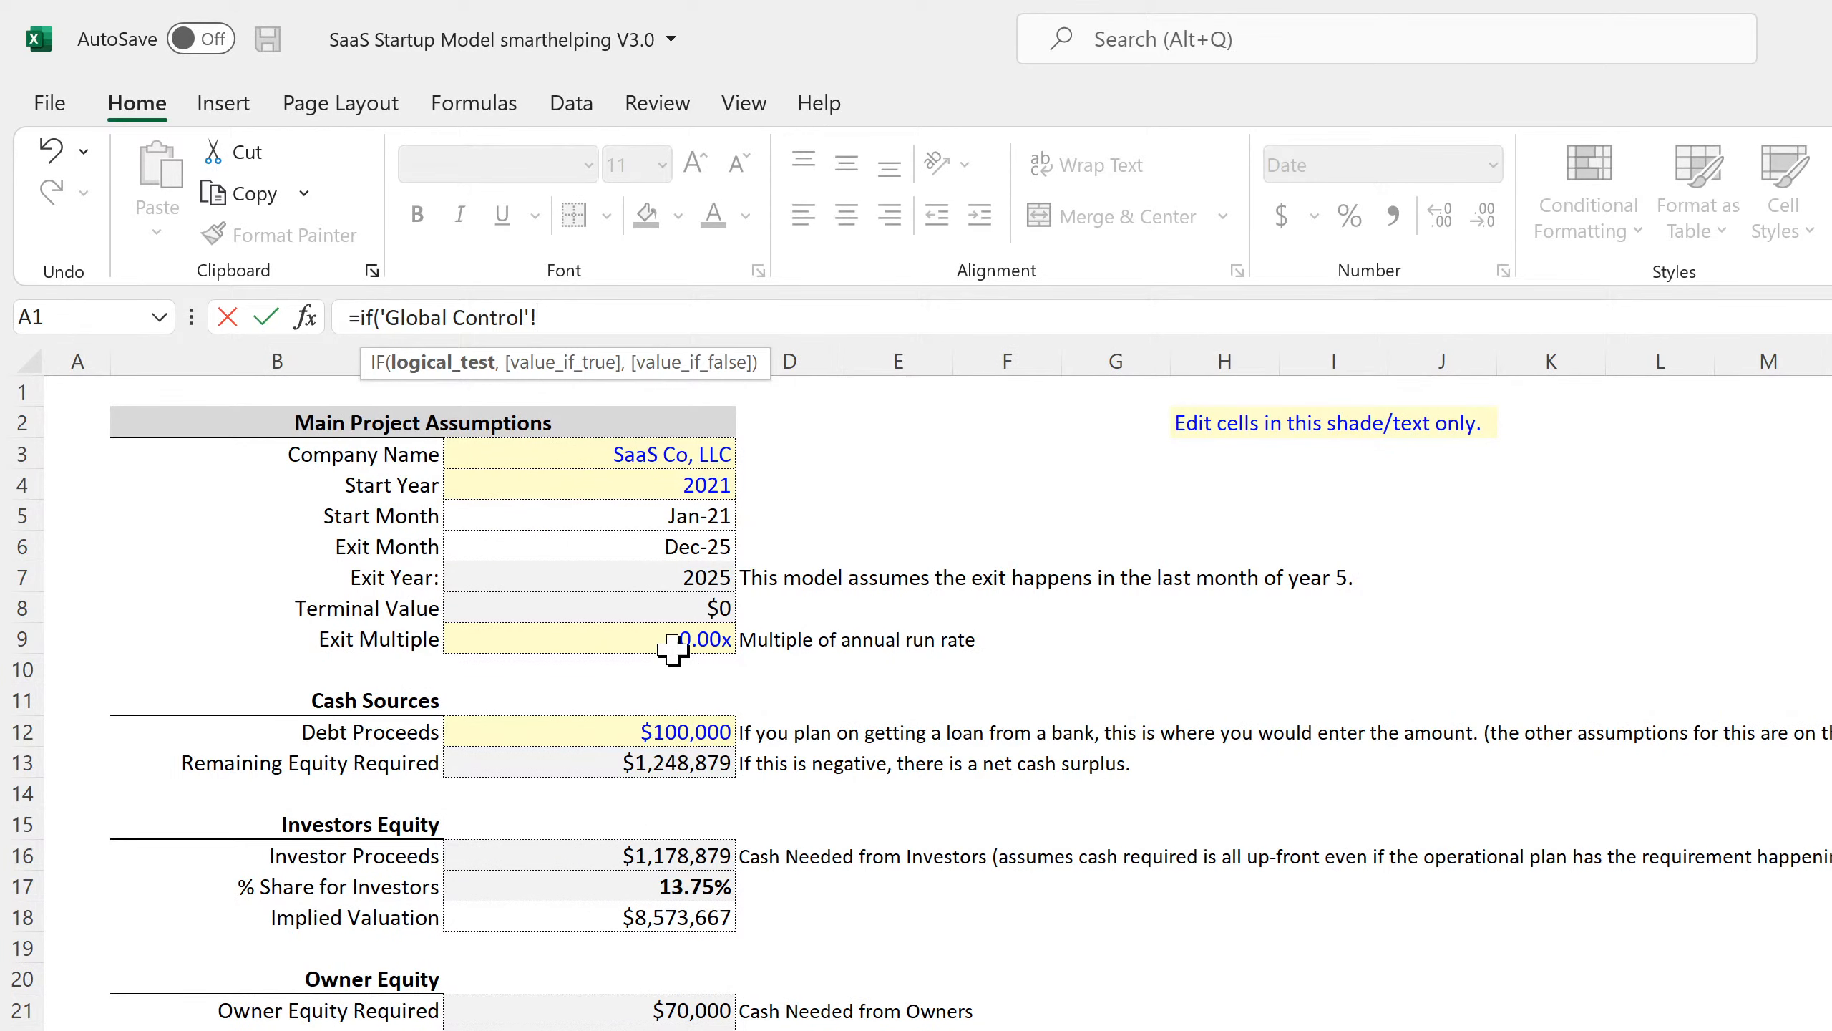
click(663, 638)
text(=0)
text(,)
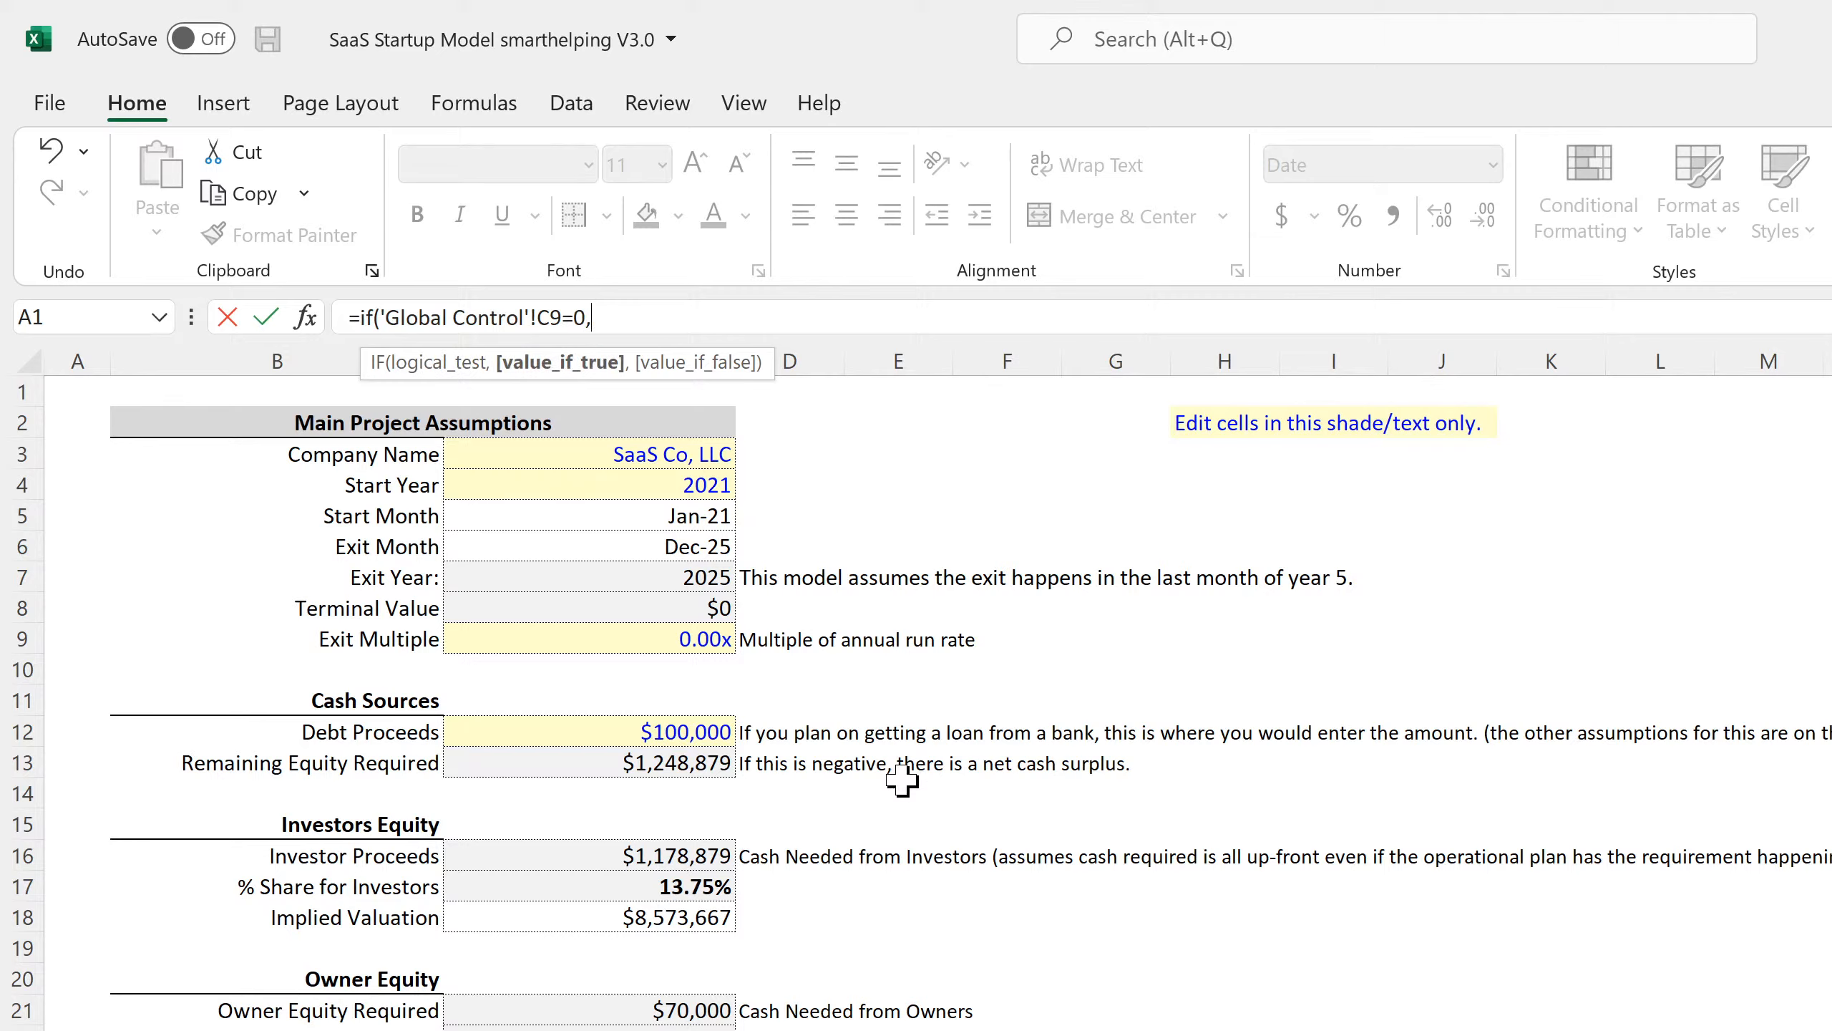
text("N/A",)
click(704, 547)
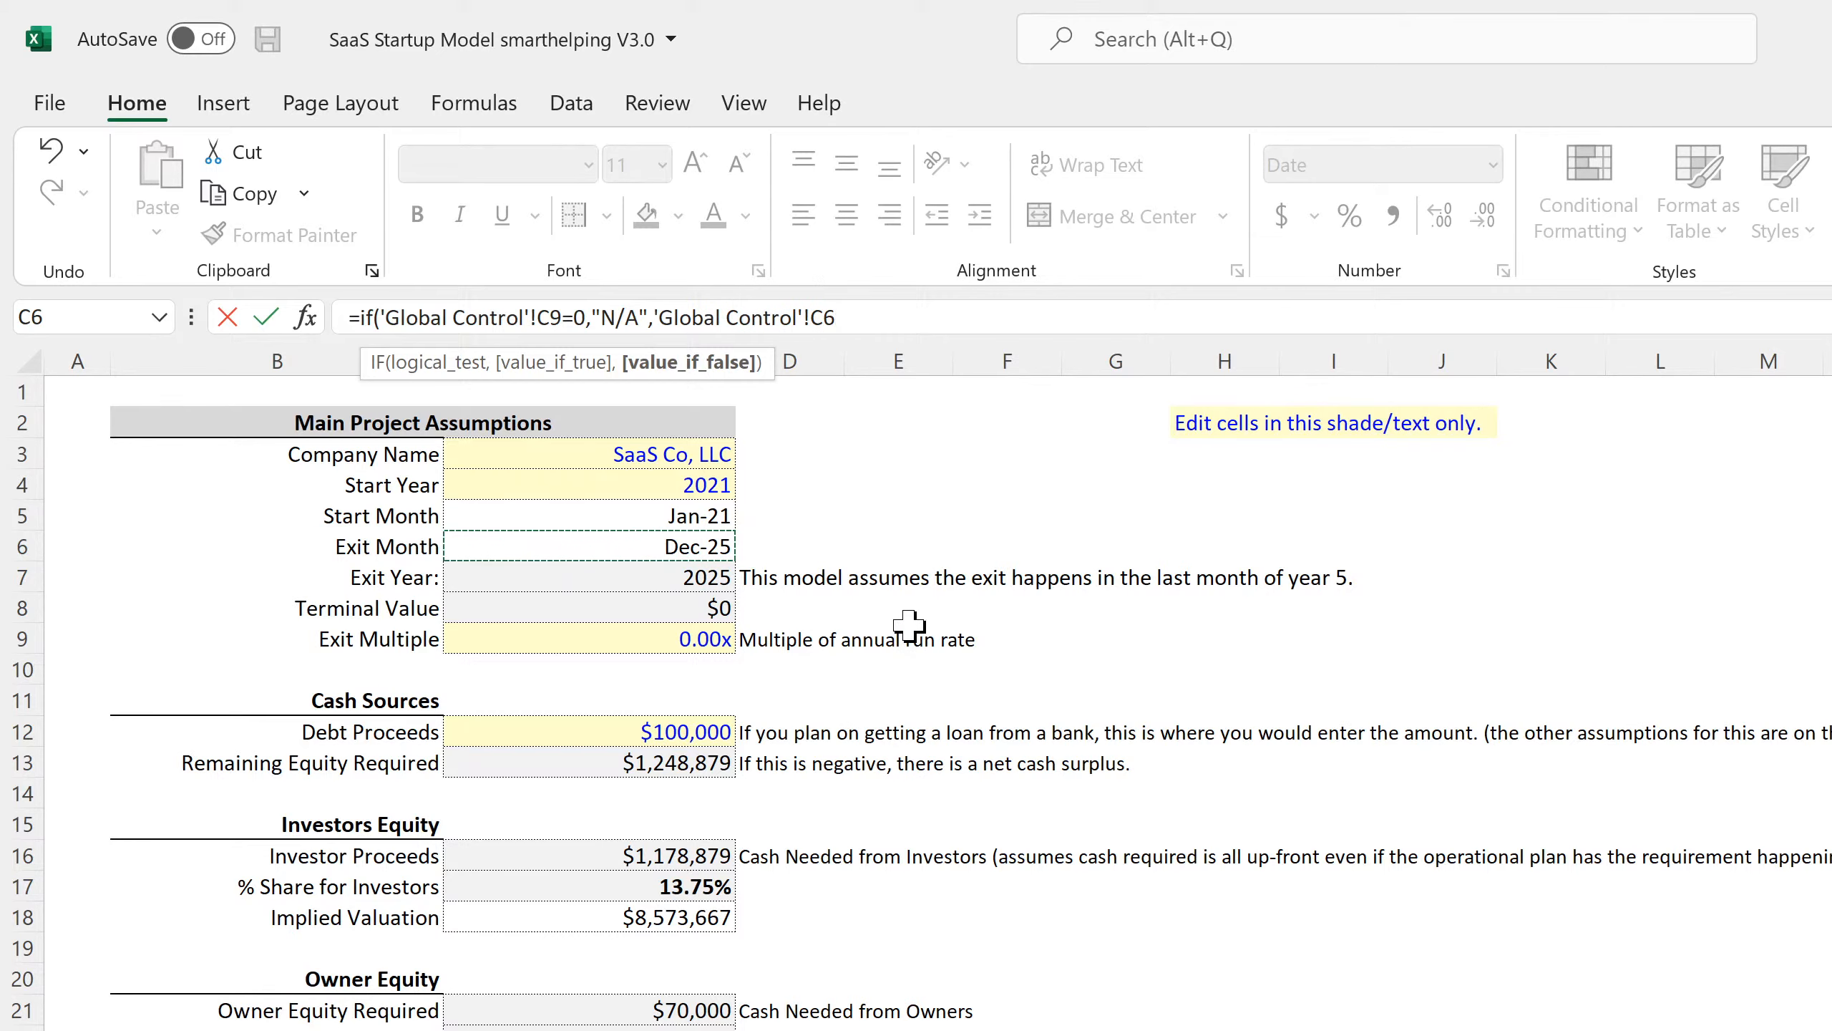
key(Return)
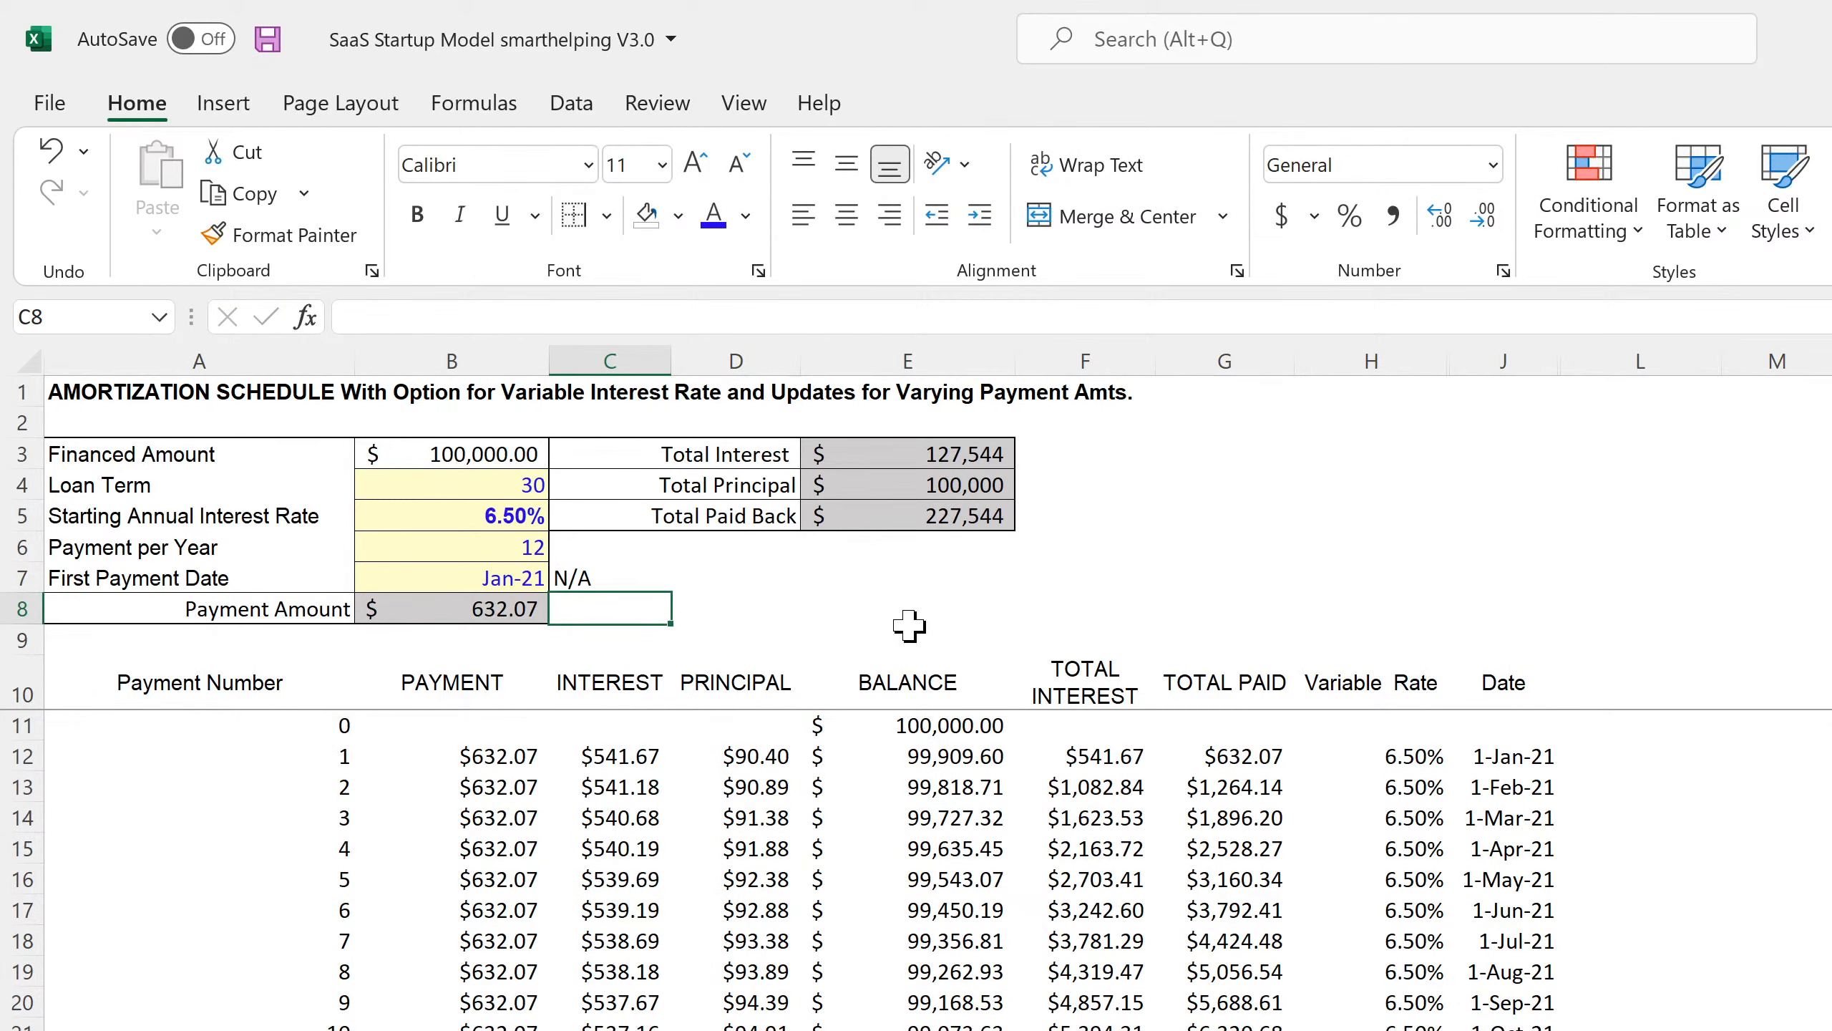
On the annual Income Statement, widen column H to show the H97 check value.
scroll(700, 1008, down, 20)
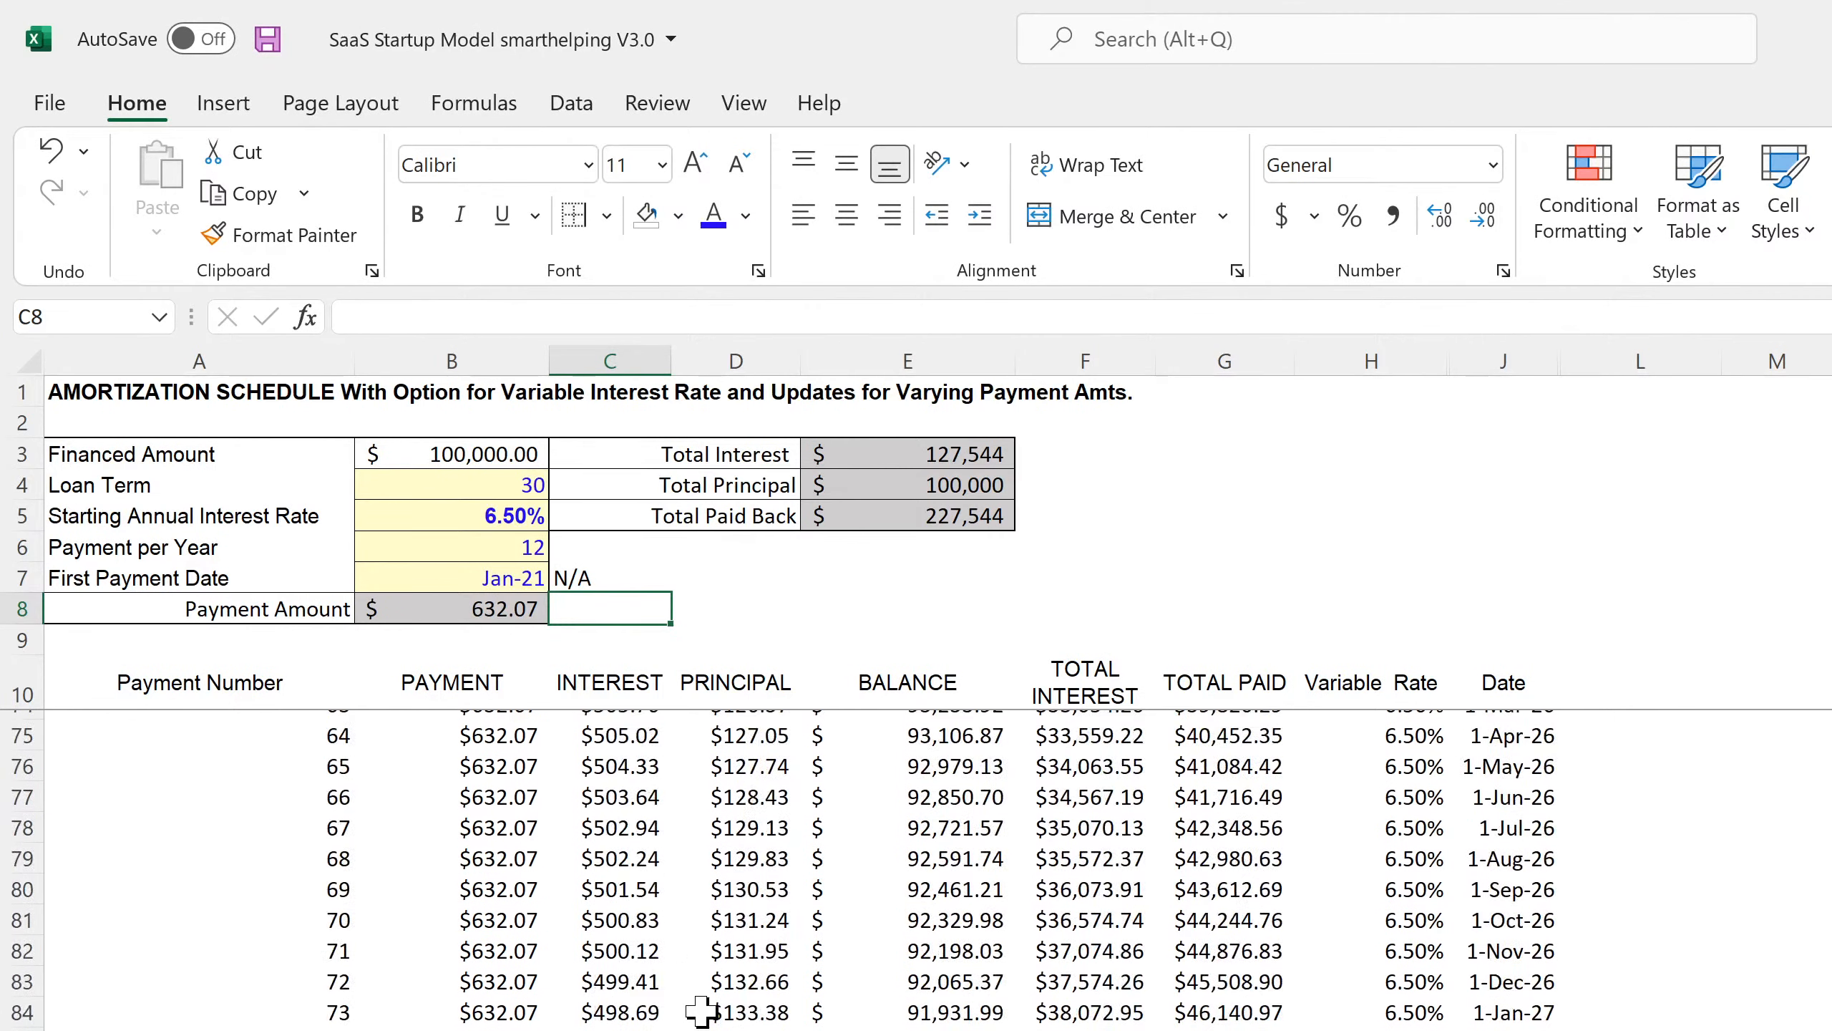
scroll(704, 1009, down, 20)
scroll(714, 1014, up, 20)
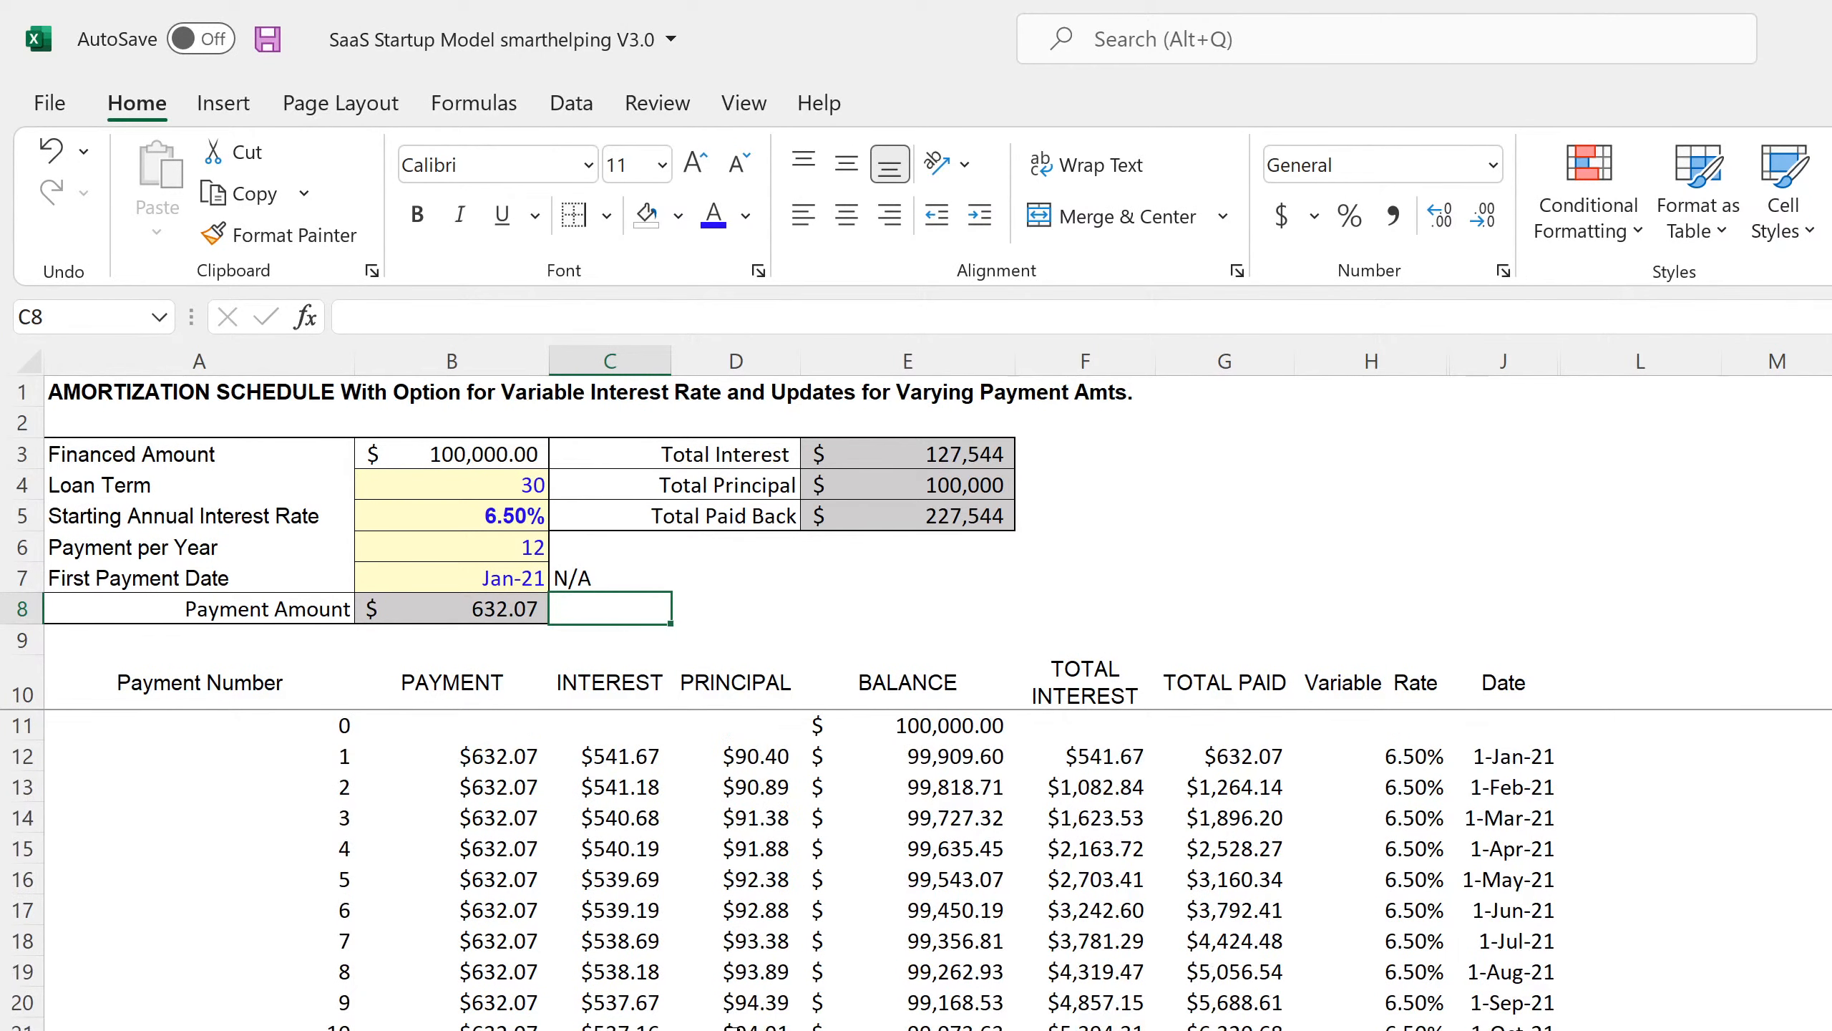
key(ctrl+Page_Up)
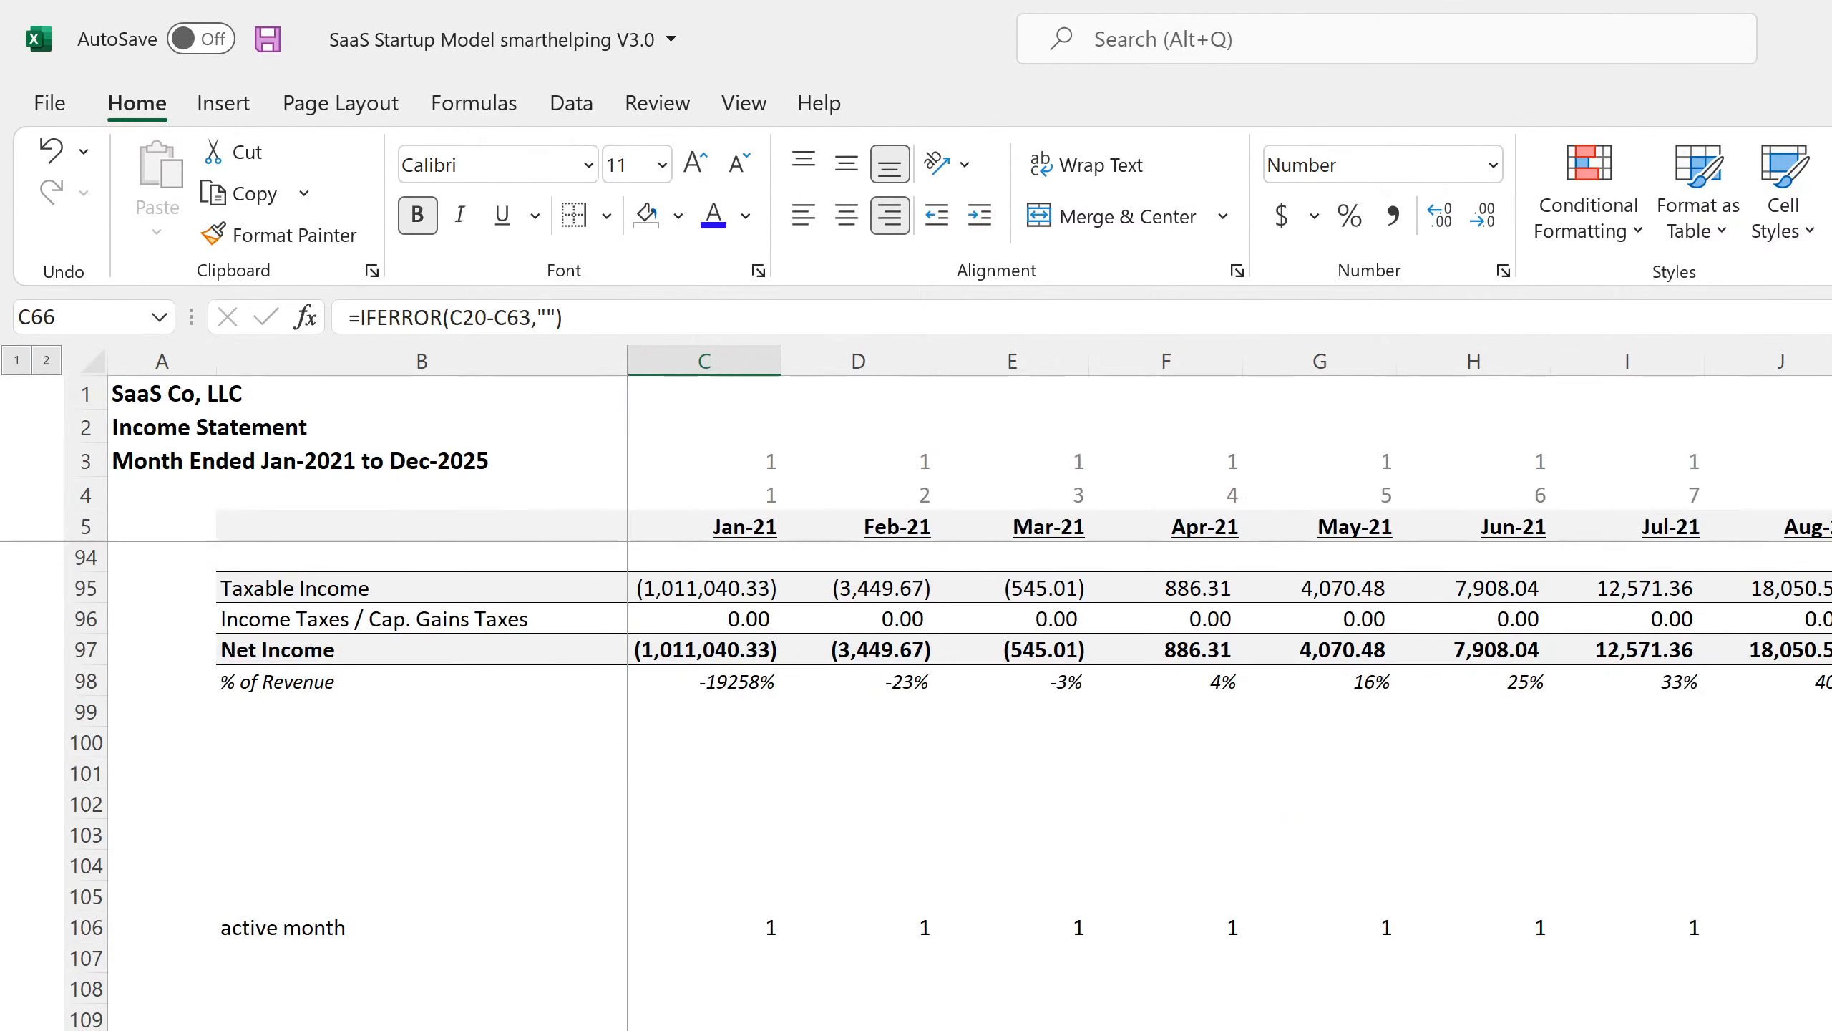
key(ctrl+Page_Up)
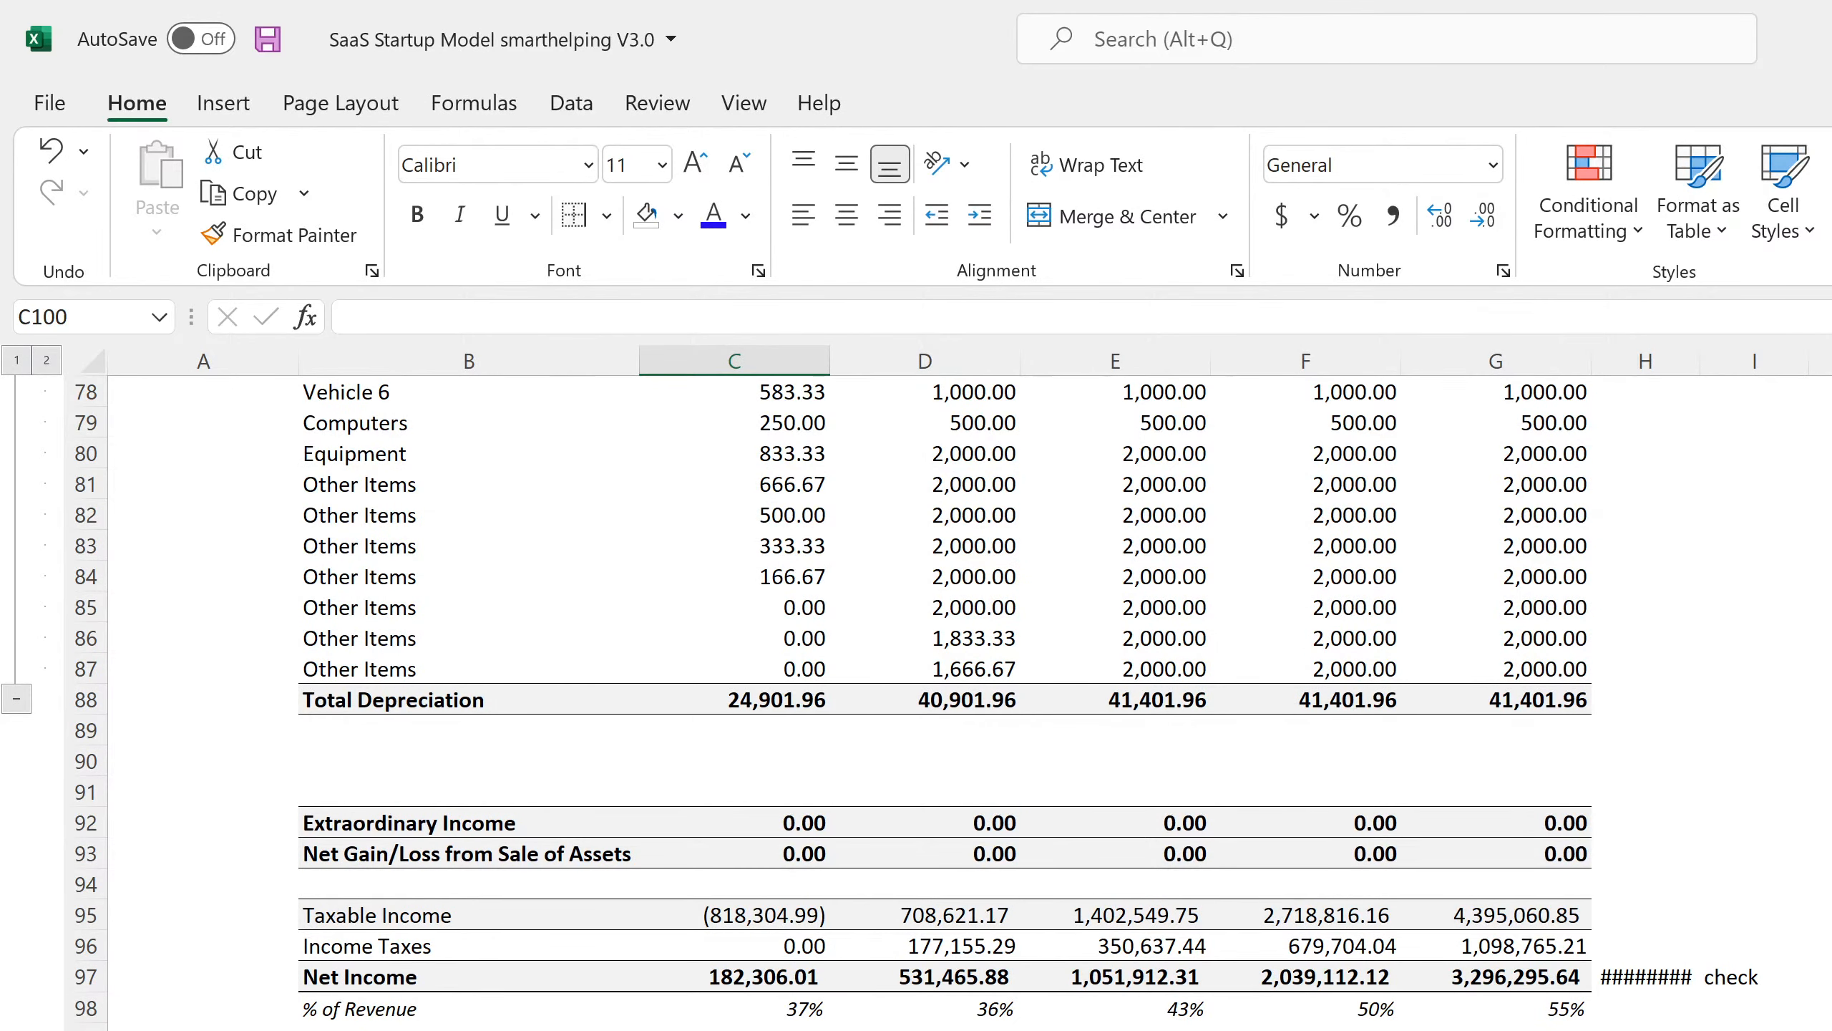
double_click(1696, 363)
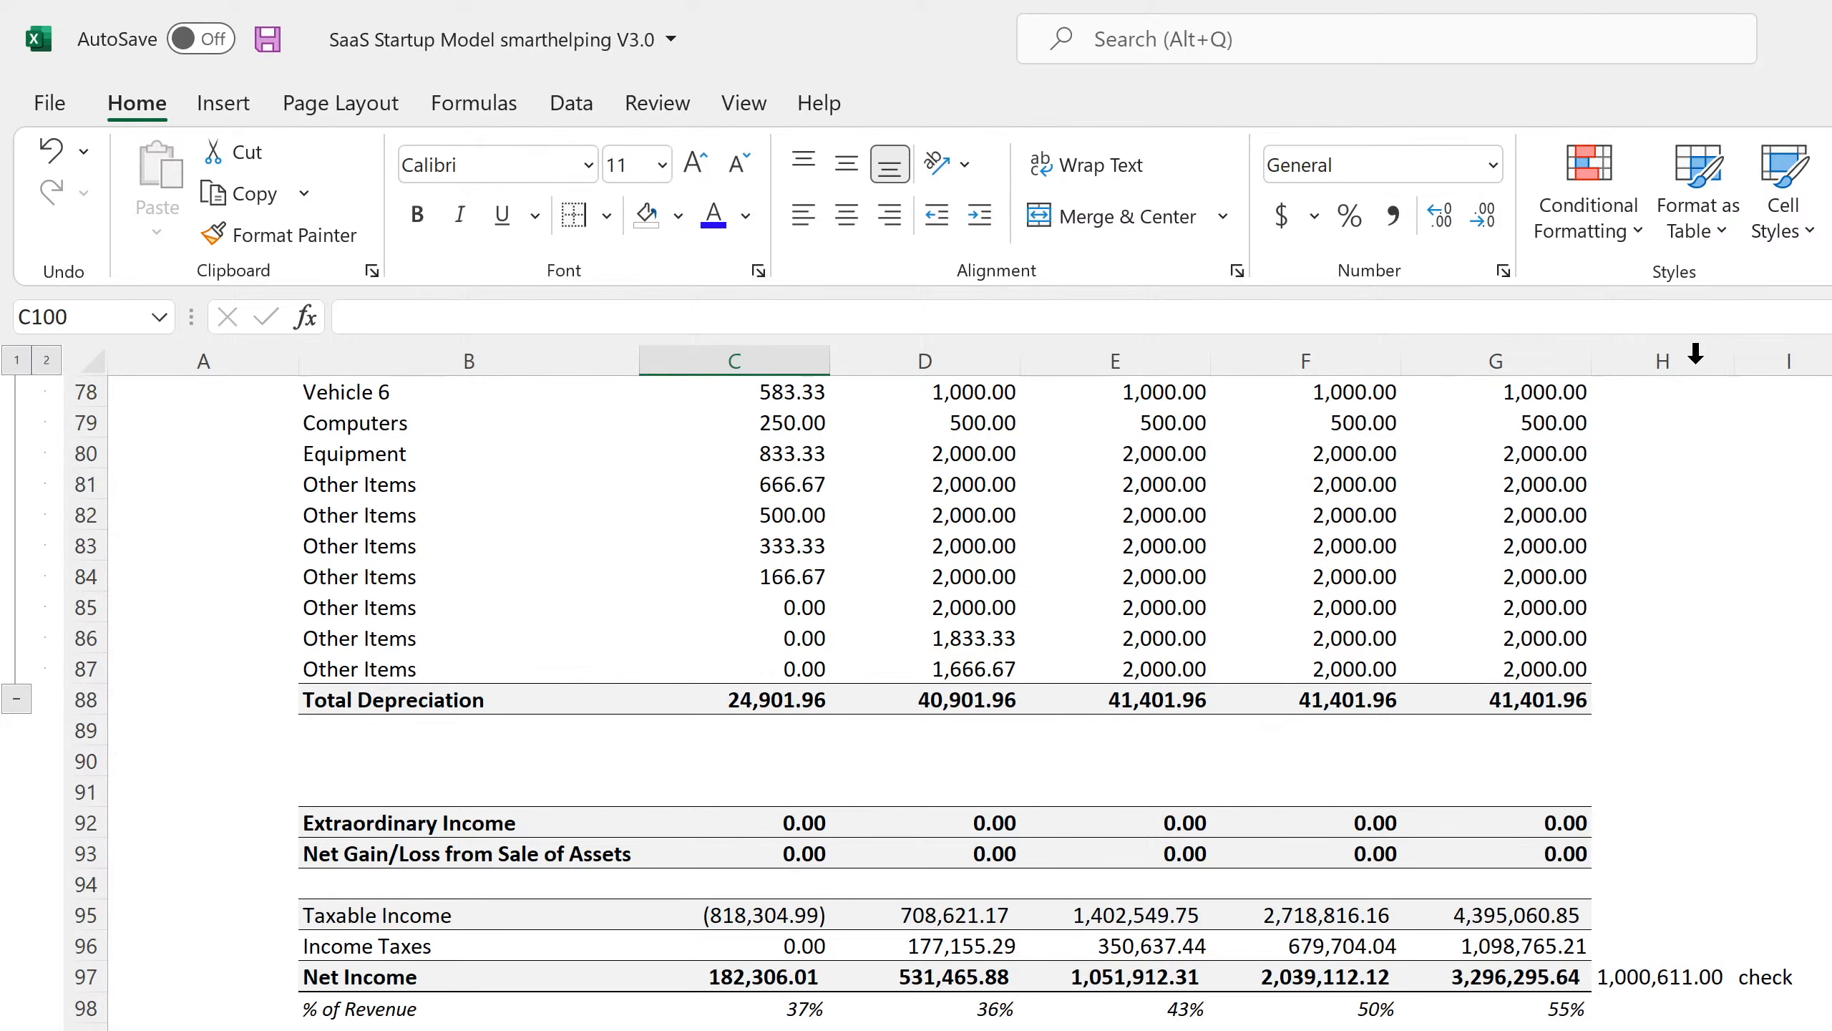
click(1686, 982)
Add a 'Startup Costs' label in B30 and start a linking formula in C30.
scroll(1343, 1011, up, 16)
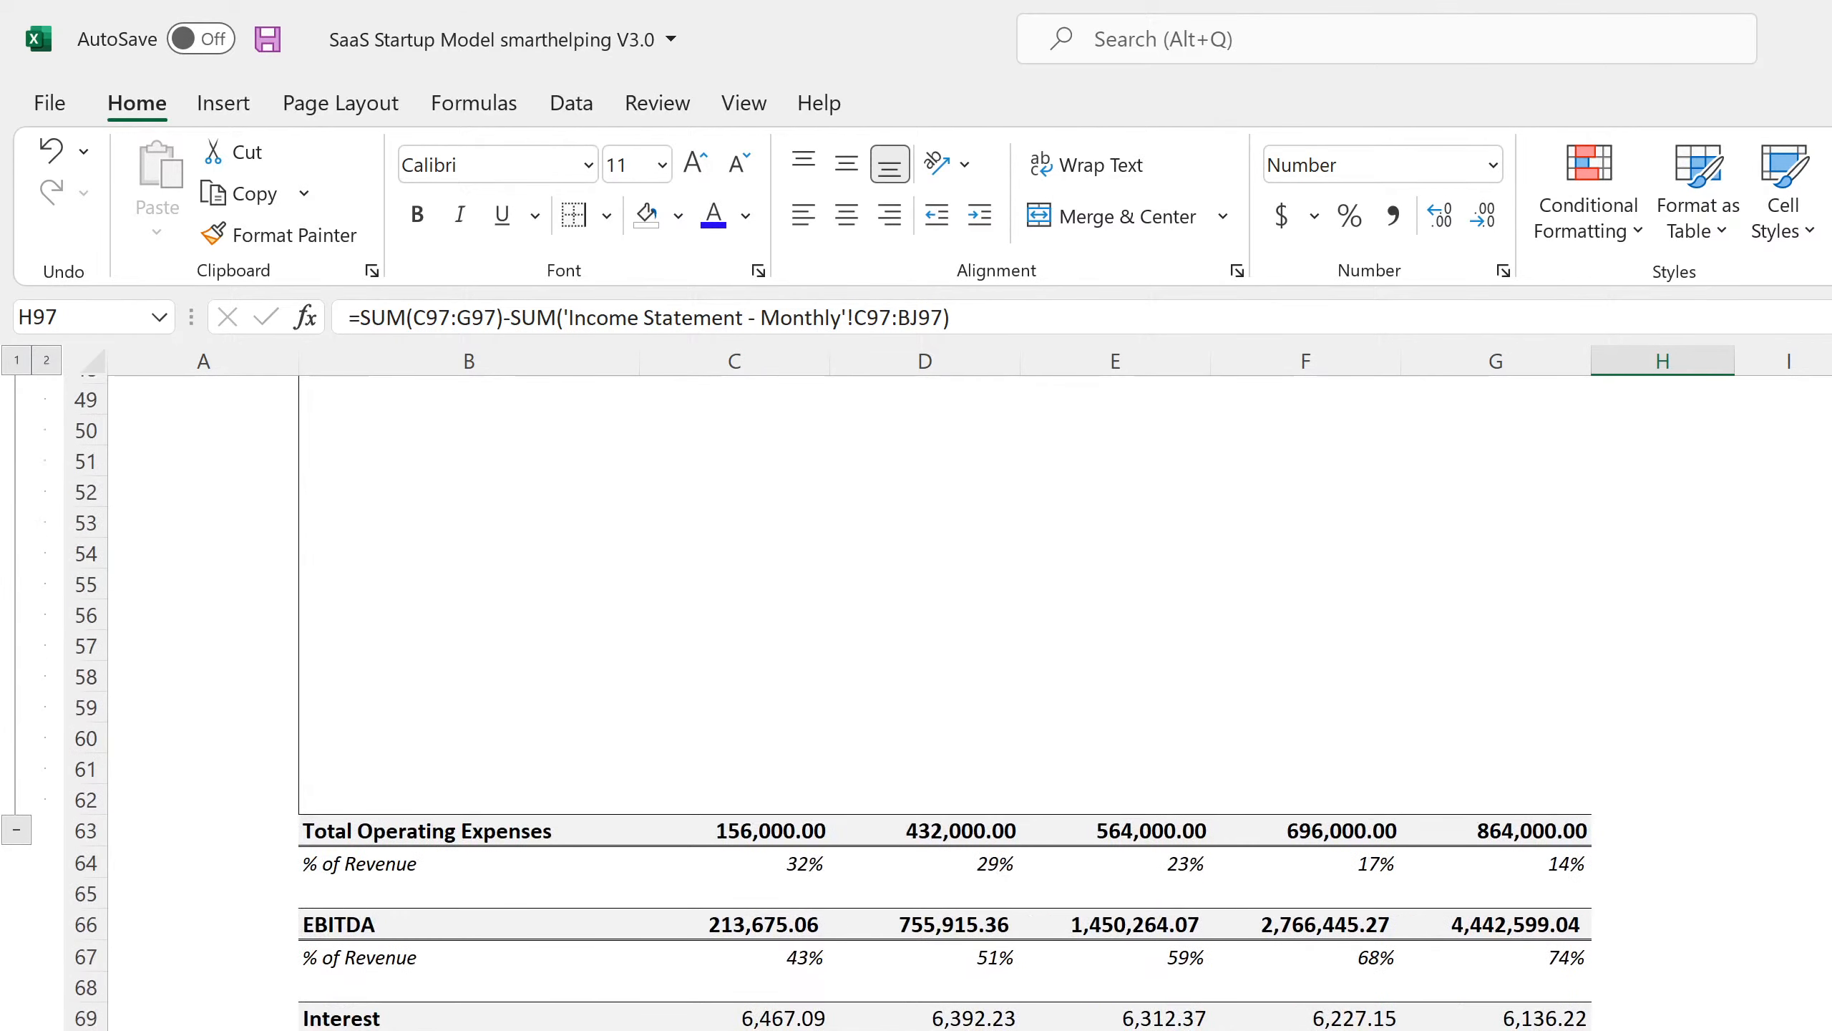
scroll(609, 722, up, 6)
click(469, 950)
text(Startup Costs)
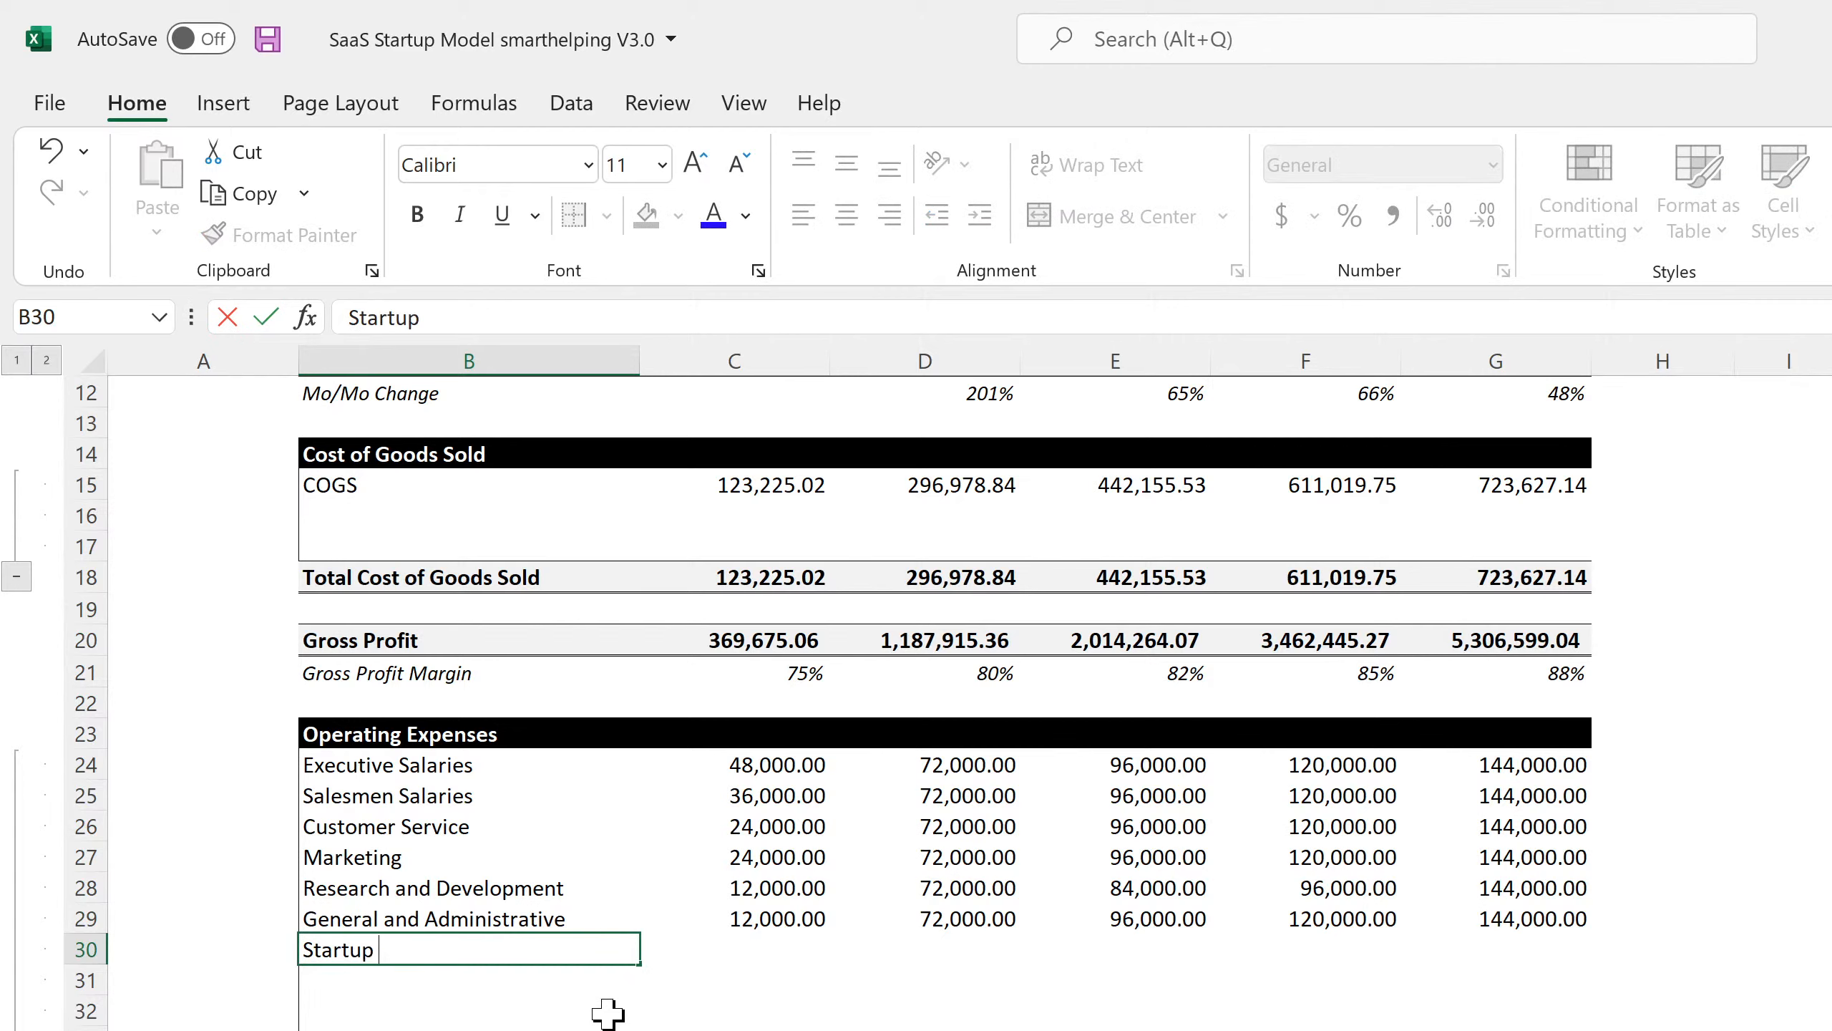
key(Return)
key(Right)
key(Up)
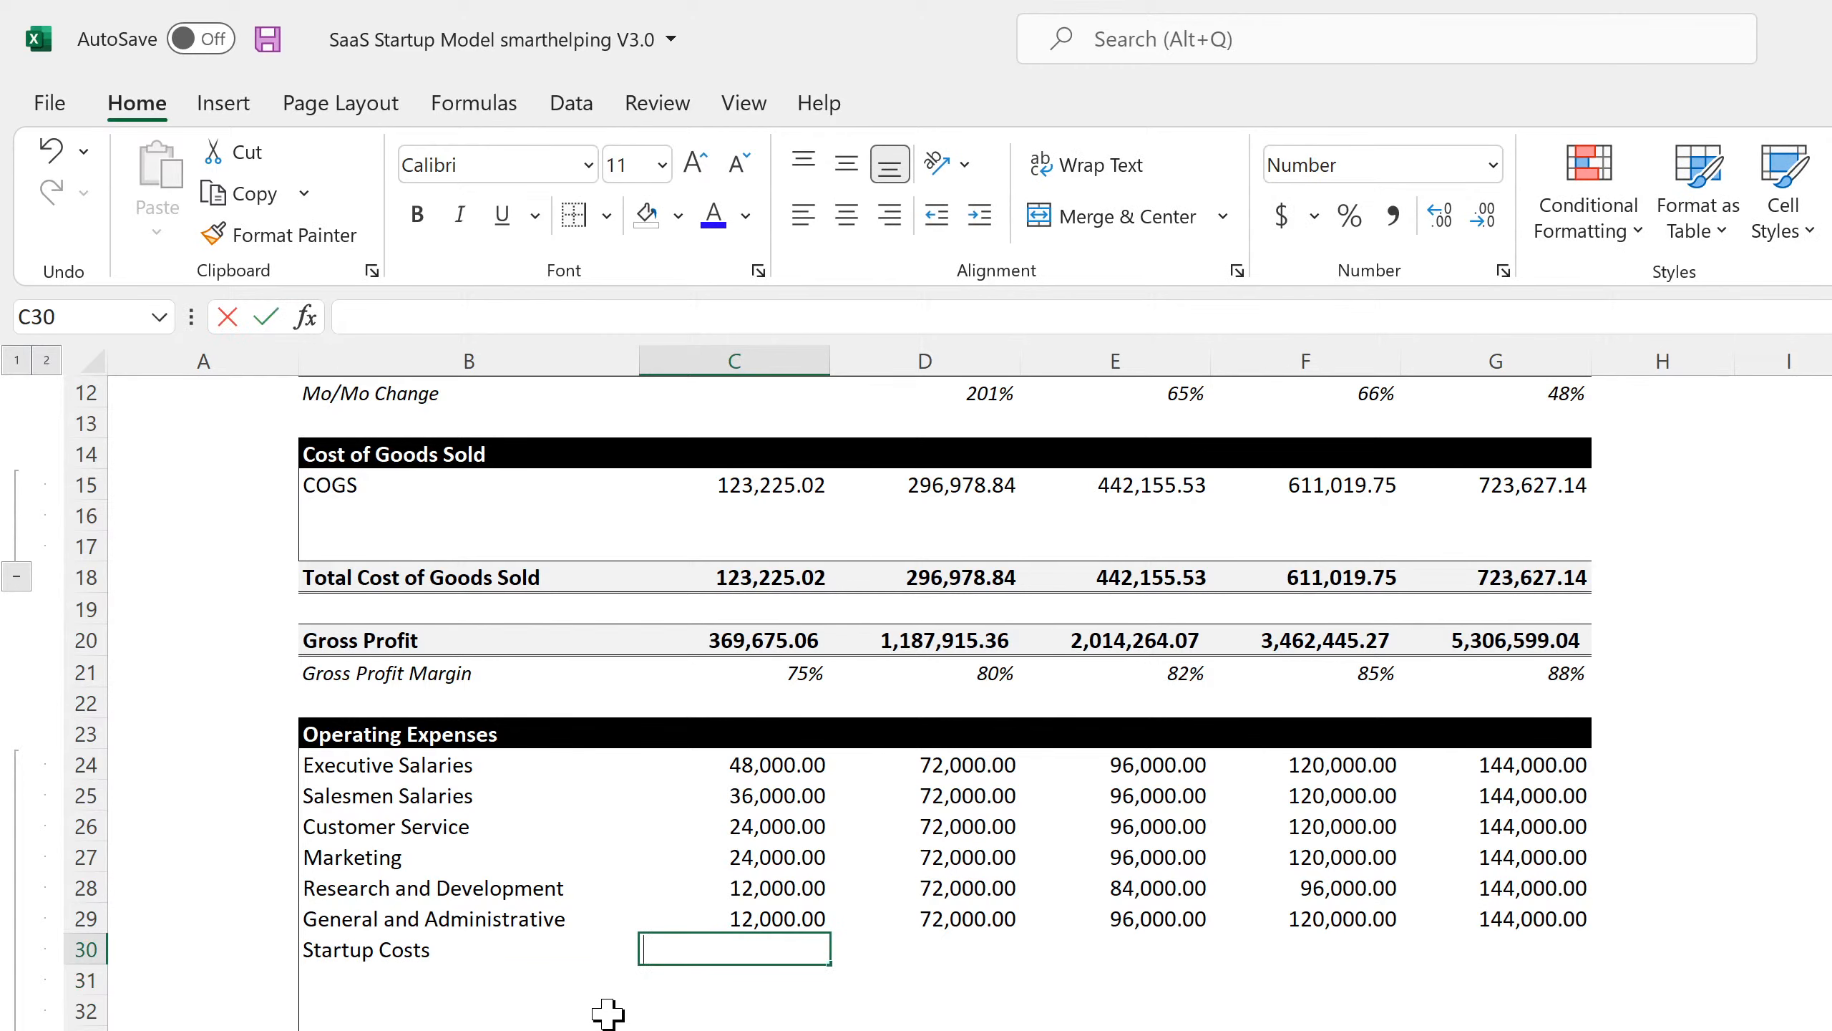
text(=)
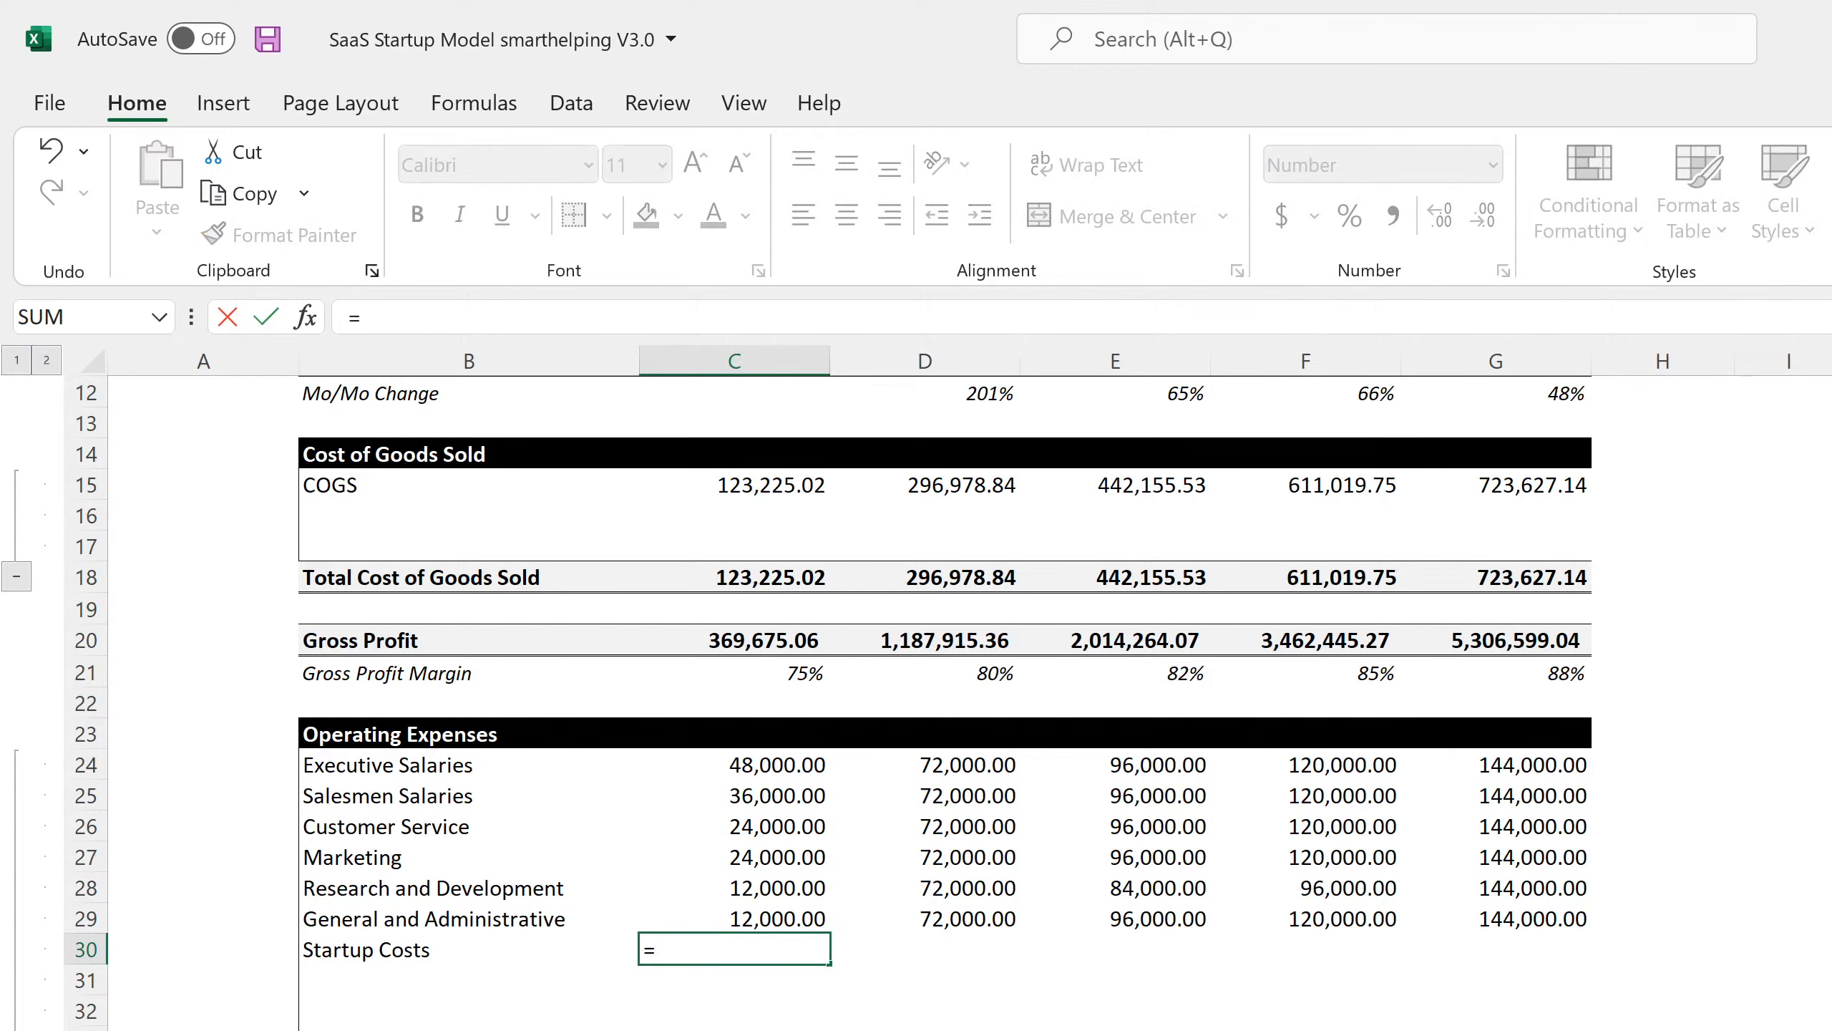
key(ctrl+Page_Up)
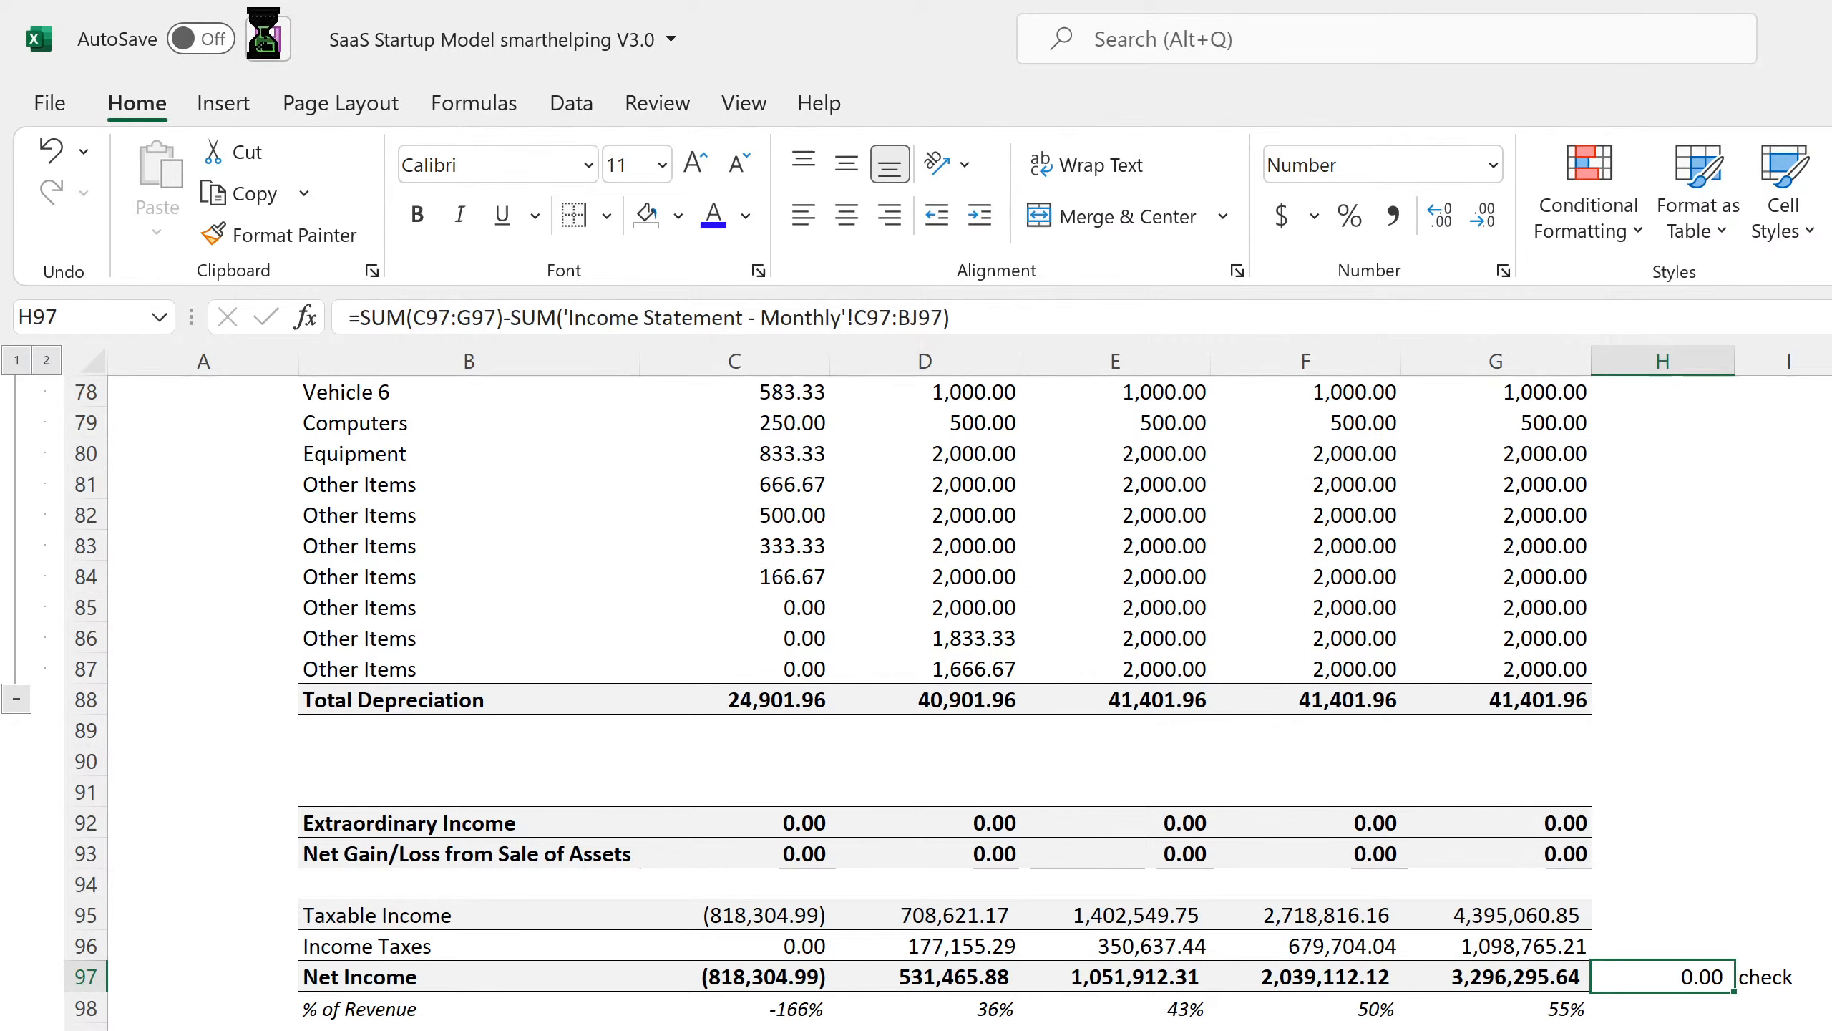
Save, then relink B49's broken label to Outside Investors with ='Cap Table'!B10.
click(267, 39)
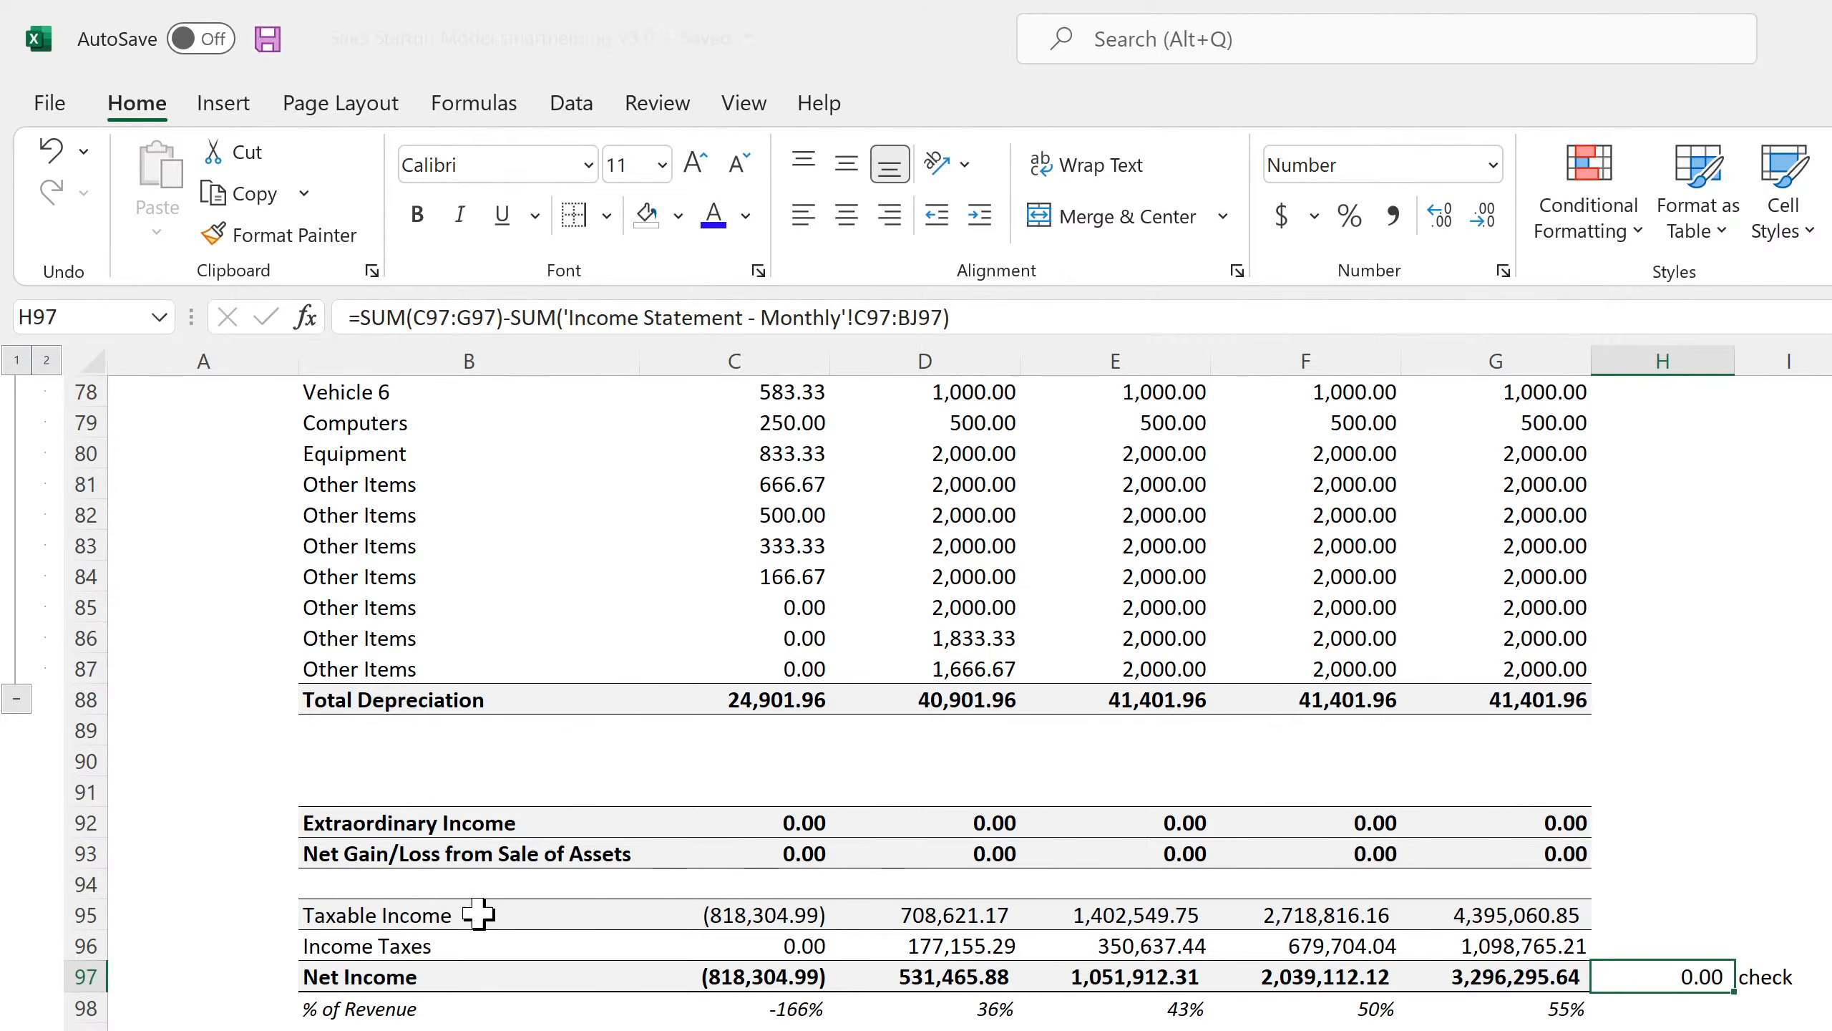
scroll(478, 915, up, 20)
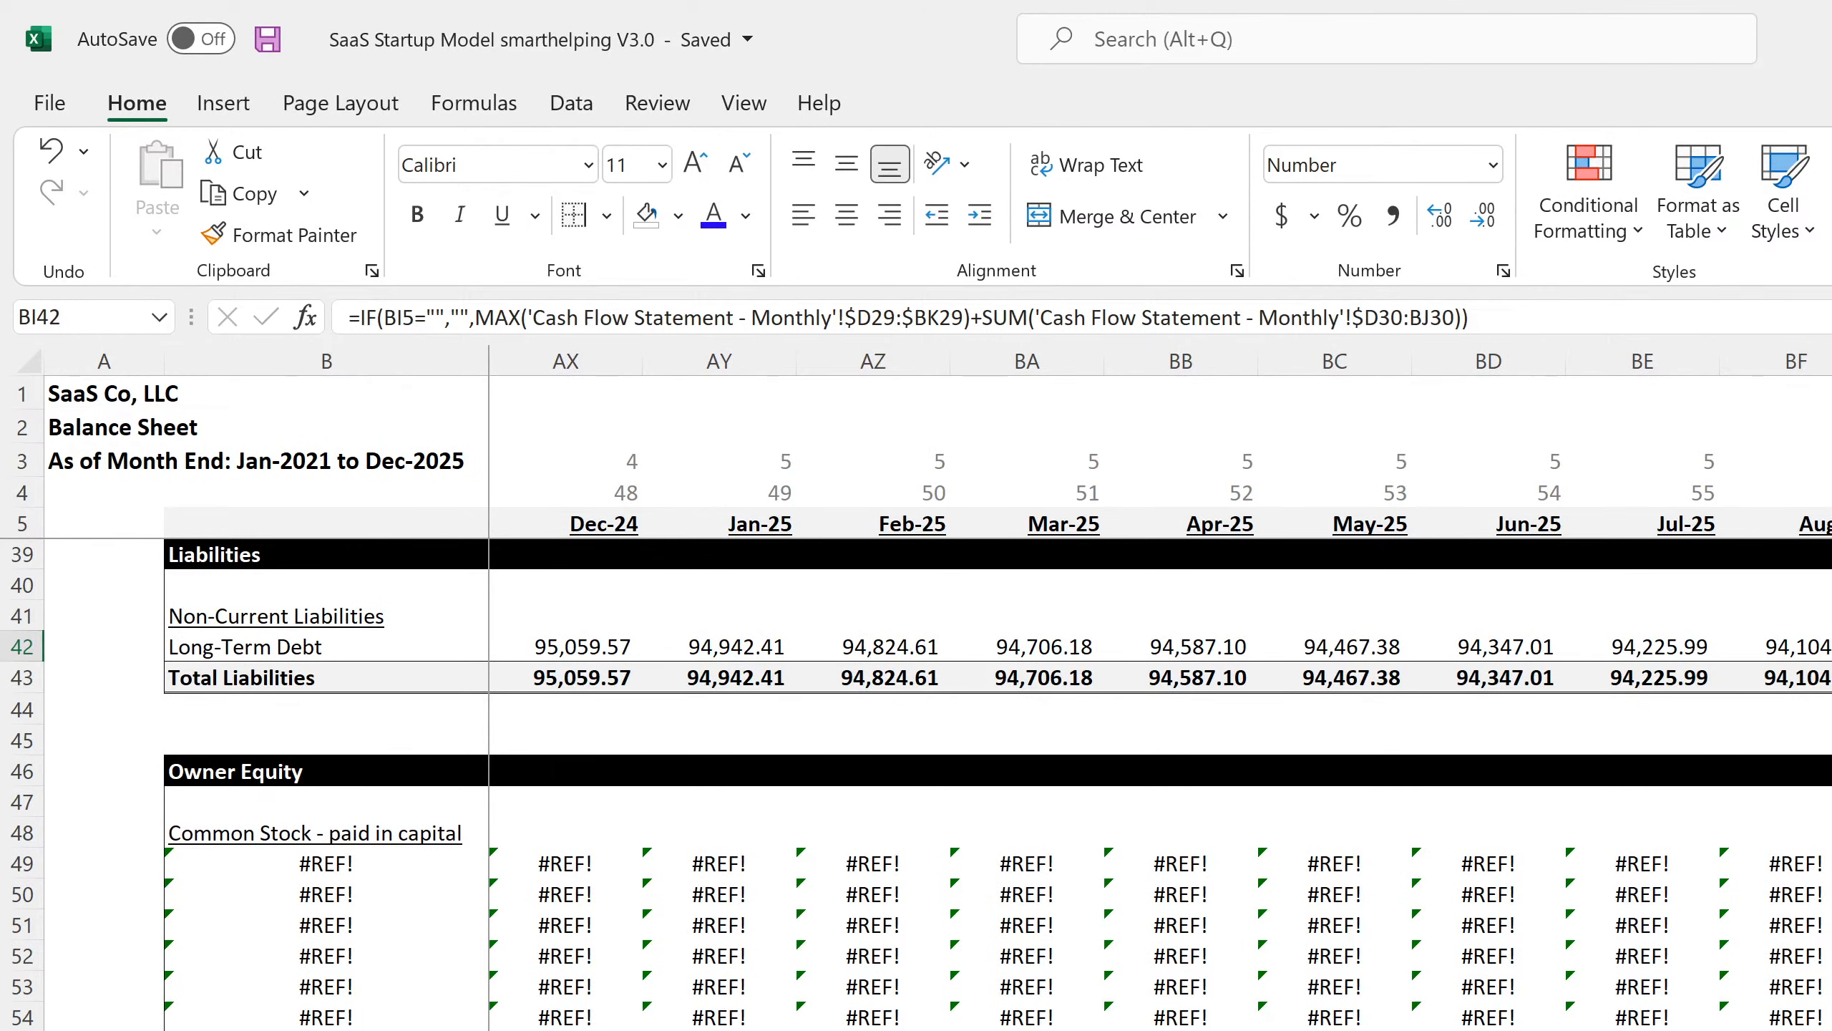
scroll(1175, 689, left, 15)
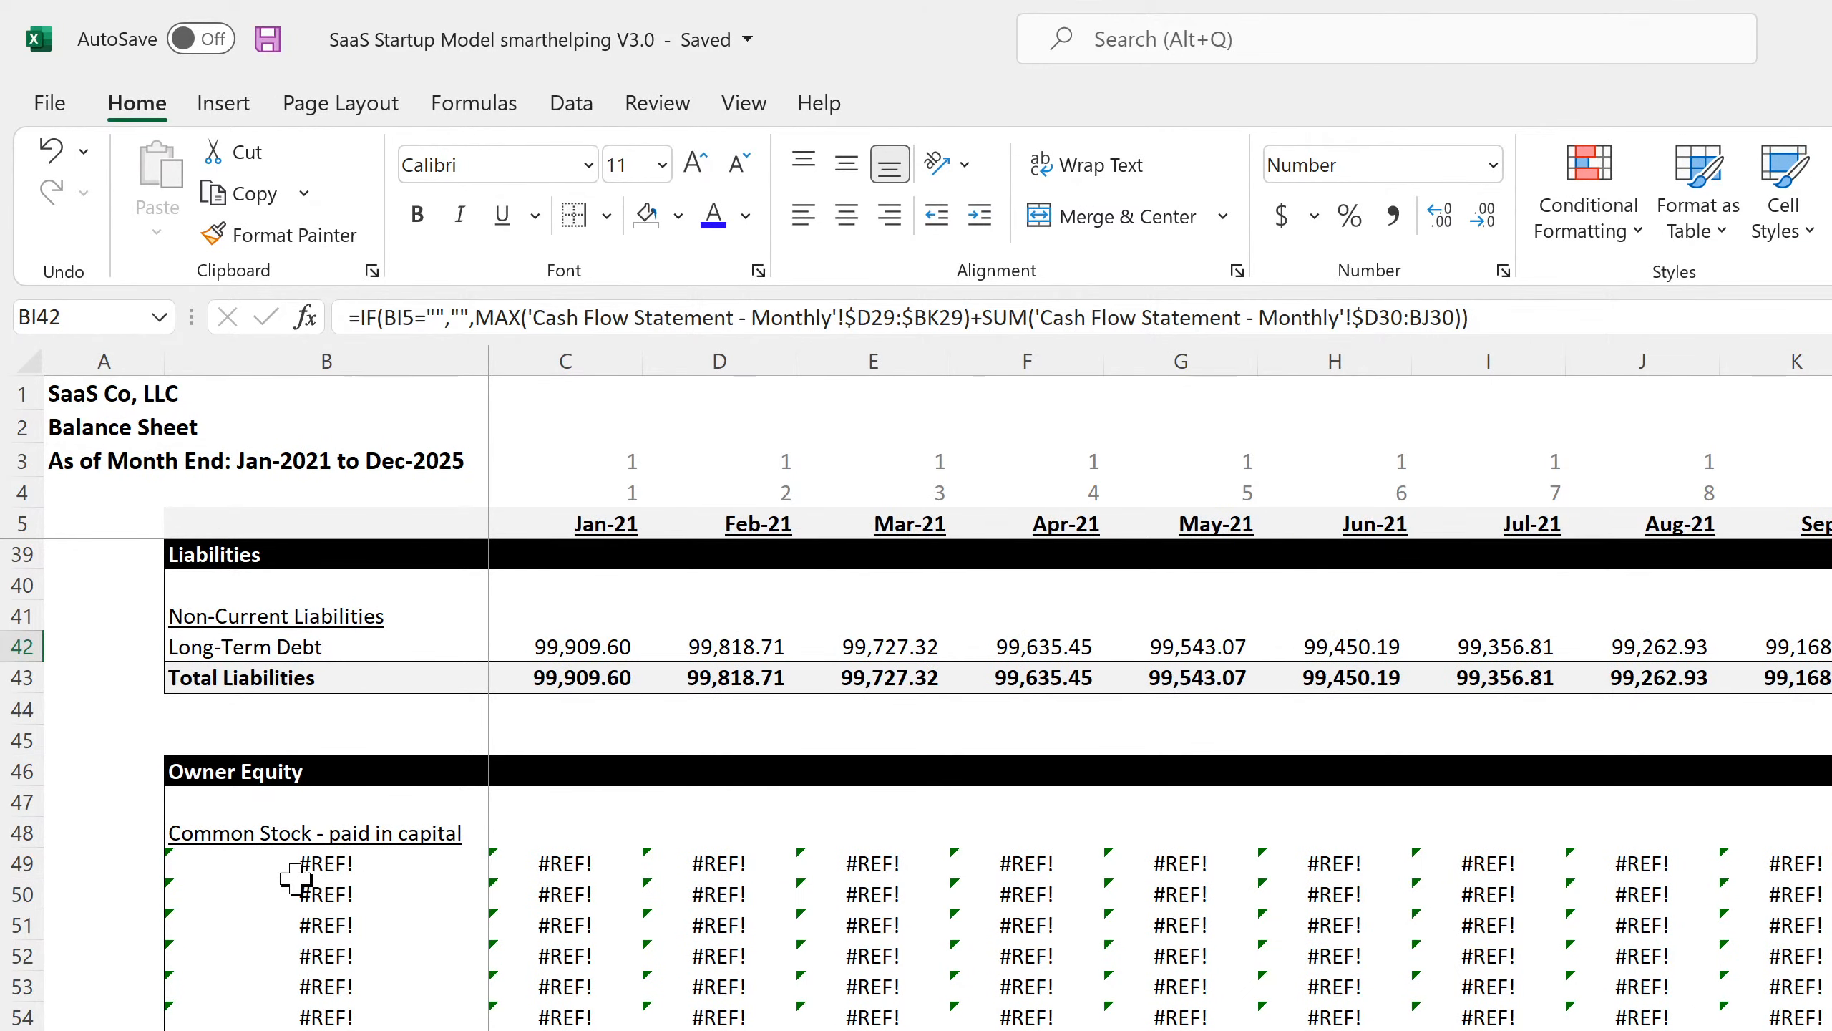
click(286, 832)
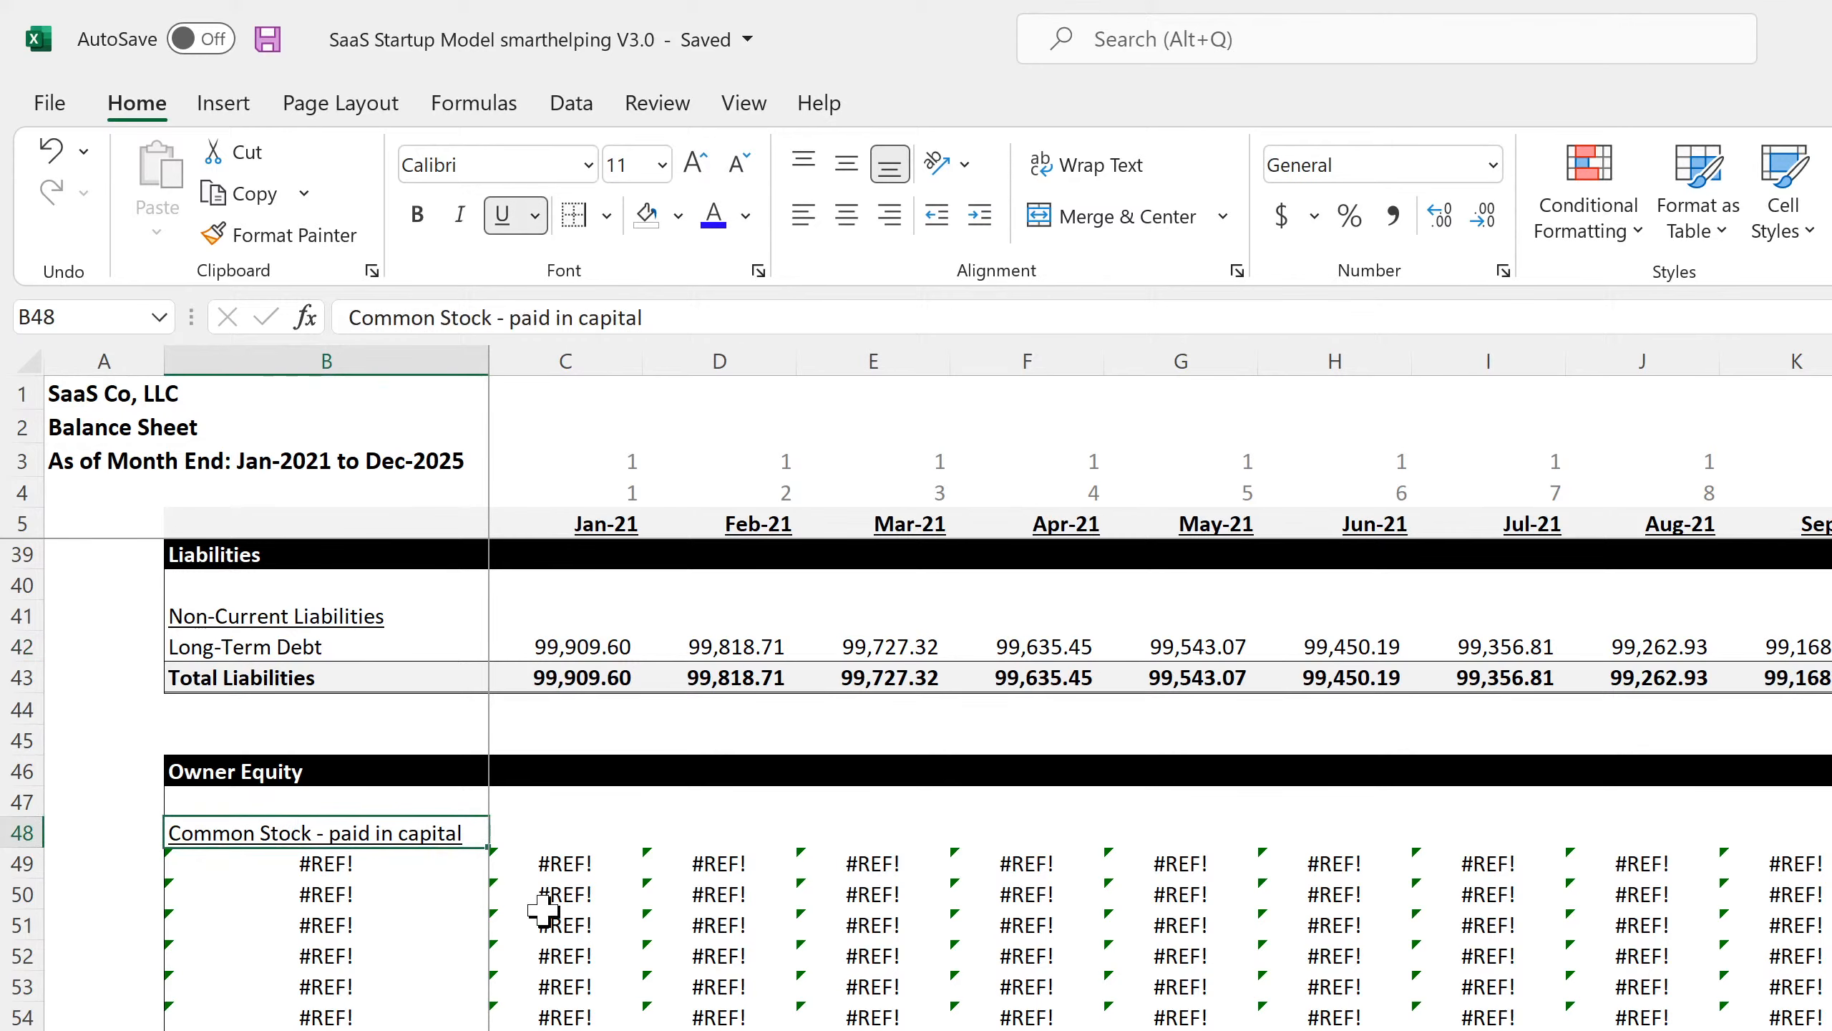
click(310, 870)
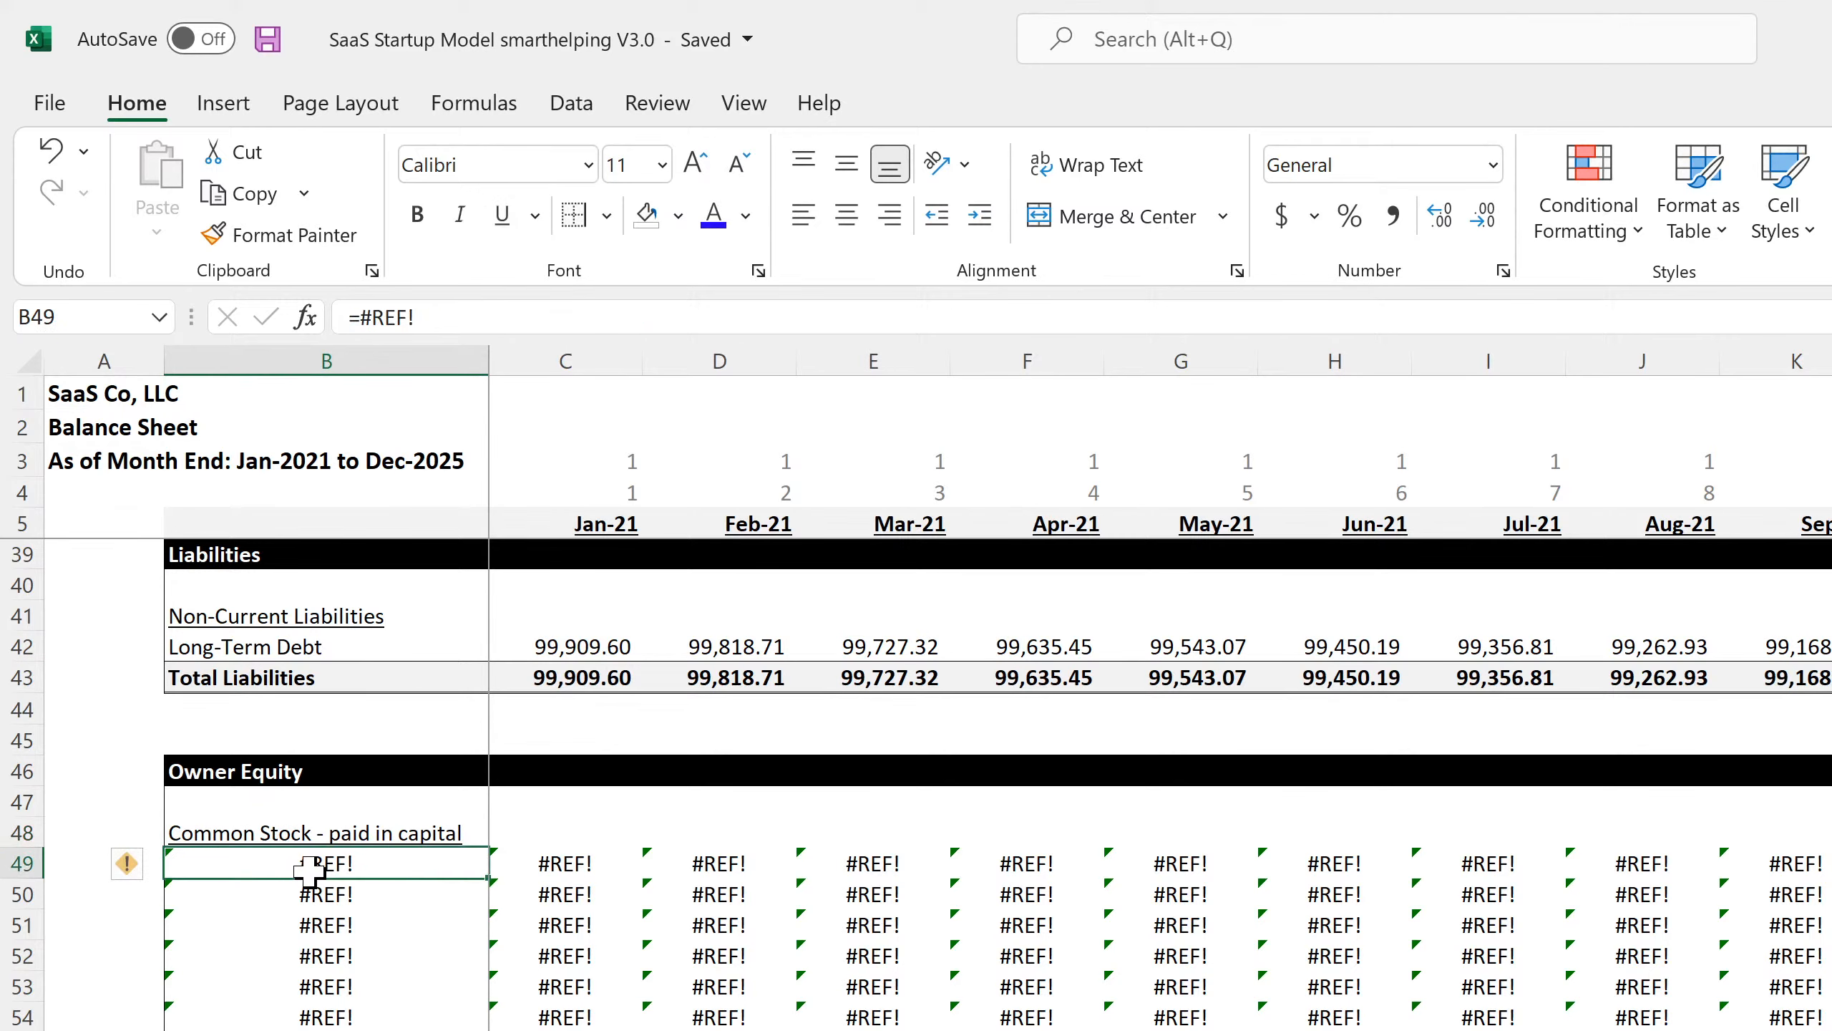
double_click(310, 869)
key(BackSpace)
key(BackSpace)
key(BackSpace)
key(BackSpace)
key(BackSpace)
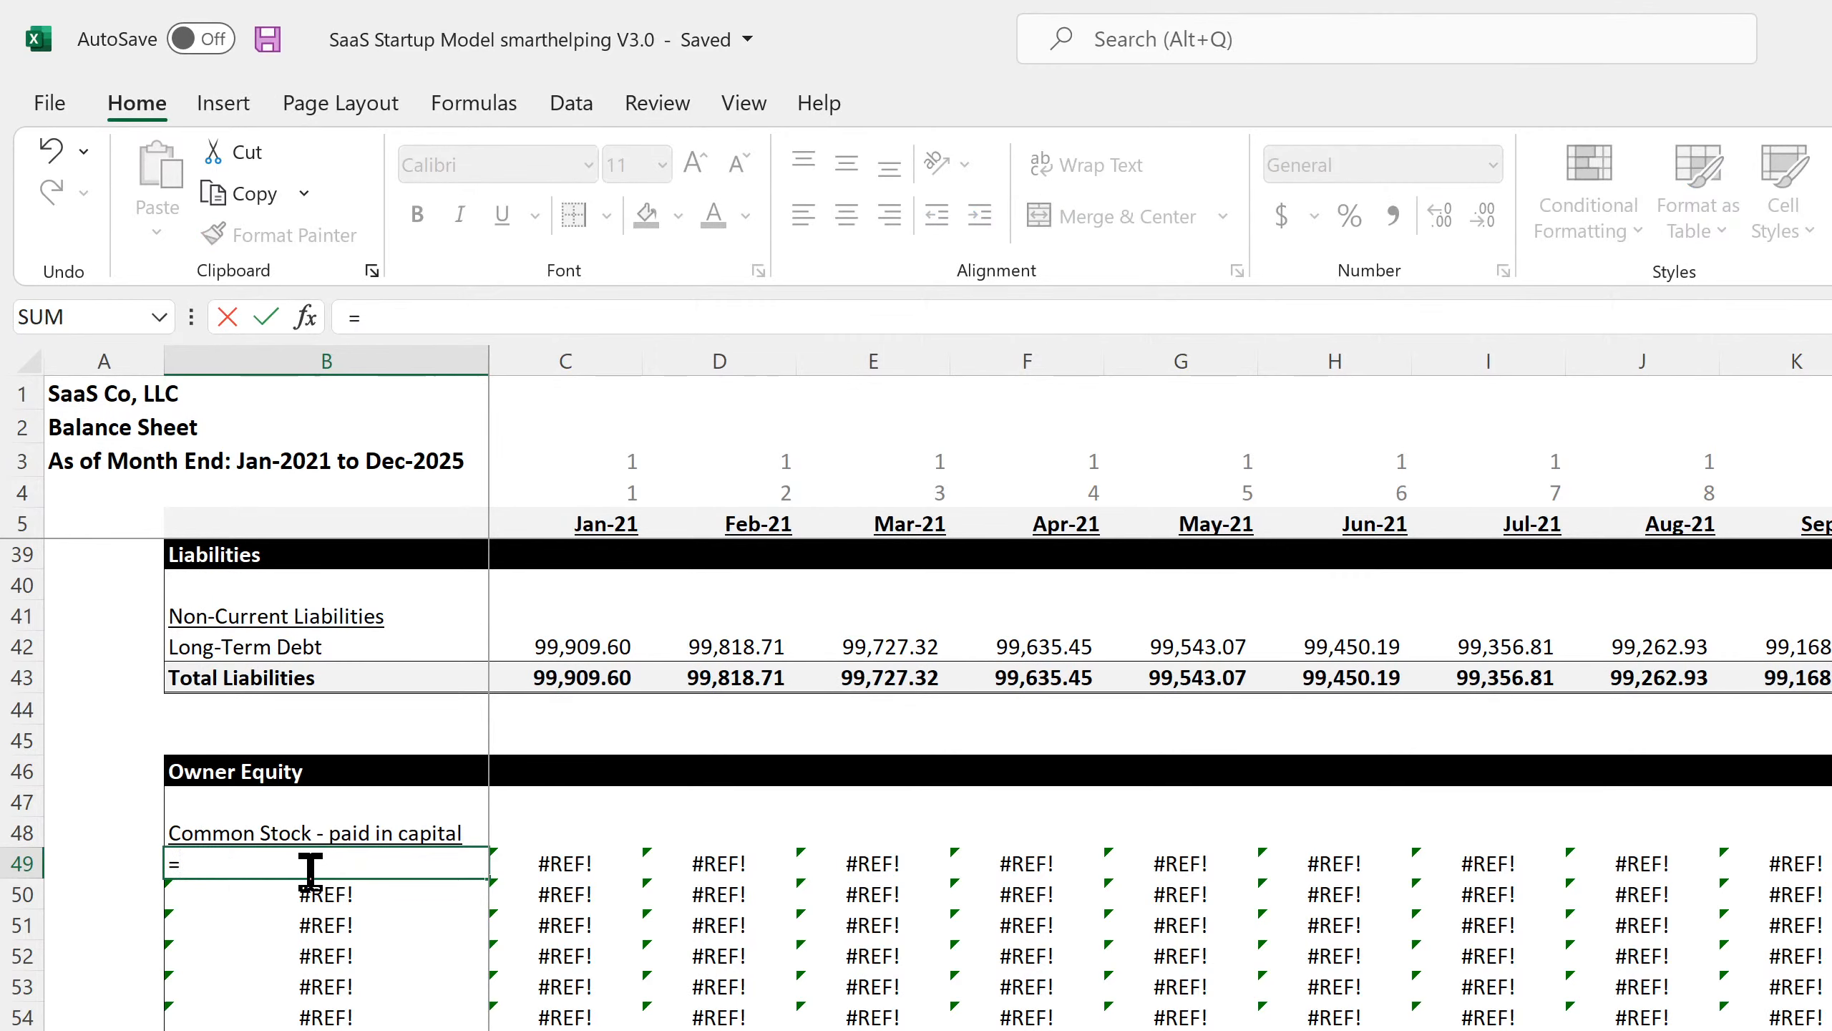
key(ctrl+Page_Down)
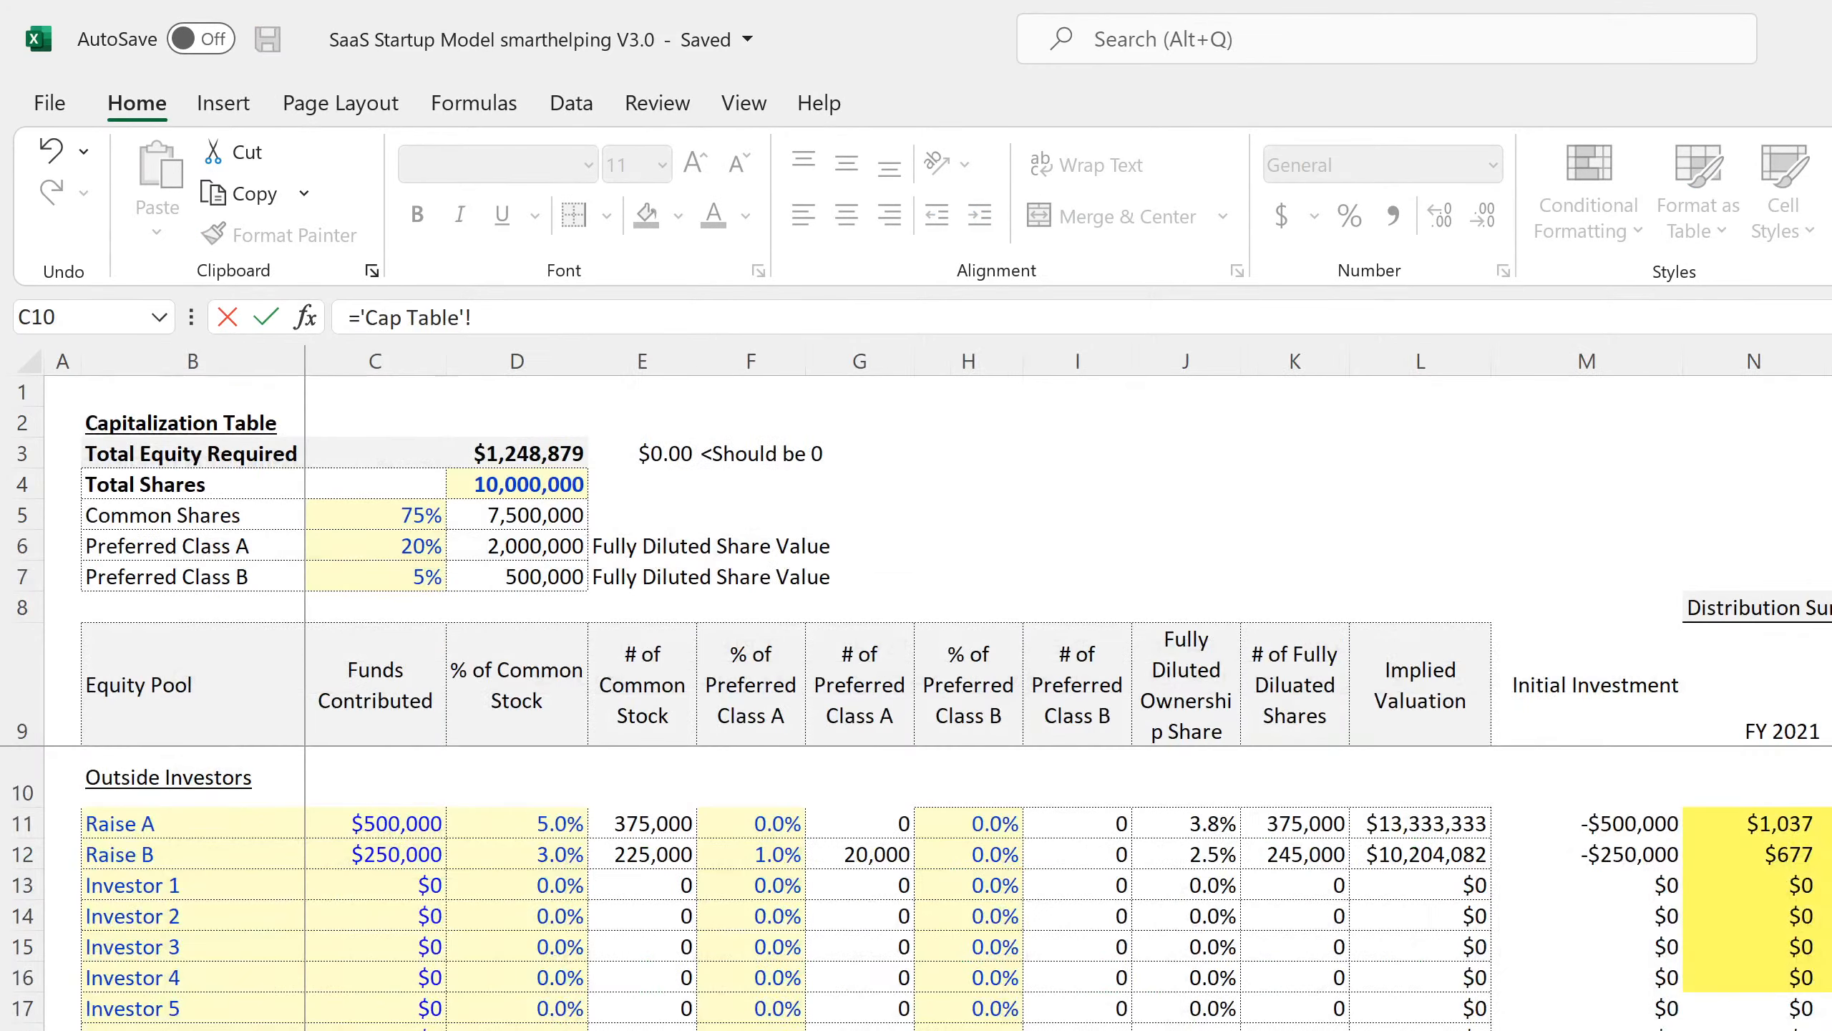
click(171, 783)
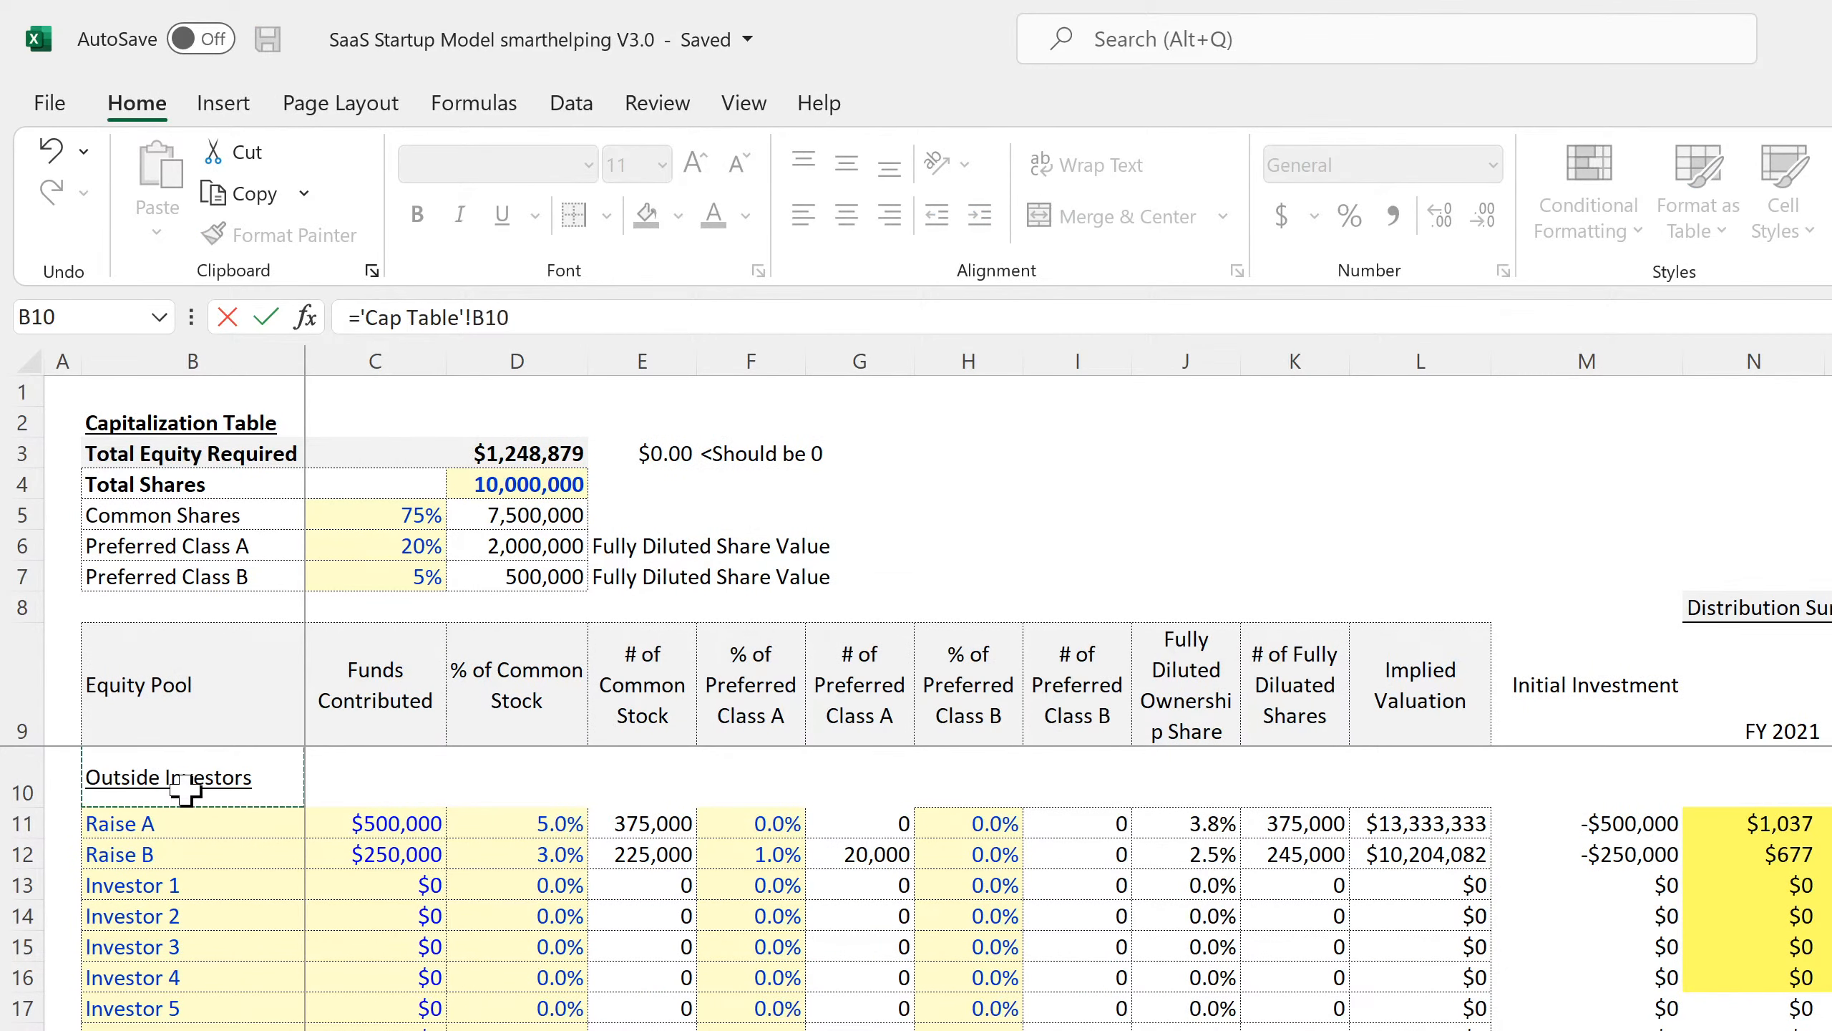
key(Return)
Link B50 to the Founders/Operators/Employees label with ='Cap Table'!B34.
text(=)
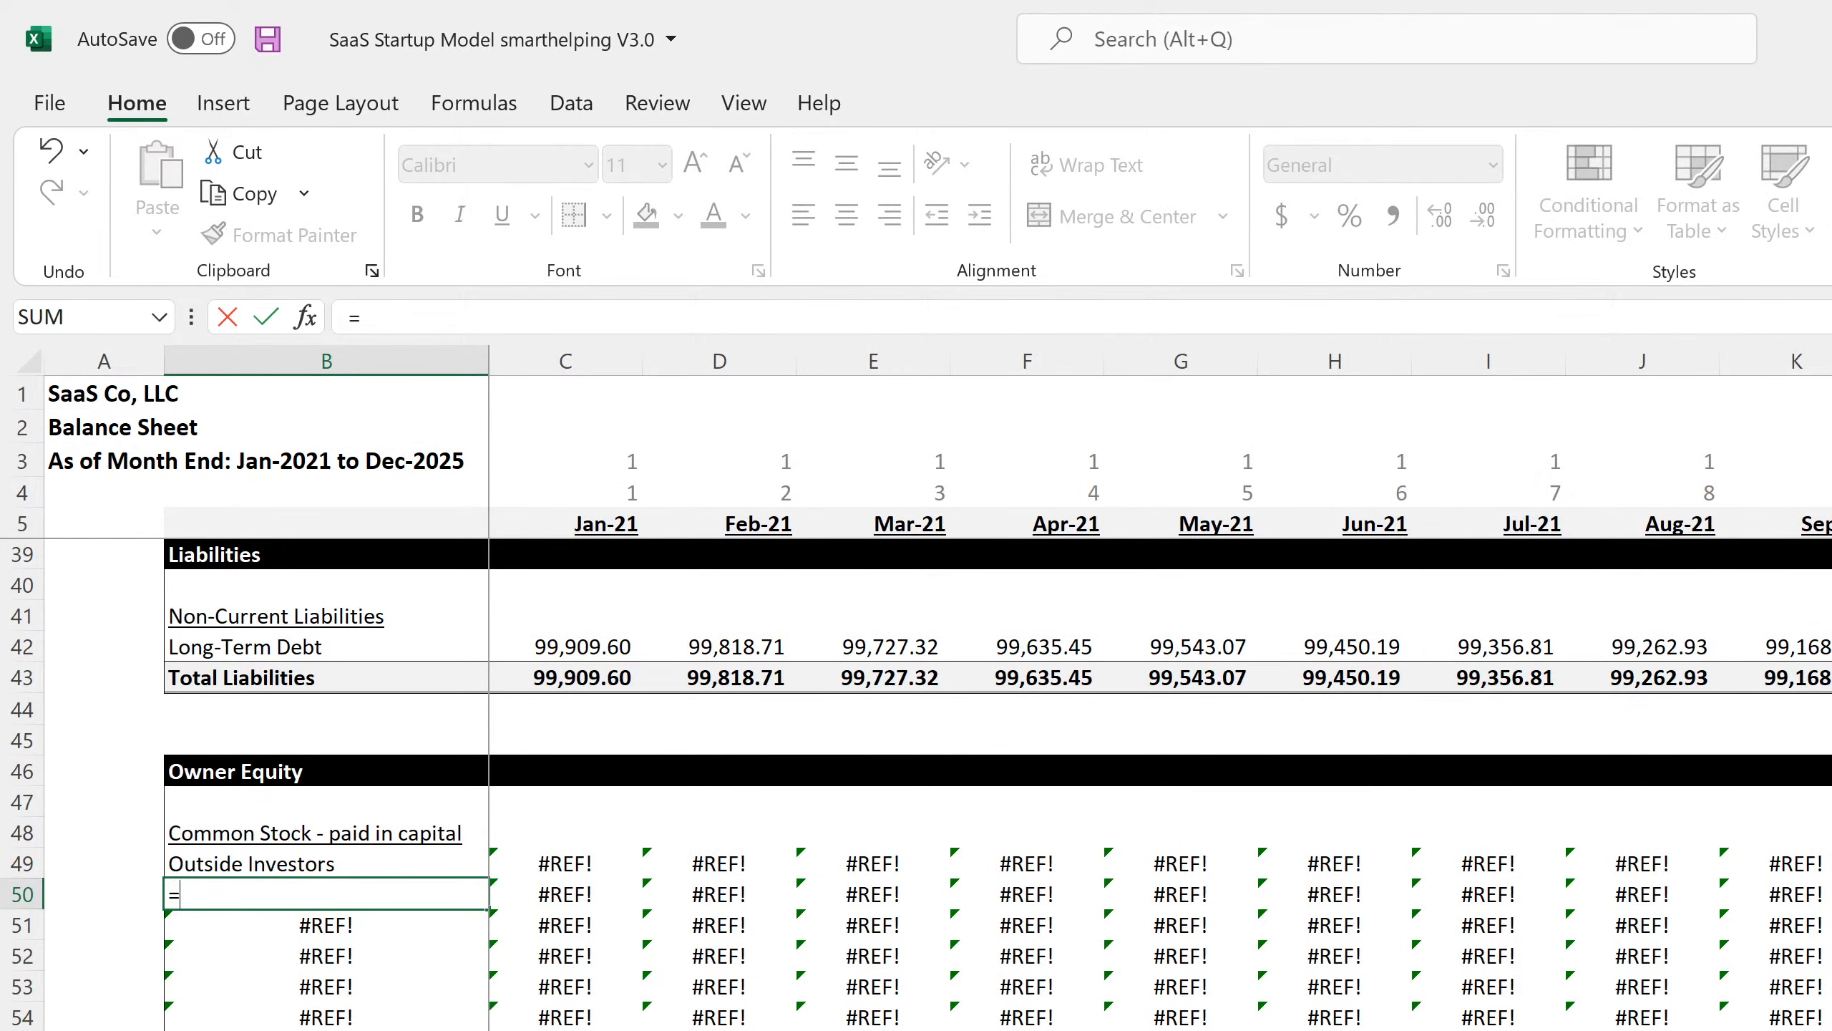
key(Escape)
key(ctrl+Page_Up)
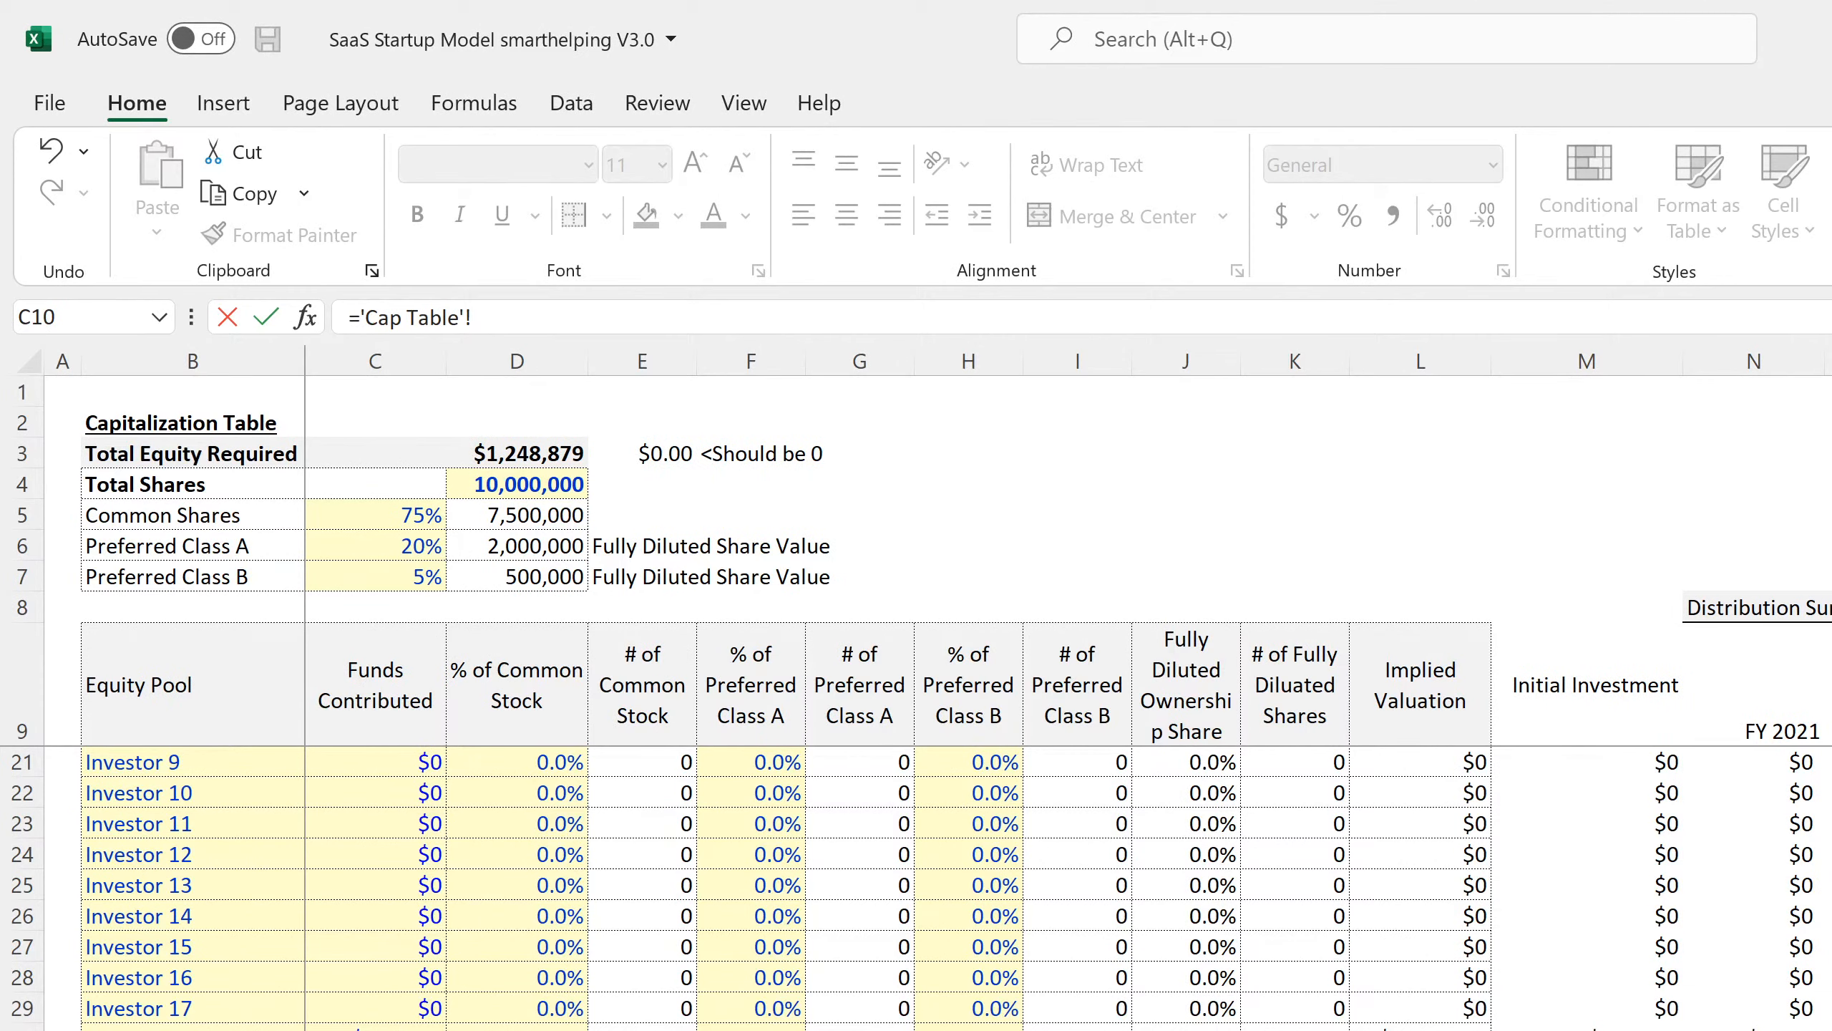
key(Return)
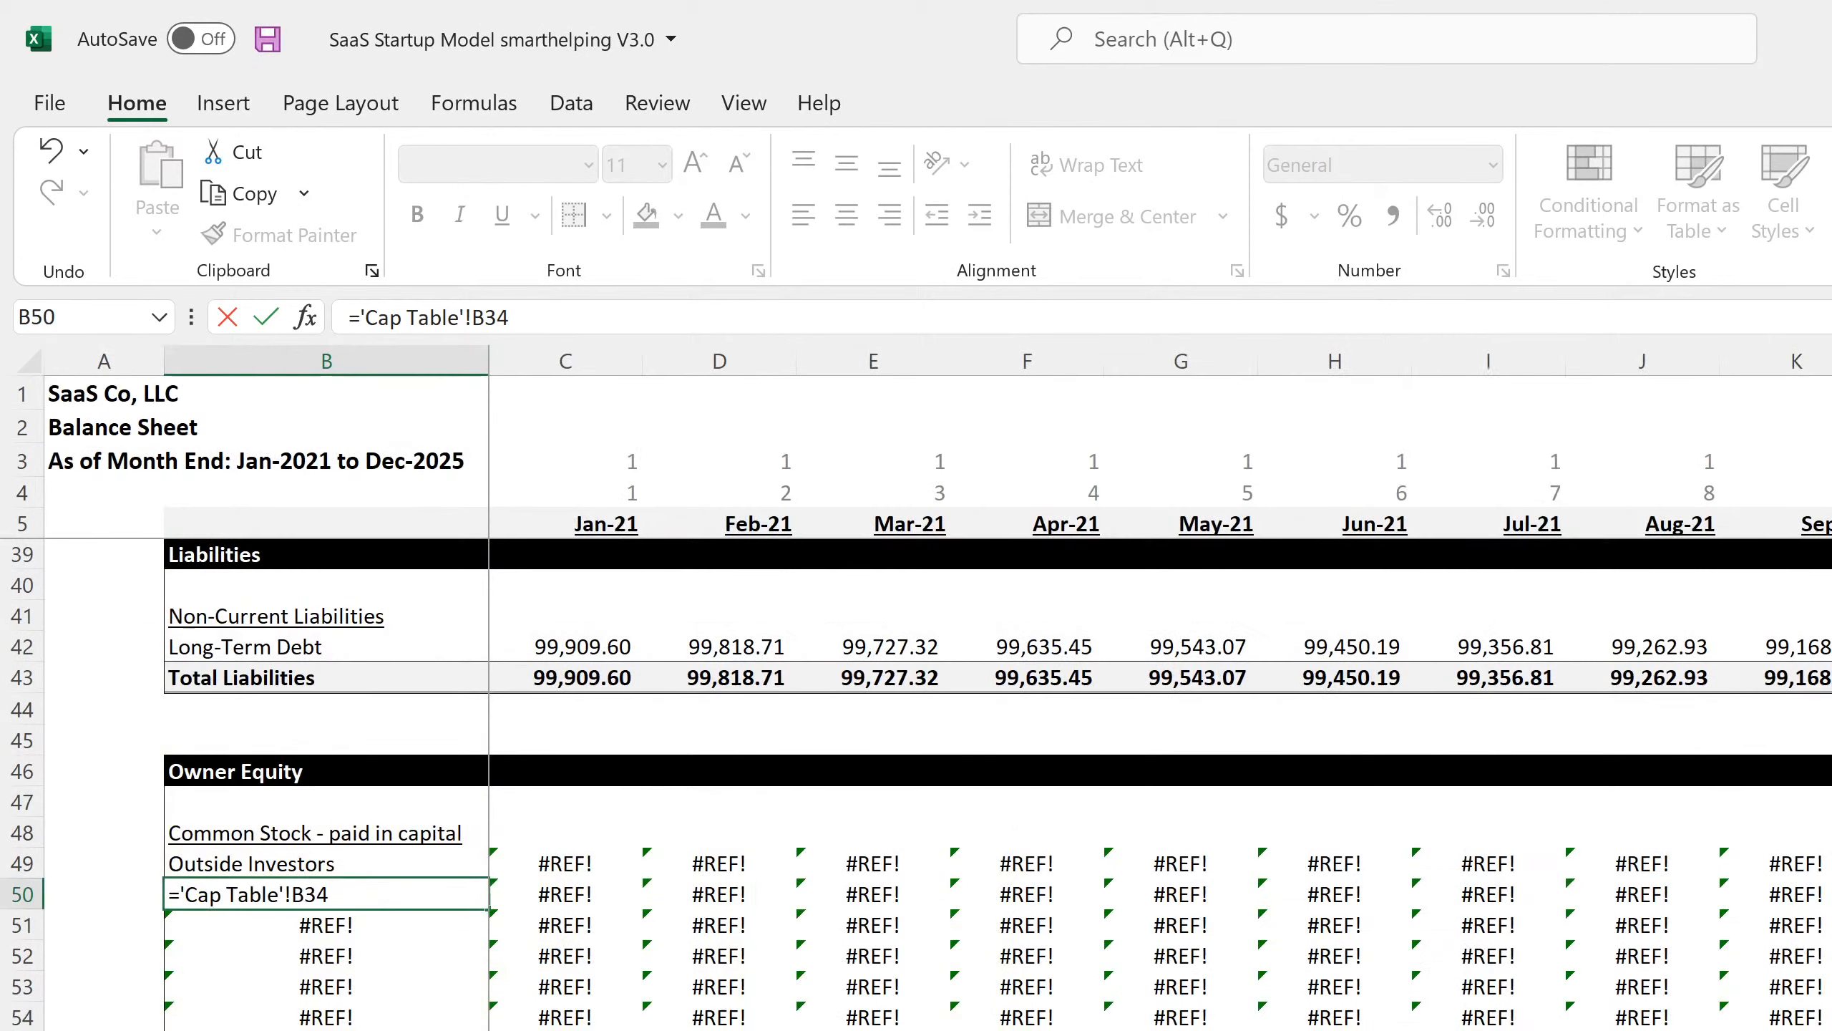
Clear the leftover #REF! labels in B51:B54.
key(BackSpace)
key(Down)
key(Down)
key(BackSpace)
key(Down)
key(BackSpace)
key(Down)
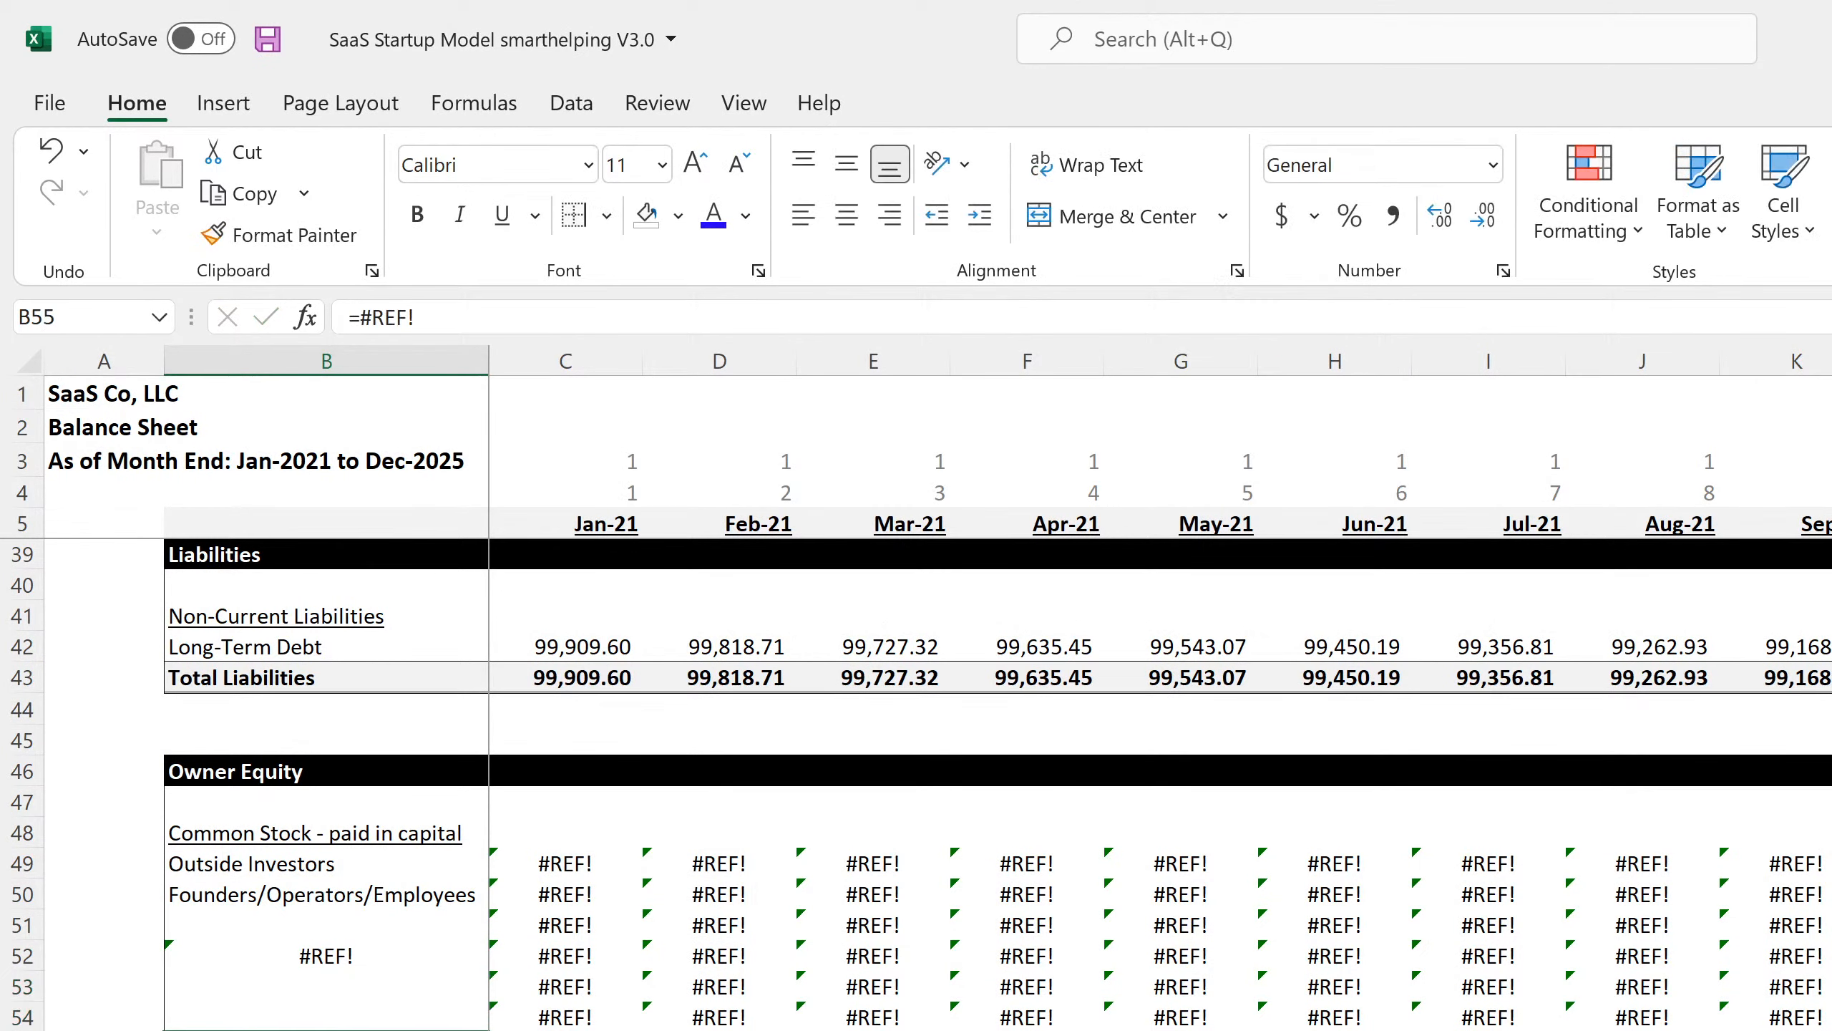
key(Down)
key(Up)
key(Up)
key(Up)
key(Up)
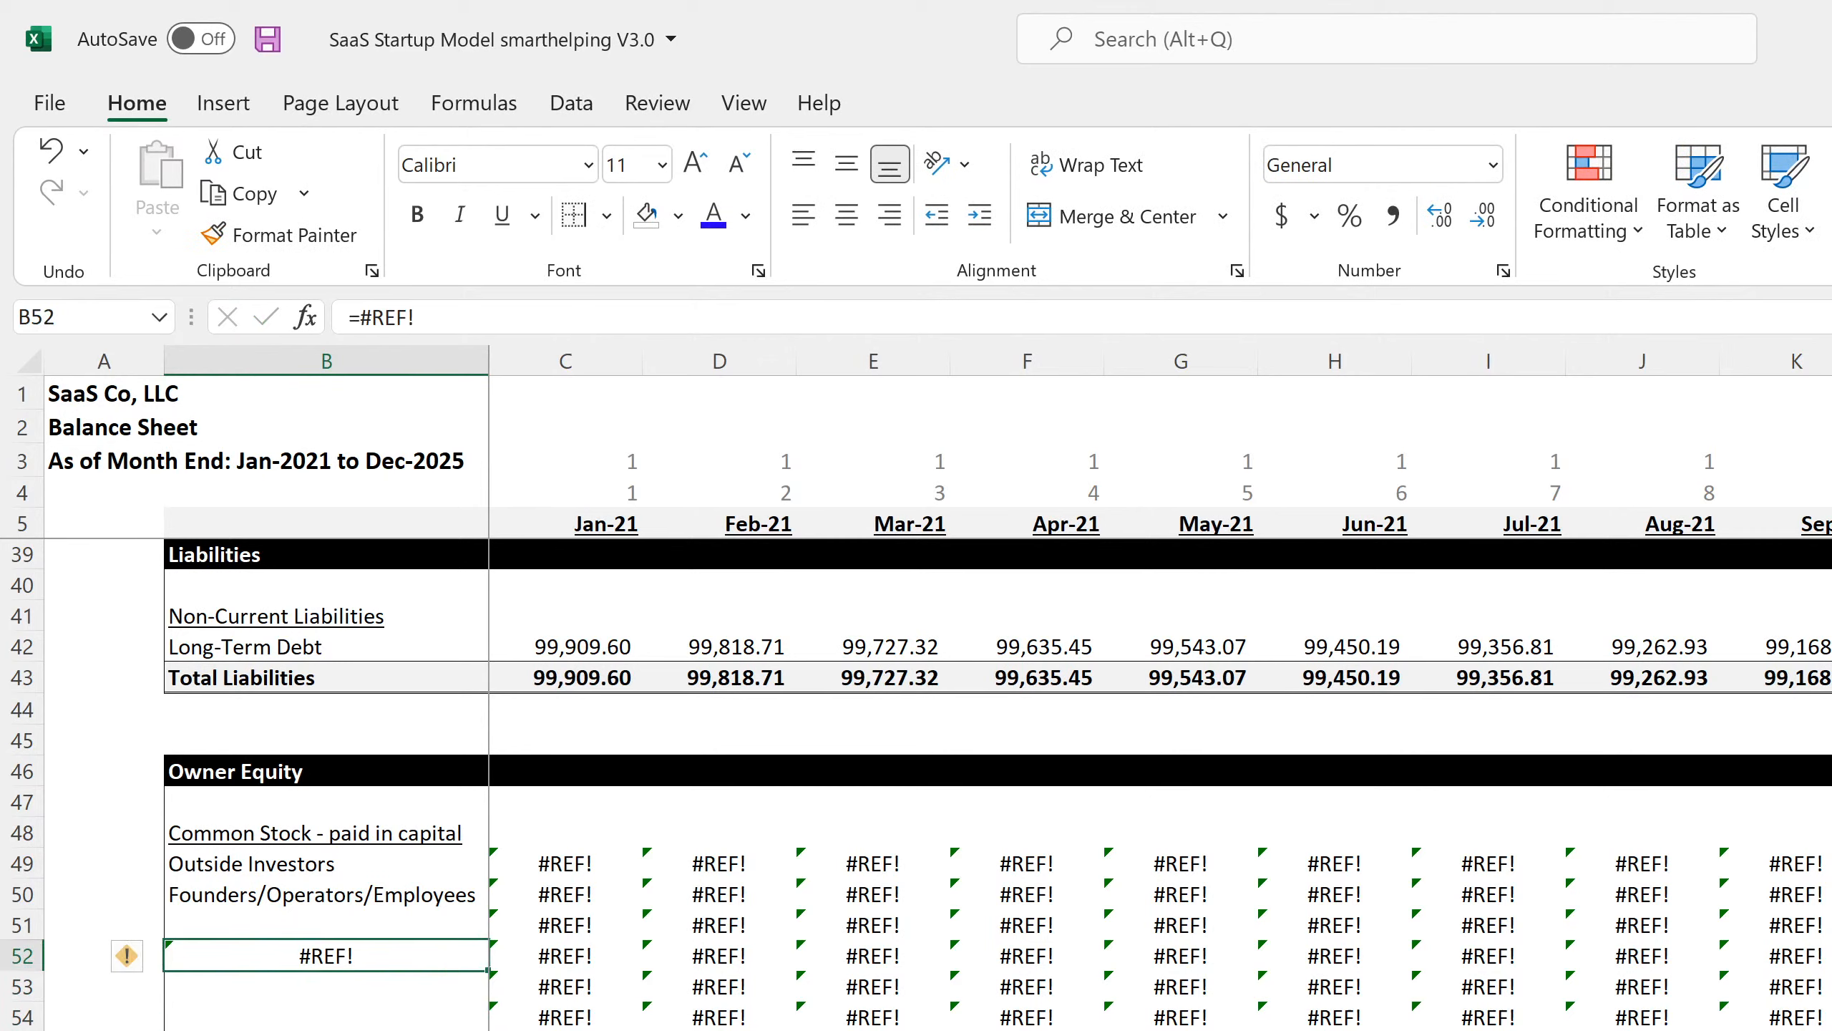
key(BackSpace)
key(Down)
key(Right)
key(Up)
key(Up)
key(Up)
key(Up)
key(Left)
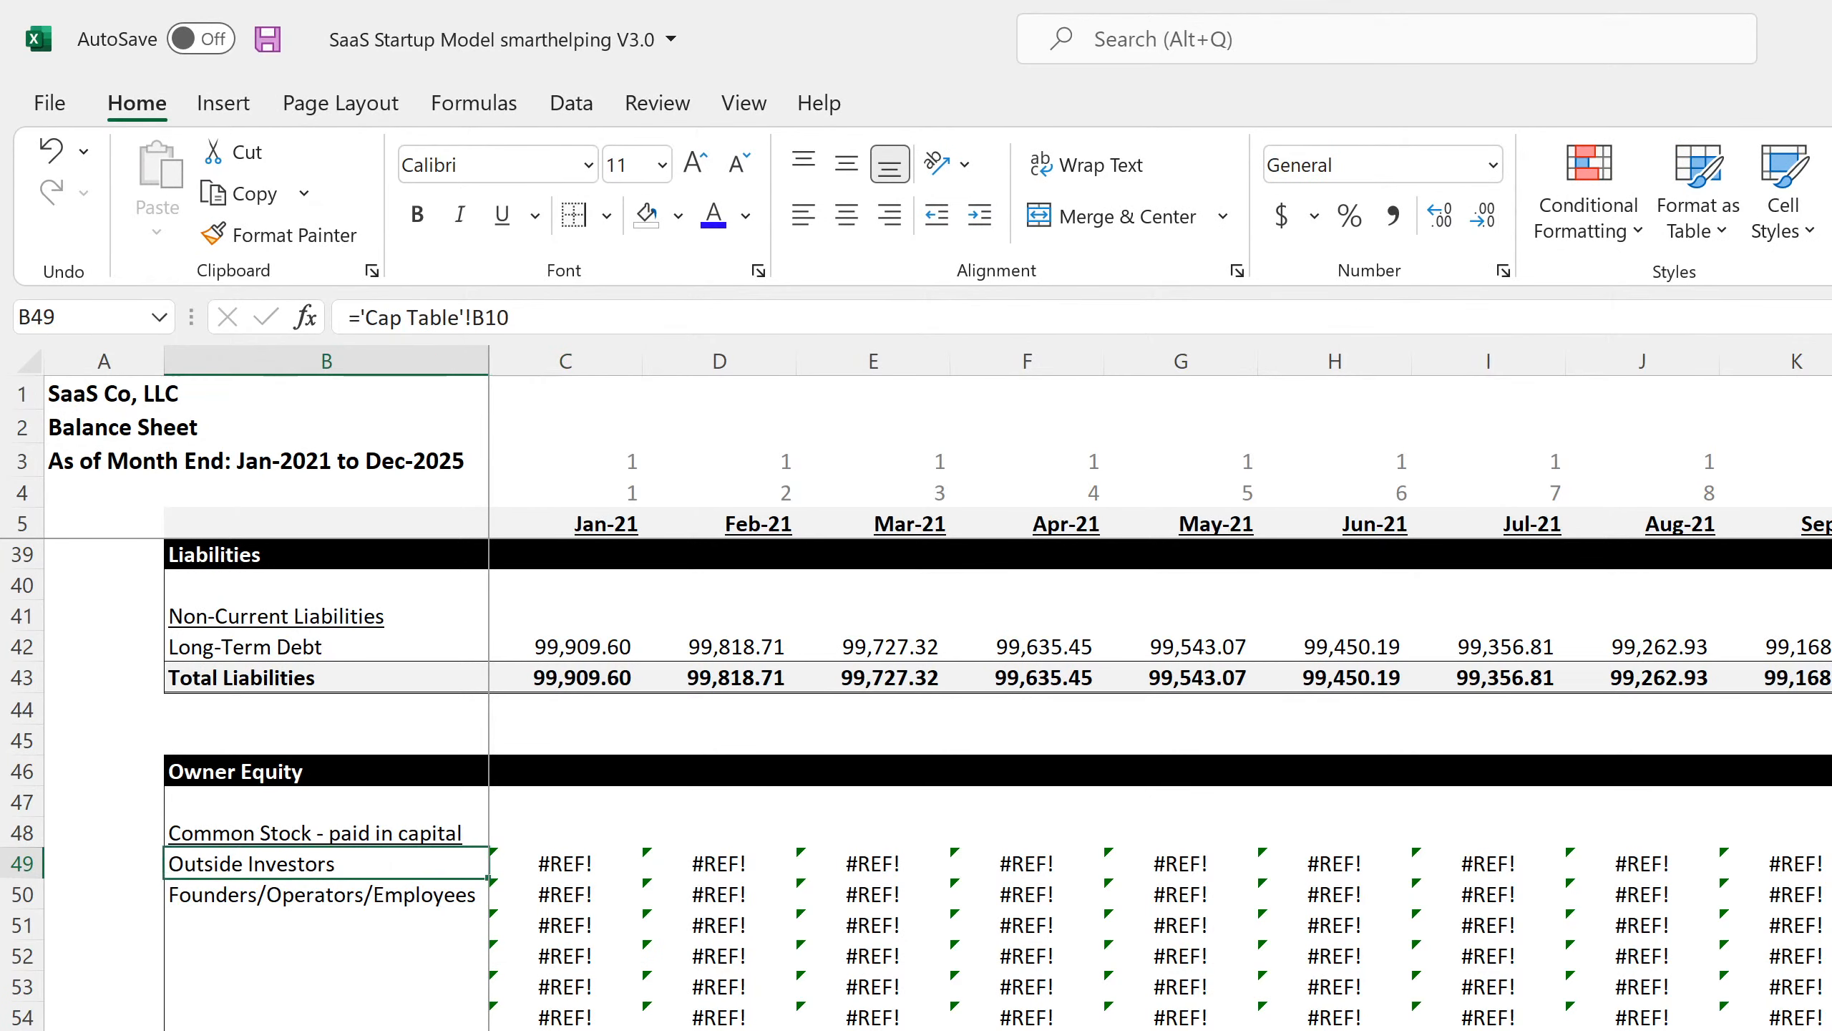
key(Right)
Link C49 to ='Cap Table'!C31 (1,178,879.27) and C50 to ='Cap Table'!C55 (70,000.00).
text(=)
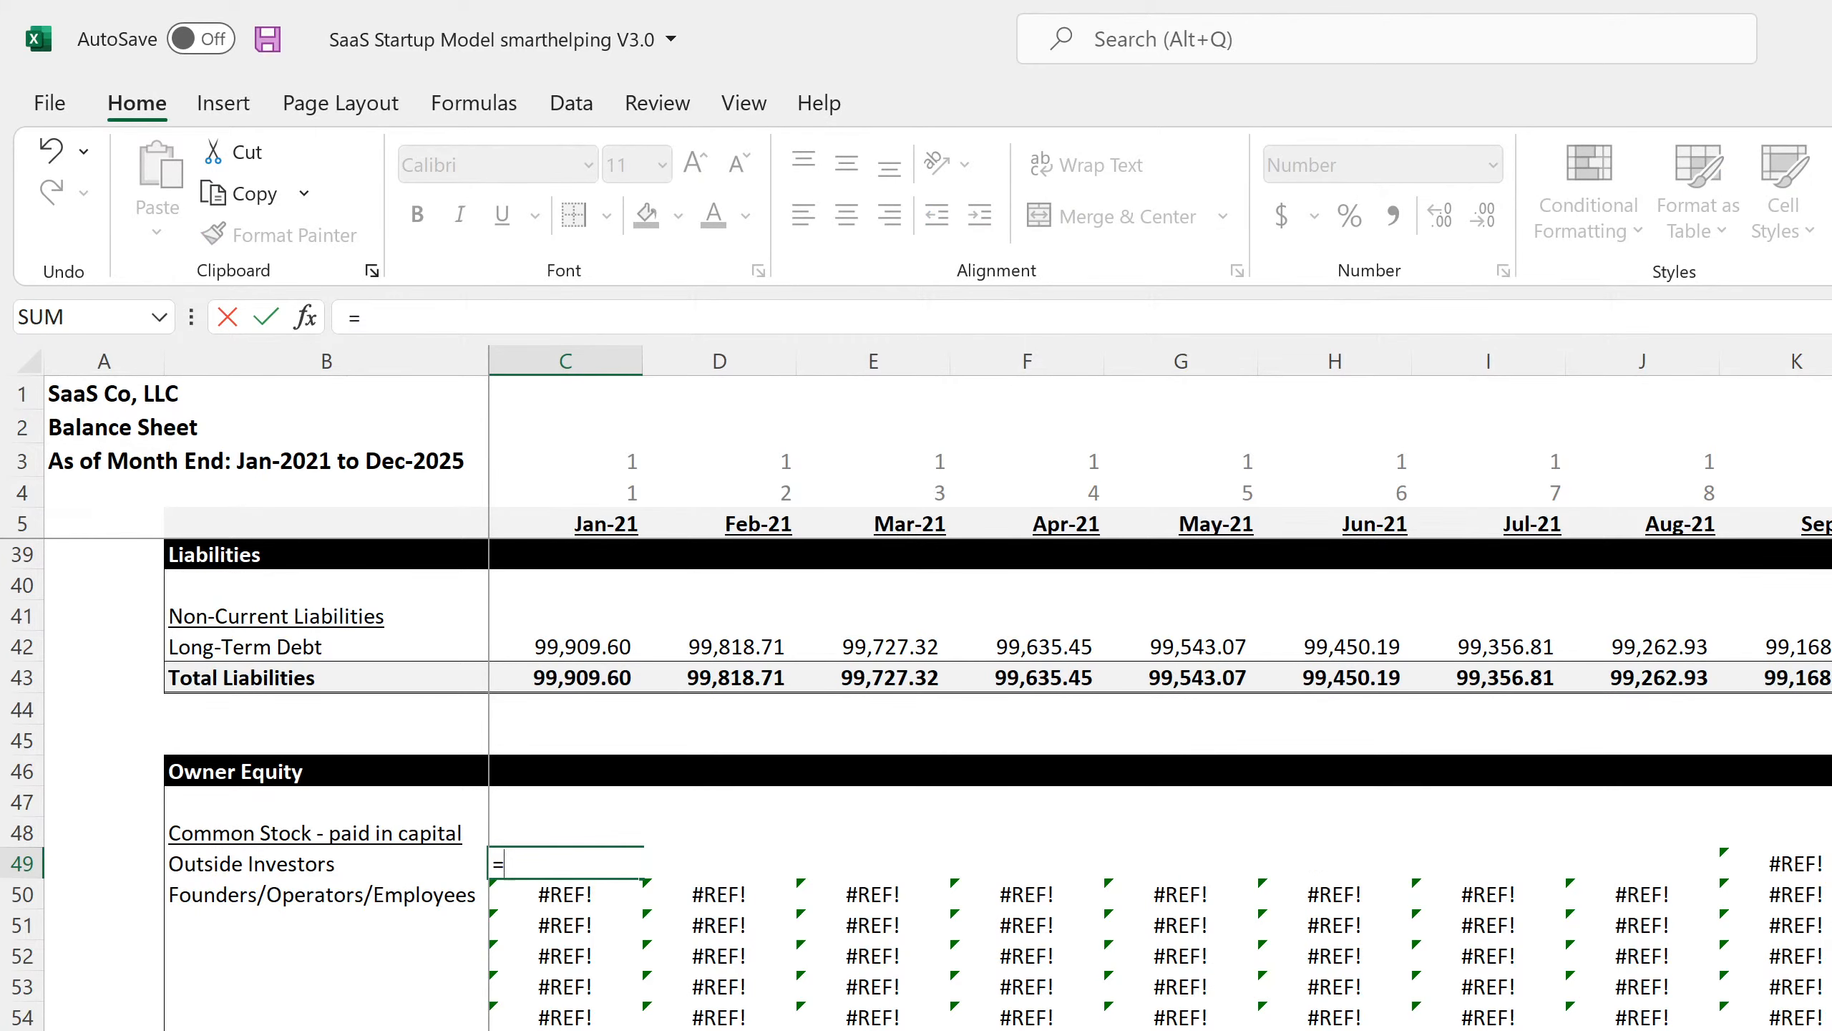
key(ctrl+Page_Up)
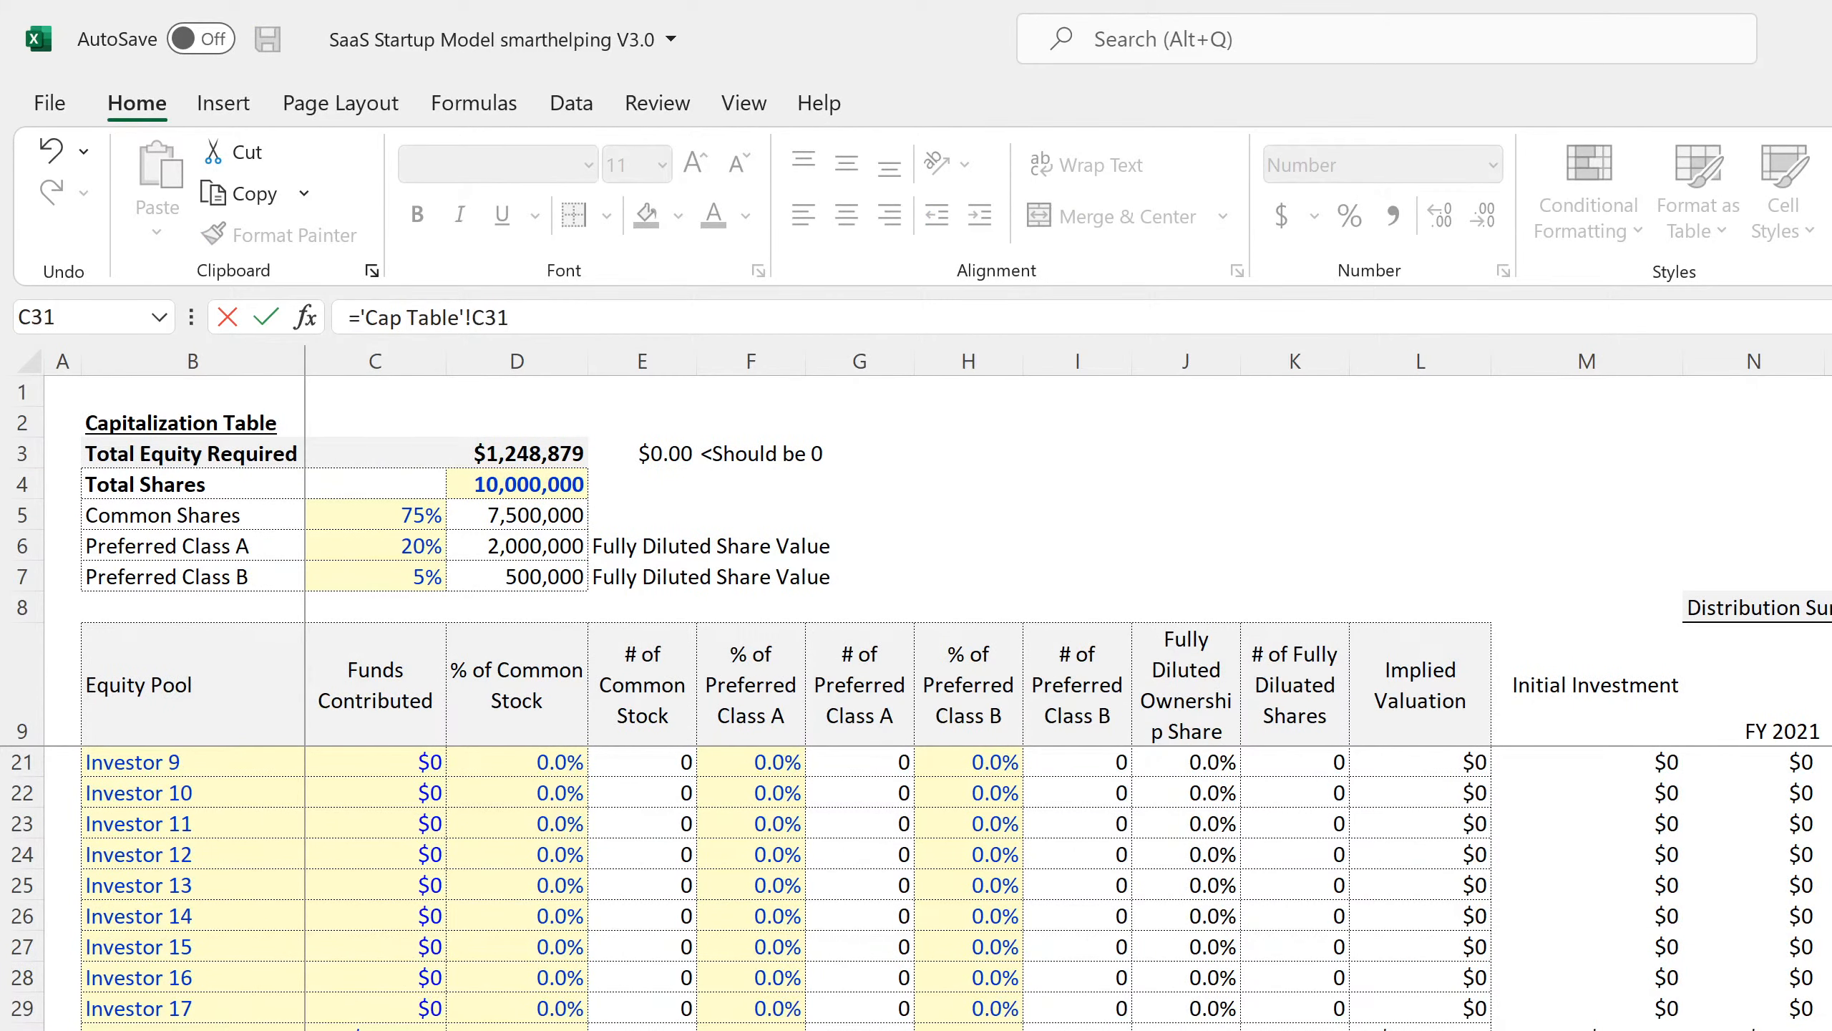
key(Return)
text(=)
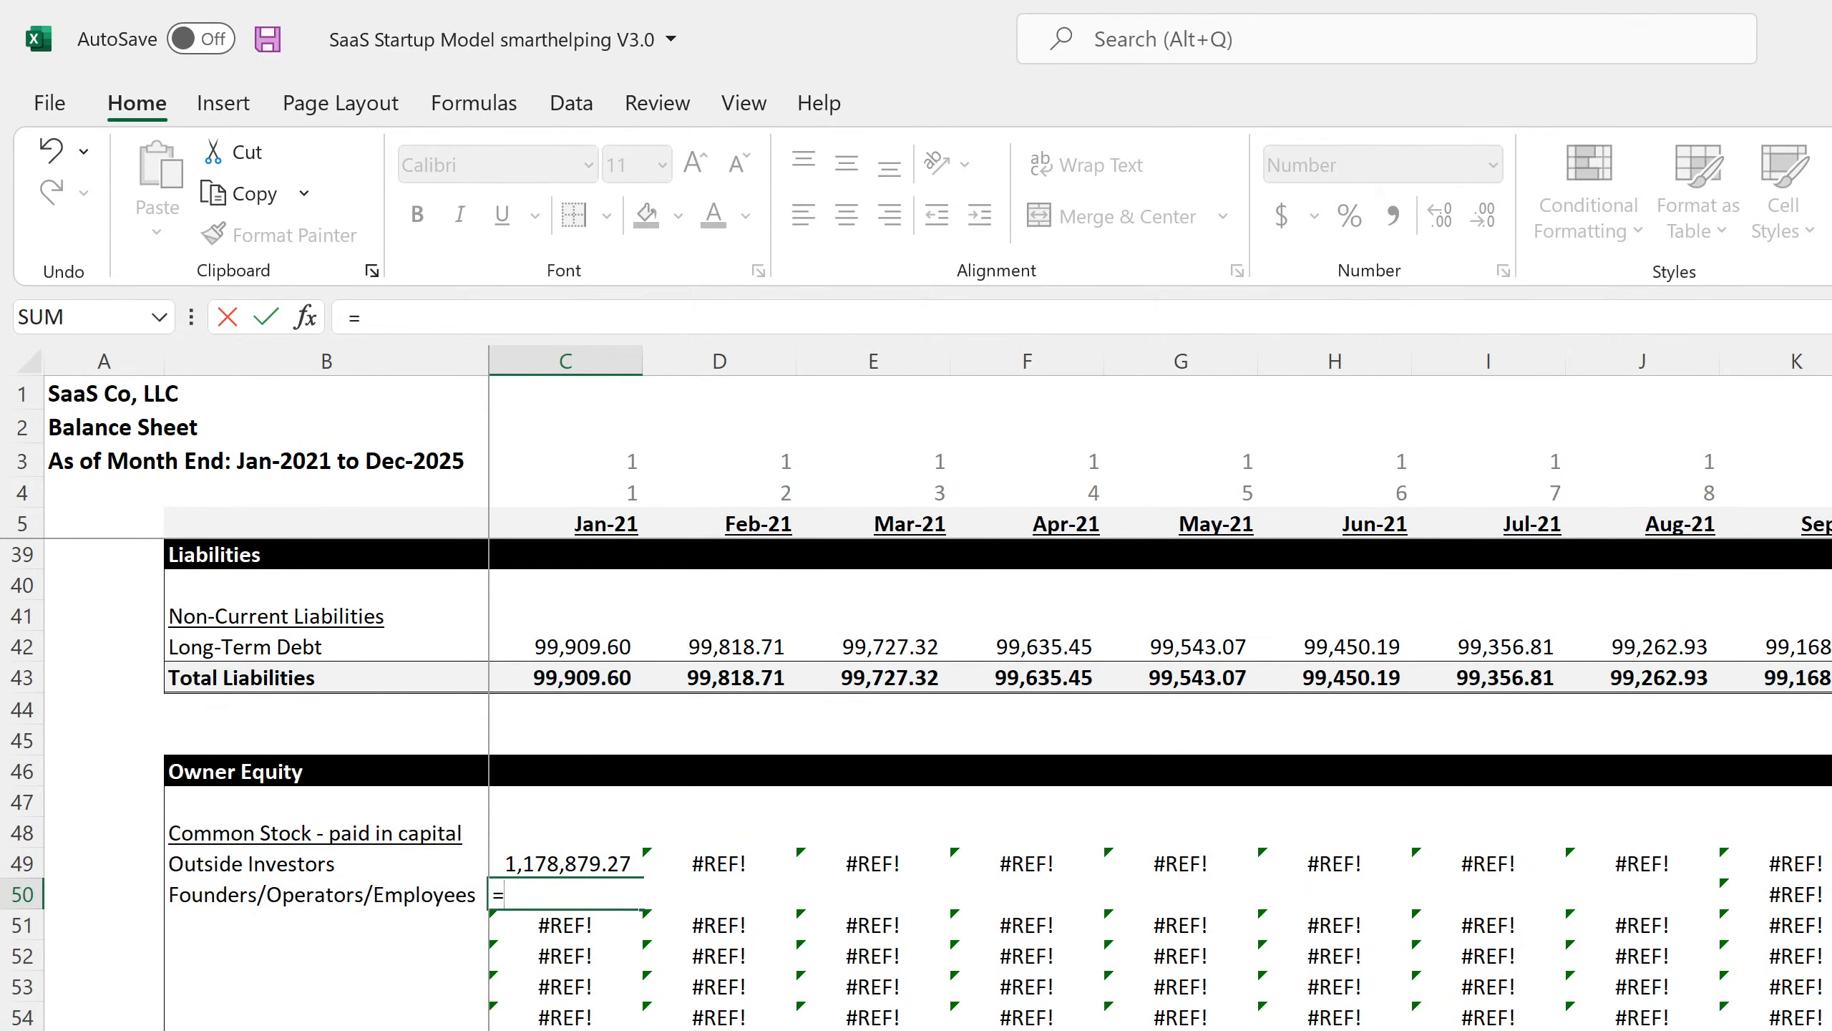
key(ctrl+Page_Up)
scroll(397, 815, down, 13)
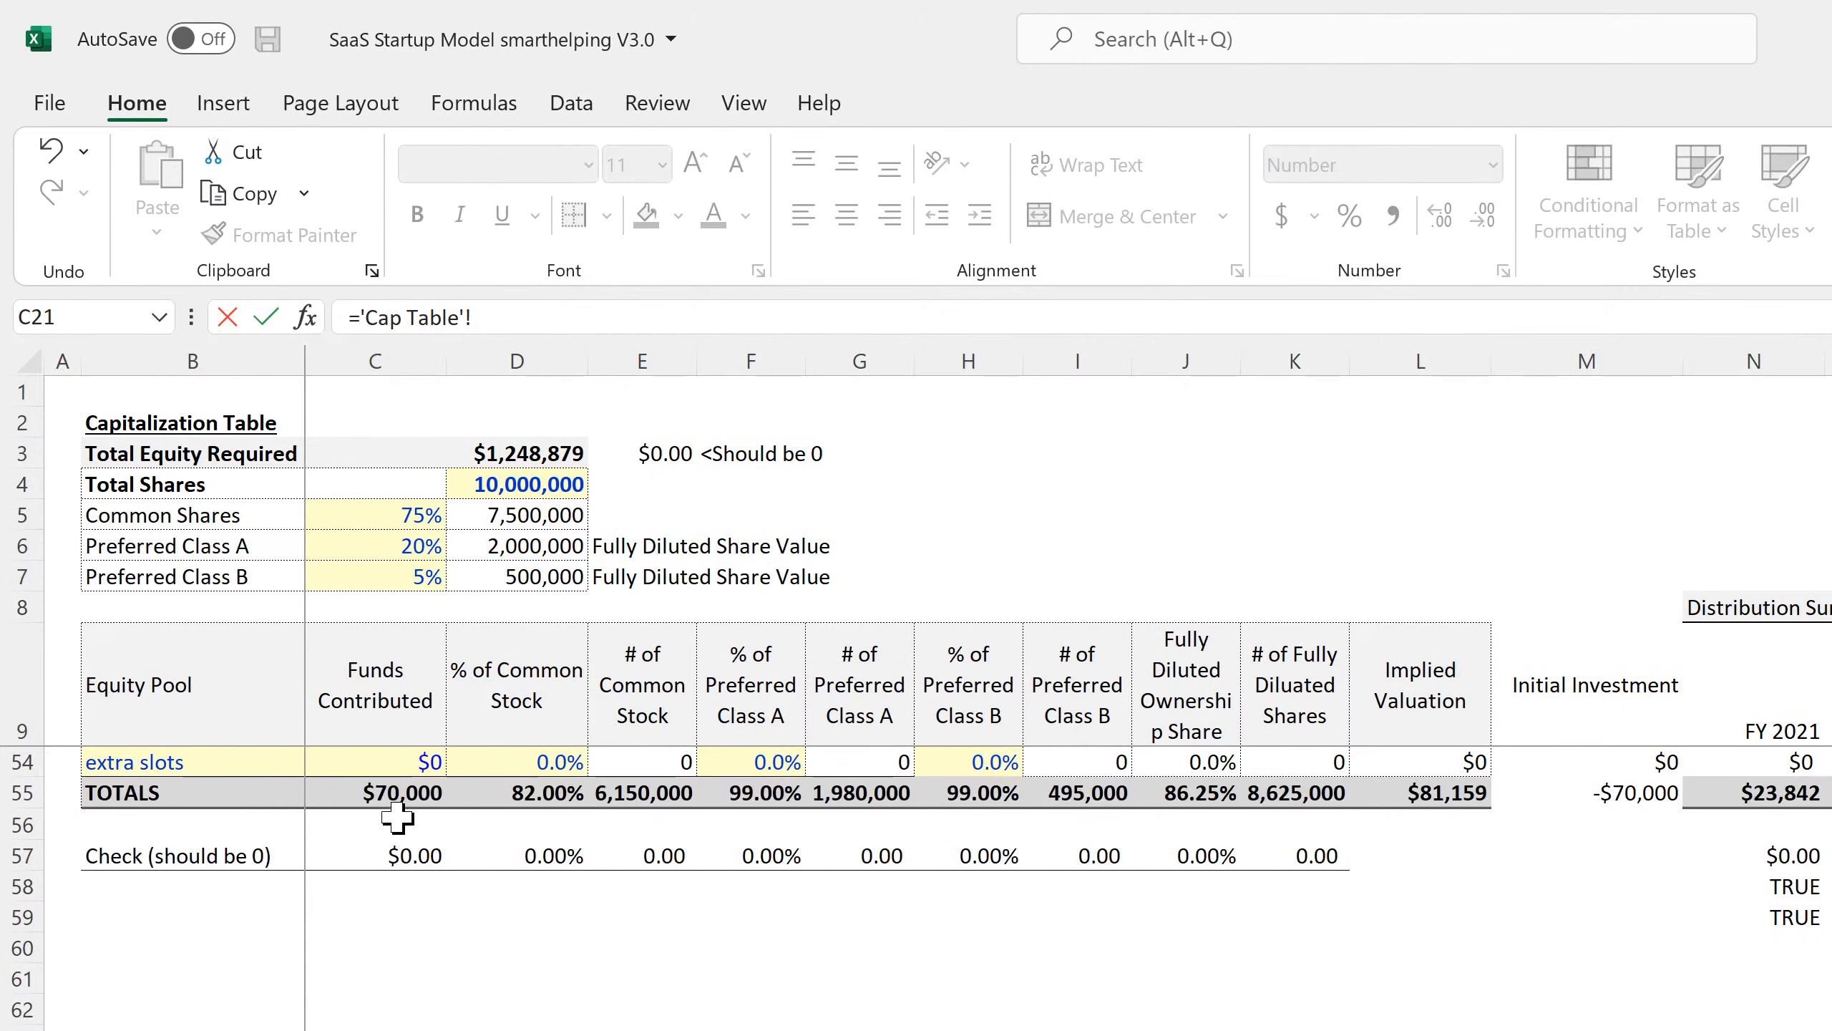
click(398, 794)
key(Return)
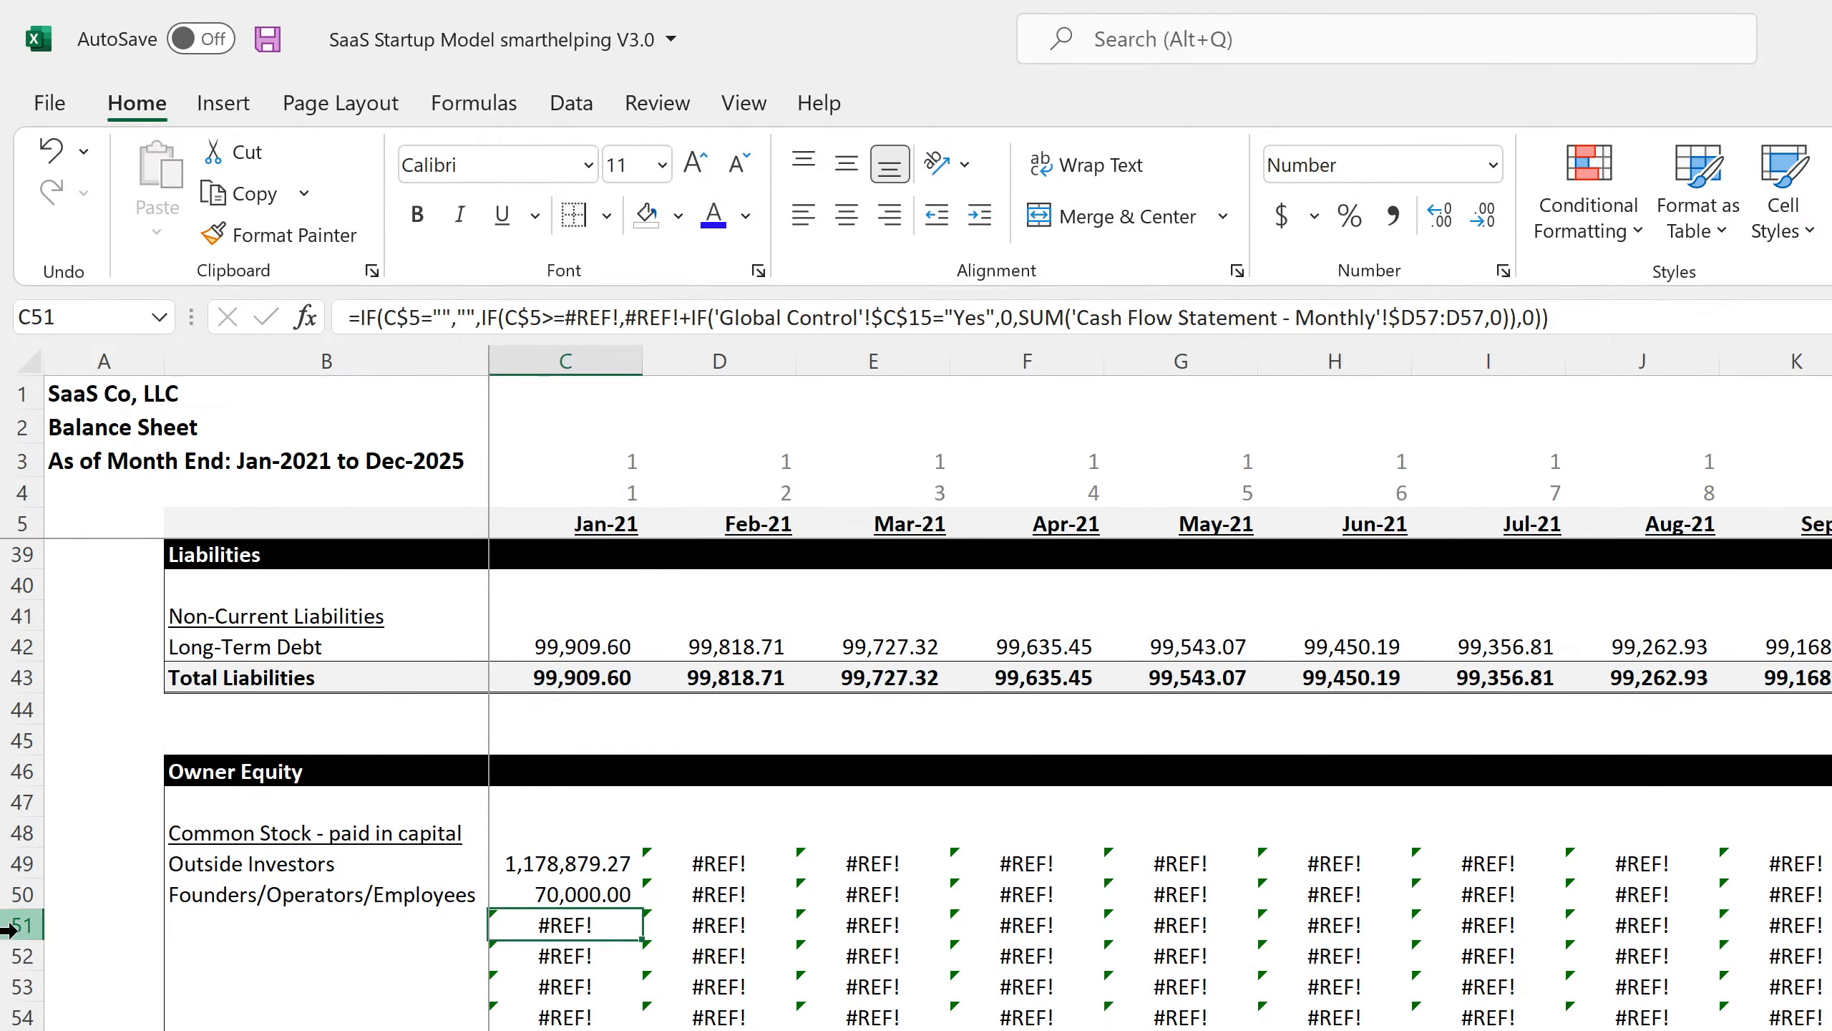
Clear the #REF! contents from rows 51–54.
drag(9, 930, 15, 1018)
right_click(20, 1000)
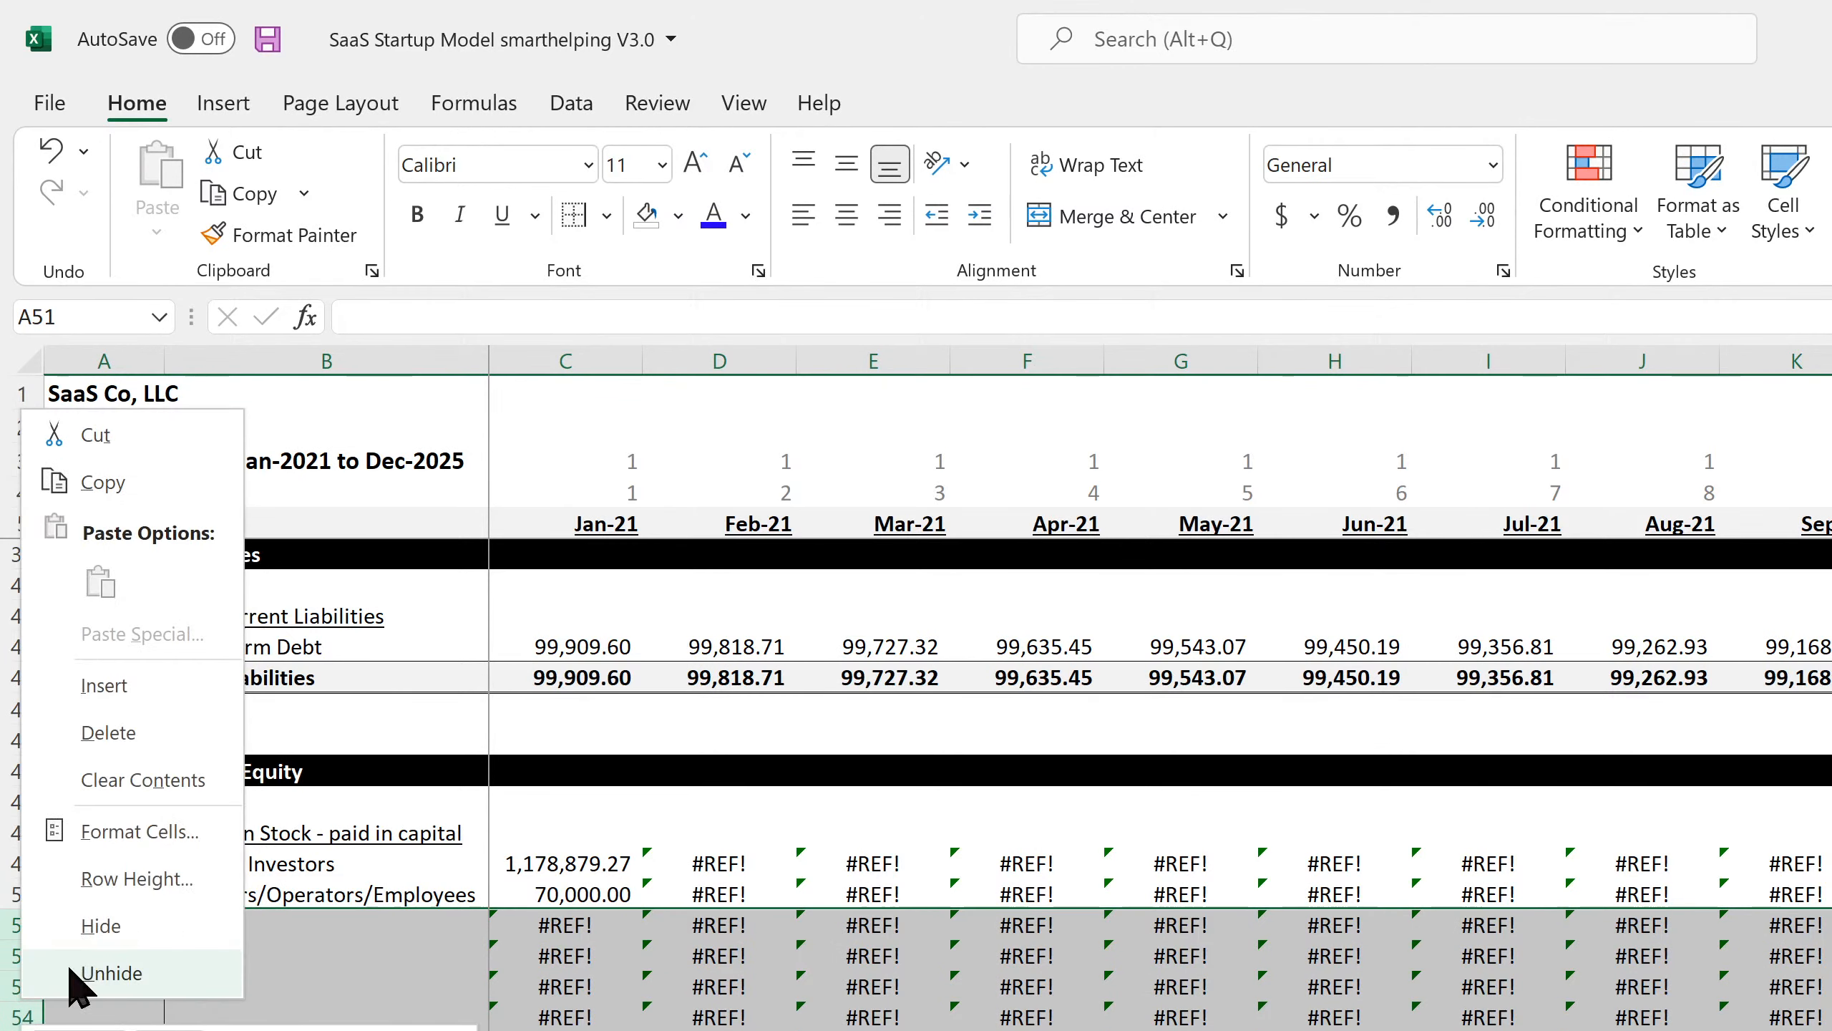
click(159, 787)
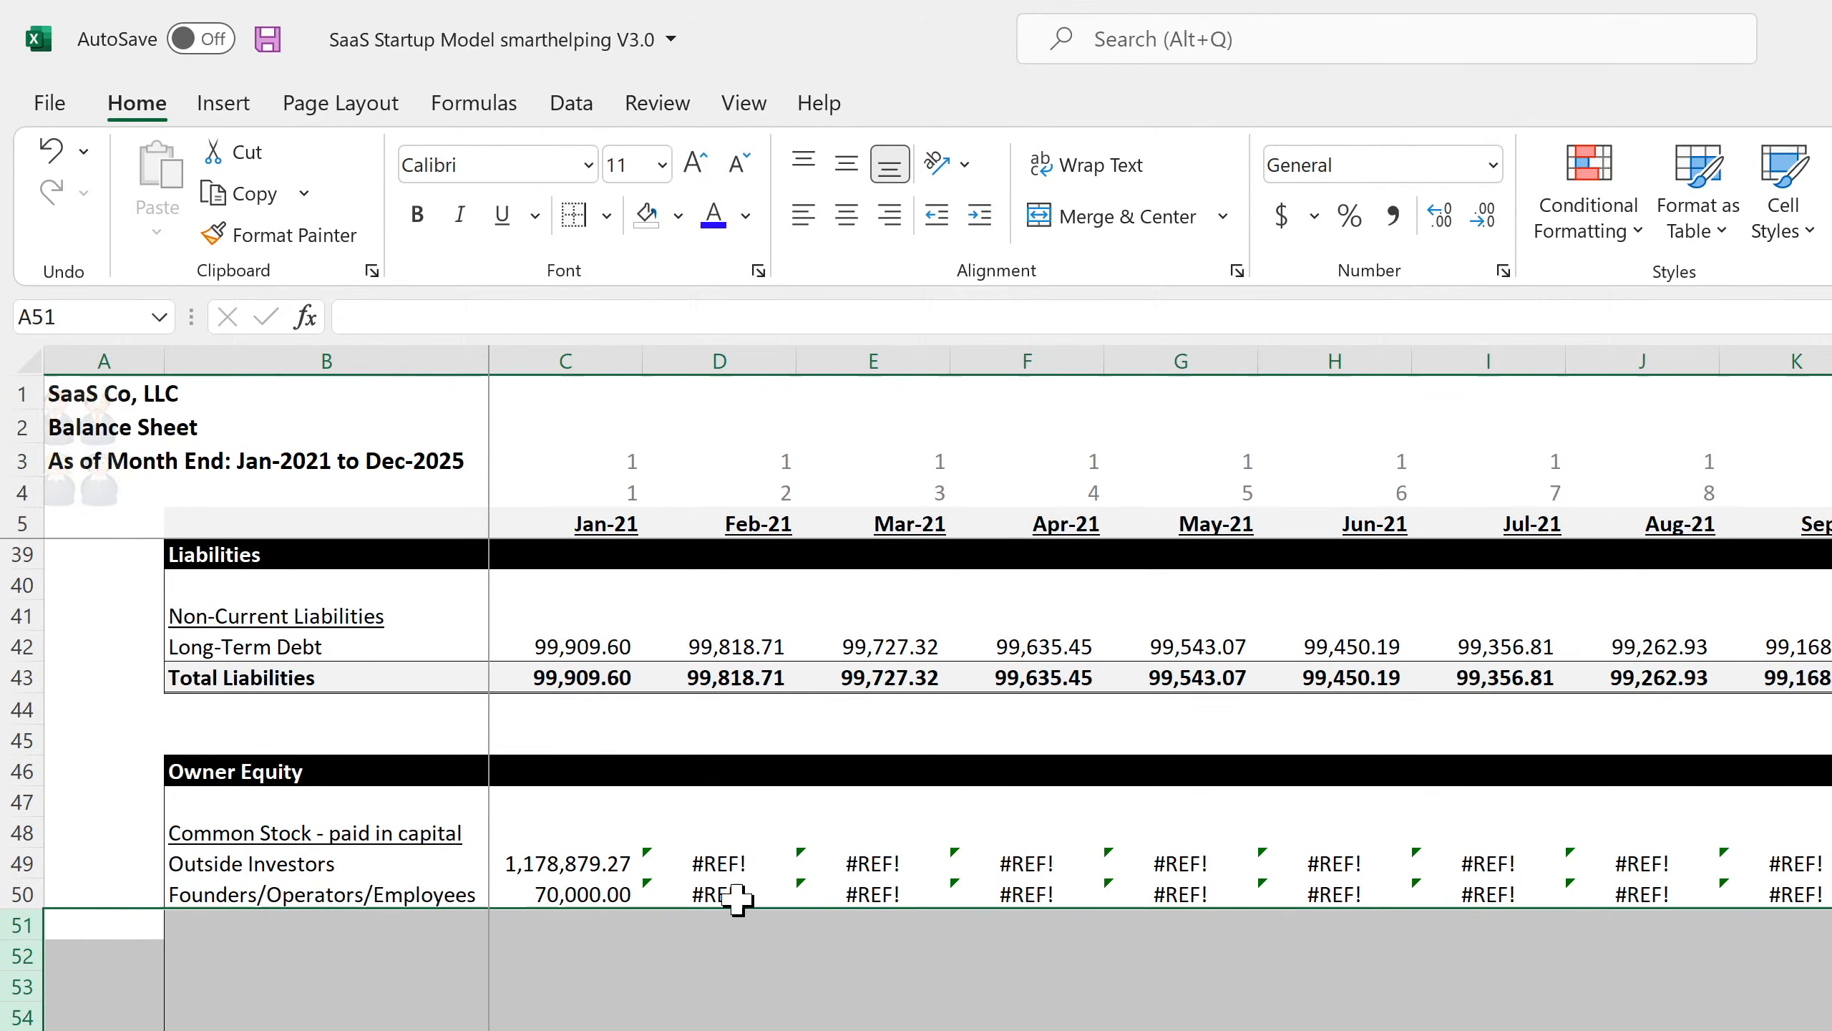
Set D49 to =C49 and D50 to =C50, and select them across the months to fill right.
click(730, 859)
text(=)
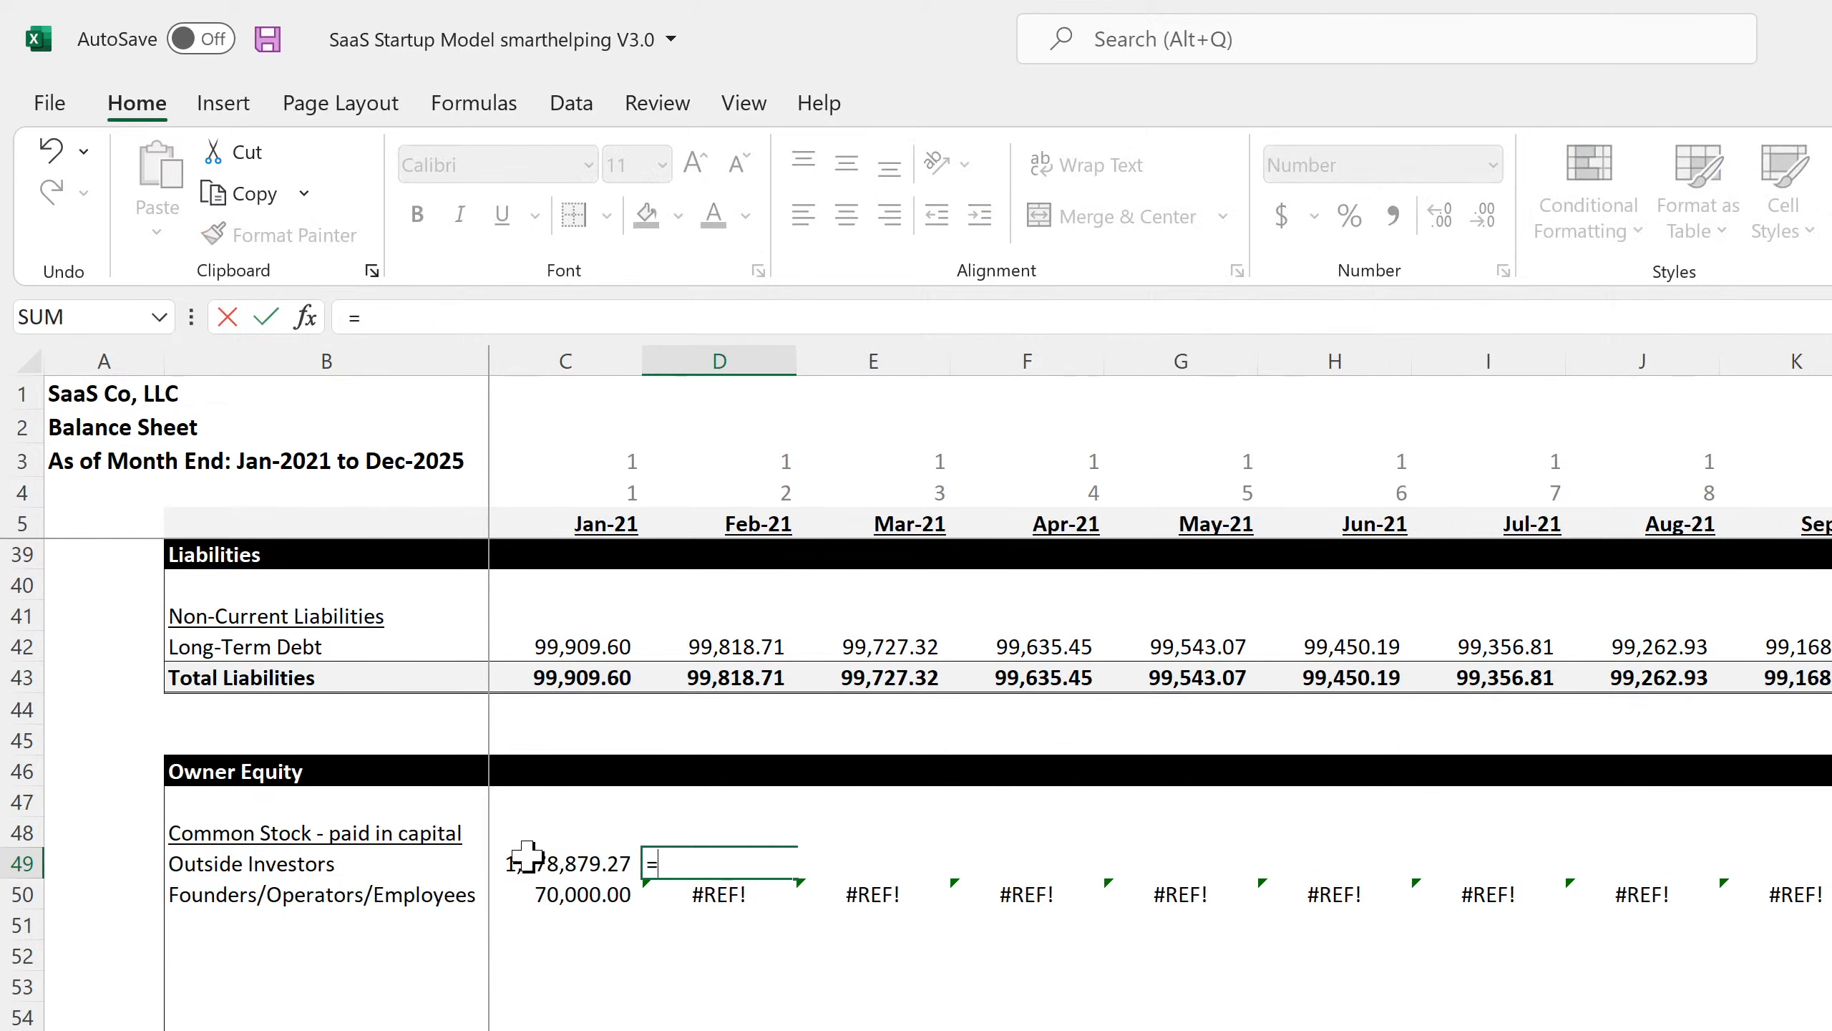
click(524, 861)
key(Return)
text(=)
click(564, 897)
key(Return)
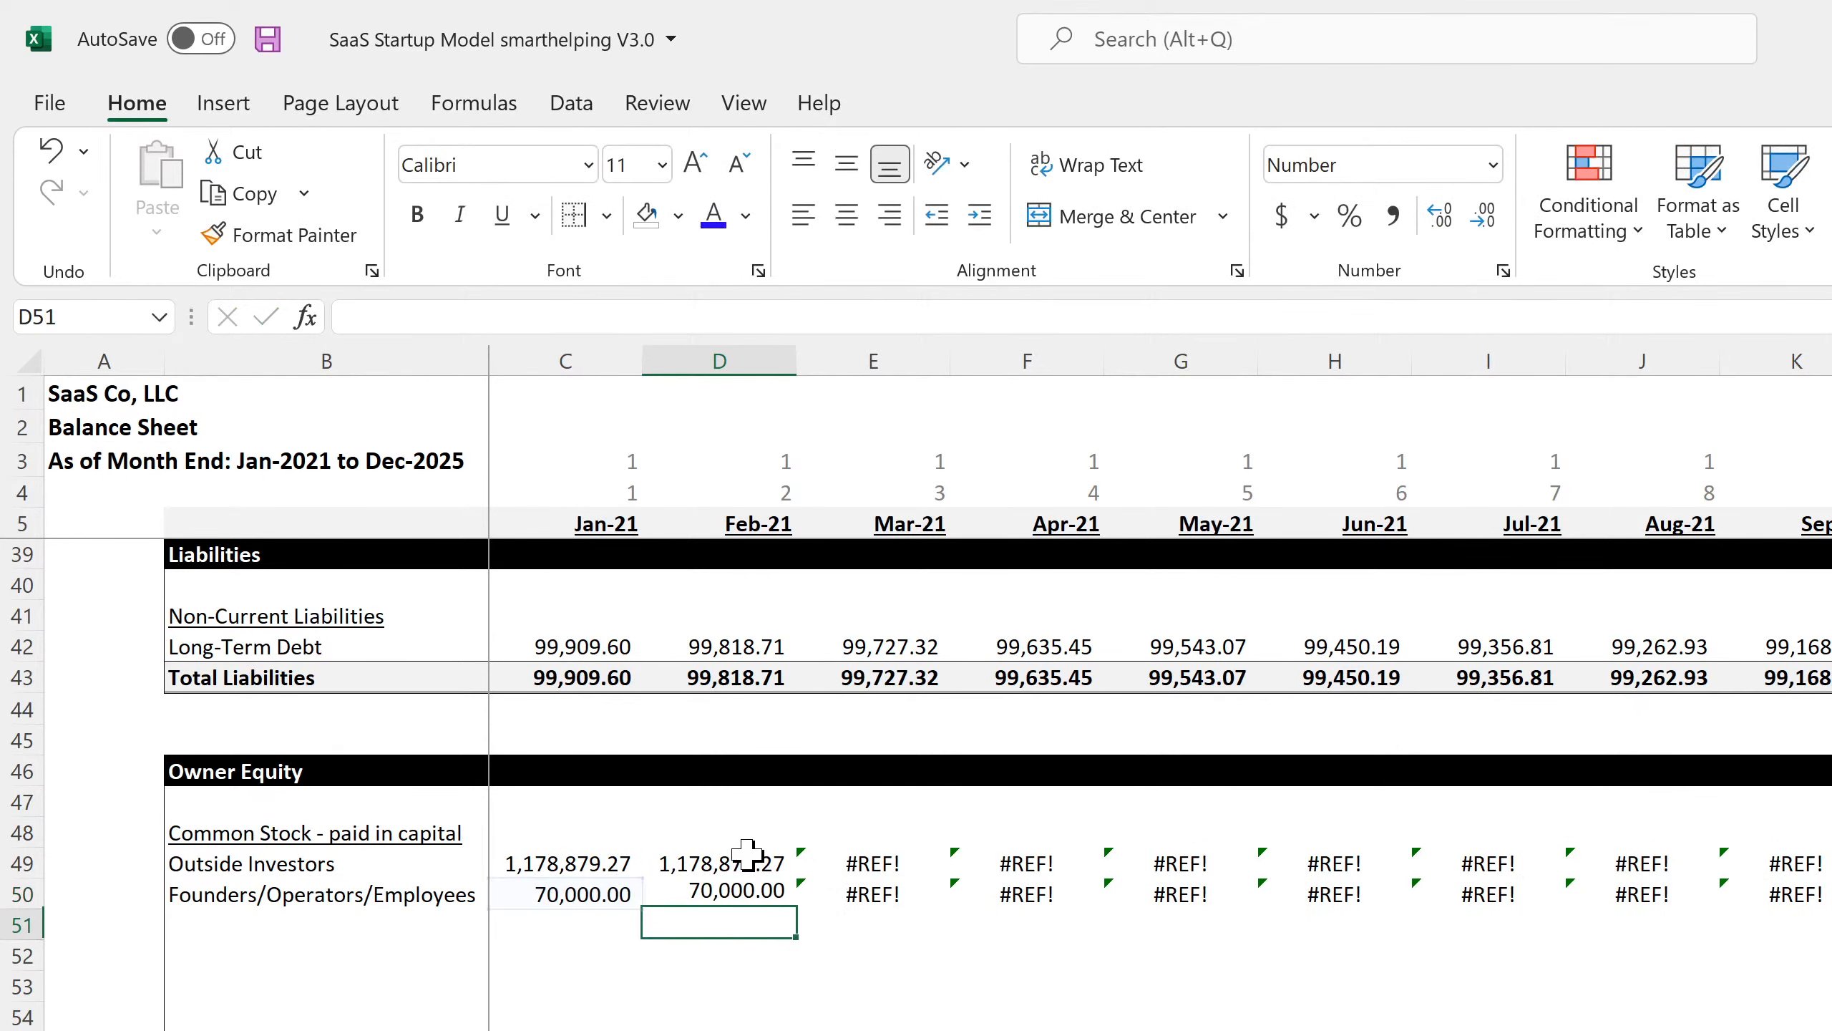
mouse_move(721, 863)
mouse_down()
mouse_move(772, 897)
mouse_move(1825, 903)
mouse_up()
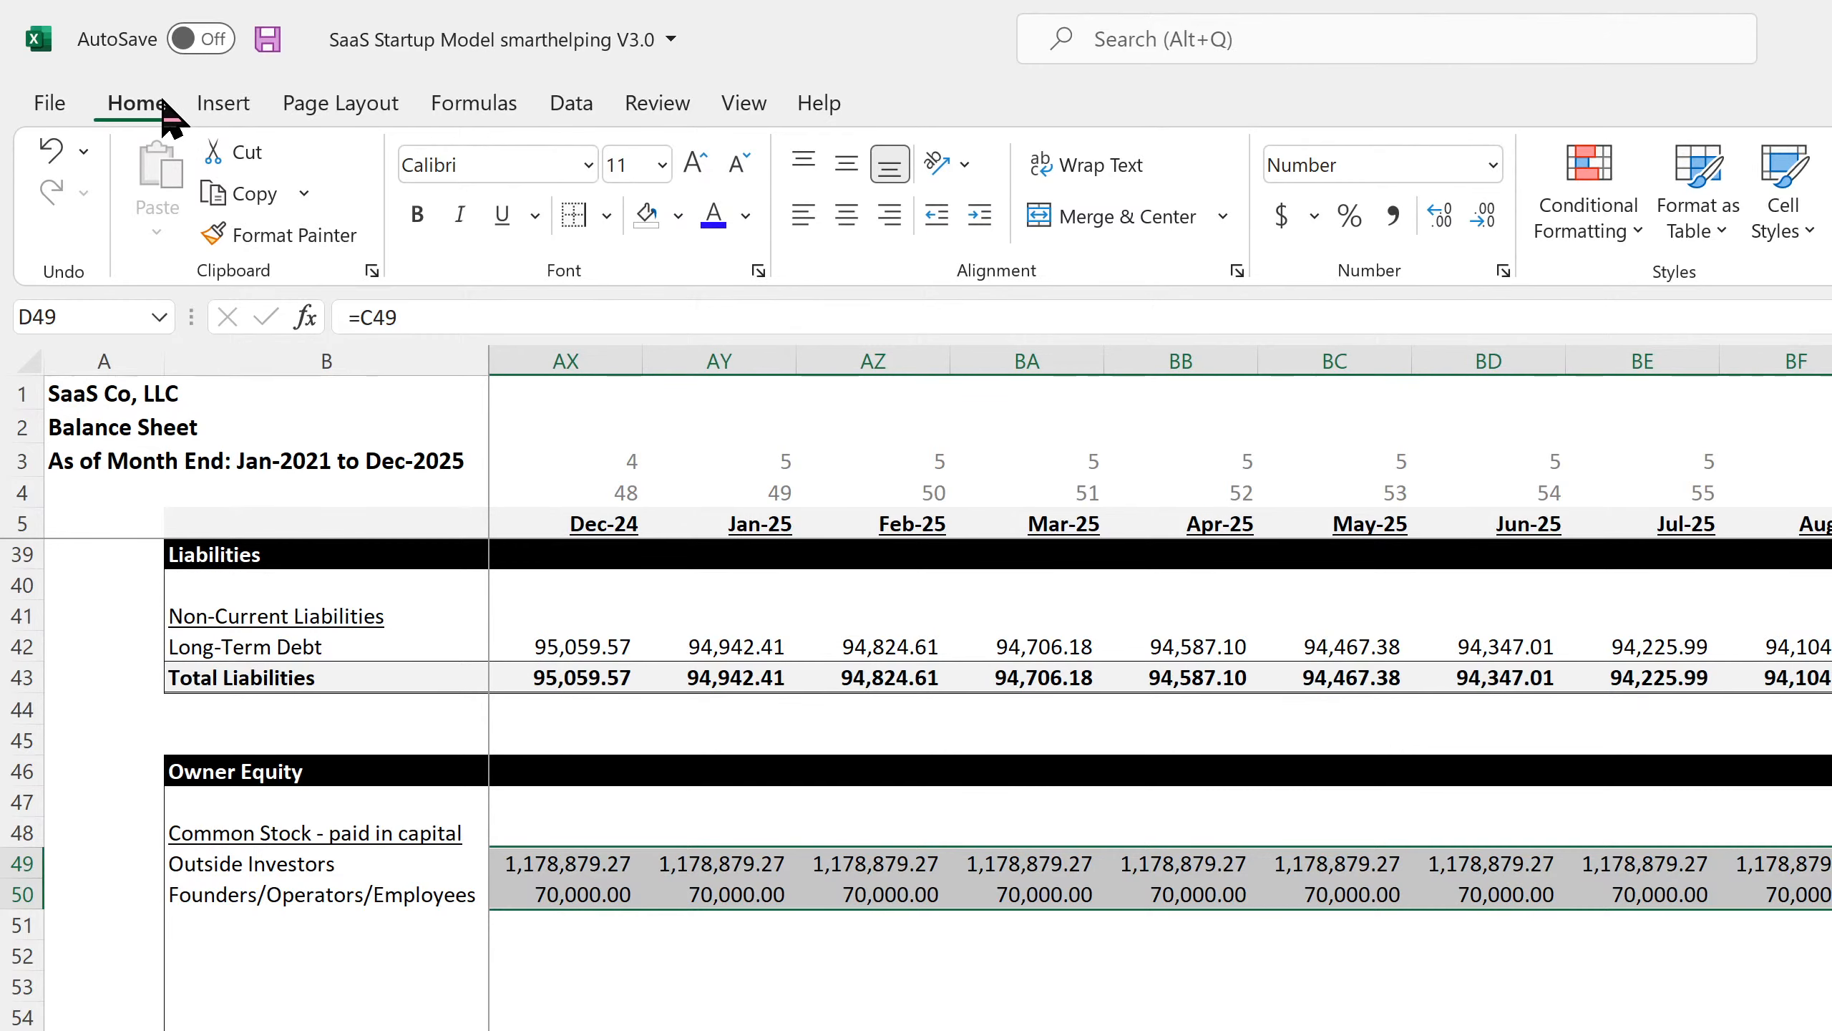
scroll(797, 866, down, 4)
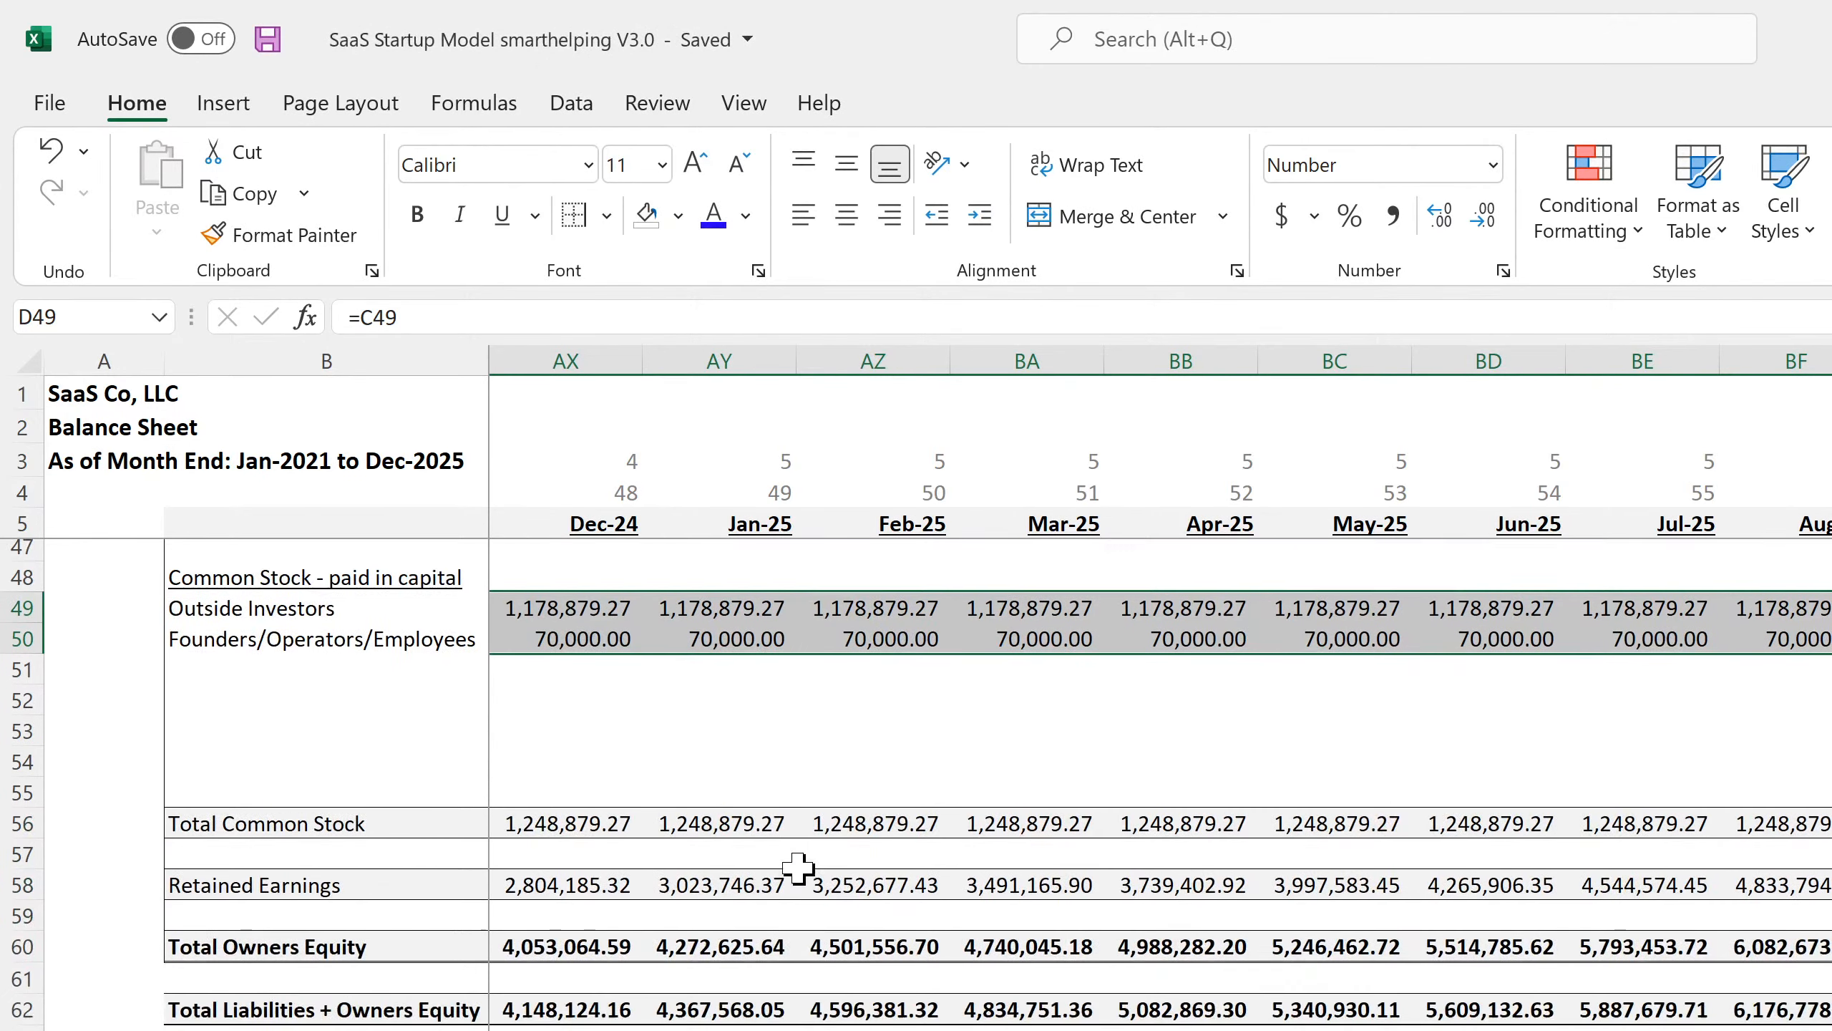
scroll(796, 866, up, 4)
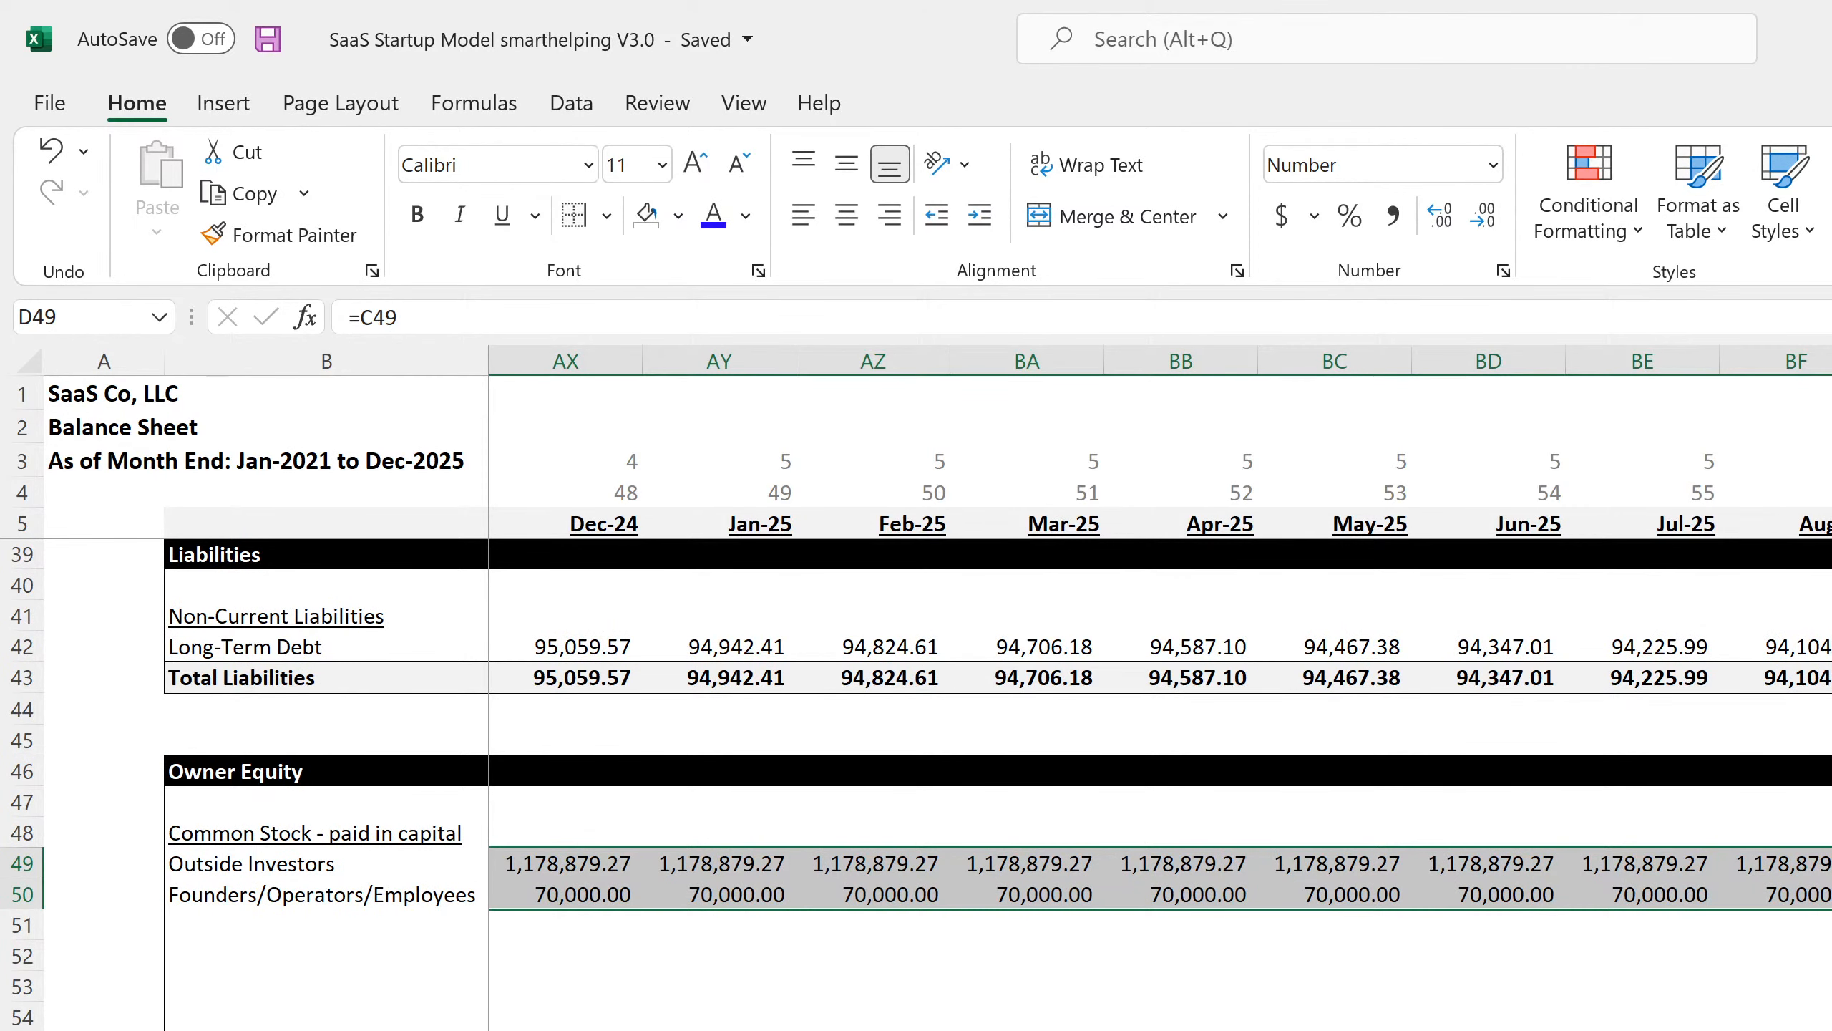
scroll(1160, 784, left, 15)
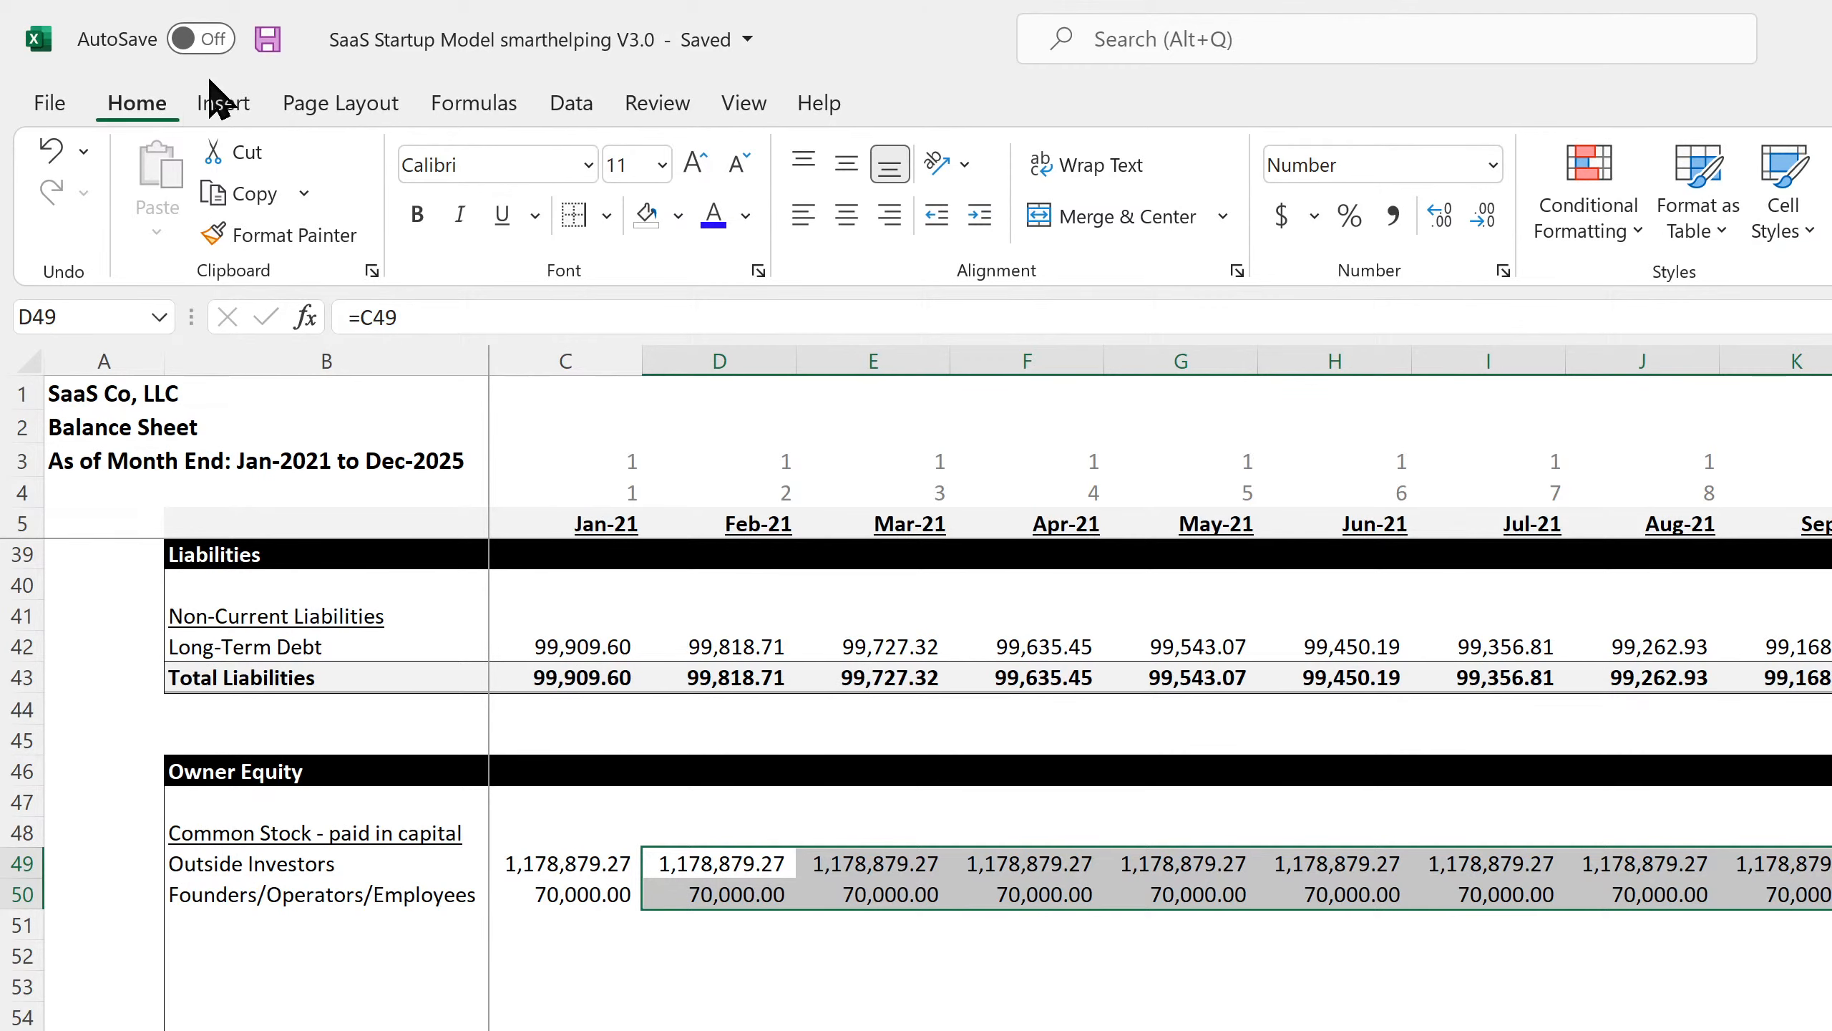
click(267, 38)
scroll(995, 783, up, 11)
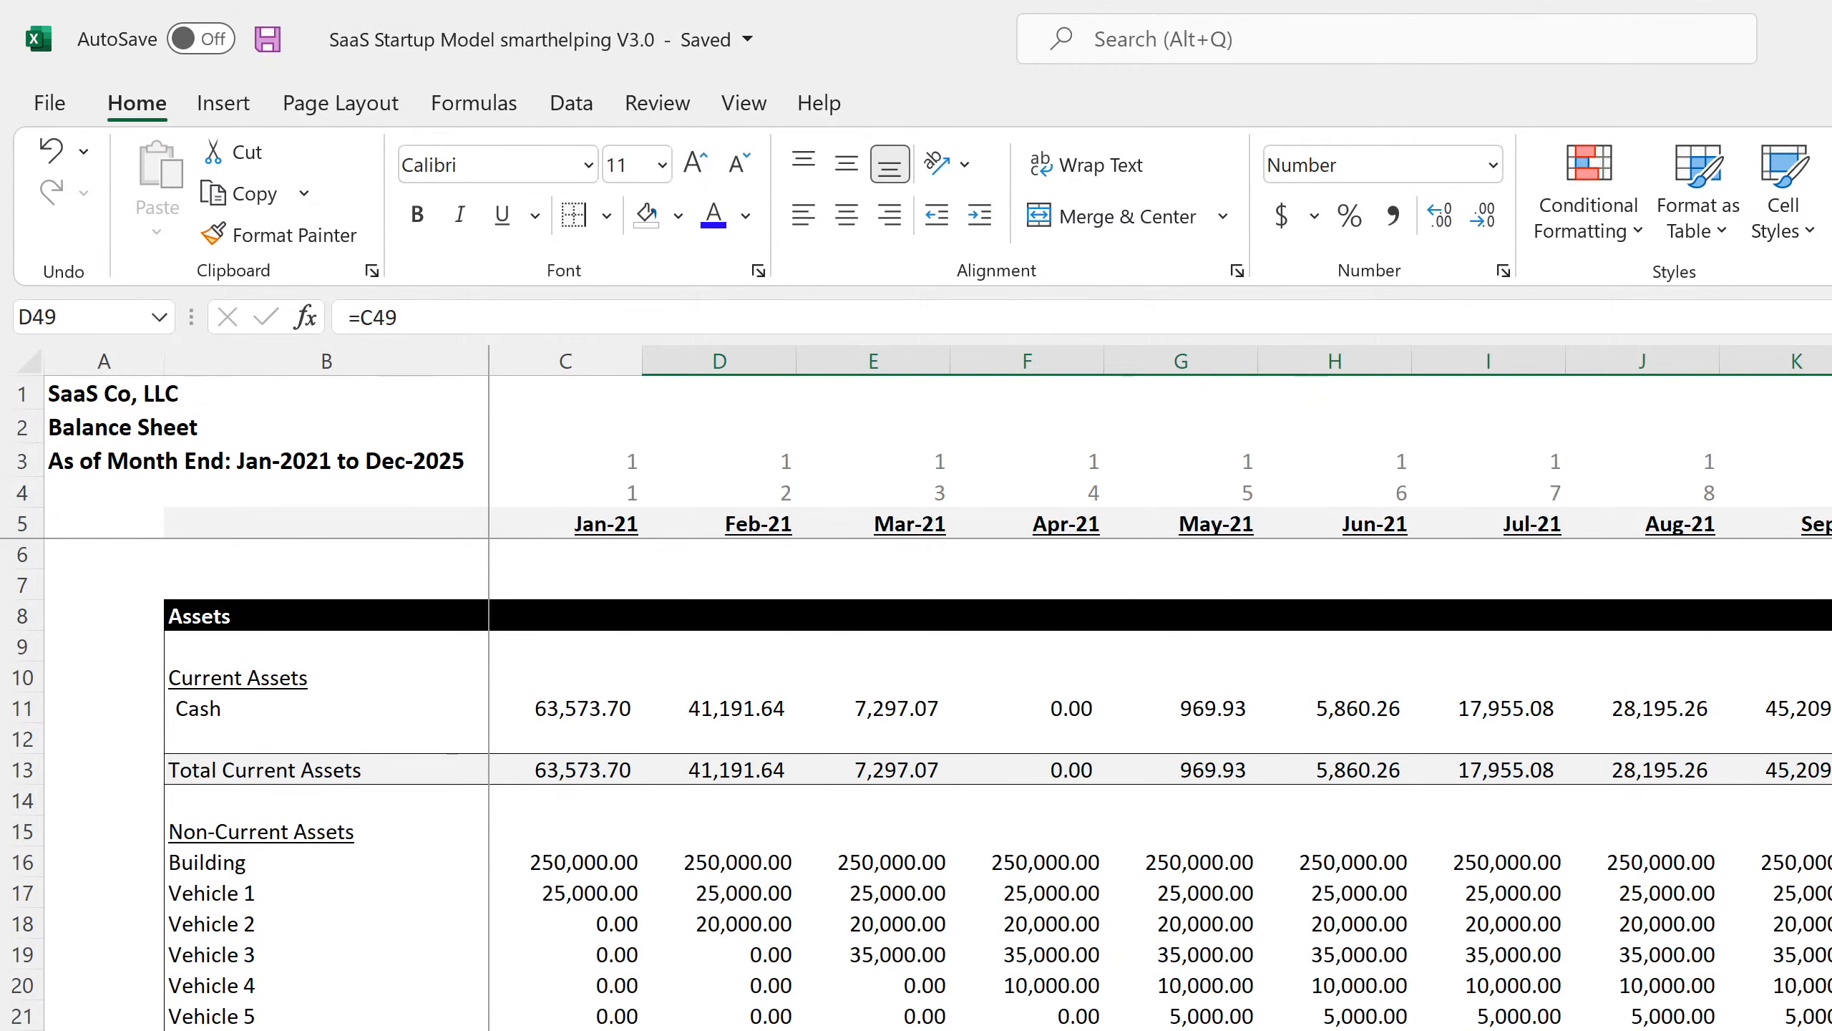
scroll(996, 783, down, 7)
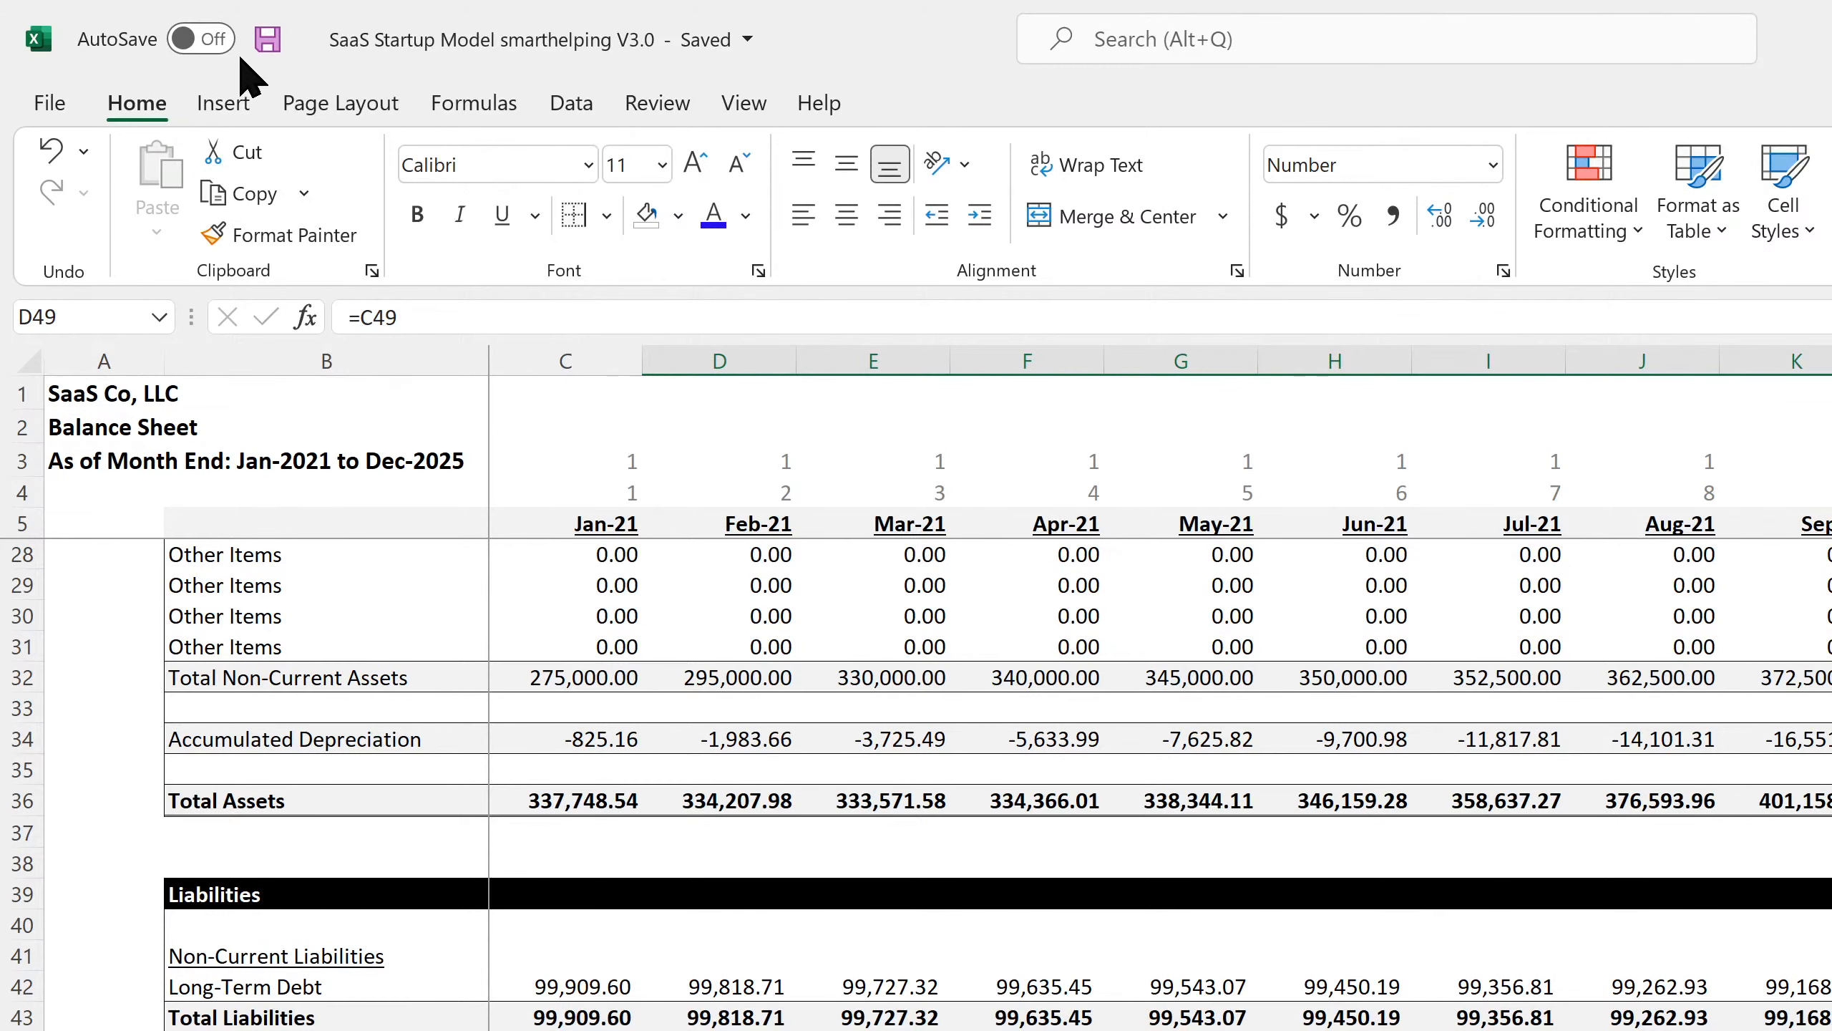
click(267, 40)
key(Left)
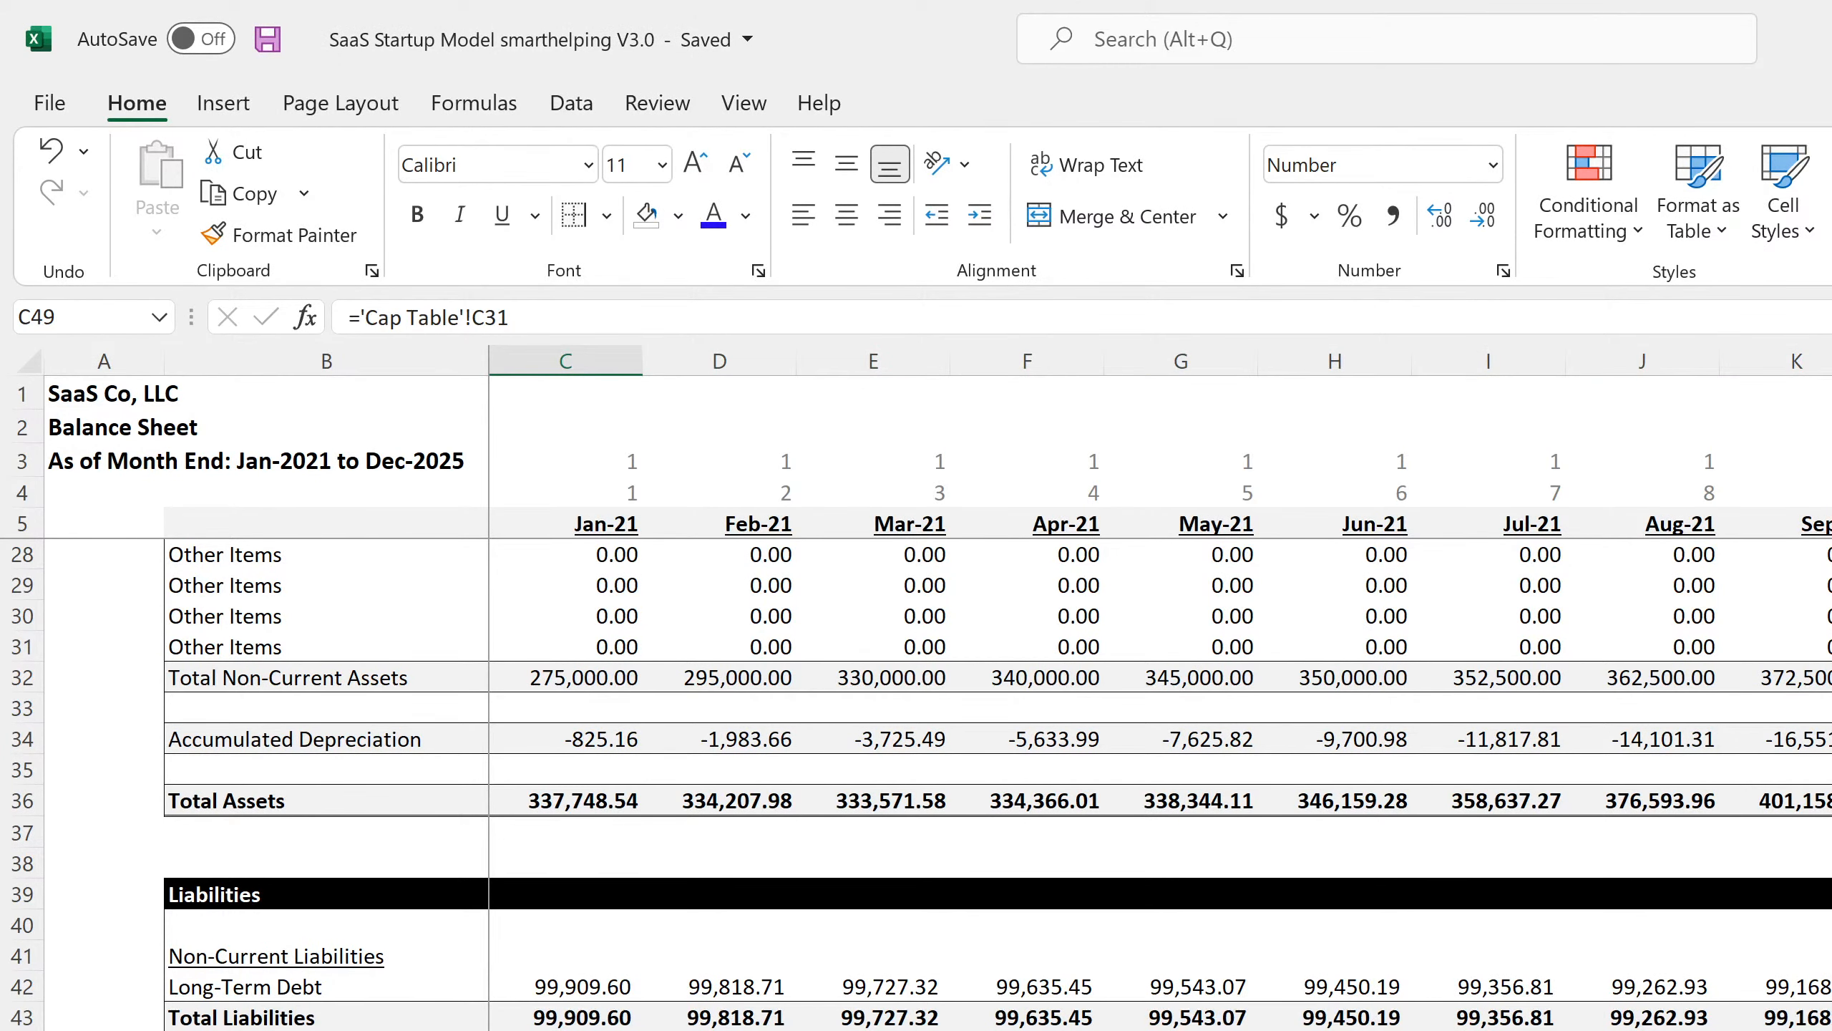
scroll(996, 783, down, 4)
scroll(995, 783, down, 4)
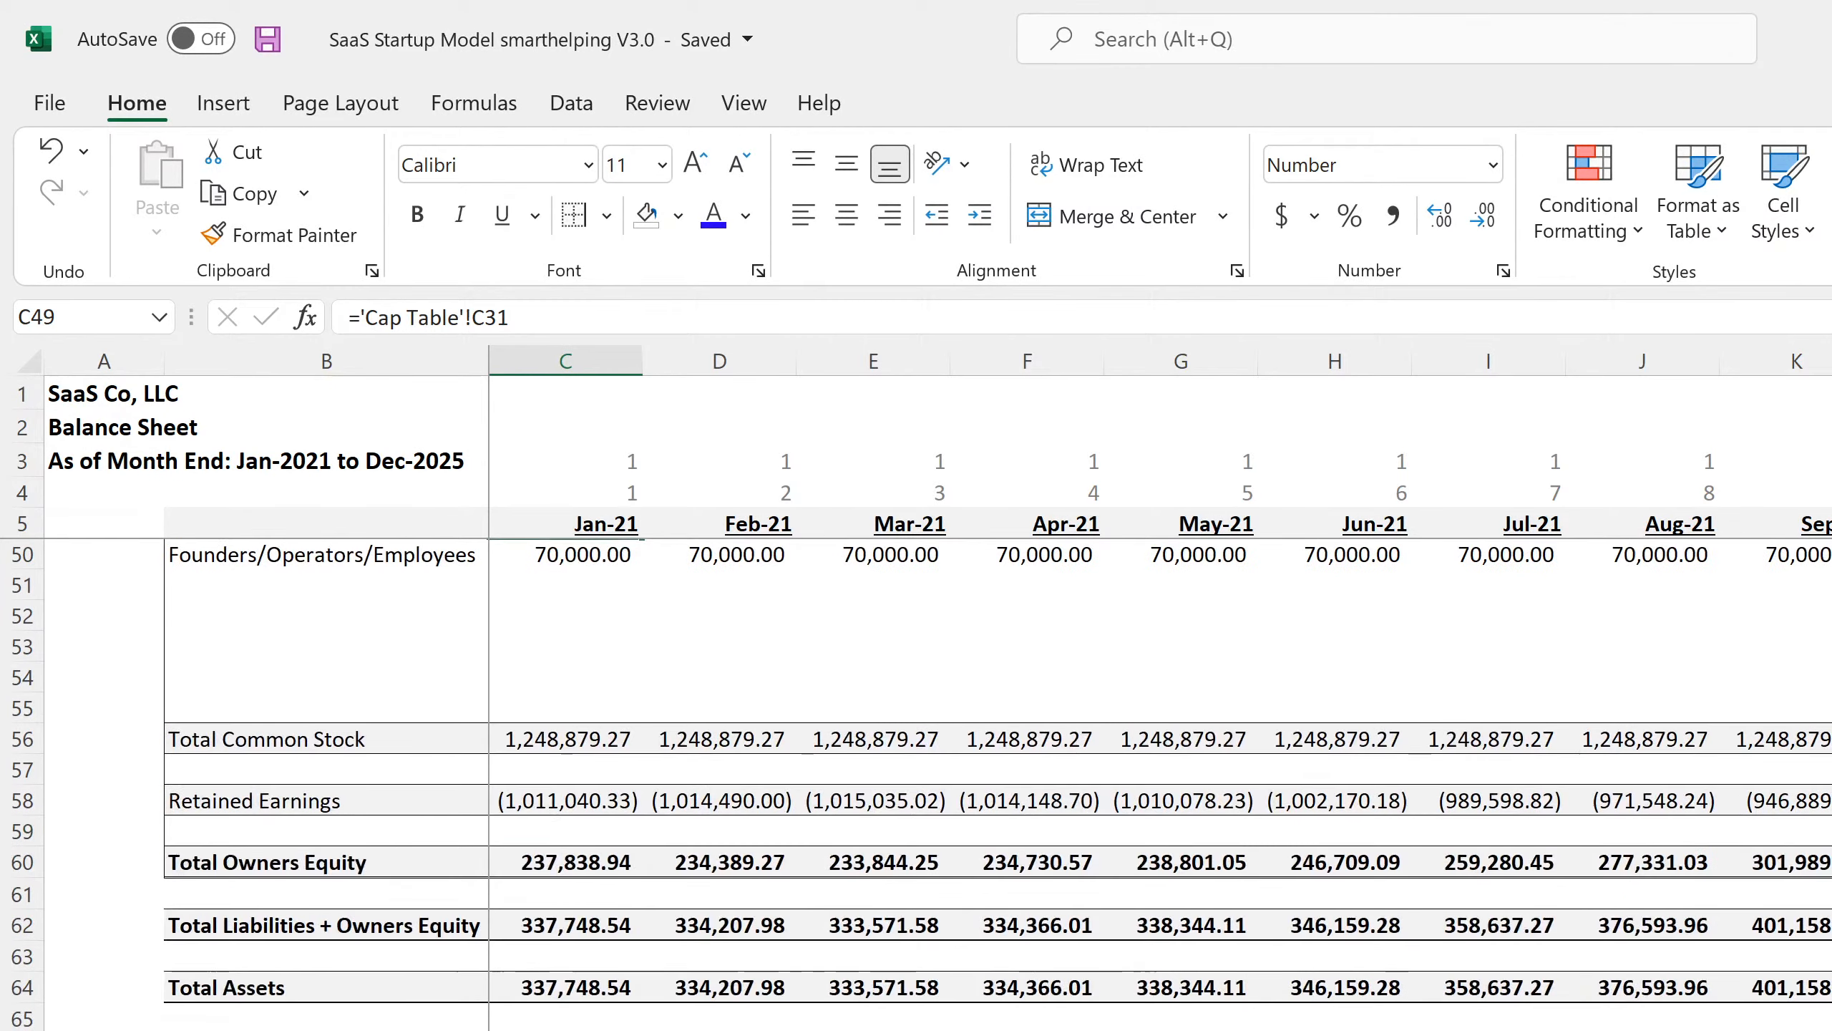
scroll(996, 783, up, 4)
scroll(898, 672, up, 11)
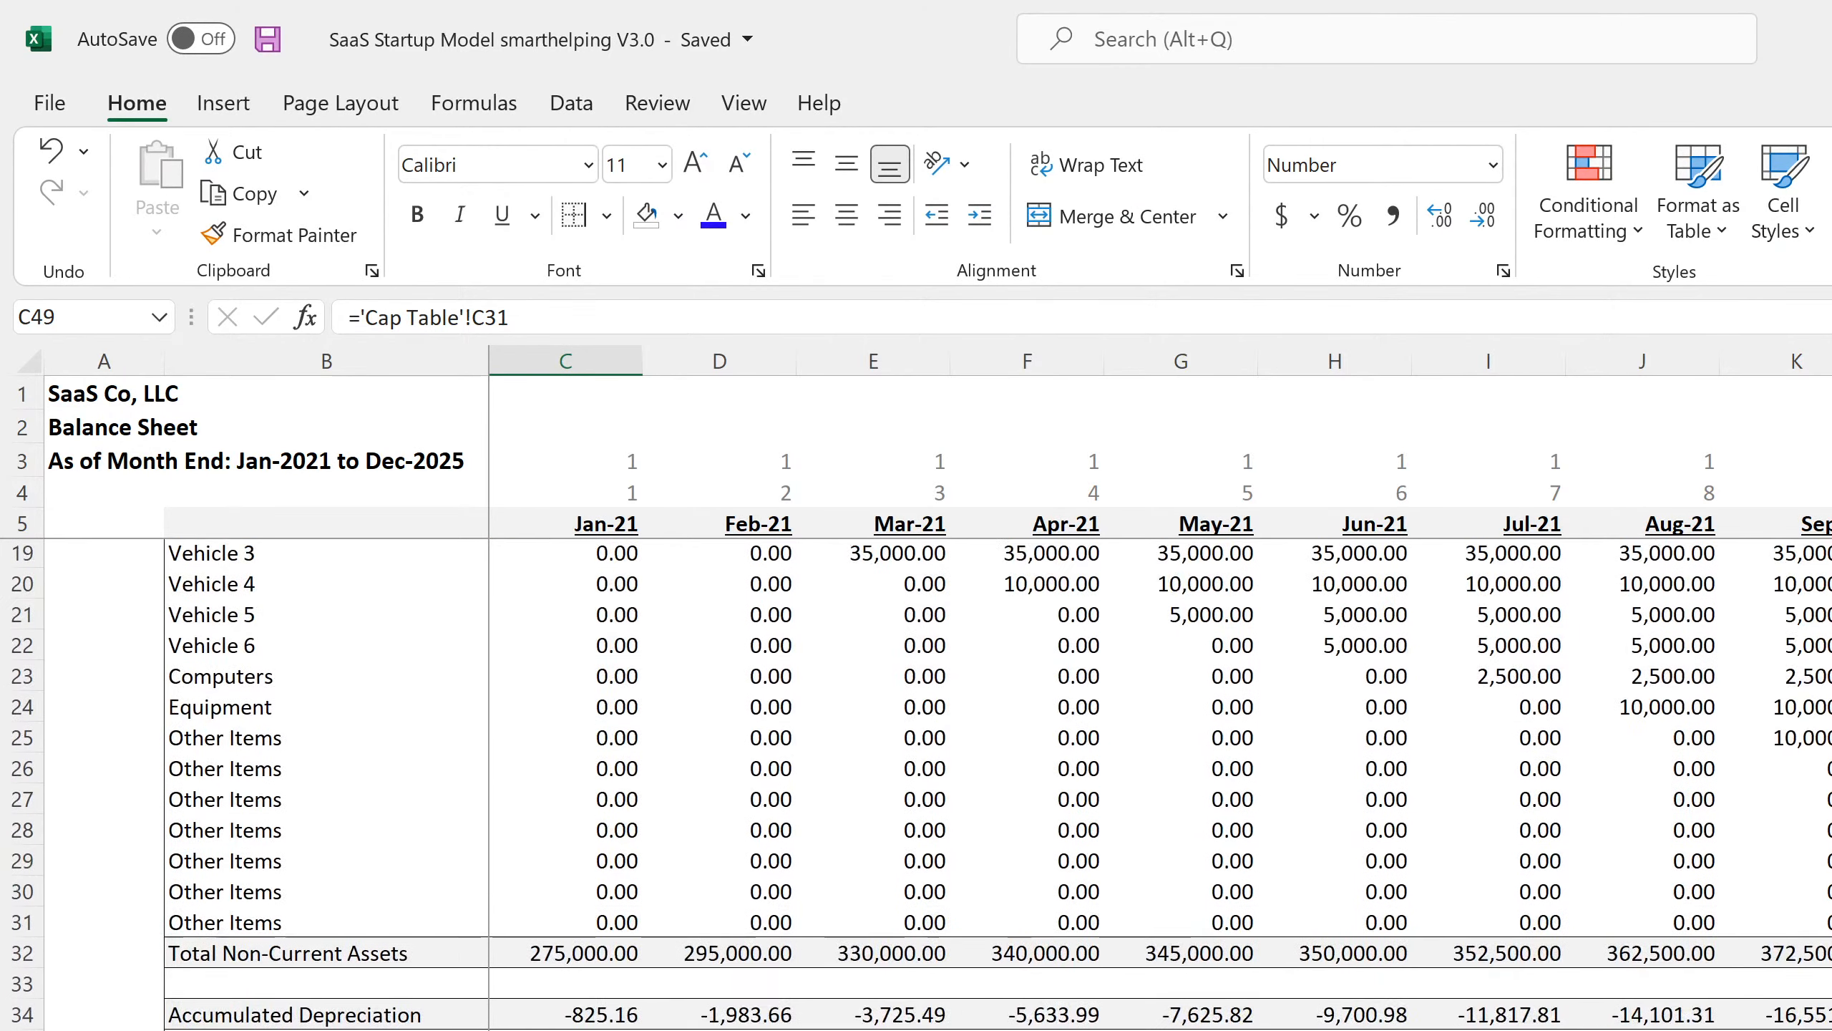
scroll(544, 884, down, 18)
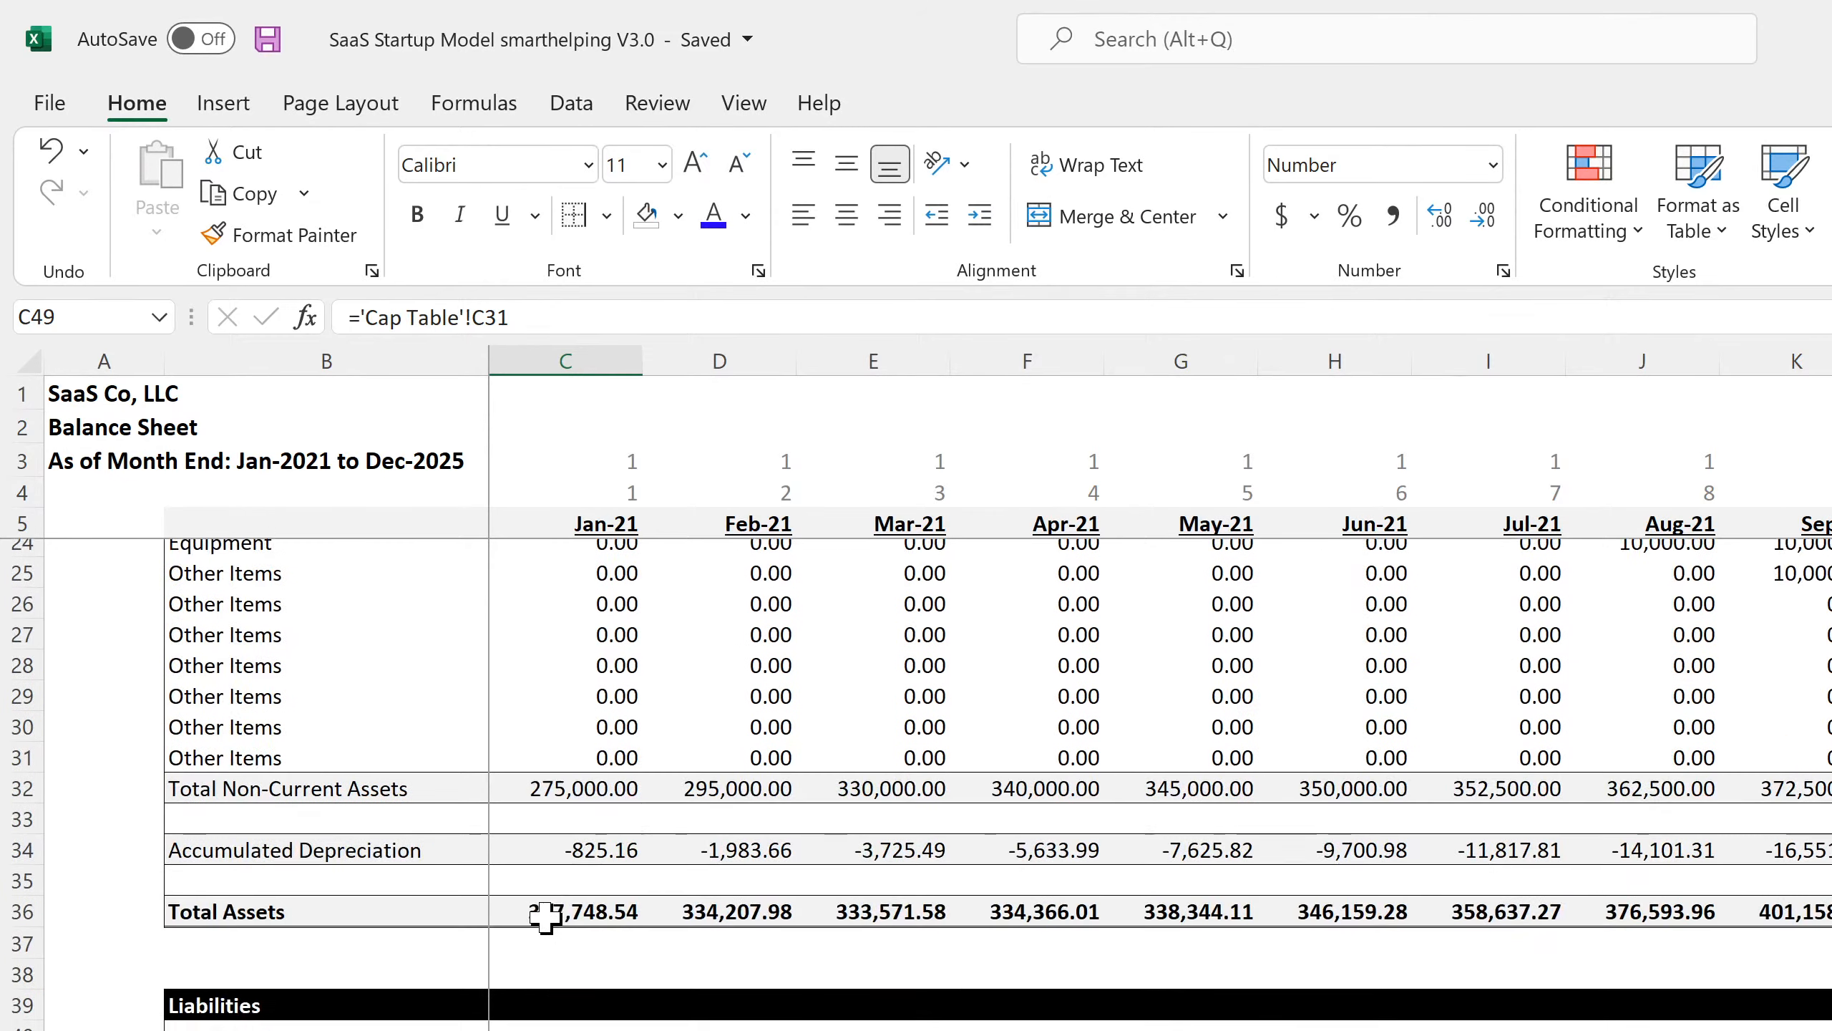
scroll(581, 887, up, 4)
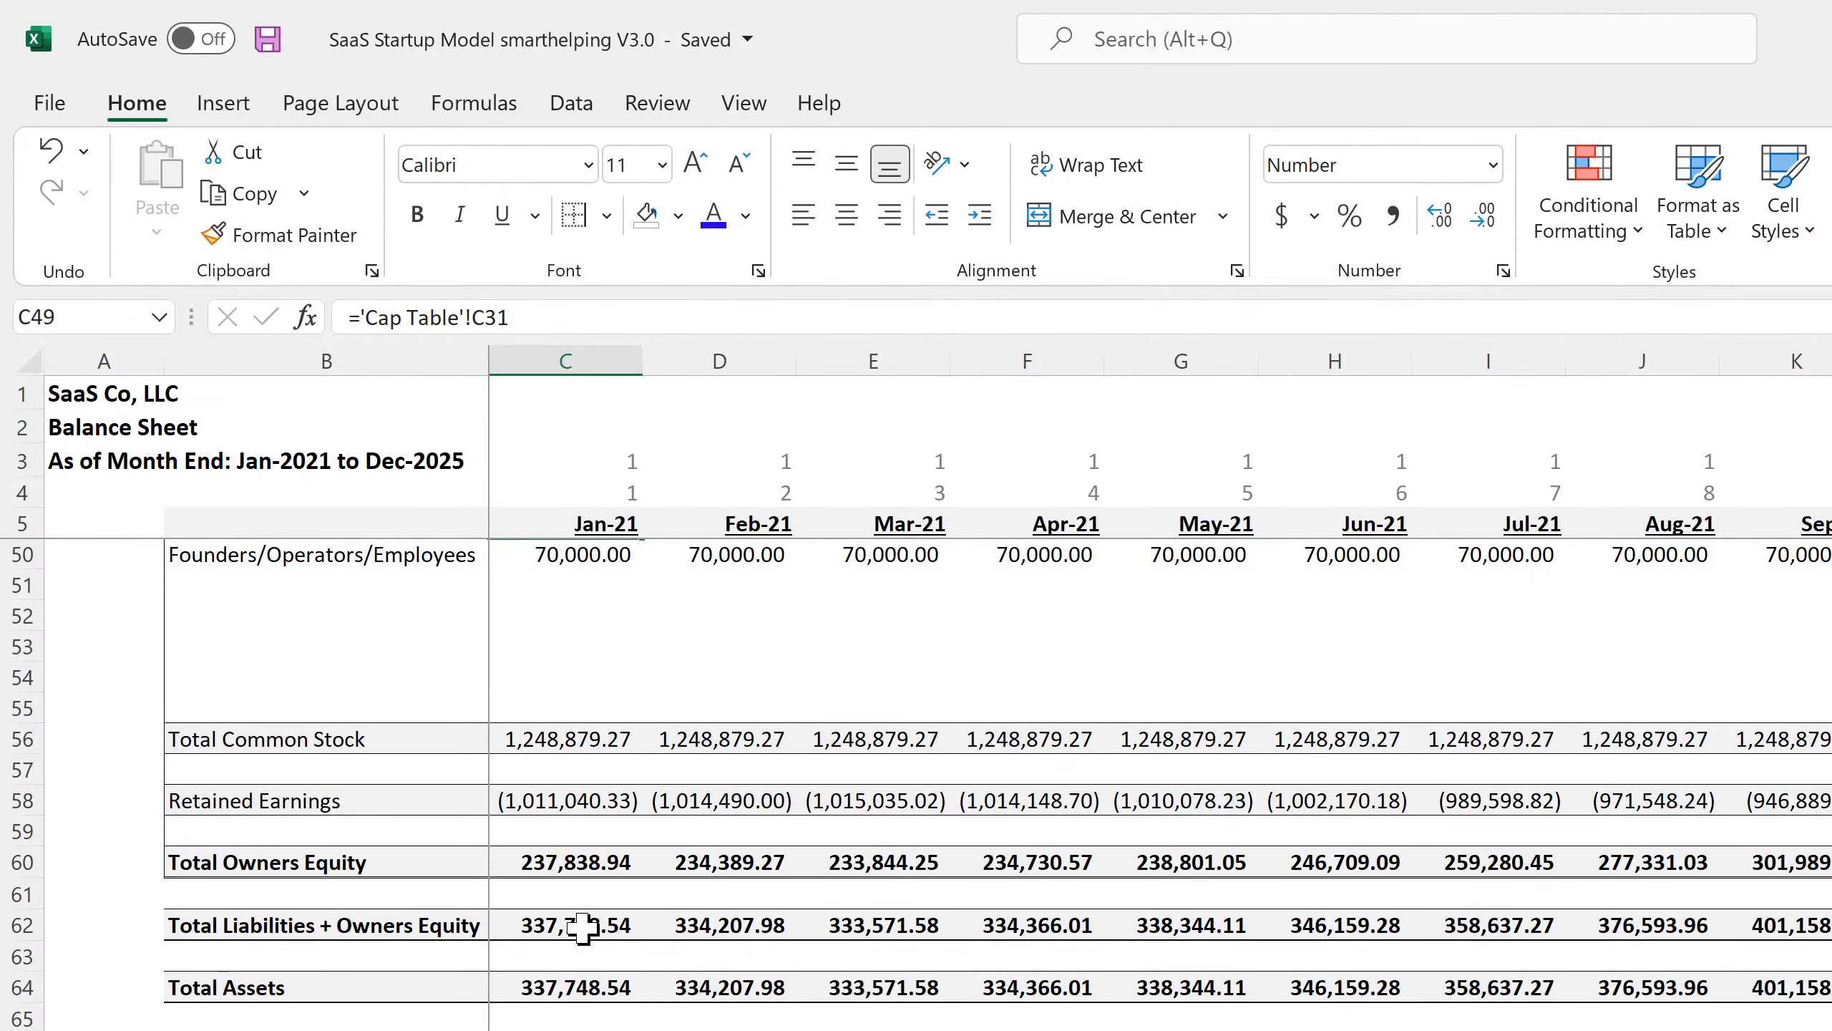
drag(577, 1030, 1335, 1030)
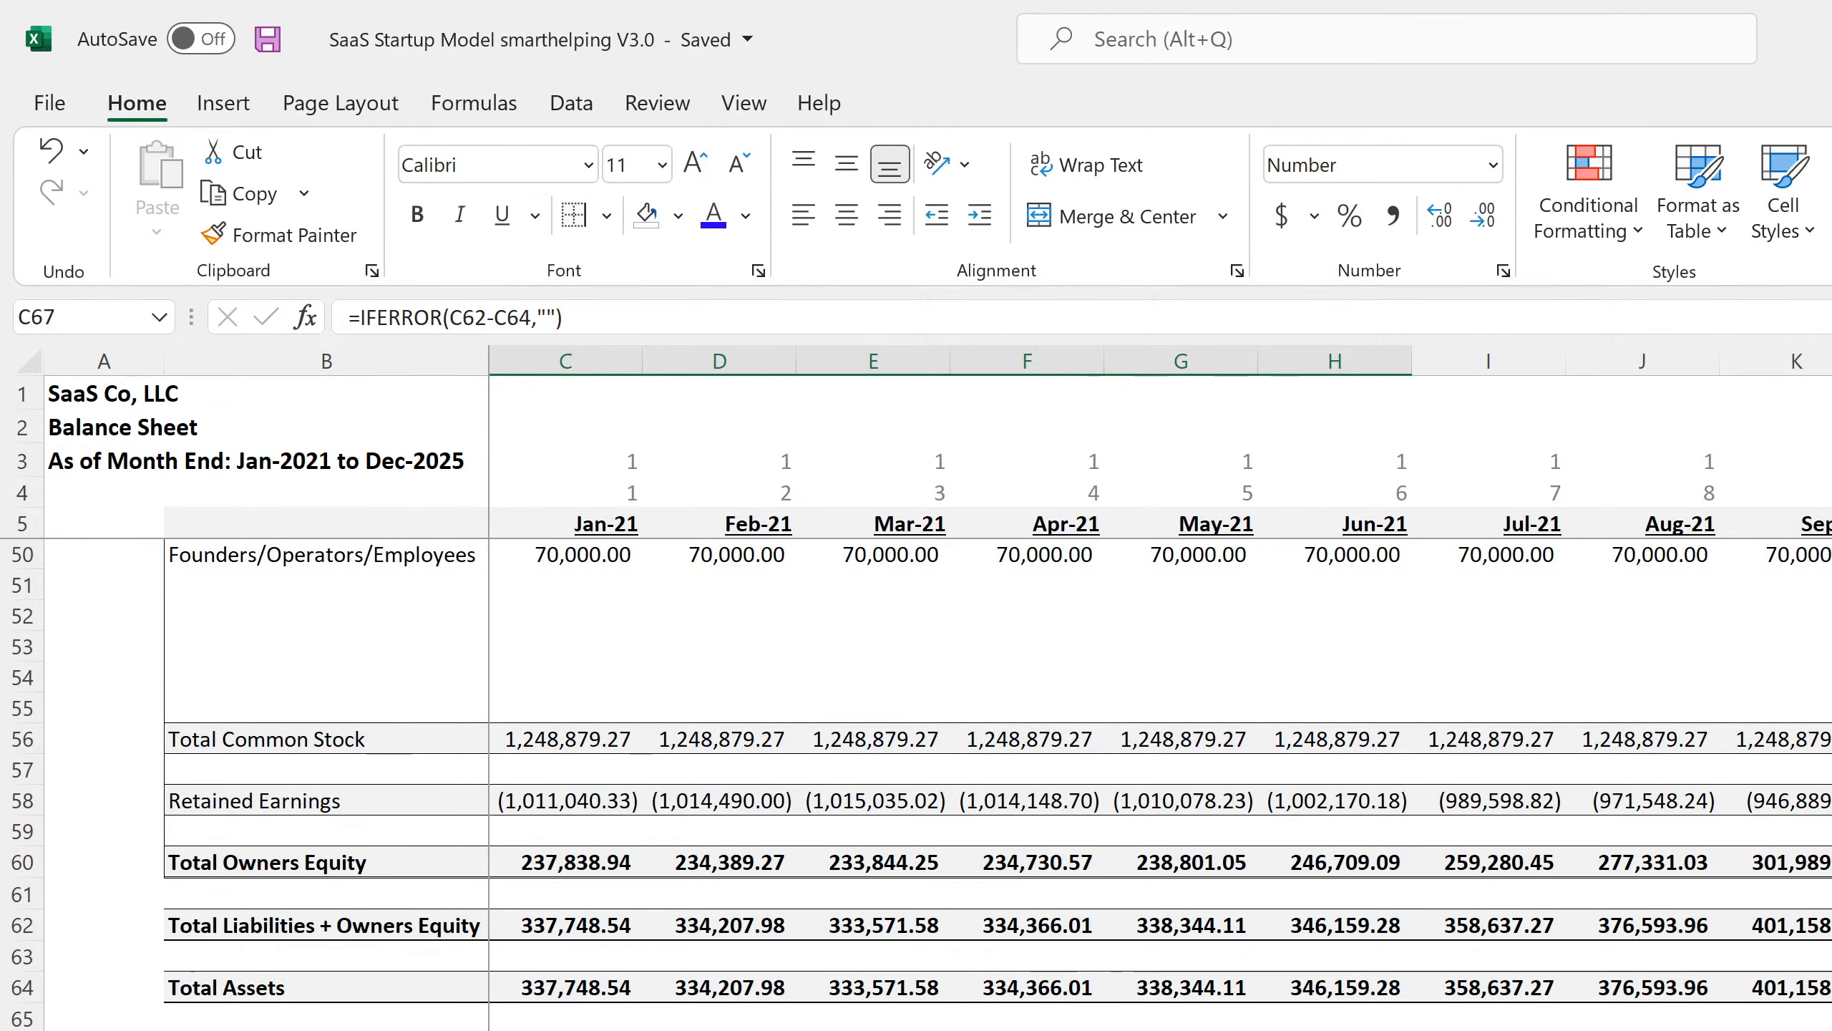
click(1056, 986)
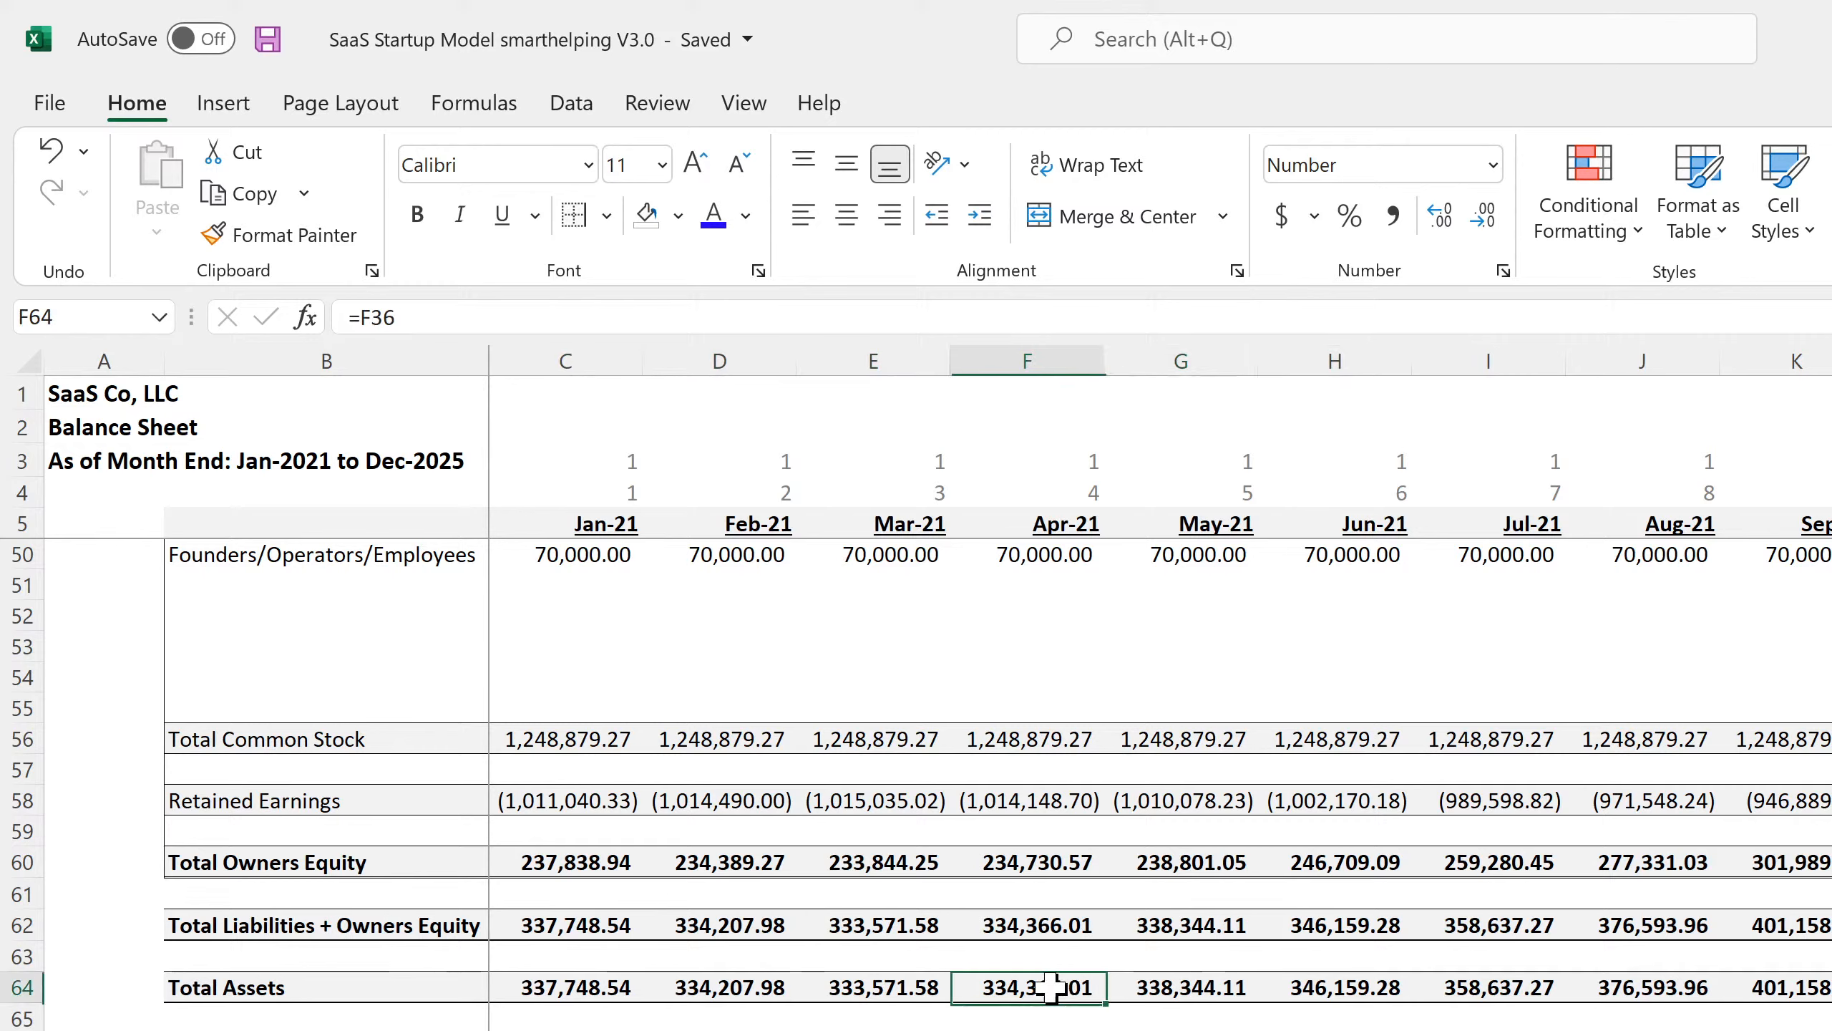
click(1053, 927)
click(1047, 864)
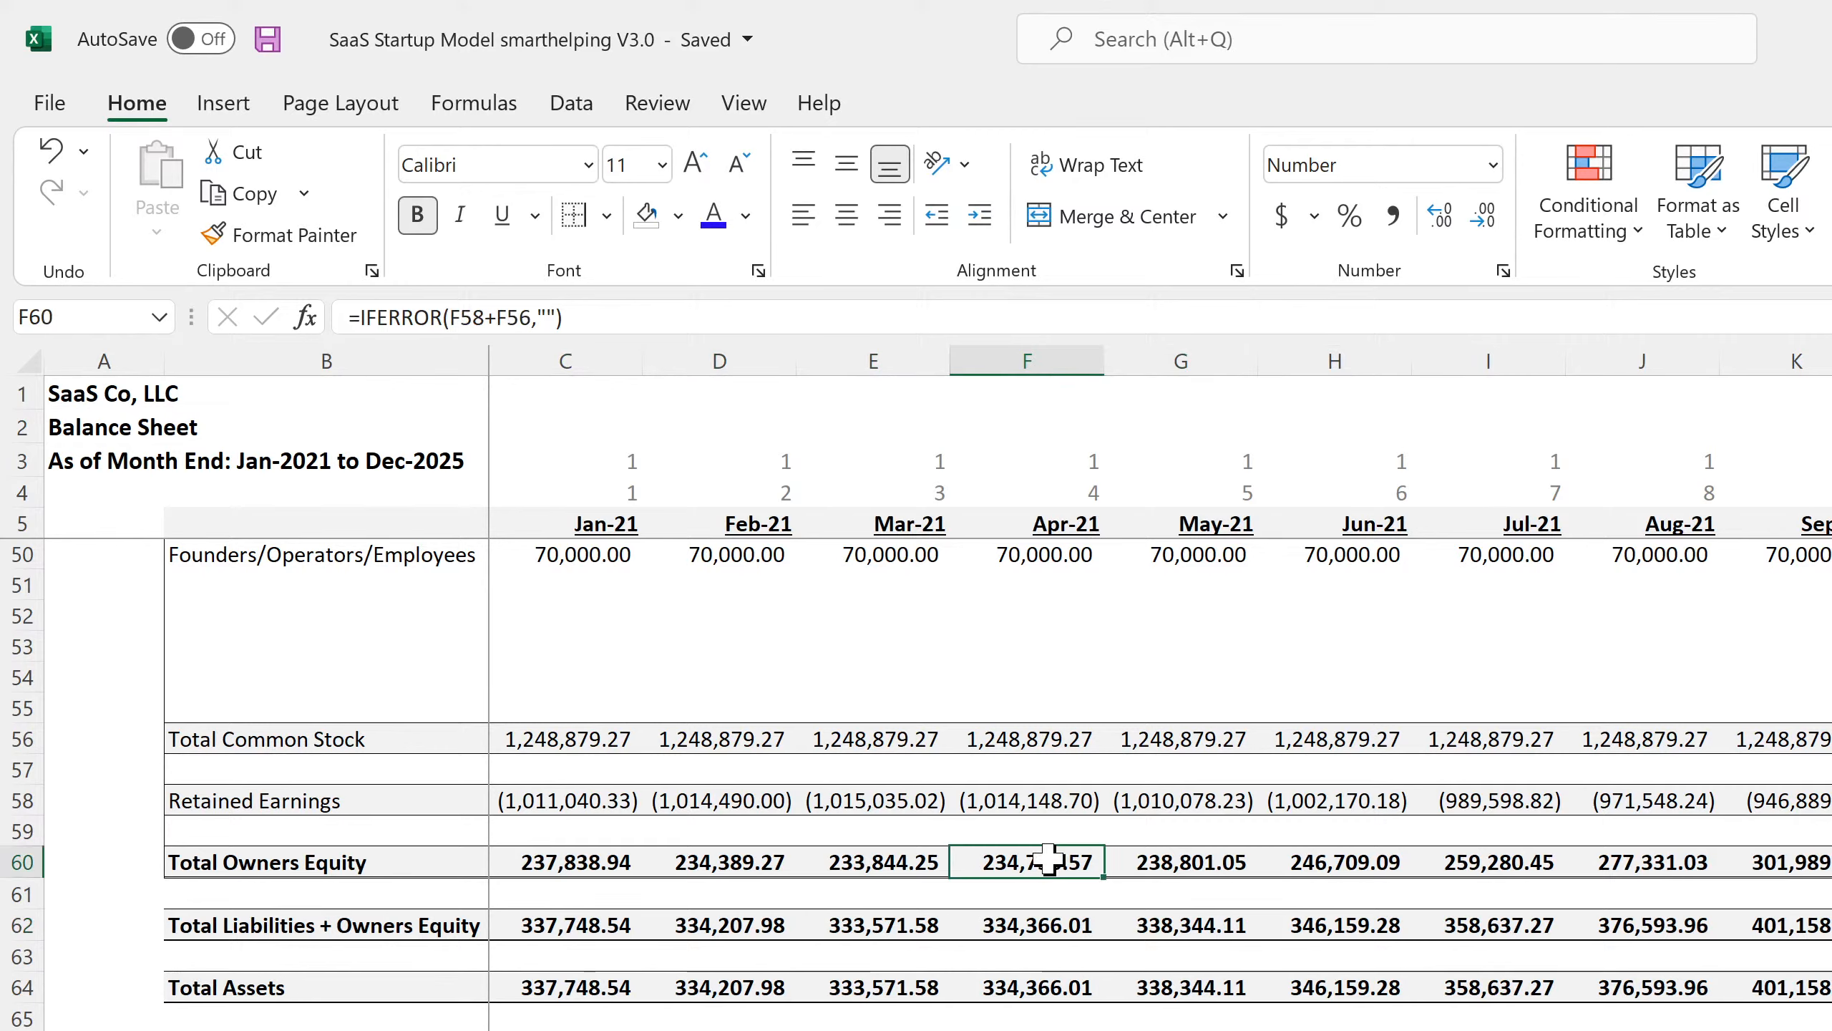
click(1042, 796)
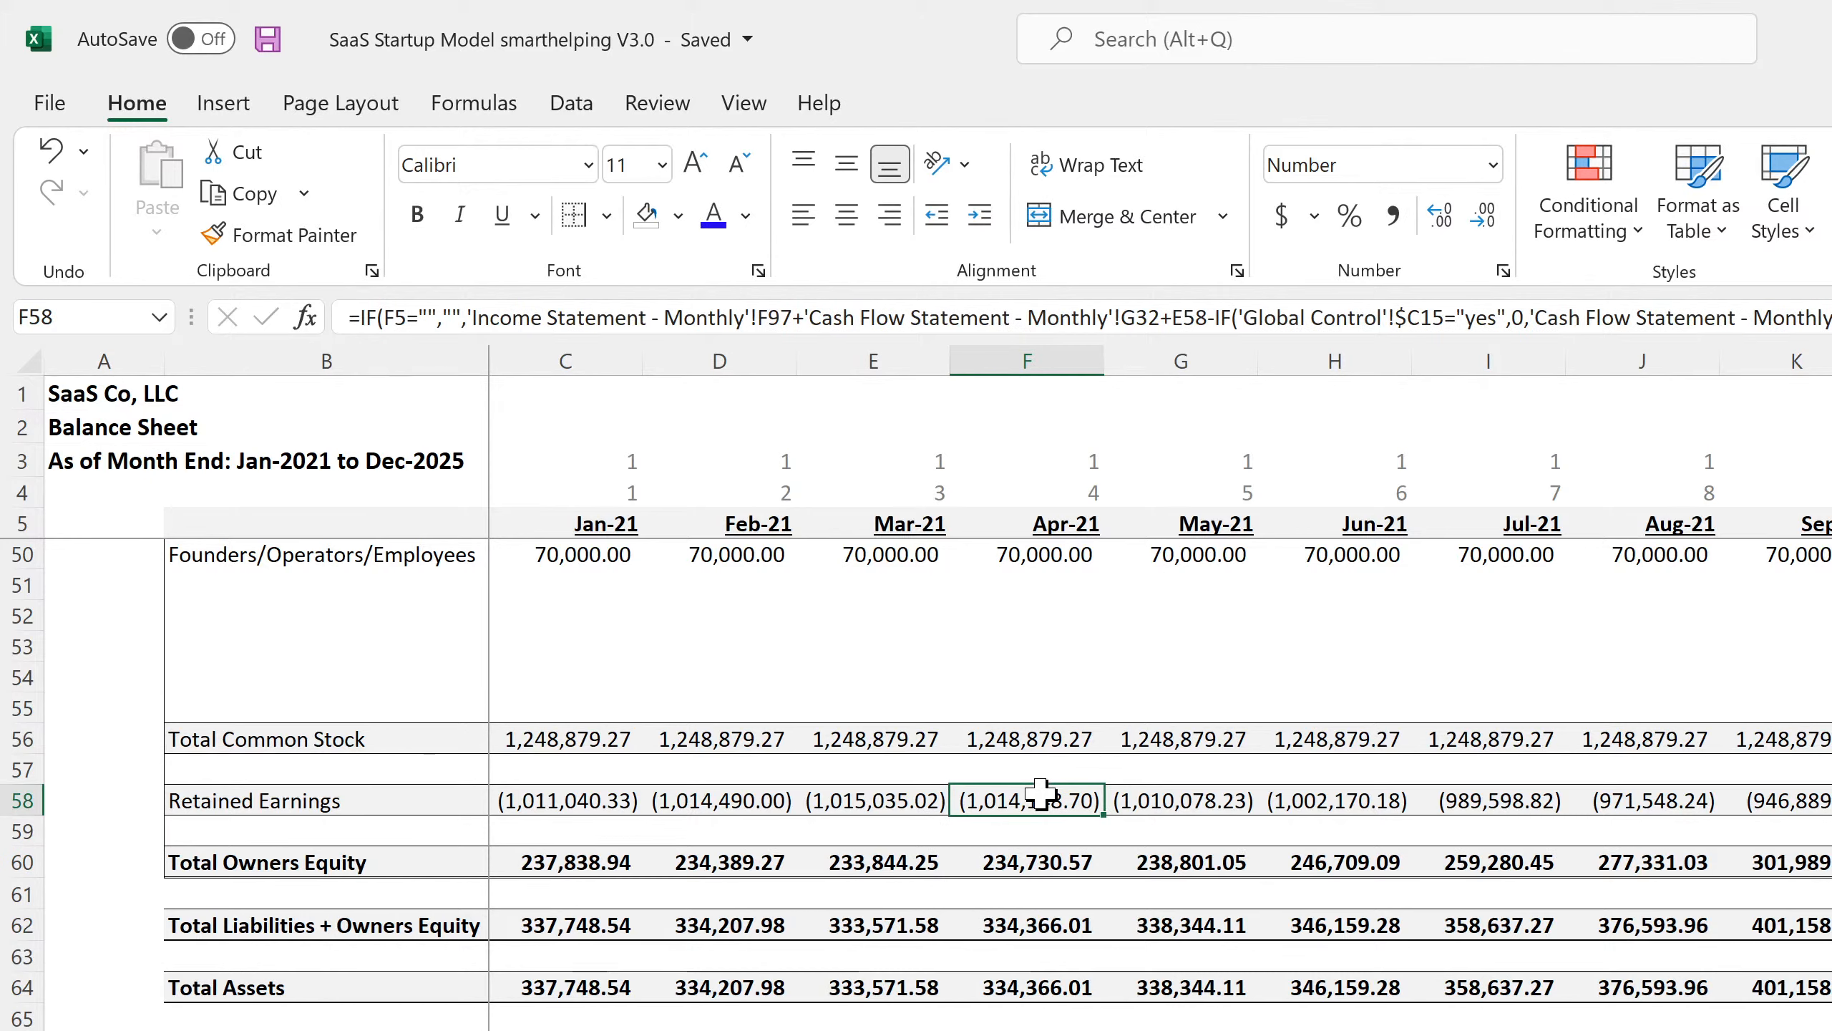
click(1154, 801)
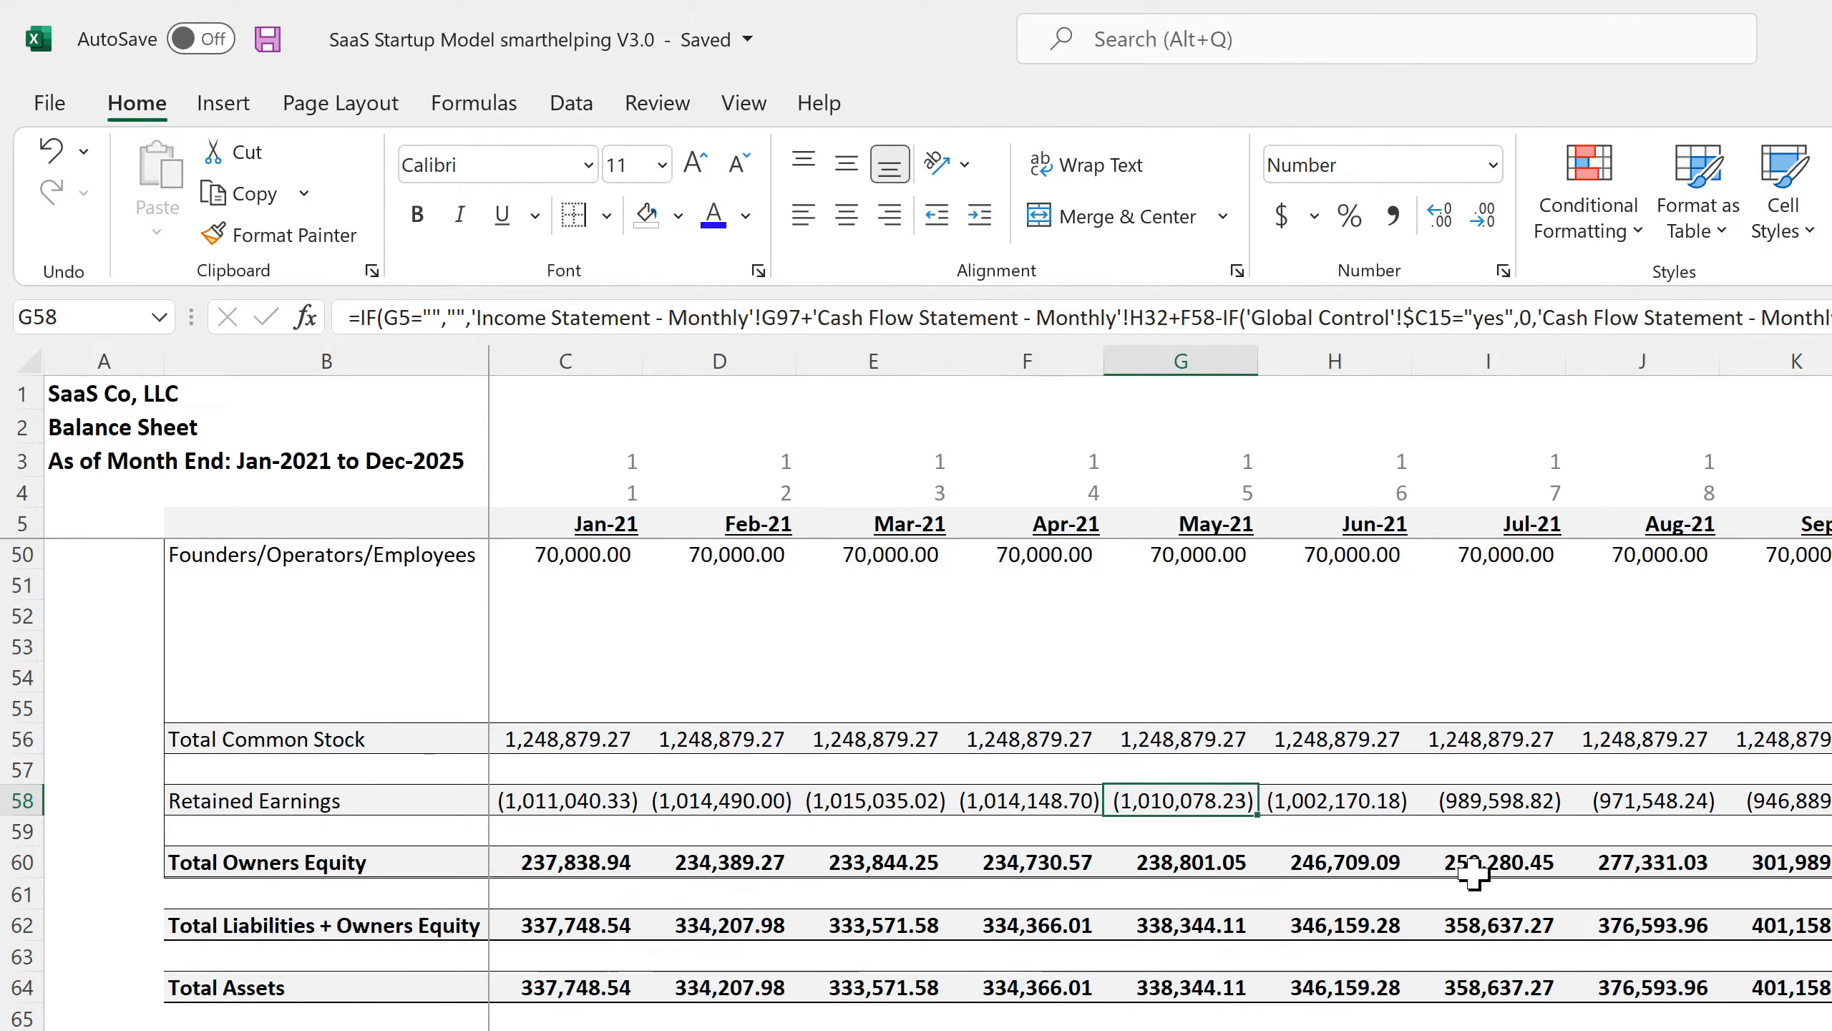
key(Left)
key(Left)
key(Left)
key(Left)
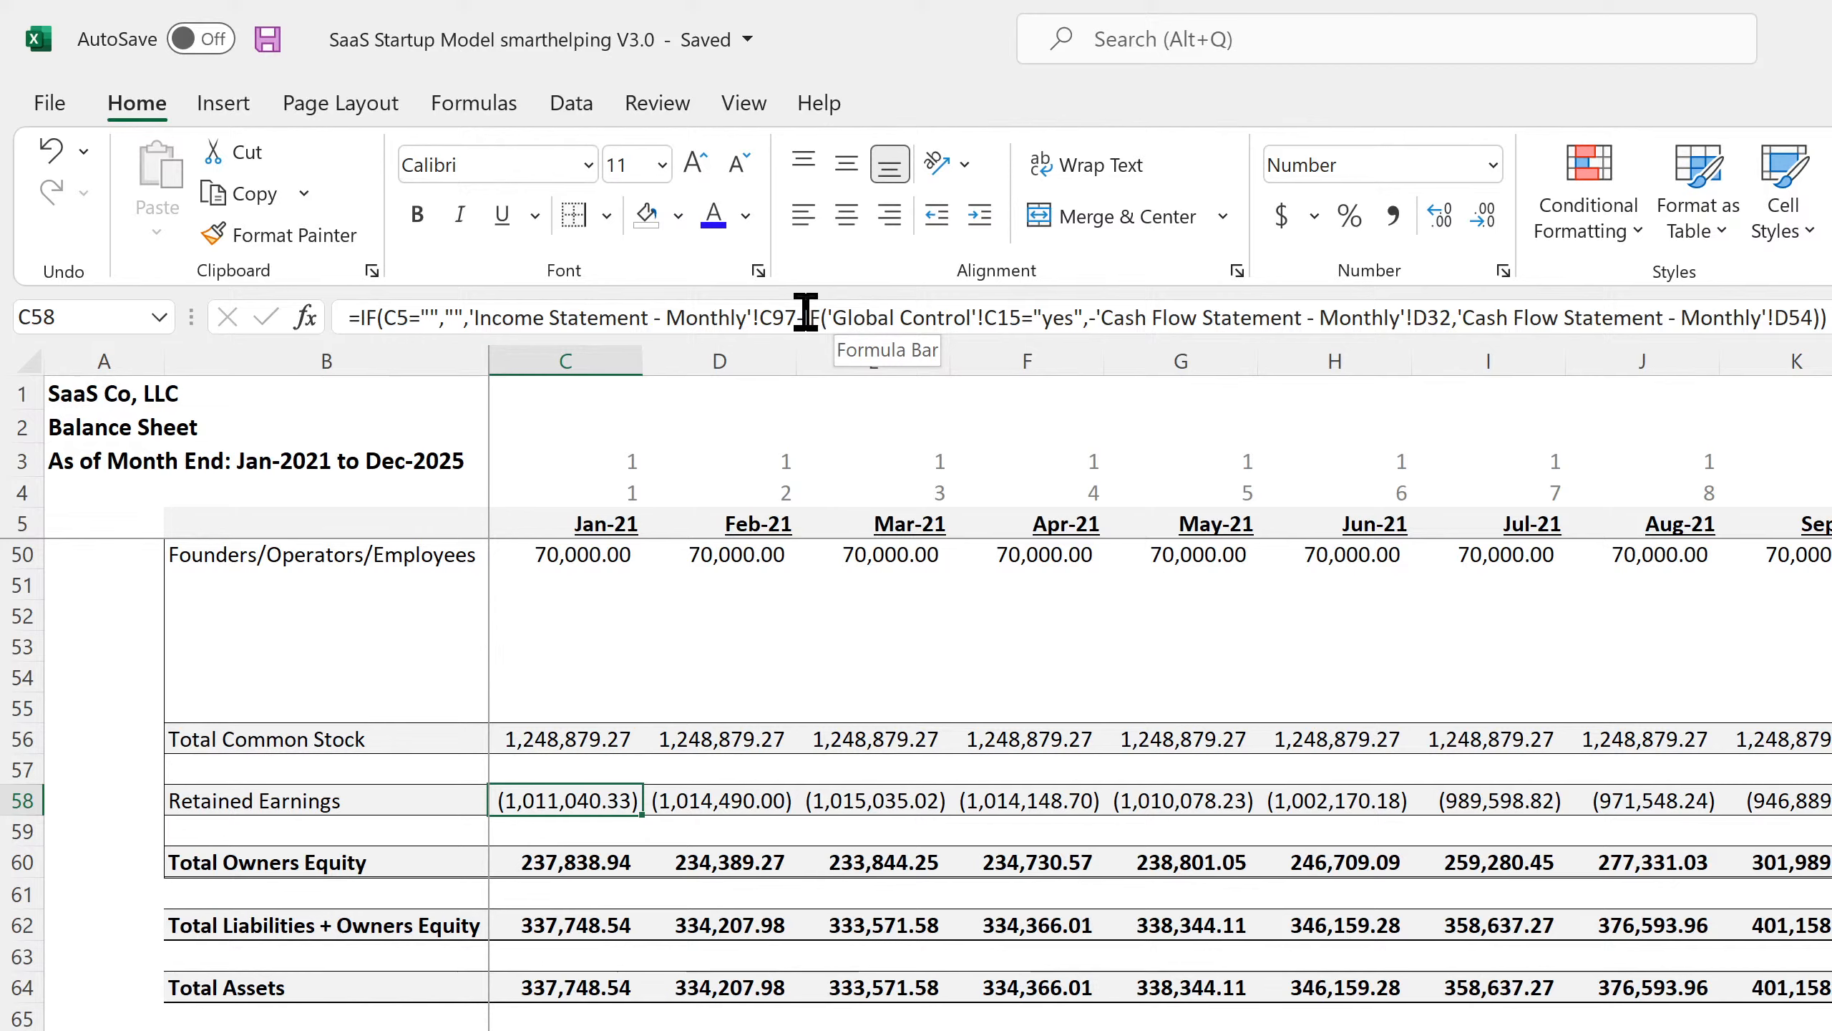
Strip the Global Control cash flow term from January's Retained Earnings formula in C58.
drag(806, 318, 1451, 343)
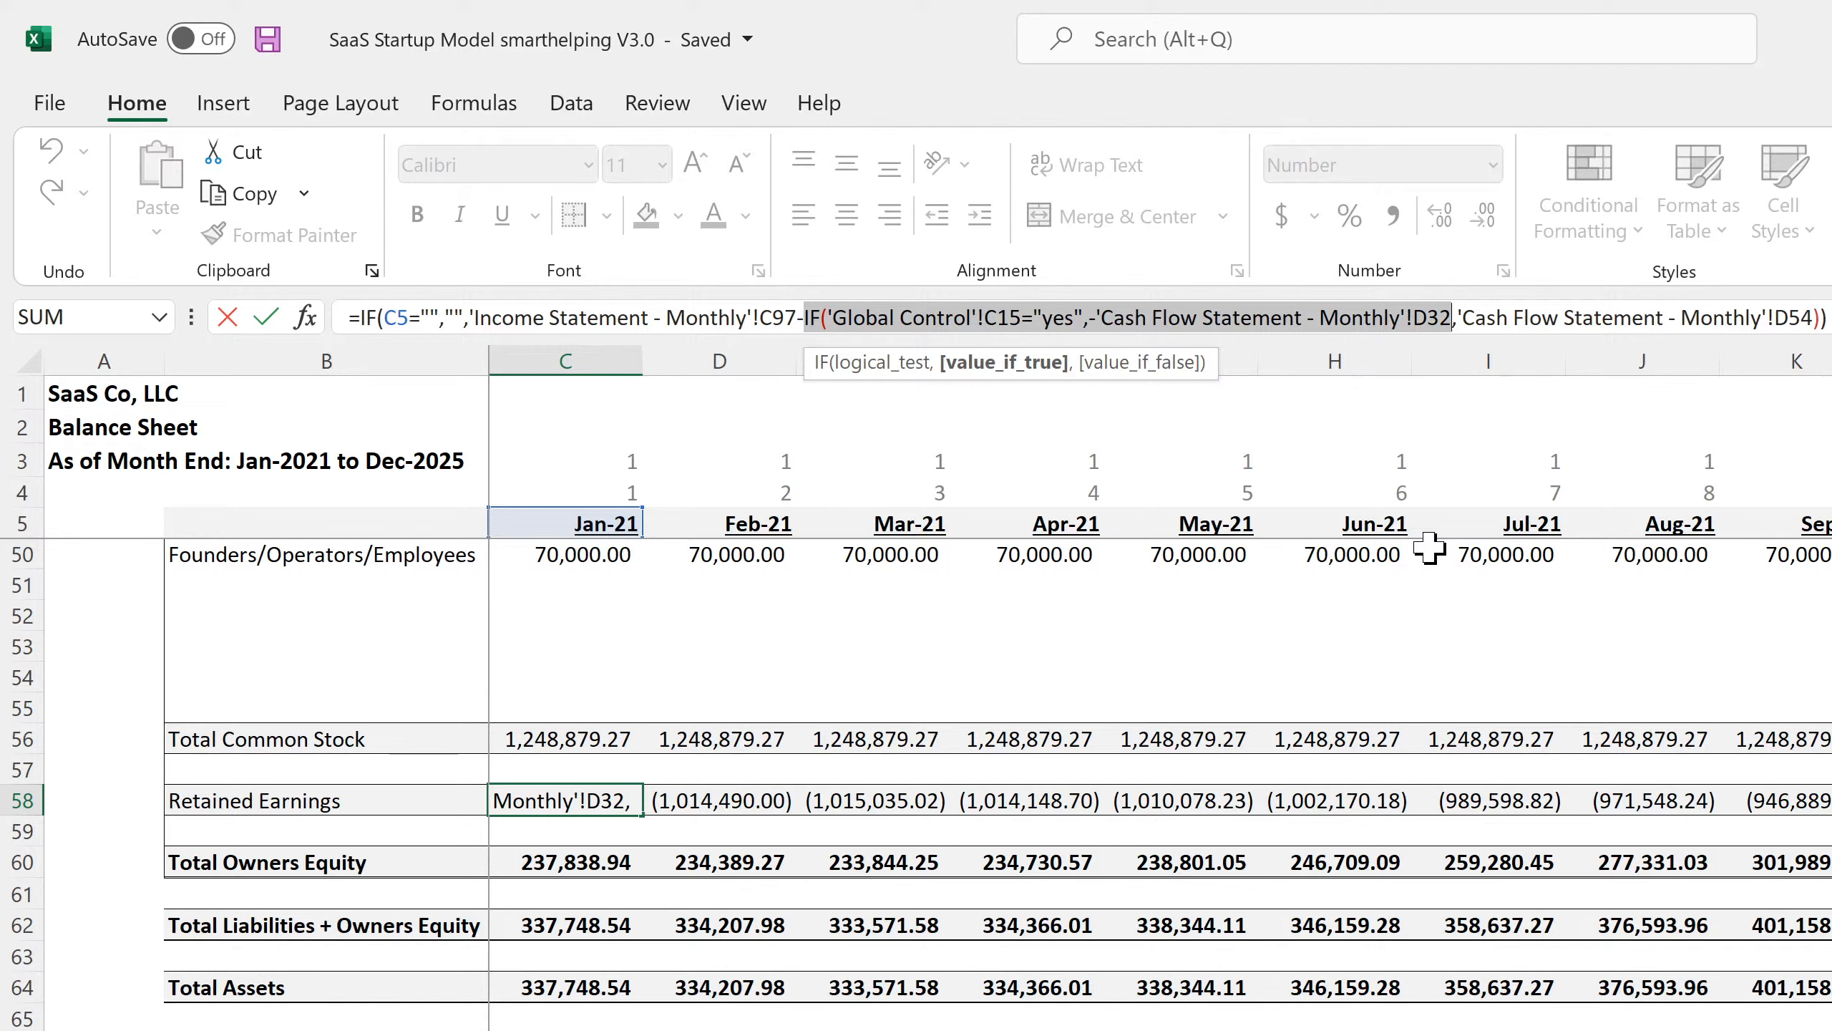
key(BackSpace)
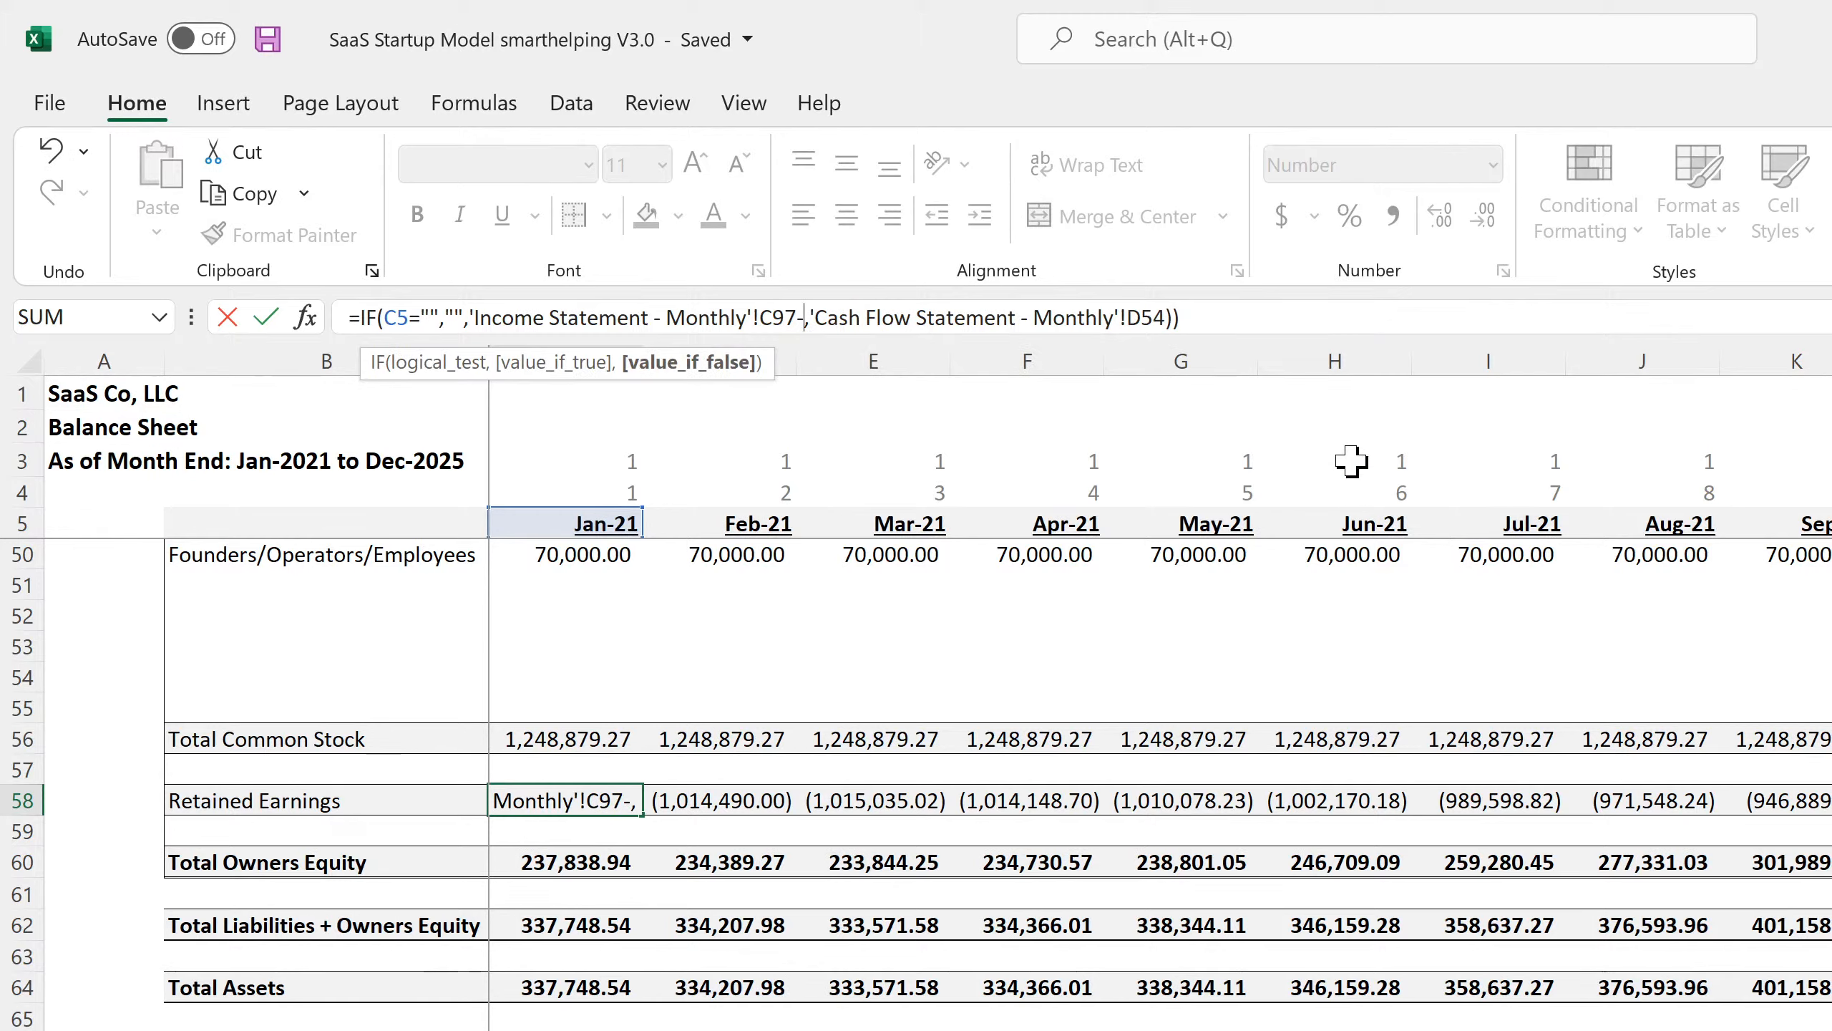
drag(1183, 325, 804, 330)
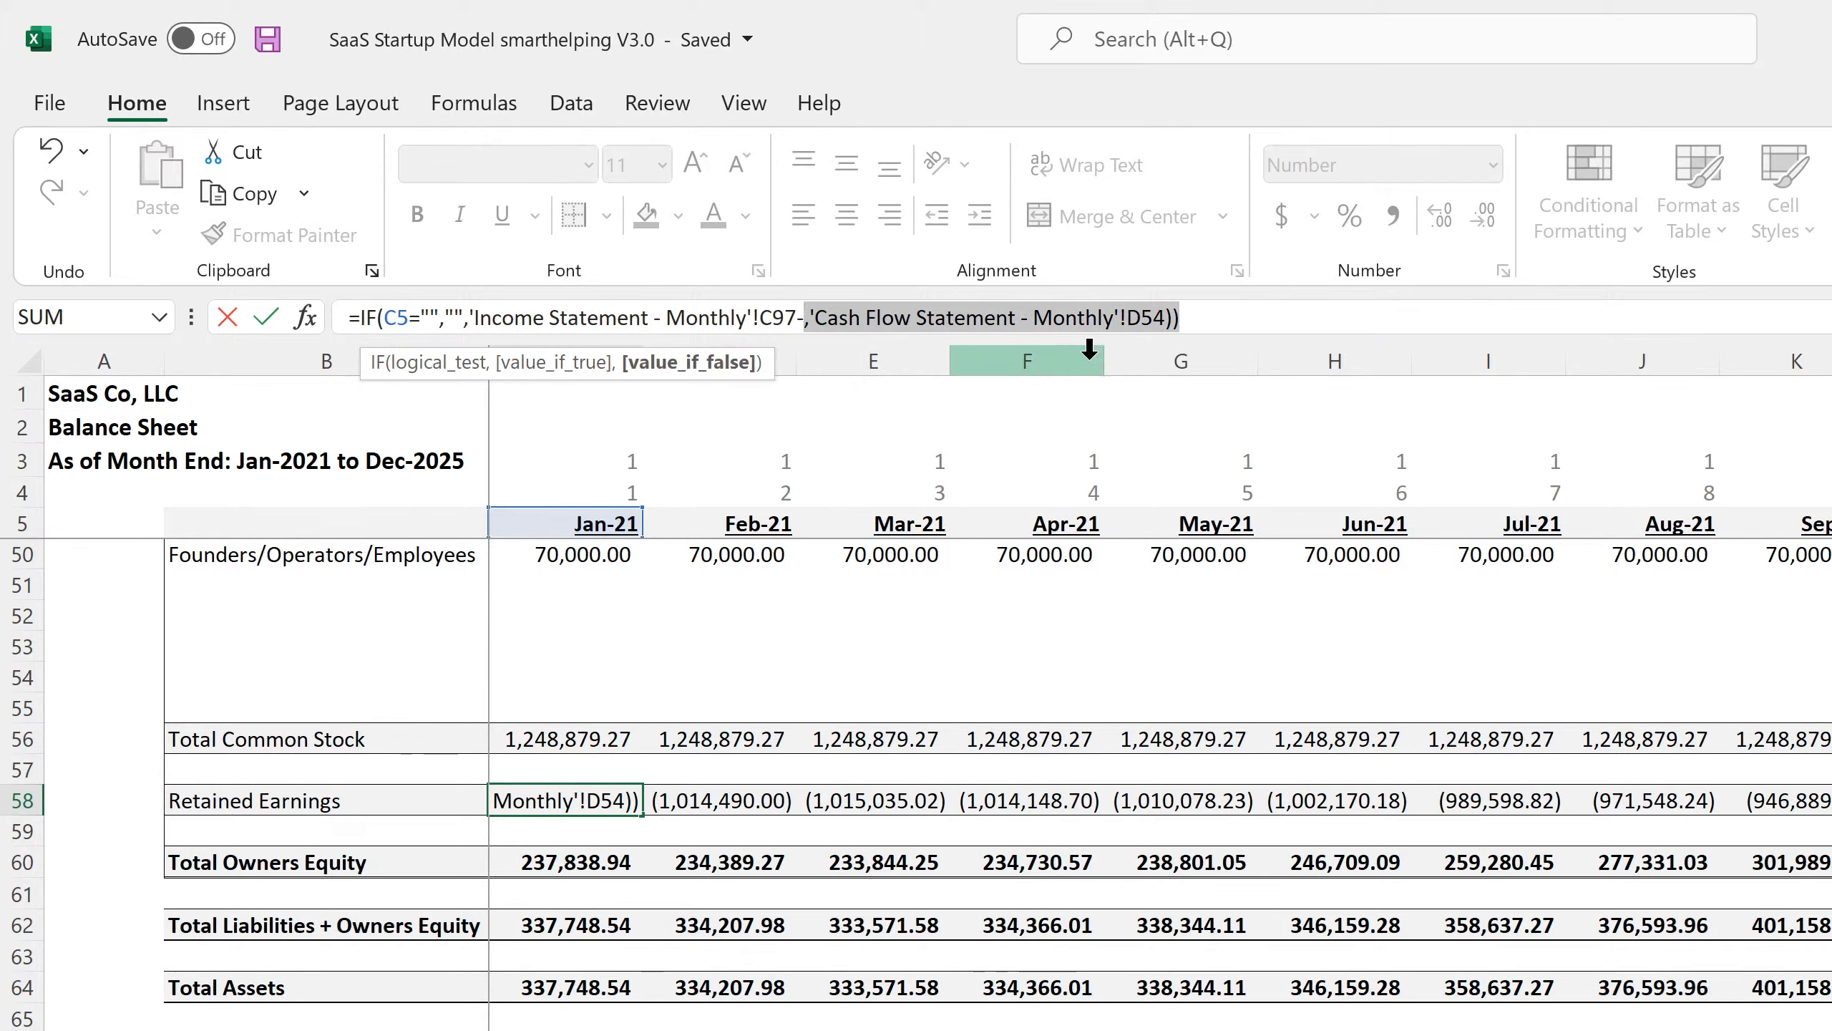
key(BackSpace)
key(BackSpace)
key(Return)
key(Up)
key(Right)
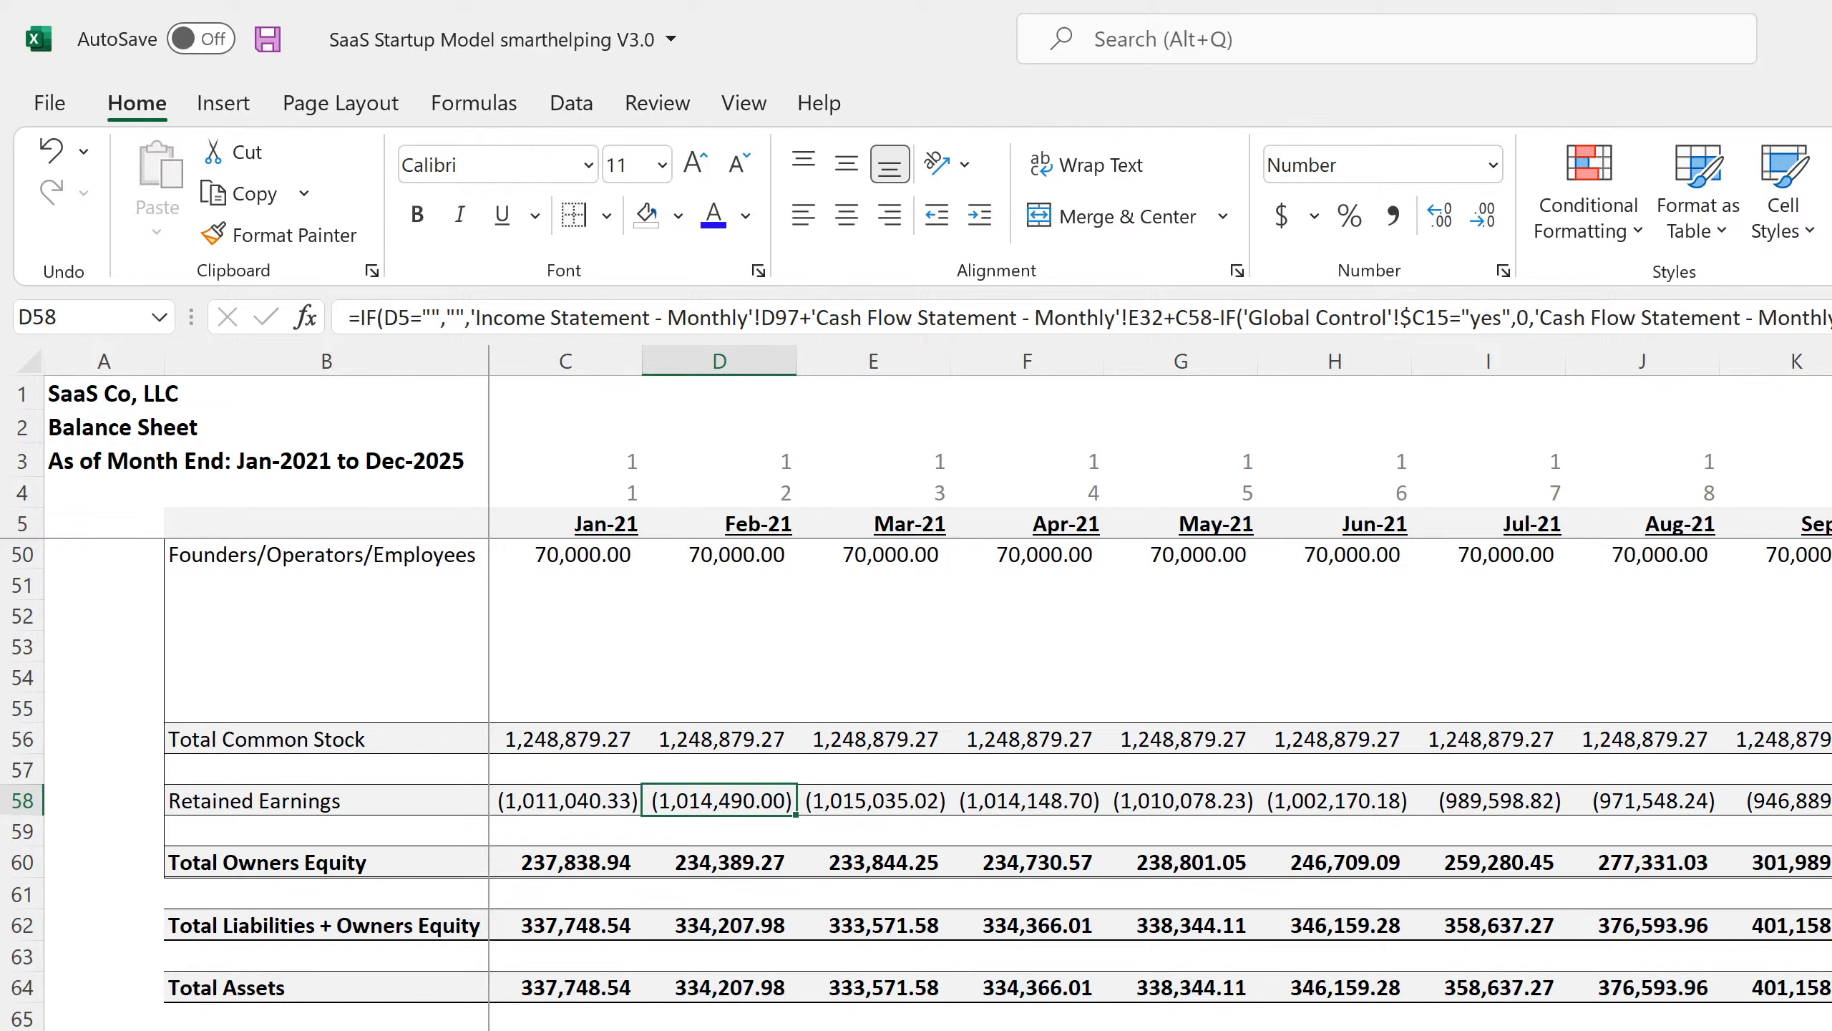
Review the Statement of Cash Flows and Income Statement sheets, then return to the Balance Sheet.
key(ctrl+Page_Down)
key(ctrl+Page_Down)
scroll(784, 1025, down, 7)
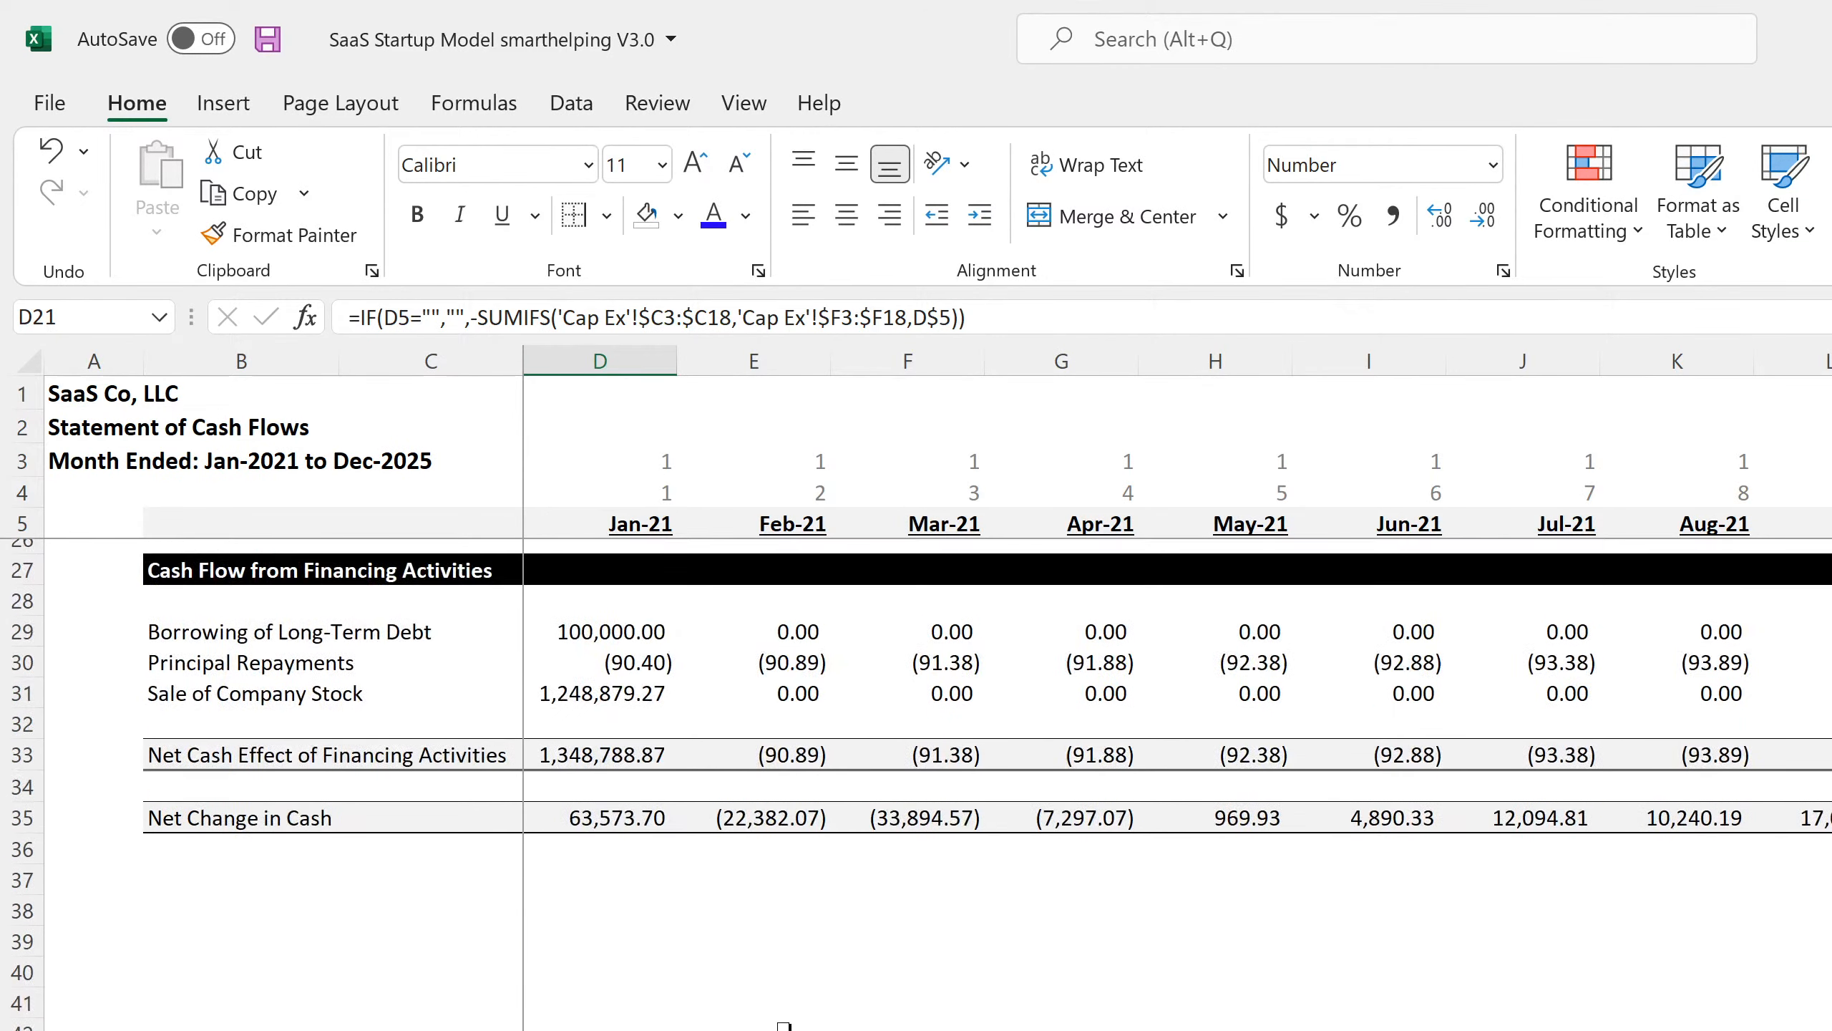
scroll(785, 1025, down, 1)
click(582, 672)
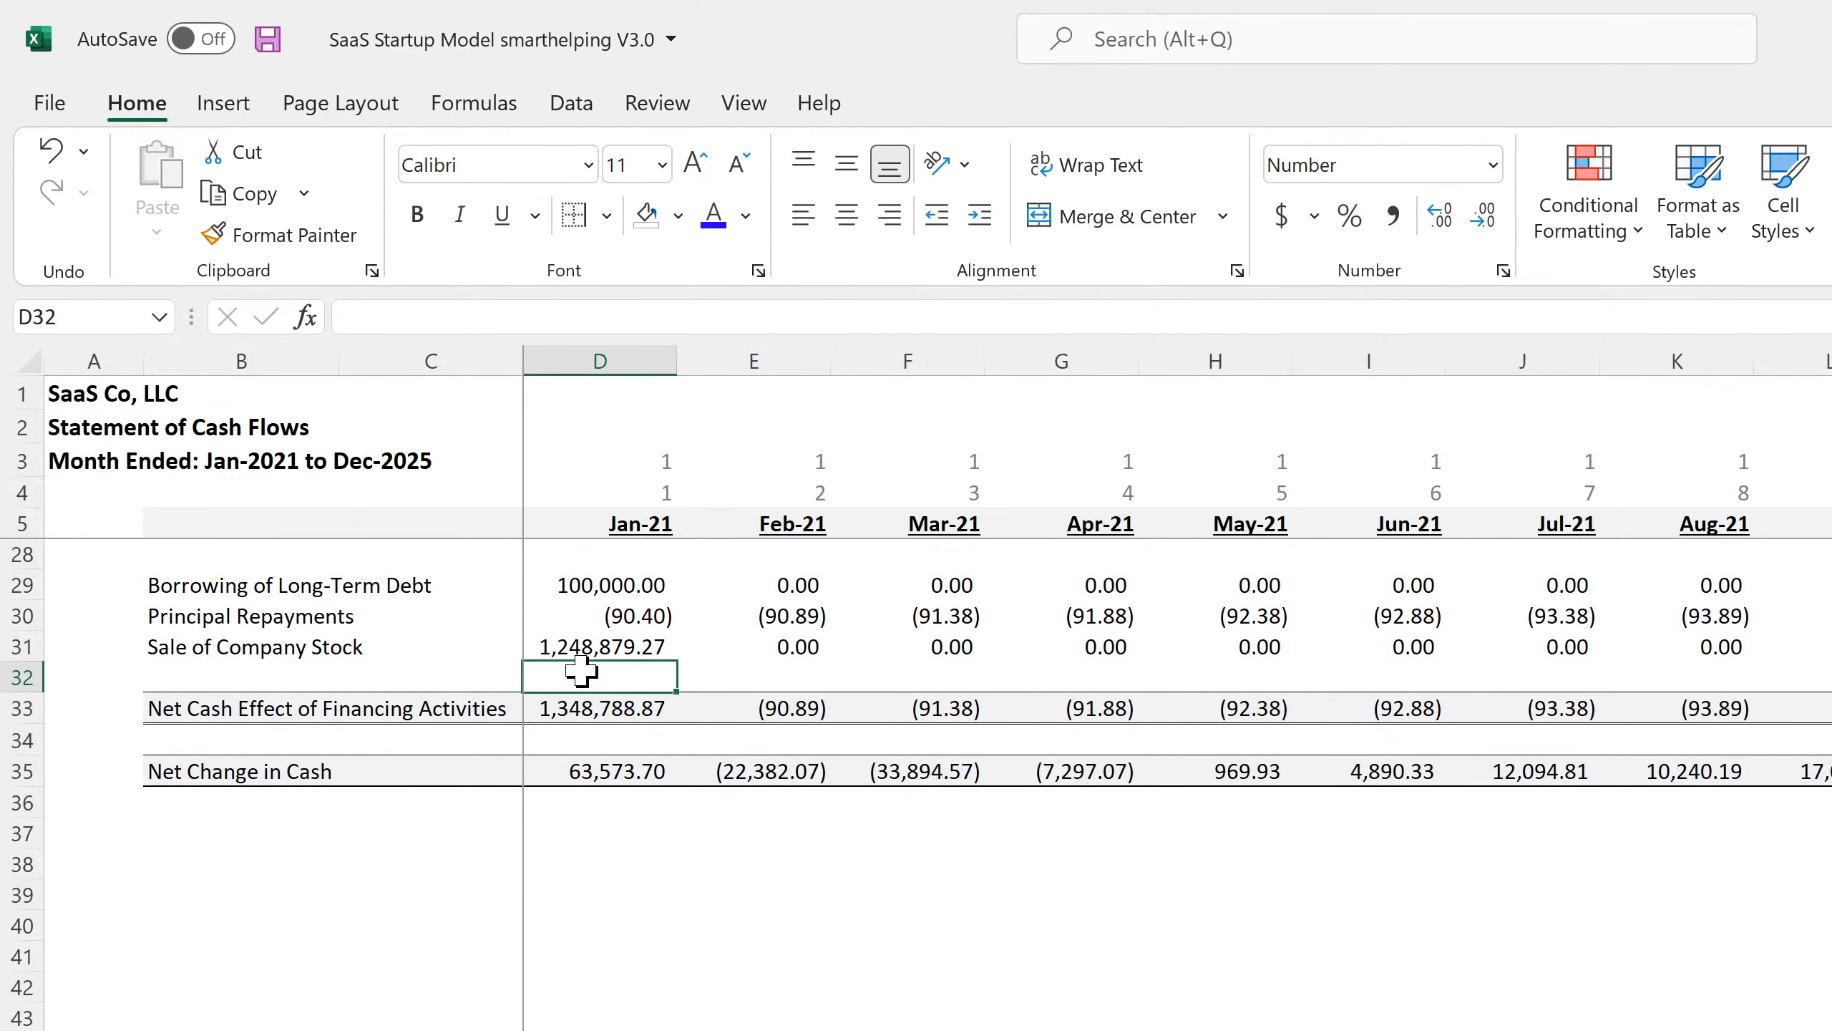
scroll(938, 785, up, 7)
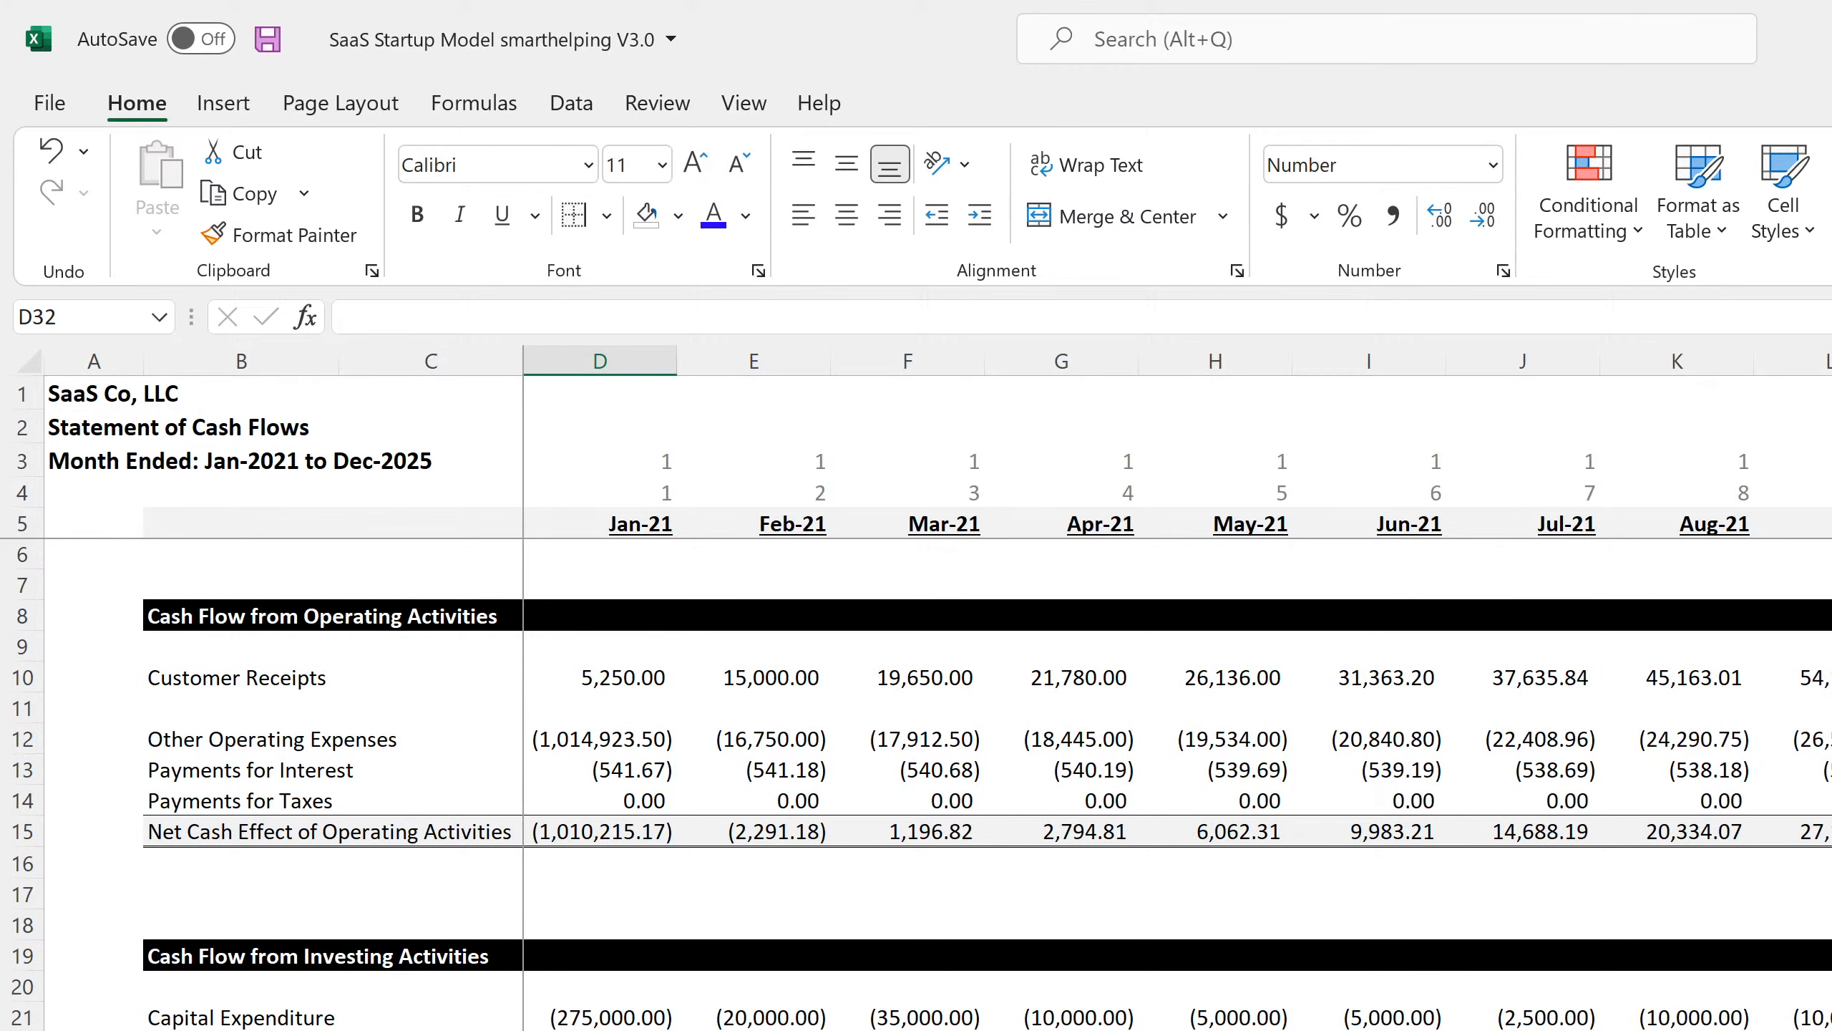
key(ctrl+Page_Up)
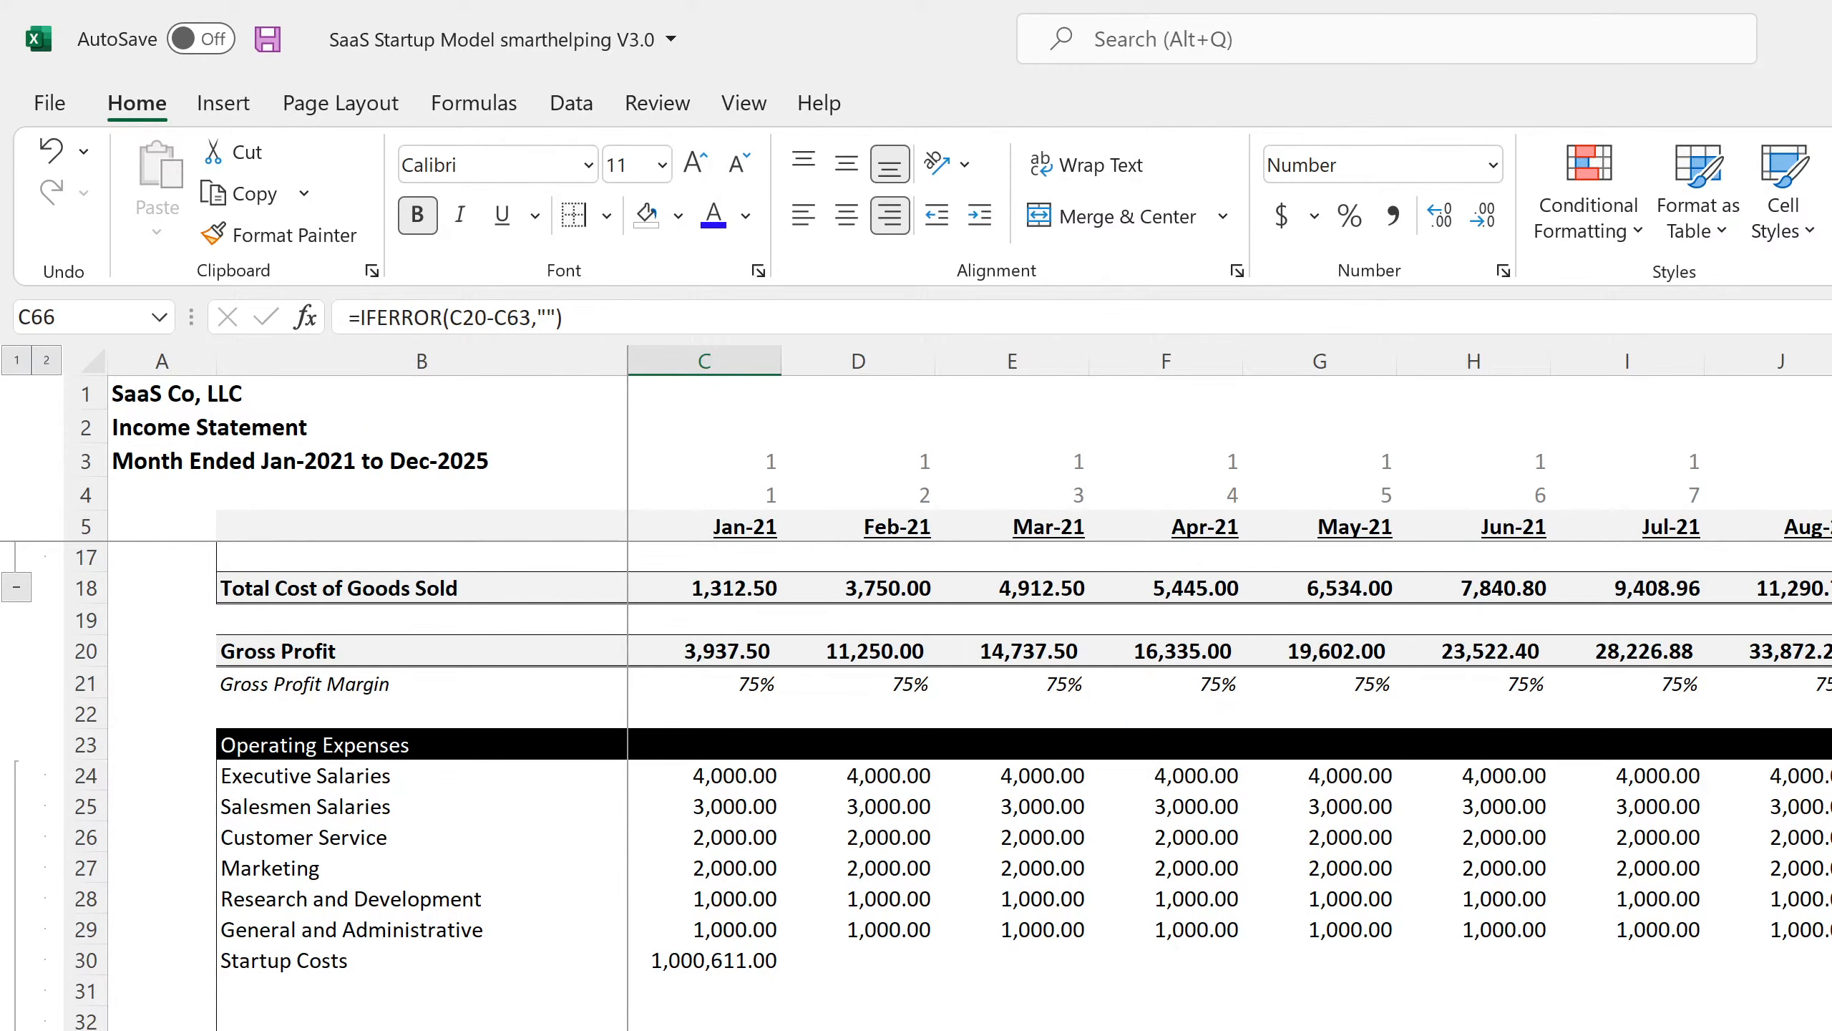
key(ctrl+Page_Down)
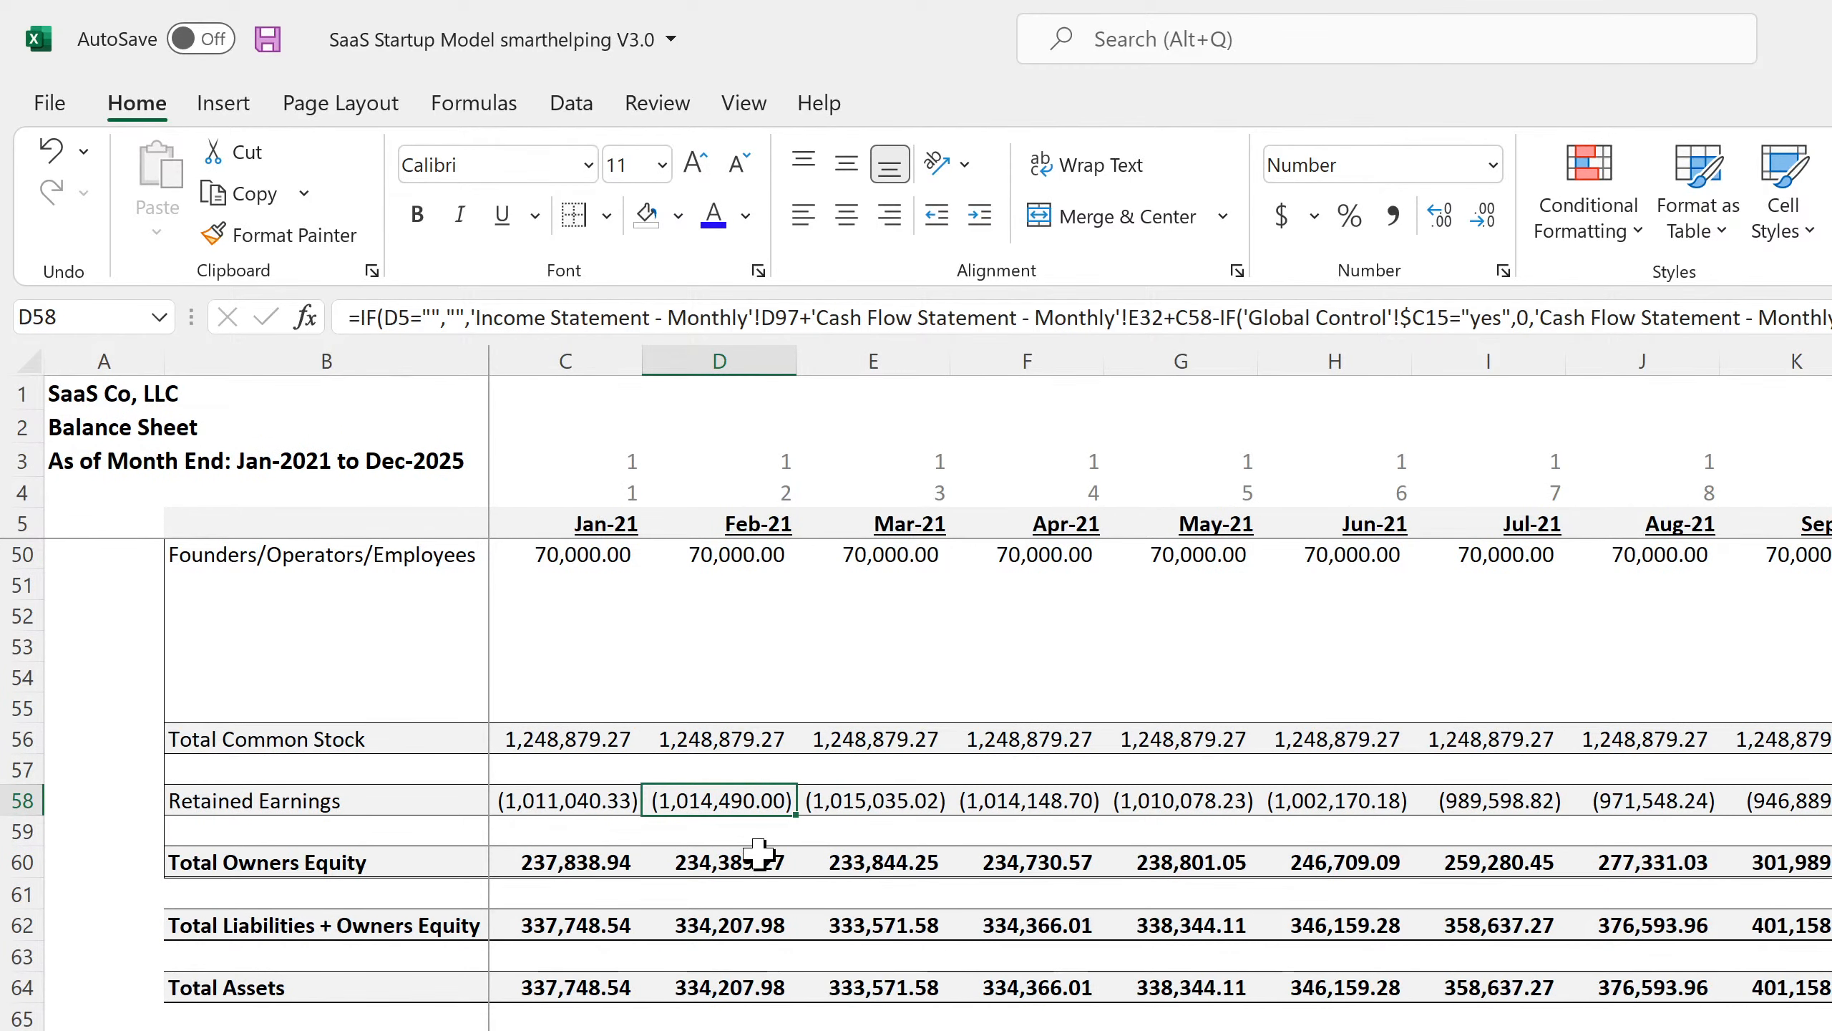
Fill C58 into D58 and append +C58 so February adds January's Retained Earnings.
click(590, 800)
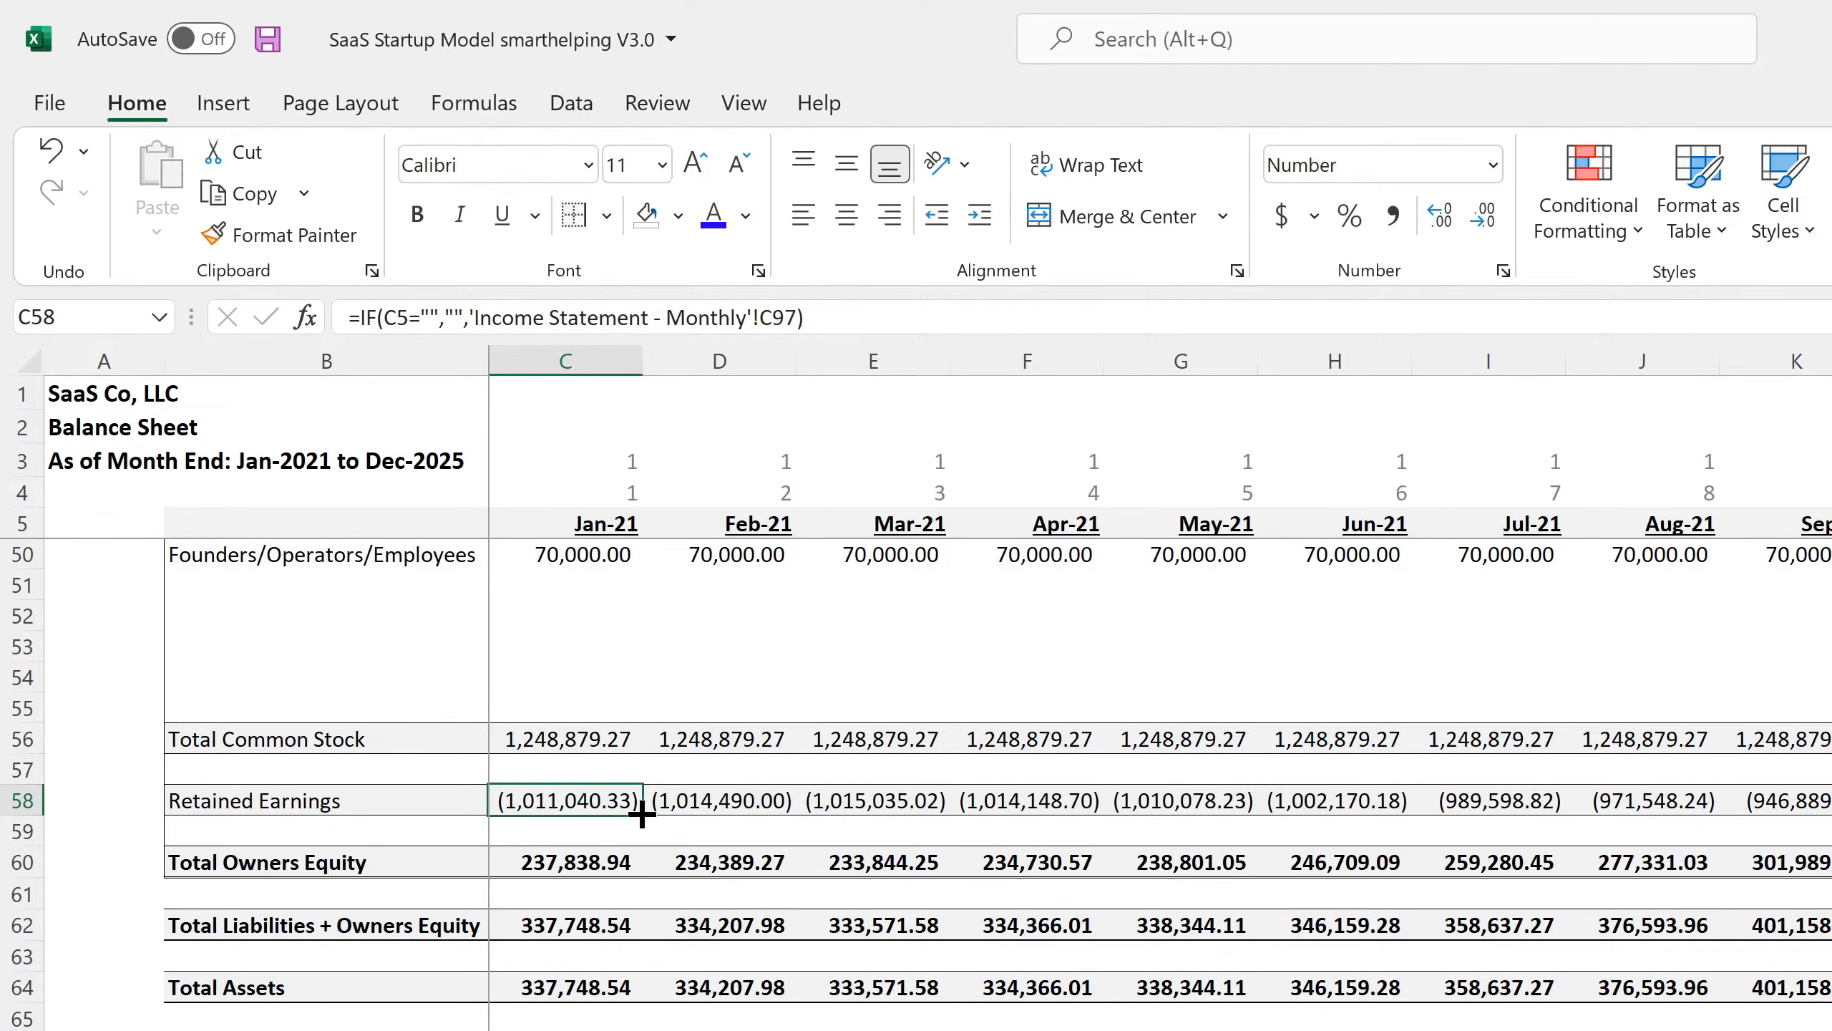
drag(640, 813, 787, 814)
click(764, 802)
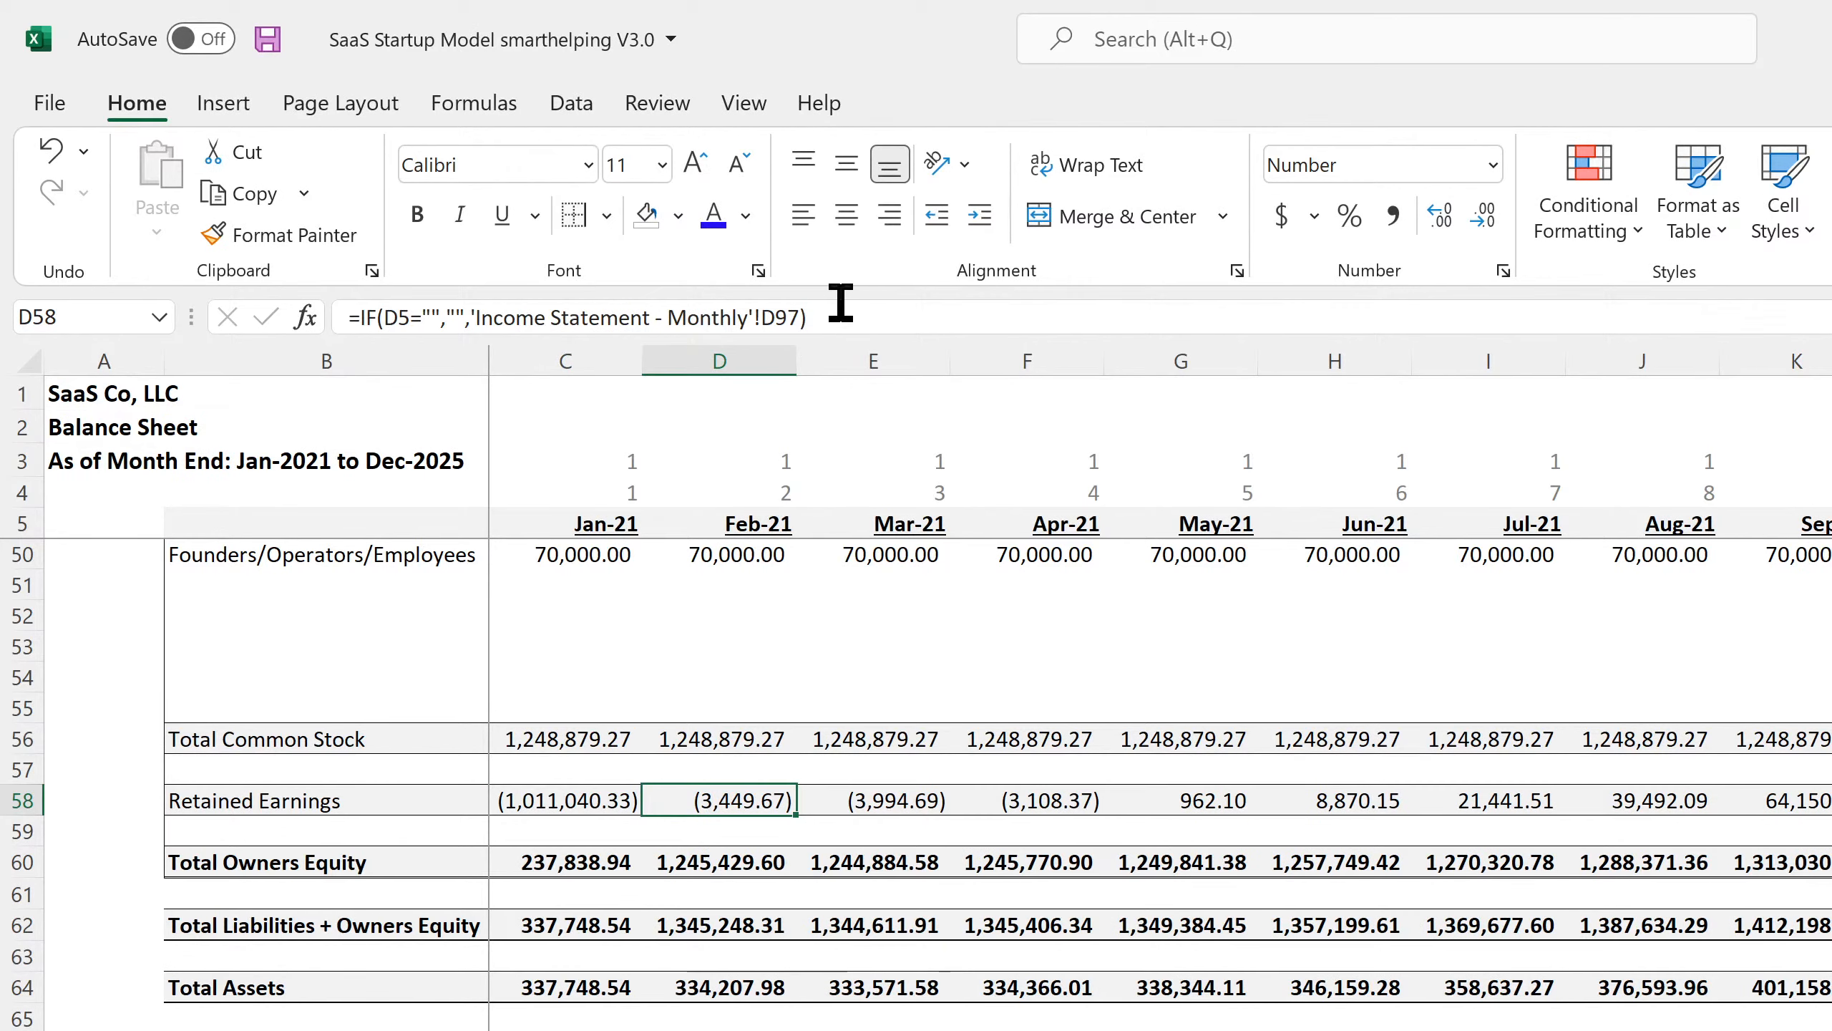
click(846, 318)
text(+)
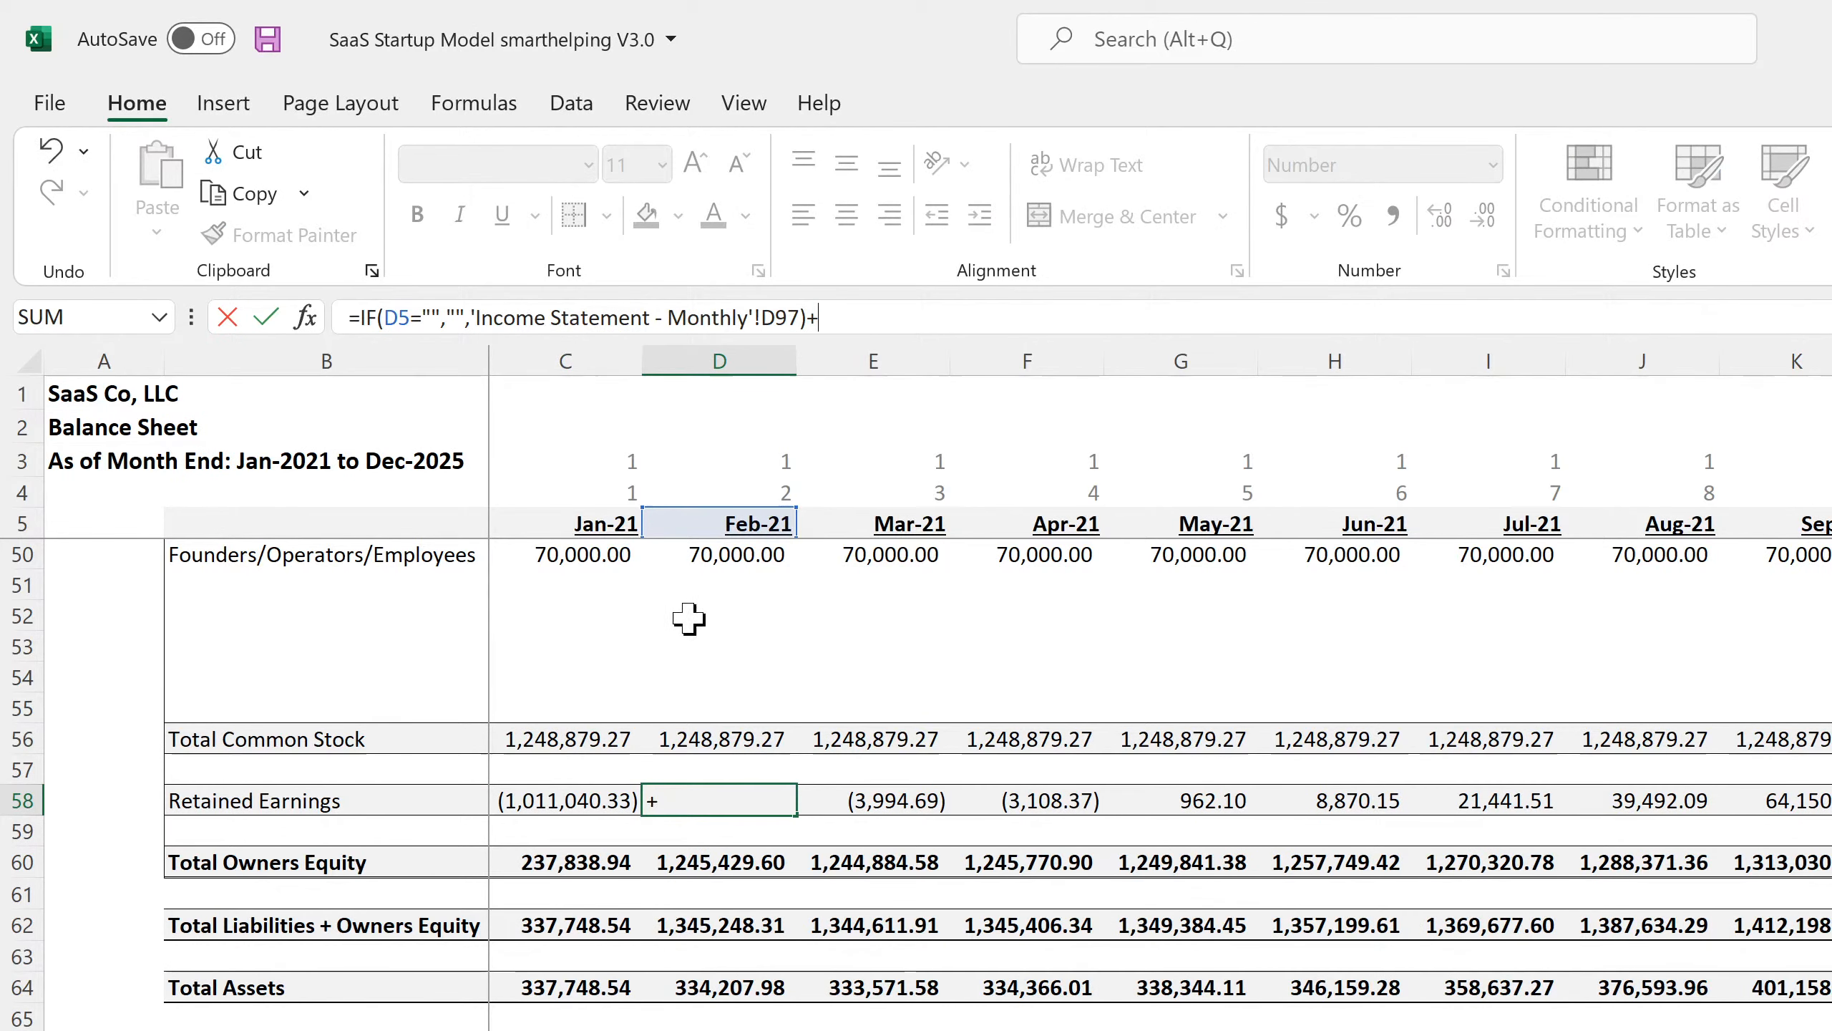
click(581, 801)
key(Return)
Fill February's cumulative Retained Earnings formula across row 58 for every month and save.
click(777, 806)
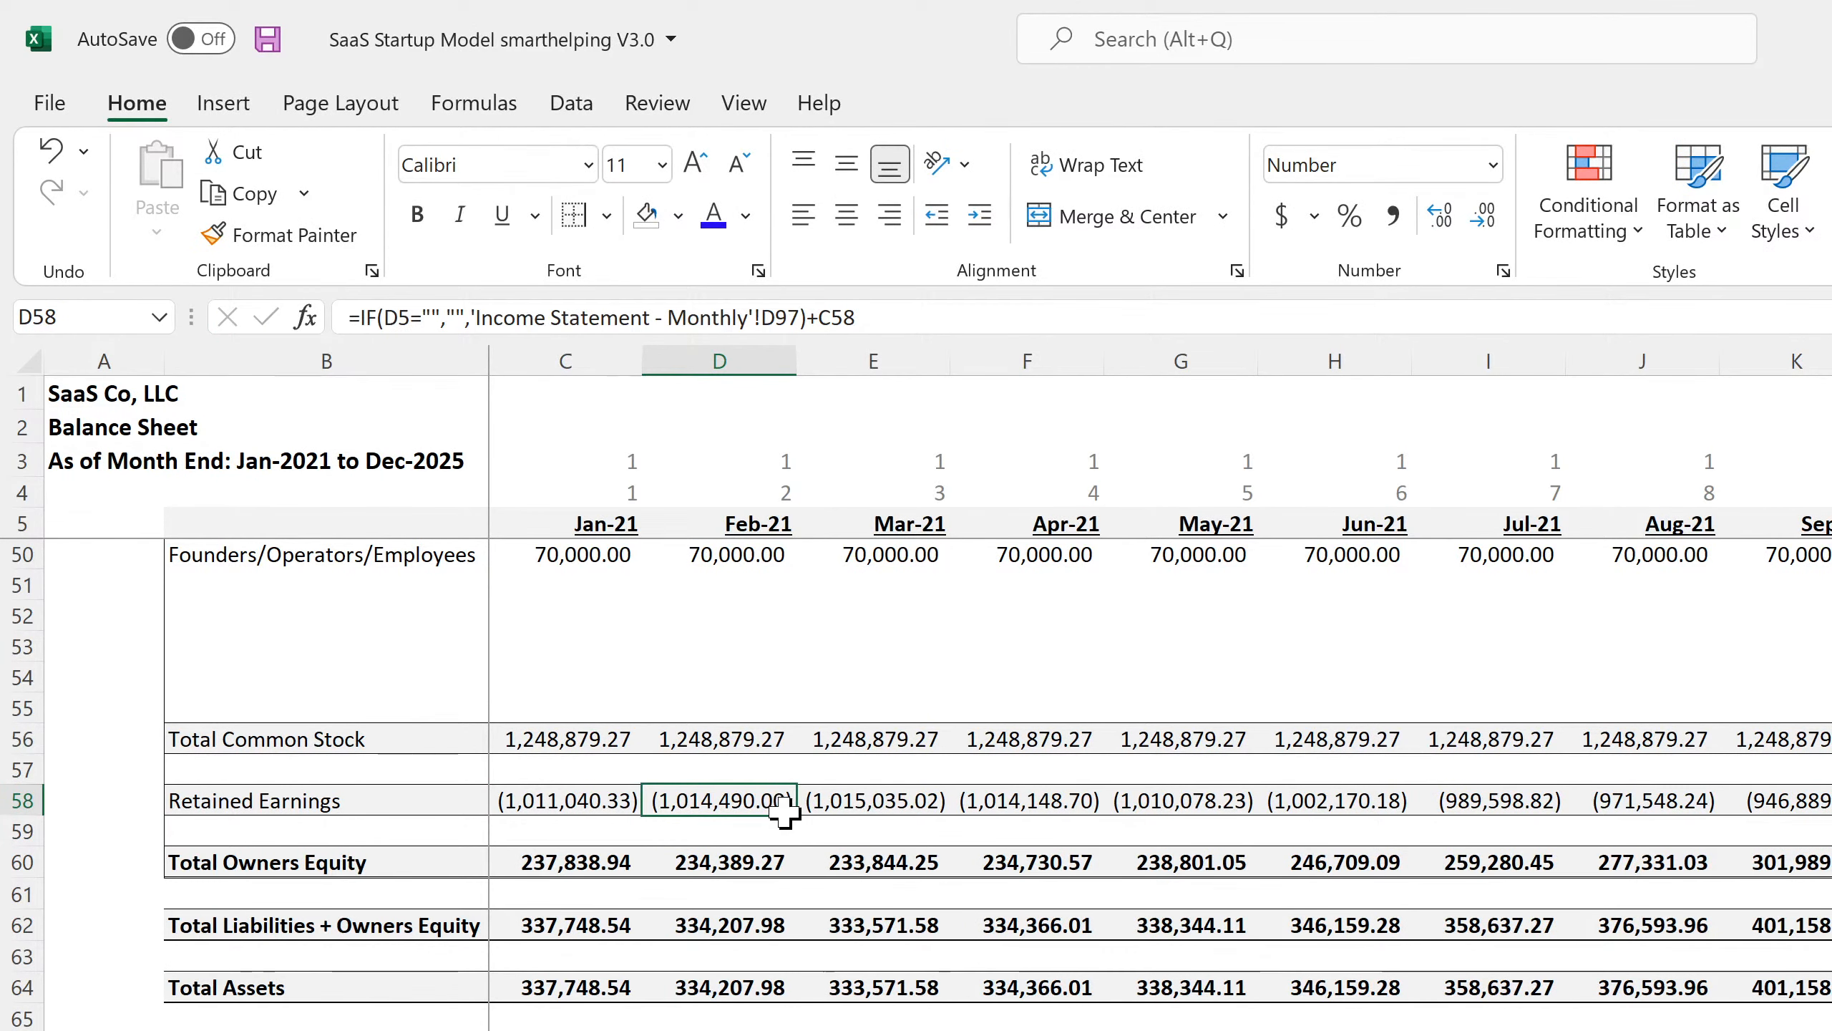
drag(785, 811, 1829, 802)
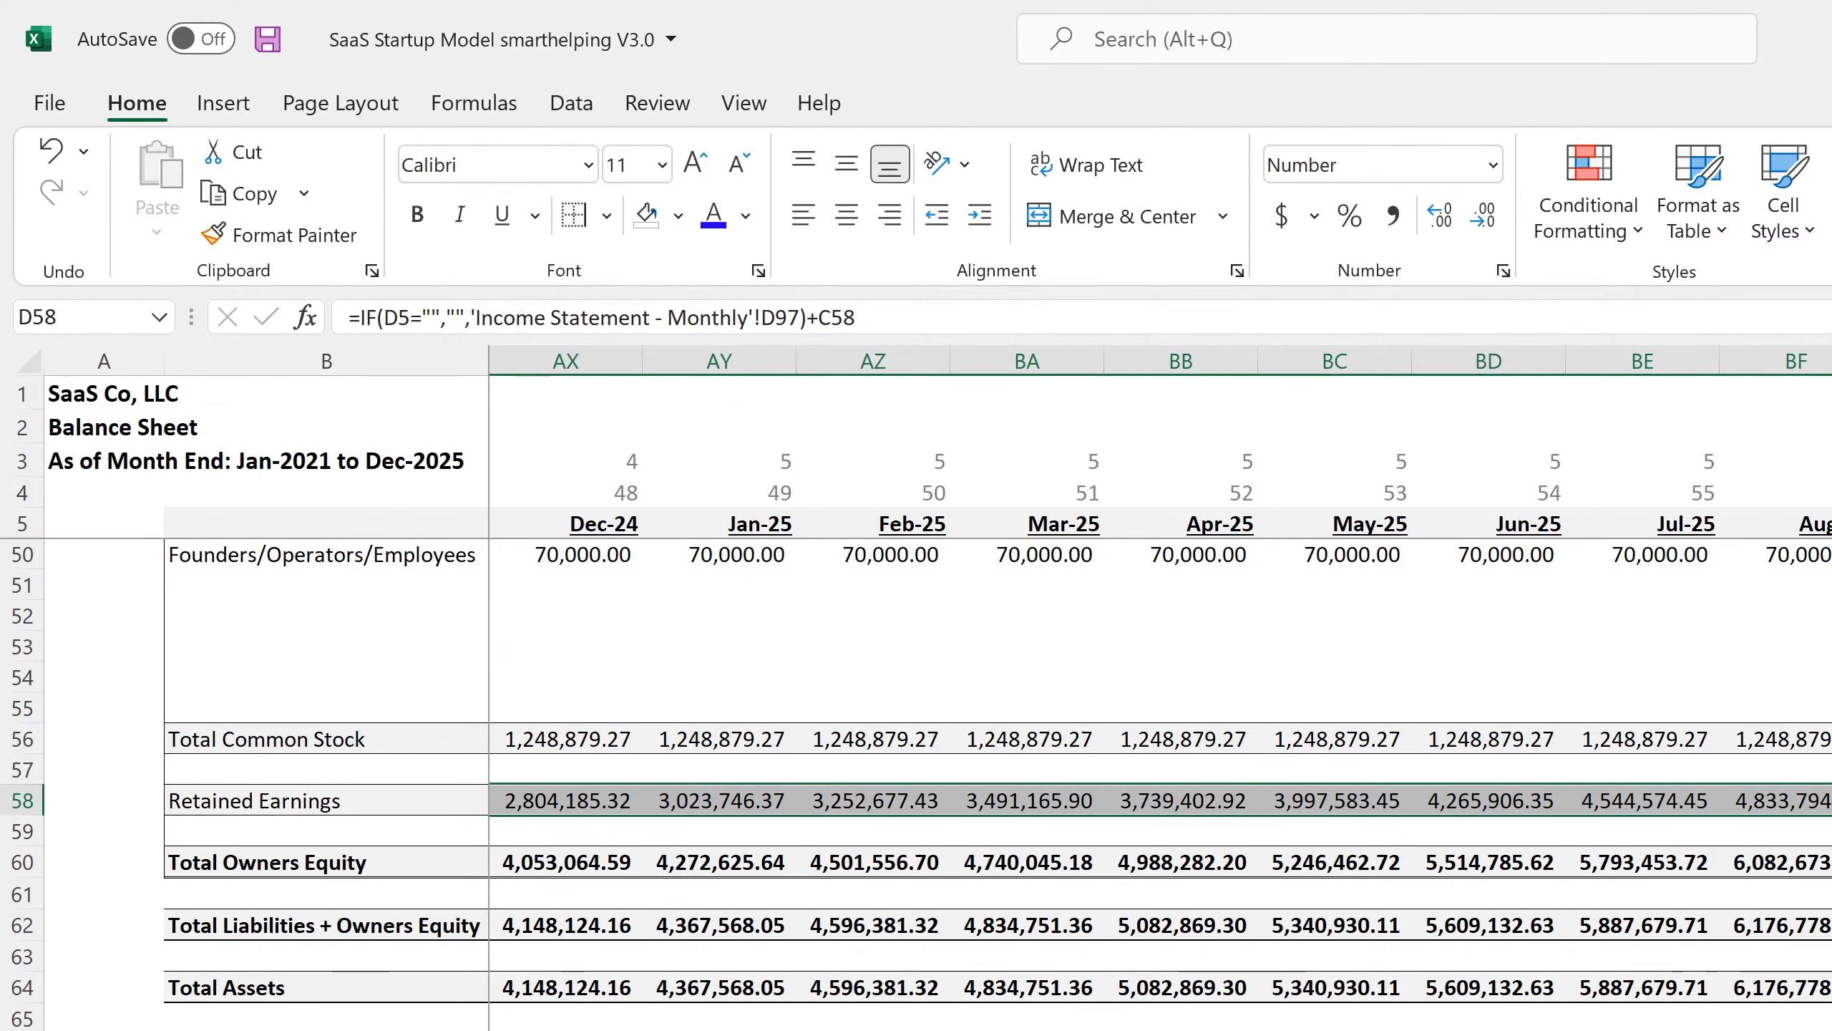
scroll(1160, 685, left, 16)
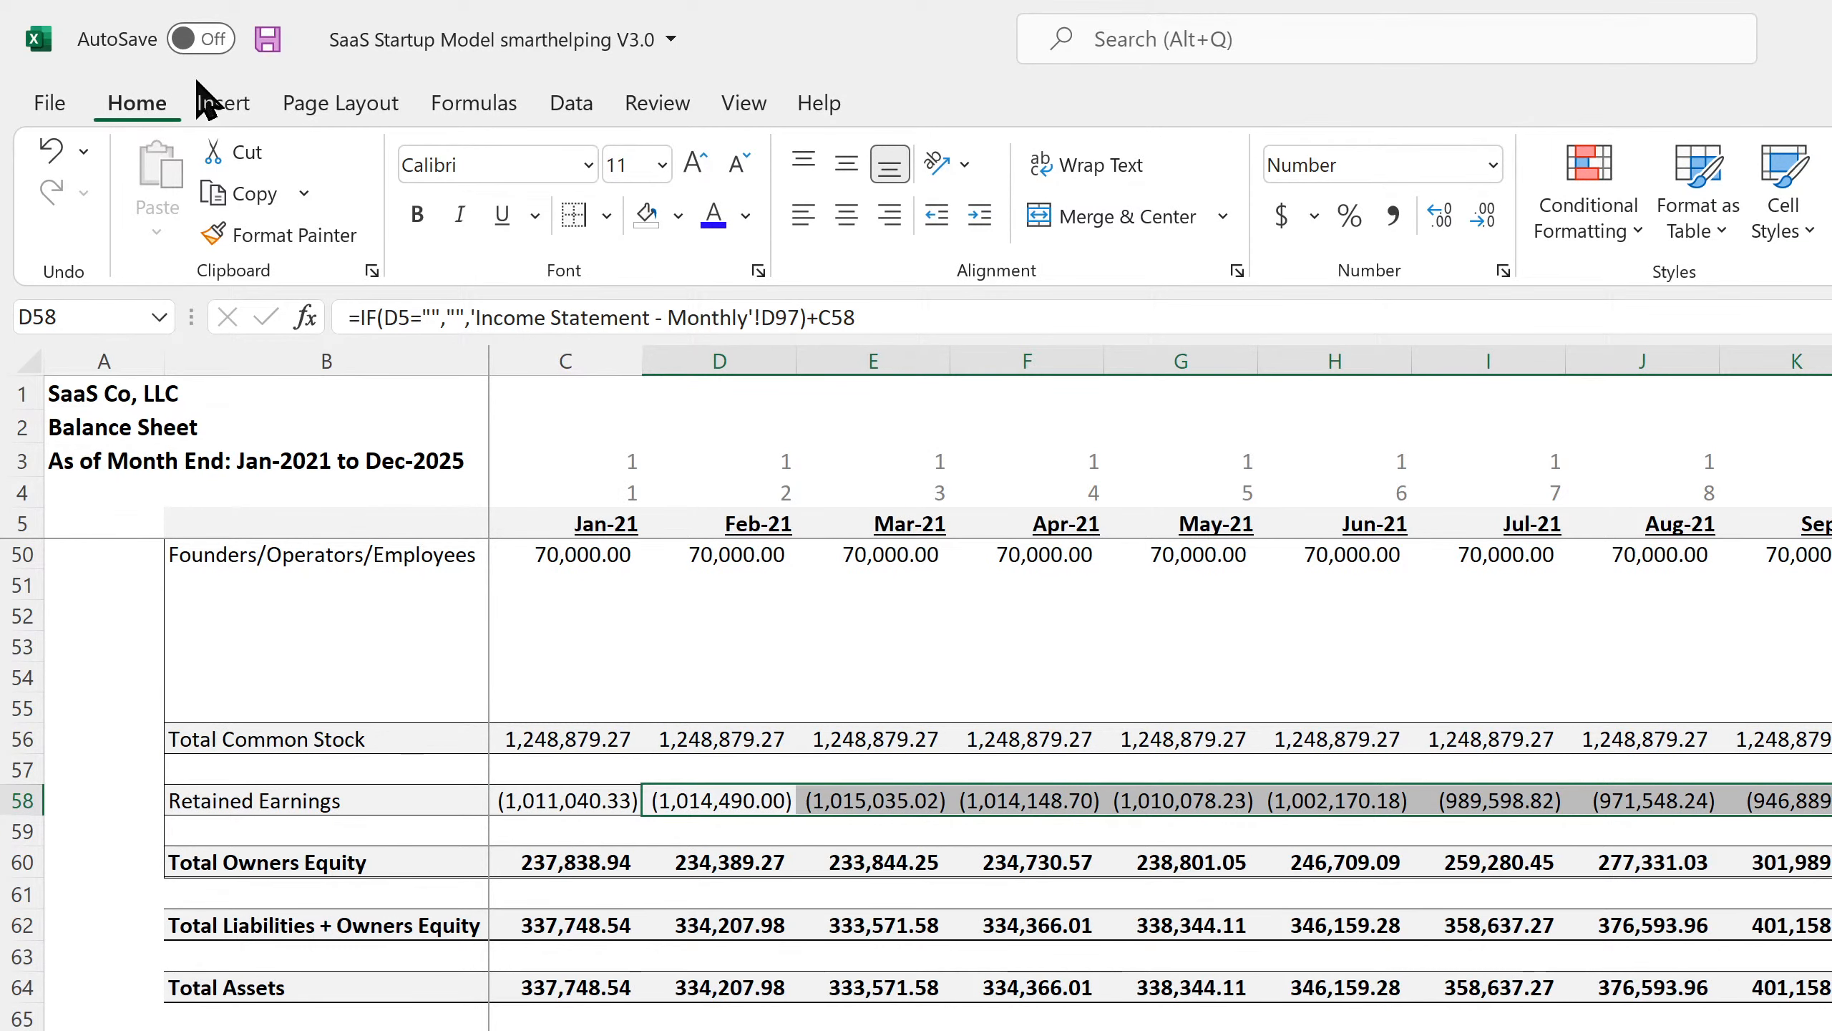
click(260, 41)
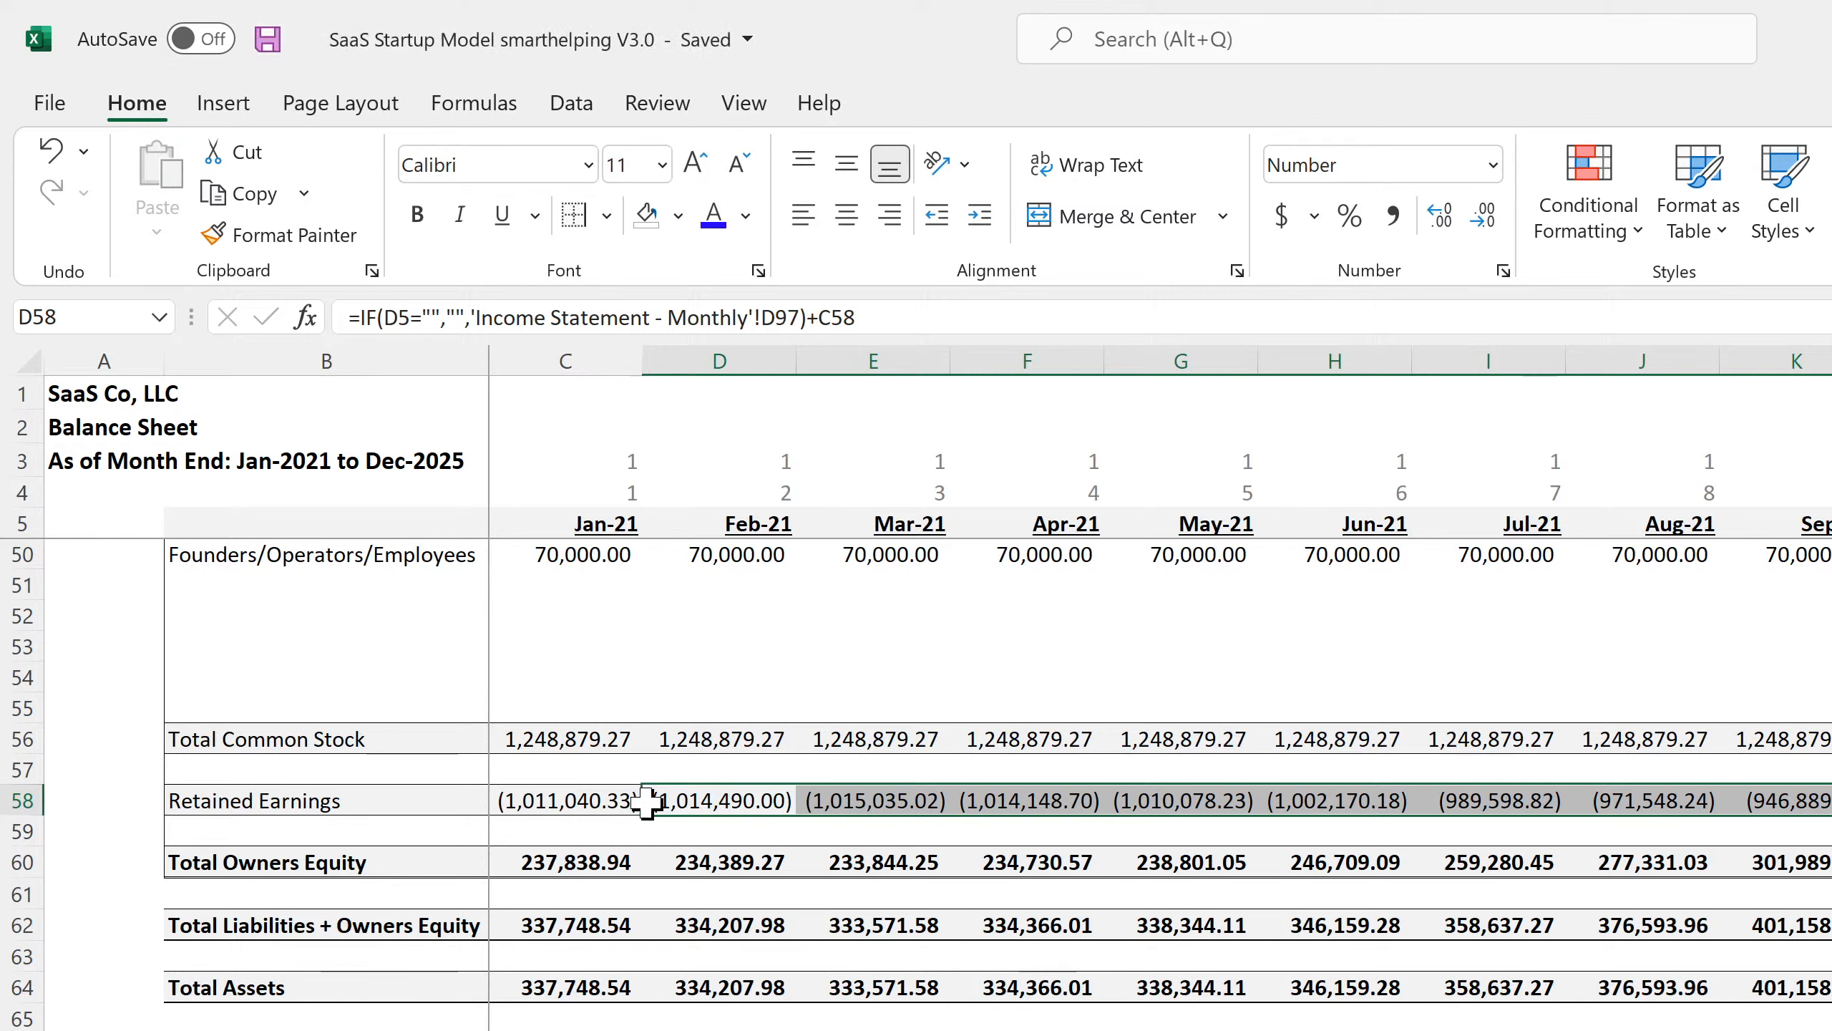
click(600, 796)
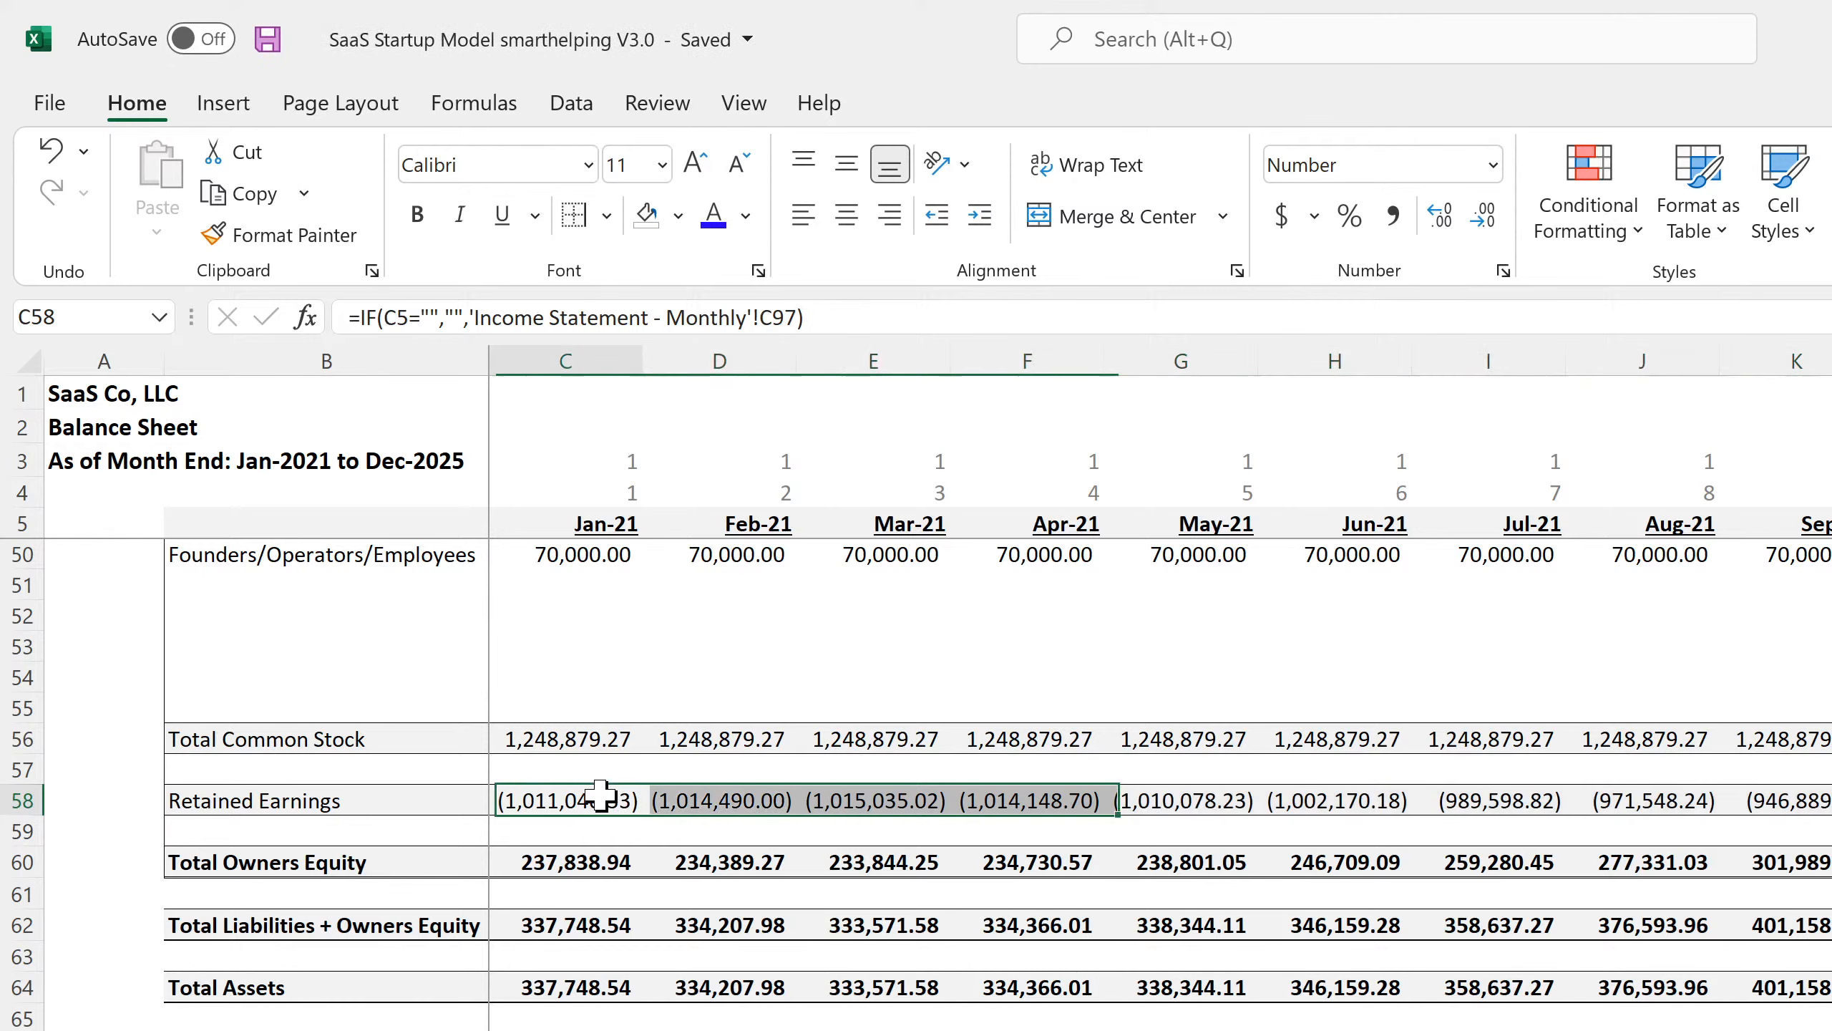
click(1525, 807)
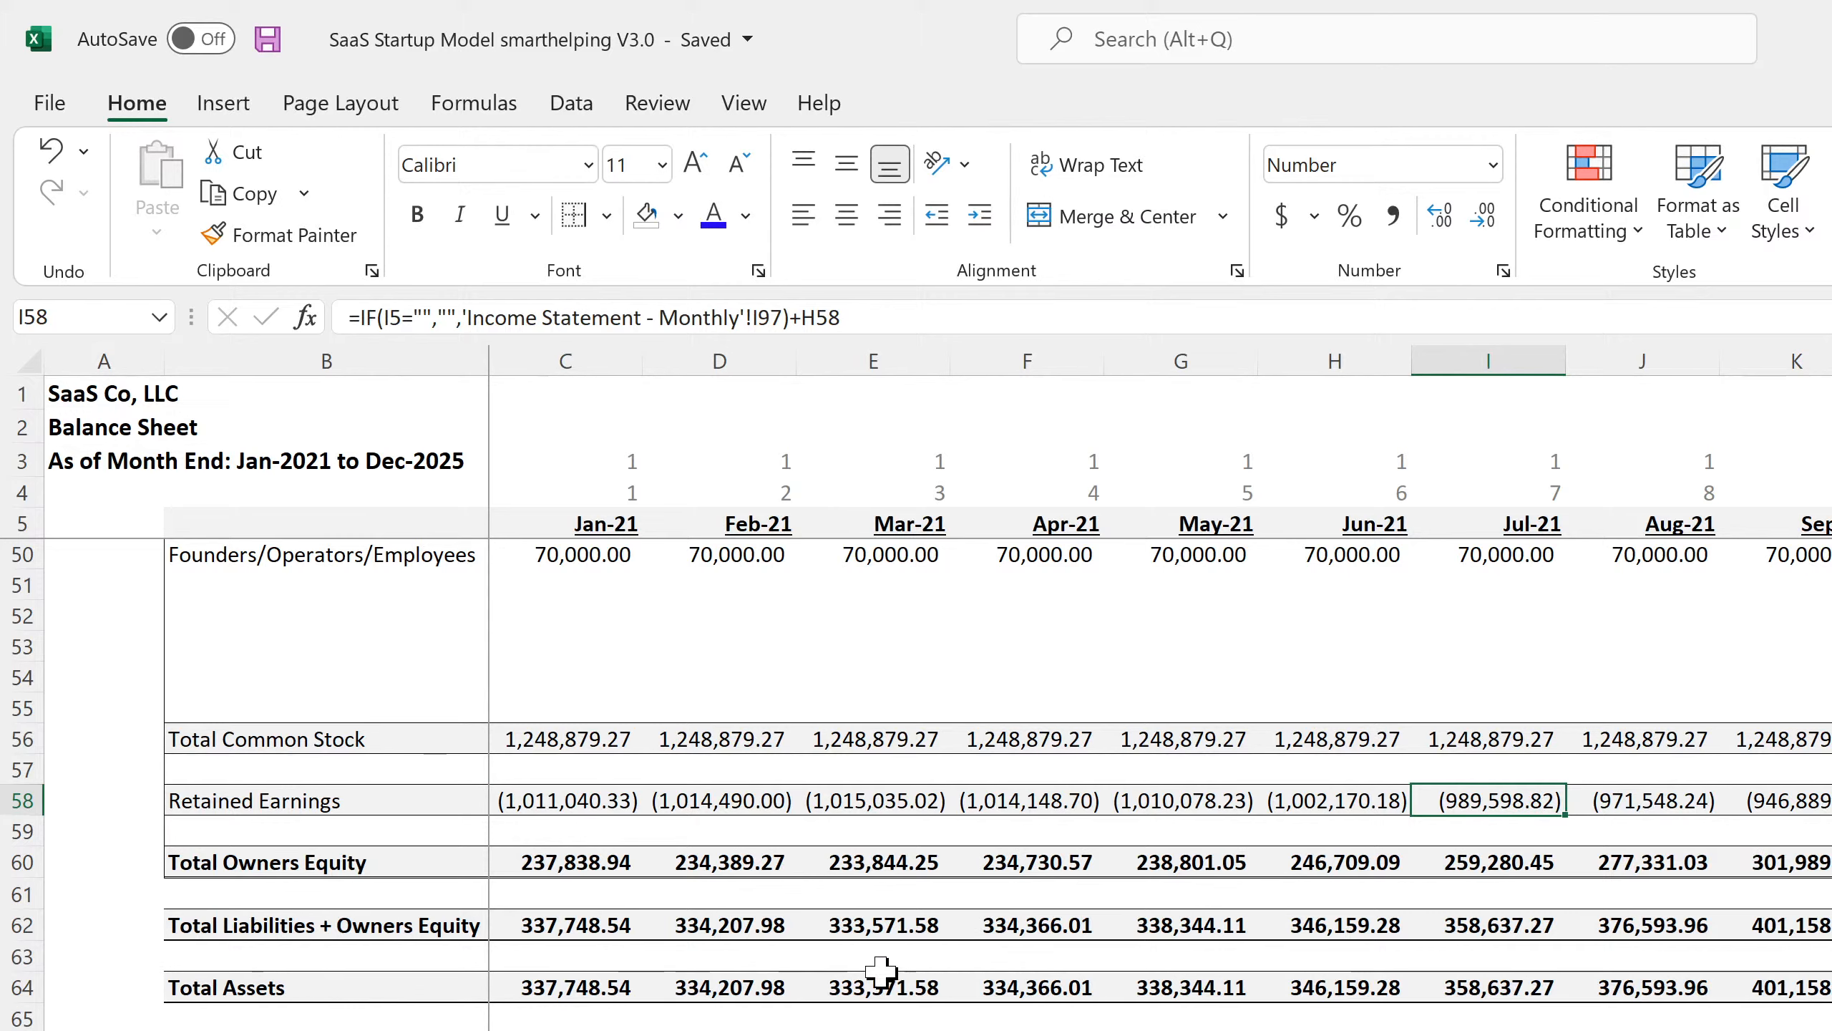
scroll(881, 970, up, 4)
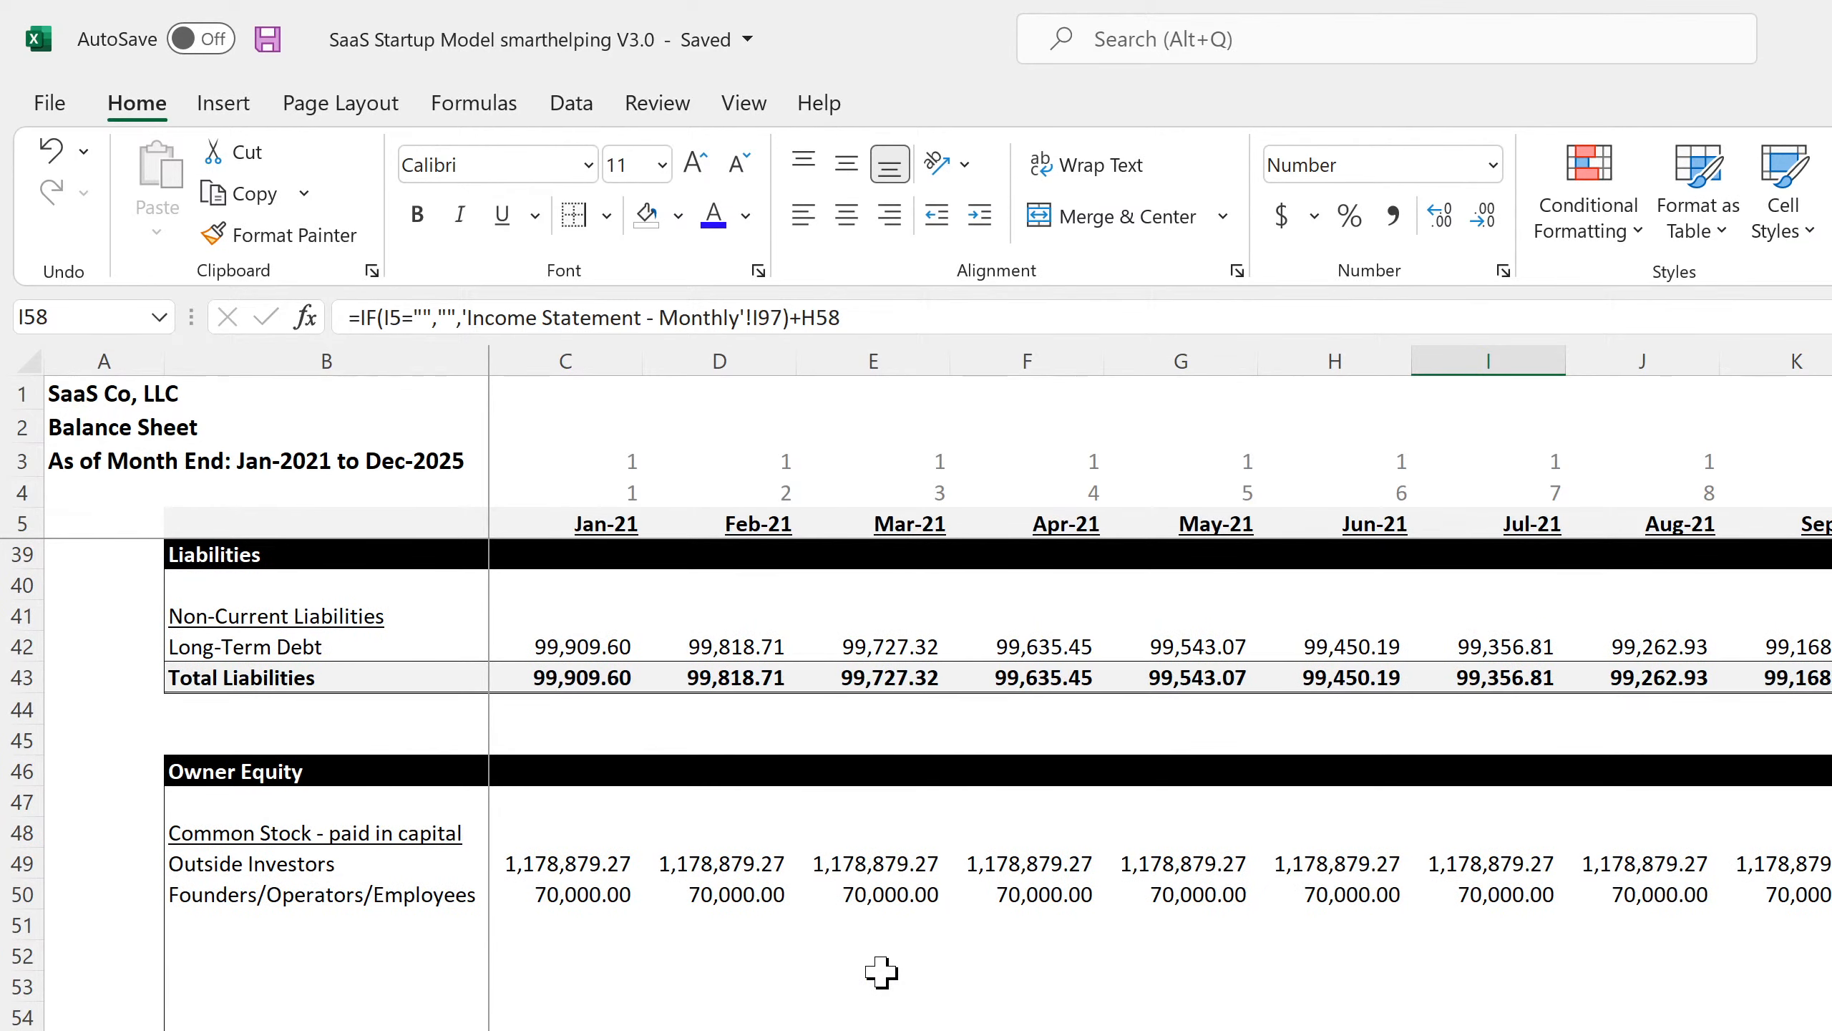
scroll(799, 965, up, 5)
scroll(799, 964, up, 6)
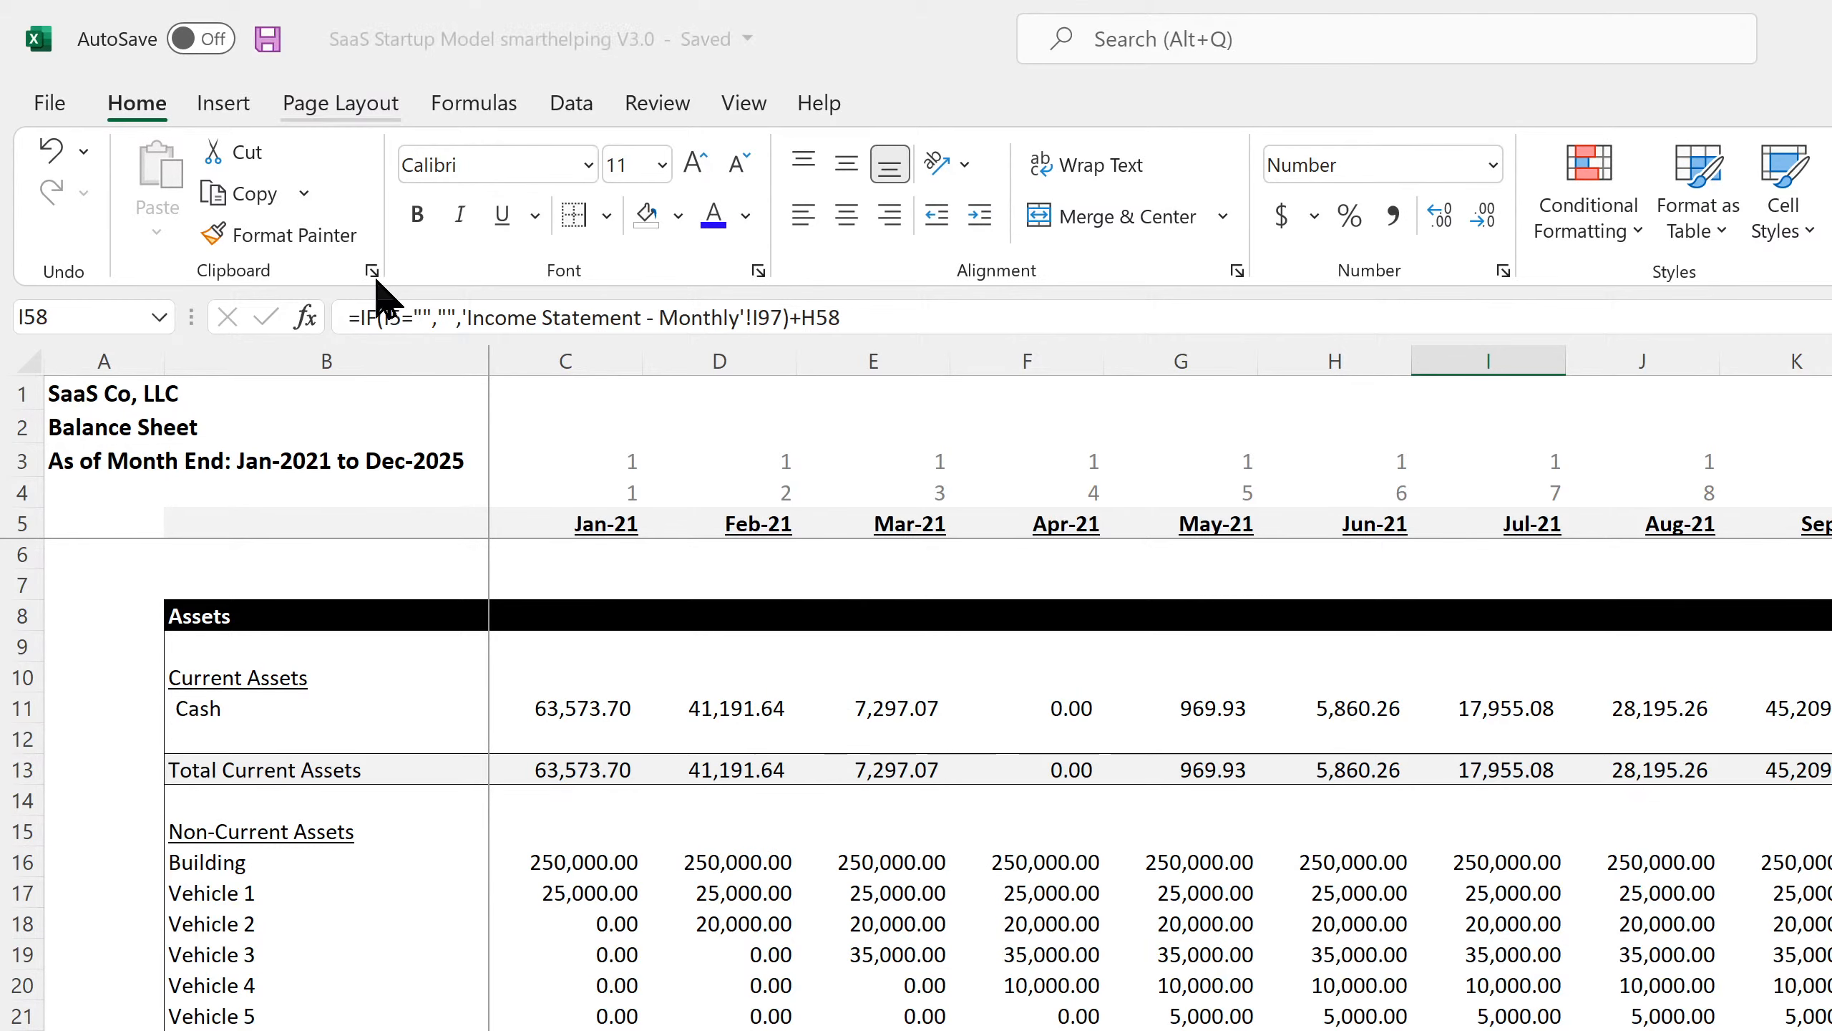
scroll(795, 933, down, 15)
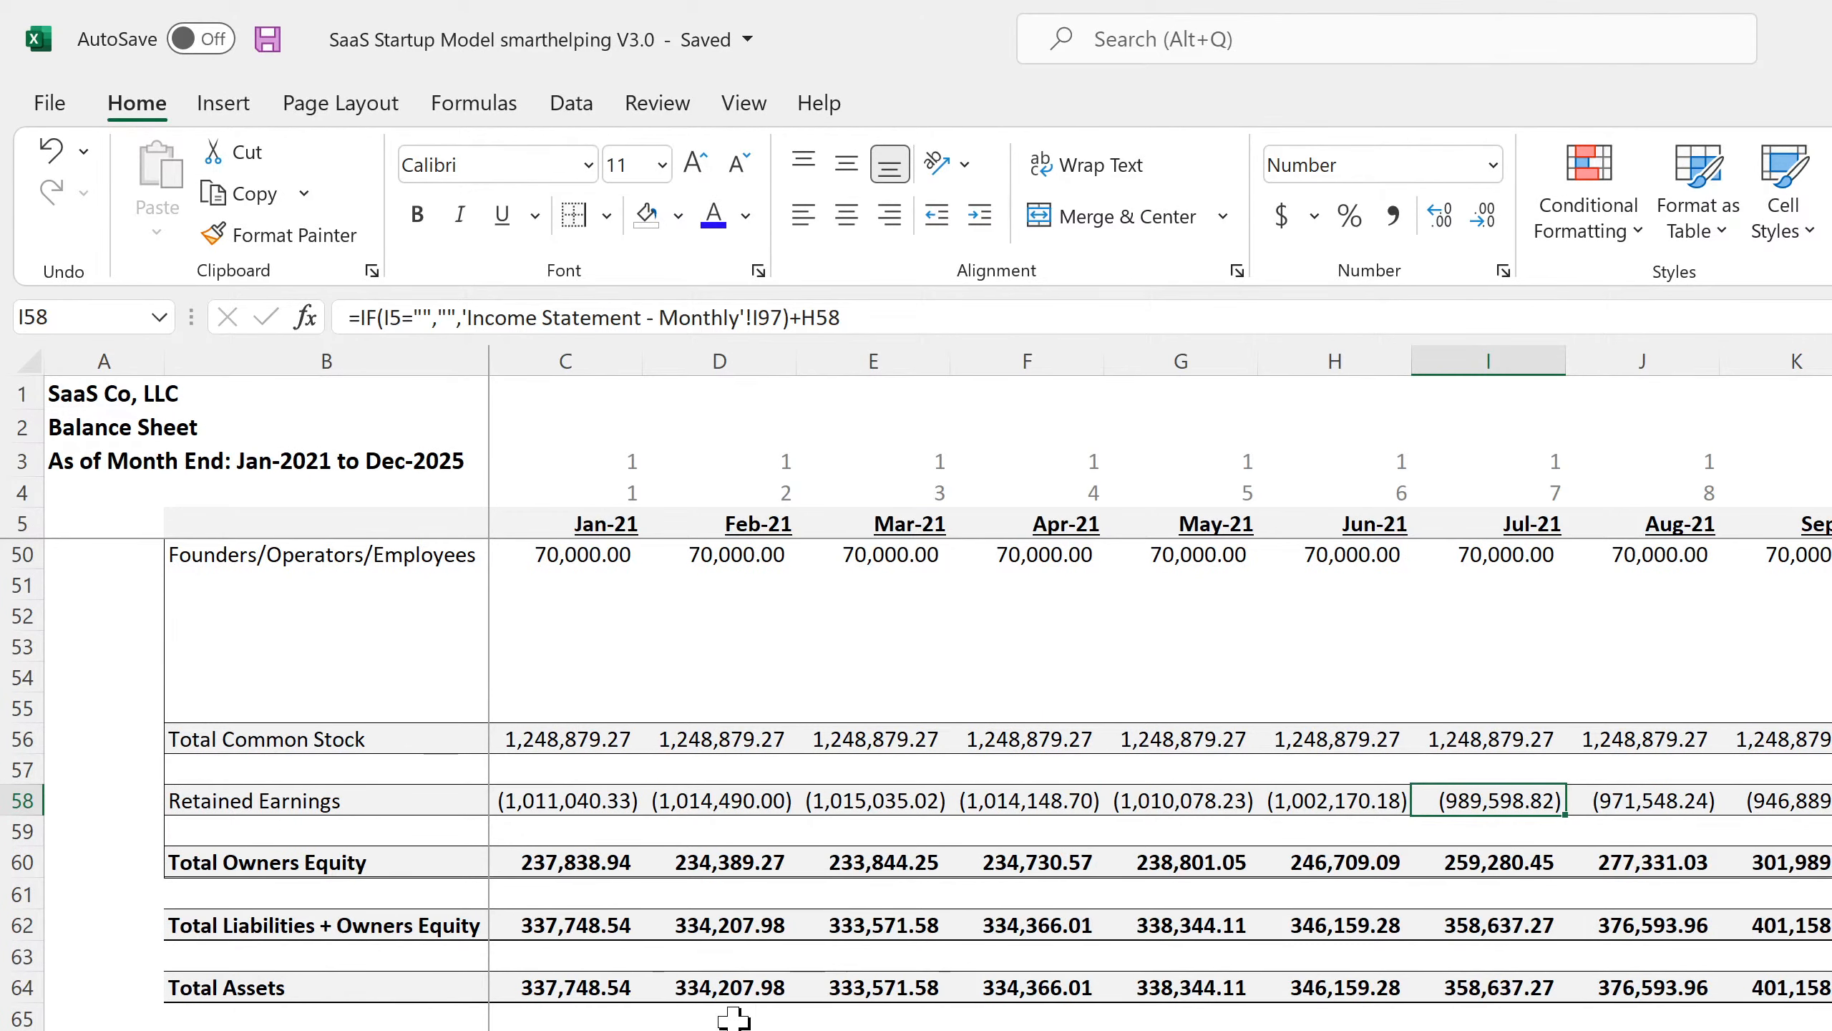
click(566, 1030)
key(Right)
key(Right)
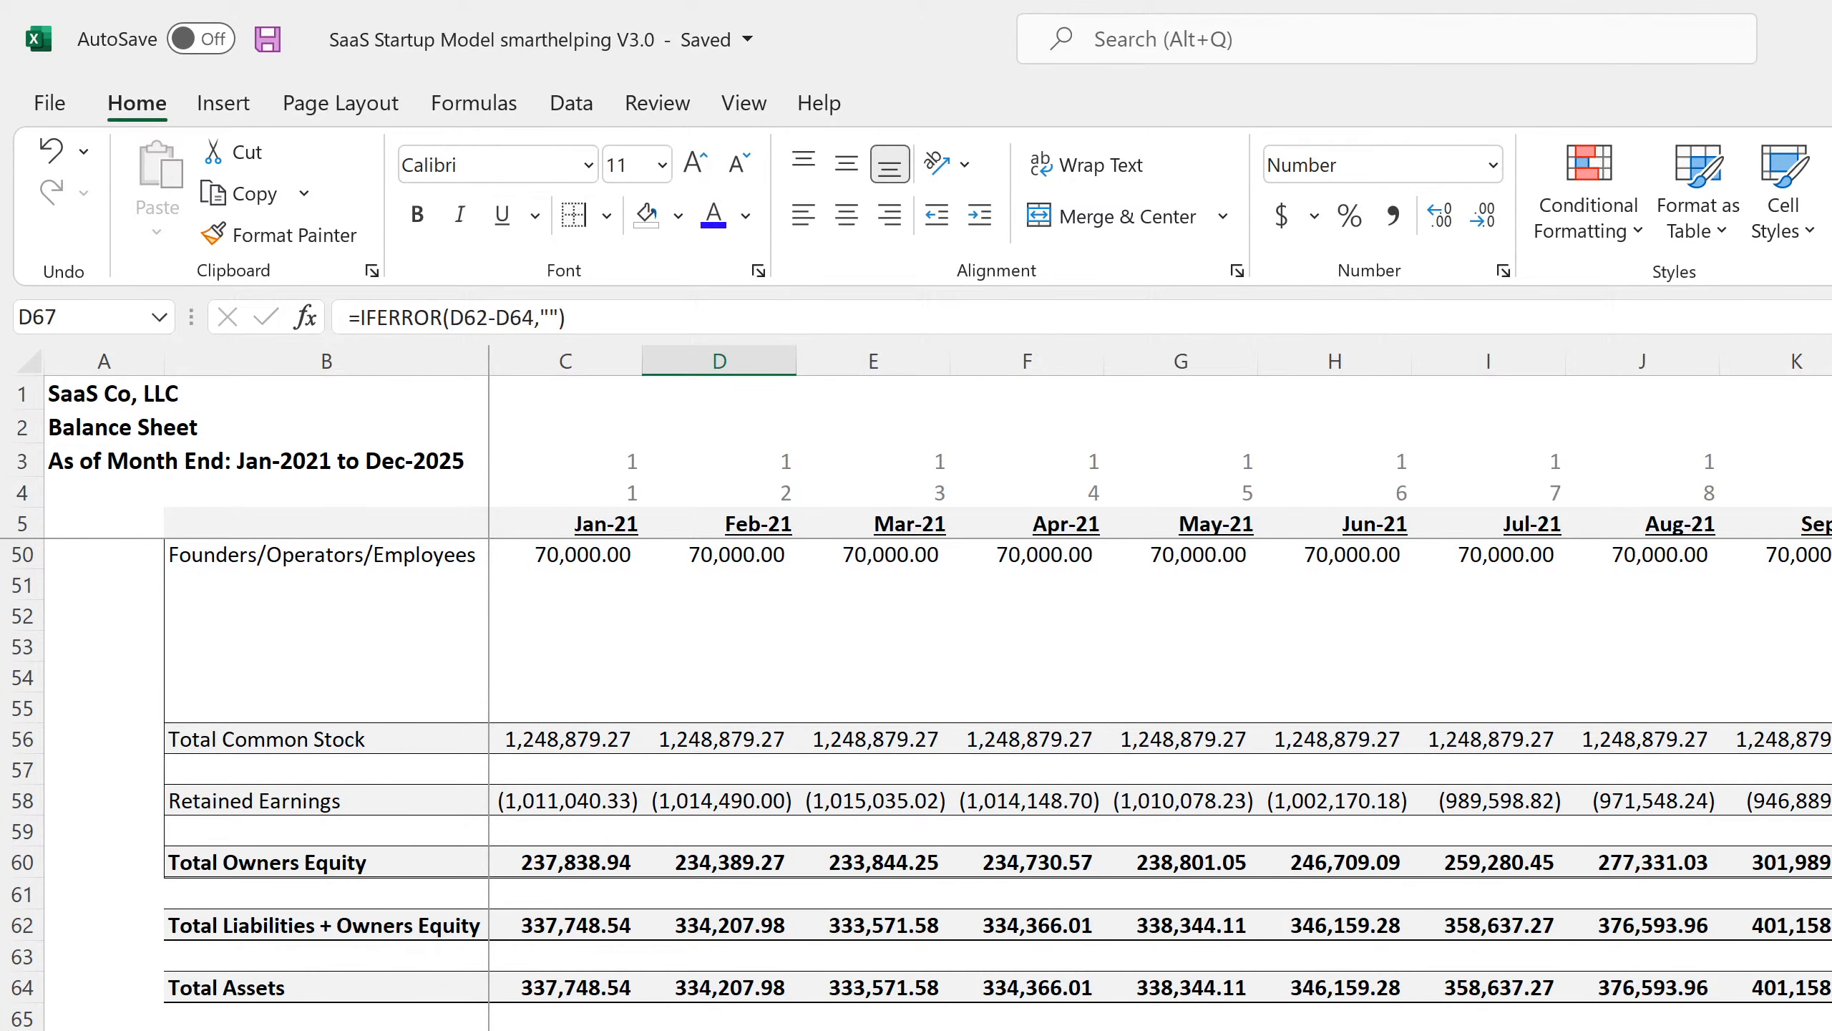
scroll(696, 924, up, 15)
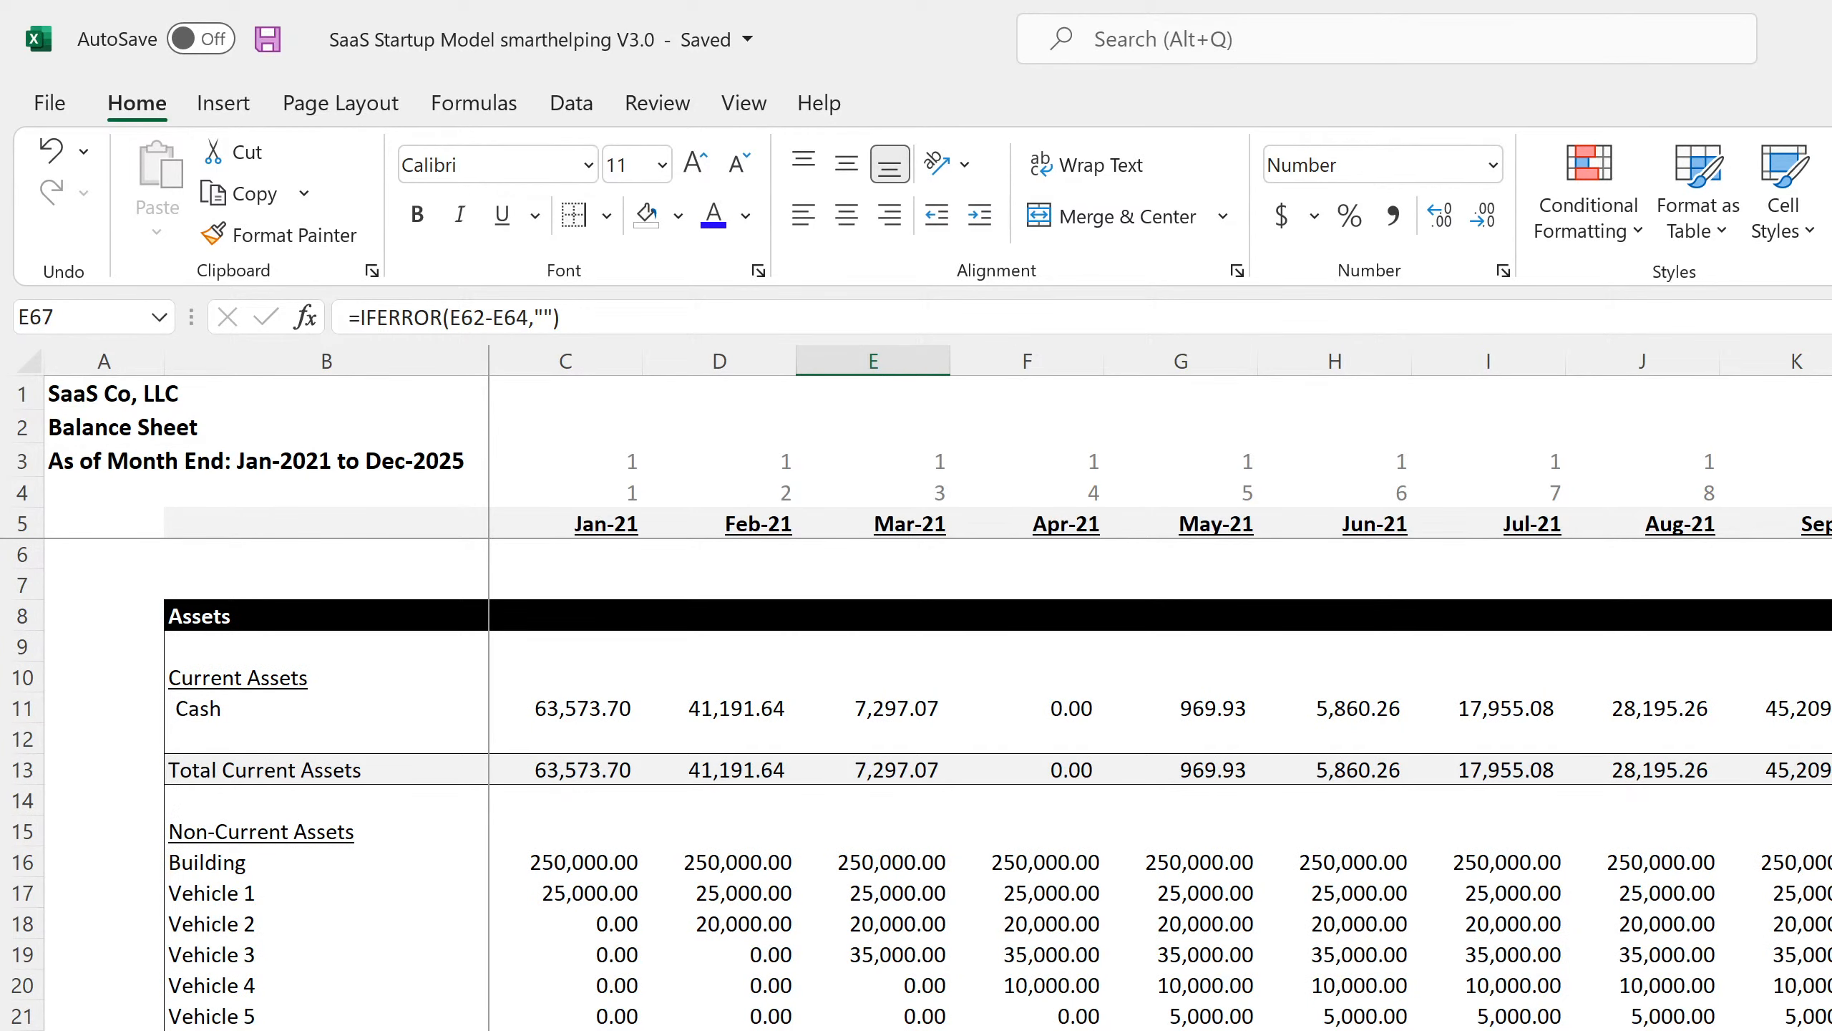
scroll(1109, 1016, down, 7)
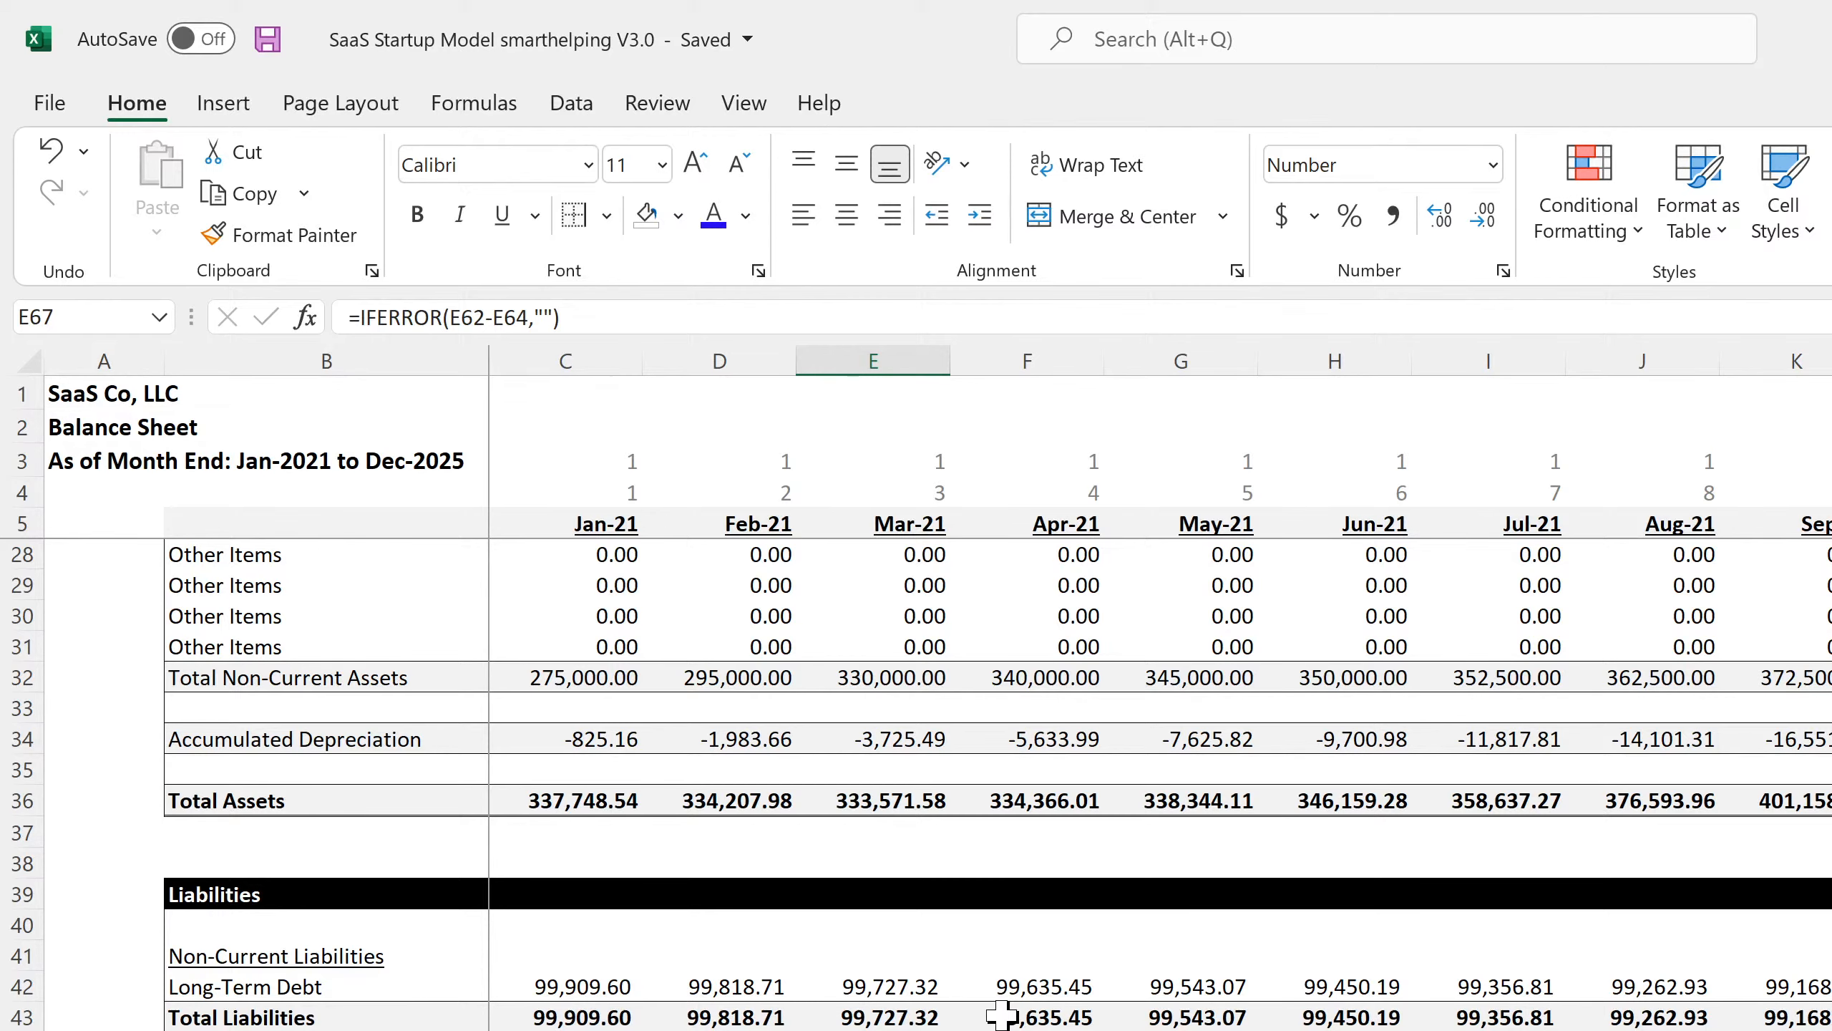
scroll(1002, 1015, up, 7)
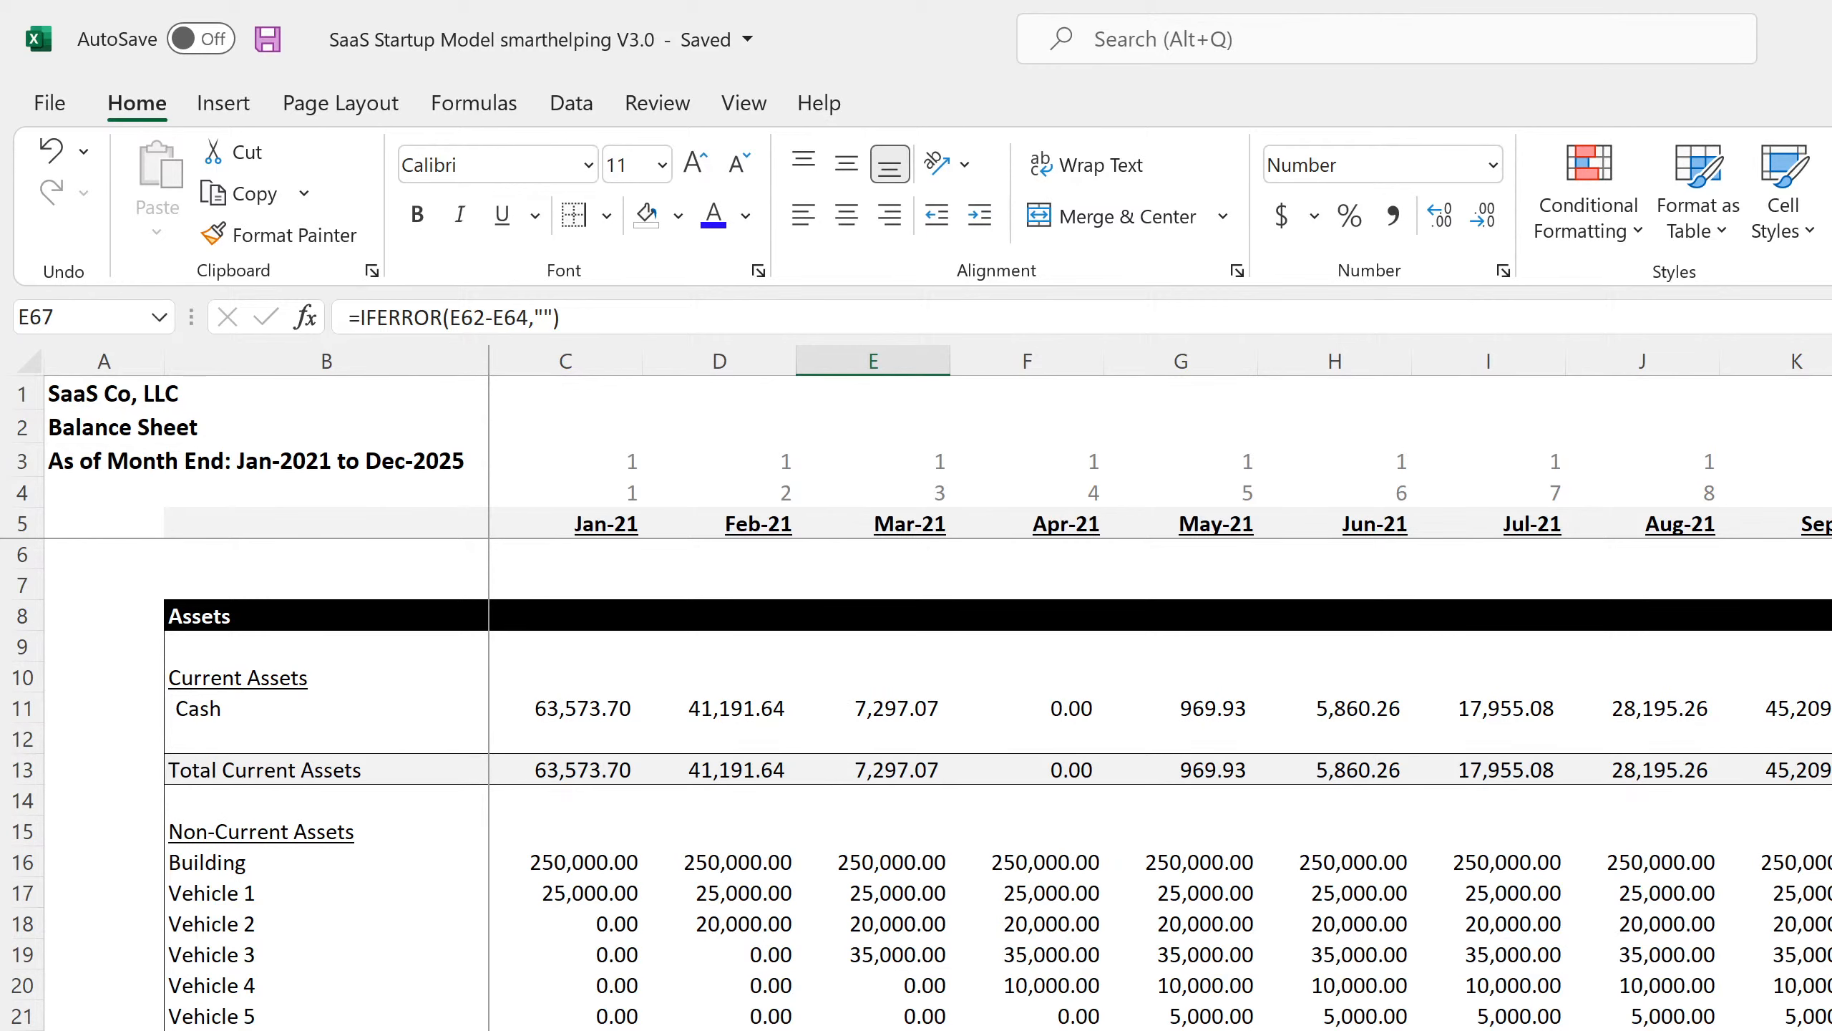
scroll(1161, 784, right, 16)
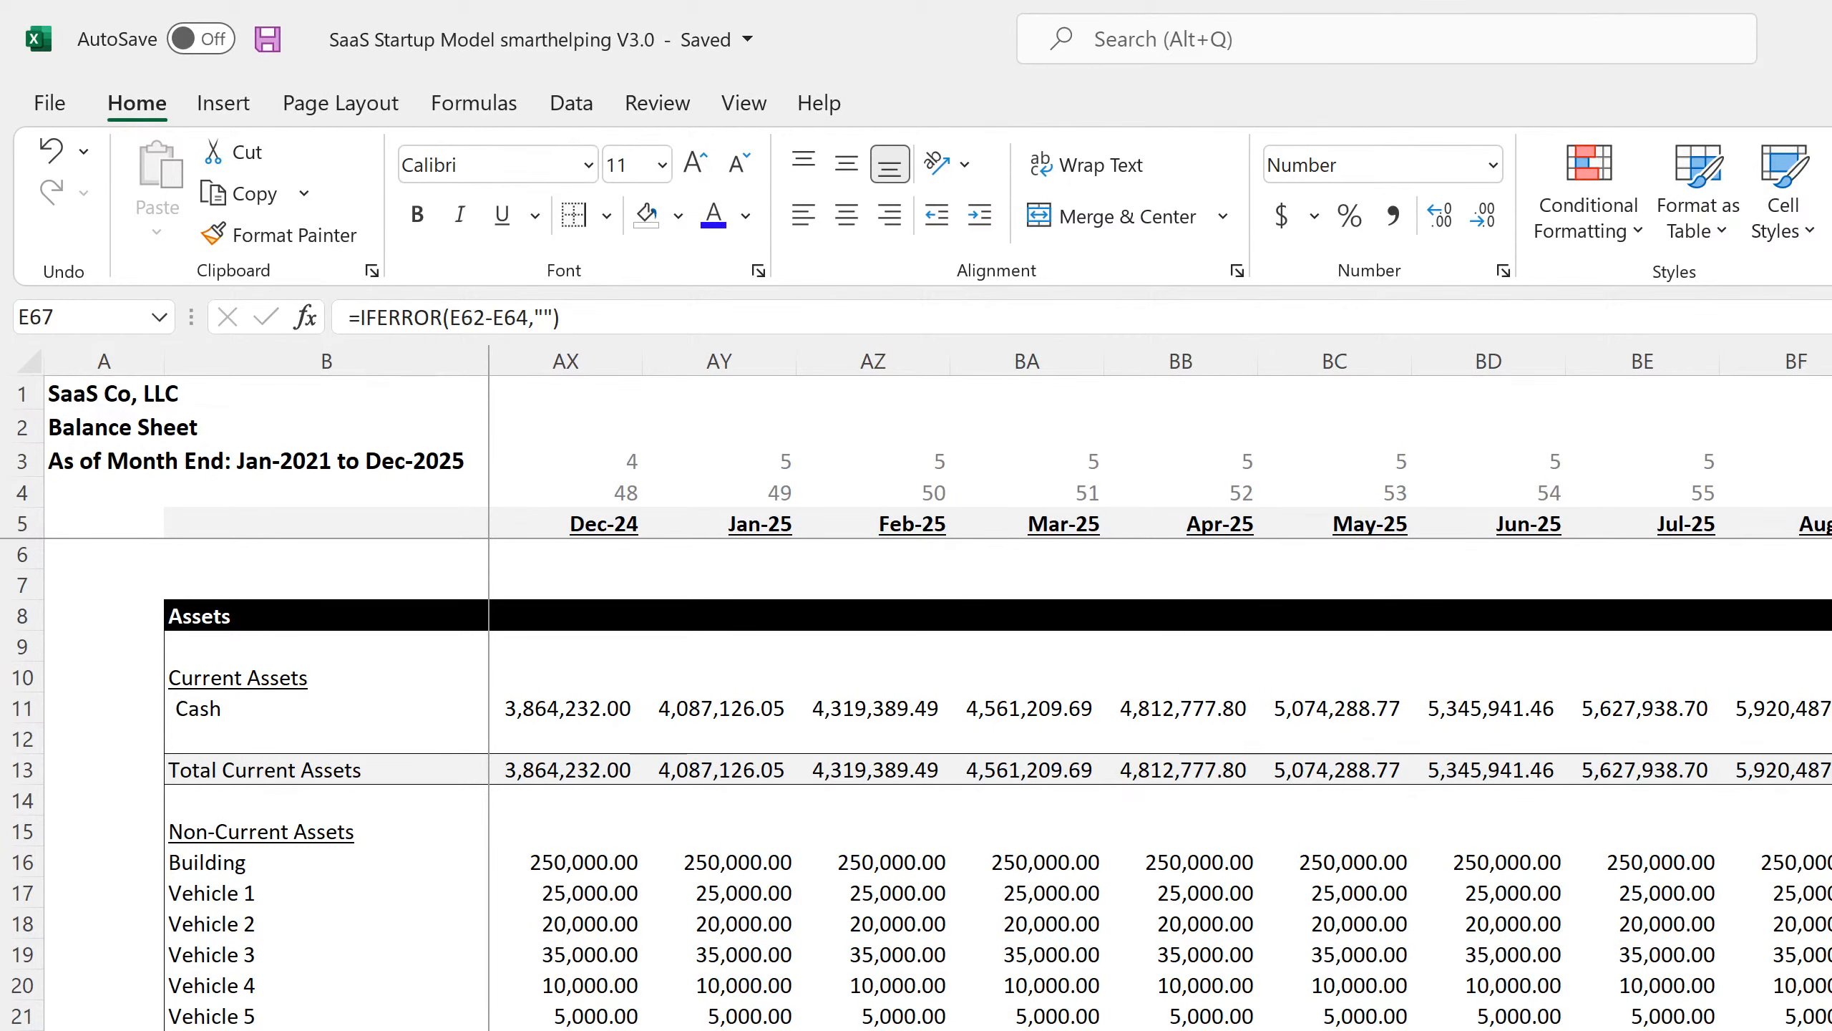
click(1830, 769)
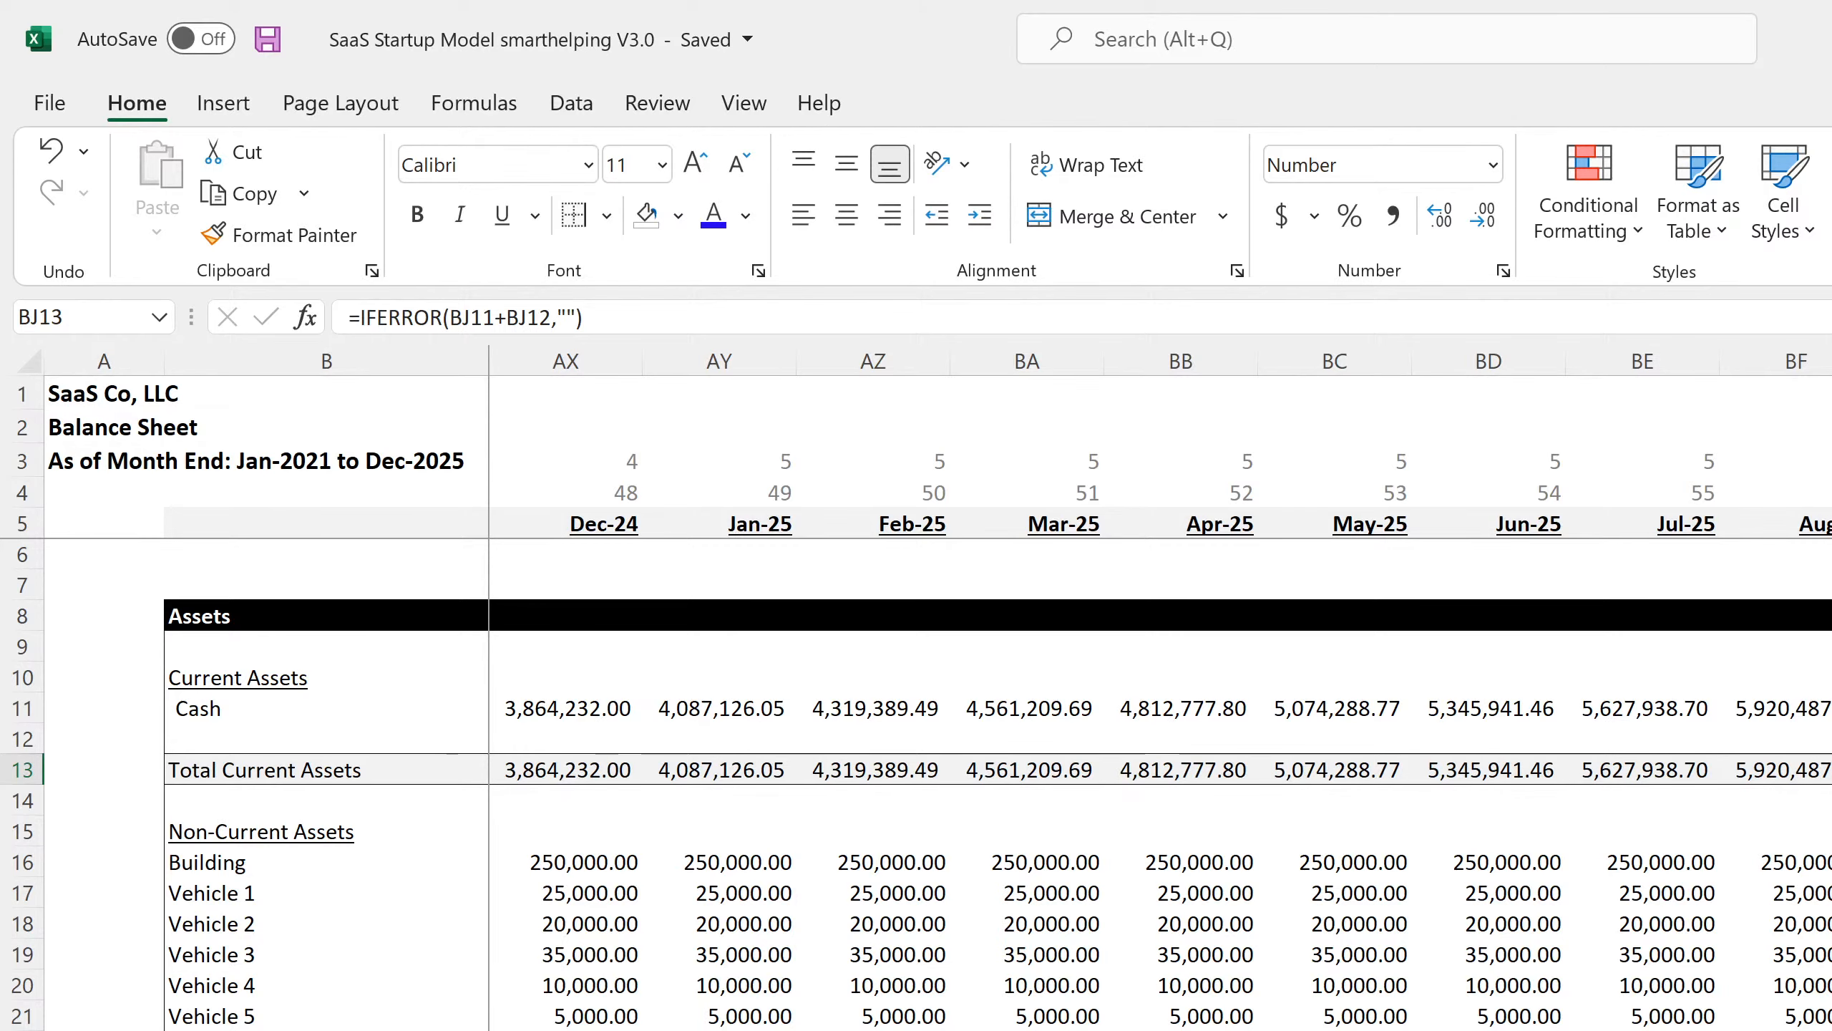
key(ctrl+Page_Up)
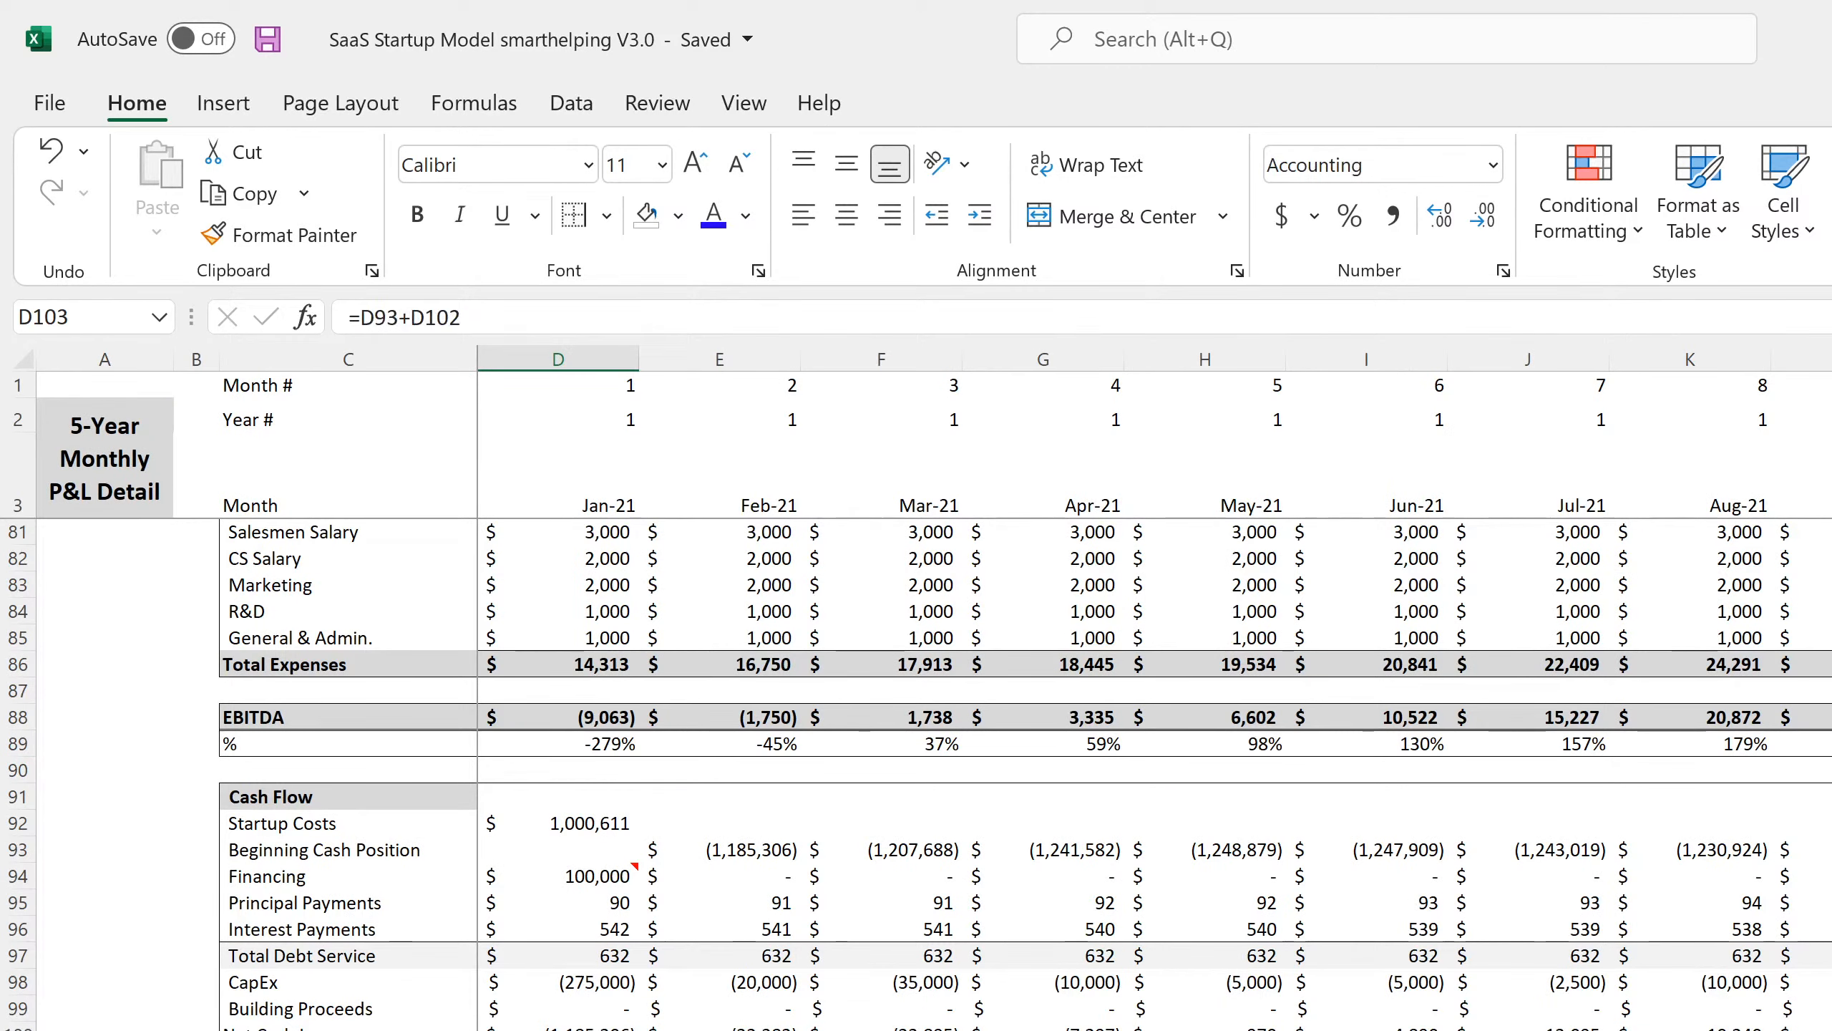
scroll(1155, 686, right, 20)
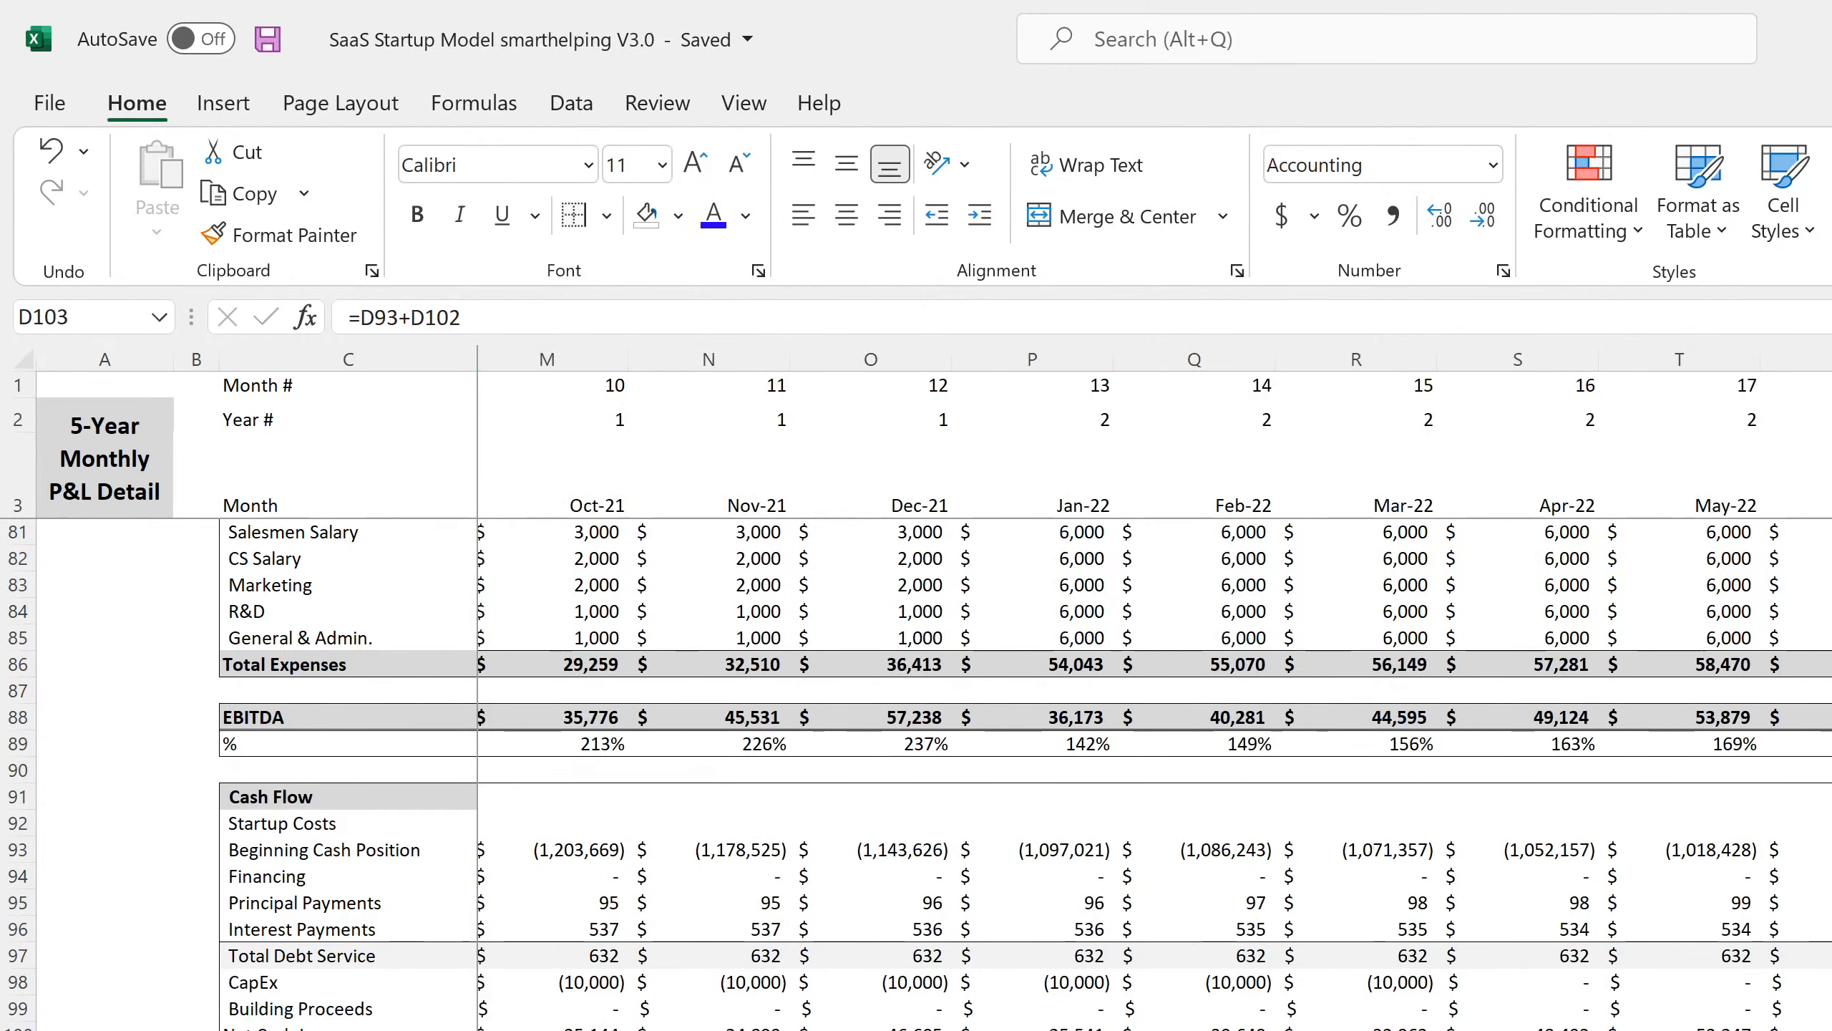
scroll(1155, 686, left, 20)
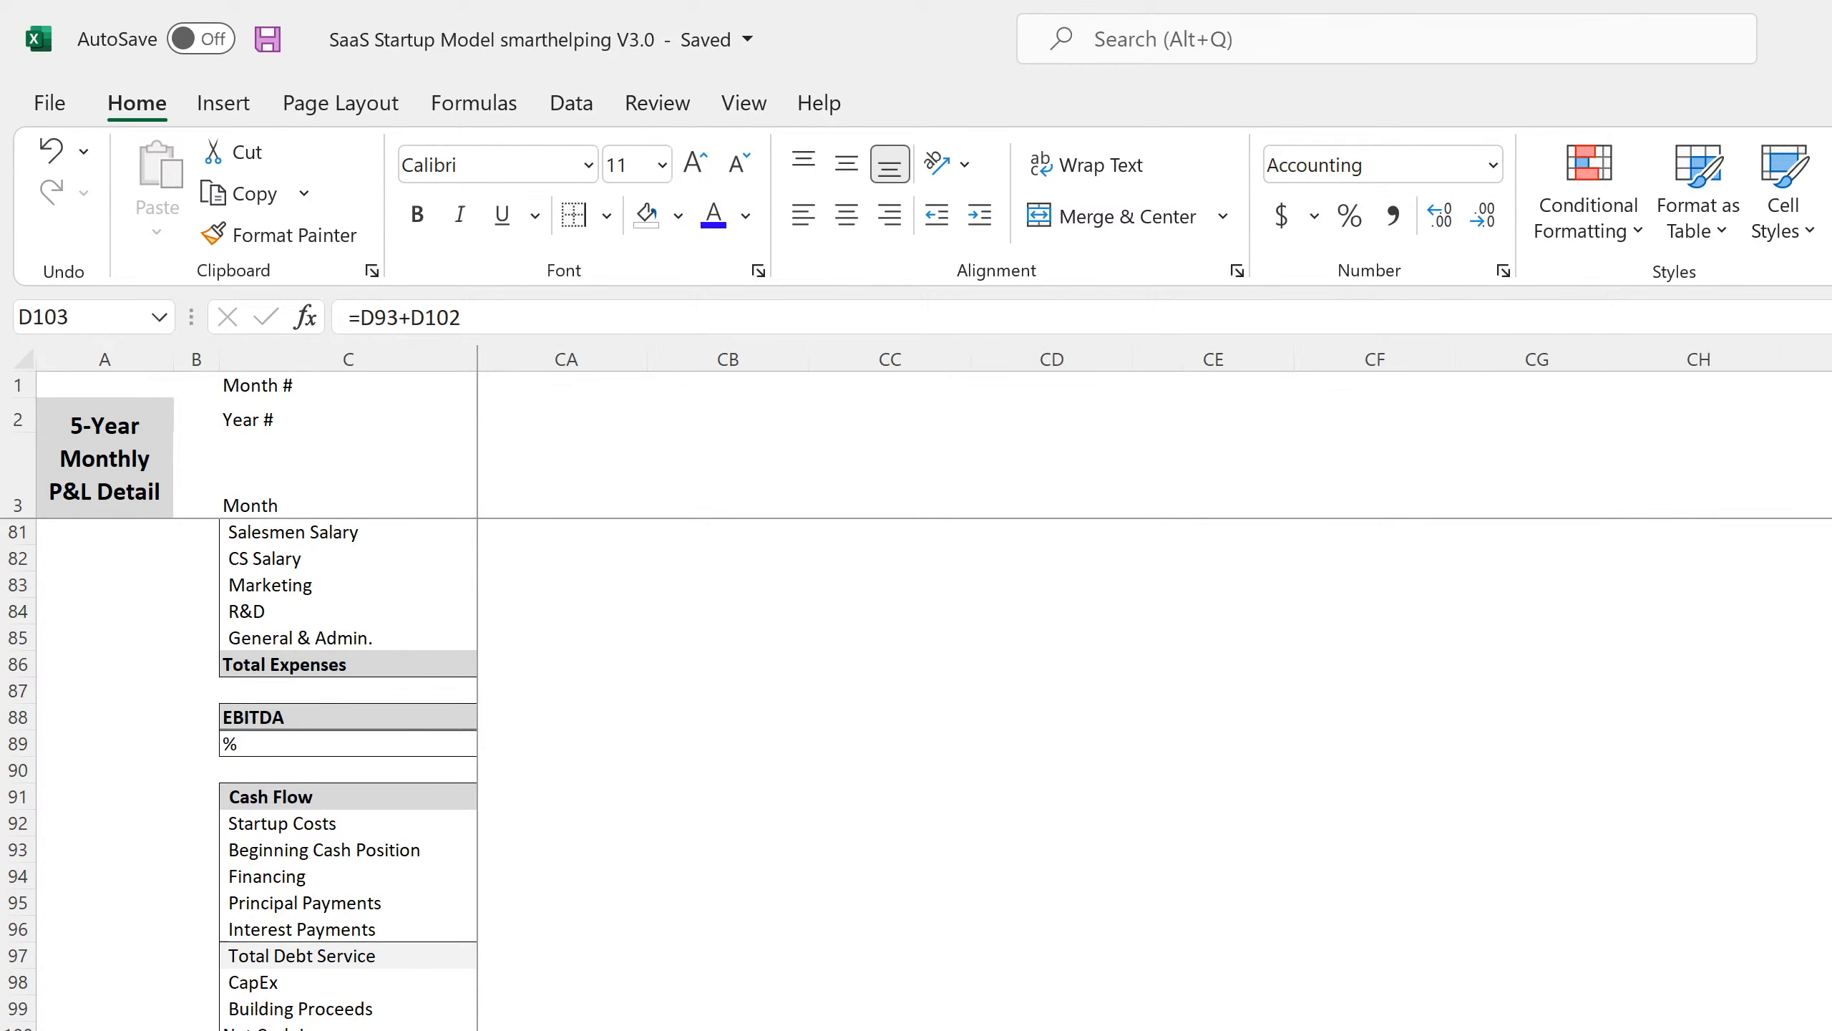
scroll(1154, 686, left, 5)
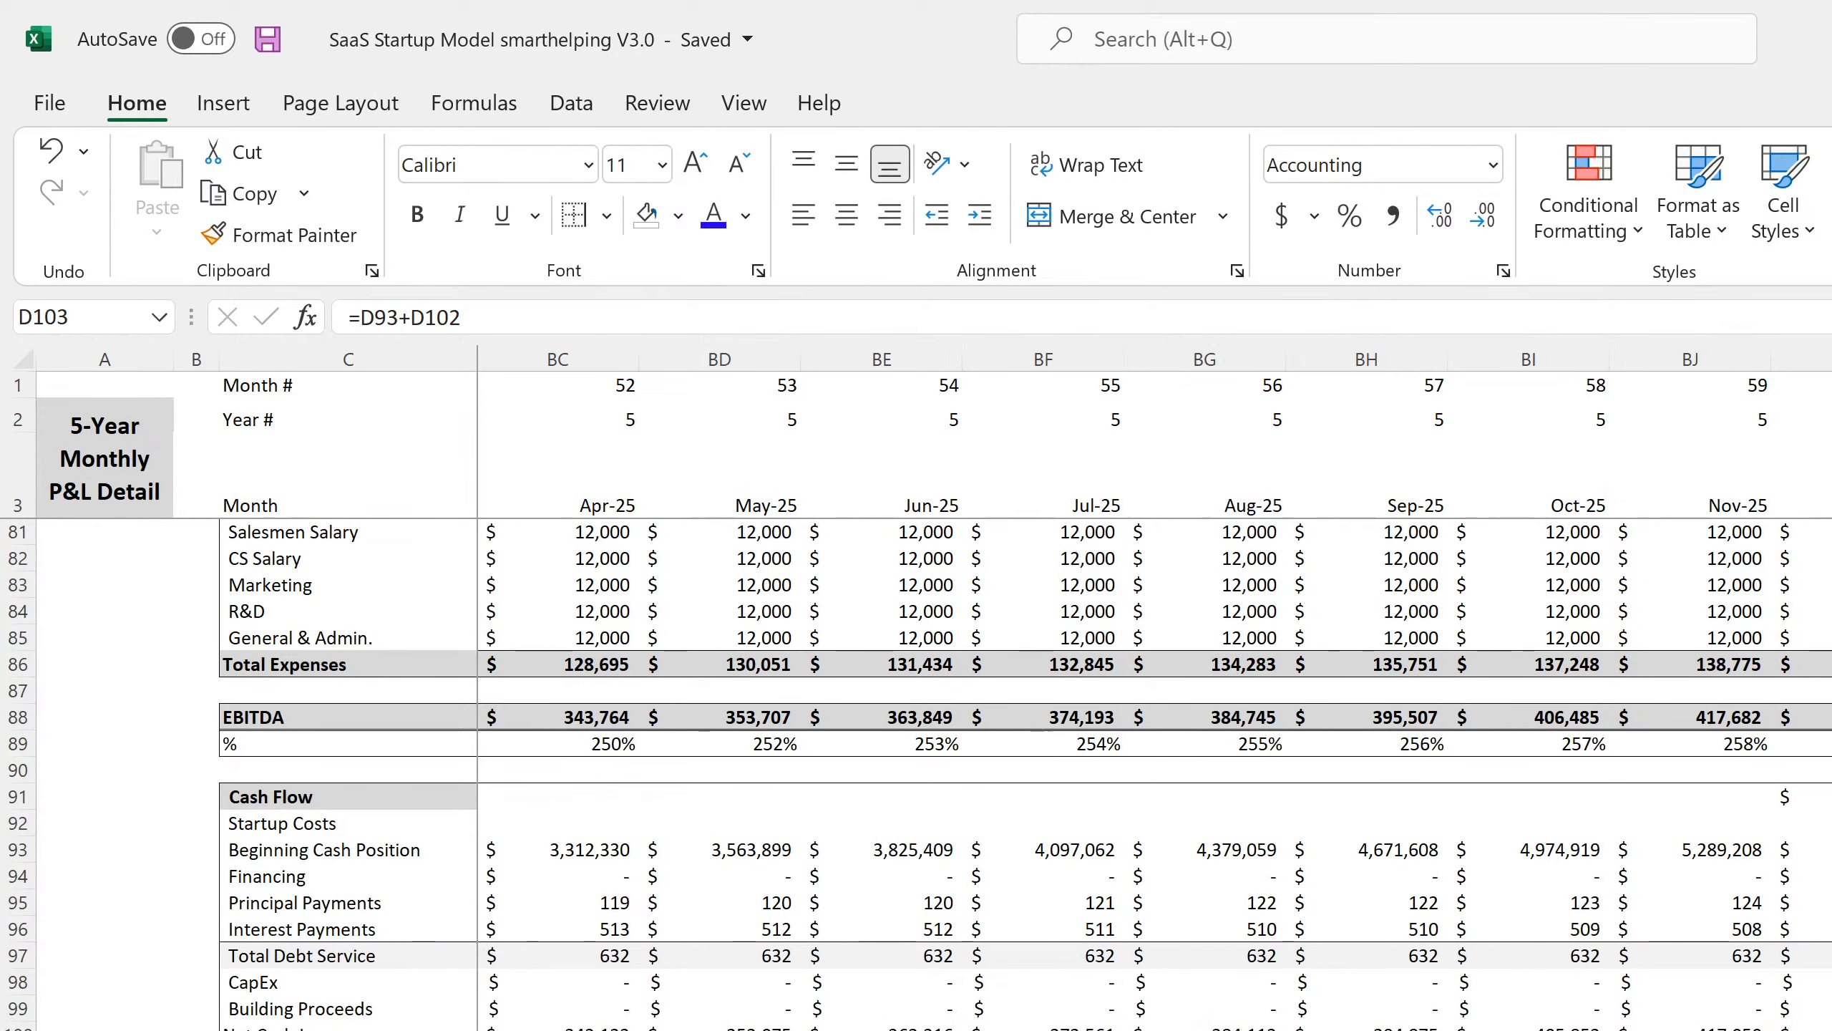
key(ctrl+Right)
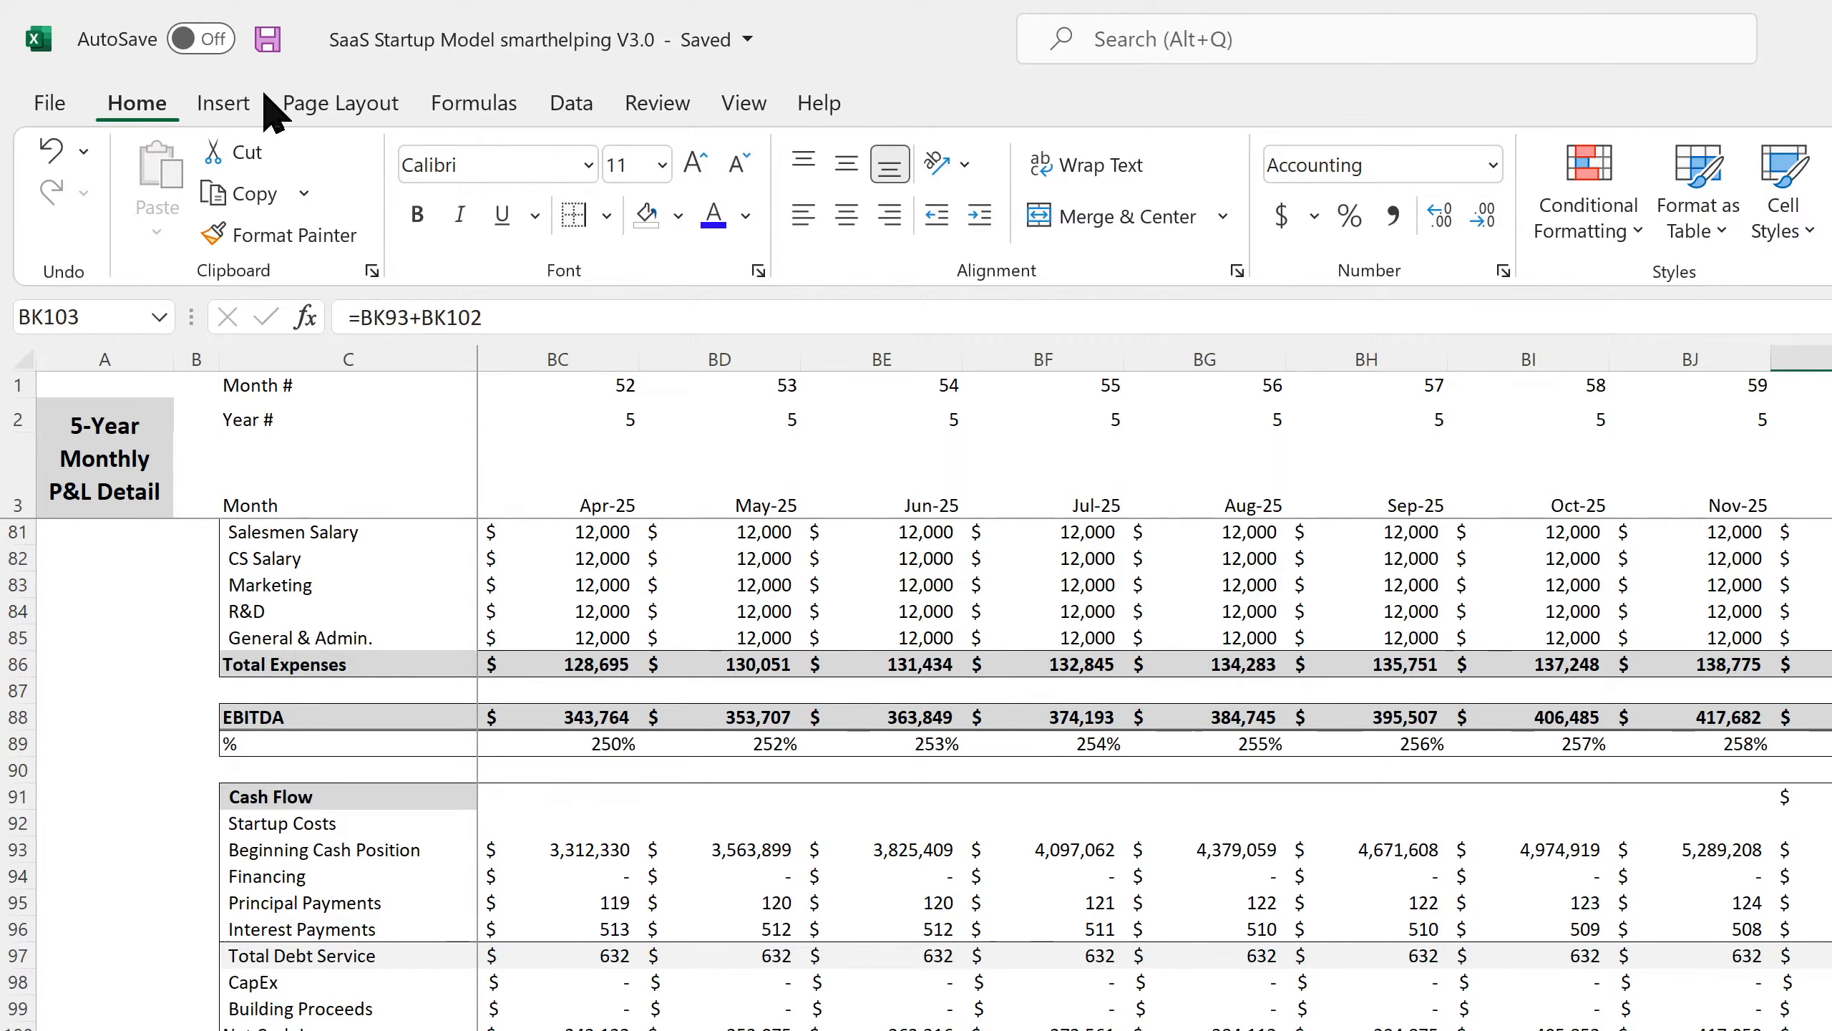
click(268, 39)
key(ctrl+Page_Down)
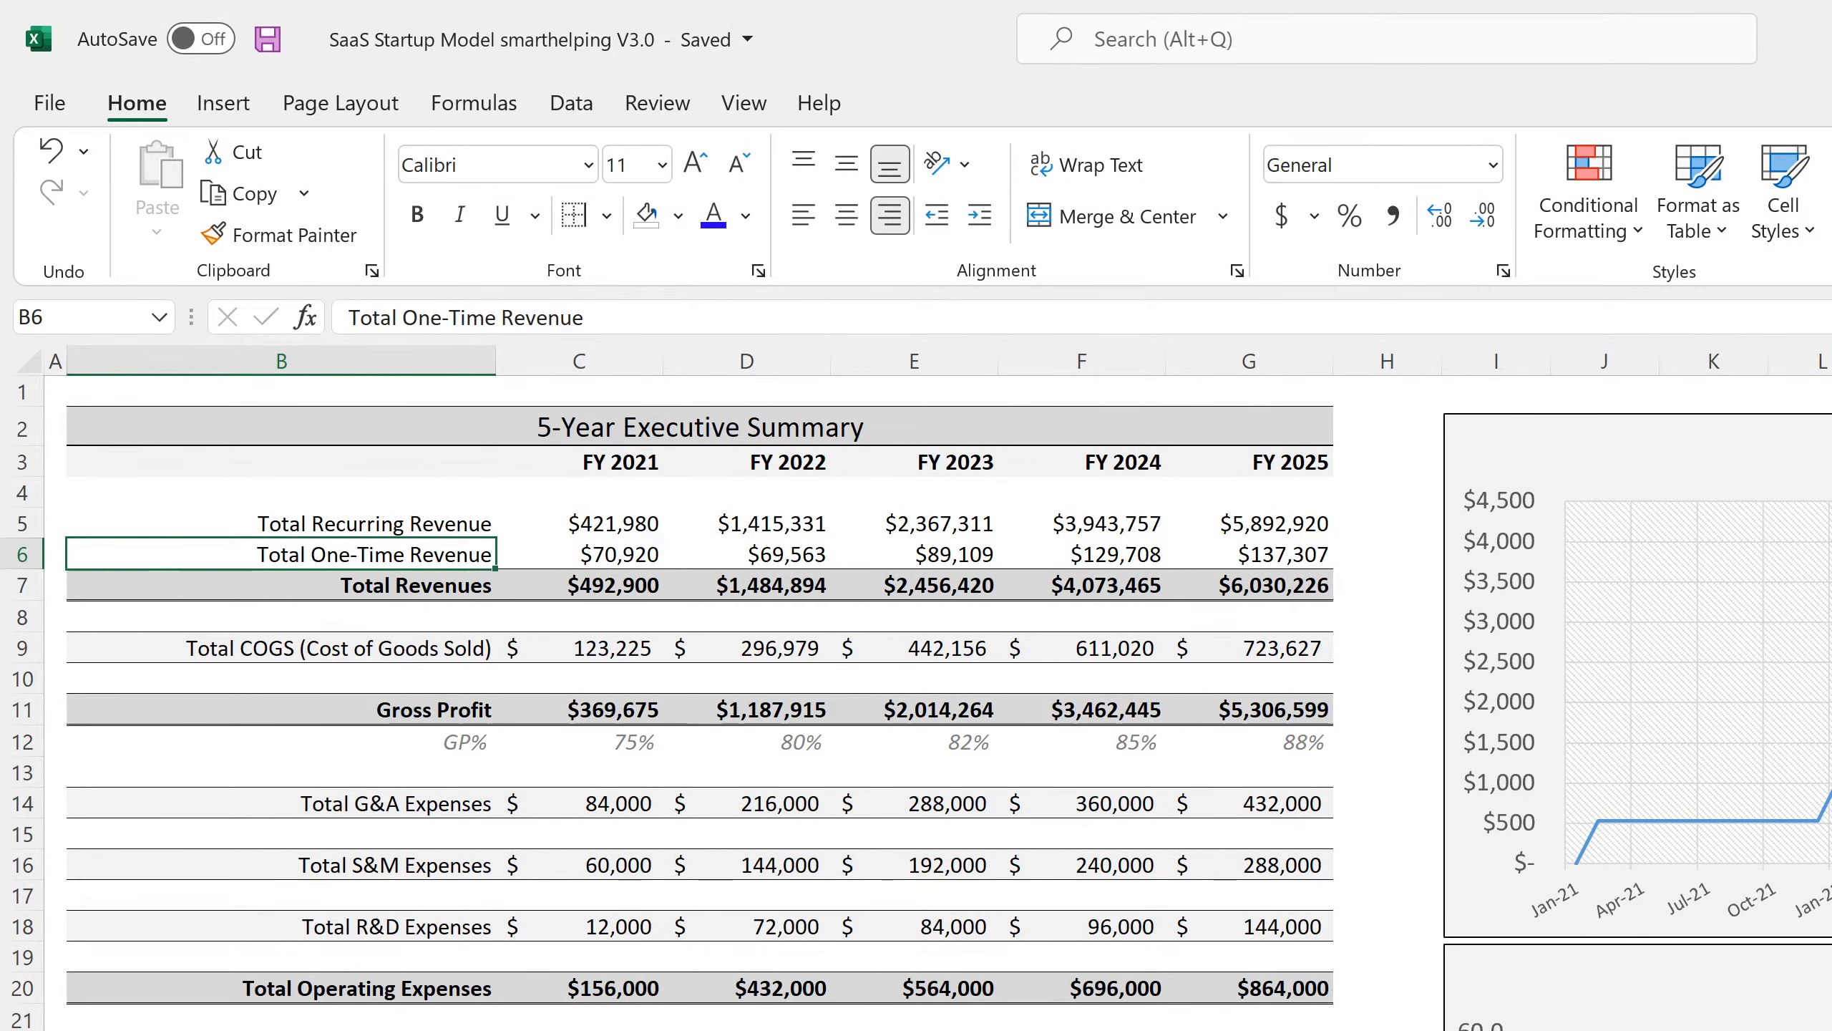
key(ctrl+End)
key(Left)
key(Left)
key(Left)
key(Left)
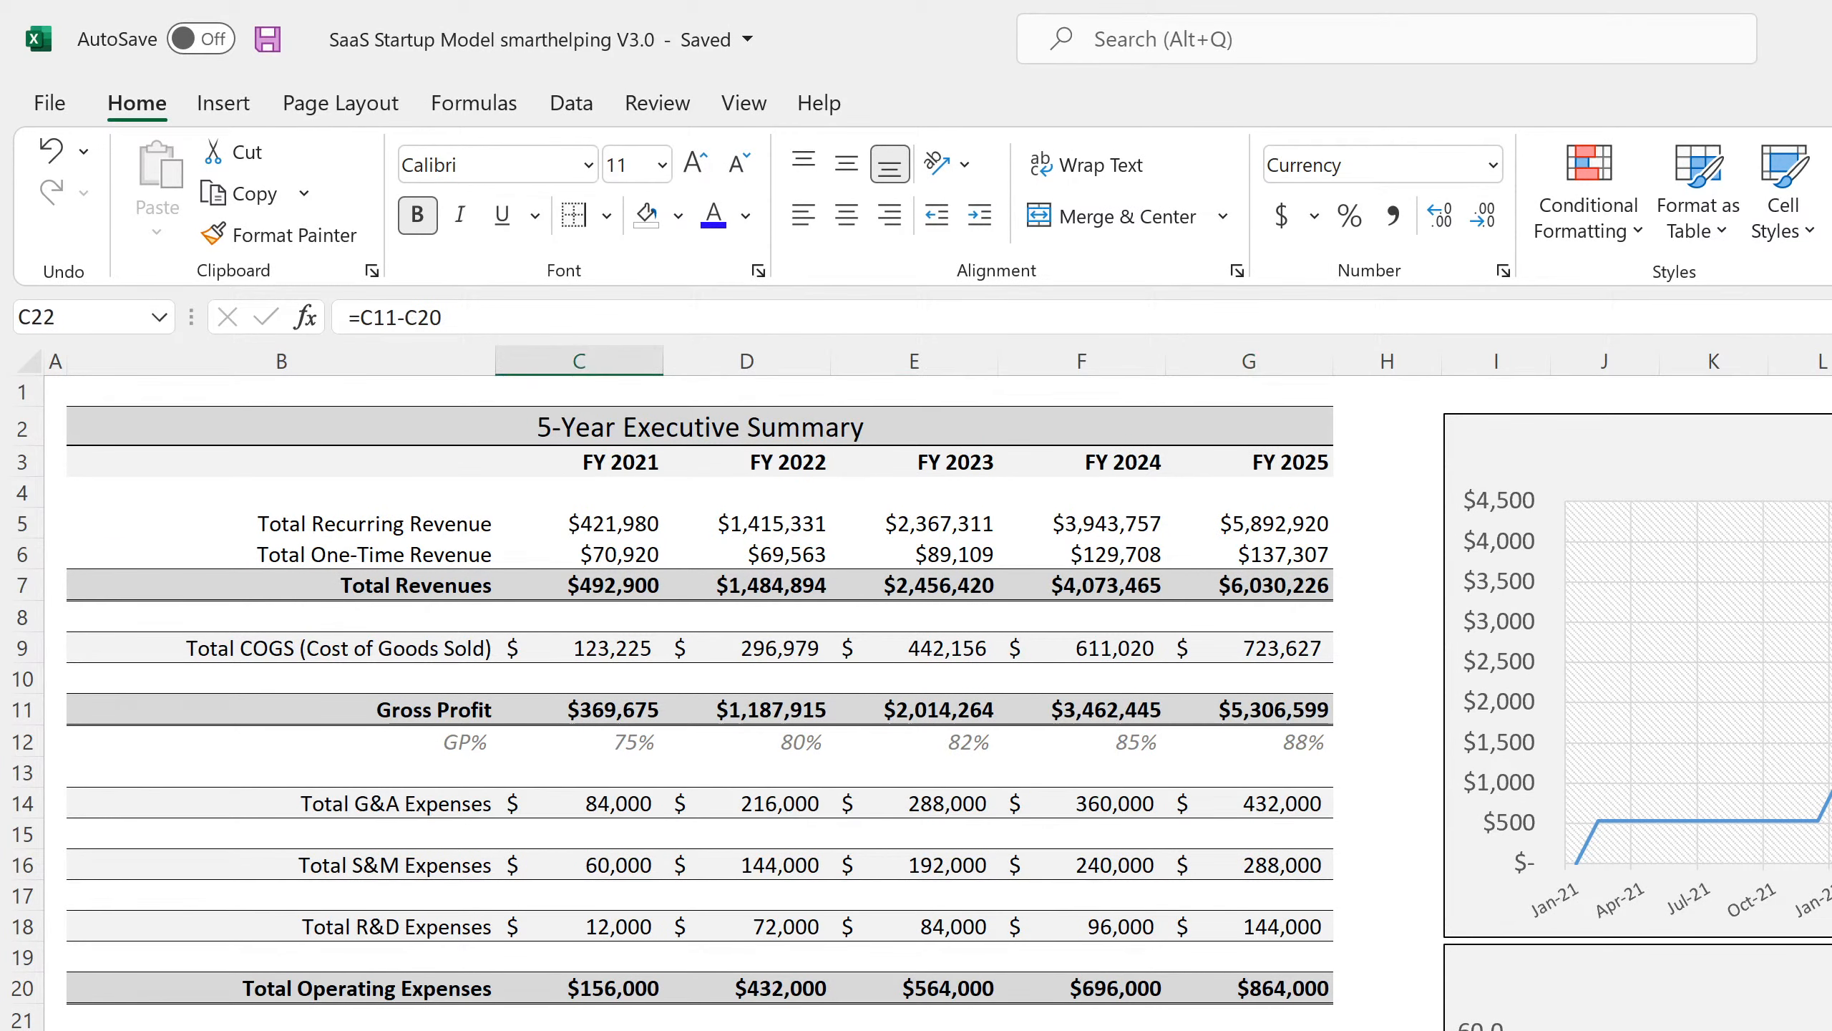
key(ctrl+Page_Down)
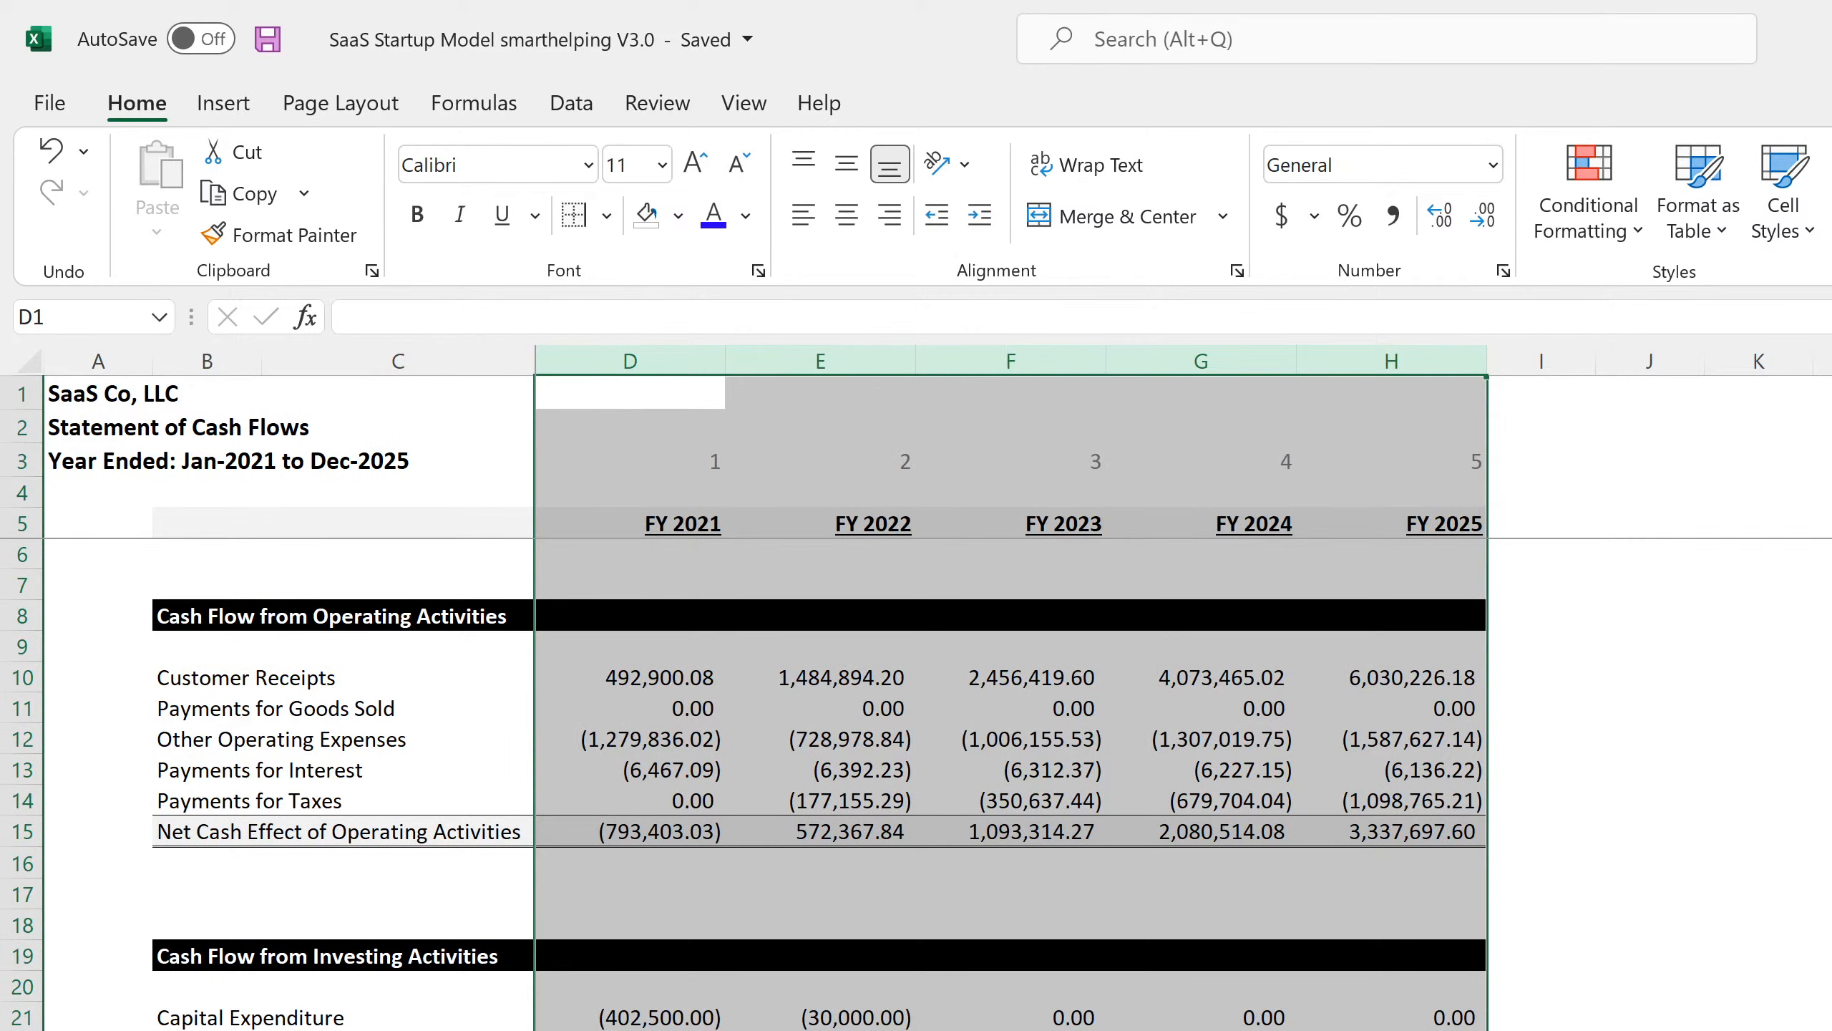
key(ctrl+Page_Down)
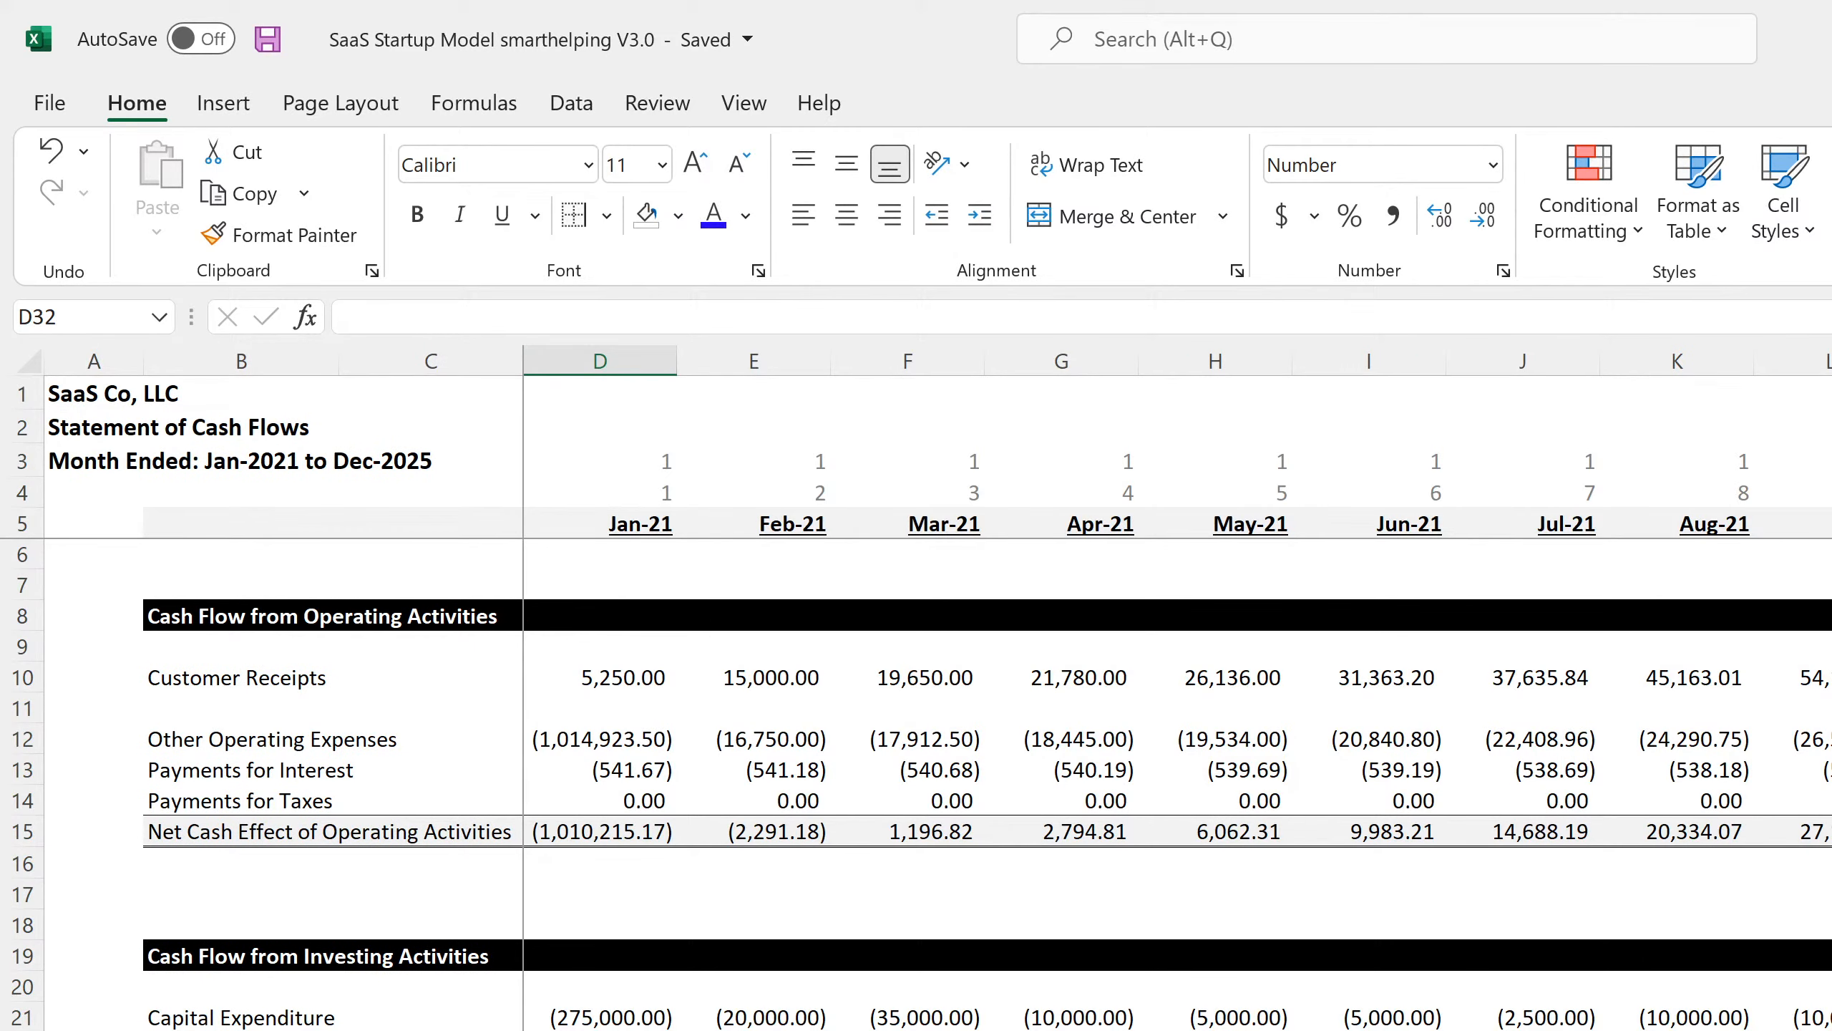
key(ctrl+Page_Down)
scroll(938, 722, down, 11)
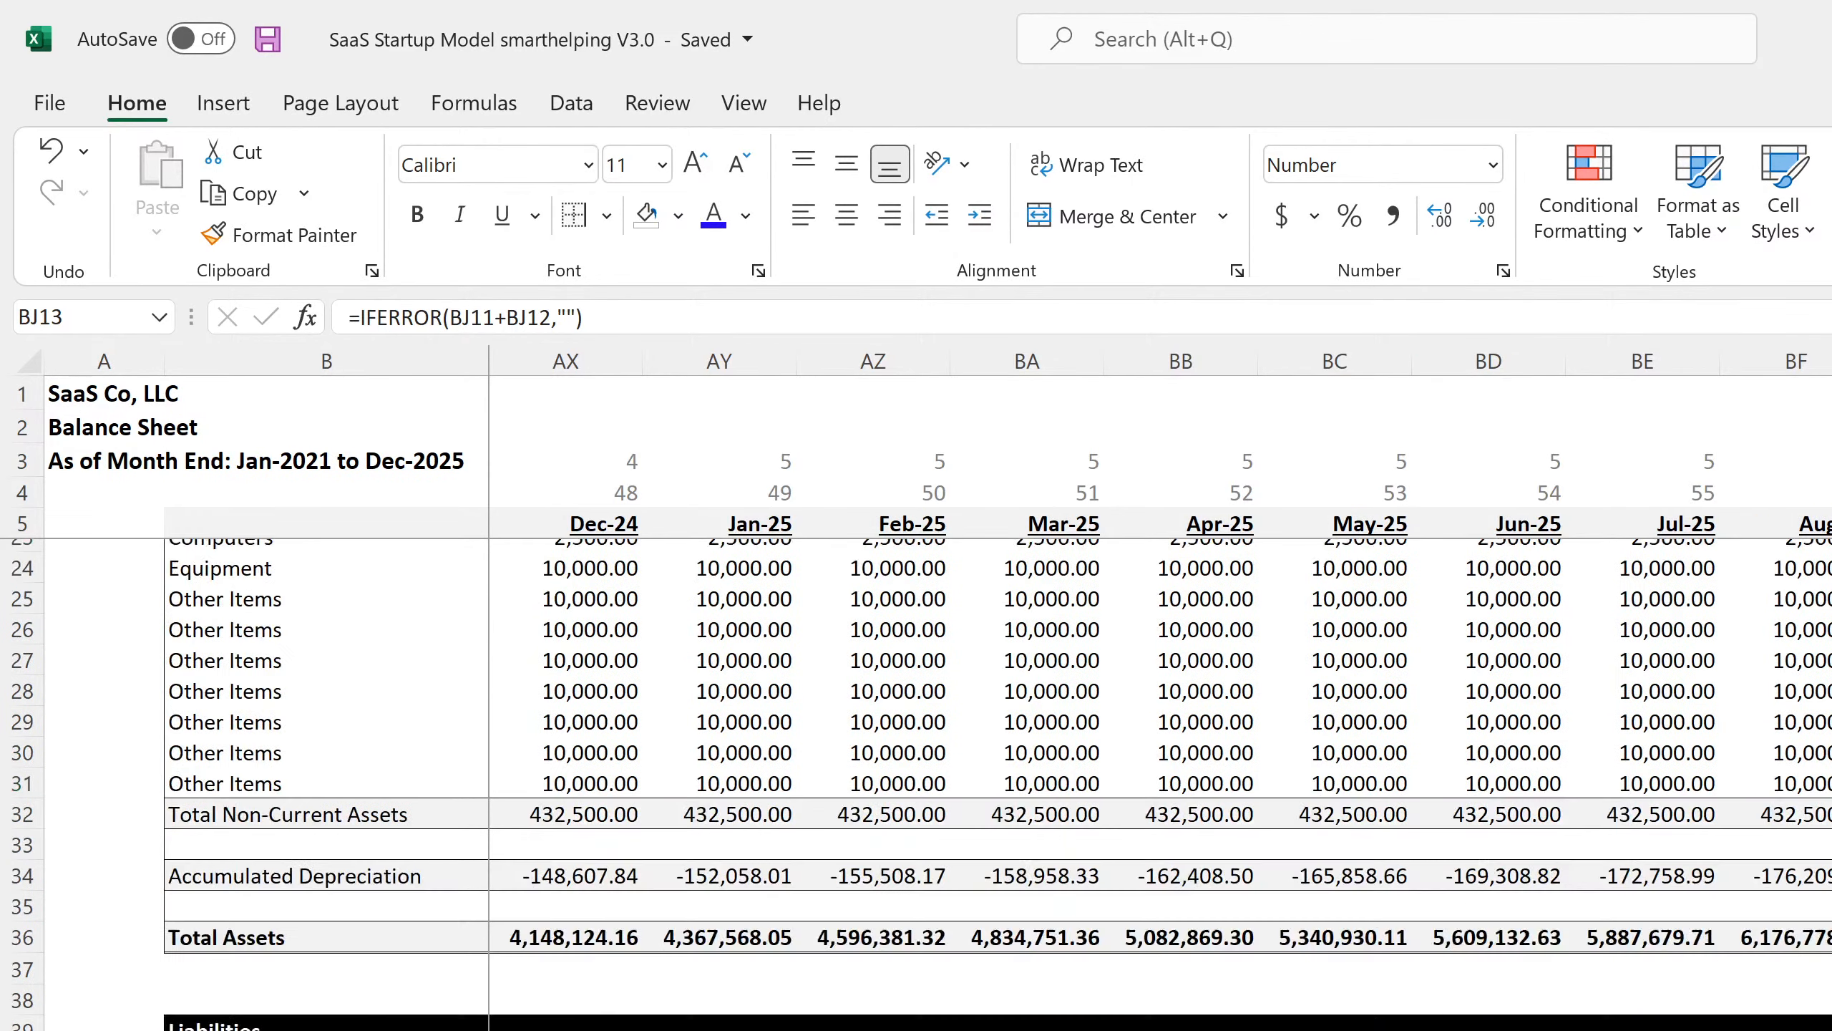
scroll(938, 722, down, 4)
scroll(938, 722, up, 15)
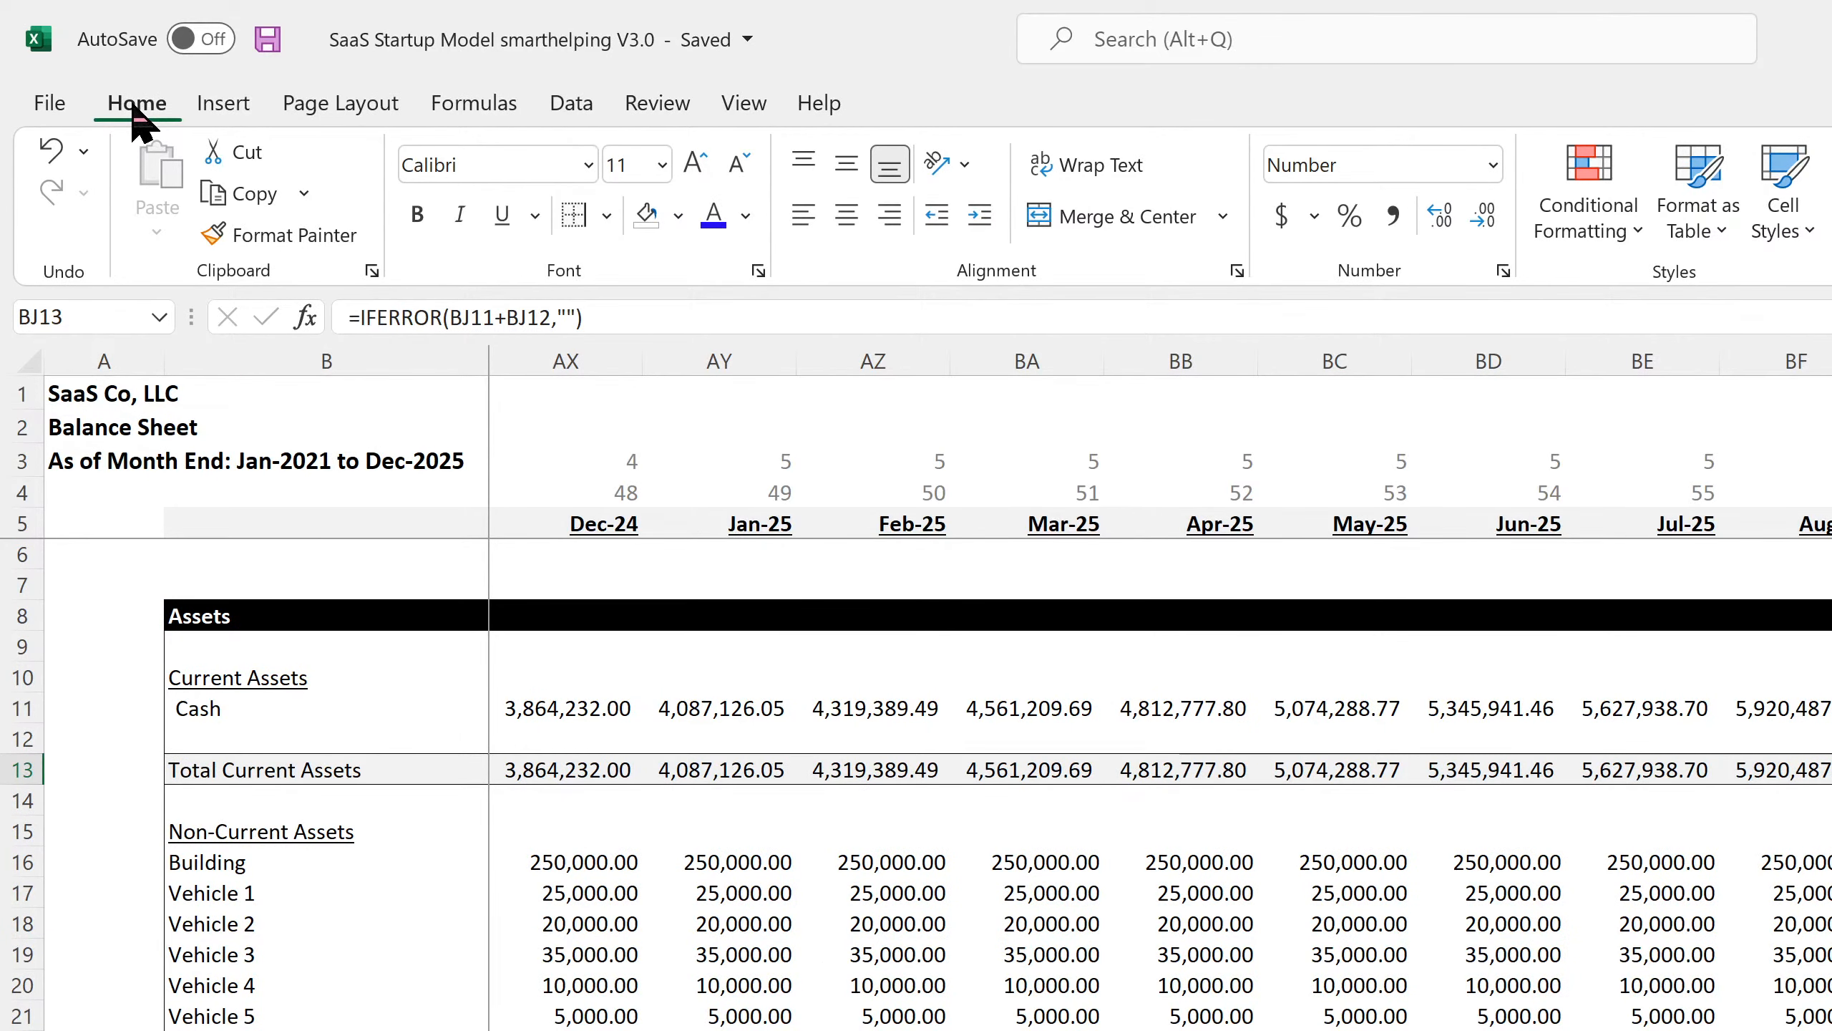
click(268, 41)
key(alt+Tab)
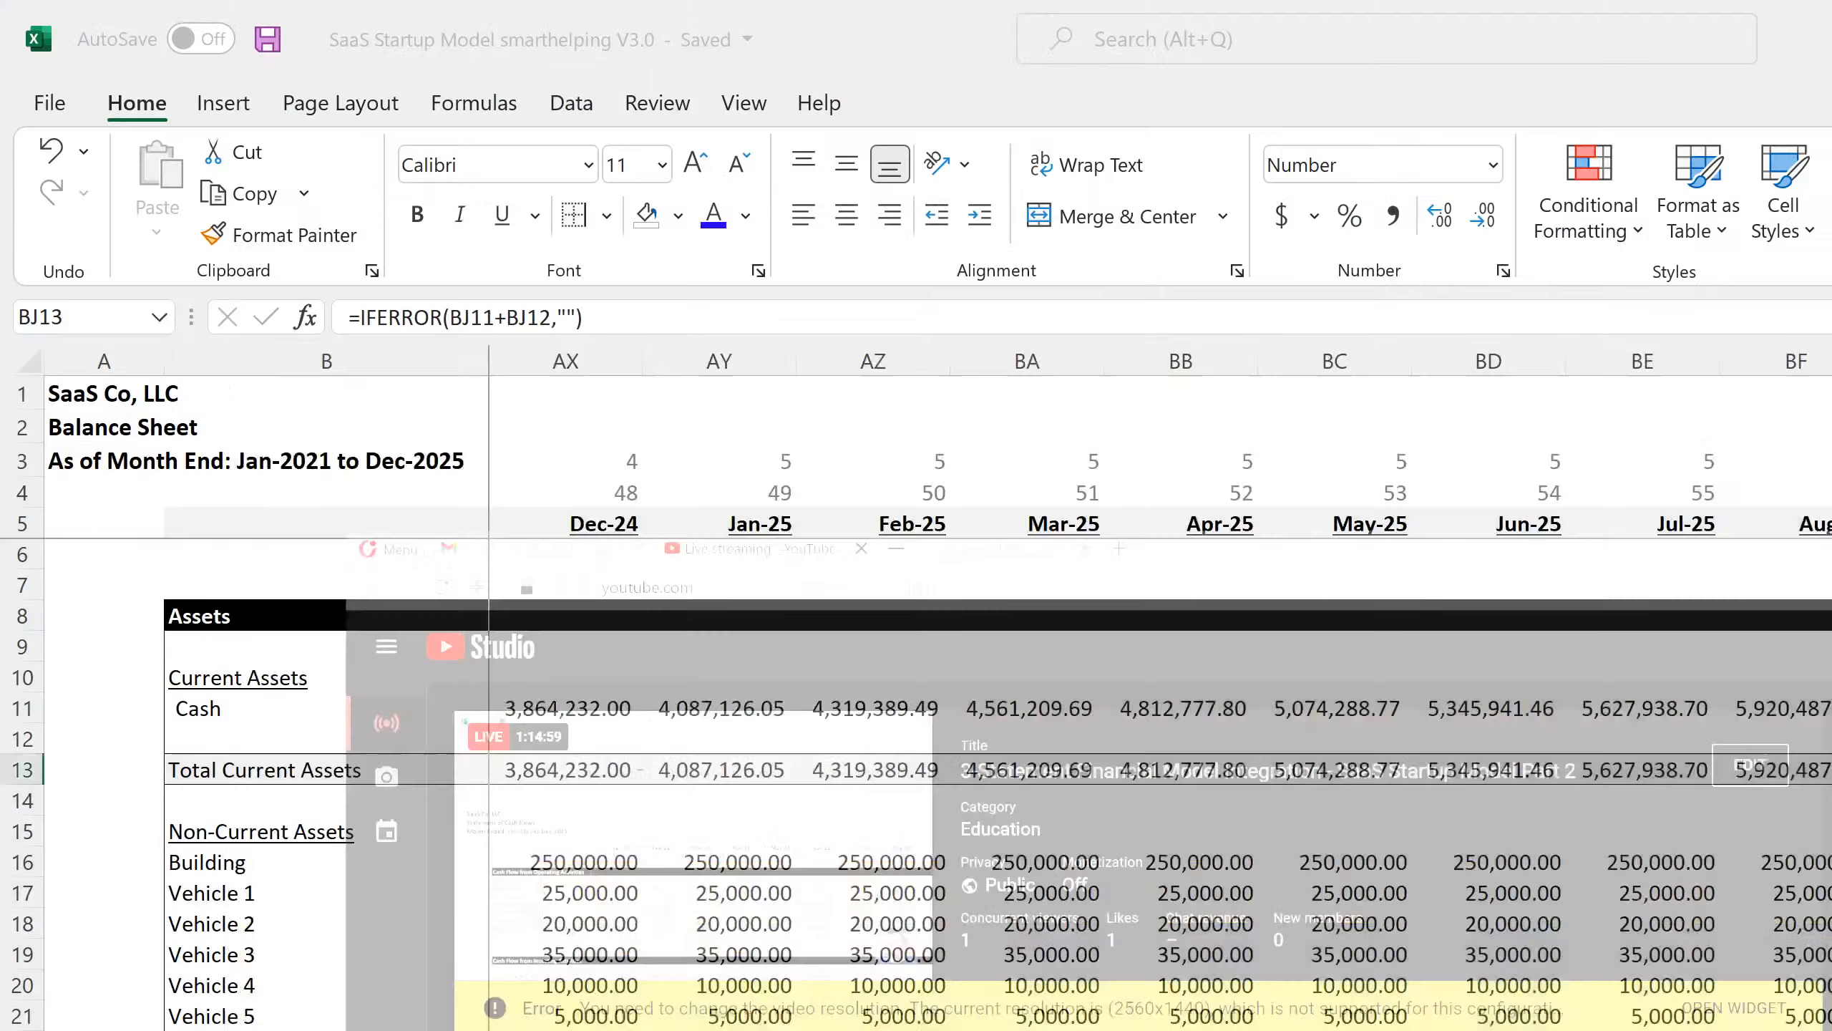
key(alt+Tab)
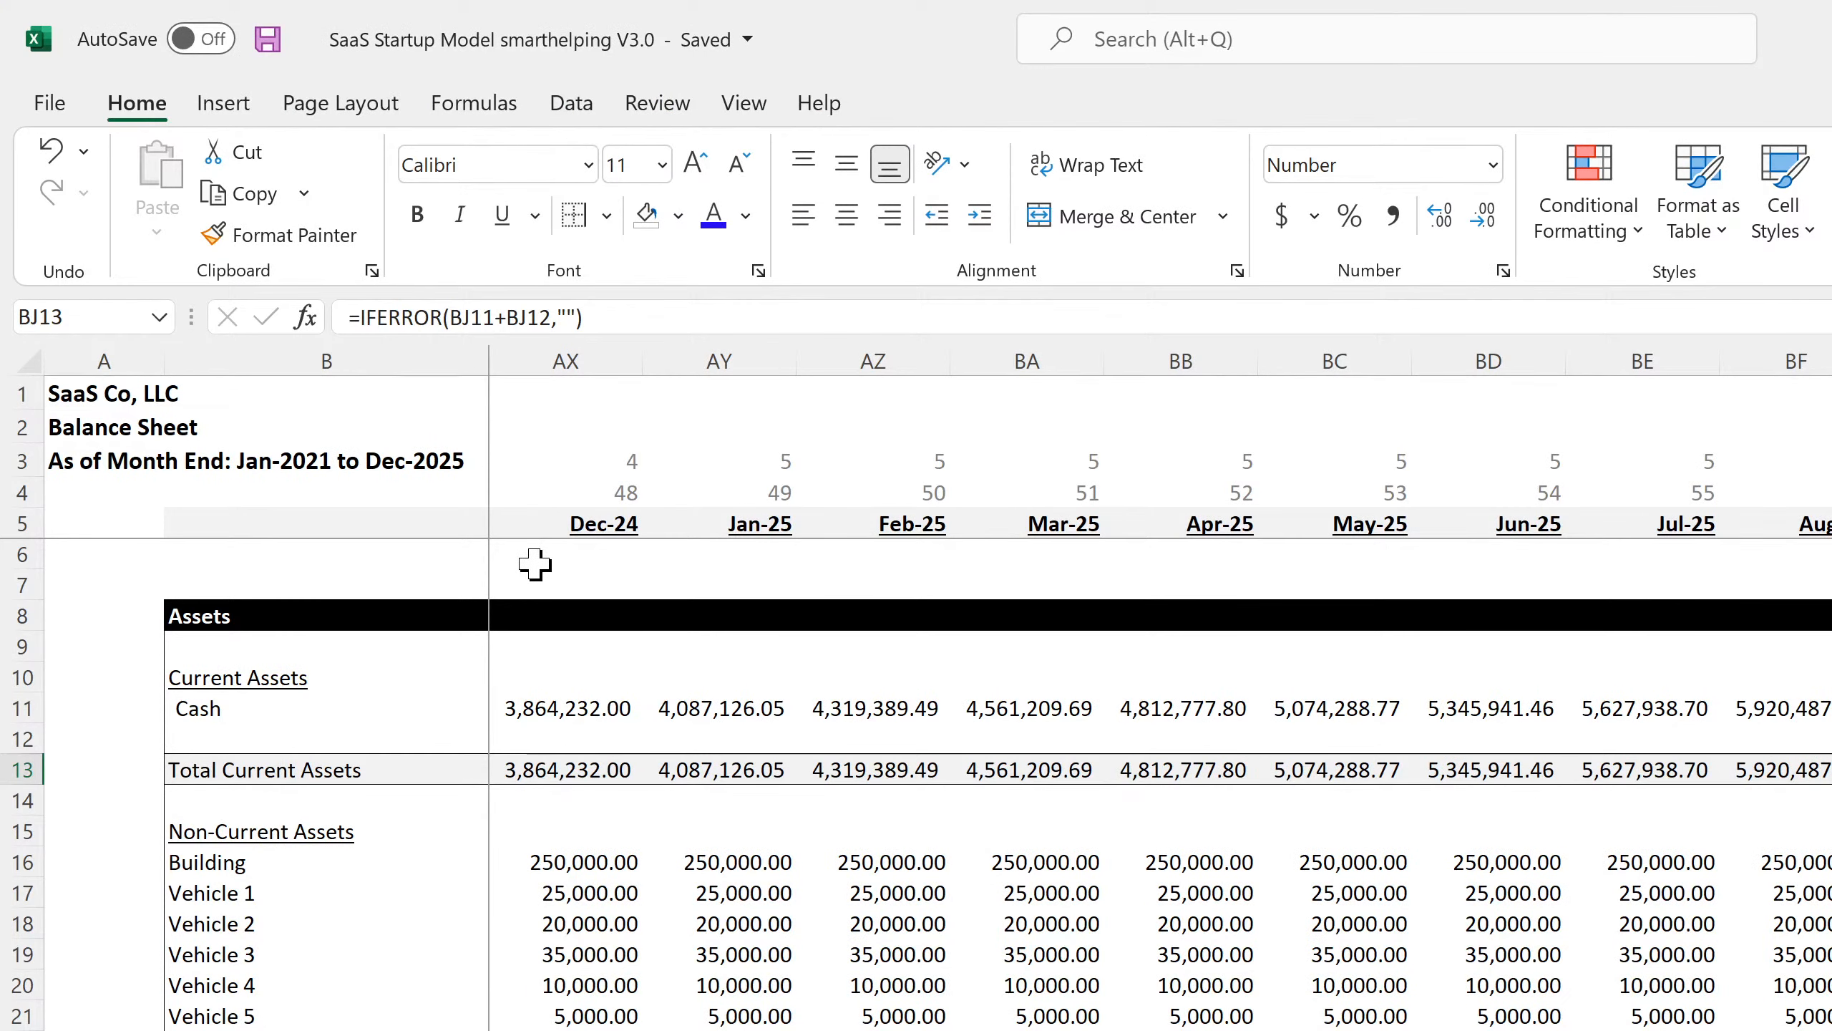
Enter the note 'BRB - SANDWICH' in cell B88 of the Balance Sheet.
scroll(536, 561, down, 20)
scroll(380, 761, down, 5)
click(311, 708)
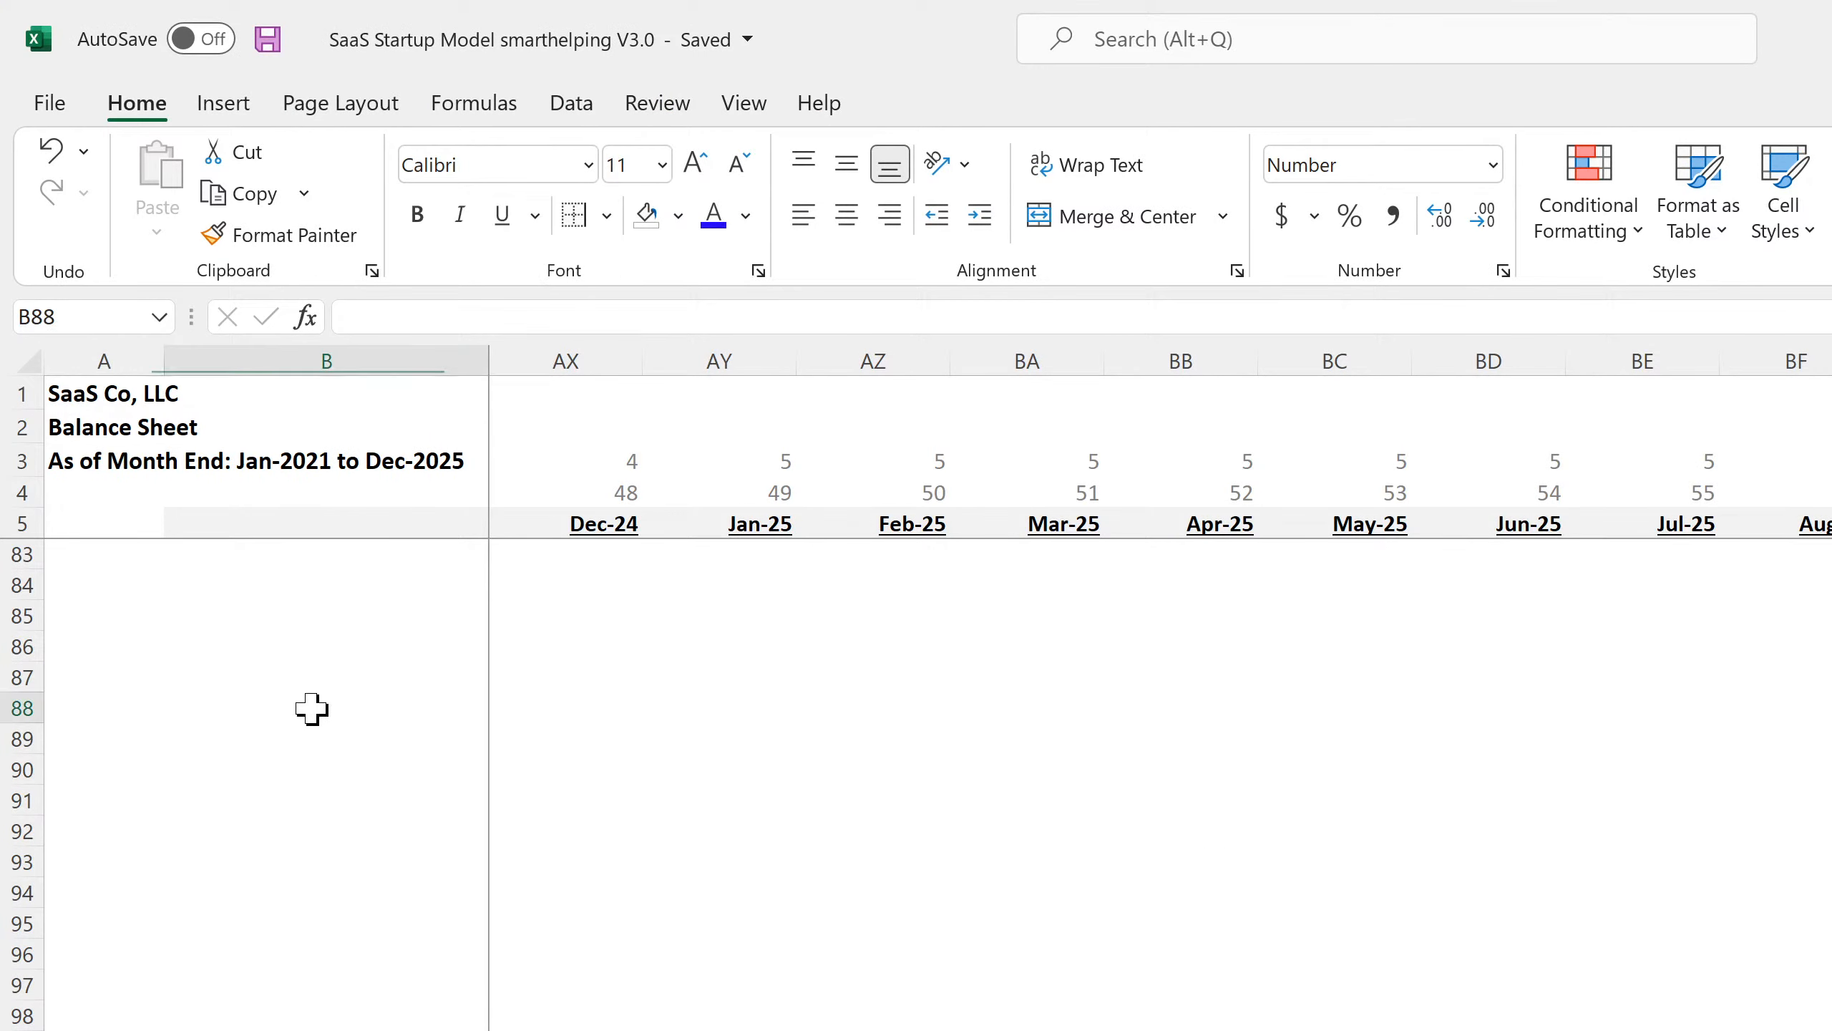
text(BRB)
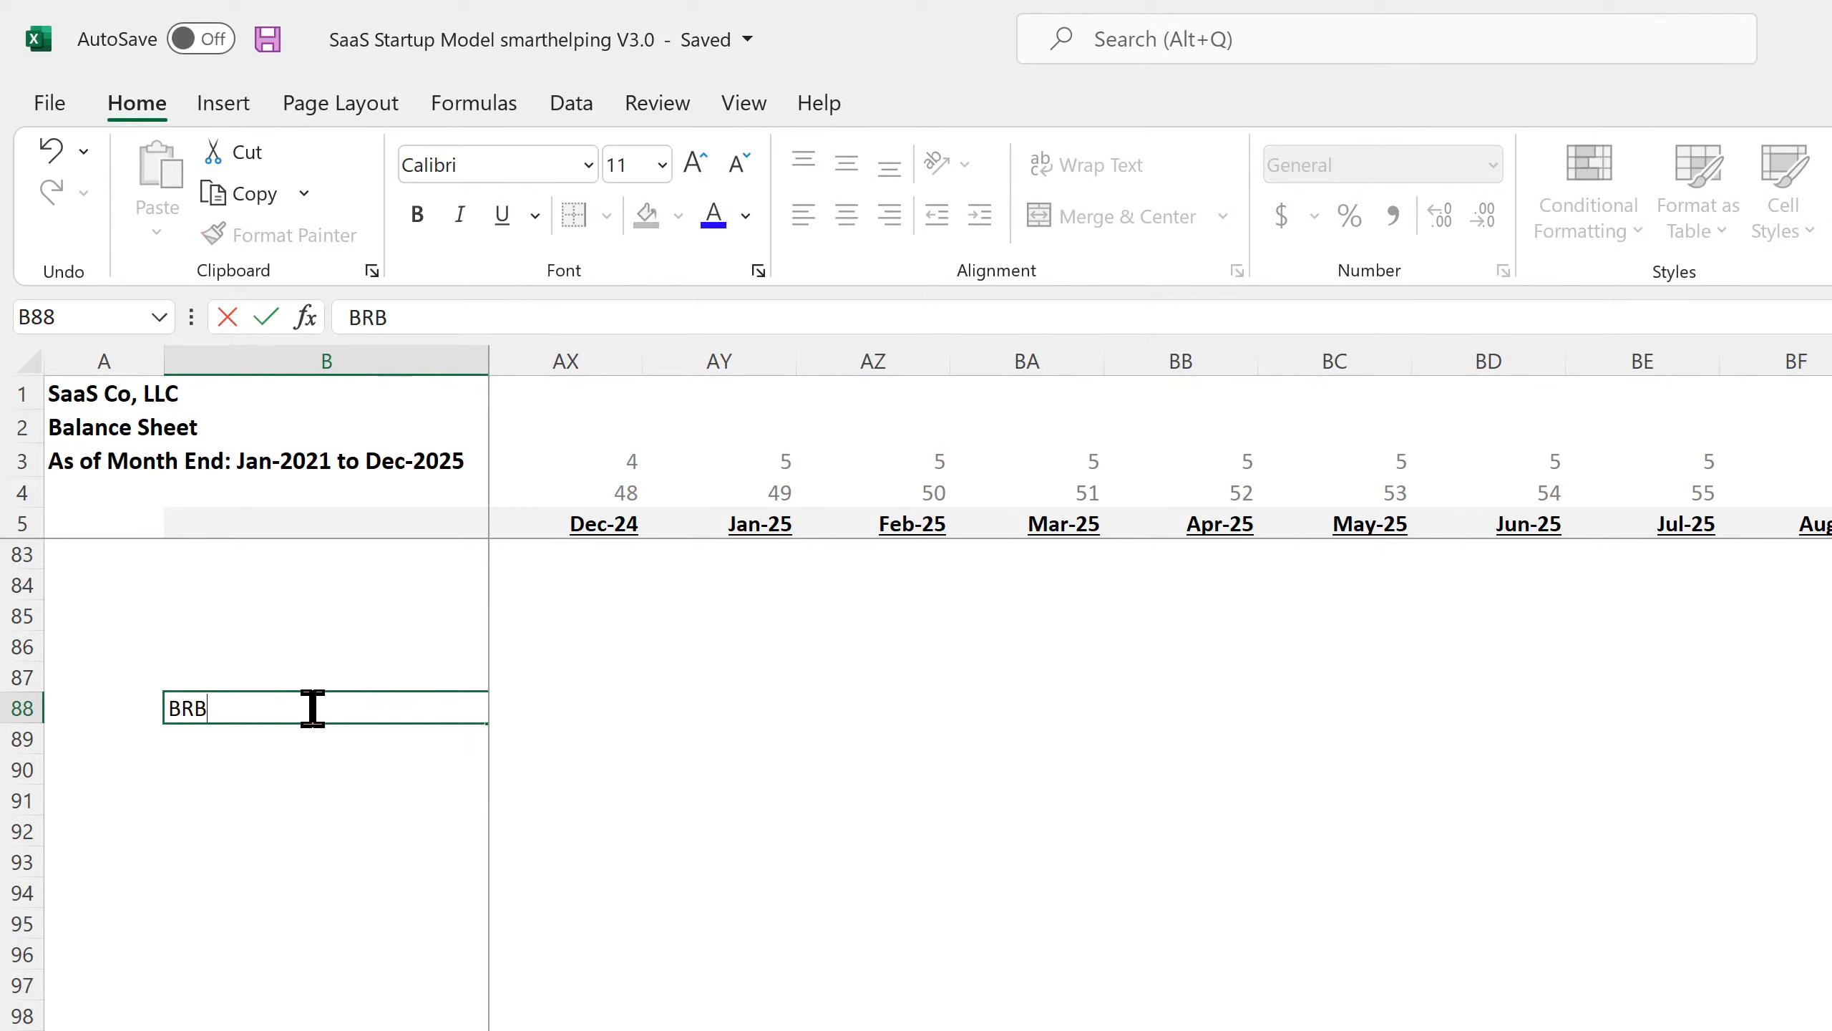
text( - SANDWICH)
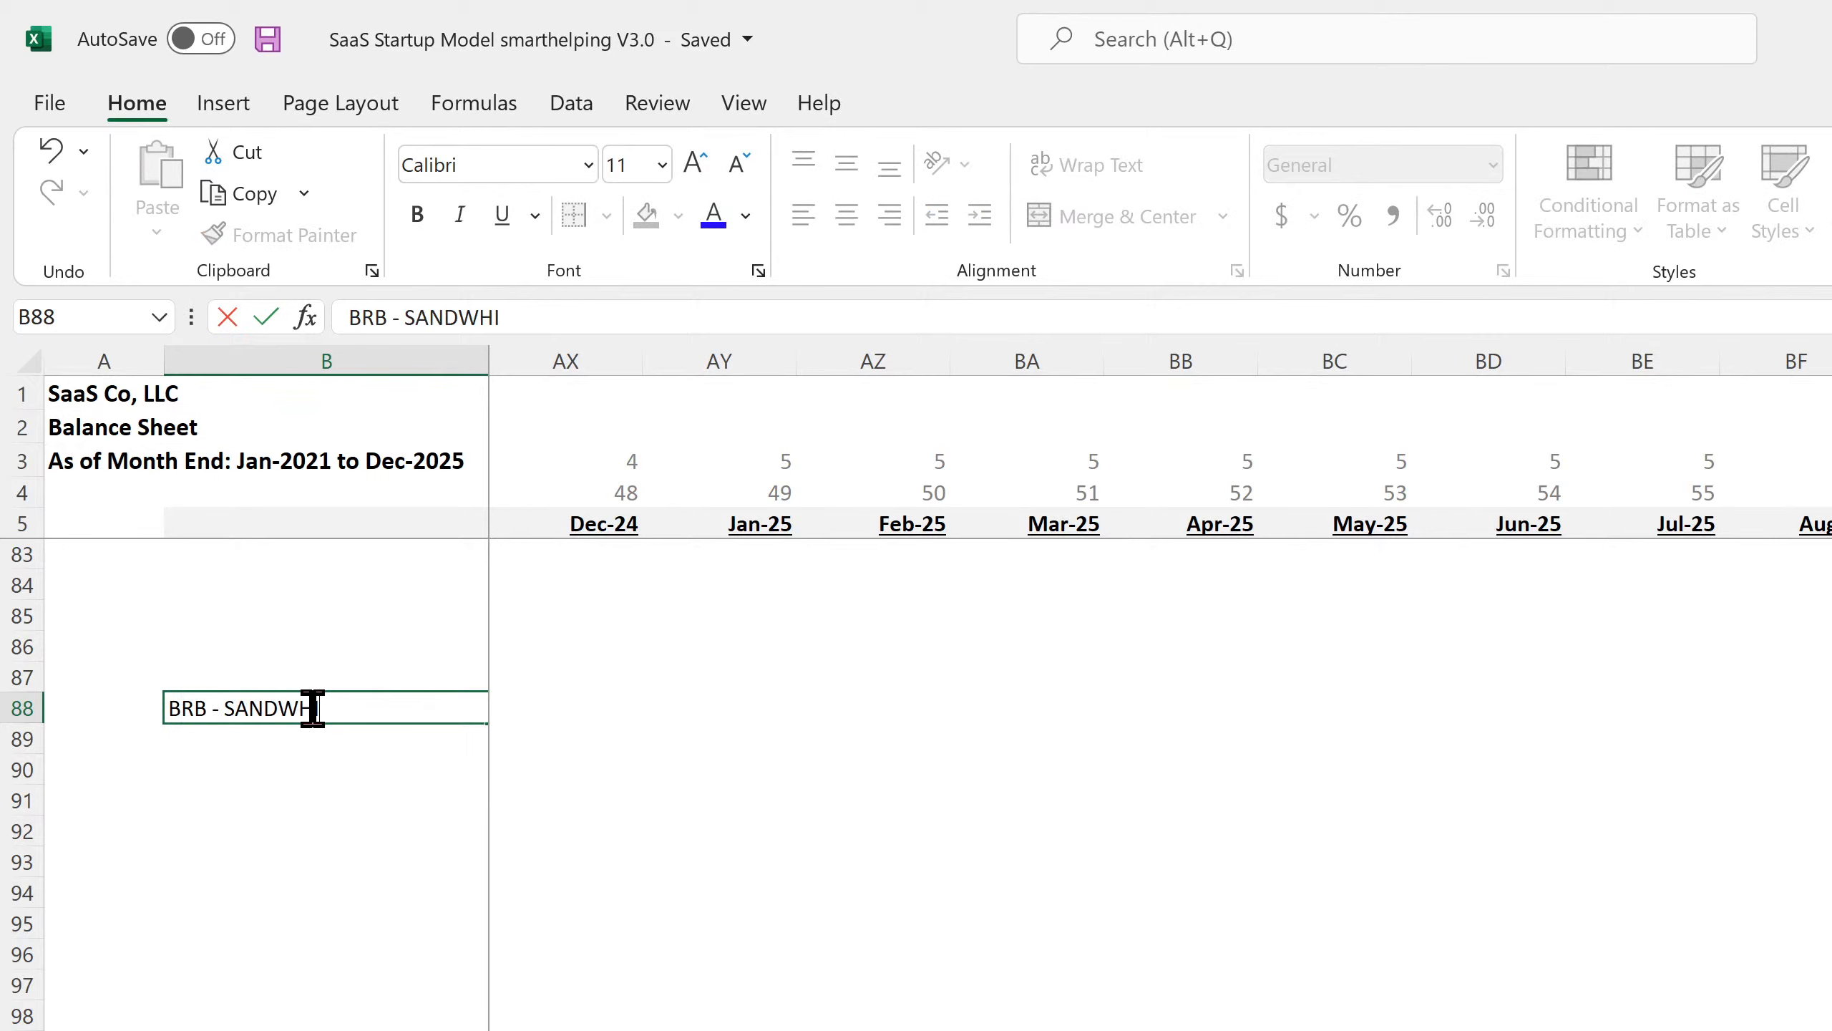
key(Return)
Format the B88 note as bold 36 pt text.
click(311, 708)
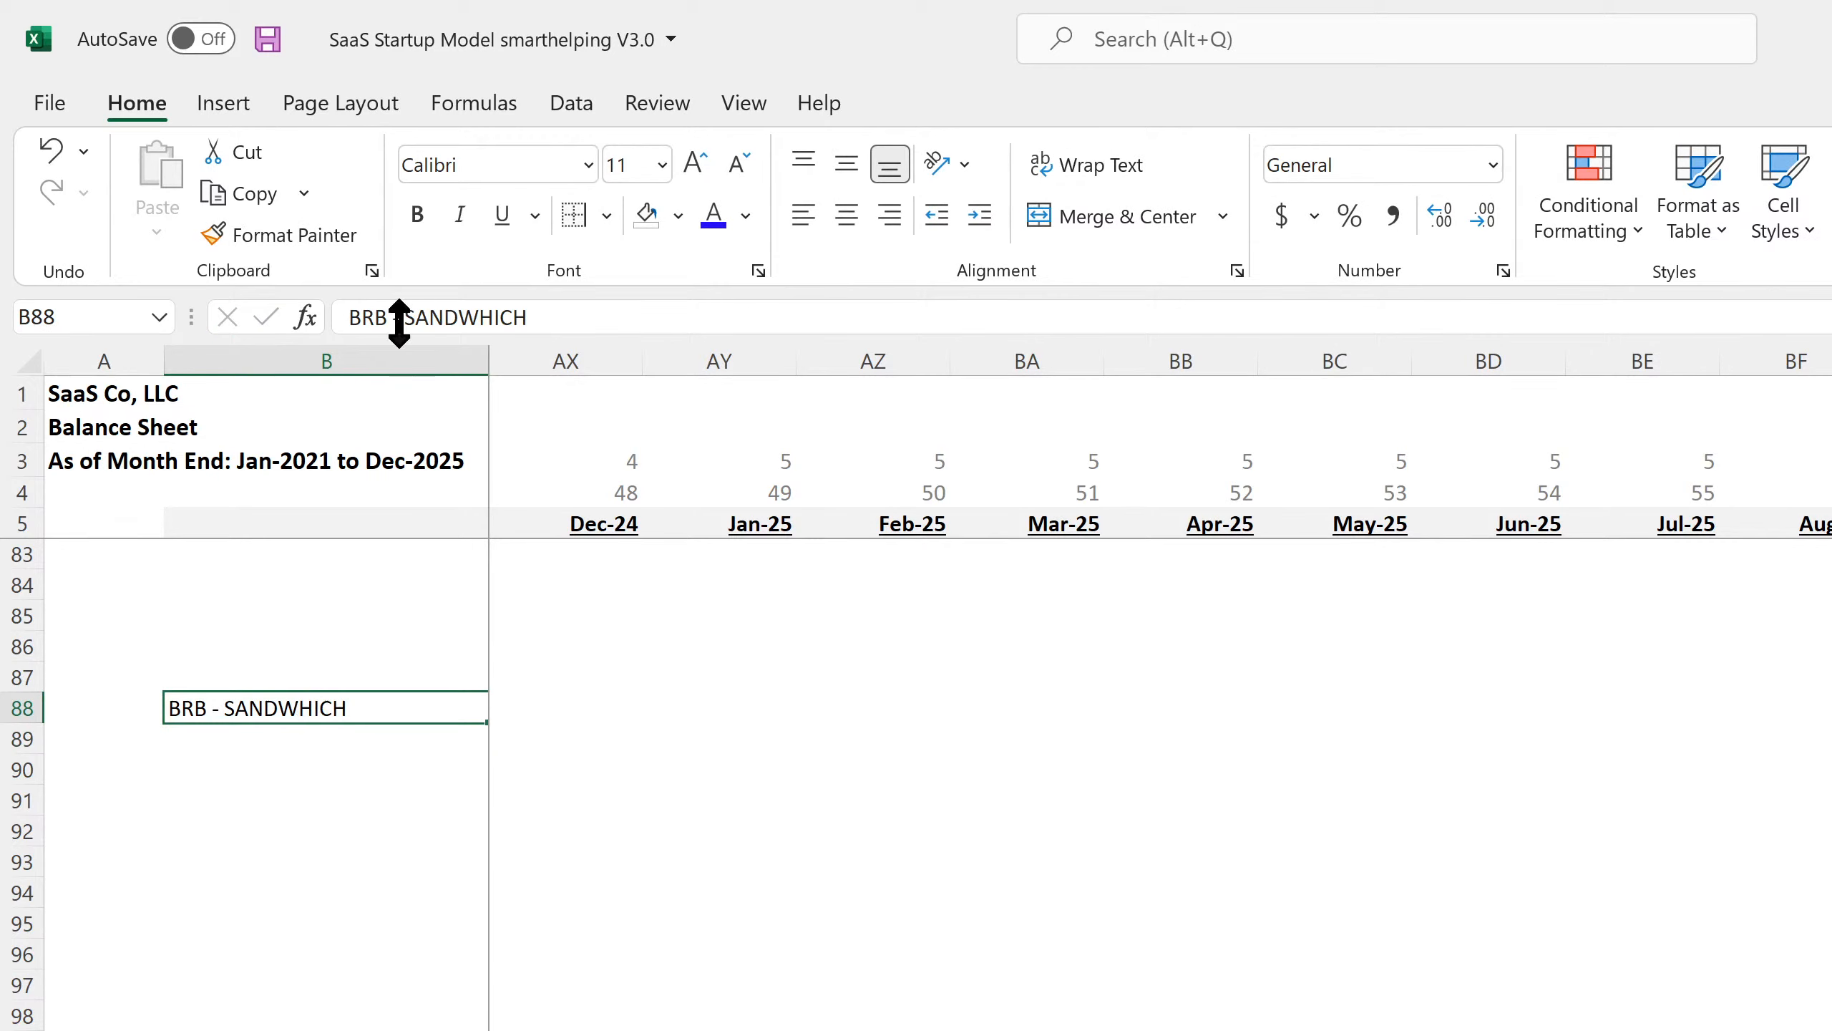
click(419, 215)
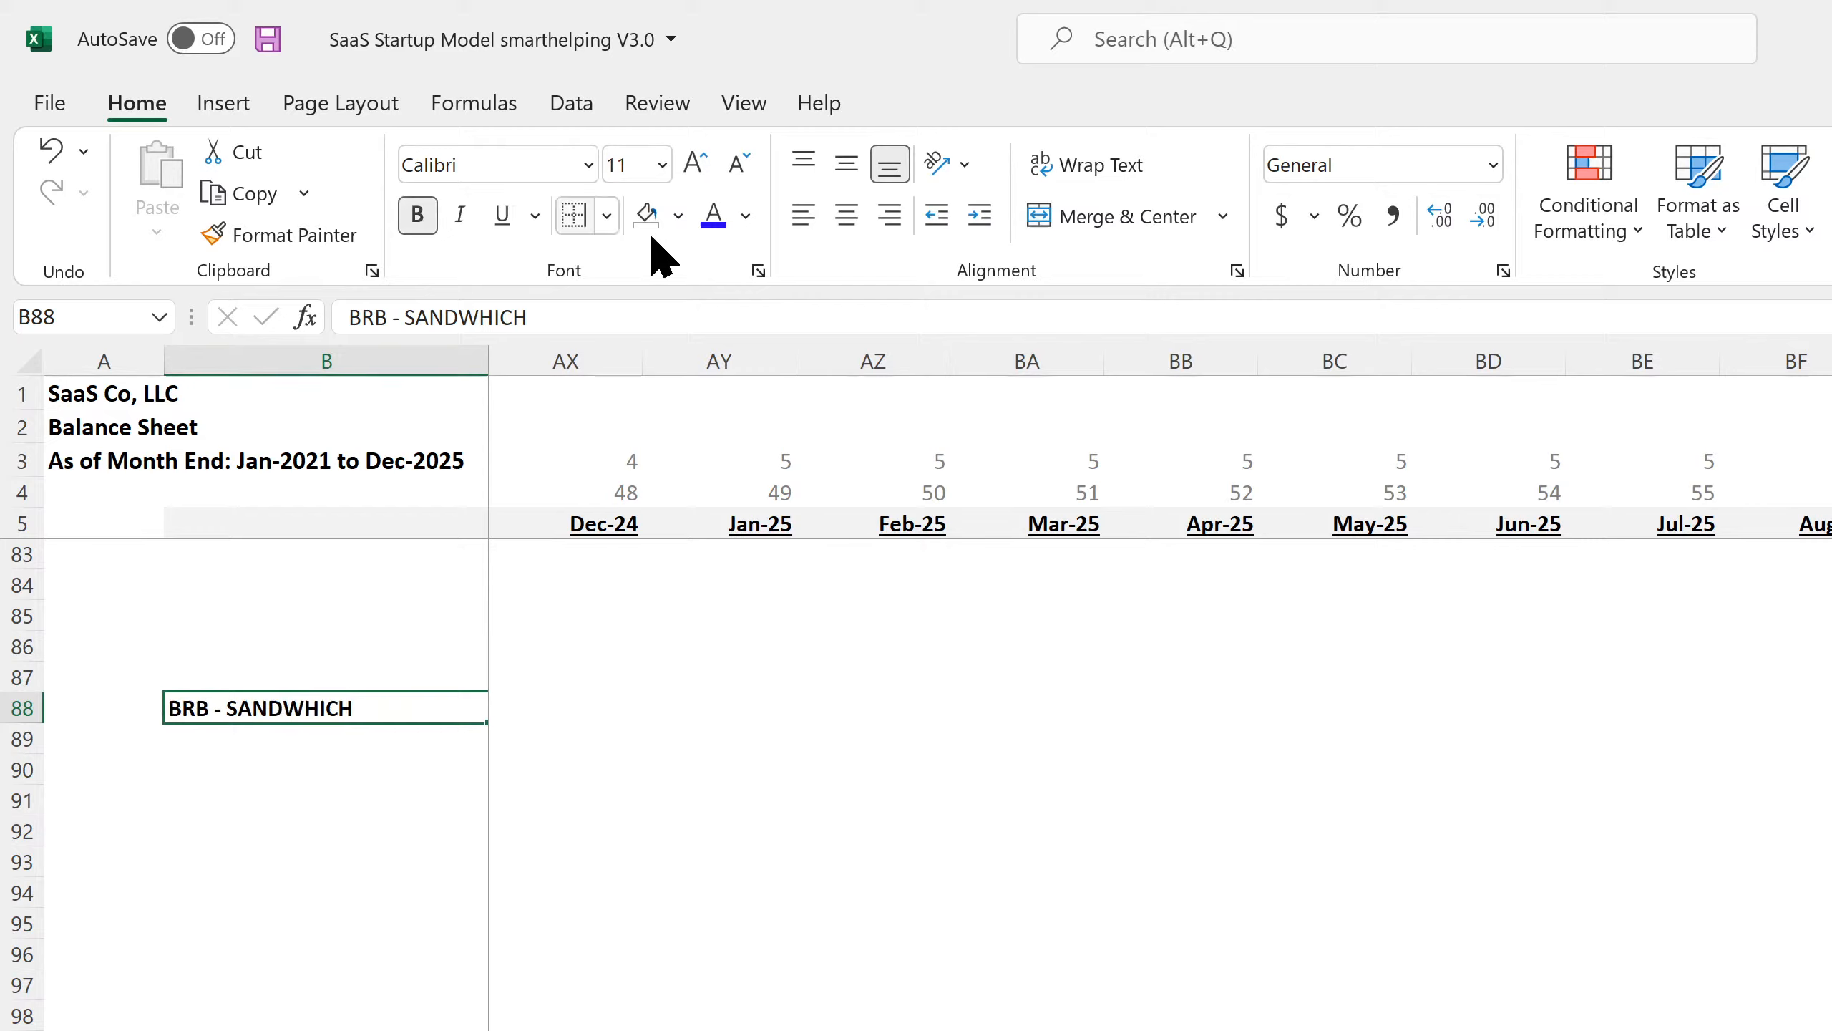
click(662, 165)
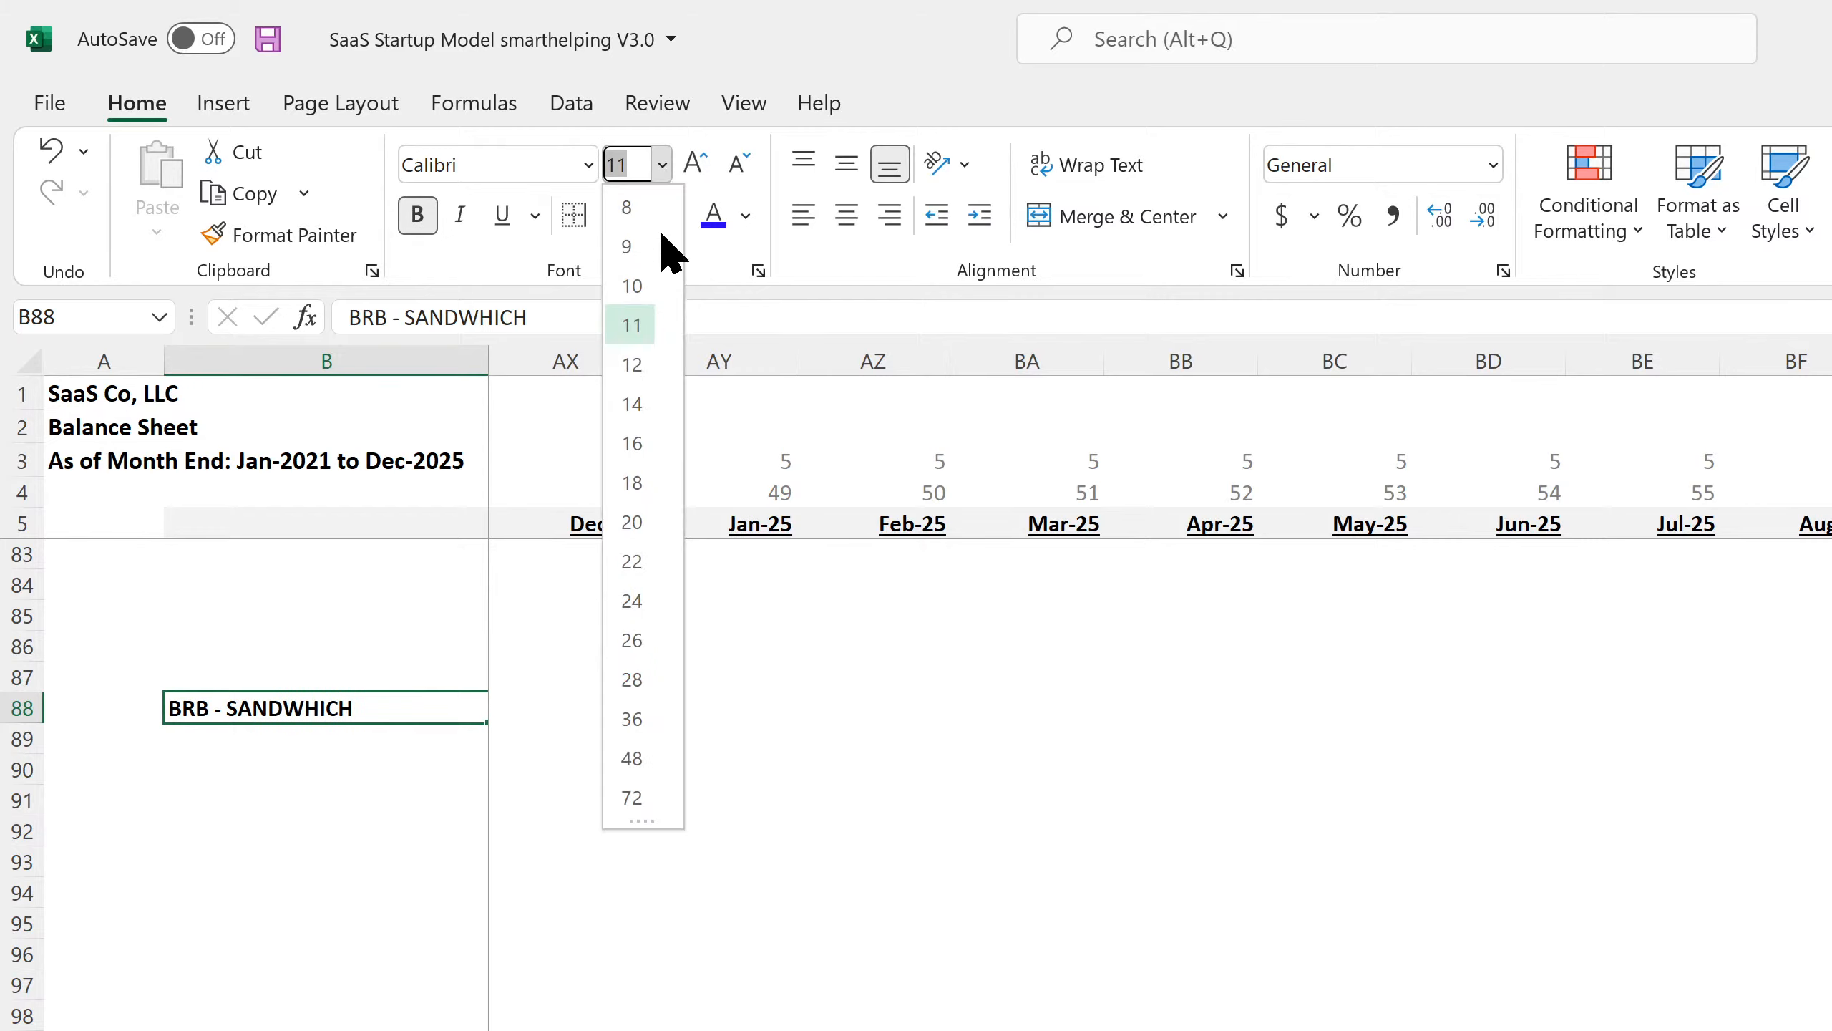
click(632, 718)
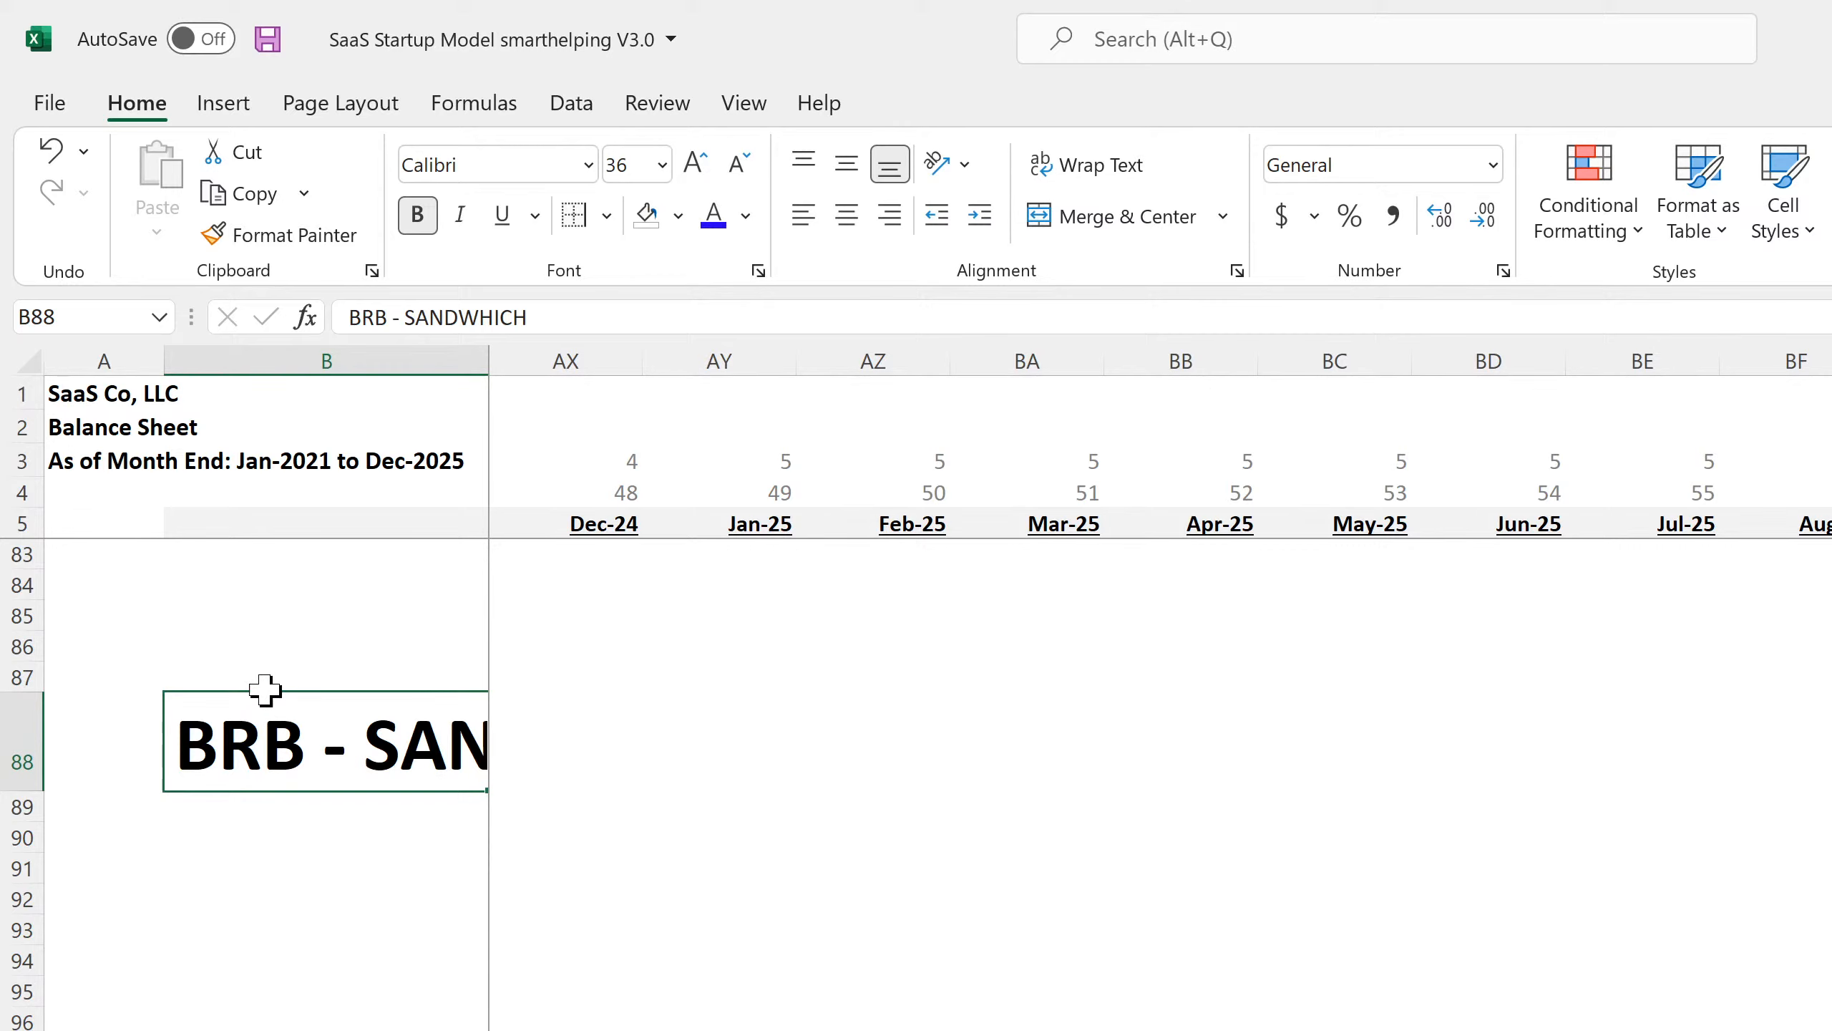
drag(265, 689, 621, 751)
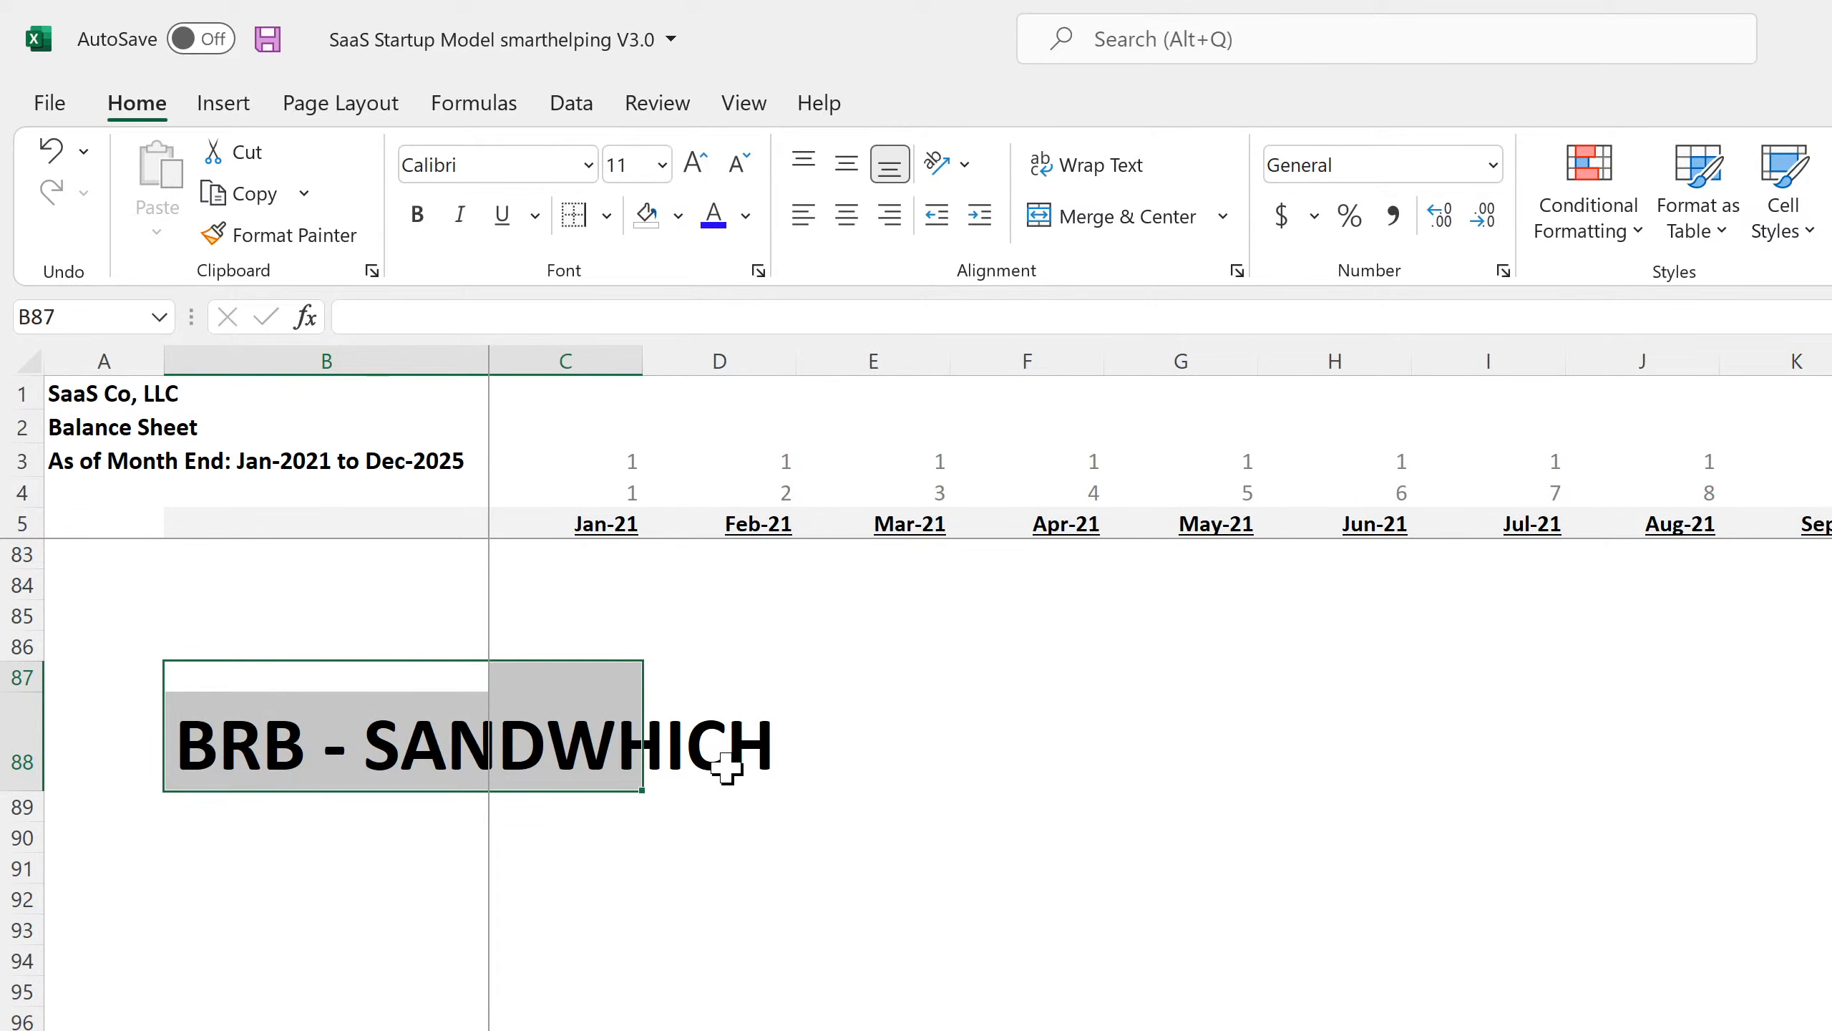
click(1027, 867)
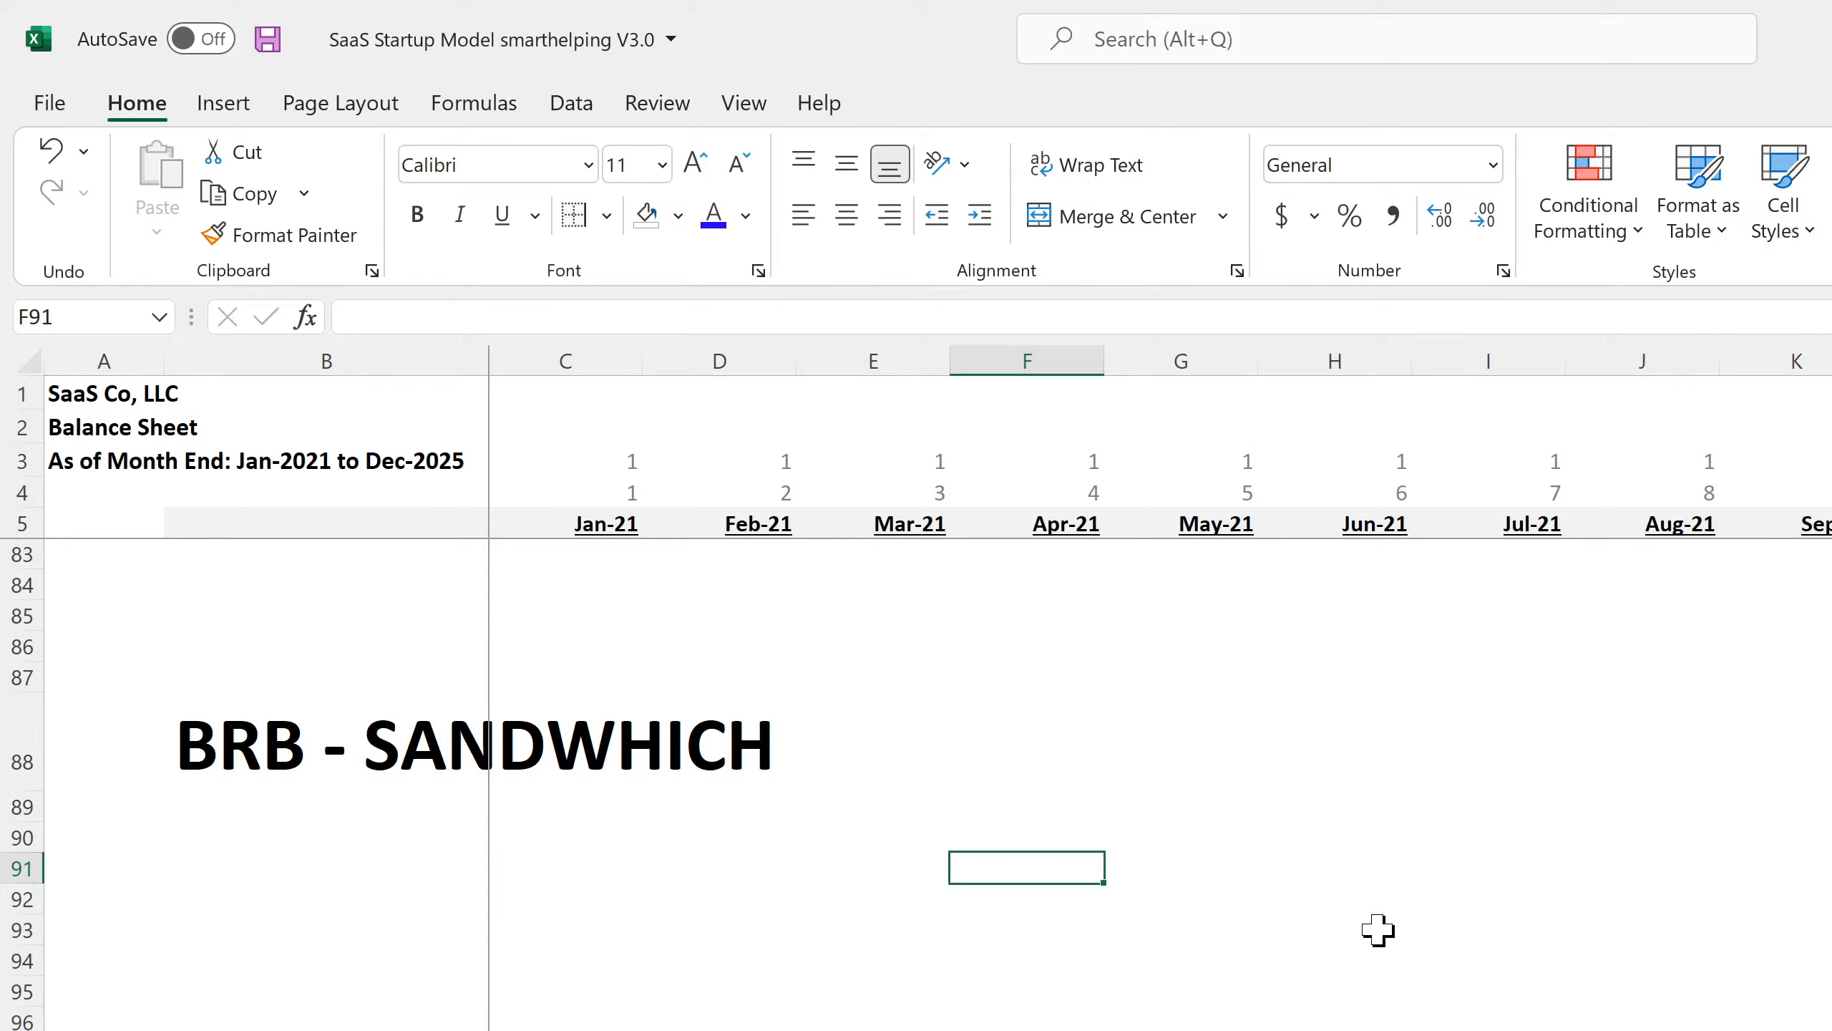
scroll(1377, 931, up, 7)
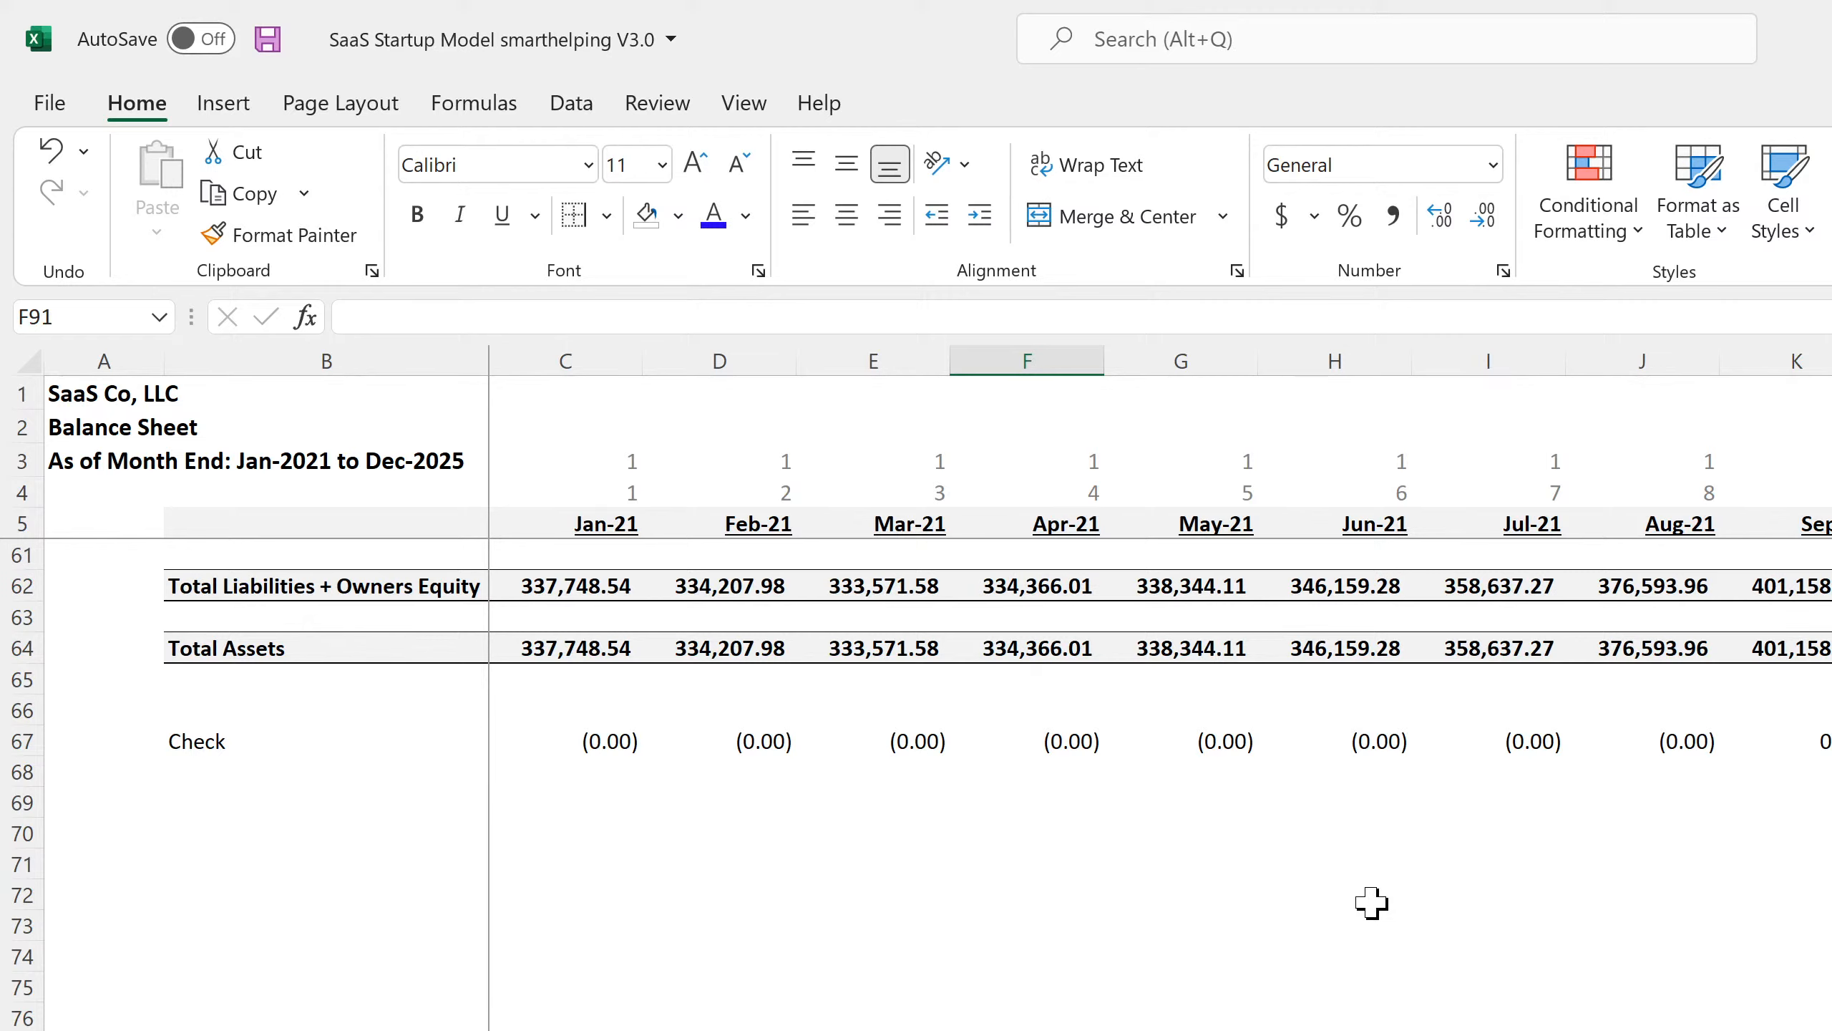
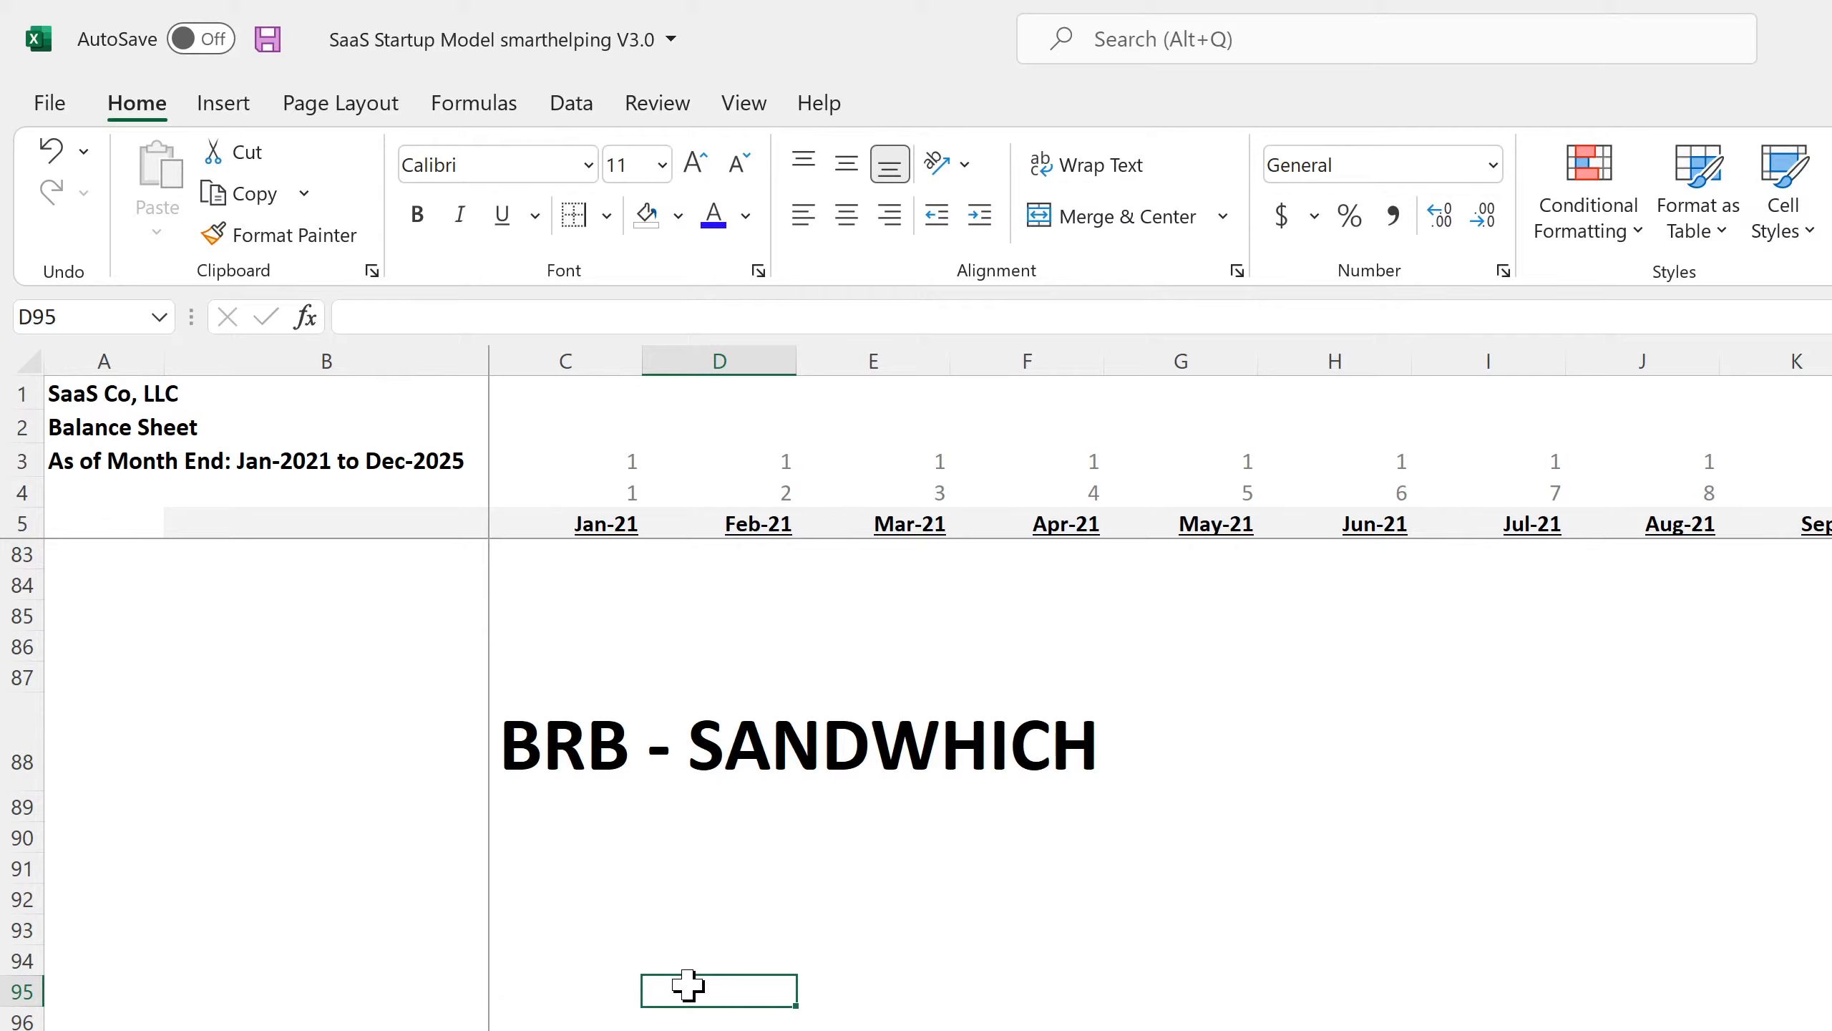
Delete the 'BRB - SANDWHICH' note from row 88 and drag the row back to a small height.
click(560, 721)
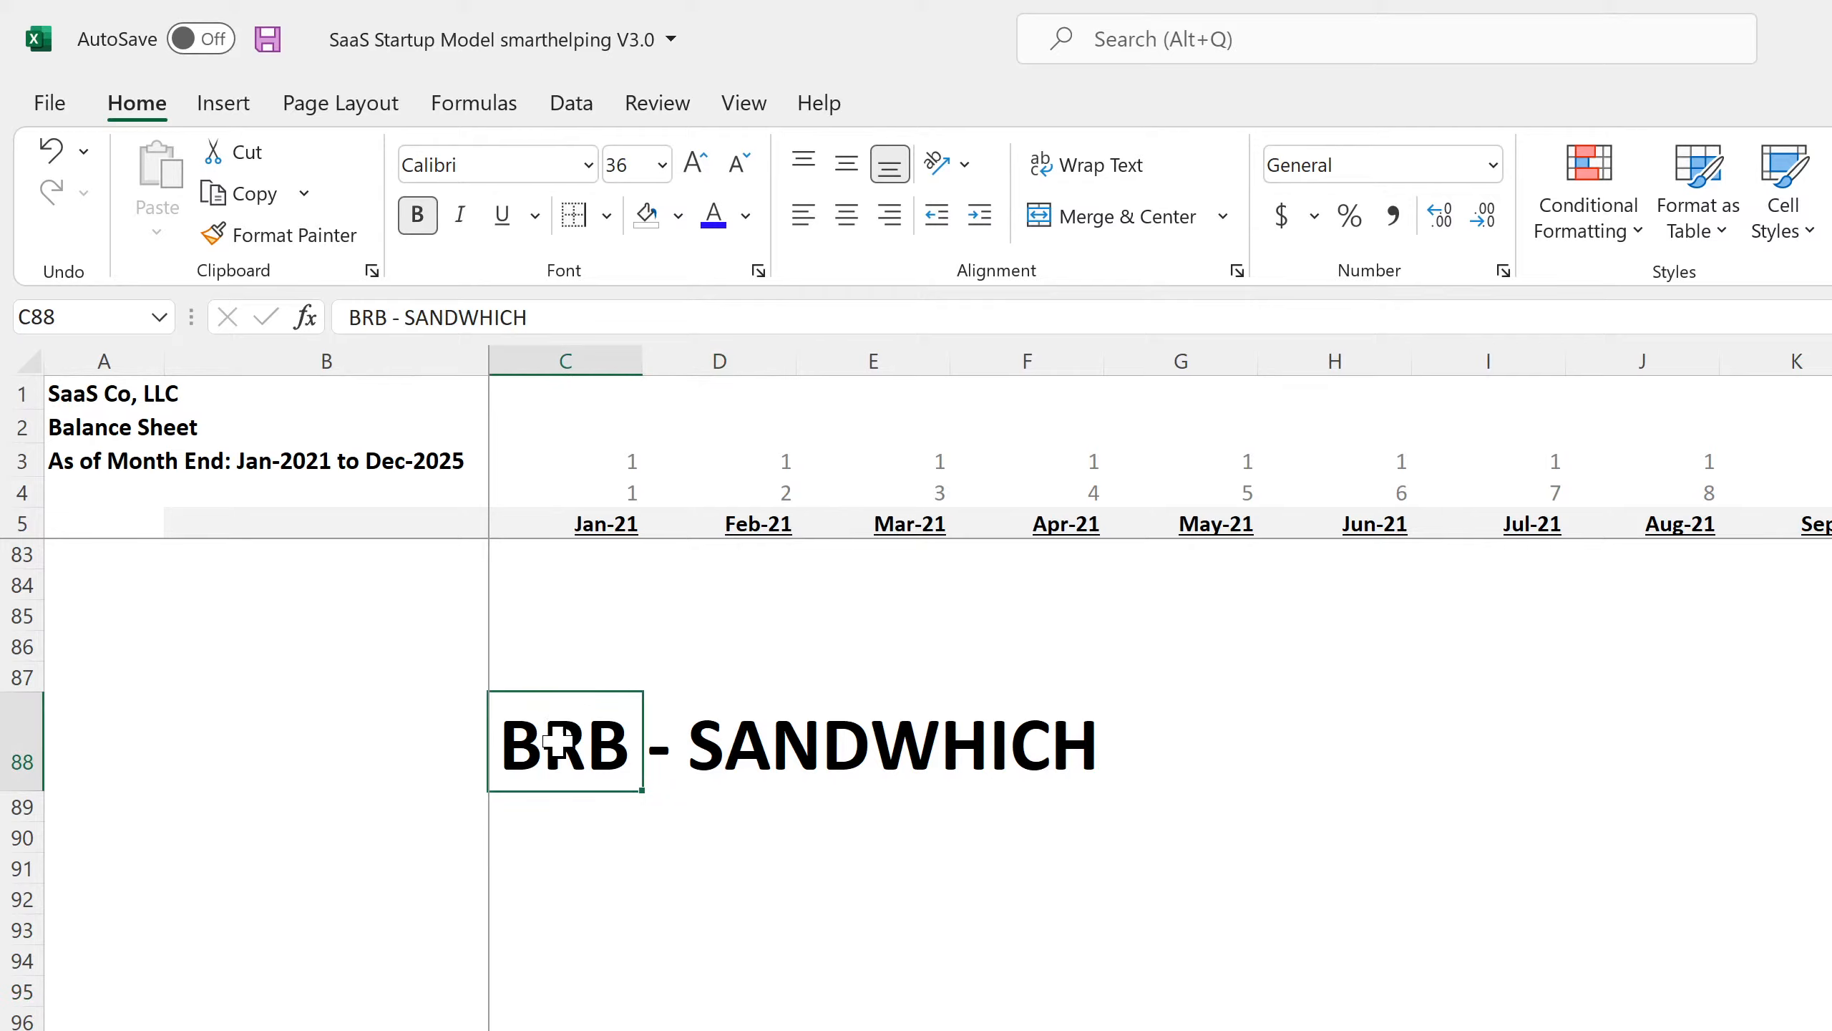
key(BackSpace)
key(Return)
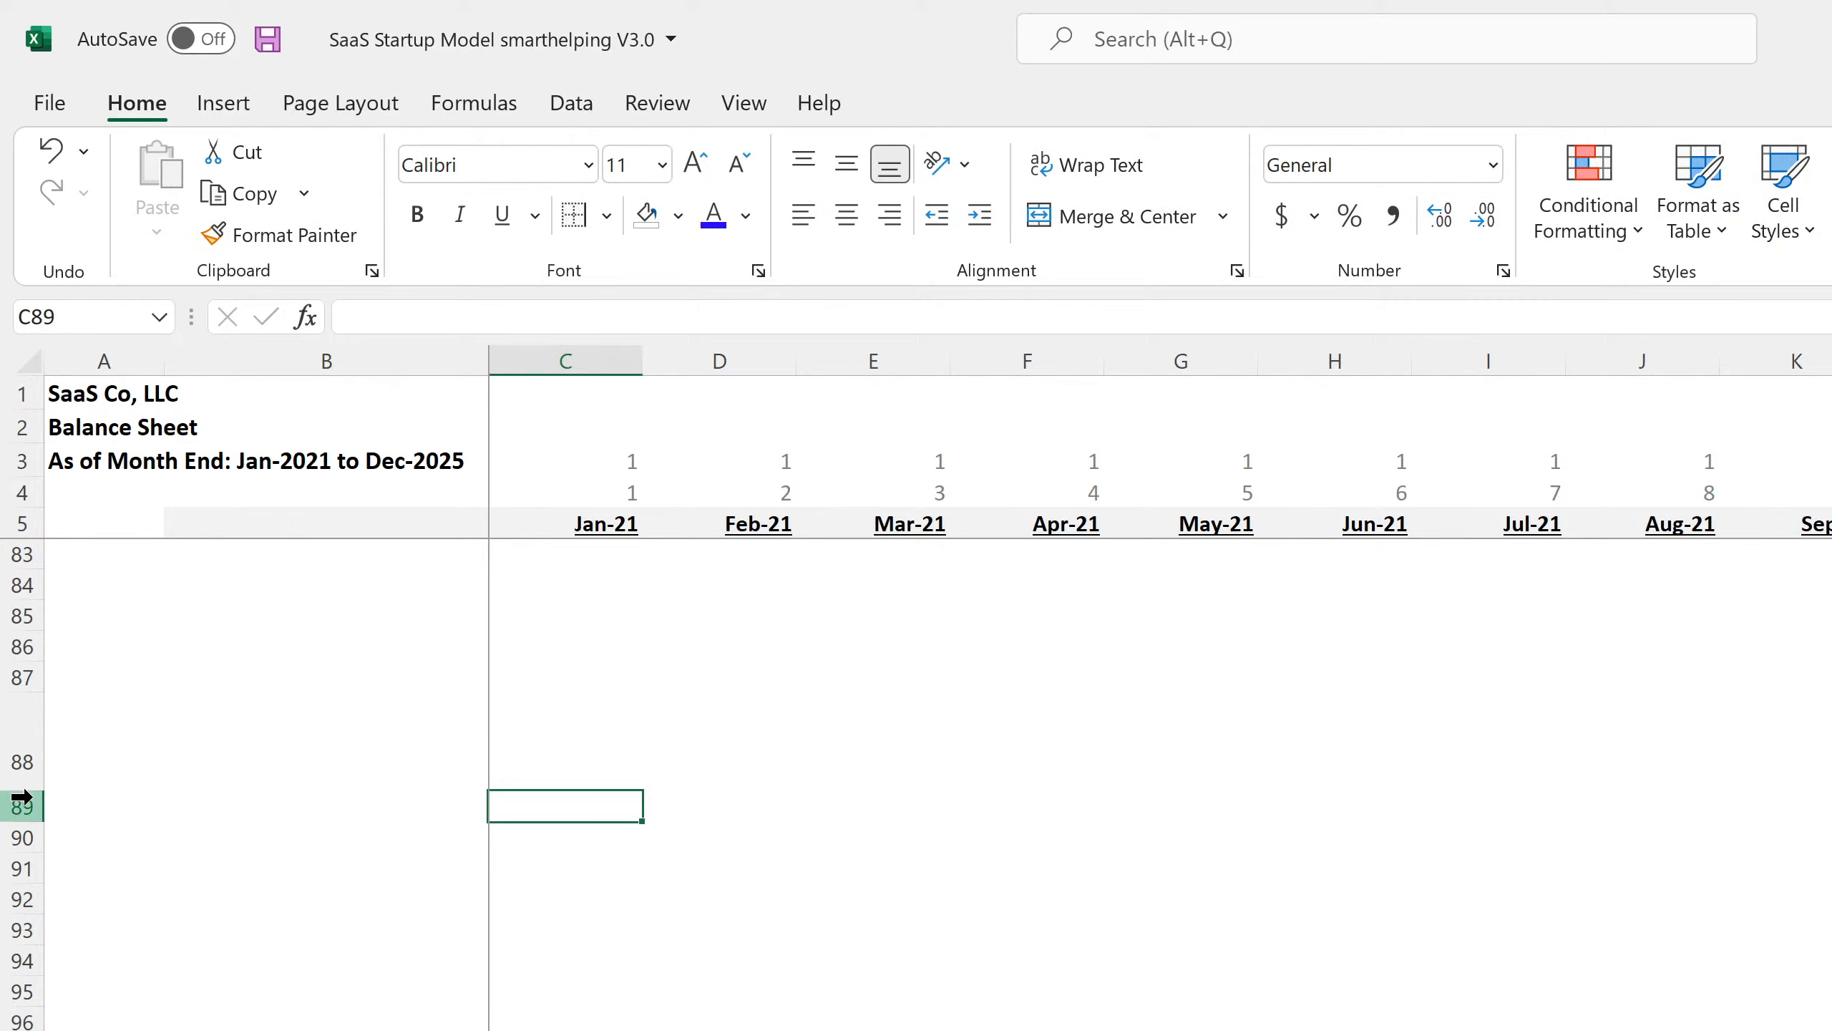
drag(25, 790, 28, 733)
Finish shortening row 88, glance at the Vehicle 4 Feb-21 formula, and save the workbook.
click(225, 898)
scroll(923, 784, up, 20)
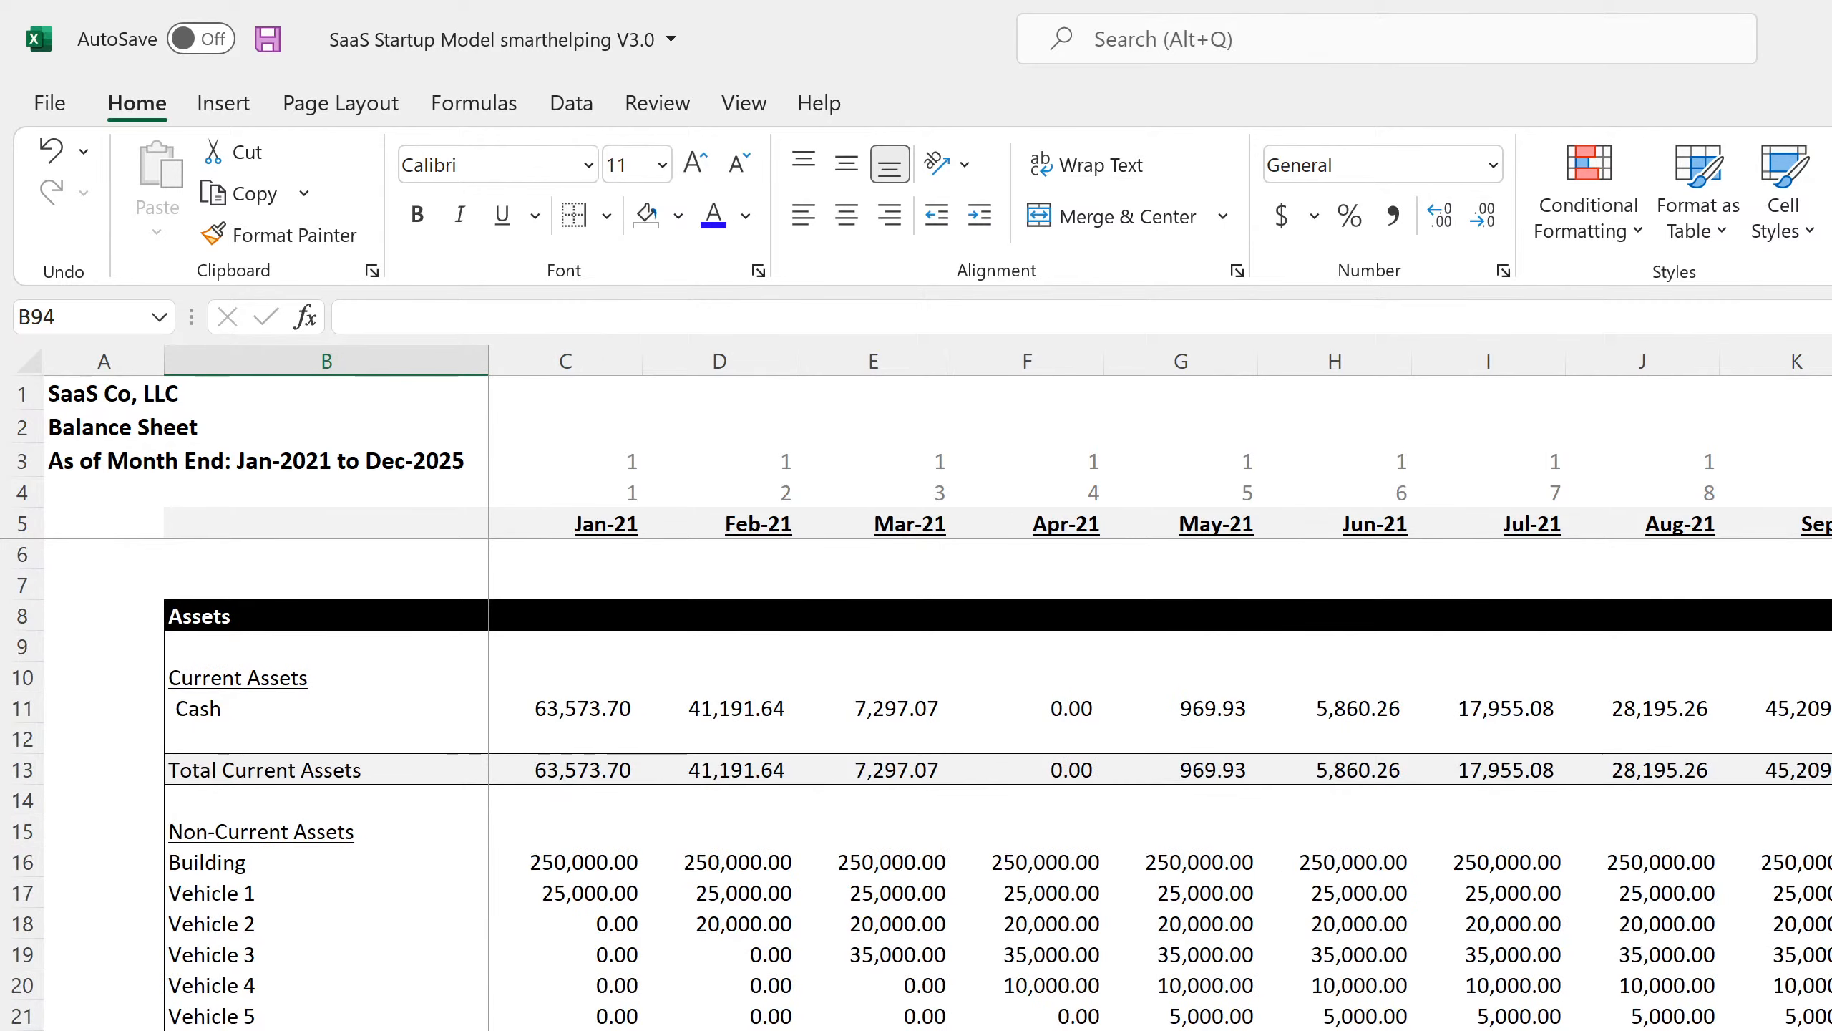
key(alt+Tab)
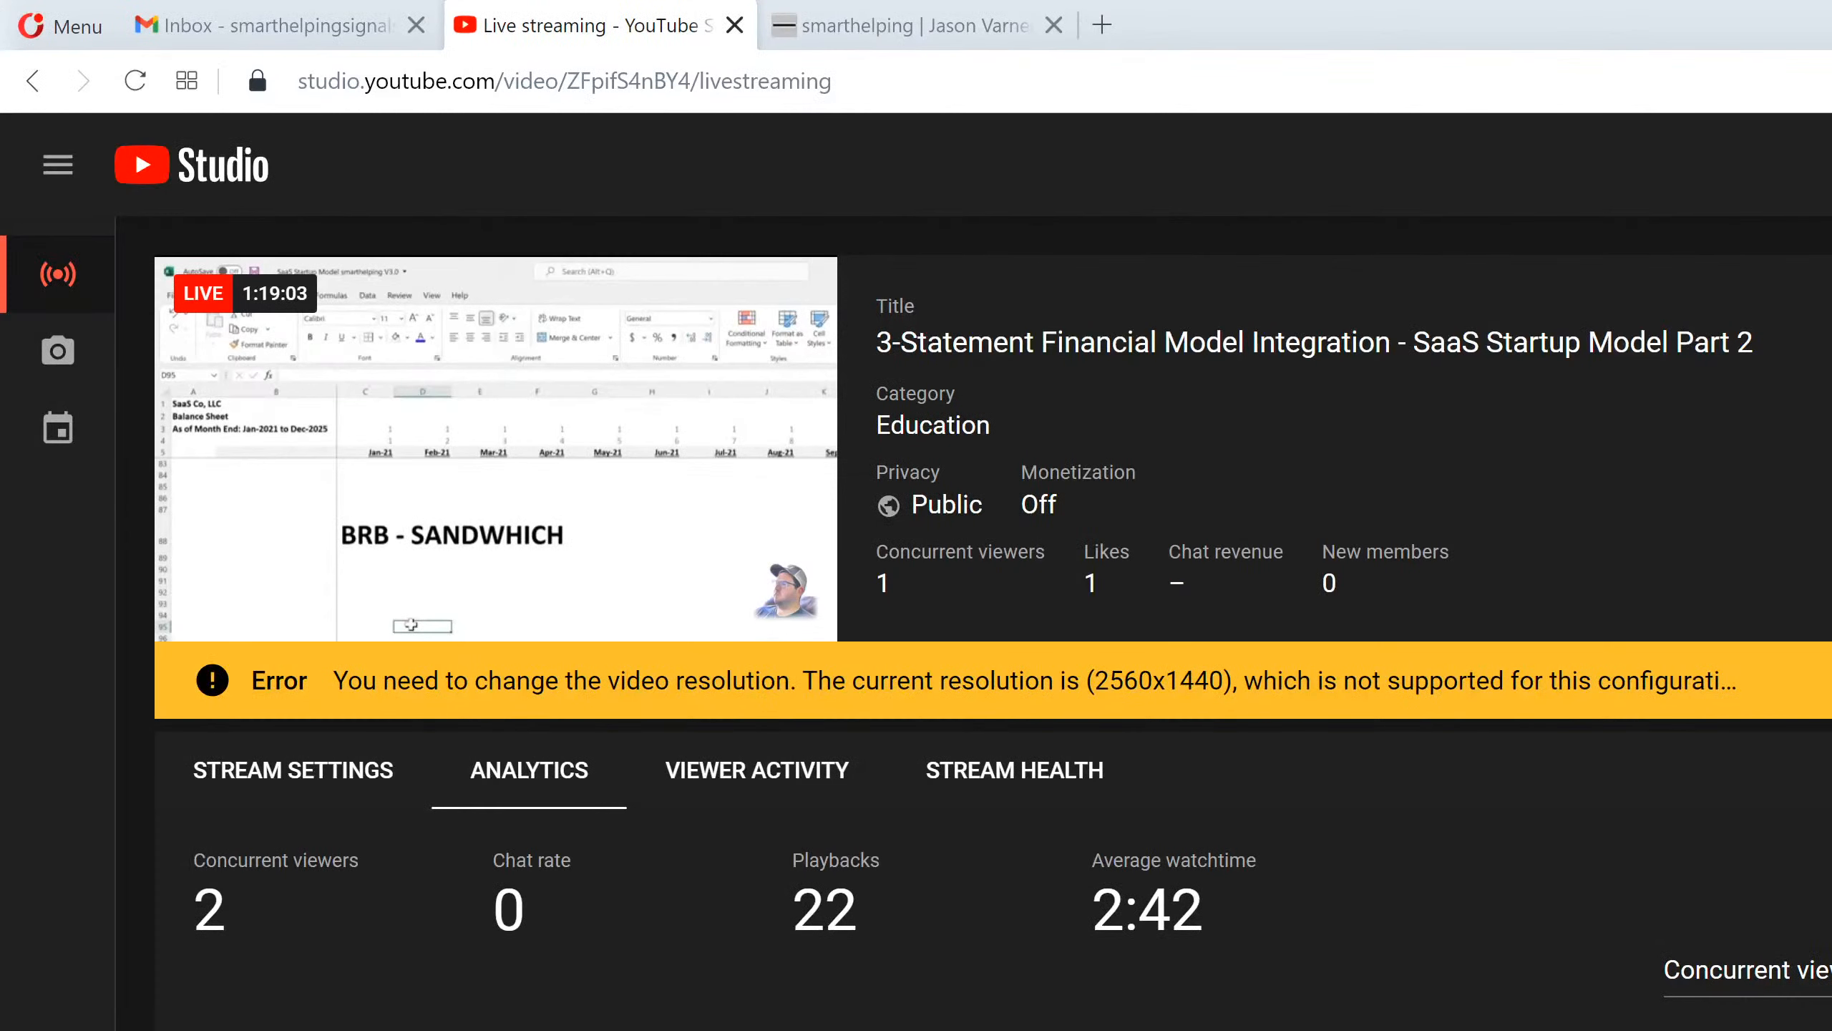
key(alt+Tab)
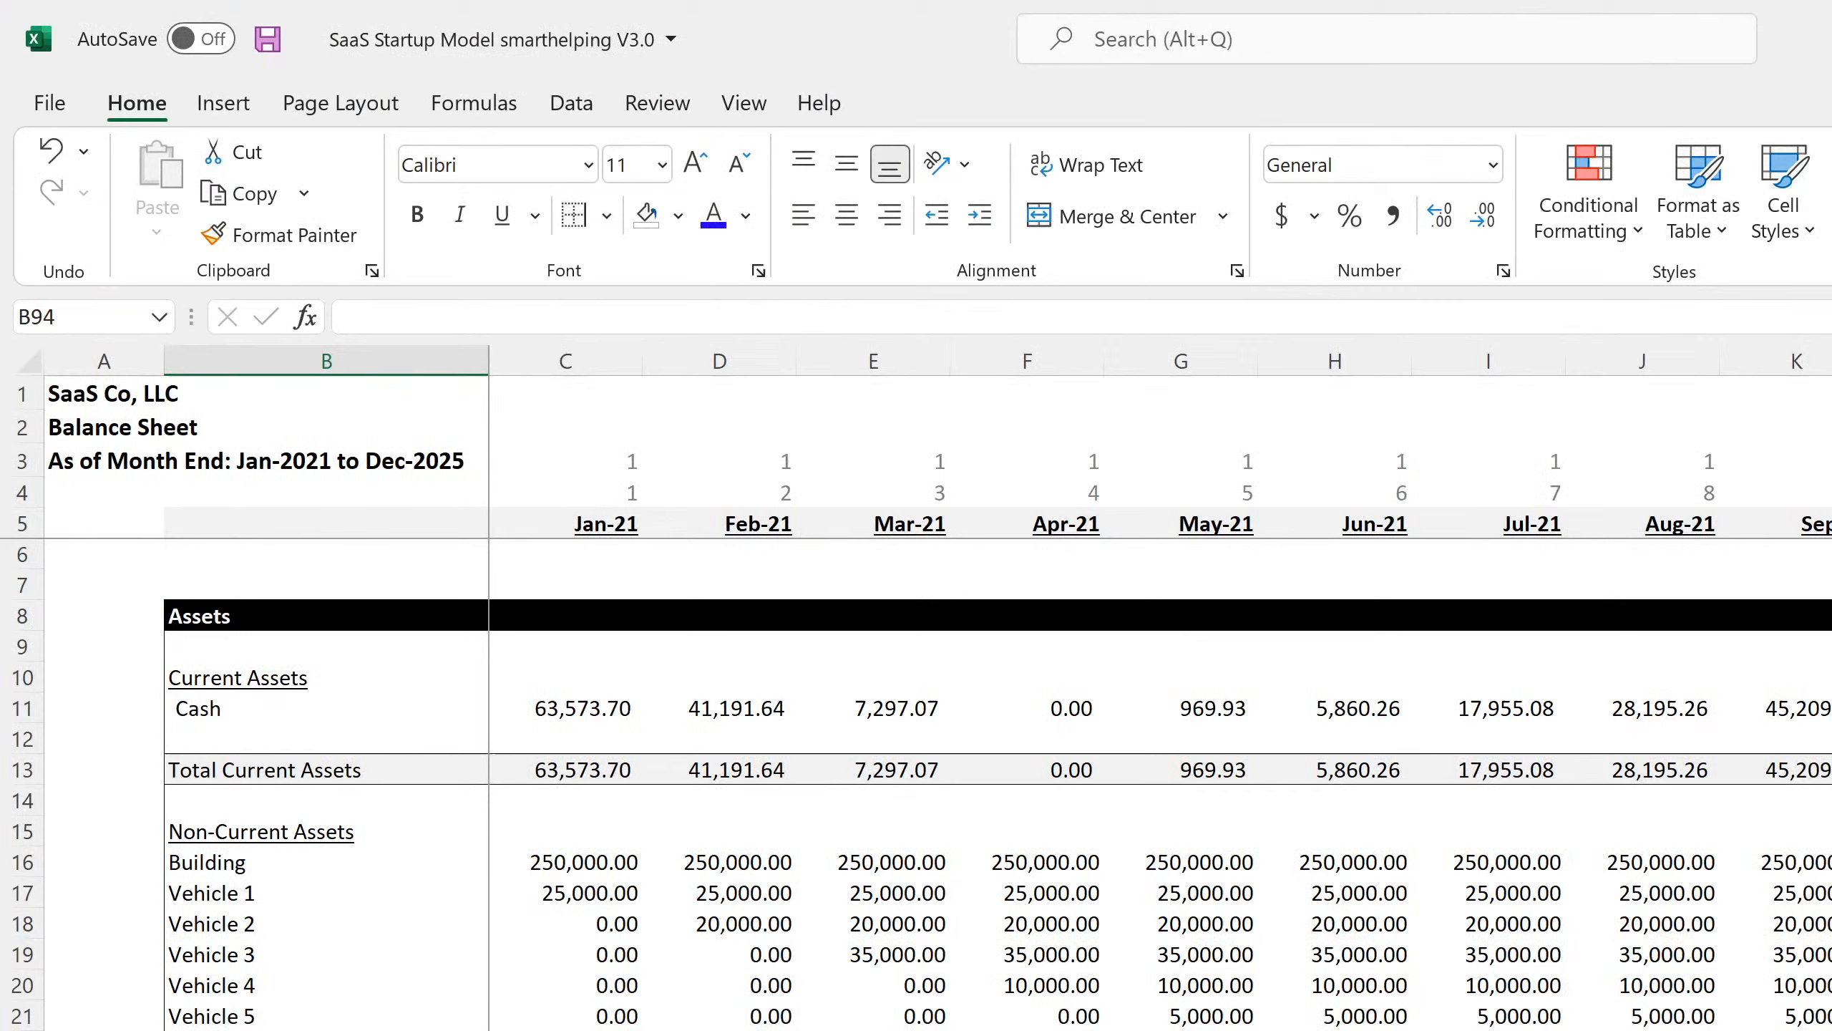
click(723, 989)
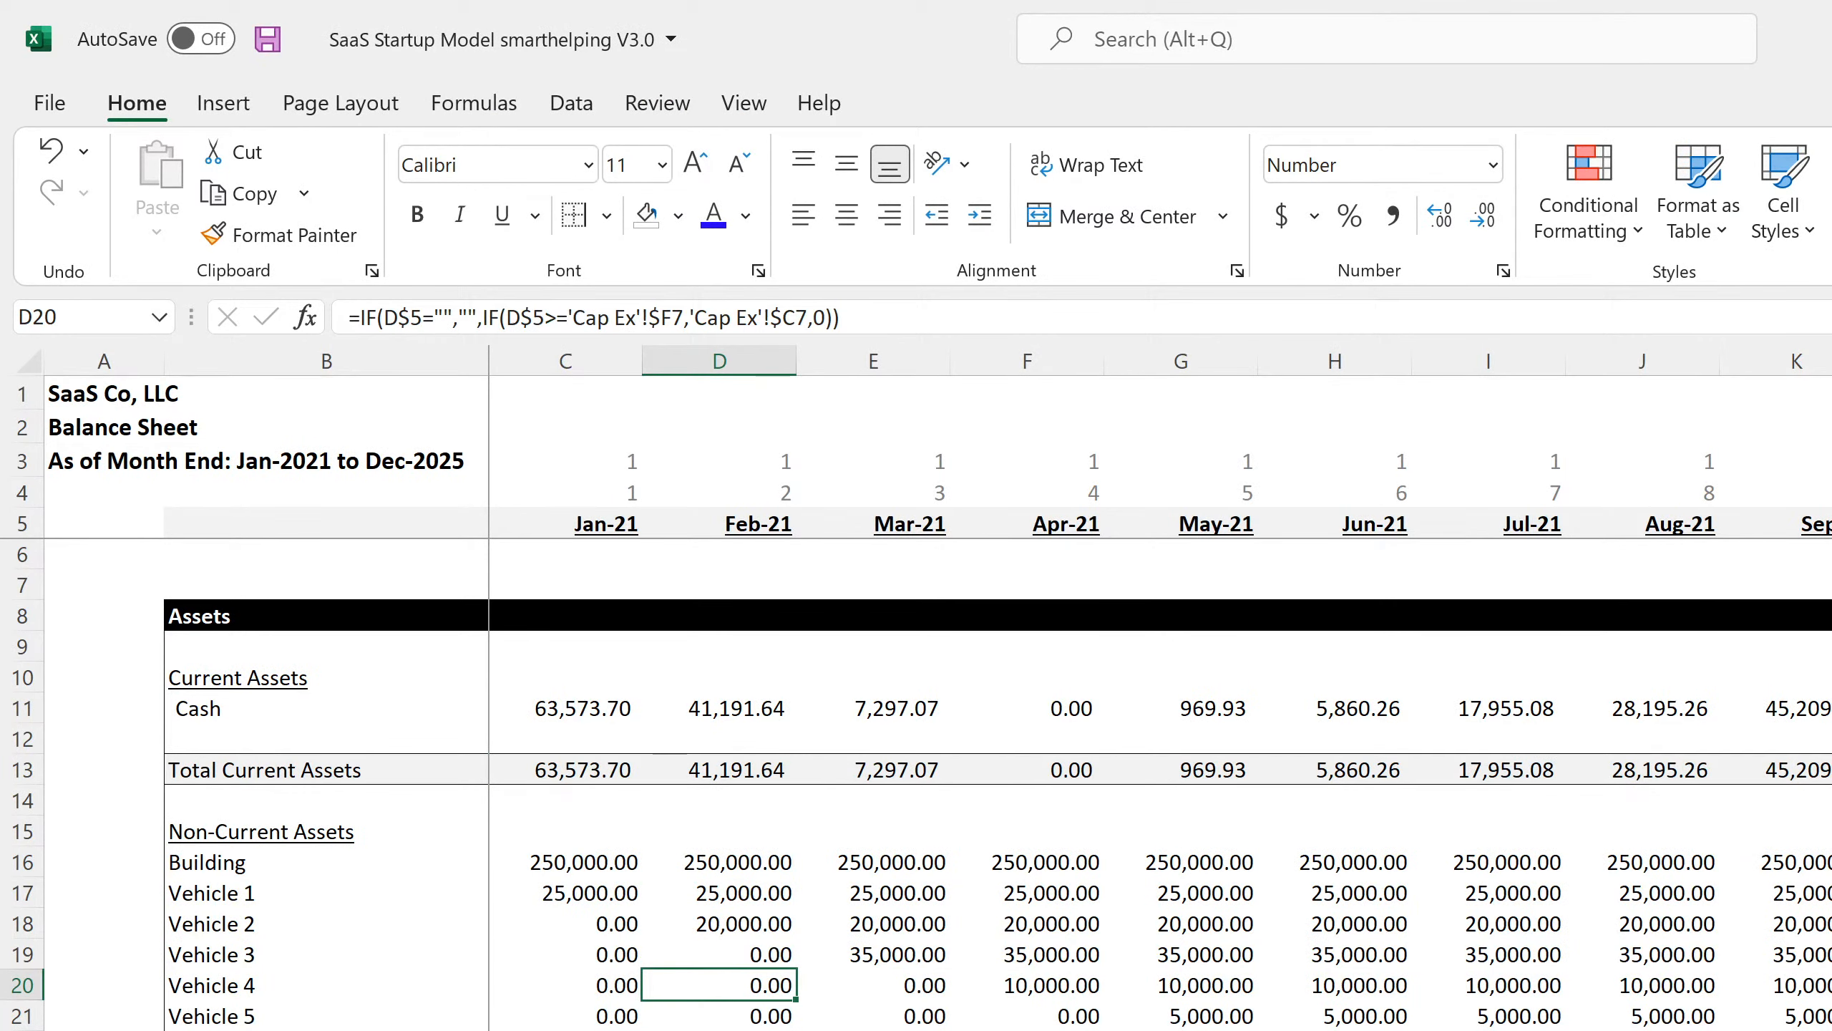
key(alt+Tab)
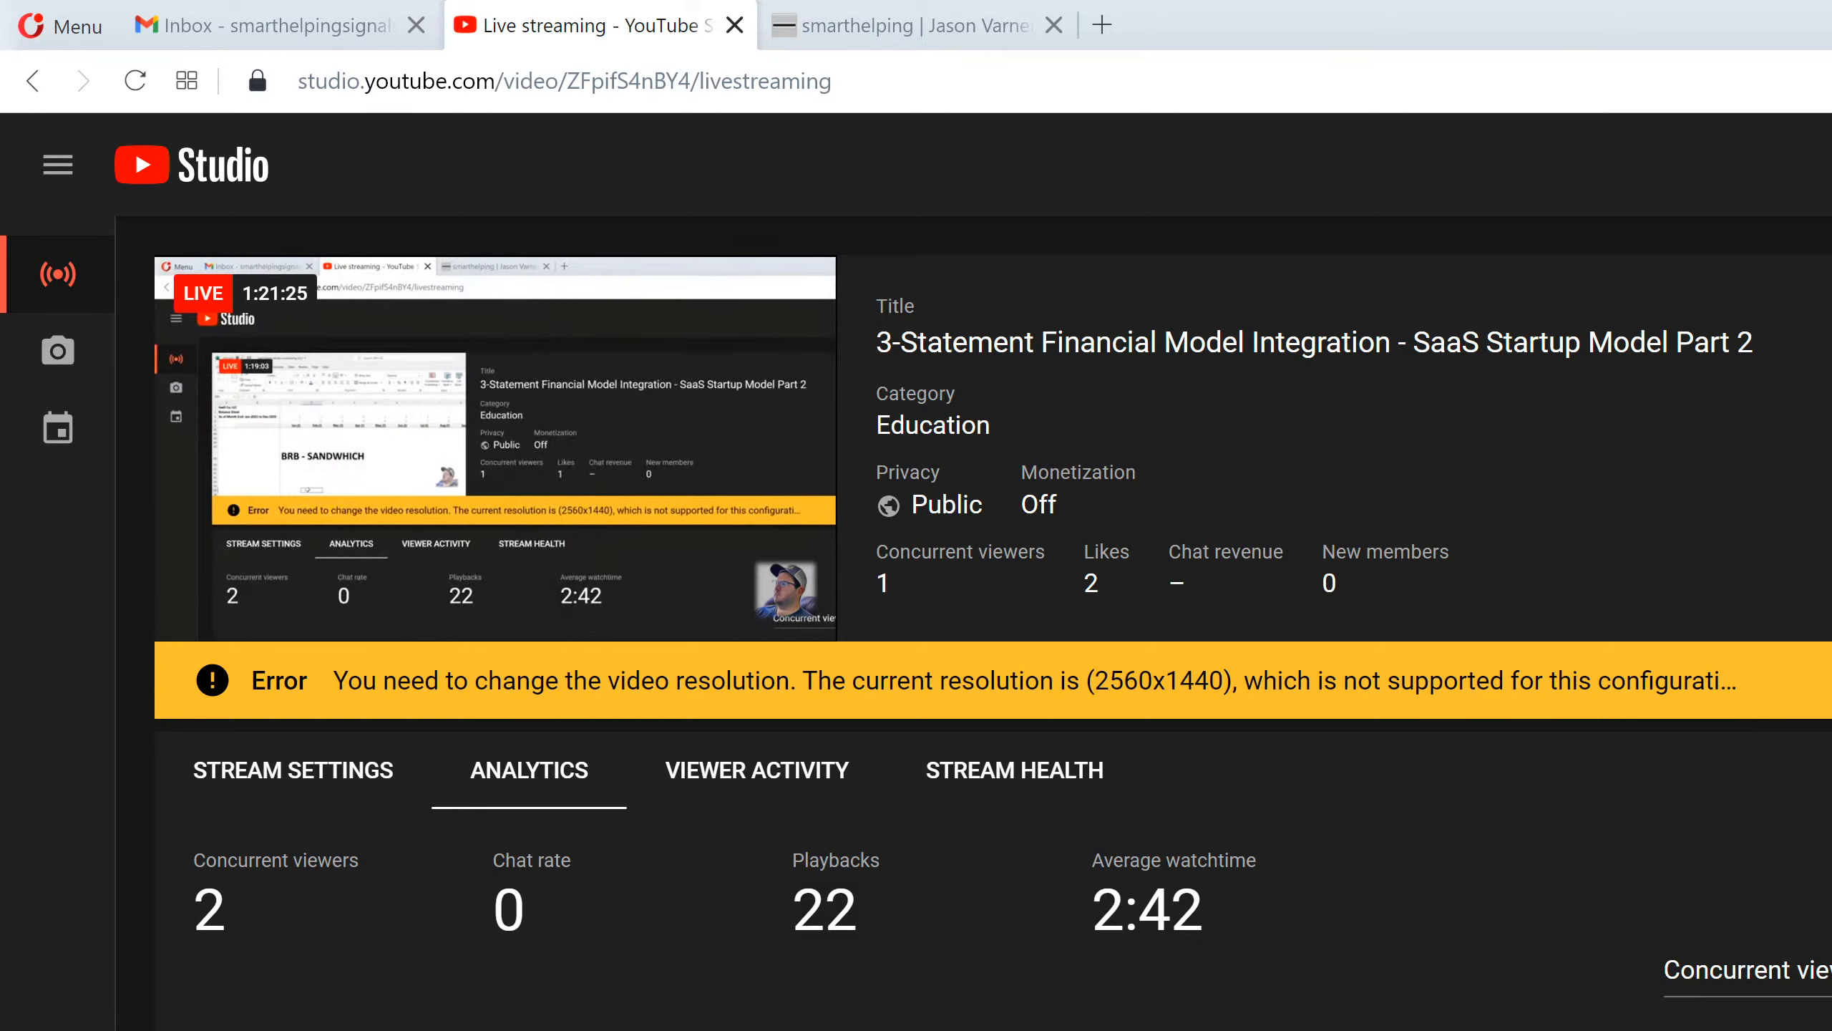
key(alt+Tab)
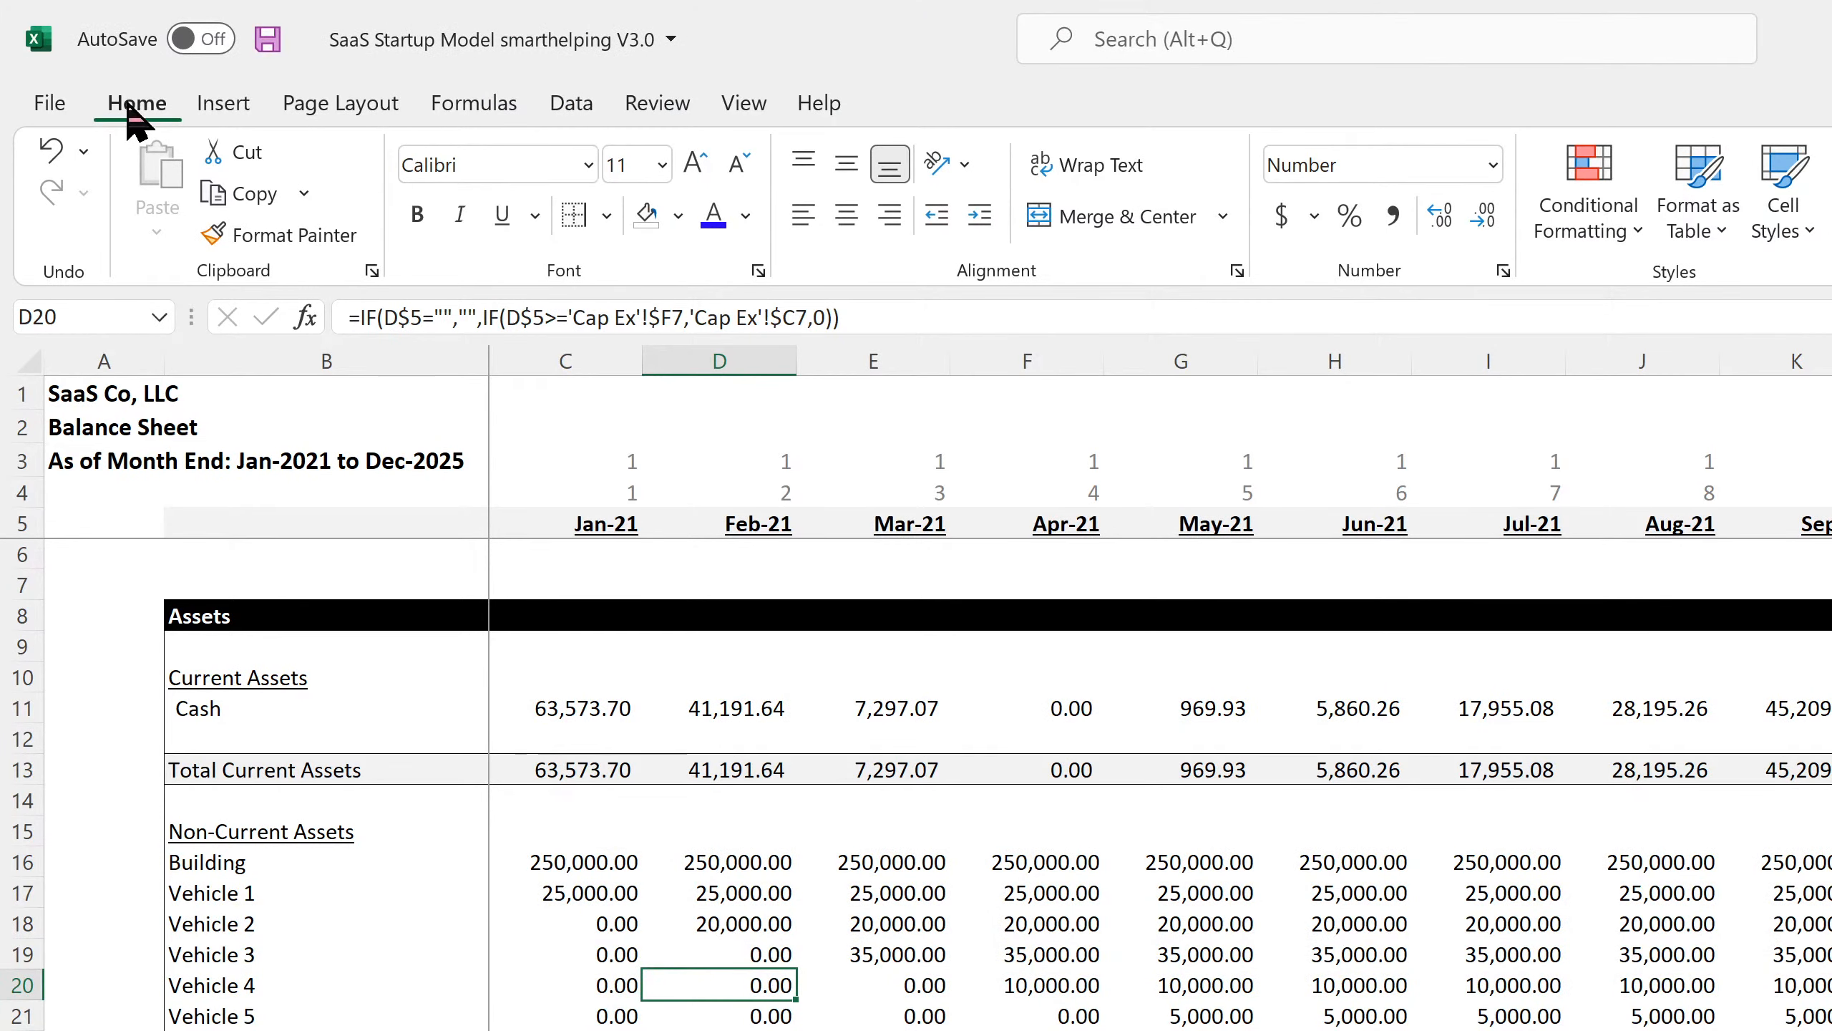
click(268, 38)
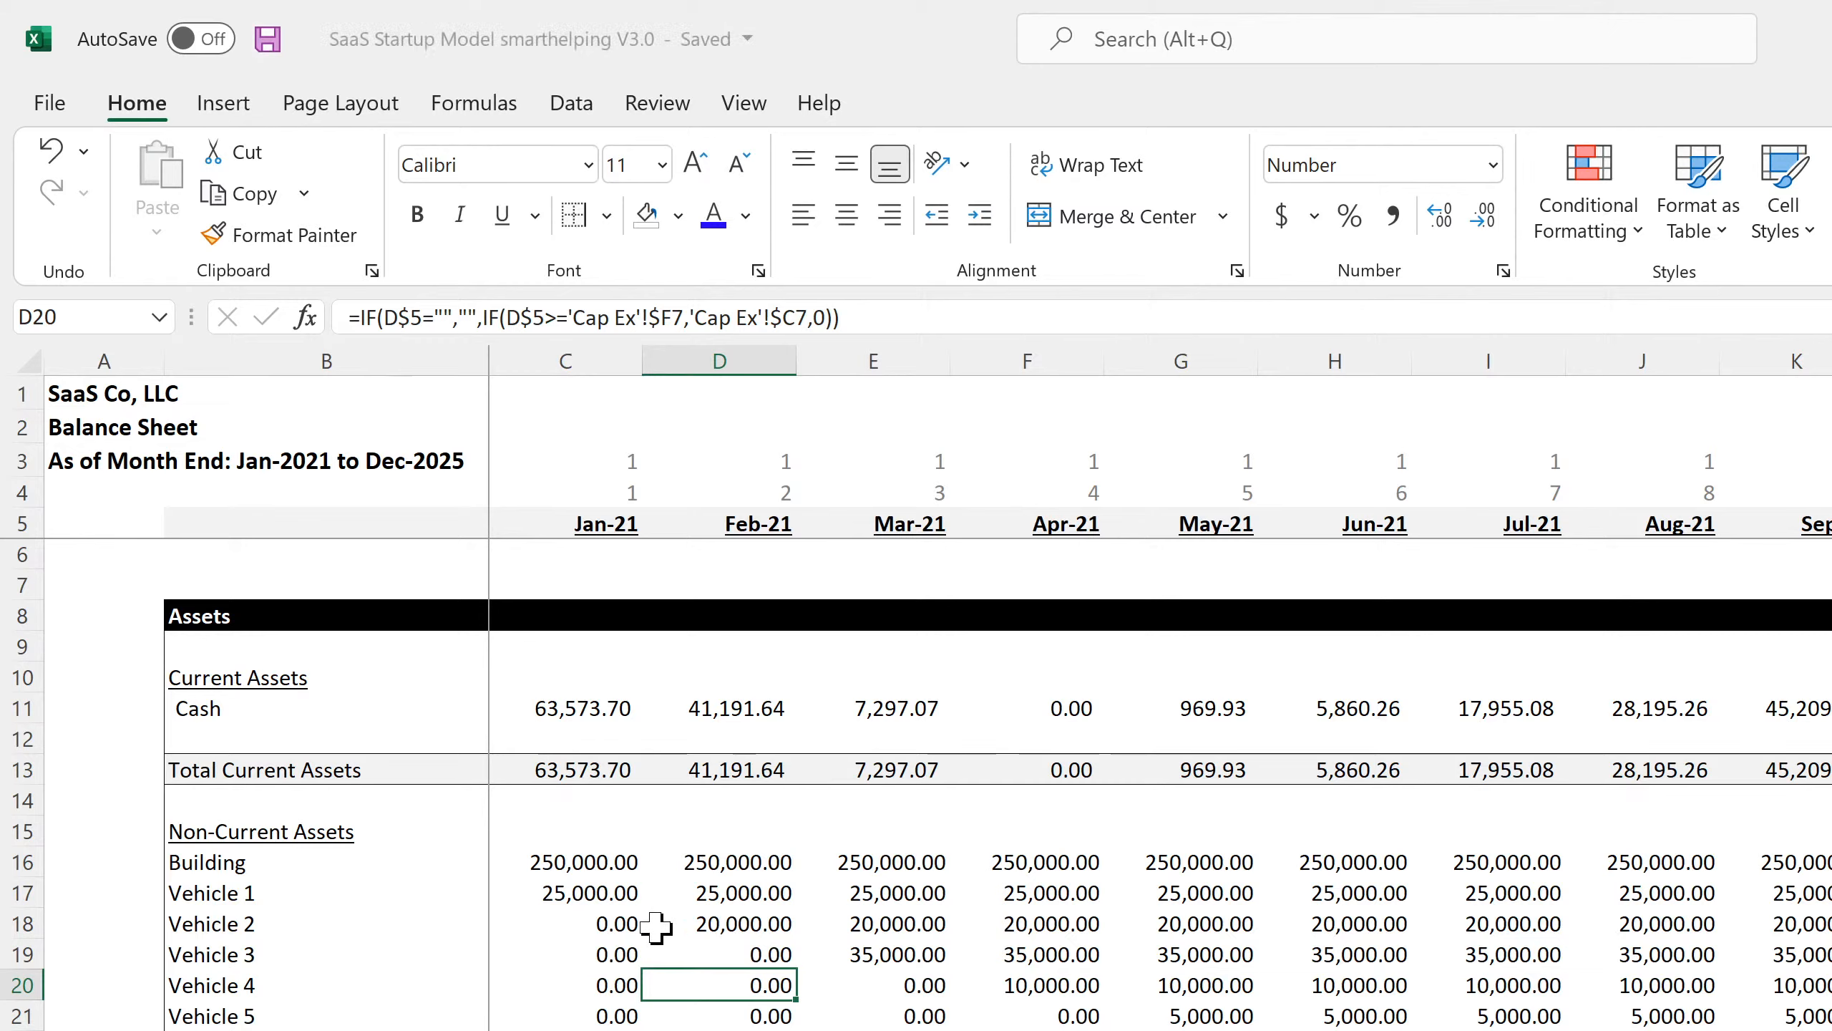
Step through the Cap Ex-linked Building and Vehicle asset formulas across Jan-21 and Feb-21.
click(585, 861)
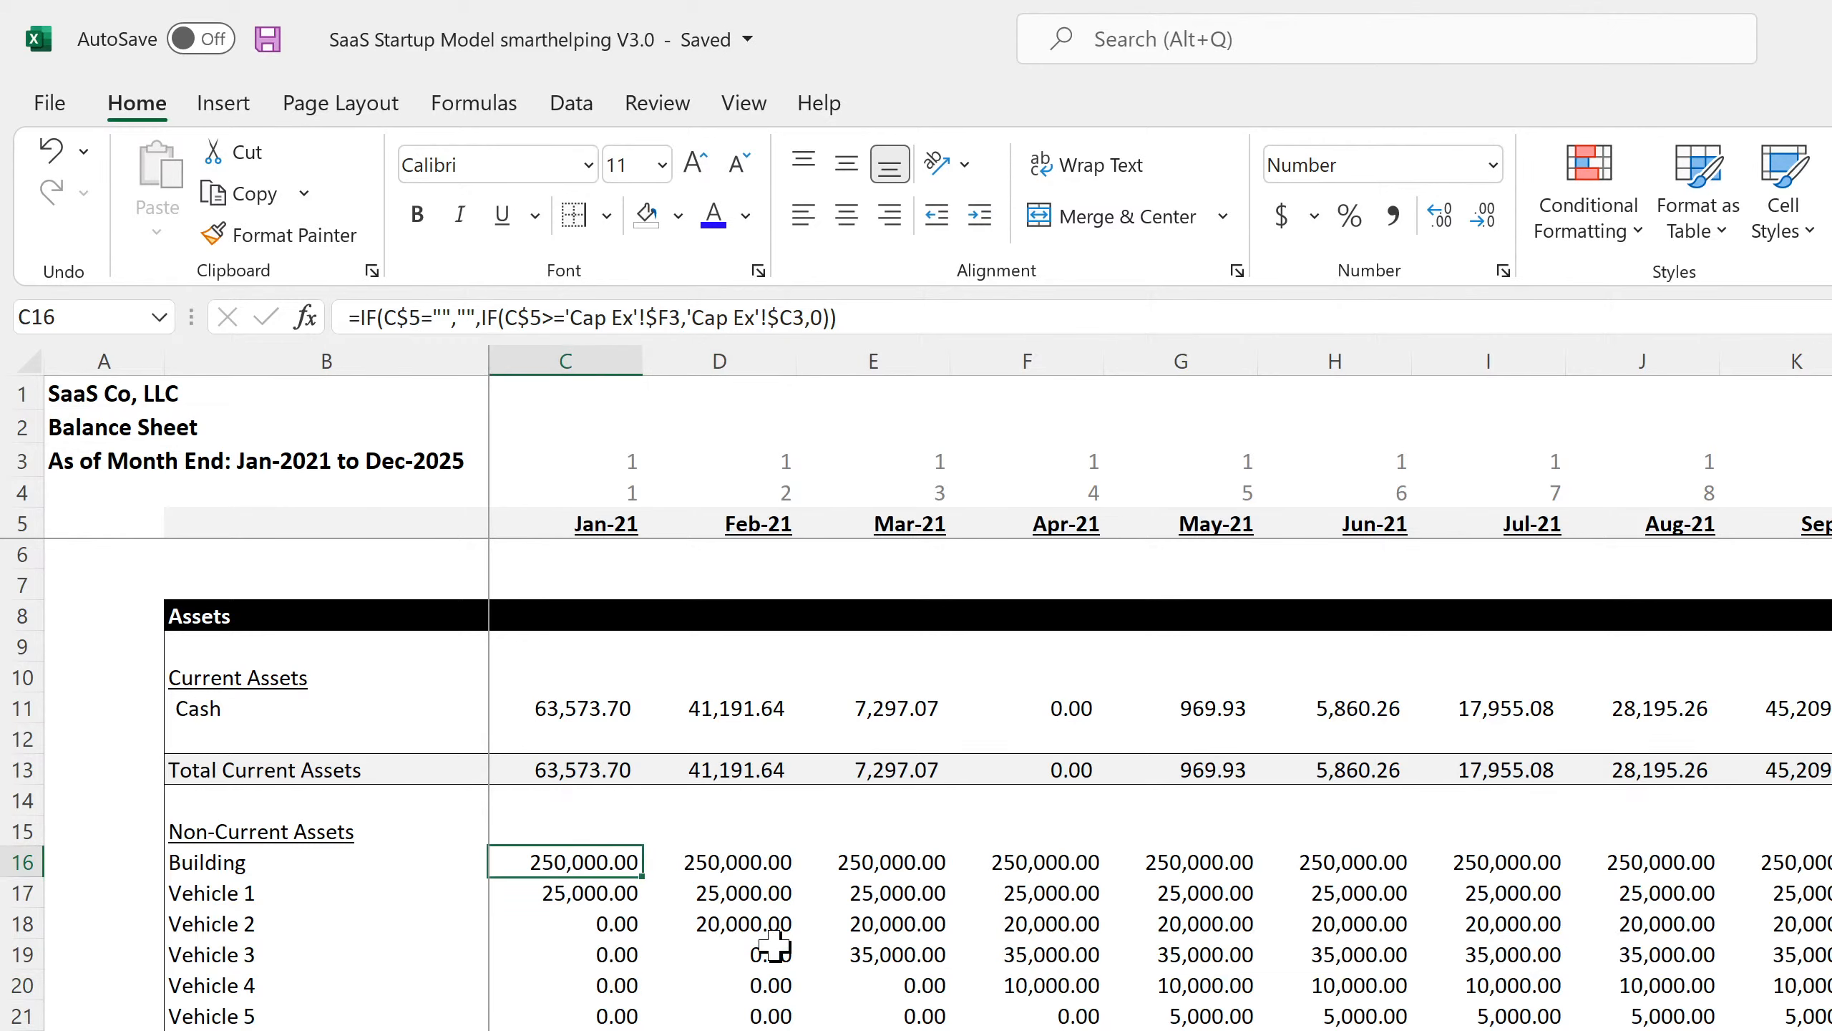
key(Down)
key(Right)
key(Down)
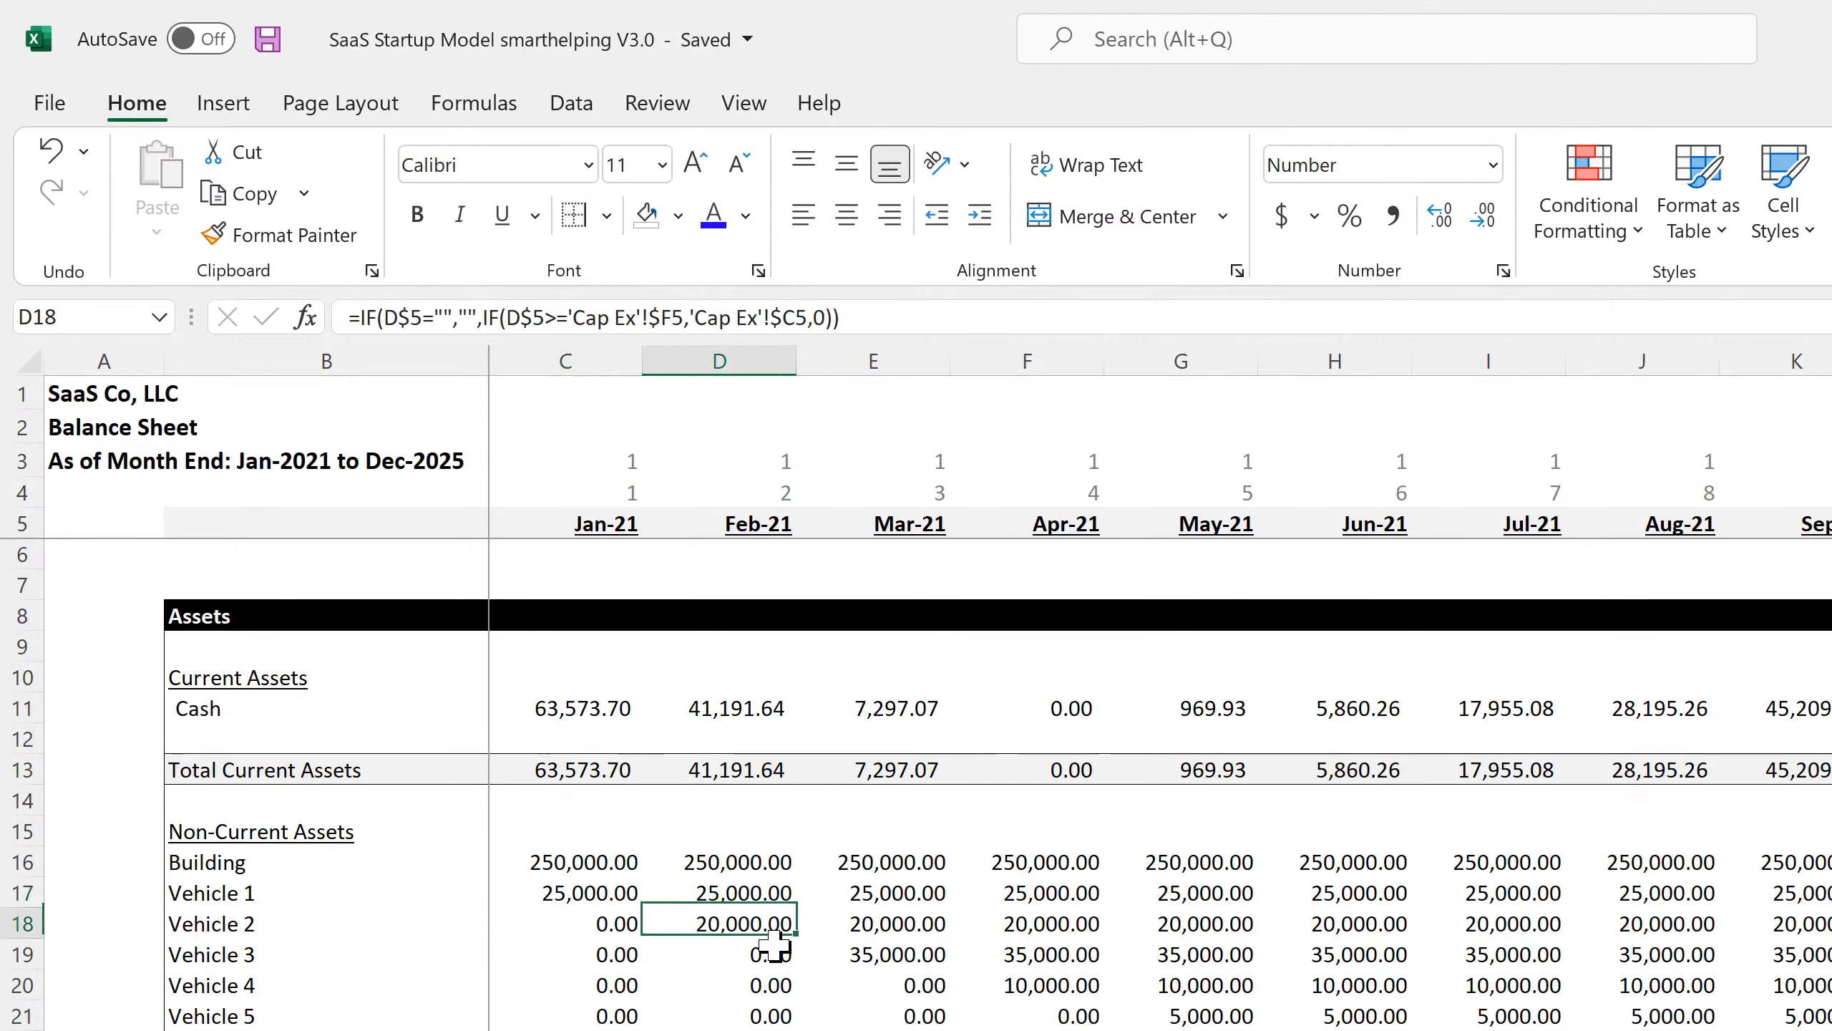
key(Right)
key(Down)
key(Right)
key(Down)
key(Right)
key(Down)
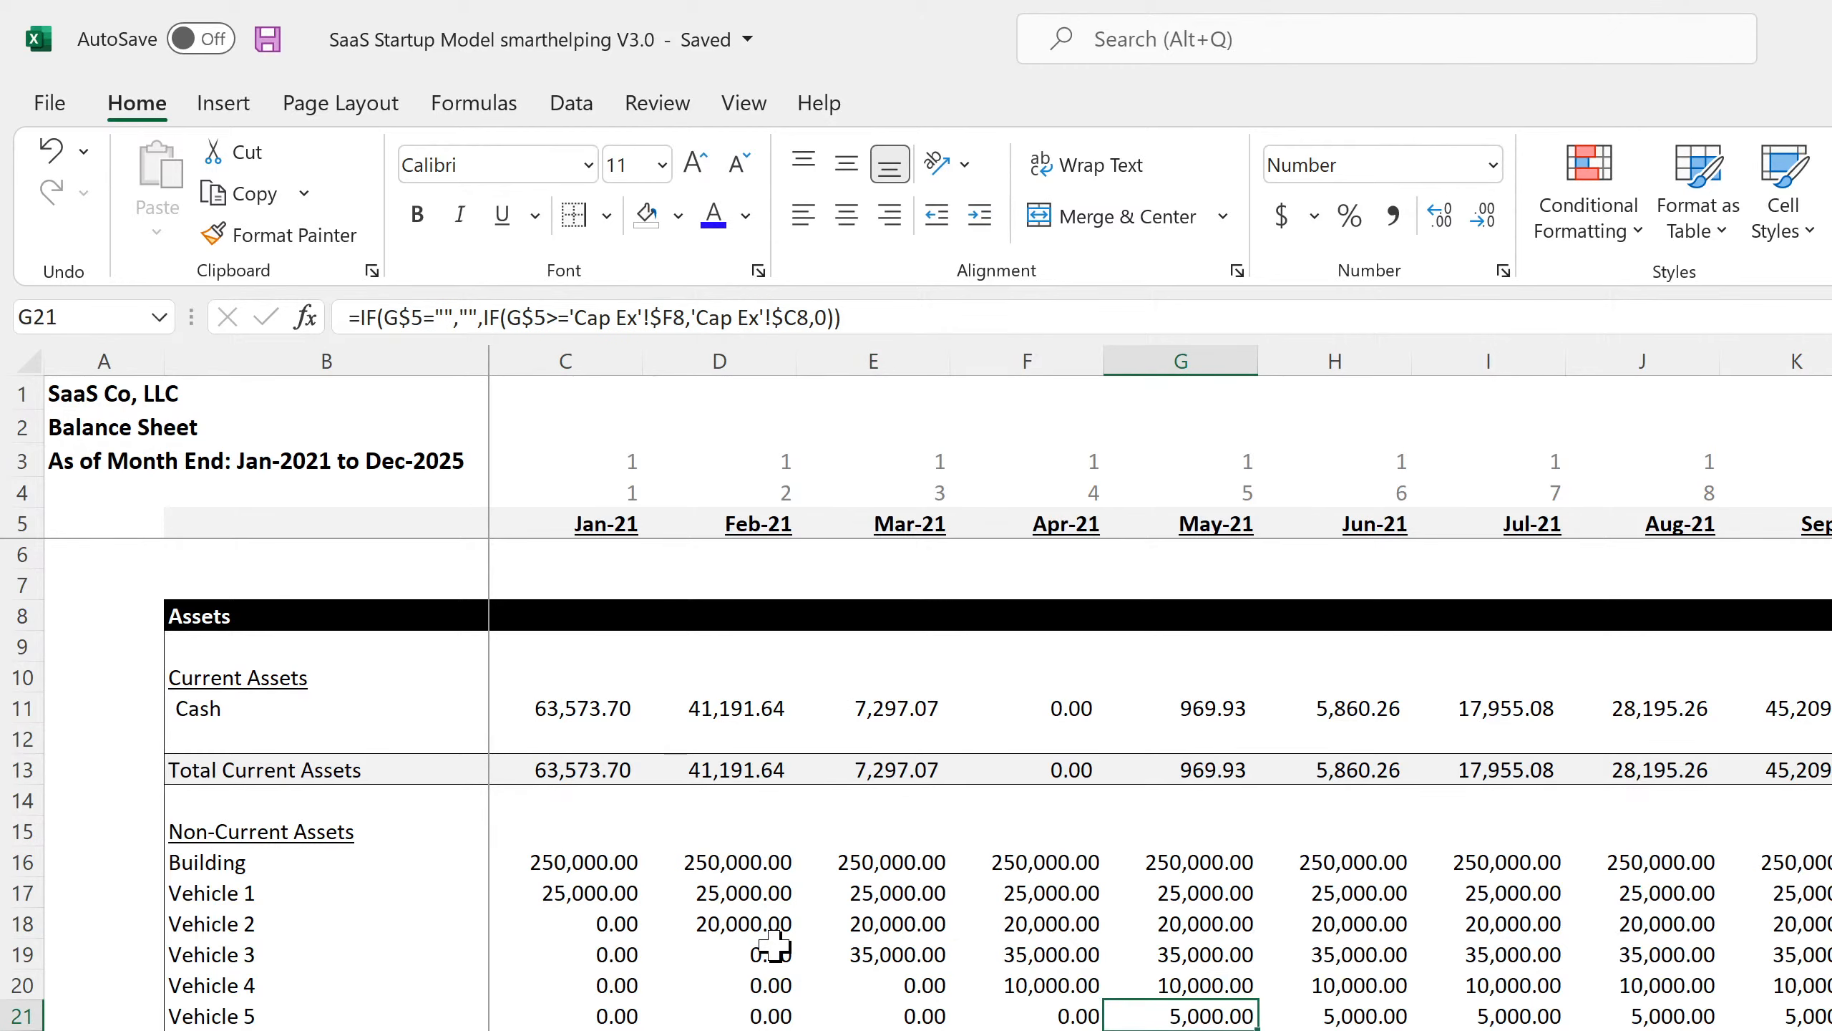
key(Up)
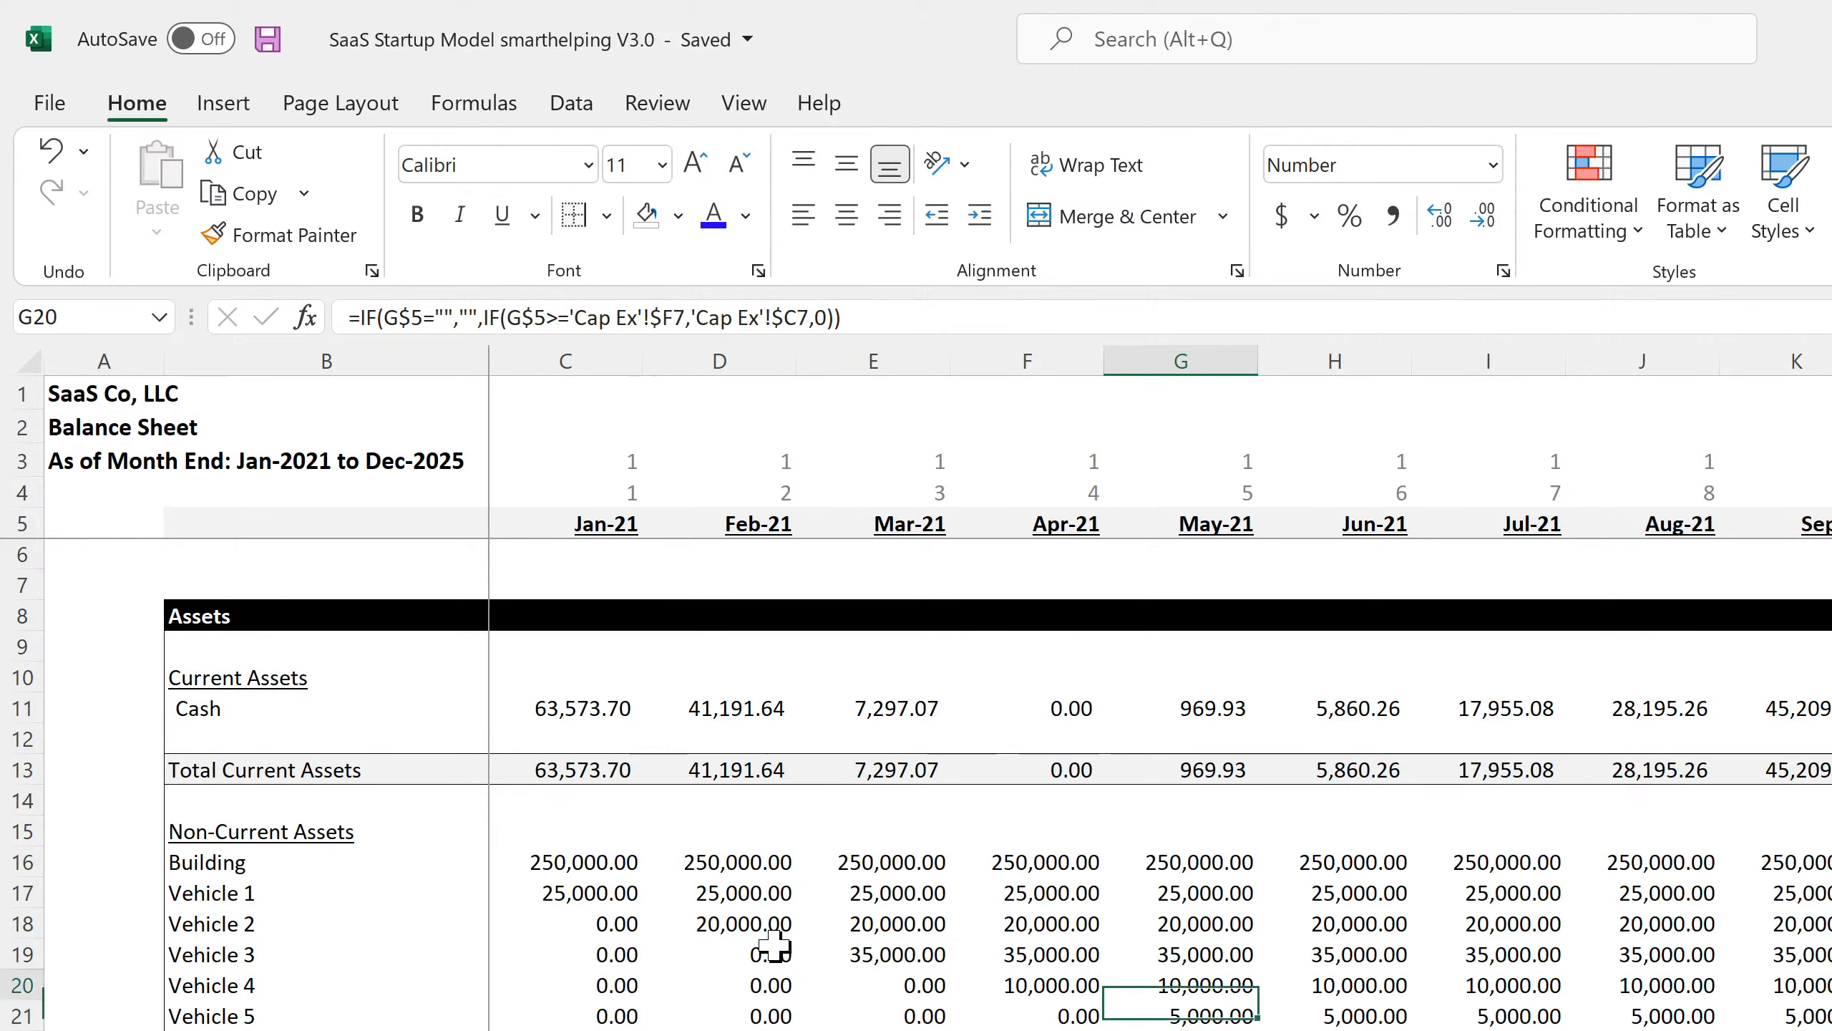
key(Left)
key(Up)
key(Left)
key(Up)
key(Left)
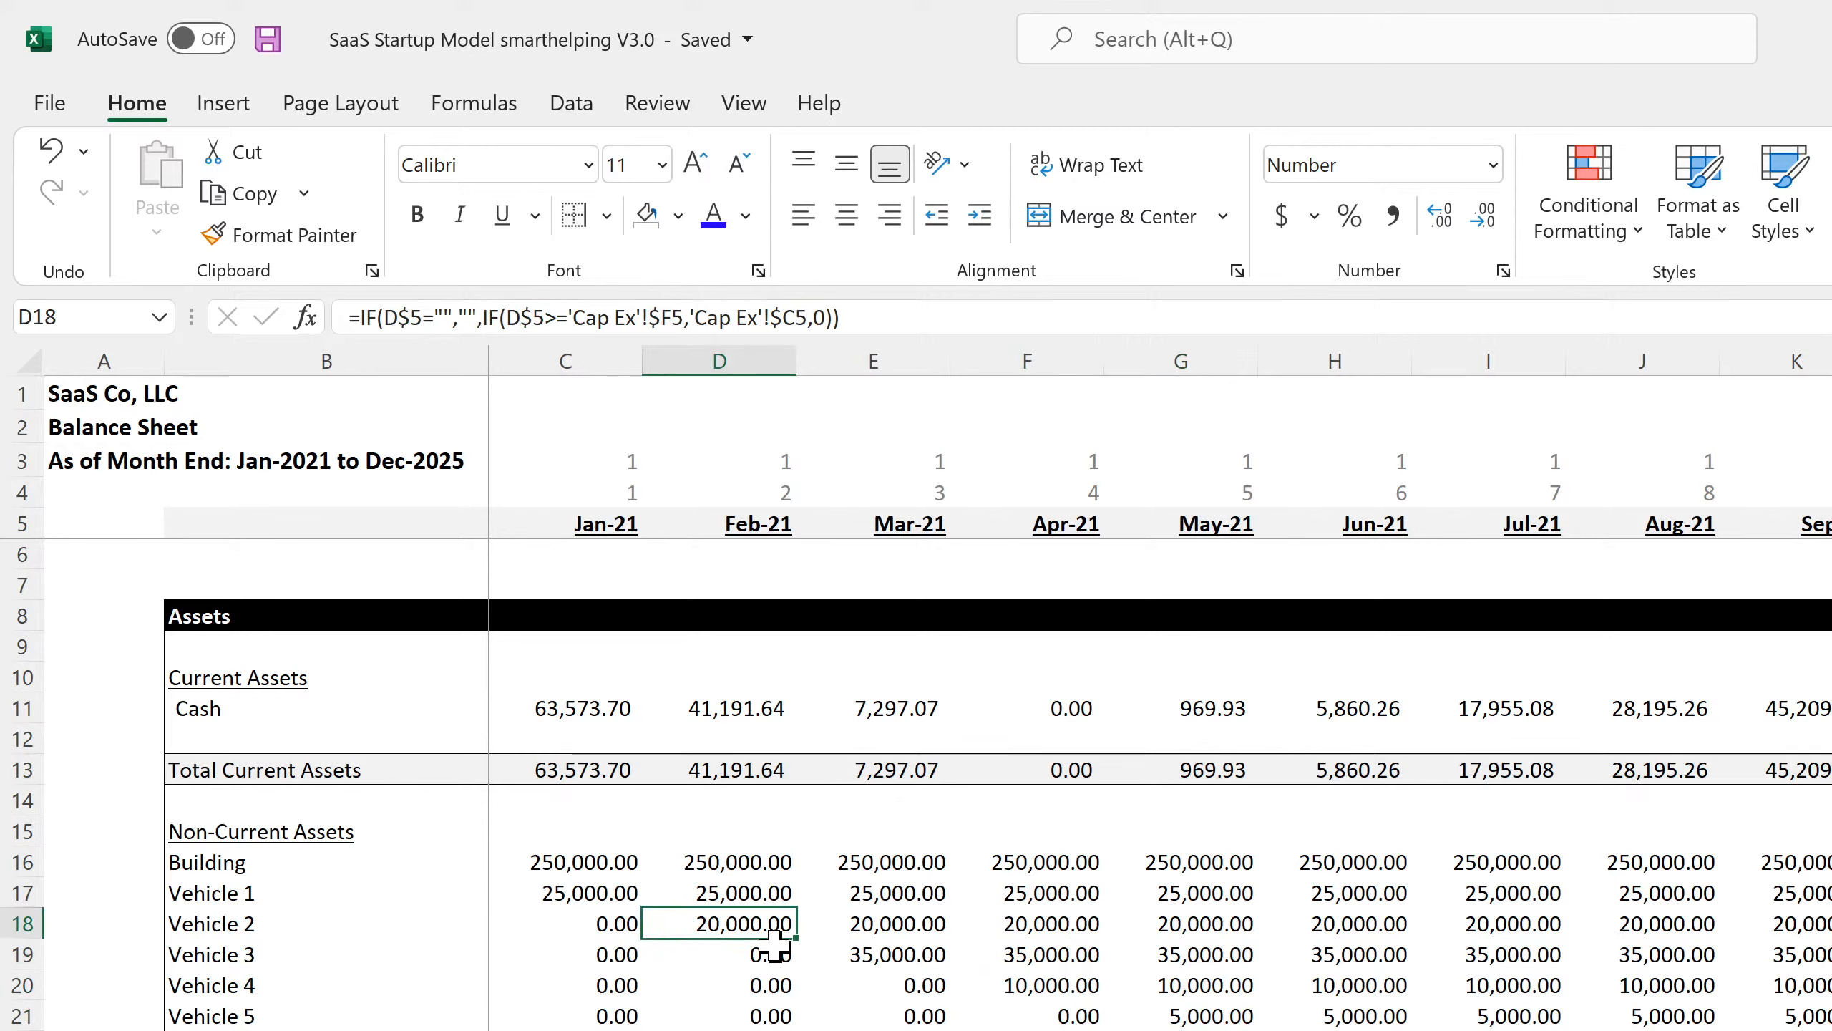
key(Up)
key(Left)
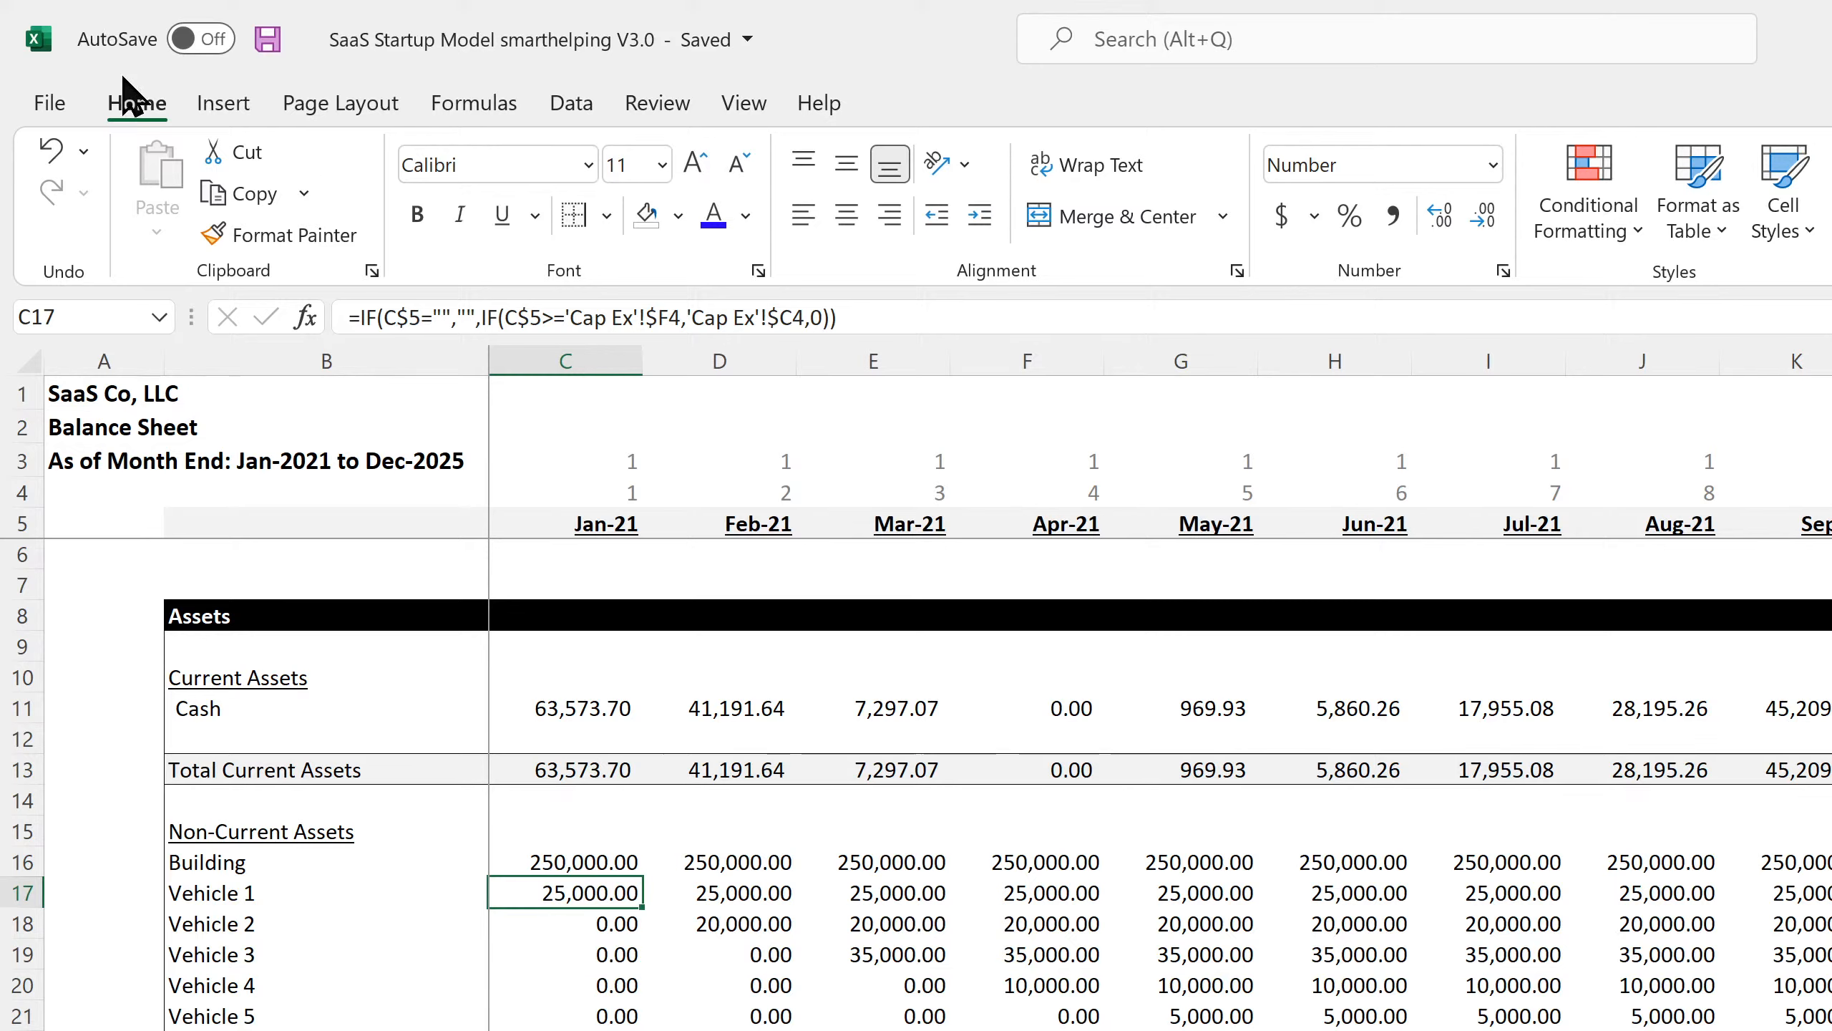
Save again and review the balance check formula in C67.
click(264, 45)
scroll(489, 942, down, 11)
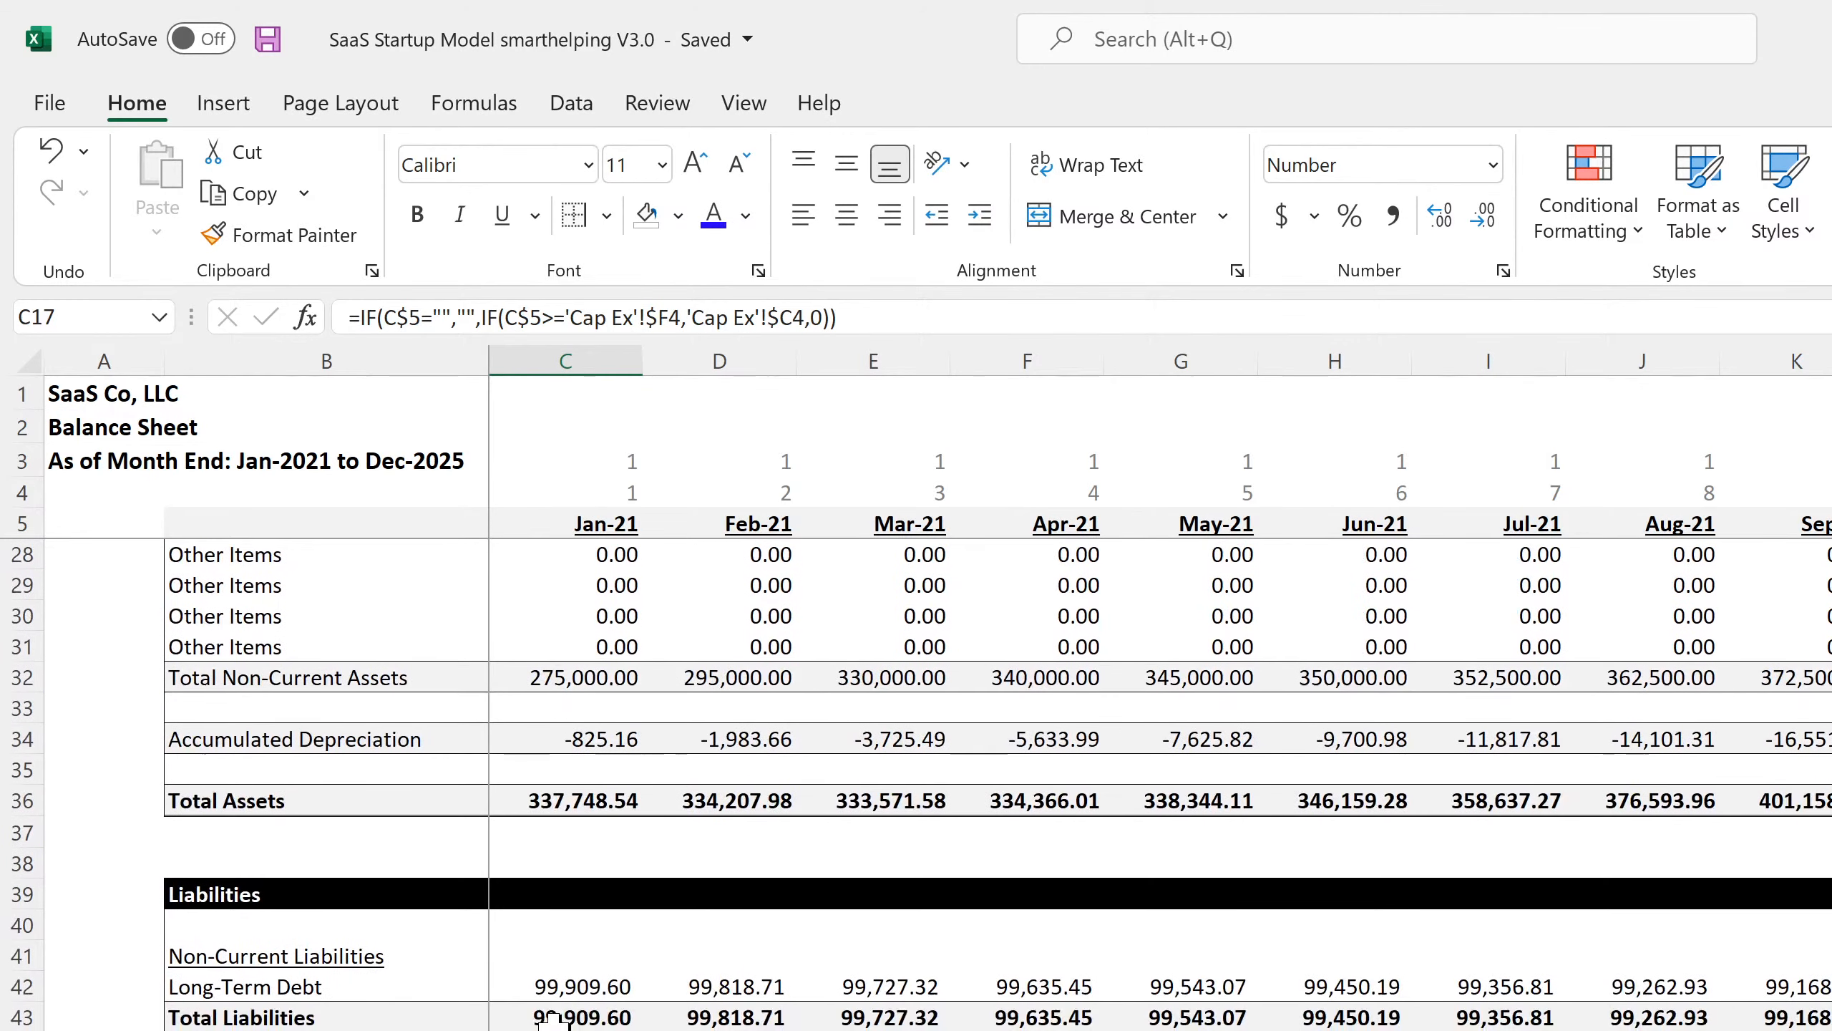
scroll(554, 1022, down, 4)
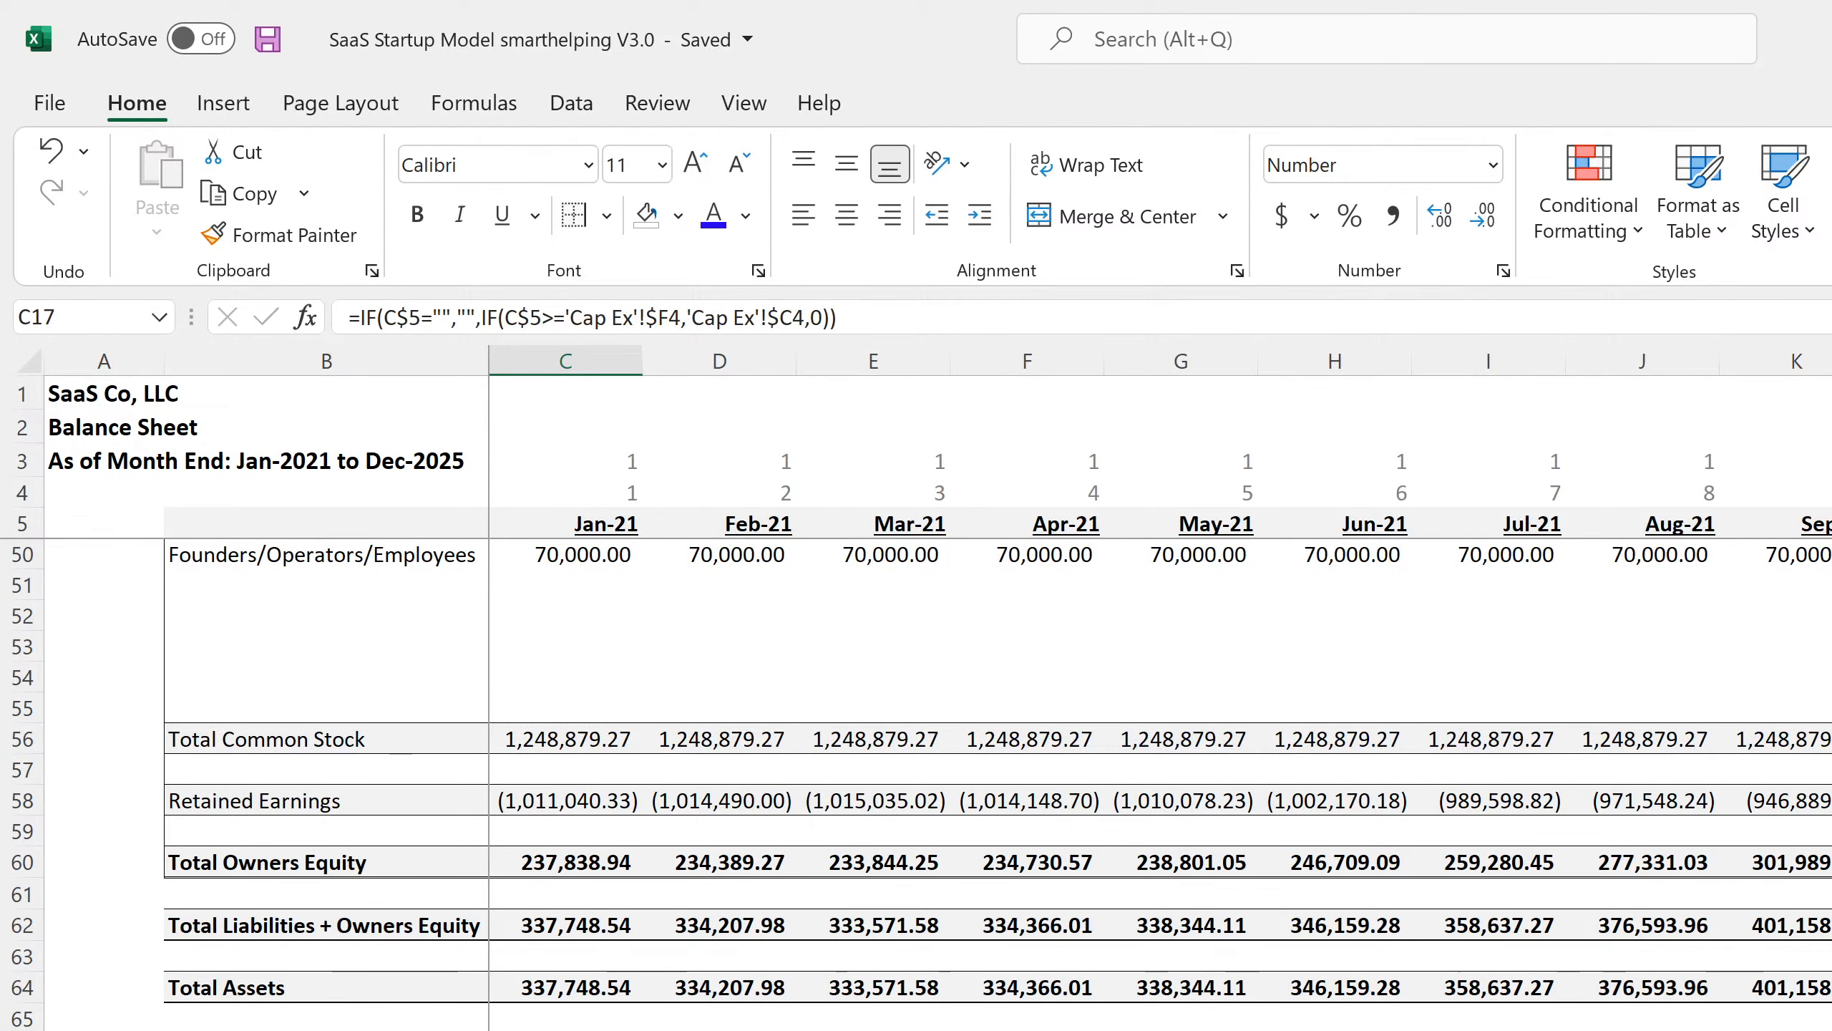
click(559, 1030)
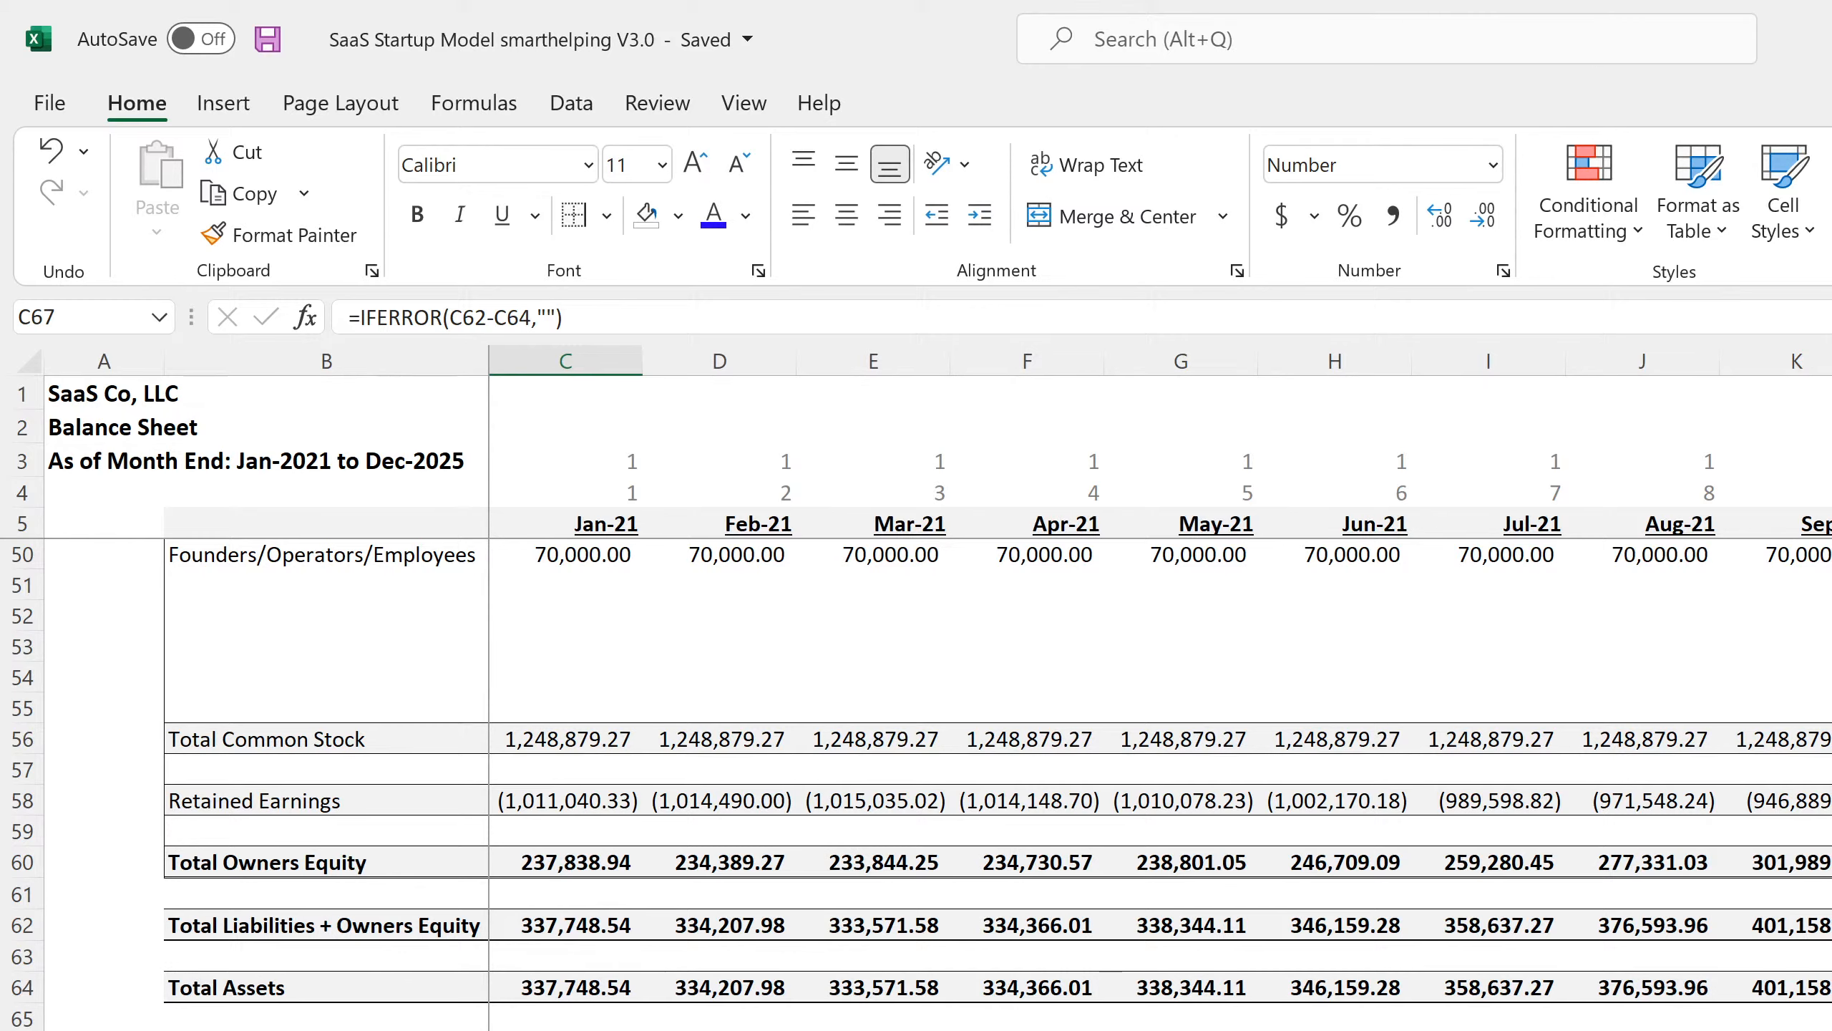
scroll(998, 783, up, 4)
scroll(997, 783, up, 11)
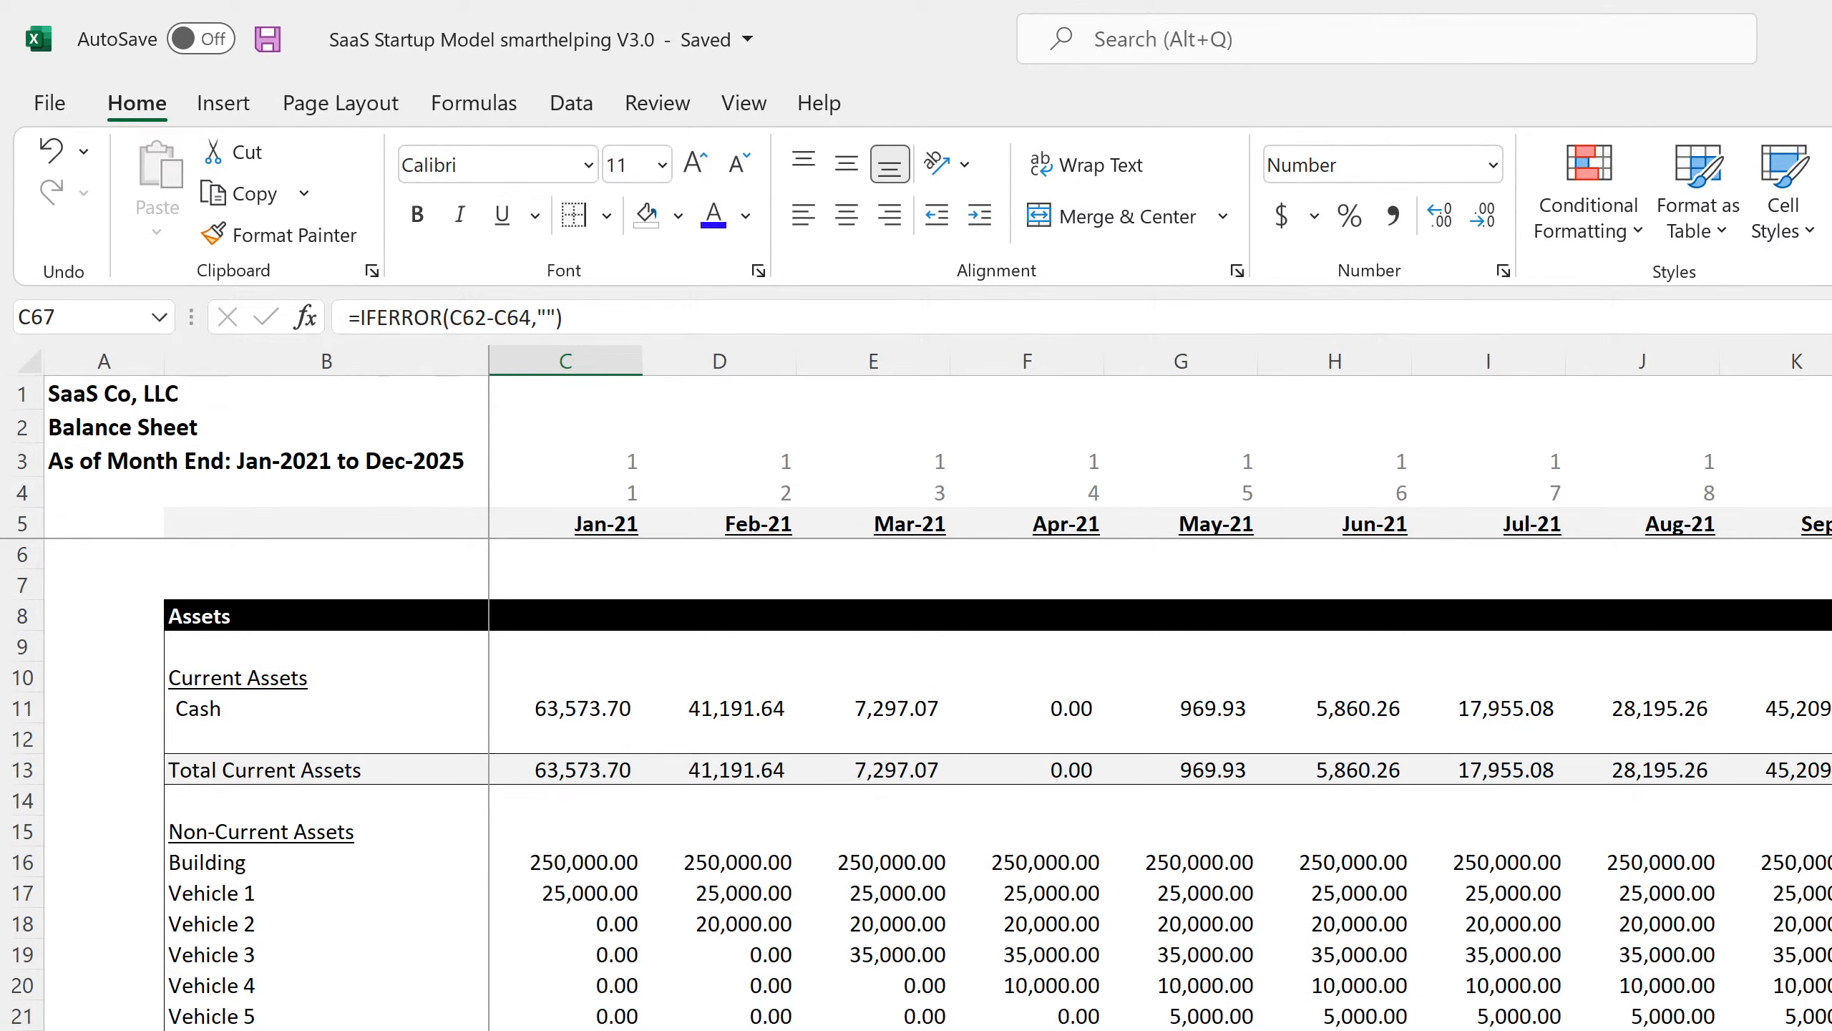
On the yearly Balance Sheet, review the FY 2021 through FY 2025 Cash formulas.
key(ctrl+Page_Down)
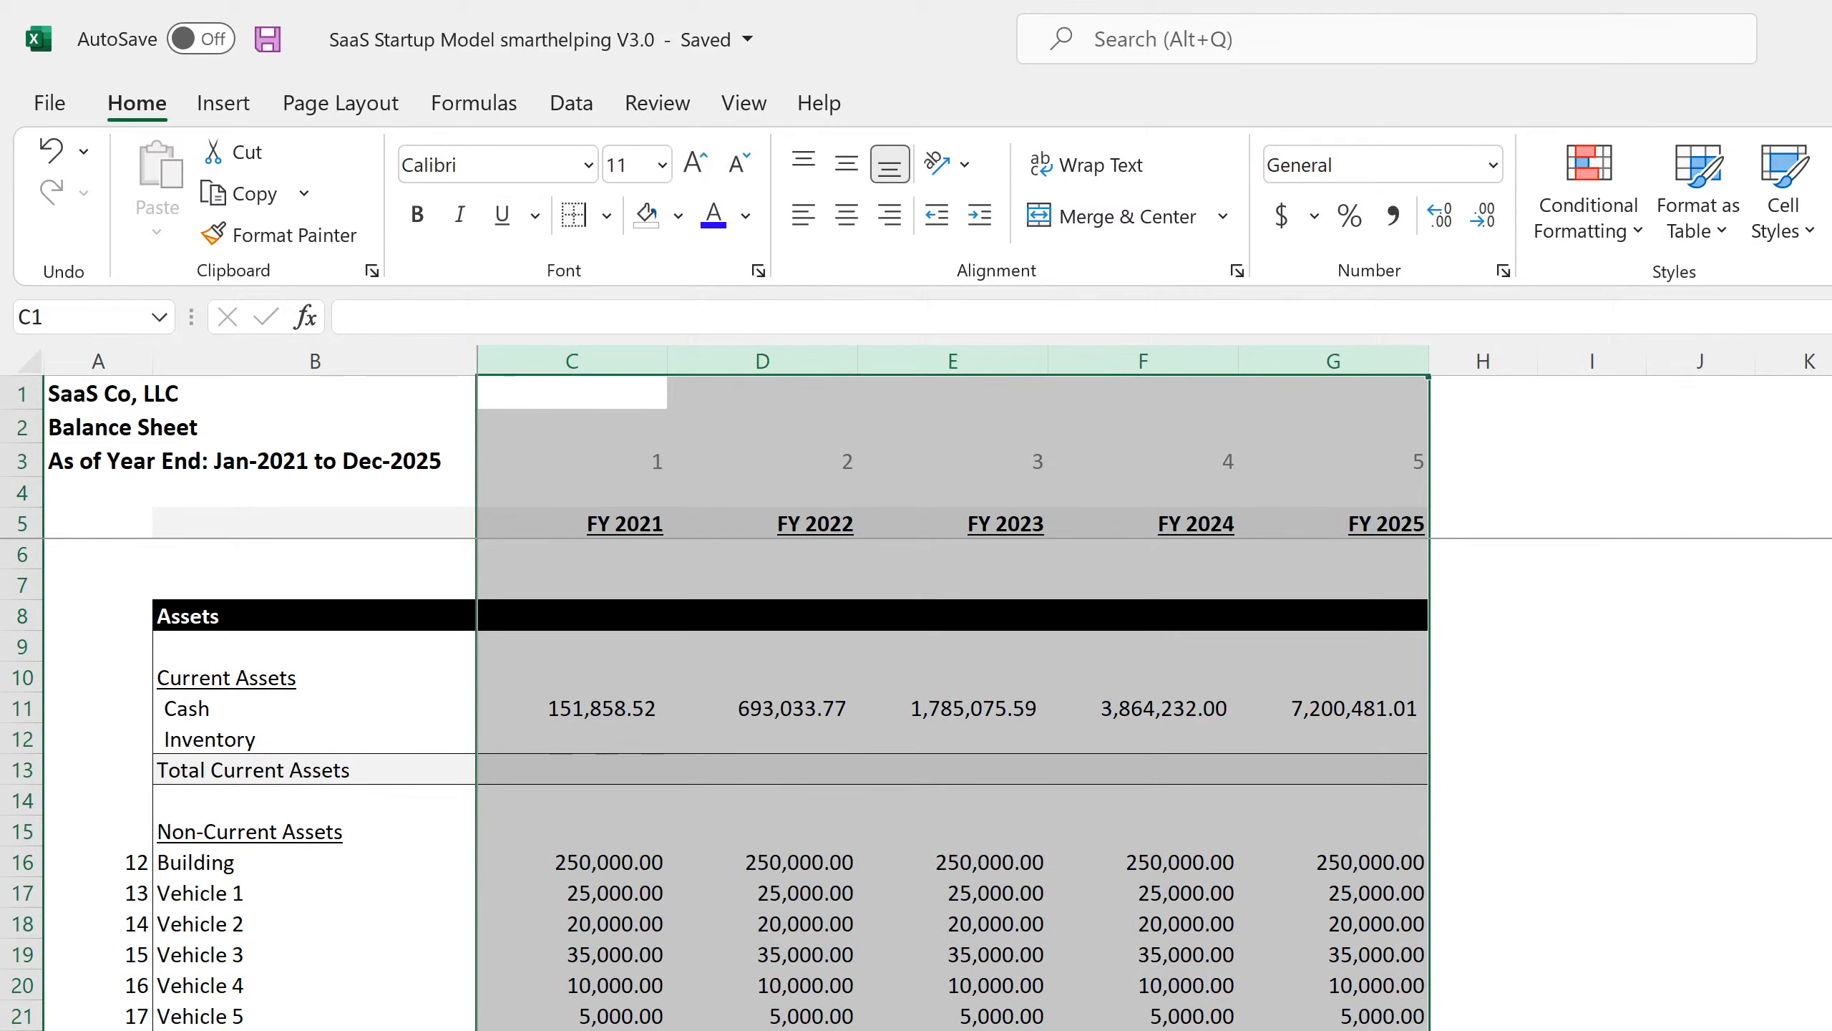
click(597, 708)
click(772, 717)
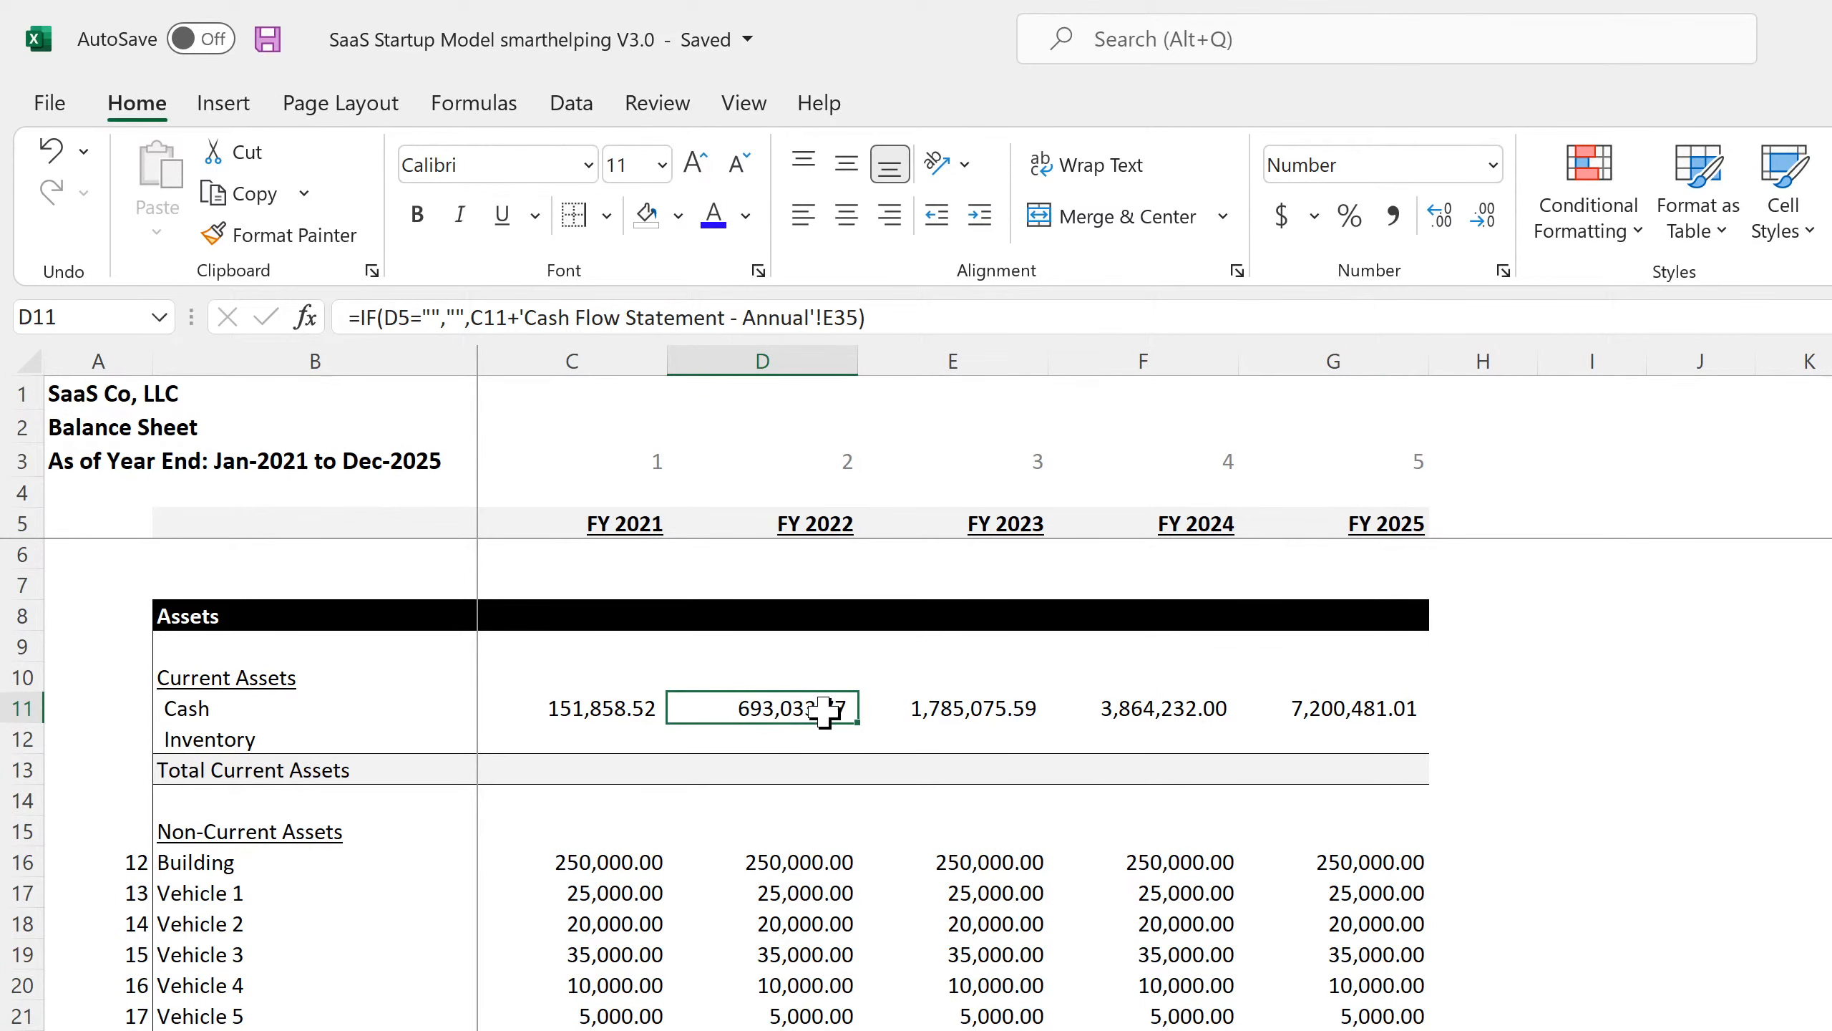
click(924, 713)
click(1140, 707)
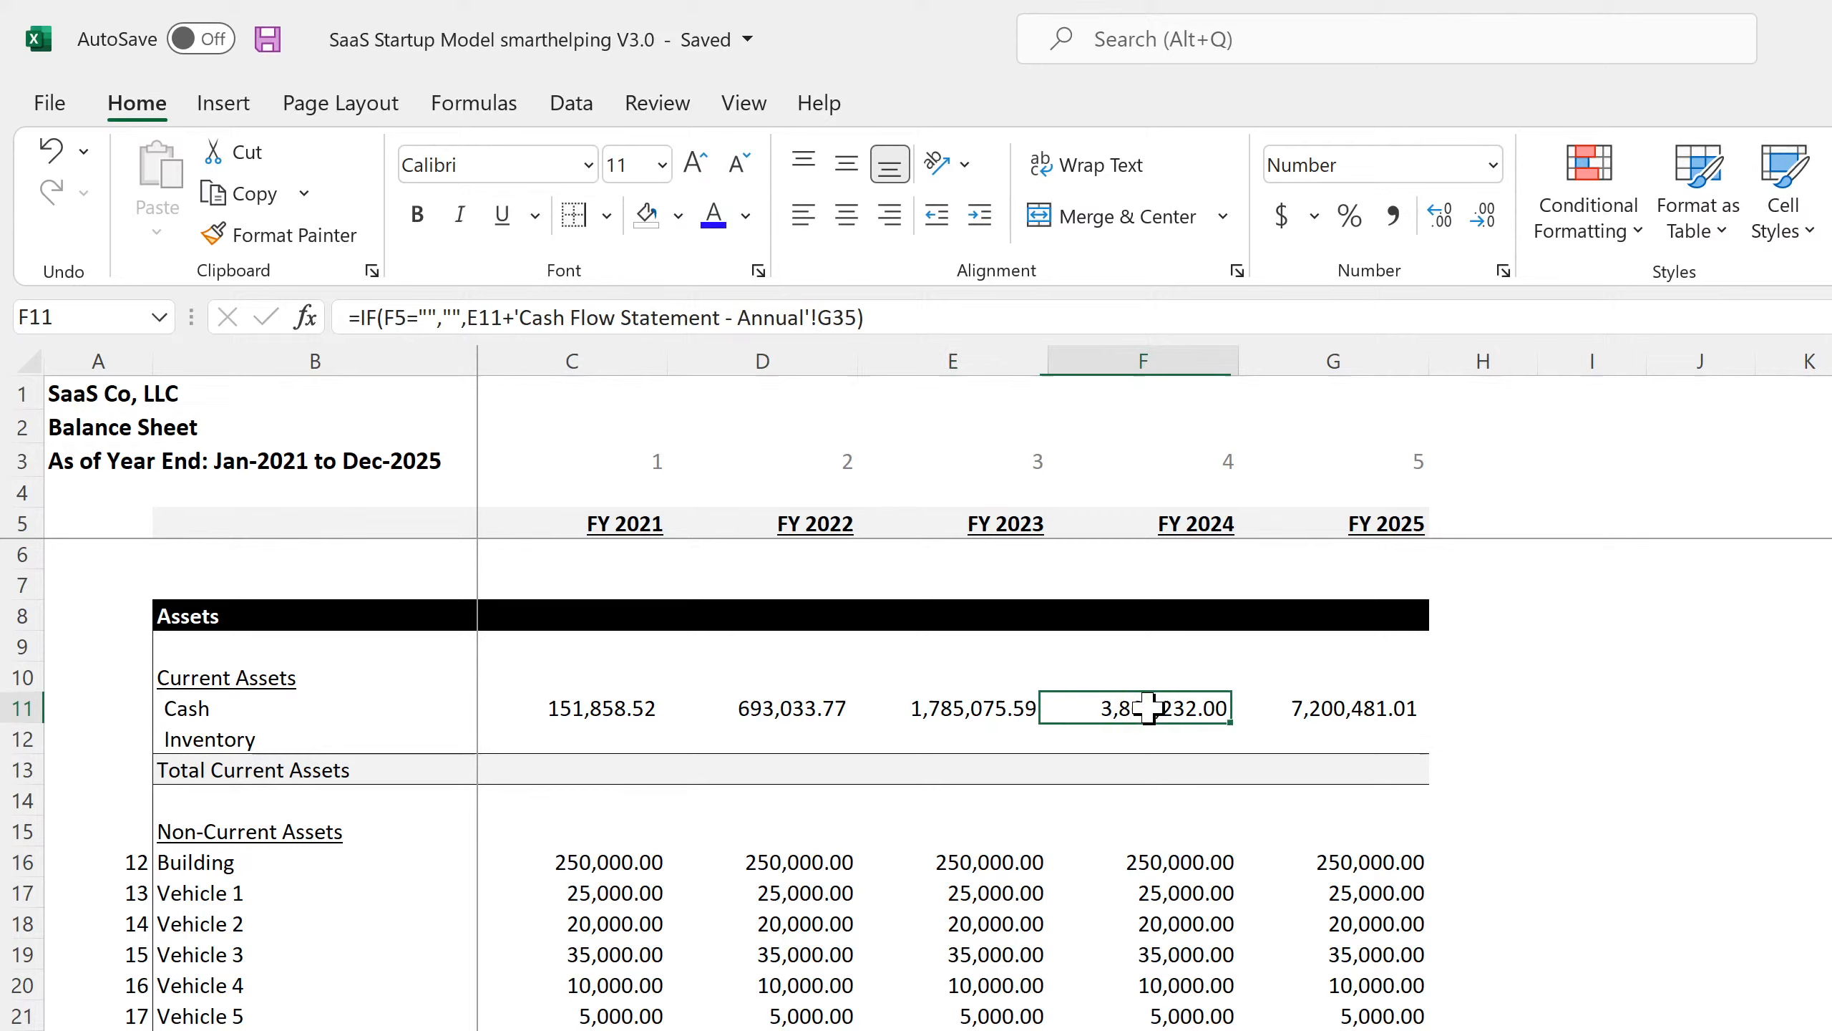
click(1280, 707)
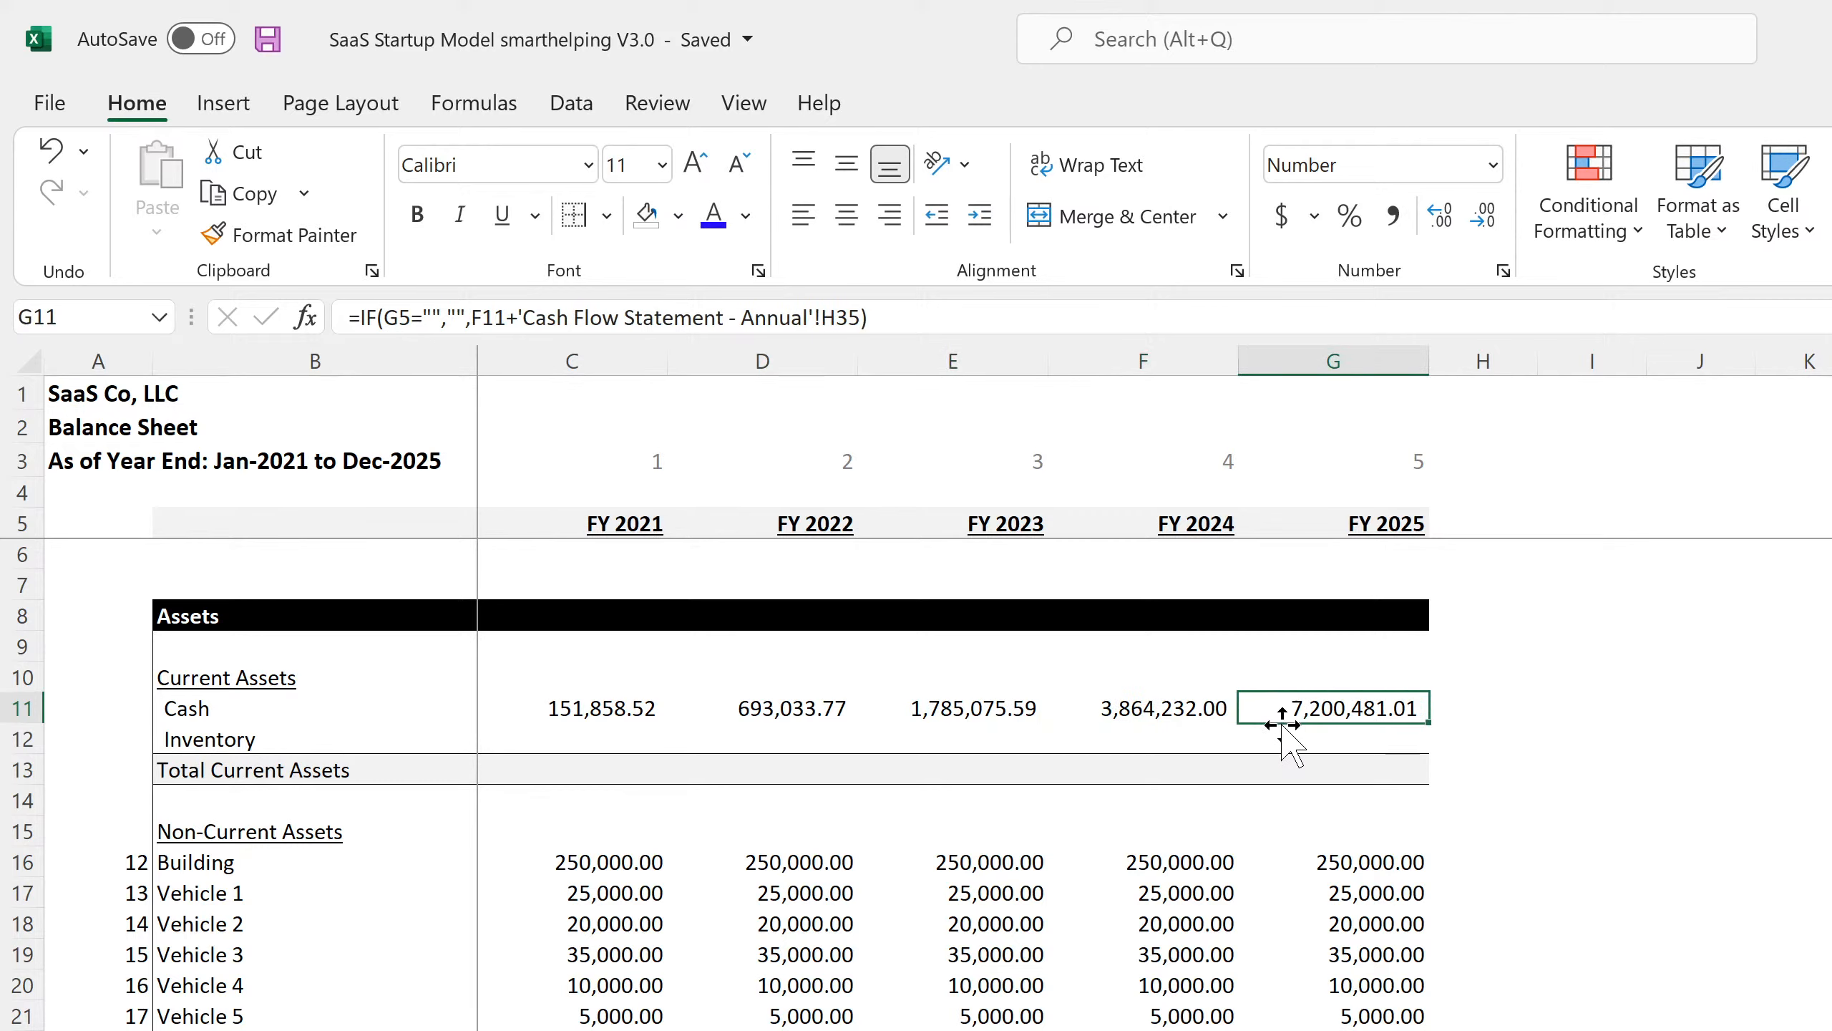
Clear the contents of the Inventory row B12:G12 under Current Assets.
drag(1289, 735, 278, 743)
right_click(279, 744)
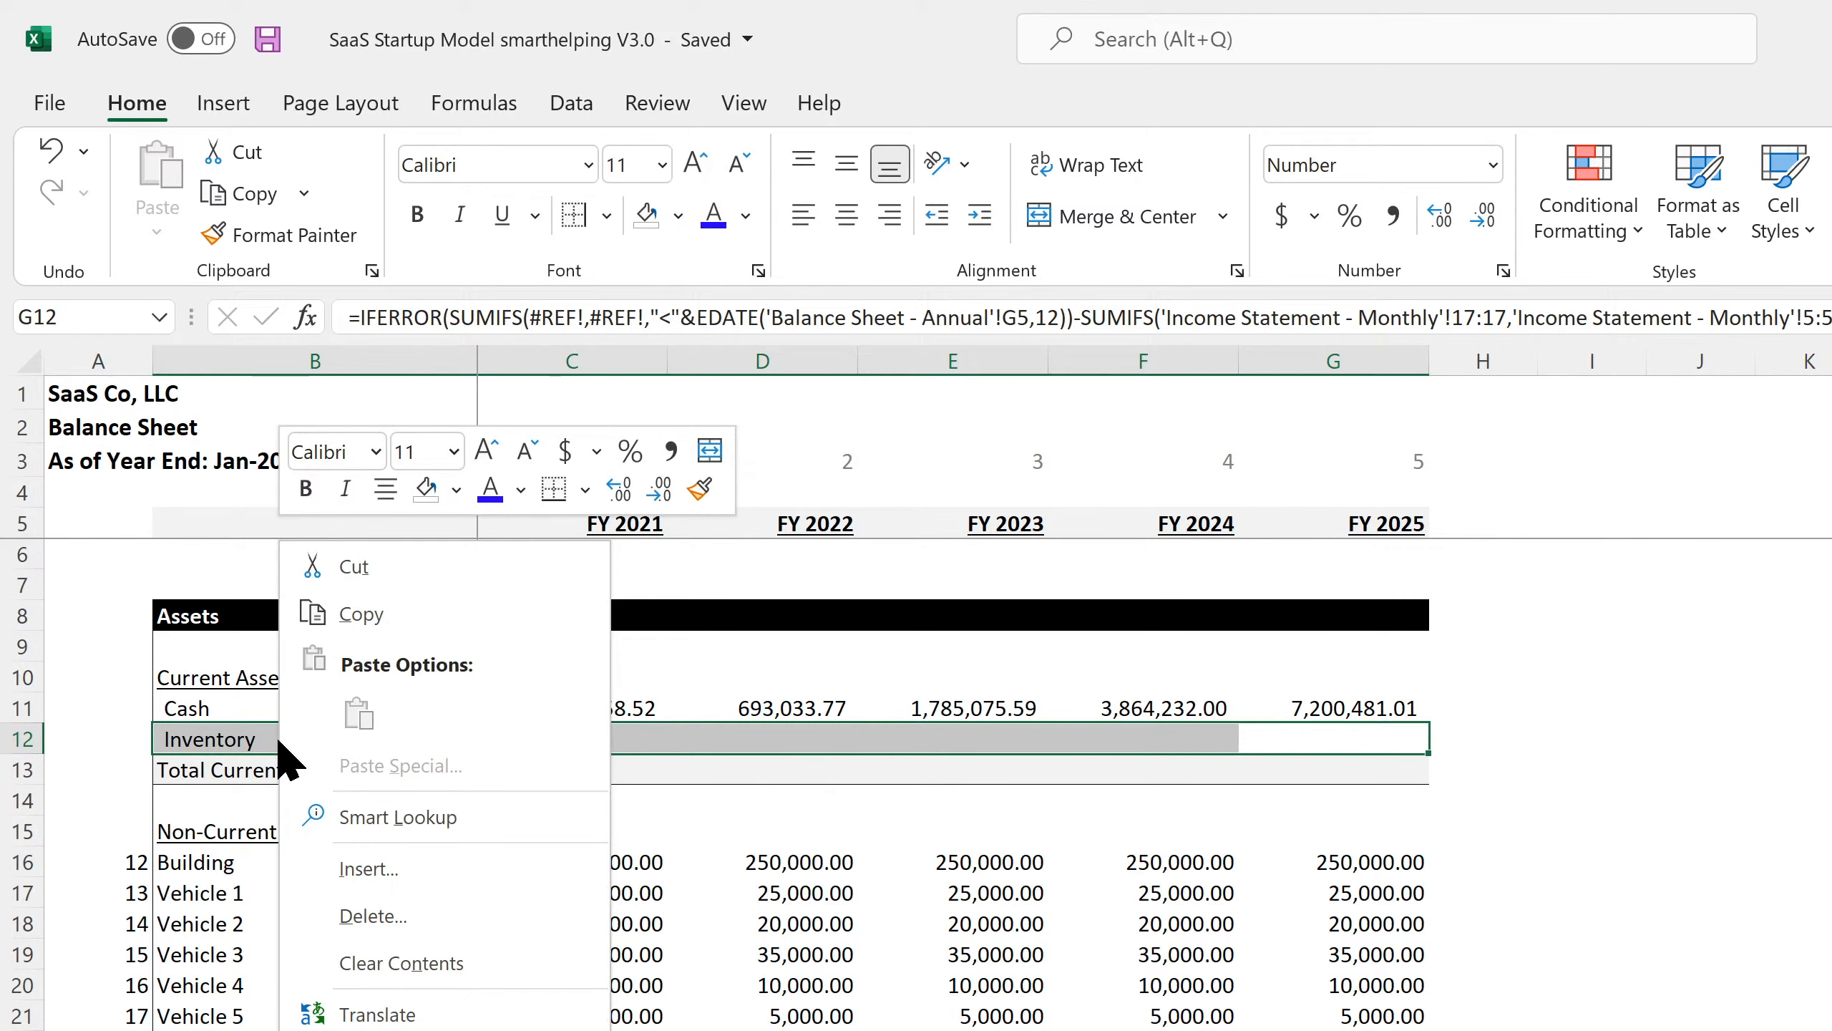
click(415, 964)
click(1797, 980)
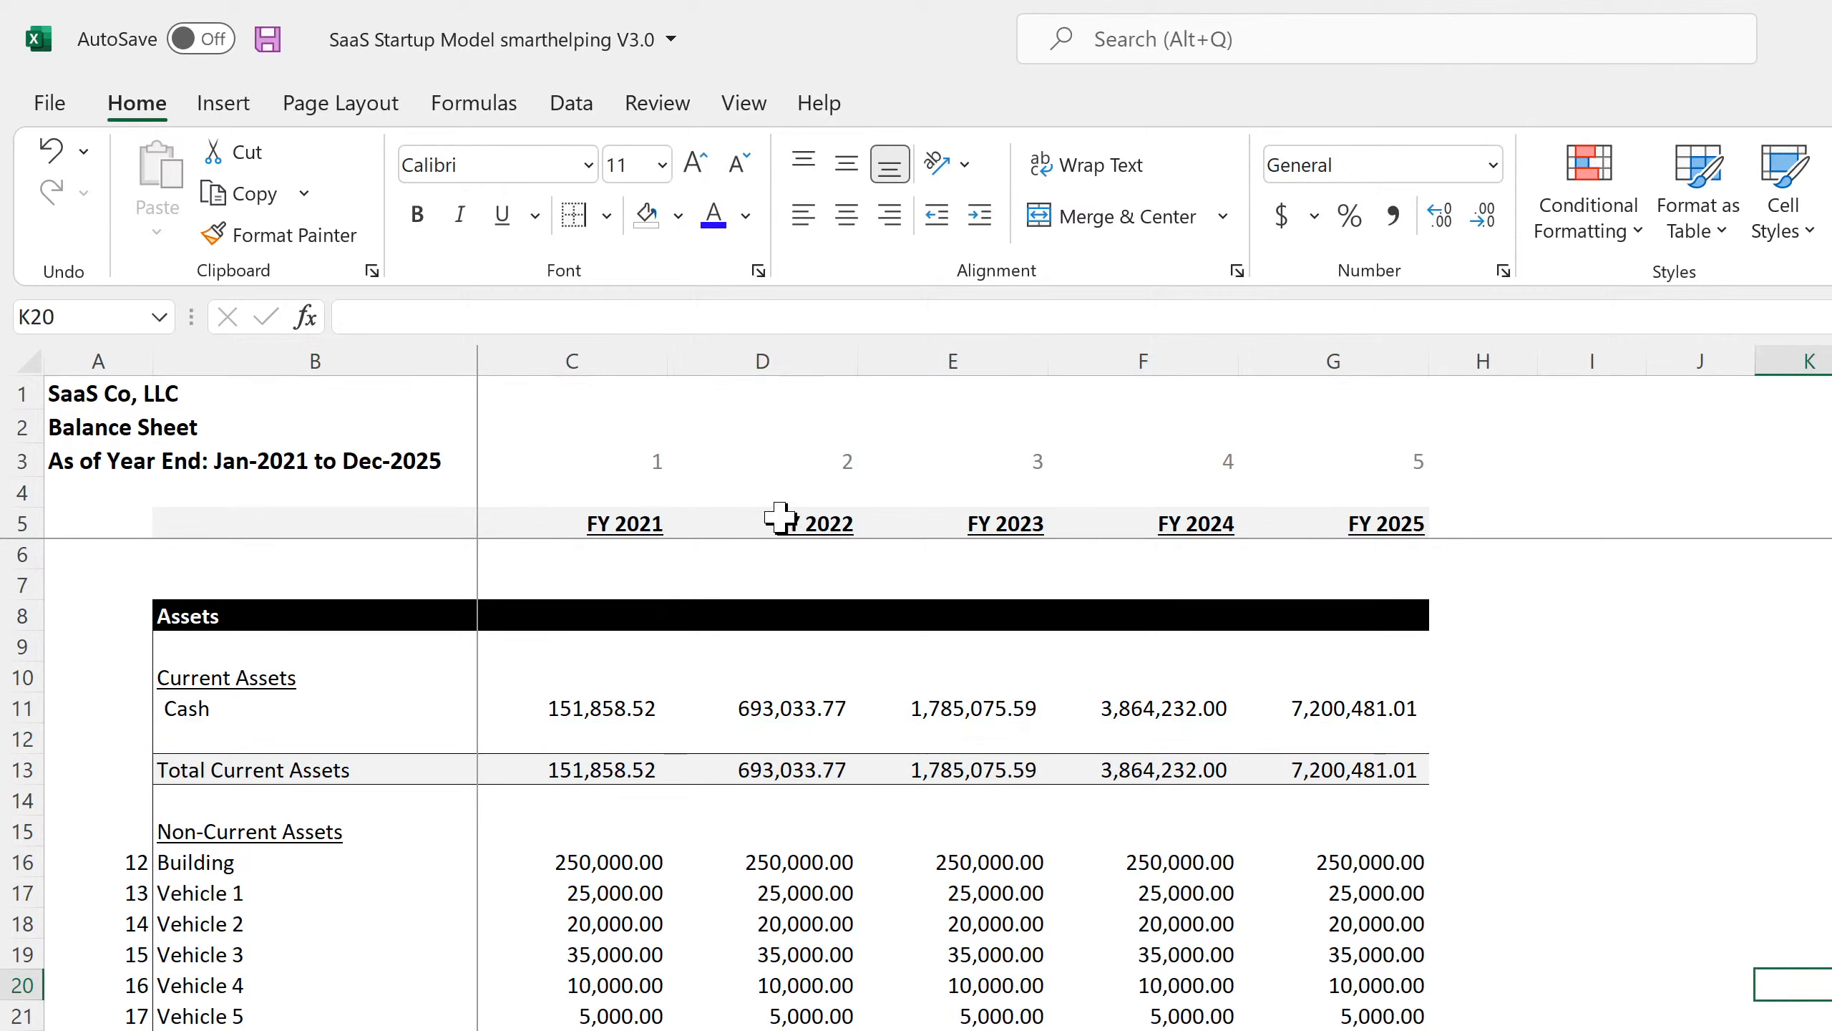
Save and review the annual Cash, Building and Vehicle formulas for FY 2021 to FY 2024.
click(266, 47)
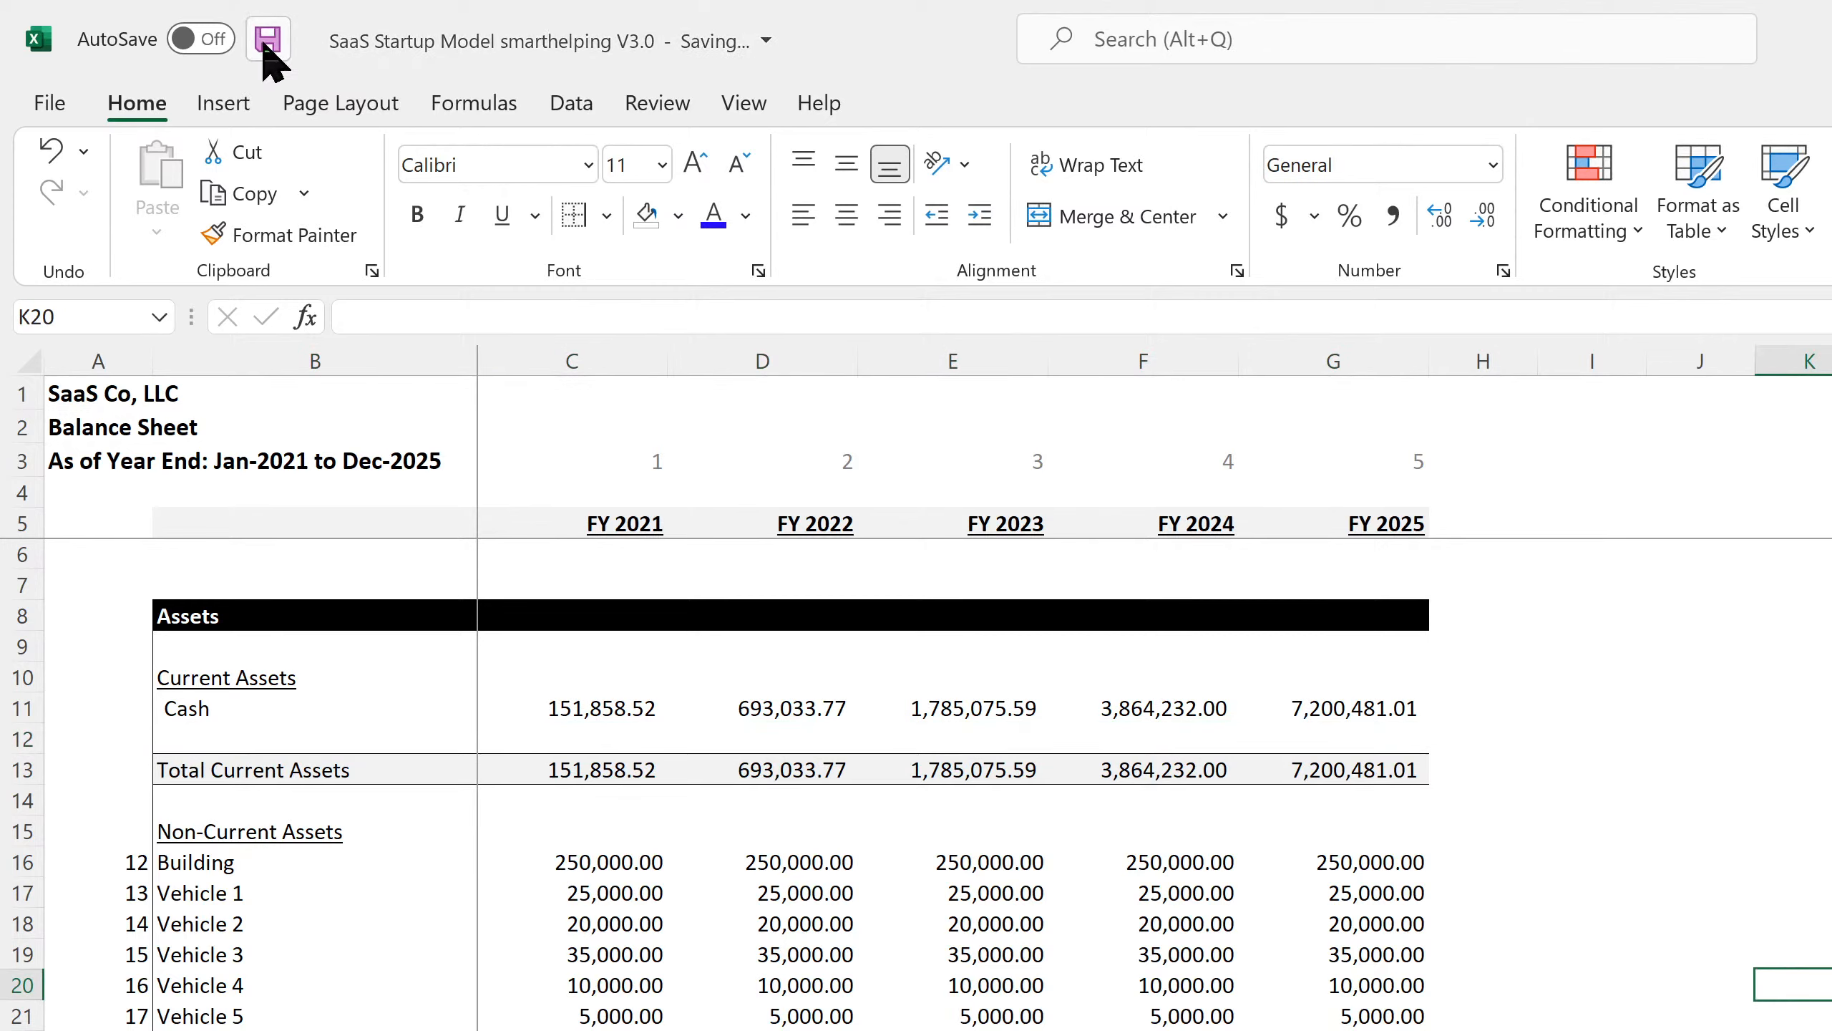
click(613, 706)
click(758, 705)
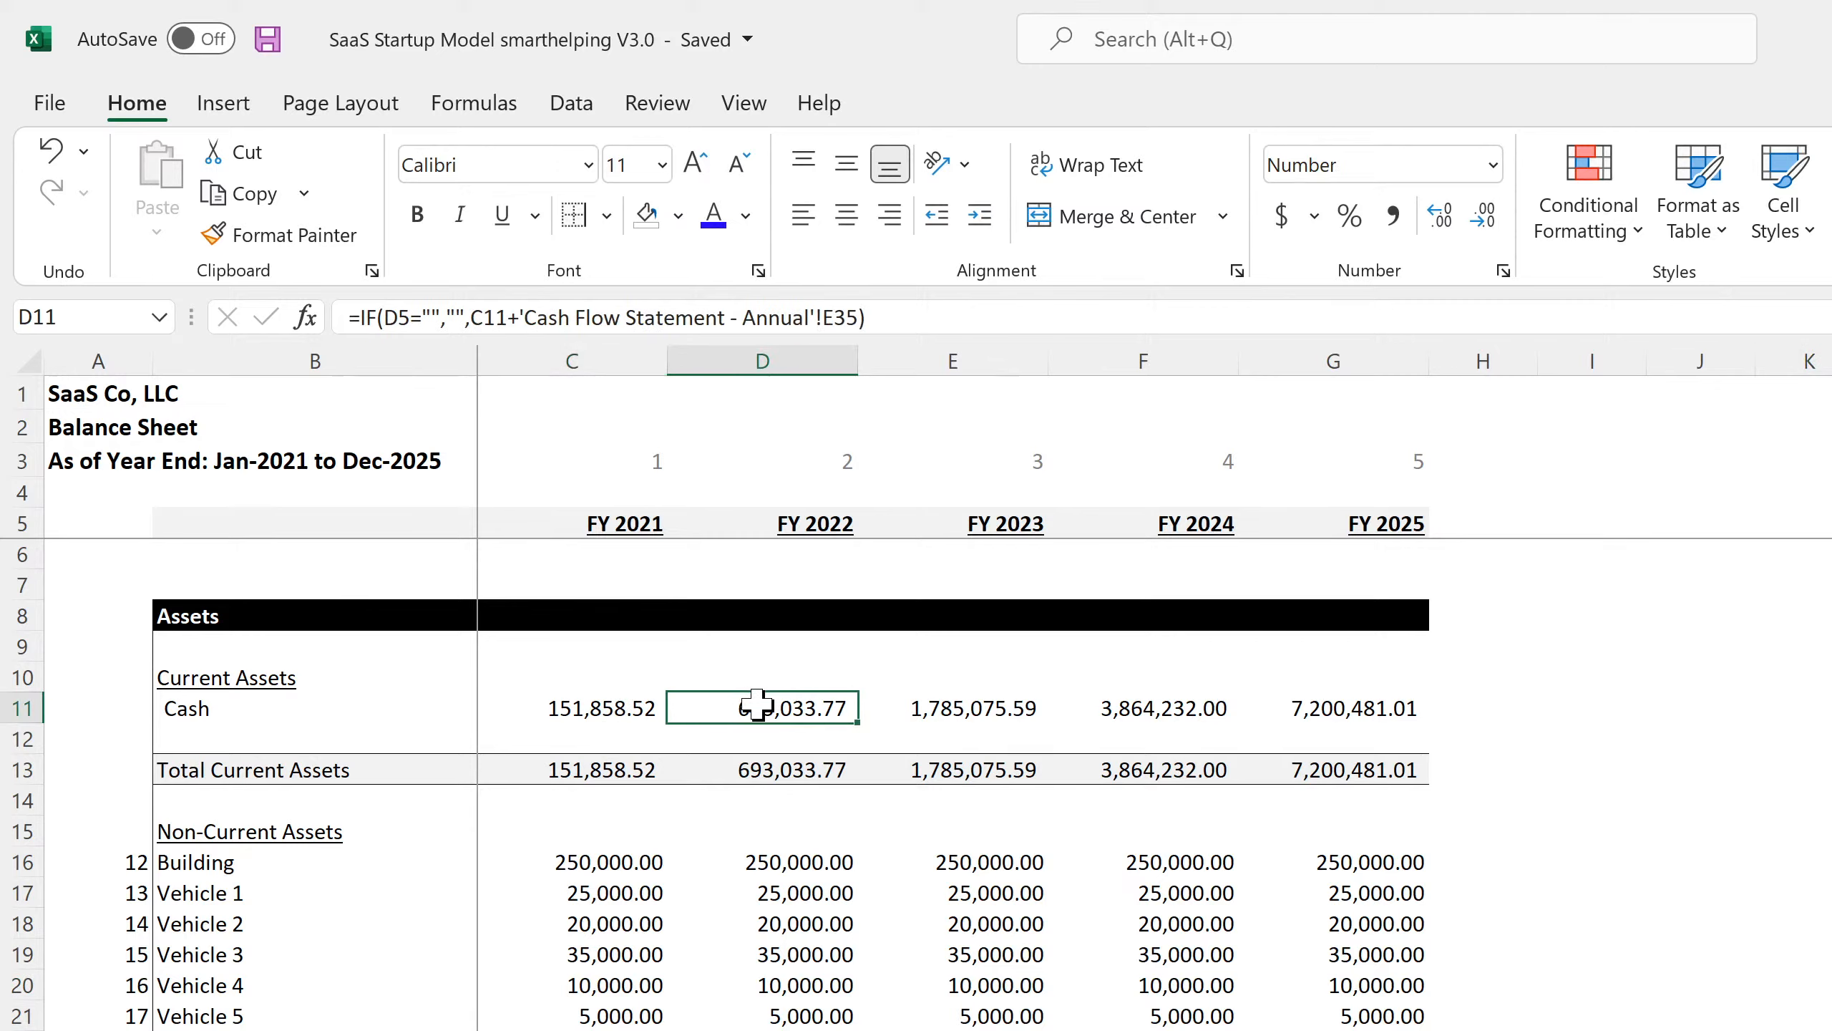
click(770, 862)
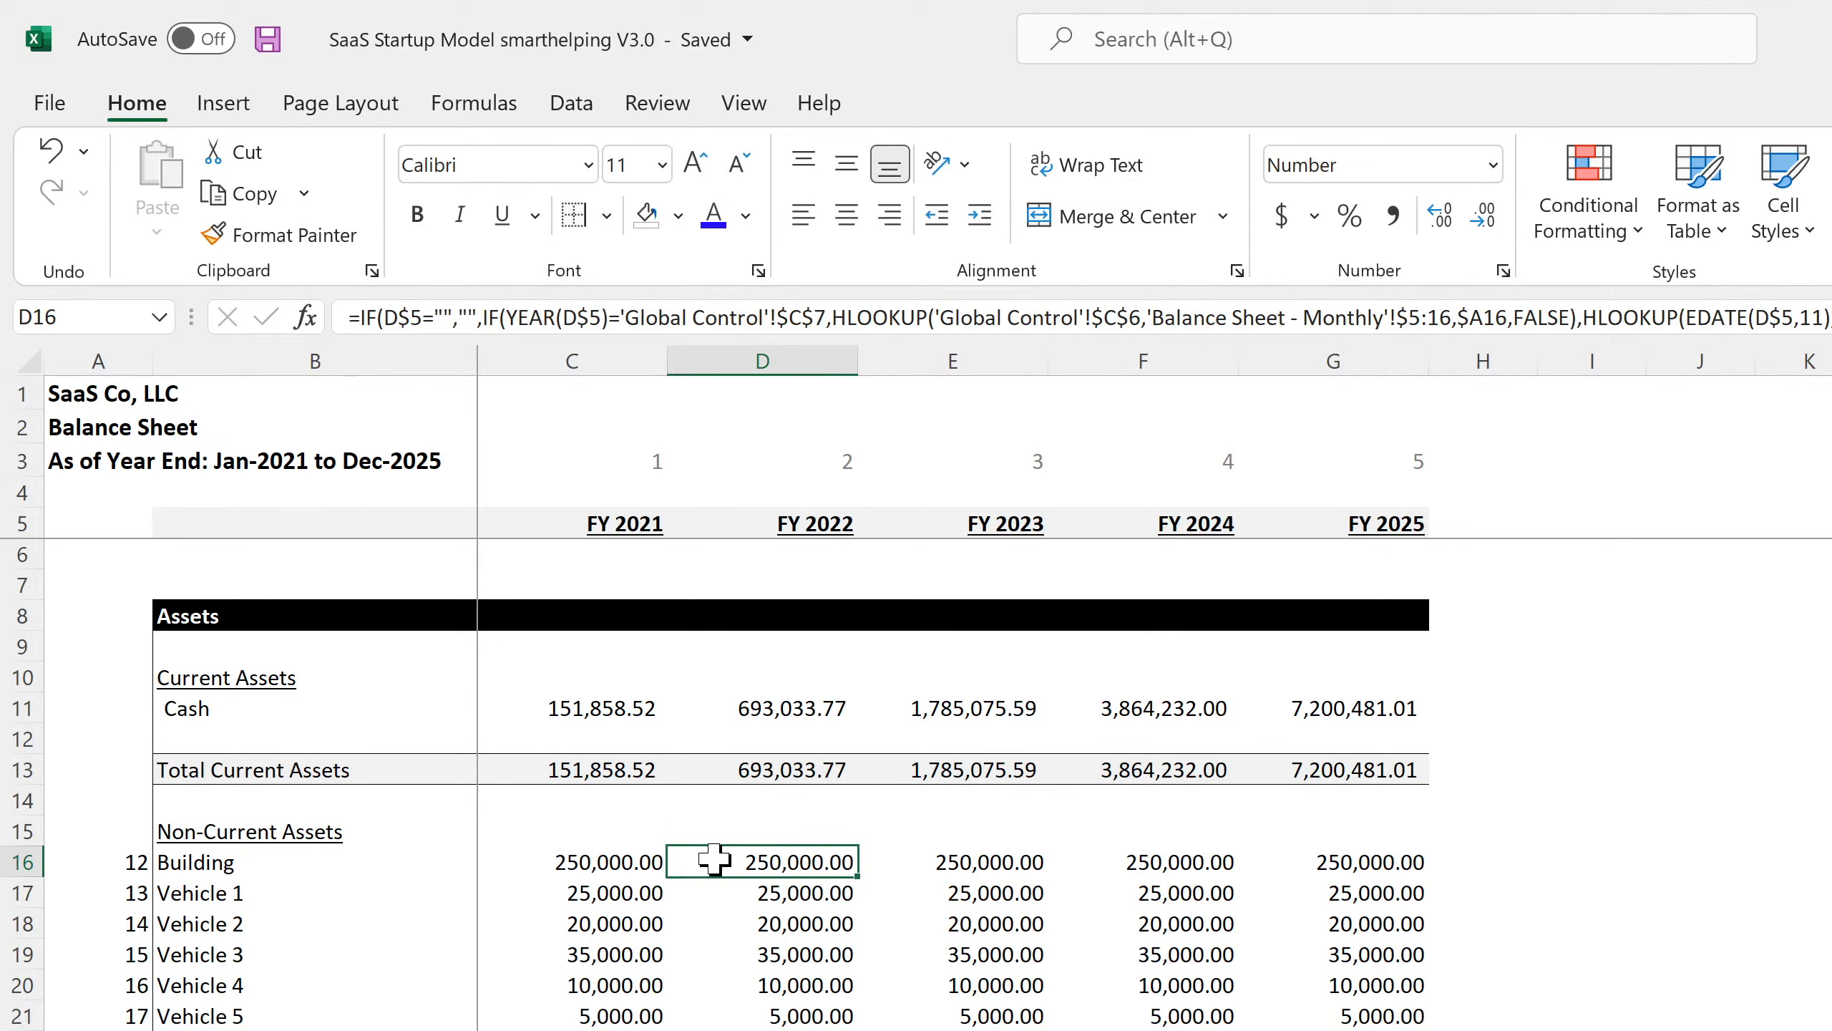
click(271, 41)
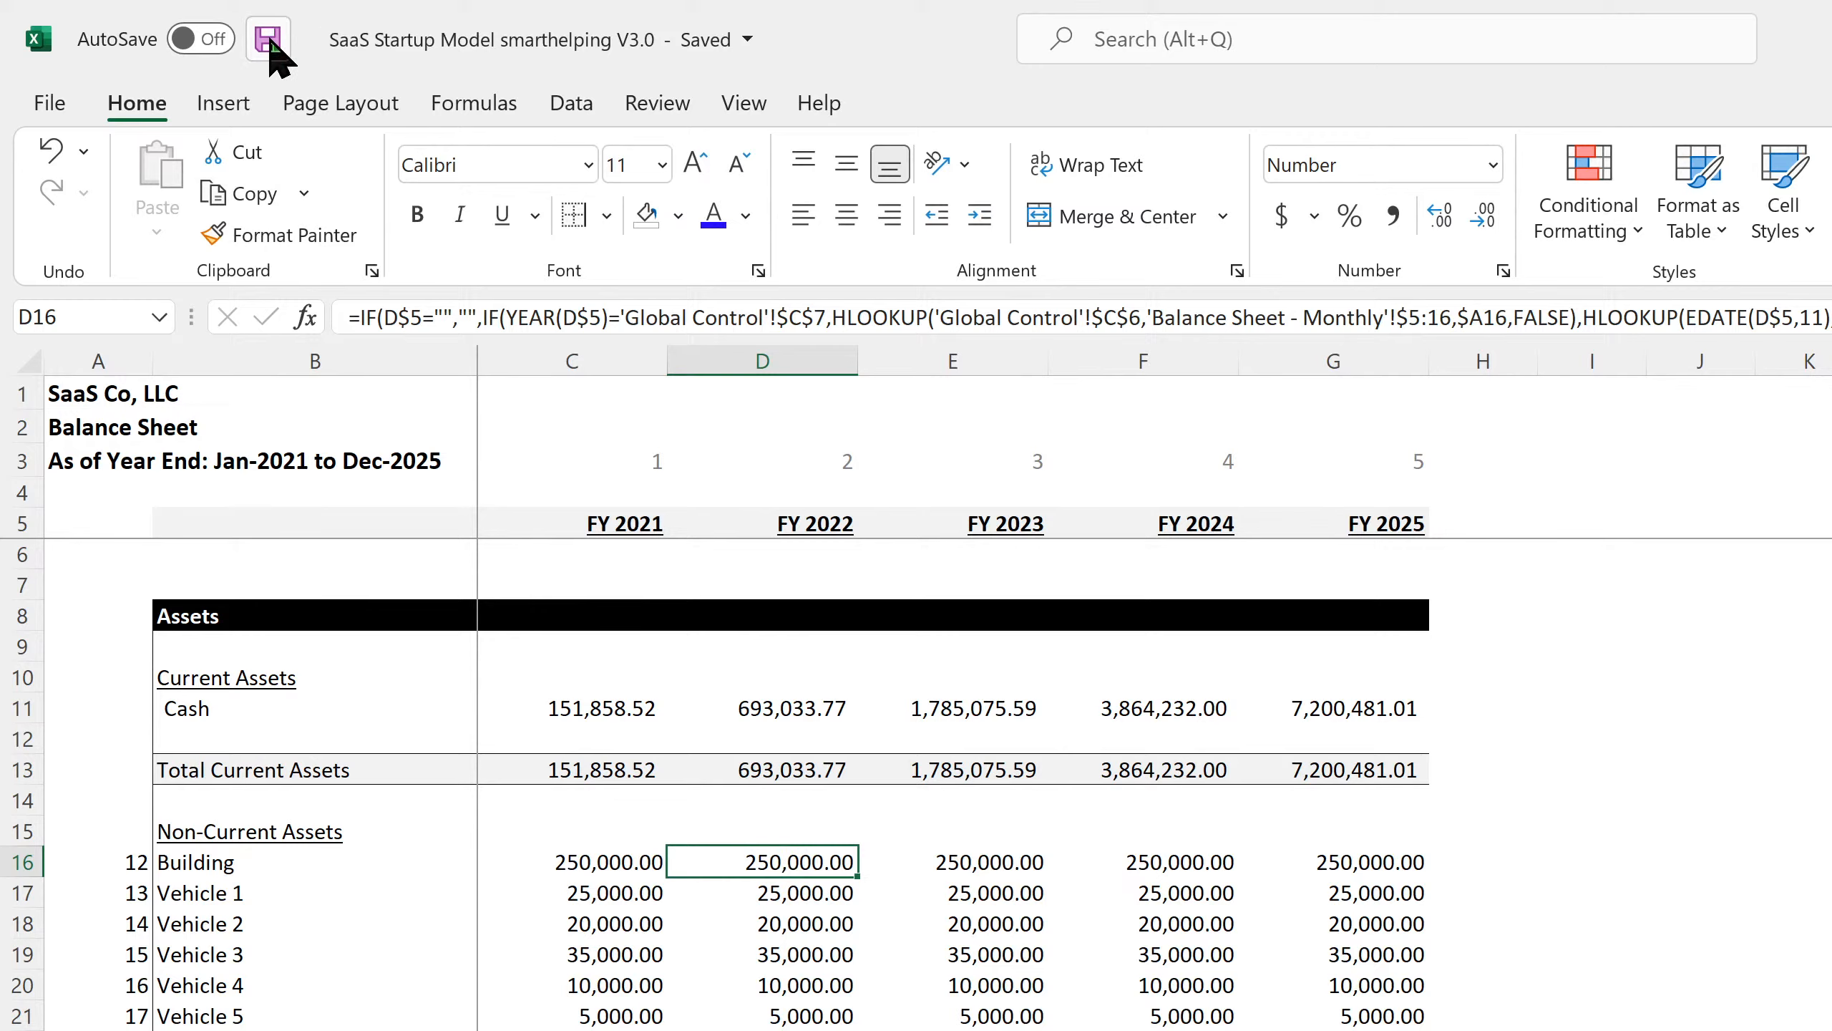
click(779, 896)
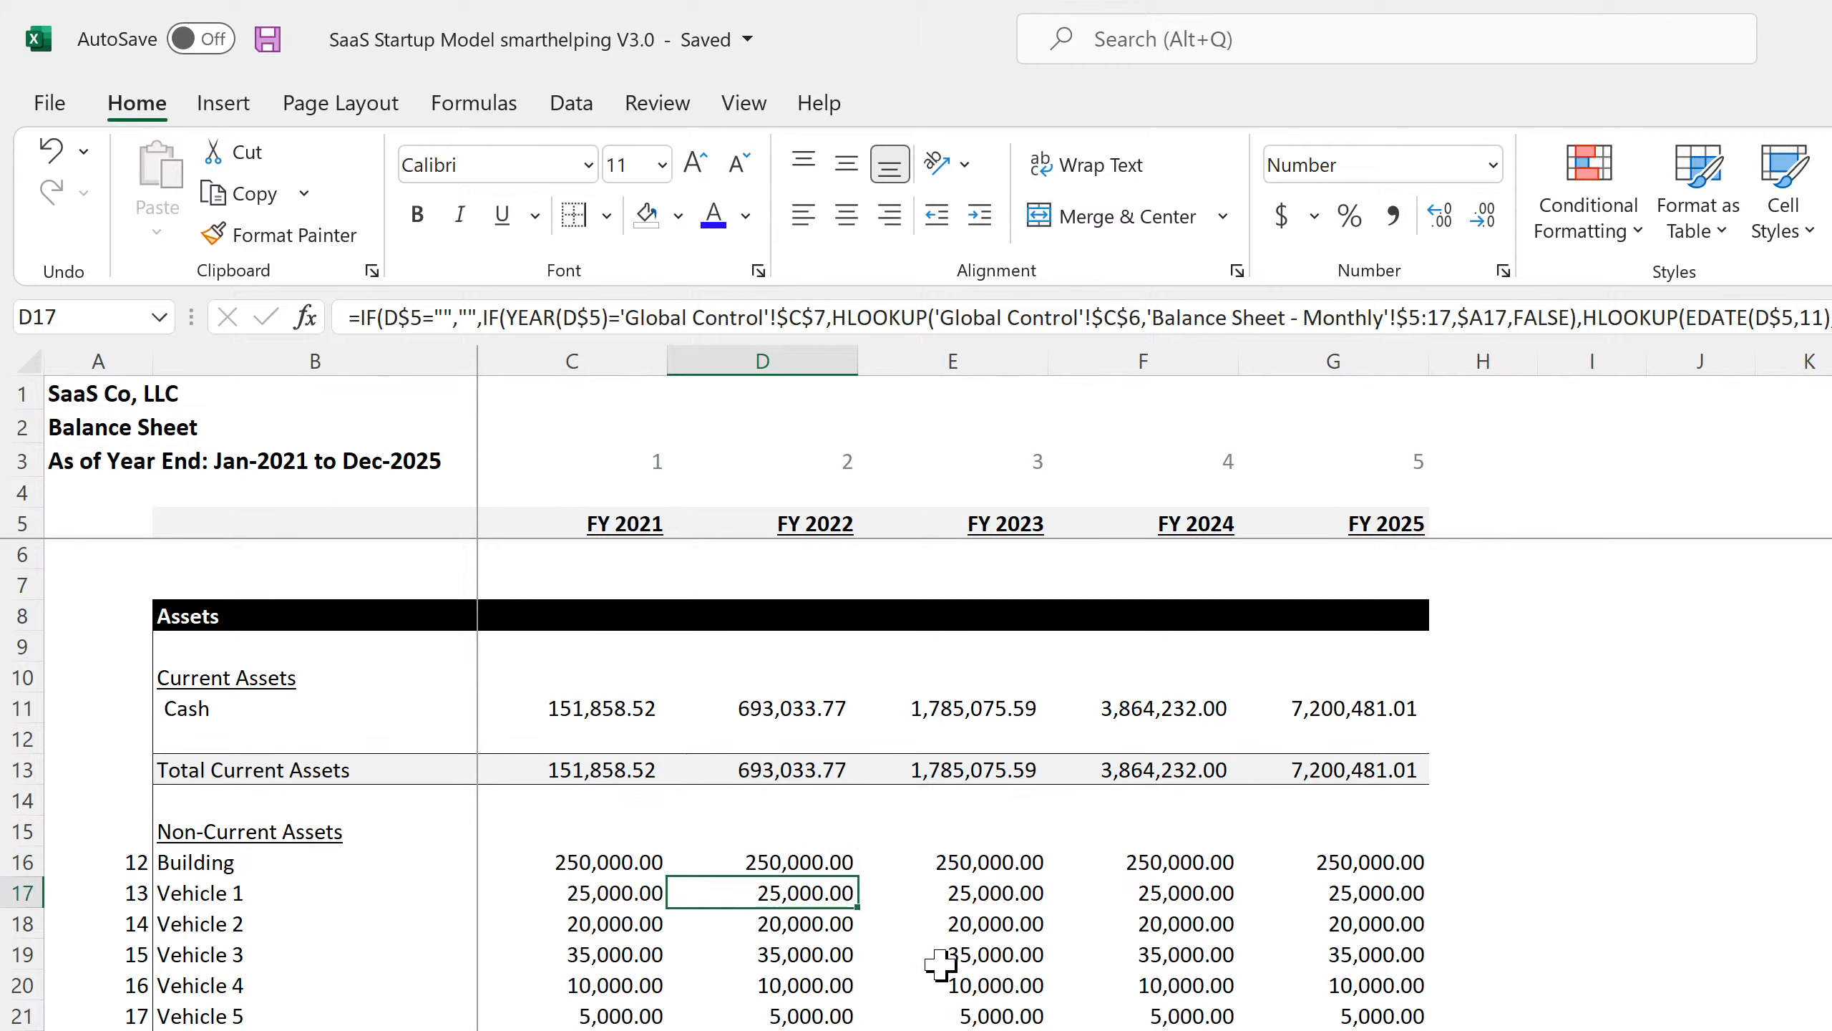
click(945, 958)
click(1158, 985)
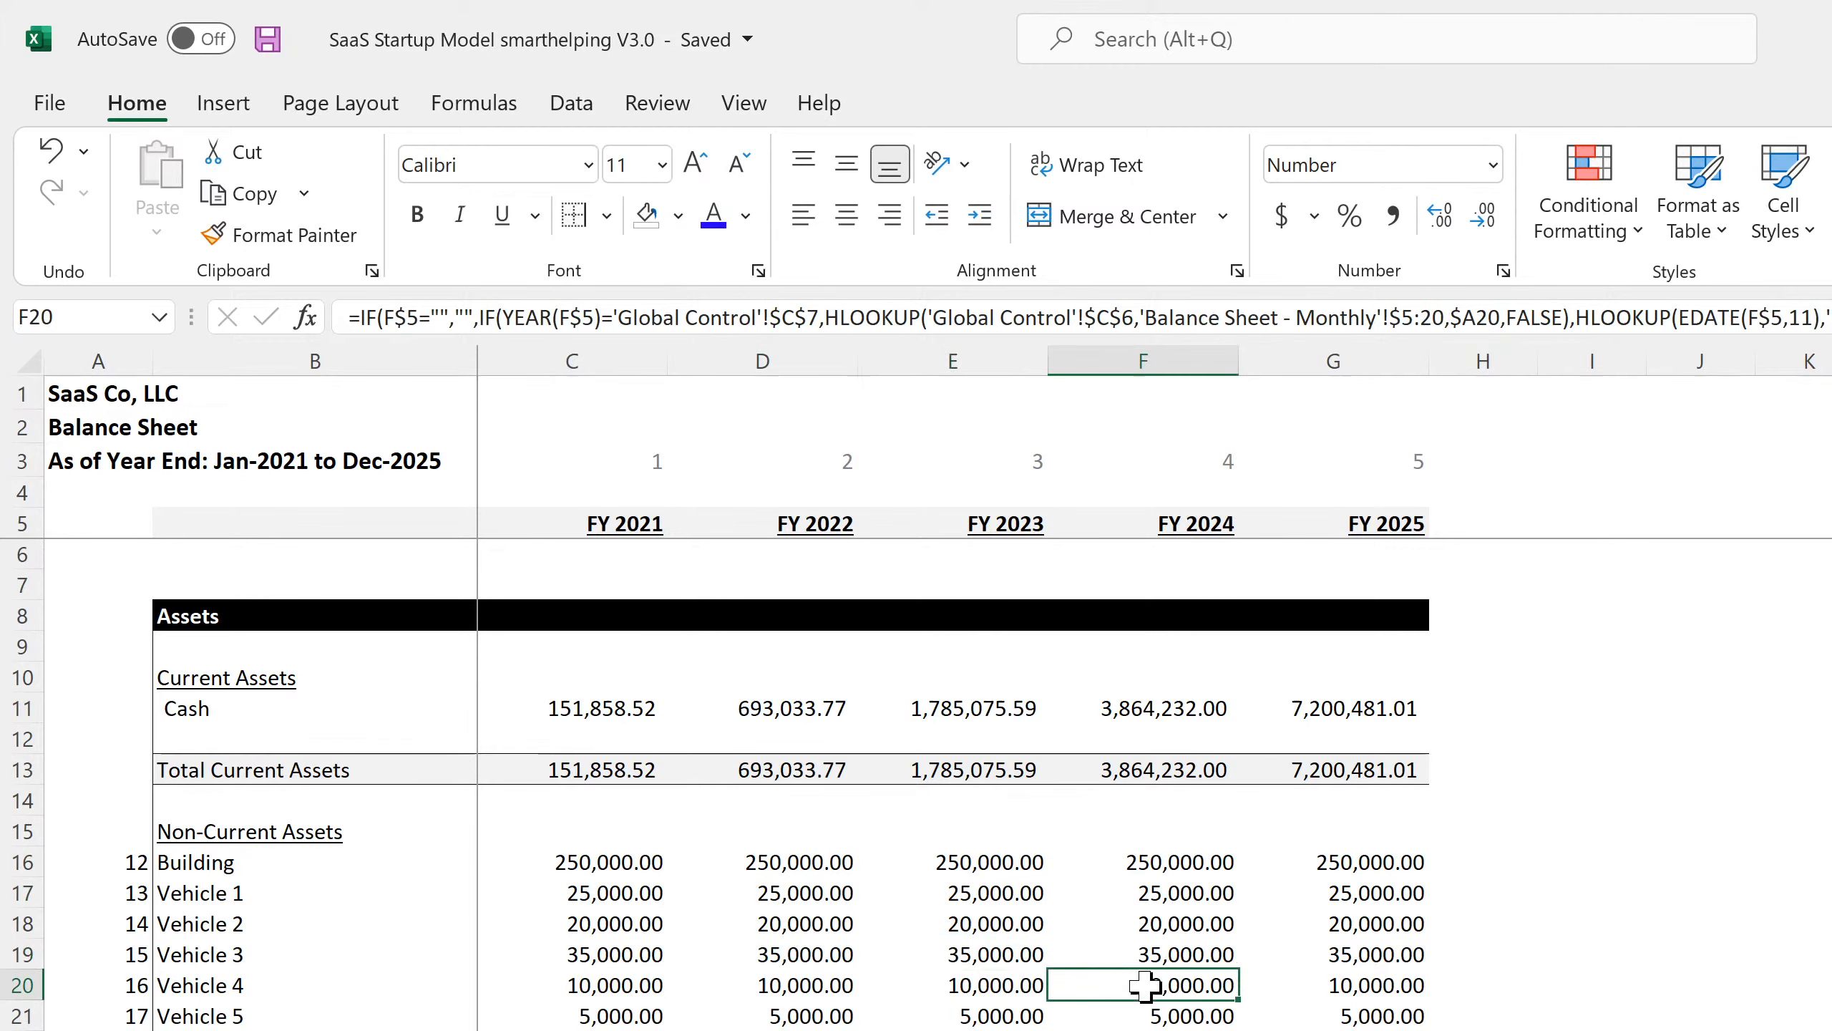
click(1155, 1030)
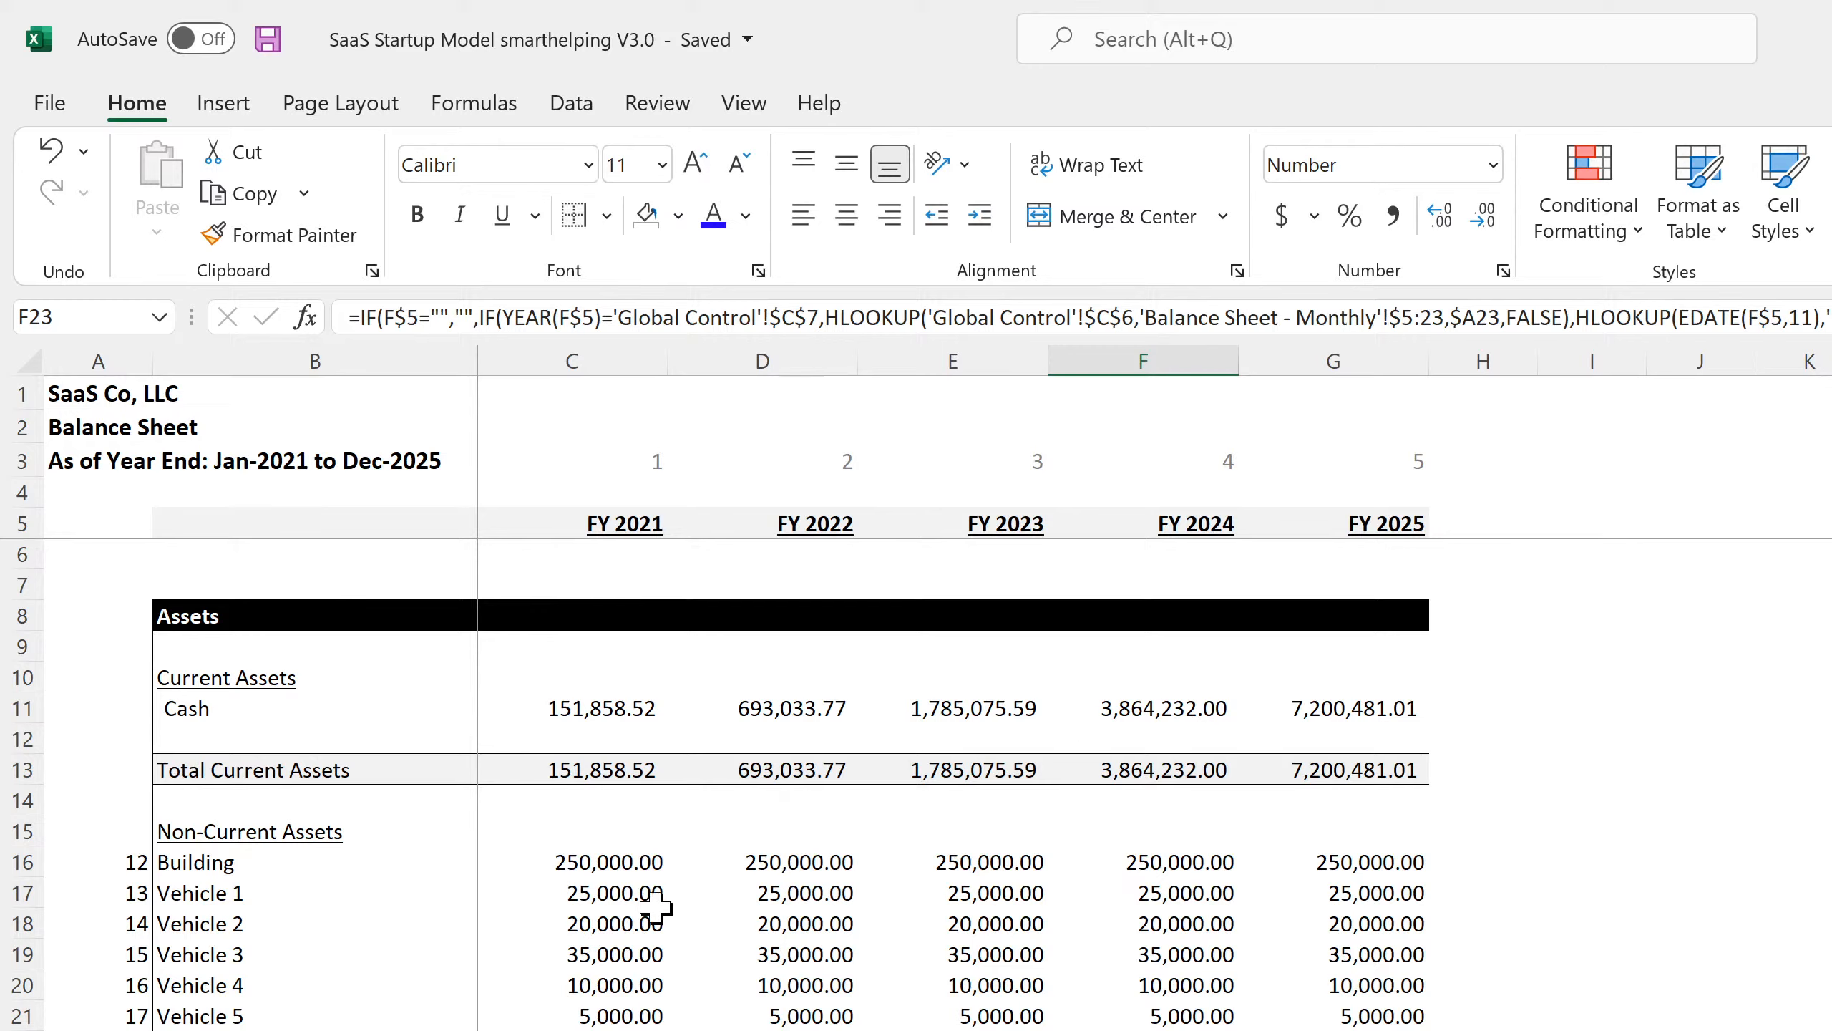
Check the remaining FY 2021 to FY 2025 asset formulas down to the asset totals.
click(614, 870)
click(607, 922)
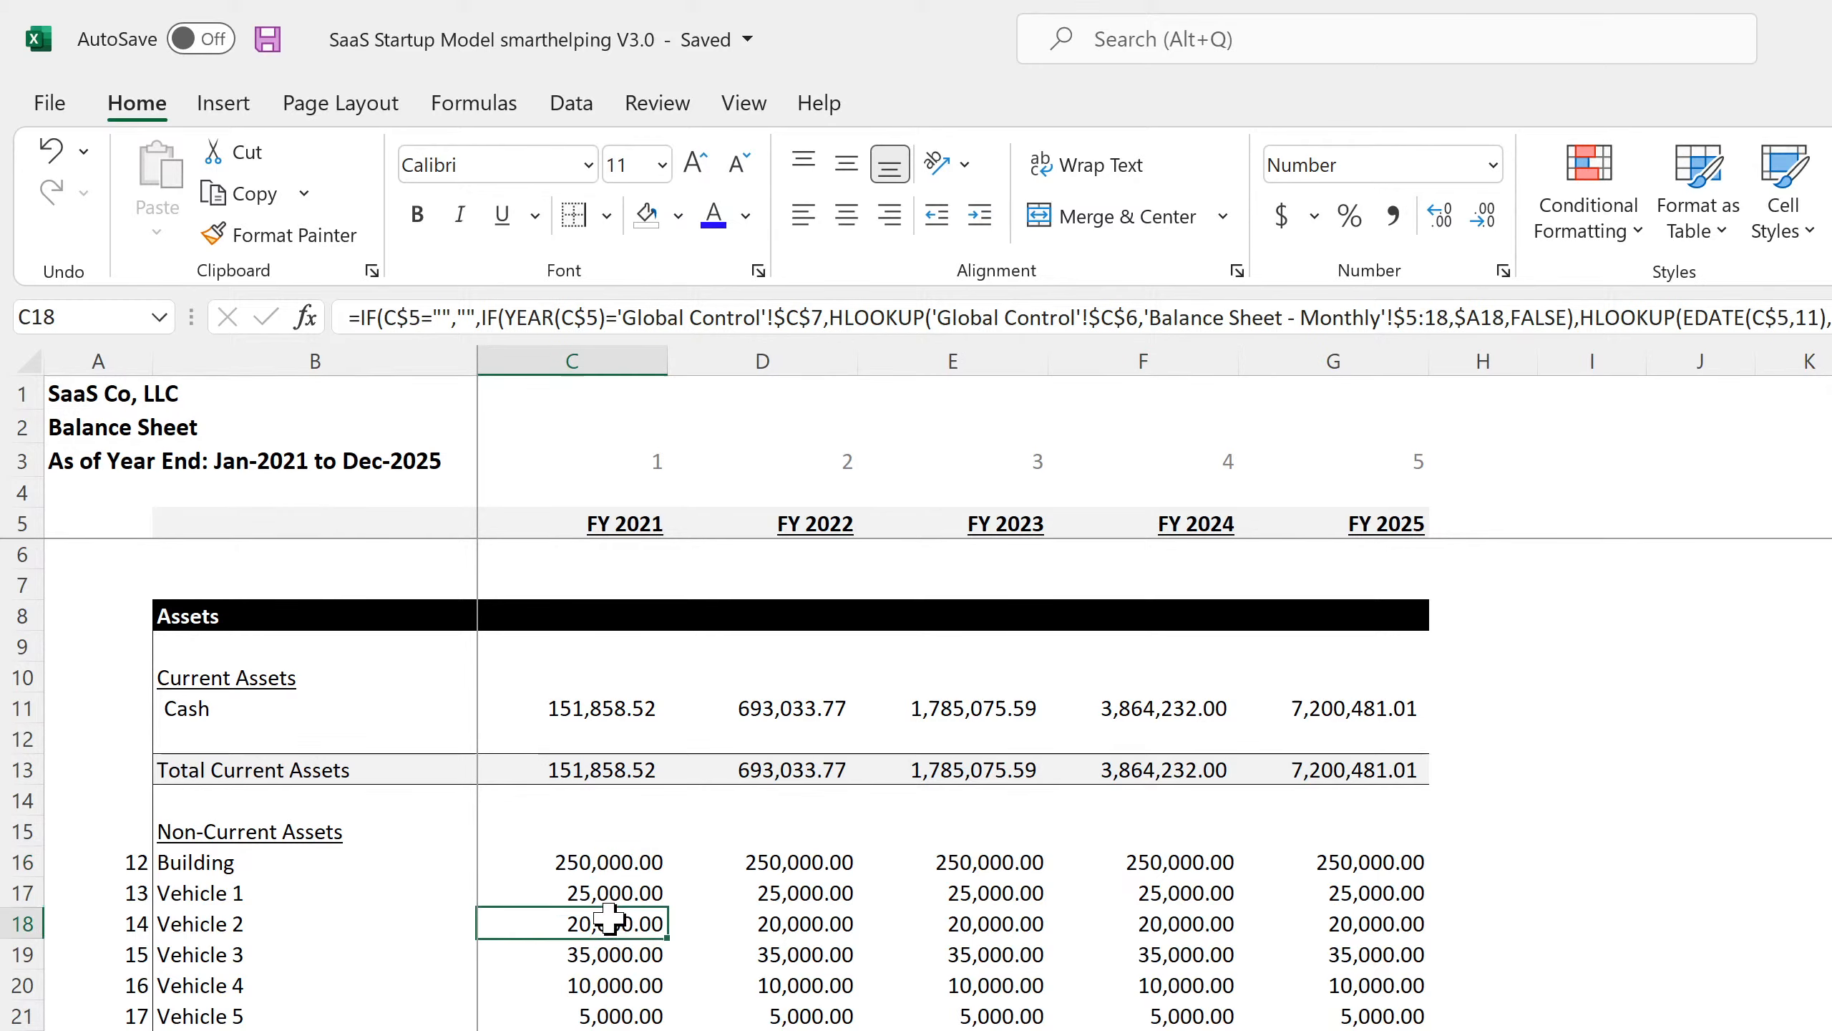
click(639, 1028)
click(889, 1015)
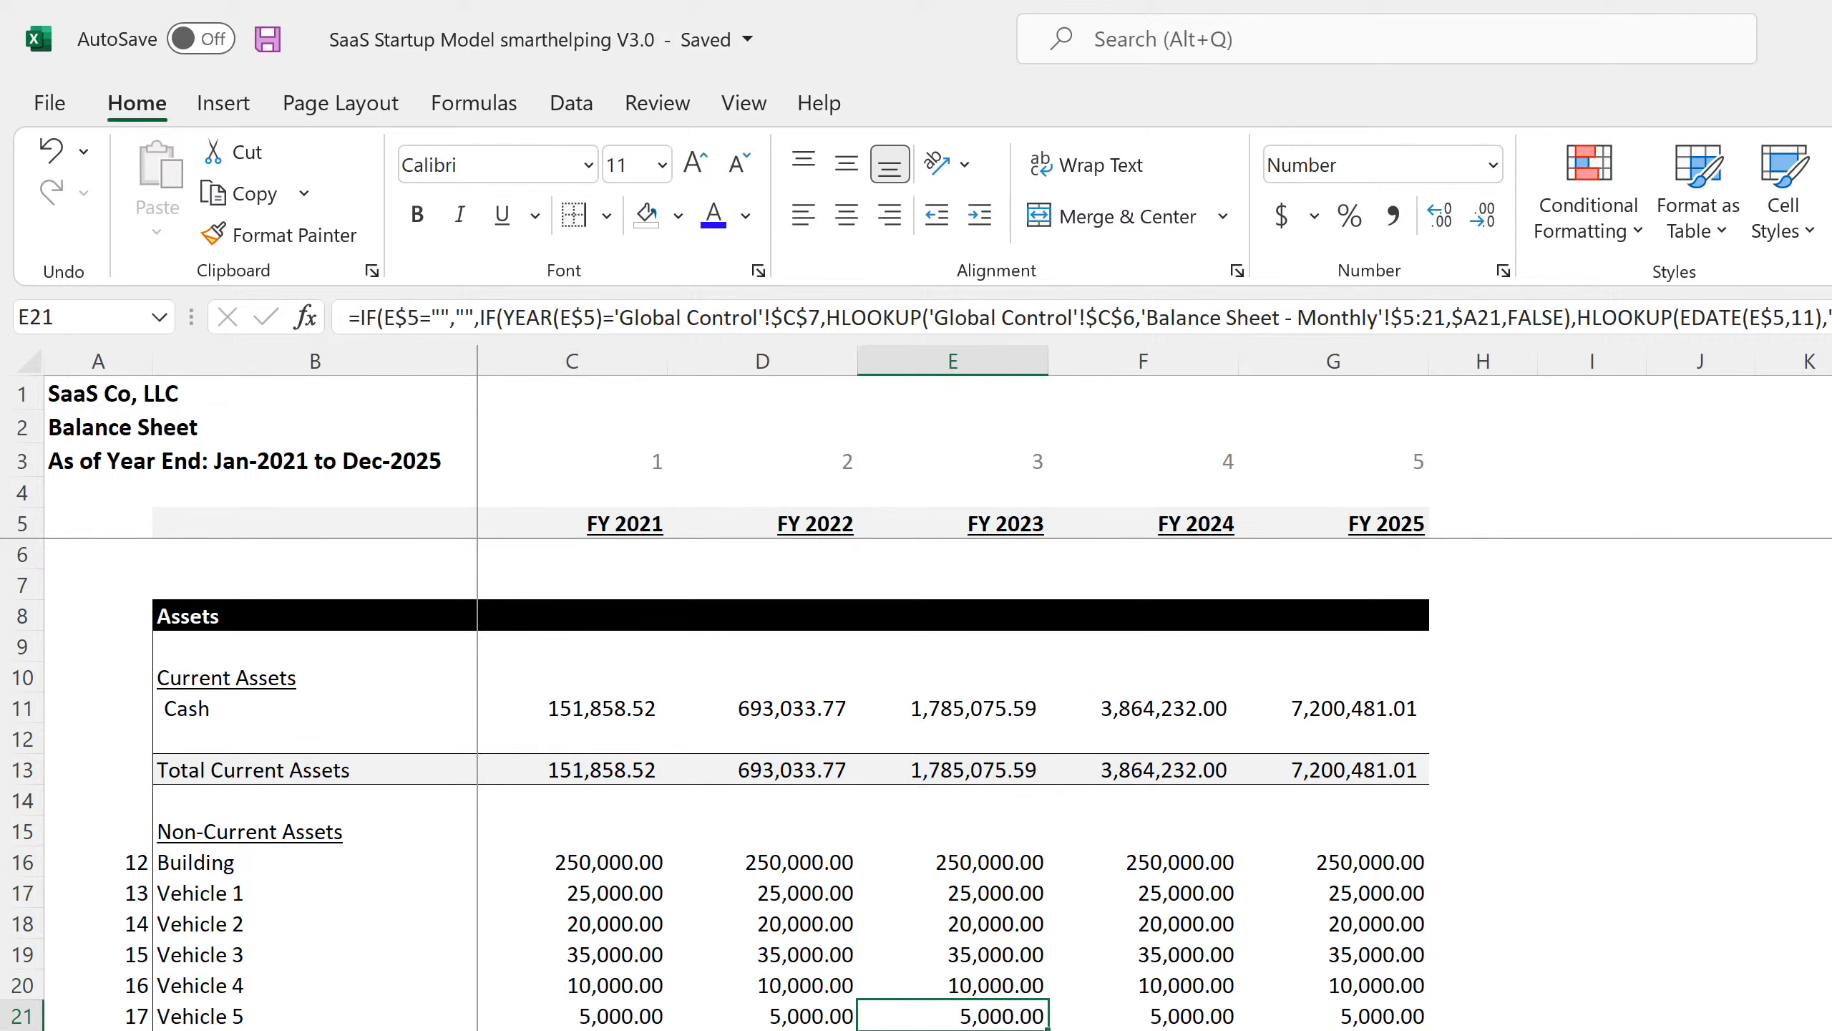
click(1155, 1030)
click(1342, 1030)
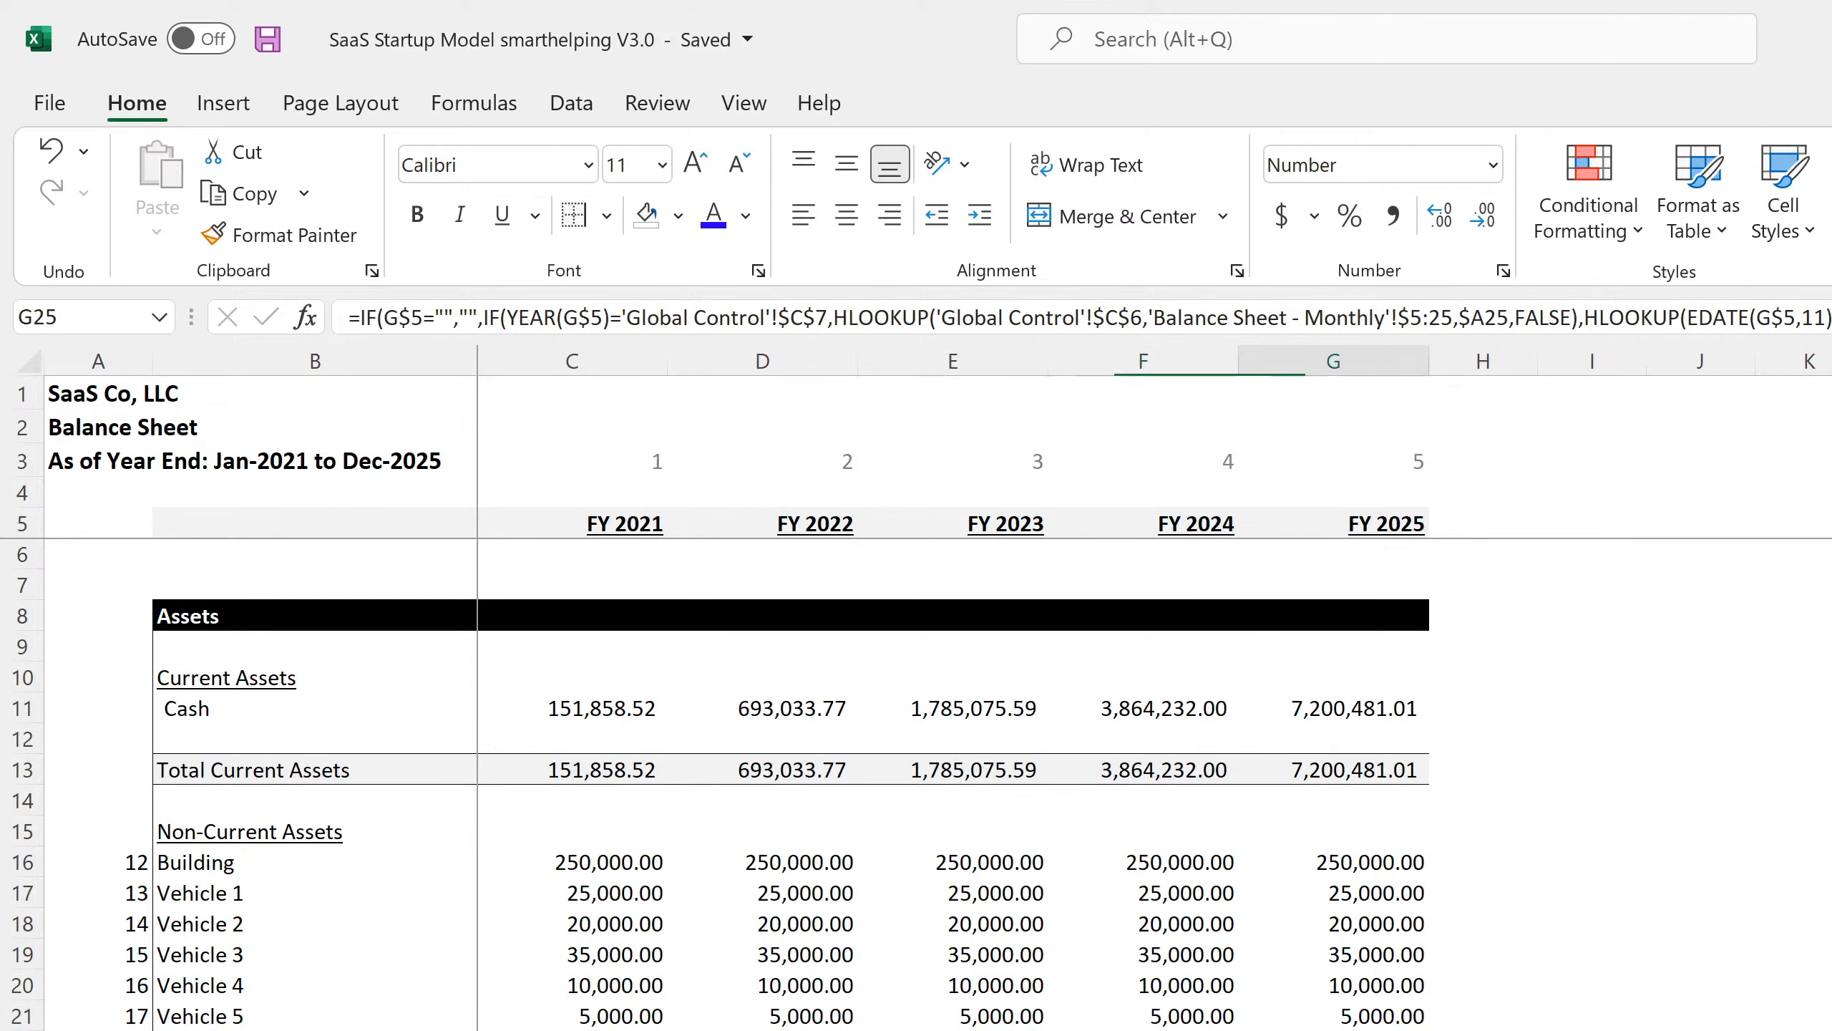
click(1374, 892)
click(1364, 1030)
click(1356, 1030)
scroll(721, 786, down, 4)
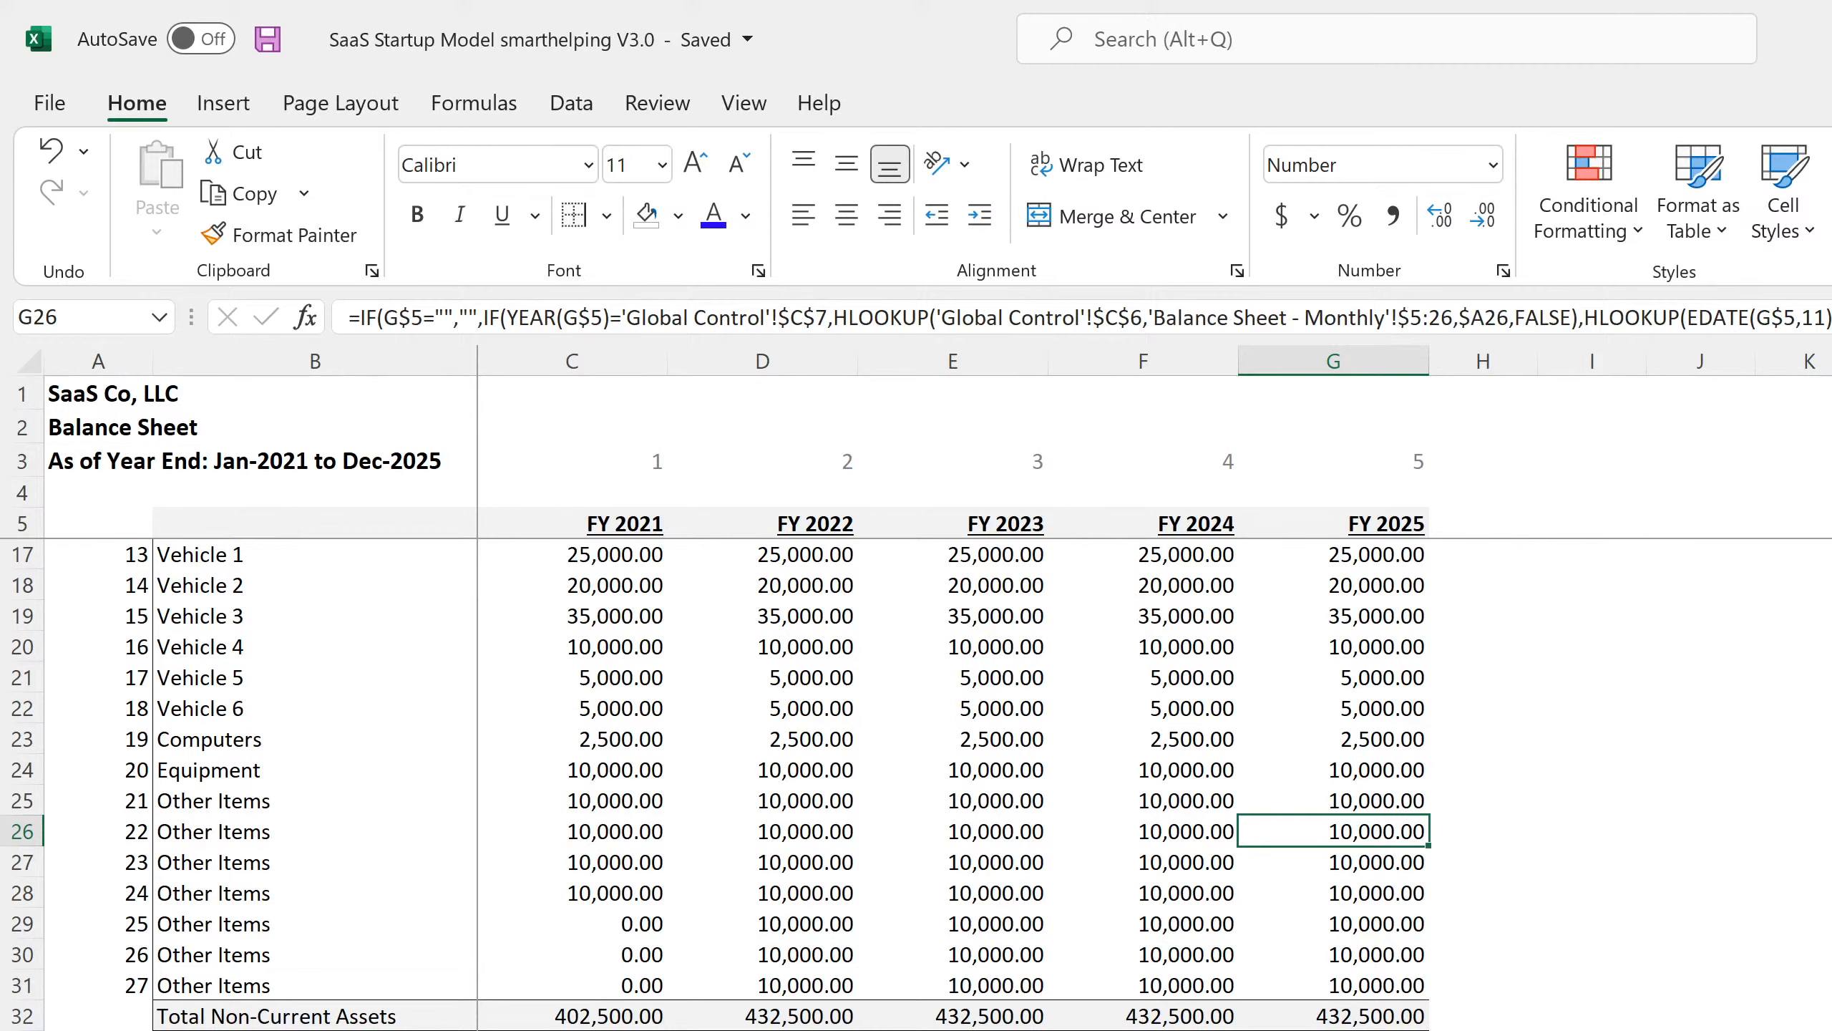
key(ctrl+Down)
key(ctrl+Down)
key(ctrl+Down)
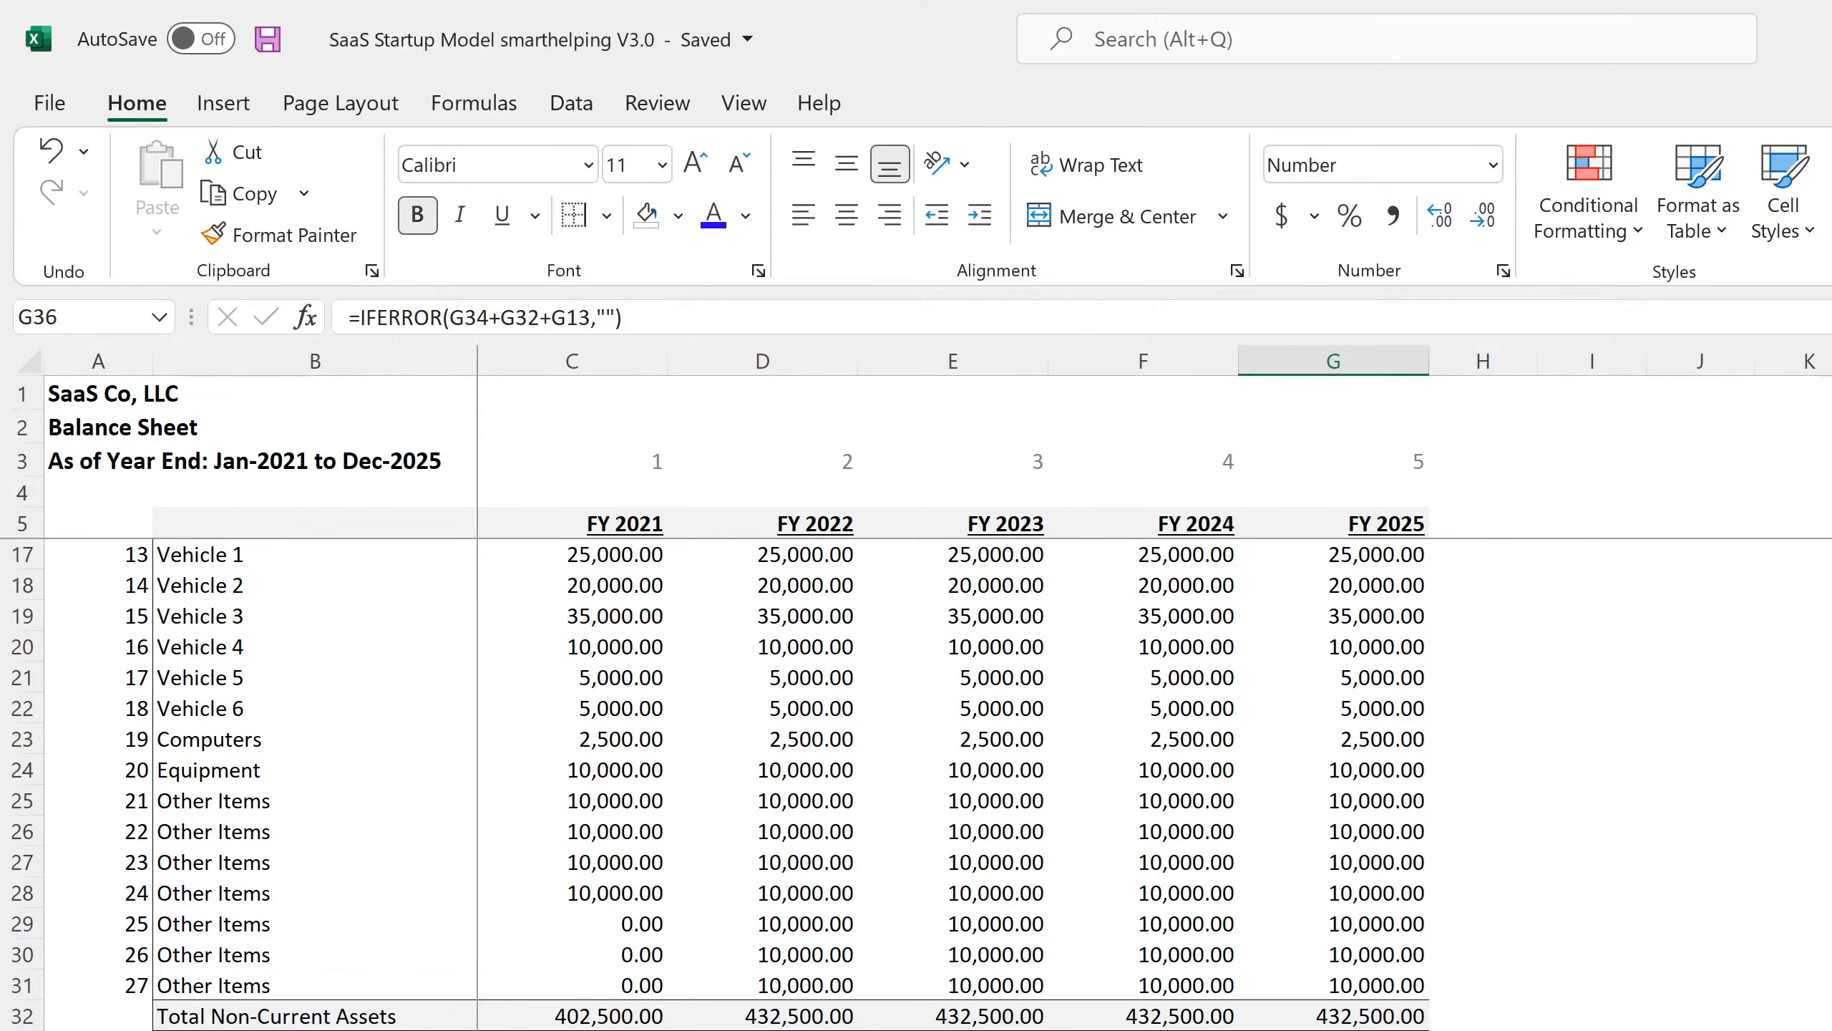
scroll(721, 787, down, 6)
scroll(721, 786, down, 2)
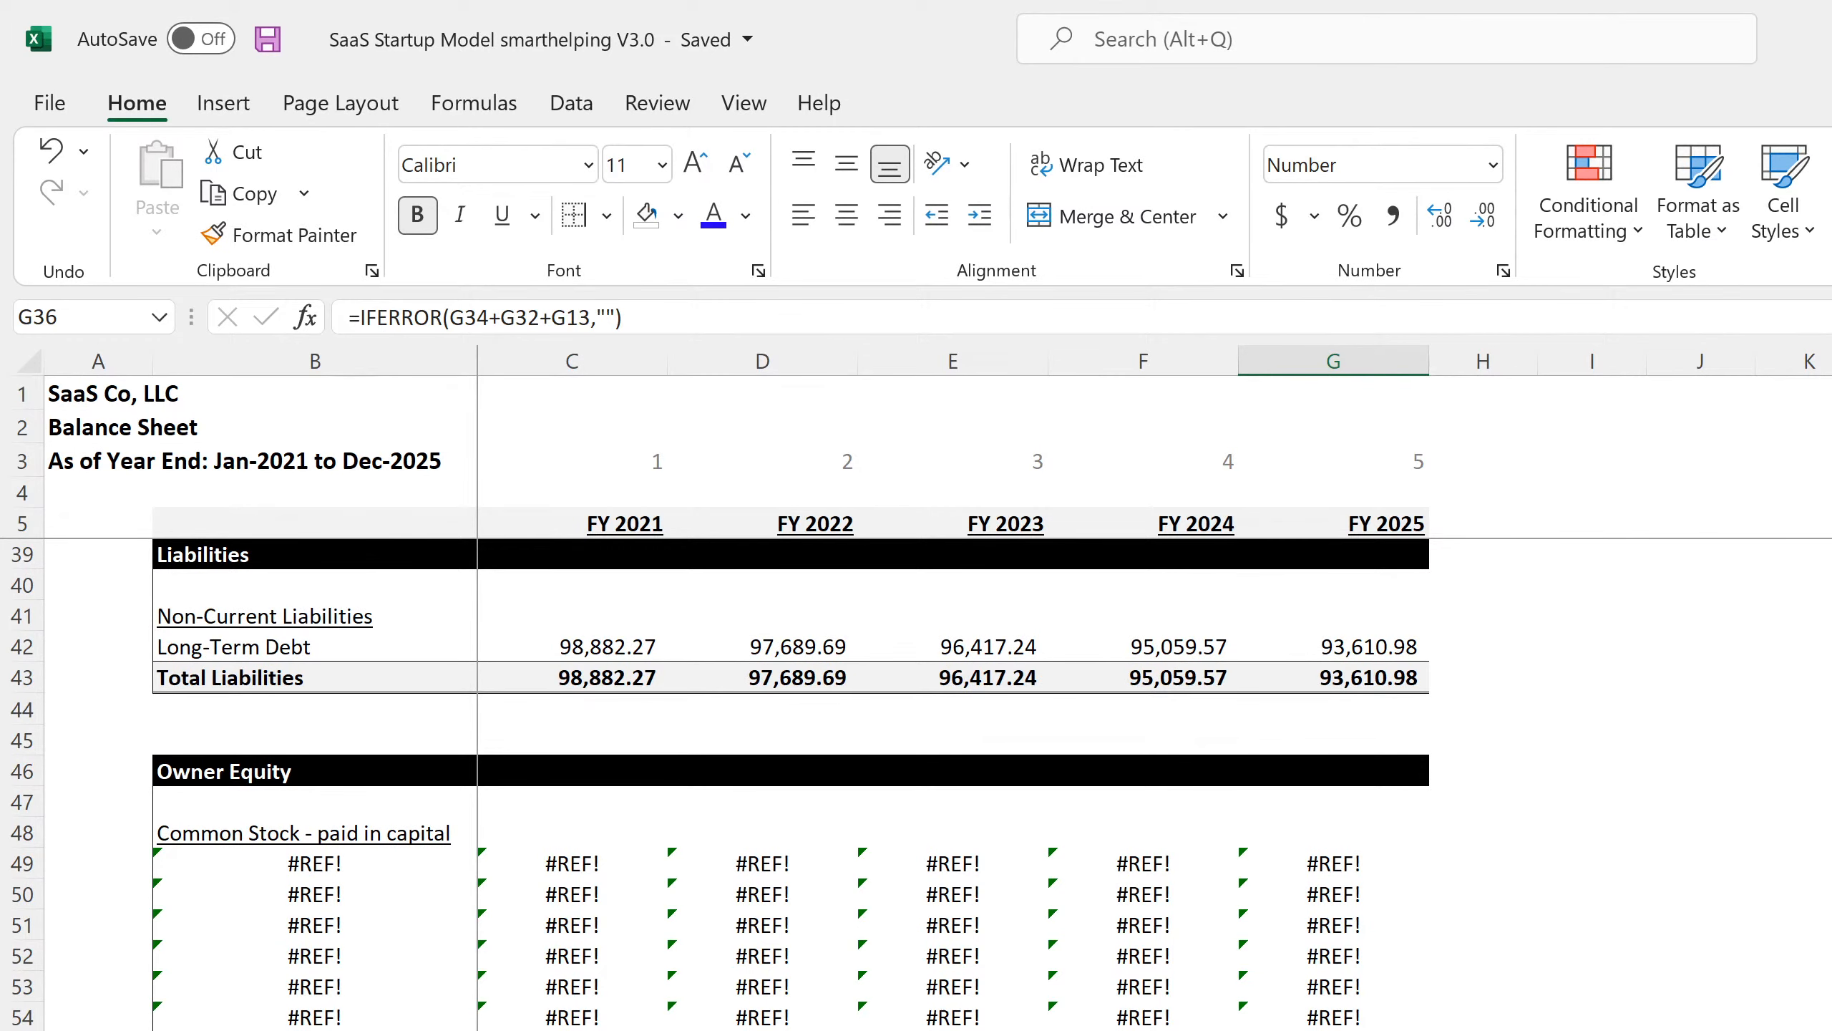
On the monthly Balance Sheet, copy the common stock labels and Jan-21 values in B49:C51.
key(ctrl+Page_Up)
scroll(260, 931, down, 7)
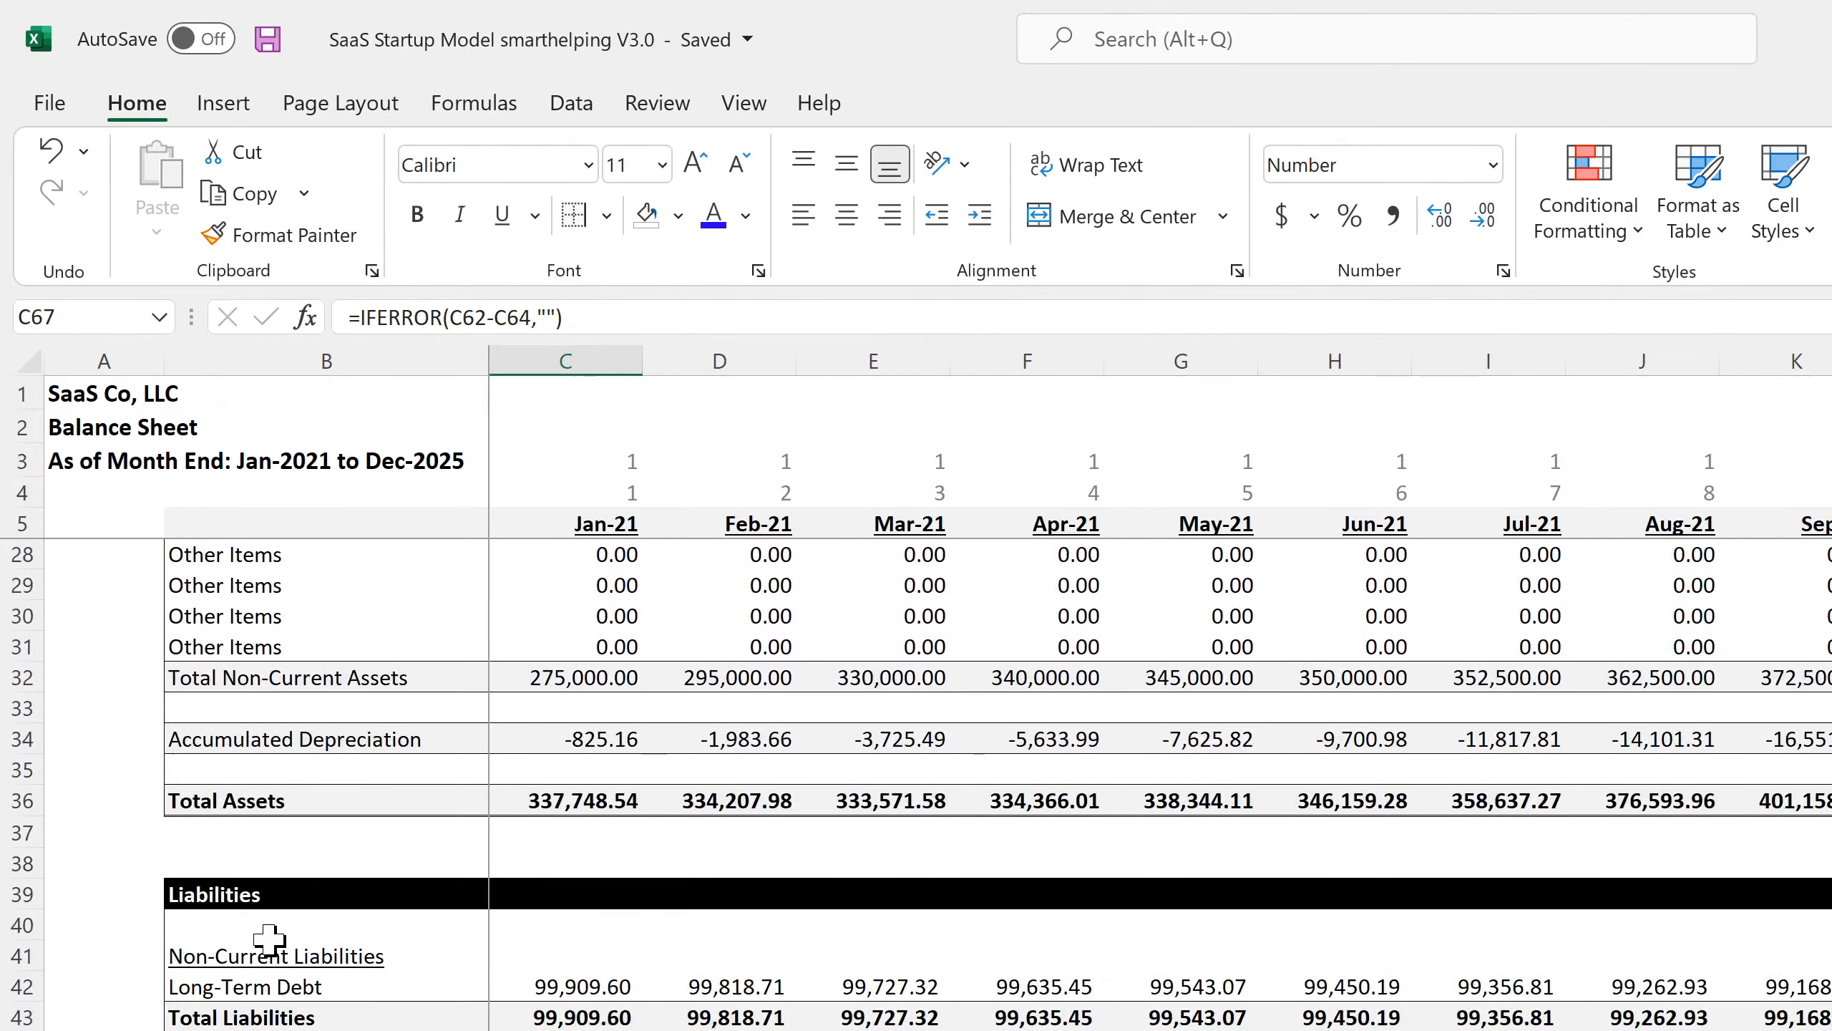
scroll(266, 935, down, 4)
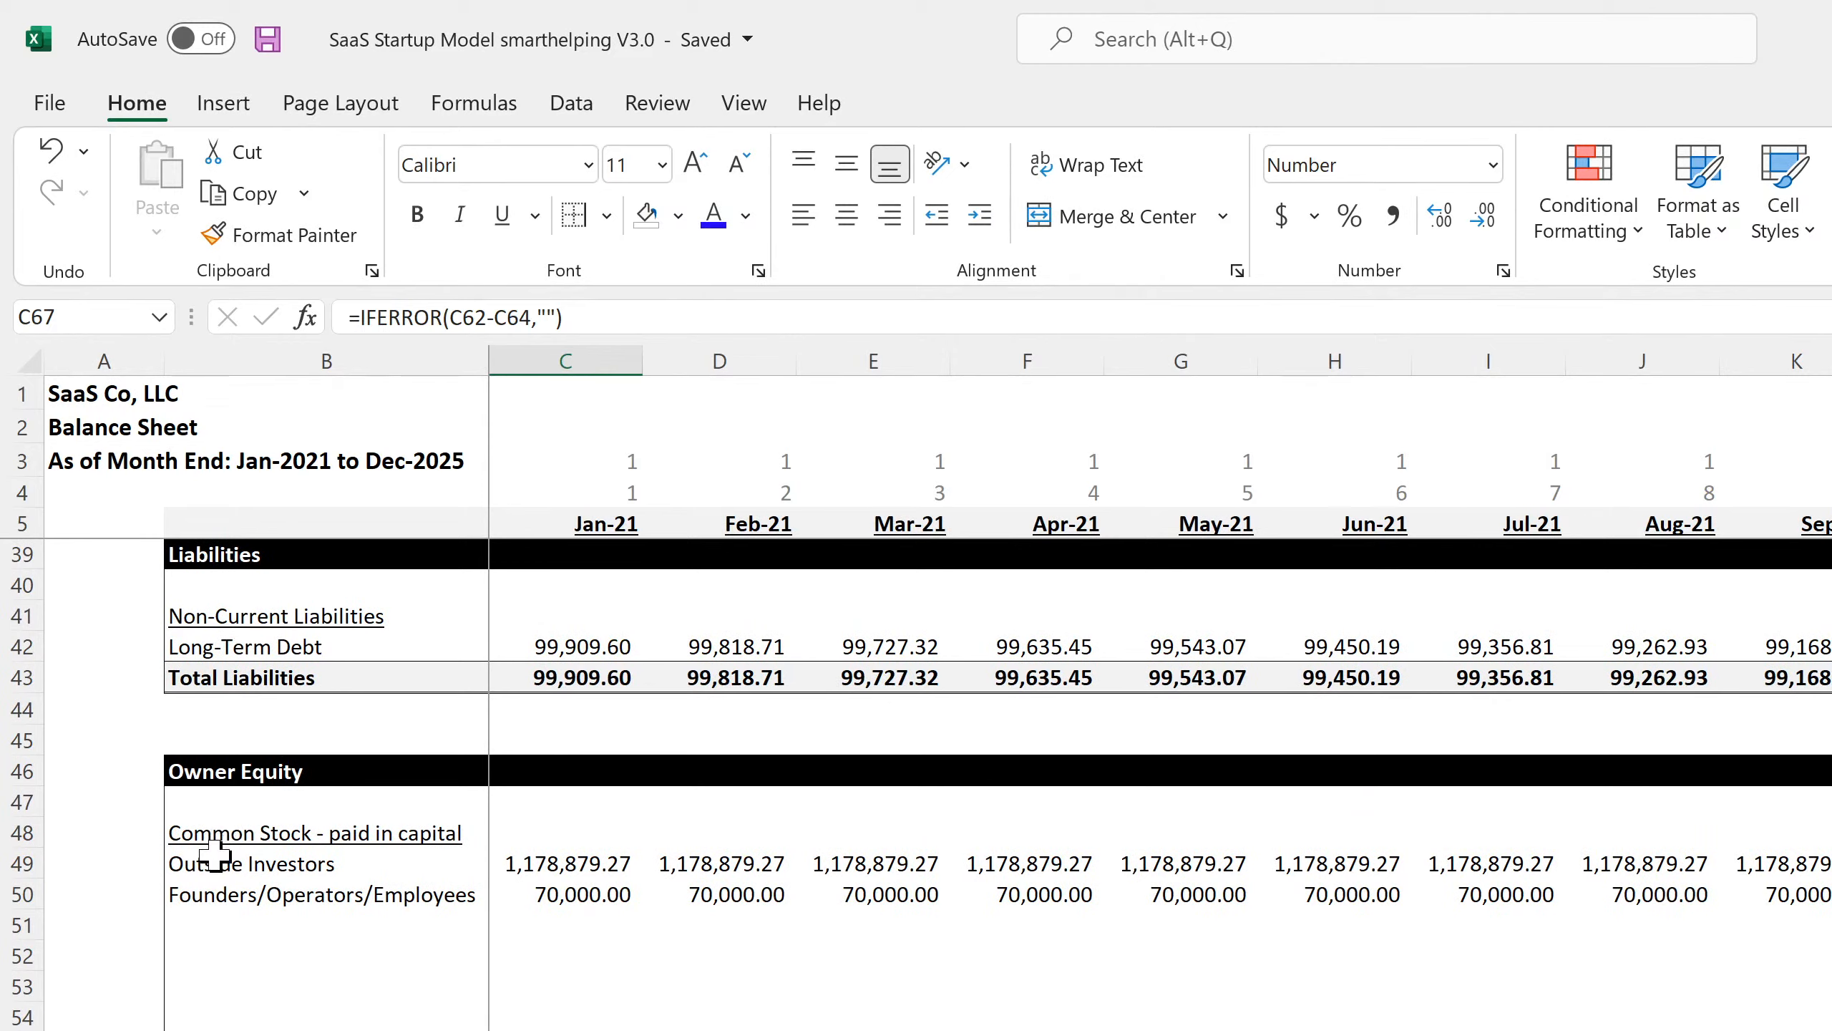
drag(214, 857, 601, 932)
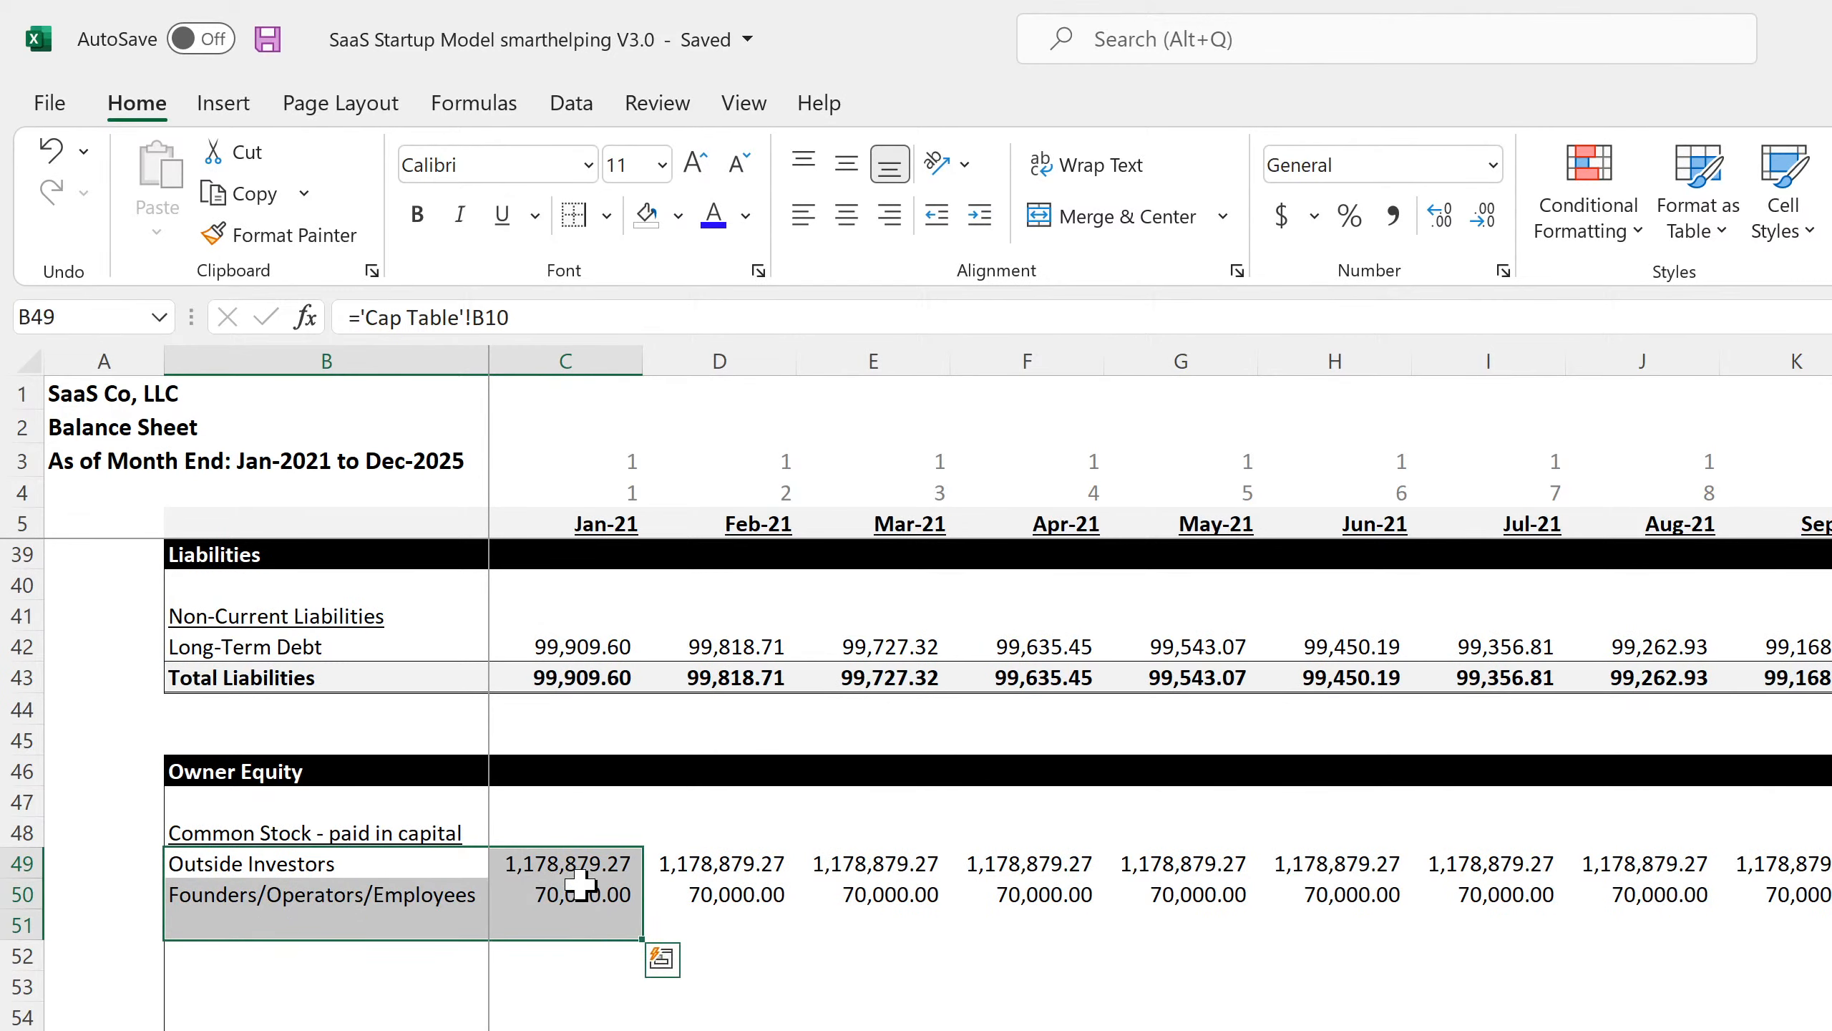
right_click(581, 884)
click(692, 650)
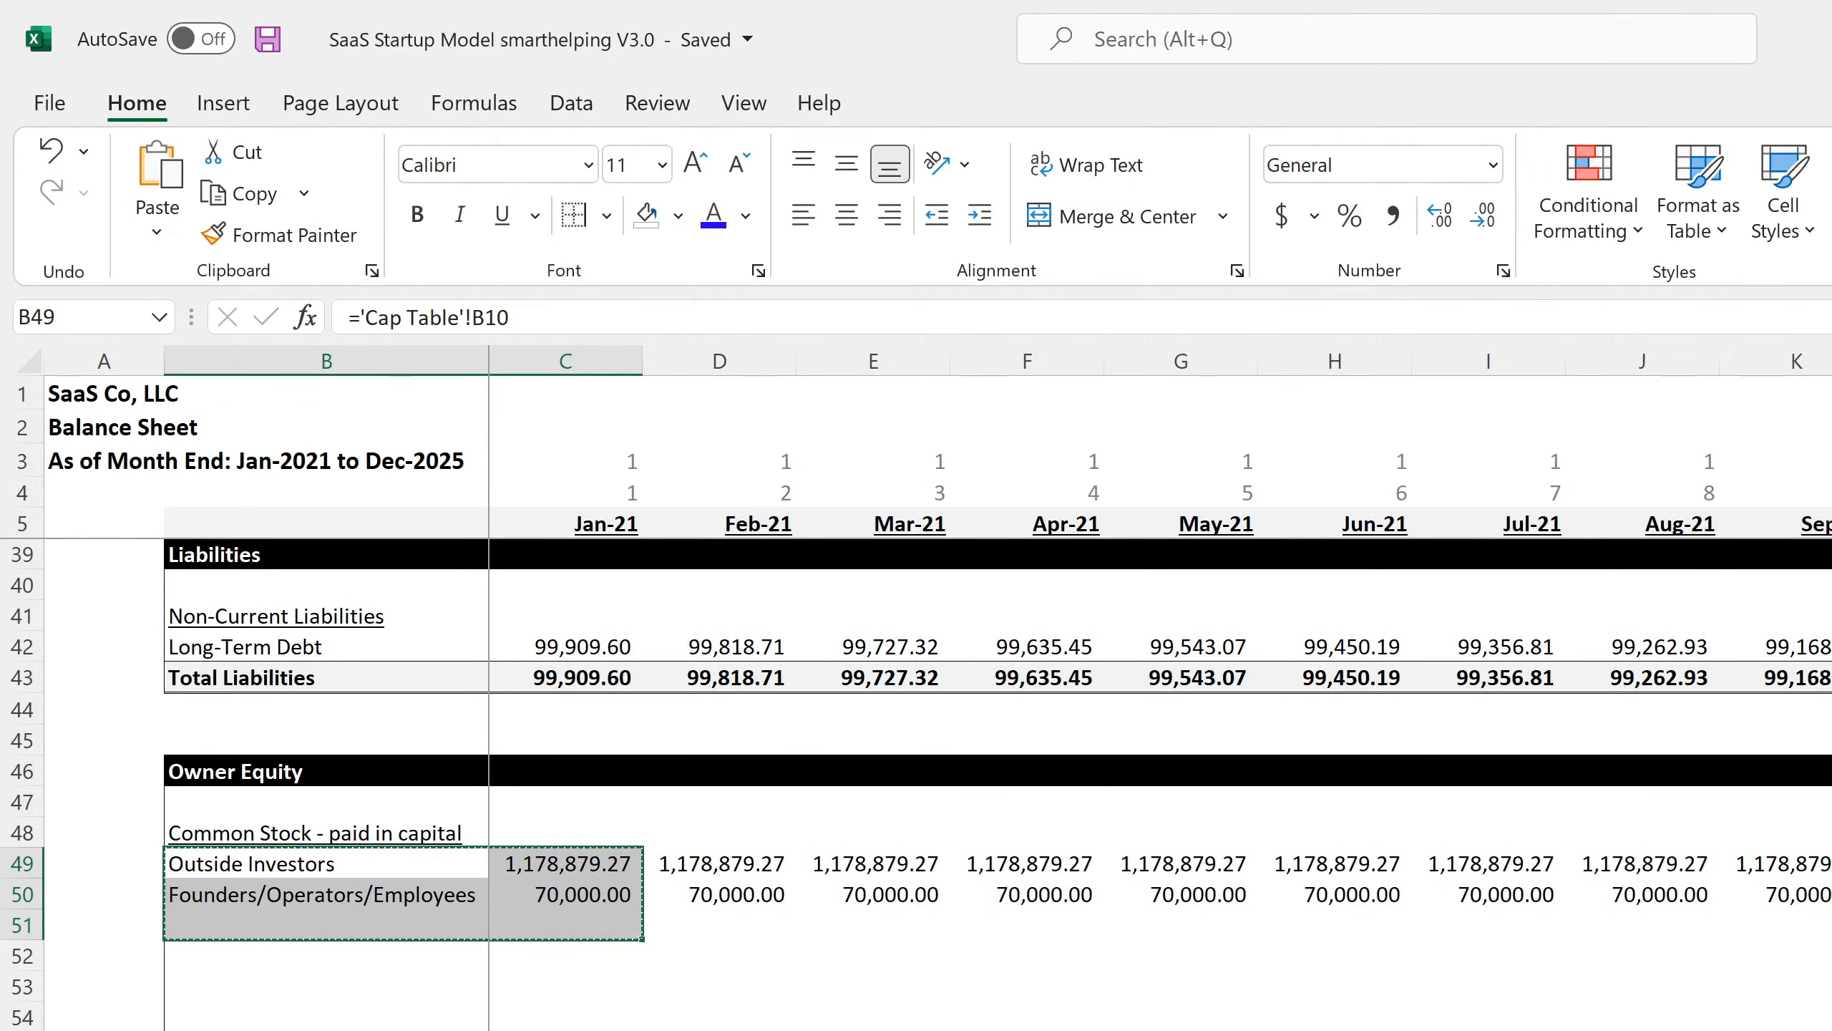
Paste the common stock rows into B49 of the annual Balance Sheet and clear the leftover #REF! rows.
click(389, 1029)
right_click(230, 859)
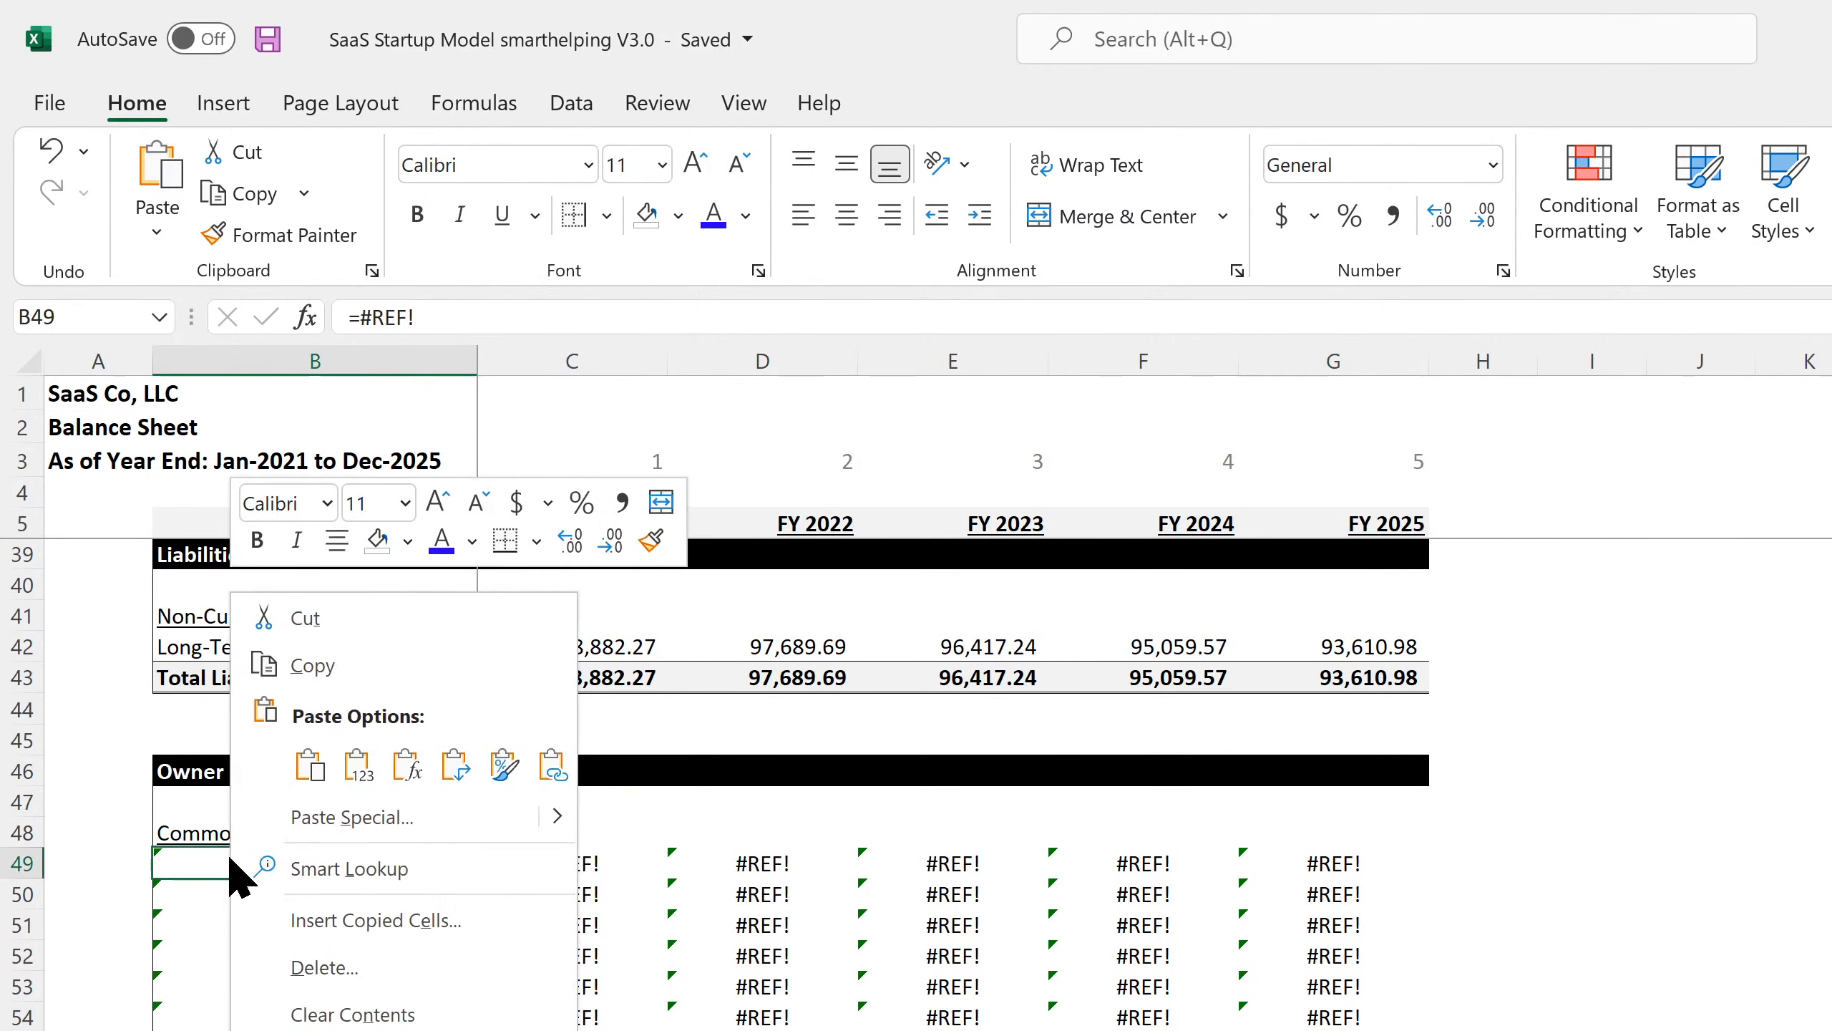
click(310, 764)
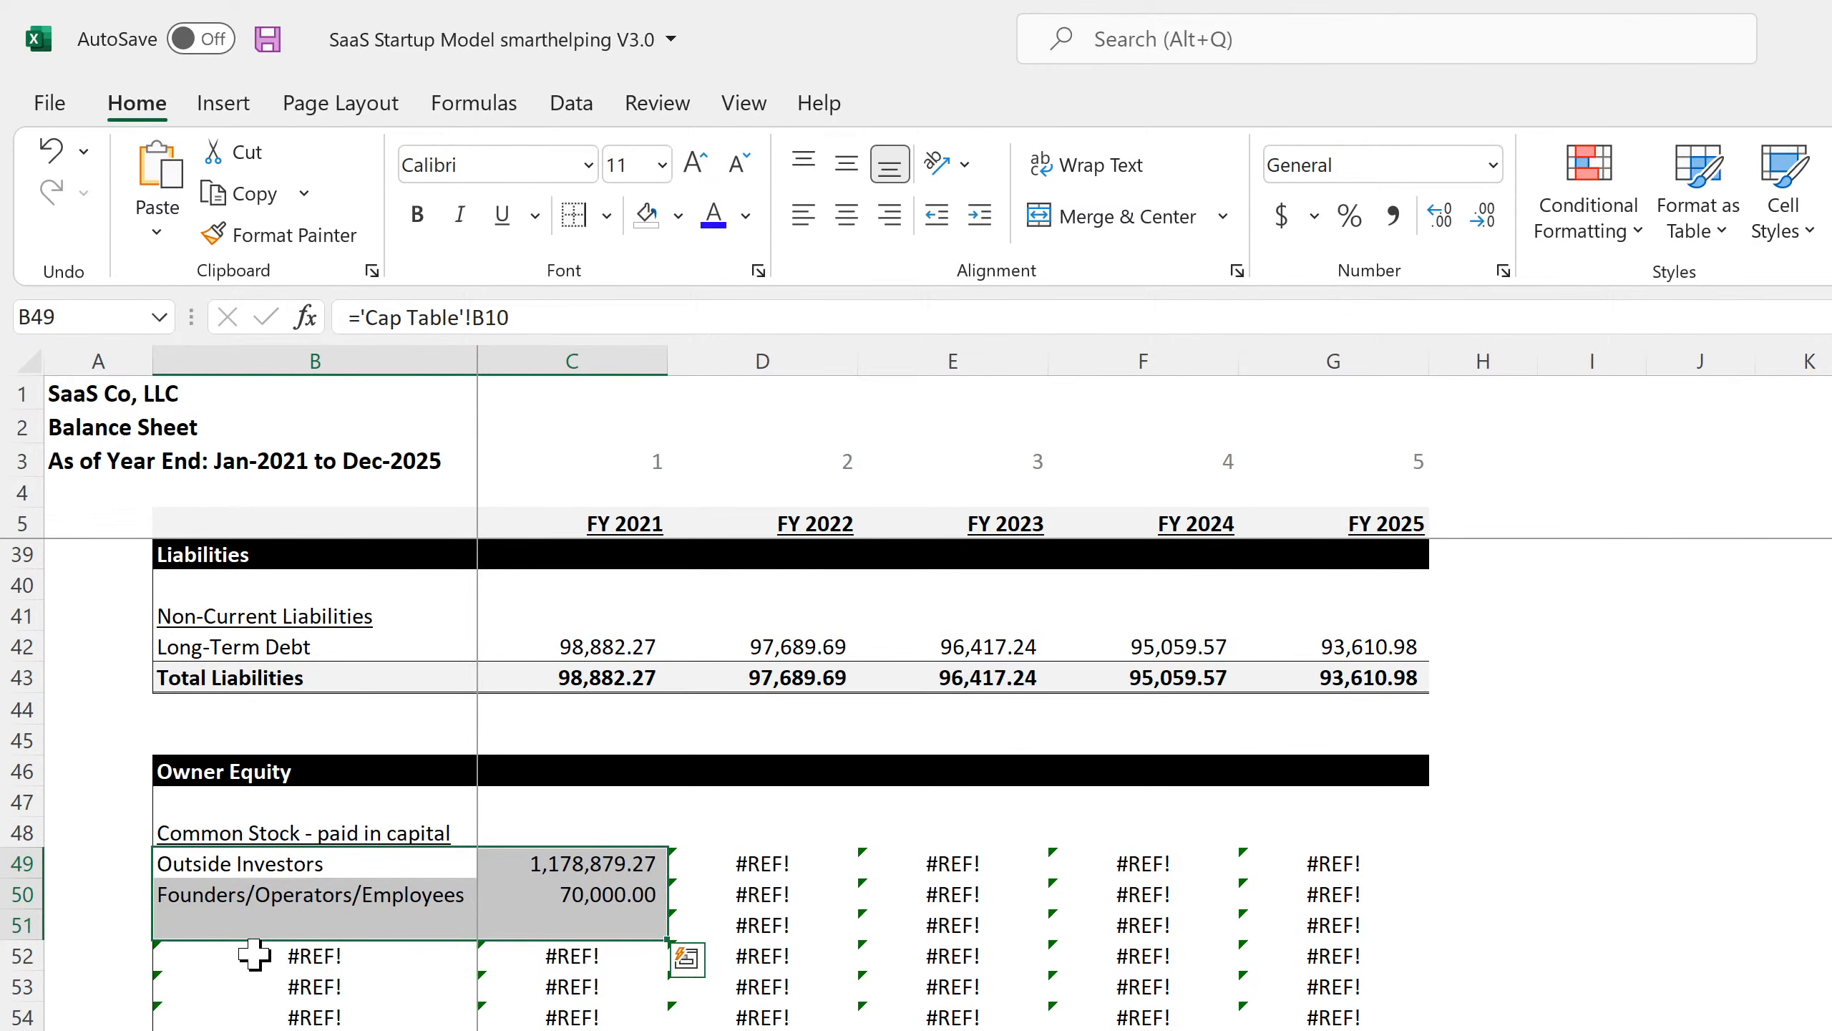
drag(253, 925, 1324, 1025)
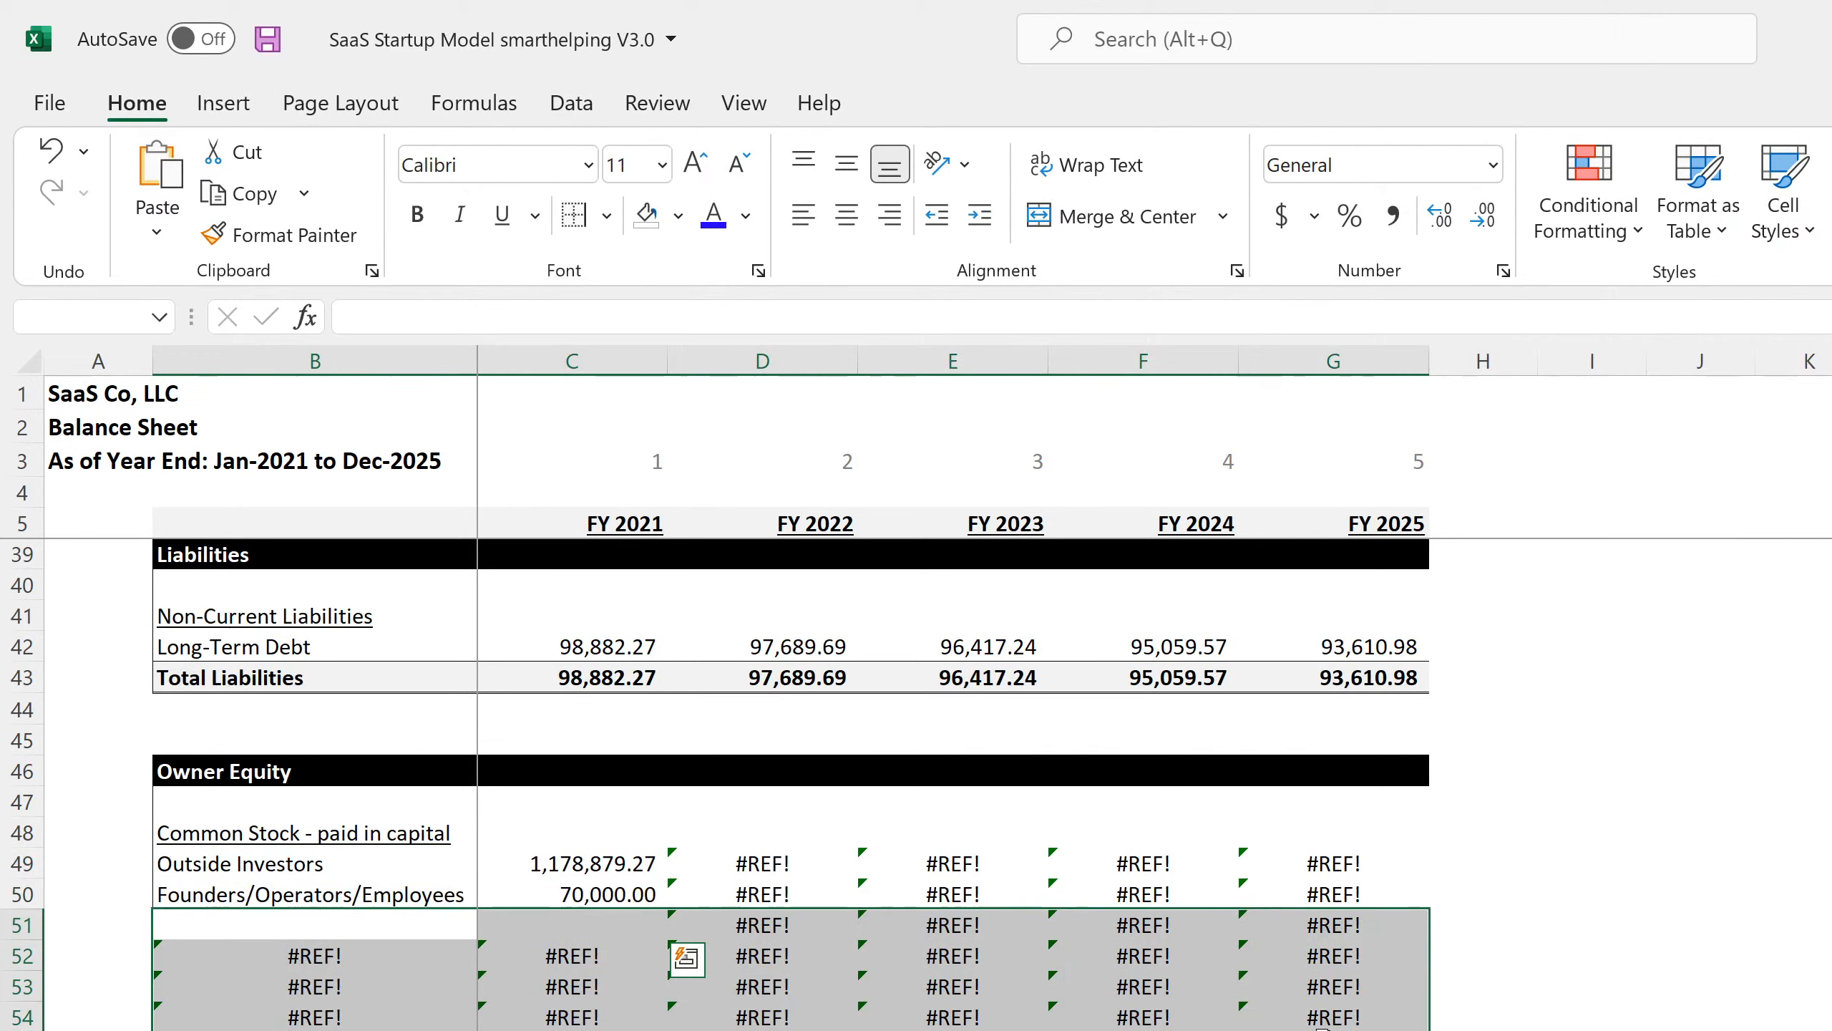
right_click(1091, 989)
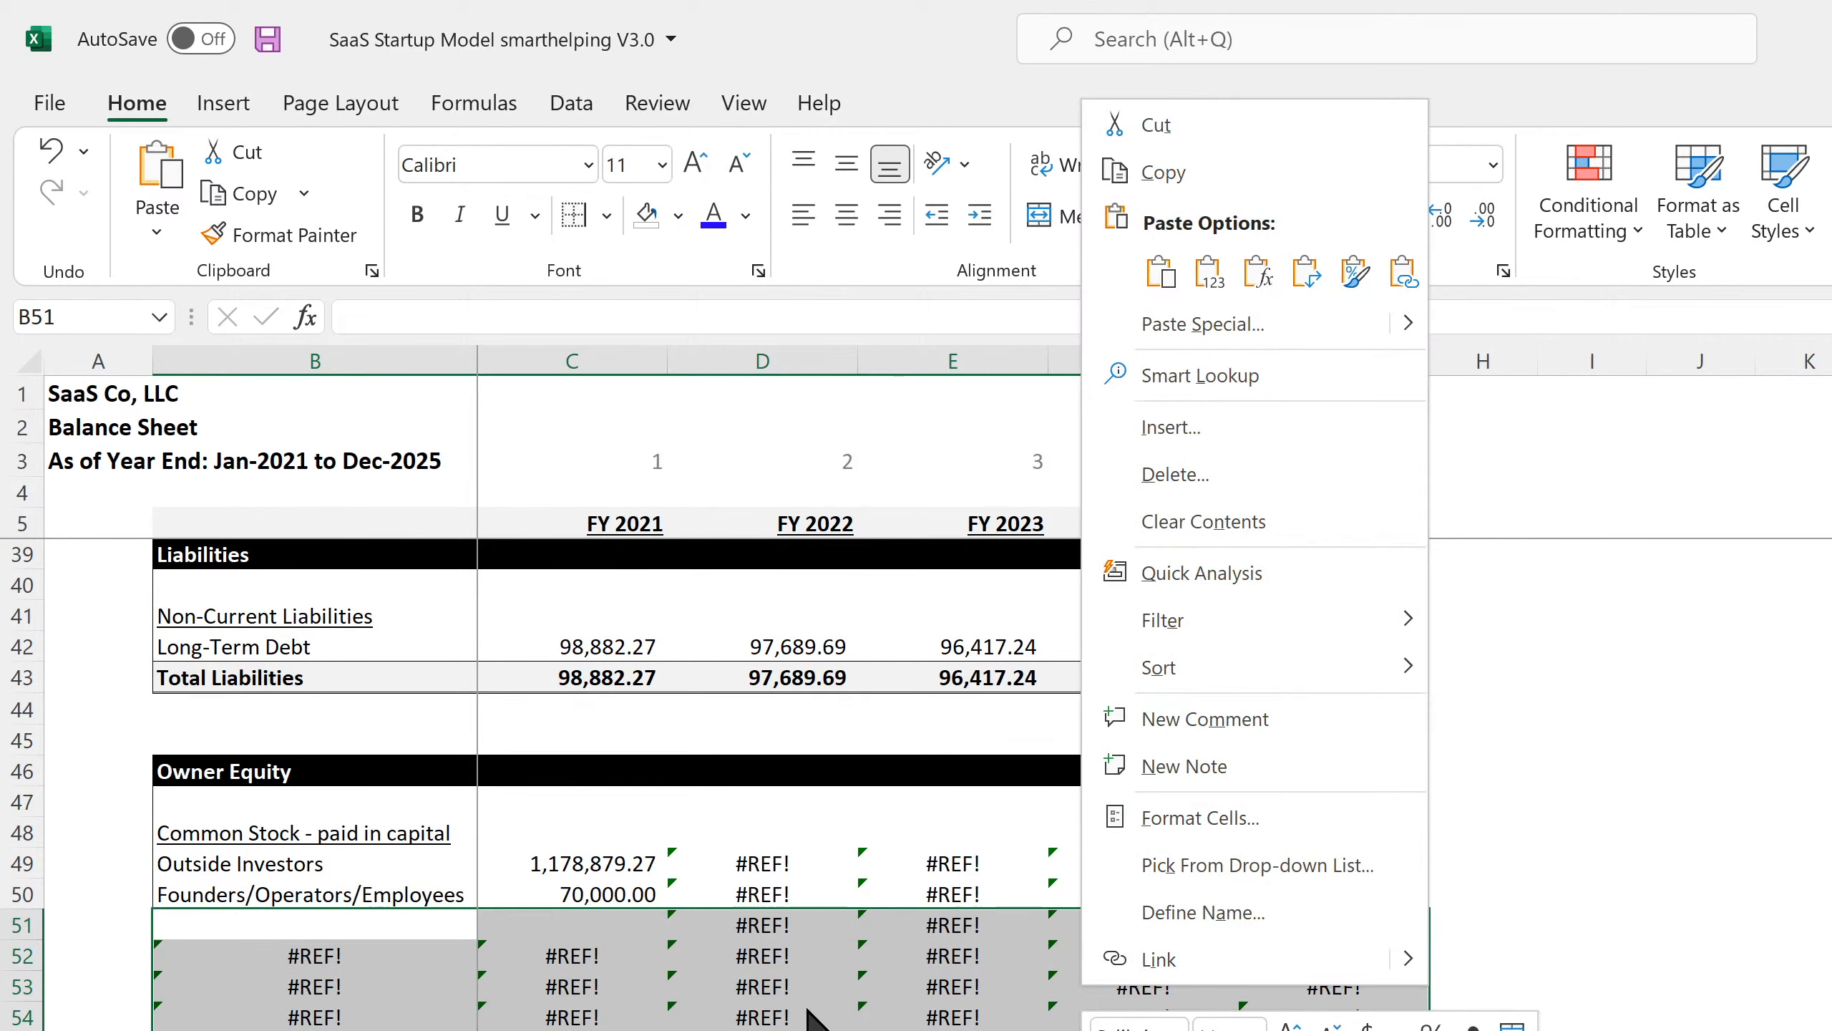
key(Escape)
key(Delete)
Enter =C49 in D49 and fill the Outside Investors and Founders links across to FY 2025.
click(763, 863)
text(=C49)
key(ctrl+Return)
drag(857, 878, 837, 898)
drag(857, 910, 1333, 902)
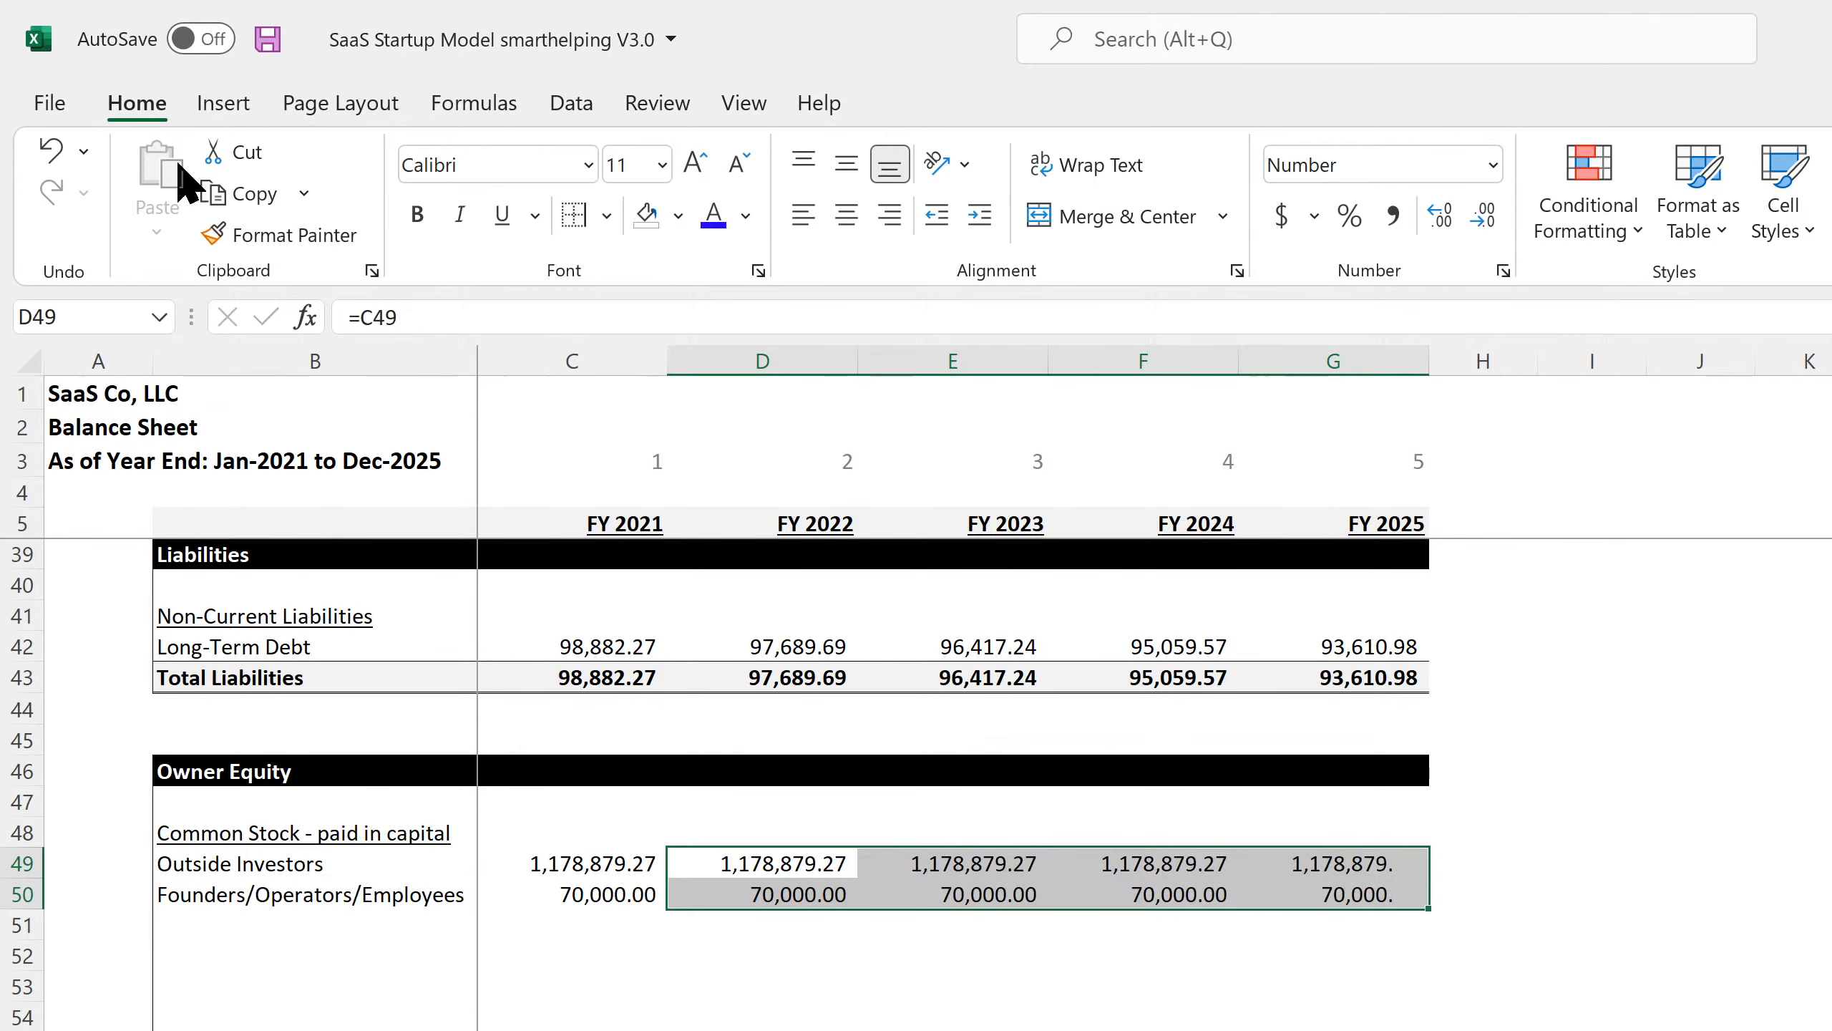
Save the workbook and verify the FY 2022 Outside Investors and Founders links.
click(267, 40)
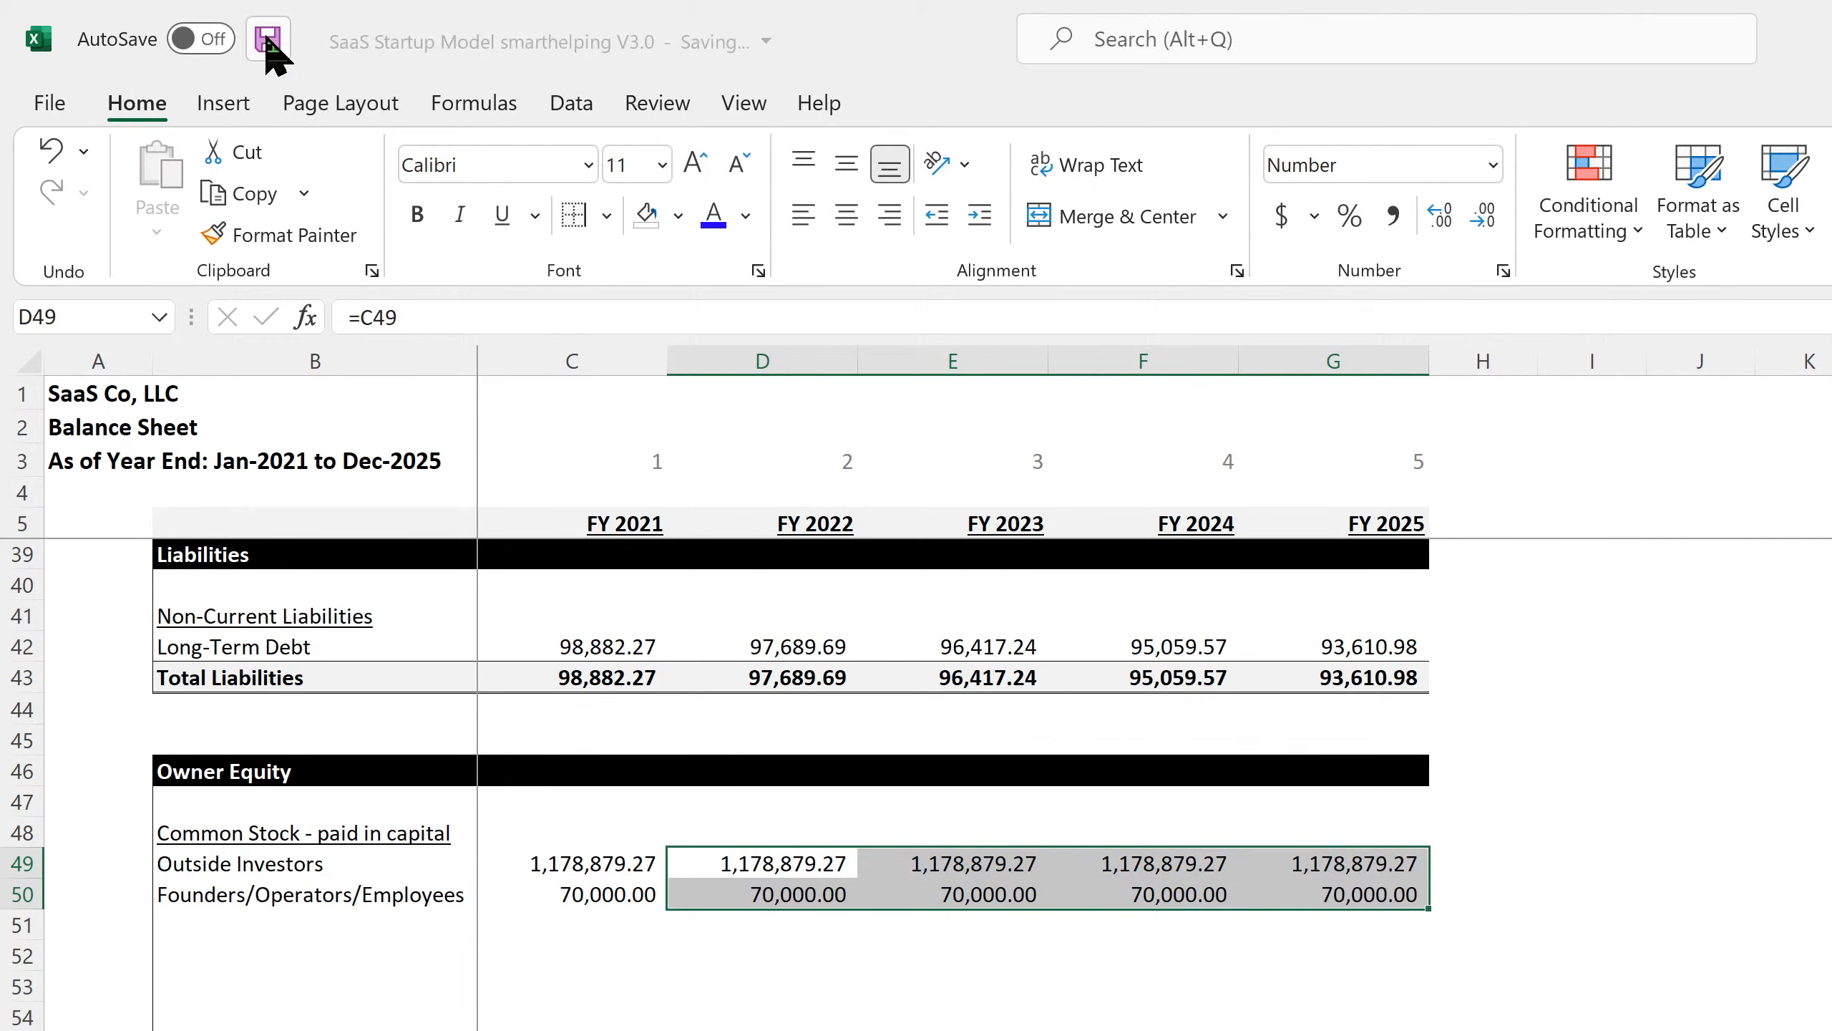
click(776, 863)
click(775, 898)
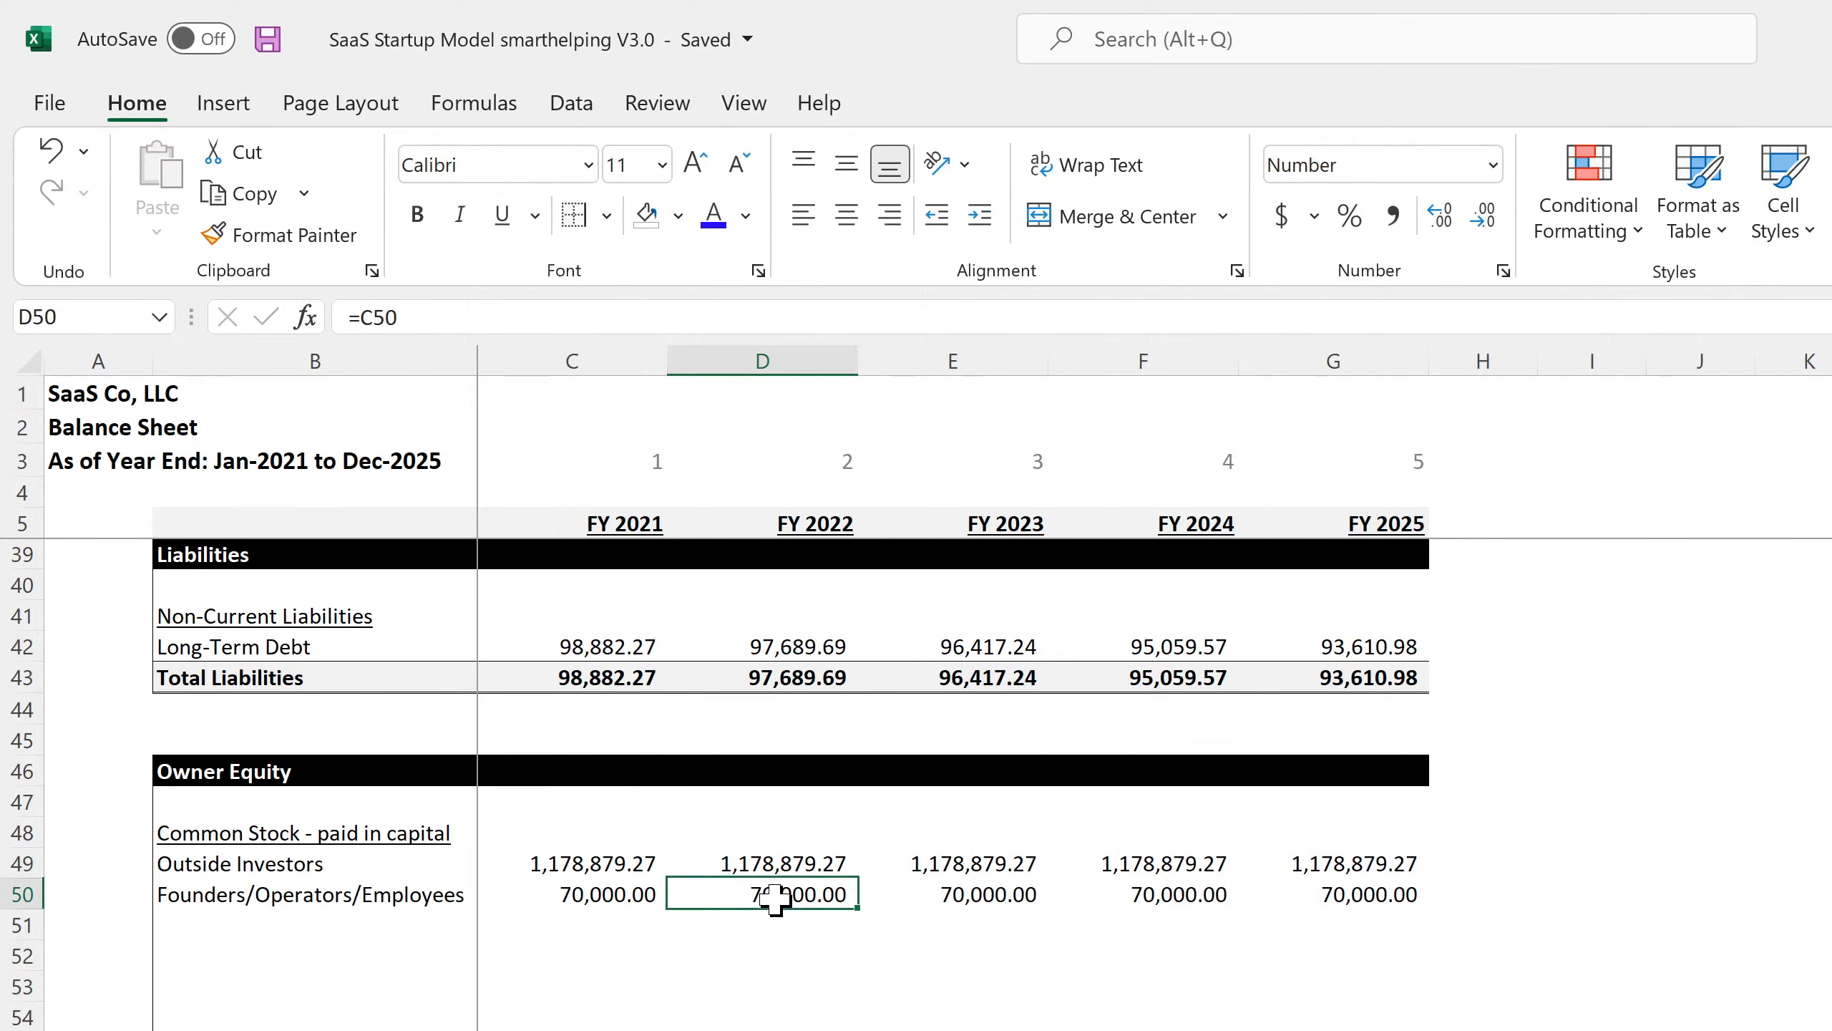
scroll(633, 998, down, 4)
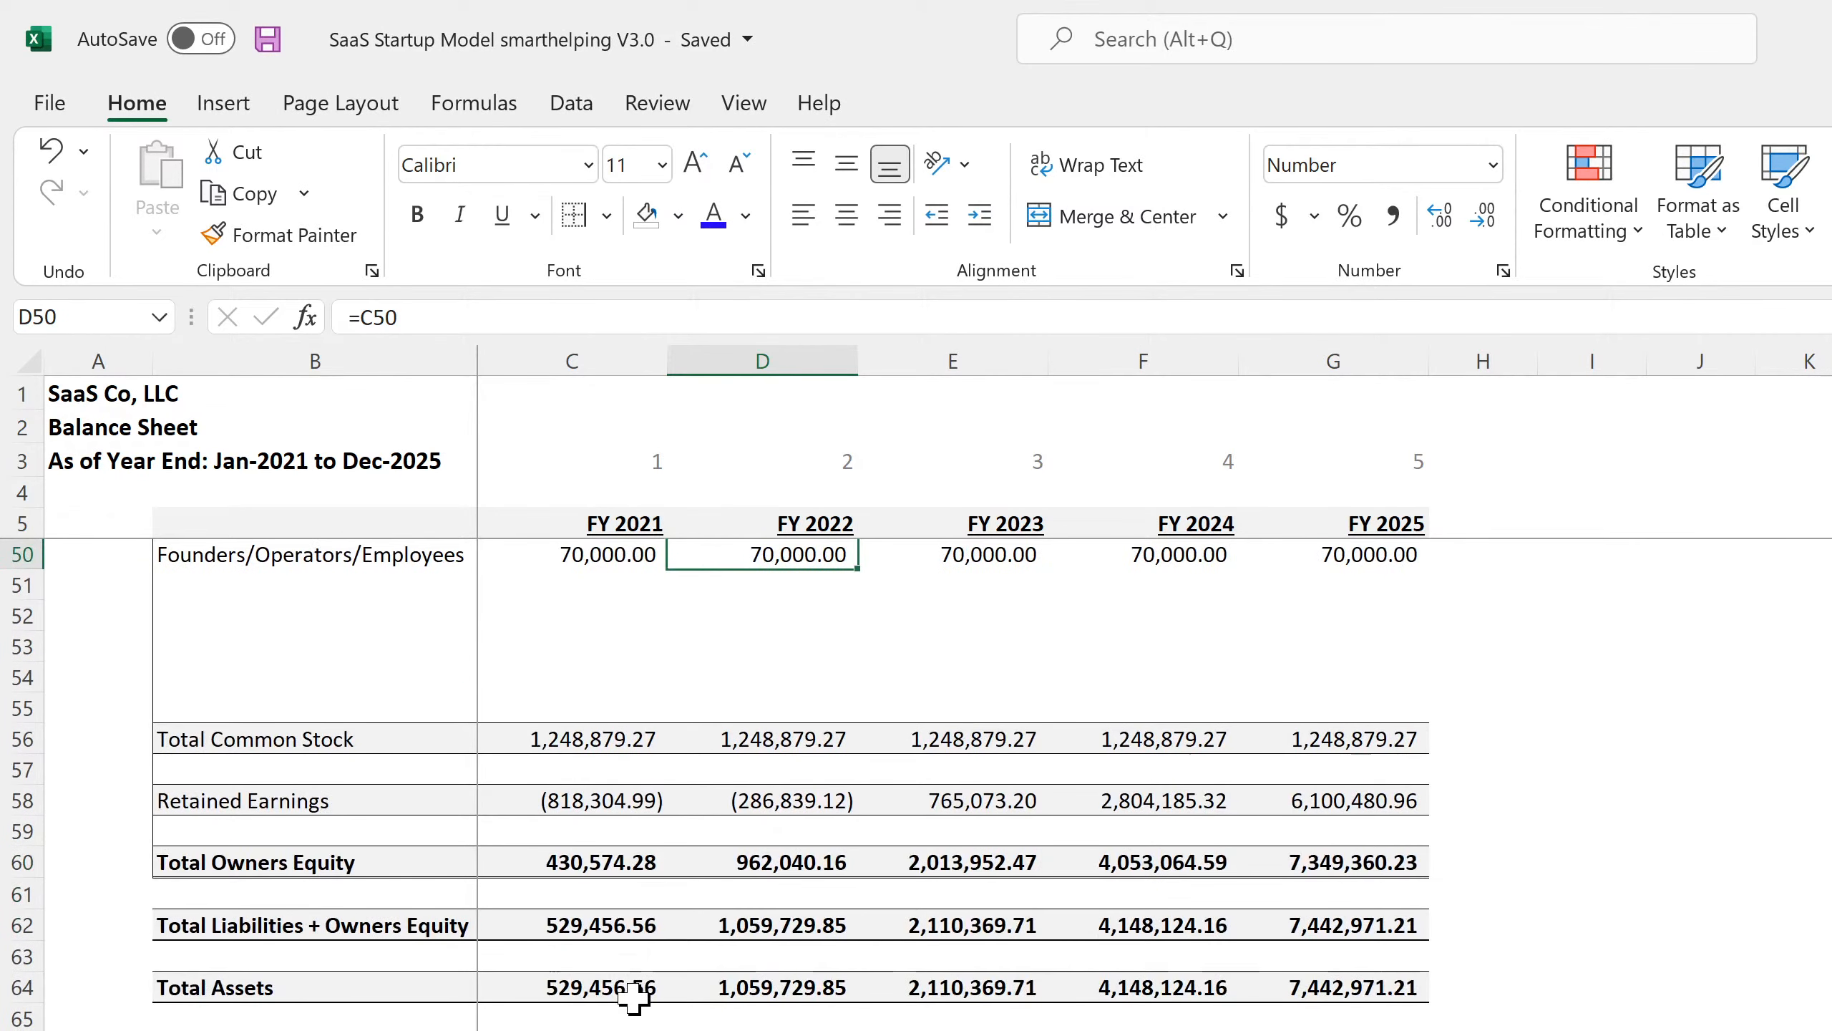
scroll(634, 993, up, 4)
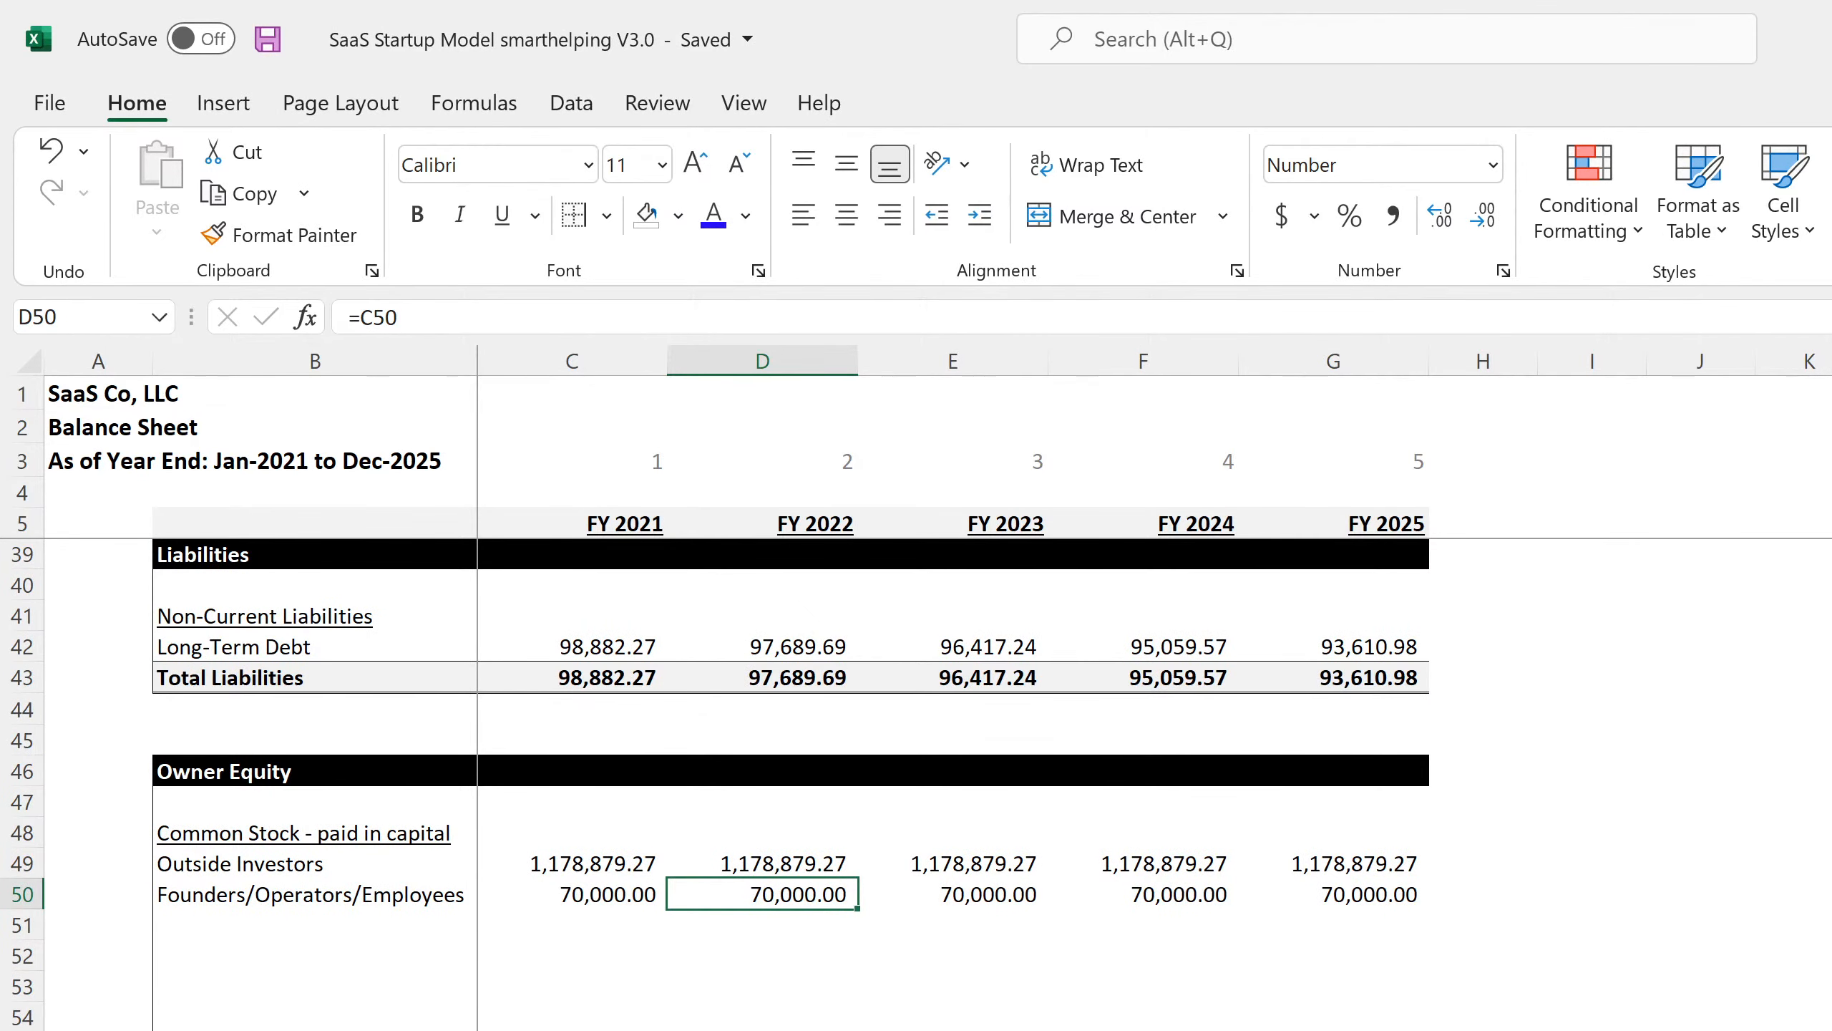
Remove the cash flow terms from the FY 2021 Retained Earnings formula in row 58.
click(614, 1030)
click(762, 1030)
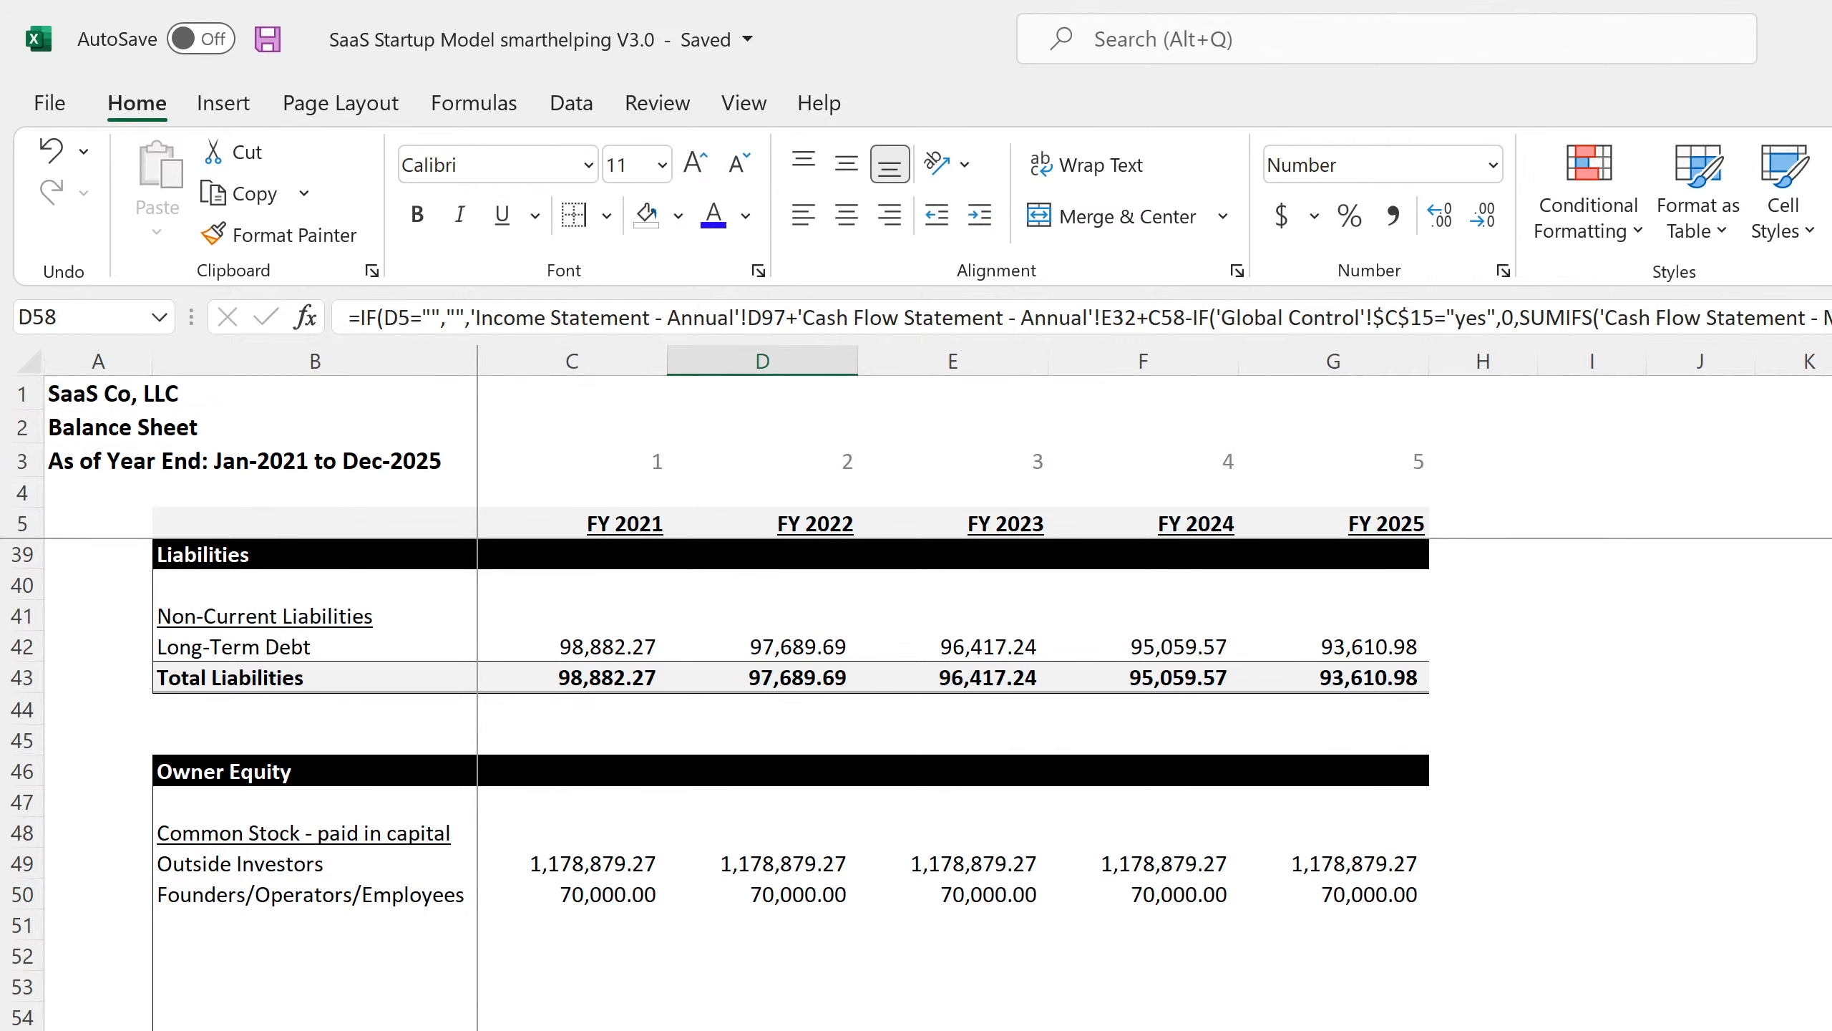
click(572, 1030)
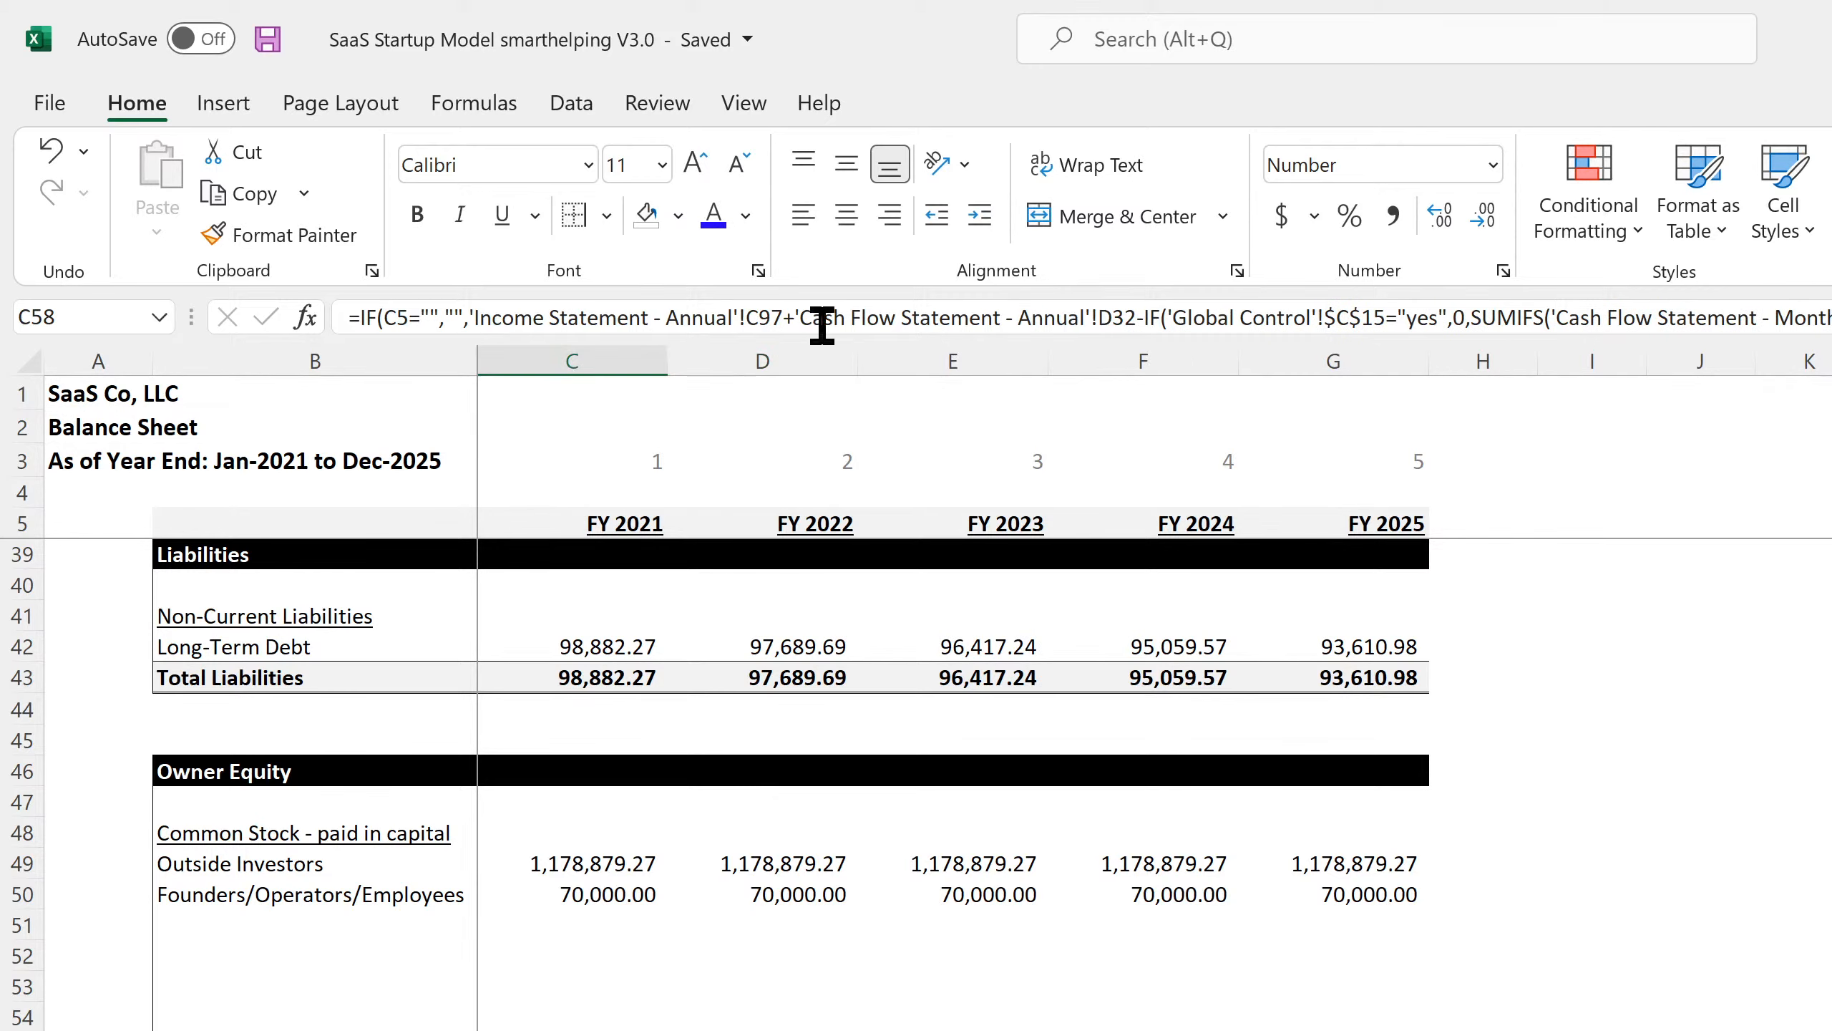
click(1142, 319)
drag(1142, 319, 1471, 319)
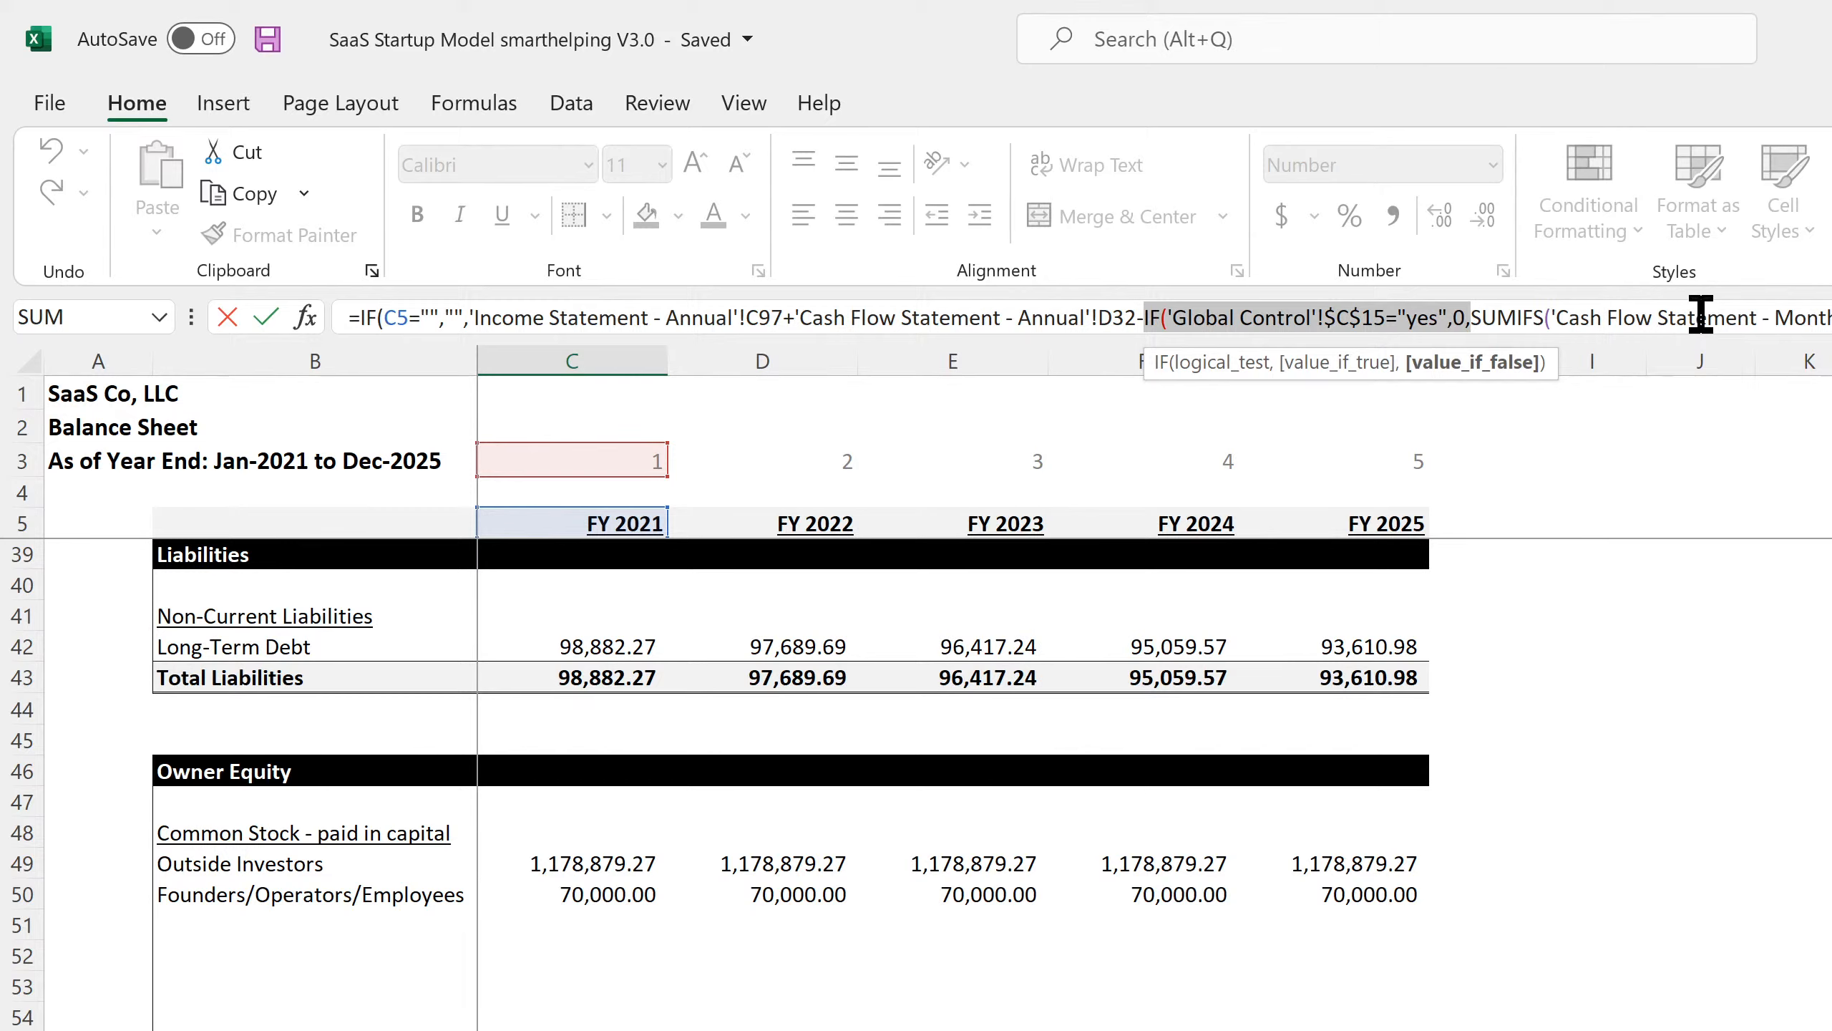
drag(1829, 317, 800, 318)
key(BackSpace)
key(BackSpace)
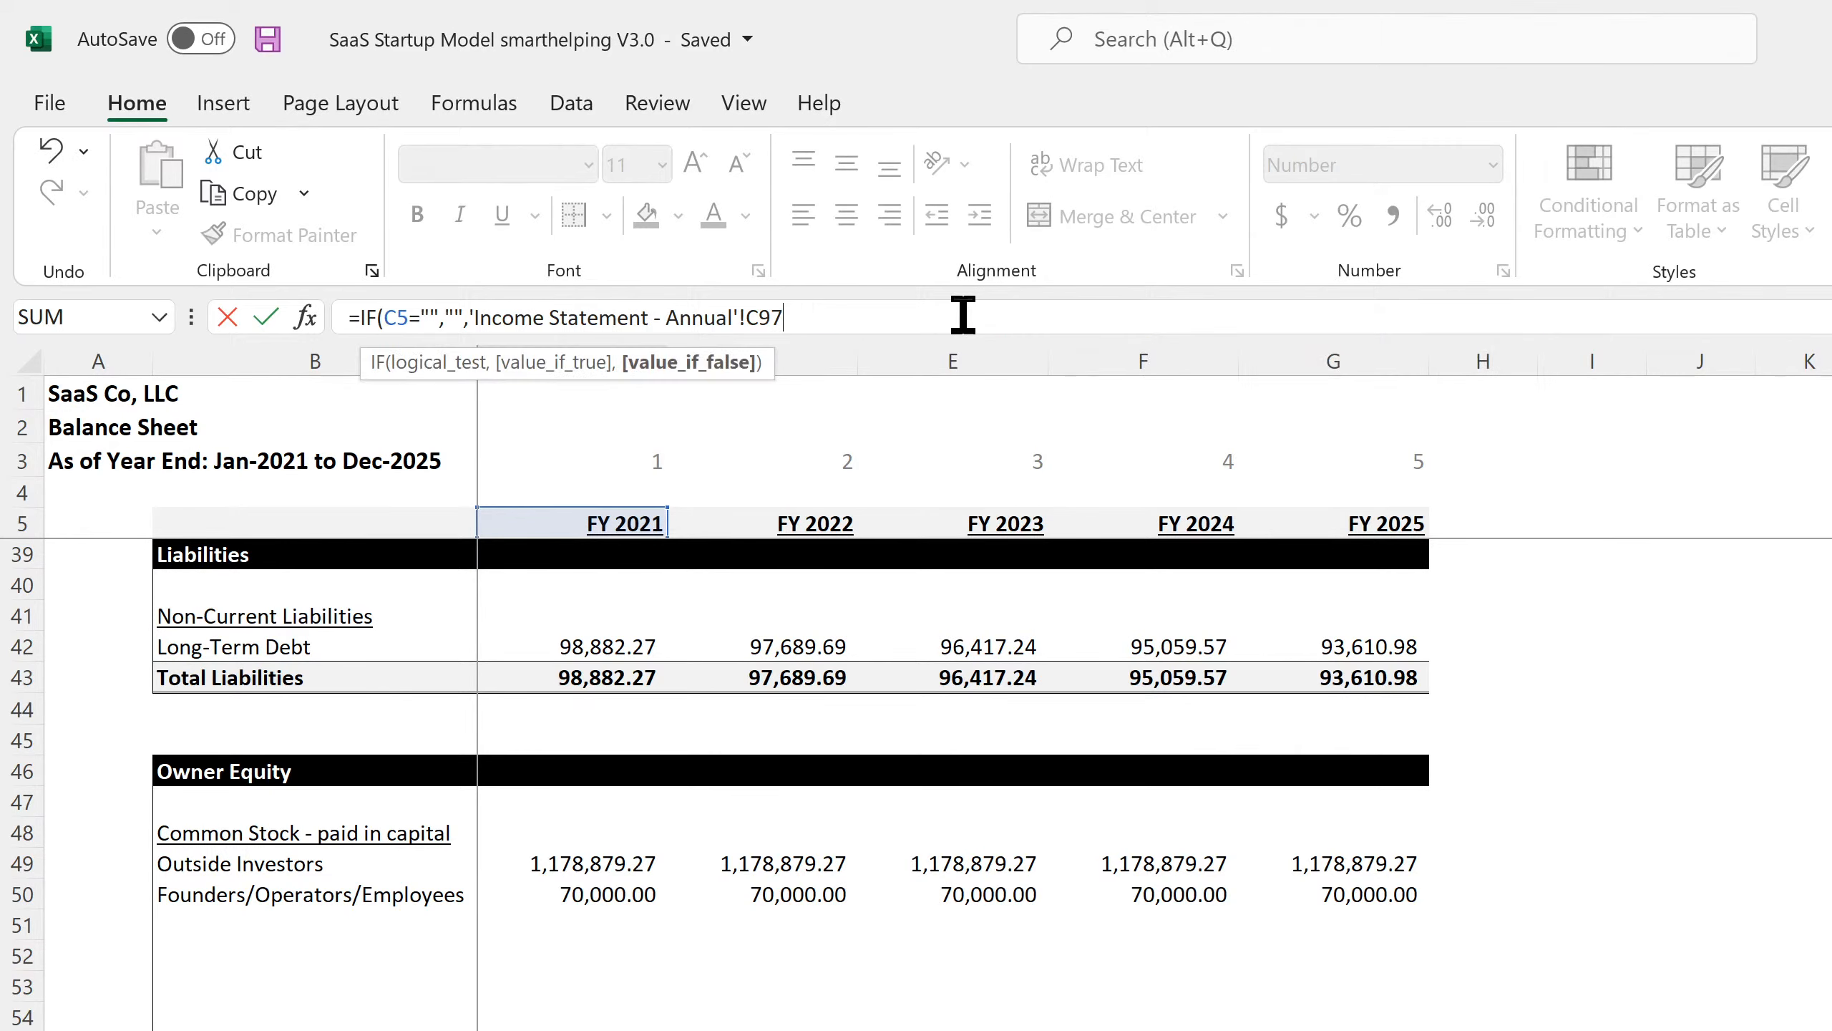
key(Return)
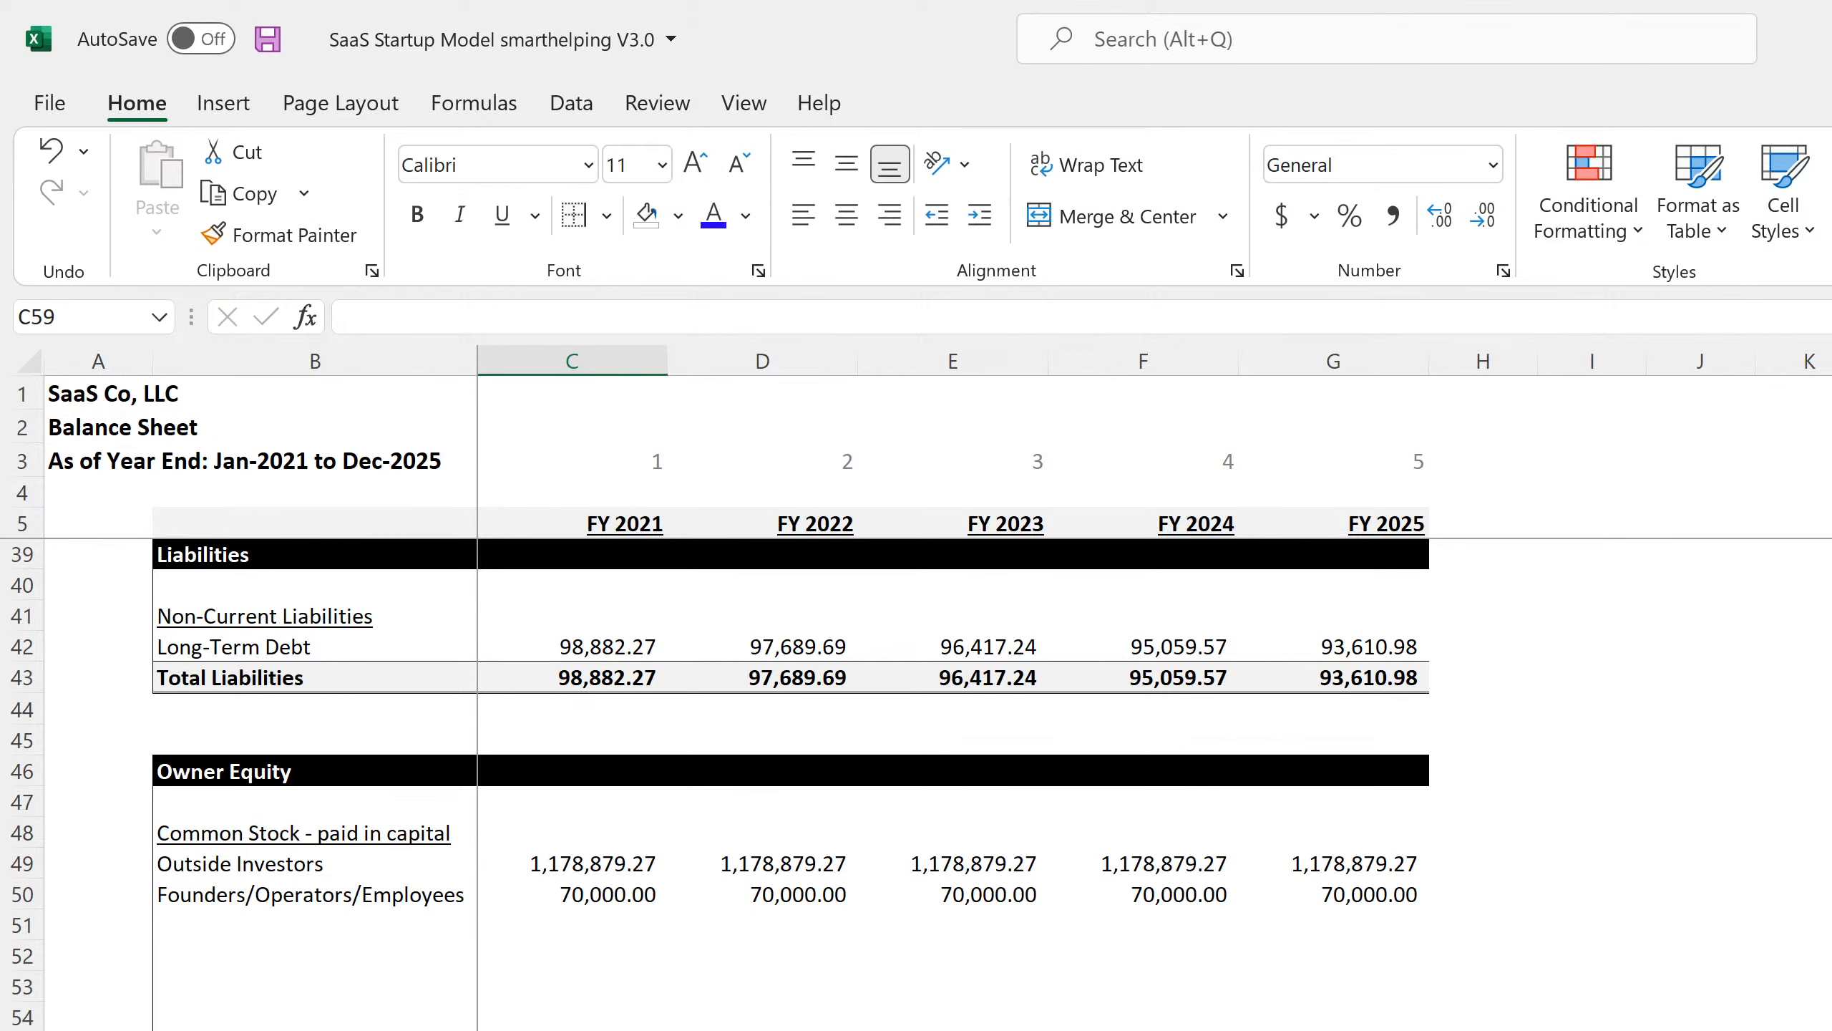
Make the FY 2022 Retained Earnings formula add the prior year's balance in C58.
key(Up)
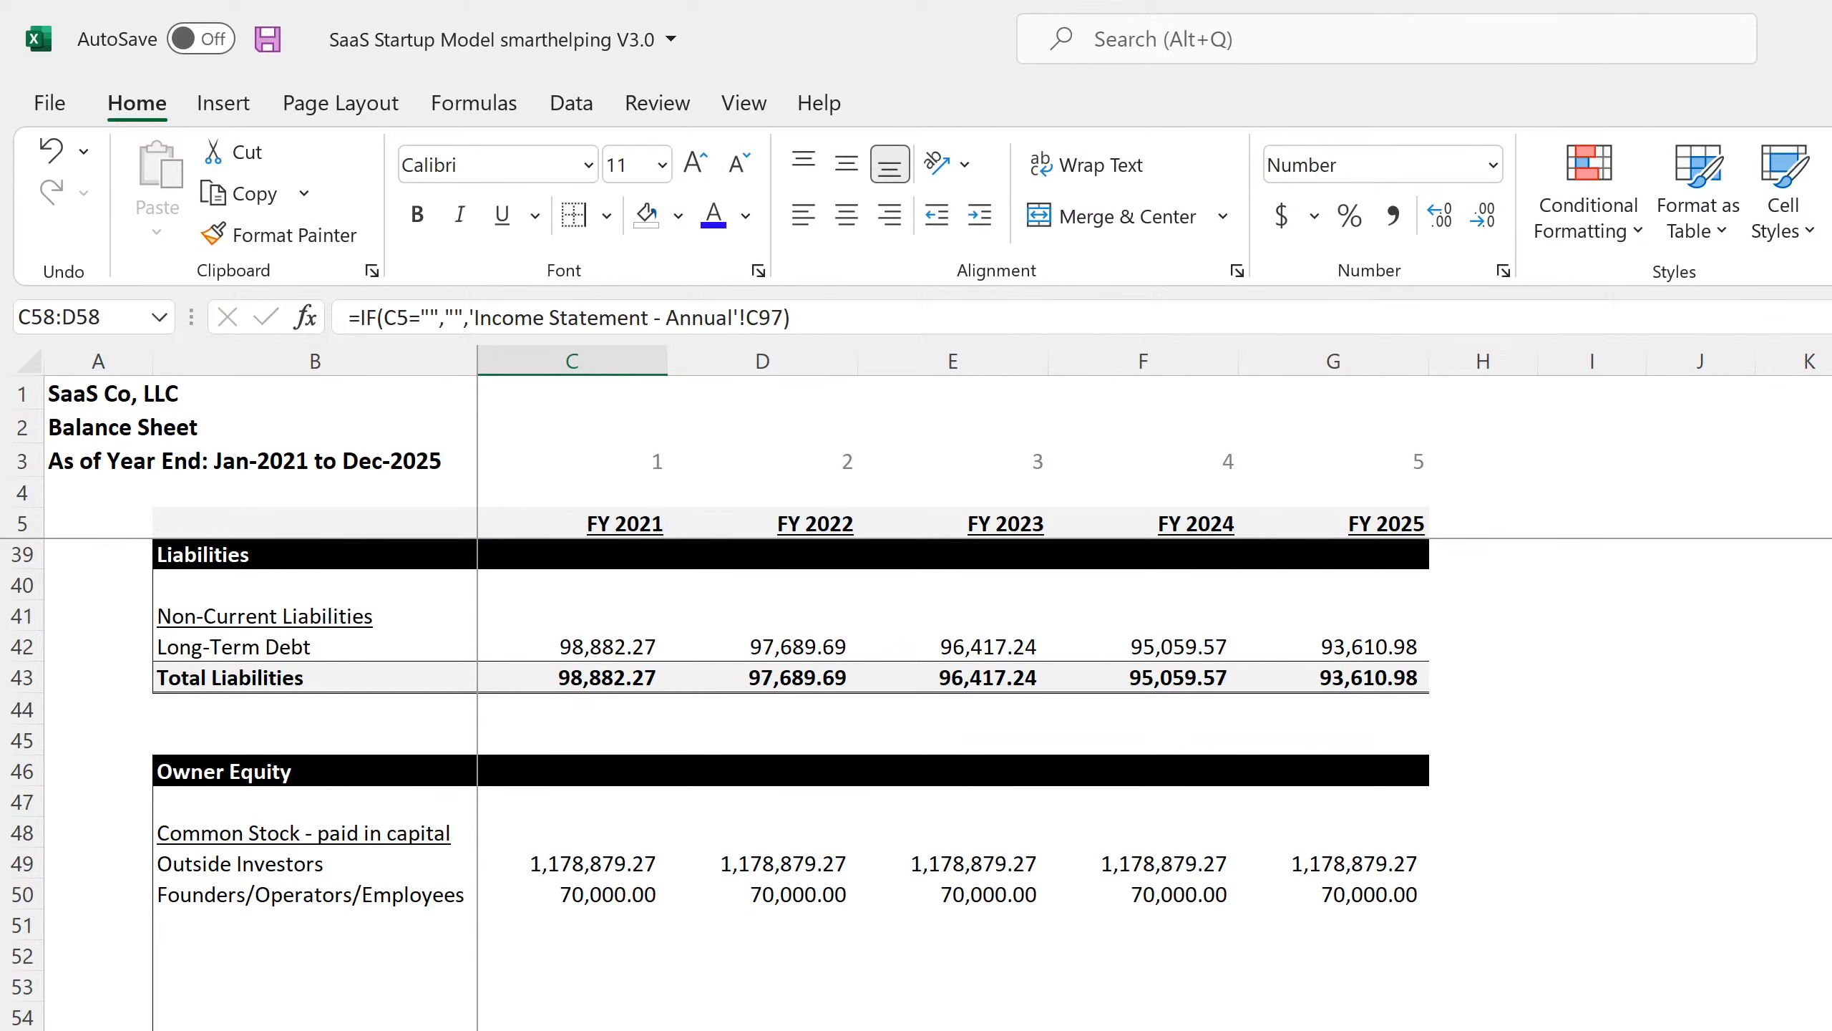
key(Right)
click(1008, 315)
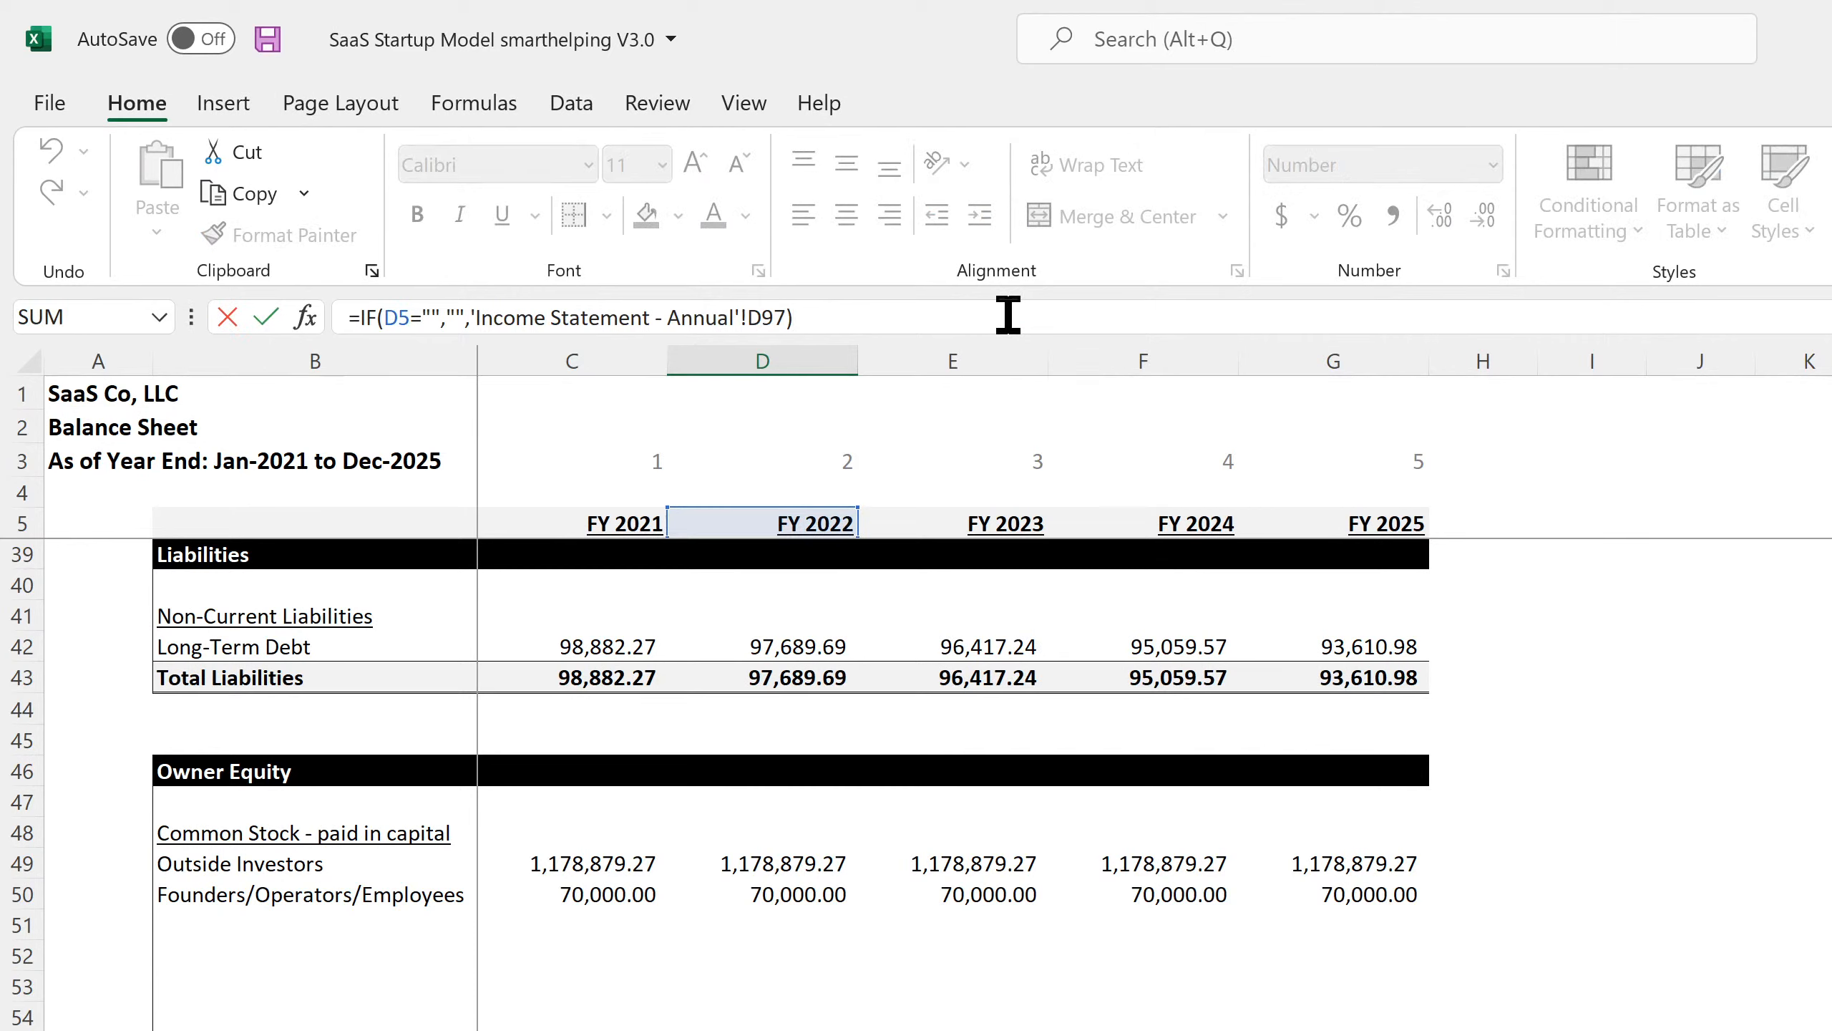
key(BackSpace)
text(+)
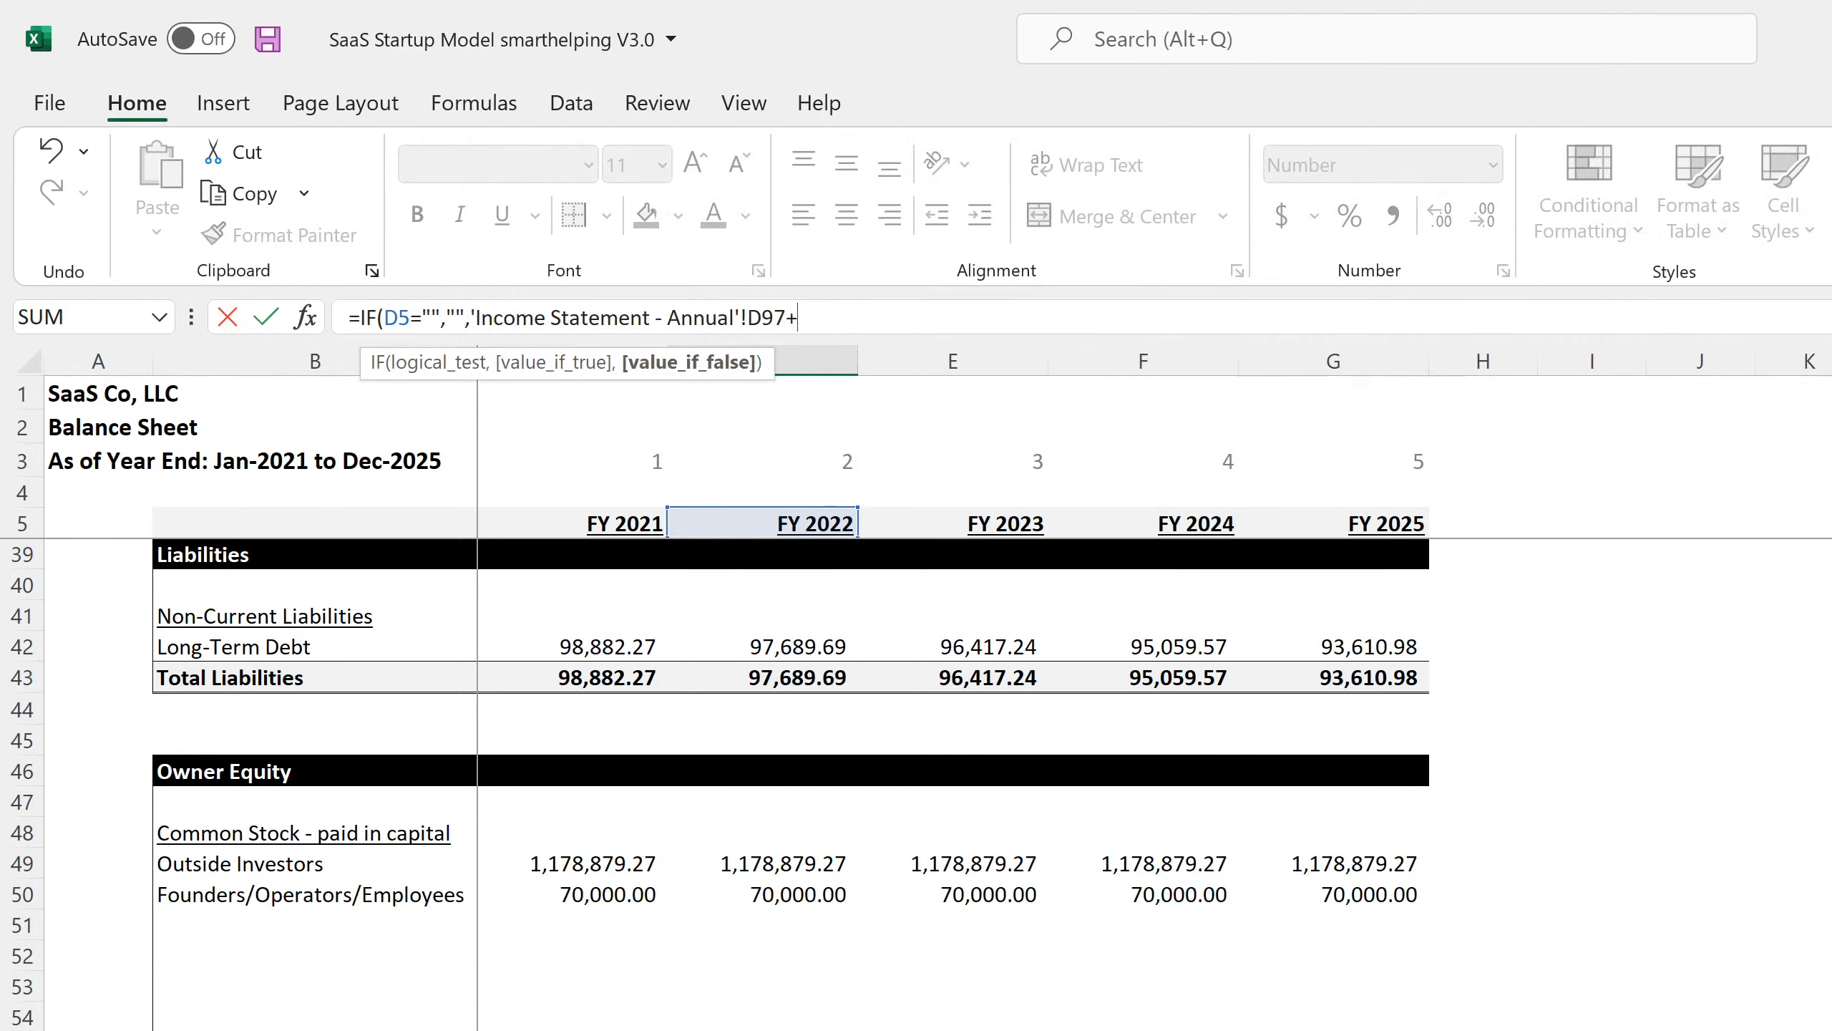
key(Left)
key(Return)
Select the FY 2022 to FY 2025 Retained Earnings cells and save the workbook.
key(Up)
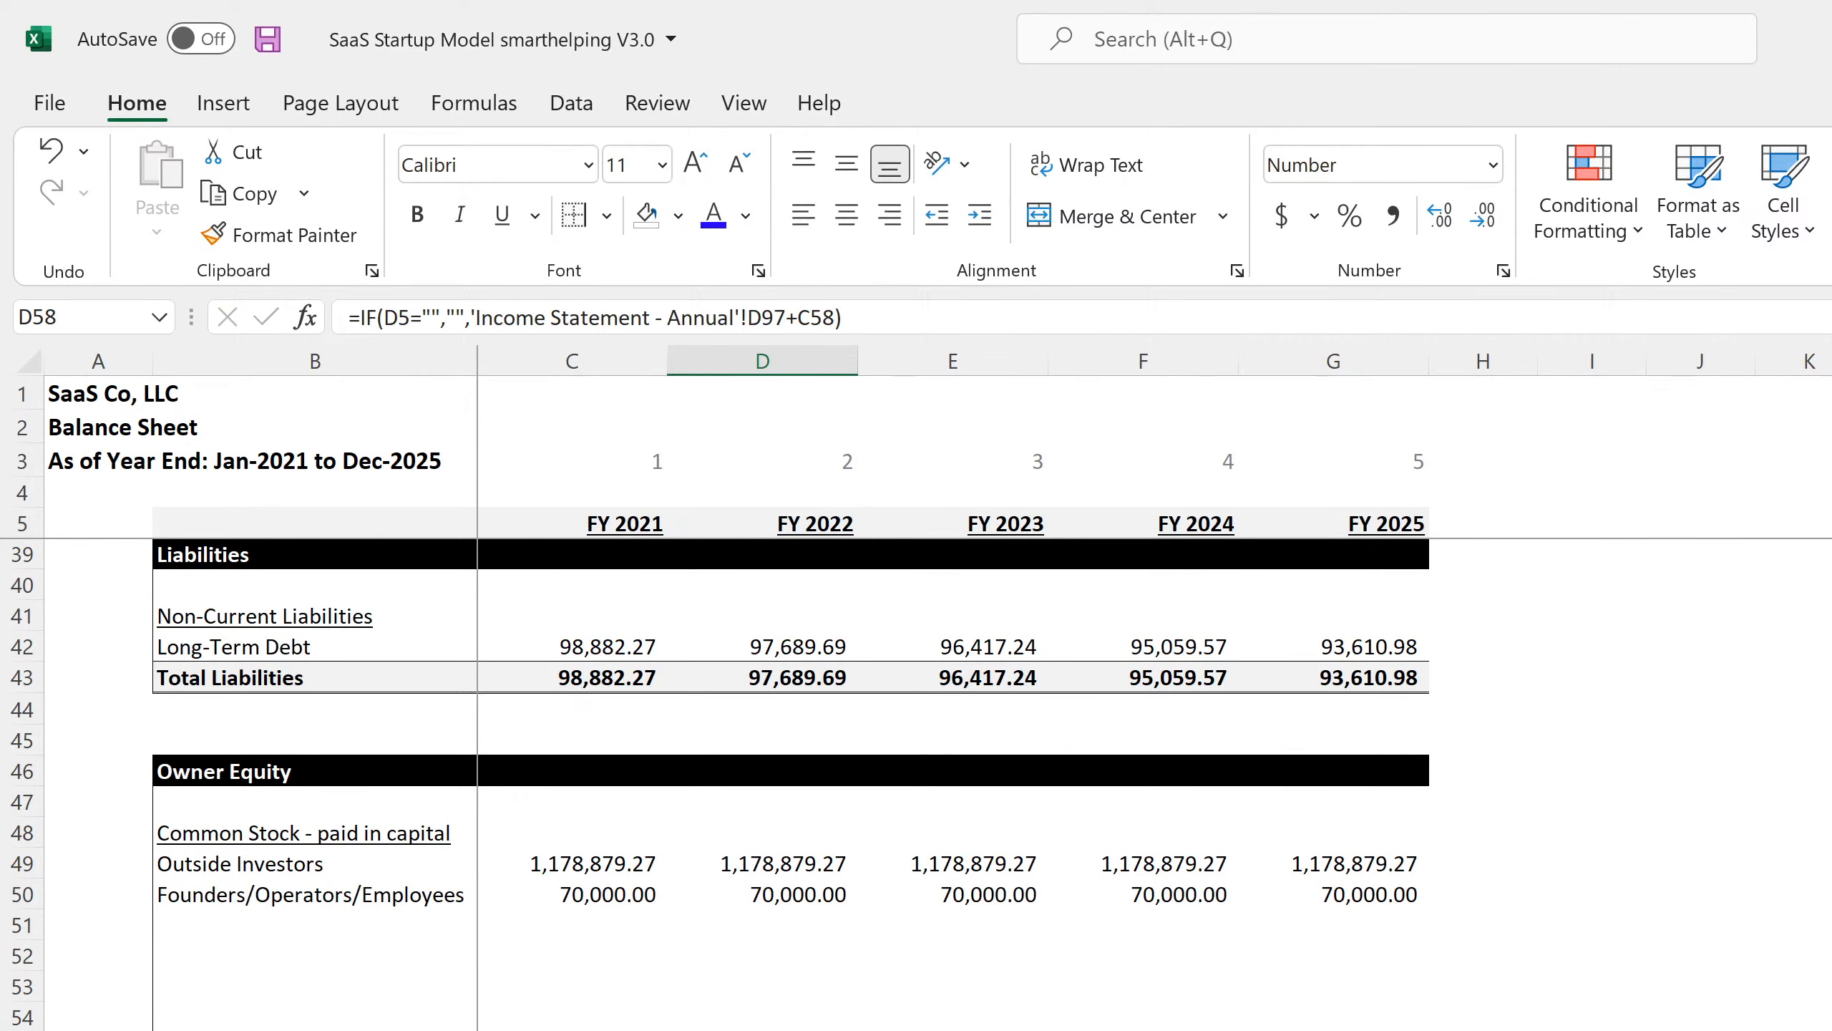
key(shift+Right)
key(shift+Right)
key(shift+Right)
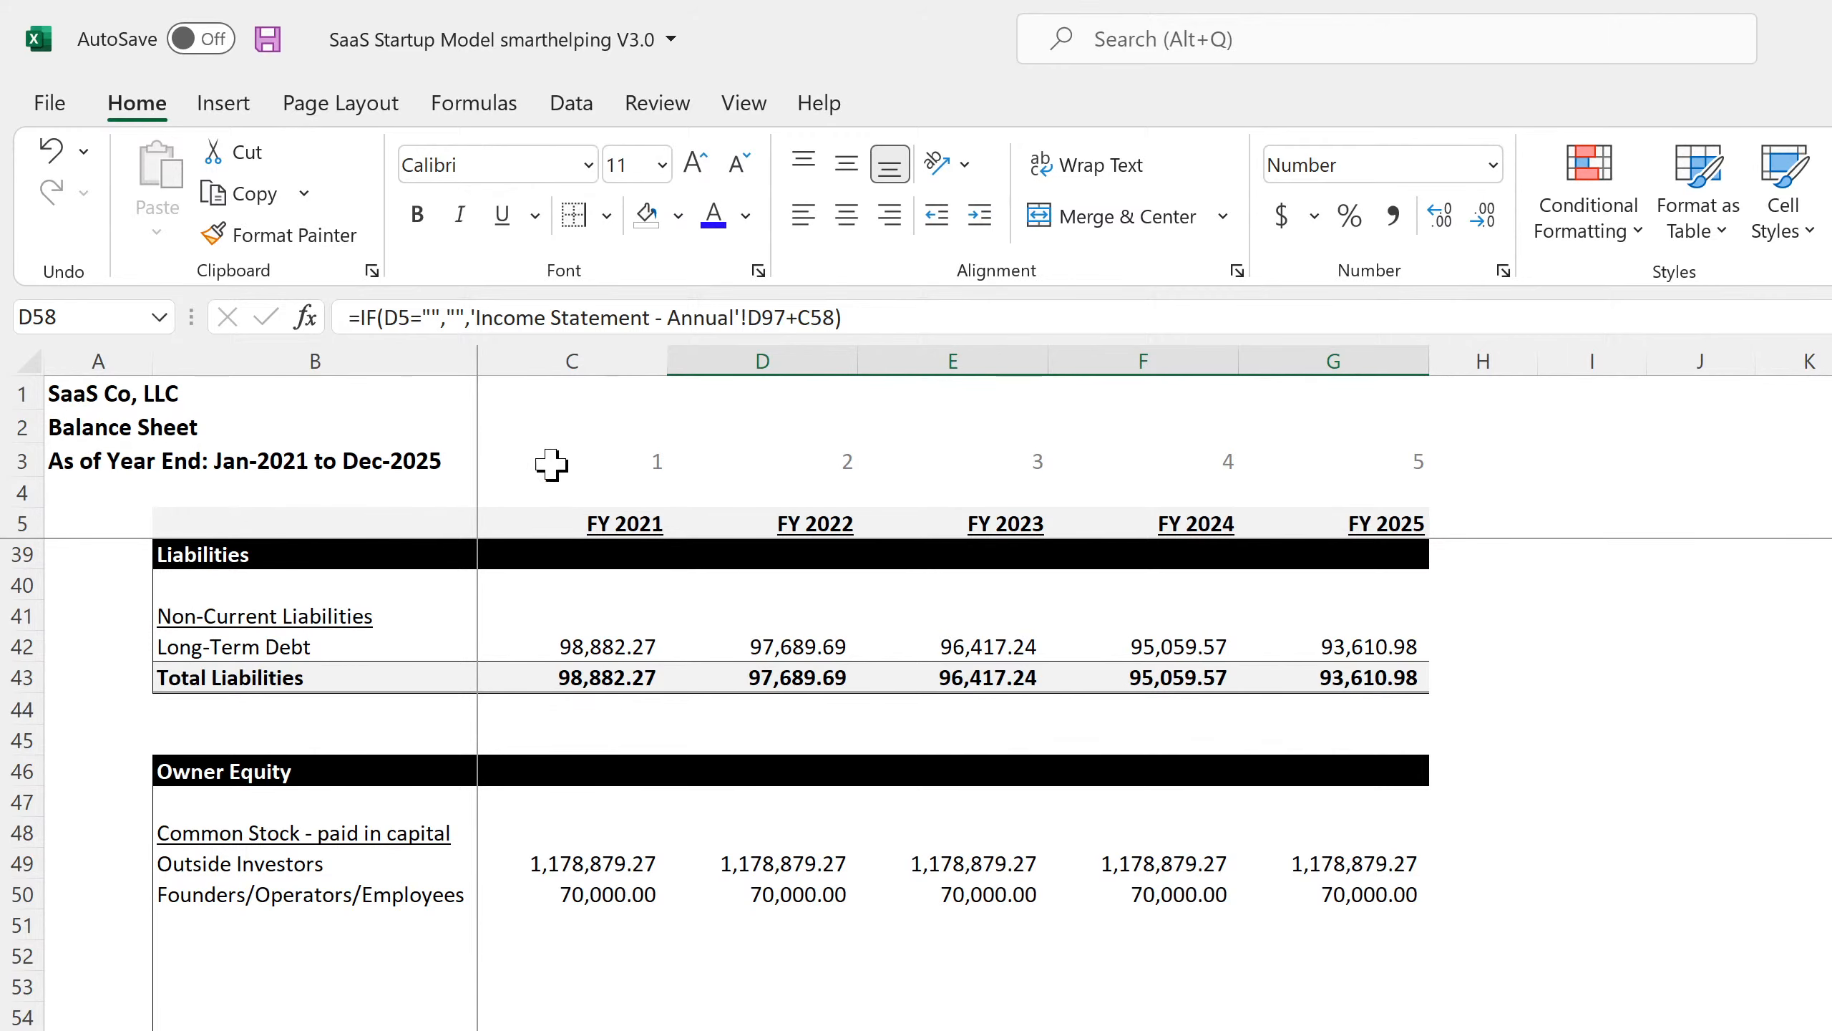
click(260, 45)
scroll(823, 827, down, 4)
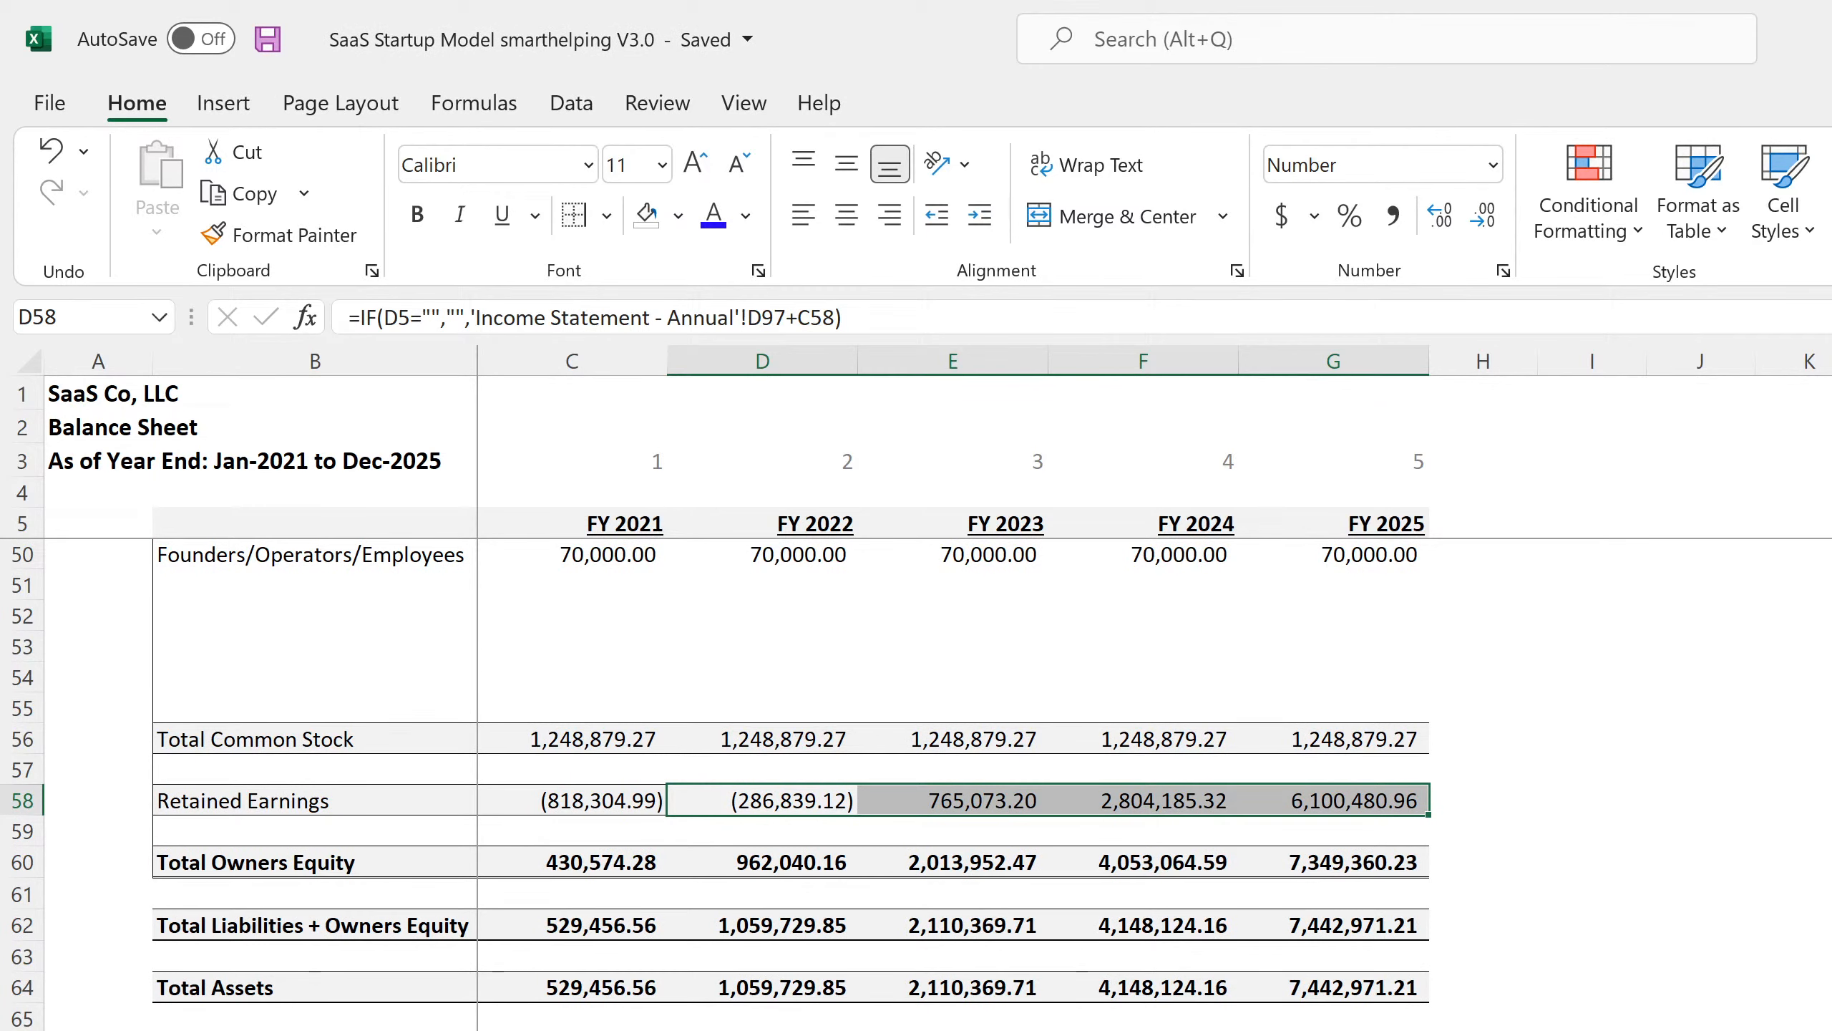
Check the FY 2025 Total Assets formula in G64 against the assets section above it.
click(1382, 989)
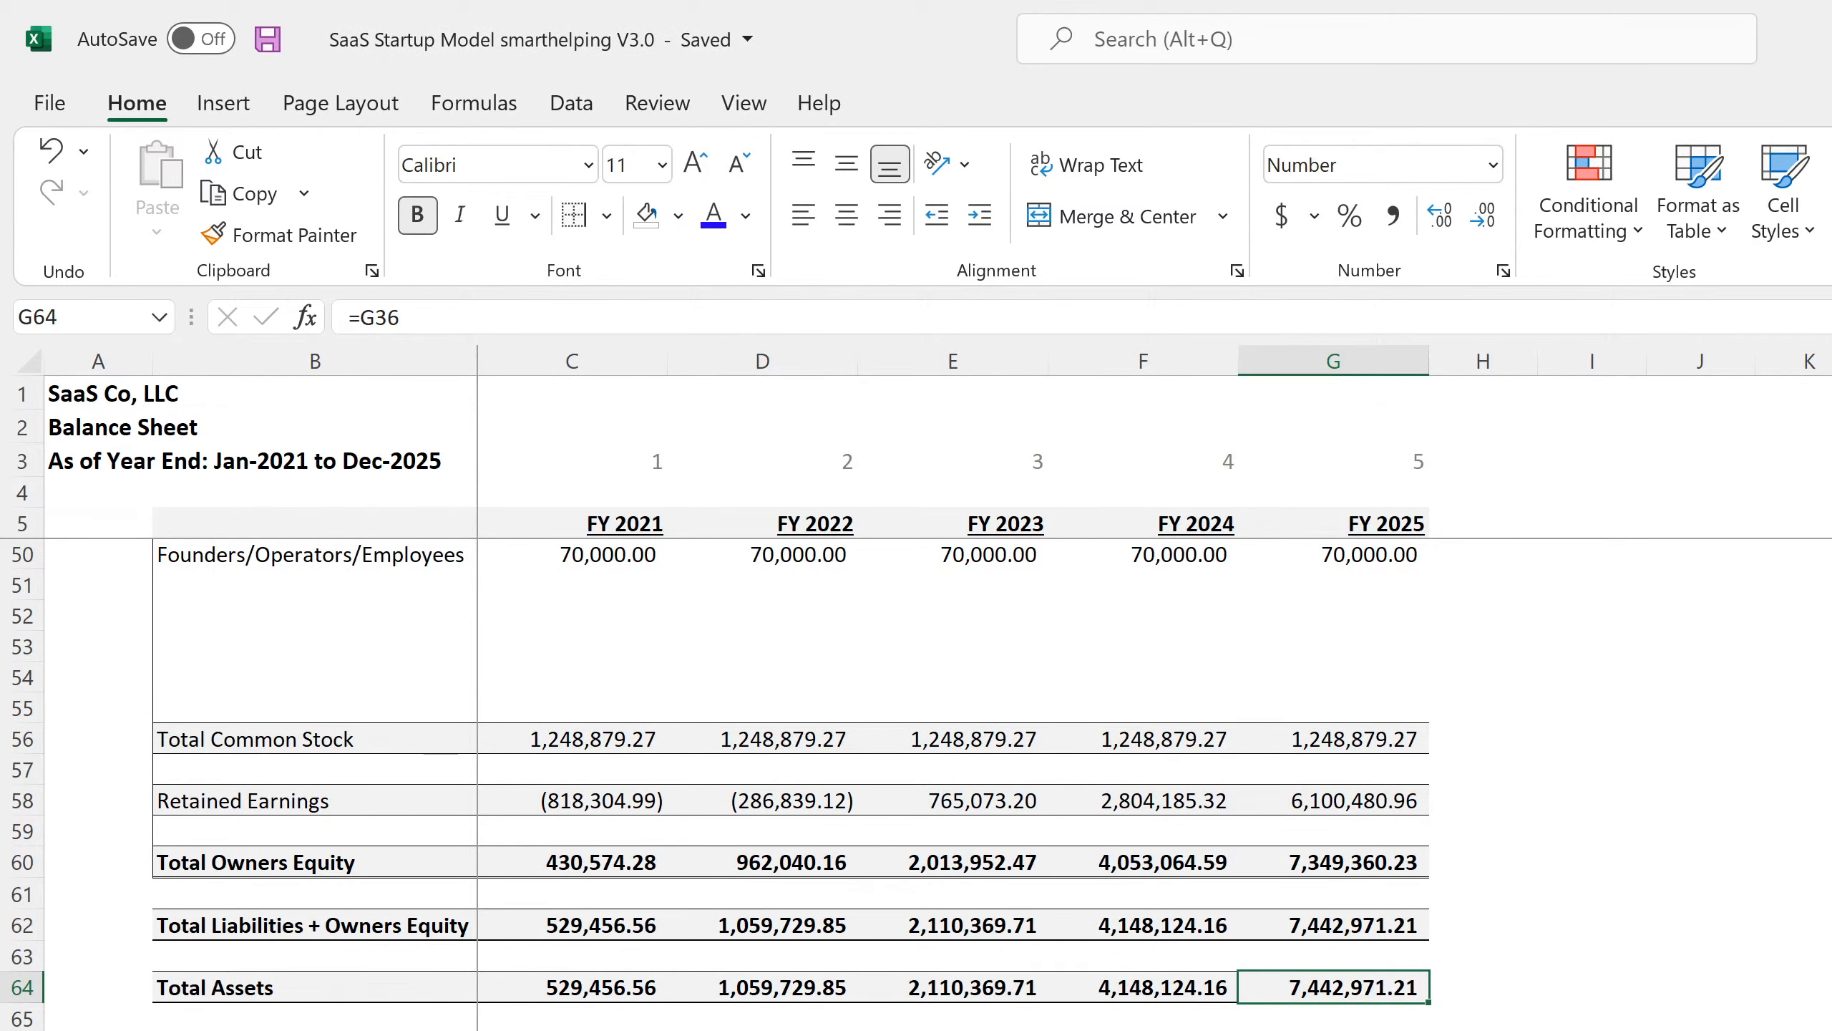
scroll(1381, 989, up, 4)
scroll(916, 783, up, 11)
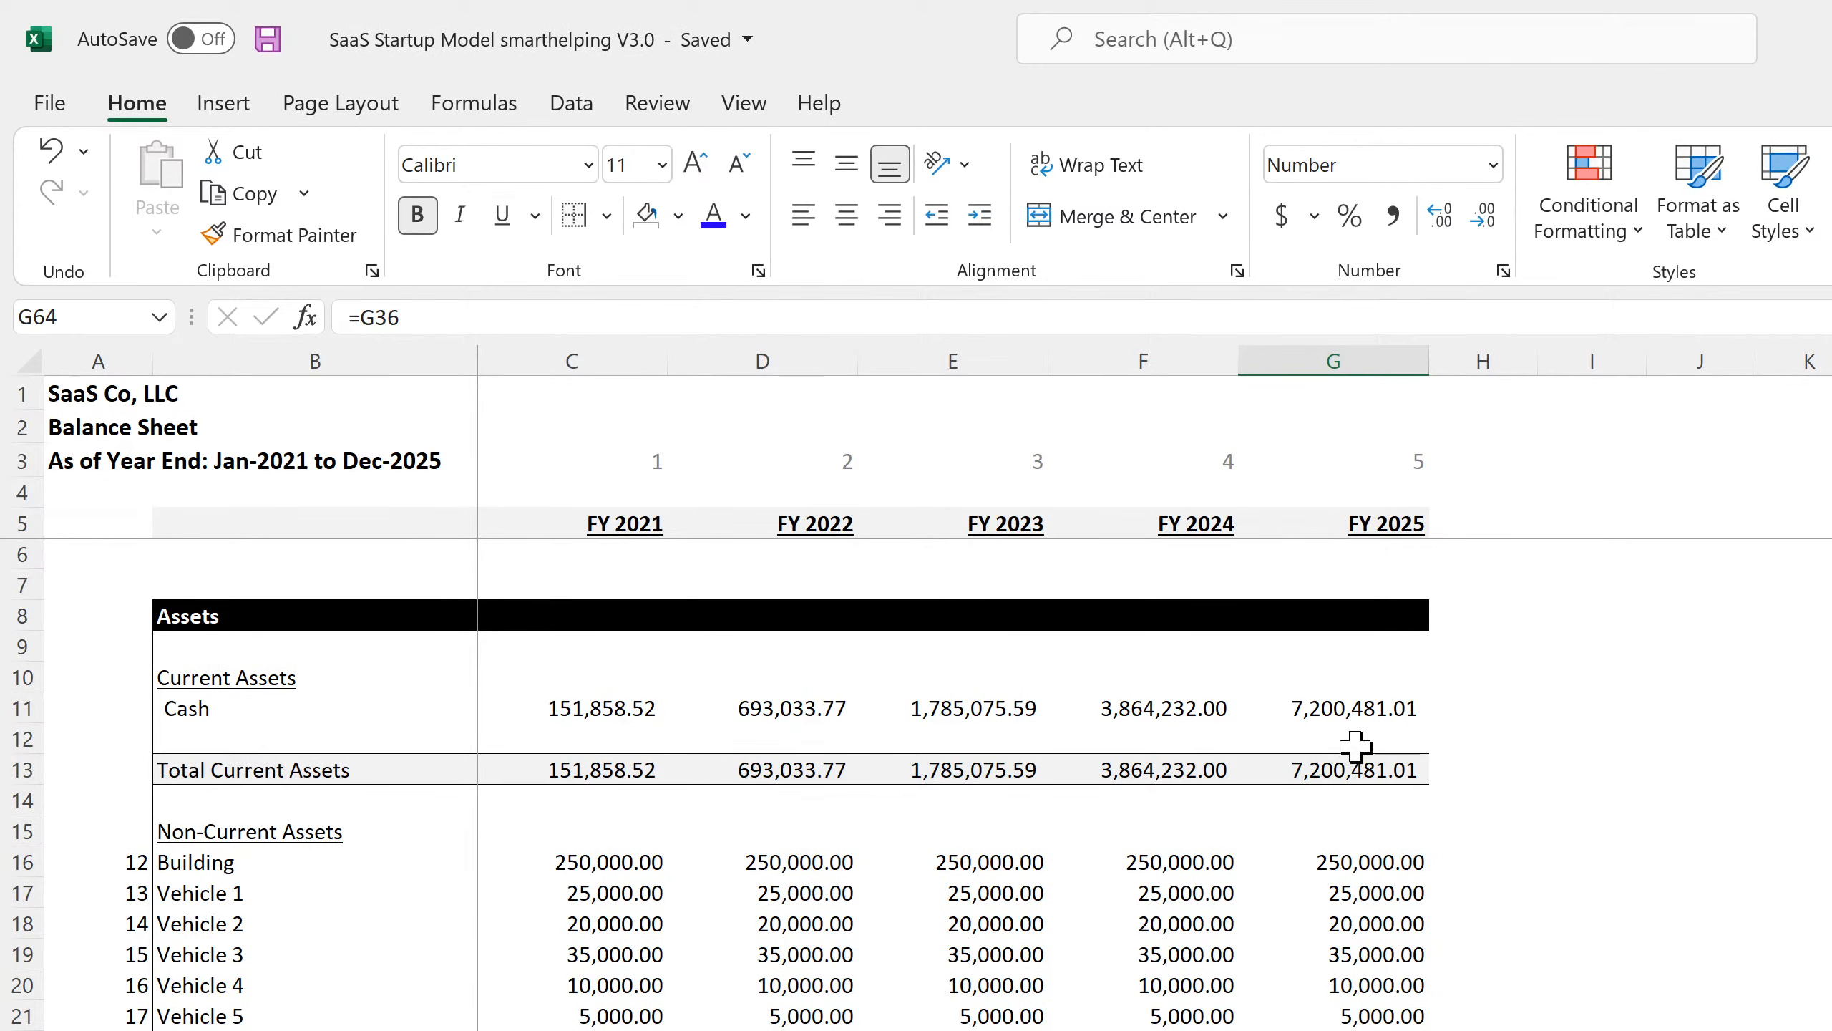
scroll(1354, 749, down, 11)
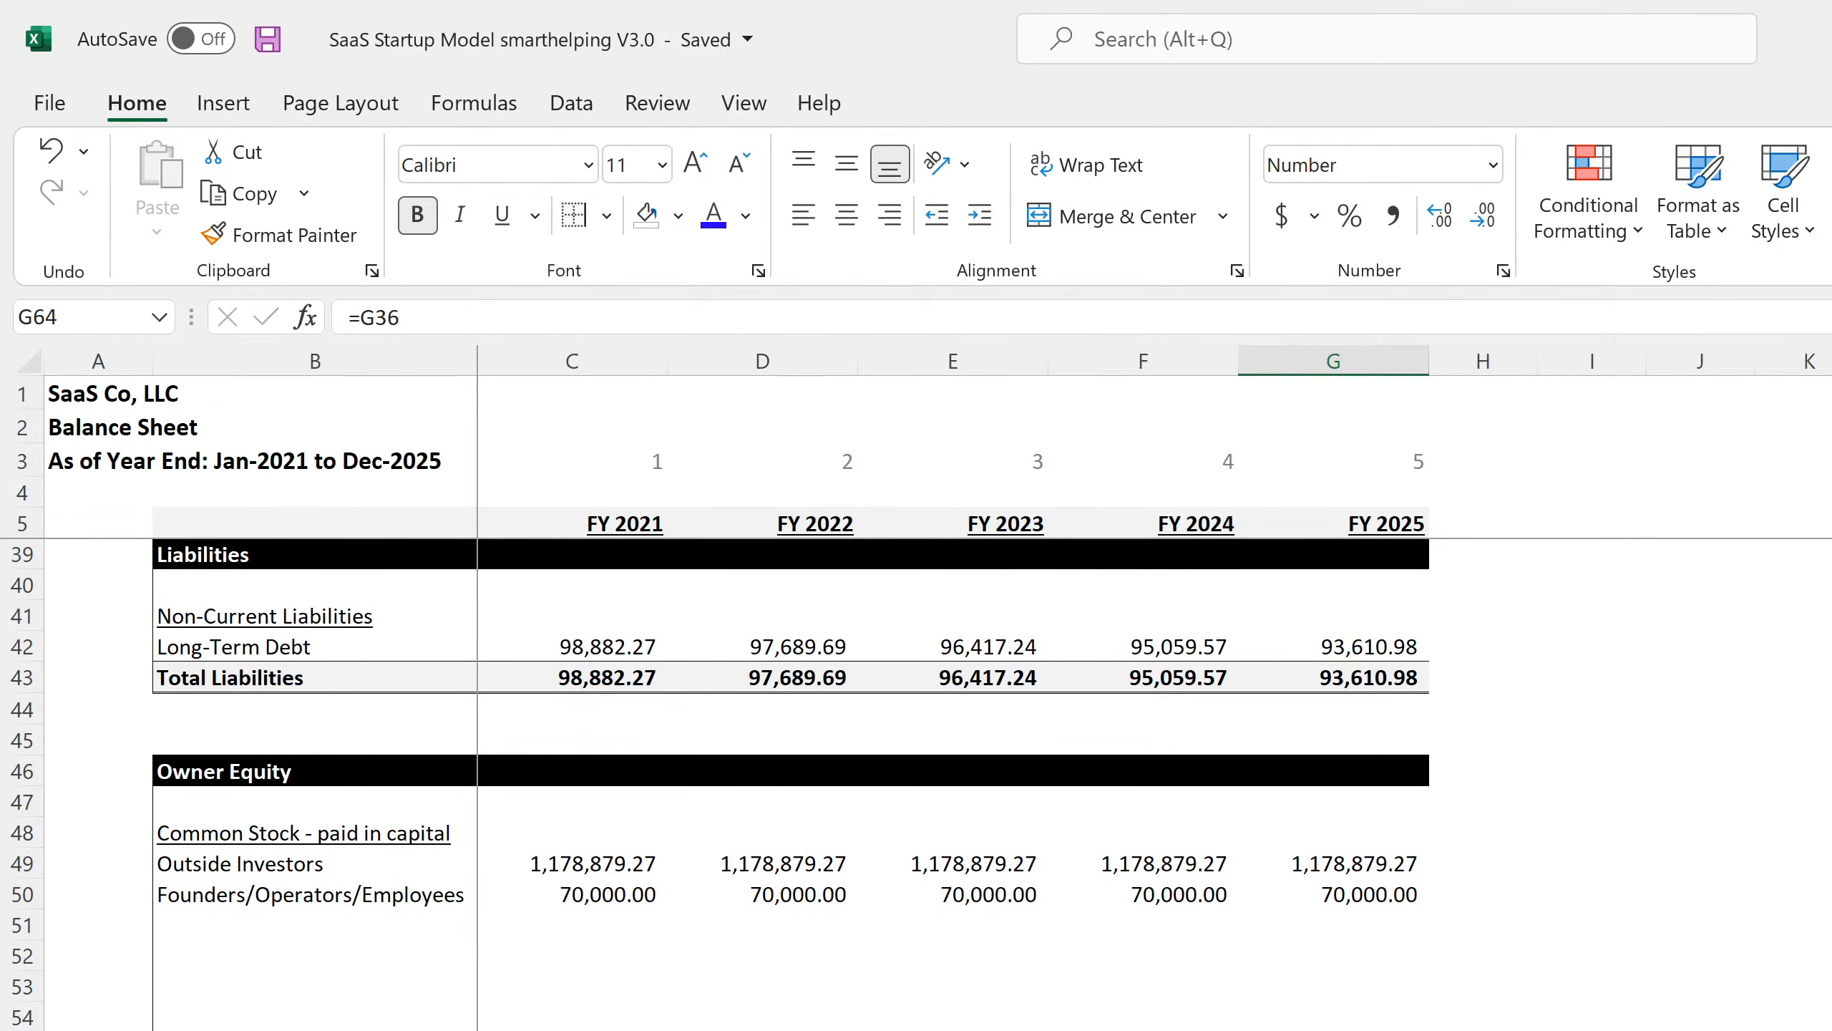
scroll(916, 783, up, 11)
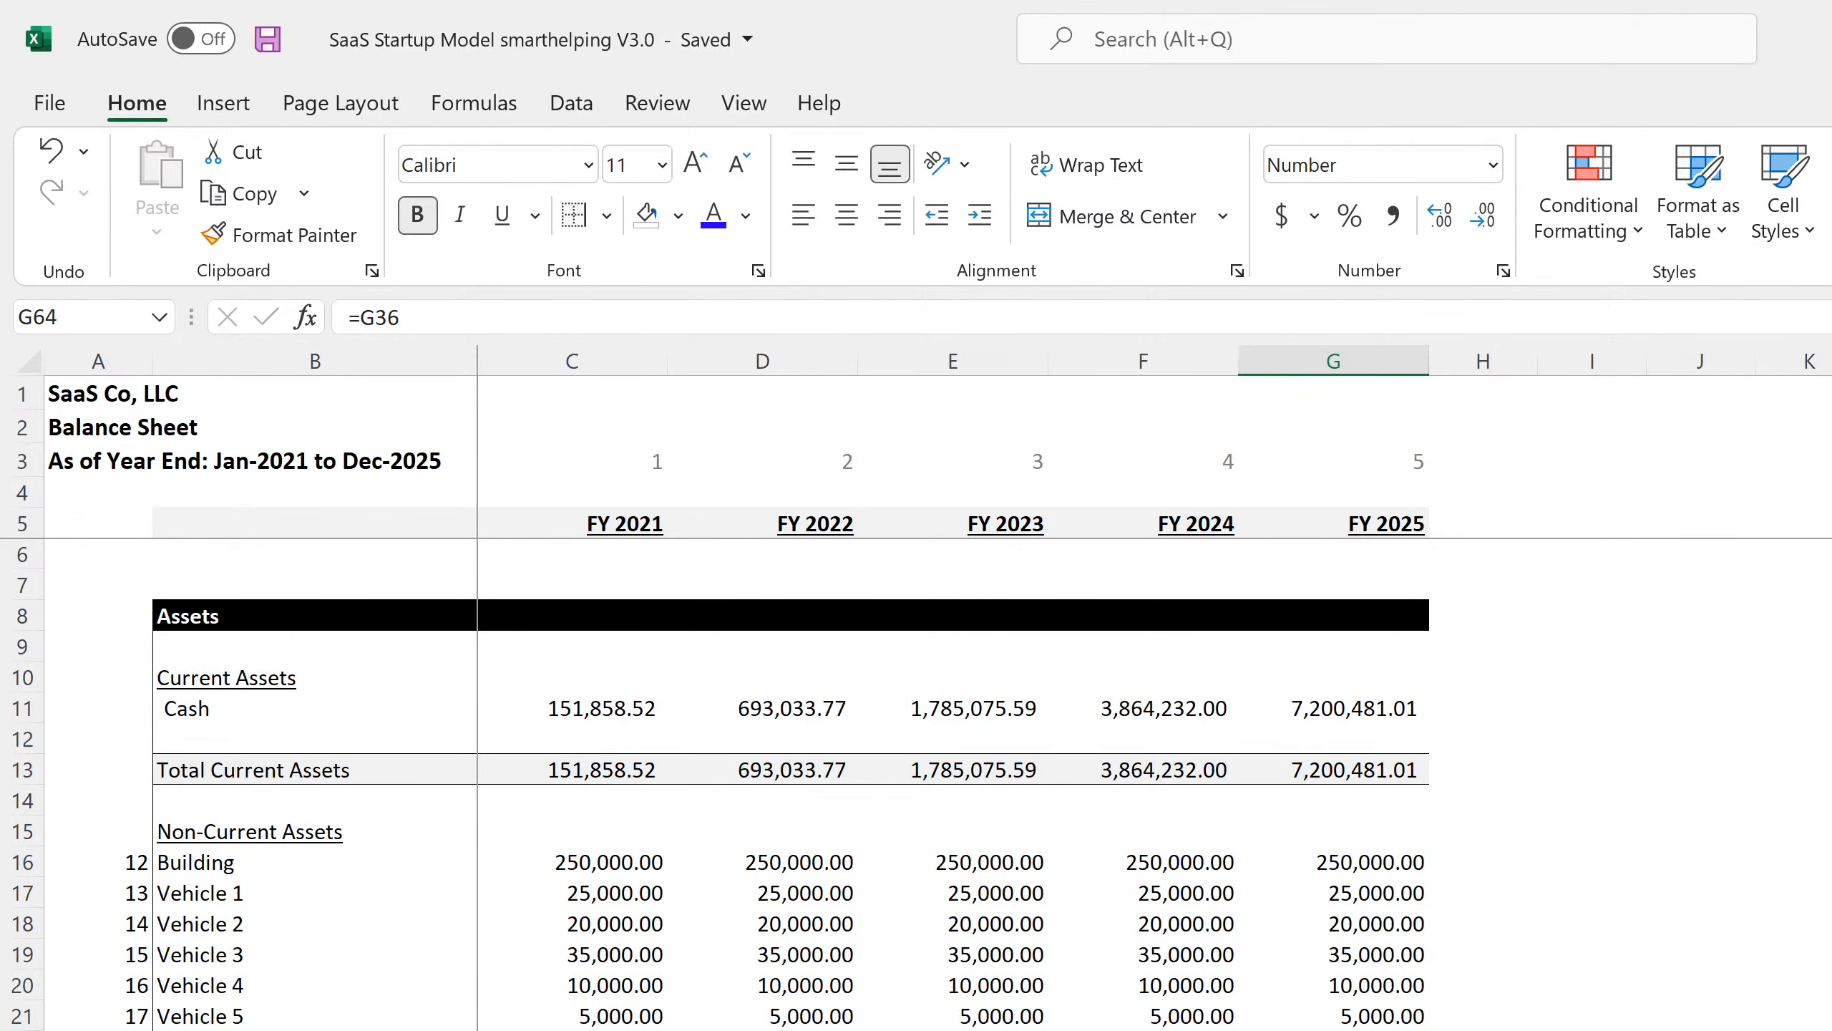
Move through the sheets to the annual and then the monthly Statement of Cash Flows.
key(ctrl+Page_Down)
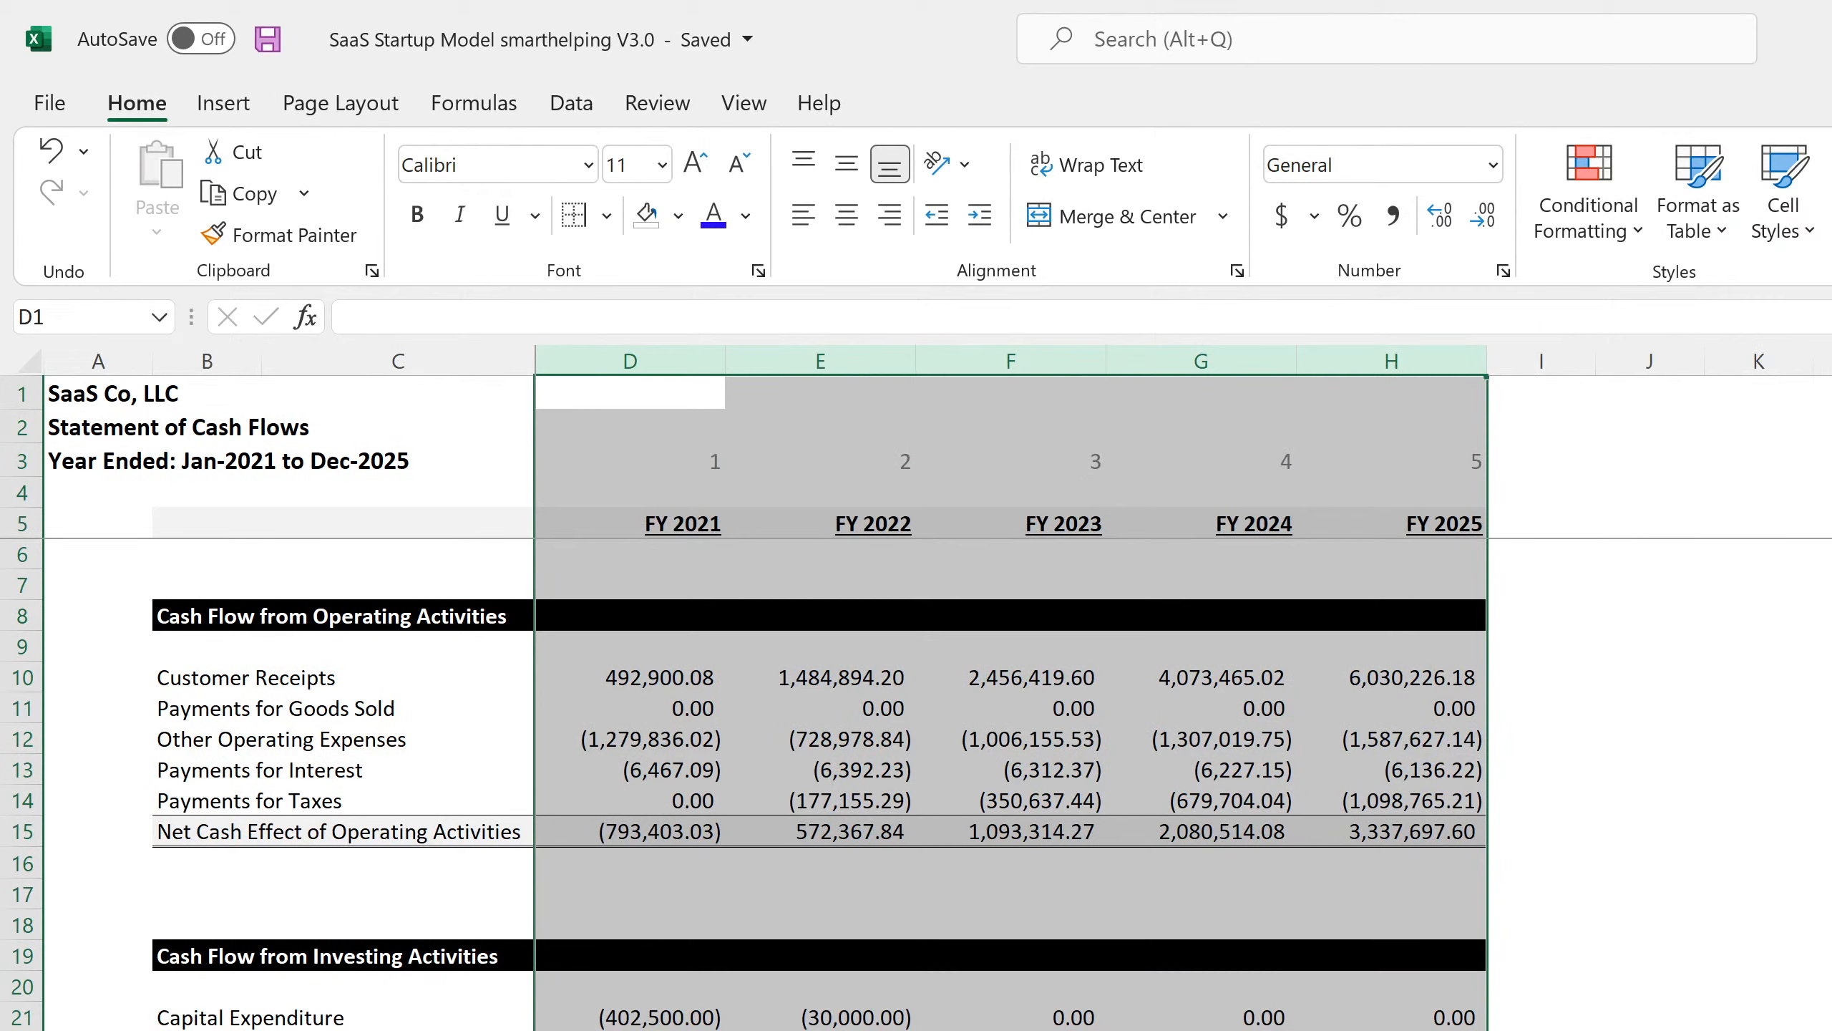
key(ctrl+Page_Up)
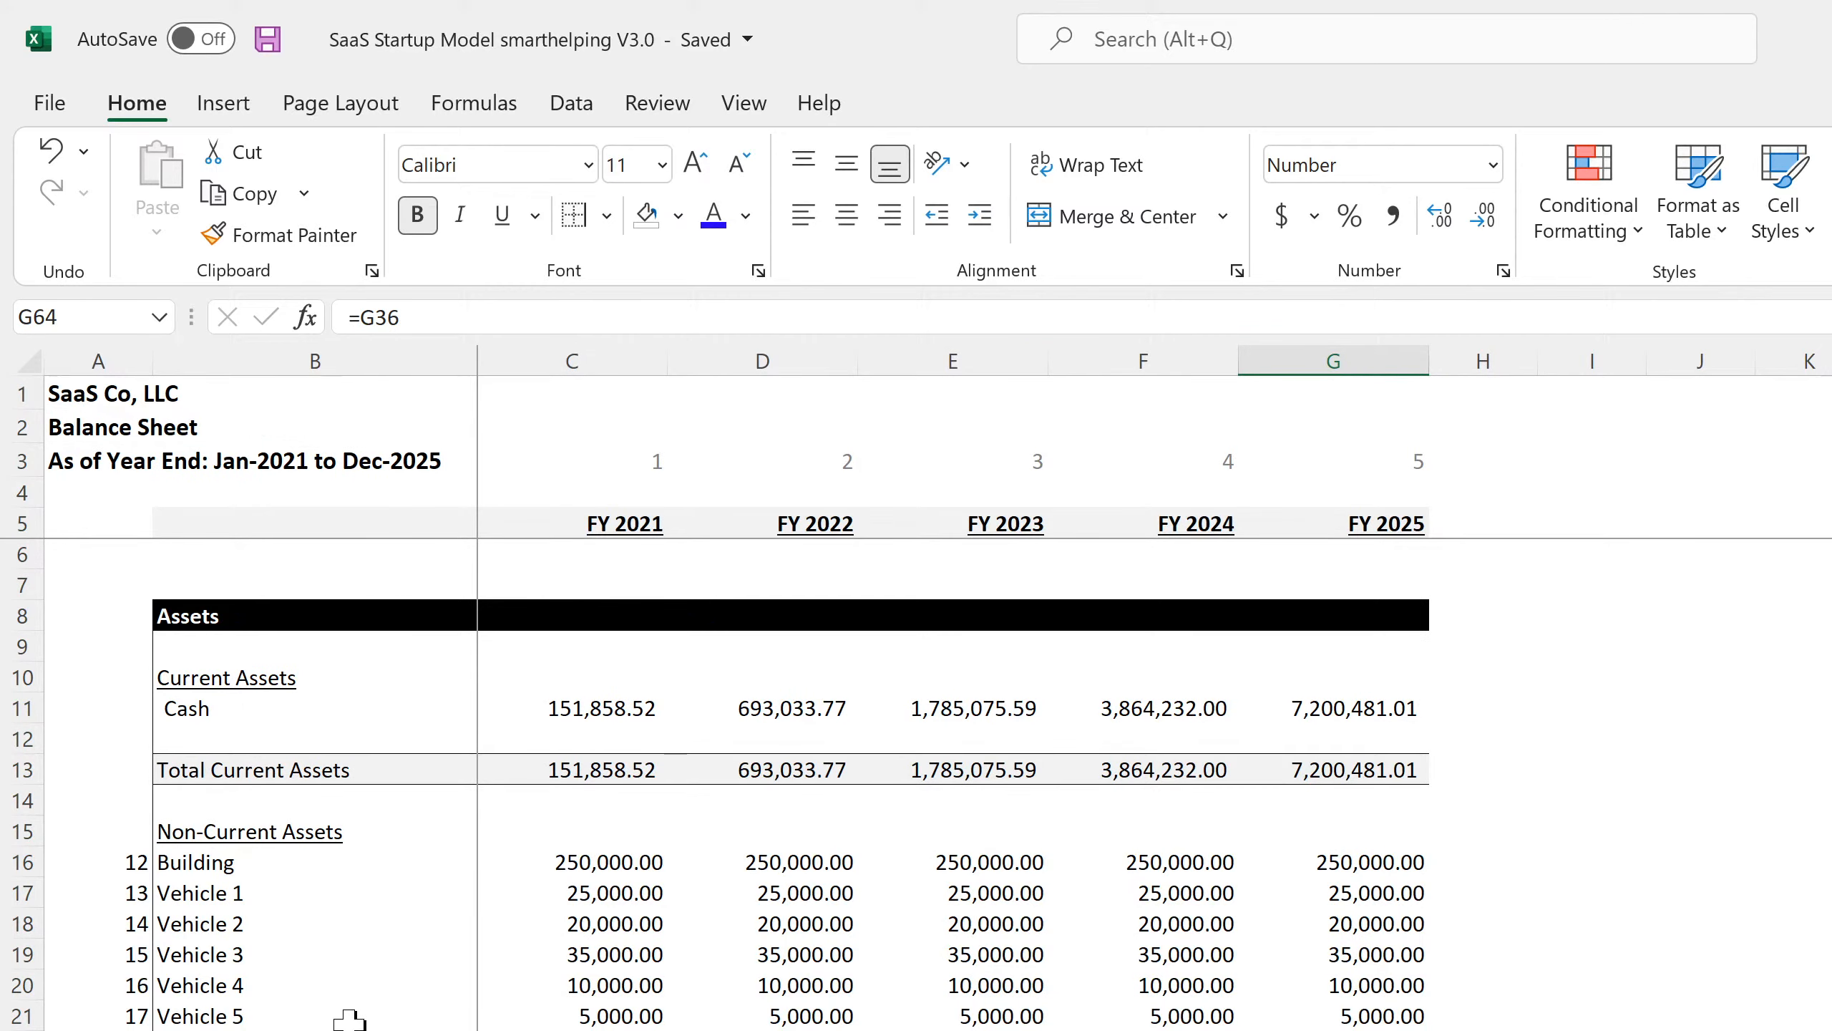
scroll(350, 1020, down, 11)
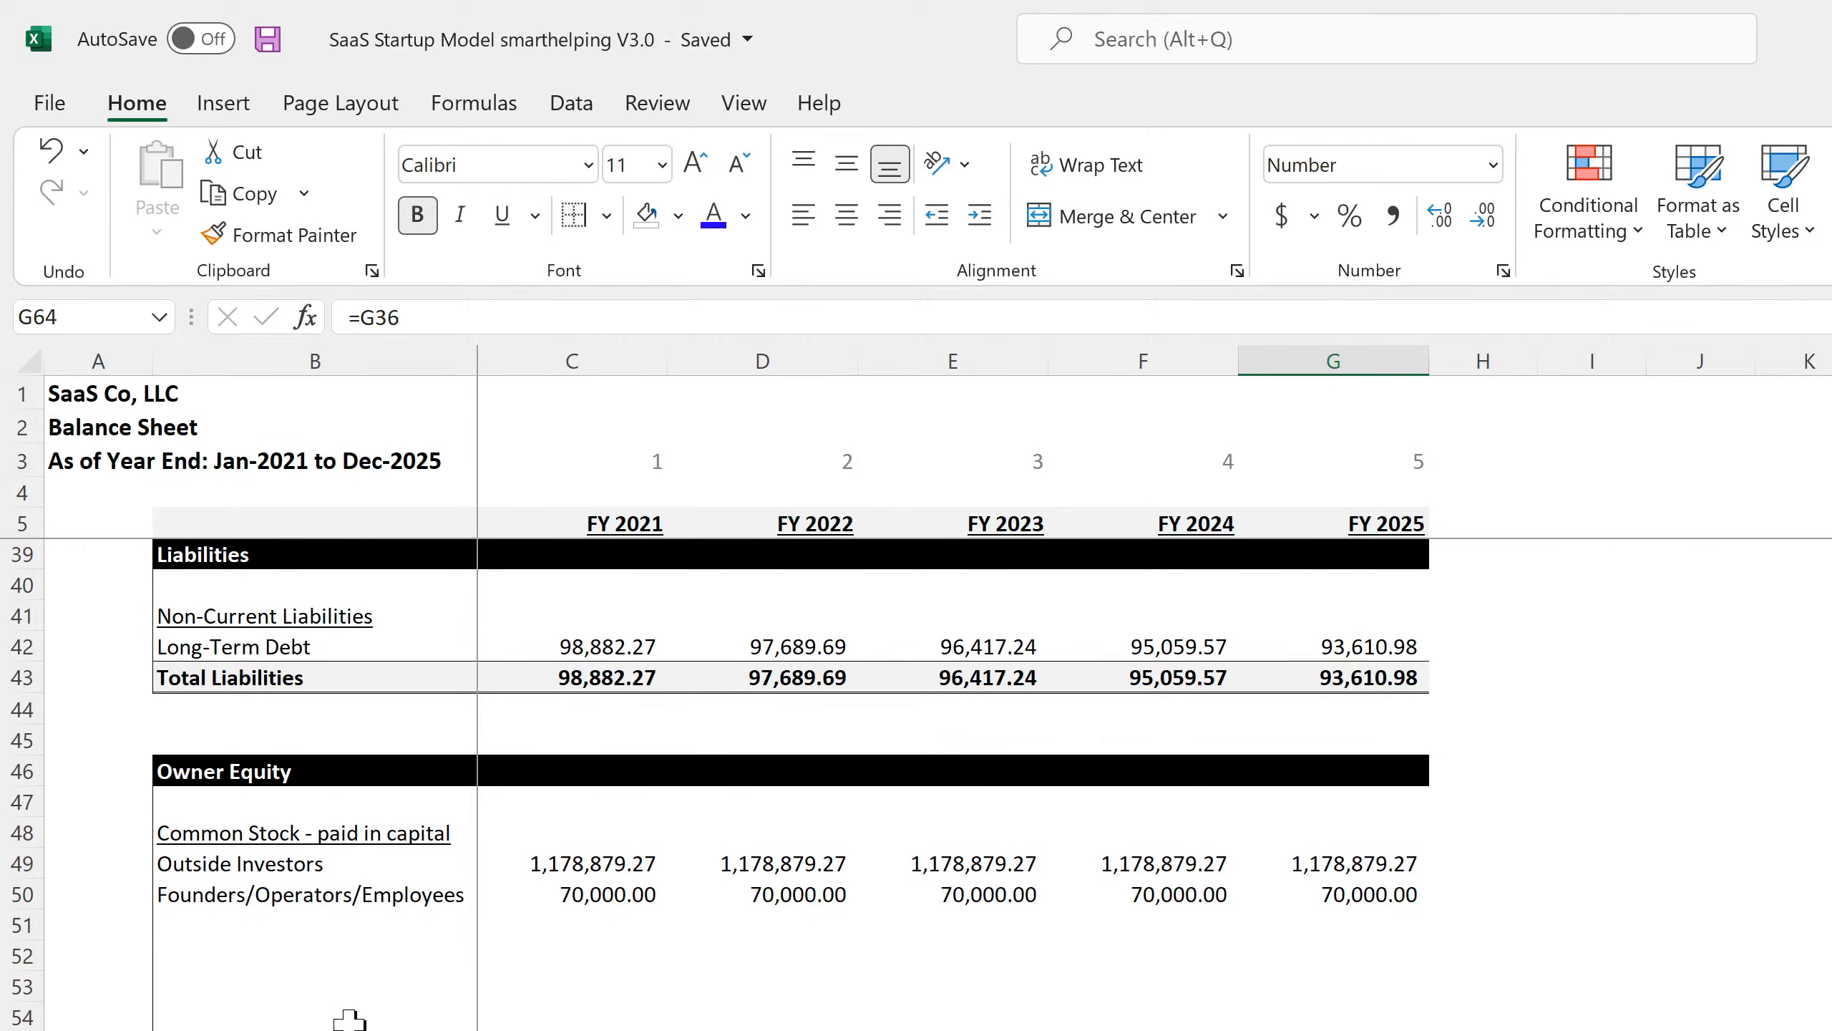
scroll(349, 1018, up, 11)
key(ctrl+Page_Down)
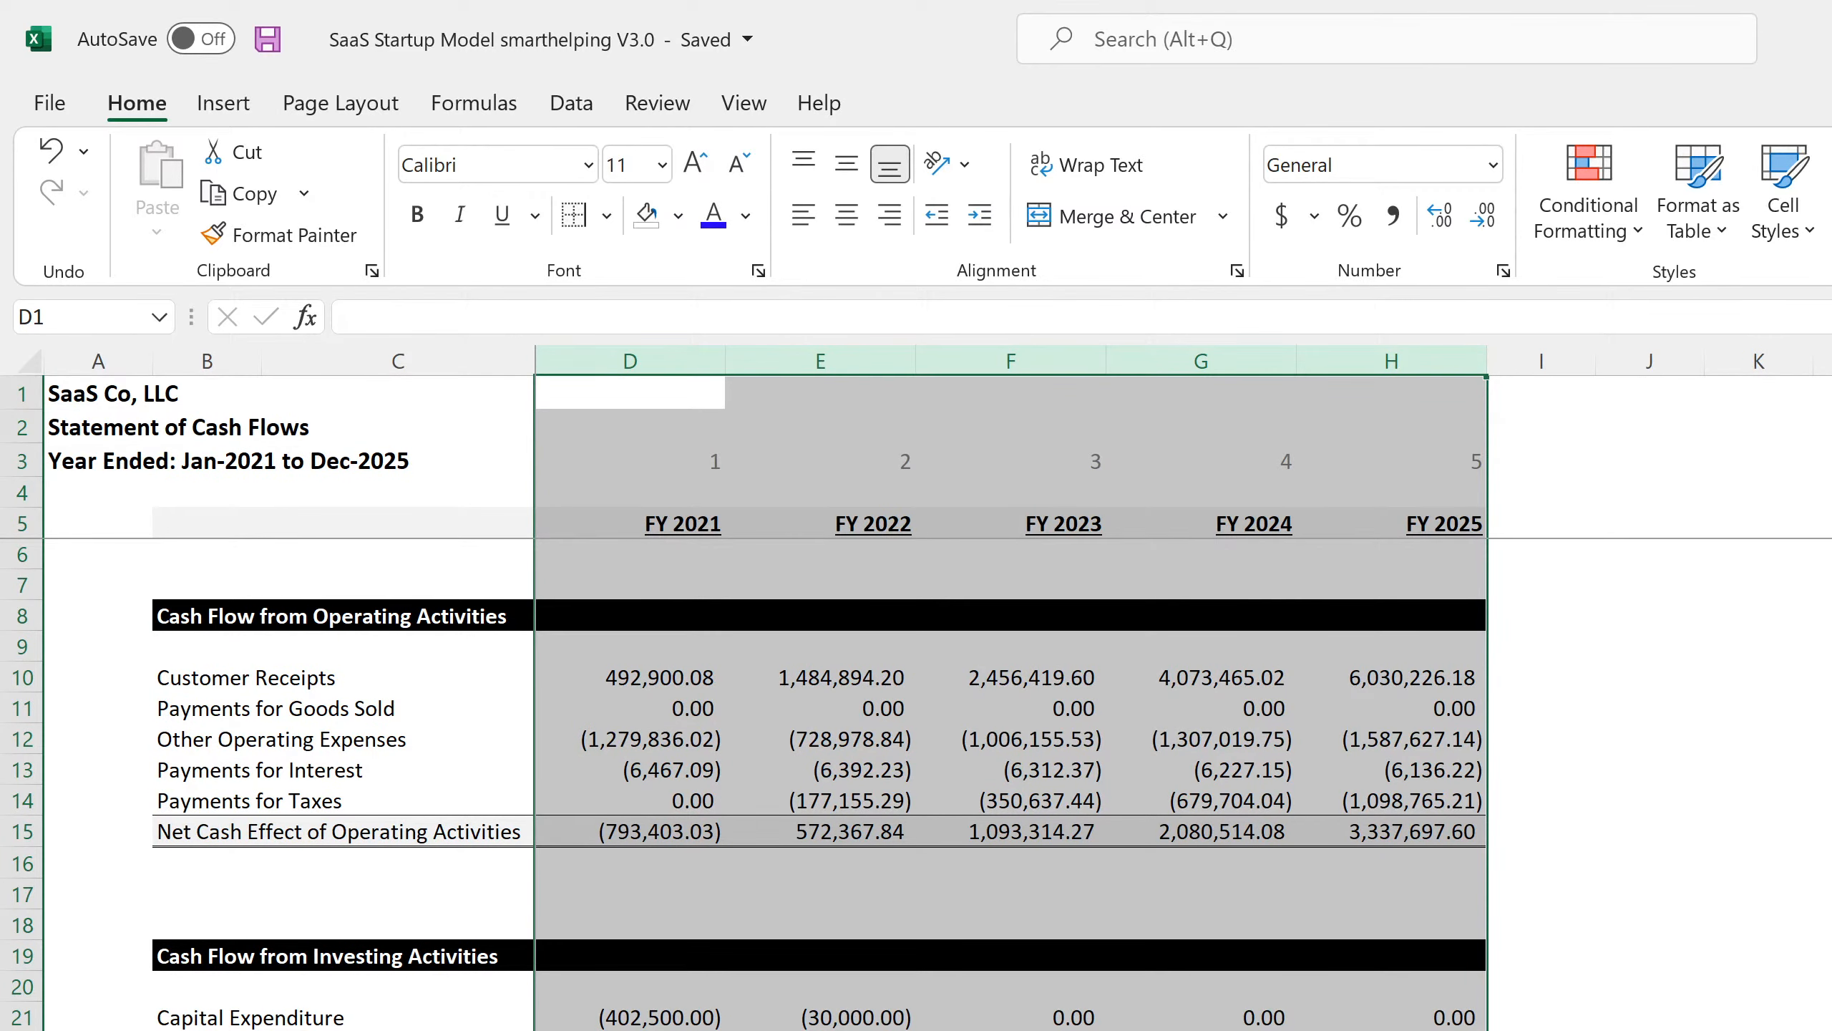
key(ctrl+Page_Down)
Check the rows under Customer Receipts, then clear the Payments for Goods Sold row.
drag(257, 676, 254, 691)
click(251, 703)
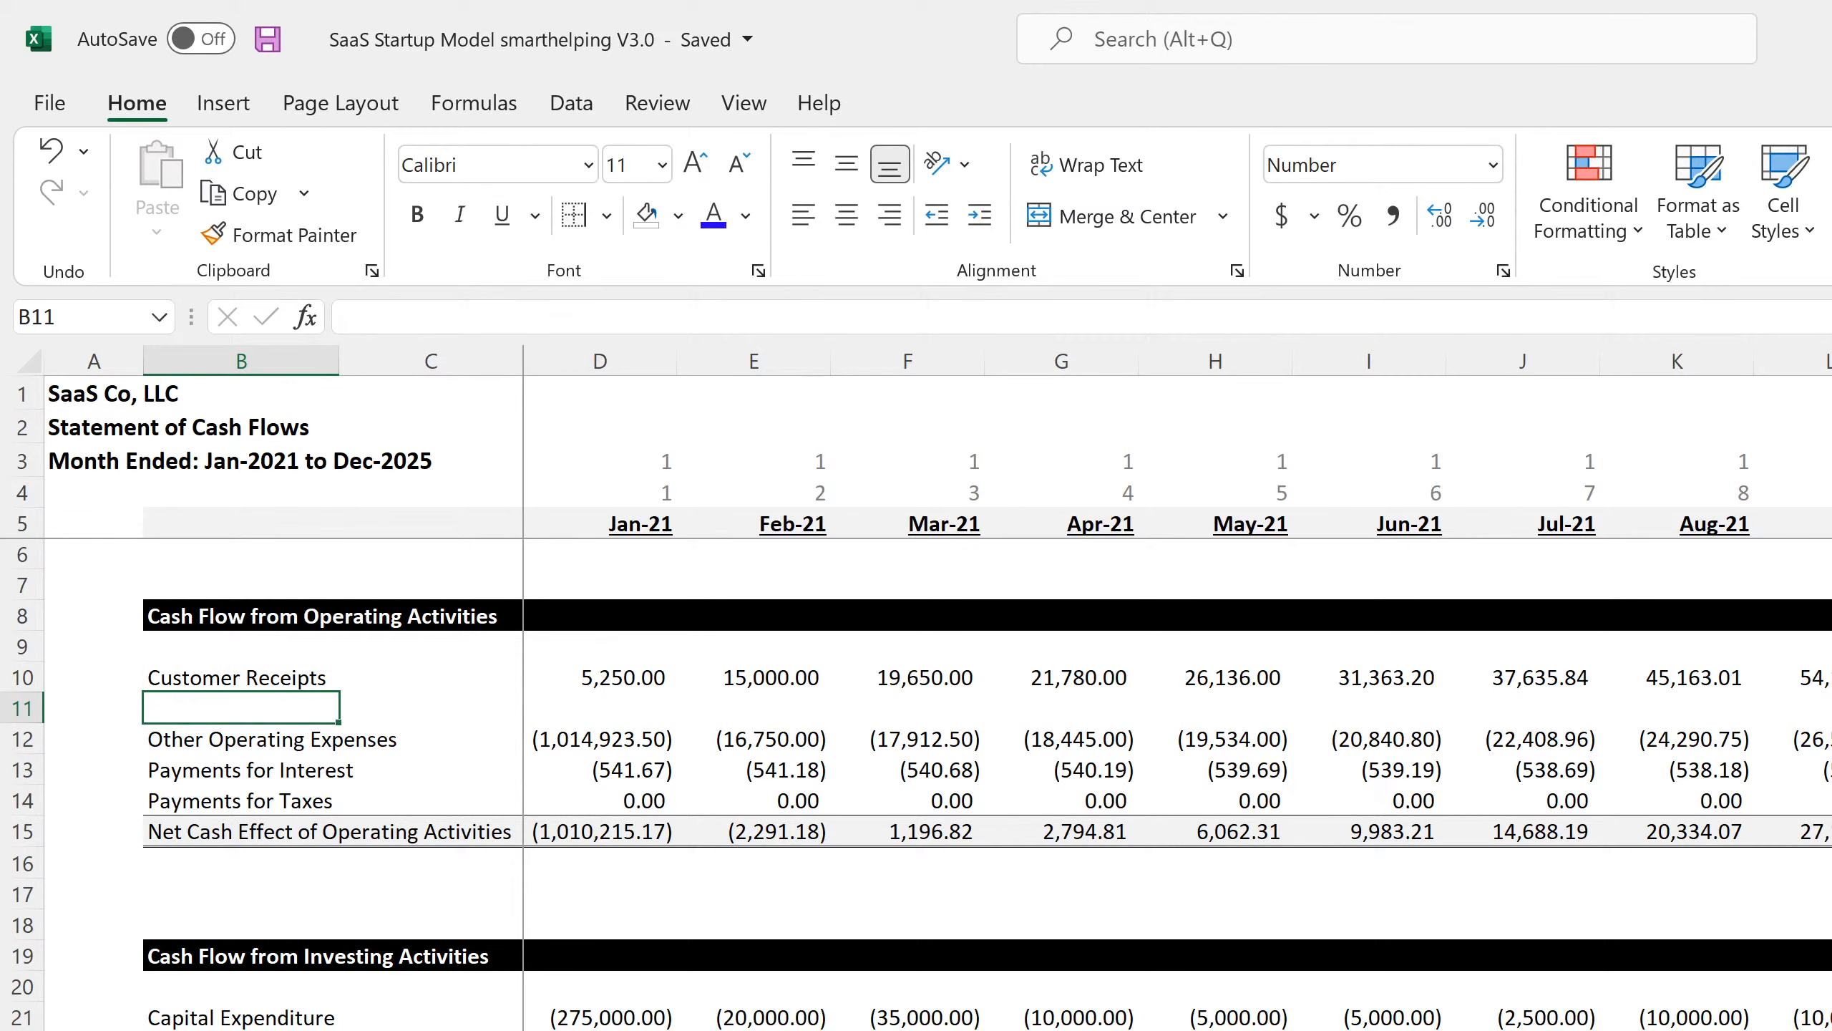
key(ctrl+Page_Up)
drag(21, 707, 21, 707)
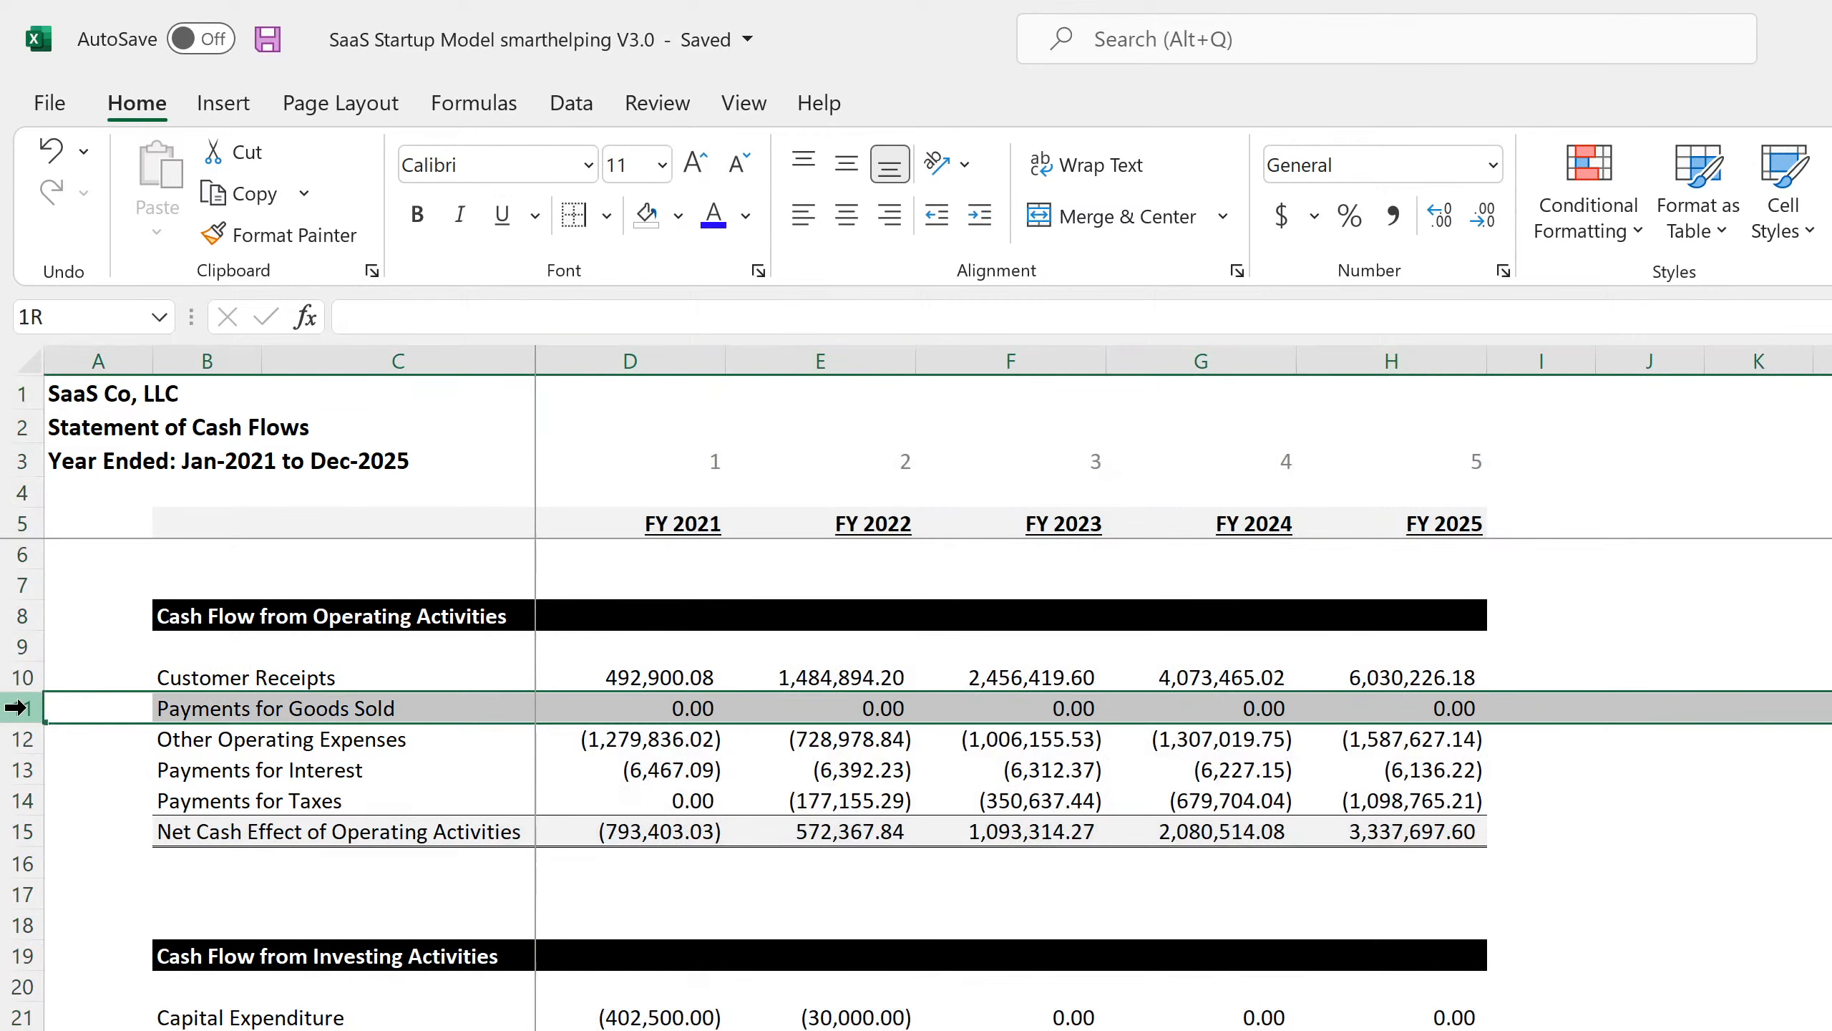
right_click(26, 708)
click(144, 1030)
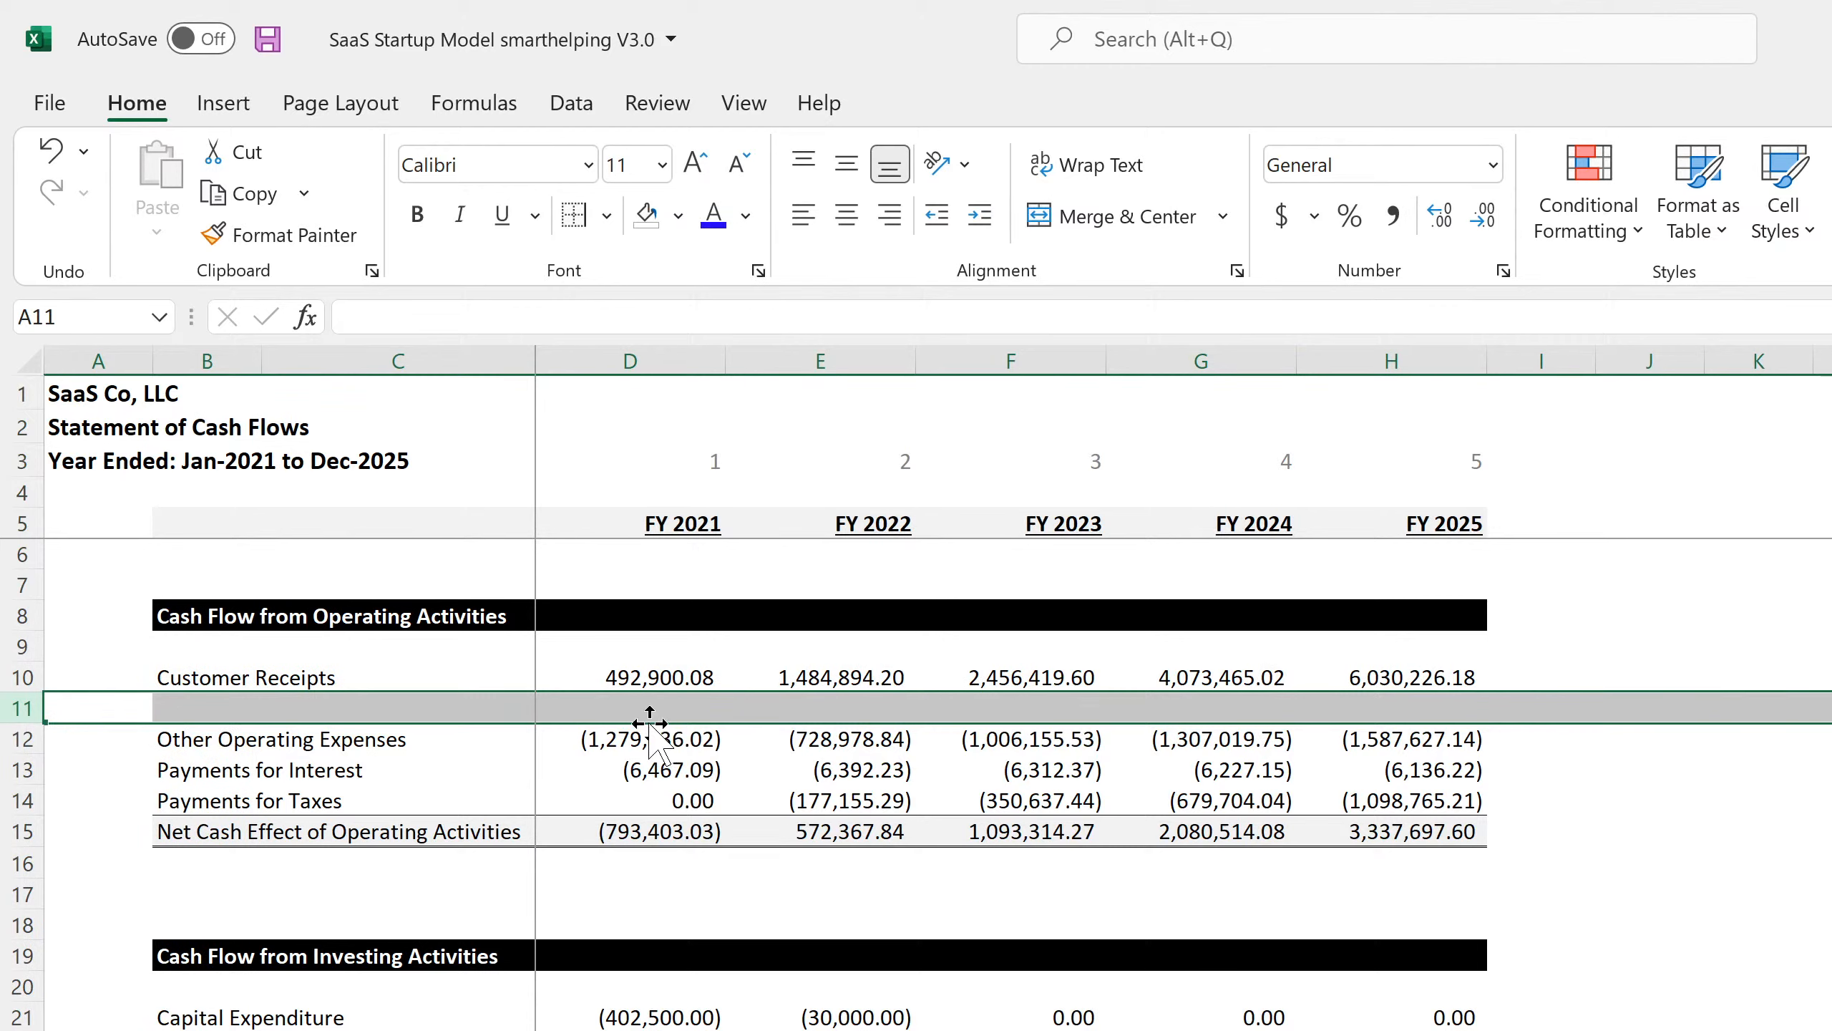
Review the Other Operating Expenses, Capital Expenditure and Sale of Depreciable Assets formulas.
click(639, 748)
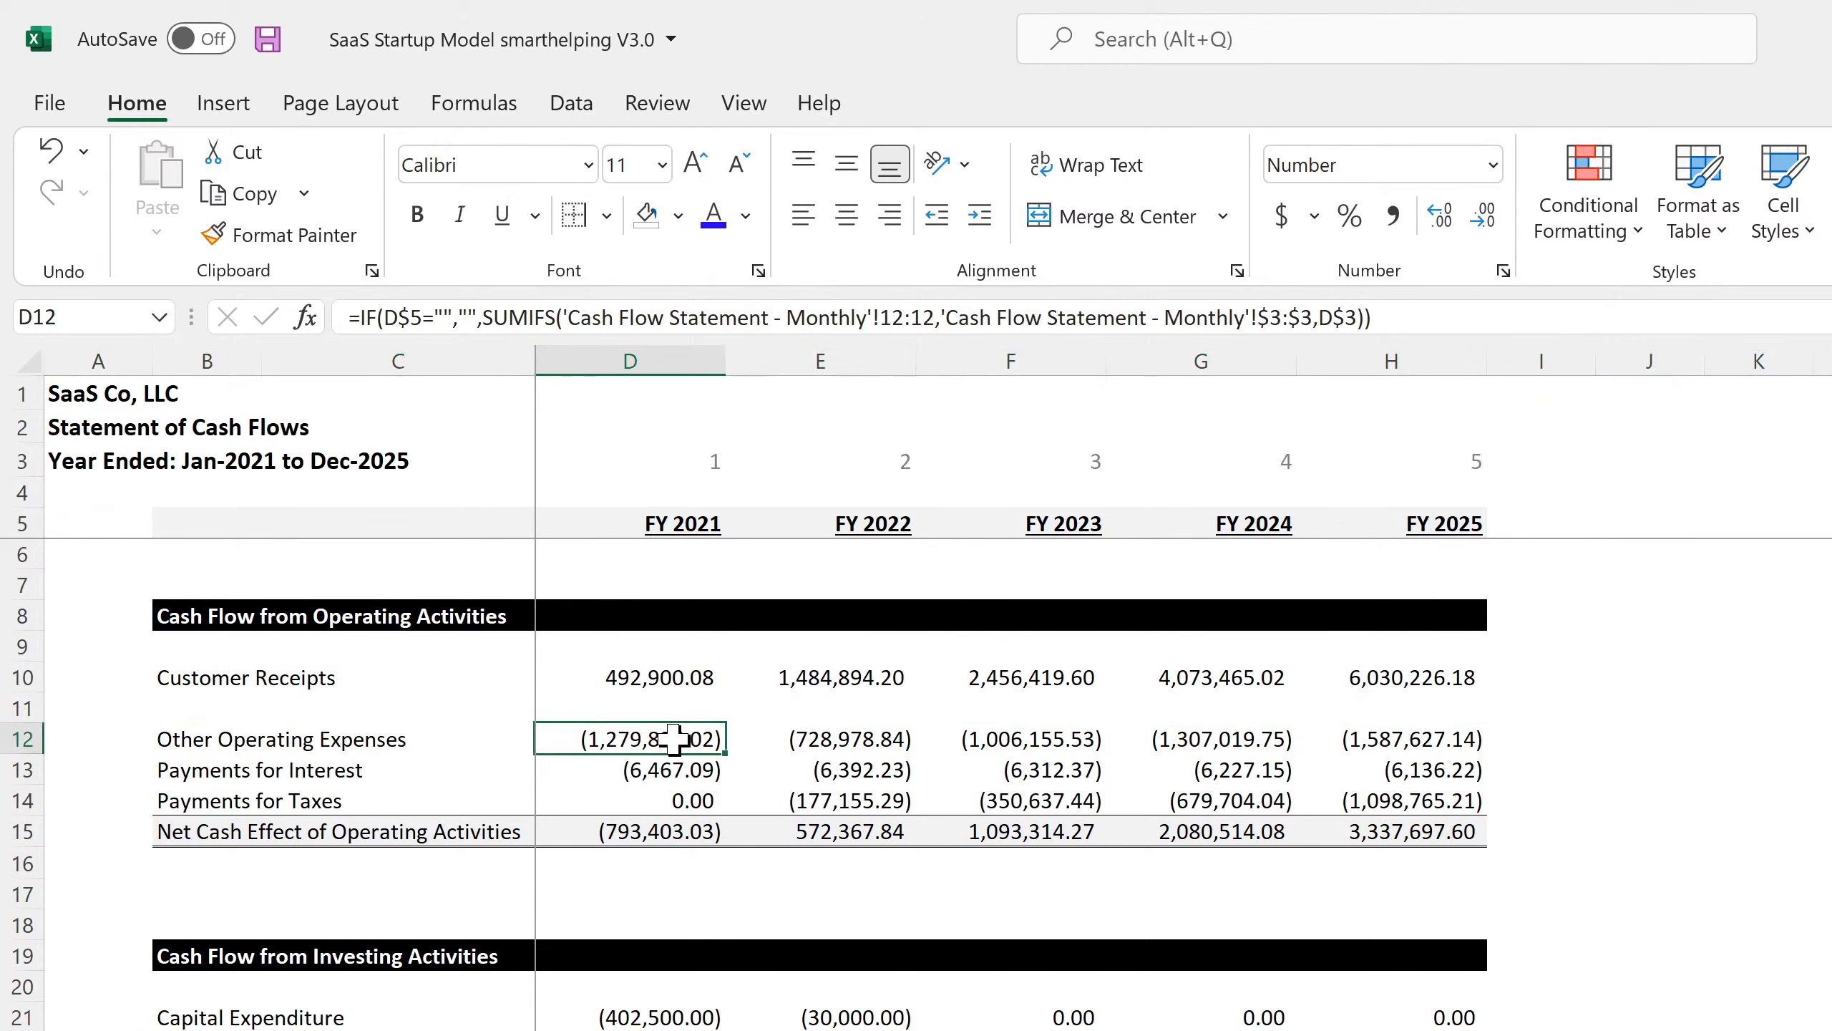
click(866, 752)
click(678, 990)
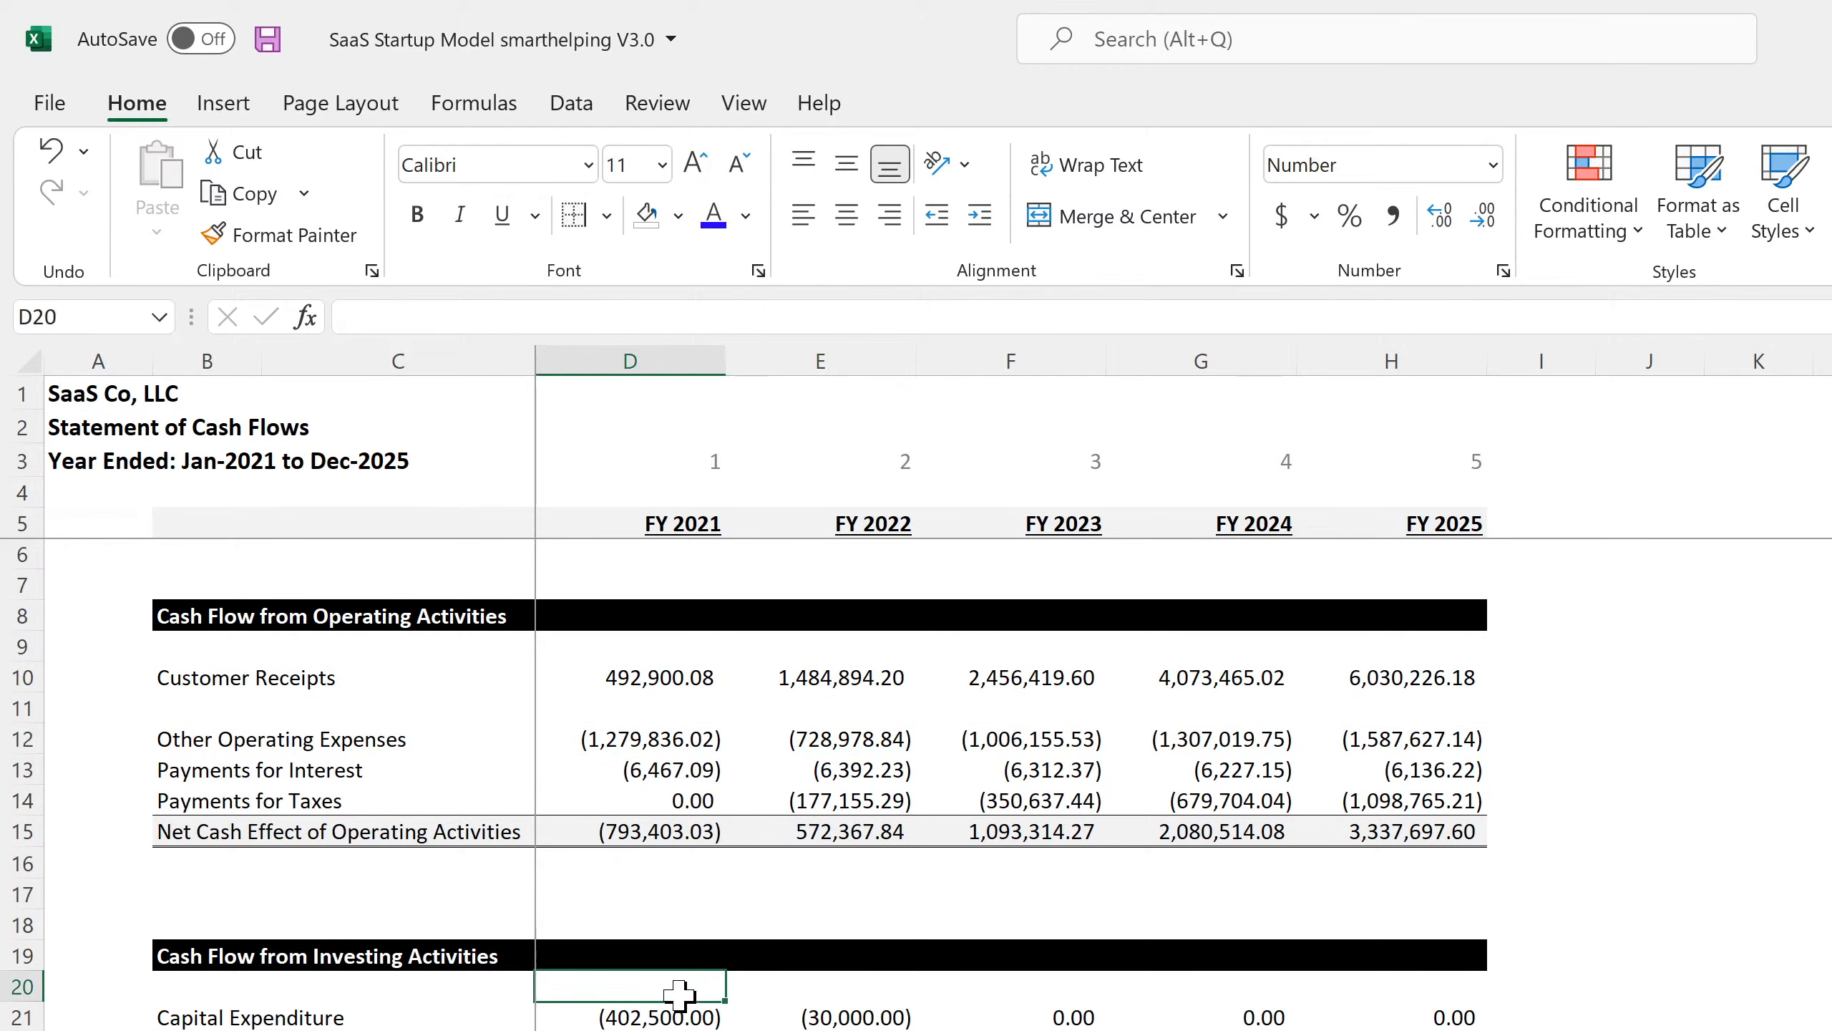
click(677, 1023)
key(Down)
key(Down)
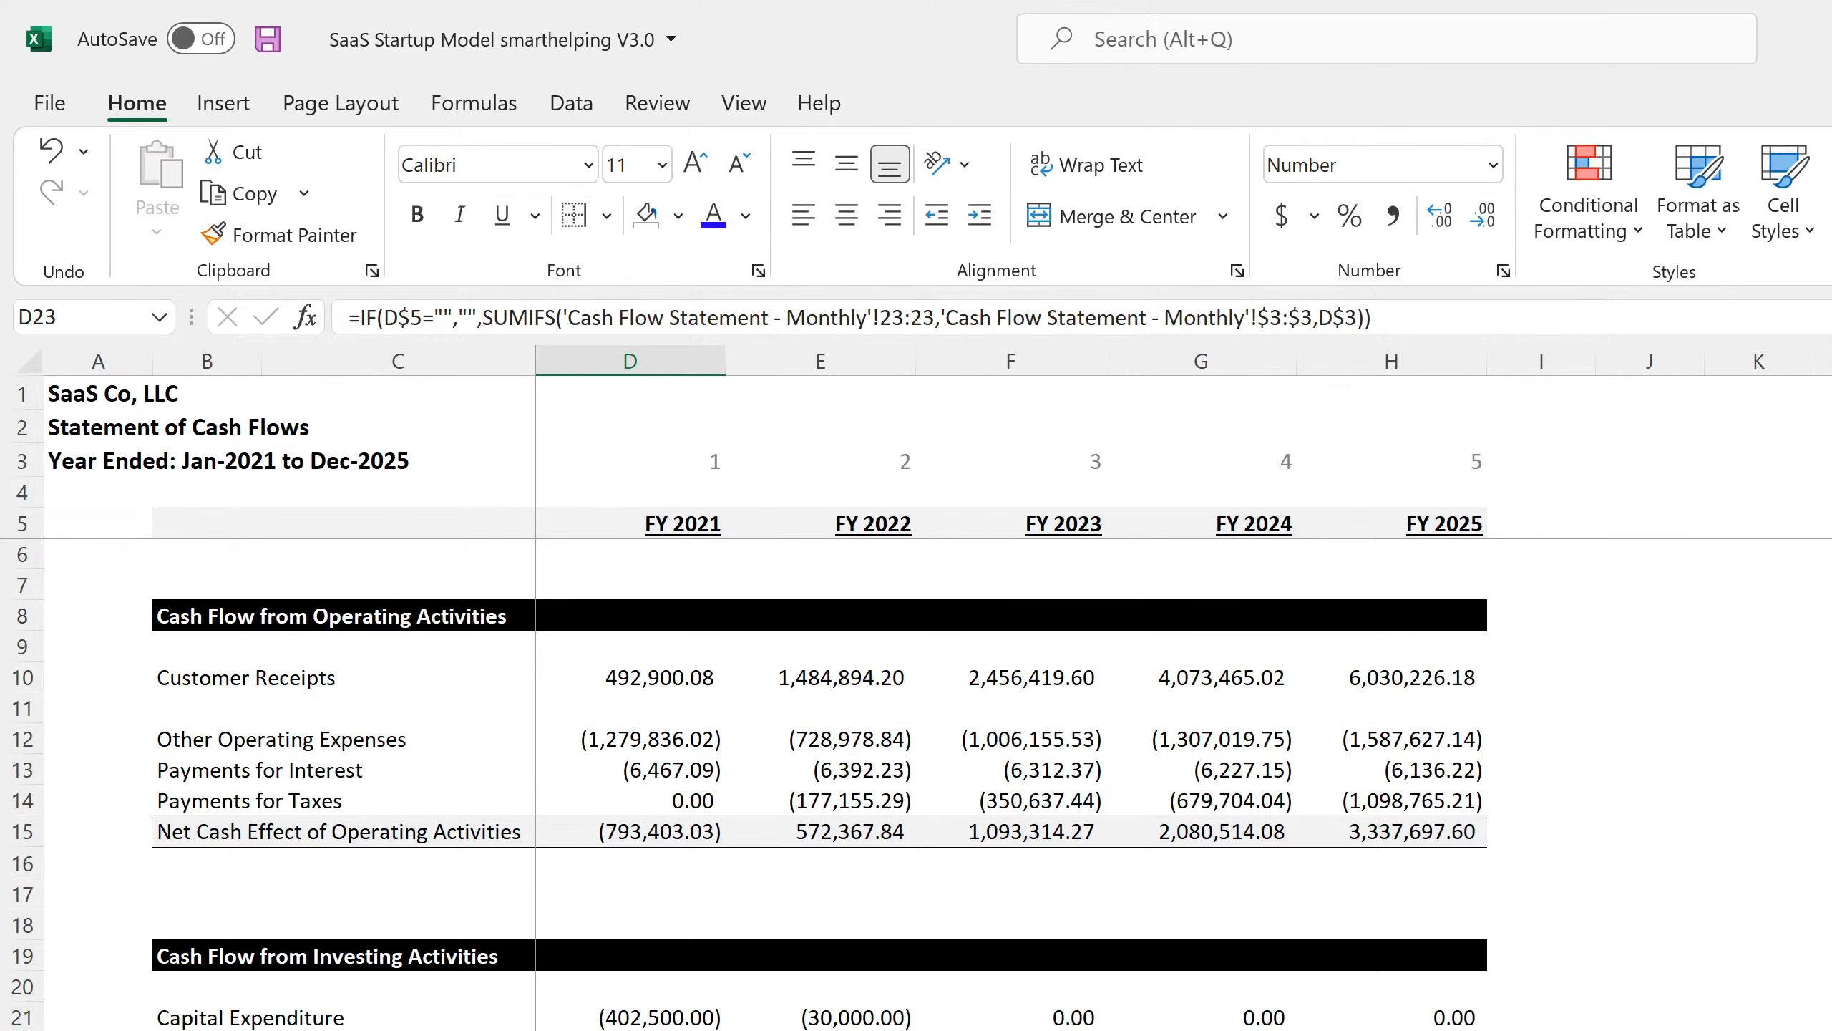
key(Right)
key(Right)
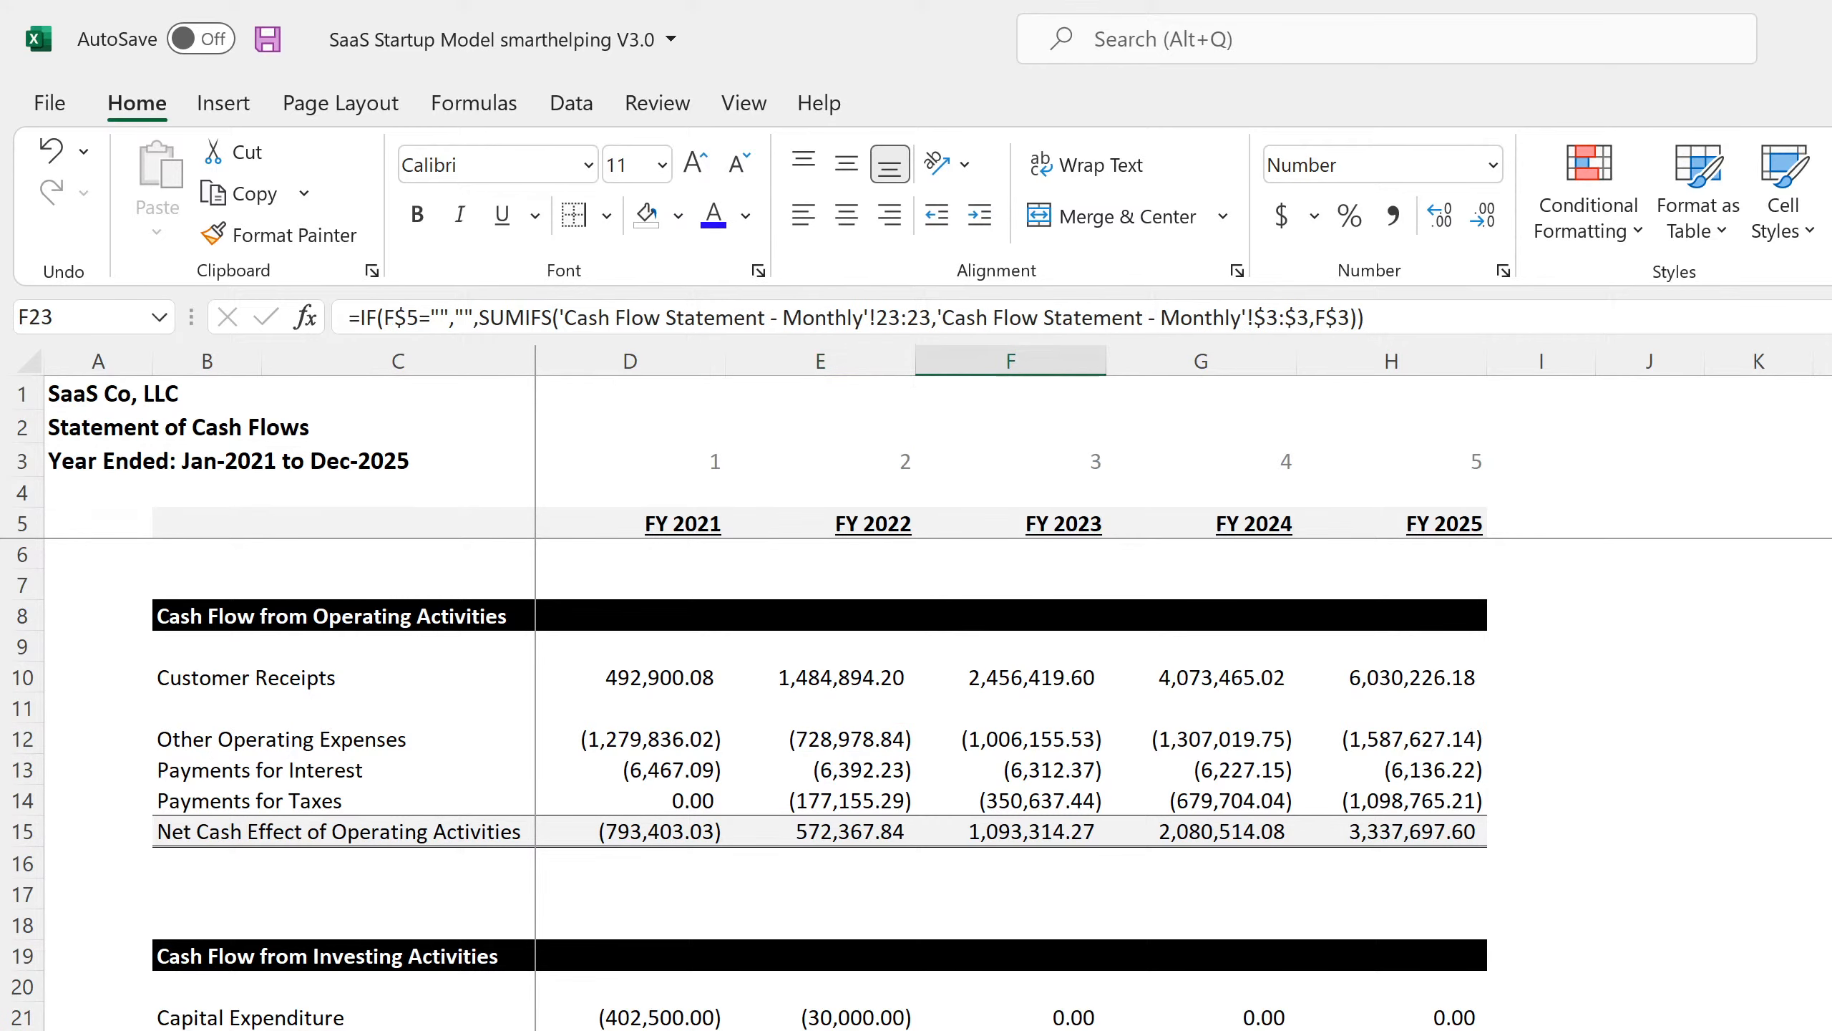
Review the long-term debt borrowing and Principal Repayments formulas in Financing Activities.
scroll(712, 982, down, 4)
click(671, 931)
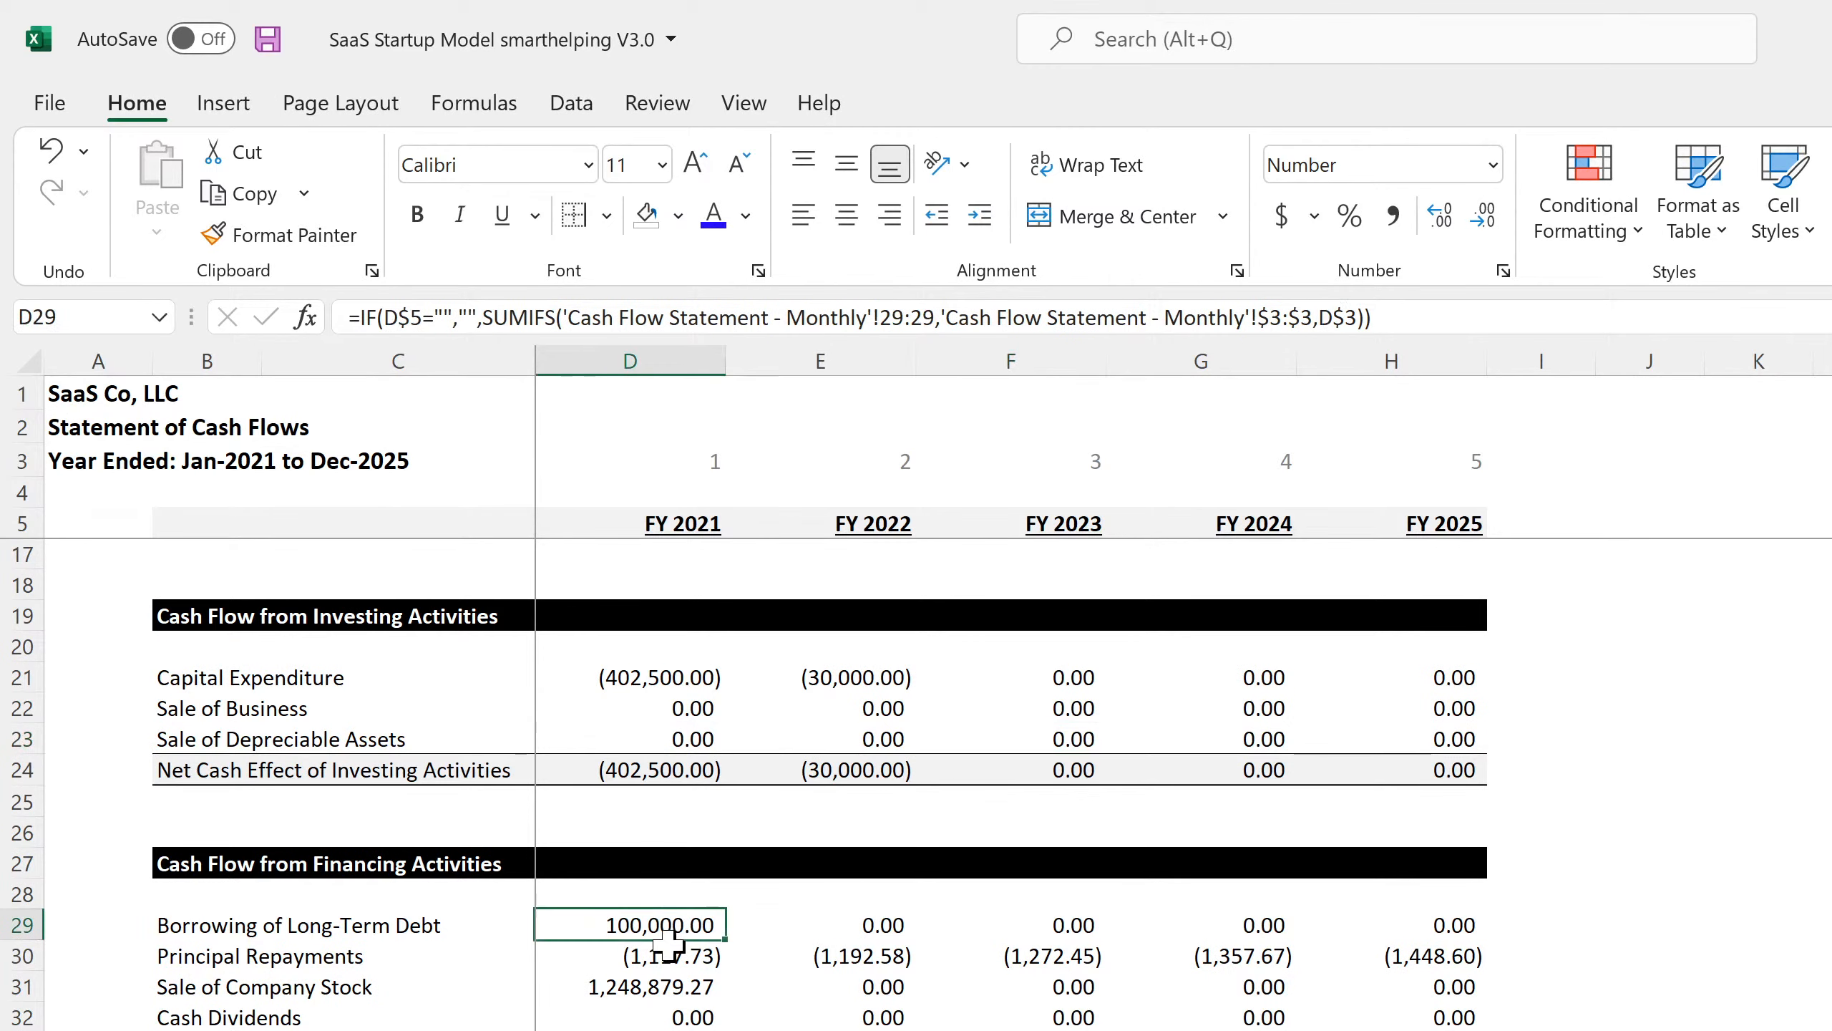
click(669, 955)
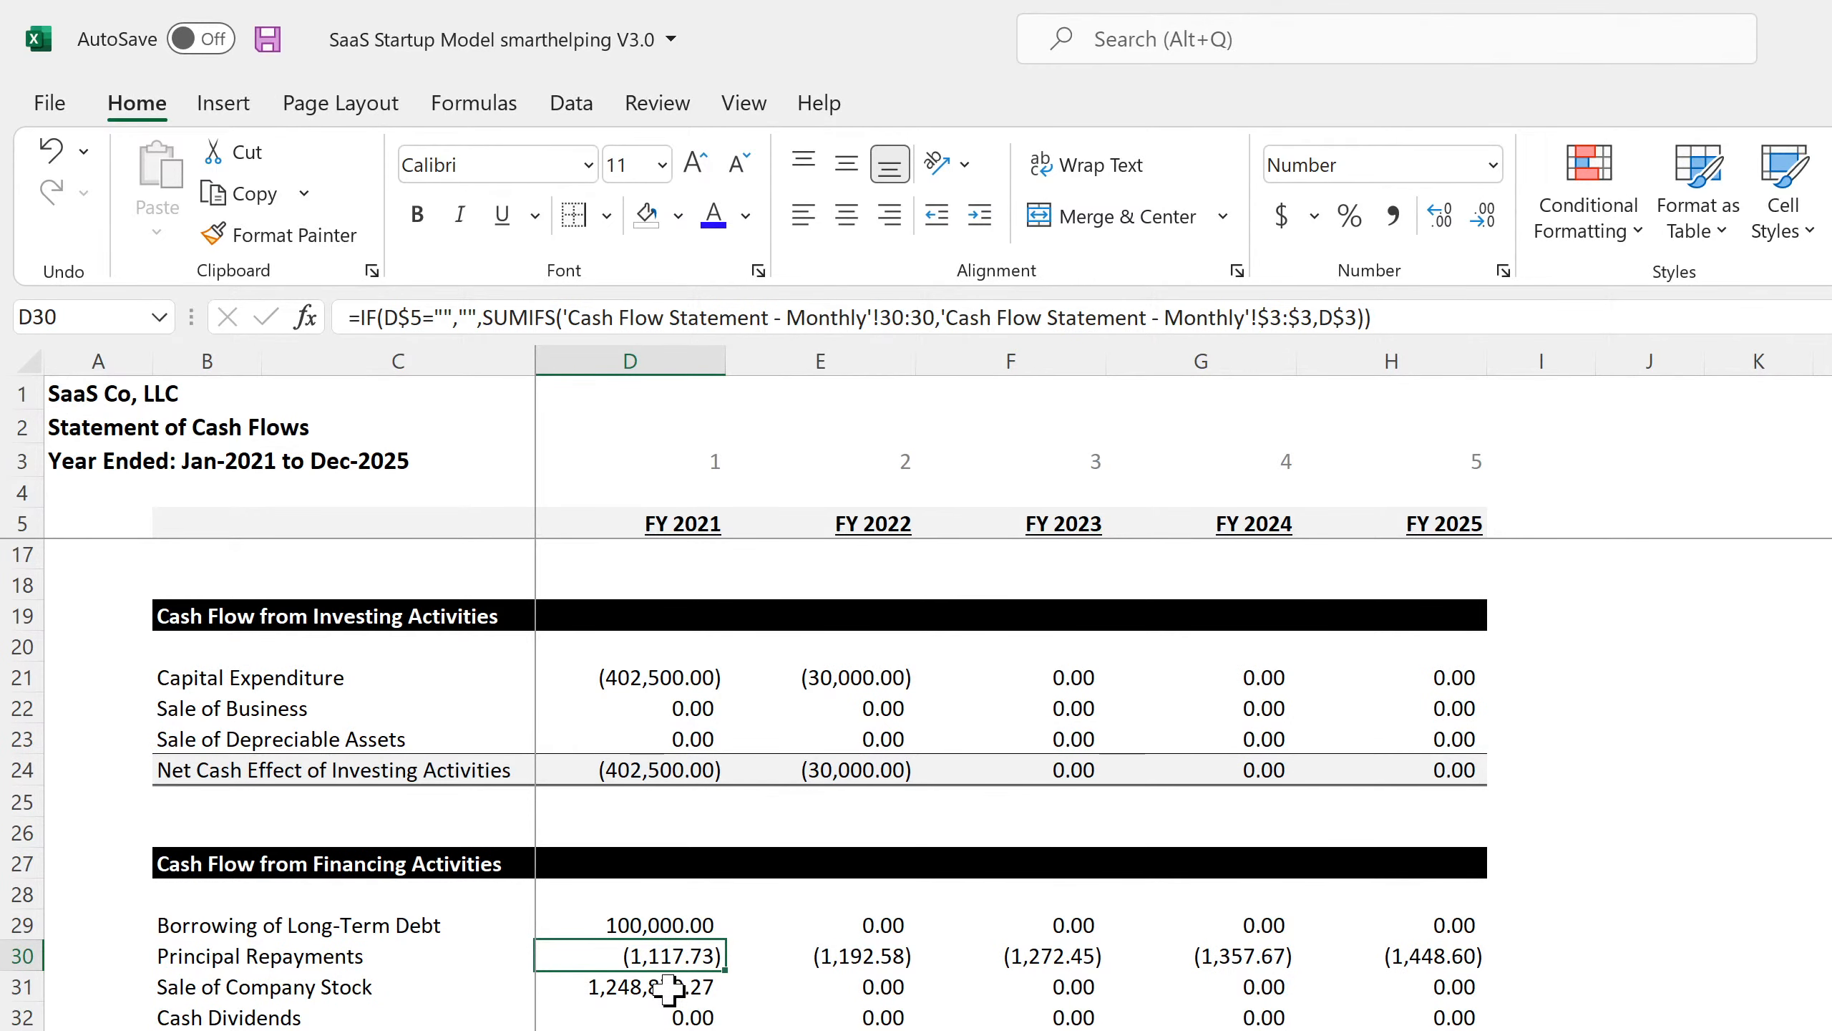
scroll(809, 1025, down, 4)
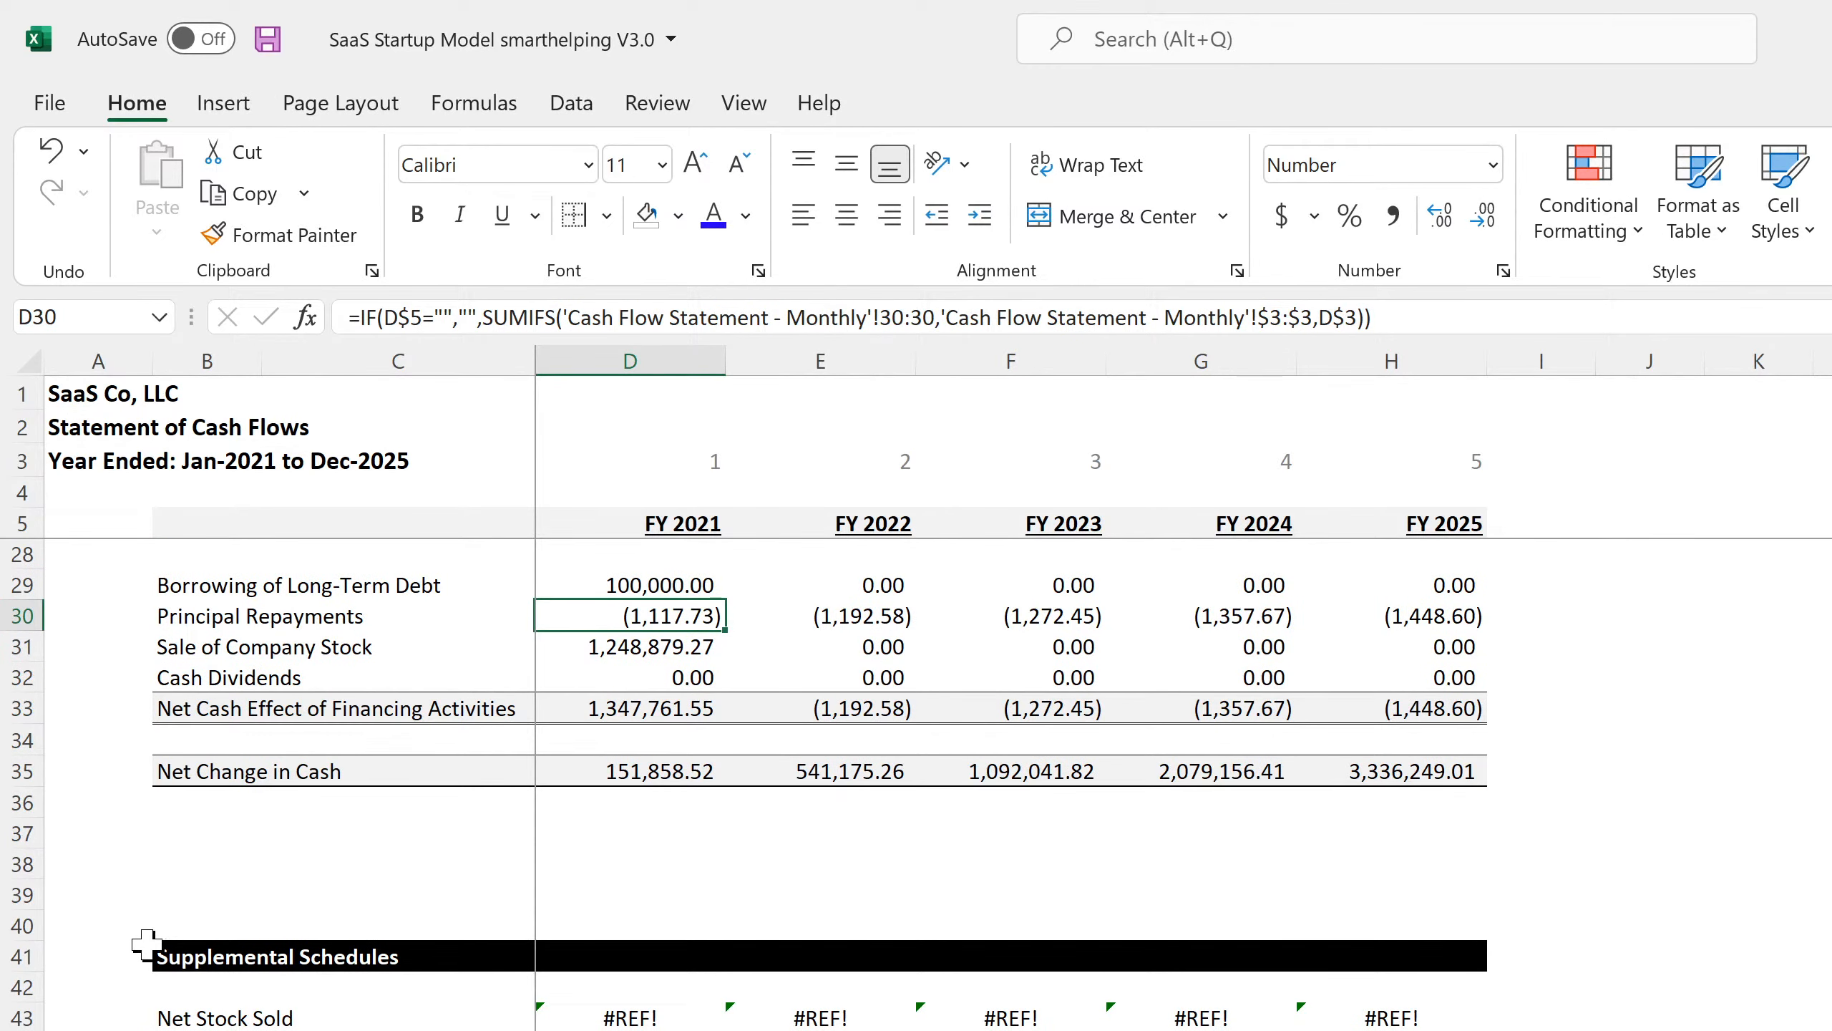
Clear the broken #REF! Supplemental Schedules rows.
drag(28, 915, 21, 1025)
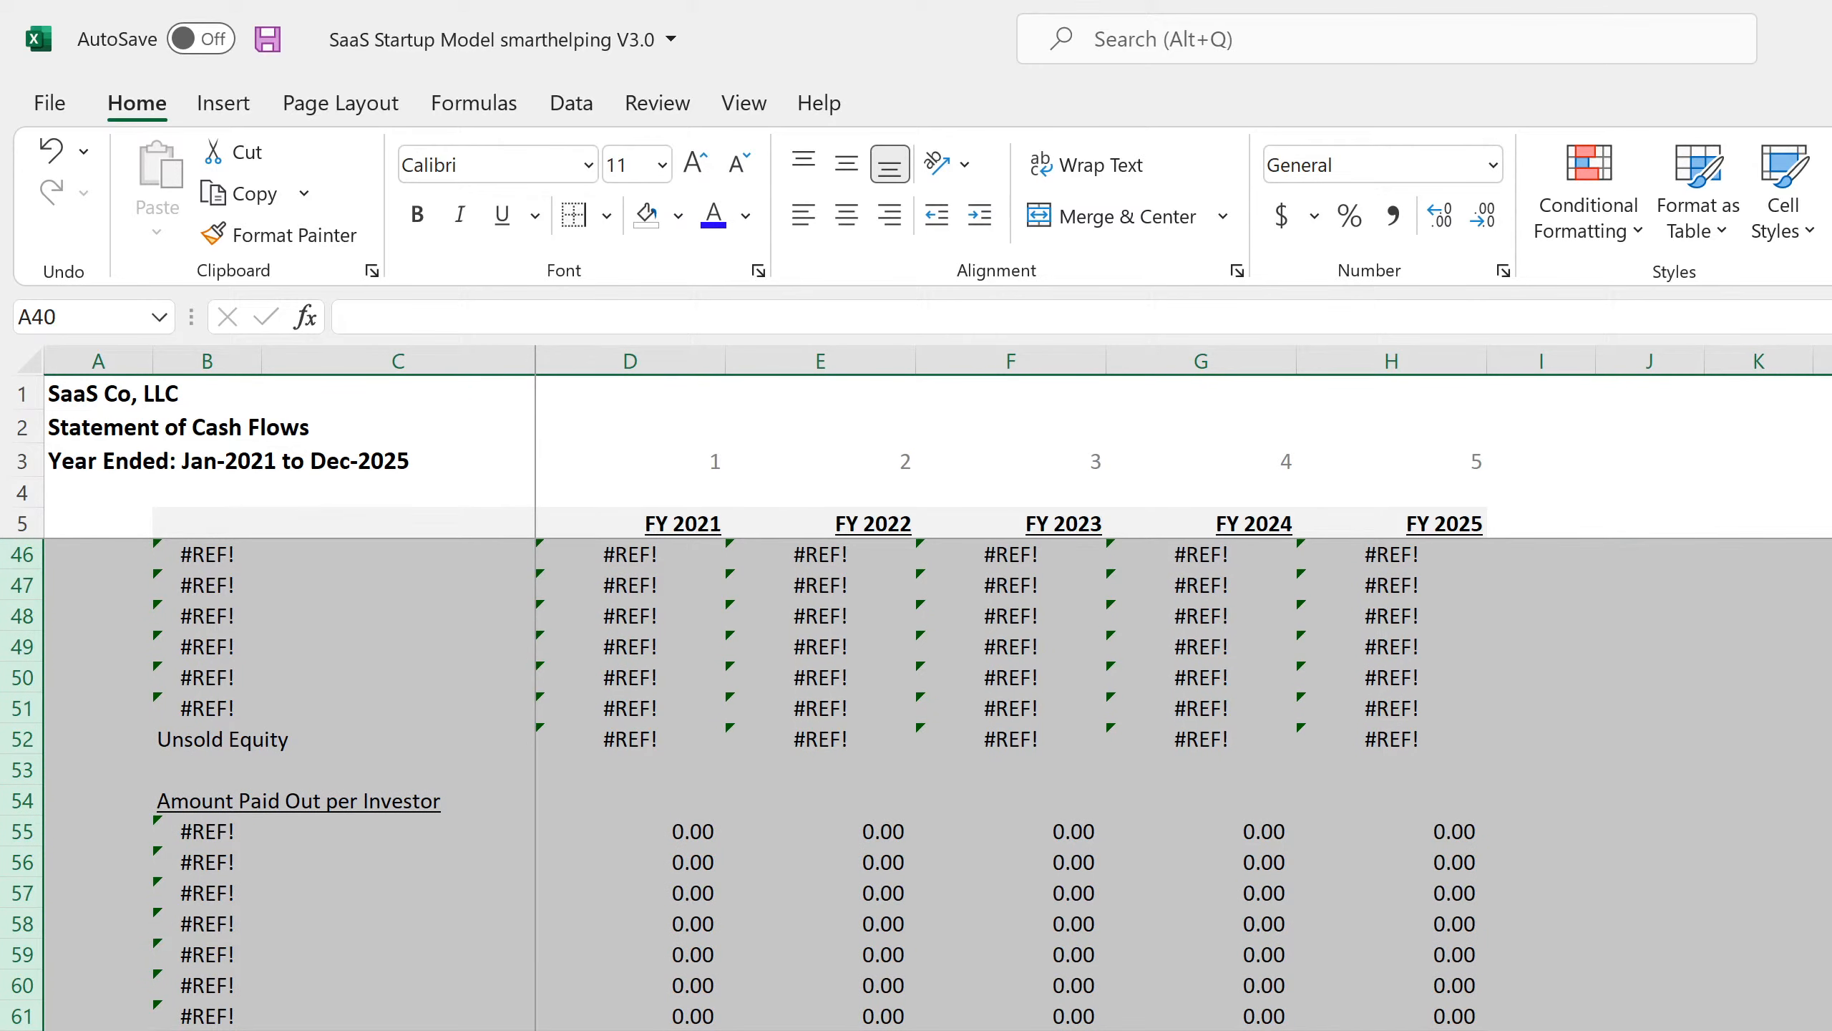
key(Delete)
scroll(1155, 945, up, 11)
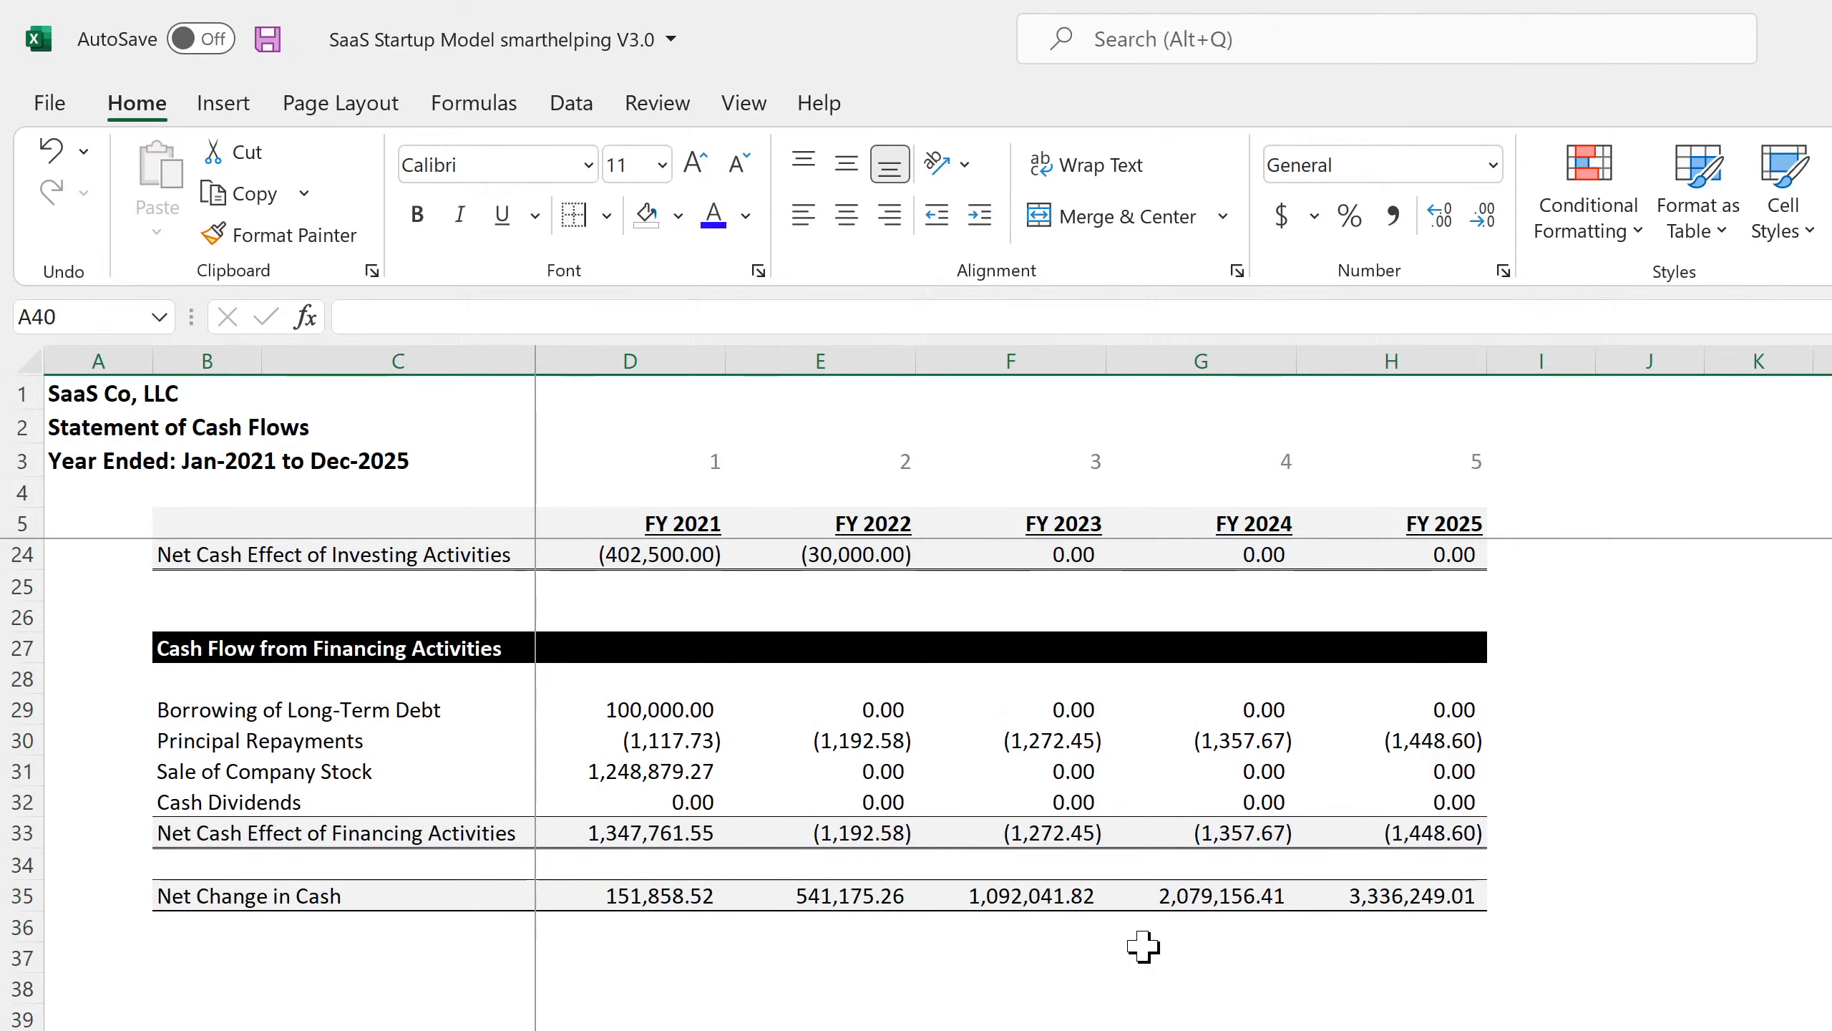
click(1672, 886)
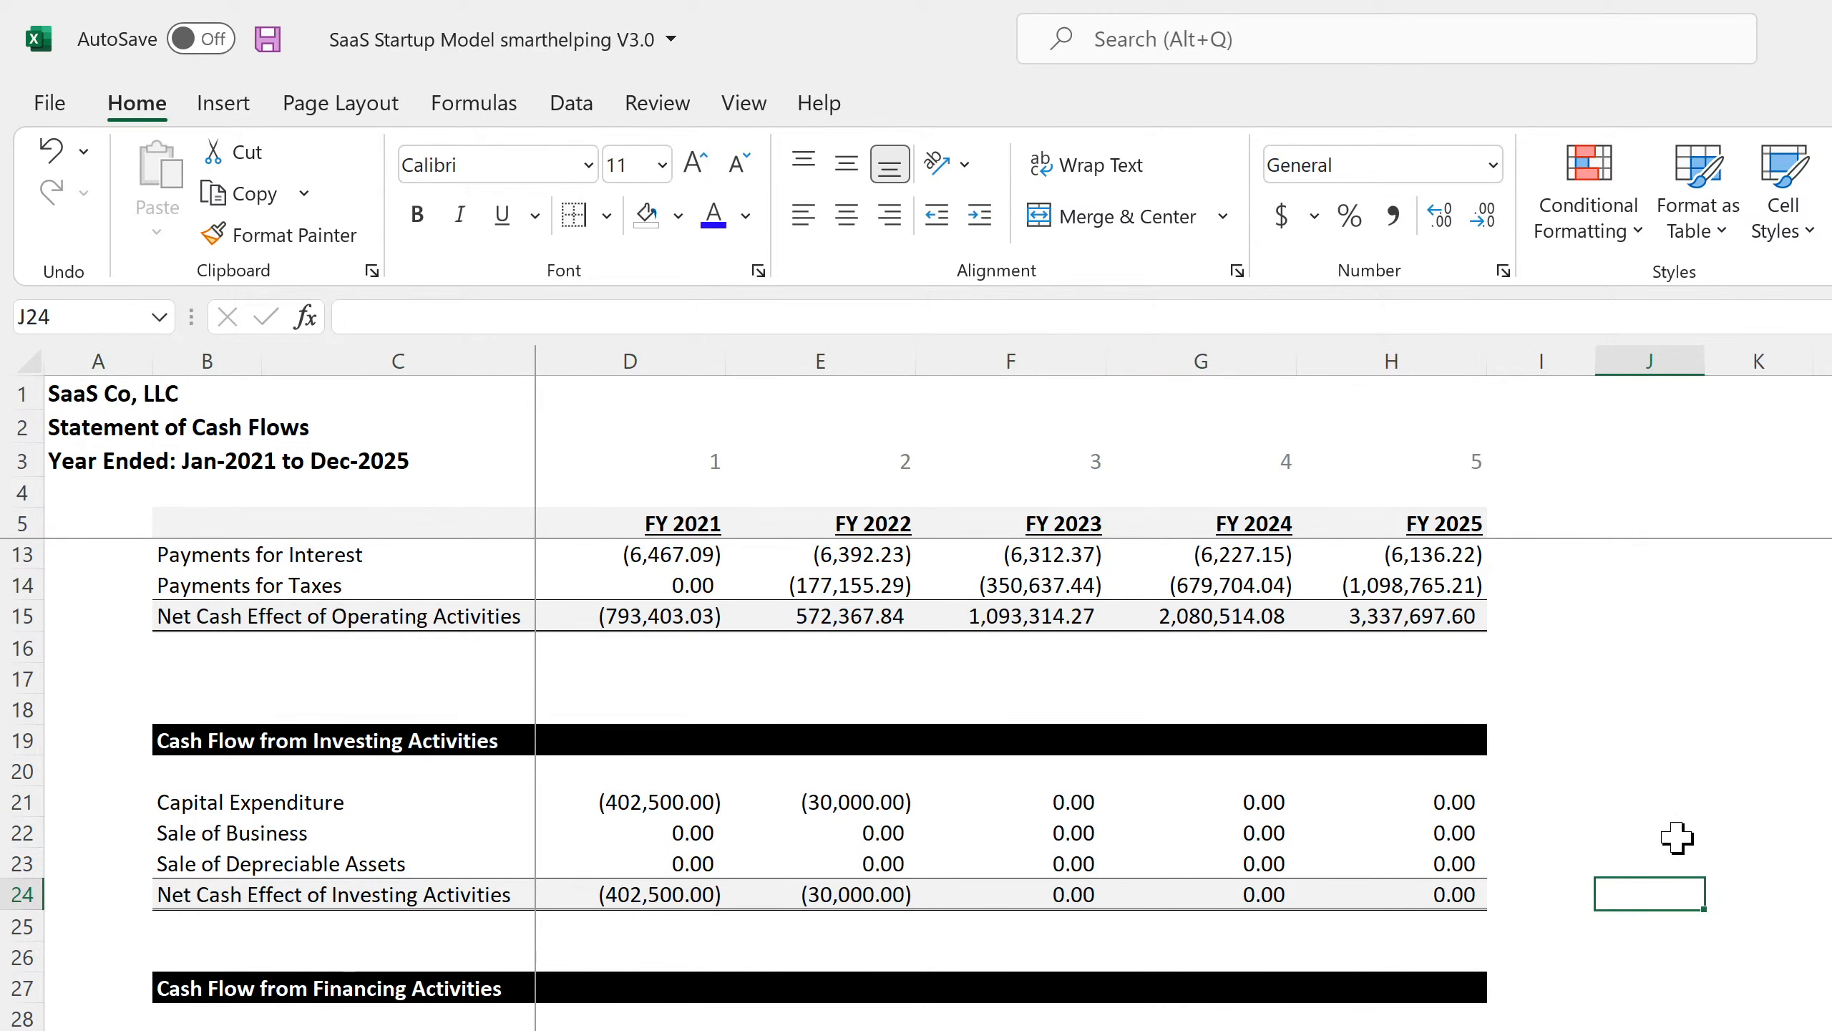
scroll(1676, 831, up, 3)
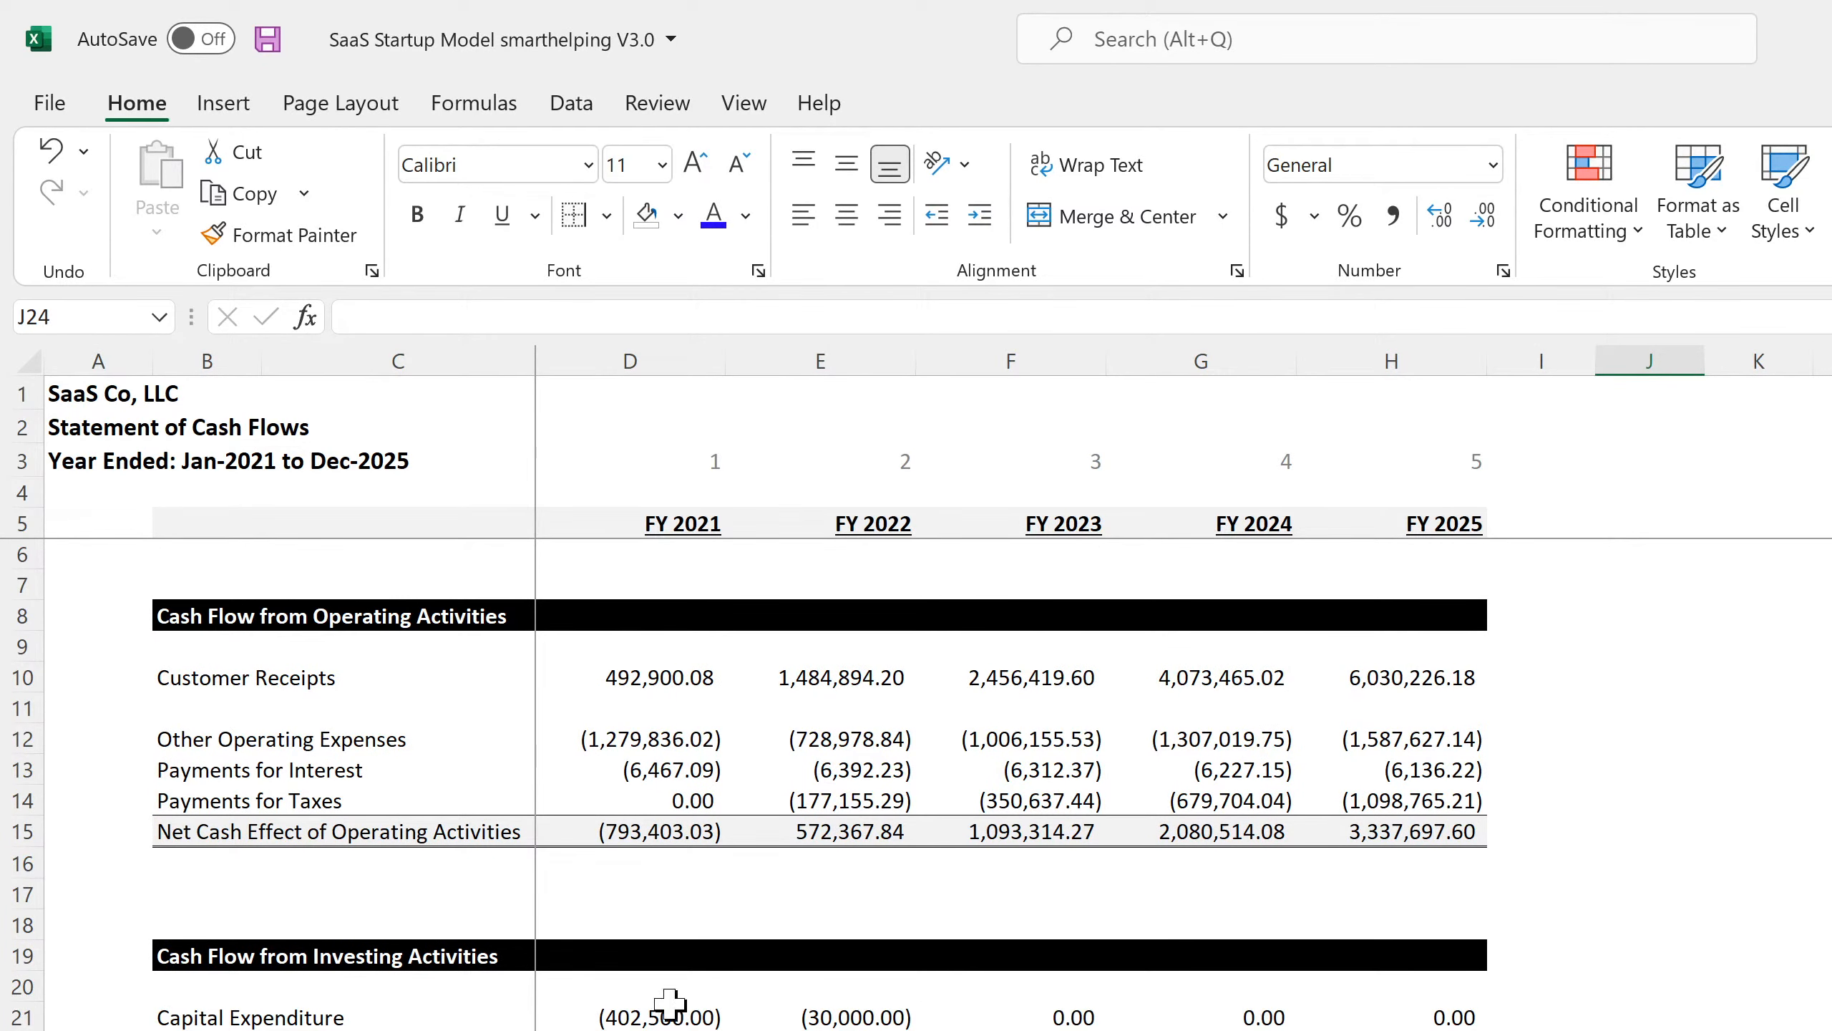
scroll(937, 786, down, 7)
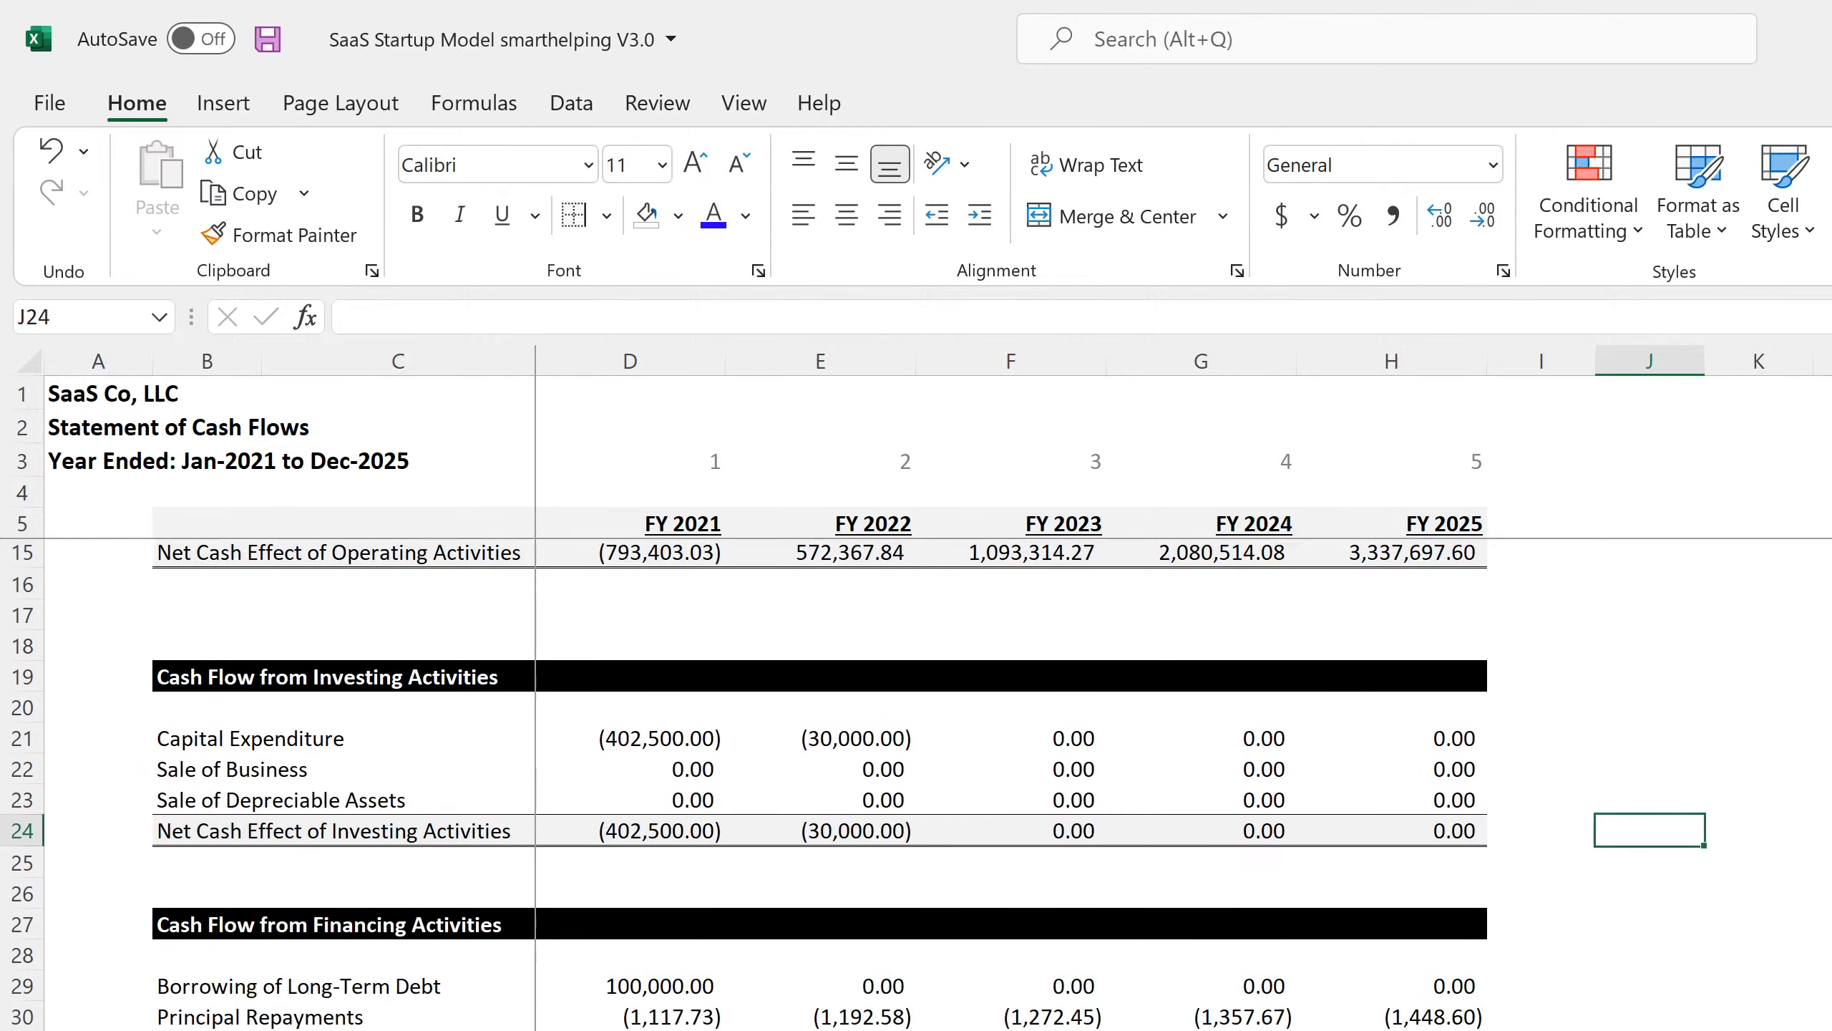
scroll(938, 787, up, 4)
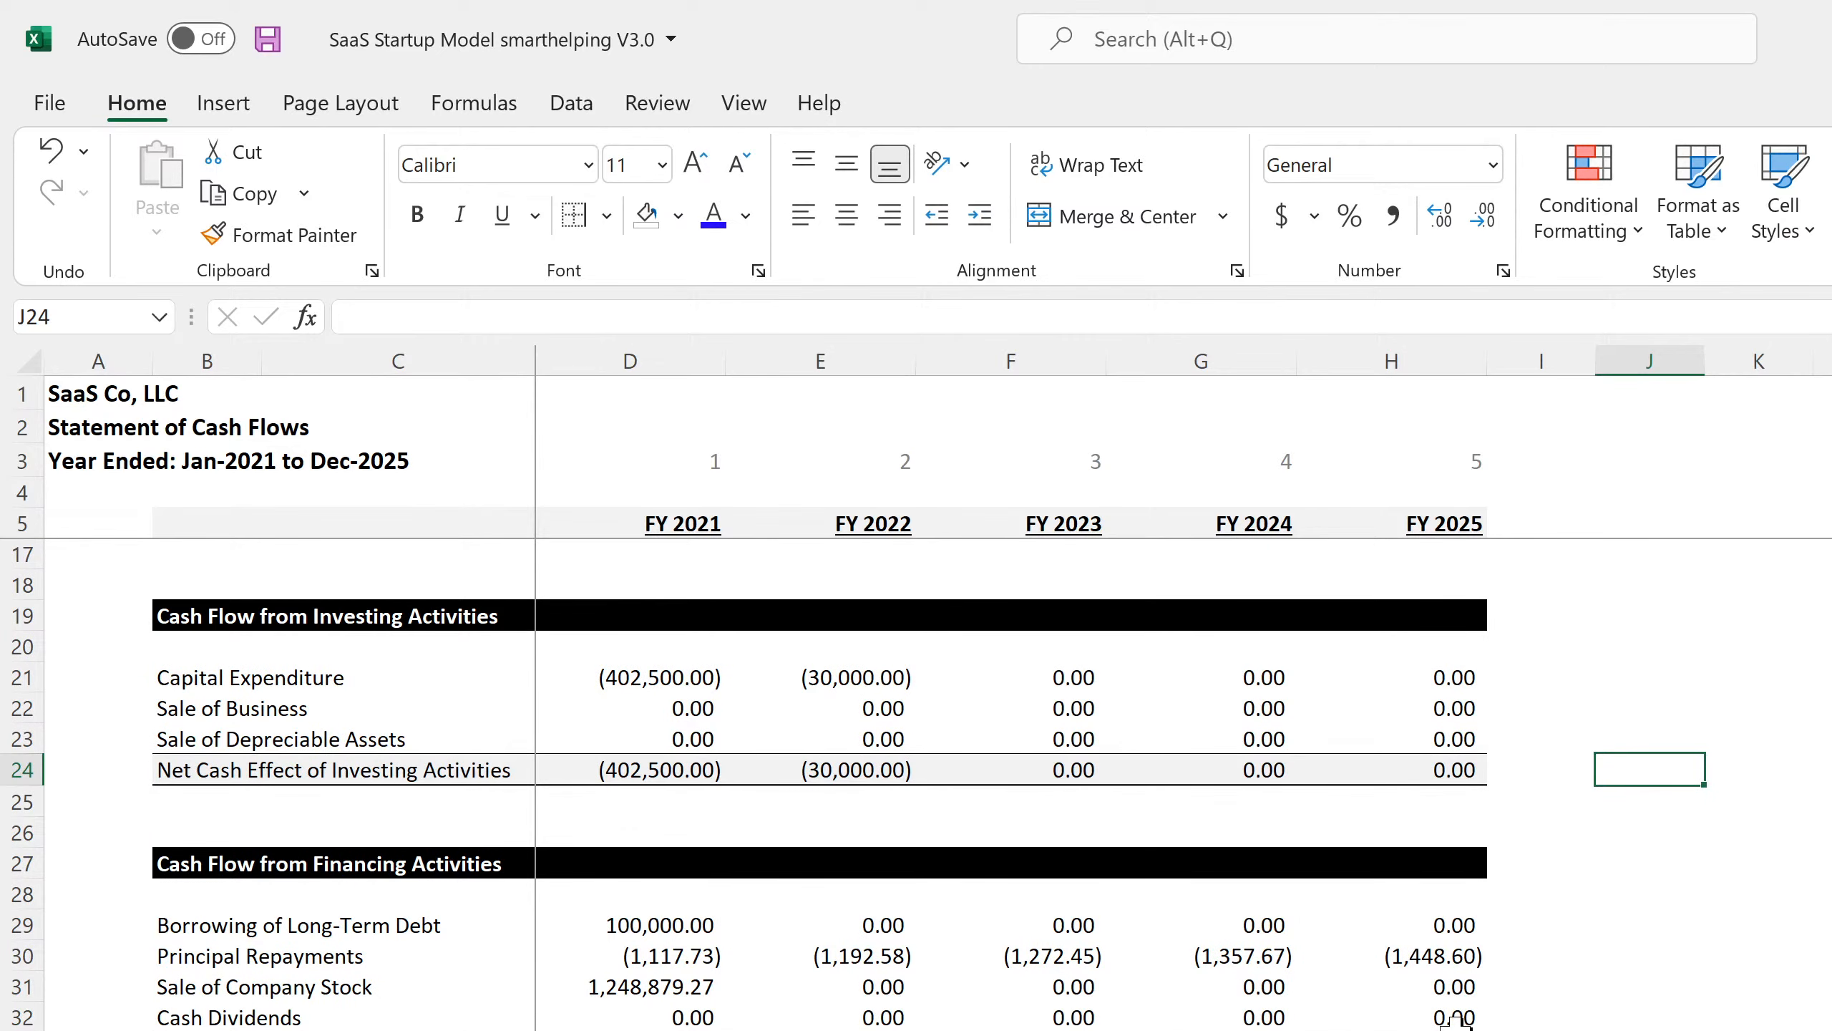
Clear the values in the Cash Dividends row.
right_click(34, 1019)
click(159, 801)
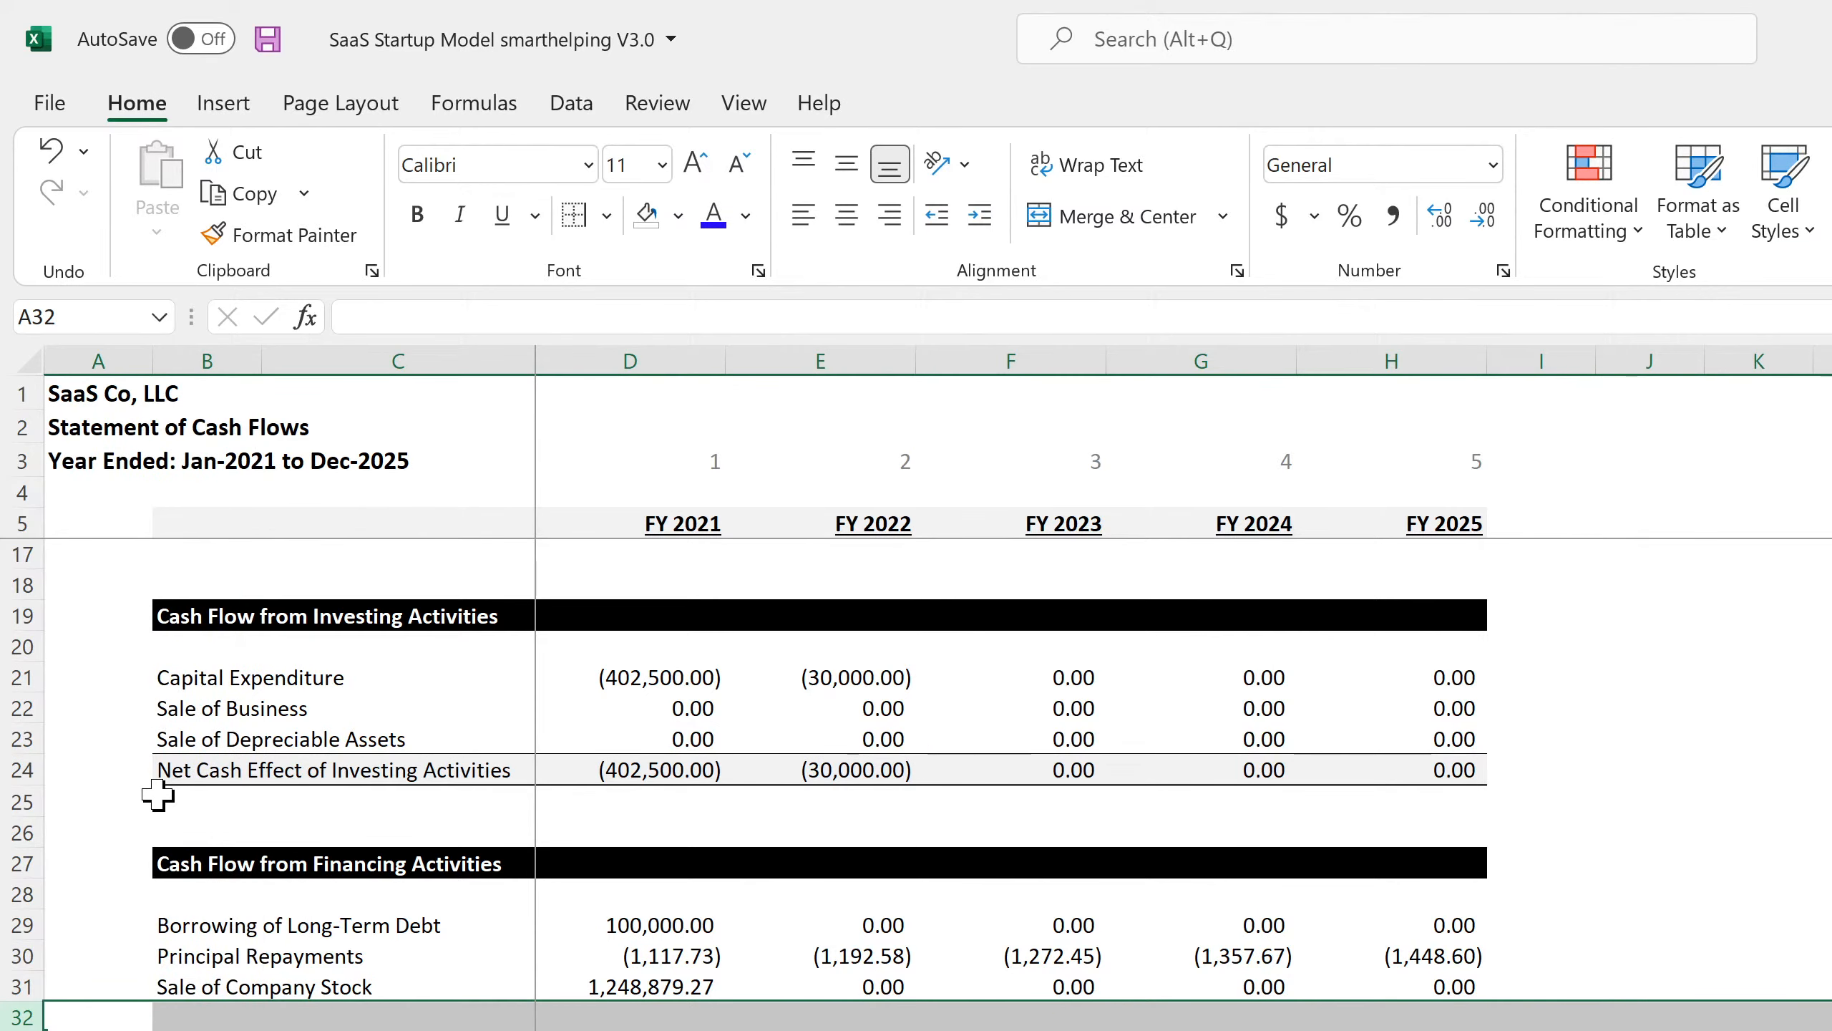
click(1010, 1028)
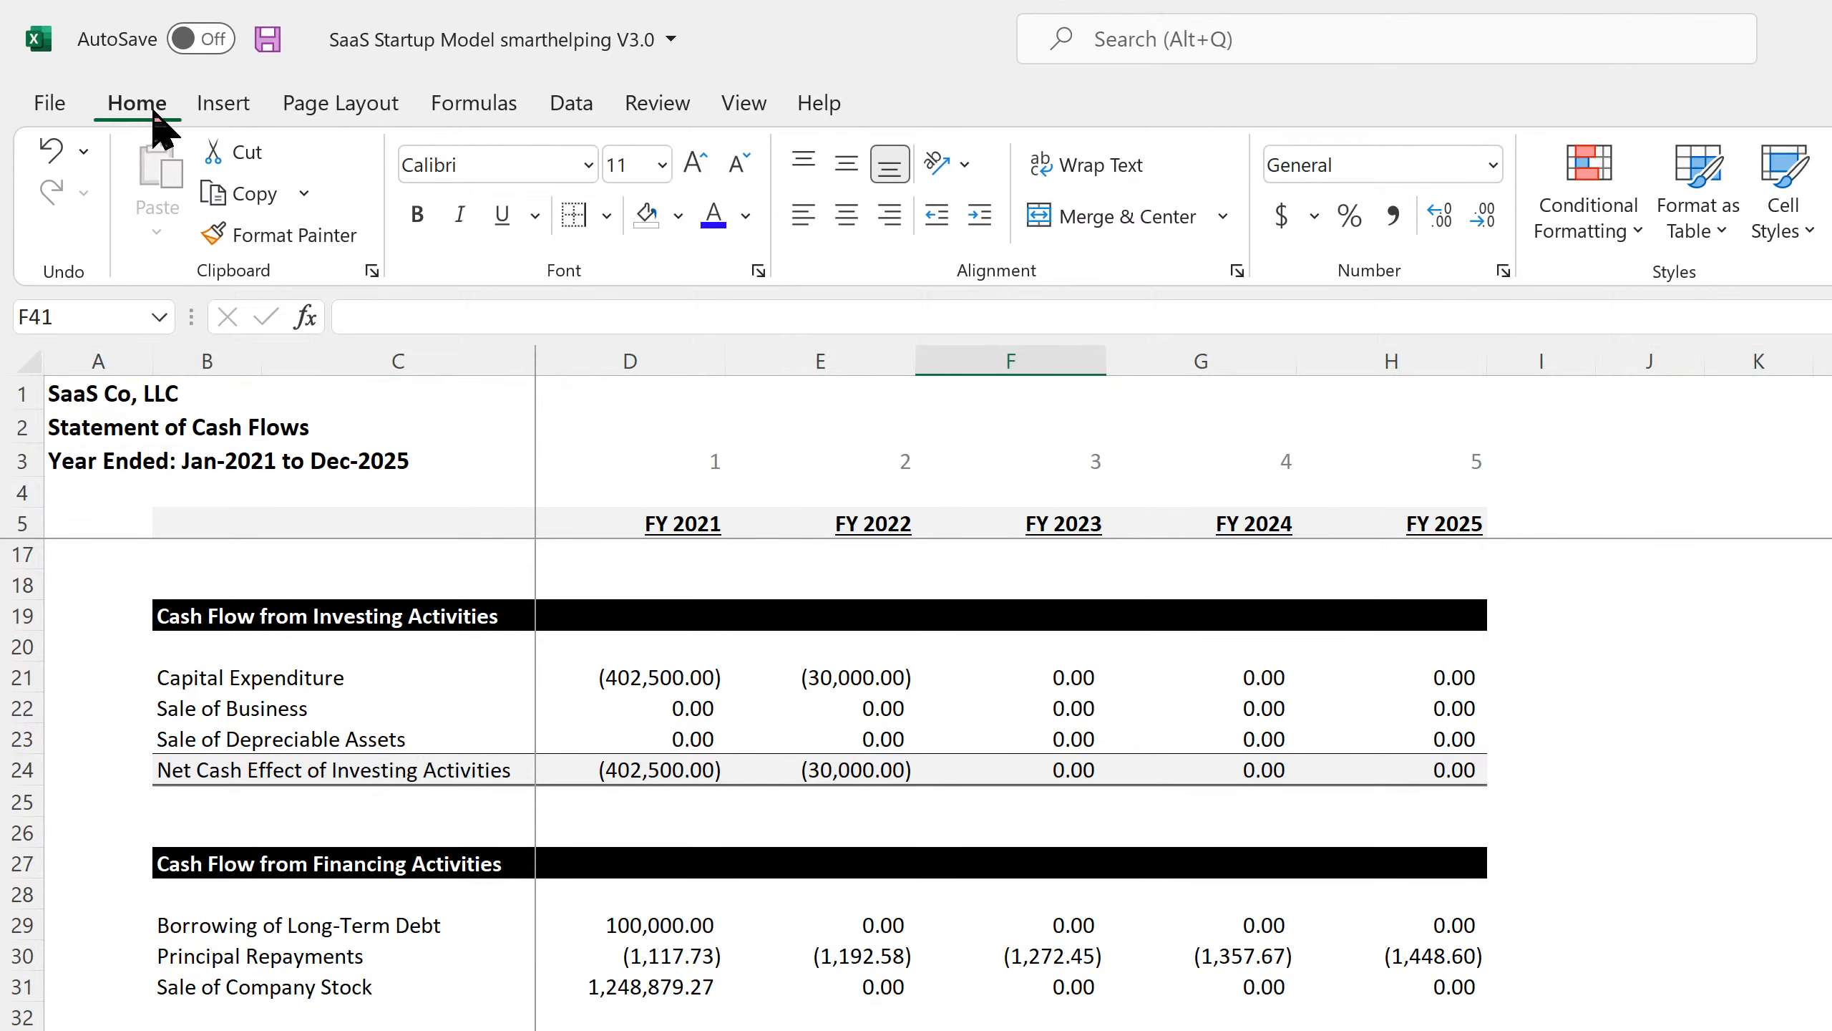
Save the workbook with rows 17–32 of Investing and Financing in view.
click(267, 38)
scroll(744, 785, down, 4)
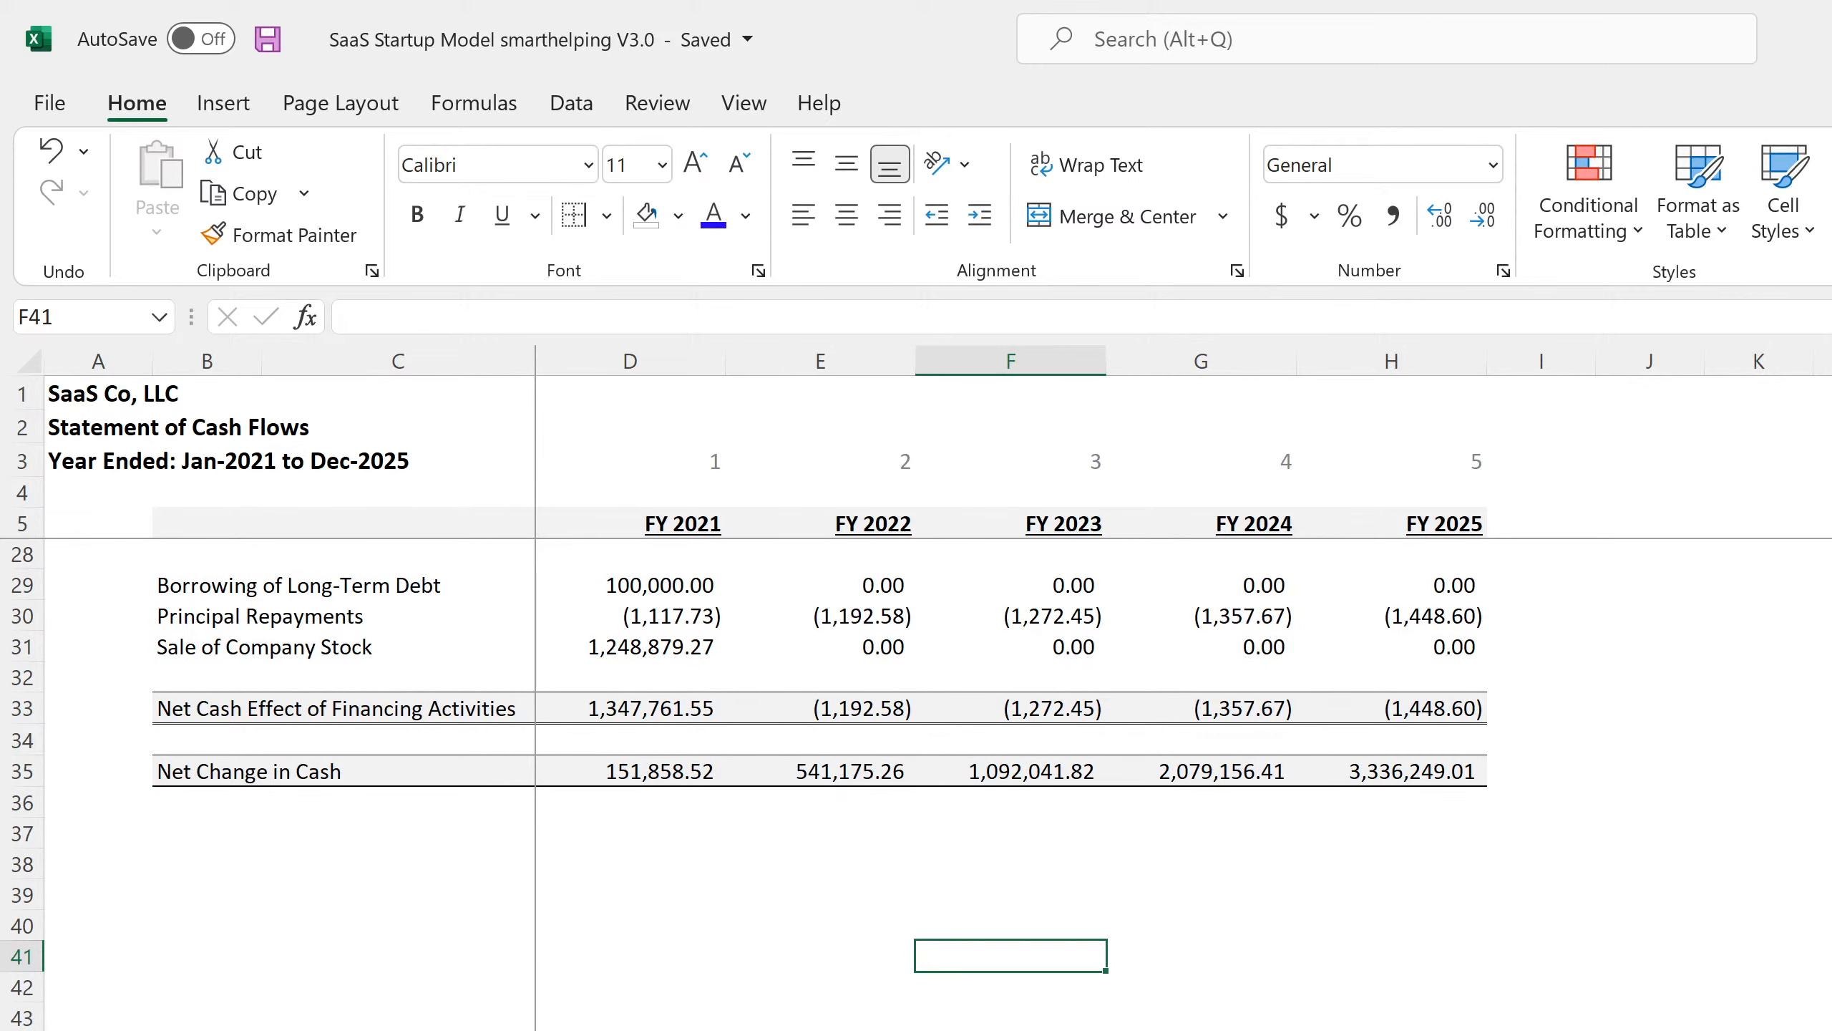
scroll(751, 787, up, 7)
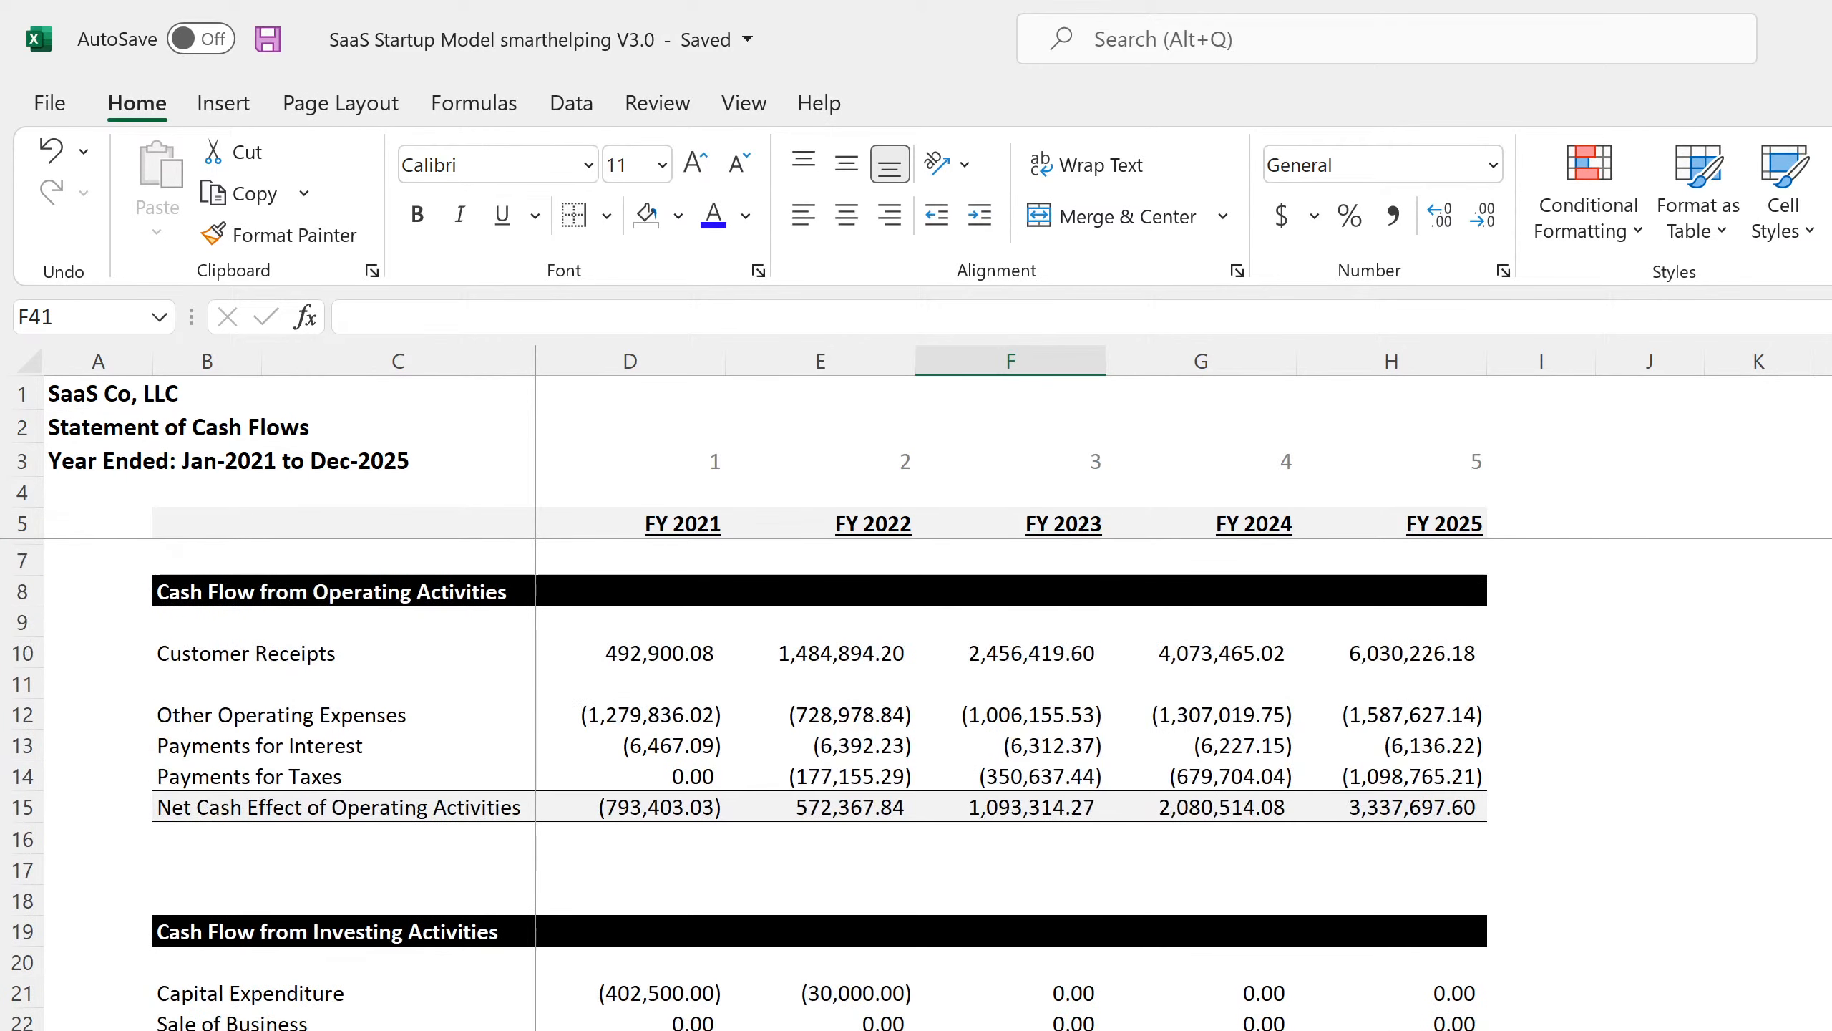
scroll(750, 787, down, 4)
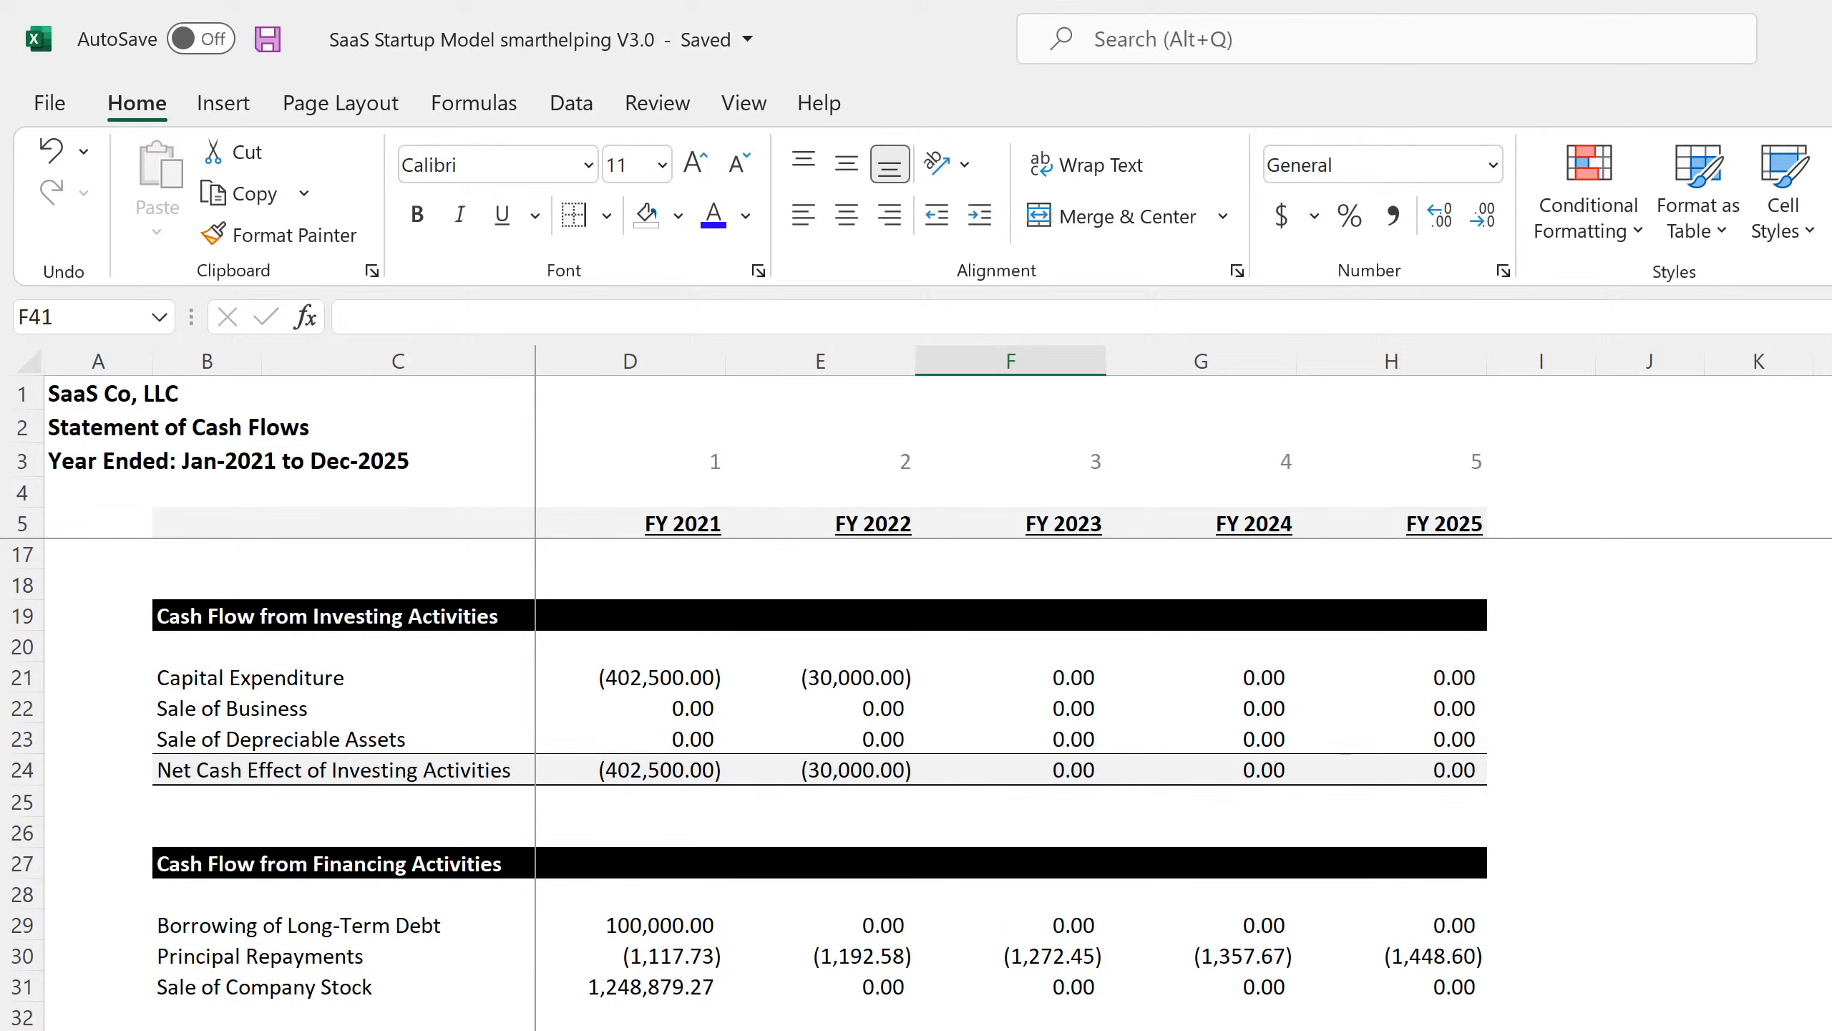
Link D37:H37 to the P&L net after-tax cash flow, ='5-Year Annual P&L'!C100.
click(630, 1028)
text(=)
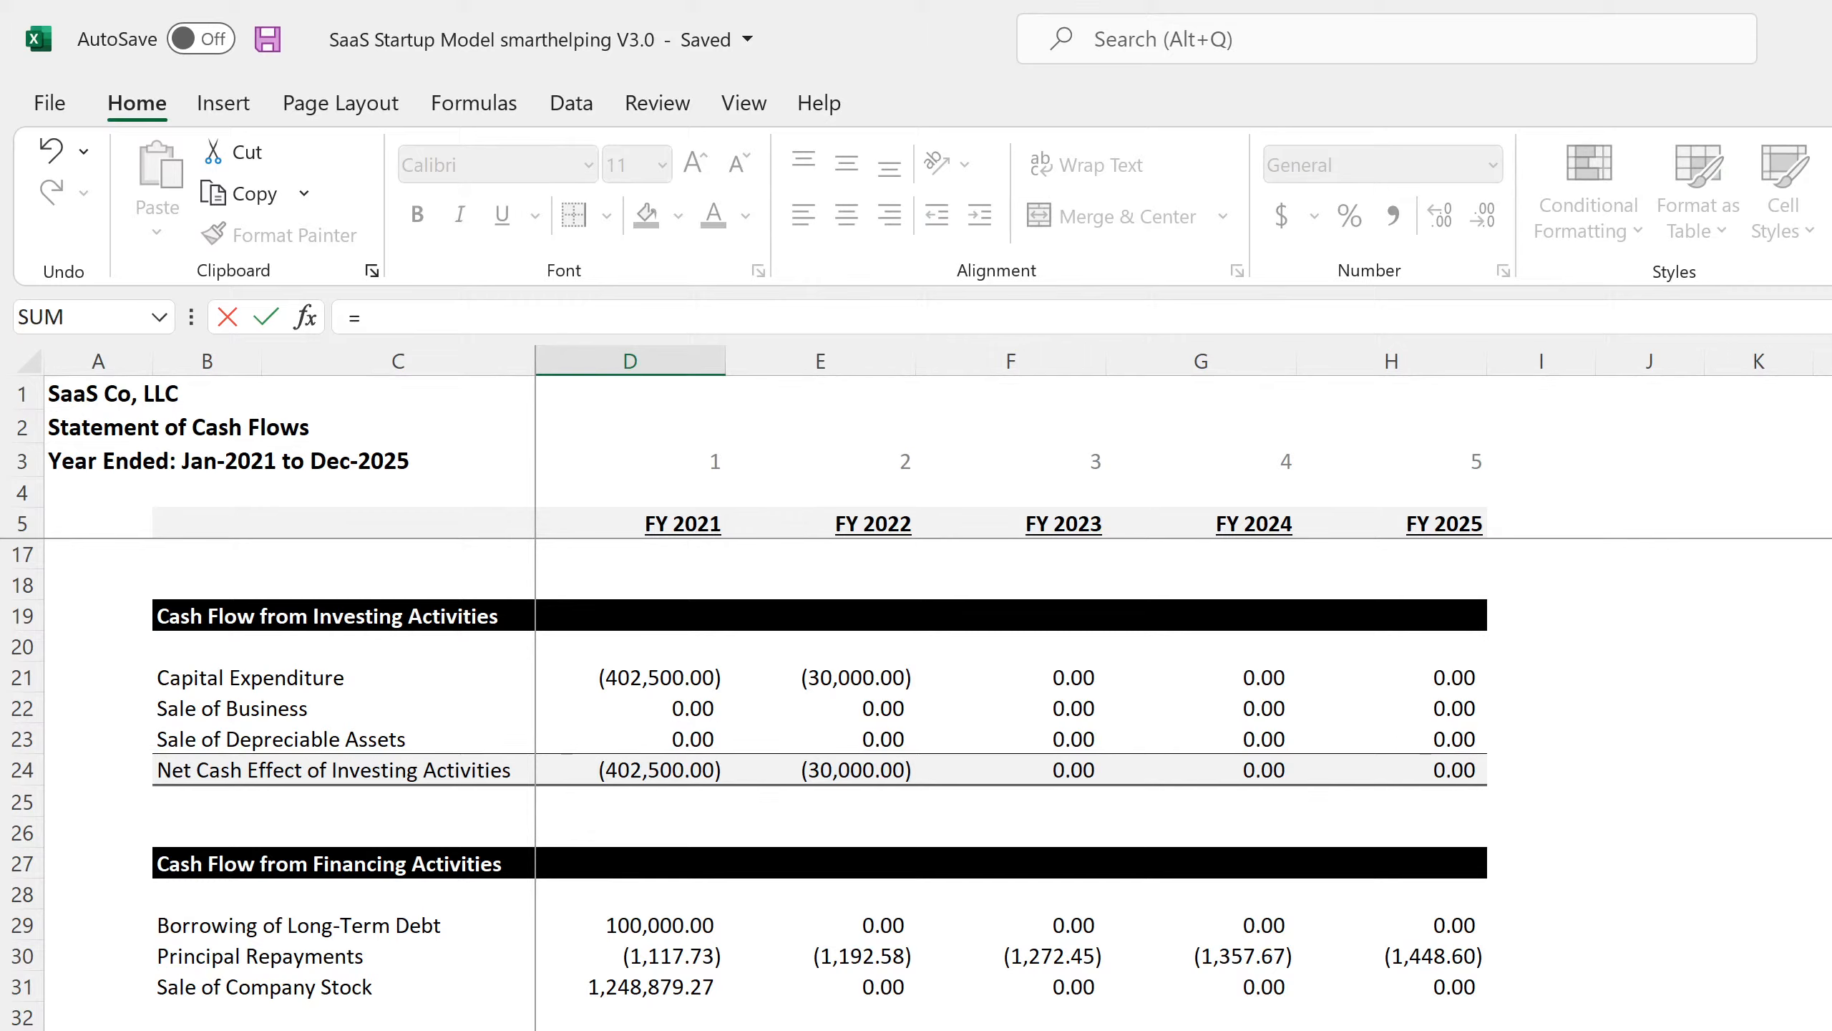
key(ctrl+Page_Up)
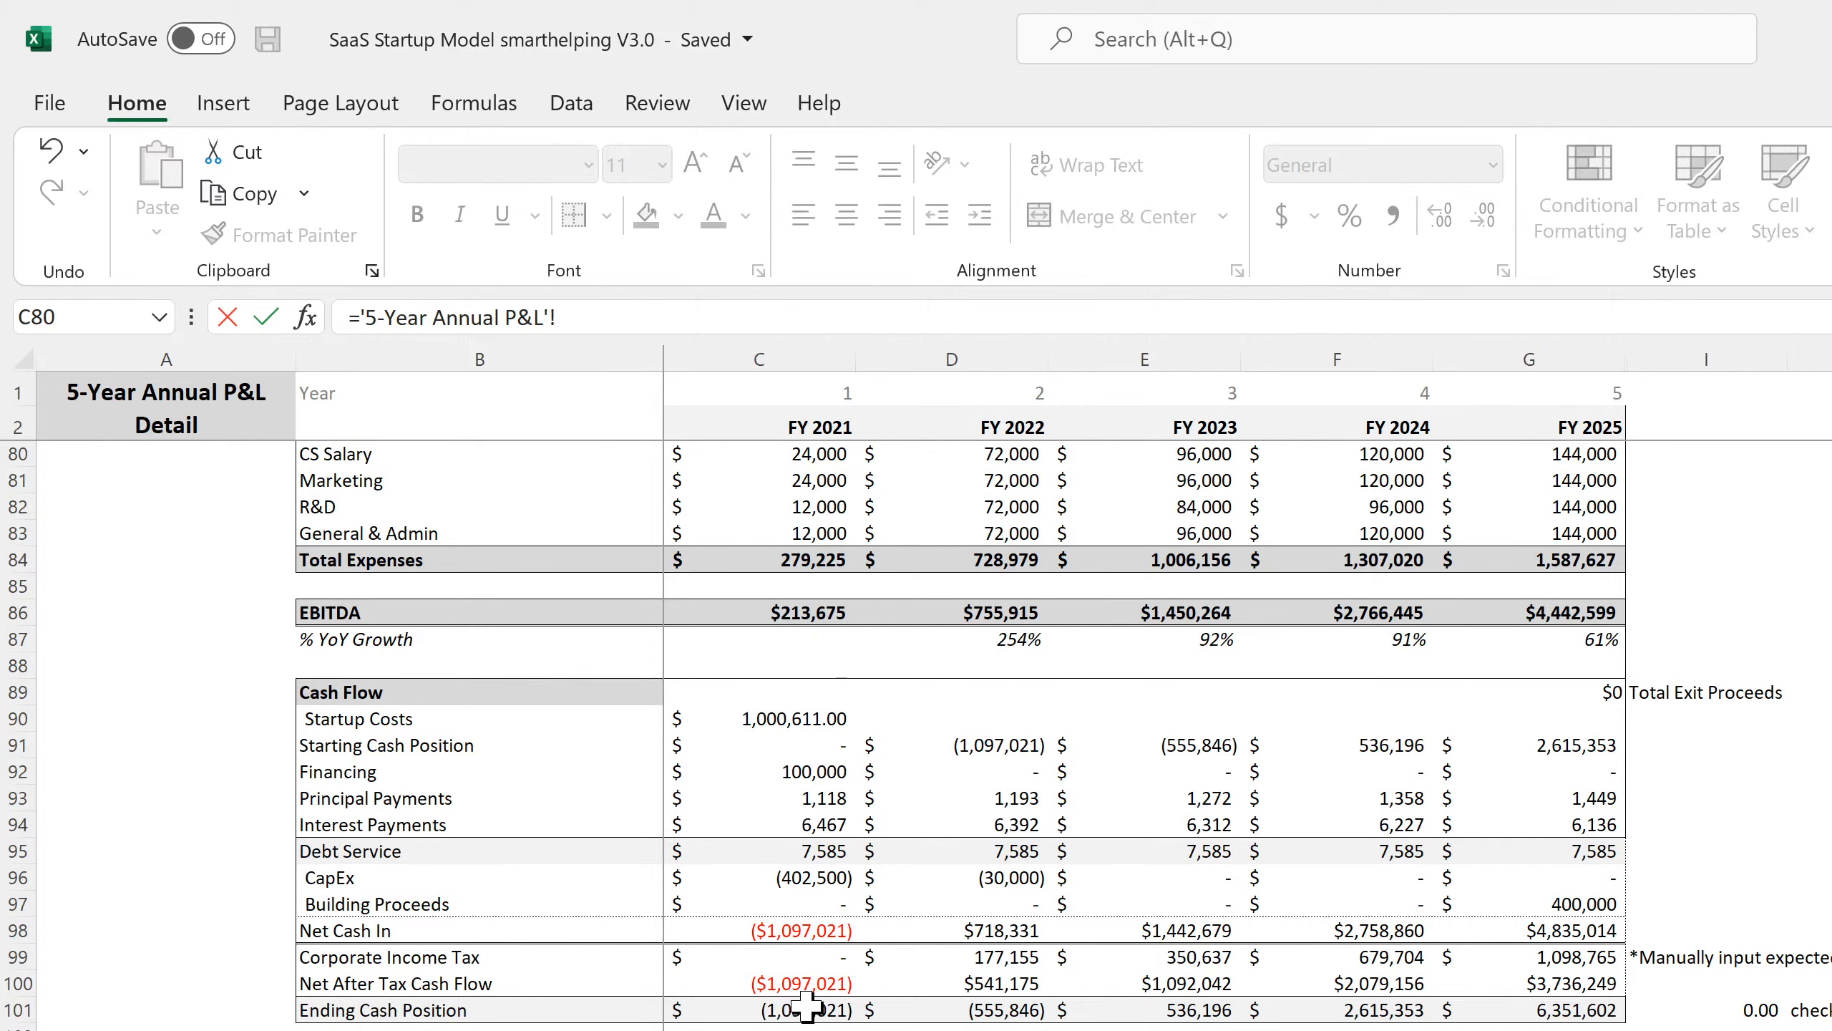
click(812, 985)
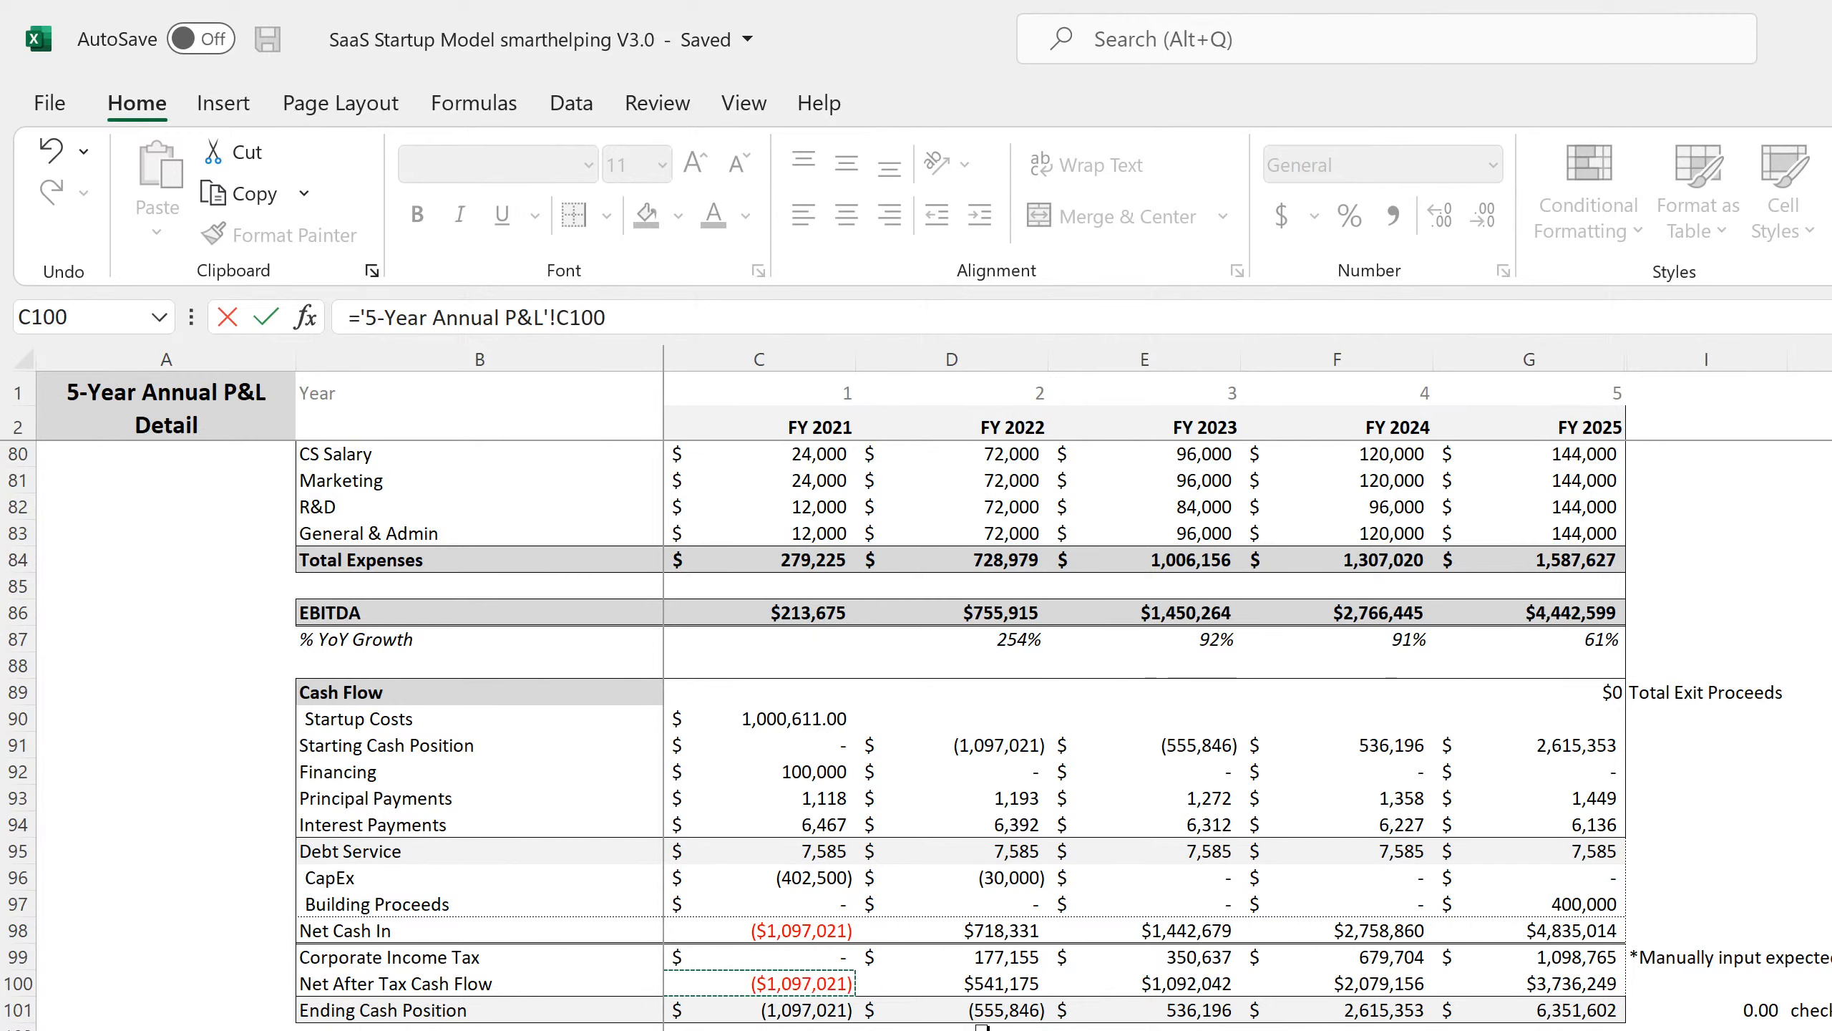
key(Return)
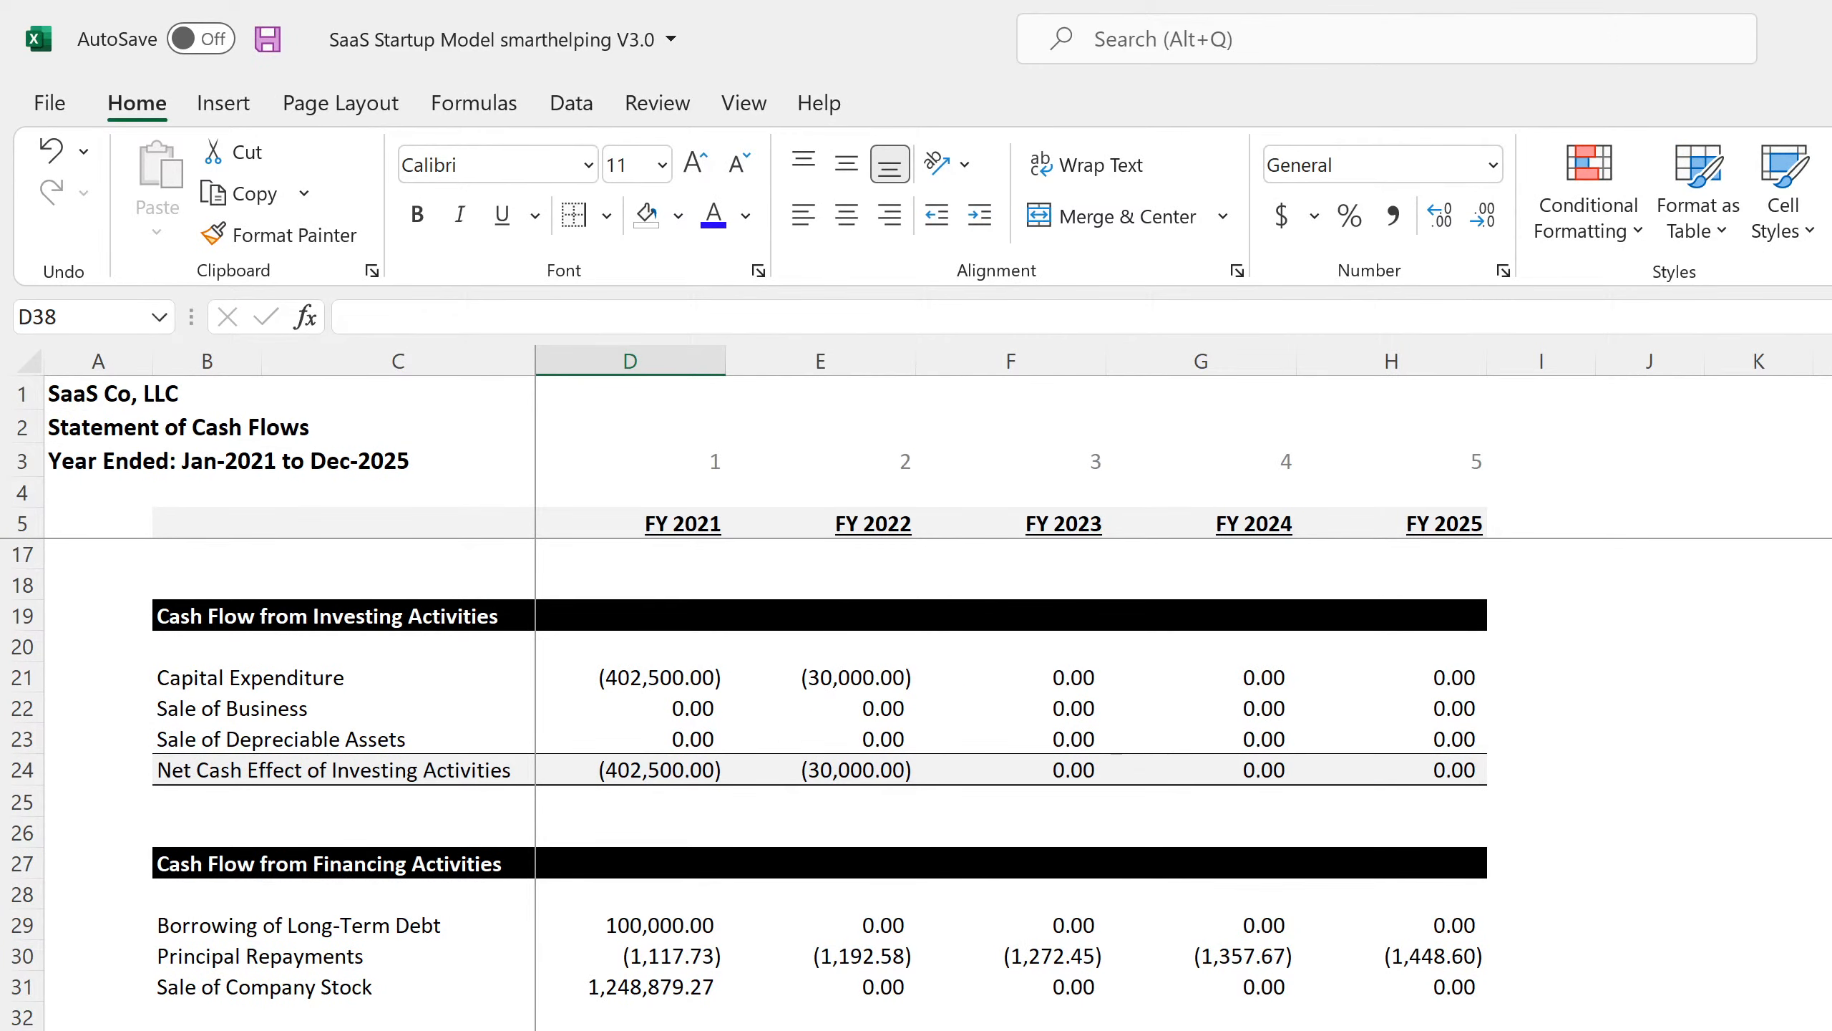
key(Up)
key(ctrl+shift+Right)
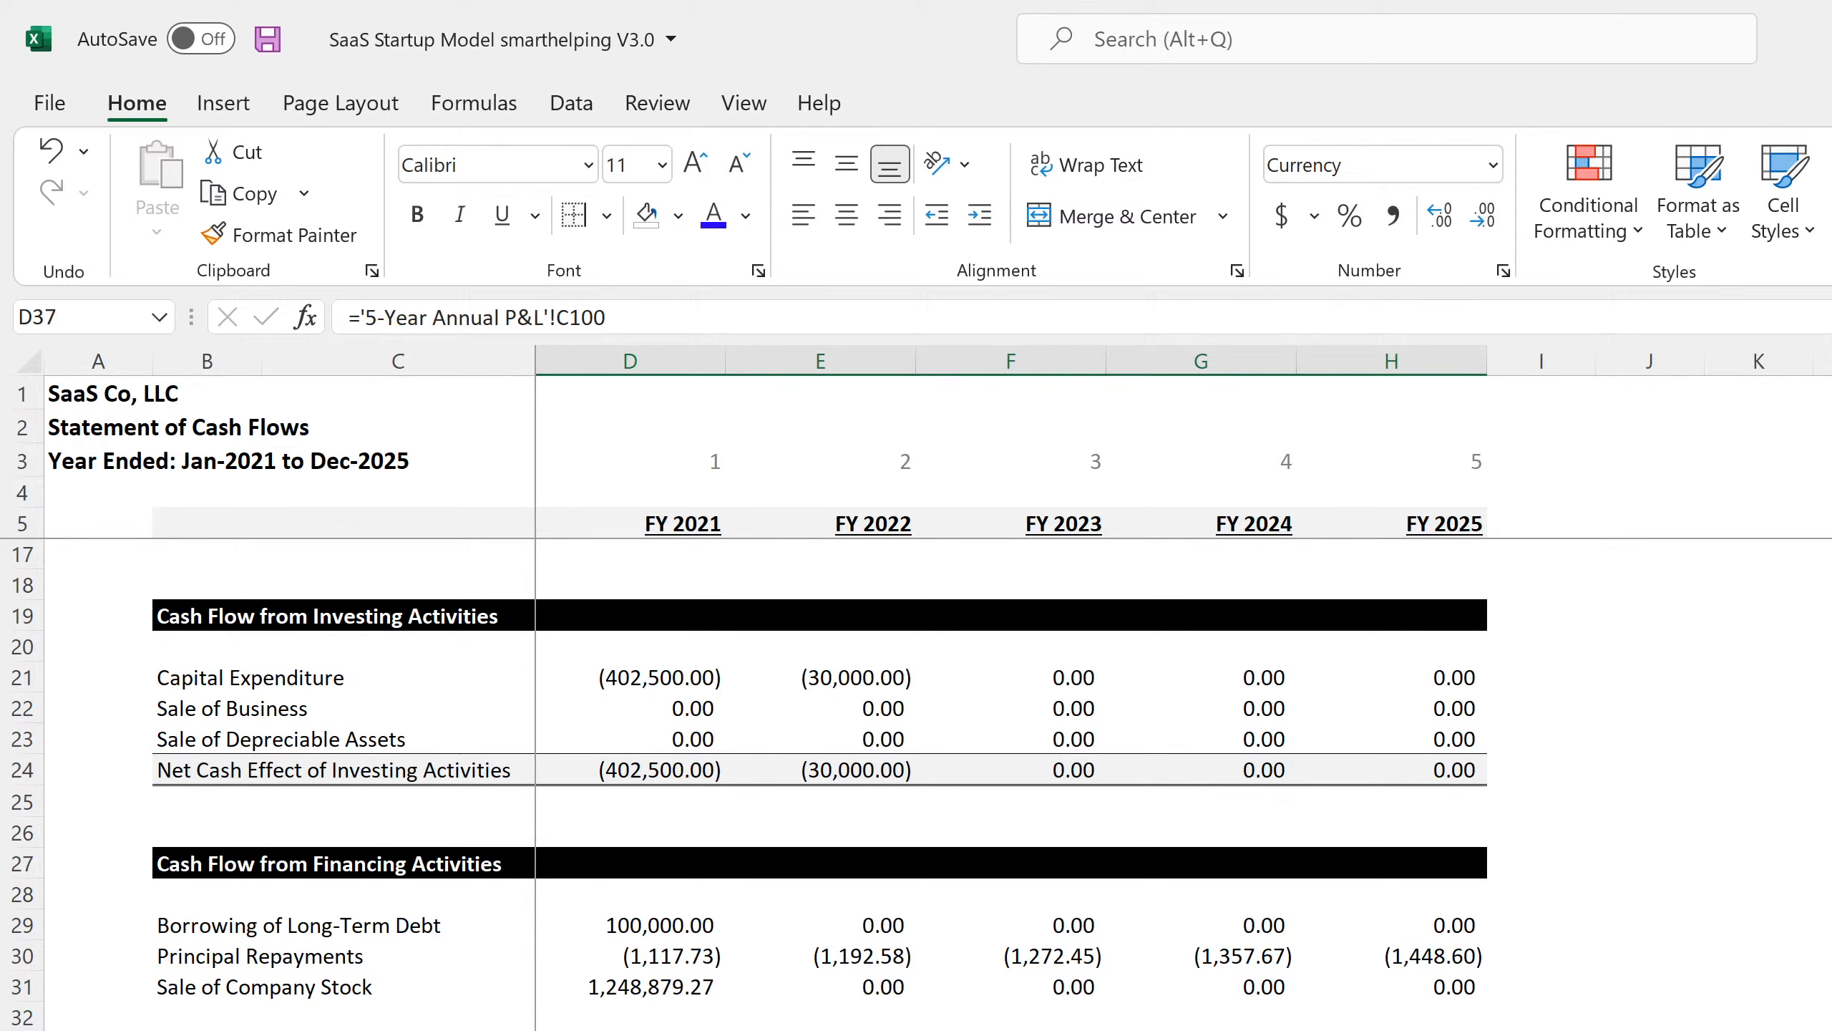
key(ctrl+Right)
Enter the row 35 minus row 37 check formula in H38 and fill it across D38:H38.
key(Down)
text(=)
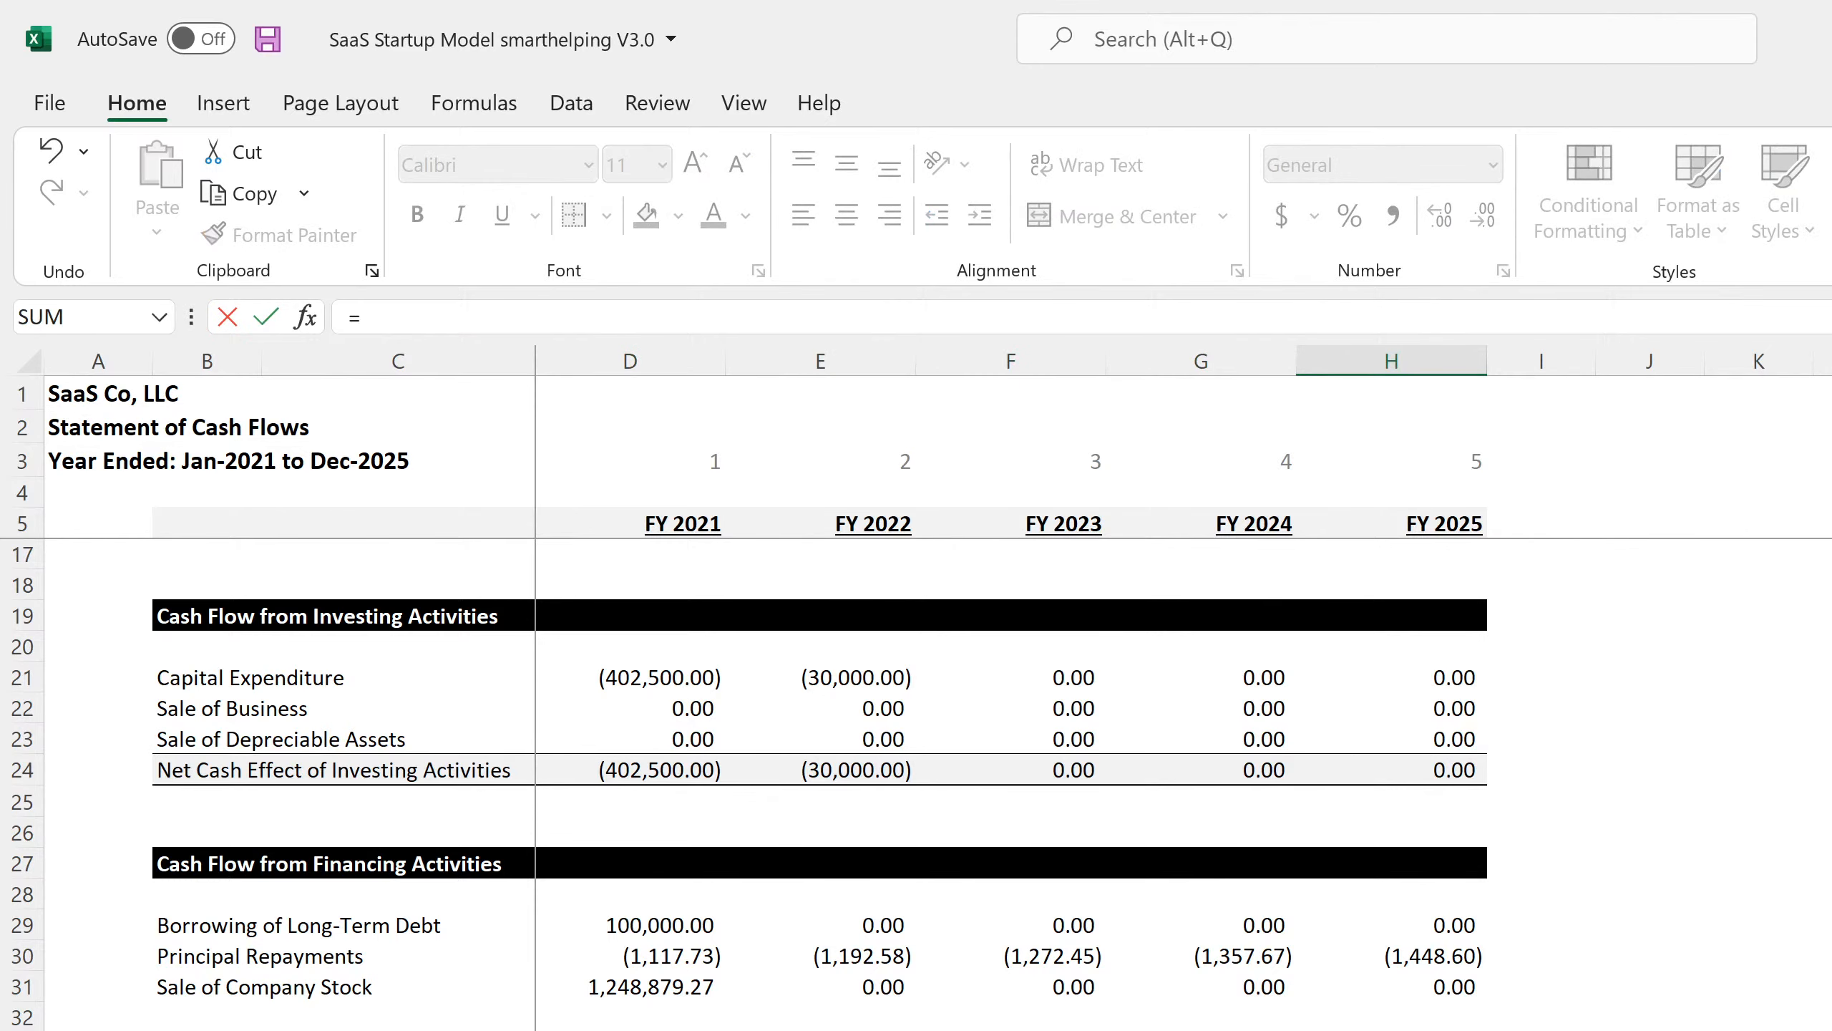
key(Up)
key(Up)
key(Up)
text(-)
key(Up)
key(Return)
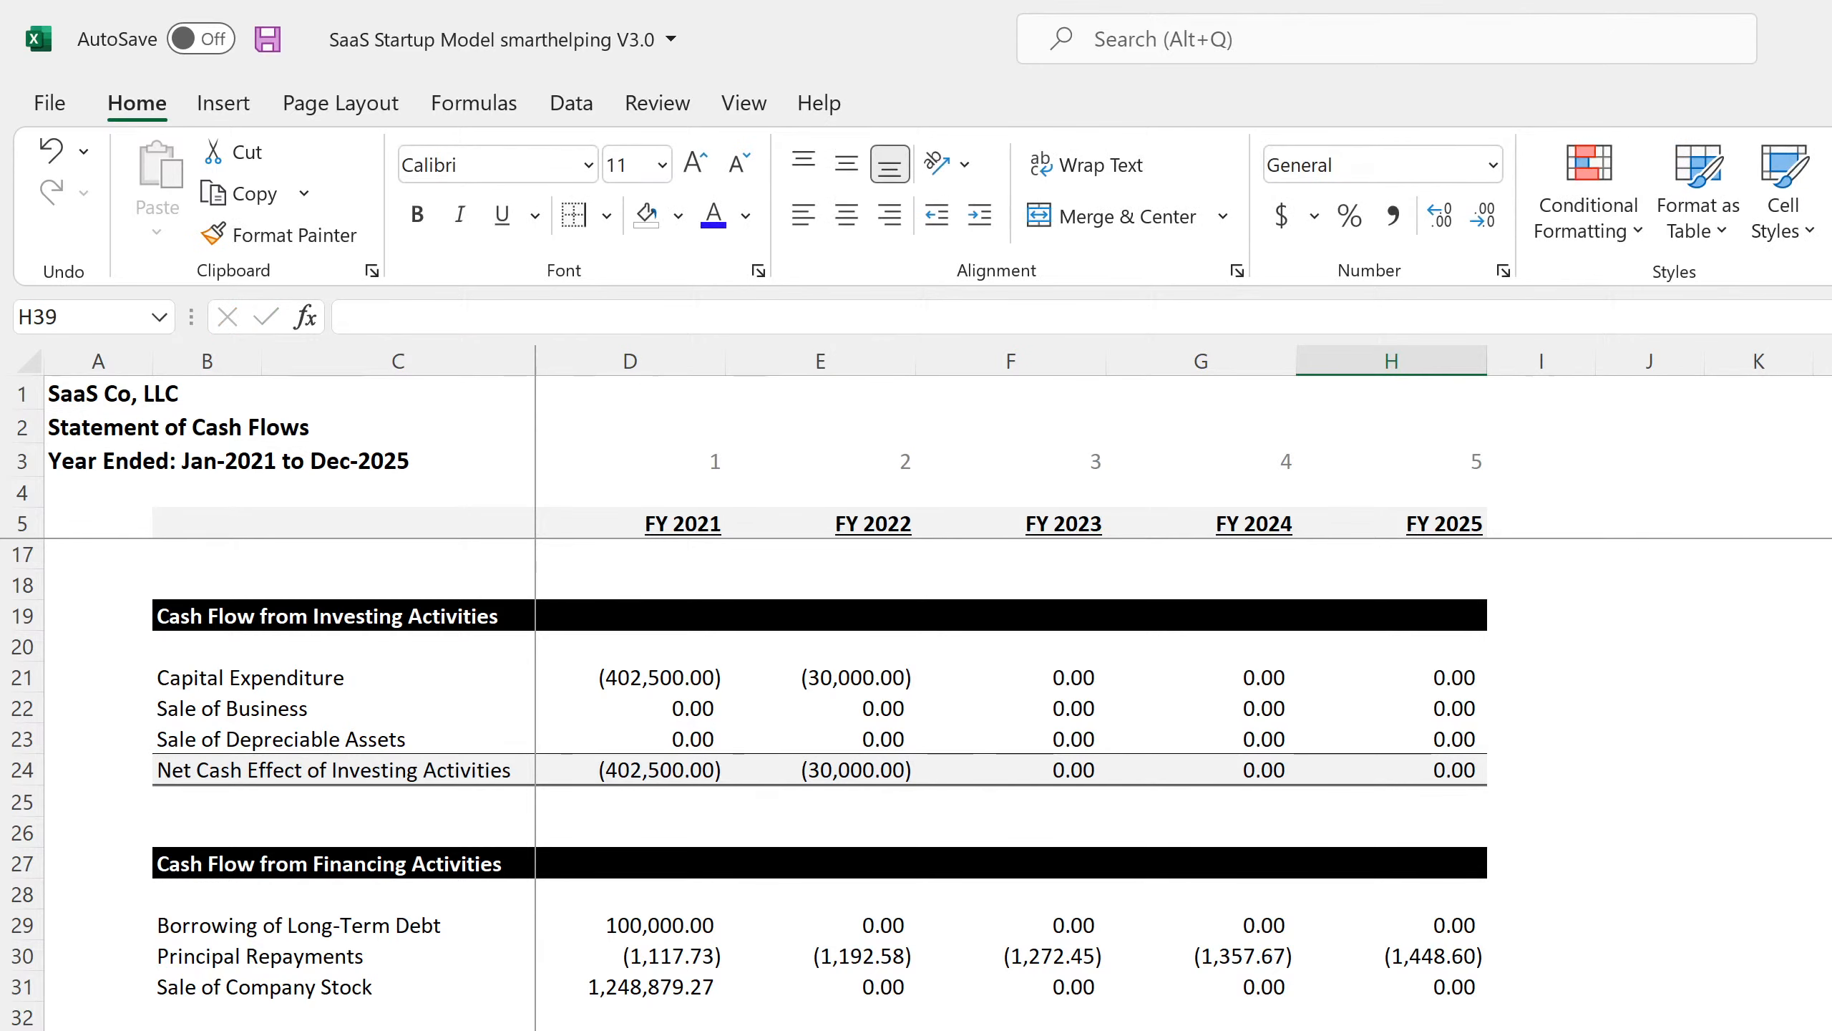
key(Up)
key(ctrl+shift+4)
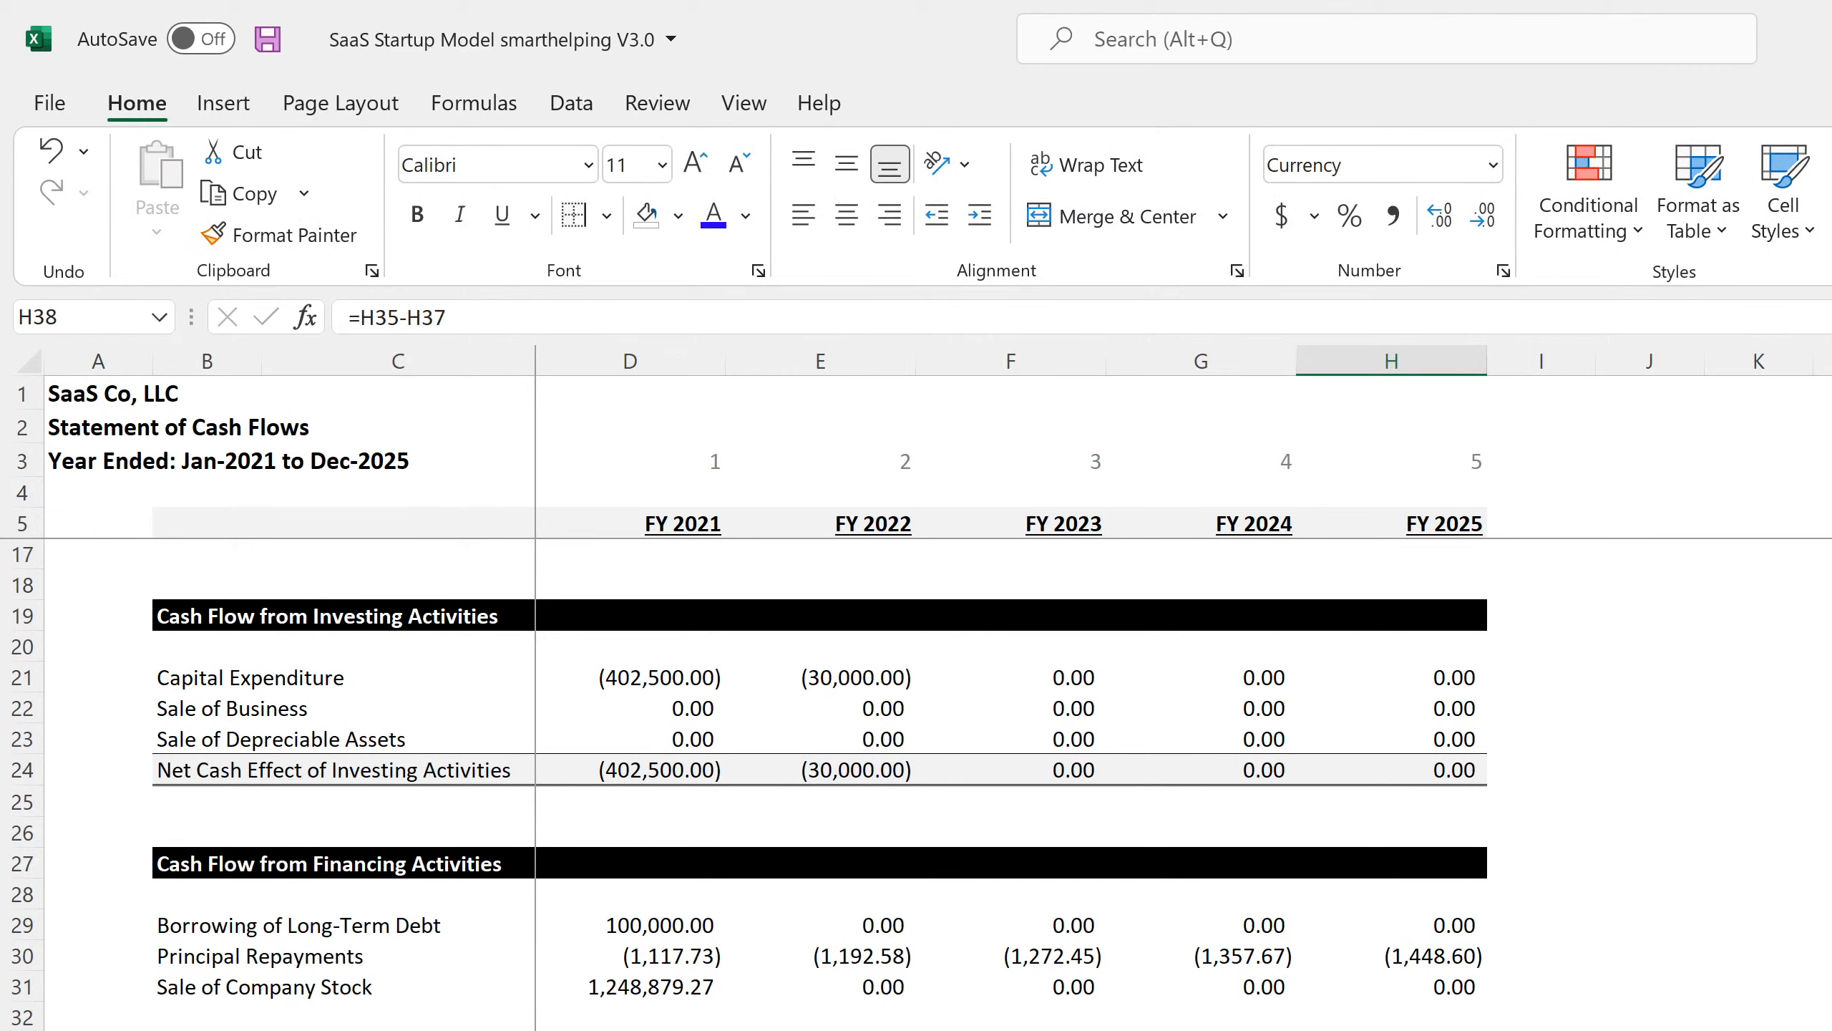
key(ctrl+shift+Left)
key(ctrl+Left)
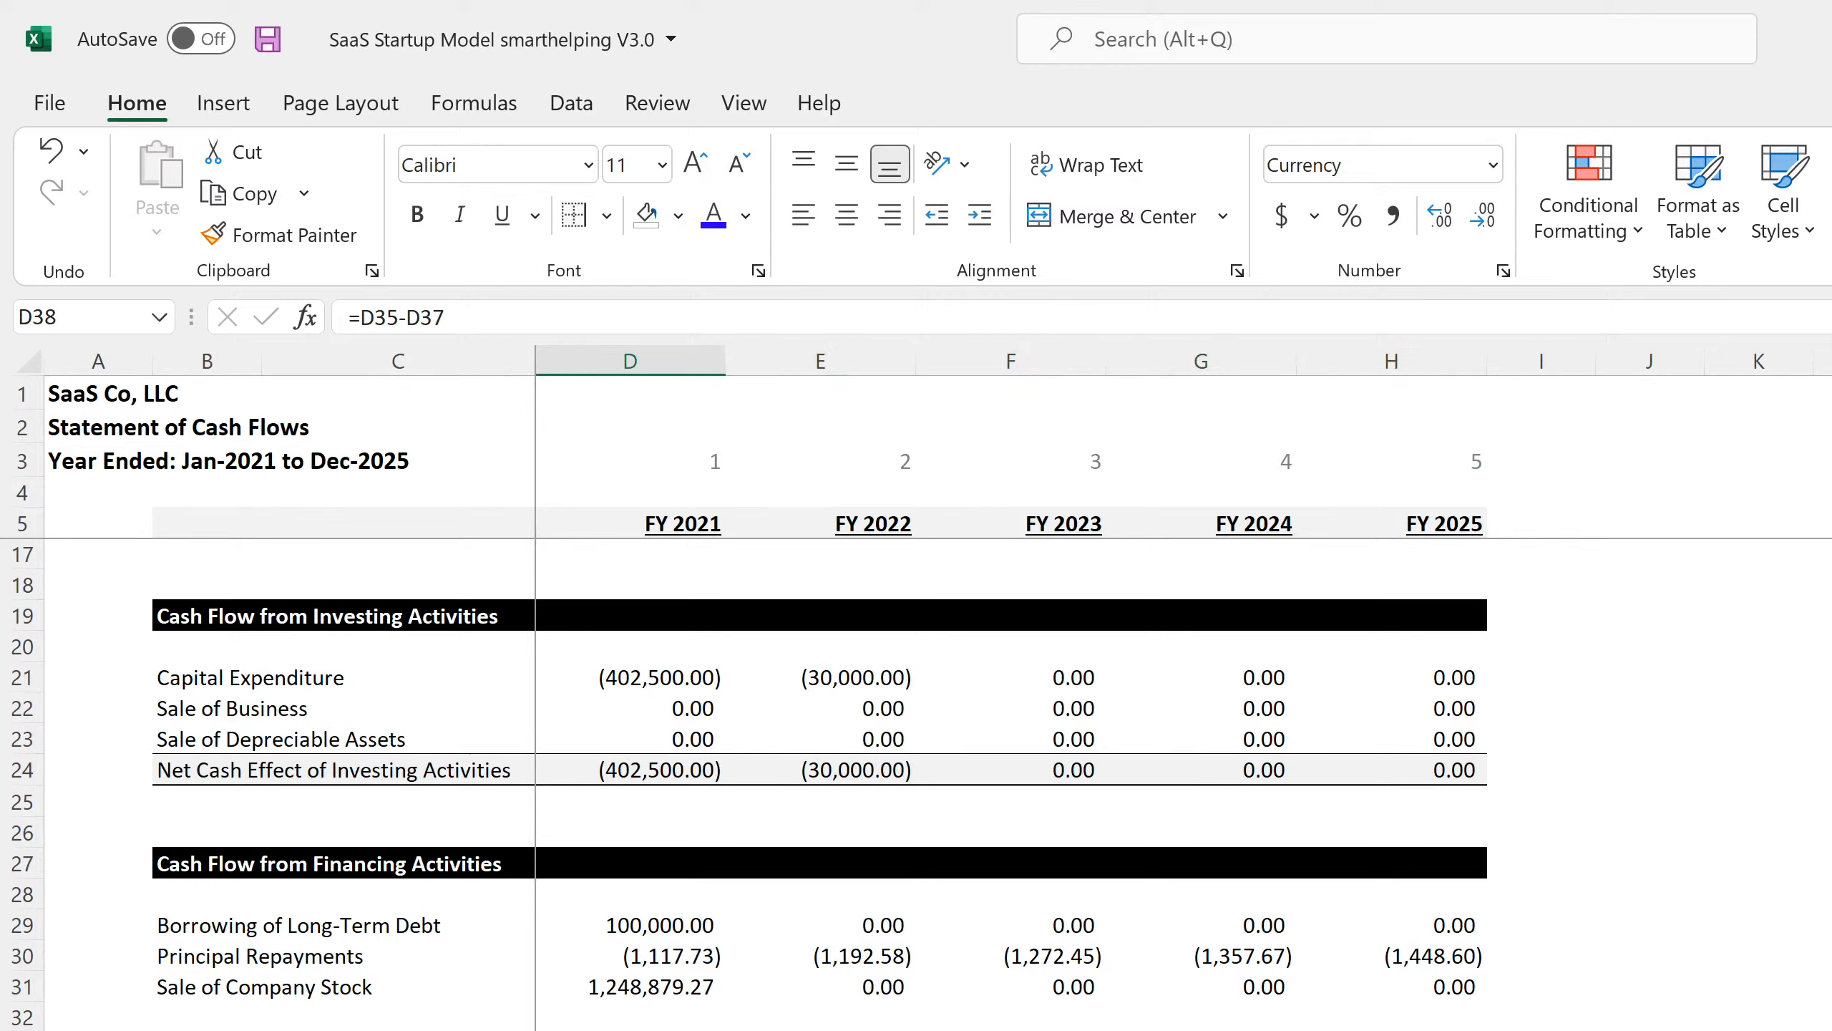
key(ctrl+Right)
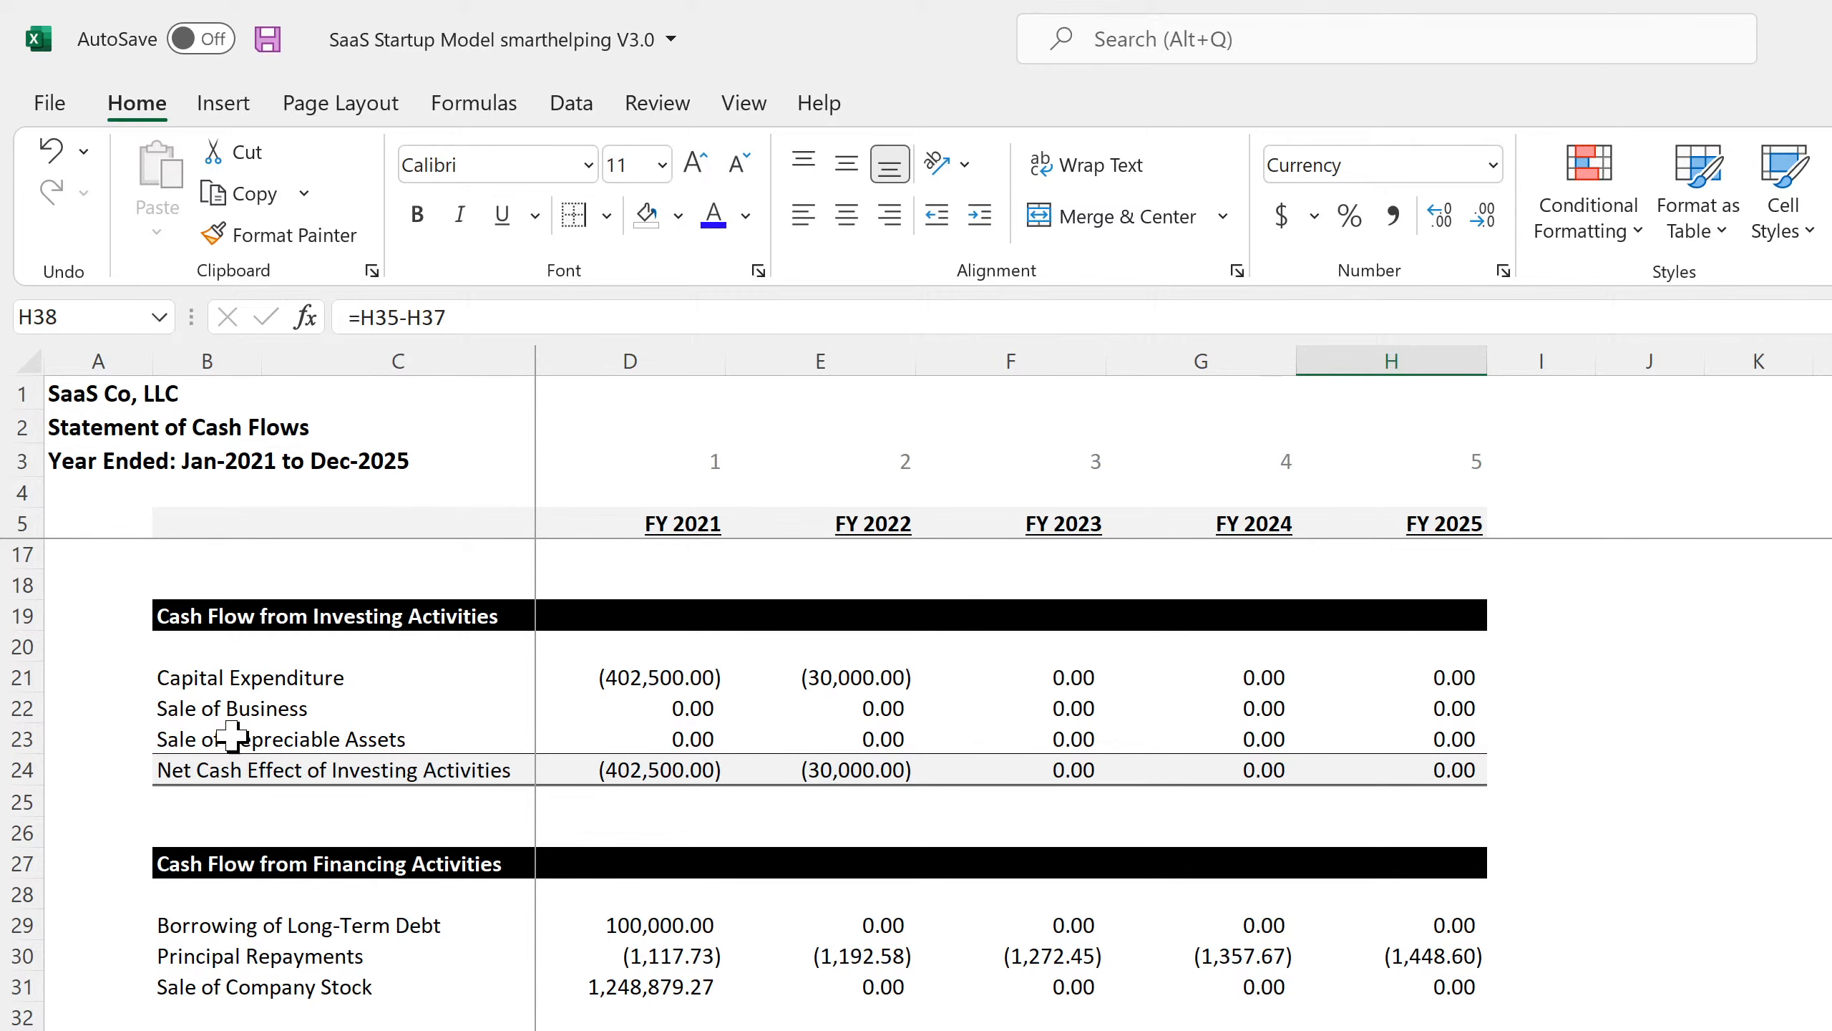
scroll(232, 737, up, 4)
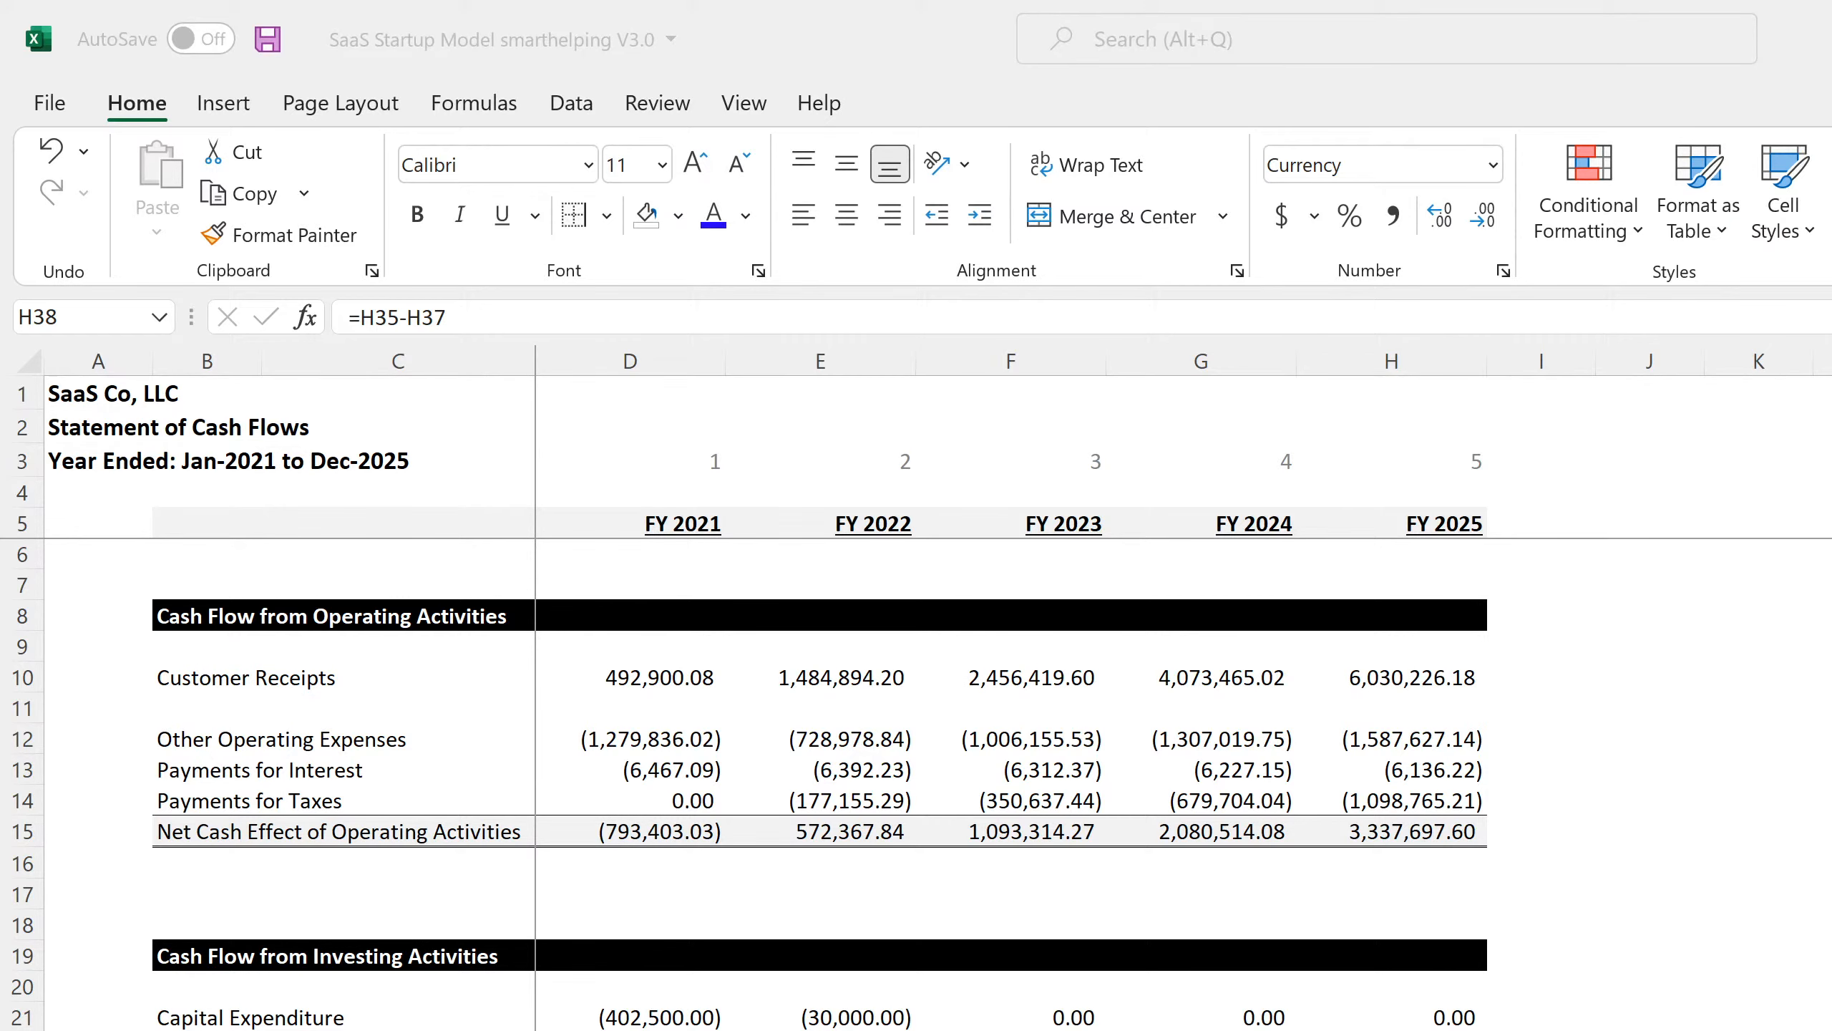
key(alt+Tab)
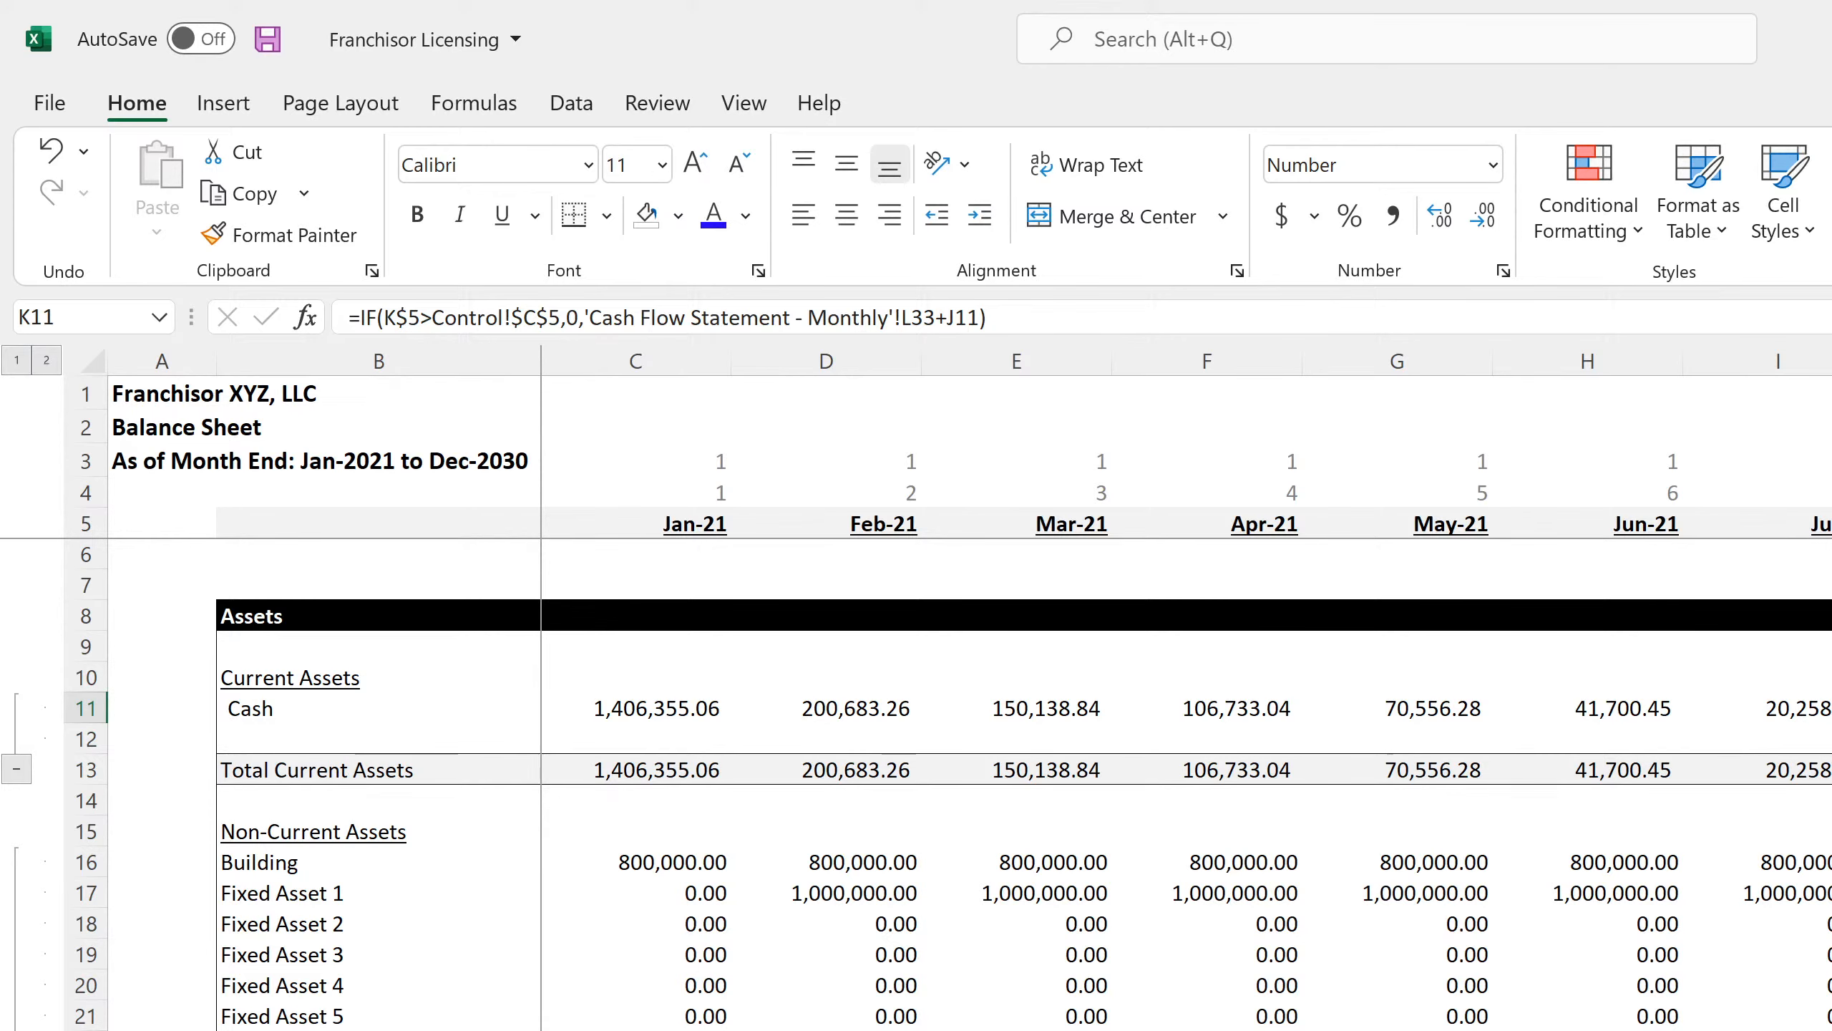
key(ctrl+Page_Up)
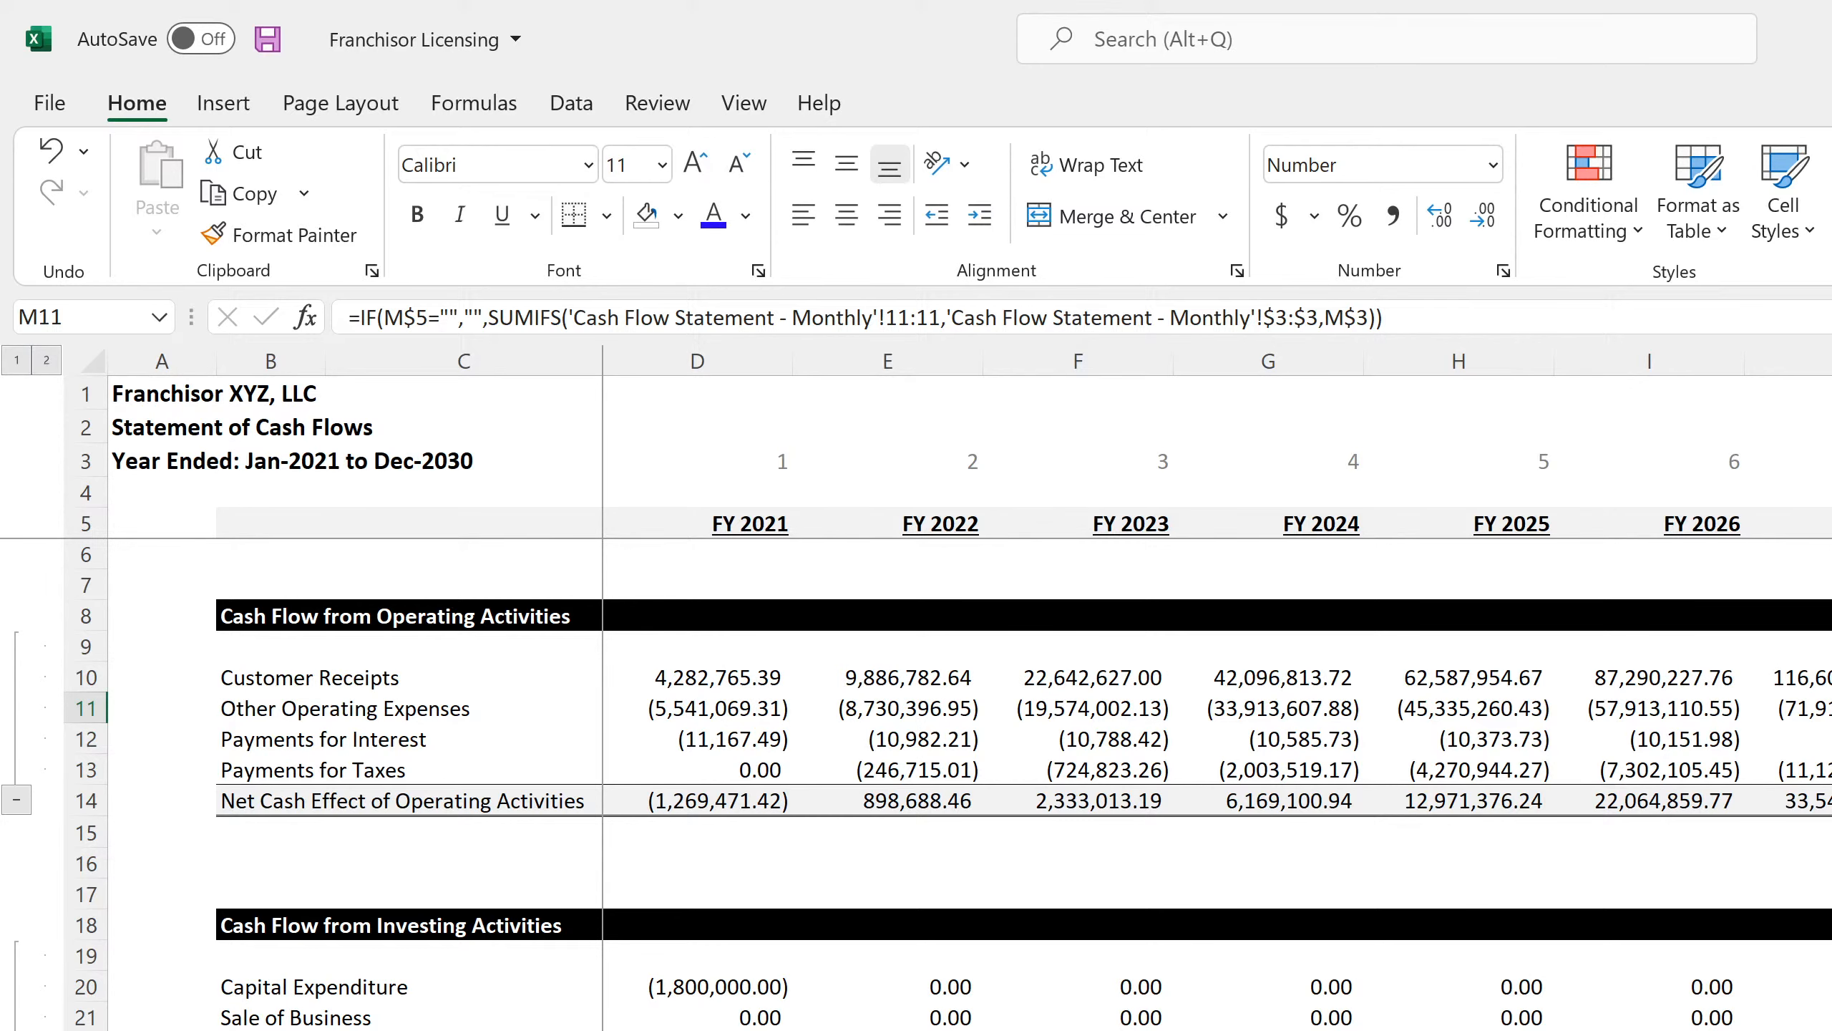
scroll(1010, 787, down, 4)
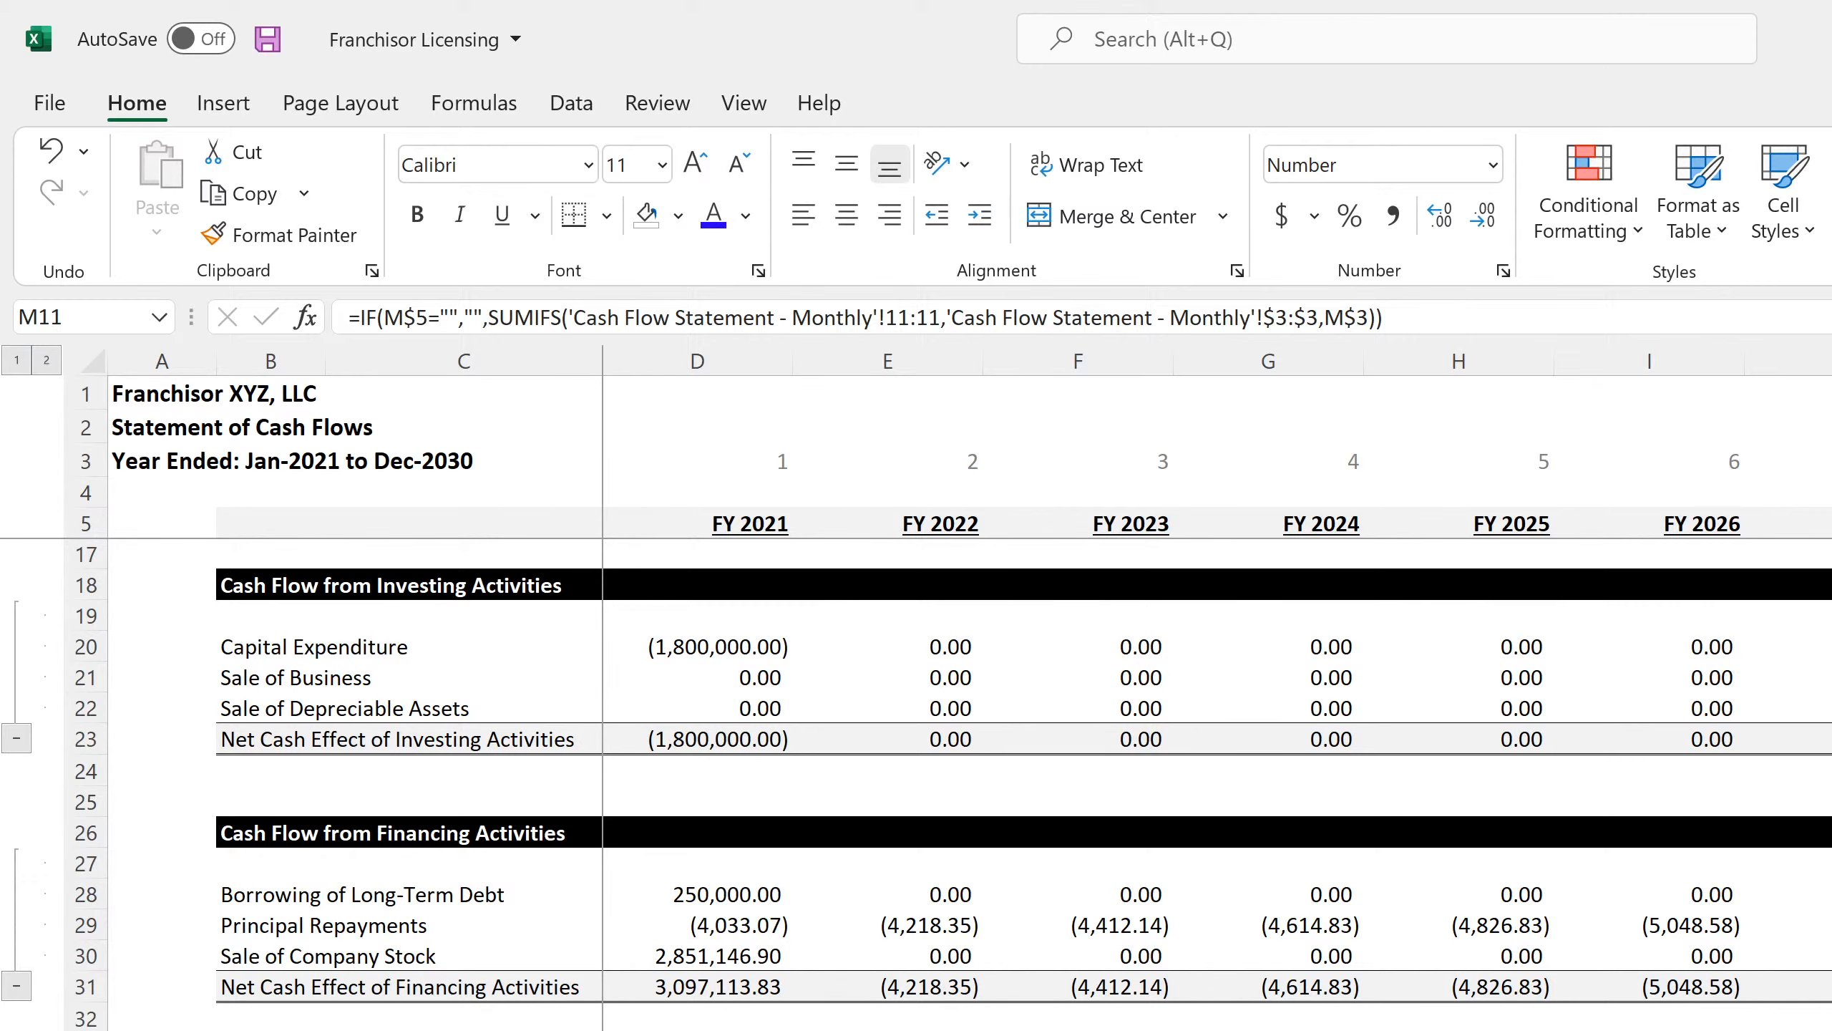
key(ctrl+Page_Down)
key(ctrl+Page_Down)
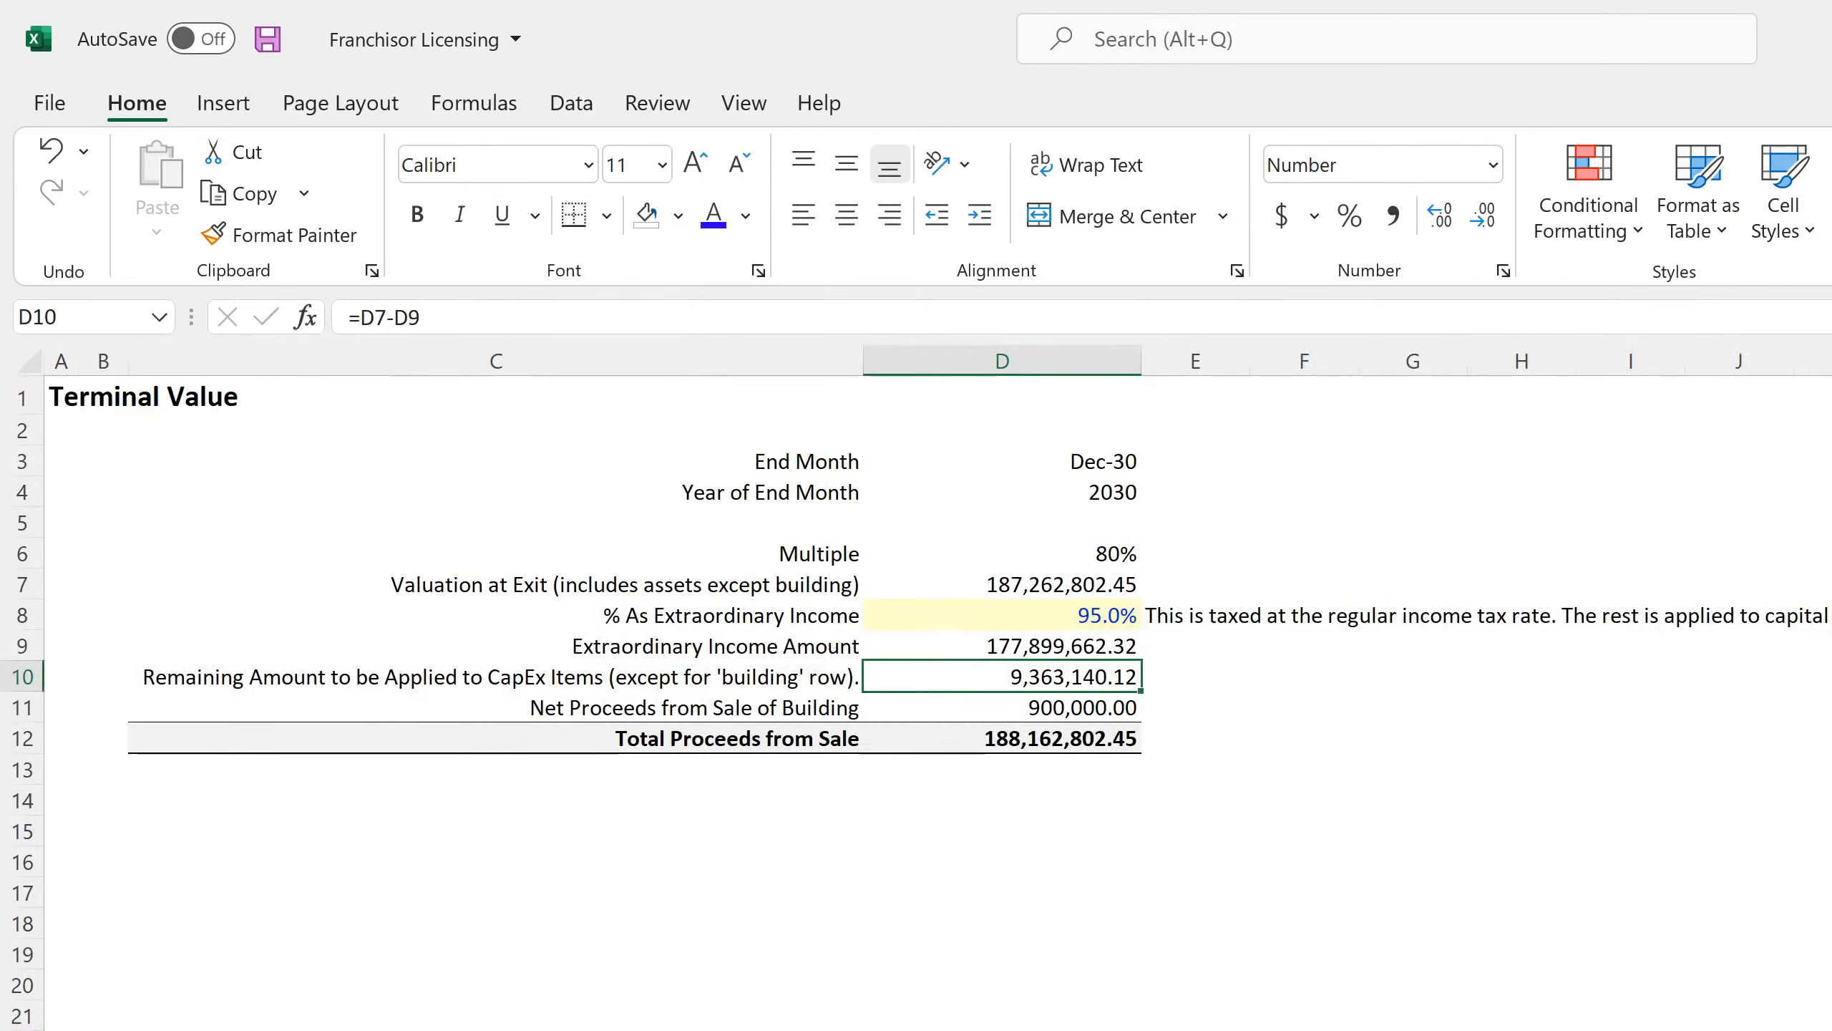
key(ctrl+Page_Down)
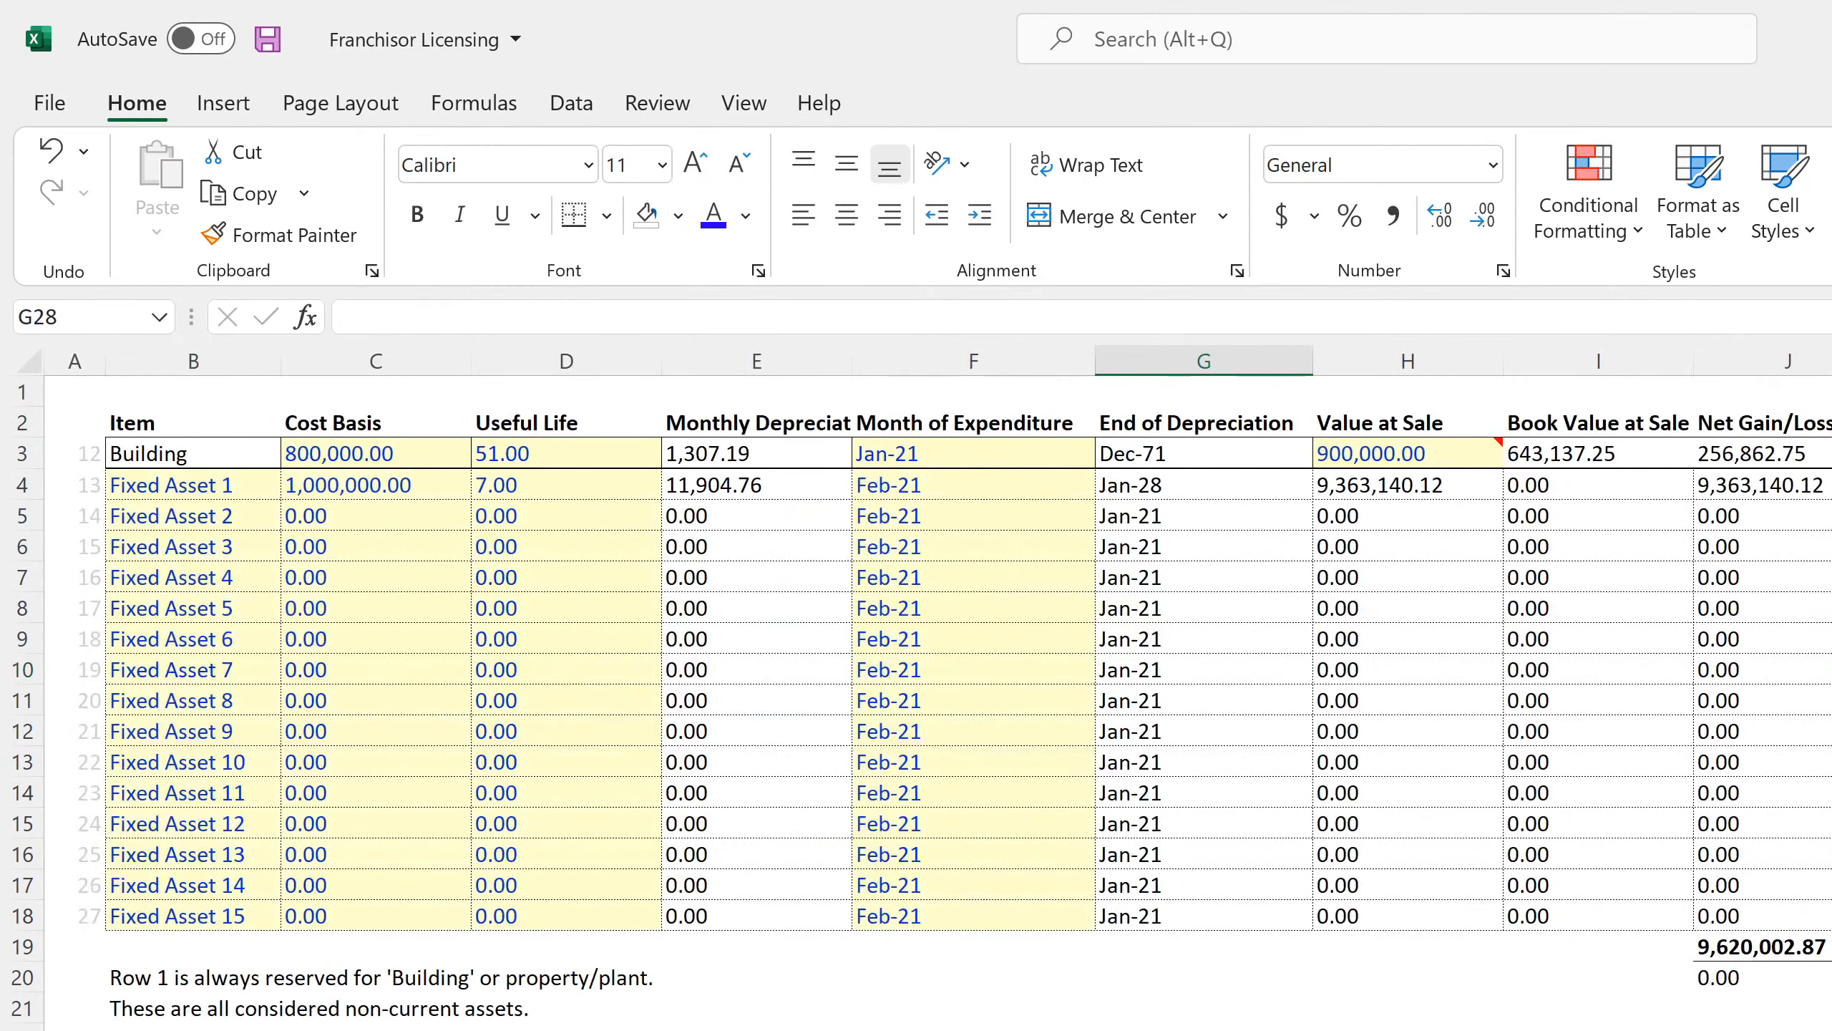
click(1375, 453)
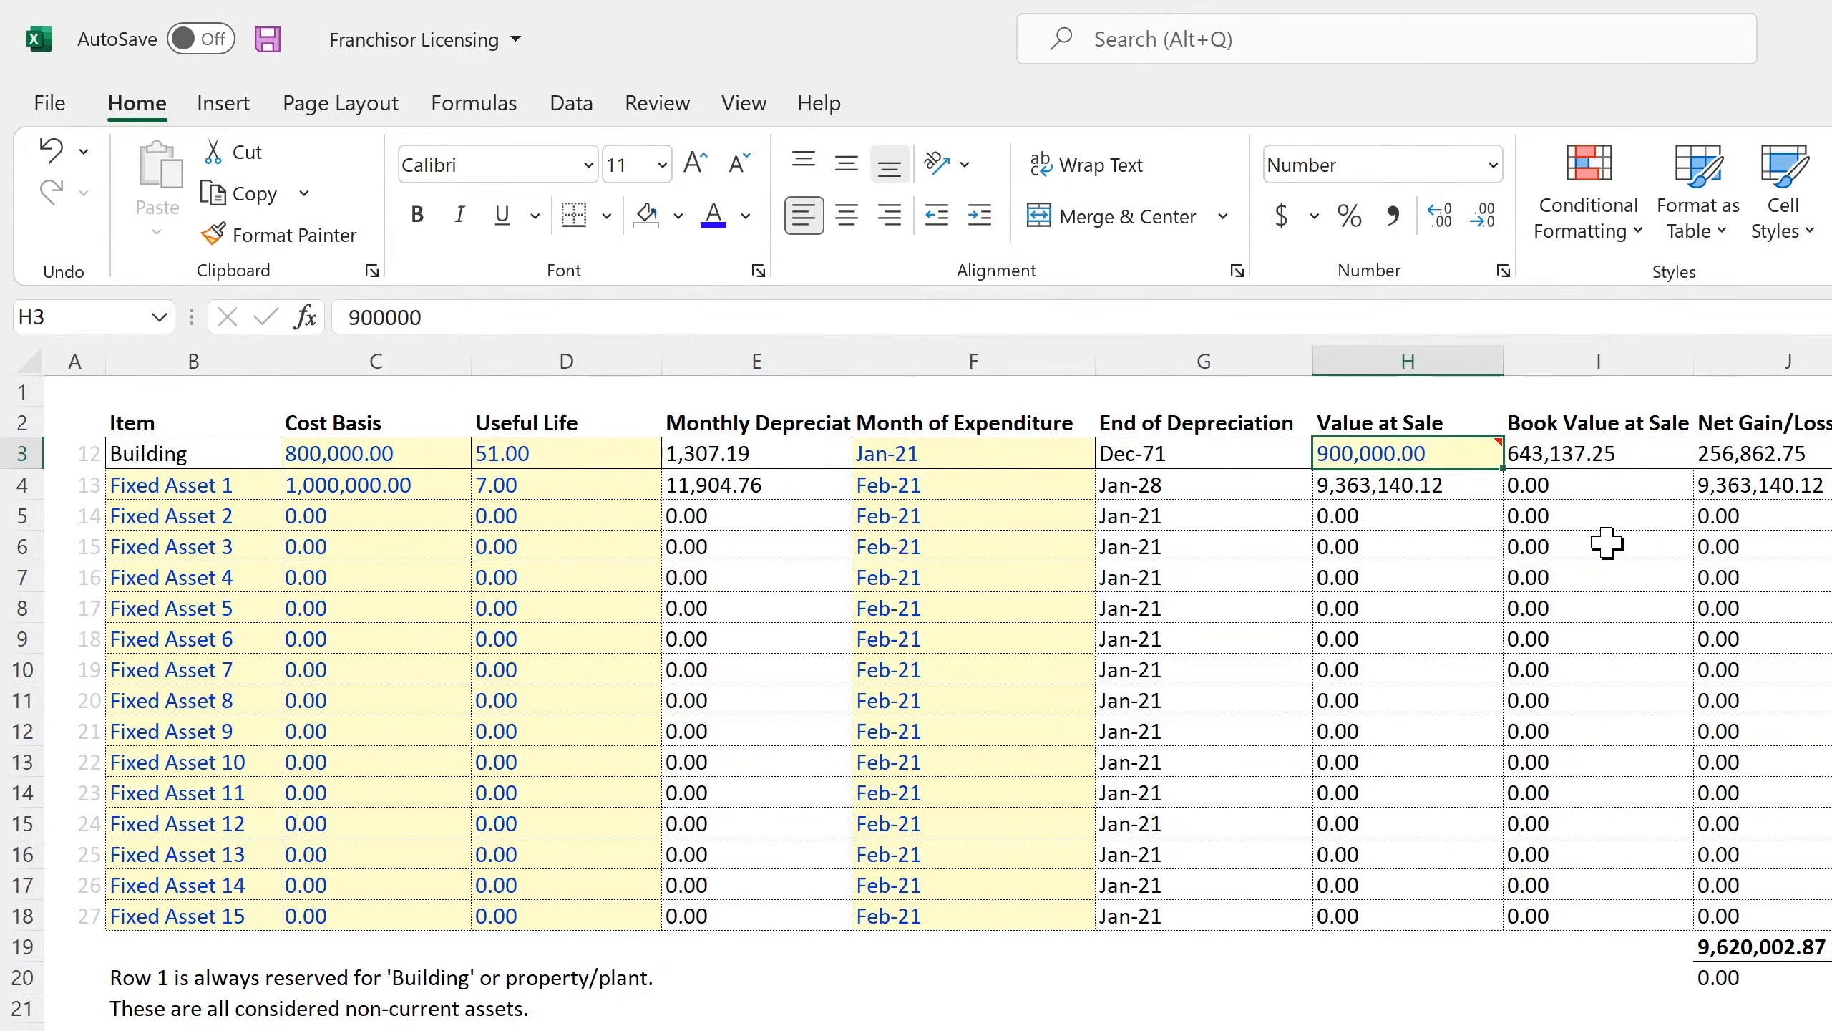
text(1)
key(Return)
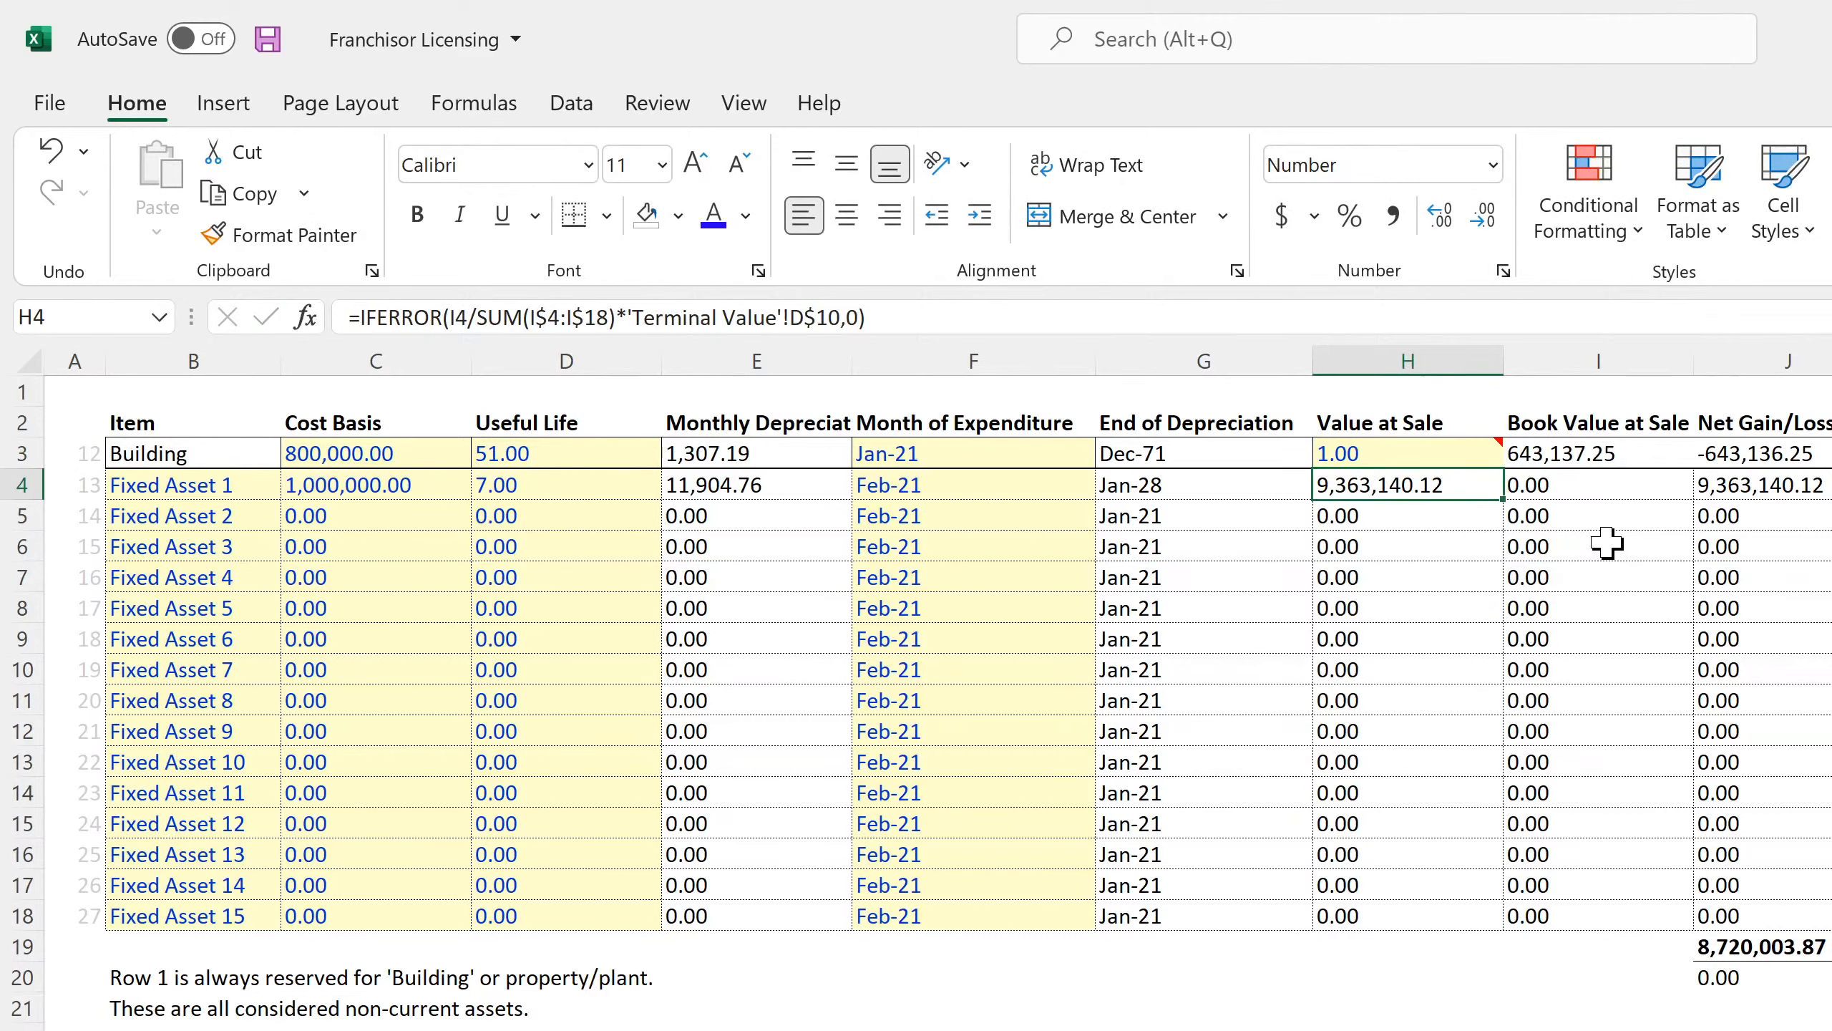
mouse_move(1401, 454)
key(ctrl+Page_Down)
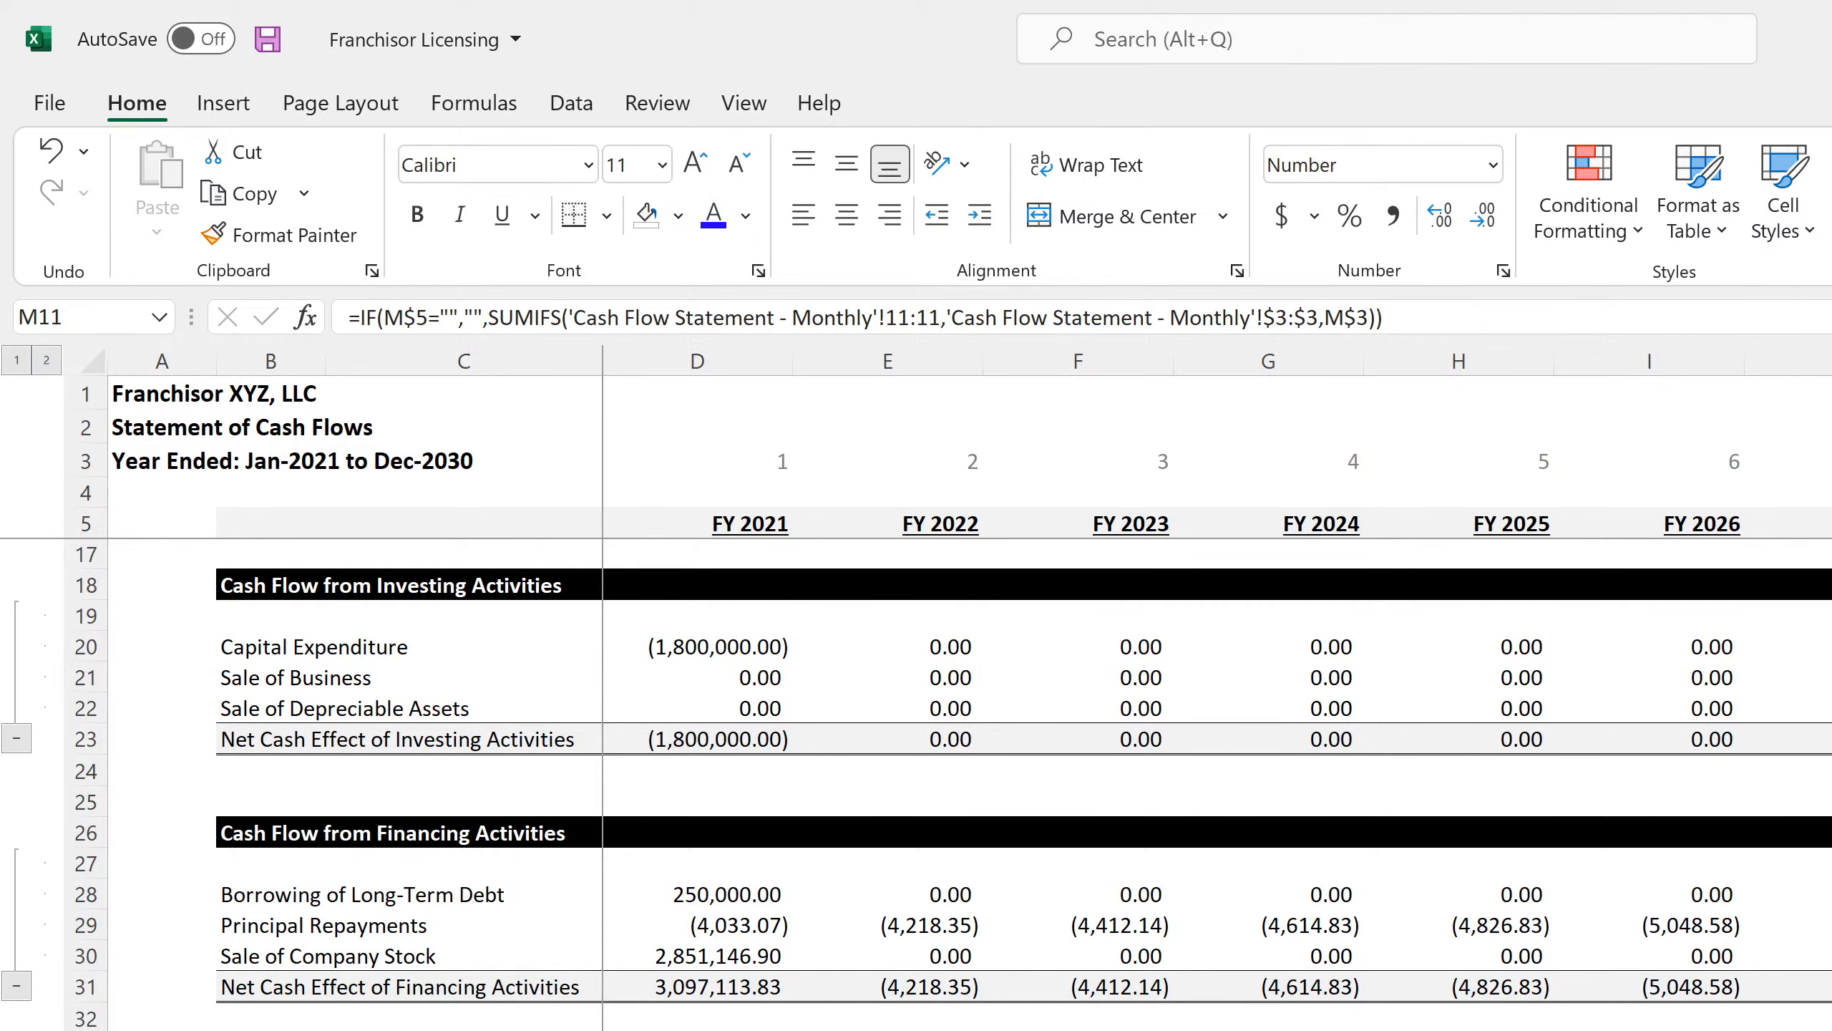
click(1829, 1028)
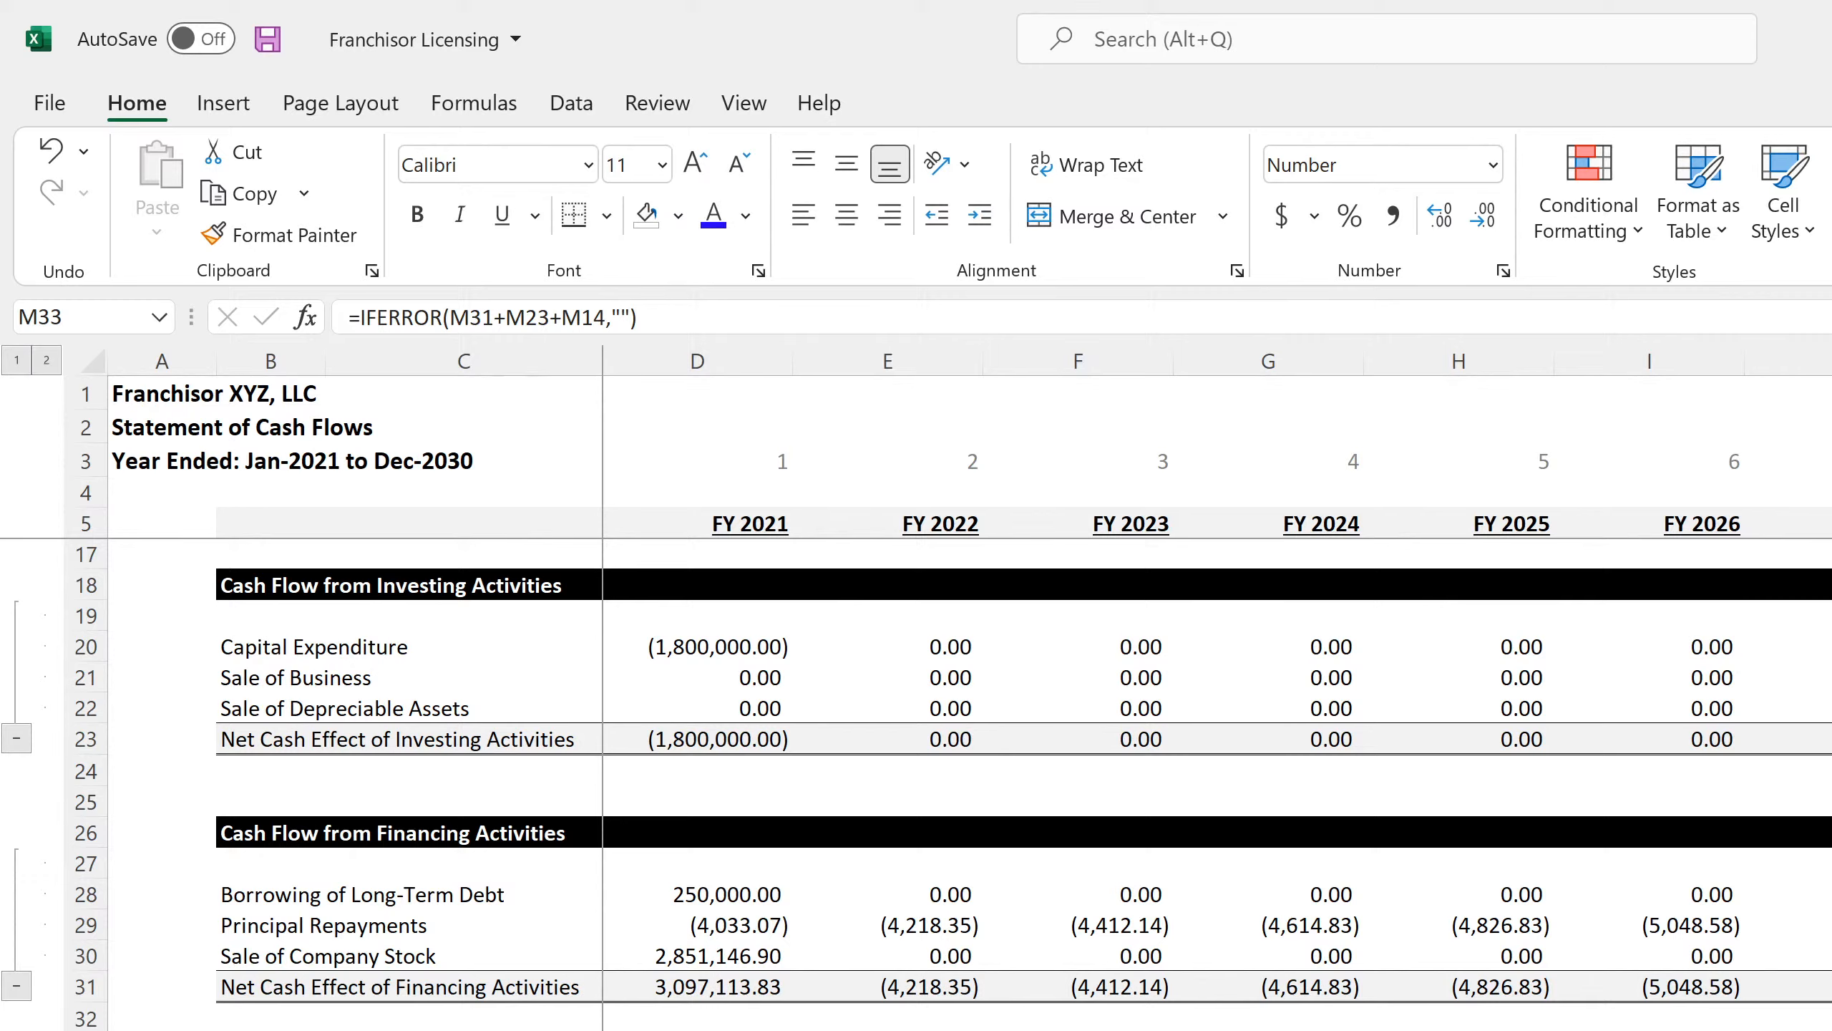
click(53, 152)
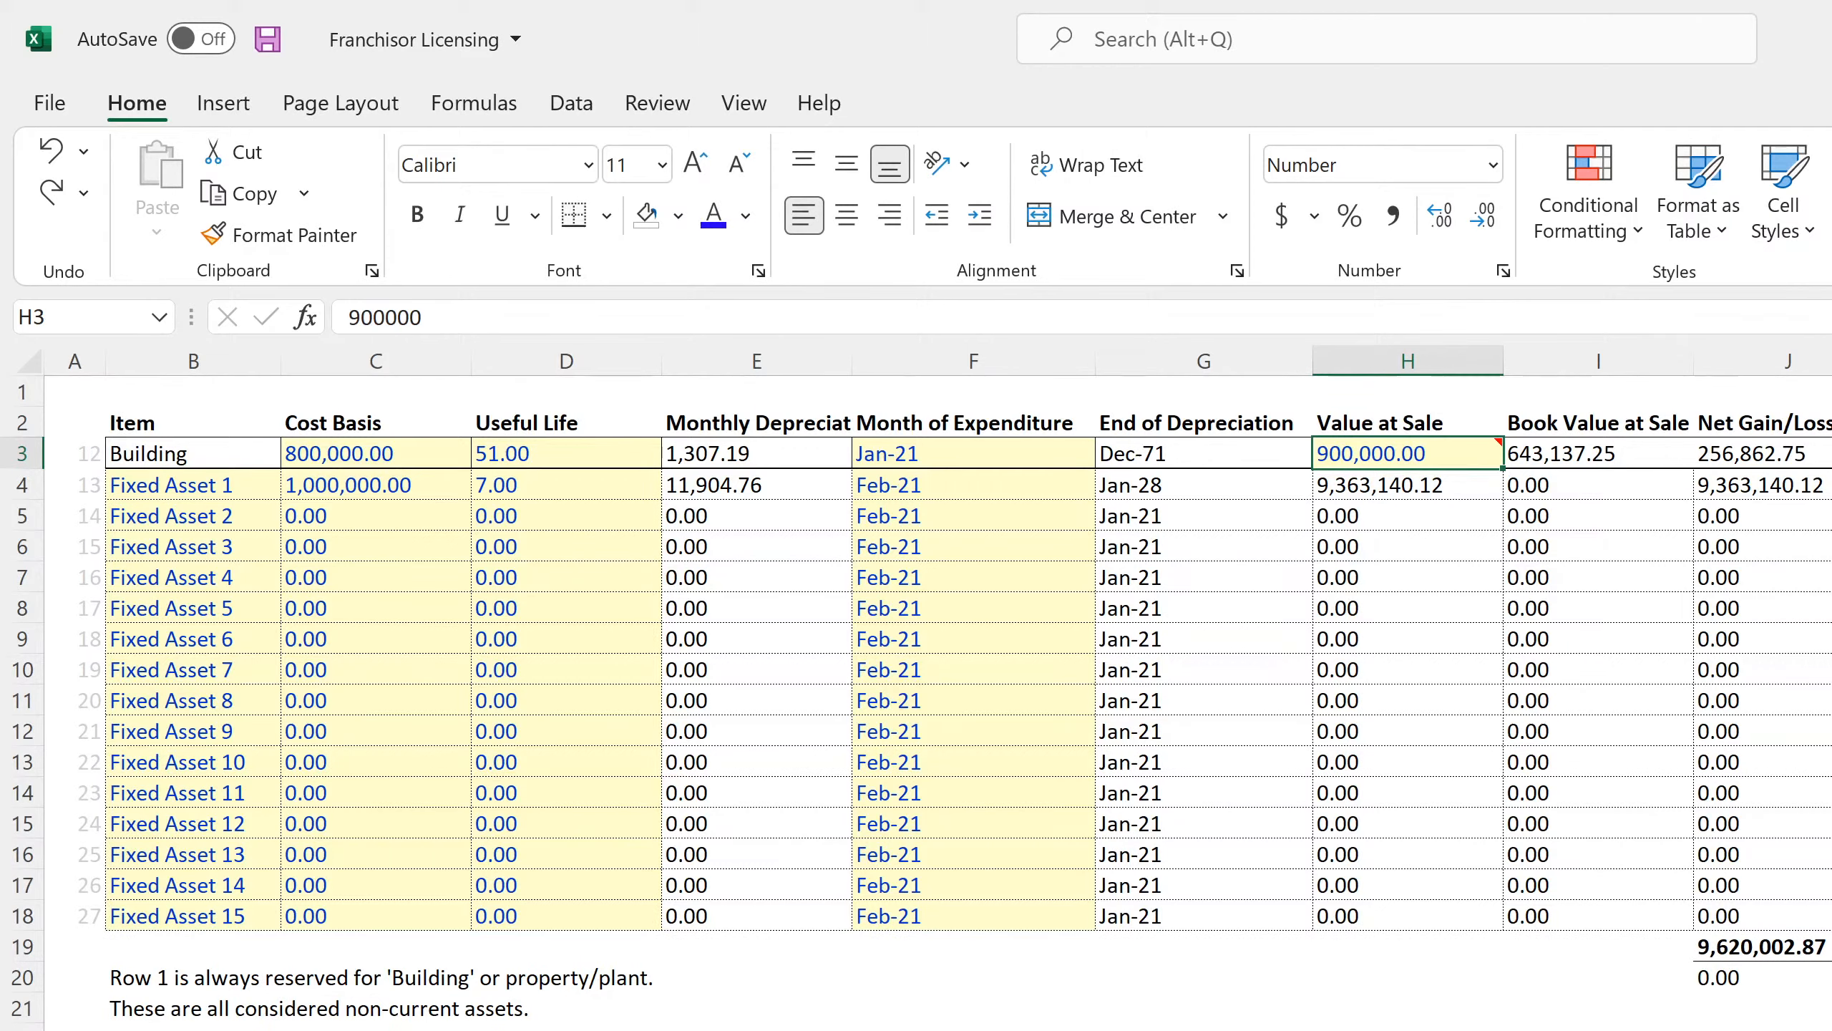
key(ctrl+Page_Down)
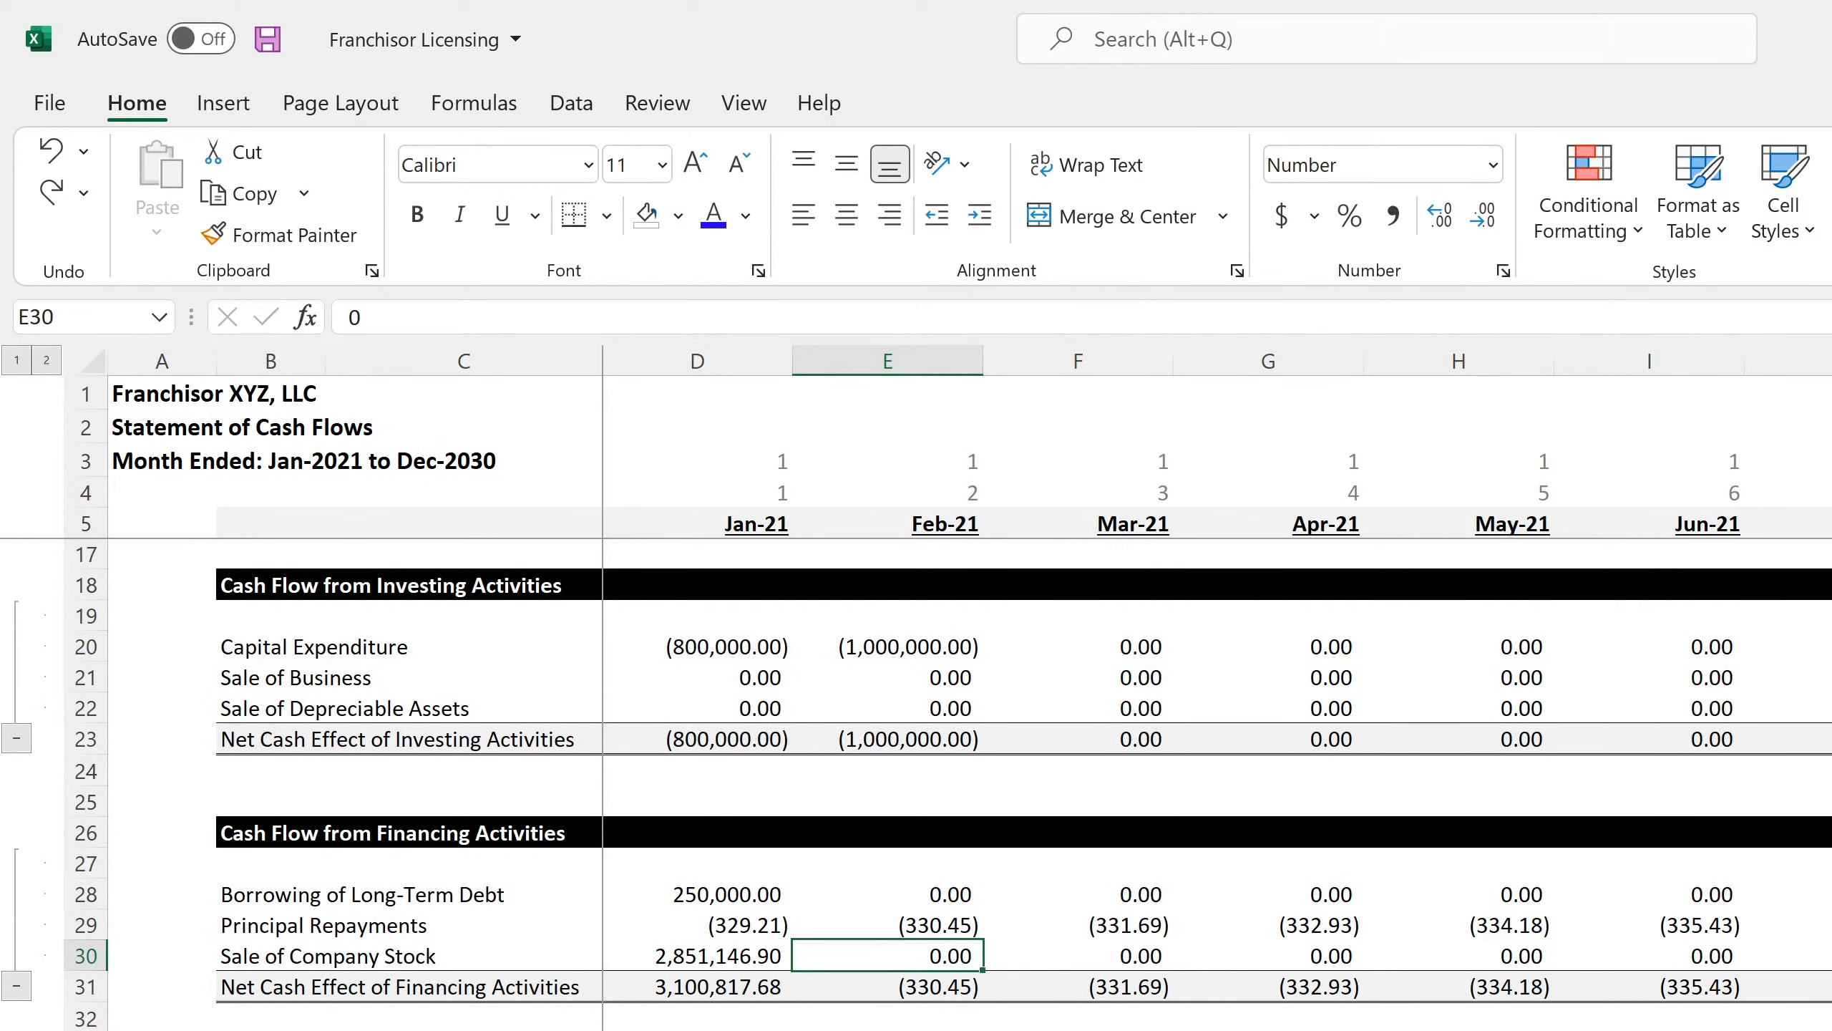
key(ctrl+Page_Down)
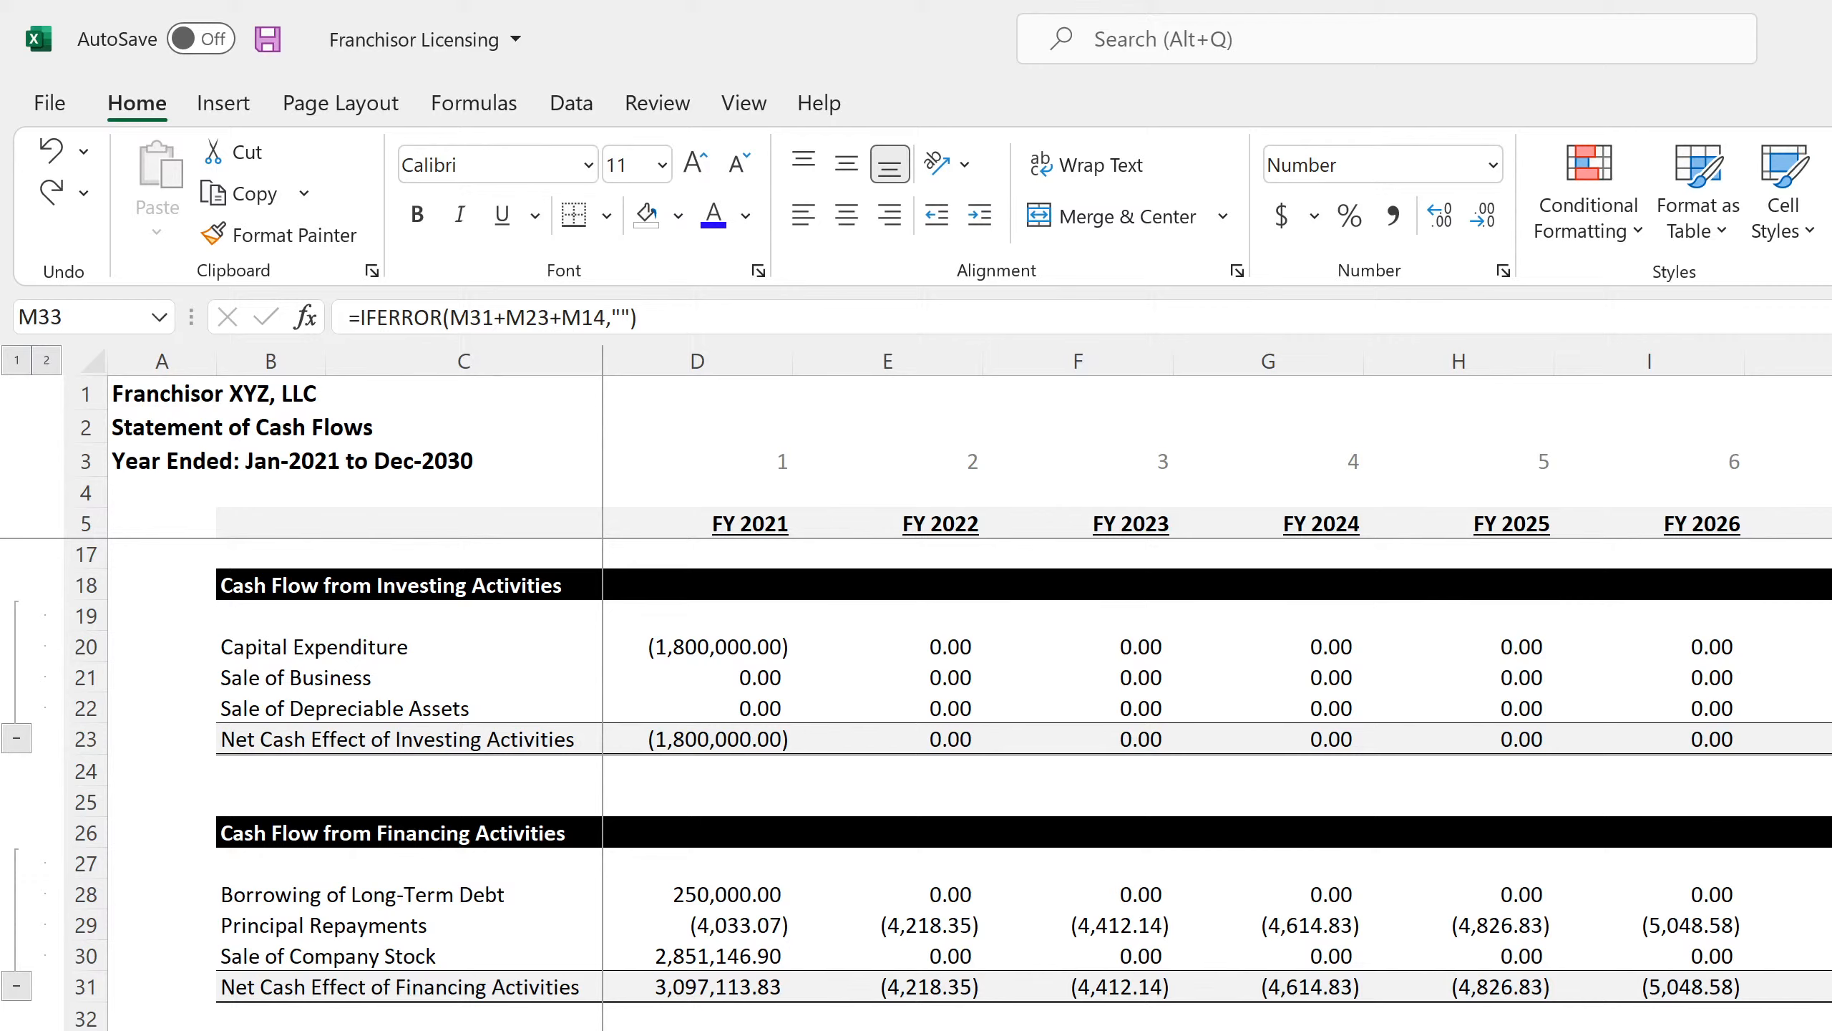
click(1831, 707)
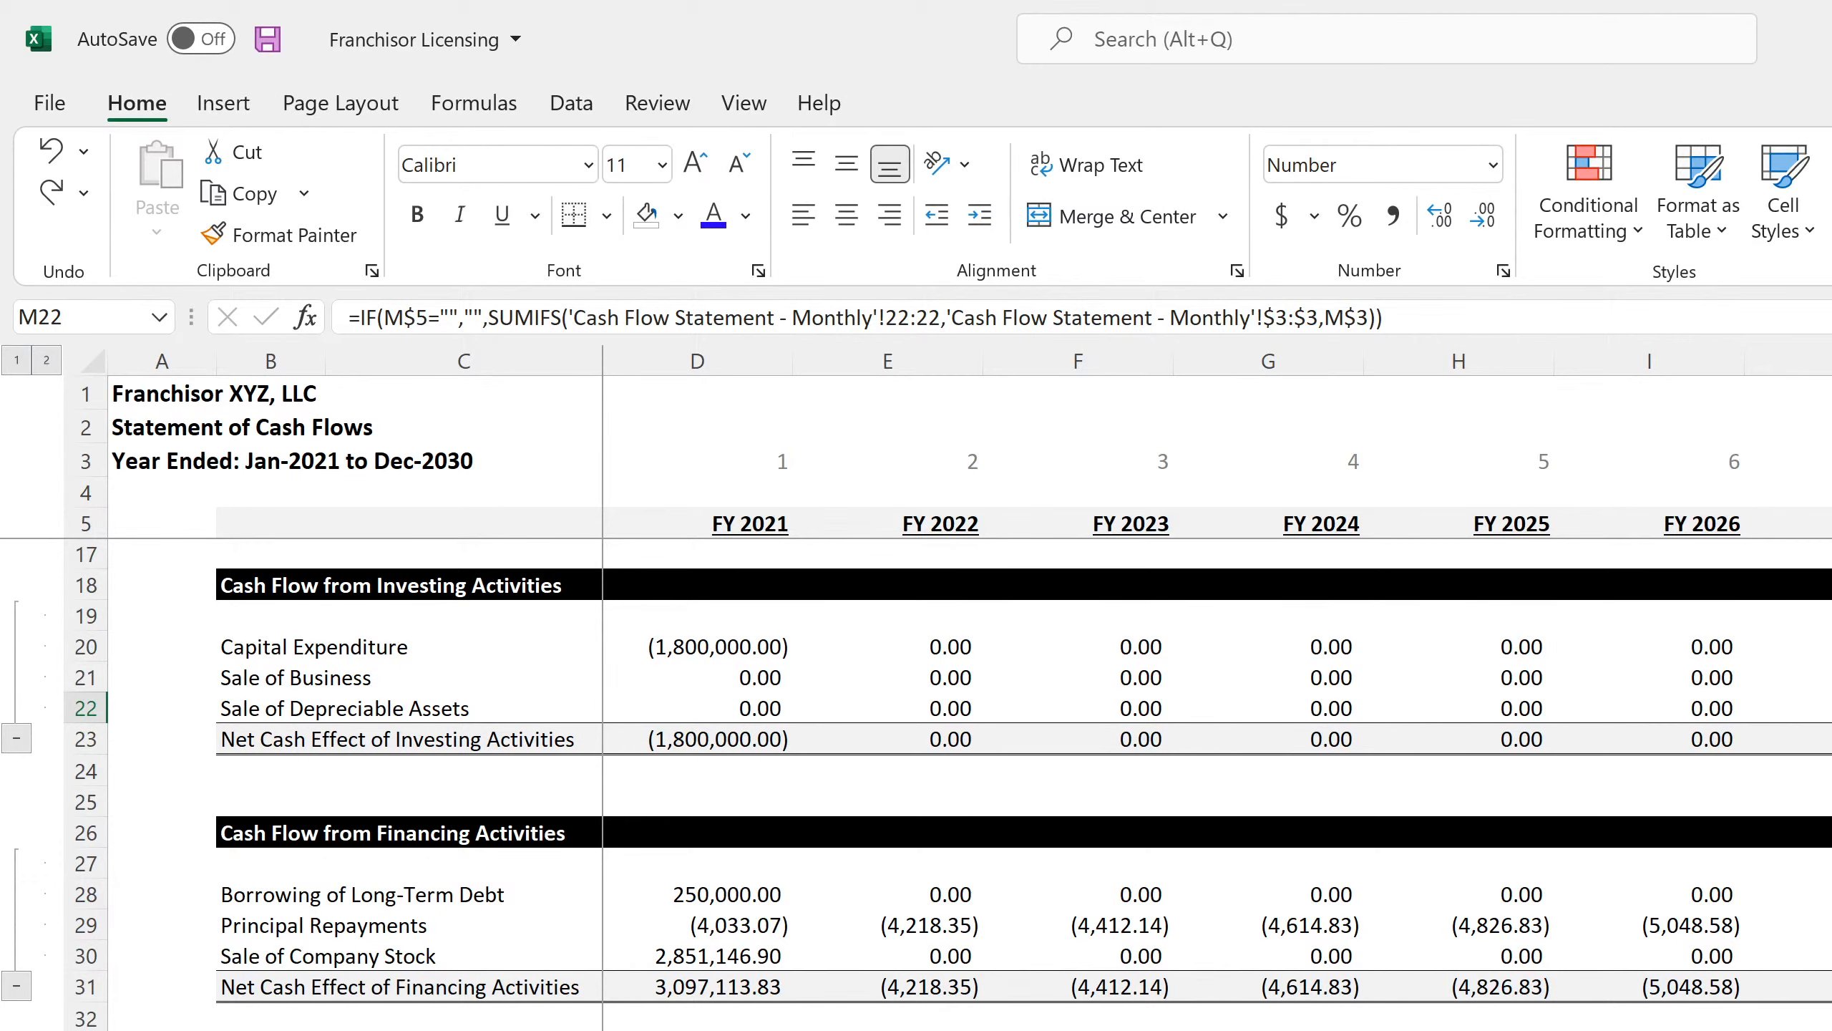
scroll(1010, 779, up, 4)
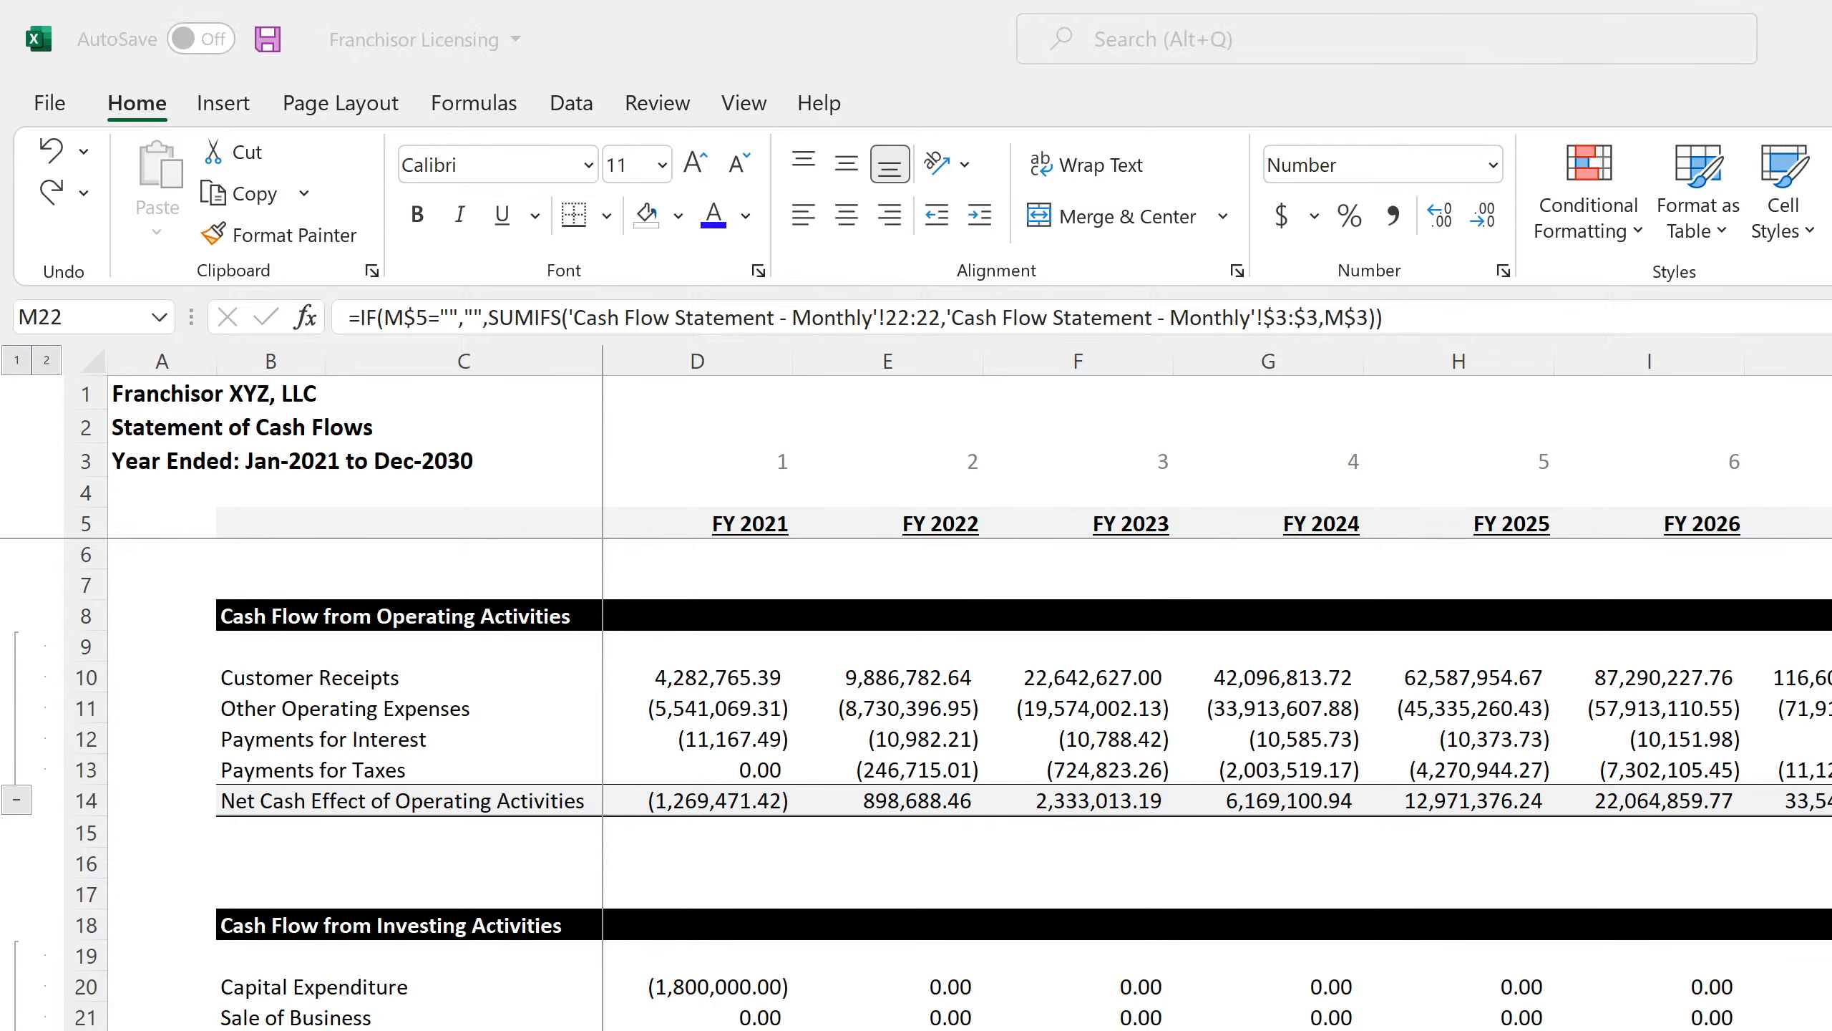
key(alt+Tab)
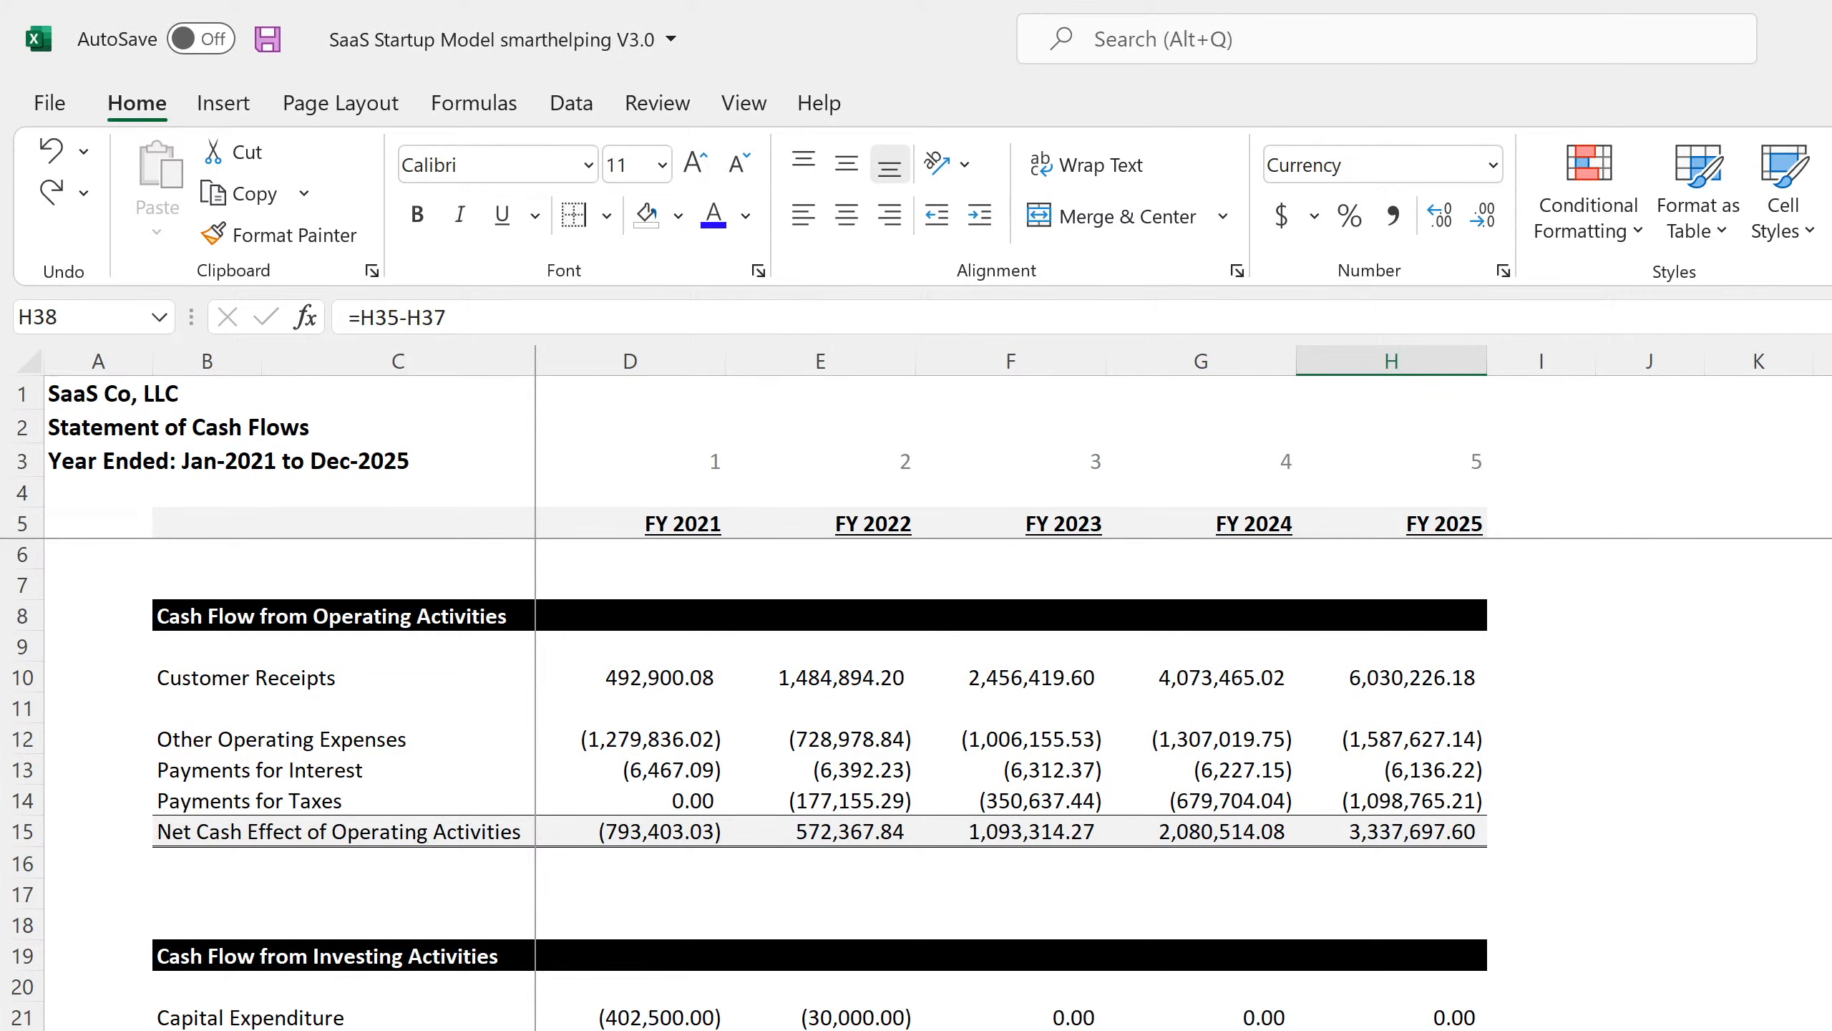
Inspect the FY 2025 Sale of Business and Sale of Depreciable Assets formulas.
scroll(1239, 867, down, 3)
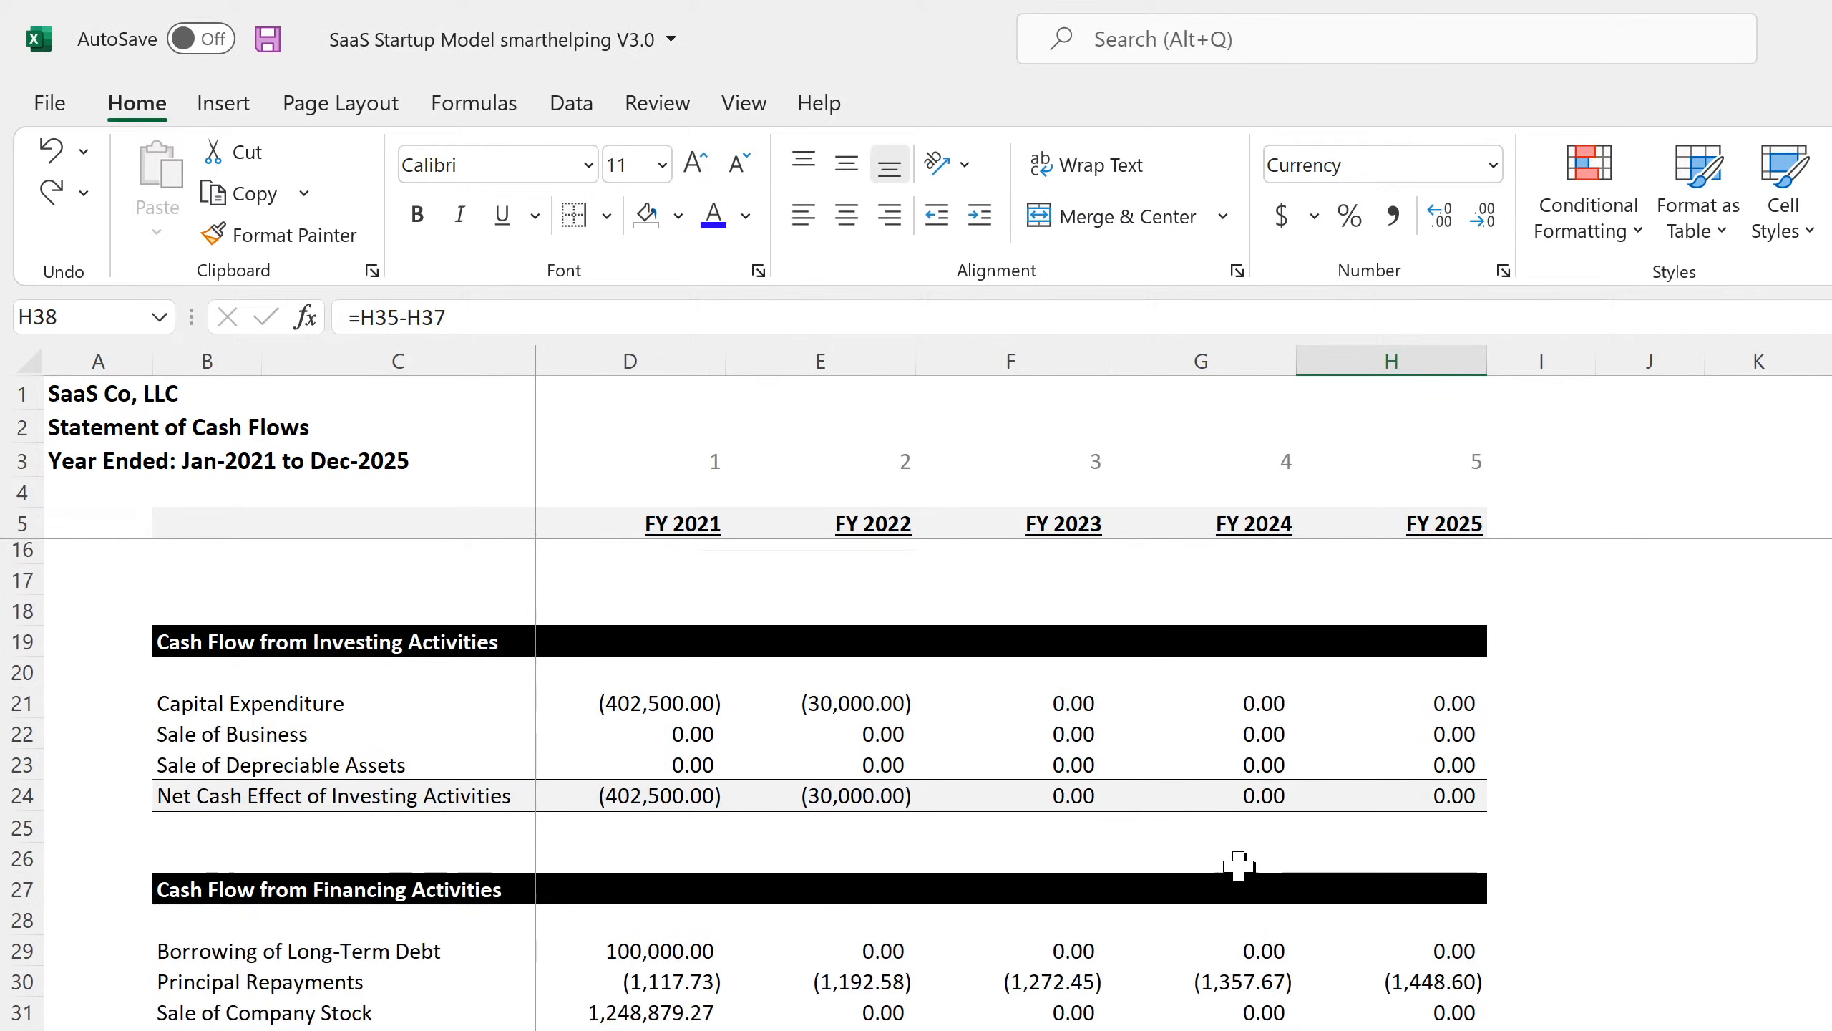
scroll(1239, 866, down, 1)
click(1397, 714)
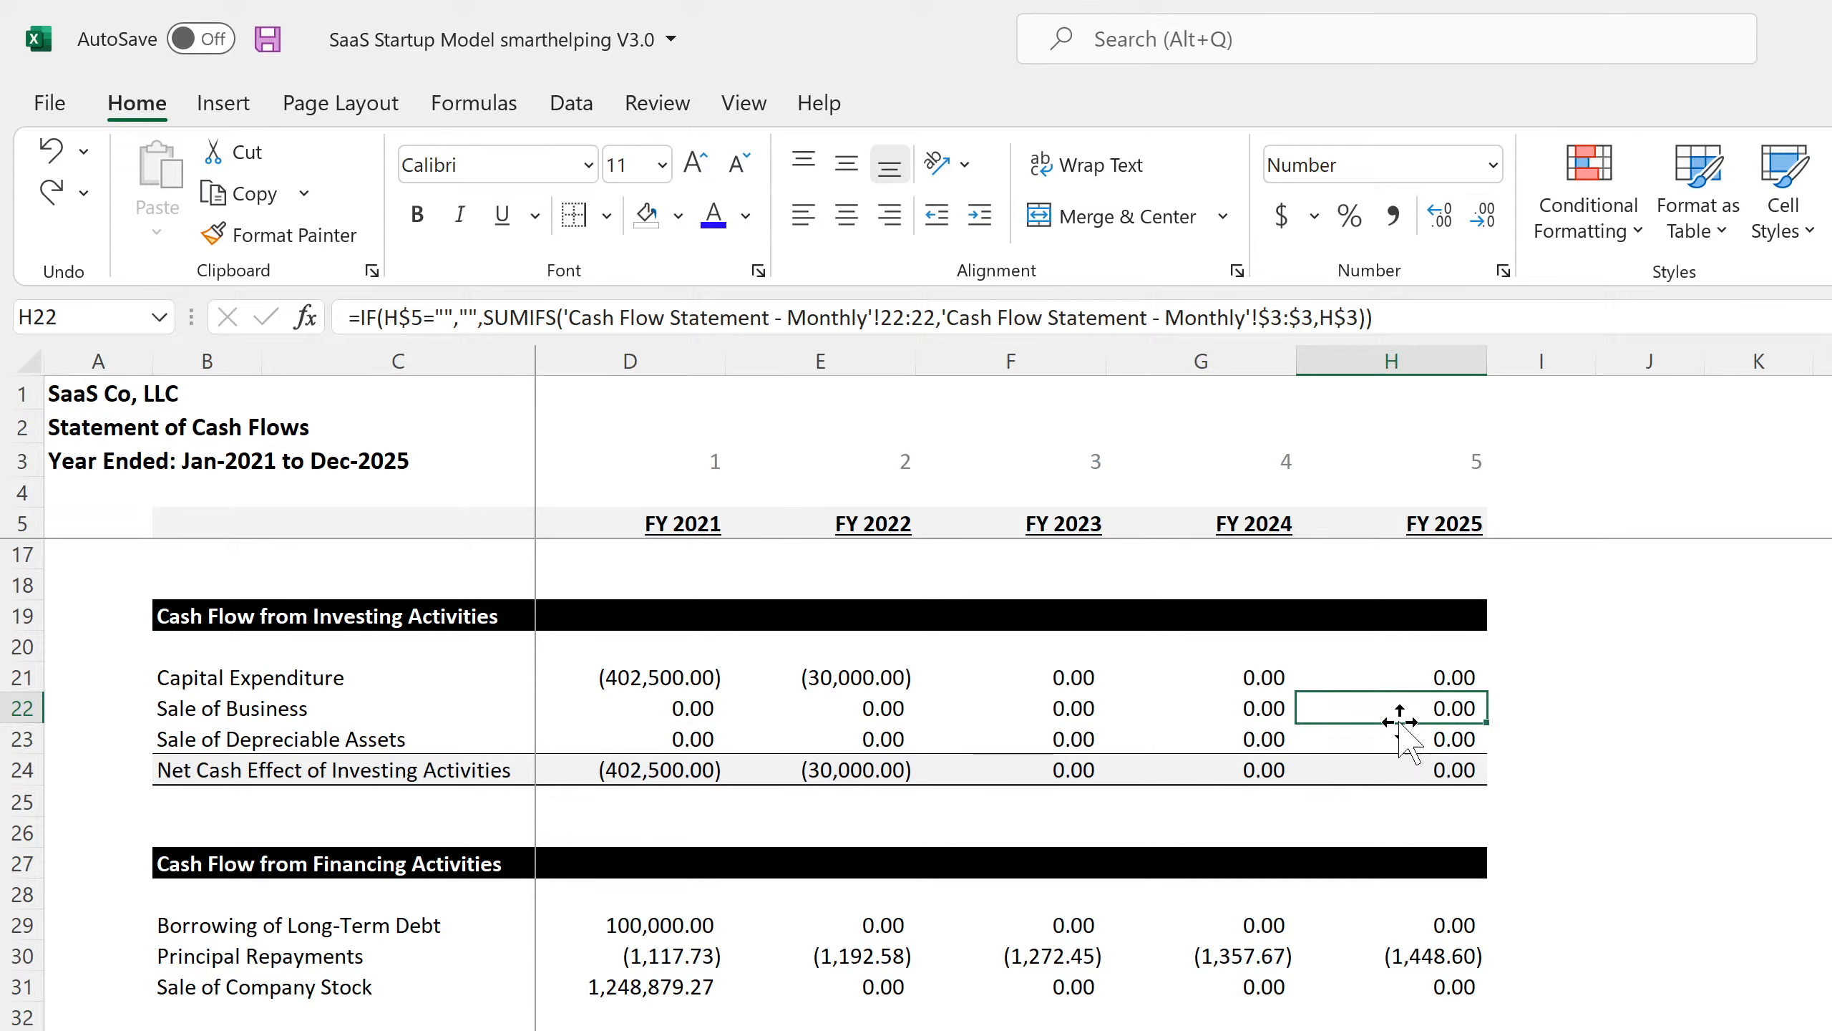
click(1410, 740)
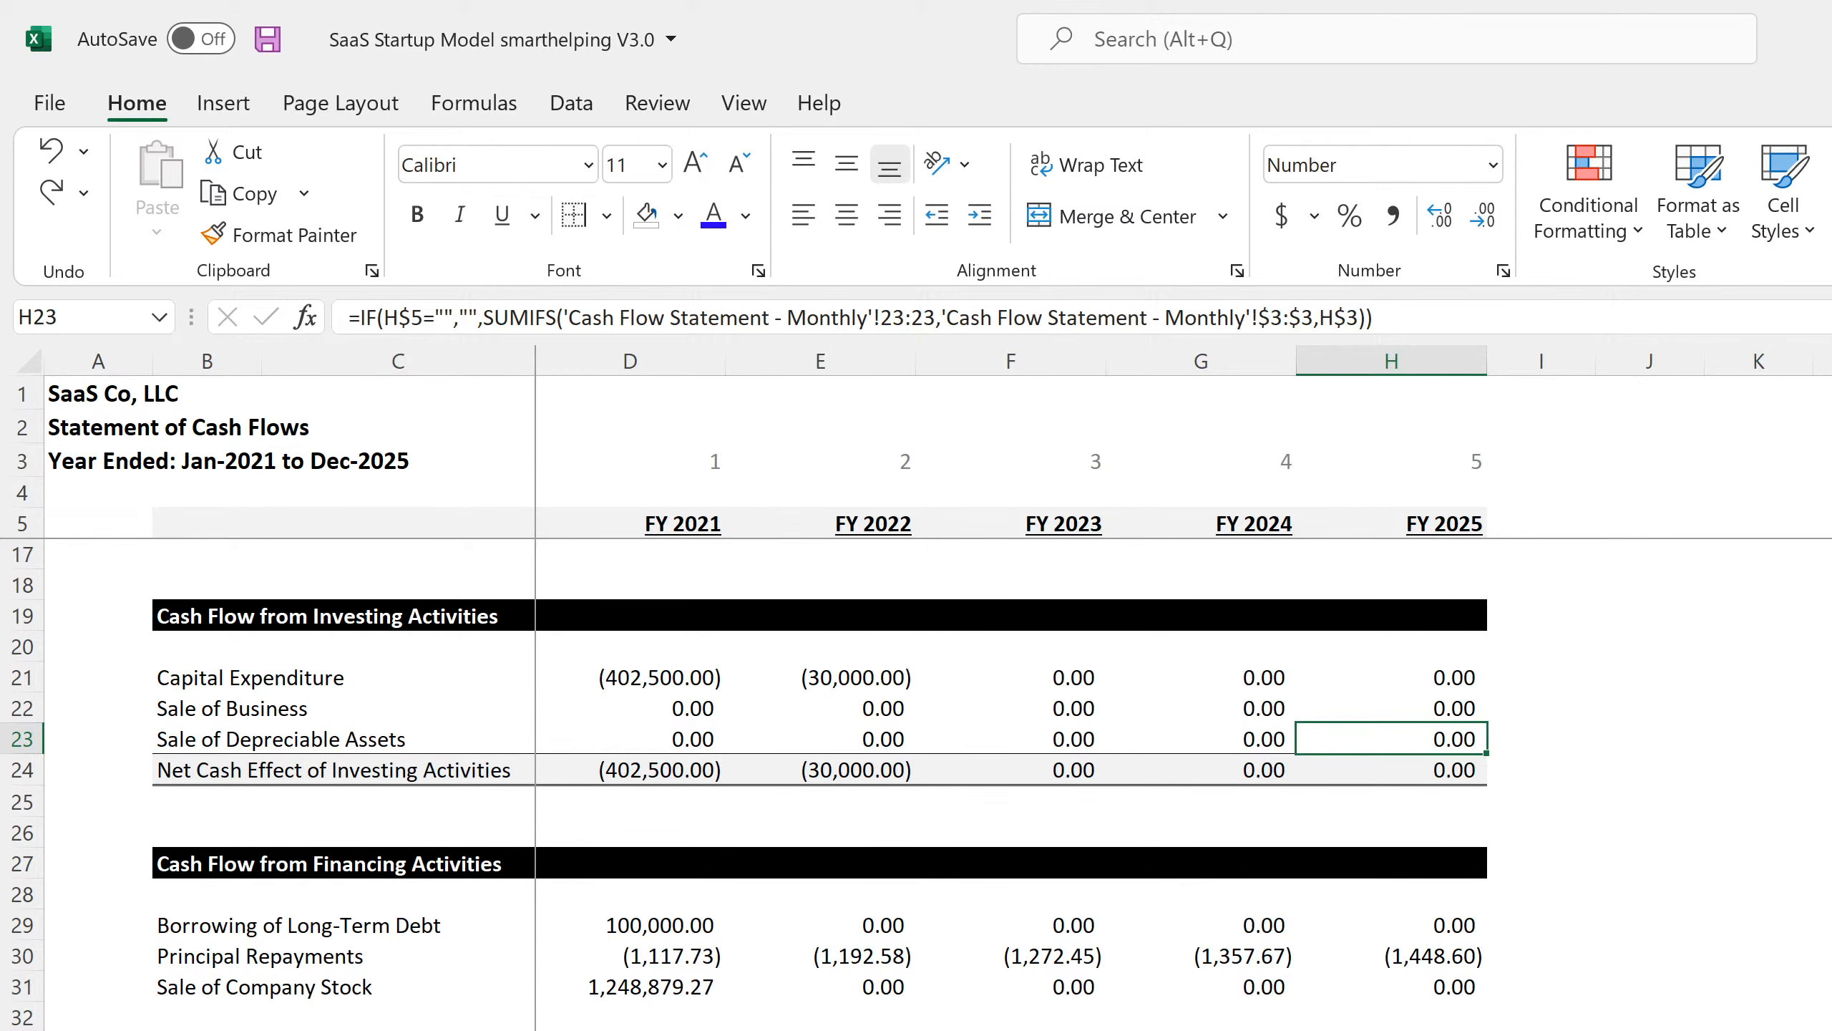
Check the monthly Dec-25 Capital Expenditure and asset-sale cells, then trace to the Exit Multiple input.
key(ctrl+Page_Up)
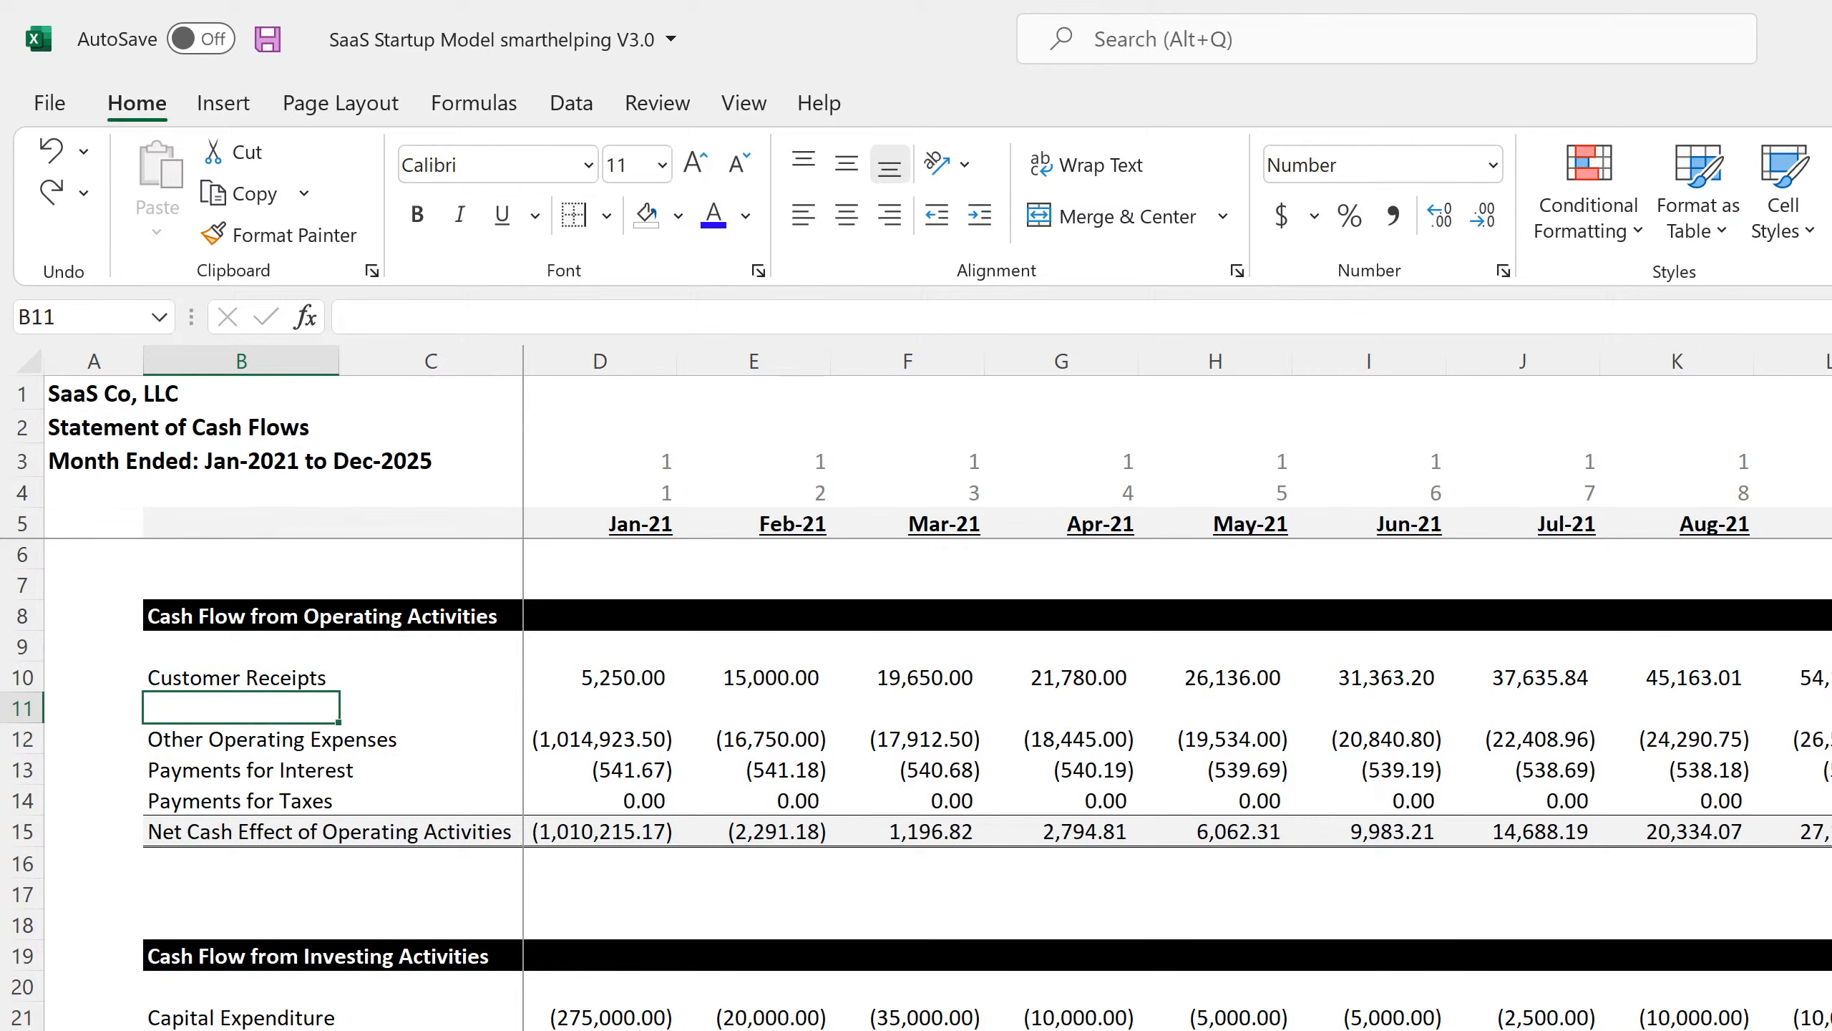
scroll(1179, 691, right, 15)
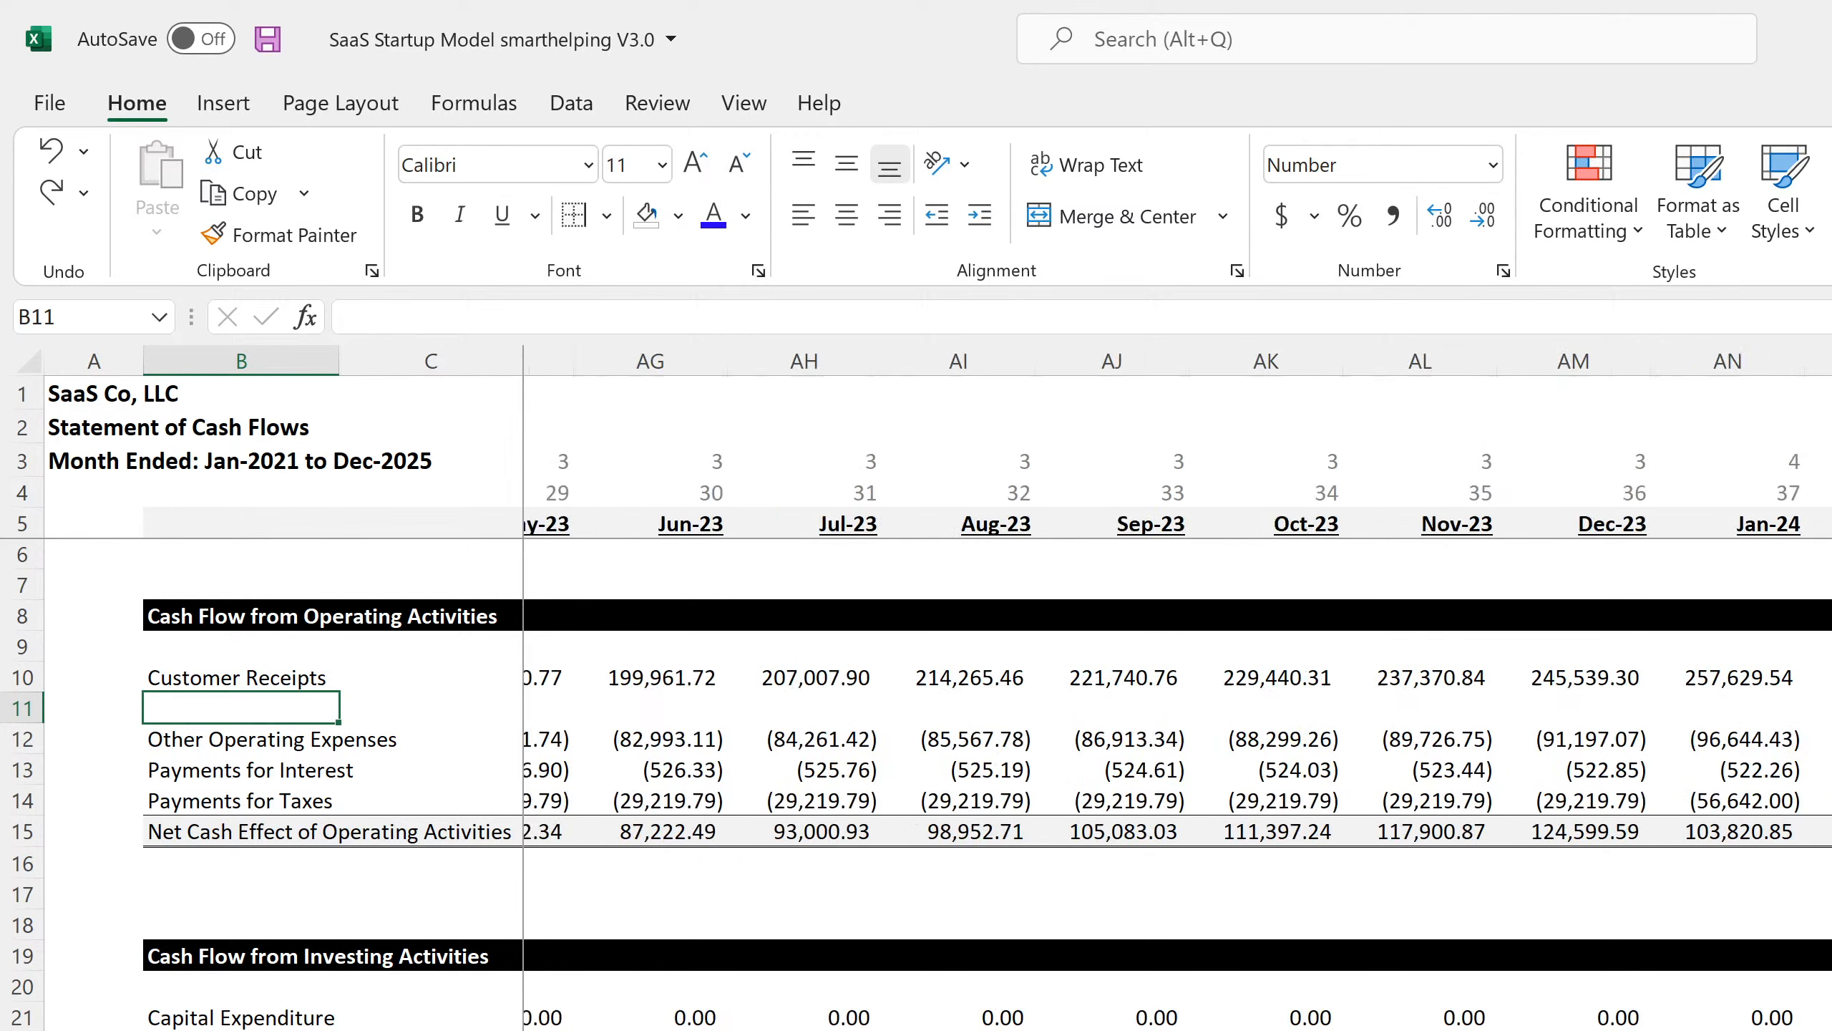
scroll(1178, 692, right, 3)
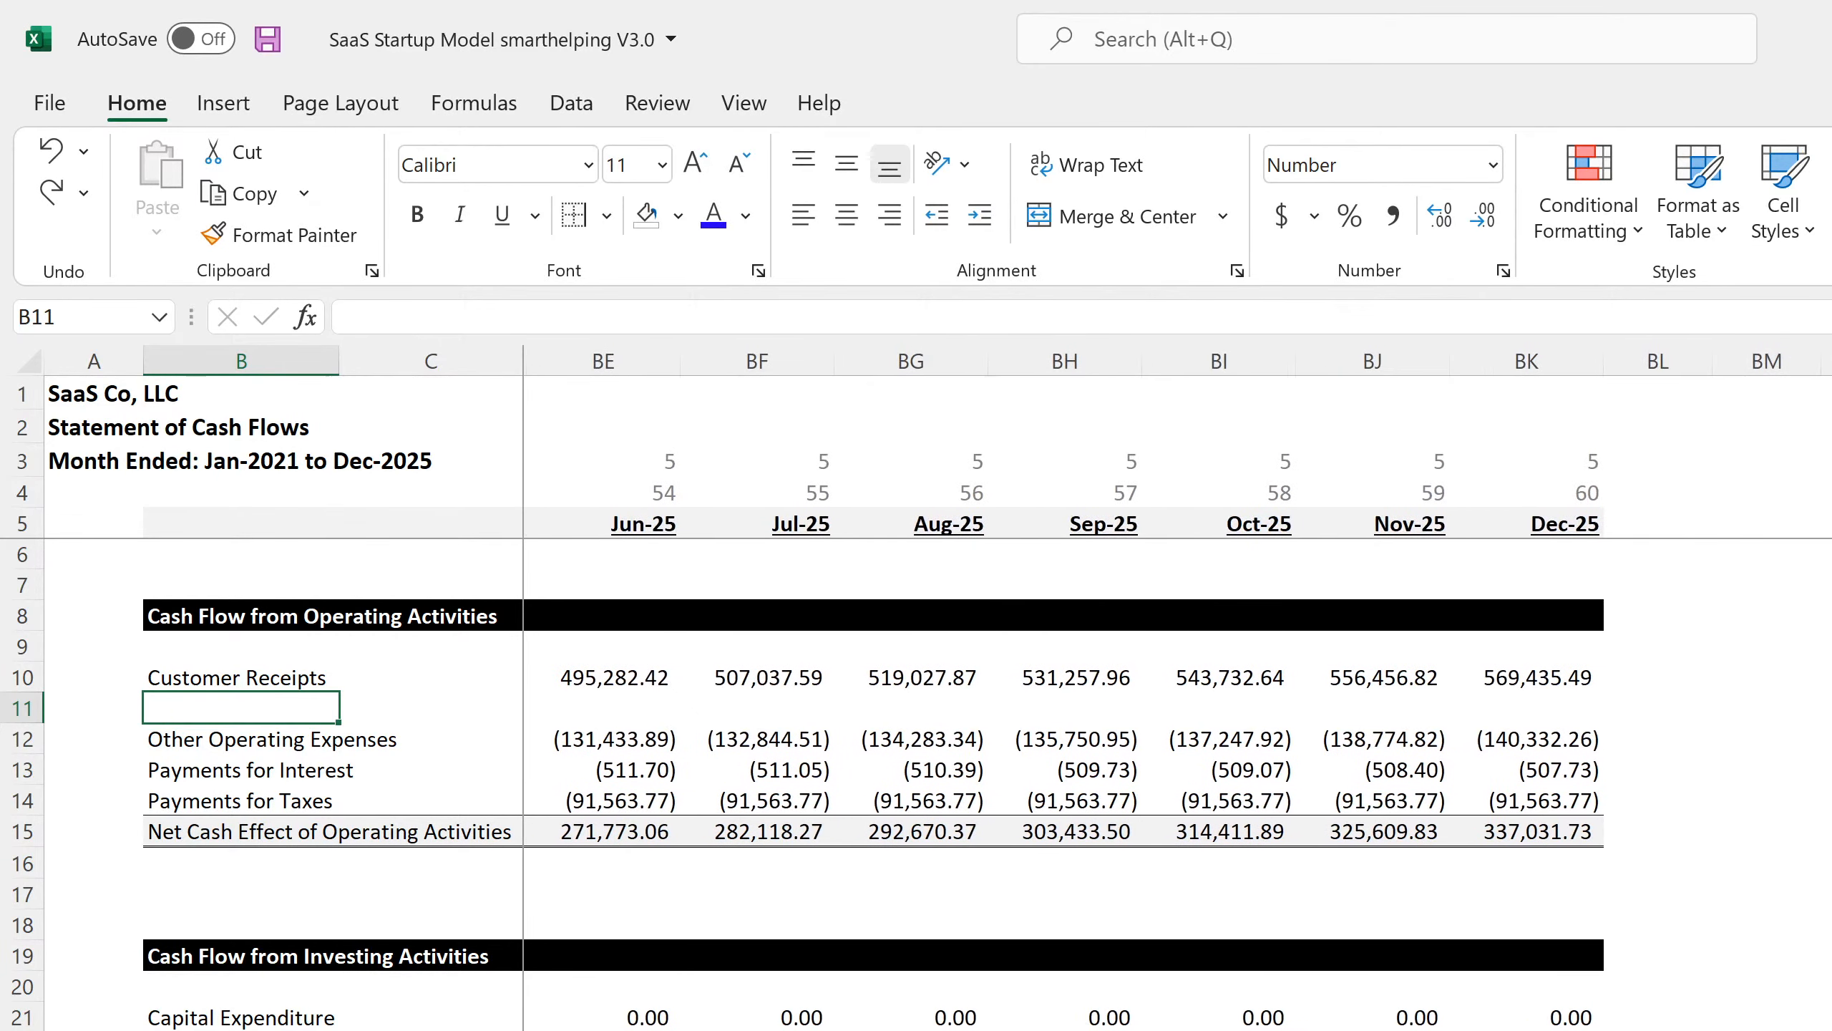
click(1558, 1014)
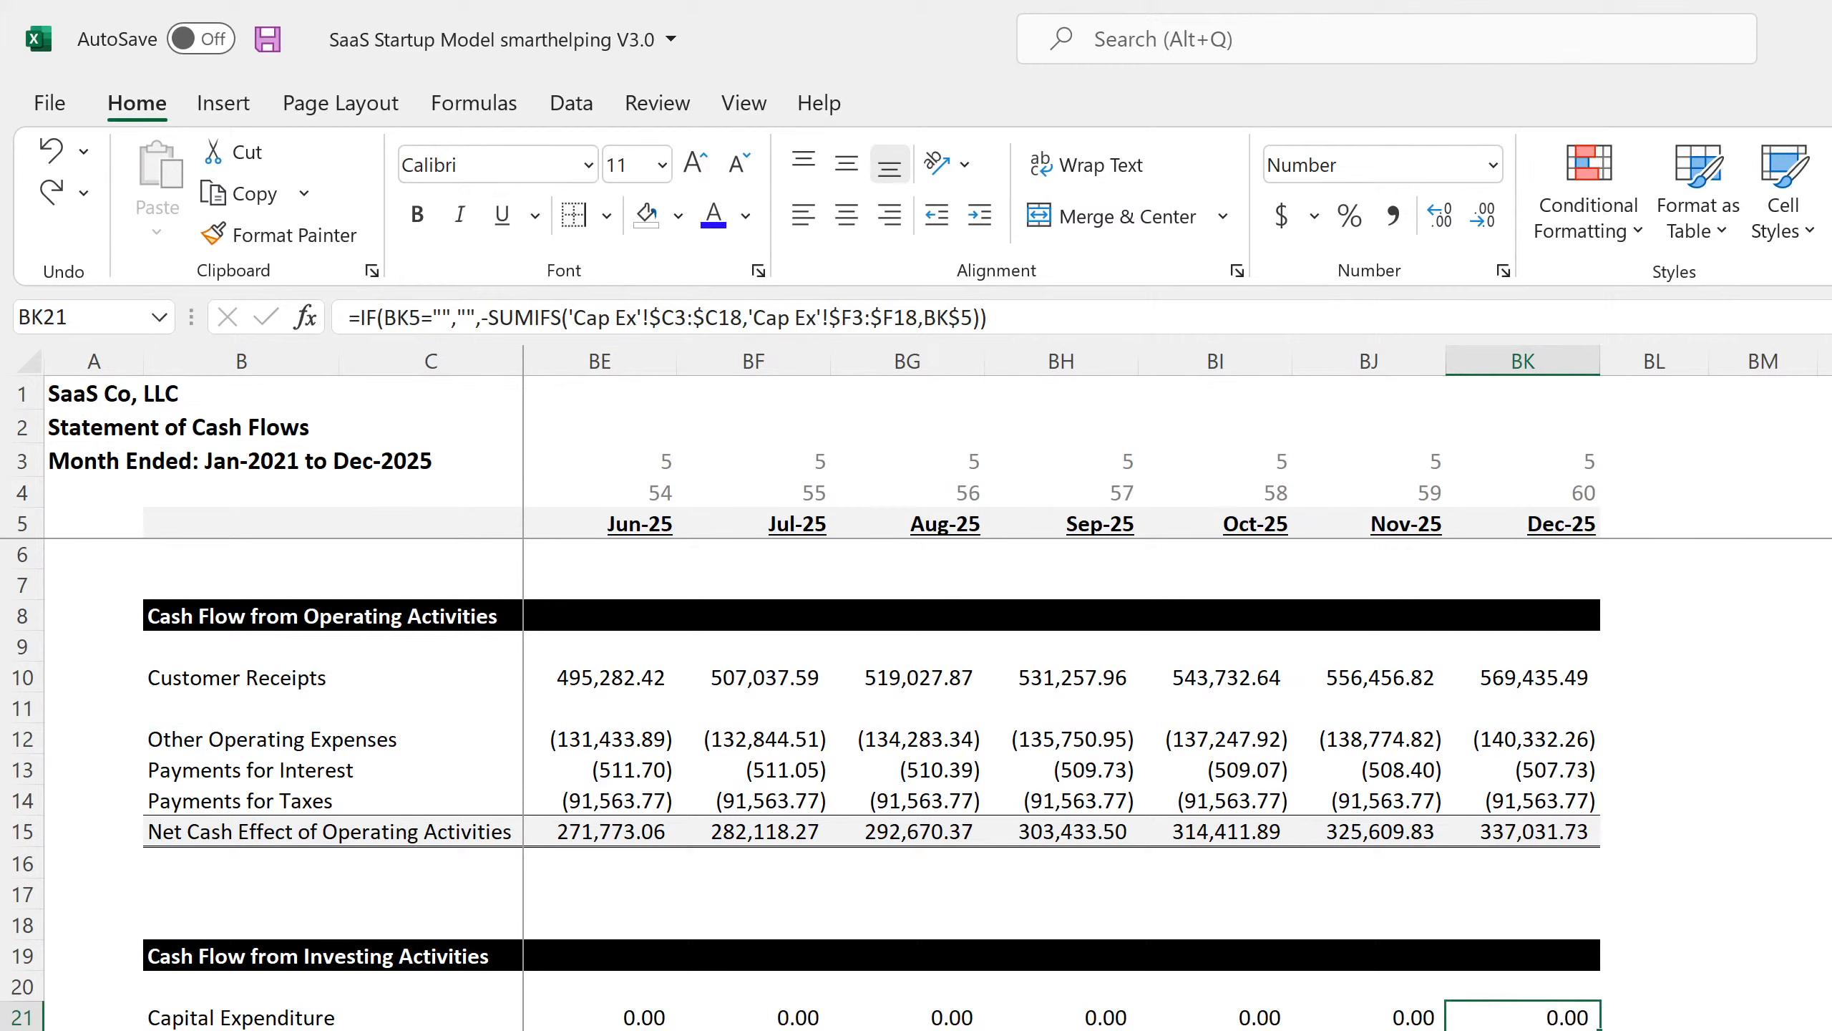
key(Down)
key(Down)
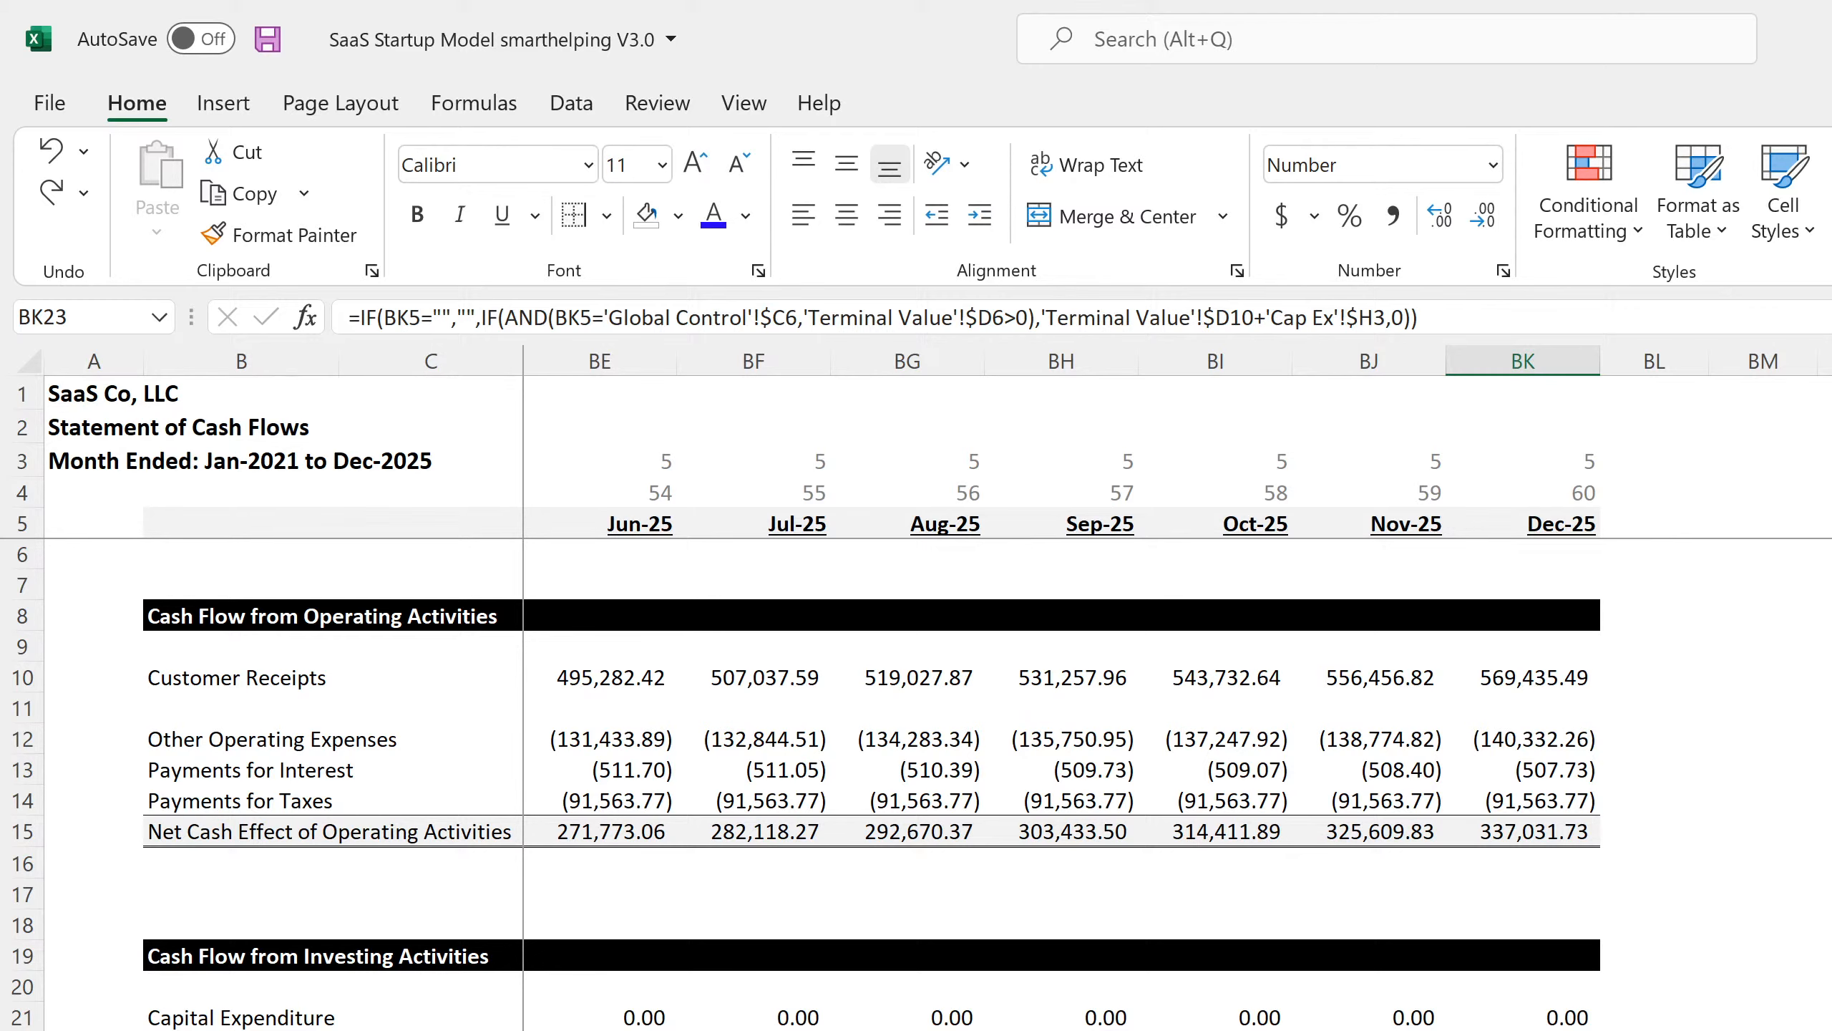
key(ctrl+Page_Up)
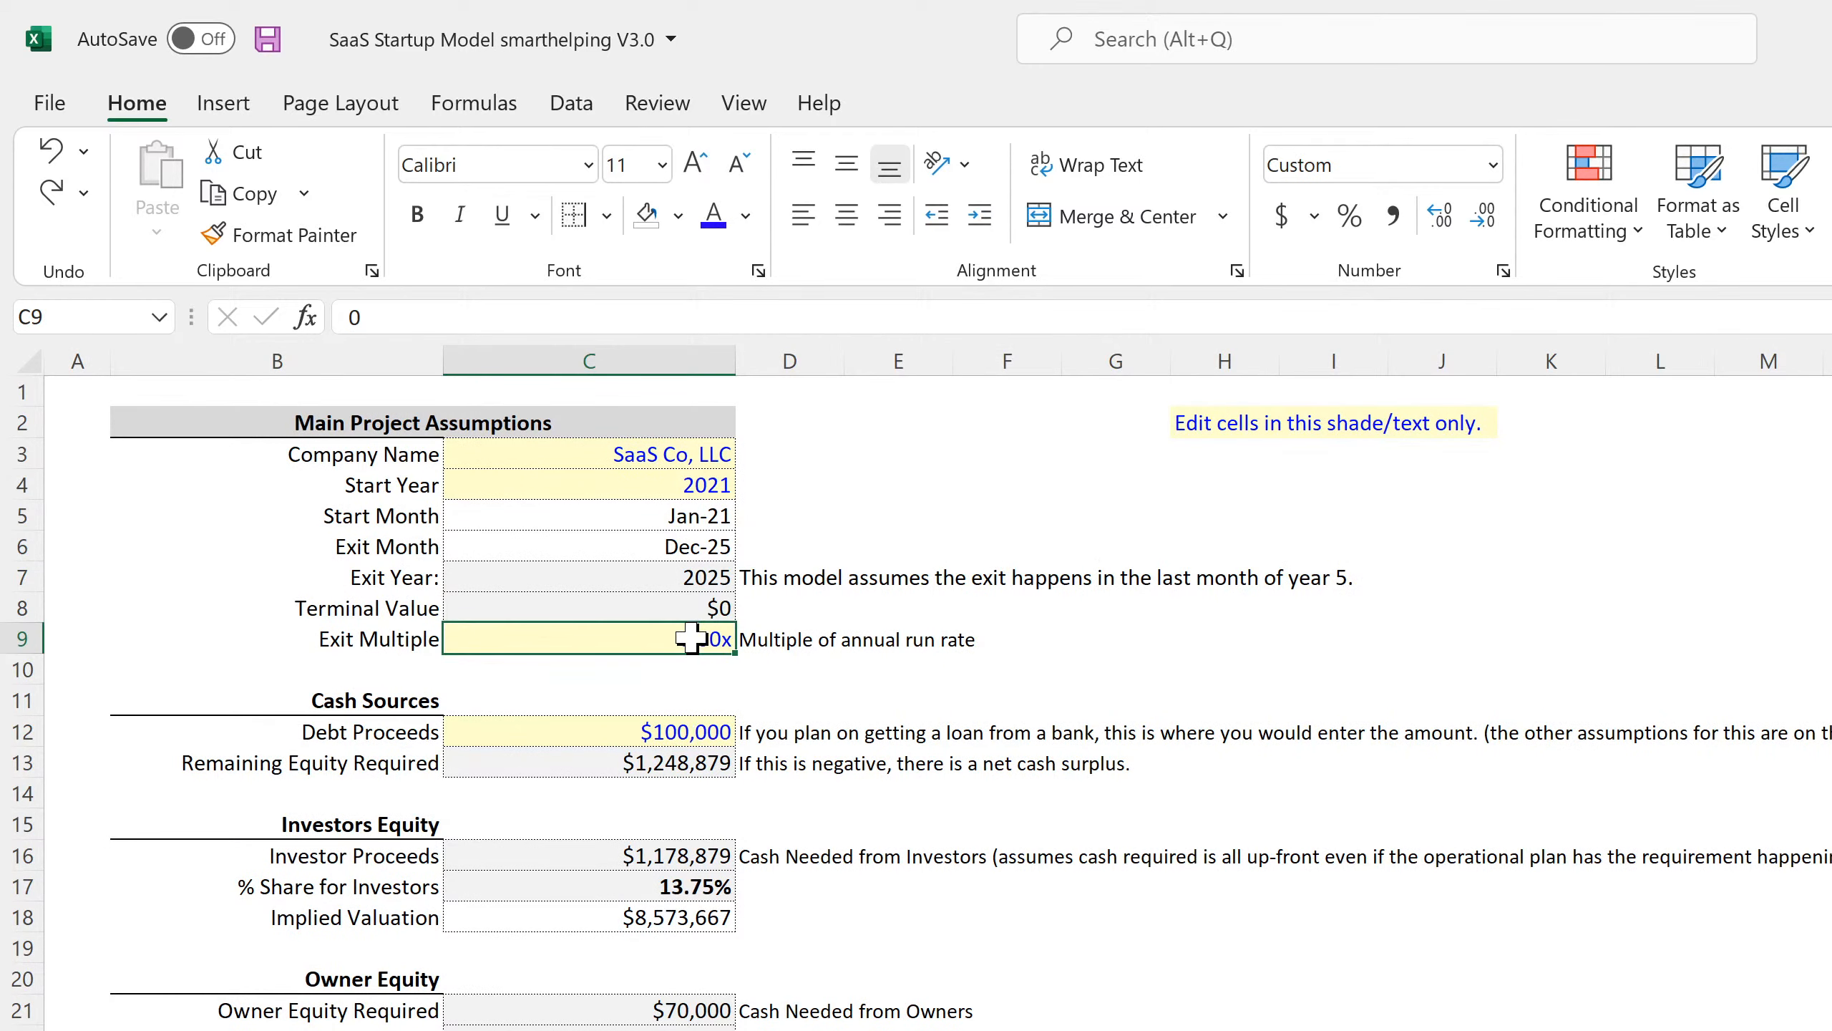
Enter an Exit Multiple of 1.2 and review the annual and monthly cash flow statements.
text(1.2)
key(Return)
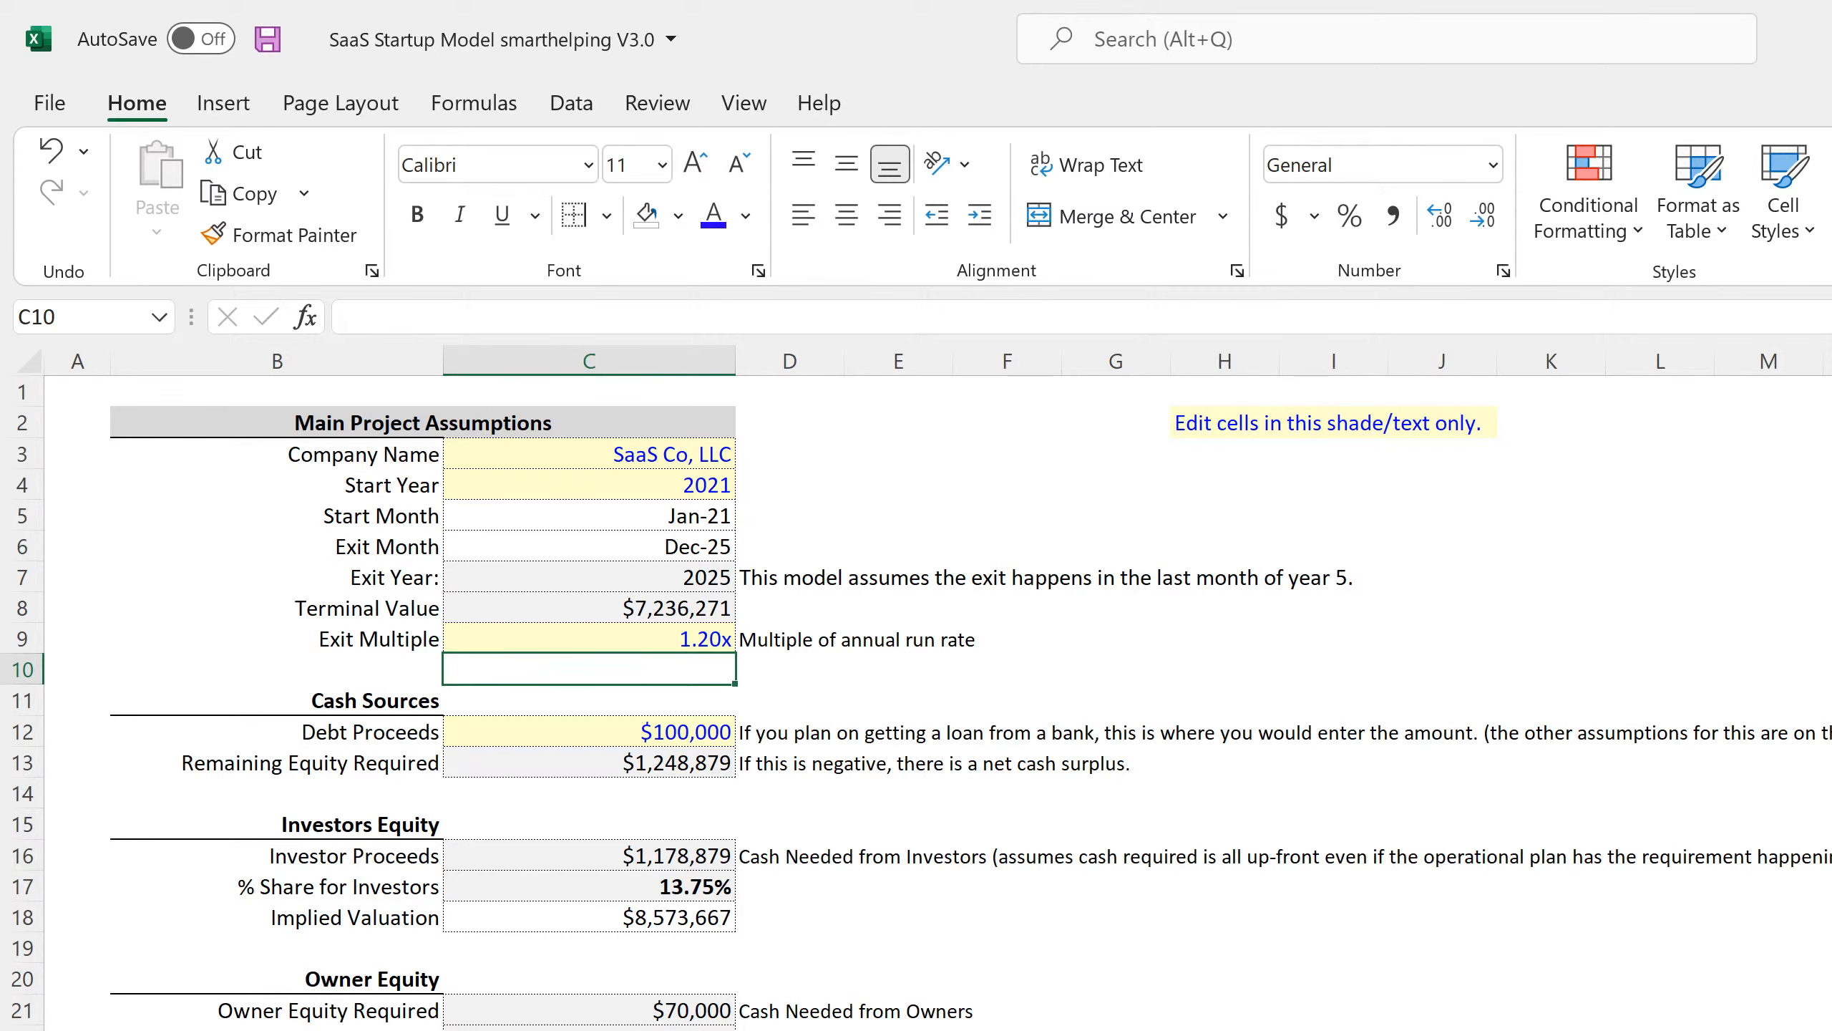
key(ctrl+Page_Down)
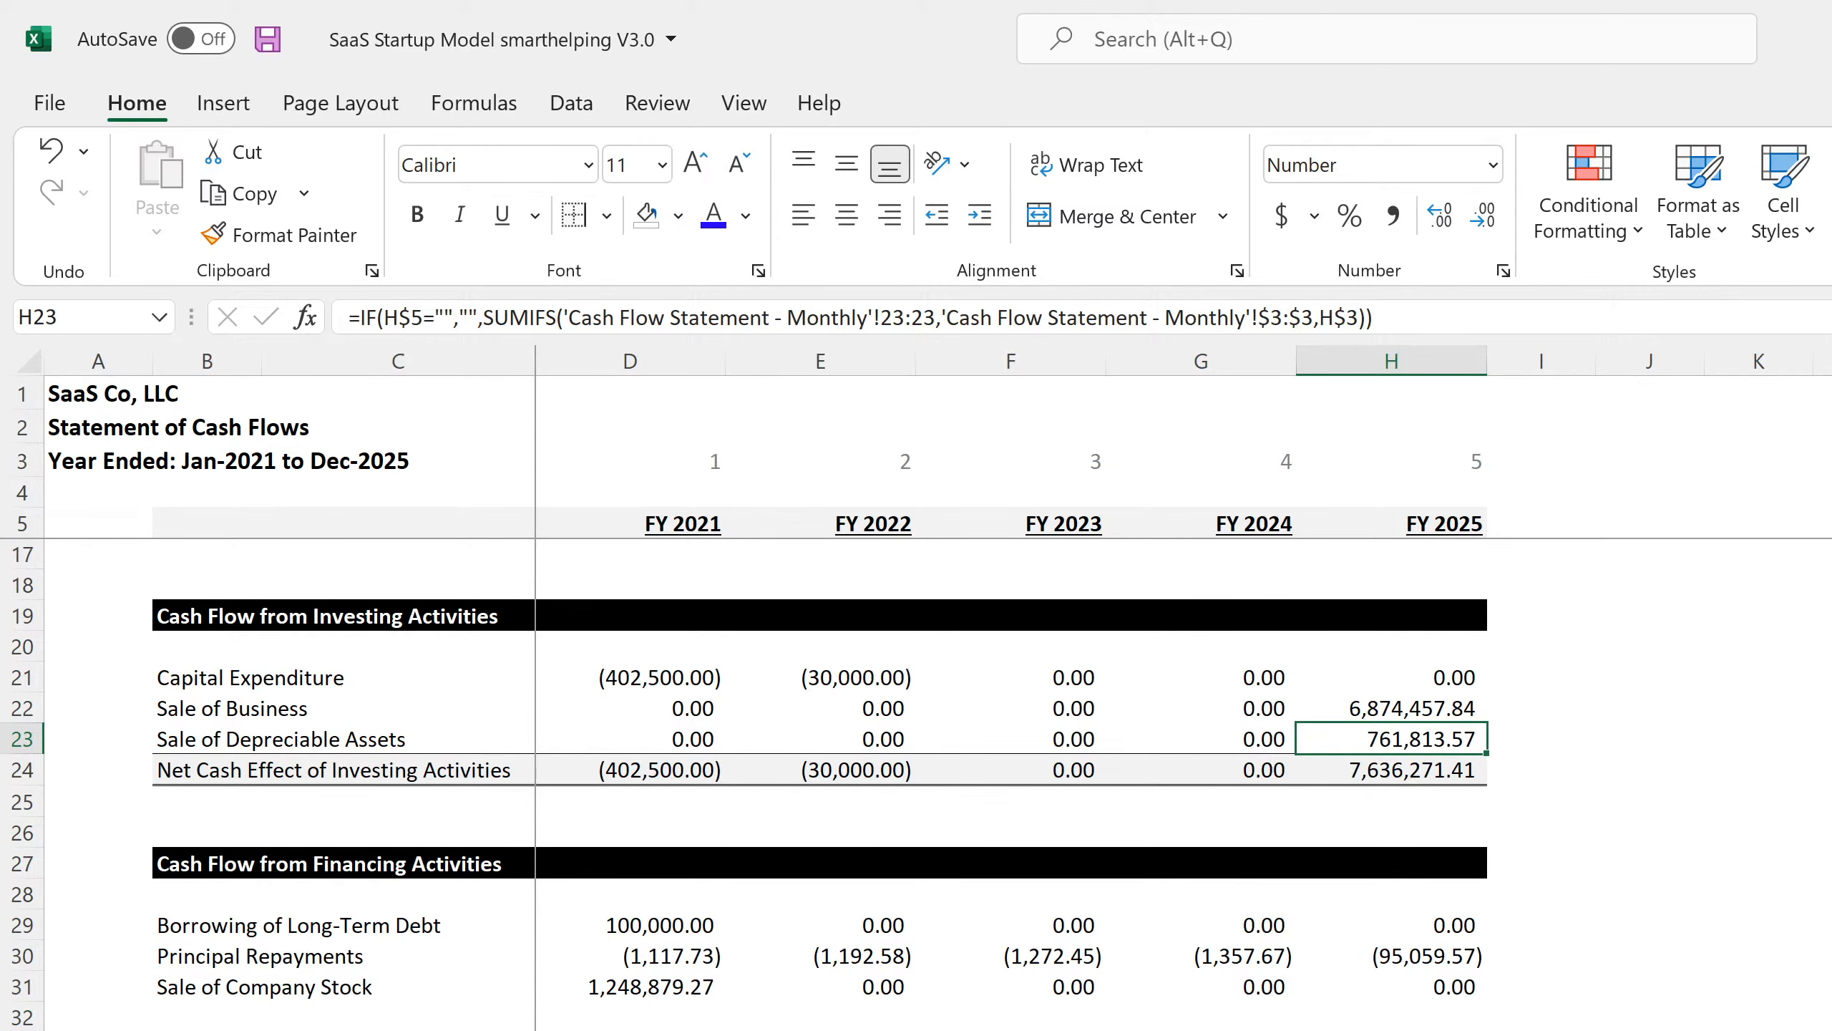
key(ctrl+Page_Down)
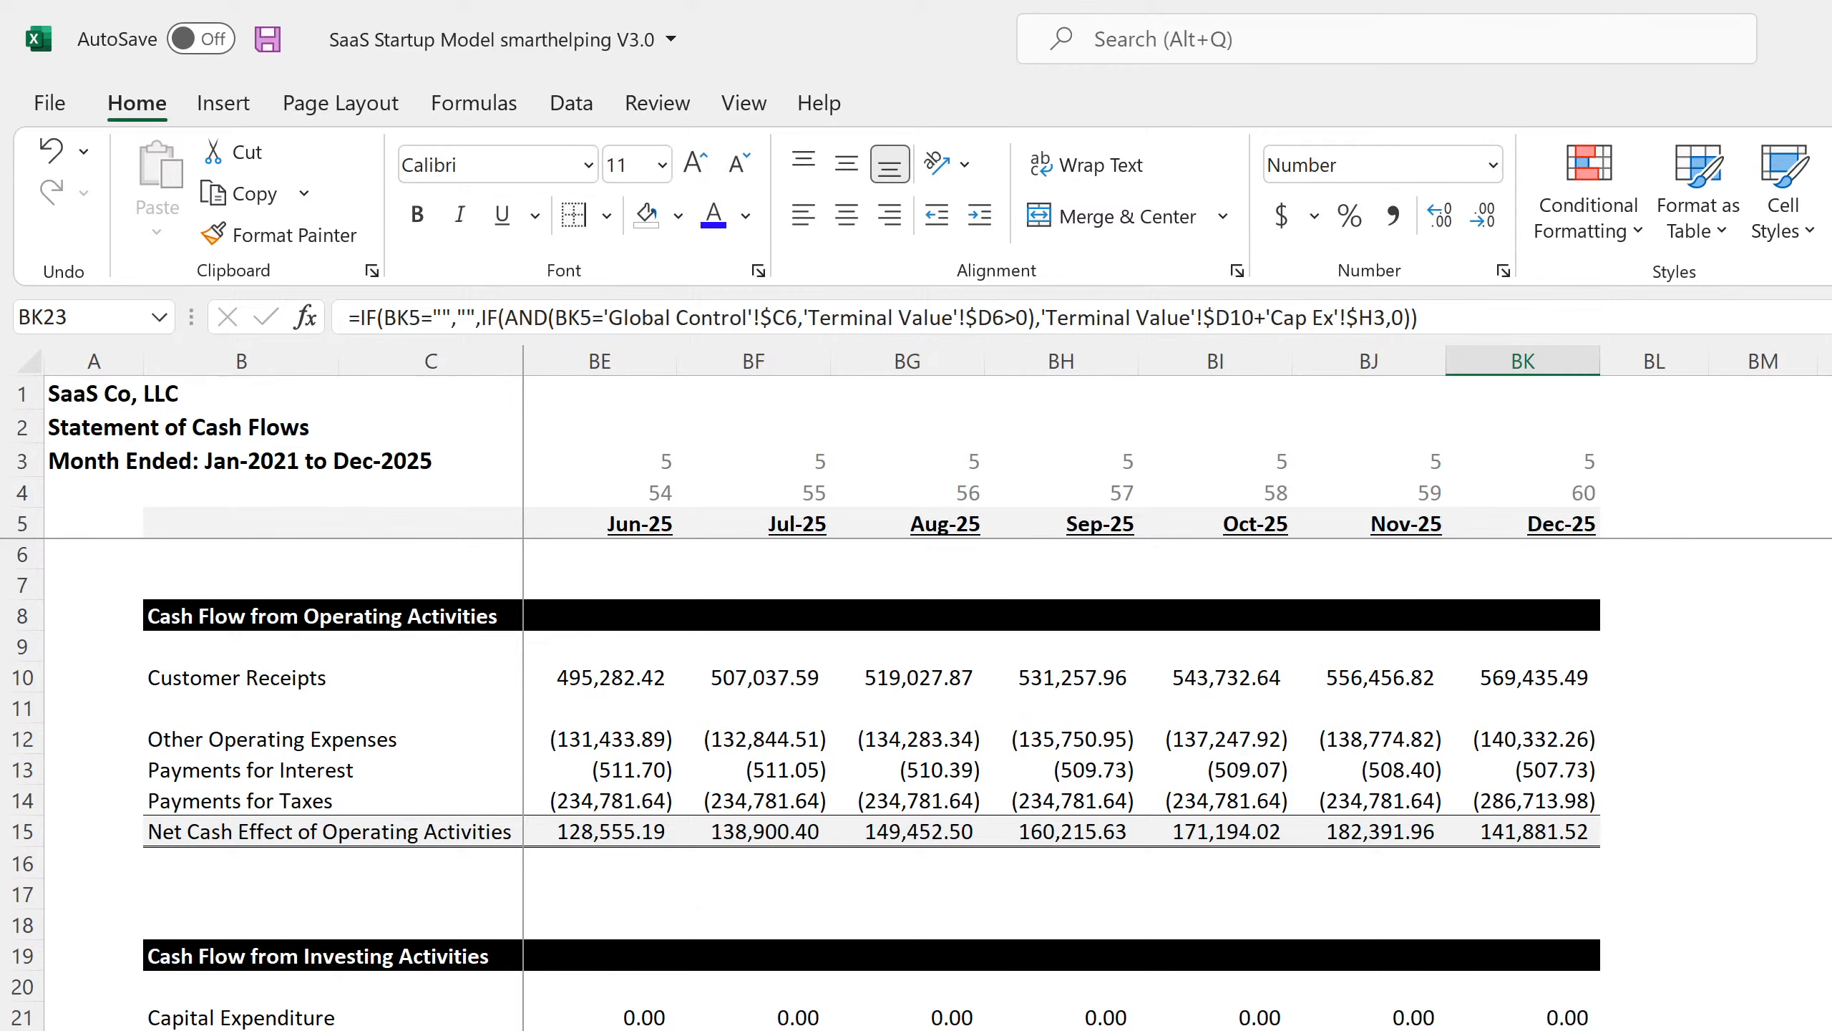
Move on to the monthly Balance Sheet to check that it balances.
scroll(1526, 917, down, 4)
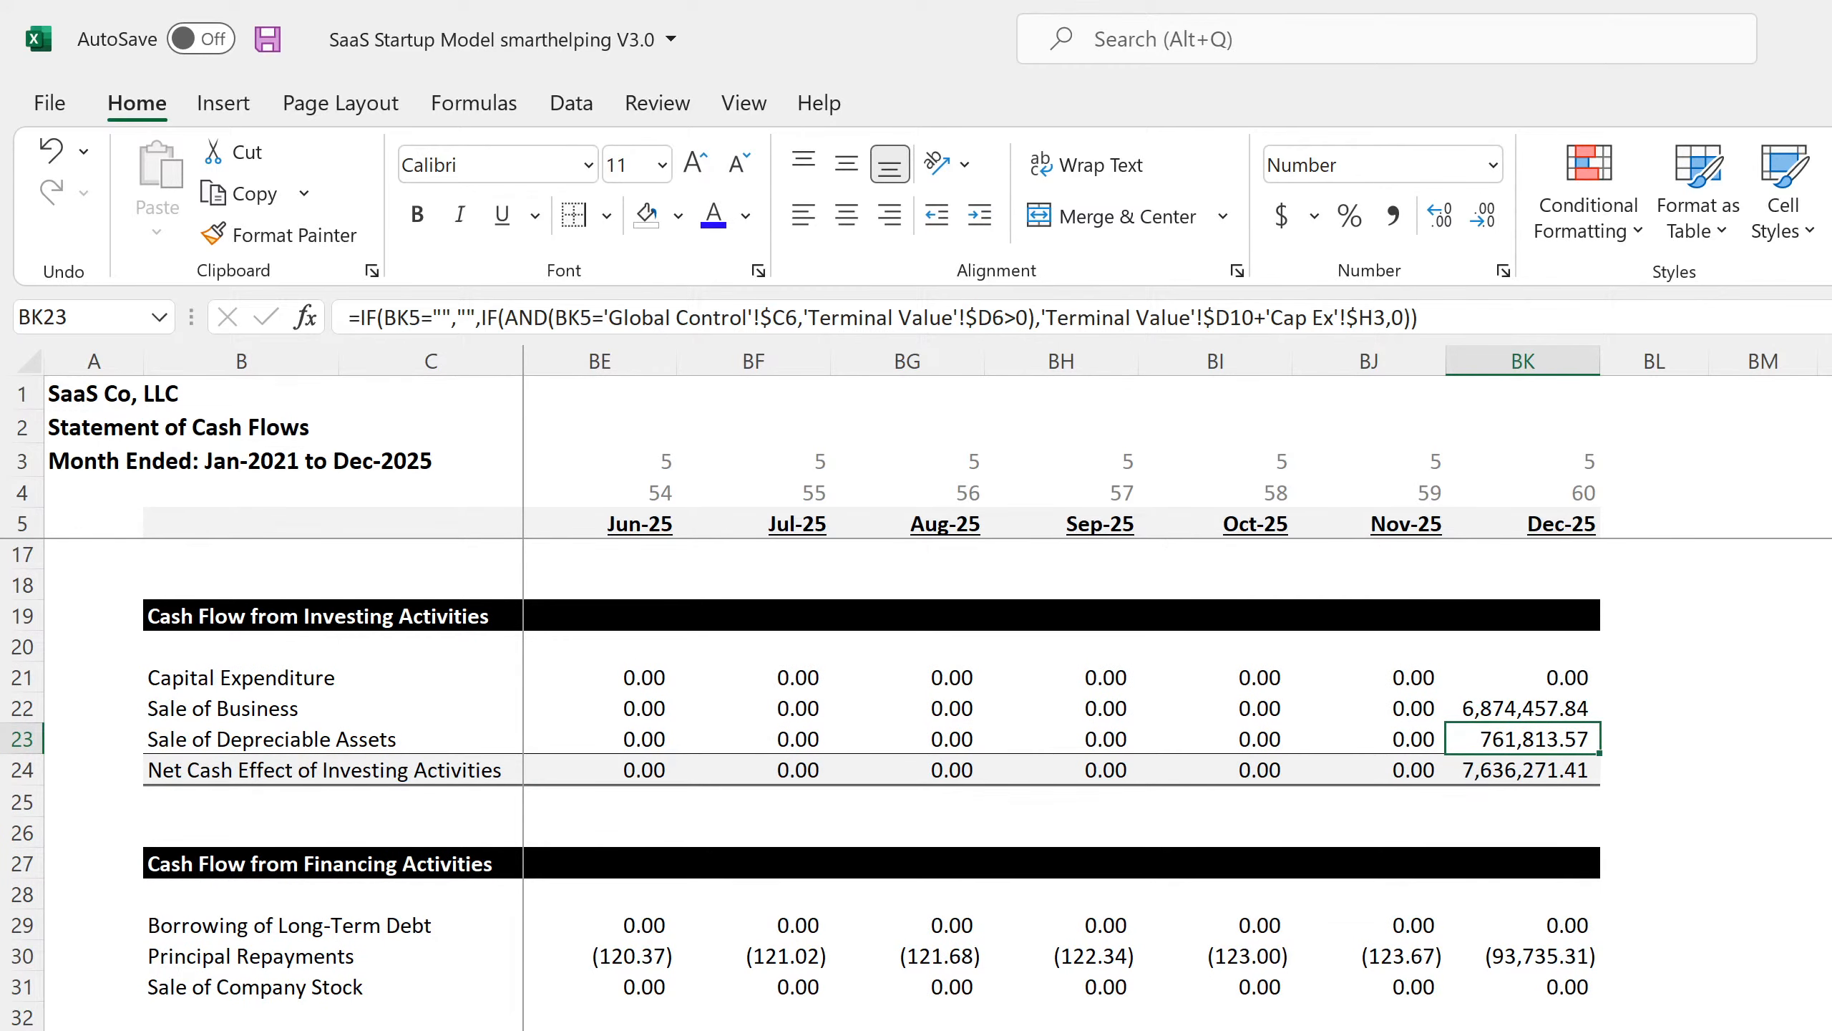
key(ctrl+Page_Up)
scroll(938, 780, down, 4)
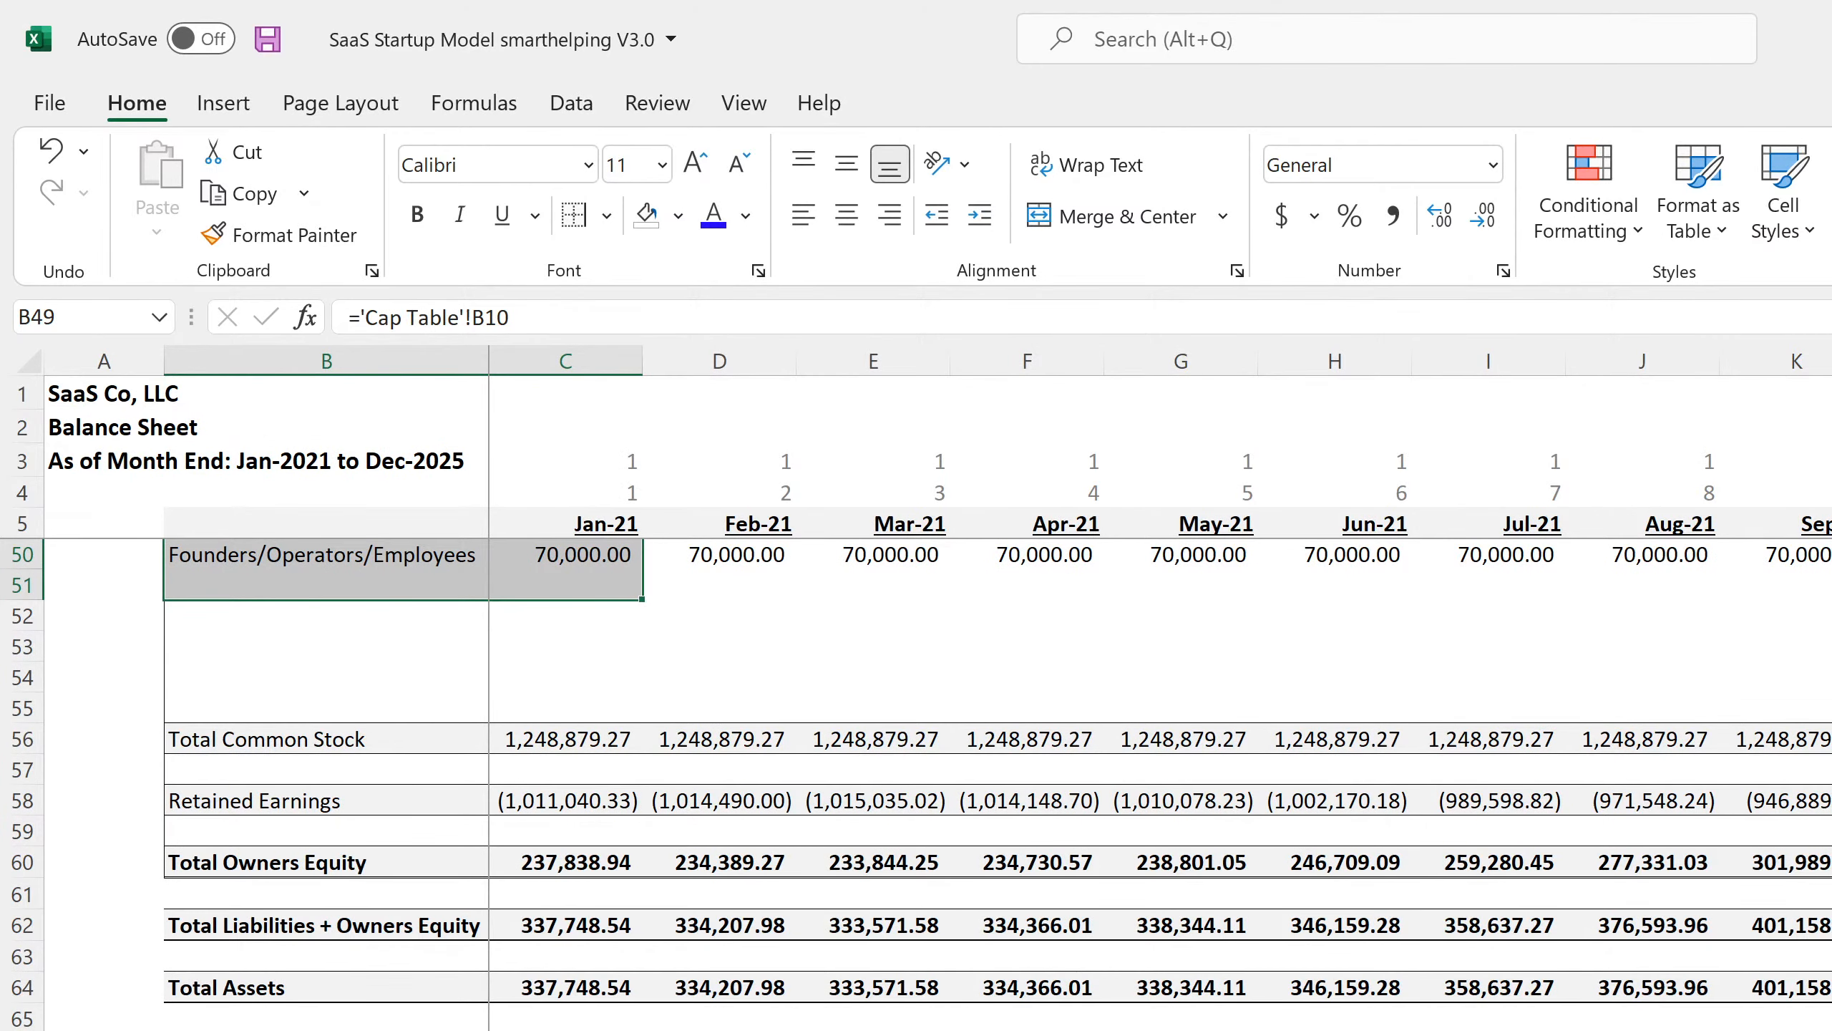
Inspect the Dec-25 Accumulated Depreciation and Total Assets formulas on the Balance Sheet.
scroll(1154, 685, right, 15)
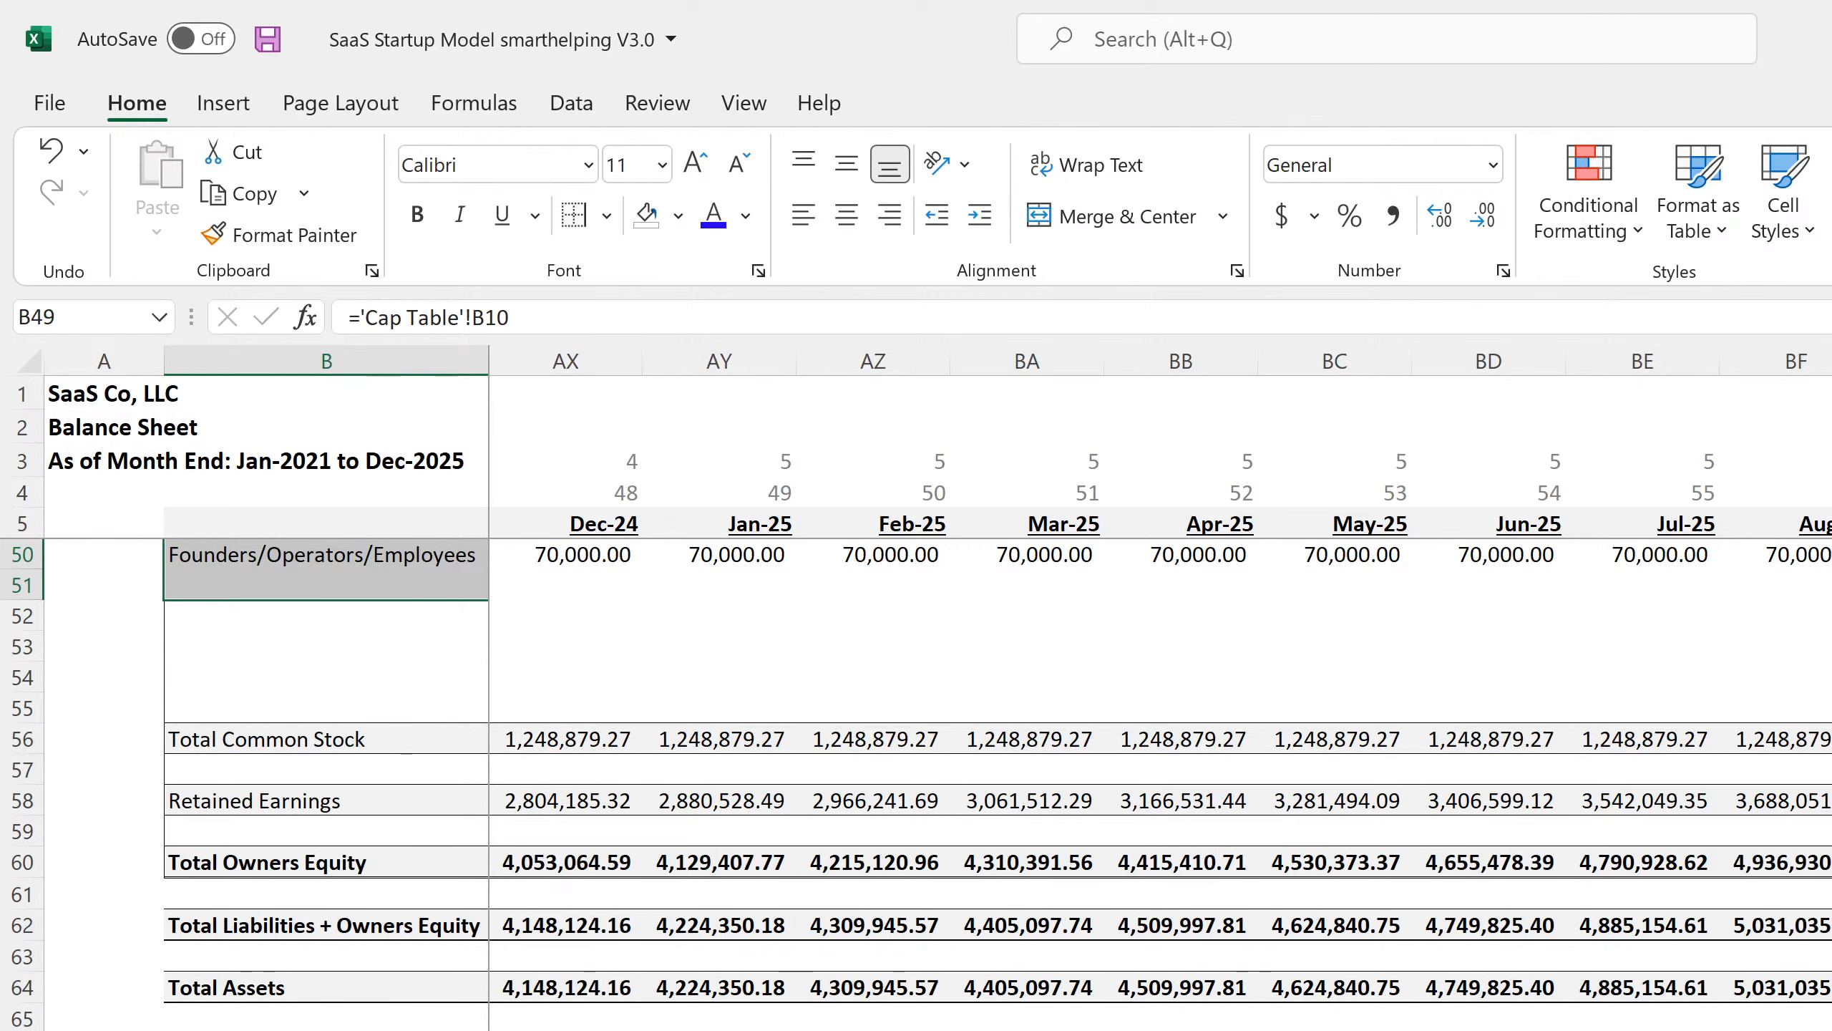
scroll(916, 784, up, 7)
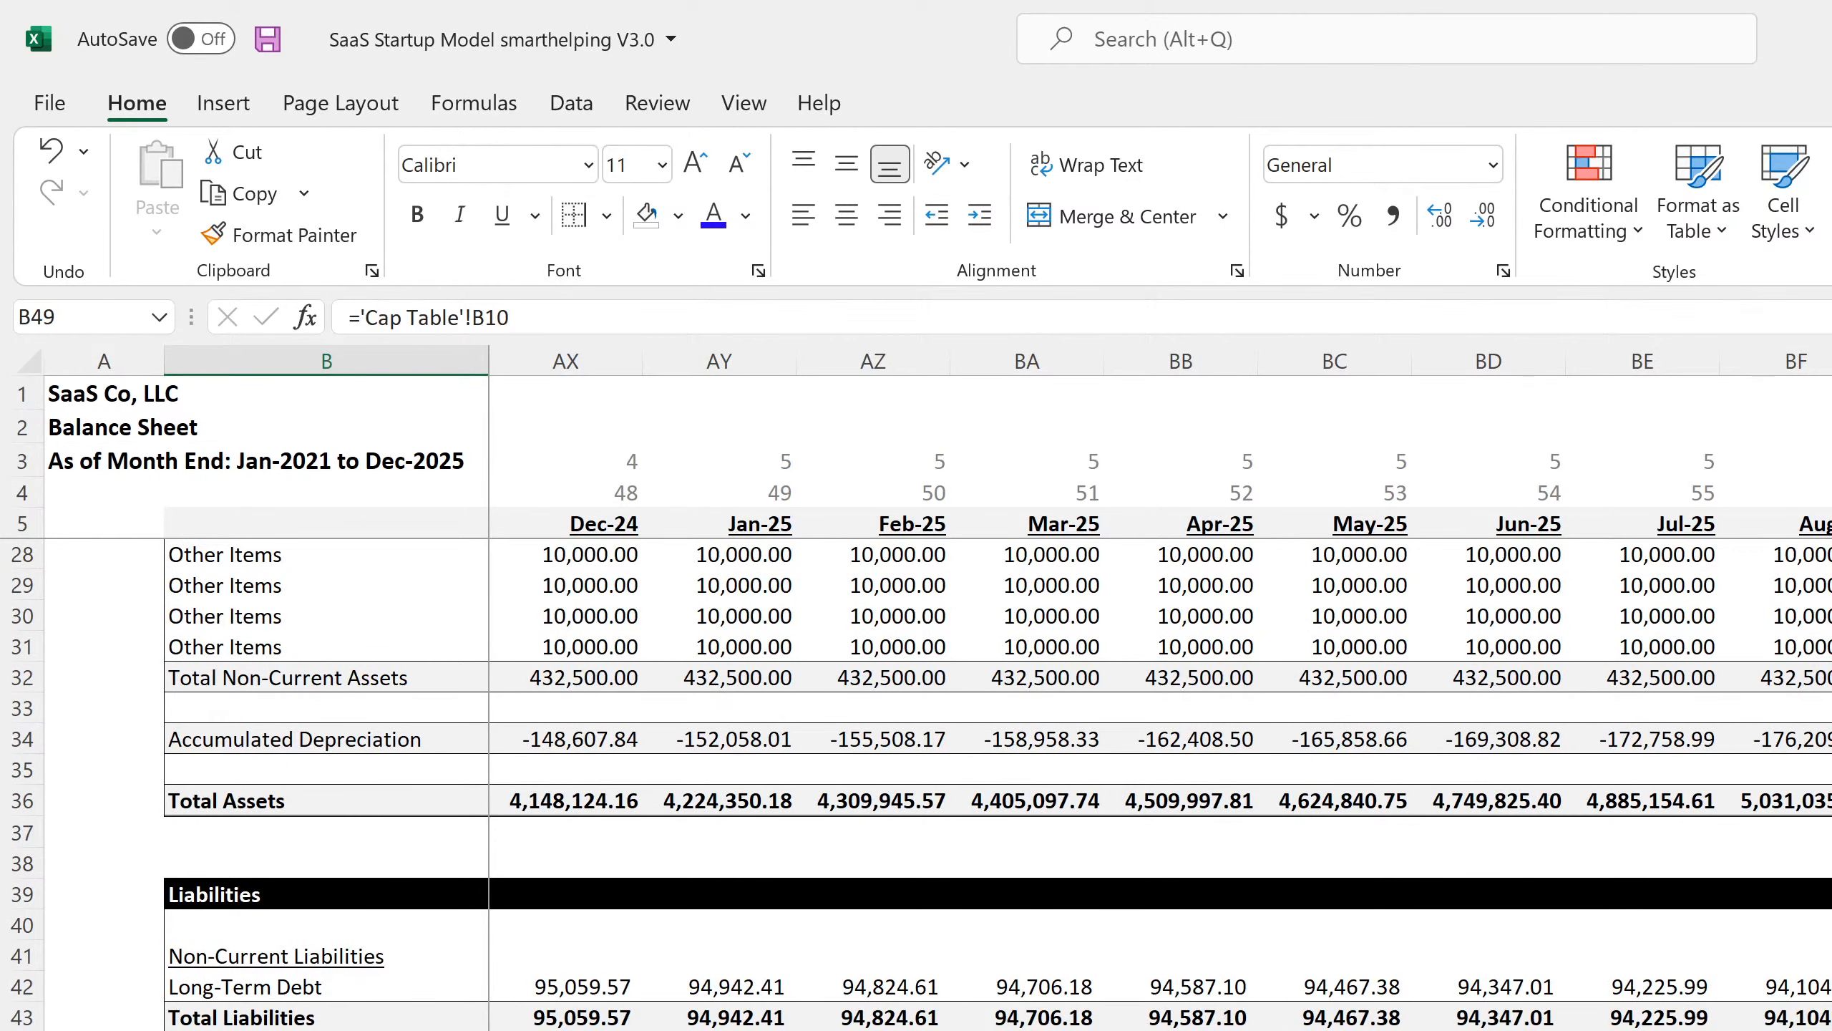
scroll(916, 785, up, 4)
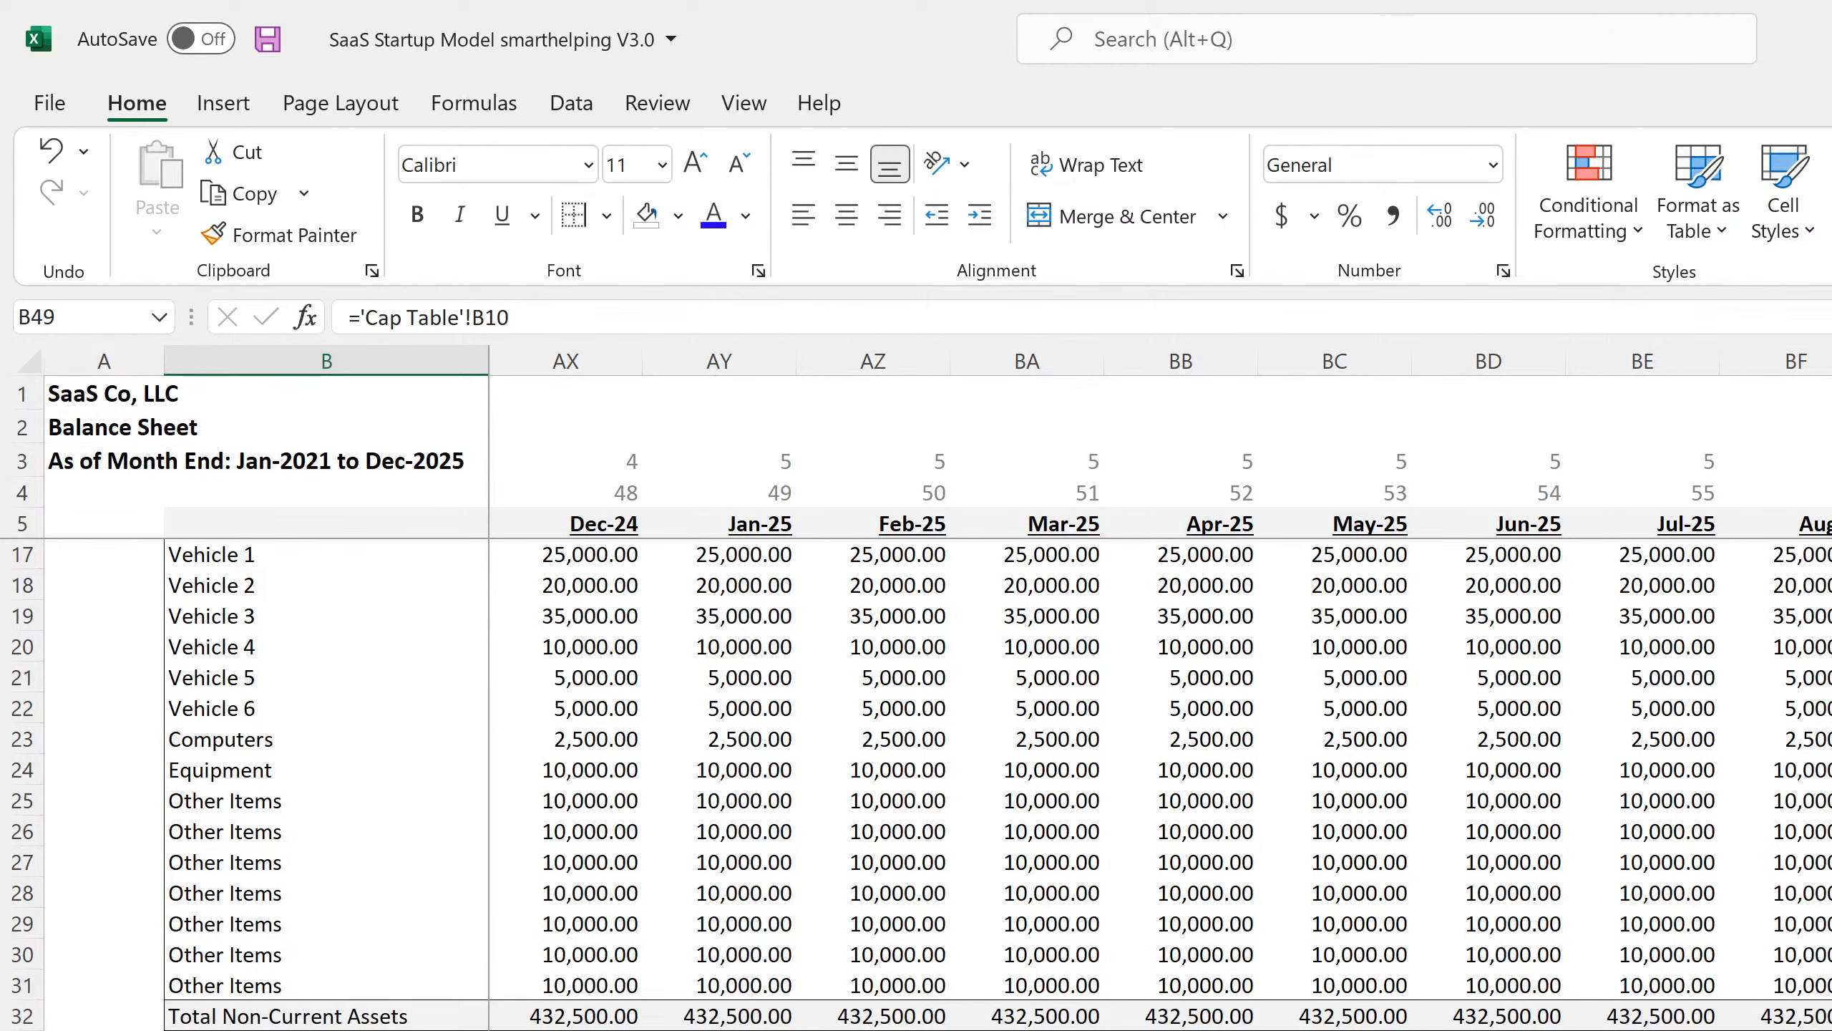
click(1831, 1030)
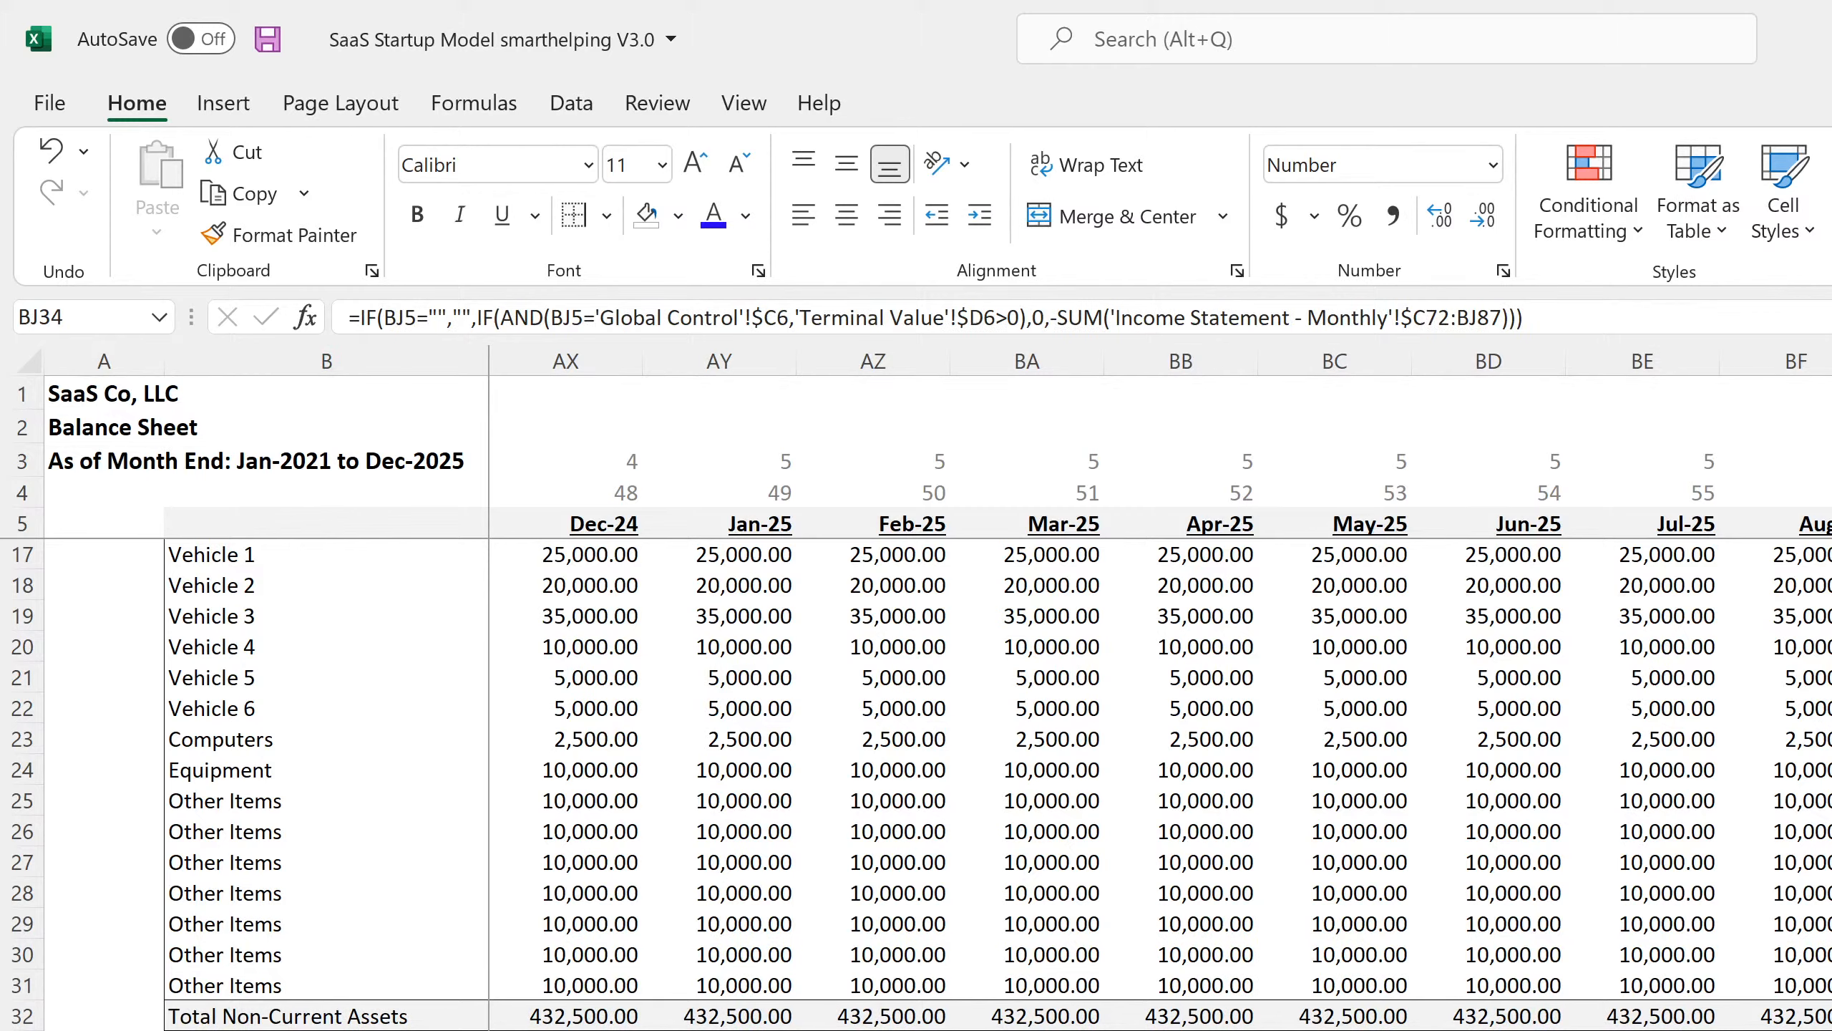
click(1831, 1030)
key(F2)
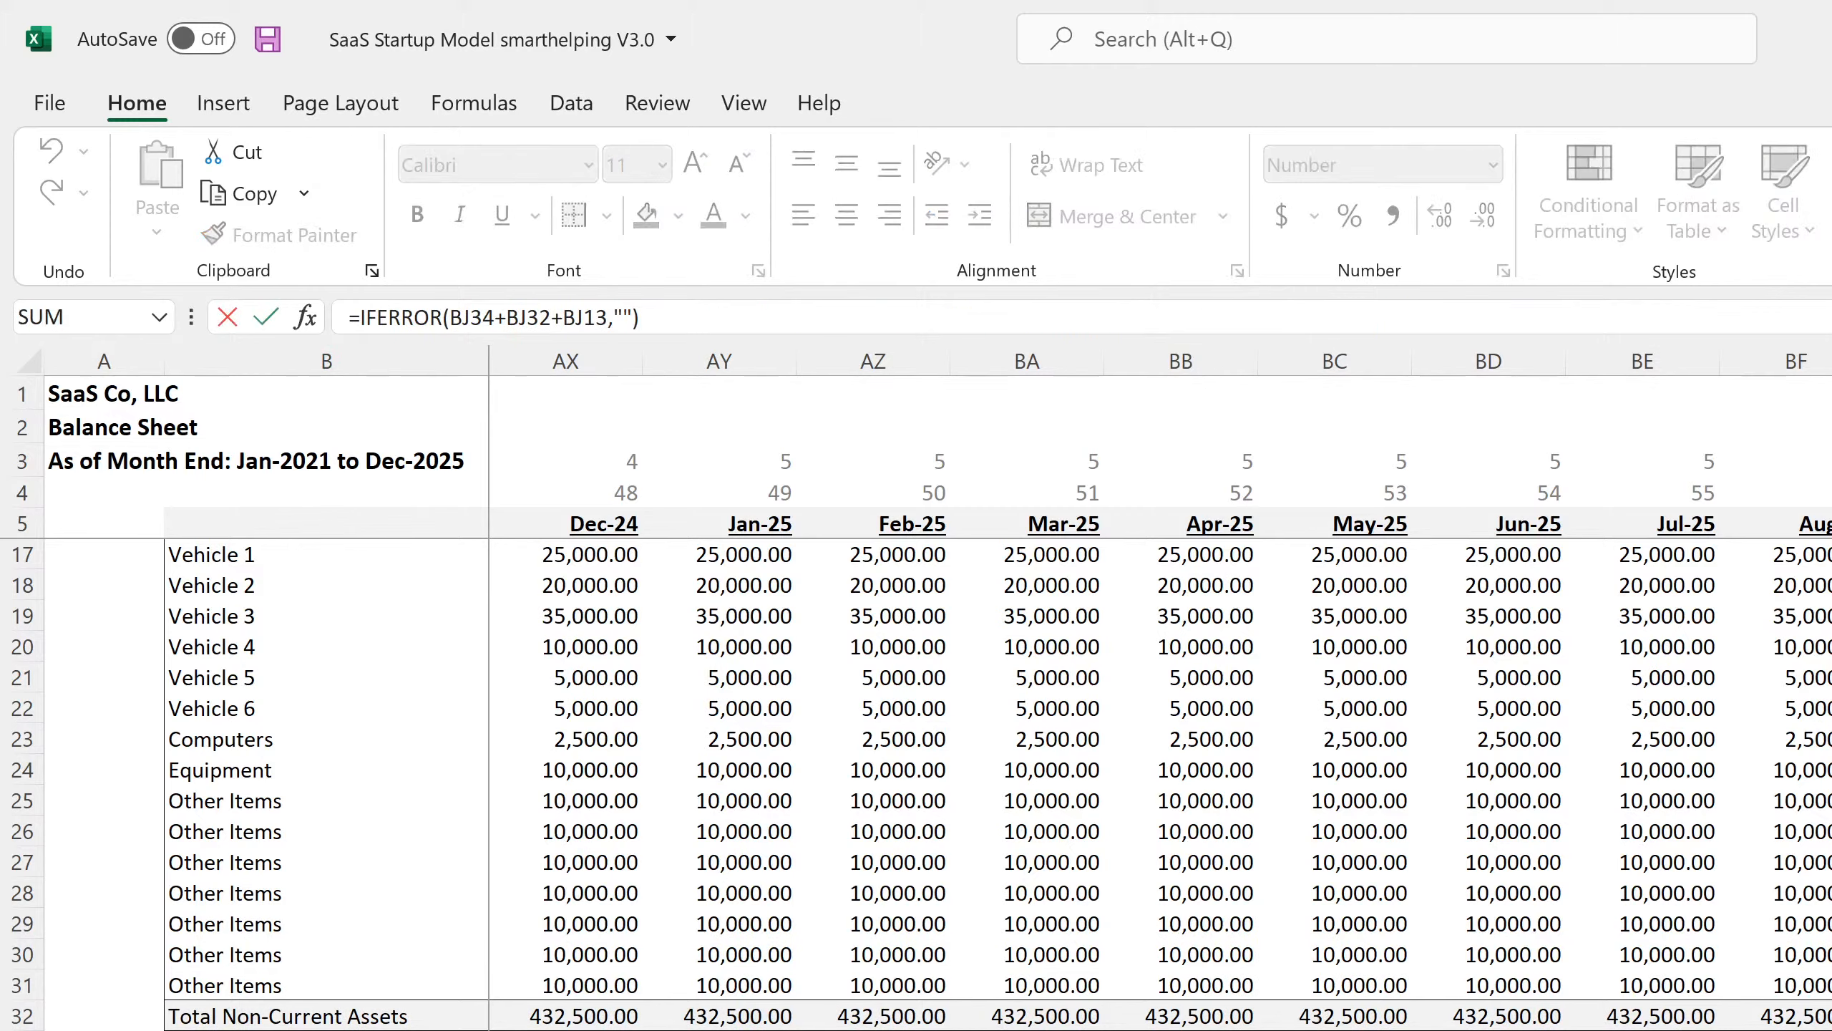
key(Return)
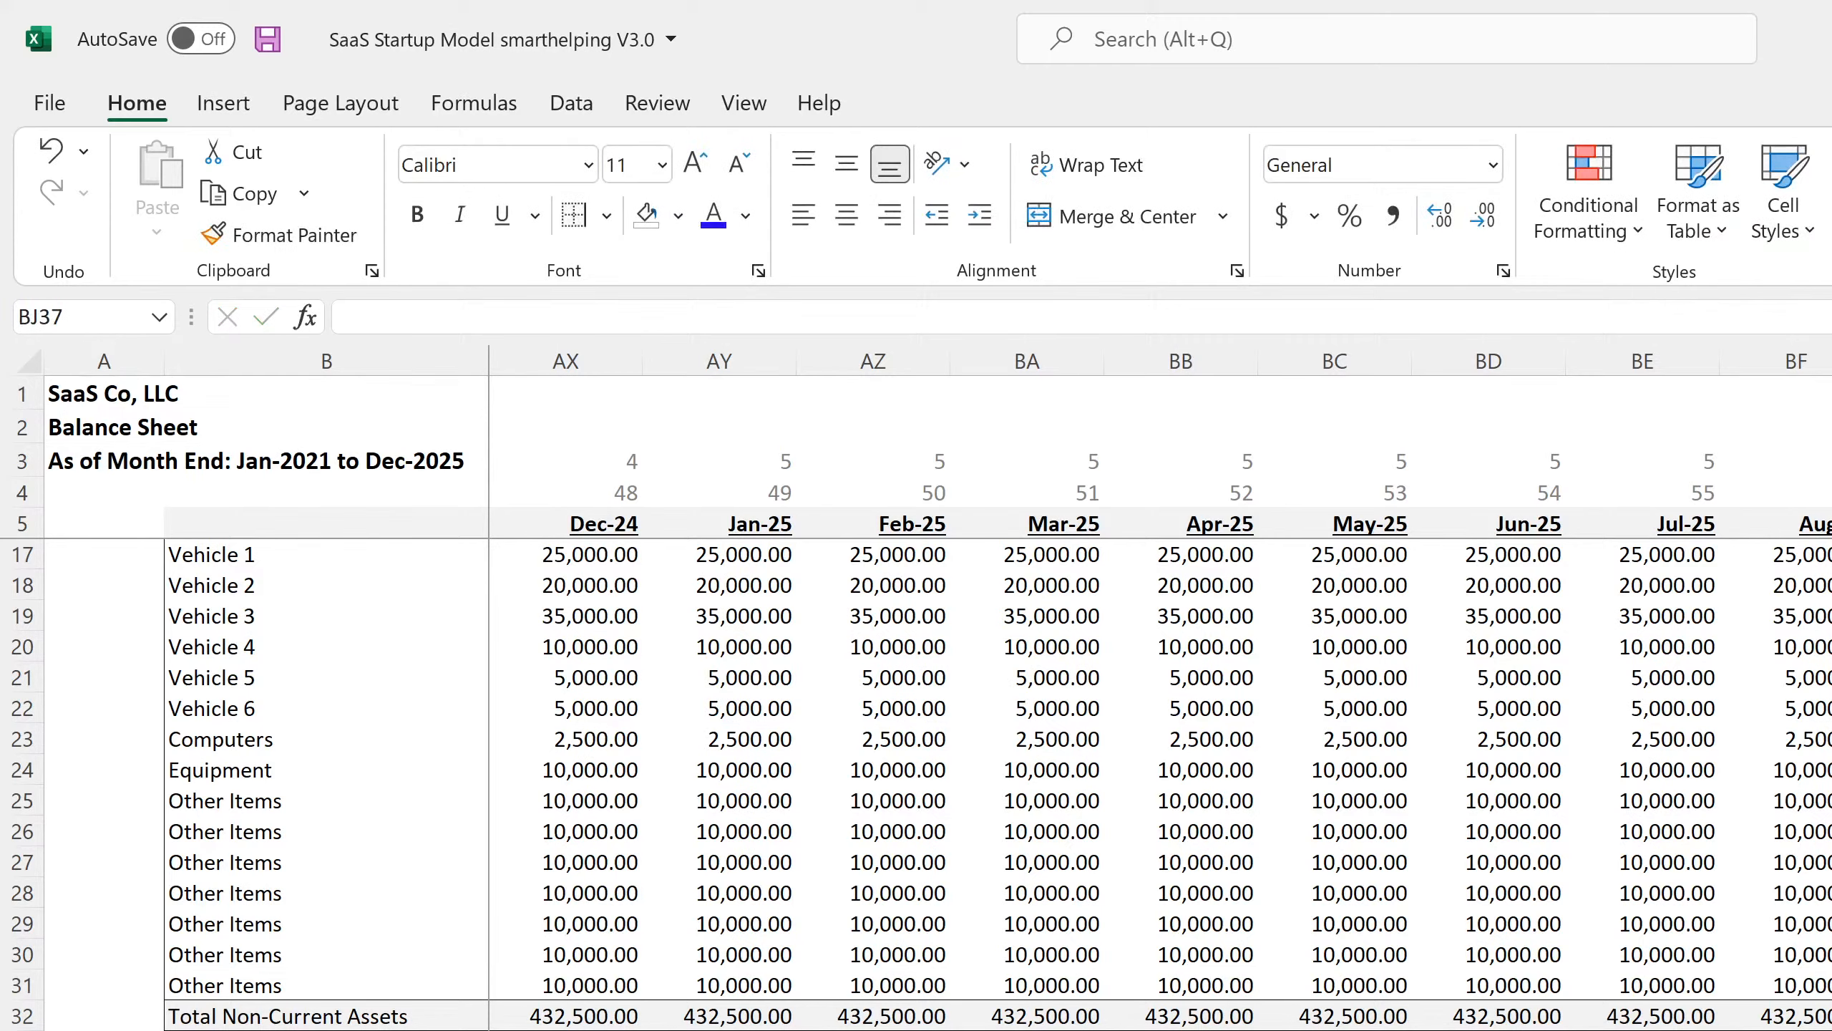
Check Dec-25 Total Non-Current Assets, recheck Total Assets, and return to the monthly cash flows.
click(1831, 1016)
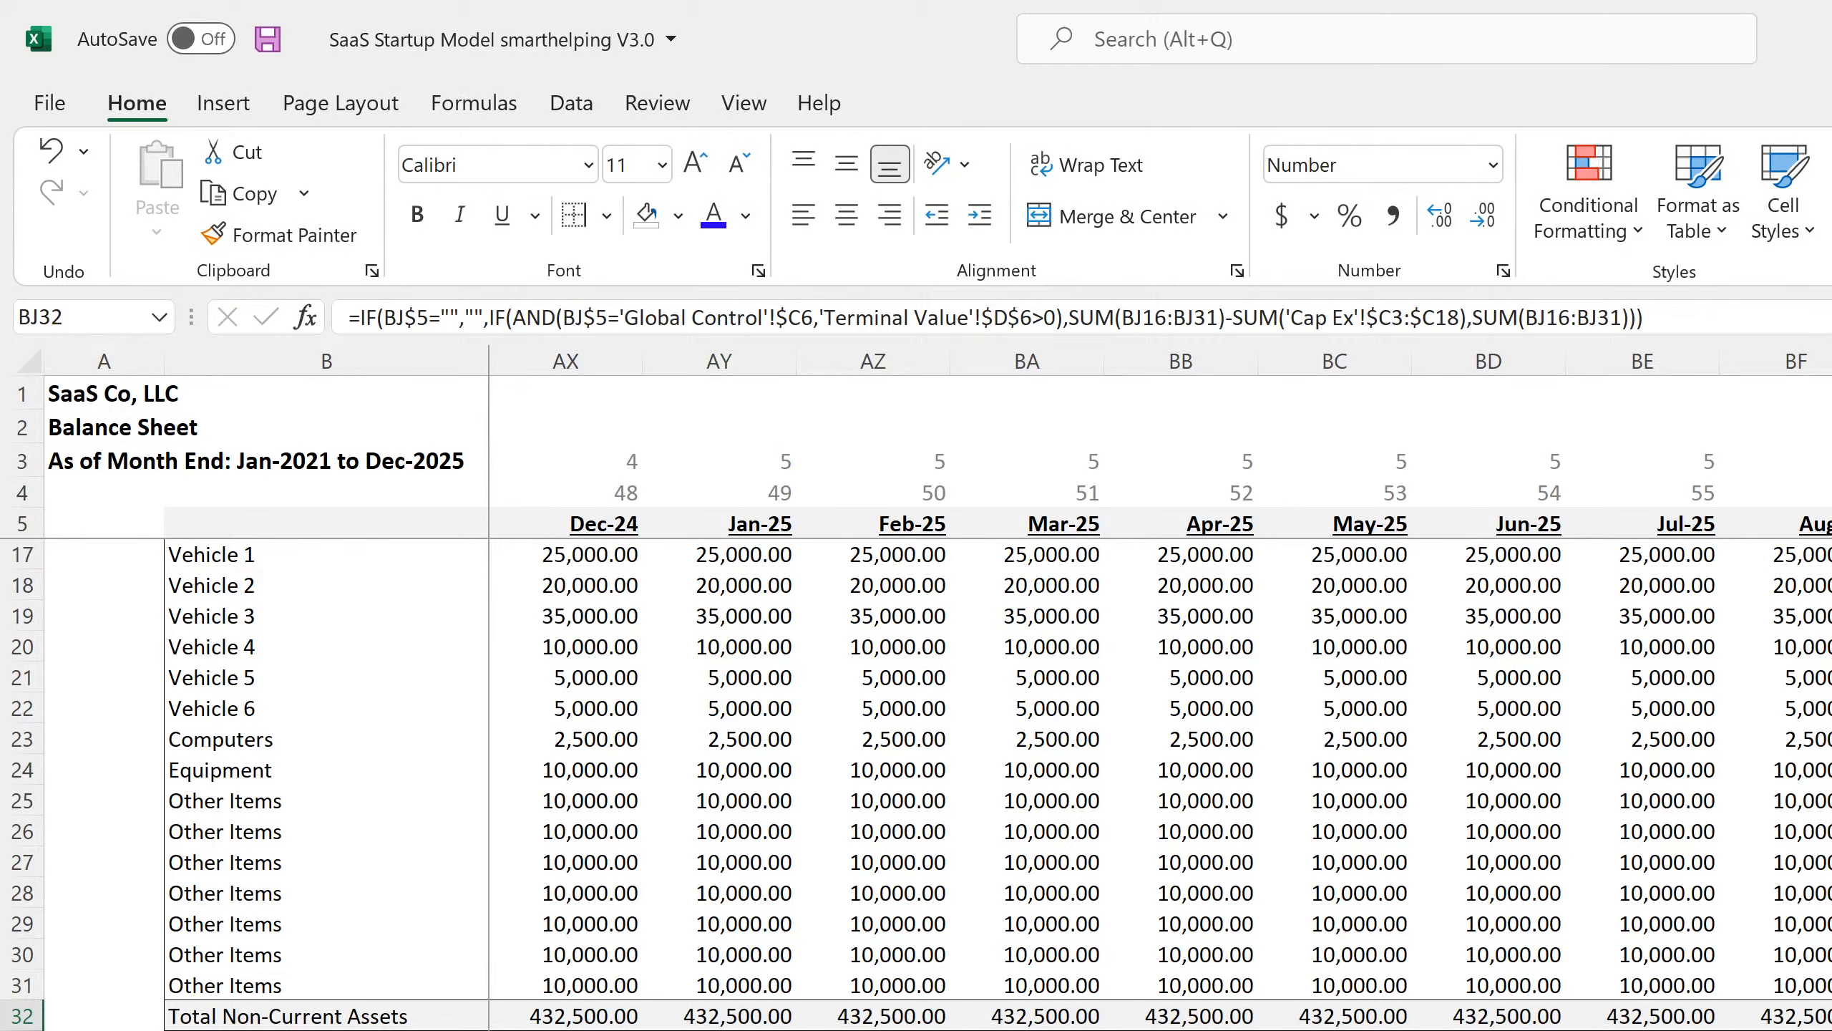
scroll(916, 784, up, 4)
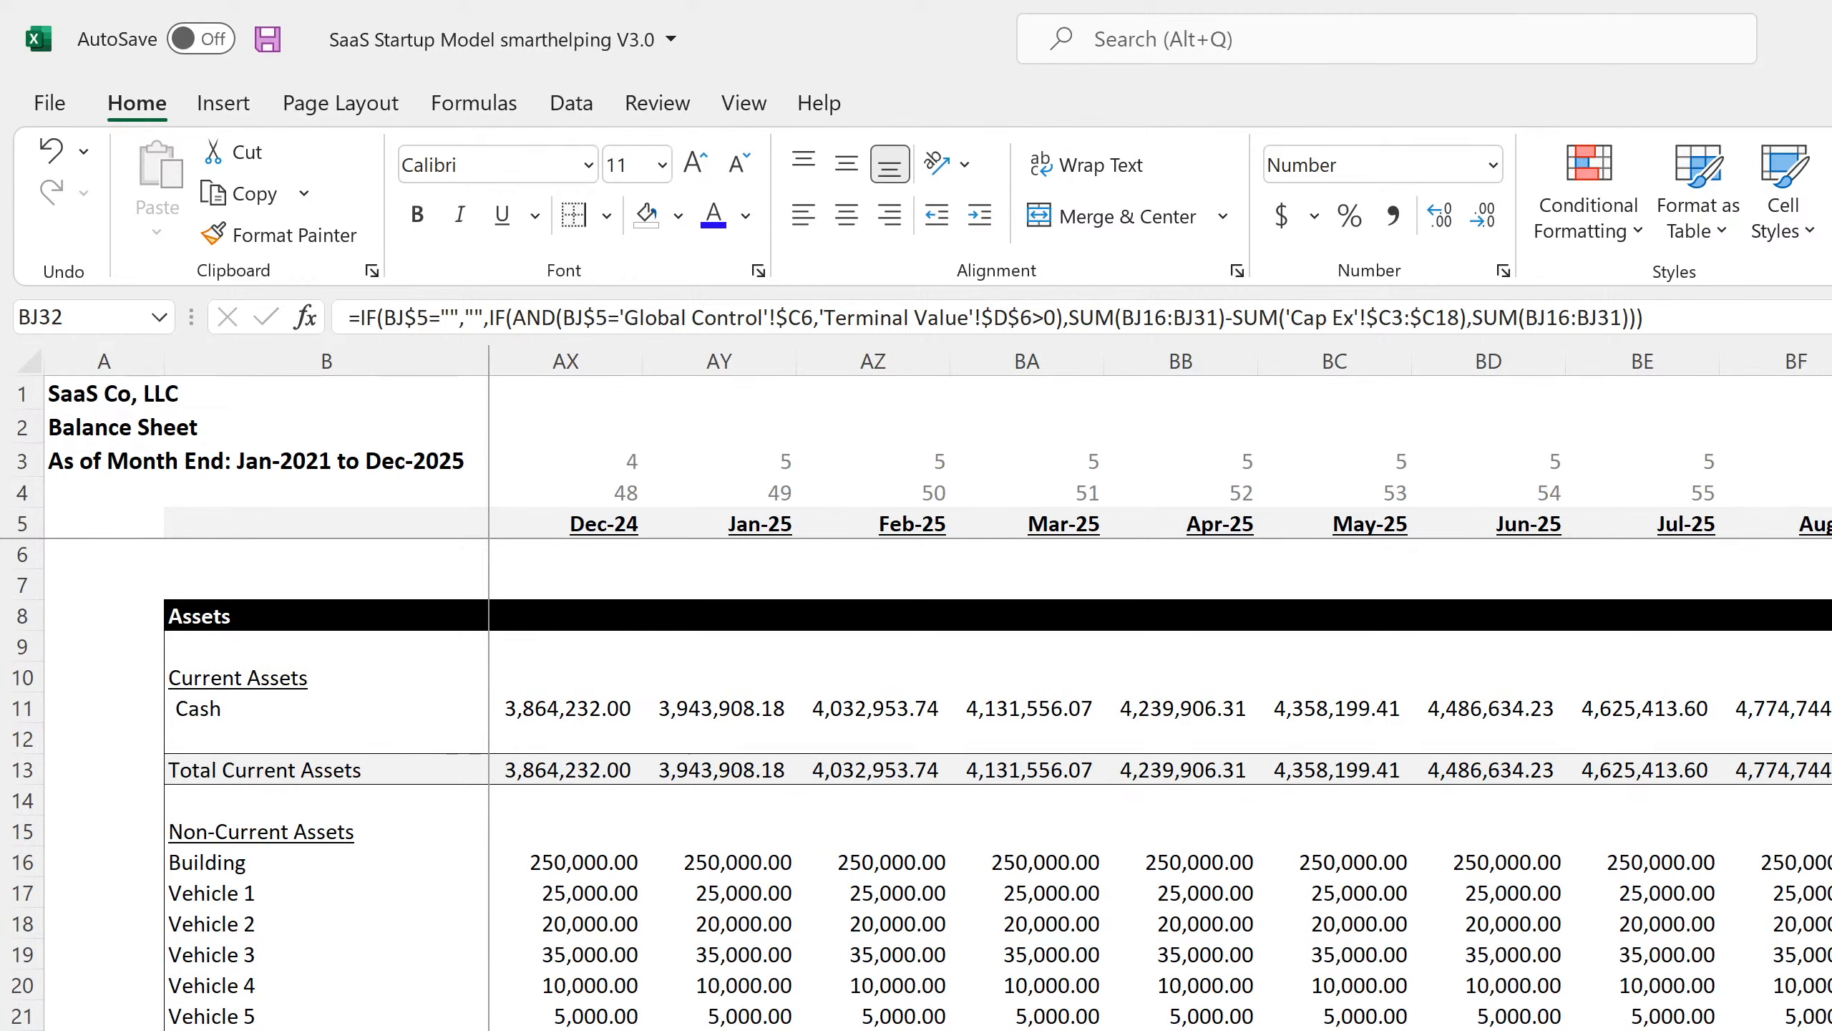
scroll(917, 784, down, 4)
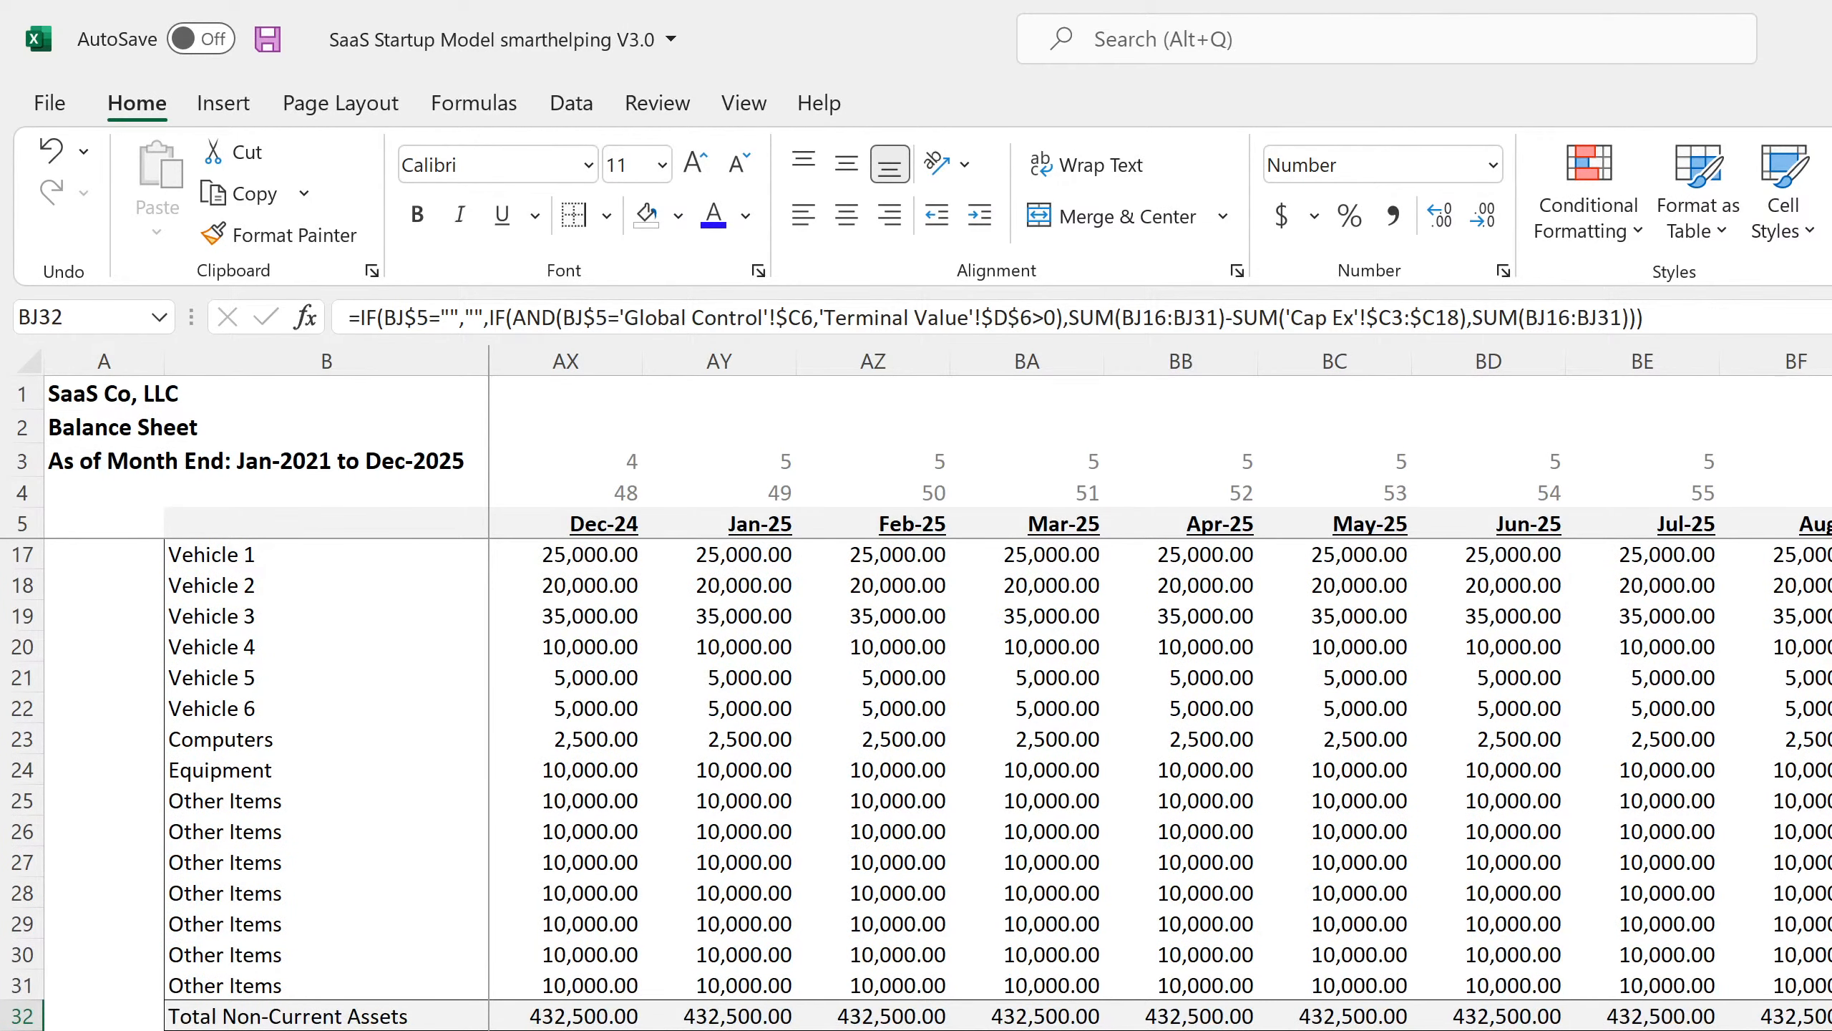
click(1831, 1030)
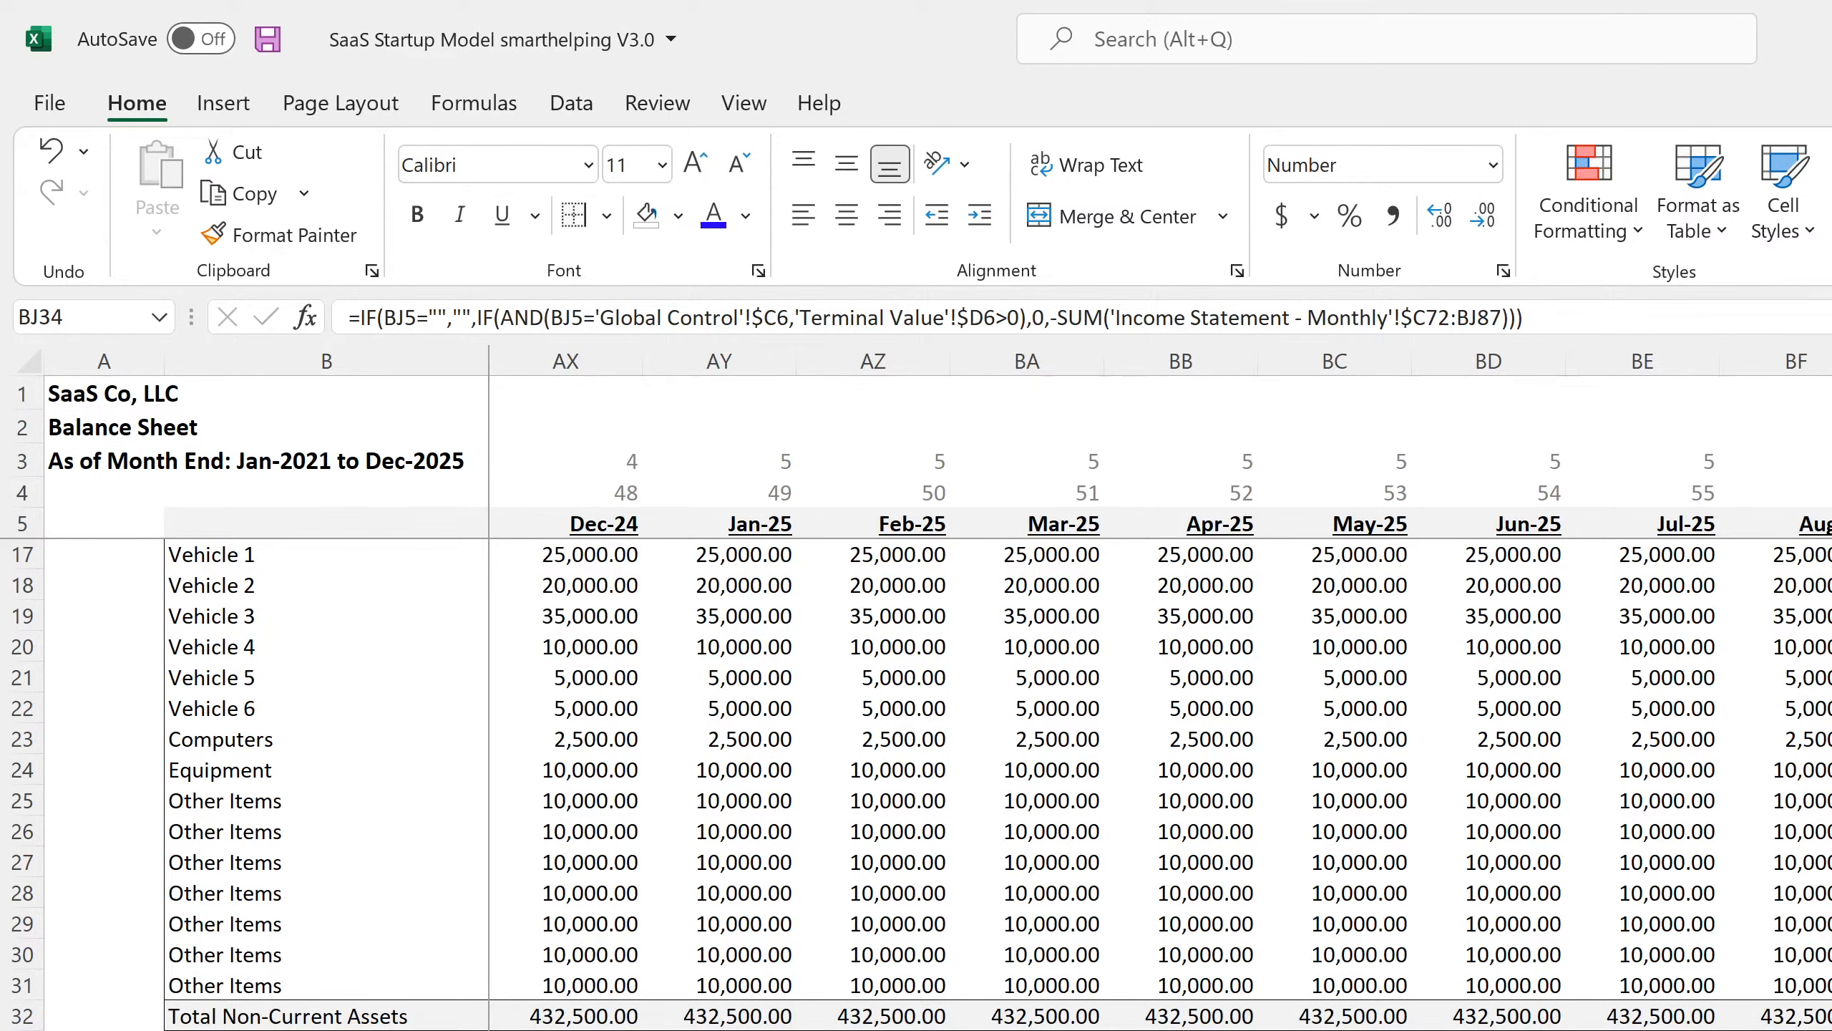
click(1831, 1030)
scroll(916, 784, down, 4)
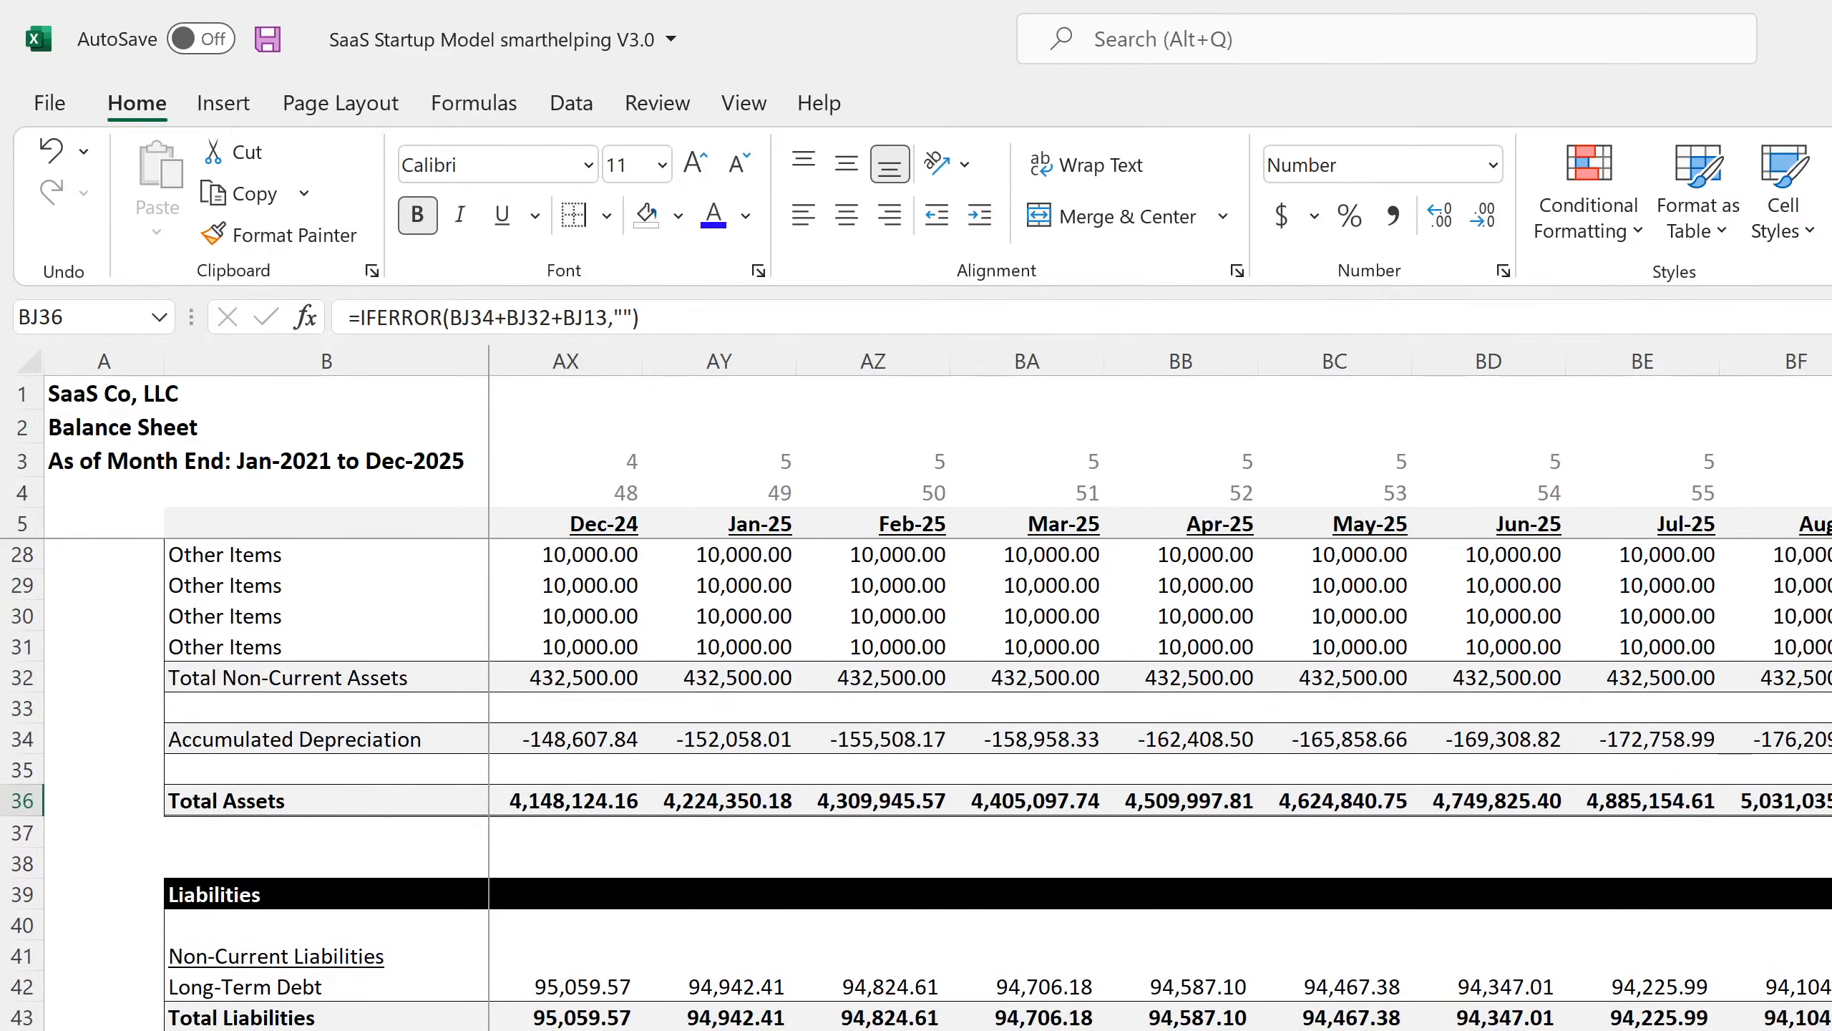
scroll(916, 785, down, 7)
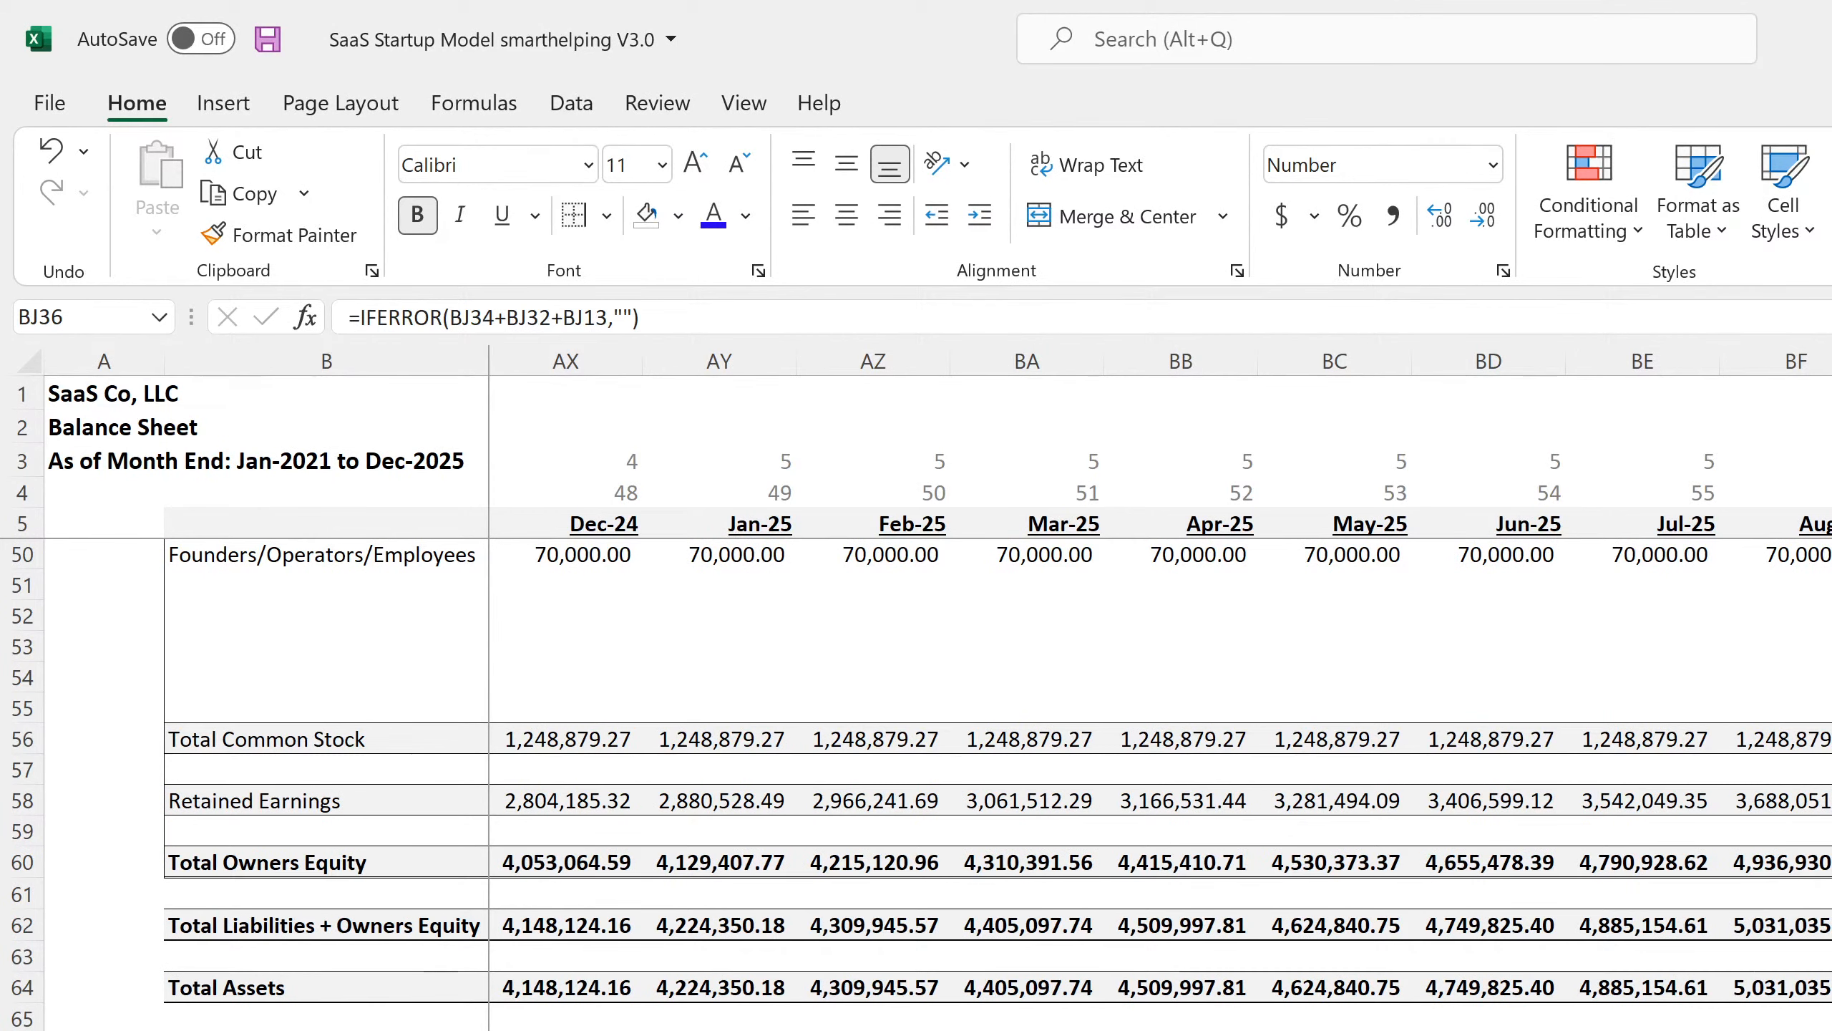
key(ctrl+Page_Down)
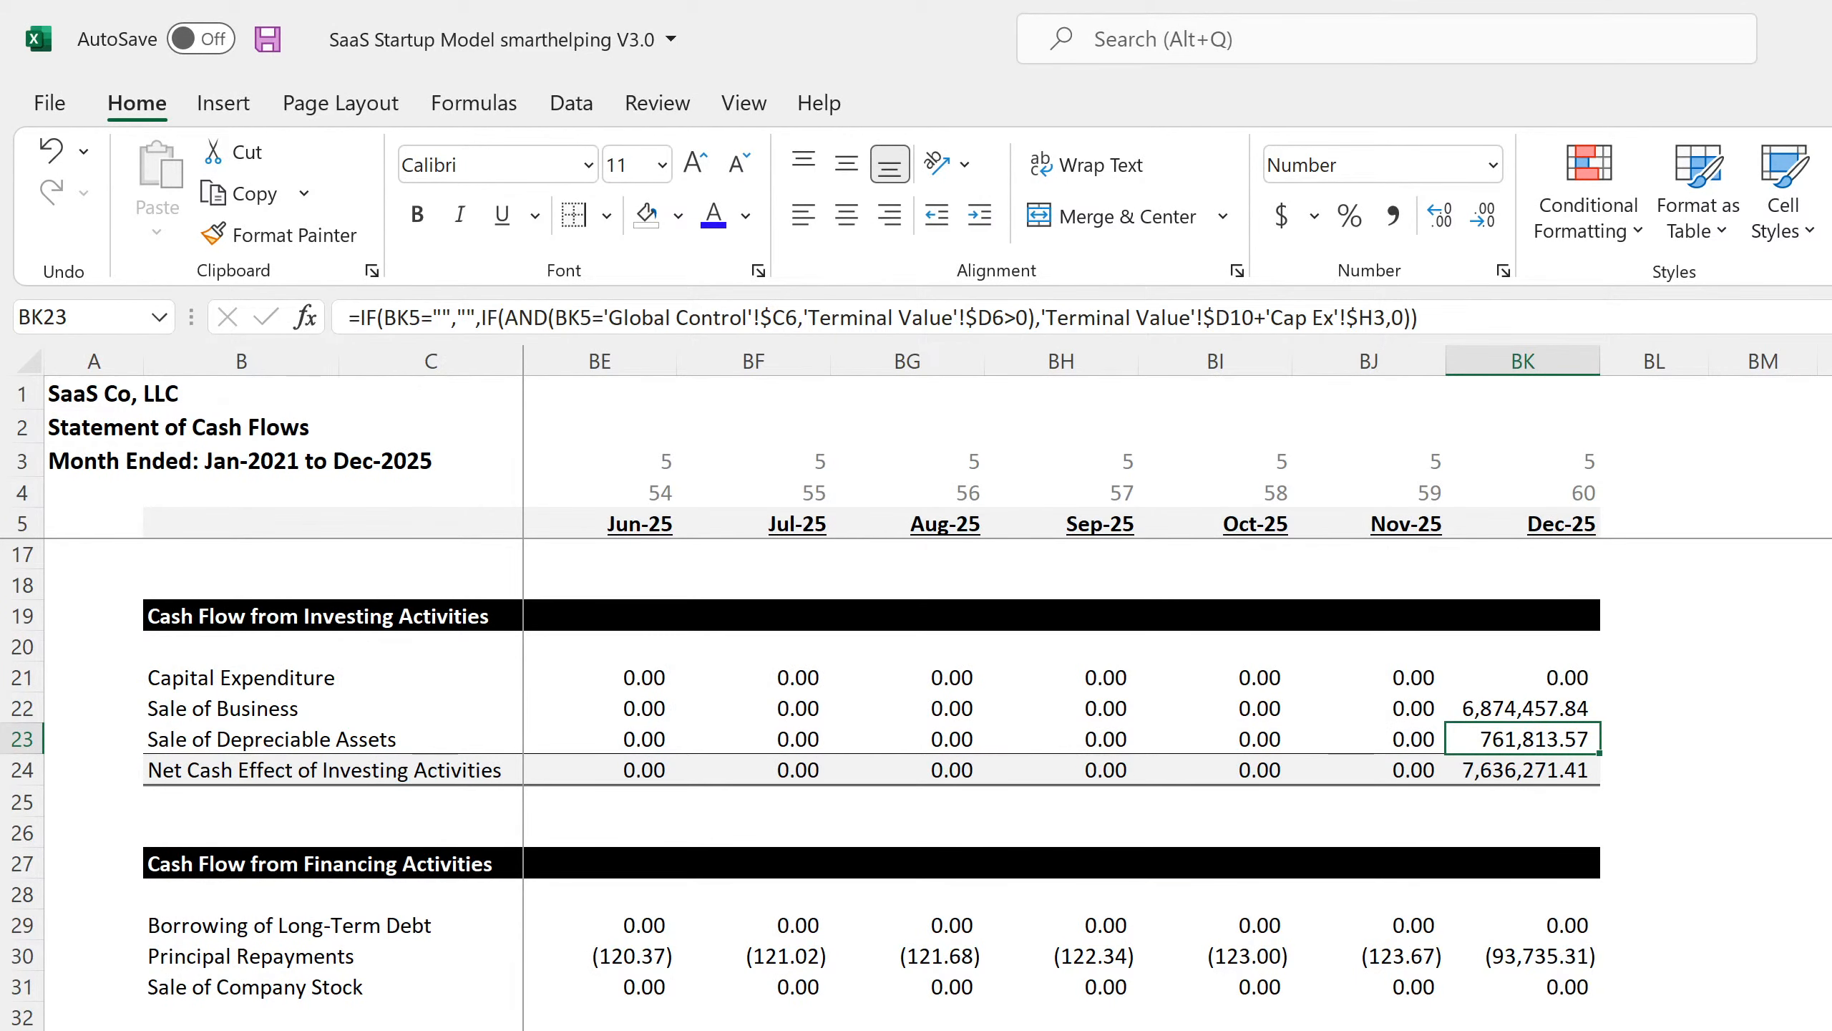
Check the Dec-25 Sale of Business and asset-sale formulas, then save the workbook.
click(1515, 713)
click(1494, 736)
click(264, 41)
Trace the sale proceeds to the Valuation sheet's 1.20x Multiple and check Dec-25 Principal Repayments.
key(ctrl+bracketleft)
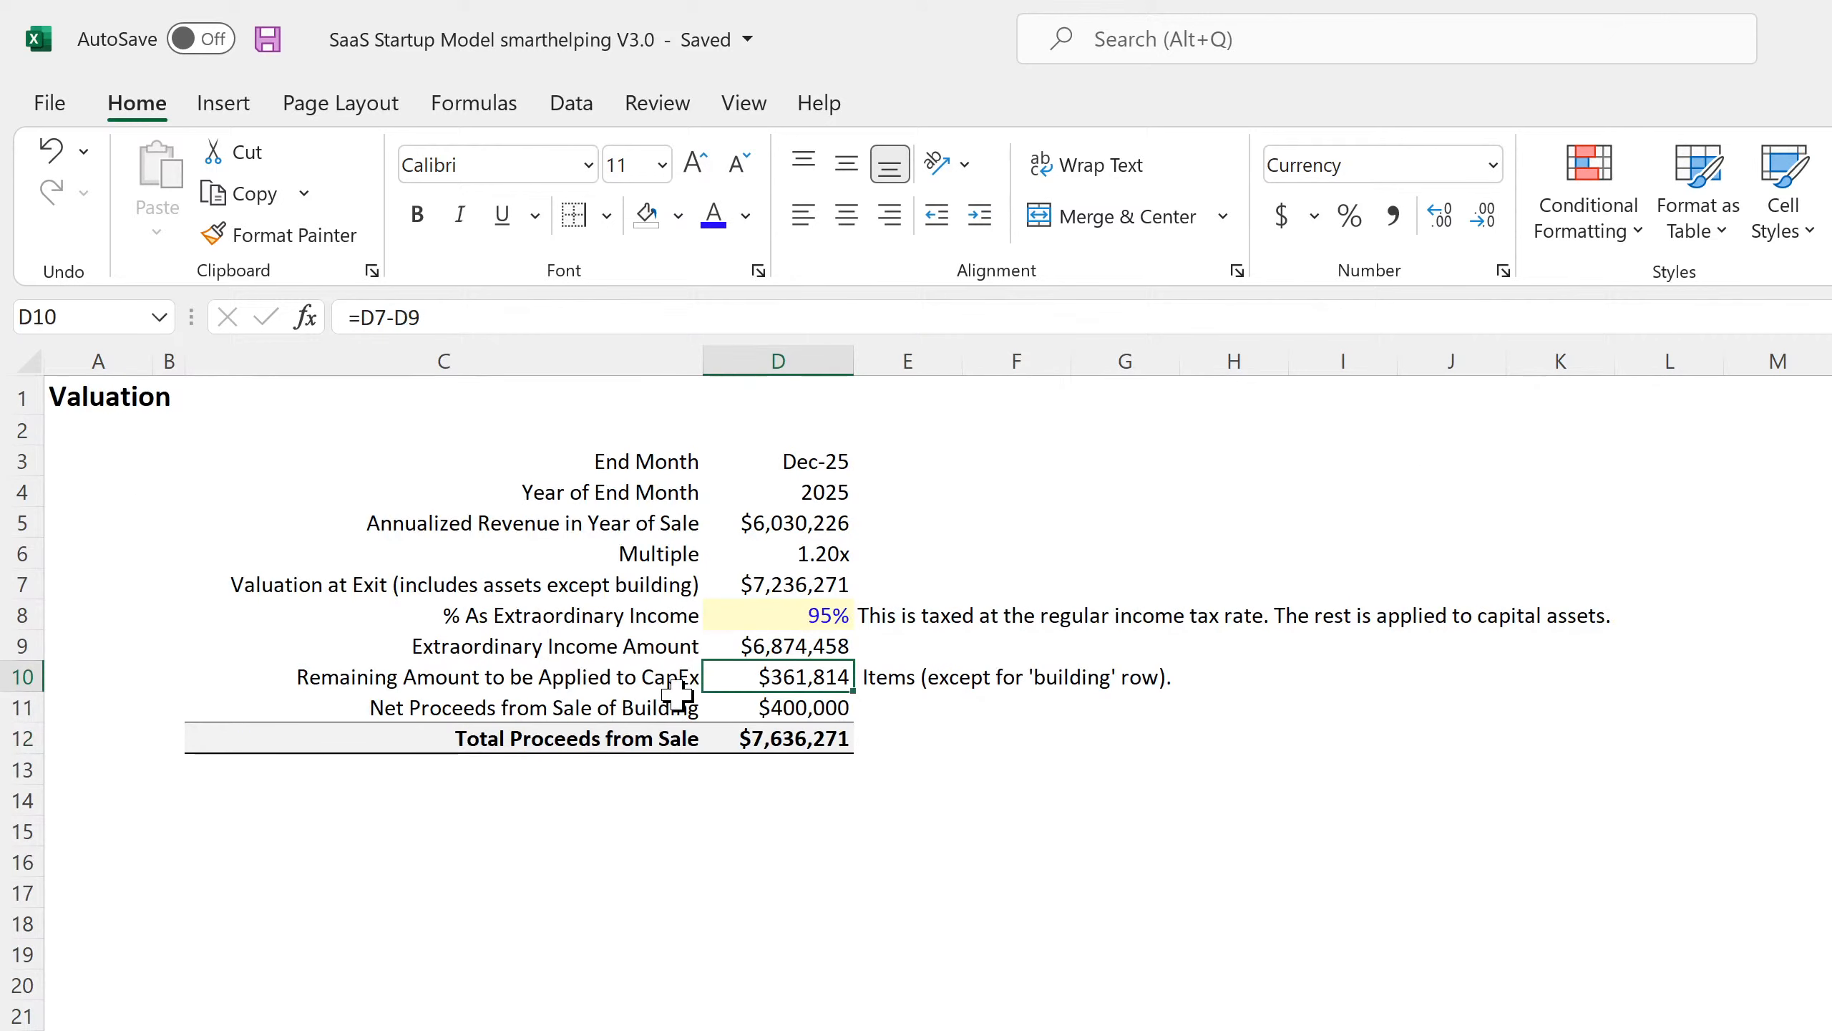
drag(182, 556, 755, 553)
click(755, 552)
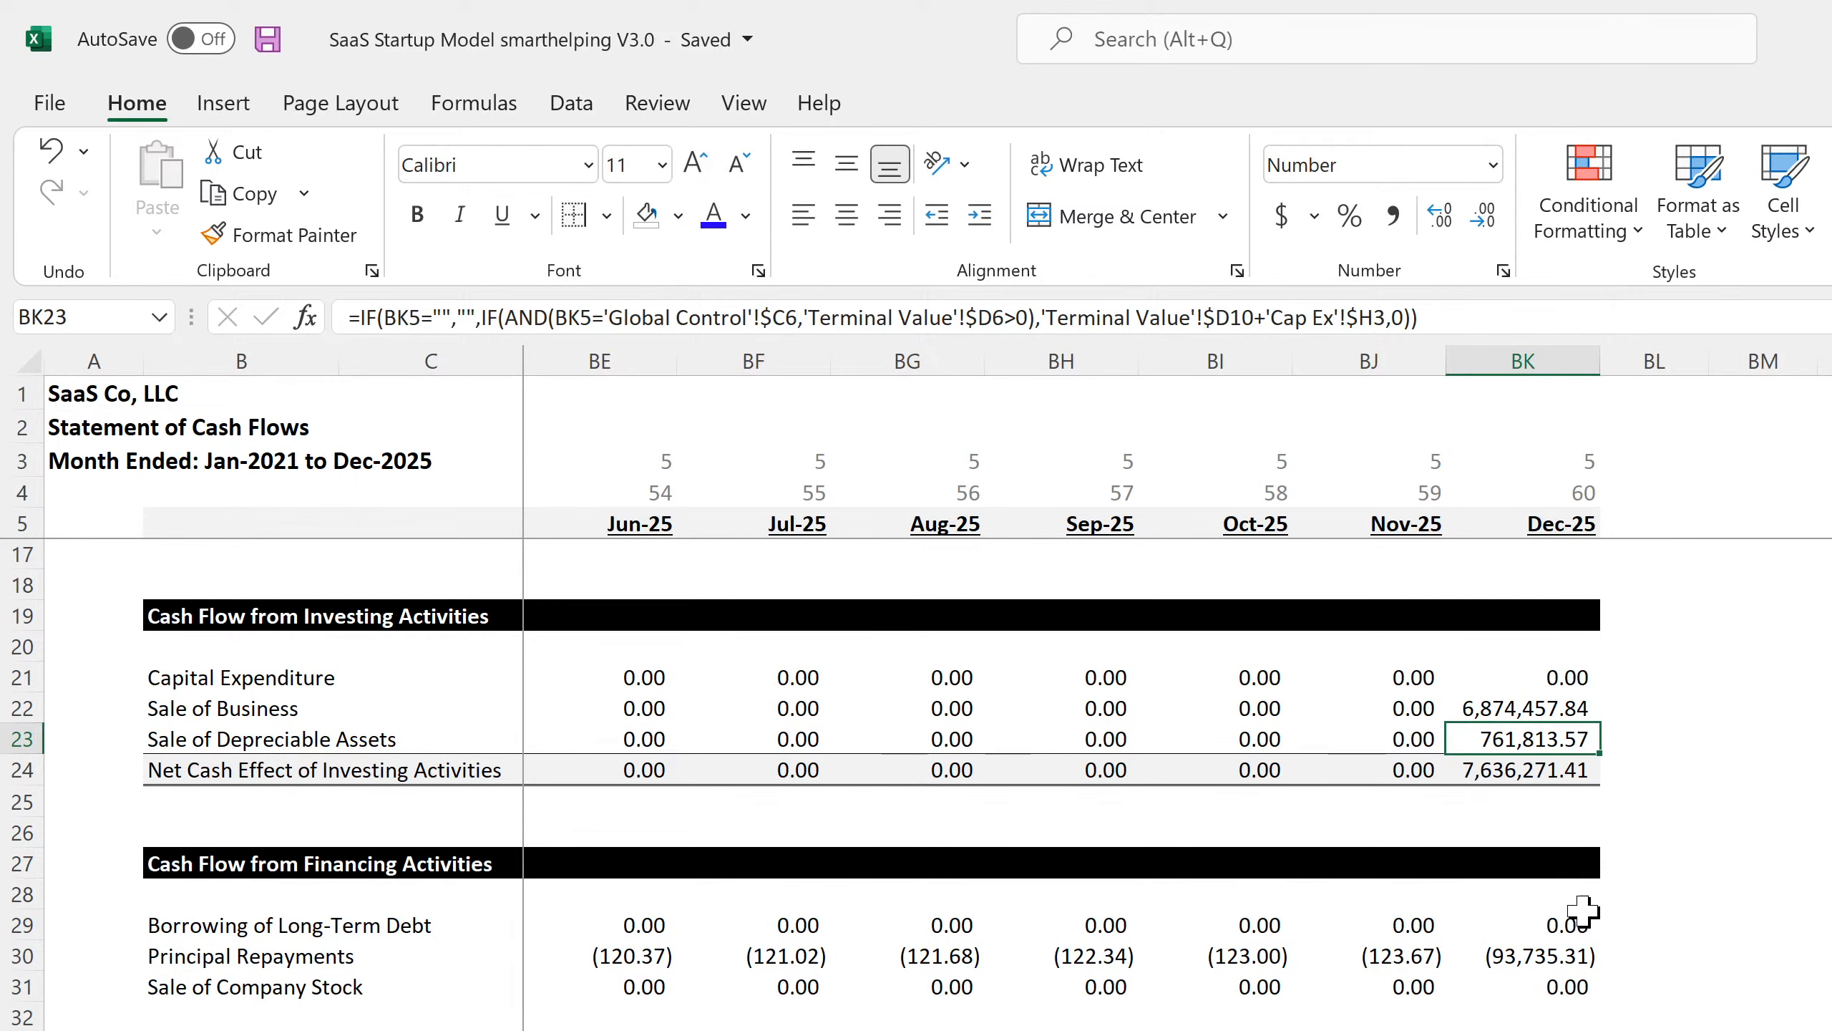
click(1546, 952)
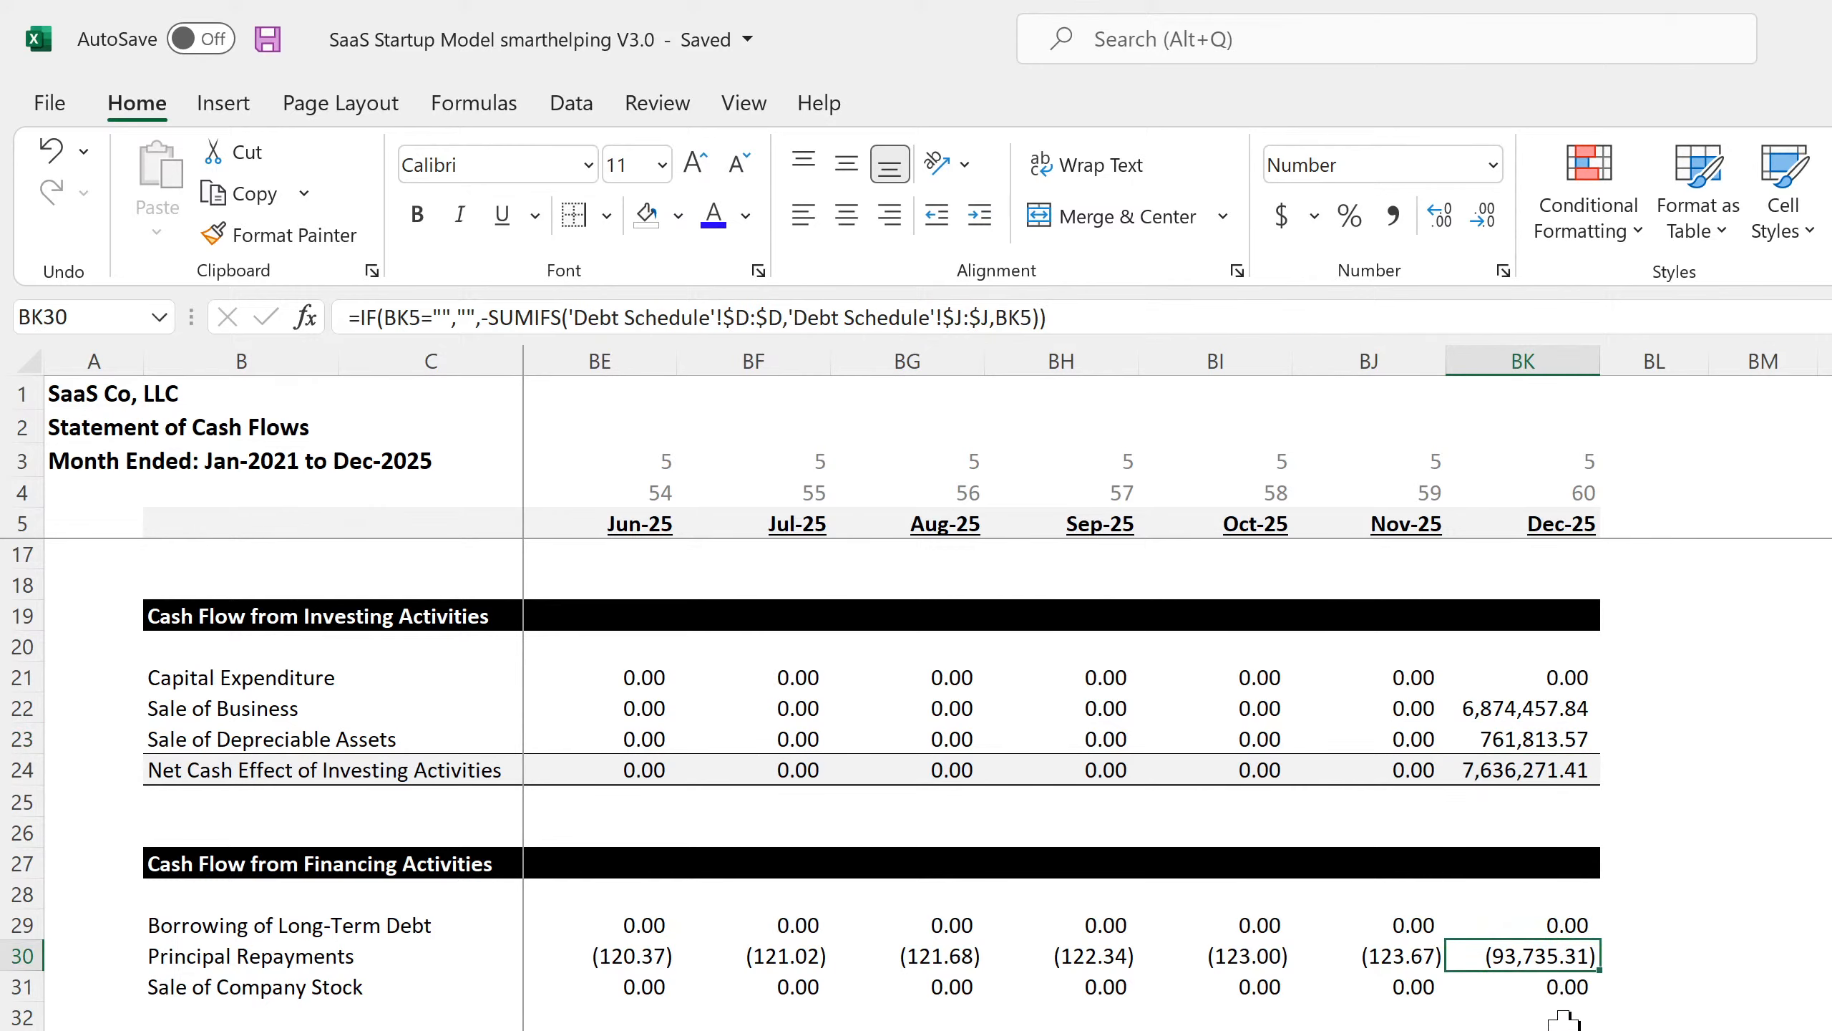
key(Down)
key(Down)
key(Down)
key(Down)
key(Down)
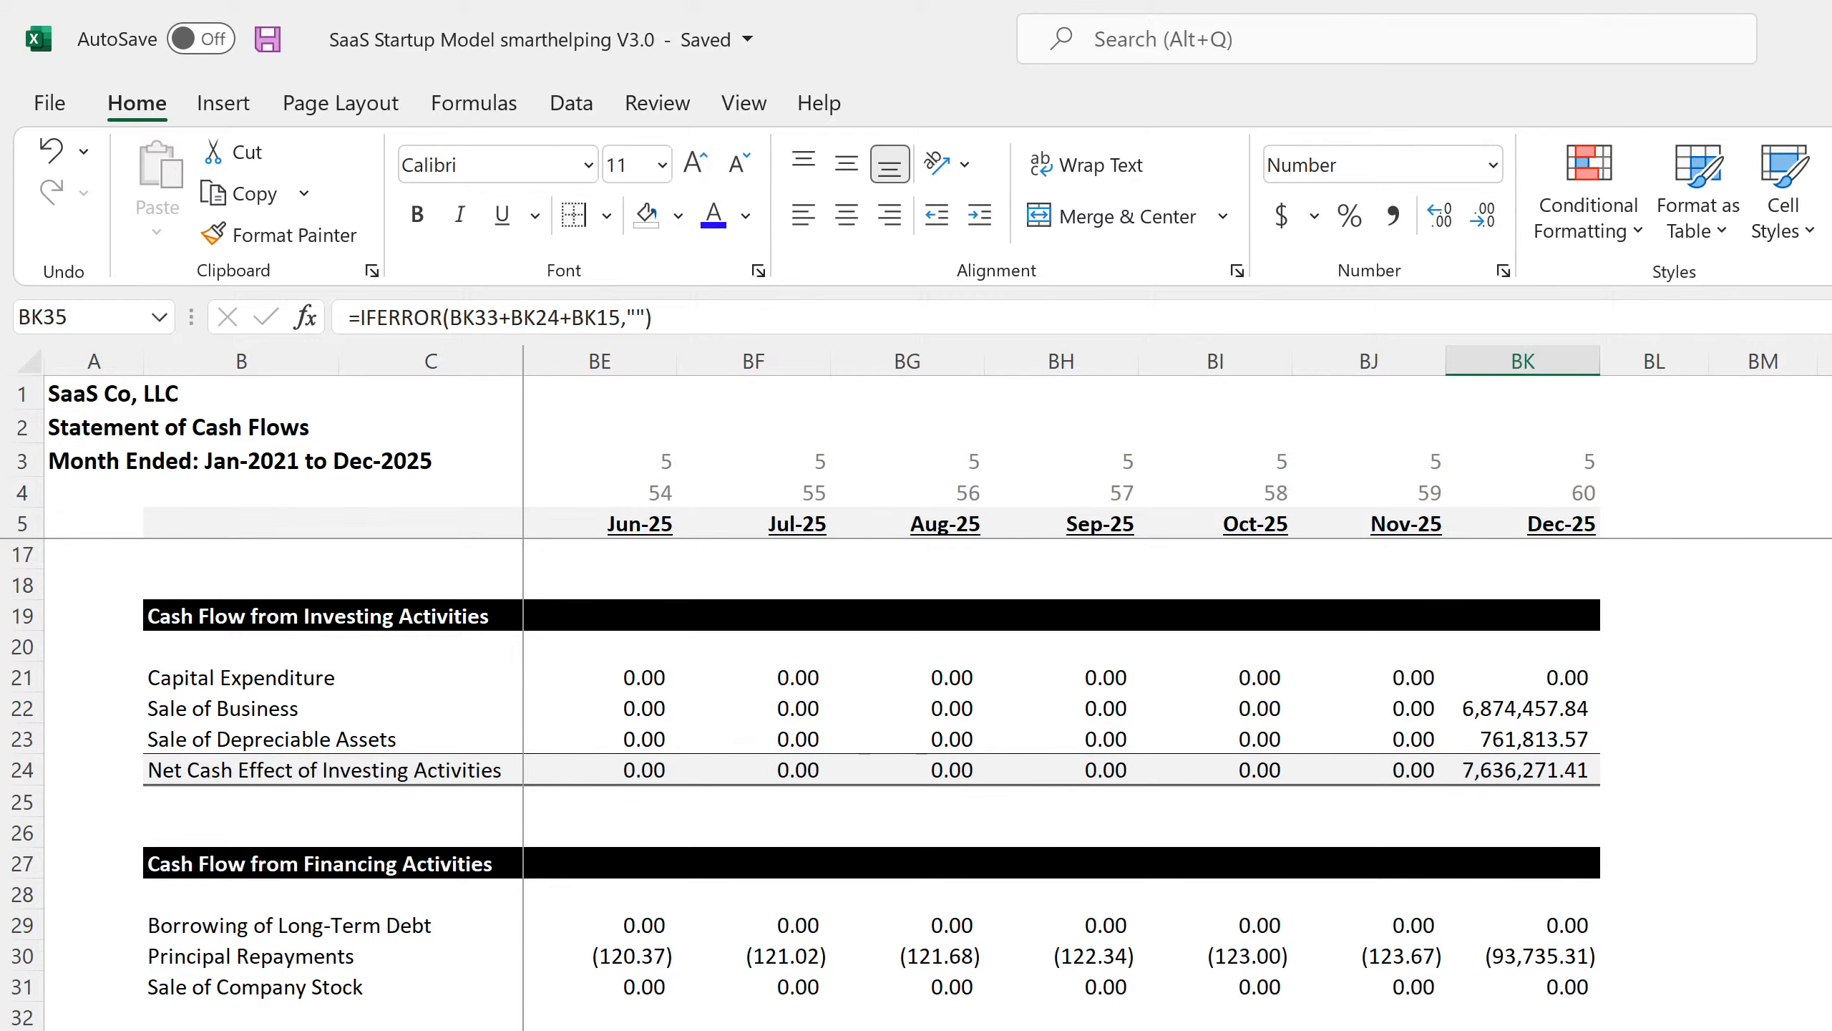
key(ctrl+Page_Up)
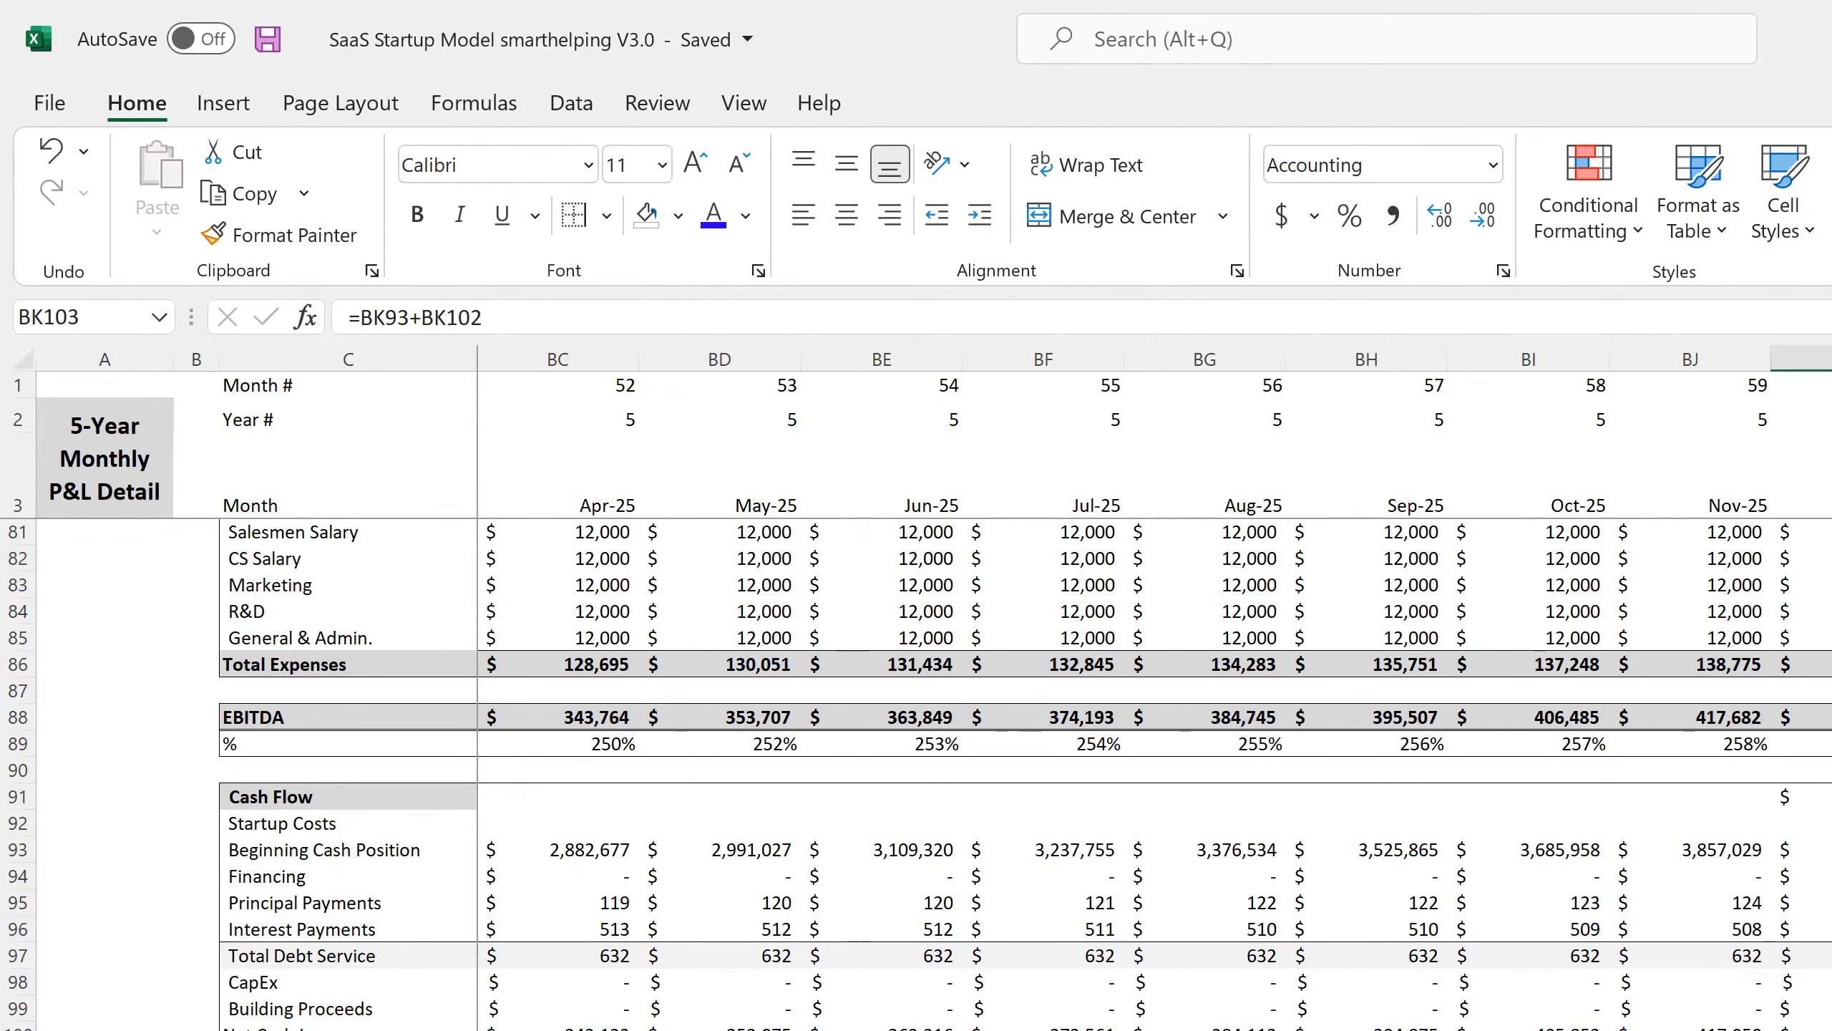
Inspect the Building Proceeds and Ending Cash Position formulas on the monthly P&L Detail.
click(1810, 1009)
scroll(1155, 774, down, 4)
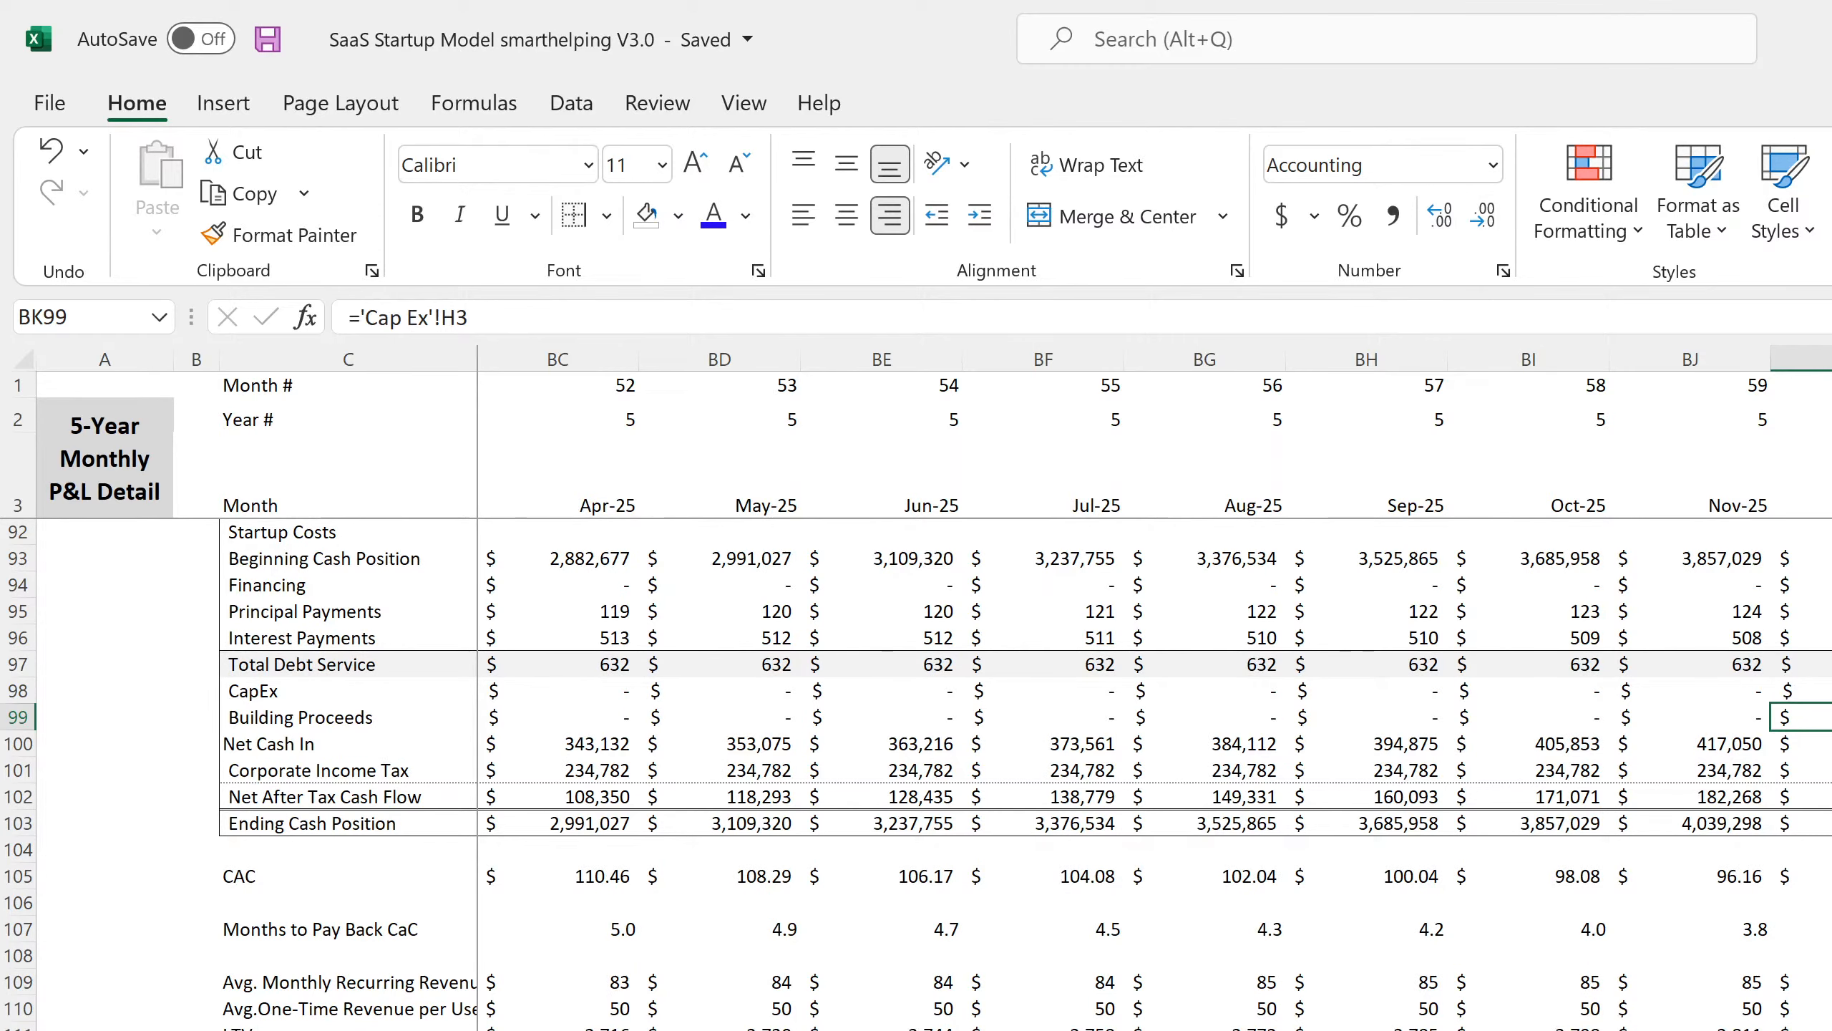
click(1810, 823)
Review the Annual P&L and the Balance Sheet check row reading zero, then the cash flows.
key(ctrl+Page_Down)
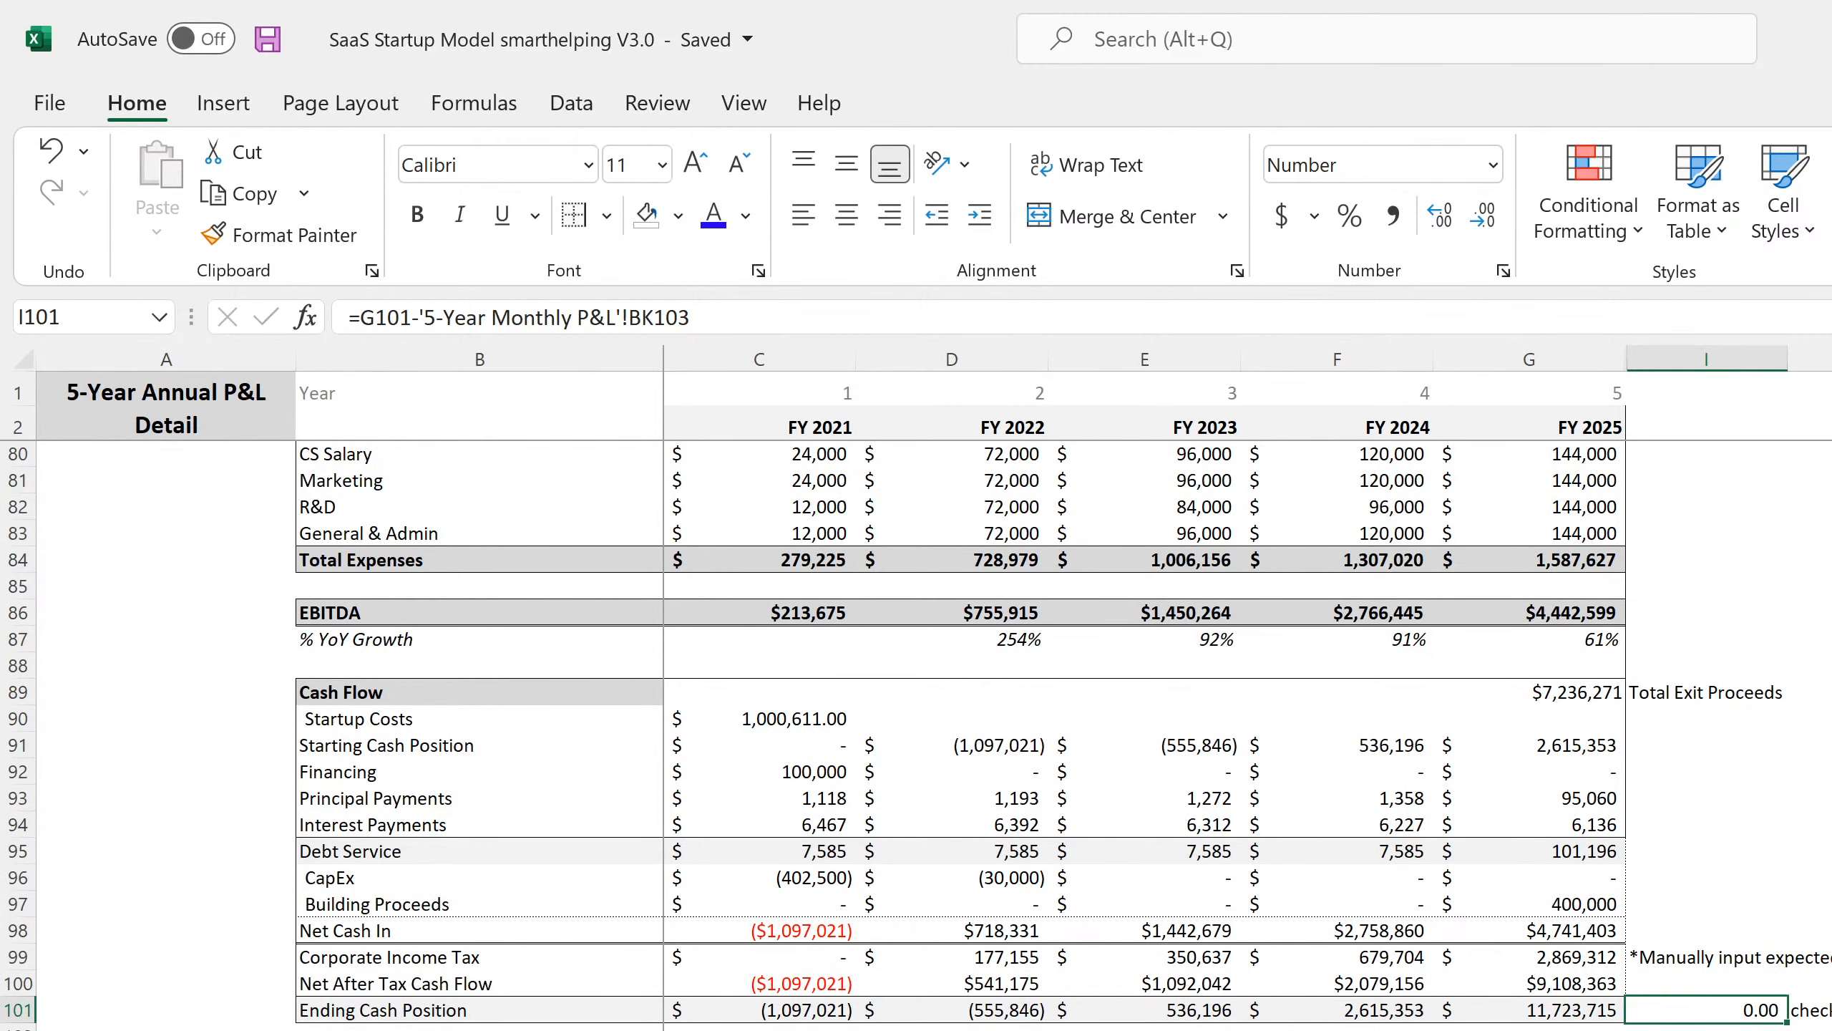
scroll(917, 736, down, 4)
scroll(917, 736, up, 4)
key(ctrl+Page_Down)
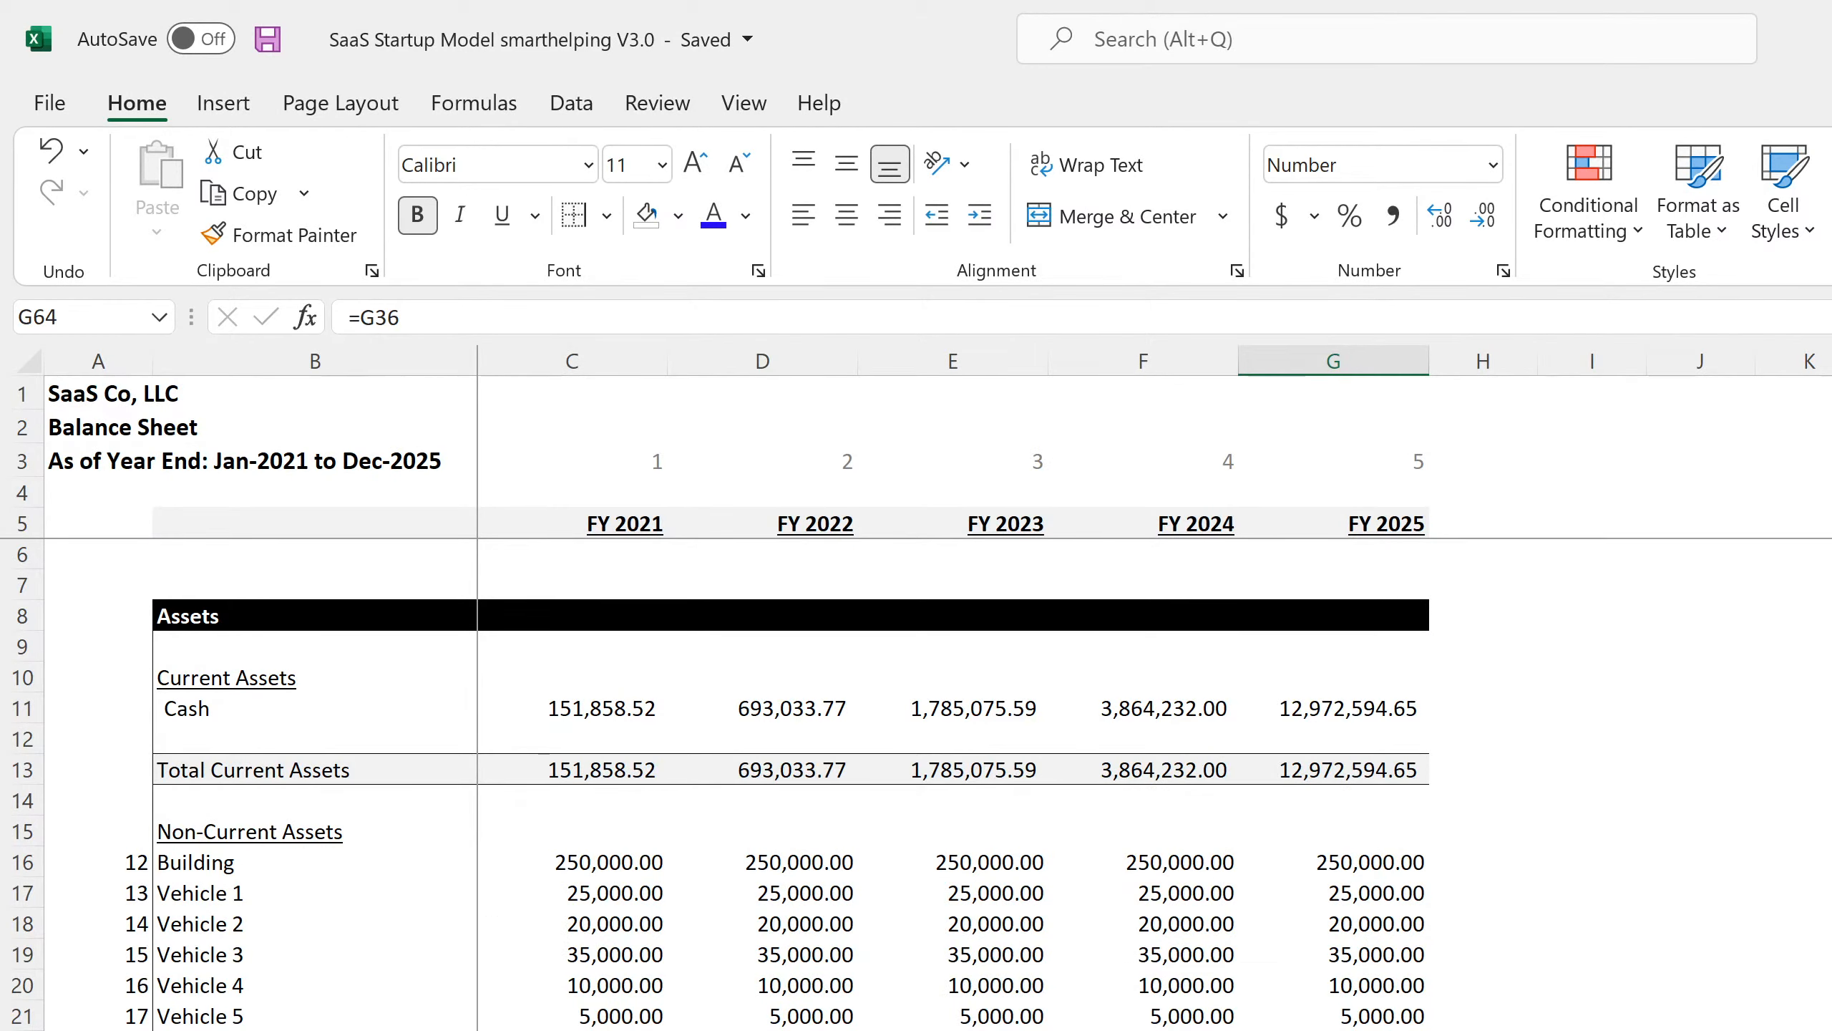
scroll(1642, 1005, down, 19)
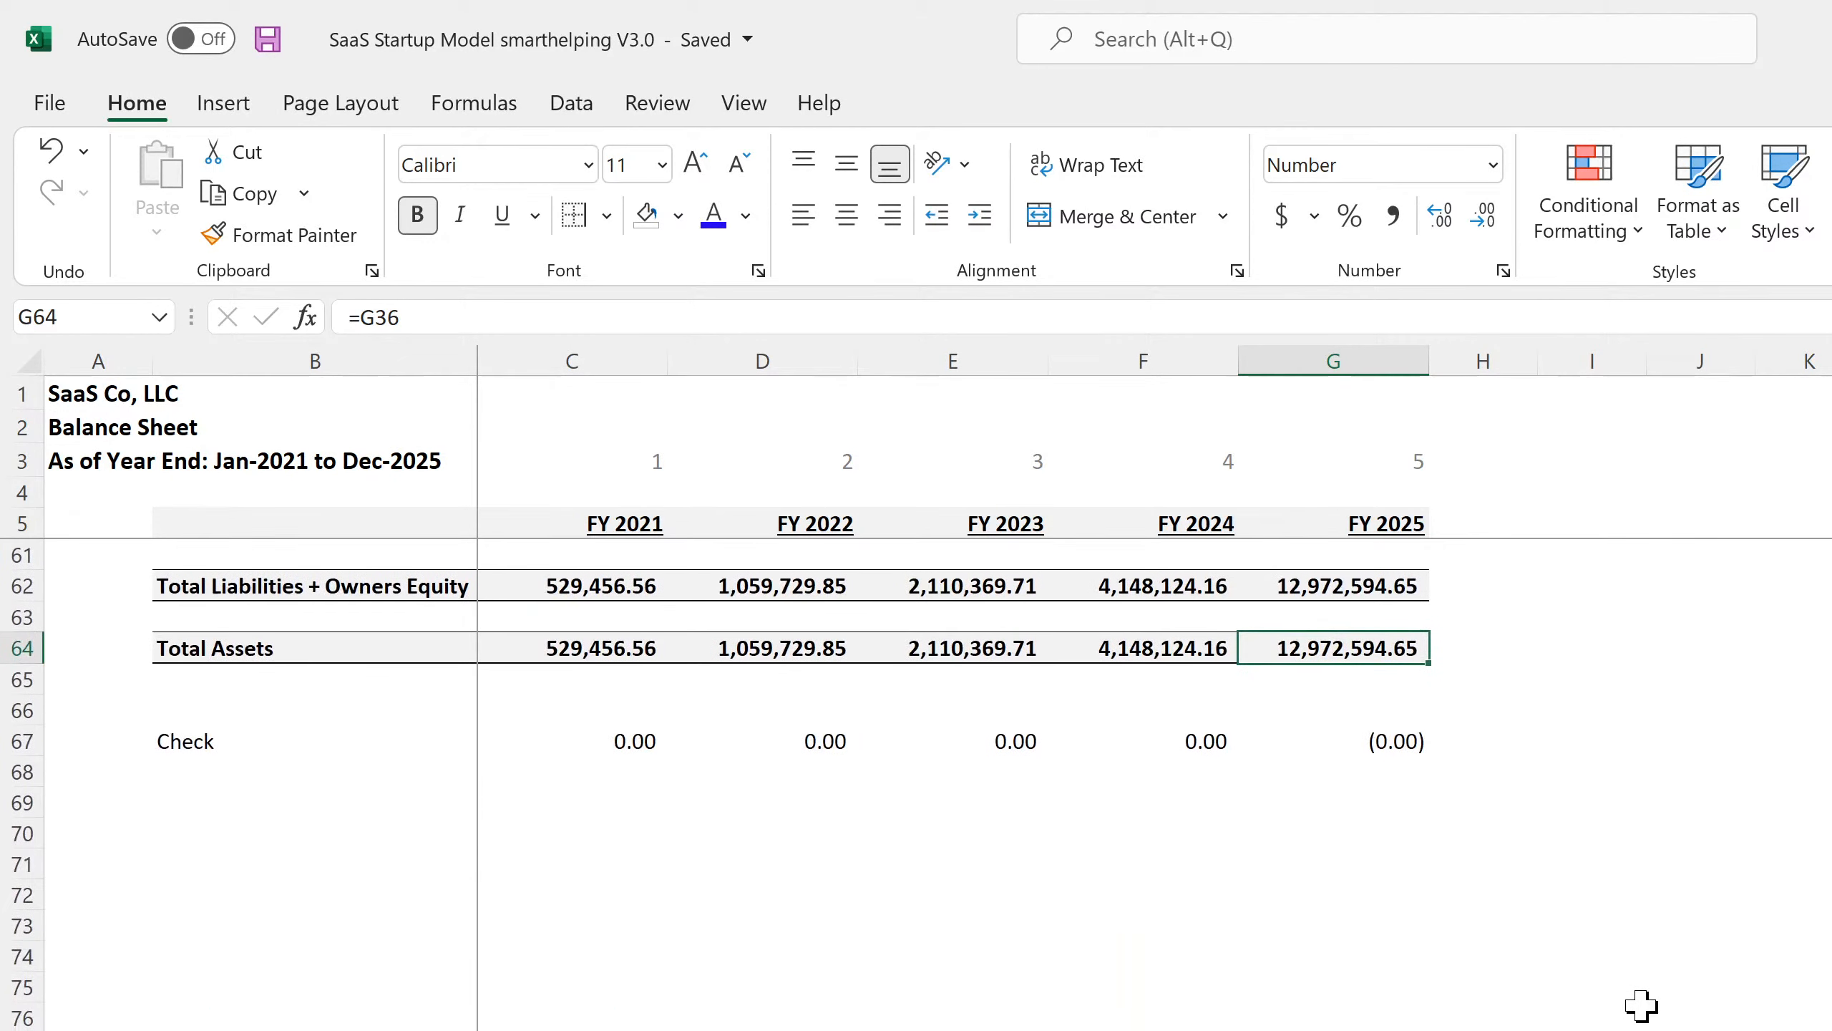
scroll(1641, 1005, up, 4)
scroll(1641, 1005, up, 15)
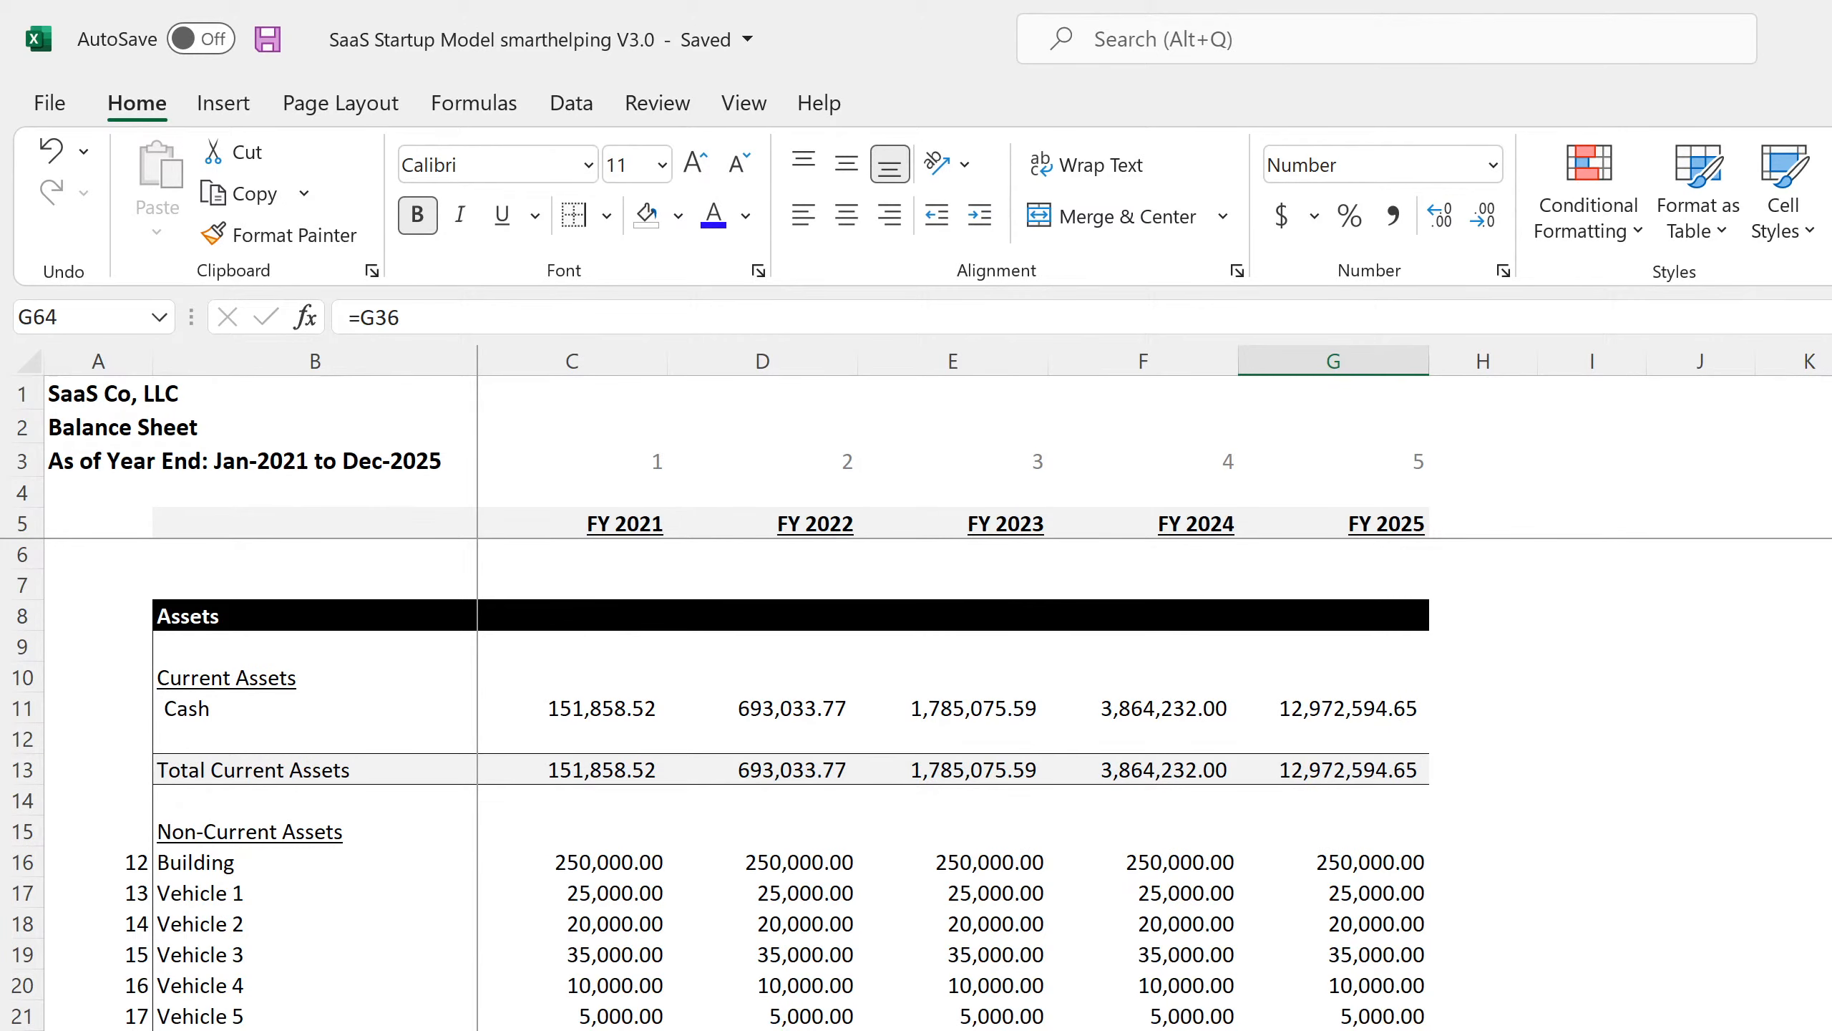
key(ctrl+Page_Down)
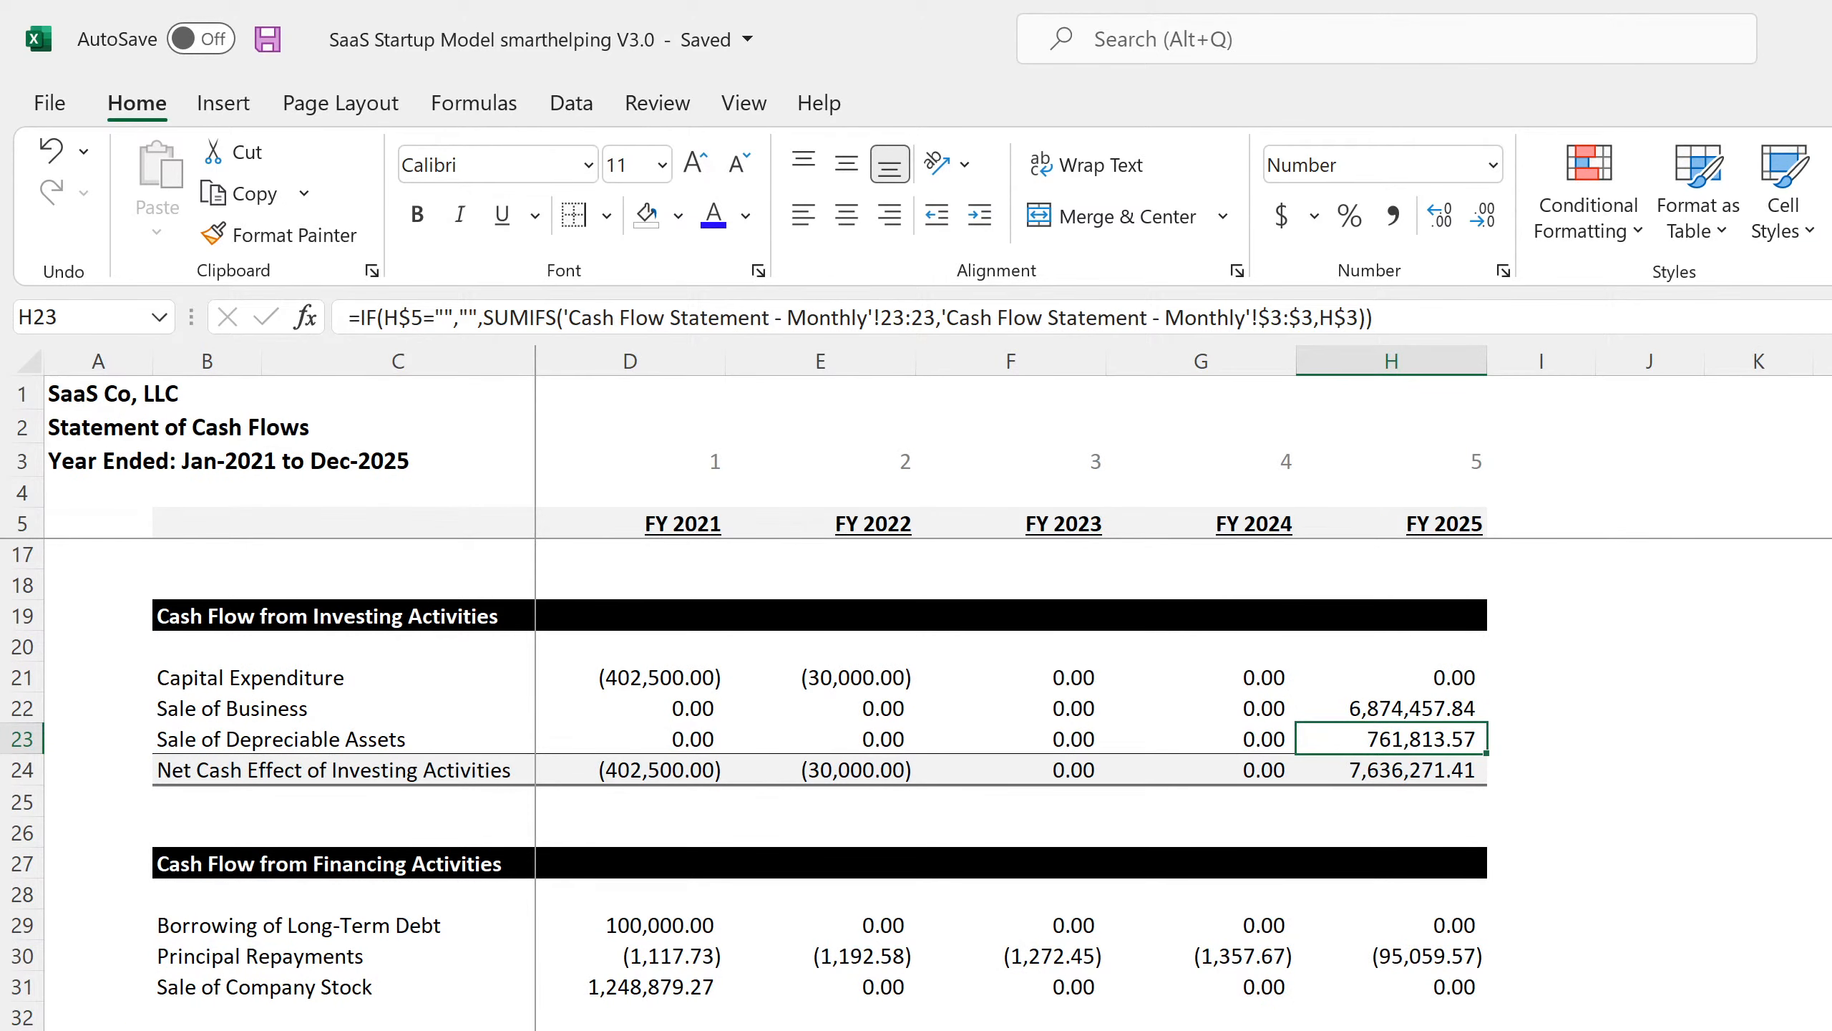
Inspect the H38 cash formula in the FY 2025 column of the cash flow statement.
click(1391, 1029)
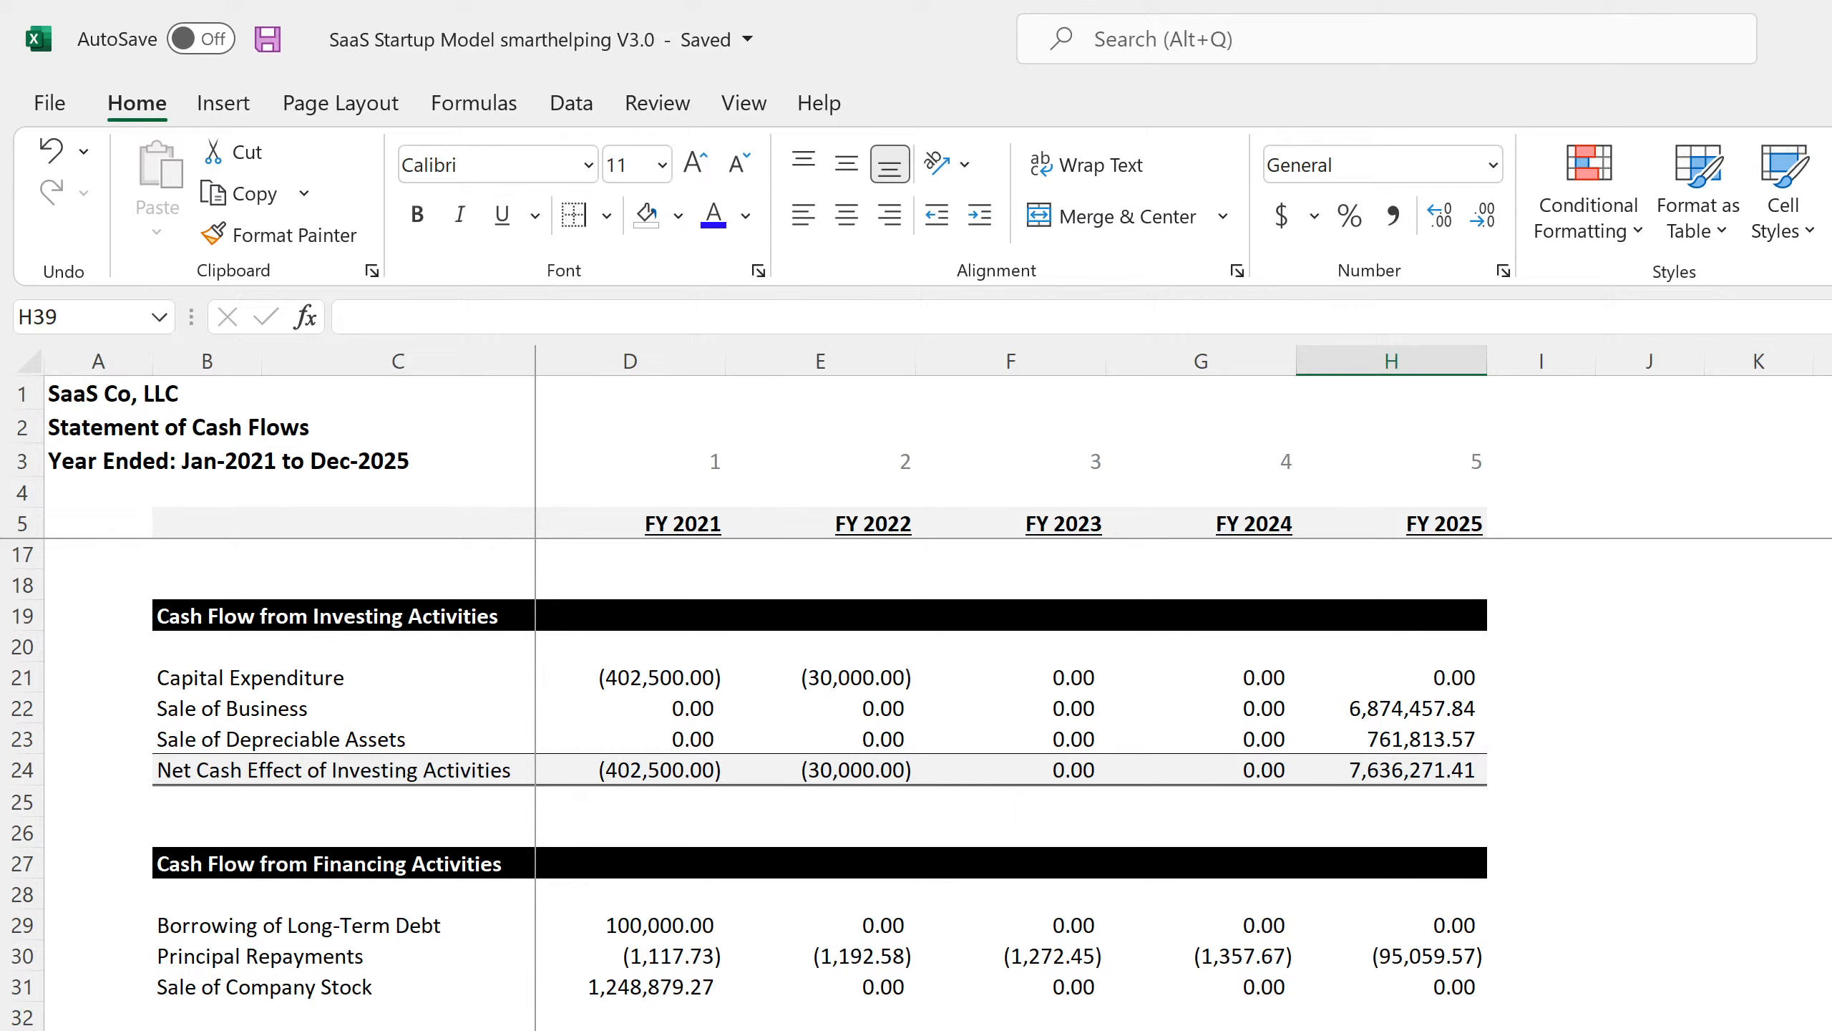
key(Up)
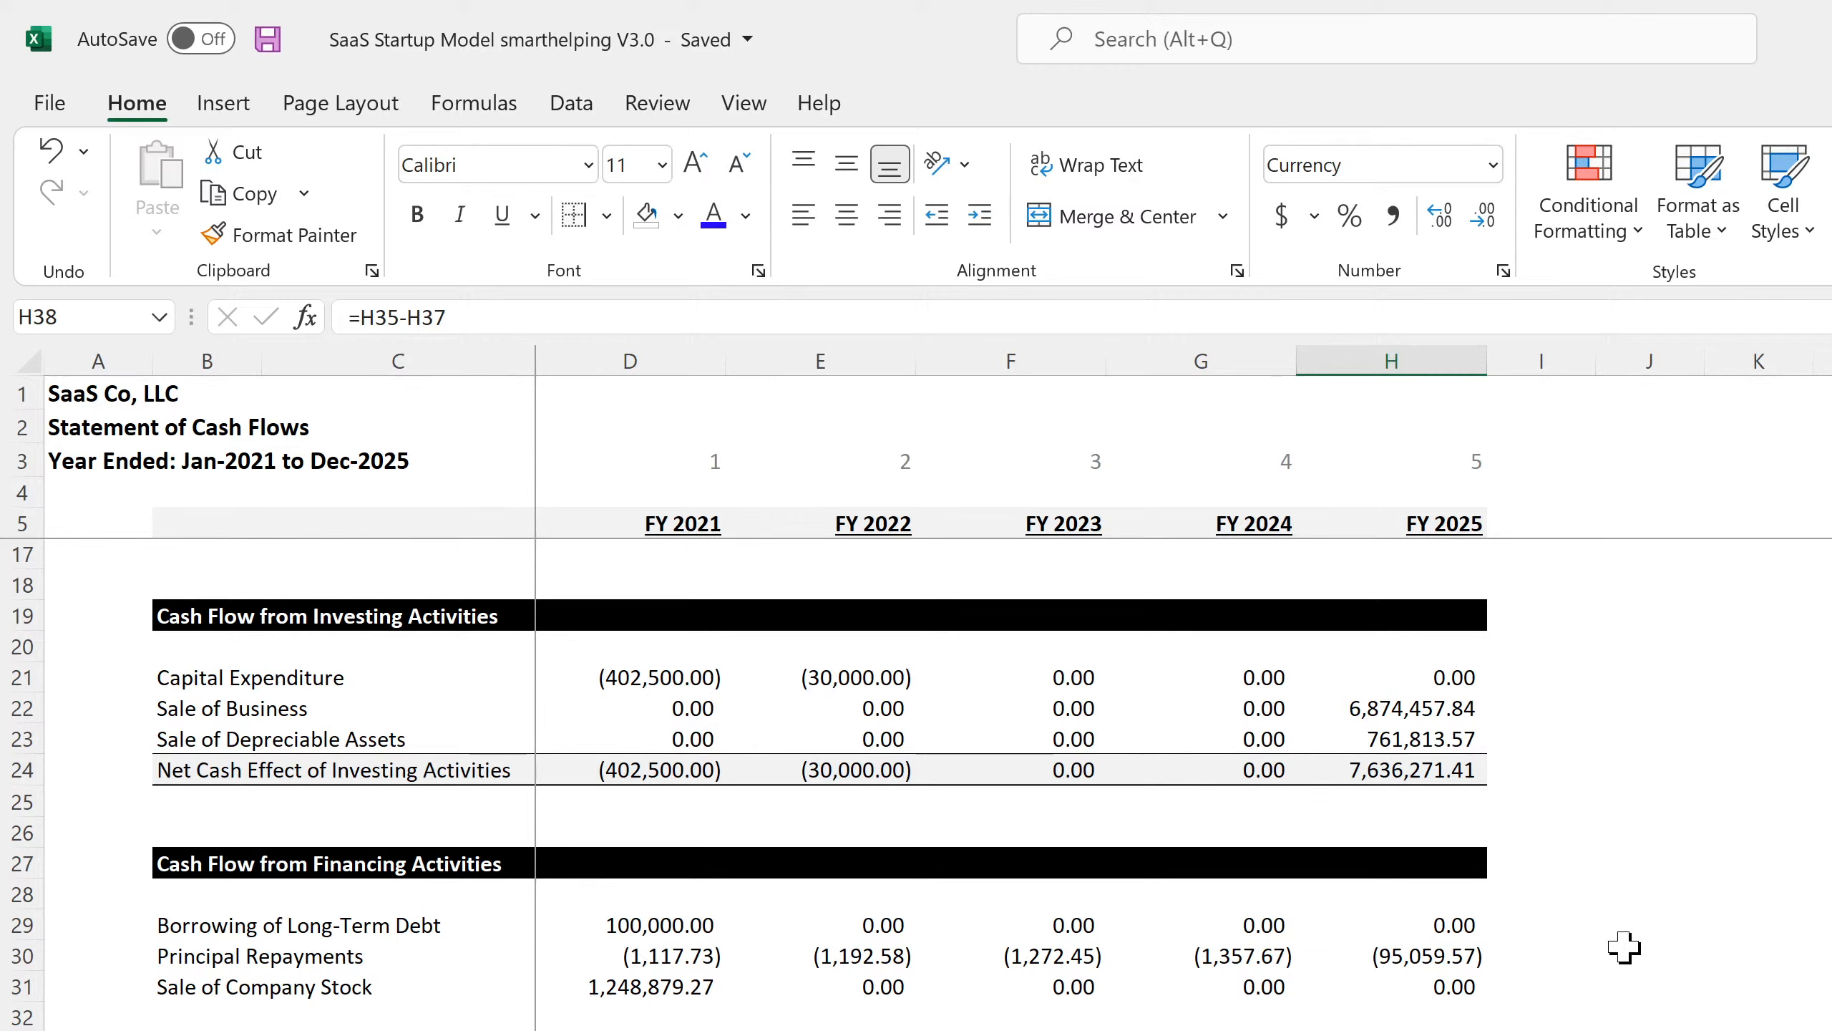
drag(1542, 999, 630, 1030)
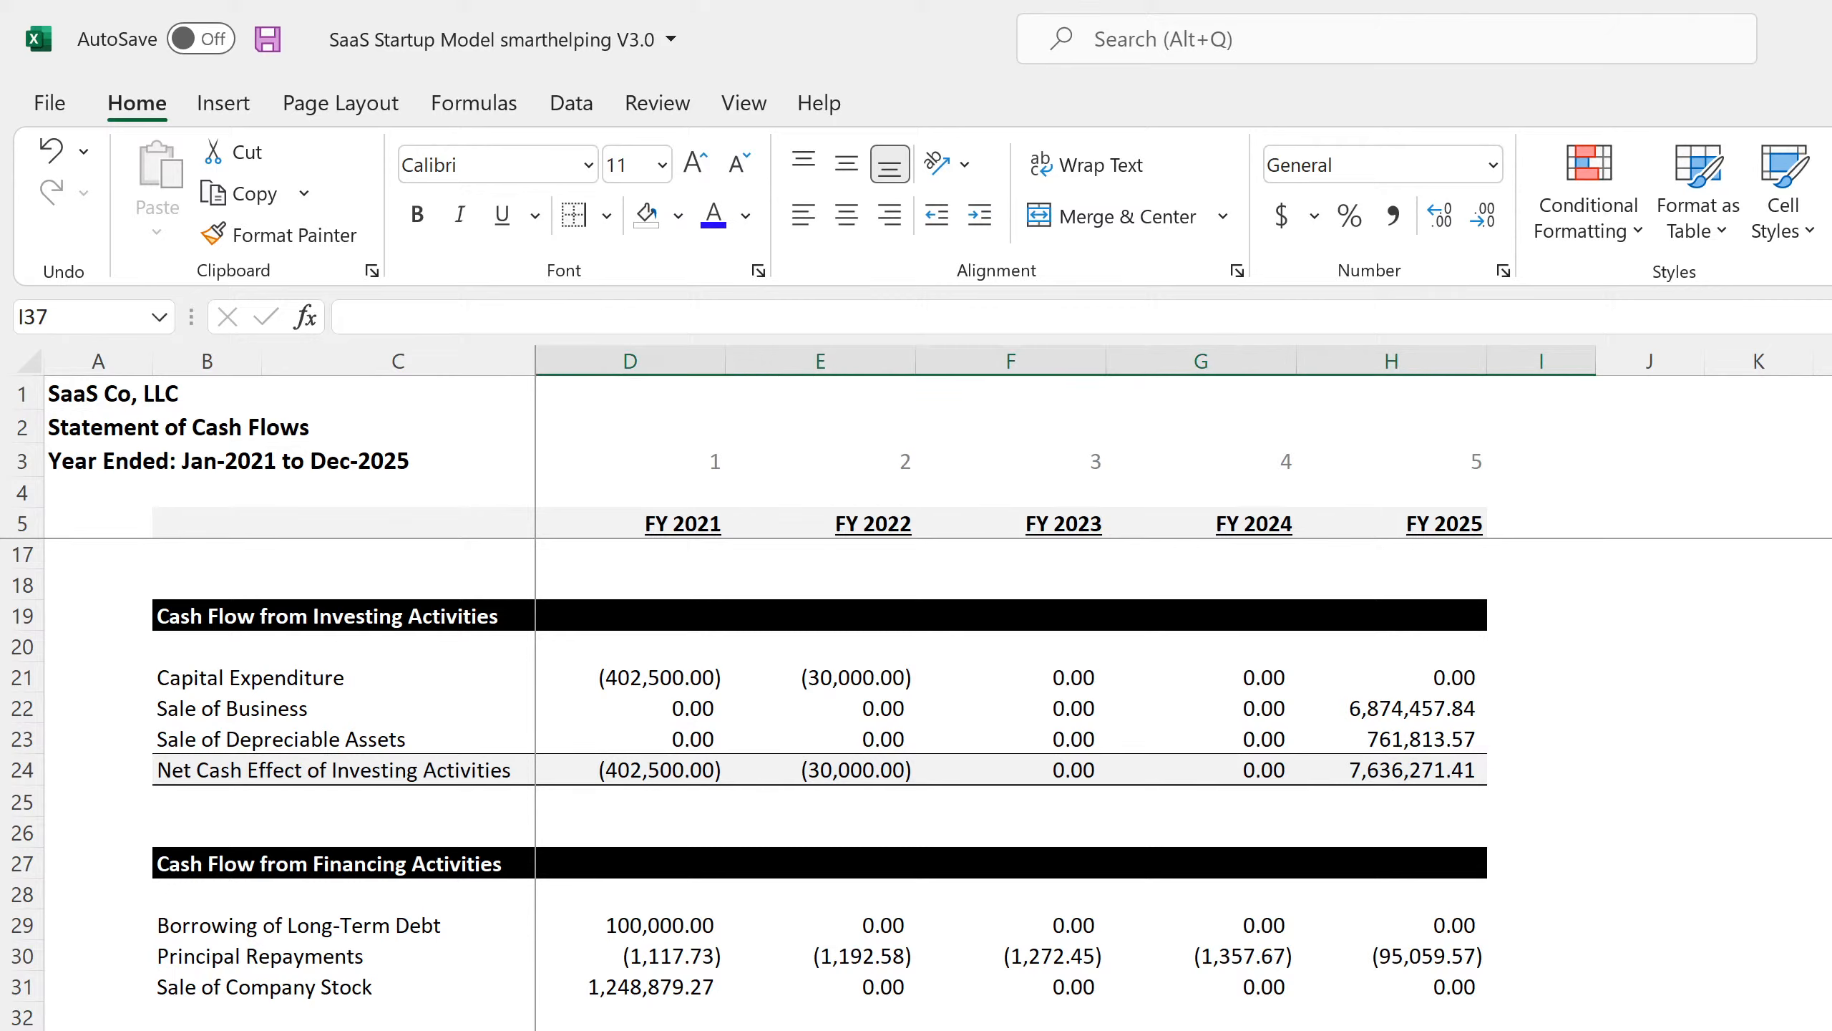
click(1392, 1030)
scroll(750, 785, up, 4)
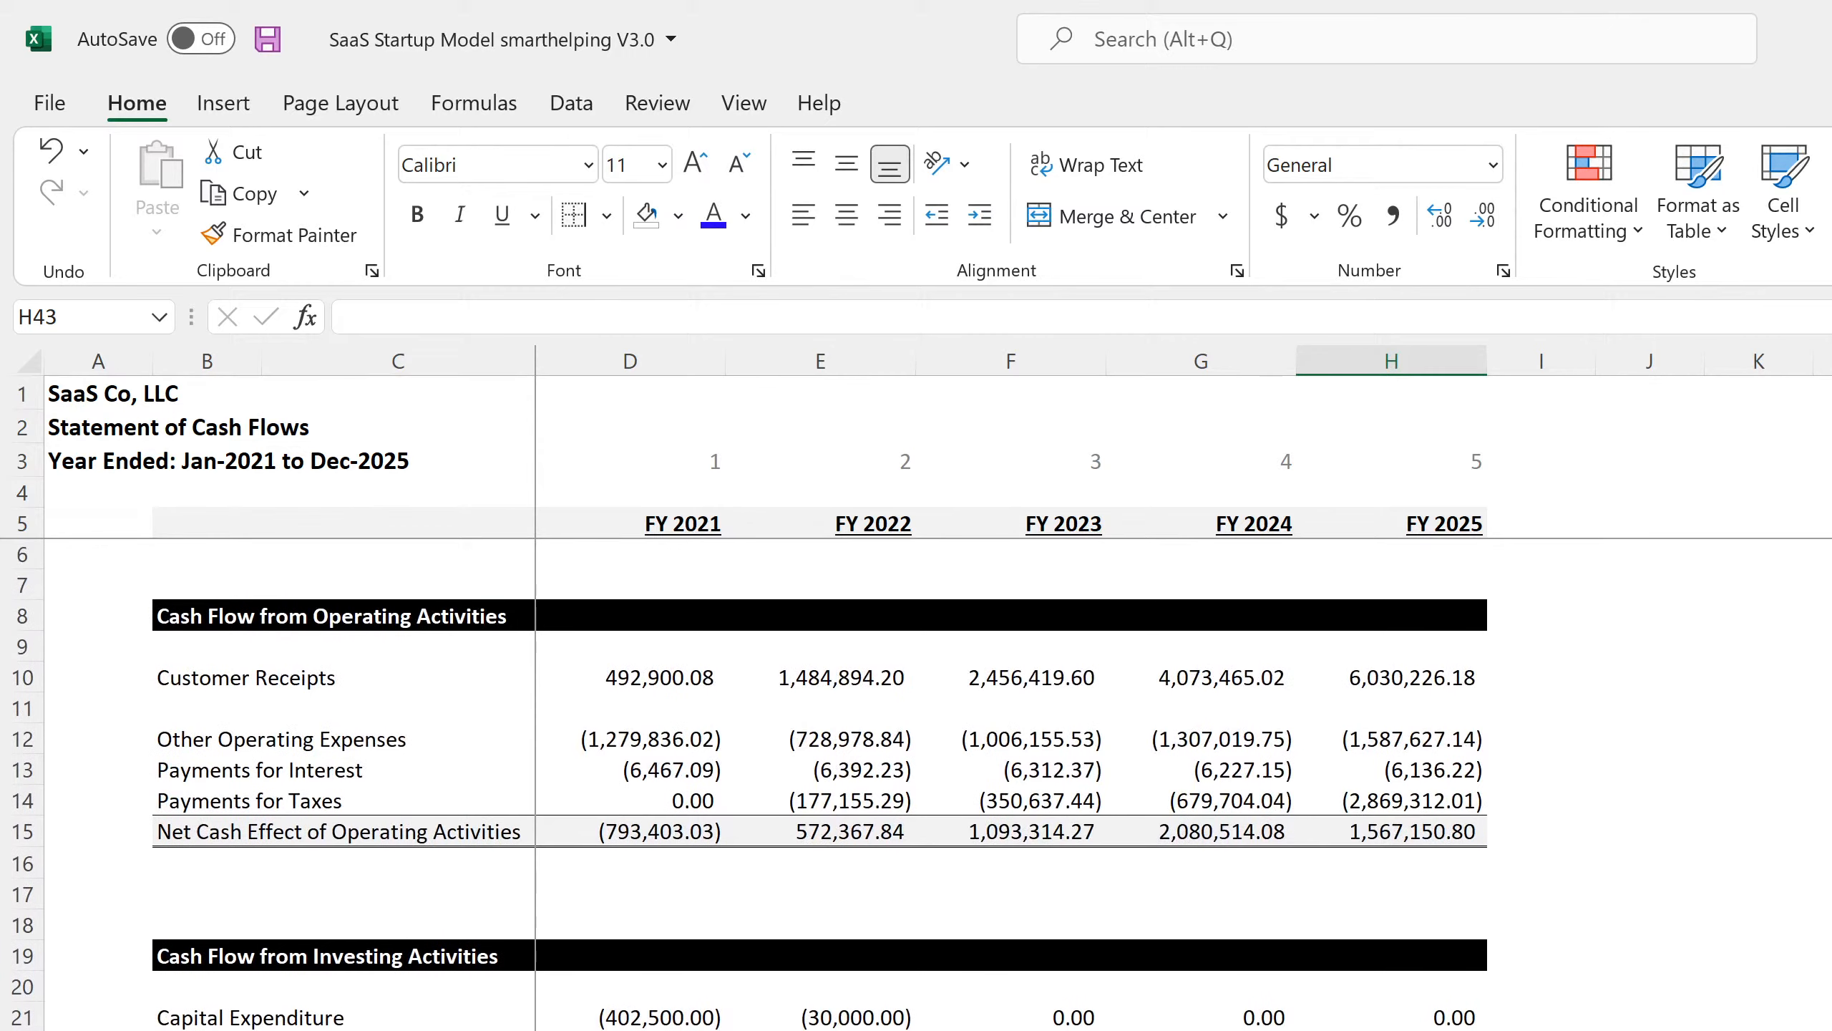
scroll(1464, 863, down, 4)
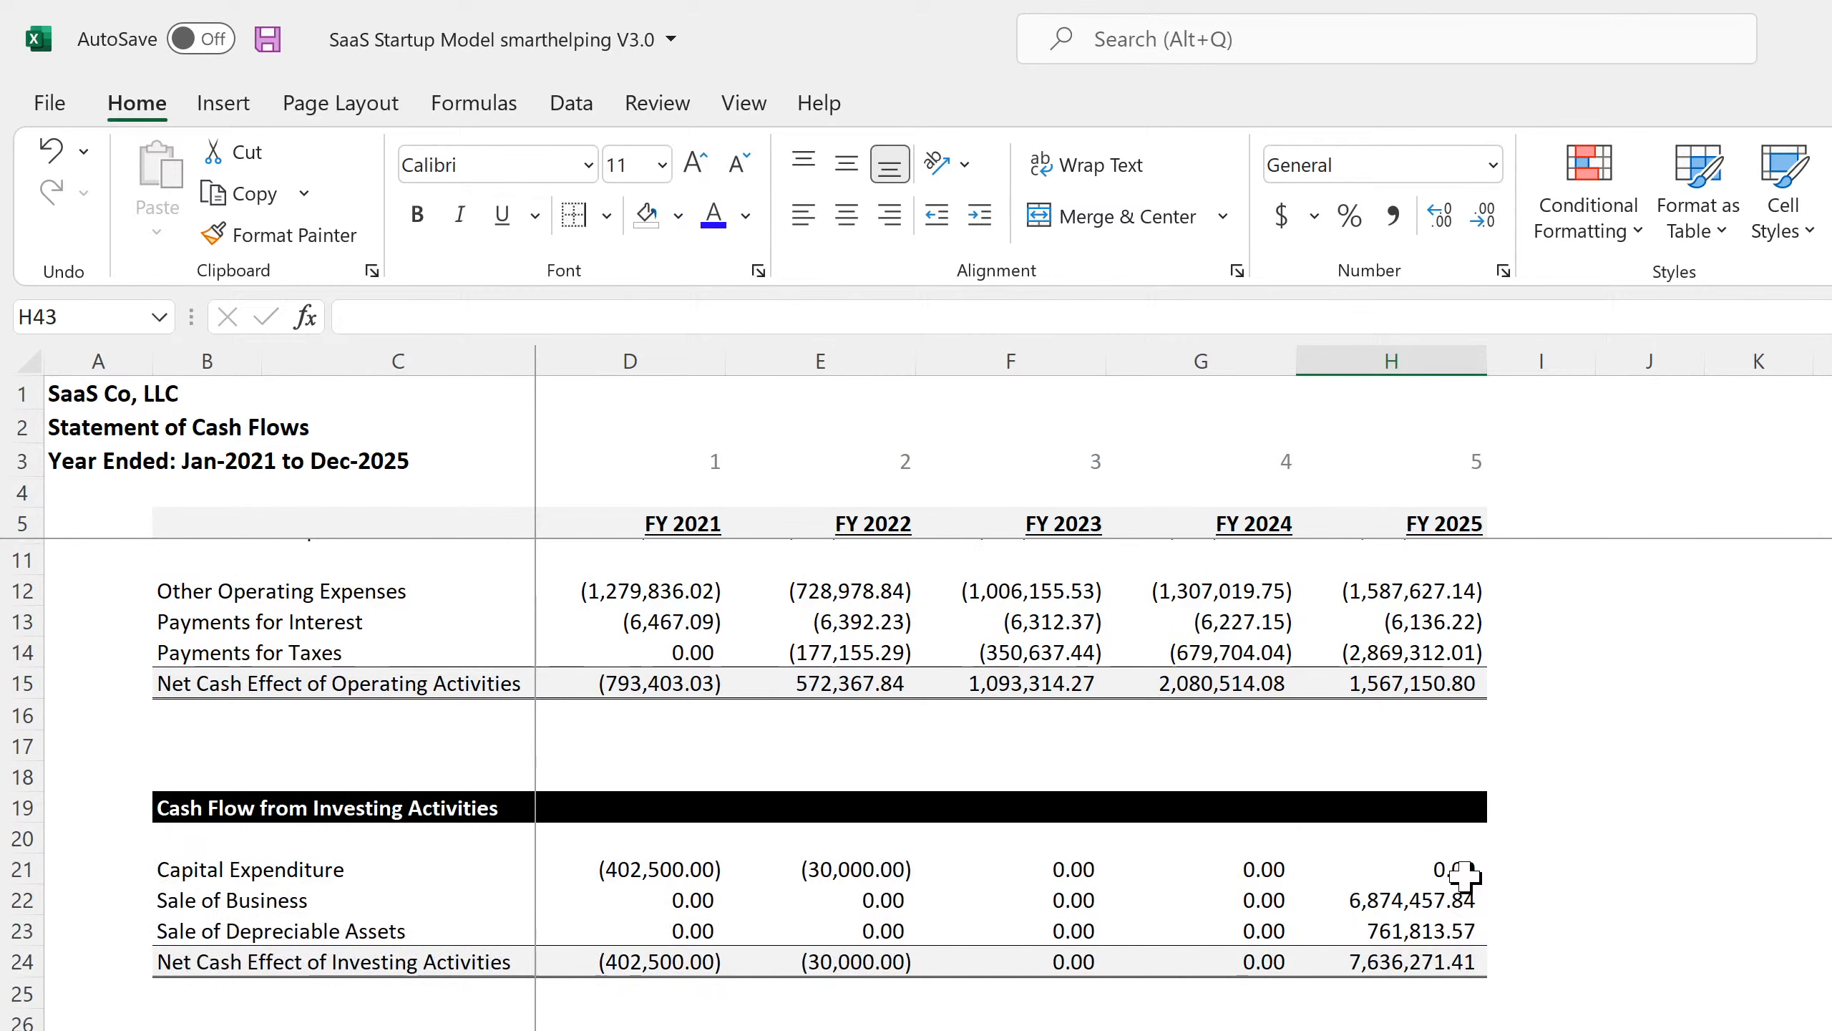
Check FY 2025 Total Current Assets, then the FY 2025 Ending Cash Position of 11,723,715.
key(ctrl+Page_Up)
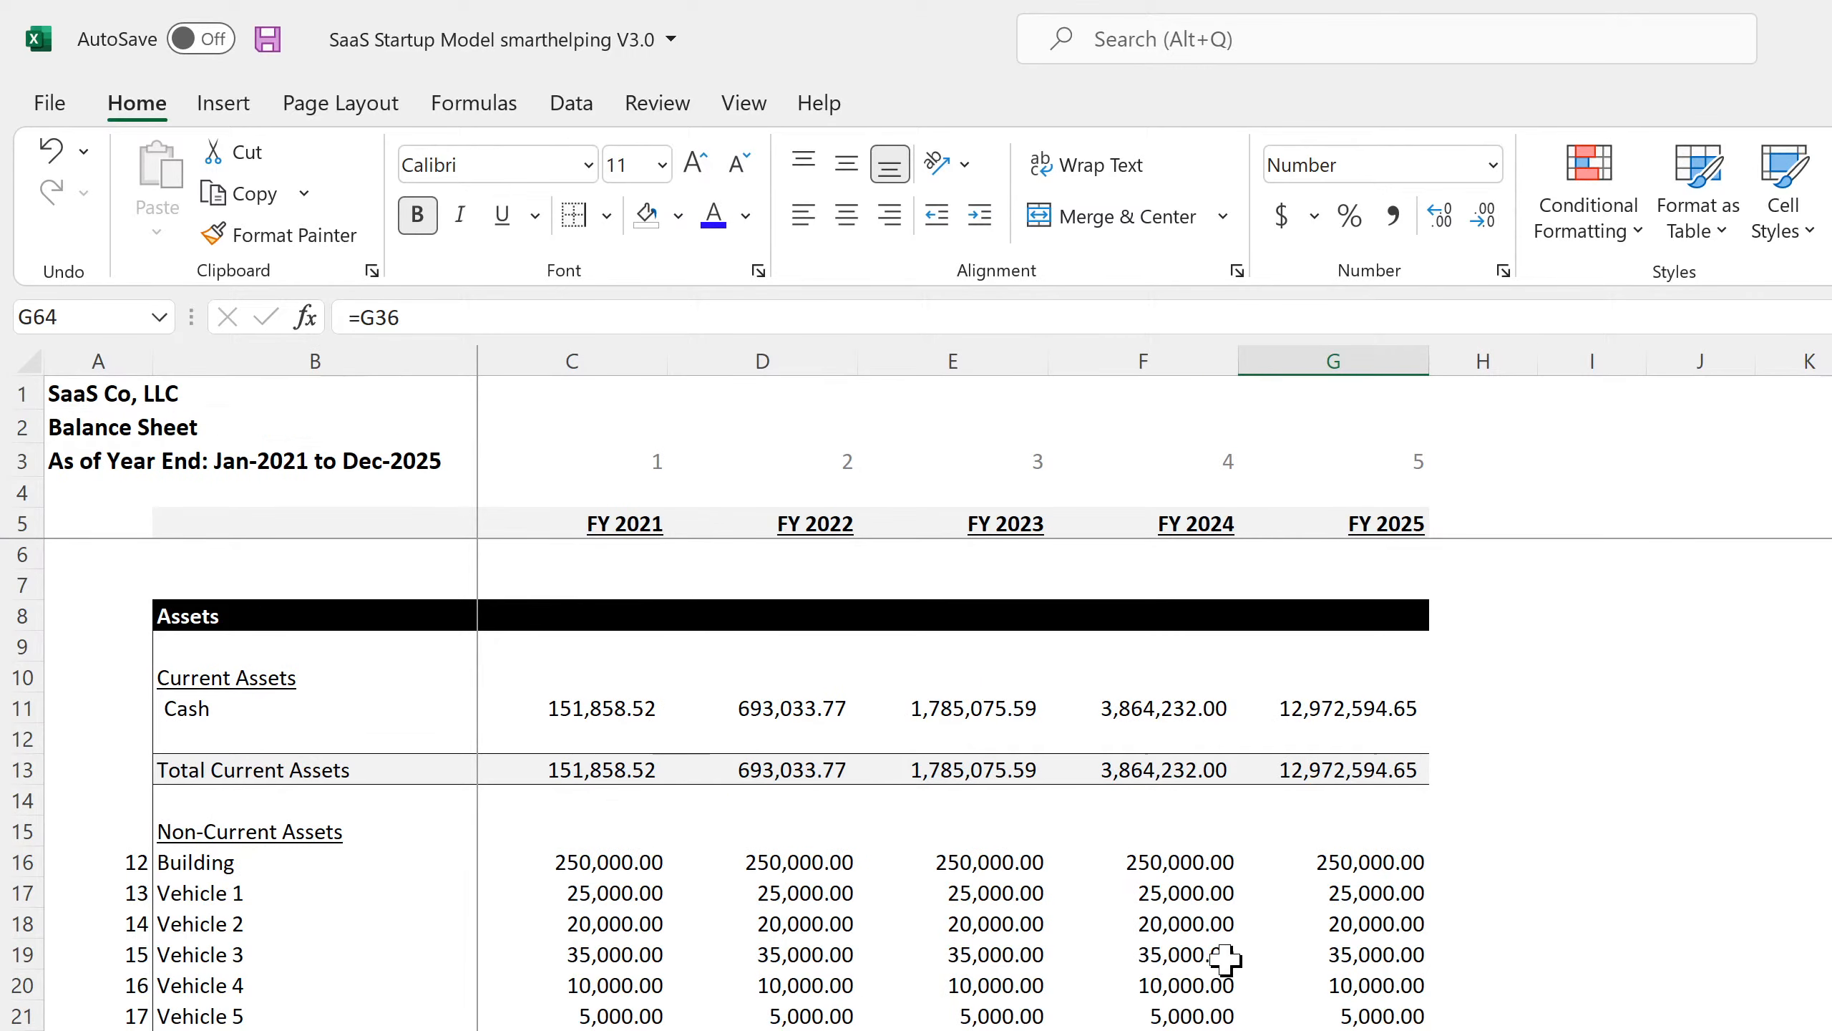
click(1348, 762)
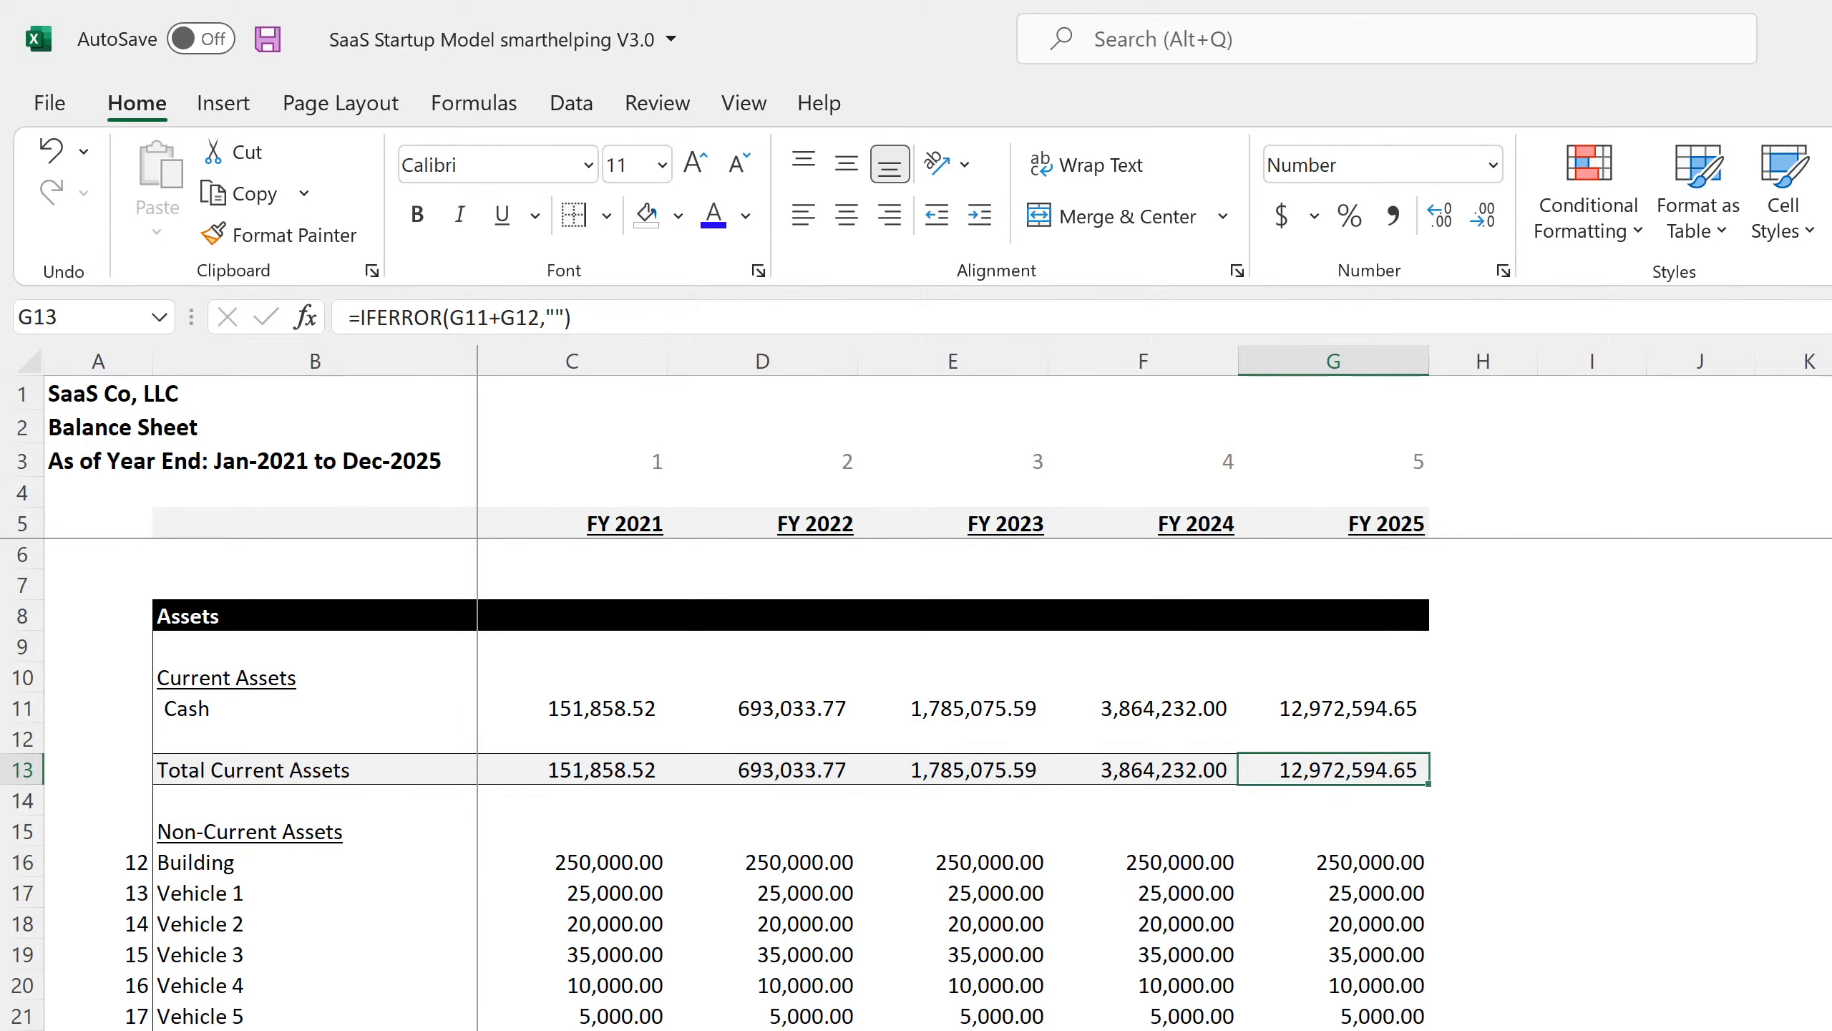
key(ctrl+Page_Up)
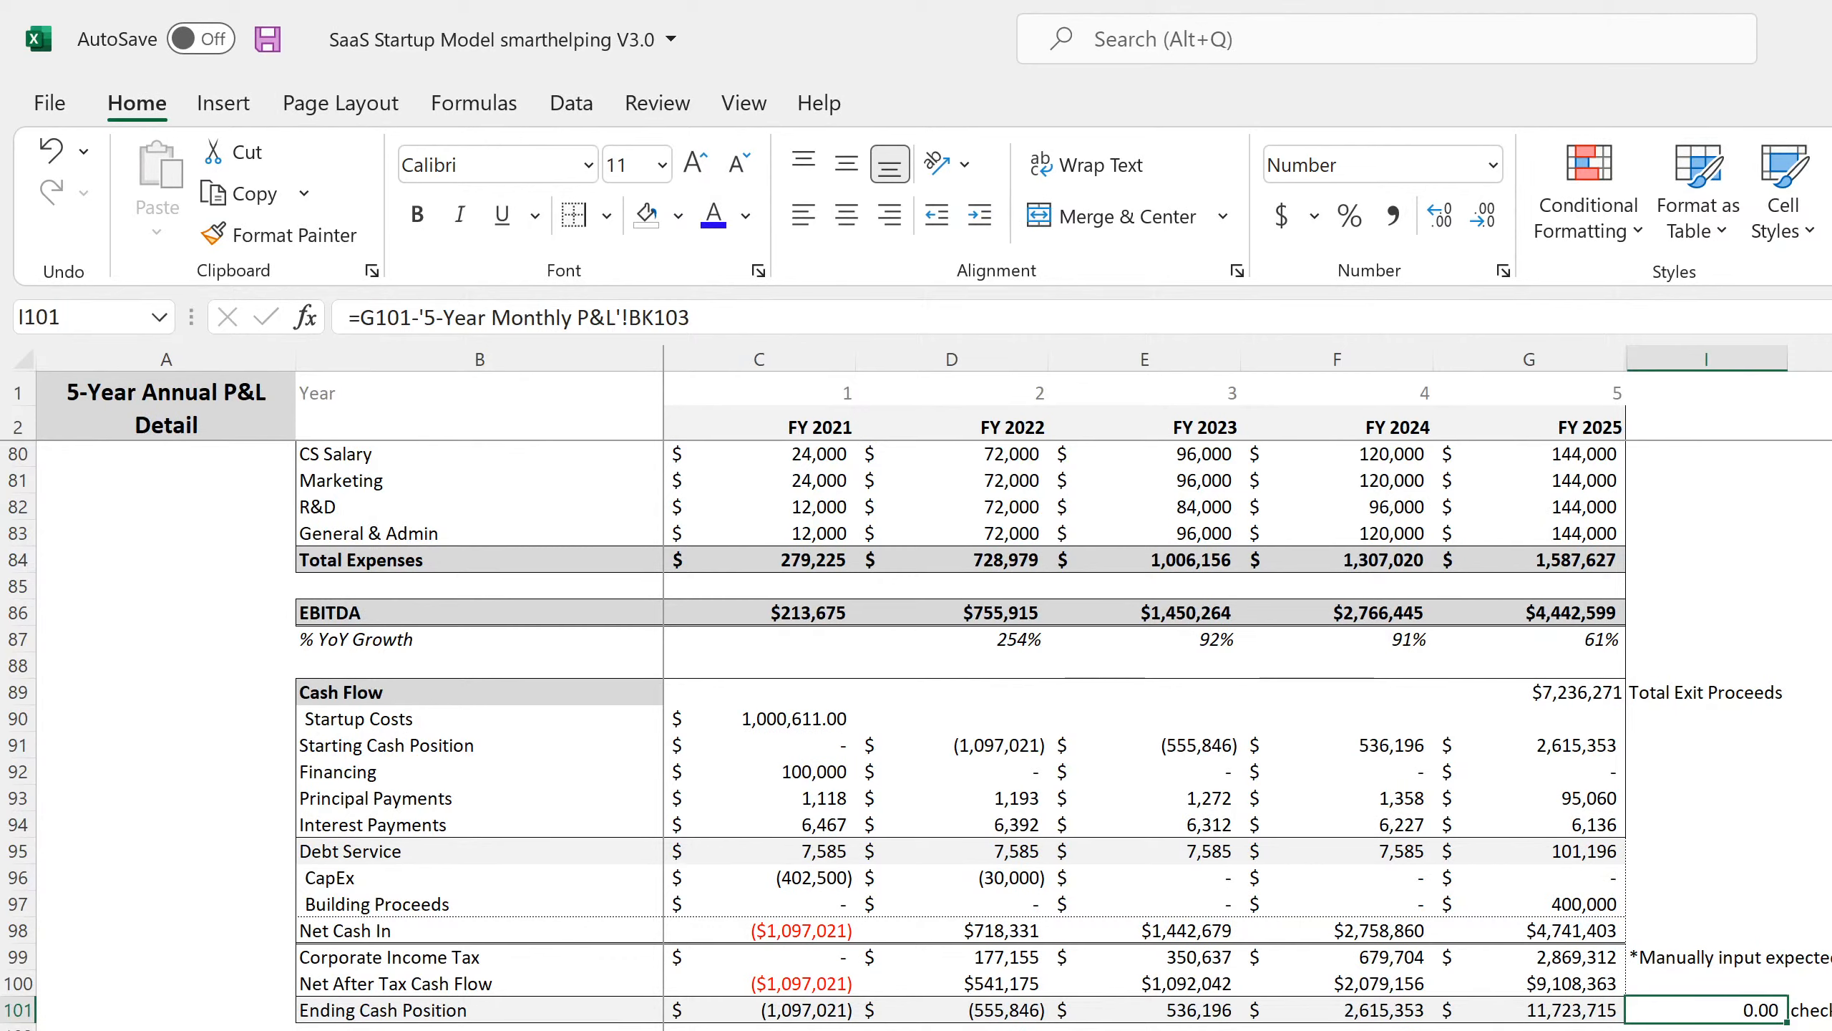
click(1598, 1011)
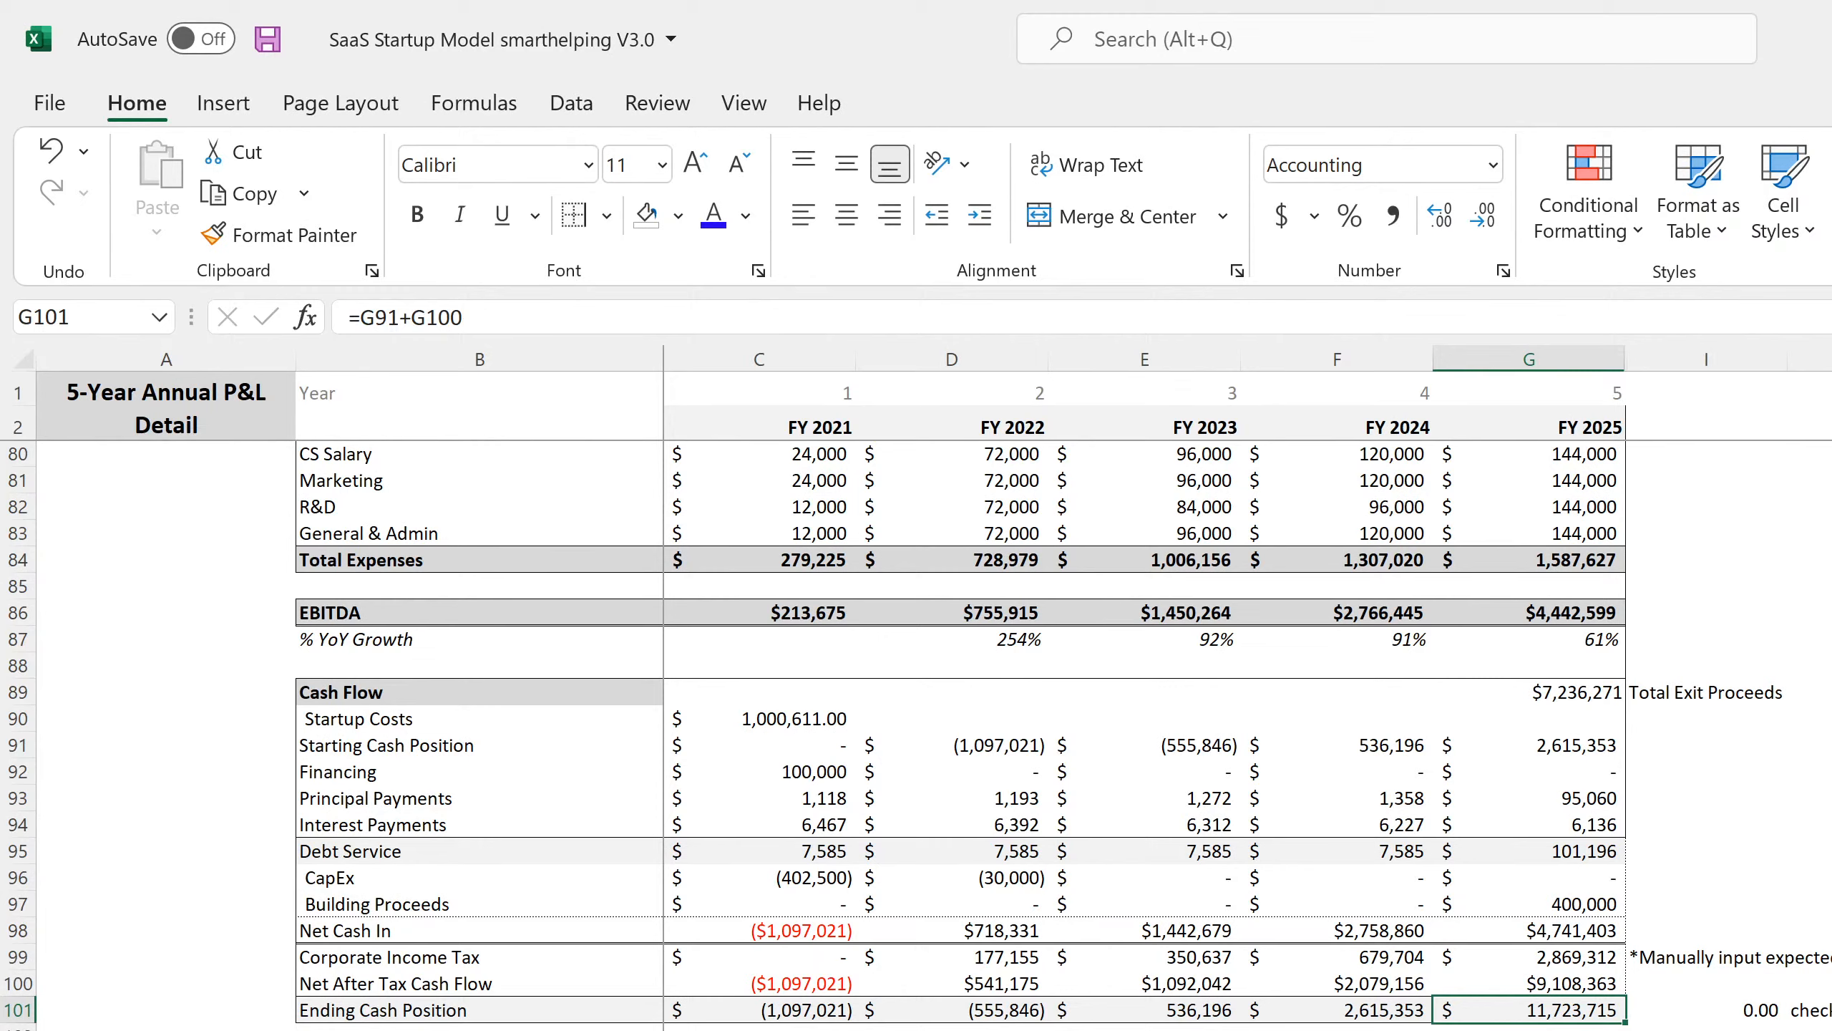
click(1596, 1026)
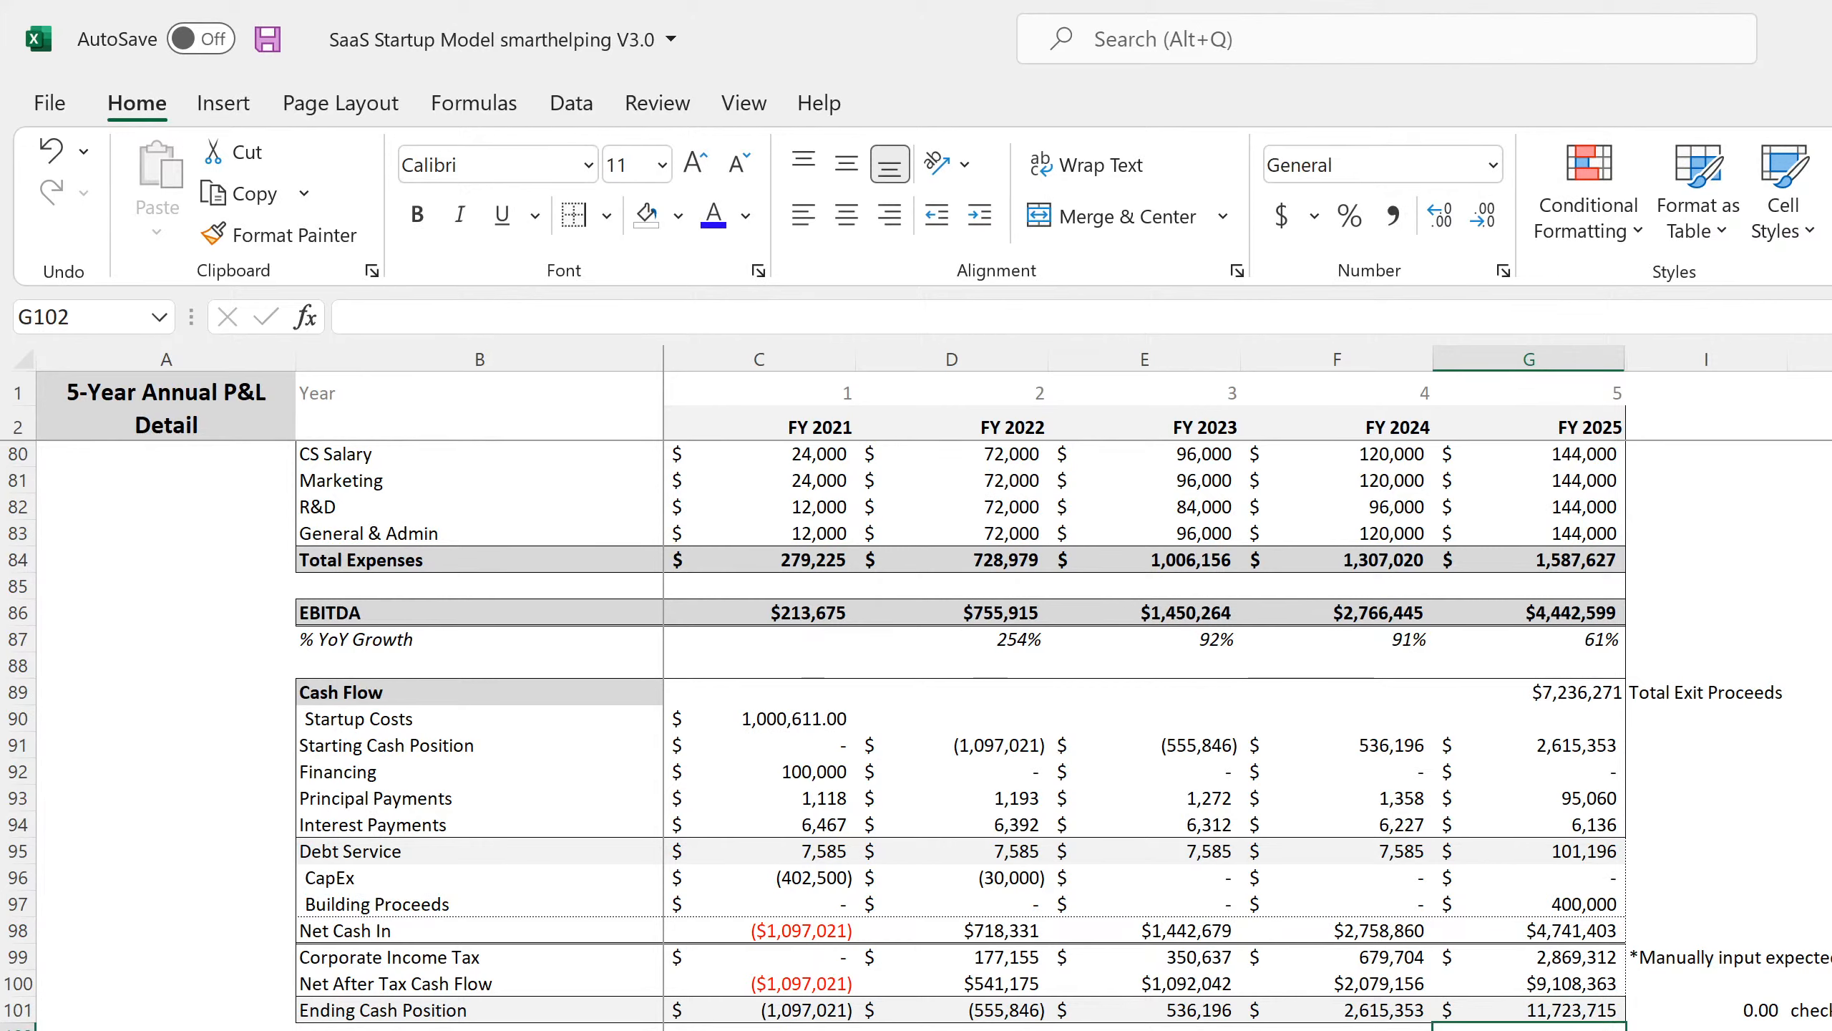
Review the FY 2025 ending cash and the I101 check formula with its label.
click(1642, 1012)
click(1578, 1011)
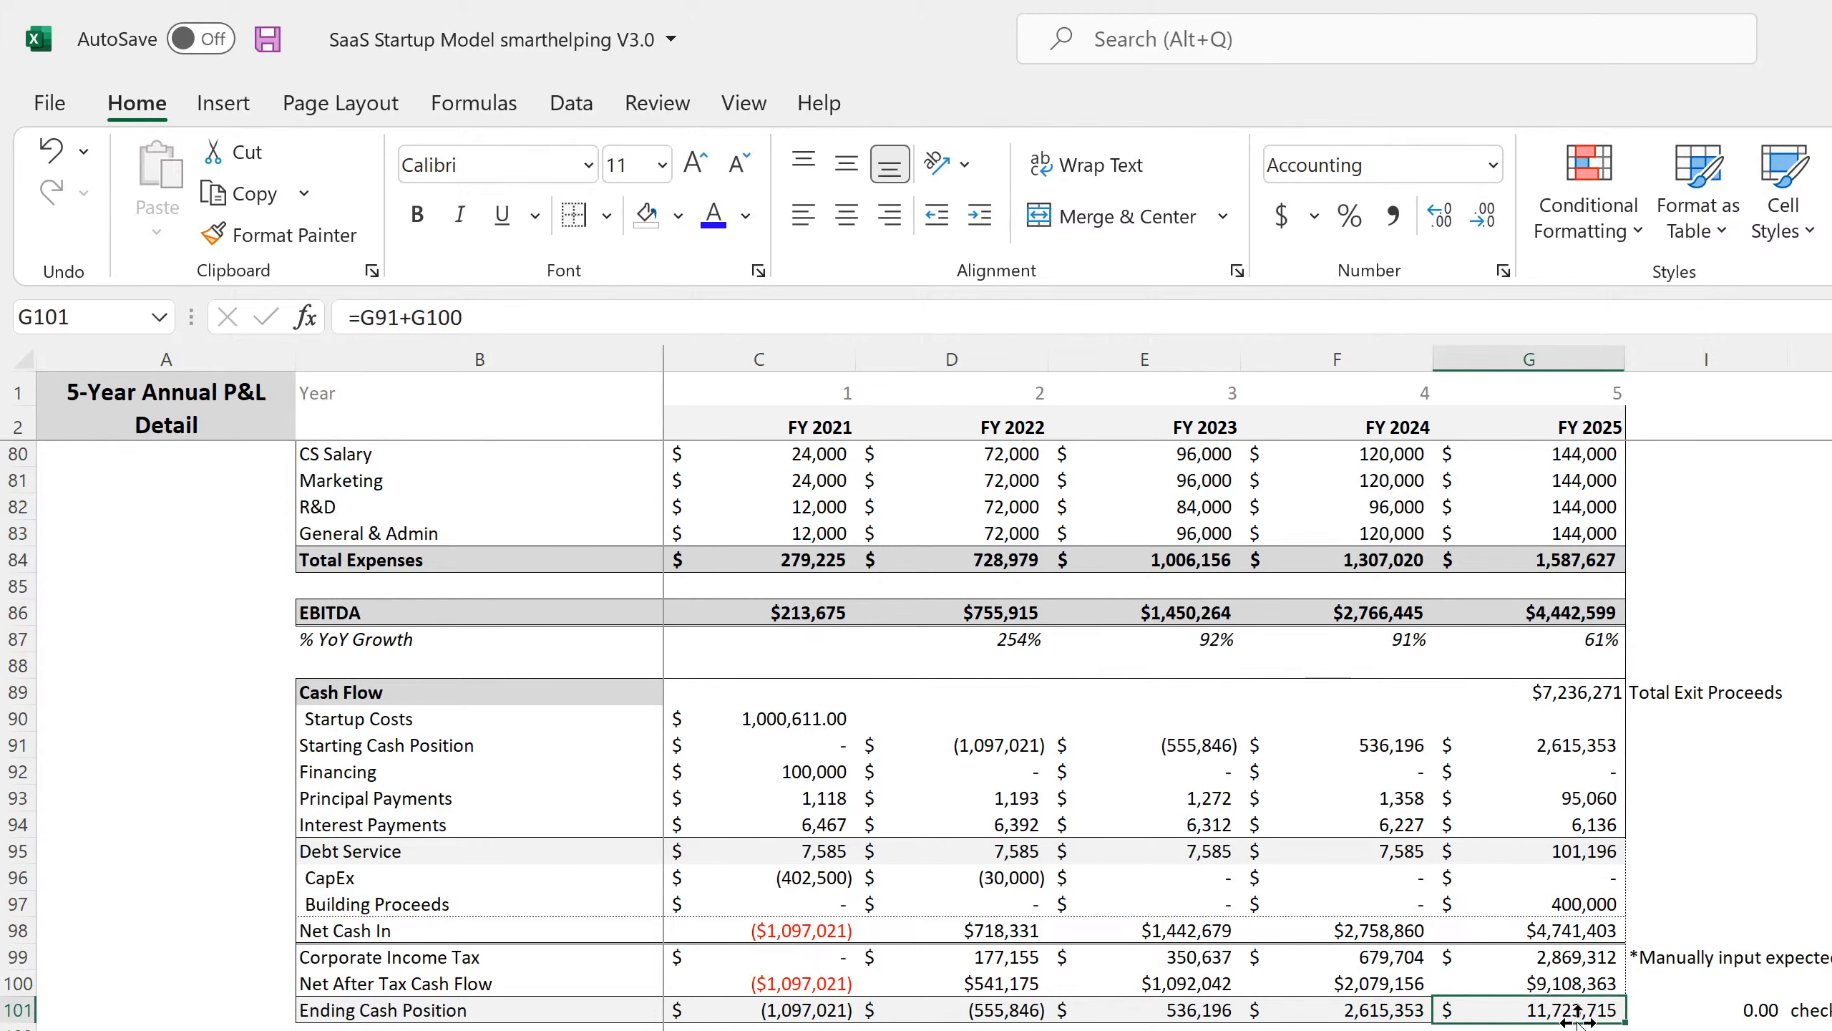
click(1574, 1025)
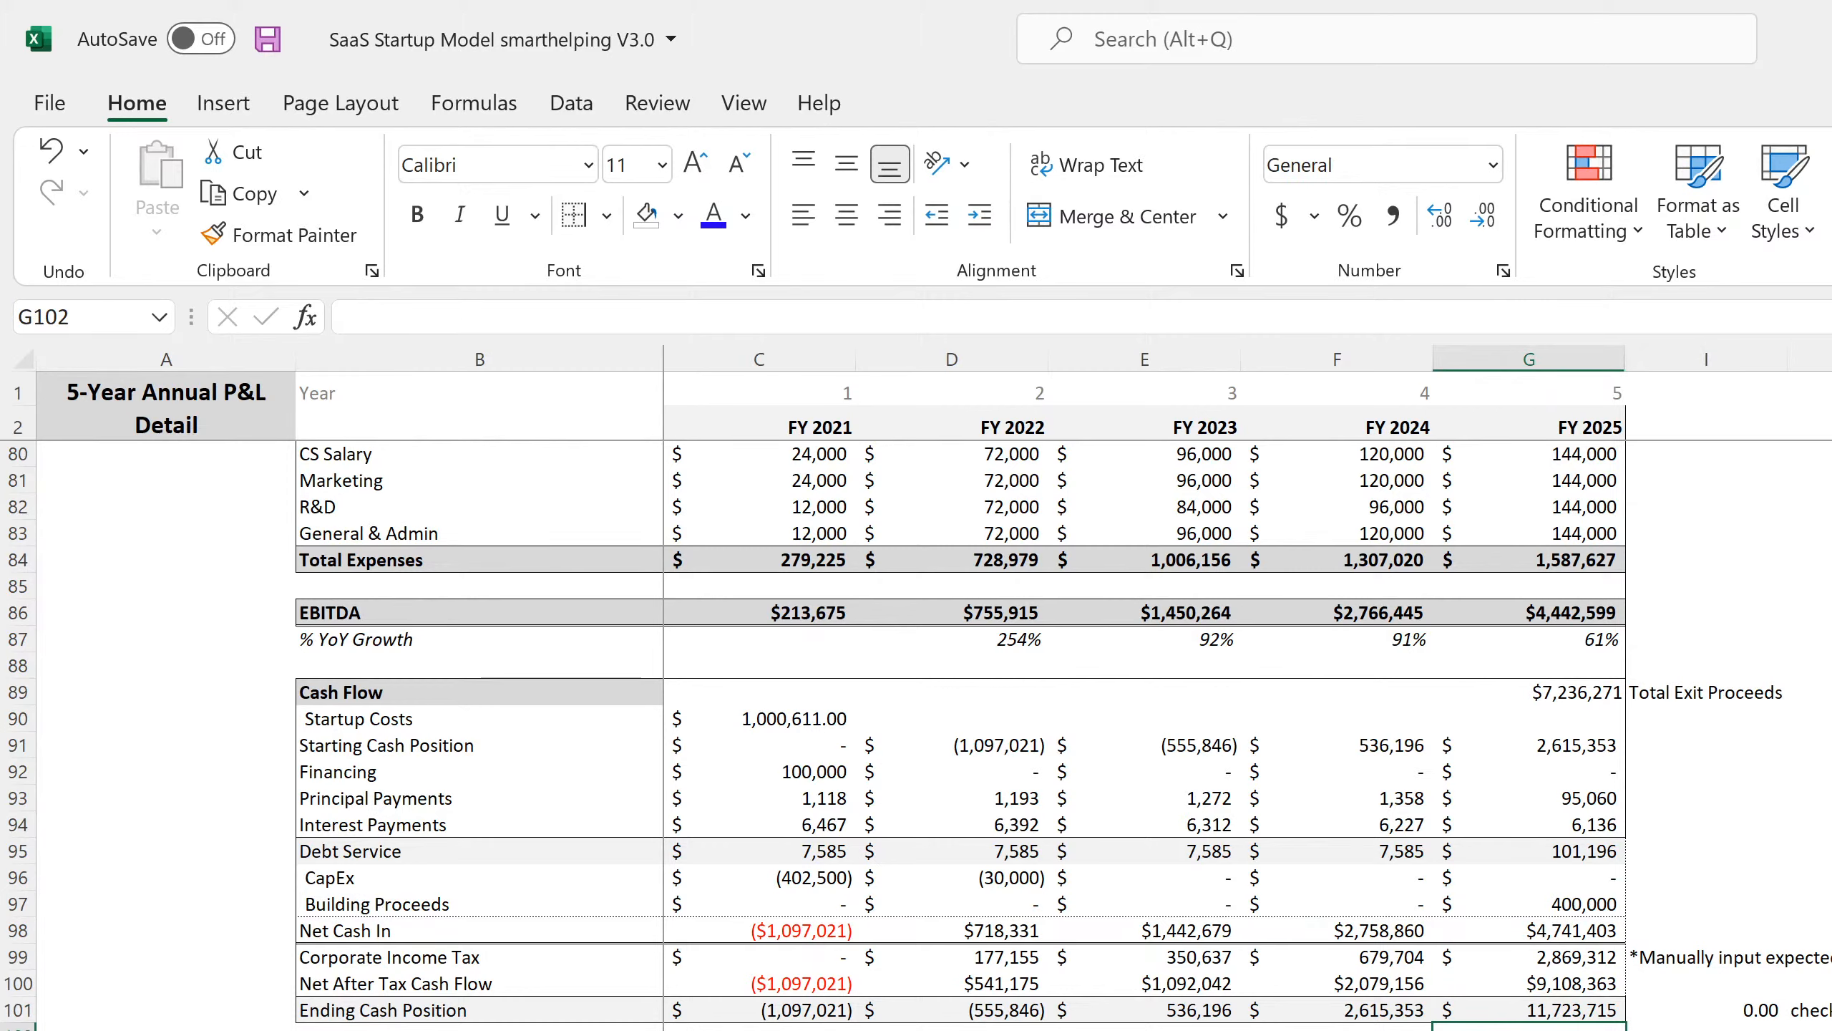
click(1761, 1014)
click(1811, 1011)
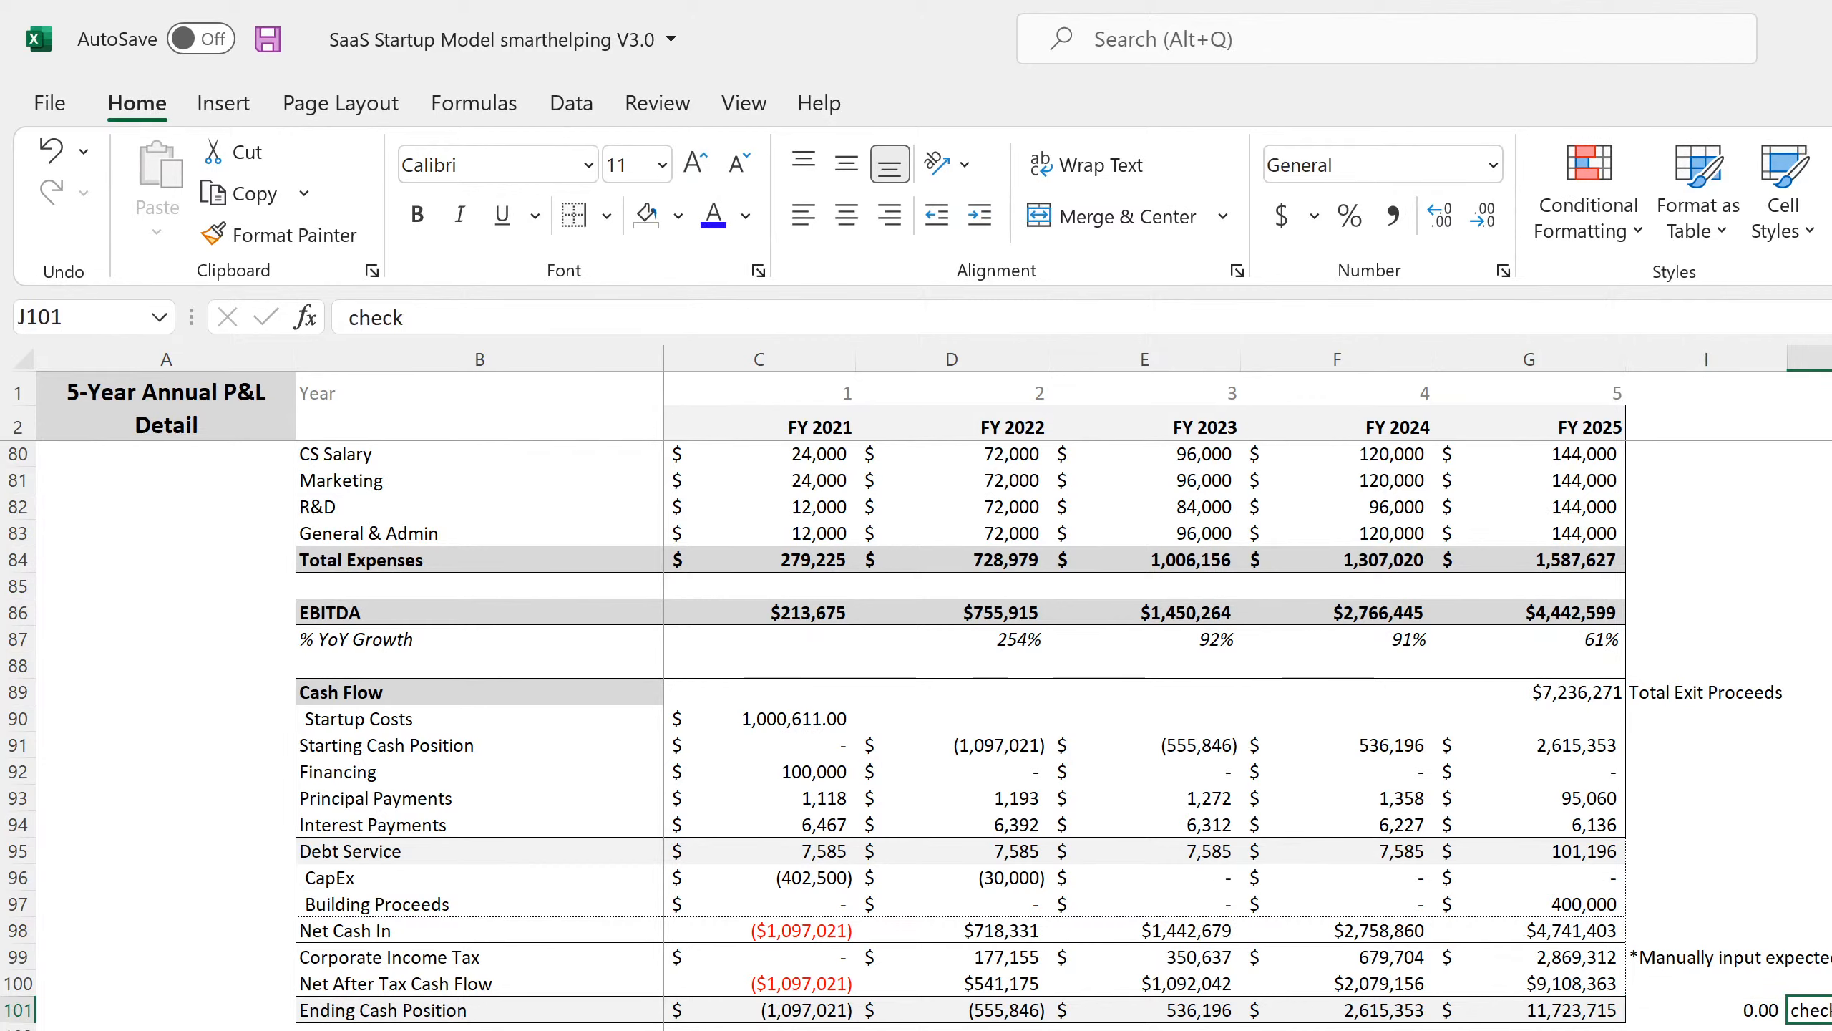
Enter the label 'check on balance (less equity contributed)' in J102.
key(Right)
click(1811, 1025)
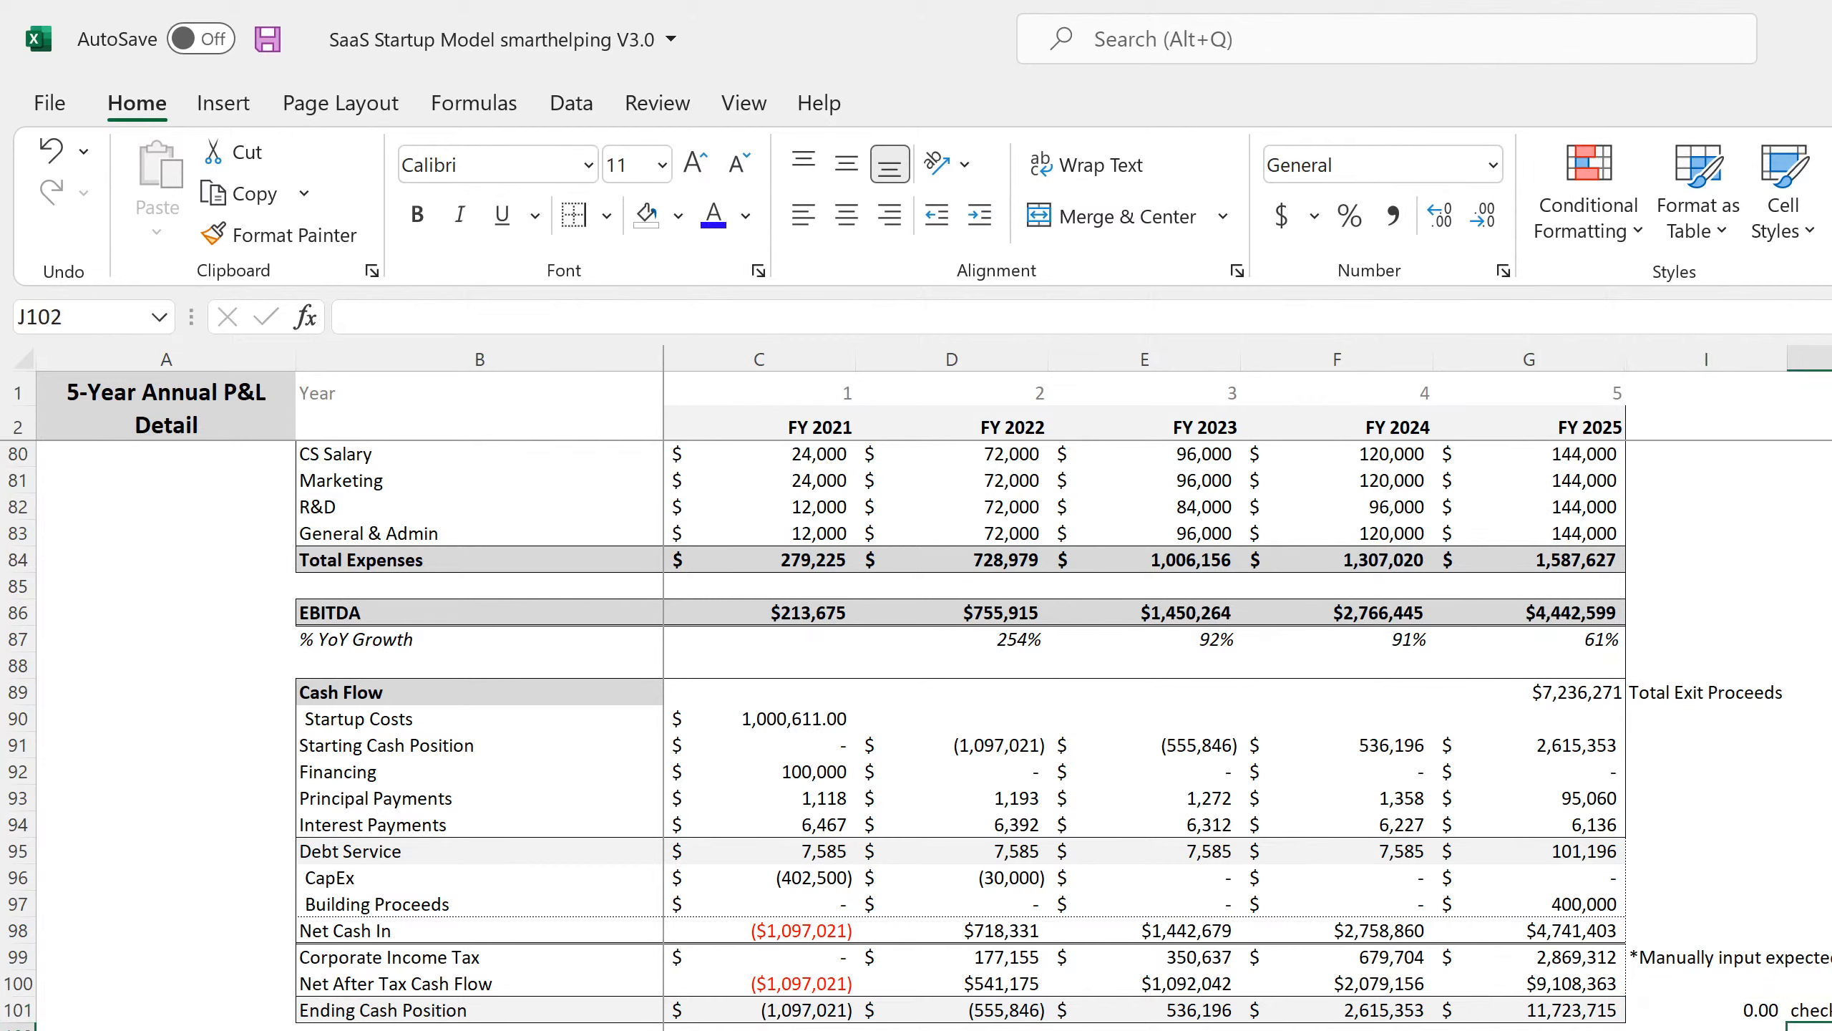
text(check)
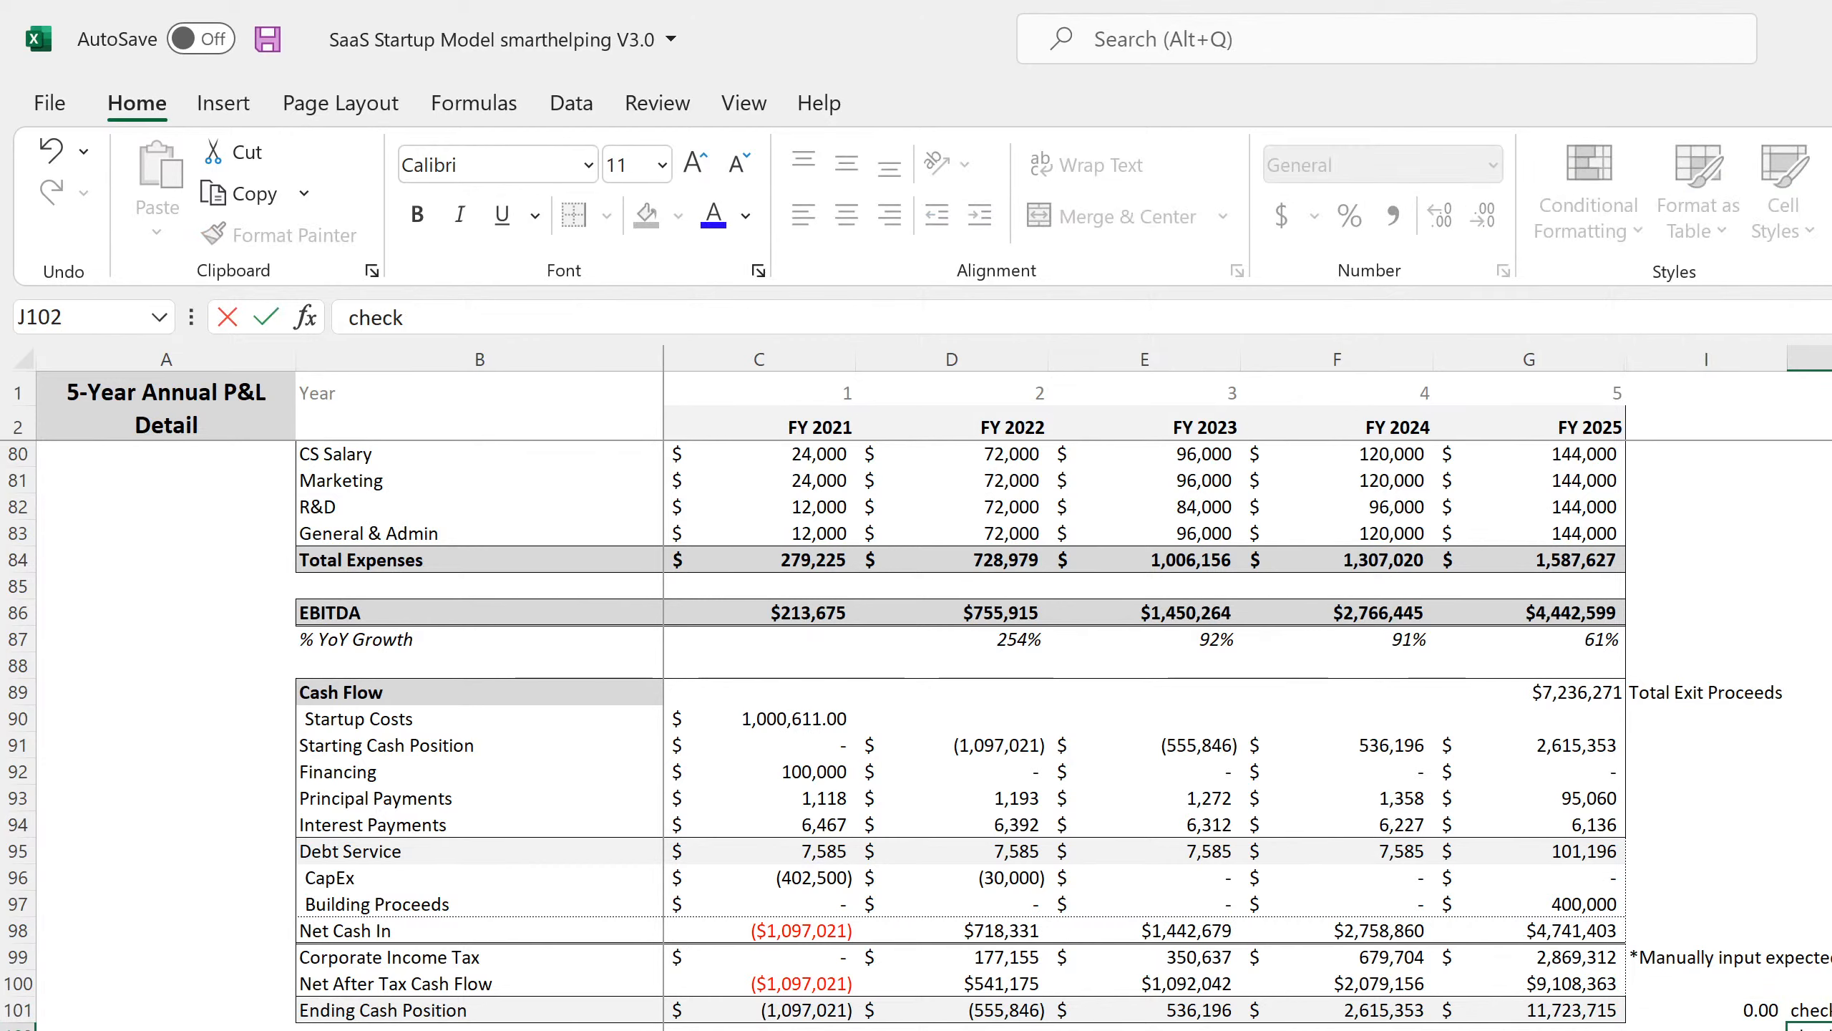
text( on balance)
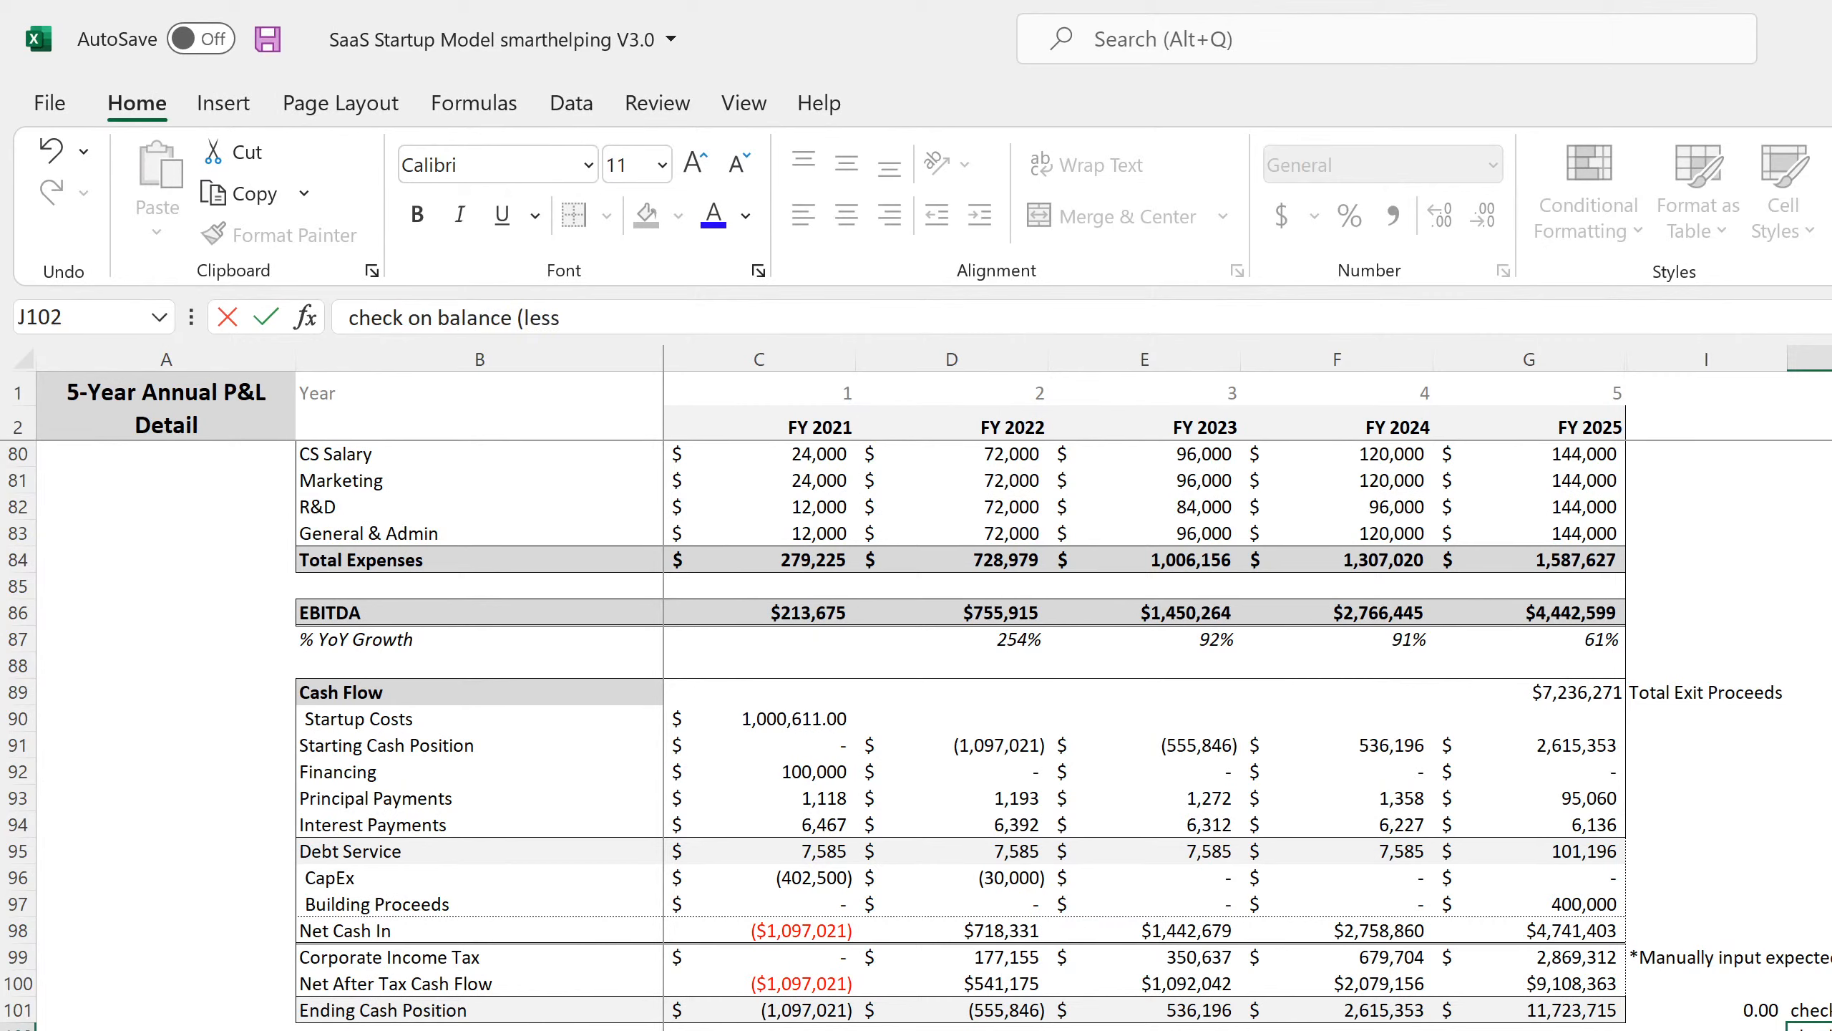
text( (less equity contributed))
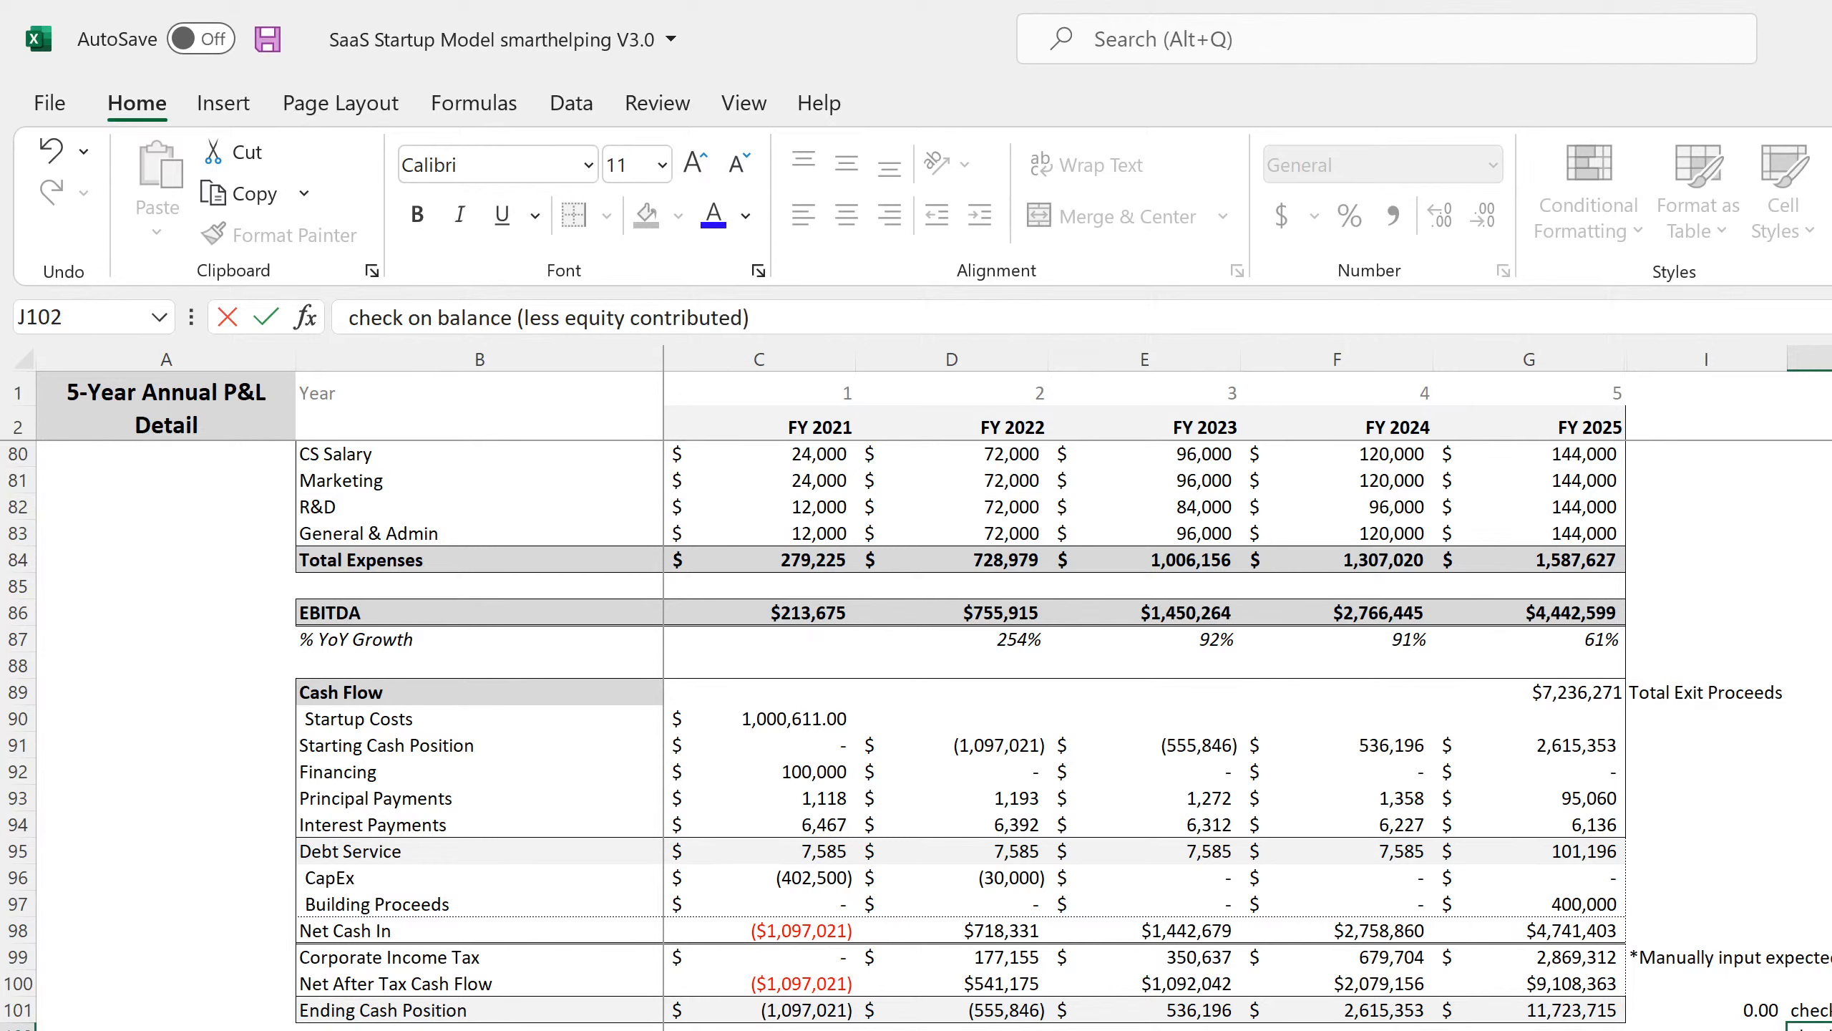
key(Return)
Enter =G101-'Balance Sheet - Annual'!G11 in I102 as the cash-balance check.
click(1708, 1027)
text(=)
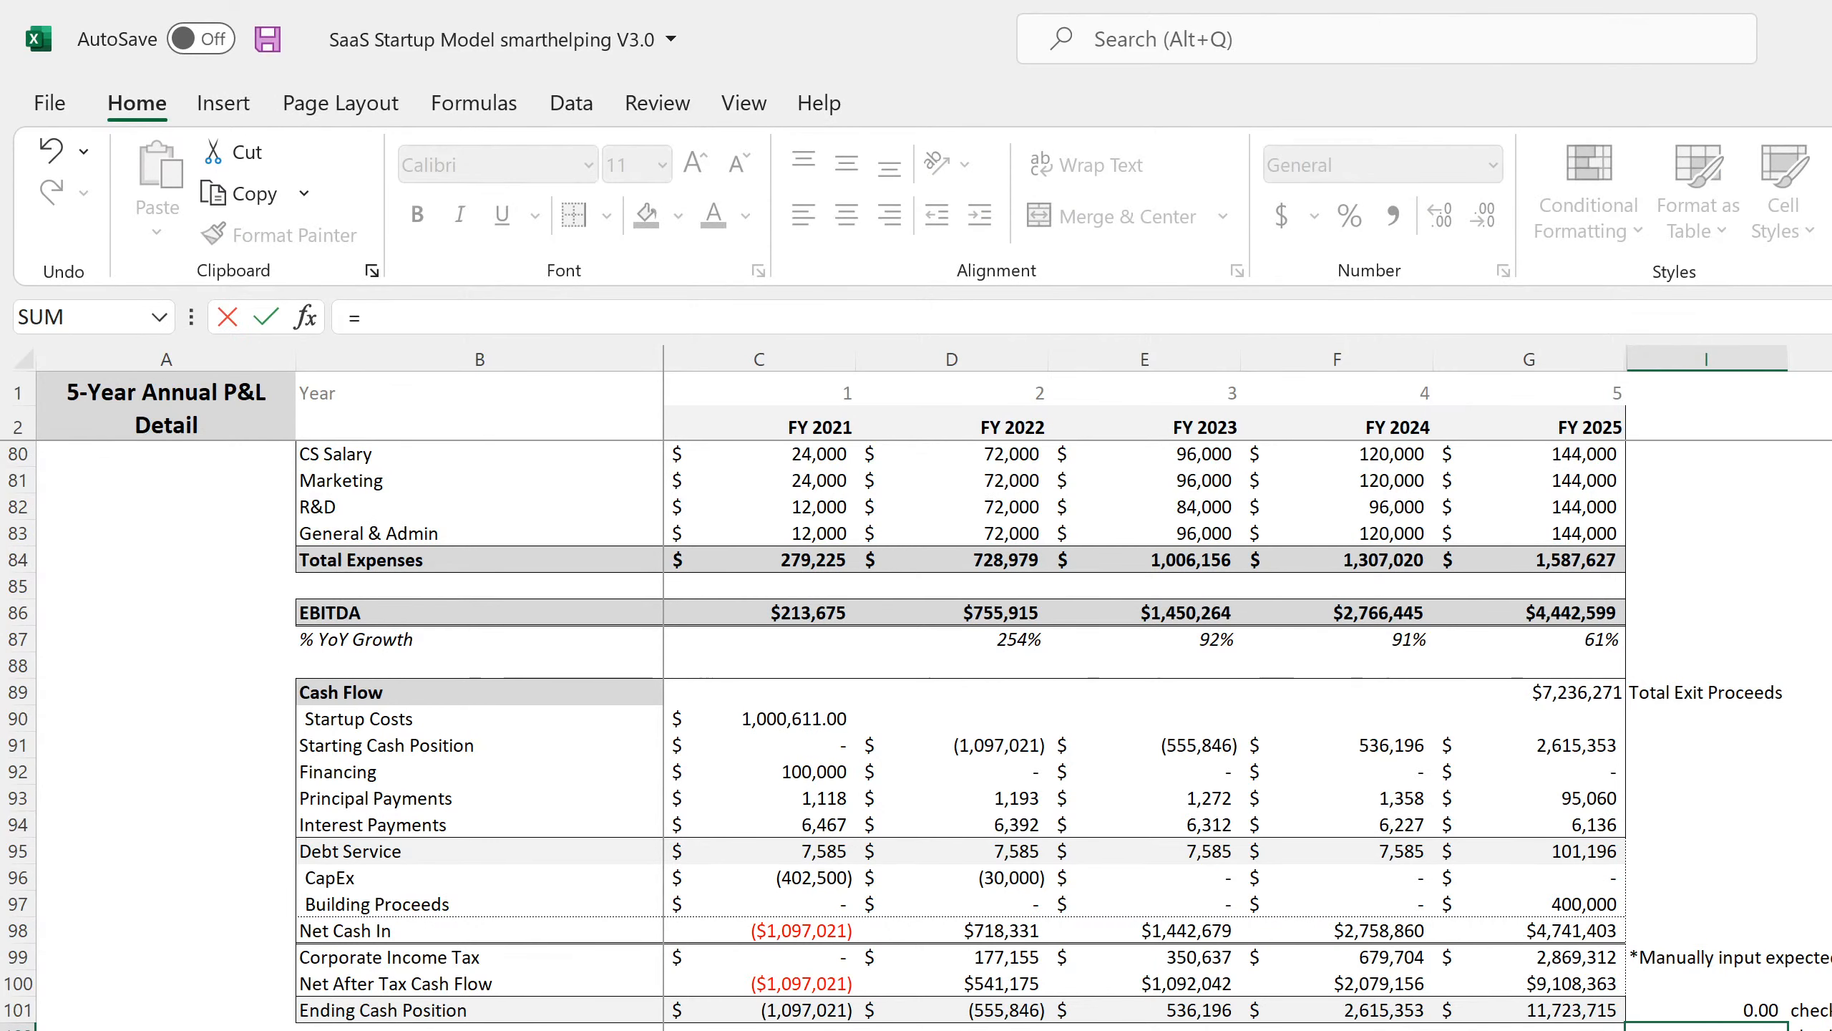
click(1555, 1015)
text(-)
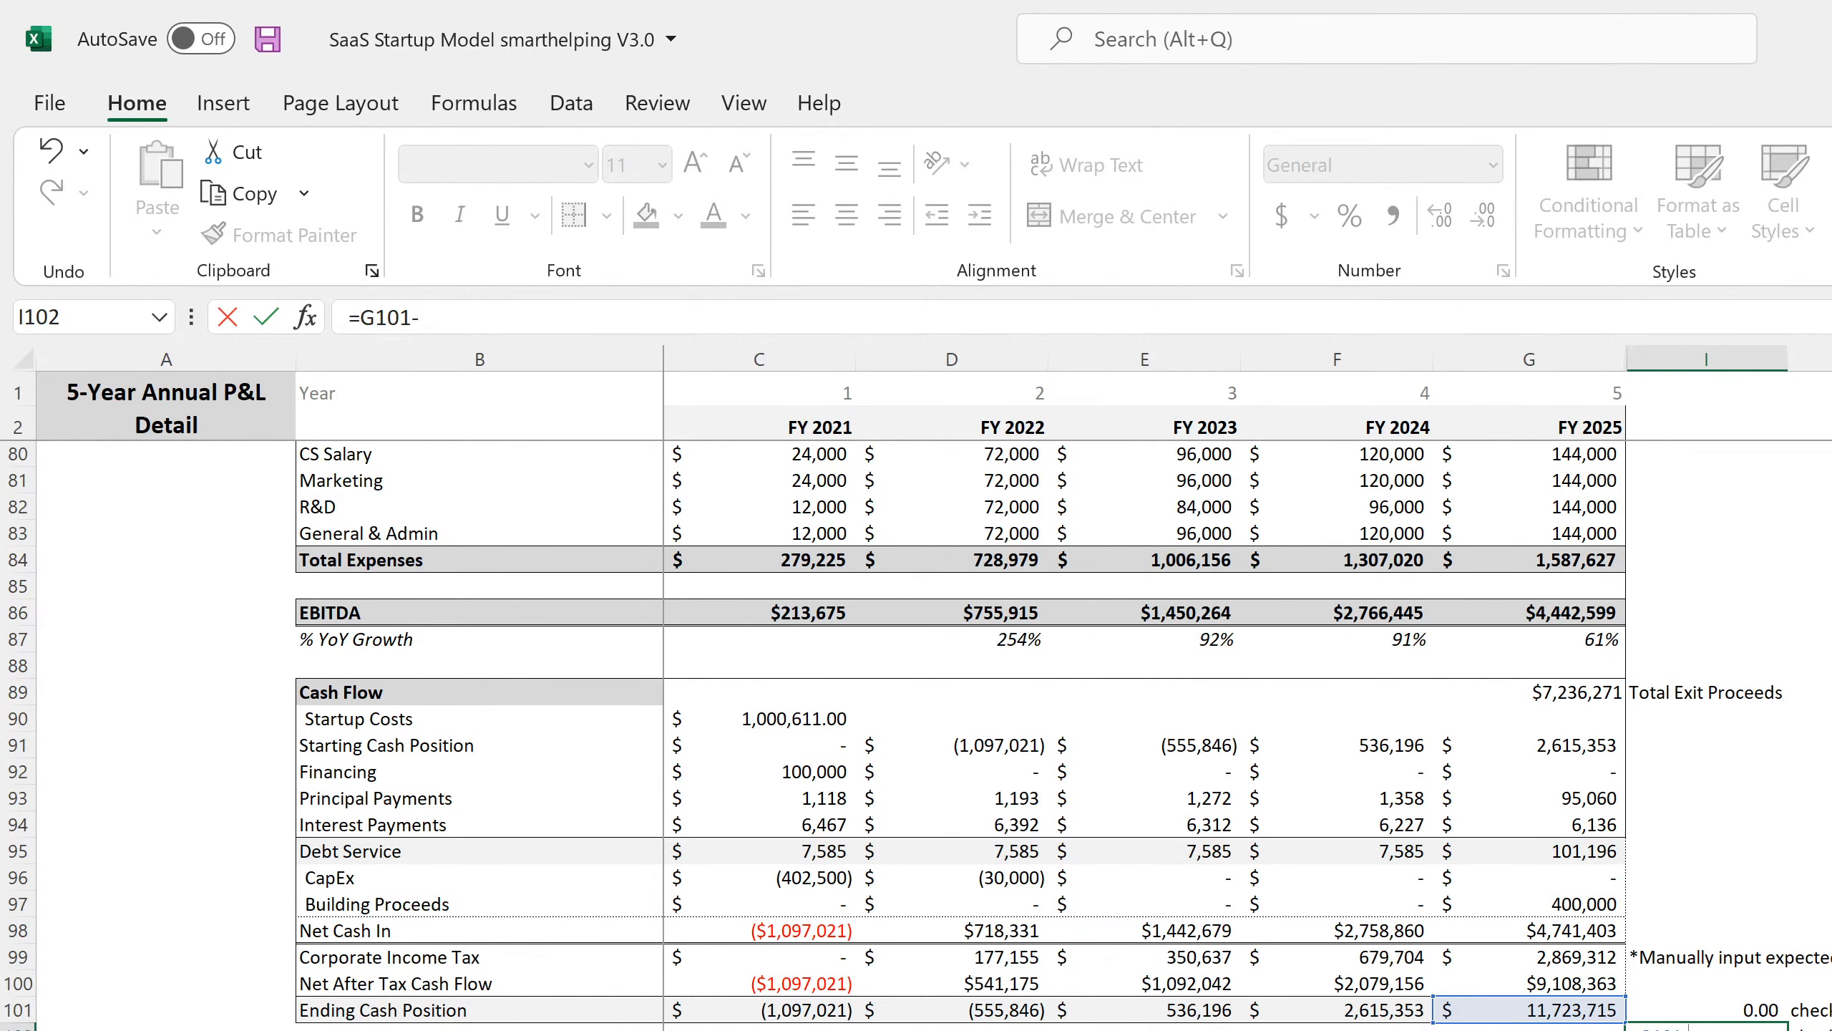
click(1327, 1030)
click(1350, 707)
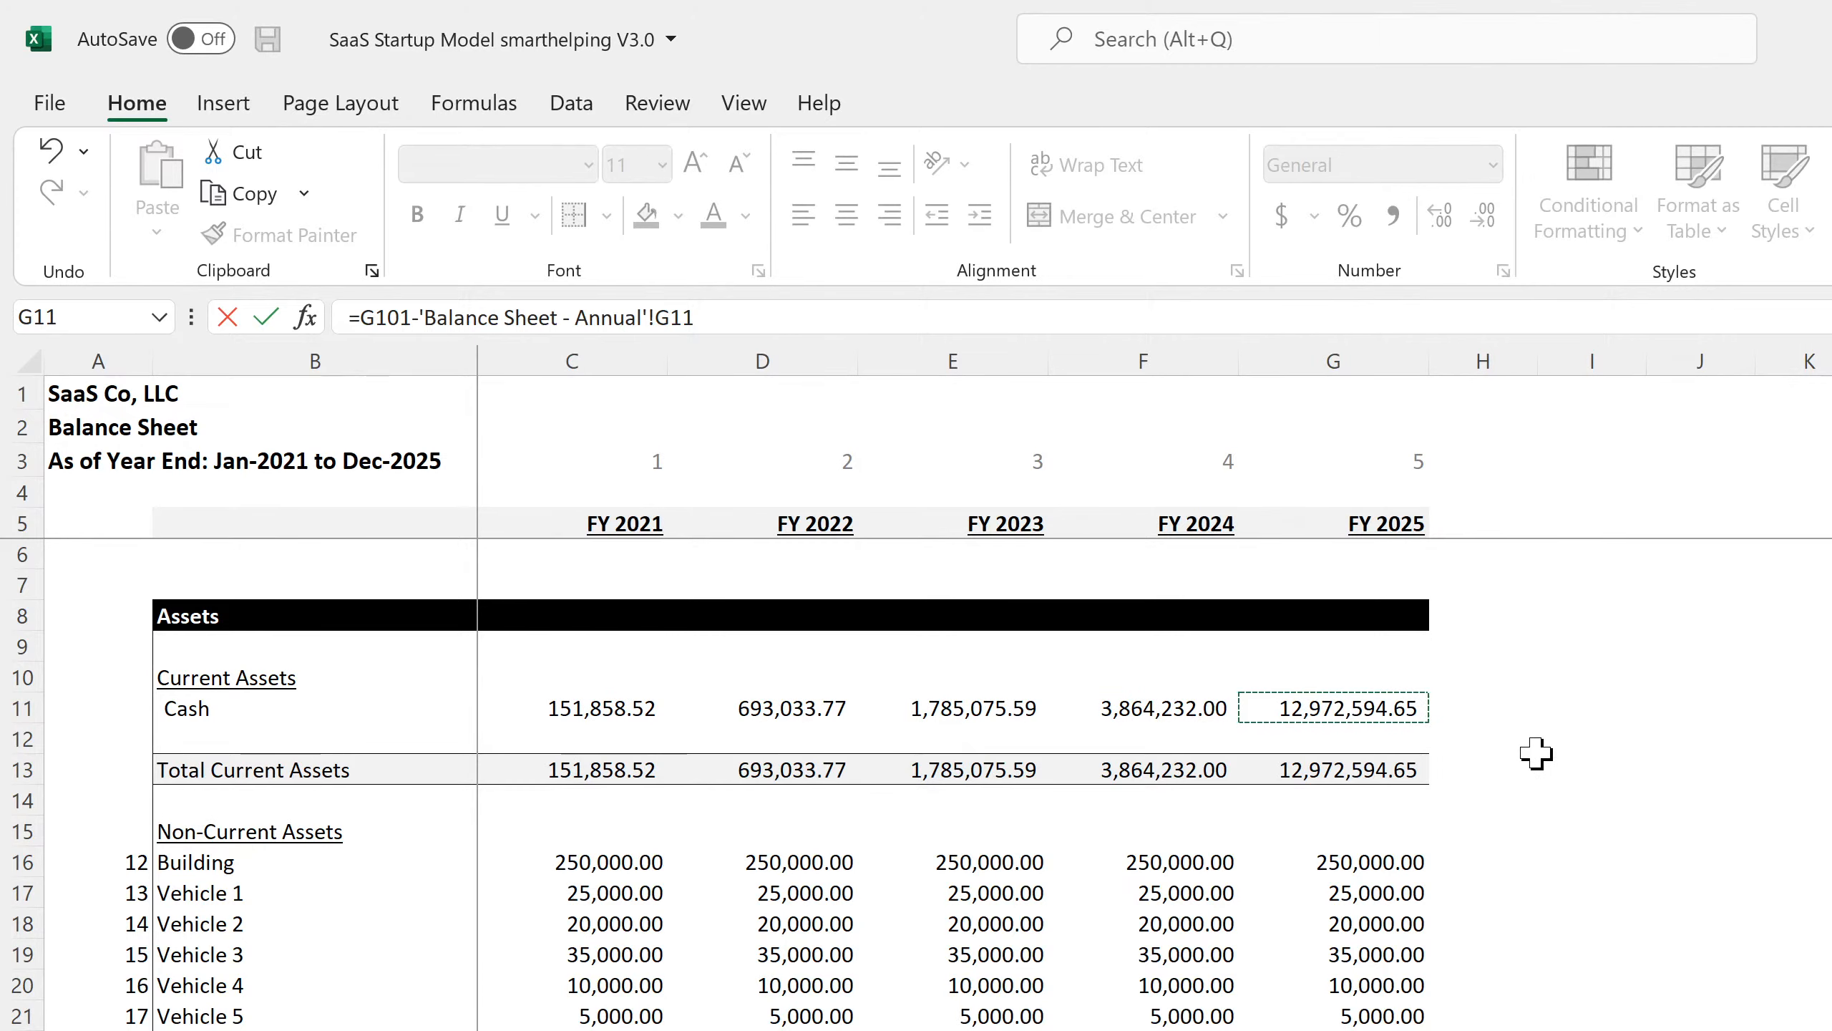
text(+)
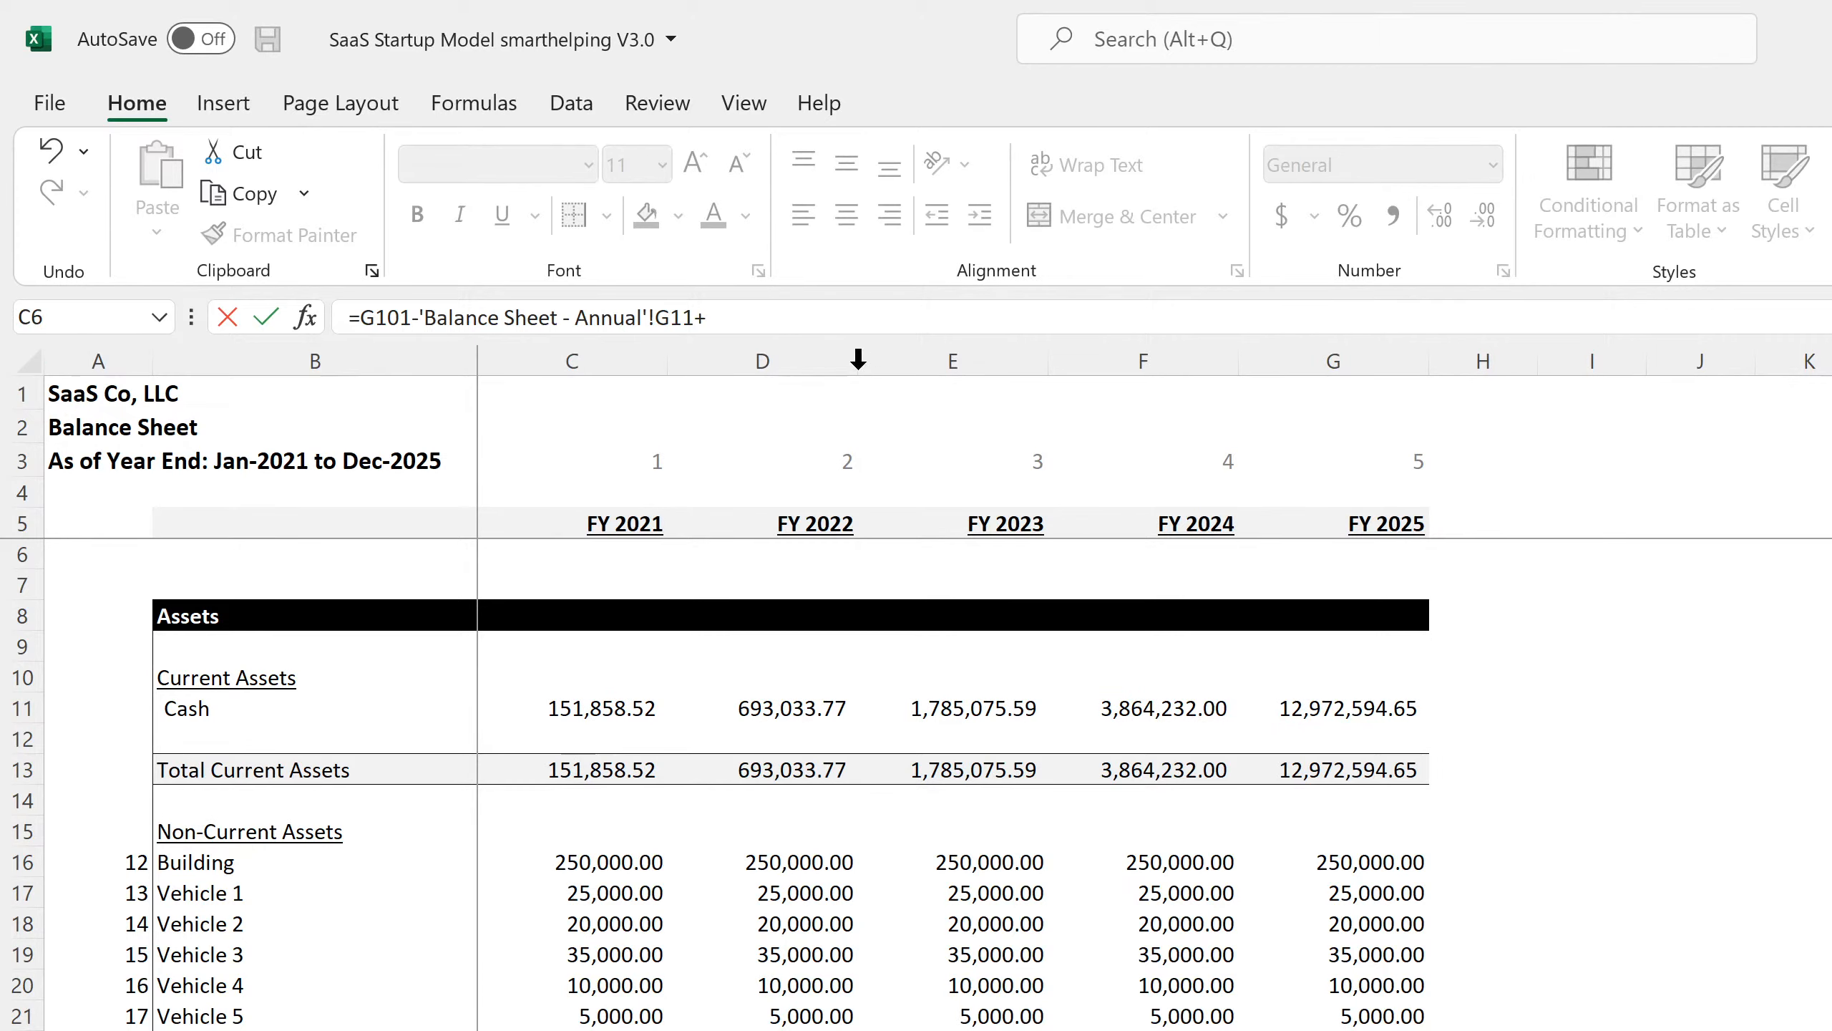
key(BackSpace)
key(Return)
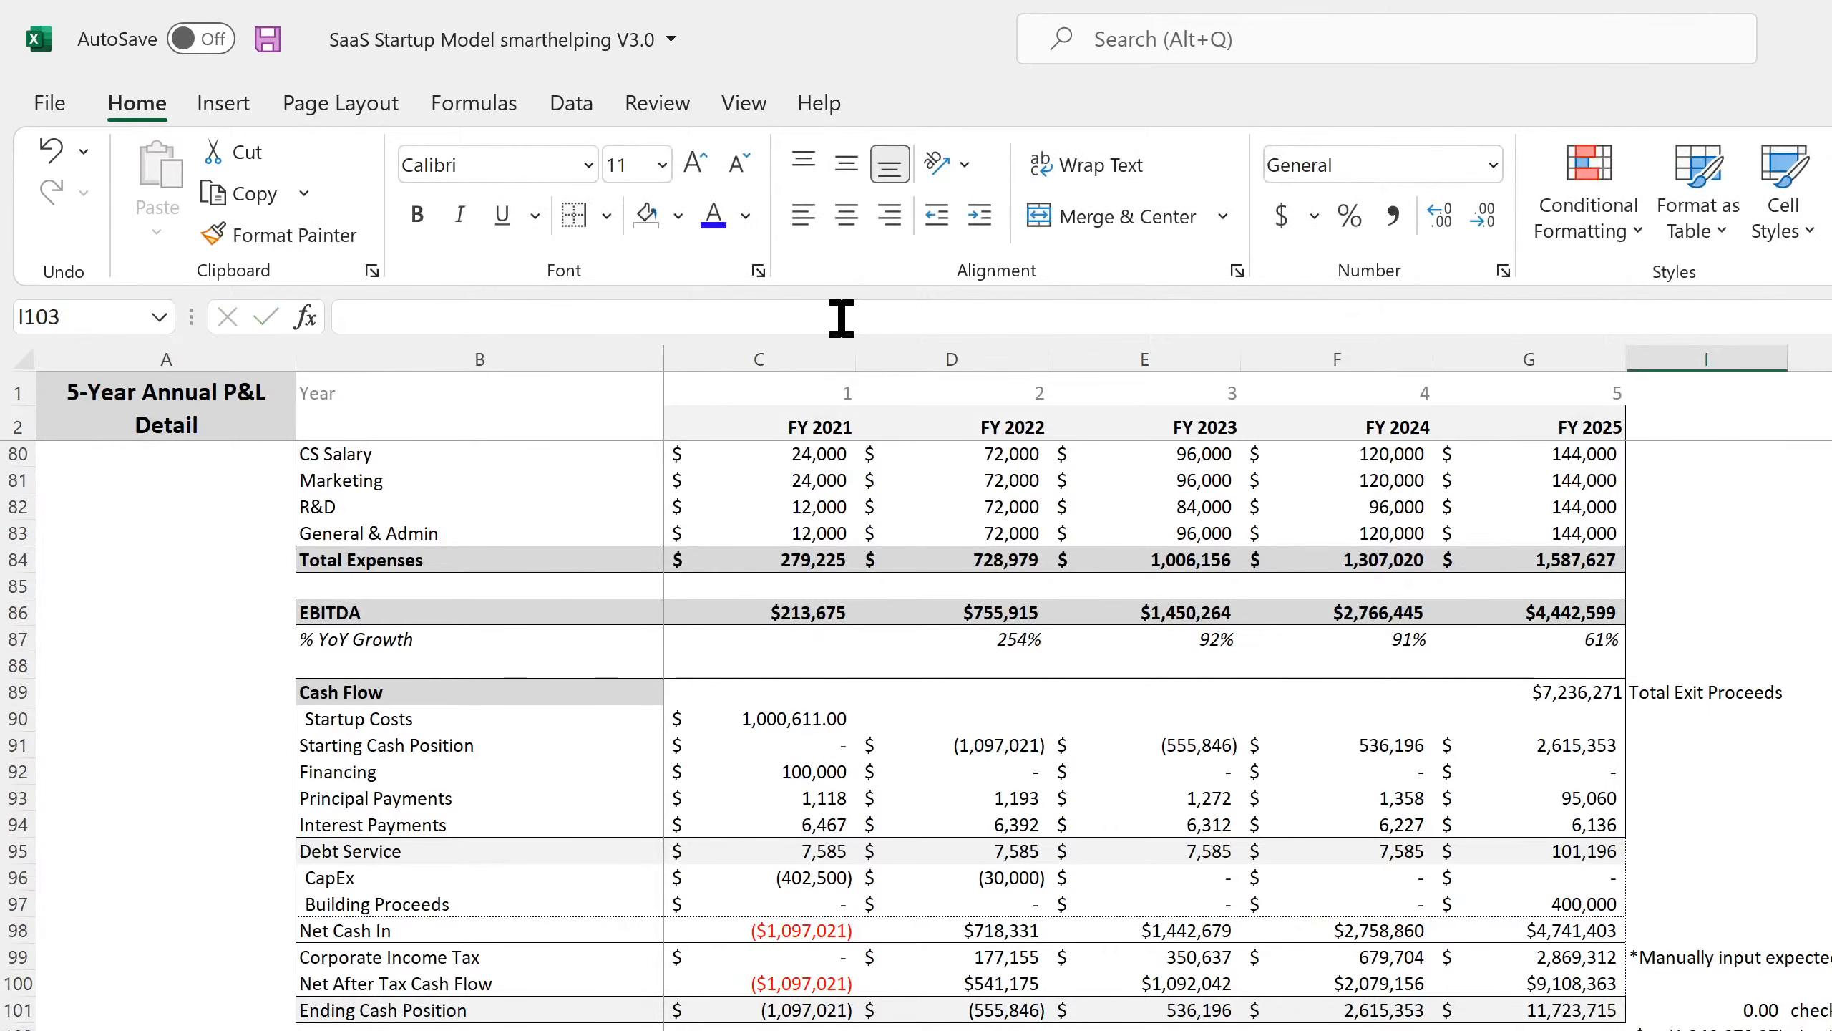
Extend the I102 check to add 'Global Control'!C13 (remaining equity required).
click(1657, 1023)
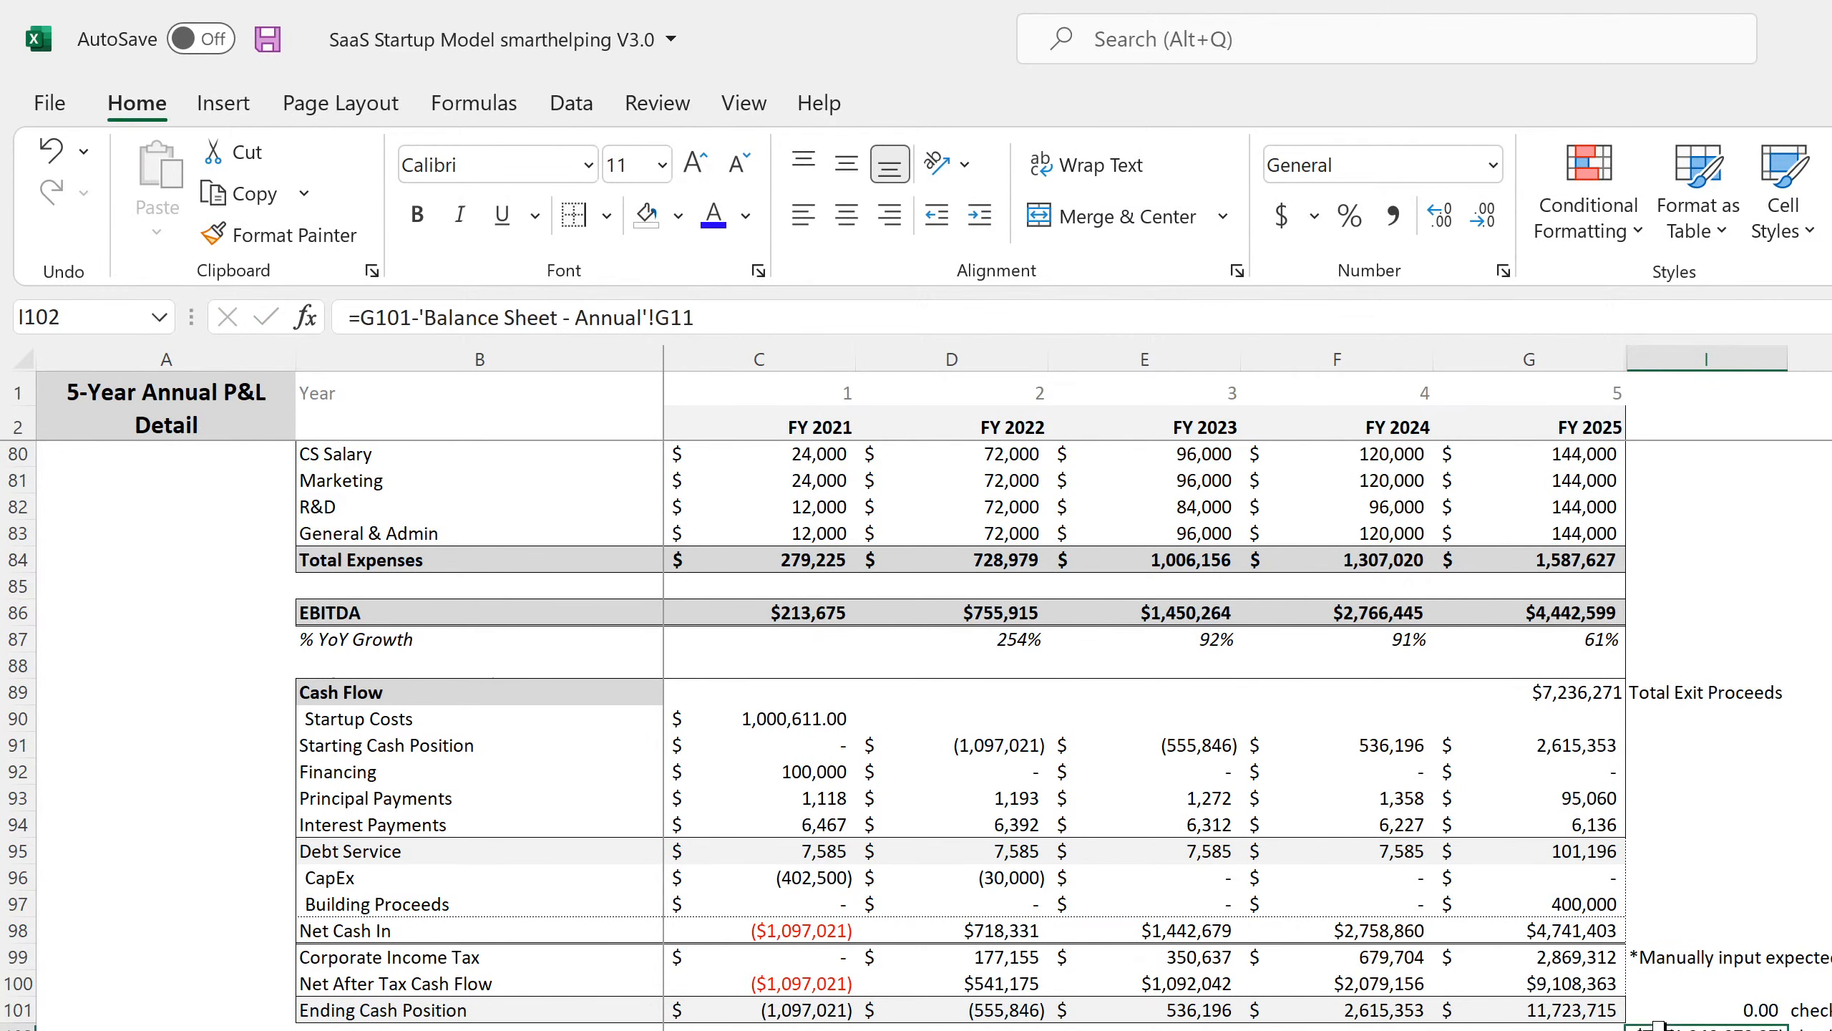
click(996, 315)
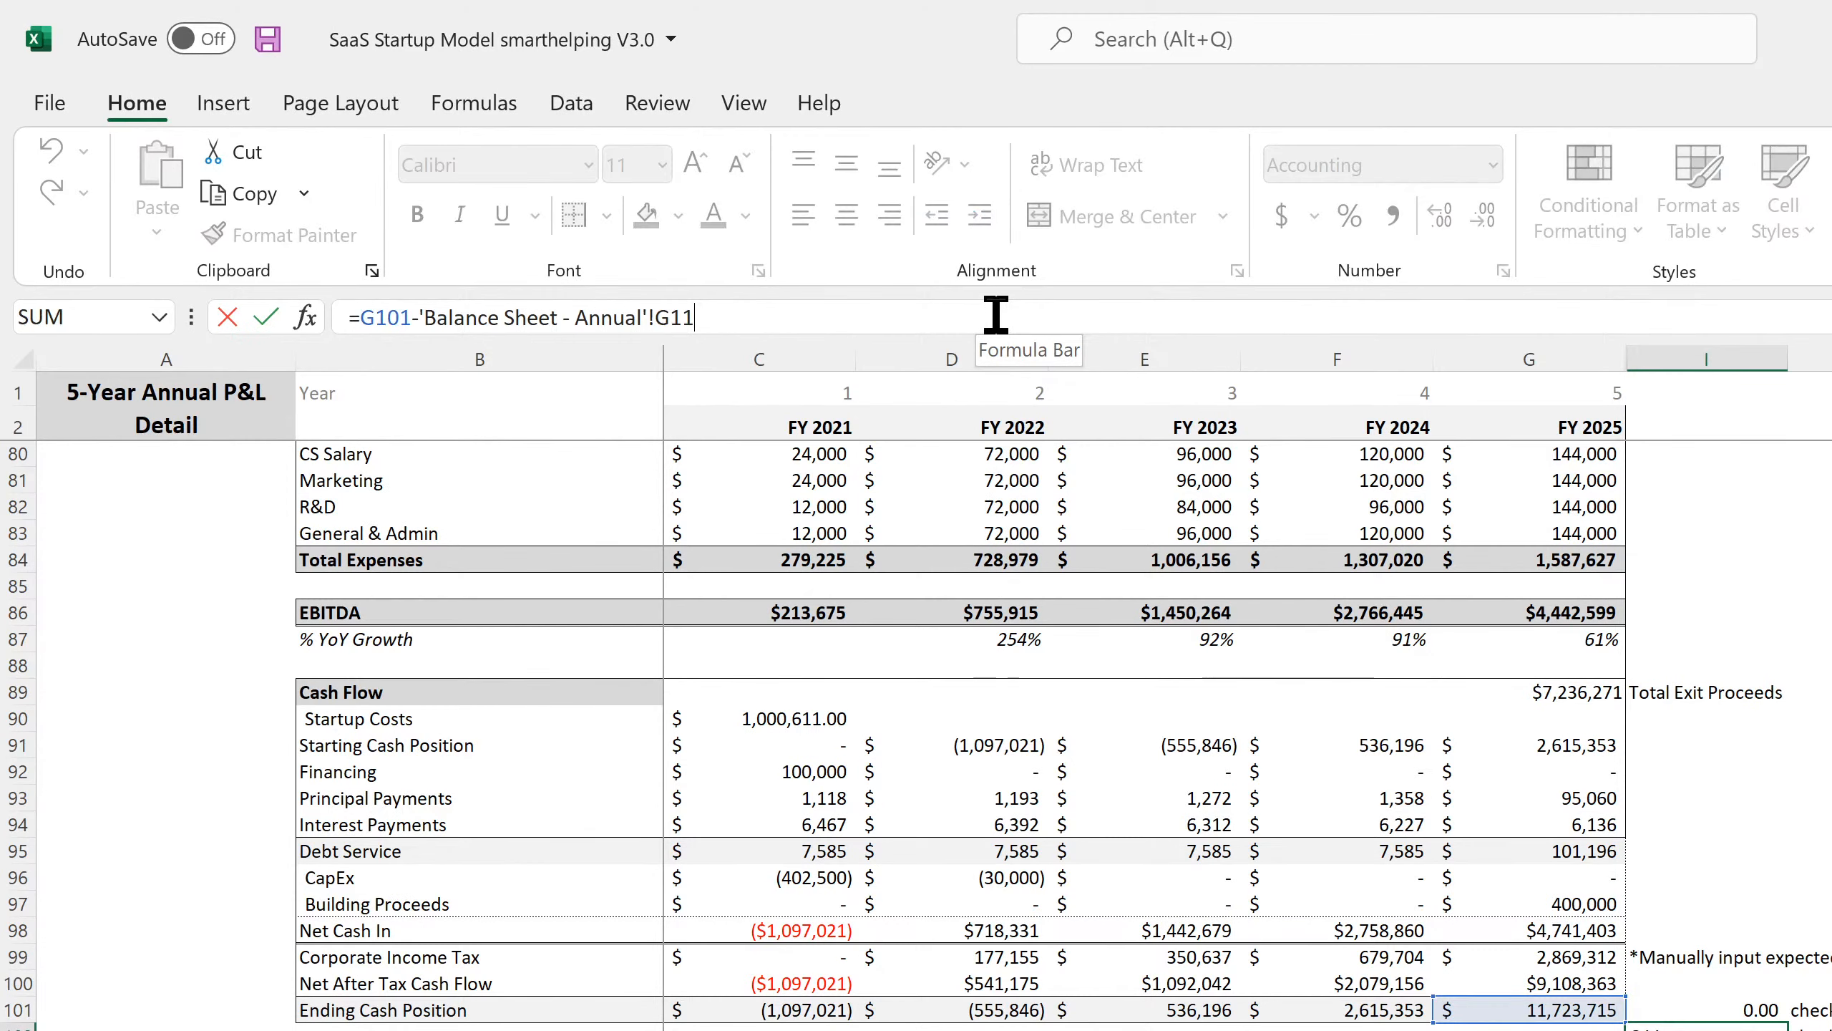
text(+)
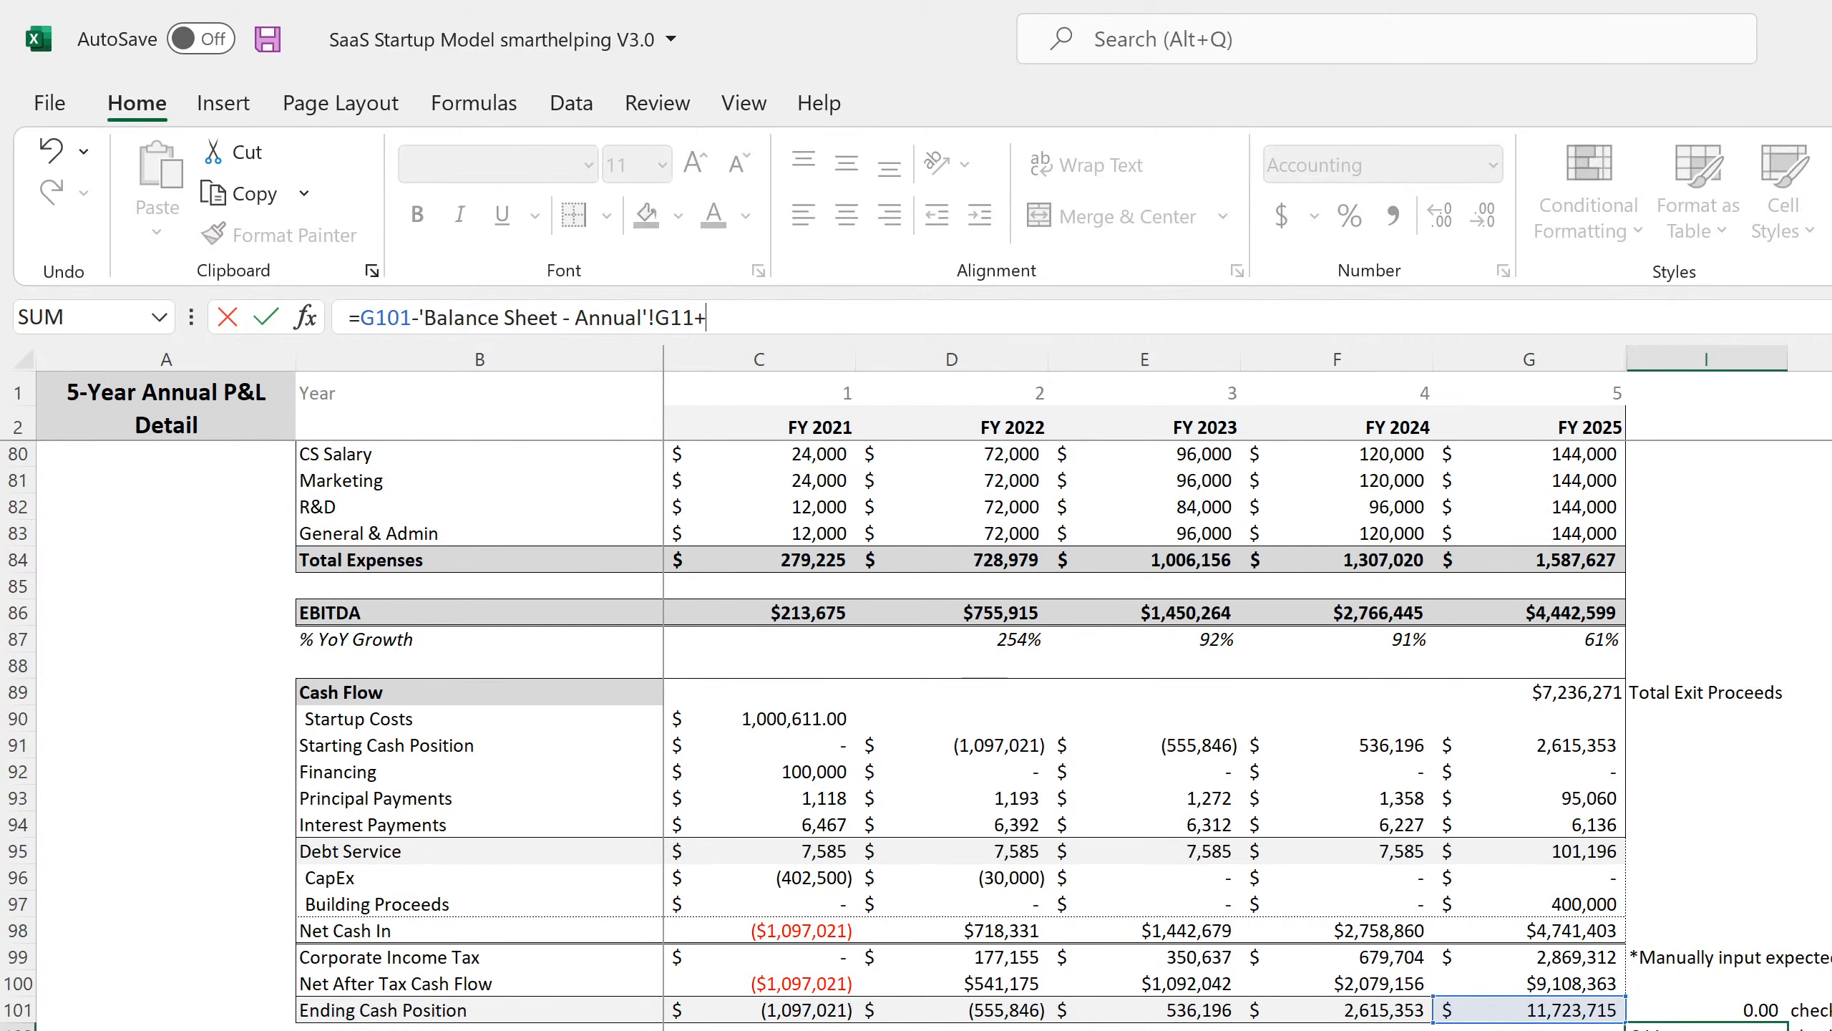
click(606, 1022)
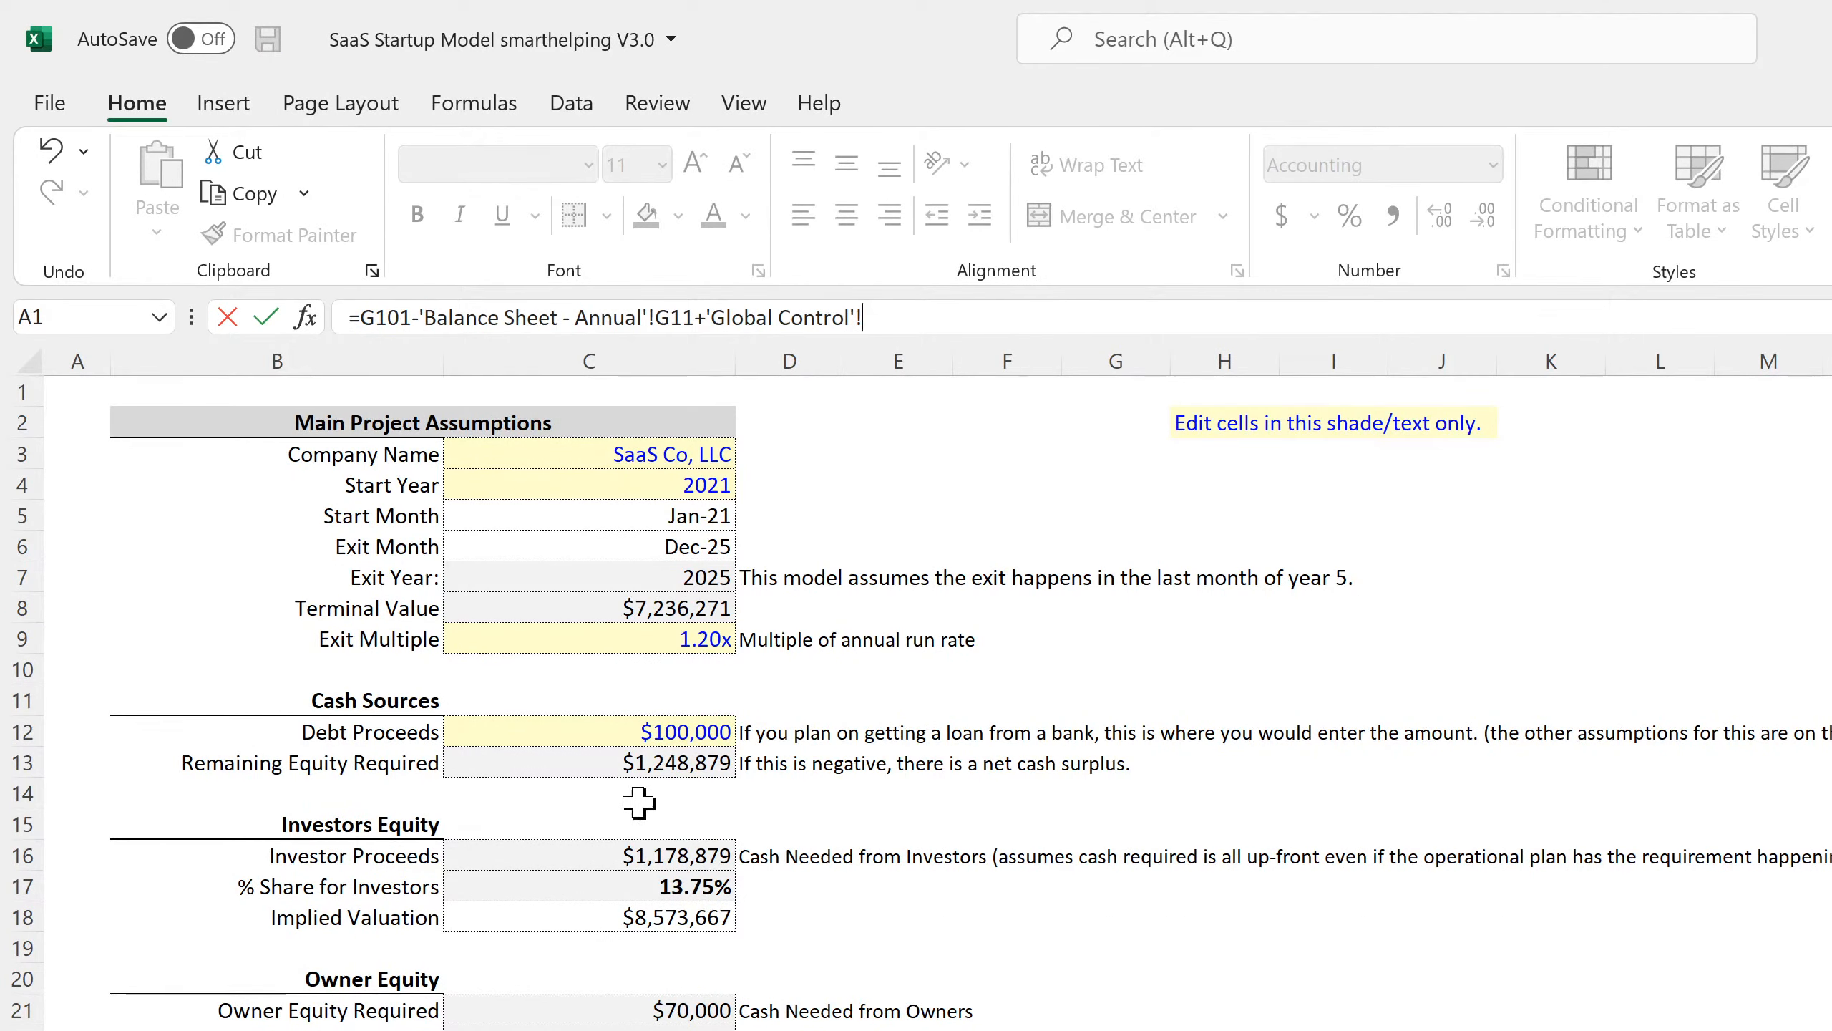
click(633, 754)
key(Return)
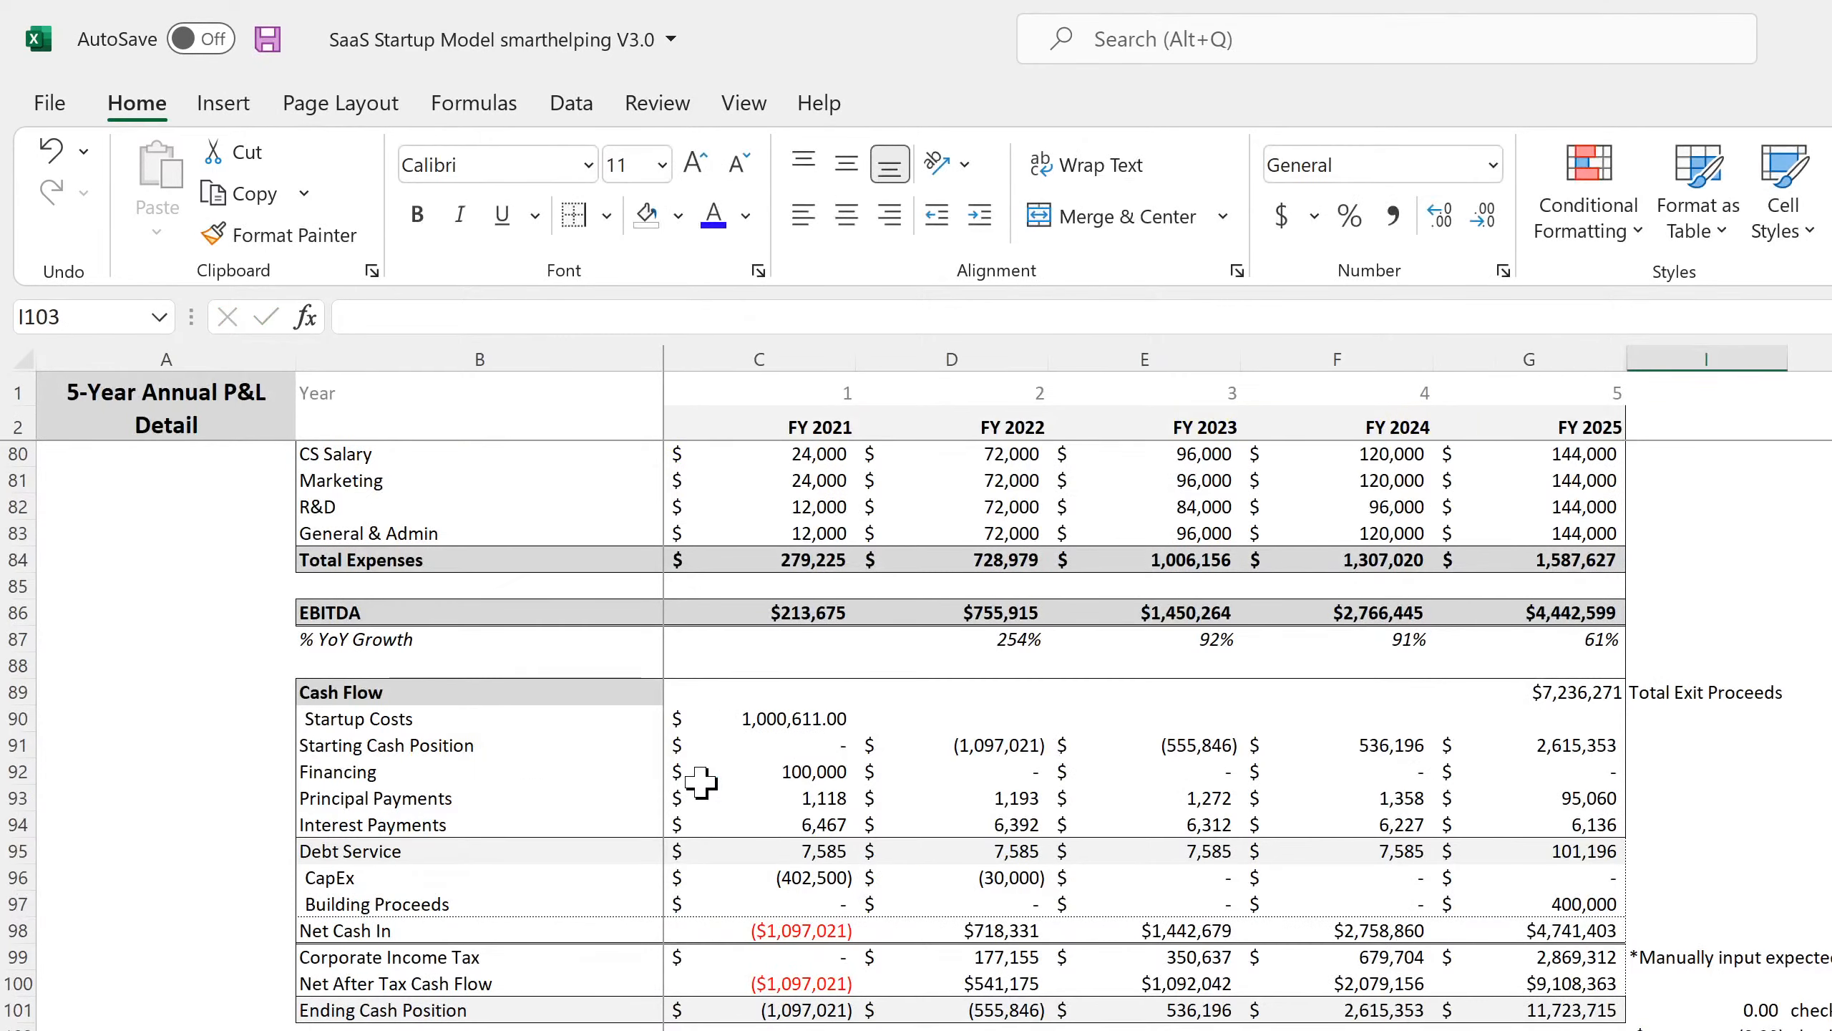
Format I102 with the Number category so it reads 0.00.
click(1826, 1030)
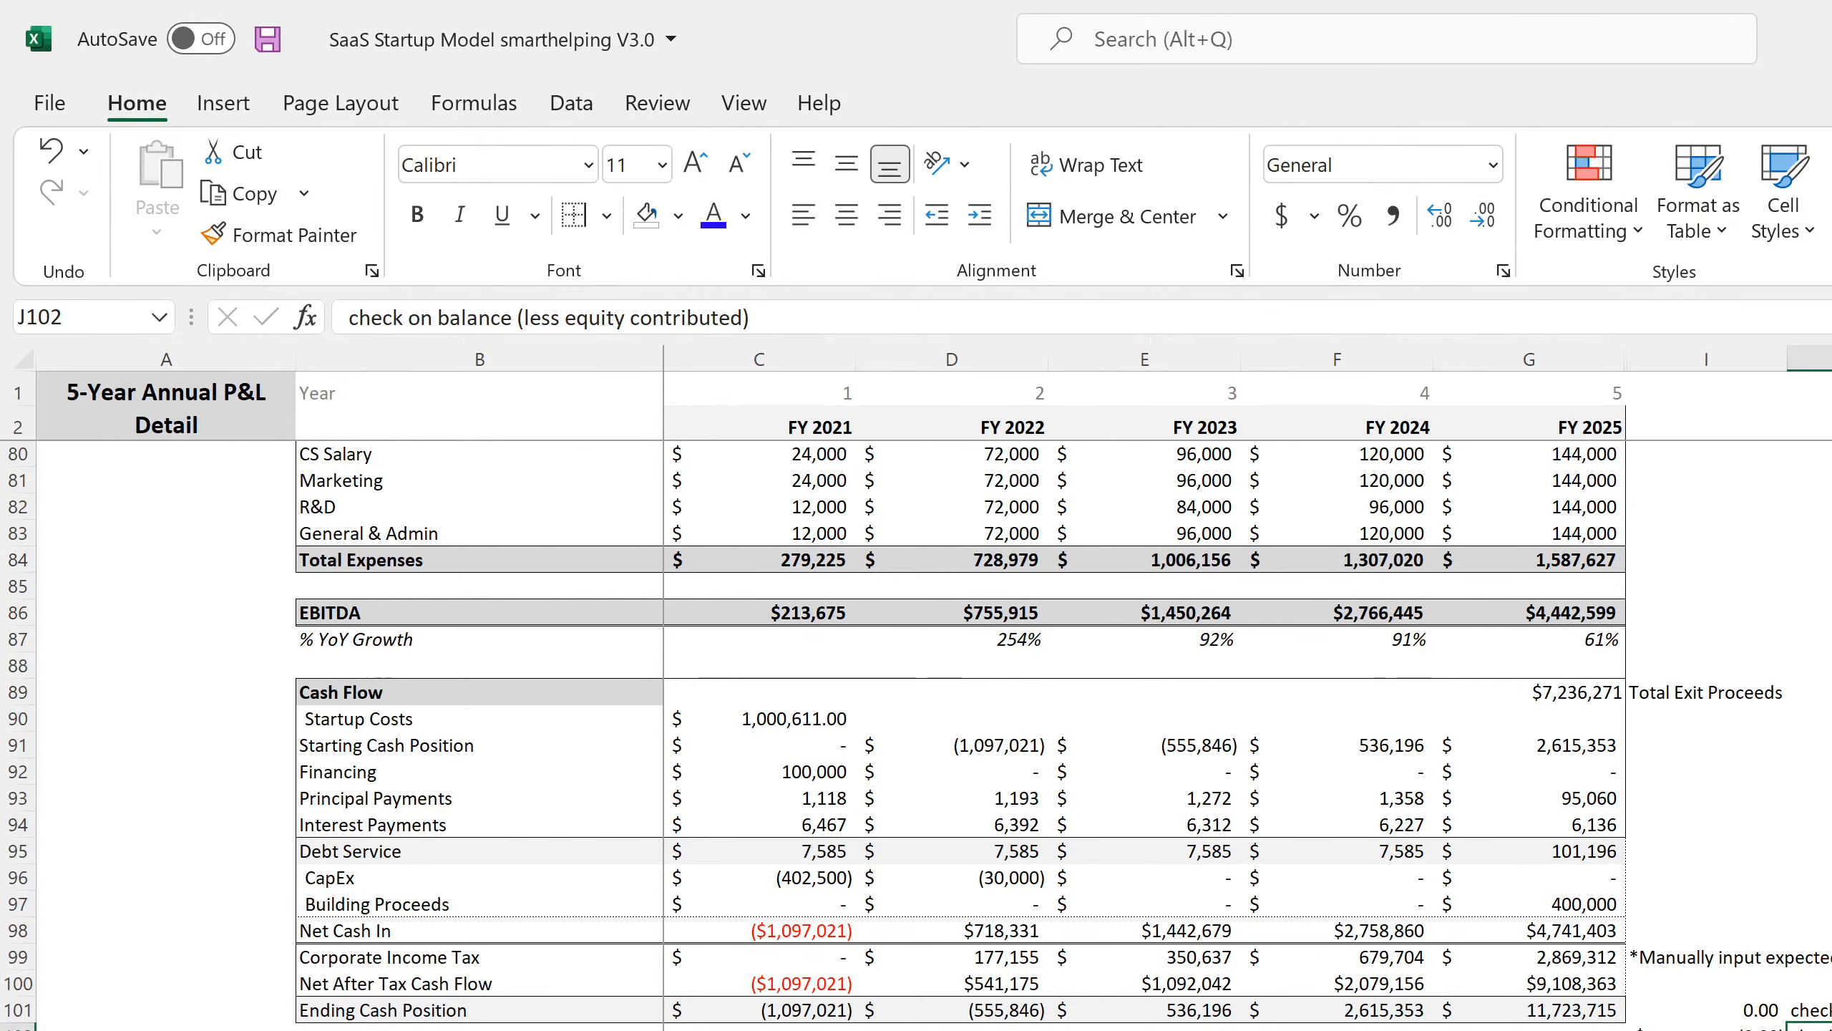
click(1731, 1022)
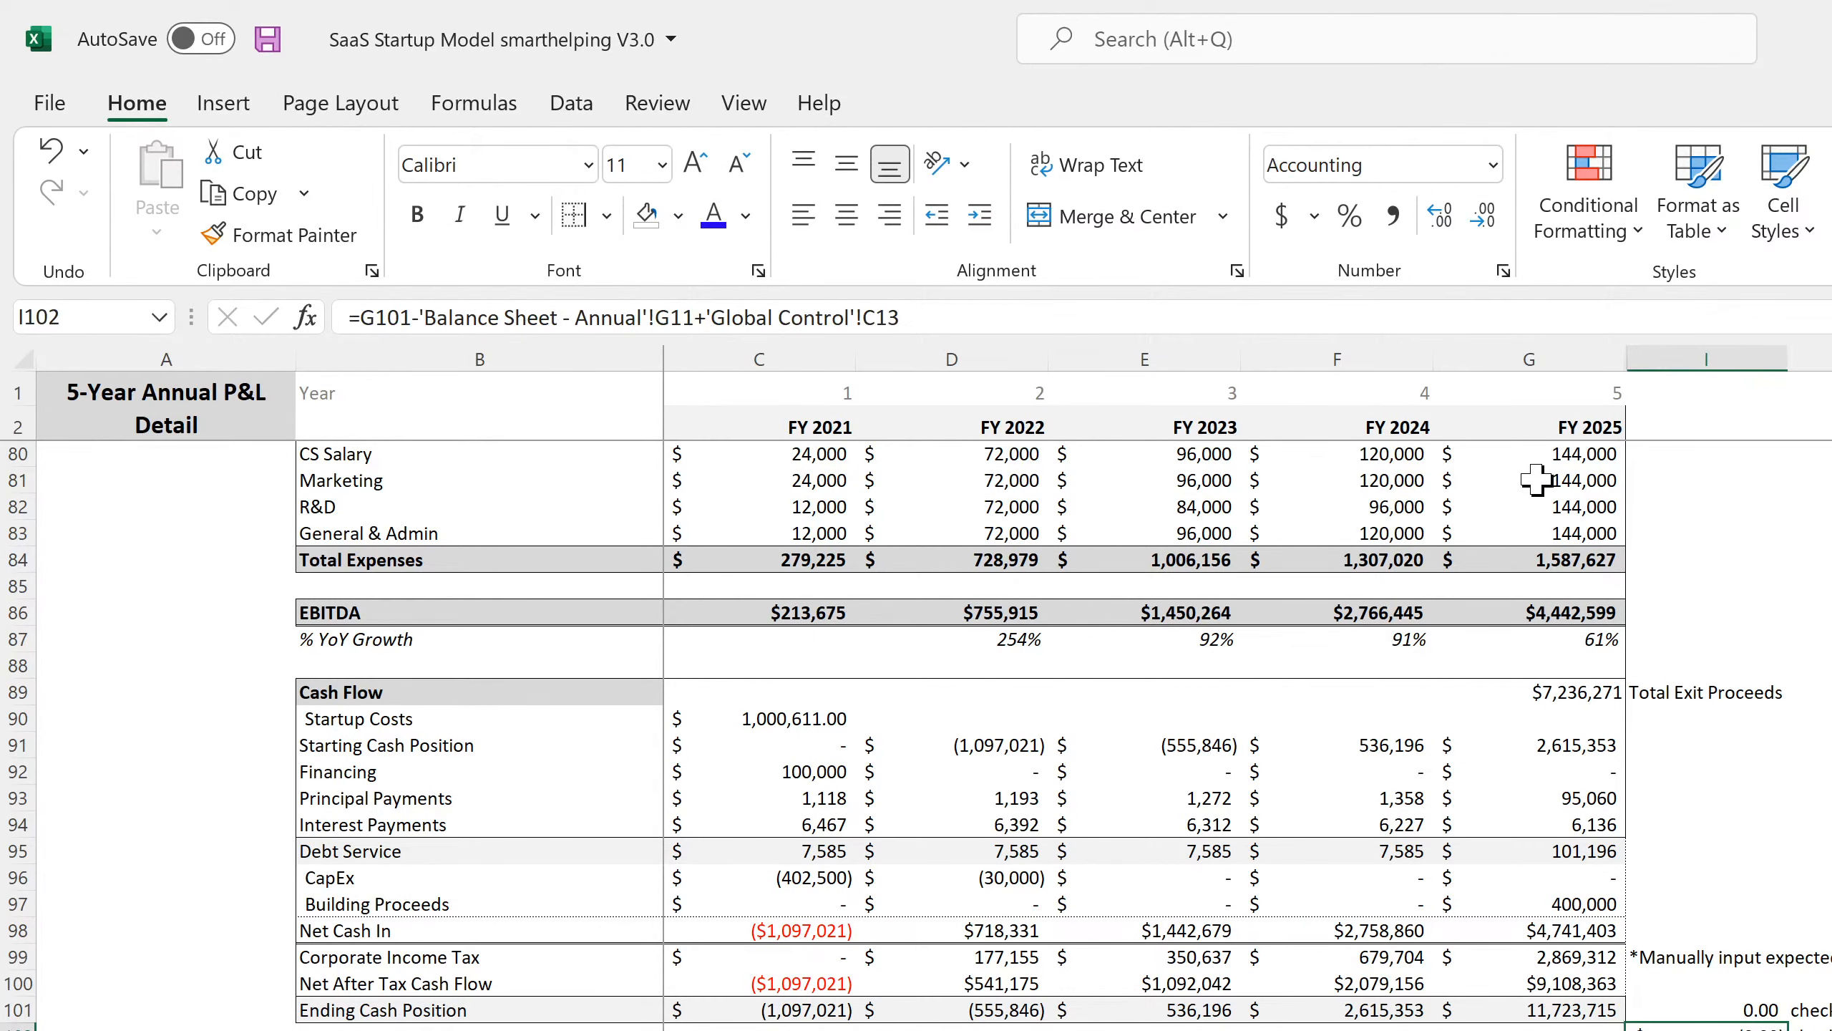
click(1504, 272)
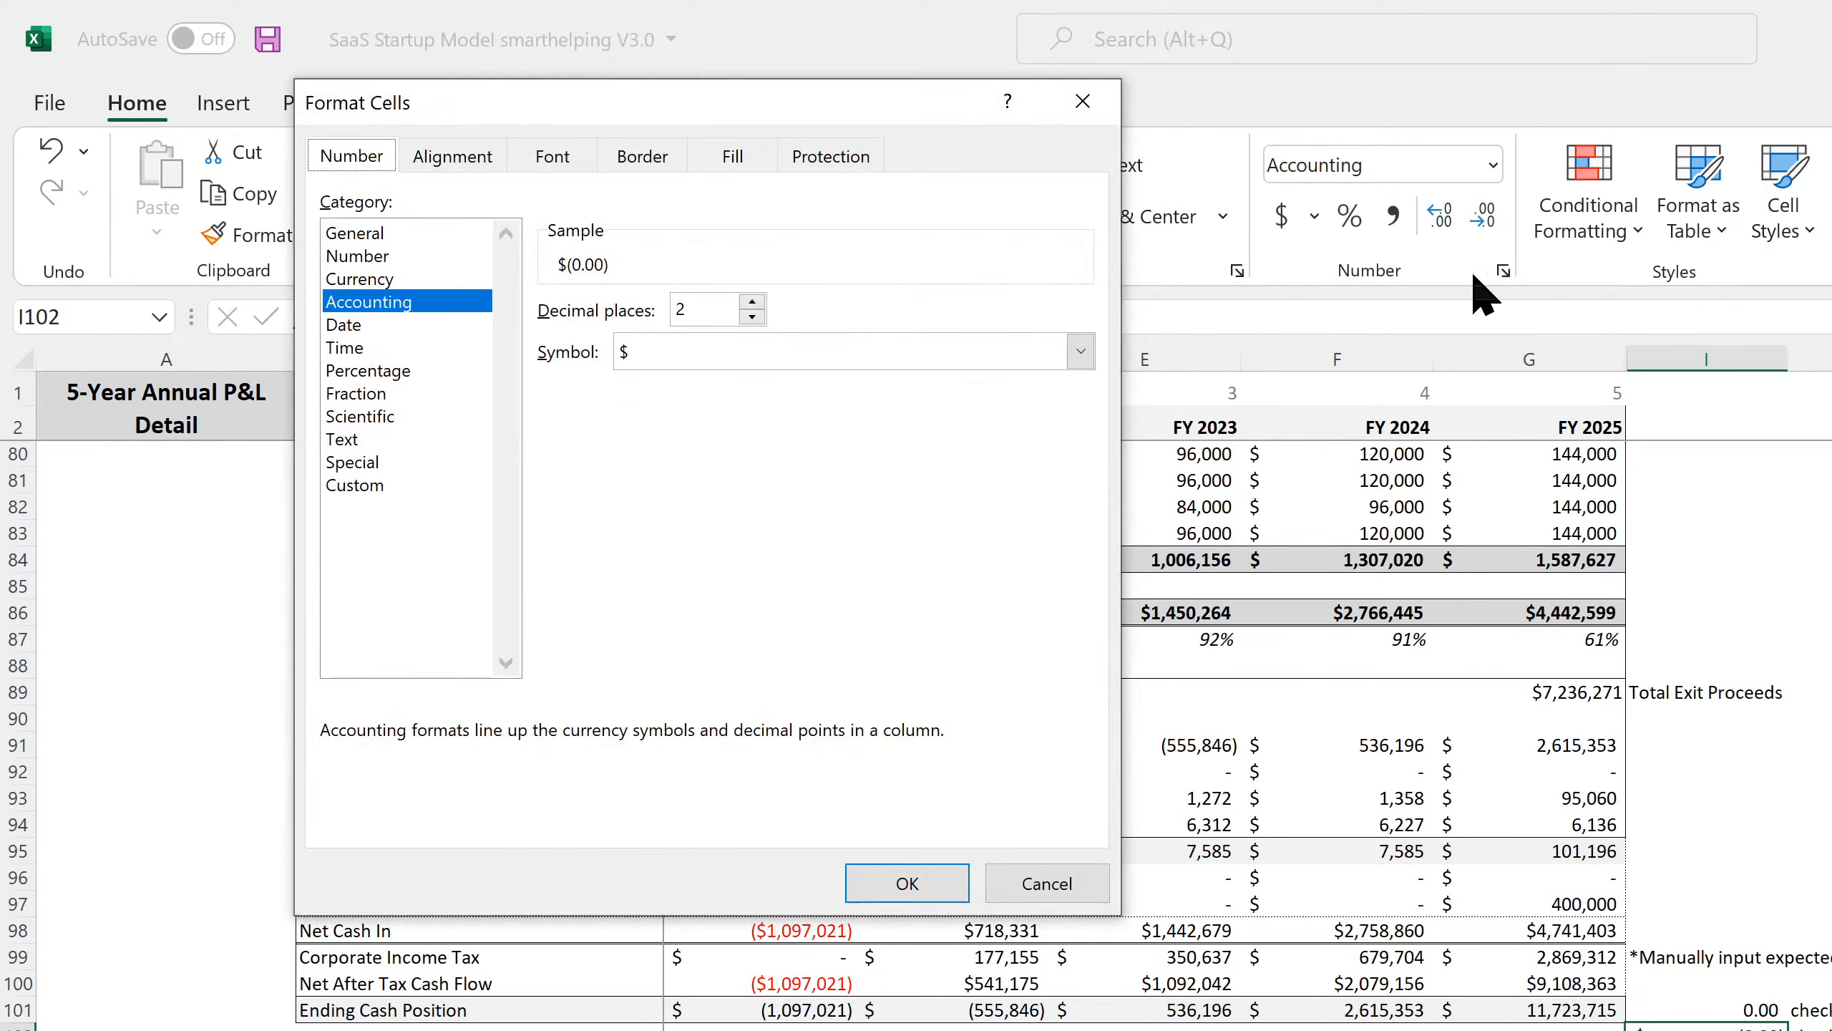
click(382, 257)
click(898, 882)
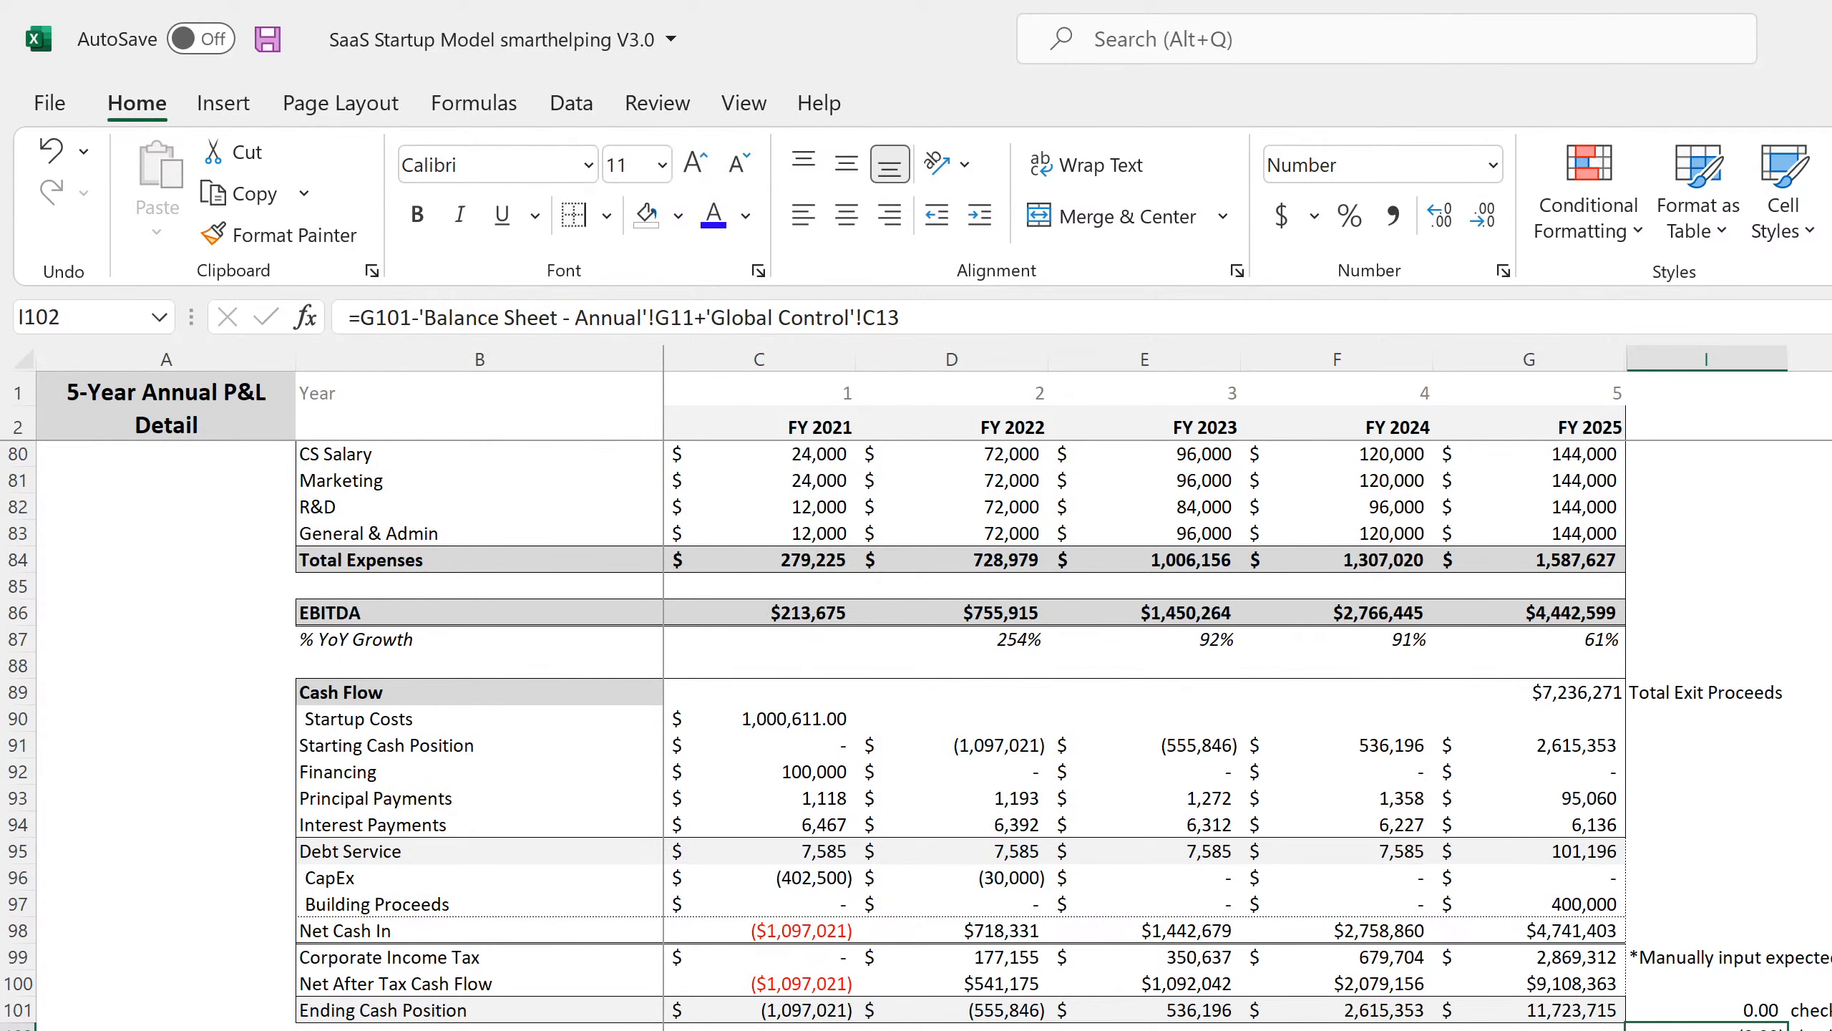
Set the Exit Multiple in C9 to 0.
click(442, 1029)
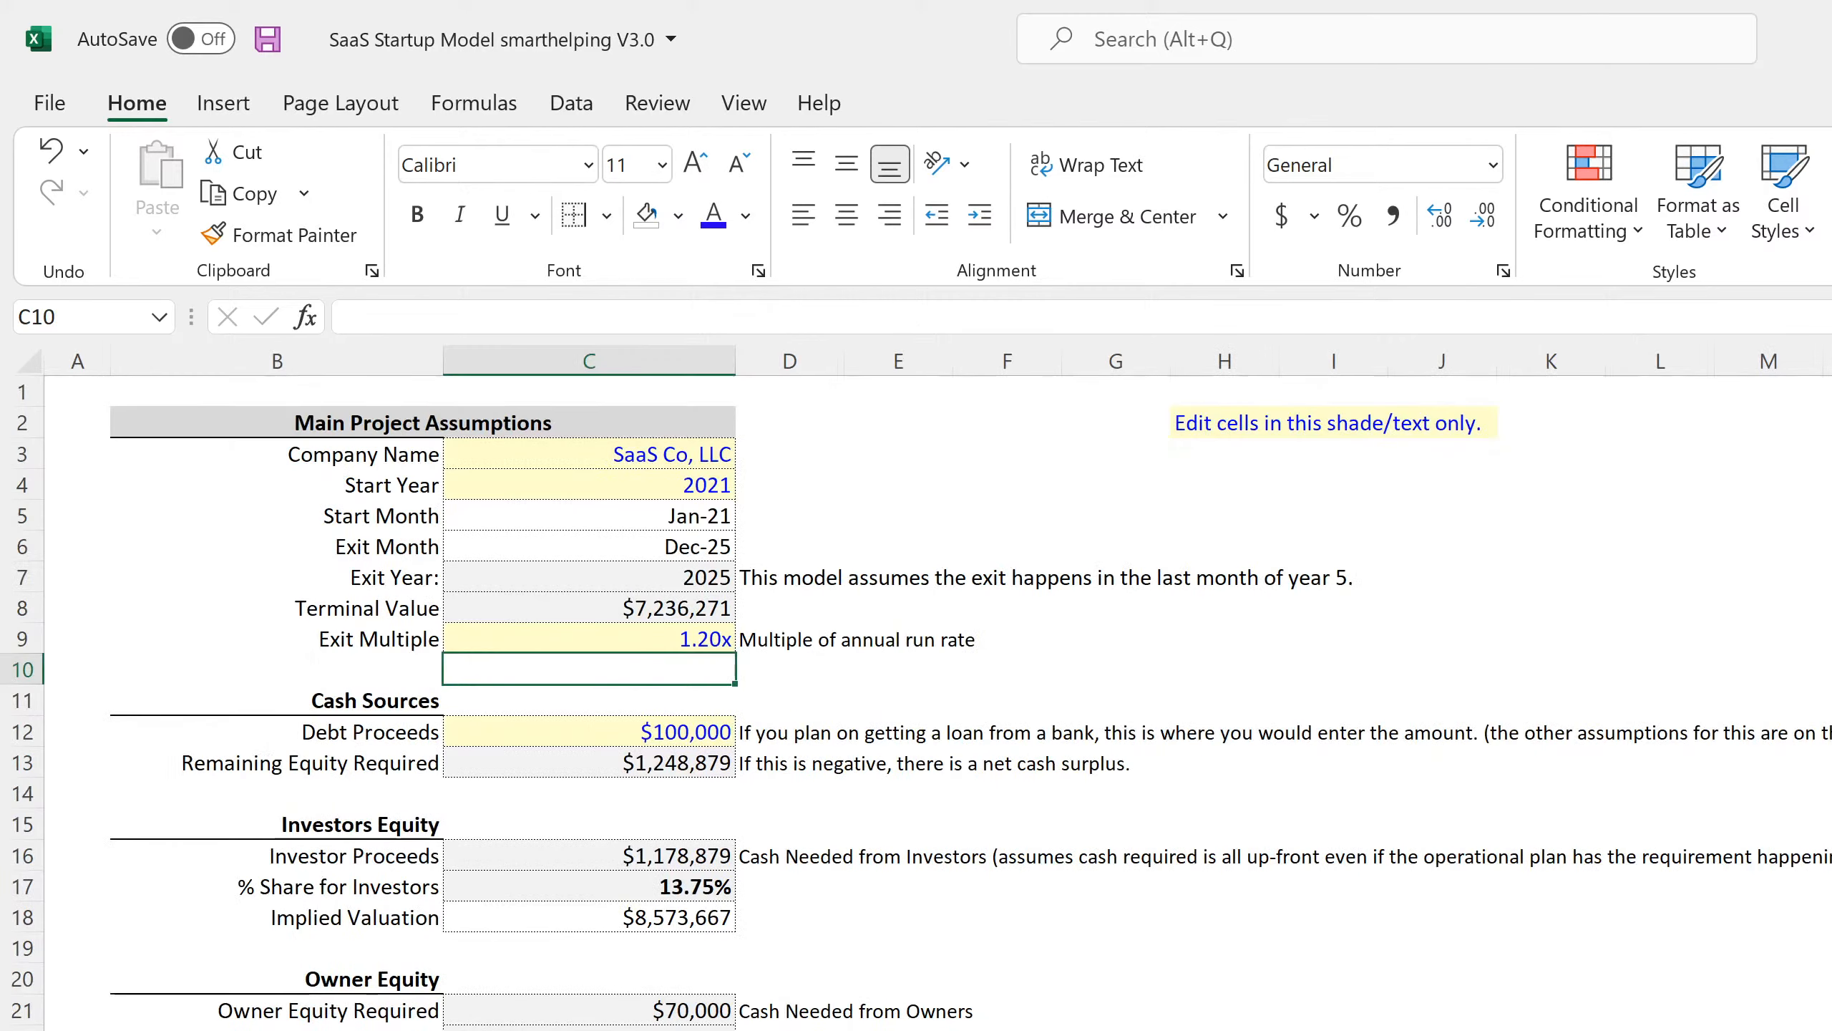
click(633, 639)
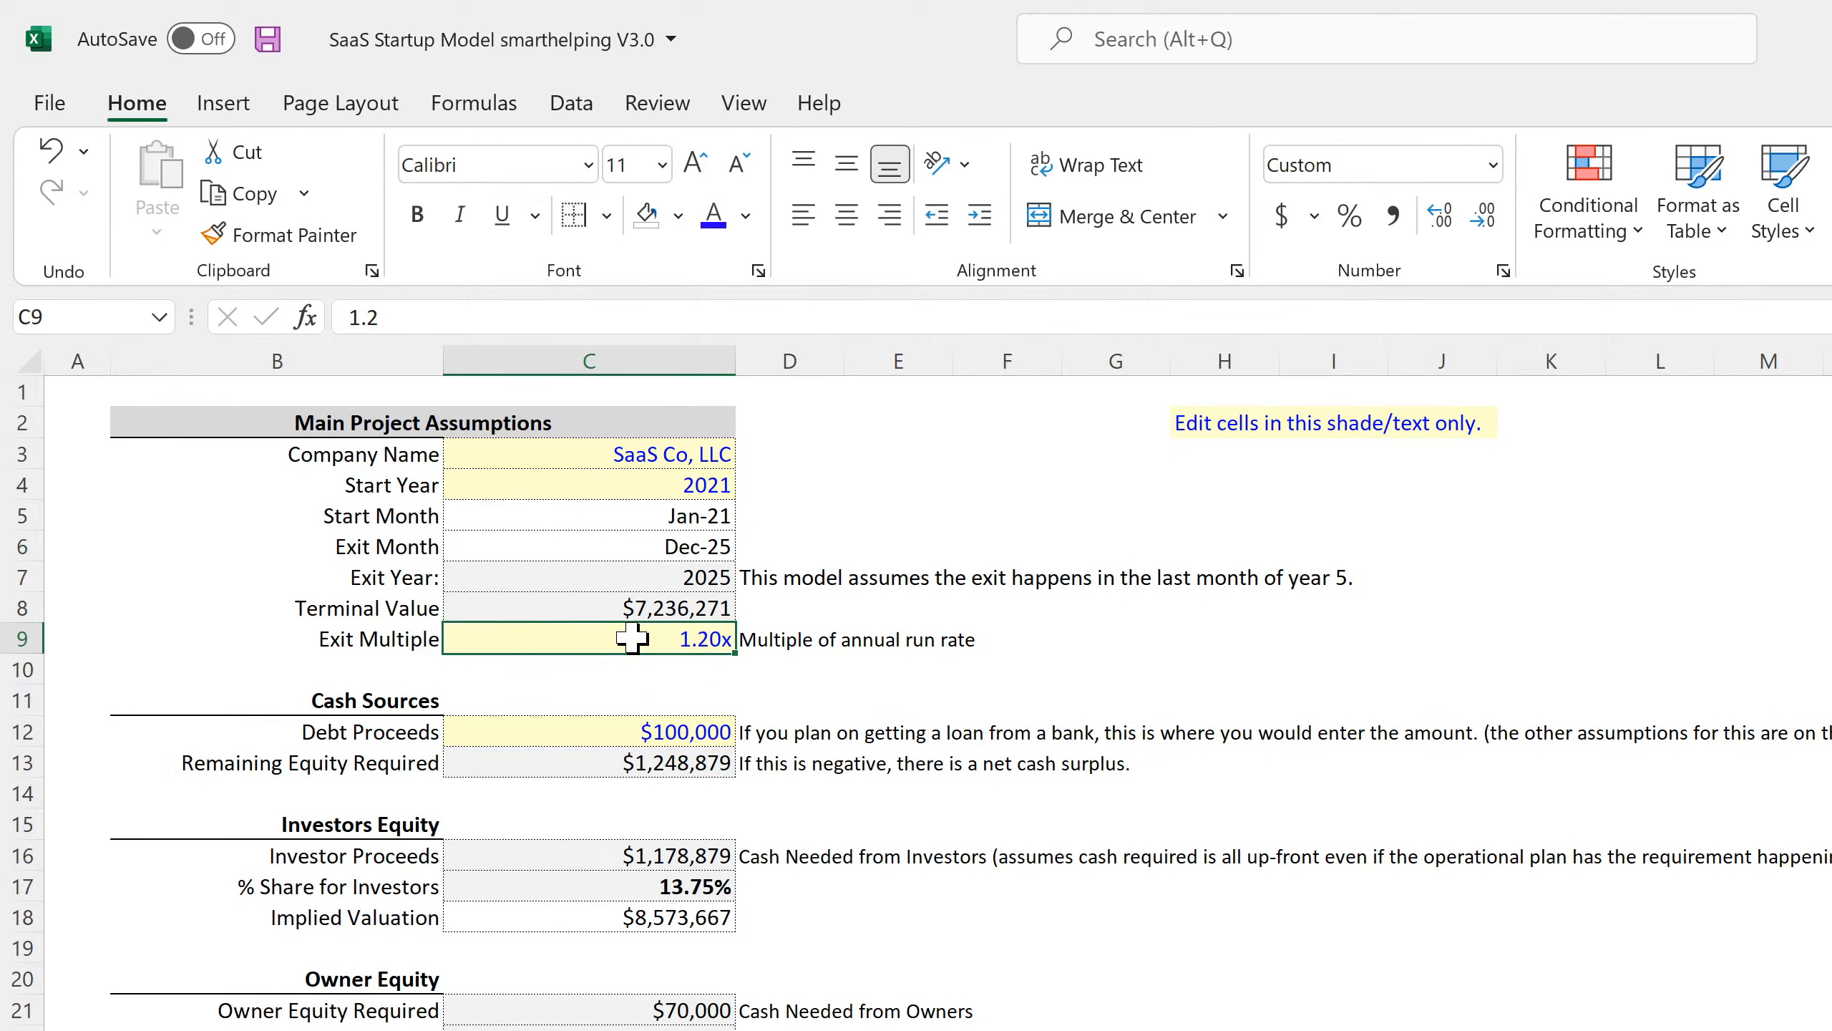
text(0)
key(Return)
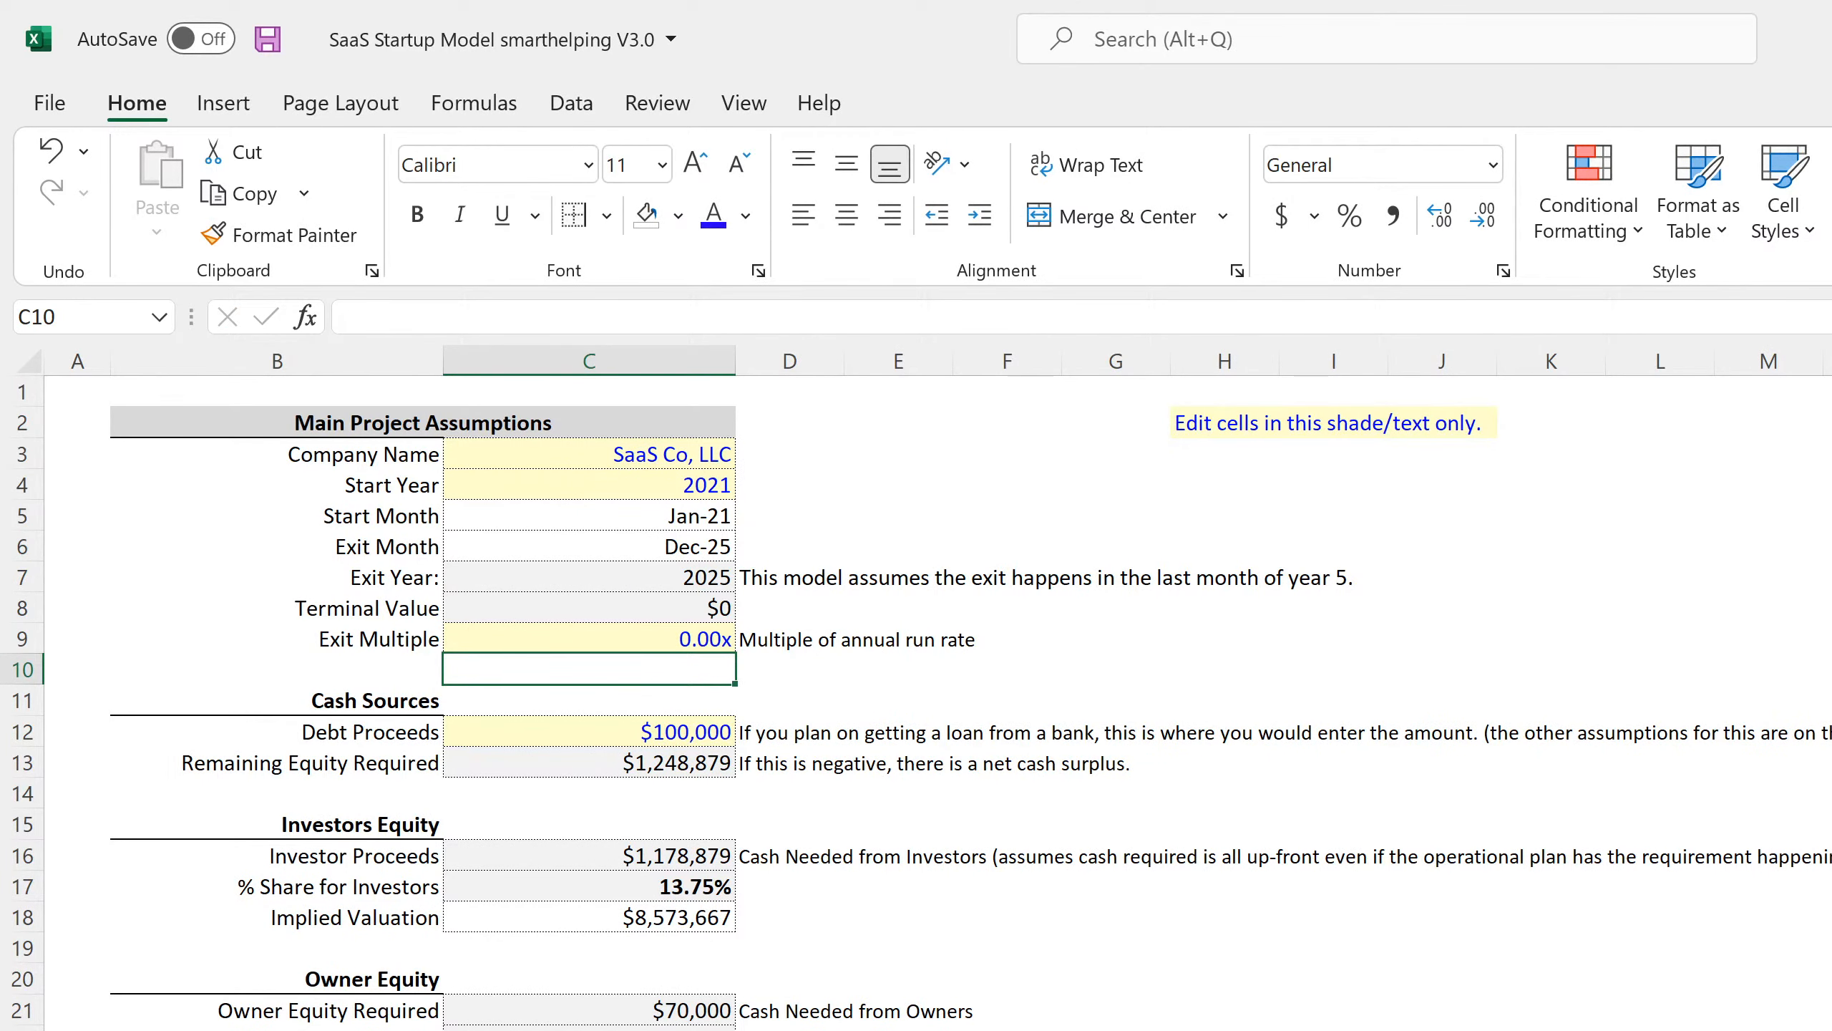
Check the December 2025 Sale of Business formula on the Statement of Cash Flows, then return to the 5-Year Monthly P&L Detail.
key(ctrl+Page_Down)
key(ctrl+Page_Down)
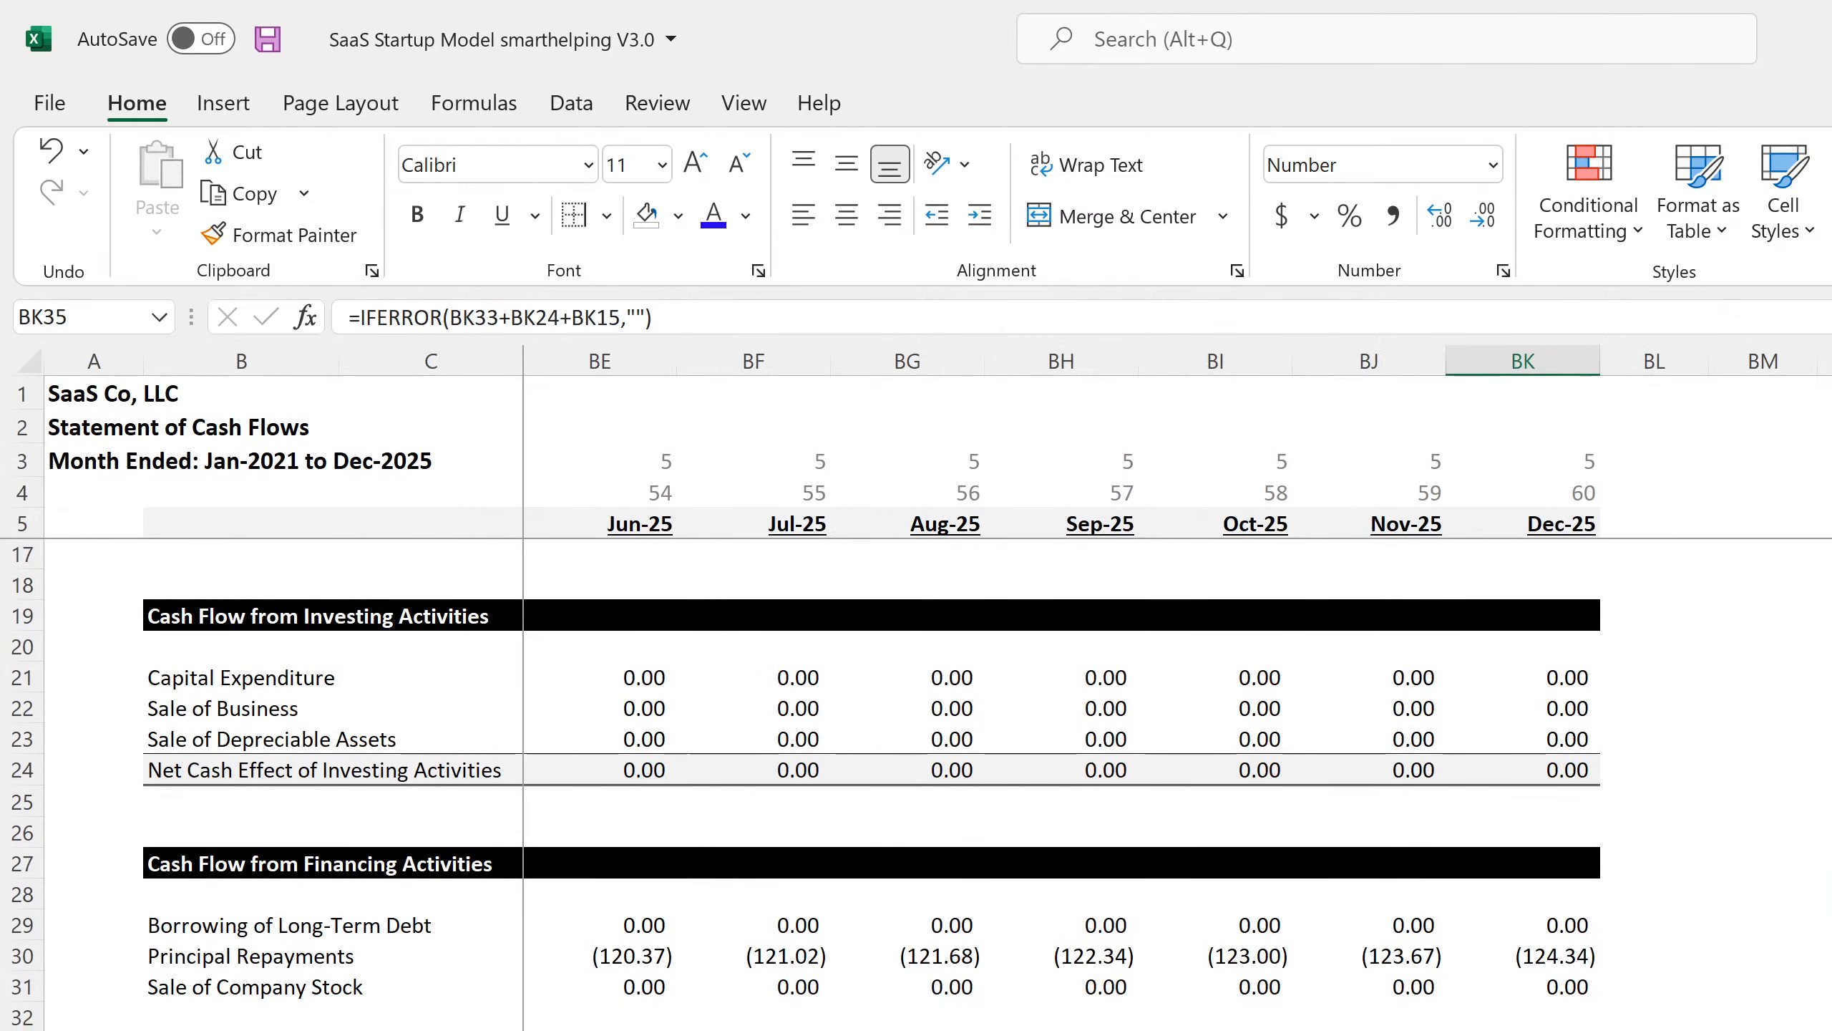
scroll(806, 785, up, 4)
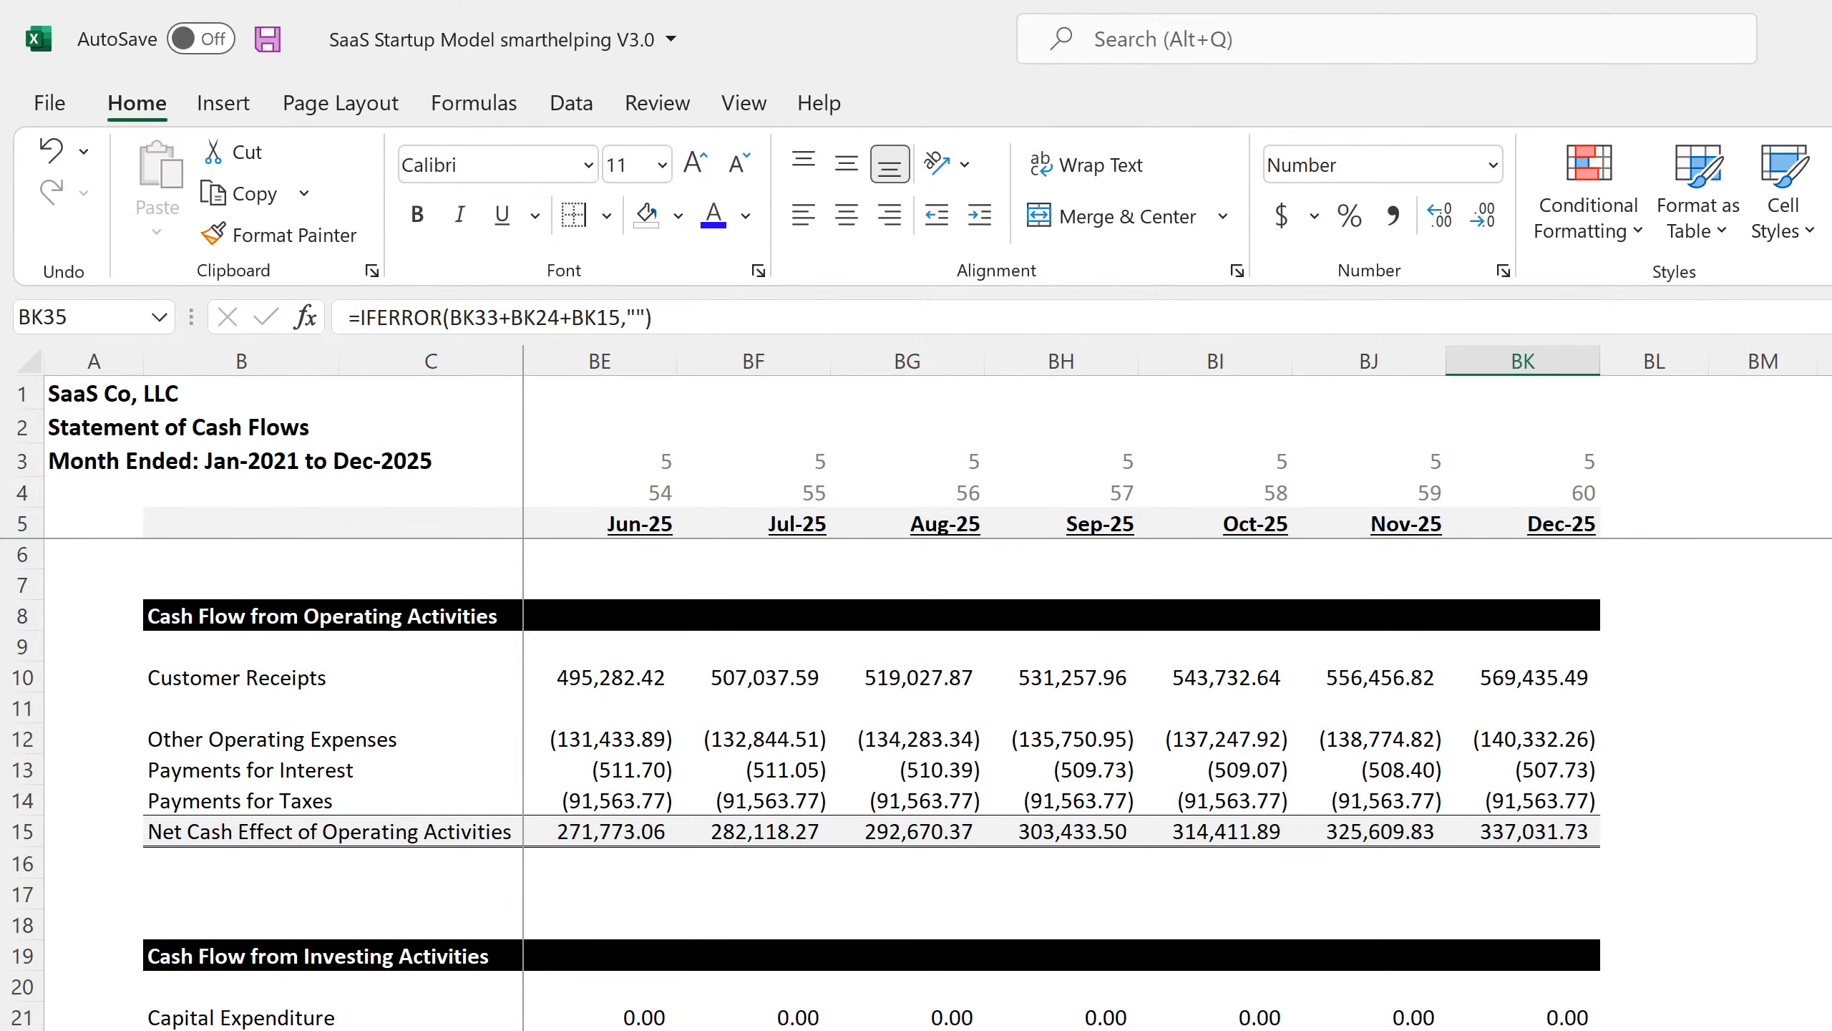
click(1523, 1030)
key(Up)
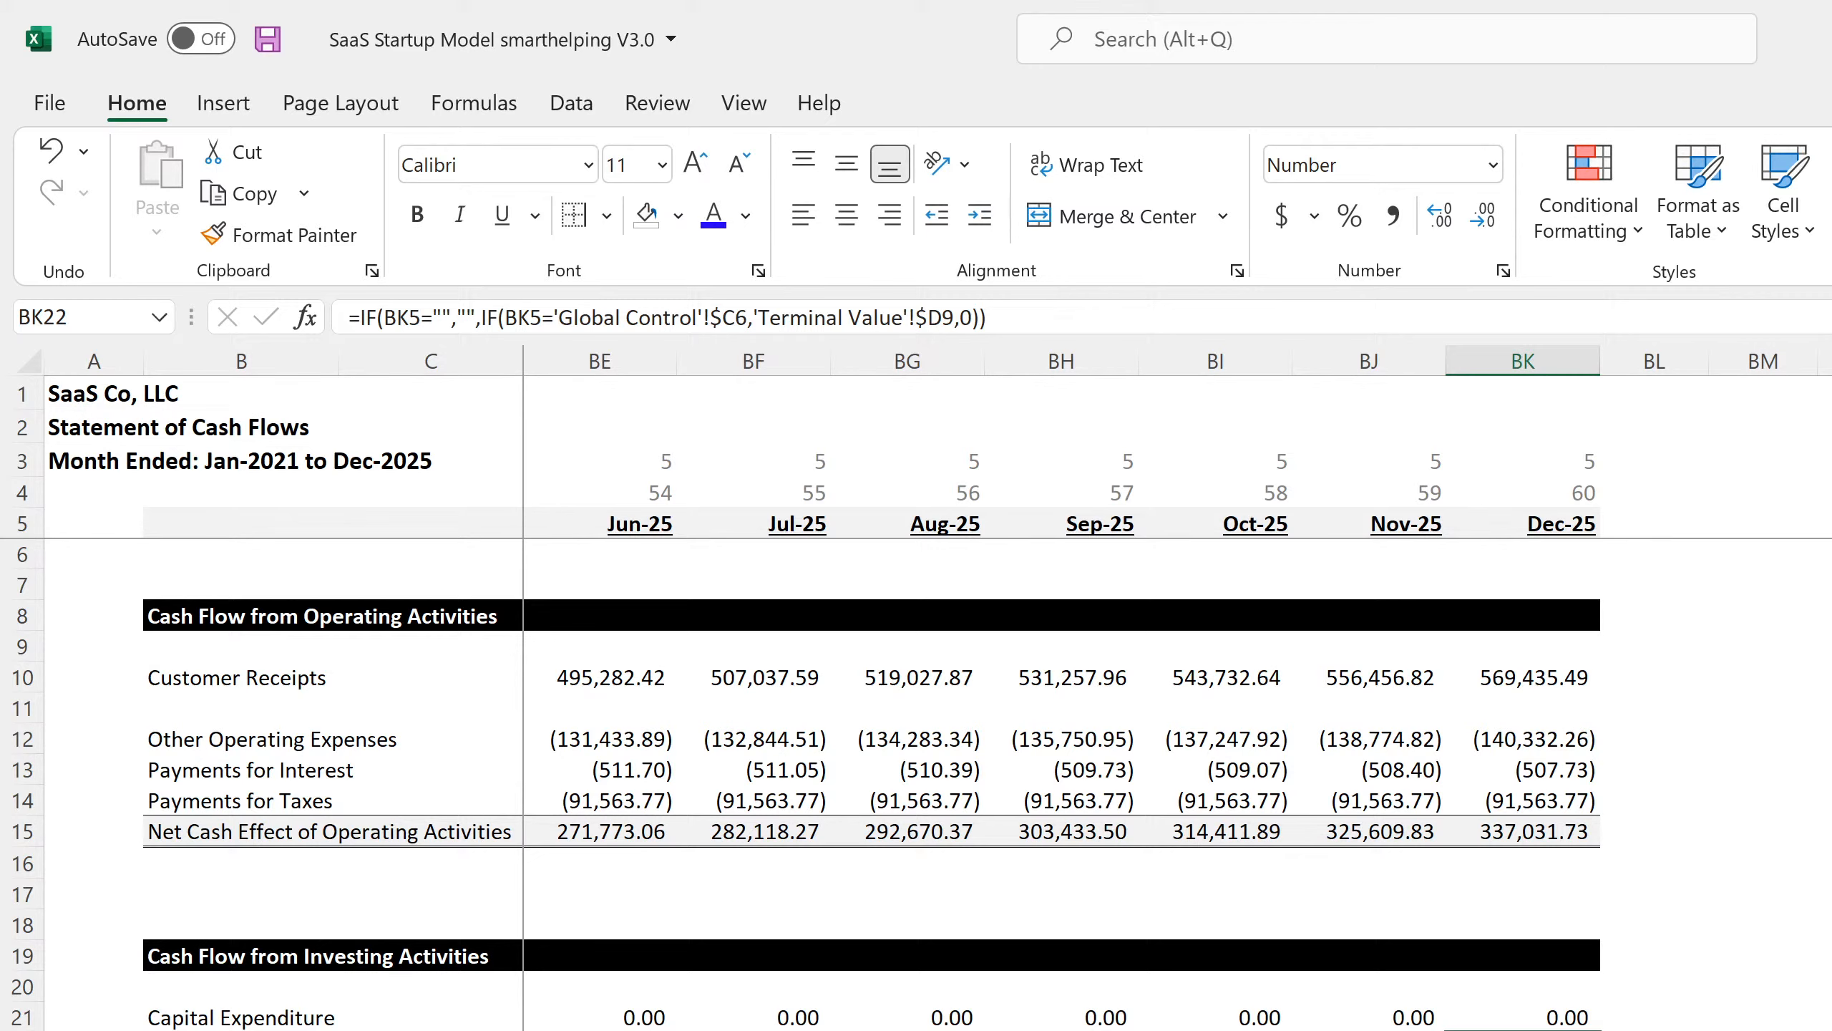
key(ctrl+Page_Up)
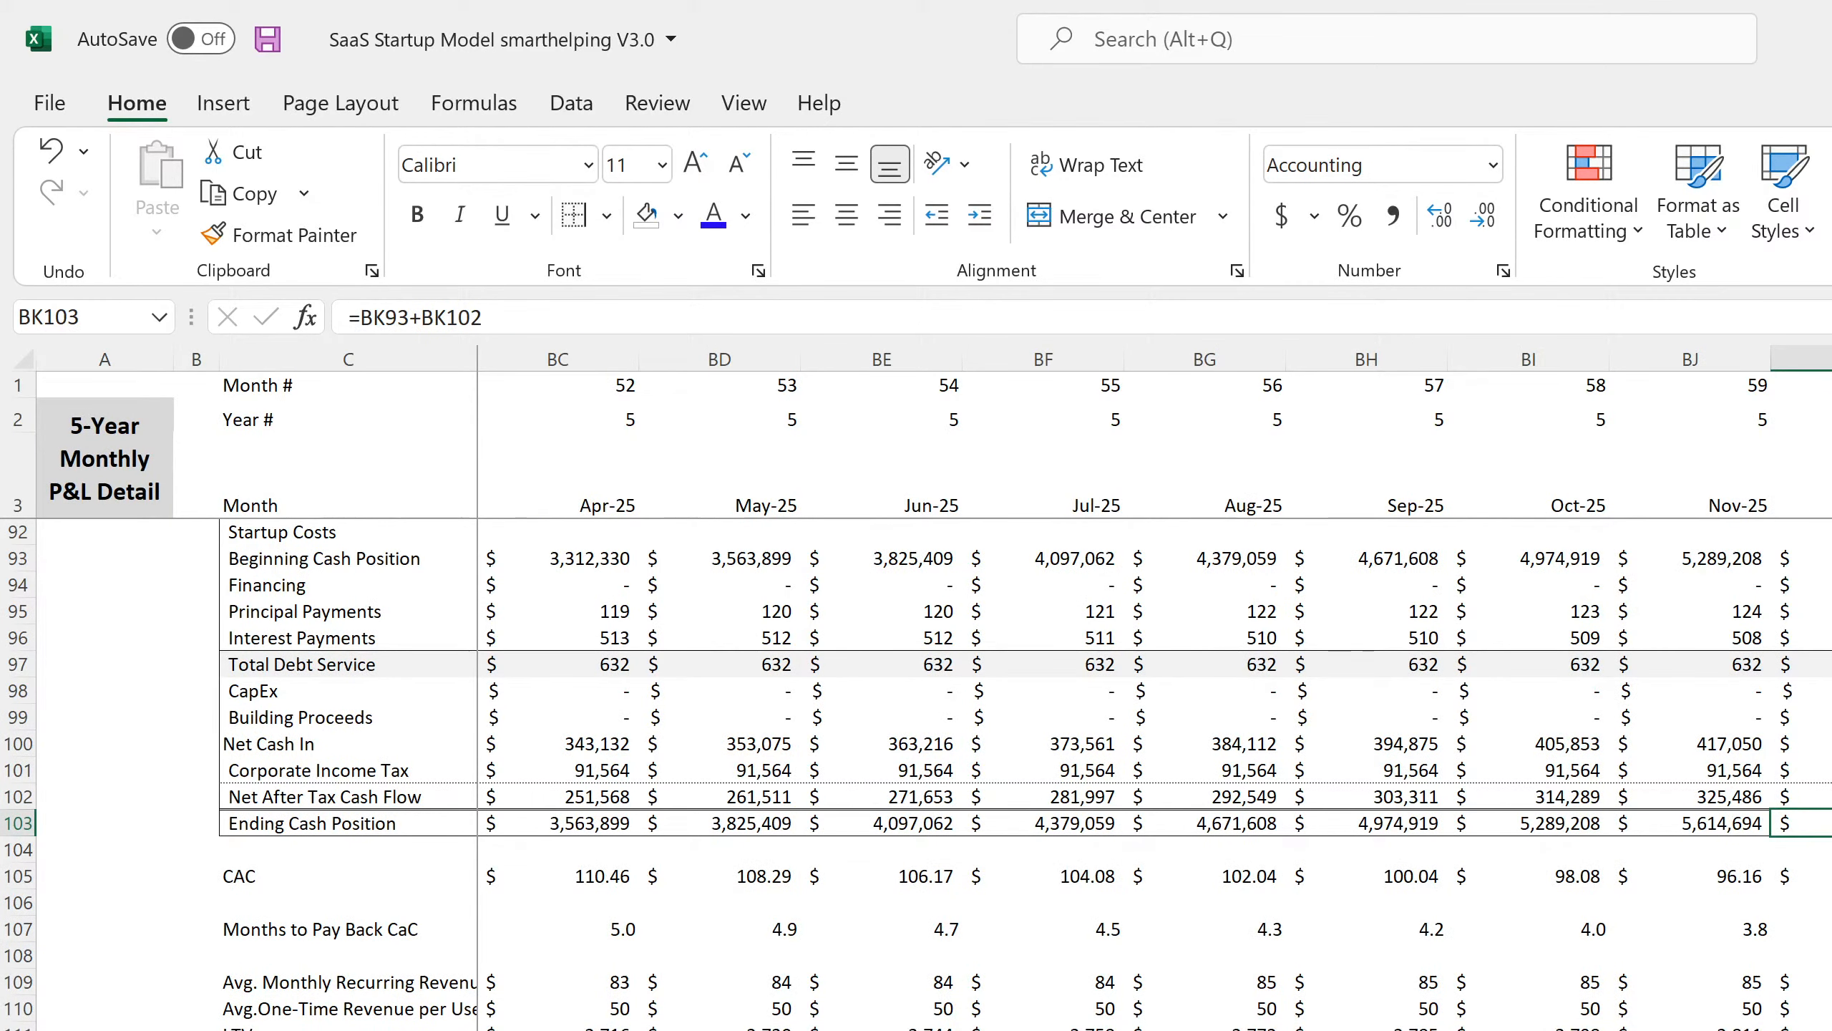
Change BK99 Building Proceeds to =IF('Terminal Value'!D6=0,0,'Cap Ex'!H3).
click(1808, 717)
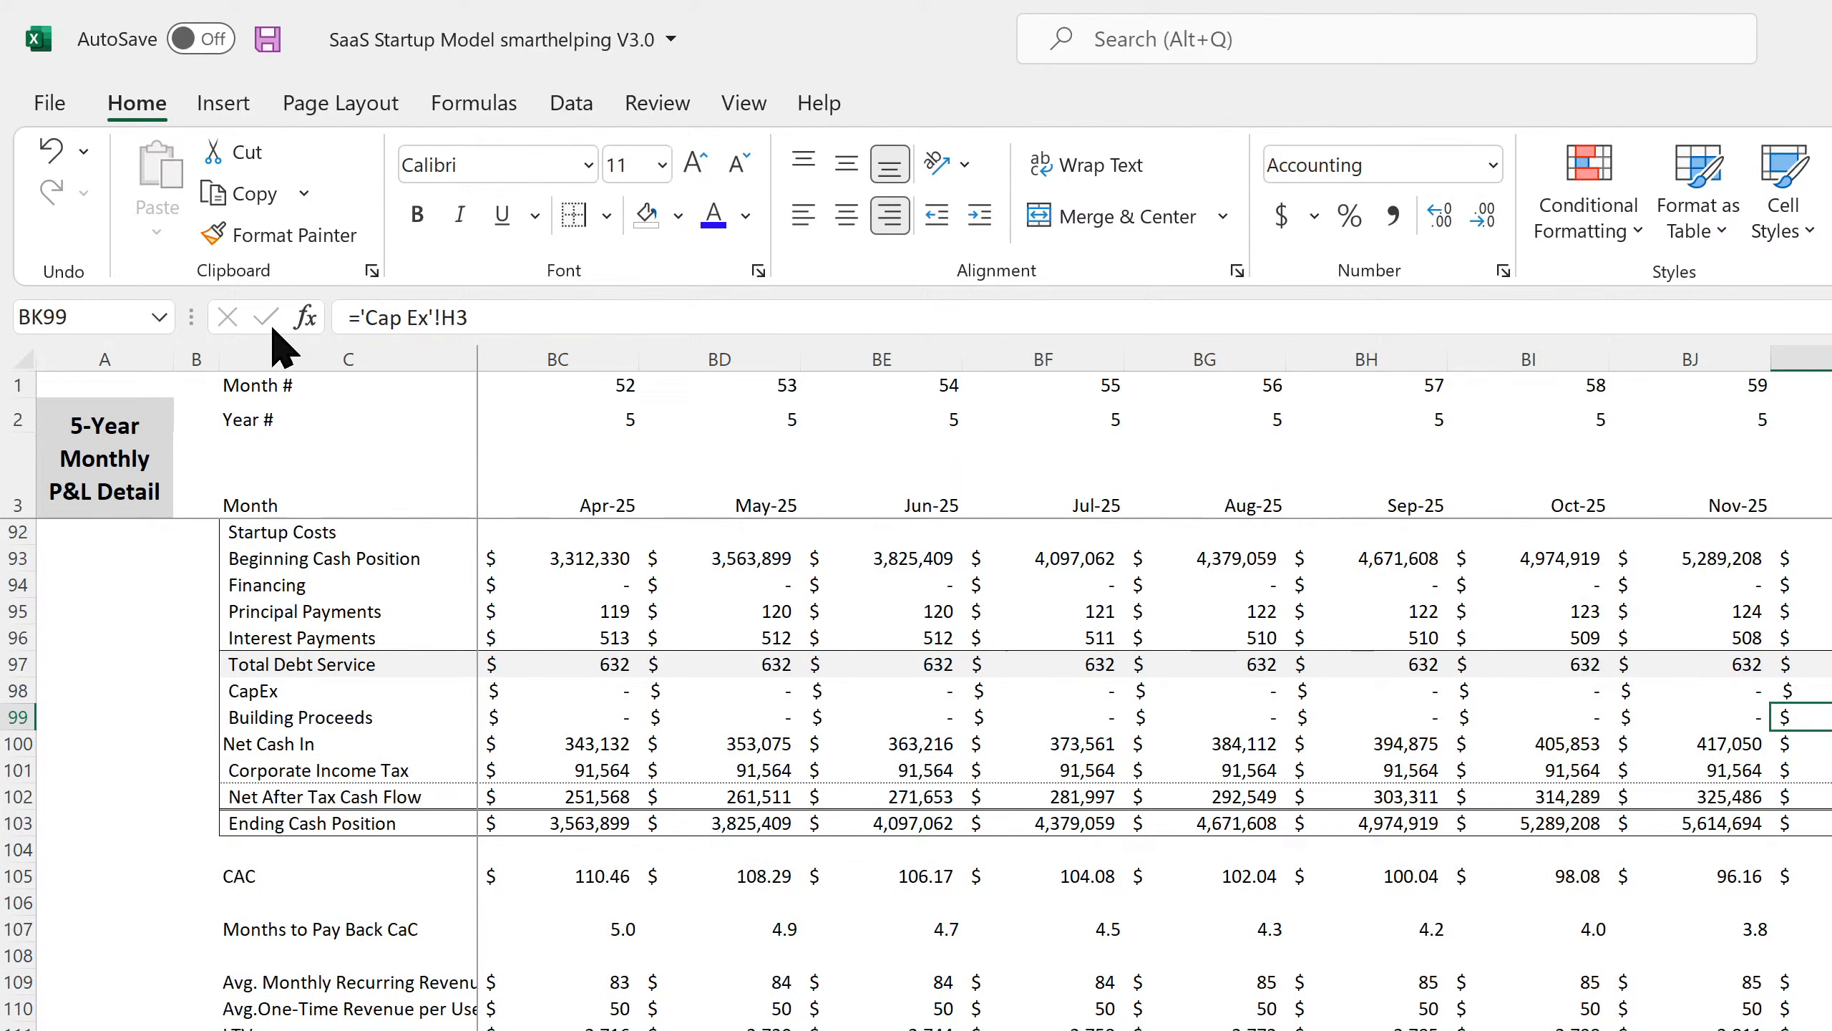
click(353, 318)
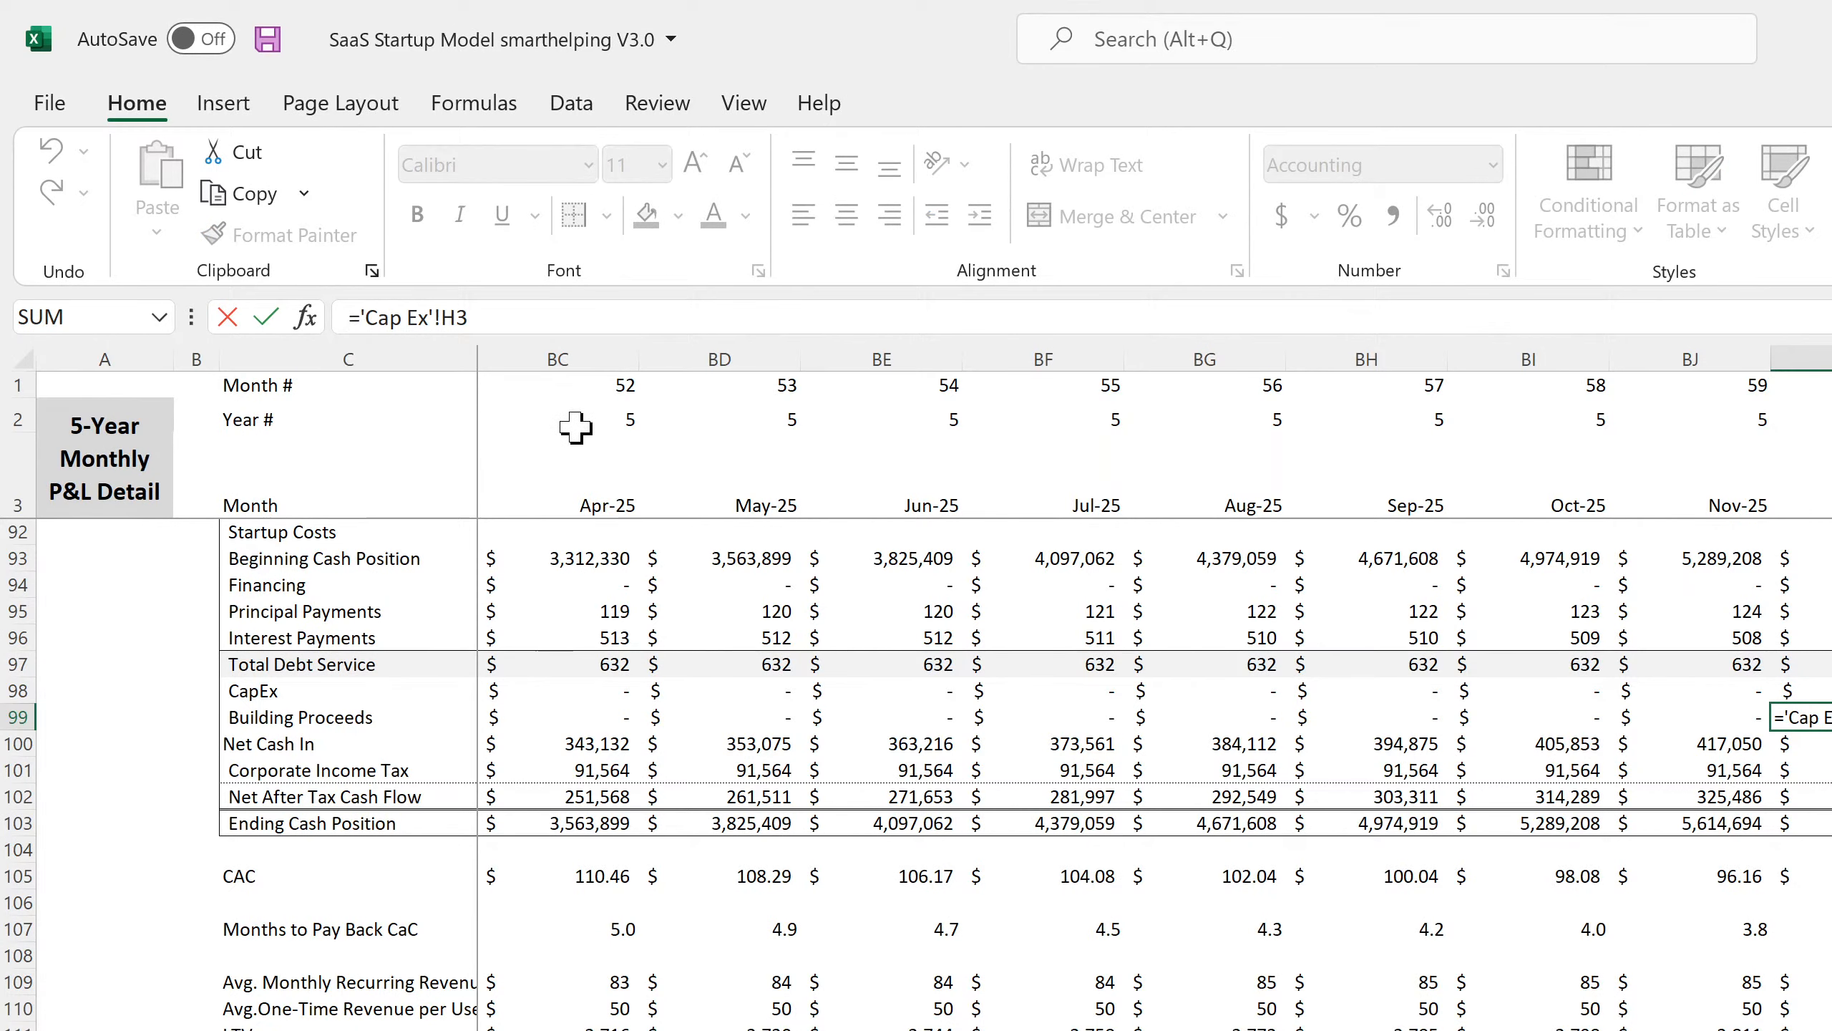
text(if()
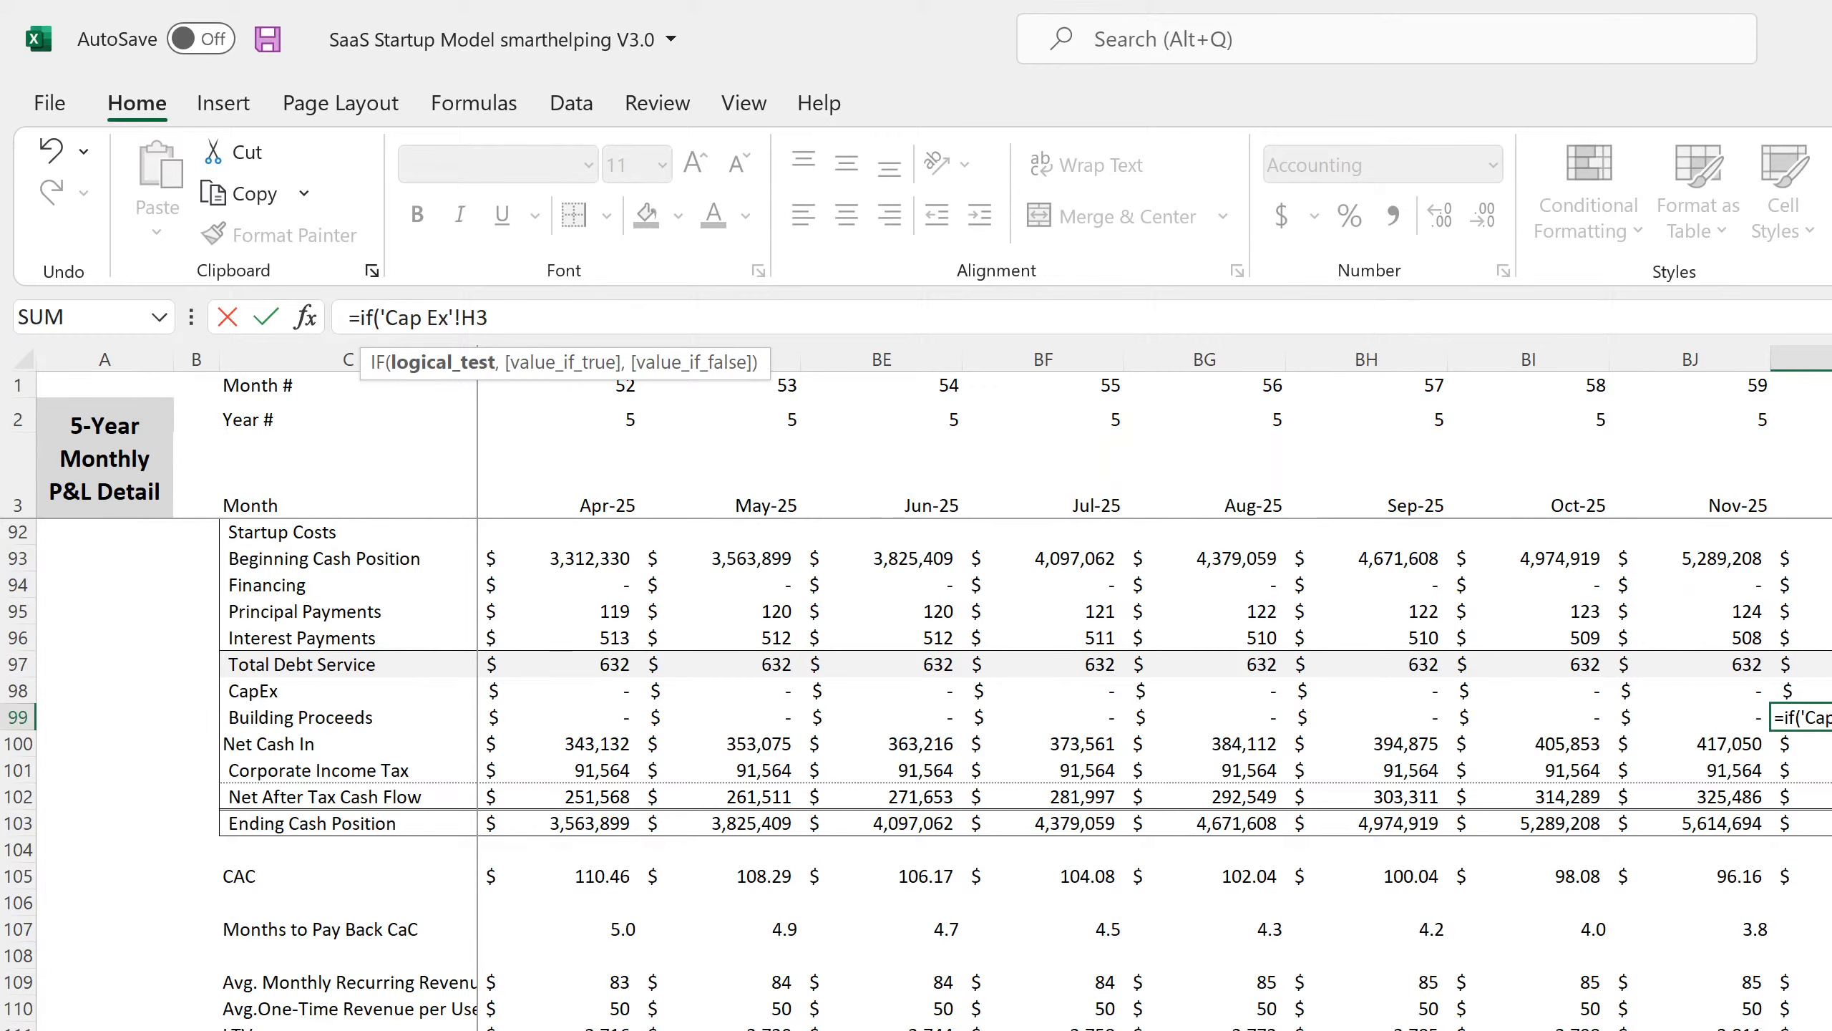
click(1169, 1029)
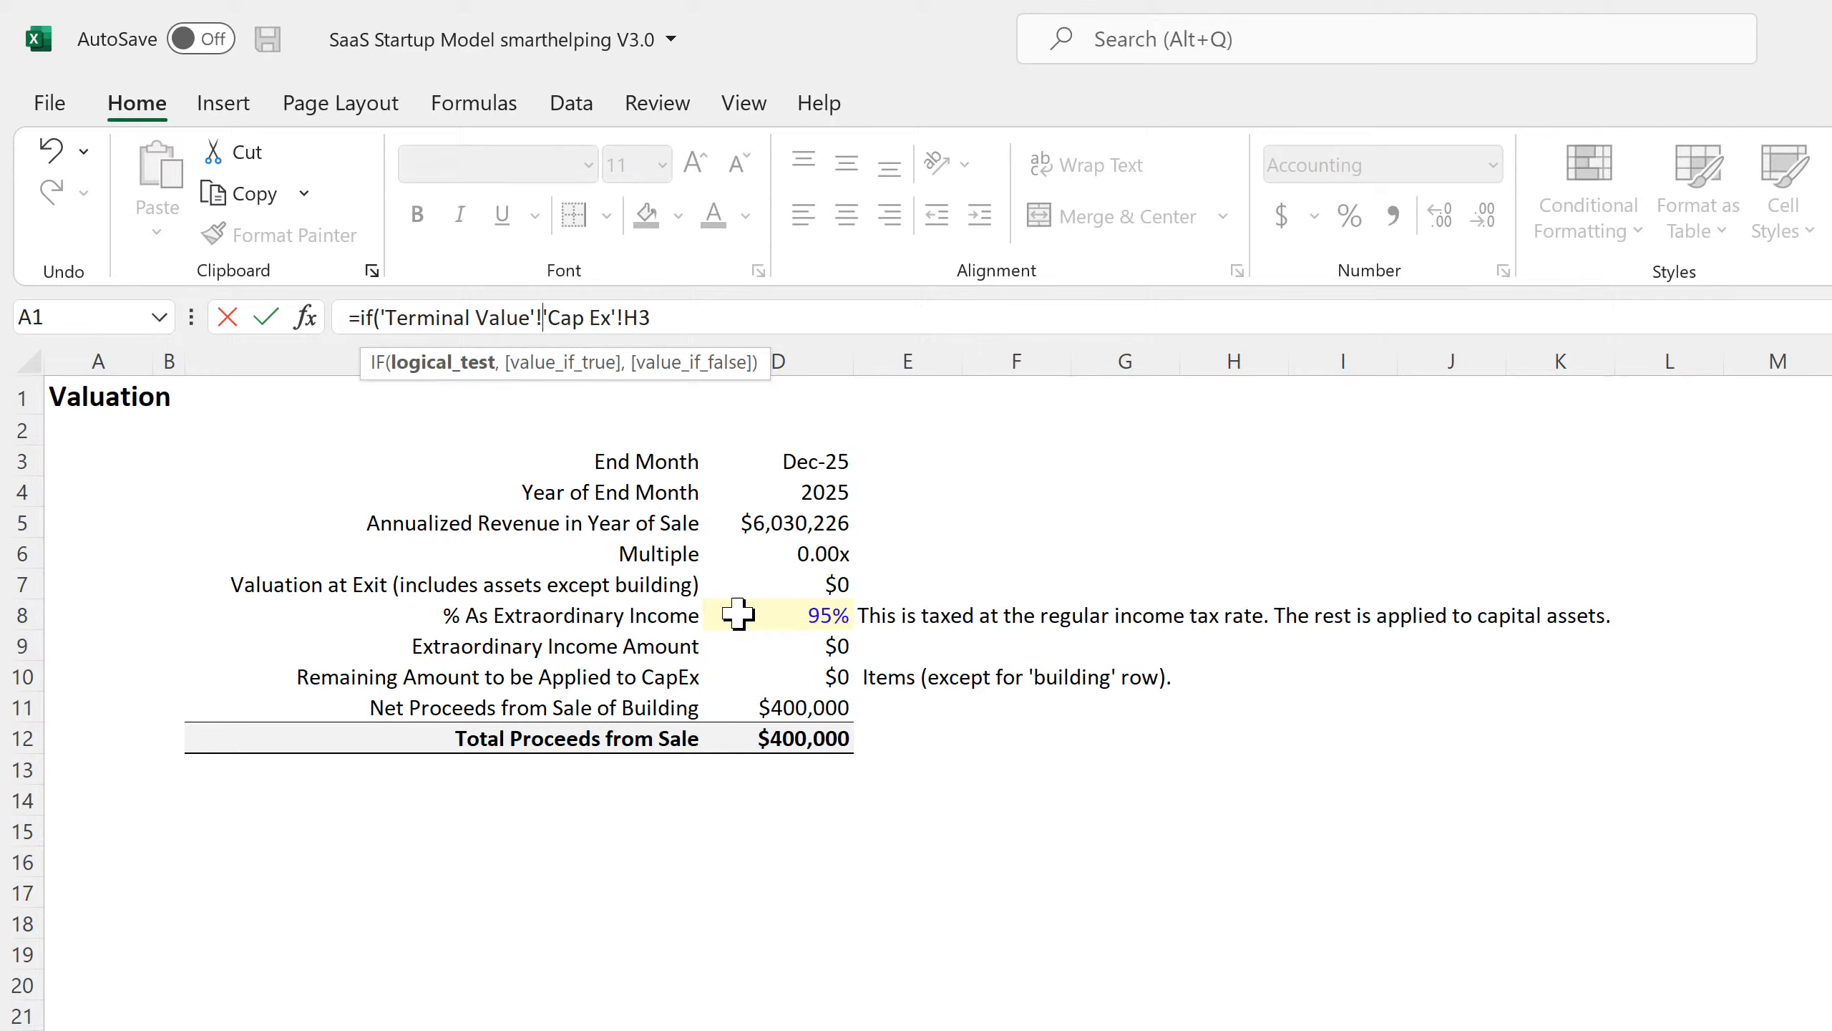
click(801, 554)
text(=0)
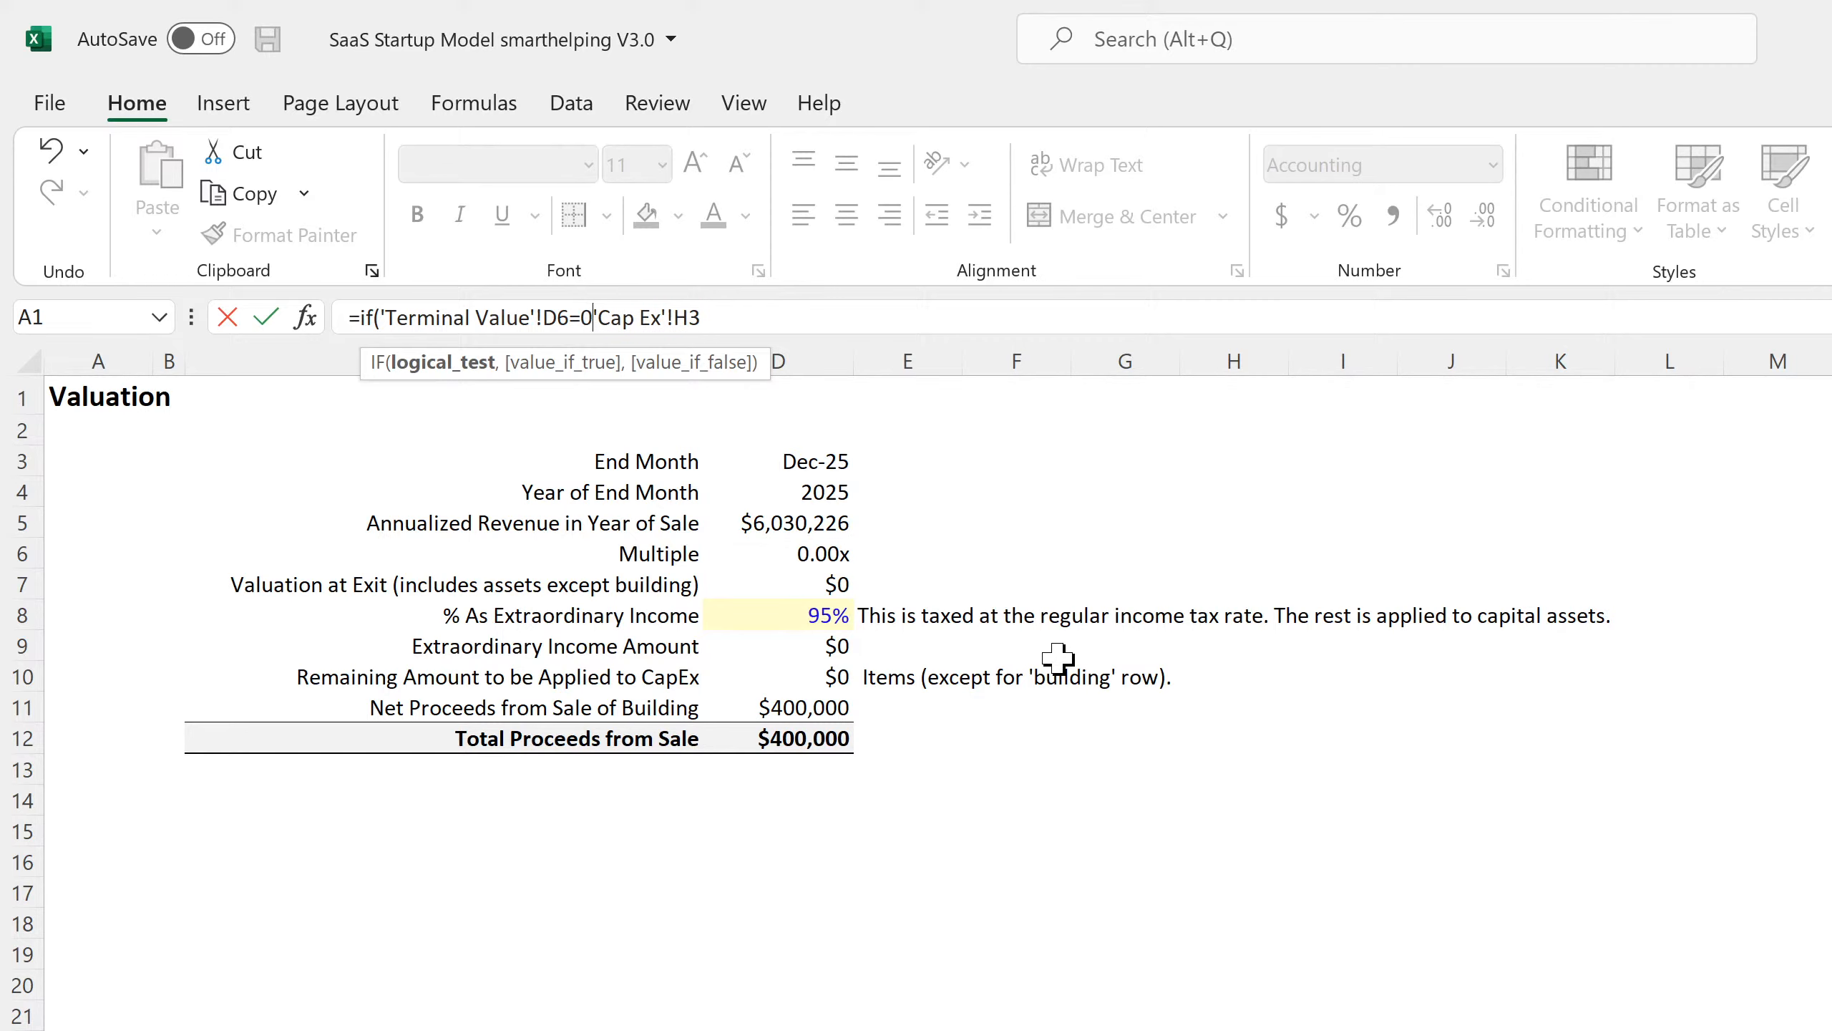
text(,0)
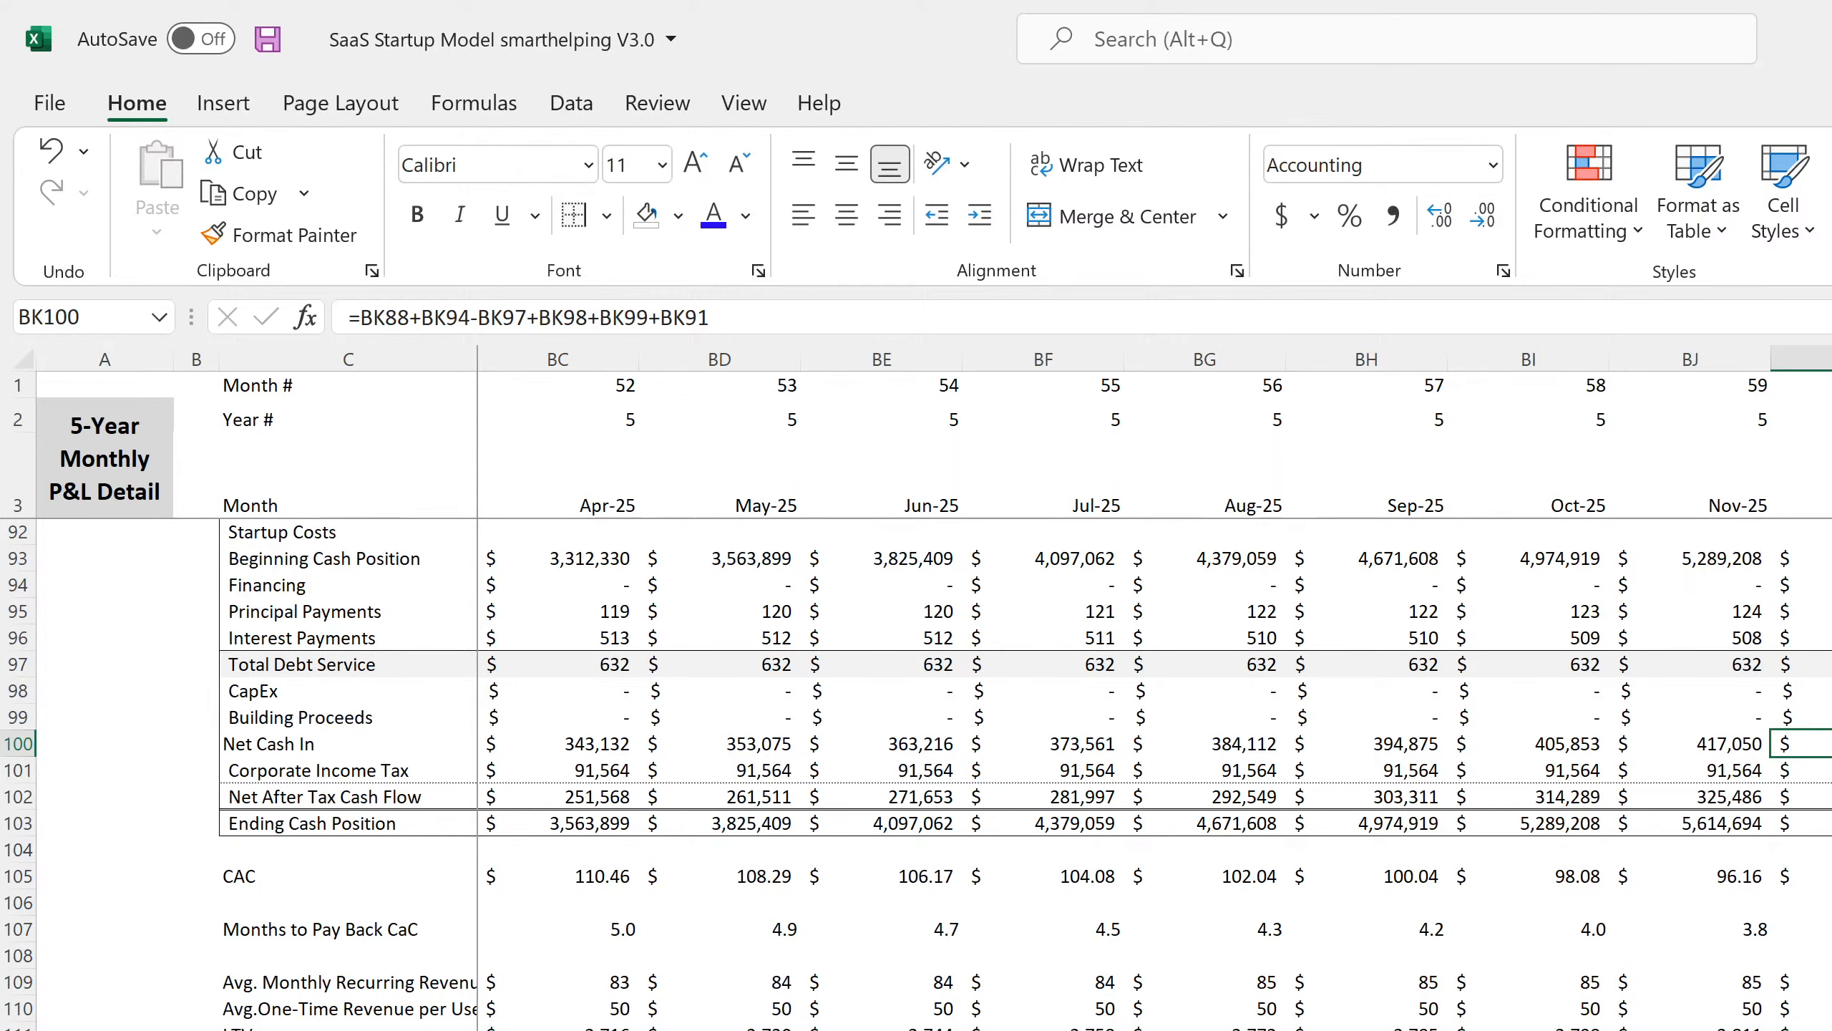
Compare the annual cash flow with and without the change, undoing the Building Proceeds edit.
key(ctrl+Page_Down)
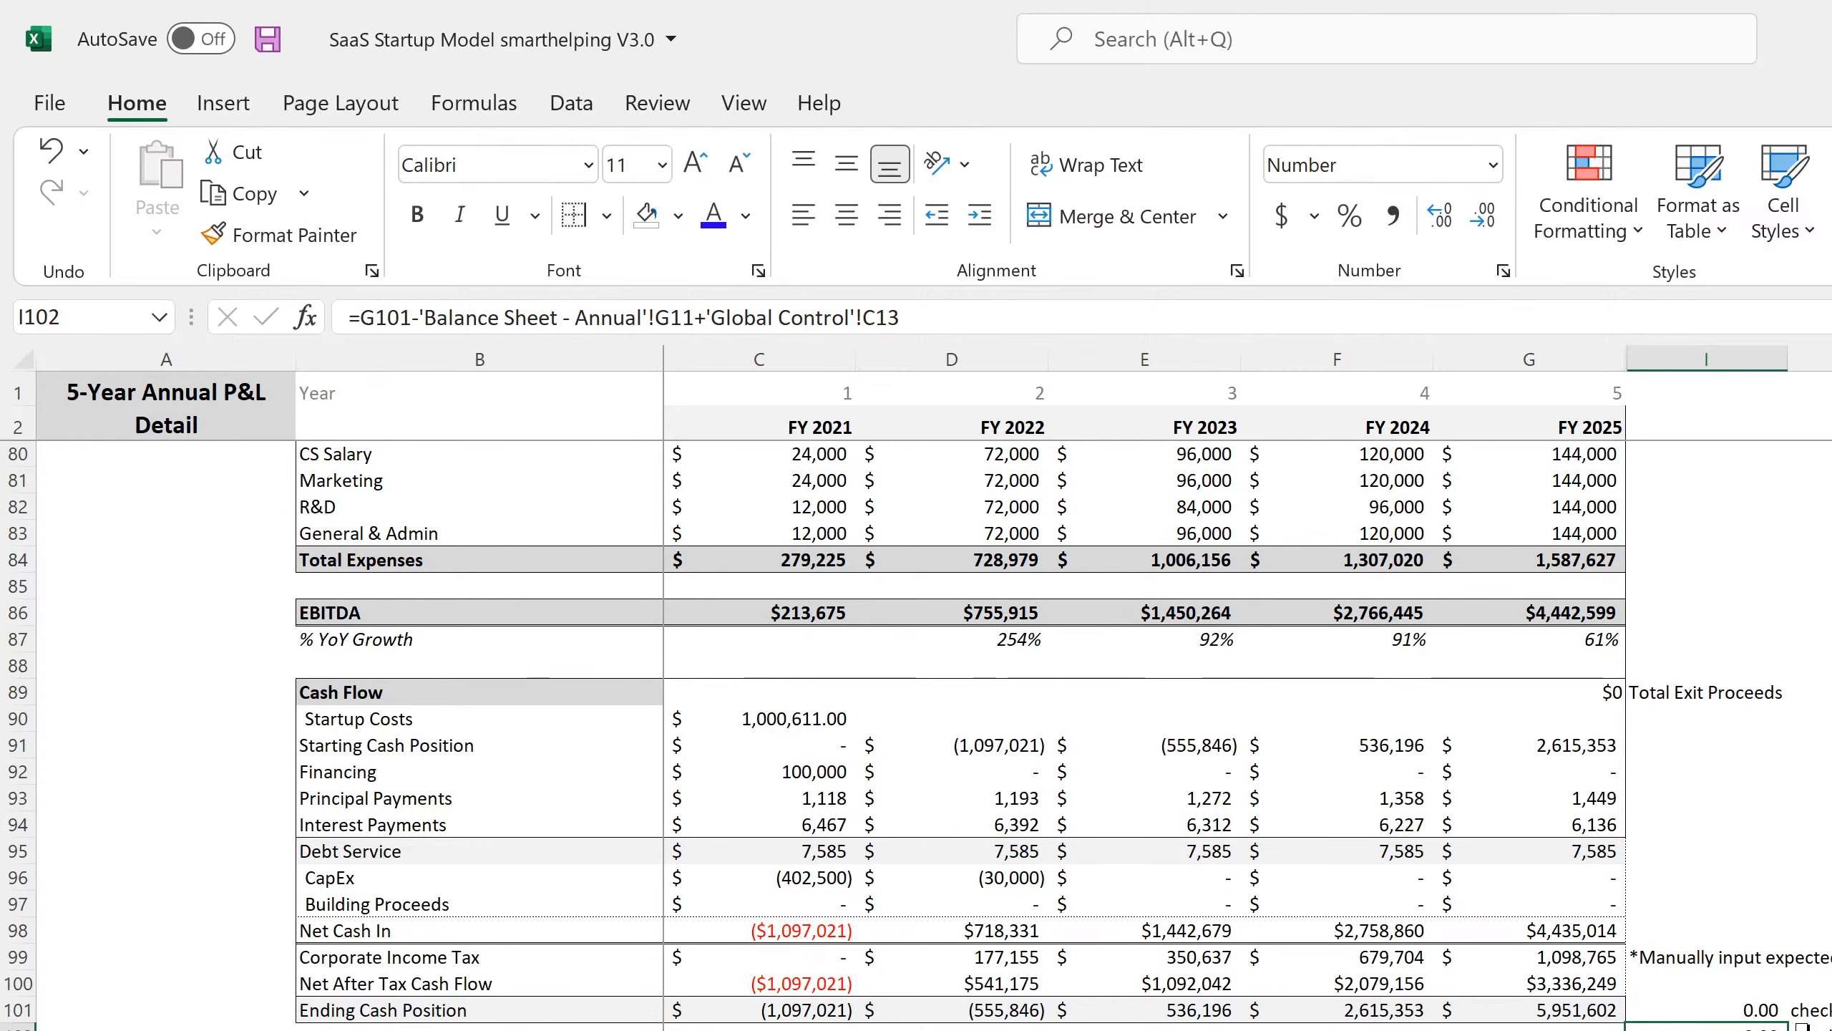
click(58, 155)
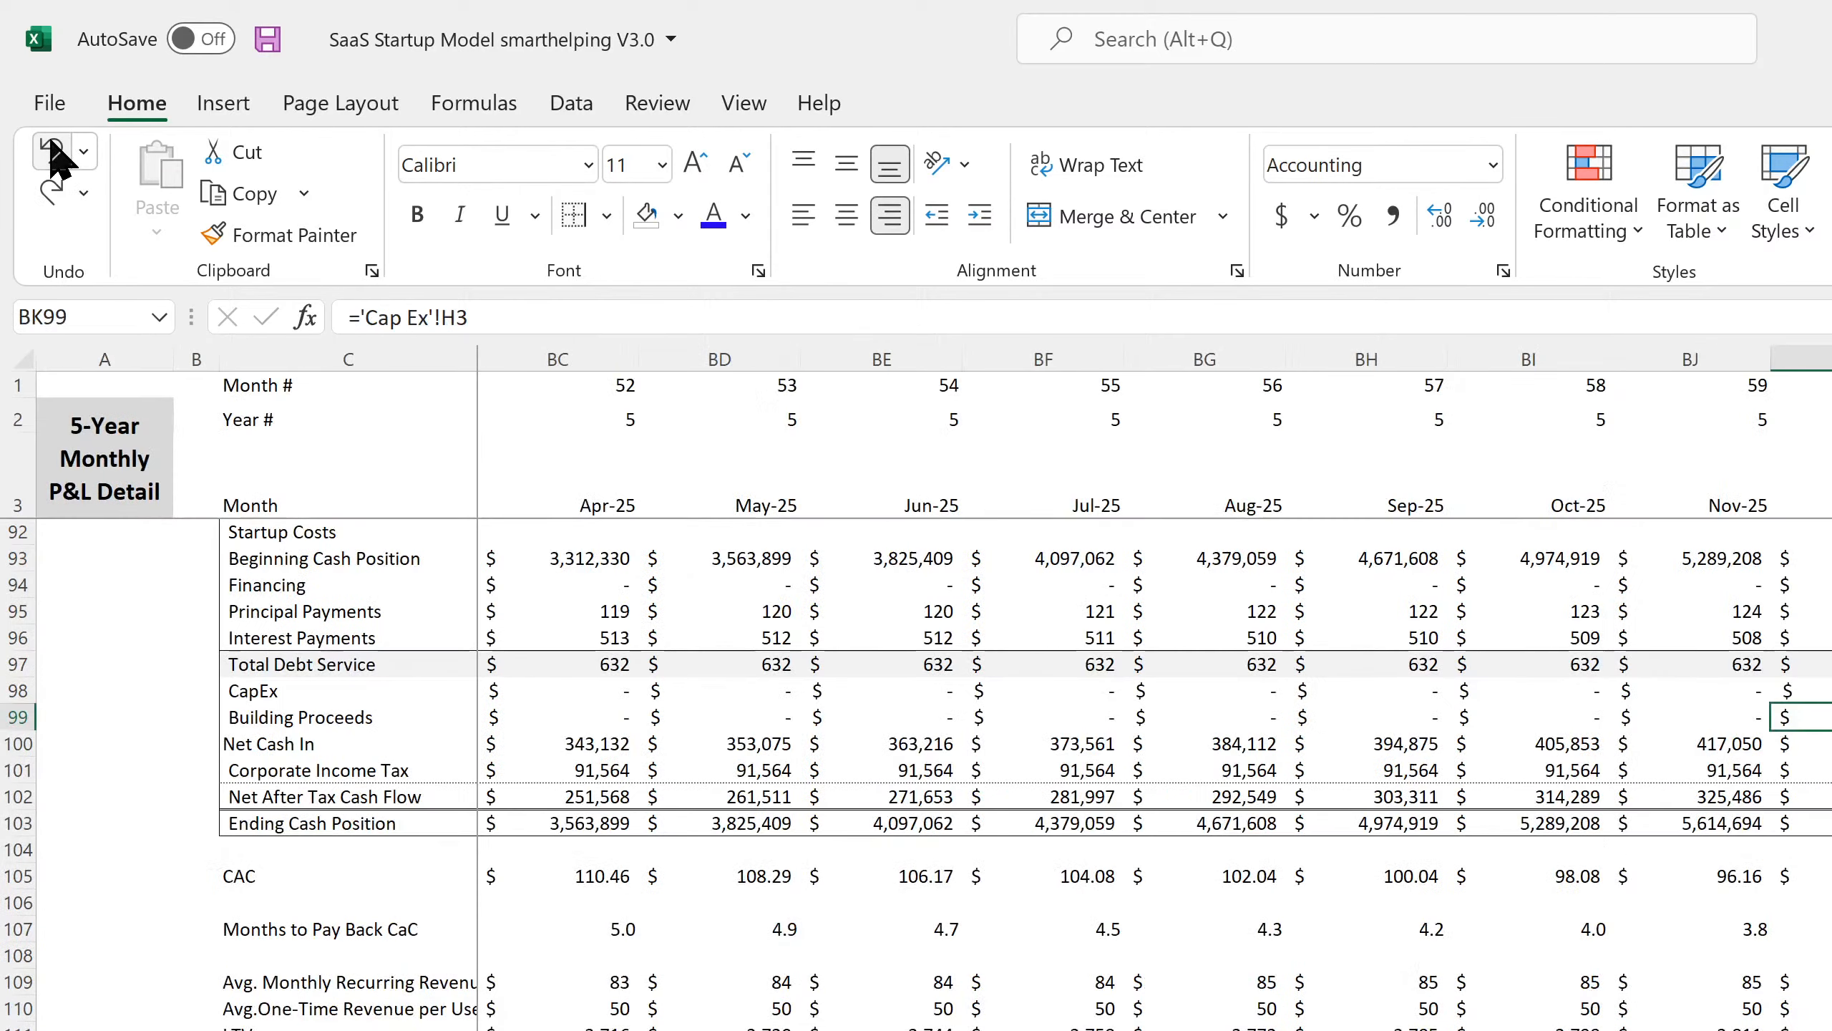
key(ctrl+Page_Down)
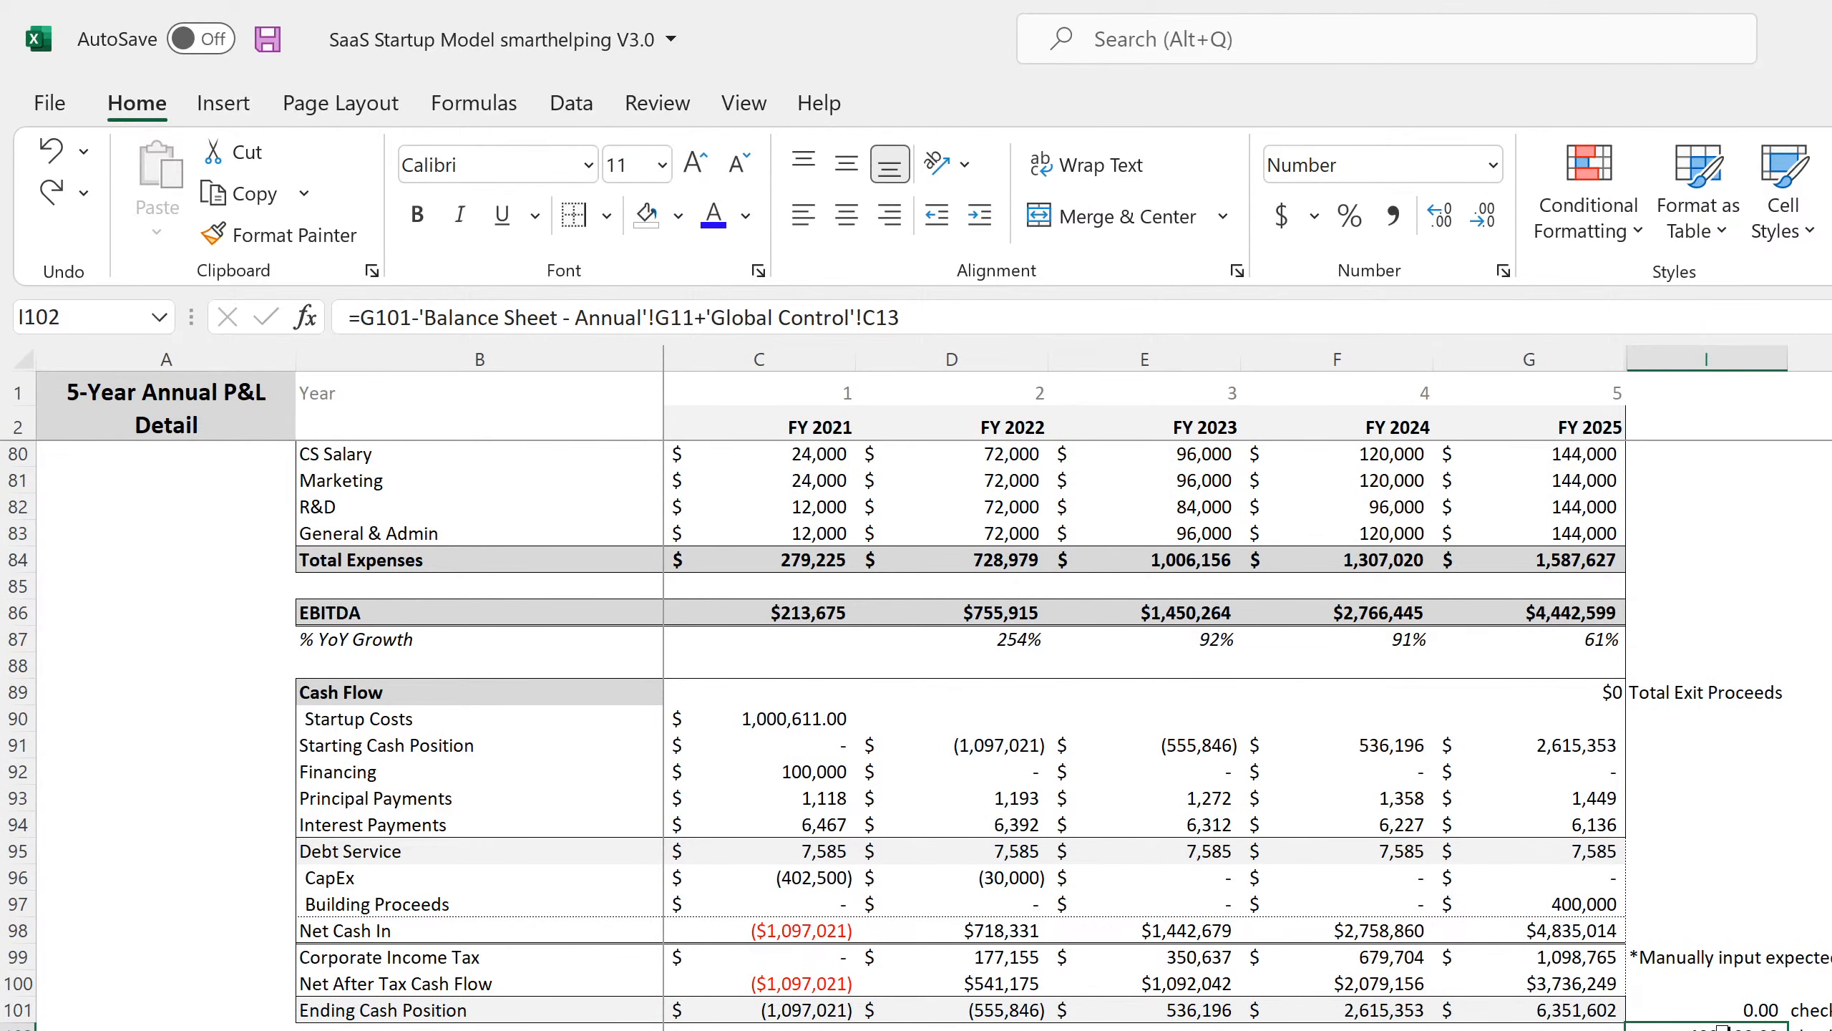
Redo the BK99 IF formula, save the SaaS Startup Model workbook, and confirm the new sheet's name.
click(47, 204)
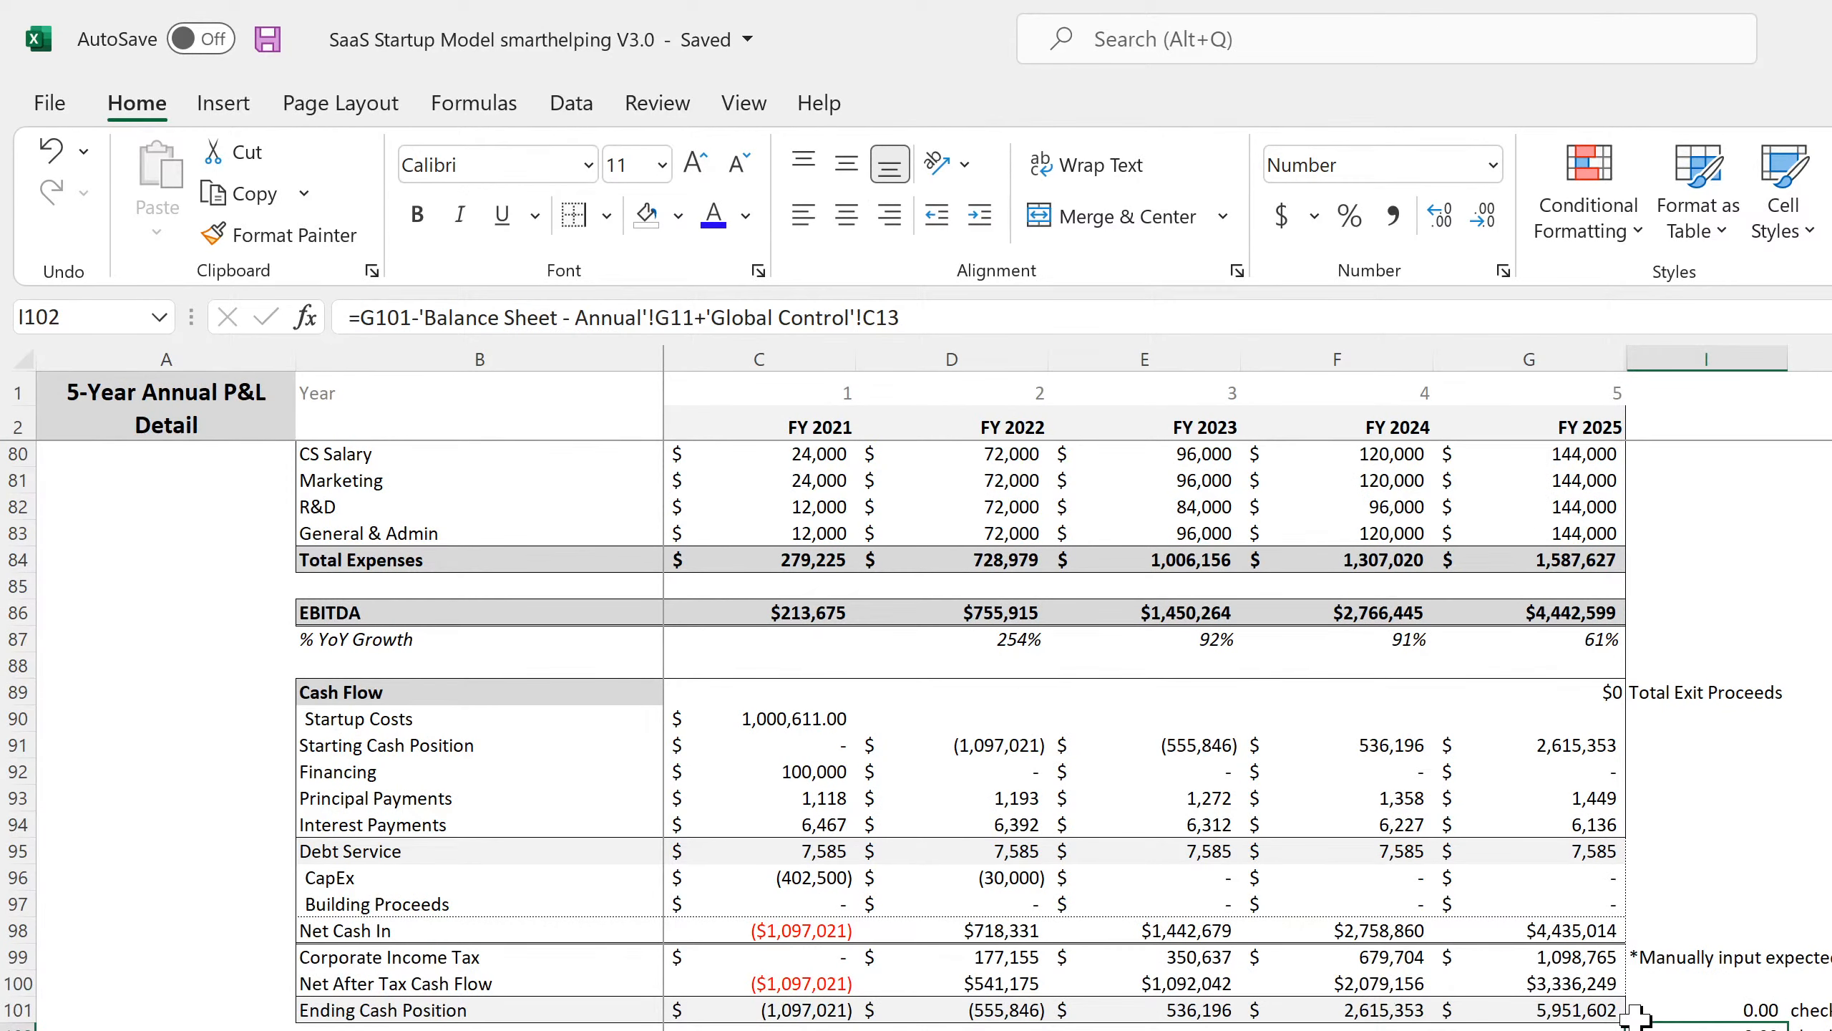
click(268, 38)
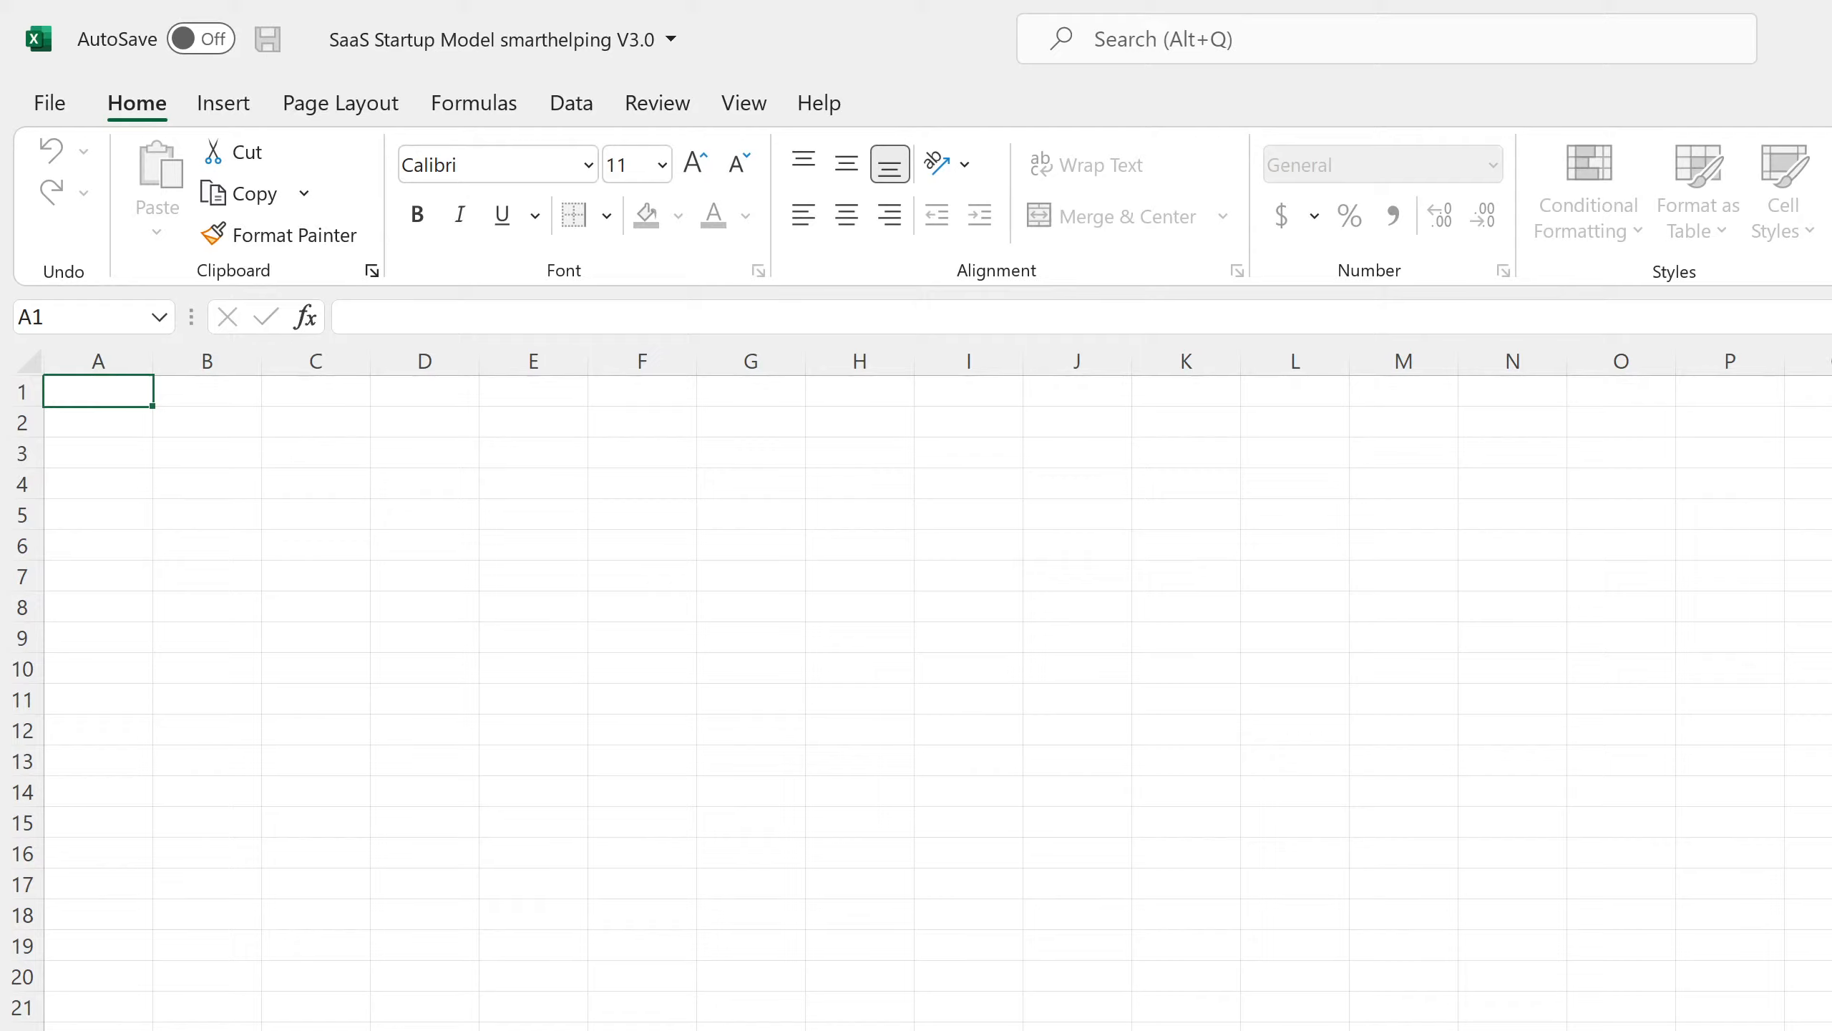
key(Return)
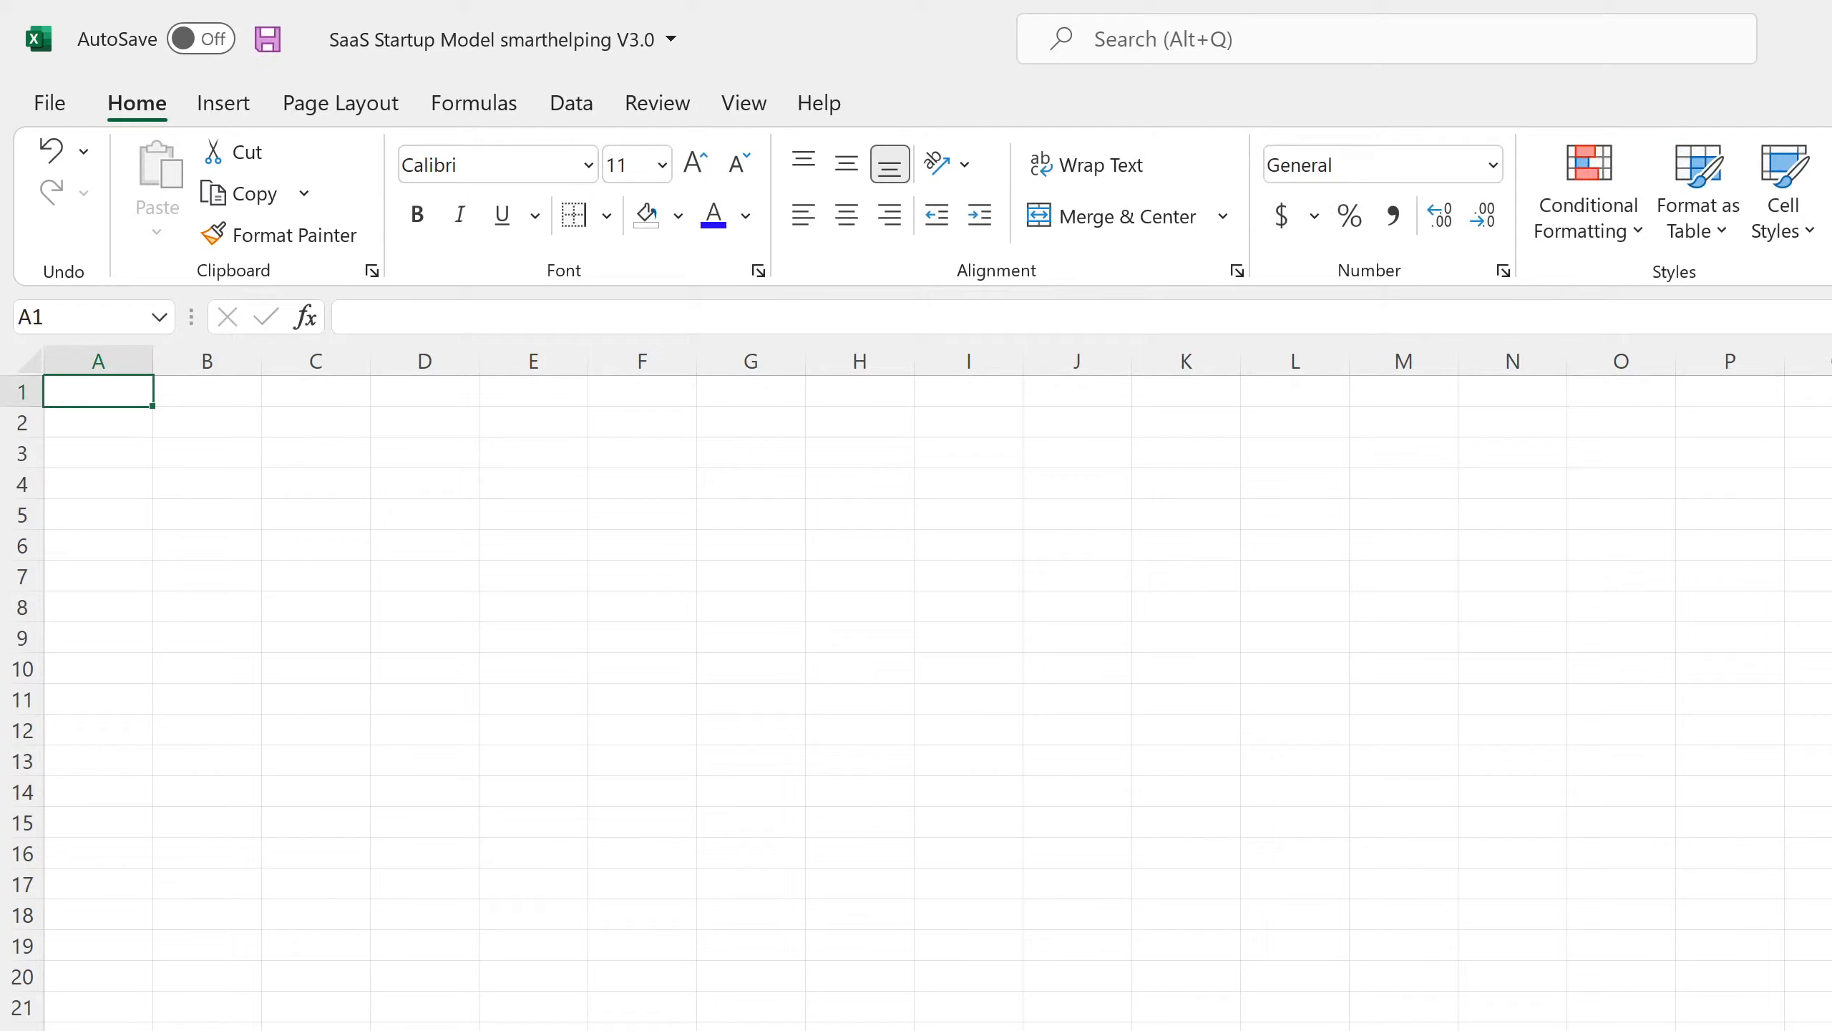
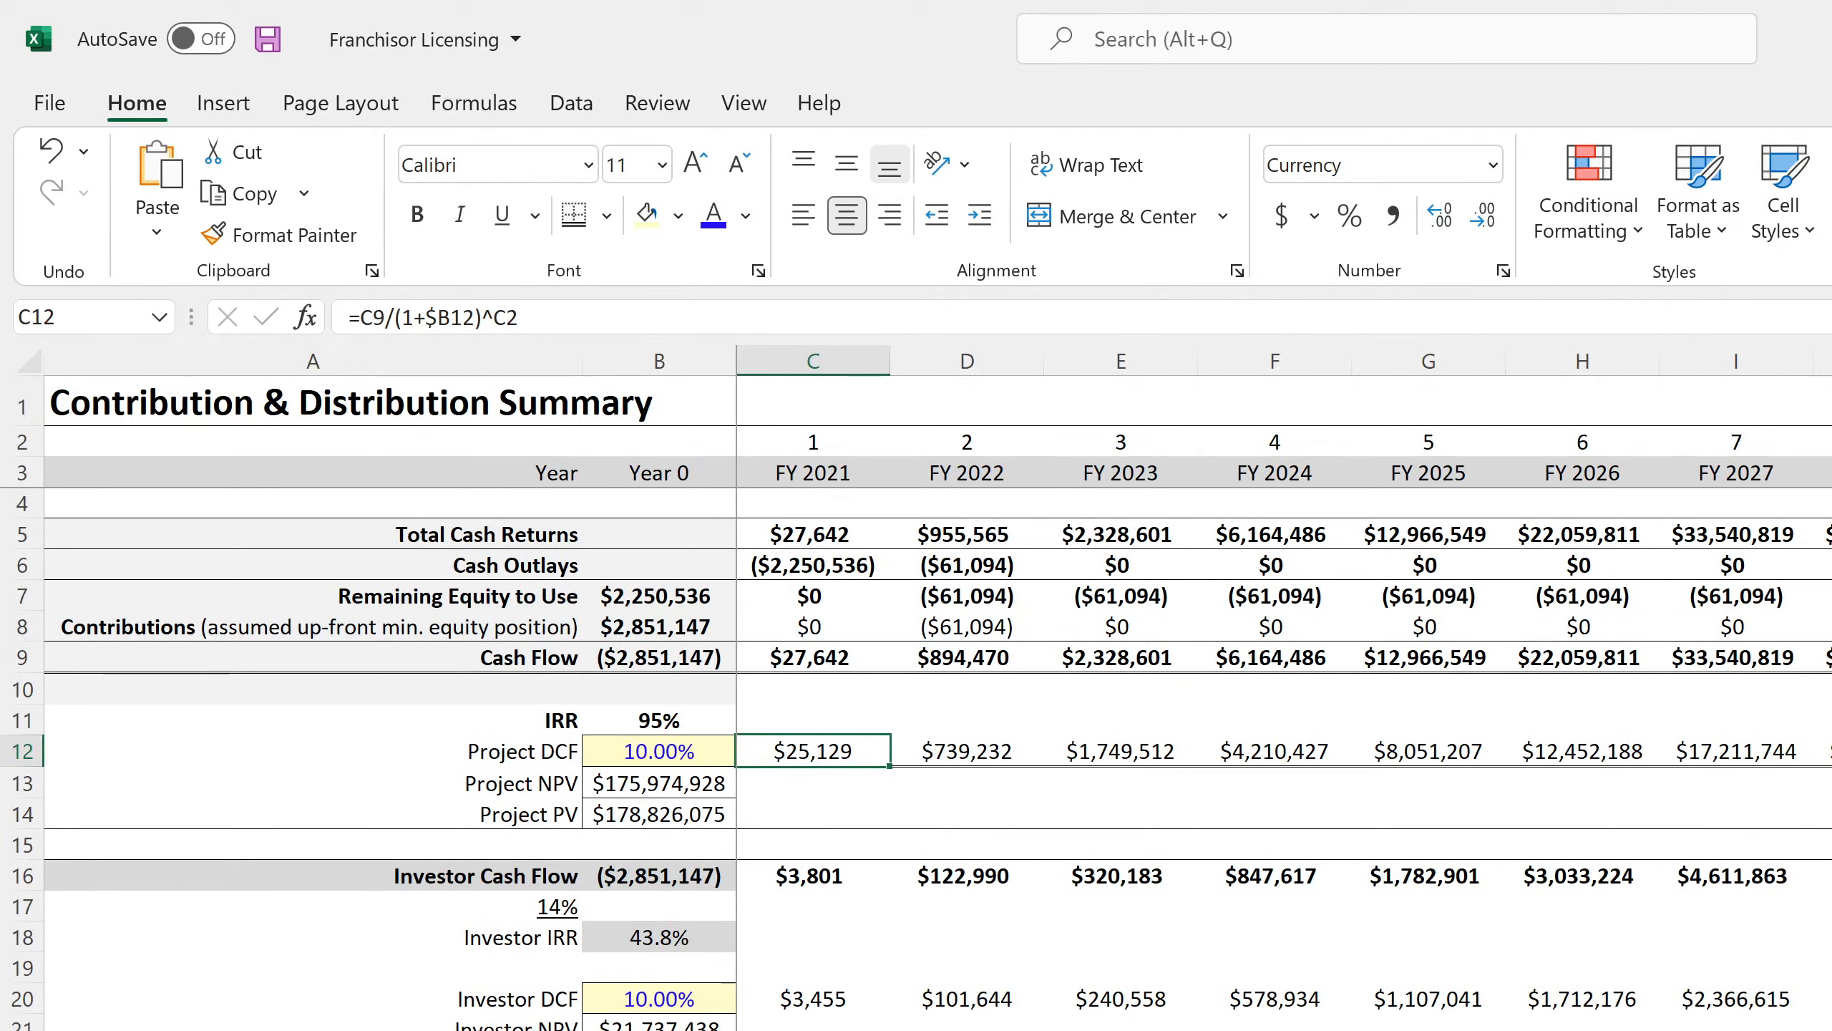
Add a thick bottom border under the Project DCF values in row 12.
drag(1825, 751, 815, 751)
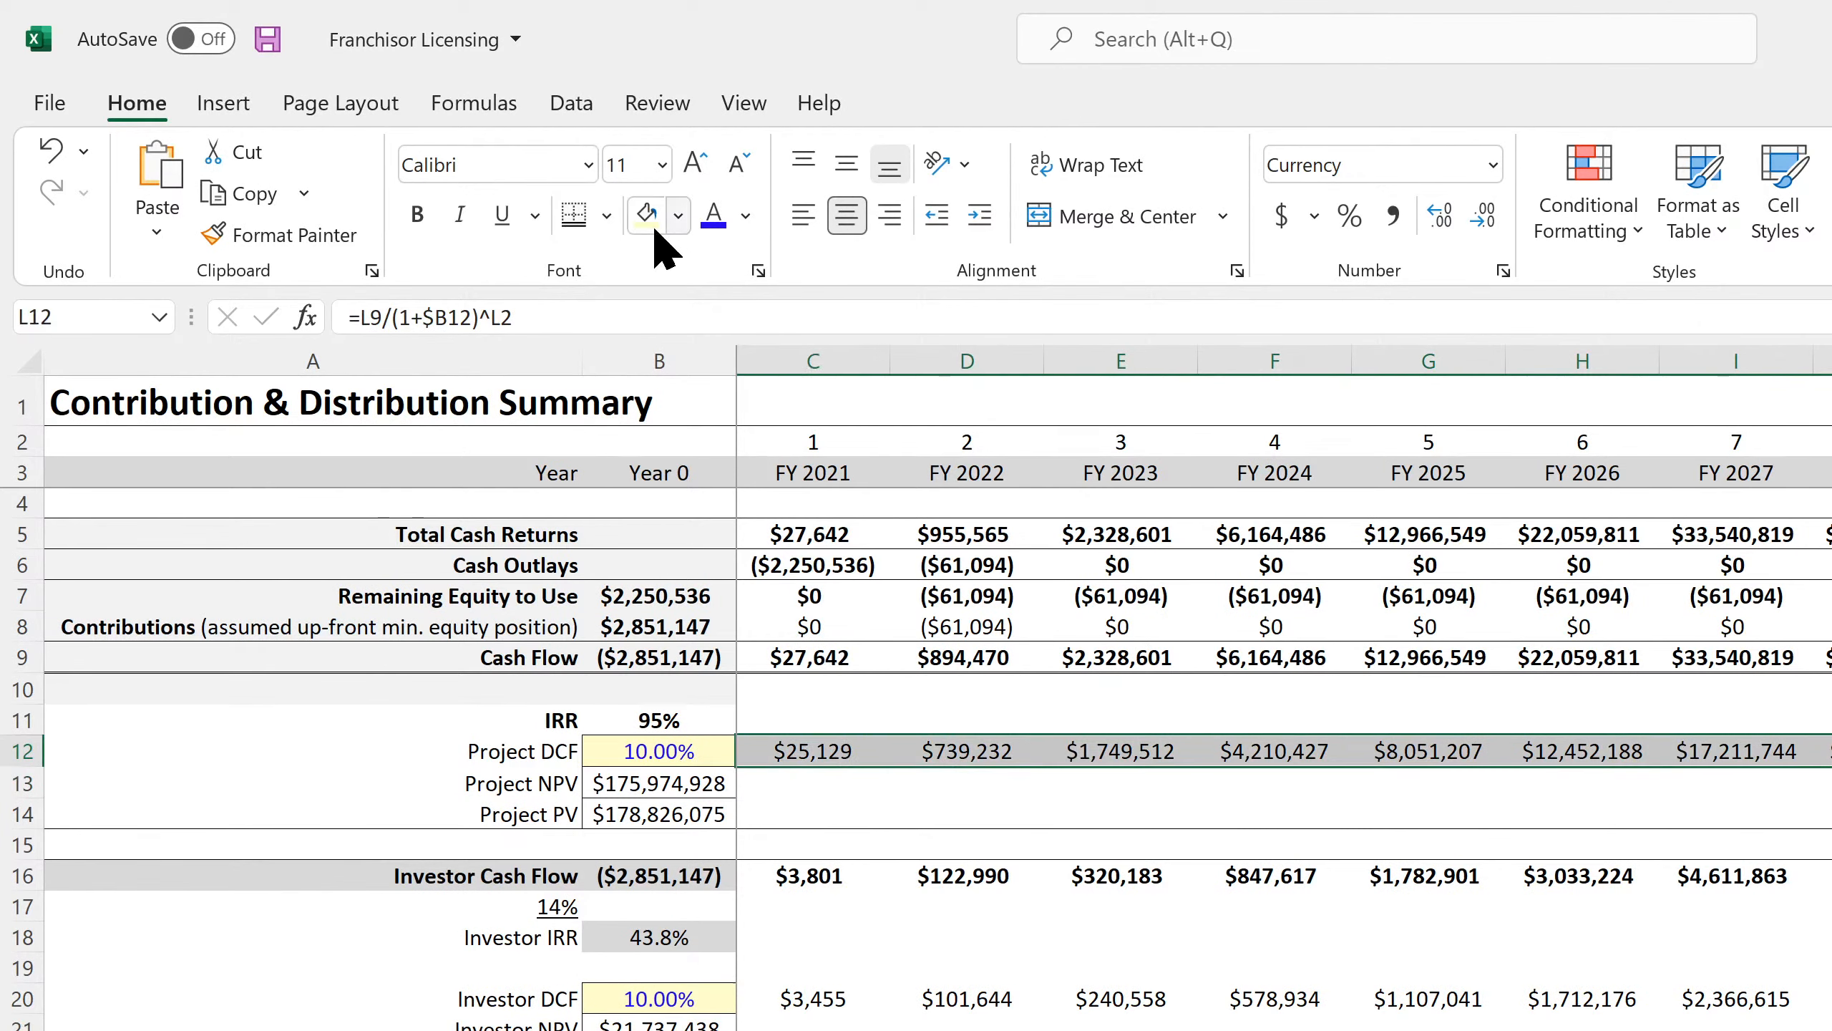
click(607, 216)
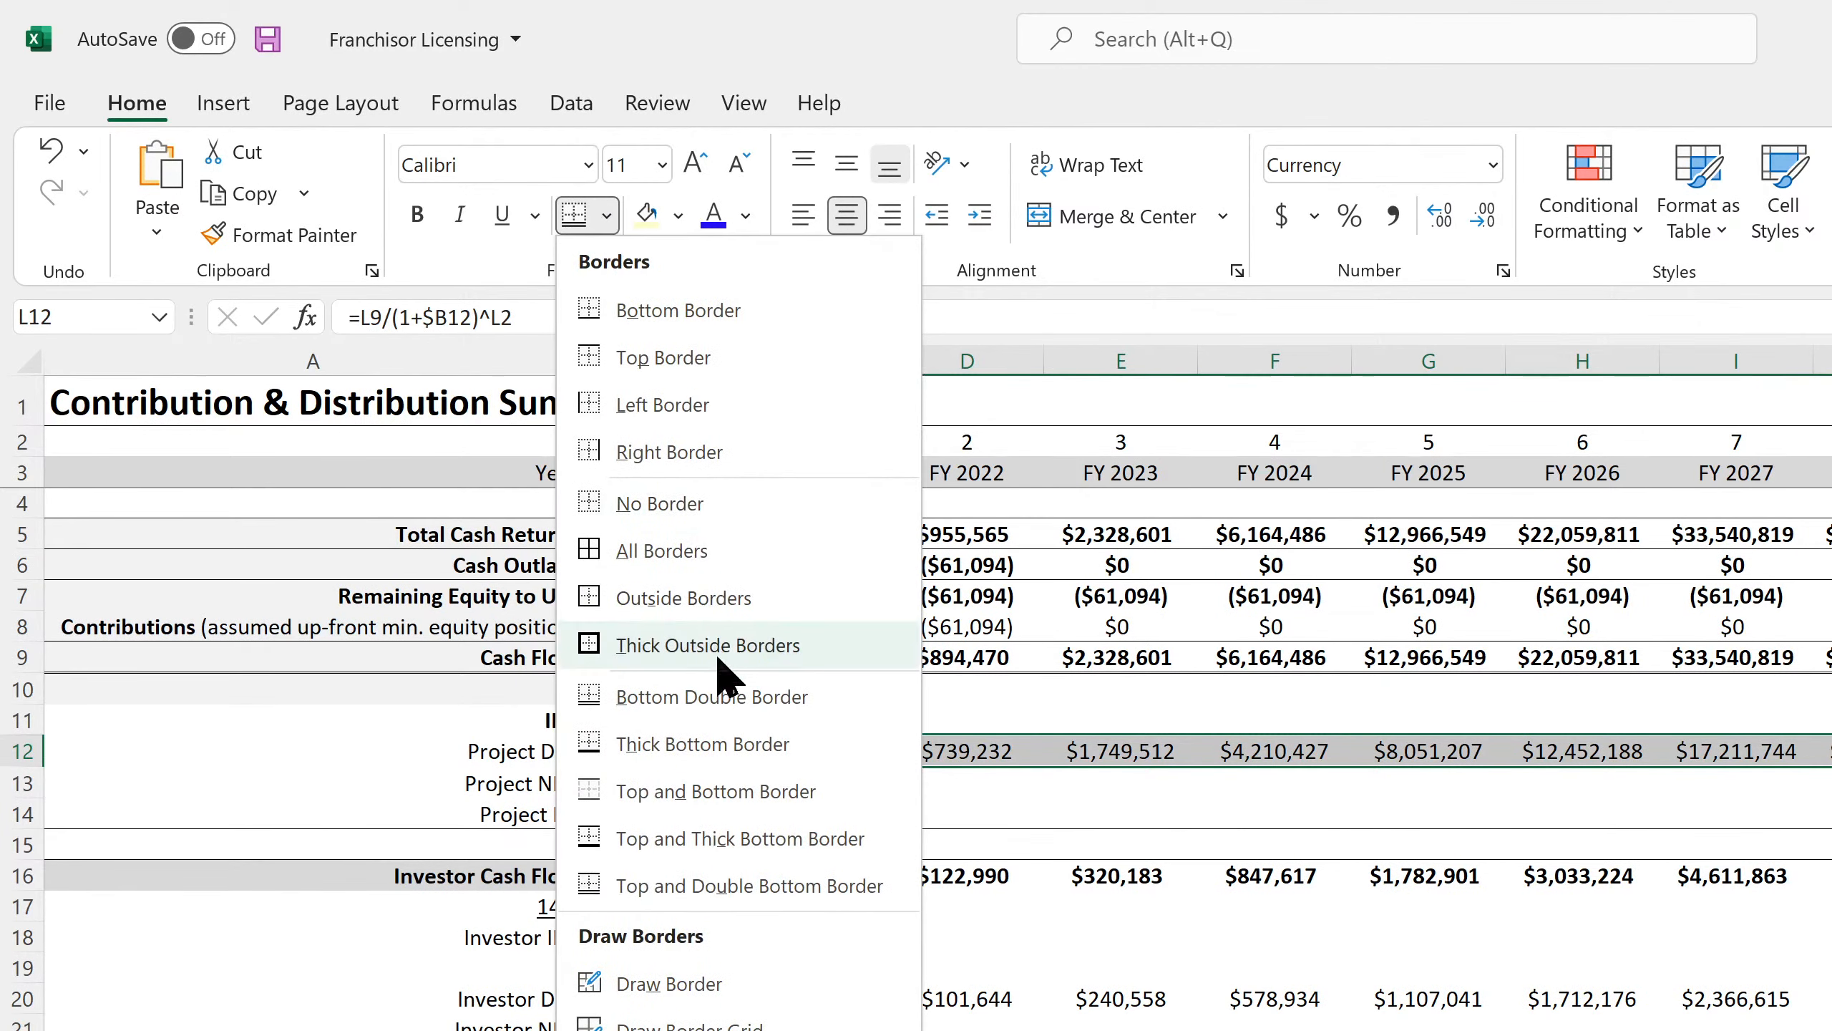
click(728, 744)
click(1003, 932)
Check the C12 and D12 discount formulas, then undo the recent formatting changes.
scroll(1003, 927, down, 4)
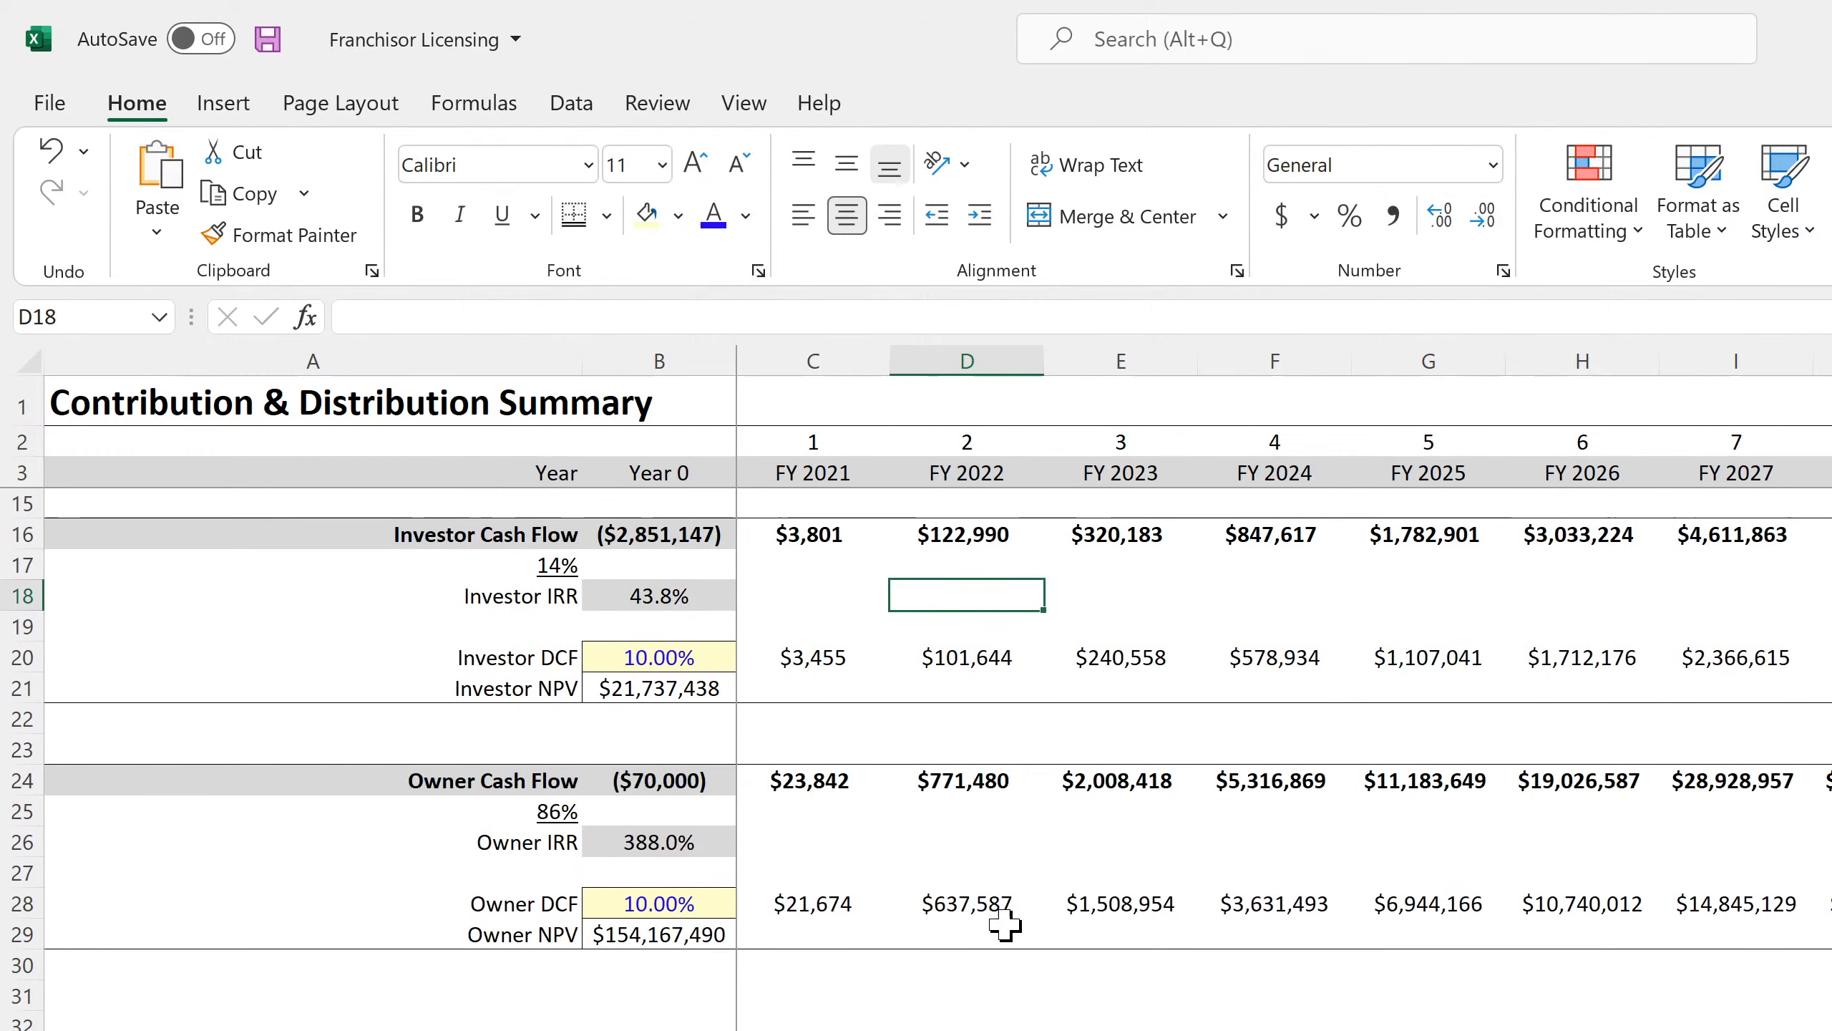
scroll(1005, 924, up, 4)
click(961, 751)
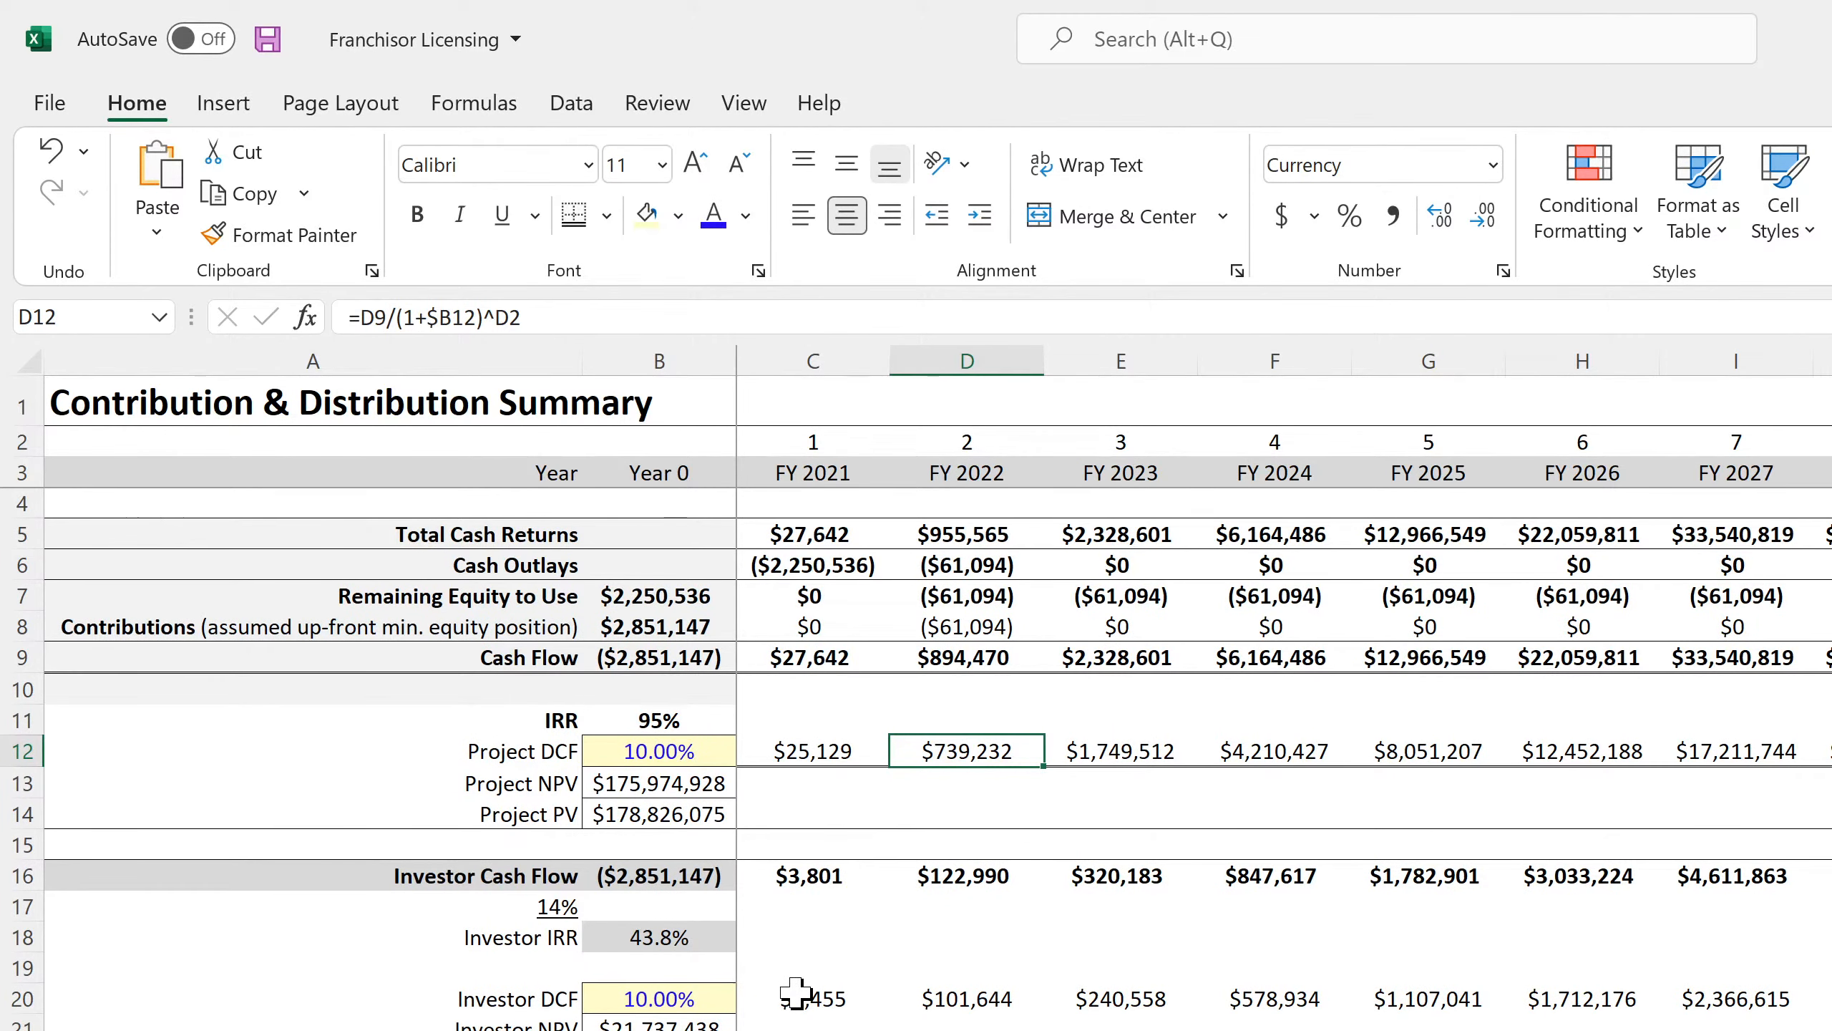
click(811, 747)
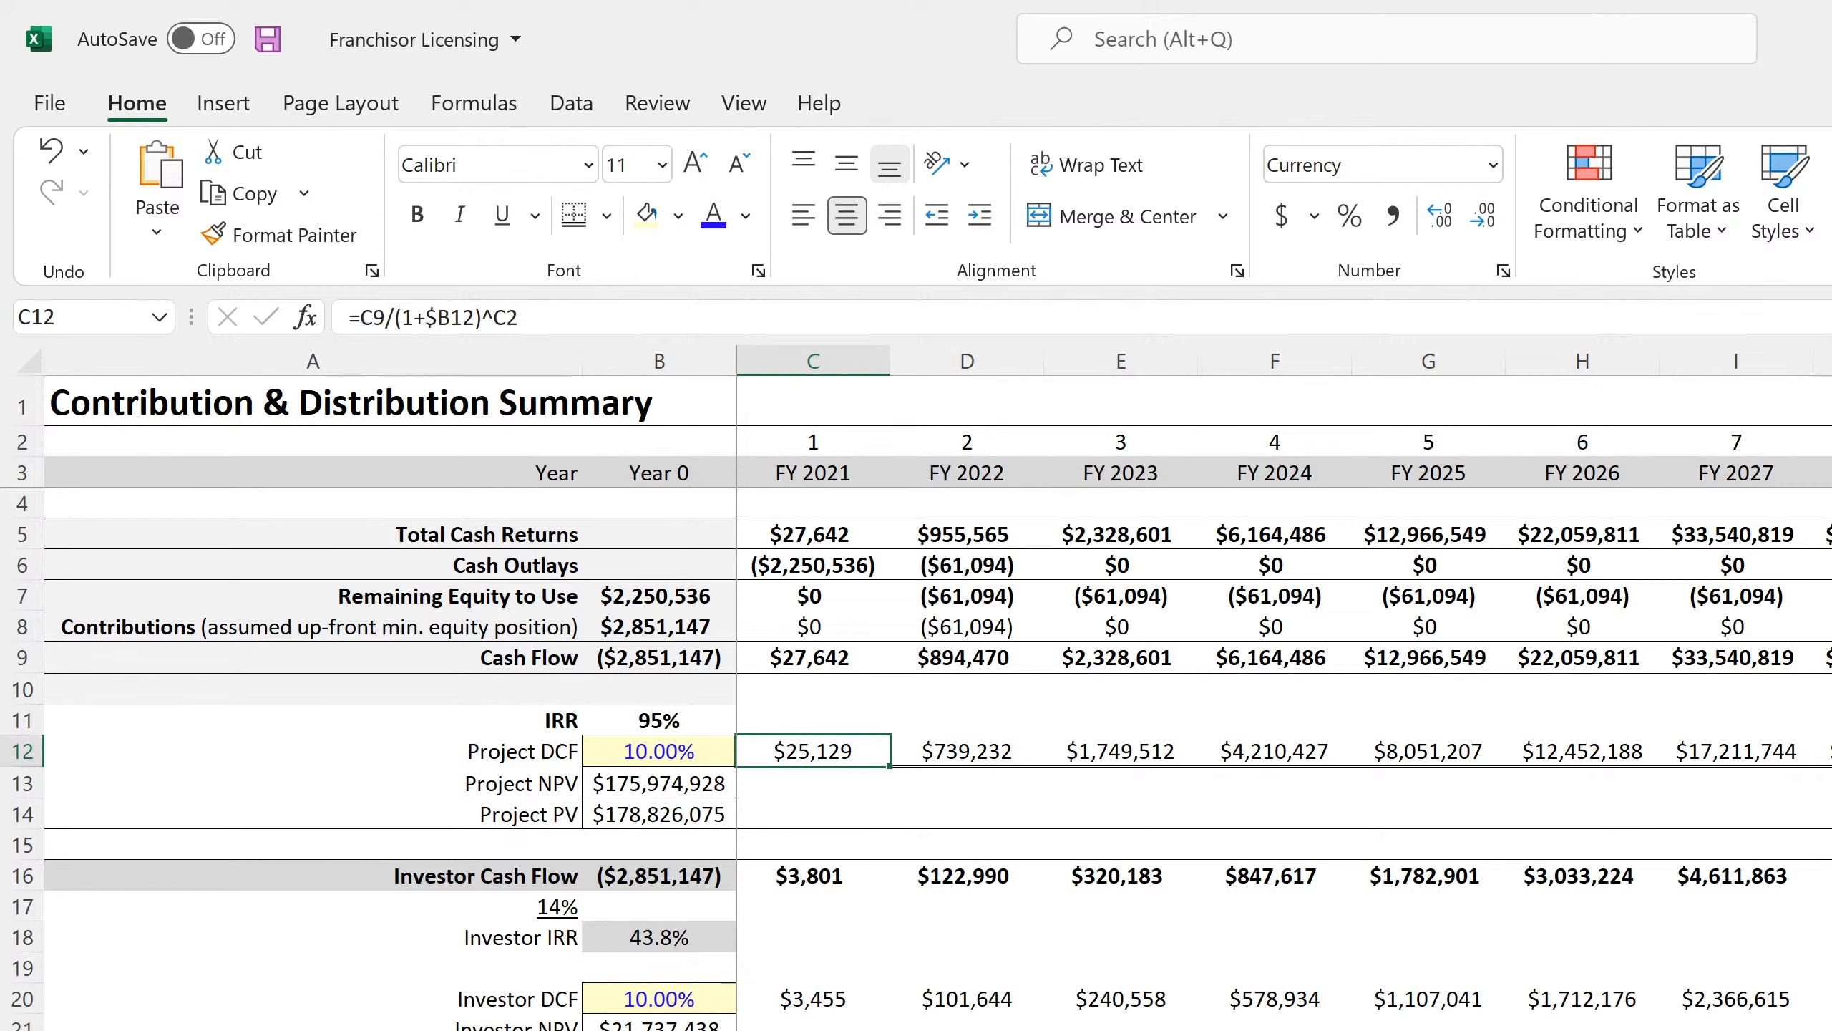
click(49, 146)
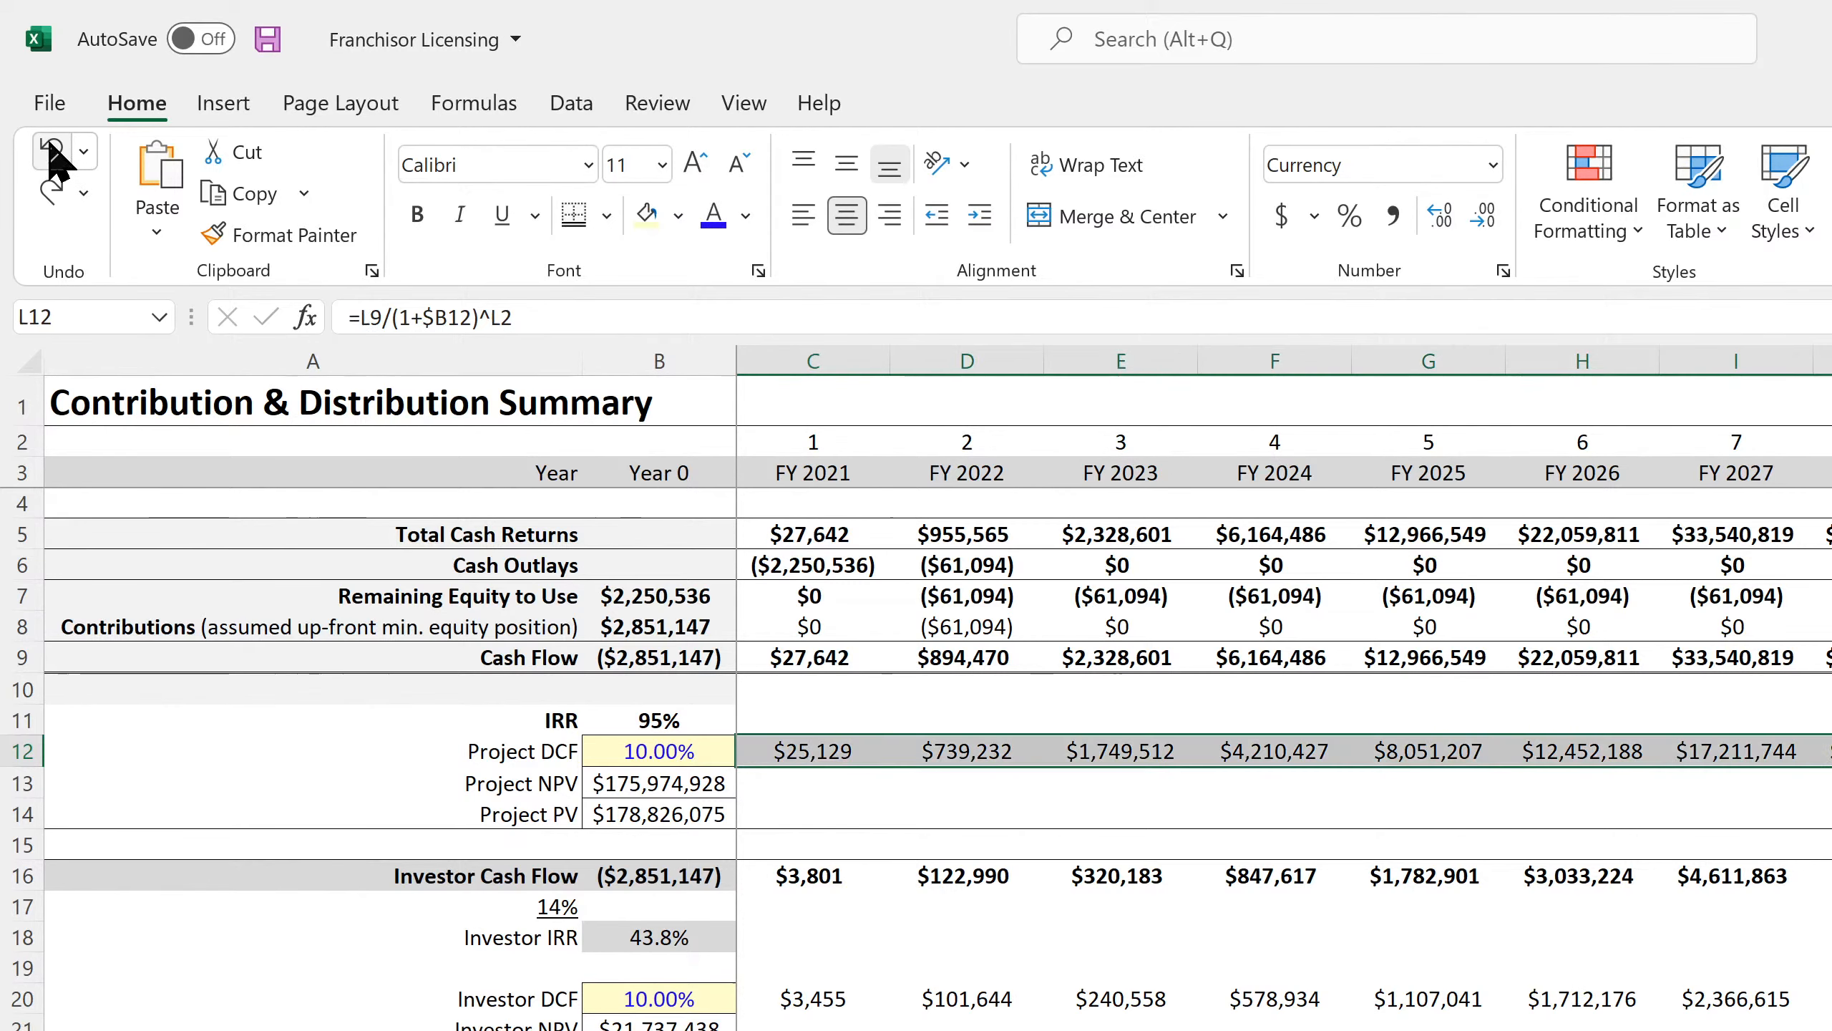
click(47, 142)
click(48, 148)
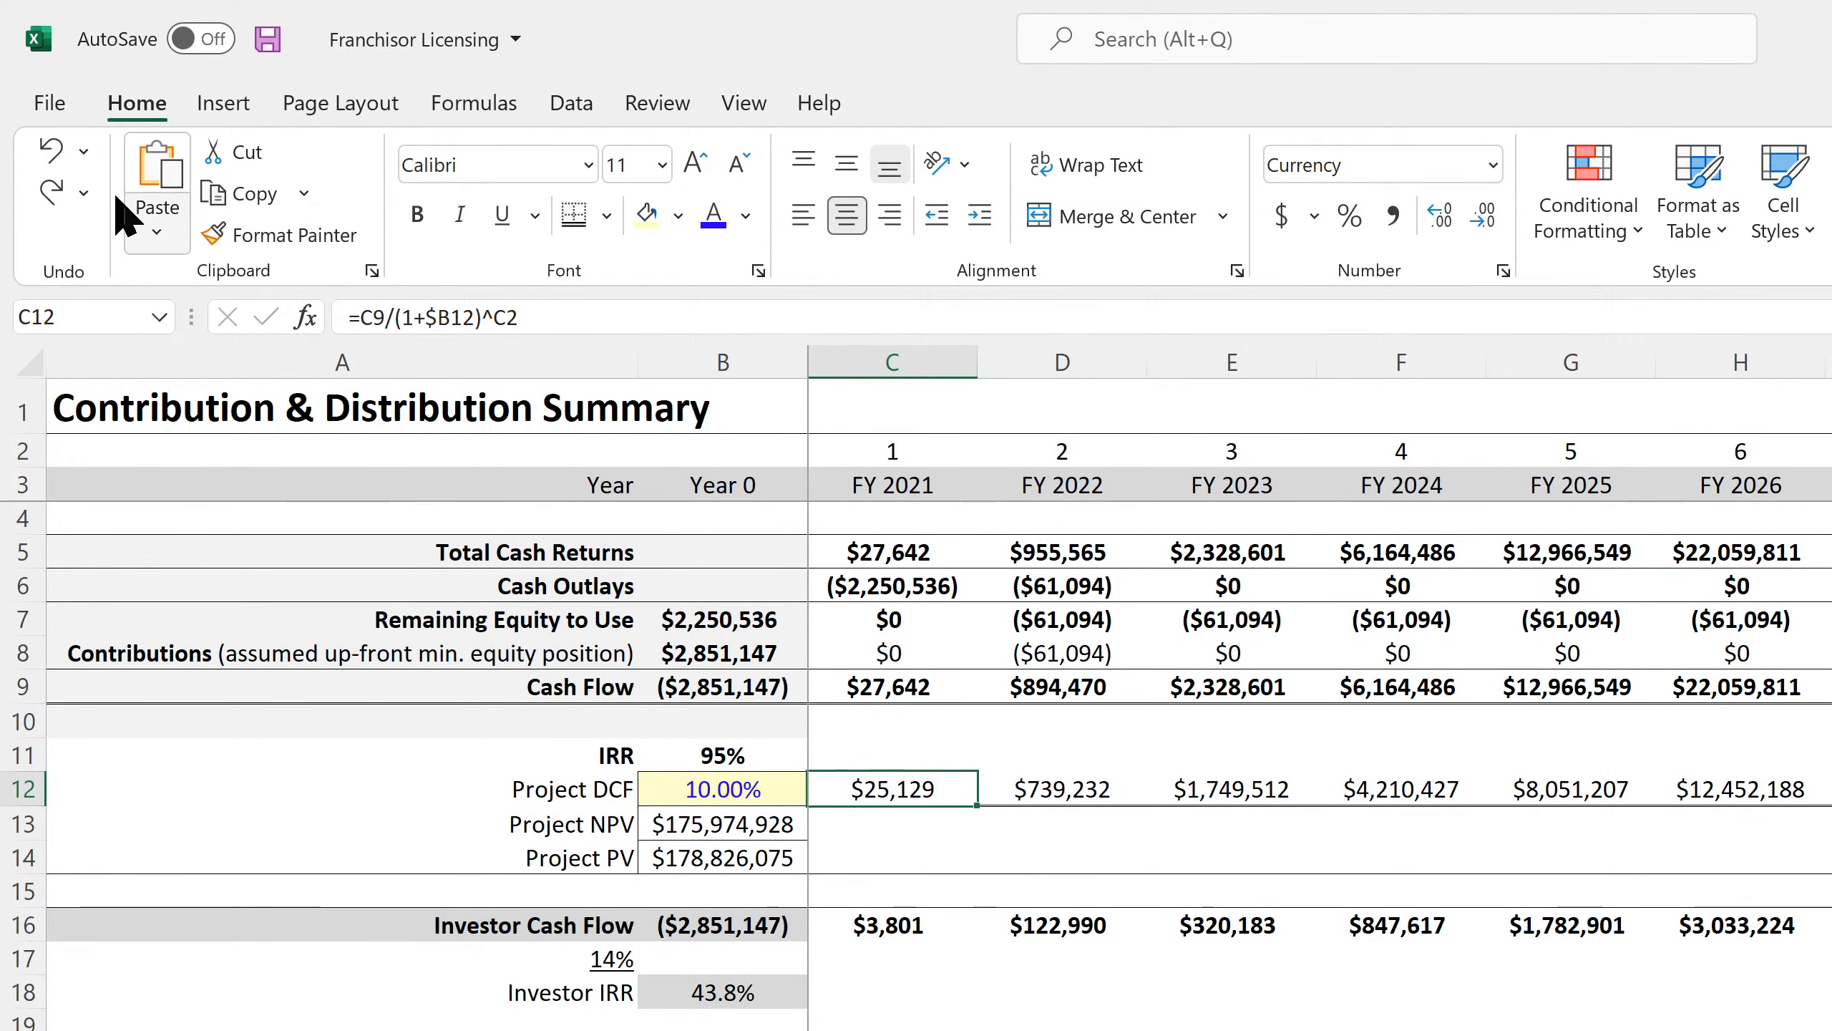
click(51, 149)
click(51, 148)
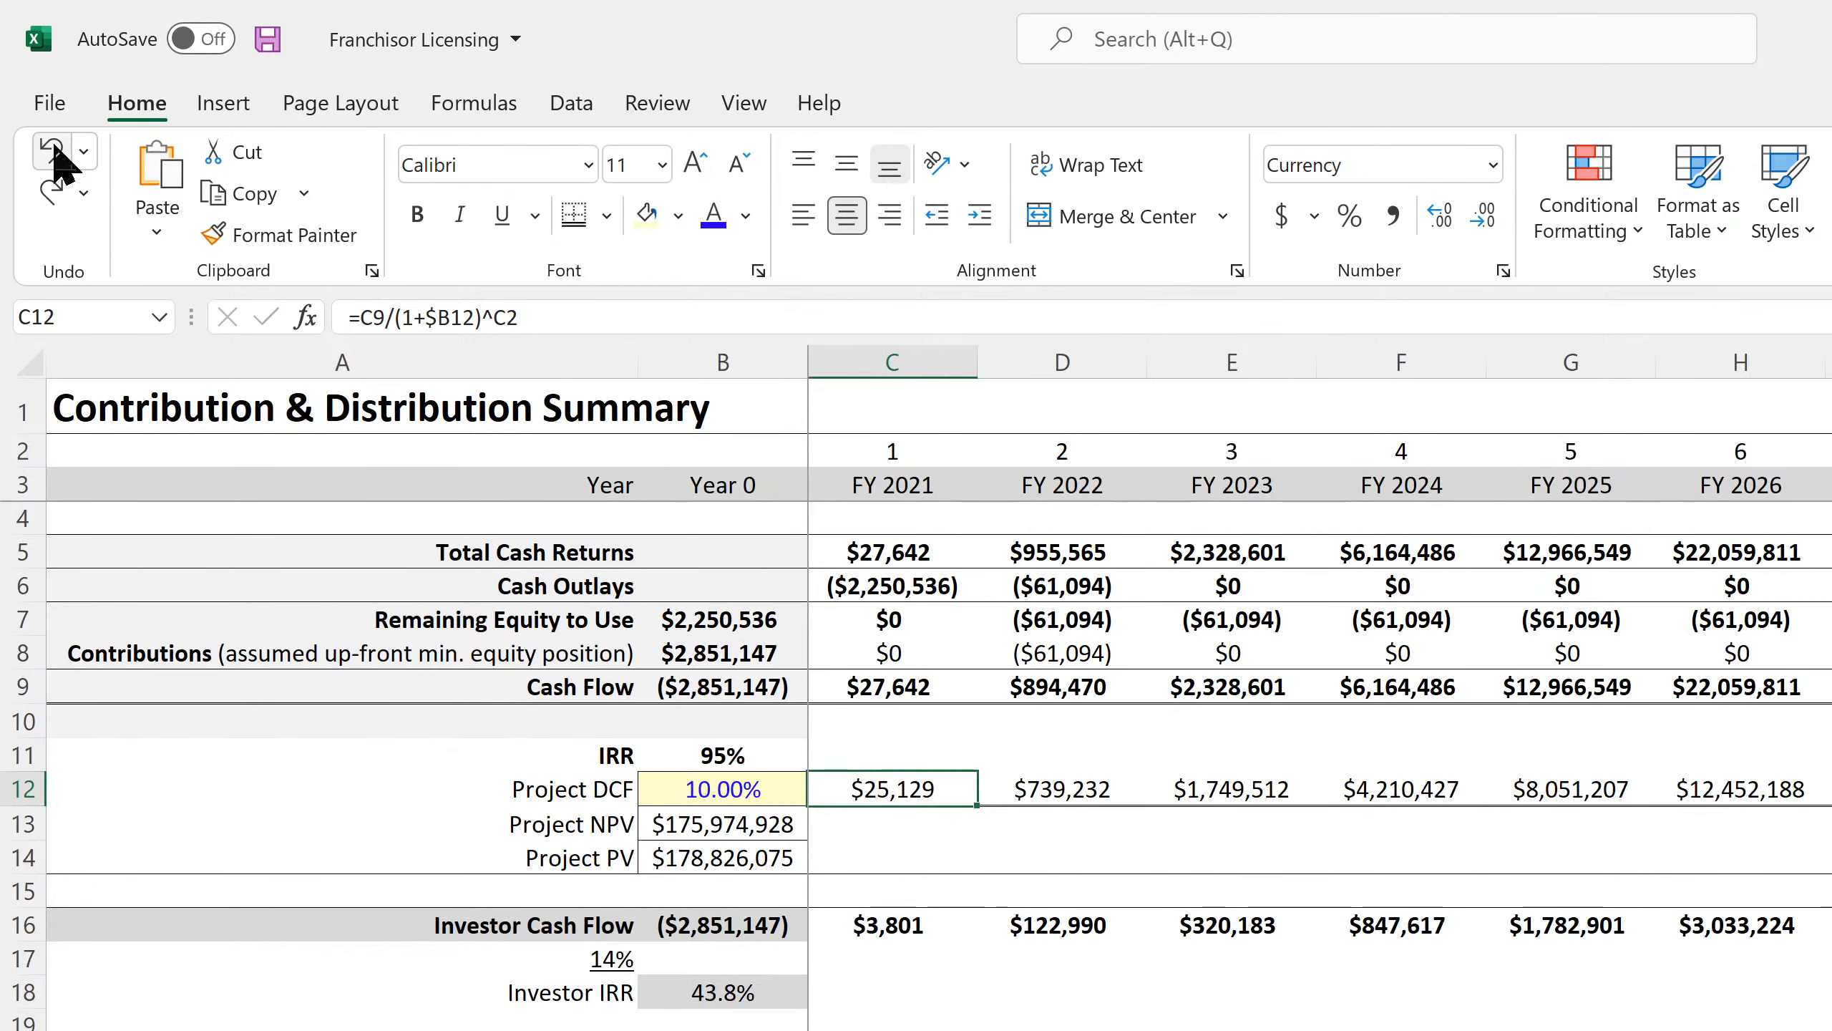
click(51, 148)
click(52, 148)
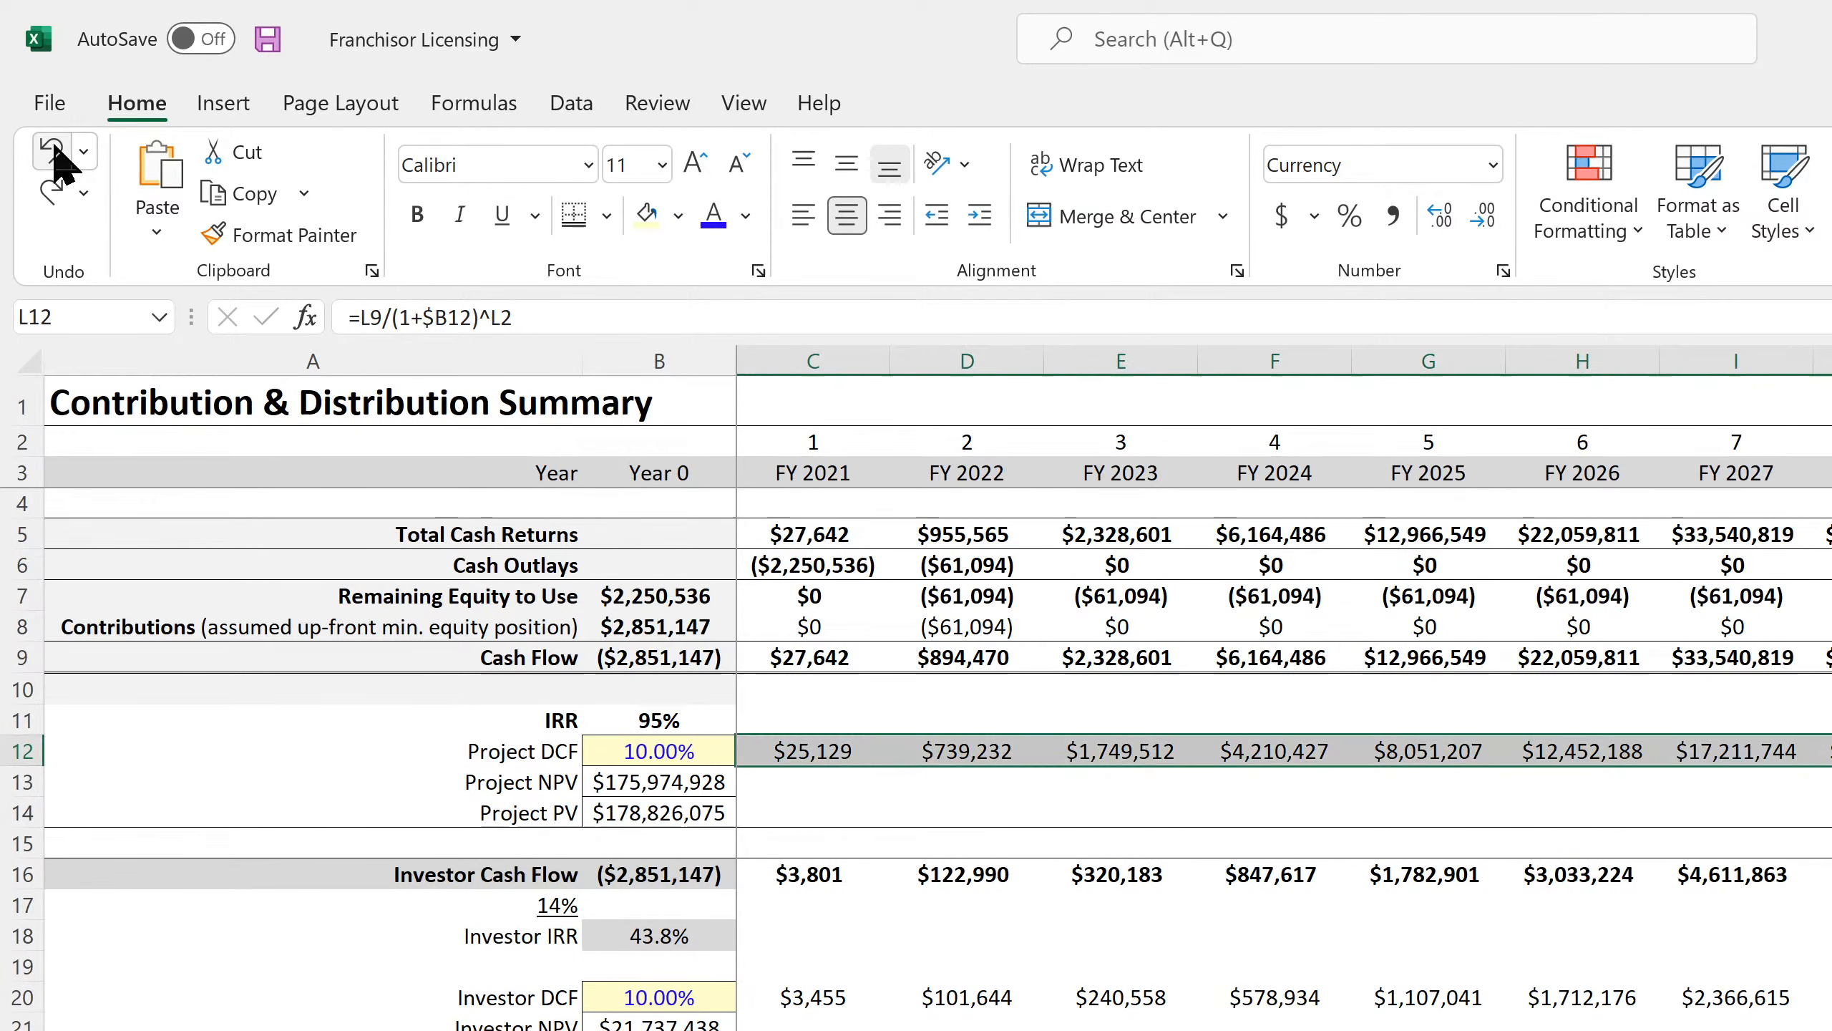
click(1320, 970)
Give the Investor Cash Flow values in row 16 a top and thick bottom border.
mouse_move(1801, 757)
mouse_down()
mouse_move(900, 715)
mouse_move(818, 728)
mouse_move(1829, 751)
mouse_up()
click(813, 750)
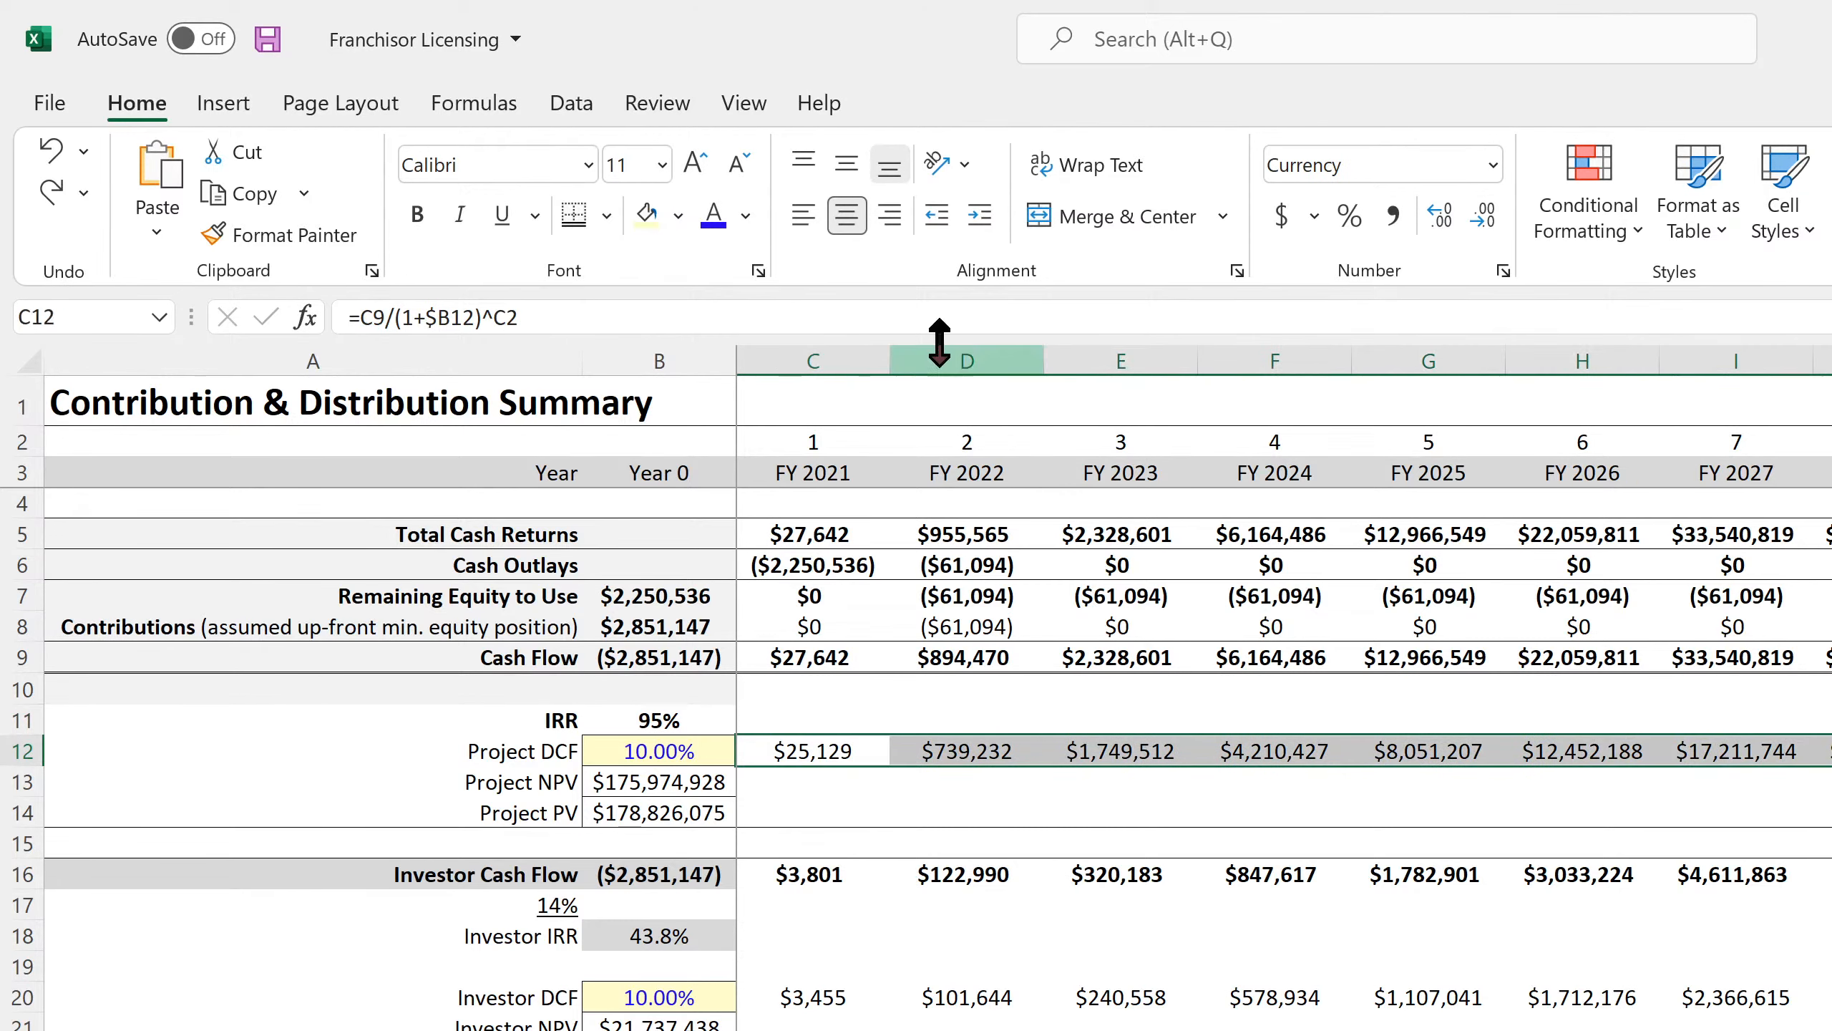
drag(813, 874, 1829, 874)
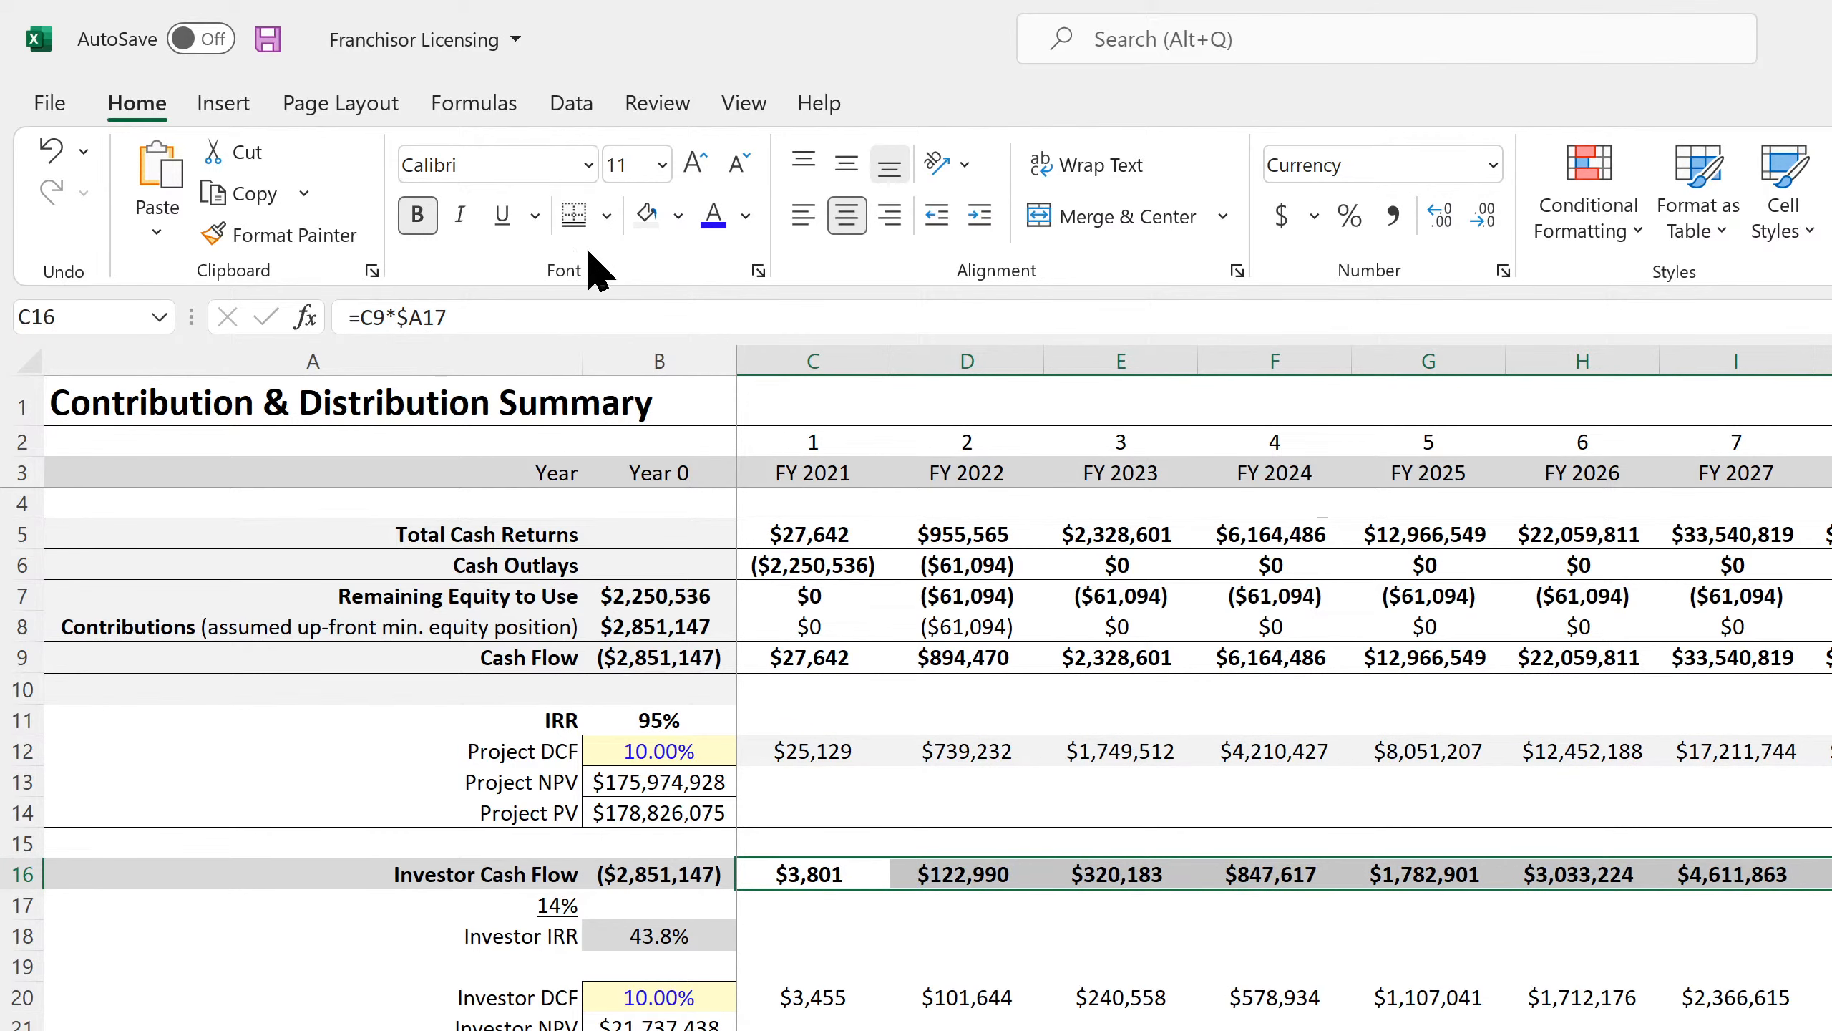
click(606, 216)
click(746, 839)
click(1120, 1029)
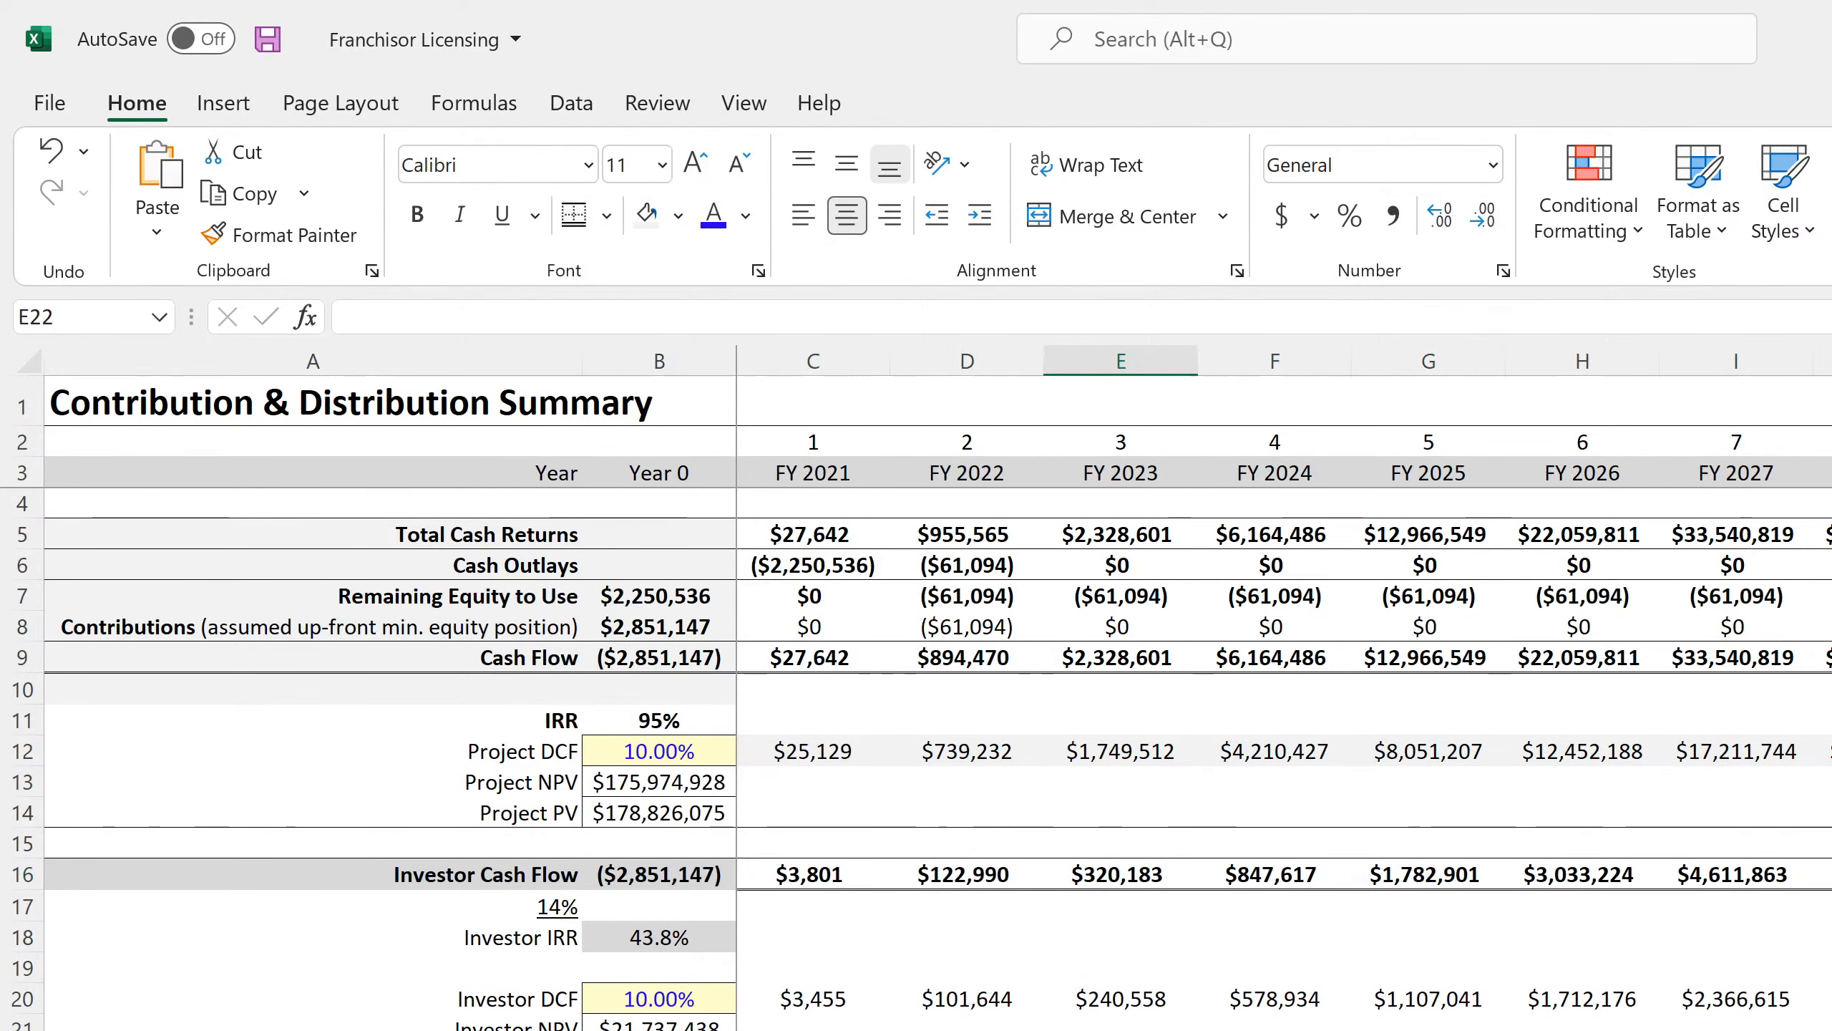
Fill the Investor Cash Flow row C16:J16 with gray.
drag(813, 1029, 1829, 1028)
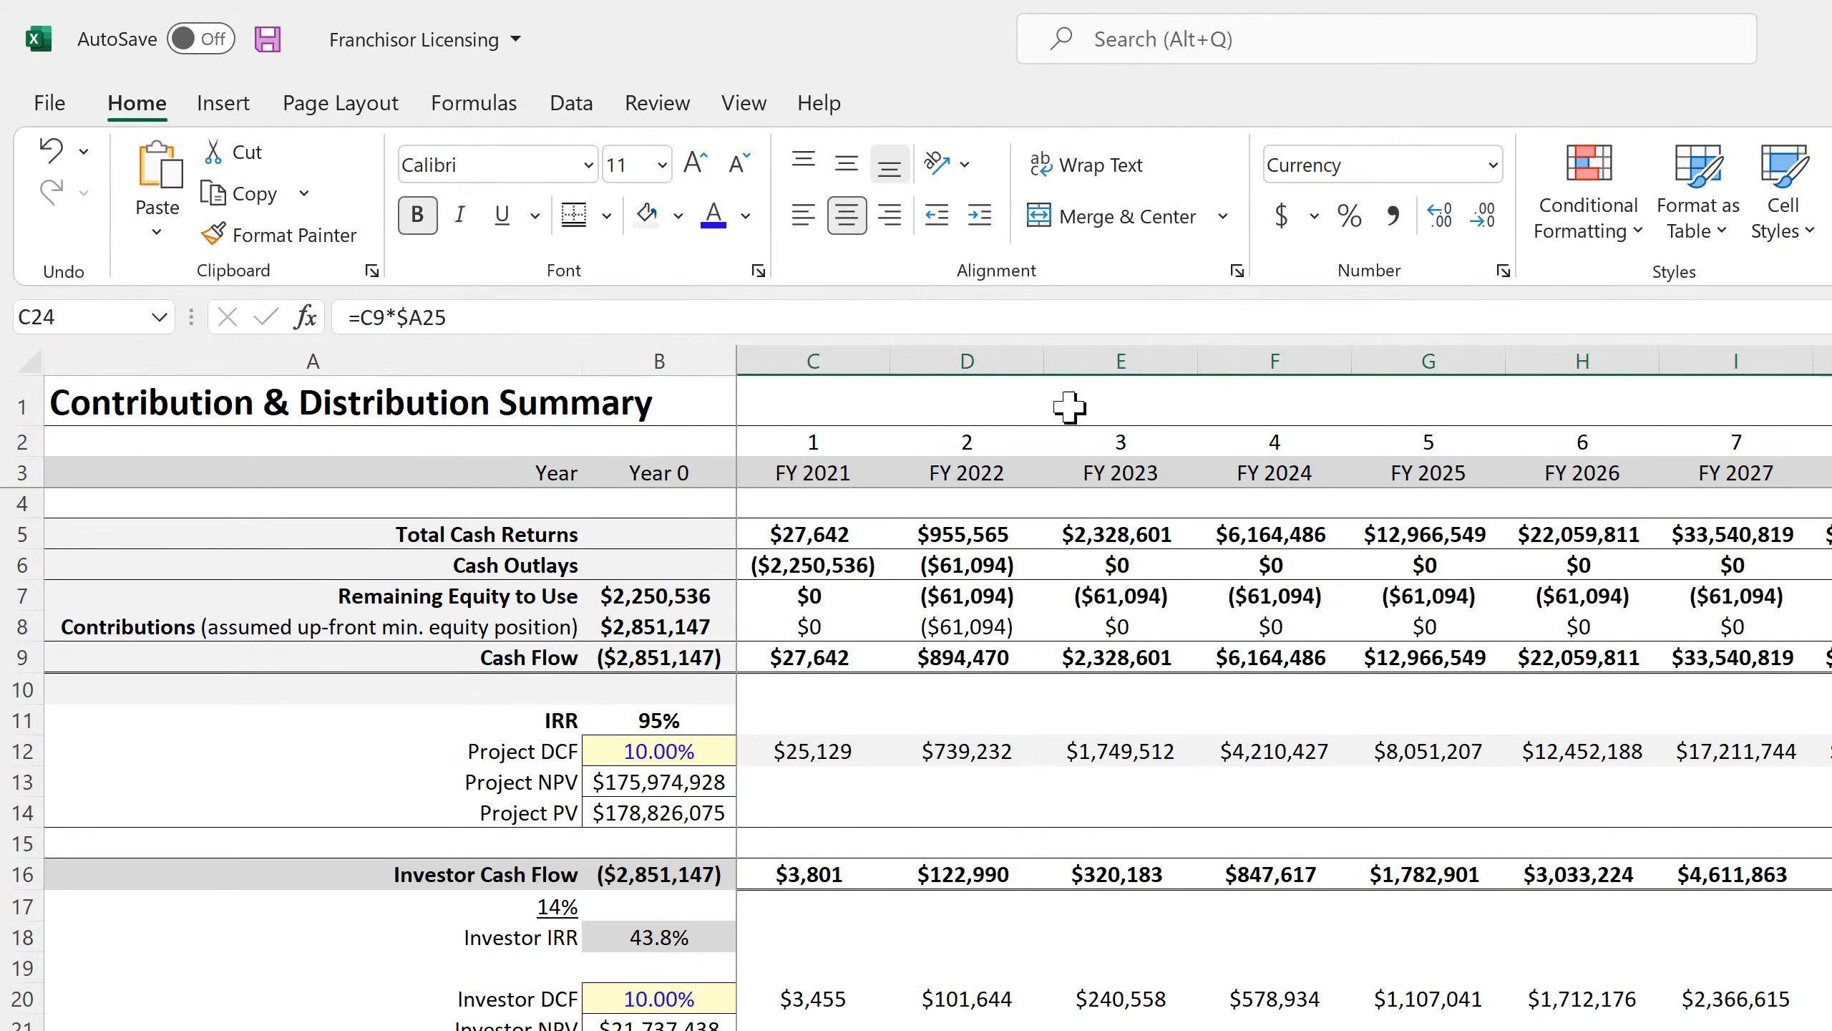
drag(814, 874, 1828, 874)
click(678, 216)
click(644, 350)
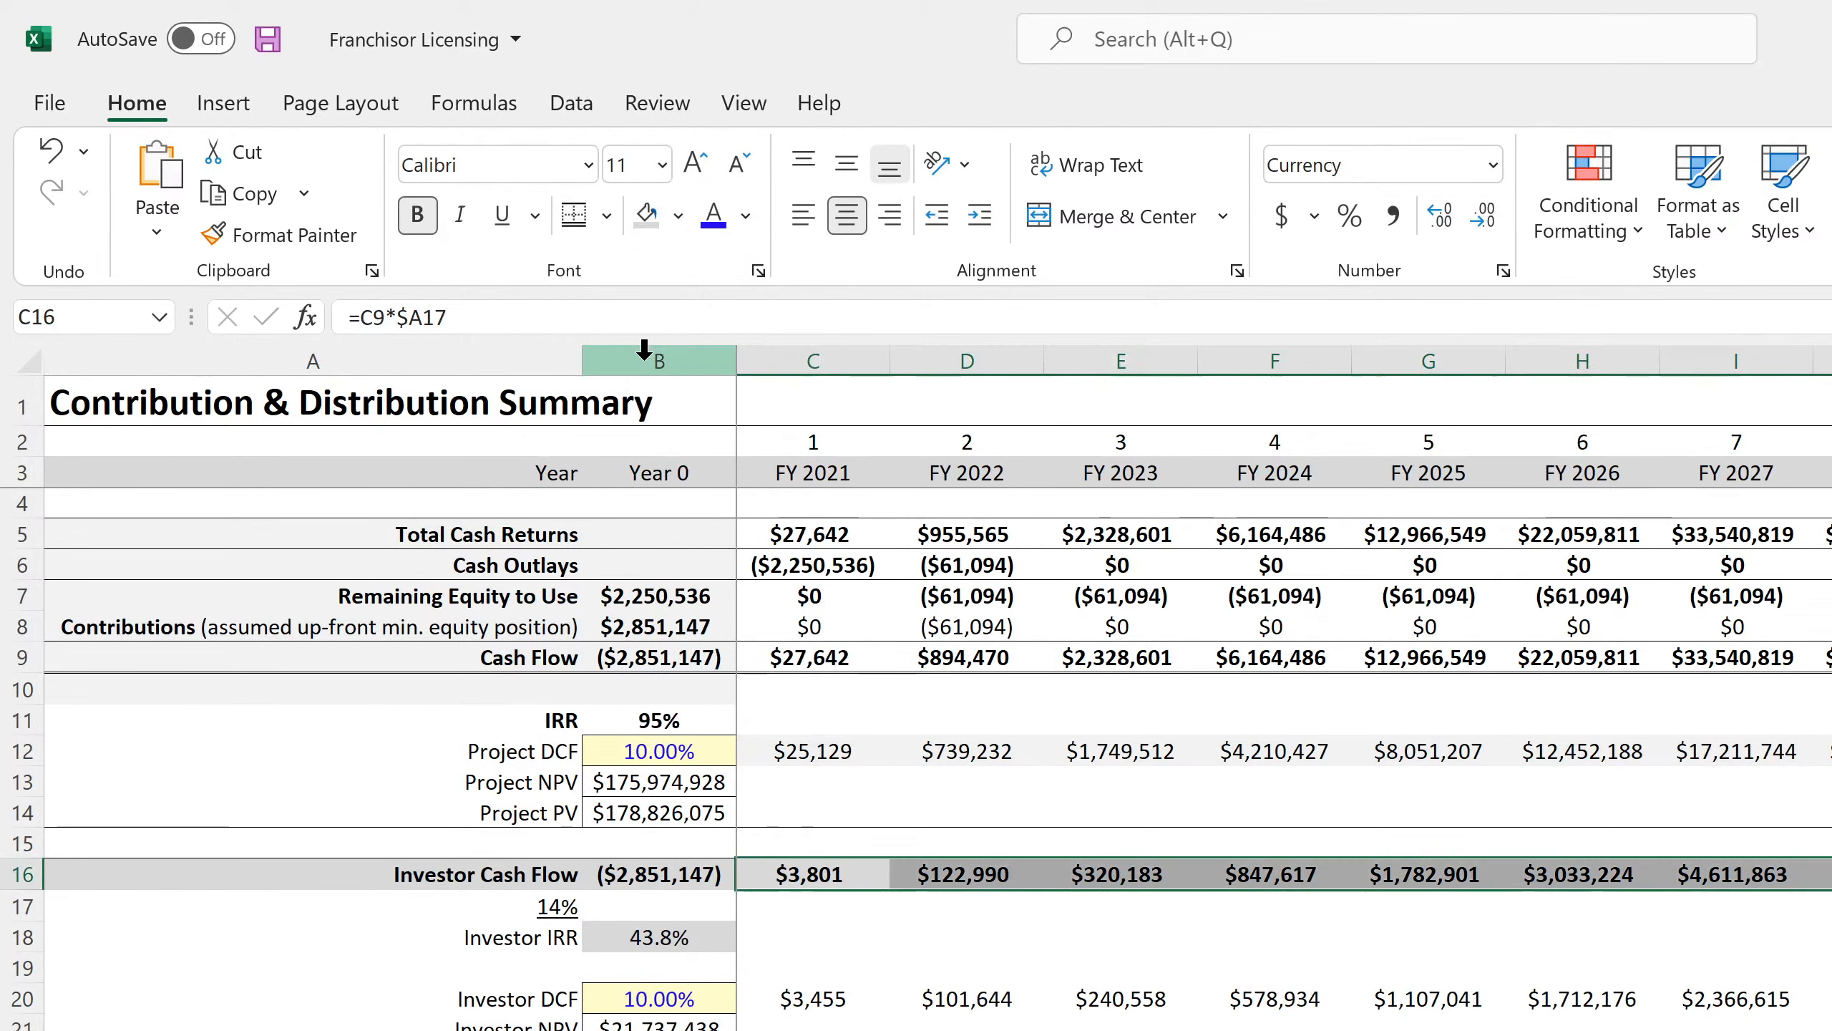
drag(693, 874, 421, 865)
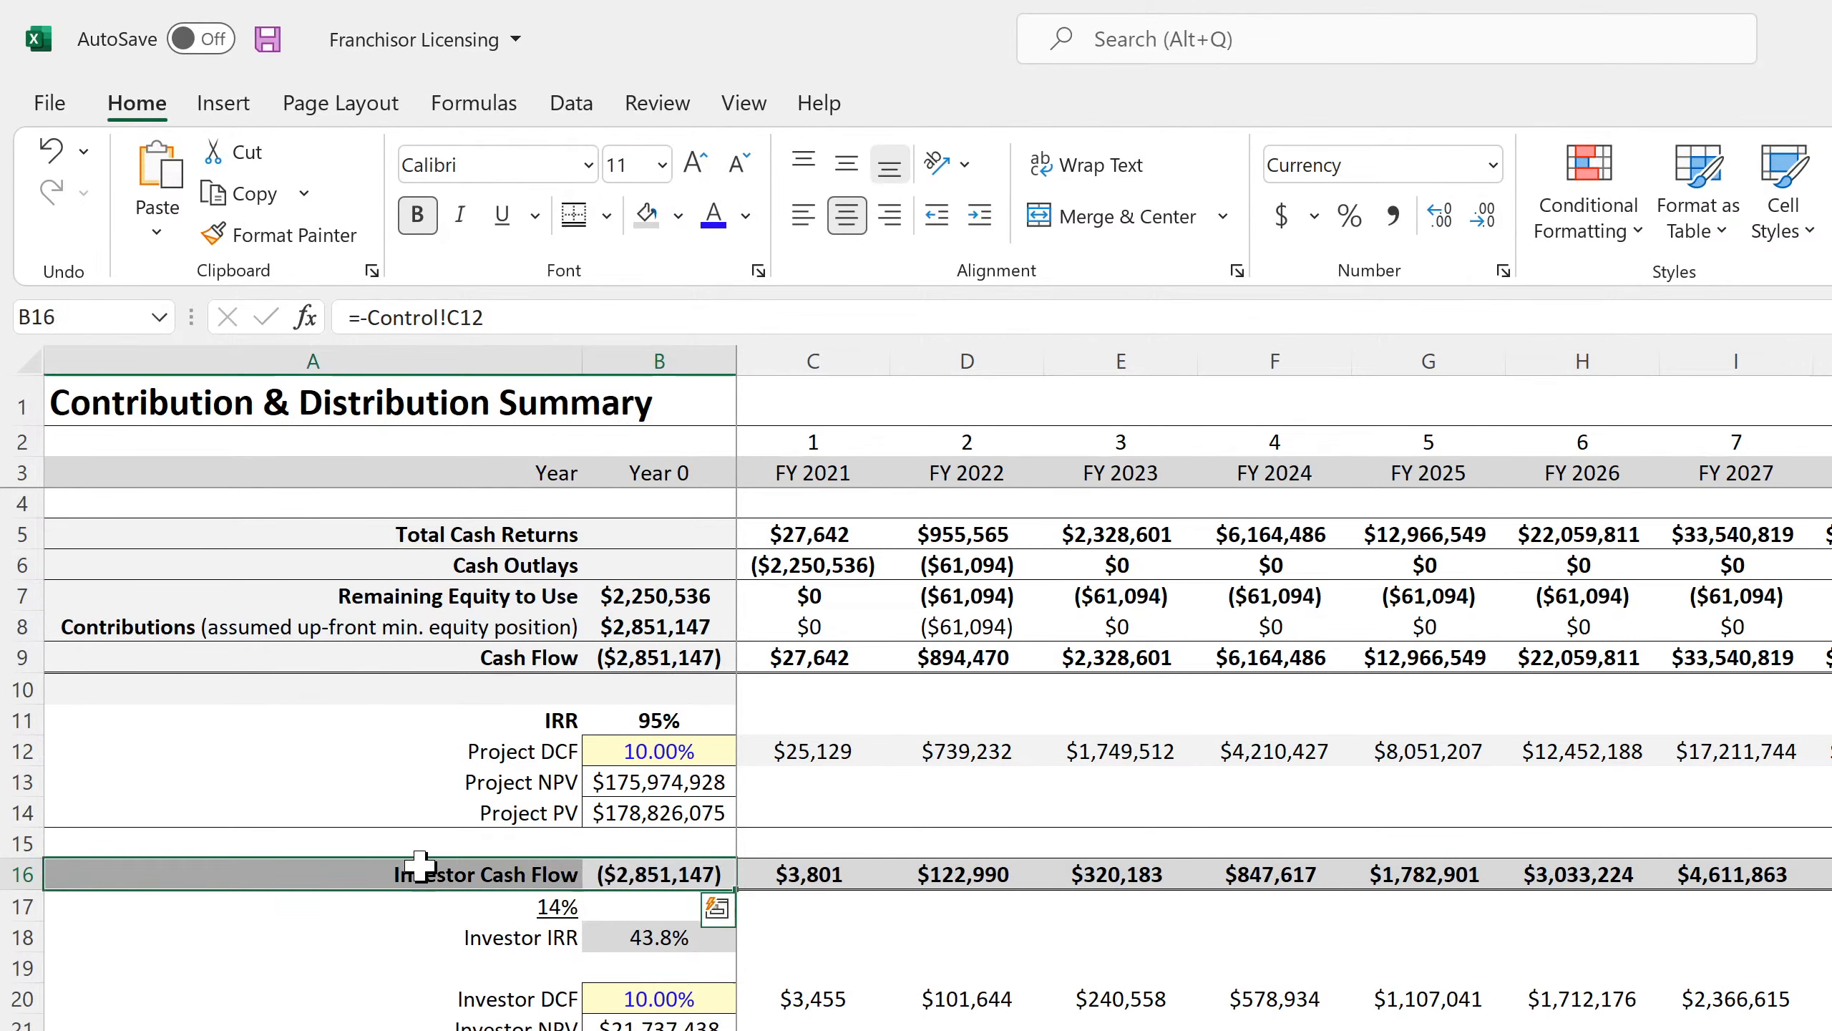
drag(813, 998, 1829, 999)
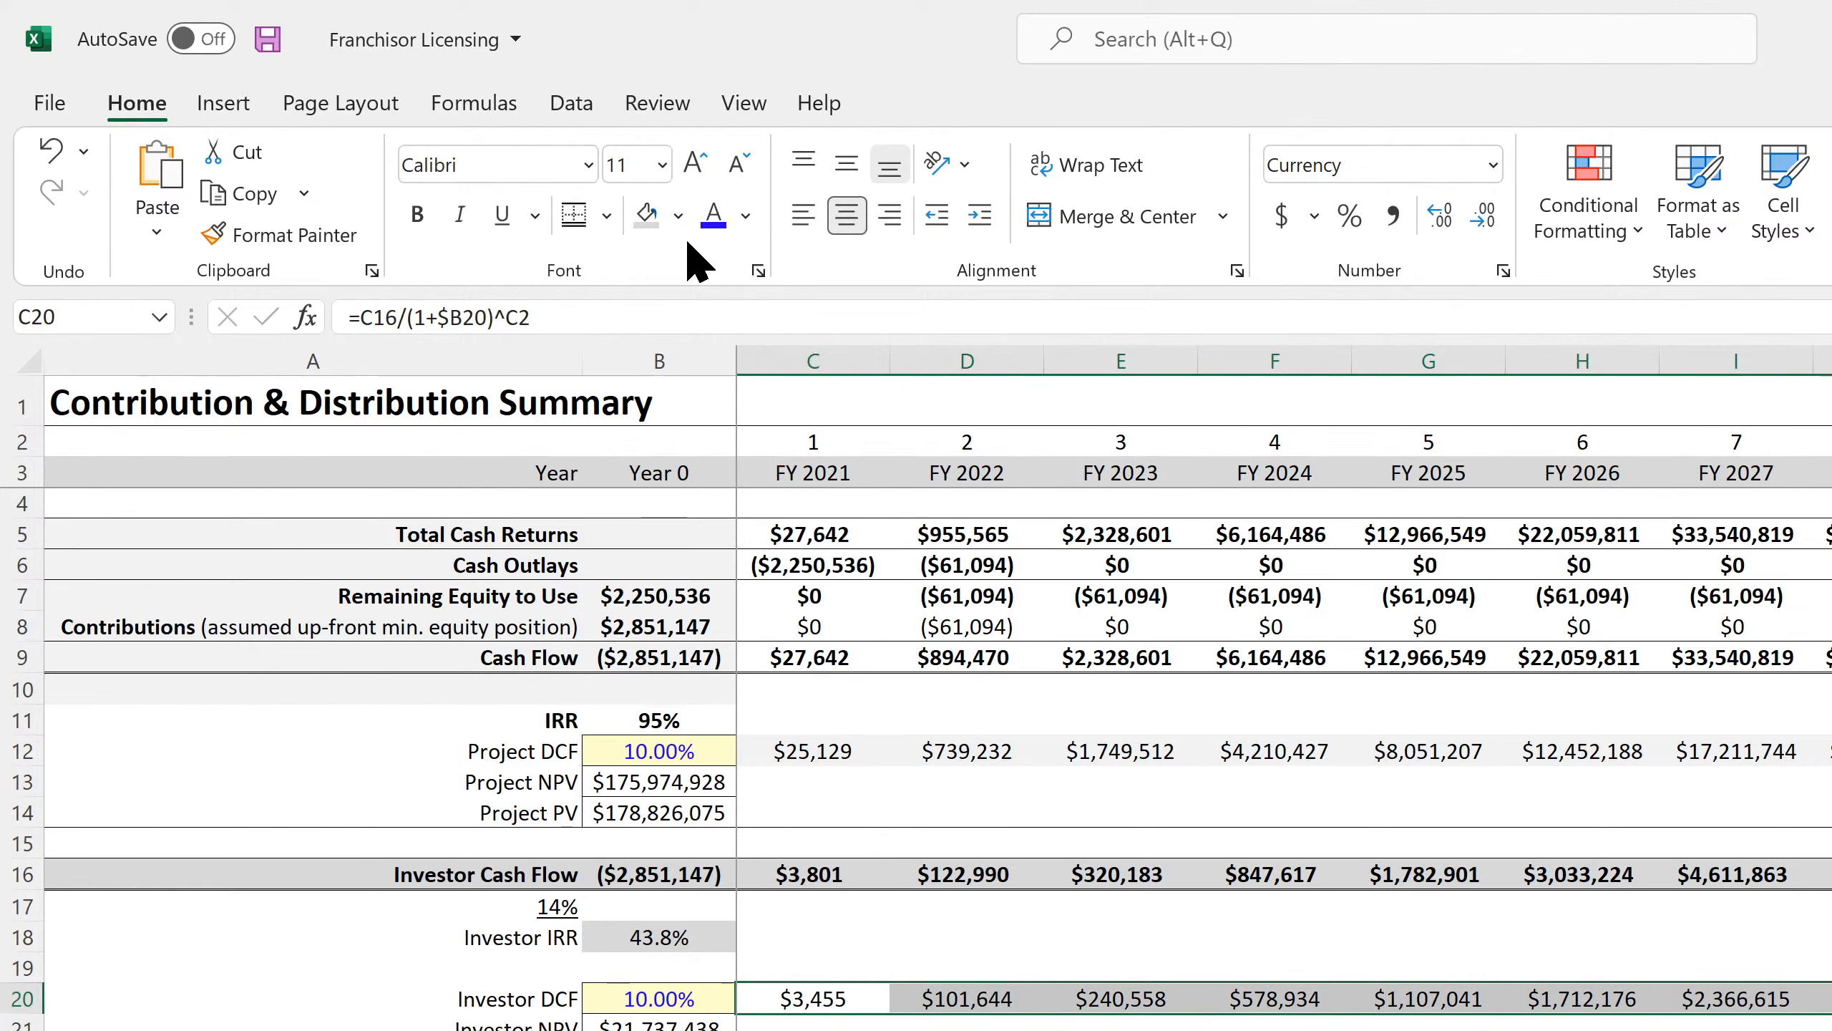
Fill the whole Cash Flow row 9, starting from column A, with light grey.
click(679, 217)
click(609, 217)
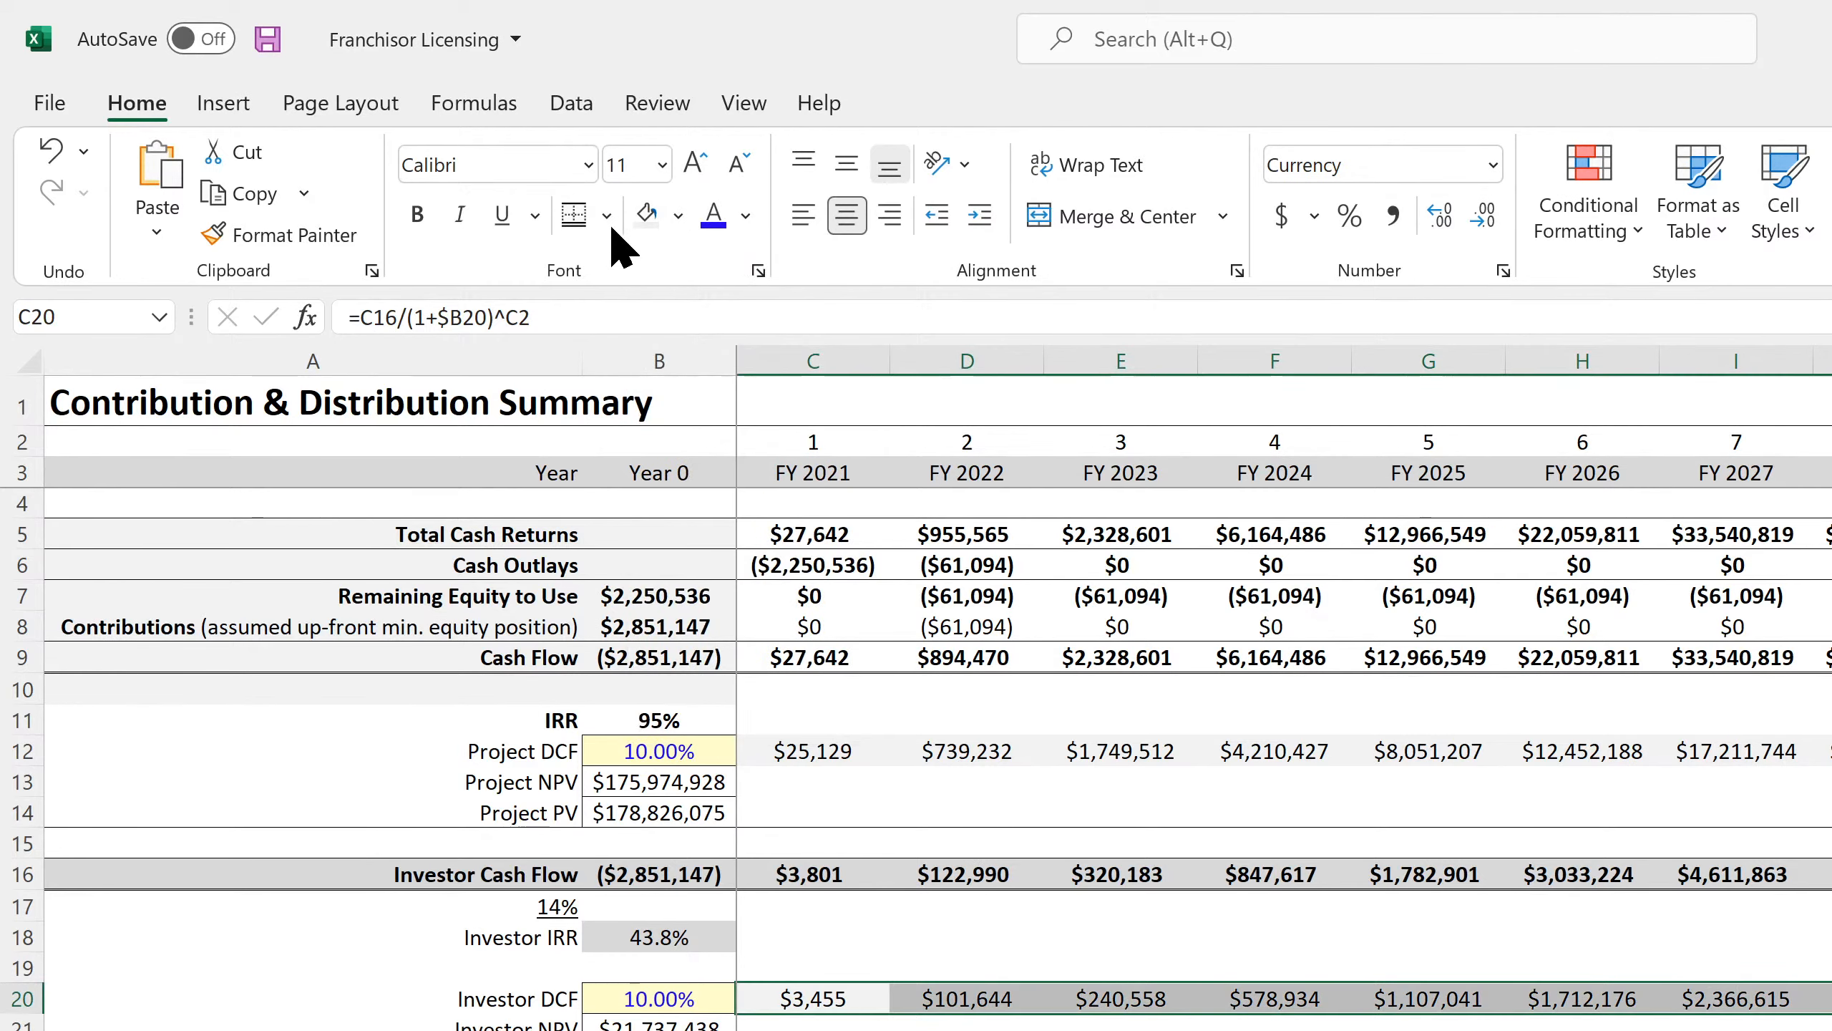
click(608, 217)
click(588, 292)
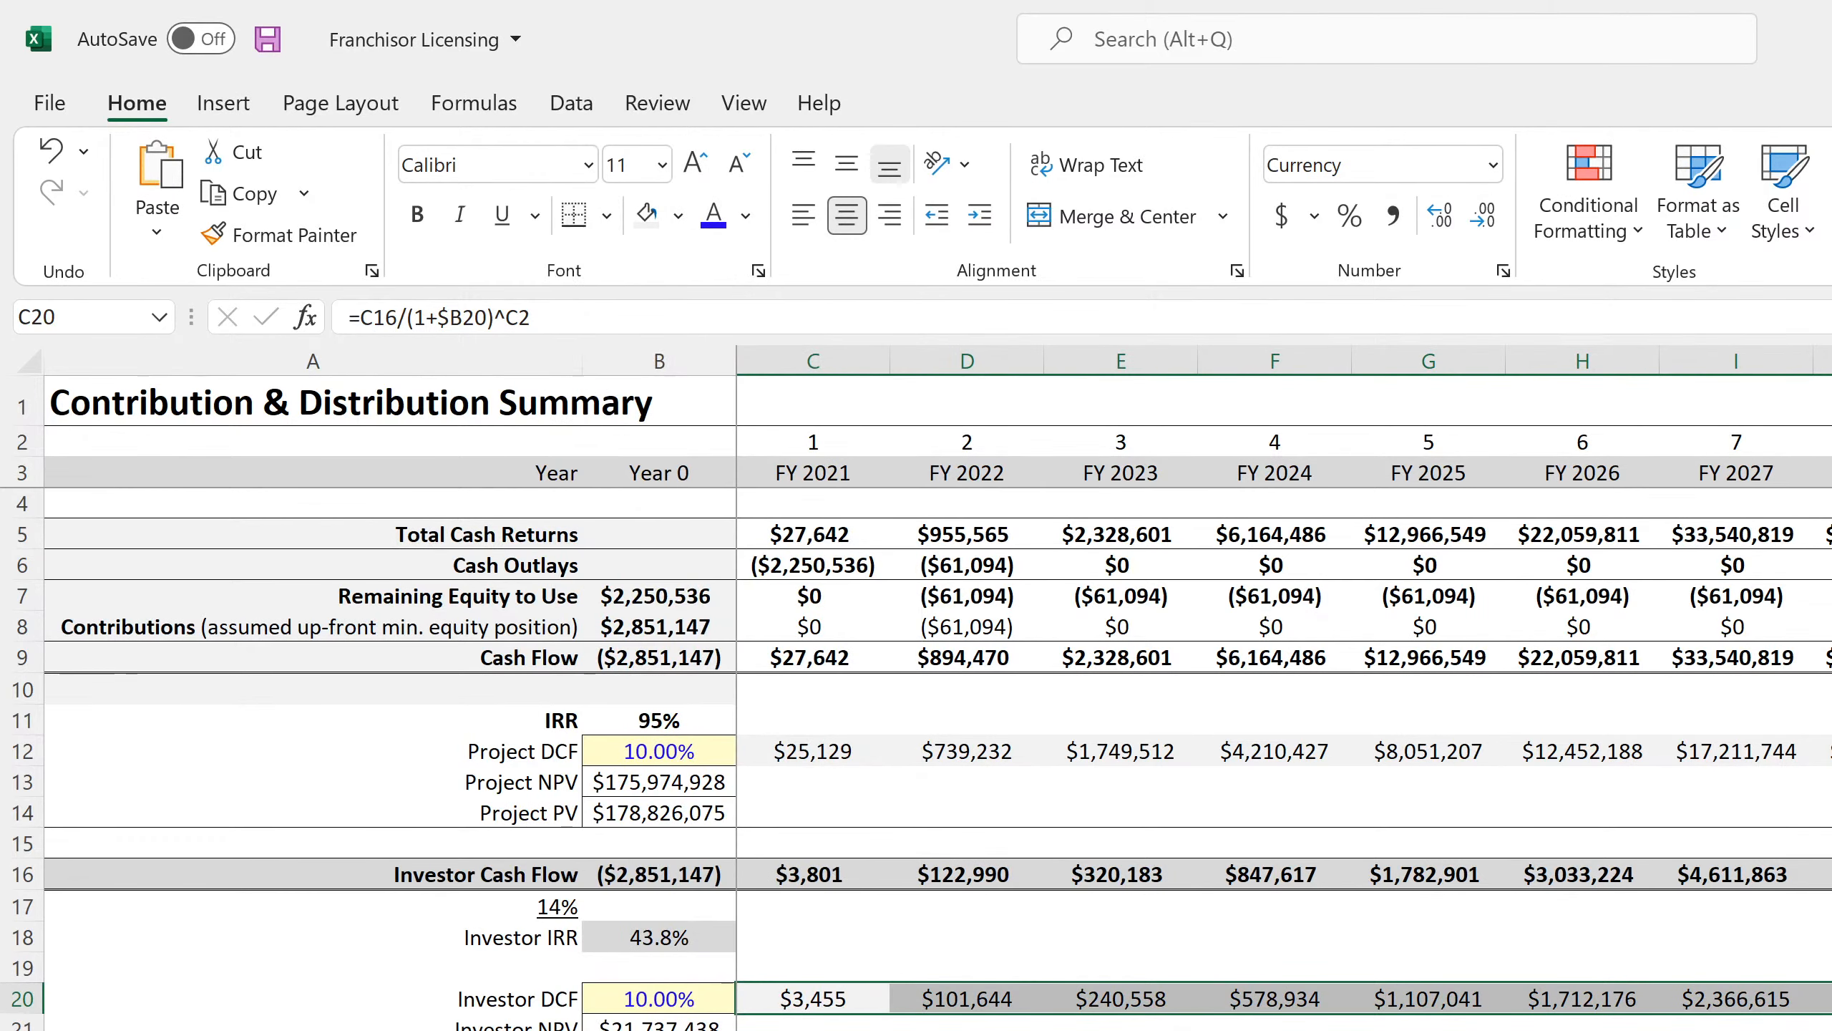
click(1120, 782)
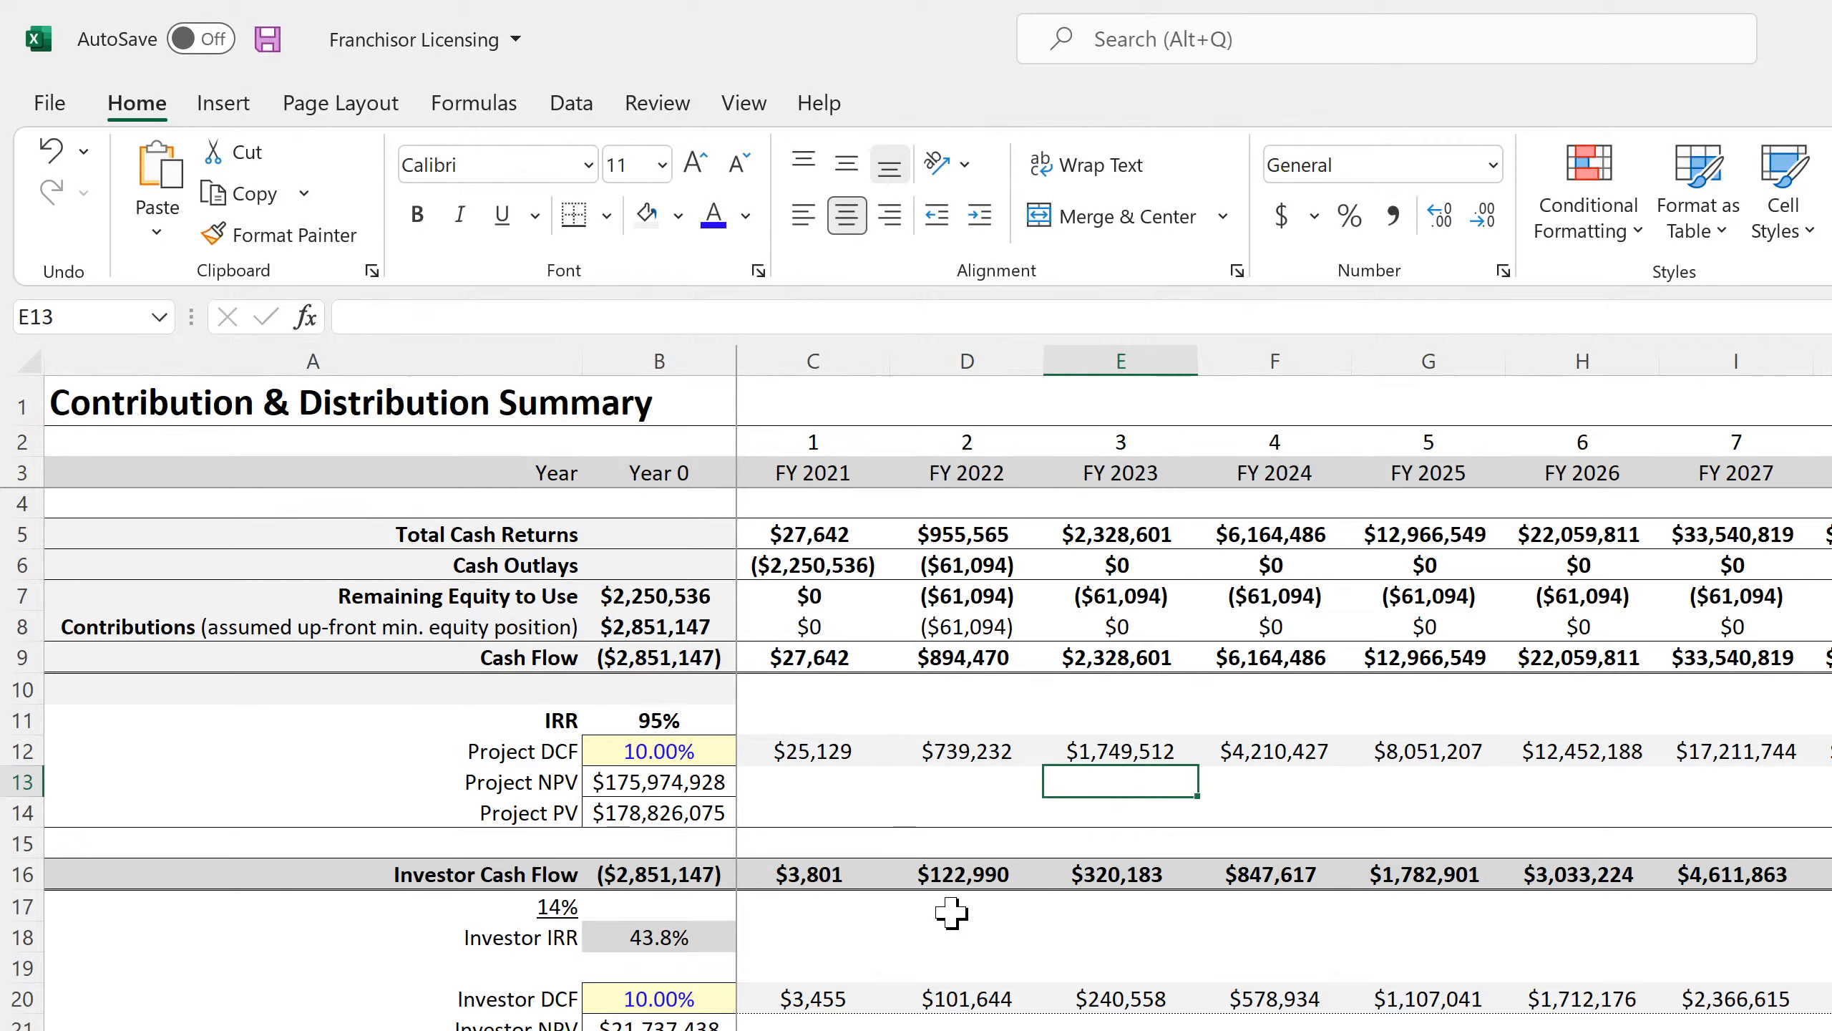
drag(487, 646, 1825, 659)
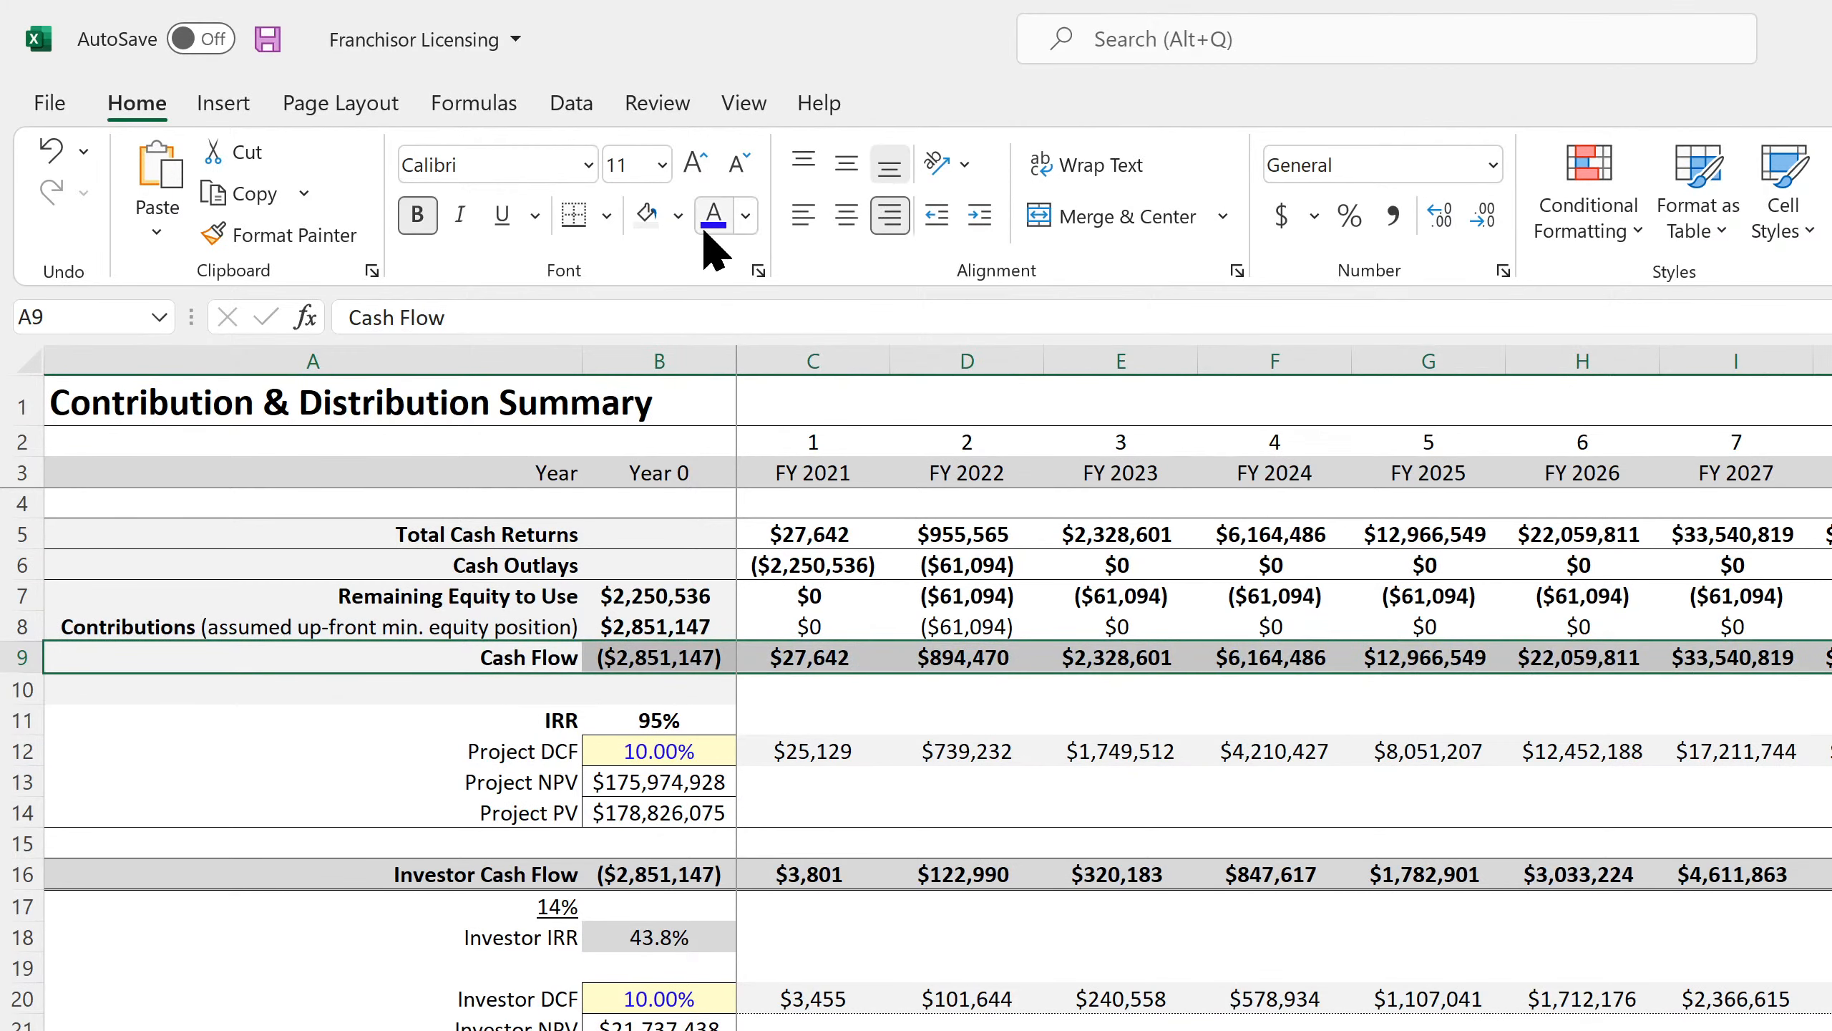
click(678, 215)
click(645, 345)
click(1120, 658)
Save the Franchisor Licensing workbook and switch to the SaaS Startup Model, selecting Cash Flow row A9:G9.
click(268, 39)
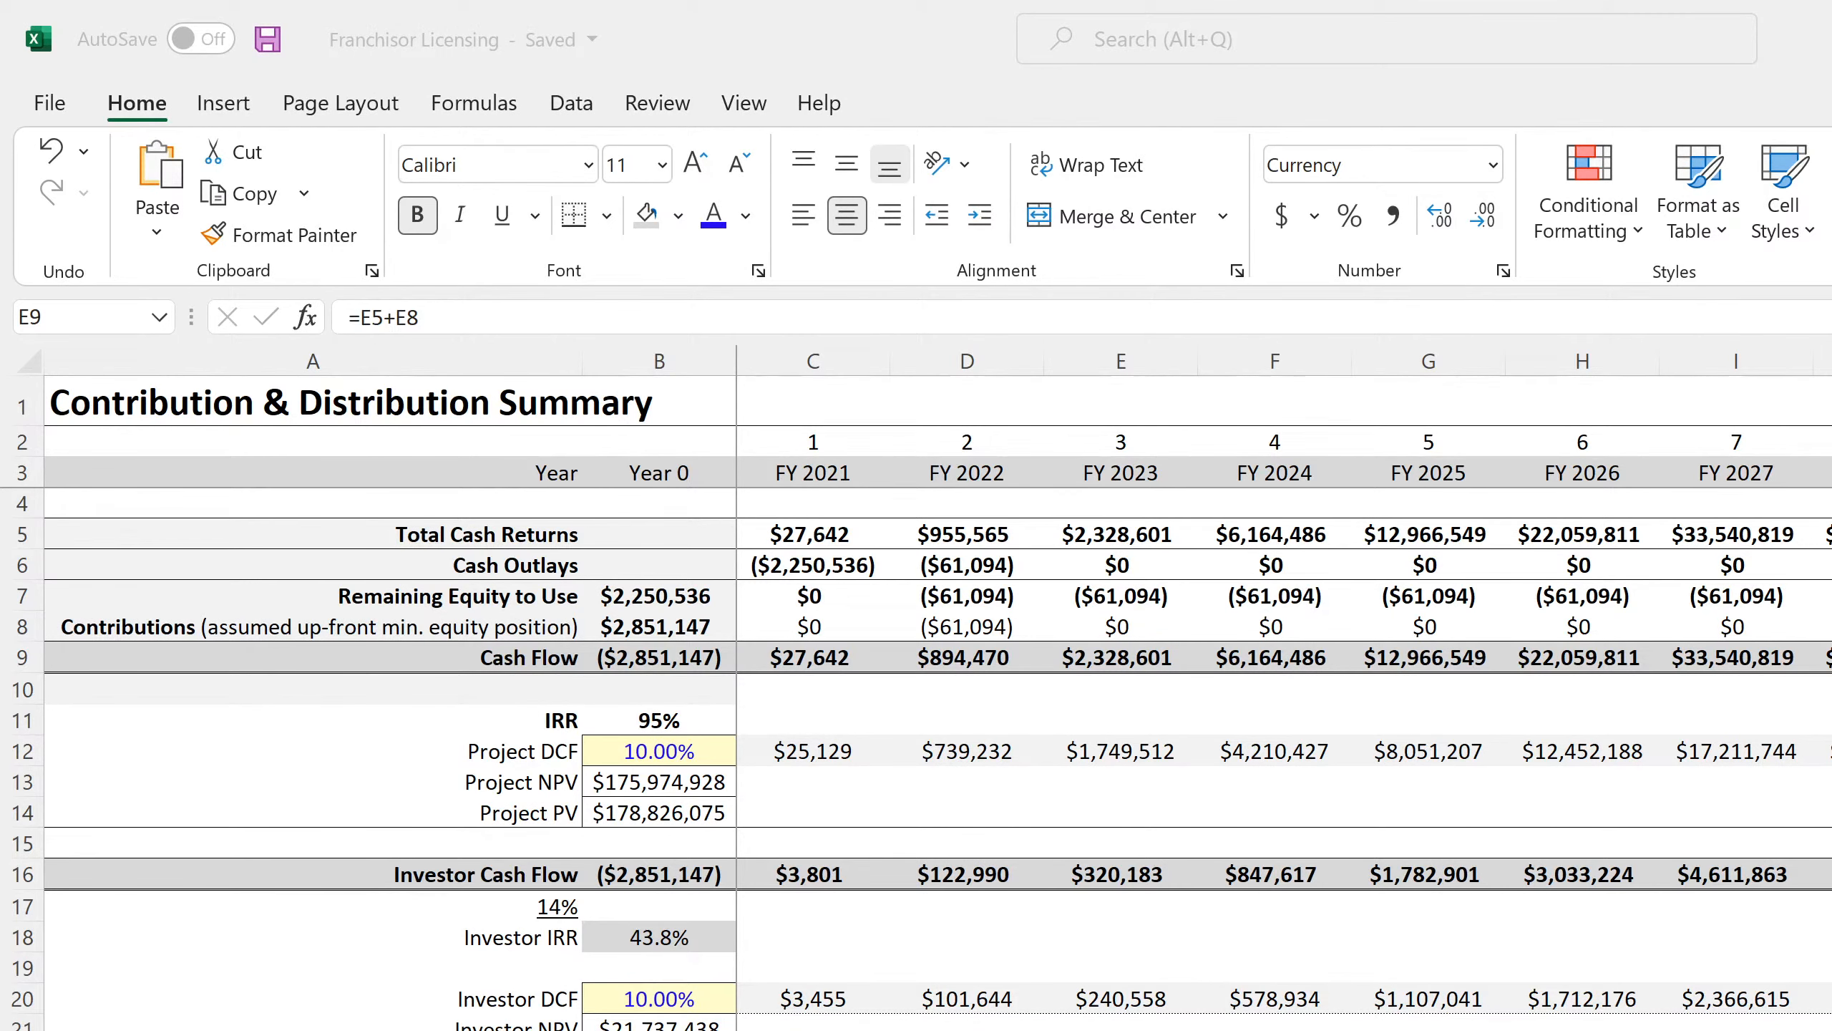
key(alt+Tab)
drag(310, 657, 1423, 657)
click(607, 215)
Give the Cash Flow and Investor Cash Flow rows a top and double bottom border.
click(601, 998)
click(1154, 936)
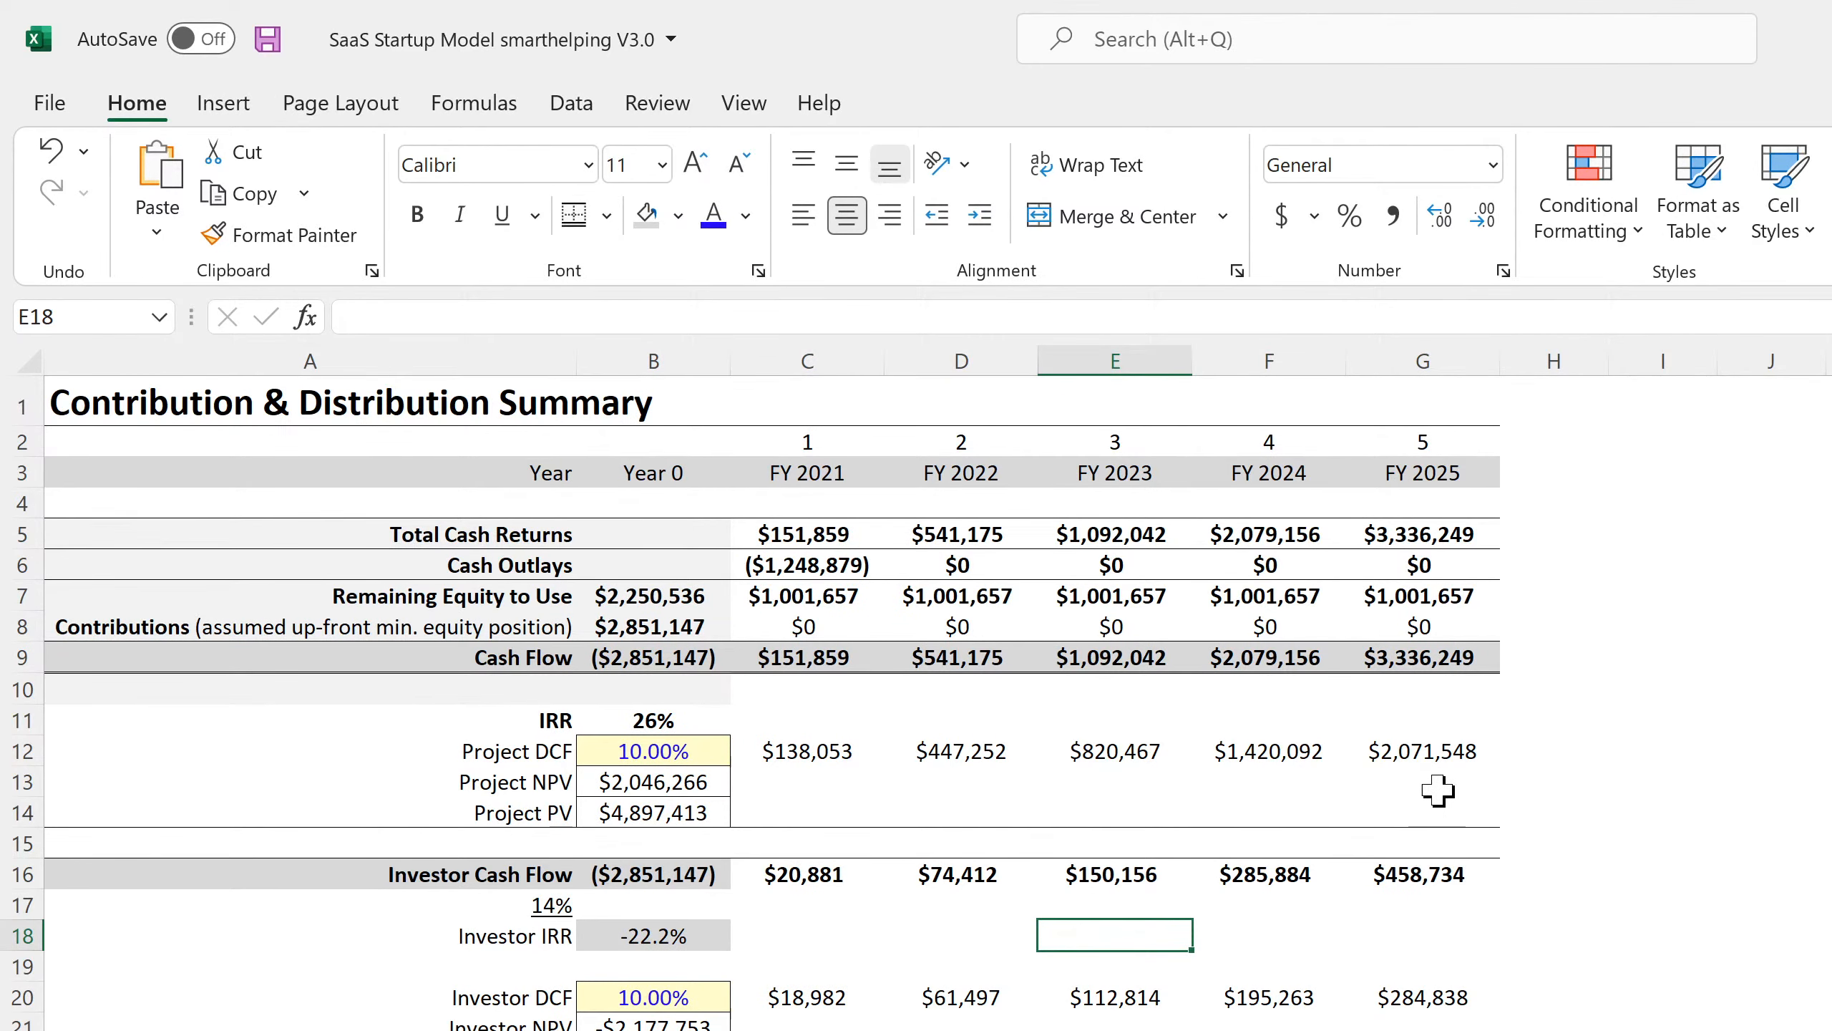
drag(1425, 874, 338, 880)
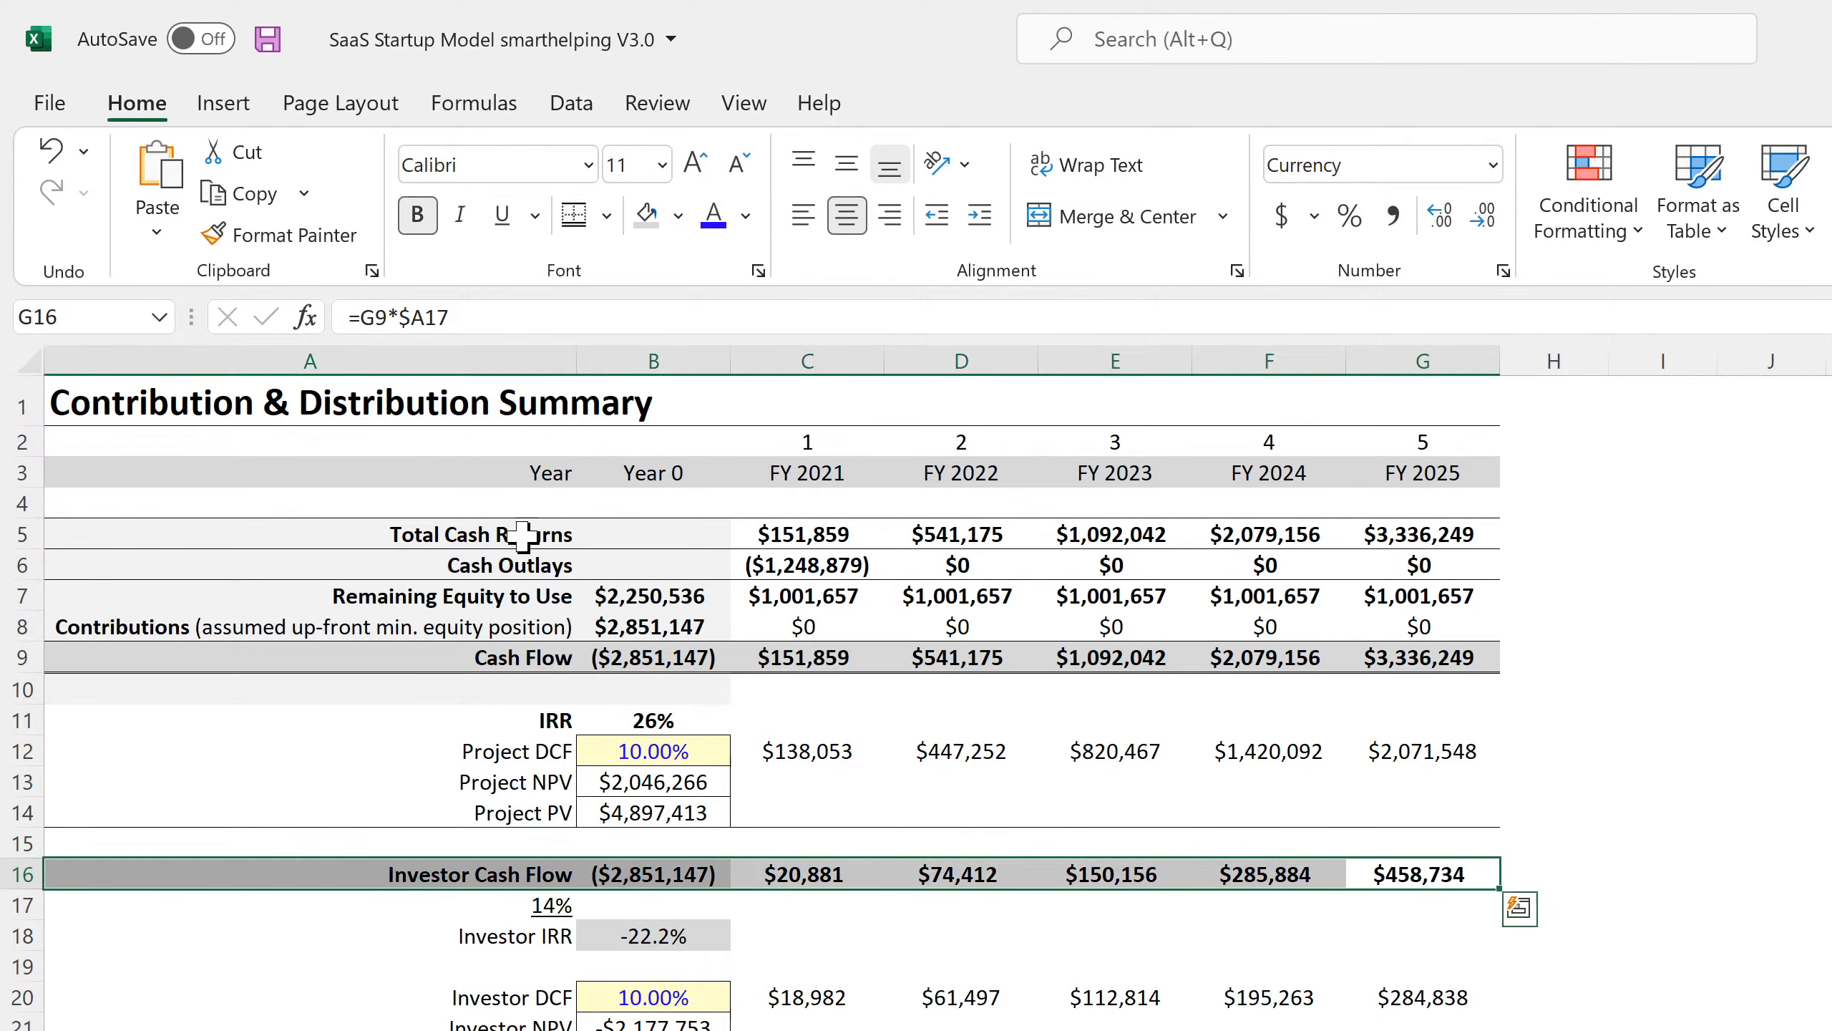
click(574, 215)
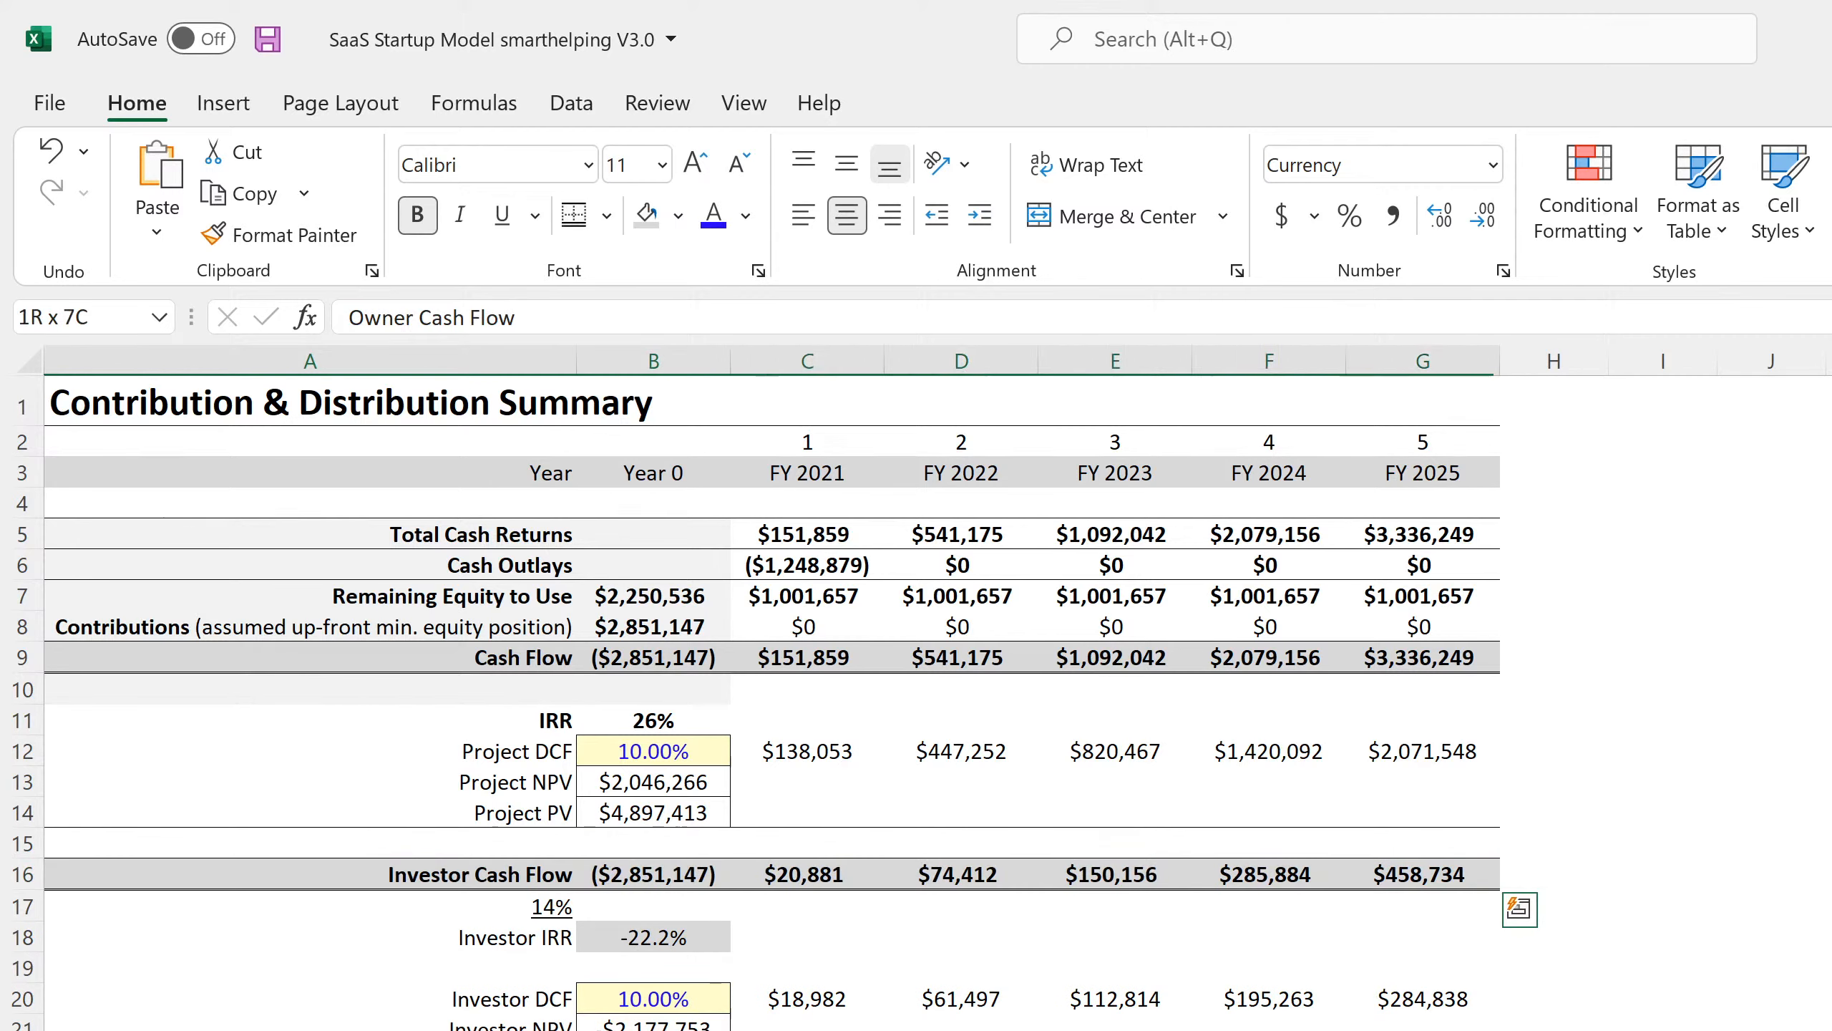
drag(1406, 1030, 1423, 1030)
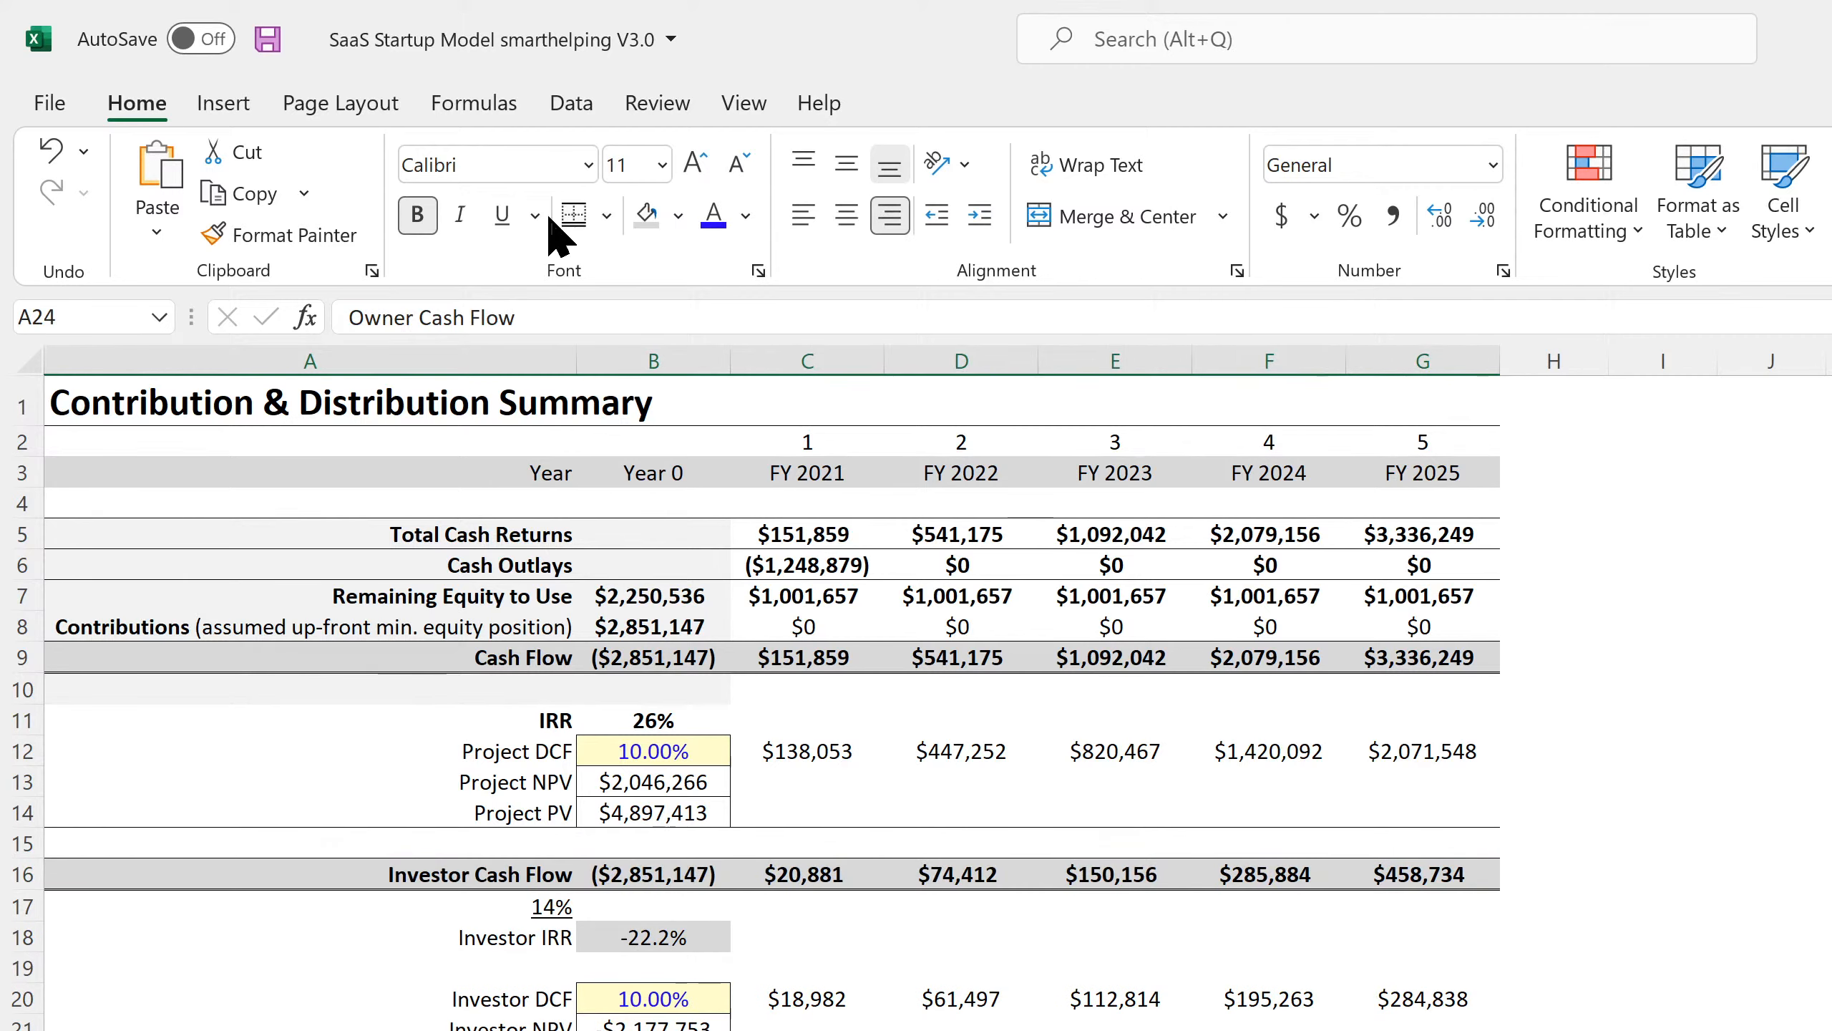
Shade the Project DCF and Owner DCF value rows light grey.
drag(801, 764, 1392, 758)
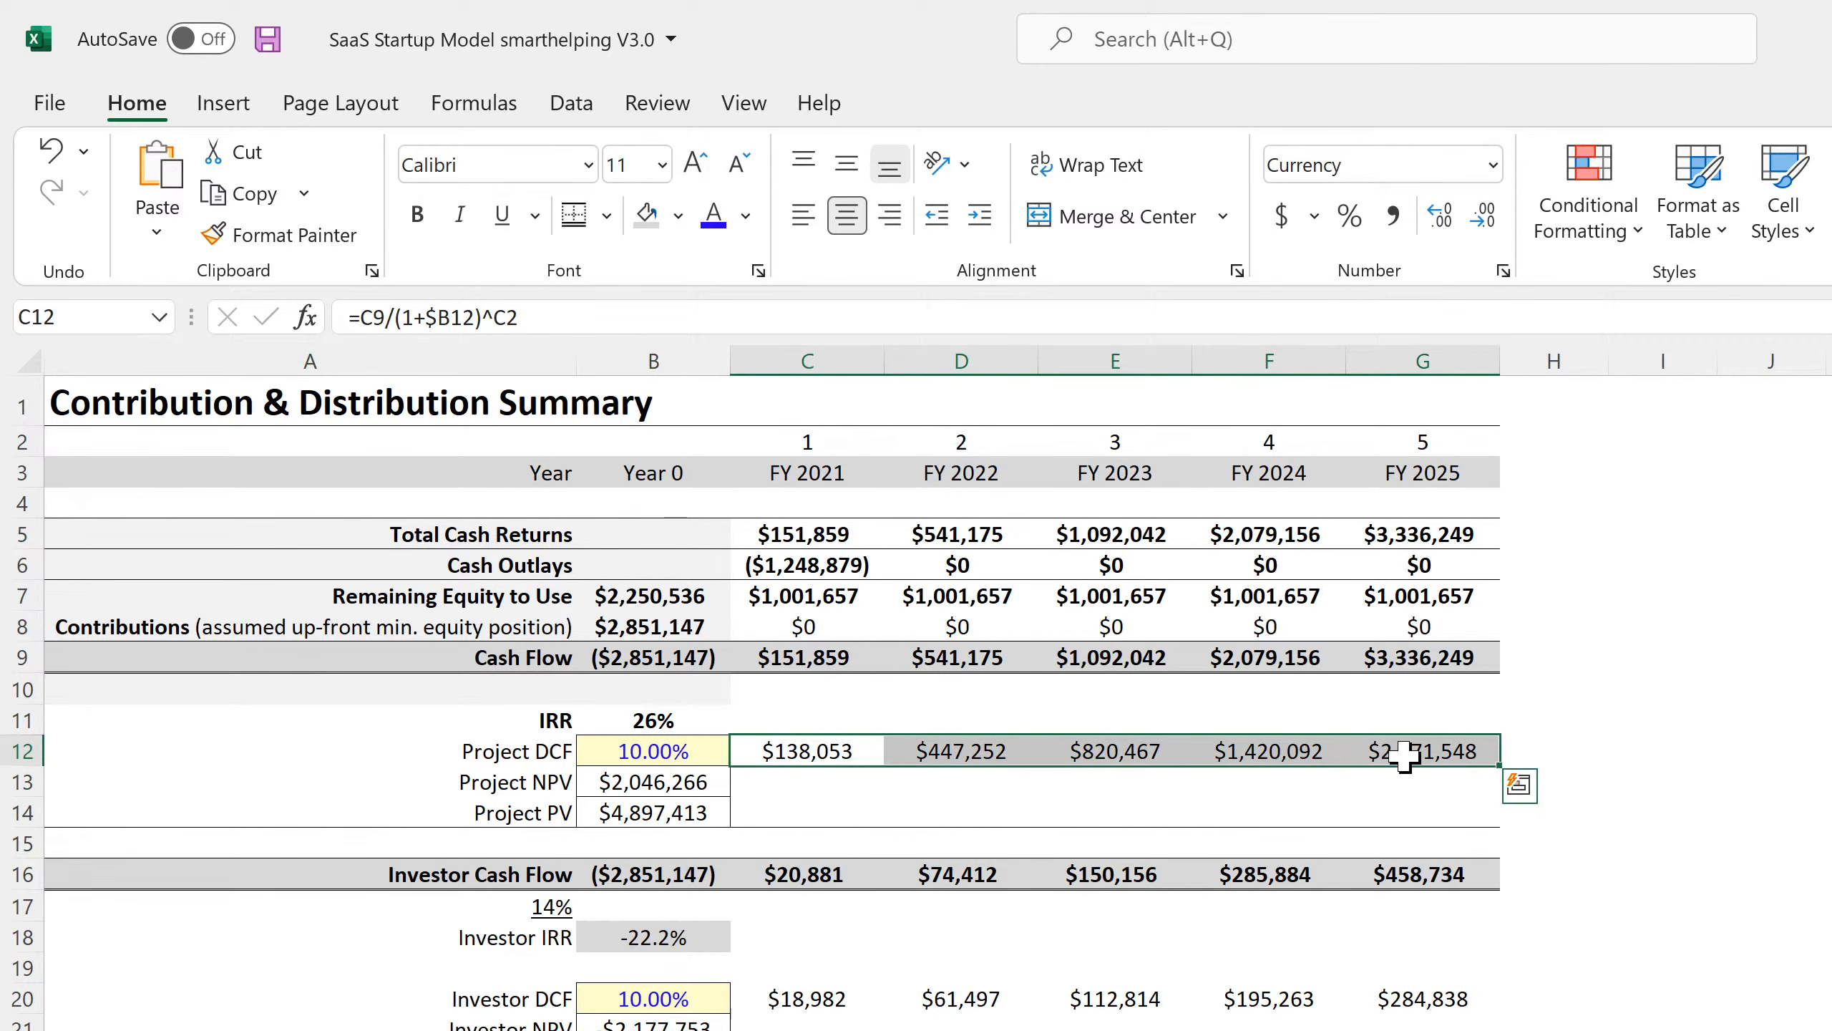
click(678, 216)
click(645, 345)
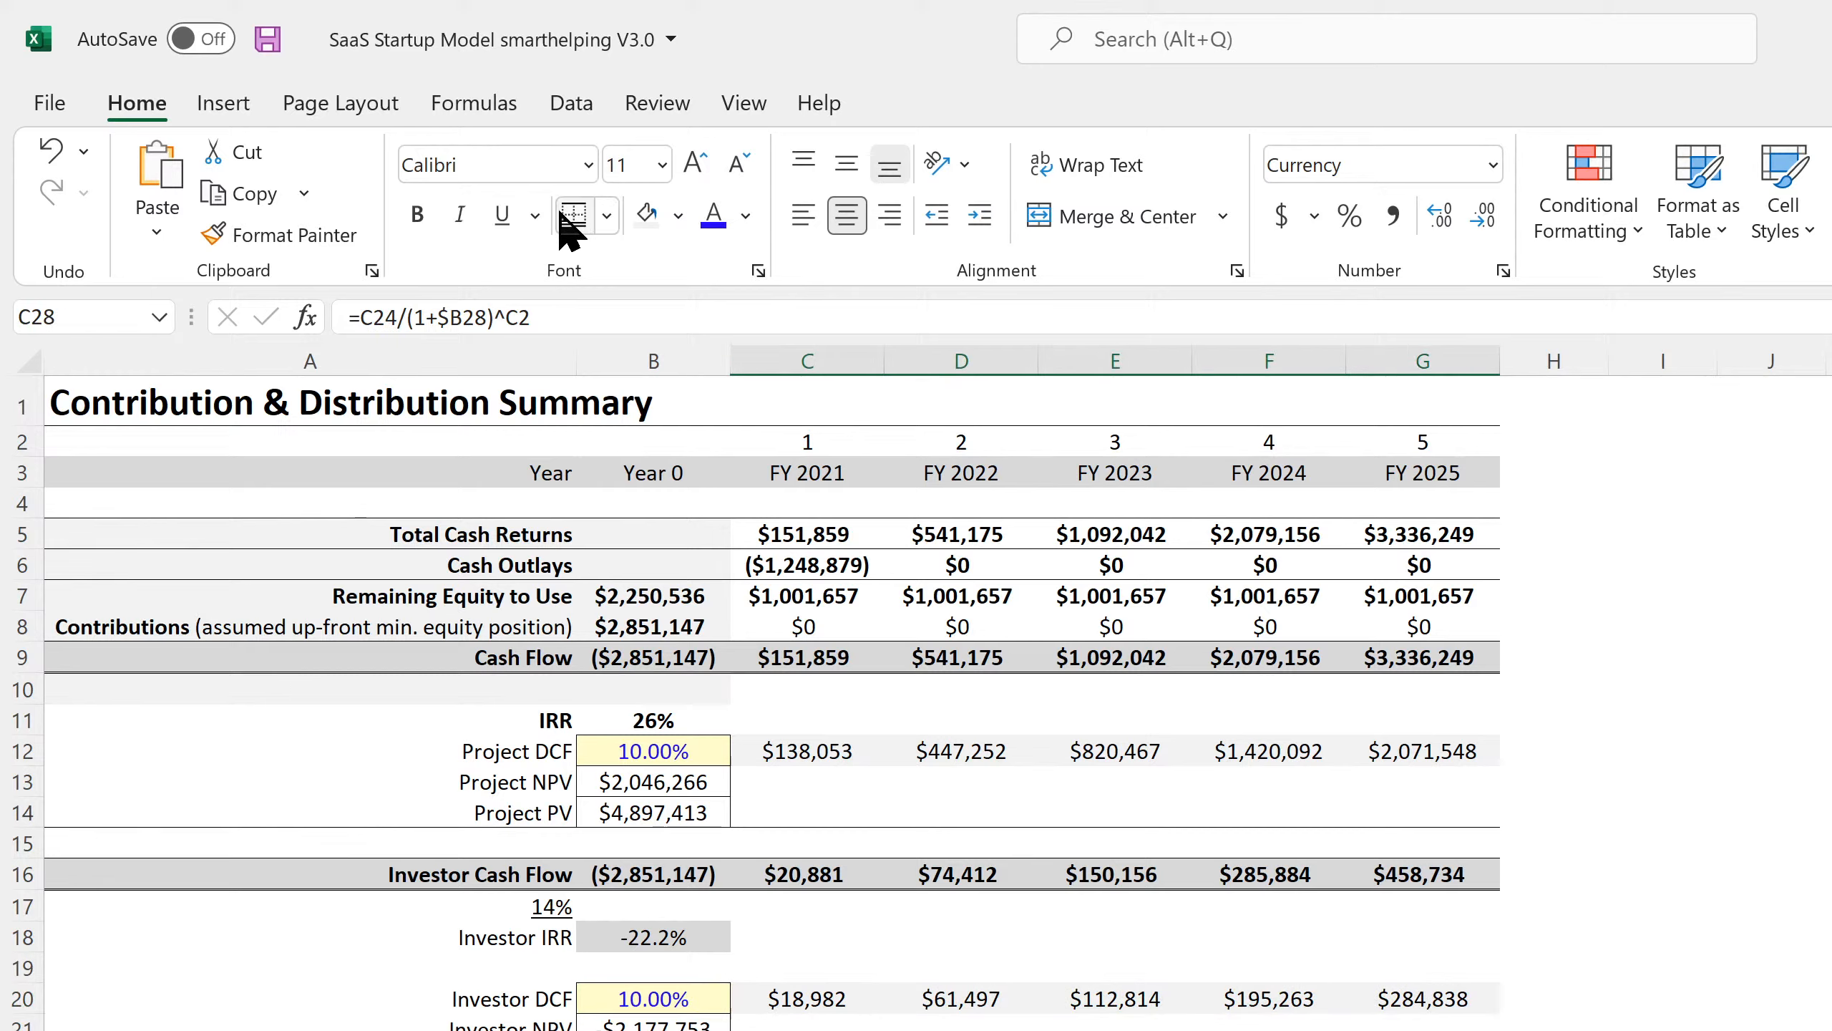
click(649, 215)
click(1831, 938)
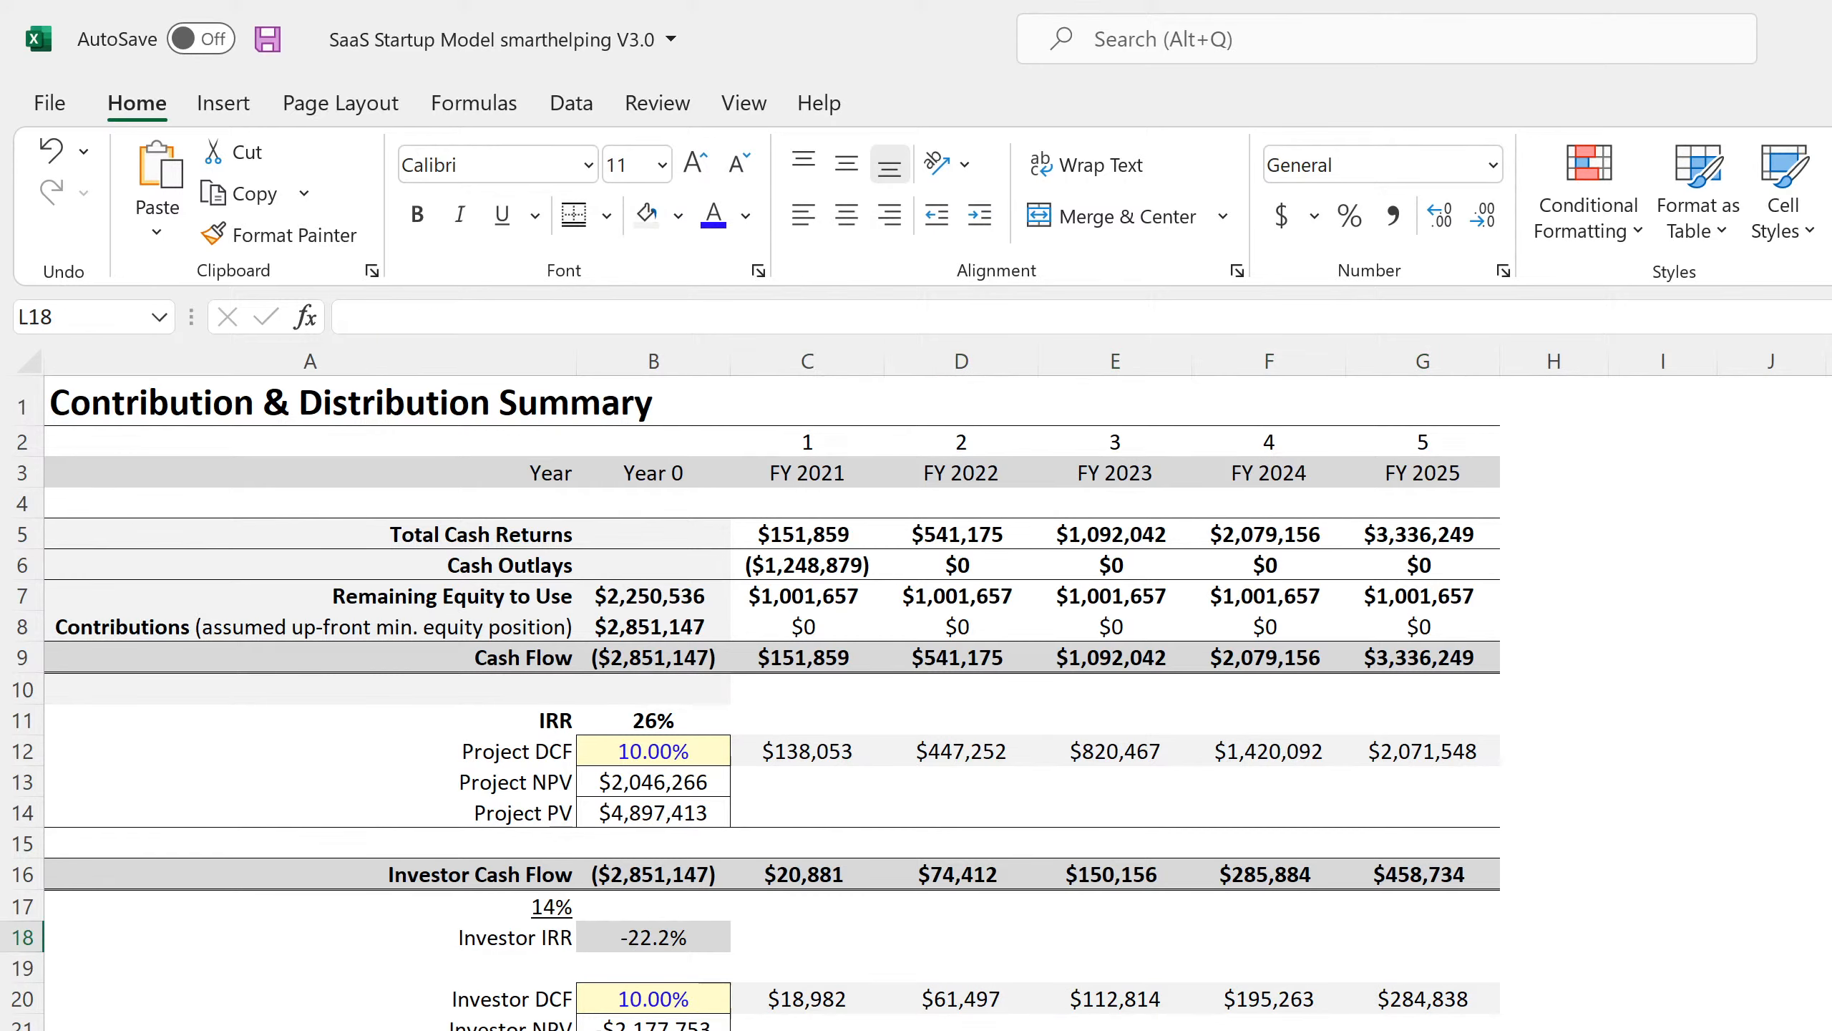
Move through the summary cells from FY 2021 and enter the formula =-C6.
click(807, 473)
key(Down)
key(Down)
key(Down)
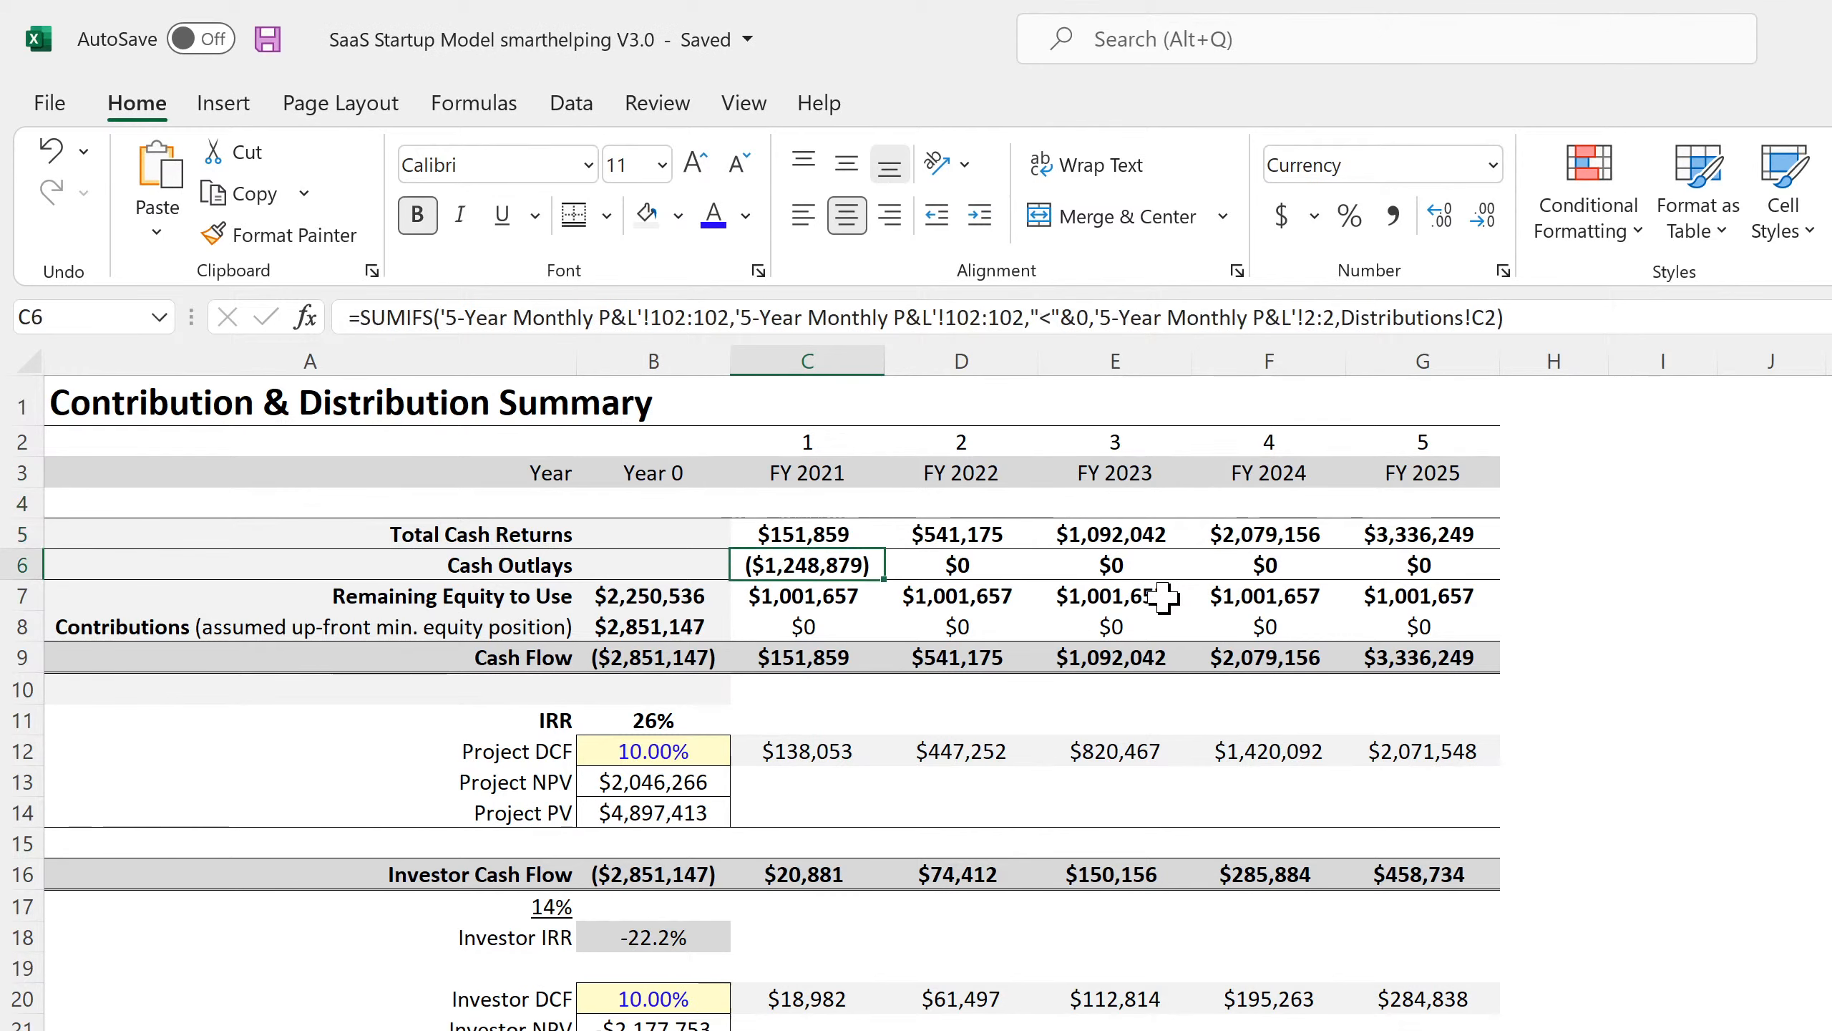
key(Down)
key(Right)
key(Down)
key(Down)
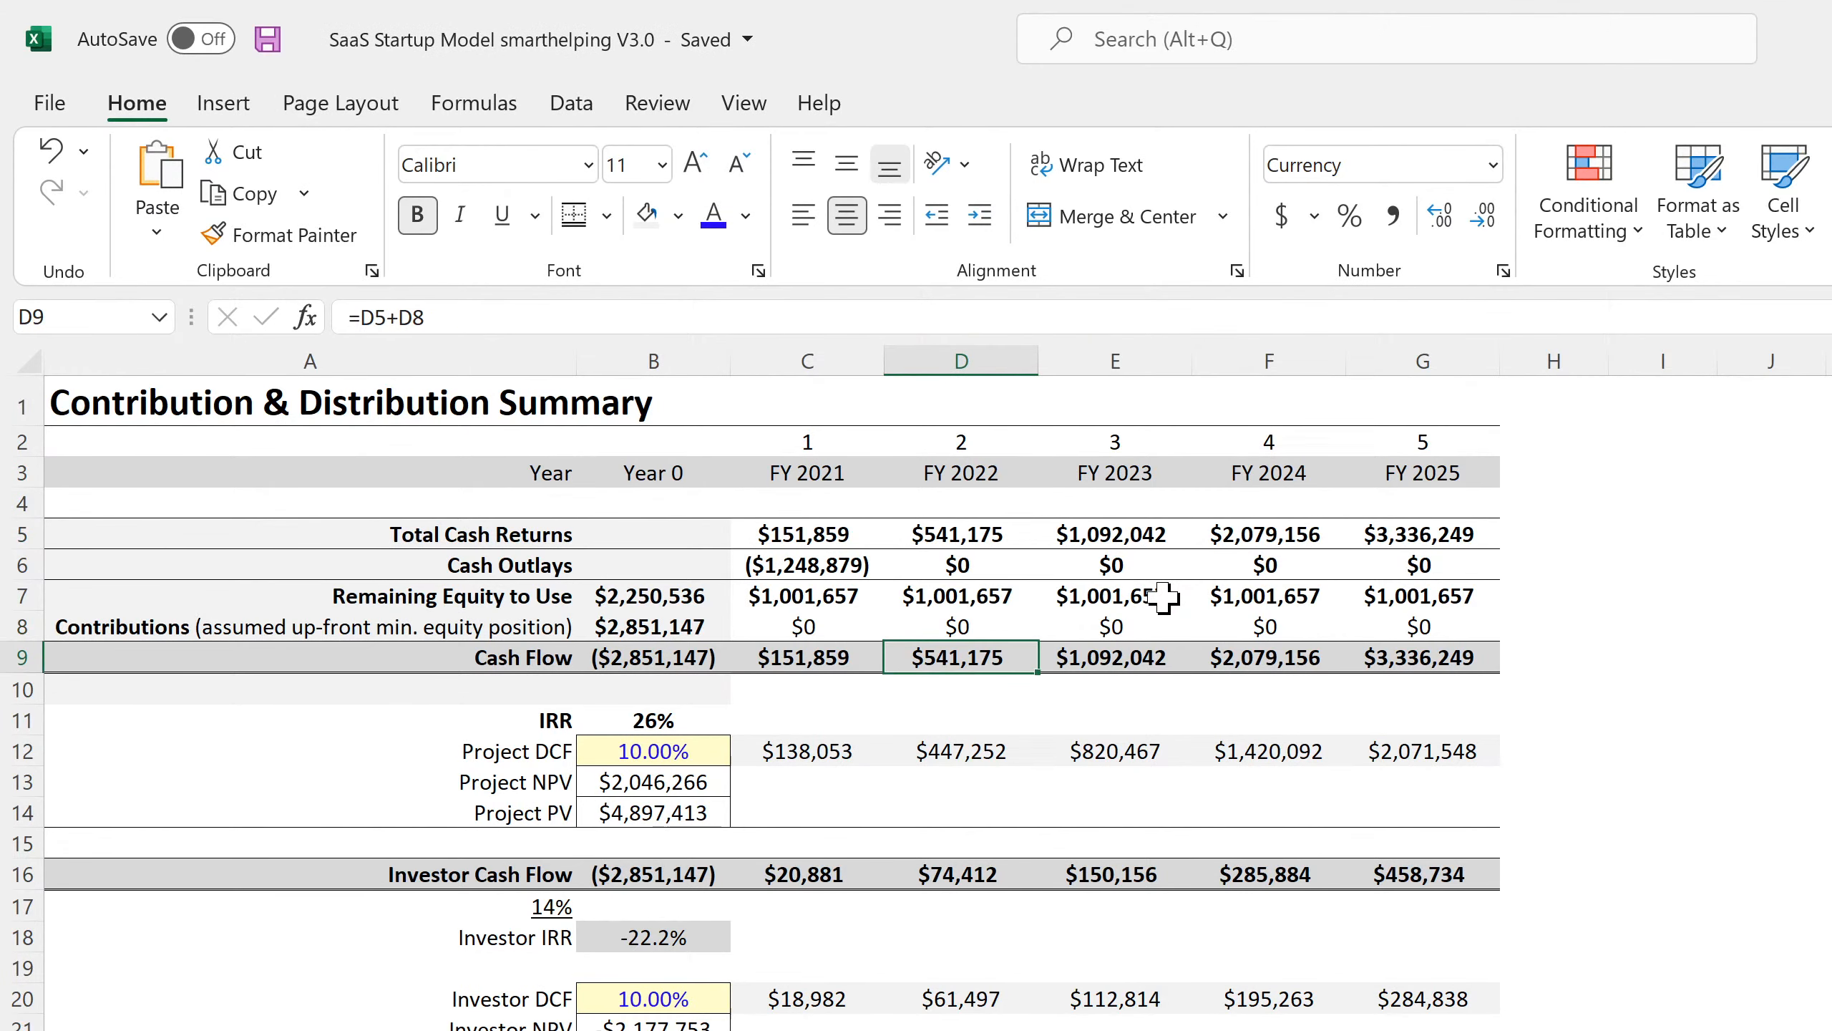
key(Left)
key(Left)
key(Left)
key(Up)
key(Right)
key(Up)
text(=-C6)
key(Return)
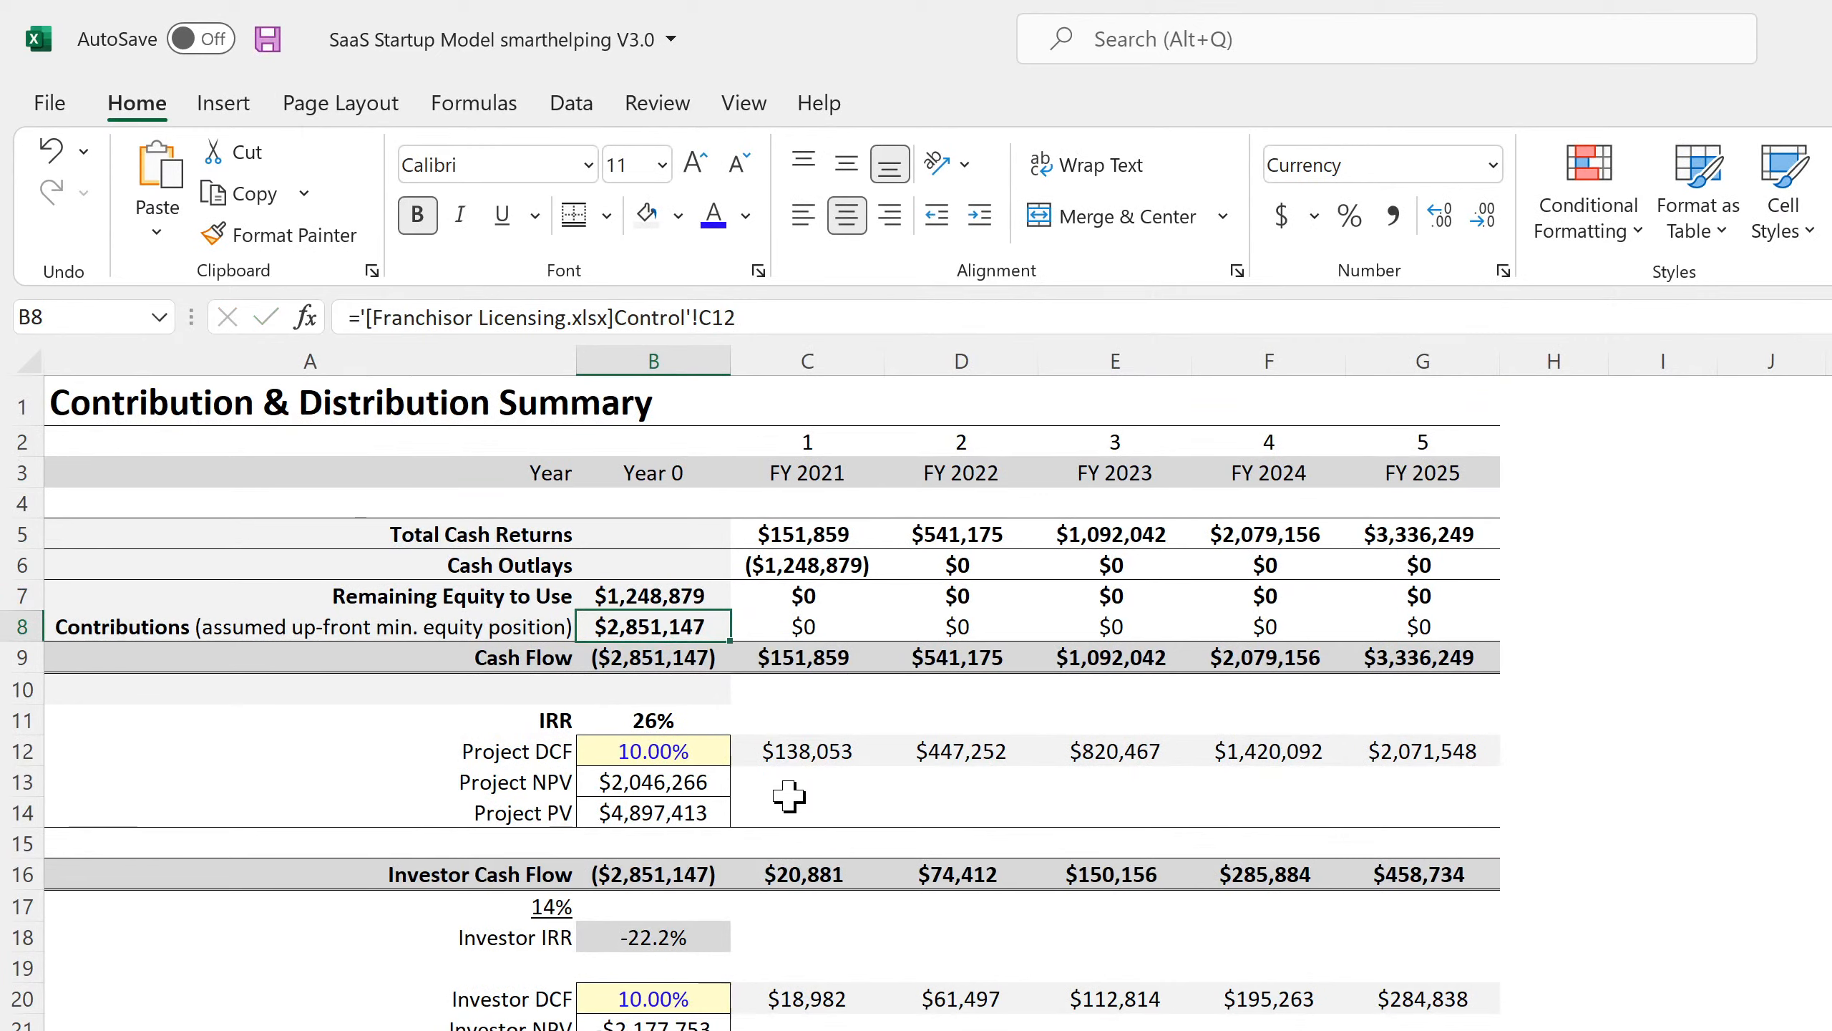
Link B8 contributions to ='Global Control'!C13 Remaining Equity Required and save.
text(=)
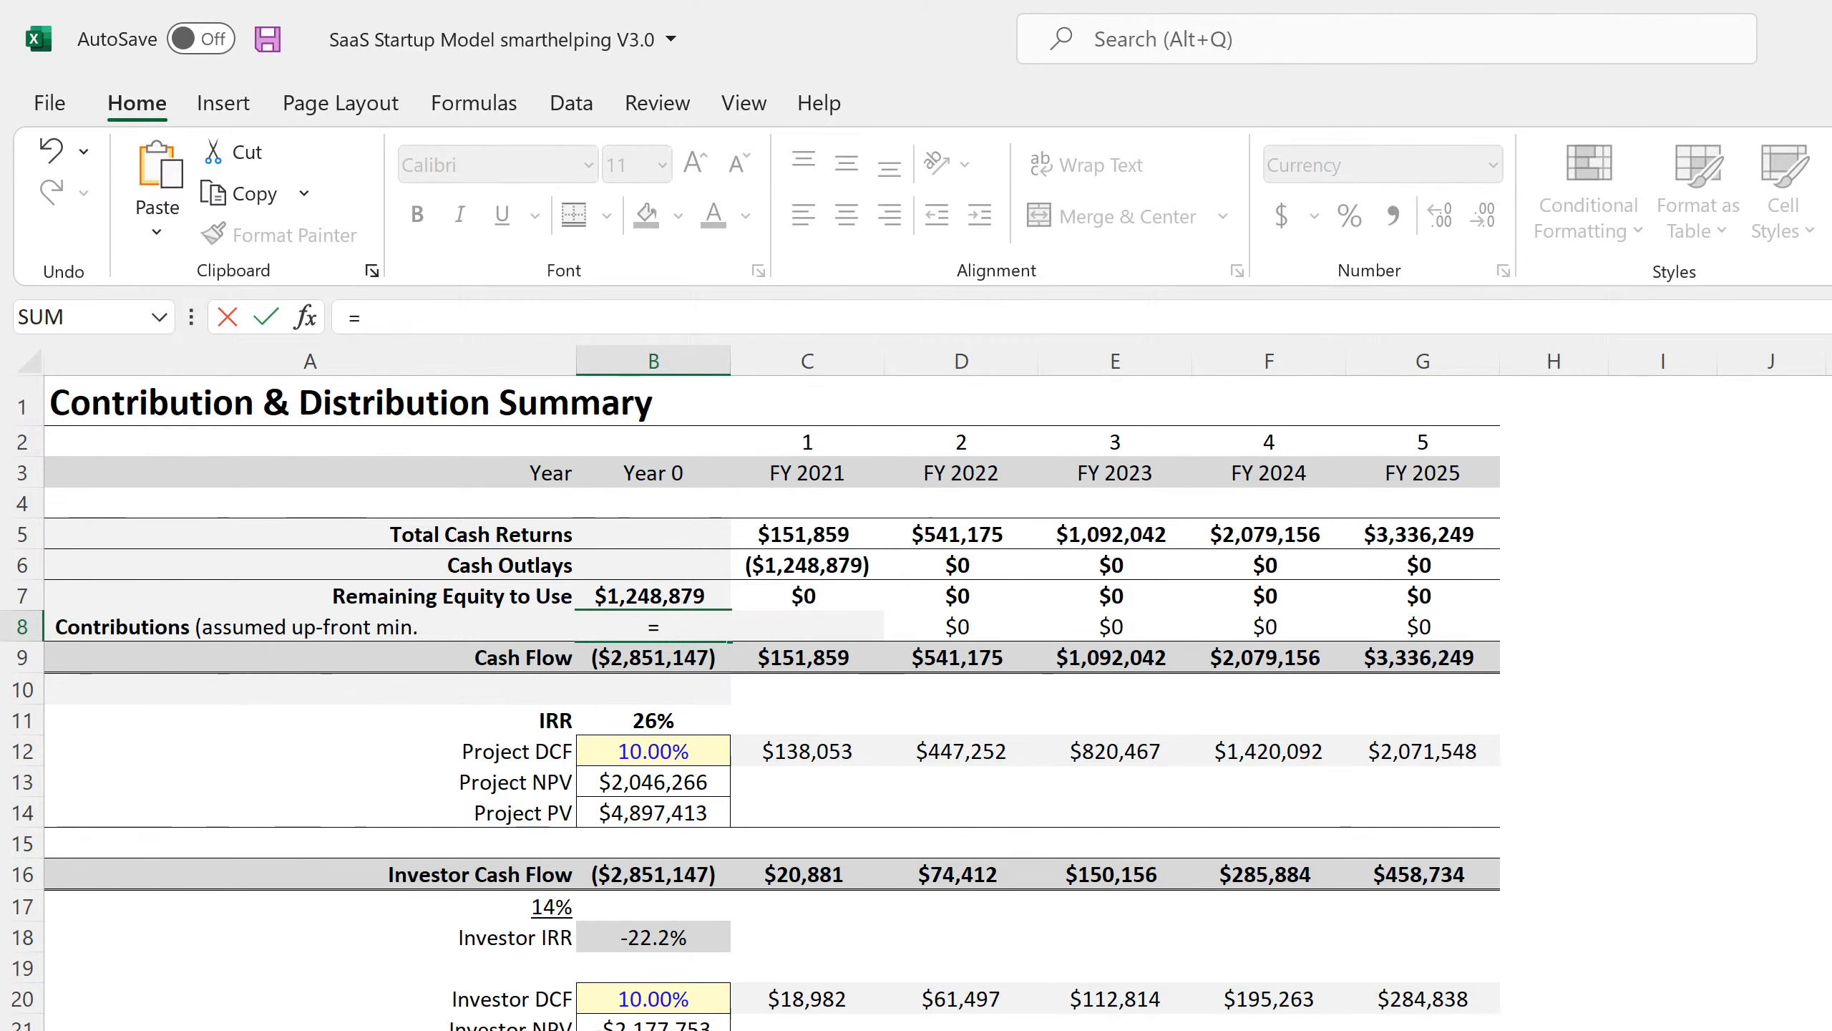
key(Escape)
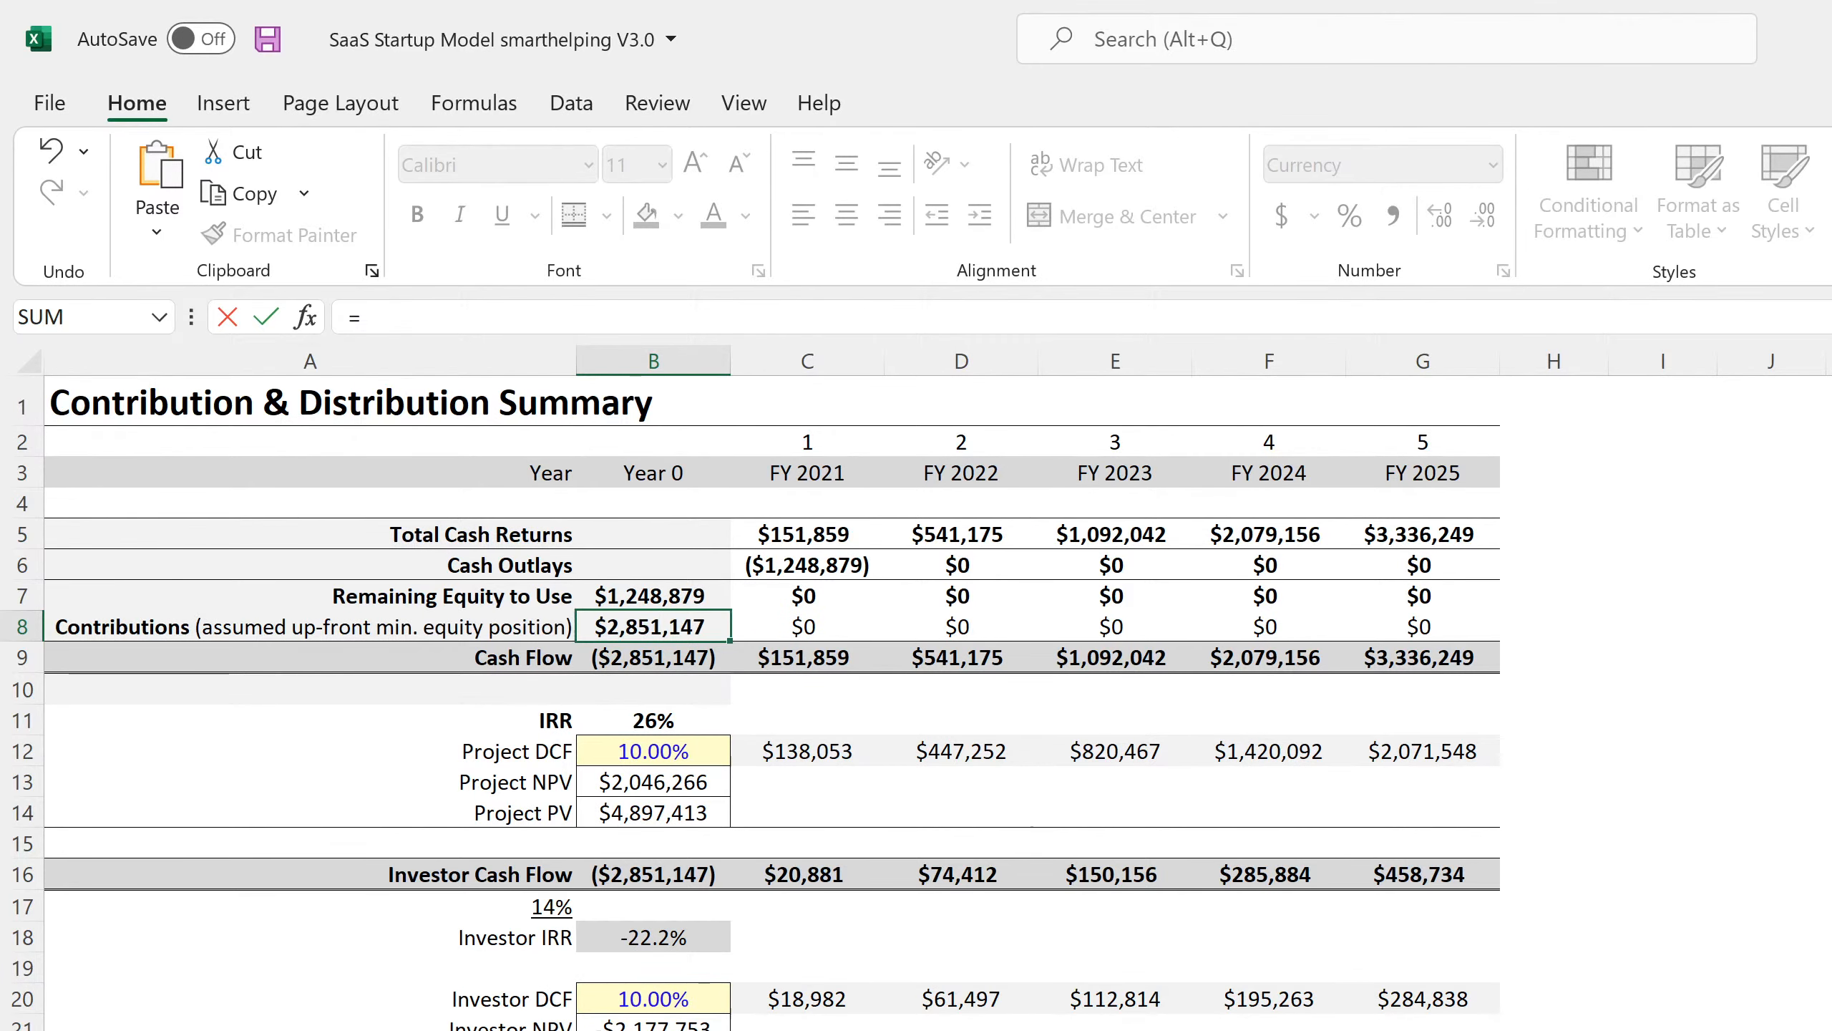
key(ctrl+Page_Up)
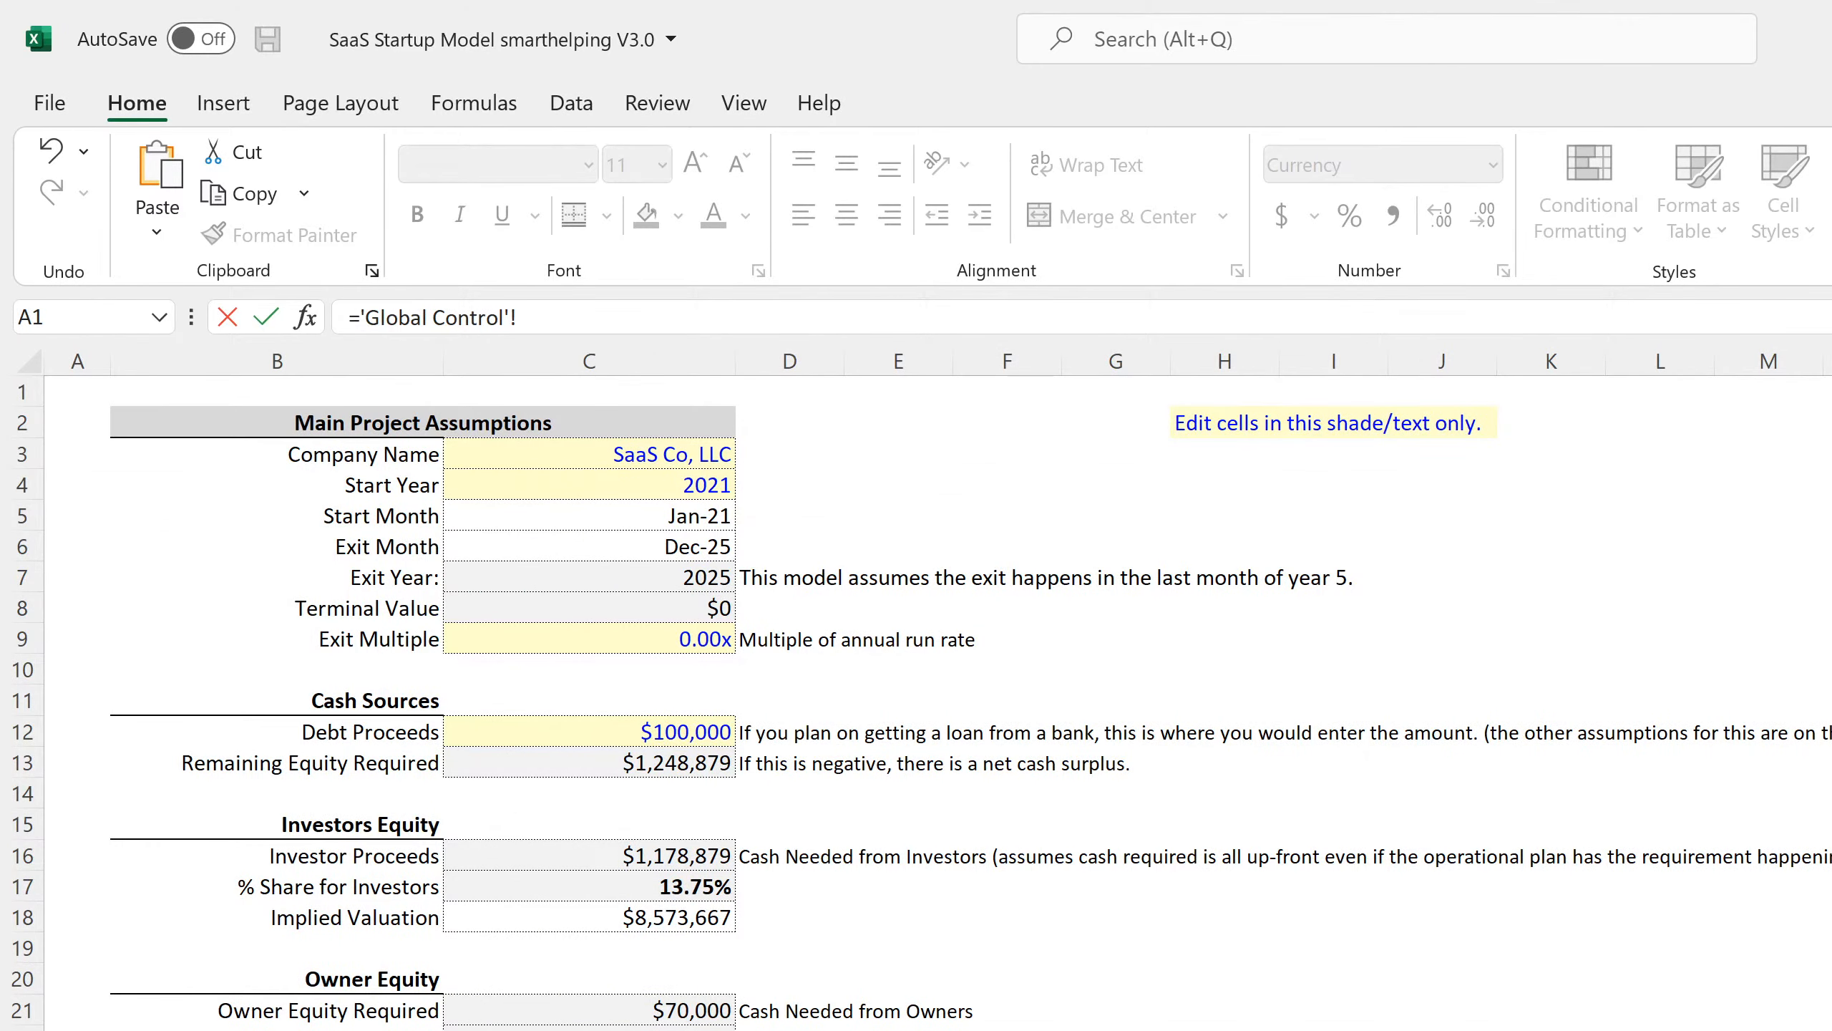
click(589, 763)
key(Return)
click(653, 625)
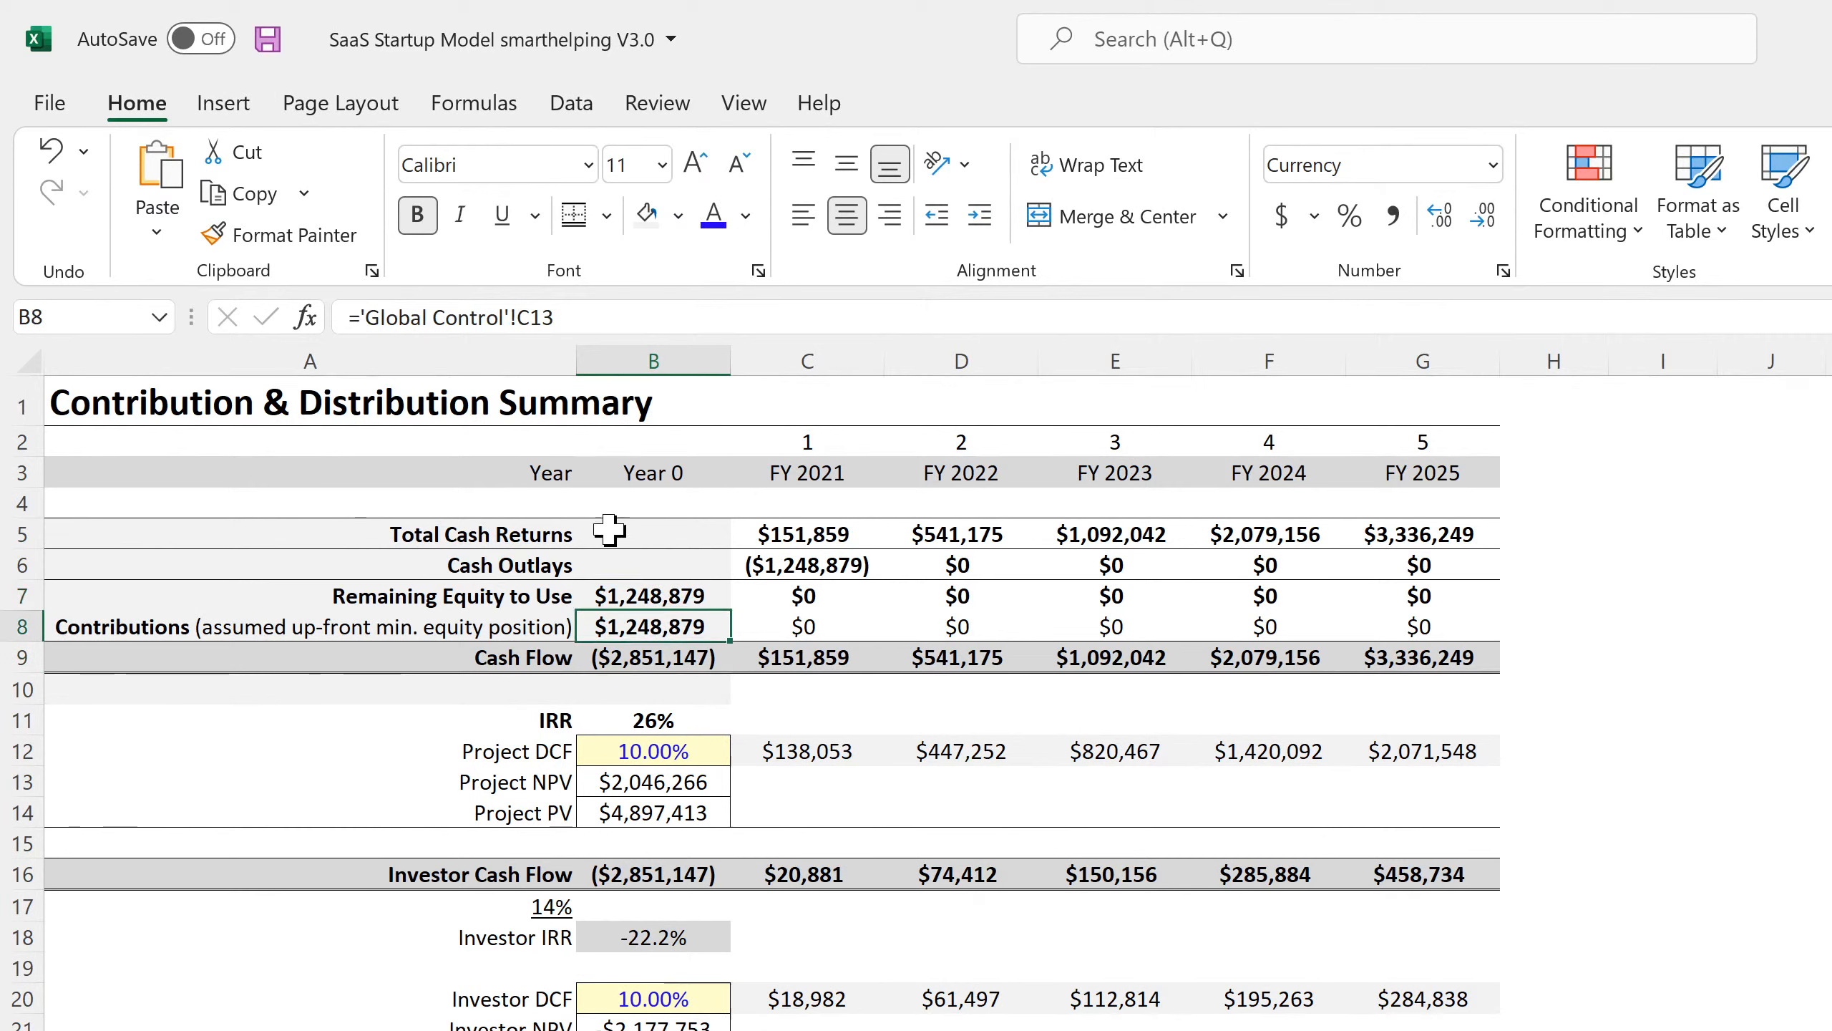
click(268, 39)
Set Year 0 cash flow B9 to =-'Global Control'!C13.
click(676, 655)
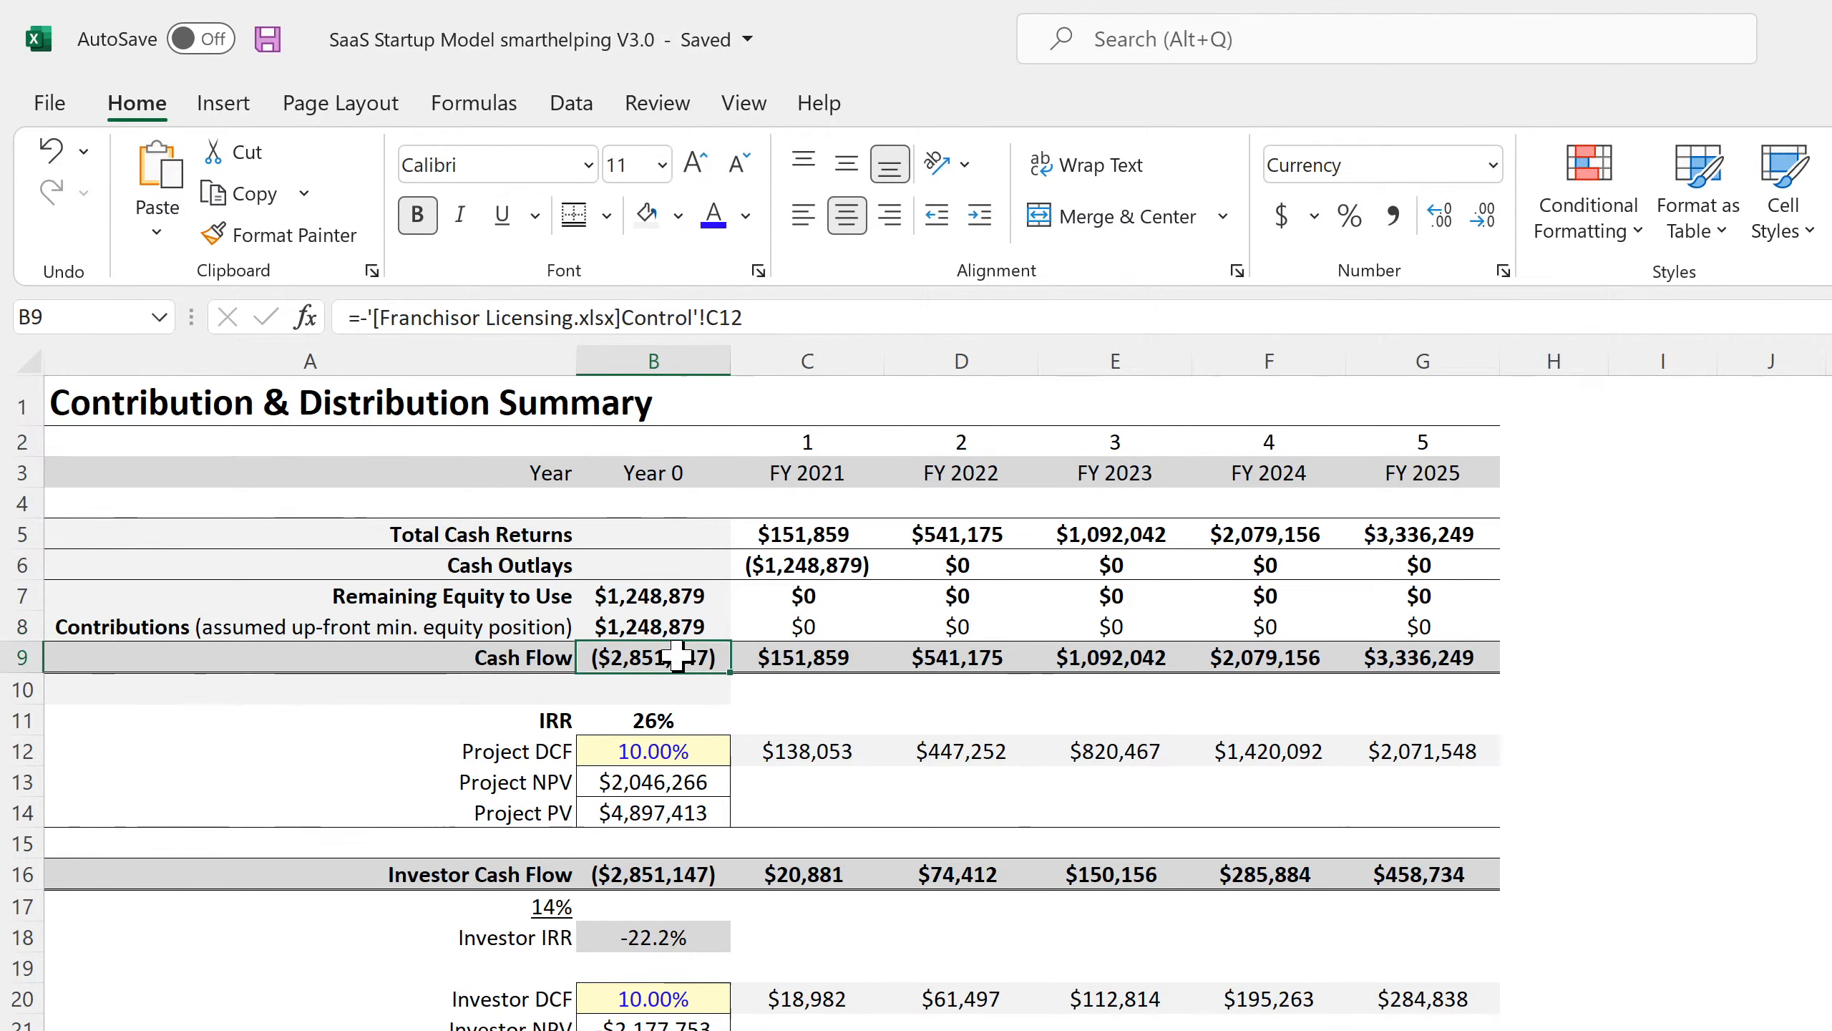
text(=-)
click(589, 763)
key(Return)
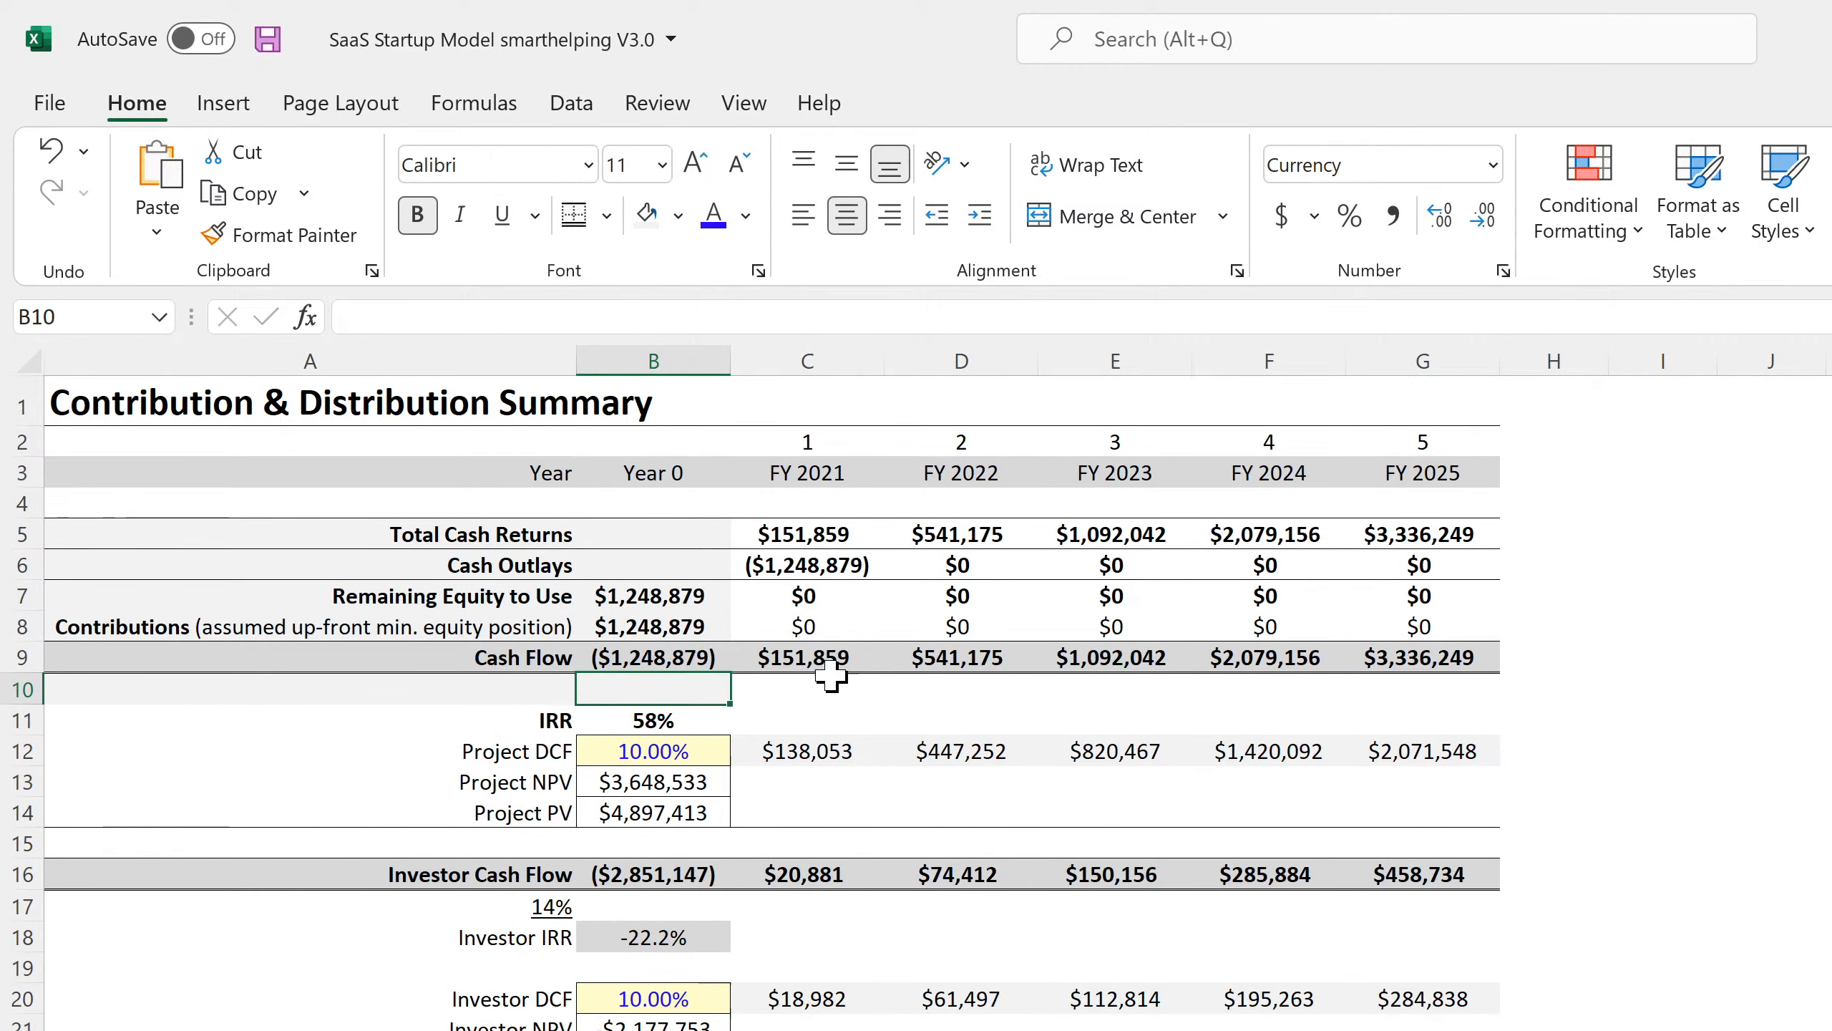
Review the FY 2021–2022 cash flow, investor cash flow and Investor DCF formulas.
click(830, 659)
click(952, 657)
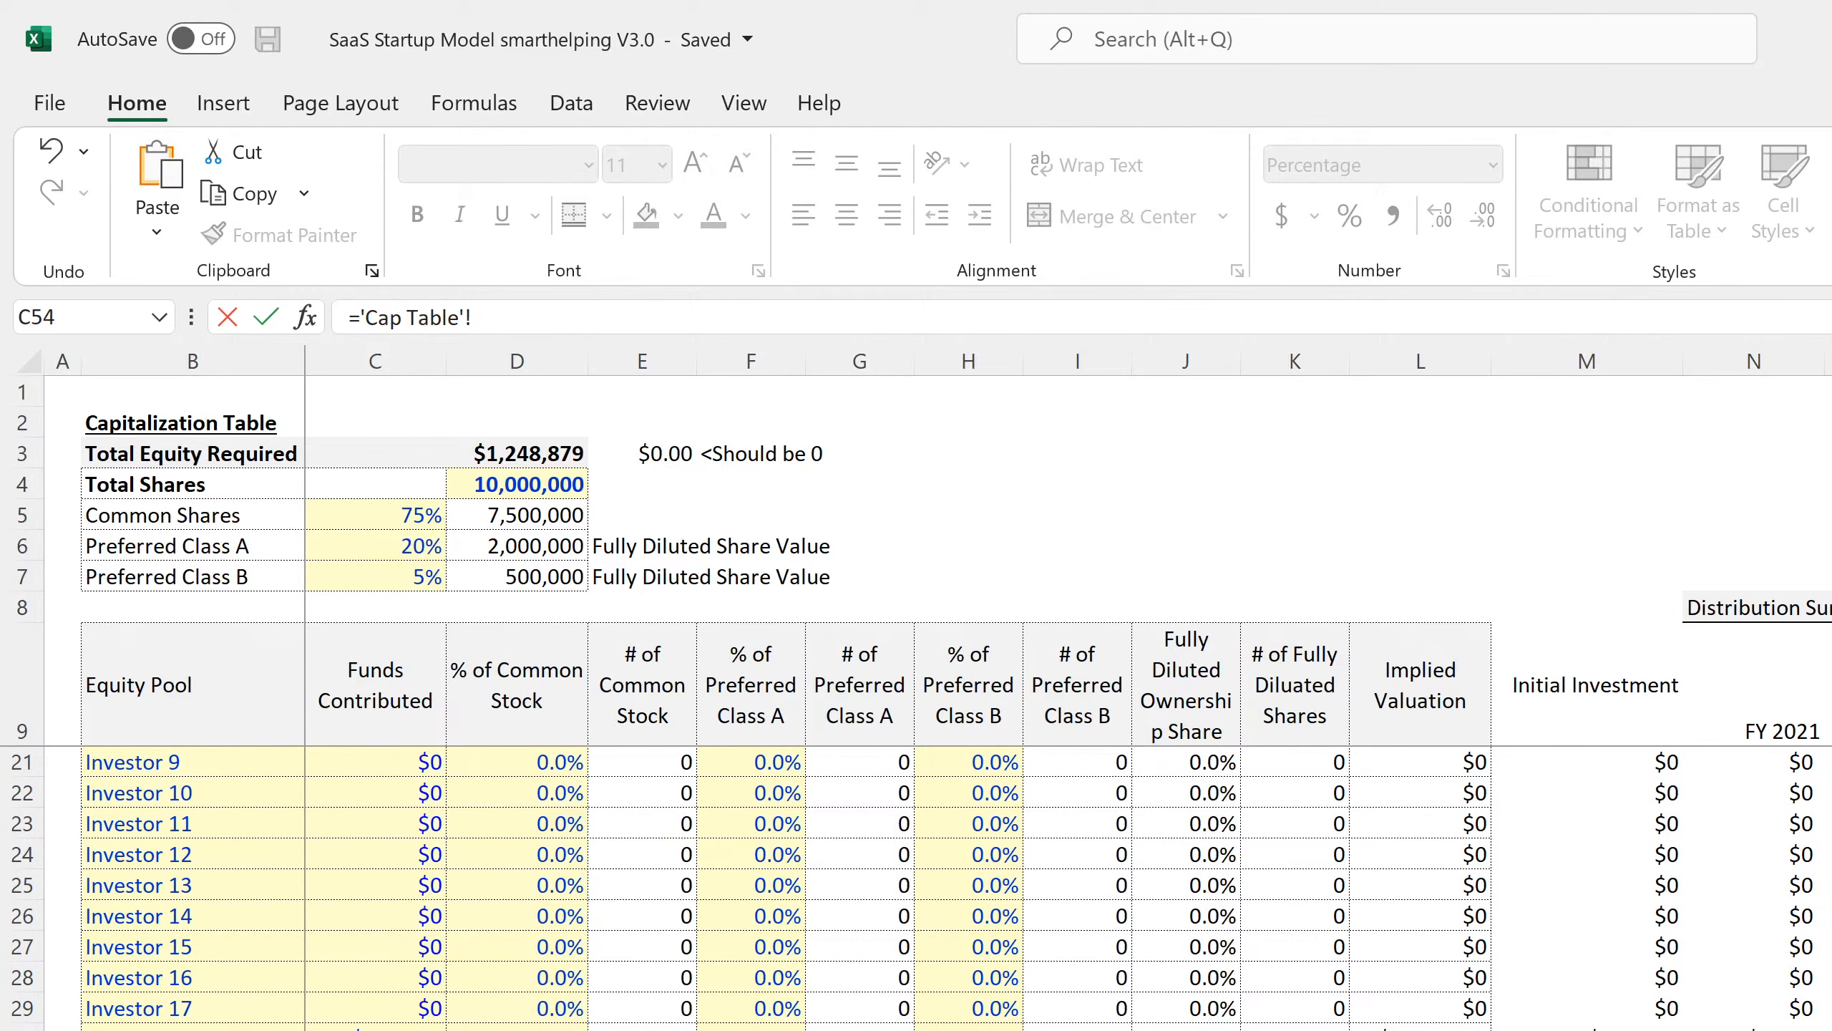
click(1187, 1030)
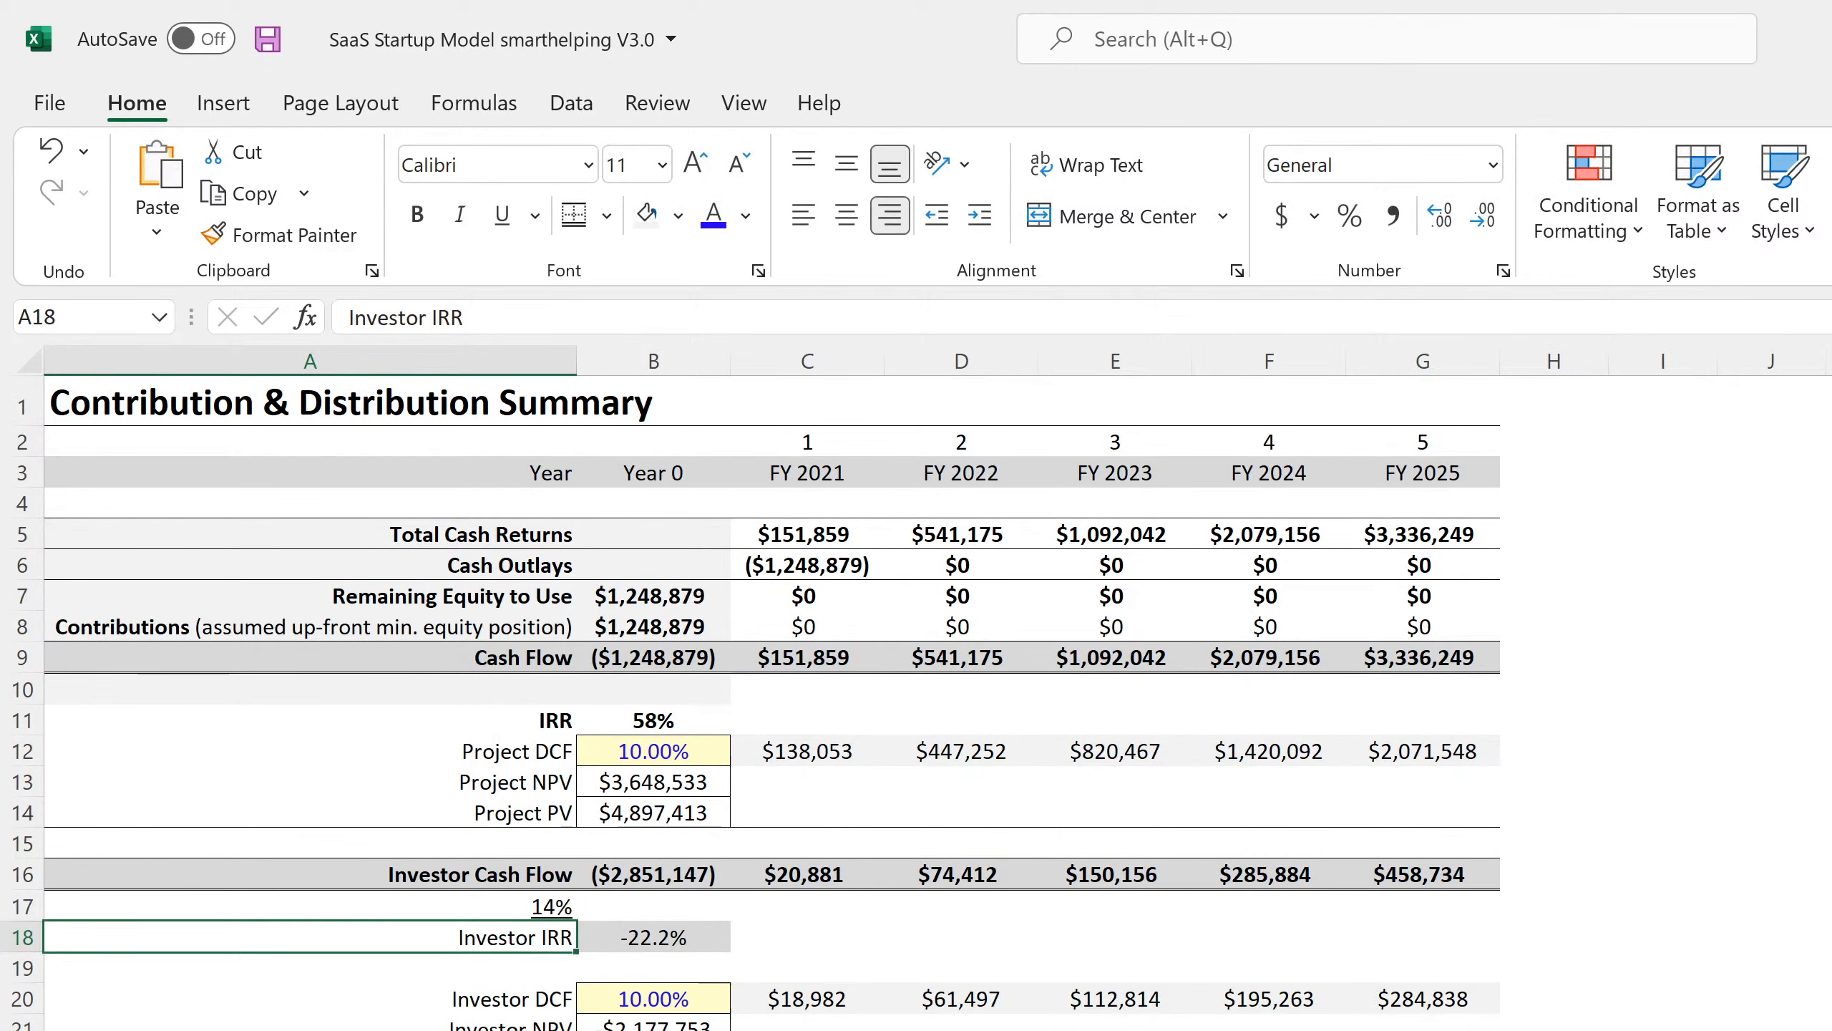
click(653, 1029)
click(807, 1029)
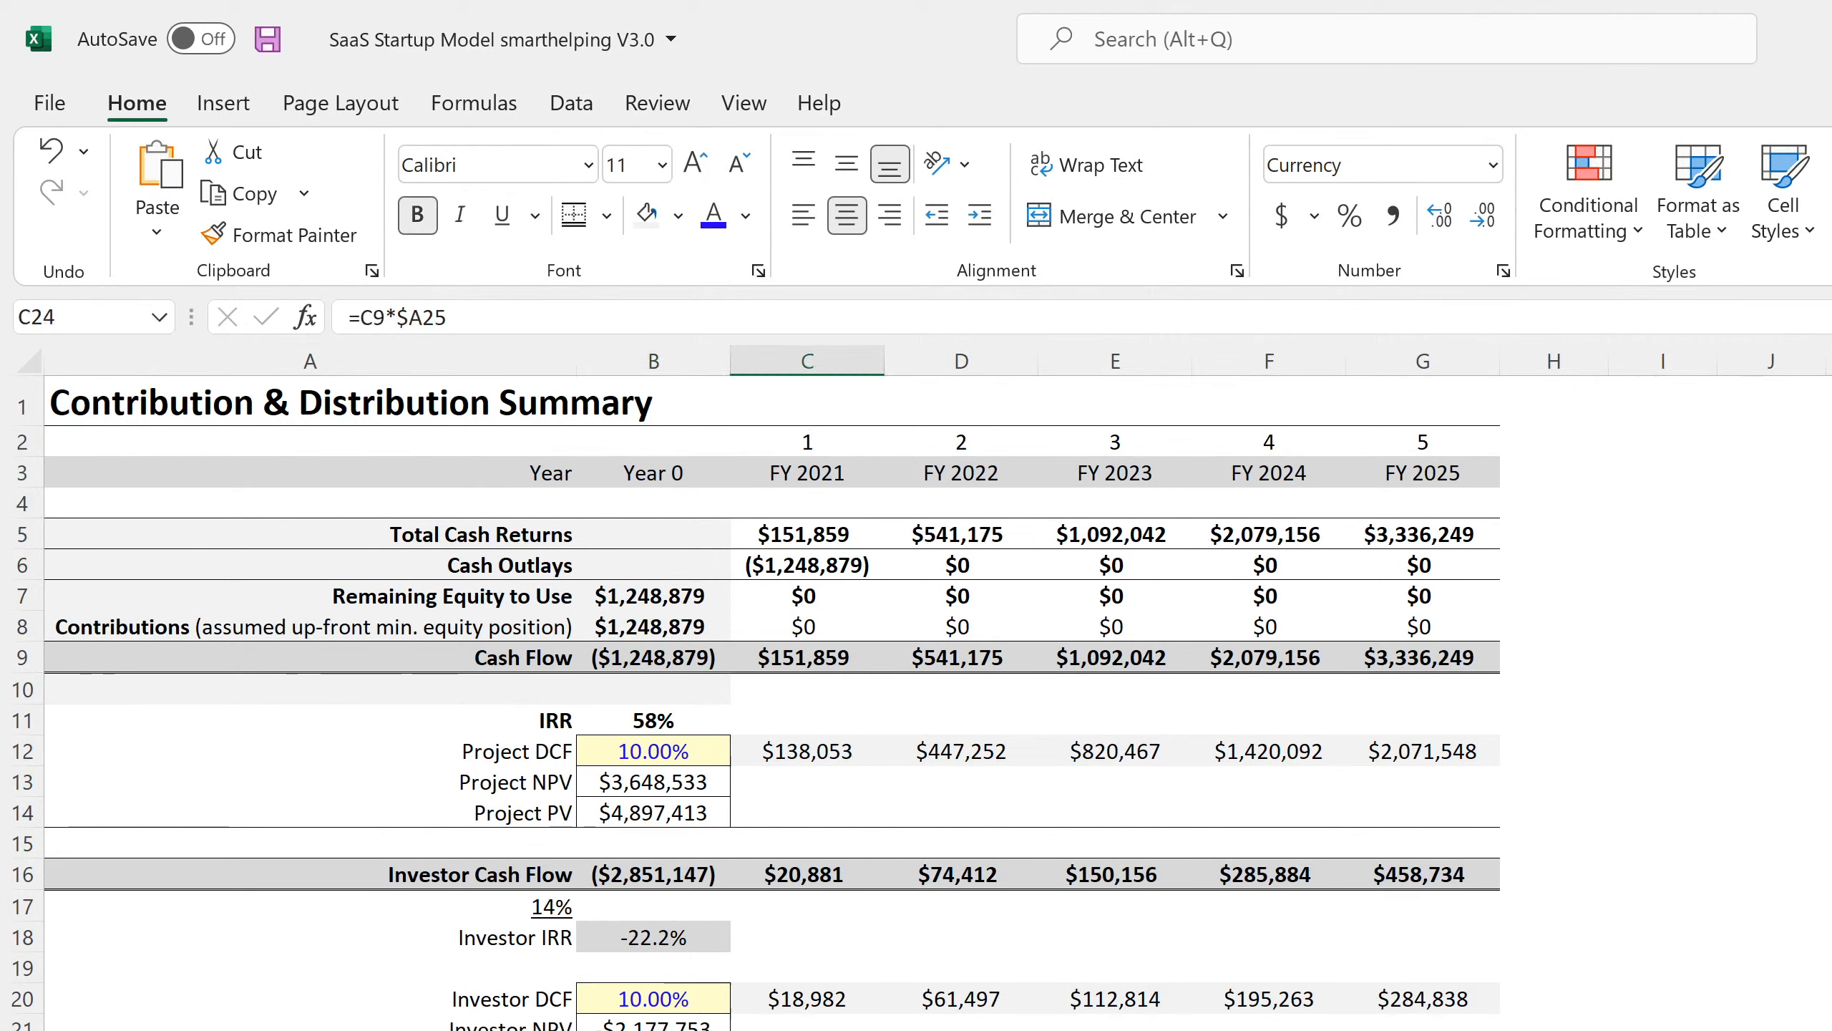
click(807, 1030)
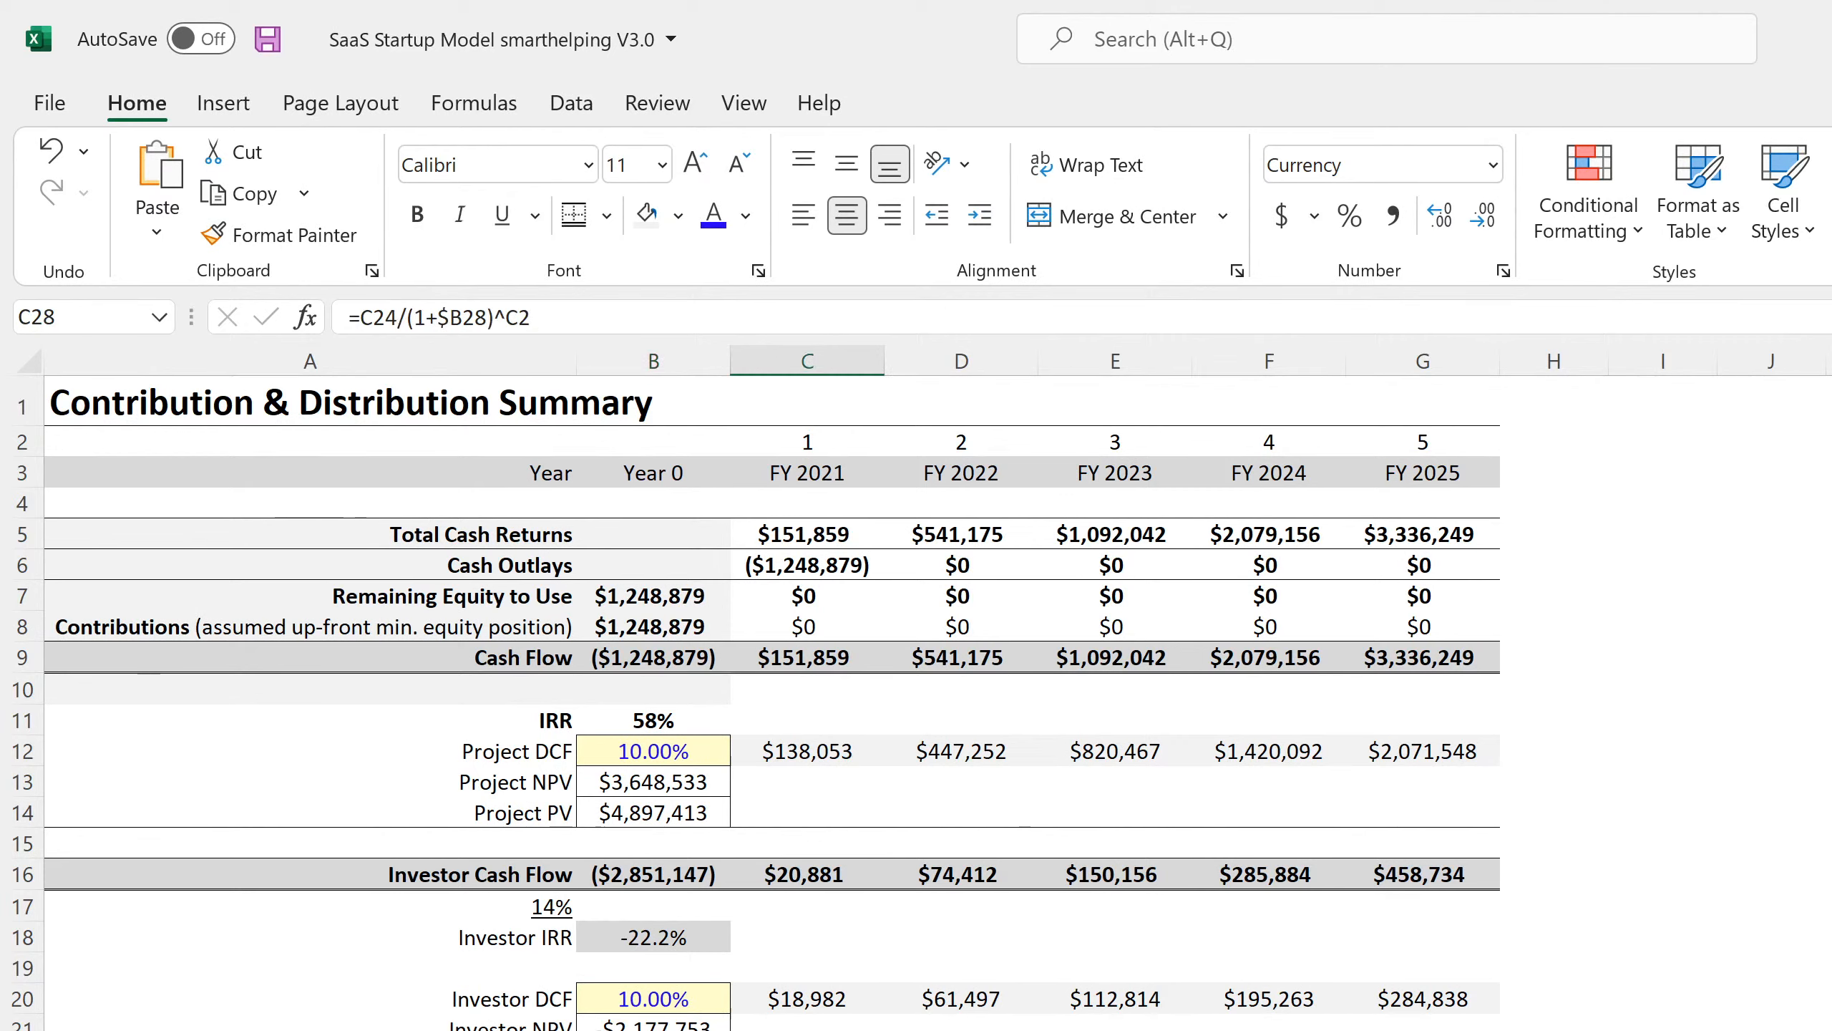
click(821, 1002)
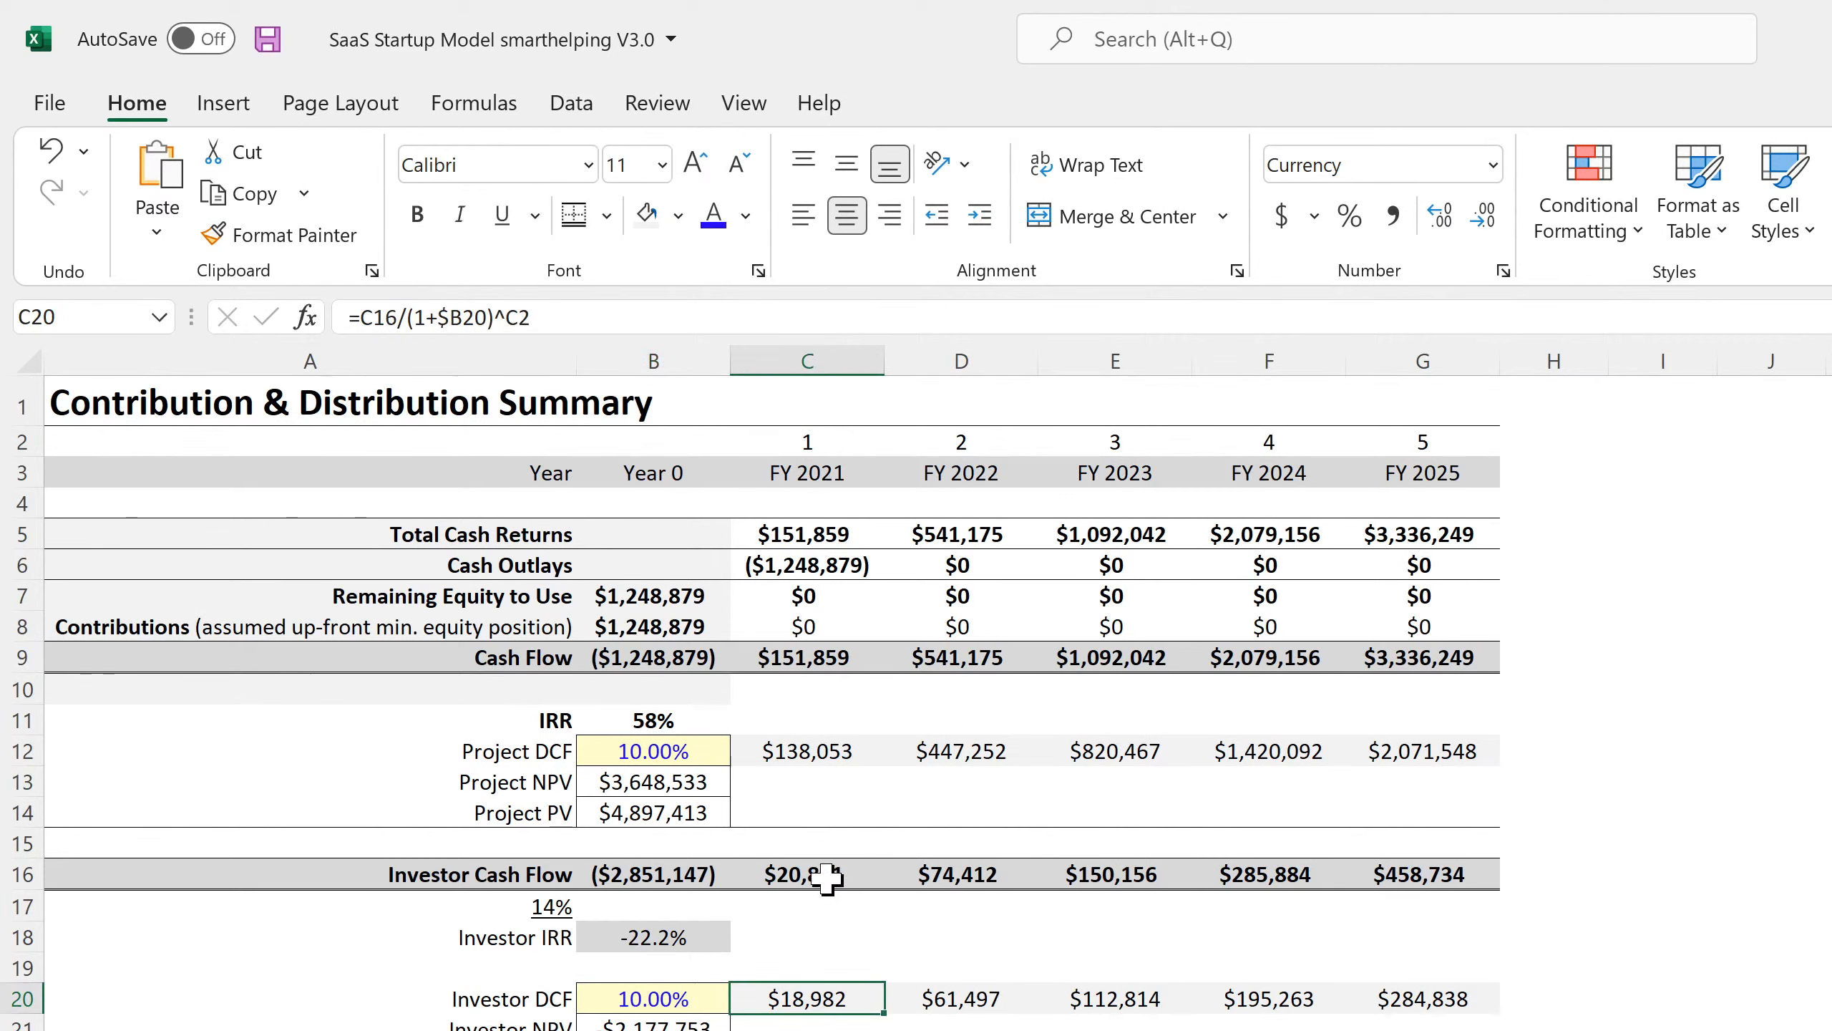
Save the workbook and check the Capitalization Table's FY 2021 header link.
key(ctrl+s)
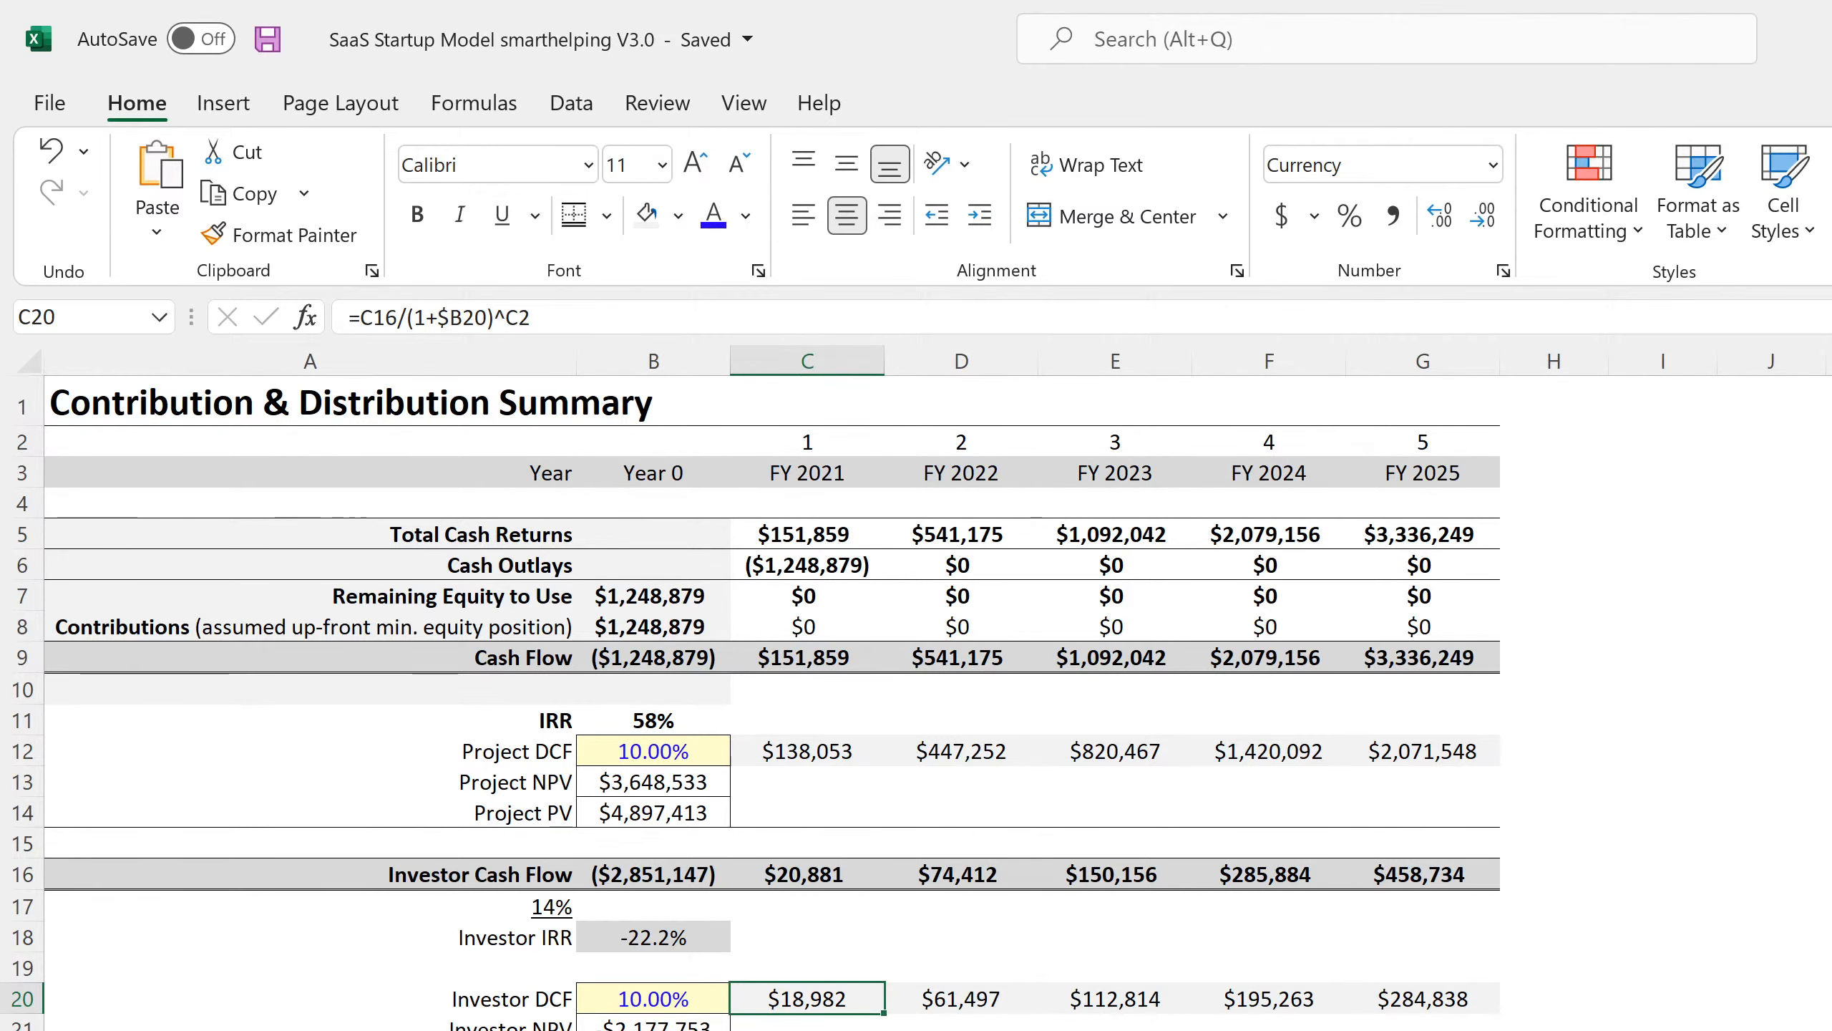
key(ctrl+Page_Down)
click(1755, 740)
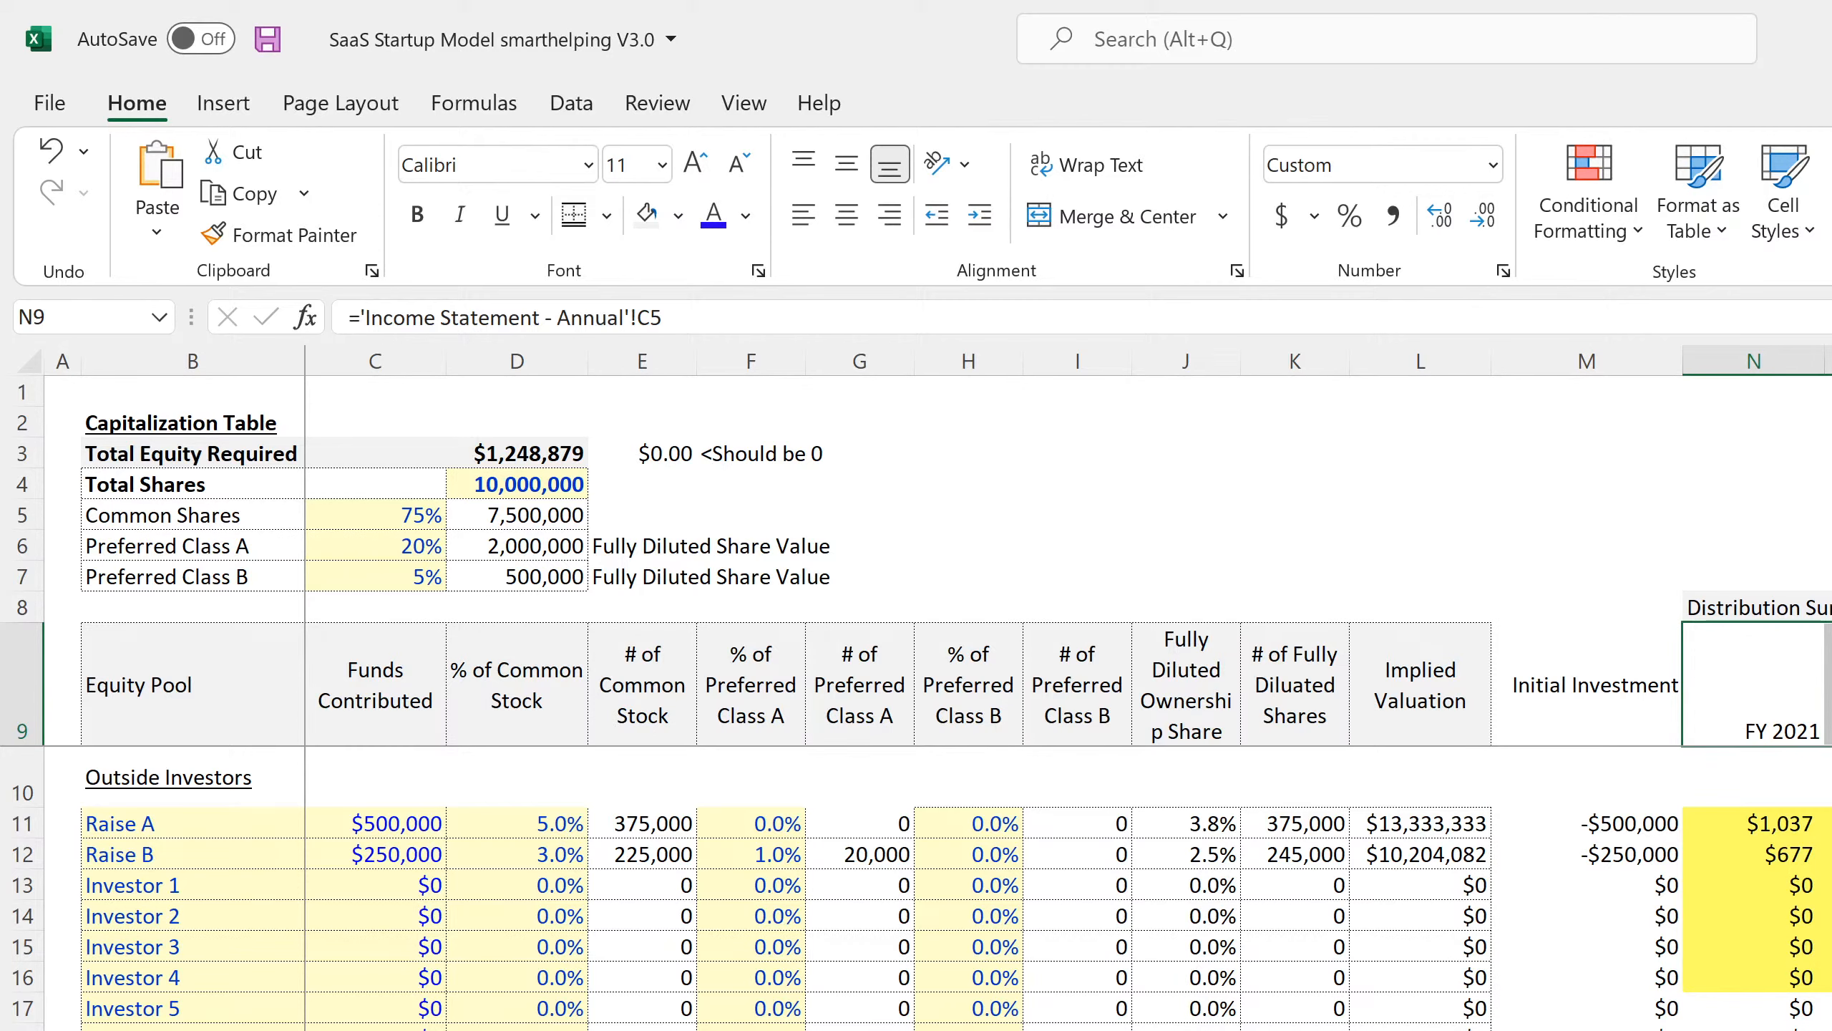
Delete the extra columns after FY 2025 and dismiss the circular reference warning.
drag(1831, 361, 1831, 361)
key(ctrl+minus)
drag(1831, 684, 1731, 1030)
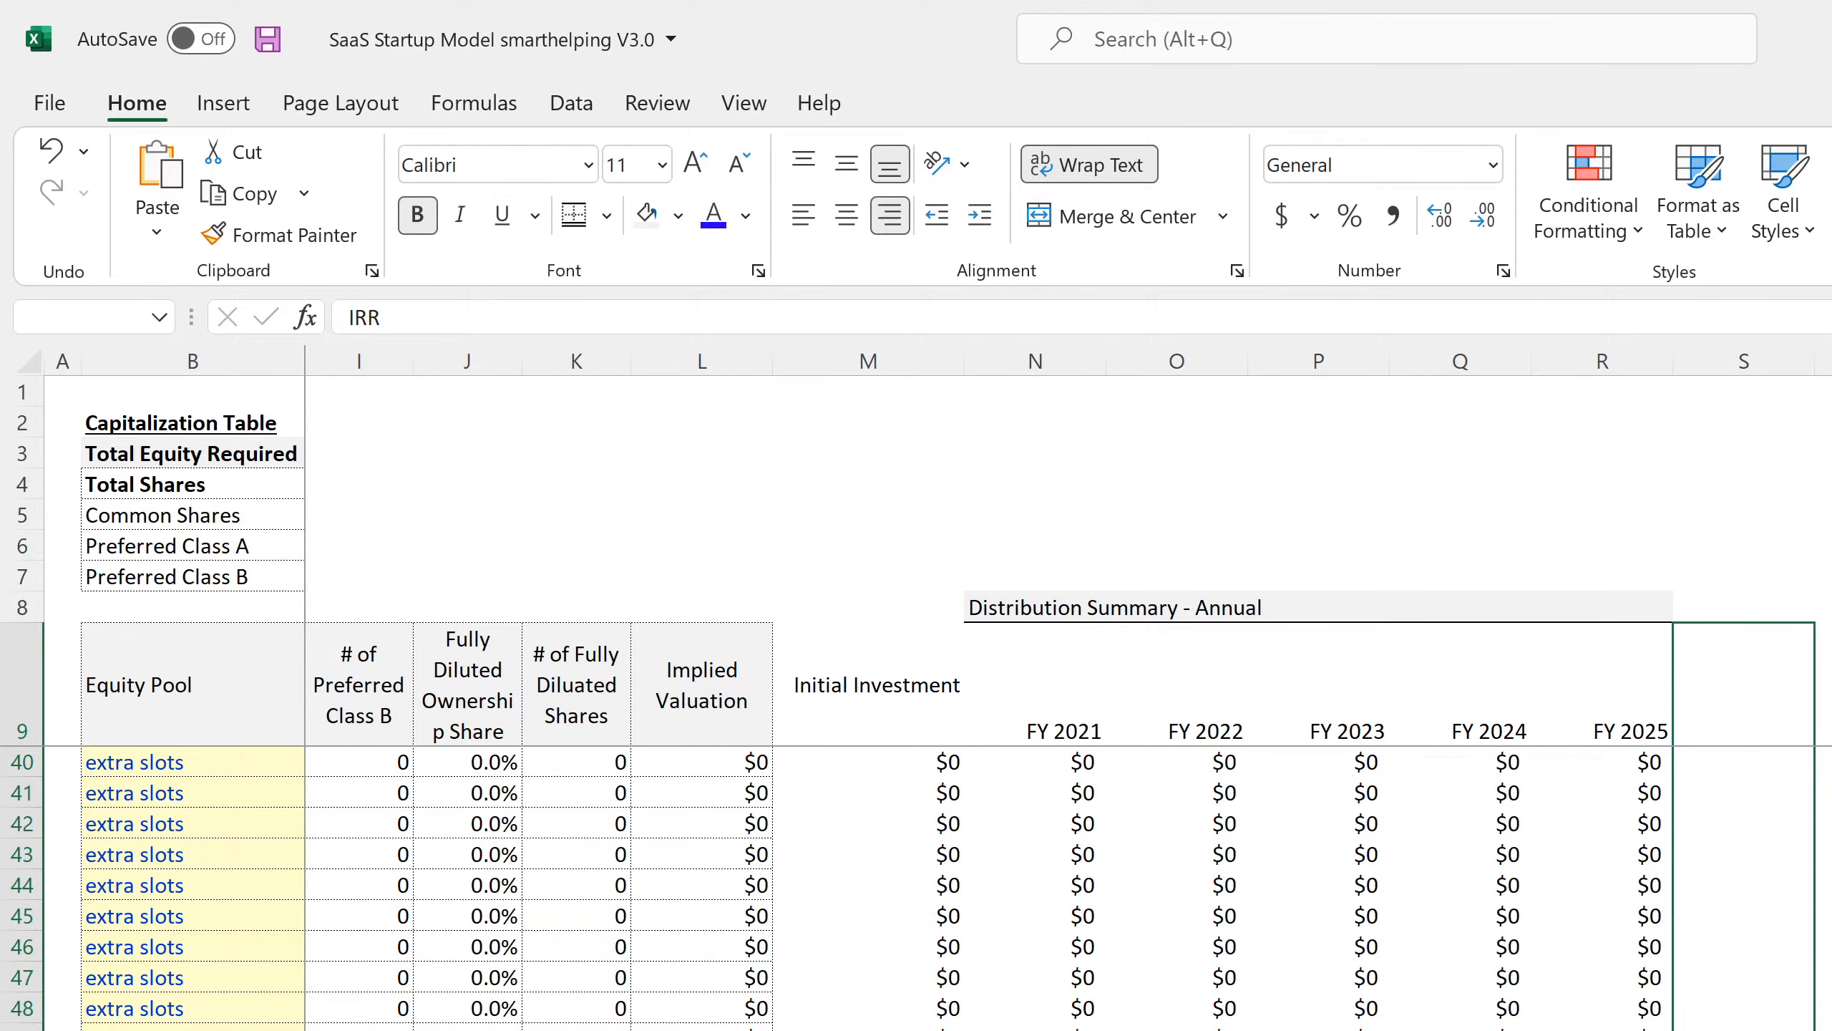
click(1349, 862)
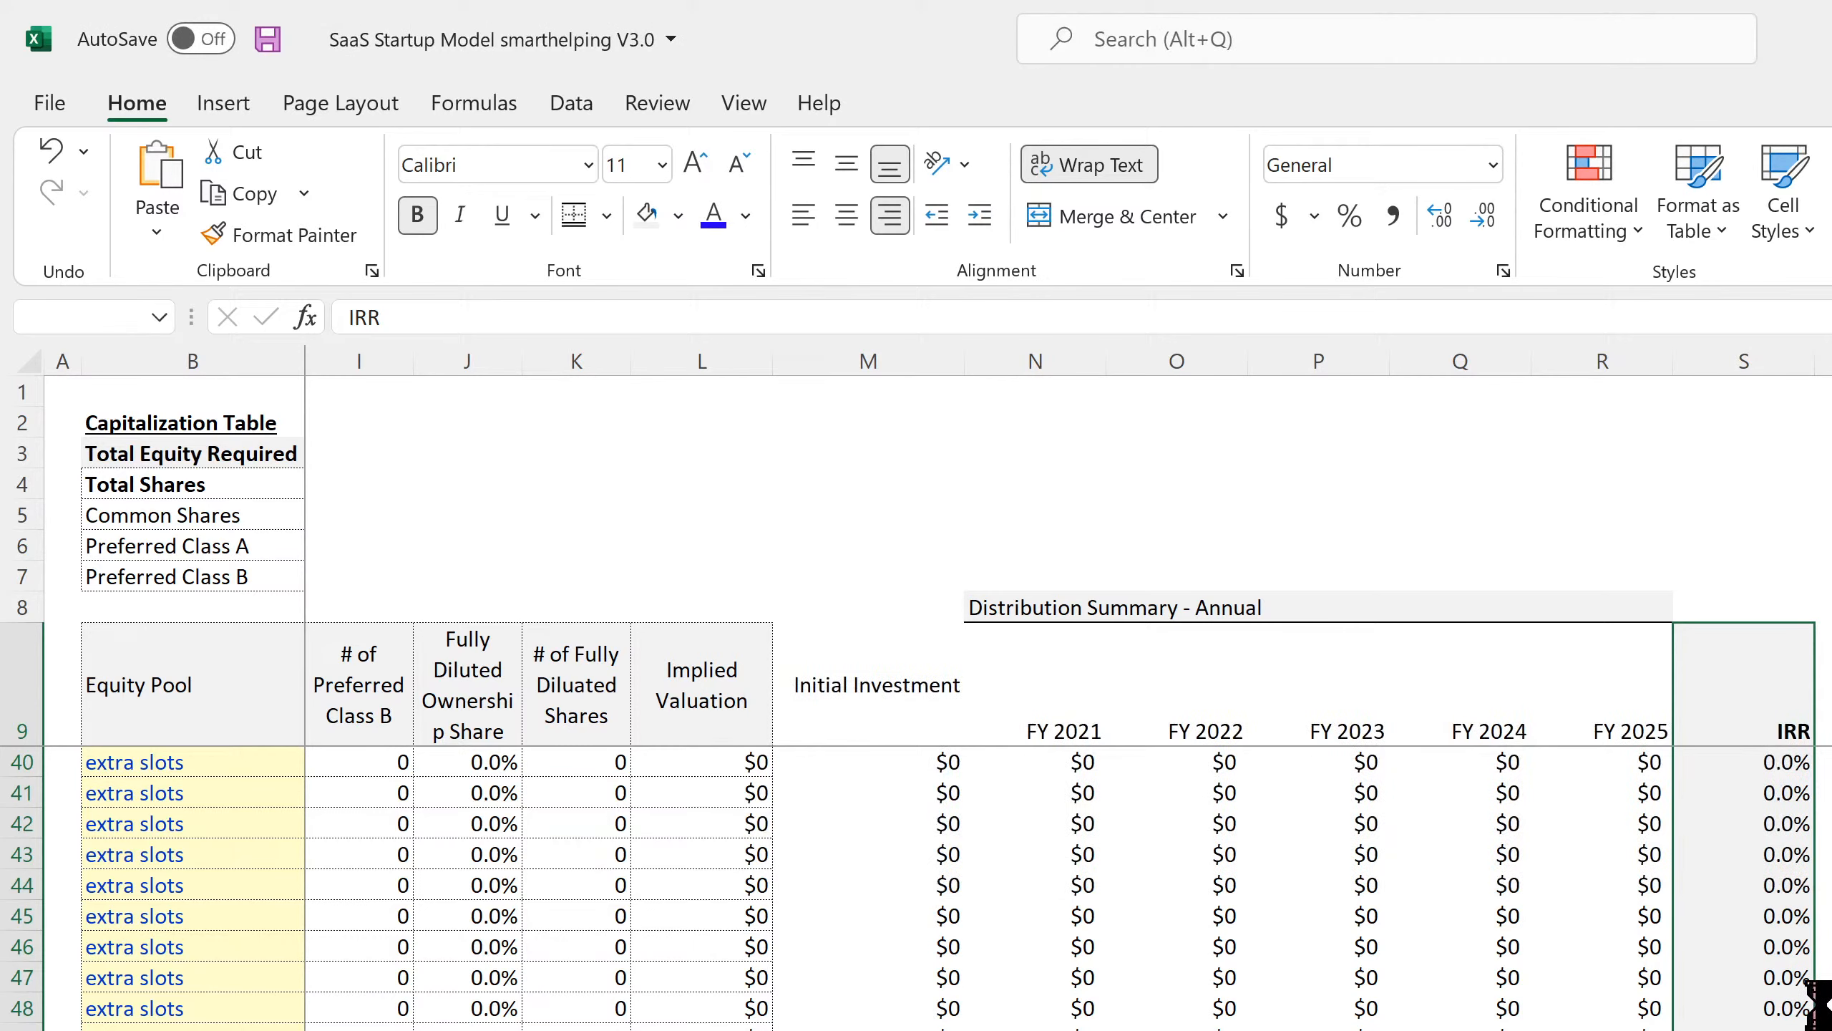
scroll(1819, 976, up, 10)
Enter an IRR formula for Raise A over its cash flows through FY 2025.
click(1745, 793)
text(=irr()
drag(868, 792, 1602, 792)
key(Return)
double_click(1815, 808)
click(1745, 792)
click(359, 318)
Wrap the Raise A IRR in =IFERROR(IRR(M11:R11),0) and fill it down the column.
text(iferror(IRR(M11:R11)
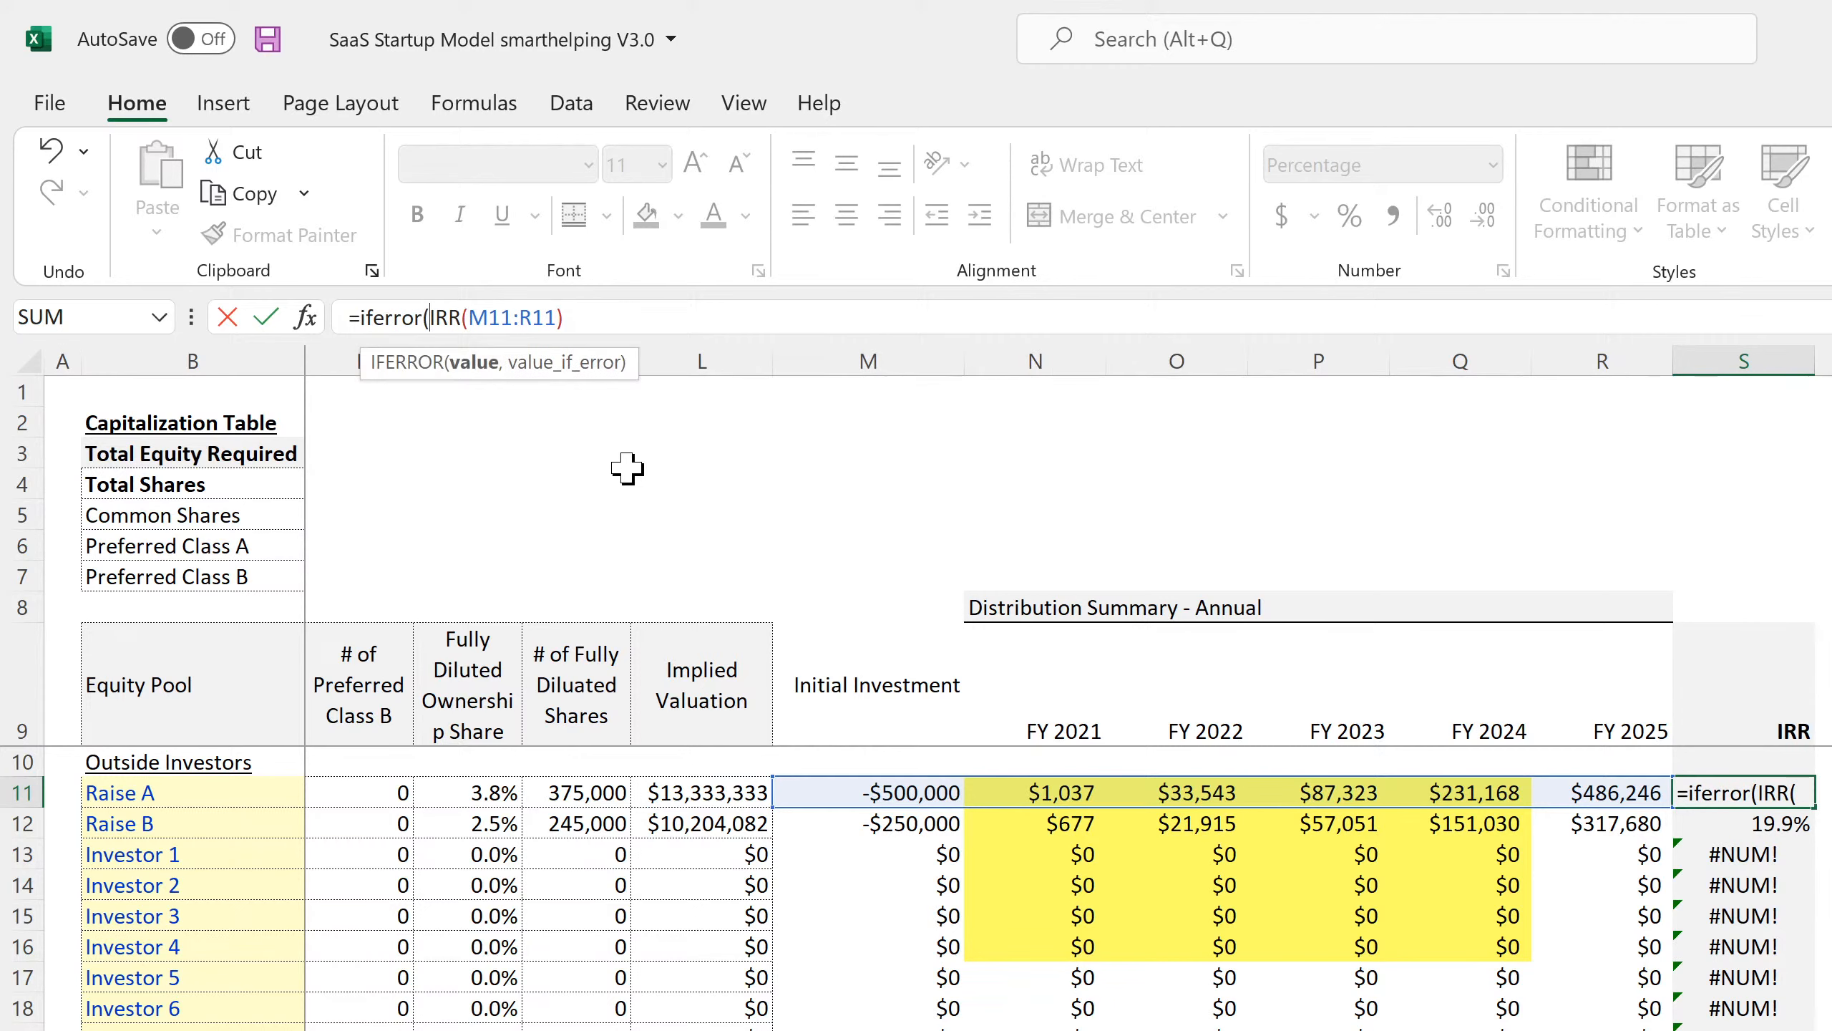
click(706, 316)
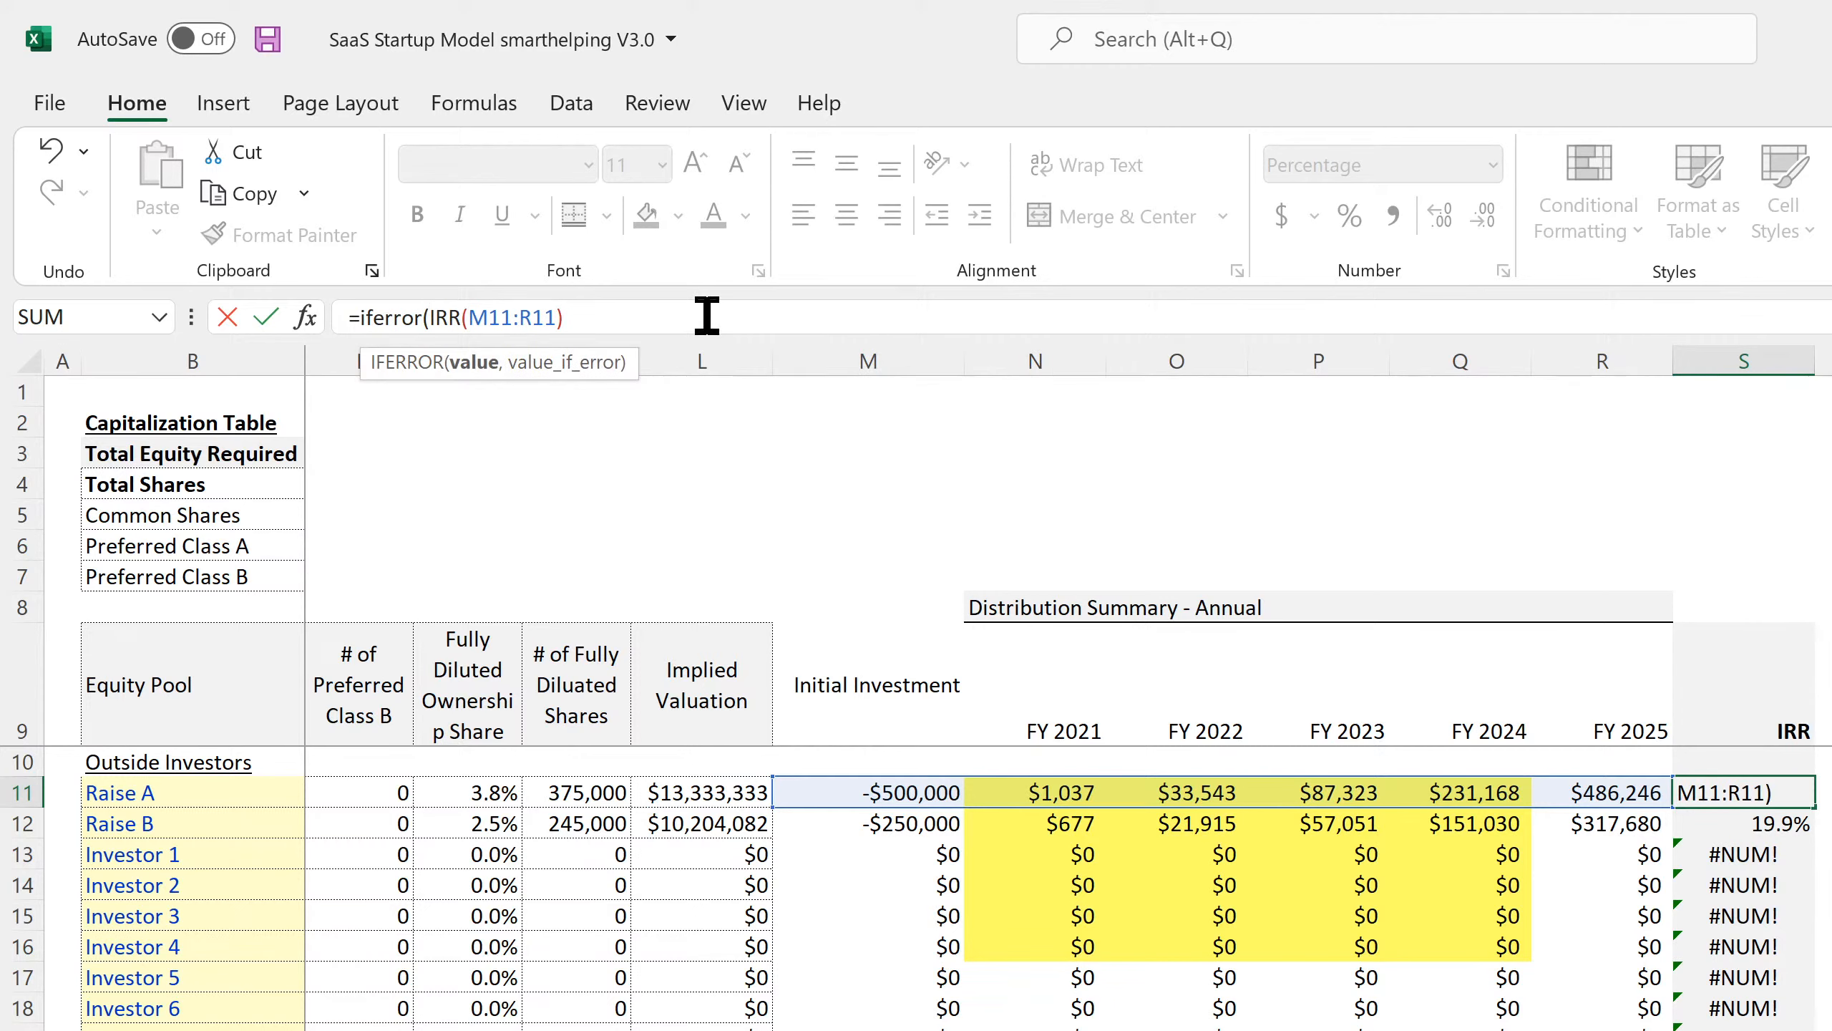
text(,0)
key(Return)
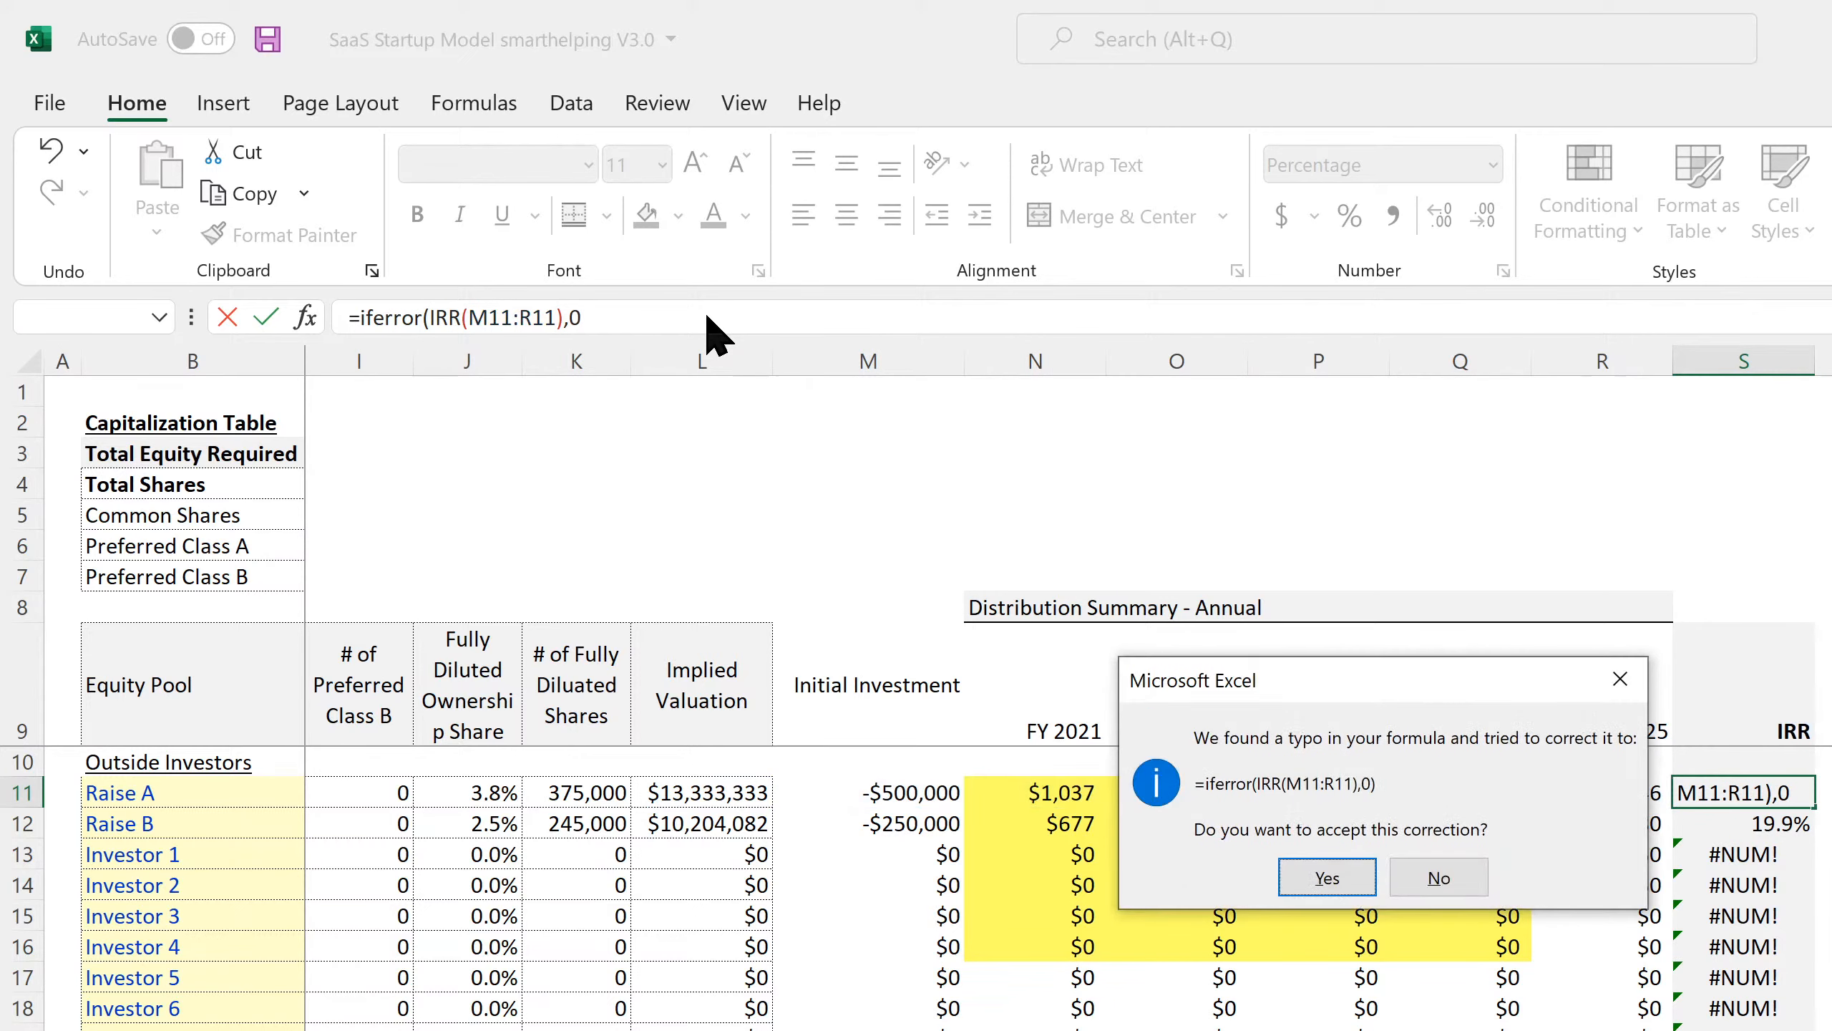
click(1335, 893)
click(1796, 797)
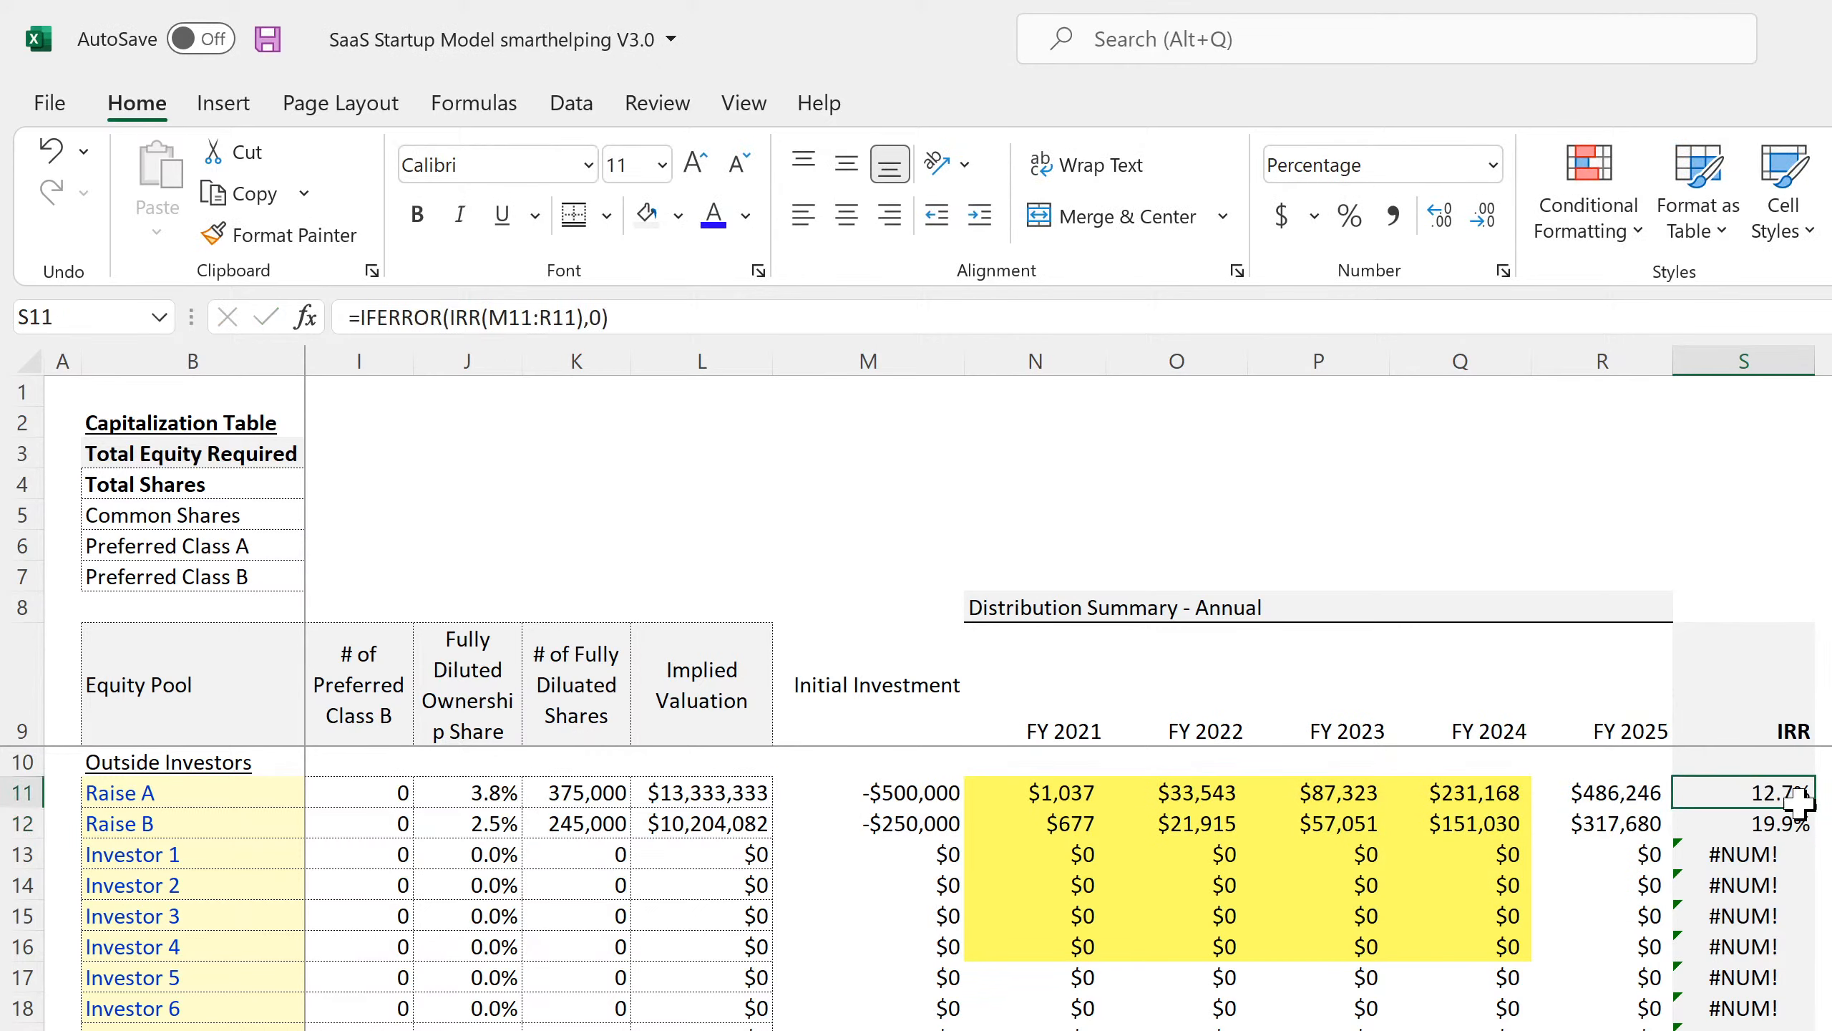
drag(1815, 807, 1811, 1025)
Correct the row 31 IRR formula's range to end at column R (M31:R31).
click(1745, 1030)
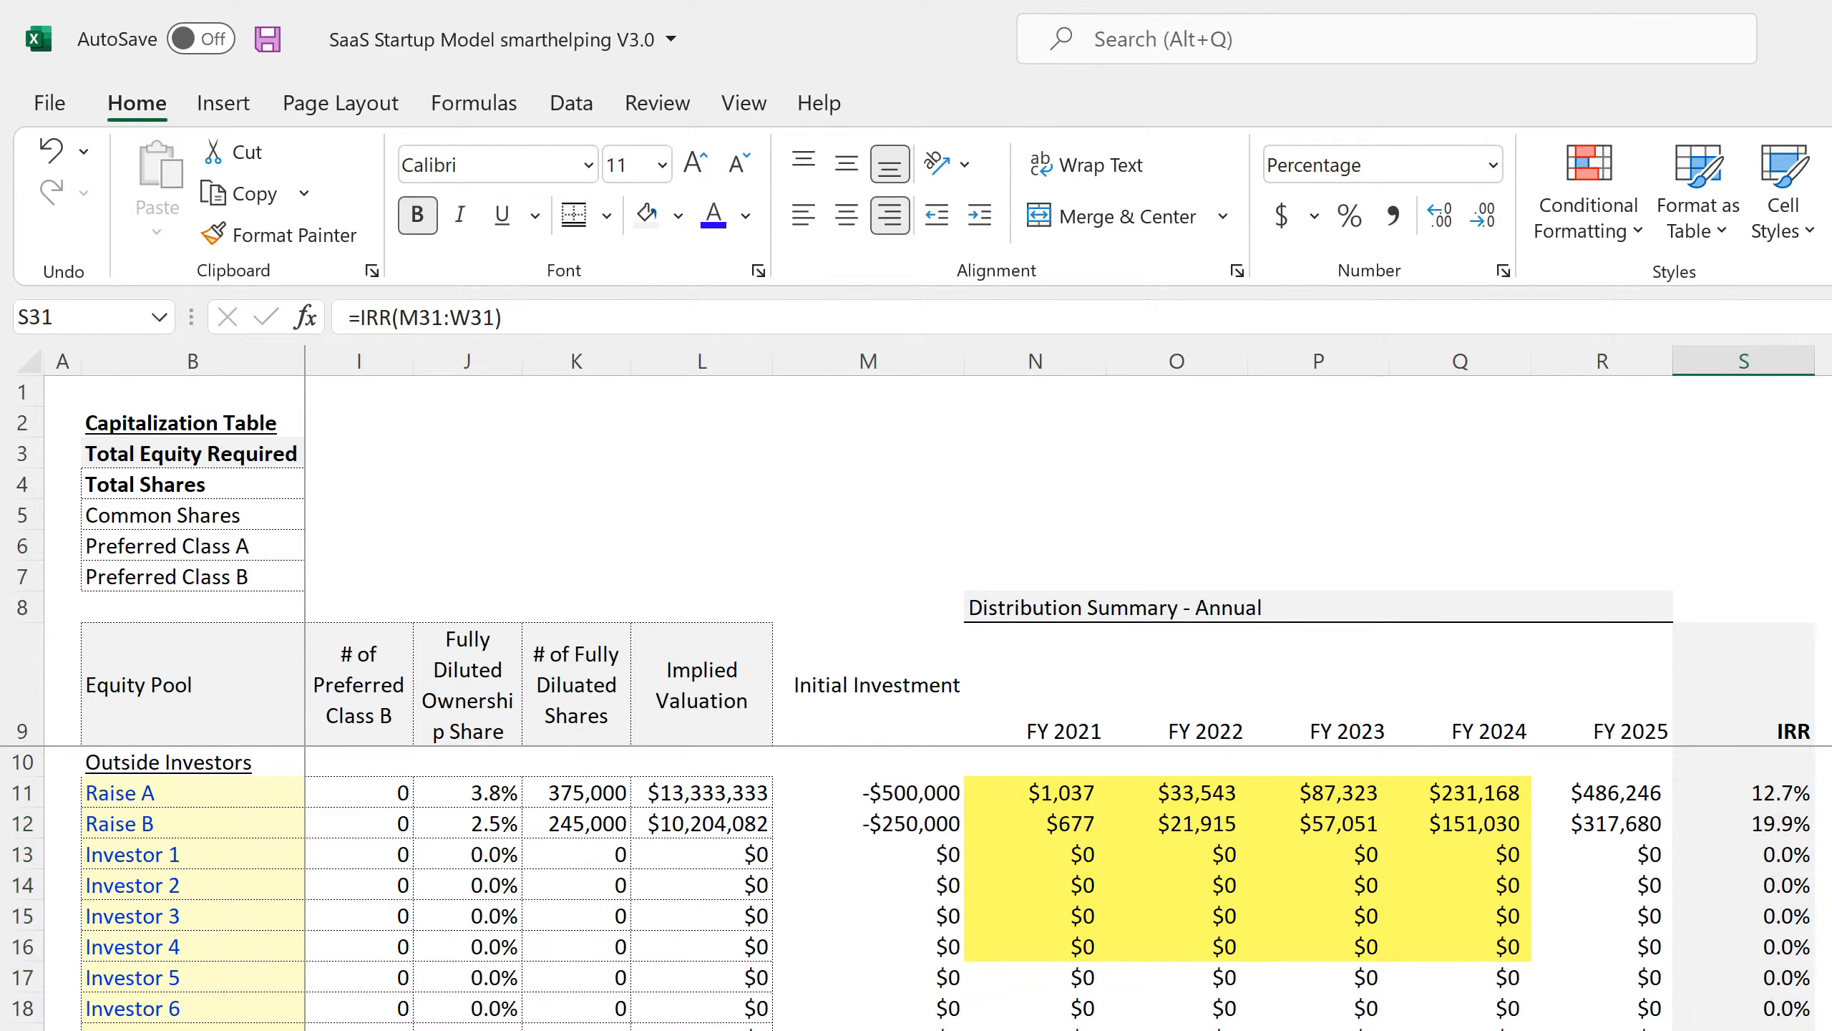
scroll(813, 397, down, 4)
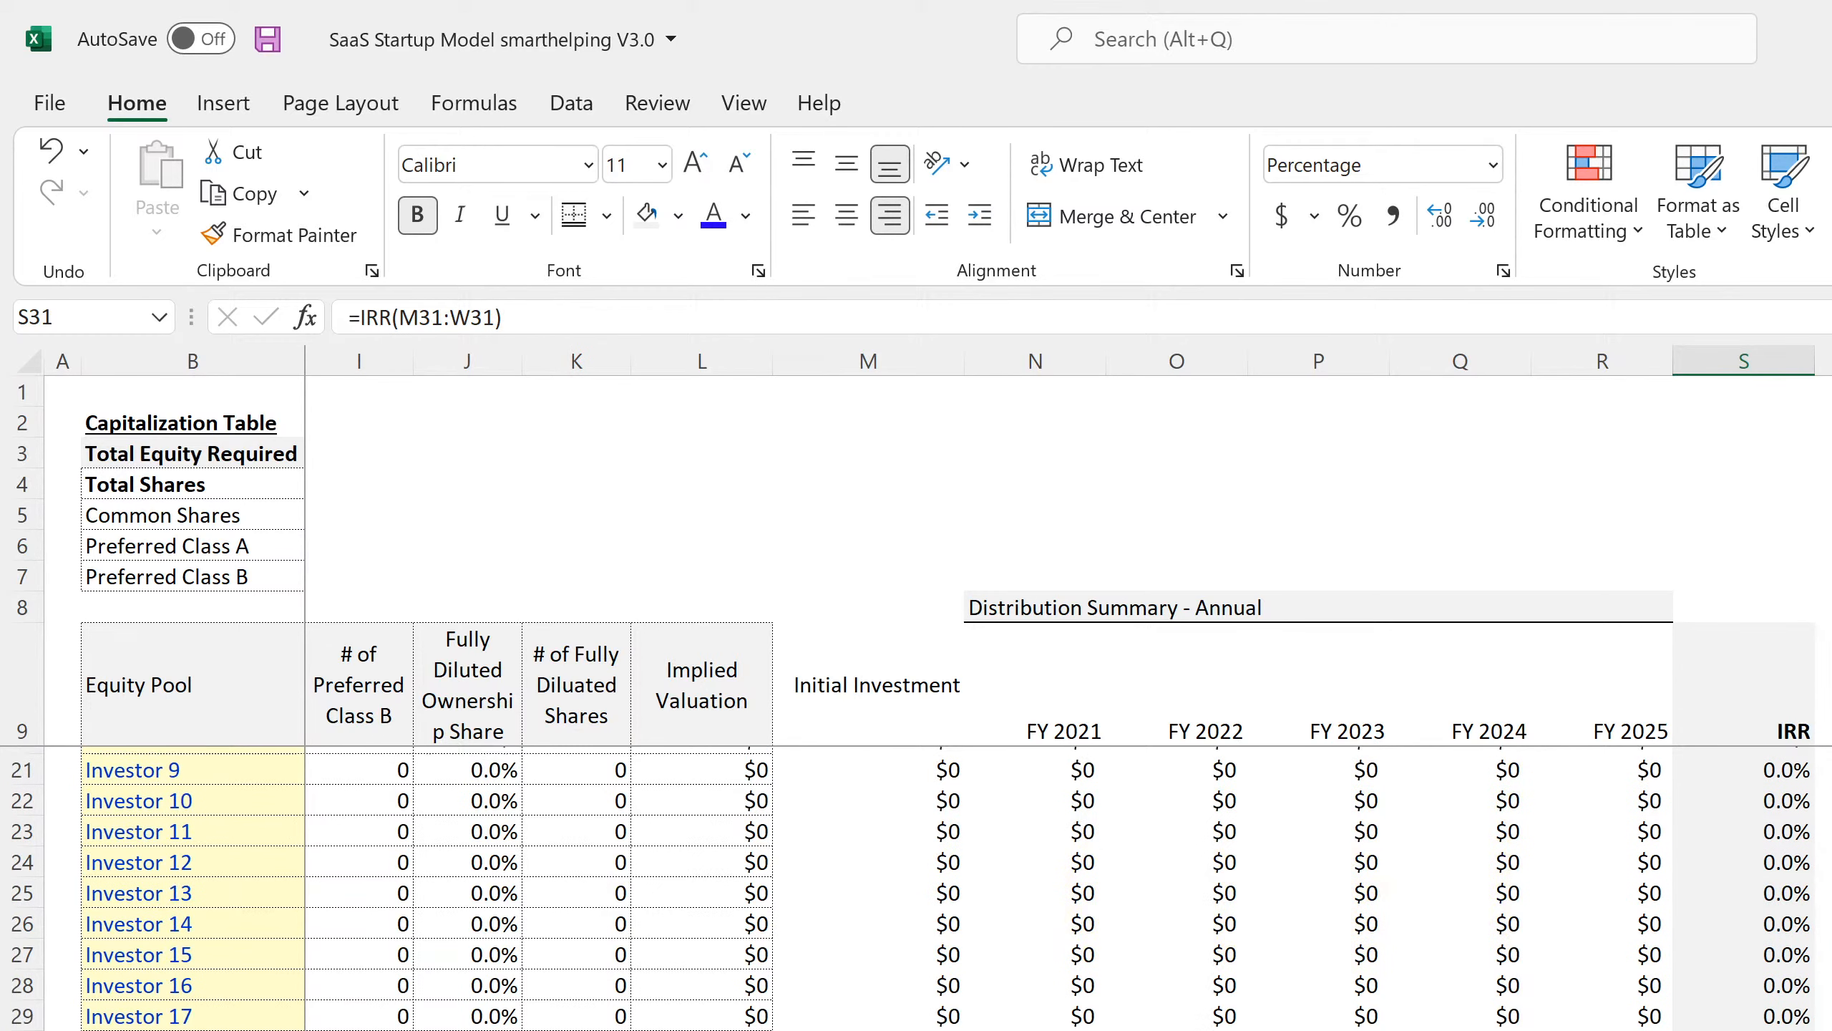
click(476, 318)
click(467, 319)
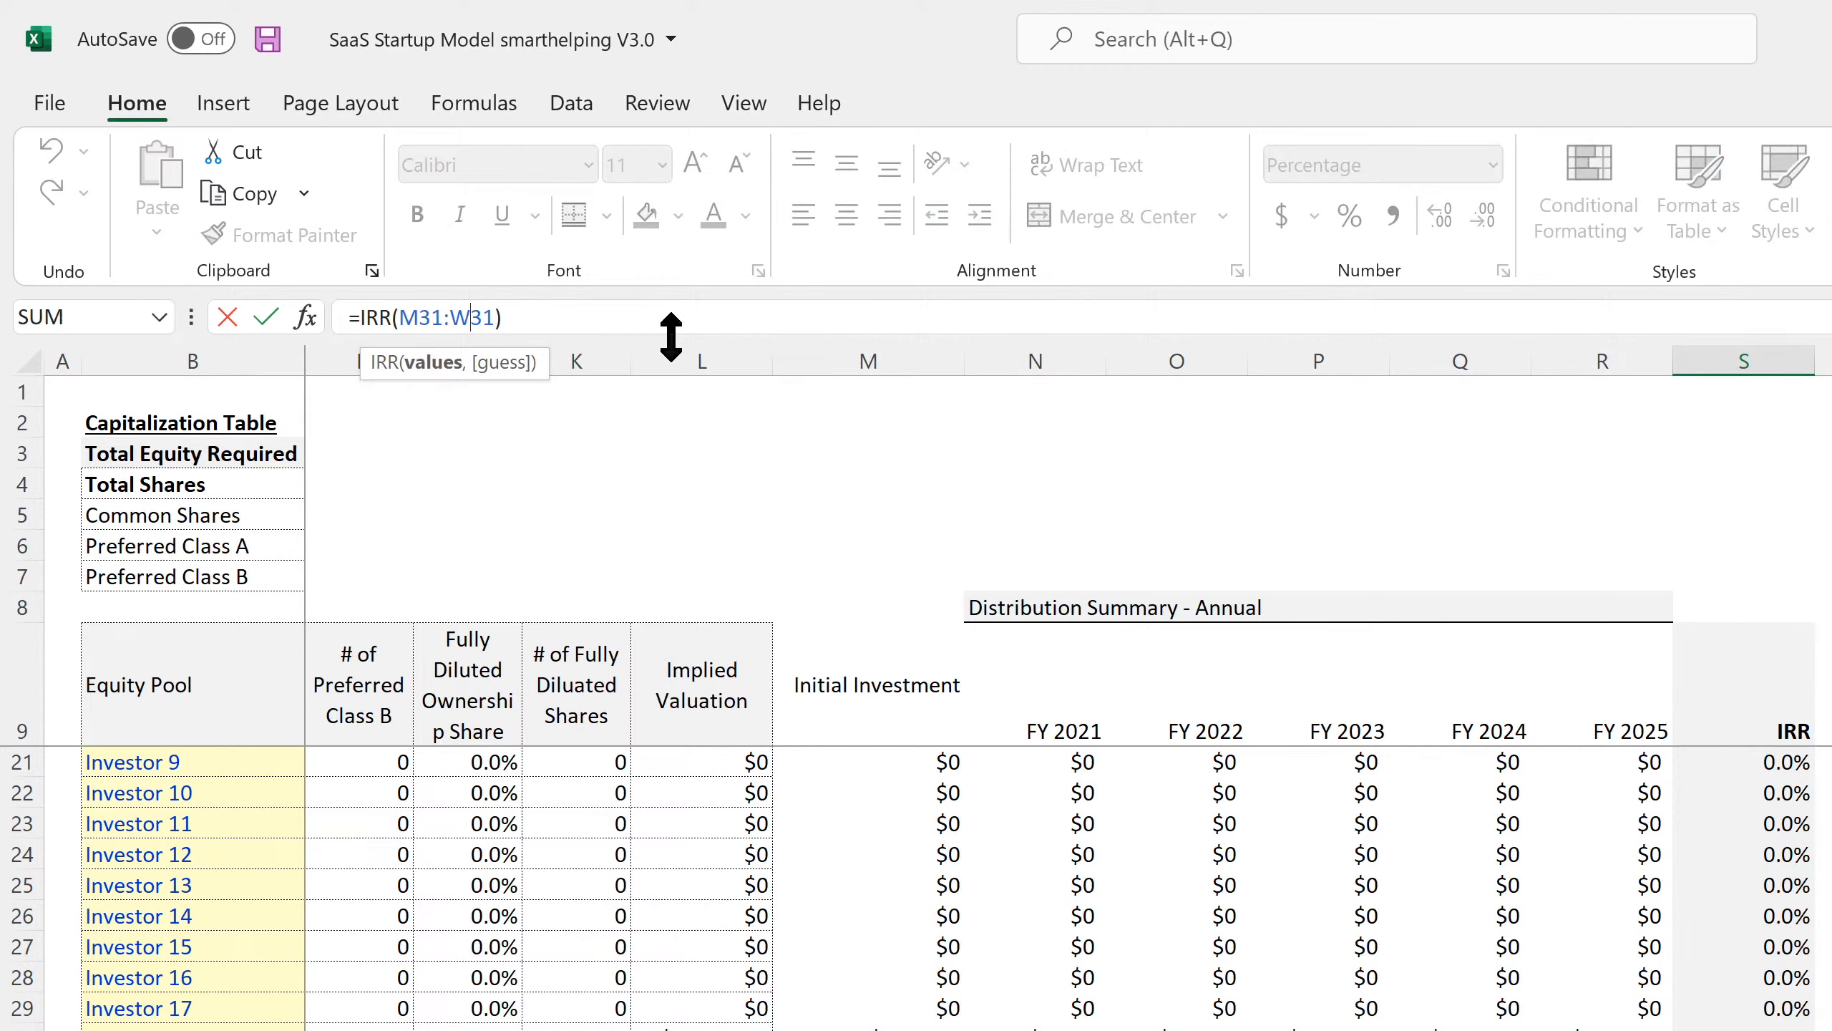
key(BackSpace)
text(R)
key(Return)
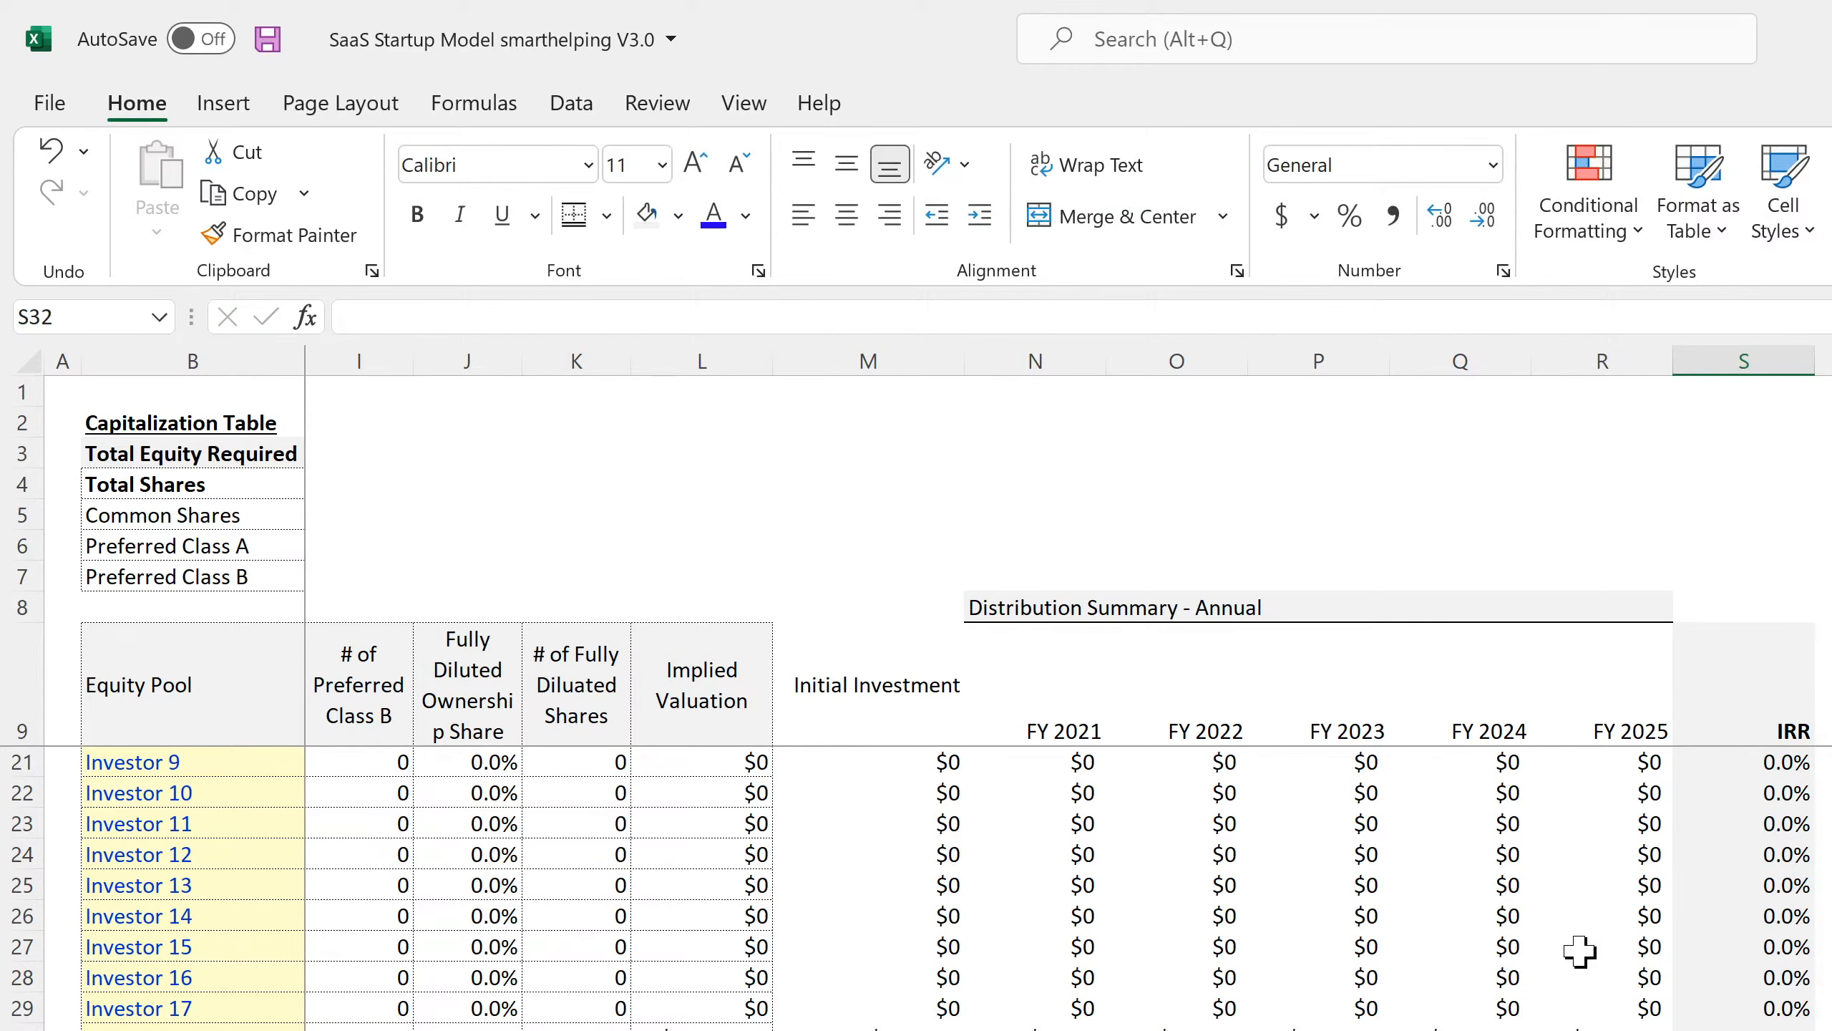
Remove the external Distributions reference from the FY 2021 formula below the totals.
key(Down)
key(Down)
key(Down)
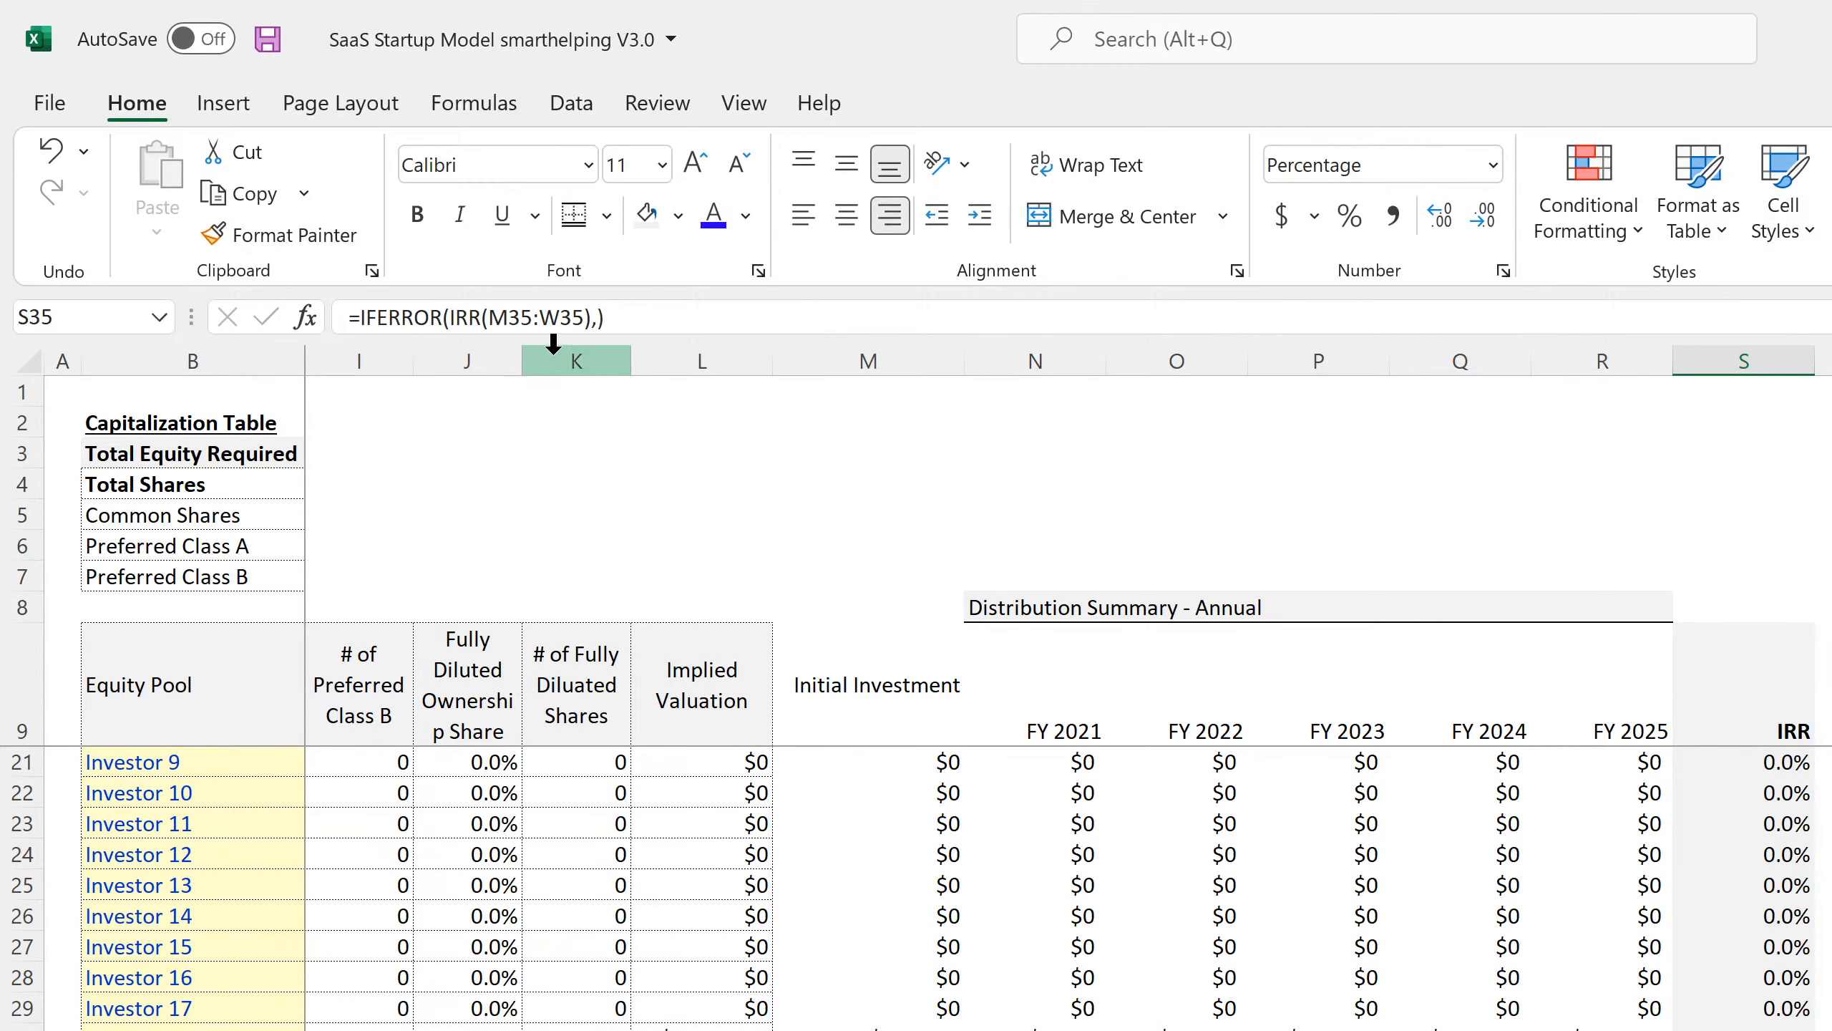
key(ctrl+Down)
key(Down)
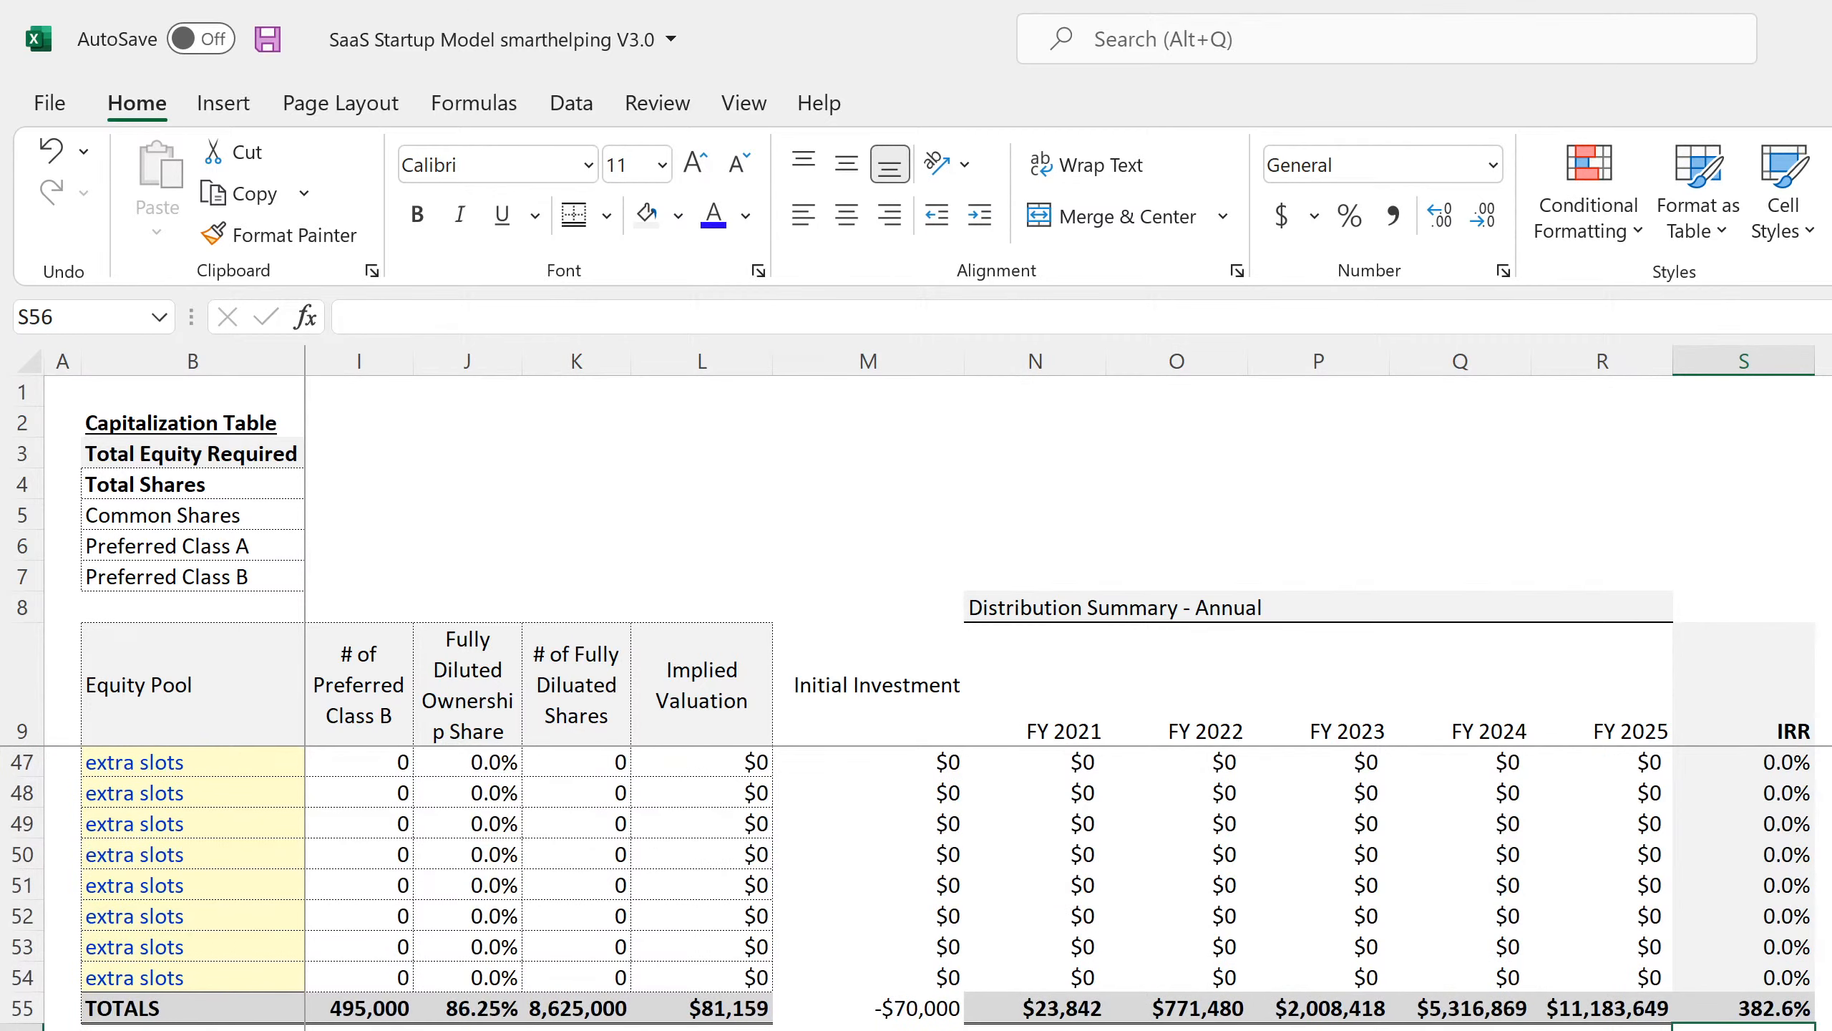
key(Down)
key(Left)
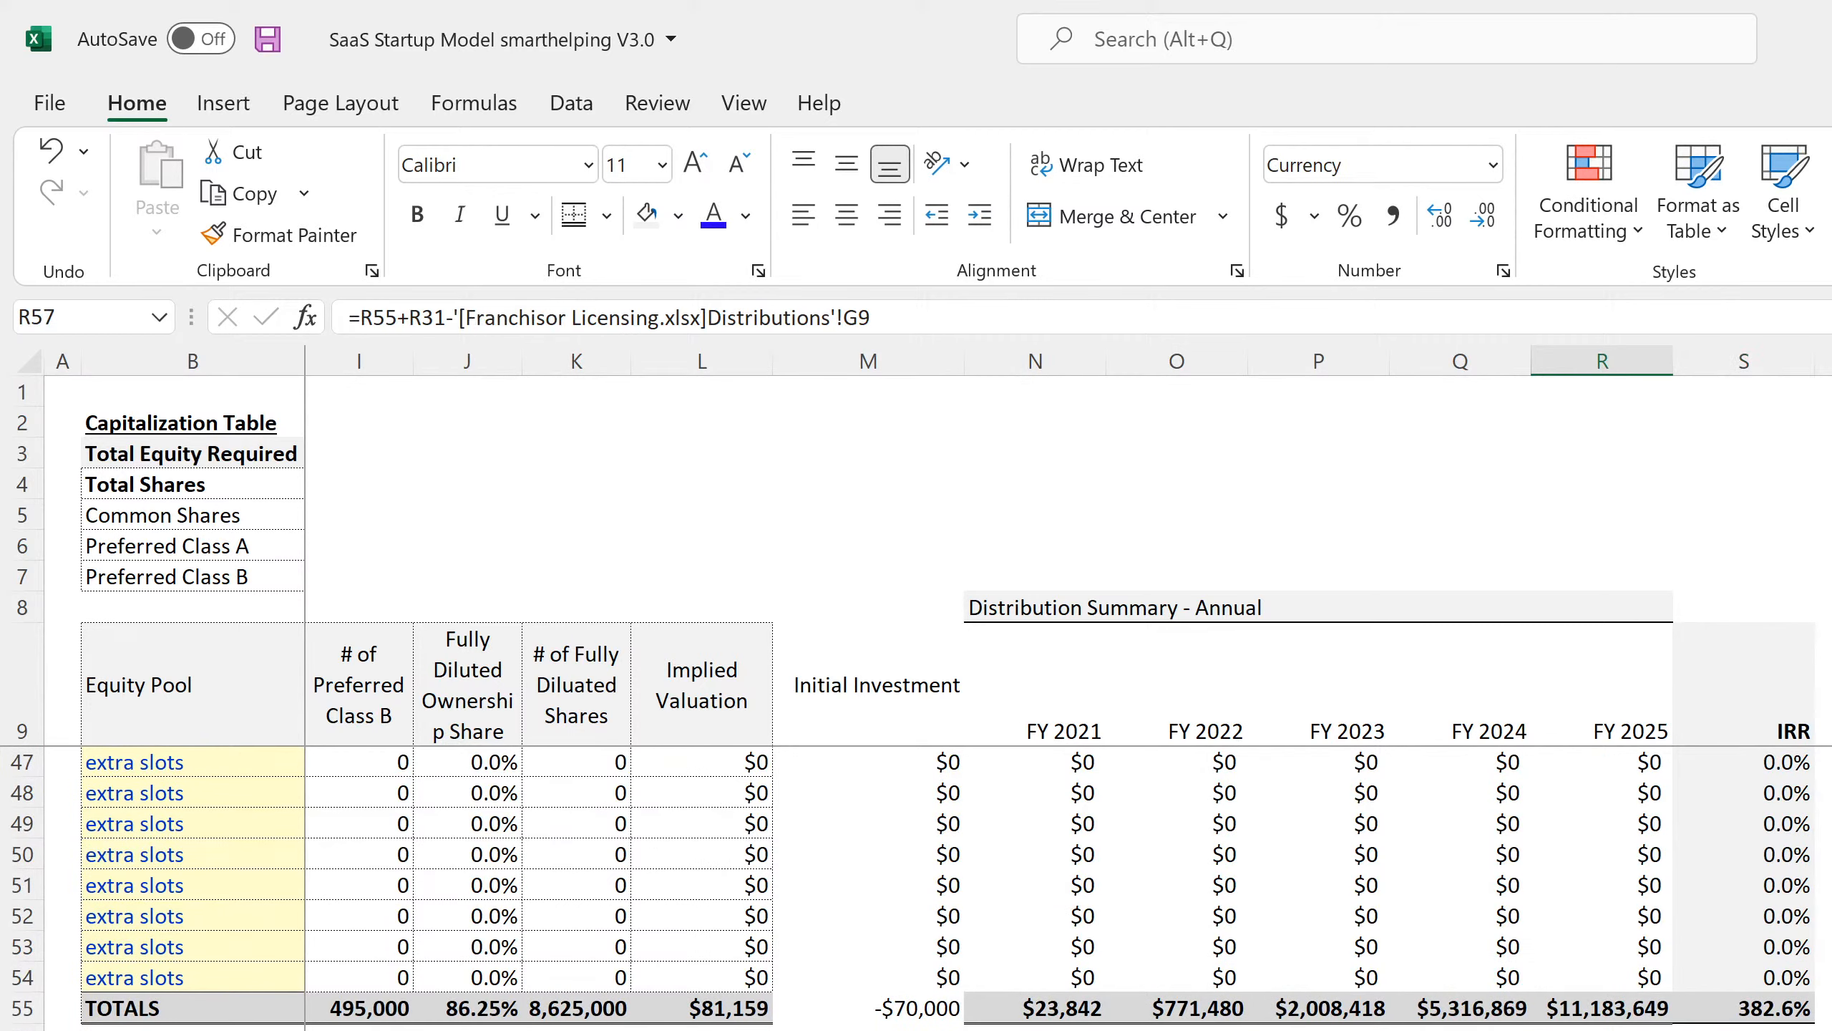
key(Left)
key(Left)
key(Left)
key(Left)
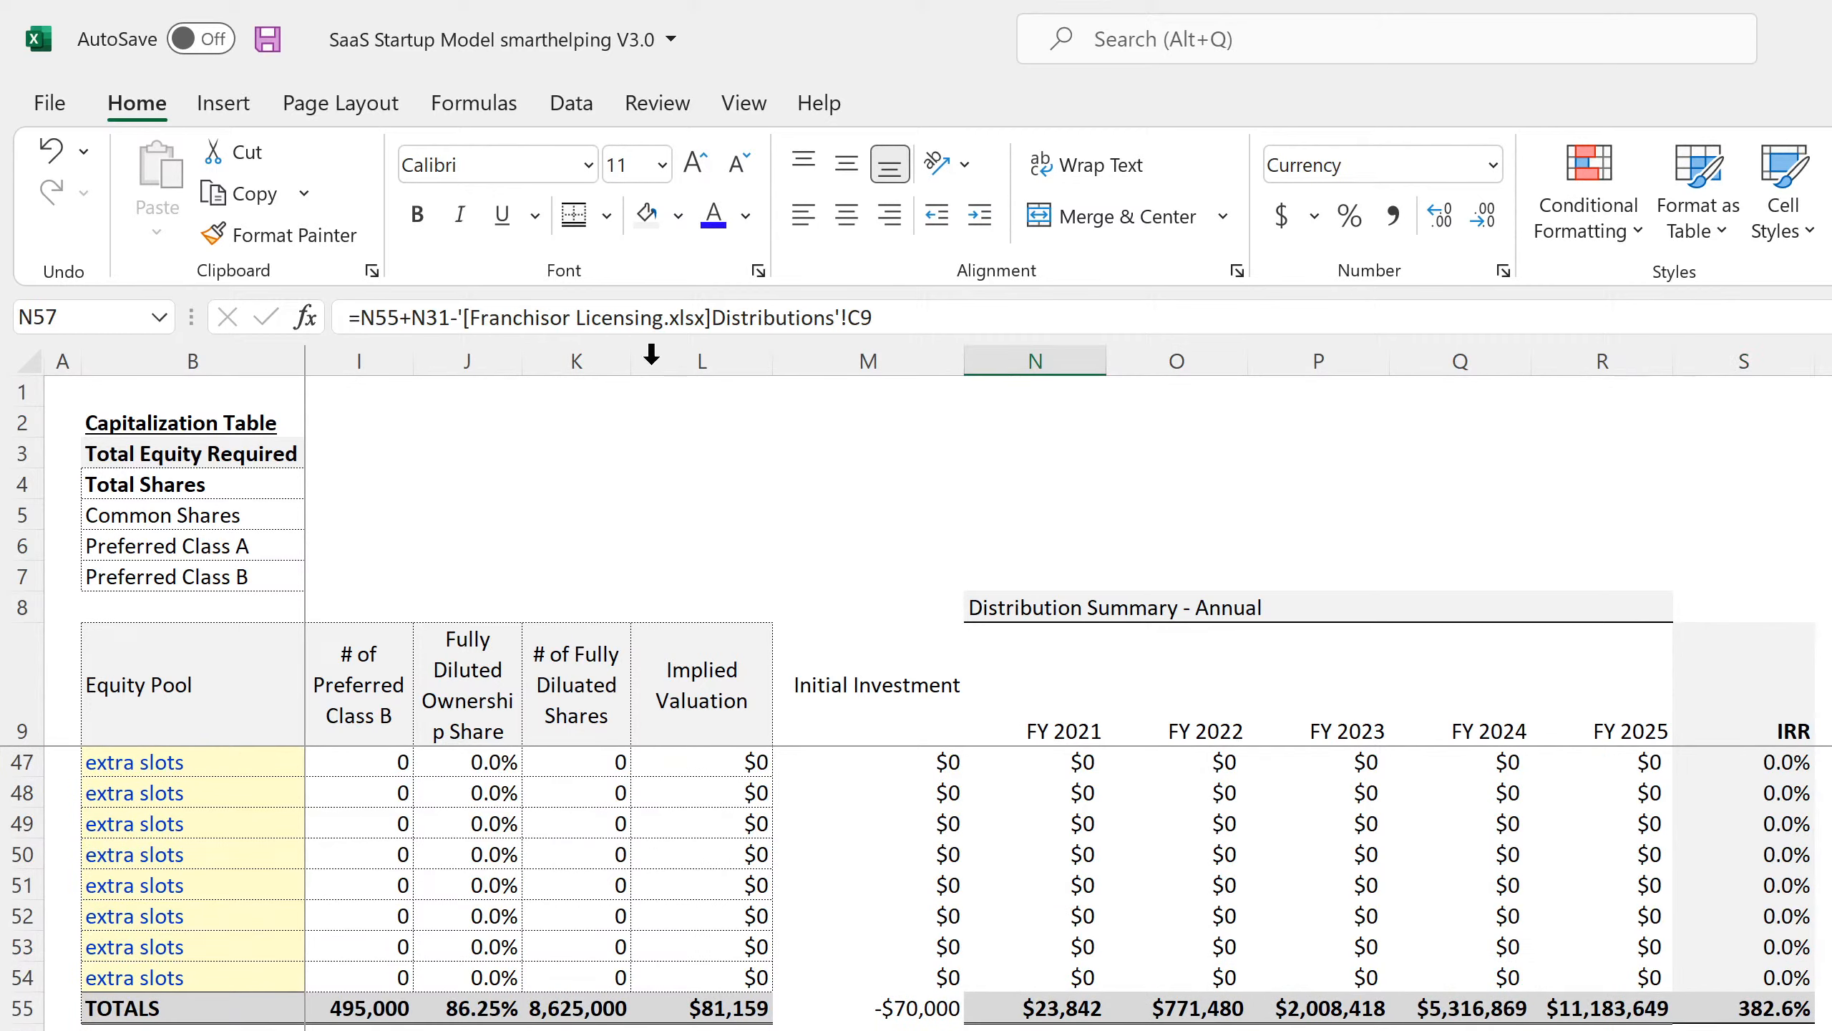
drag(464, 317, 1628, 360)
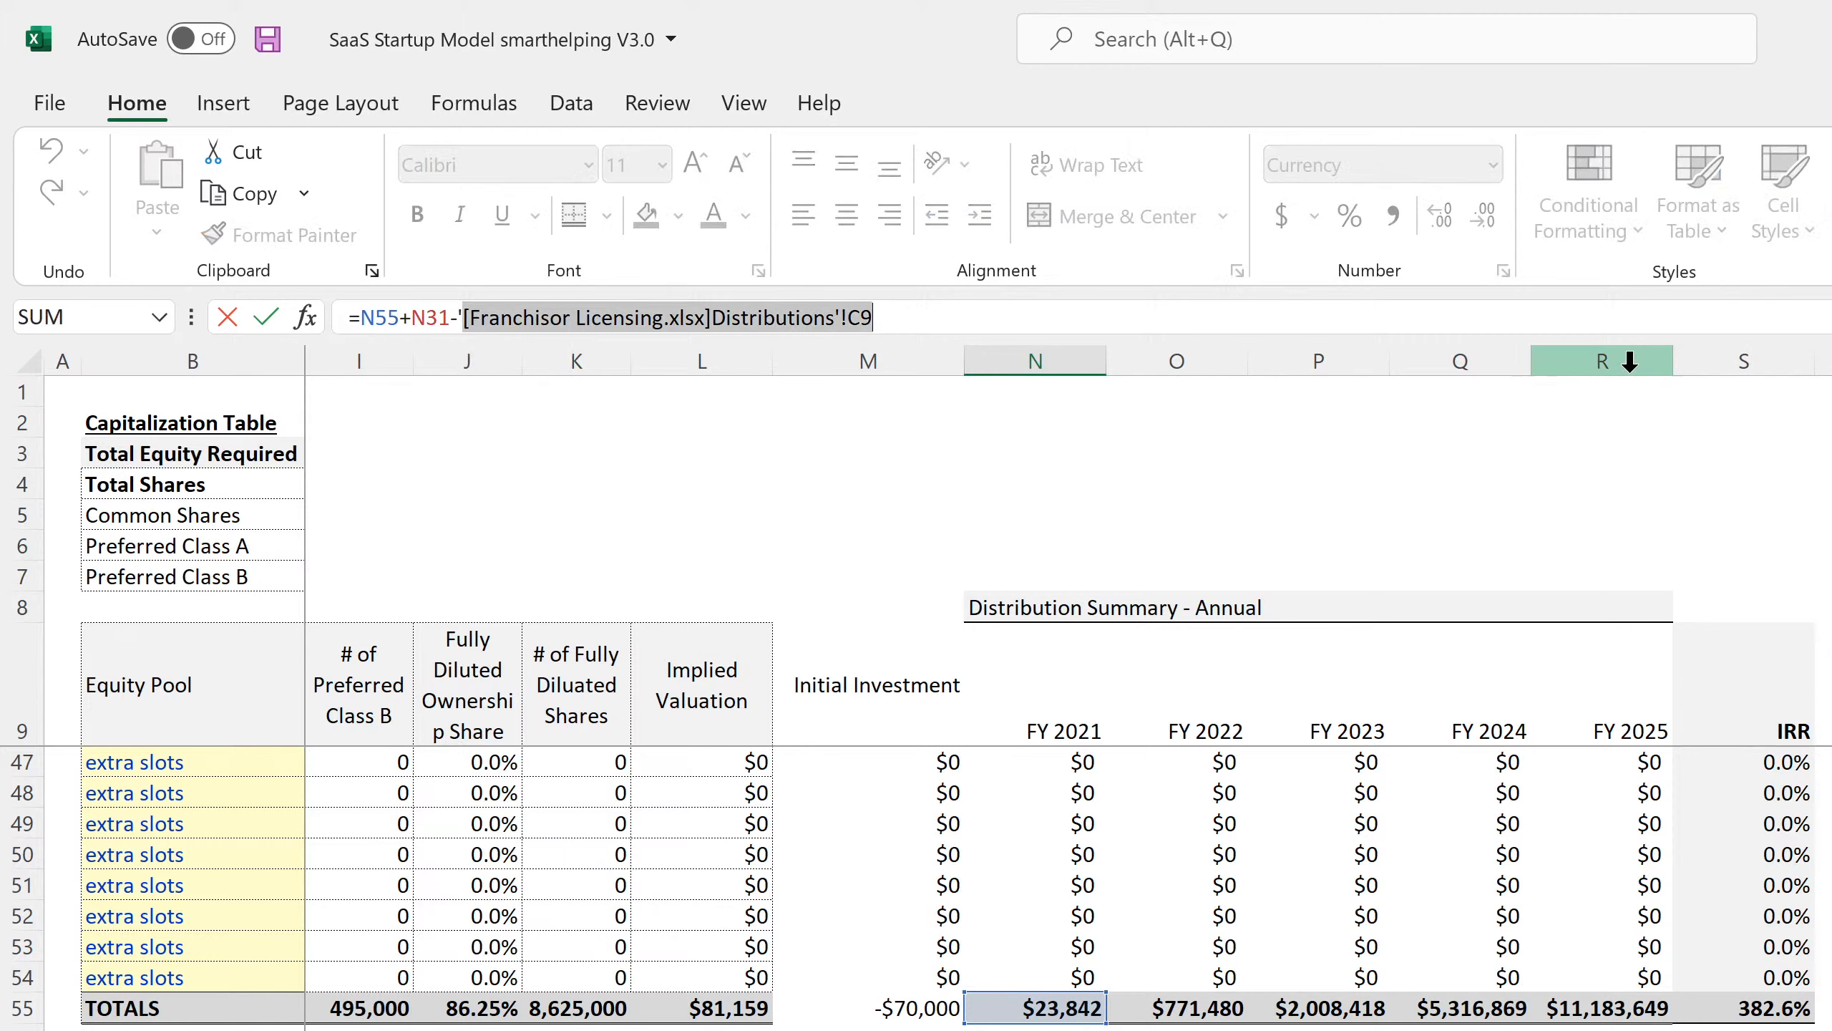
key(Delete)
key(BackSpace)
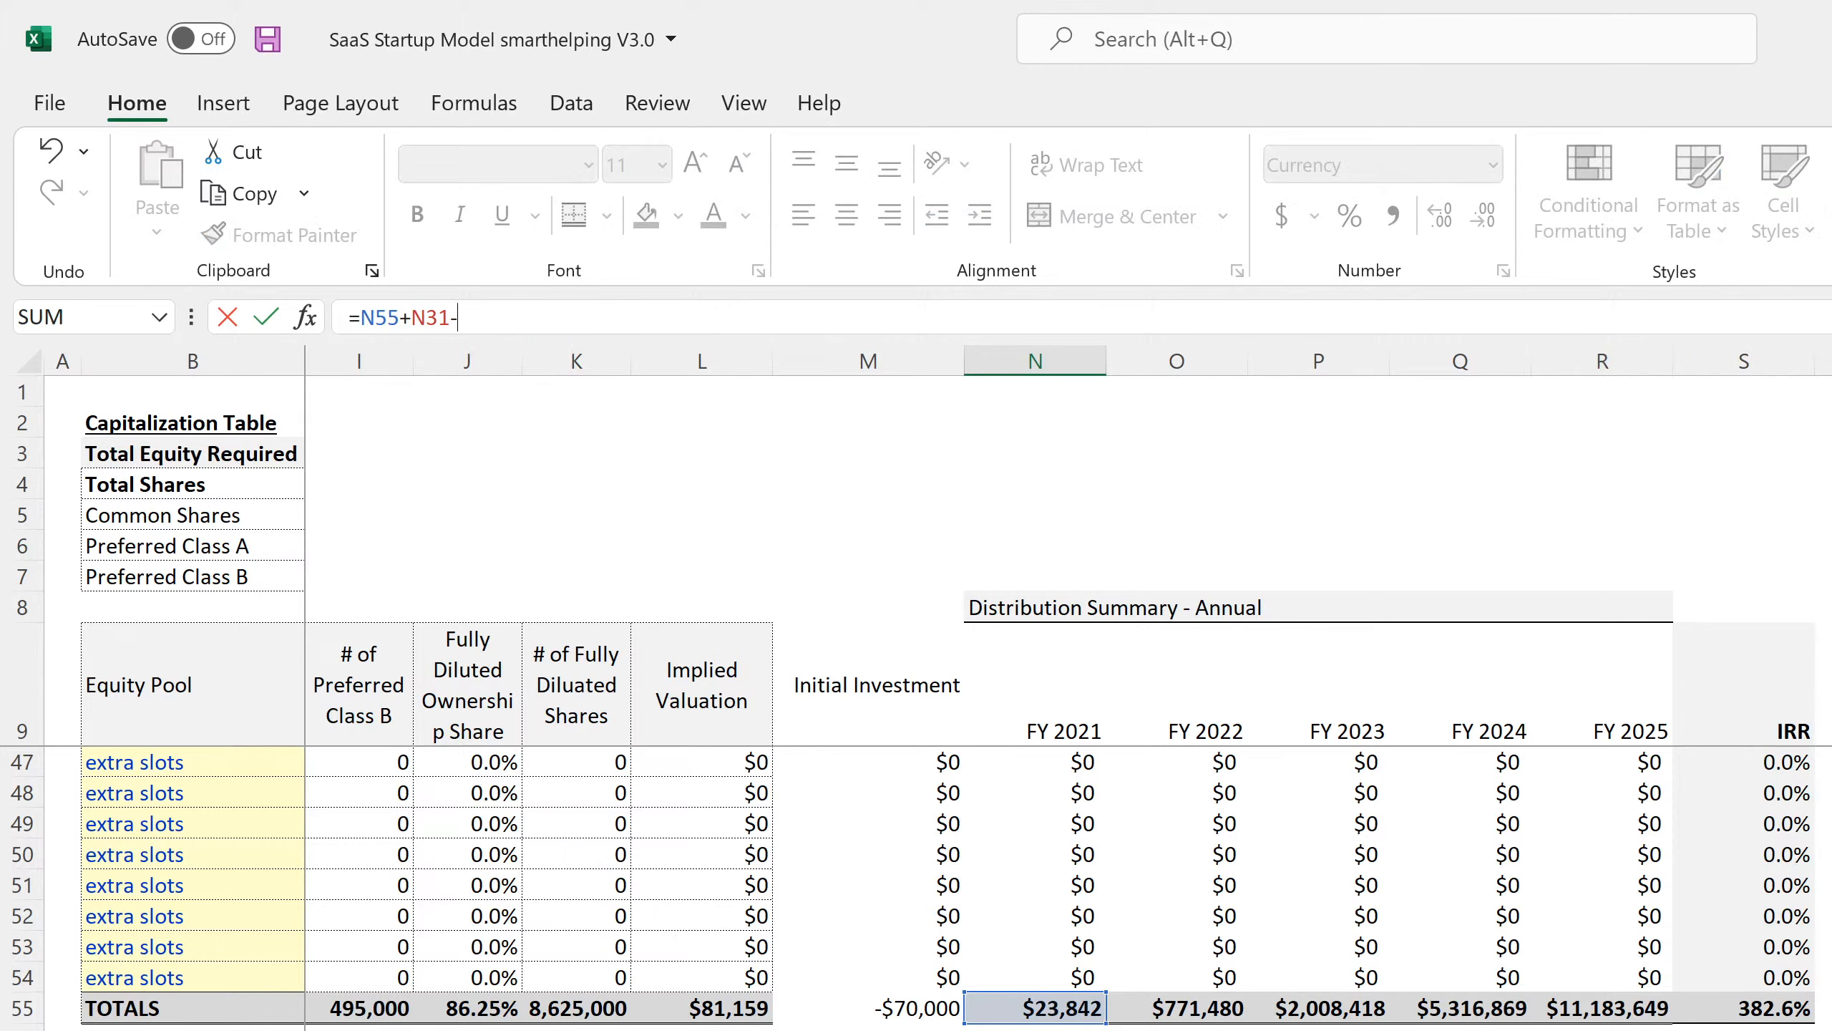
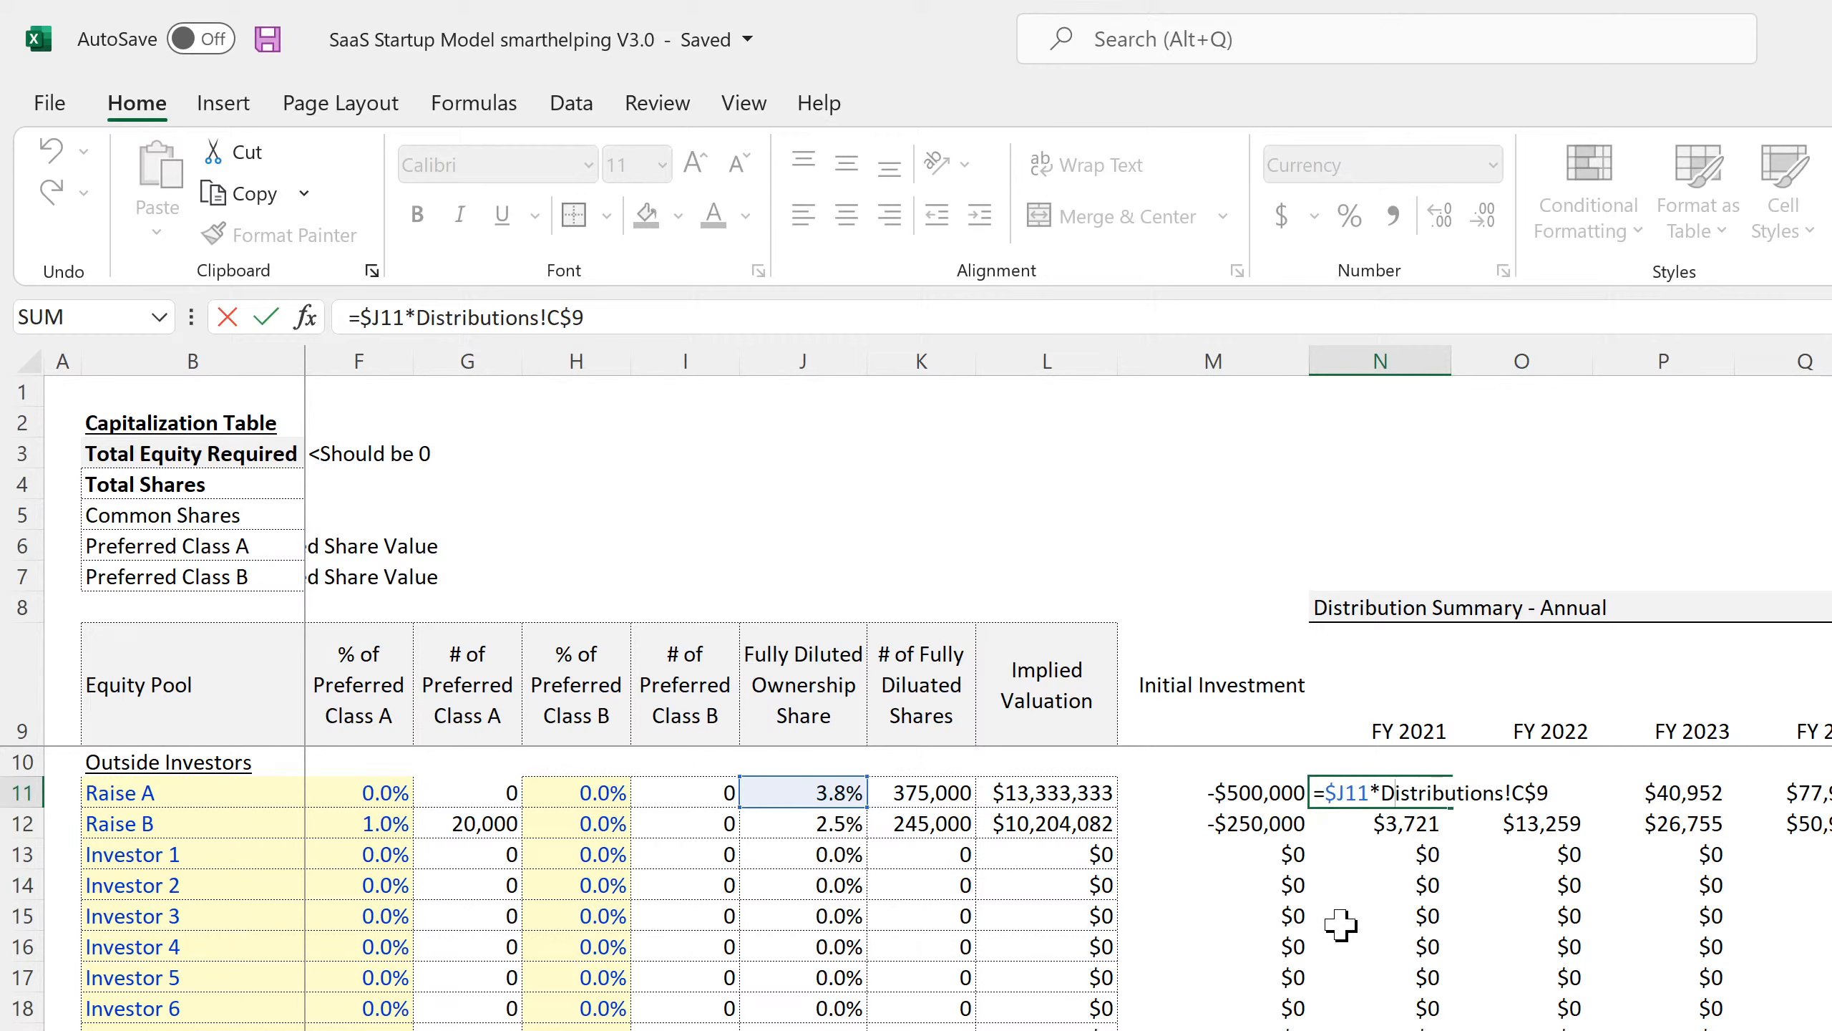
Commit the Raise A distribution formula in N11 and verify the investor, founder and extra-slot distribution formulas.
key(Return)
click(1384, 912)
scroll(1384, 911, down, 7)
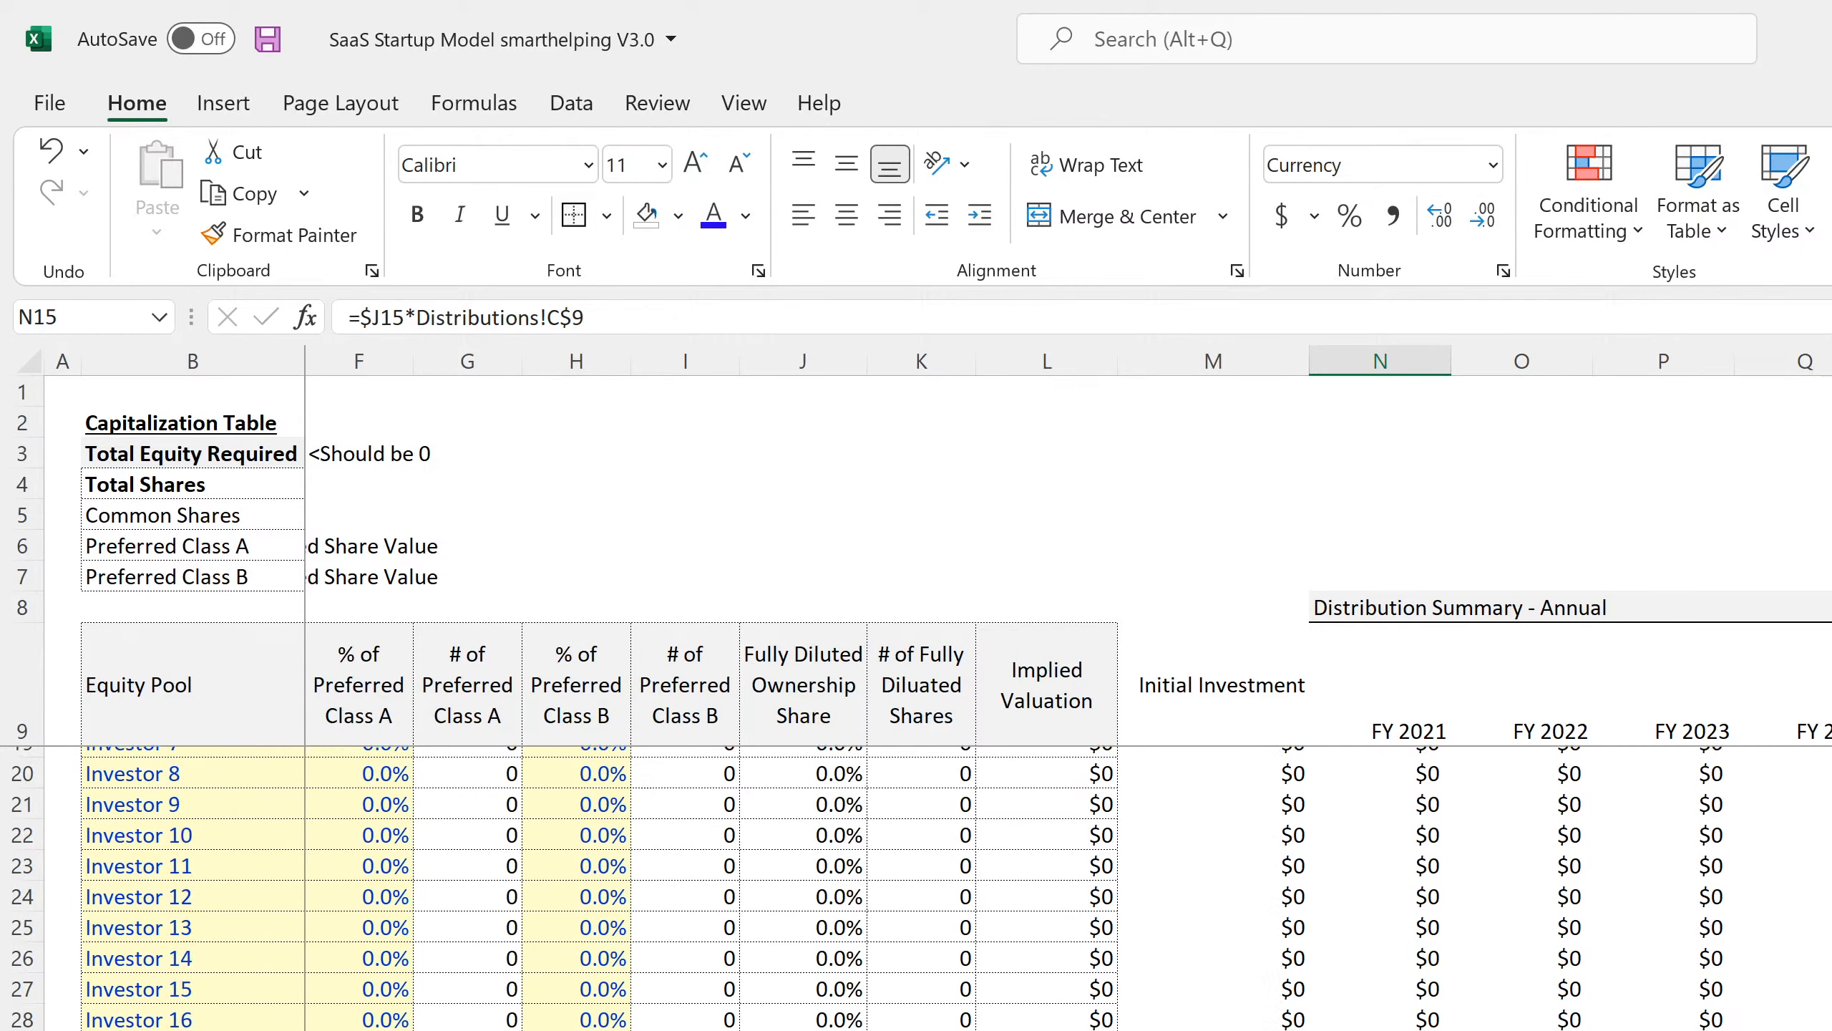
click(1417, 1012)
click(1415, 925)
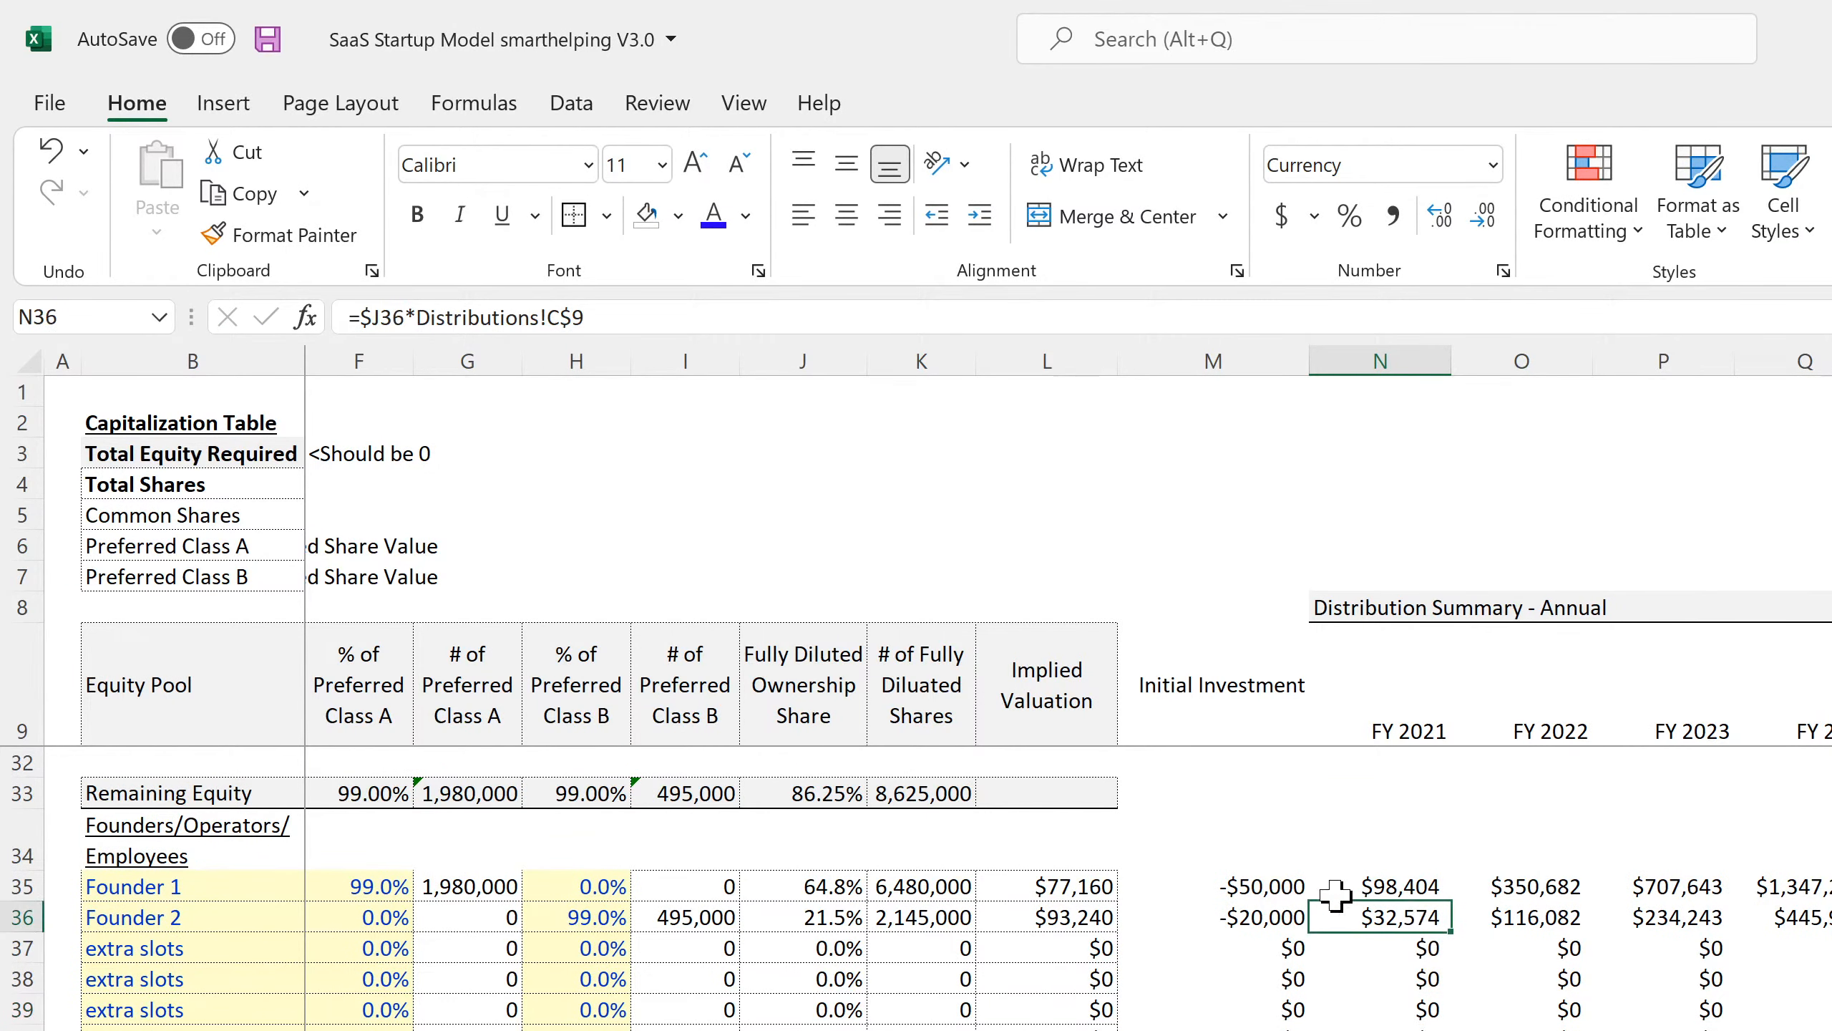
click(1403, 886)
click(1413, 966)
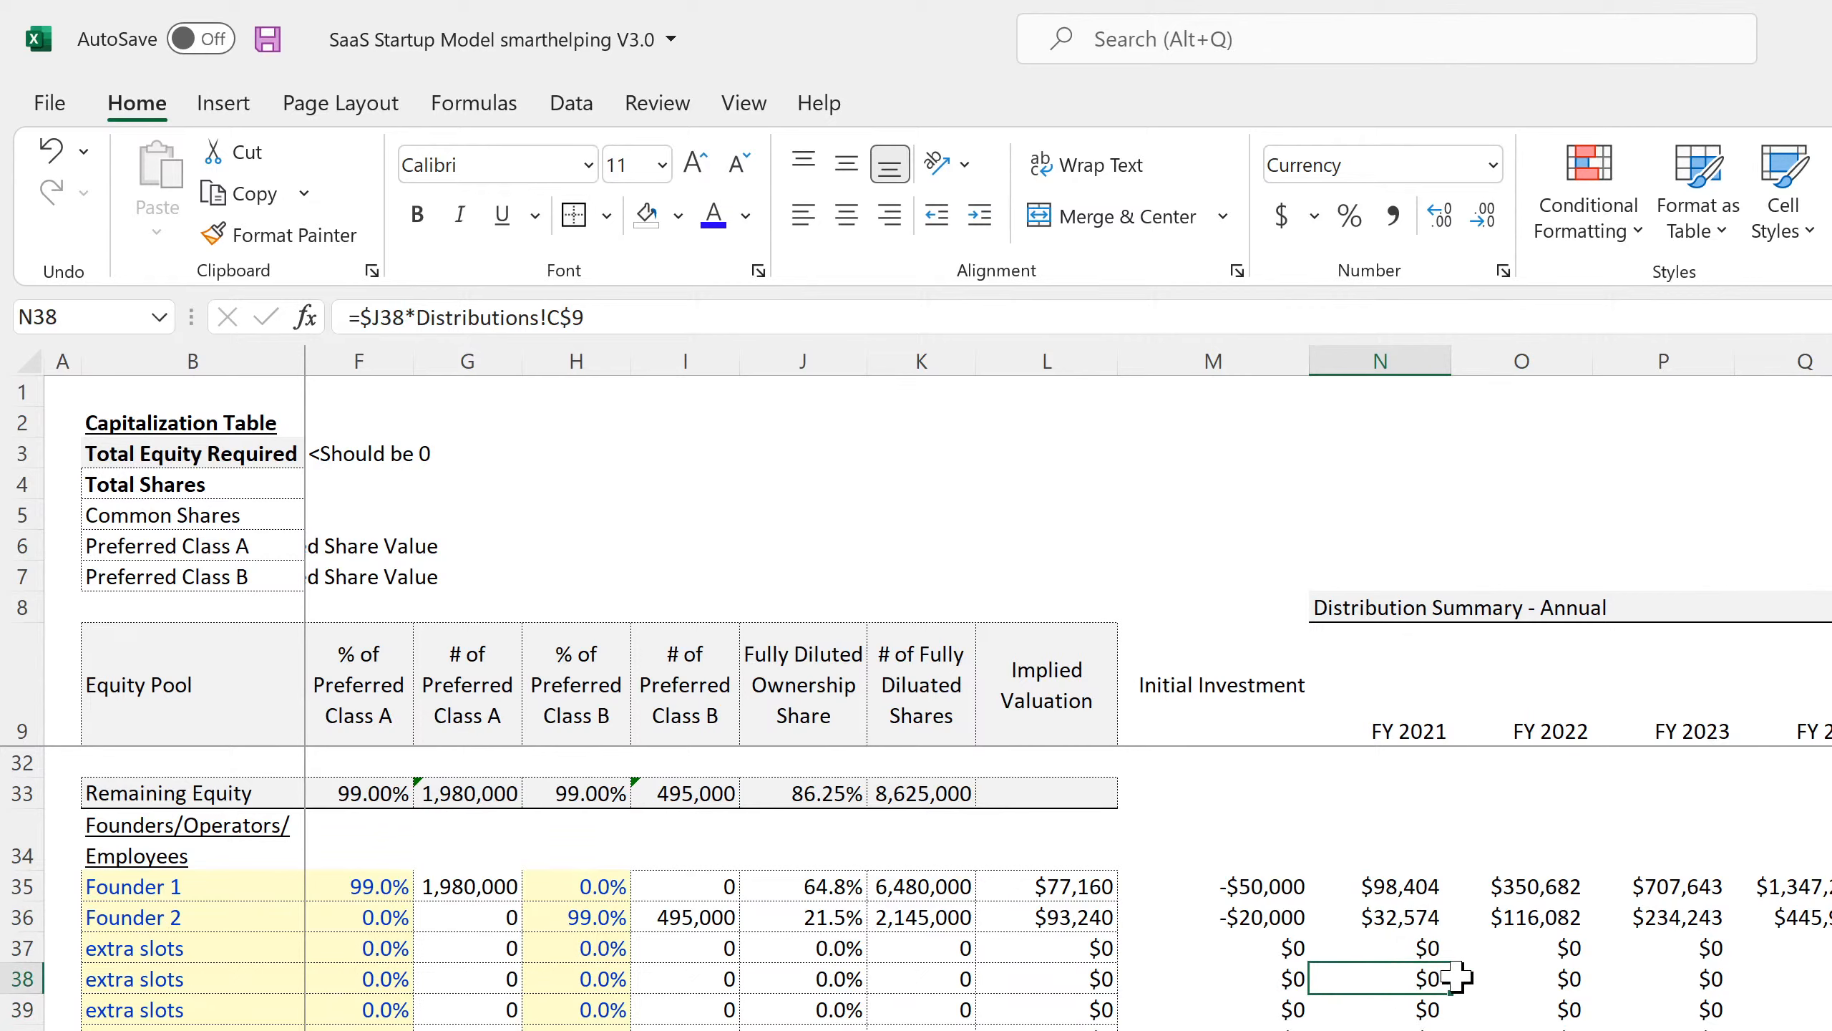
Review Founder 2's distribution formula, then select the N57 check row across several years.
double_click(1405, 917)
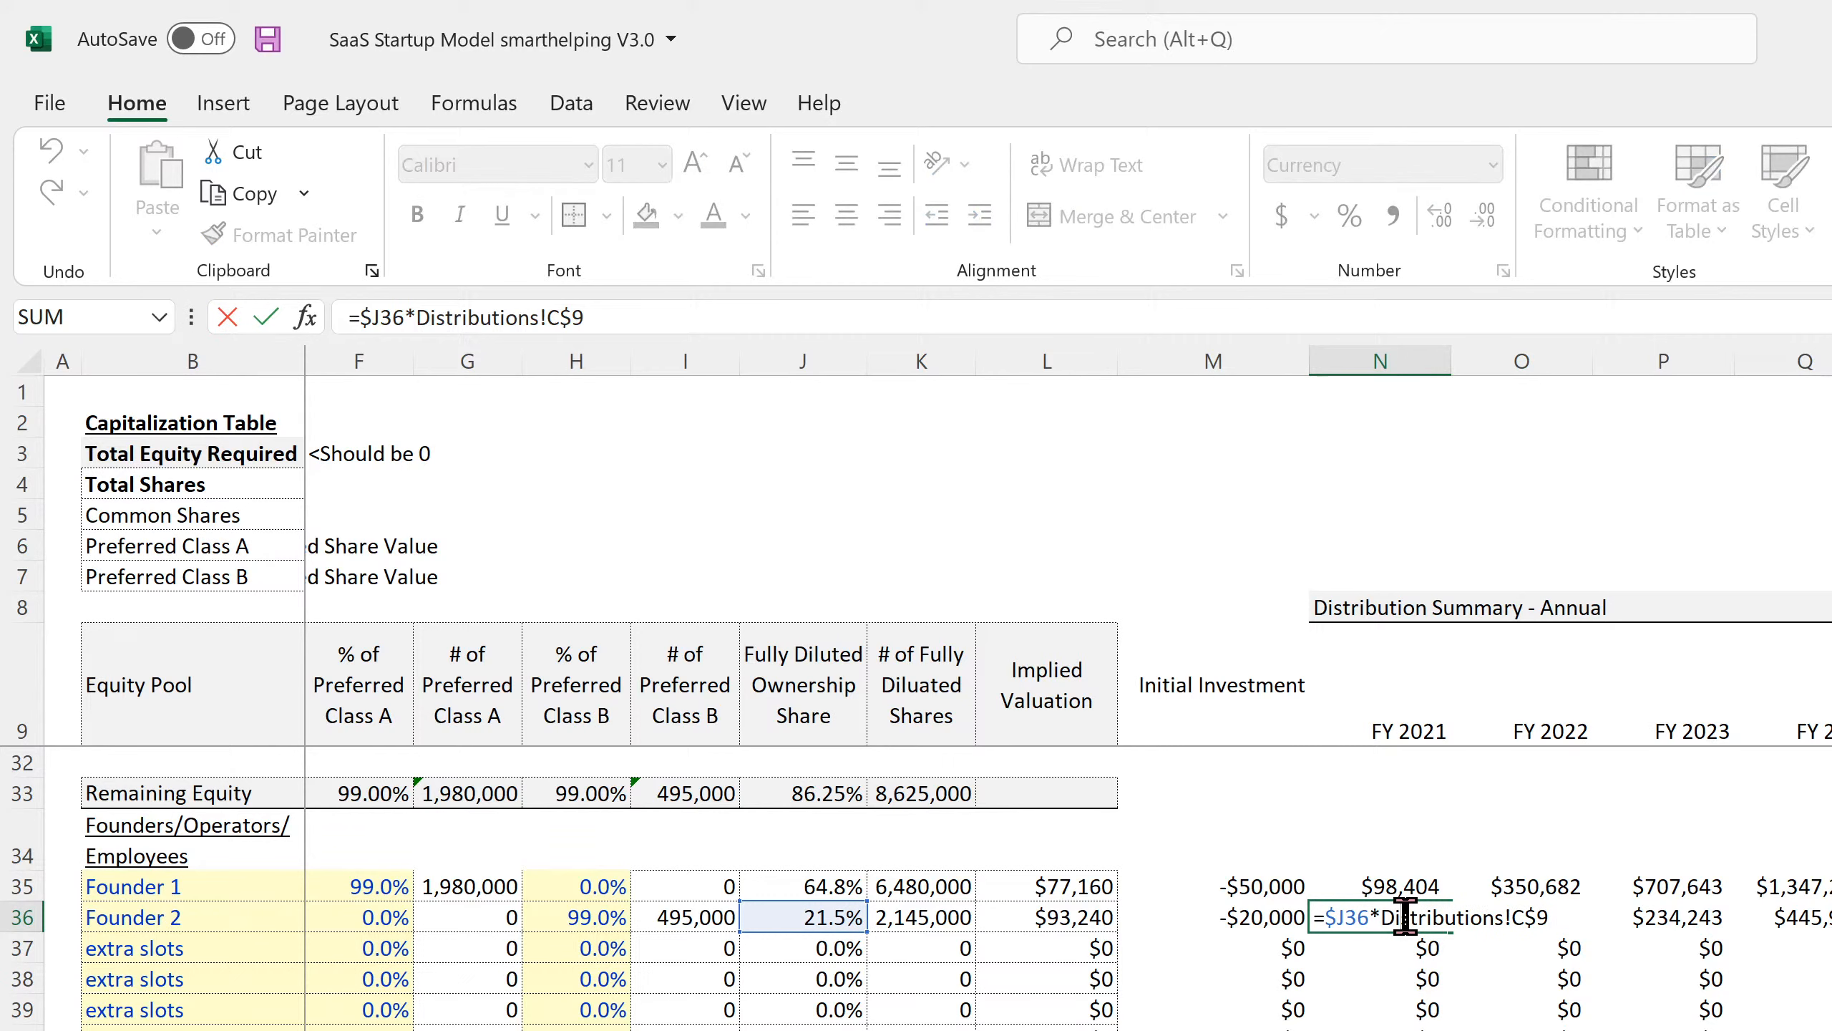
key(Return)
scroll(1403, 917, down, 4)
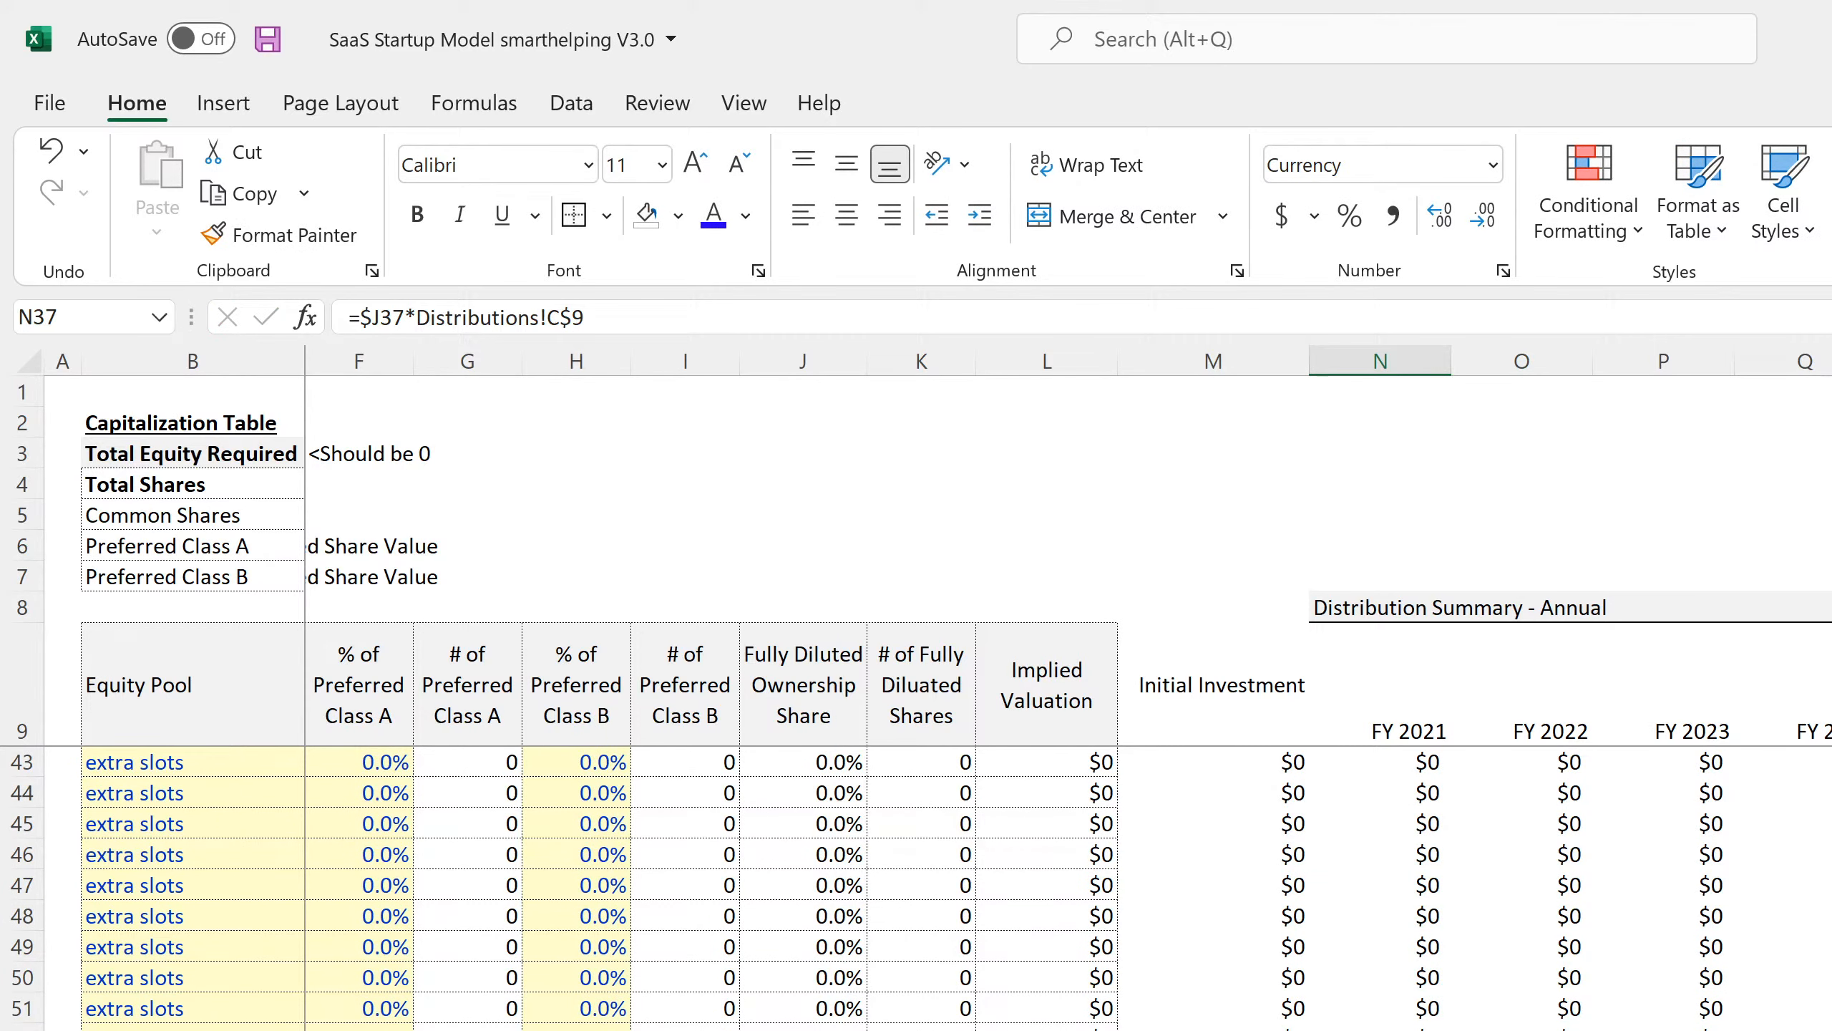
drag(1380, 1030, 1831, 1030)
Label the totals check row 'check' and merge and center the label.
click(1380, 1030)
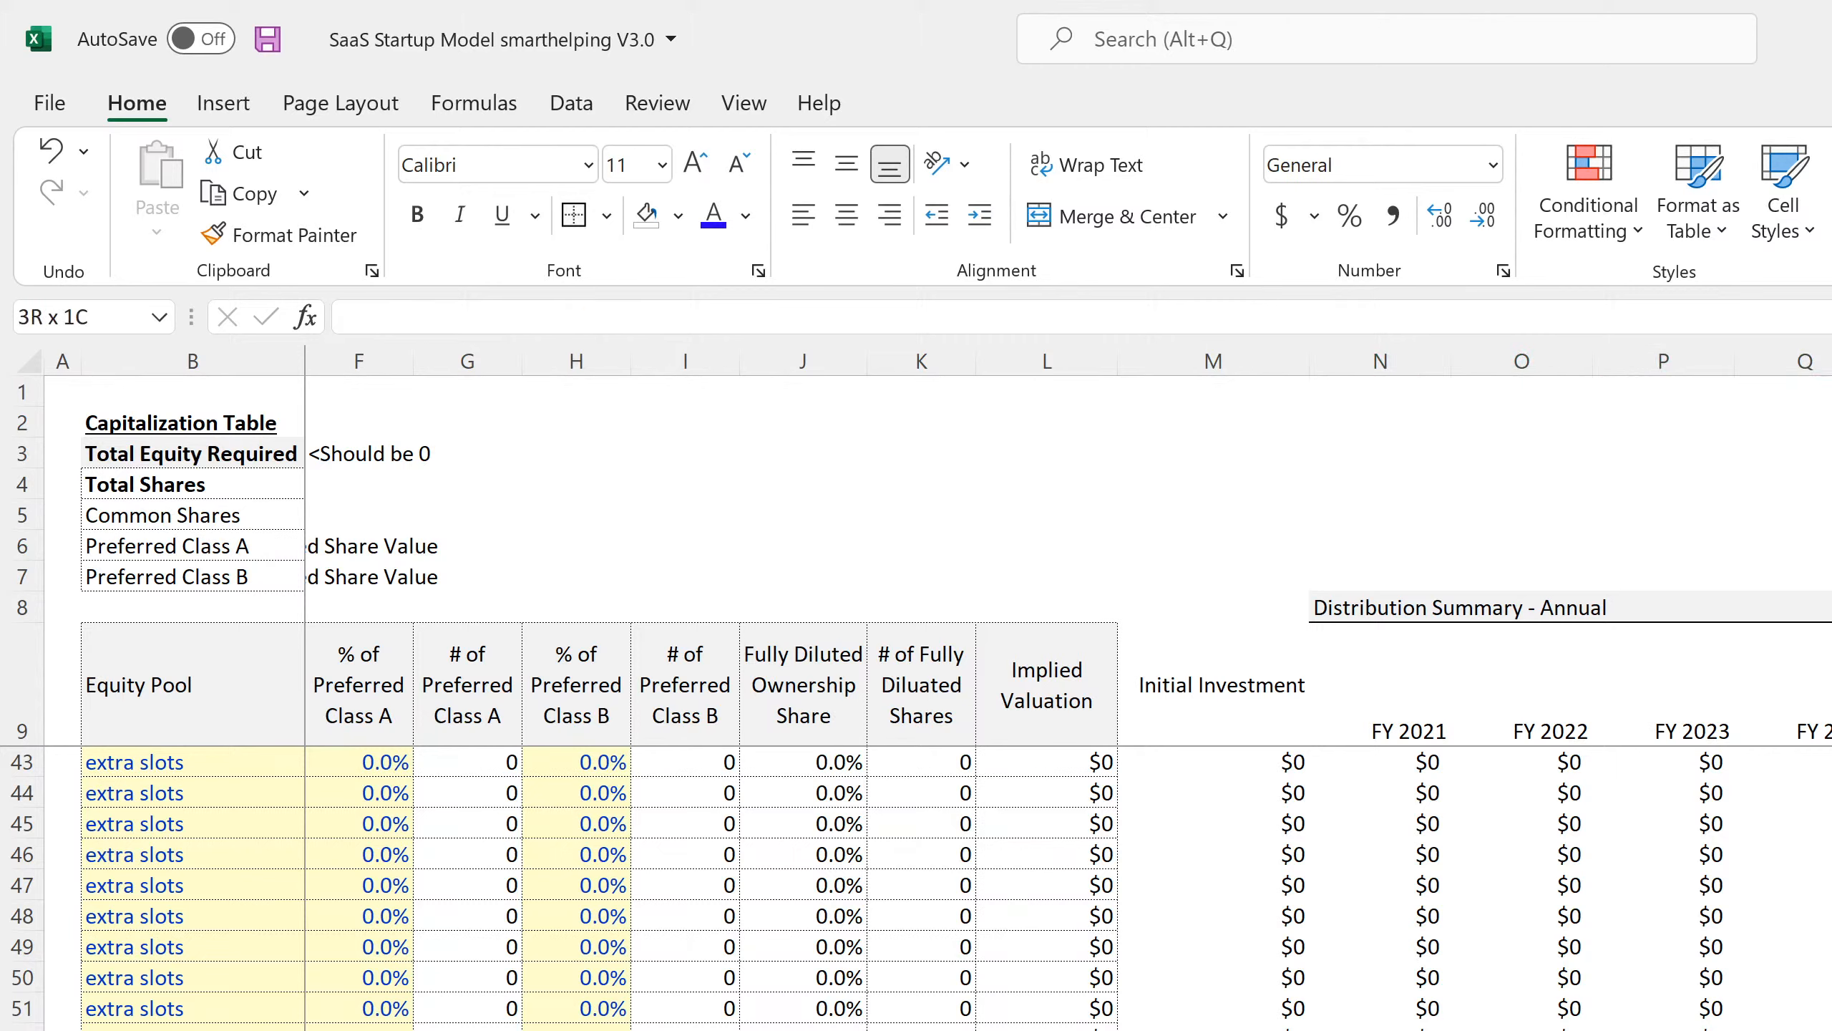
click(1104, 217)
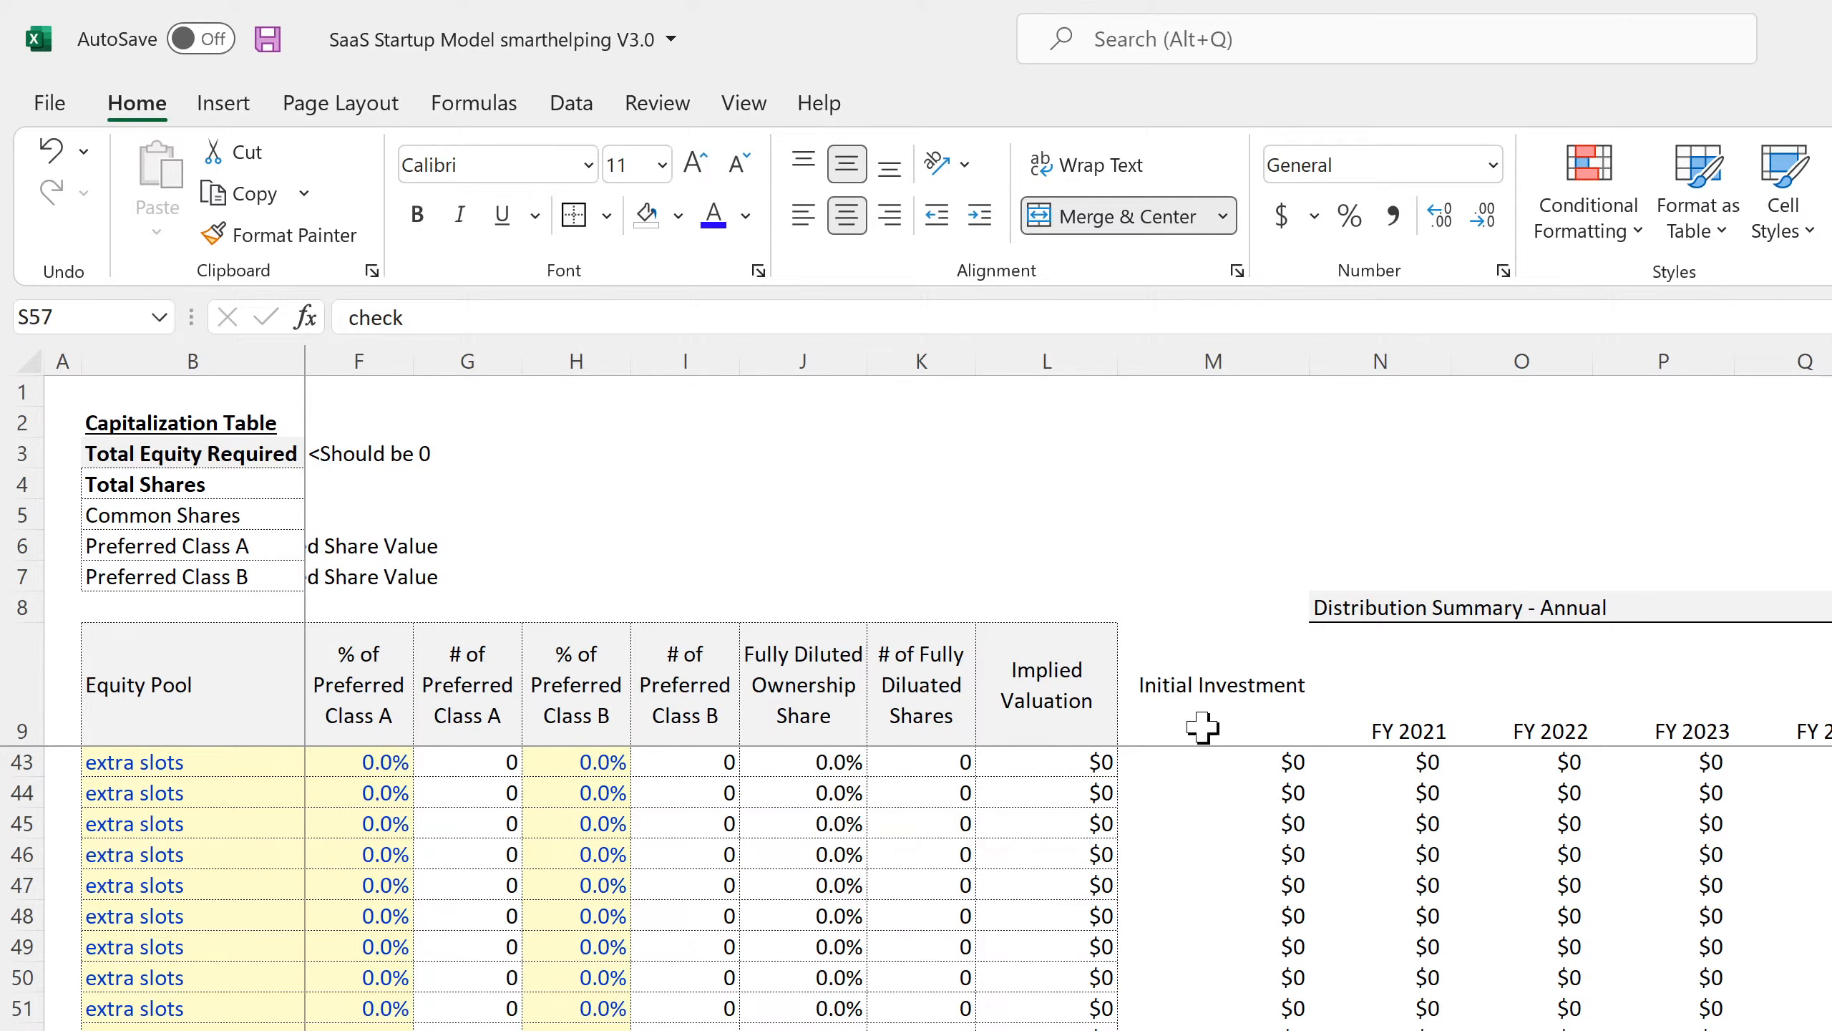
click(1408, 861)
Give Raise A 20% and Raise B 15% of common stock in D11 and D12.
scroll(1273, 985, up, 11)
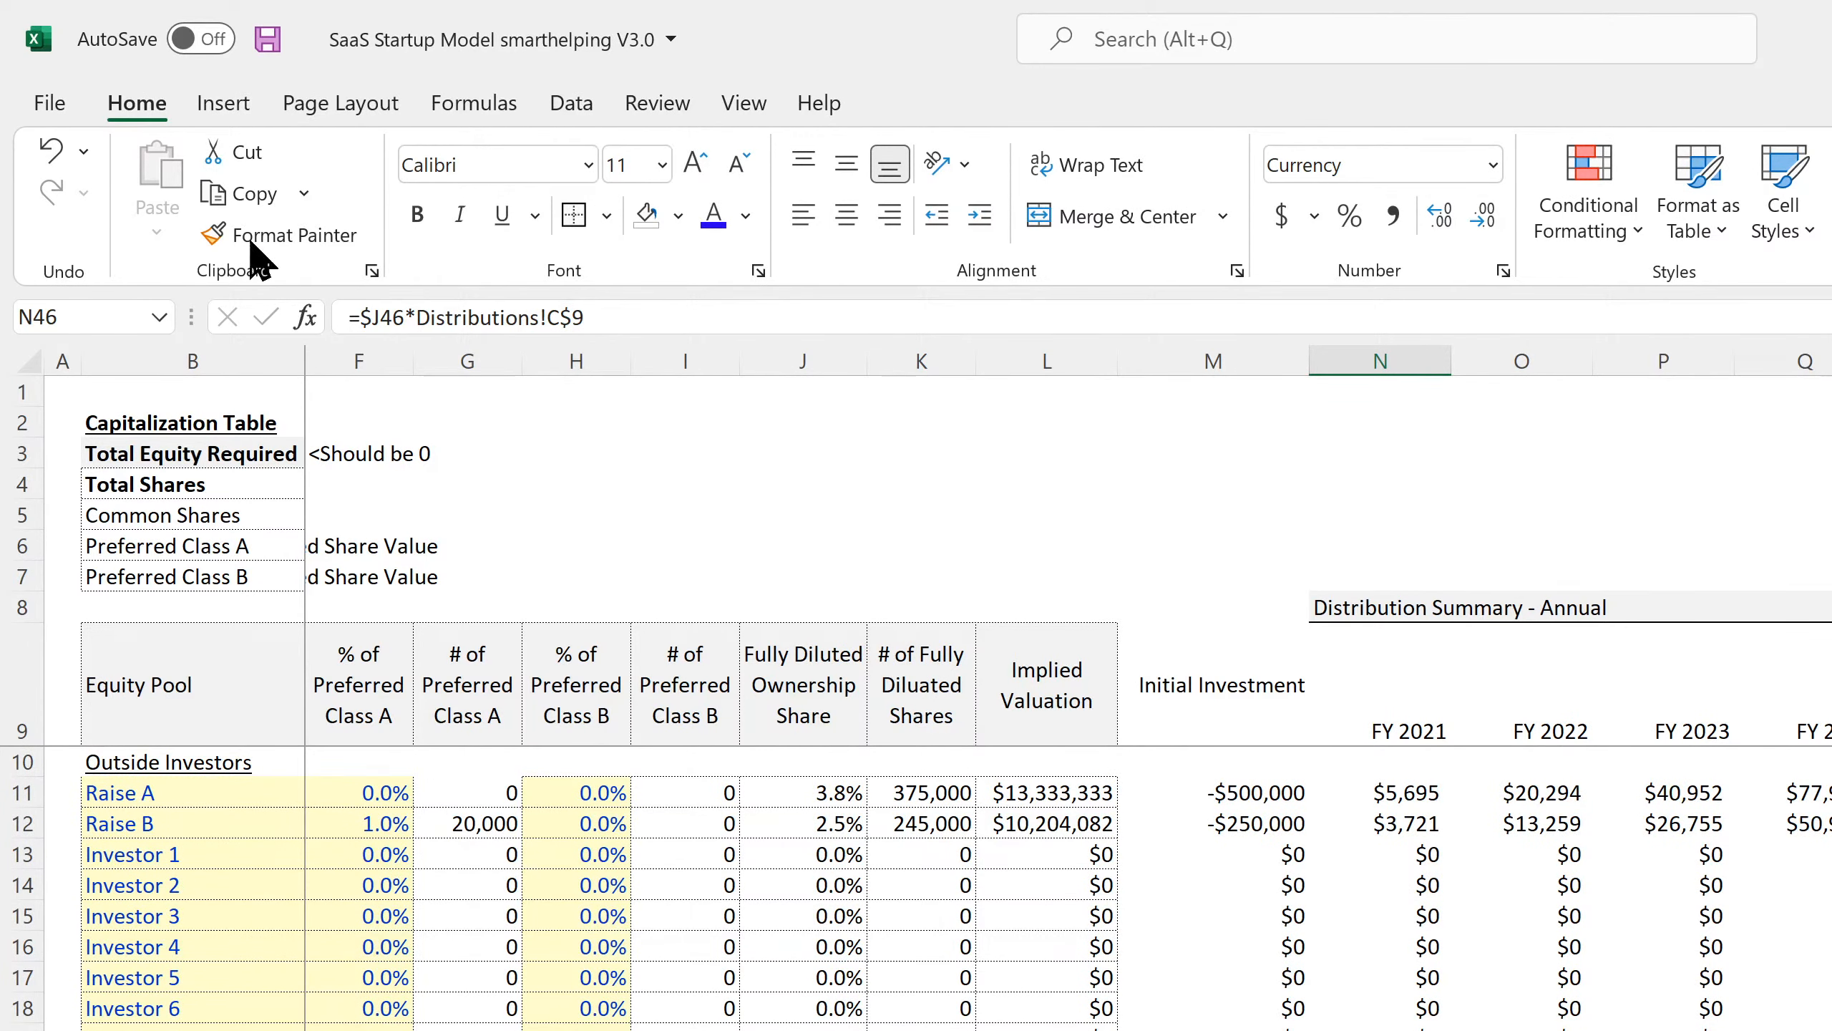
scroll(720, 925, left, 3)
click(517, 793)
text(20)
key(Return)
text(15)
key(Return)
key(Up)
scroll(720, 925, down, 11)
Set Founder 1's common stock share to 25%, entering 30% for Founder 2 then reverting it to 22%.
scroll(718, 926, up, 4)
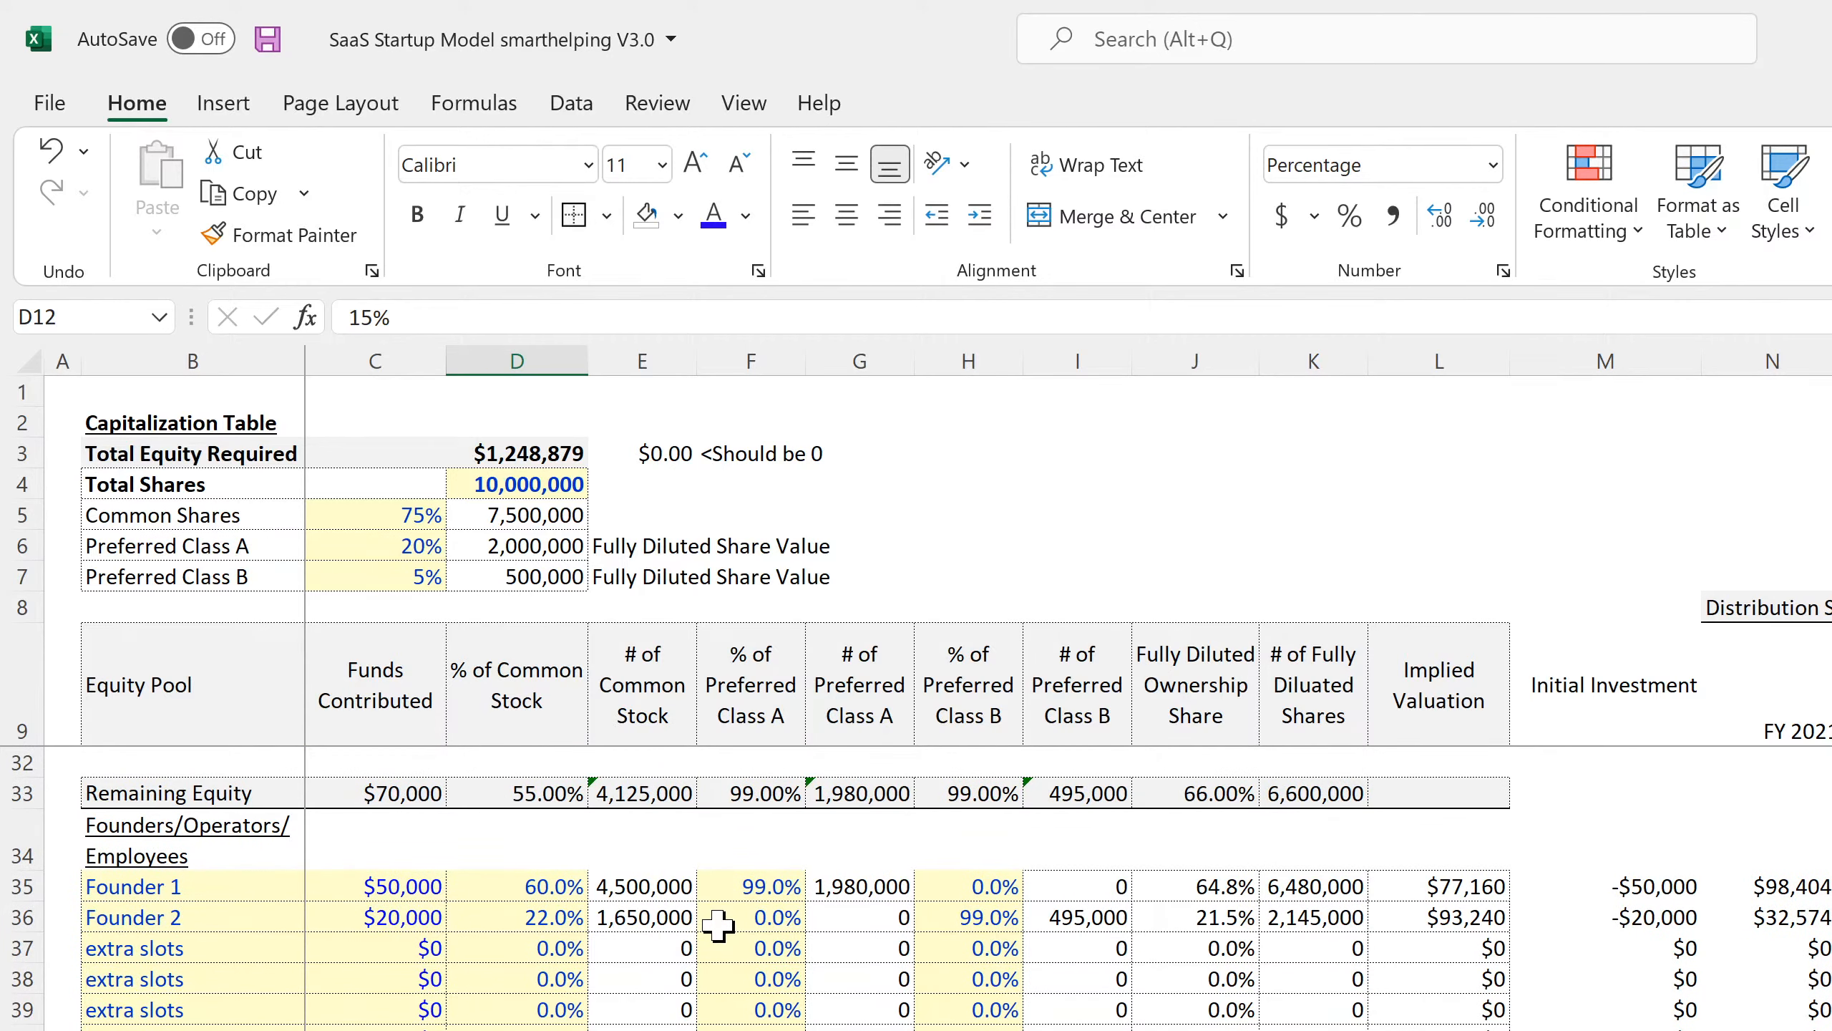
scroll(718, 925, up, 7)
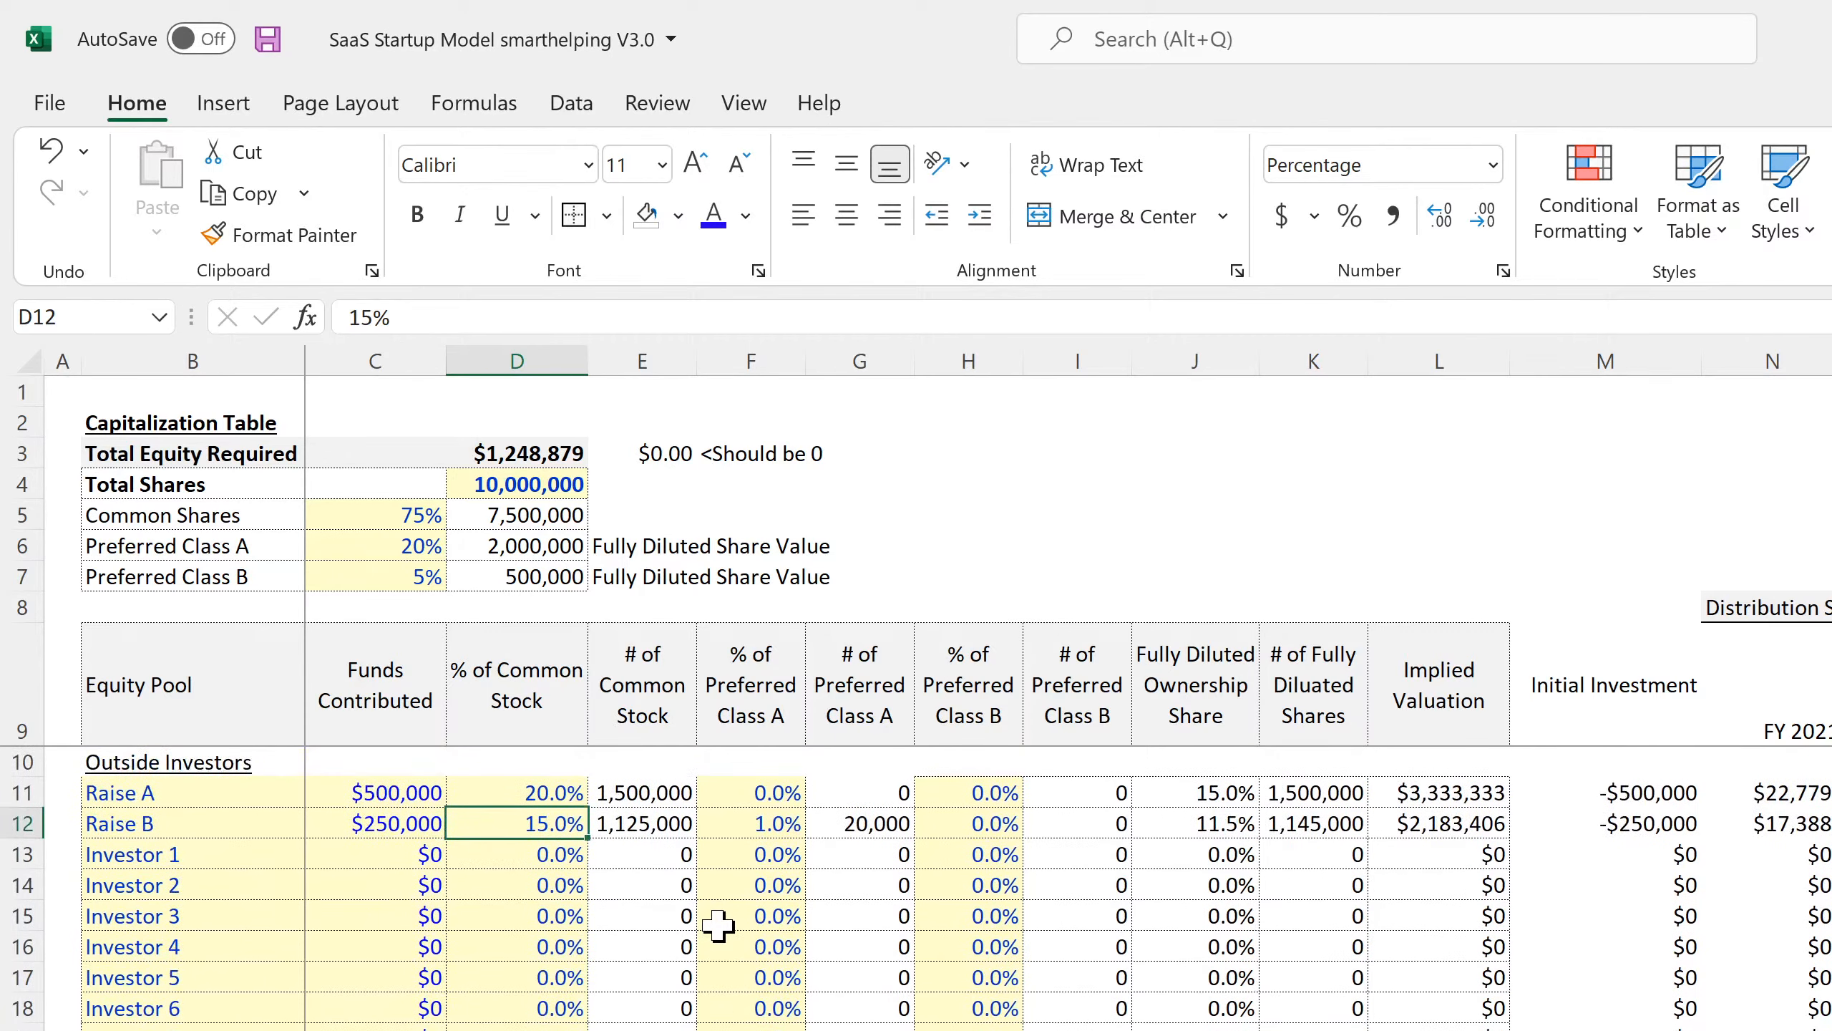
scroll(777, 948, down, 7)
click(517, 886)
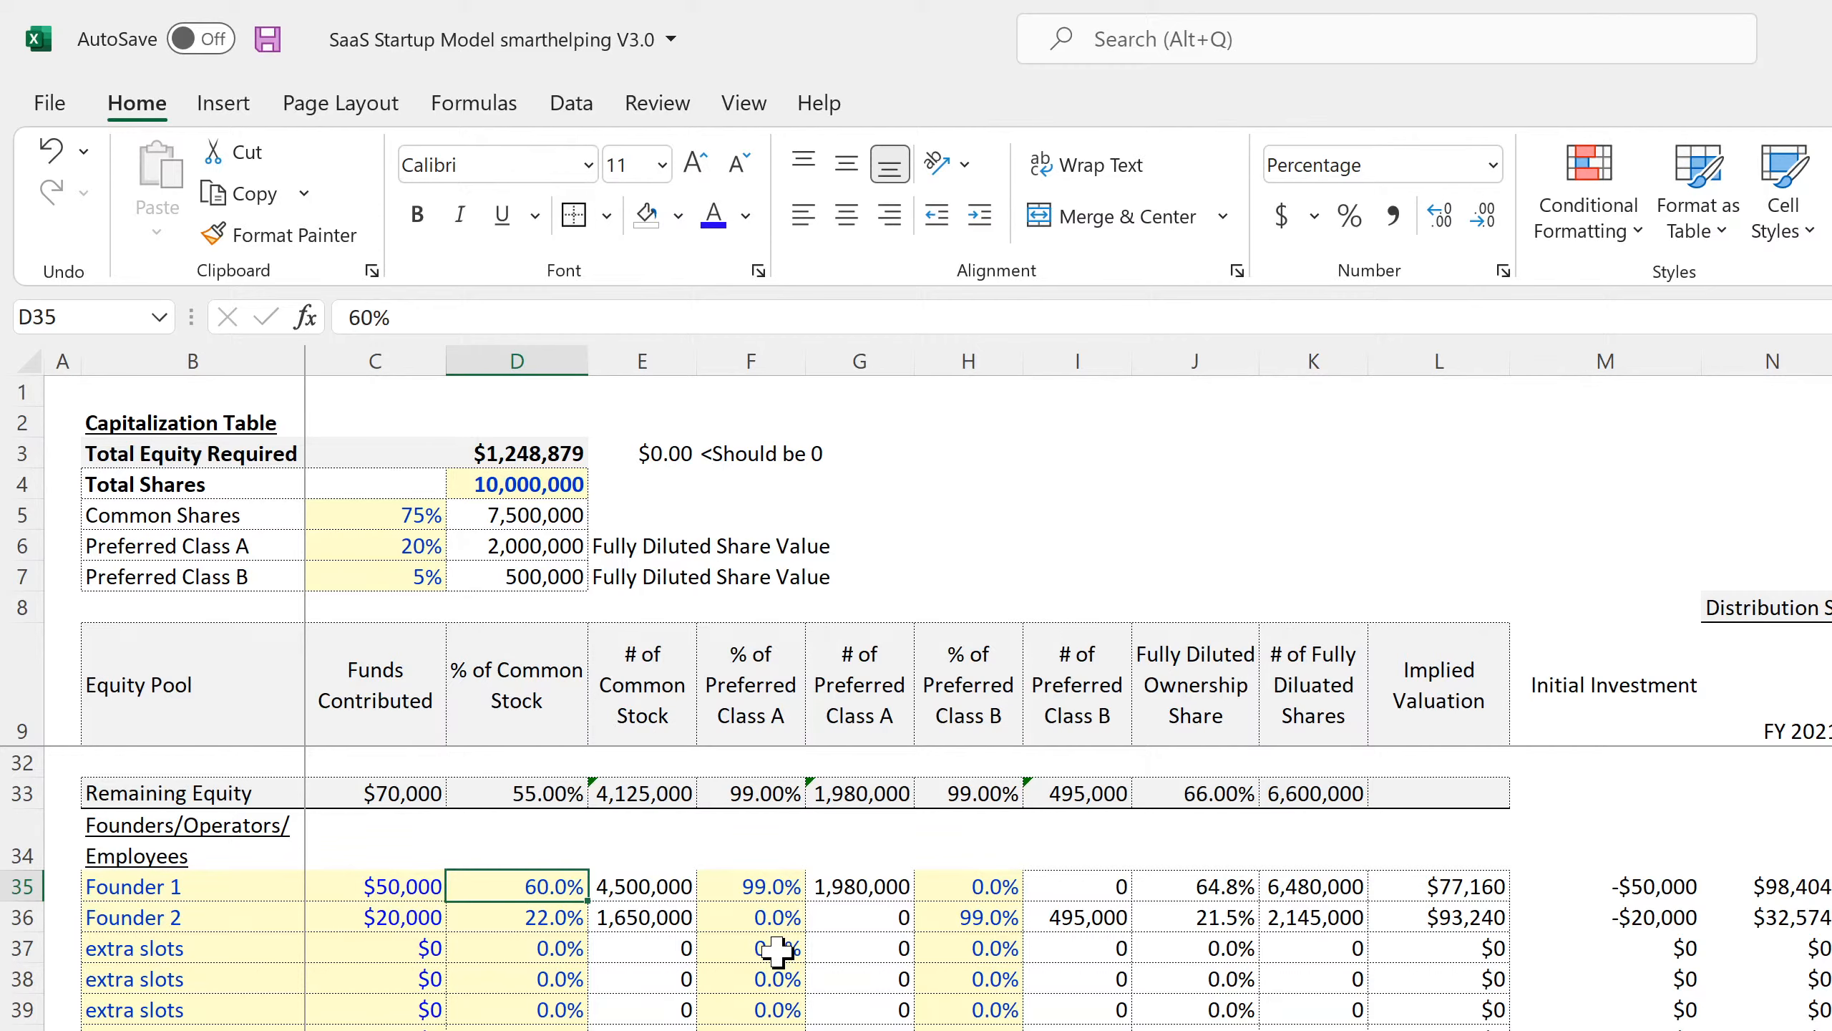
text(25)
key(Return)
text(30)
key(Return)
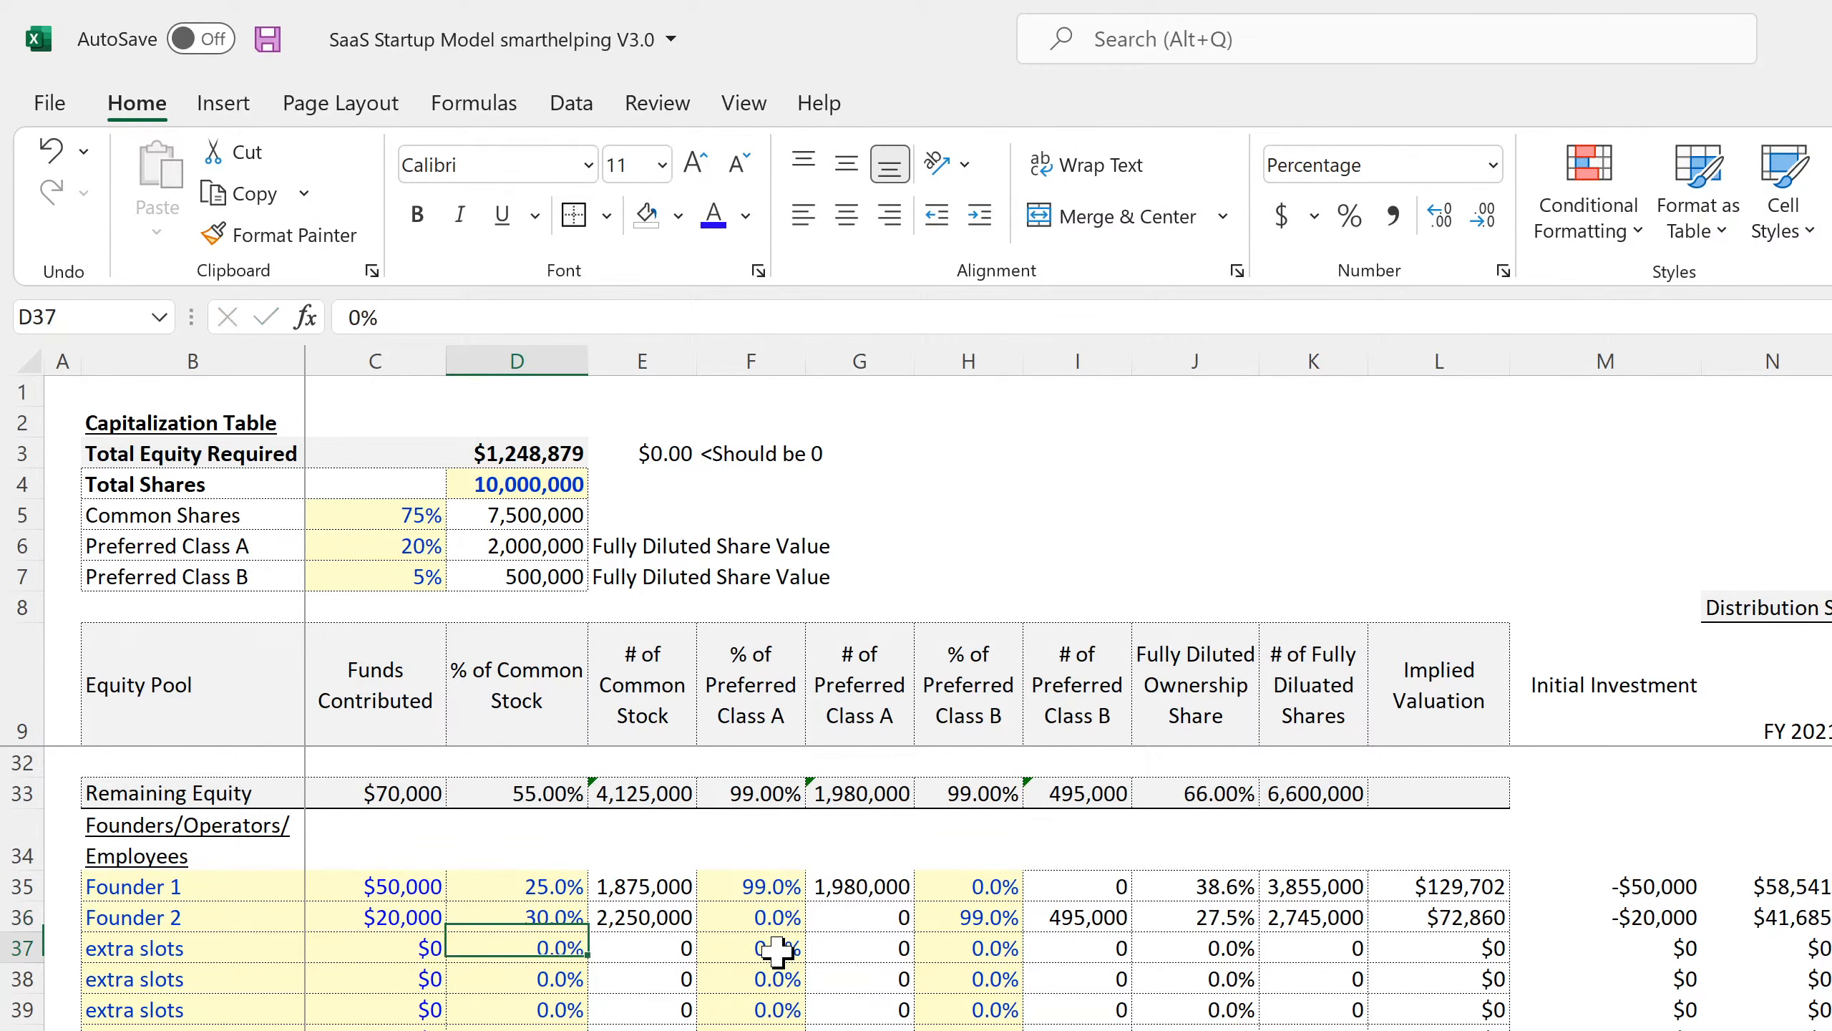
scroll(780, 950, down, 4)
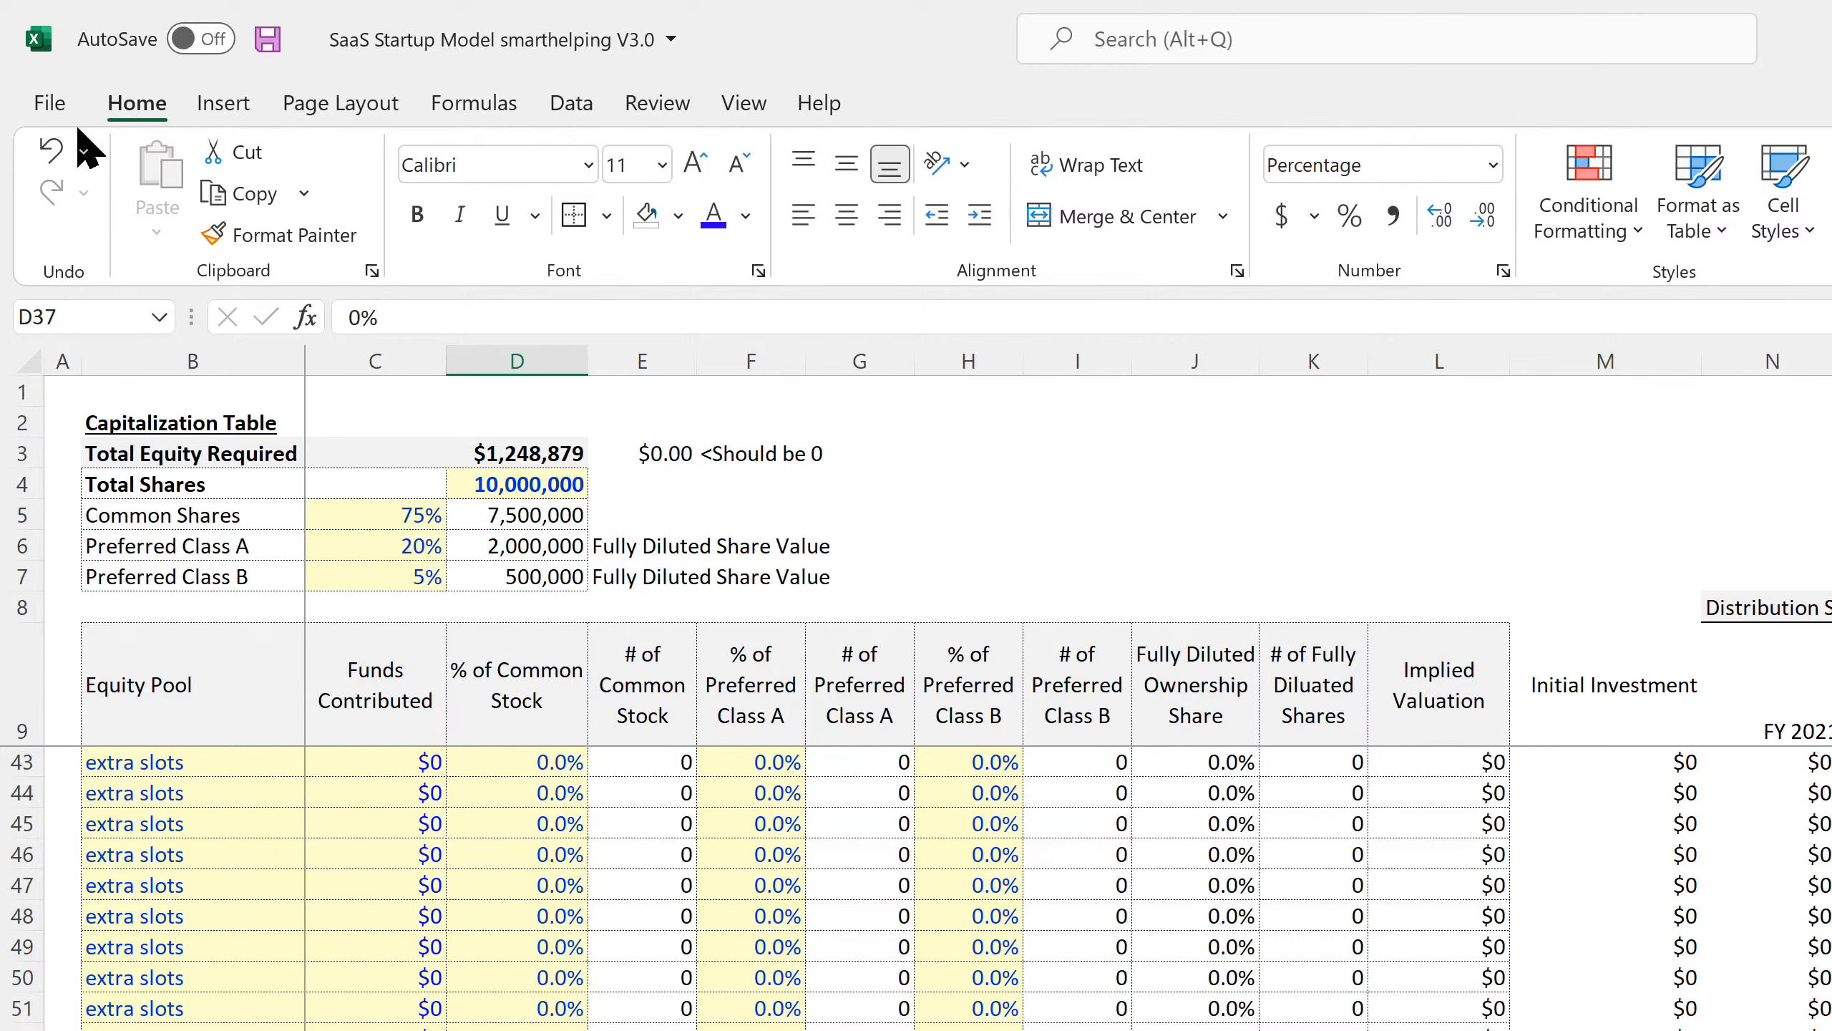
click(52, 151)
Add the equity check =D55-D33 in D57 and save the workbook.
scroll(560, 998, down, 4)
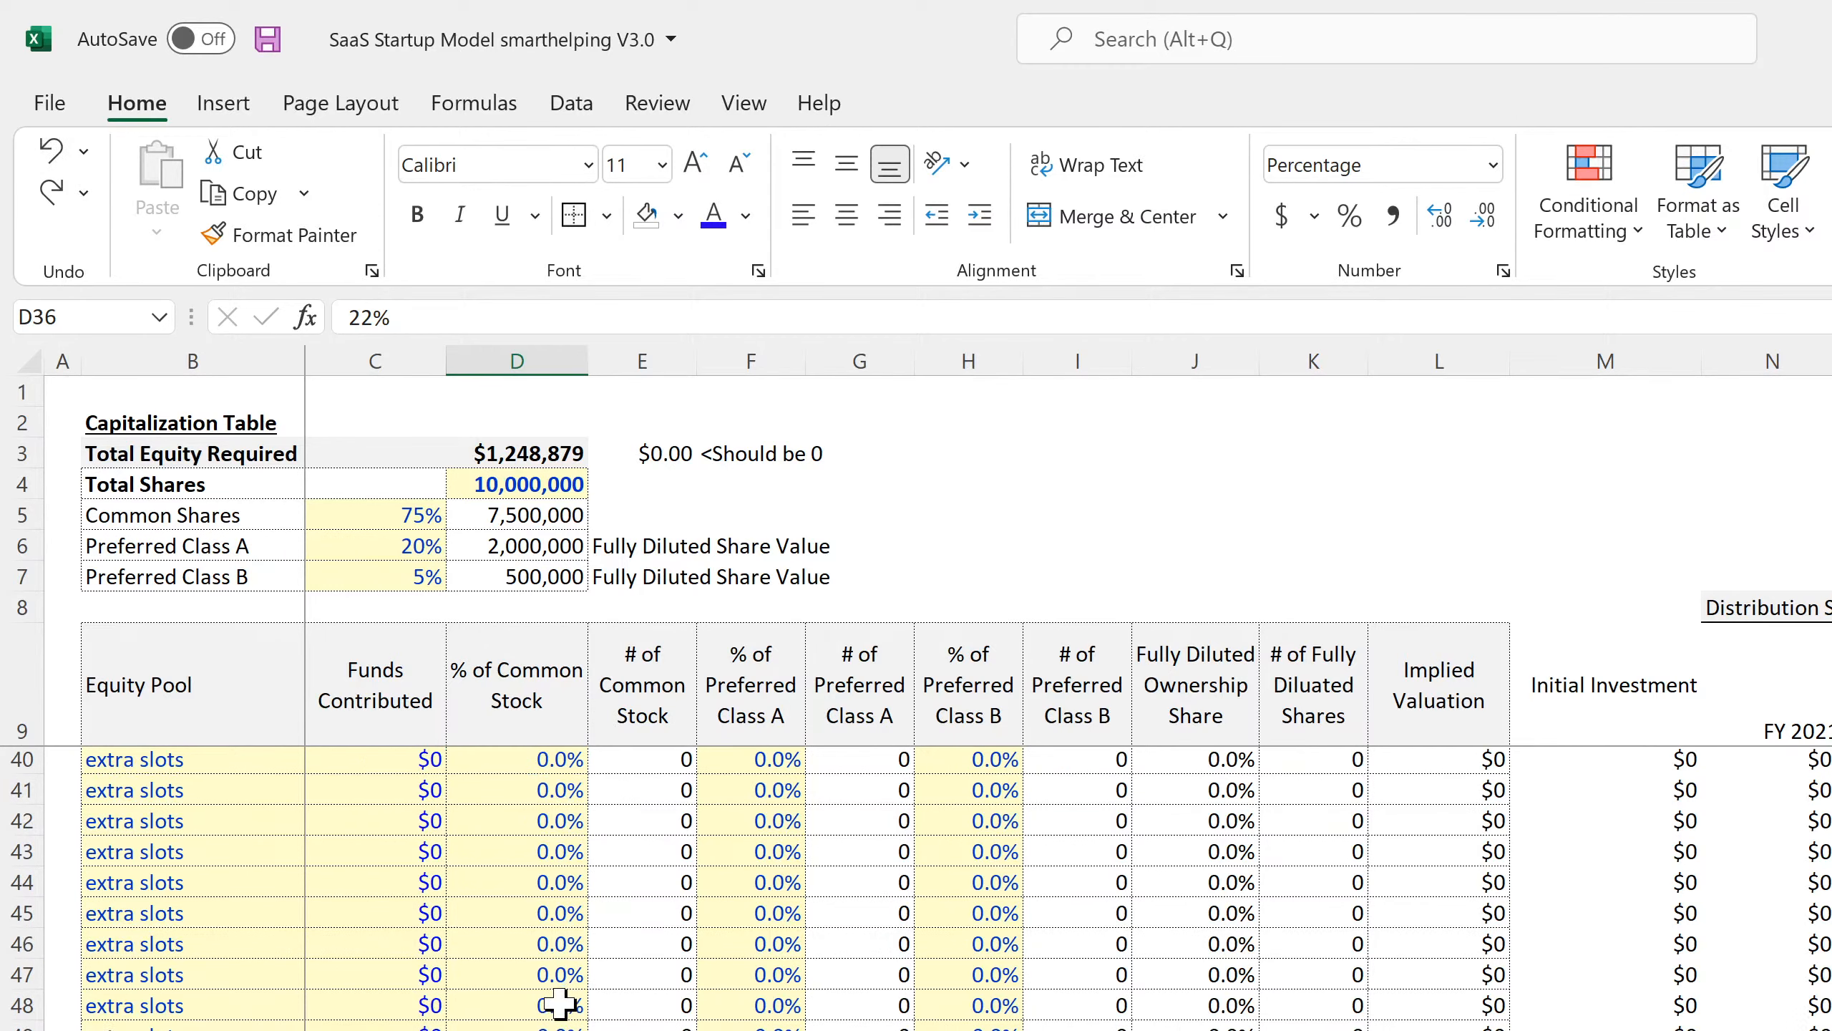
click(517, 1025)
text(=D55-D33)
key(Return)
click(517, 1025)
scroll(294, 488, up, 13)
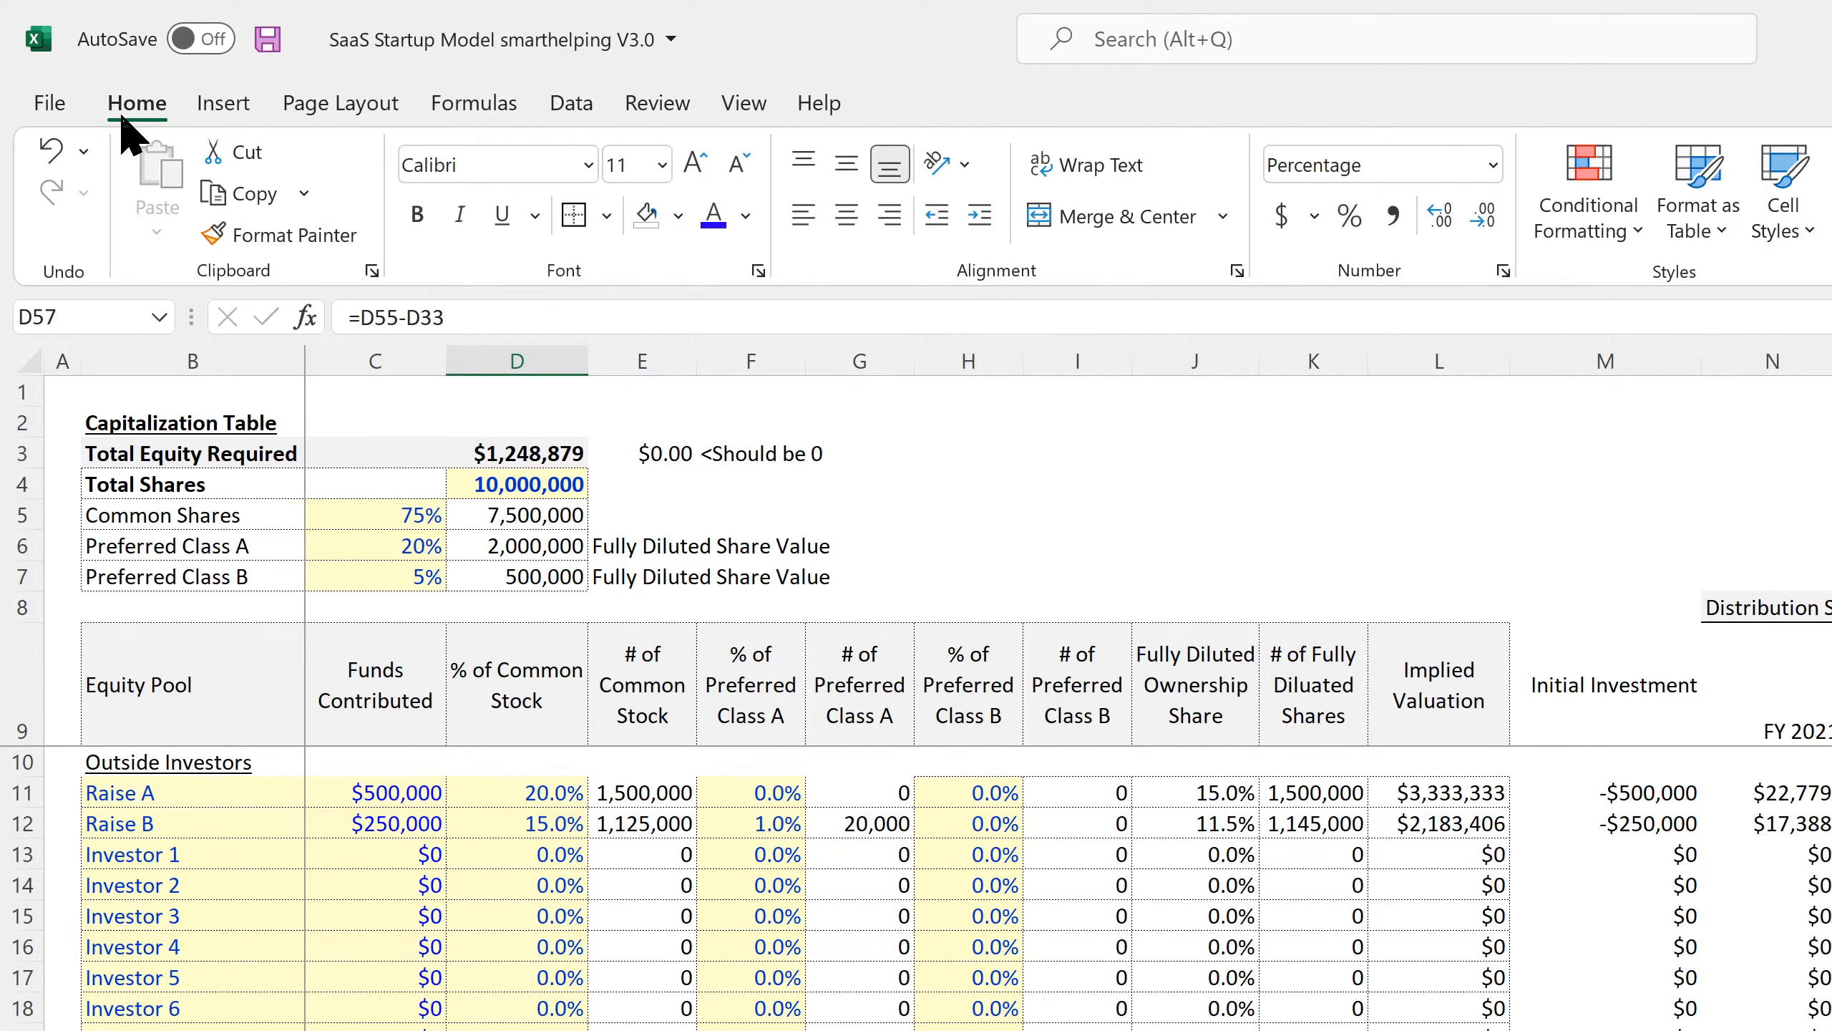
click(267, 40)
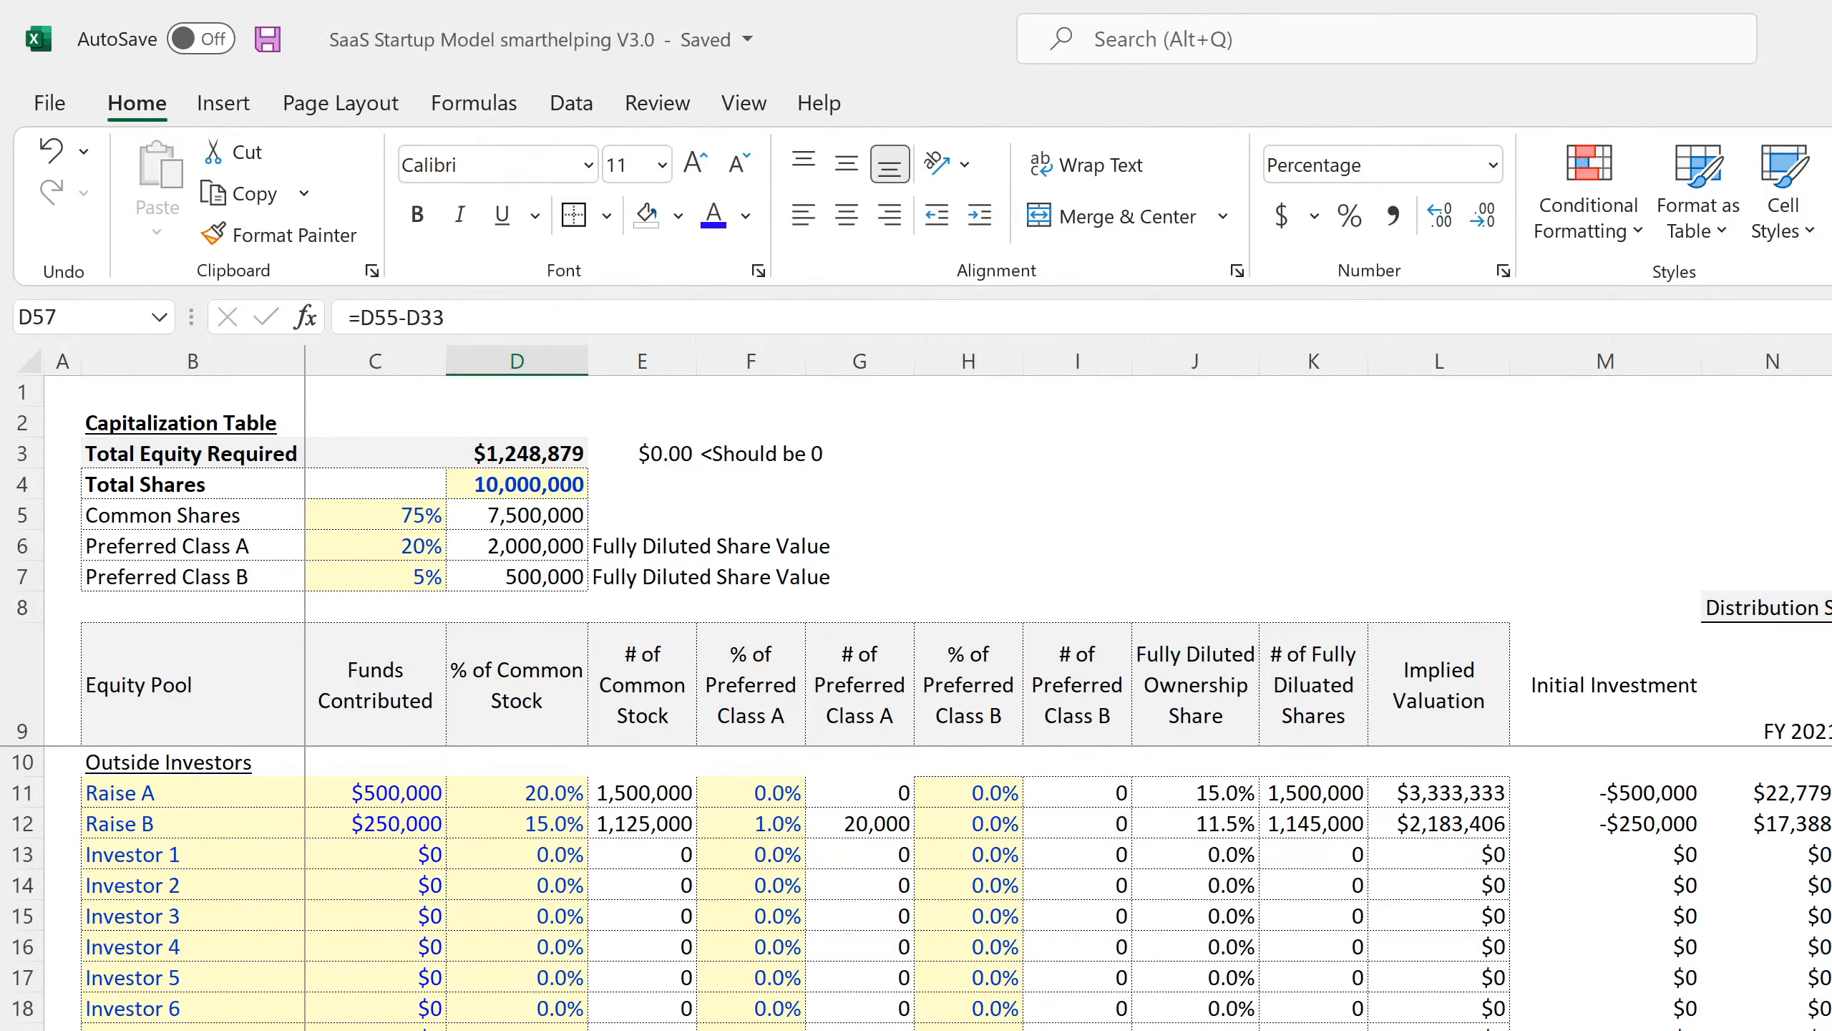
Inspect Raise A's IRR formula in S11 and an investor's later-year distribution formula in R21.
click(1831, 793)
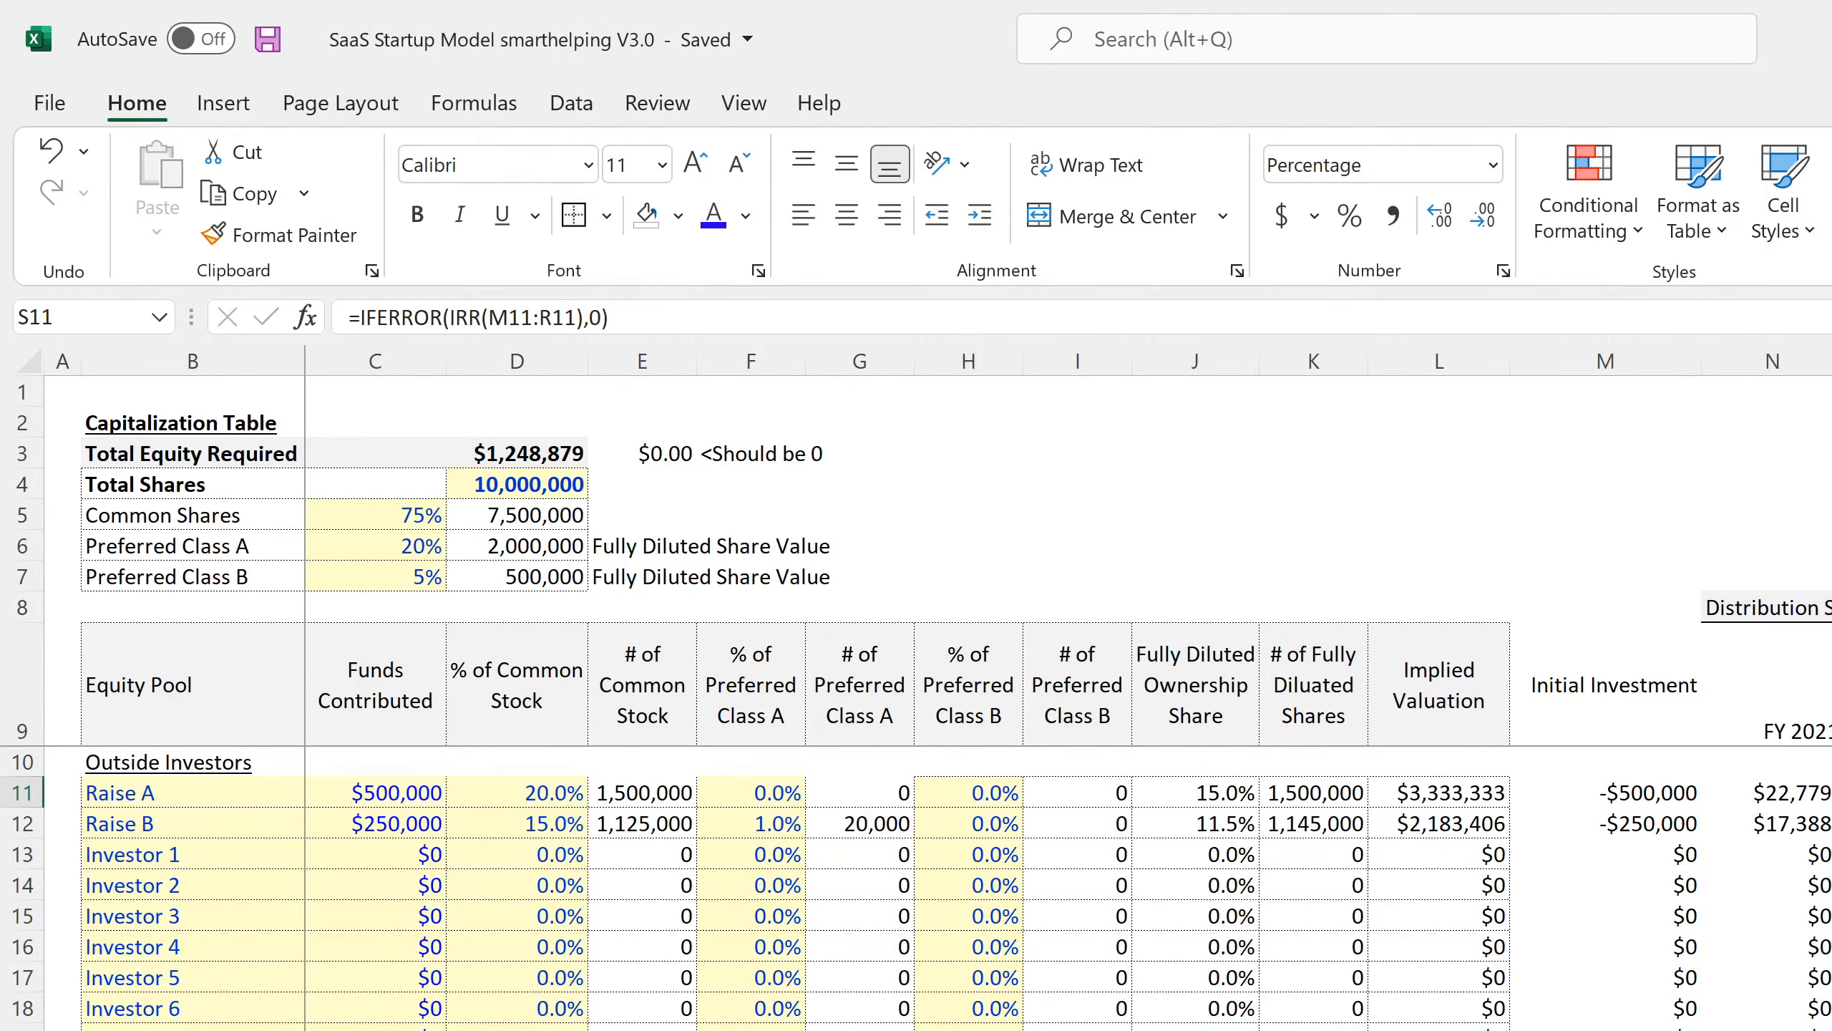
scroll(916, 888, down, 3)
click(1831, 763)
scroll(916, 887, up, 4)
Step through the depreciation schedule, Valuation and following sheets to the Contribution & Distribution Summary.
scroll(916, 888, down, 14)
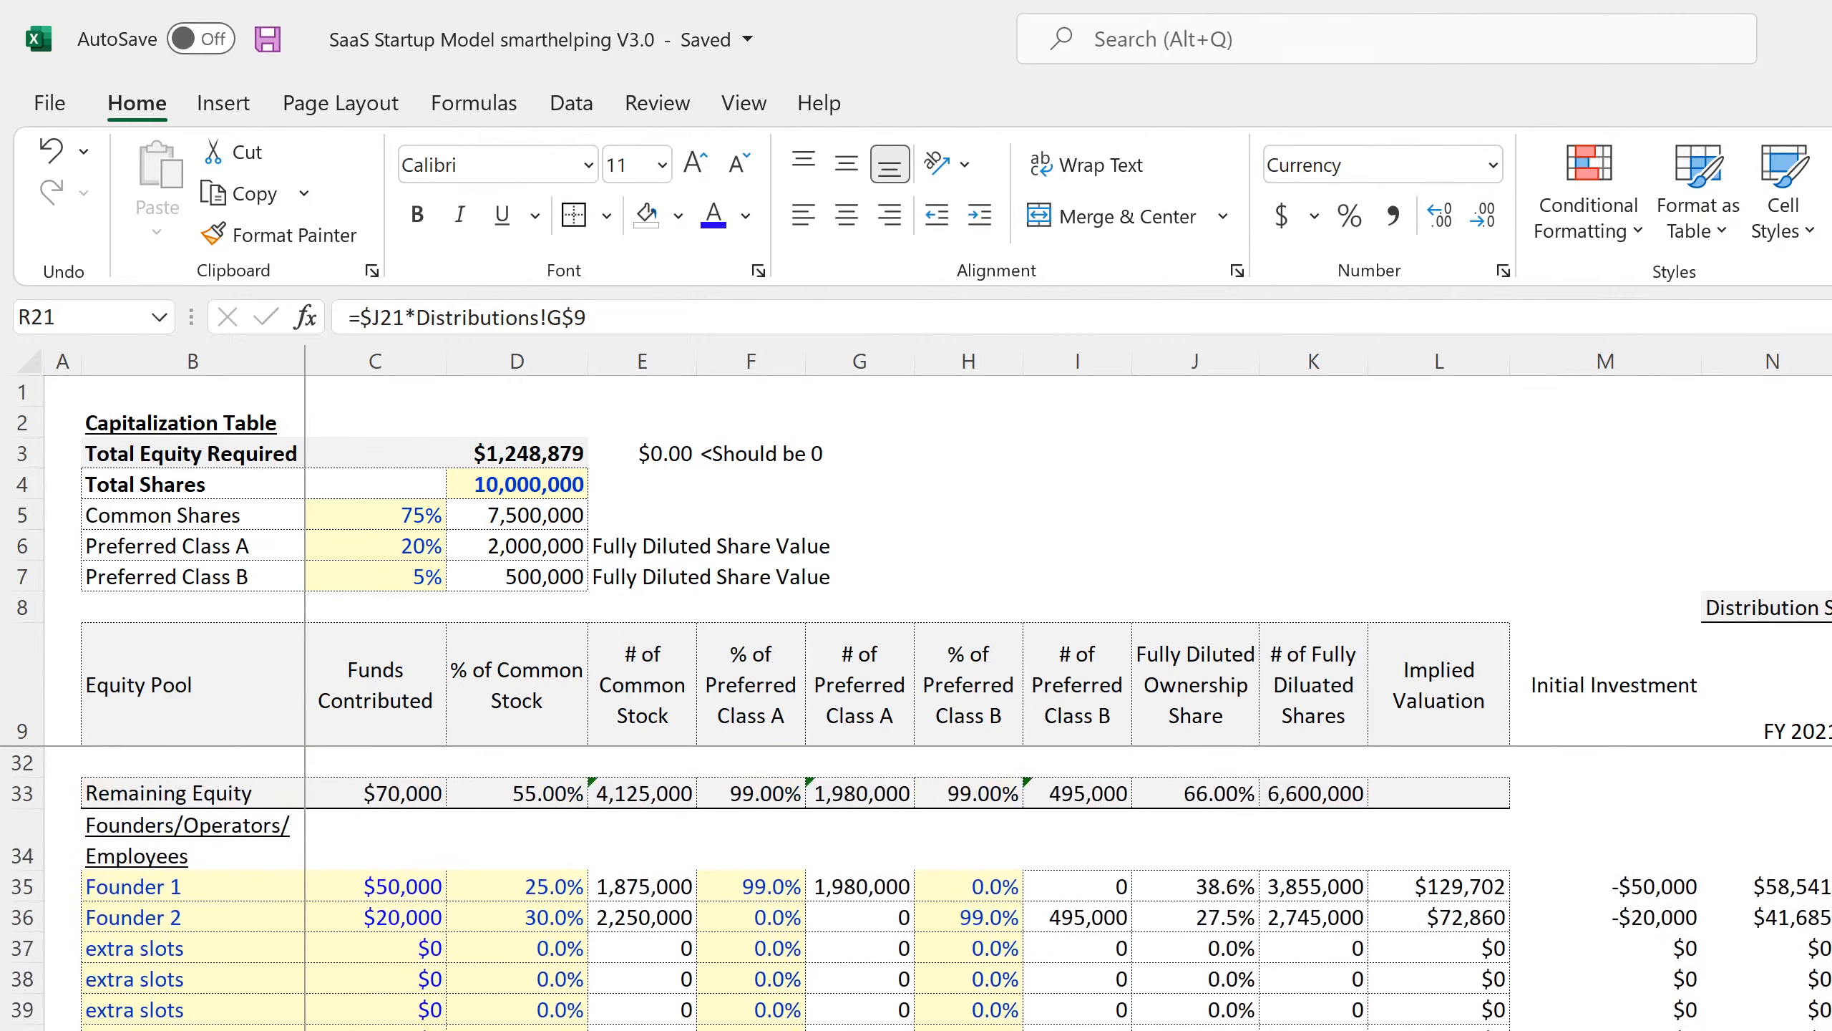
scroll(916, 887, up, 14)
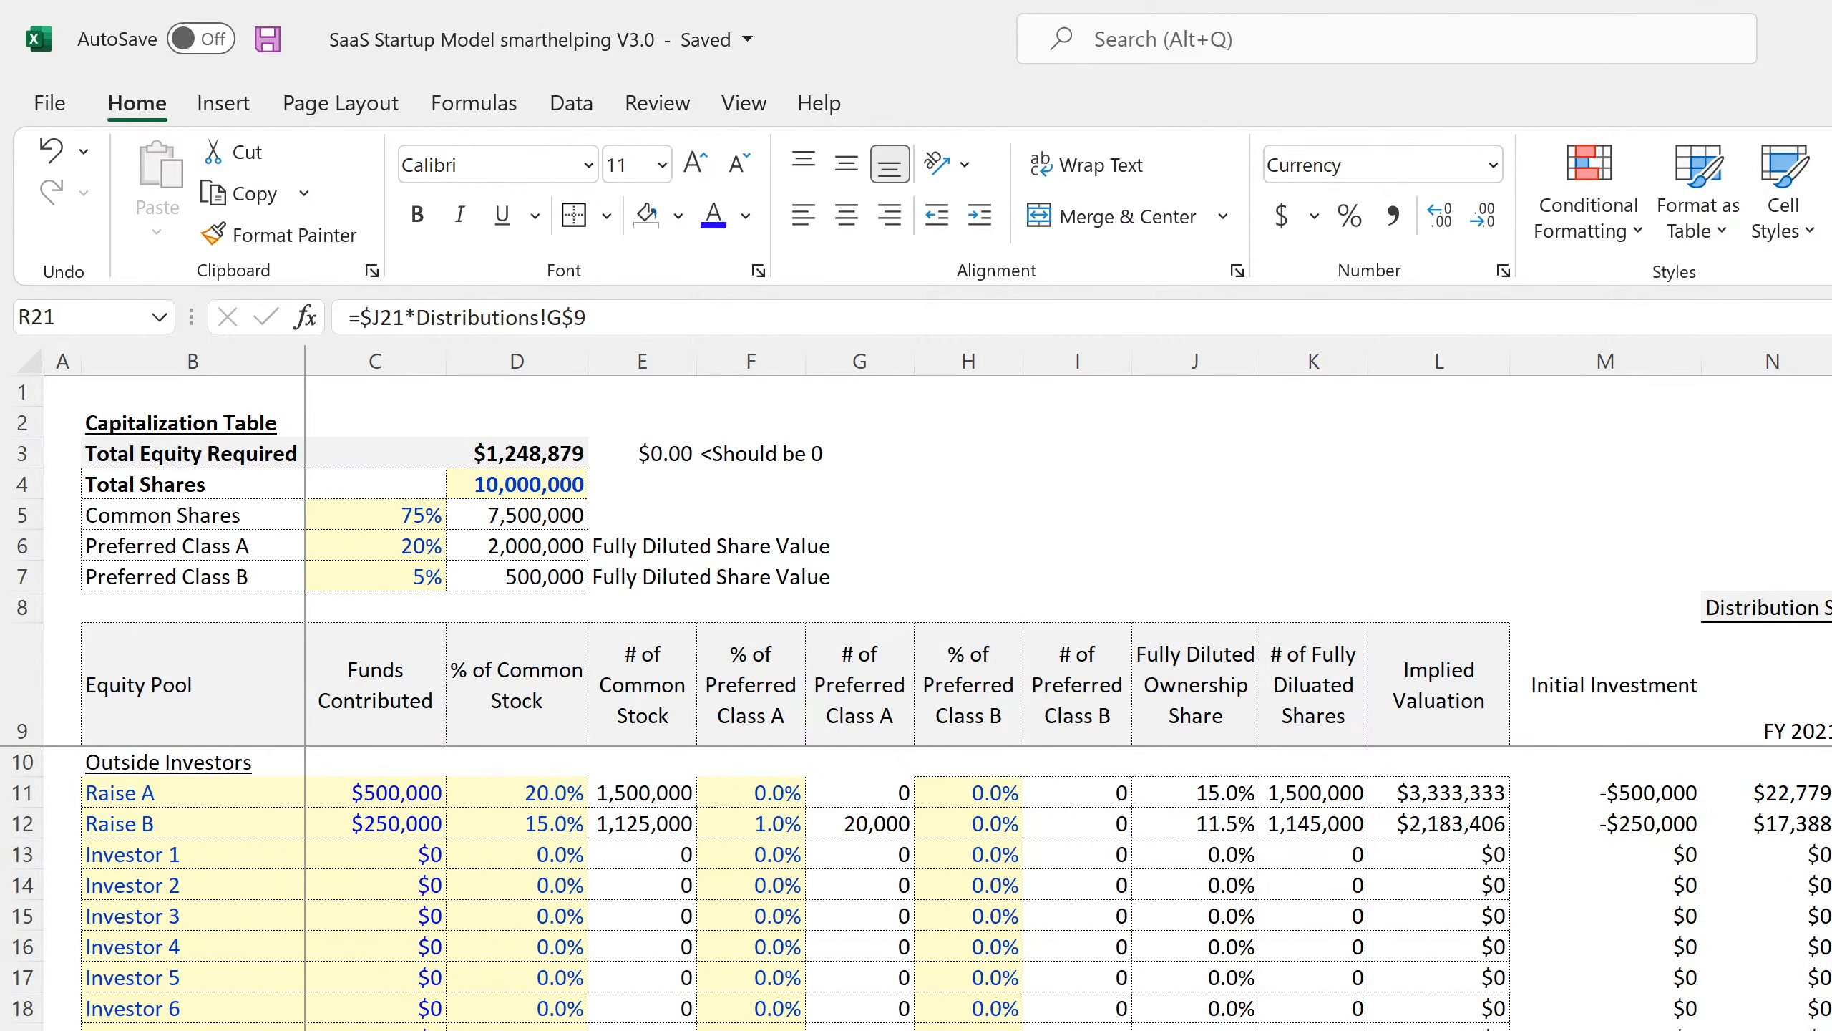
key(ctrl+Page_Down)
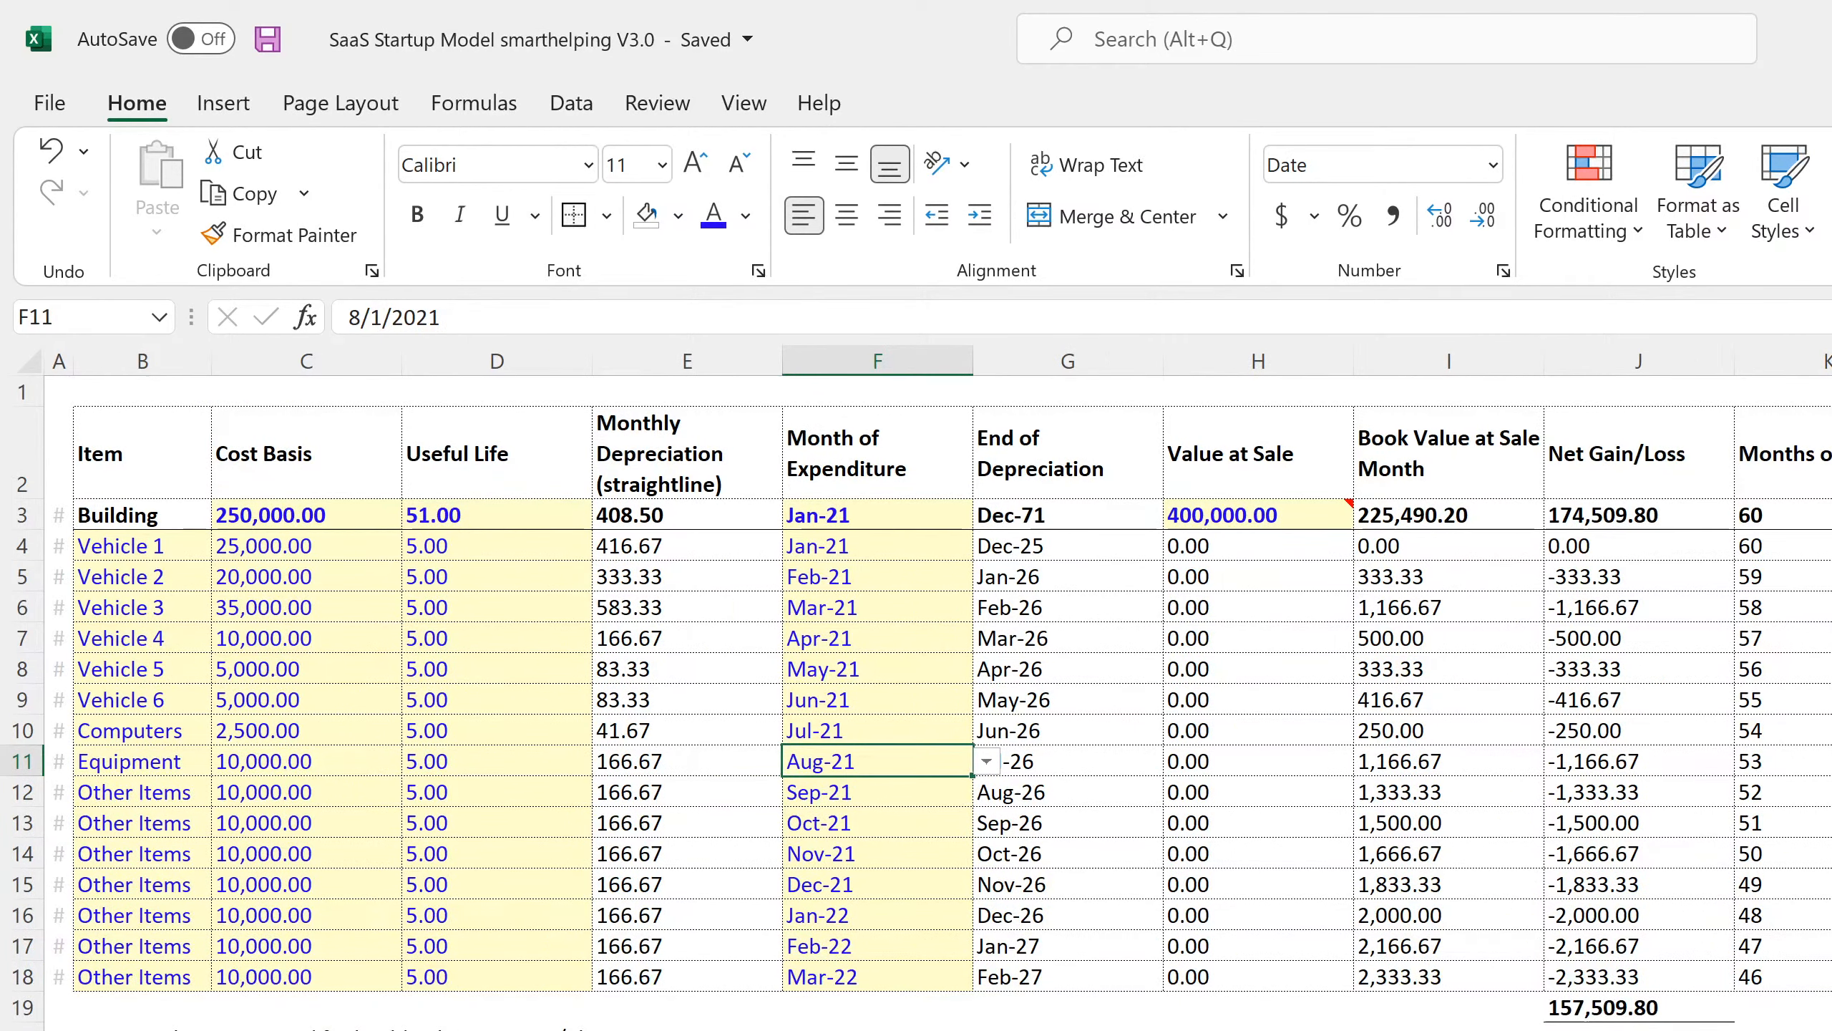
key(ctrl+Page_Down)
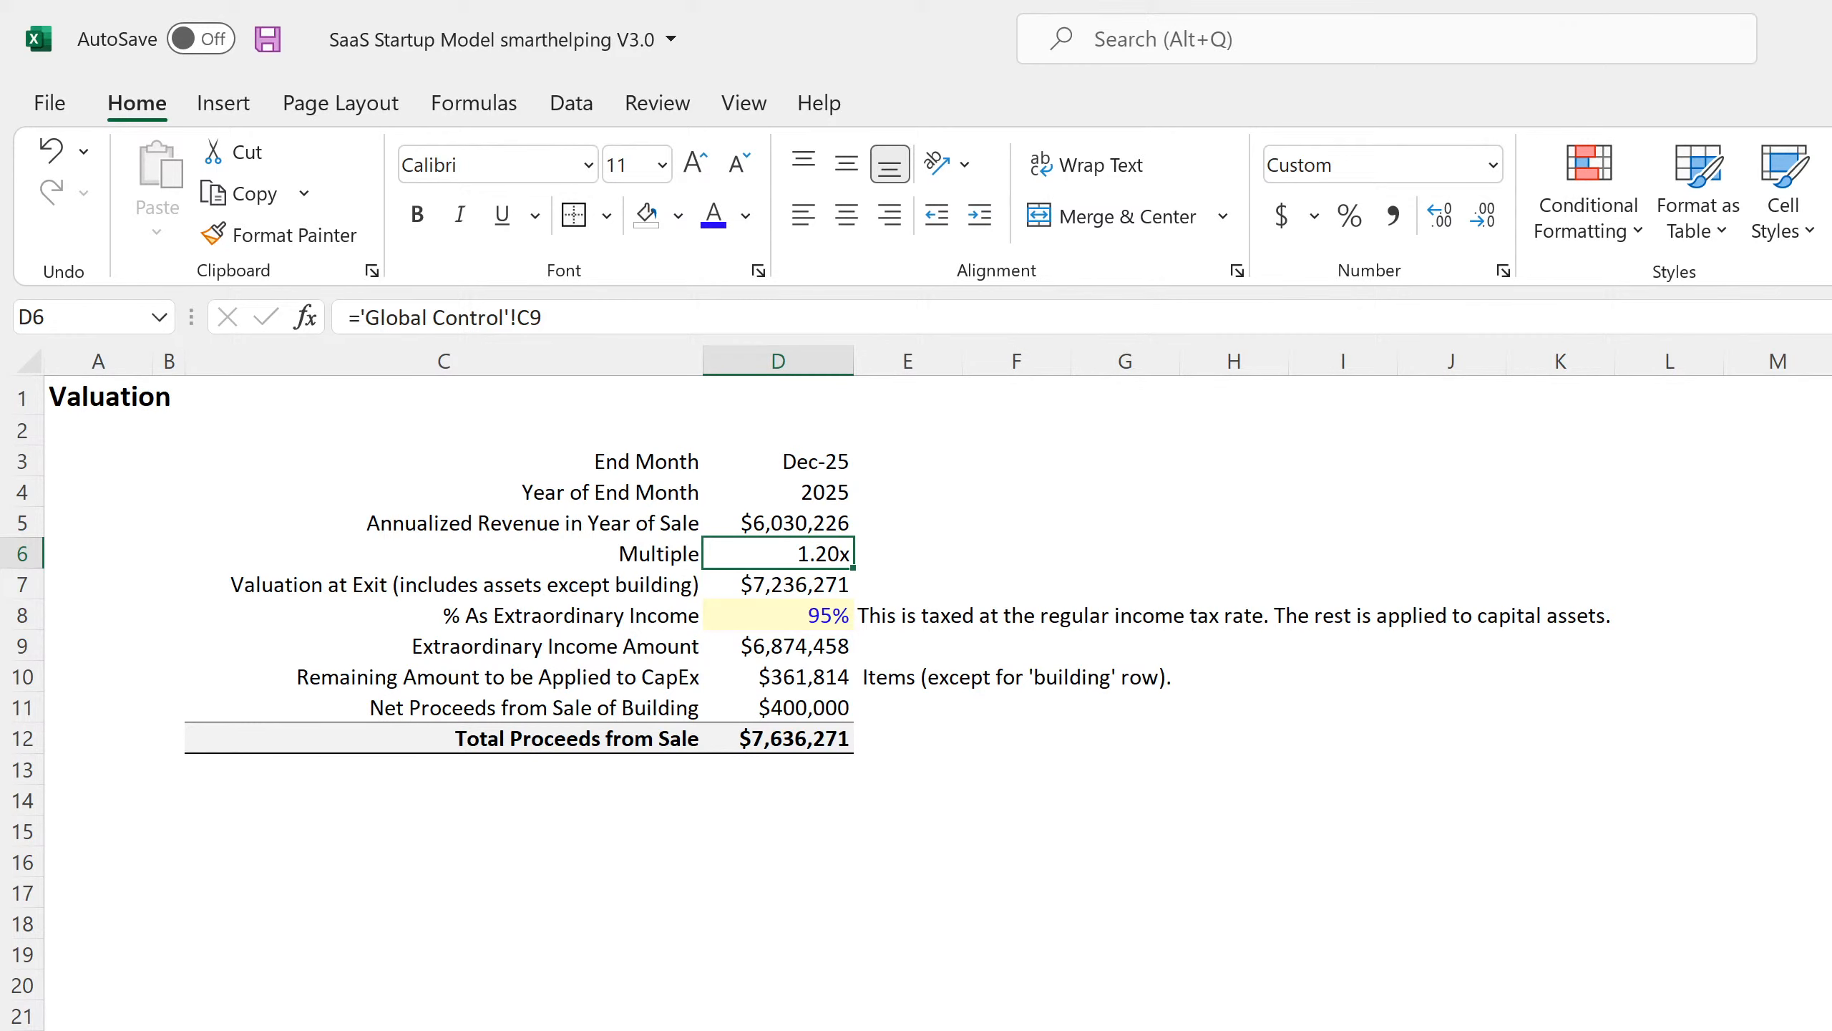
key(ctrl+Page_Down)
key(ctrl+Page_Down)
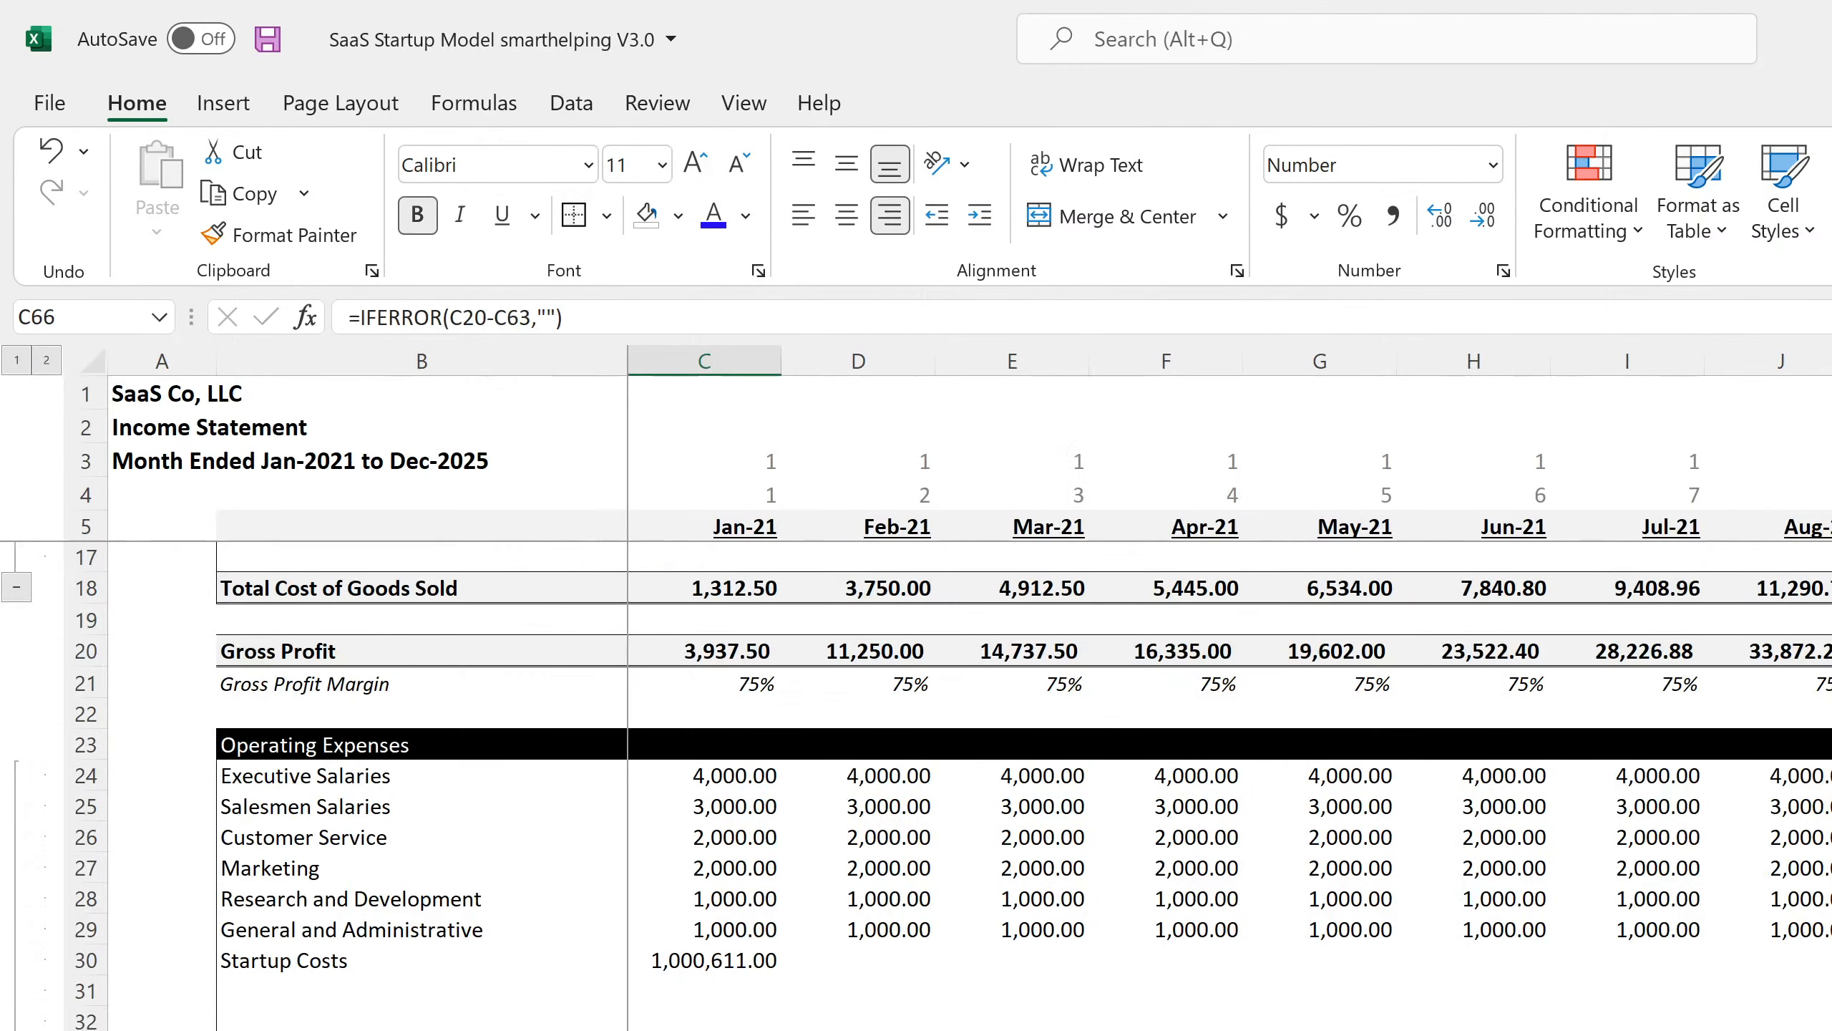
scroll(916, 787, down, 4)
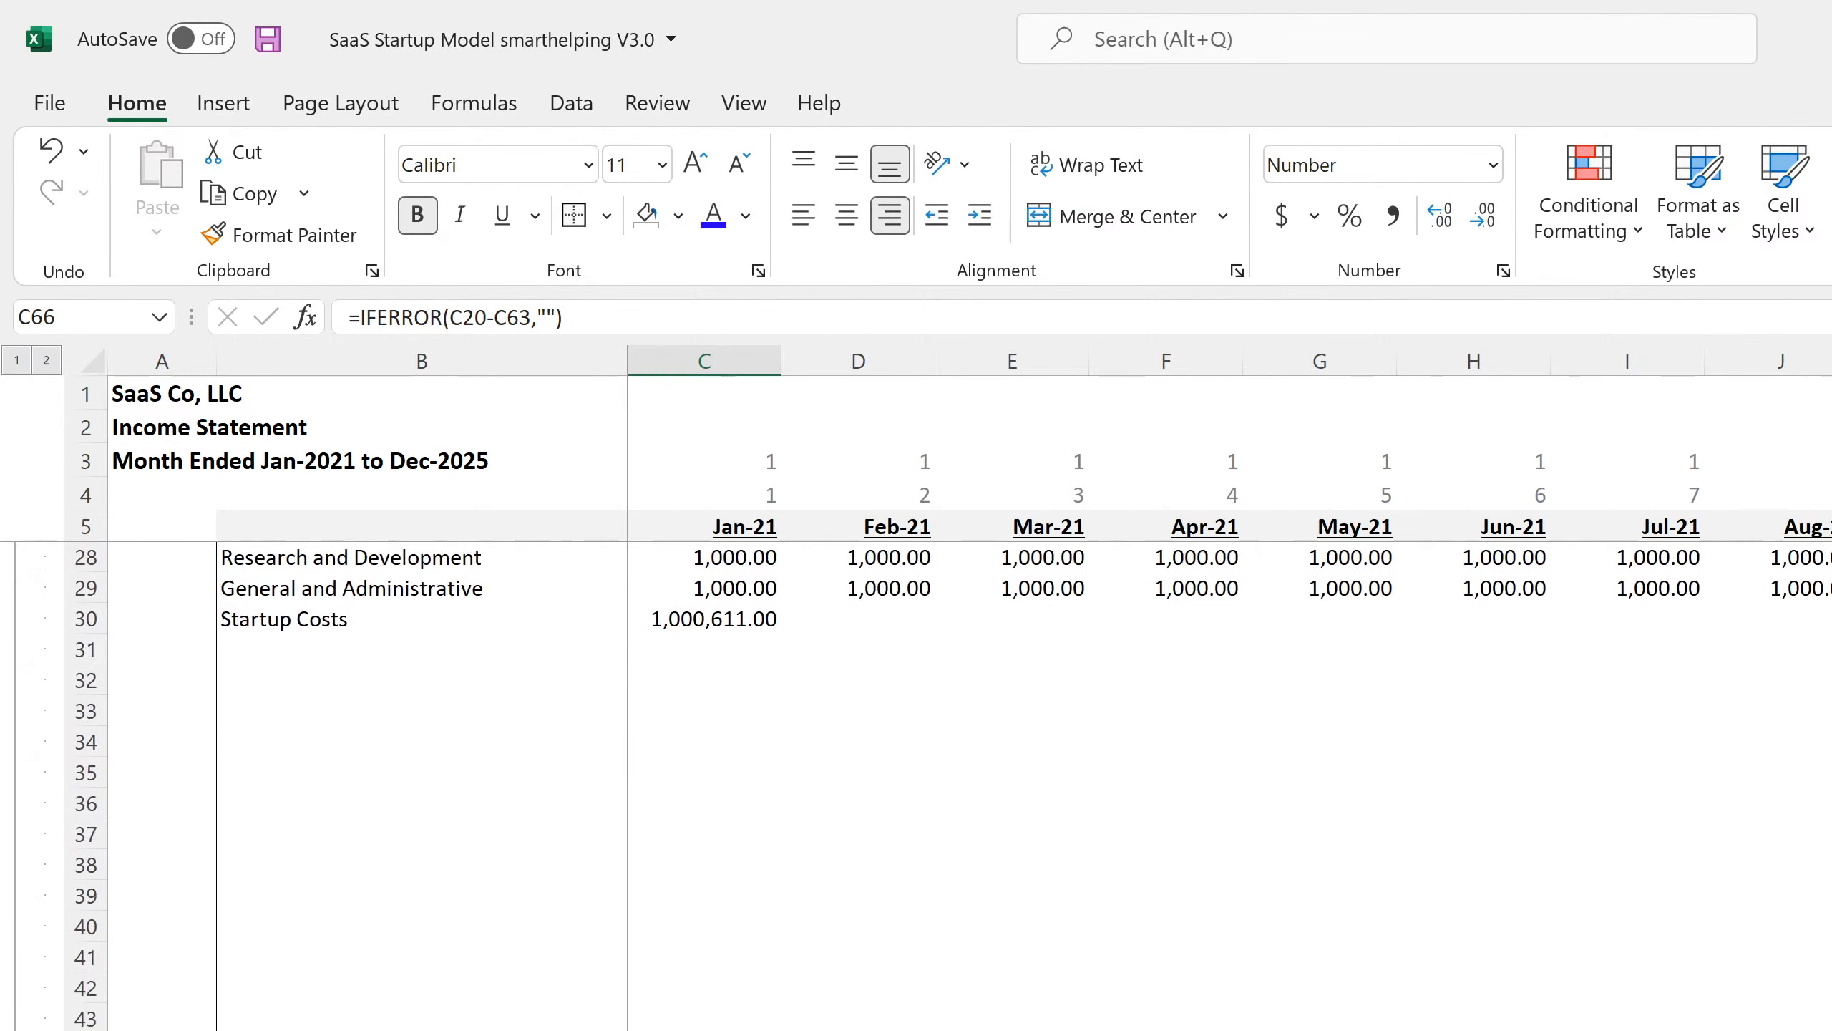
key(ctrl+Page_Down)
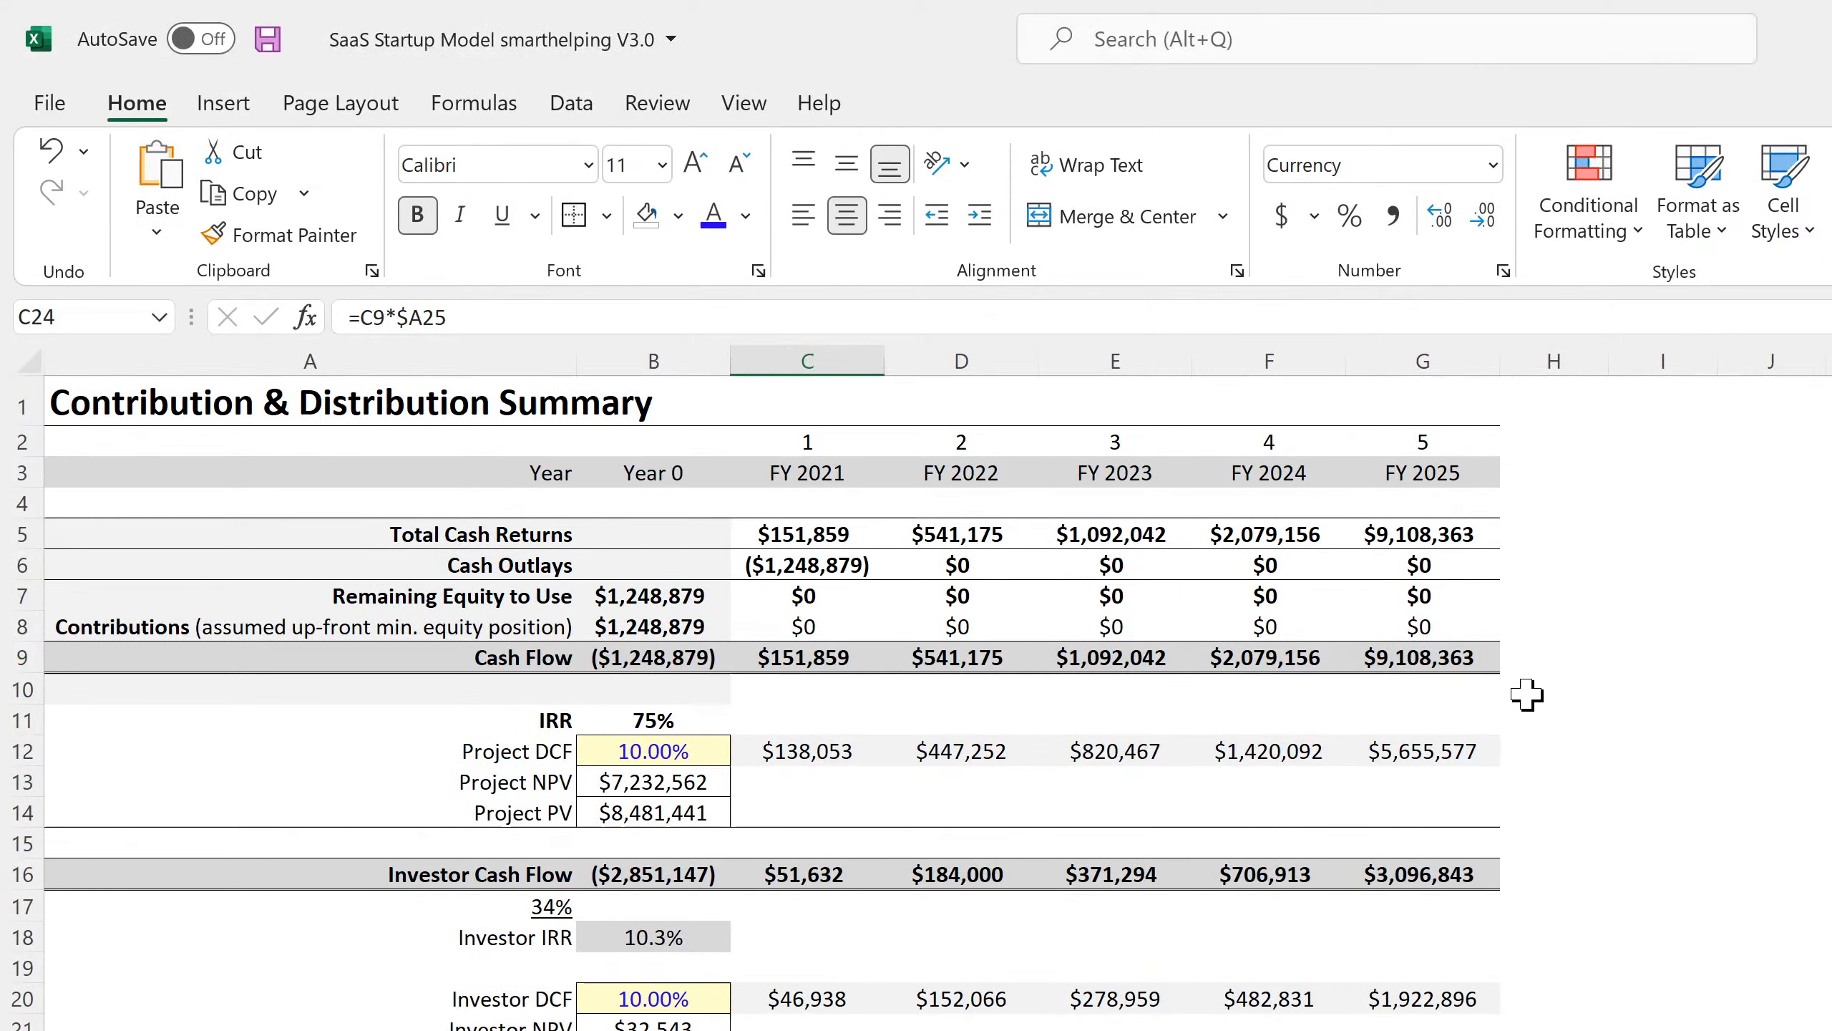
Paste the copied check cells beside the Cash Flow row and autofit column H.
right_click(1542, 650)
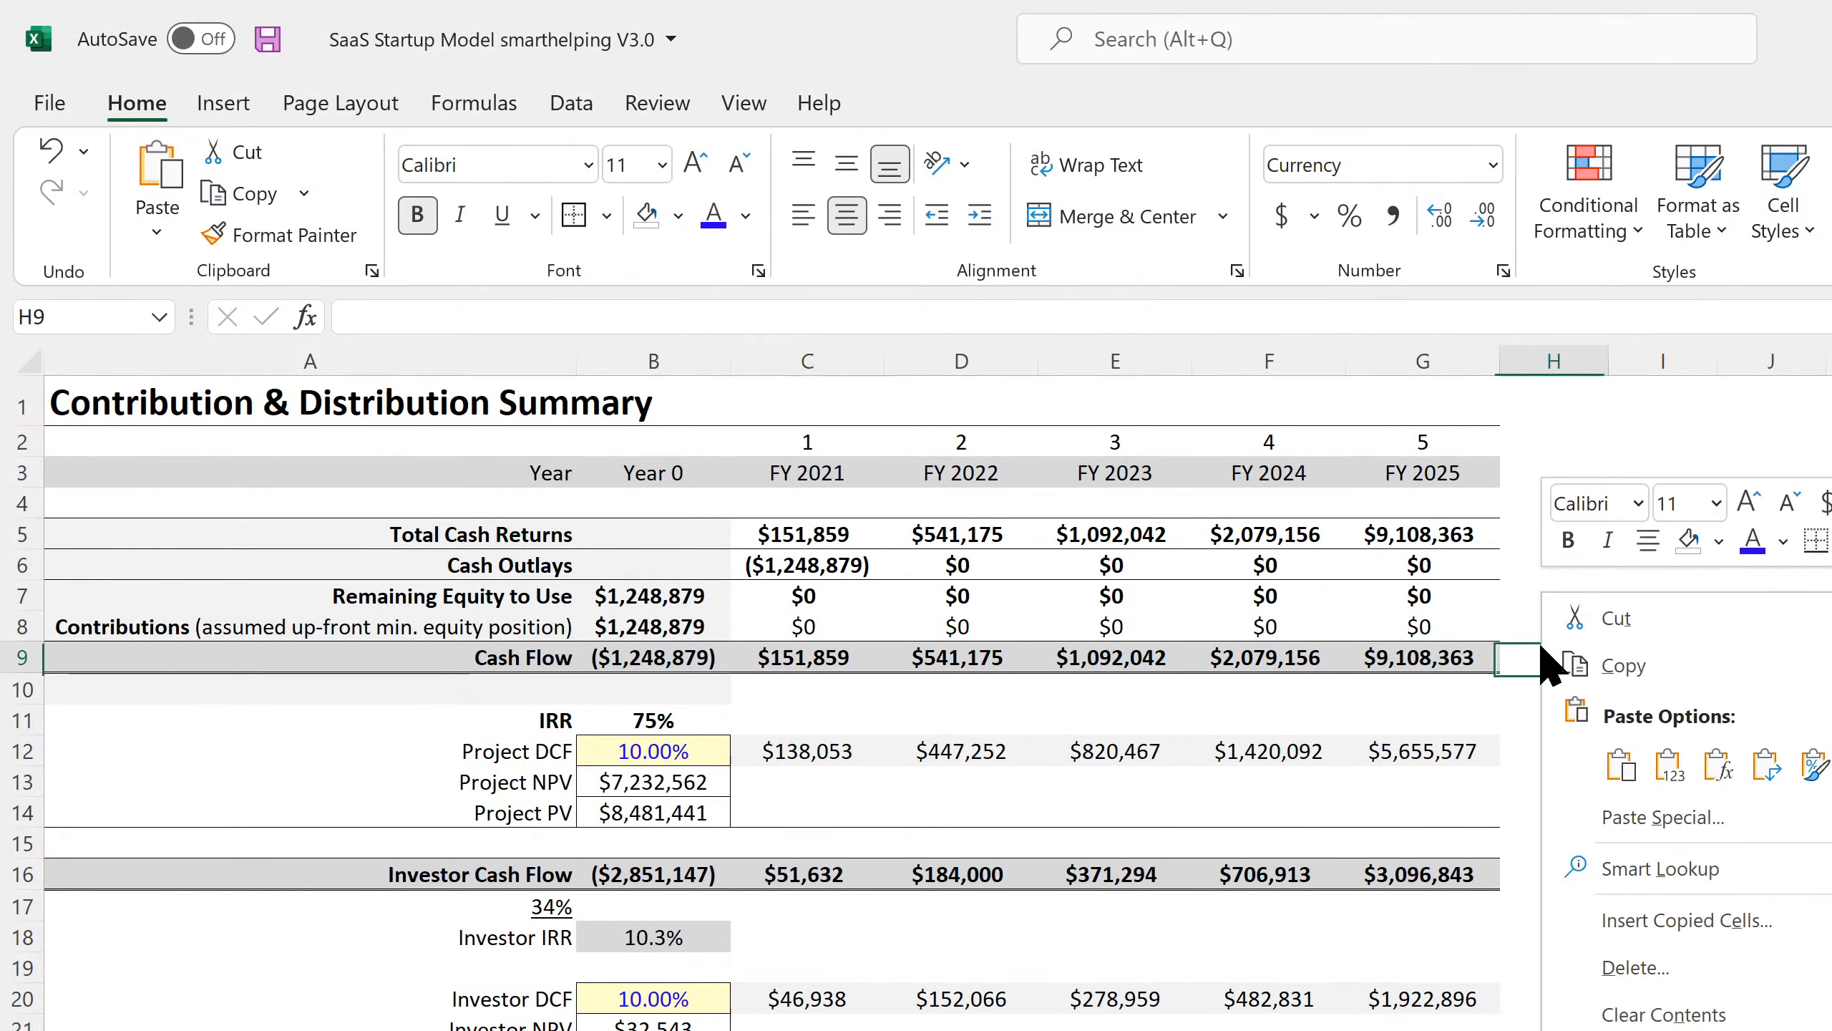
click(1622, 764)
double_click(1609, 361)
click(1573, 689)
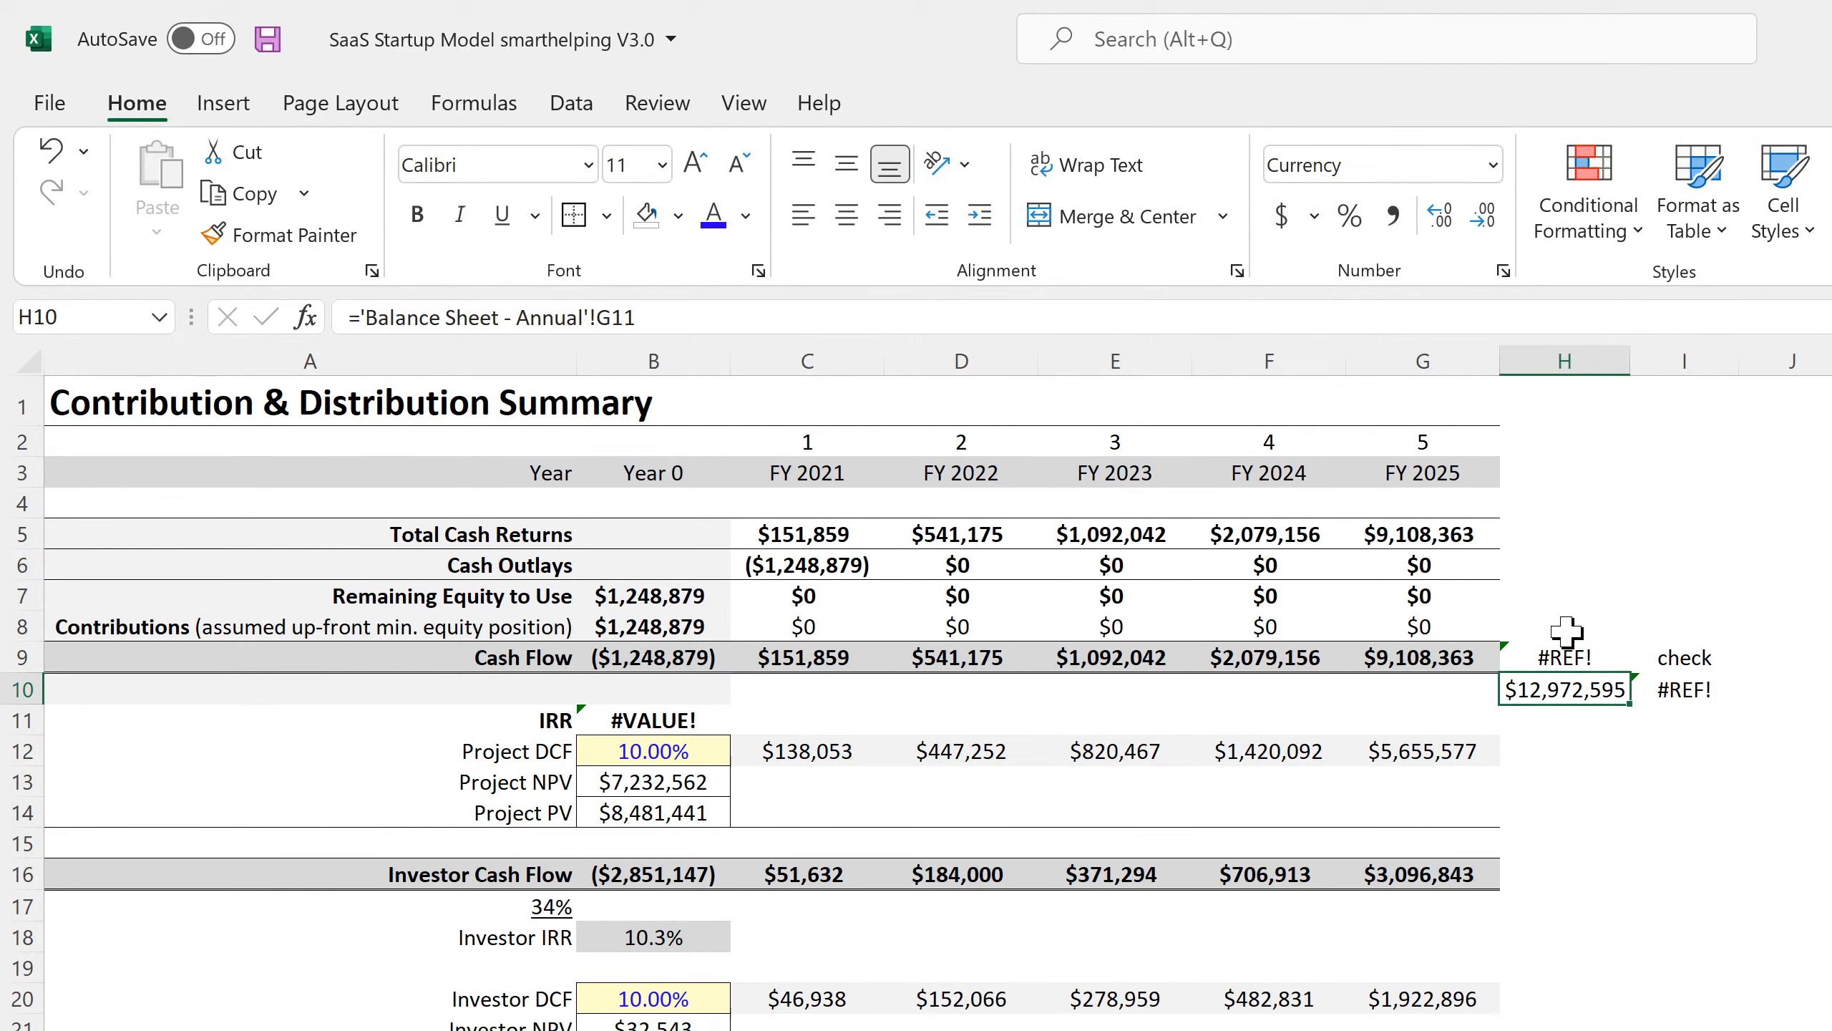
Replace H9's broken check with =SUM(C9:G9) over FY 2021–FY 2025, comparing against Franchisor Licensing's sum.
click(1564, 654)
key(alt+equal)
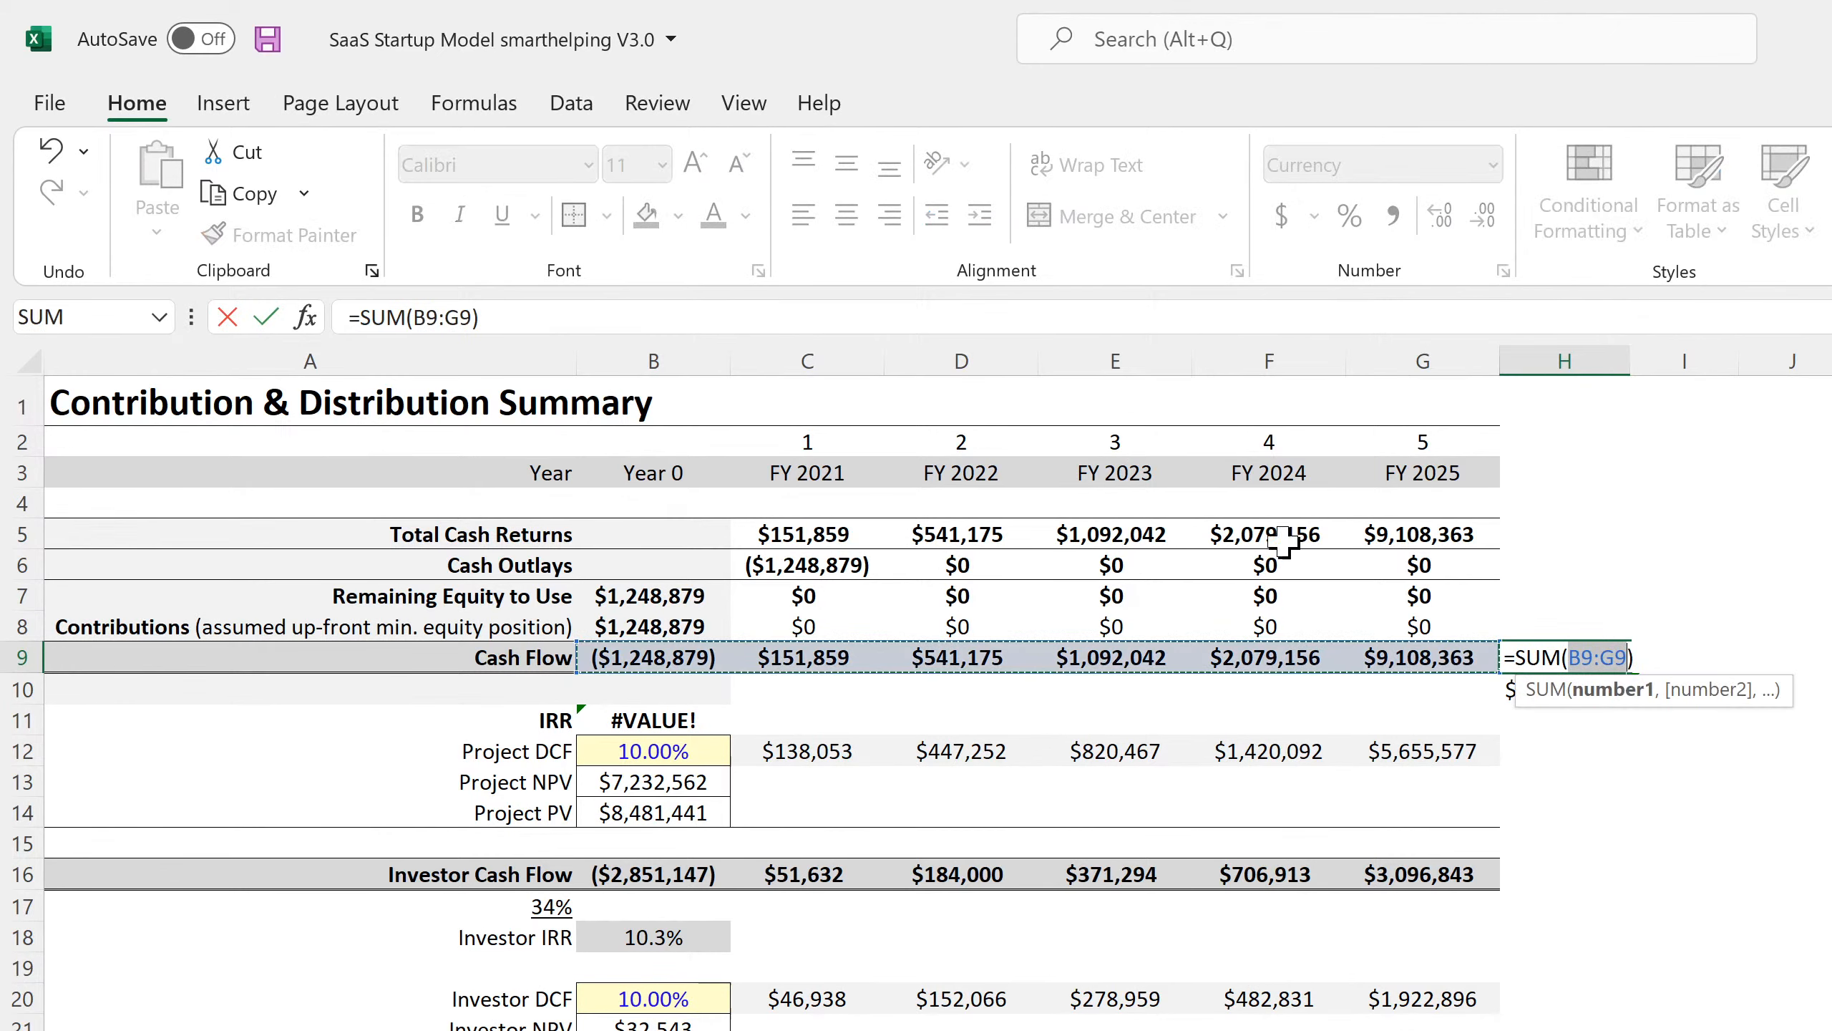
click(798, 657)
drag(797, 657, 1419, 657)
key(Return)
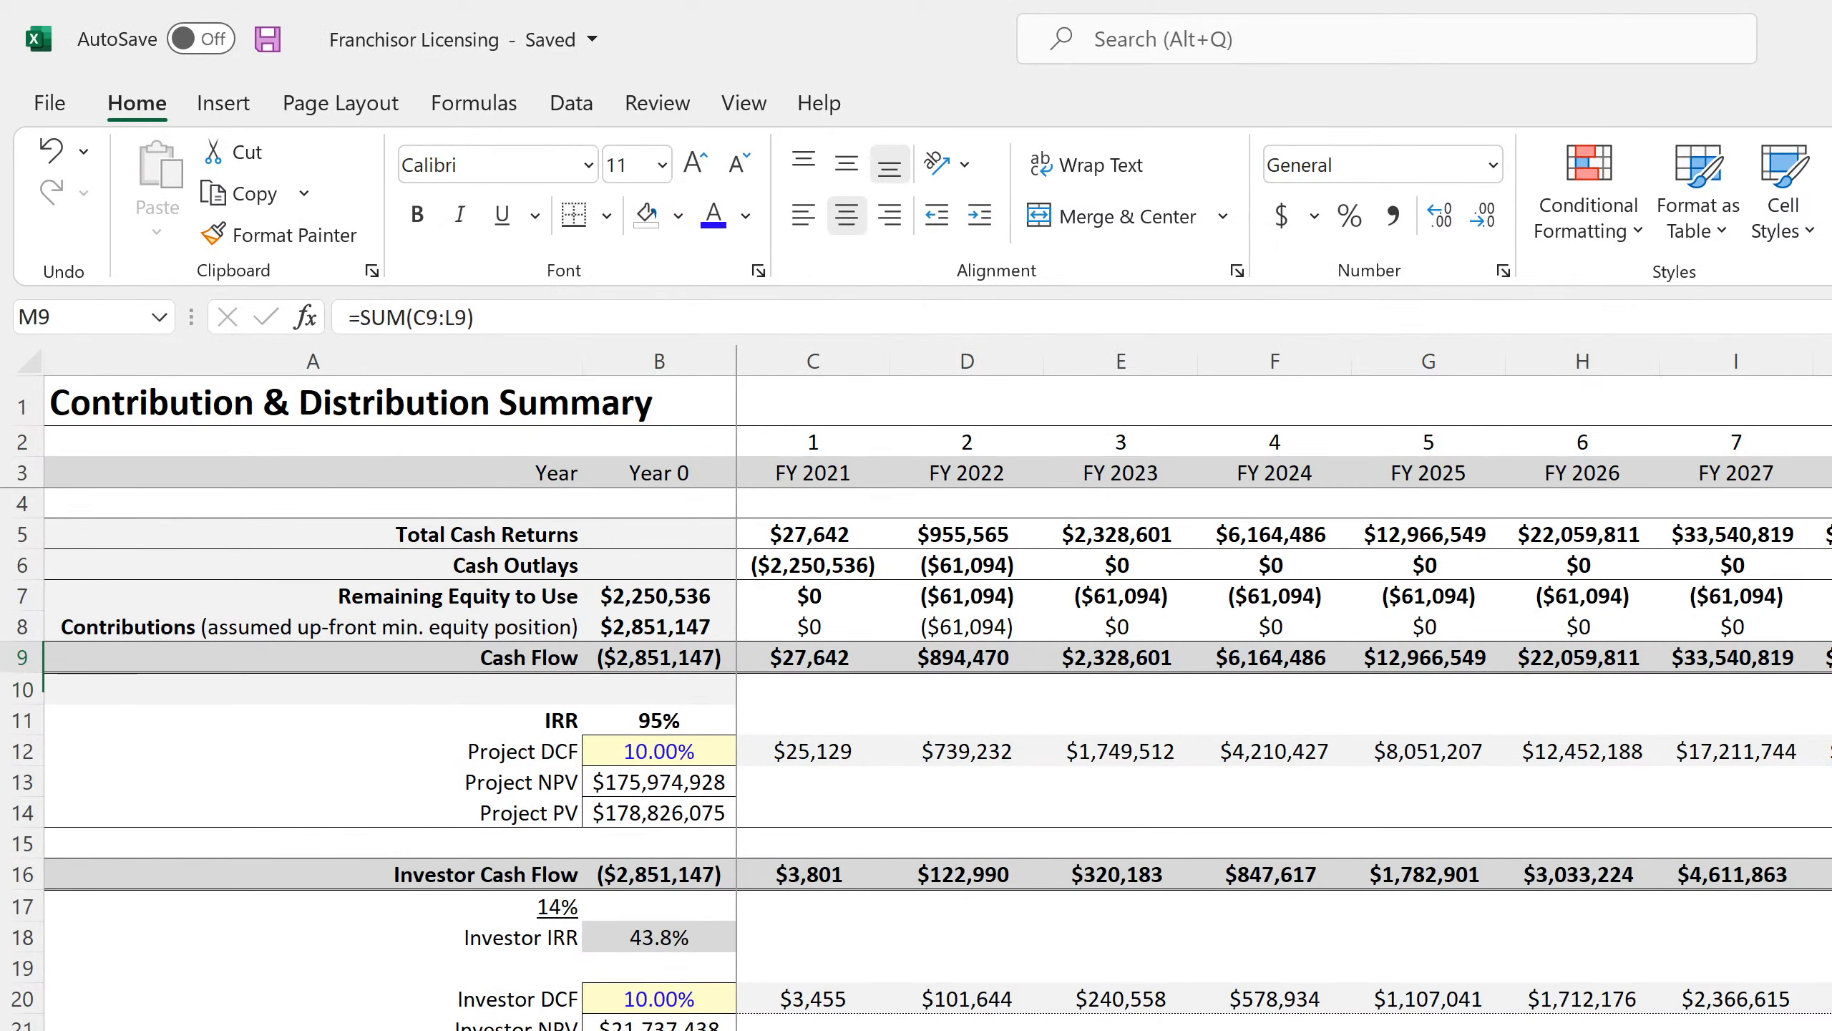
key(F2)
key(Return)
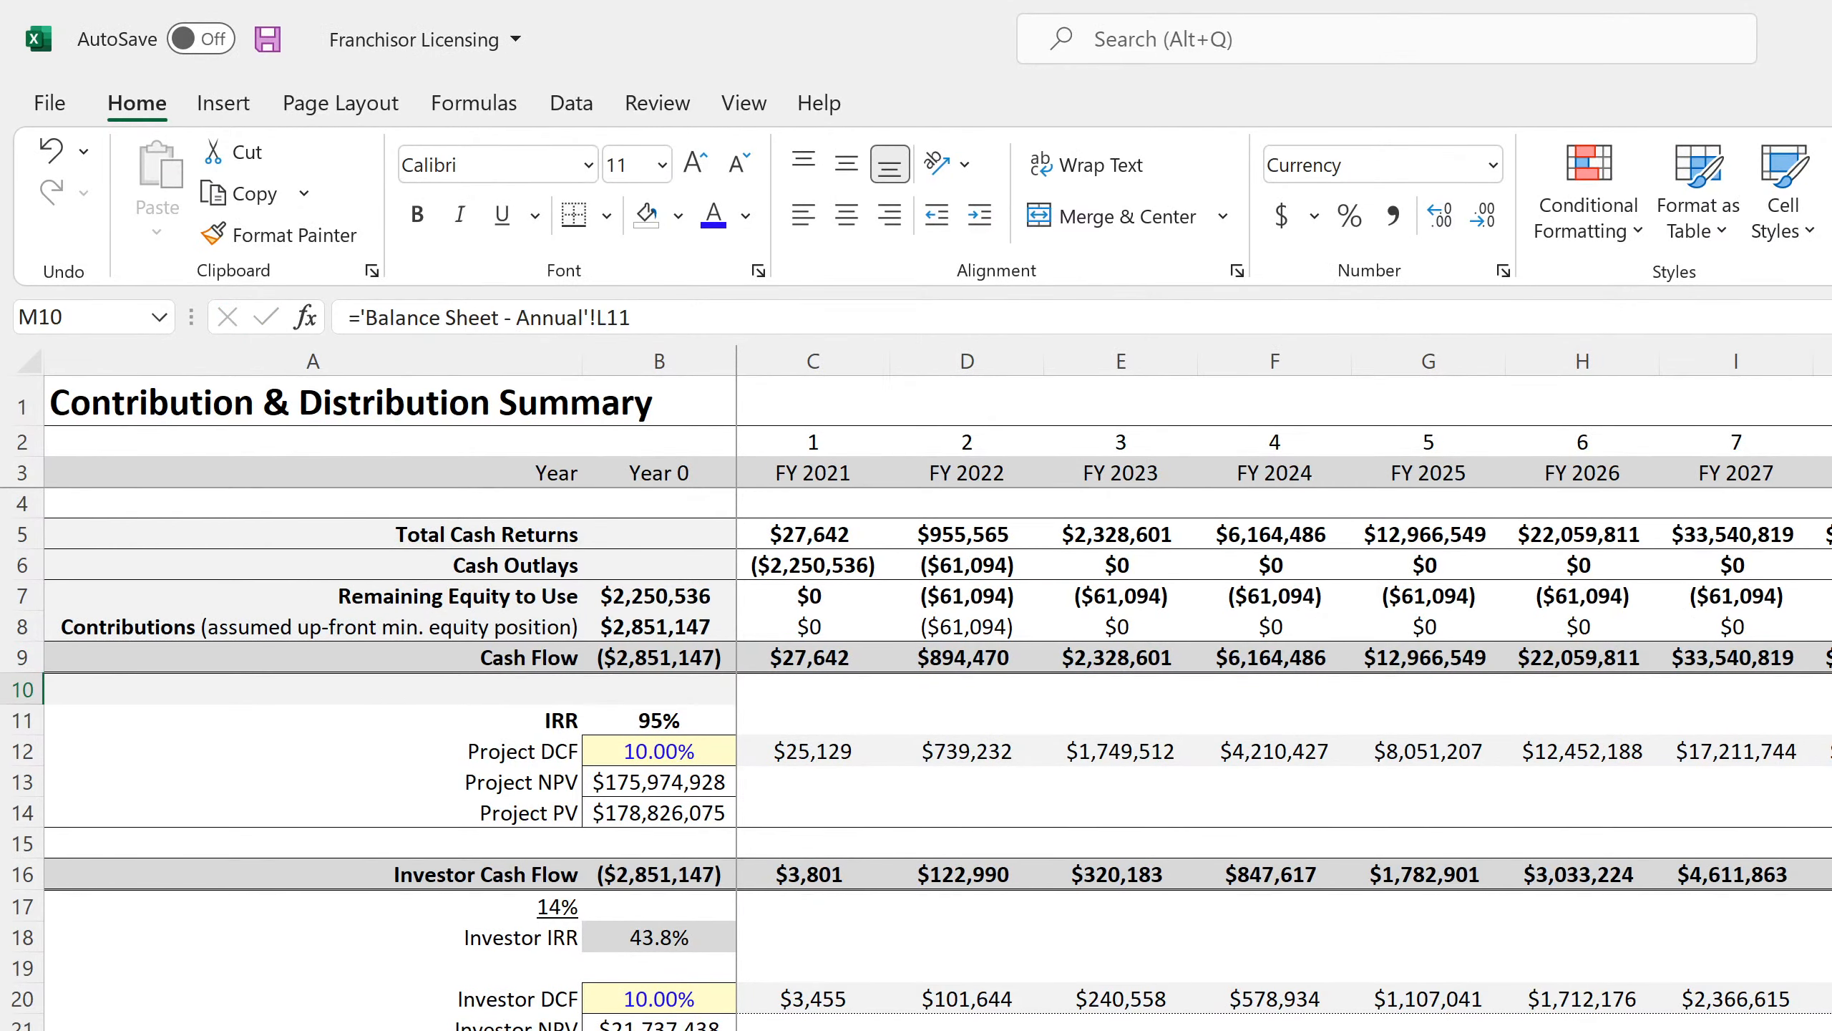
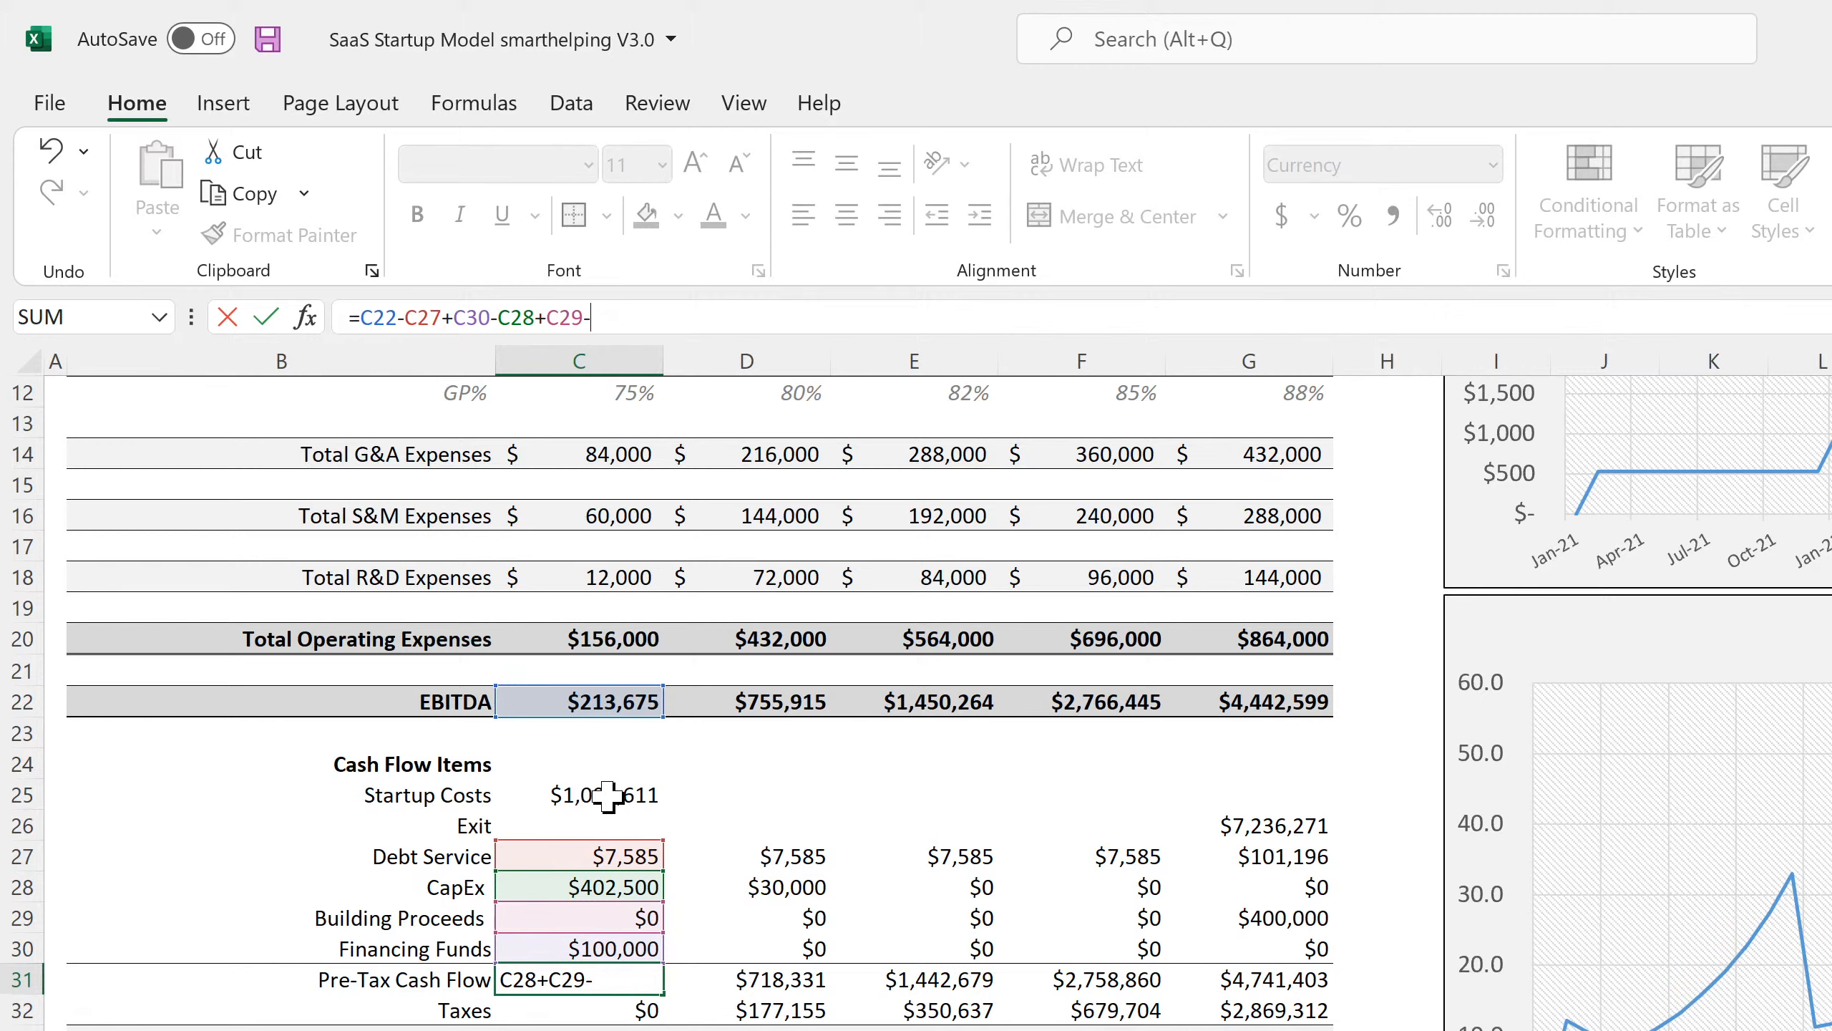
Finish C31's pre-tax cash flow by subtracting the C25 startup costs, giving -$1,097,021.
click(599, 796)
key(Return)
click(628, 1028)
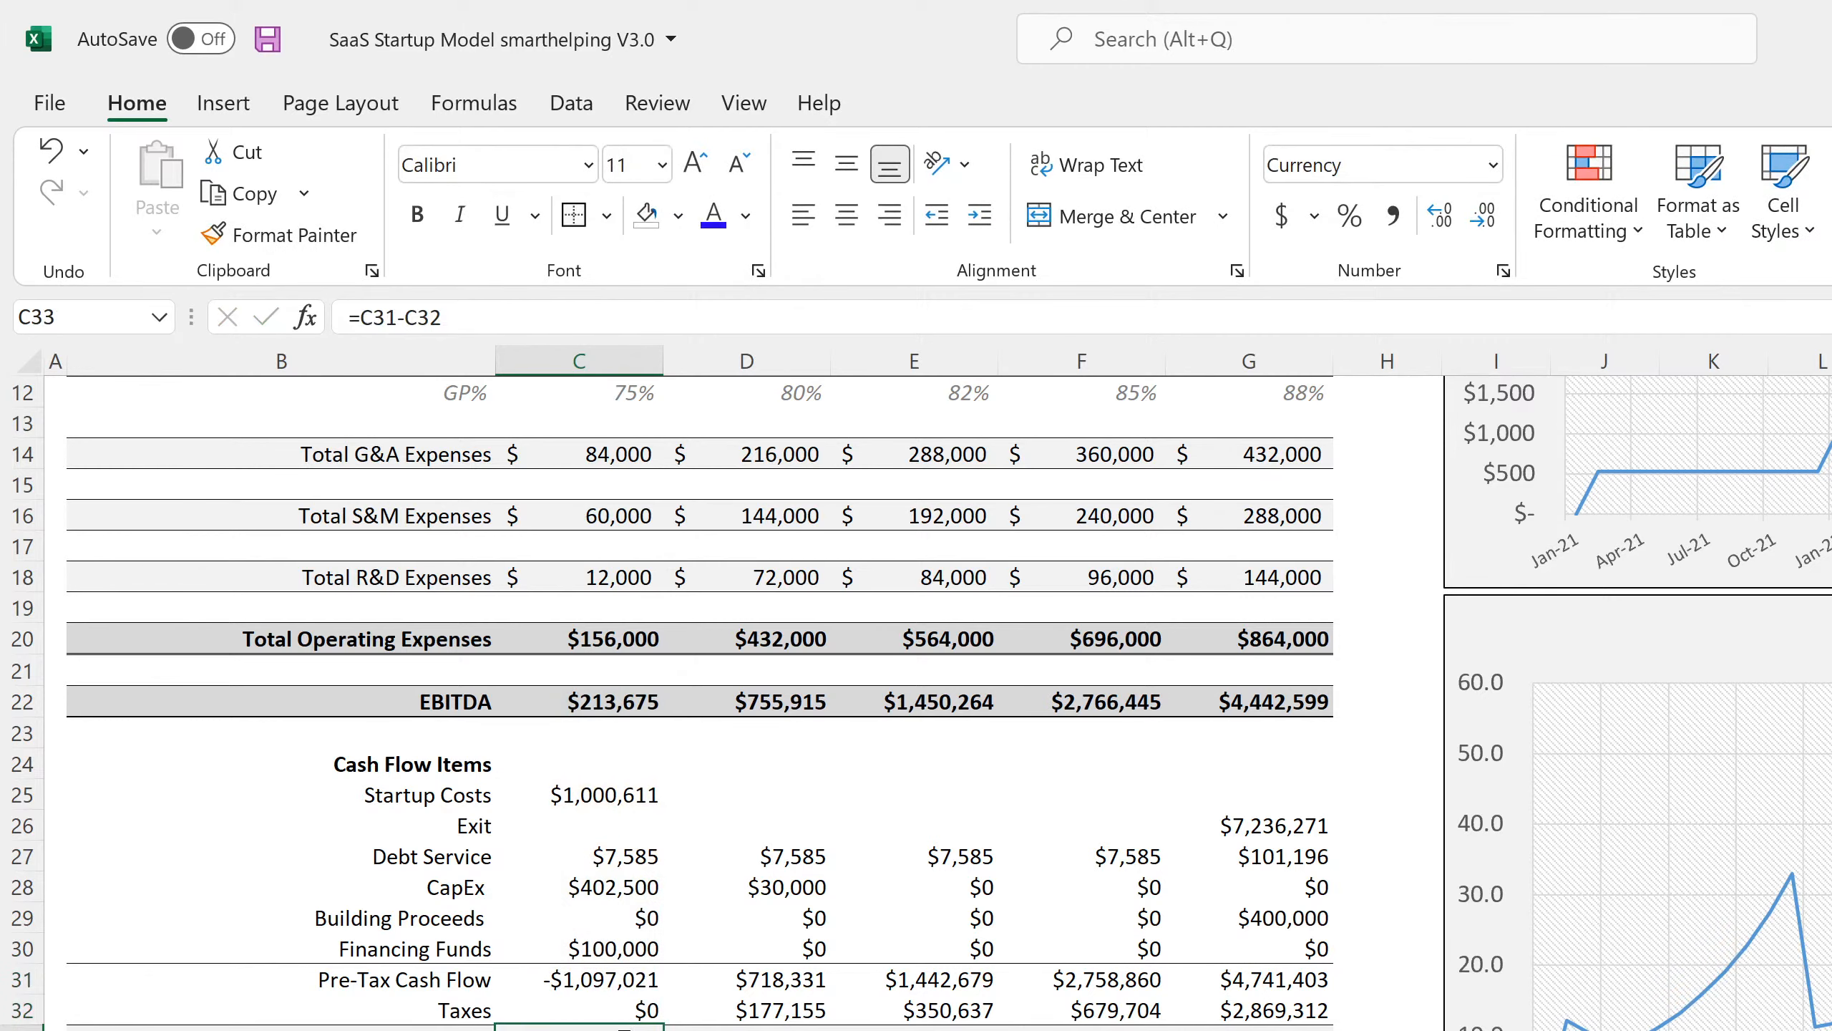
Enter after-tax cash flow =C31-C32 in C33, fill it across to G33, and open the P&L Detail sheet.
double_click(622, 1028)
key(Return)
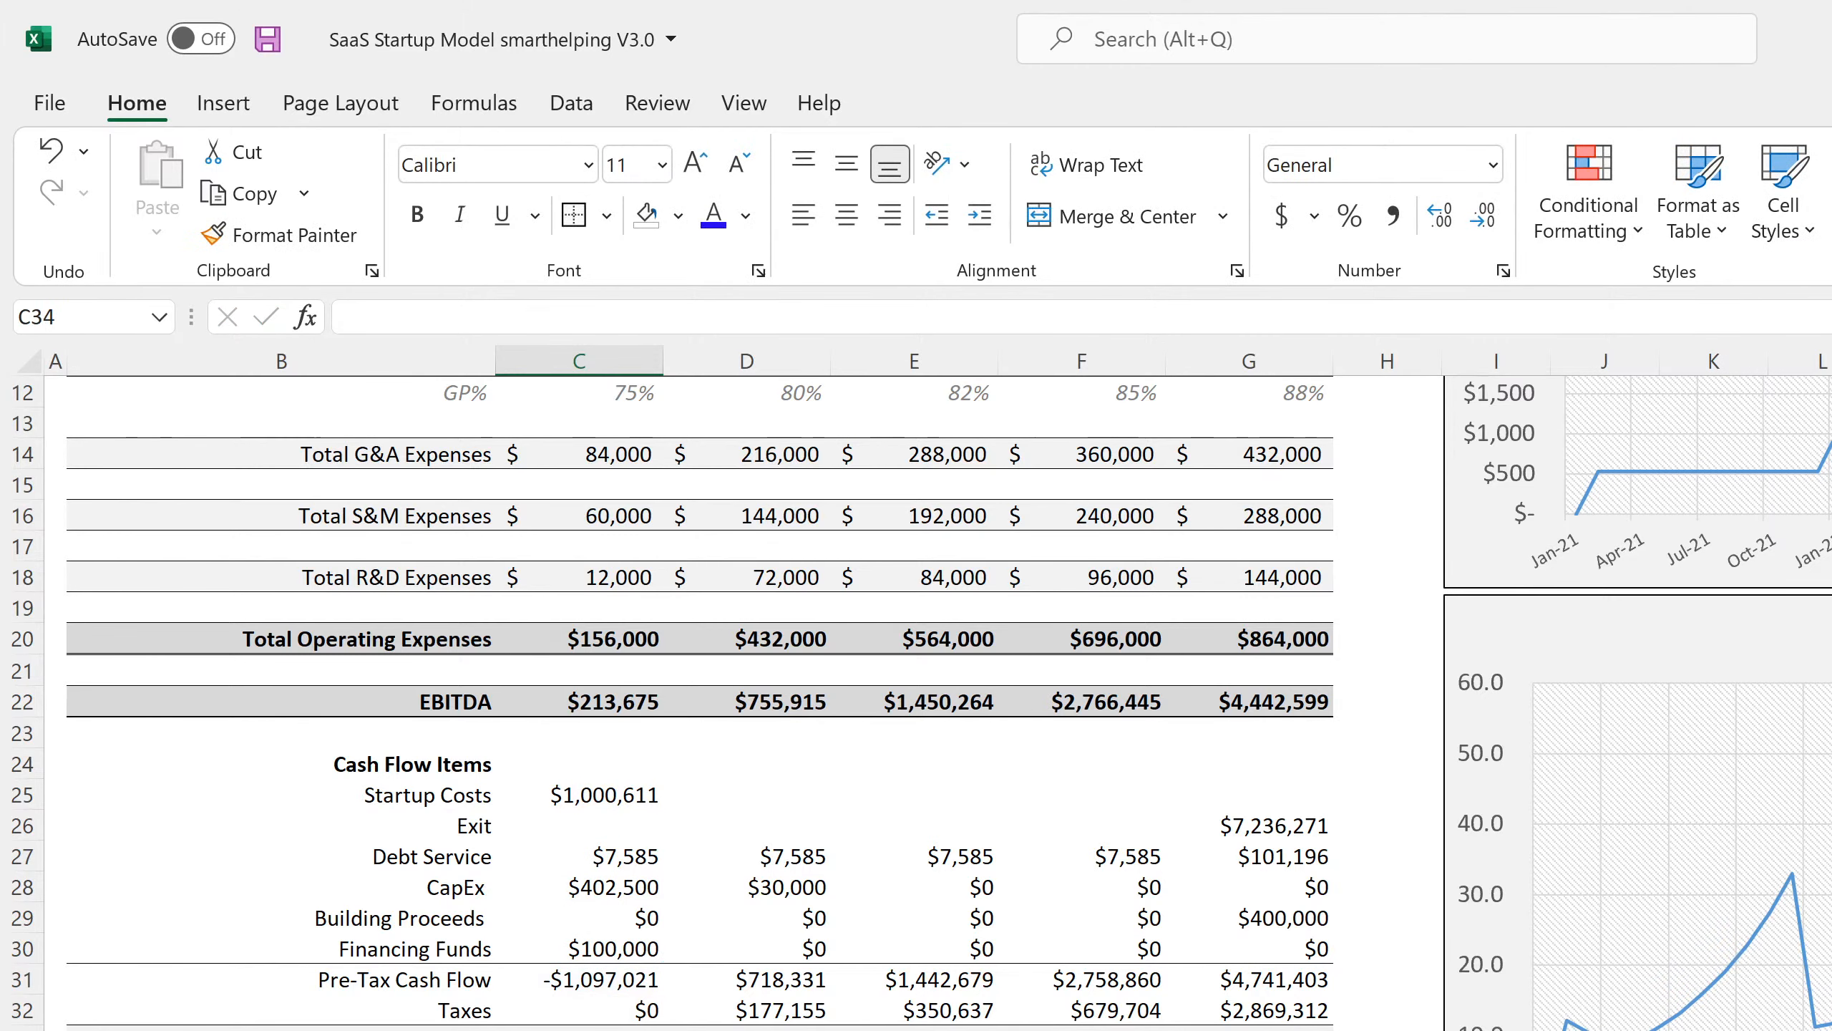
drag(622, 1028, 1230, 1025)
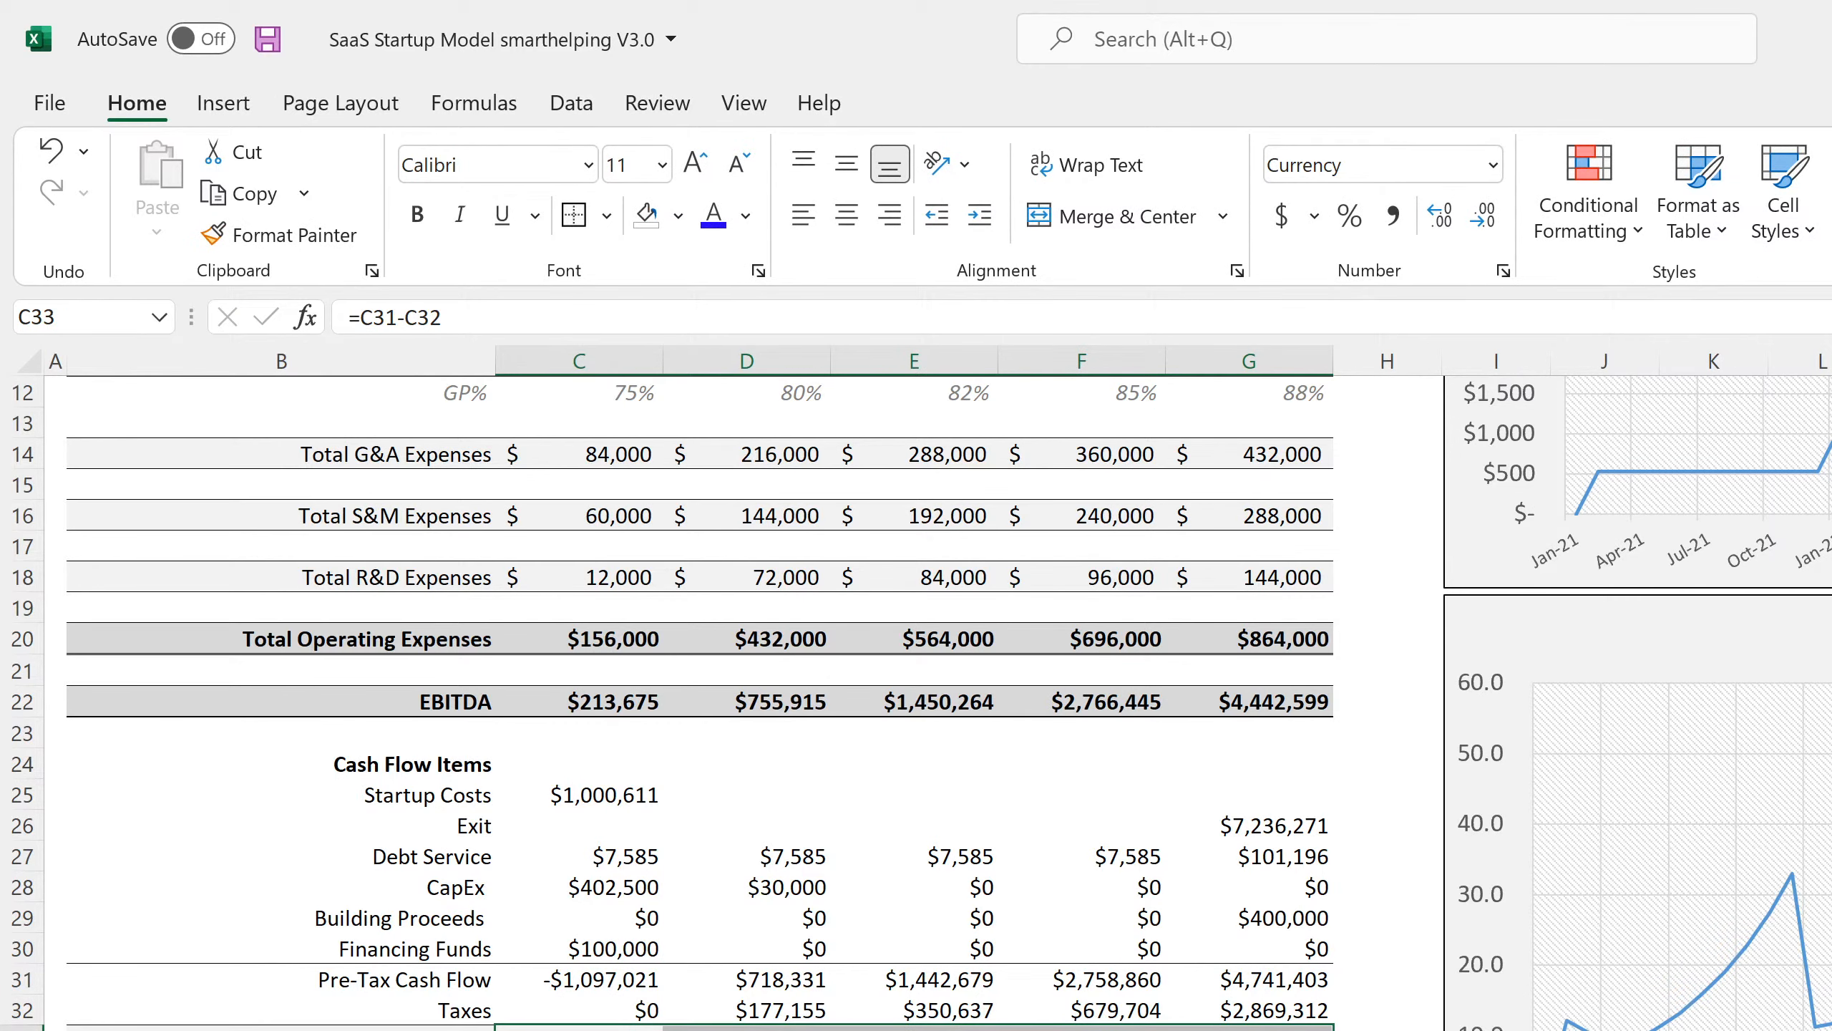
key(ctrl+Page_Down)
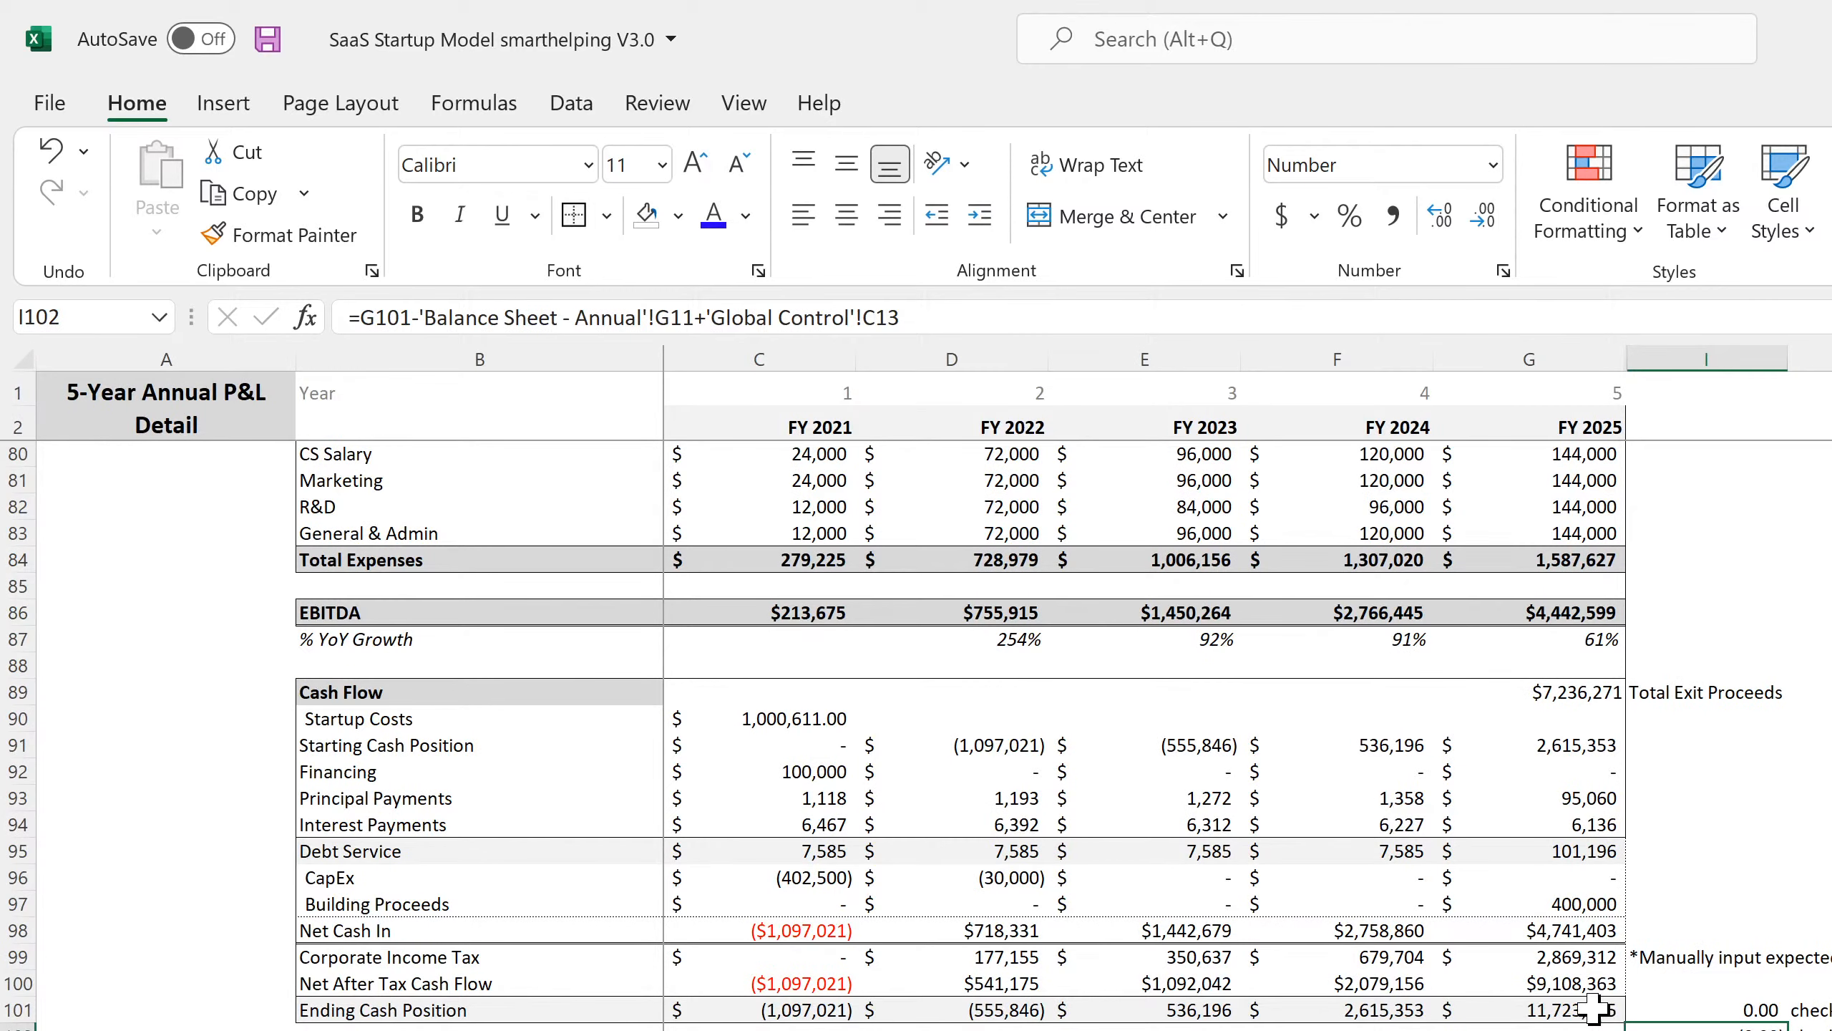
Check the new after-tax cash flow rows on the Executive Summary and save the workbook.
click(1529, 1010)
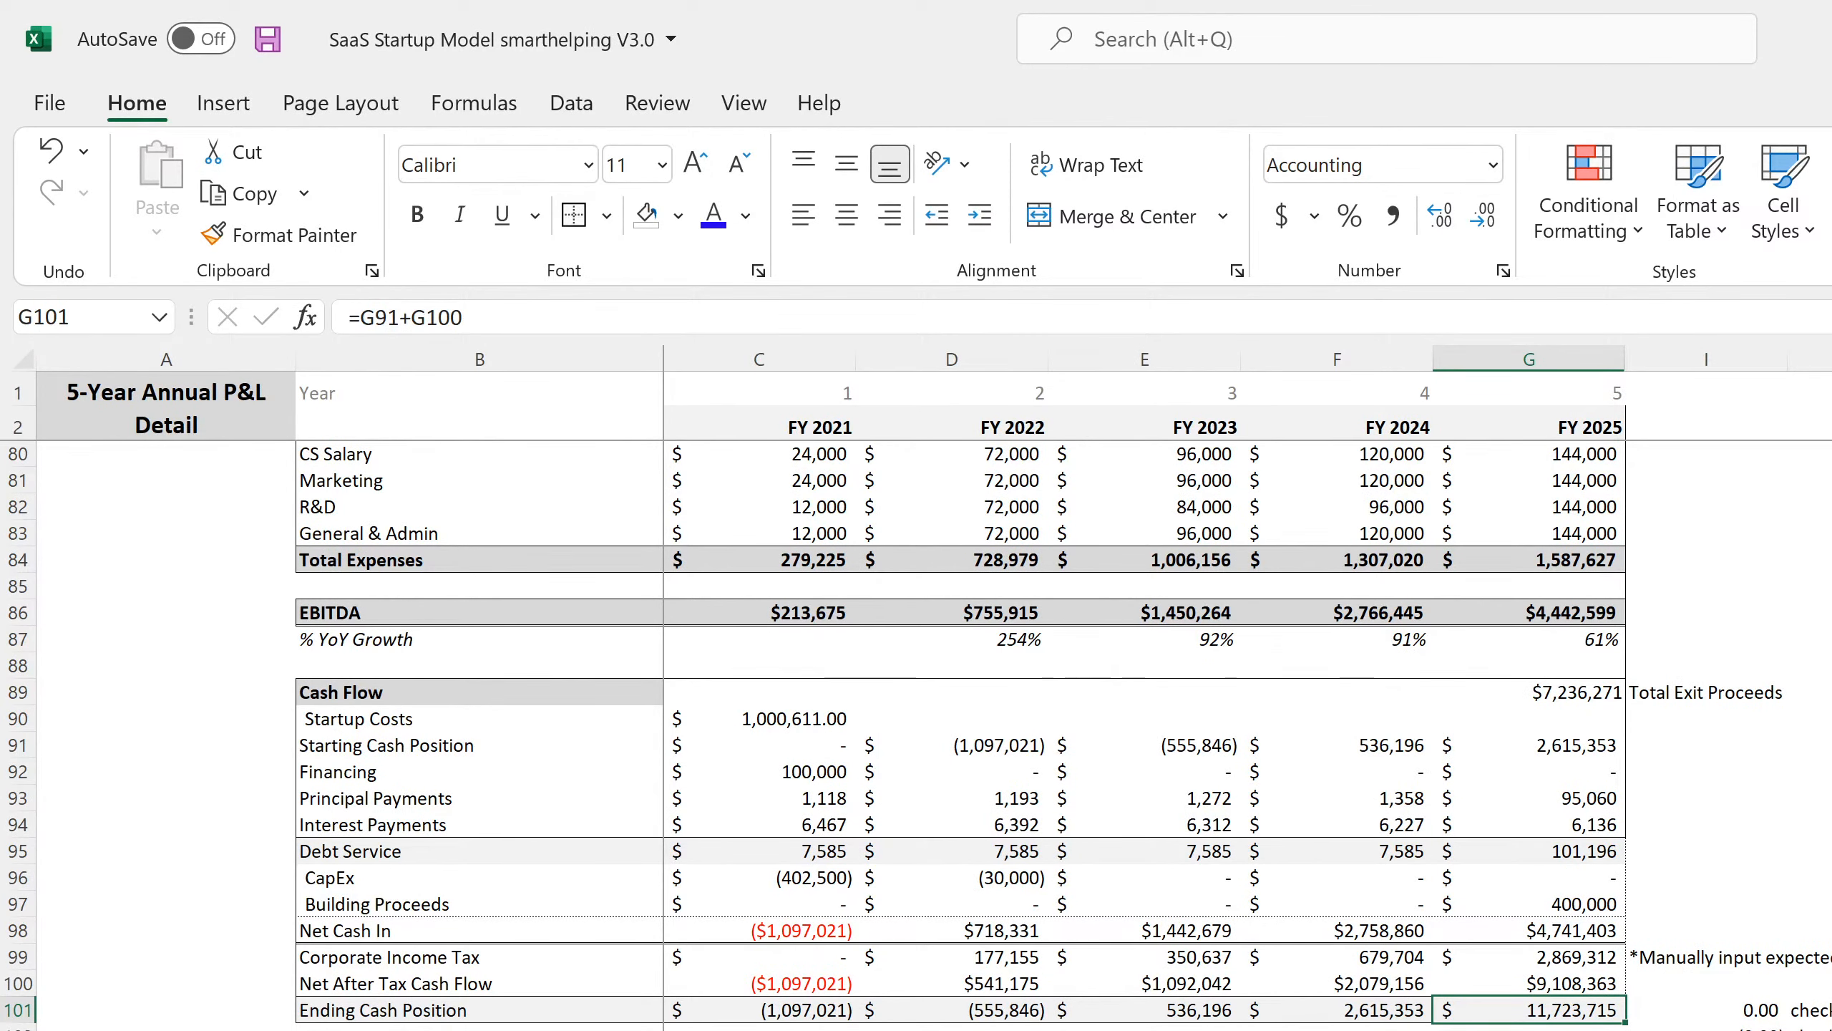
key(ctrl+Page_Up)
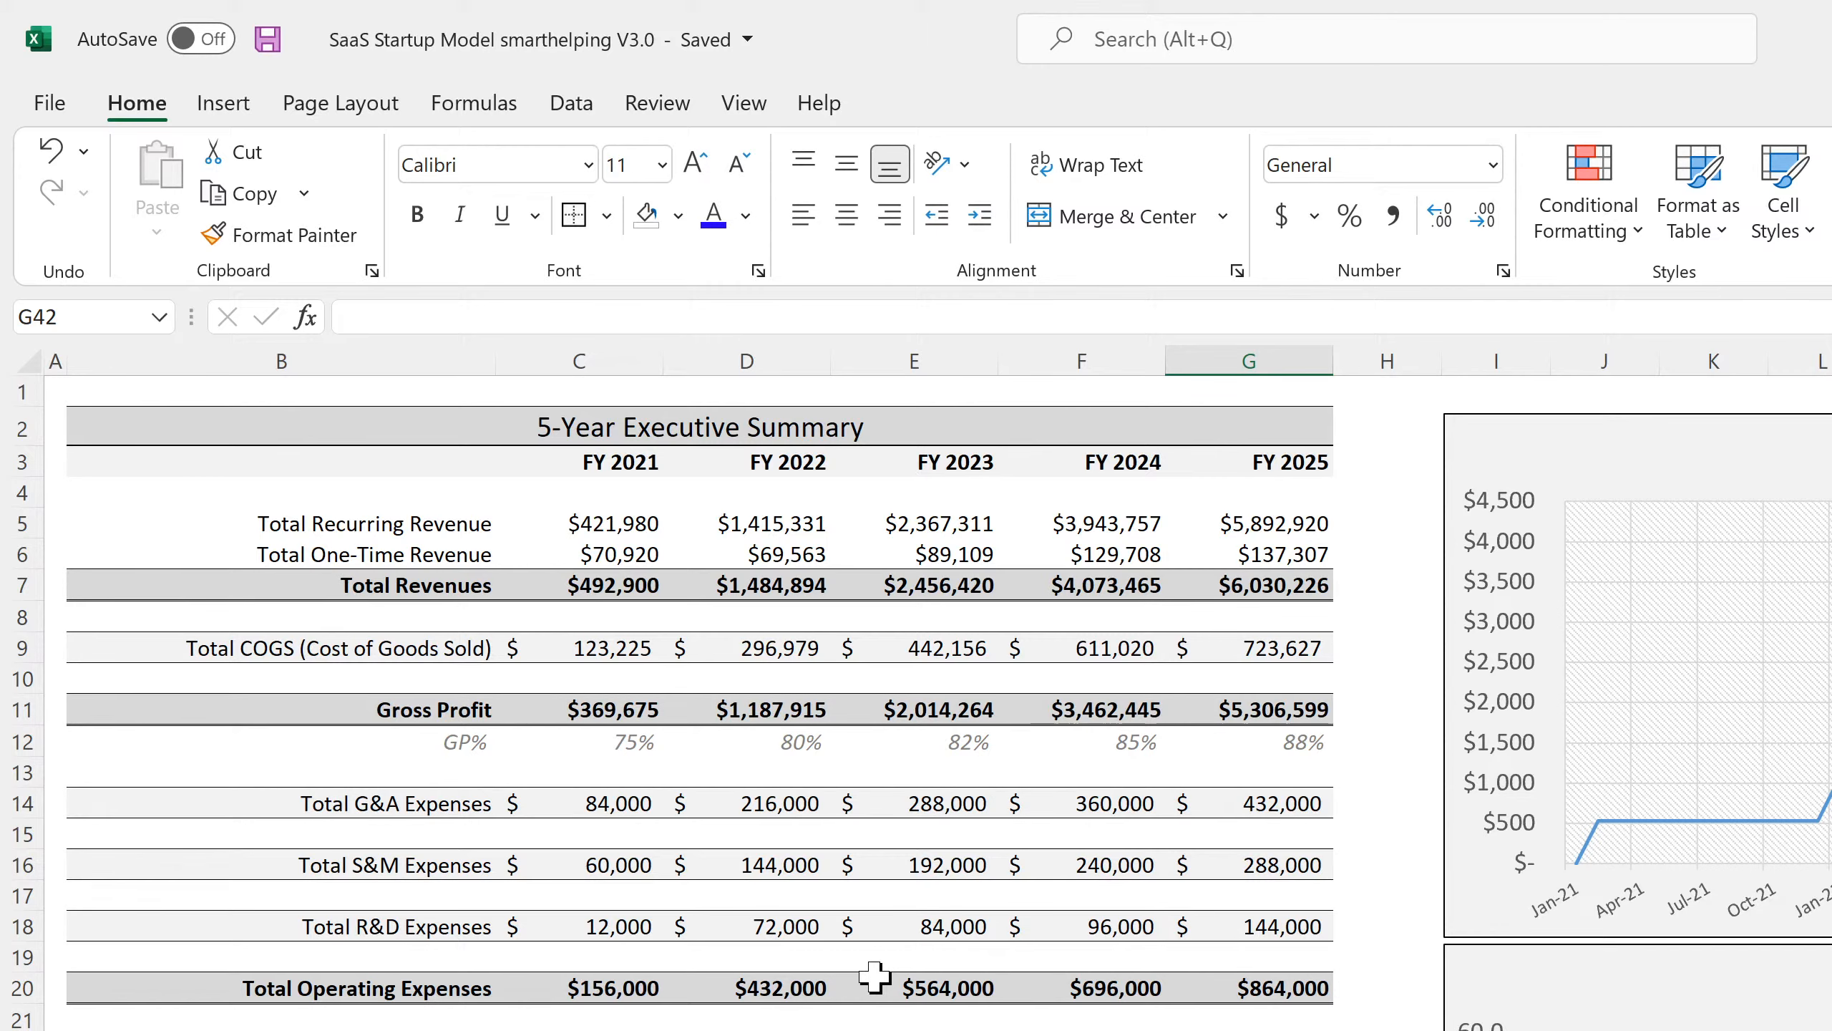
scroll(880, 973, down, 7)
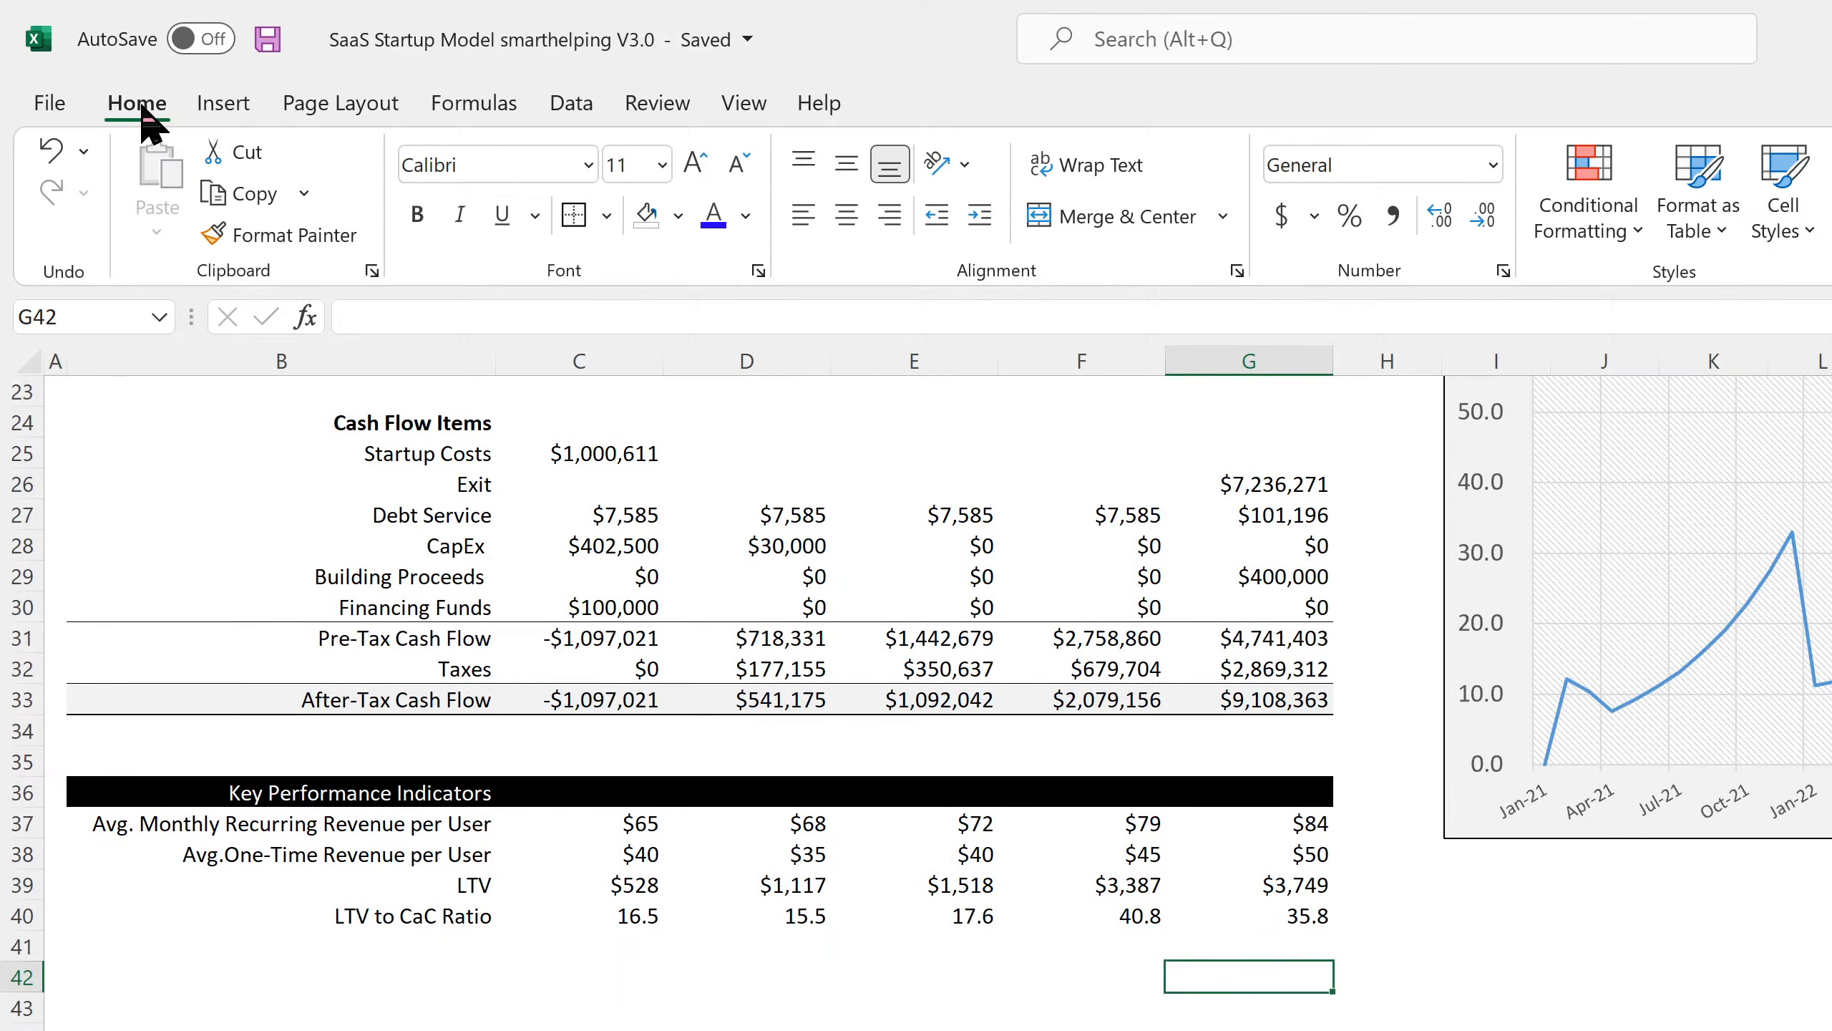
click(267, 41)
scroll(546, 964, up, 7)
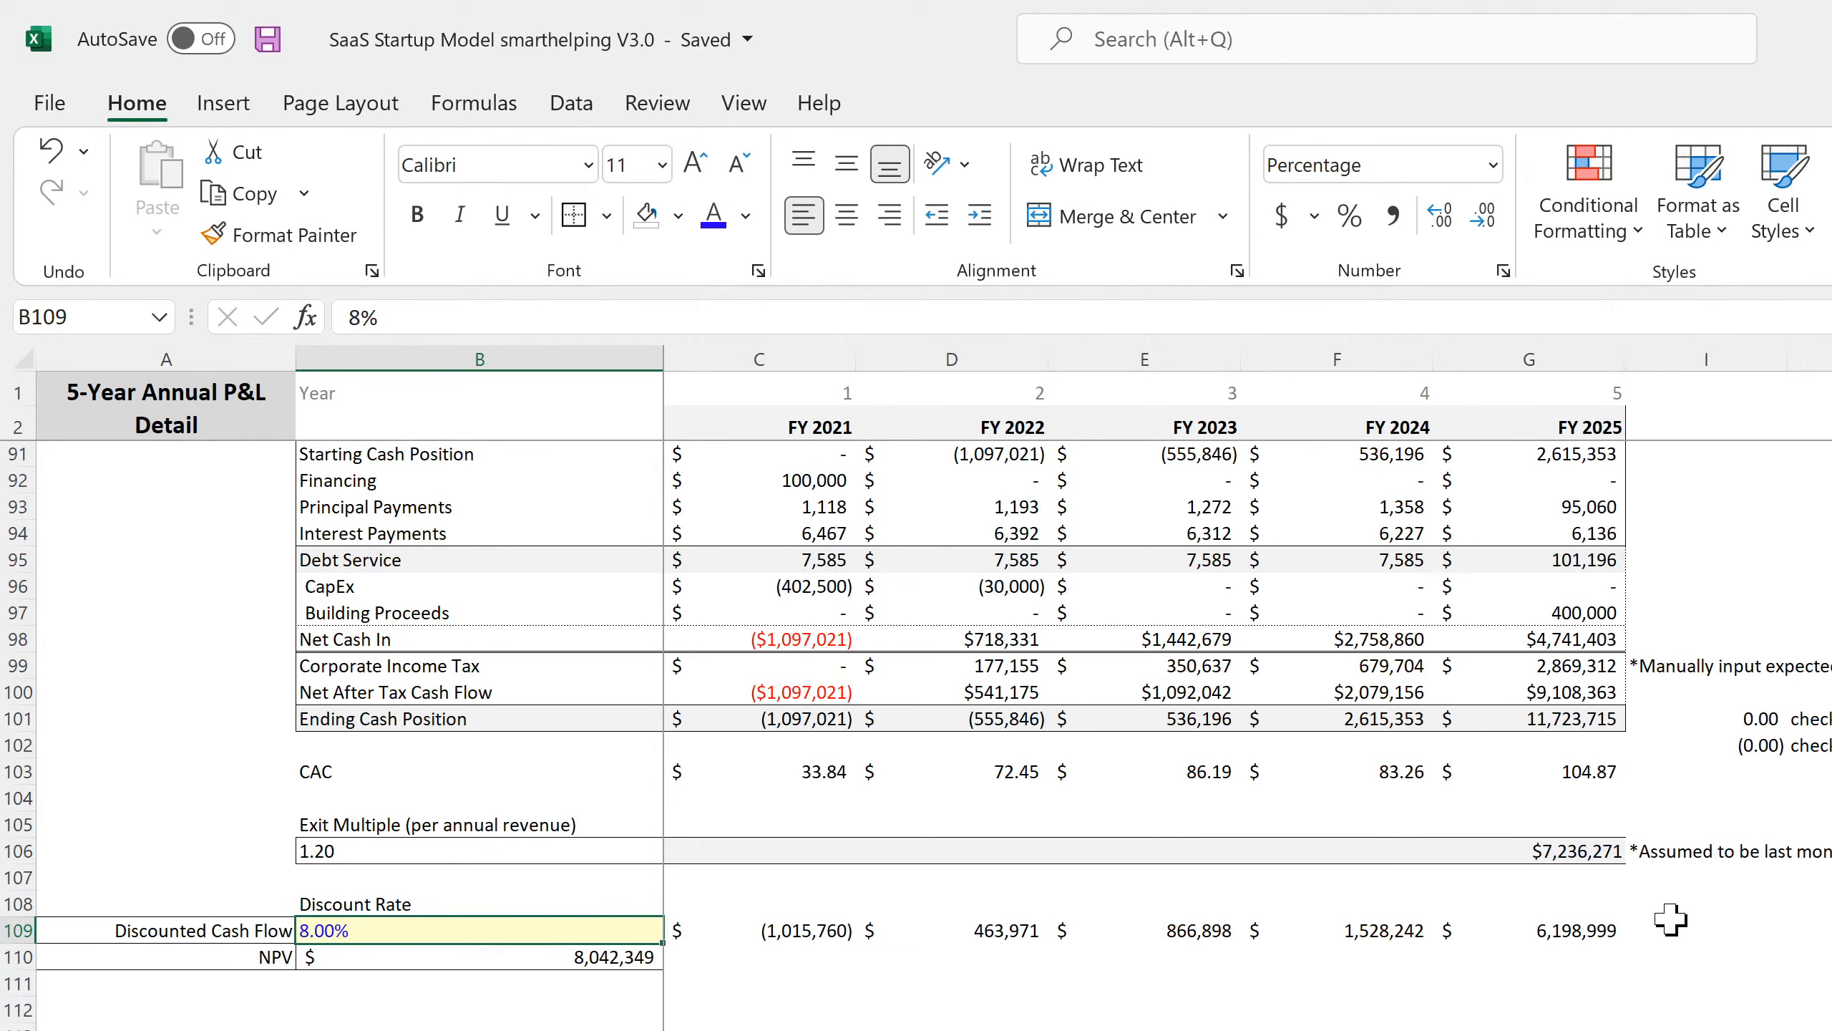
Clear the Discounted Cash Flow and NPV rows (A109:I111) and the Discount Rate label in B108.
drag(1677, 923, 32, 967)
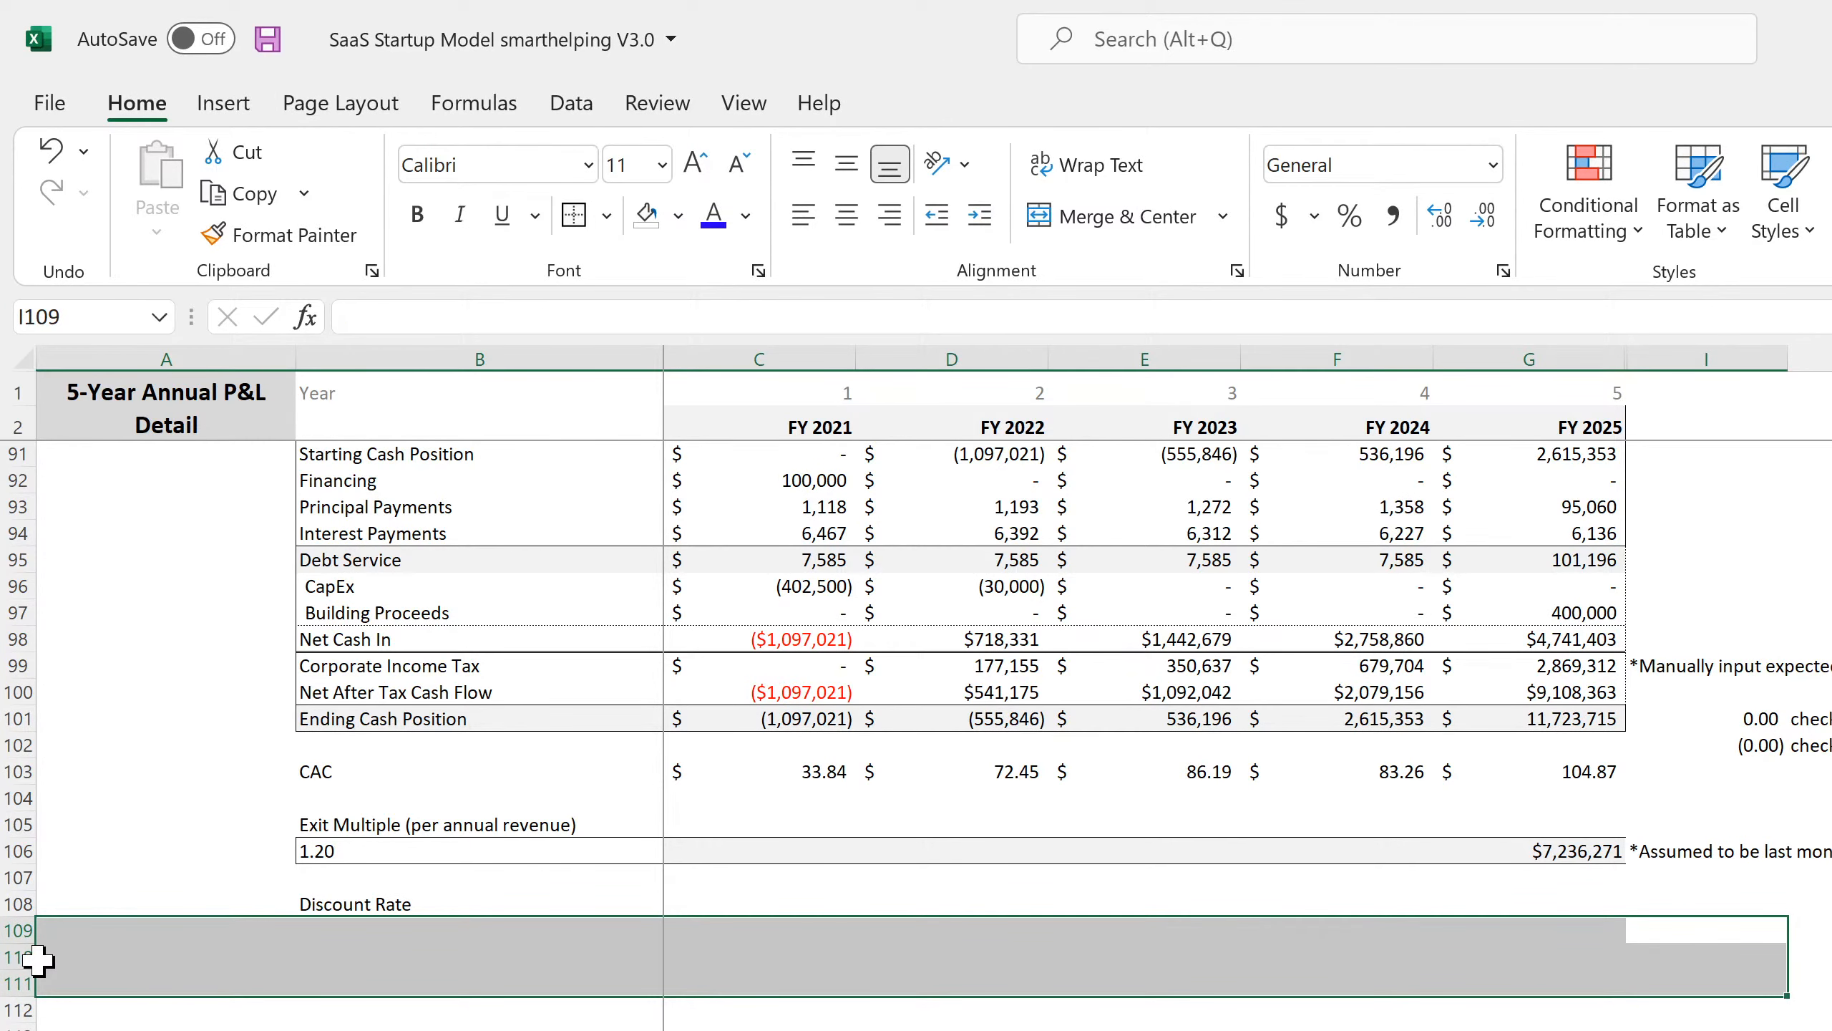
key(Up)
click(382, 906)
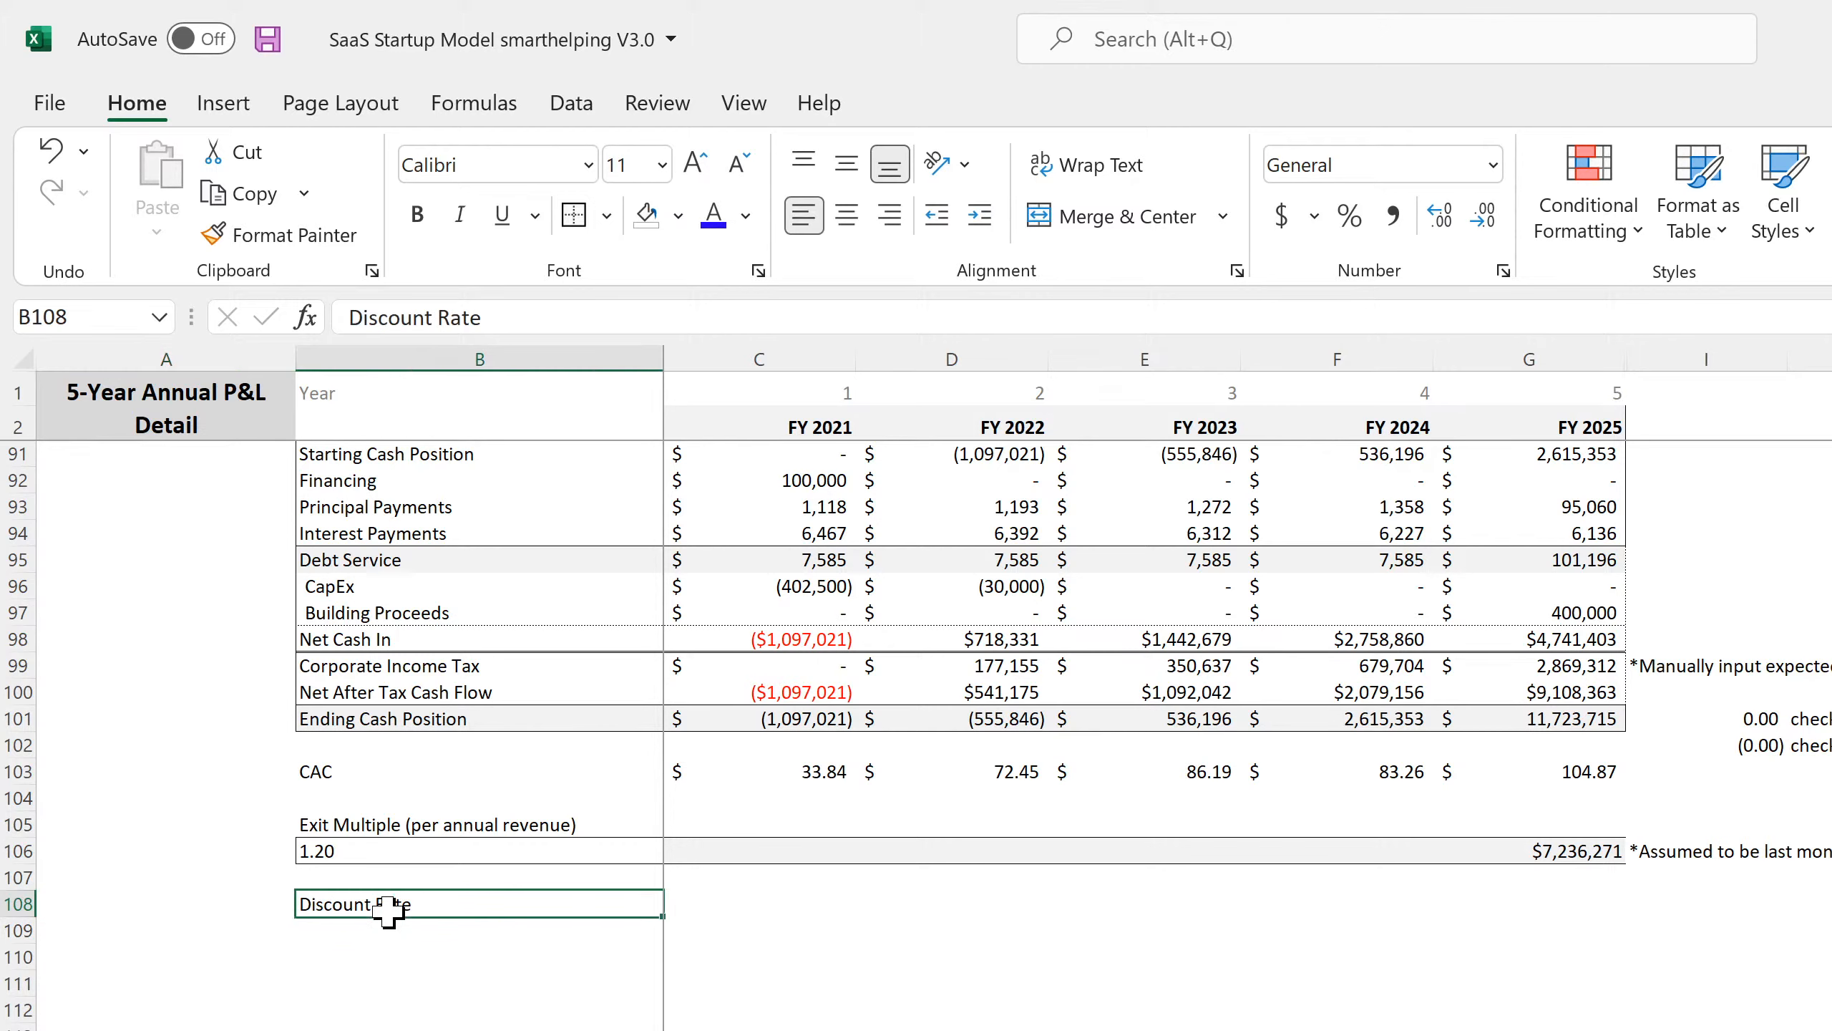
key(BackSpace)
key(Return)
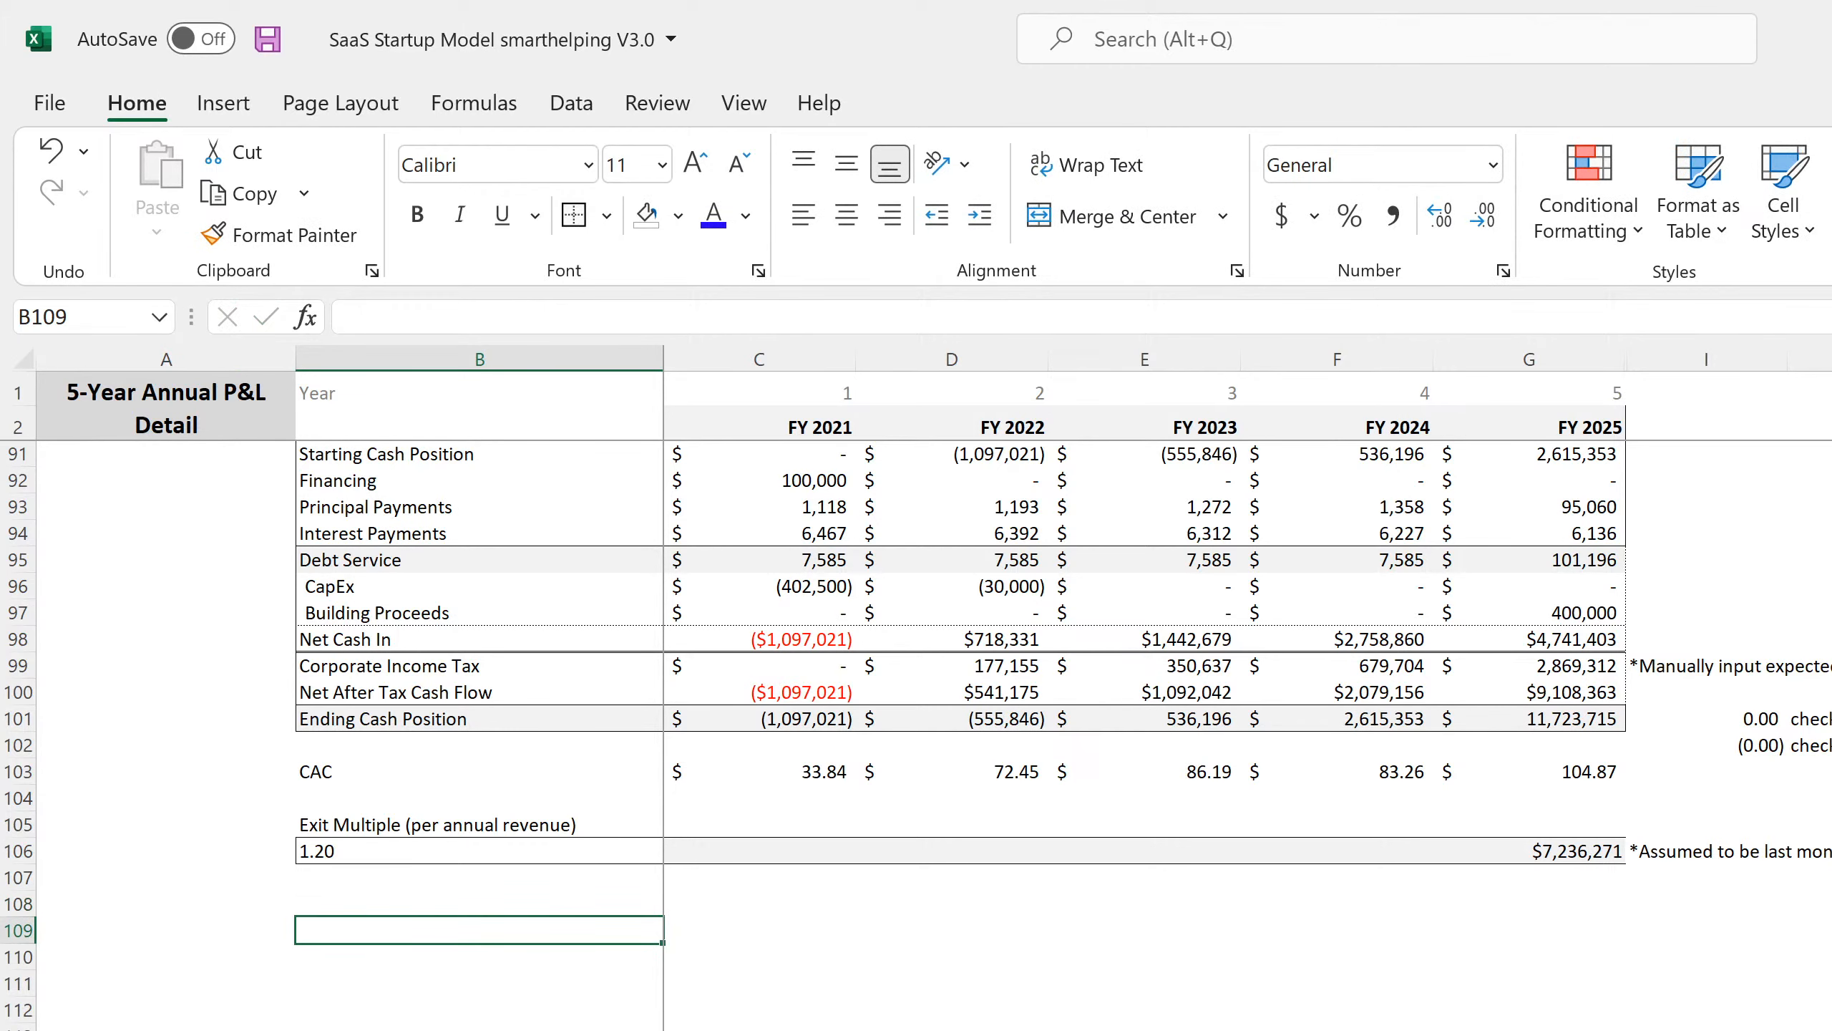
click(1585, 877)
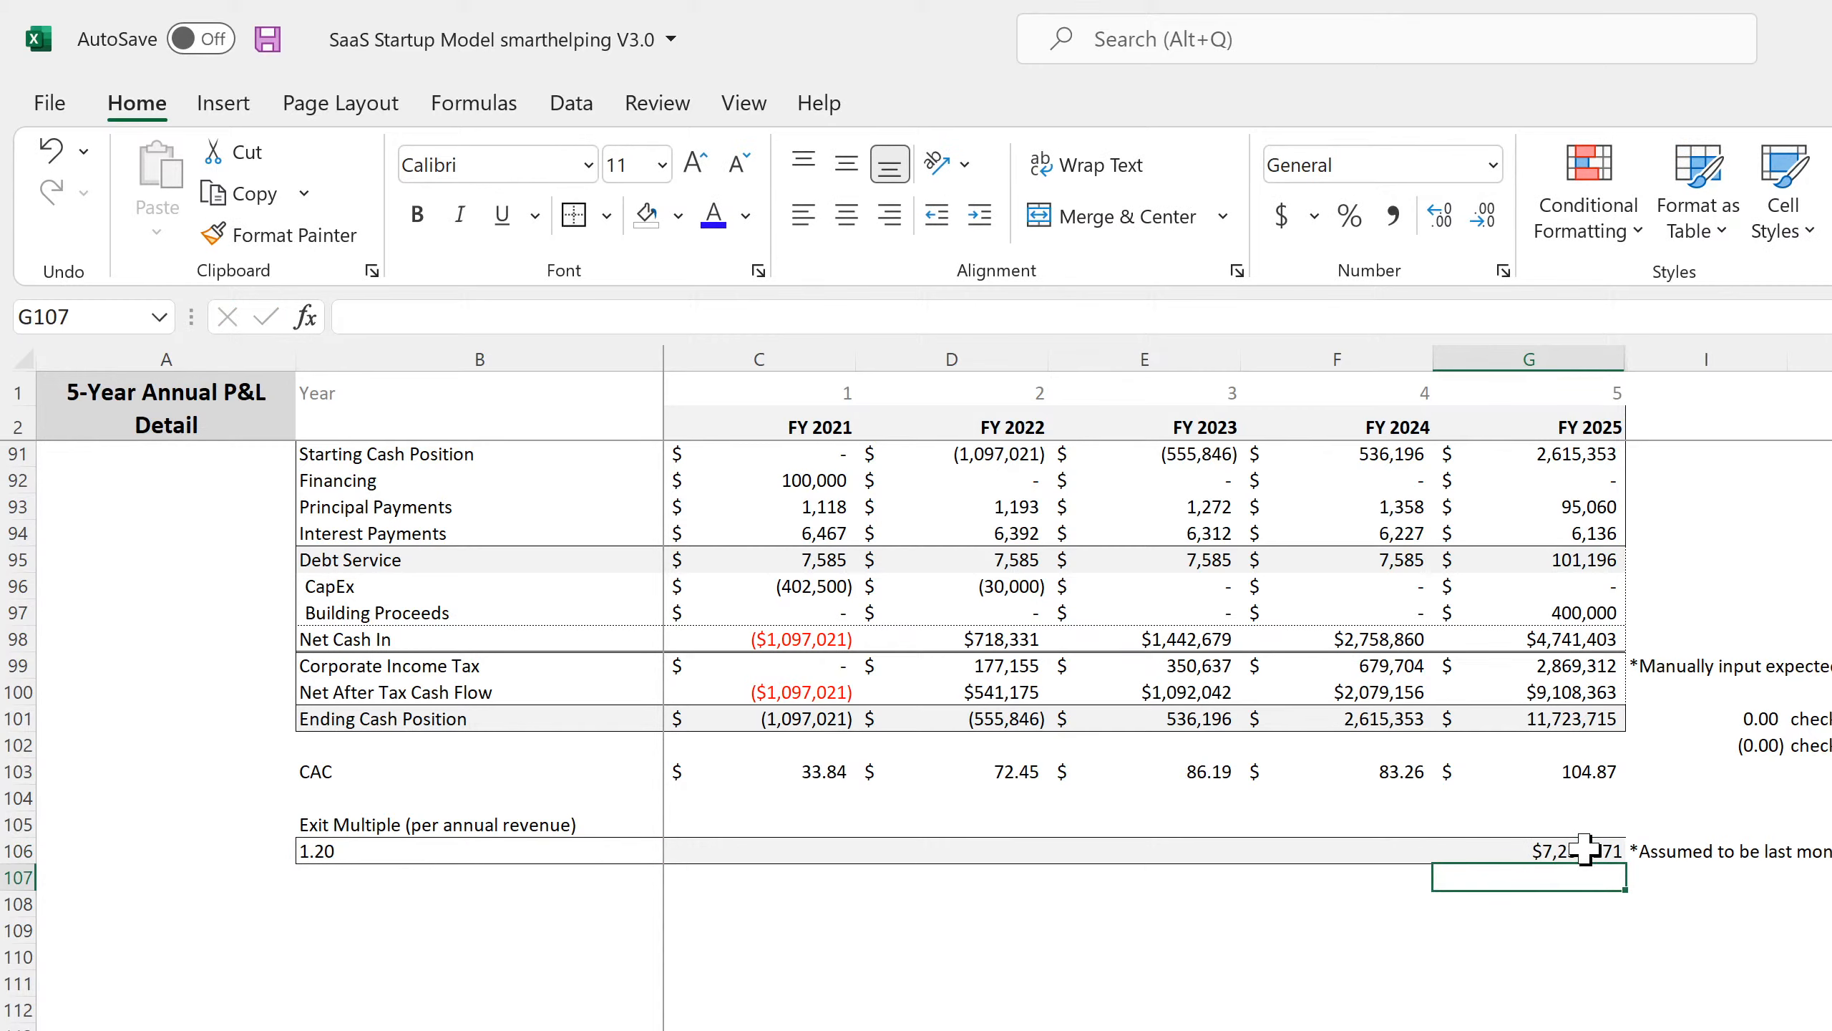
click(1830, 1030)
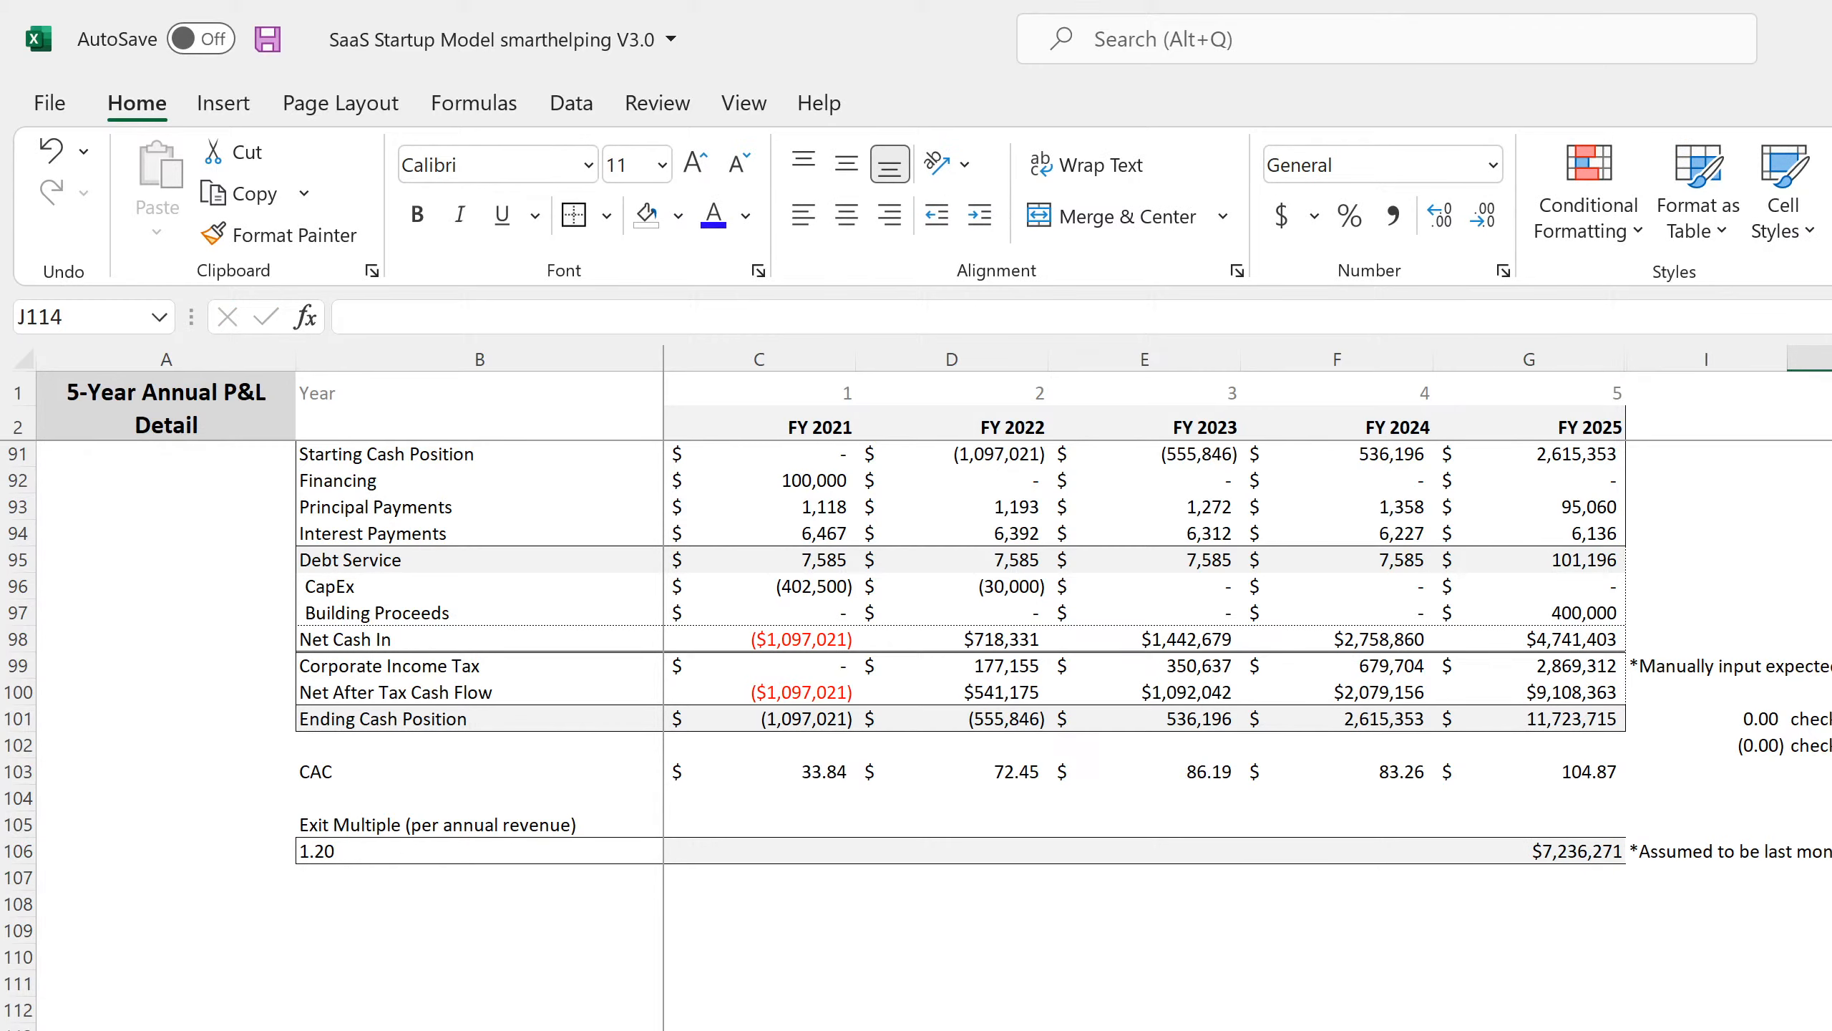
scroll(959, 721, up, 4)
scroll(959, 721, down, 4)
scroll(959, 721, up, 6)
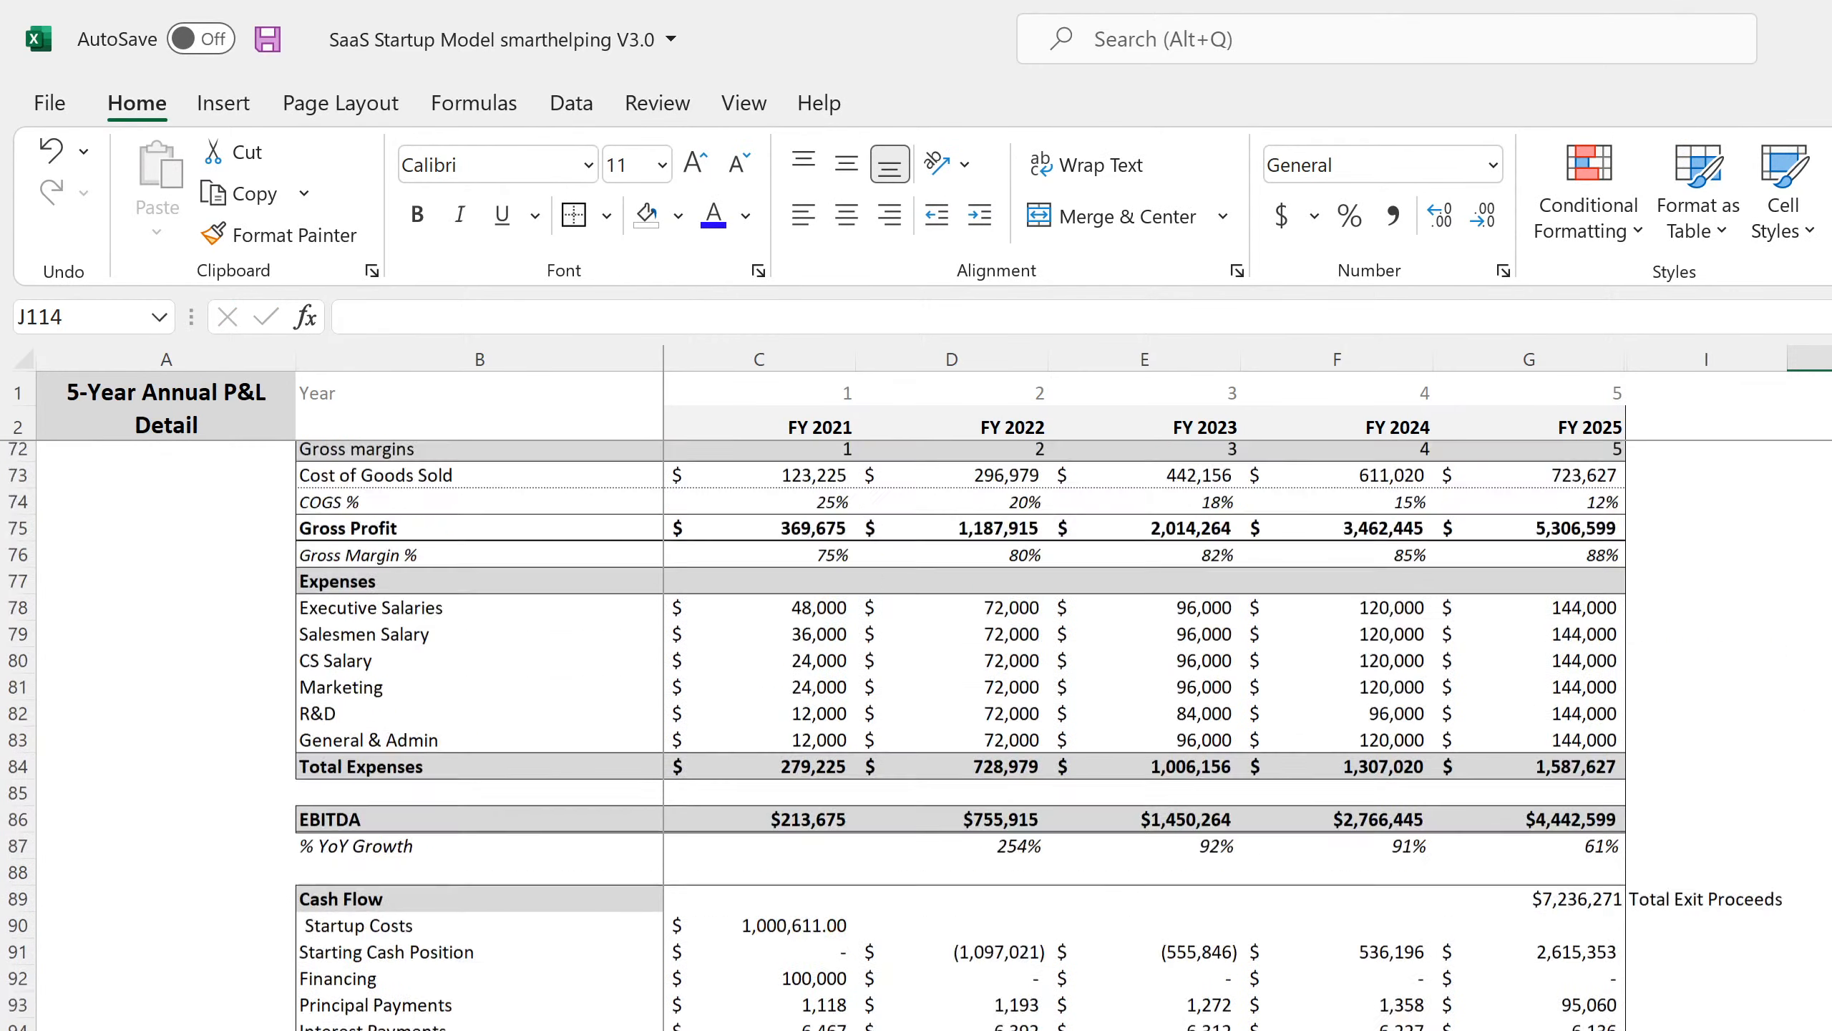
Freeze panes at C4 so headers and label columns stay put, test by scrolling, and save.
click(742, 105)
click(1524, 239)
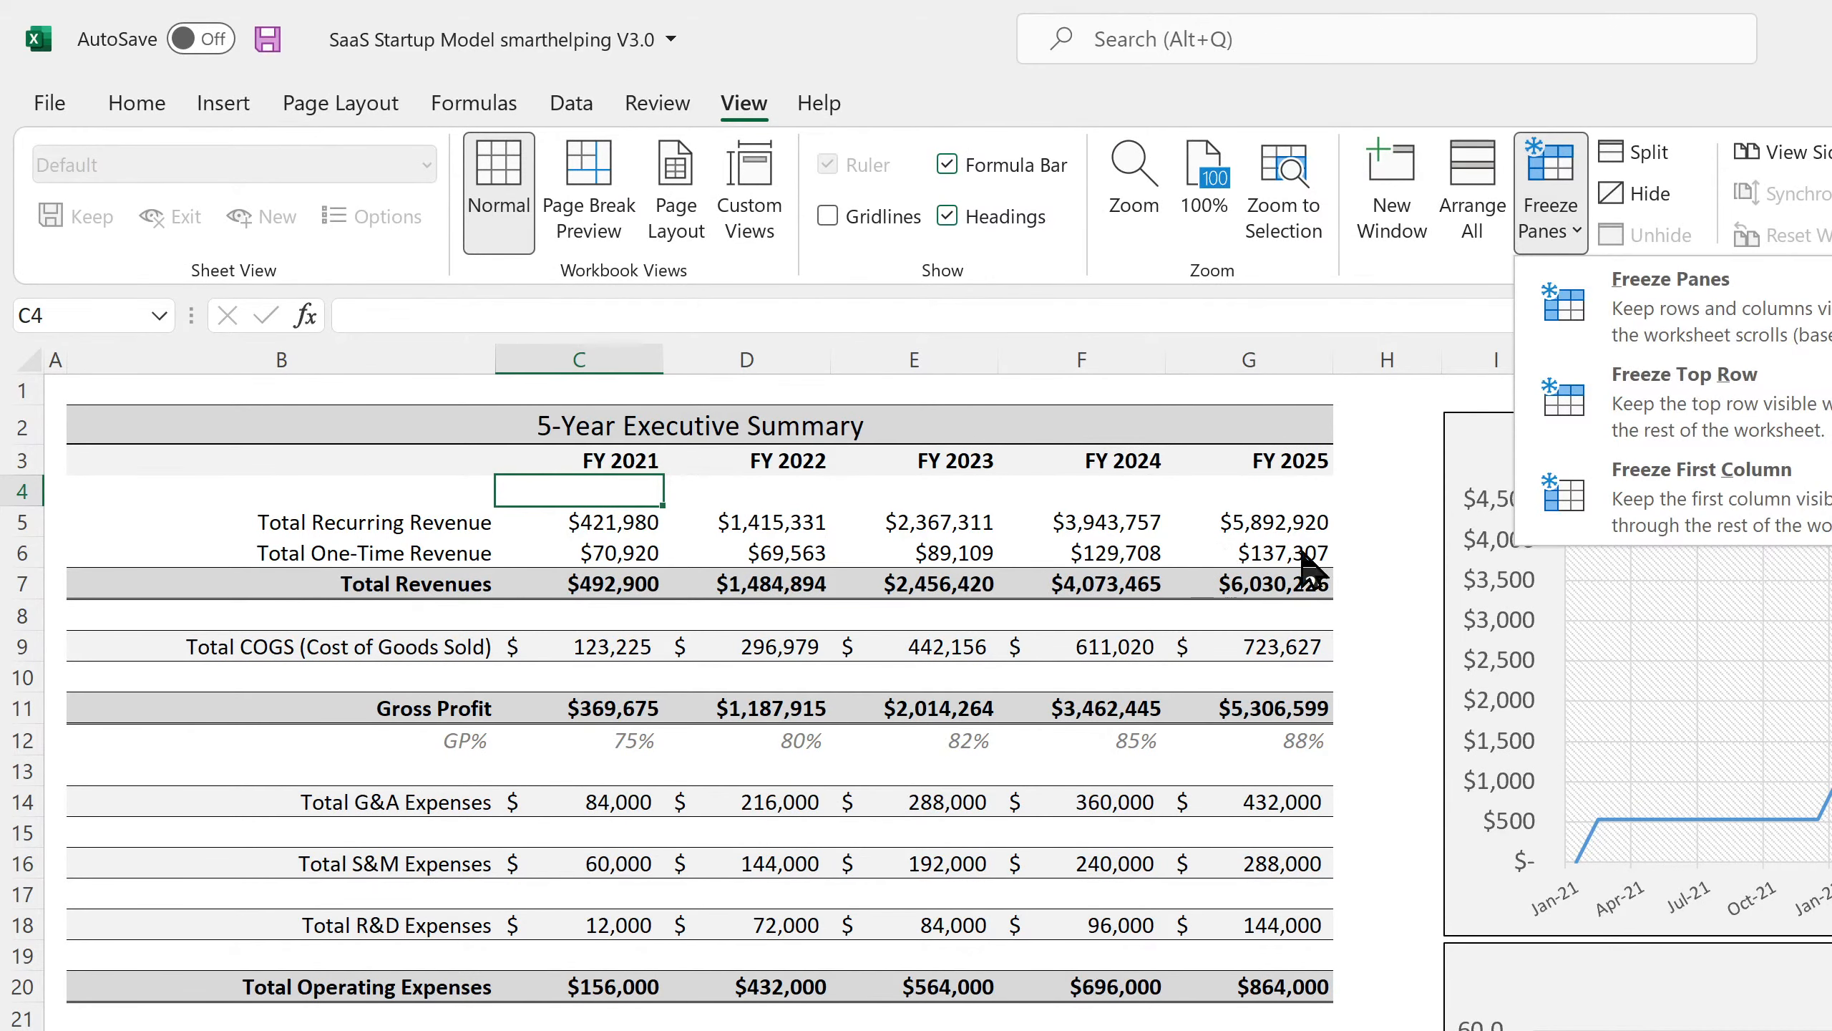
click(1656, 307)
click(1010, 864)
scroll(815, 934, down, 7)
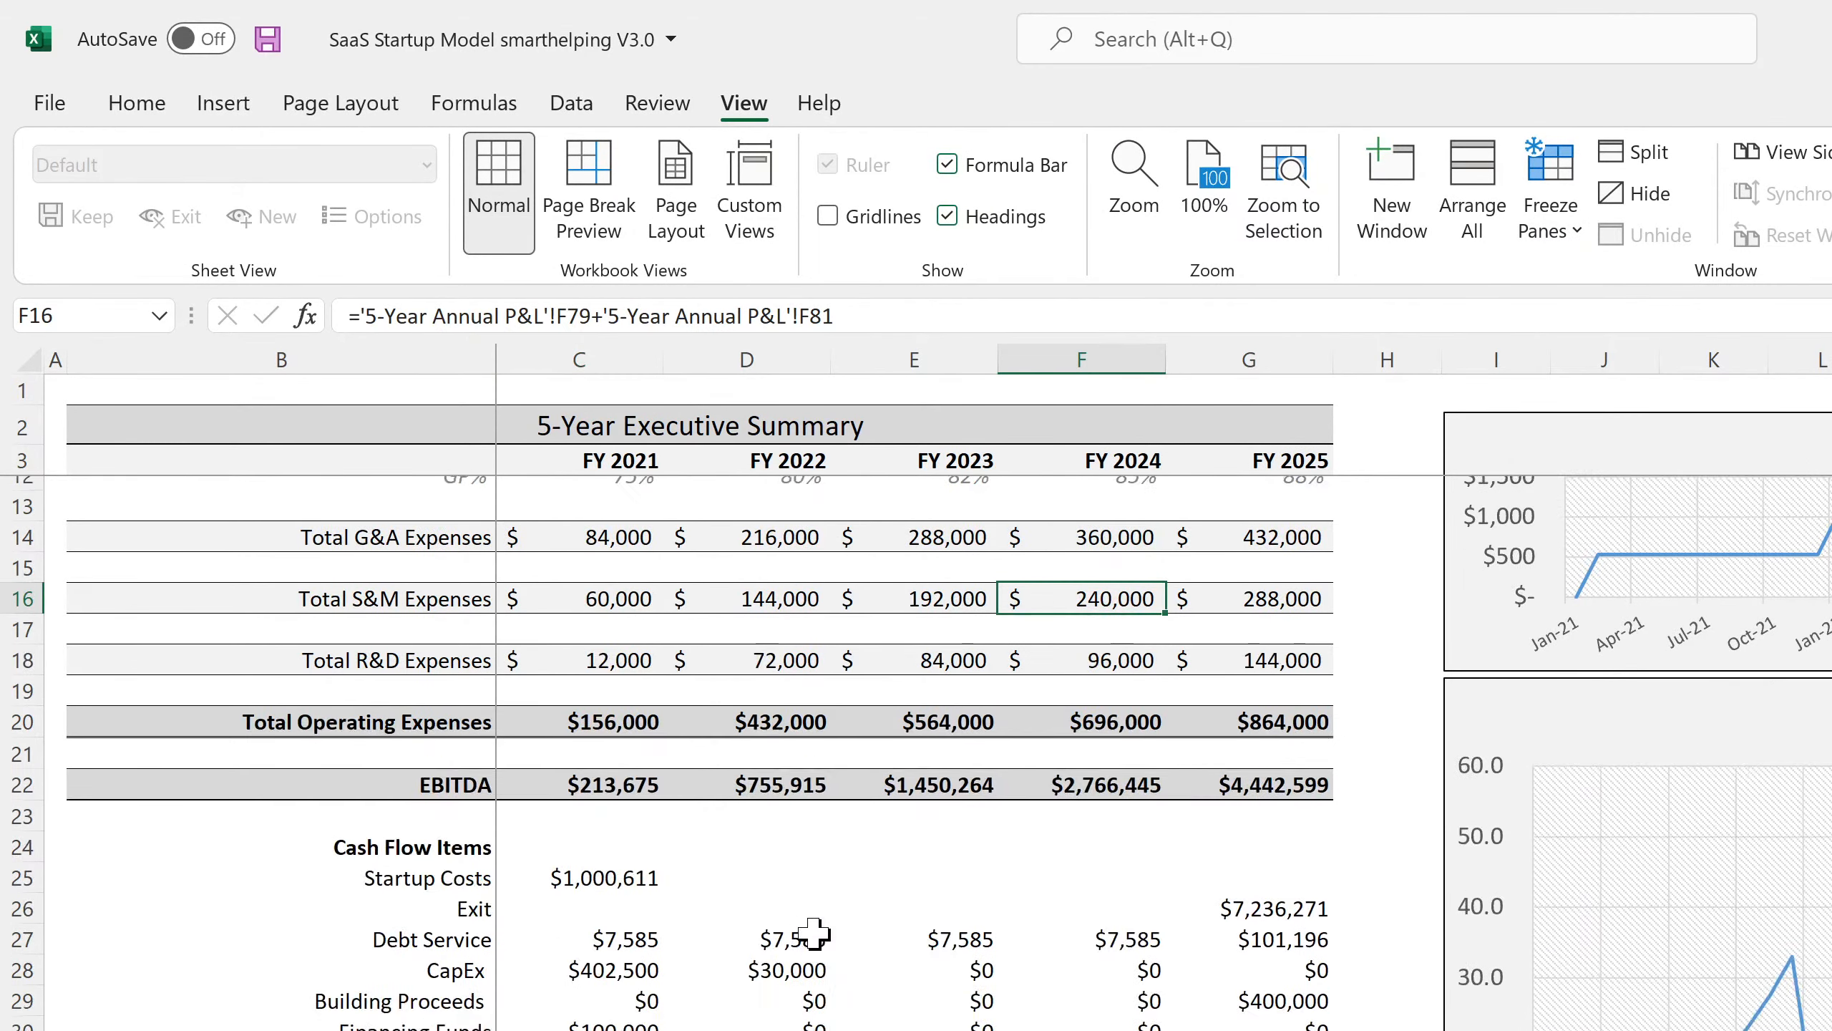
click(137, 103)
click(268, 41)
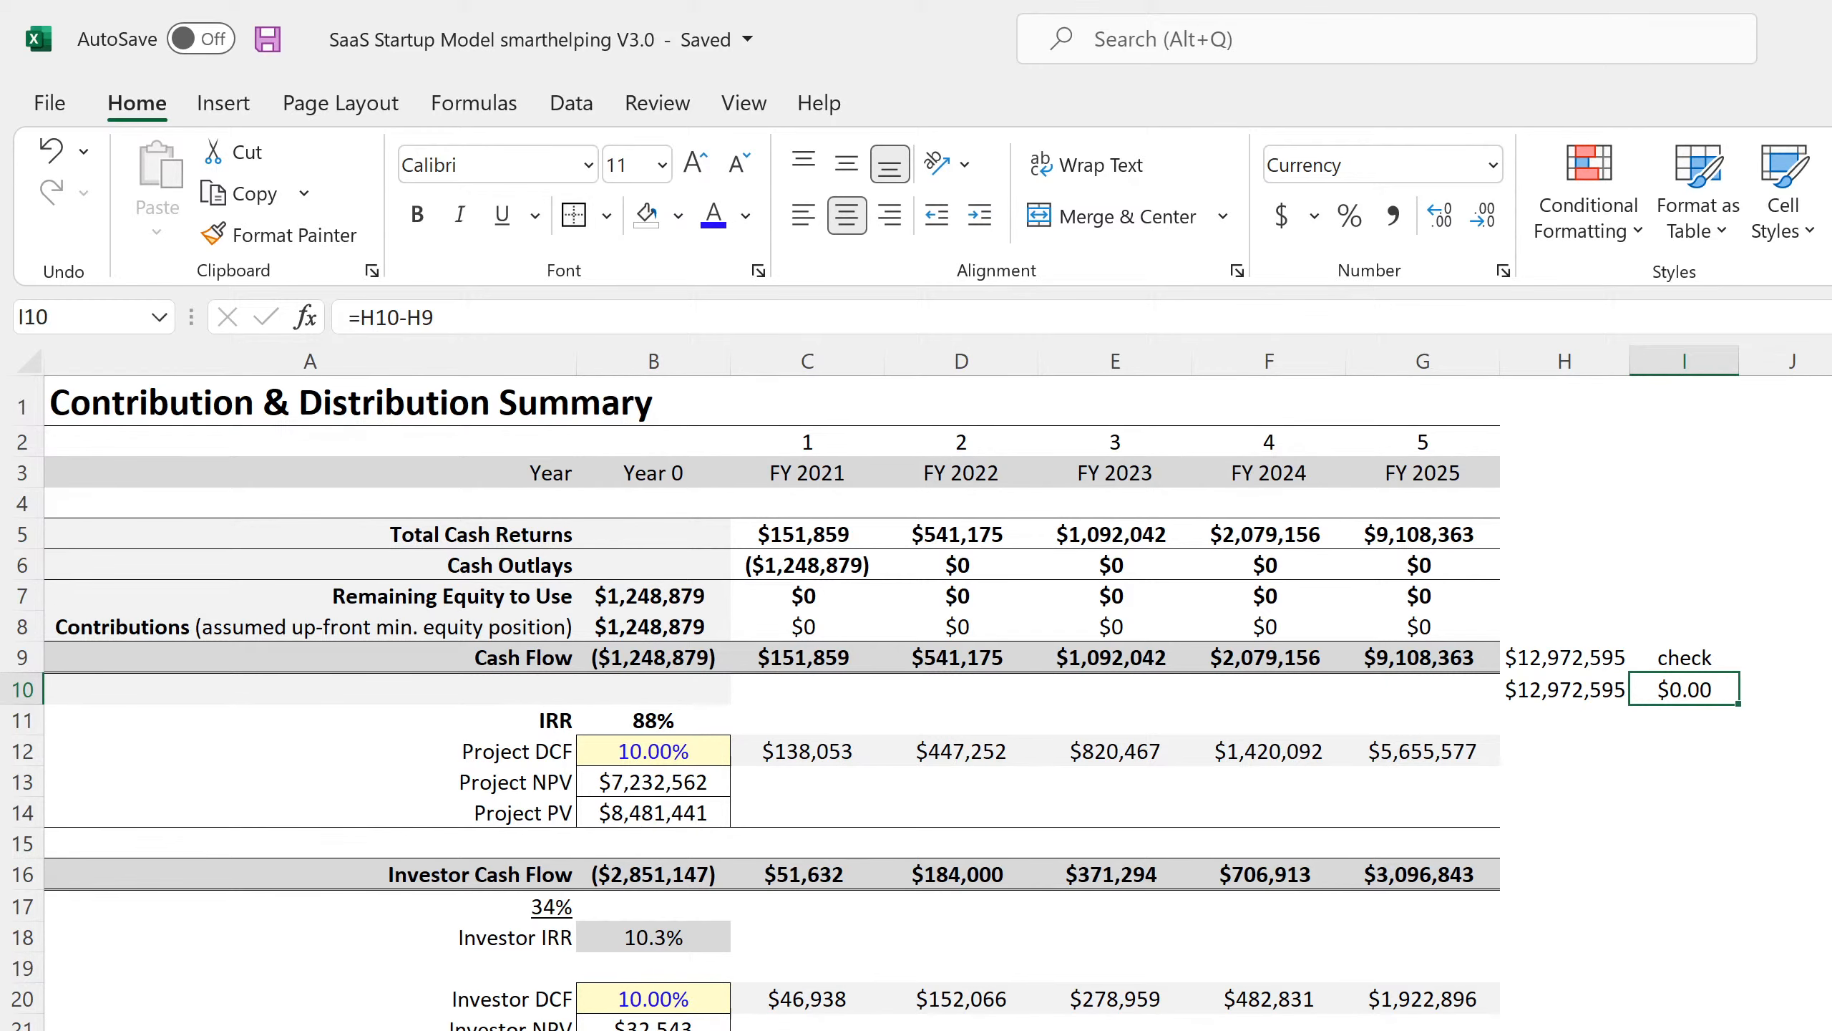
Step through Statement of Cash Flows, Income Statement, Amortization and Valuation to Cost Assumptions.
key(ctrl+Page_Up)
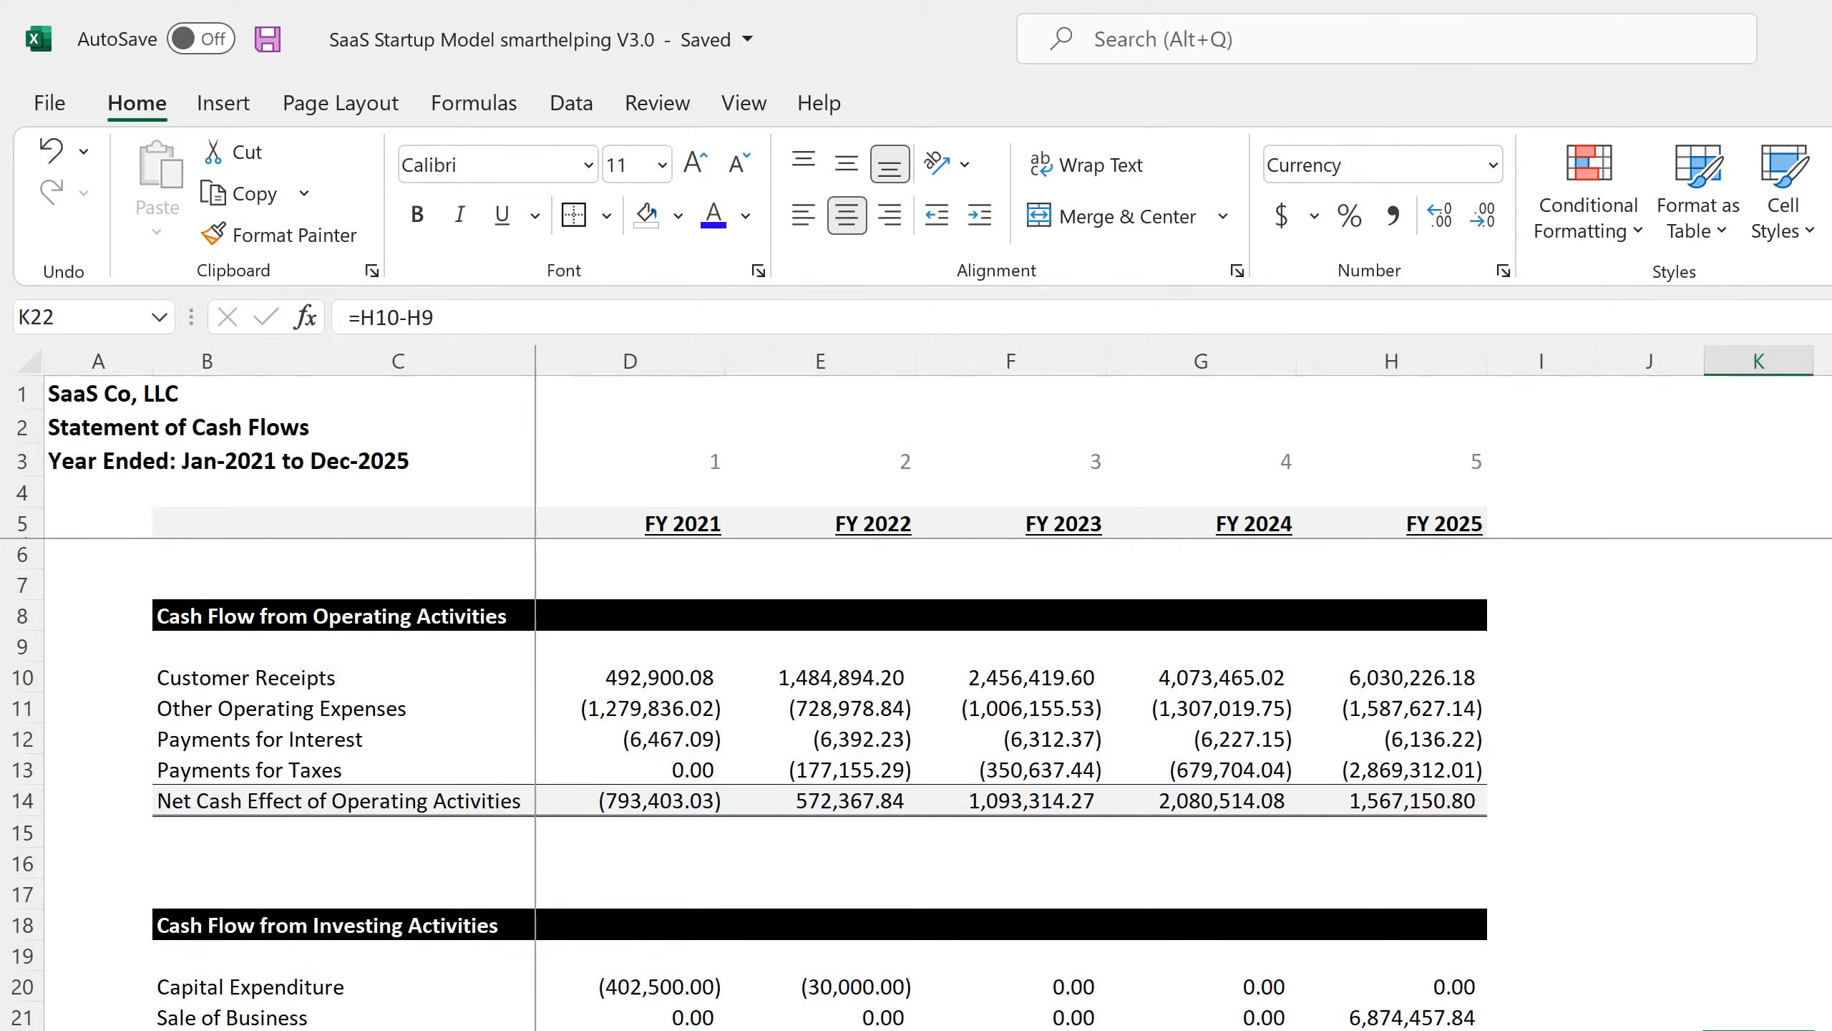
key(ctrl+Page_Up)
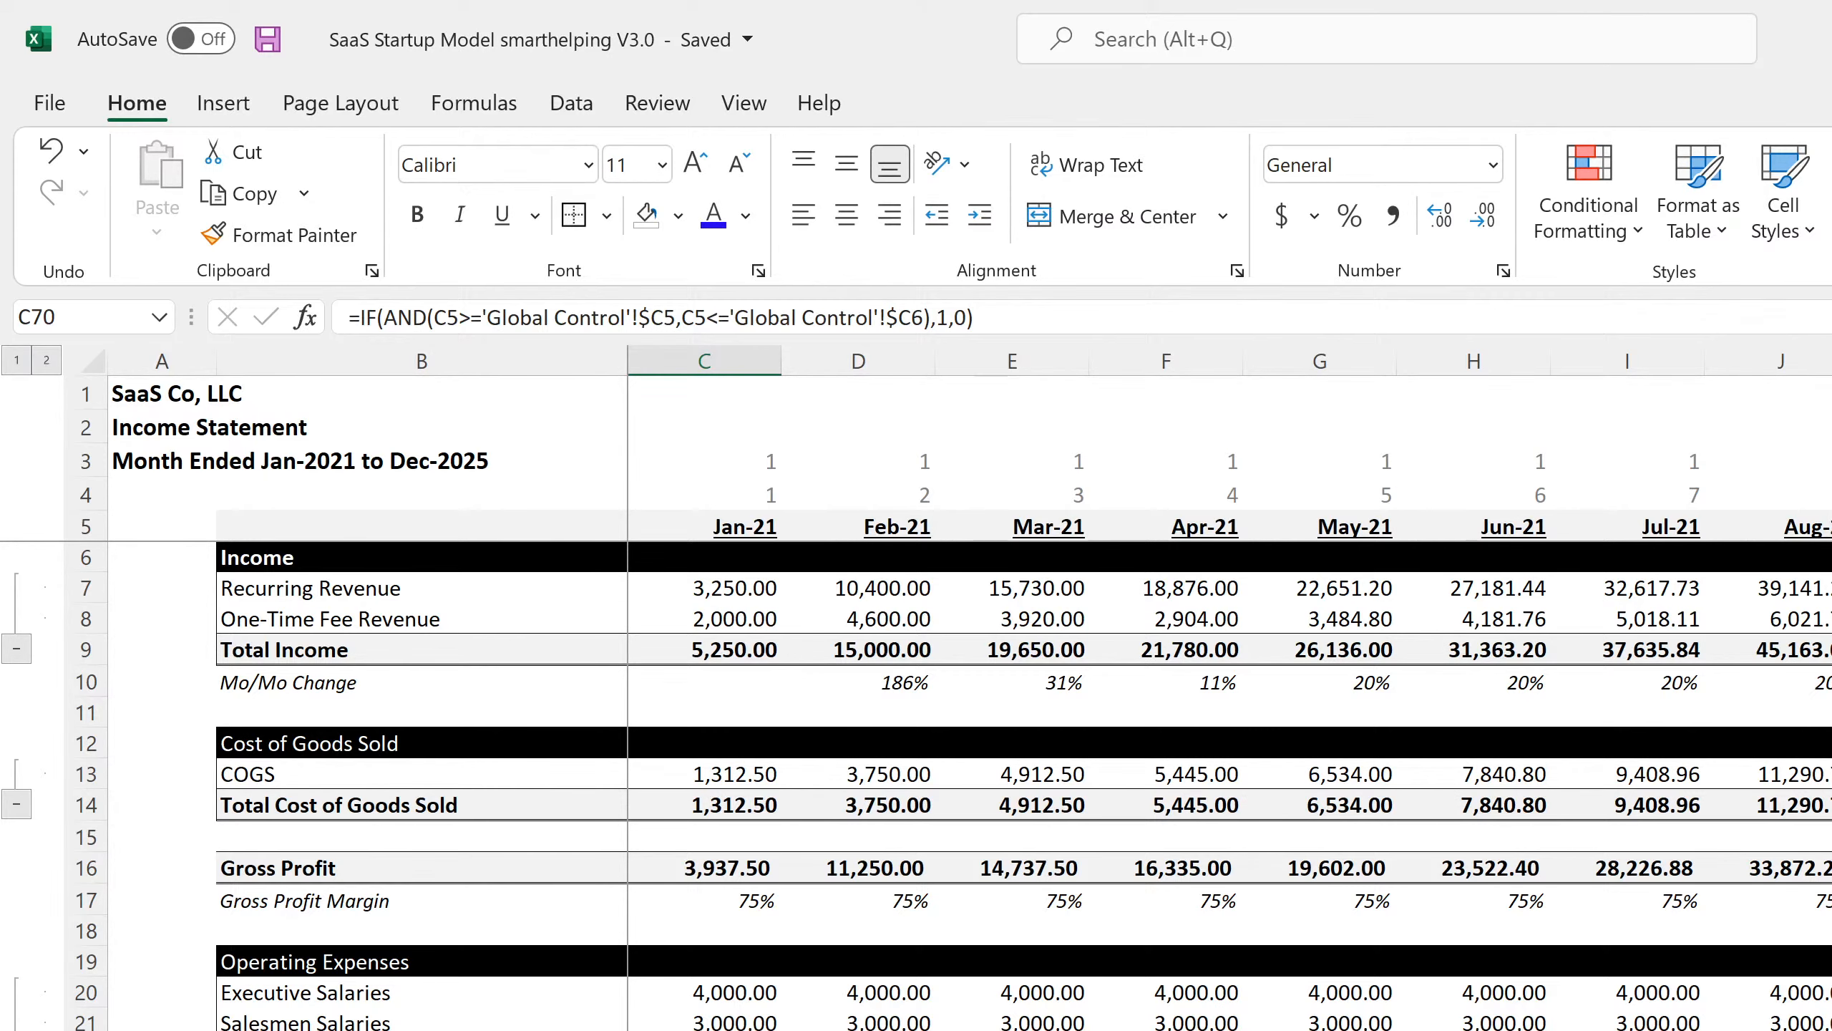
key(ctrl+Page_Up)
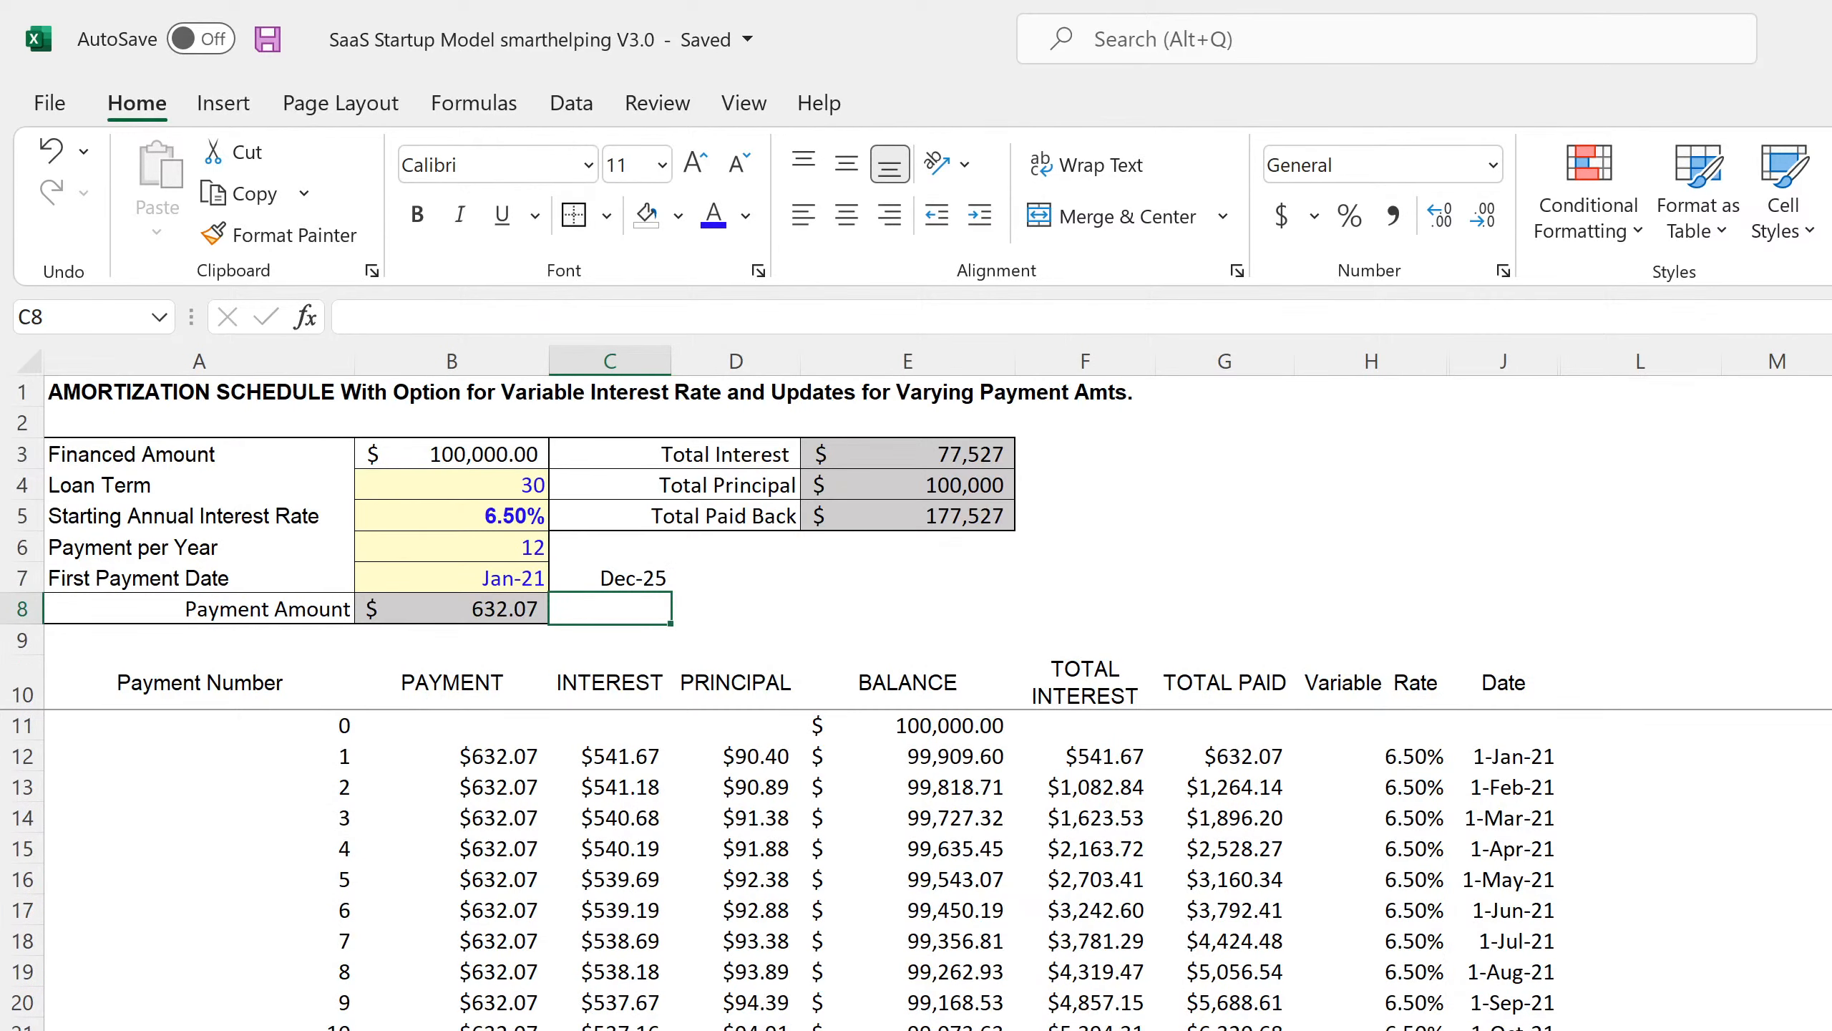
key(ctrl+Page_Up)
key(ctrl+Page_Up)
key(ctrl+Page_Up)
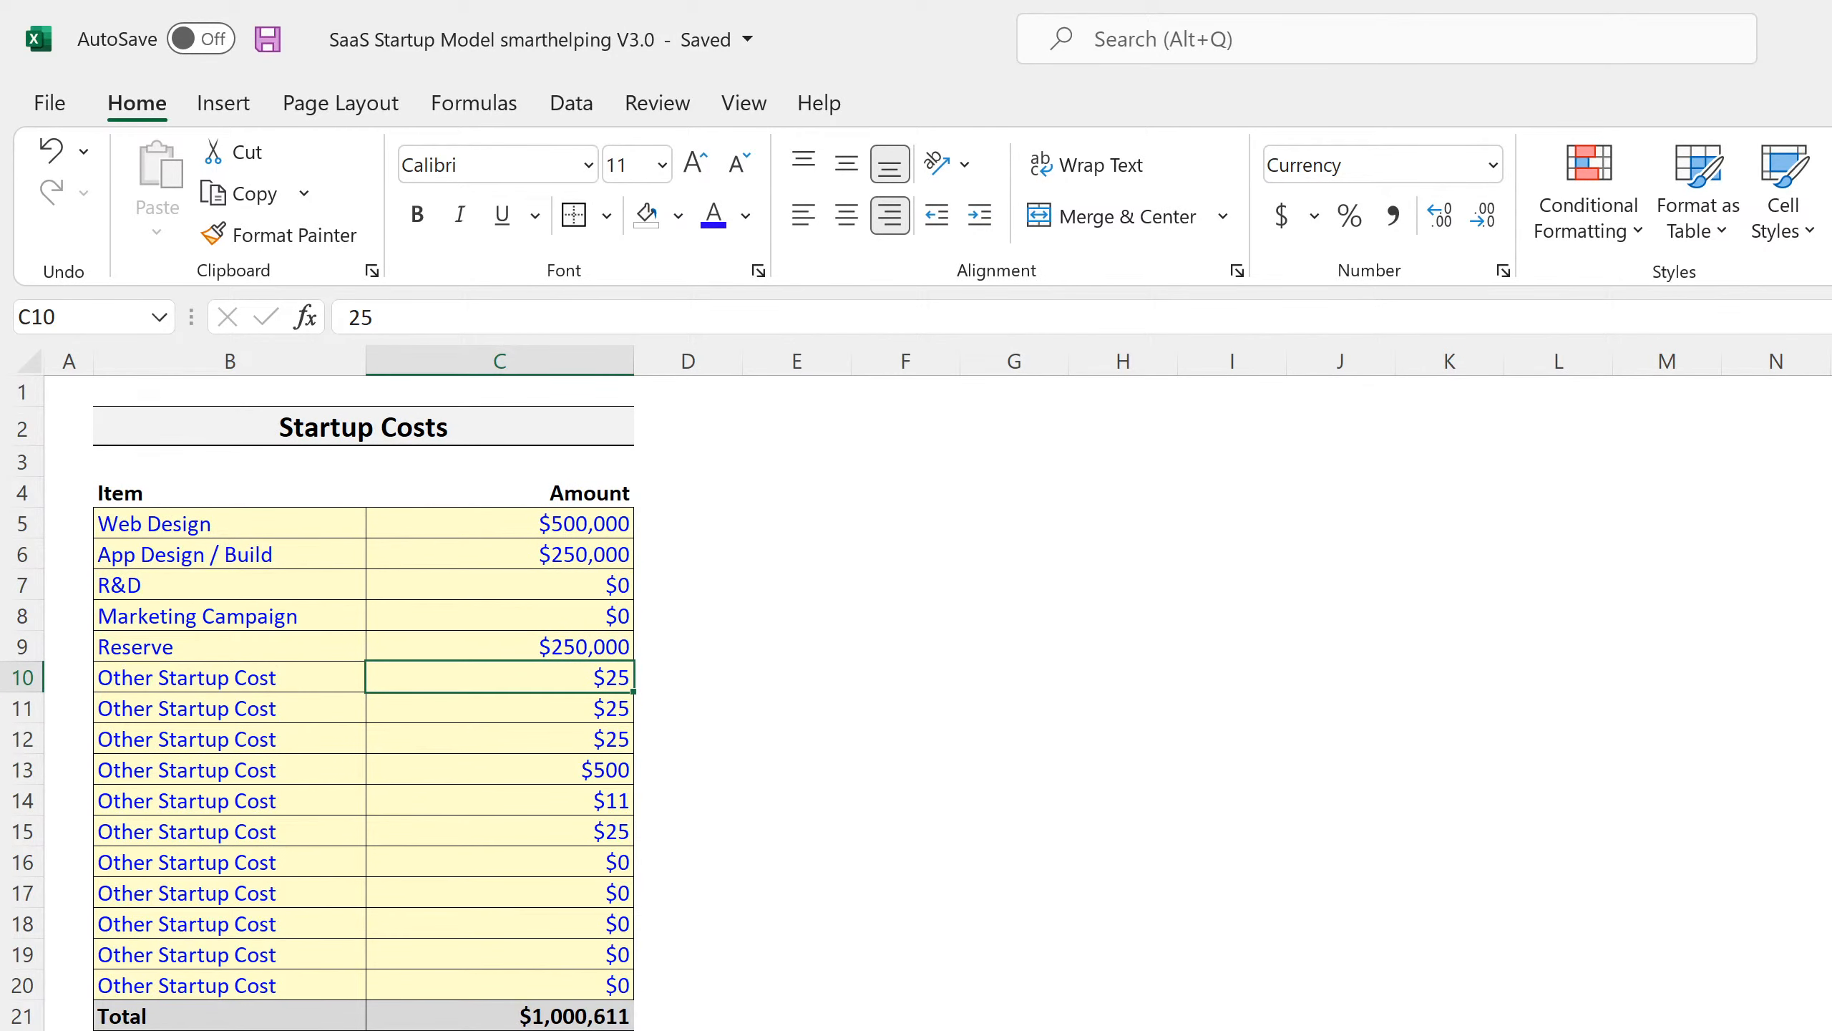
key(ctrl+Page_Up)
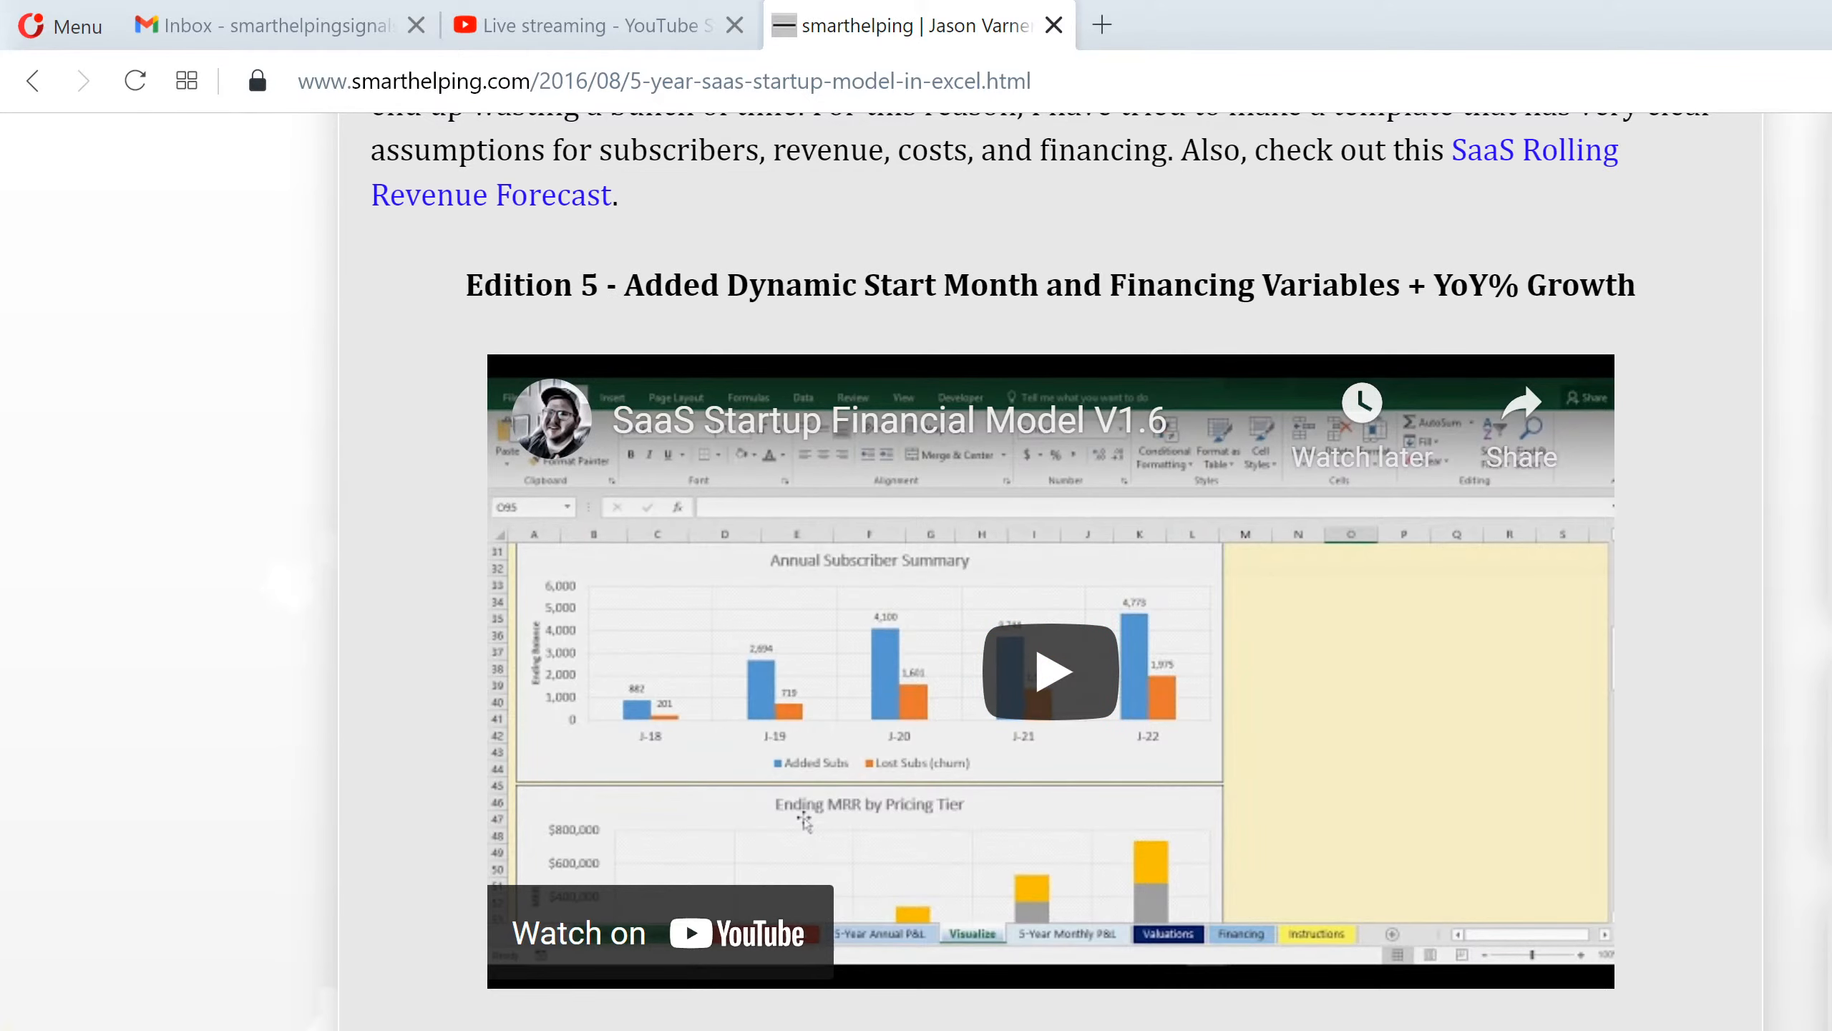
Scroll the SaaS model post, then go to smarthelping's Financial Models page and scroll its templates.
scroll(1050, 571, down, 15)
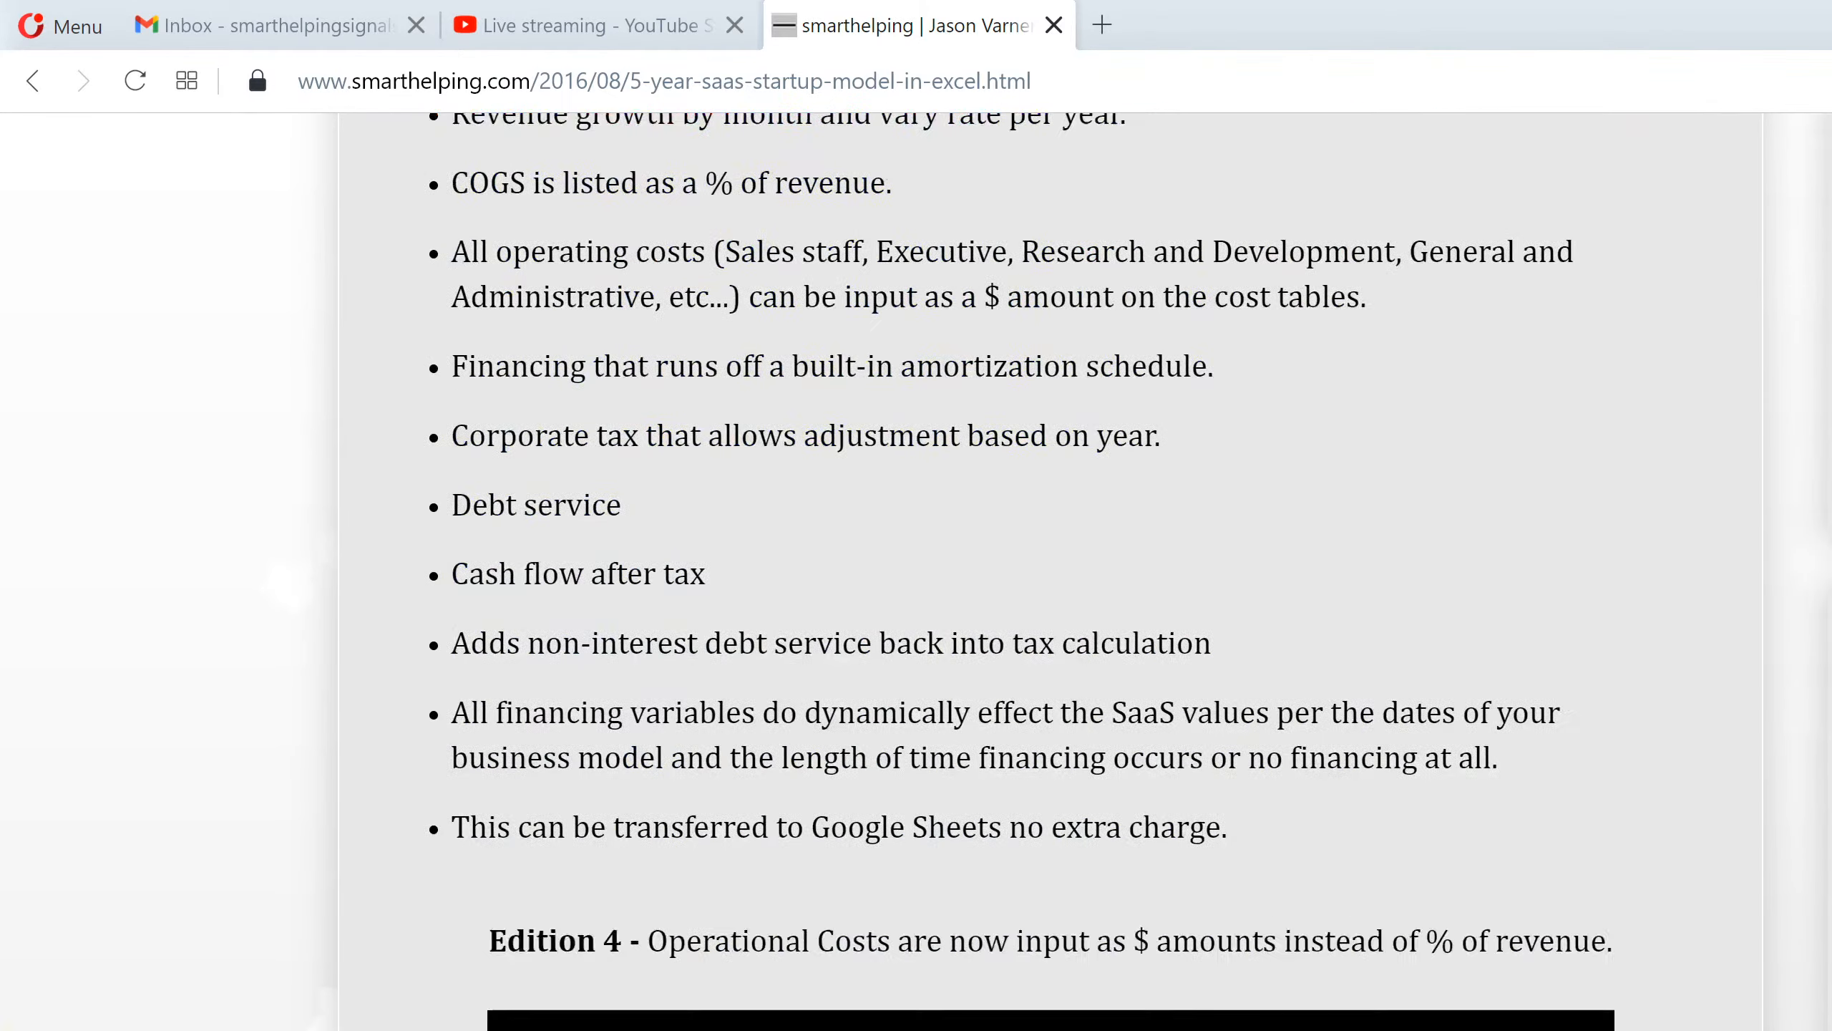
scroll(1050, 570, down, 5)
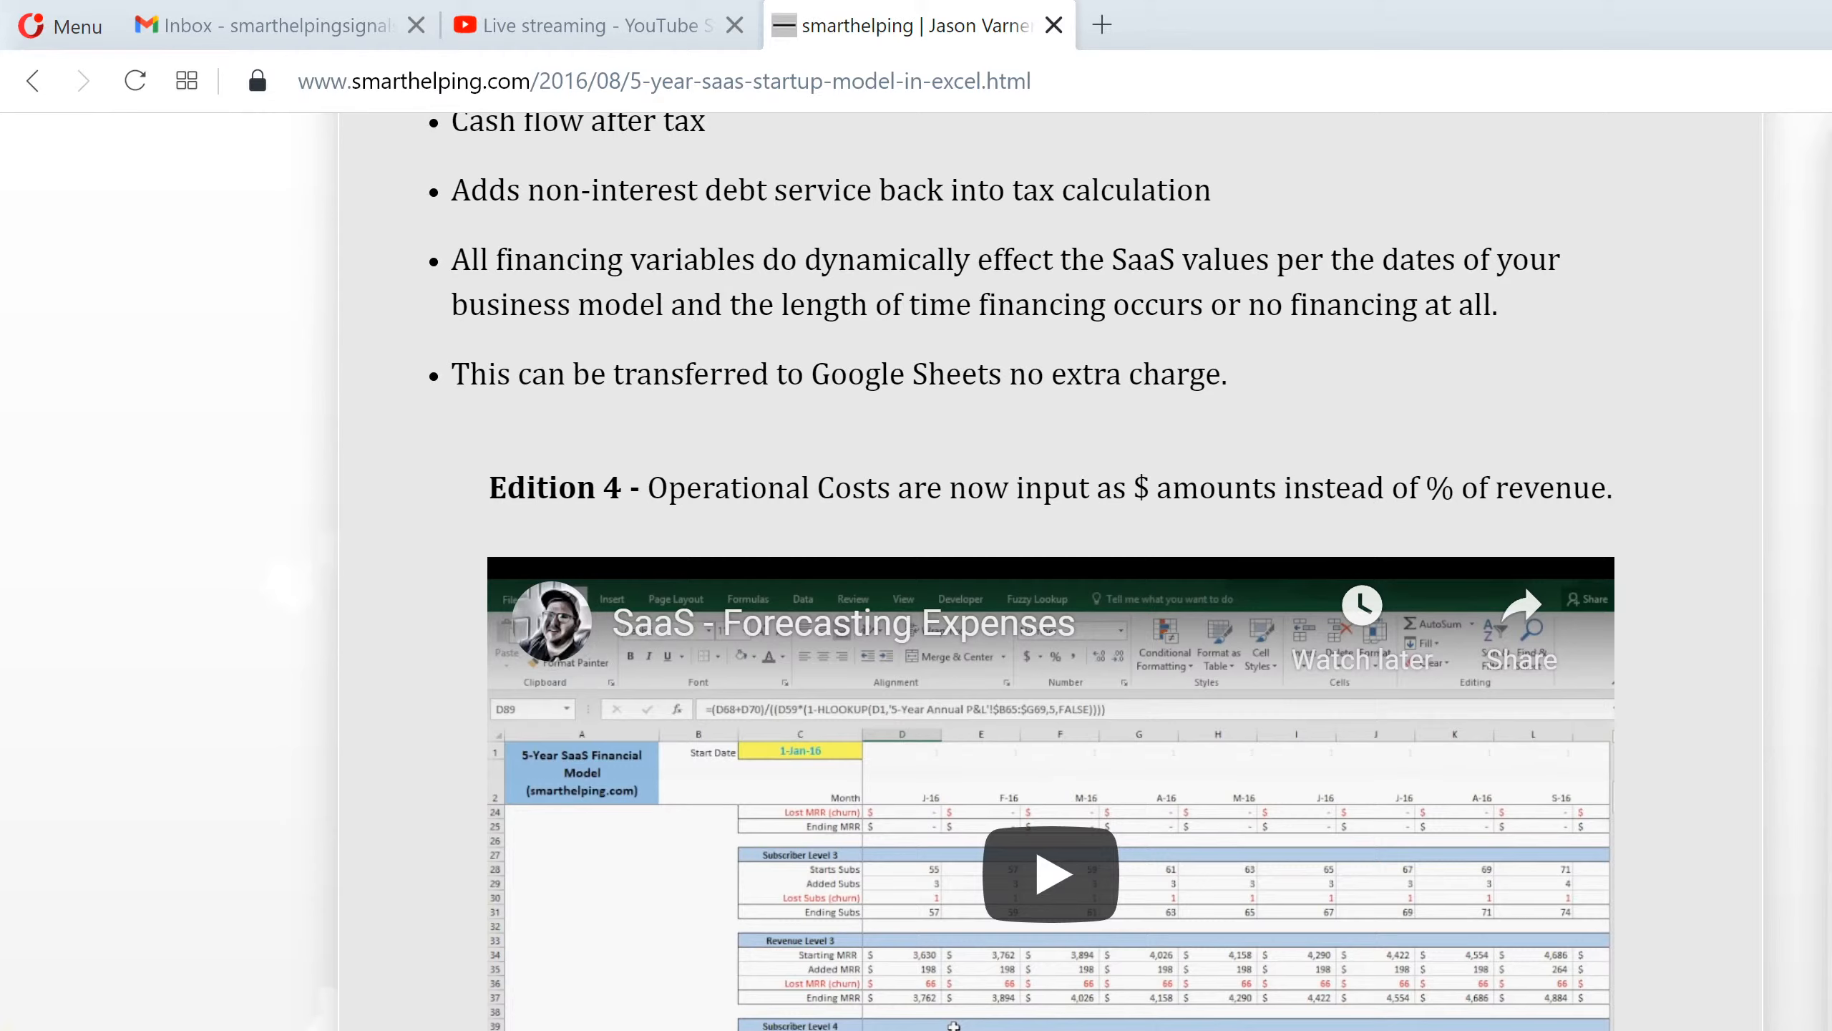
scroll(933, 847, up, 15)
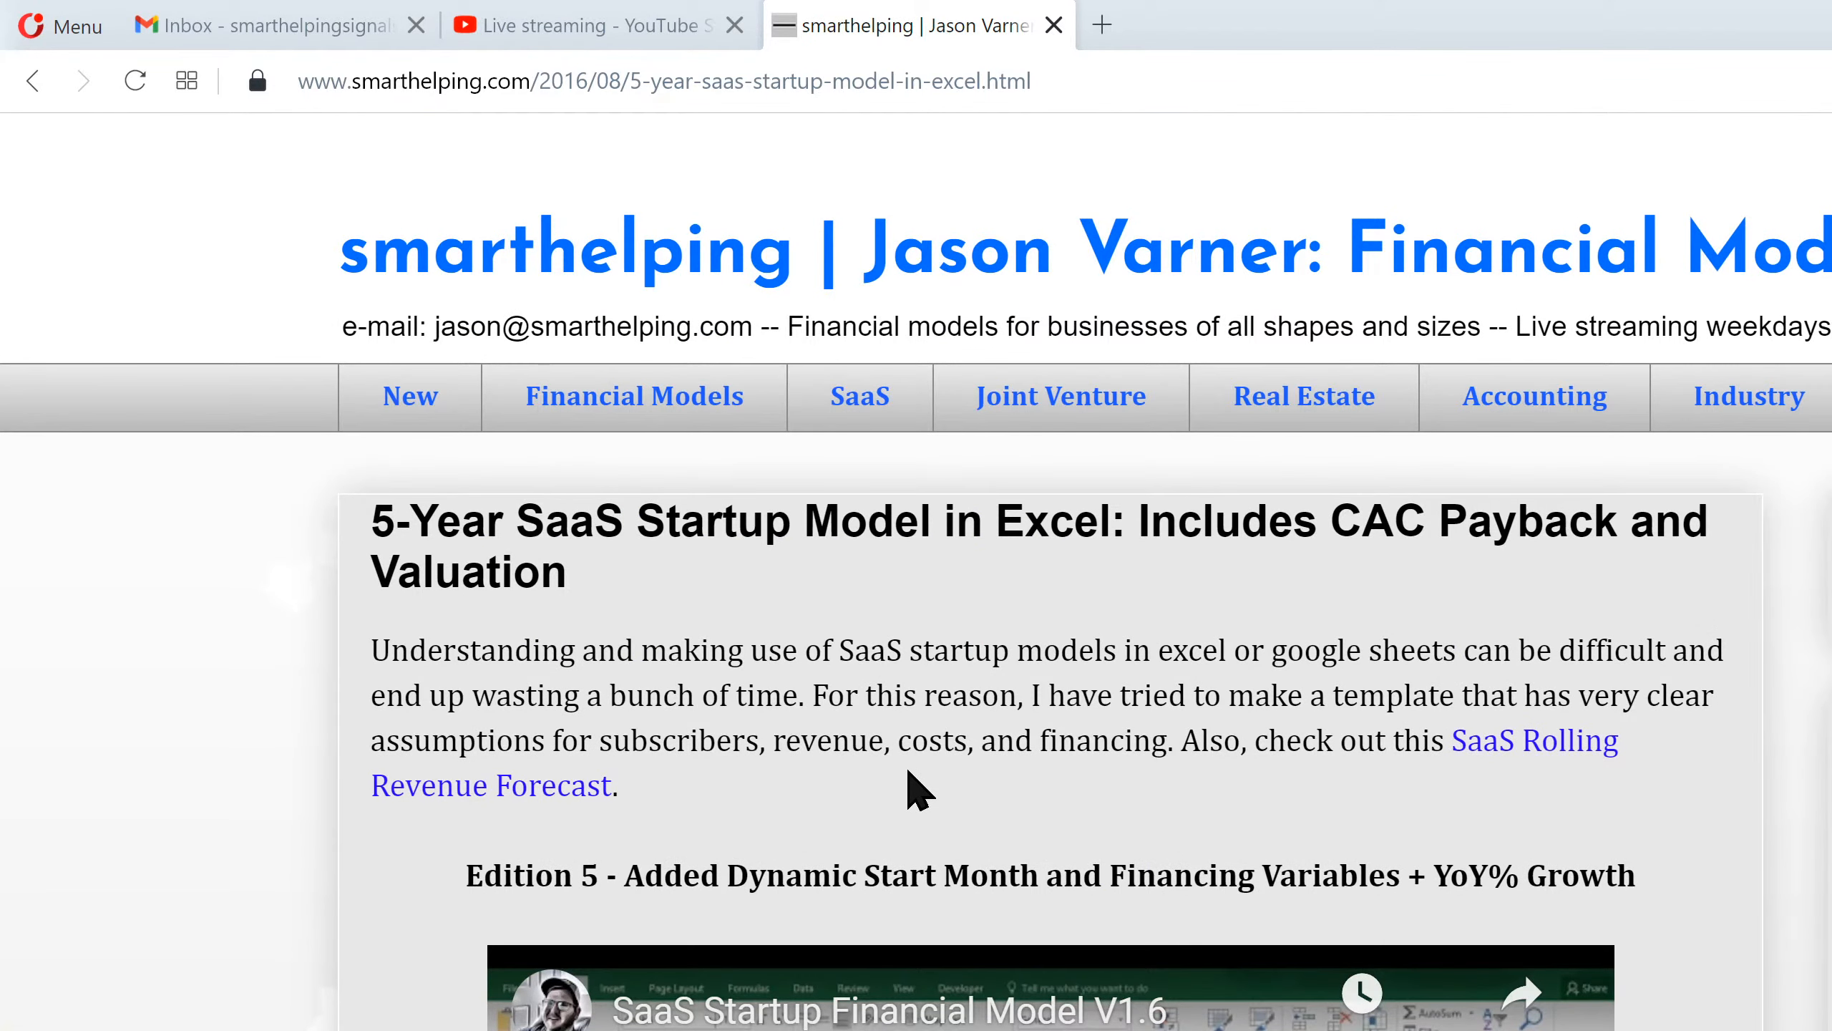
click(681, 408)
scroll(838, 935, down, 20)
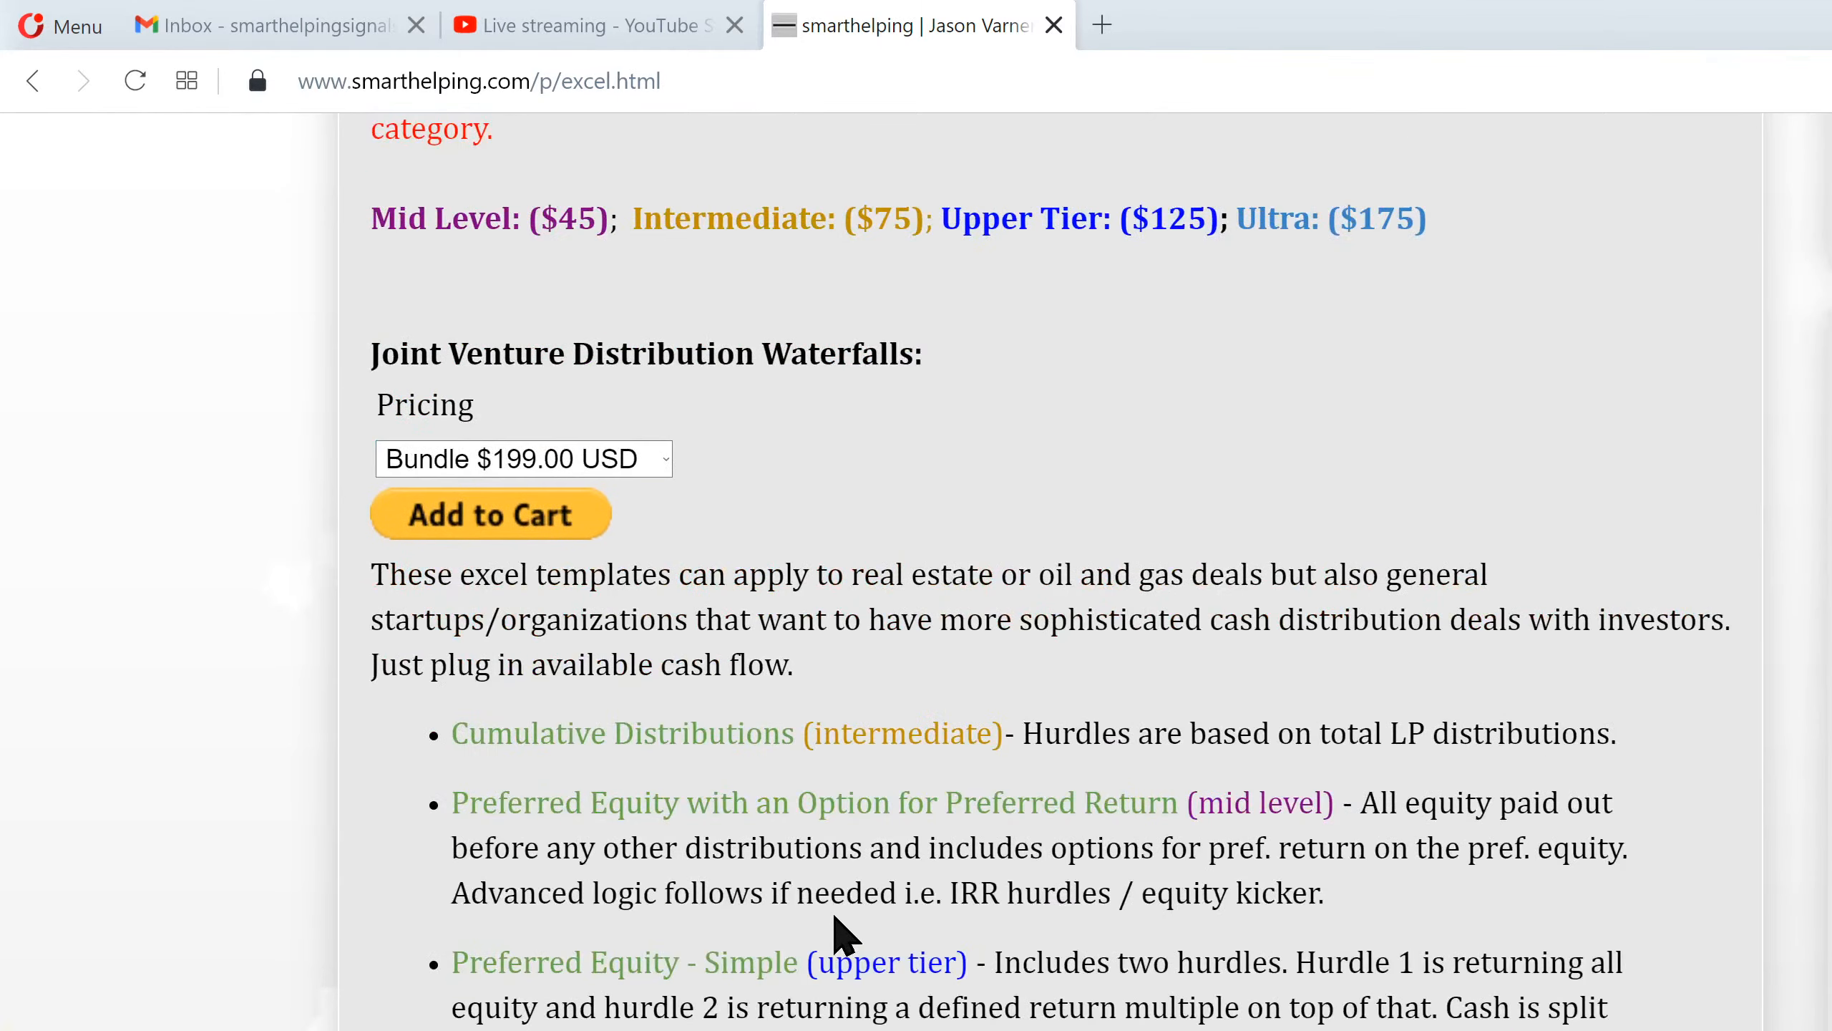